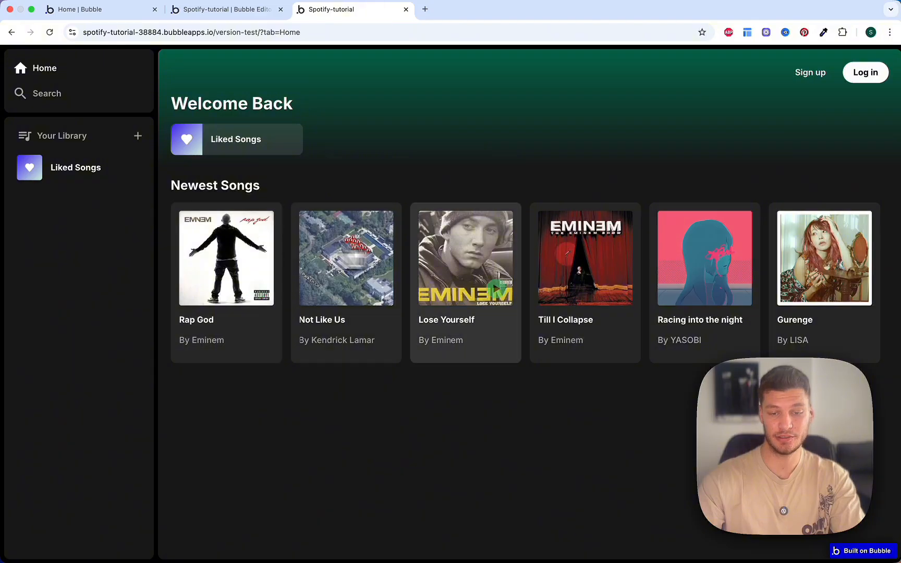
Step: While logged out, try playing Rap God twice and adding to Your Library, dismissing each login popup
{"action": "mouse_move", "coordinate": [272, 261]}
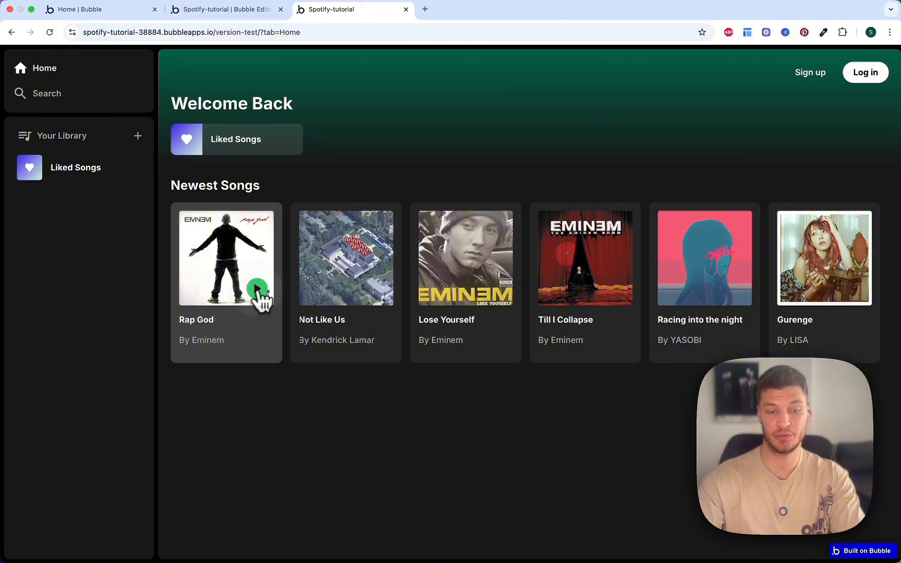
{"action": "left_click", "coordinate": [260, 292]}
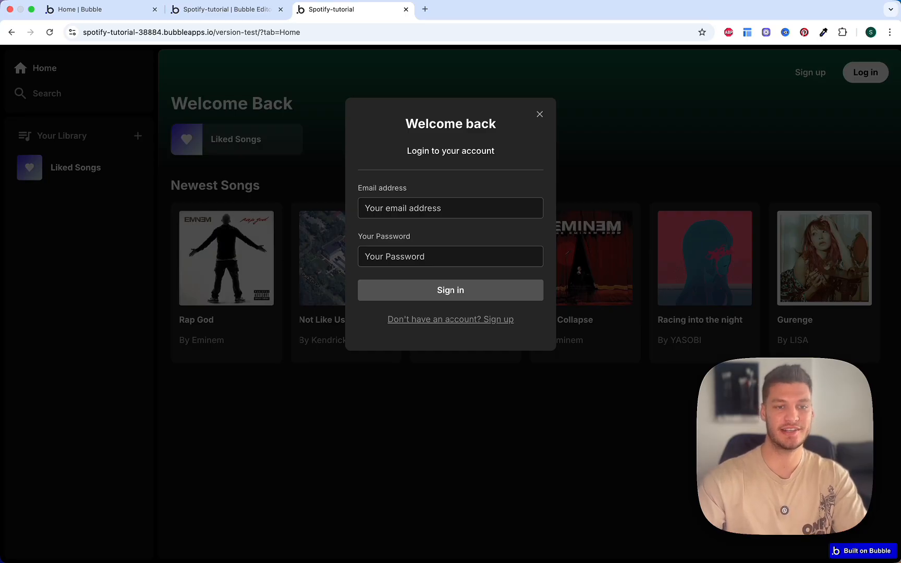
{"action": "key", "text": "Escape"}
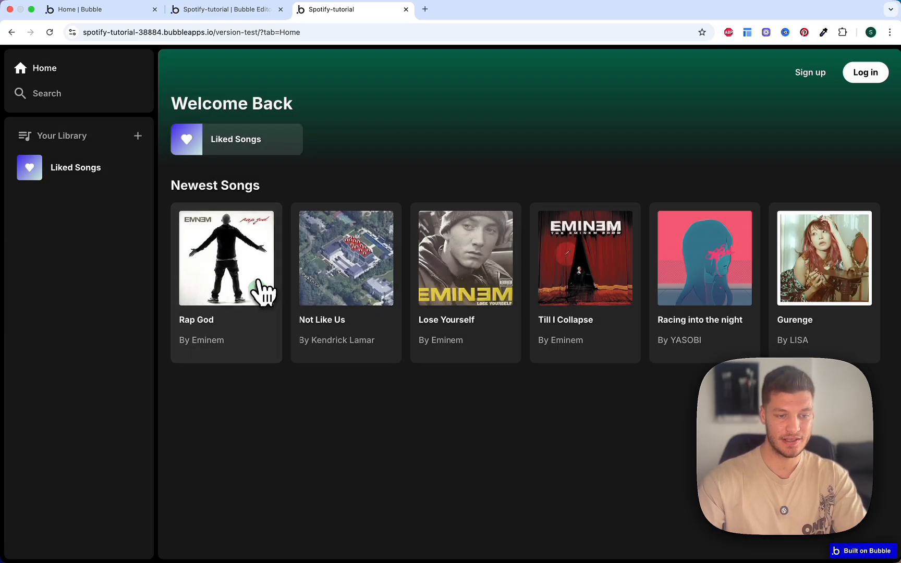
{"action": "left_click", "coordinate": [258, 291]}
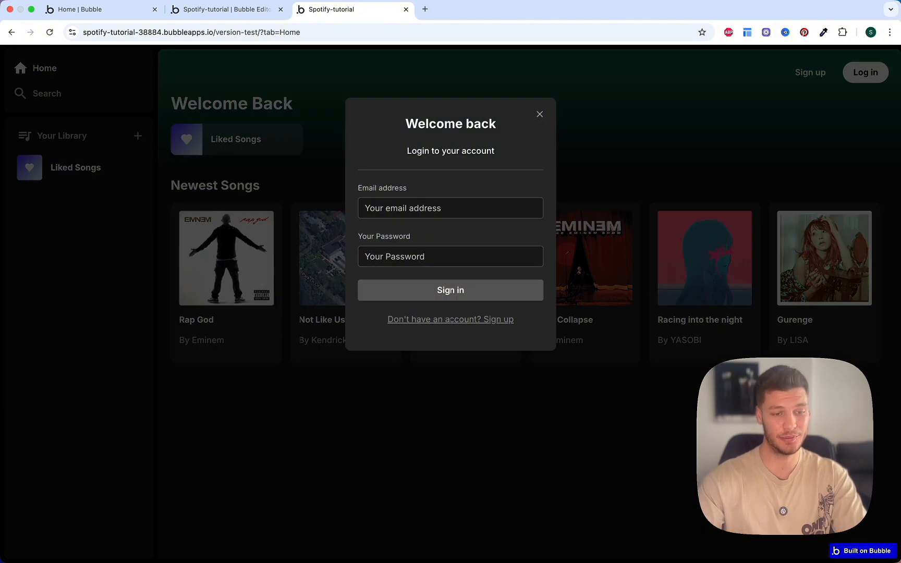
{"action": "key", "text": "Escape"}
{"action": "left_click", "coordinate": [138, 137]}
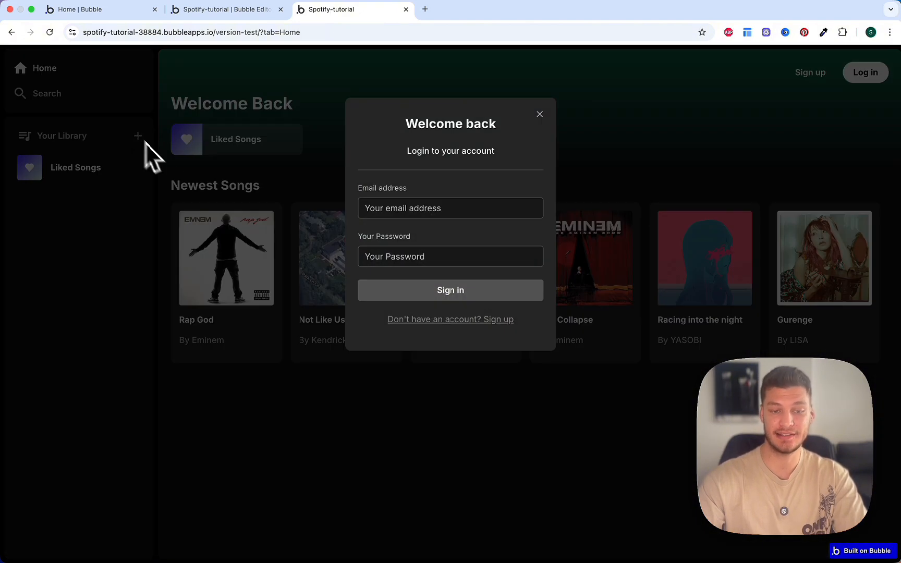
{"action": "key", "text": "Escape"}
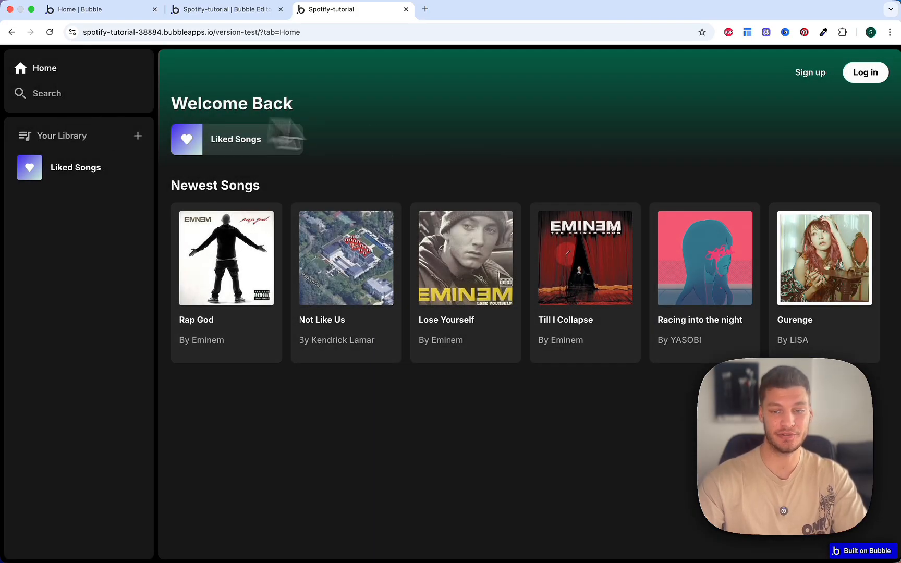
Step: Sign up a new account with an e-mail address and password
{"action": "left_click", "coordinate": [818, 73]}
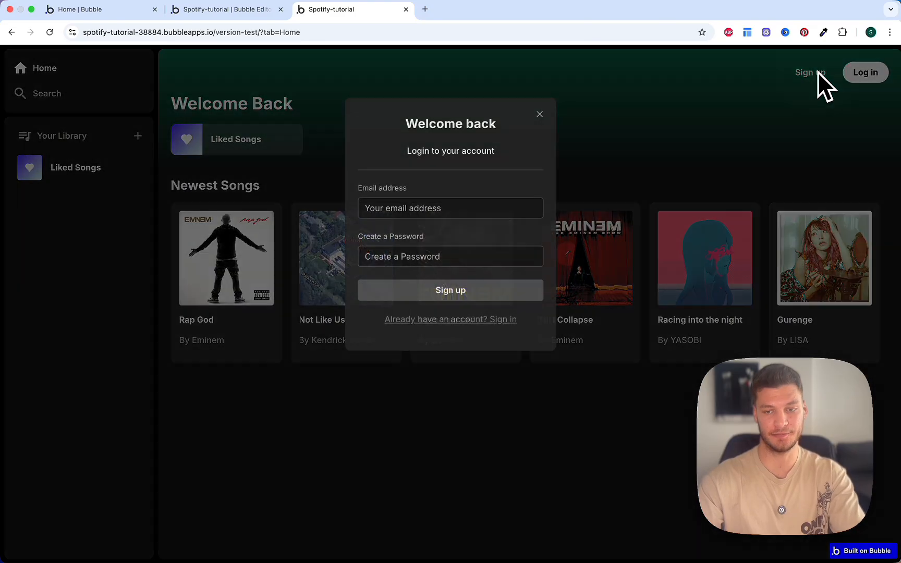
{"action": "left_click", "coordinate": [424, 207]}
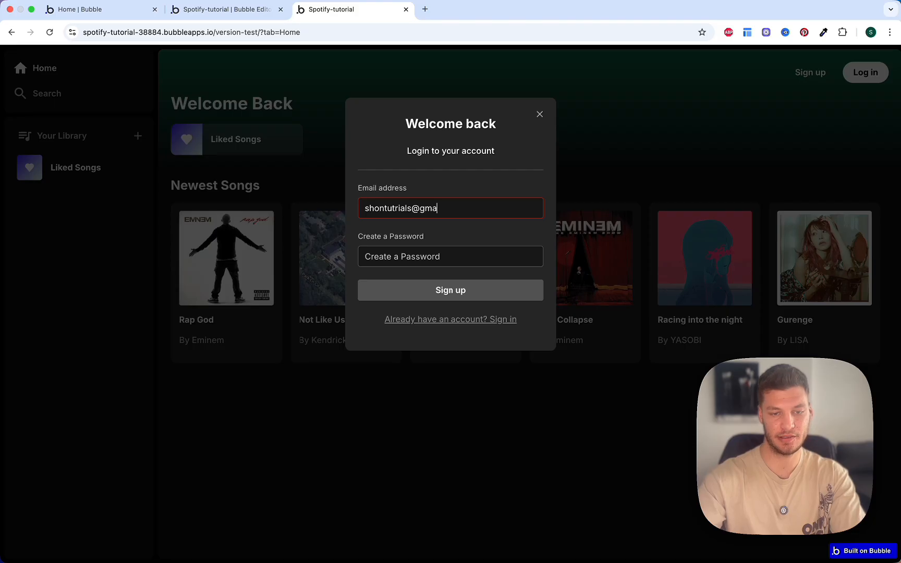
{"action": "key", "text": "Tab"}
{"action": "type", "text": "password"}
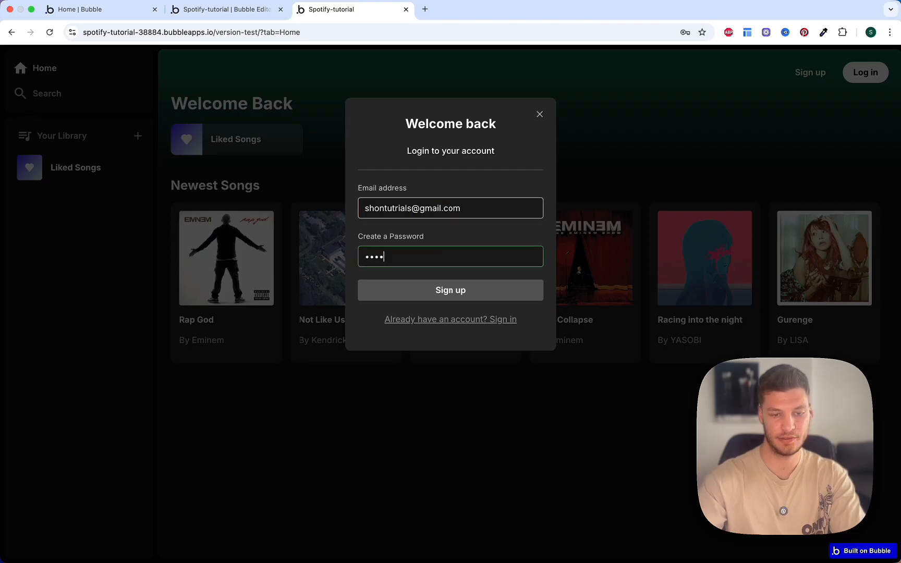
{"action": "left_click", "coordinate": [440, 297]}
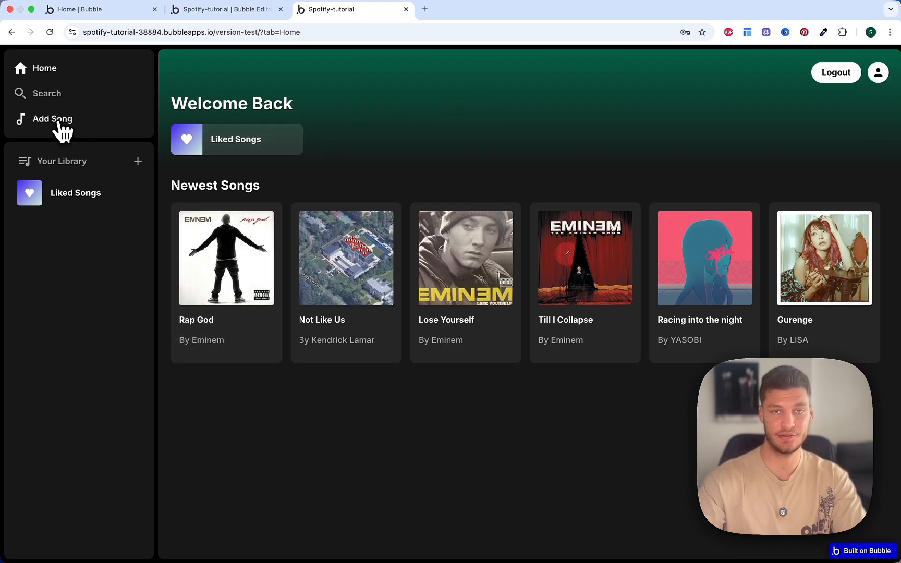
Step: Try Add Song and playing Rap God as a non-premium user, closing each premium-only popup
{"action": "left_click", "coordinate": [57, 120]}
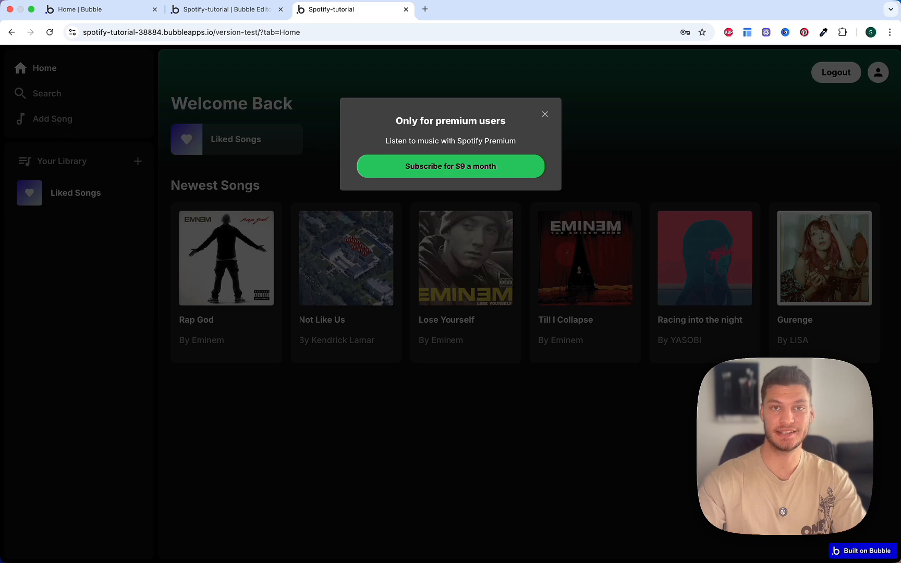
{"action": "key", "text": "Escape"}
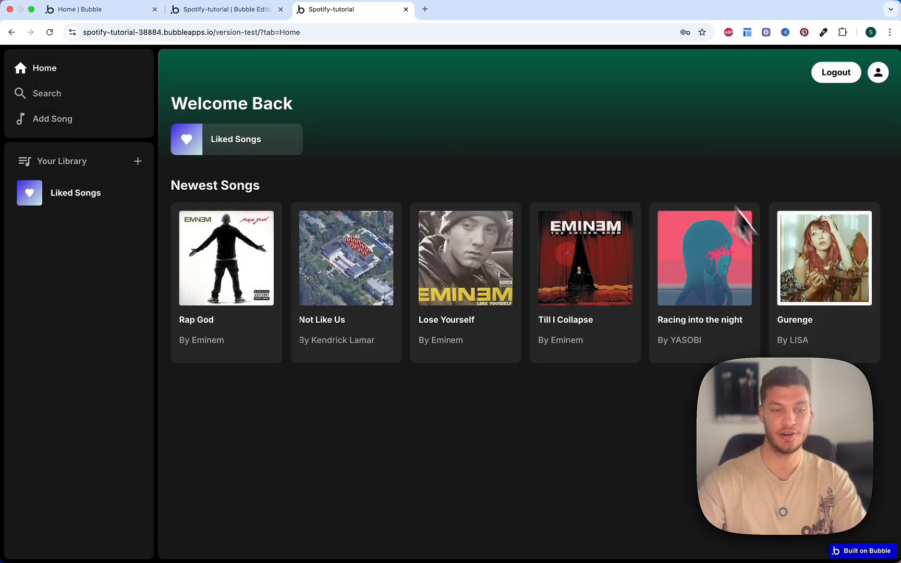
{"action": "left_click", "coordinate": [259, 290]}
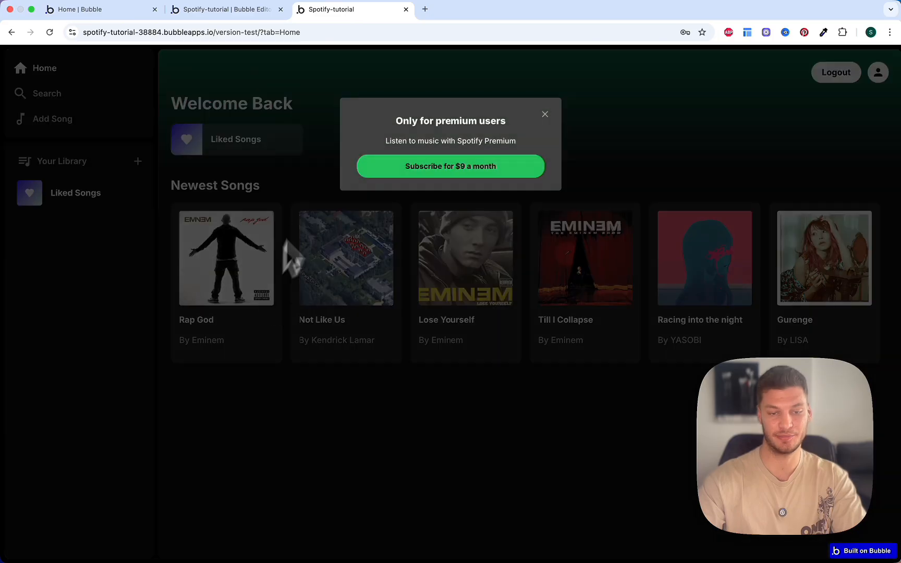
{"action": "left_click", "coordinate": [319, 177]}
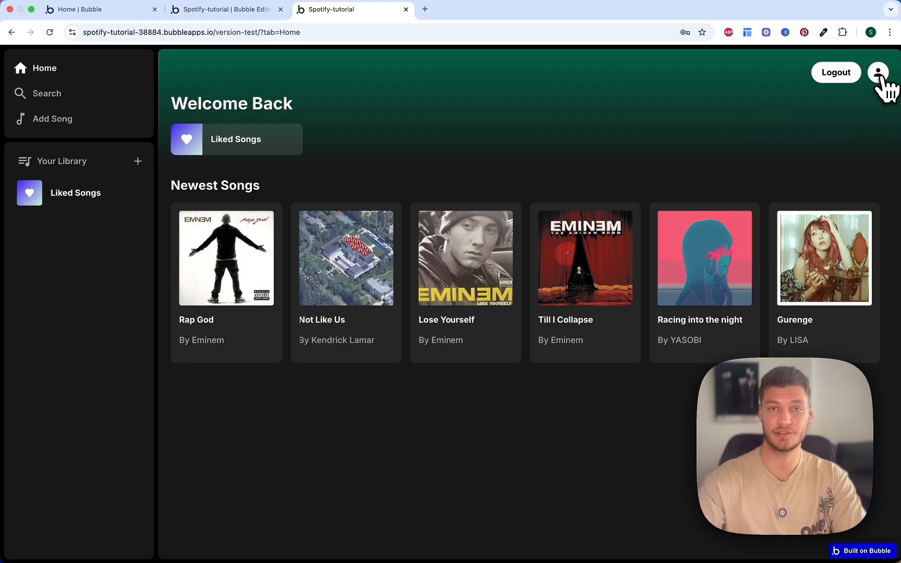
Step: Subscribe to the $9-a-month Premium plan from Account Settings using Stripe test card details, then confirm the success alert
{"action": "left_click", "coordinate": [878, 74]}
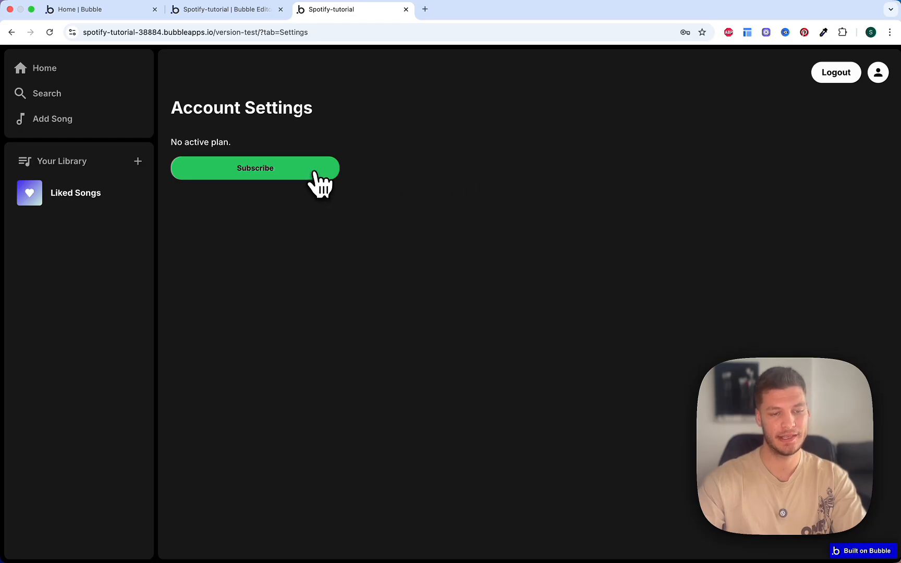
{"action": "left_click", "coordinate": [286, 173]}
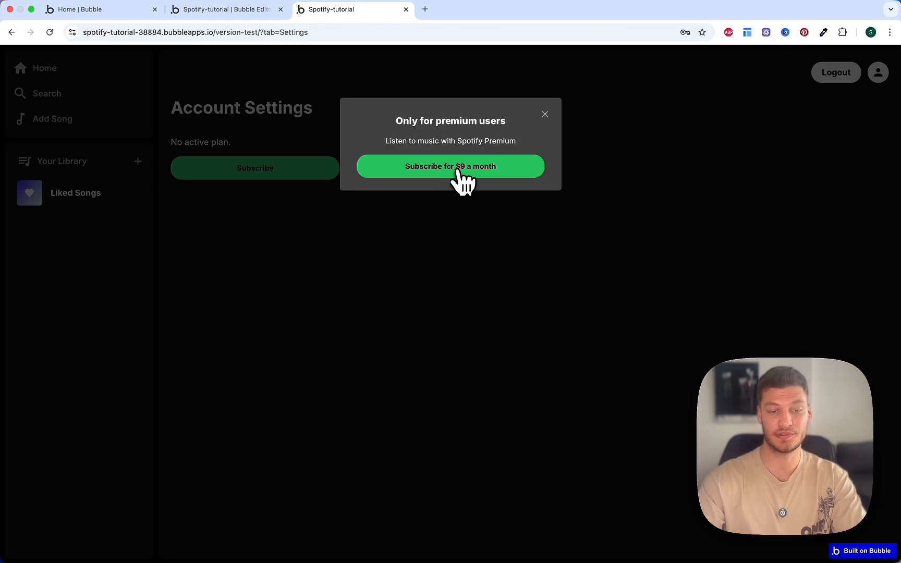
{"action": "left_click", "coordinate": [457, 172]}
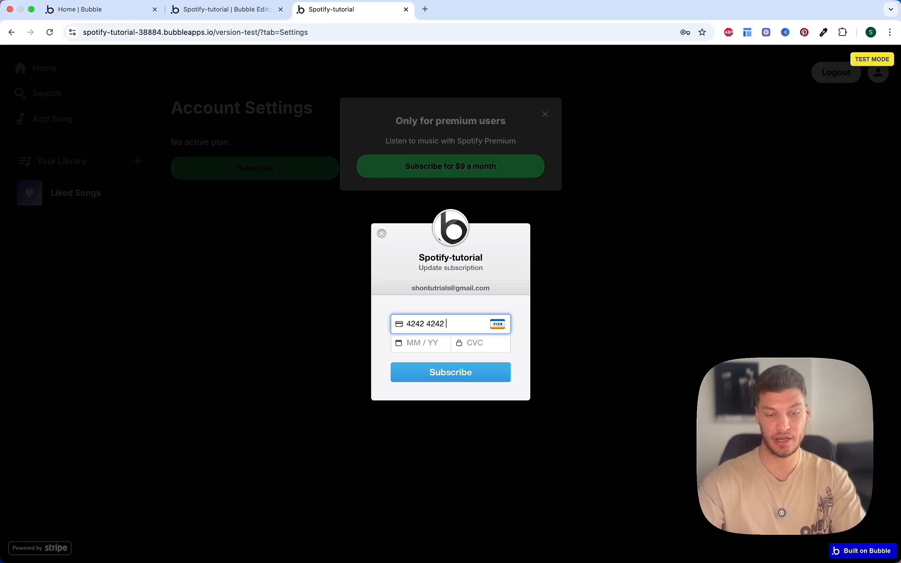
{"action": "key", "text": "Tab"}
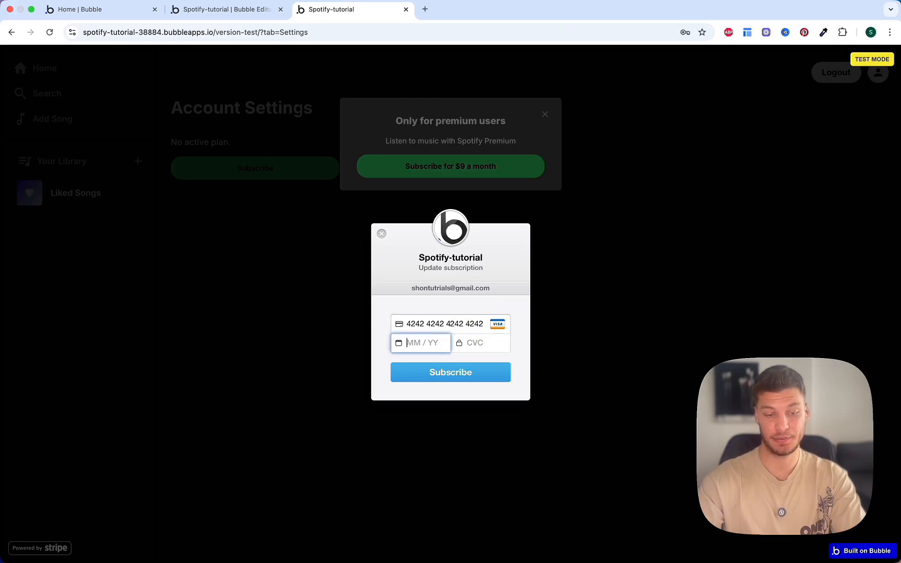
{"action": "type", "text": "12252"}
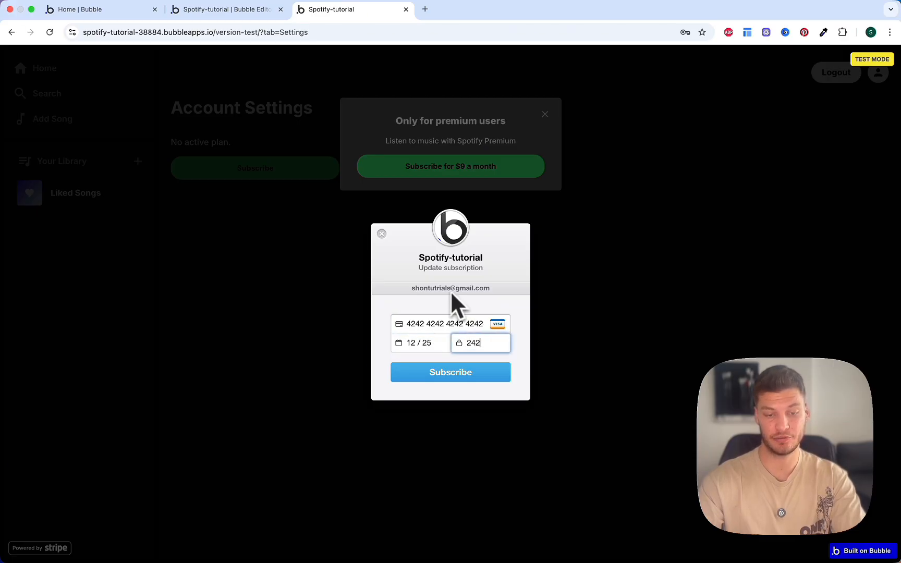
{"action": "type", "text": "42"}
{"action": "triple_click", "coordinate": [445, 324]}
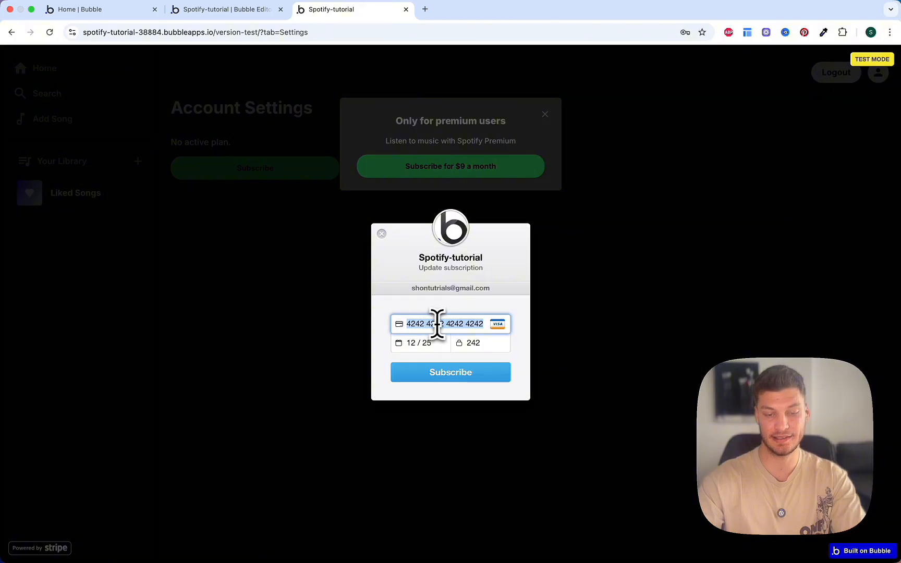
{"action": "triple_click", "coordinate": [410, 343]}
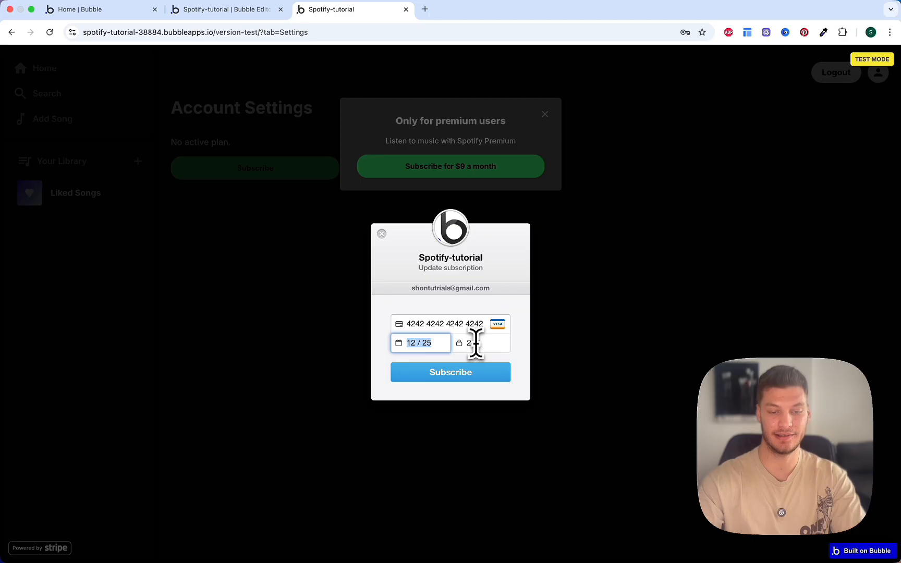
{"action": "left_click", "coordinate": [462, 376]}
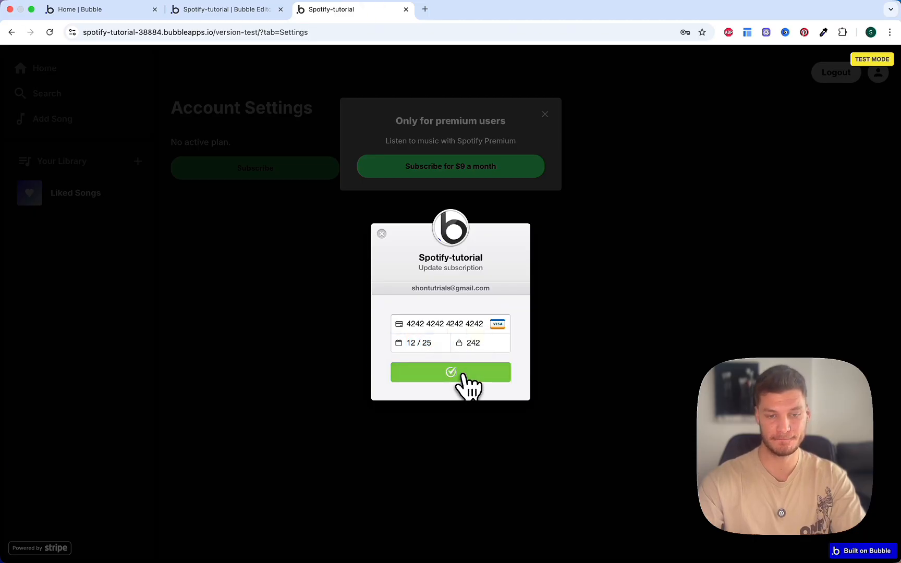
{"action": "left_click", "coordinate": [547, 107]}
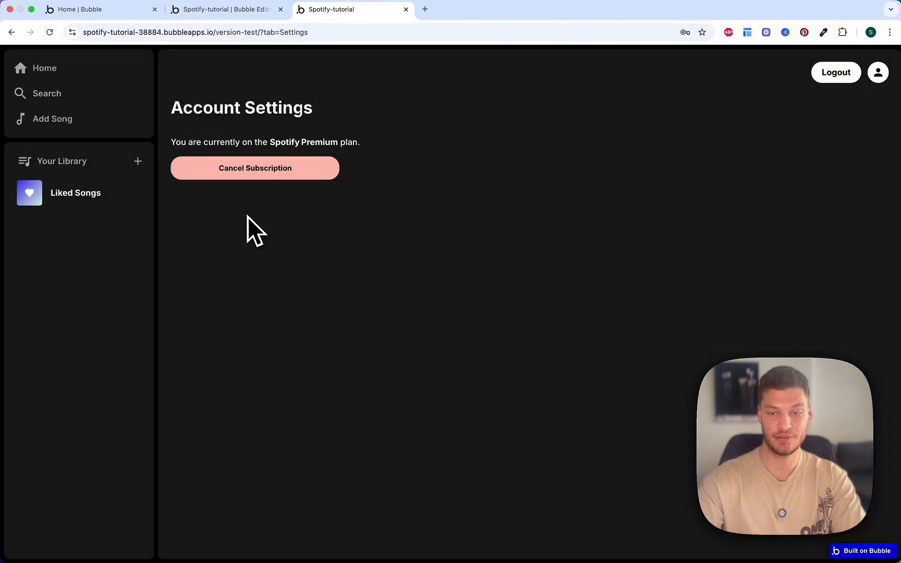
Step: On the Search page, like Till I Collapse, Lose Yourself, Not Like Us and Rap God, leaving Racing into the night unliked
{"action": "left_click", "coordinate": [79, 71]}
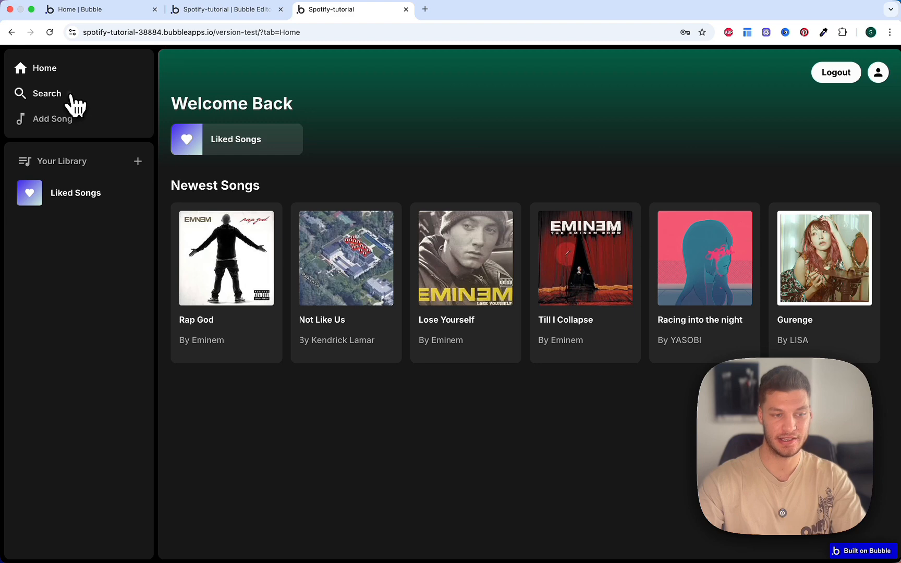
{"action": "left_click", "coordinate": [70, 96]}
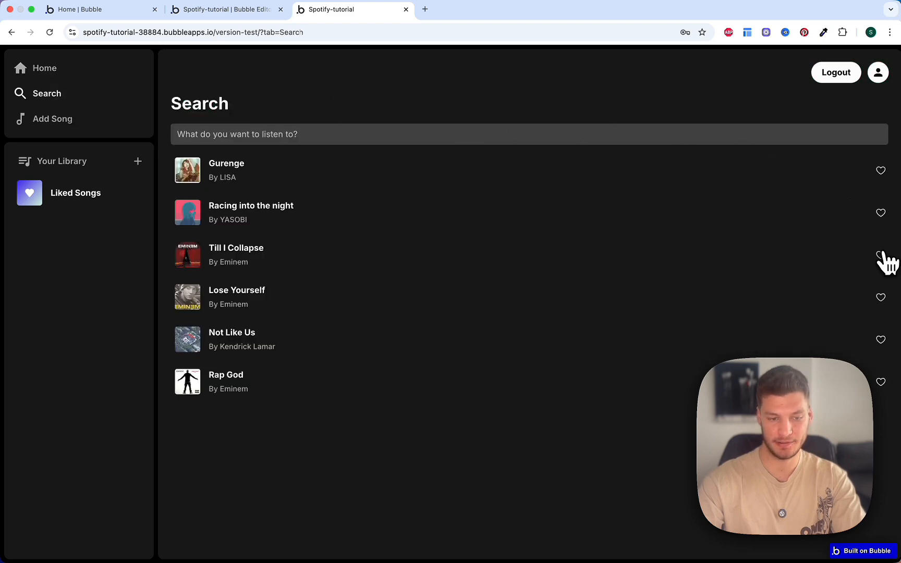
{"action": "left_click", "coordinate": [881, 255]}
{"action": "left_click", "coordinate": [881, 297]}
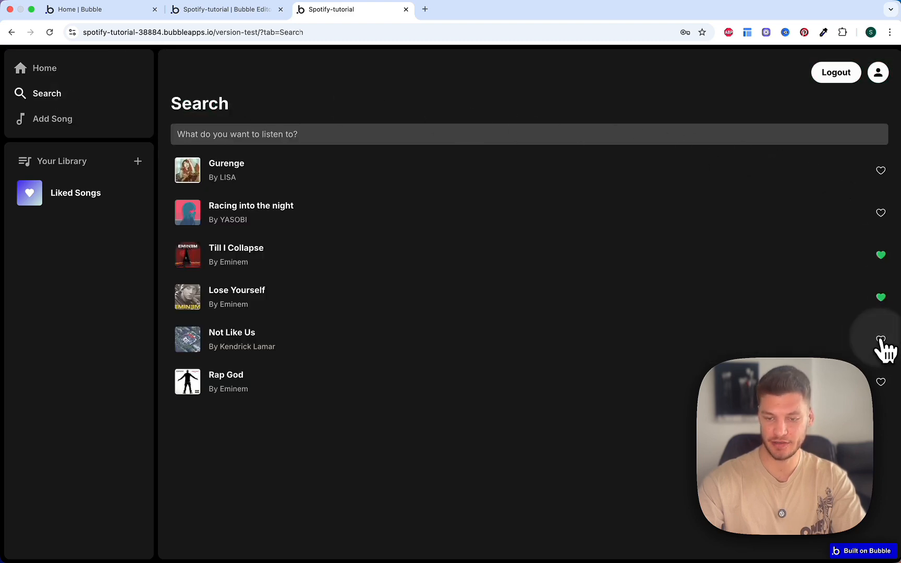
{"action": "left_click", "coordinate": [881, 339]}
{"action": "left_click", "coordinate": [881, 382]}
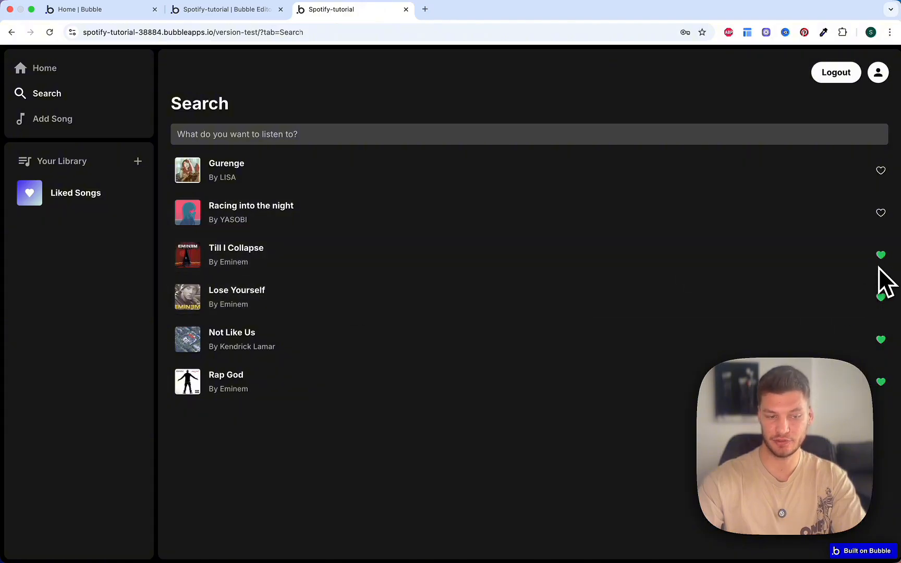
{"action": "left_click", "coordinate": [881, 214]}
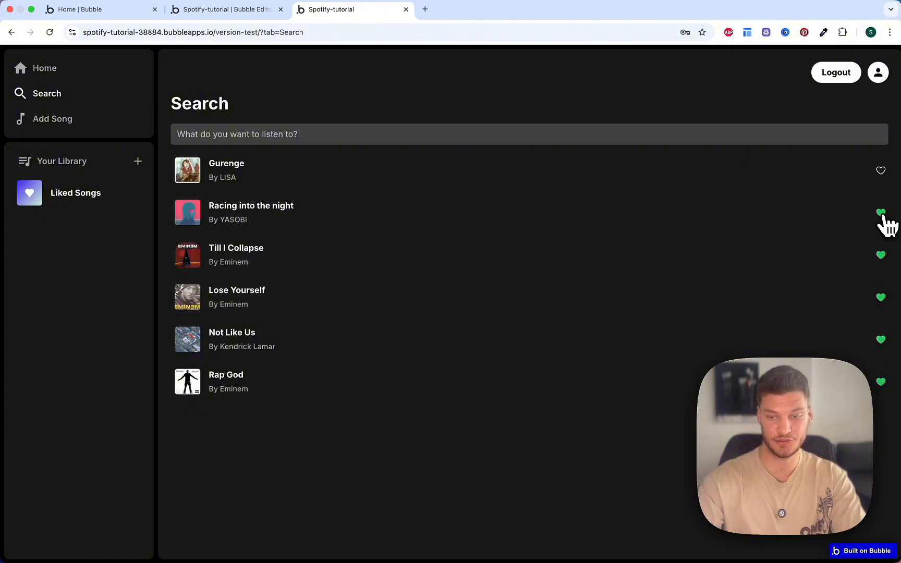
{"action": "left_click", "coordinate": [881, 213]}
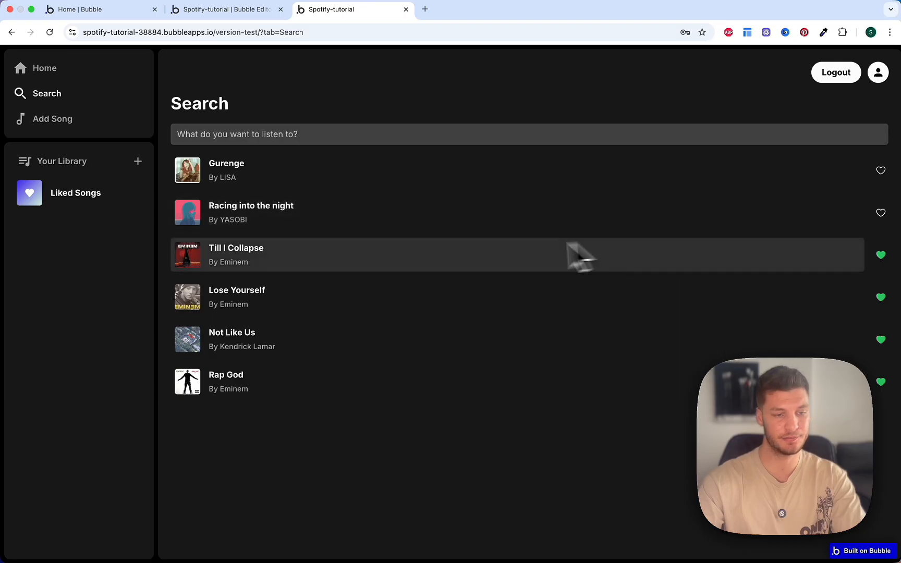
Step: Create a new playlist named 'Workout'
{"action": "left_click", "coordinate": [82, 201]}
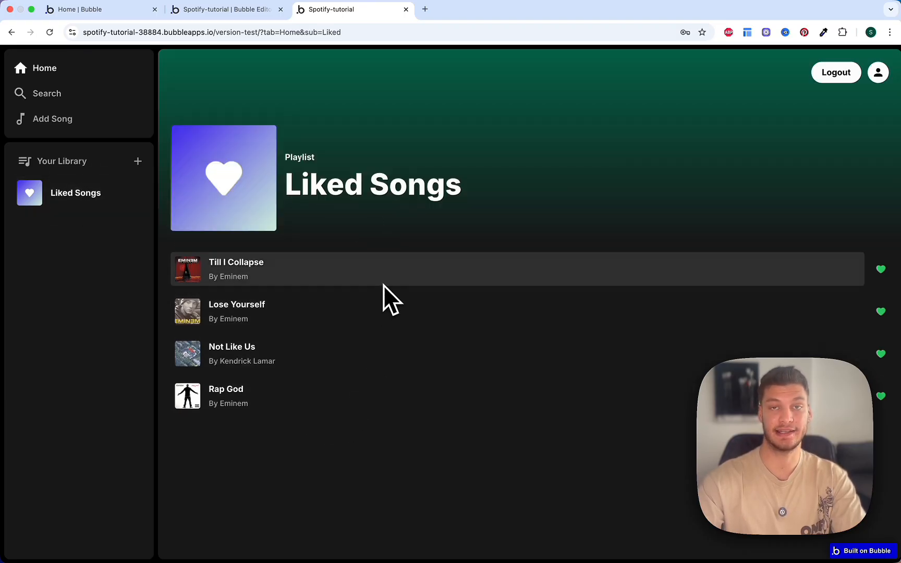
{"action": "left_click", "coordinate": [137, 161]}
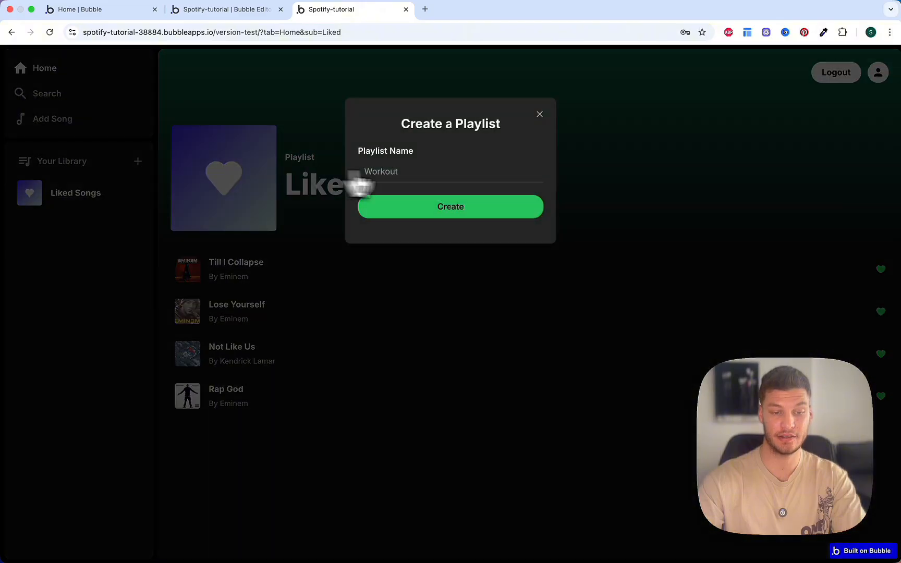
{"action": "left_click", "coordinate": [420, 171]}
{"action": "type", "text": "Work"}
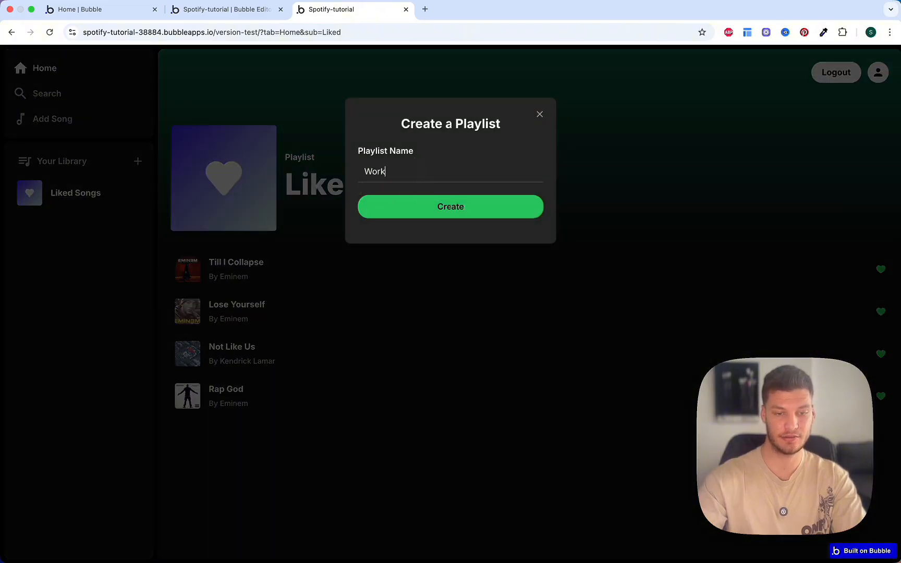
{"action": "type", "text": "out"}
{"action": "left_click", "coordinate": [449, 210]}
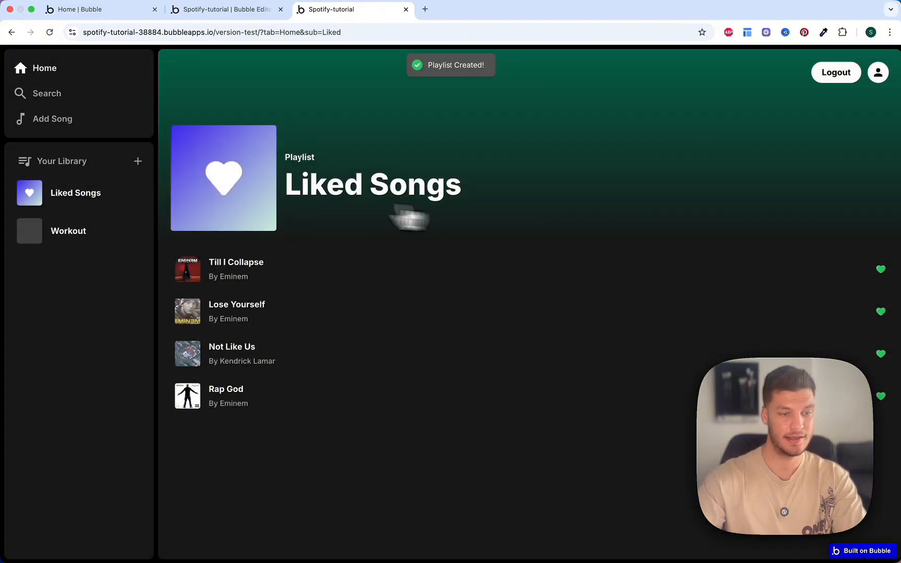
Step: Add Till I Collapse, Lose Yourself, Not Like Us and Rap God to the Workout playlist
{"action": "left_click", "coordinate": [83, 233]}
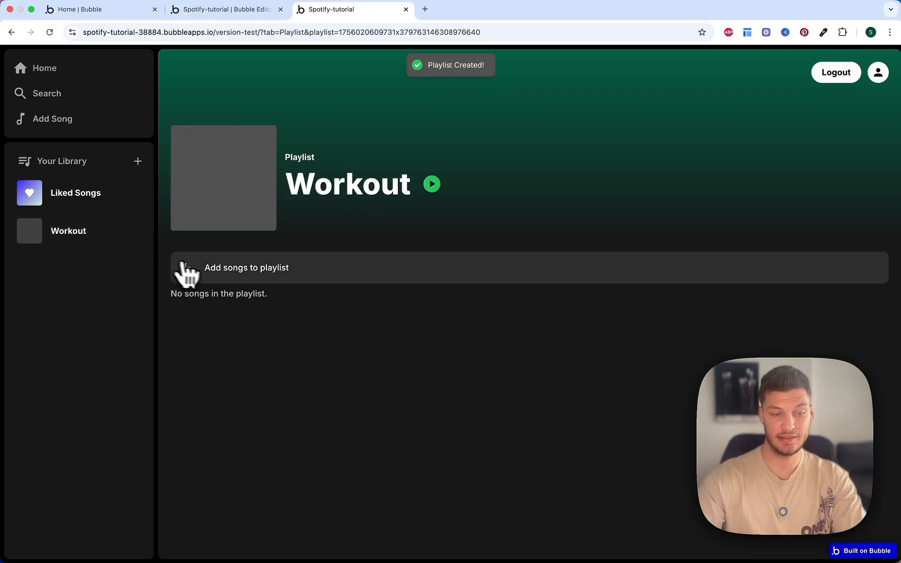
{"action": "left_click", "coordinate": [264, 267]}
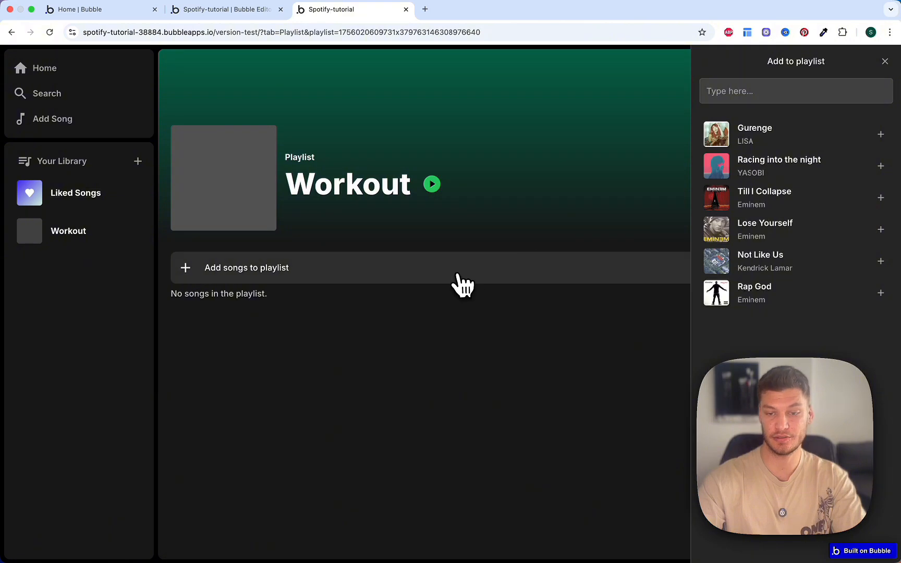
{"action": "left_click", "coordinate": [457, 275]}
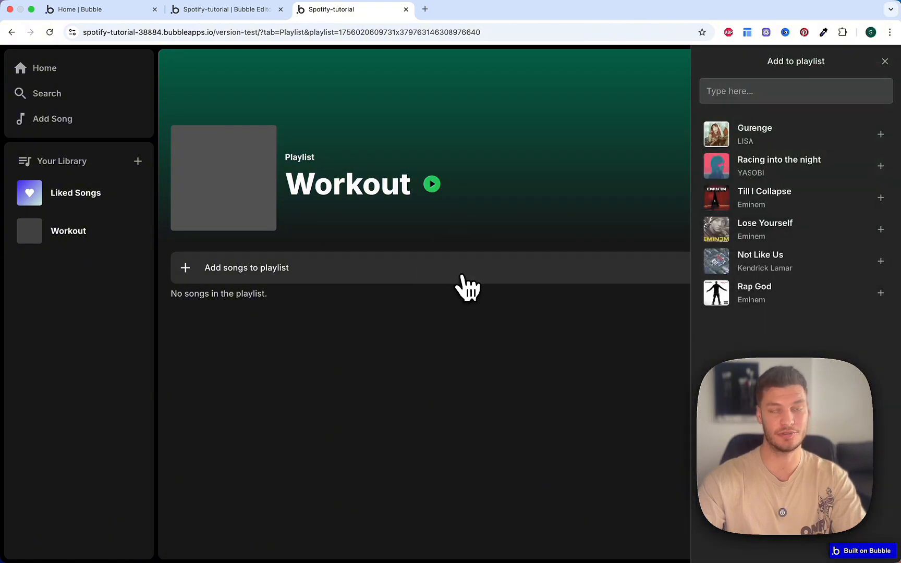
{"action": "left_click", "coordinate": [744, 92]}
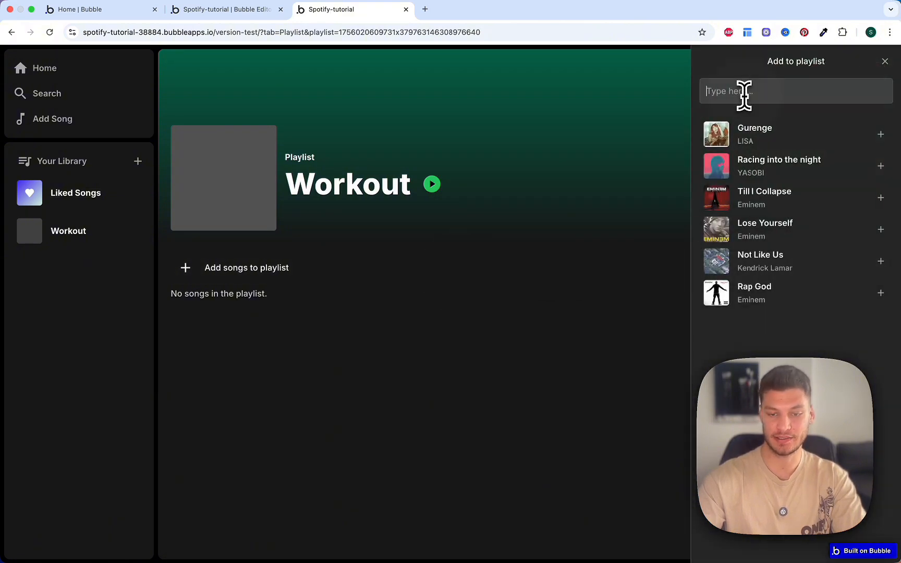
{"action": "type", "text": "gur"}
{"action": "key", "text": "BackSpace"}
{"action": "key", "text": "BackSpace"}
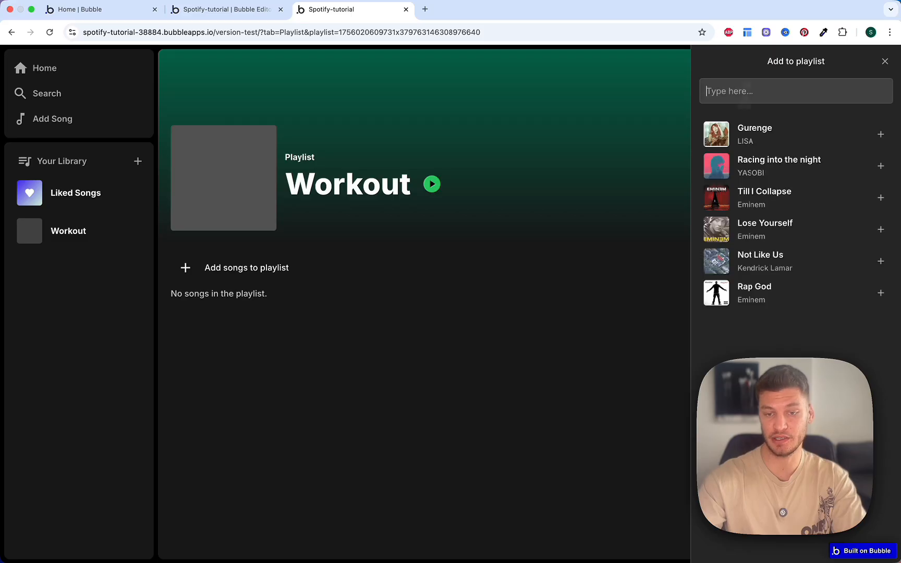
{"action": "left_click", "coordinate": [881, 198]}
{"action": "left_click", "coordinate": [881, 230]}
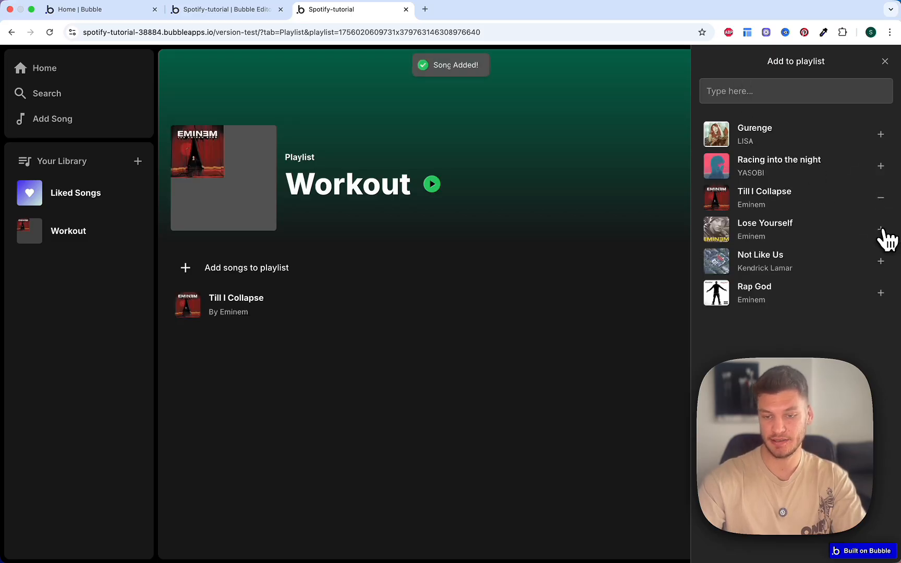
{"action": "left_click", "coordinate": [880, 261]}
{"action": "left_click", "coordinate": [881, 293]}
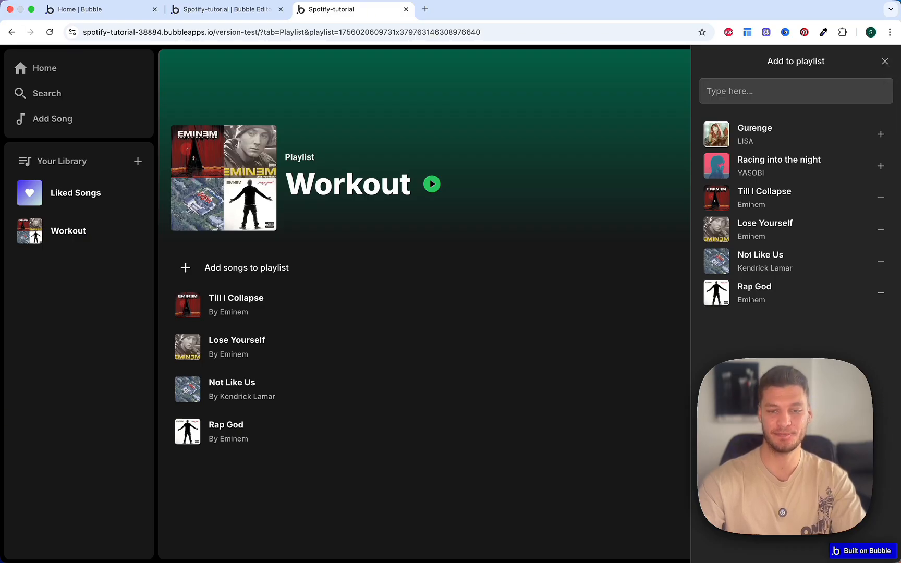
{"action": "left_click", "coordinate": [885, 61]}
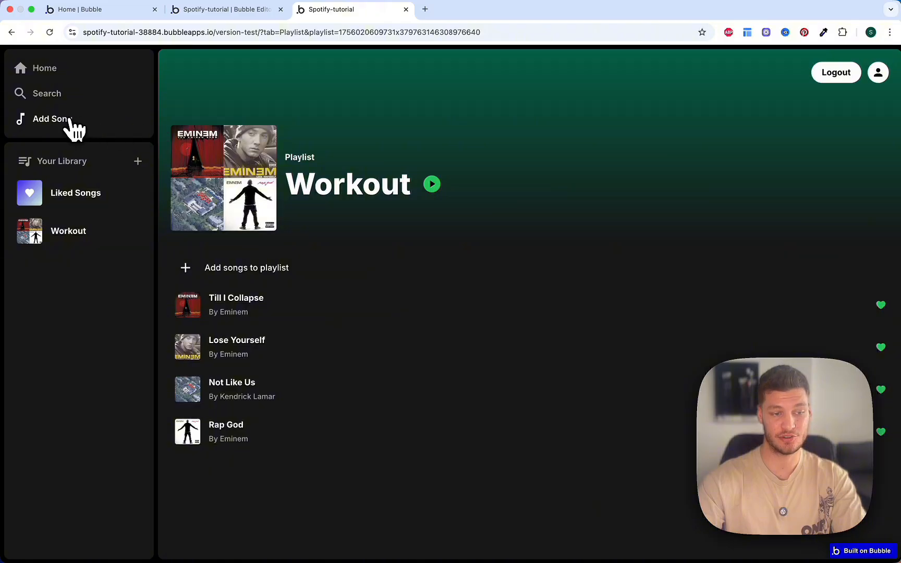
Step: Open the Add Song form and close it without saving
{"action": "left_click", "coordinate": [70, 120]}
{"action": "left_click", "coordinate": [443, 185]}
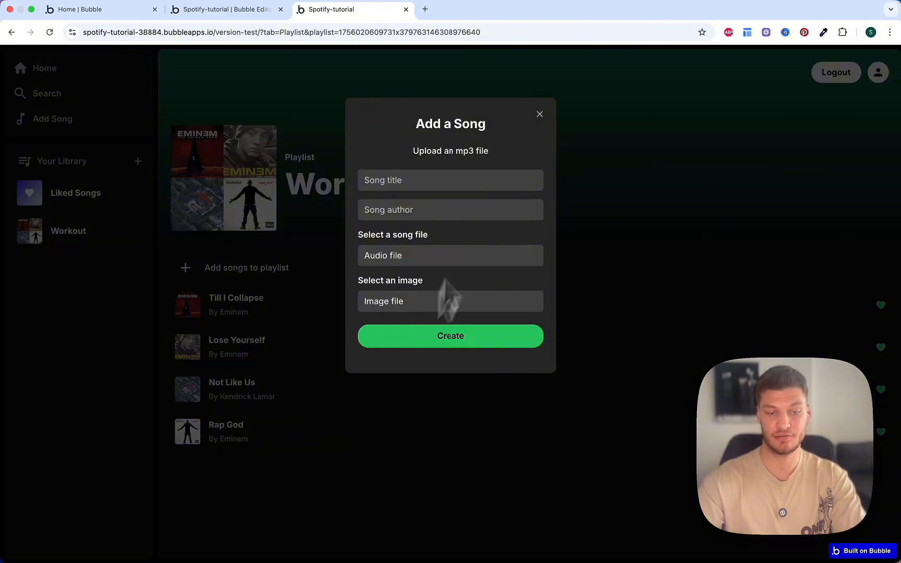
{"action": "left_click", "coordinate": [540, 116]}
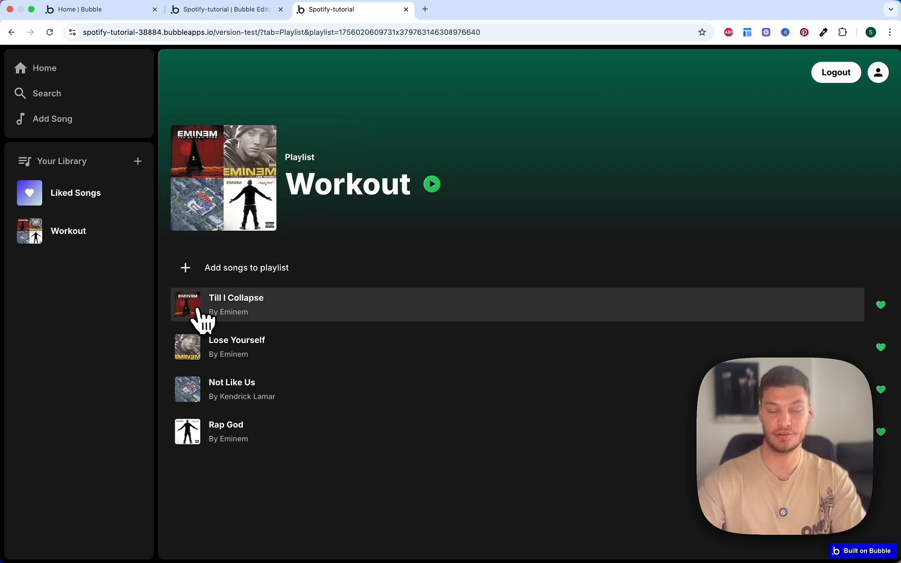
Step: Play Lose Yourself, pausing and seeking partway into the track
{"action": "left_click", "coordinate": [221, 357]}
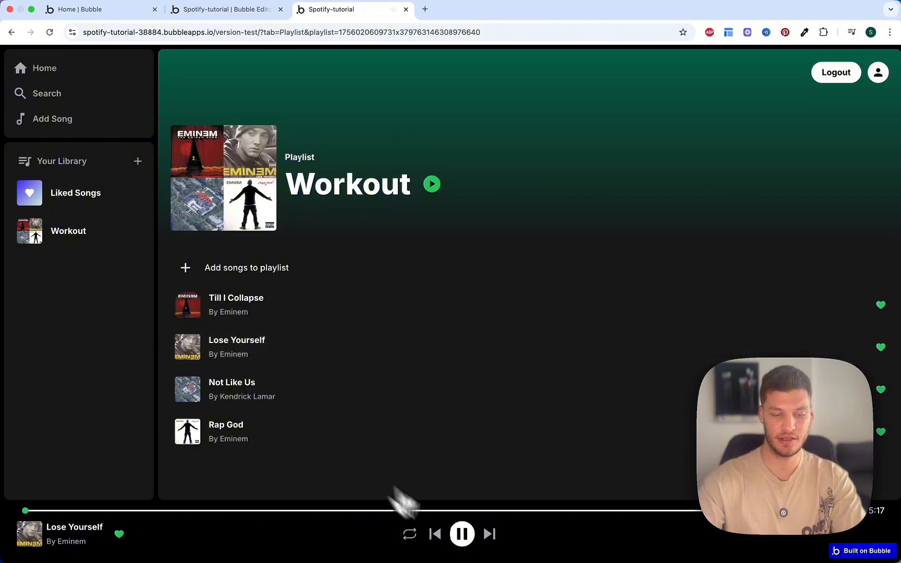
{"action": "left_click", "coordinate": [462, 534]}
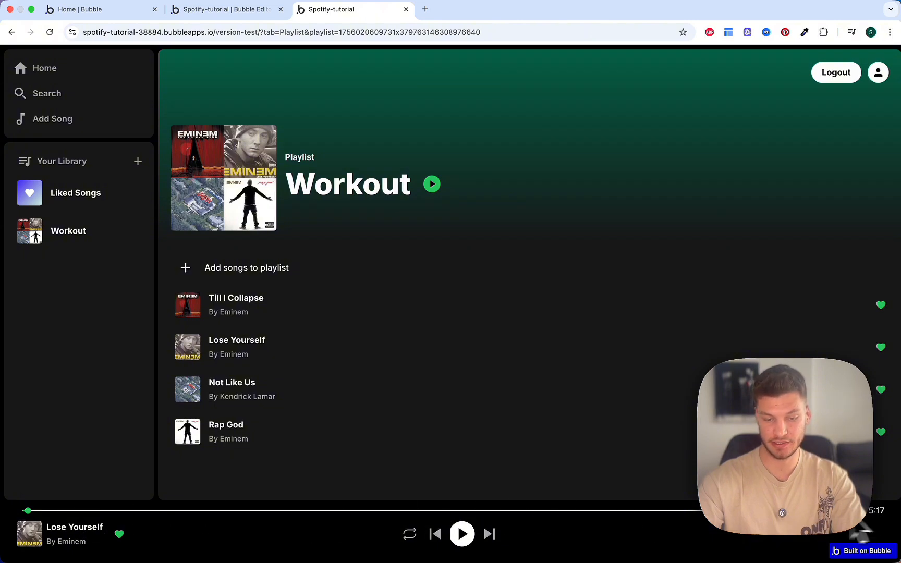
{"action": "left_click", "coordinate": [339, 510]}
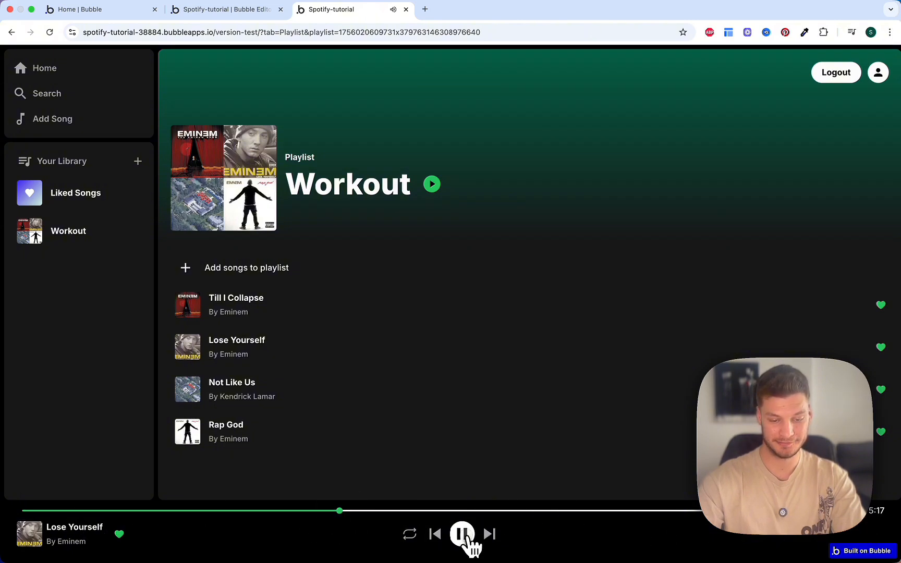
{"action": "left_click", "coordinate": [468, 537]}
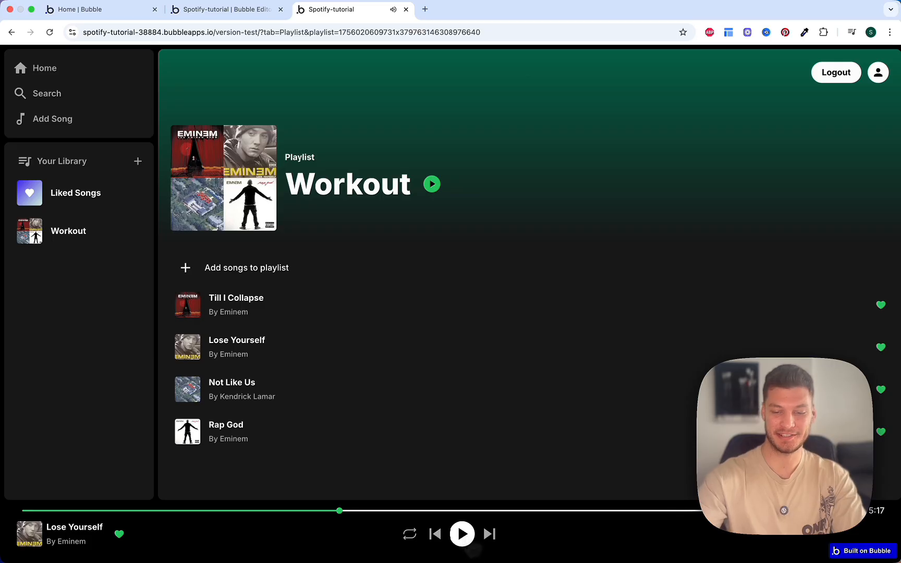
{"action": "key", "text": "XF86AudioMute"}
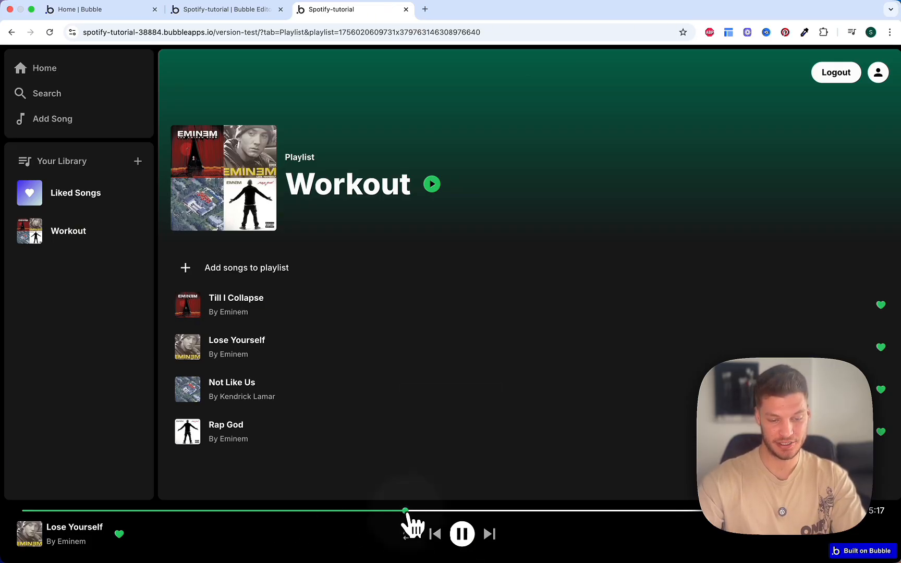
{"action": "left_click", "coordinate": [464, 534]}
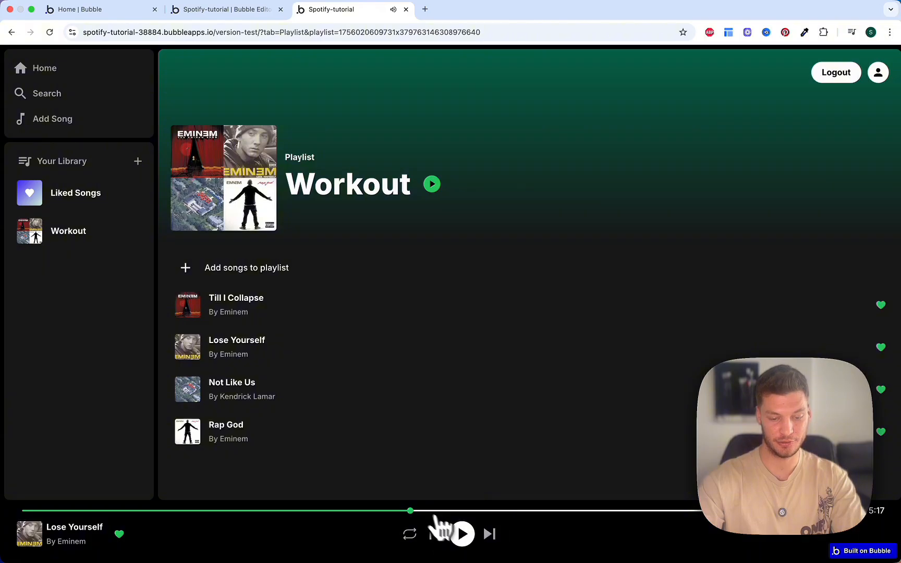
Step: Play Not Like Us, pause it, and rewind it toward the start
{"action": "left_click", "coordinate": [244, 396]}
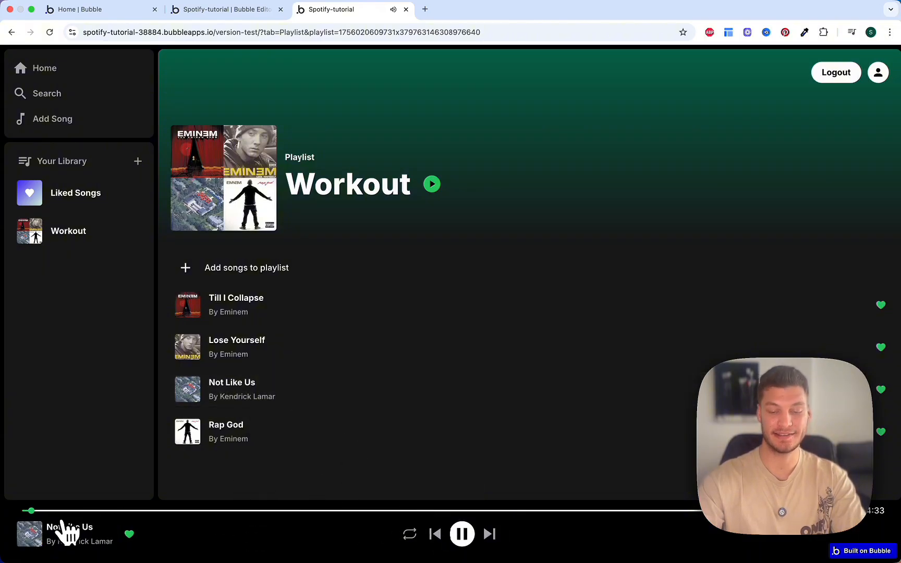
{"action": "left_click", "coordinate": [464, 537]}
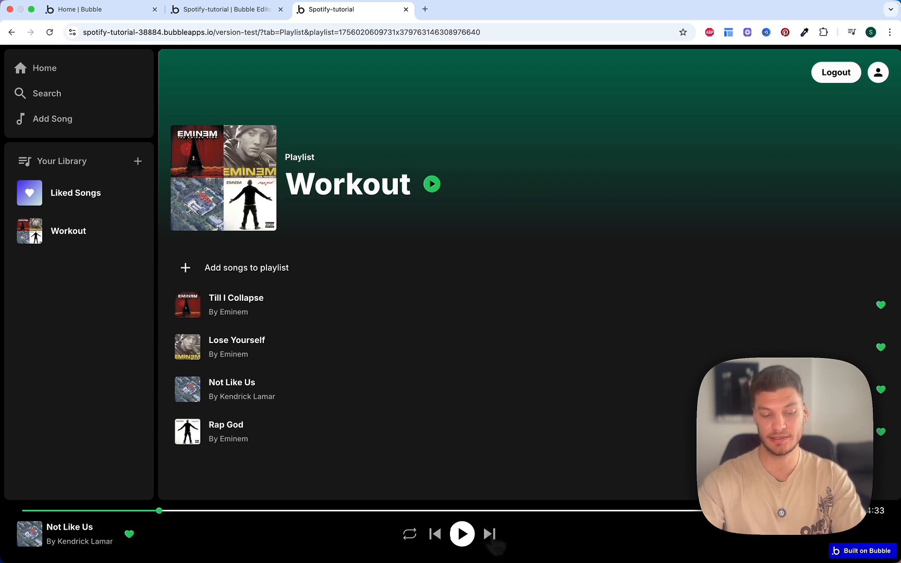
{"action": "left_click", "coordinate": [436, 535]}
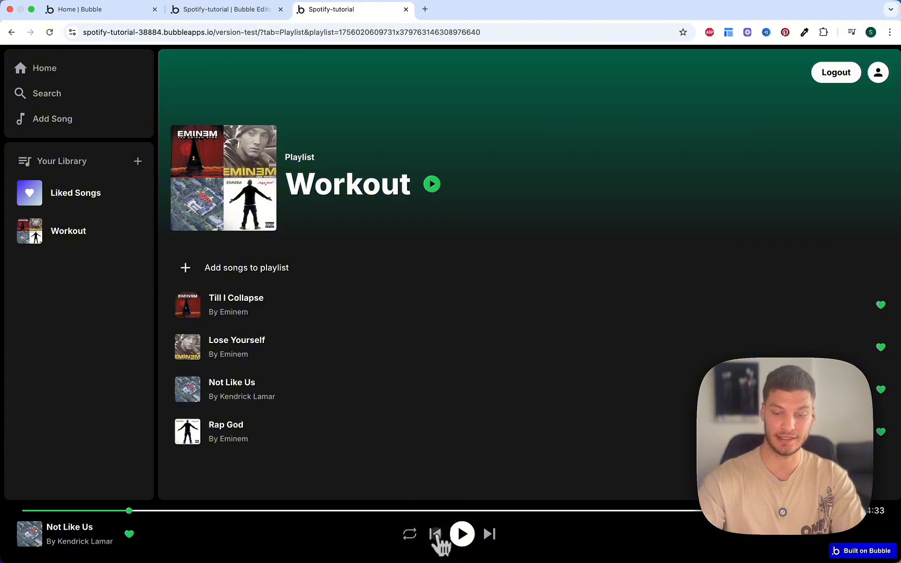
{"action": "left_click", "coordinate": [436, 535]}
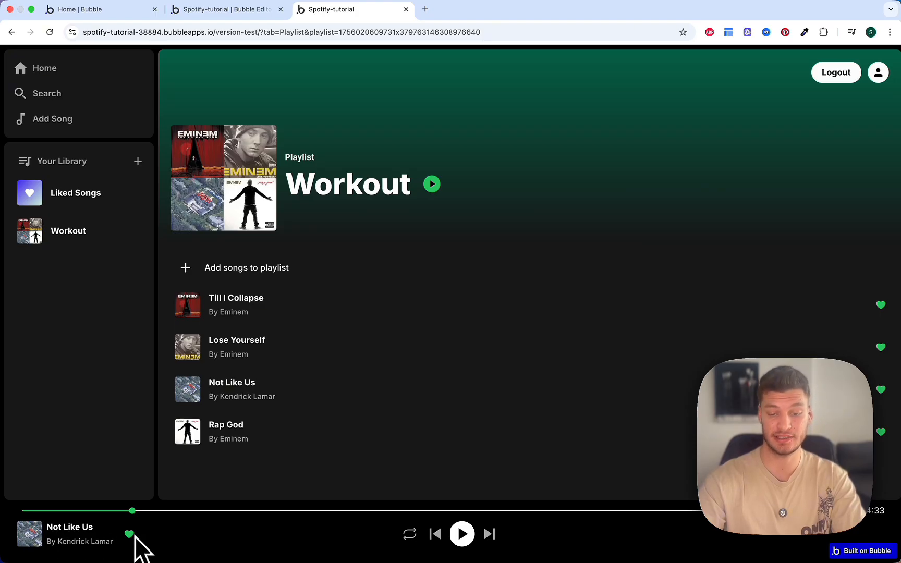
{"action": "right_click", "coordinate": [125, 429]}
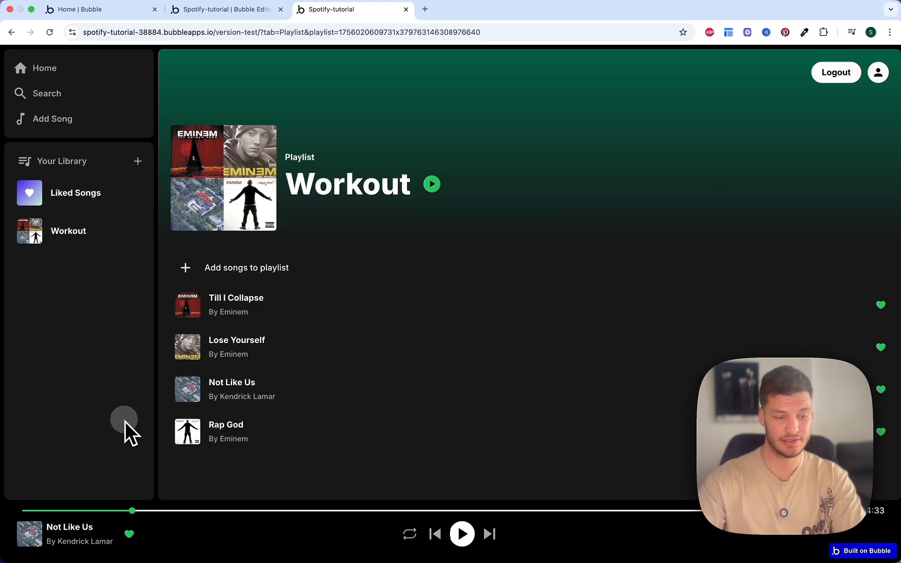
{"action": "left_click", "coordinate": [182, 553]}
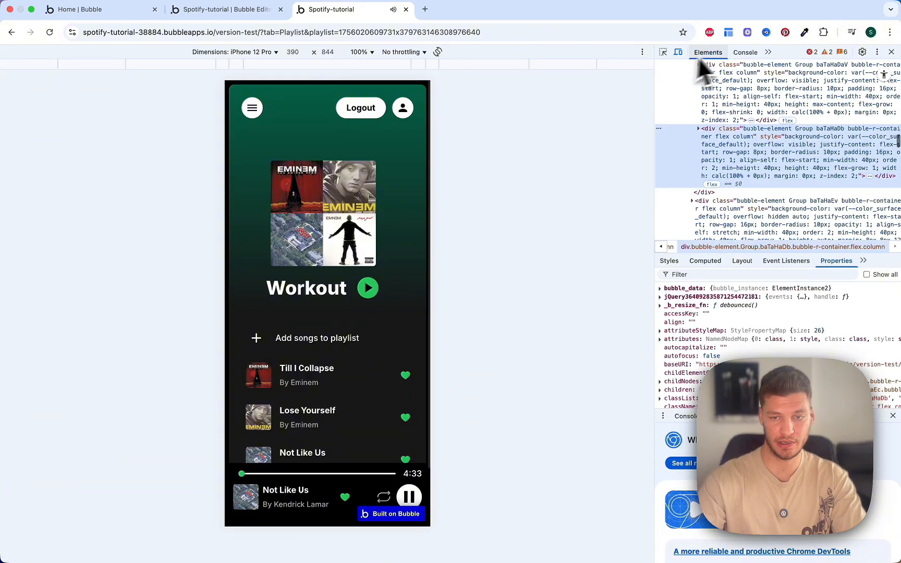
{"action": "scroll", "coordinate": [350, 281], "scroll_direction": "down", "scroll_amount": 3}
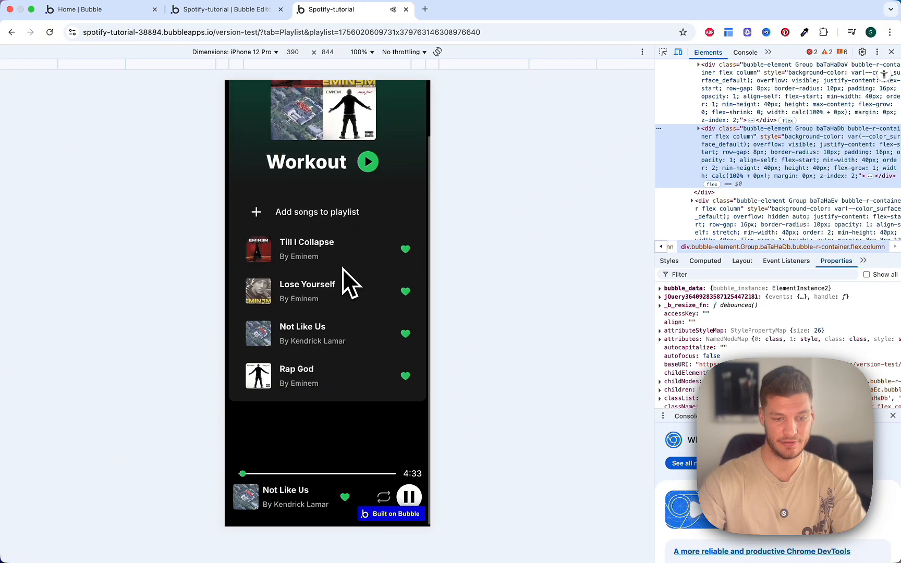
{"action": "scroll", "coordinate": [347, 281], "scroll_direction": "up", "scroll_amount": 3}
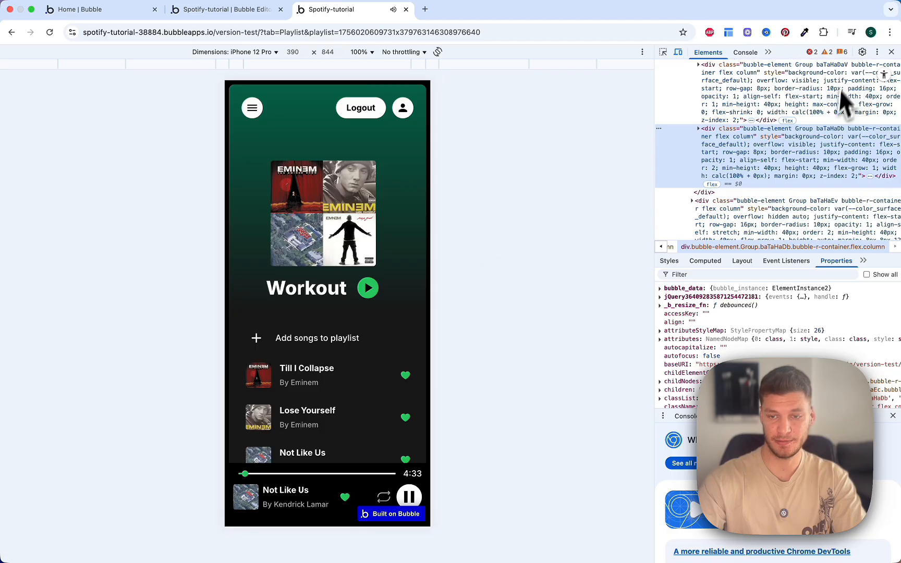
{"action": "left_click", "coordinate": [891, 51]}
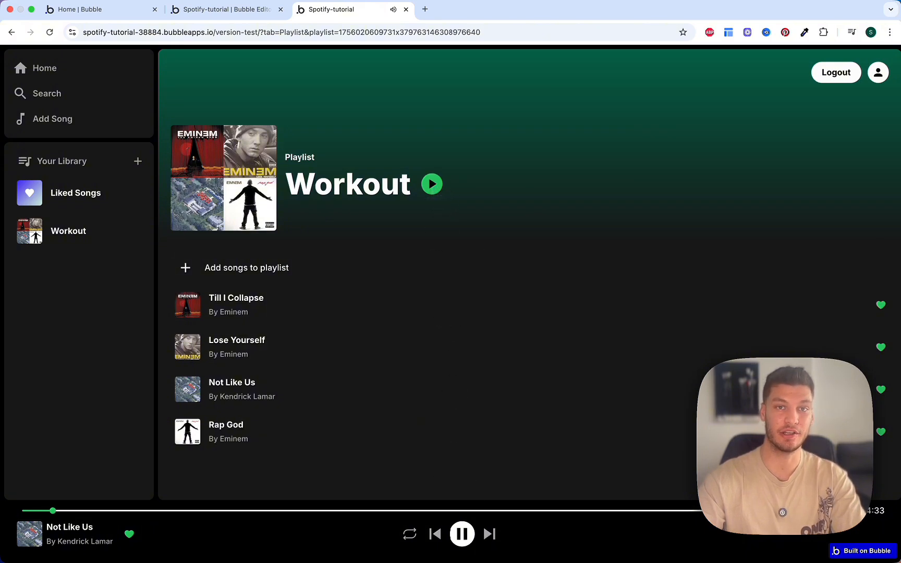
Step: Play the Workout playlist, skip to the next song, and toggle between repeat modes
{"action": "left_click", "coordinate": [432, 183]}
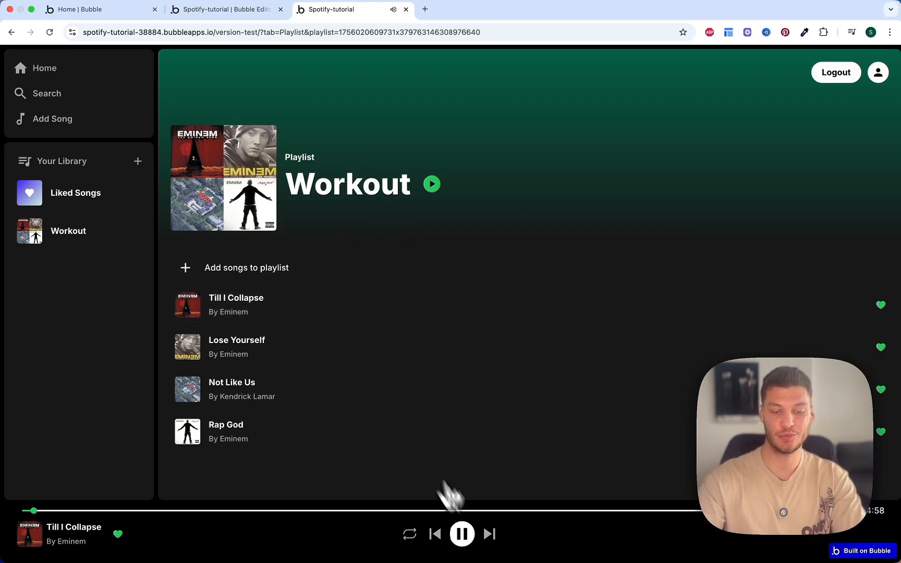
{"action": "left_click", "coordinate": [491, 535]}
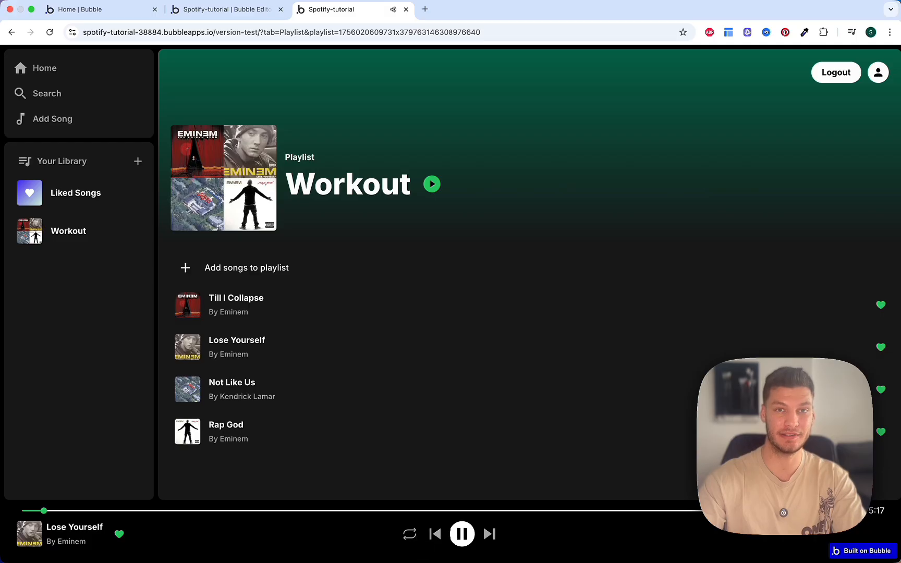
{"action": "left_click", "coordinate": [410, 535]}
{"action": "left_click", "coordinate": [411, 536]}
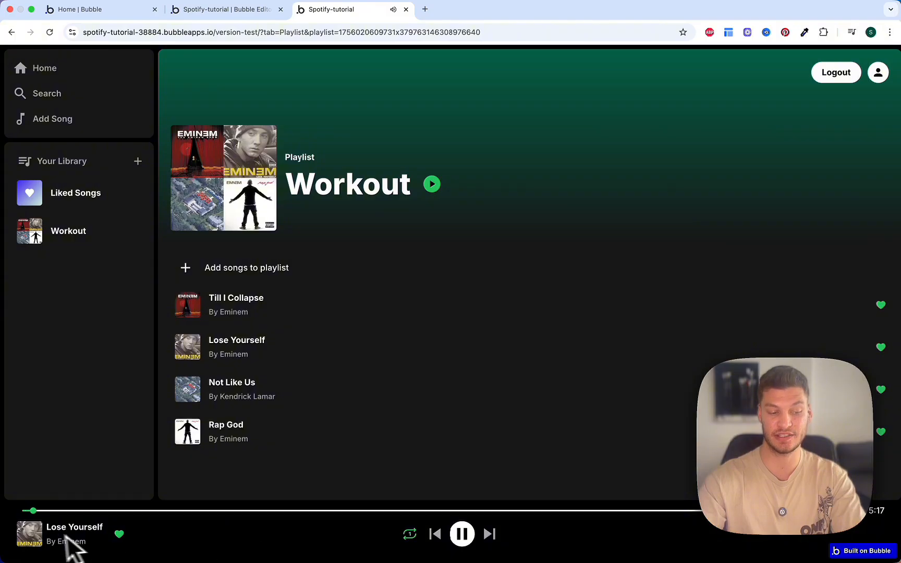
{"action": "left_click", "coordinate": [410, 535]}
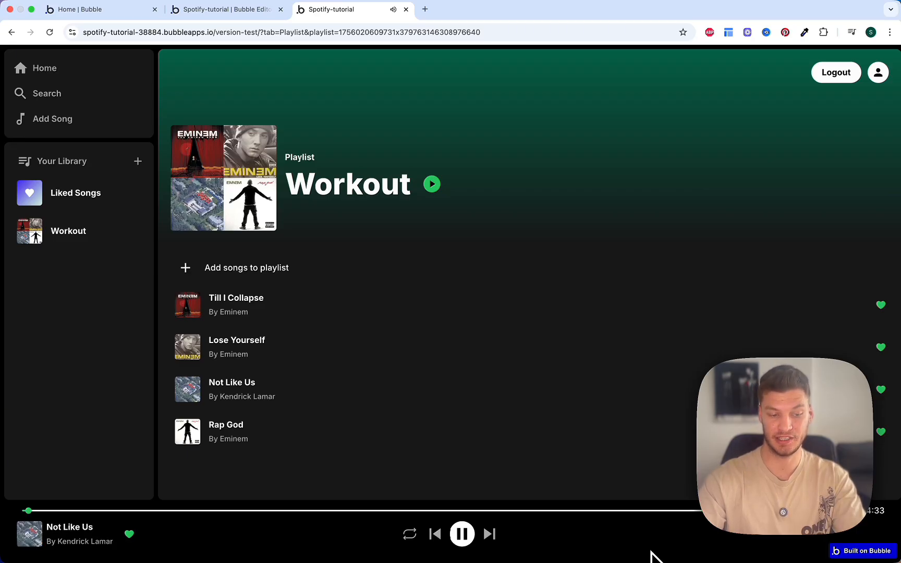
{"action": "left_click", "coordinate": [410, 534]}
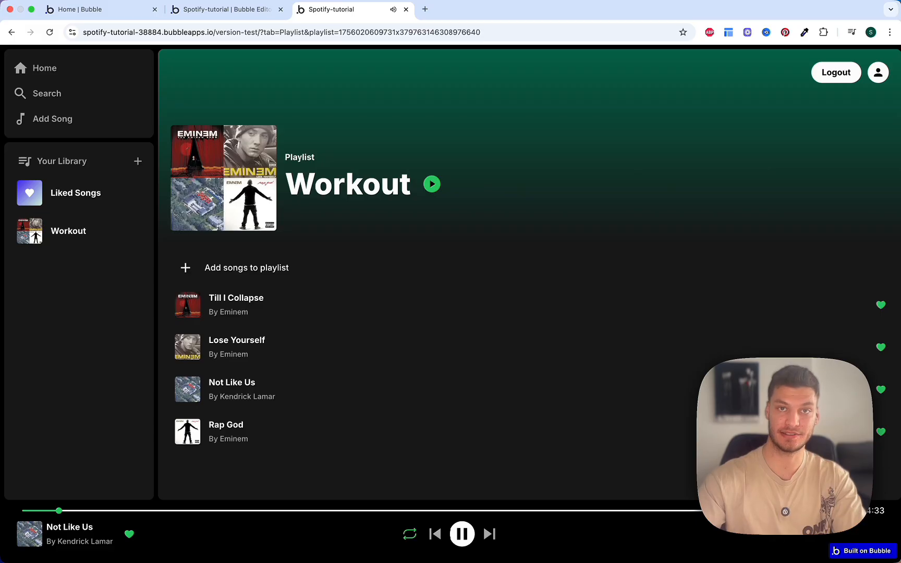
Step: Seek to near the song's end, cycle the repeat modes, and start playing Rap God
{"action": "left_click", "coordinate": [853, 511]}
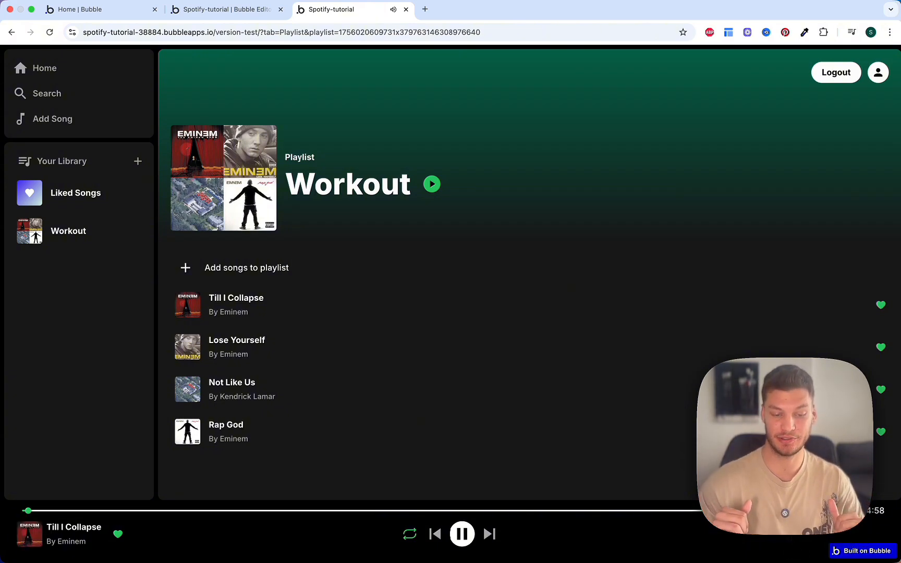
{"action": "left_click", "coordinate": [406, 538]}
{"action": "left_click", "coordinate": [404, 534]}
{"action": "left_click", "coordinate": [408, 536]}
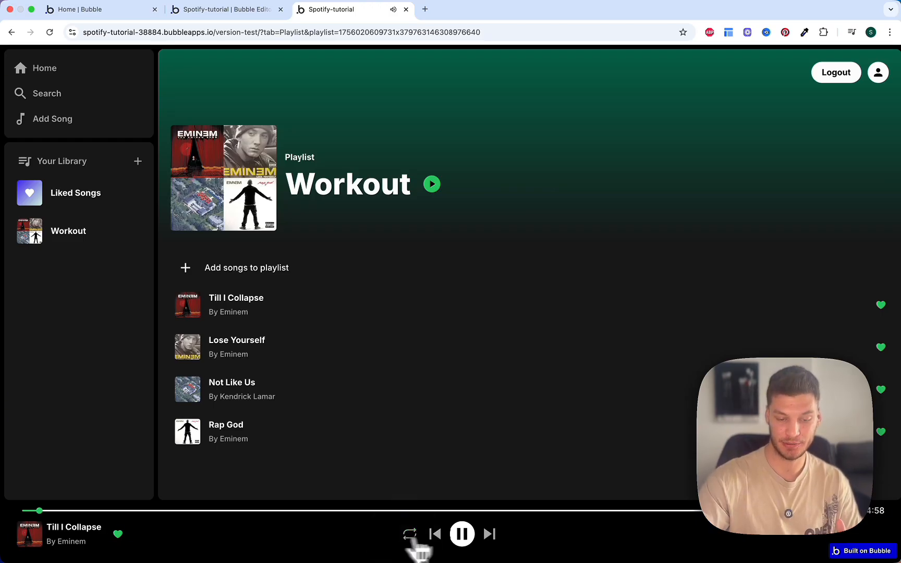
{"action": "left_click", "coordinate": [395, 433]}
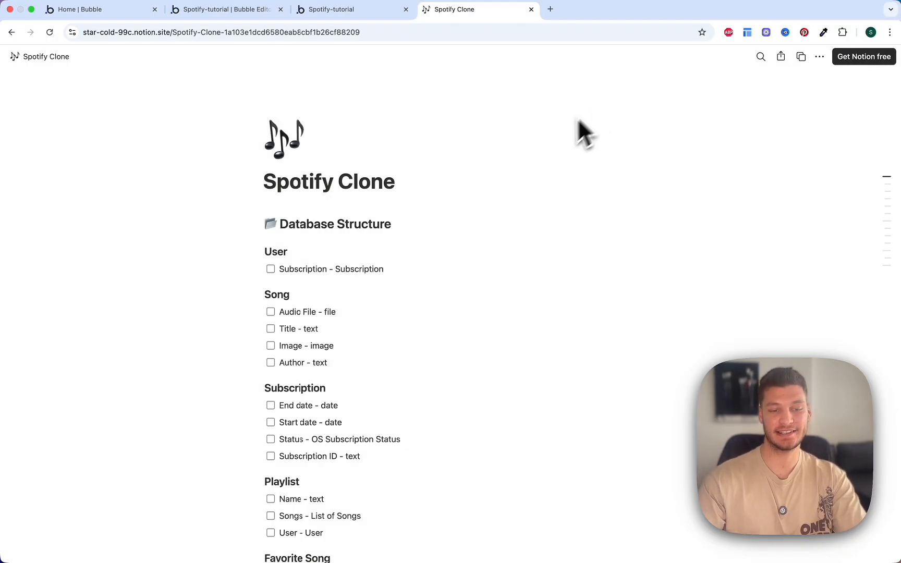
{"action": "scroll", "coordinate": [521, 205], "scroll_direction": "down", "scroll_amount": 1}
{"action": "scroll", "coordinate": [522, 204], "scroll_direction": "up", "scroll_amount": 1}
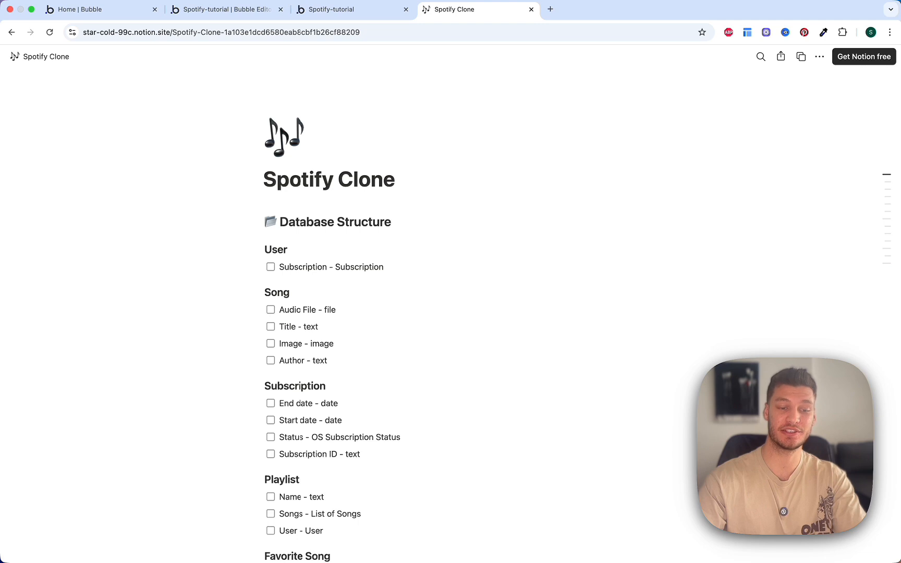
{"action": "scroll", "coordinate": [451, 313], "scroll_direction": "down", "scroll_amount": 1}
{"action": "scroll", "coordinate": [451, 313], "scroll_direction": "down", "scroll_amount": 1}
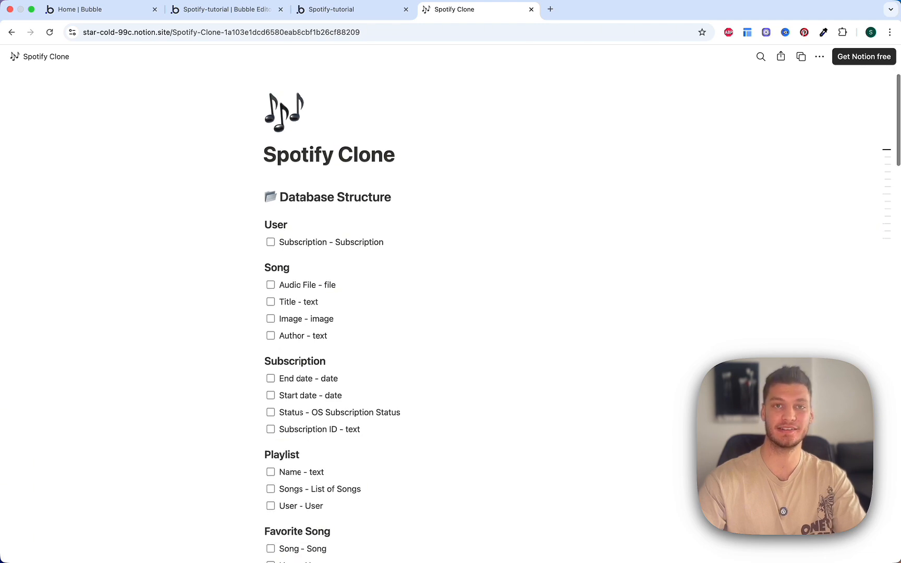
{"action": "scroll", "coordinate": [507, 181], "scroll_direction": "up", "scroll_amount": 1}
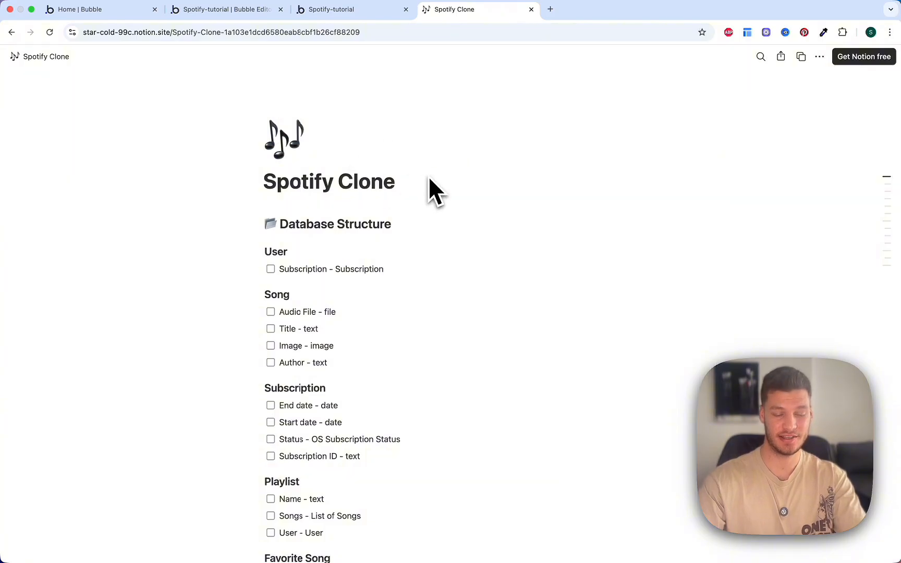
{"action": "scroll", "coordinate": [436, 205], "scroll_direction": "down", "scroll_amount": 1}
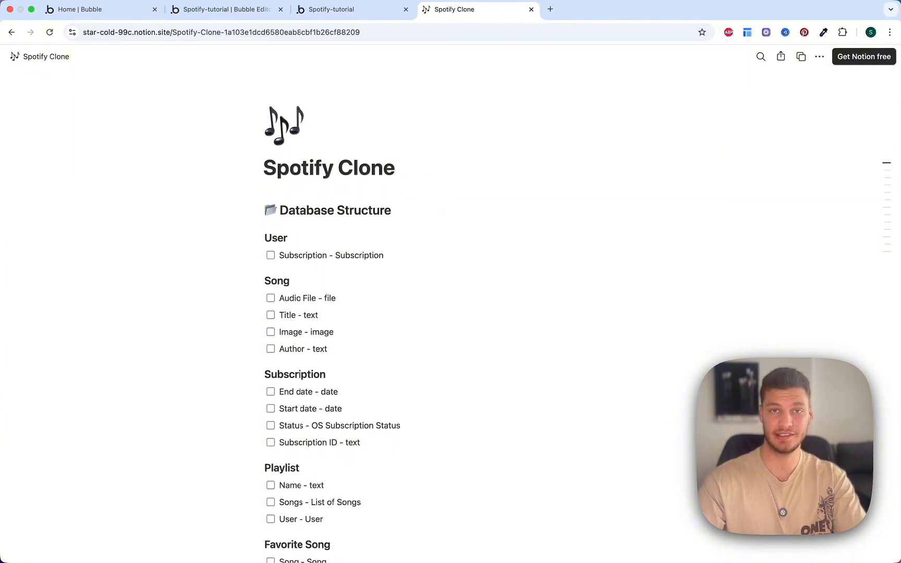
{"action": "scroll", "coordinate": [418, 219], "scroll_direction": "down", "scroll_amount": 1}
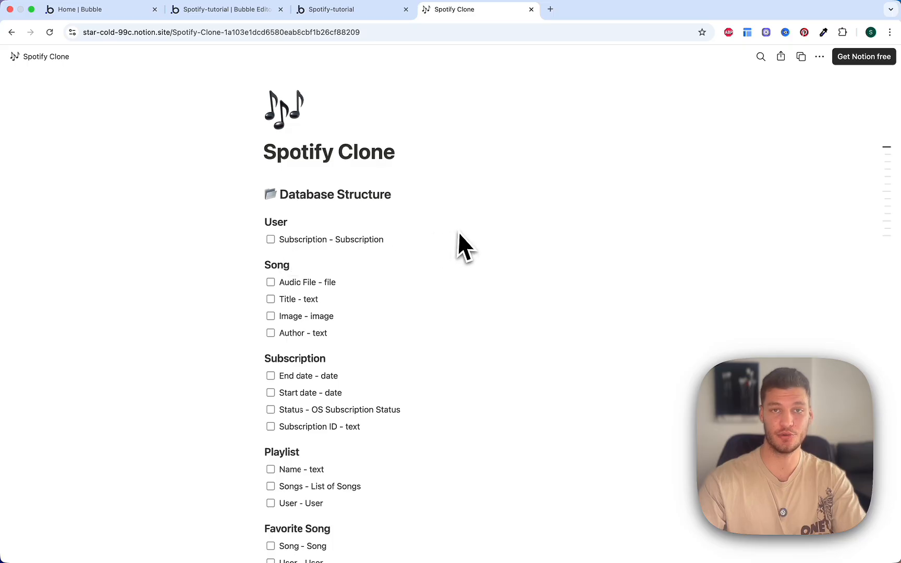
{"action": "scroll", "coordinate": [437, 251], "scroll_direction": "down", "scroll_amount": 2}
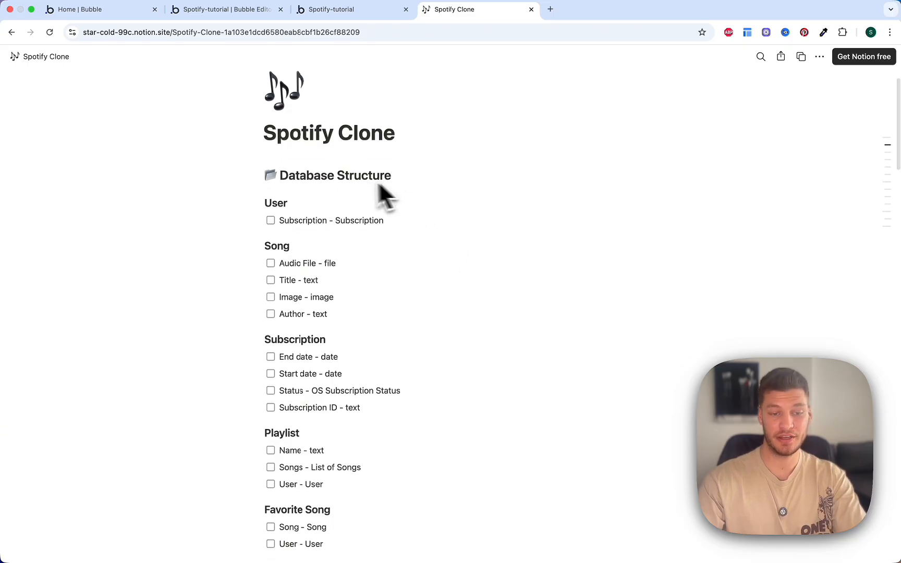
{"action": "scroll", "coordinate": [443, 255], "scroll_direction": "down", "scroll_amount": 3}
{"action": "scroll", "coordinate": [438, 271], "scroll_direction": "down", "scroll_amount": 1}
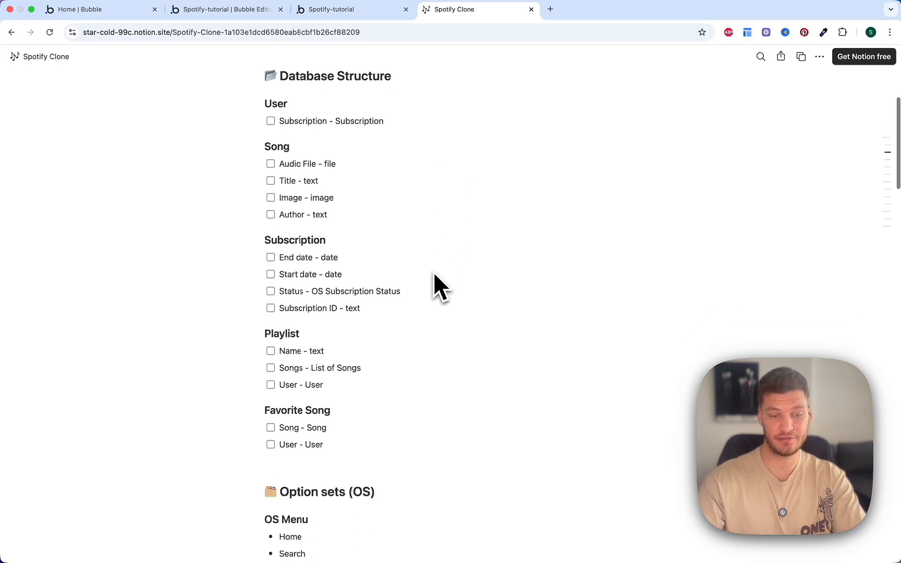
{"action": "scroll", "coordinate": [375, 391], "scroll_direction": "down", "scroll_amount": 6}
{"action": "scroll", "coordinate": [402, 412], "scroll_direction": "down", "scroll_amount": 4}
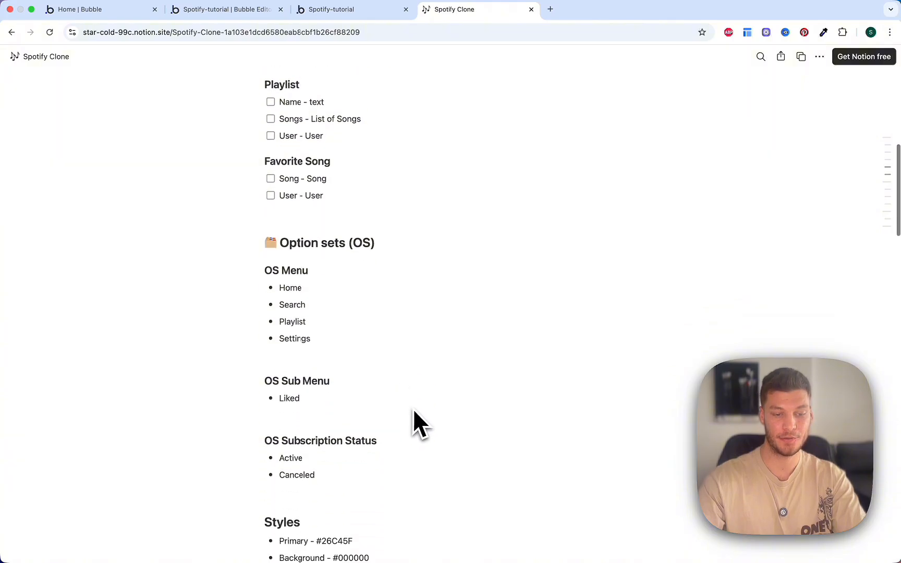
{"action": "scroll", "coordinate": [386, 350], "scroll_direction": "down", "scroll_amount": 6}
{"action": "scroll", "coordinate": [391, 354], "scroll_direction": "down", "scroll_amount": 4}
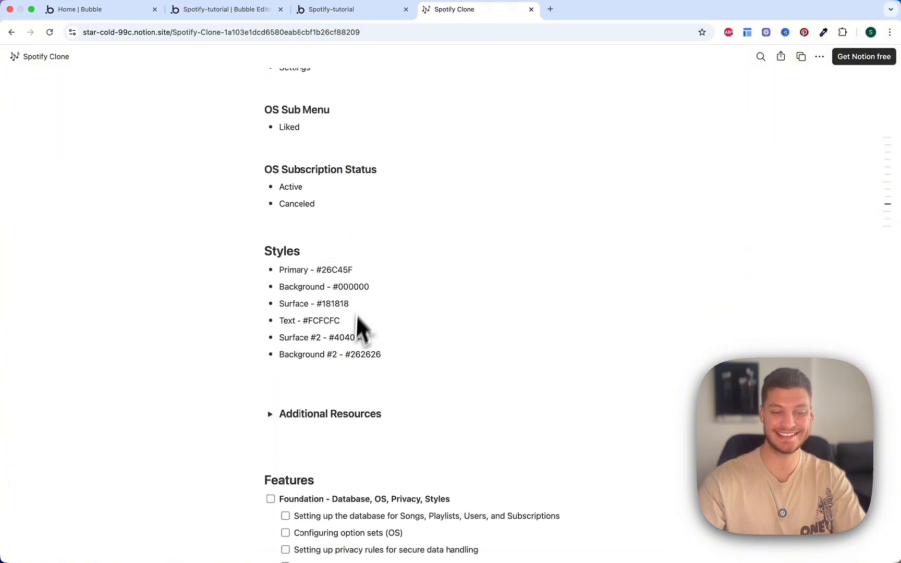
{"action": "left_click", "coordinate": [270, 414]}
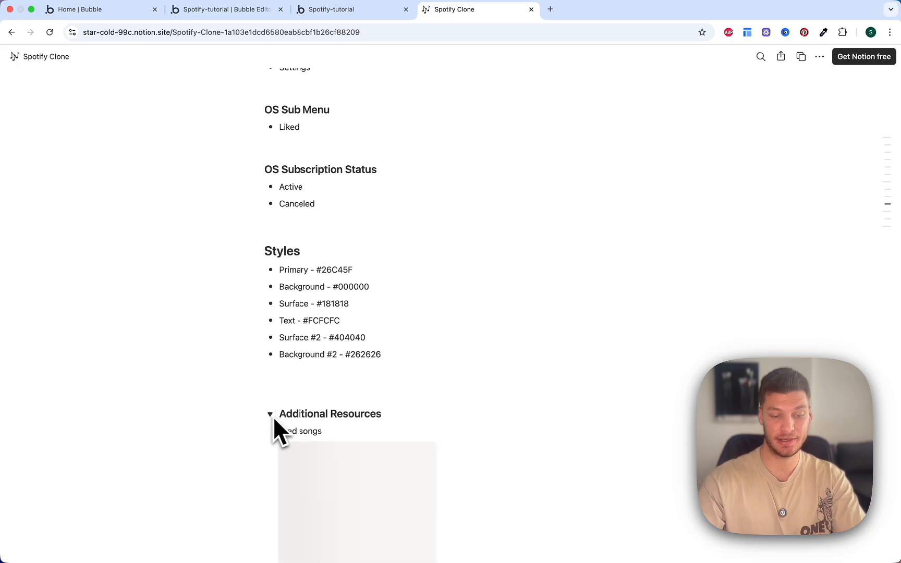
{"action": "scroll", "coordinate": [292, 415], "scroll_direction": "down", "scroll_amount": 3}
{"action": "scroll", "coordinate": [500, 356], "scroll_direction": "down", "scroll_amount": 5}
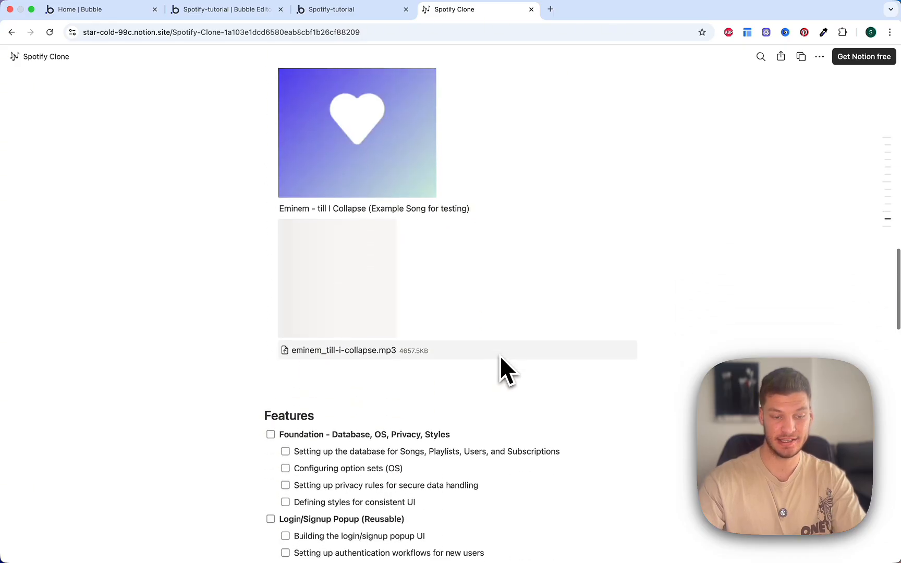
{"action": "scroll", "coordinate": [469, 372], "scroll_direction": "up", "scroll_amount": 1}
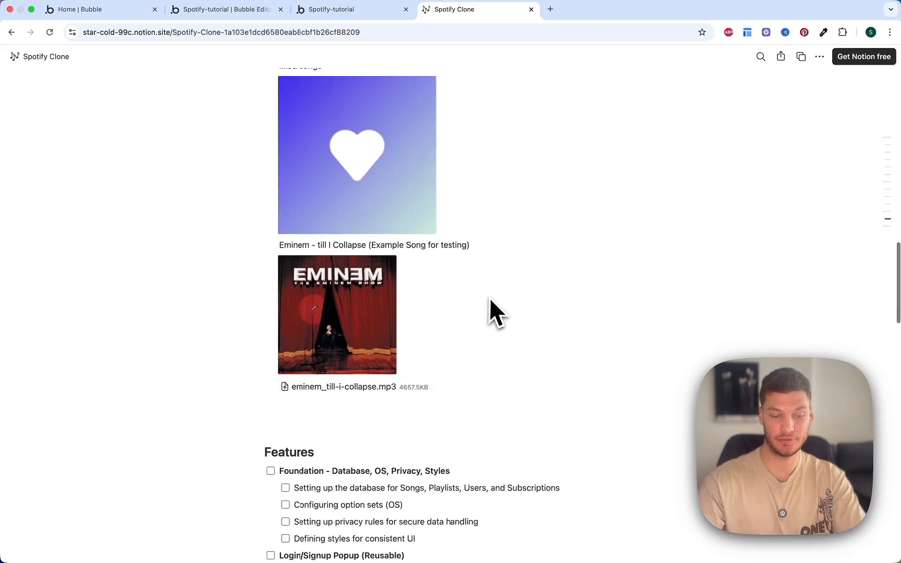
{"action": "scroll", "coordinate": [480, 292], "scroll_direction": "up", "scroll_amount": 3}
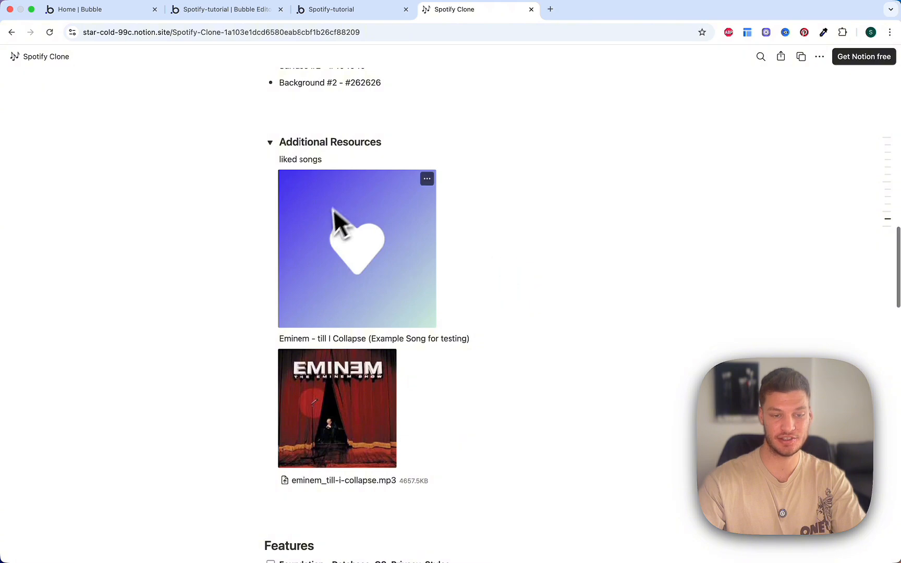
Step: Collapse Additional Resources and scroll through the Features checklist to its end
{"action": "left_click", "coordinate": [269, 142]}
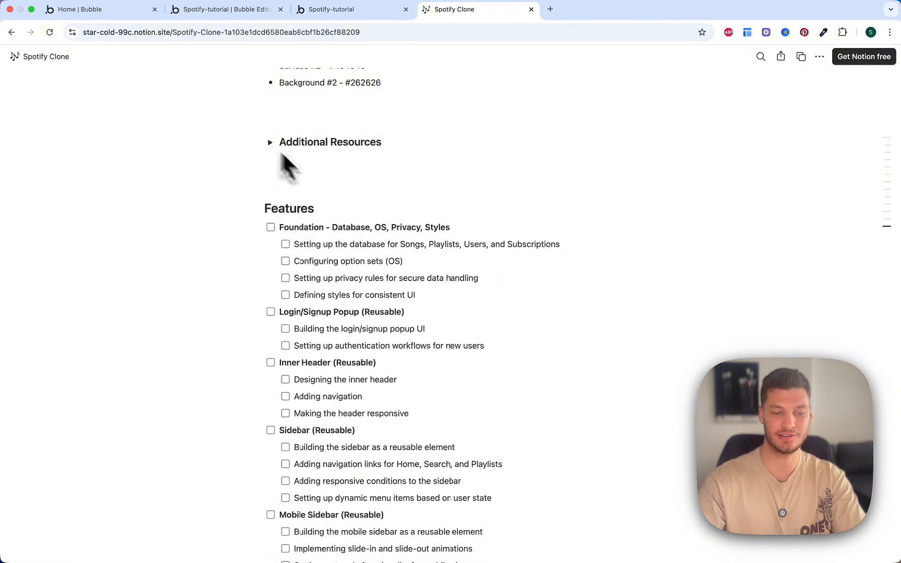
{"action": "scroll", "coordinate": [432, 261], "scroll_direction": "down", "scroll_amount": 1}
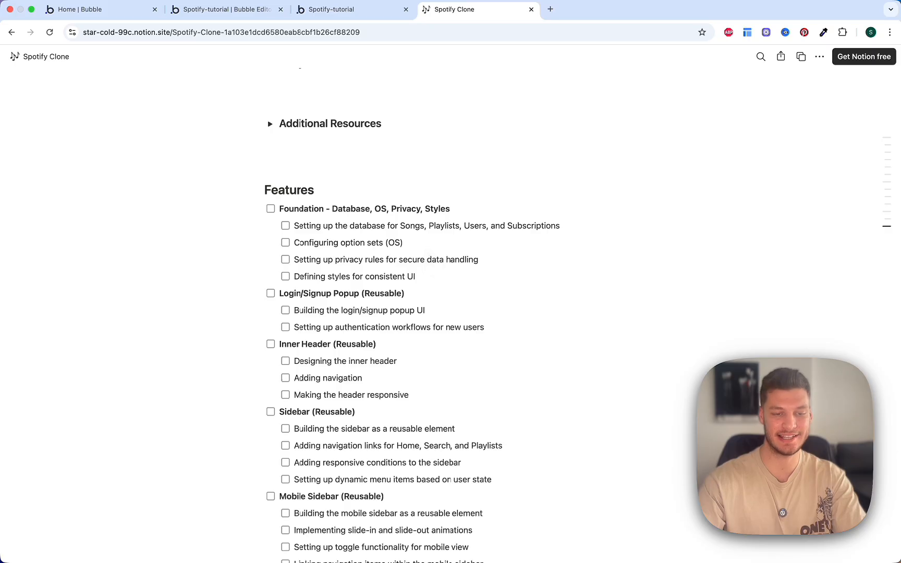
{"action": "scroll", "coordinate": [430, 259], "scroll_direction": "down", "scroll_amount": 2}
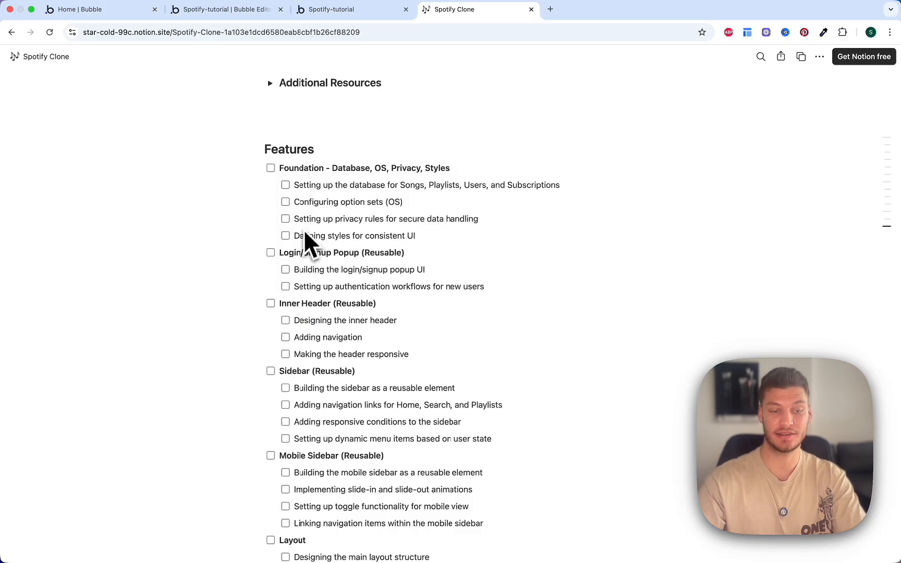
{"action": "scroll", "coordinate": [294, 239], "scroll_direction": "down", "scroll_amount": 5}
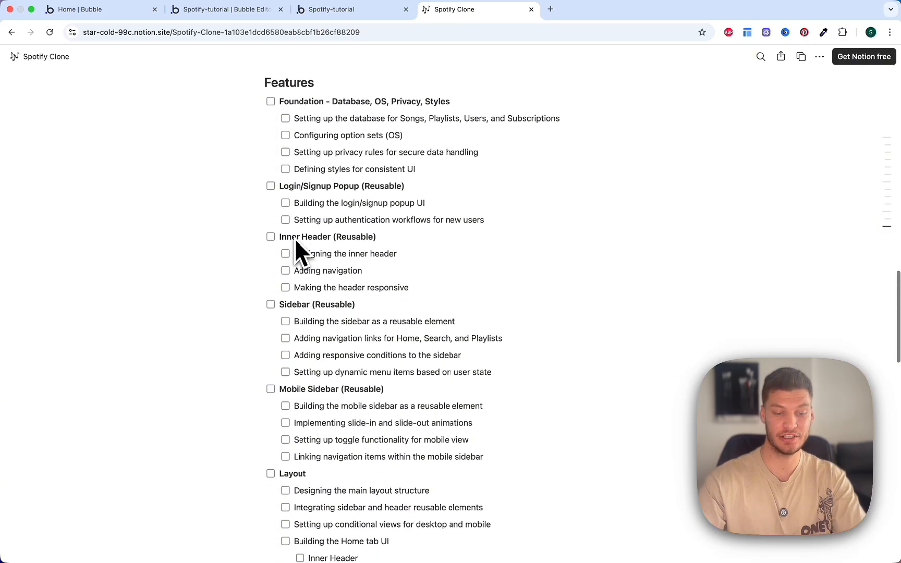
{"action": "scroll", "coordinate": [294, 239], "scroll_direction": "down", "scroll_amount": 1}
{"action": "scroll", "coordinate": [294, 239], "scroll_direction": "down", "scroll_amount": 2}
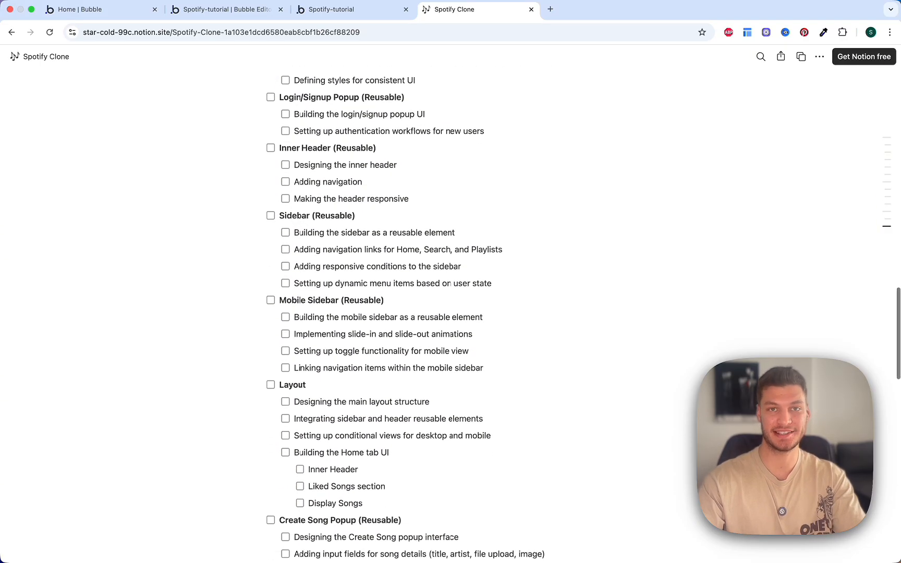
{"action": "scroll", "coordinate": [294, 238], "scroll_direction": "down", "scroll_amount": 14}
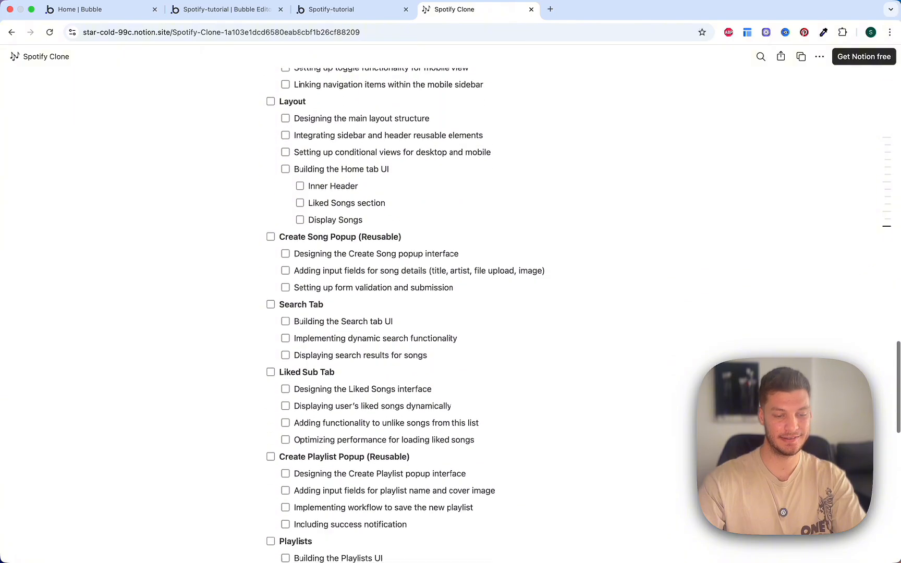
{"action": "scroll", "coordinate": [294, 239], "scroll_direction": "down", "scroll_amount": 16}
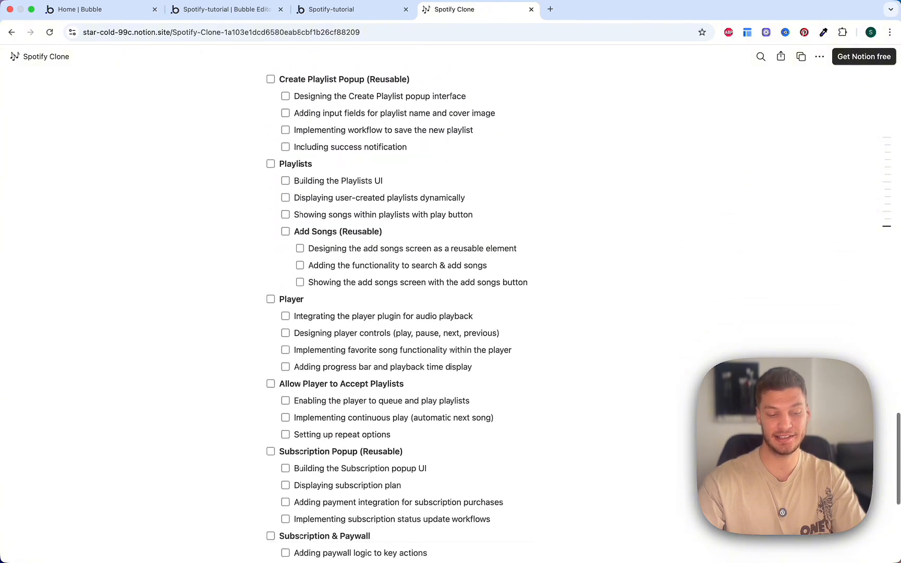
{"action": "scroll", "coordinate": [318, 251], "scroll_direction": "down", "scroll_amount": 7}
{"action": "scroll", "coordinate": [325, 249], "scroll_direction": "up", "scroll_amount": 3}
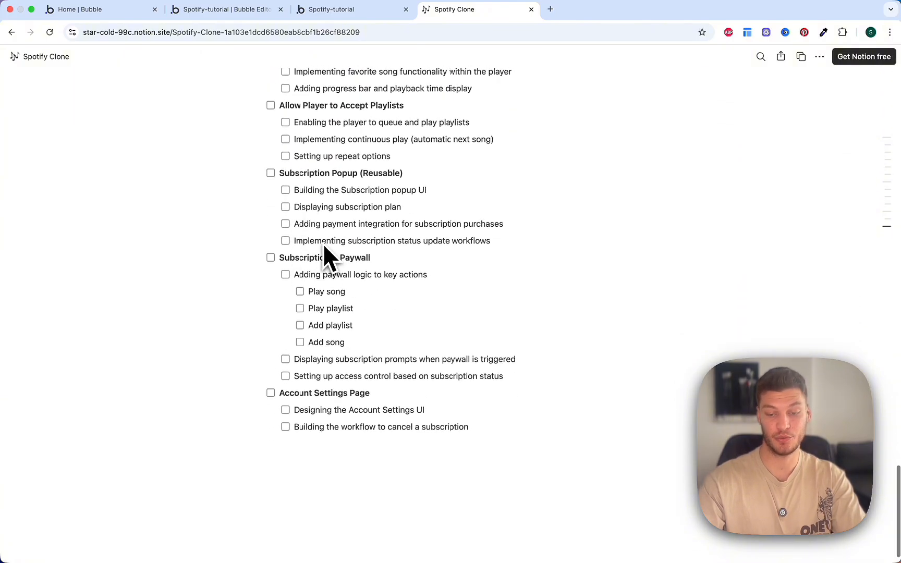
{"action": "scroll", "coordinate": [324, 255], "scroll_direction": "up", "scroll_amount": 20}
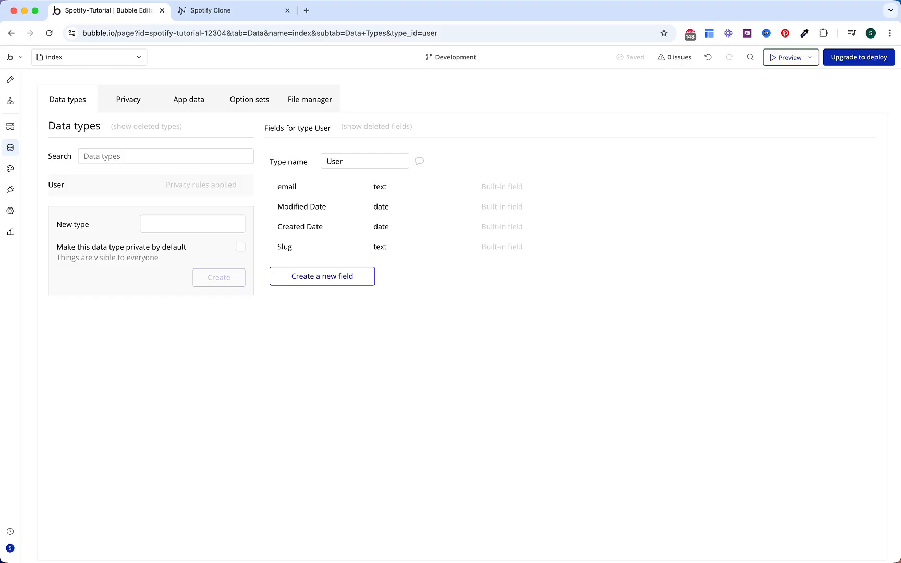
Step: Add the Song, Subscription, Playlist and Favorite Song data types
{"action": "left_click", "coordinate": [207, 225]}
{"action": "type", "text": "Song"}
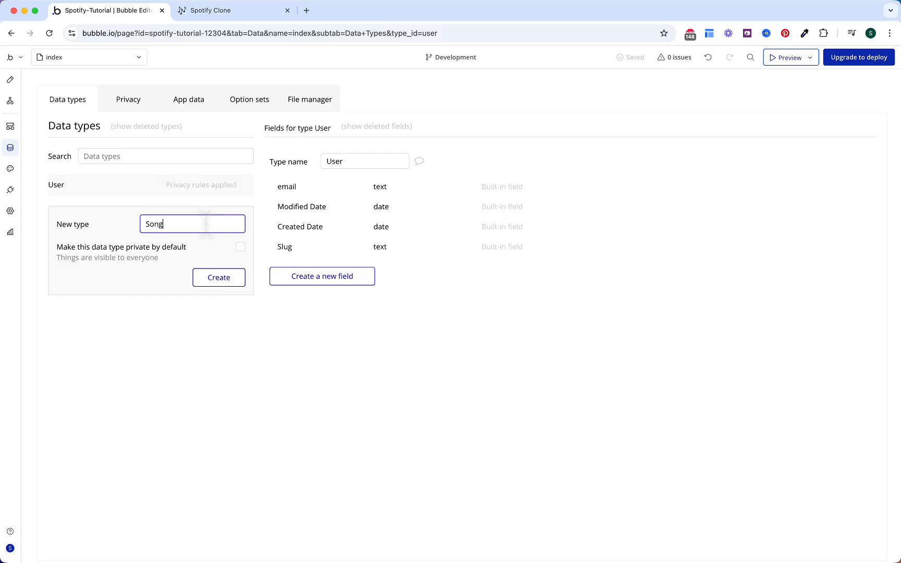
{"action": "key", "text": "Return"}
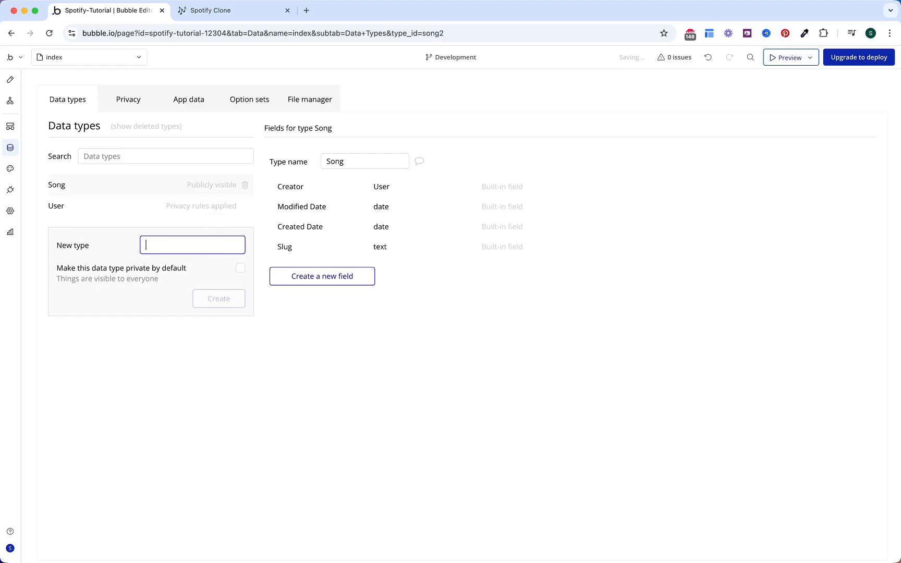
{"action": "type", "text": "Subscription"}
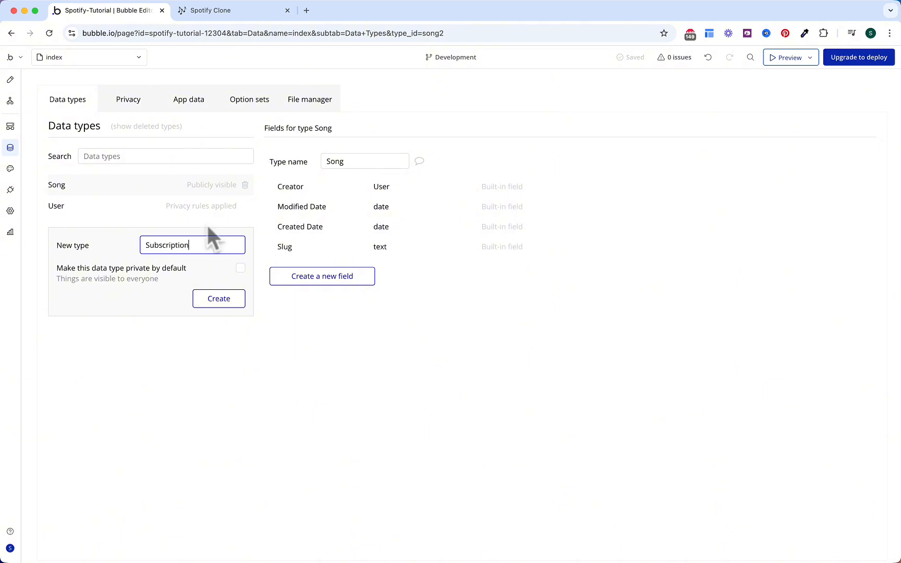
{"action": "key", "text": "Return"}
{"action": "type", "text": "Pla"}
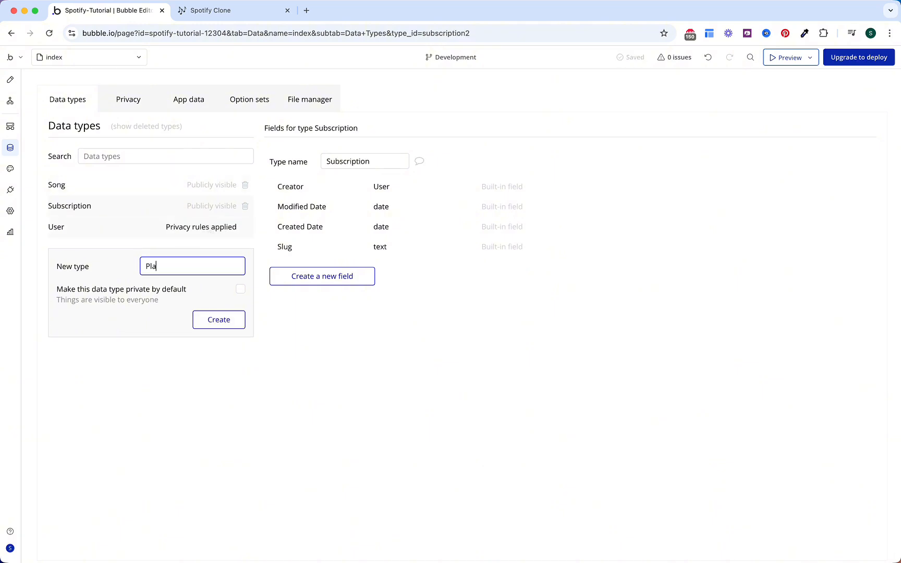
{"action": "type", "text": "ylist"}
{"action": "key", "text": "Return"}
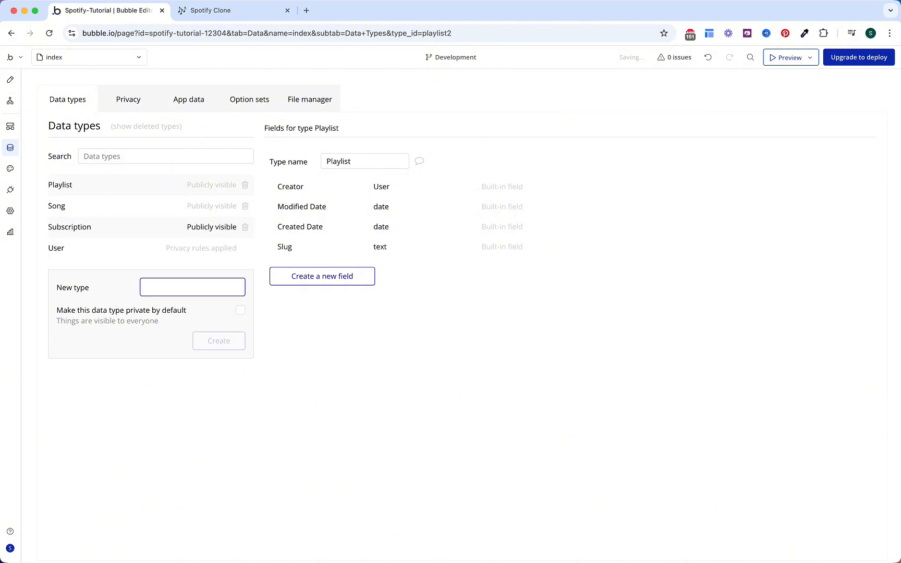
{"action": "type", "text": "Favorite"}
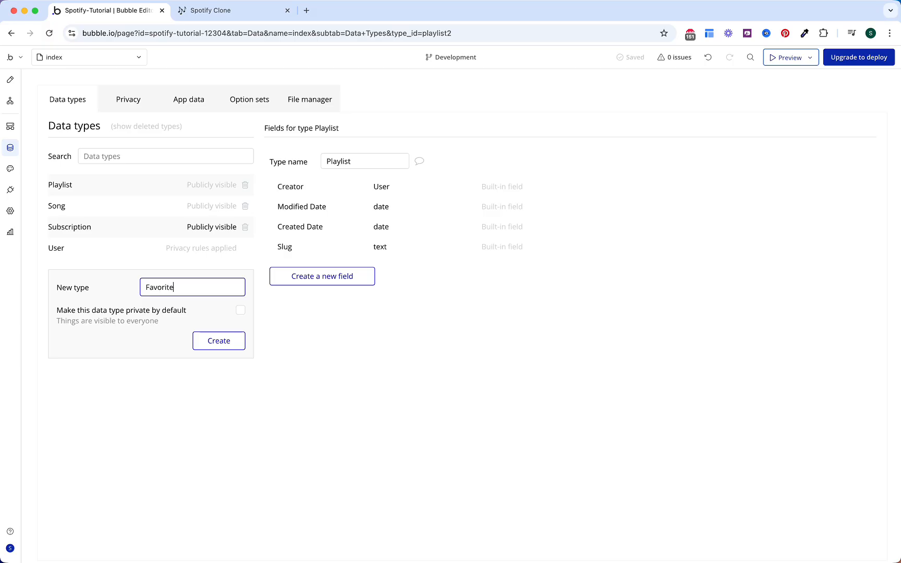
{"action": "type", "text": " Song"}
{"action": "key", "text": "Return"}
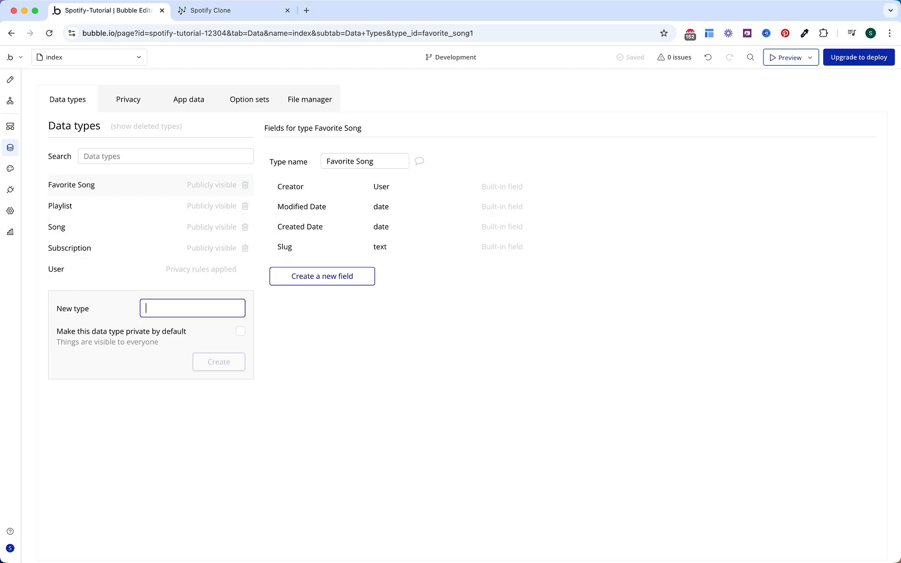
{"action": "left_click", "coordinate": [254, 106]}
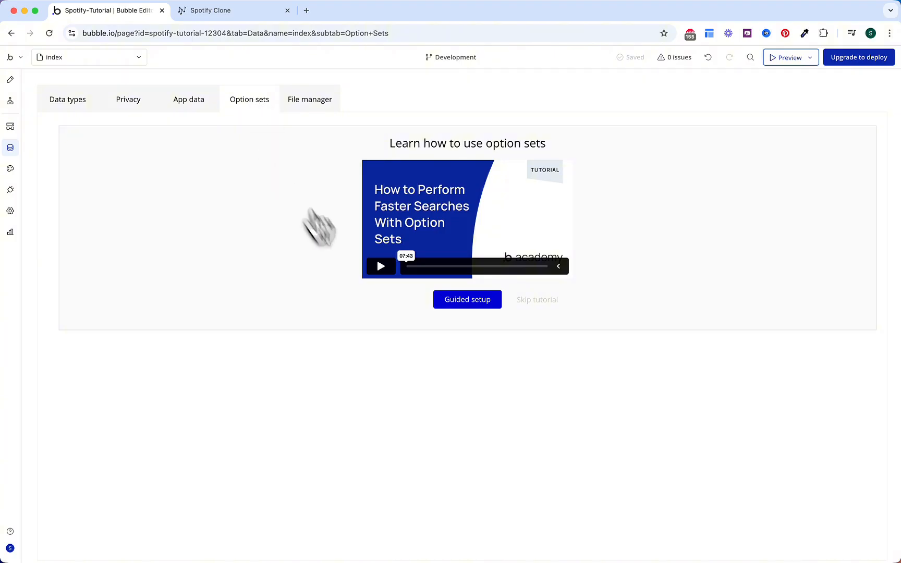
Step: Skip the tutorial intro and create the OS Menu, OS Sub Menu and OS Subscription Status option sets
{"action": "left_click", "coordinate": [542, 299]}
{"action": "left_click", "coordinate": [187, 205]}
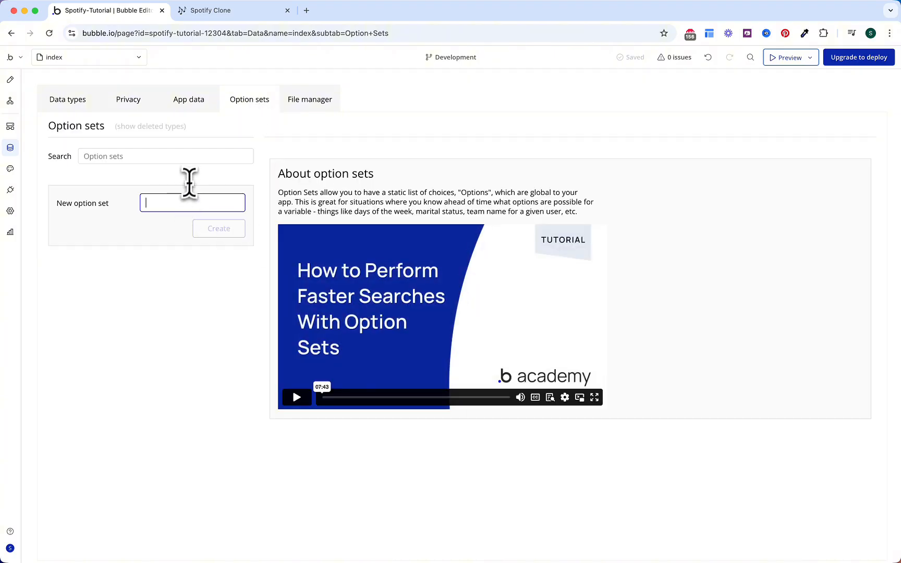
{"action": "type", "text": "Os"}
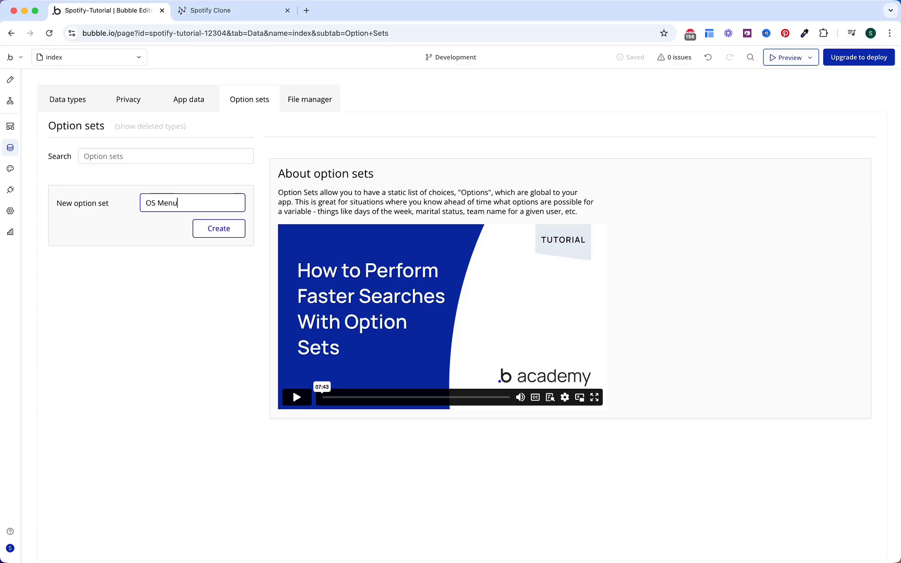
{"action": "key", "text": "Return"}
{"action": "left_click", "coordinate": [187, 224]}
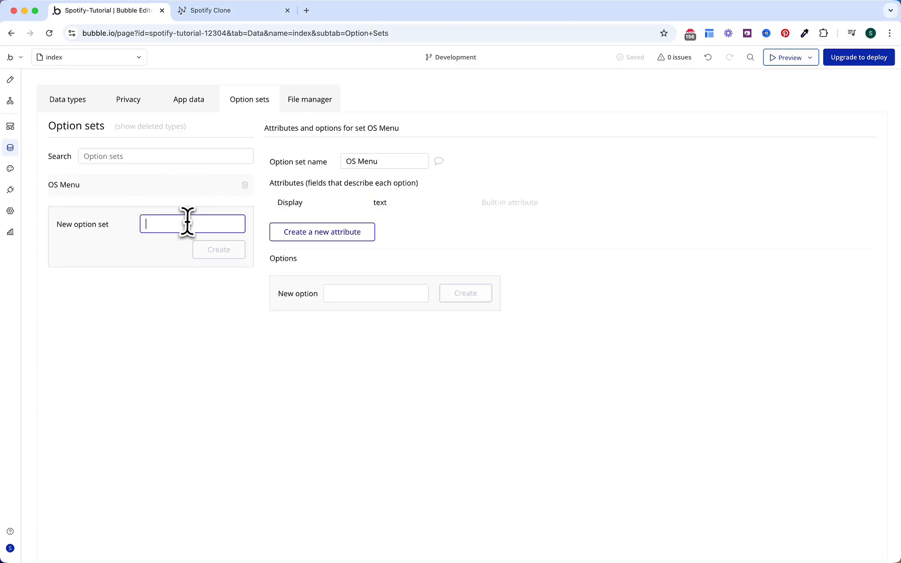
{"action": "type", "text": "OS M"}
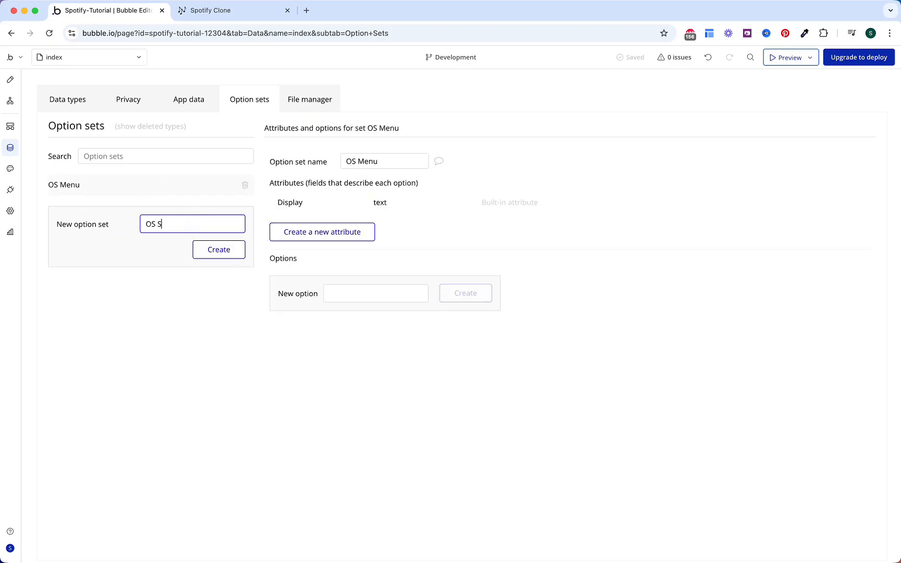
{"action": "type", "text": "ub Menu"}
{"action": "key", "text": "Return"}
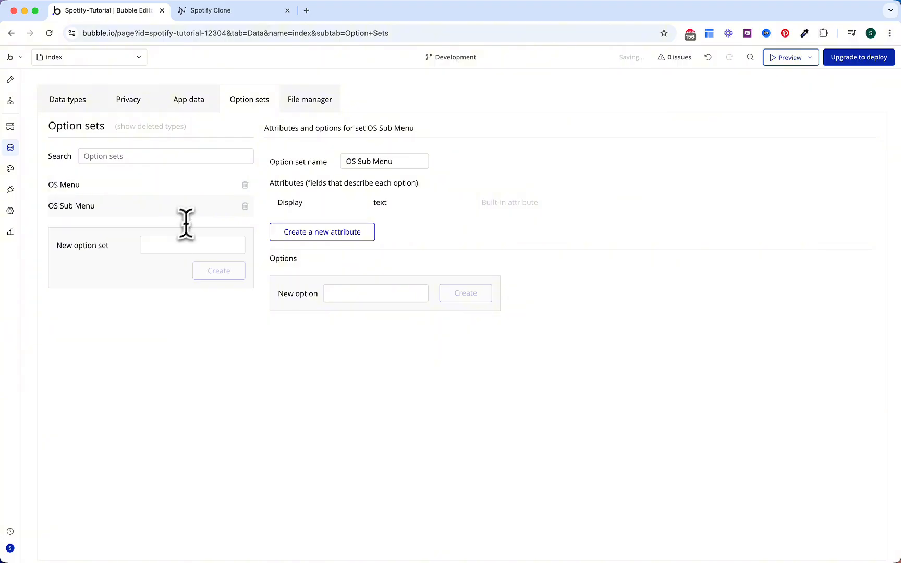
{"action": "left_click", "coordinate": [177, 245]}
{"action": "type", "text": "OS Subcription Stat"}
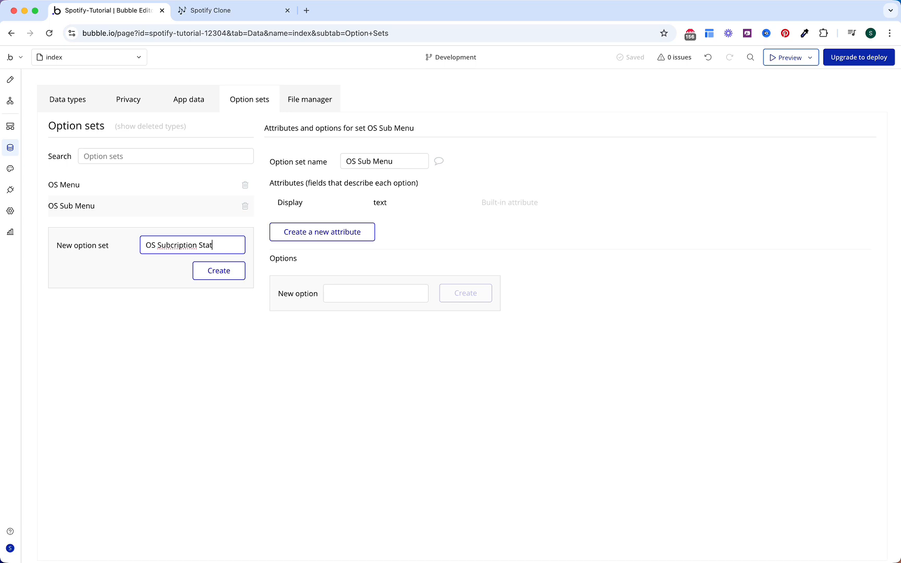
{"action": "type", "text": "s"}
{"action": "key", "text": "Return"}
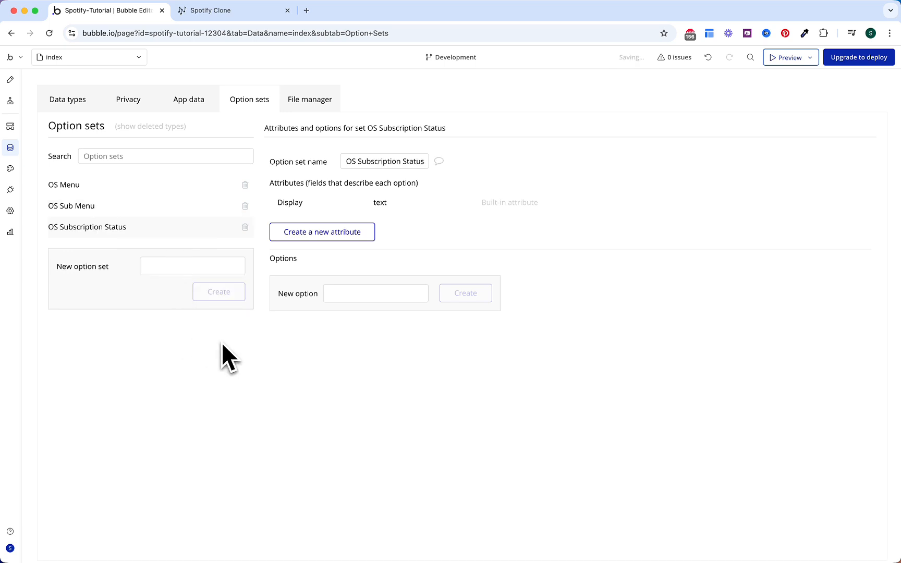
Step: Add Active and Canceled as options of the OS Subscription Status option set
{"action": "left_click", "coordinate": [375, 293]}
{"action": "type", "text": "Active"}
{"action": "key", "text": "Return"}
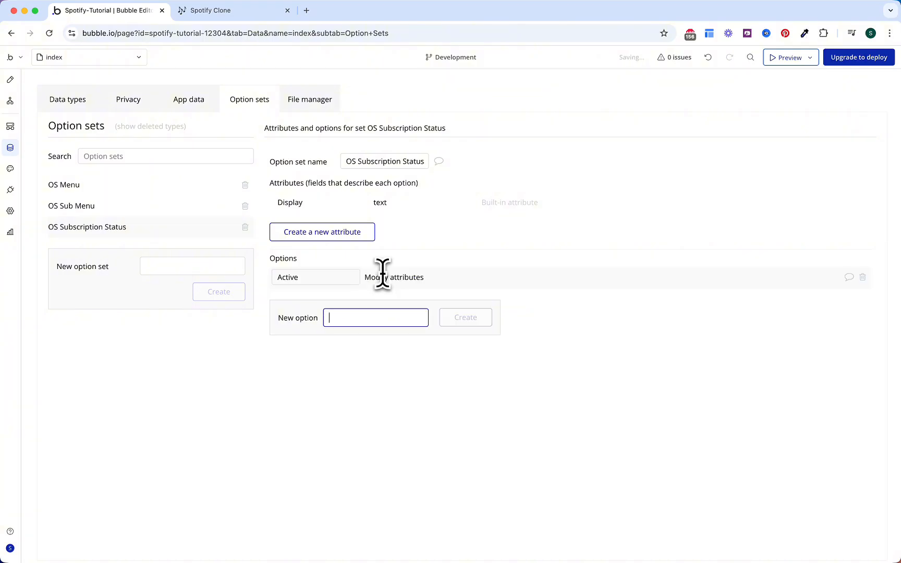
{"action": "type", "text": "Canceled"}
{"action": "key", "text": "Return"}
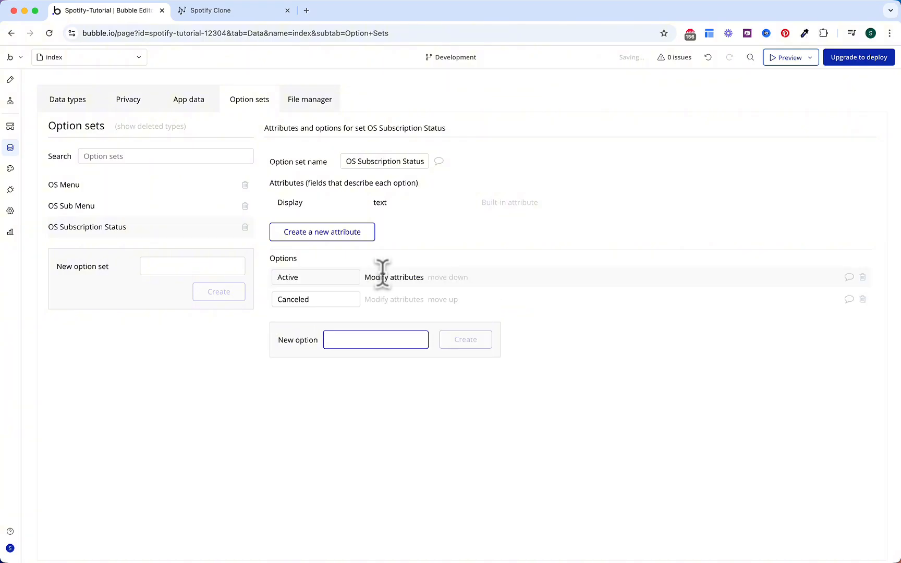
Step: Add Liked as an option of the OS Sub Menu option set
{"action": "left_click", "coordinate": [148, 209]}
{"action": "left_click", "coordinate": [374, 293]}
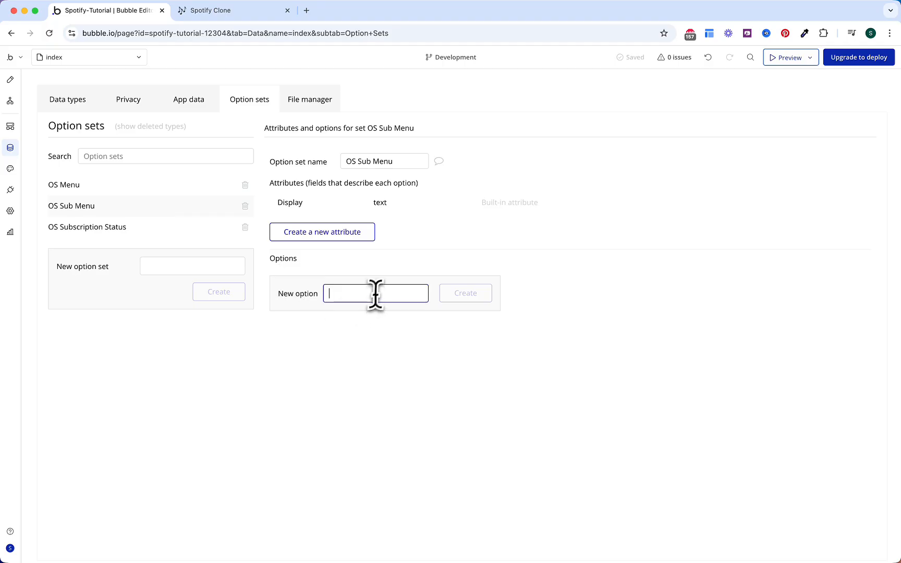
{"action": "type", "text": "Liked"}
{"action": "key", "text": "Return"}
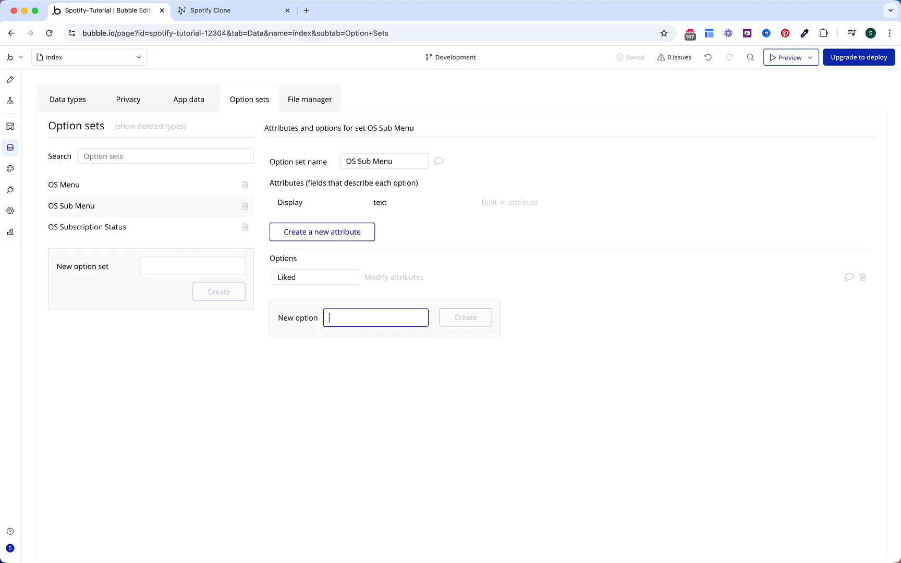
Step: Add Home, Search, Playlist and Settings as options of the OS Menu option set
{"action": "left_click", "coordinate": [194, 187]}
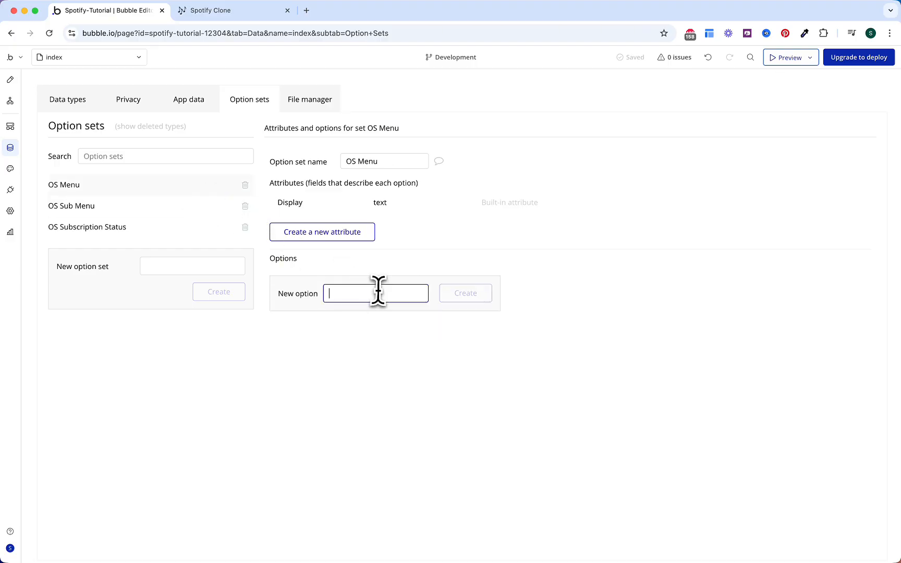
{"action": "type", "text": "Home"}
{"action": "key", "text": "Return"}
{"action": "type", "text": "Sear"}
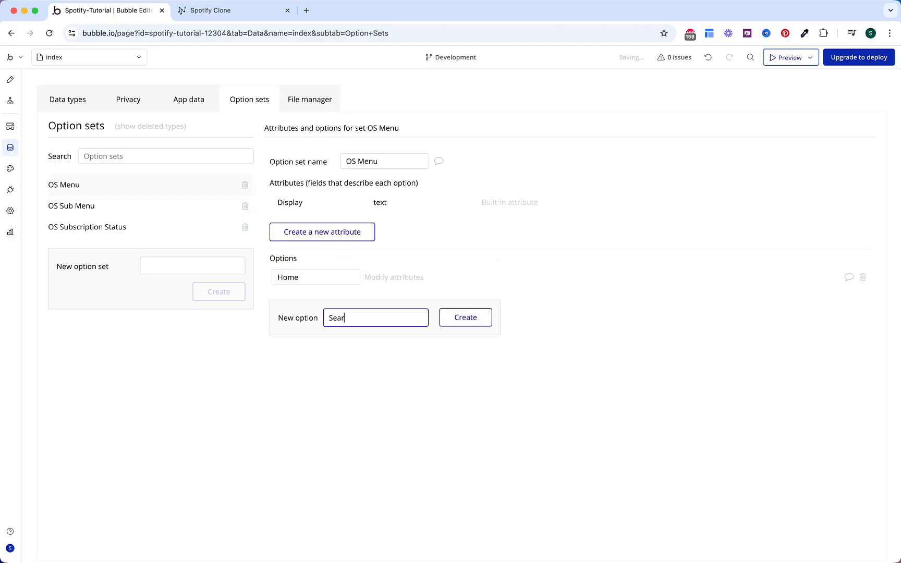
{"action": "type", "text": "ch"}
{"action": "key", "text": "Return"}
{"action": "type", "text": "P"}
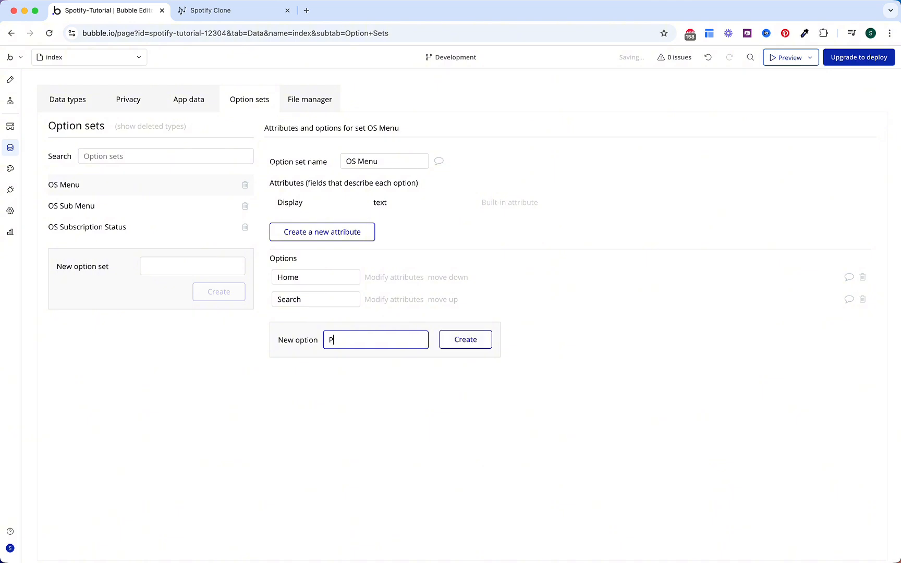
{"action": "type", "text": "laylist"}
{"action": "key", "text": "Return"}
{"action": "type", "text": "Set"}
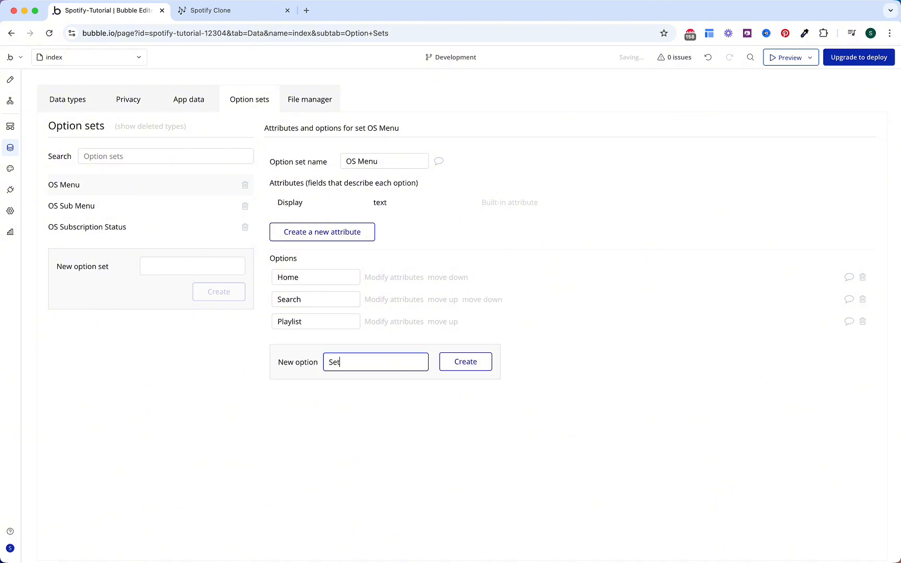
{"action": "type", "text": "tings"}
{"action": "key", "text": "Return"}
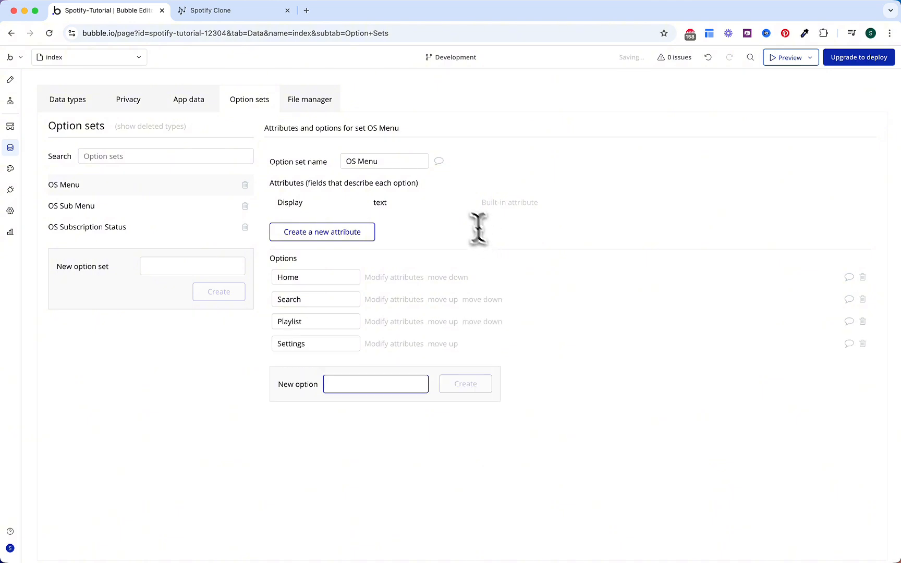
{"action": "left_click", "coordinate": [85, 108]}
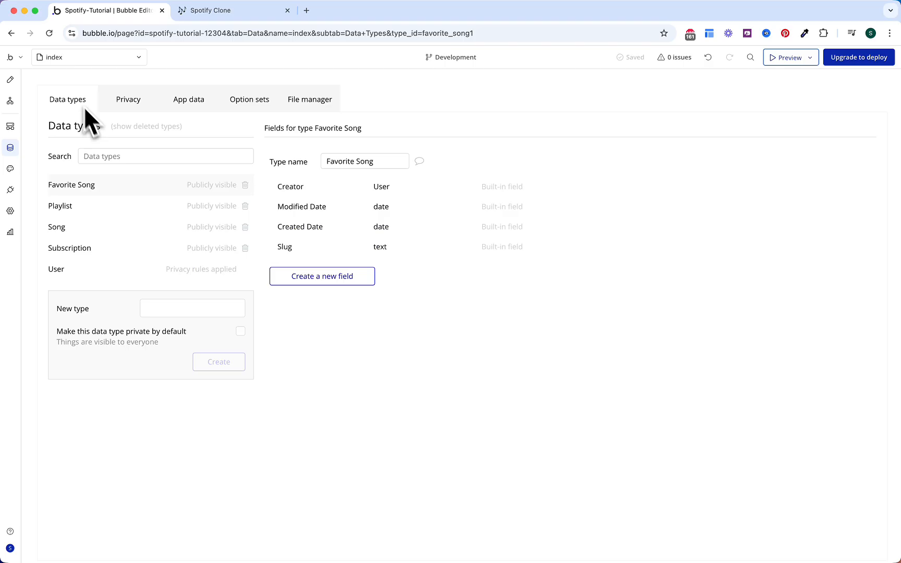
Step: Give the User data type a Subscription field of type Subscription
{"action": "left_click", "coordinate": [141, 271]}
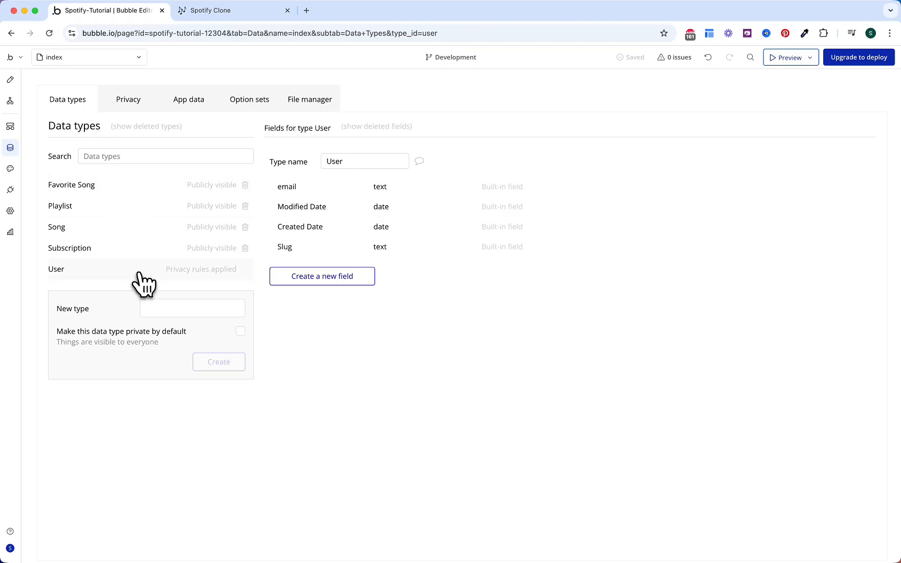
{"action": "left_click", "coordinate": [326, 286]}
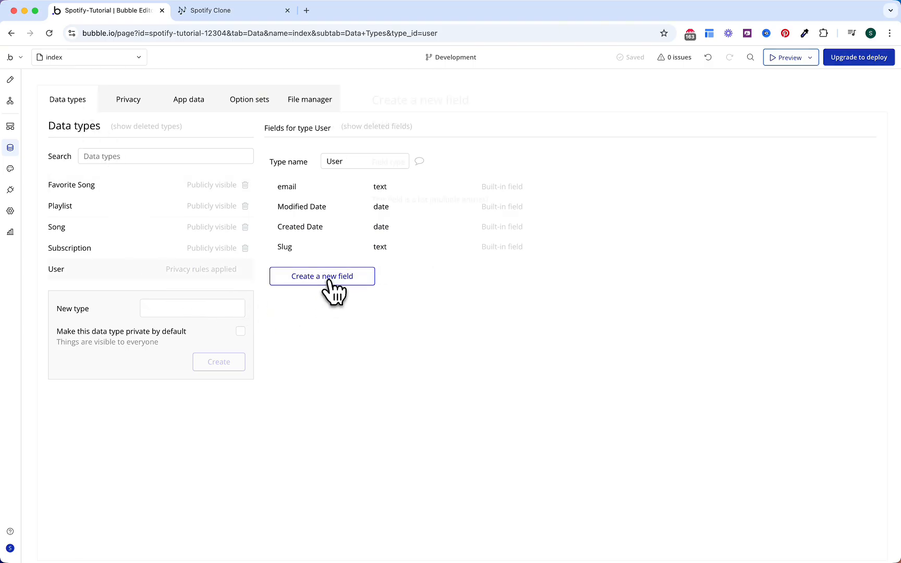
{"action": "left_click", "coordinate": [450, 141]}
{"action": "type", "text": "Subsc"}
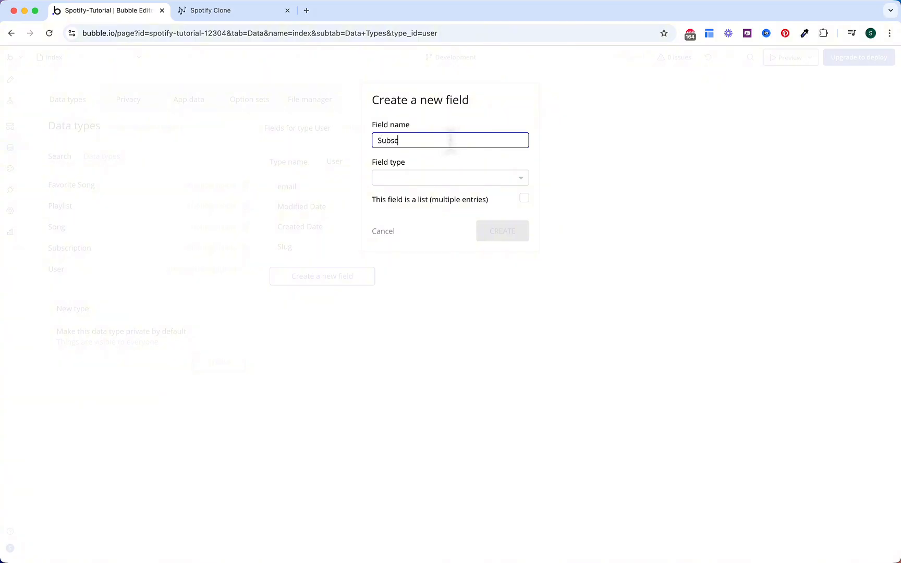
{"action": "type", "text": "ription"}
{"action": "left_click", "coordinate": [435, 178]}
{"action": "type", "text": "sub"}
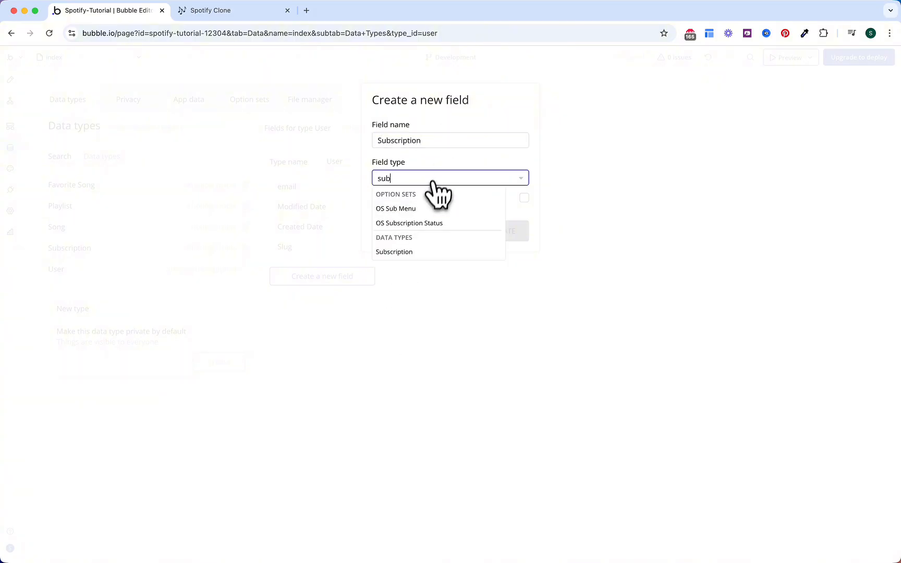
{"action": "left_click", "coordinate": [425, 252]}
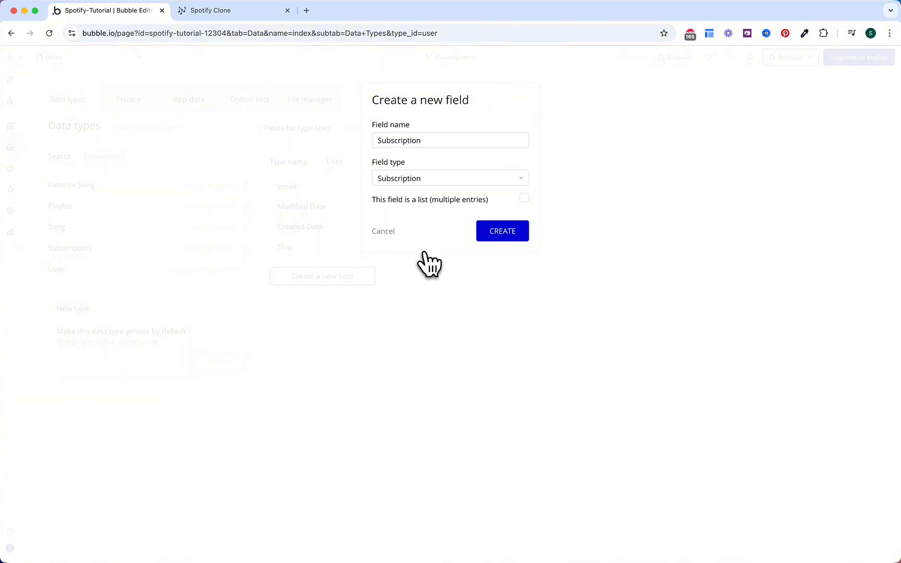
{"action": "left_click", "coordinate": [496, 232]}
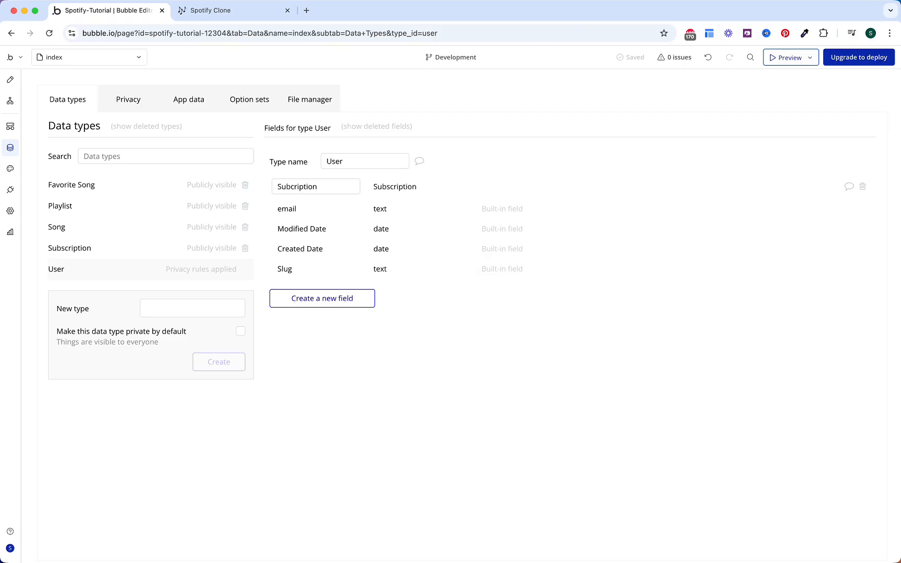
Step: Add Start Date and End Date date fields to the Subscription type
{"action": "left_click", "coordinate": [163, 250]}
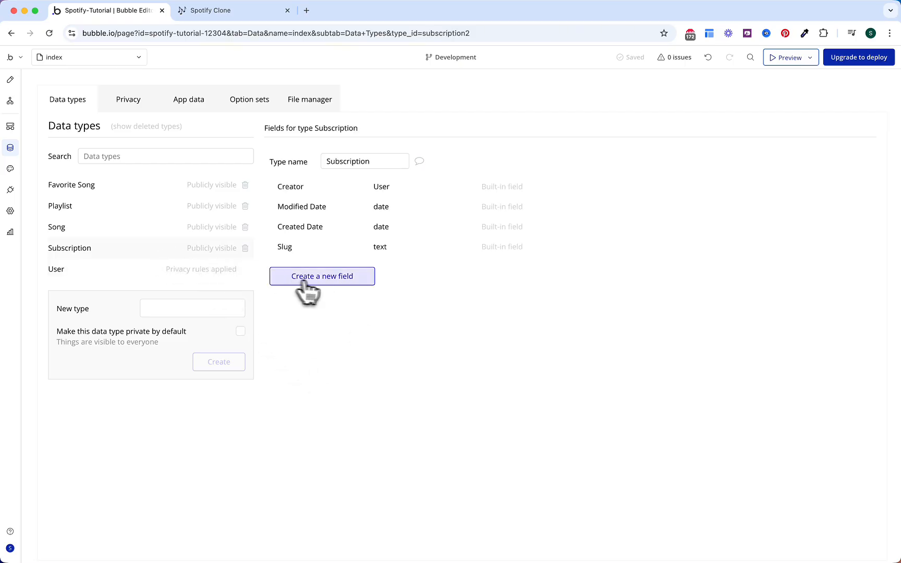
{"action": "left_click", "coordinate": [308, 284]}
{"action": "left_click", "coordinate": [453, 141]}
{"action": "type", "text": "Start"}
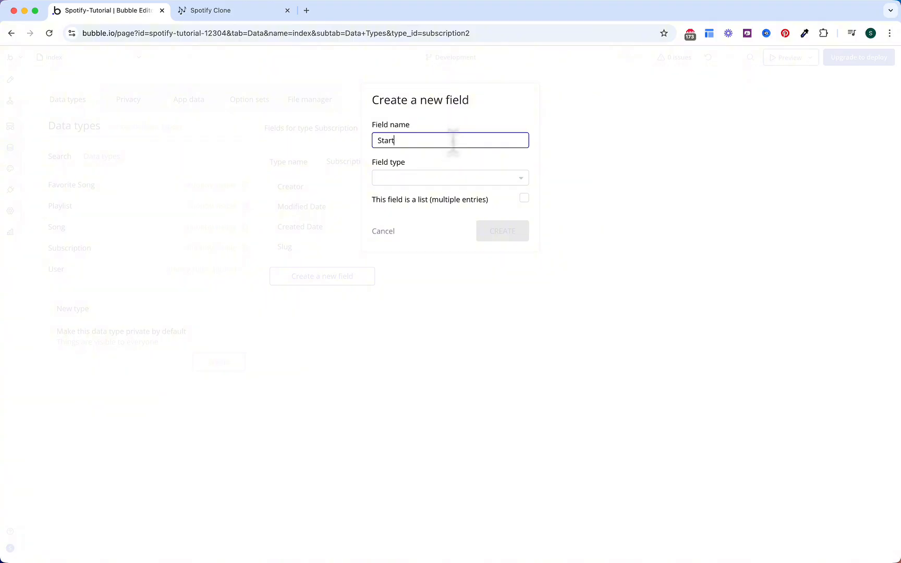
{"action": "type", "text": " Date"}
{"action": "left_click", "coordinate": [446, 179]}
{"action": "type", "text": "dat"}
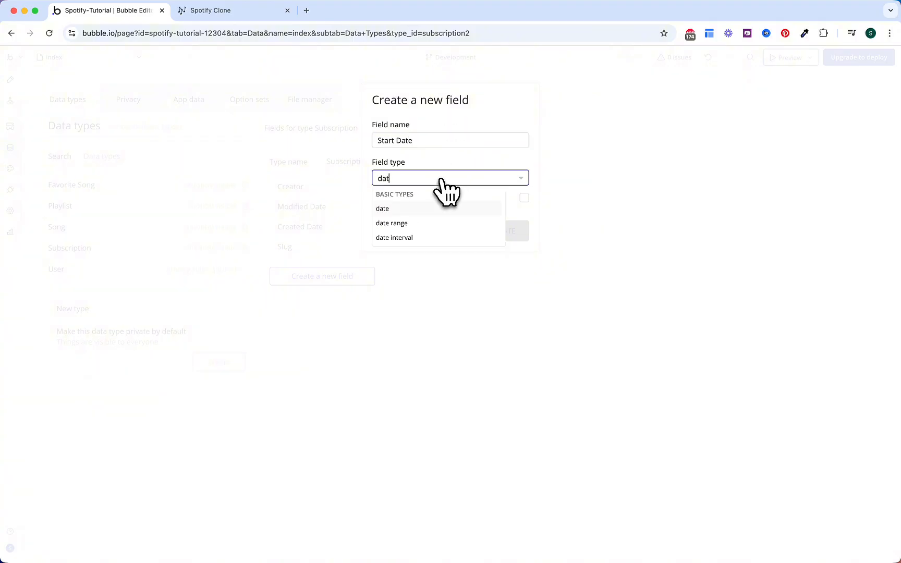
{"action": "left_click", "coordinate": [470, 208]}
{"action": "left_click", "coordinate": [498, 231]}
{"action": "left_click", "coordinate": [358, 300]}
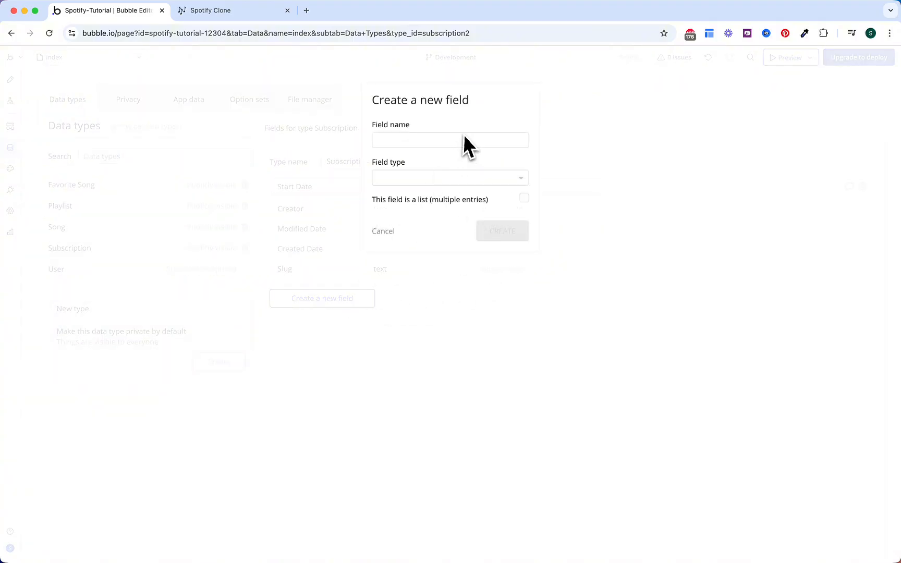
{"action": "left_click", "coordinate": [463, 140]}
{"action": "type", "text": "End Date"}
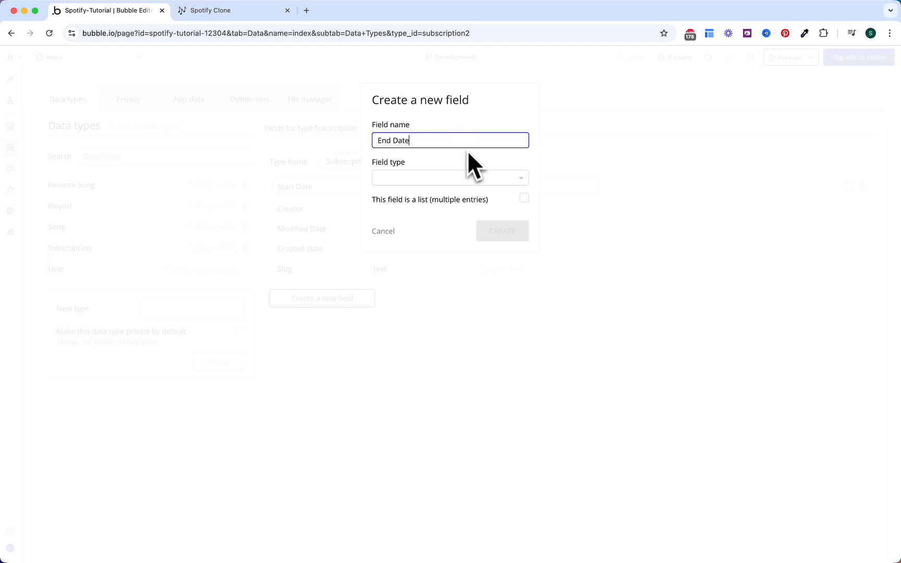
{"action": "left_click", "coordinate": [465, 178]}
{"action": "type", "text": "dat"}
{"action": "left_click", "coordinate": [470, 207]}
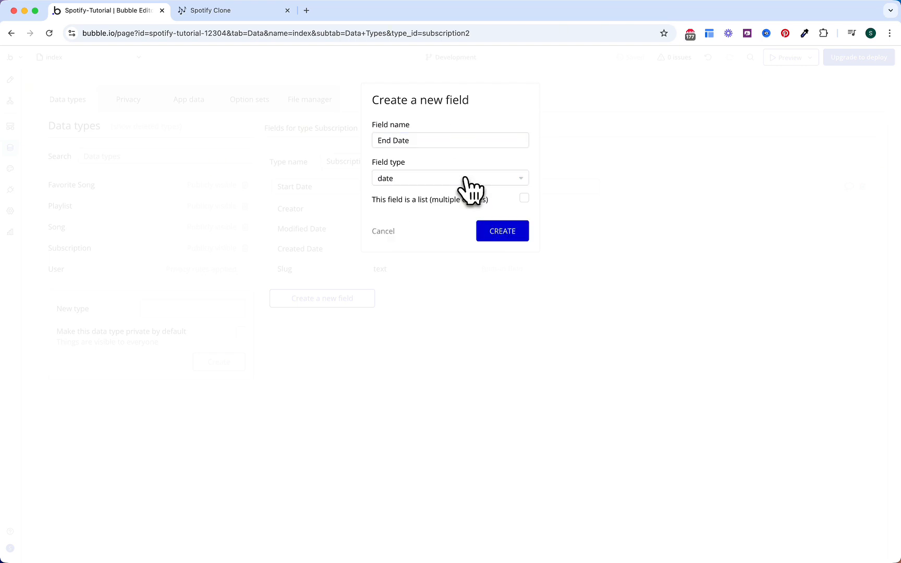
{"action": "left_click", "coordinate": [532, 233]}
Step: Add a Subscription ID text field to Subscription
{"action": "left_click", "coordinate": [325, 321]}
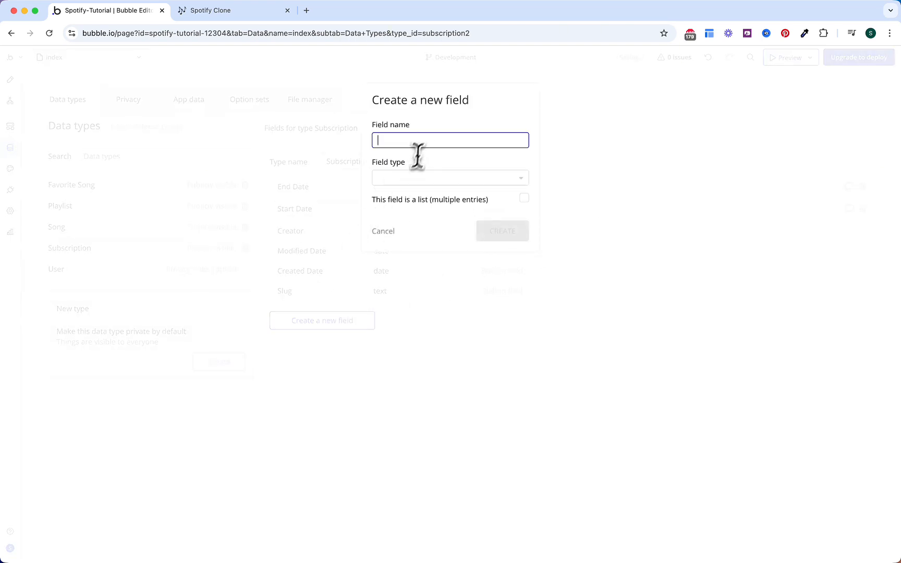
{"action": "type", "text": "Subscription "}
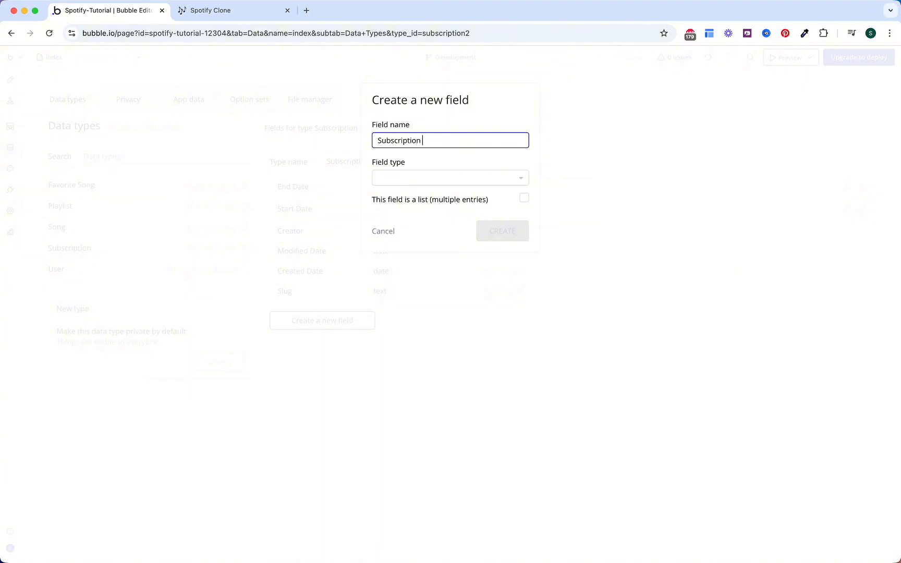
{"action": "type", "text": "ID"}
{"action": "left_click", "coordinate": [432, 178]}
{"action": "type", "text": "tec"}
{"action": "key", "text": "BackSpace"}
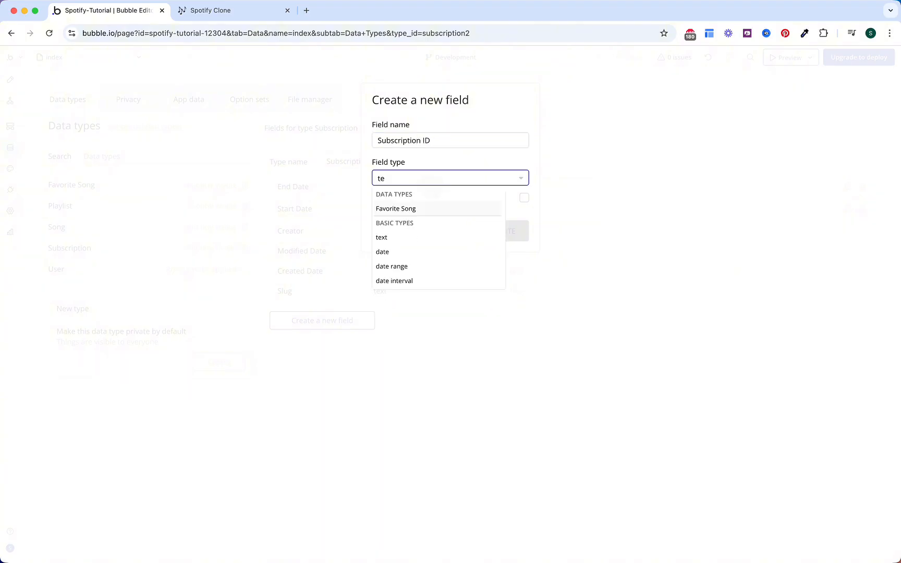
{"action": "type", "text": "xt"}
{"action": "left_click", "coordinate": [433, 207]}
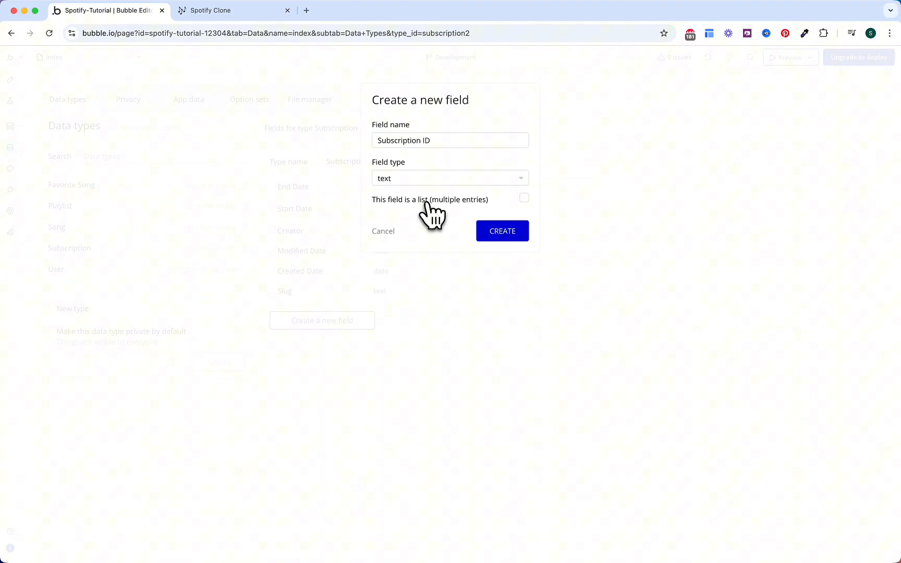
{"action": "left_click", "coordinate": [498, 231]}
Step: Add a Status field of type OS Subscription Status to Subscription
{"action": "left_click", "coordinate": [350, 344]}
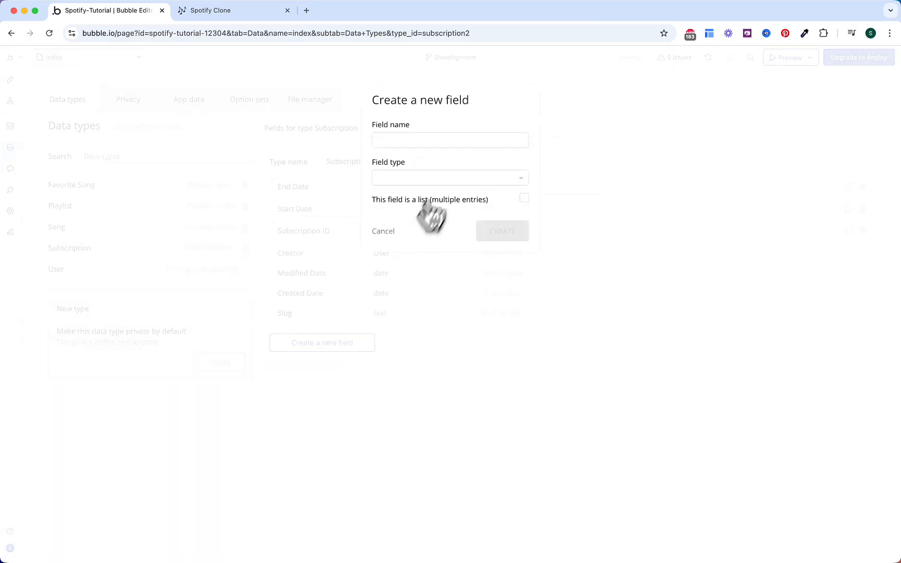
{"action": "left_click", "coordinate": [450, 141]}
{"action": "type", "text": "Status"}
{"action": "left_click", "coordinate": [428, 178]}
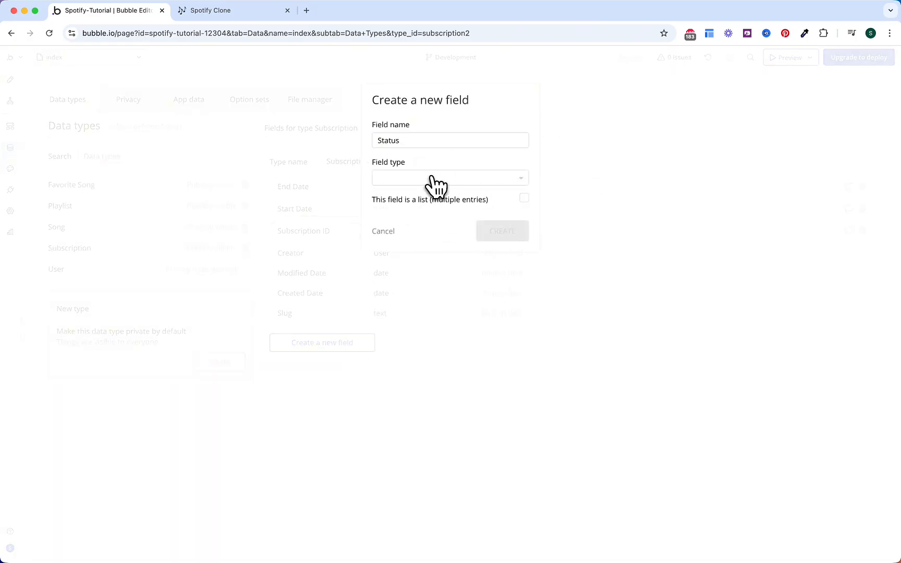
{"action": "type", "text": "os"}
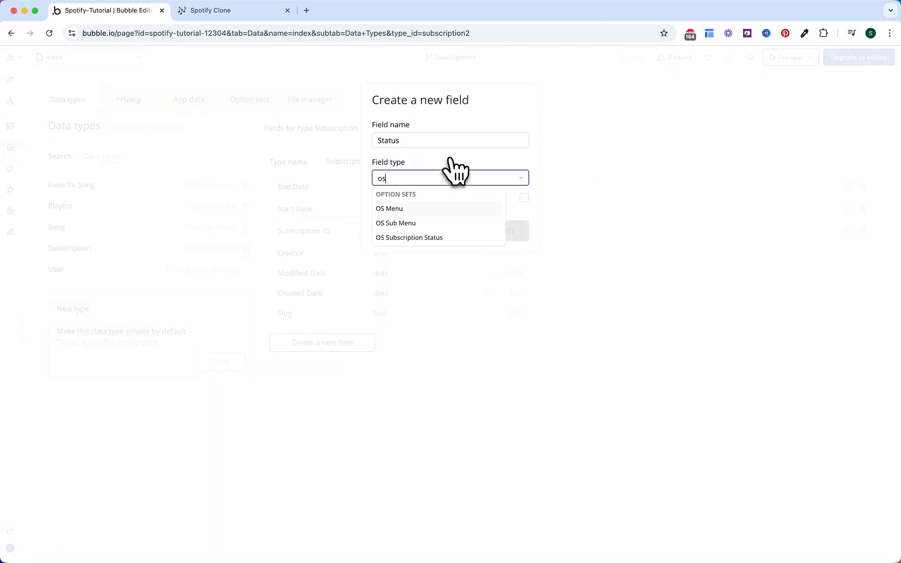
{"action": "left_click", "coordinate": [429, 238]}
{"action": "left_click", "coordinate": [501, 237]}
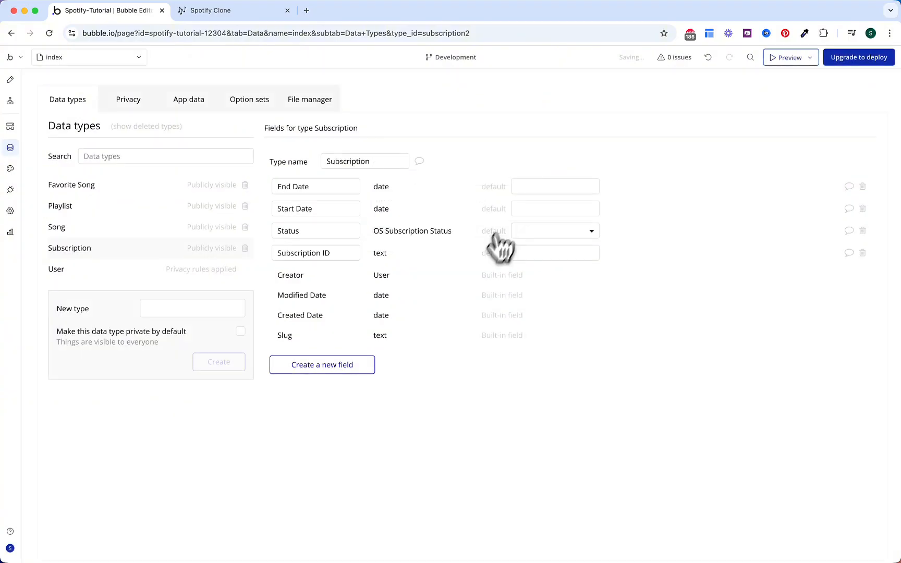
Step: Add an Audio file field (file) and a Title field (text) to Song
{"action": "left_click", "coordinate": [150, 228]}
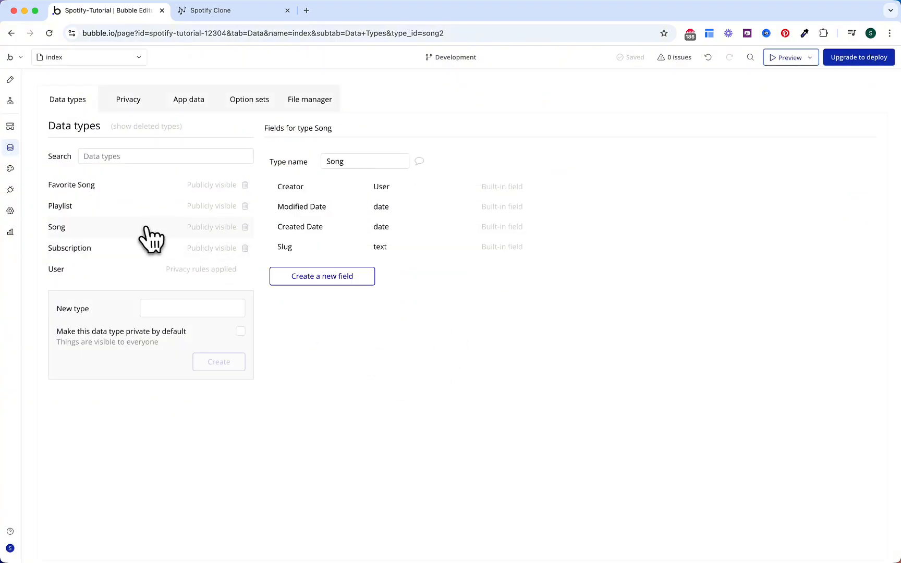
{"action": "left_click", "coordinate": [342, 281]}
{"action": "left_click", "coordinate": [458, 141]}
{"action": "type", "text": "A"}
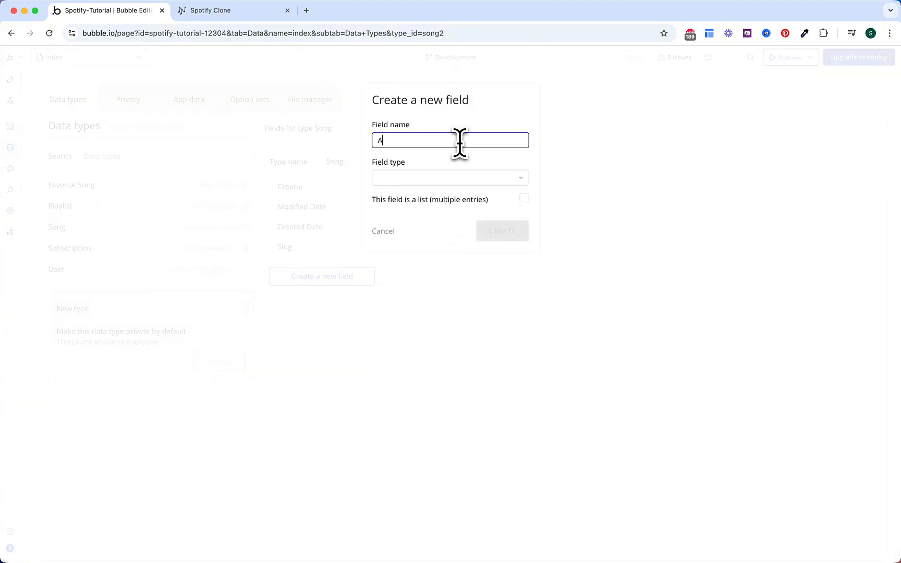
{"action": "type", "text": "udio fi"}
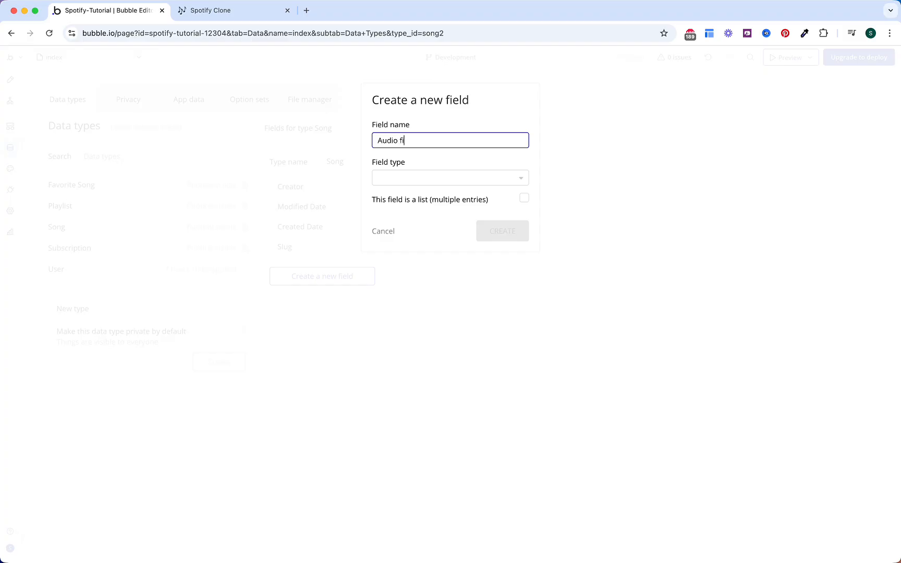
{"action": "type", "text": "le"}
{"action": "left_click", "coordinate": [472, 180]}
{"action": "type", "text": "f"}
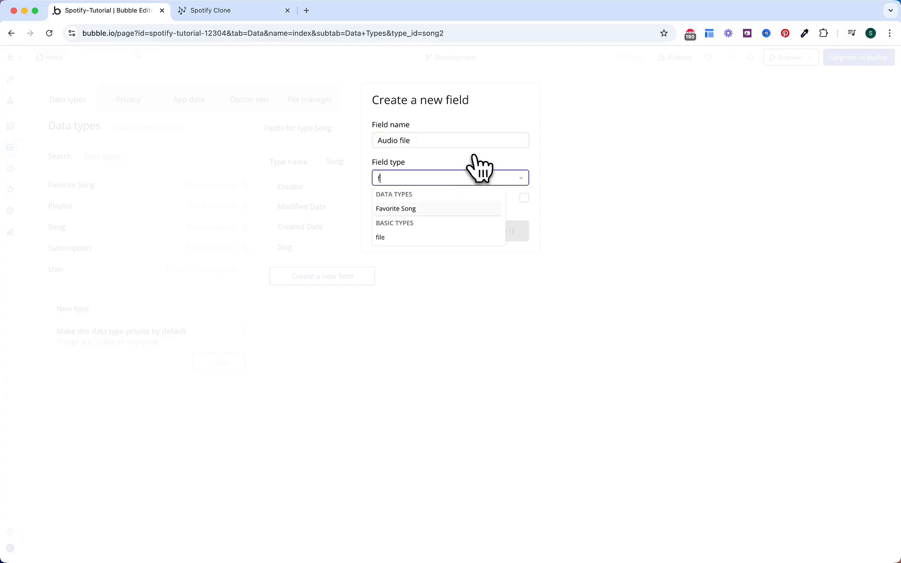
{"action": "type", "text": "ile"}
{"action": "key", "text": "Return"}
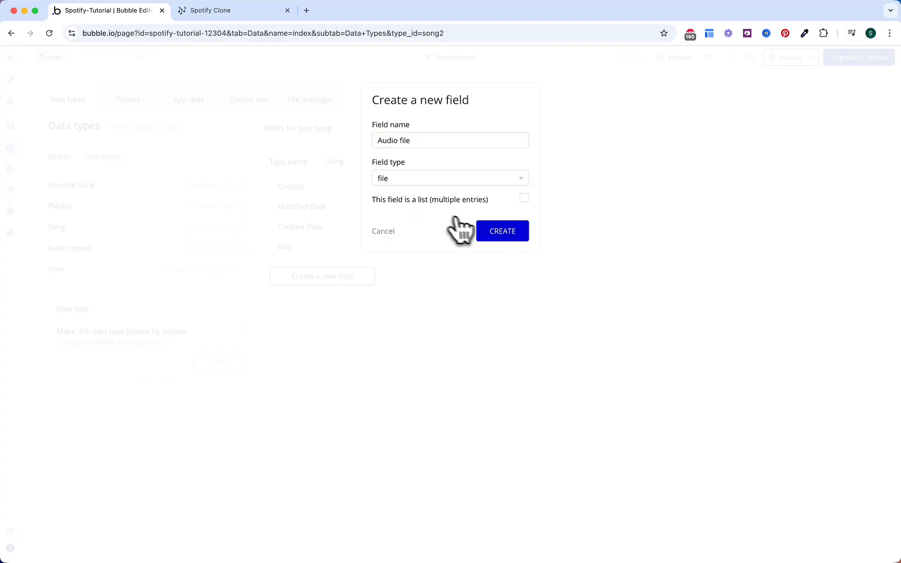
{"action": "left_click", "coordinate": [493, 231]}
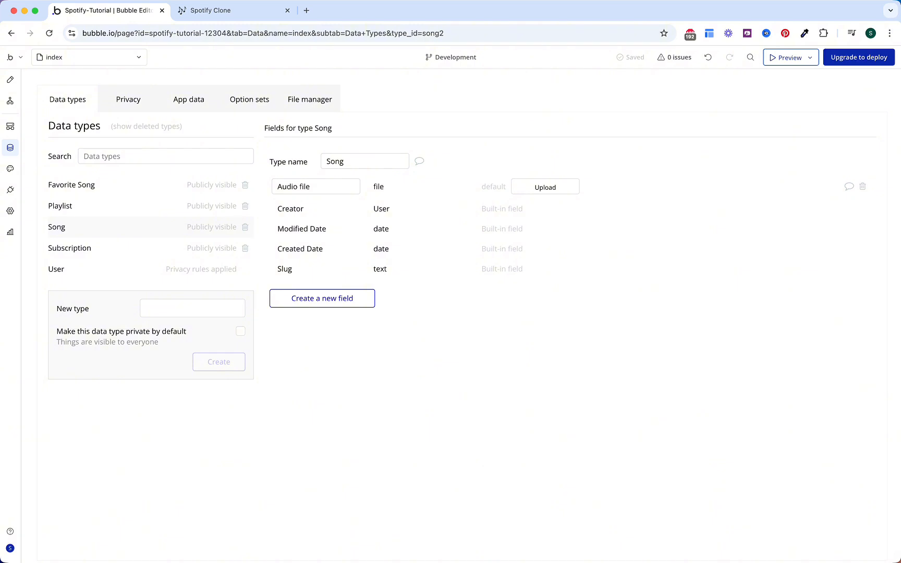
{"action": "left_click", "coordinate": [365, 301]}
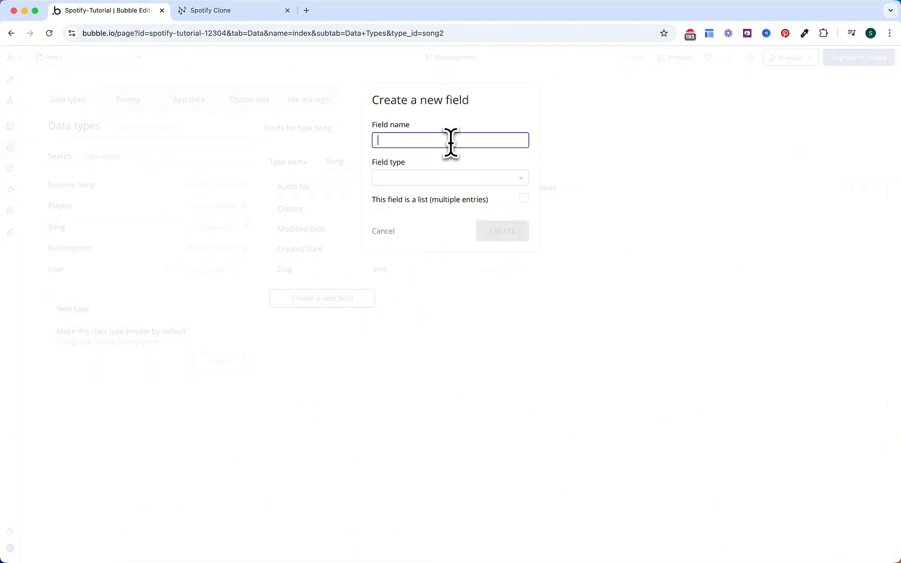
{"action": "type", "text": "Title"}
{"action": "left_click", "coordinate": [431, 177]}
{"action": "type", "text": "te"}
{"action": "key", "text": "Return"}
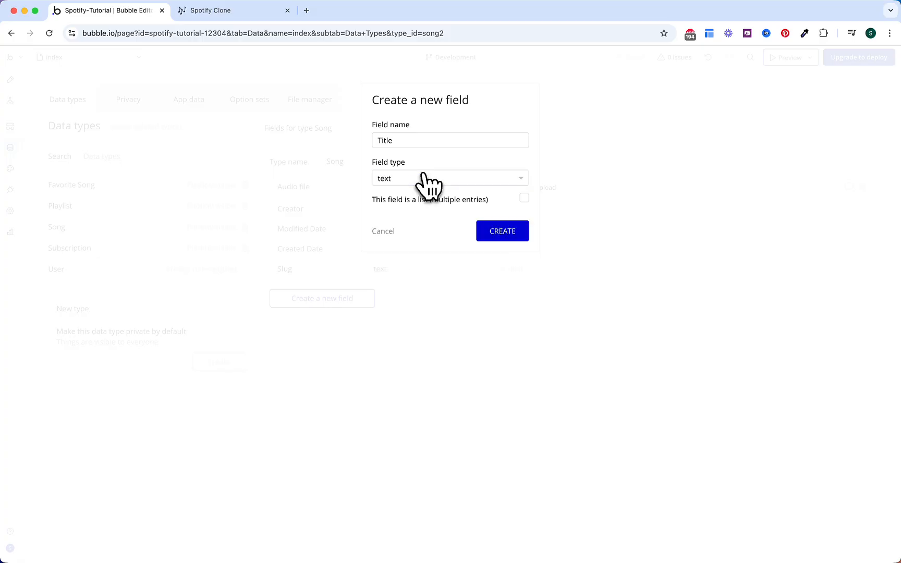
{"action": "left_click", "coordinate": [472, 232]}
Step: Add an Image field (image) and an Author field (text) to Song
{"action": "left_click", "coordinate": [367, 319]}
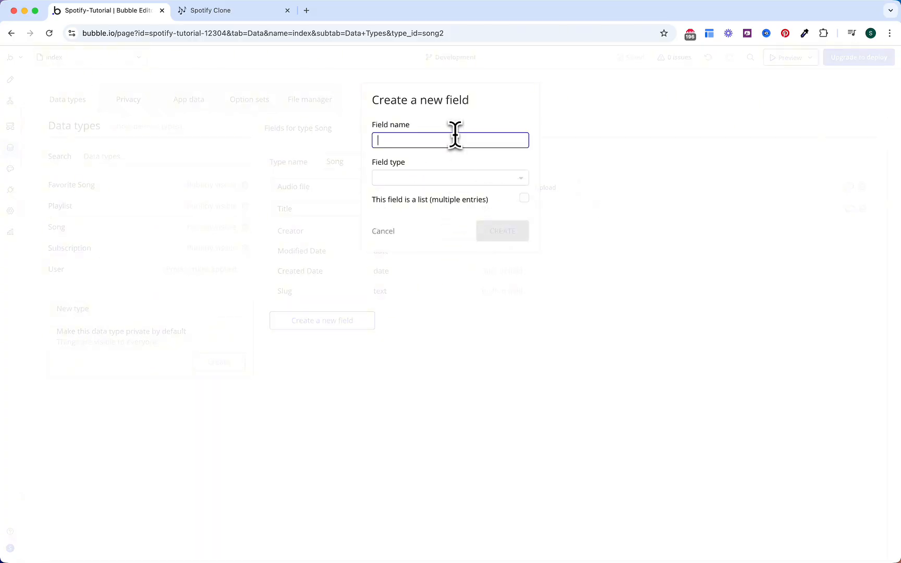
{"action": "type", "text": "Image"}
{"action": "left_click", "coordinate": [420, 179]}
{"action": "type", "text": "imag"}
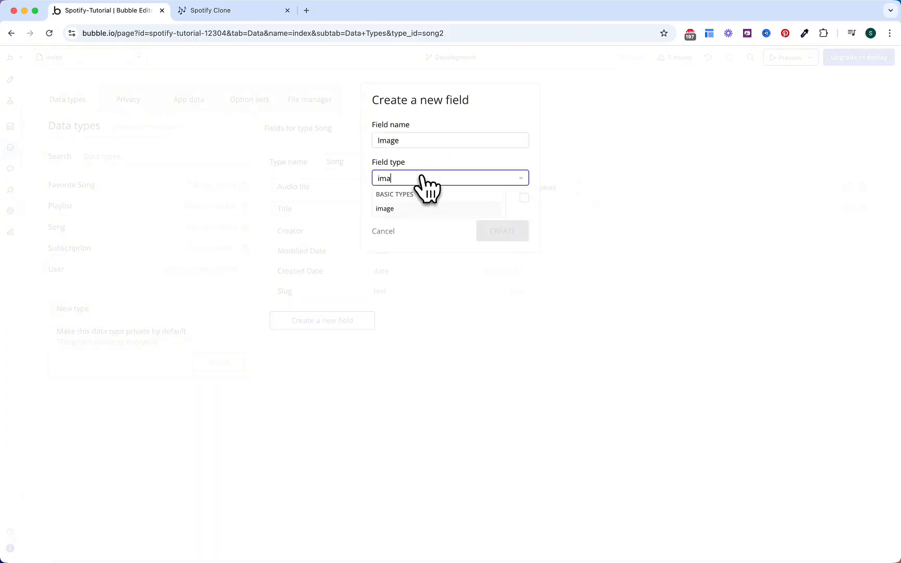
{"action": "key", "text": "Return"}
{"action": "left_click", "coordinate": [360, 342]}
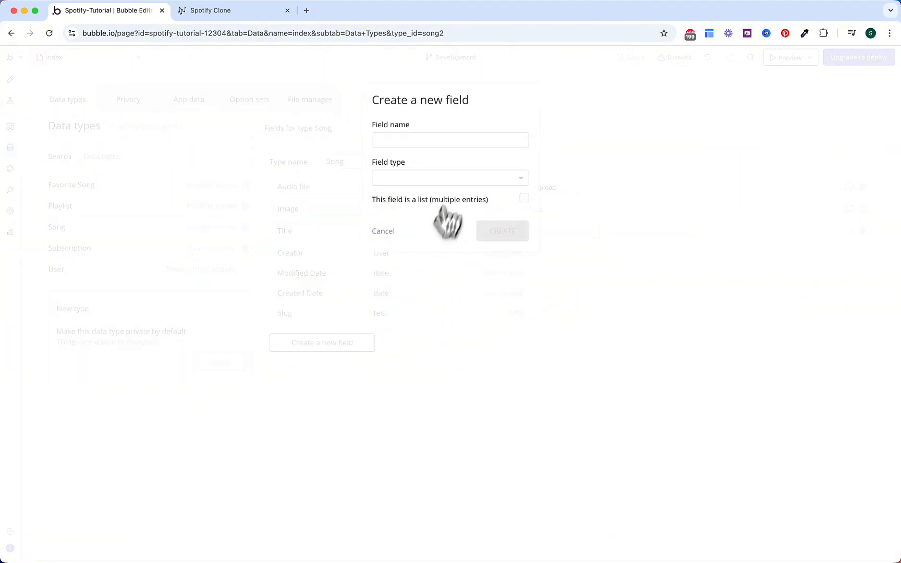
{"action": "left_click", "coordinate": [461, 145]}
{"action": "key", "text": "Tab"}
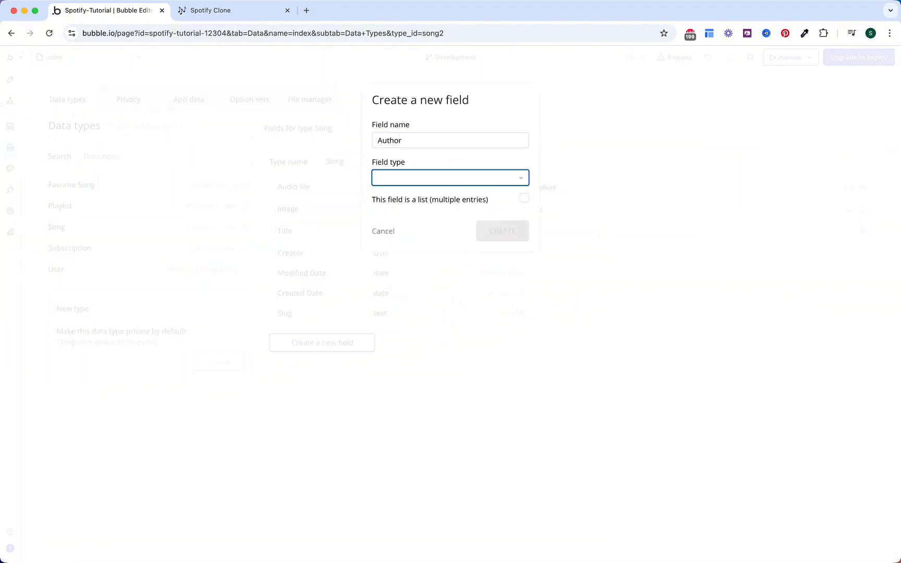
{"action": "type", "text": "tex"}
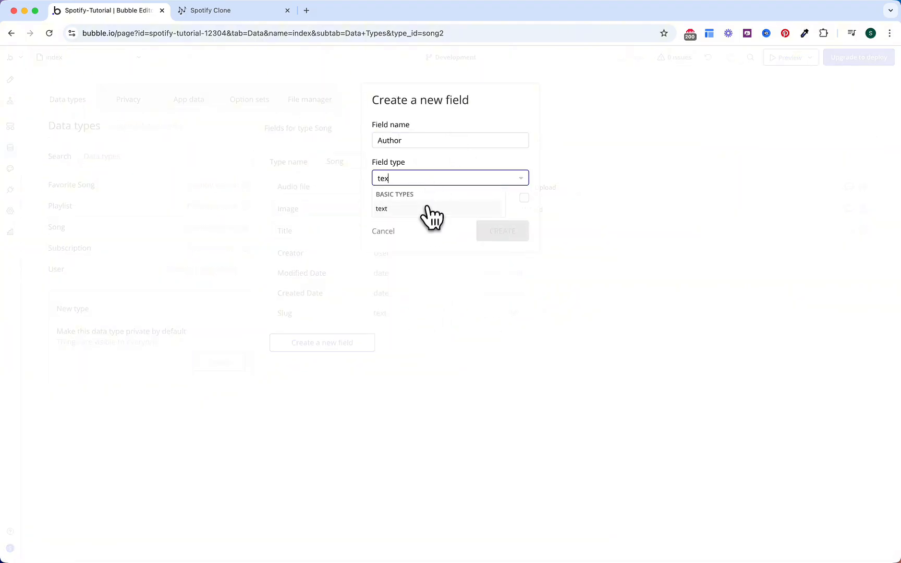
{"action": "left_click", "coordinate": [427, 208]}
{"action": "left_click", "coordinate": [486, 233]}
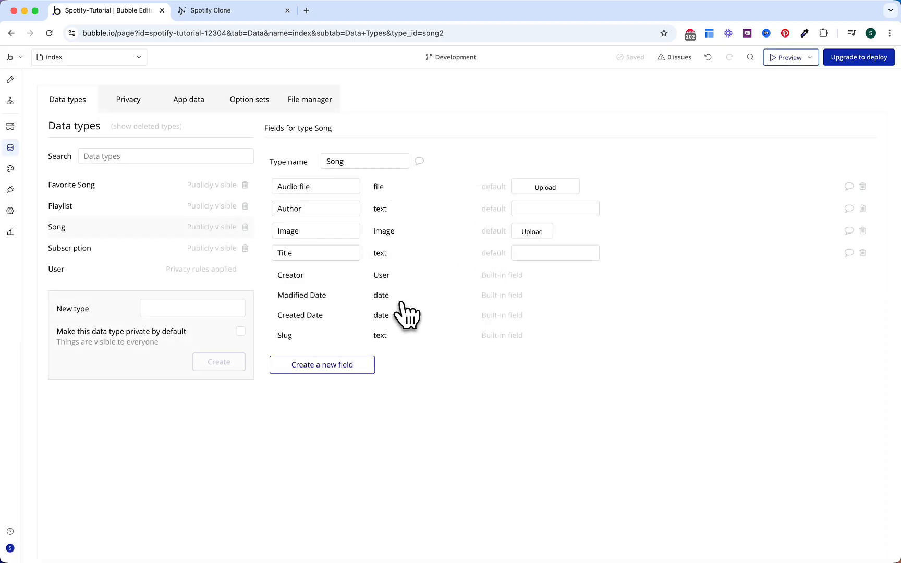
Step: Add a Songs field holding a list of Songs to the Playlist type
{"action": "left_click", "coordinate": [104, 206]}
{"action": "left_click", "coordinate": [354, 282]}
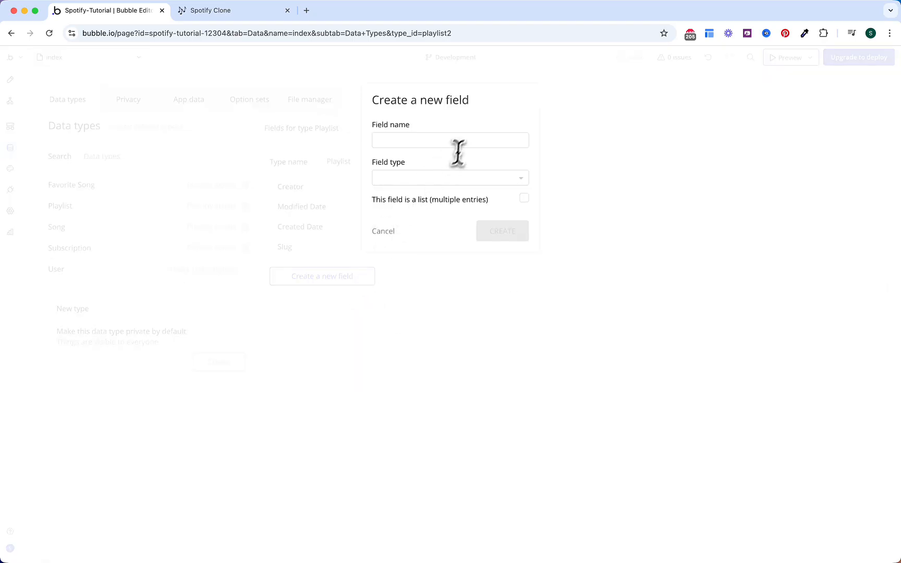
{"action": "left_click", "coordinate": [466, 141]}
{"action": "type", "text": "Songs"}
{"action": "left_click", "coordinate": [455, 178]}
{"action": "type", "text": "song"}
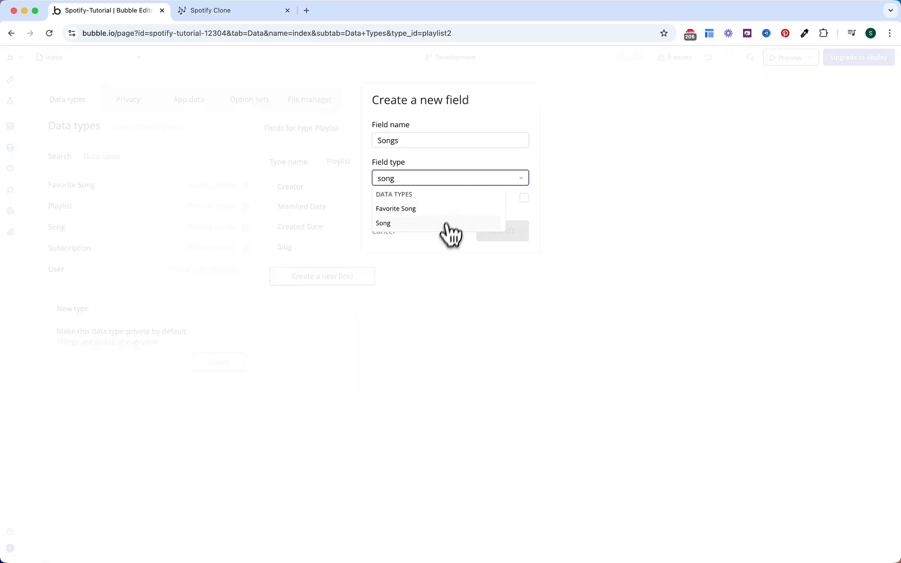
{"action": "left_click", "coordinate": [447, 225]}
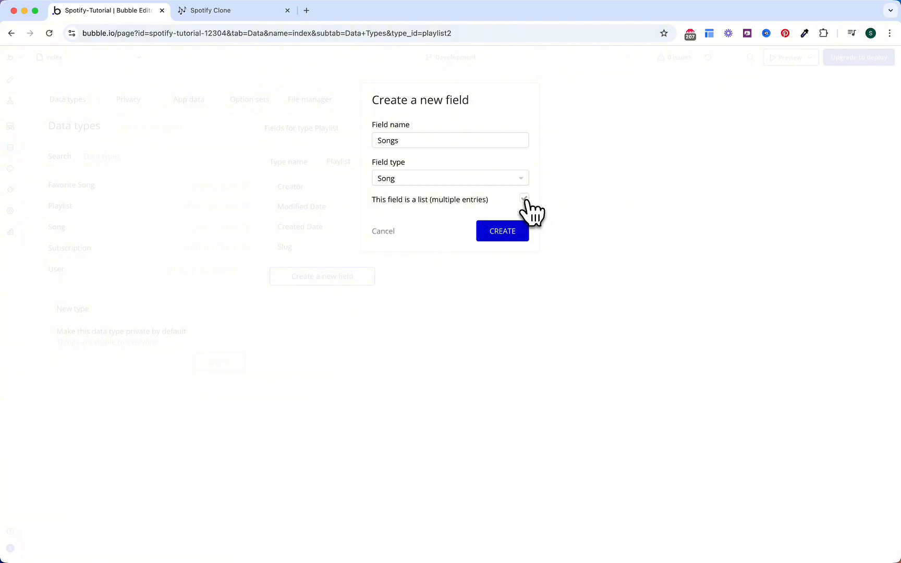
{"action": "left_click", "coordinate": [500, 225]}
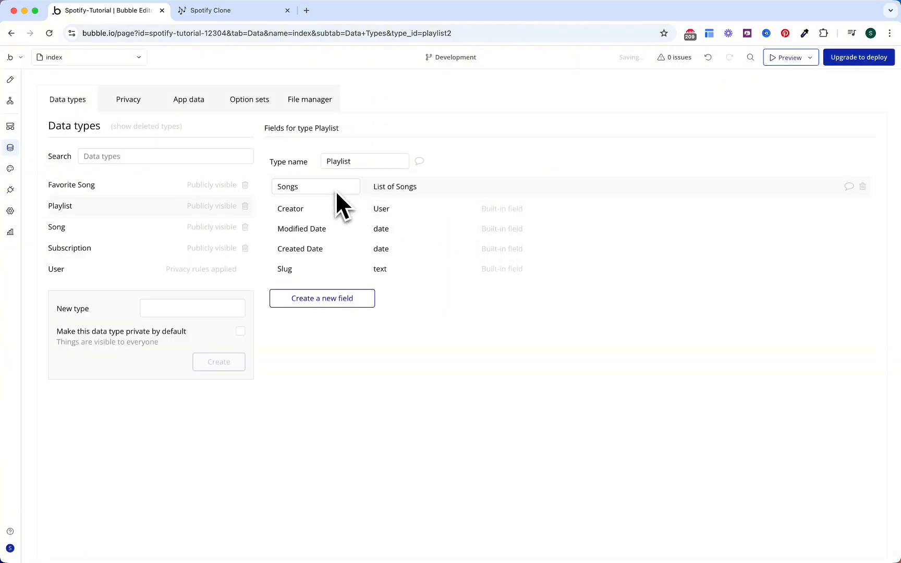
Step: Add a Name text field and a User field of type User to Playlist
{"action": "left_click", "coordinate": [360, 299]}
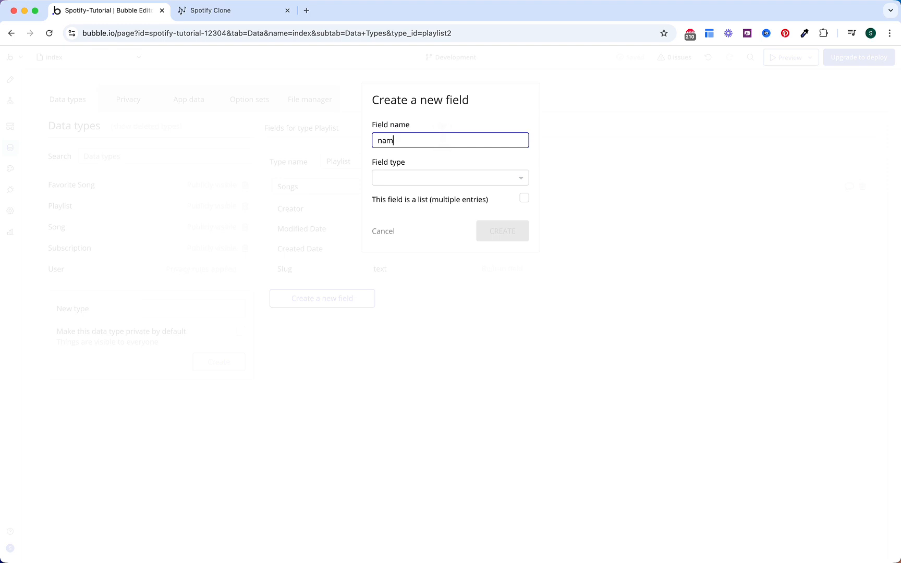
{"action": "type", "text": "Name"}
{"action": "left_click", "coordinate": [433, 180]}
{"action": "type", "text": "text"}
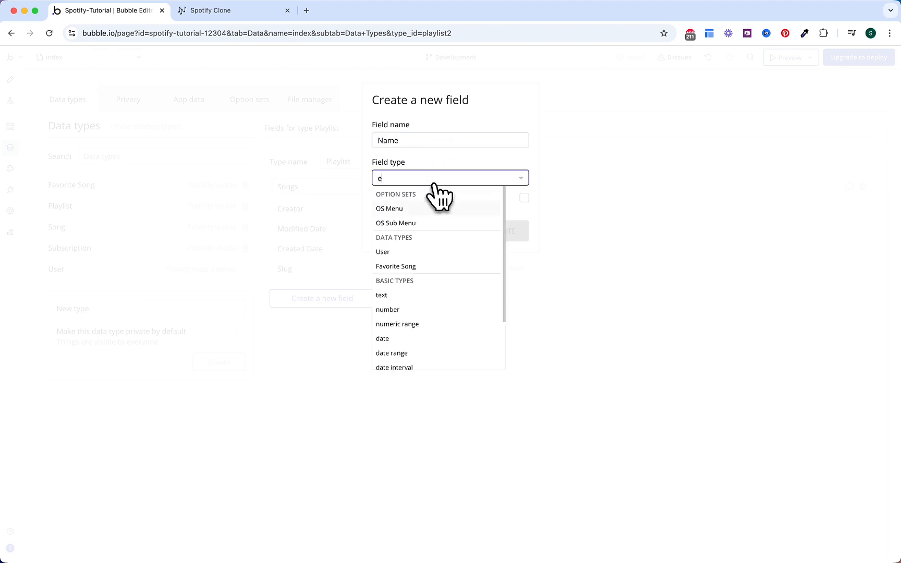
{"action": "key", "text": "Return"}
{"action": "left_click", "coordinate": [485, 231]}
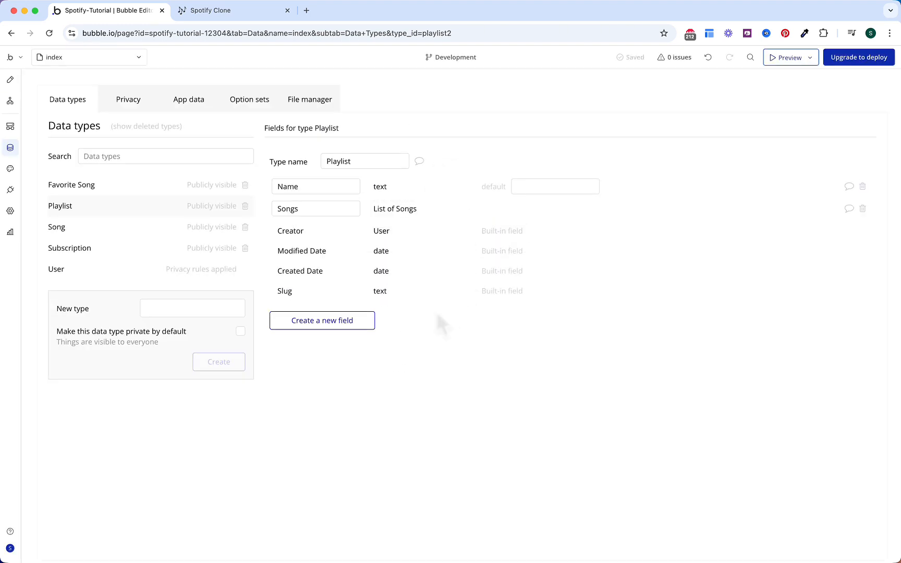
{"action": "left_click", "coordinate": [371, 321]}
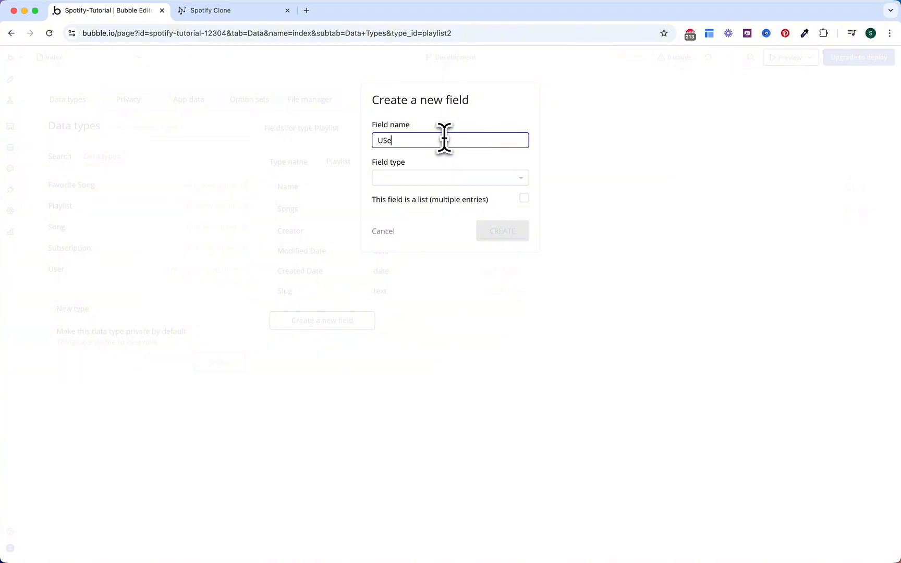
{"action": "type", "text": "User"}
{"action": "left_click", "coordinate": [438, 177]}
{"action": "type", "text": "user"}
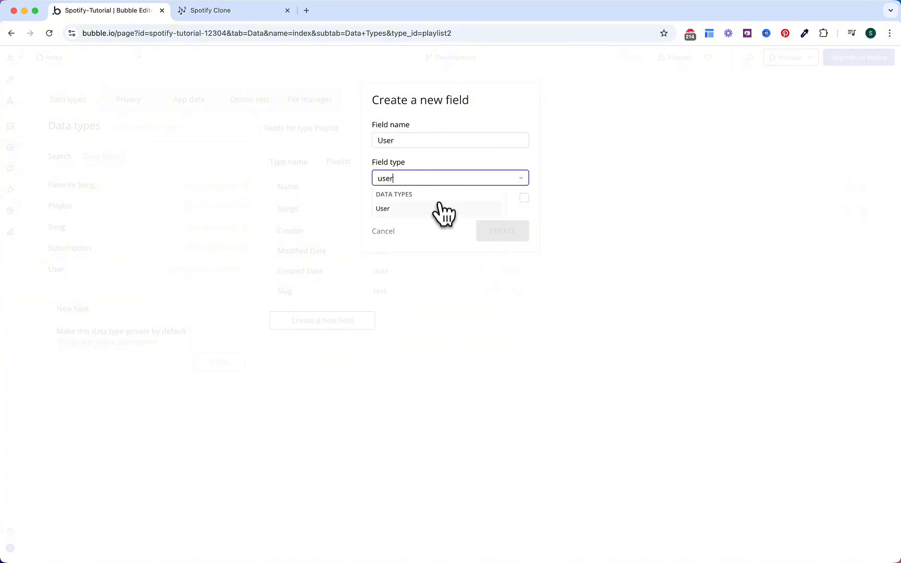
{"action": "left_click", "coordinate": [441, 209]}
{"action": "left_click", "coordinate": [500, 231]}
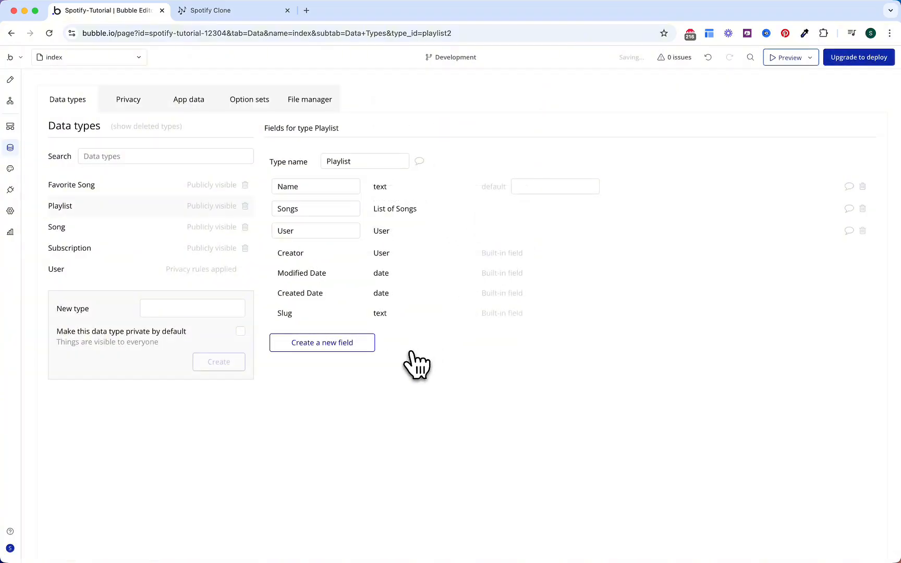
Step: Add a Song field of type Song to the Favorite Song type
{"action": "left_click", "coordinate": [137, 188]}
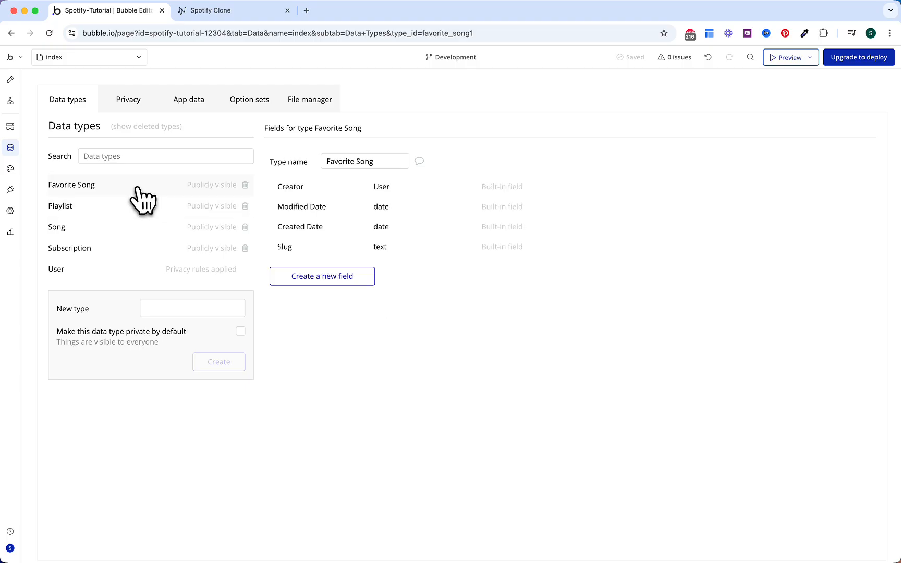
{"action": "left_click", "coordinate": [365, 282]}
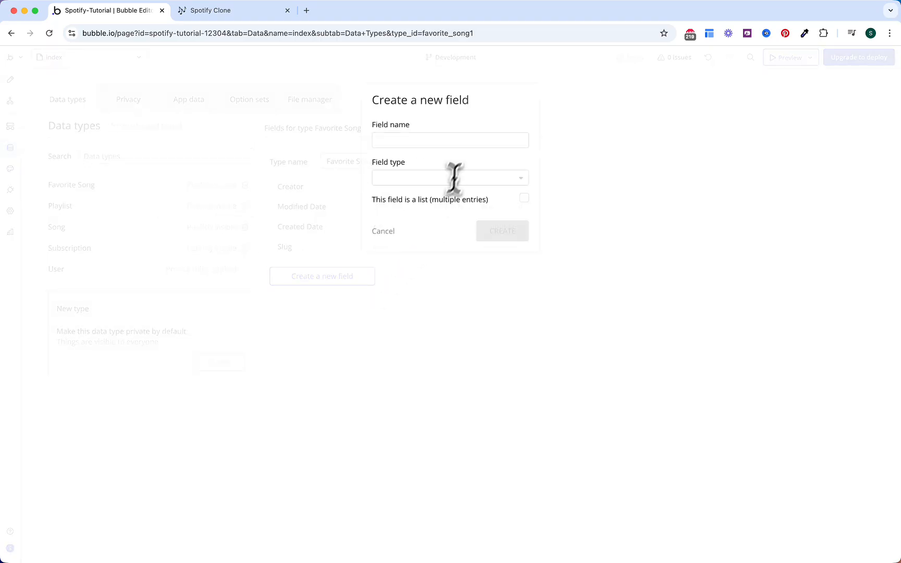
{"action": "left_click", "coordinate": [461, 140]}
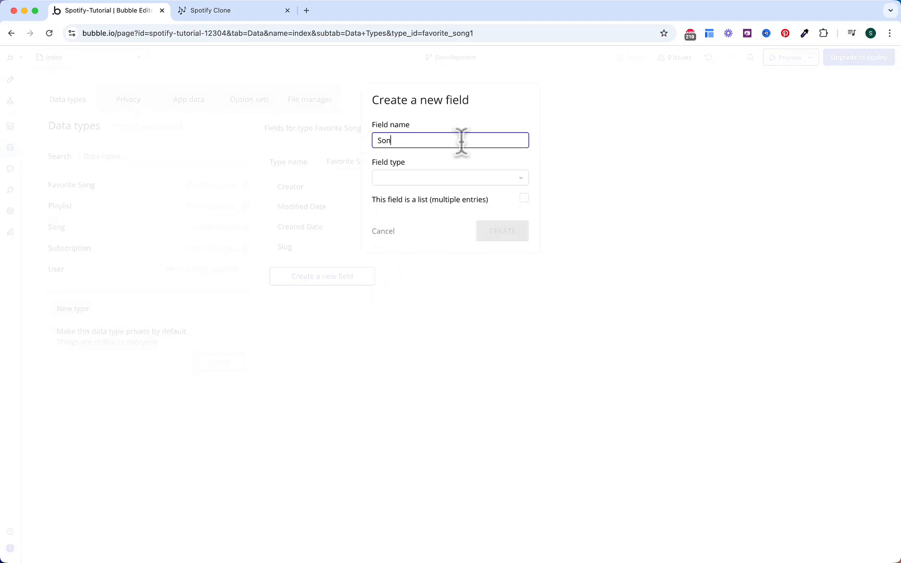
{"action": "left_click", "coordinate": [444, 180]}
{"action": "type", "text": "song"}
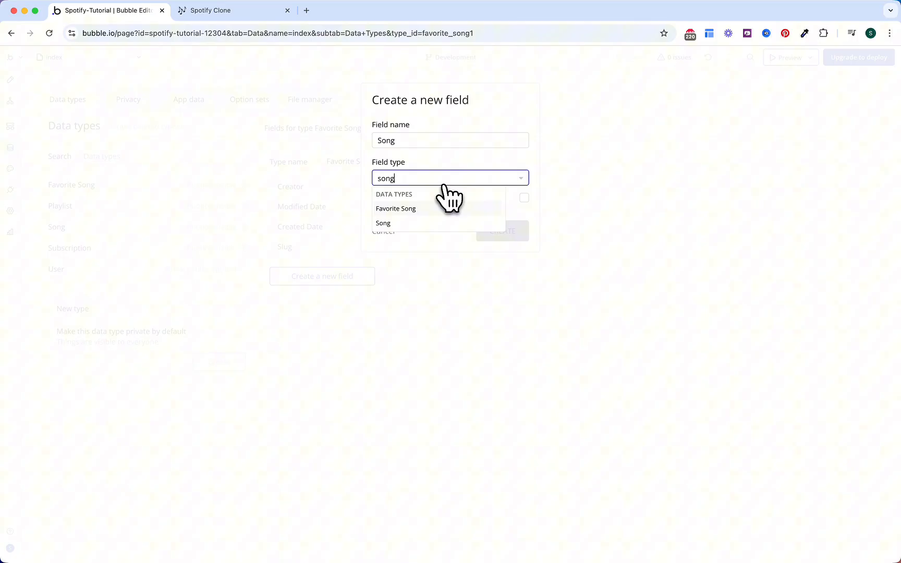
{"action": "left_click", "coordinate": [420, 222]}
{"action": "left_click", "coordinate": [502, 231]}
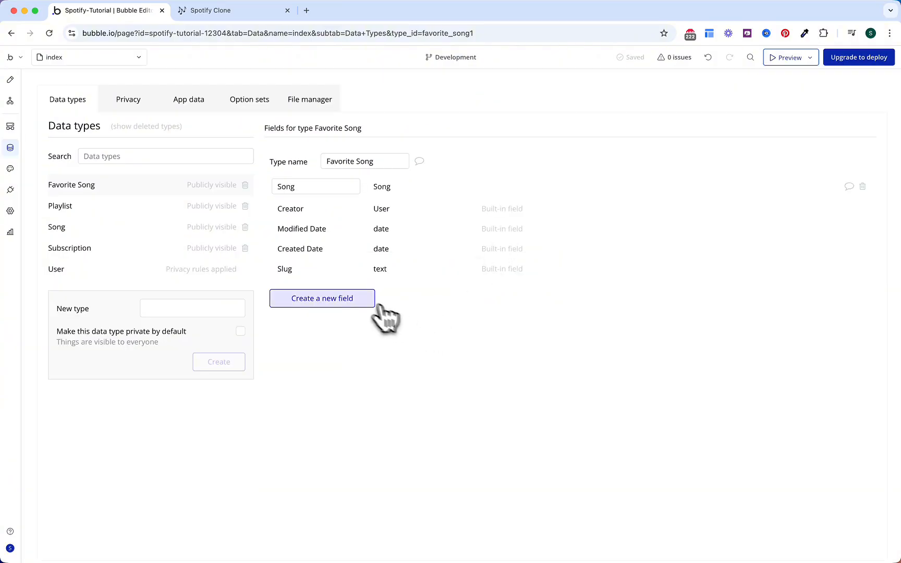
Step: Add a User field of type User to Favorite Song
{"action": "left_click", "coordinate": [365, 302]}
{"action": "type", "text": "Use"}
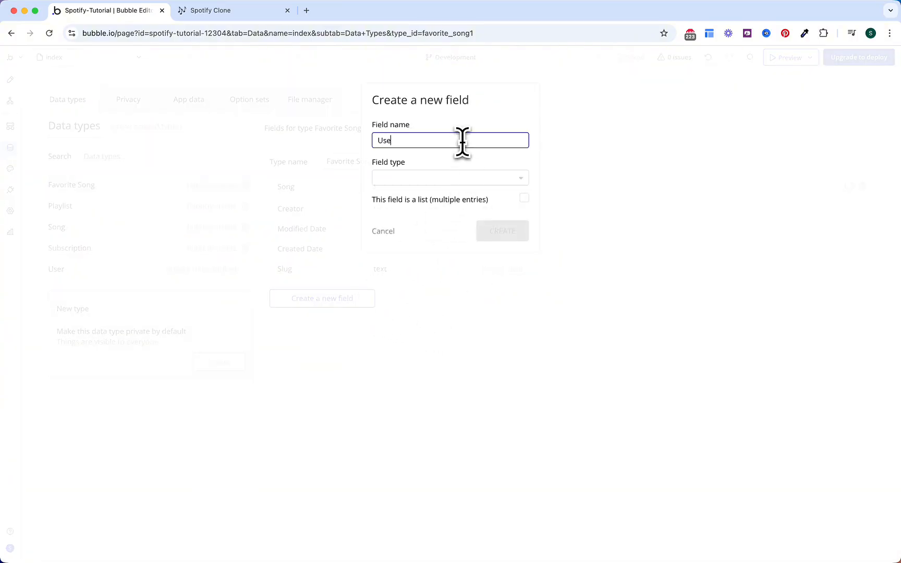
{"action": "type", "text": "r"}
{"action": "left_click", "coordinate": [454, 179]}
{"action": "type", "text": "user"}
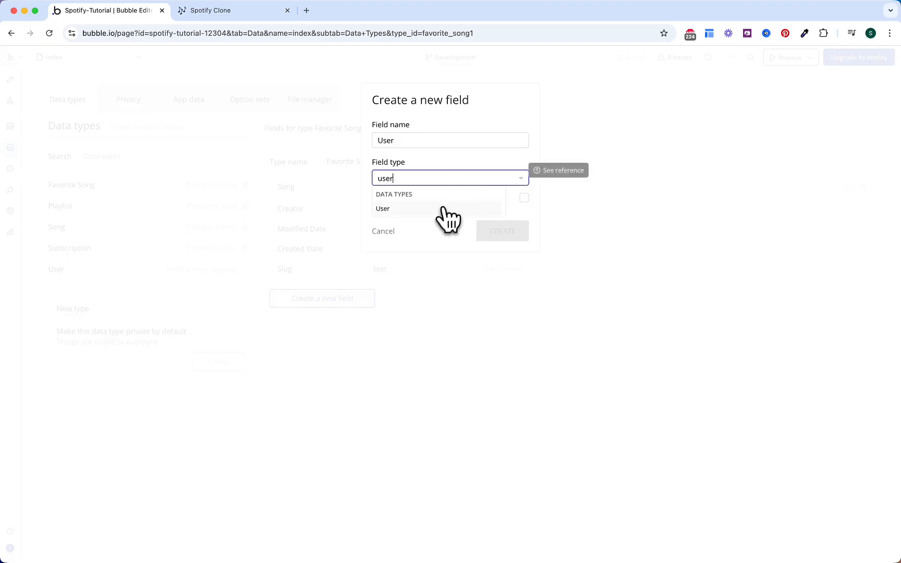
{"action": "left_click", "coordinate": [443, 209]}
{"action": "left_click", "coordinate": [493, 234]}
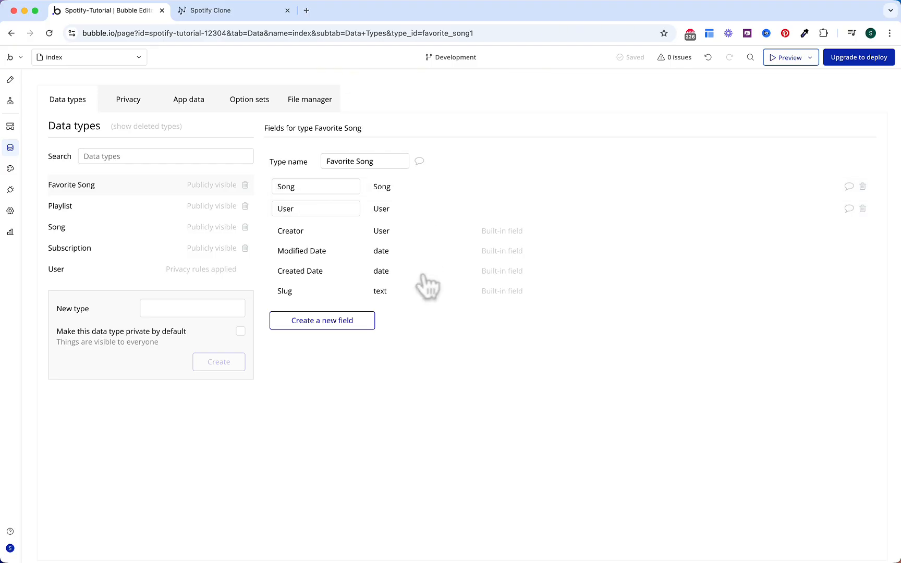
Step: Define a 'User's Favorite' privacy rule on Favorite Song, starting its condition with This Favorite Song
{"action": "left_click", "coordinate": [142, 111]}
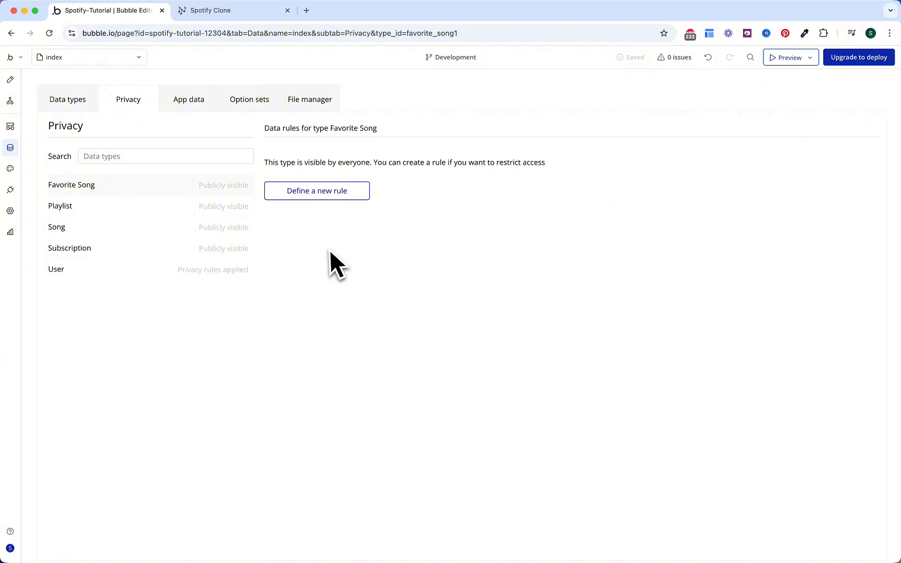
{"action": "left_click", "coordinate": [341, 193]}
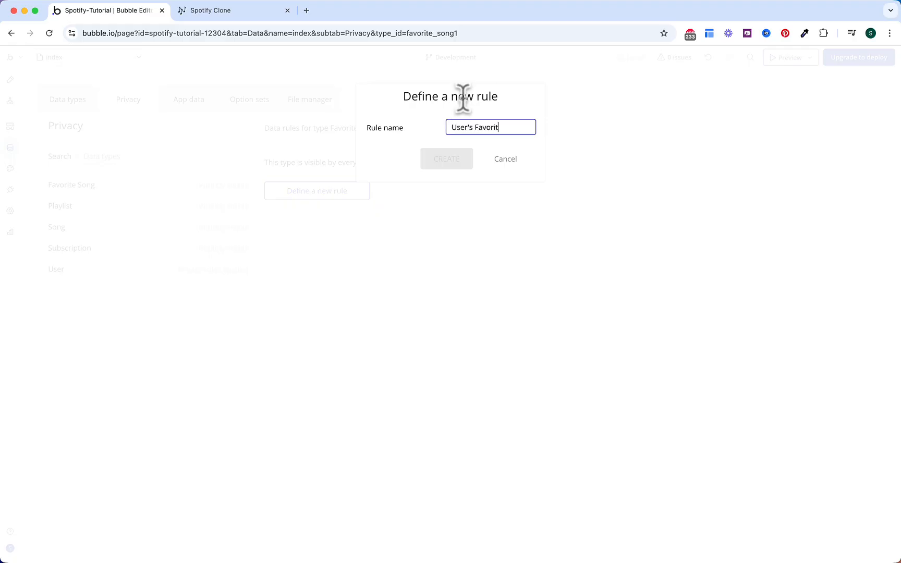
{"action": "left_click", "coordinate": [459, 158]}
{"action": "left_click", "coordinate": [334, 192]}
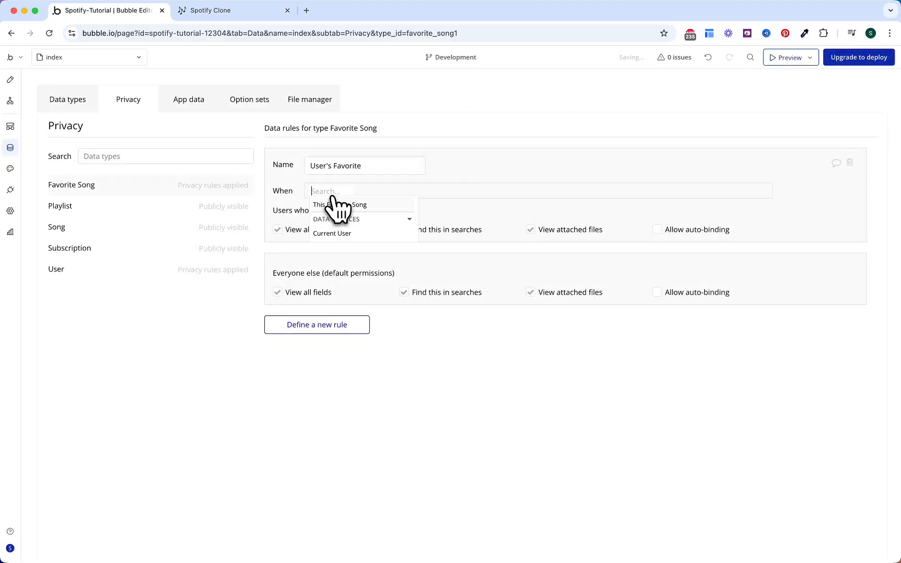
{"action": "left_click", "coordinate": [336, 207]}
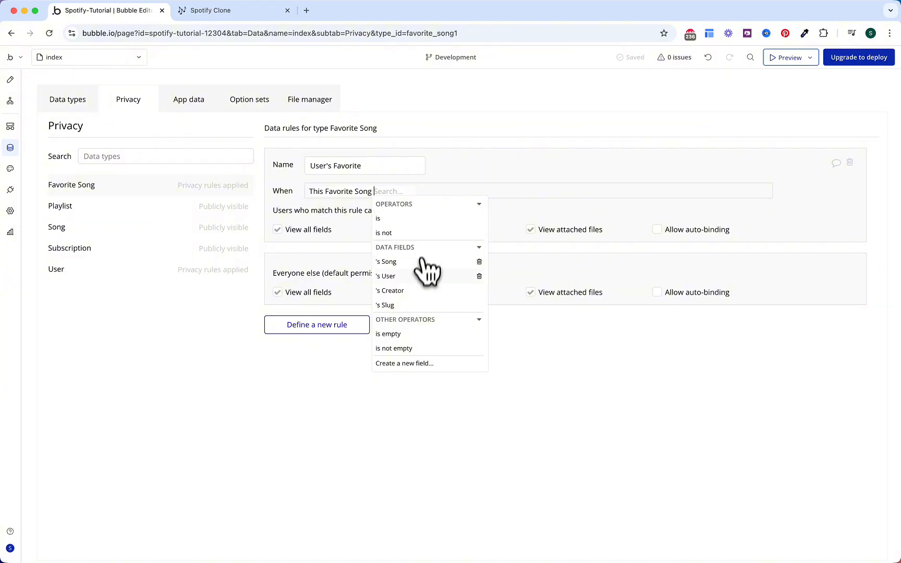
Step: Make the condition This Favorite Song's User is Current User; deny everyone else viewing and searching
{"action": "left_click", "coordinate": [413, 291]}
{"action": "left_click", "coordinate": [390, 192]}
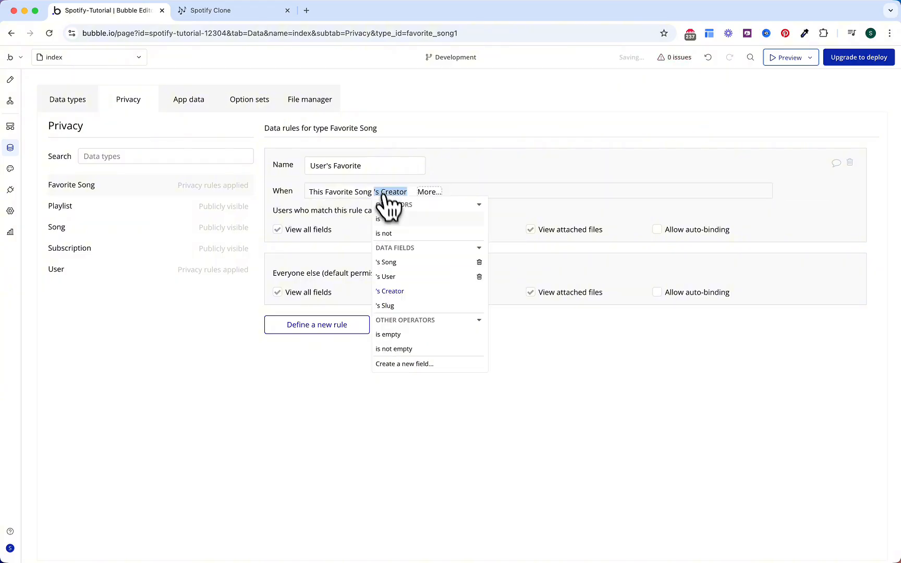
{"action": "left_click", "coordinate": [401, 276]}
{"action": "left_click", "coordinate": [441, 222]}
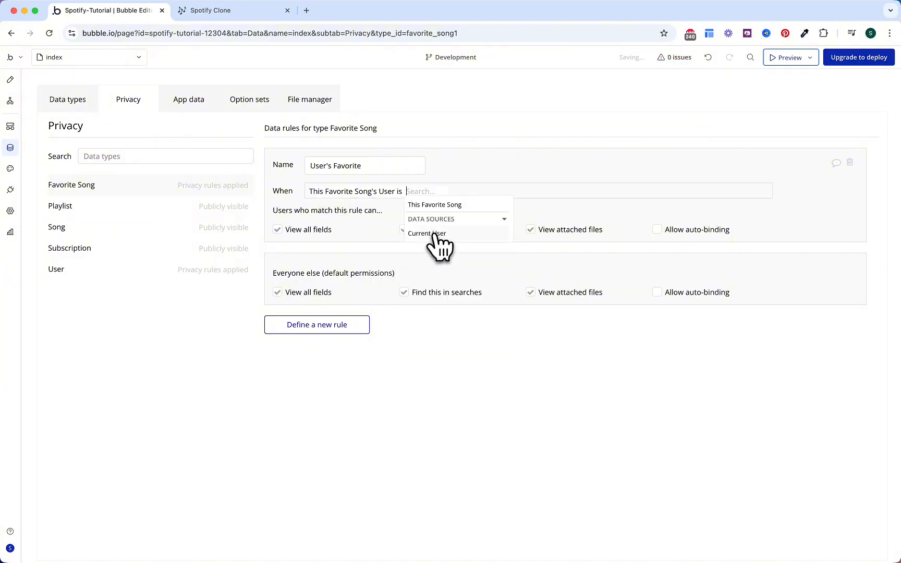
{"action": "left_click", "coordinate": [432, 234]}
{"action": "left_click", "coordinate": [386, 234]}
{"action": "left_click", "coordinate": [277, 292]}
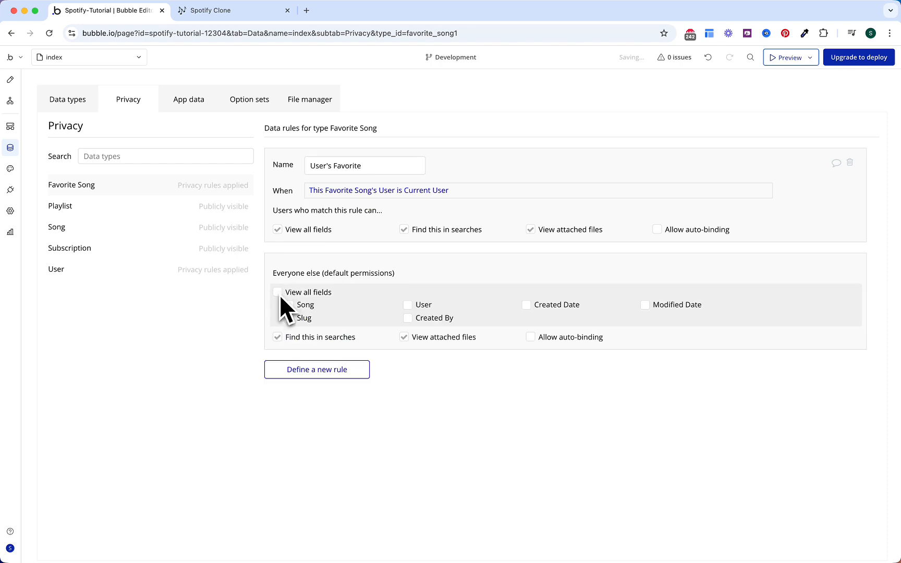
{"action": "left_click", "coordinate": [278, 337]}
Step: Create a privacy rule named 'User's Playlist' on the Playlist type
{"action": "left_click", "coordinate": [141, 209]}
{"action": "left_click", "coordinate": [300, 192]}
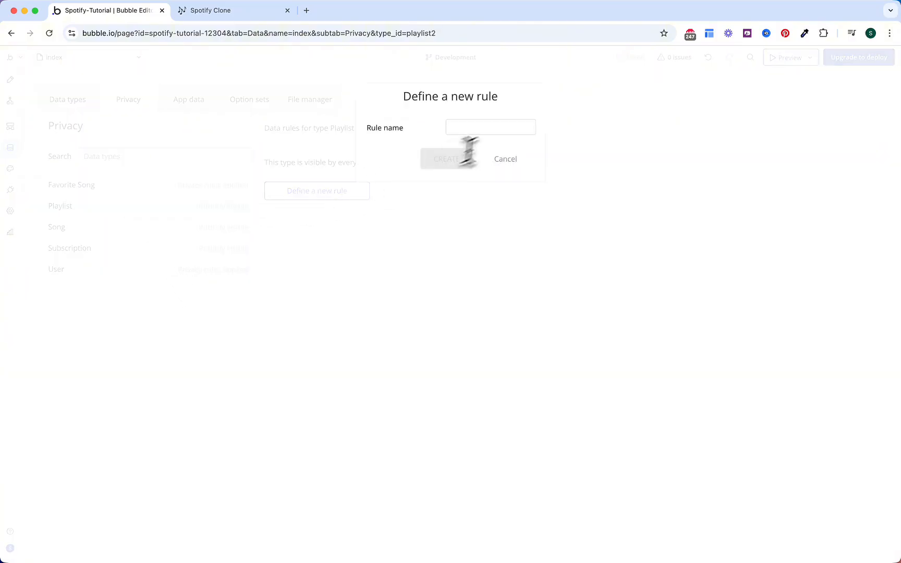
{"action": "type", "text": "User's "}
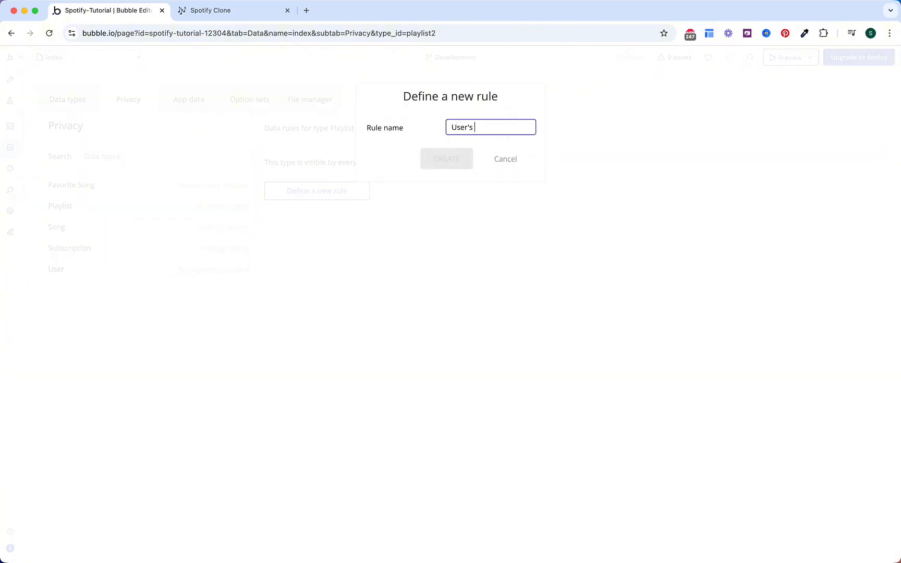
{"action": "type", "text": "Playlist"}
{"action": "left_click", "coordinate": [453, 159]}
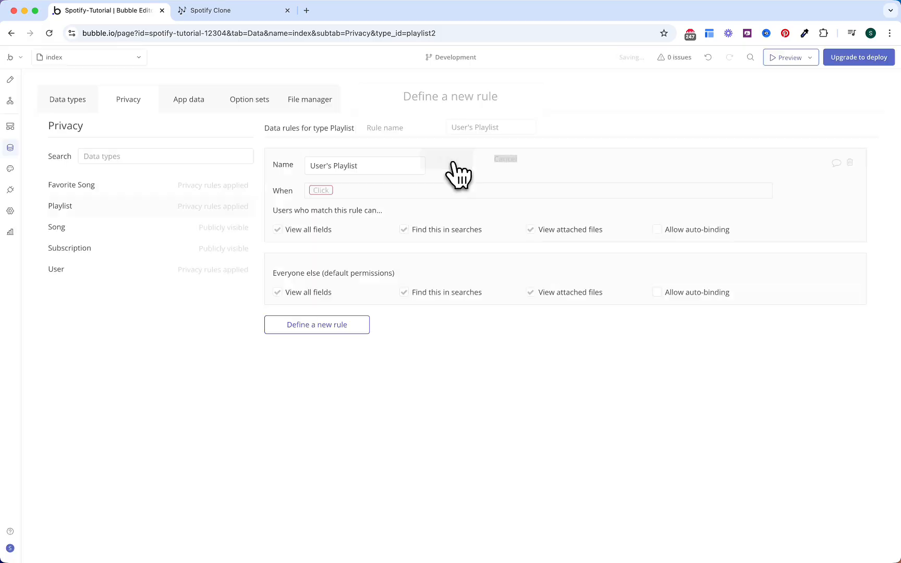
Step: Set the rule's condition to This Playlist's User is Current User
{"action": "left_click", "coordinate": [332, 191]}
{"action": "left_click", "coordinate": [330, 204]}
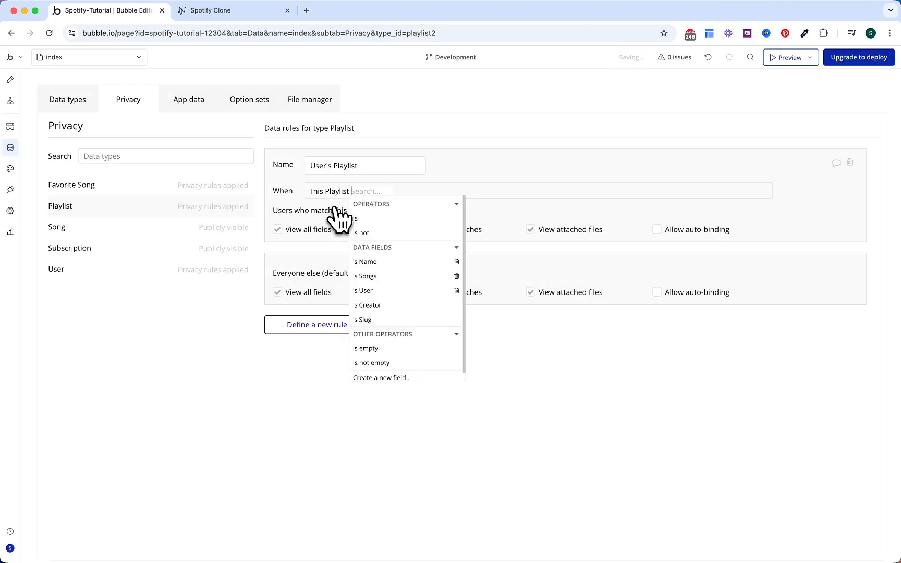
{"action": "left_click", "coordinate": [385, 290]}
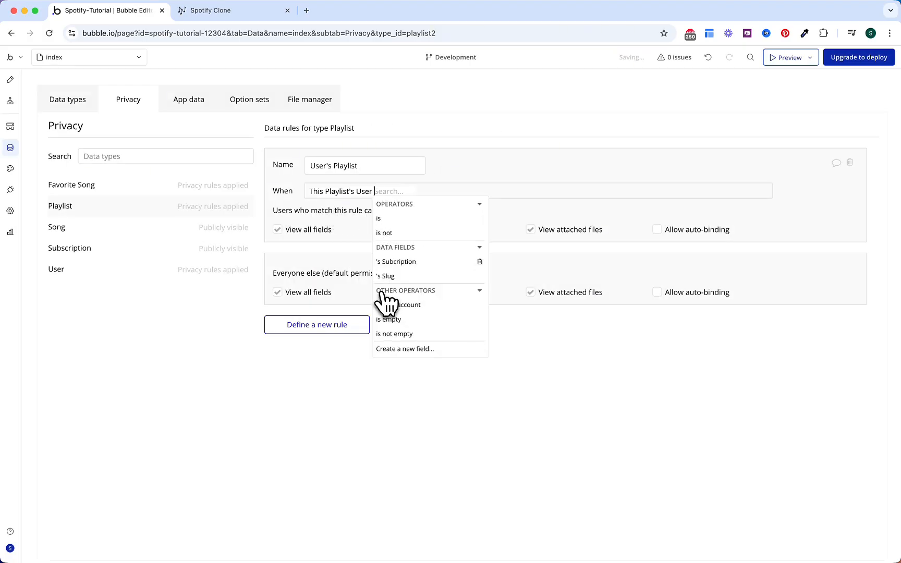
{"action": "left_click", "coordinate": [397, 218]}
{"action": "left_click", "coordinate": [404, 233]}
{"action": "left_click", "coordinate": [323, 207]}
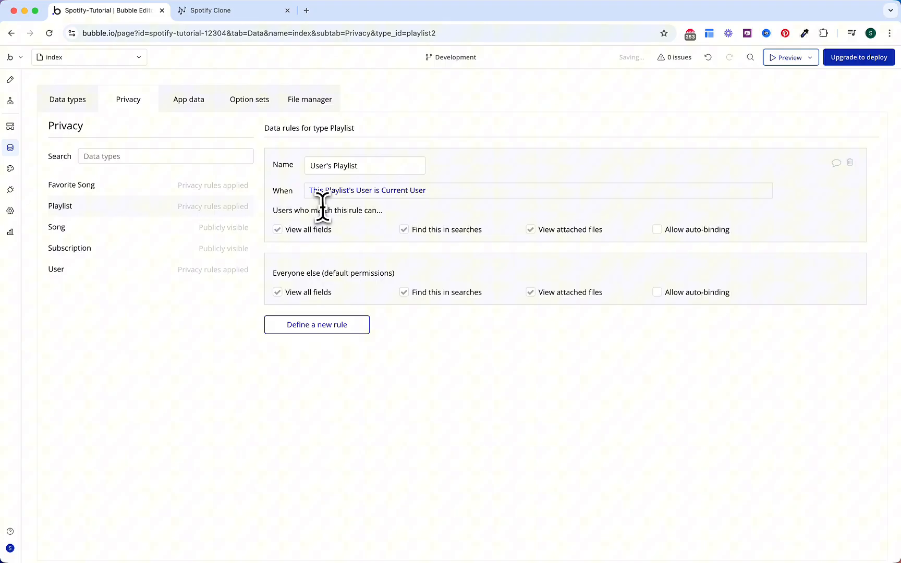
Step: Deny everyone else field, search and file access to Playlists, then view Song's privacy rules
{"action": "left_click", "coordinate": [277, 292]}
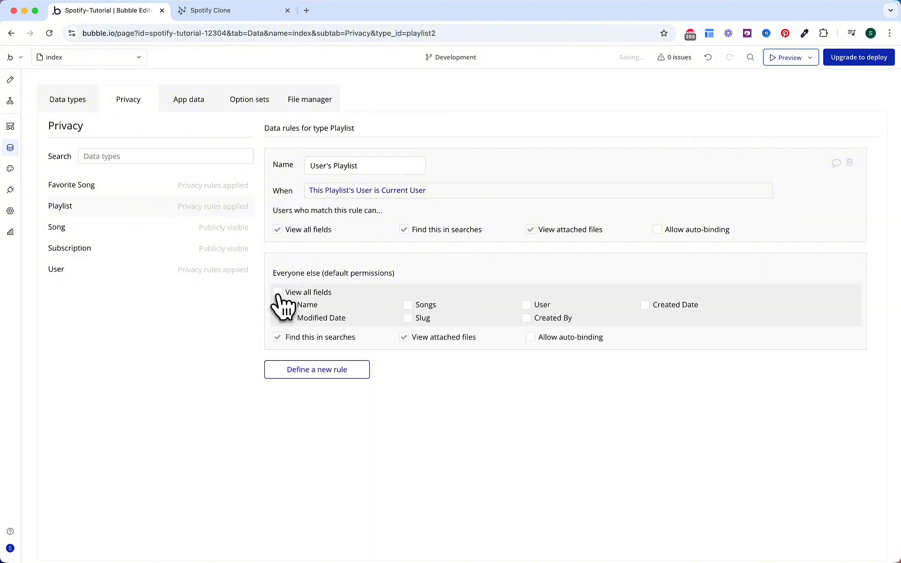
{"action": "left_click", "coordinate": [278, 337]}
{"action": "left_click", "coordinate": [403, 337]}
{"action": "left_click", "coordinate": [151, 230]}
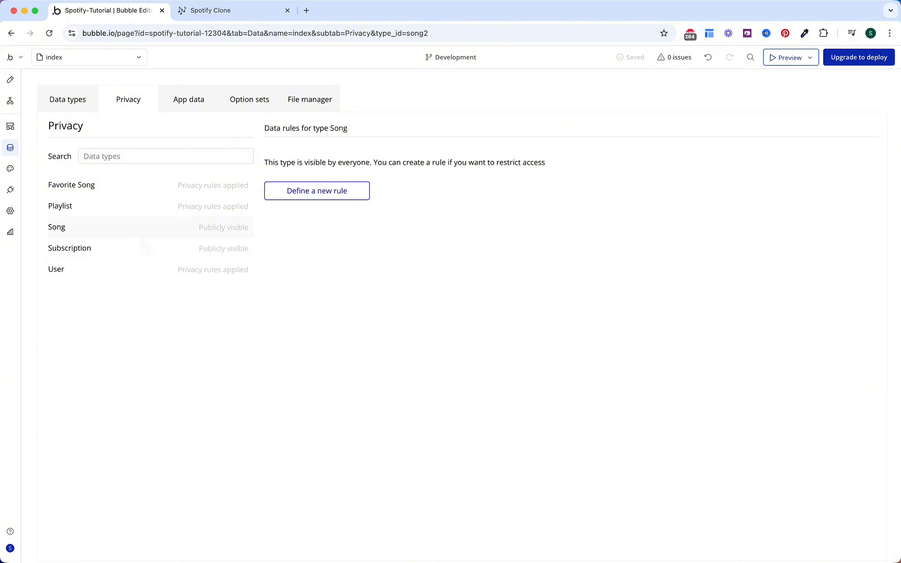
Step: Create a privacy rule named 'User's Subscription' on the Subscription type
{"action": "left_click", "coordinate": [143, 246]}
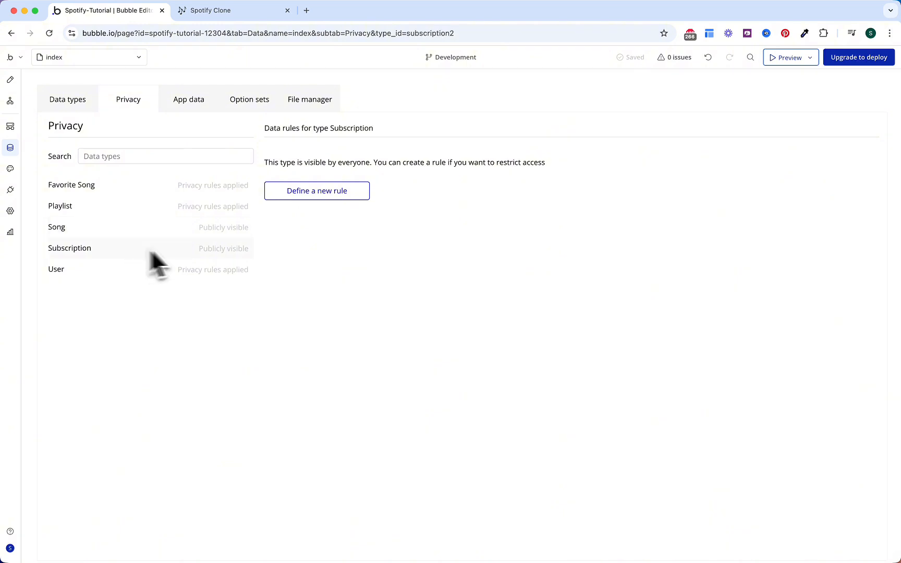
{"action": "left_click", "coordinate": [326, 196]}
{"action": "left_click", "coordinate": [470, 128]}
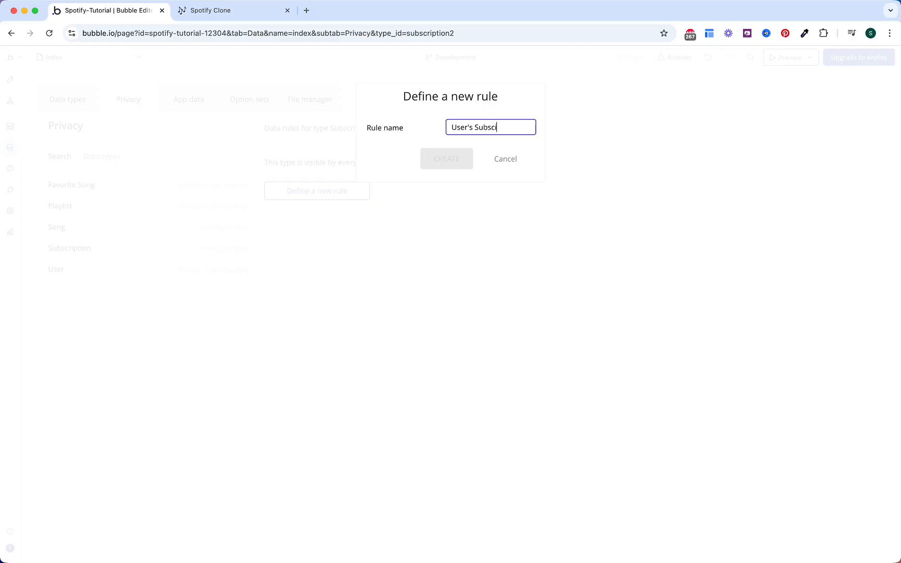
{"action": "left_click", "coordinate": [449, 158]}
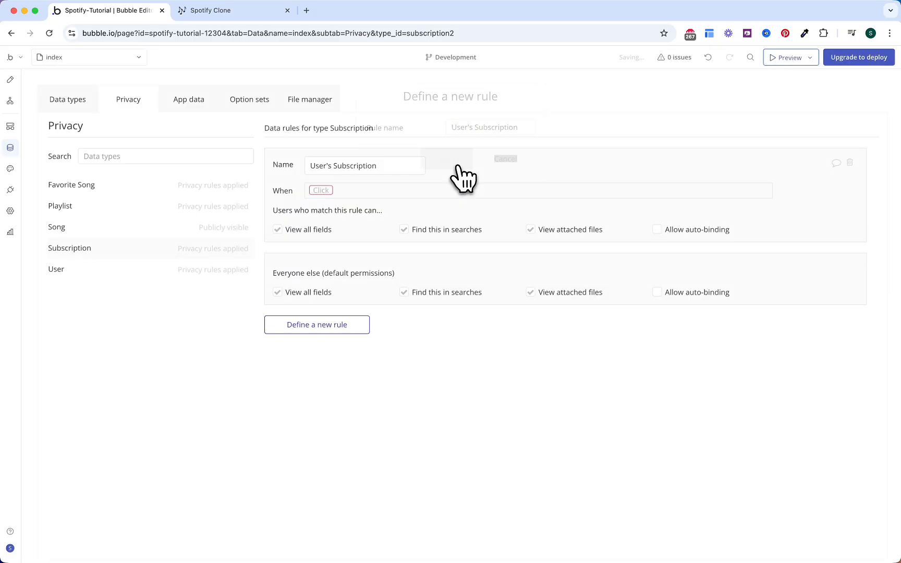
Step: Set the rule's condition to This Subscription's Creator is Current User
{"action": "left_click", "coordinate": [330, 190]}
{"action": "left_click", "coordinate": [338, 205]}
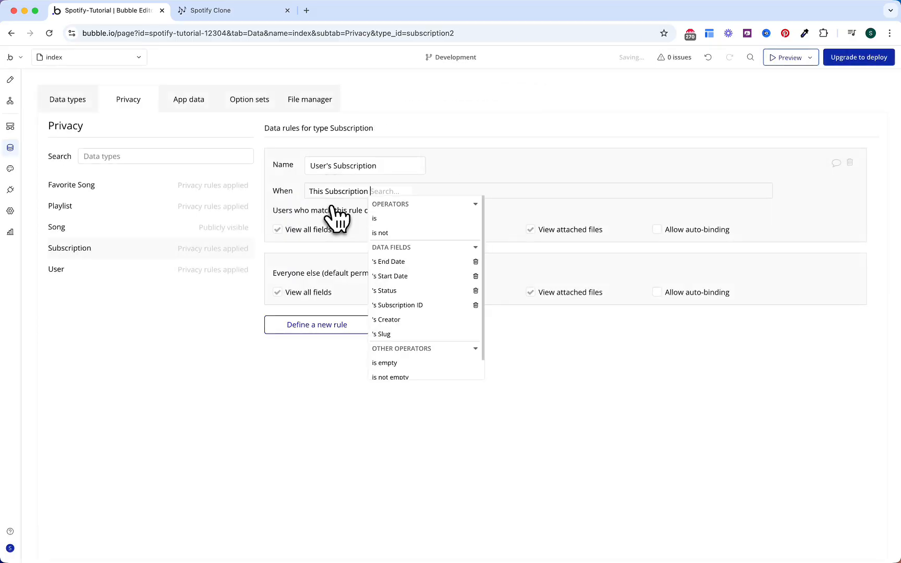
{"action": "left_click", "coordinate": [412, 318]}
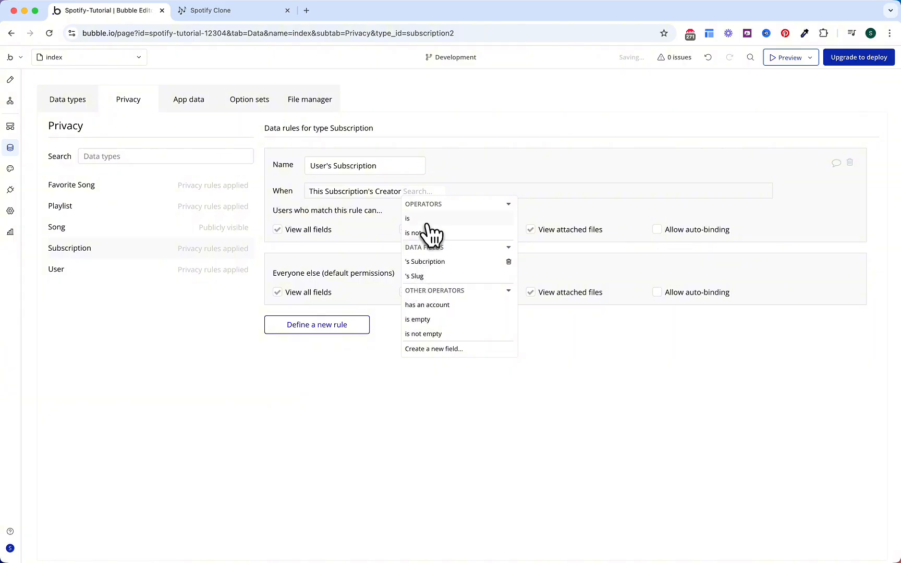
{"action": "left_click", "coordinate": [420, 219]}
{"action": "left_click", "coordinate": [426, 231]}
{"action": "left_click", "coordinate": [367, 229]}
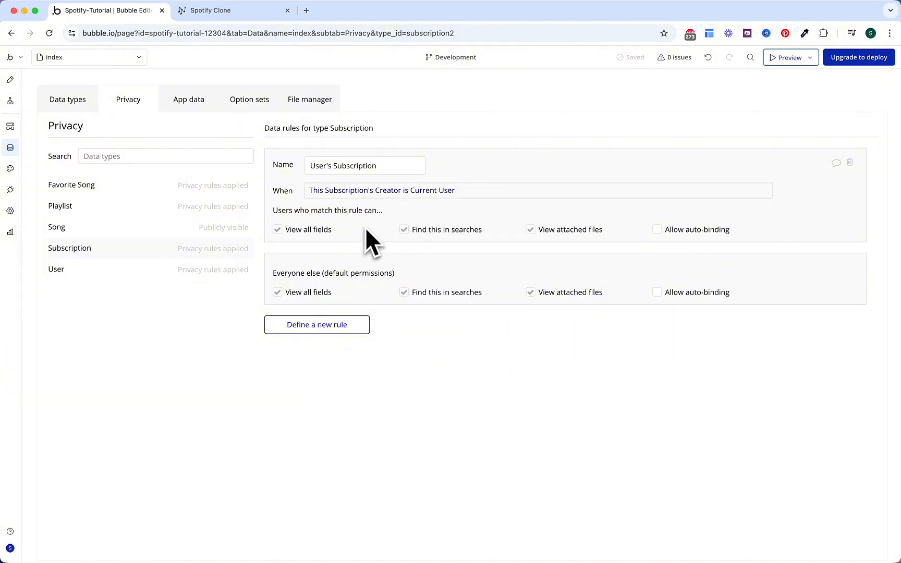
Step: Deny everyone else field, search and file access to Subscriptions, then review User's rules
{"action": "left_click", "coordinate": [277, 292]}
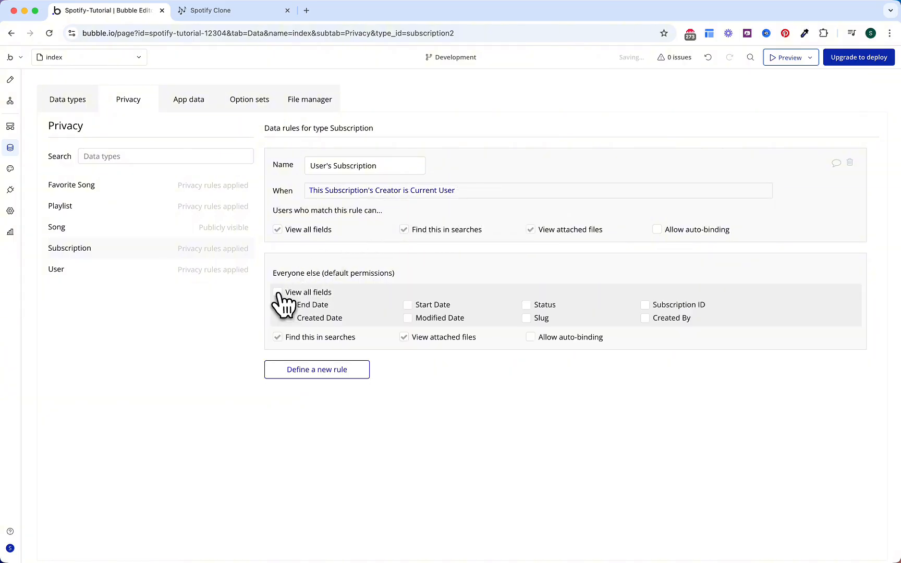
{"action": "left_click", "coordinate": [278, 337]}
{"action": "left_click", "coordinate": [404, 337]}
{"action": "left_click", "coordinate": [140, 271]}
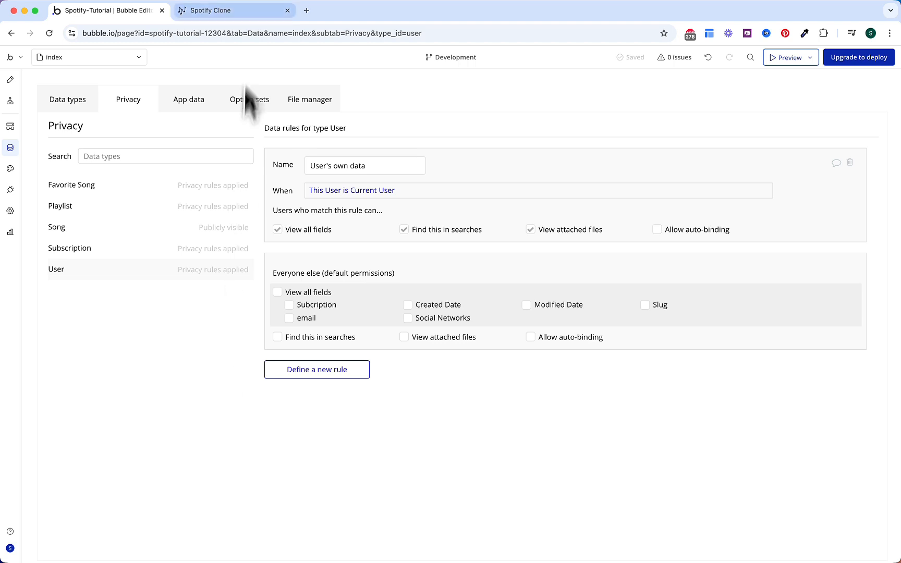
{"action": "left_click", "coordinate": [245, 9]}
Step: Tick off User's Subscription and the Song fields Audio File, Title, Image and Author
{"action": "scroll", "coordinate": [329, 260], "scroll_direction": "down", "scroll_amount": 2}
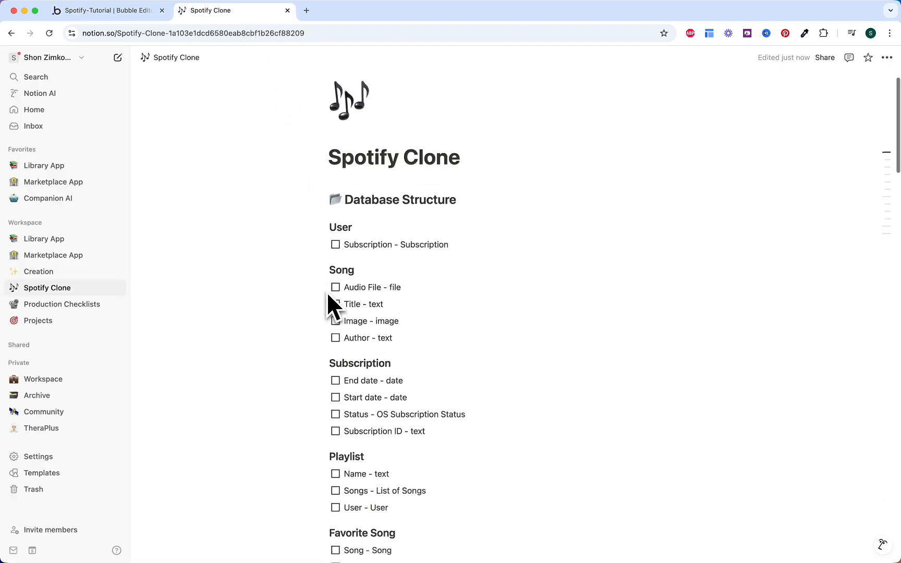
{"action": "left_click", "coordinate": [335, 234]}
{"action": "scroll", "coordinate": [338, 272], "scroll_direction": "down", "scroll_amount": 2}
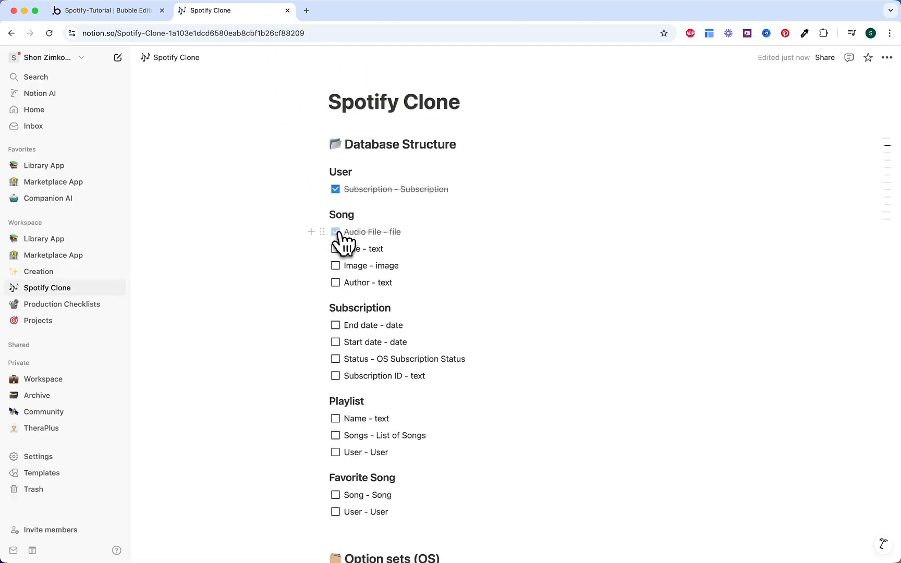
{"action": "left_click", "coordinate": [336, 232]}
{"action": "left_click", "coordinate": [336, 248]}
{"action": "left_click", "coordinate": [336, 266]}
{"action": "left_click", "coordinate": [336, 282]}
Step: Tick off the Subscription fields End date, Start date, Status and Subscription ID
{"action": "scroll", "coordinate": [339, 284], "scroll_direction": "down", "scroll_amount": 5}
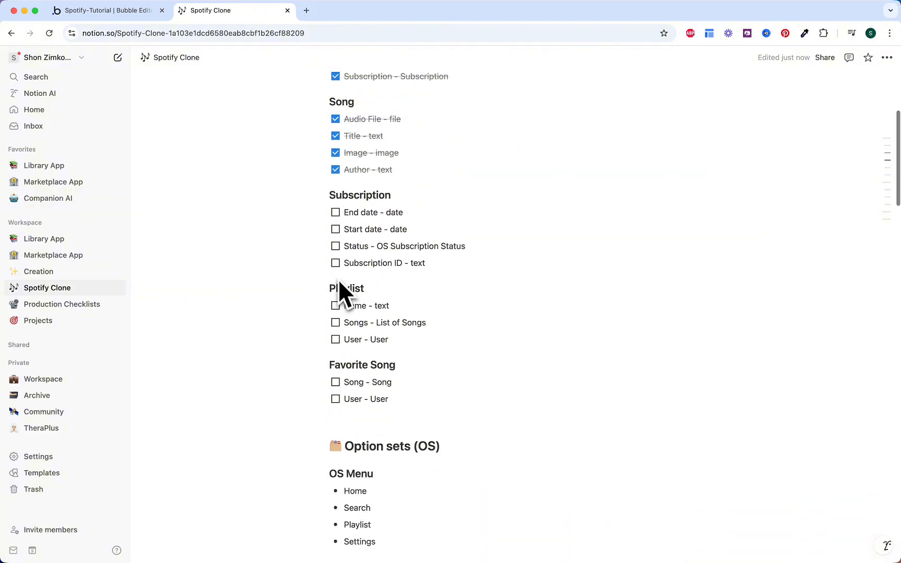
{"action": "left_click", "coordinate": [335, 212]}
{"action": "left_click", "coordinate": [335, 229]}
{"action": "left_click", "coordinate": [336, 246]}
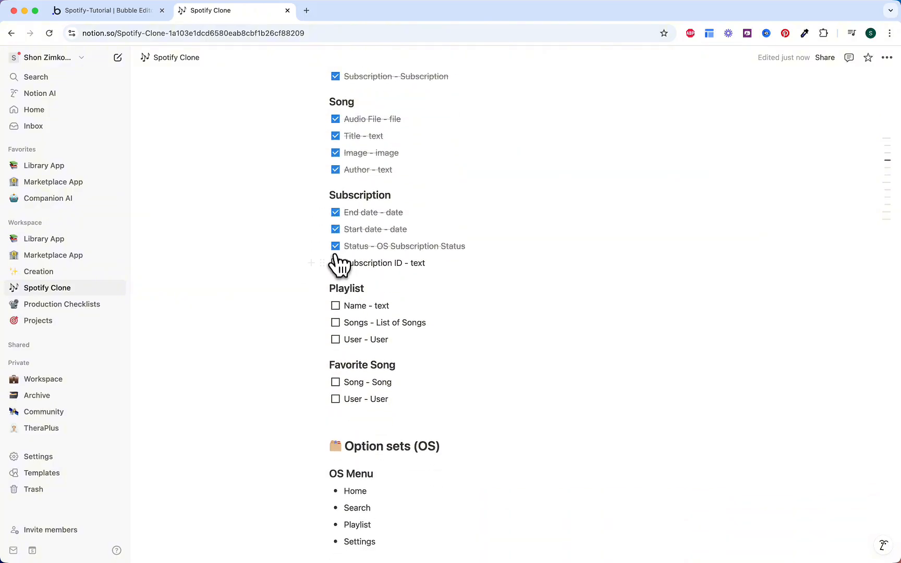
{"action": "left_click", "coordinate": [335, 263]}
Step: Tick off Playlist Name, Songs and User, plus Favorite Song's Song and User items
{"action": "scroll", "coordinate": [336, 266], "scroll_direction": "down", "scroll_amount": 3}
{"action": "scroll", "coordinate": [337, 266], "scroll_direction": "down", "scroll_amount": 2}
{"action": "left_click", "coordinate": [335, 197]}
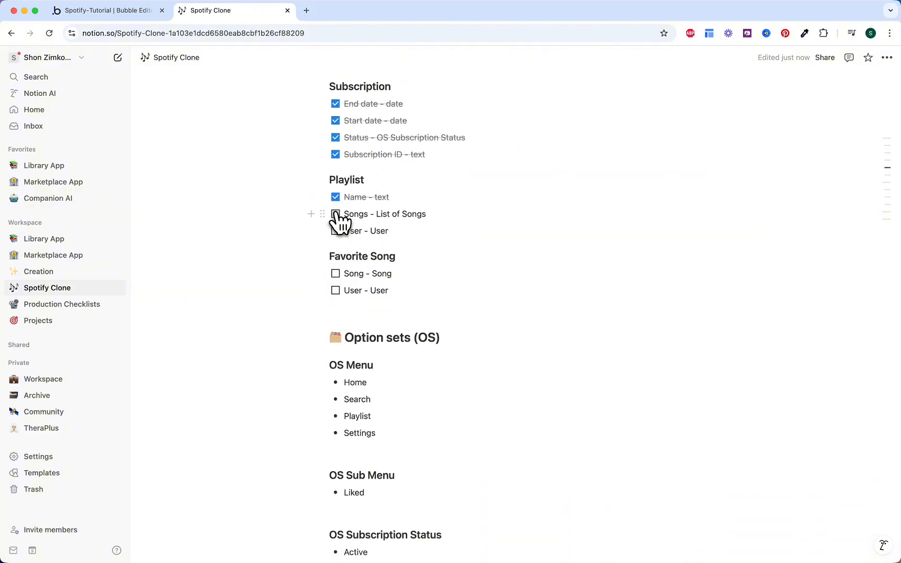
{"action": "left_click", "coordinate": [335, 214]}
{"action": "left_click", "coordinate": [335, 230]}
{"action": "scroll", "coordinate": [342, 250], "scroll_direction": "down", "scroll_amount": 3}
{"action": "left_click", "coordinate": [335, 212]}
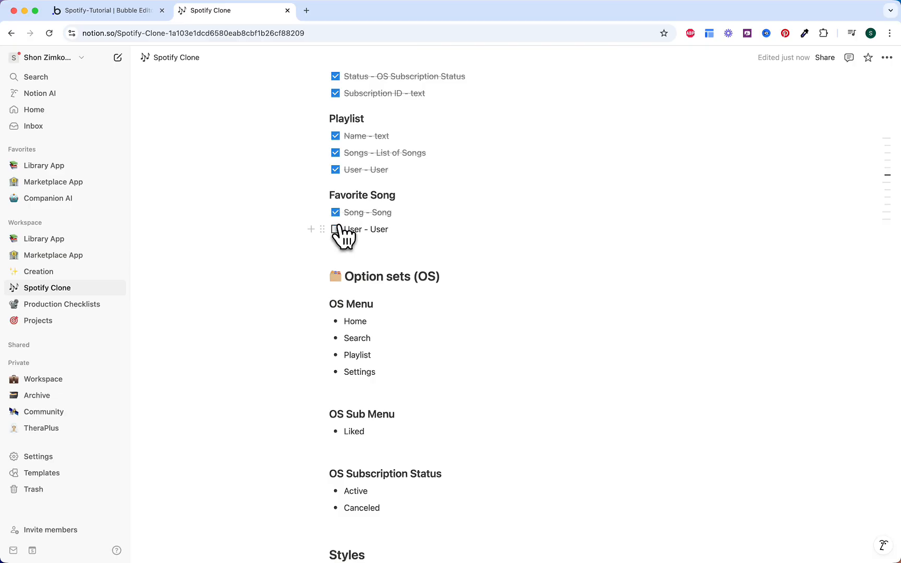
{"action": "left_click", "coordinate": [335, 229]}
Step: Scroll down to the Styles list and select the #26C45F colour code
{"action": "scroll", "coordinate": [326, 334], "scroll_direction": "down", "scroll_amount": 10}
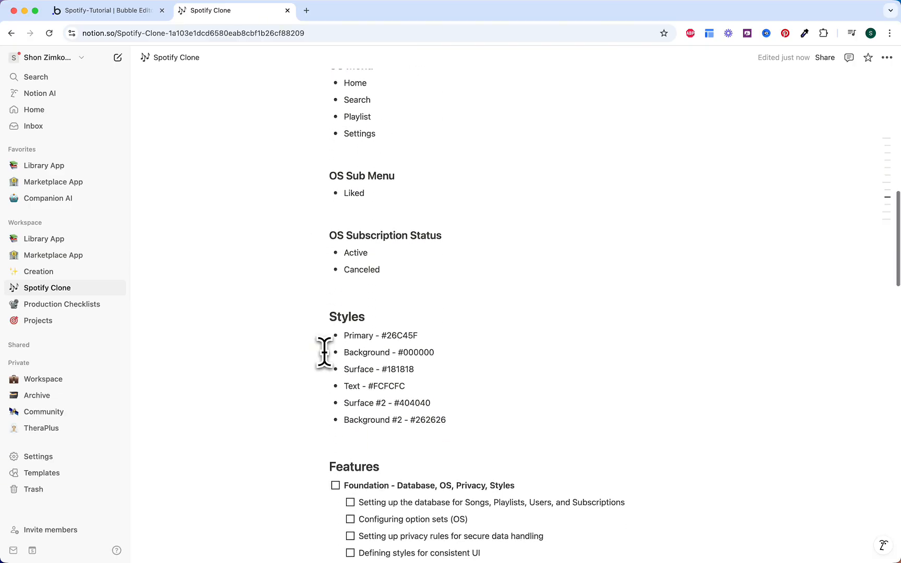
{"action": "scroll", "coordinate": [325, 350], "scroll_direction": "down", "scroll_amount": 3}
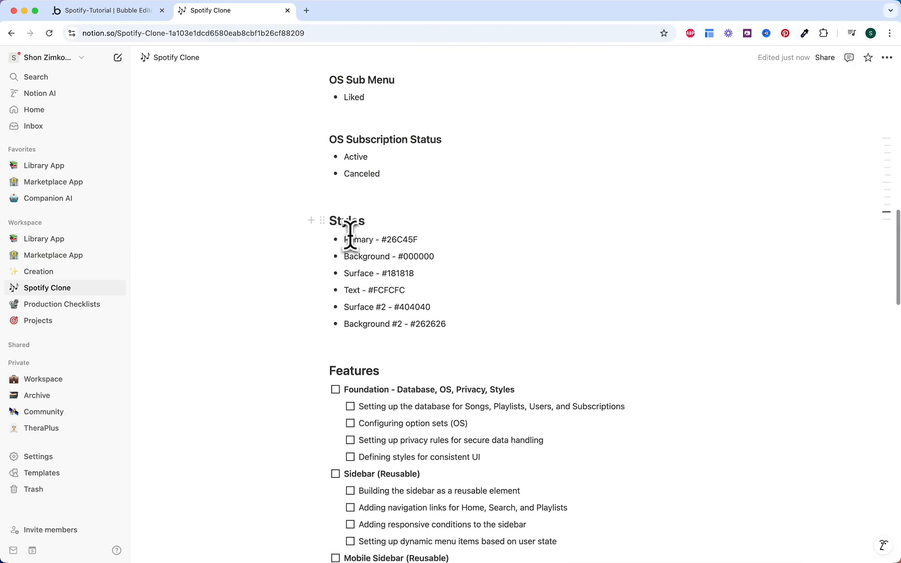
{"action": "scroll", "coordinate": [390, 245], "scroll_direction": "down", "scroll_amount": 1}
{"action": "left_click_drag", "start_coordinate": [382, 228], "coordinate": [446, 228]}
{"action": "key", "text": "super+c"}
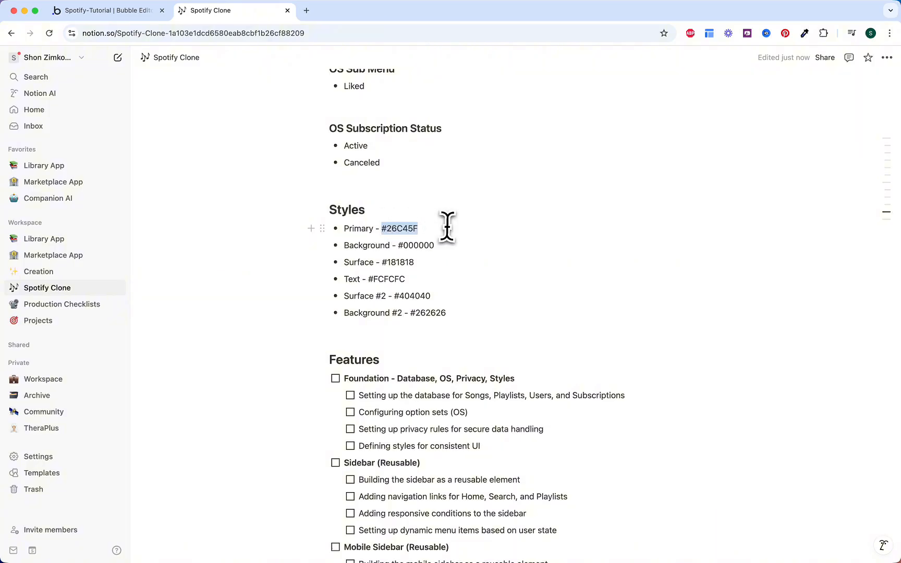
{"action": "left_click", "coordinate": [121, 15]}
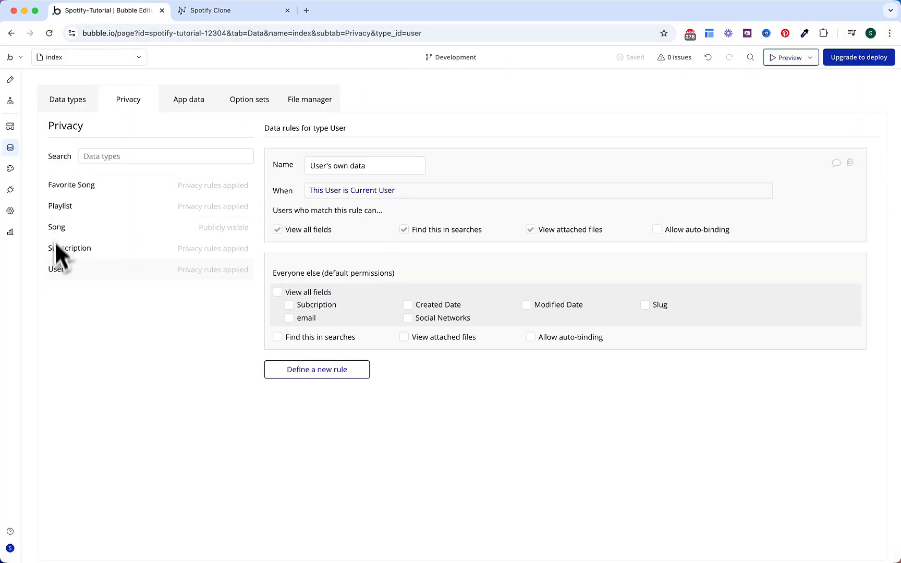
Step: Set the Primary colour style variable to #26C45F
{"action": "left_click", "coordinate": [10, 168]}
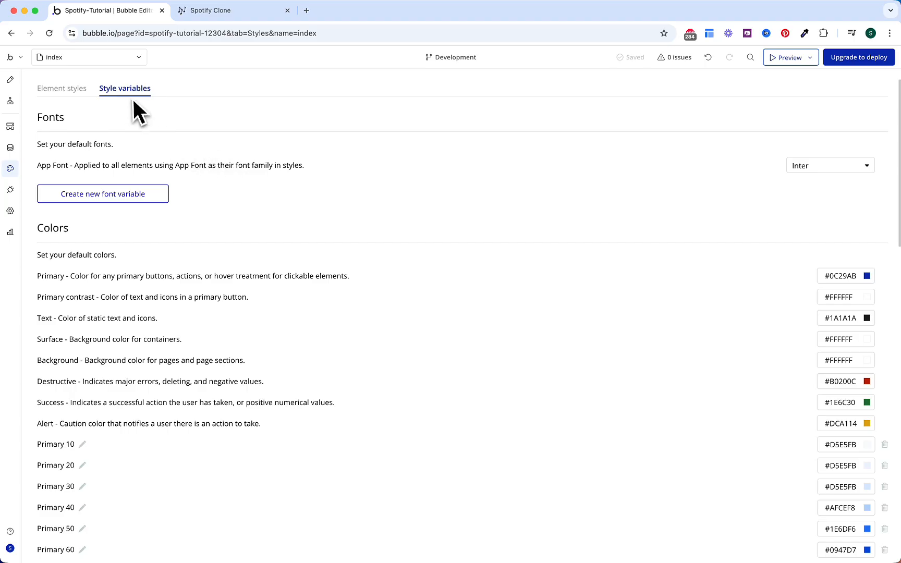
{"action": "scroll", "coordinate": [319, 240], "scroll_direction": "down", "scroll_amount": 2}
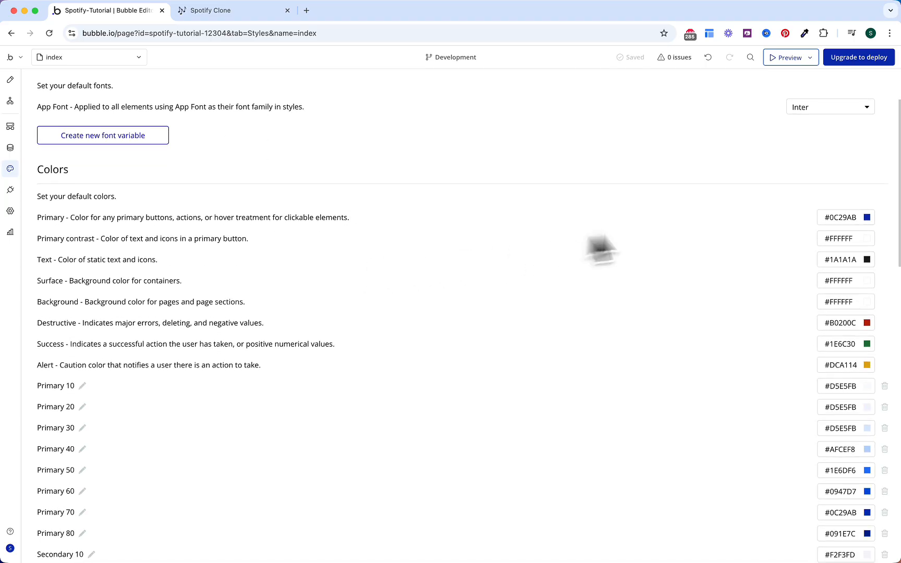
{"action": "left_click", "coordinate": [837, 218]}
{"action": "triple_click", "coordinate": [836, 218]}
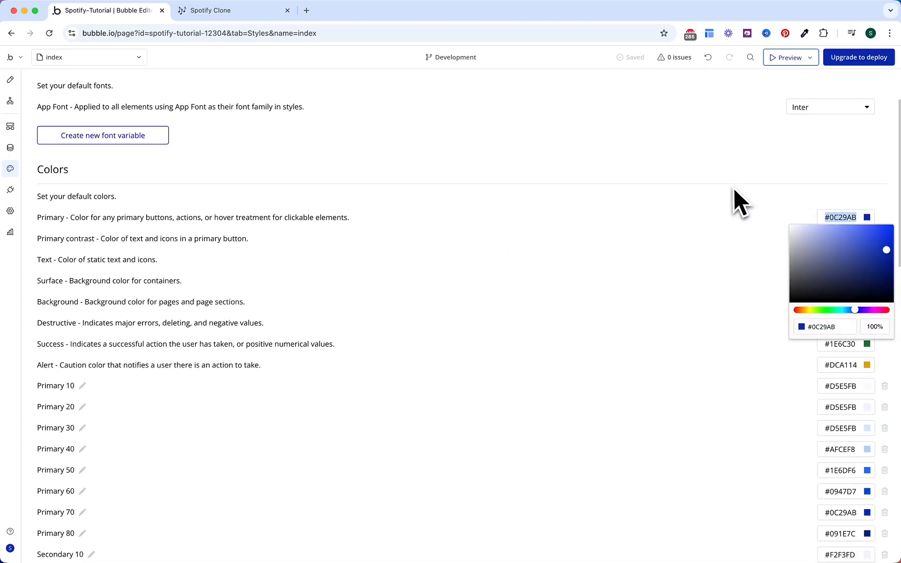
{"action": "key", "text": "super+v"}
{"action": "left_click", "coordinate": [648, 209]}
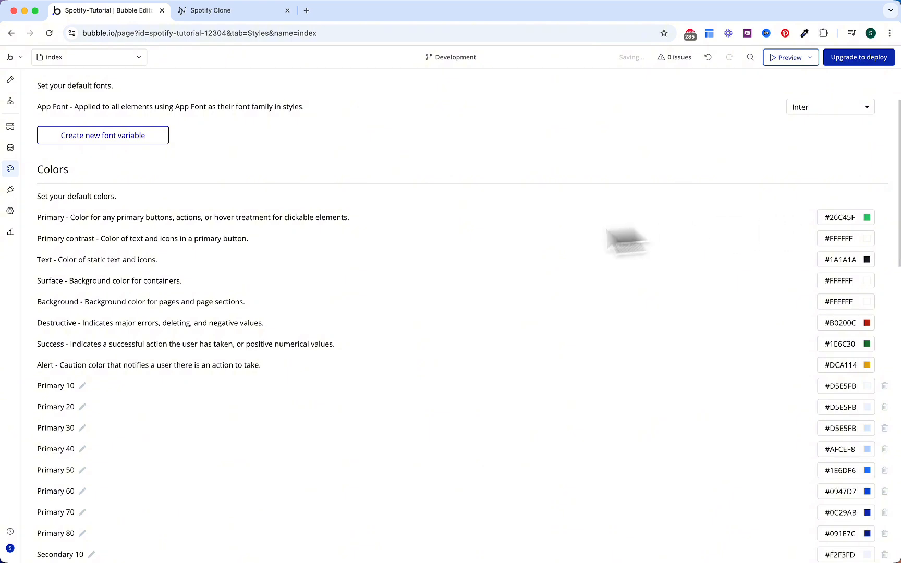
Step: Copy #000000 from the Notion plan and set it as the Background colour
{"action": "left_click", "coordinate": [220, 14]}
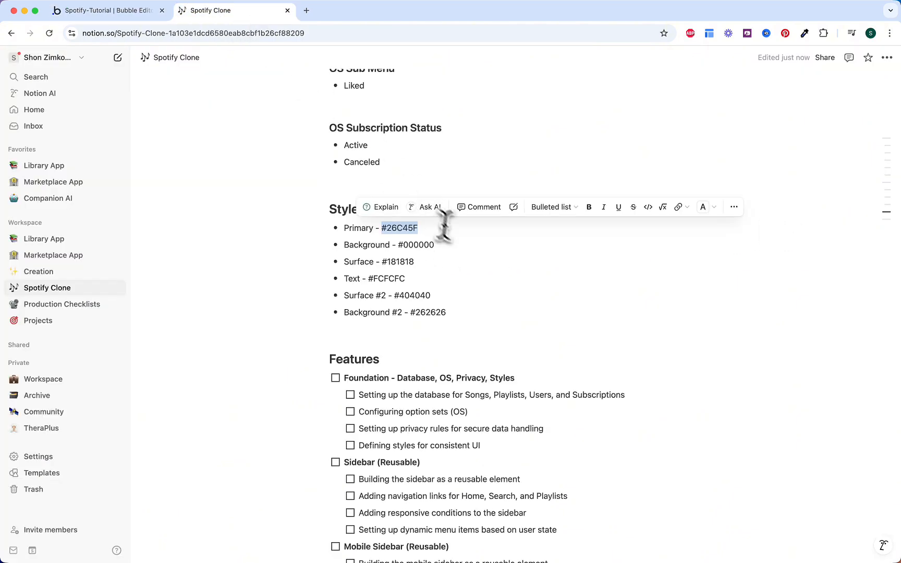
{"action": "scroll", "coordinate": [442, 225], "scroll_direction": "down", "scroll_amount": 2}
{"action": "left_click_drag", "start_coordinate": [401, 204], "coordinate": [454, 204]}
{"action": "key", "text": "super+c"}
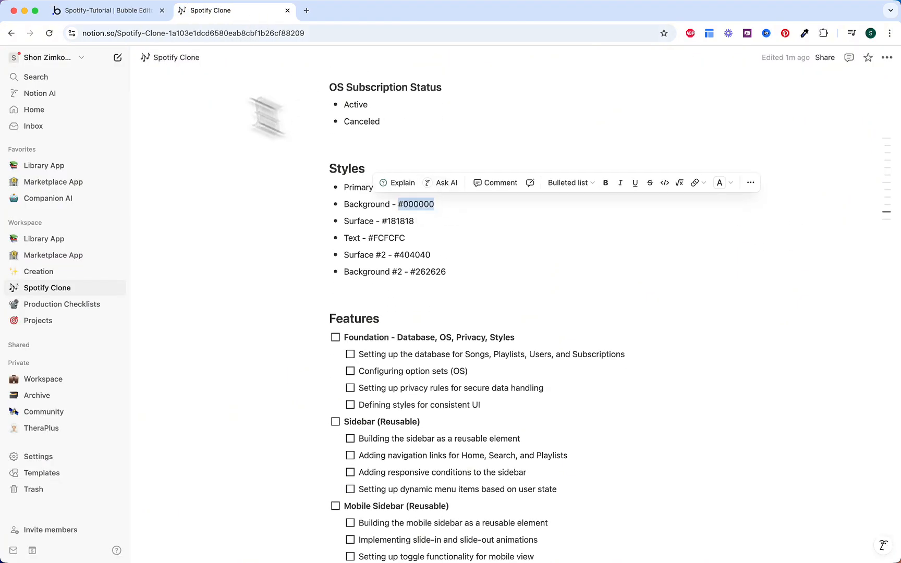
{"action": "left_click", "coordinate": [107, 11]}
{"action": "left_click", "coordinate": [847, 302]}
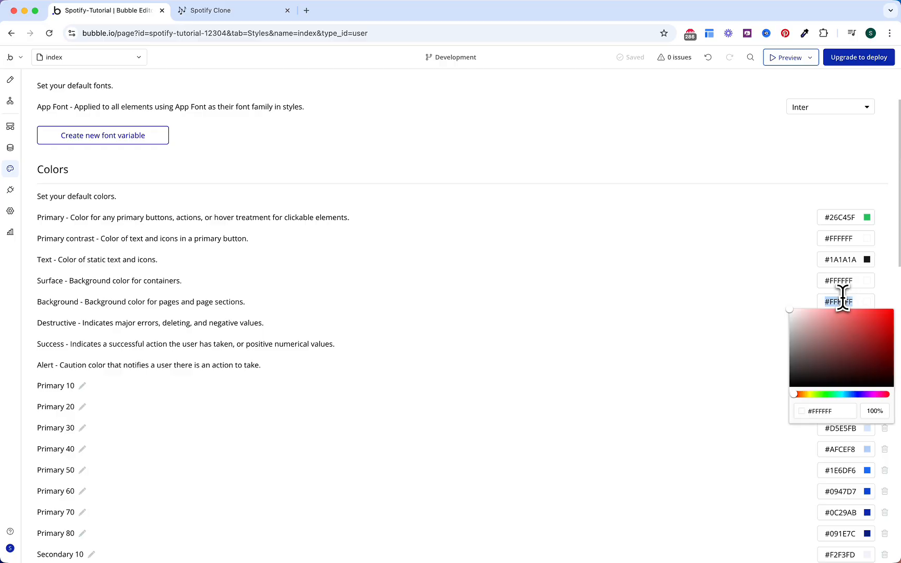
{"action": "key", "text": "super+v"}
{"action": "left_click", "coordinate": [639, 298]}
Step: Copy #181818 from the Notion plan and set it as the Surface colour
{"action": "left_click", "coordinate": [221, 12]}
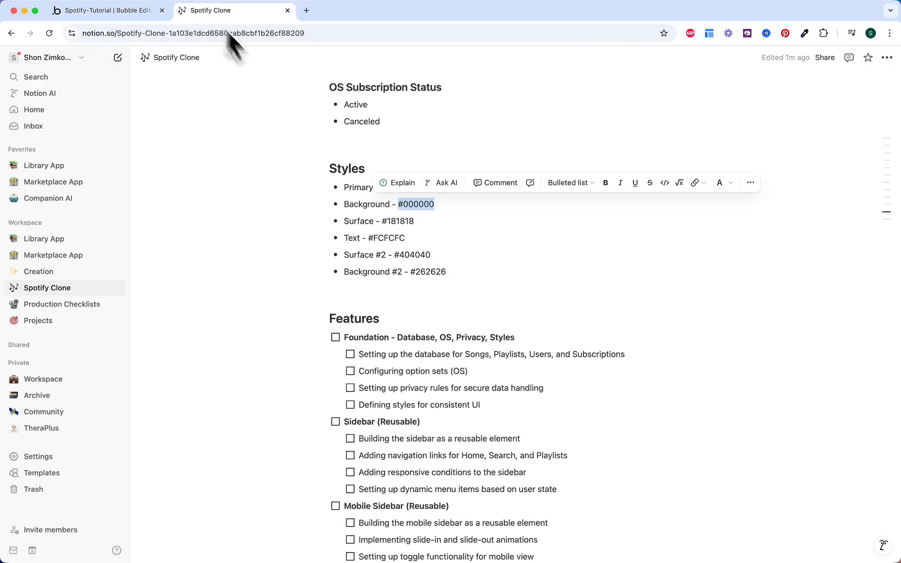
{"action": "left_click_drag", "start_coordinate": [383, 221], "coordinate": [419, 222]}
{"action": "key", "text": "super+c"}
{"action": "left_click", "coordinate": [117, 10]}
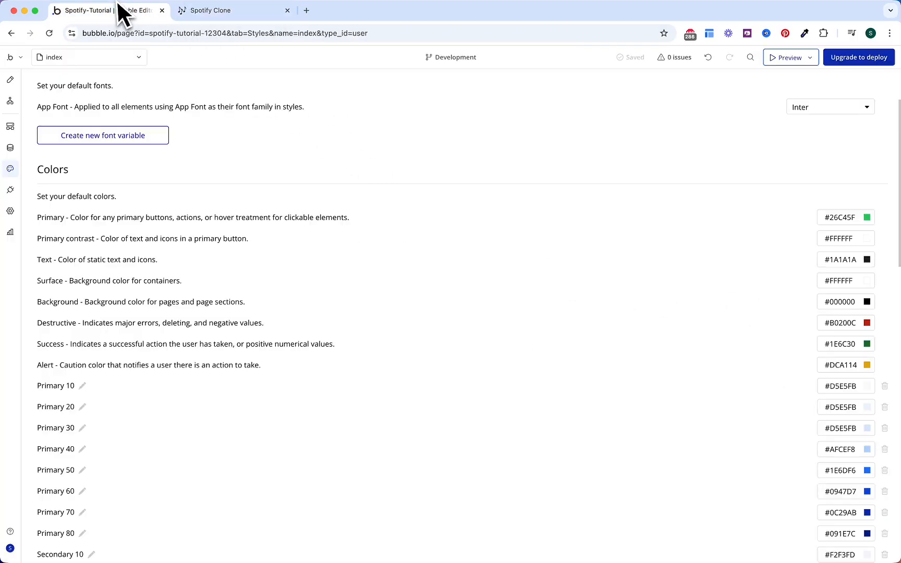
{"action": "left_click", "coordinate": [846, 282]}
{"action": "key", "text": "super+v"}
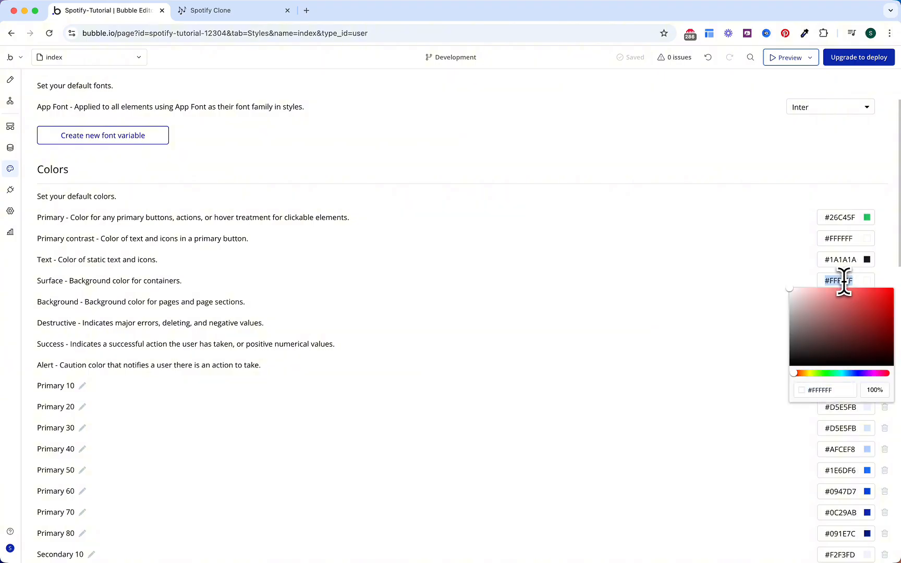
{"action": "left_click", "coordinate": [734, 281]}
Step: Copy #FCFCFC from the Notion plan and set it as the Text colour
{"action": "left_click", "coordinate": [221, 10]}
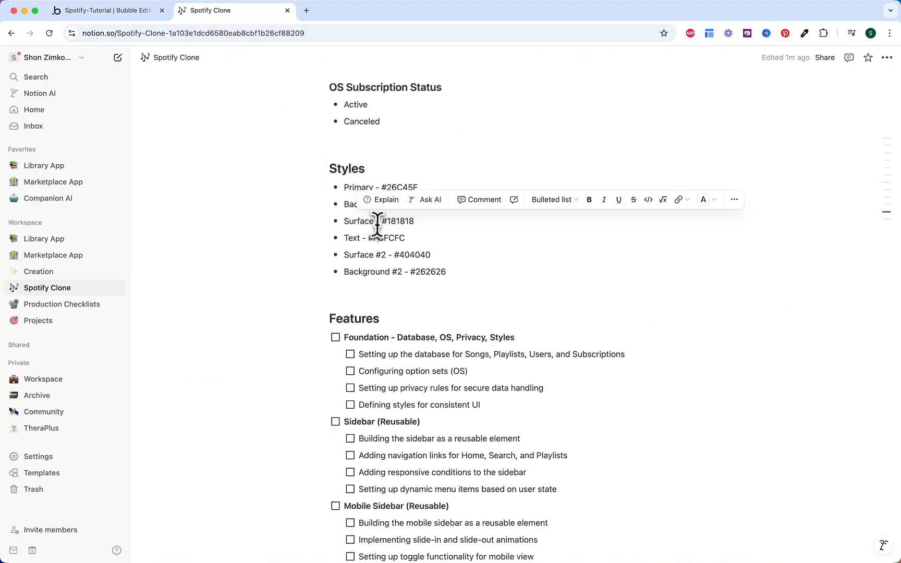
{"action": "left_click", "coordinate": [378, 238]}
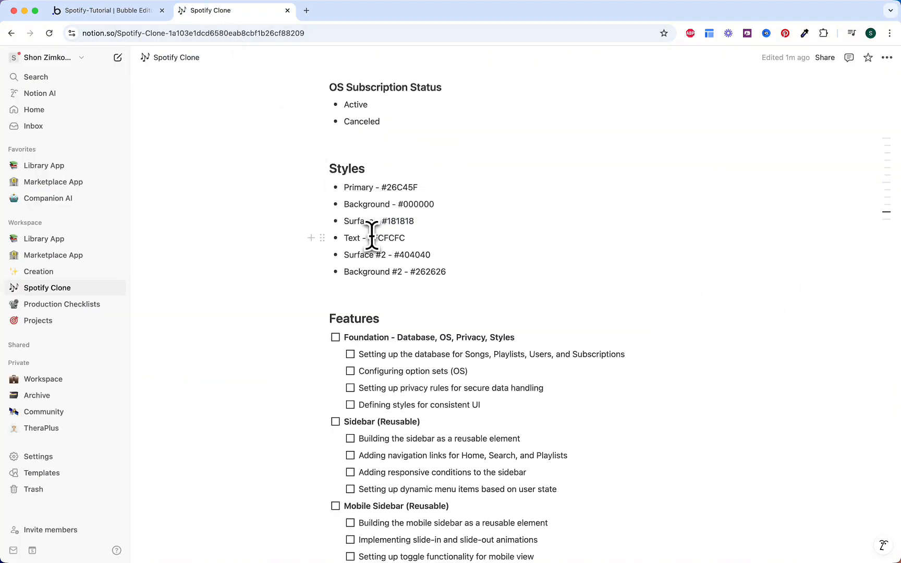
{"action": "left_click_drag", "start_coordinate": [371, 238], "coordinate": [439, 237]}
{"action": "key", "text": "super+c"}
{"action": "left_click", "coordinate": [138, 11]}
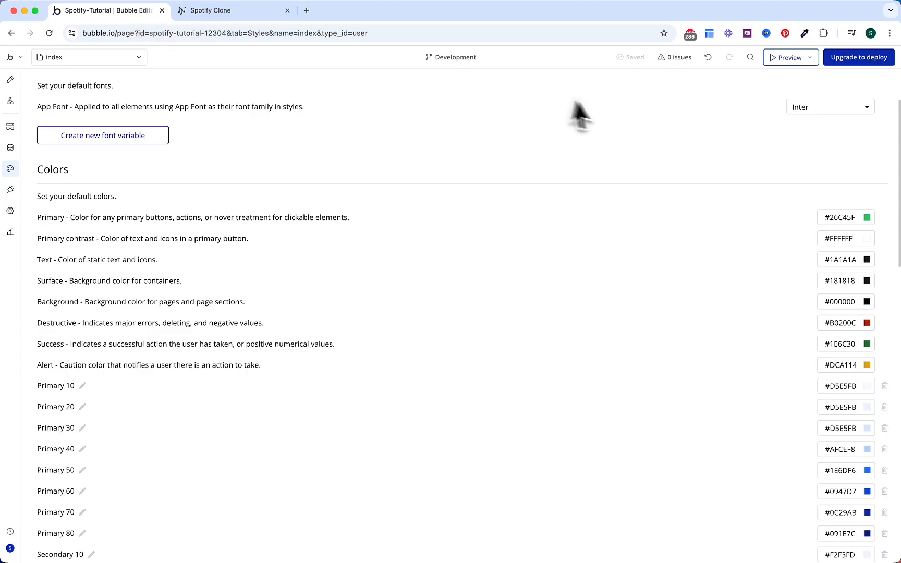
{"action": "left_click", "coordinate": [841, 259]}
{"action": "key", "text": "super+v"}
{"action": "key", "text": "Return"}
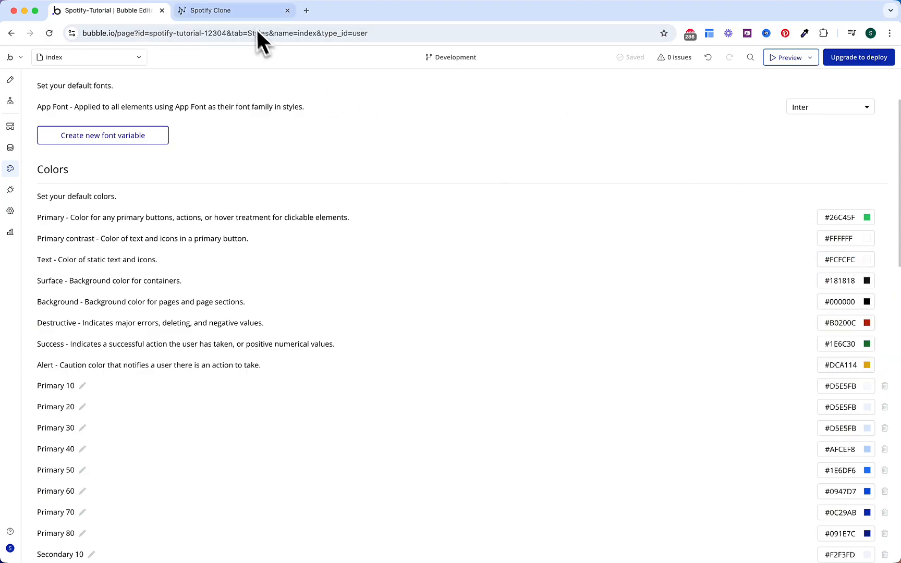
Step: Copy the Surface #2 value #404040 from the Notion plan
{"action": "left_click", "coordinate": [233, 10]}
{"action": "scroll", "coordinate": [389, 235], "scroll_direction": "down", "scroll_amount": 2}
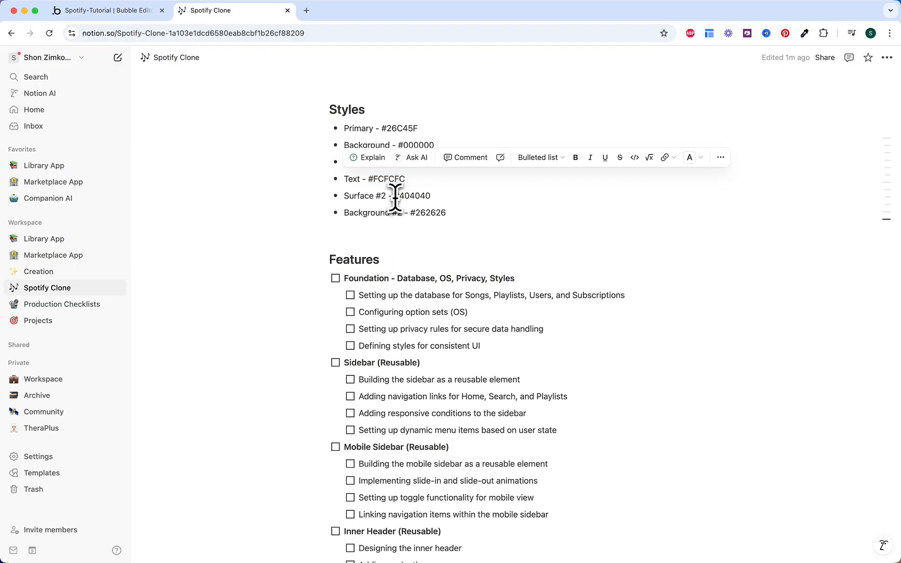
{"action": "left_click_drag", "start_coordinate": [395, 198], "coordinate": [455, 196]}
{"action": "left_click", "coordinate": [105, 11]}
{"action": "scroll", "coordinate": [97, 378], "scroll_direction": "down", "scroll_amount": 2}
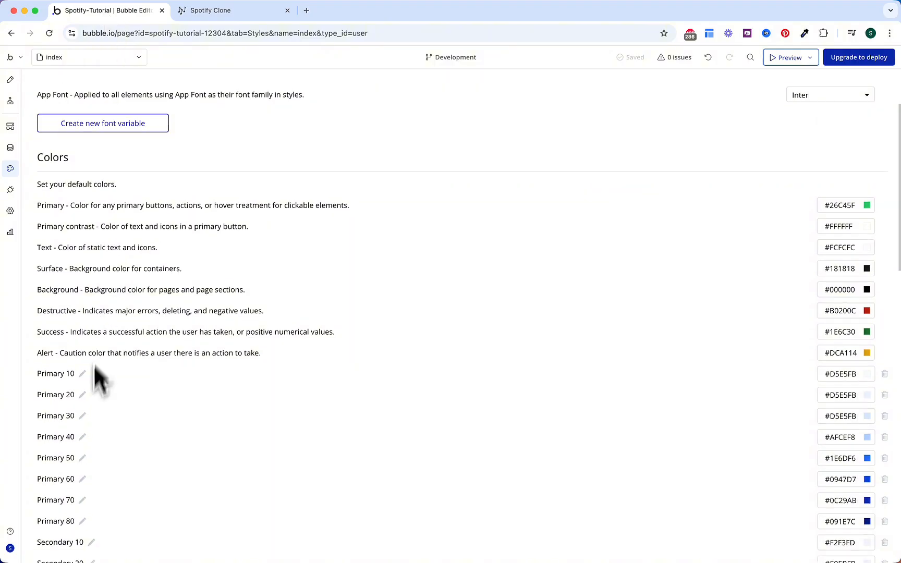
{"action": "scroll", "coordinate": [99, 378], "scroll_direction": "down", "scroll_amount": 1}
Step: Rename the Primary 10 colour variable to Surface #2
{"action": "left_click", "coordinate": [84, 353]}
{"action": "left_click", "coordinate": [488, 134]}
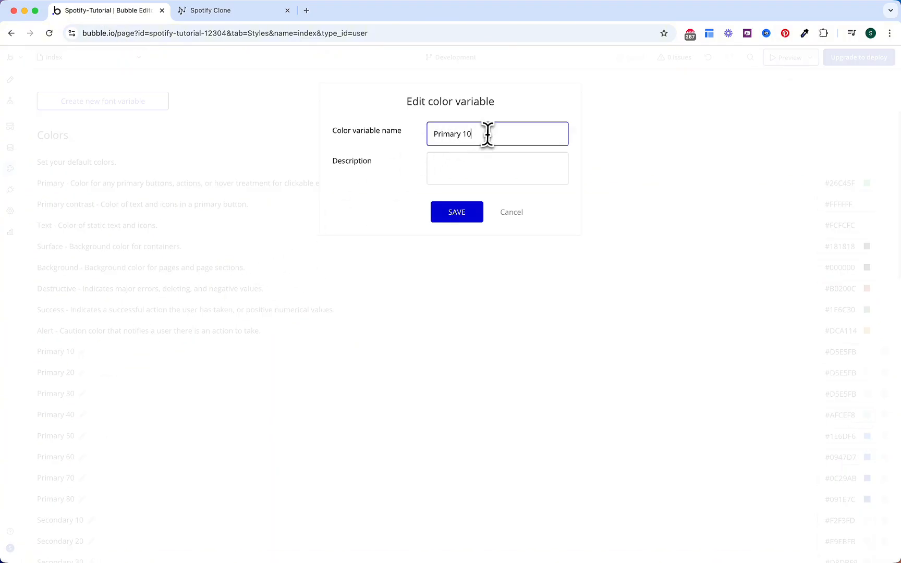
{"action": "triple_click", "coordinate": [488, 135]}
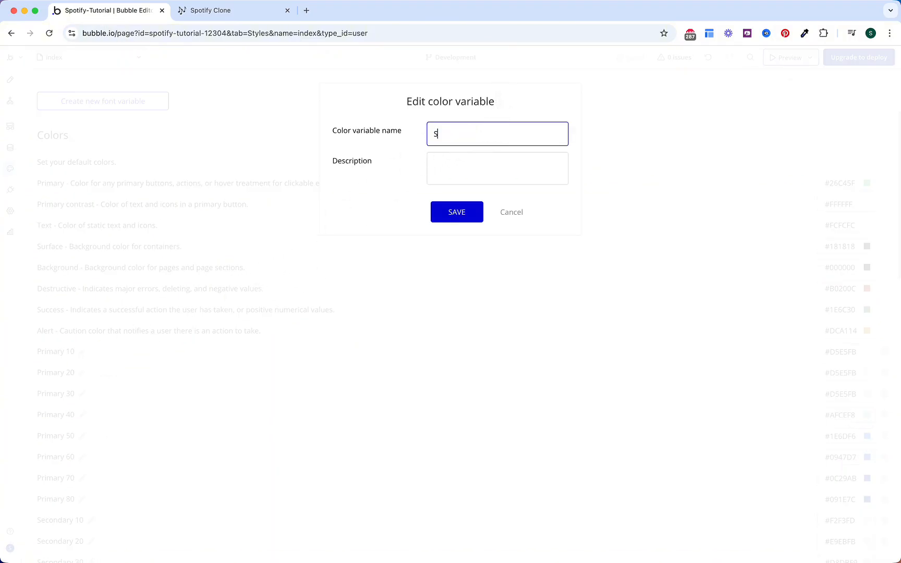
{"action": "type", "text": "Surface #2"}
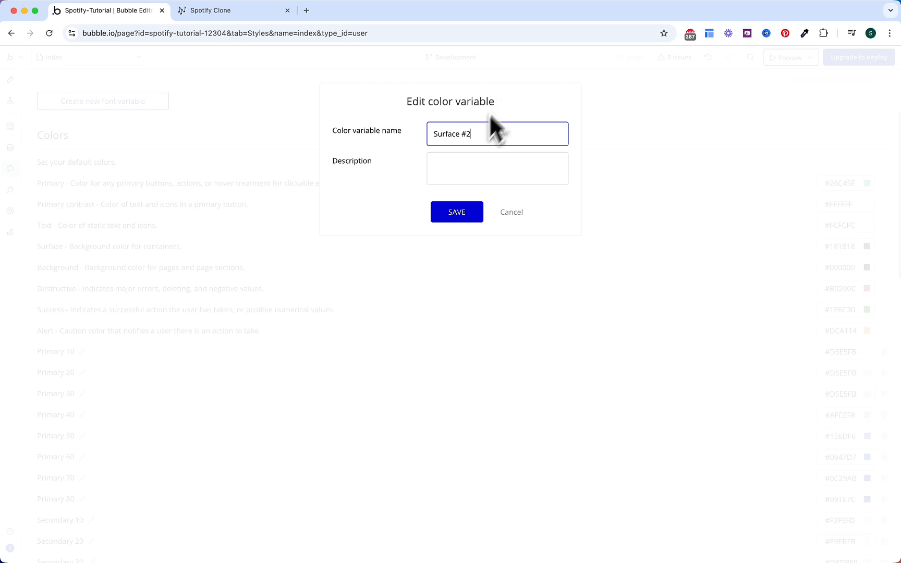
{"action": "left_click", "coordinate": [461, 218]}
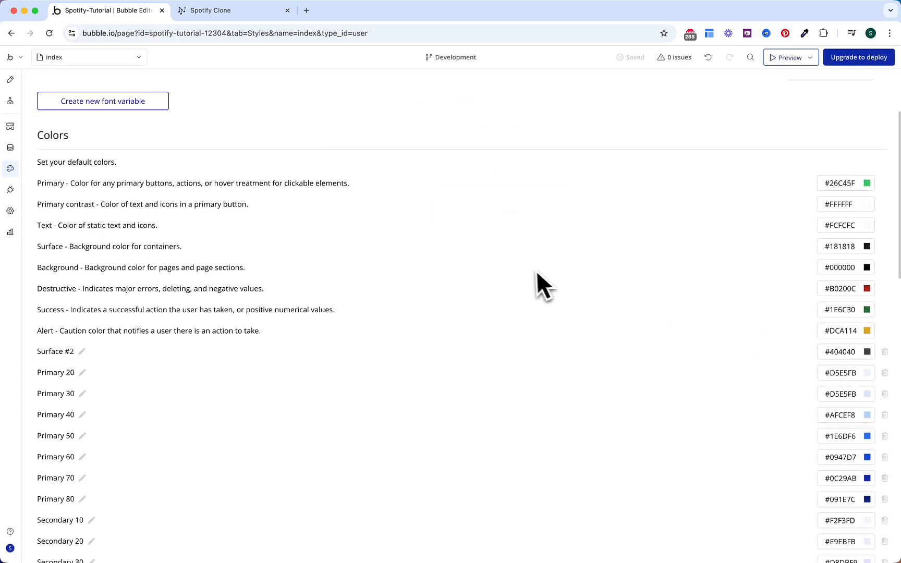
Step: Copy #262626 from Notion and rename Primary 20 to Background #2
{"action": "left_click", "coordinate": [233, 10]}
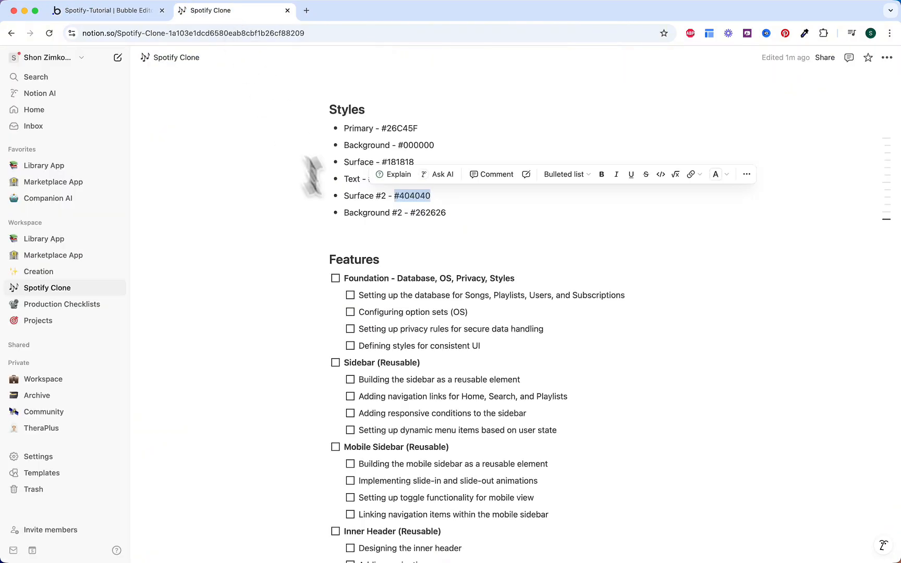
{"action": "left_click_drag", "start_coordinate": [411, 212], "coordinate": [456, 211]}
{"action": "key", "text": "super+c"}
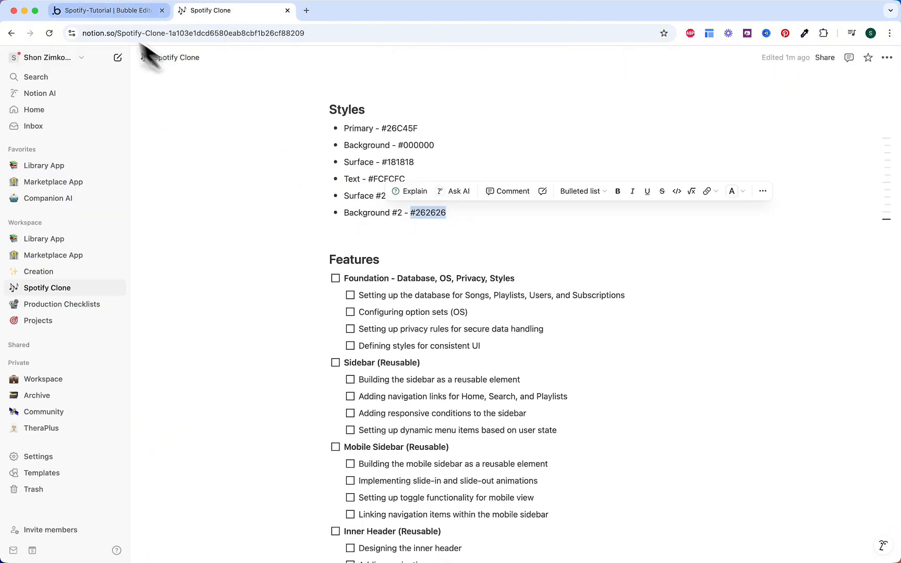
{"action": "left_click", "coordinate": [105, 10]}
{"action": "left_click", "coordinate": [82, 372]}
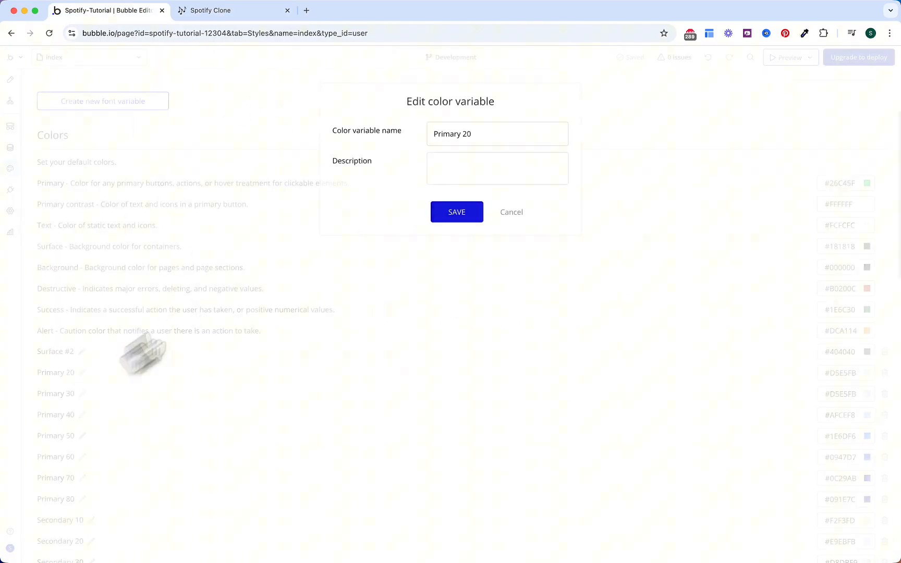
{"action": "triple_click", "coordinate": [452, 134]}
{"action": "type", "text": "Backgrou"}
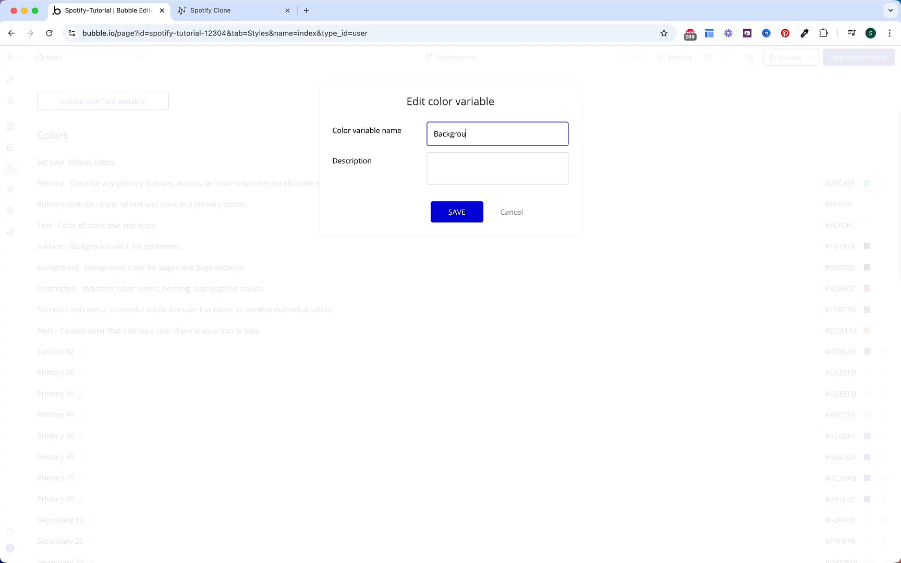
{"action": "type", "text": "nd #2"}
{"action": "left_click", "coordinate": [459, 213]}
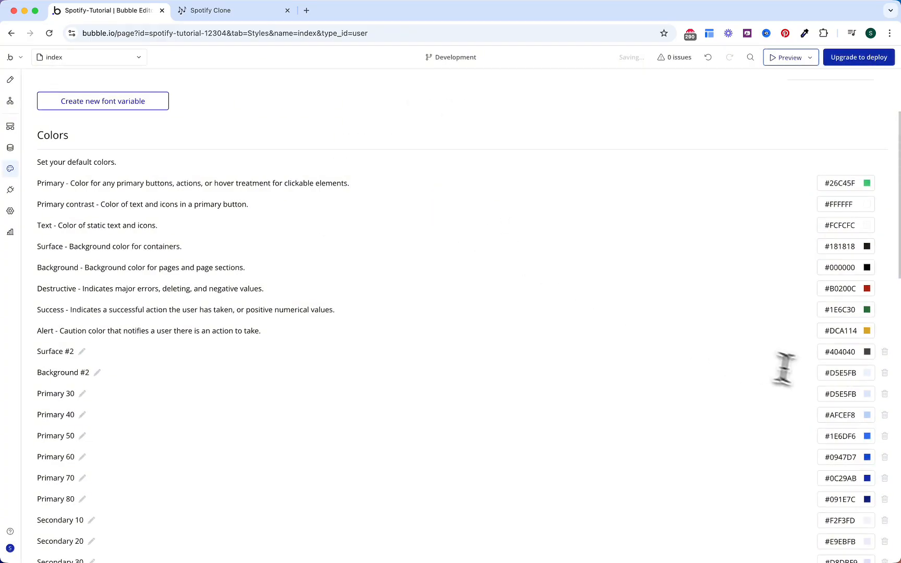
Step: Set Background #2's colour value to #262626
{"action": "left_click", "coordinate": [834, 373]}
{"action": "key", "text": "super+v"}
{"action": "left_click", "coordinate": [735, 355]}
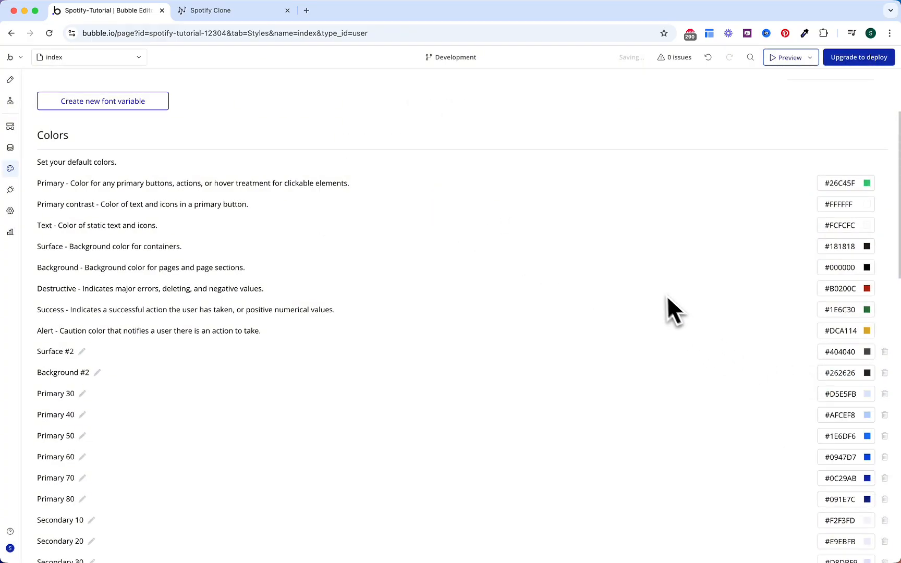
{"action": "scroll", "coordinate": [663, 302], "scroll_direction": "up", "scroll_amount": 2}
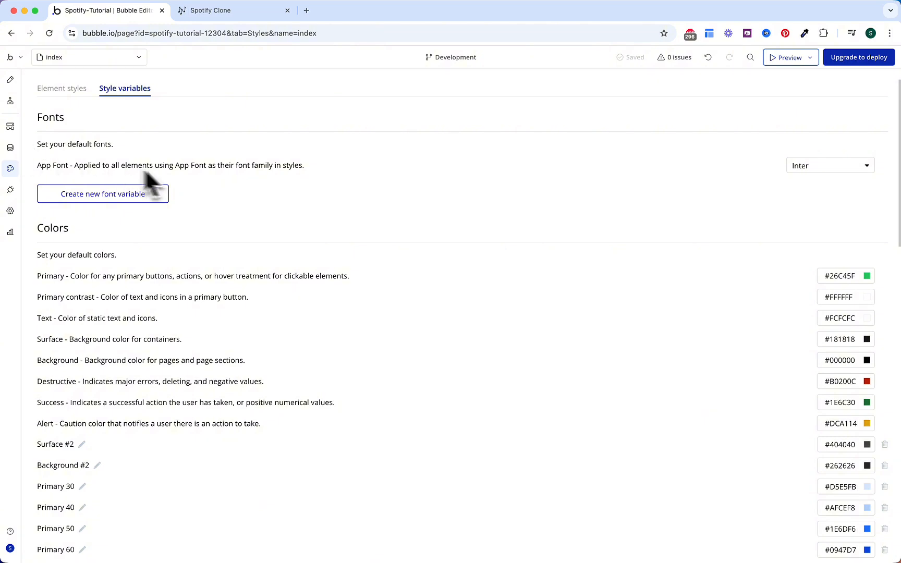
Step: Review the data types, Subscription fields, Subscription privacy rules and option sets
{"action": "left_click", "coordinate": [11, 148]}
{"action": "left_click", "coordinate": [64, 103]}
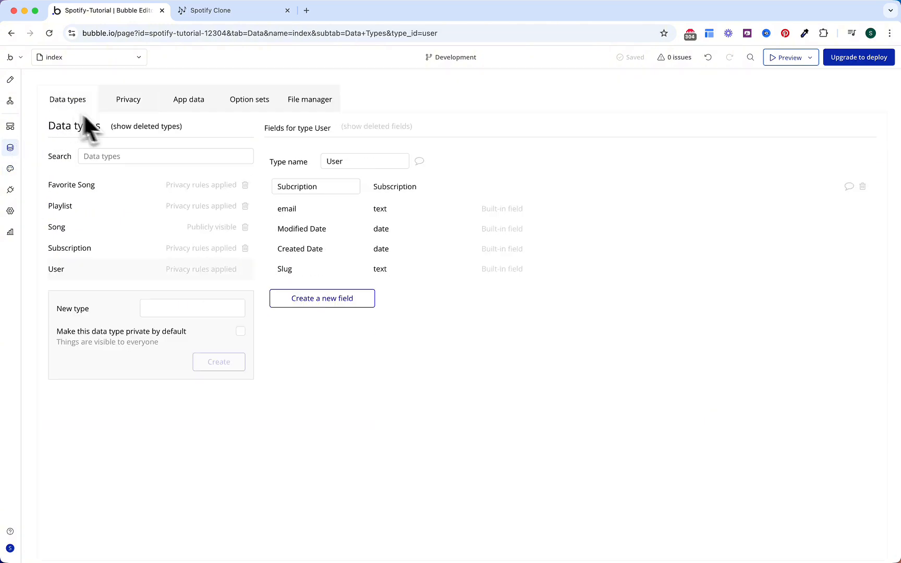
{"action": "left_click", "coordinate": [111, 257]}
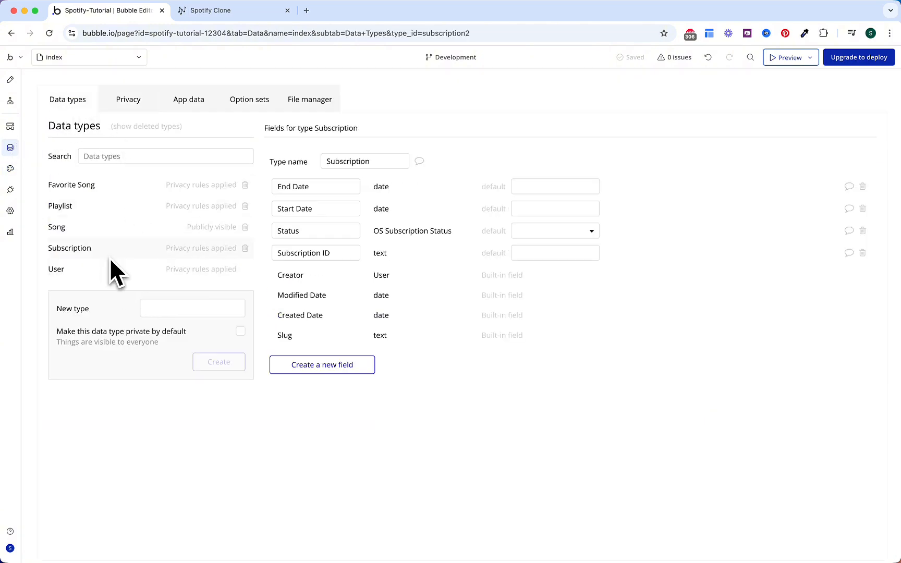
{"action": "left_click", "coordinate": [133, 107]}
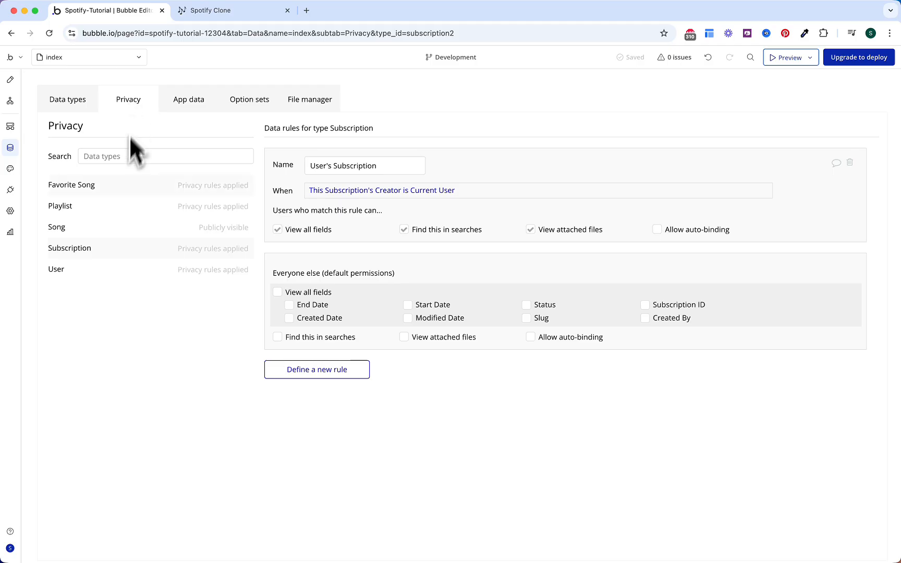
{"action": "left_click", "coordinate": [254, 99]}
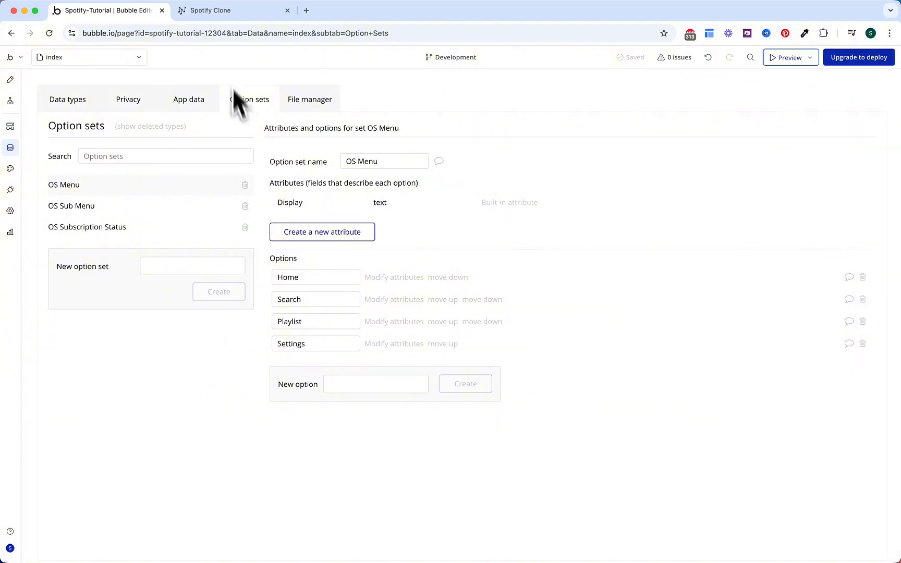
{"action": "left_click", "coordinate": [239, 11]}
{"action": "scroll", "coordinate": [363, 326], "scroll_direction": "down", "scroll_amount": 3}
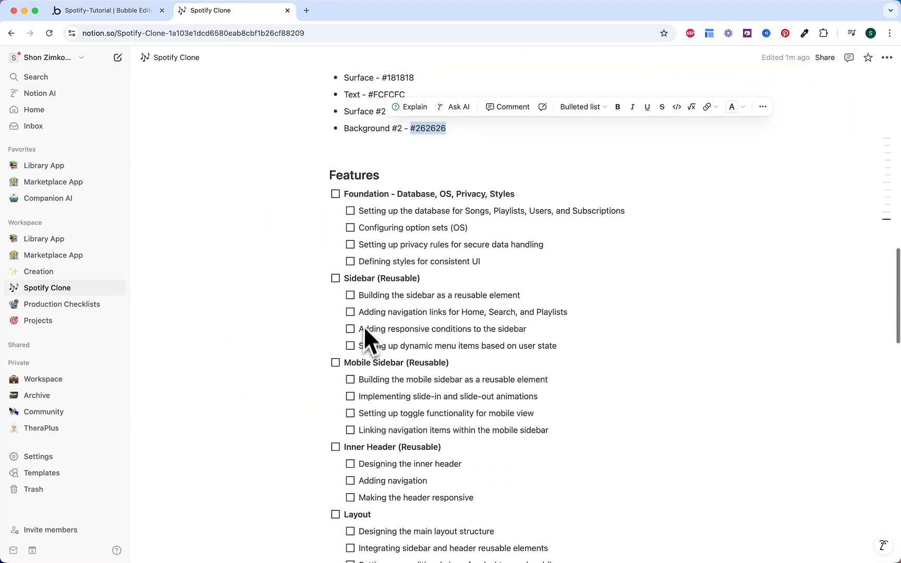
Step: Tick off Foundation plus its database, option sets, privacy rules and styles sub-tasks
{"action": "left_click", "coordinate": [335, 194]}
{"action": "left_click", "coordinate": [350, 211]}
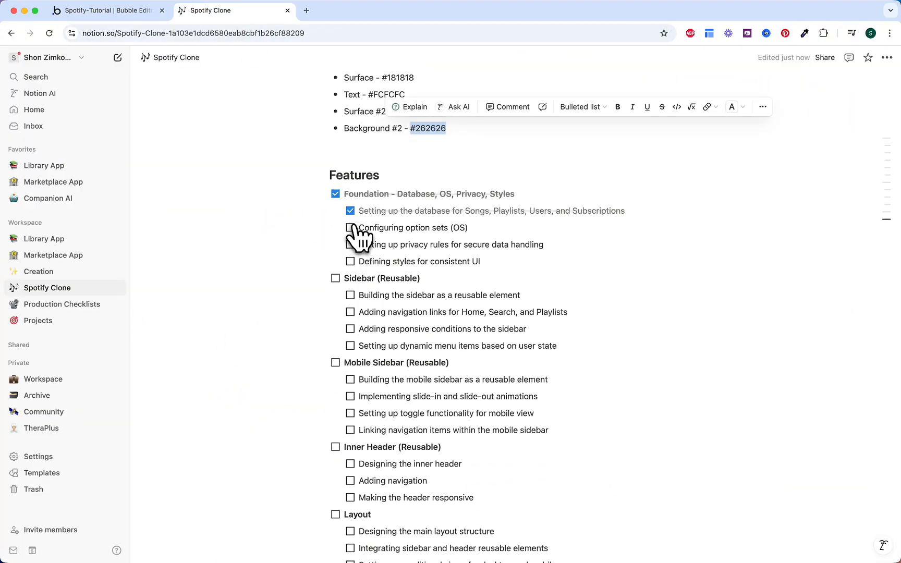
{"action": "left_click", "coordinate": [351, 228]}
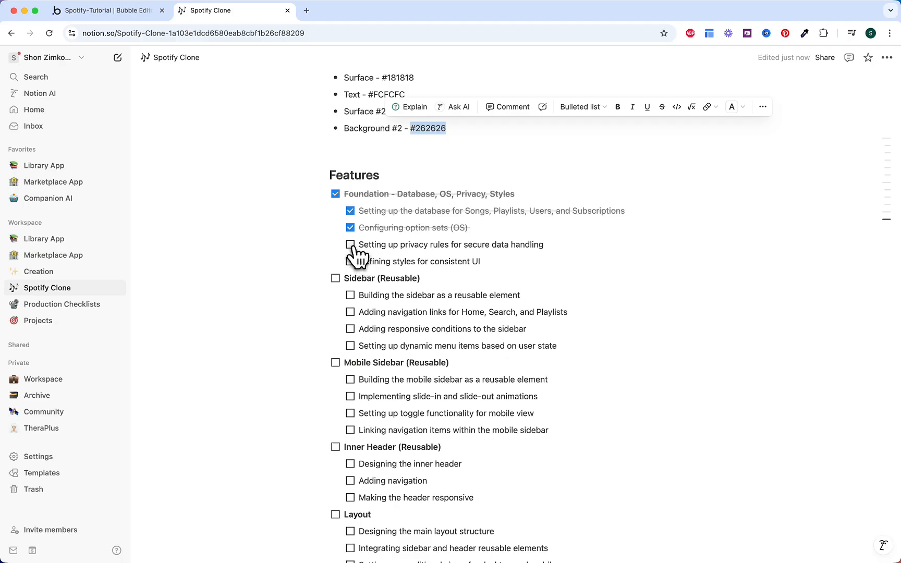
{"action": "left_click", "coordinate": [351, 245]}
{"action": "left_click", "coordinate": [351, 262]}
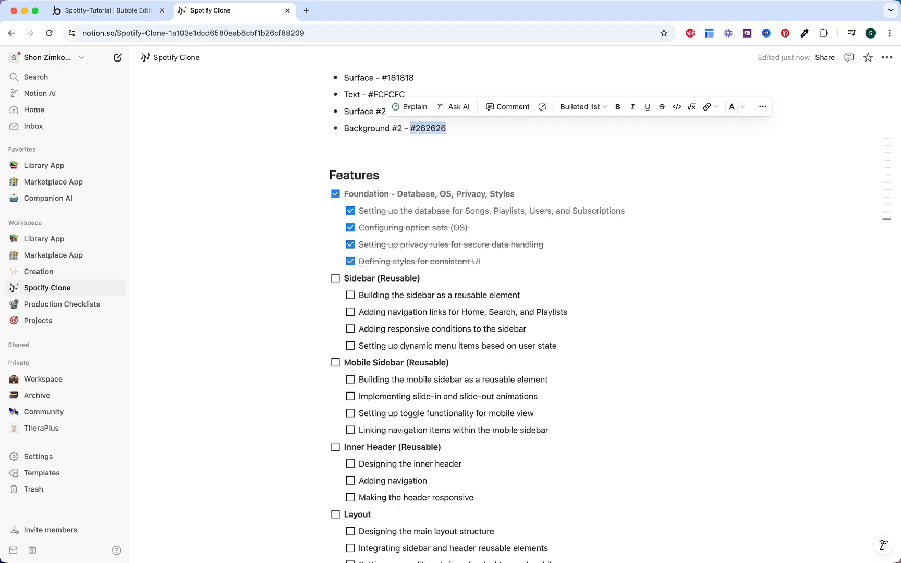
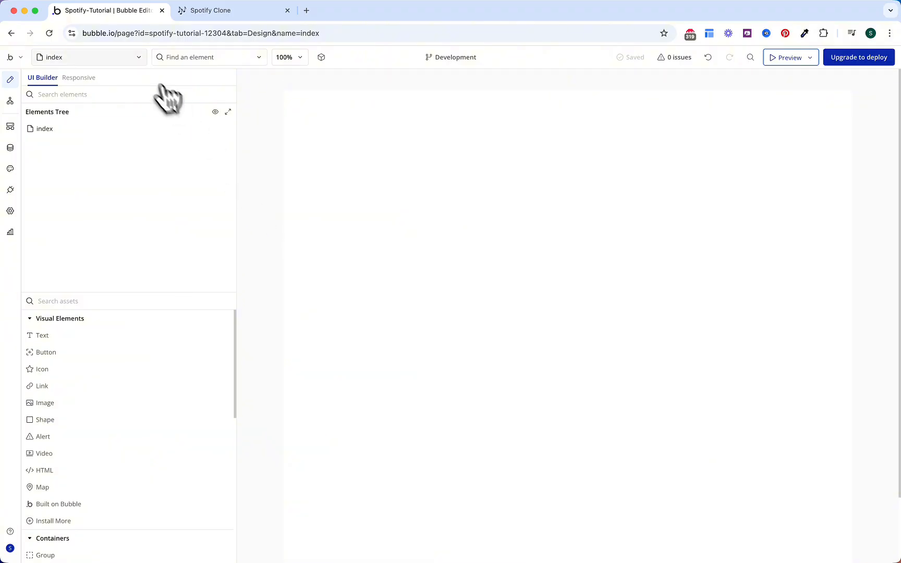
Step: Create a new reusable element named Login/Signup Popup
{"action": "left_click", "coordinate": [138, 61]}
{"action": "left_click", "coordinate": [119, 157]}
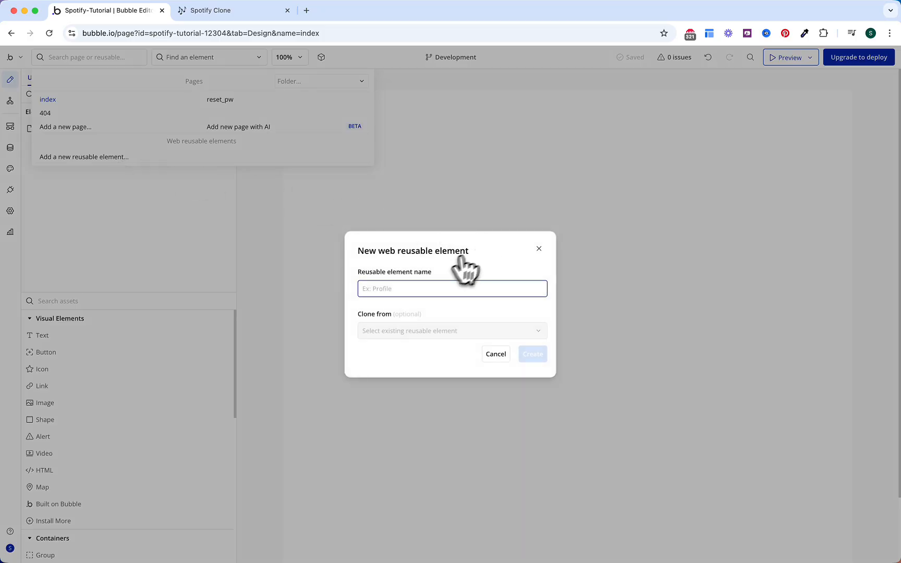
{"action": "type", "text": "Login/Signup Popup"}
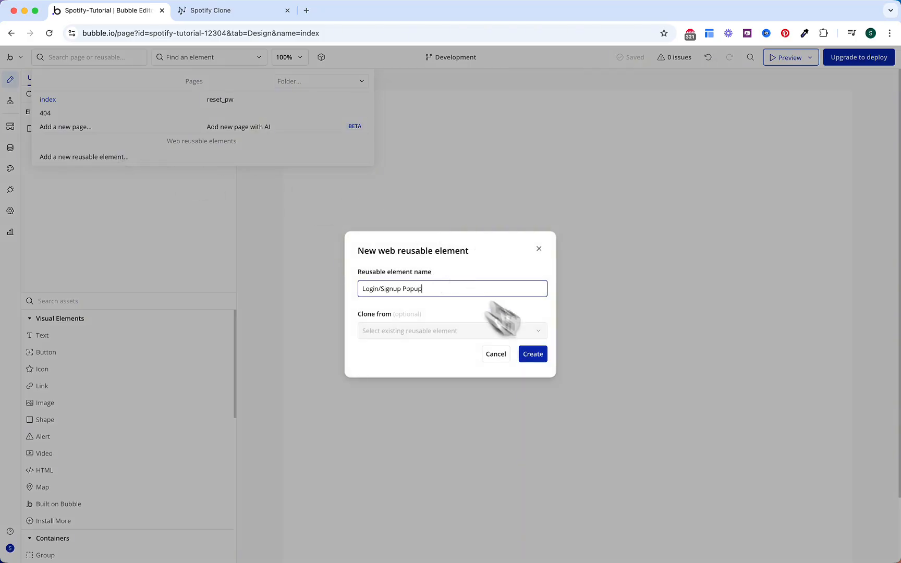
{"action": "left_click", "coordinate": [534, 355]}
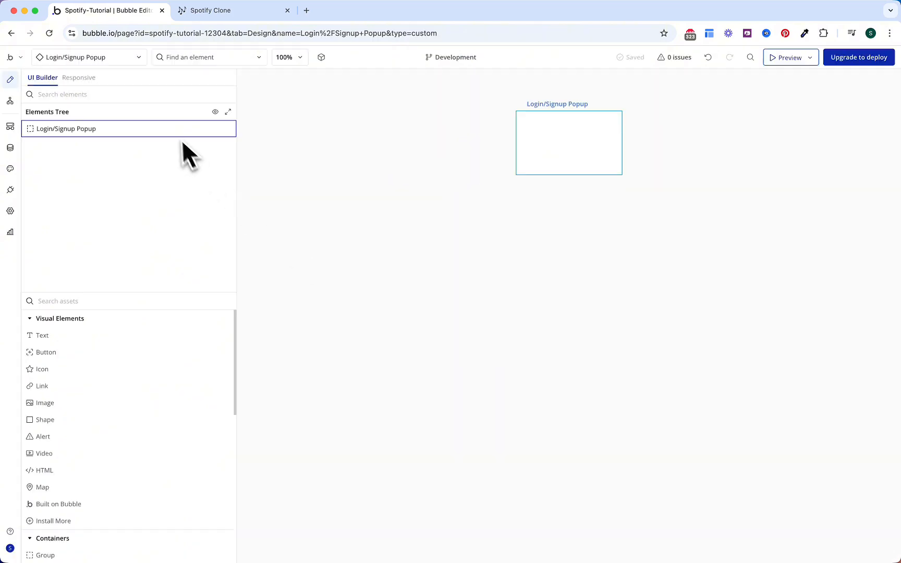
Step: Make it a Popup with the dark Background #2 (#262626) colour and roundness 10
{"action": "left_click", "coordinate": [171, 127]}
{"action": "left_click", "coordinate": [814, 205]}
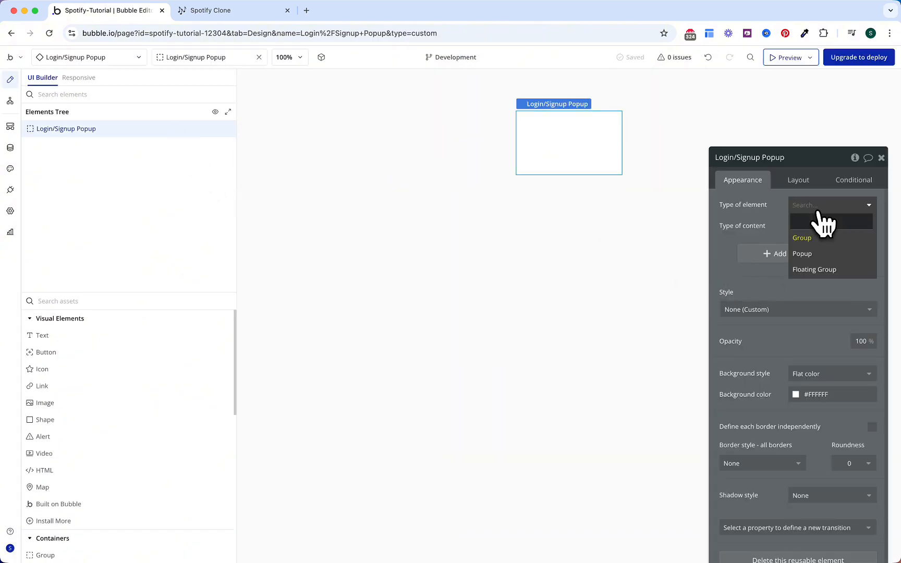
{"action": "left_click", "coordinate": [806, 254]}
{"action": "left_click_drag", "start_coordinate": [784, 231], "coordinate": [731, 189]}
{"action": "left_click", "coordinate": [772, 353]}
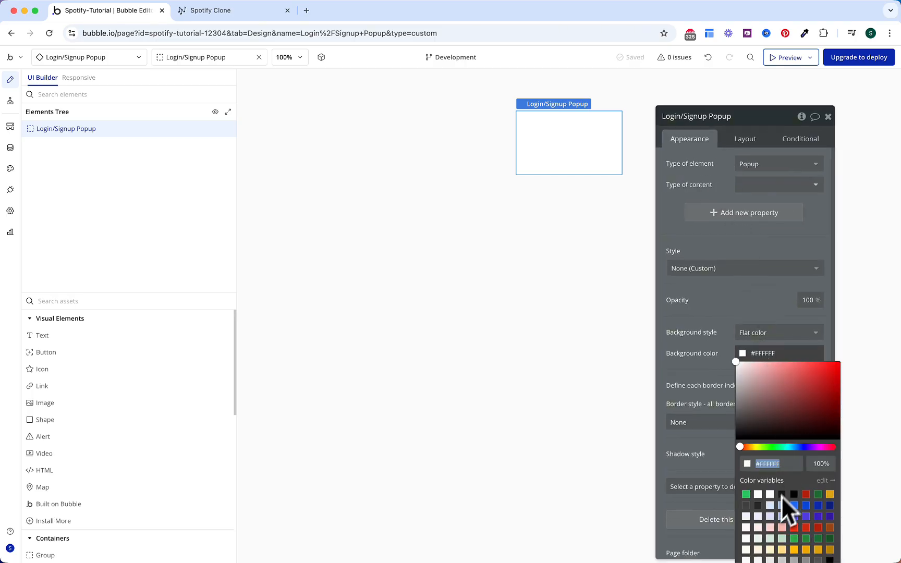
{"action": "left_click", "coordinate": [758, 506]}
{"action": "left_click", "coordinate": [731, 420]}
{"action": "scroll", "coordinate": [714, 362], "scroll_direction": "down", "scroll_amount": 1}
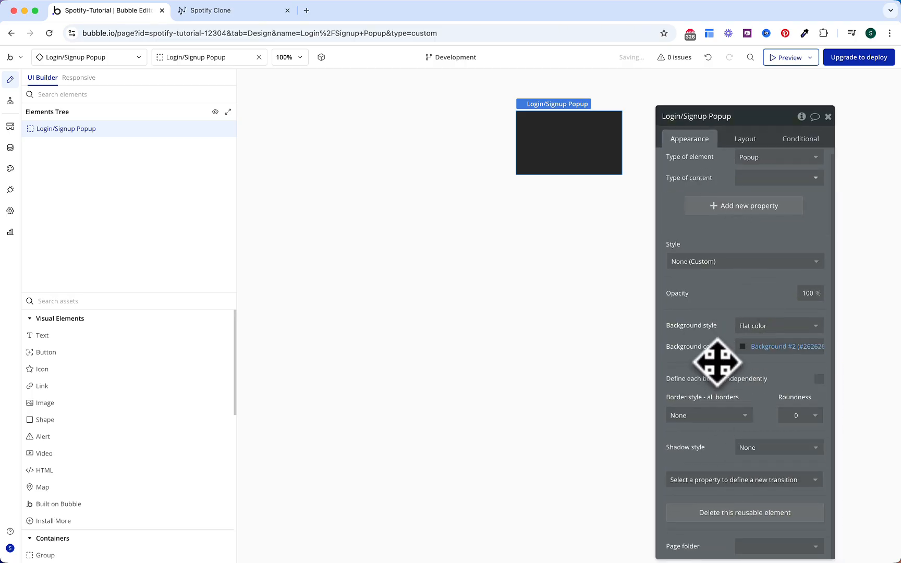
{"action": "left_click", "coordinate": [792, 415]}
{"action": "type", "text": "10"}
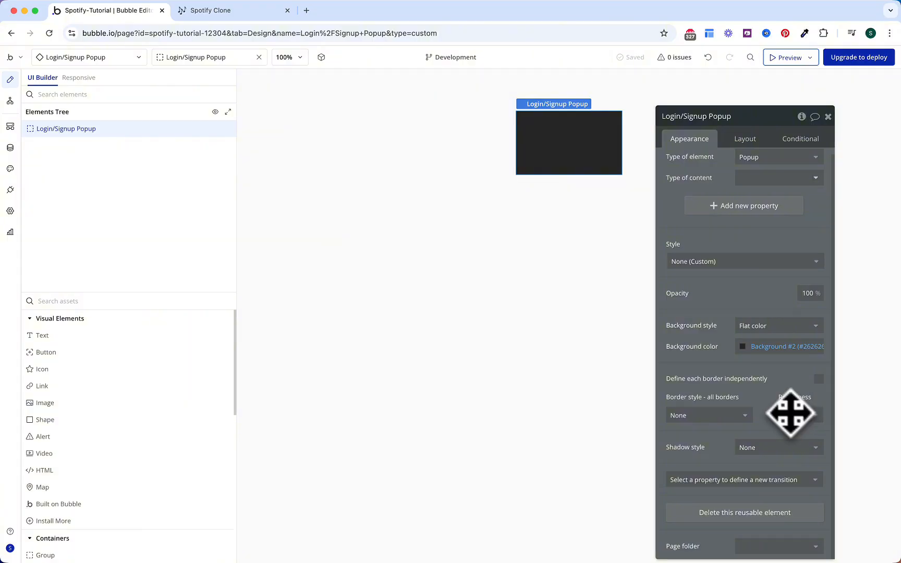
Step: Set the popup's width and minimum height to 400
{"action": "left_click", "coordinate": [745, 139]}
{"action": "left_click", "coordinate": [808, 235]}
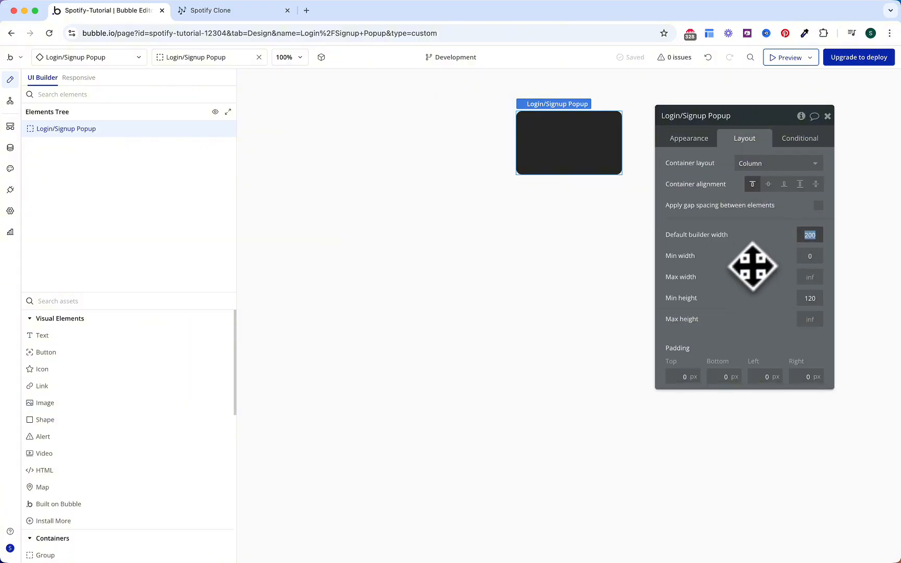
{"action": "type", "text": "400"}
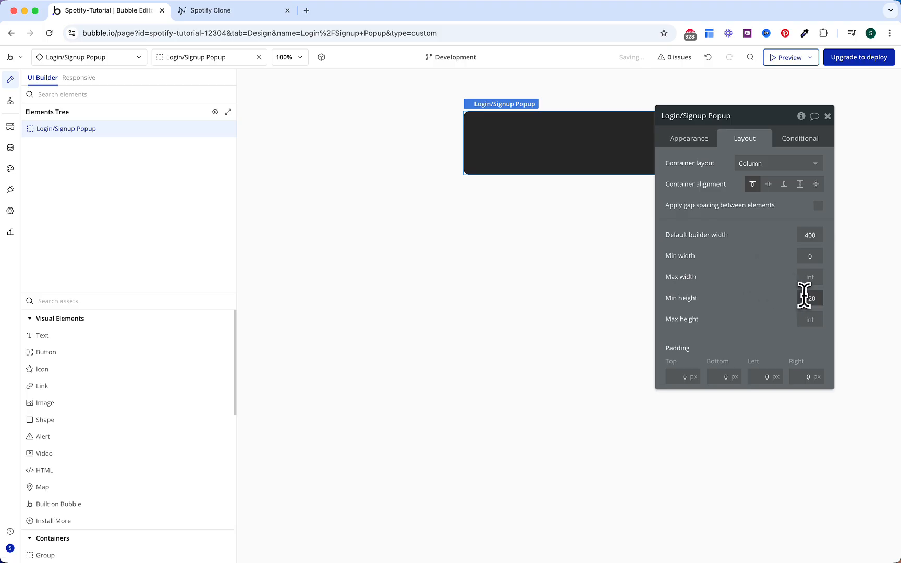
{"action": "left_click", "coordinate": [809, 298]}
{"action": "type", "text": "400"}
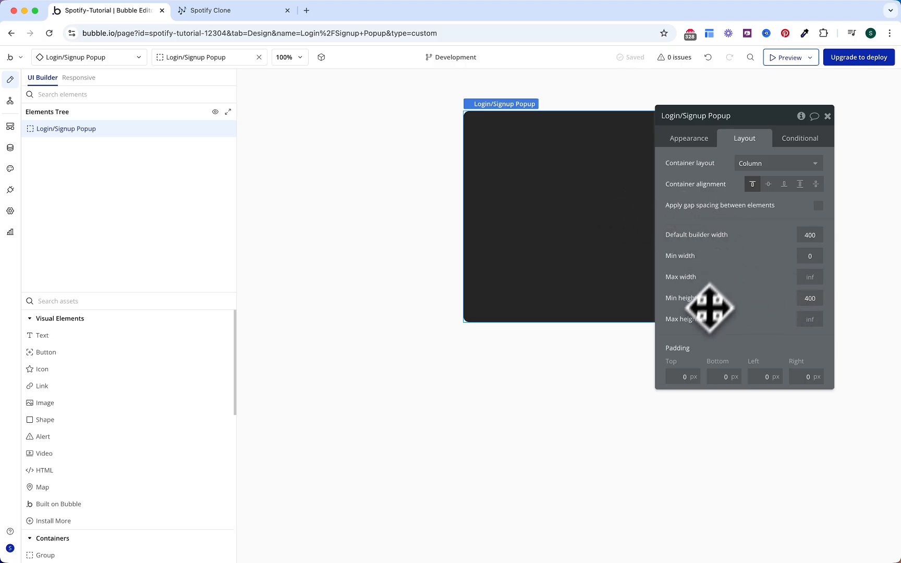
Step: Give the popup padding 16 top, 32 bottom, 16 left and right, with Align to parent layout
{"action": "left_click", "coordinate": [678, 376]}
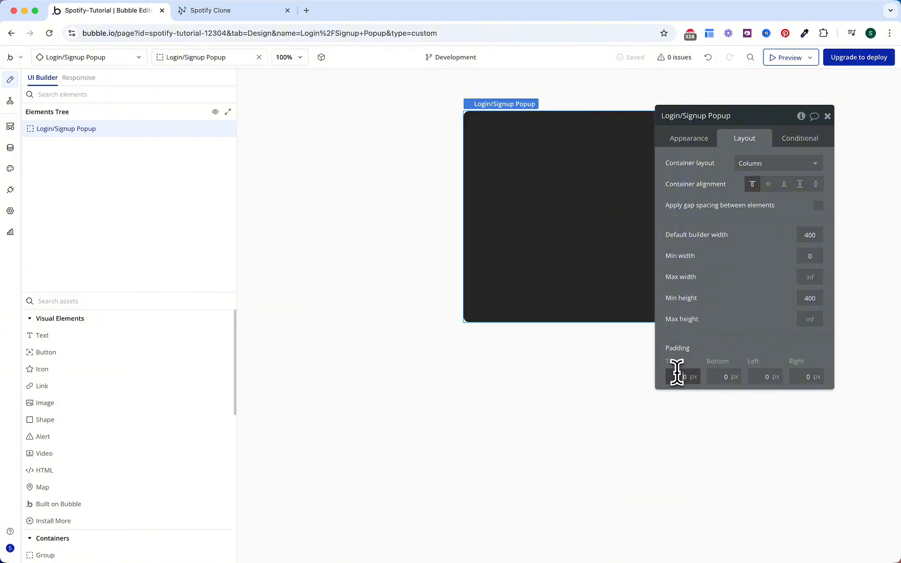
{"action": "type", "text": "16"}
{"action": "key", "text": "Tab"}
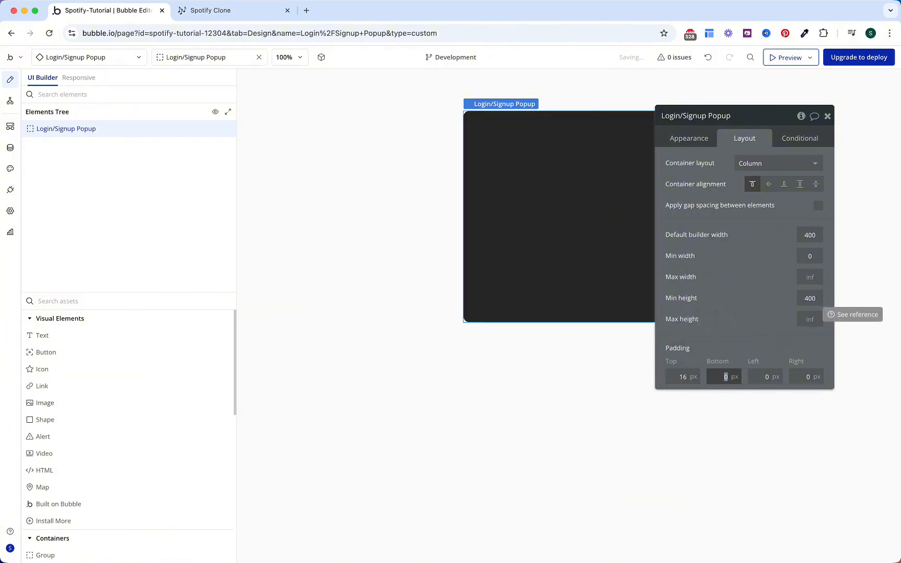
{"action": "key", "text": "Tab"}
{"action": "type", "text": "16"}
{"action": "key", "text": "Tab"}
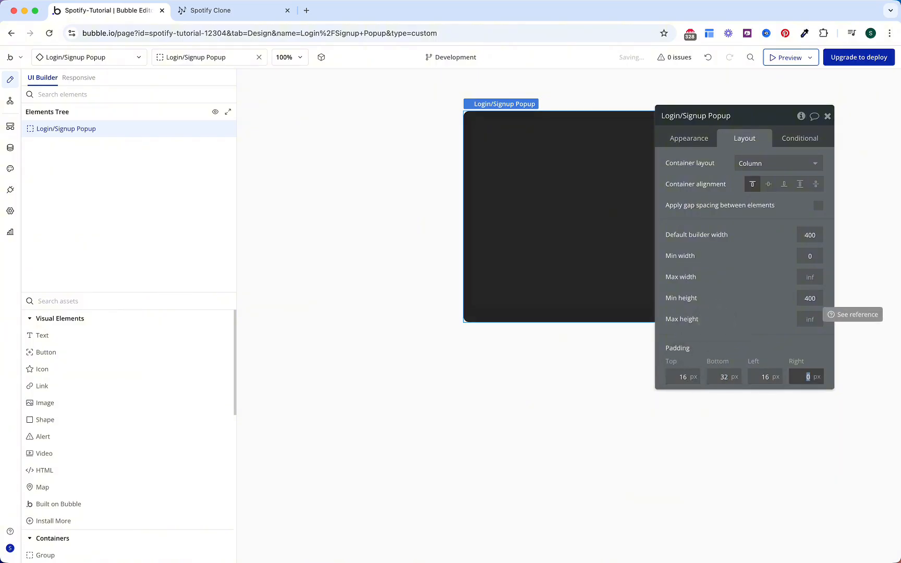
{"action": "key", "text": "Return"}
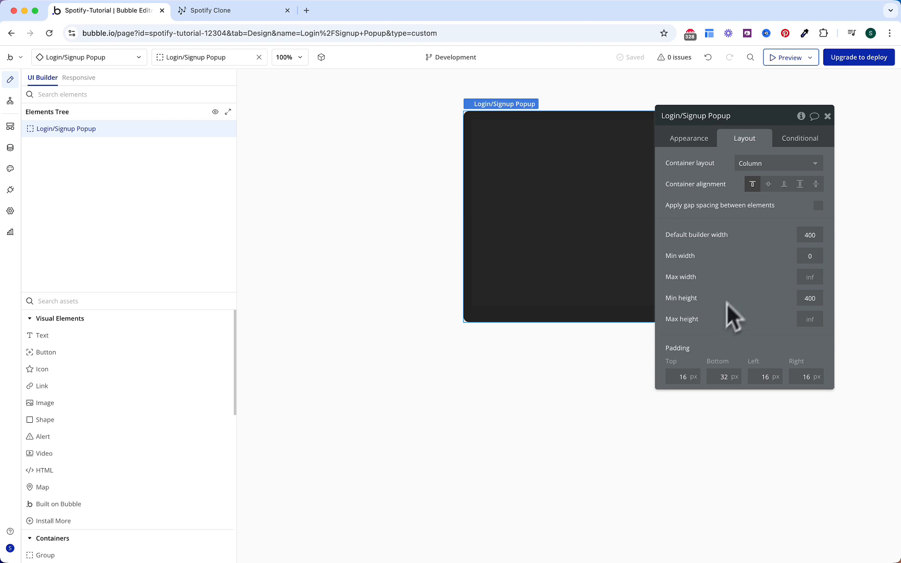
{"action": "left_click", "coordinate": [747, 163]}
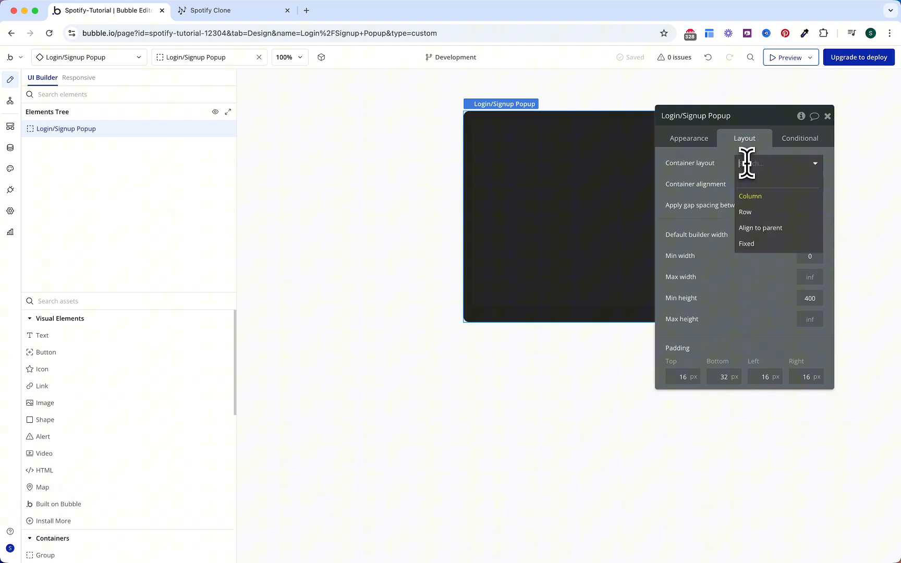
{"action": "left_click", "coordinate": [760, 228]}
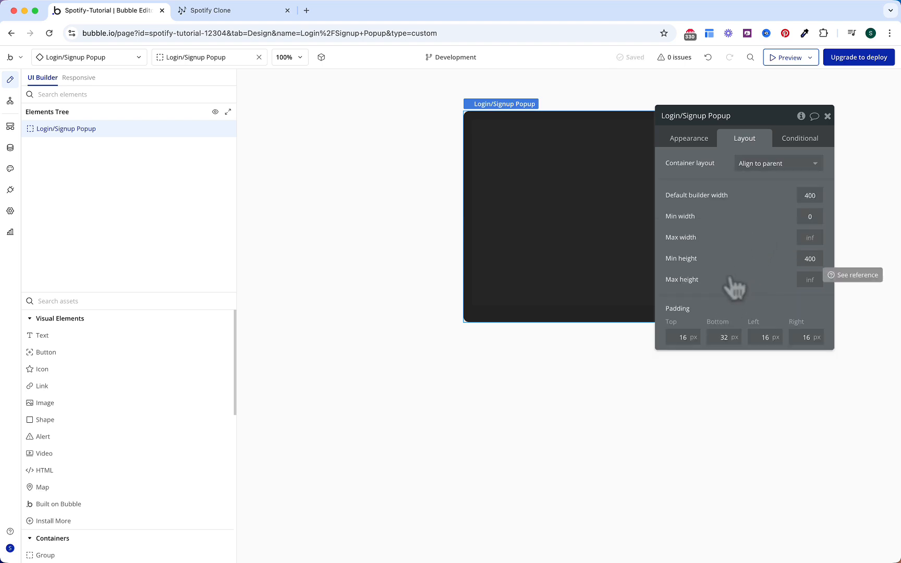
{"action": "left_click", "coordinate": [160, 301]}
Step: Add a Group to the popup, align it top-centre and name it Login/Signup Form
{"action": "type", "text": "gr"}
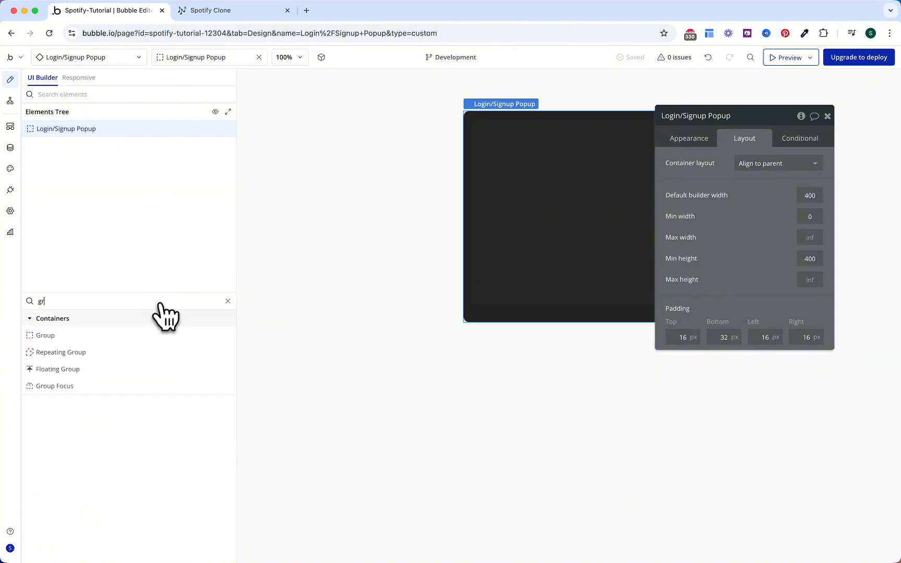
{"action": "left_click", "coordinate": [125, 336]}
{"action": "left_click", "coordinate": [501, 170]}
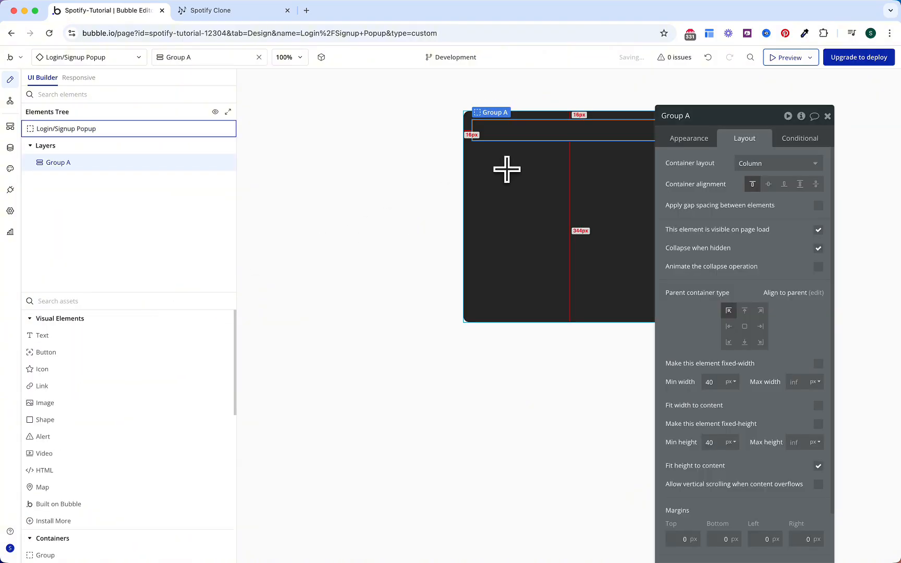
{"action": "left_click", "coordinate": [744, 311]}
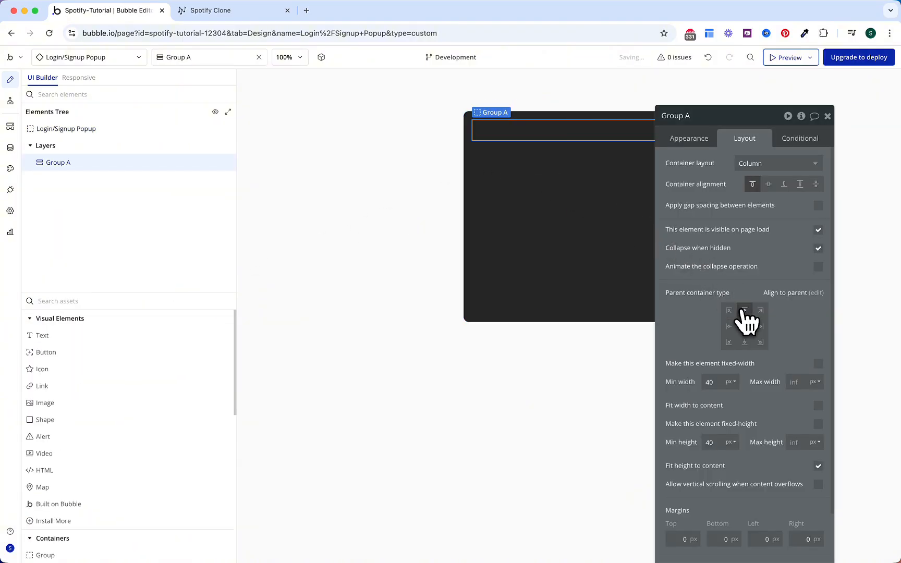
{"action": "left_click", "coordinate": [694, 116]}
{"action": "key", "text": "Return"}
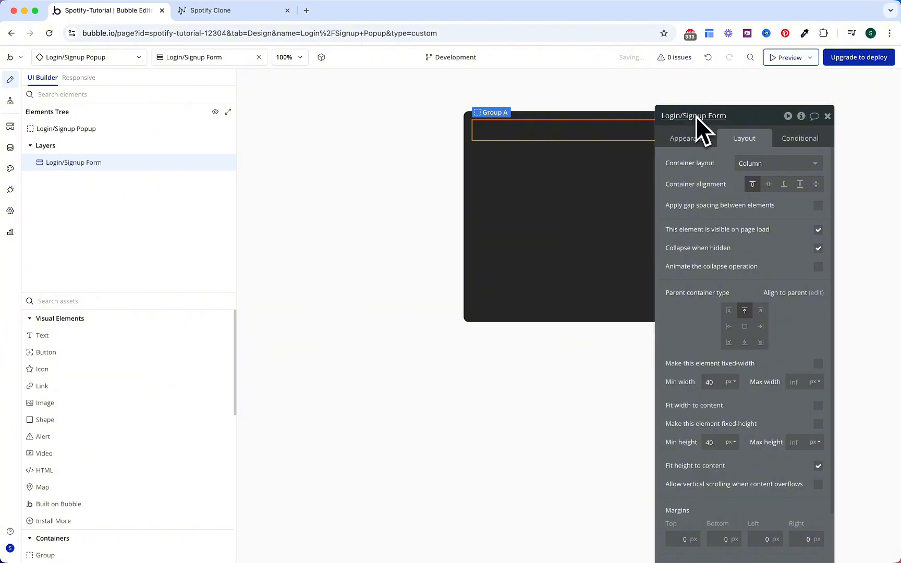
Step: Enable 24px gap spacing, set 16/16/8/8 padding, and add a Text element inside the form
{"action": "left_click", "coordinate": [818, 206]}
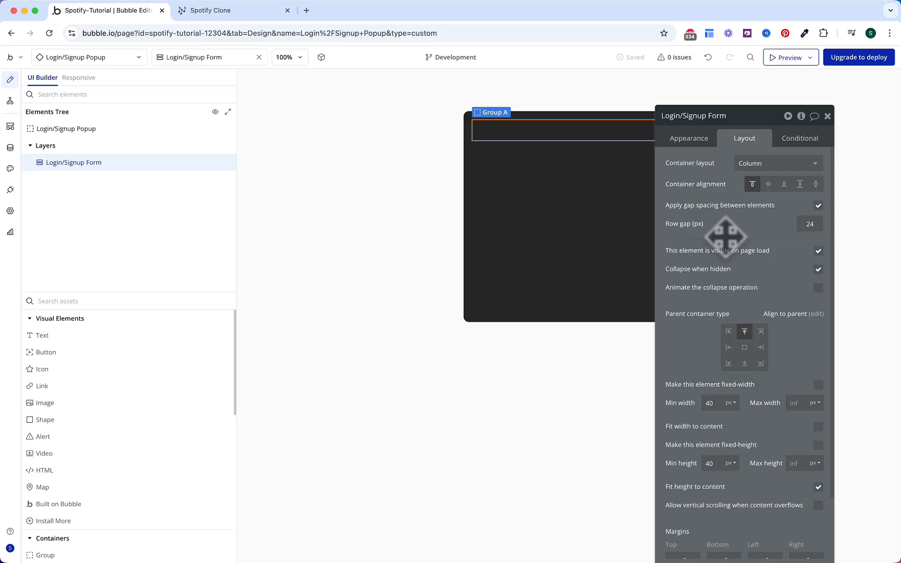
{"action": "left_click_drag", "start_coordinate": [726, 238], "coordinate": [706, 190]}
{"action": "scroll", "coordinate": [707, 261], "scroll_direction": "down", "scroll_amount": 2}
{"action": "left_click", "coordinate": [662, 494]}
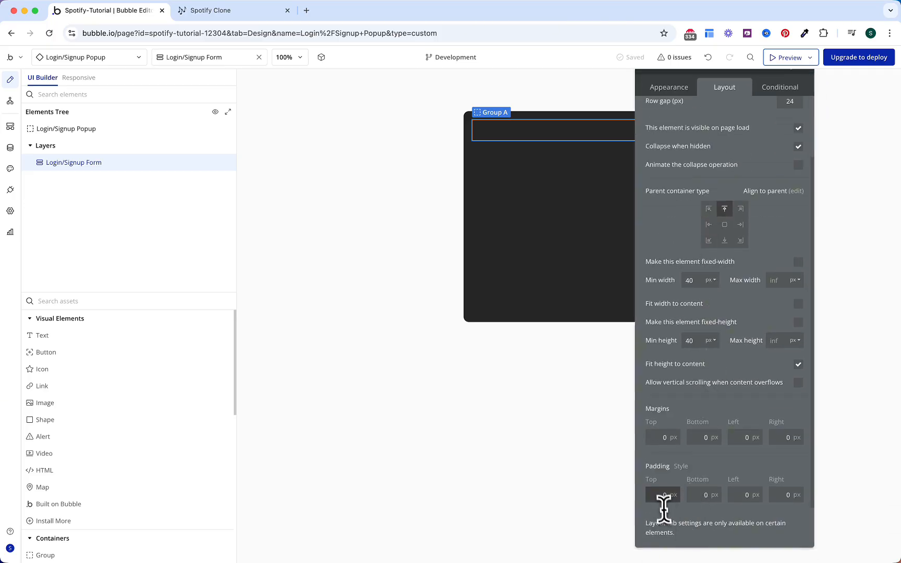
{"action": "type", "text": "16"}
{"action": "key", "text": "Tab"}
{"action": "type", "text": "16"}
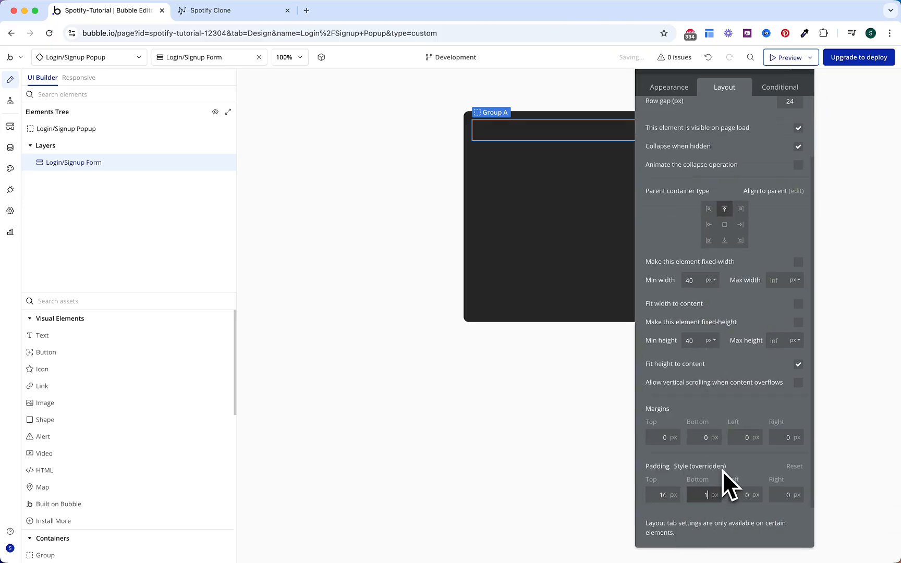
{"action": "key", "text": "Tab"}
{"action": "type", "text": "8"}
{"action": "key", "text": "Tab"}
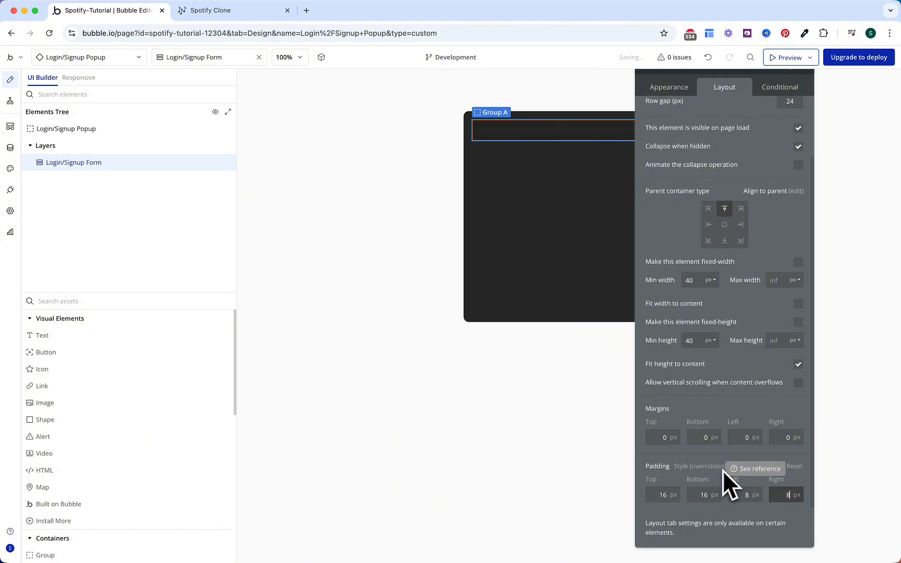
{"action": "left_click", "coordinate": [738, 452]}
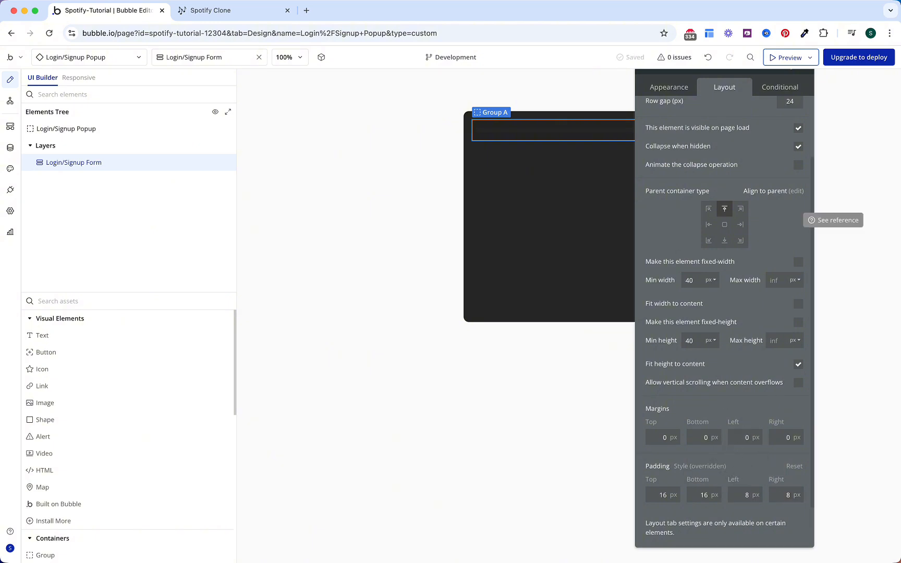
{"action": "left_click_drag", "start_coordinate": [105, 338], "coordinate": [514, 127]}
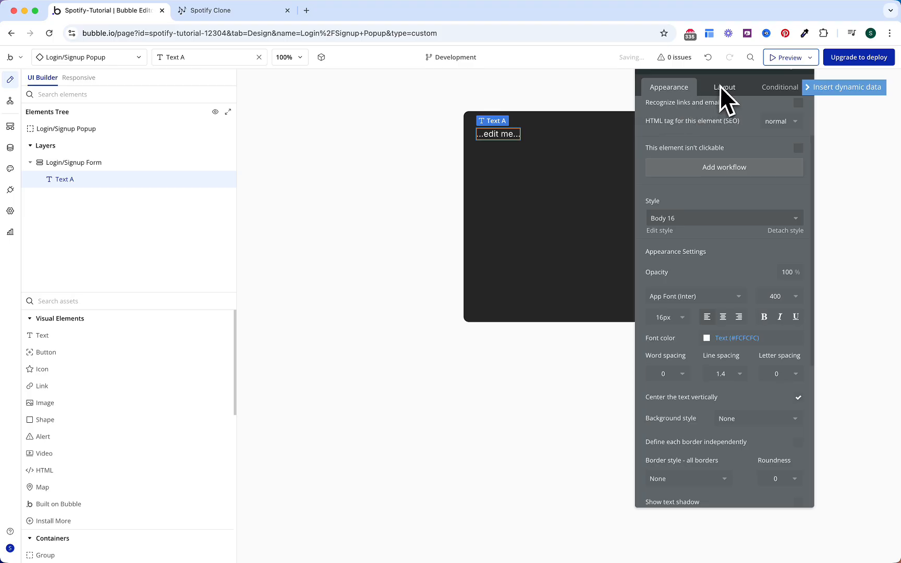
Step: Centre the text horizontally and change it to 'Welcome back'
{"action": "left_click", "coordinate": [724, 111]}
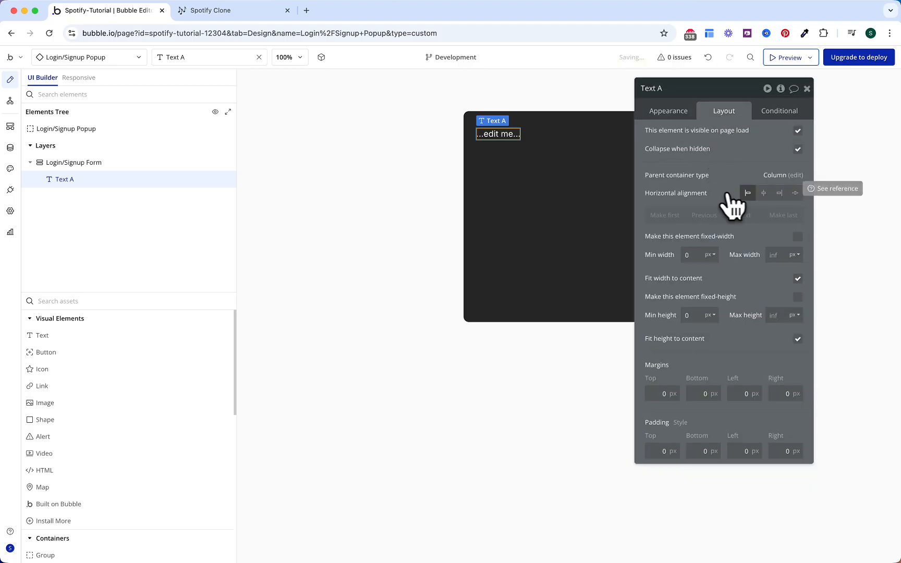
{"action": "left_click", "coordinate": [763, 193]}
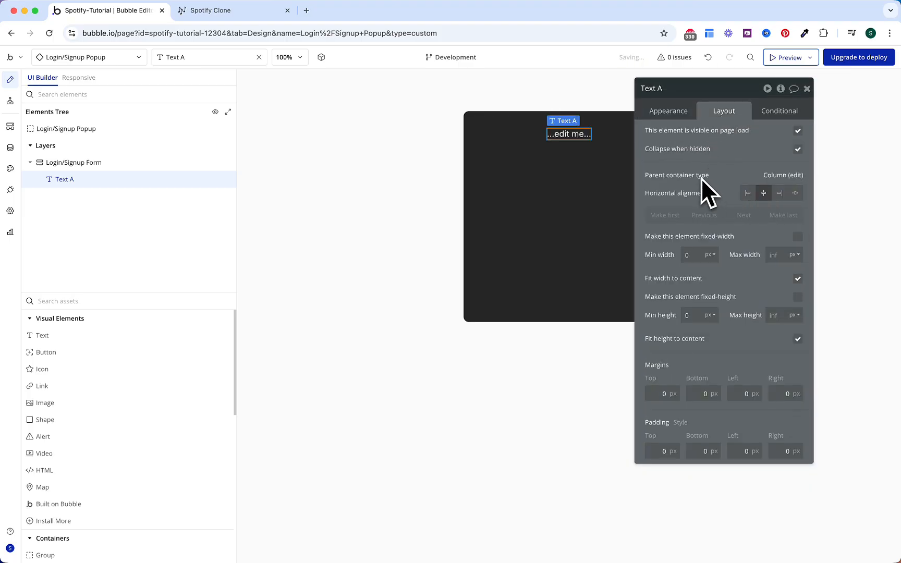
{"action": "left_click", "coordinate": [674, 111]}
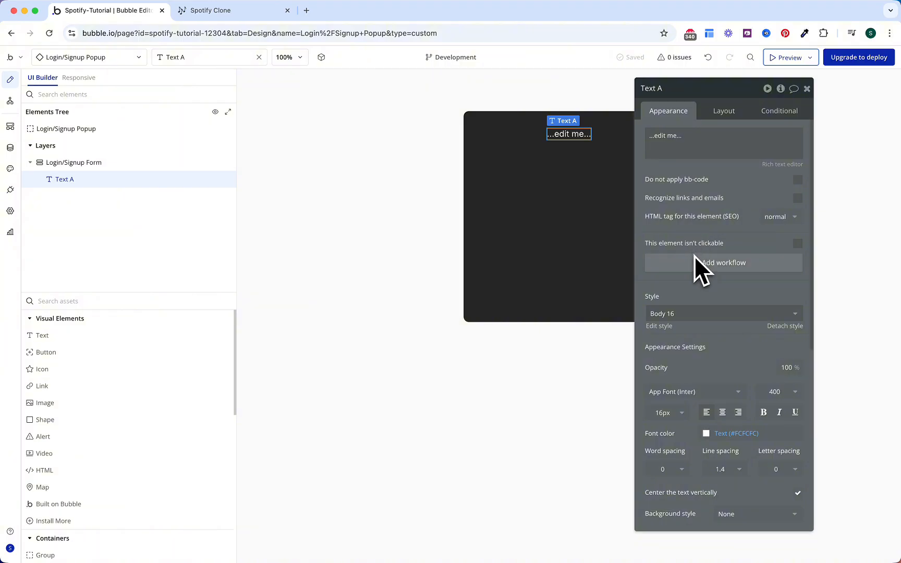
{"action": "left_click", "coordinate": [719, 141]}
{"action": "type", "text": "Welcome"}
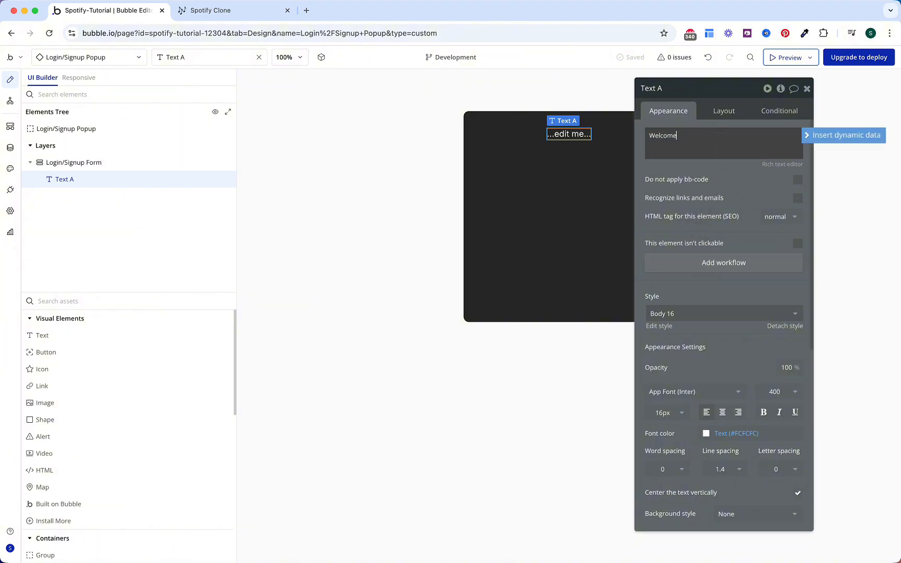
{"action": "type", "text": " back"}
{"action": "left_click", "coordinate": [694, 207]}
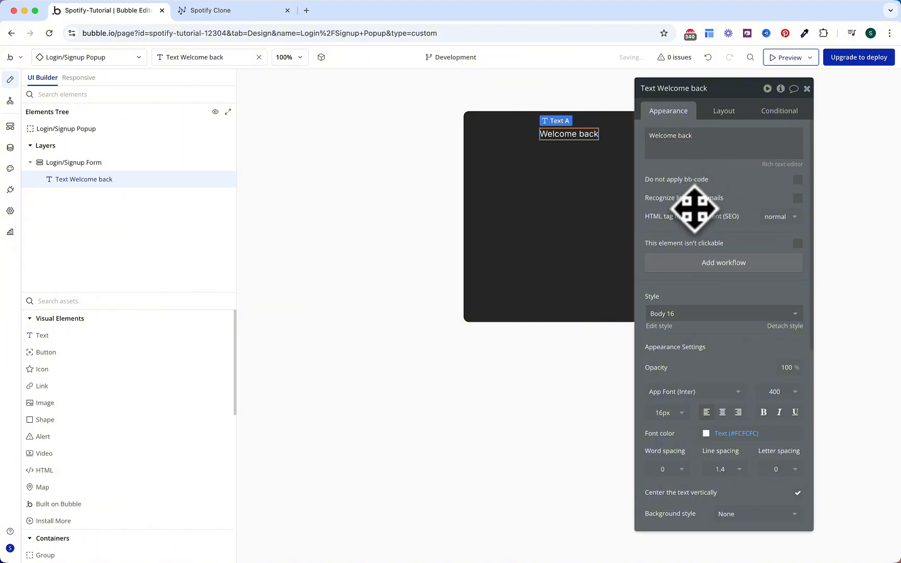
Step: Make the Welcome back heading 24px and bold
{"action": "left_click", "coordinate": [666, 411]}
{"action": "type", "text": "24"}
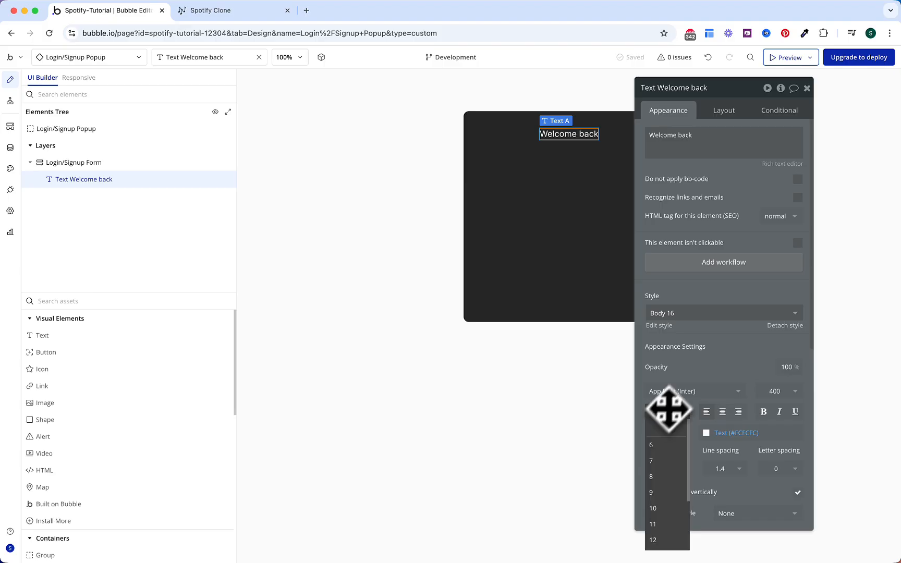
{"action": "left_click", "coordinate": [697, 366]}
{"action": "left_click", "coordinate": [763, 412]}
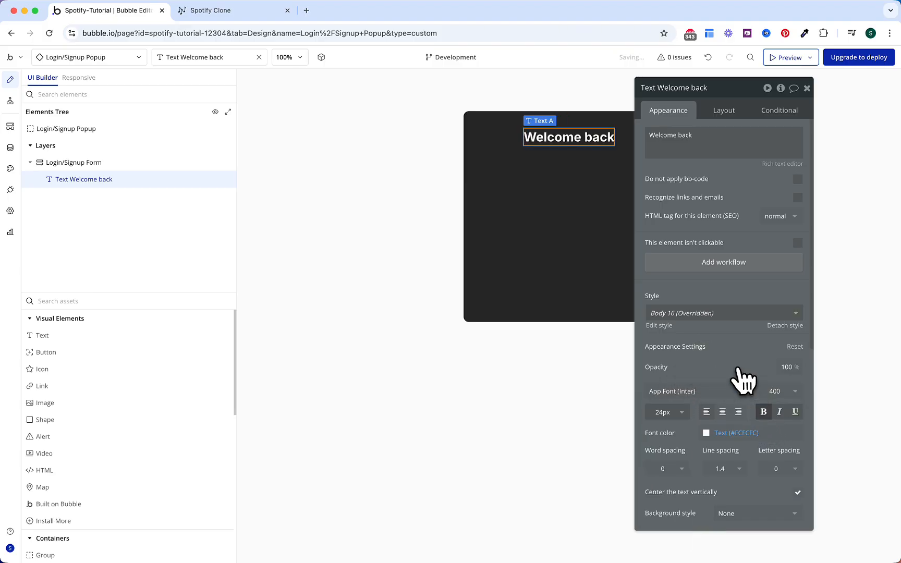
Step: Paste a copy of the heading into the form and retype it as 'Login to your account'
{"action": "left_click", "coordinate": [480, 142]}
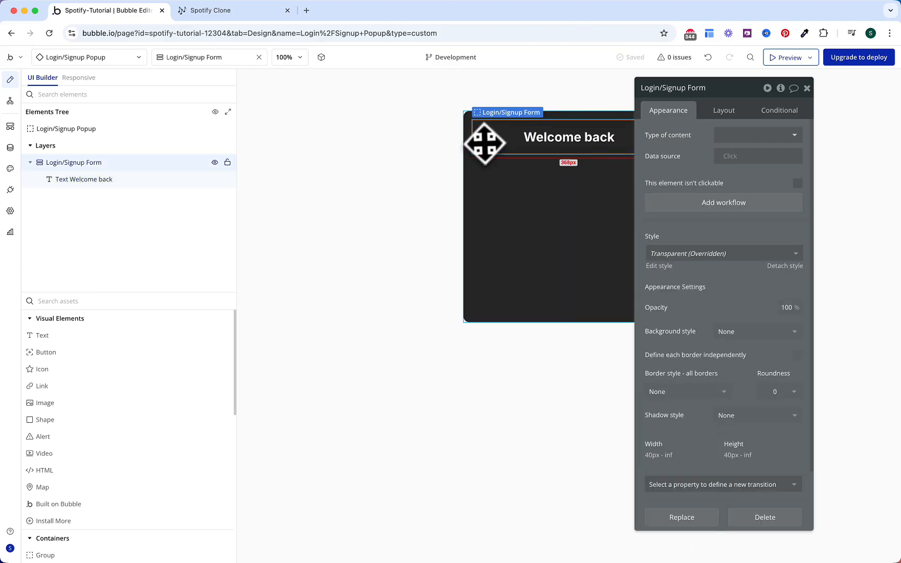
{"action": "key", "text": "ctrl+v"}
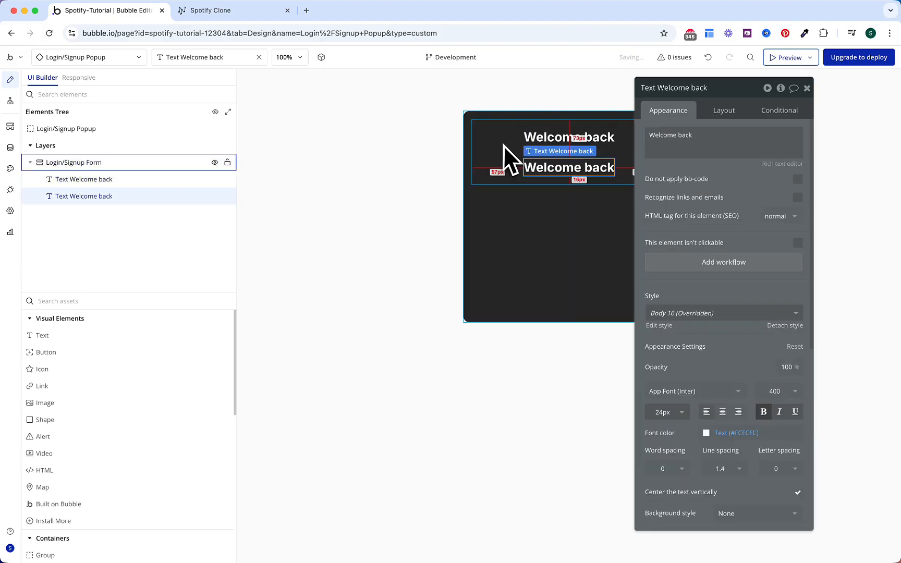
{"action": "triple_click", "coordinate": [672, 135]}
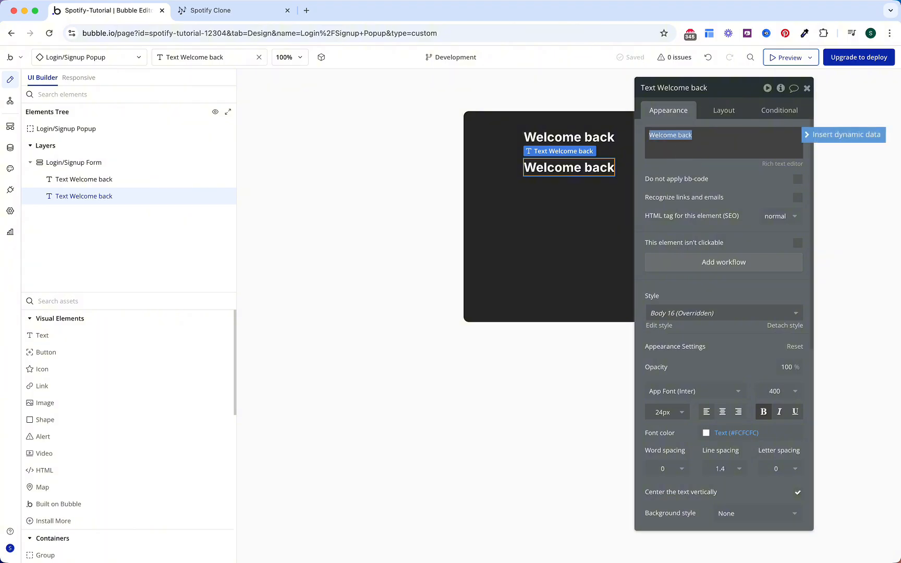
{"action": "type", "text": "Login to your account"}
{"action": "key", "text": "BackSpace"}
{"action": "type", "text": "nt"}
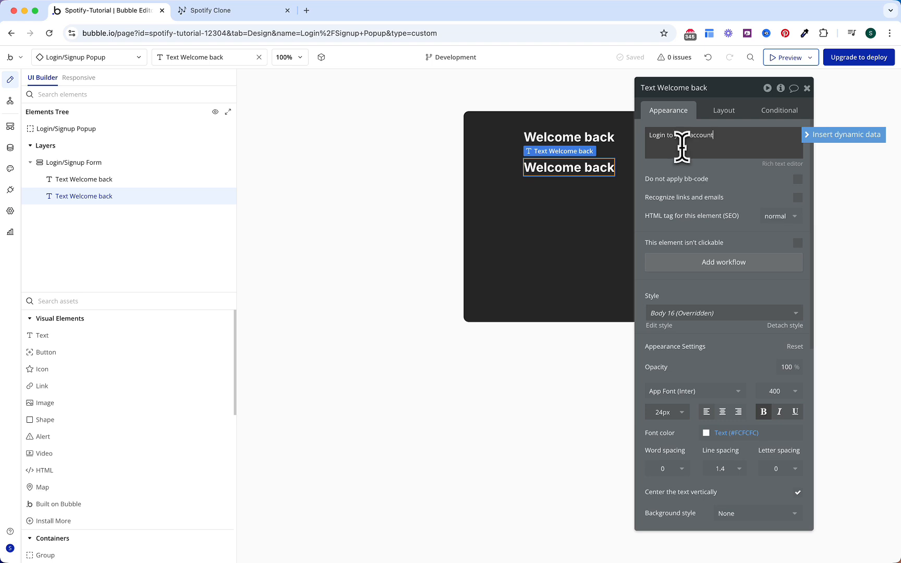
Step: Set the subtitle to 16px with 500 Medium font weight
{"action": "left_click", "coordinate": [666, 412]}
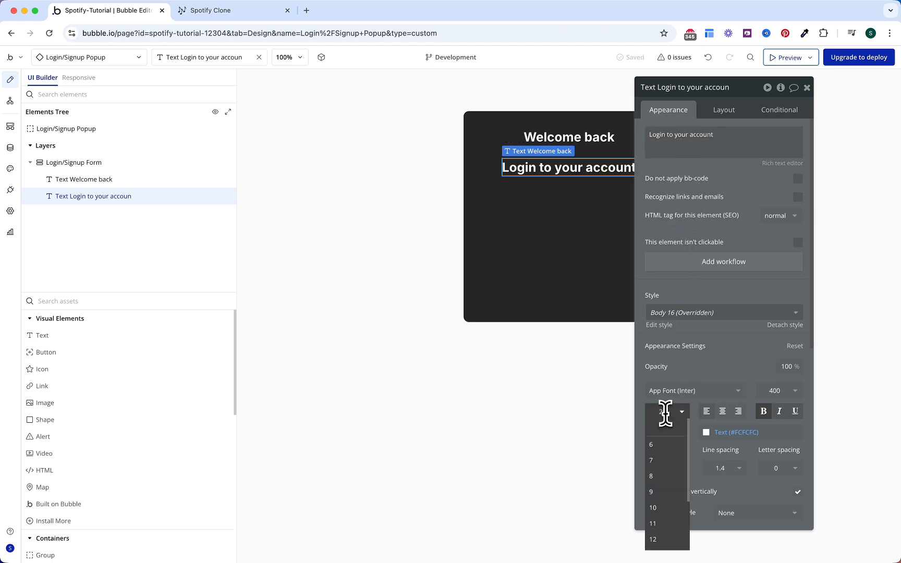
{"action": "type", "text": "16"}
{"action": "left_click", "coordinate": [710, 351]}
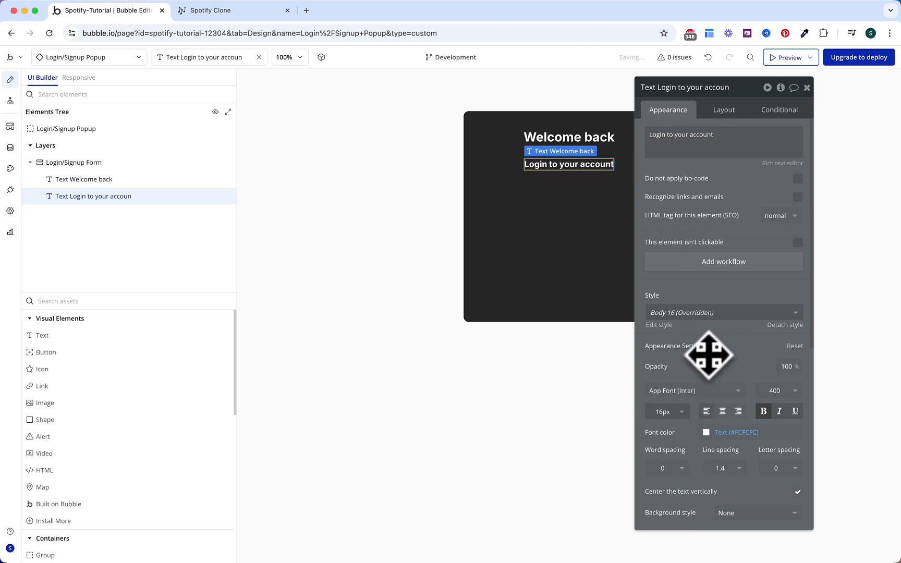
{"action": "left_click", "coordinate": [775, 392]}
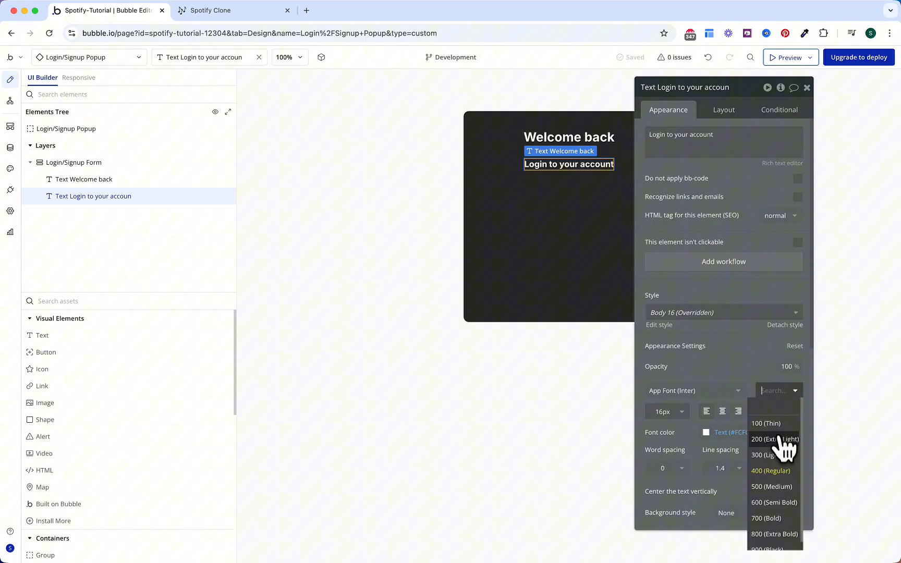
{"action": "left_click", "coordinate": [780, 487]}
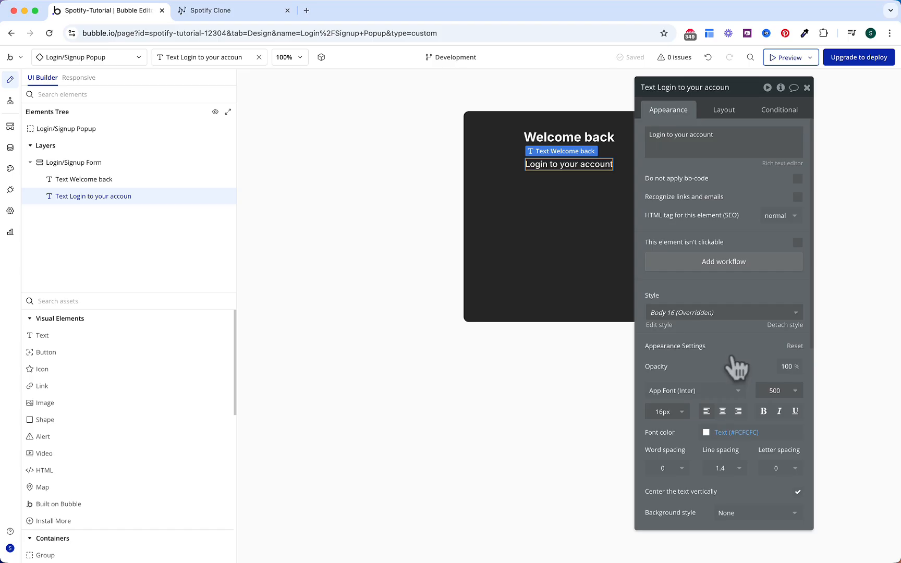
{"action": "left_click", "coordinate": [153, 421]}
Step: Place a Shape below the subtitle, 1px high with unfixed, stretching width
{"action": "left_click", "coordinate": [540, 172]}
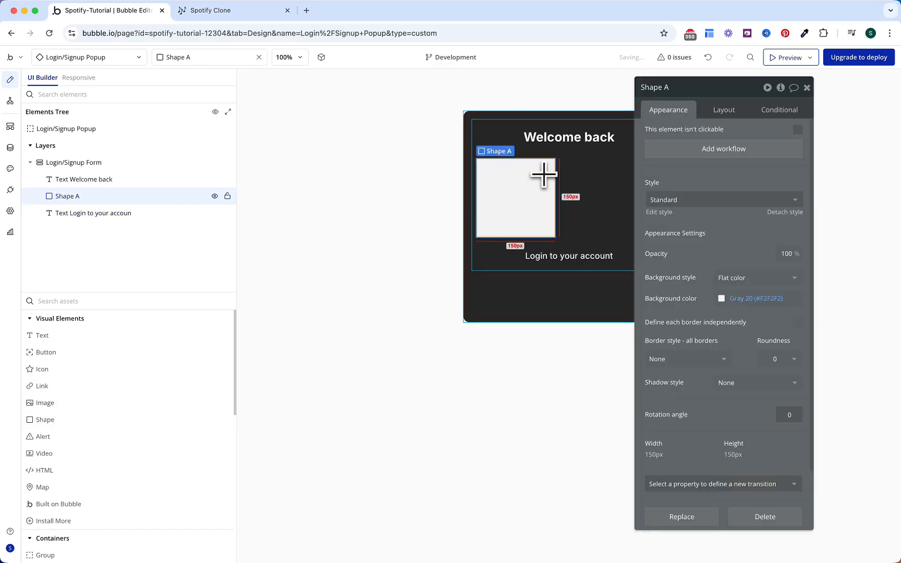
{"action": "left_click", "coordinate": [727, 116]}
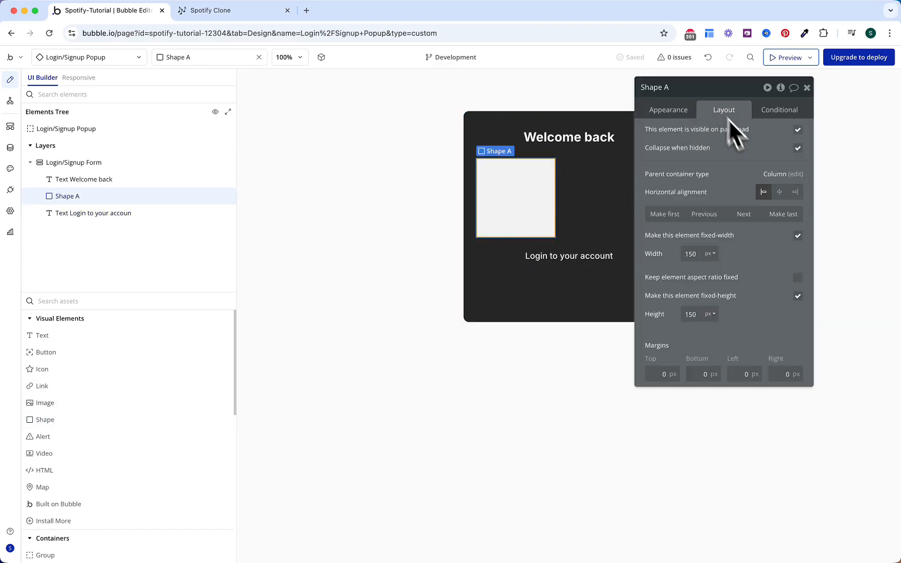
{"action": "left_click", "coordinate": [742, 214]}
{"action": "left_click", "coordinate": [698, 315]}
{"action": "type", "text": "1"}
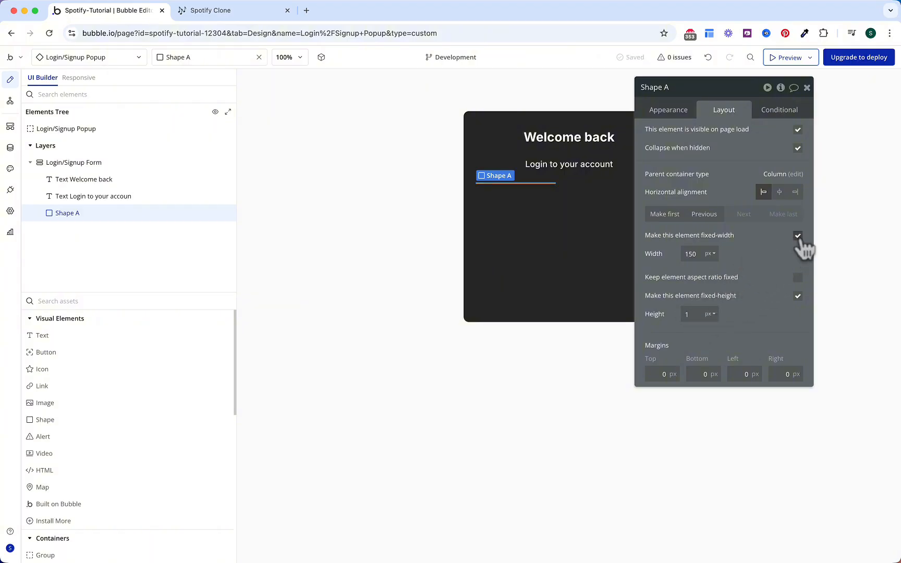
{"action": "left_click", "coordinate": [798, 236]}
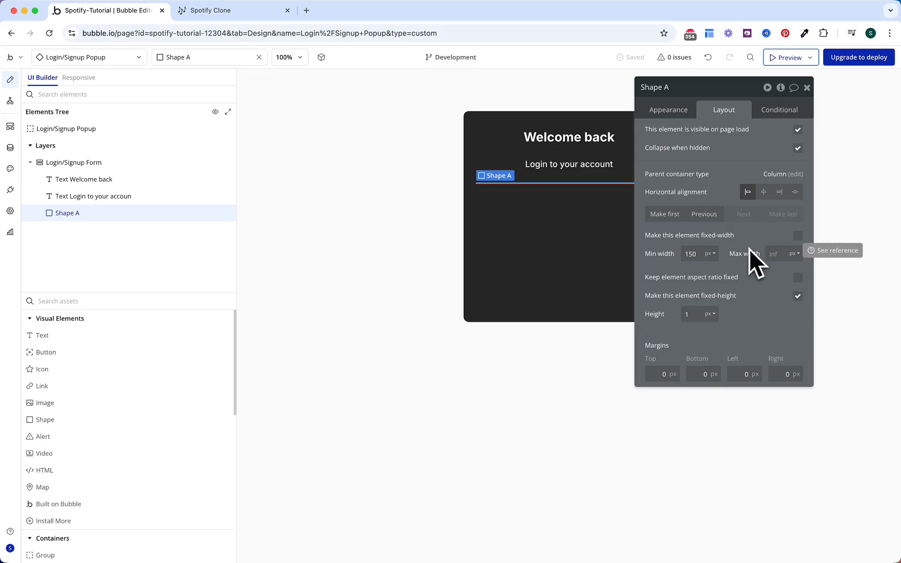
Step: Colour the shape's background Gray 70
{"action": "left_click", "coordinate": [673, 115]}
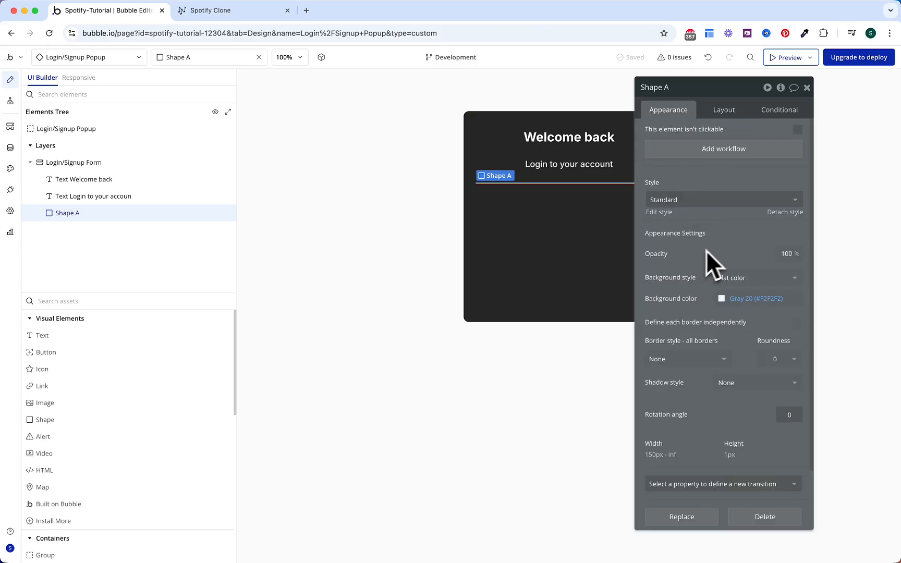
{"action": "left_click", "coordinate": [738, 299]}
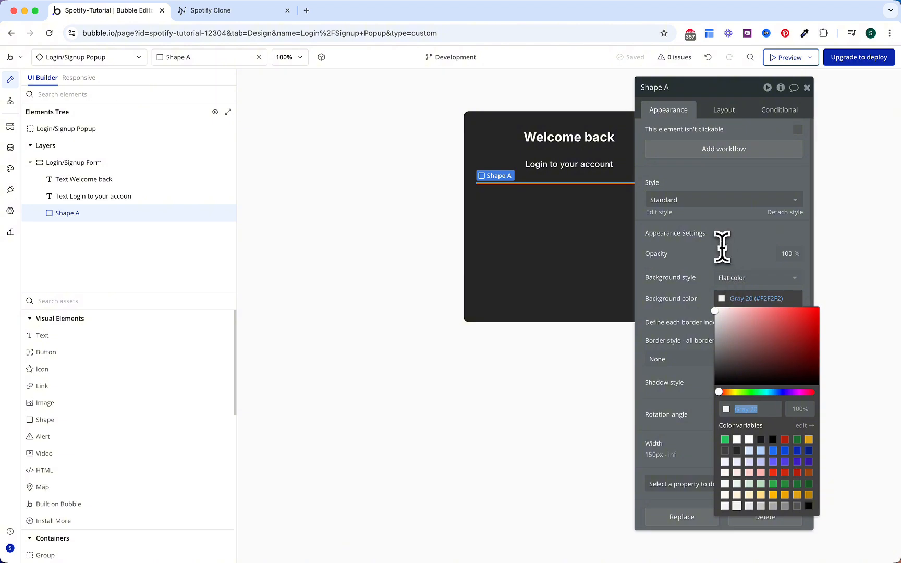
{"action": "left_click", "coordinate": [787, 506]}
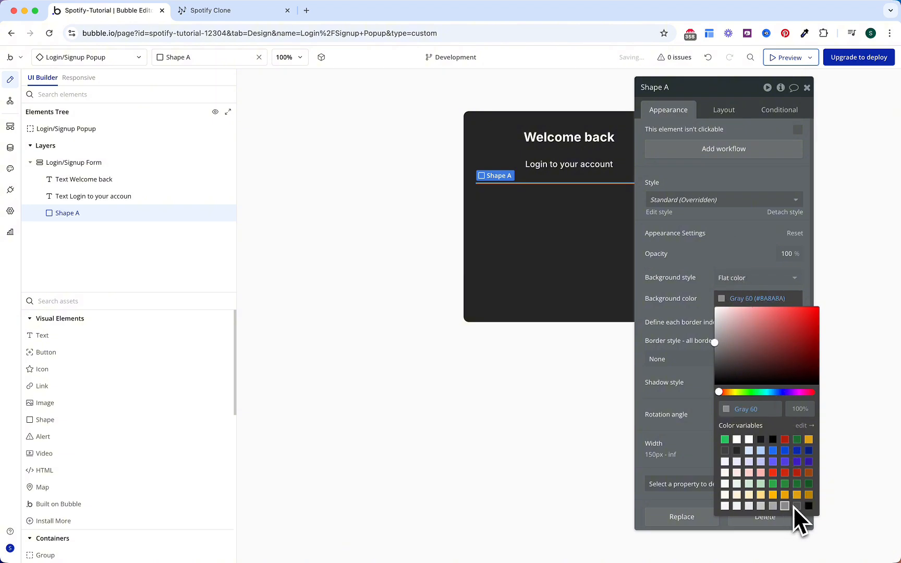
{"action": "left_click", "coordinate": [796, 506]}
{"action": "left_click", "coordinate": [703, 255]}
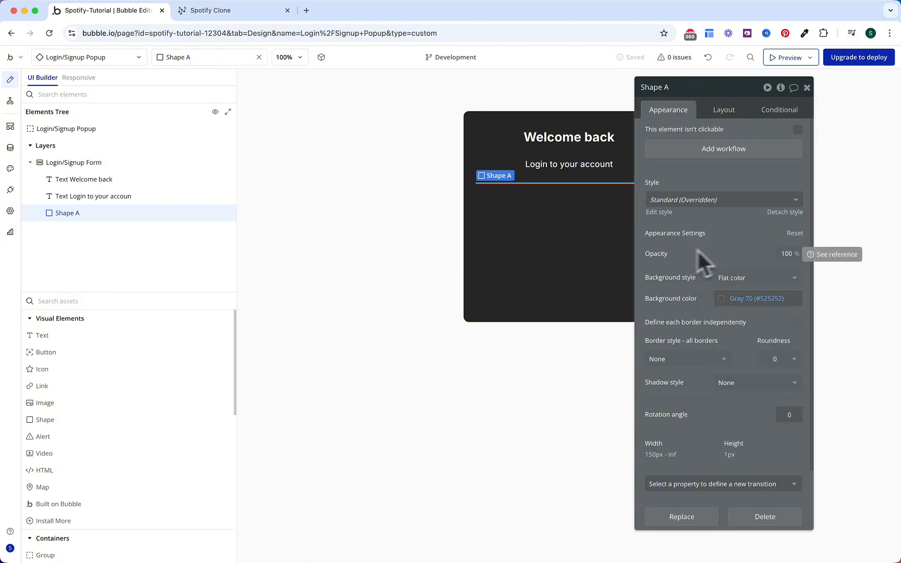
{"action": "left_click", "coordinate": [139, 303]}
Step: Add a Group as the last element of the form, name it Group Email, and enable 8px gap spacing
{"action": "type", "text": "gr"}
{"action": "left_click", "coordinate": [93, 338]}
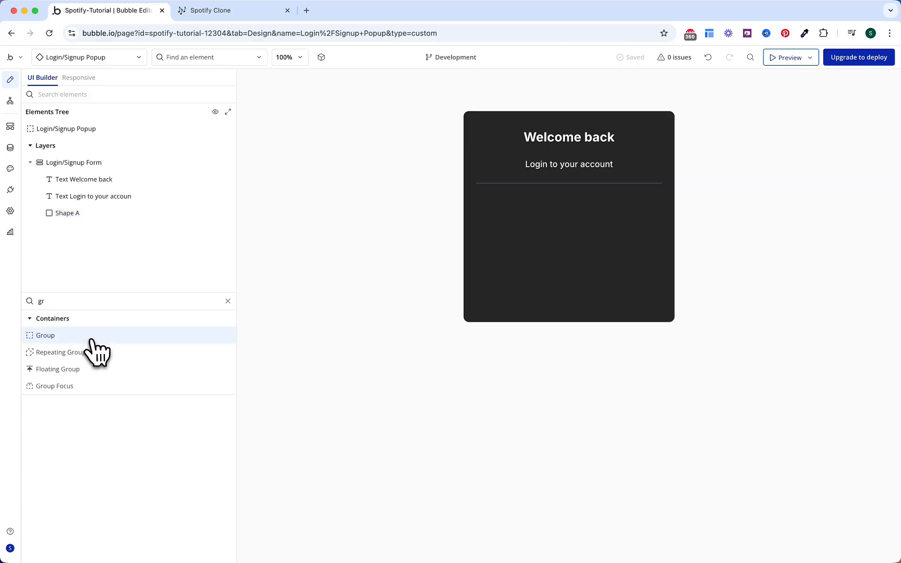
{"action": "left_click", "coordinate": [517, 185]}
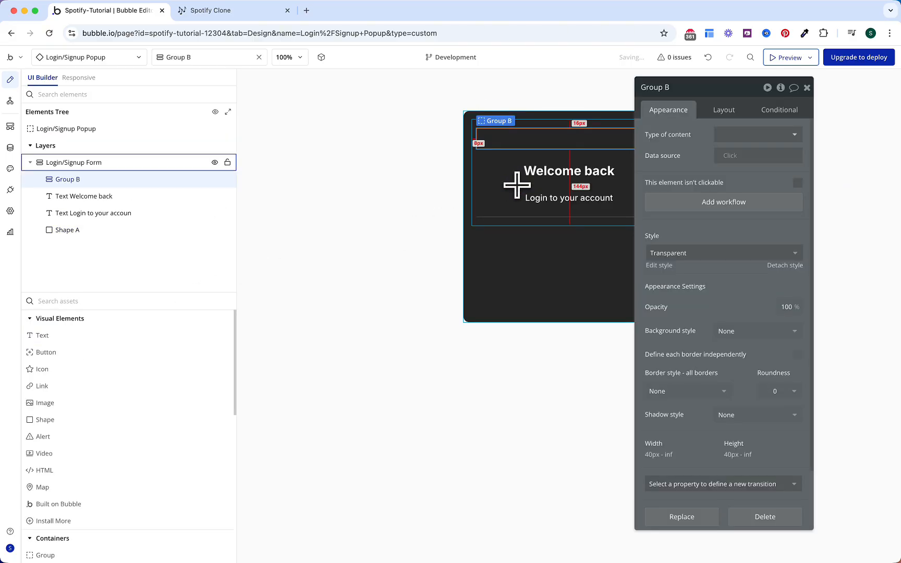
{"action": "left_click", "coordinate": [728, 116]}
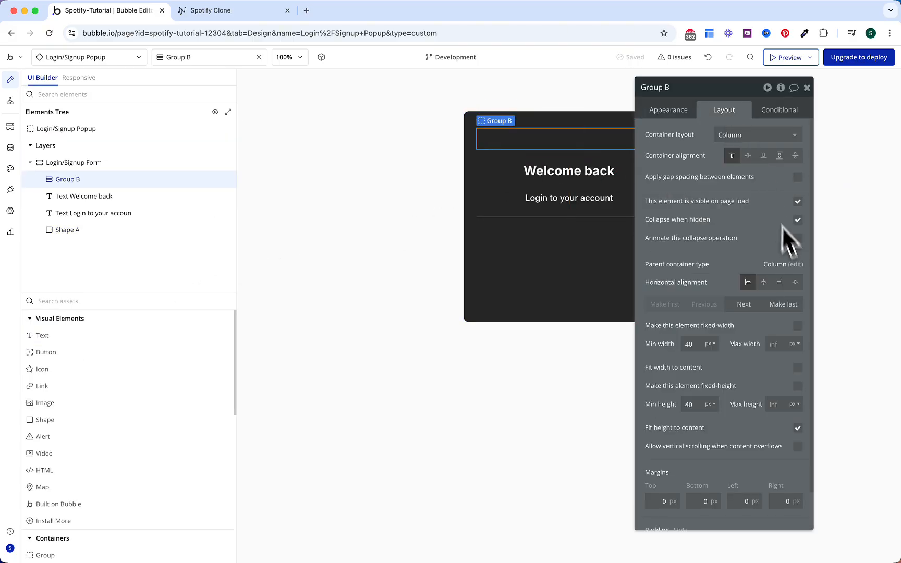
{"action": "left_click", "coordinate": [785, 305]}
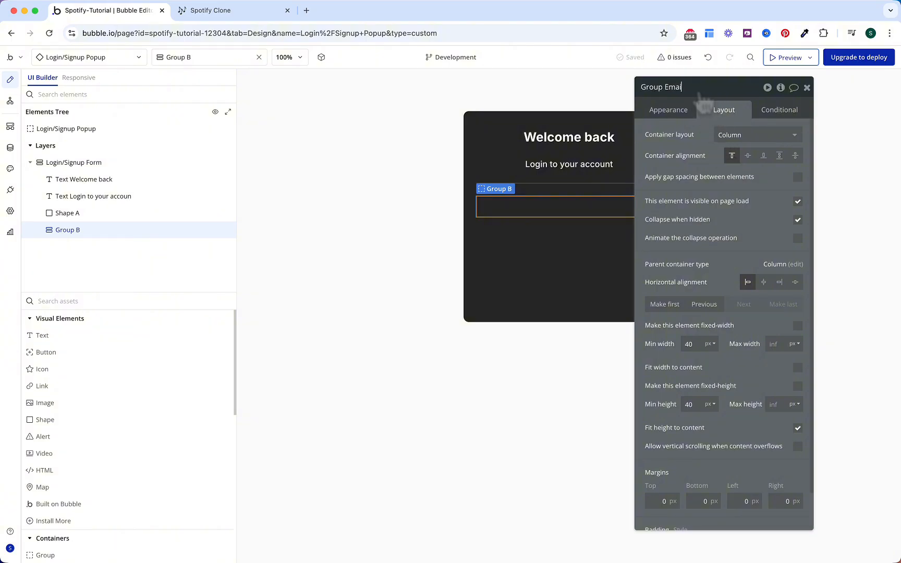
{"action": "type", "text": "l"}
{"action": "key", "text": "Return"}
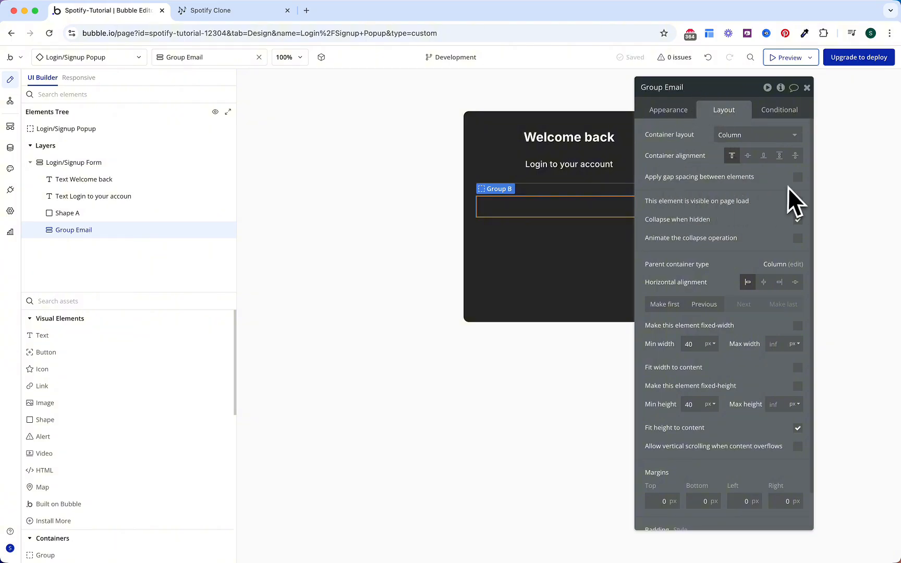
{"action": "left_click", "coordinate": [797, 177]}
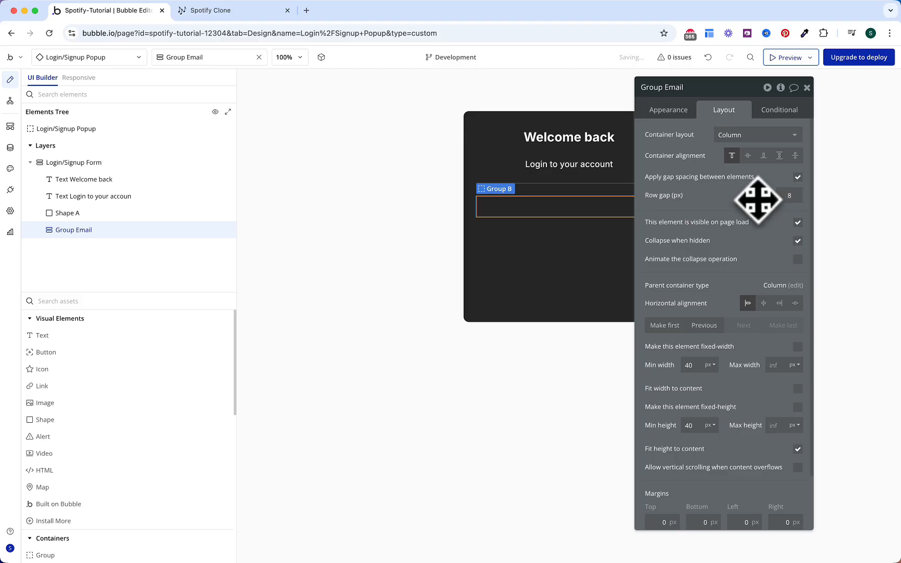
{"action": "left_click", "coordinate": [178, 336]}
Step: Drop a Text into Group Email and style it 14px in Gray 40
{"action": "left_click", "coordinate": [527, 208]}
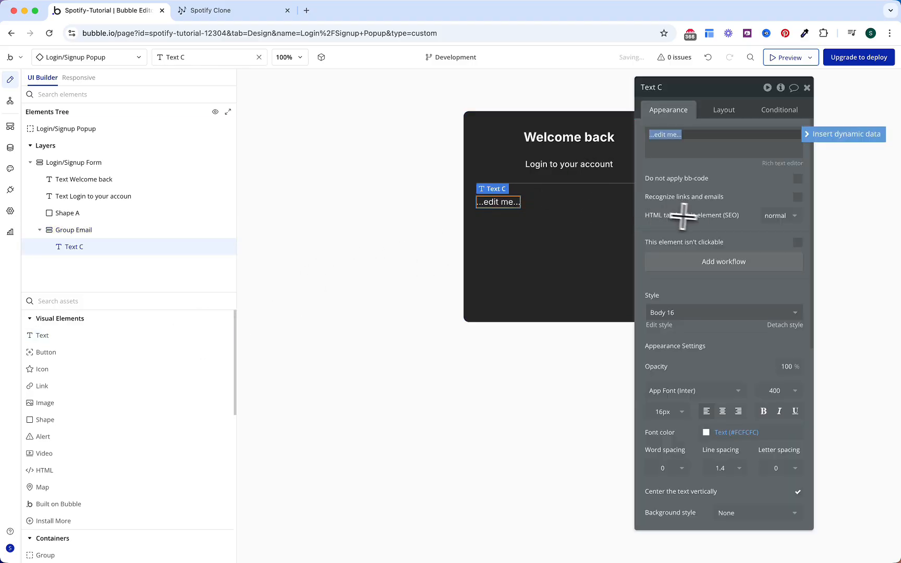
{"action": "left_click", "coordinate": [699, 200]}
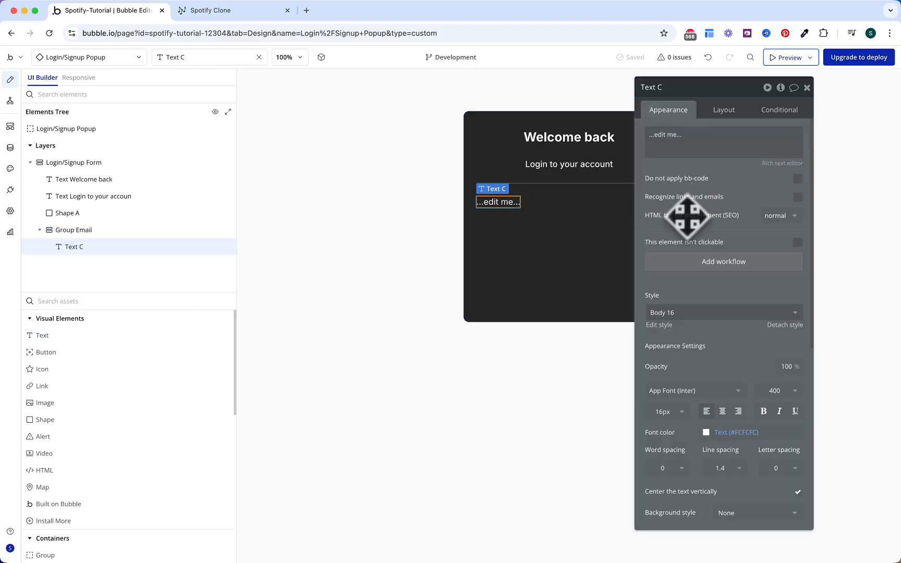
{"action": "left_click", "coordinate": [662, 412]}
{"action": "type", "text": "14"}
{"action": "left_click", "coordinate": [712, 359]}
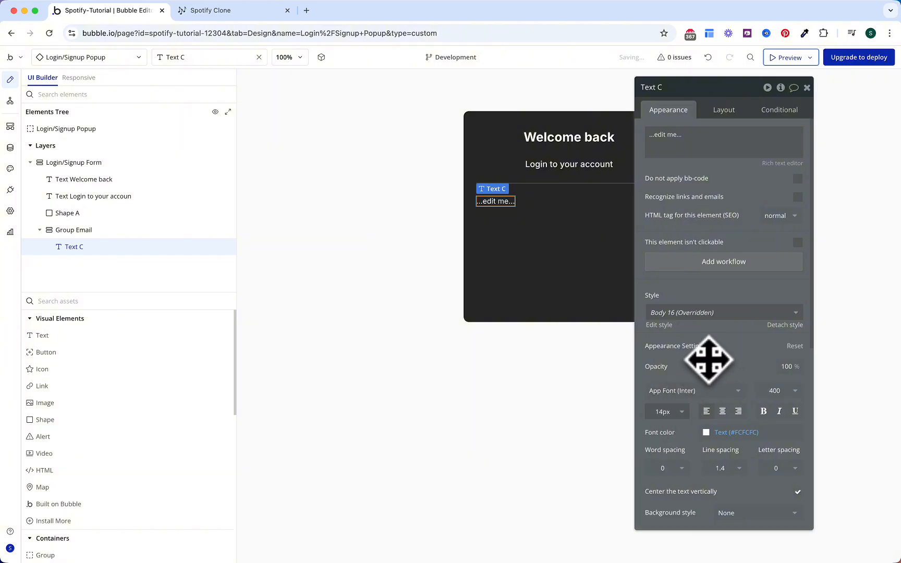
{"action": "left_click", "coordinate": [735, 432]}
{"action": "left_click", "coordinate": [734, 484]}
{"action": "left_click", "coordinate": [732, 432]}
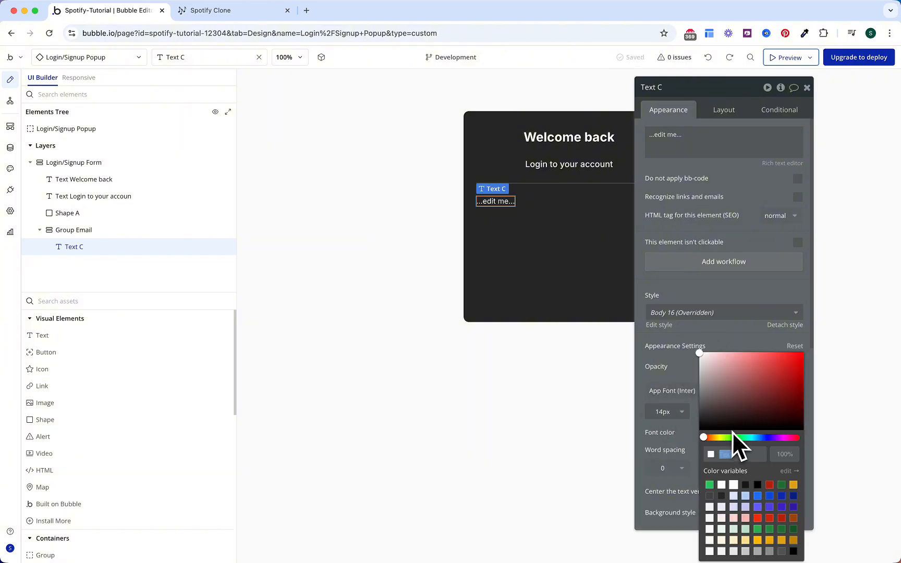
{"action": "left_click", "coordinate": [746, 550]}
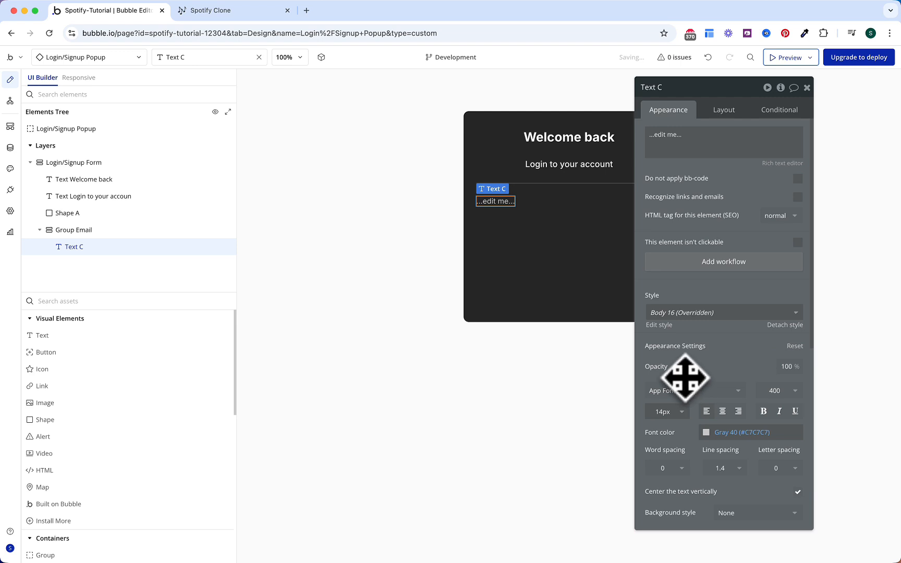
Step: Change the label's text to 'Email address'
{"action": "left_click", "coordinate": [690, 151]}
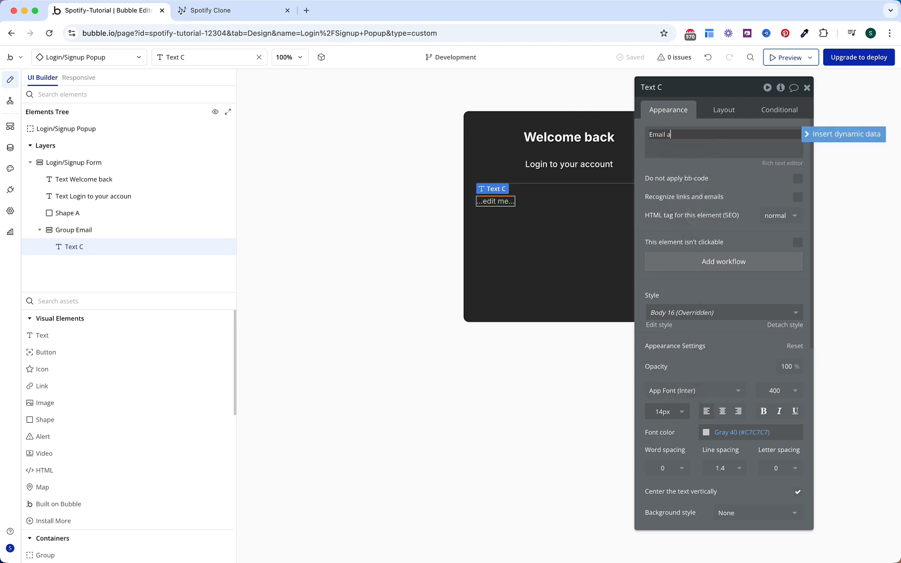
{"action": "type", "text": "Email address"}
{"action": "left_click", "coordinate": [706, 186]}
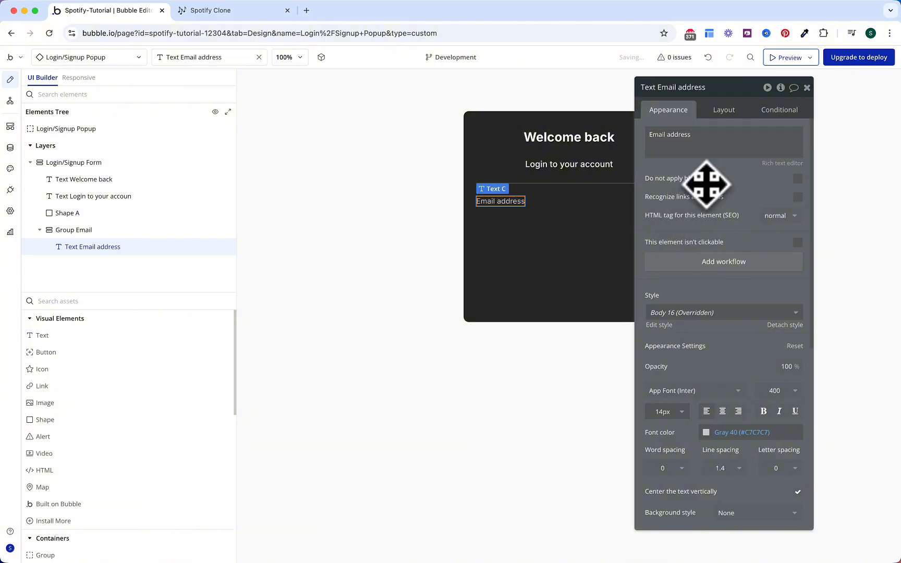
{"action": "left_click", "coordinate": [183, 301]}
Step: Add an Input into Group Email below the label and name it Input Email
{"action": "type", "text": "input"}
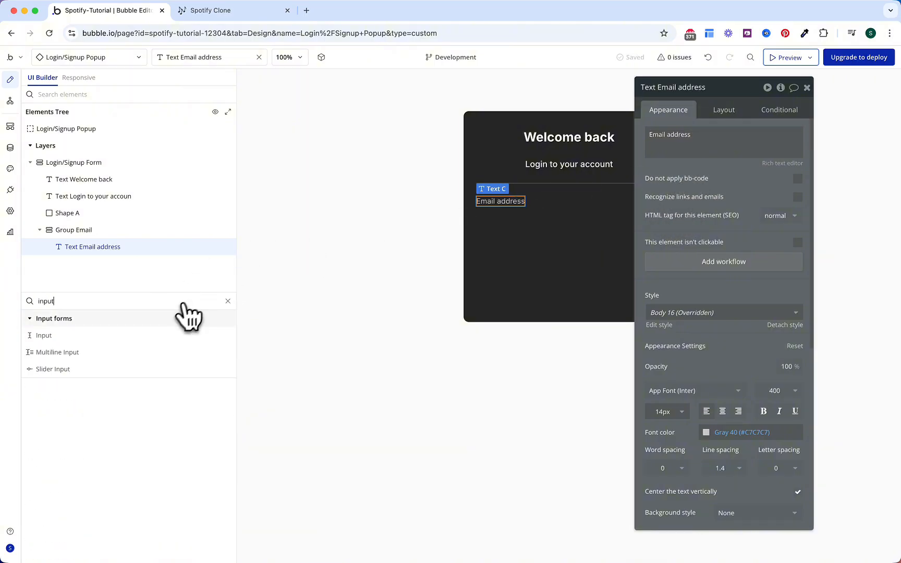
{"action": "left_click", "coordinate": [143, 336]}
{"action": "left_click", "coordinate": [518, 217]}
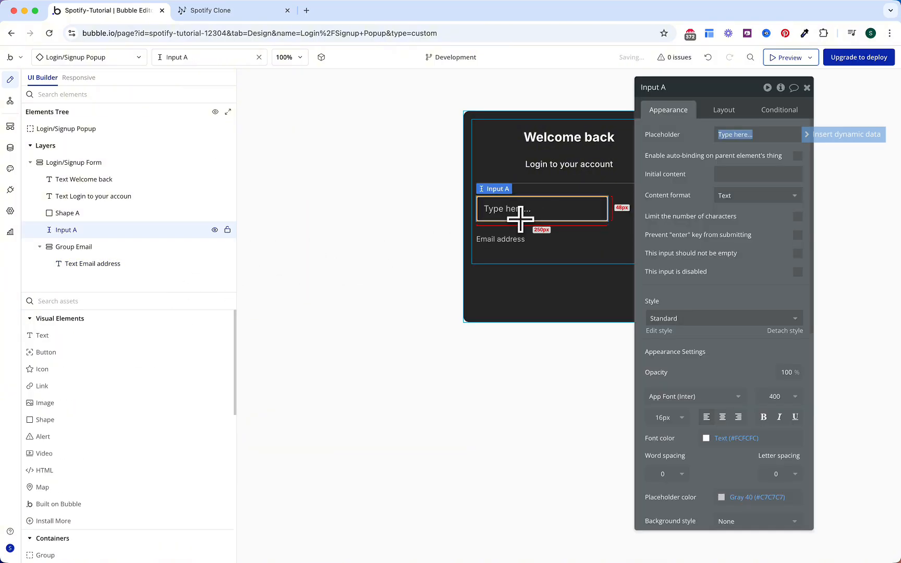
{"action": "left_click_drag", "start_coordinate": [94, 230], "coordinate": [99, 269]}
{"action": "left_click", "coordinate": [671, 88]}
{"action": "key", "text": "BackSpace"}
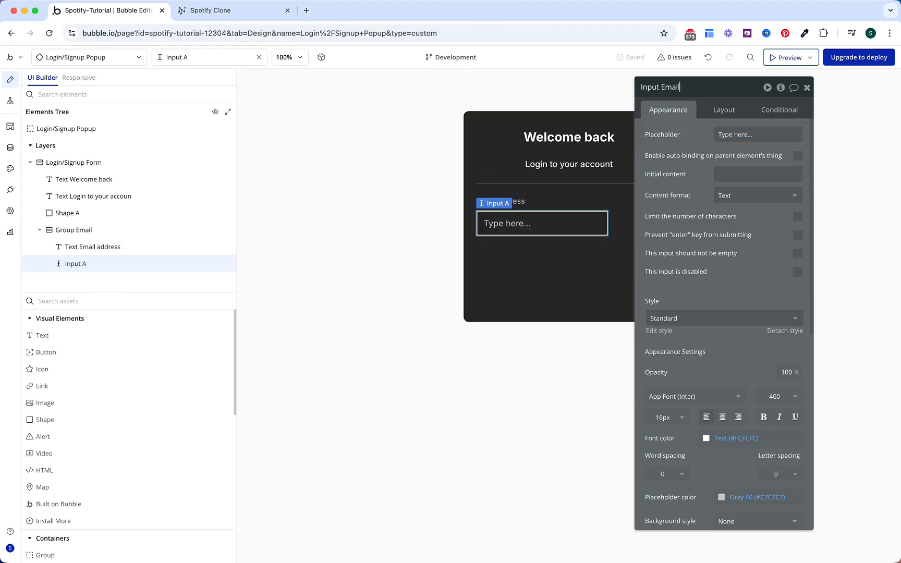
{"action": "left_click", "coordinate": [692, 138]}
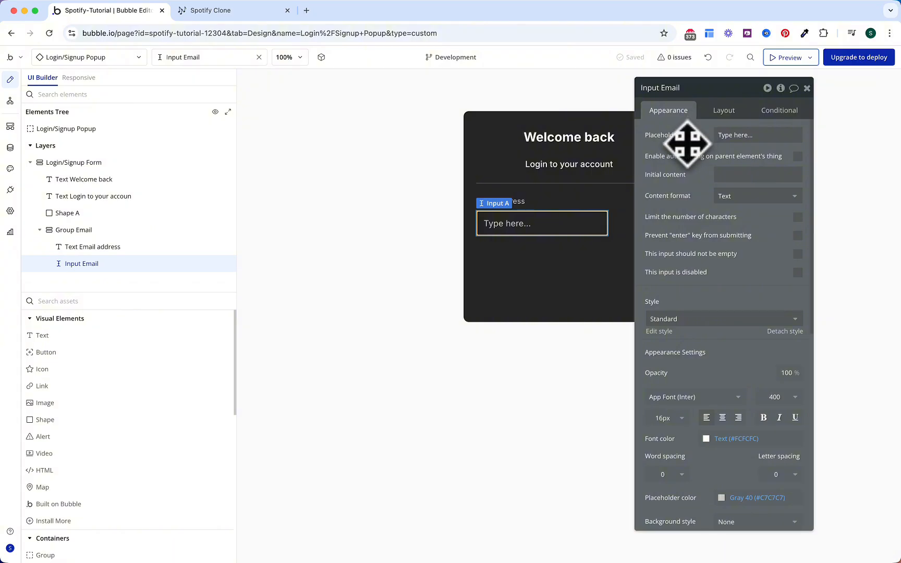
Step: Set the placeholder to 'Your email address' and the content format to Email
{"action": "left_click", "coordinate": [730, 133]}
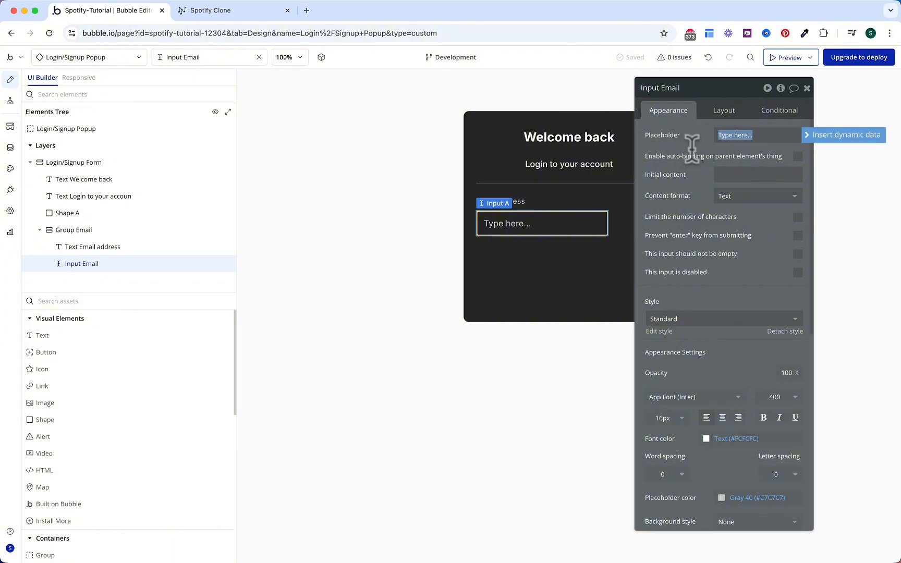
{"action": "type", "text": "Your email address"}
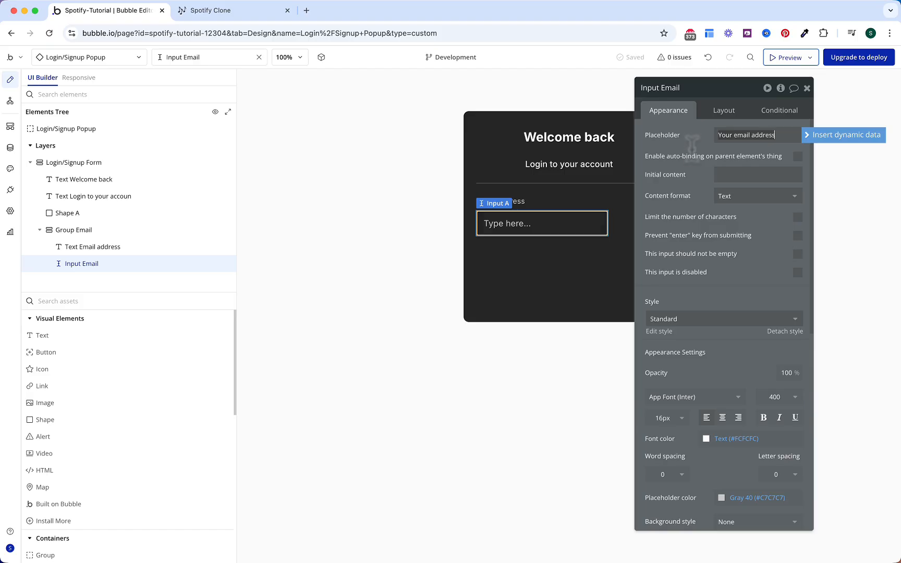
{"action": "left_click", "coordinate": [732, 196]}
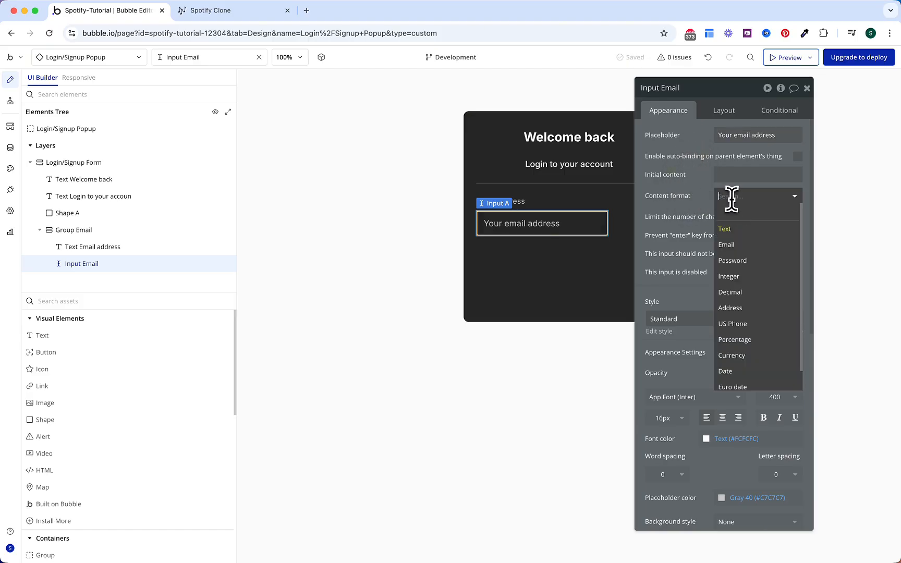
{"action": "left_click", "coordinate": [735, 245]}
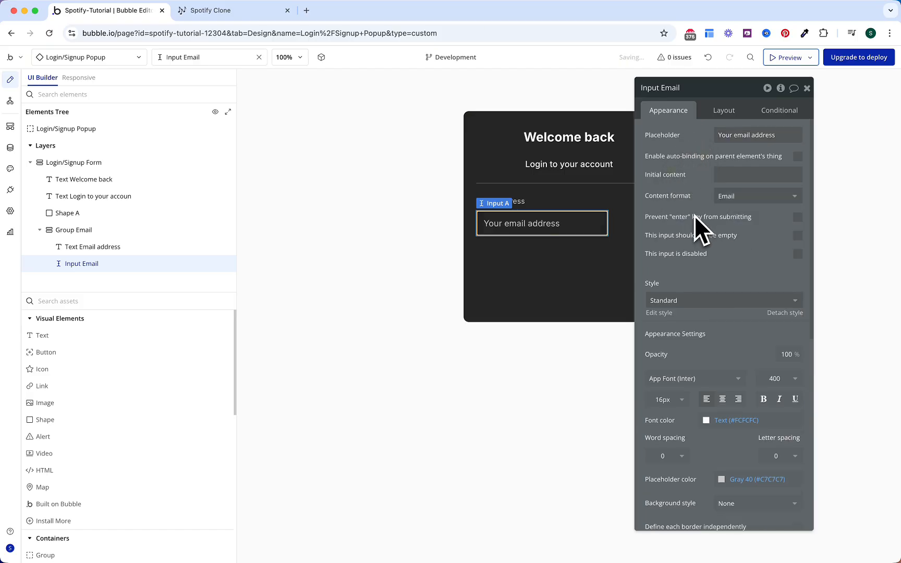
Step: Give the input a flat colour background in the dark Surface colour
{"action": "scroll", "coordinate": [694, 216], "scroll_direction": "down", "scroll_amount": 5}
{"action": "scroll", "coordinate": [708, 309], "scroll_direction": "down", "scroll_amount": 1}
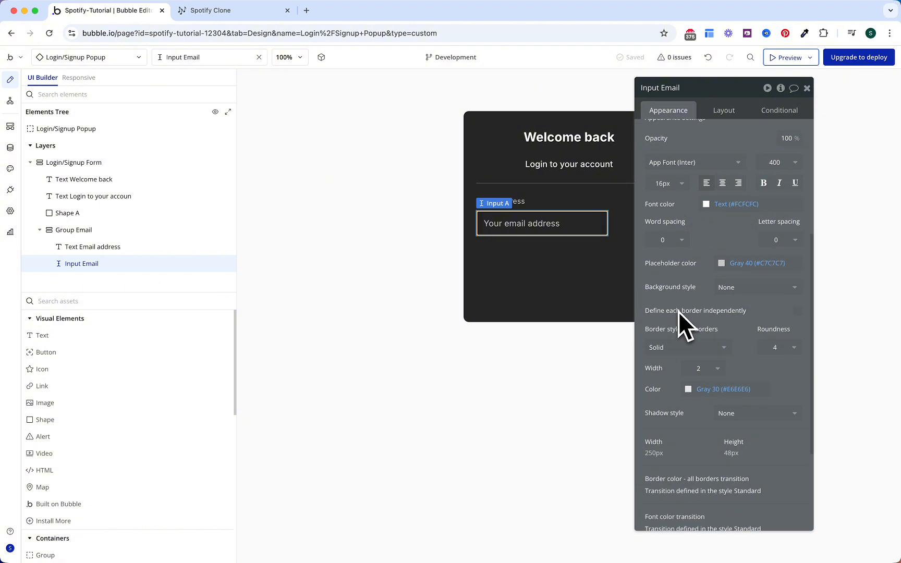
{"action": "scroll", "coordinate": [709, 311], "scroll_direction": "down", "scroll_amount": 1}
{"action": "left_click", "coordinate": [730, 275]}
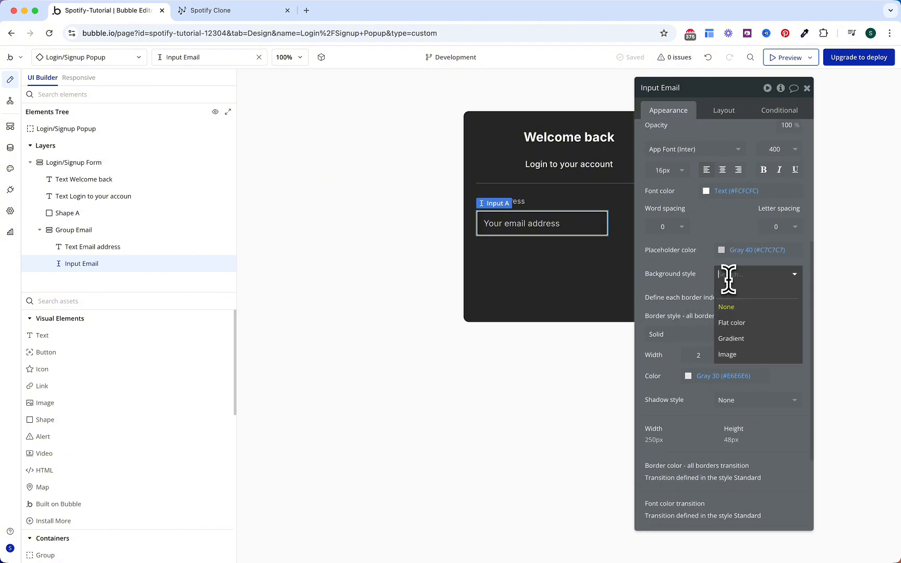
{"action": "left_click", "coordinate": [736, 323]}
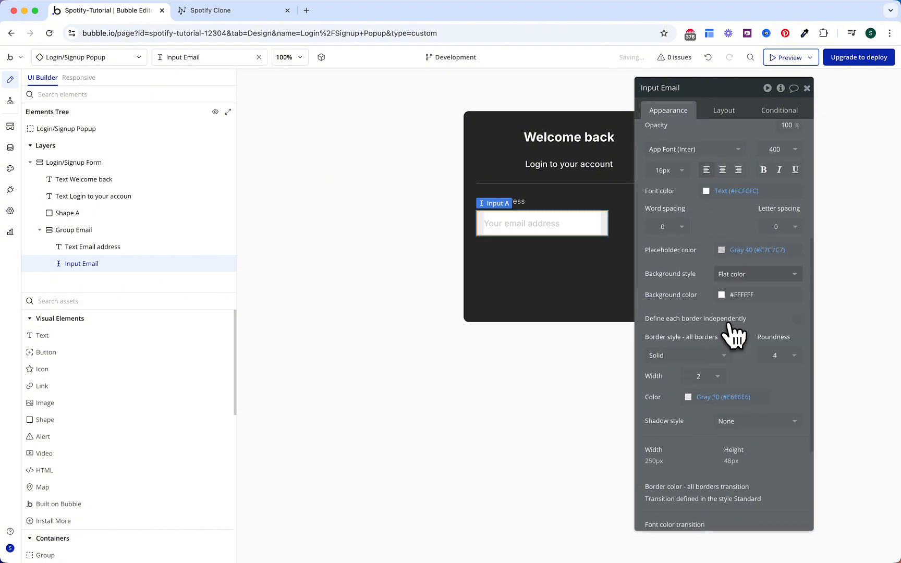
{"action": "left_click", "coordinate": [751, 295]}
{"action": "left_click", "coordinate": [760, 437]}
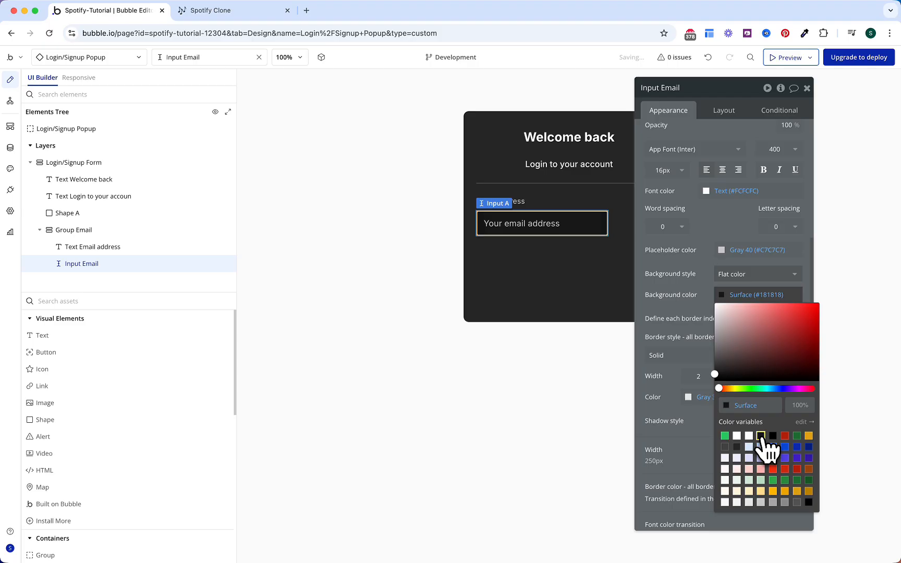
{"action": "left_click", "coordinate": [677, 293]}
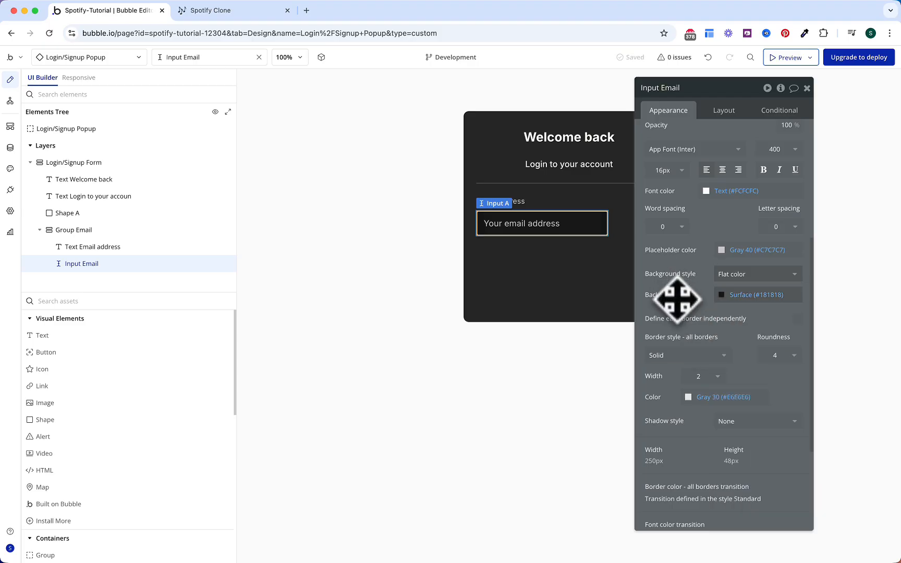
Step: Add a 1px Gray 70 border to the input with corner roundness 5
{"action": "left_click", "coordinate": [713, 380]}
{"action": "left_click", "coordinate": [693, 409]}
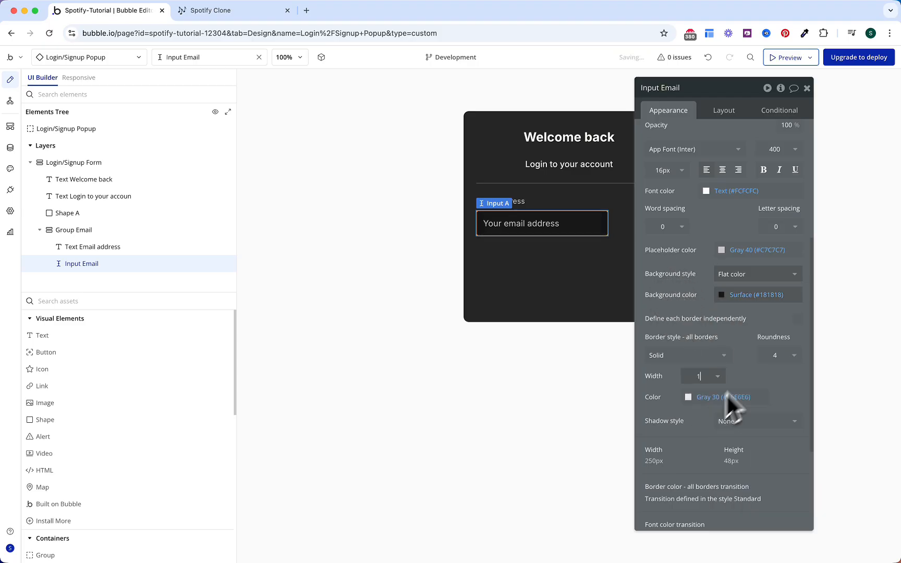
{"action": "left_click", "coordinate": [770, 358]}
{"action": "left_click", "coordinate": [774, 355]}
{"action": "left_click", "coordinate": [773, 355]}
{"action": "left_click", "coordinate": [739, 336]}
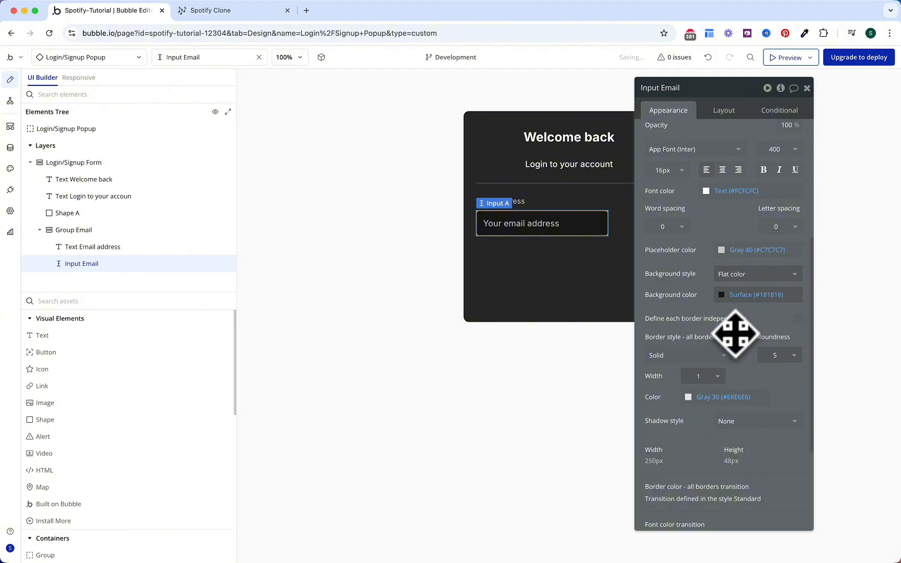
{"action": "left_click", "coordinate": [712, 397]}
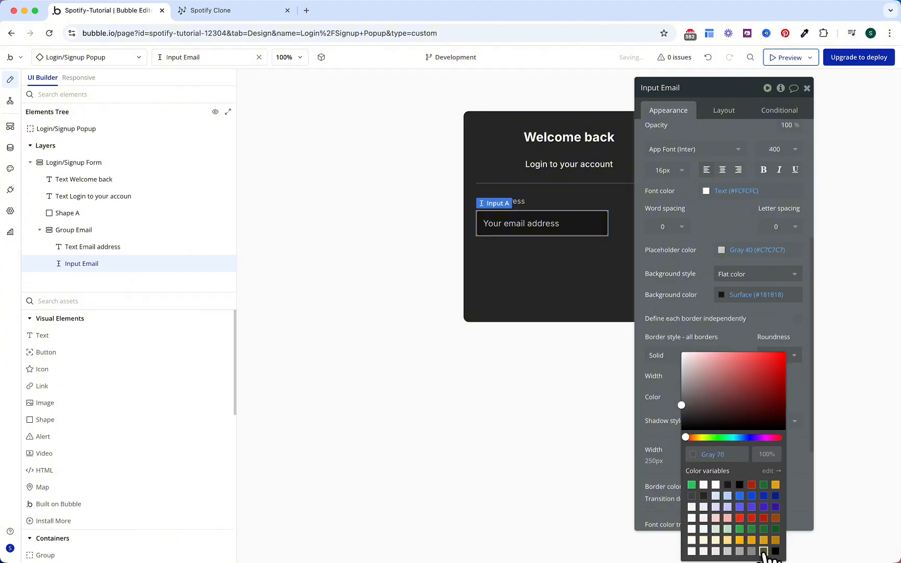
{"action": "left_click", "coordinate": [674, 379]}
Step: Let Input Email stretch from its 250px minimum width instead of fixed width, at 40px height
{"action": "left_click", "coordinate": [725, 116]}
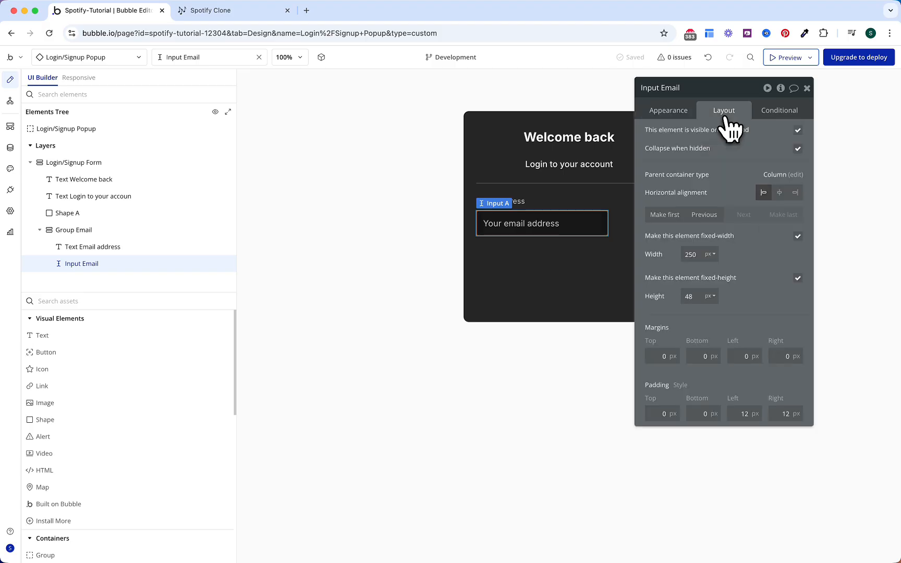
{"action": "left_click", "coordinate": [798, 236]}
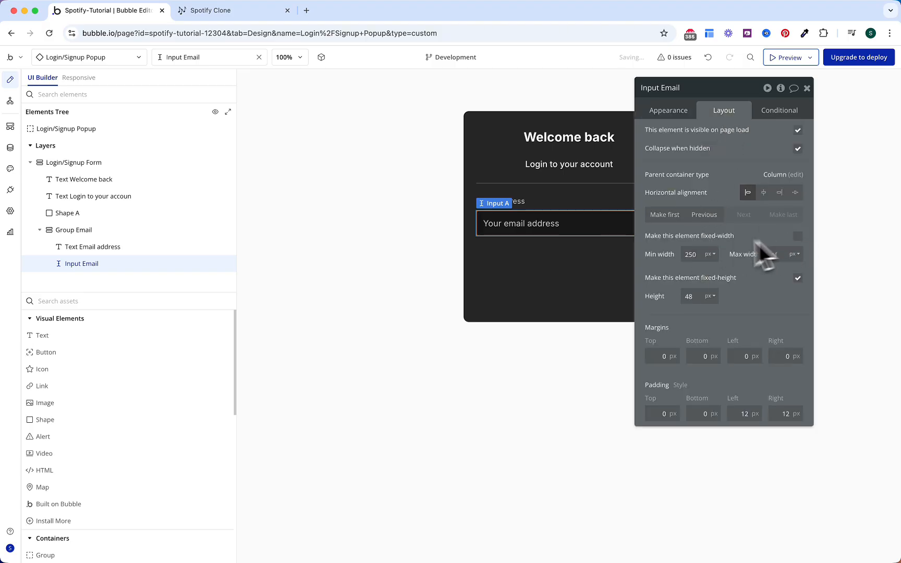
{"action": "left_click", "coordinate": [695, 299]}
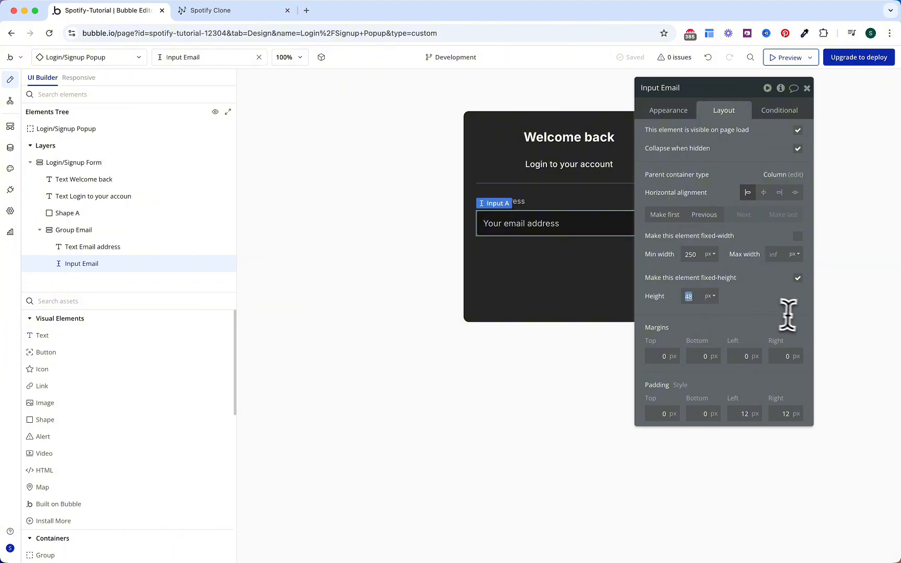
{"action": "key", "text": "BackSpace"}
{"action": "type", "text": "0"}
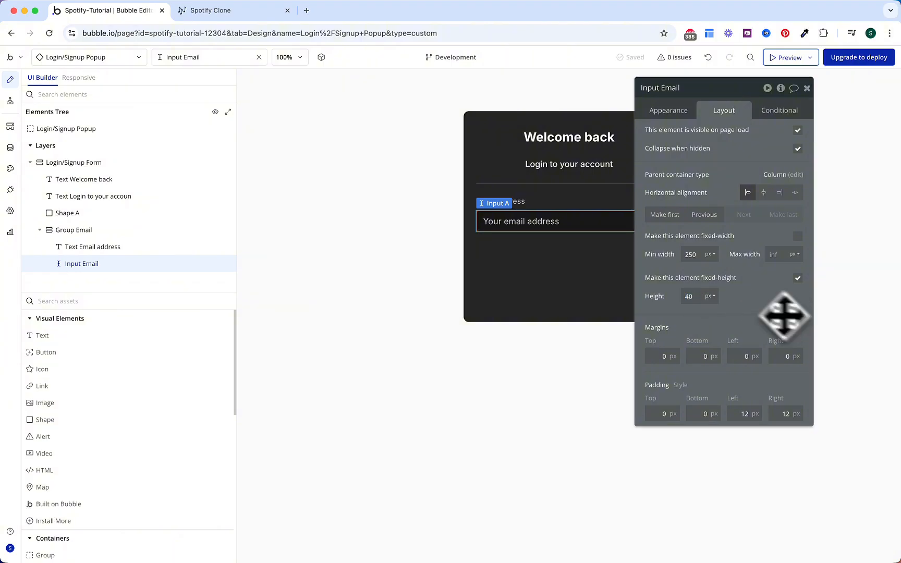
Step: Save the input's appearance as a new style named 'Main Input'
{"action": "left_click", "coordinate": [670, 112]}
{"action": "scroll", "coordinate": [701, 338], "scroll_direction": "down", "scroll_amount": 1}
{"action": "scroll", "coordinate": [702, 339], "scroll_direction": "up", "scroll_amount": 1}
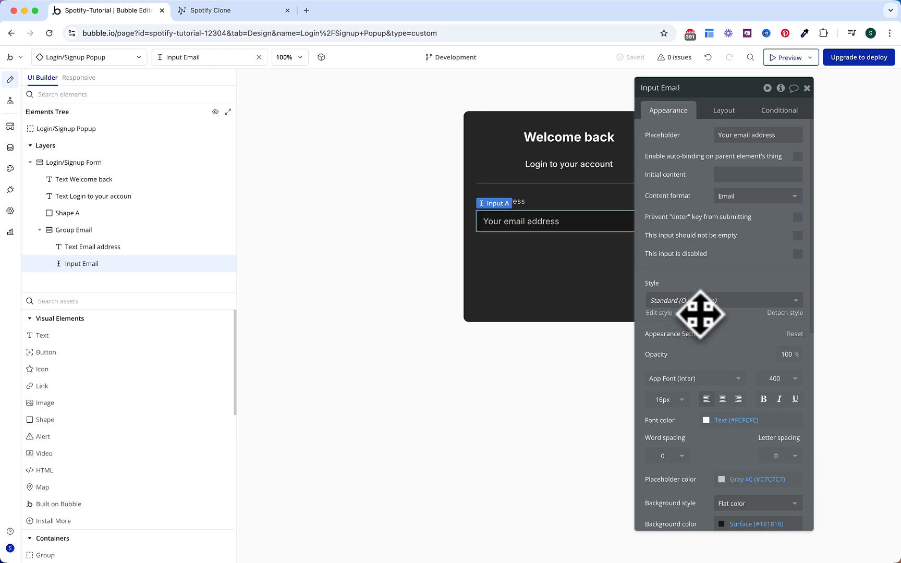
{"action": "left_click", "coordinate": [743, 301]}
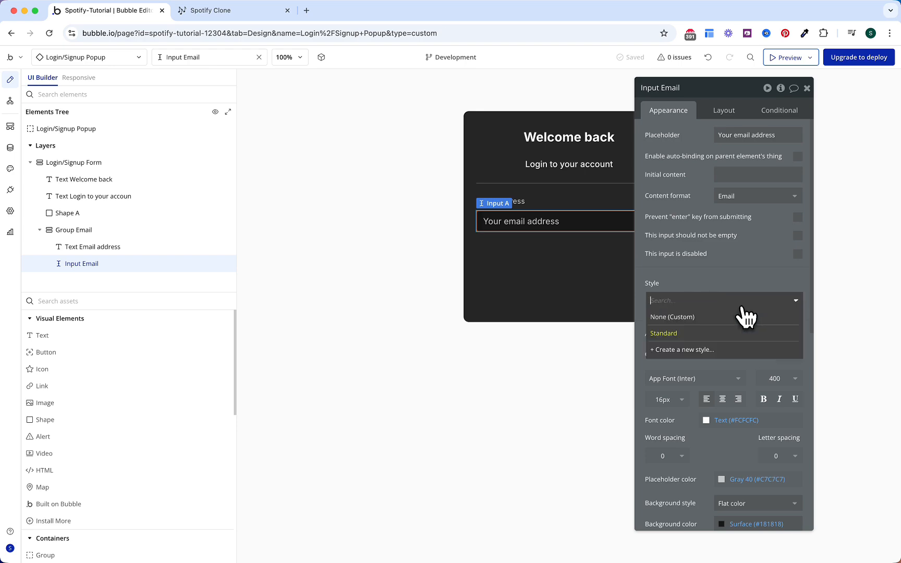
{"action": "left_click", "coordinate": [699, 350]}
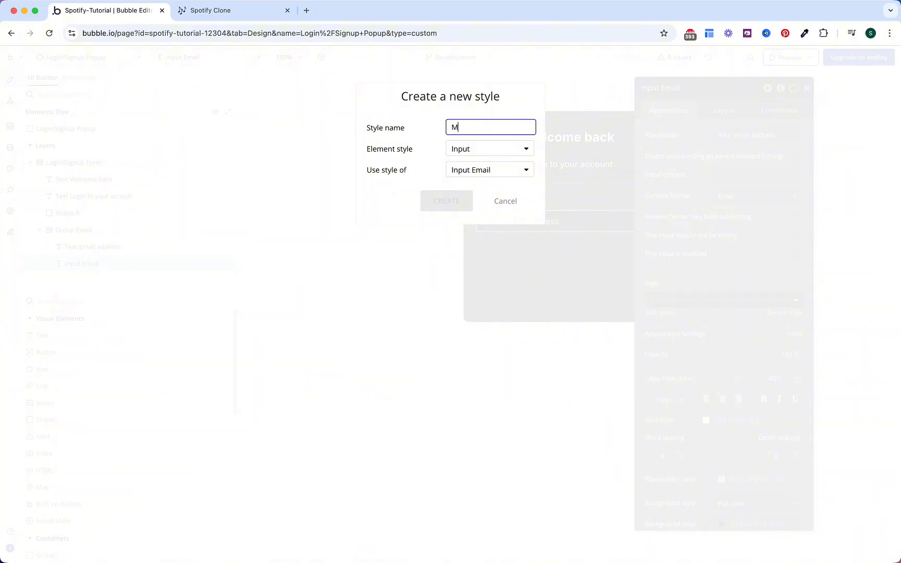
{"action": "type", "text": "Main Input"}
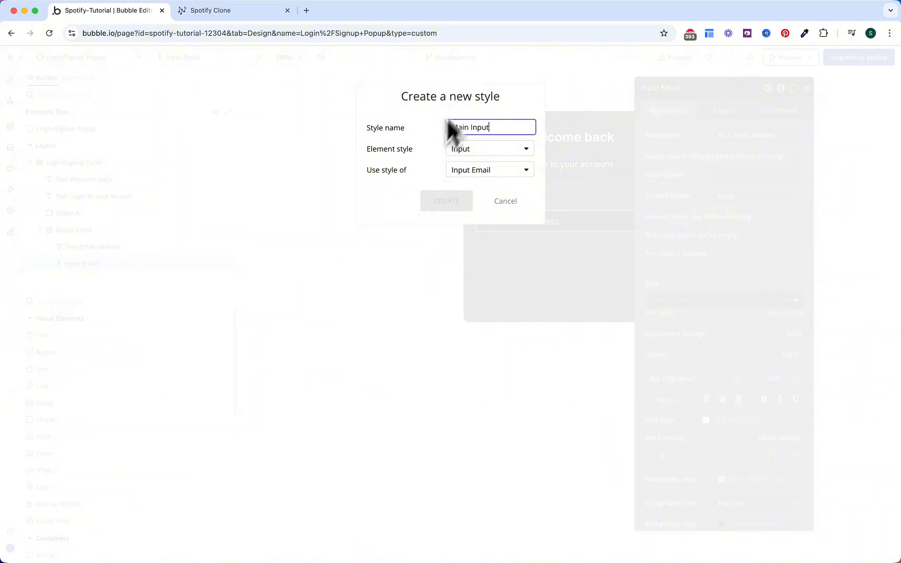
{"action": "left_click", "coordinate": [459, 205]}
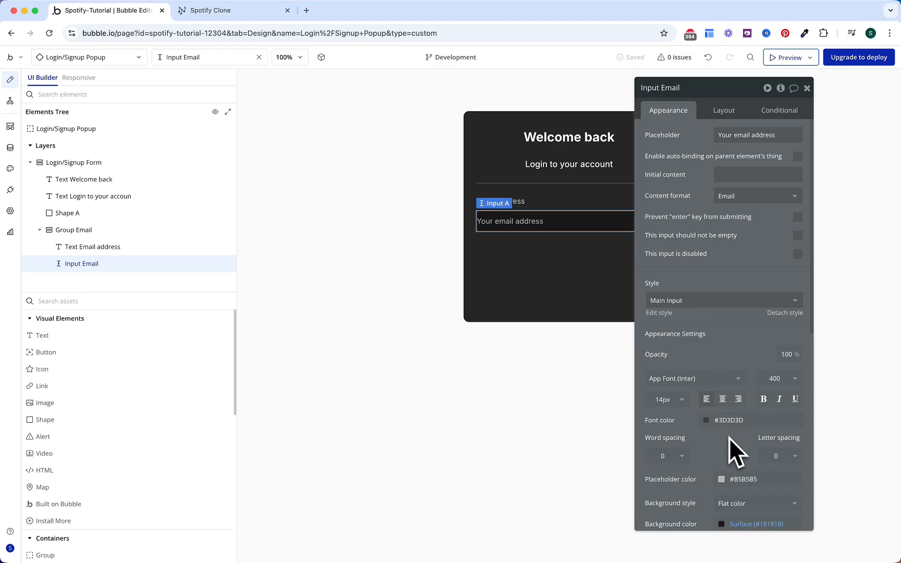
Step: In the Main Input style, set font colour to Text (#FCFCFC) and placeholder colour to Gray 40
{"action": "left_click", "coordinate": [661, 313]}
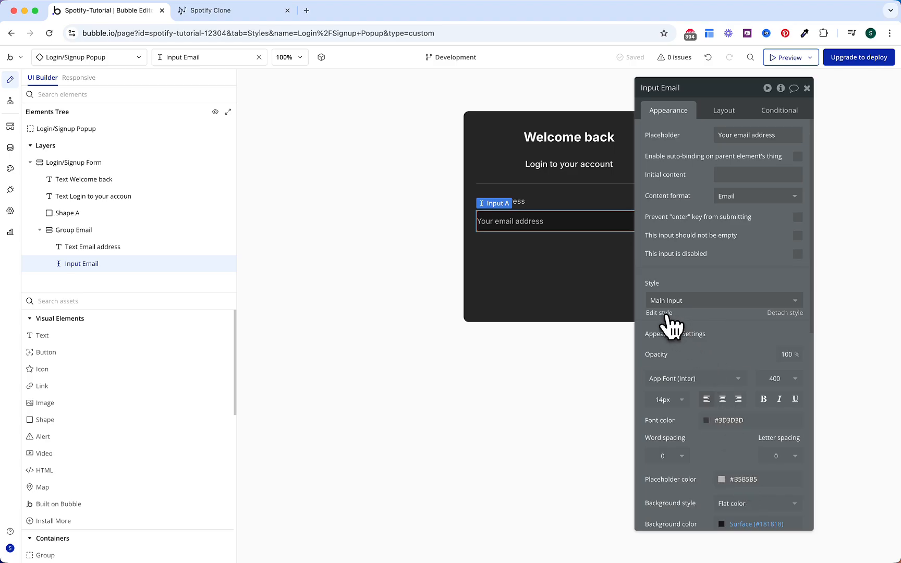
{"action": "scroll", "coordinate": [720, 365], "scroll_direction": "down", "scroll_amount": 1}
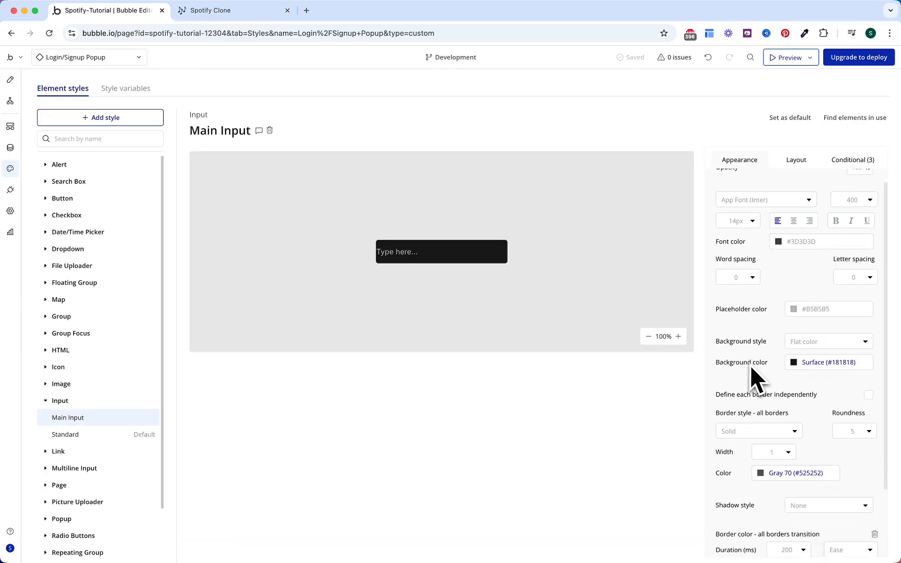
{"action": "scroll", "coordinate": [751, 365], "scroll_direction": "up", "scroll_amount": 1}
{"action": "left_click", "coordinate": [792, 259]}
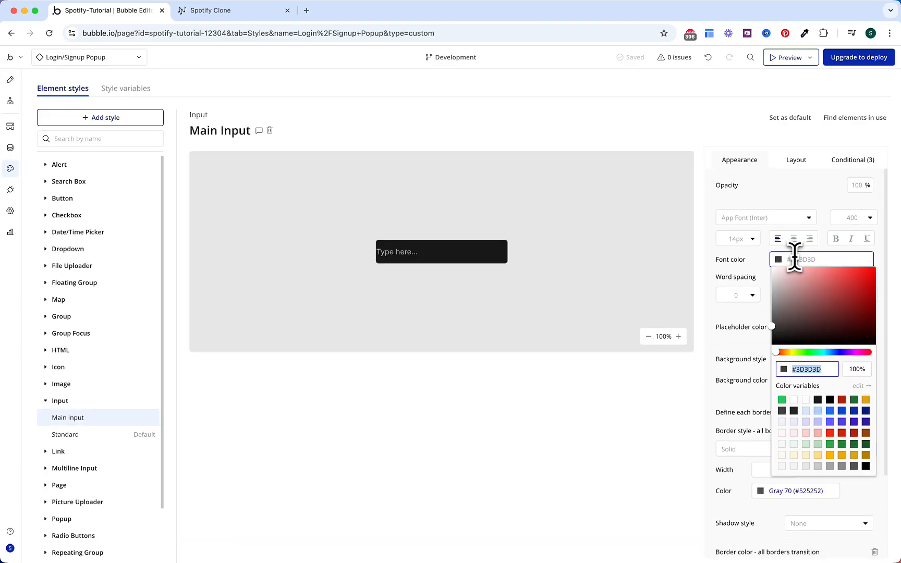
{"action": "left_click", "coordinate": [806, 400]}
{"action": "left_click", "coordinate": [740, 335]}
{"action": "scroll", "coordinate": [756, 365], "scroll_direction": "down", "scroll_amount": 1}
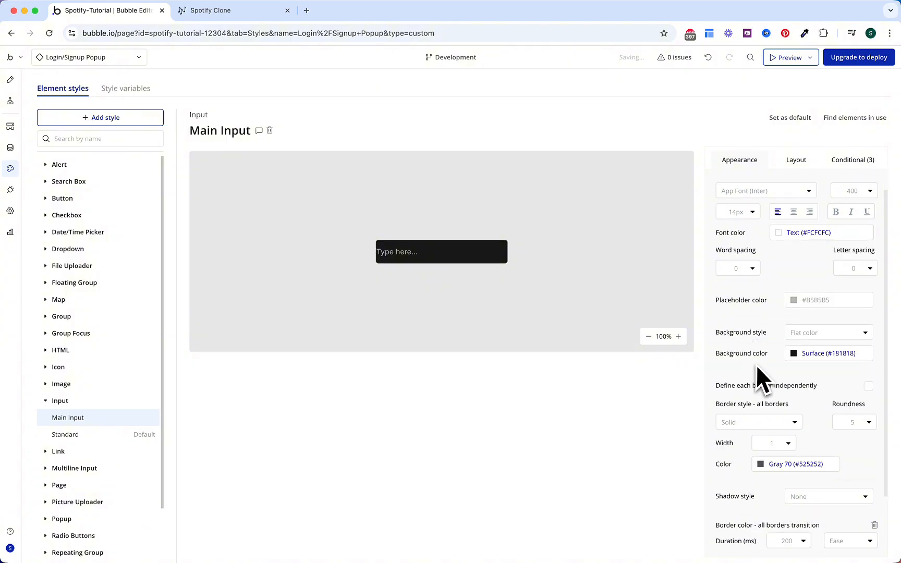
{"action": "left_click", "coordinate": [799, 293]}
{"action": "left_click", "coordinate": [832, 499]}
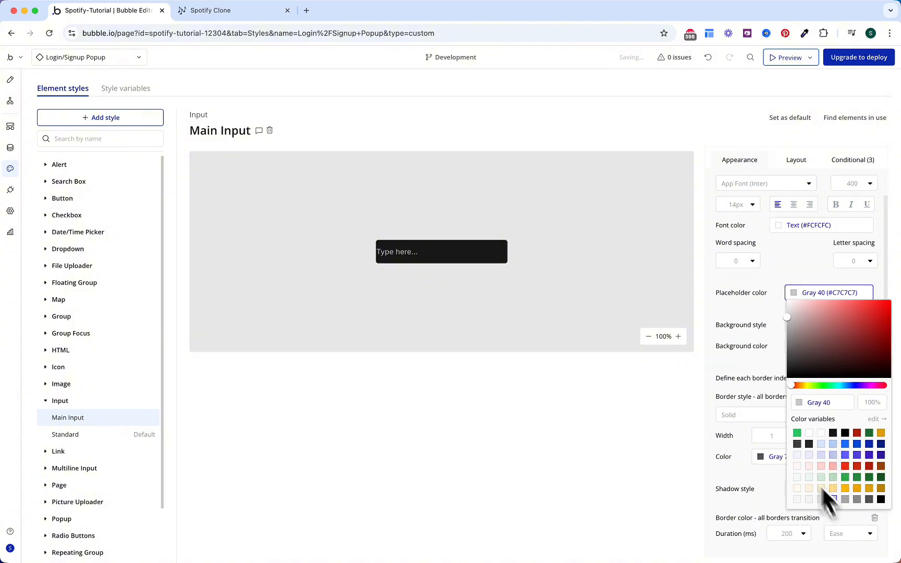
{"action": "left_click", "coordinate": [747, 357]}
Step: Give the Main Input style a right padding of 12
{"action": "scroll", "coordinate": [745, 350], "scroll_direction": "down", "scroll_amount": 1}
{"action": "scroll", "coordinate": [744, 350], "scroll_direction": "down", "scroll_amount": 2}
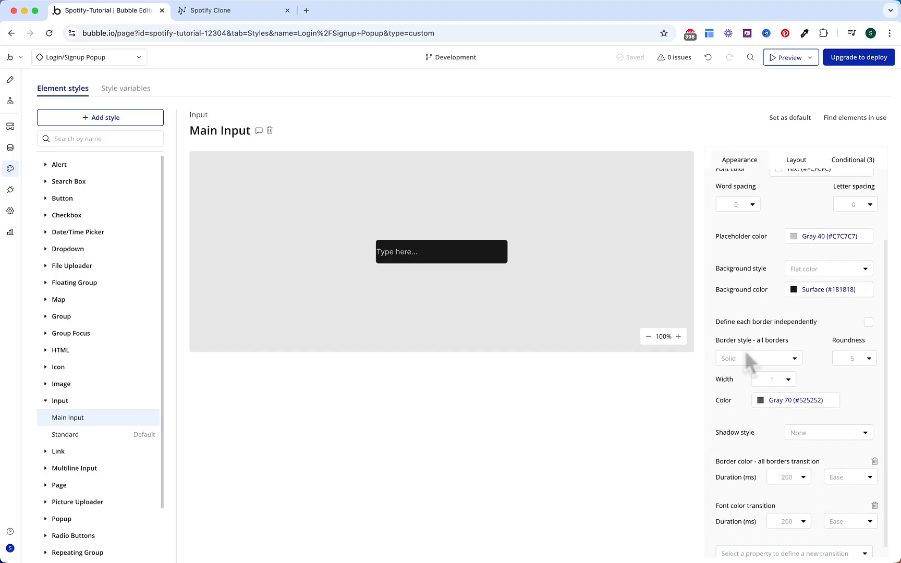
{"action": "scroll", "coordinate": [744, 349], "scroll_direction": "up", "scroll_amount": 4}
{"action": "left_click", "coordinate": [796, 165]}
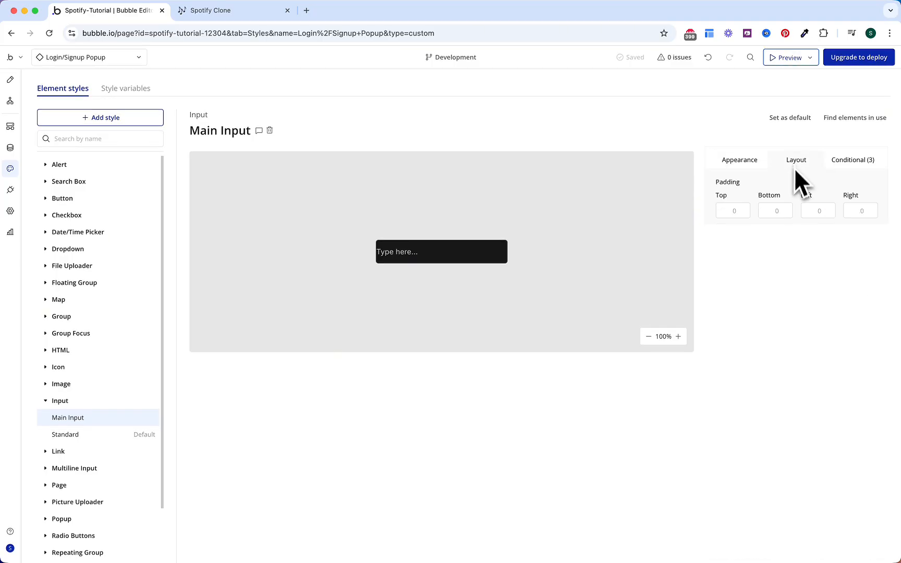
{"action": "left_click", "coordinate": [858, 211]}
{"action": "type", "text": "12"}
Step: Make the style's focused-state border Primary green (#26C45F) and return to the popup design
{"action": "left_click", "coordinate": [851, 160]}
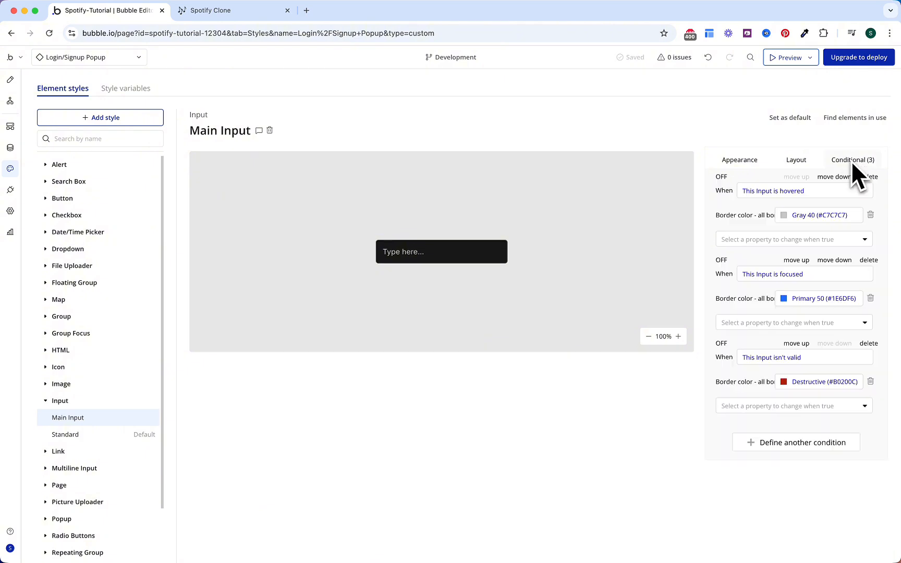
{"action": "left_click", "coordinate": [802, 298]}
{"action": "left_click", "coordinate": [787, 438]}
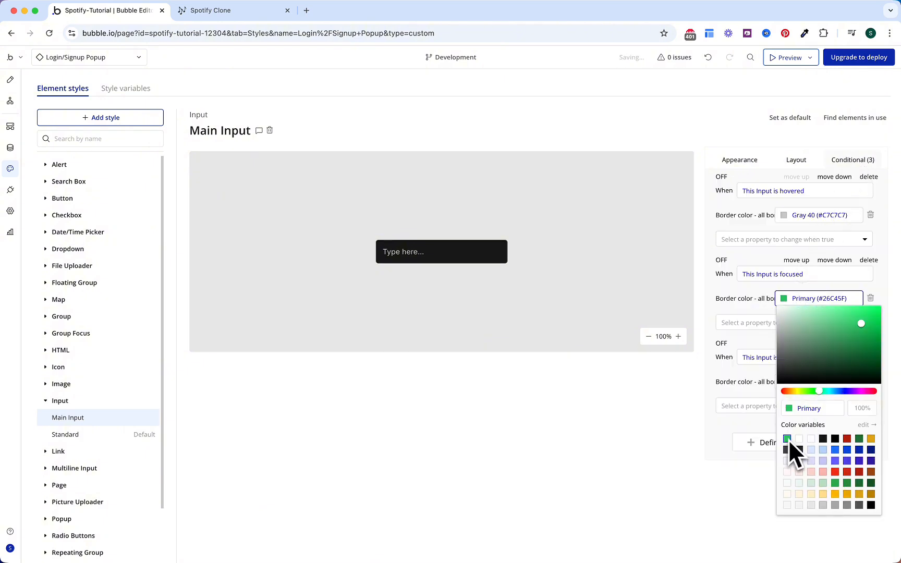
{"action": "left_click", "coordinate": [728, 303]}
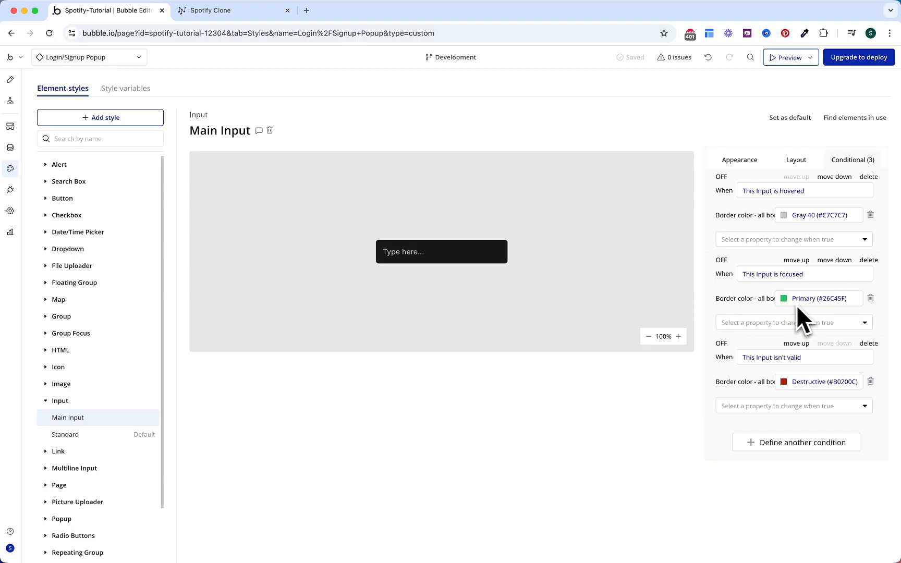
{"action": "mouse_move", "coordinate": [757, 298]}
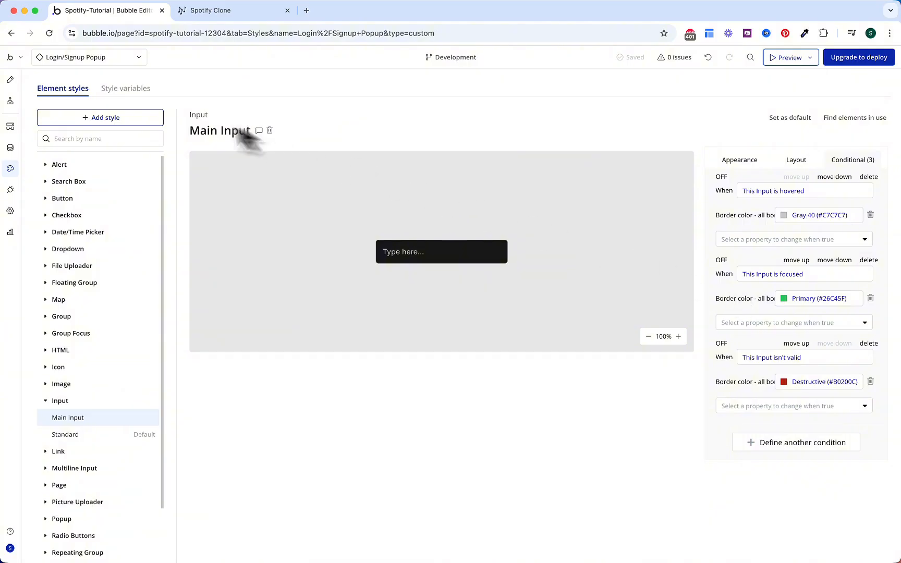
{"action": "left_click", "coordinate": [10, 83]}
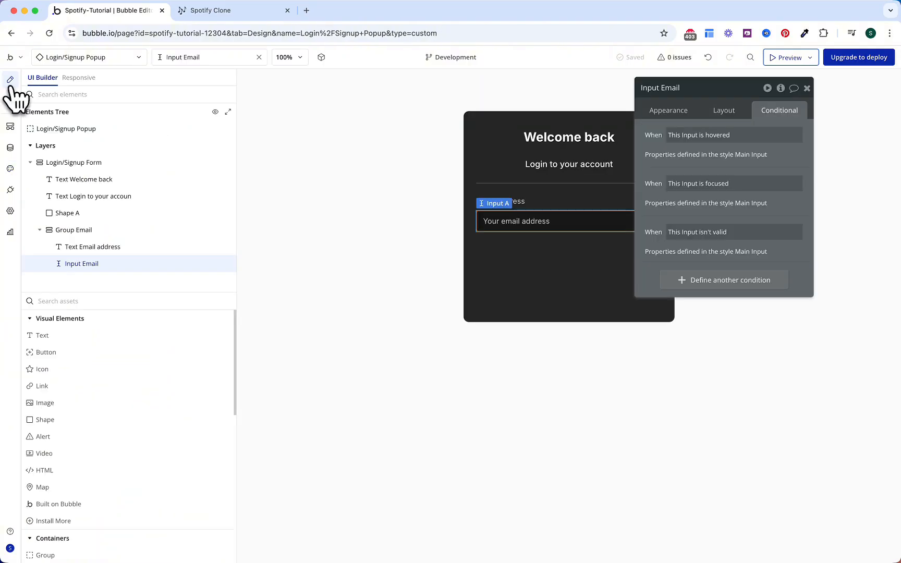
Step: Duplicate Group Email as Group Password and change its label to 'Password'
{"action": "left_click", "coordinate": [554, 202]}
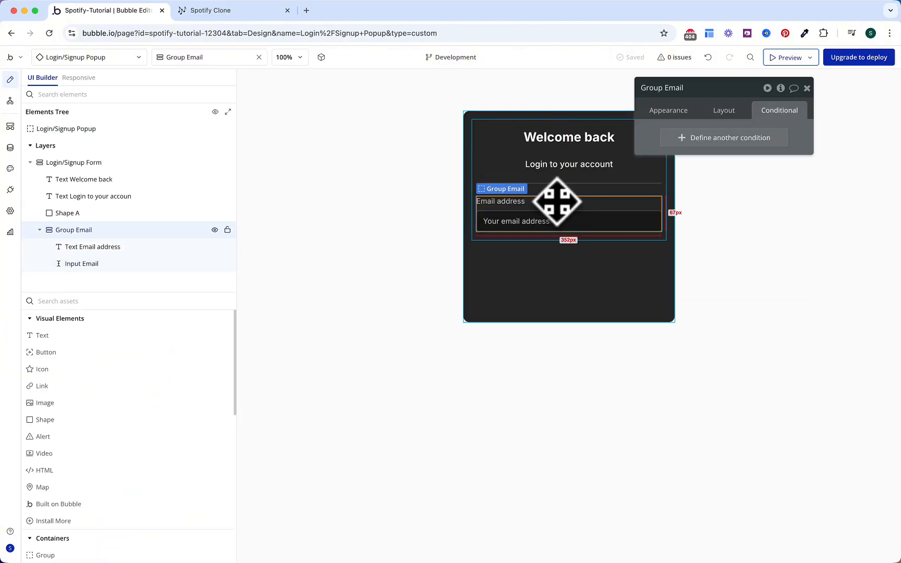
{"action": "key", "text": "super+d"}
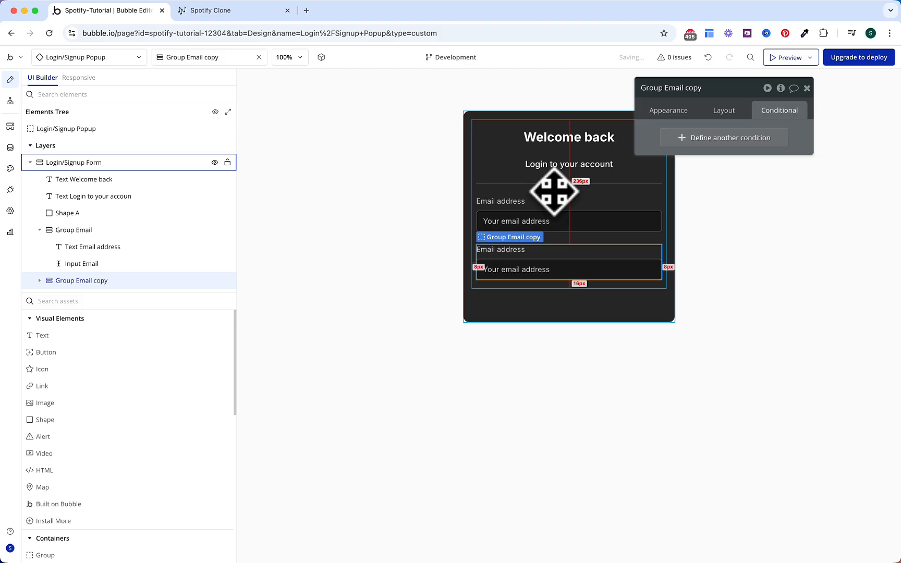
{"action": "left_click", "coordinate": [708, 91]}
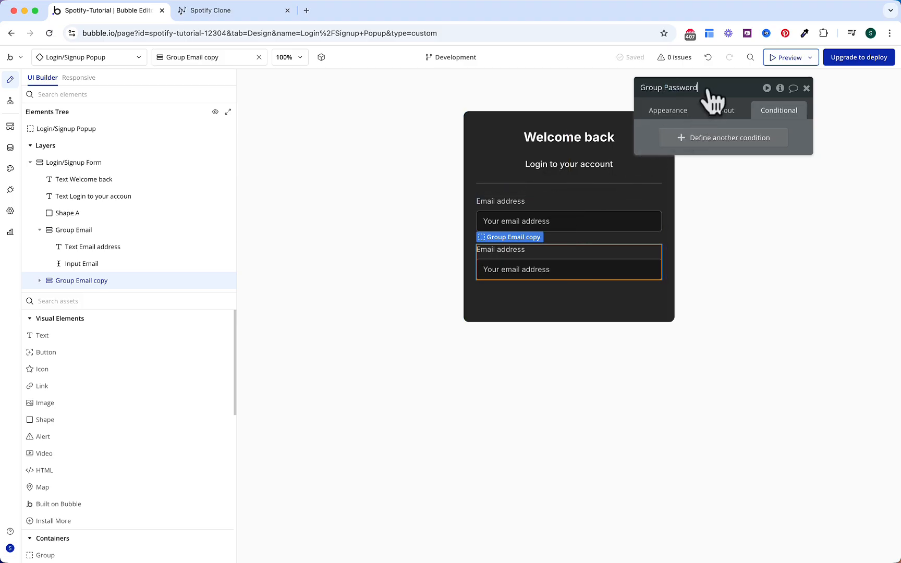
{"action": "key", "text": "Return"}
{"action": "double_click", "coordinate": [520, 253]}
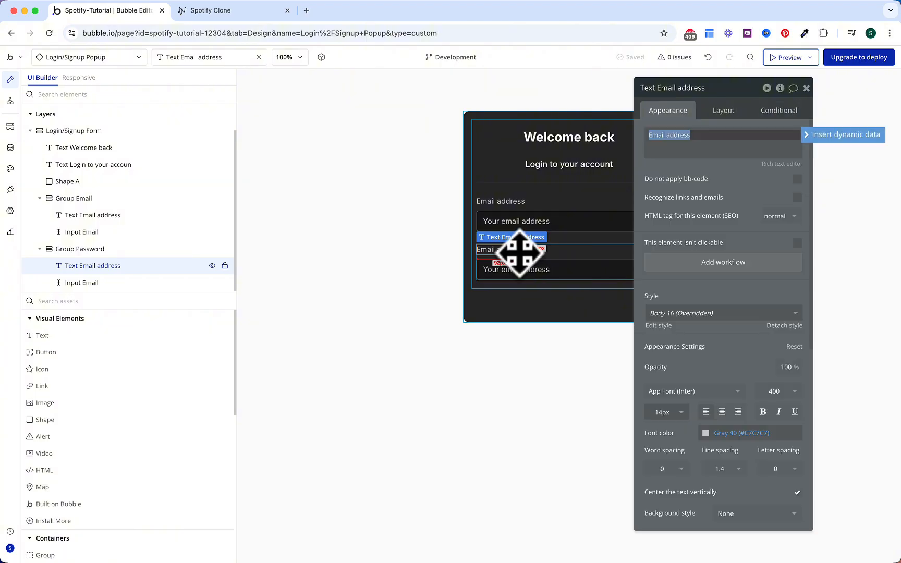
{"action": "type", "text": "Password"}
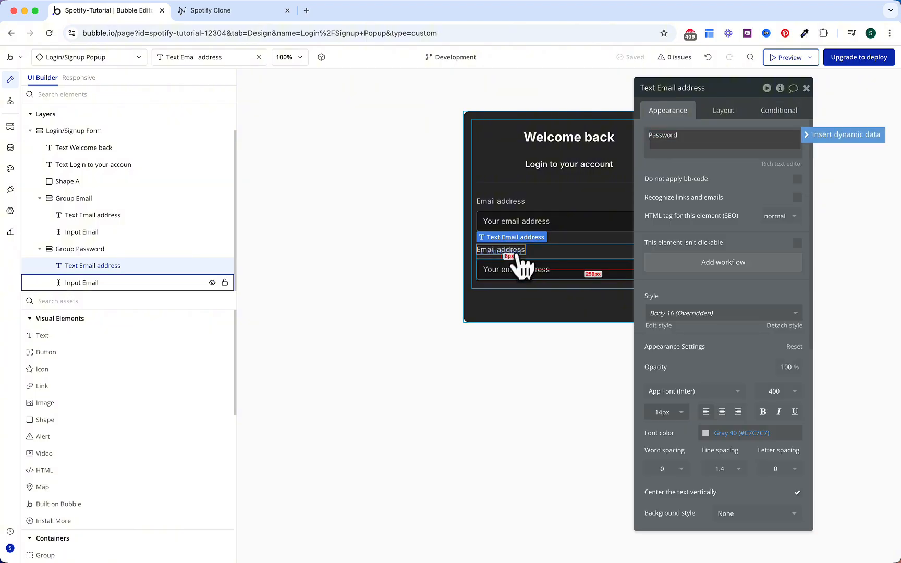
Step: Give the copied input the placeholder 'Your Password' and the Password content format
{"action": "left_click", "coordinate": [538, 284]}
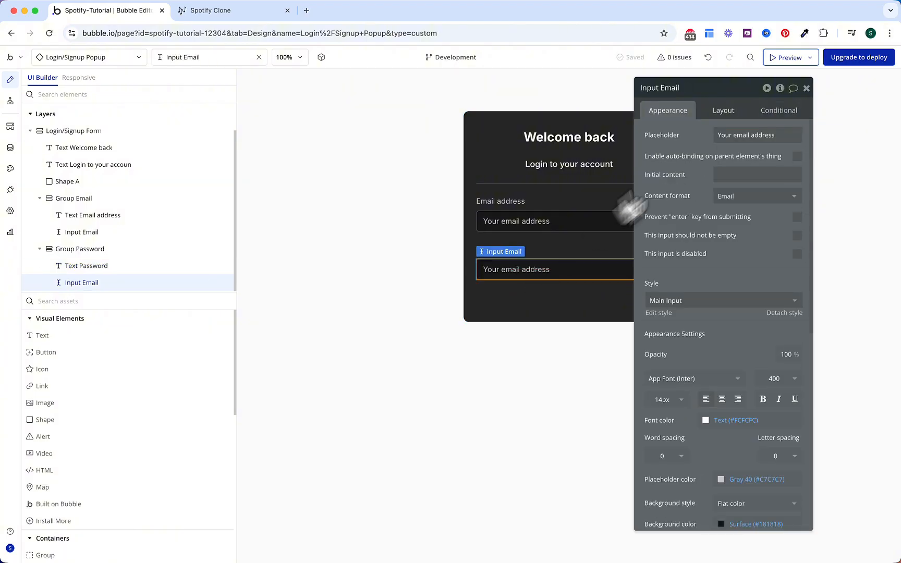
{"action": "triple_click", "coordinate": [725, 134]}
{"action": "type", "text": "Your"}
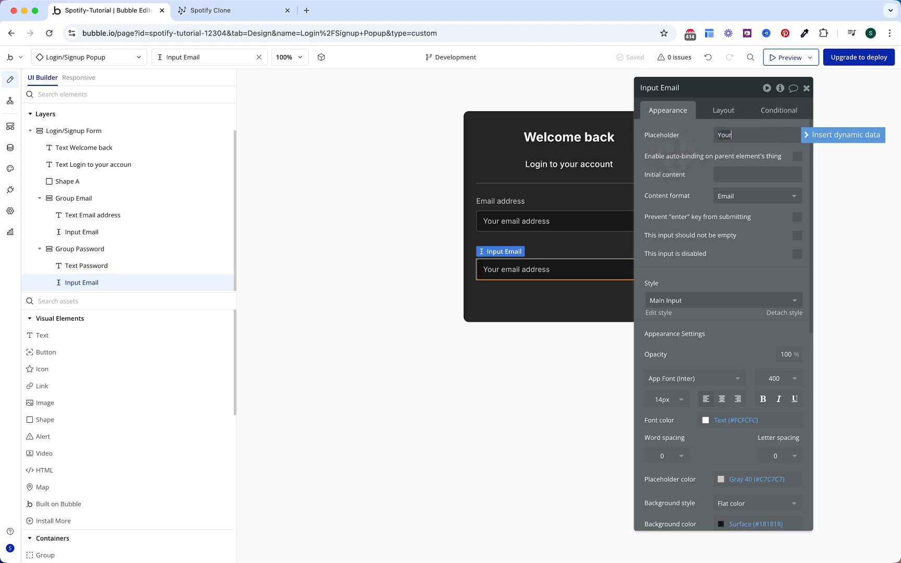
{"action": "type", "text": " Password"}
{"action": "left_click", "coordinate": [664, 165]}
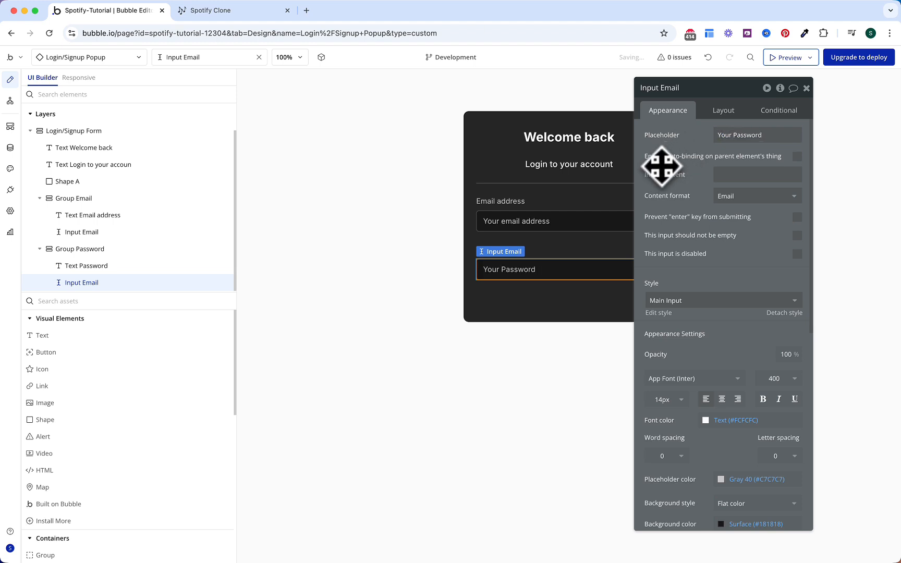
{"action": "left_click", "coordinate": [722, 201]}
{"action": "left_click", "coordinate": [728, 261]}
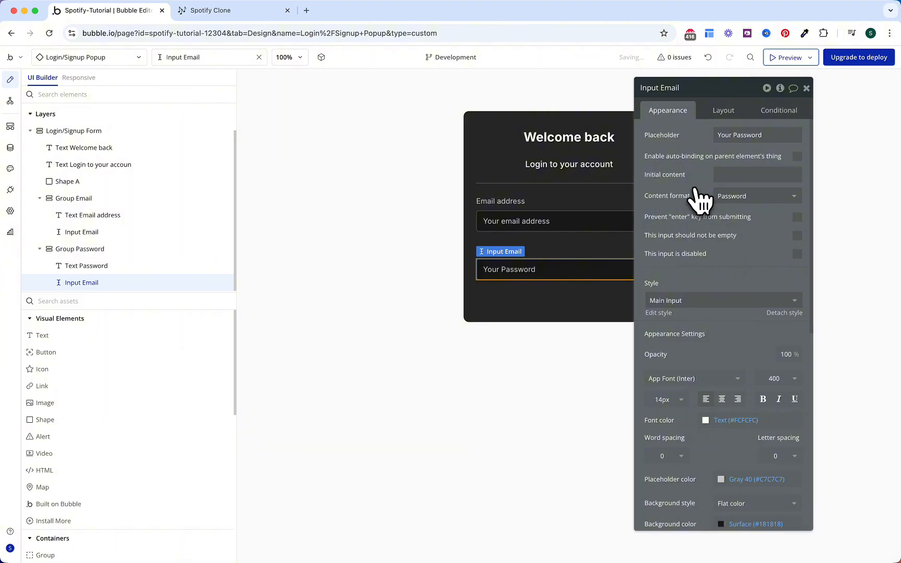
{"action": "scroll", "coordinate": [701, 172], "scroll_direction": "down", "scroll_amount": 6}
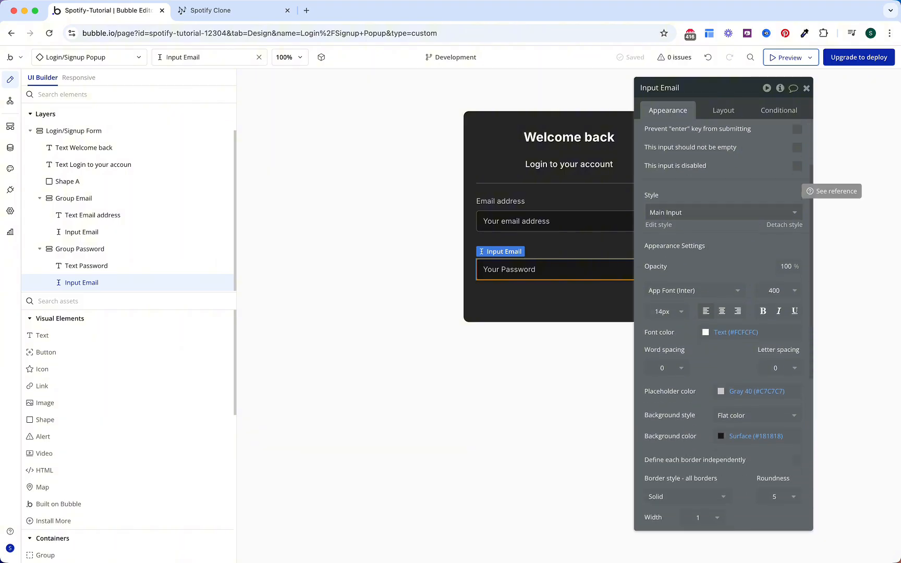
{"action": "scroll", "coordinate": [700, 172], "scroll_direction": "up", "scroll_amount": 5}
Step: Rename the copied input to Input Password
{"action": "left_click", "coordinate": [723, 110]}
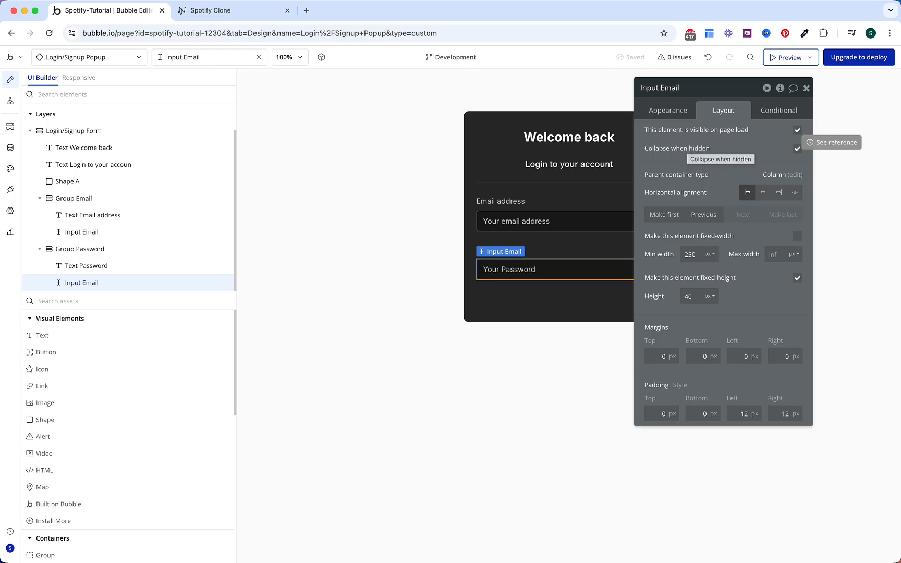
{"action": "left_click", "coordinate": [692, 88]}
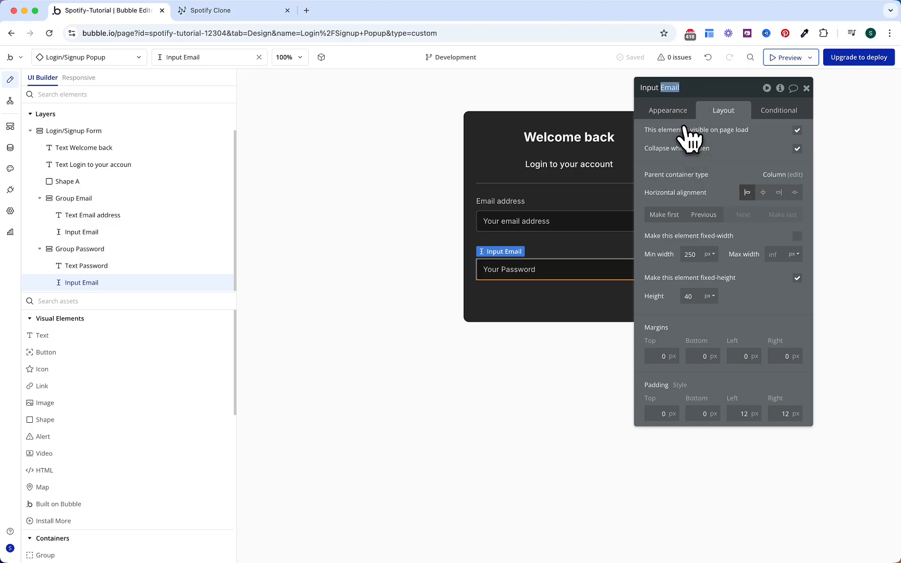
{"action": "type", "text": "Password"}
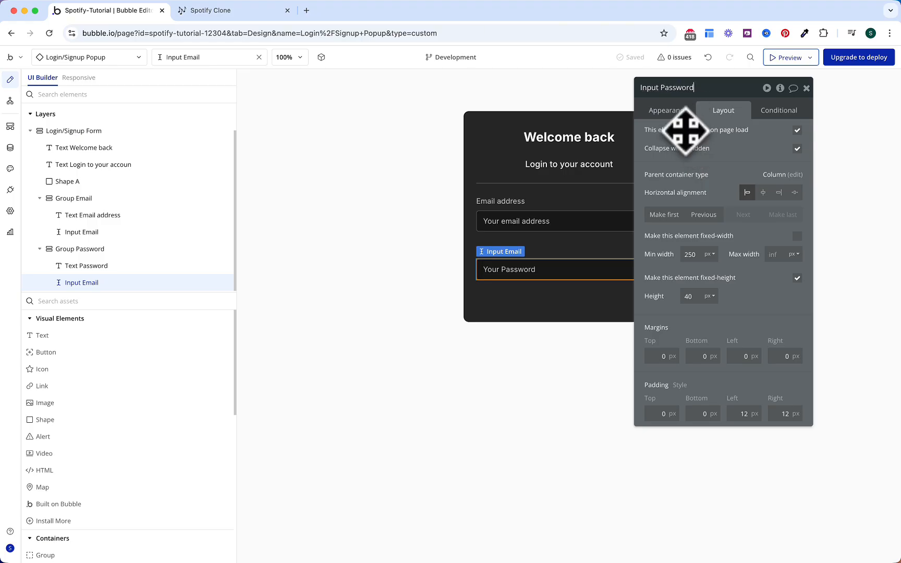
{"action": "key", "text": "Return"}
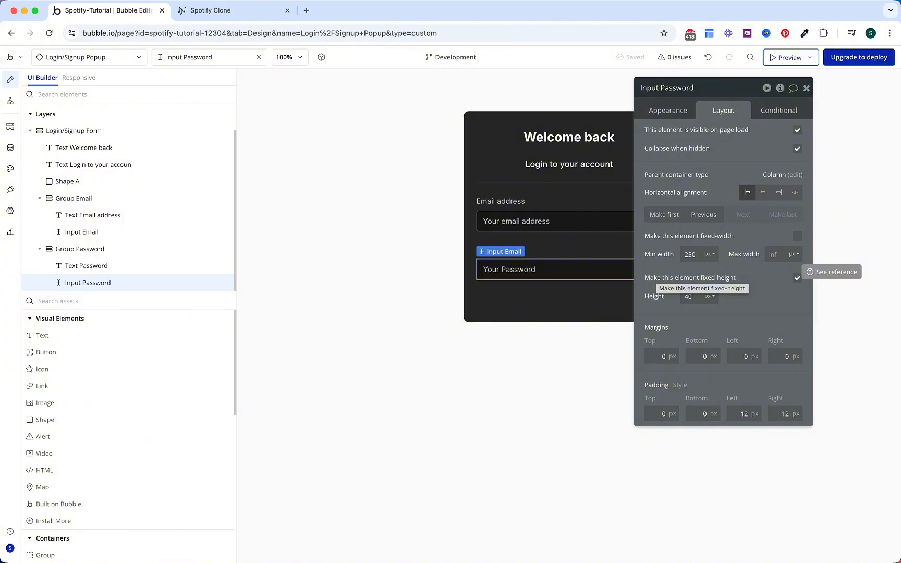
{"action": "left_click", "coordinate": [110, 352]}
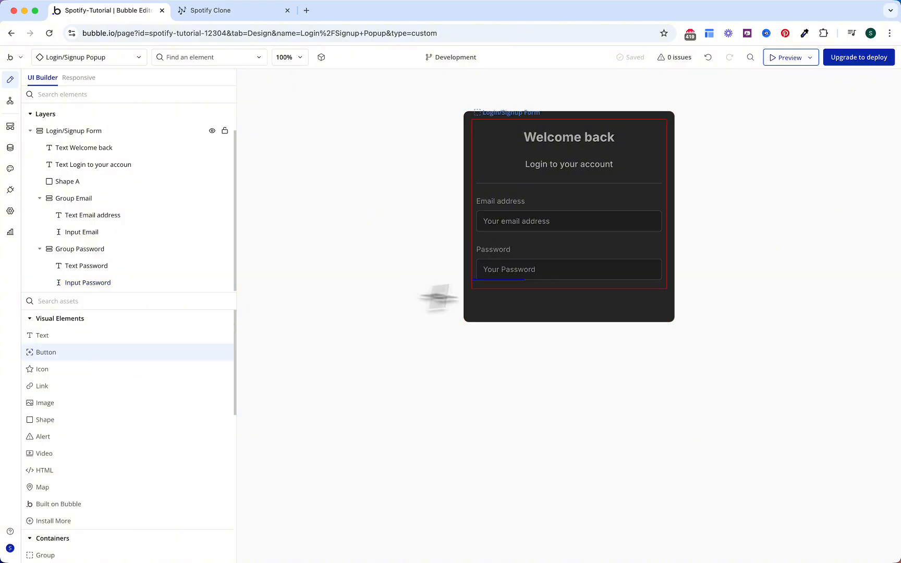
Step: Add a button as the form's last element, full width with a 40 px minimum height
{"action": "left_click", "coordinate": [535, 283]}
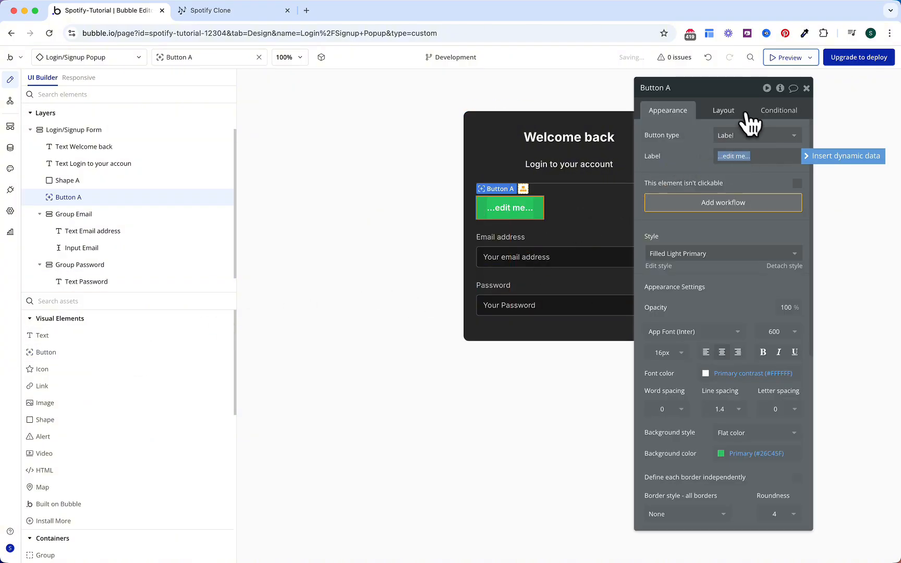
{"action": "left_click", "coordinate": [723, 110]}
{"action": "left_click", "coordinate": [782, 219]}
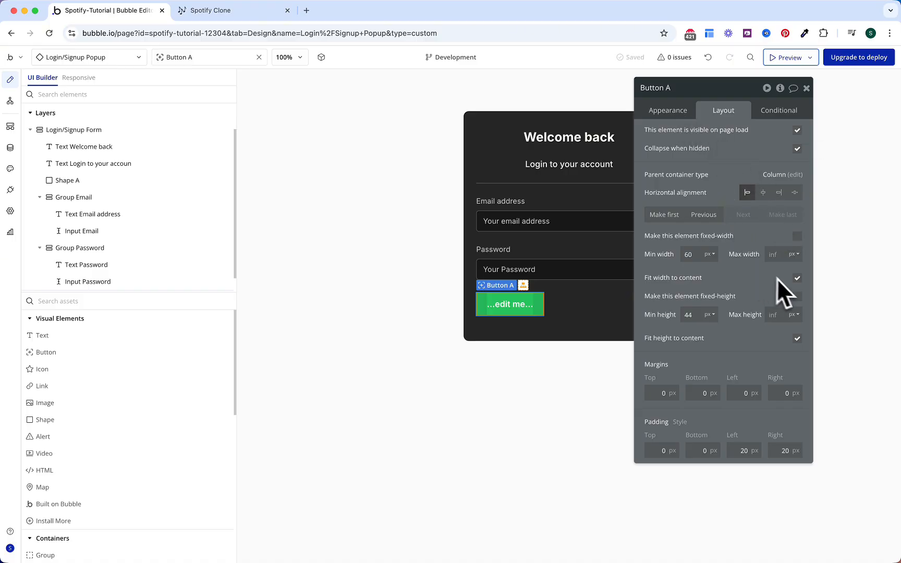
{"action": "left_click", "coordinate": [797, 279]}
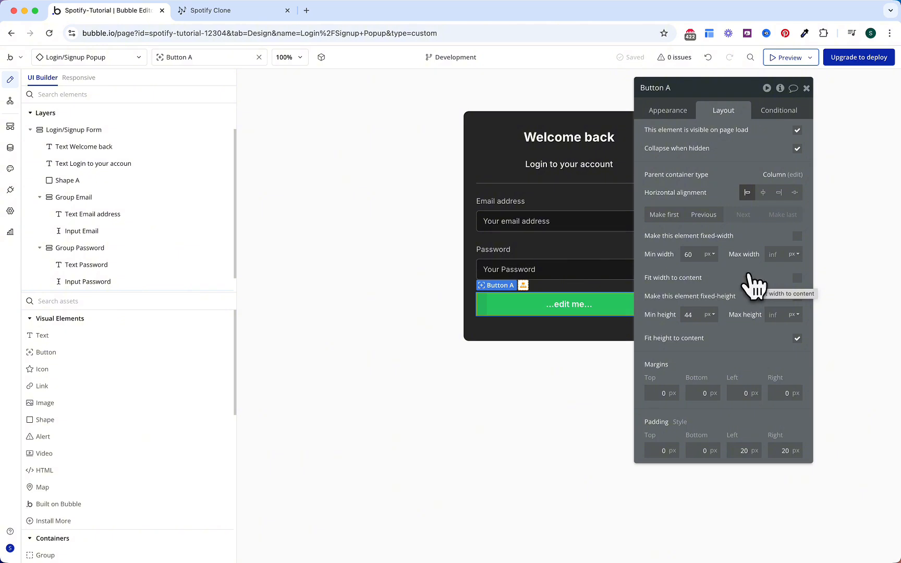
{"action": "double_click", "coordinate": [689, 315]}
{"action": "type", "text": "40"}
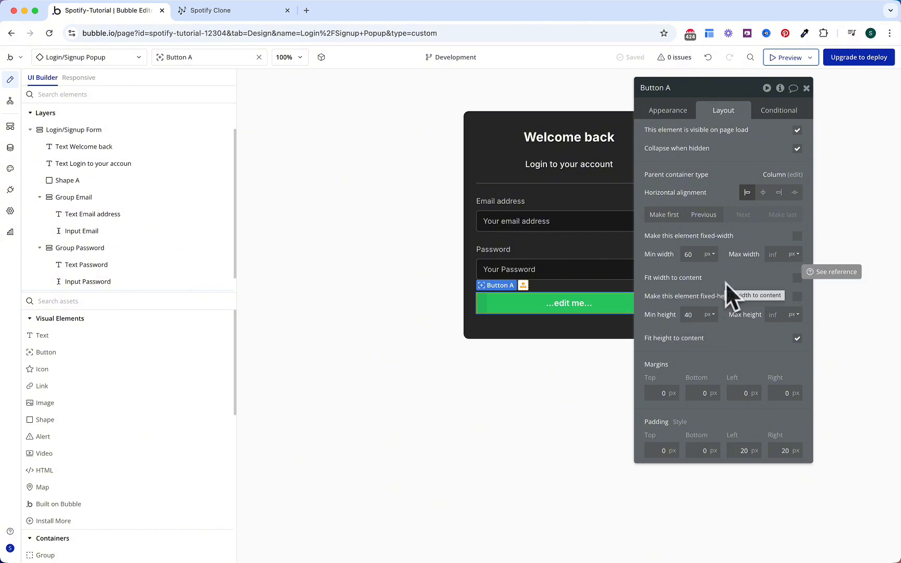
Step: Label the button 'Sign in' and give it a Gray 70 background
{"action": "left_click", "coordinate": [674, 119]}
{"action": "left_click", "coordinate": [730, 155]}
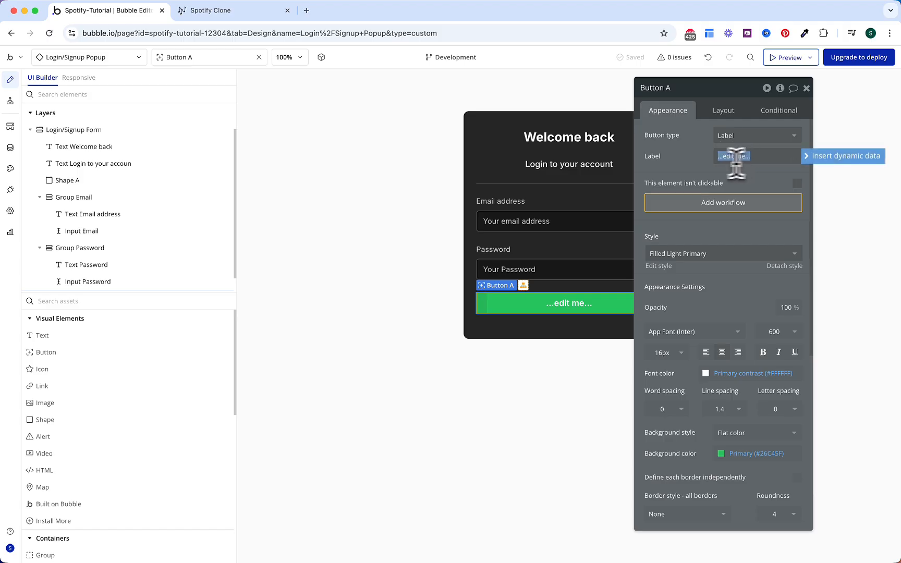
{"action": "key", "text": "super+a"}
{"action": "type", "text": "Sign"}
{"action": "scroll", "coordinate": [694, 300], "scroll_direction": "down", "scroll_amount": 1}
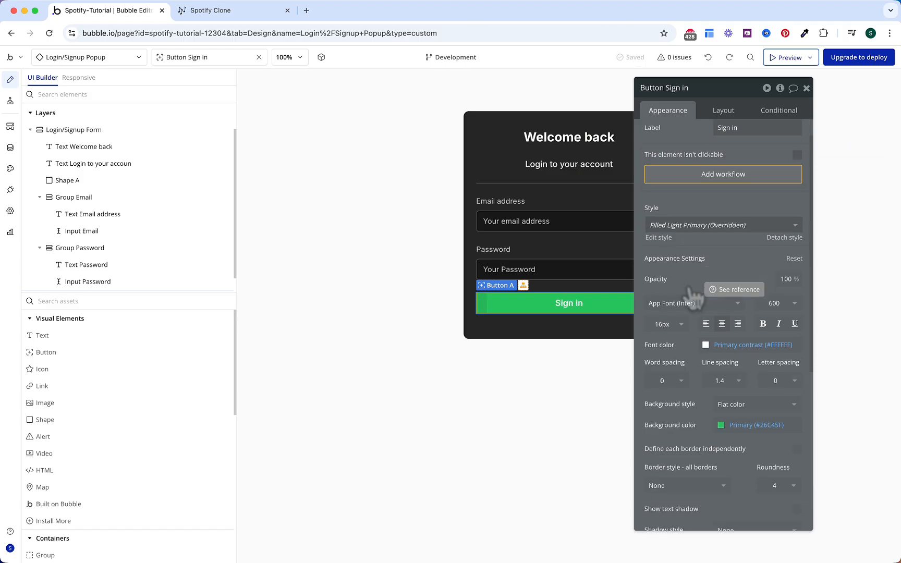
{"action": "scroll", "coordinate": [694, 300], "scroll_direction": "down", "scroll_amount": 1}
{"action": "left_click", "coordinate": [755, 402]}
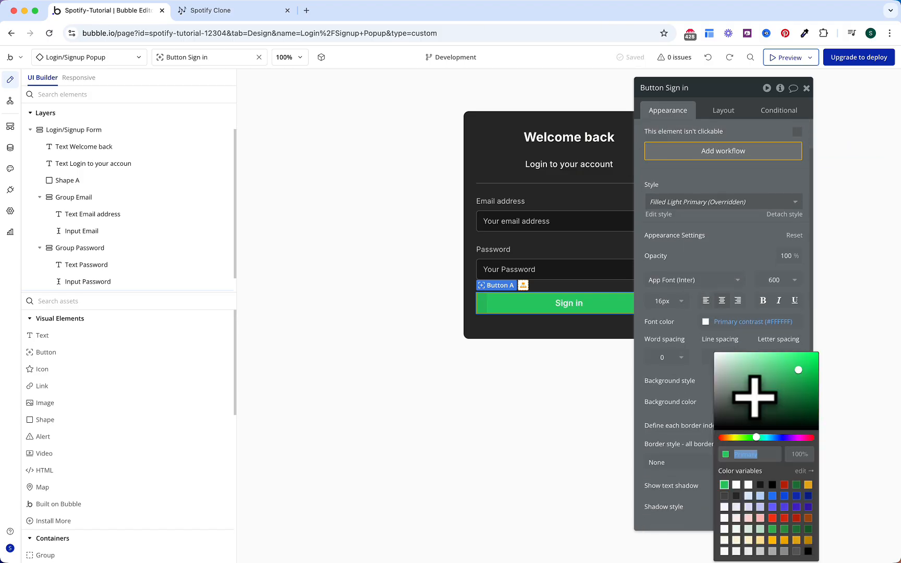
{"action": "left_click", "coordinate": [797, 552]}
{"action": "left_click", "coordinate": [655, 376]}
{"action": "scroll", "coordinate": [659, 365], "scroll_direction": "down", "scroll_amount": 1}
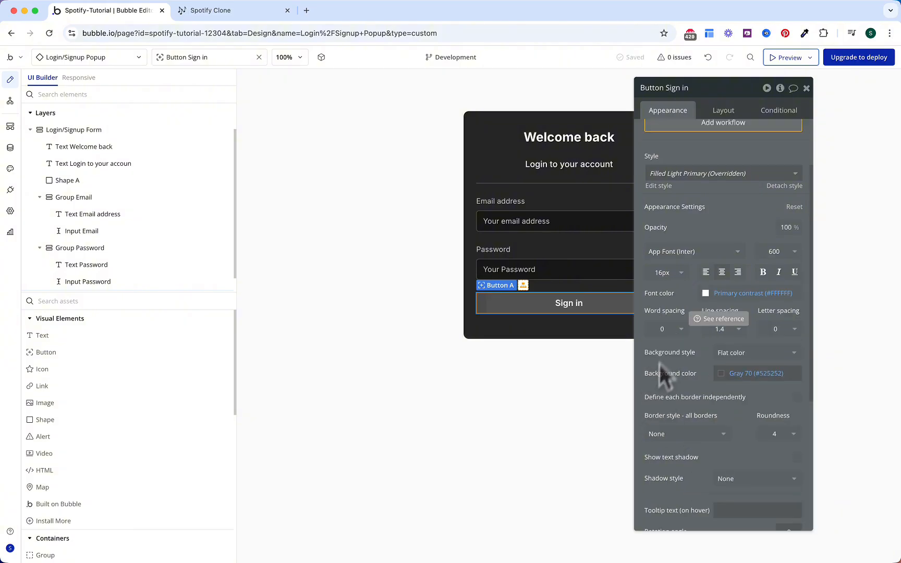
Step: Detach the Sign in button from its shared style and delete its two existing conditions
{"action": "left_click", "coordinate": [780, 112]}
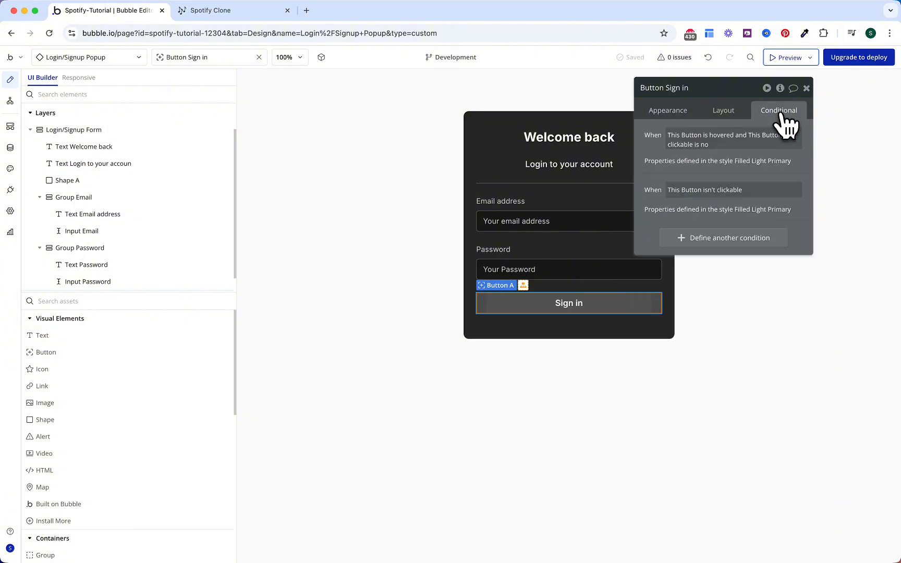
{"action": "left_click", "coordinate": [671, 111]}
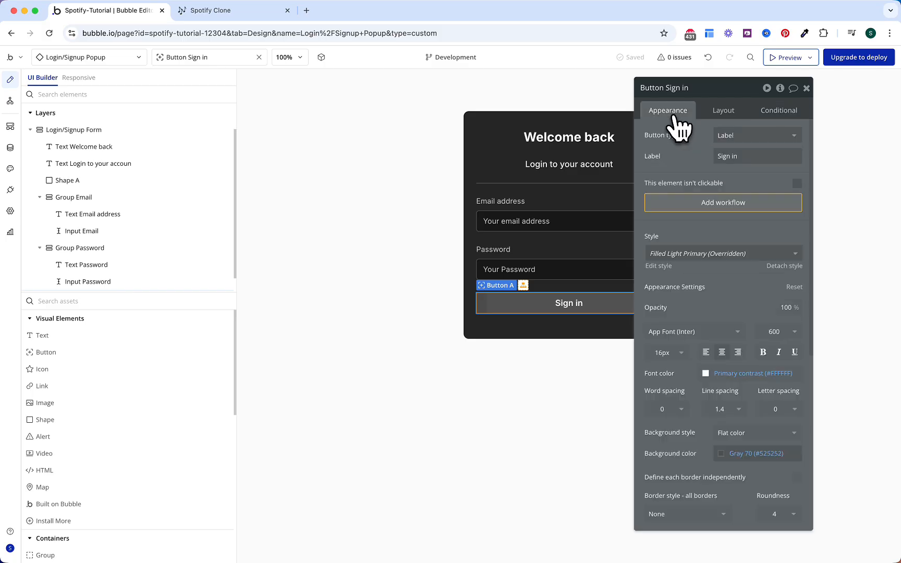
{"action": "left_click", "coordinate": [782, 266]}
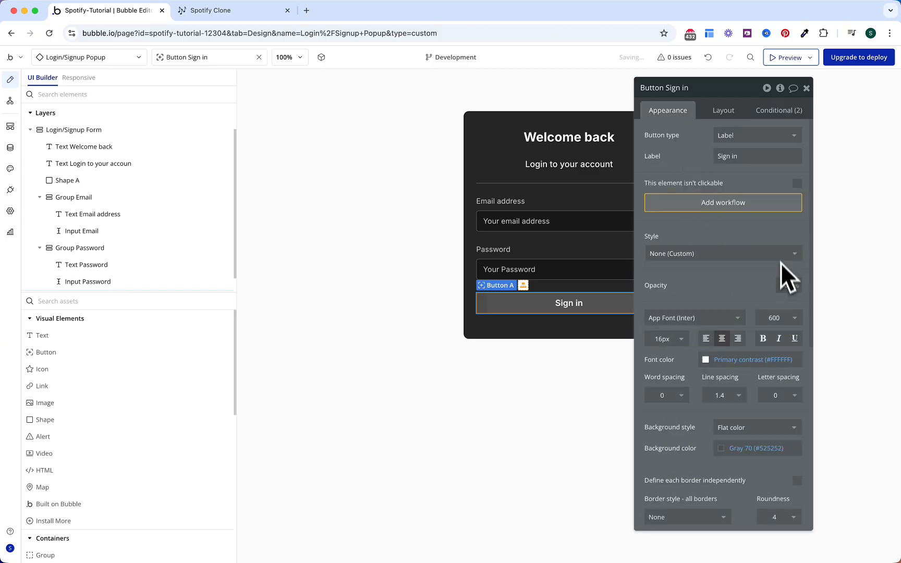
{"action": "left_click", "coordinate": [780, 112]}
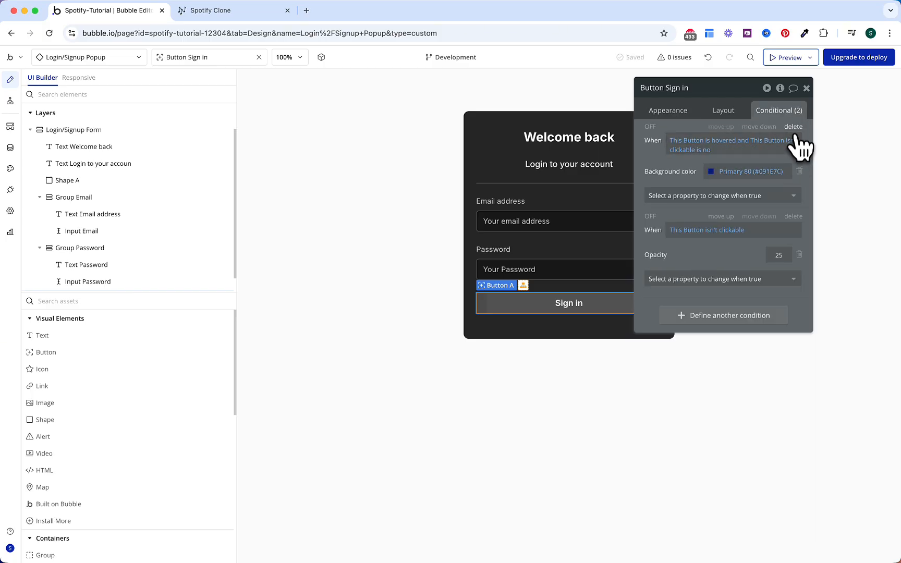
{"action": "left_click", "coordinate": [793, 126]}
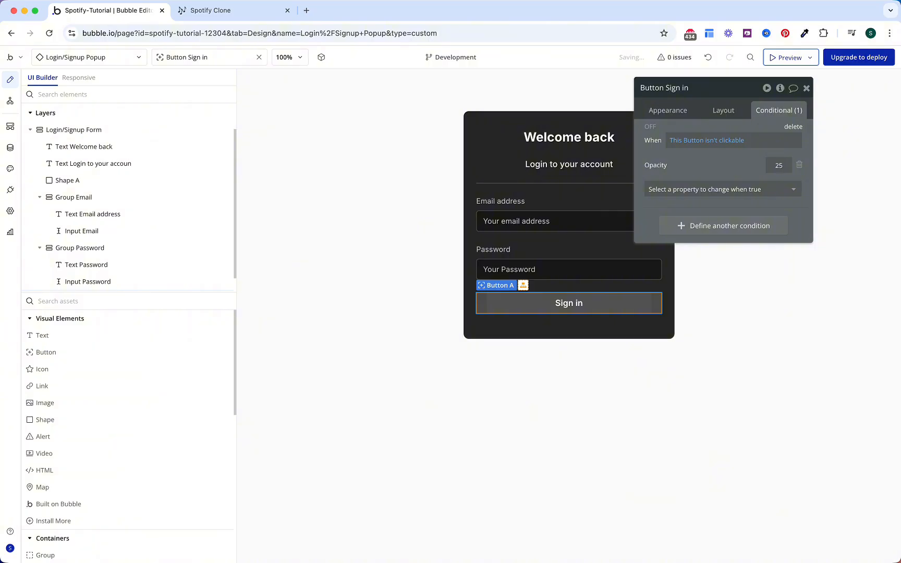
{"action": "left_click", "coordinate": [794, 127]}
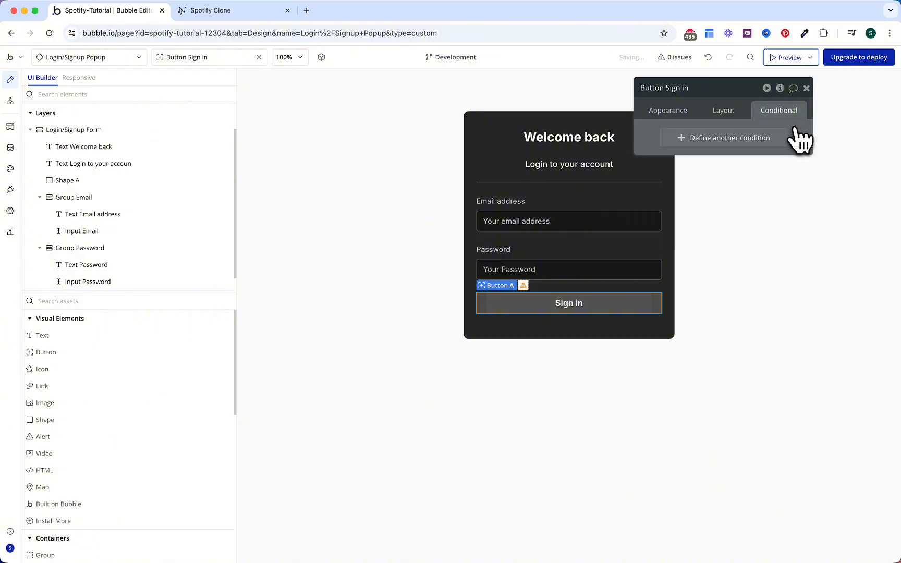
Step: Add a condition: when This Button is hovered, change its Background color
{"action": "left_click", "coordinate": [725, 147]}
{"action": "left_click", "coordinate": [683, 142]}
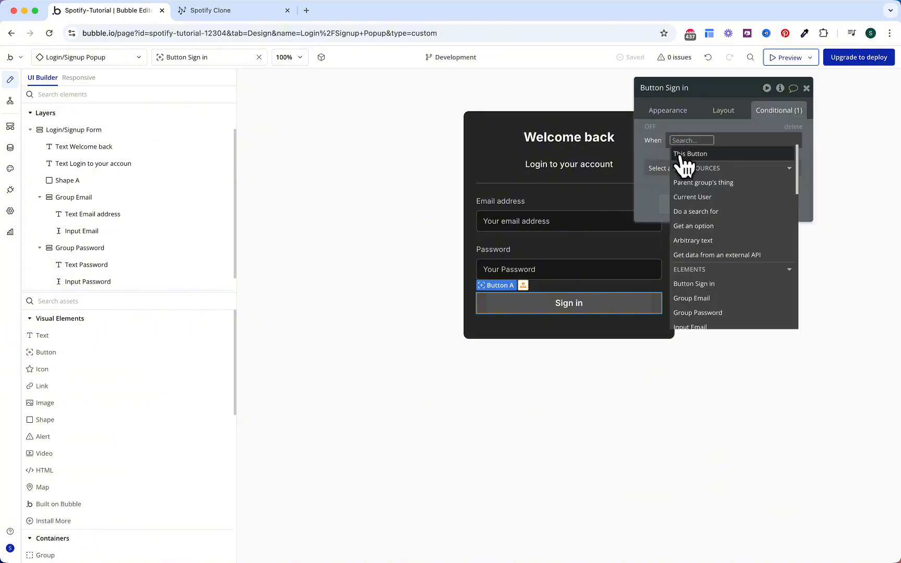
{"action": "left_click", "coordinate": [683, 154]}
{"action": "left_click", "coordinate": [734, 228]}
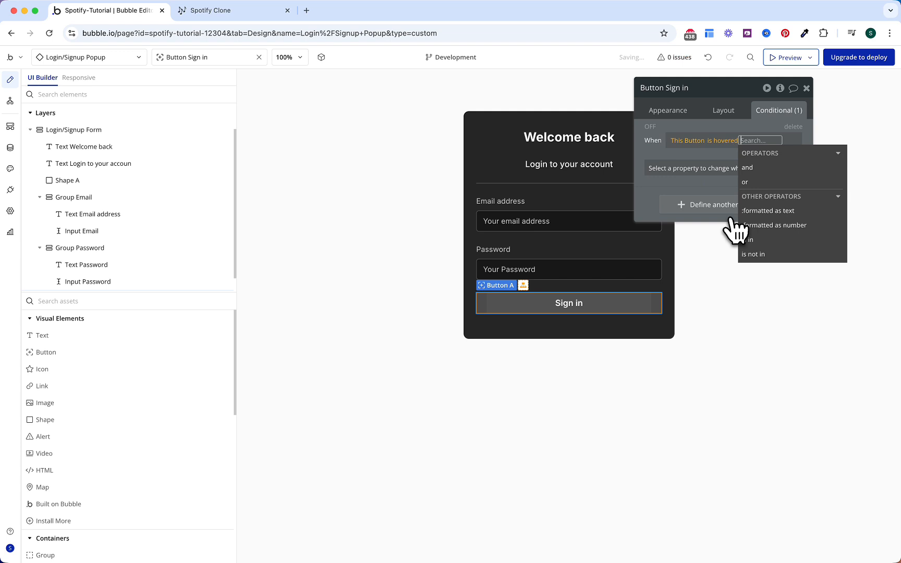
{"action": "left_click", "coordinate": [704, 168]}
{"action": "type", "text": "back"}
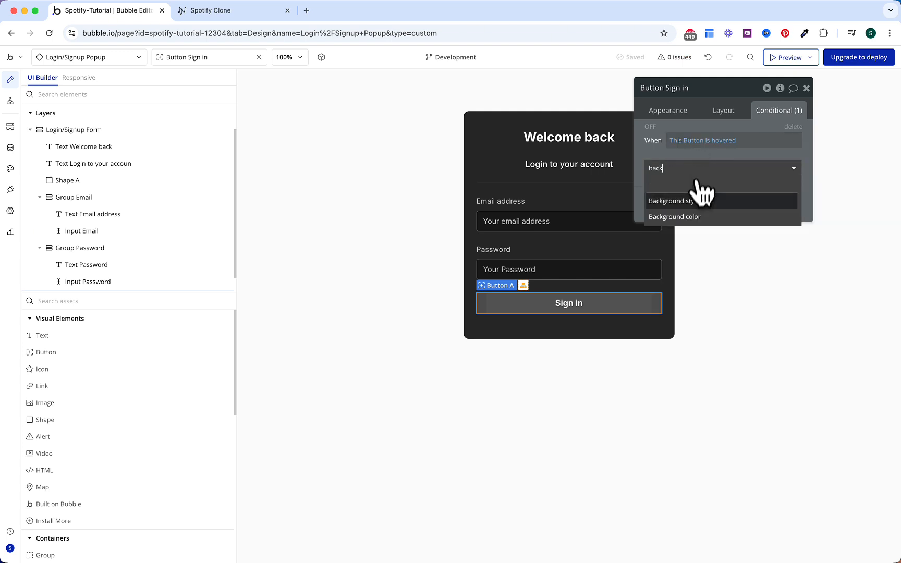
{"action": "left_click", "coordinate": [703, 216]}
Step: Set the hovered background colour to Primary green (#26C45F)
{"action": "left_click", "coordinate": [736, 164]}
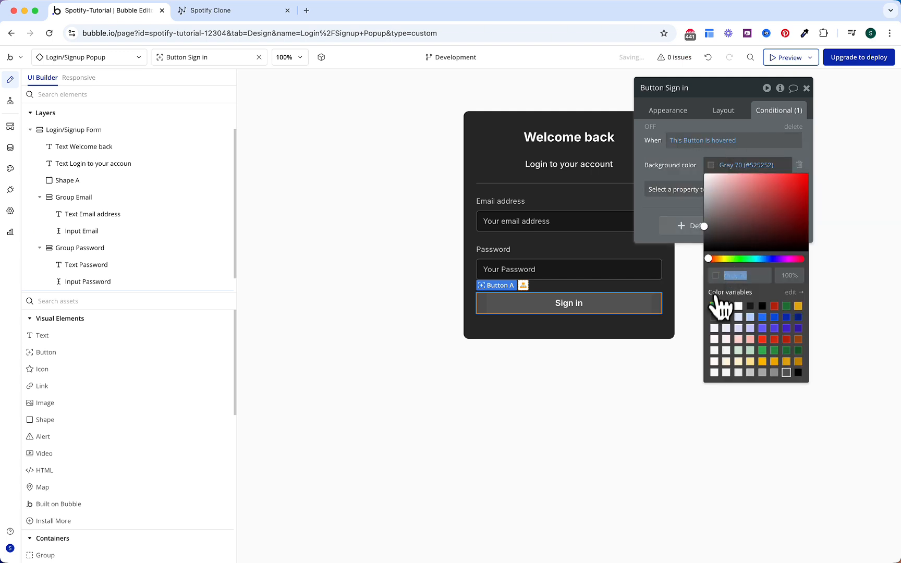
{"action": "left_click", "coordinate": [718, 303]}
{"action": "left_click", "coordinate": [670, 173]}
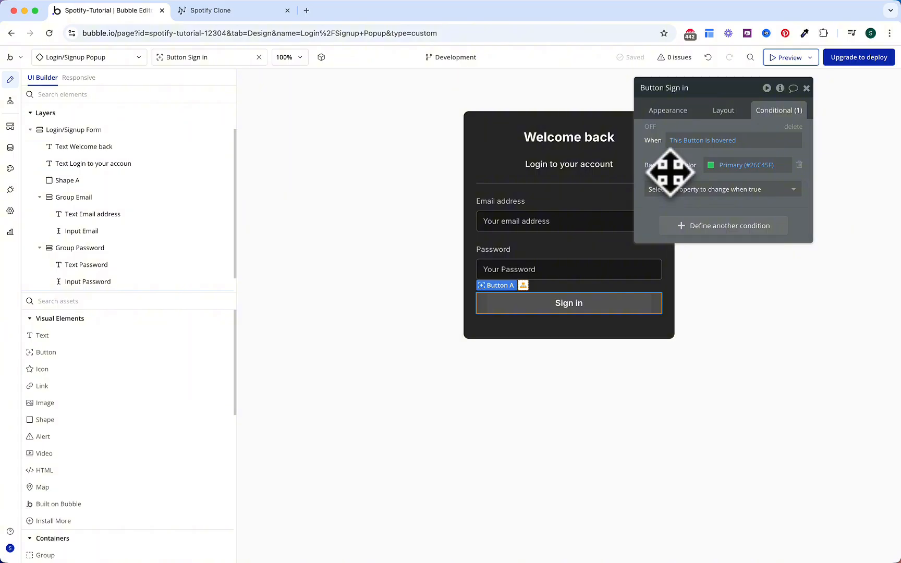
{"action": "left_click", "coordinate": [670, 115]}
{"action": "scroll", "coordinate": [693, 302], "scroll_direction": "down", "scroll_amount": 6}
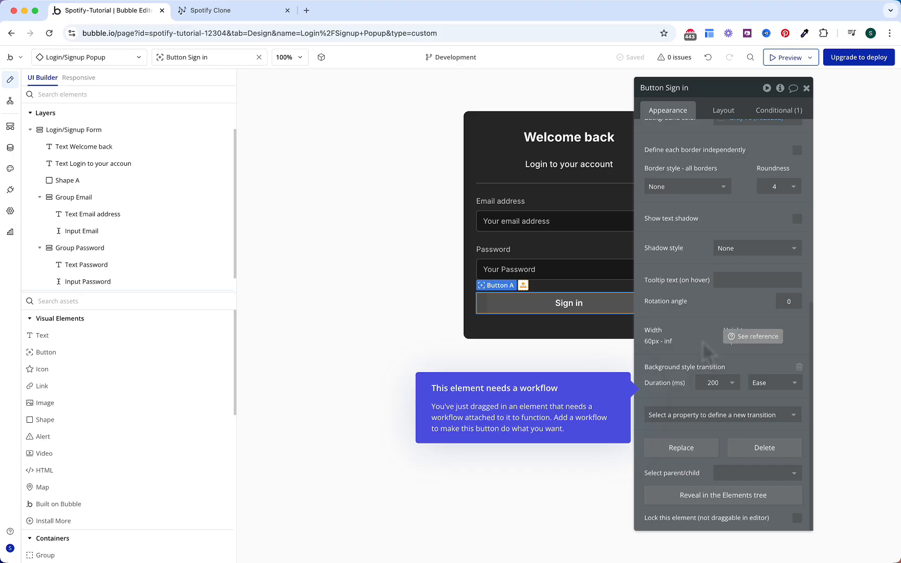
{"action": "scroll", "coordinate": [704, 342], "scroll_direction": "up", "scroll_amount": 2}
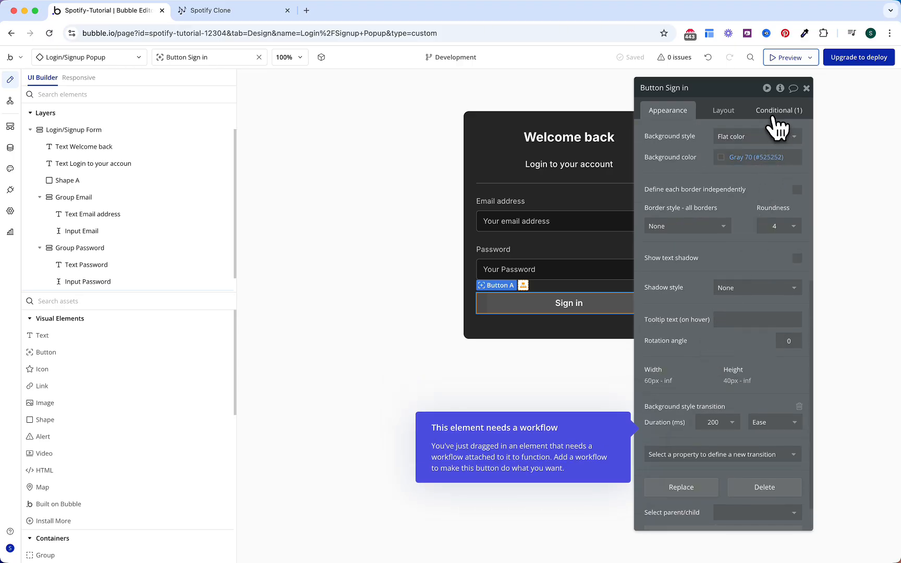
{"action": "left_click", "coordinate": [774, 116]}
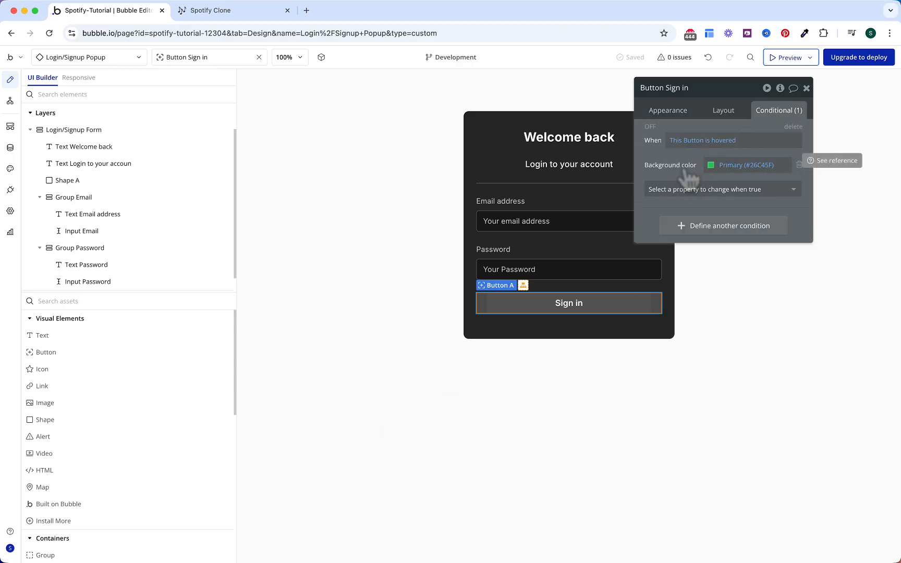
{"action": "scroll", "coordinate": [162, 162], "scroll_direction": "up", "scroll_amount": 2}
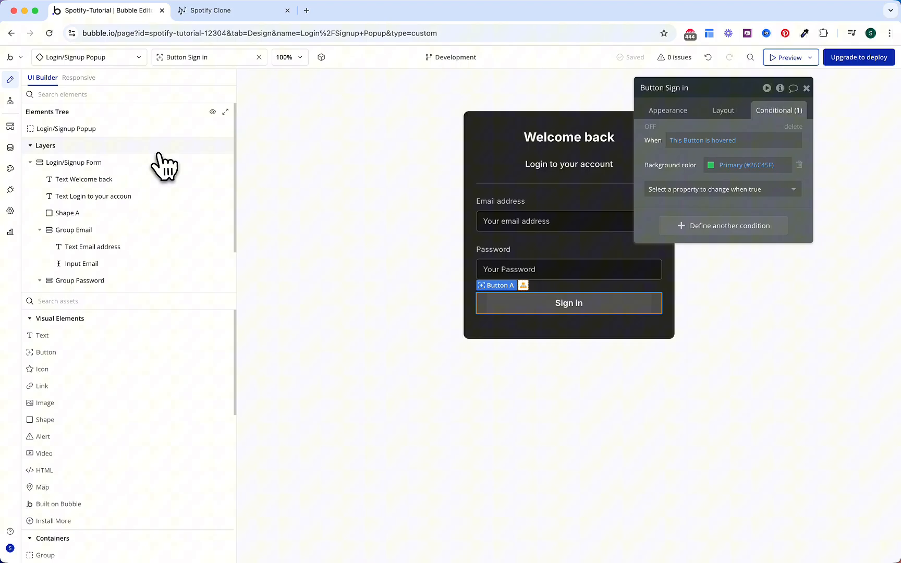
Step: Give the Login/Signup Popup a yes / no custom state 'Singup?' defaulting to no
{"action": "left_click", "coordinate": [133, 130]}
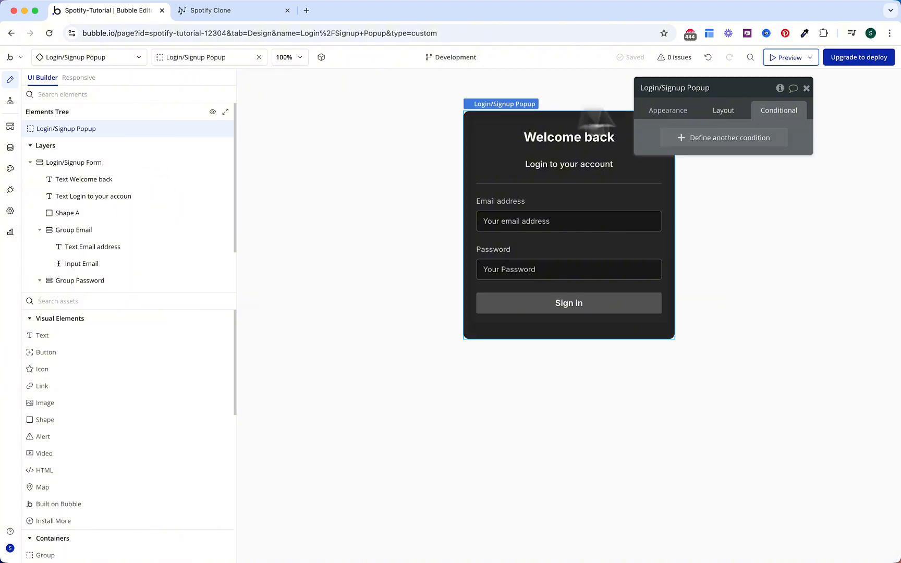
{"action": "left_click", "coordinate": [777, 91]}
{"action": "left_click", "coordinate": [519, 127]}
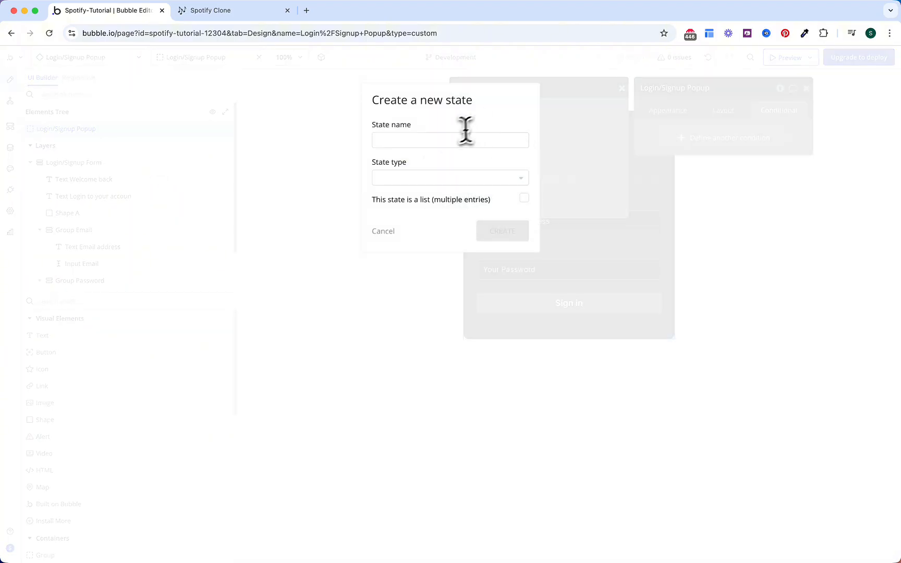
{"action": "left_click", "coordinate": [450, 140]}
{"action": "type", "text": "Singup?"}
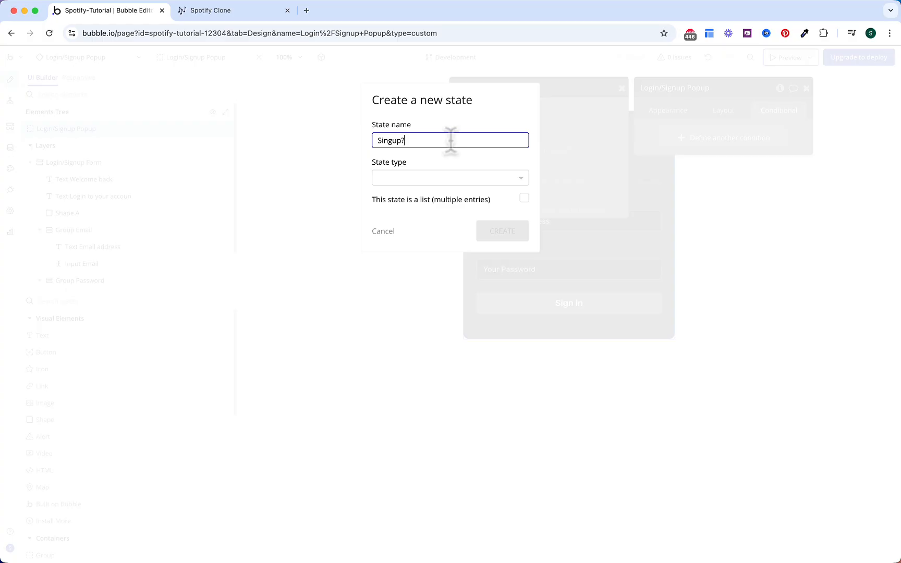
{"action": "left_click", "coordinate": [449, 179]}
{"action": "type", "text": "yes"}
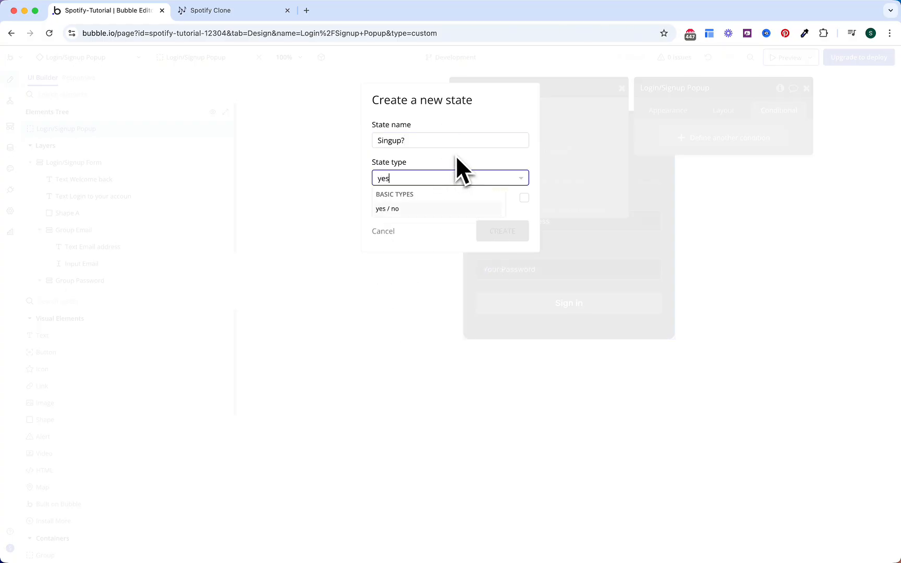
{"action": "left_click", "coordinate": [432, 208]}
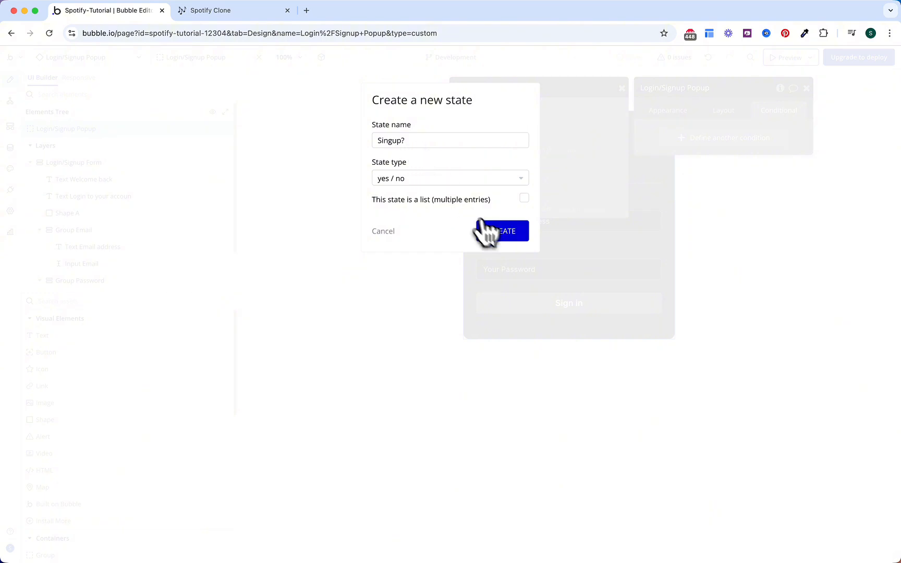
{"action": "left_click", "coordinate": [498, 233]}
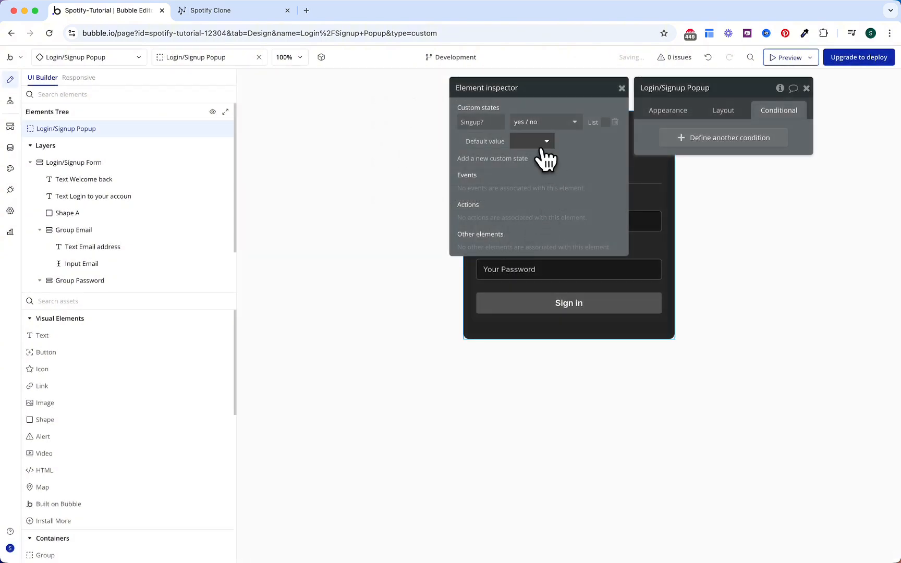
{"action": "left_click", "coordinate": [537, 143]}
{"action": "left_click", "coordinate": [537, 189]}
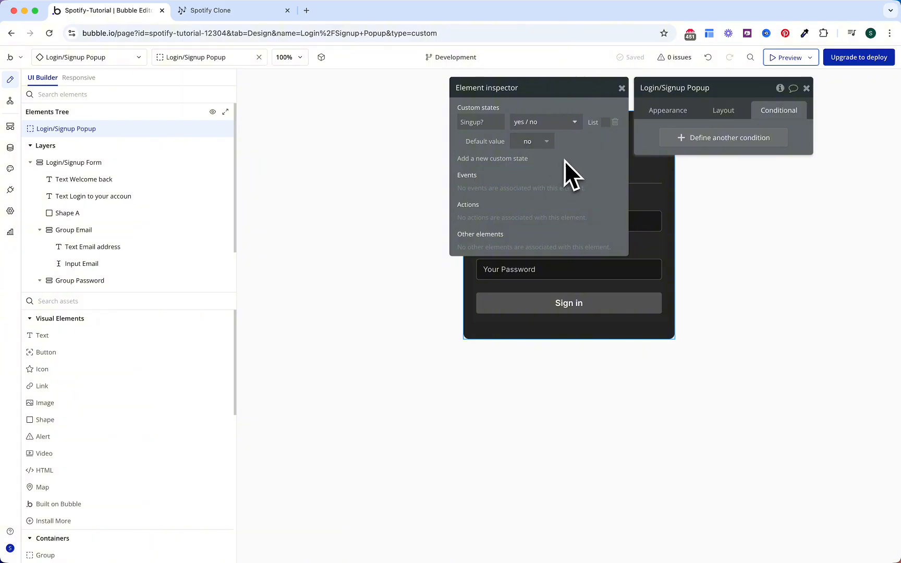
{"action": "left_click", "coordinate": [579, 303]}
Step: Add a second Sign in button condition: when Login/Signup Popup's Singup? is yes
{"action": "left_click", "coordinate": [728, 227]}
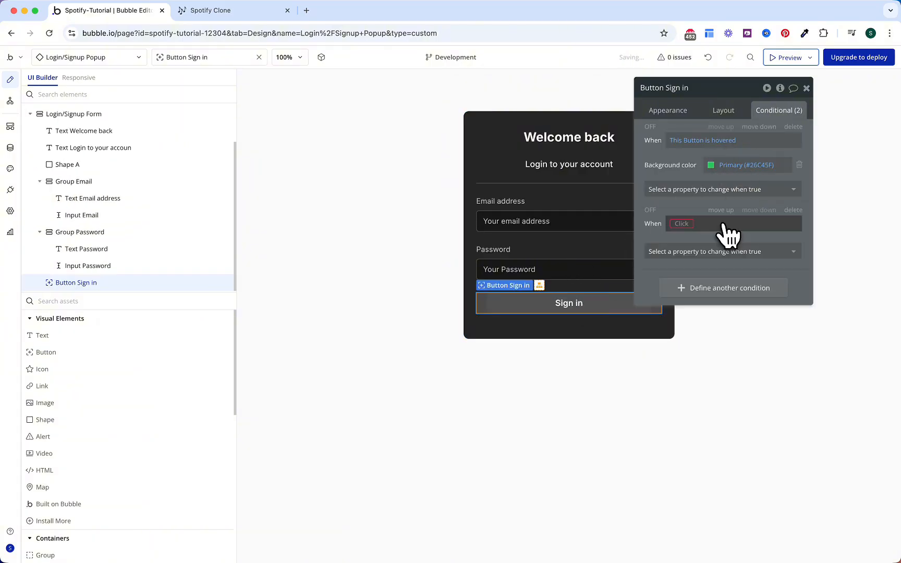
{"action": "left_click", "coordinate": [698, 226]}
{"action": "type", "text": "login"}
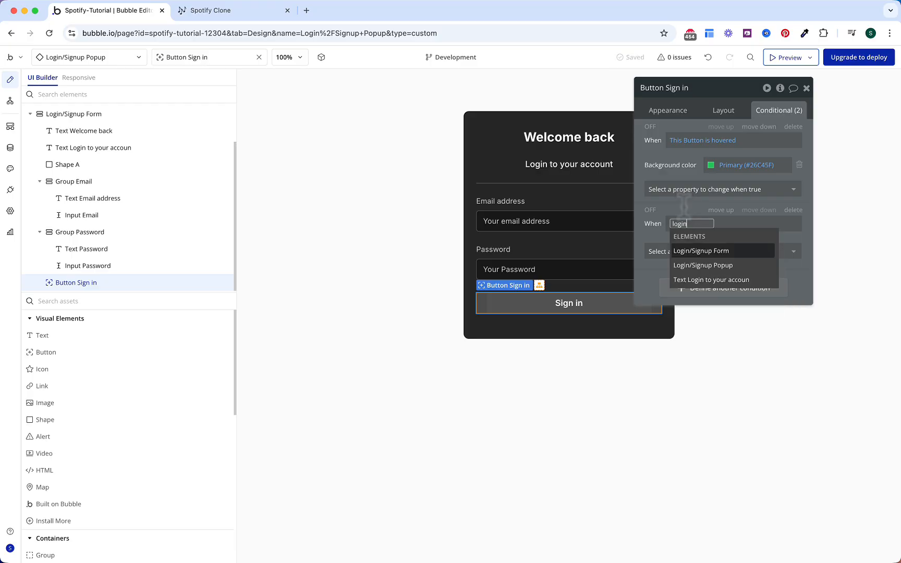
{"action": "key", "text": "Down"}
{"action": "key", "text": "Return"}
{"action": "left_click", "coordinate": [748, 380]}
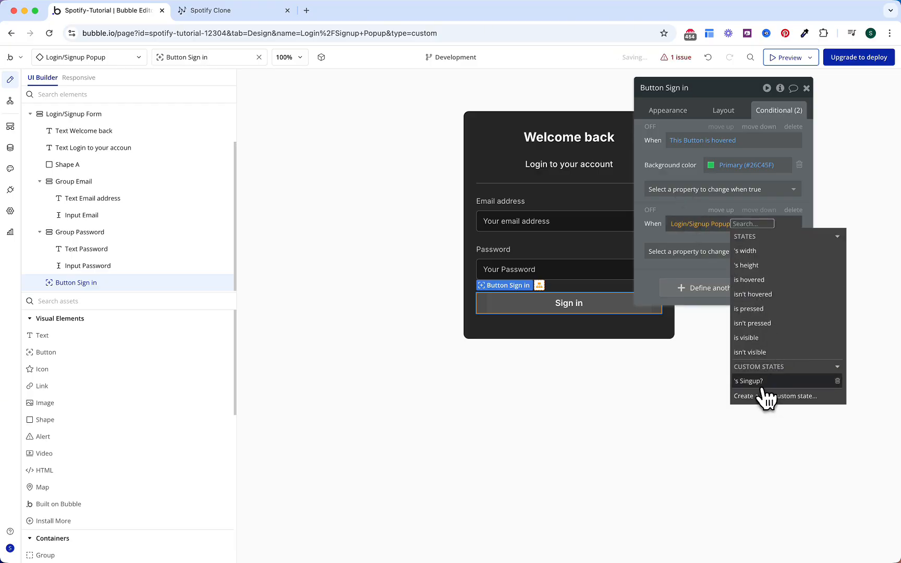
{"action": "left_click", "coordinate": [664, 245]}
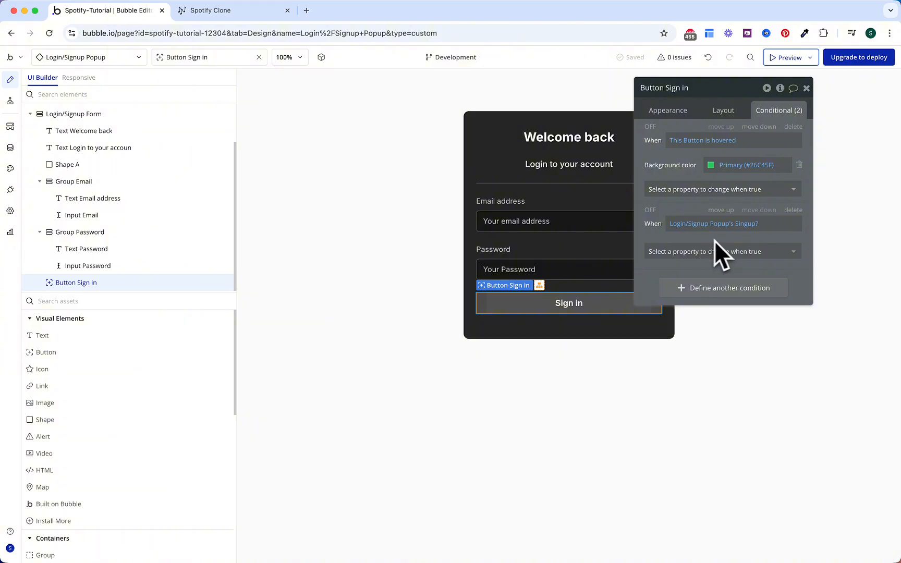
{"action": "left_click", "coordinate": [751, 229]}
{"action": "left_click", "coordinate": [751, 227]}
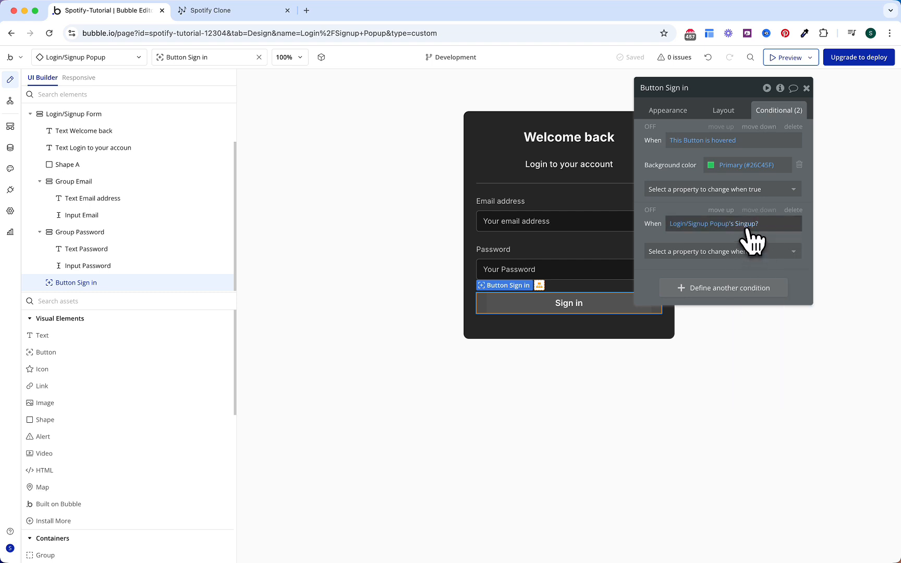
{"action": "left_click", "coordinate": [750, 230]}
{"action": "left_click", "coordinate": [782, 225]}
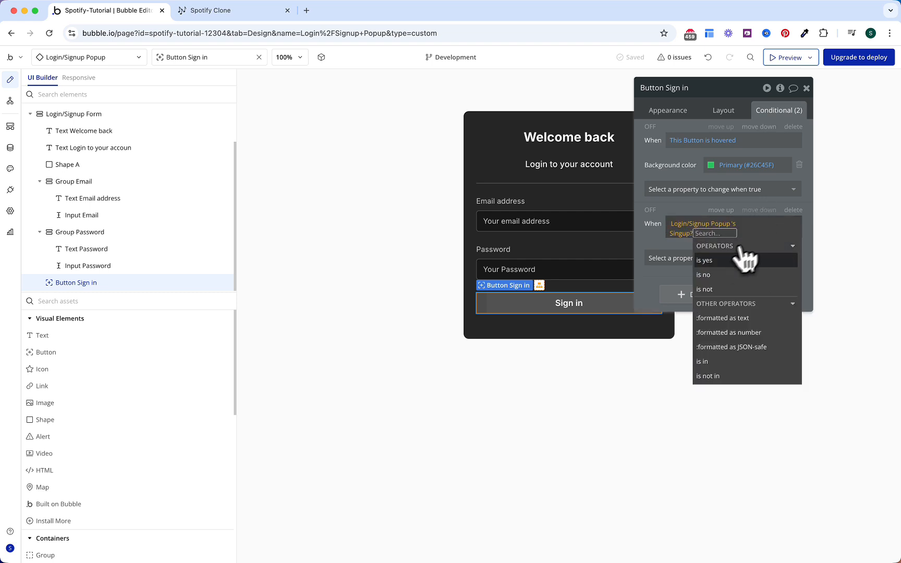
{"action": "left_click", "coordinate": [721, 260]}
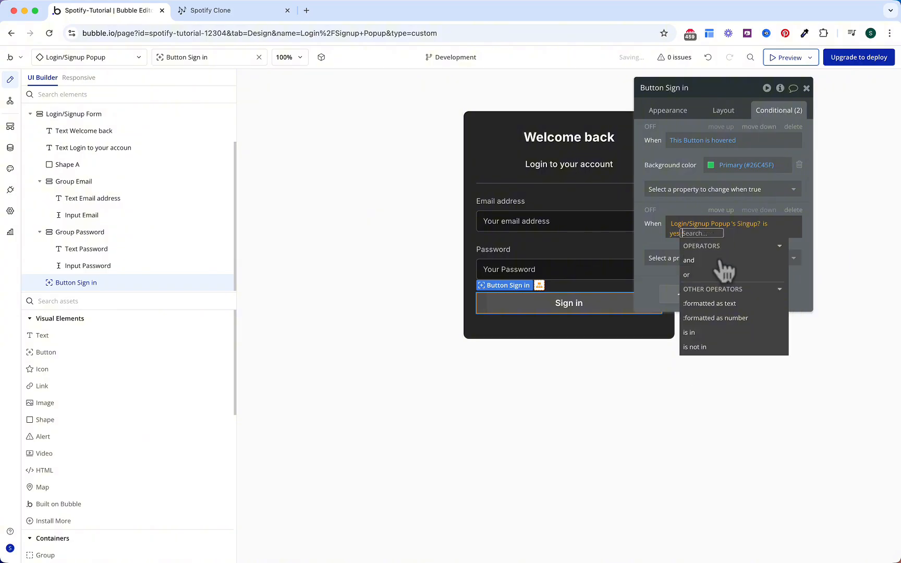
{"action": "left_click", "coordinate": [656, 237]}
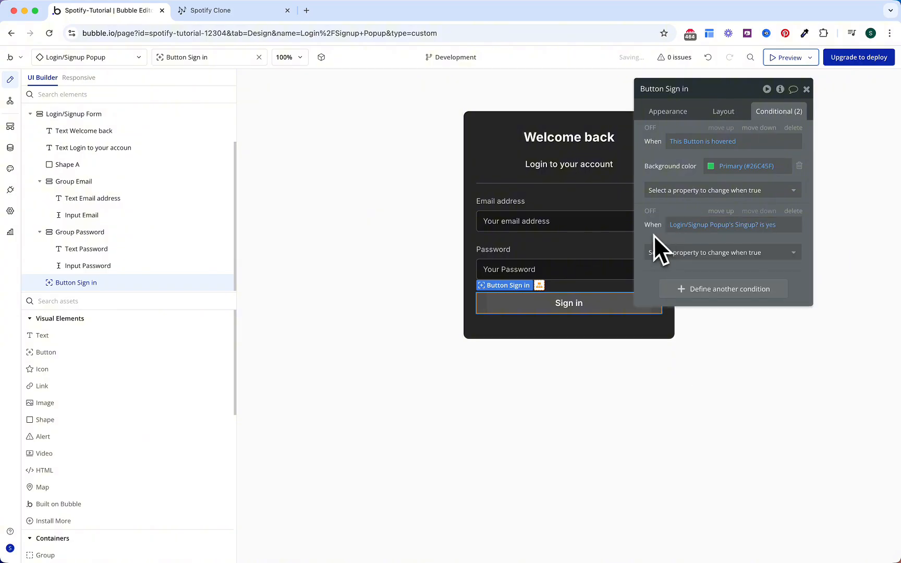
Step: Make that condition change the button label to 'Sign up'
{"action": "left_click", "coordinate": [676, 253]}
{"action": "left_click", "coordinate": [680, 300]}
{"action": "left_click", "coordinate": [746, 249]}
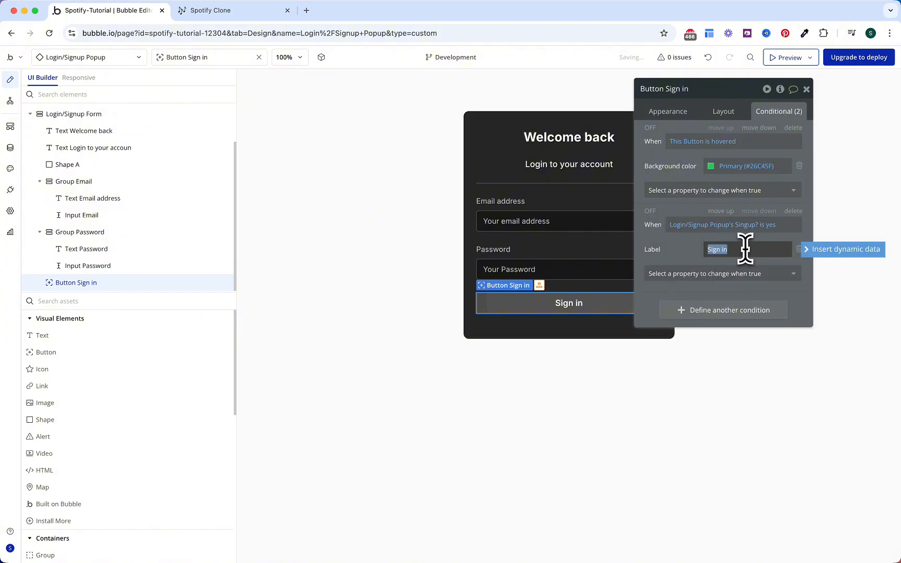
{"action": "left_click", "coordinate": [680, 251]}
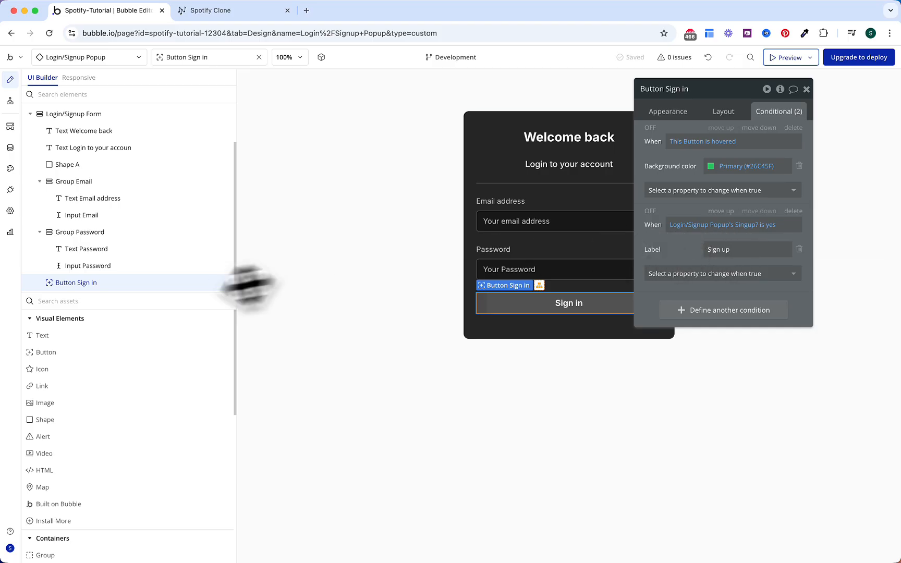
{"action": "left_click", "coordinate": [96, 337]}
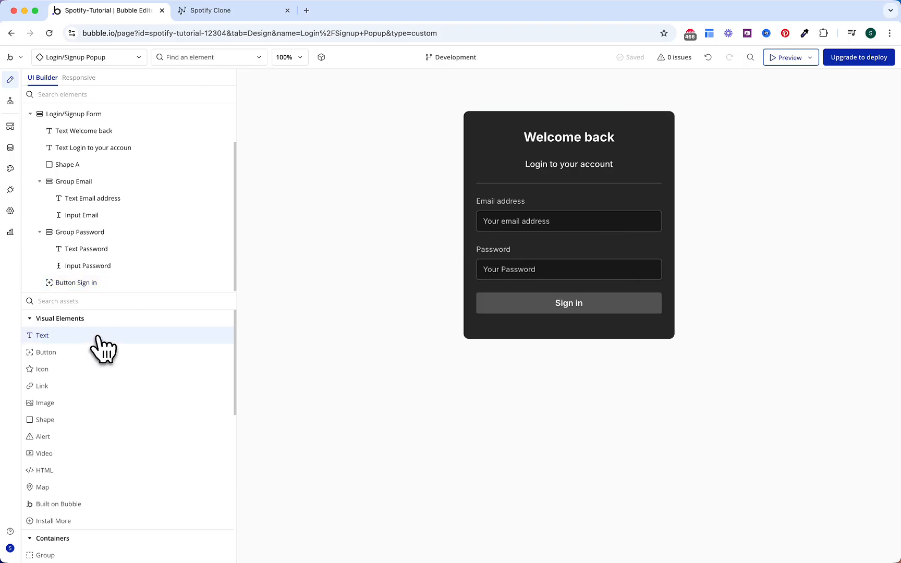
Step: Place a text element at the bottom of the form, centred horizontally
{"action": "left_click", "coordinate": [496, 315]}
{"action": "left_click", "coordinate": [723, 111]}
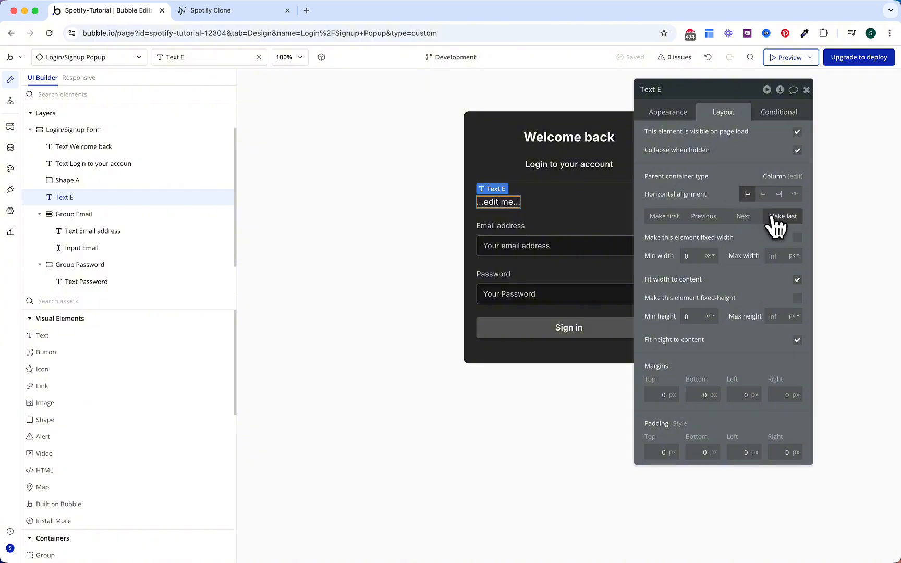
{"action": "left_click", "coordinate": [781, 216]}
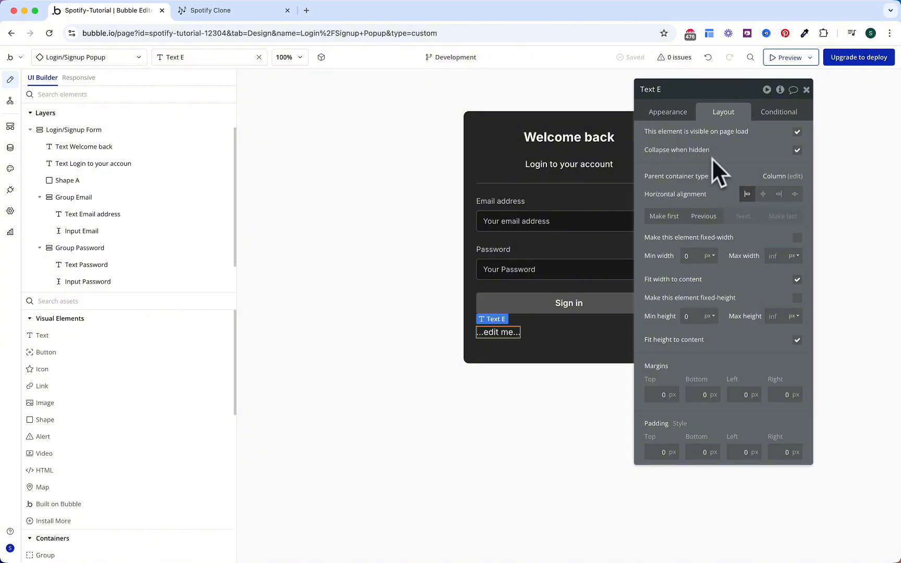
{"action": "left_click", "coordinate": [763, 195]}
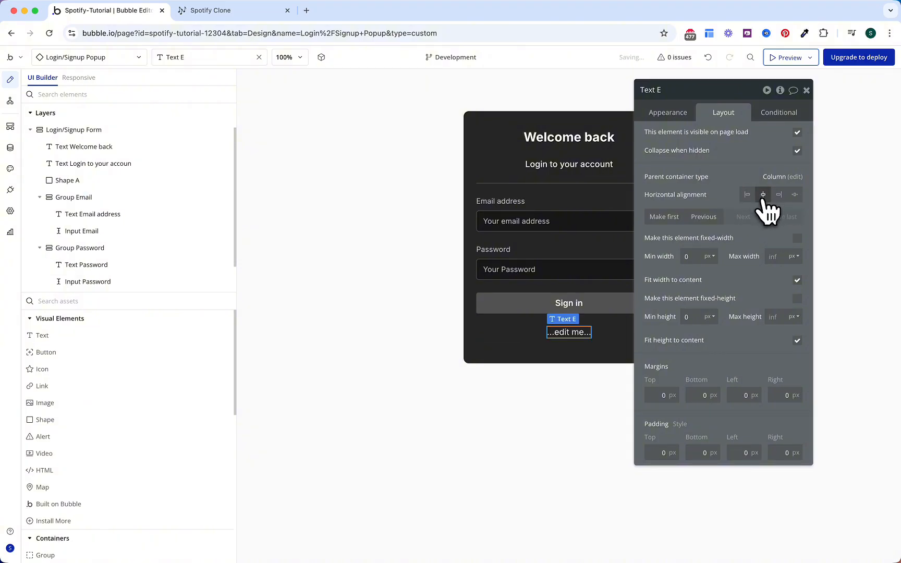
Step: Colour the sign-up text Gray 60 (#8A8A8A) and underline it
{"action": "left_click", "coordinate": [671, 119]}
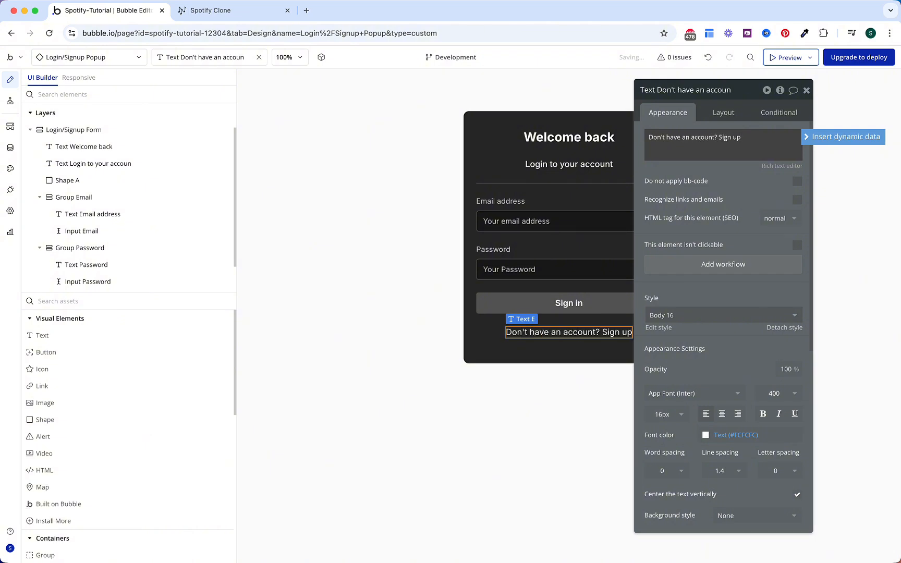
{"action": "left_click", "coordinate": [733, 435]}
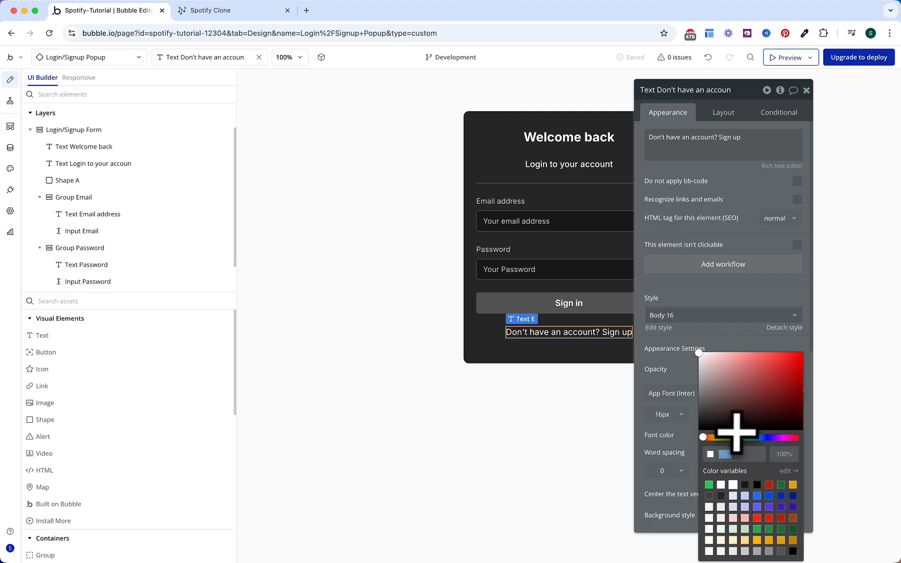
{"action": "left_click", "coordinate": [769, 551]}
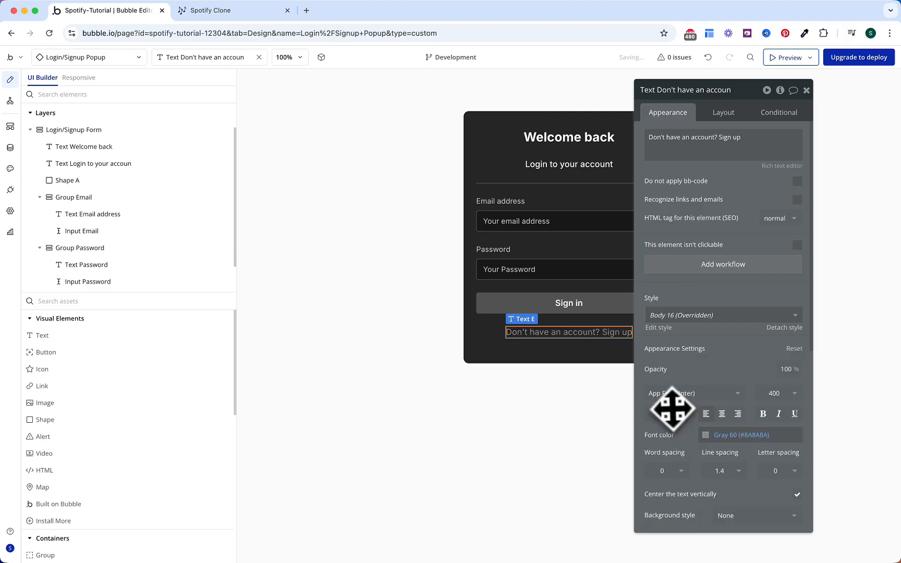
{"action": "left_click", "coordinate": [795, 415]}
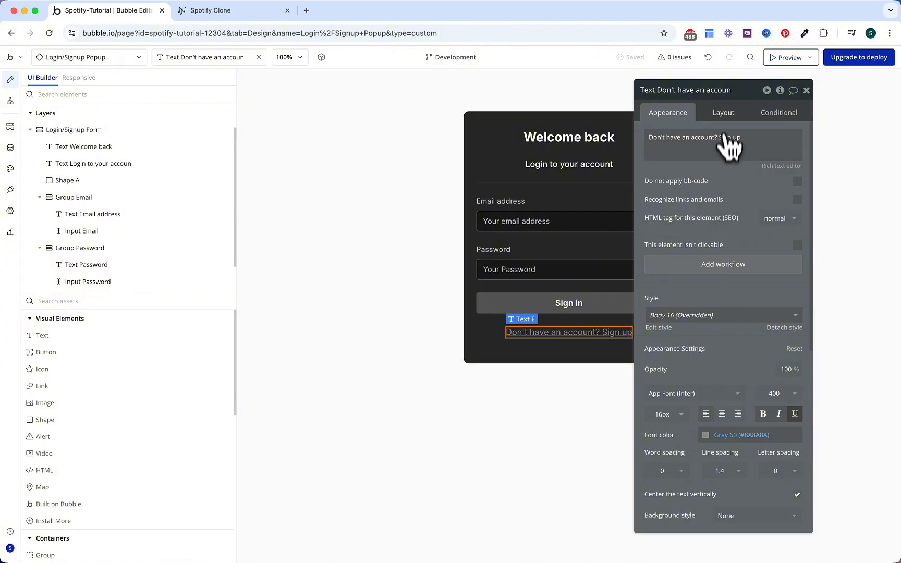
{"action": "left_click", "coordinate": [725, 115]}
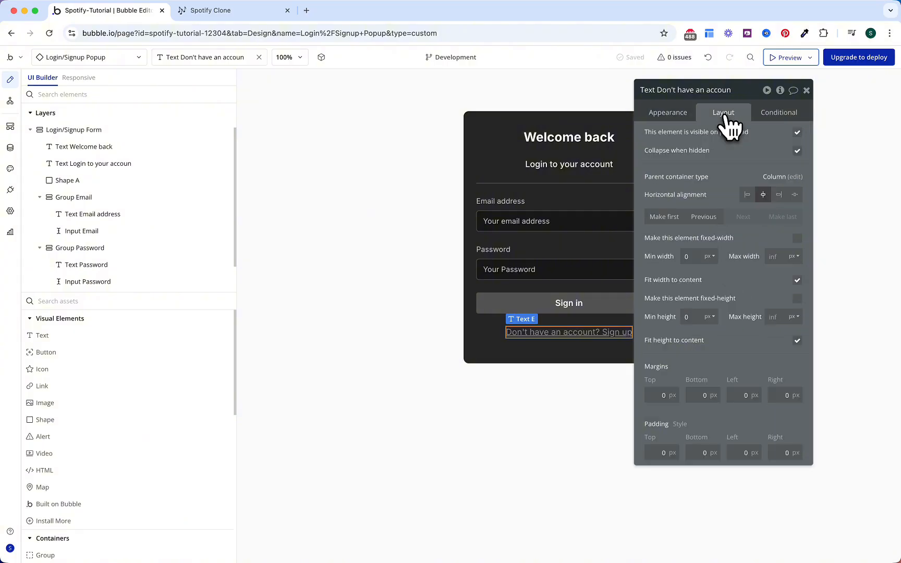
Step: Hide the sign-up text on page load, show it only when the popup's Singup? is no, then copy it
{"action": "left_click", "coordinate": [797, 133]}
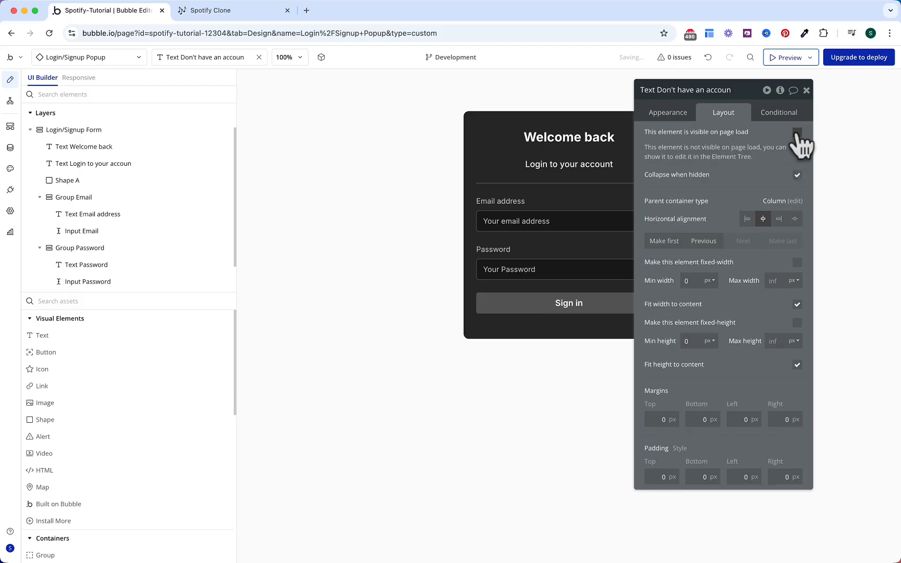
{"action": "left_click", "coordinate": [778, 114]}
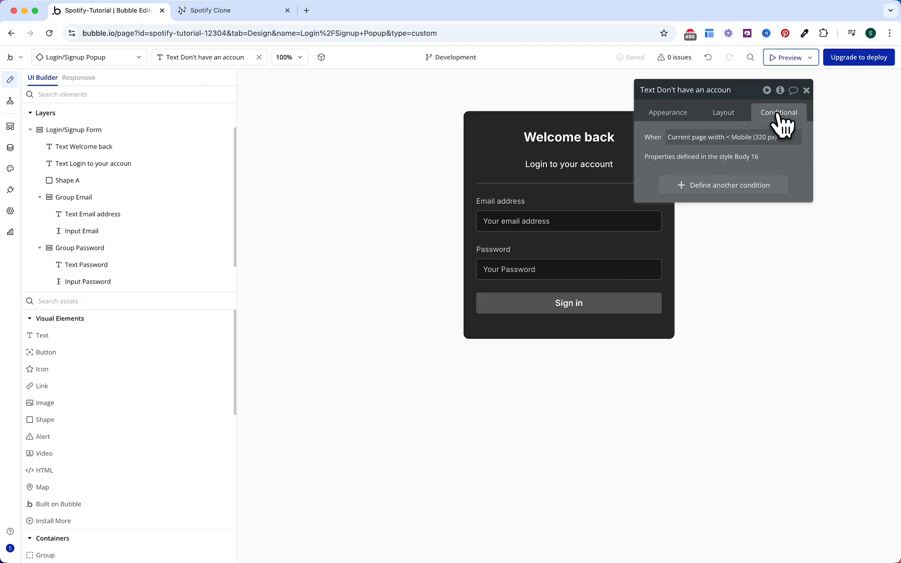
{"action": "left_click", "coordinate": [732, 187]}
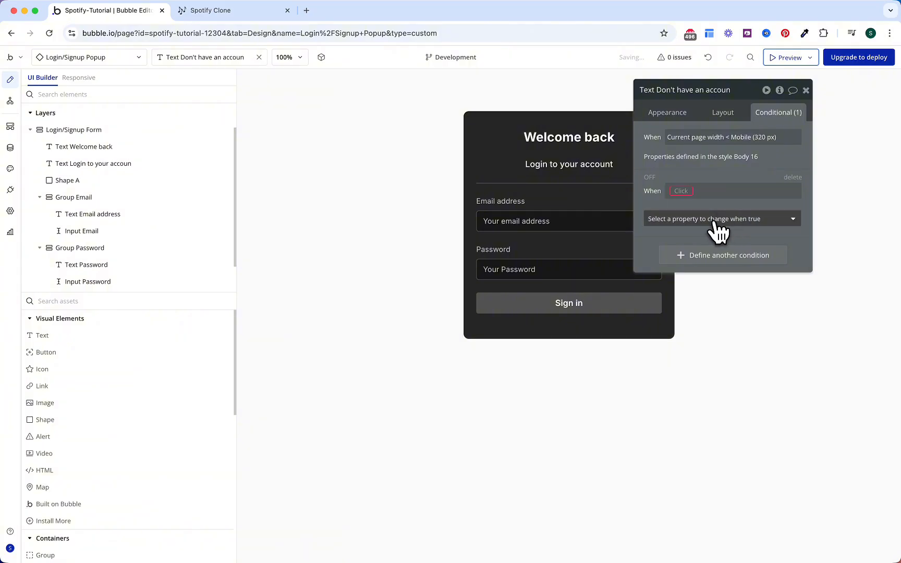
{"action": "left_click", "coordinate": [717, 221]}
{"action": "left_click", "coordinate": [714, 251]}
{"action": "left_click", "coordinate": [687, 190]}
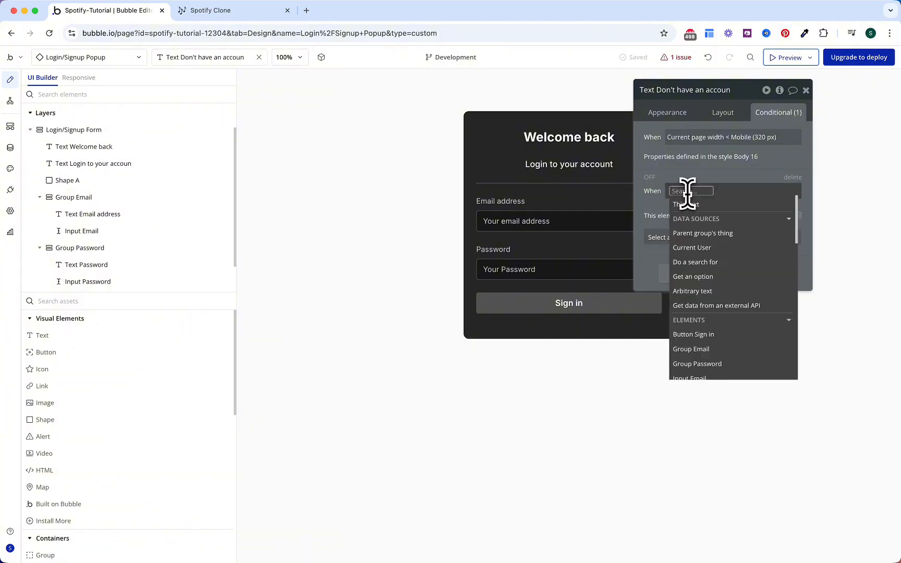
{"action": "type", "text": "login"}
{"action": "left_click", "coordinate": [698, 235]}
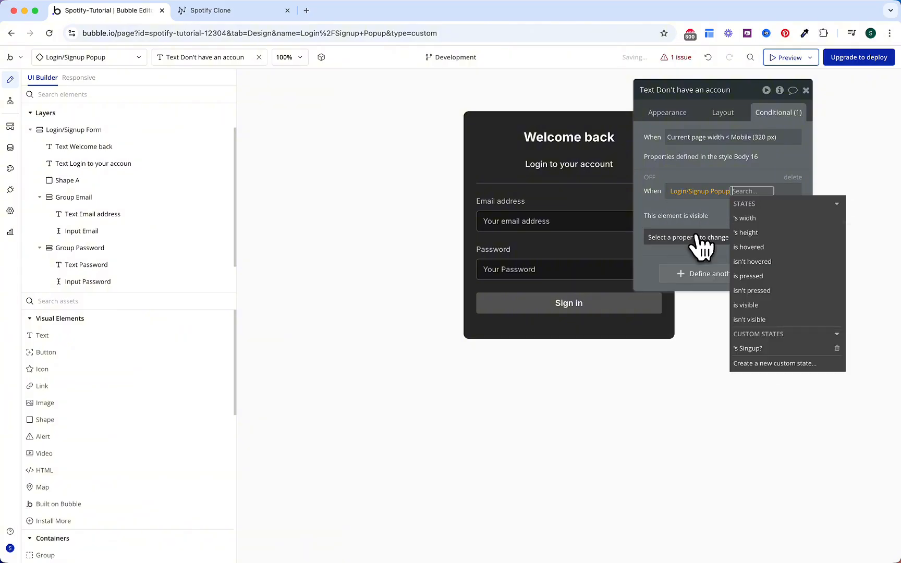
{"action": "left_click", "coordinate": [746, 349]}
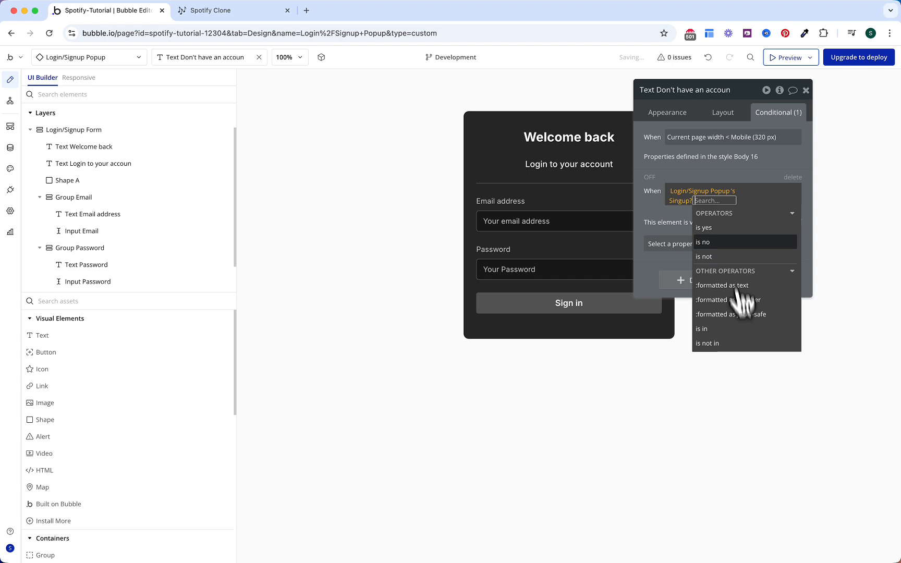
{"action": "left_click", "coordinate": [722, 242]}
{"action": "scroll", "coordinate": [114, 258], "scroll_direction": "down", "scroll_amount": 1}
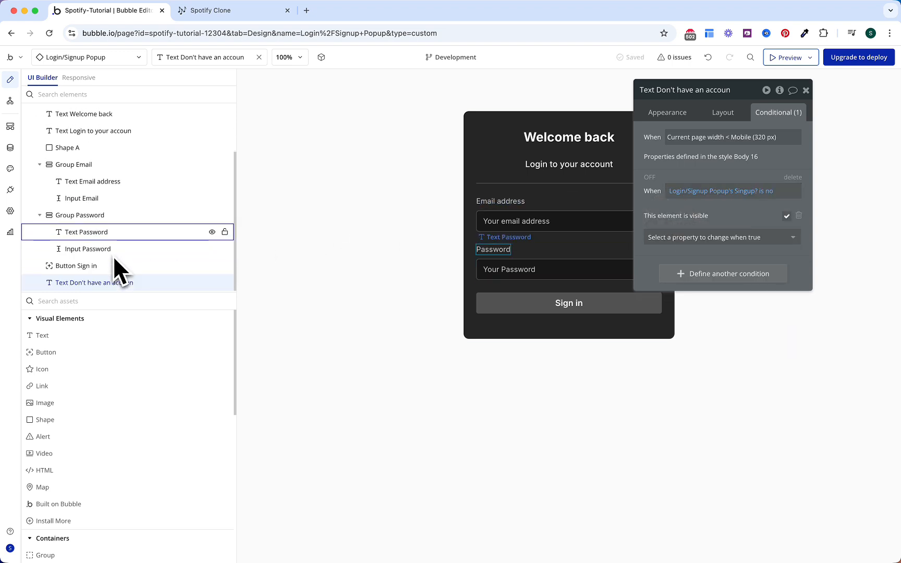
{"action": "right_click", "coordinate": [105, 282]}
{"action": "left_click", "coordinate": [295, 406]}
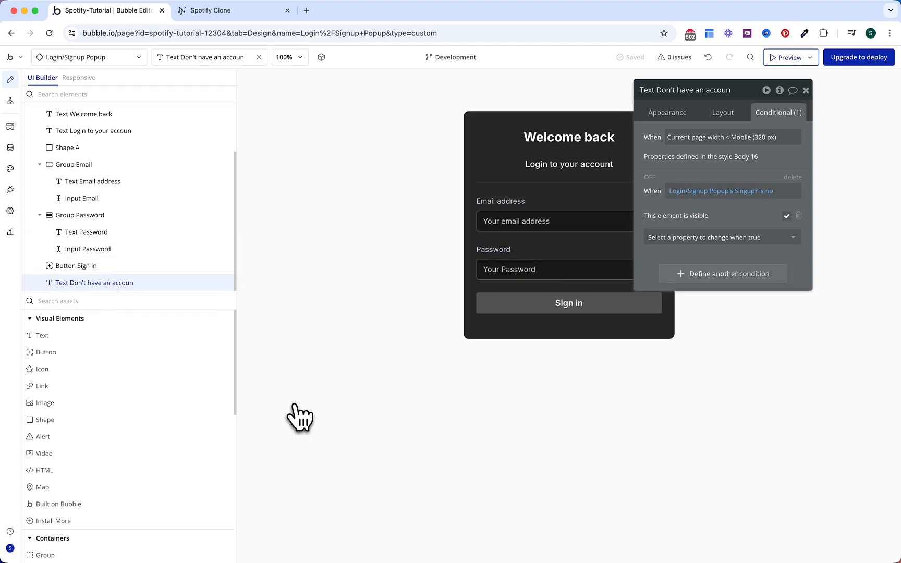
Step: Paste the copied text into the Login/Signup Form and make it visible when Singup? is yes
{"action": "left_click", "coordinate": [480, 287]}
{"action": "right_click", "coordinate": [478, 288]}
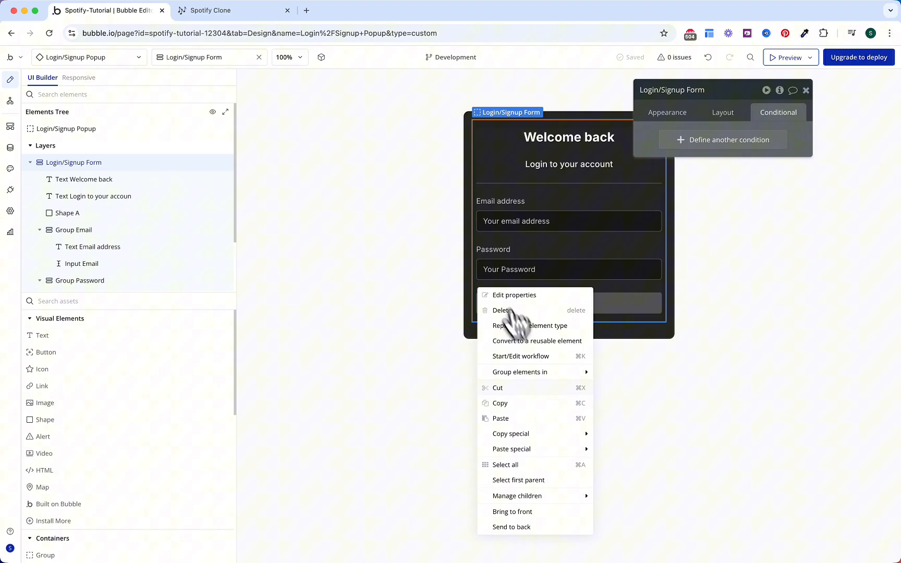
{"action": "left_click", "coordinate": [515, 419]}
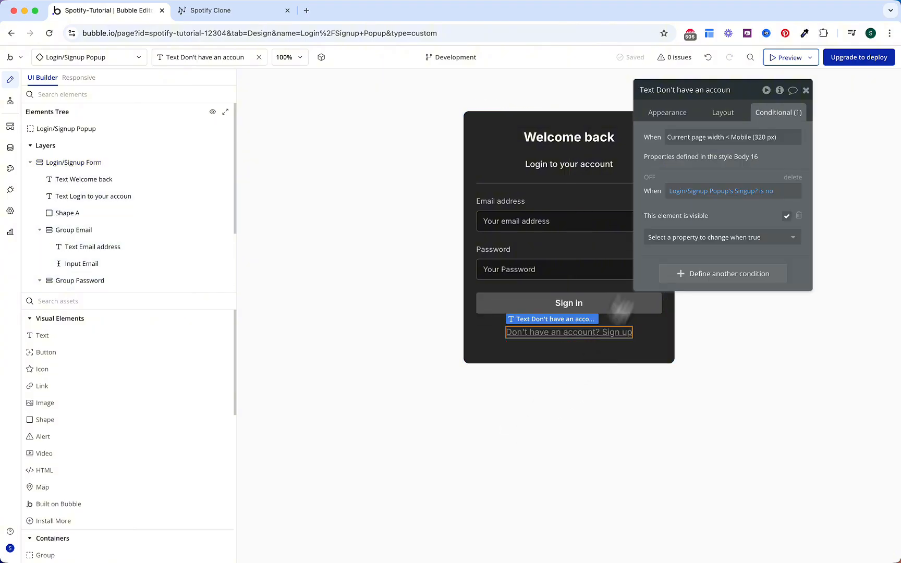
{"action": "left_click", "coordinate": [758, 189]}
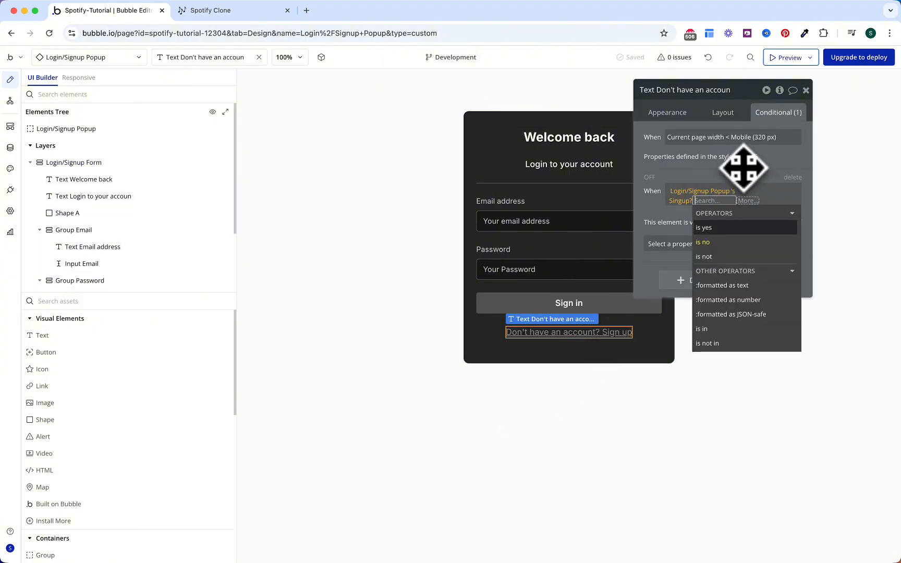
{"action": "left_click", "coordinate": [743, 166]}
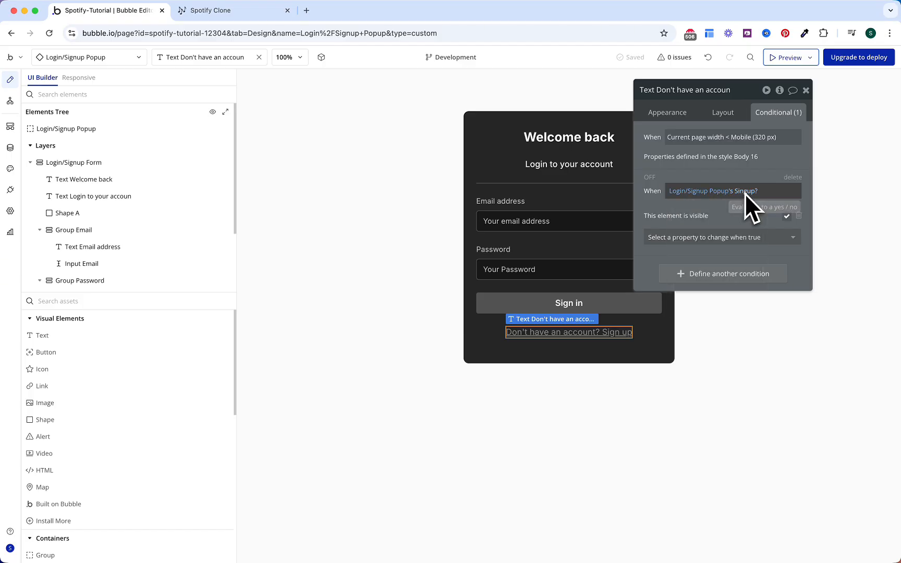
Step: Change the copy's text to 'Already have an account? Sign in' and add a click workflow for it
{"action": "left_click", "coordinate": [724, 115]}
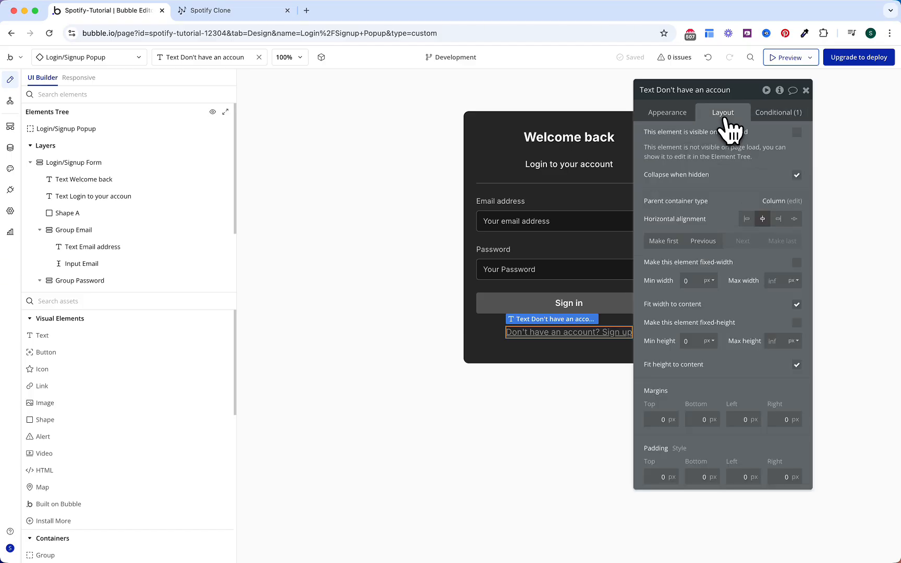
{"action": "left_click", "coordinate": [667, 112]}
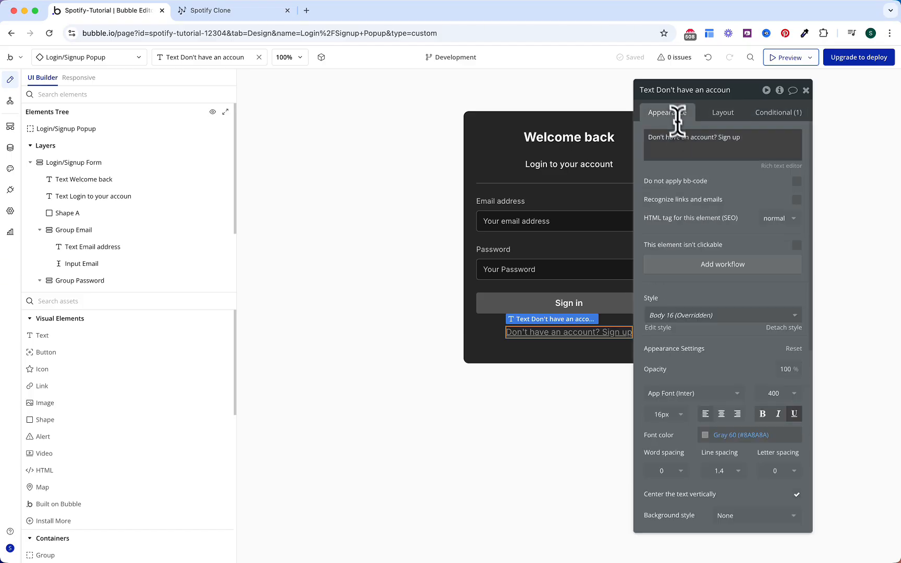
{"action": "left_click", "coordinate": [693, 149]}
{"action": "key", "text": "super+a"}
{"action": "type", "text": "A"}
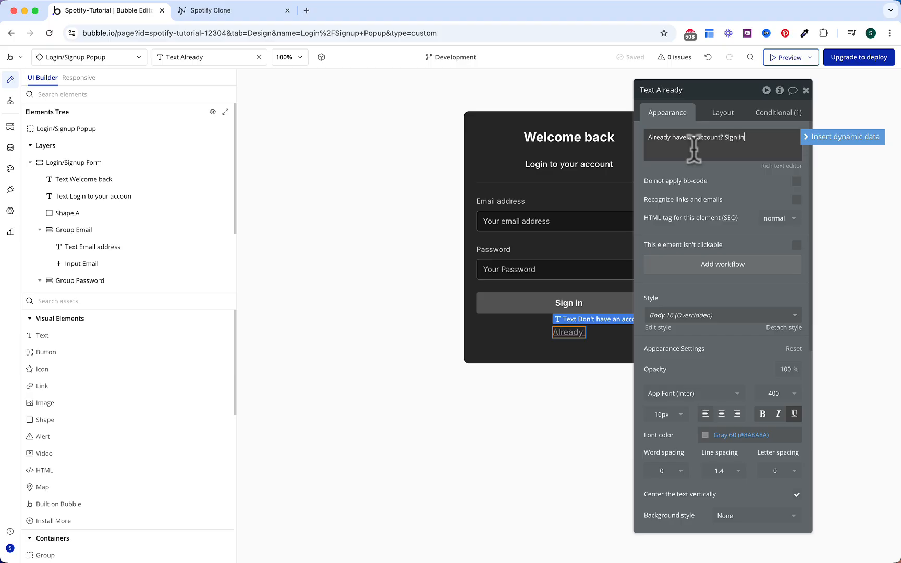
{"action": "left_click", "coordinate": [692, 177]}
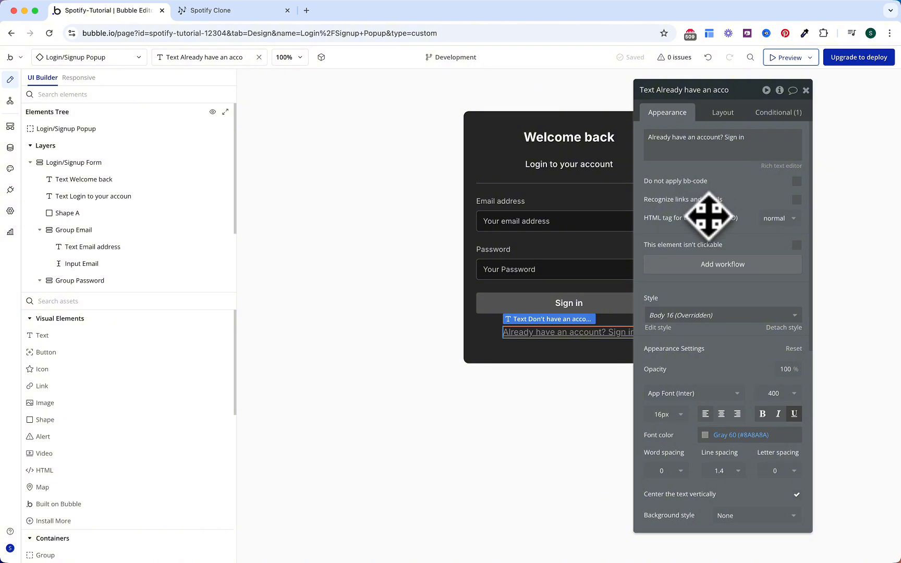
{"action": "left_click", "coordinate": [712, 269]}
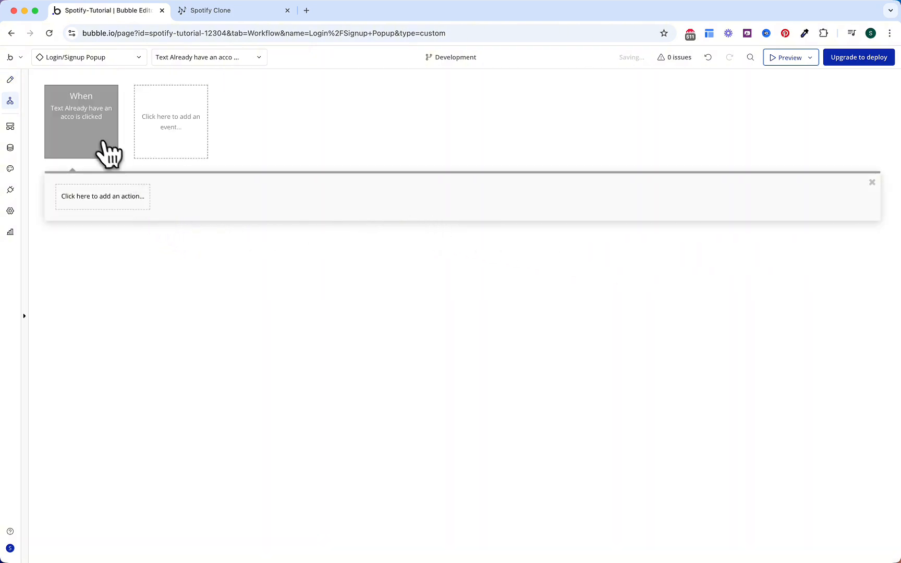
Step: Make clicking the Already text set the Login/Signup Popup's Singup? state
{"action": "left_click", "coordinate": [110, 197]}
{"action": "type", "text": "sa"}
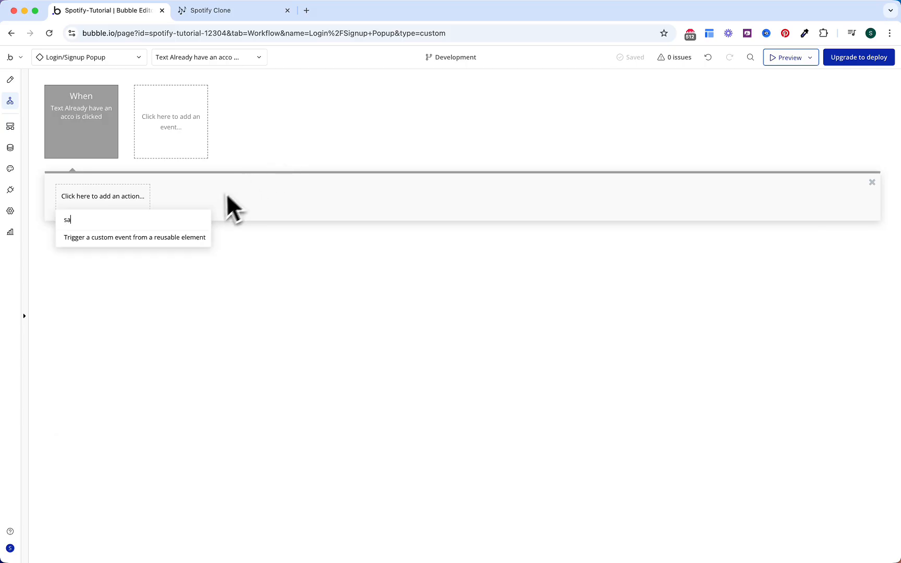
{"action": "key", "text": "BackSpace"}
{"action": "type", "text": "et"}
{"action": "left_click", "coordinate": [128, 238]}
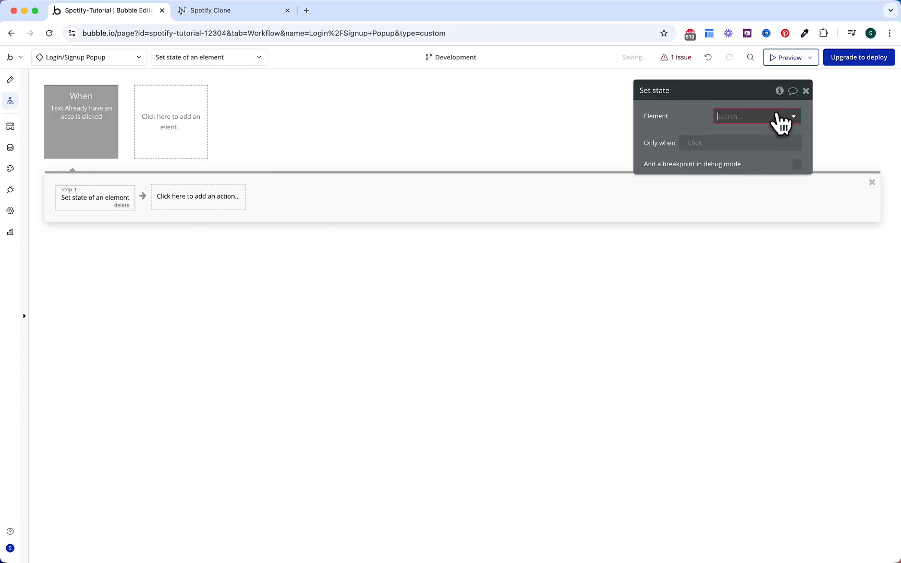
{"action": "type", "text": "pop"}
{"action": "left_click", "coordinate": [769, 136]}
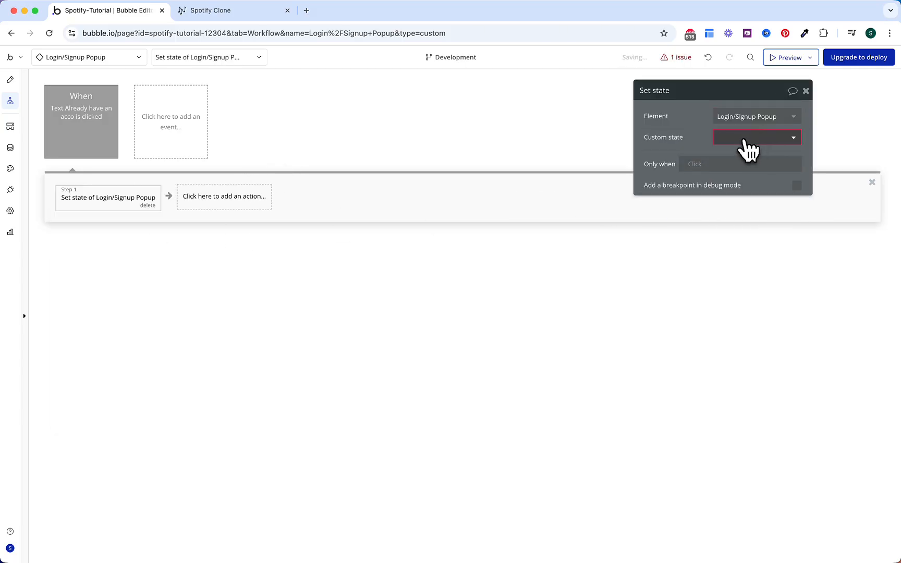
{"action": "left_click", "coordinate": [745, 139]}
{"action": "left_click", "coordinate": [746, 152]}
{"action": "left_click", "coordinate": [737, 160]}
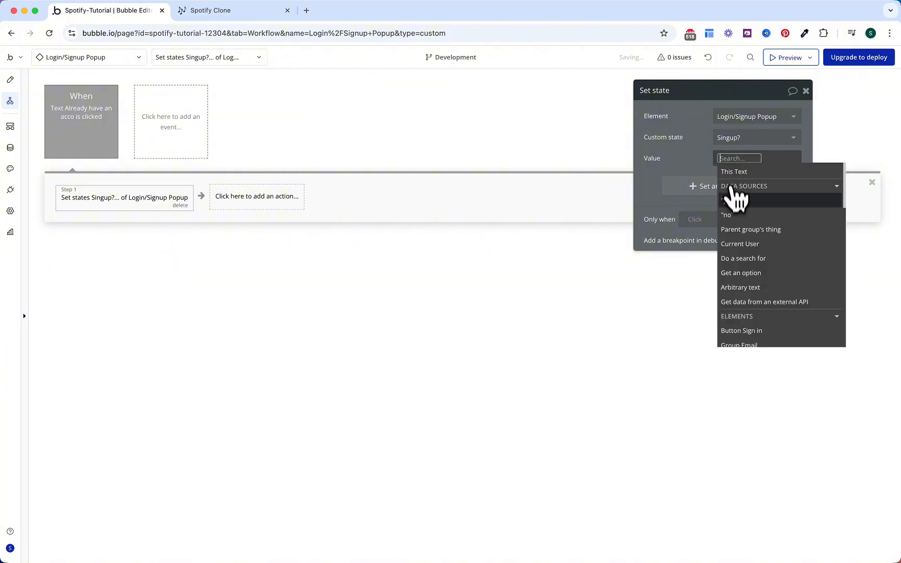
{"action": "left_click", "coordinate": [730, 215]}
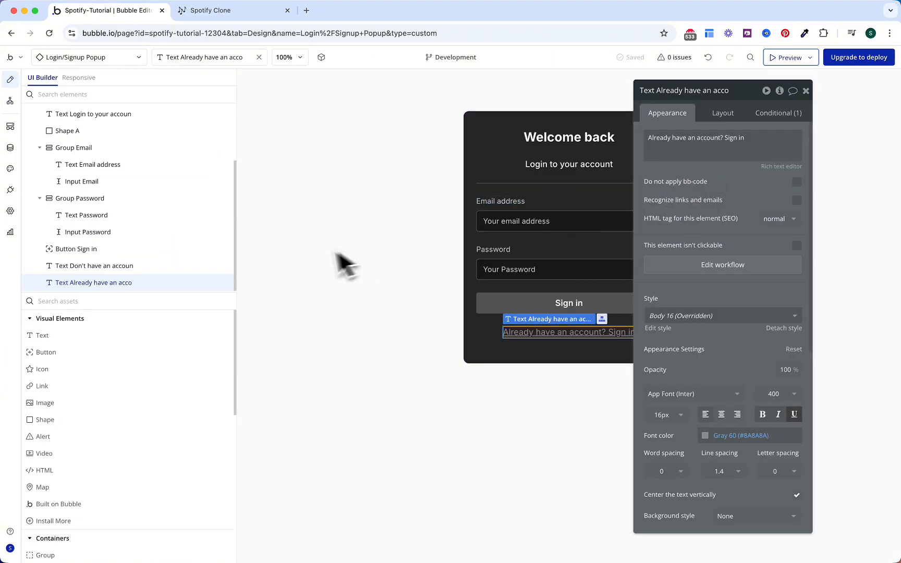
Step: Add a click workflow on the Don't have an account text that sets the popup's Singup? state
{"action": "left_click", "coordinate": [94, 266]}
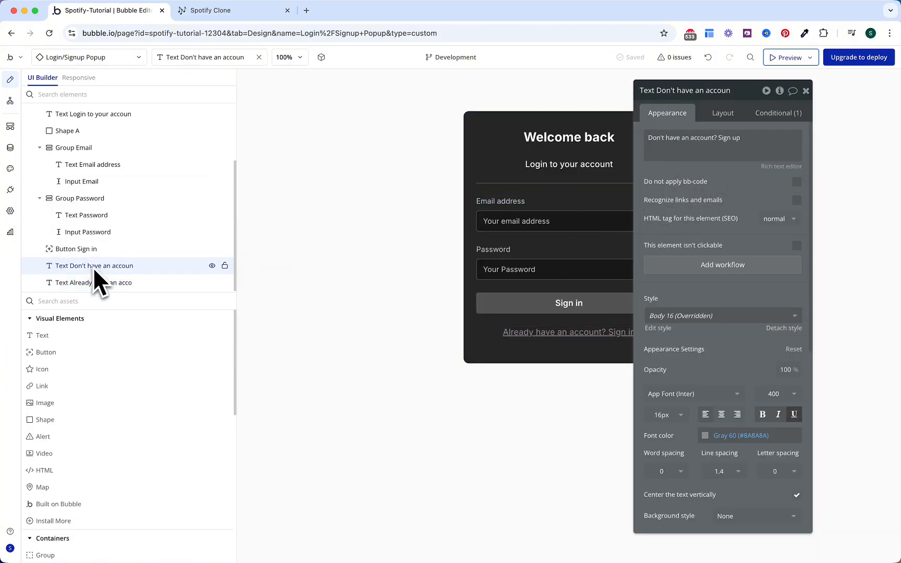
{"action": "left_click", "coordinate": [686, 272]}
{"action": "left_click", "coordinate": [145, 201]}
{"action": "type", "text": "st"}
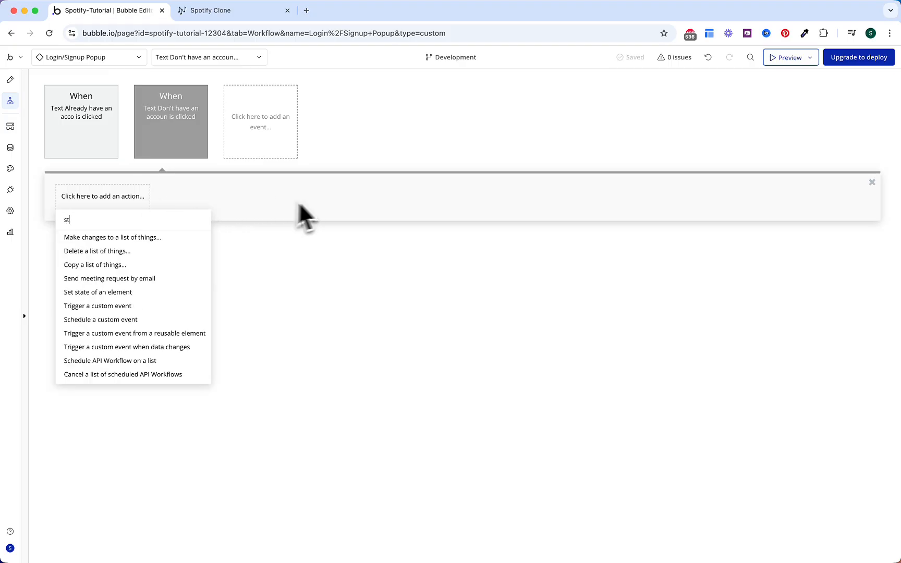
{"action": "type", "text": "at"}
{"action": "left_click", "coordinate": [141, 236]}
{"action": "left_click", "coordinate": [740, 119]}
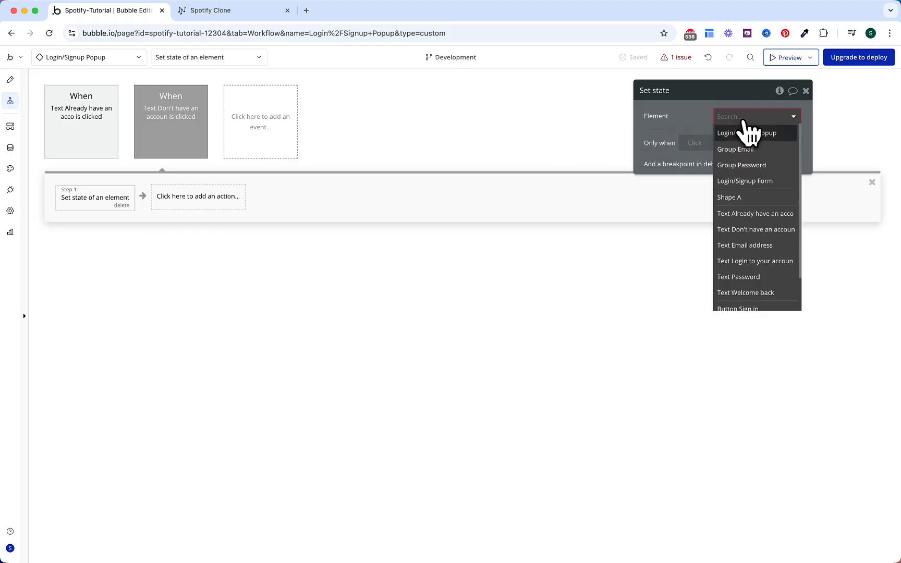
{"action": "left_click", "coordinate": [744, 133]}
{"action": "left_click", "coordinate": [741, 138]}
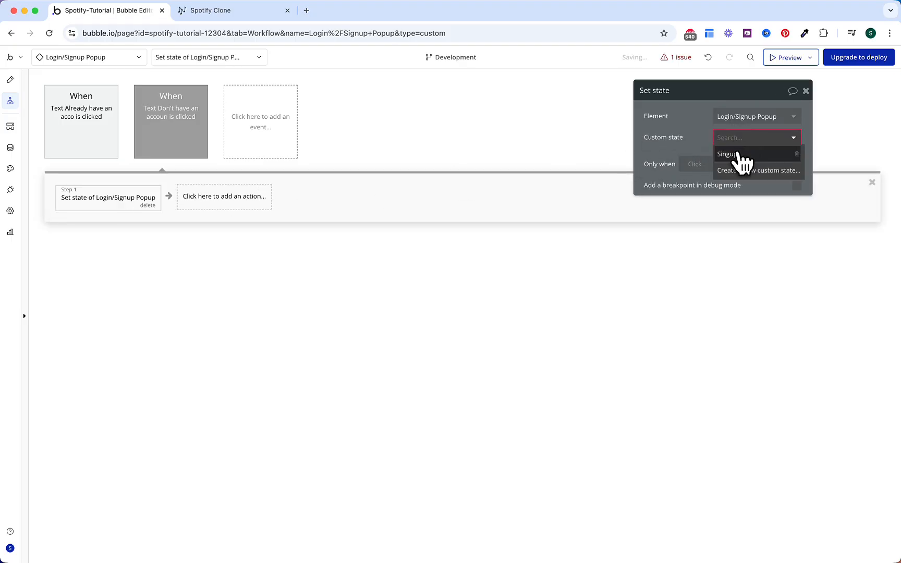
{"action": "left_click", "coordinate": [738, 154]}
{"action": "left_click", "coordinate": [732, 158]}
{"action": "left_click", "coordinate": [736, 211]}
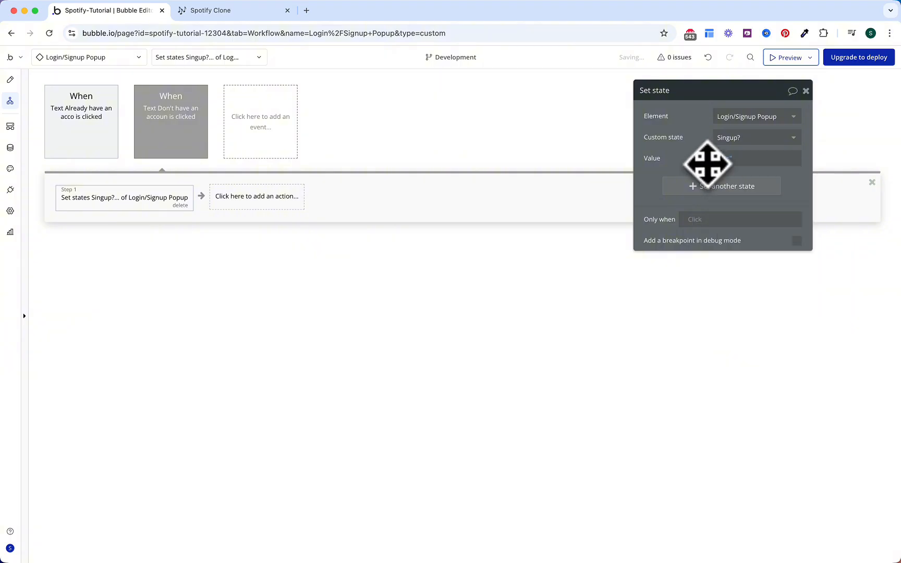
{"action": "left_click", "coordinate": [265, 141]}
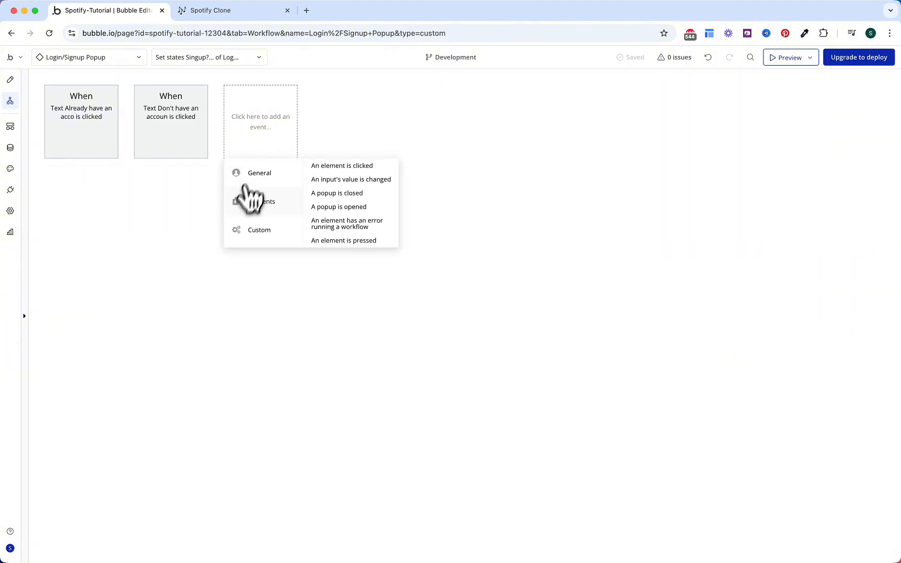
Step: Create a custom event named Show Popup with a Reset a group/popup step
{"action": "mouse_move", "coordinate": [249, 239]}
{"action": "left_click", "coordinate": [340, 180]}
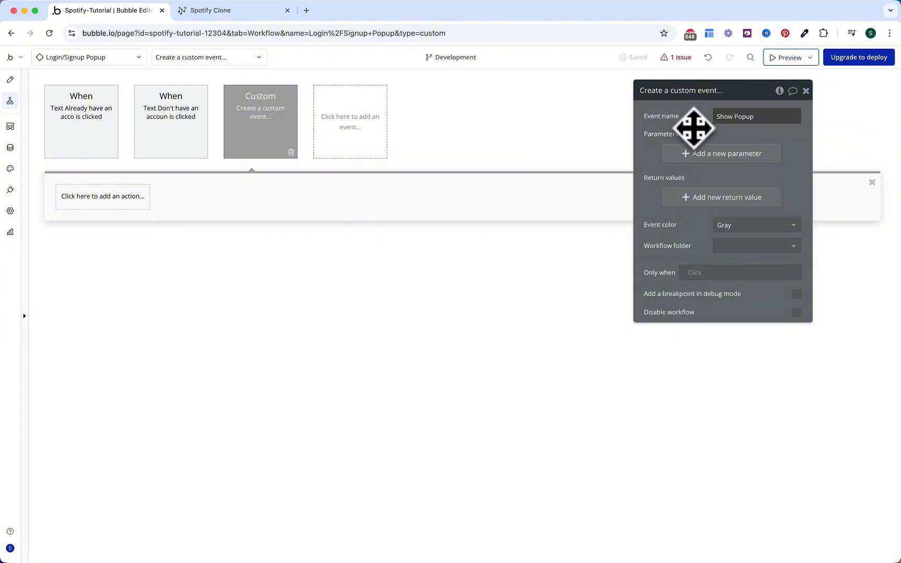
{"action": "key", "text": "Return"}
{"action": "left_click", "coordinate": [130, 203]}
{"action": "type", "text": "reset"}
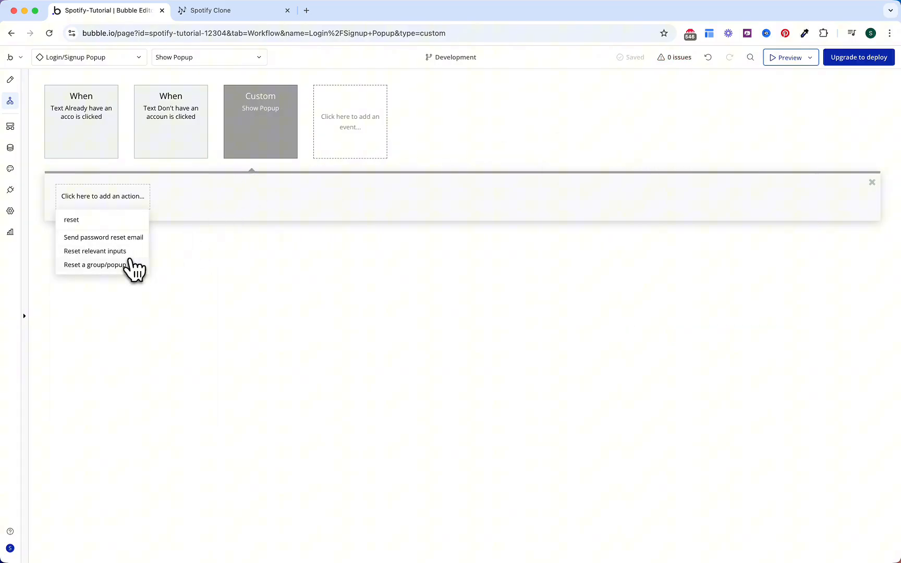
{"action": "left_click", "coordinate": [132, 265]}
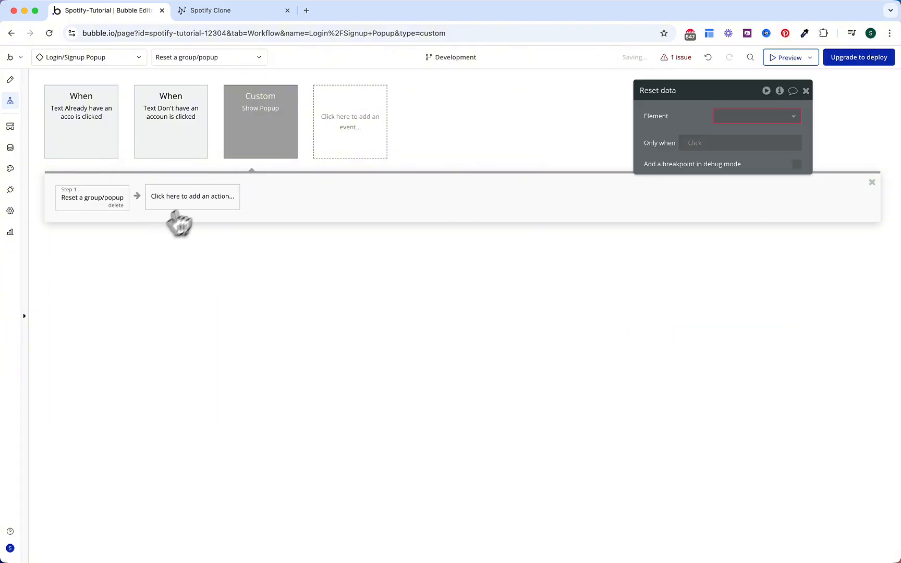
Step: Add a Show an element step, and point both steps at the Login/Signup Popup
{"action": "left_click", "coordinate": [231, 203]}
{"action": "type", "text": "show"}
{"action": "left_click", "coordinate": [209, 236]}
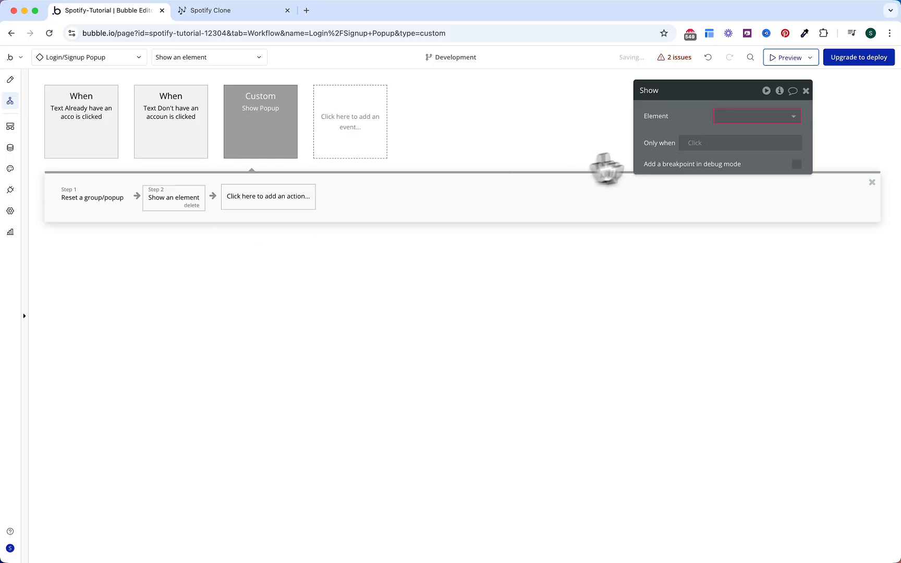
{"action": "left_click", "coordinate": [730, 117]}
{"action": "type", "text": "pop"}
{"action": "left_click", "coordinate": [732, 136]}
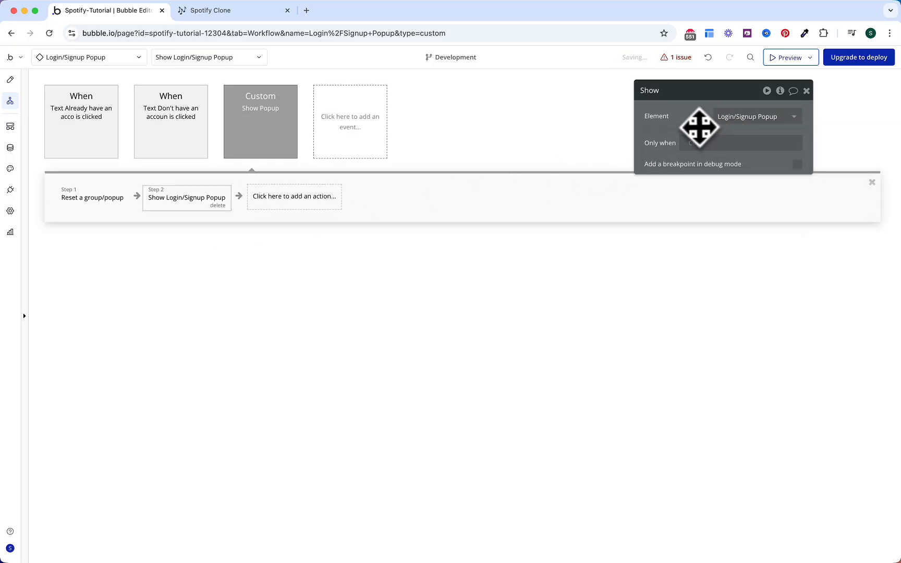
{"action": "left_click", "coordinate": [680, 58]}
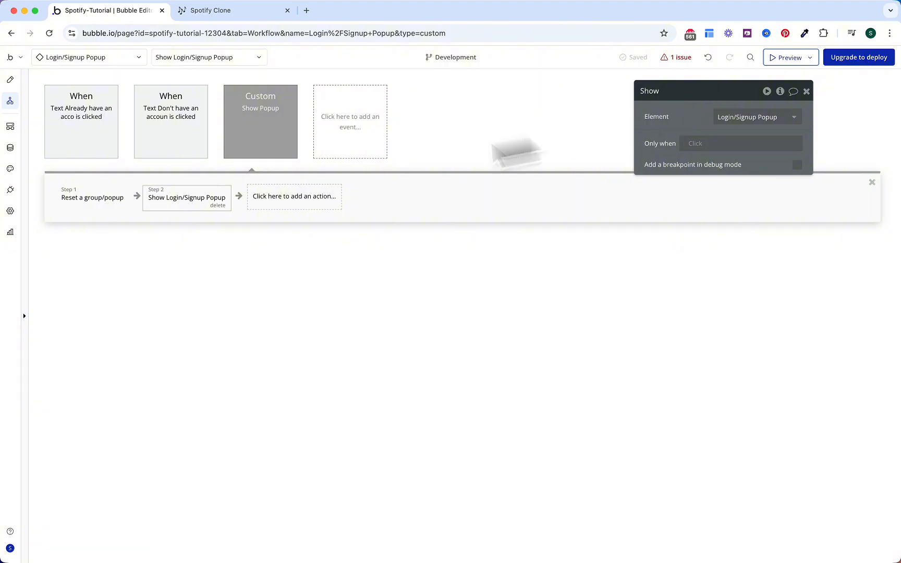
{"action": "left_click", "coordinate": [102, 206]}
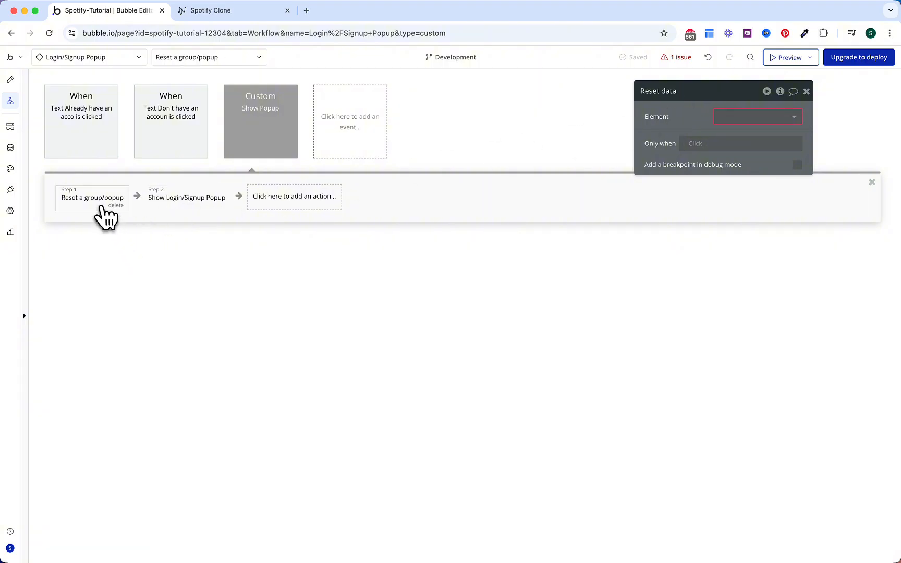
{"action": "left_click", "coordinate": [740, 117]}
{"action": "left_click", "coordinate": [732, 139]}
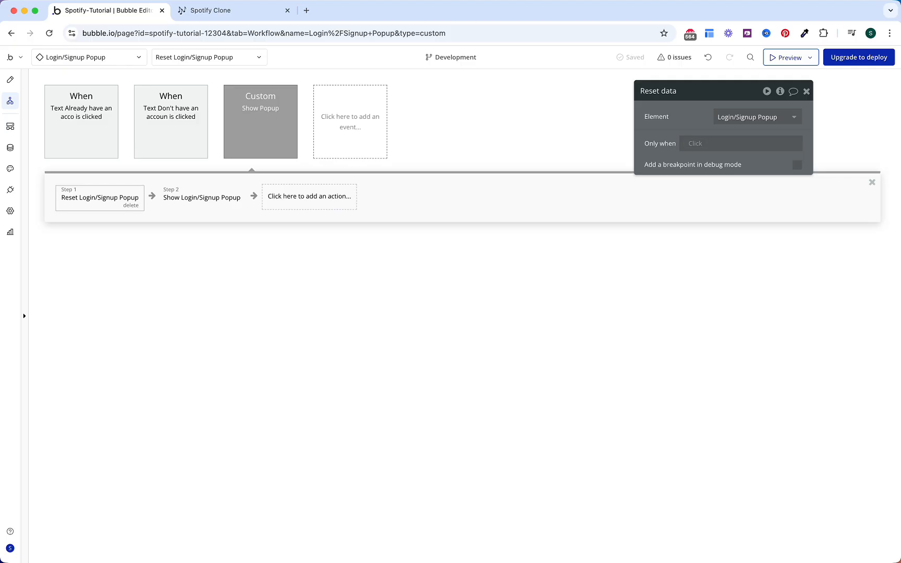
Step: Add an icon inside the Login/Signup Form, aligned to its top-right corner
{"action": "left_click", "coordinate": [10, 81]}
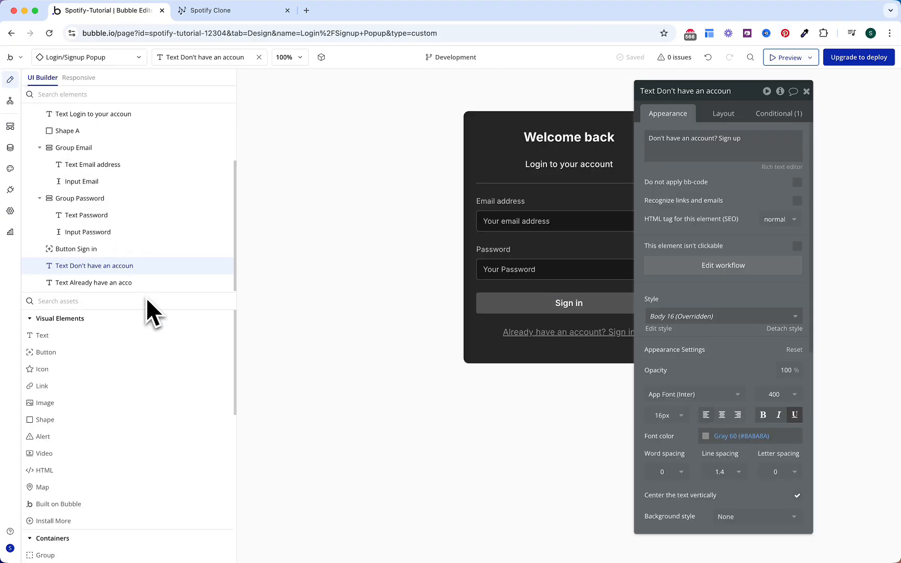
{"action": "scroll", "coordinate": [136, 260], "scroll_direction": "up", "scroll_amount": 3}
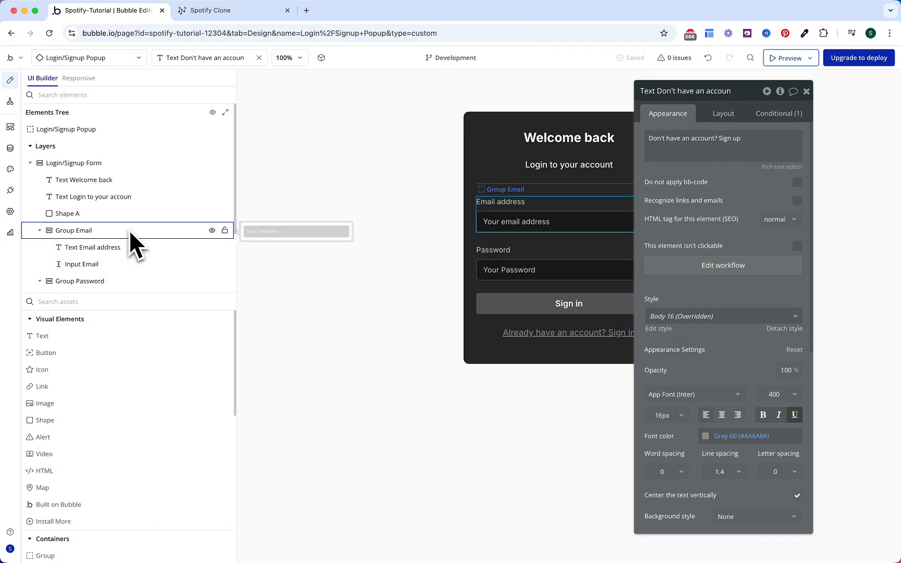
{"action": "left_click", "coordinate": [31, 163]}
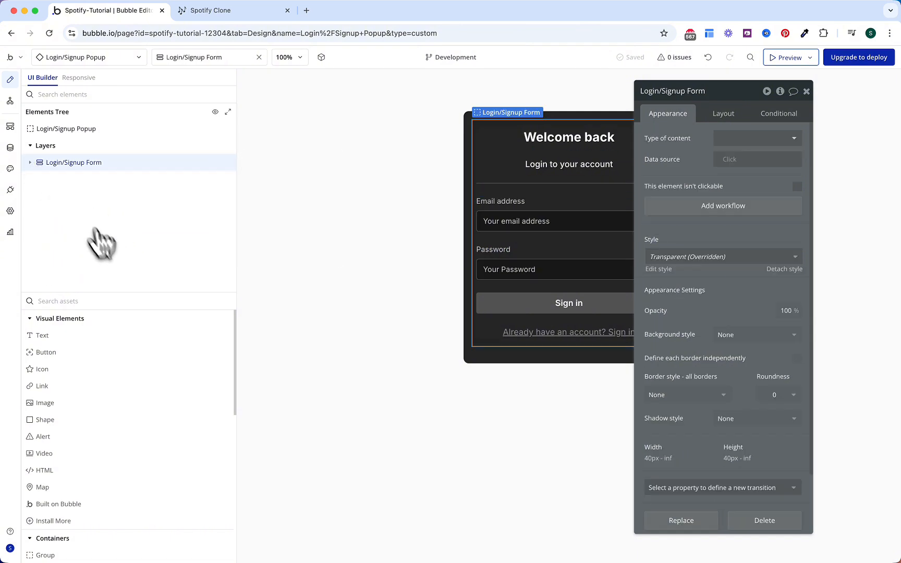
{"action": "left_click", "coordinate": [80, 369]}
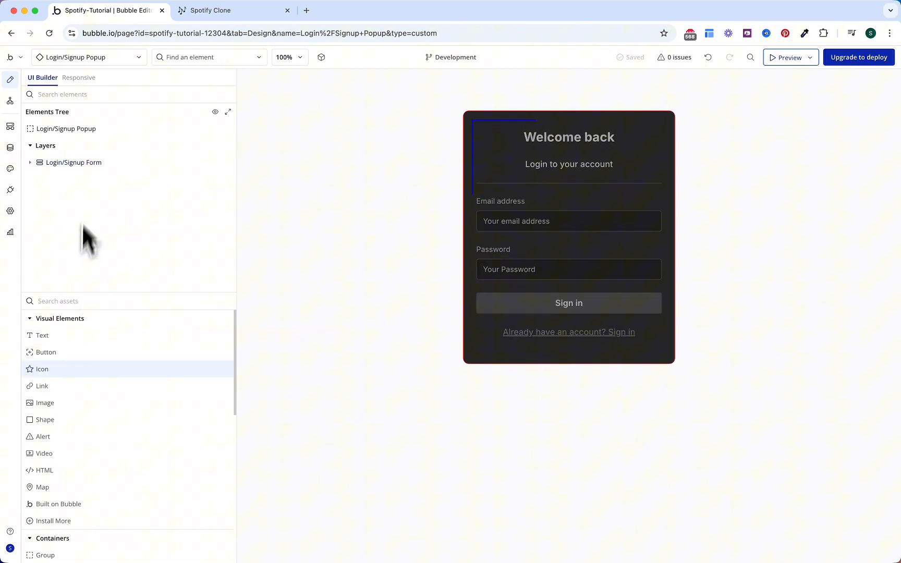
{"action": "left_click", "coordinate": [84, 172]}
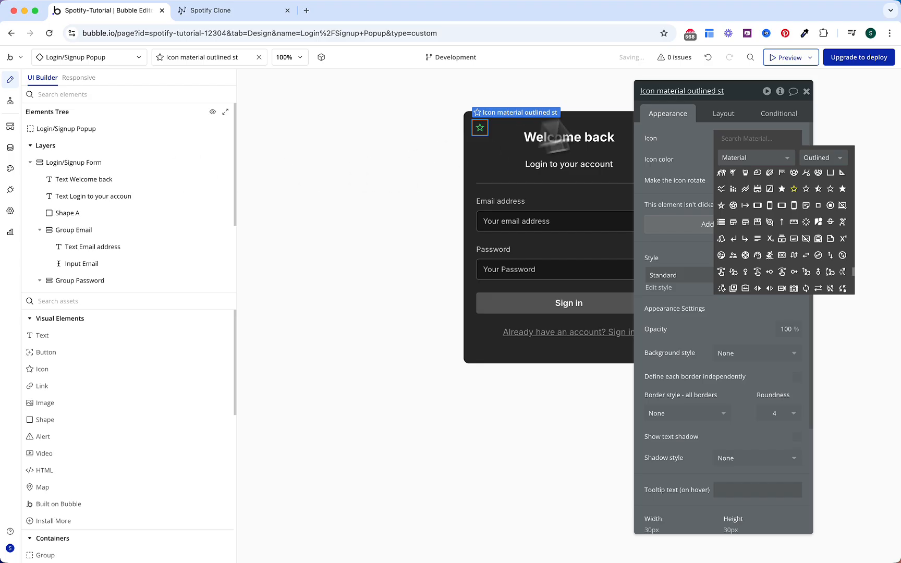
{"action": "left_click", "coordinate": [724, 114]}
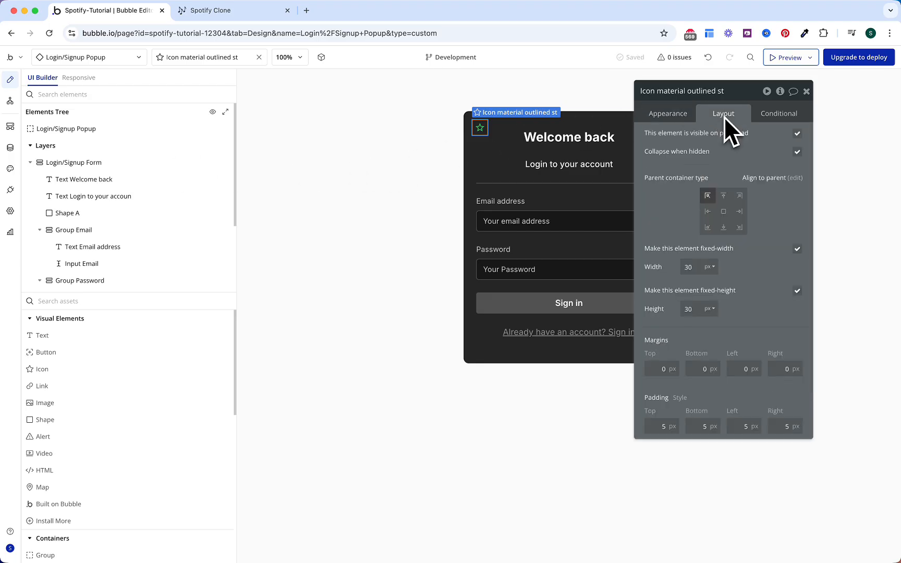
{"action": "left_click", "coordinate": [740, 196]}
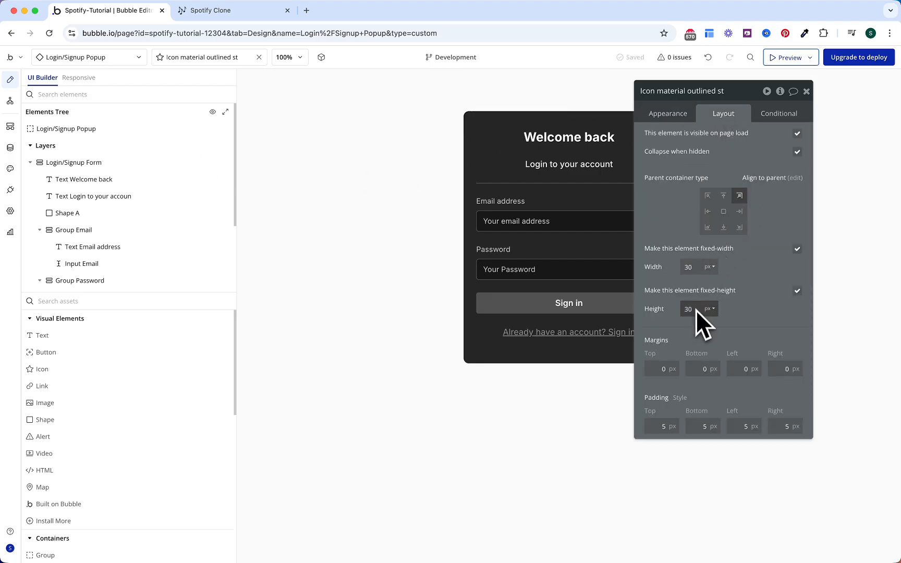
Step: Make the icon a Gray 50 Close symbol and create a click workflow for it
{"action": "left_click", "coordinate": [679, 119]}
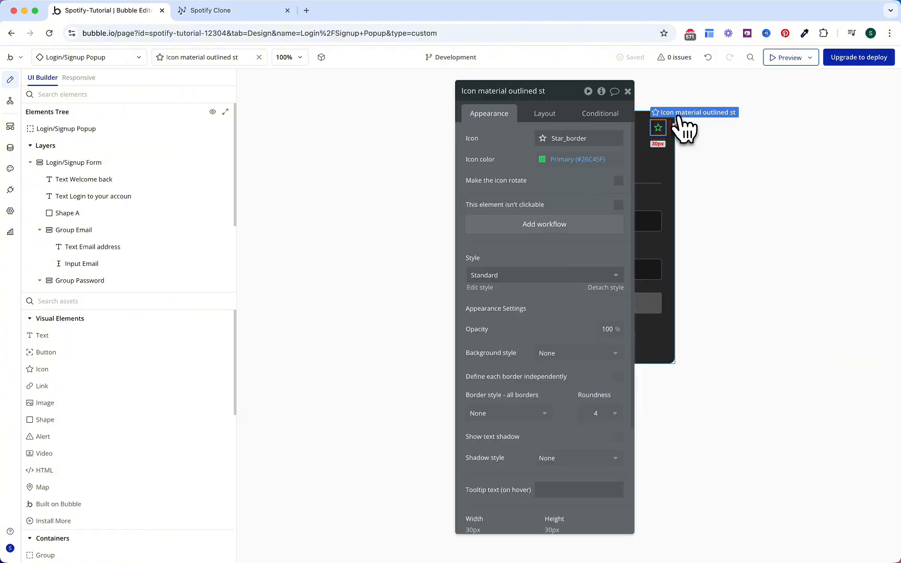
{"action": "left_click", "coordinate": [568, 159]}
{"action": "left_click", "coordinate": [595, 366]}
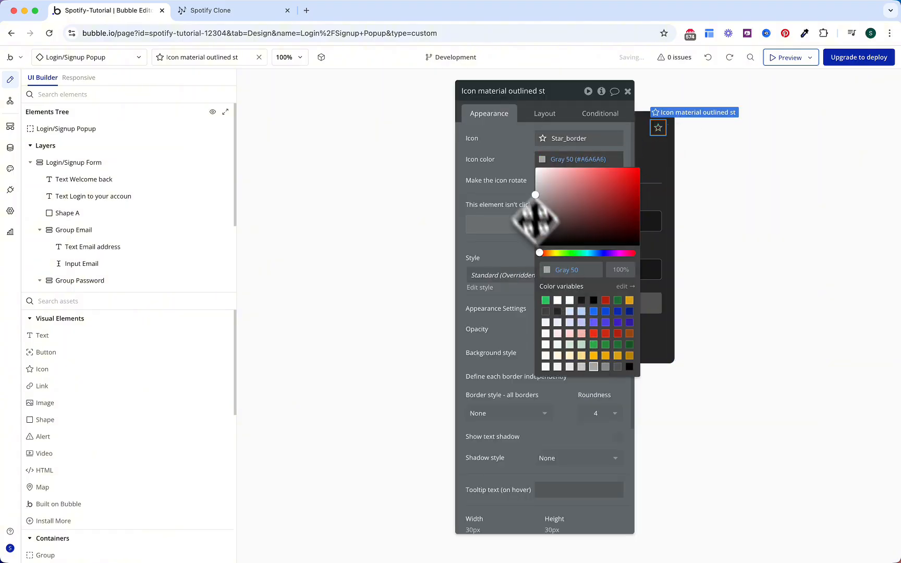
{"action": "left_click", "coordinate": [533, 211]}
{"action": "left_click", "coordinate": [543, 145]}
{"action": "type", "text": "close"}
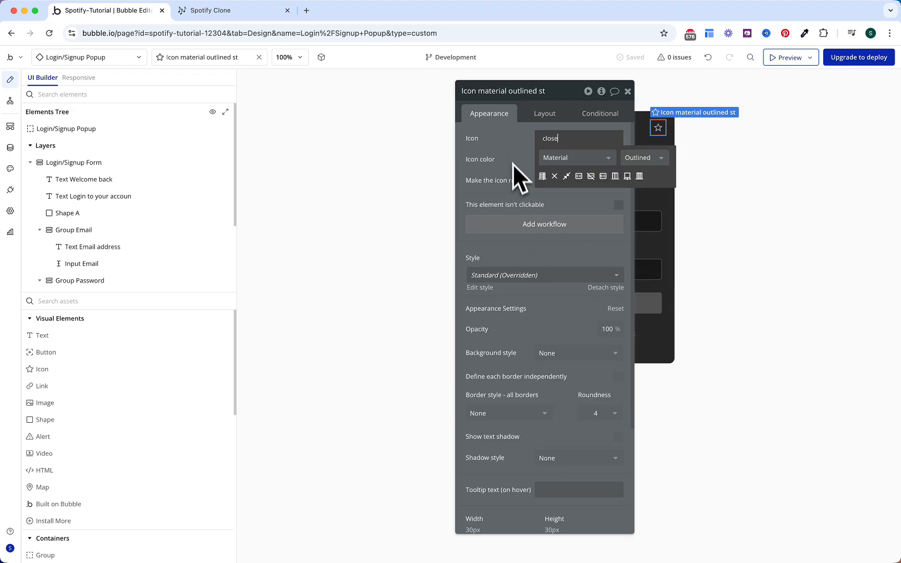
{"action": "left_click", "coordinate": [548, 178]}
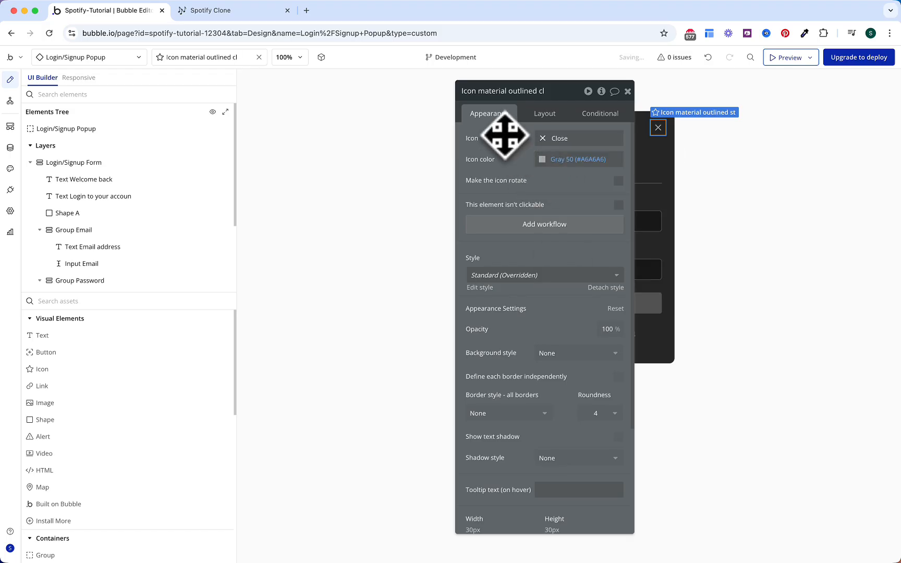
{"action": "left_click", "coordinate": [525, 229]}
{"action": "left_click", "coordinate": [140, 205]}
Step: Make the Close icon's workflow hide the Login/Signup Popup
{"action": "type", "text": "hide"}
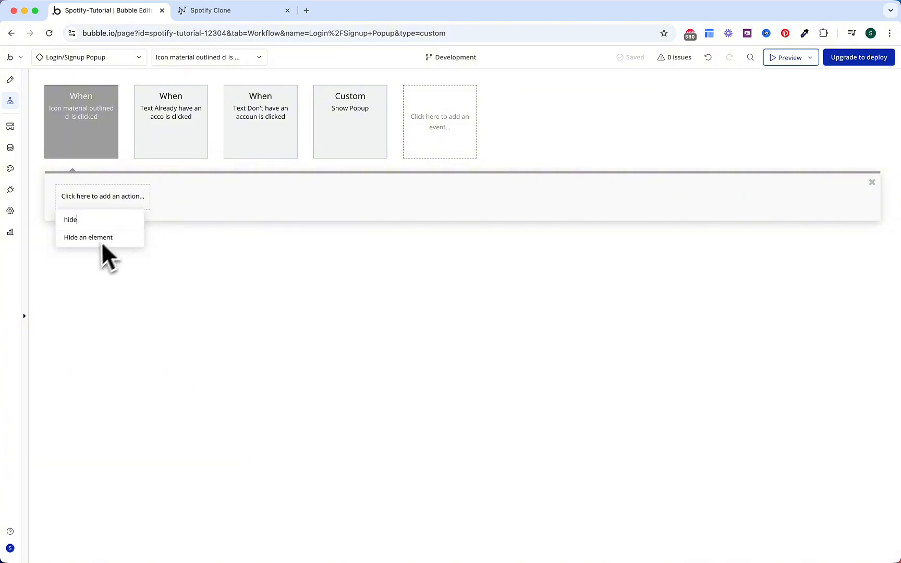
{"action": "left_click", "coordinate": [101, 238]}
{"action": "left_click", "coordinate": [565, 133]}
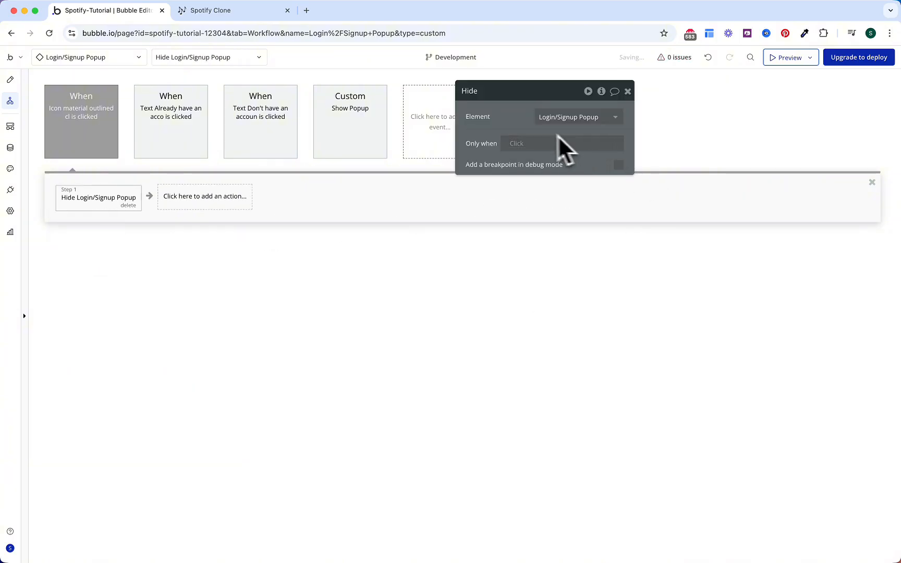
Step: Create a click workflow for the Button Sign in element
{"action": "left_click", "coordinate": [10, 79]}
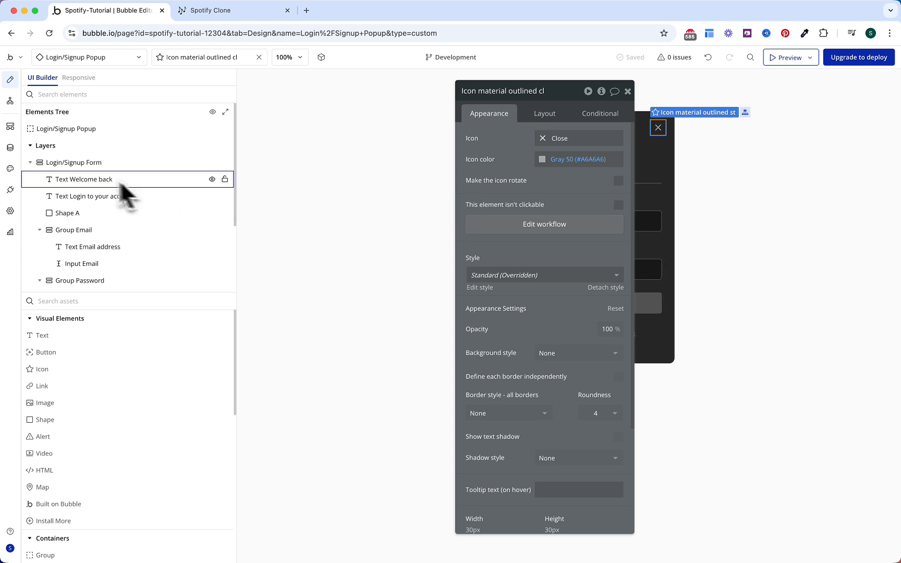
{"action": "scroll", "coordinate": [111, 230], "scroll_direction": "down", "scroll_amount": 3}
{"action": "left_click", "coordinate": [111, 255]}
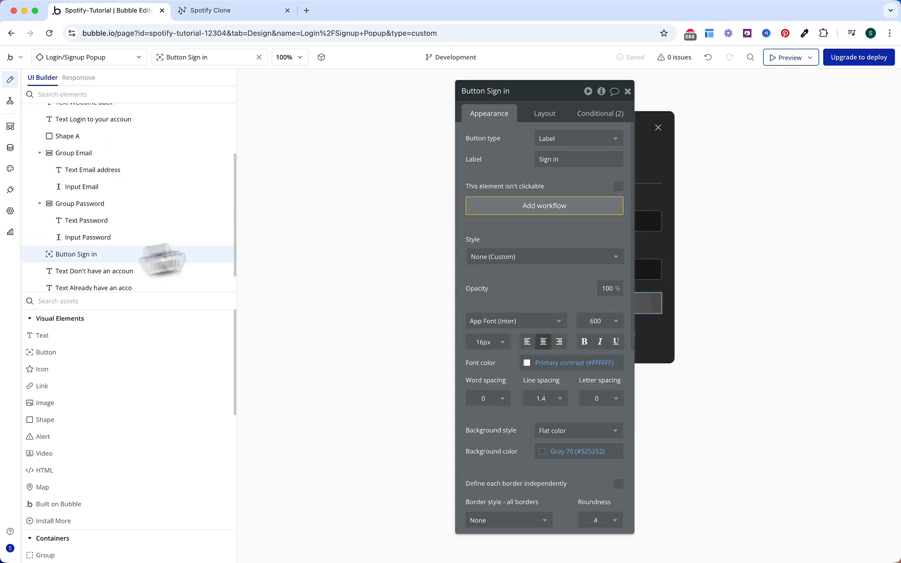
{"action": "left_click", "coordinate": [559, 207]}
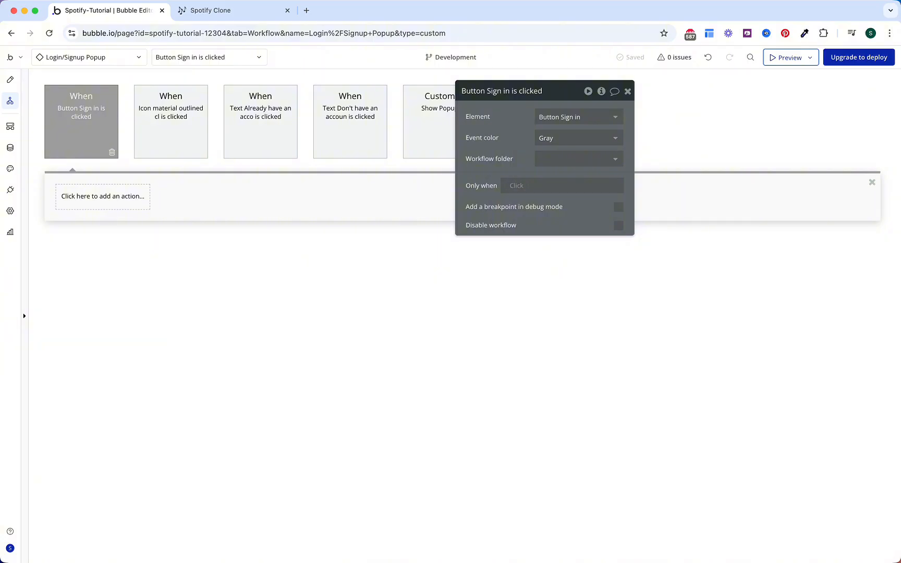
Step: Add a Log the user in step using Input Email's value and Input Password's value
{"action": "left_click", "coordinate": [133, 203]}
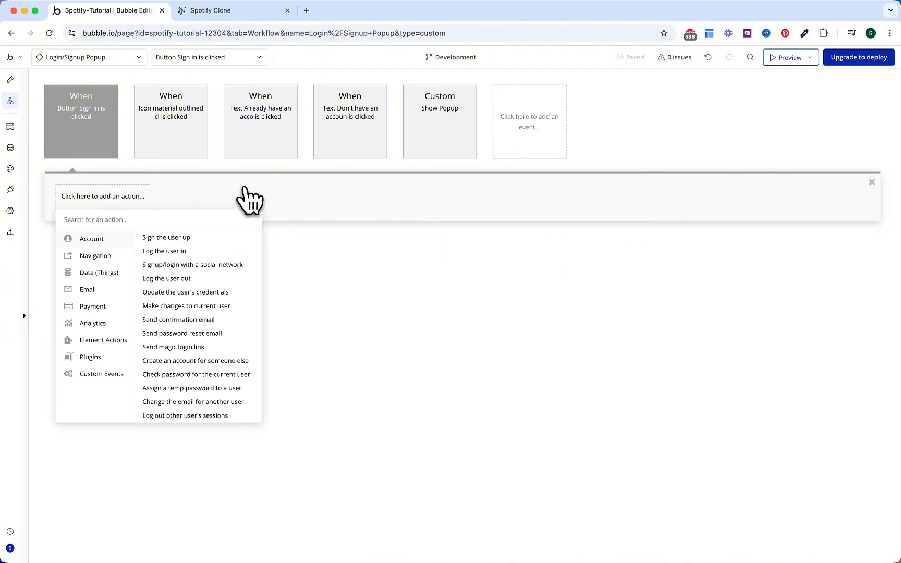
{"action": "type", "text": "log"}
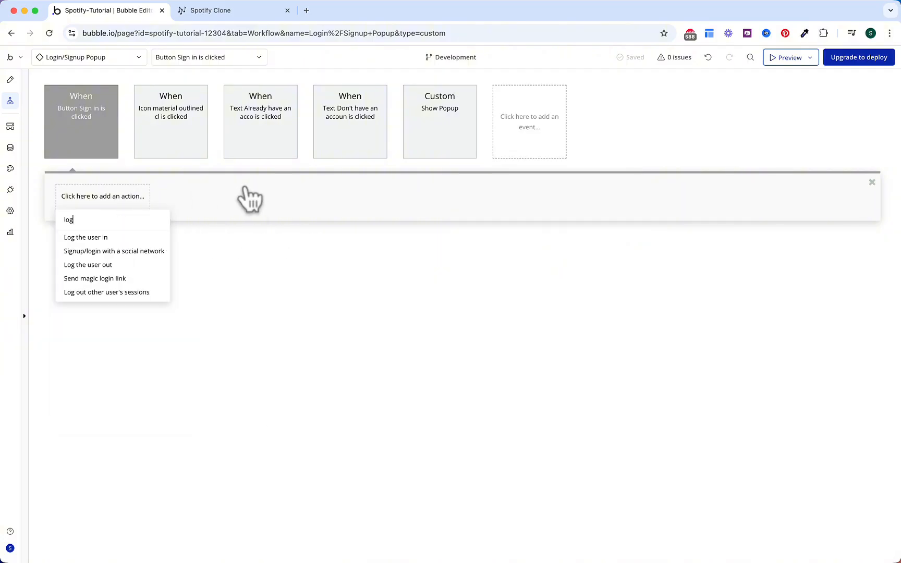
{"action": "left_click", "coordinate": [144, 240]}
{"action": "left_click", "coordinate": [545, 117]}
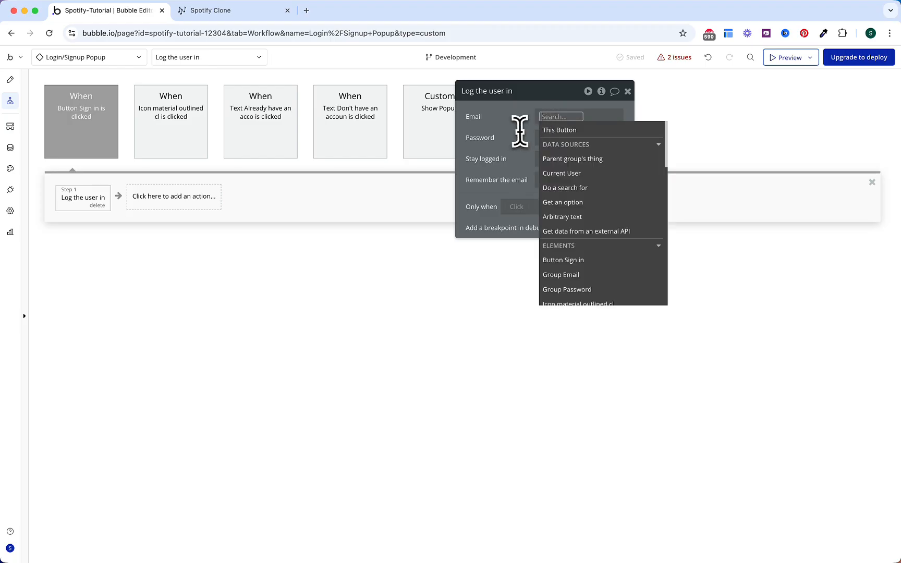
{"action": "type", "text": "ino"}
{"action": "key", "text": "BackSpace"}
{"action": "type", "text": "put em"}
{"action": "key", "text": "Return"}
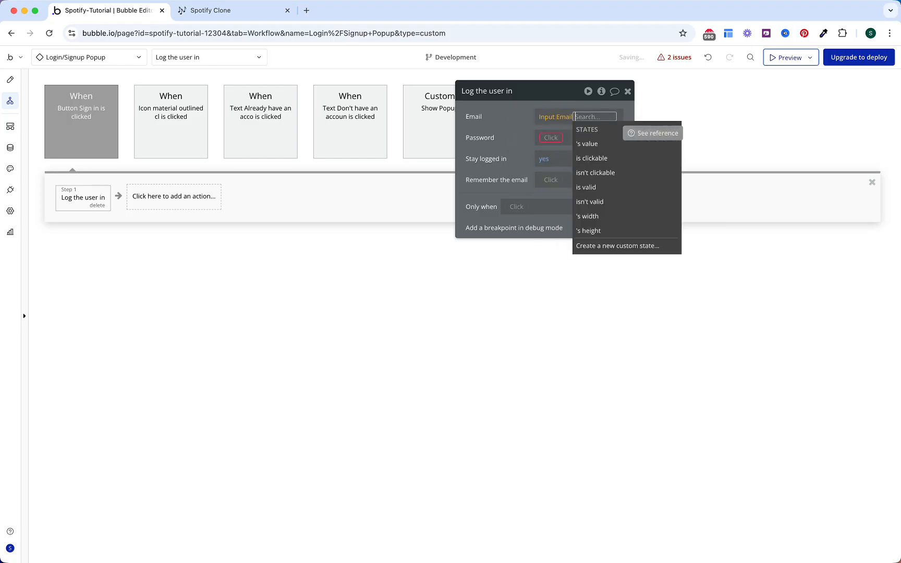
{"action": "key", "text": "Return"}
{"action": "left_click", "coordinate": [548, 137]}
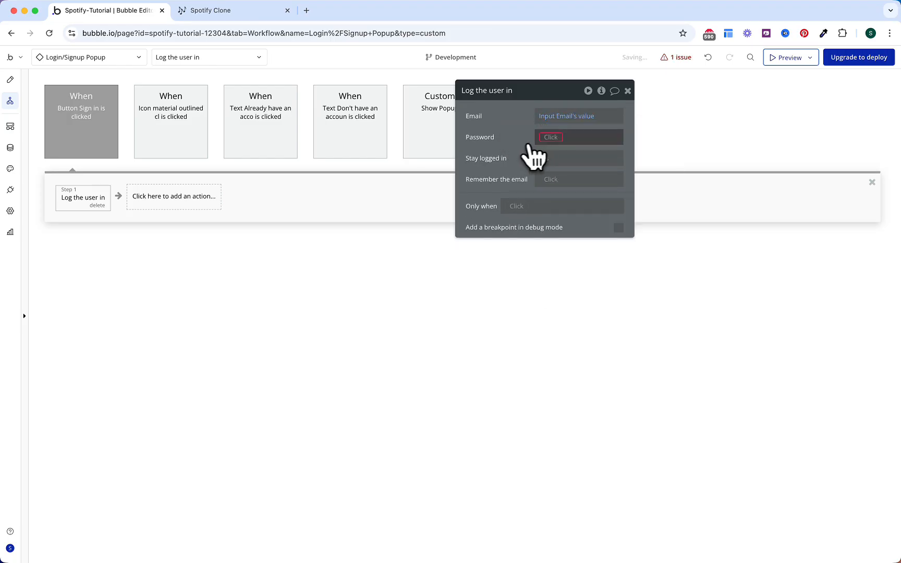
{"action": "type", "text": "passwo"}
{"action": "key", "text": "Down"}
{"action": "key", "text": "Return"}
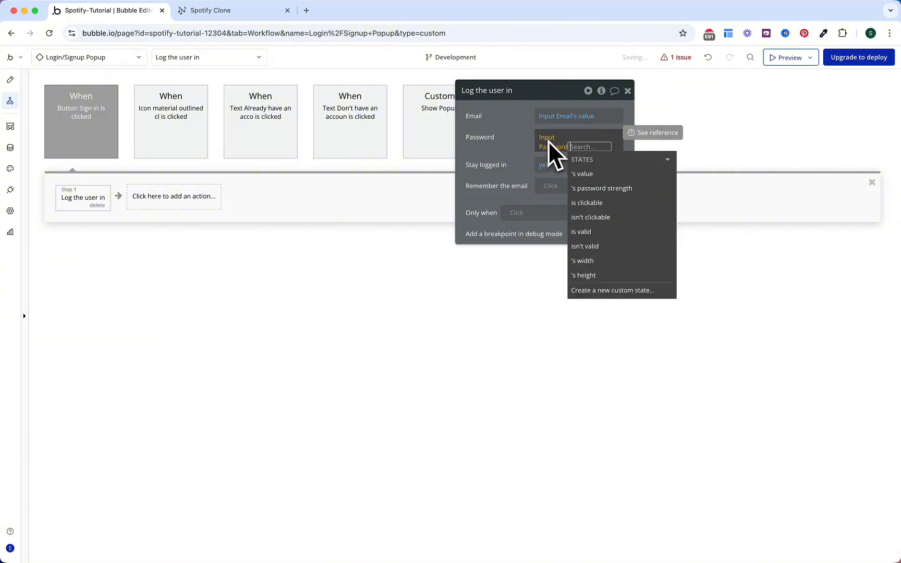
{"action": "key", "text": "Down"}
{"action": "key", "text": "Return"}
{"action": "left_click", "coordinate": [511, 147]}
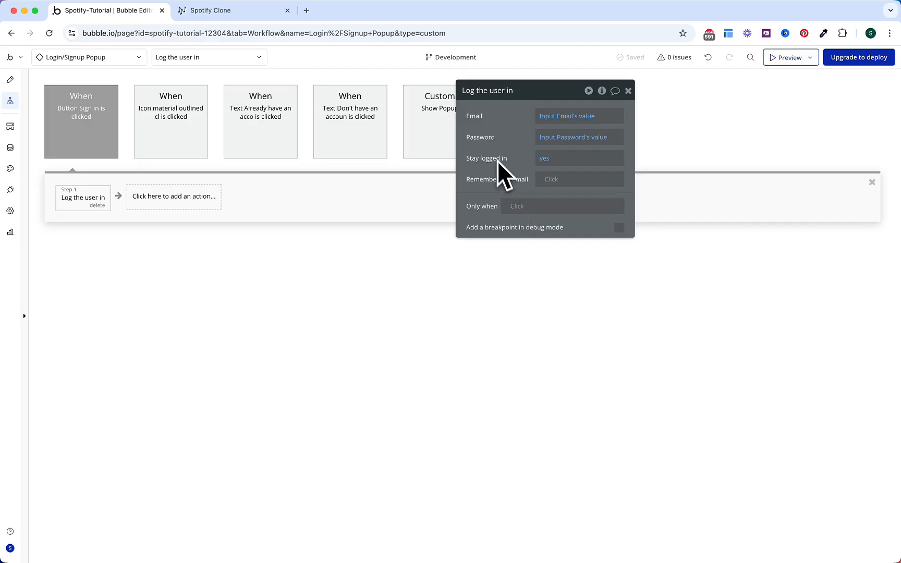
Step: Run the login step only when the Login/Signup Popup's Singup? is no
{"action": "left_click", "coordinate": [513, 206]}
{"action": "type", "text": "login"}
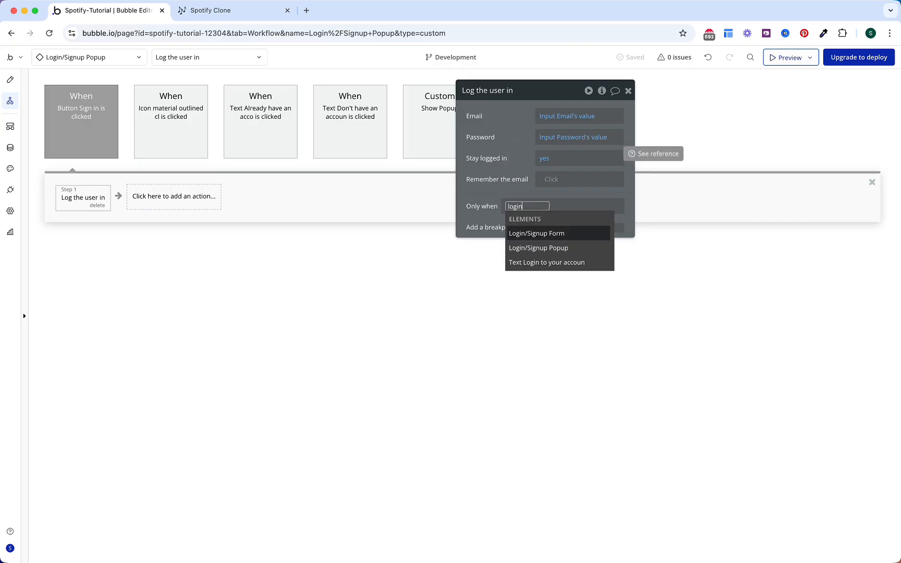
{"action": "left_click", "coordinate": [543, 248]}
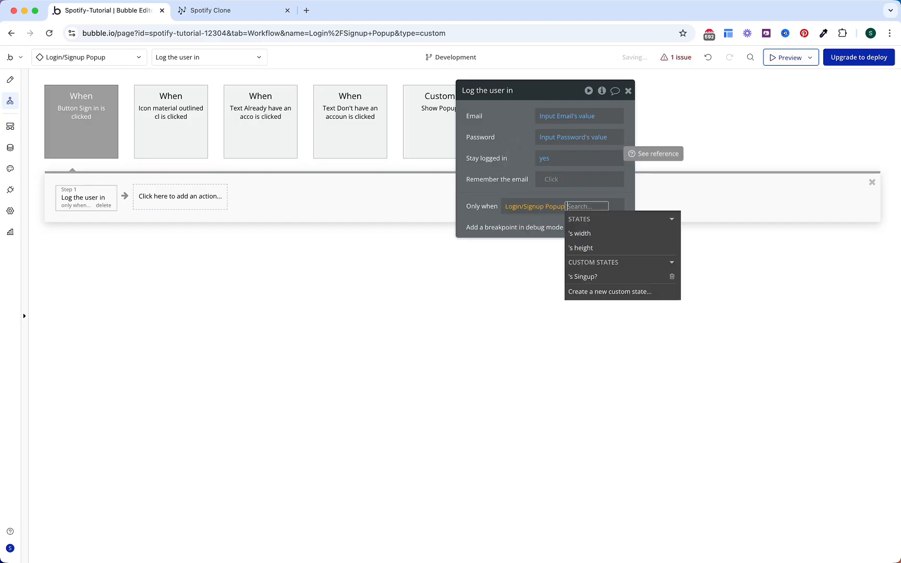
{"action": "left_click", "coordinate": [595, 274]}
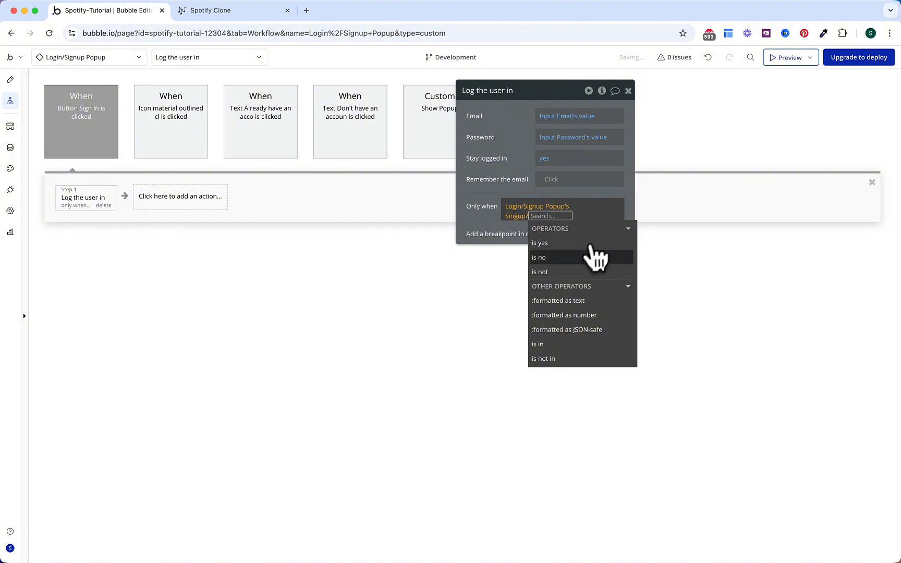
{"action": "left_click", "coordinate": [595, 257]}
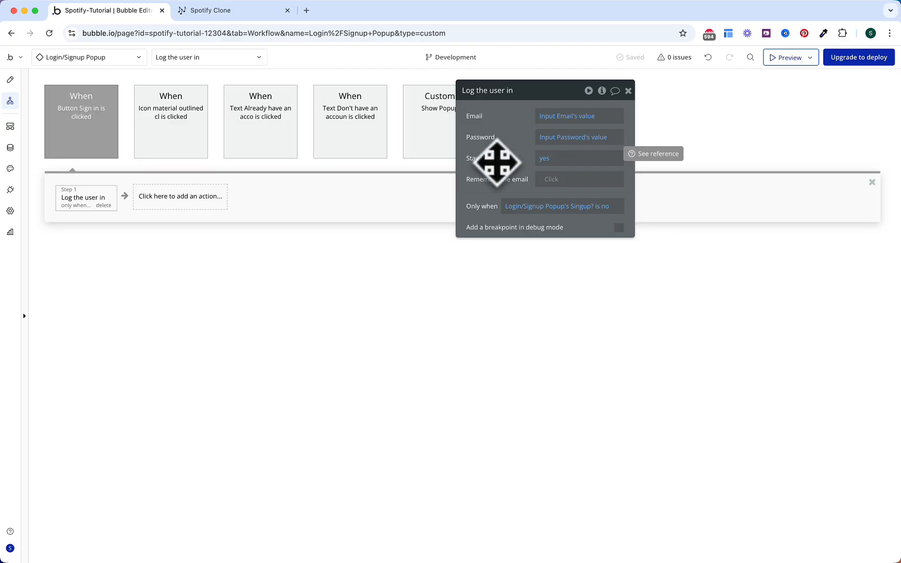
Step: Add a Sign the user up step using Input Email's value and Input Password's value
{"action": "left_click", "coordinate": [216, 201]}
{"action": "type", "text": "siign"}
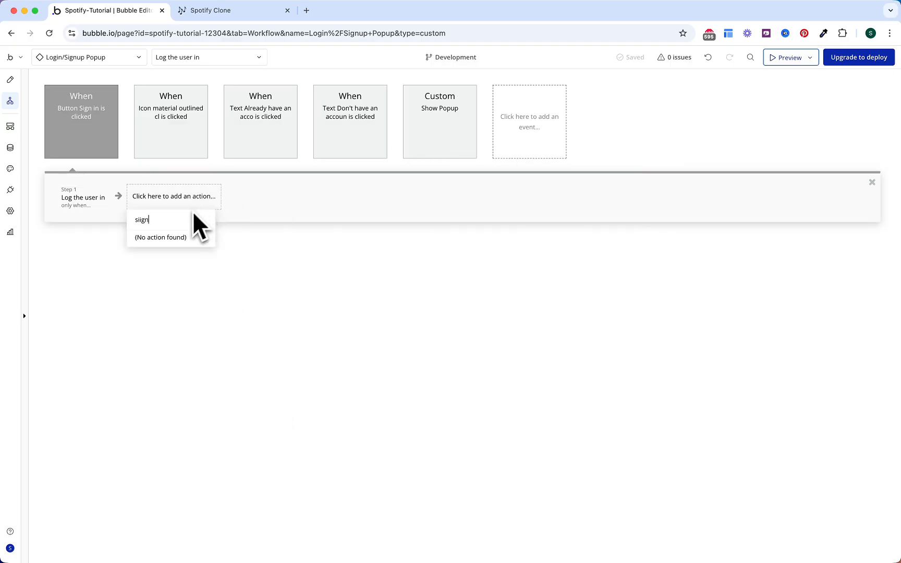
{"action": "key", "text": "BackSpace"}
{"action": "key", "text": "BackSpace"}
{"action": "type", "text": "gn"}
{"action": "left_click", "coordinate": [180, 239]}
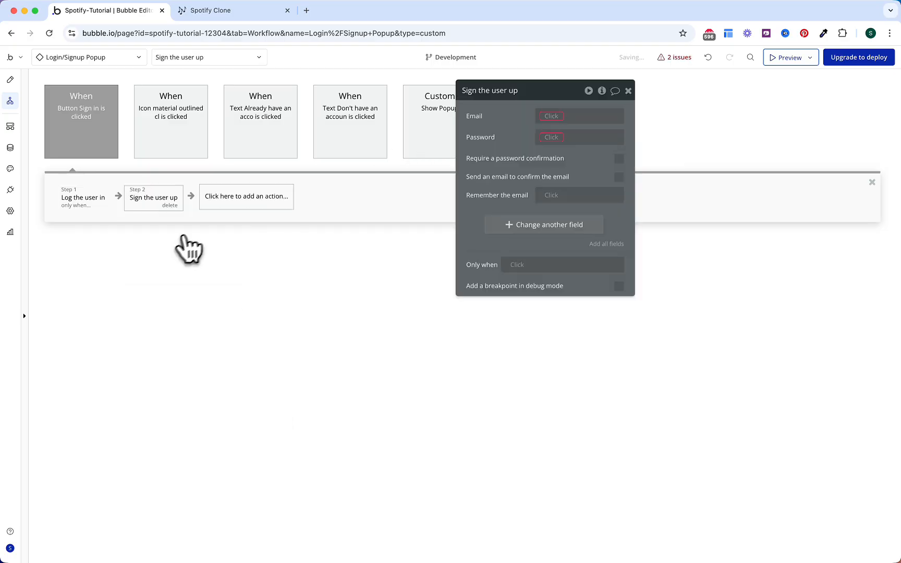
{"action": "left_click", "coordinate": [548, 116]}
{"action": "type", "text": "input"}
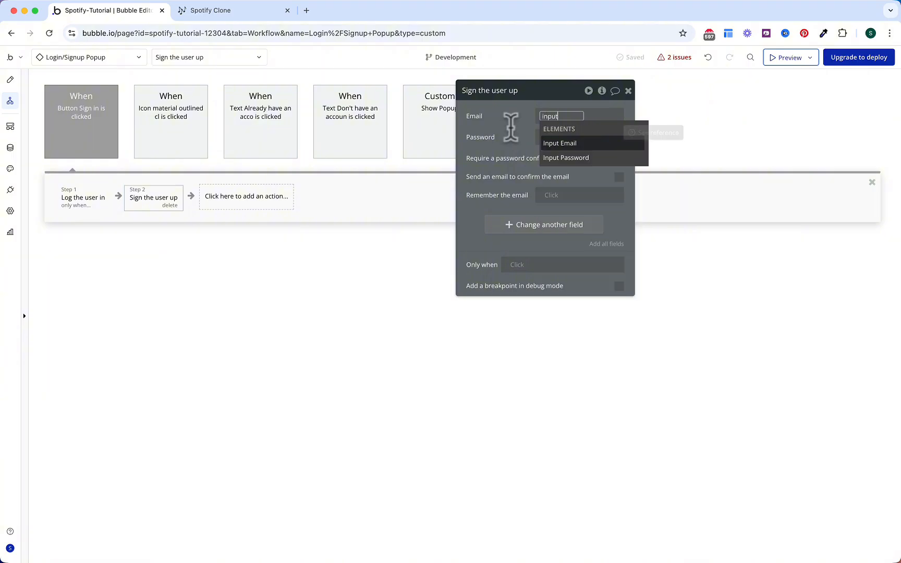
{"action": "key", "text": "Return"}
{"action": "key", "text": "Return"}
{"action": "left_click", "coordinate": [545, 143]}
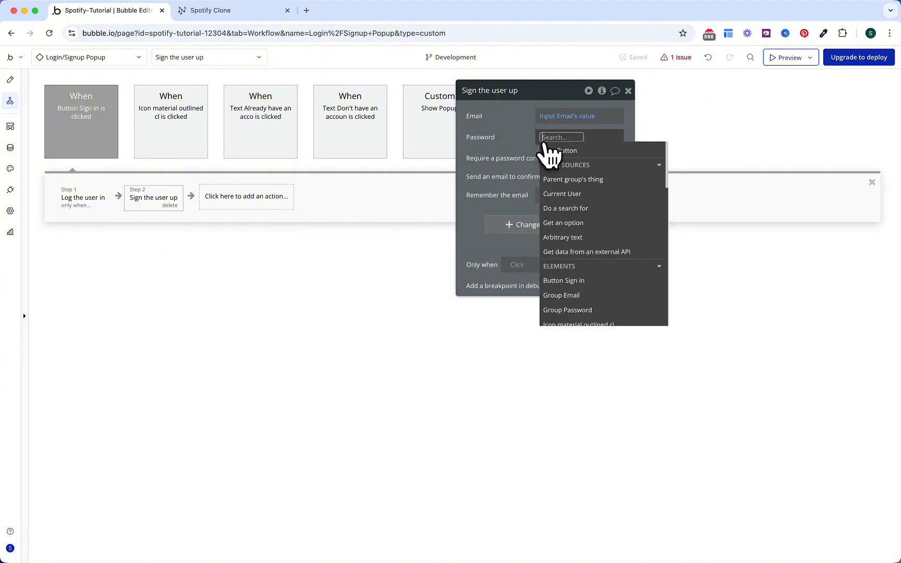
{"action": "type", "text": "pass"}
{"action": "key", "text": "Down"}
{"action": "key", "text": "Return"}
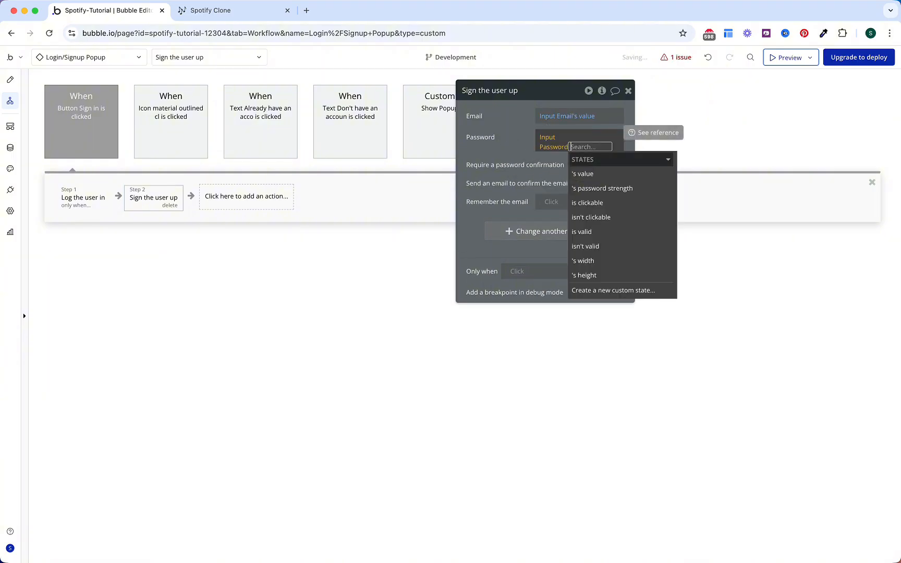
{"action": "key", "text": "Return"}
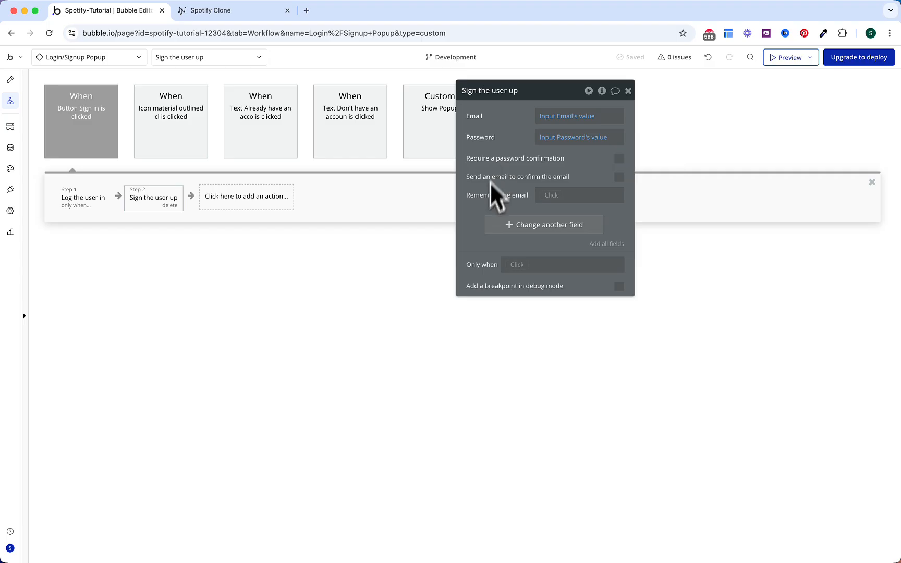
Step: Run the sign-up step only when the Login/Signup Popup's Singup? is true
{"action": "left_click", "coordinate": [516, 266]}
{"action": "type", "text": "log"}
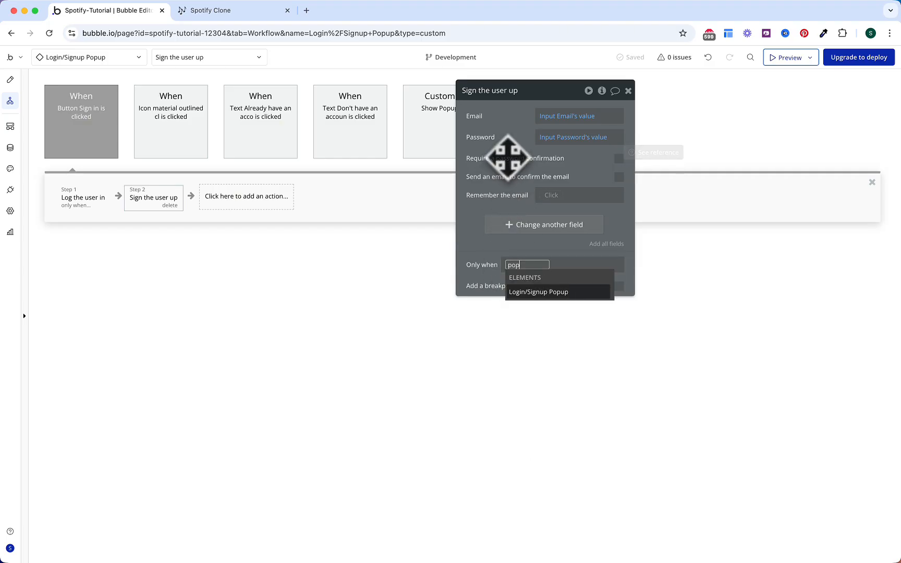
{"action": "key", "text": "Return"}
{"action": "key", "text": "Down"}
{"action": "key", "text": "Down"}
{"action": "key", "text": "Down"}
{"action": "key", "text": "Down"}
{"action": "key", "text": "Return"}
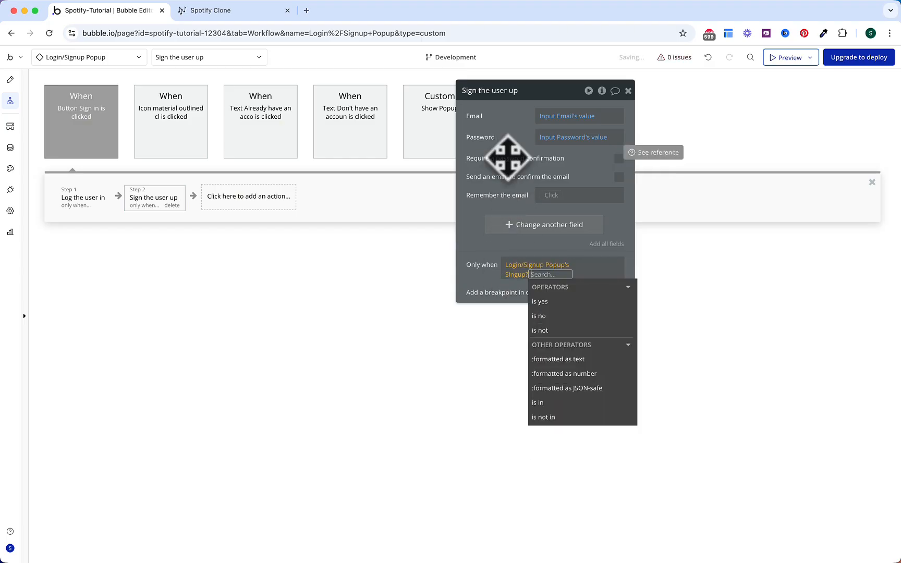
{"action": "key", "text": "Escape"}
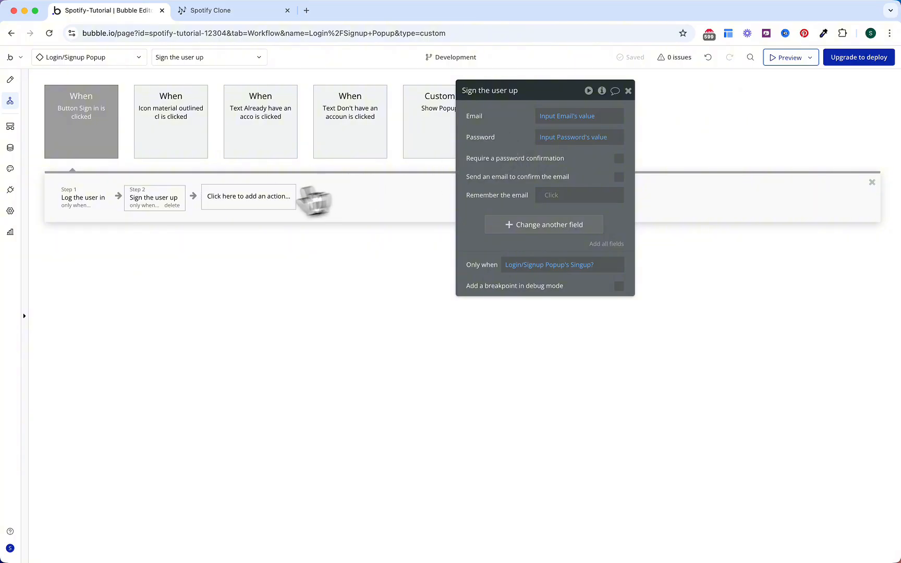
Step: Add steps that hide and then reset the Login/Signup Popup, then go to Plugins
{"action": "left_click", "coordinate": [261, 196]}
{"action": "type", "text": "hide"}
{"action": "left_click", "coordinate": [254, 263]}
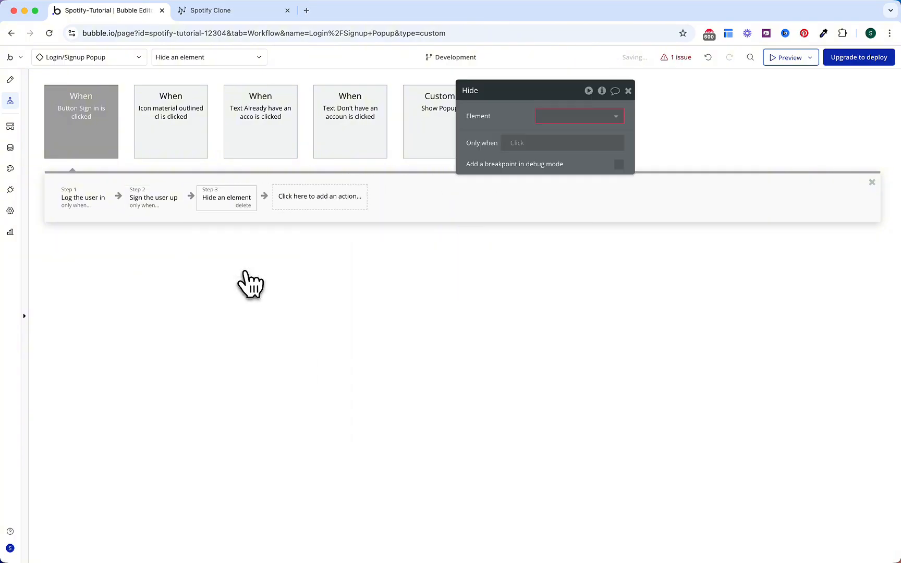
{"action": "left_click", "coordinate": [567, 118]}
{"action": "left_click", "coordinate": [568, 133]}
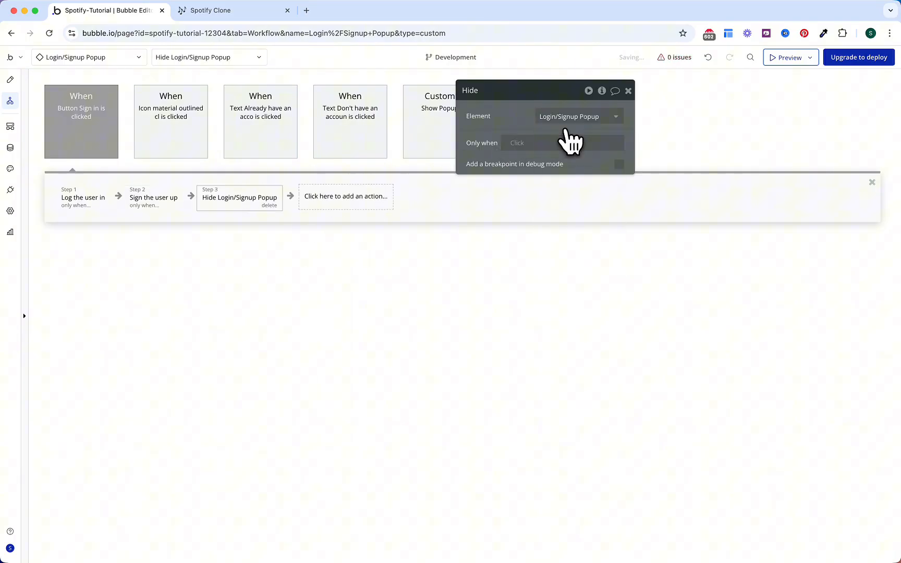
{"action": "left_click", "coordinate": [359, 198]}
{"action": "type", "text": "reset"}
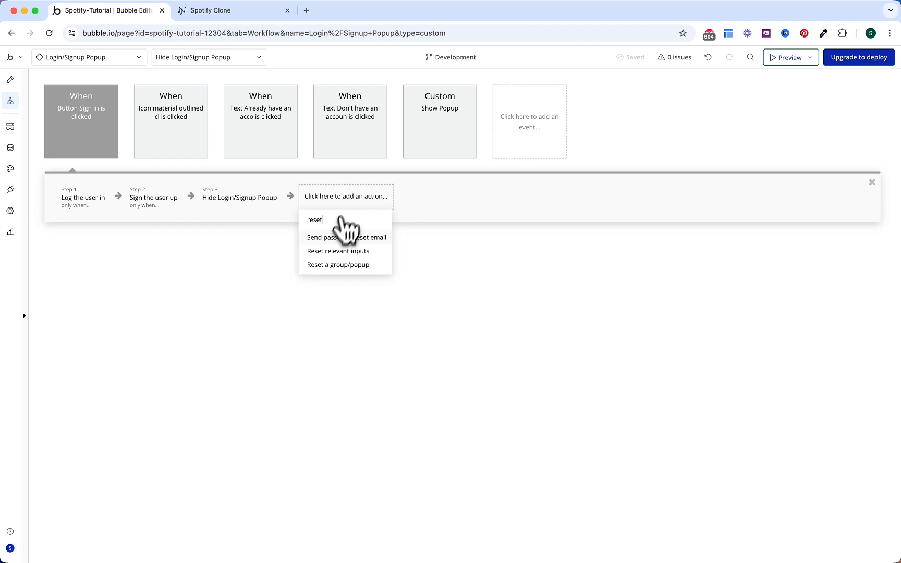
{"action": "left_click", "coordinate": [339, 265]}
{"action": "left_click", "coordinate": [569, 116]}
{"action": "left_click", "coordinate": [569, 133]}
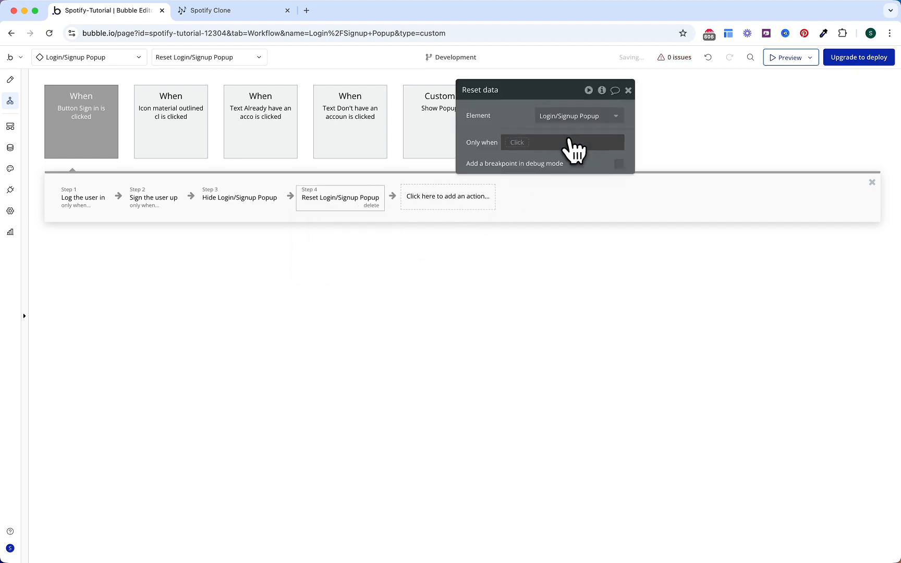
{"action": "left_click_drag", "start_coordinate": [506, 131], "coordinate": [506, 134]}
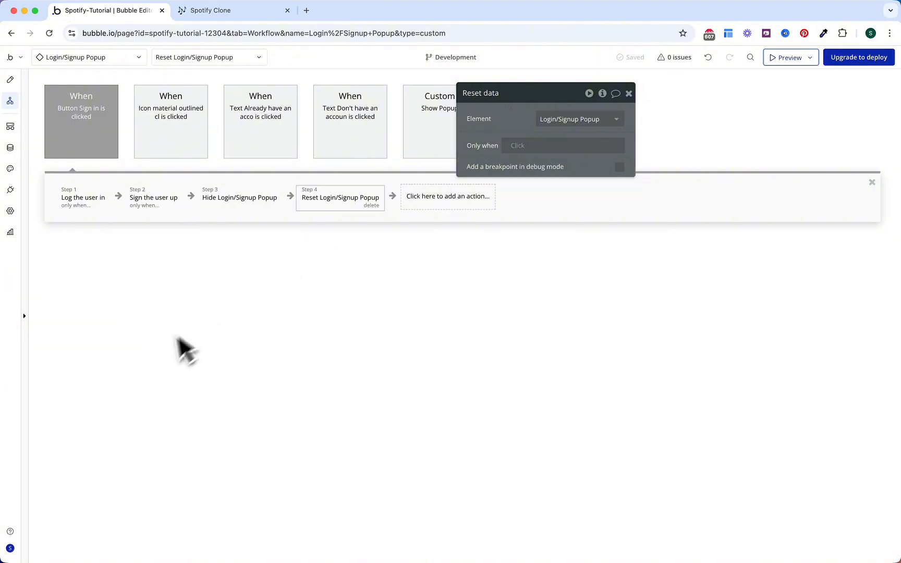
{"action": "left_click", "coordinate": [10, 191]}
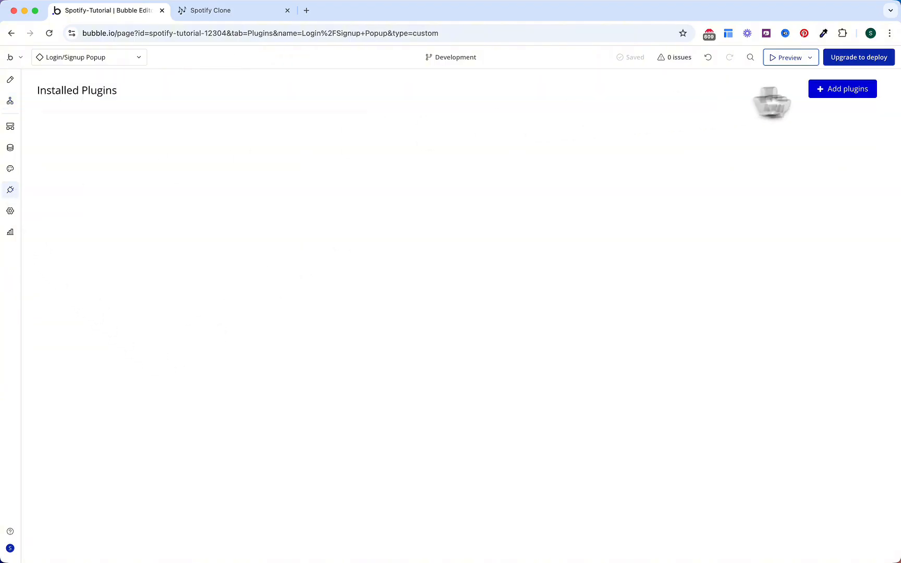
Step: Search 'toast notification', install the Toast Notifications plugin, and go back to the Design tab
{"action": "left_click", "coordinate": [849, 88]}
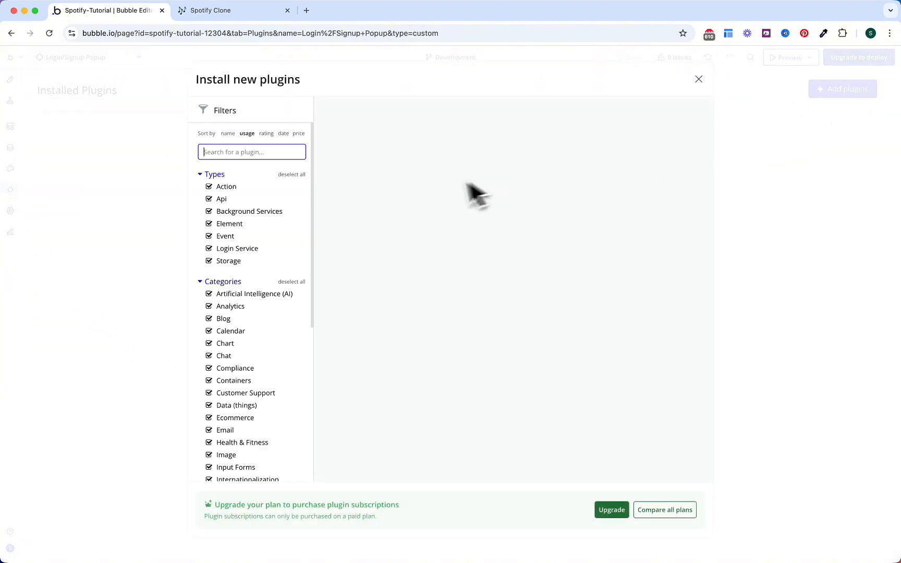
{"action": "type", "text": "toast not"}
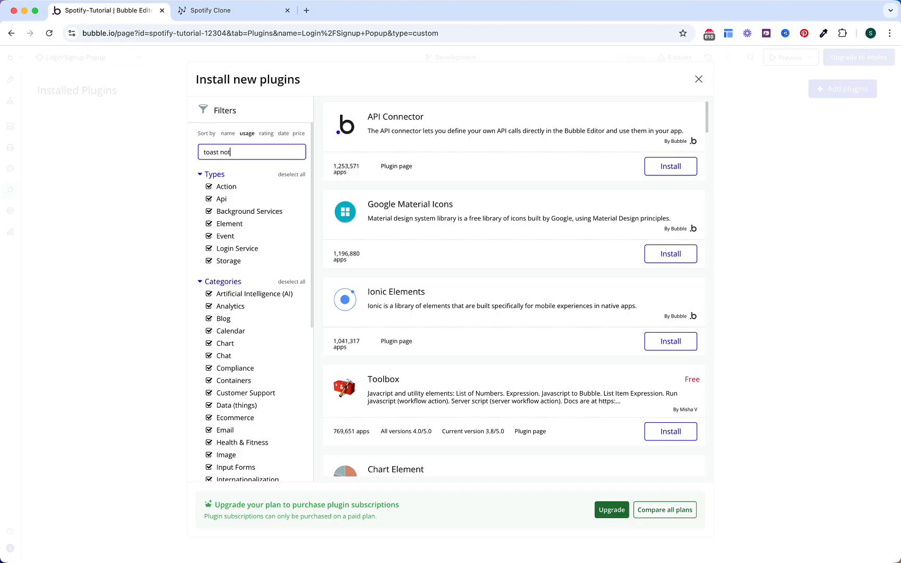
{"action": "type", "text": "ification"}
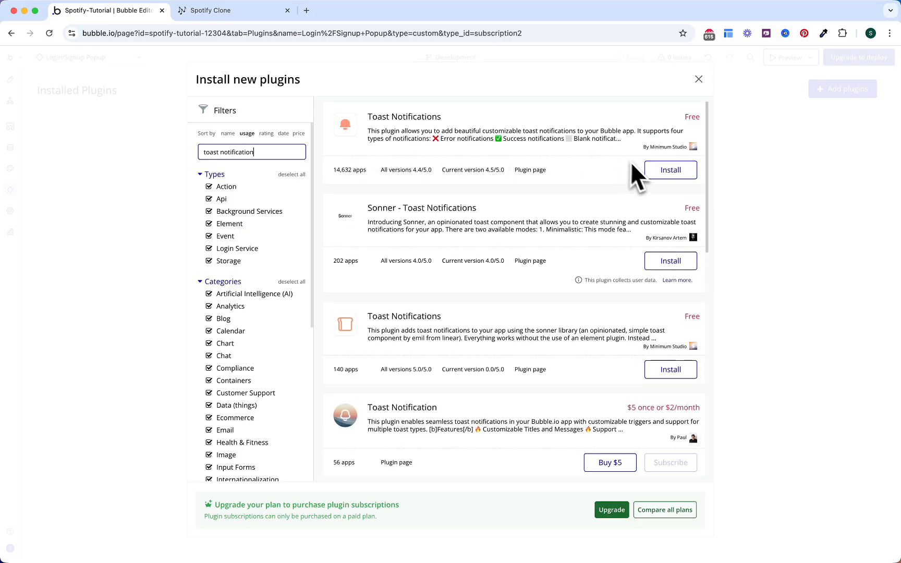
{"action": "left_click", "coordinate": [673, 171]}
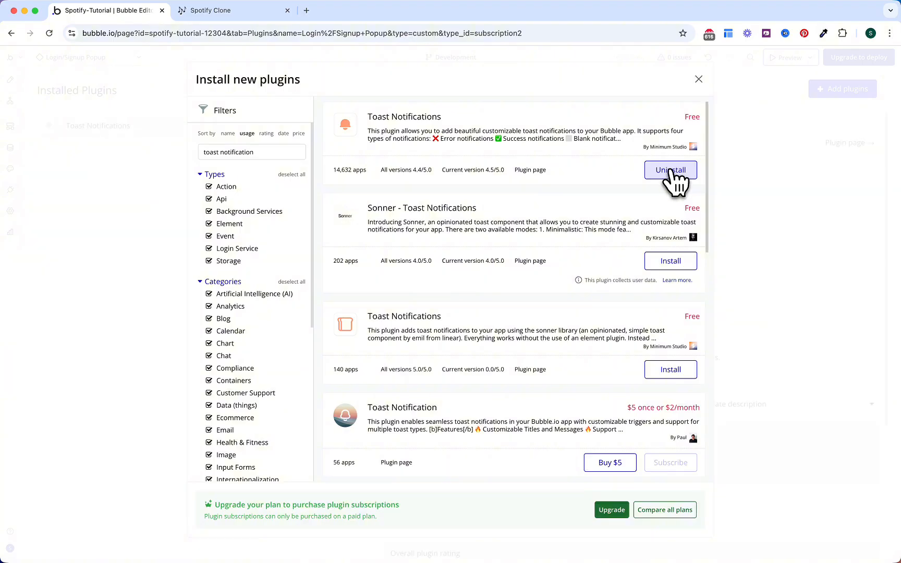
{"action": "left_click", "coordinate": [699, 80]}
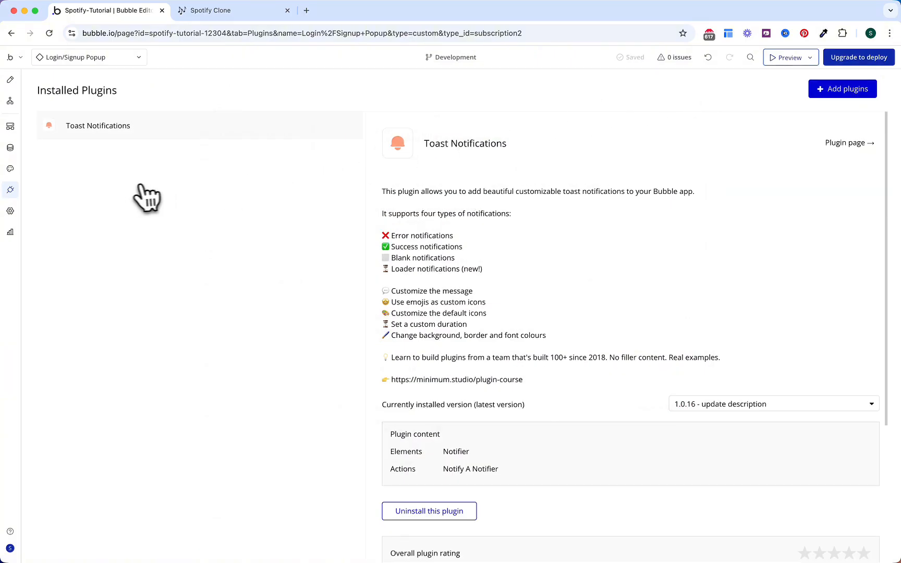
{"action": "left_click", "coordinate": [10, 79]}
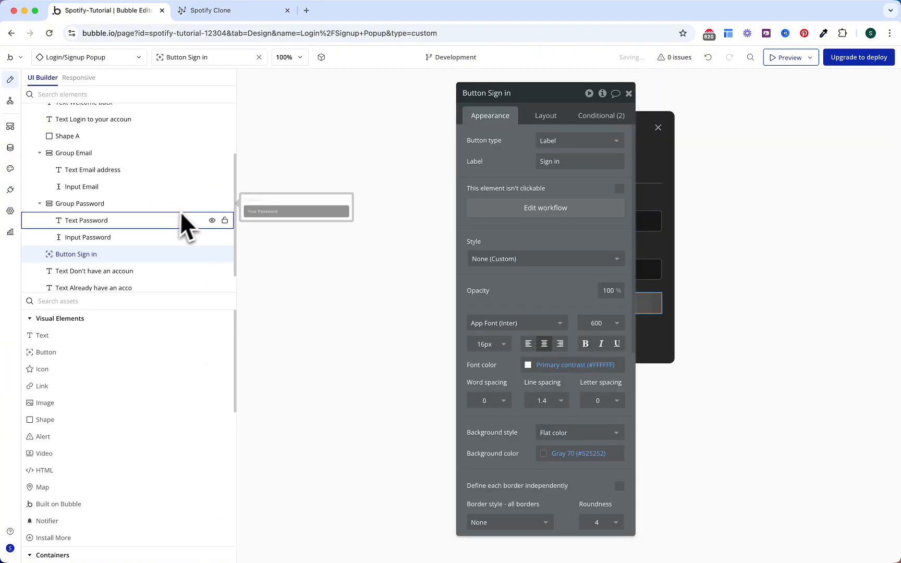
Step: Place a Notifier element inside the Login/Signup Popup
{"action": "scroll", "coordinate": [155, 214], "scroll_direction": "up", "scroll_amount": 2}
{"action": "left_click", "coordinate": [31, 162]}
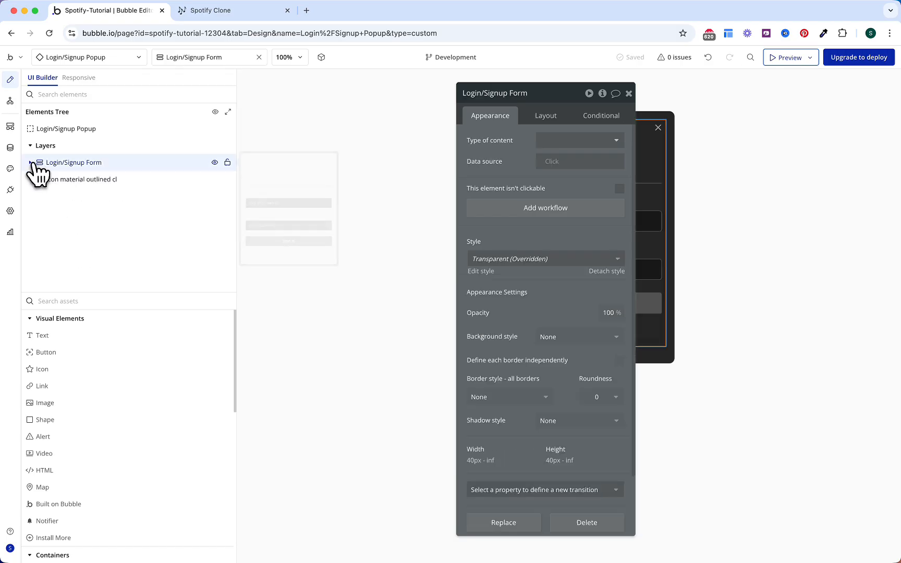
{"action": "type", "text": "notif"}
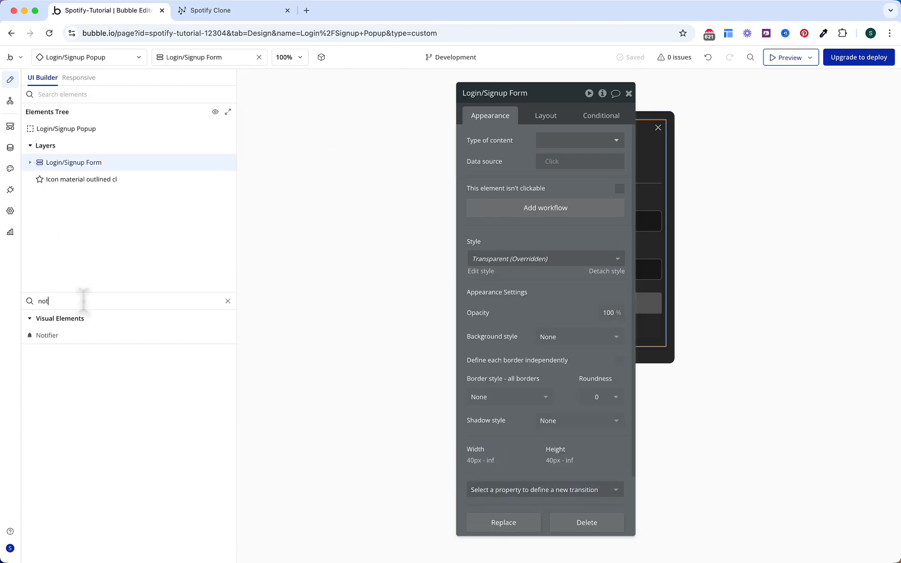
{"action": "left_click", "coordinate": [79, 334]}
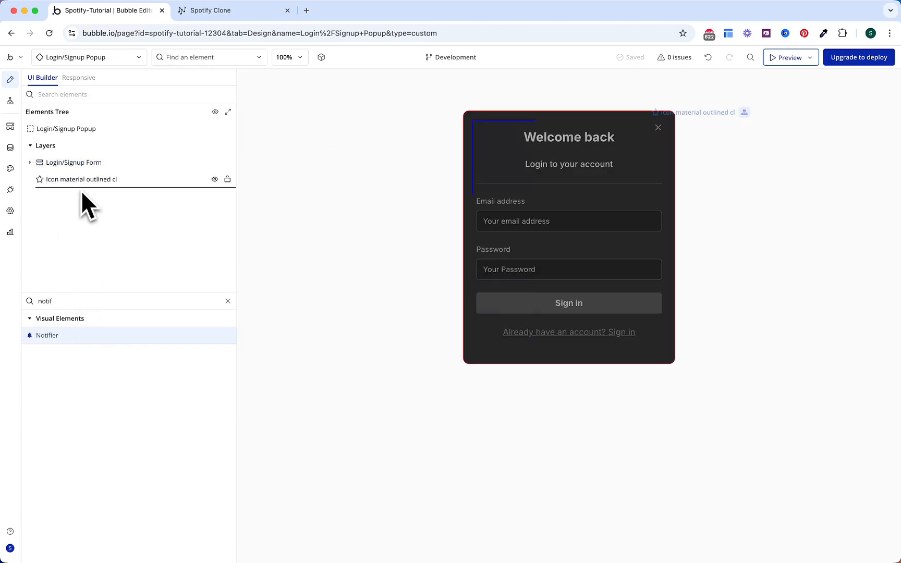
{"action": "left_click_drag", "start_coordinate": [82, 192], "coordinate": [80, 189]}
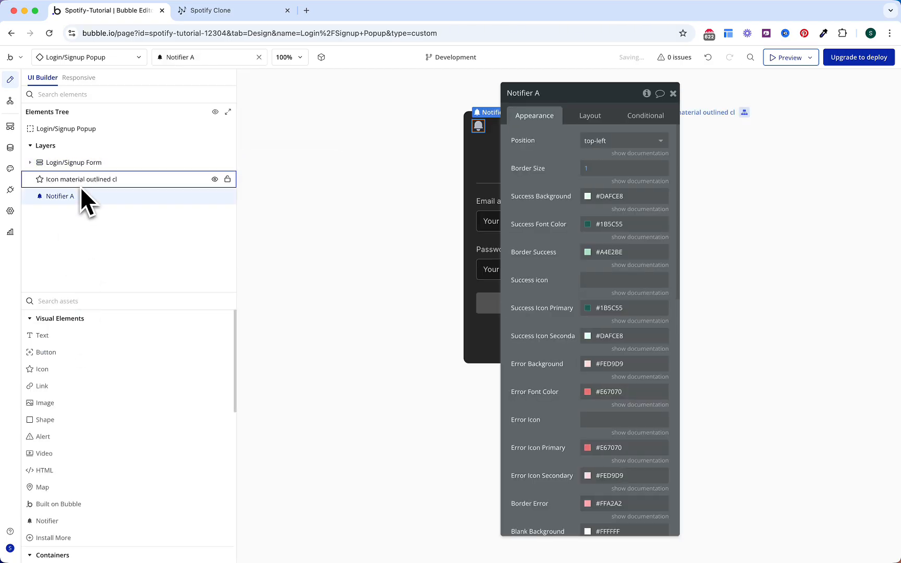
Step: Enter 1 in the notifier's layout settings and set its position to top-center
{"action": "left_click", "coordinate": [590, 115]}
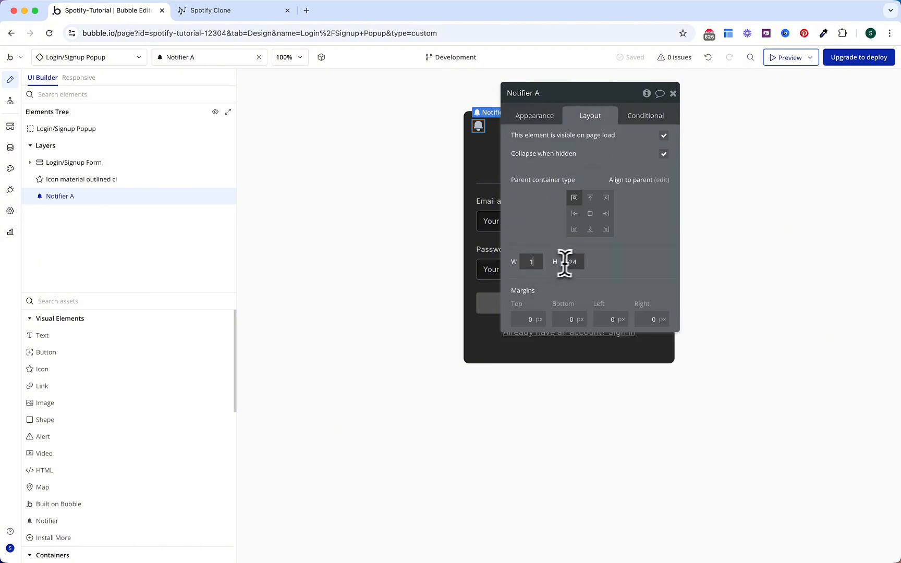
{"action": "type", "text": "1"}
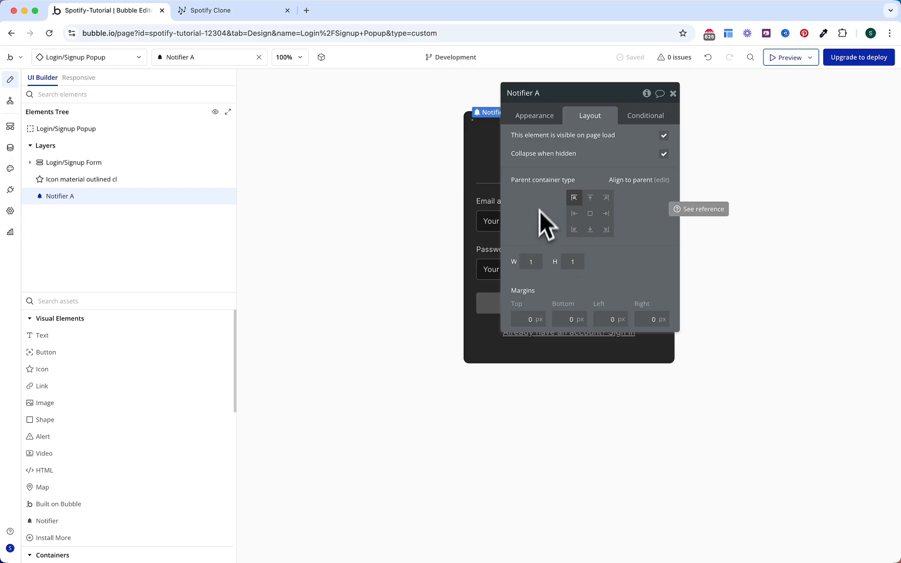
{"action": "left_click", "coordinate": [534, 115]}
{"action": "left_click", "coordinate": [591, 141]}
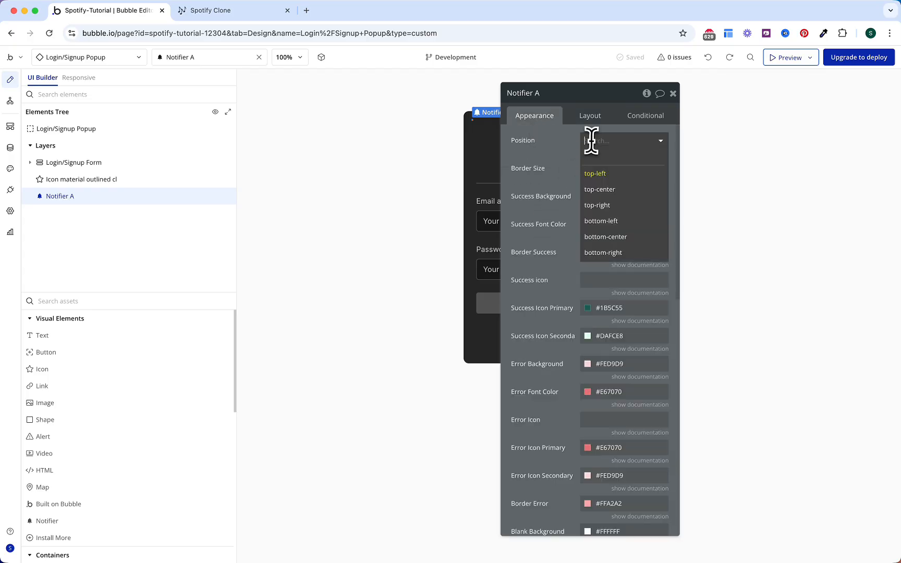
{"action": "left_click", "coordinate": [602, 189]}
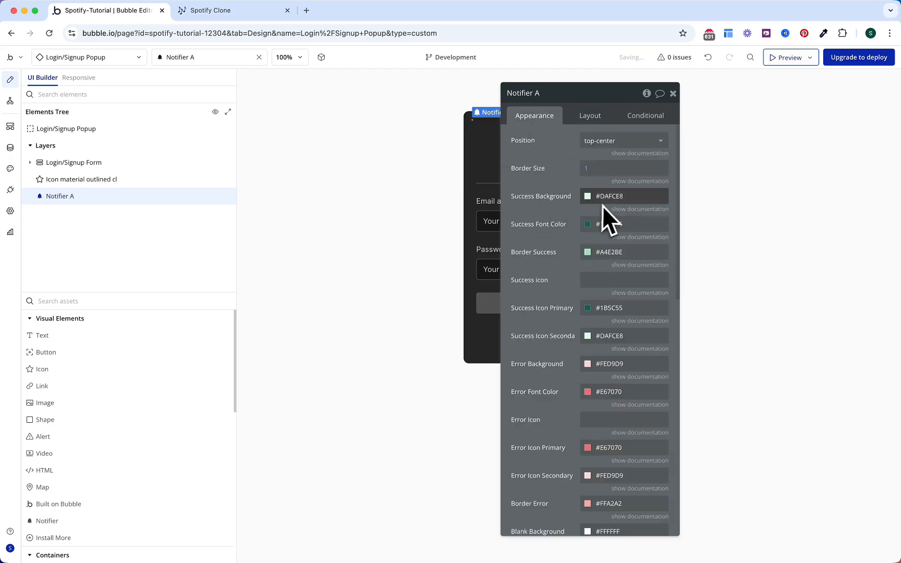
Step: Make the notifier's success background Gray 70 and its success font the Text colour
{"action": "left_click", "coordinate": [608, 197]}
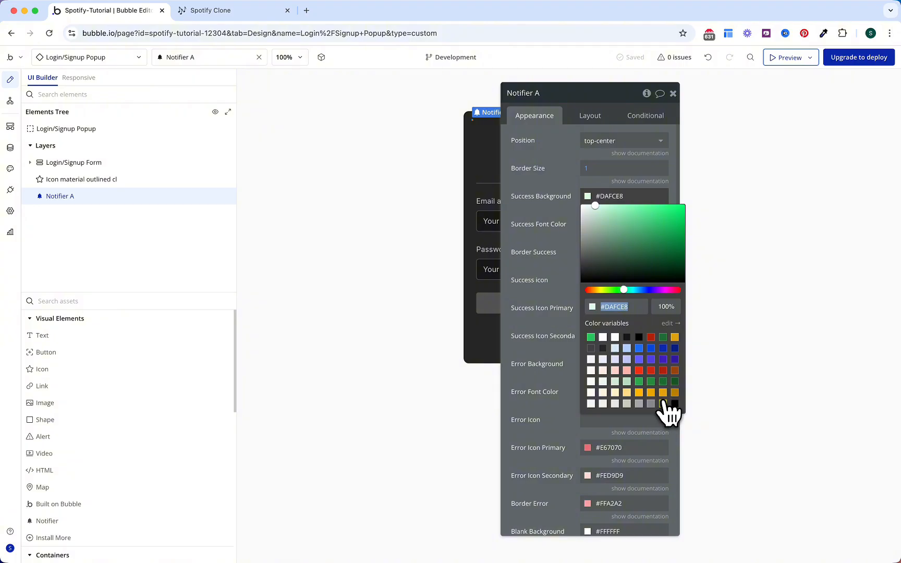
{"action": "left_click", "coordinate": [662, 403]}
{"action": "left_click", "coordinate": [551, 226]}
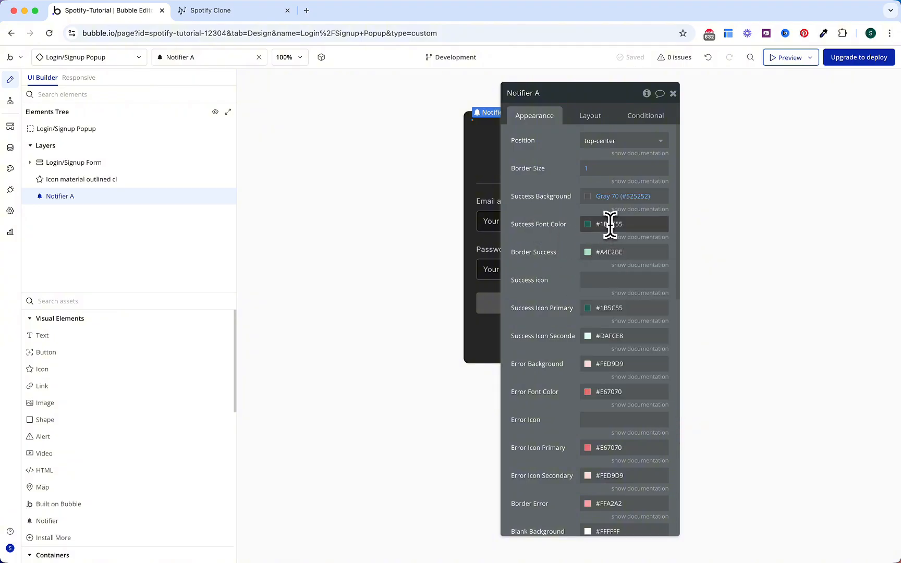
{"action": "left_click", "coordinate": [609, 224]}
{"action": "left_click", "coordinate": [616, 366]}
{"action": "left_click", "coordinate": [564, 277]}
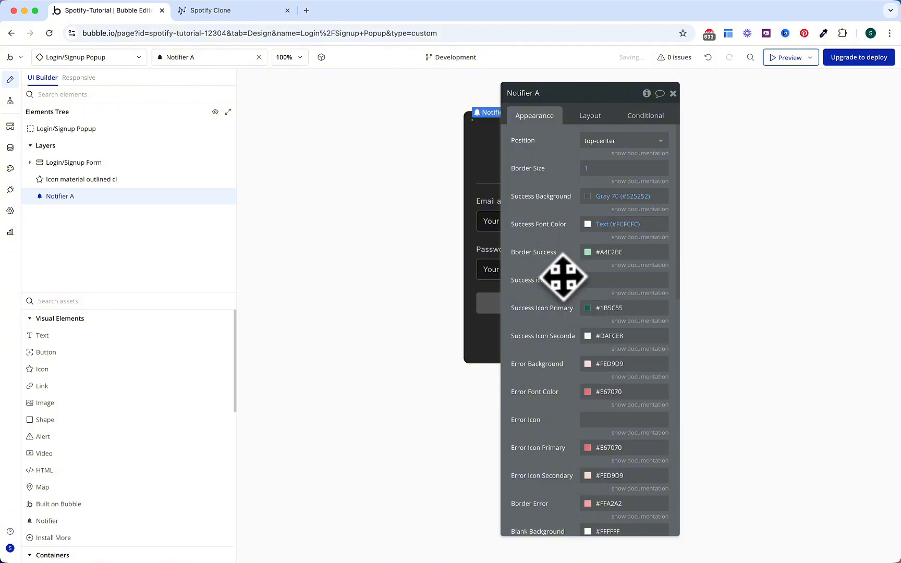
Step: Set the success border to Gray 70, primary icon to green Primary, secondary icon to Text
{"action": "left_click", "coordinate": [606, 253]}
{"action": "left_click", "coordinate": [650, 459]}
{"action": "left_click", "coordinate": [541, 232]}
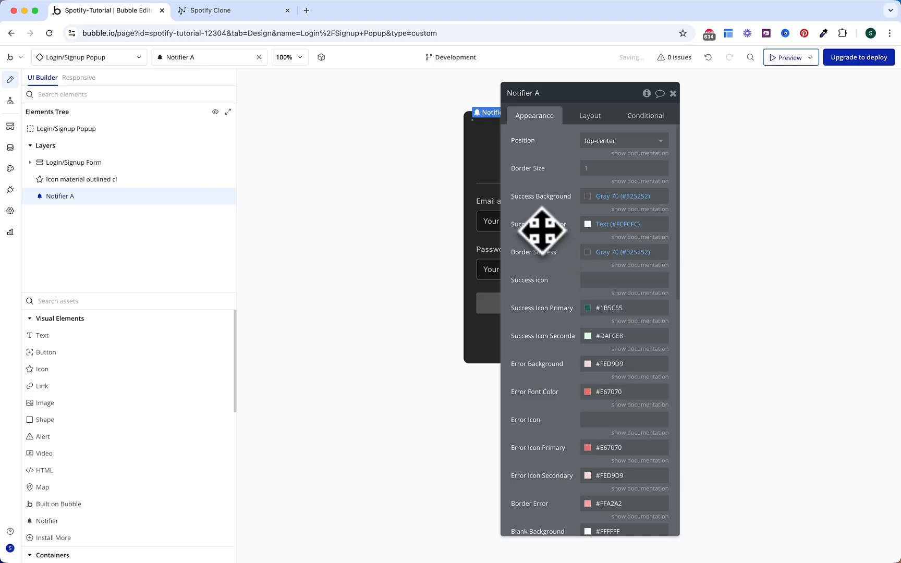
{"action": "left_click", "coordinate": [613, 309]}
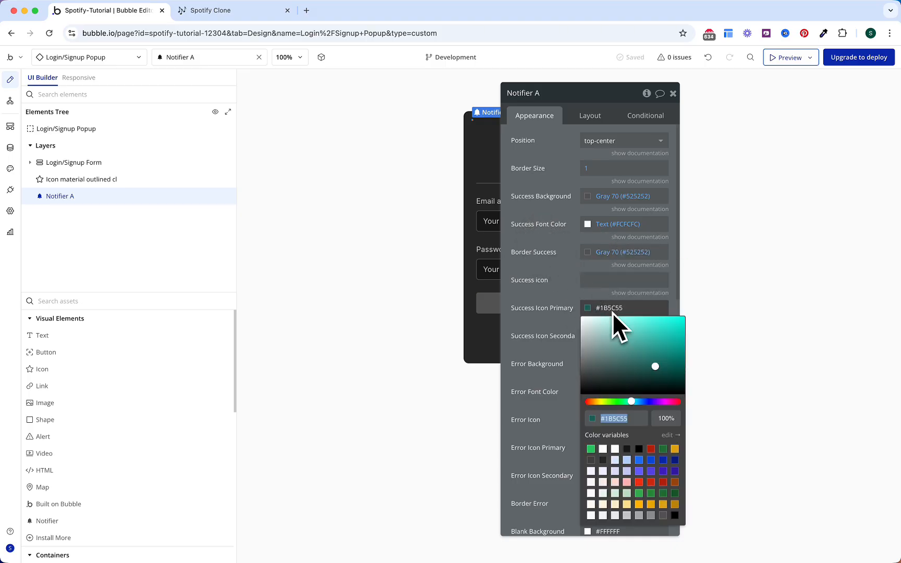
{"action": "left_click", "coordinate": [591, 449]}
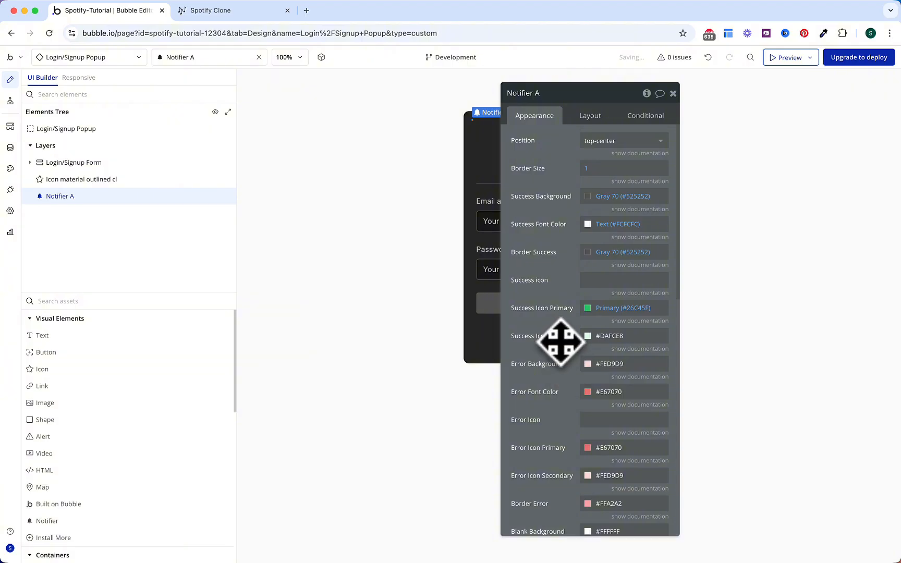
{"action": "left_click", "coordinate": [597, 336]}
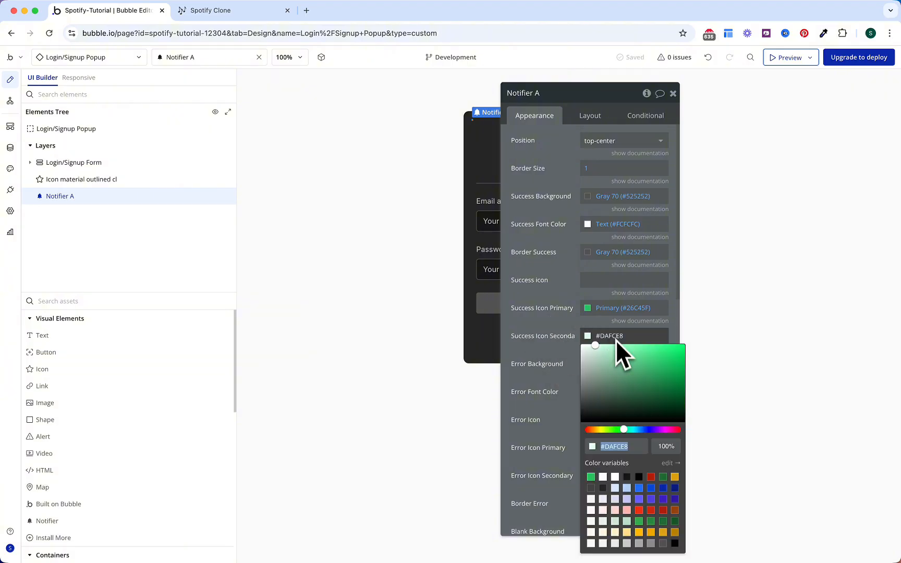
{"action": "left_click", "coordinate": [603, 477]}
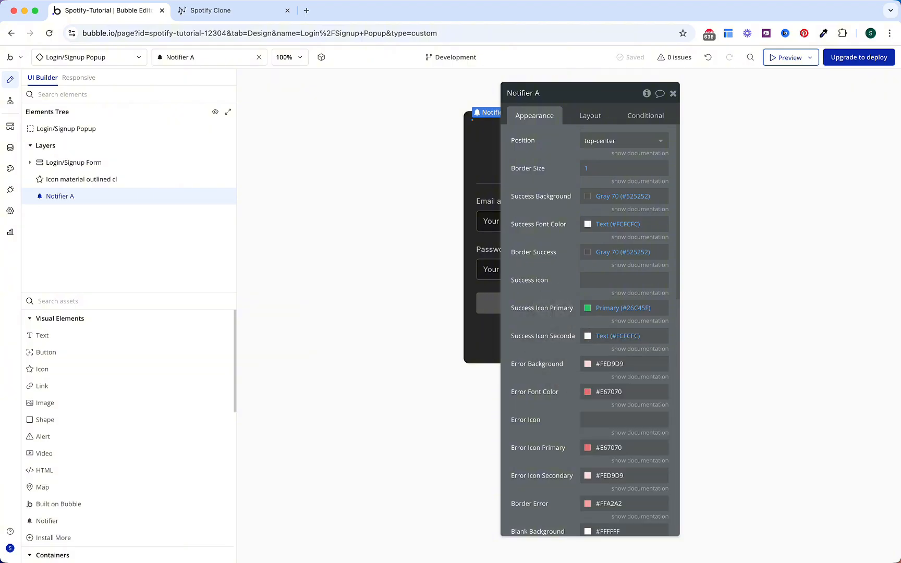
{"action": "key", "text": "Escape"}
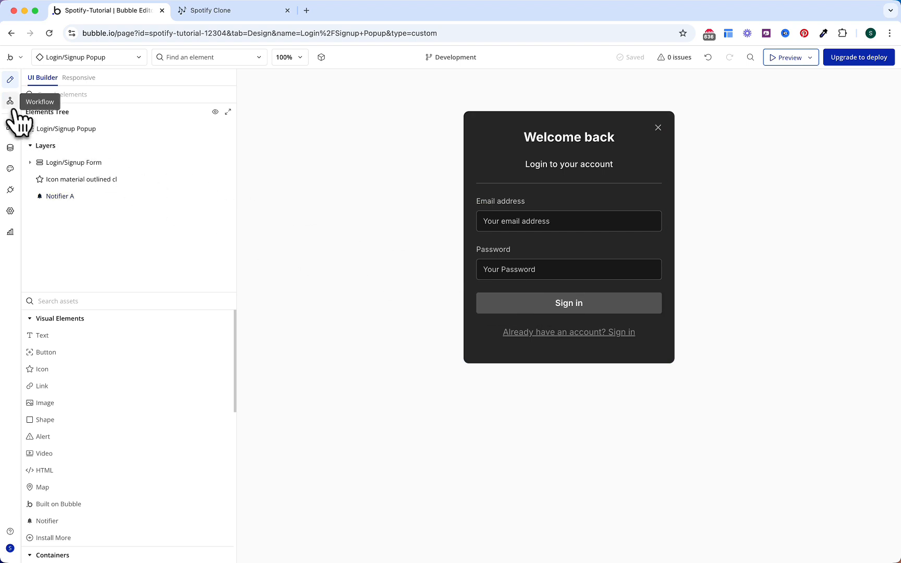
{"action": "left_click", "coordinate": [10, 101]}
Step: Add step 5 notifying Notifier A with success message 'Logged in!' for 4000 ms
{"action": "left_click", "coordinate": [405, 196]}
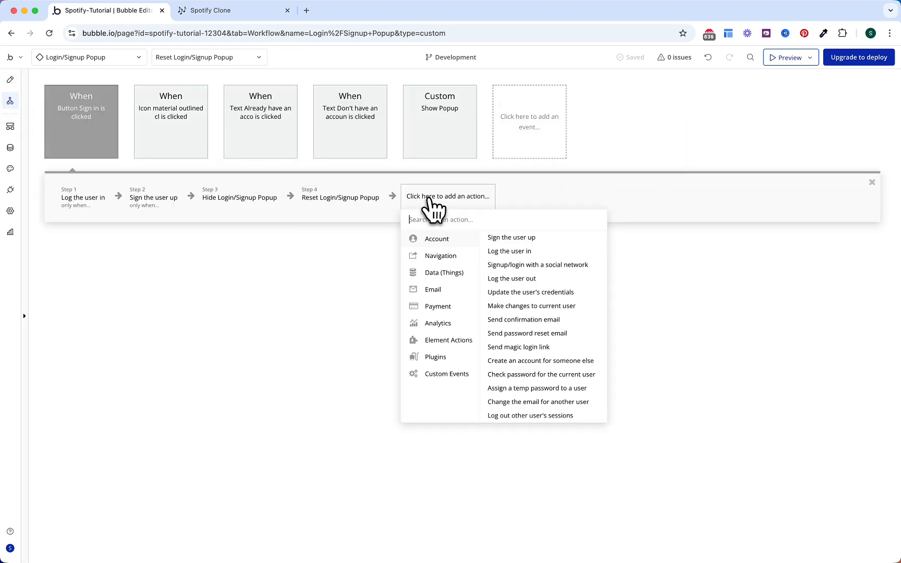
{"action": "type", "text": "notif"}
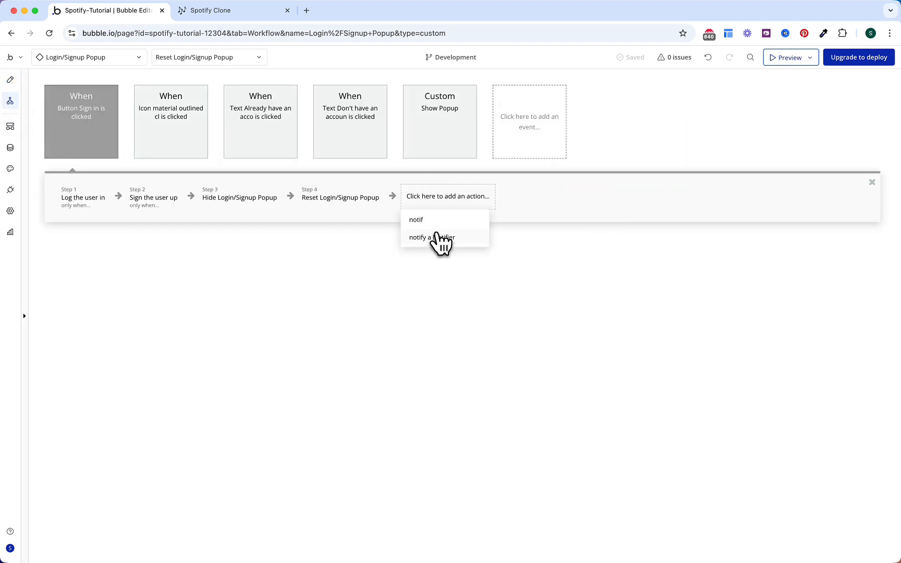
{"action": "left_click", "coordinate": [437, 237]}
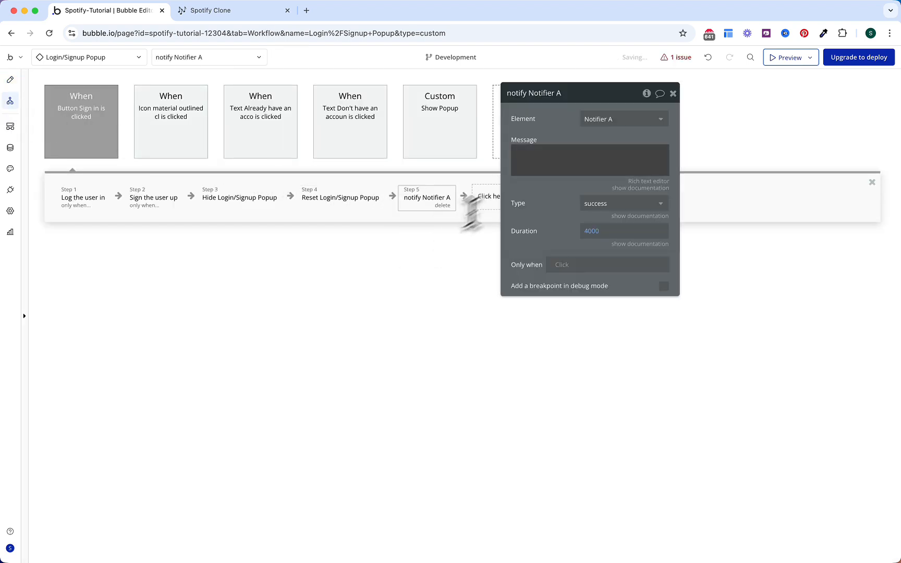
{"action": "left_click", "coordinate": [567, 137]}
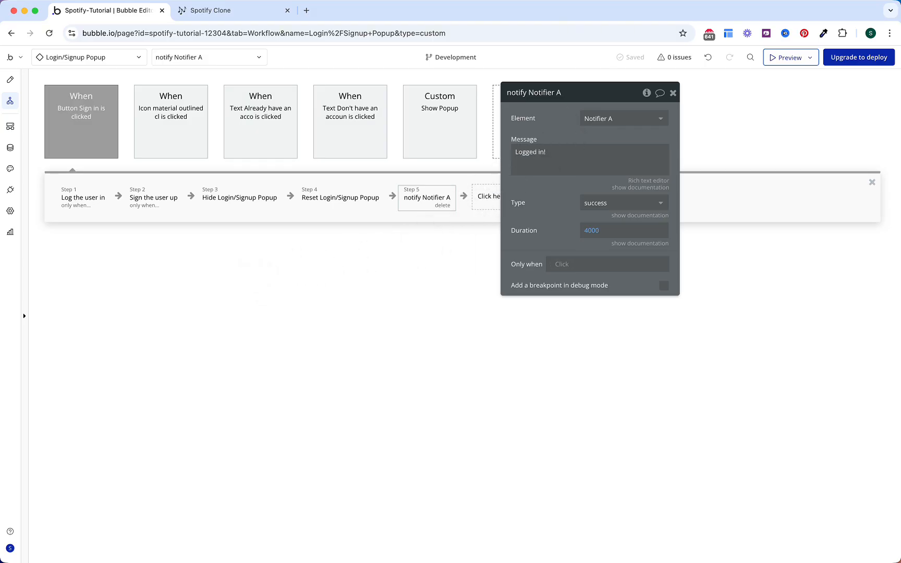
{"action": "left_click", "coordinate": [87, 146]}
Step: Colour the Sign in, close-icon and already-have-an-account events green
{"action": "left_click", "coordinate": [625, 140]}
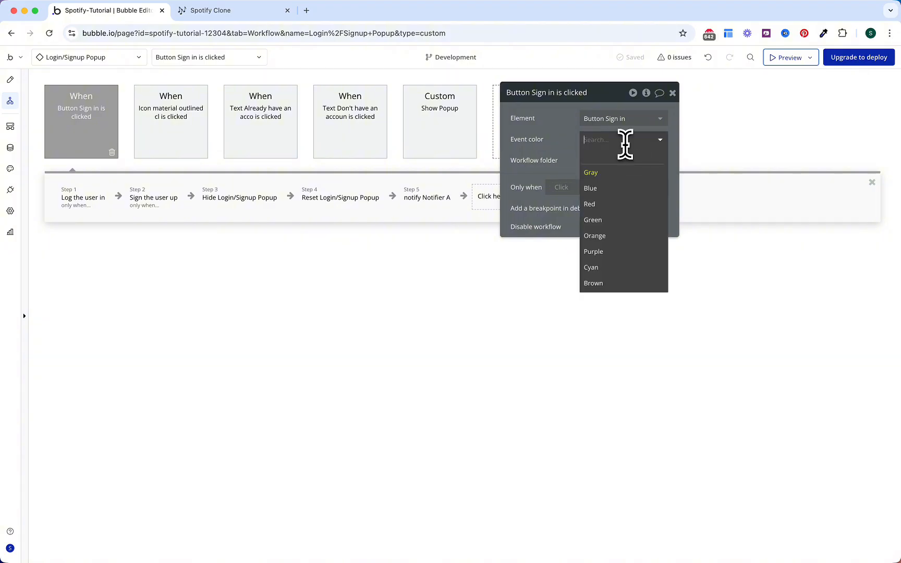
{"action": "left_click", "coordinate": [611, 220]}
{"action": "left_click", "coordinate": [172, 132]}
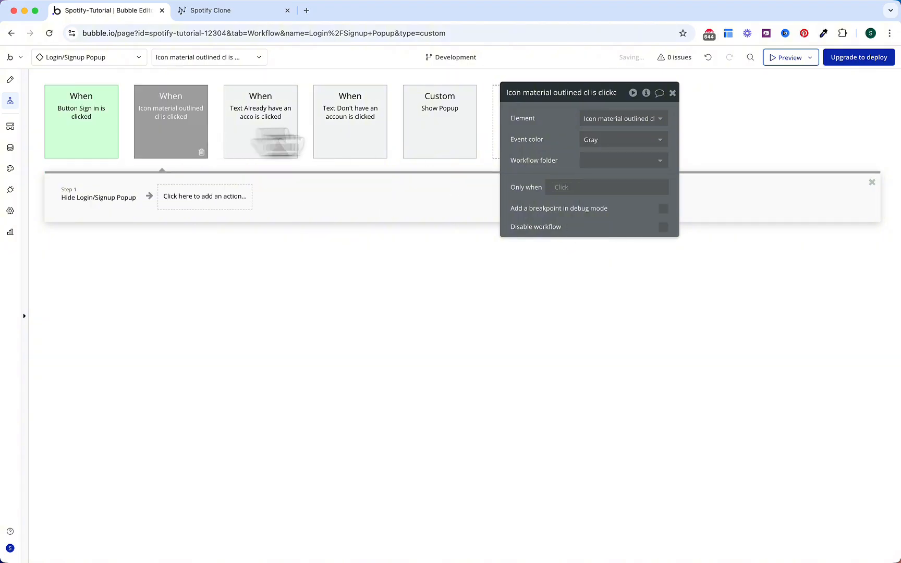
{"action": "left_click", "coordinate": [628, 140]}
{"action": "left_click", "coordinate": [291, 143]}
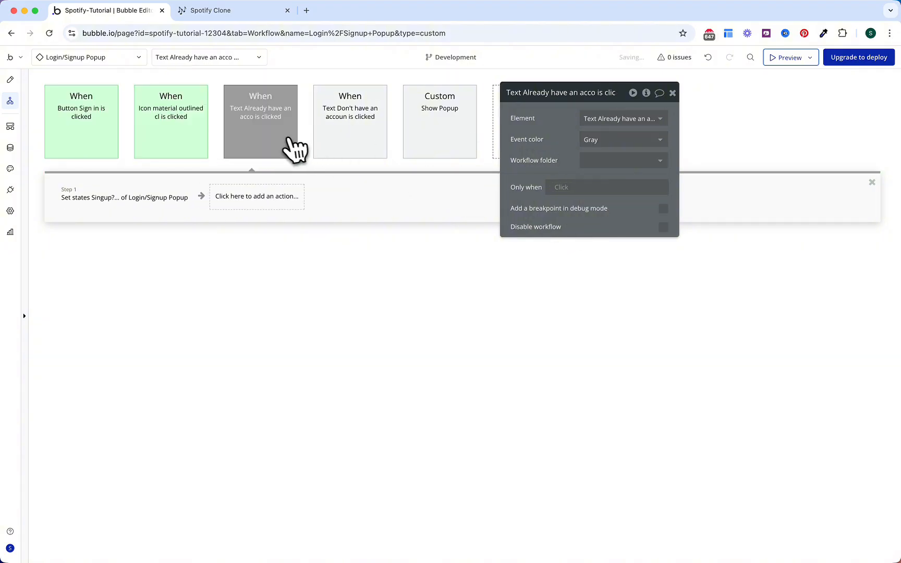
{"action": "left_click", "coordinate": [584, 142]}
{"action": "left_click", "coordinate": [593, 220]}
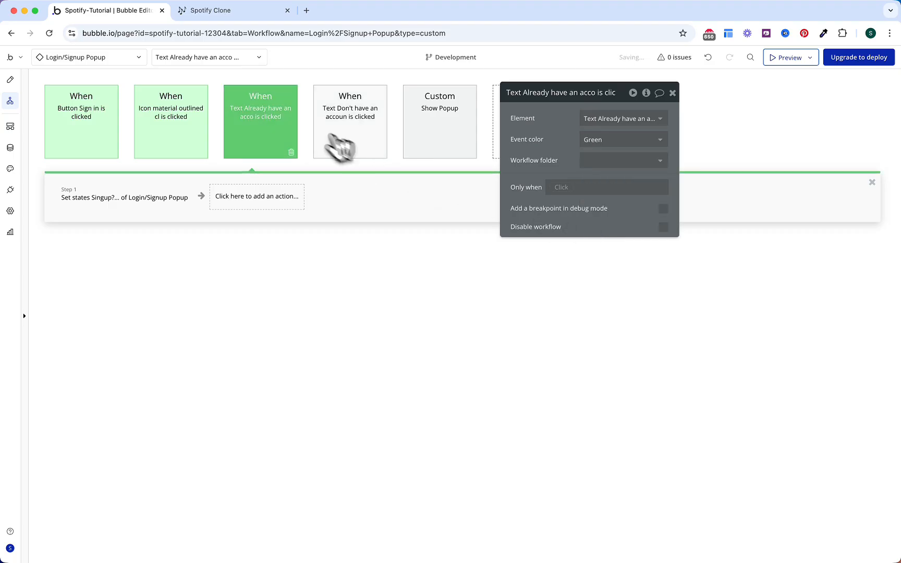
{"action": "left_click", "coordinate": [338, 147]}
Step: Colour the don't-have-an-account and Show Popup events green
{"action": "left_click", "coordinate": [605, 140]}
{"action": "left_click", "coordinate": [592, 219]}
{"action": "left_click", "coordinate": [468, 144]}
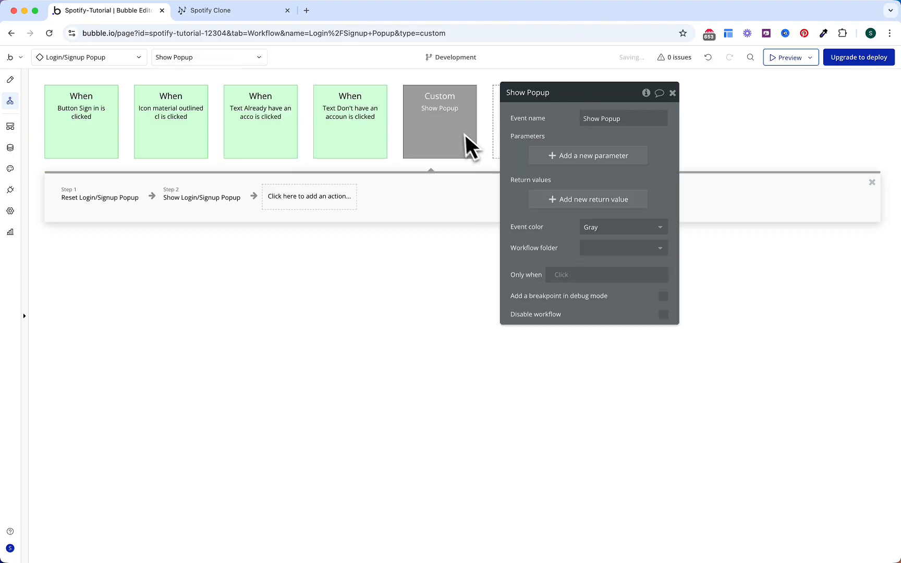
{"action": "left_click", "coordinate": [605, 227]}
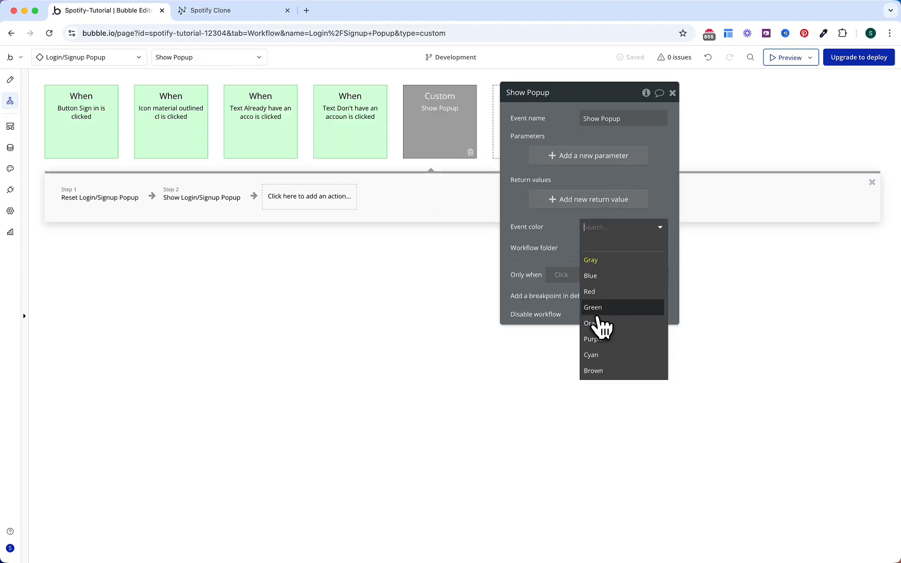
{"action": "left_click", "coordinate": [604, 308]}
{"action": "left_click", "coordinate": [243, 13]}
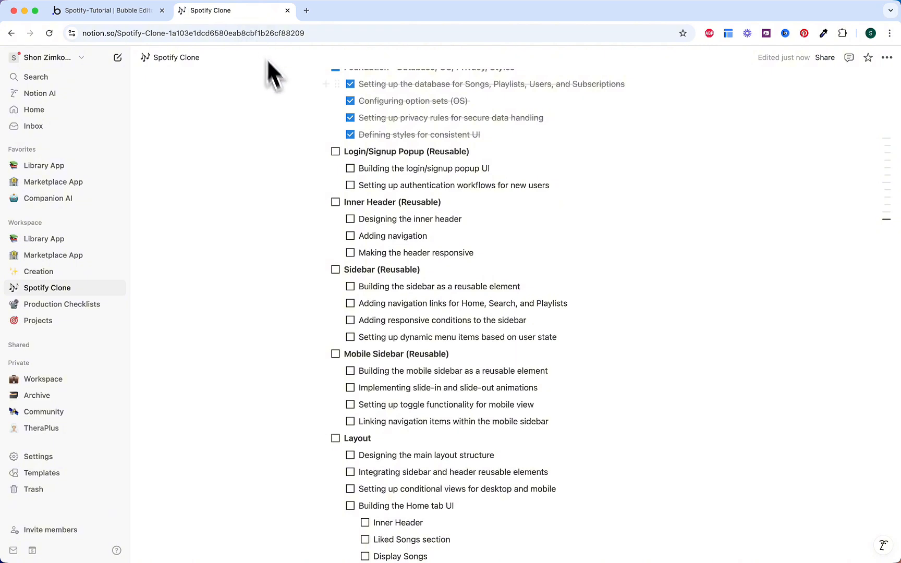
Step: Check off the popup UI task, the authentication workflows task, and the Login/Signup Popup section in Notion
{"action": "scroll", "coordinate": [358, 163], "scroll_direction": "down", "scroll_amount": 1}
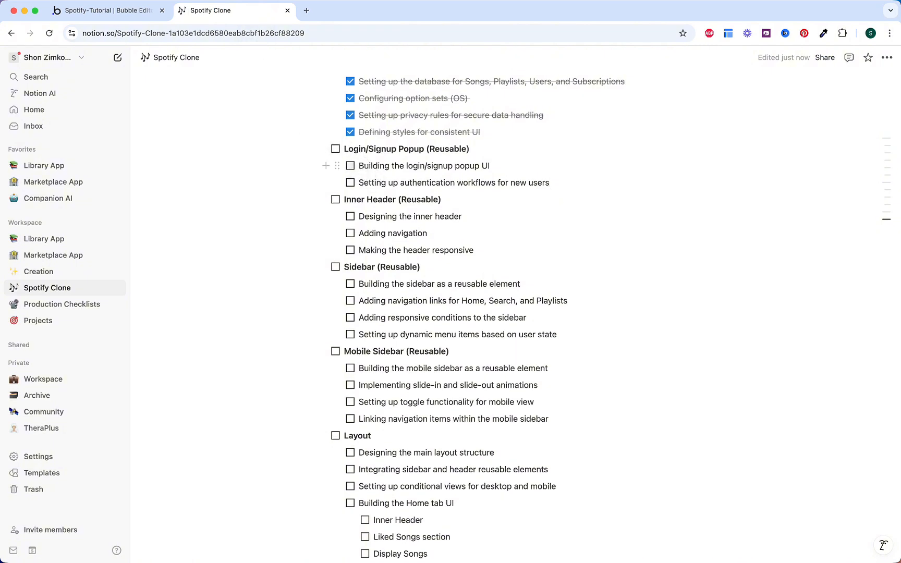
{"action": "left_click", "coordinate": [350, 165]}
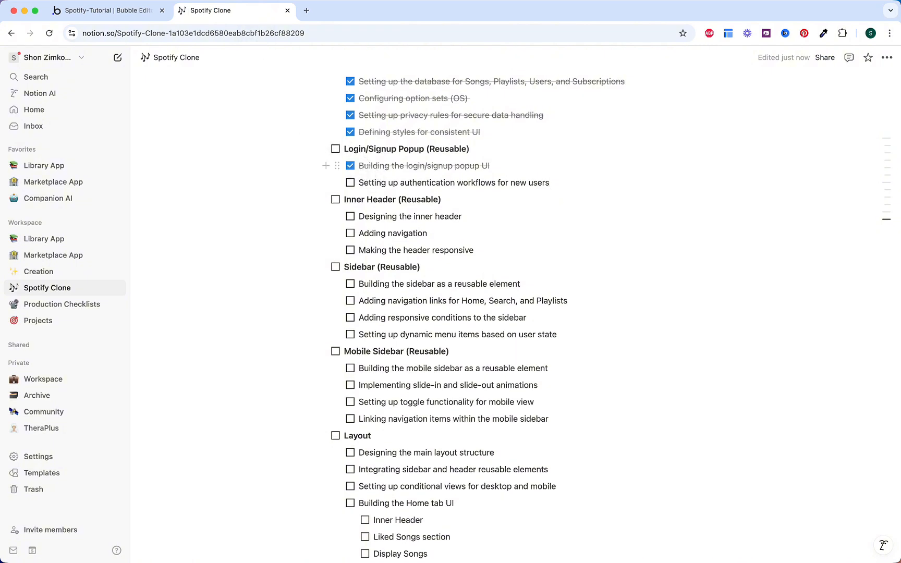
{"action": "left_click", "coordinate": [350, 183]}
{"action": "left_click", "coordinate": [336, 149]}
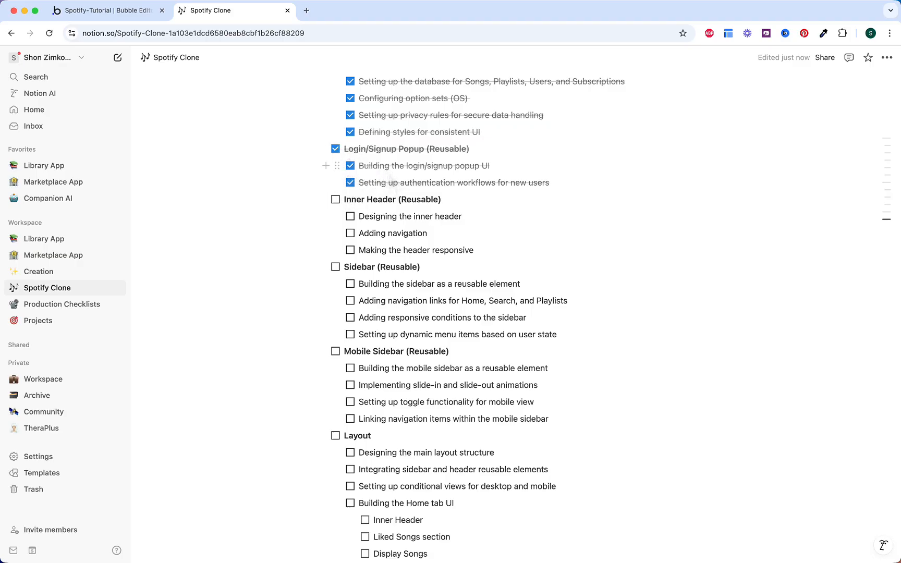
{"action": "key", "text": "ctrl+shift+Tab"}
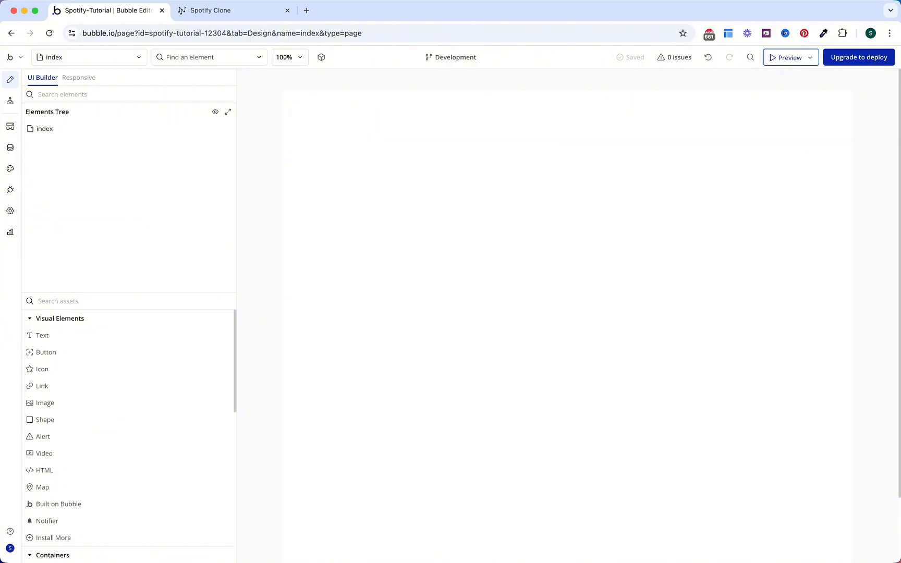
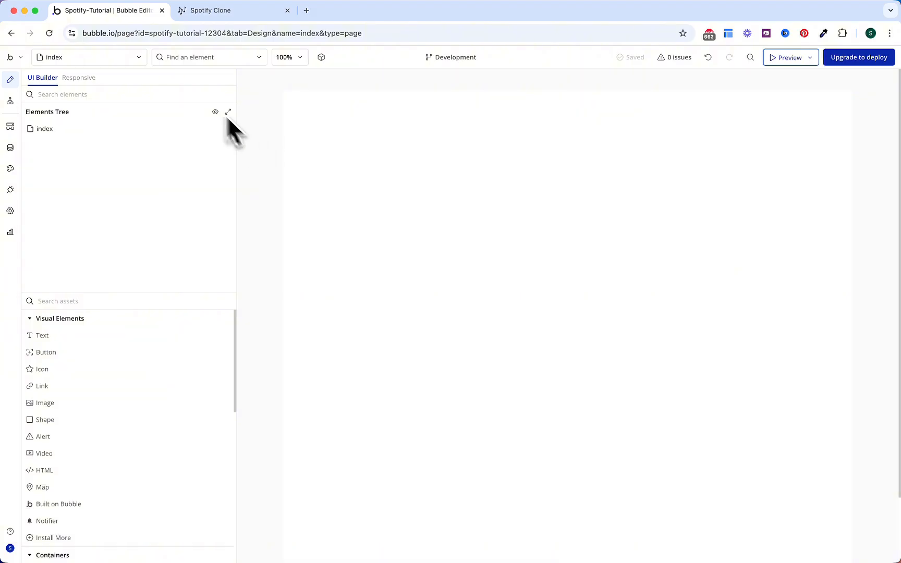
Step: Create a new reusable element named Inner Header
{"action": "left_click", "coordinate": [138, 58]}
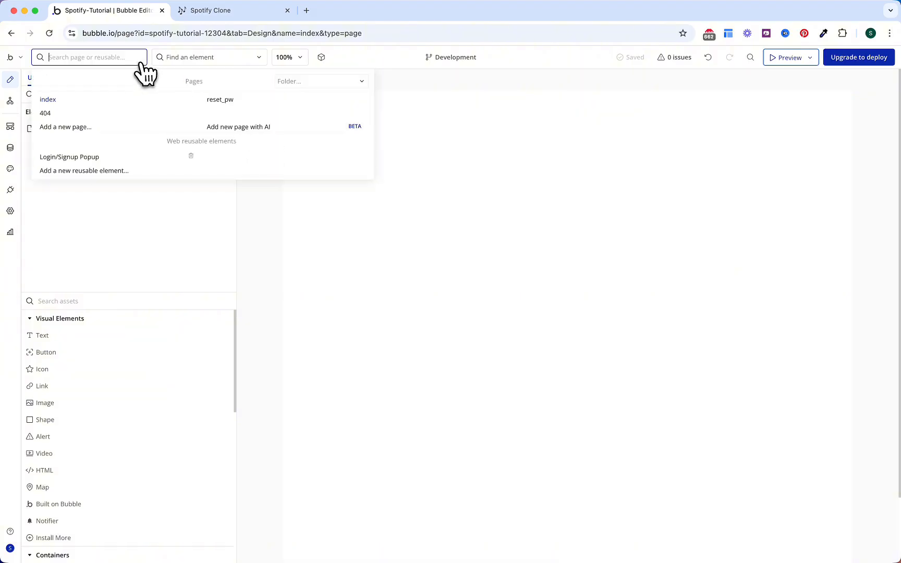
{"action": "left_click", "coordinate": [129, 175]}
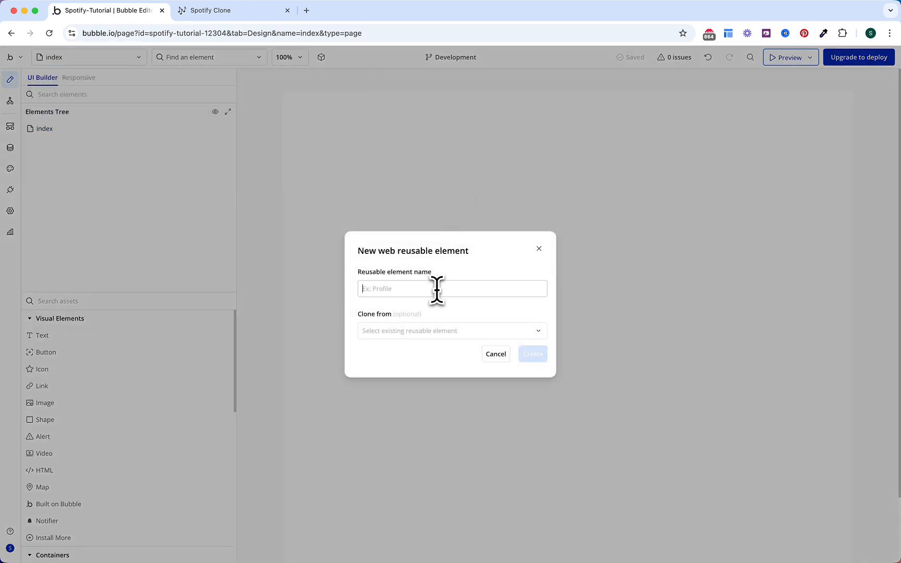
{"action": "type", "text": "Inner Header"}
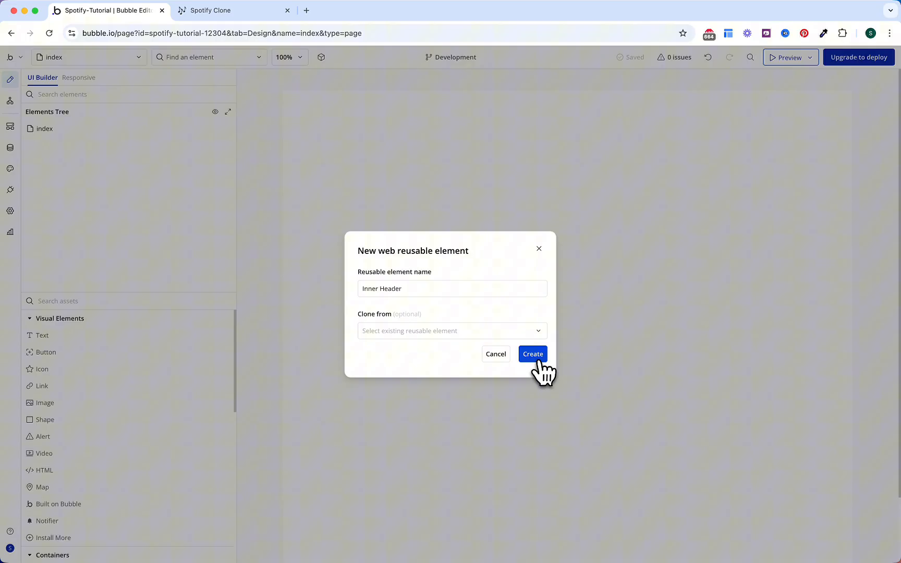
{"action": "left_click", "coordinate": [537, 357]}
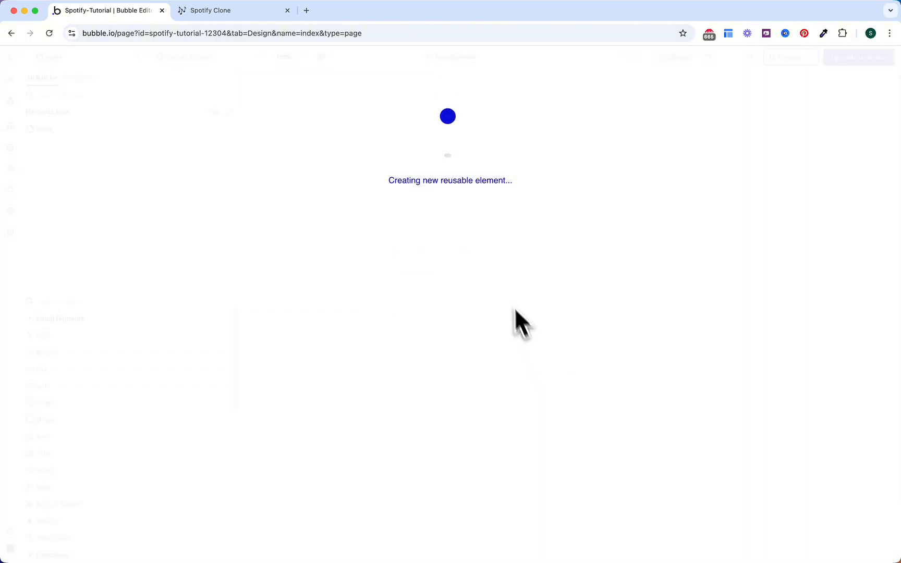
Step: Give Inner Header a 1200 px builder width, 40 px minimum height, and a row layout with space-around
{"action": "double_click", "coordinate": [563, 147]}
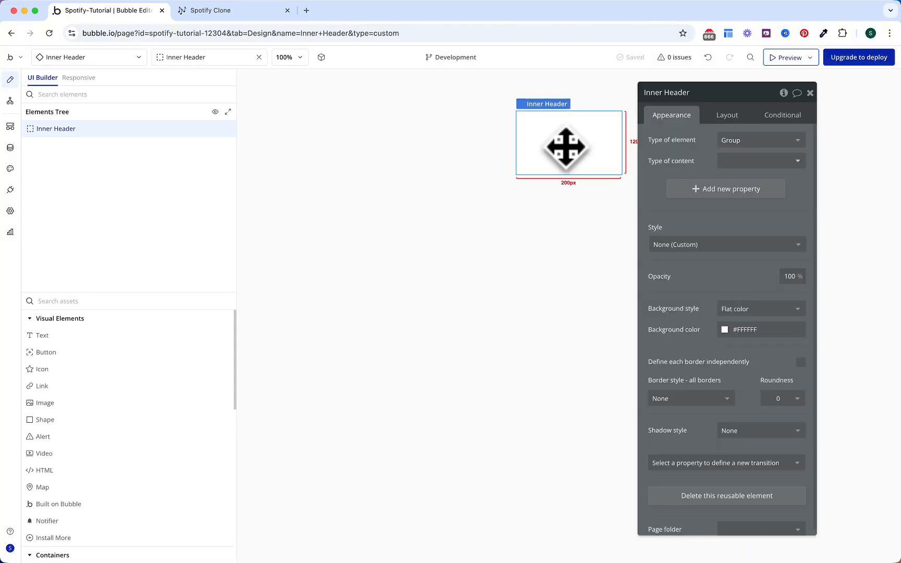
{"action": "left_click", "coordinate": [738, 119]}
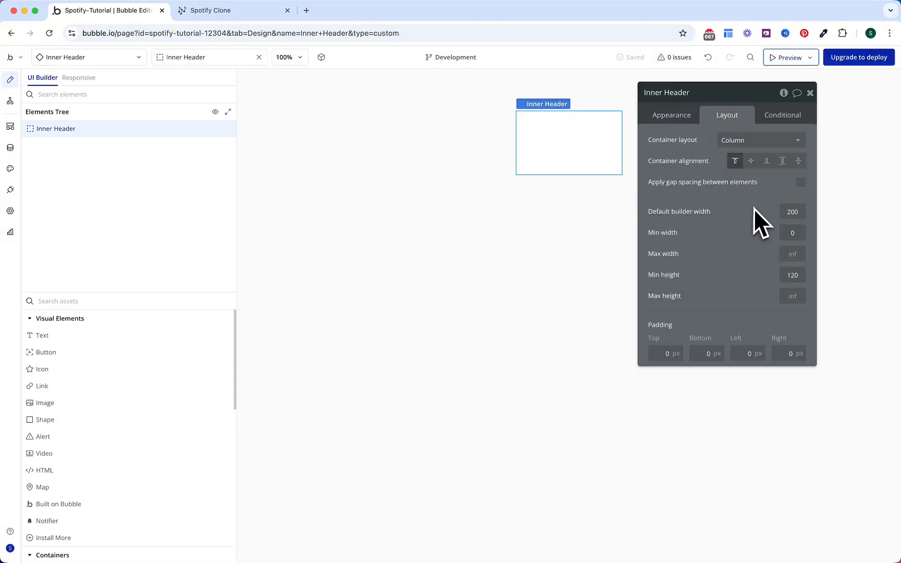
{"action": "left_click", "coordinate": [796, 214]}
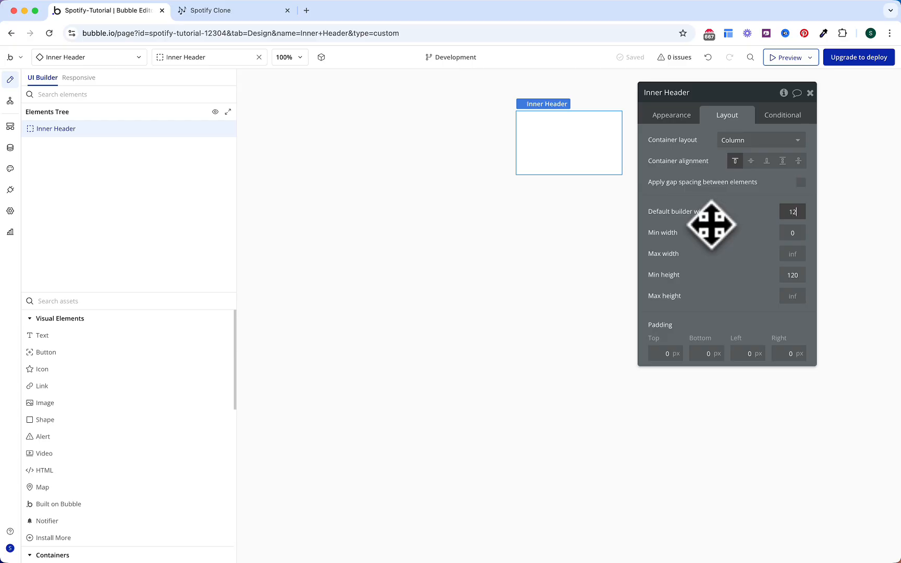
{"action": "type", "text": "1200"}
{"action": "key", "text": "Return"}
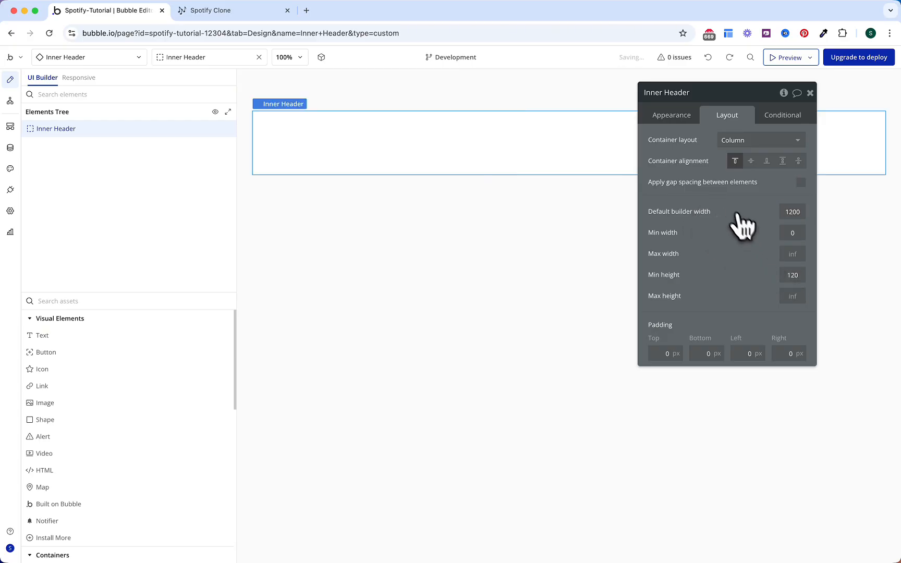
{"action": "left_click_drag", "start_coordinate": [791, 276], "coordinate": [740, 270]}
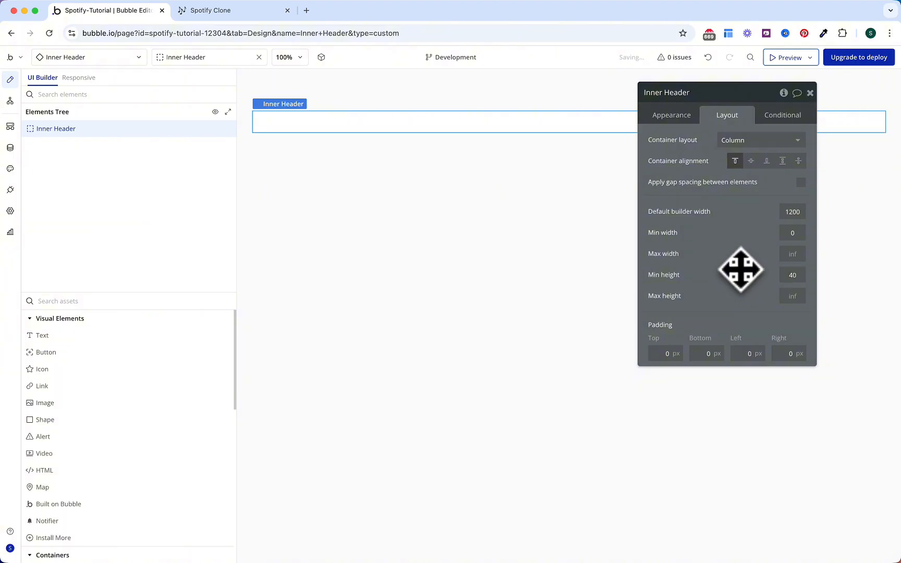
{"action": "left_click", "coordinate": [740, 143]}
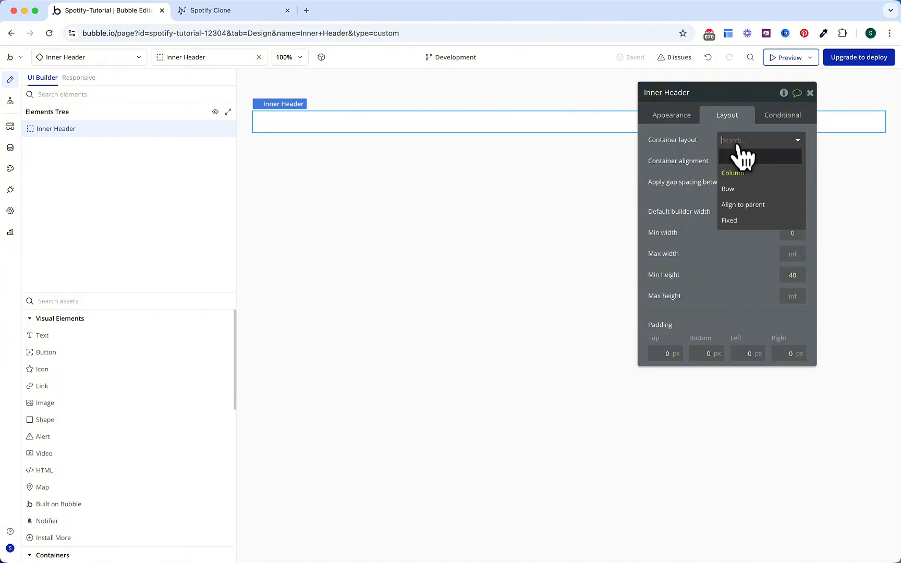
{"action": "left_click", "coordinate": [737, 190]}
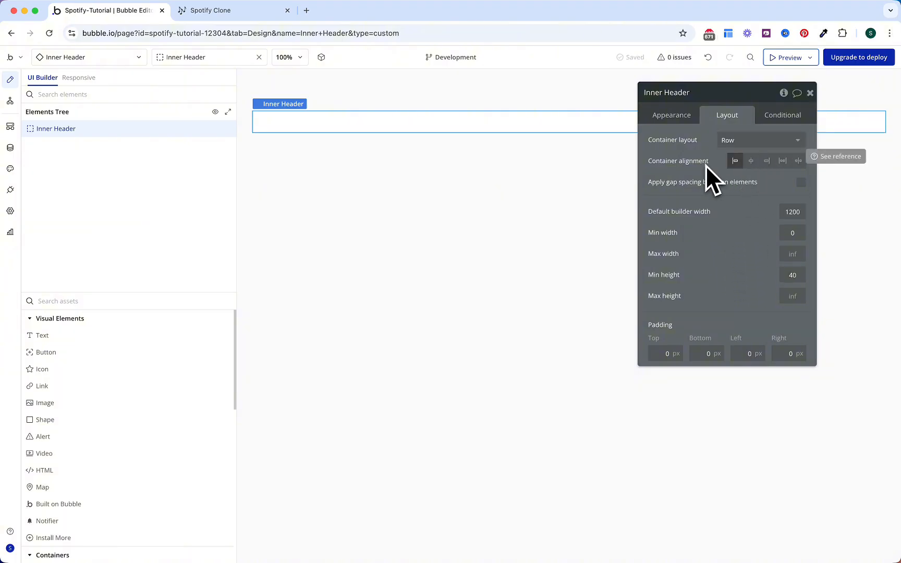
{"action": "left_click", "coordinate": [798, 161]}
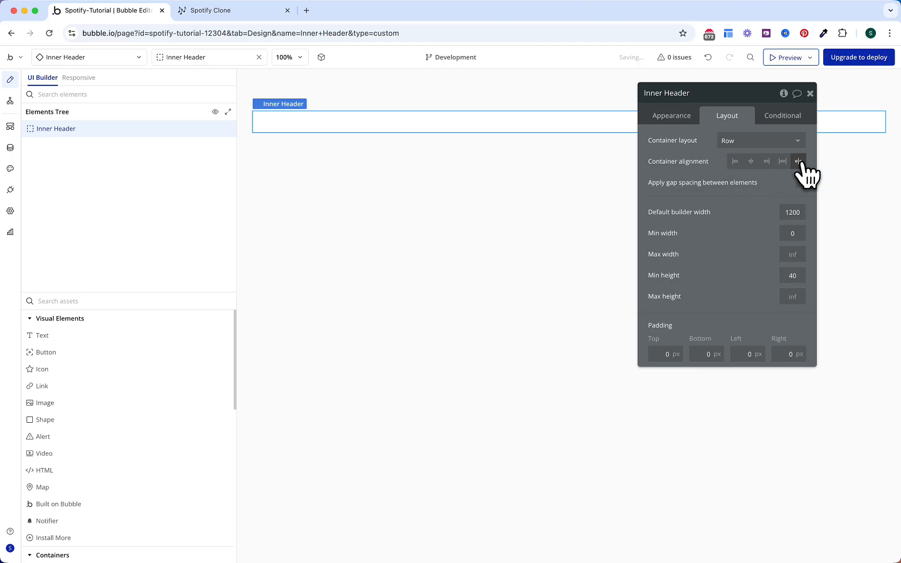
Step: Set the Inner Header background to pinkish #D4B6B6
{"action": "left_click", "coordinate": [682, 125]}
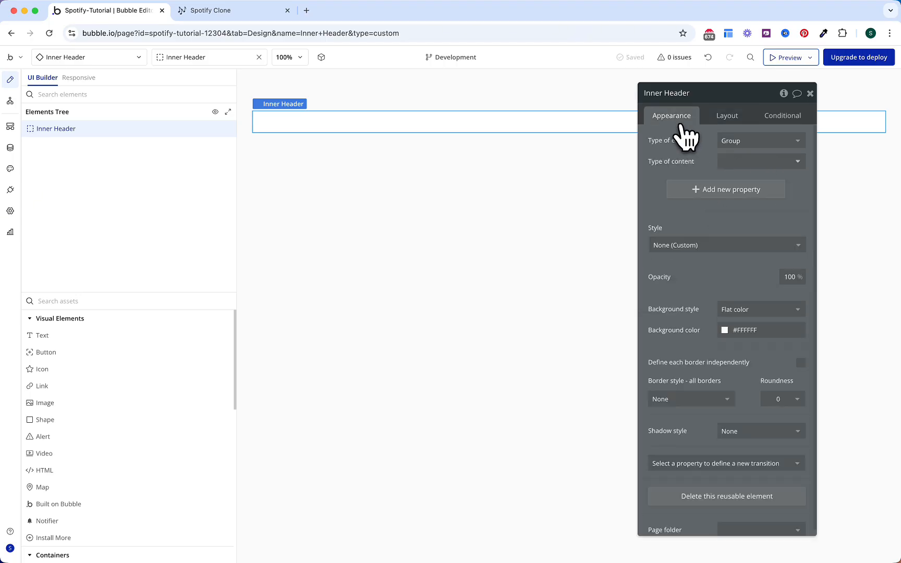
{"action": "scroll", "coordinate": [720, 301], "scroll_direction": "down", "scroll_amount": 1}
{"action": "left_click", "coordinate": [754, 325]}
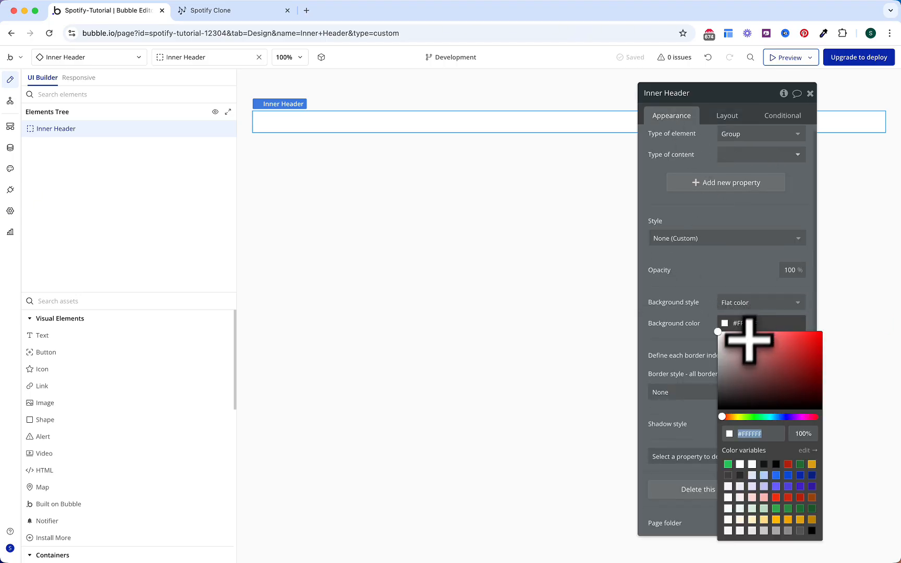
{"action": "left_click_drag", "start_coordinate": [736, 358], "coordinate": [733, 343]}
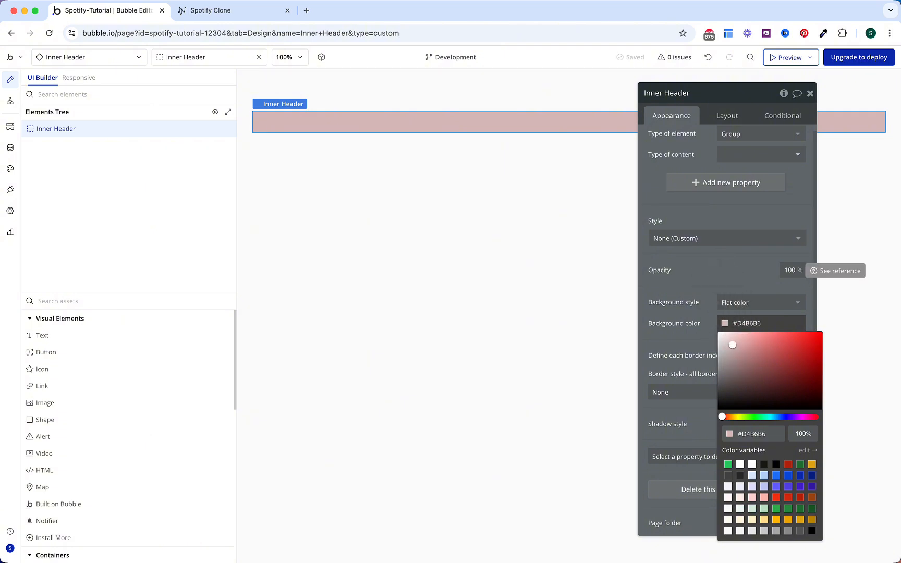
{"action": "left_click", "coordinate": [713, 277]}
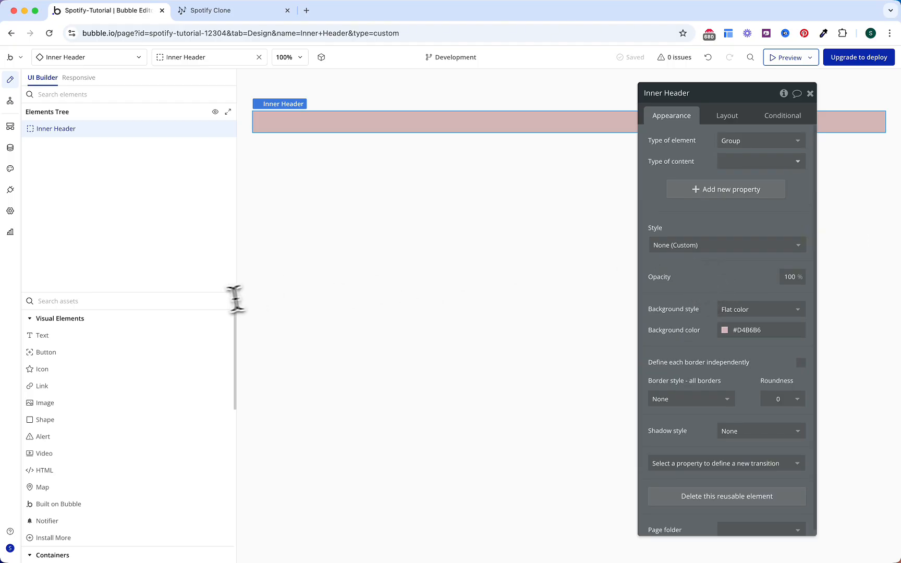
{"action": "left_click", "coordinate": [209, 301]}
Step: Add a group named Mobile Navigation inside Inner Header that fits its width to content
{"action": "type", "text": "gr"}
{"action": "left_click", "coordinate": [140, 338]}
{"action": "left_click", "coordinate": [302, 124]}
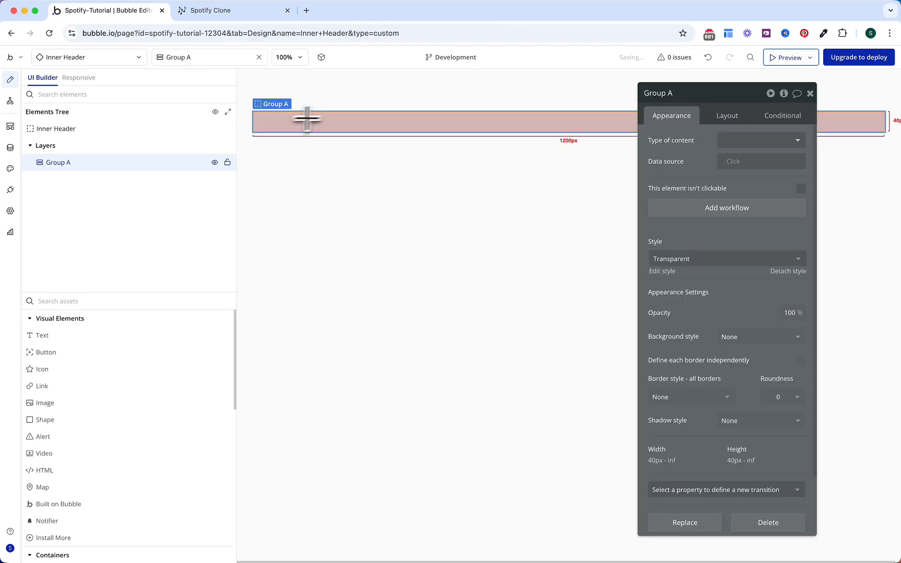
{"action": "left_click", "coordinate": [694, 95]}
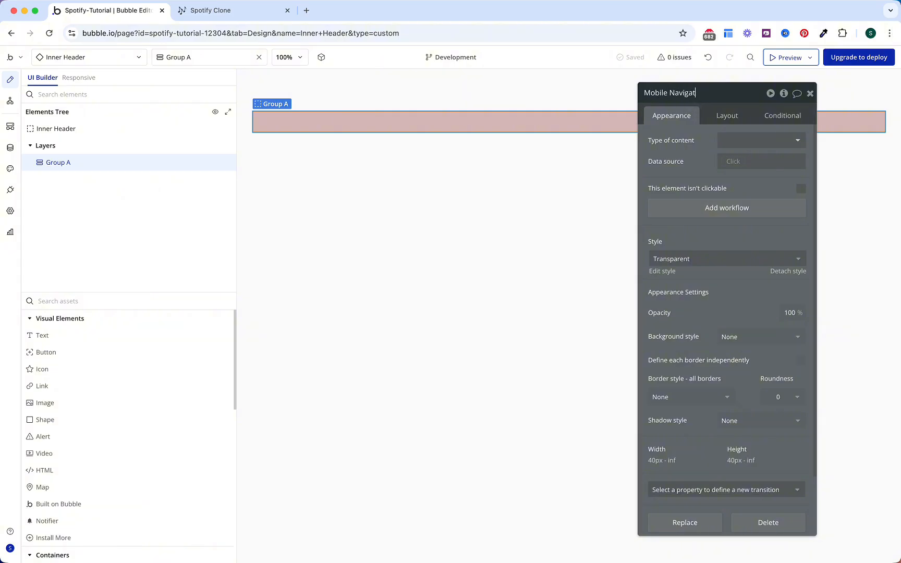
{"action": "key", "text": "Return"}
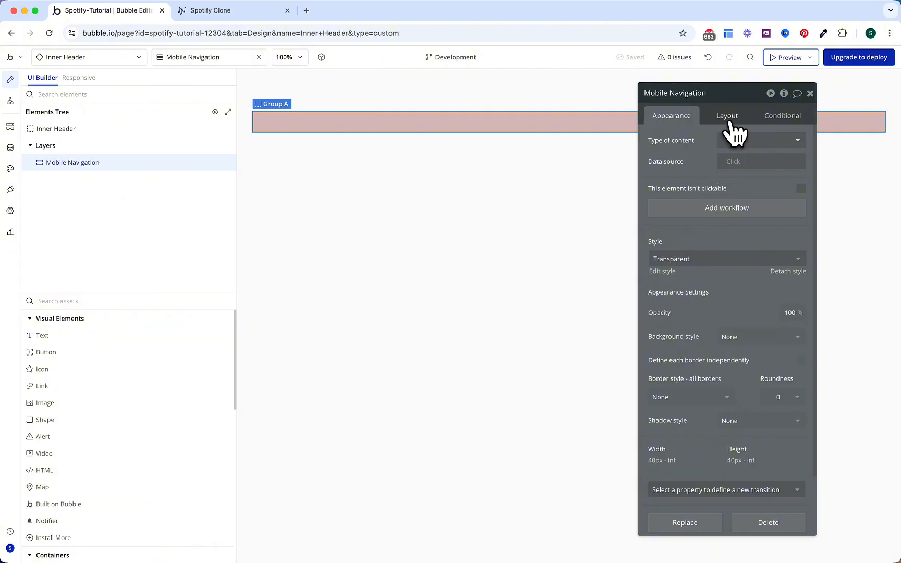
{"action": "left_click", "coordinate": [730, 123]}
{"action": "left_click", "coordinate": [801, 374]}
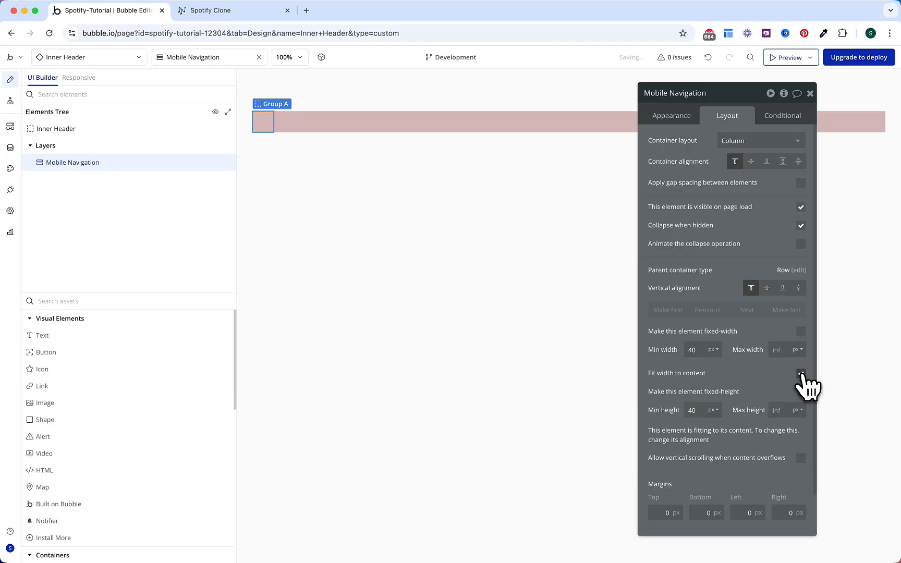
Step: Hide Mobile Navigation on page load, making it visible when page width is below 768 px
{"action": "left_click", "coordinate": [783, 117]}
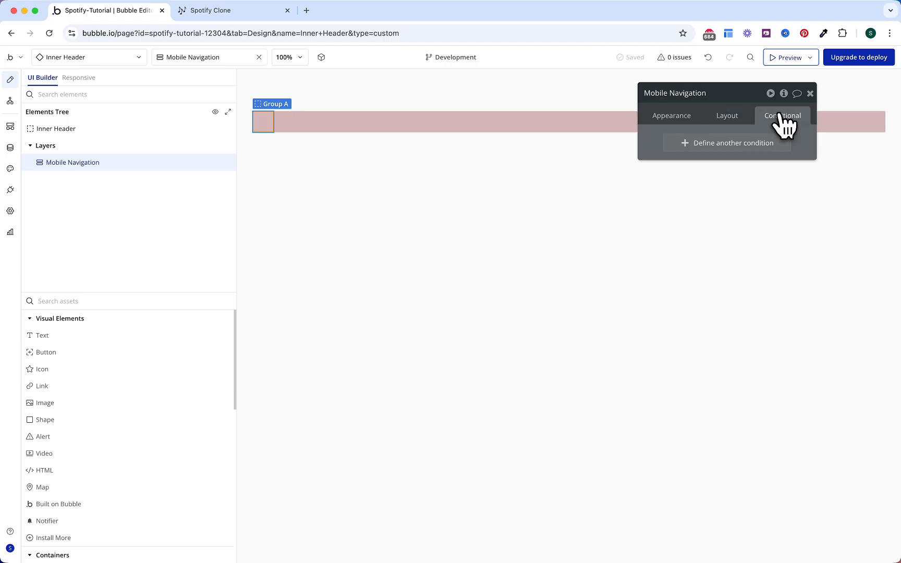
{"action": "left_click", "coordinate": [752, 147]}
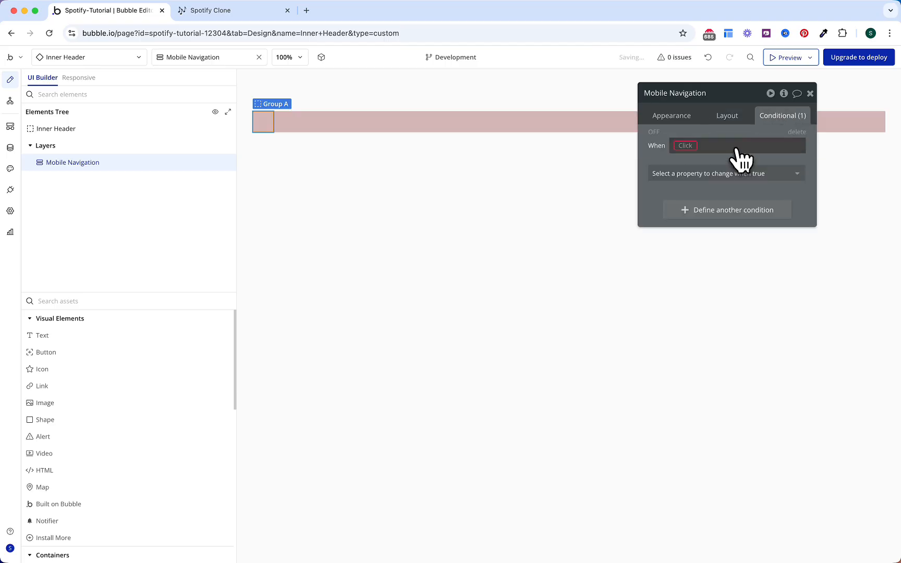
{"action": "left_click", "coordinate": [688, 147]}
{"action": "type", "text": "wid"}
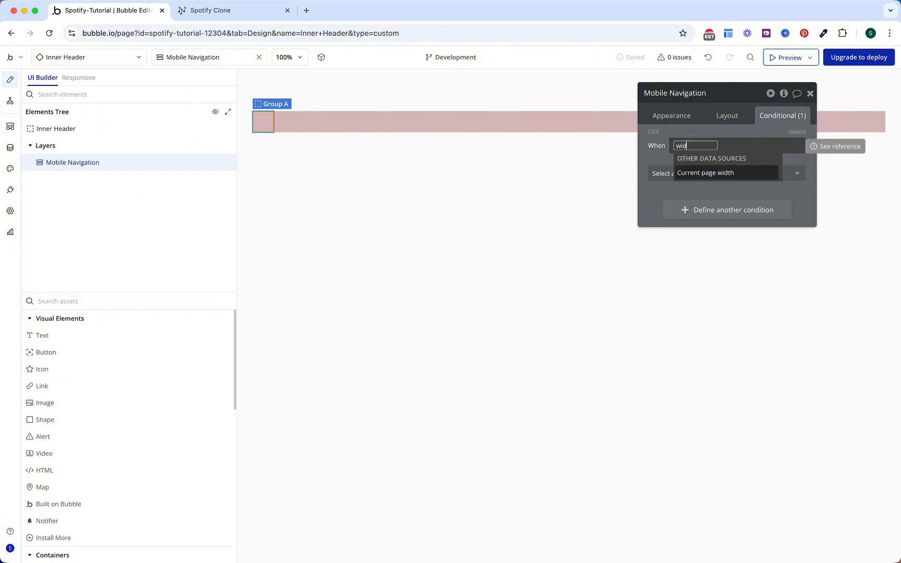
{"action": "key", "text": "Return"}
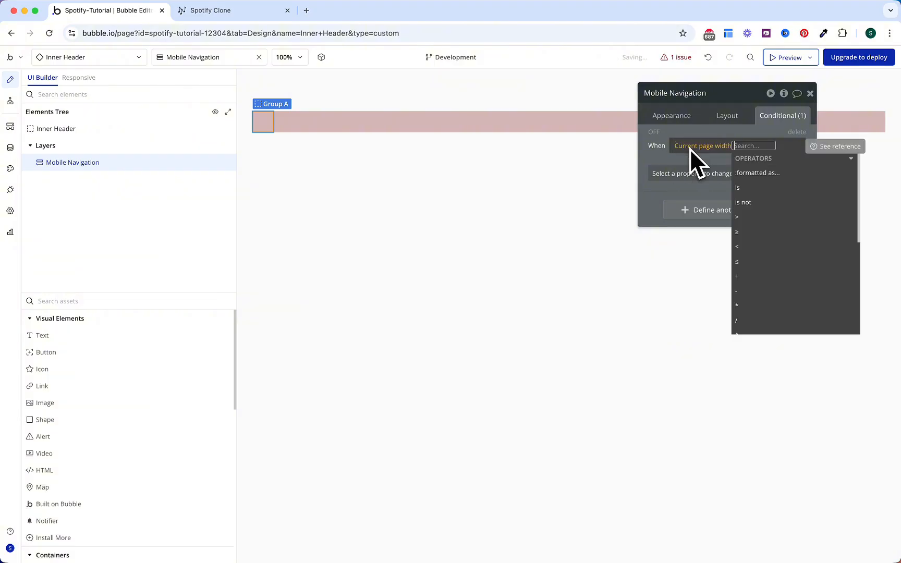
{"action": "left_click", "coordinate": [751, 249]}
{"action": "type", "text": "76"}
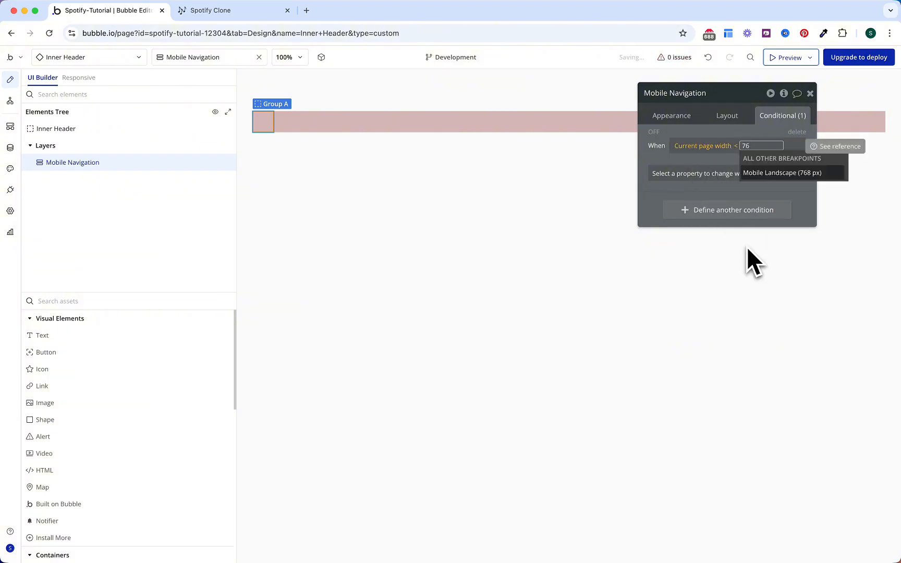
{"action": "left_click", "coordinate": [777, 173]}
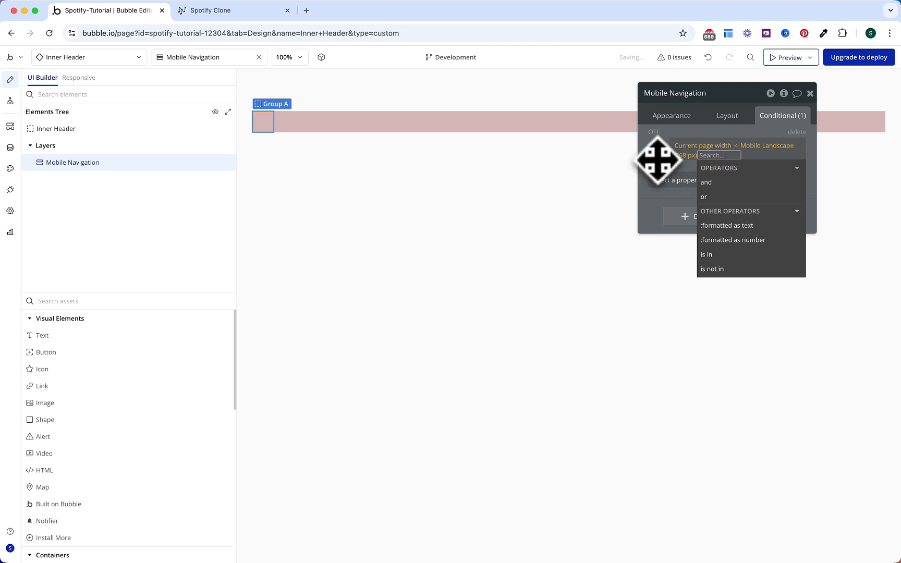
{"action": "left_click", "coordinate": [678, 184]}
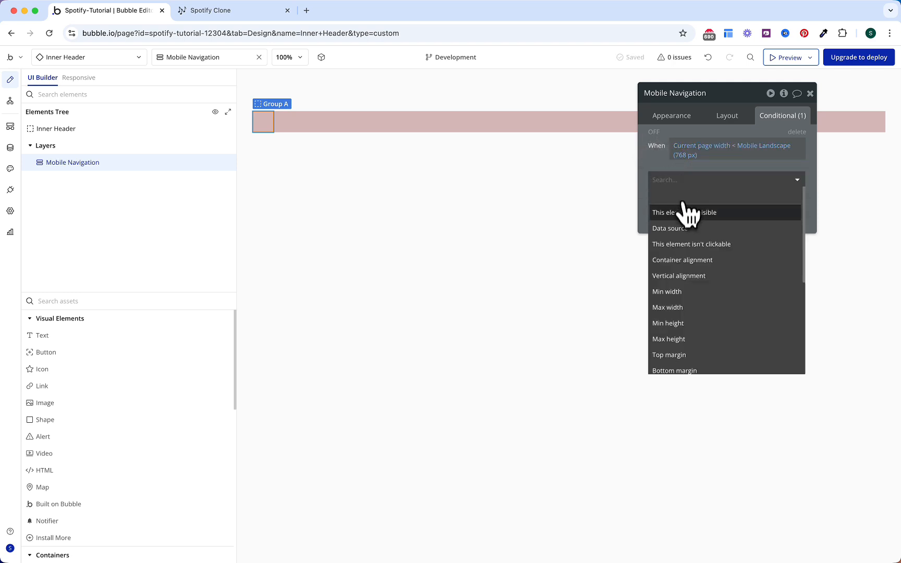
{"action": "left_click", "coordinate": [686, 211]}
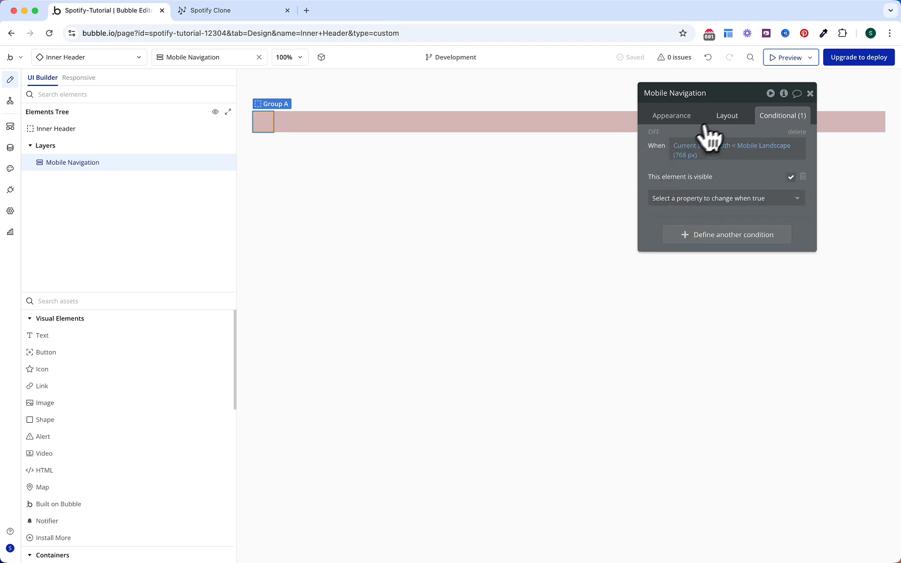
{"action": "left_click", "coordinate": [724, 119]}
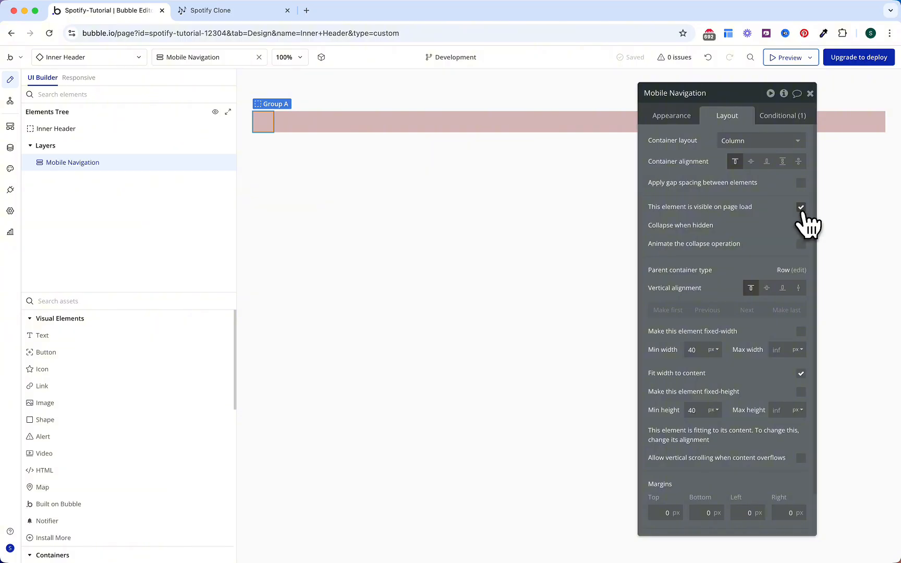
{"action": "left_click", "coordinate": [801, 207]}
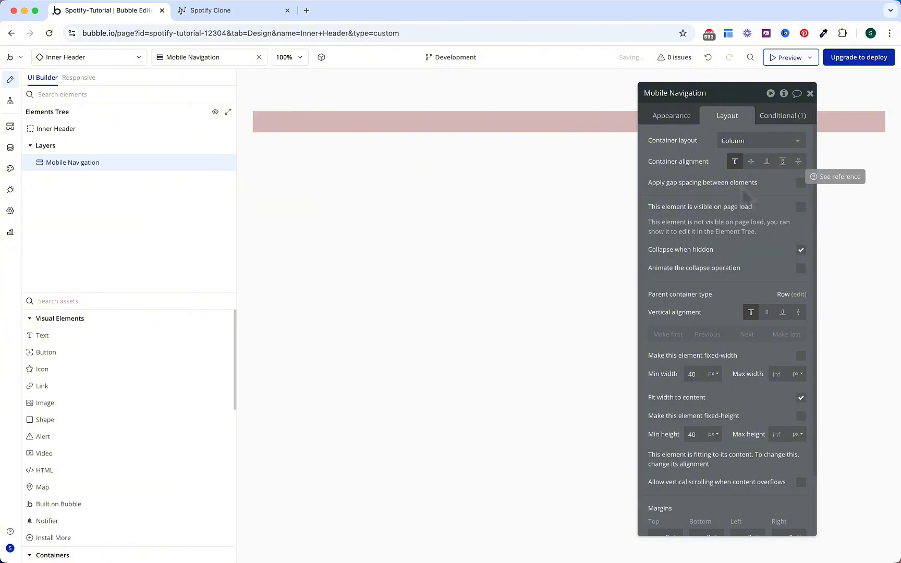
Step: Add a black Menu icon to Mobile Navigation with a flat near-white background and roundness 100
{"action": "left_click_drag", "start_coordinate": [128, 375], "coordinate": [102, 173]}
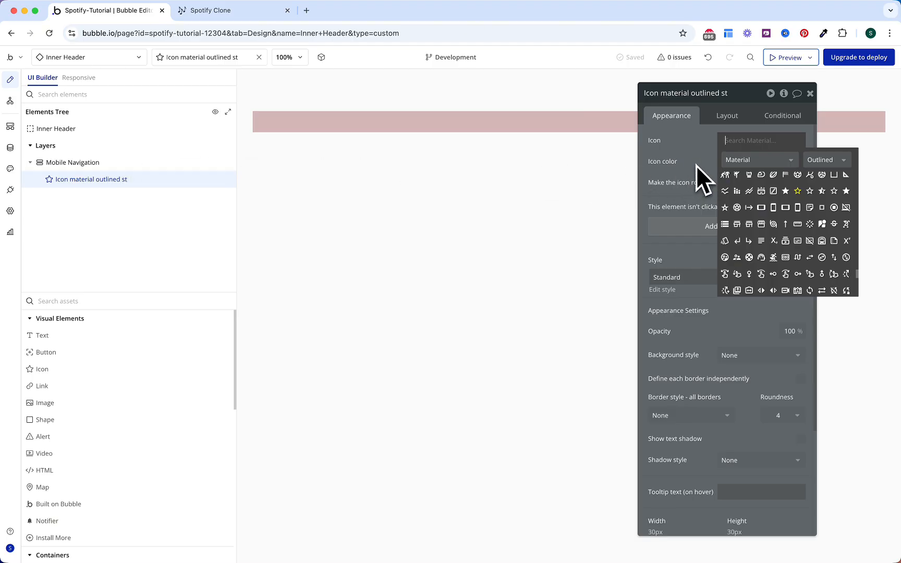
{"action": "type", "text": "menu"}
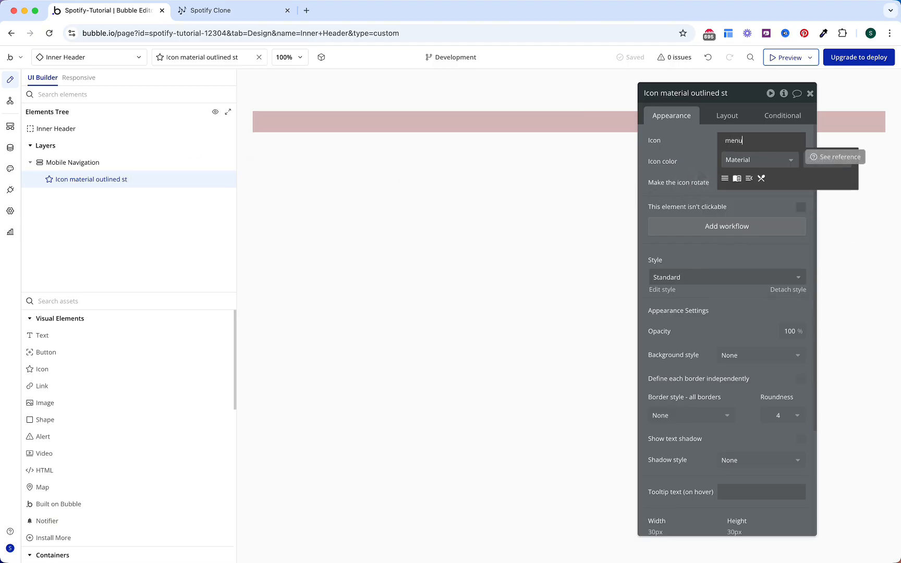
{"action": "left_click", "coordinate": [725, 179]}
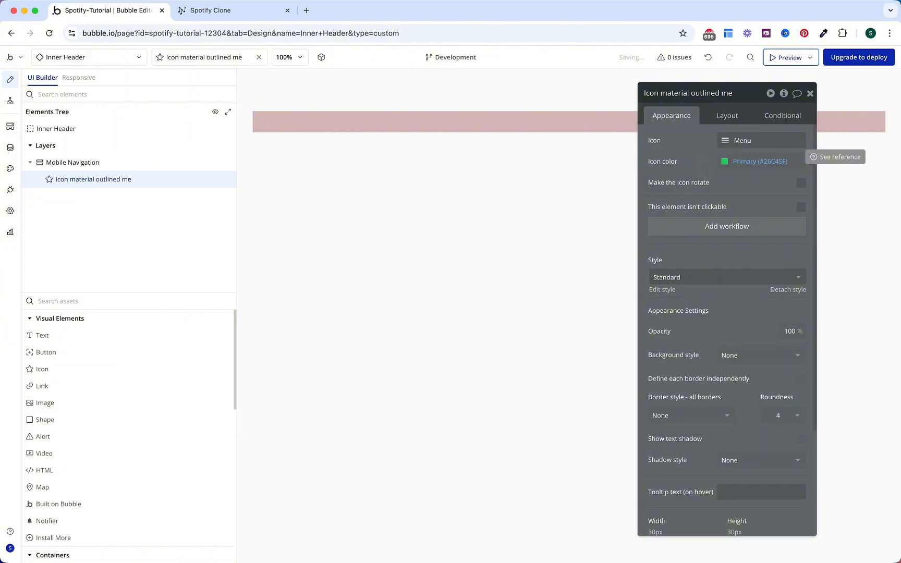
{"action": "left_click", "coordinate": [740, 161]}
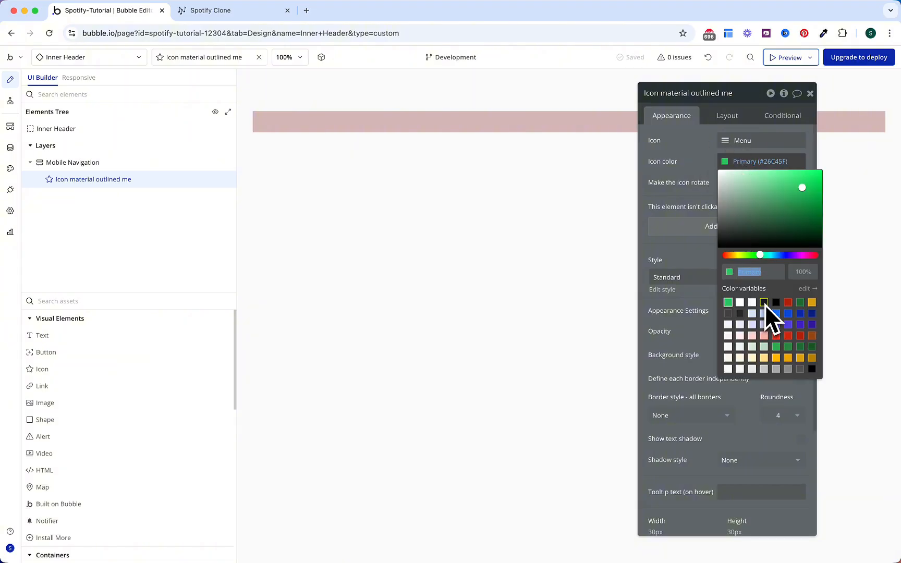
{"action": "left_click", "coordinate": [776, 302]}
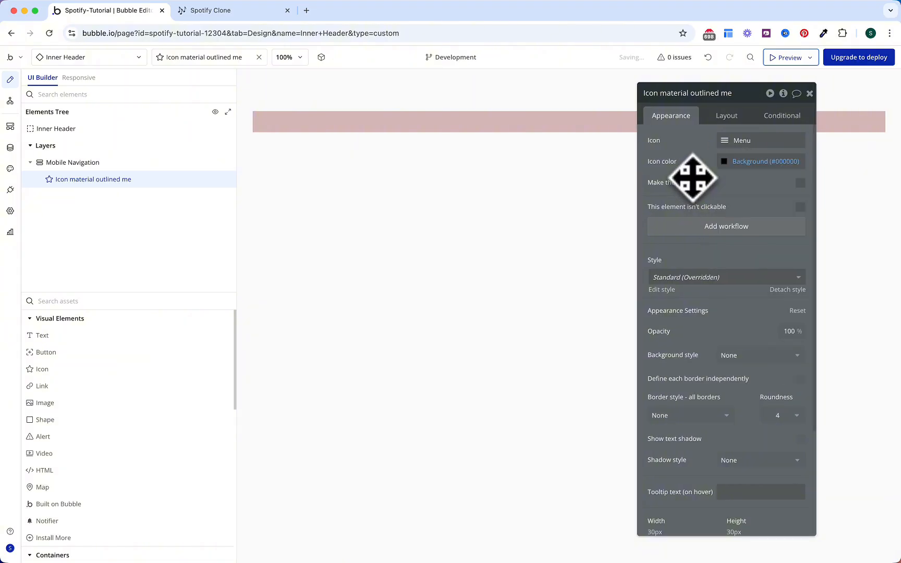
{"action": "left_click", "coordinate": [729, 356]}
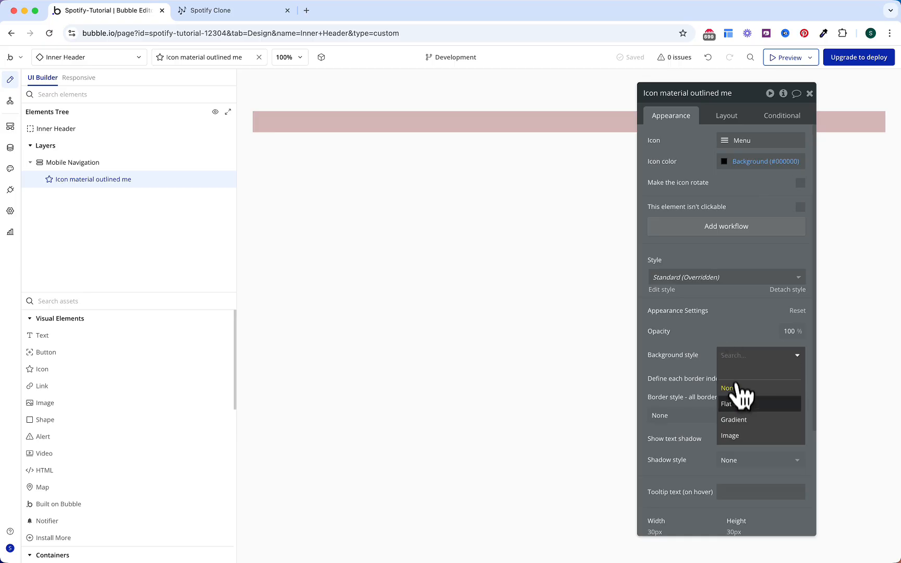
{"action": "left_click", "coordinate": [736, 403]}
{"action": "left_click", "coordinate": [778, 435]}
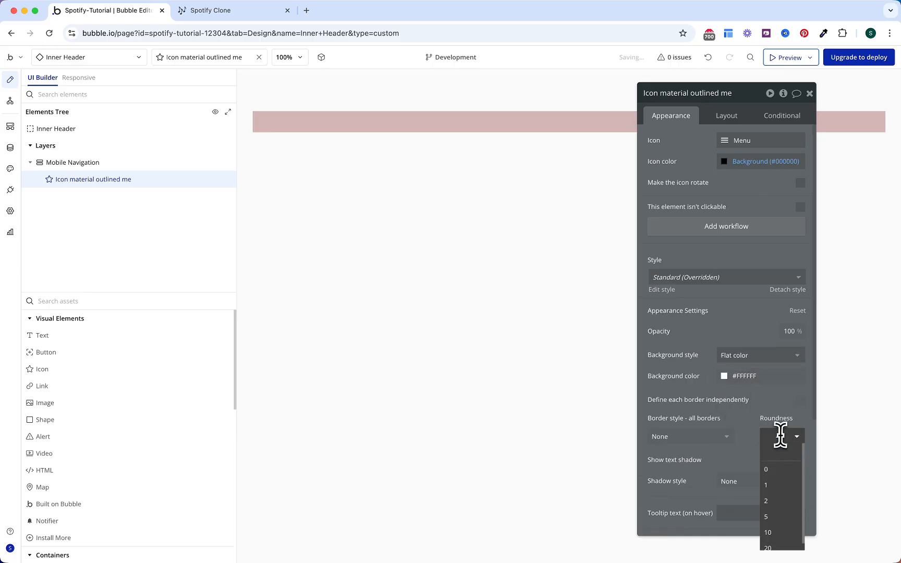
{"action": "type", "text": "100"}
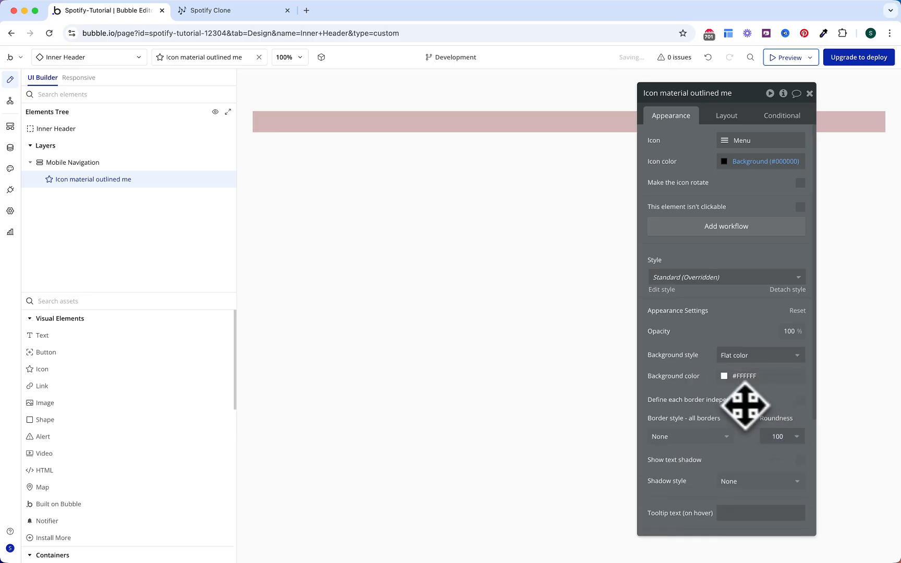
{"action": "left_click", "coordinate": [745, 376]}
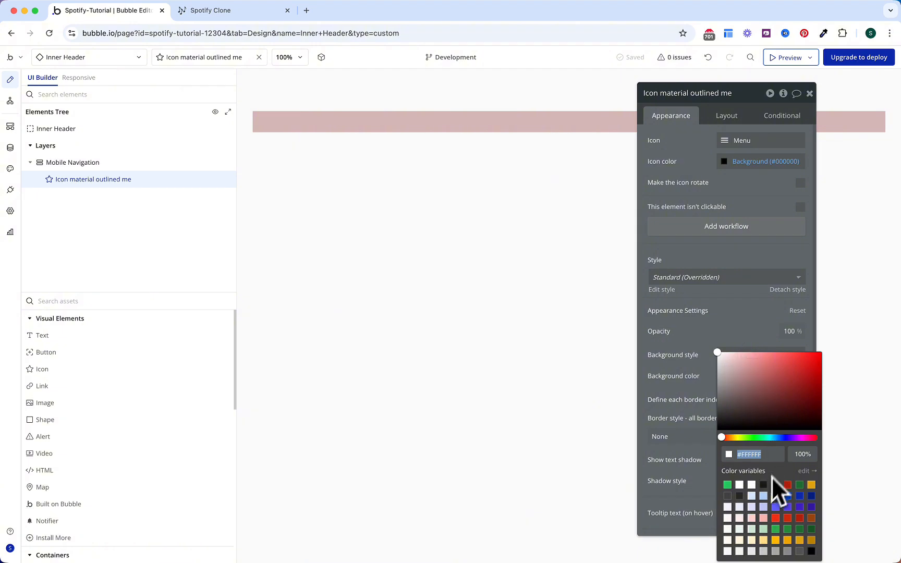
{"action": "left_click", "coordinate": [700, 408]}
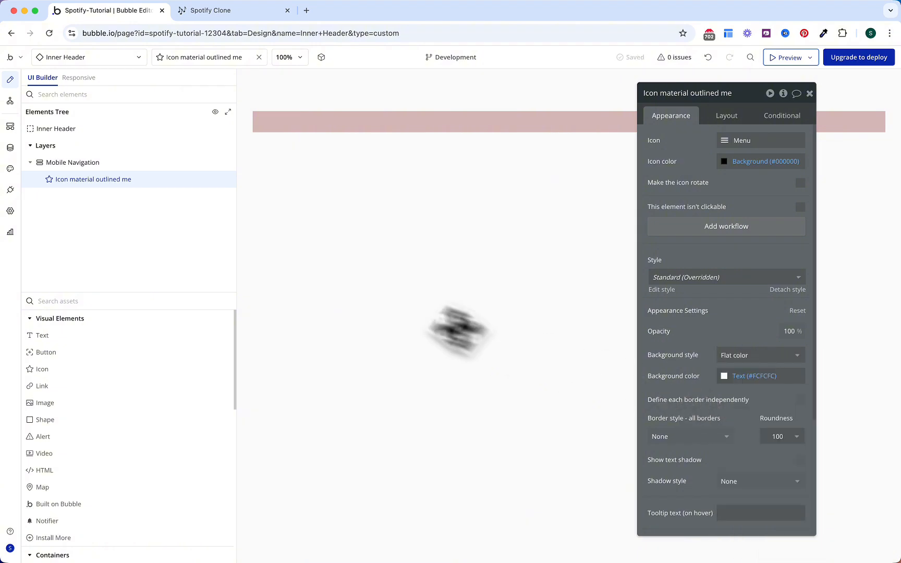
Step: Size the menu icon 40×40 px with 8 px padding, then add Group B to the header
{"action": "left_click", "coordinate": [226, 180]}
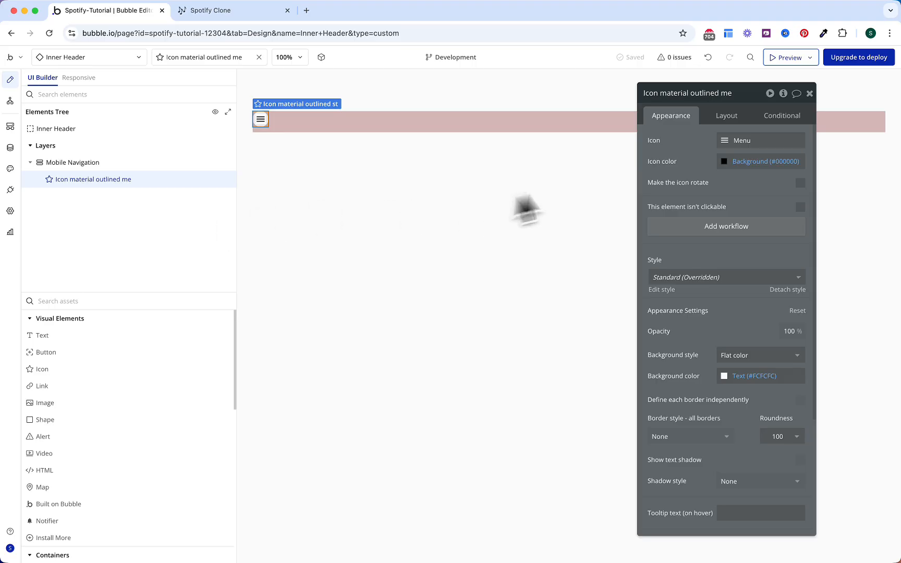
{"action": "left_click", "coordinate": [725, 119]}
{"action": "left_click", "coordinate": [693, 259]}
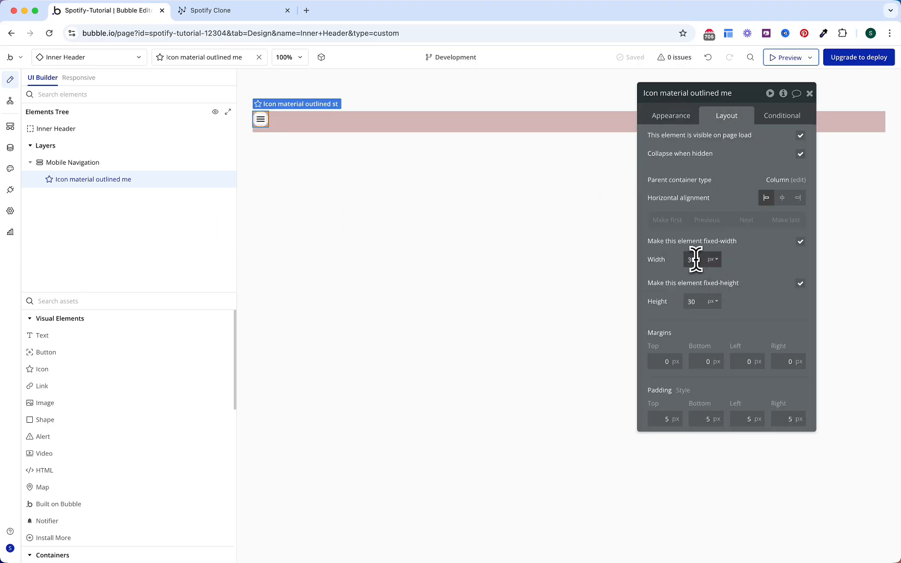
{"action": "type", "text": "40"}
{"action": "left_click", "coordinate": [691, 302]}
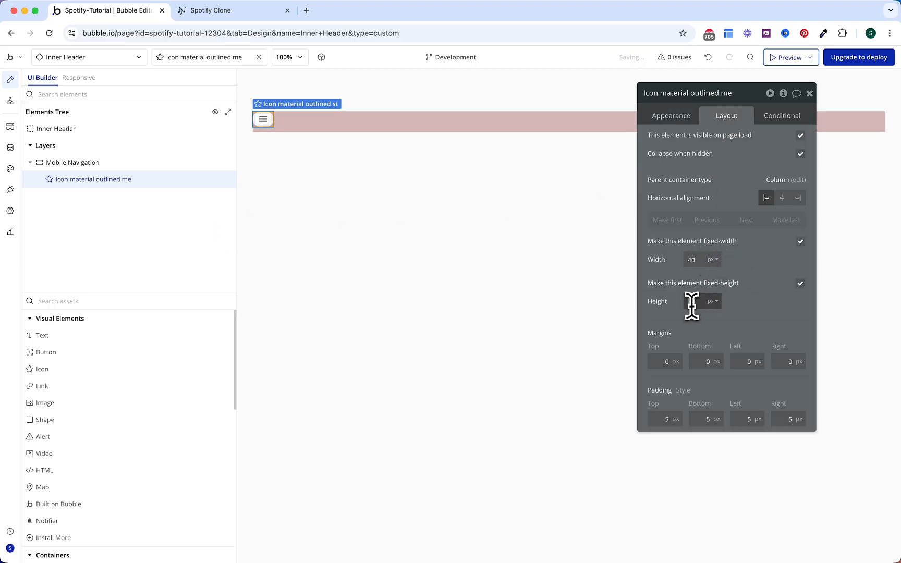
{"action": "type", "text": "40"}
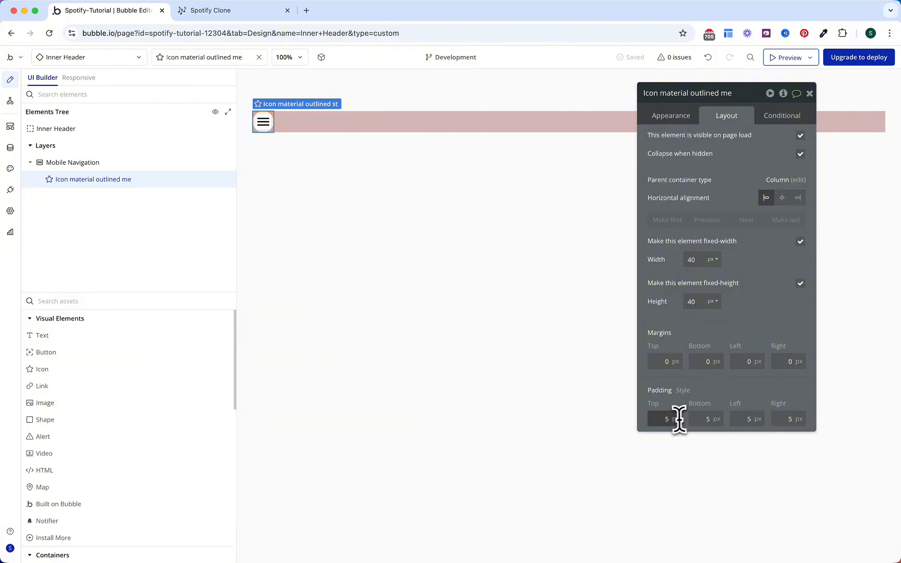
{"action": "left_click", "coordinate": [708, 419]}
{"action": "type", "text": "8"}
{"action": "left_click", "coordinate": [753, 419]}
{"action": "type", "text": "8"}
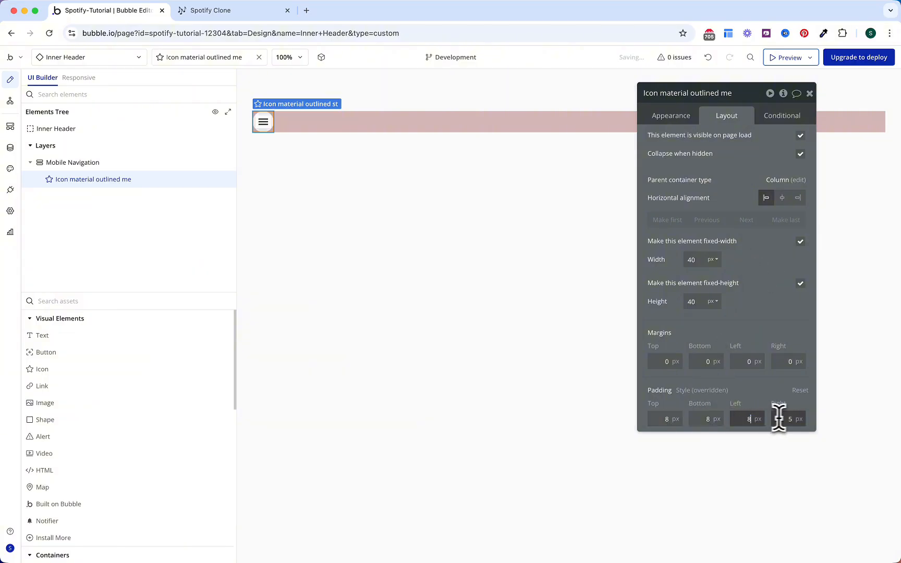
{"action": "left_click", "coordinate": [789, 418]}
{"action": "type", "text": "8"}
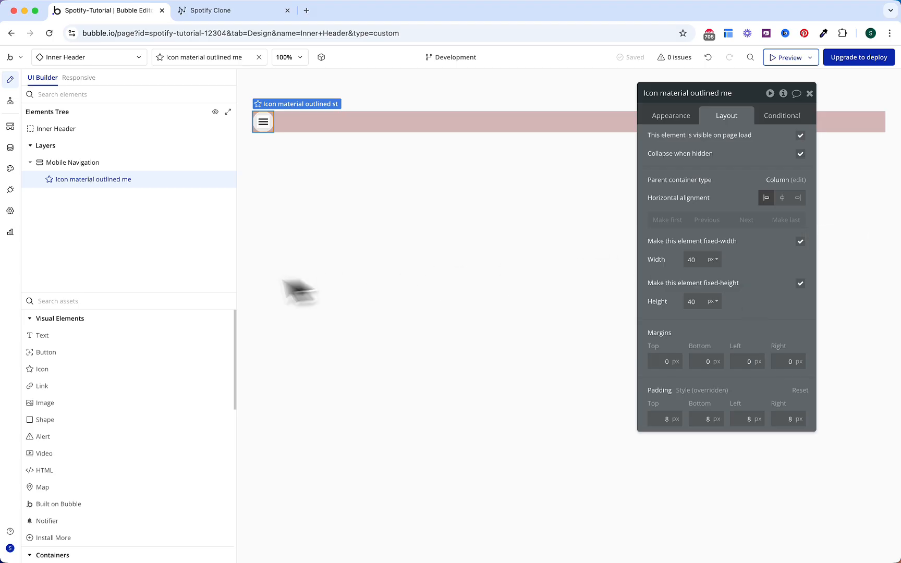
{"action": "type", "text": "gr"}
{"action": "left_click", "coordinate": [131, 336]}
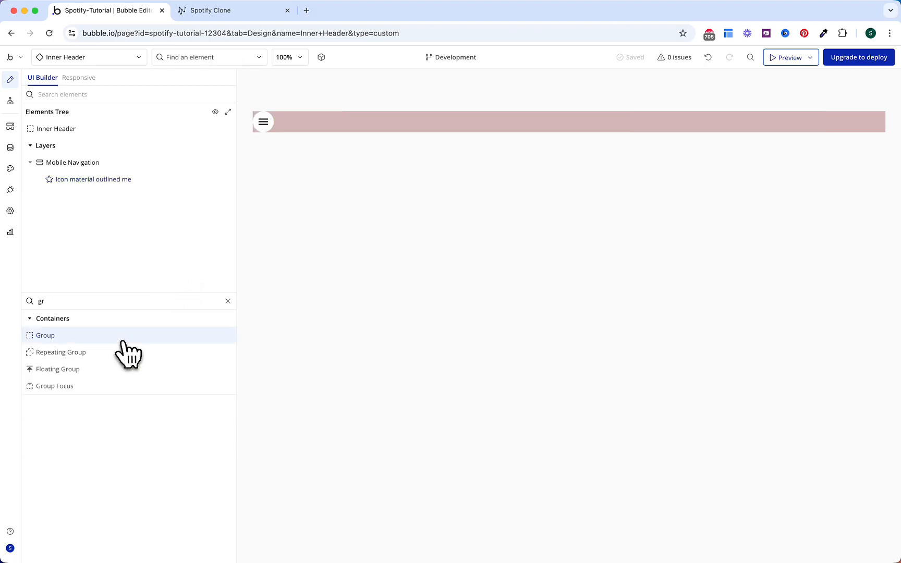
{"action": "left_click", "coordinate": [465, 115]}
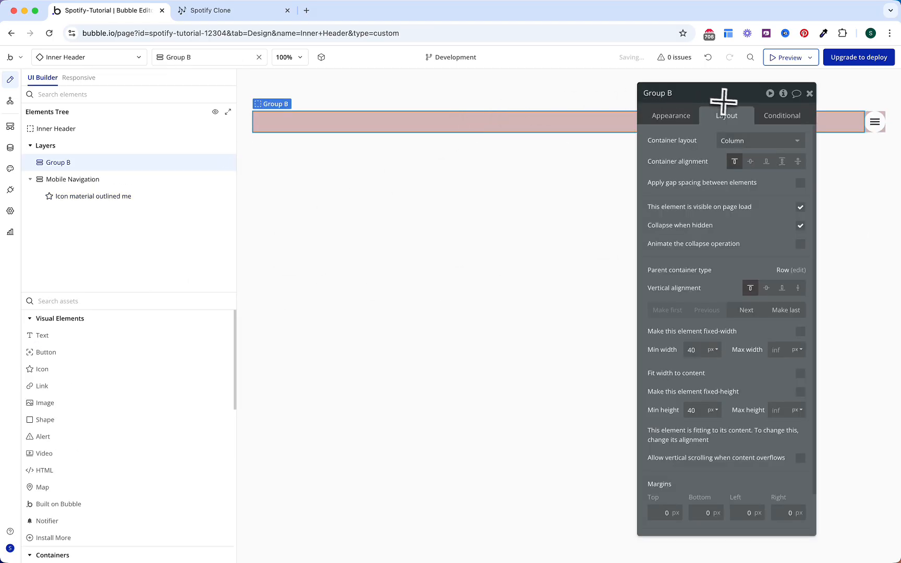
Step: Place Group B after Mobile Navigation and rename it Login/Signup Buttons
{"action": "left_click", "coordinate": [751, 312]}
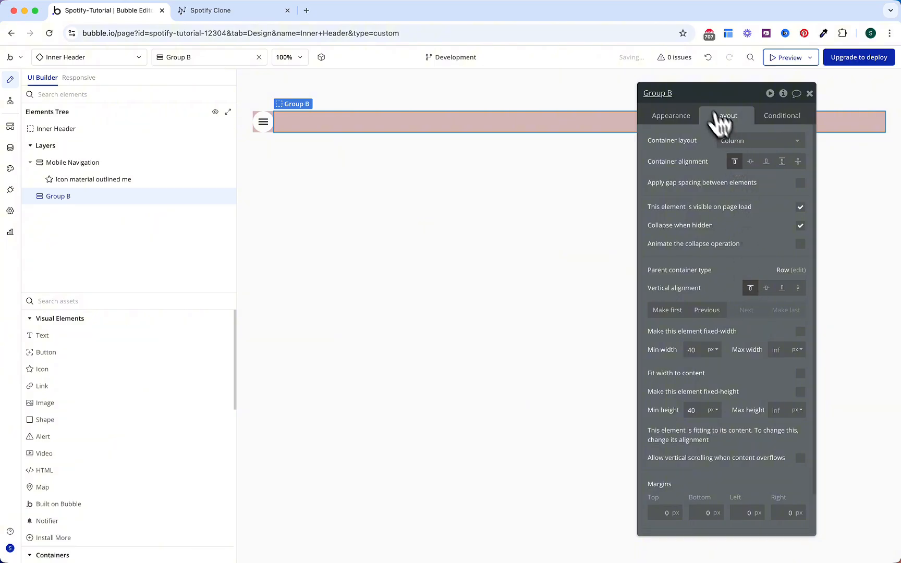
{"action": "left_click", "coordinate": [695, 93]}
{"action": "type", "text": "Login/Signup Buttons"}
{"action": "key", "text": "Return"}
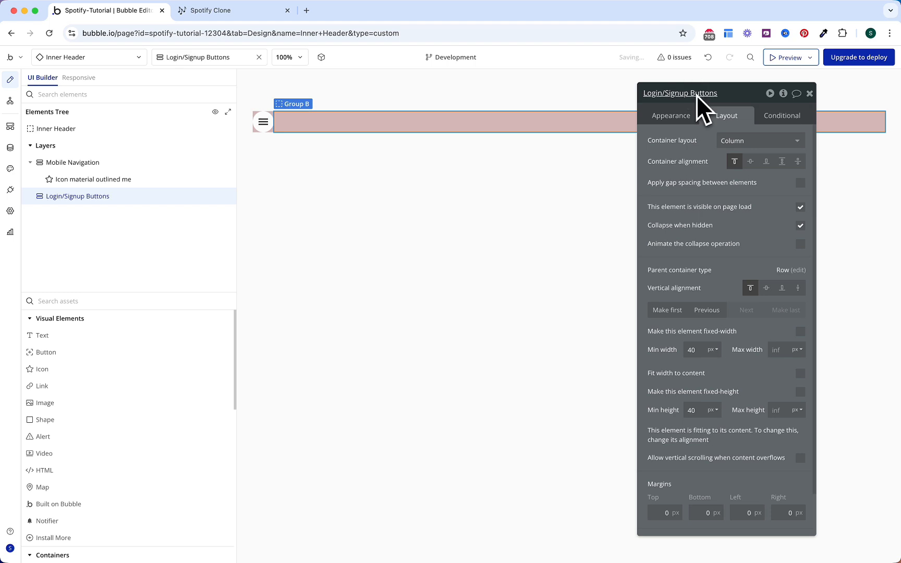
Step: Make Login/Signup Buttons a row with gap spacing, hidden on page load, fitting its content width
{"action": "left_click", "coordinate": [726, 139]}
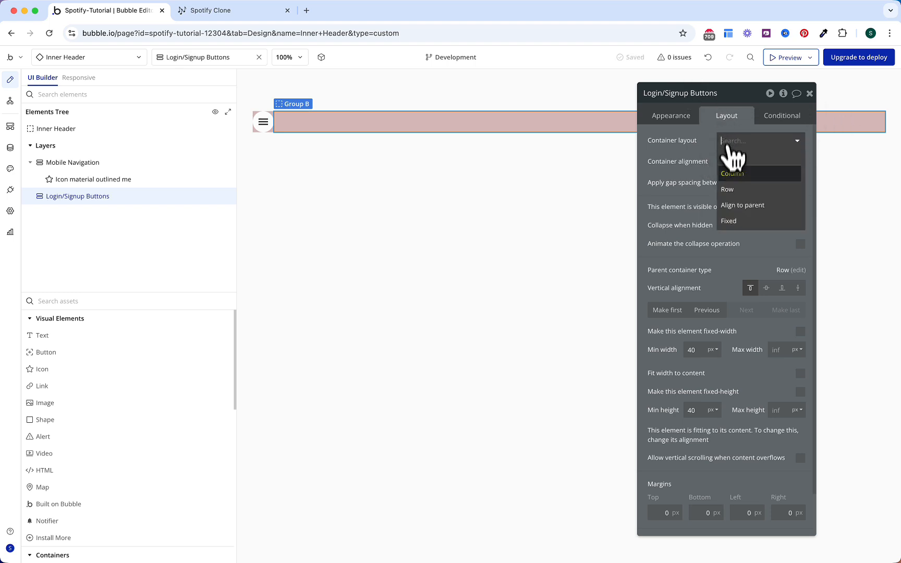
{"action": "left_click", "coordinate": [727, 190]}
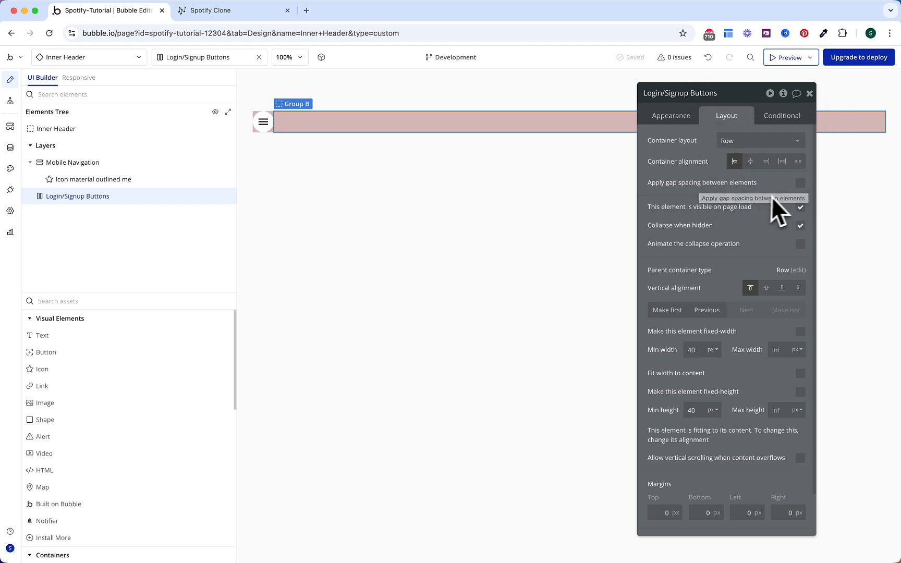
{"action": "left_click", "coordinate": [799, 183]}
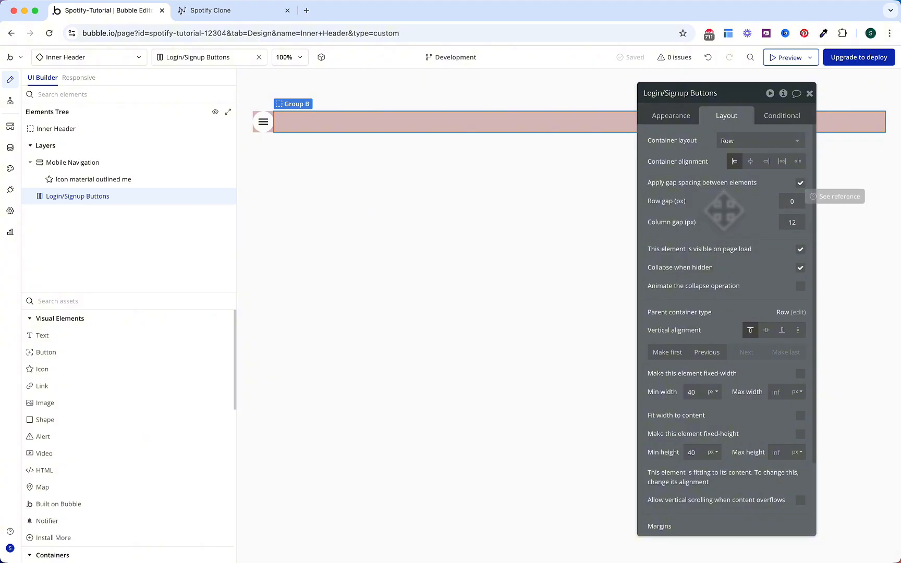
{"action": "left_click", "coordinate": [800, 249]}
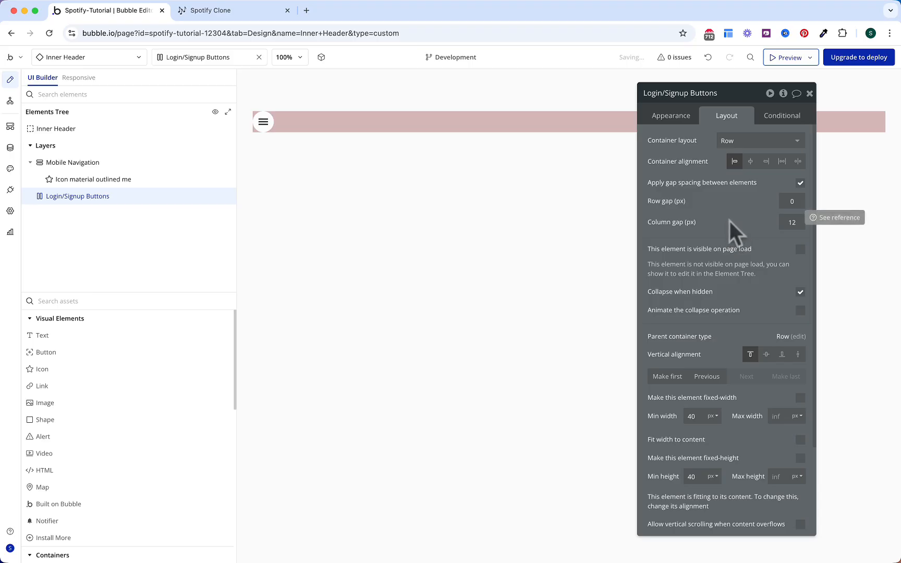
{"action": "scroll", "coordinate": [730, 221], "scroll_direction": "down", "scroll_amount": 3}
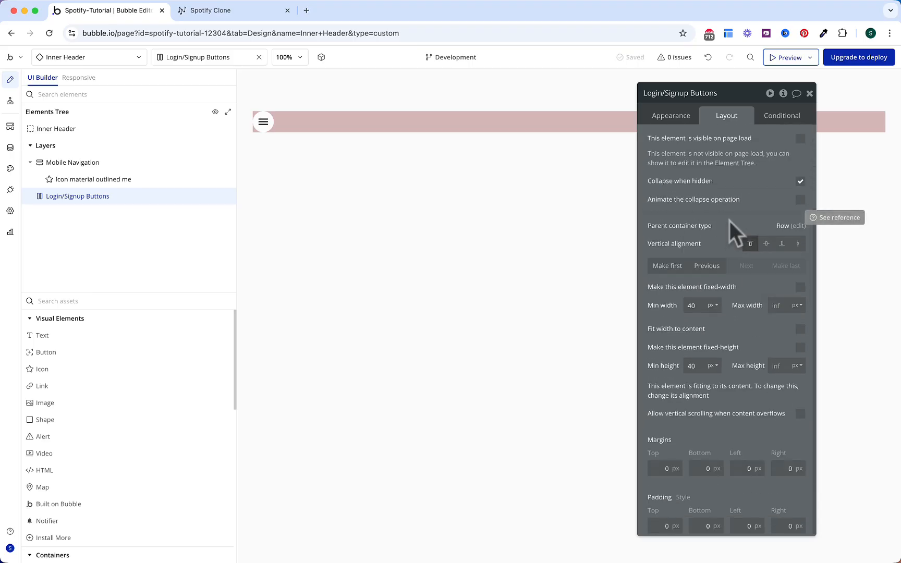
{"action": "left_click", "coordinate": [800, 326]}
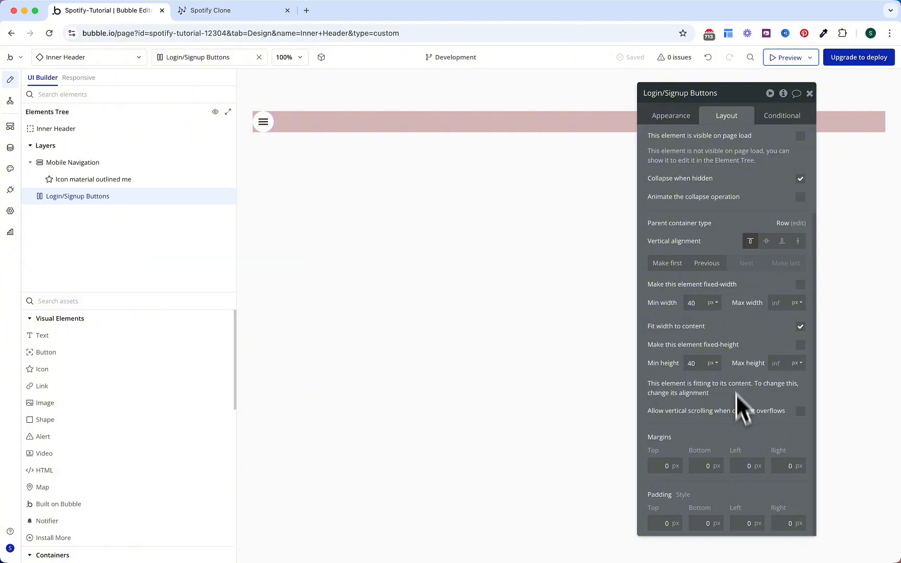
{"action": "scroll", "coordinate": [739, 168], "scroll_direction": "up", "scroll_amount": 2}
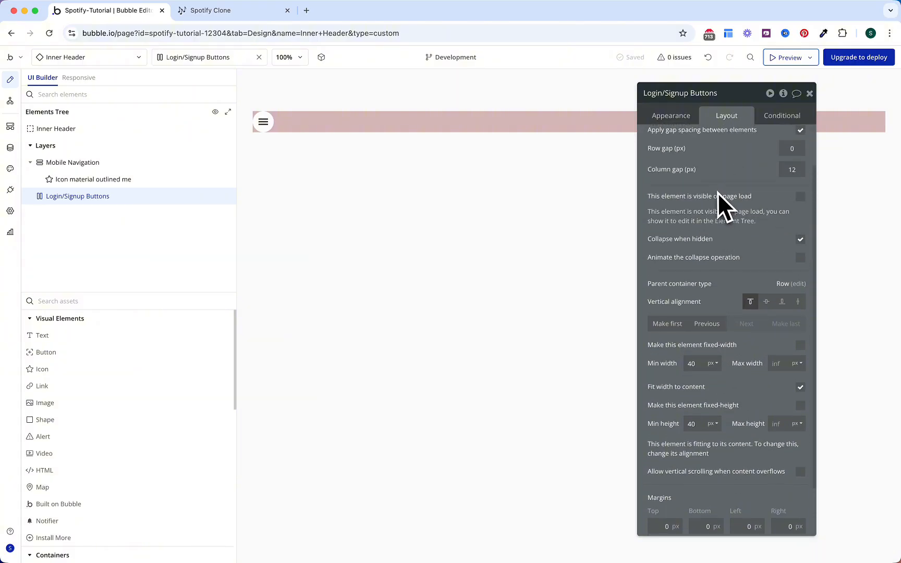
Step: Add a condition to Login/Signup Buttons: when Current User is logged out, this element is visible
{"action": "left_click", "coordinate": [781, 115]}
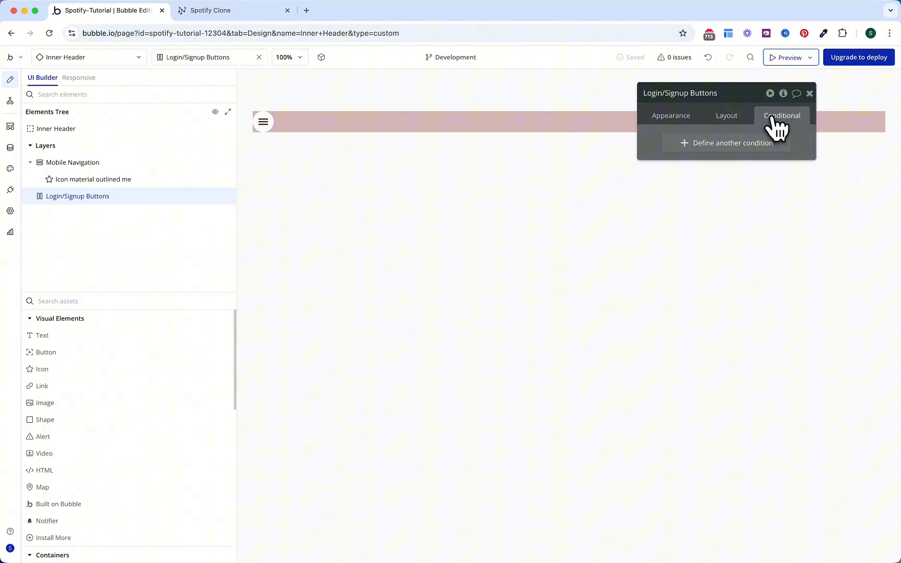
{"action": "left_click", "coordinate": [742, 145]}
{"action": "left_click", "coordinate": [682, 145]}
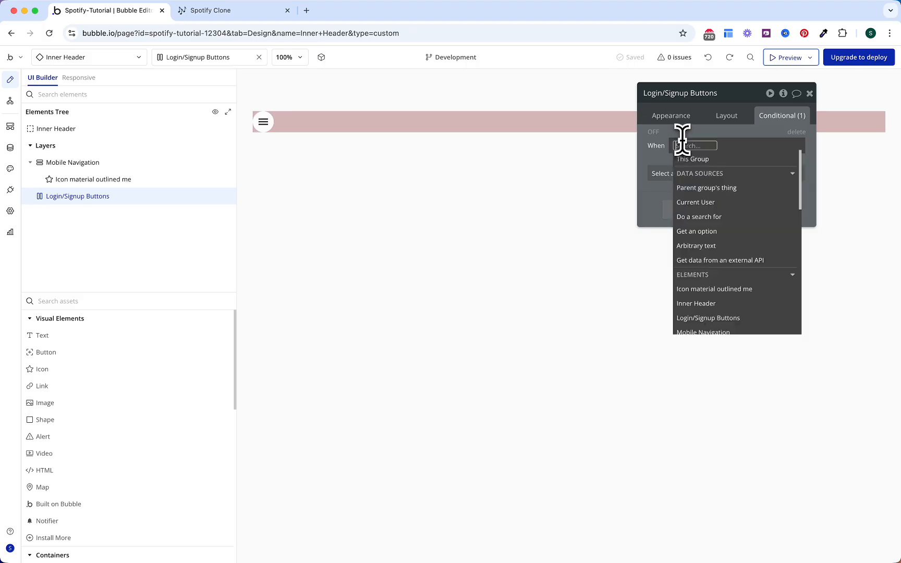
{"action": "type", "text": "curre"}
{"action": "key", "text": "Return"}
{"action": "type", "text": "logged"}
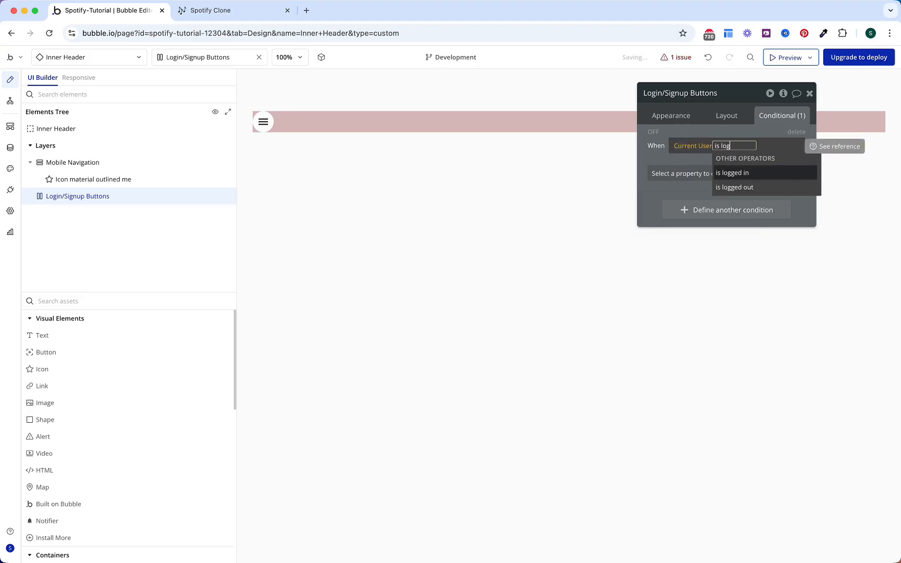
{"action": "key", "text": "Down"}
{"action": "key", "text": "Return"}
{"action": "left_click", "coordinate": [656, 160]}
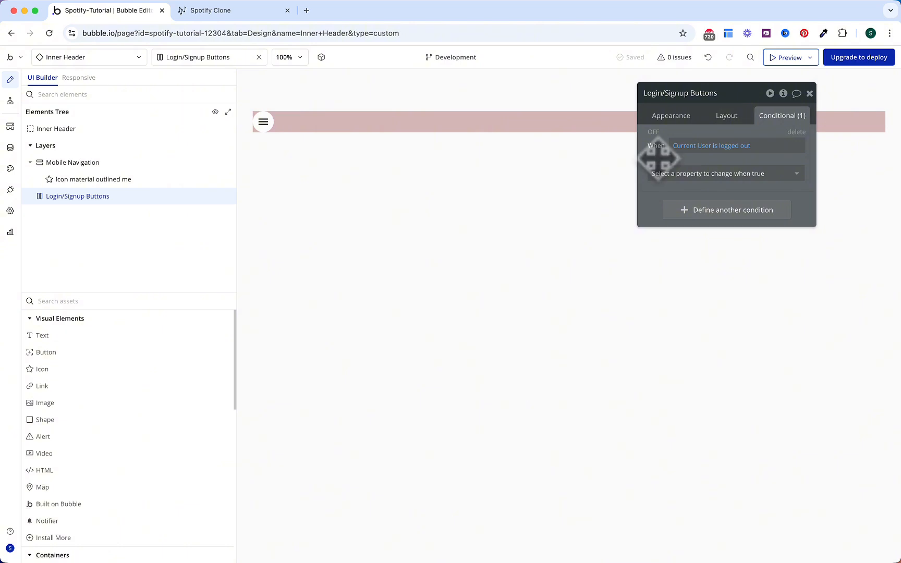
{"action": "left_click", "coordinate": [663, 174]}
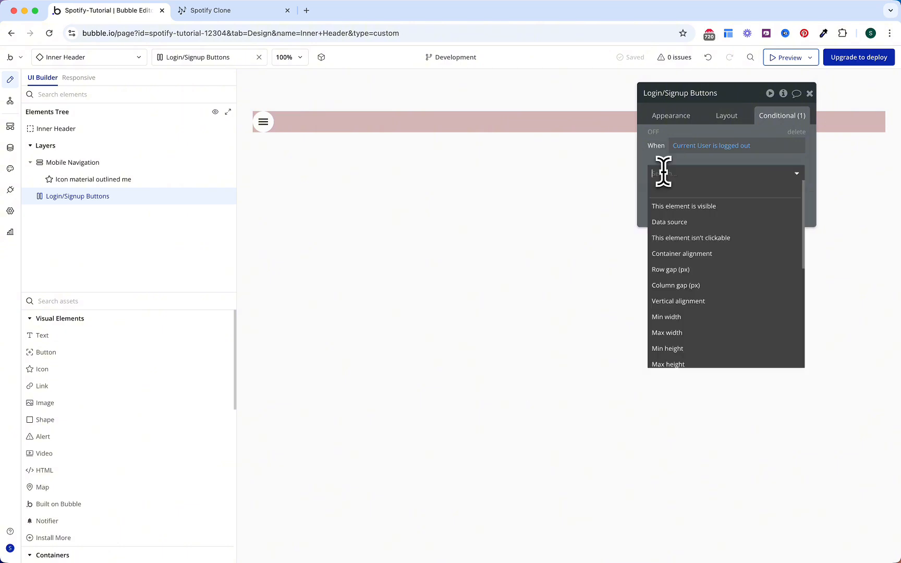
{"action": "left_click", "coordinate": [677, 207]}
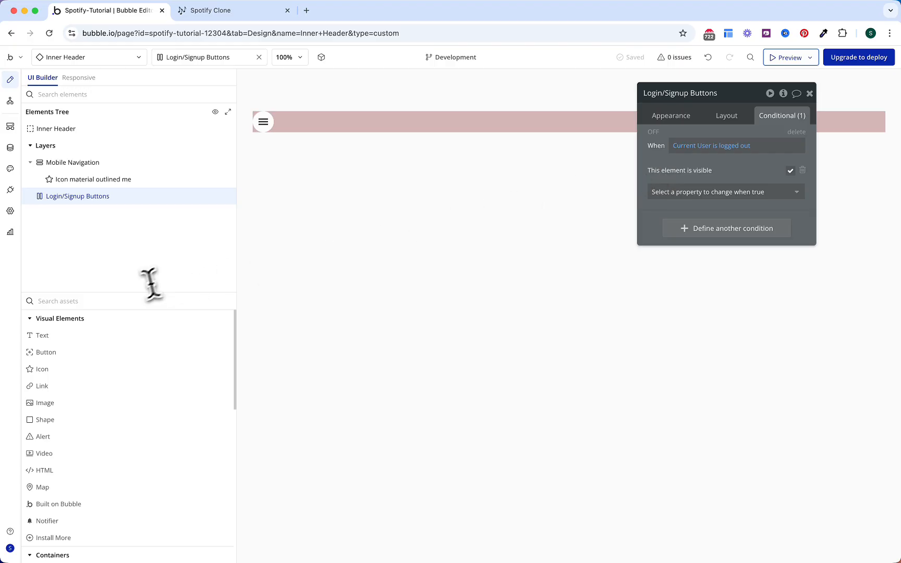
{"action": "left_click", "coordinate": [141, 302]}
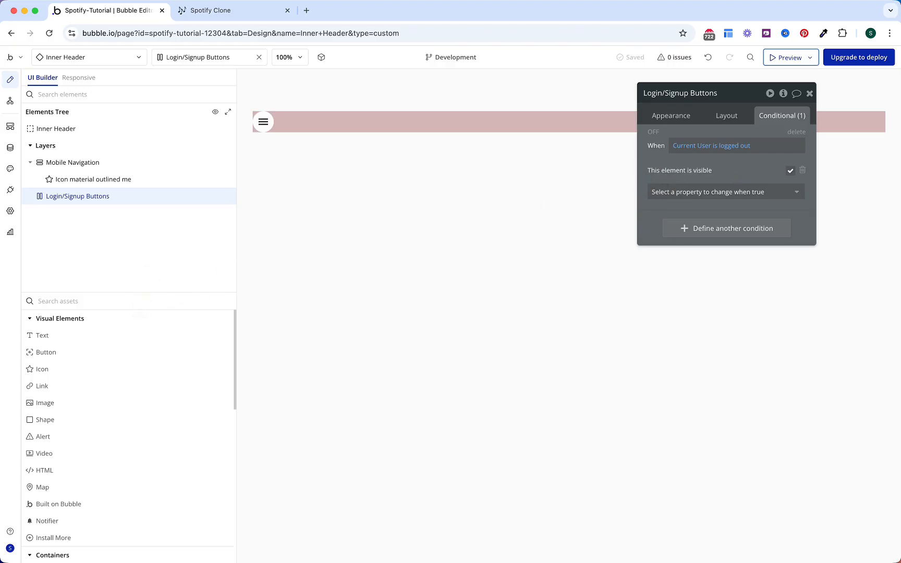
Step: Add a 'Sign up' button to Login/Signup Buttons with no background fill
{"action": "type", "text": "but"}
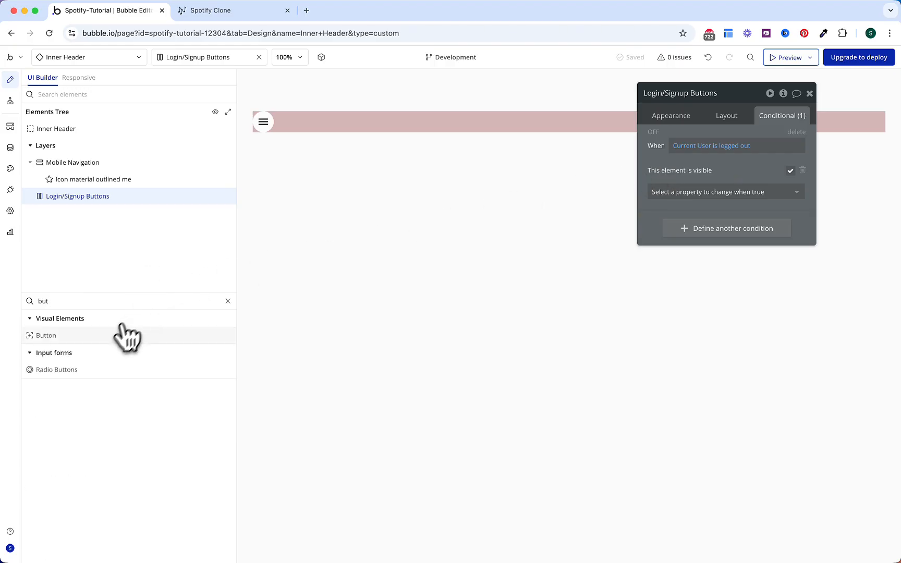
{"action": "left_click", "coordinate": [110, 336]}
{"action": "left_click_drag", "start_coordinate": [83, 197], "coordinate": [82, 199]}
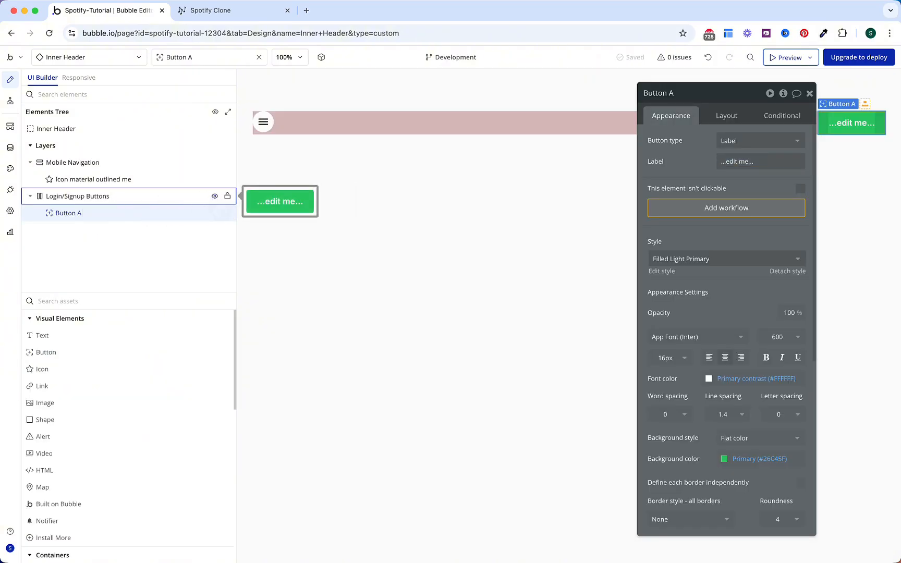
{"action": "left_click", "coordinate": [727, 161]}
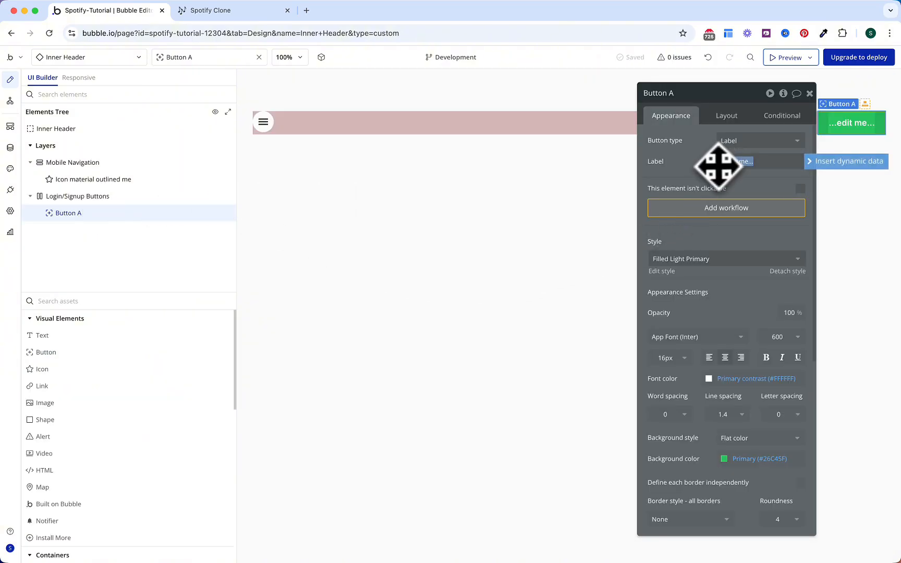
{"action": "type", "text": "Sign up"}
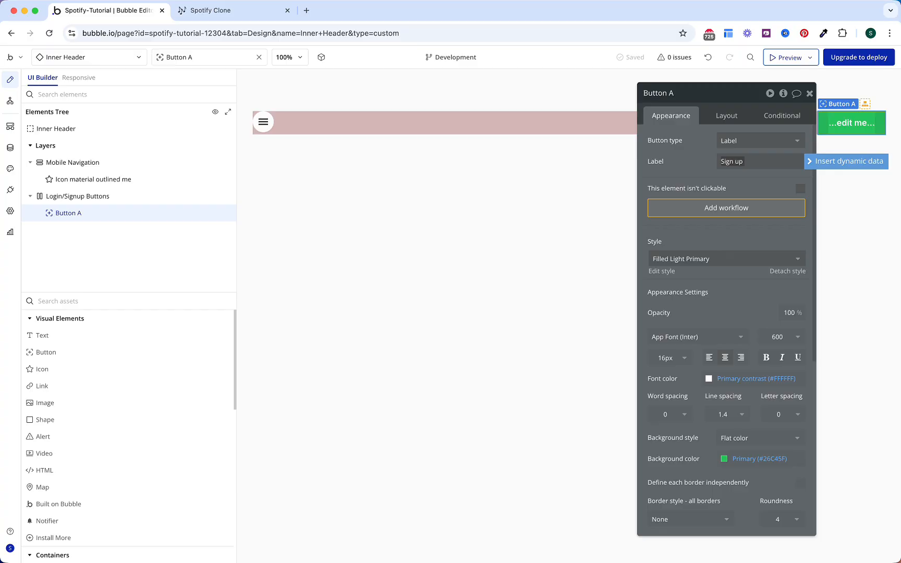
{"action": "scroll", "coordinate": [751, 209], "scroll_direction": "down", "scroll_amount": 5}
{"action": "left_click", "coordinate": [751, 197]}
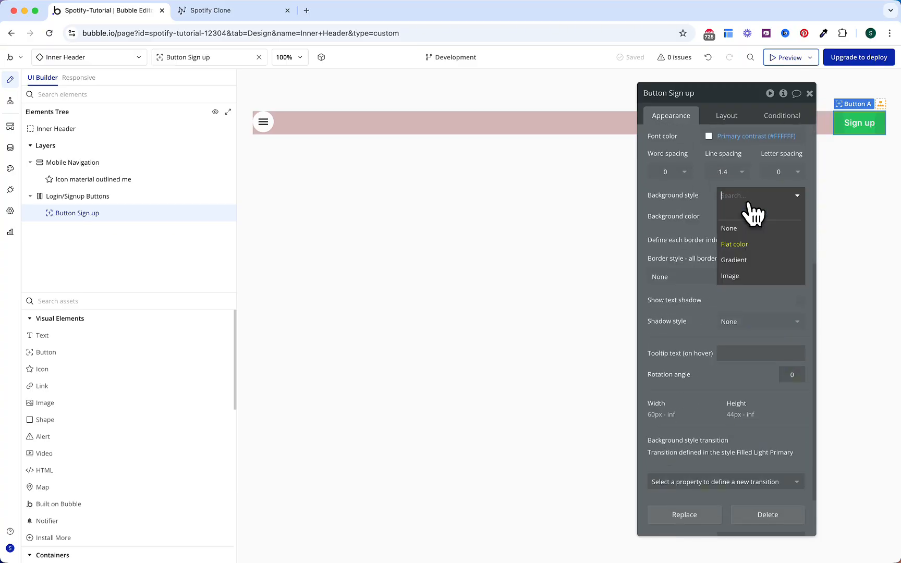
{"action": "left_click", "coordinate": [745, 228]}
{"action": "scroll", "coordinate": [694, 224], "scroll_direction": "up", "scroll_amount": 2}
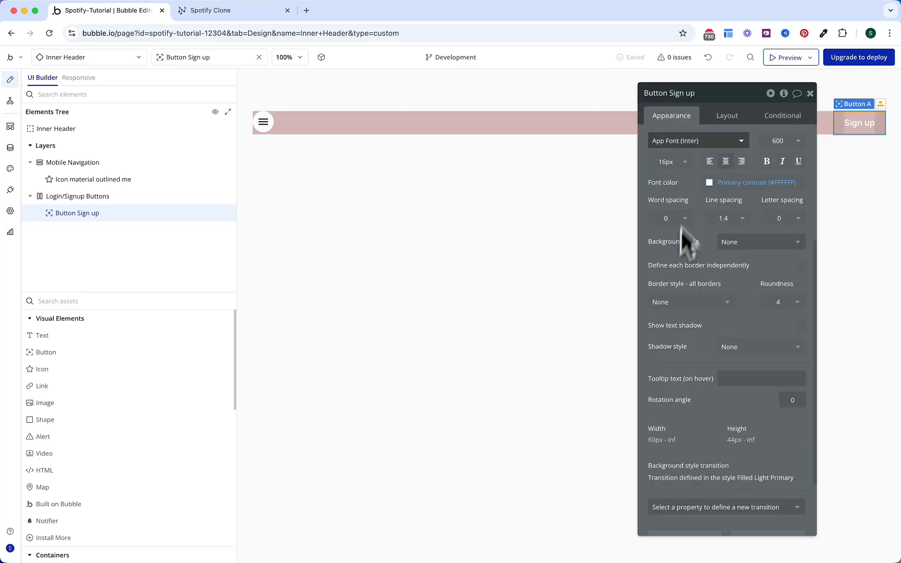
Step: Give the button a 40 px minimum height, detach its style, delete its conditions, and duplicate it
{"action": "left_click", "coordinate": [726, 116]}
{"action": "double_click", "coordinate": [706, 322]}
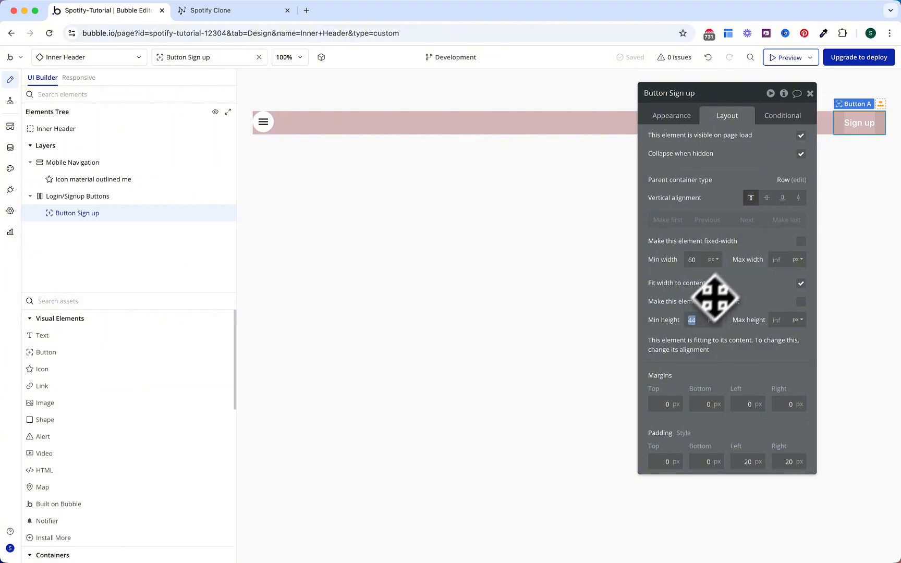
{"action": "type", "text": "40"}
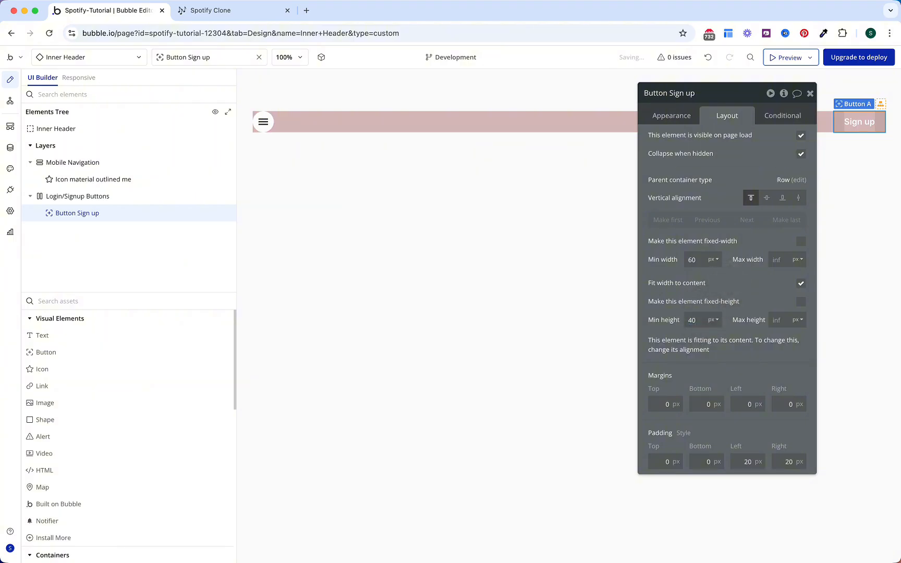
{"action": "left_click", "coordinate": [679, 121]}
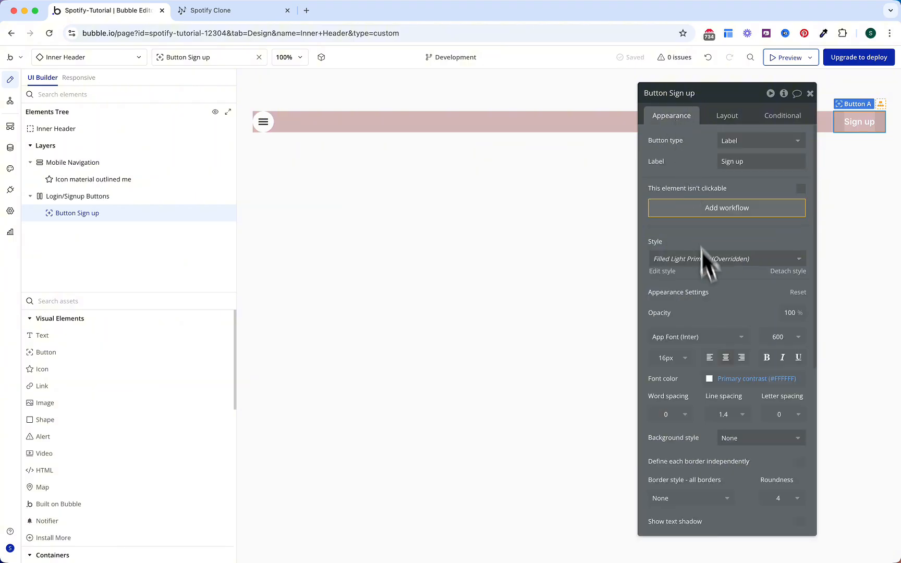
{"action": "scroll", "coordinate": [703, 259], "scroll_direction": "down", "scroll_amount": 5}
{"action": "scroll", "coordinate": [710, 372], "scroll_direction": "up", "scroll_amount": 3}
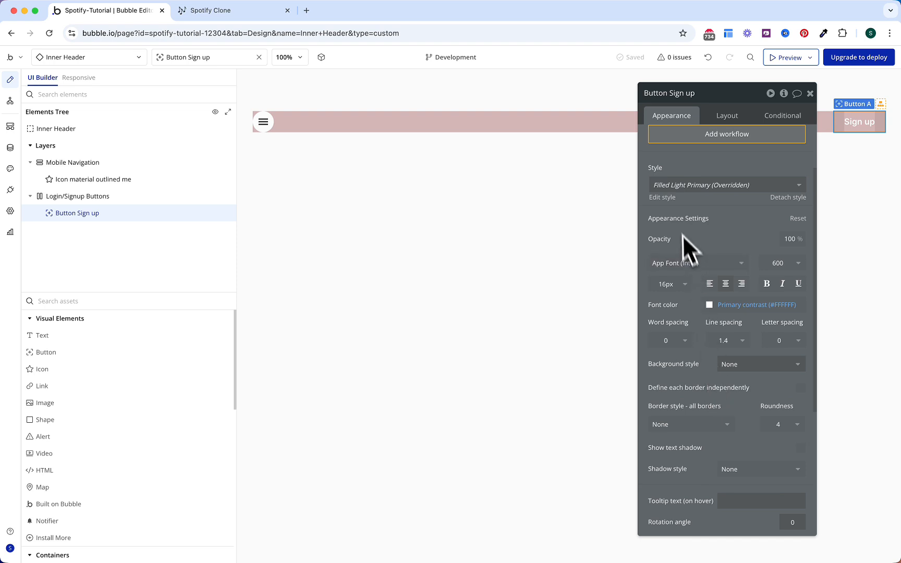
{"action": "left_click", "coordinate": [785, 198]}
{"action": "left_click", "coordinate": [792, 125]}
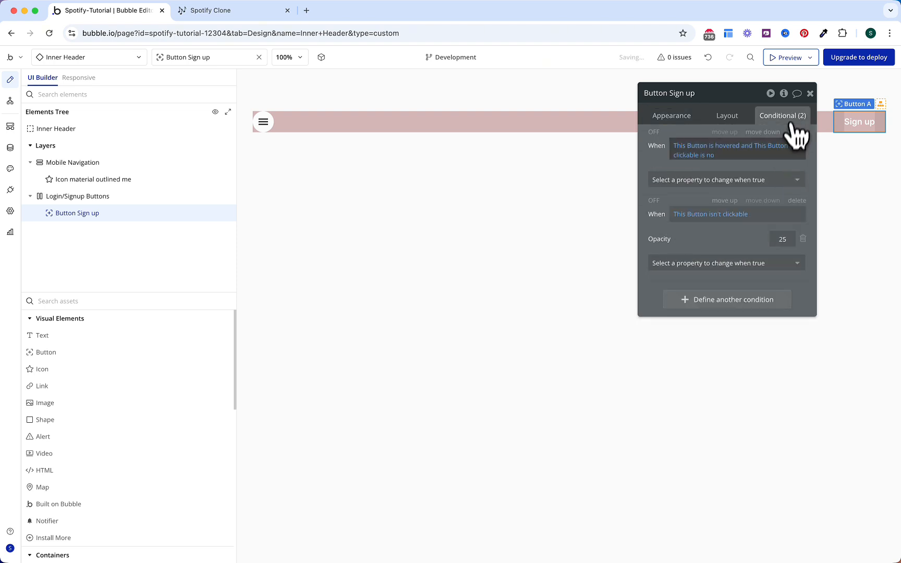
{"action": "left_click", "coordinate": [796, 132]}
{"action": "left_click", "coordinate": [796, 132]}
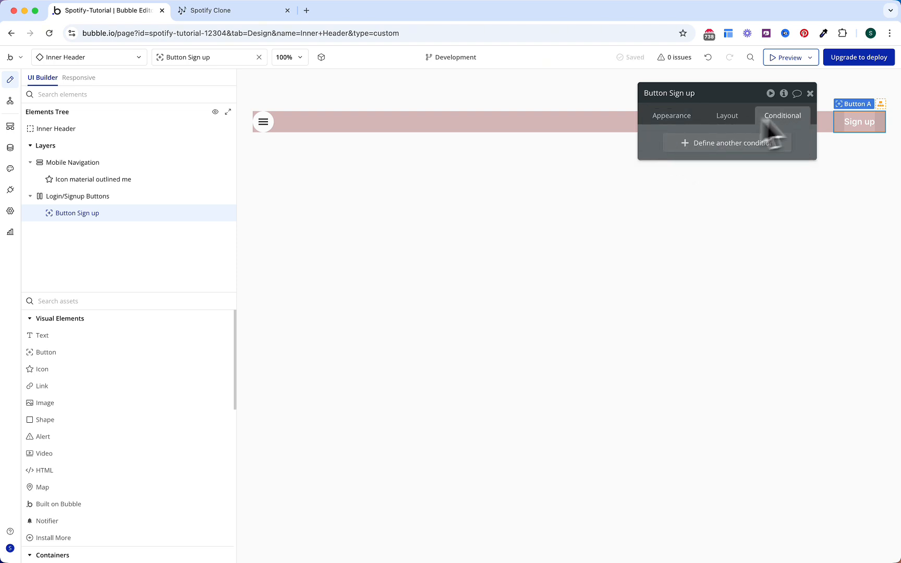
{"action": "key", "text": "super+d"}
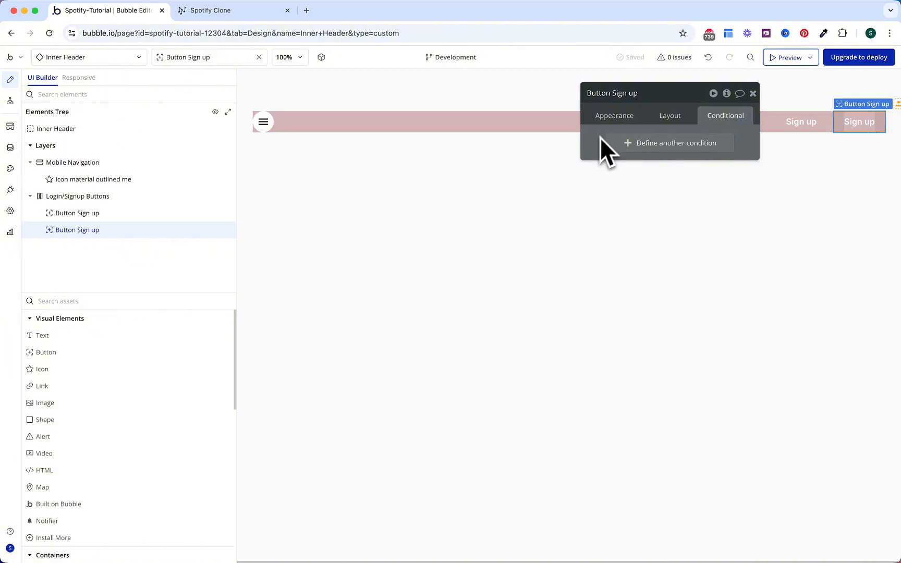
Step: Make the duplicate Sign up button's text black
{"action": "left_click", "coordinate": [611, 119]}
{"action": "scroll", "coordinate": [635, 192], "scroll_direction": "down", "scroll_amount": 4}
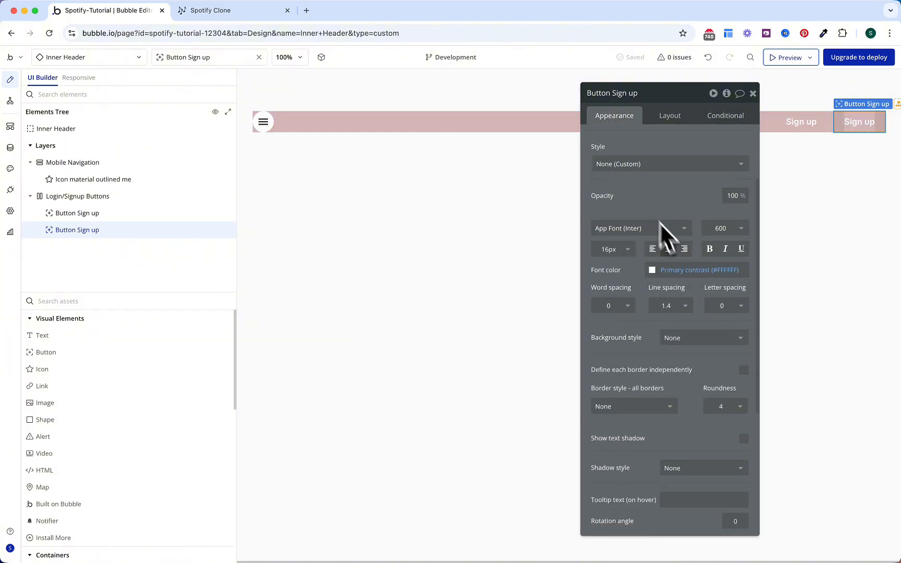
{"action": "left_click", "coordinate": [683, 269]}
{"action": "left_click", "coordinate": [704, 405]}
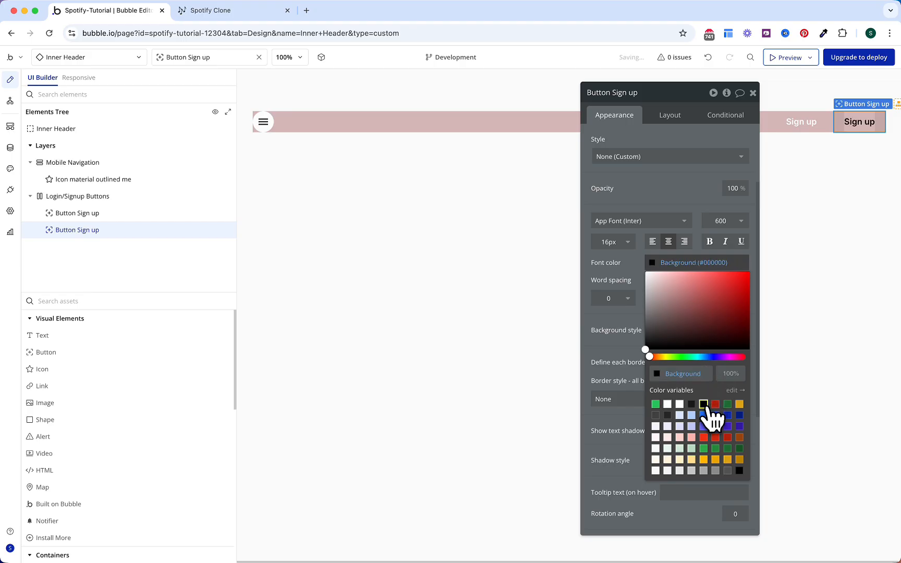
{"action": "left_click", "coordinate": [620, 276]}
Step: Give the duplicate a flat white #FCFCFC background with roundness 30
{"action": "left_click", "coordinate": [677, 336]}
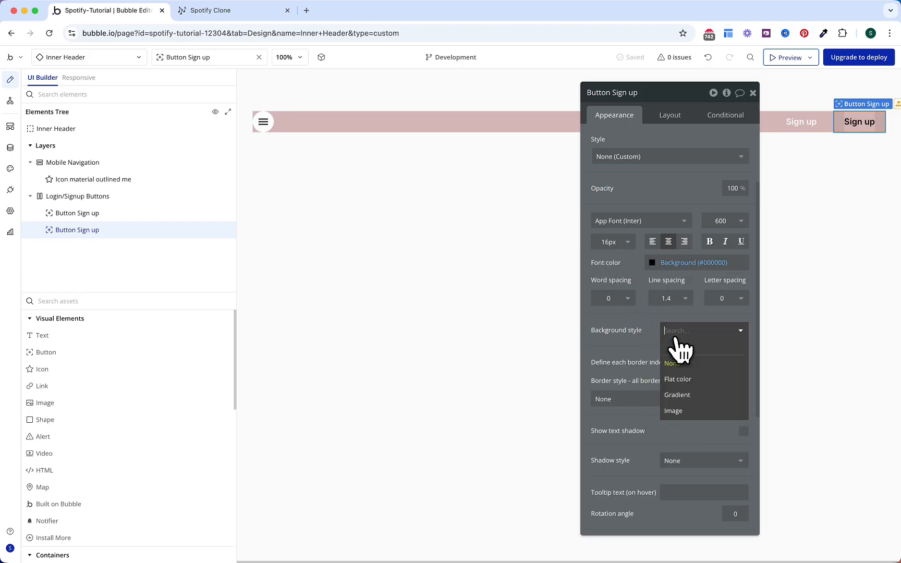
{"action": "left_click", "coordinate": [679, 379]}
{"action": "left_click", "coordinate": [688, 353]}
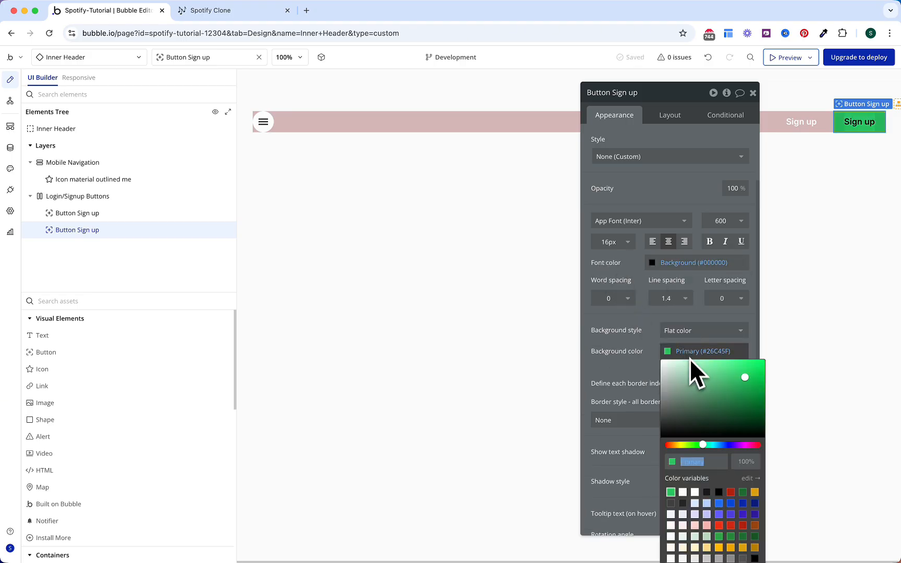
{"action": "left_click", "coordinate": [694, 492]}
{"action": "left_click", "coordinate": [636, 378]}
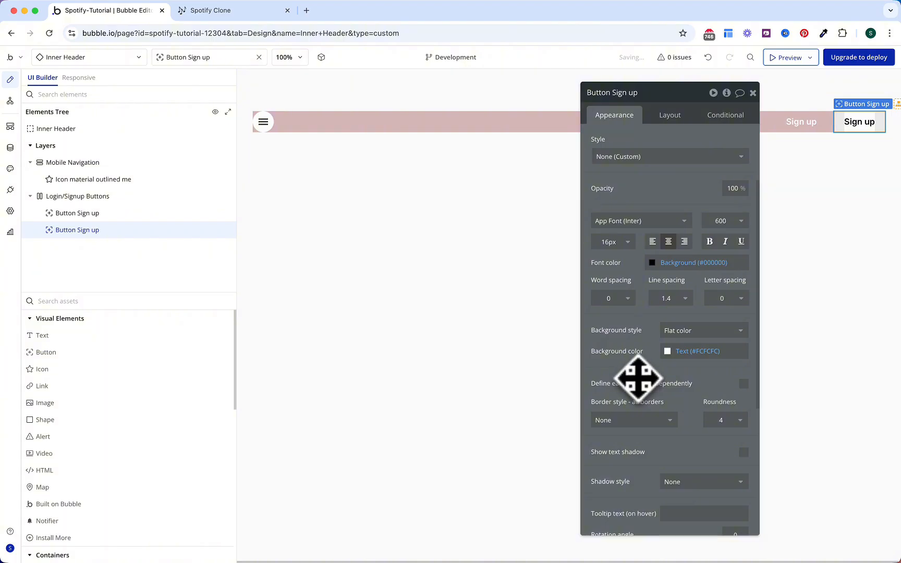
{"action": "left_click", "coordinate": [714, 419]}
{"action": "left_click", "coordinate": [707, 408]}
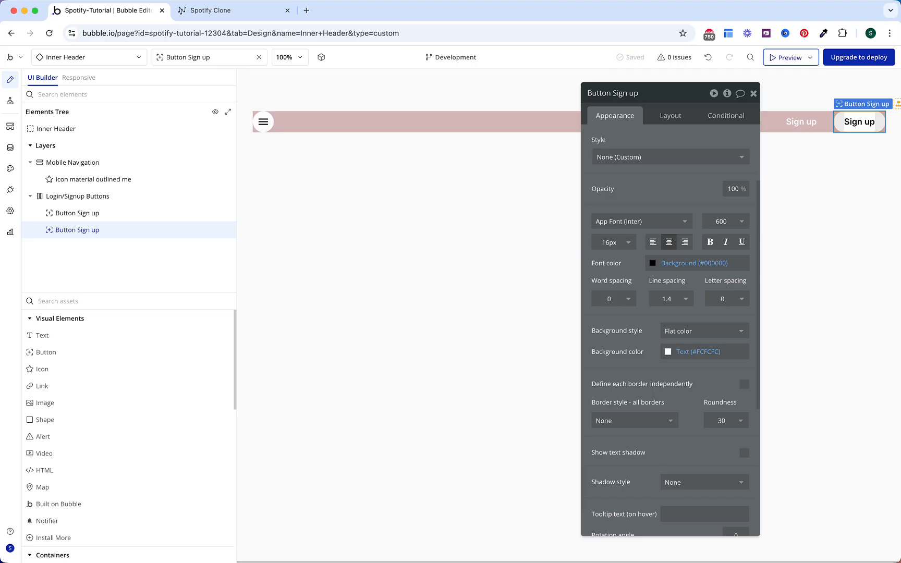
{"action": "left_click", "coordinate": [211, 300]}
Step: Add a new group into the header, placed after the Login/Signup Buttons
{"action": "type", "text": "gr"}
{"action": "left_click", "coordinate": [131, 338]}
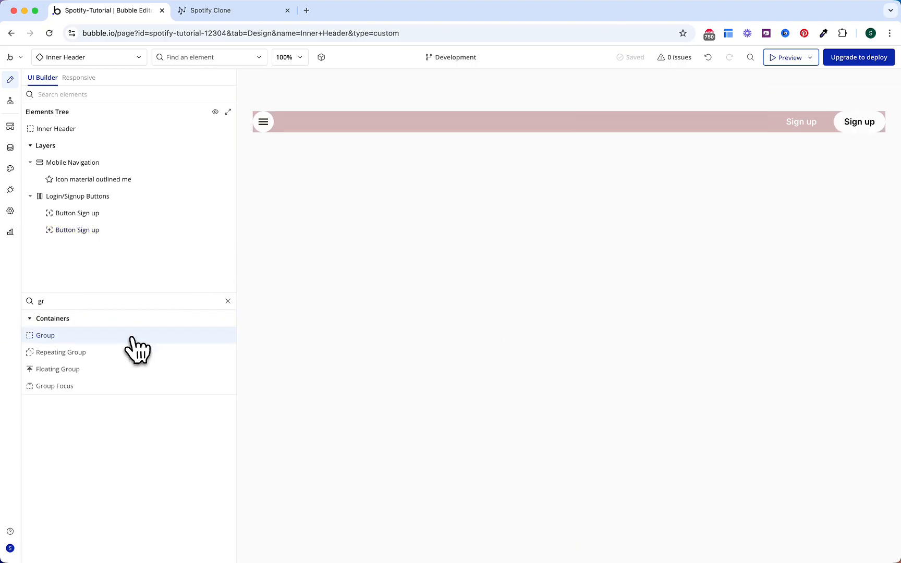
{"action": "left_click", "coordinate": [110, 239]}
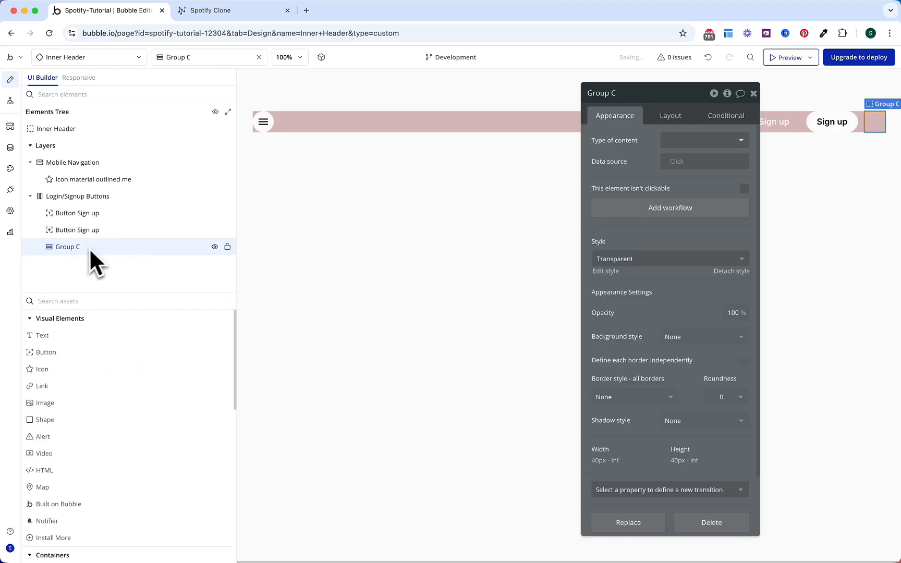
{"action": "left_click_drag", "start_coordinate": [89, 247], "coordinate": [66, 196]}
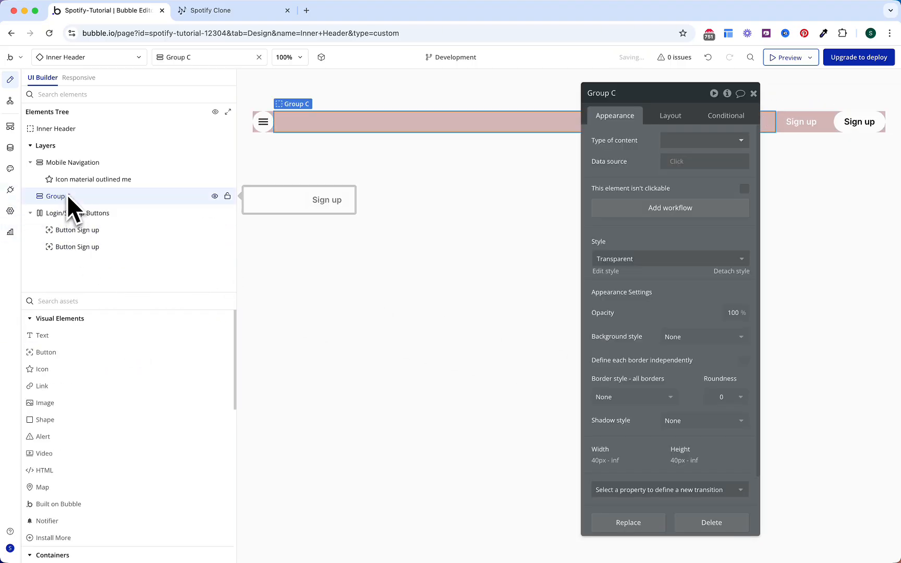
{"action": "left_click", "coordinate": [669, 112]}
{"action": "left_click", "coordinate": [693, 312]}
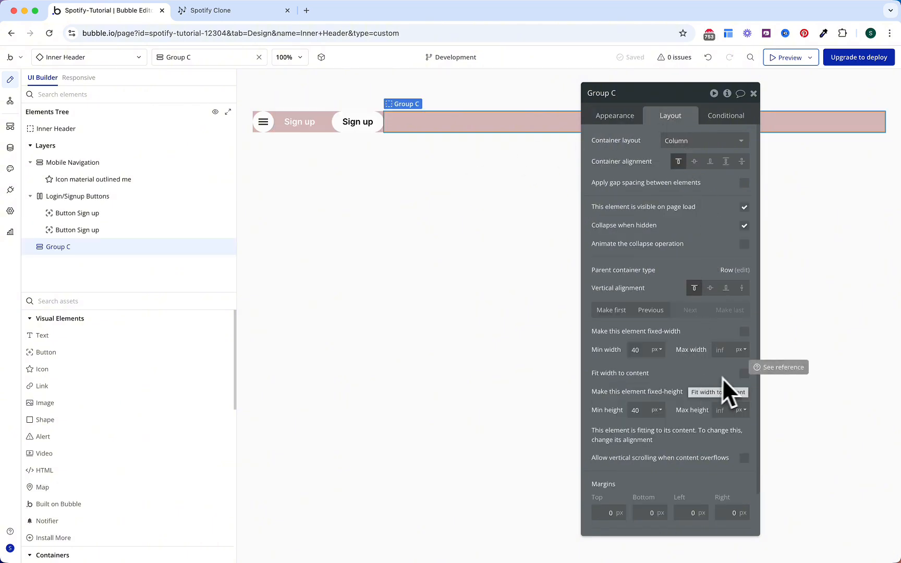
Step: Make the group fit its content width with a row layout and a 12 px column gap
{"action": "left_click", "coordinate": [744, 374]}
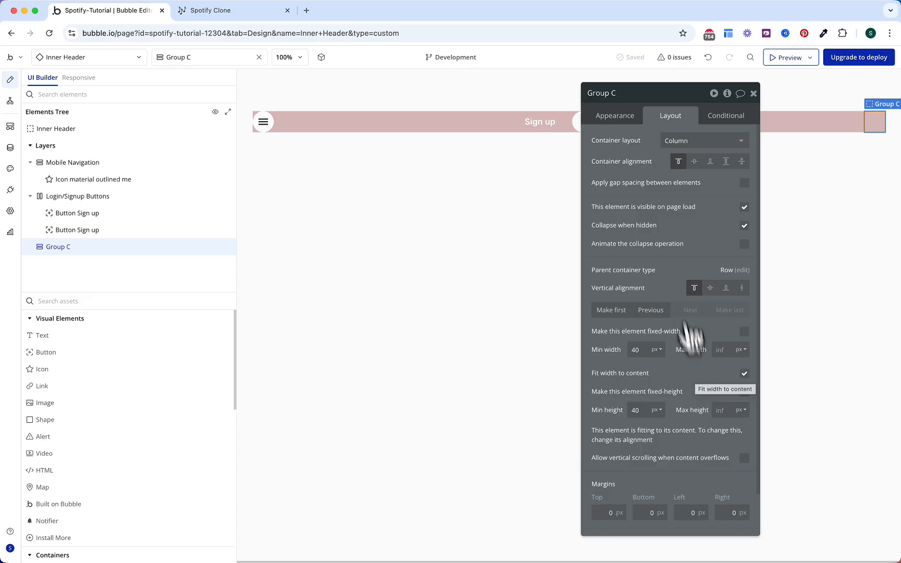
{"action": "left_click", "coordinate": [677, 142]}
{"action": "left_click", "coordinate": [676, 190]}
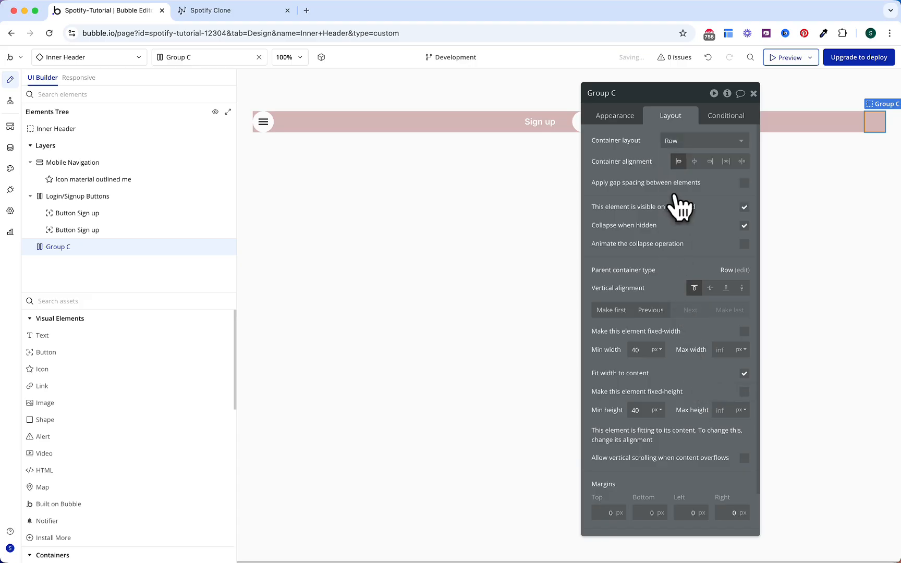
{"action": "left_click", "coordinate": [745, 185]}
{"action": "left_click", "coordinate": [733, 222]}
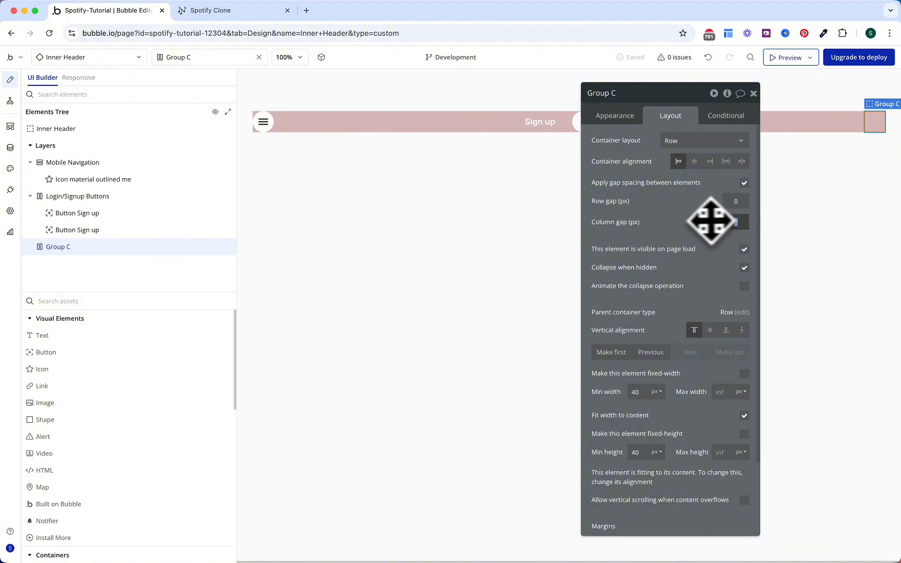
{"action": "type", "text": "12"}
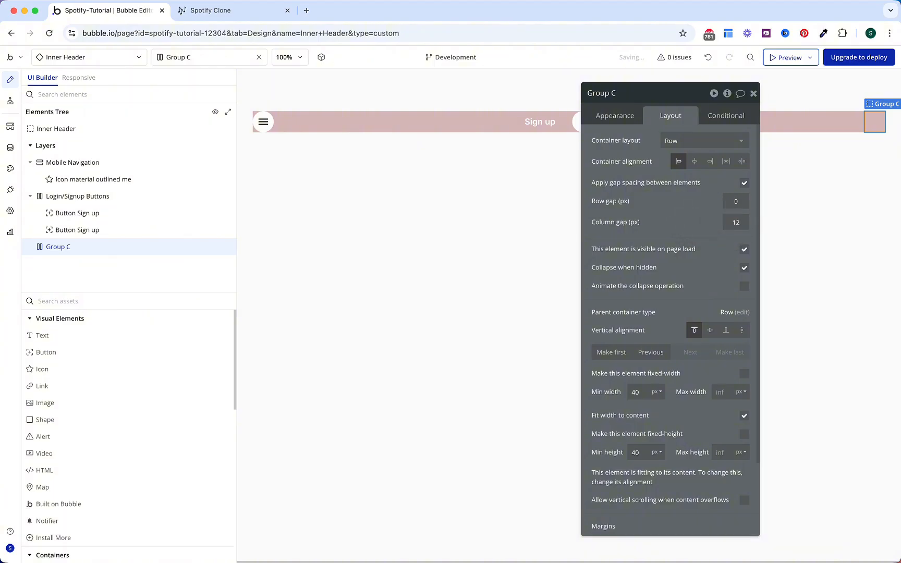
Step: Rename the group 'Logout + Account' and hide it on page load
{"action": "left_click", "coordinate": [622, 92]}
{"action": "type", "text": "Logout + ACcoun"}
{"action": "key", "text": "BackSpace"}
{"action": "key", "text": "BackSpace"}
{"action": "key", "text": "BackSpace"}
{"action": "key", "text": "BackSpace"}
{"action": "key", "text": "BackSpace"}
{"action": "type", "text": "cc"}
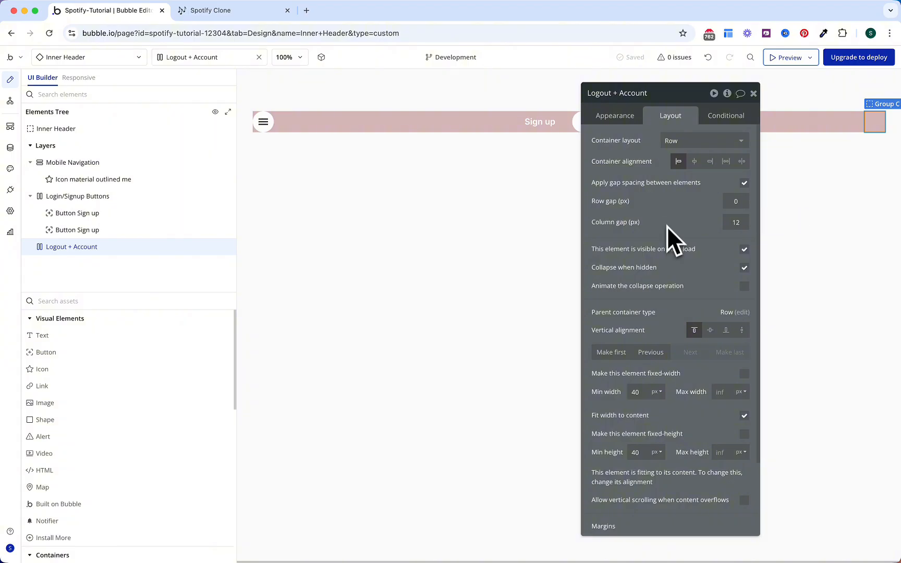
{"action": "left_click", "coordinate": [744, 249]}
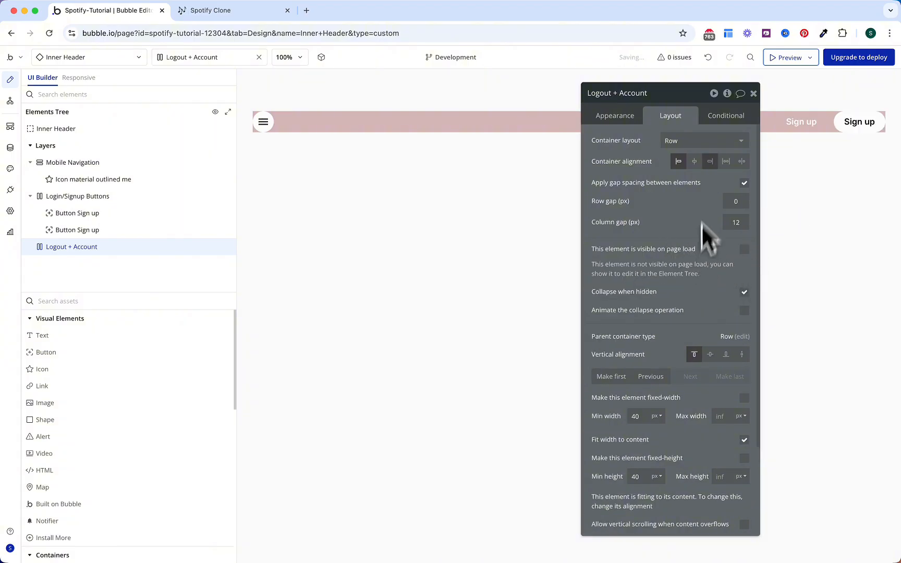
Step: Add a conditional making the group visible when Current User is logged in
{"action": "left_click", "coordinate": [727, 116]}
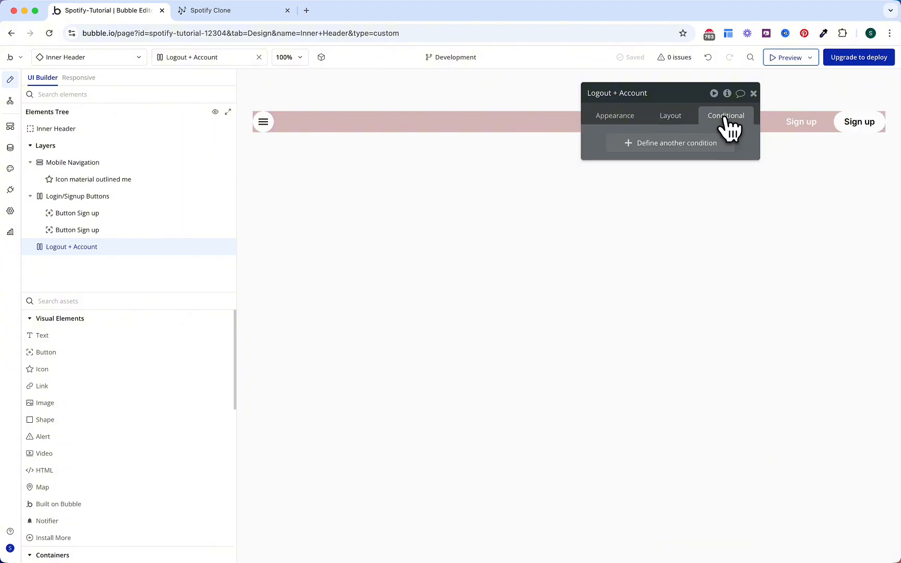
{"action": "left_click", "coordinate": [679, 144]}
{"action": "left_click", "coordinate": [658, 173]}
{"action": "left_click", "coordinate": [642, 203]}
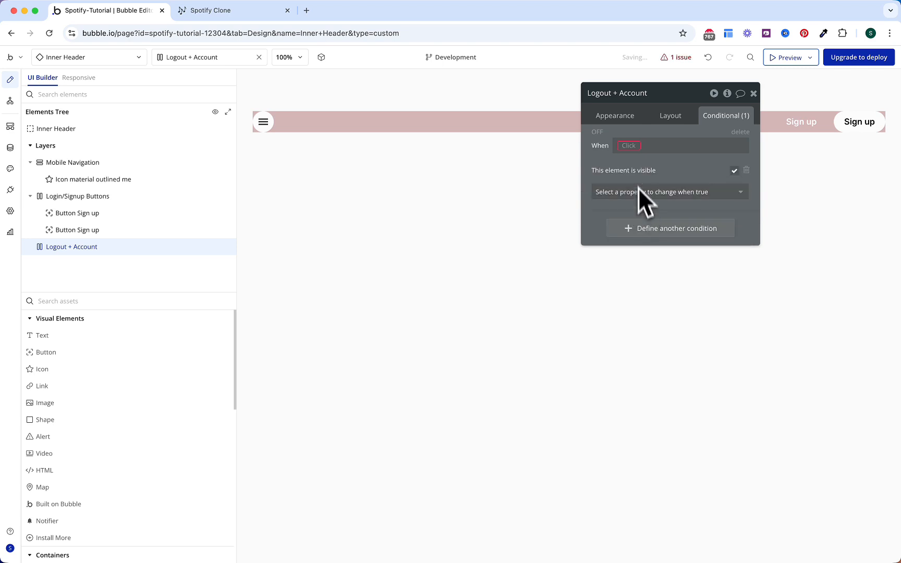
{"action": "left_click", "coordinate": [633, 146]}
{"action": "type", "text": "current"}
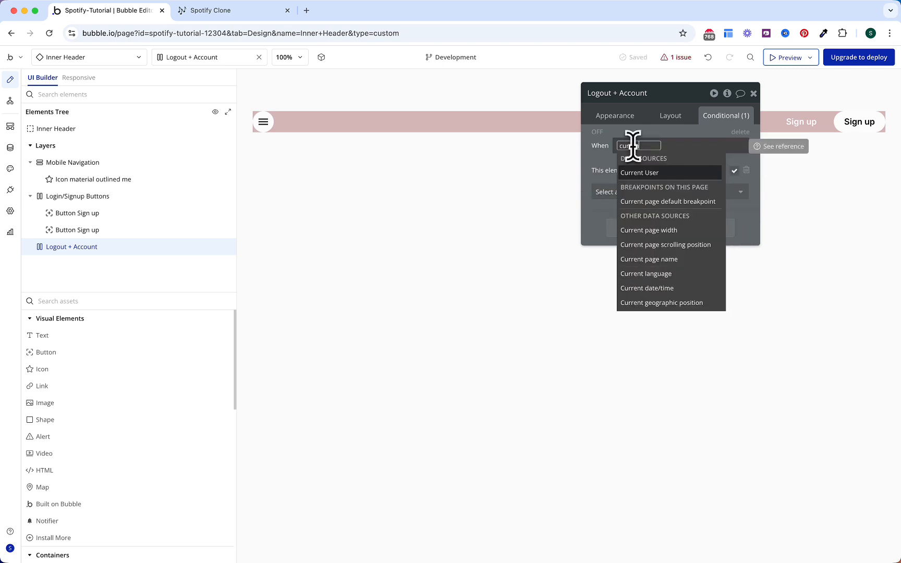
{"action": "key", "text": "Return"}
{"action": "type", "text": "is l"}
{"action": "key", "text": "Return"}
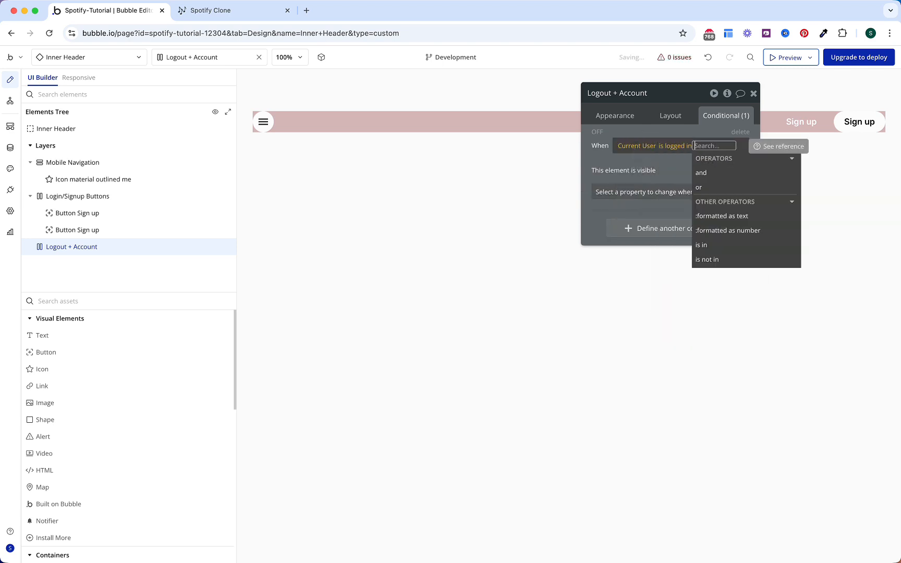
{"action": "left_click", "coordinate": [598, 169]}
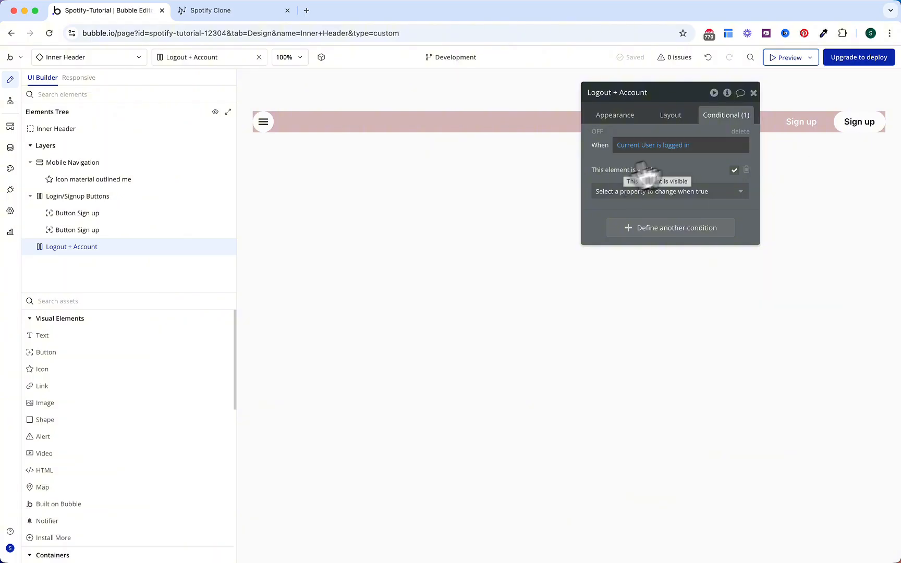
{"action": "left_click", "coordinate": [858, 125]}
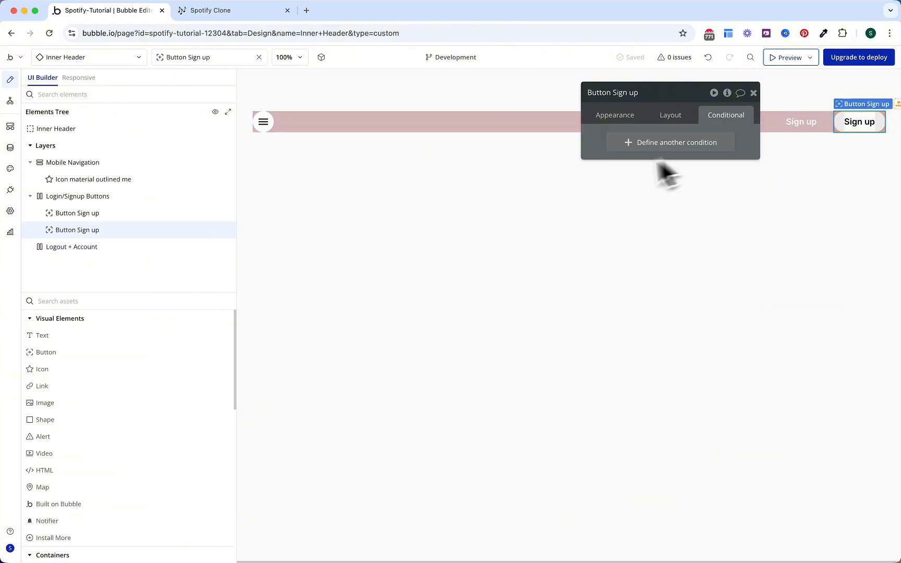
Step: Paste the Sign up button into Logout + Account and relabel it 'Logout'
{"action": "right_click", "coordinate": [76, 248]}
{"action": "left_click", "coordinate": [259, 371]}
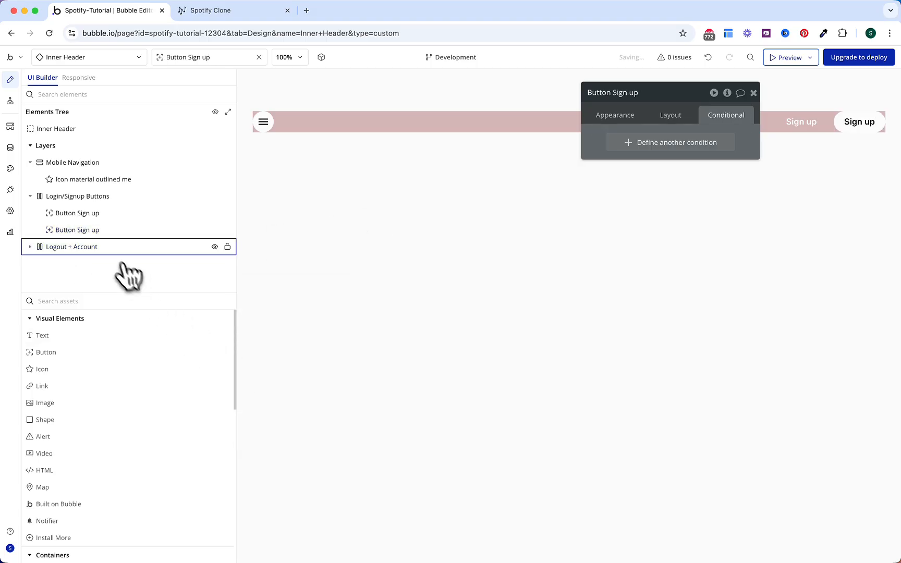
{"action": "left_click", "coordinate": [31, 247]}
{"action": "left_click", "coordinate": [47, 264]}
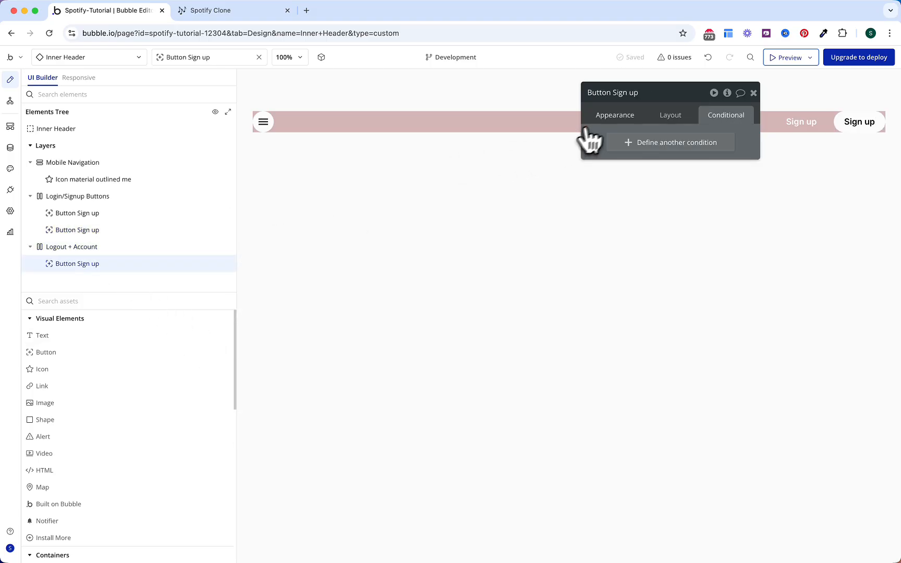
{"action": "left_click", "coordinate": [607, 117]}
{"action": "left_click", "coordinate": [664, 161]}
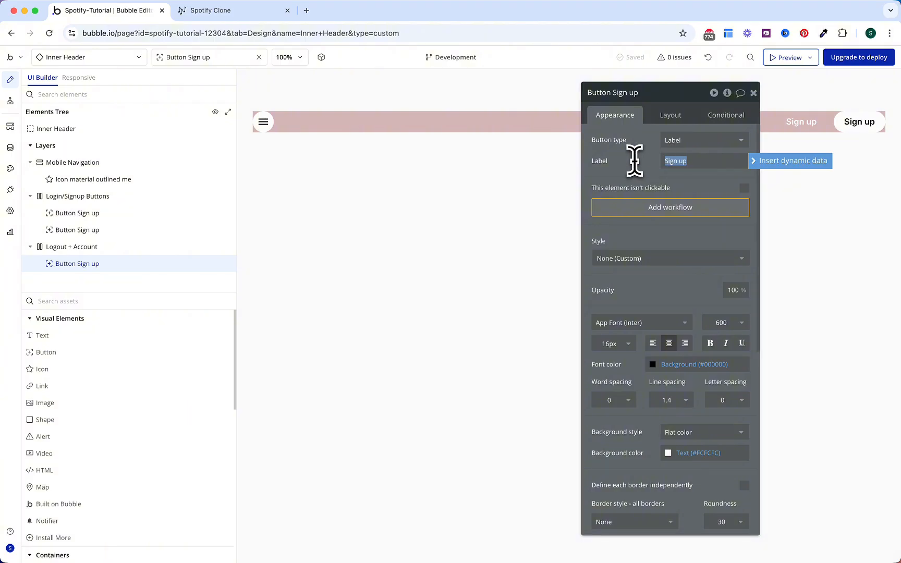
{"action": "type", "text": "Logout"}
{"action": "left_click", "coordinate": [626, 180]}
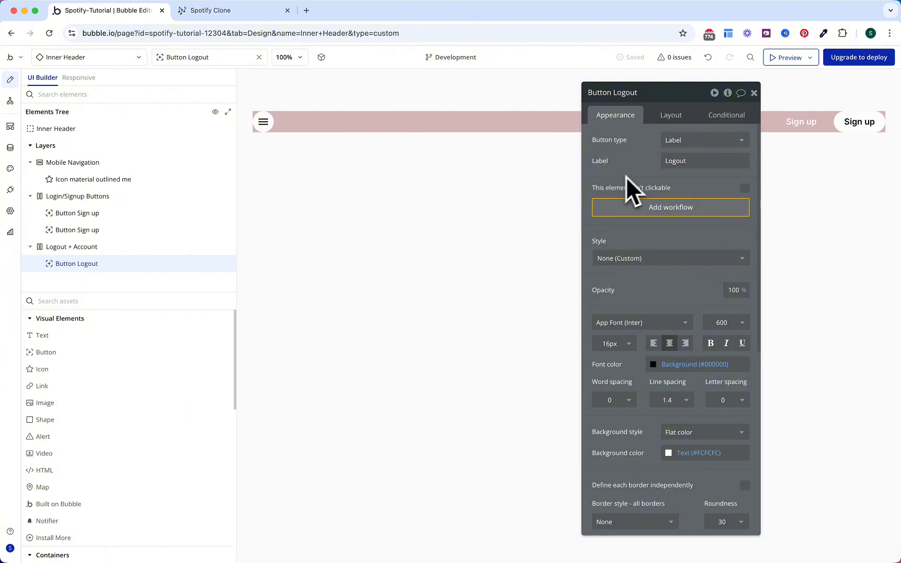
Step: Paste a second button copy, make it an Icon type, and search for 'person'
{"action": "right_click", "coordinate": [120, 248]}
{"action": "left_click", "coordinate": [268, 370]}
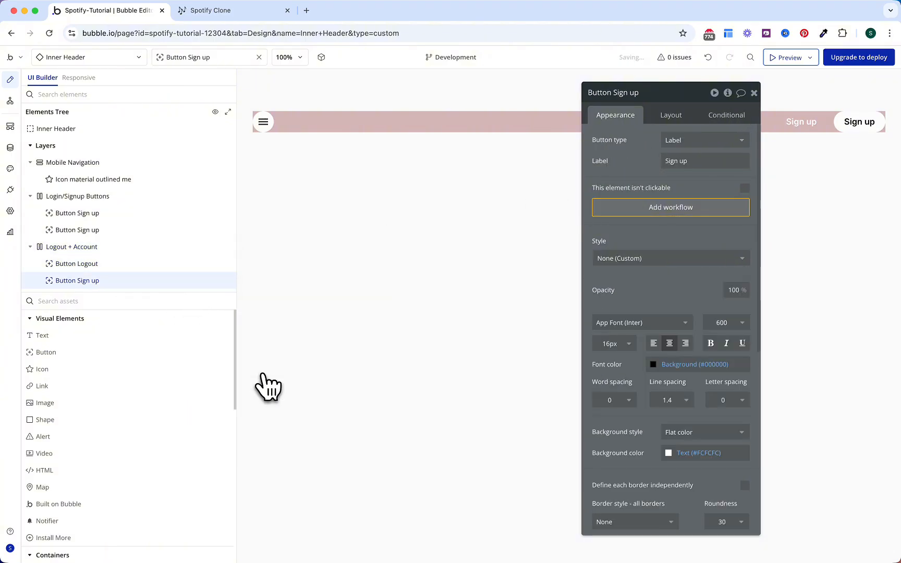
{"action": "left_click", "coordinate": [677, 146]}
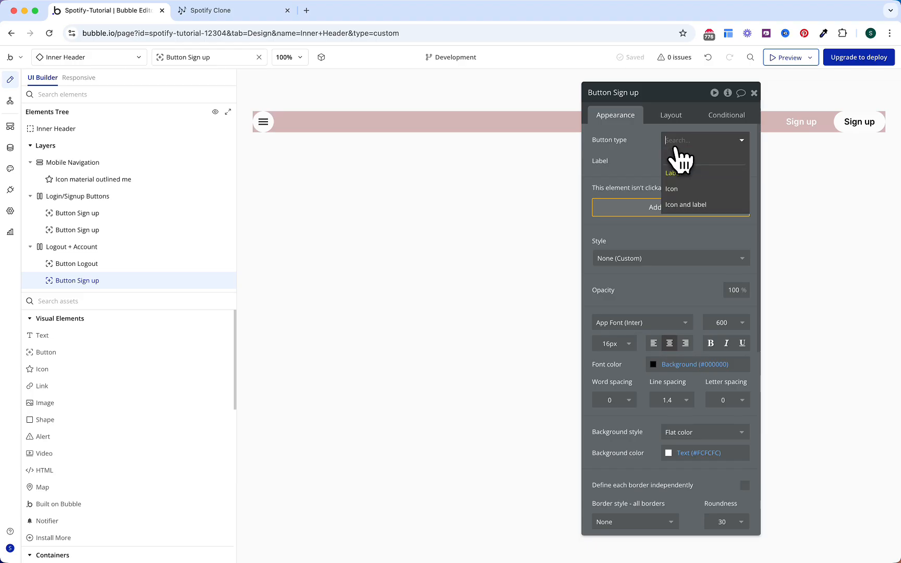
{"action": "left_click", "coordinate": [675, 189]}
{"action": "left_click", "coordinate": [672, 162]}
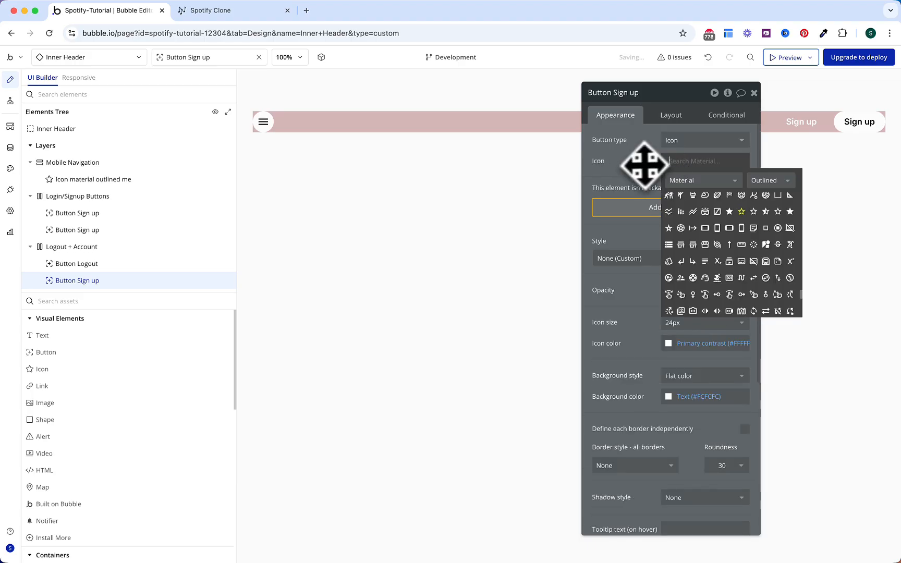
{"action": "left_click", "coordinate": [667, 165]}
{"action": "left_click", "coordinate": [664, 166]}
{"action": "type", "text": "person"}
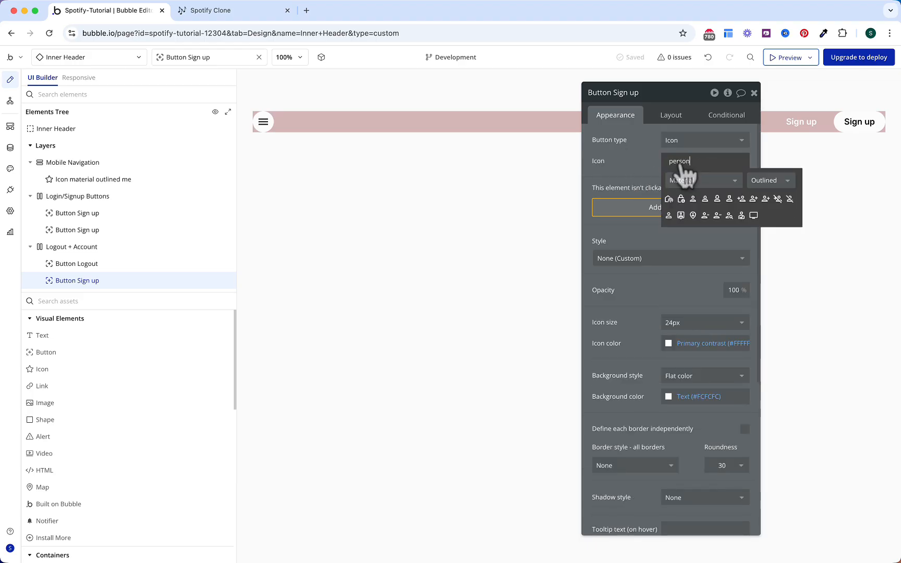
Step: Give the icon button a filled black Person icon and roundness 100
{"action": "left_click", "coordinate": [771, 180]}
{"action": "left_click", "coordinate": [769, 200]}
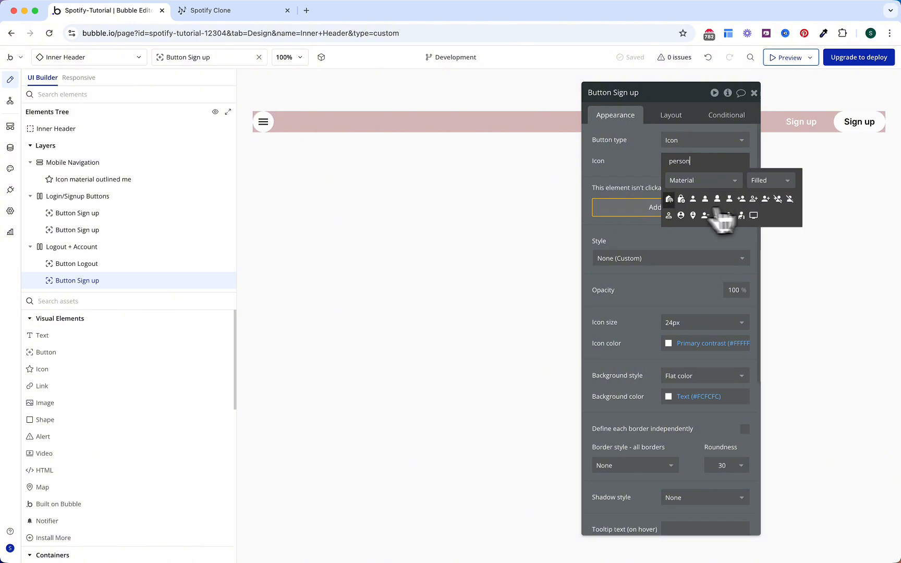
{"action": "left_click", "coordinate": [693, 199]}
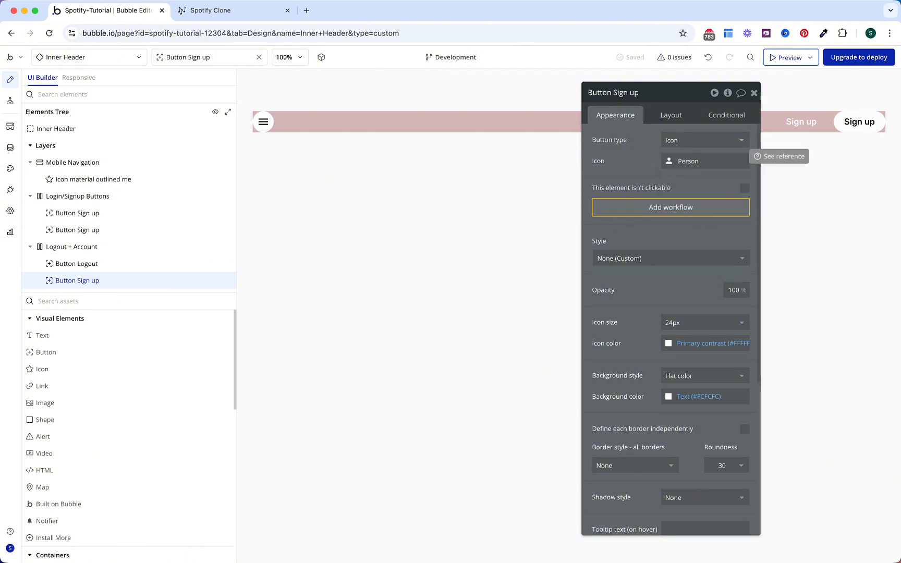
{"action": "left_click", "coordinate": [677, 343]}
{"action": "left_click", "coordinate": [719, 484]}
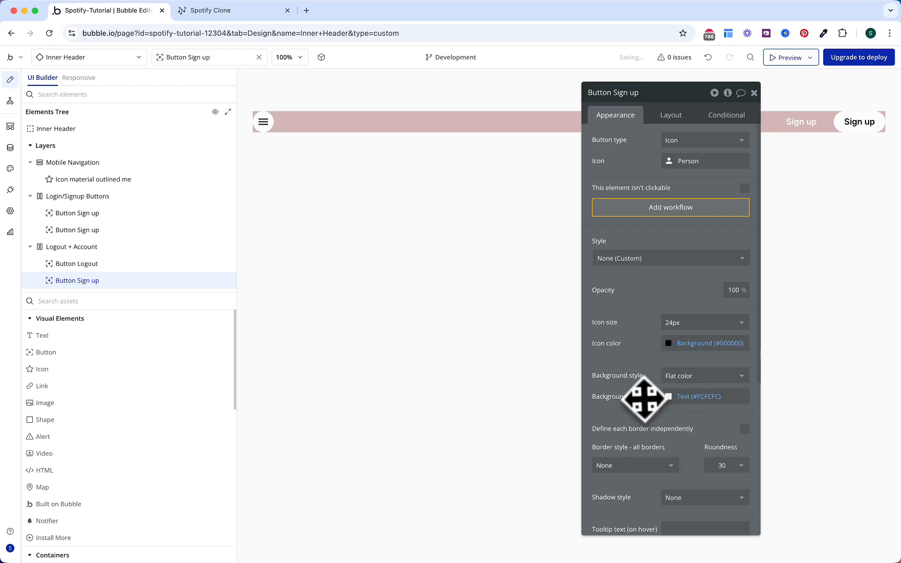
{"action": "double_click", "coordinate": [721, 466]}
{"action": "type", "text": "100"}
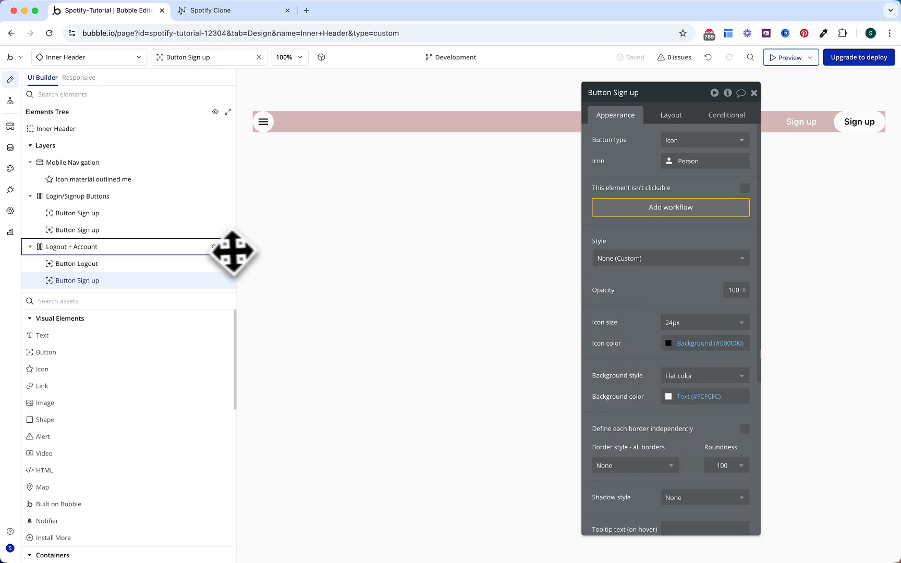
{"action": "left_click", "coordinate": [214, 247]}
{"action": "left_click", "coordinate": [214, 247]}
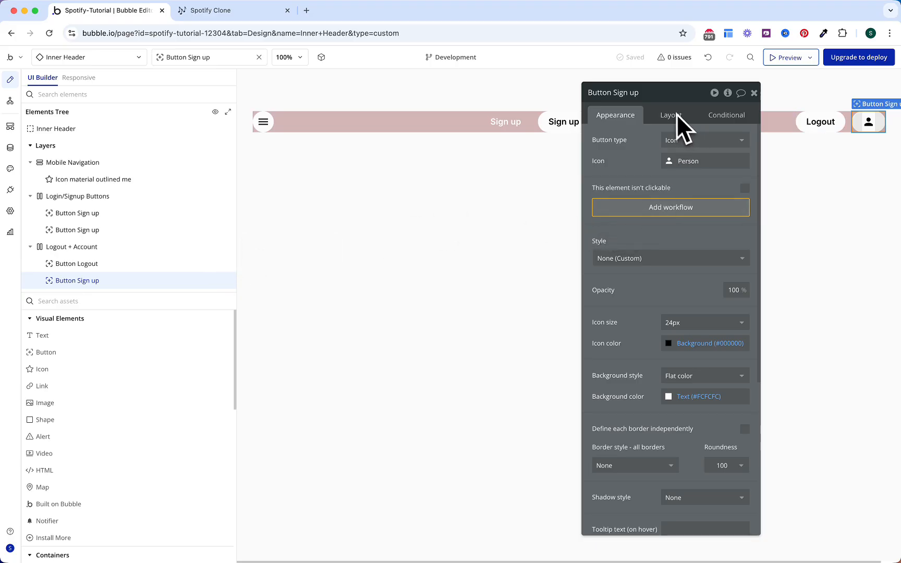
Step: Set the icon button's padding to 0 and minimum width to 40 px
{"action": "left_click", "coordinate": [660, 98]}
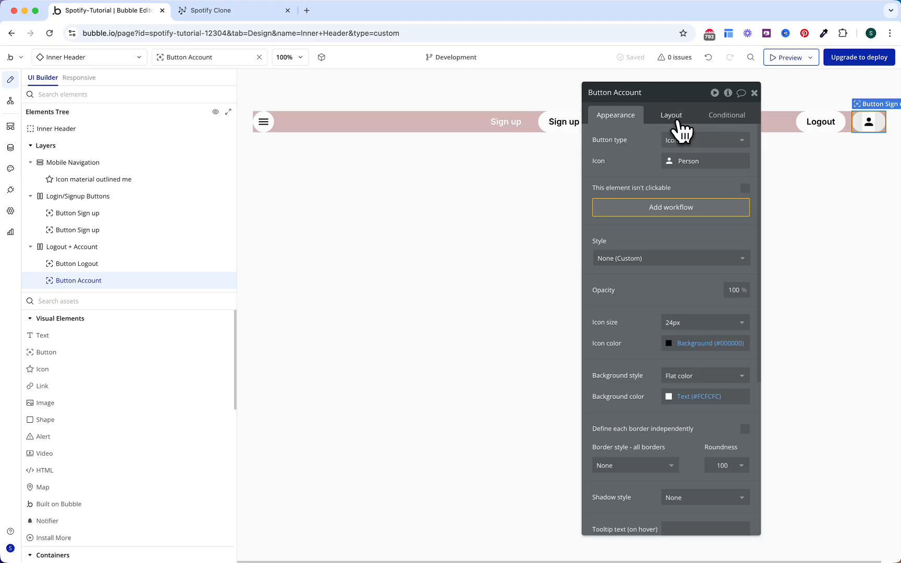
{"action": "left_click", "coordinate": [672, 116]}
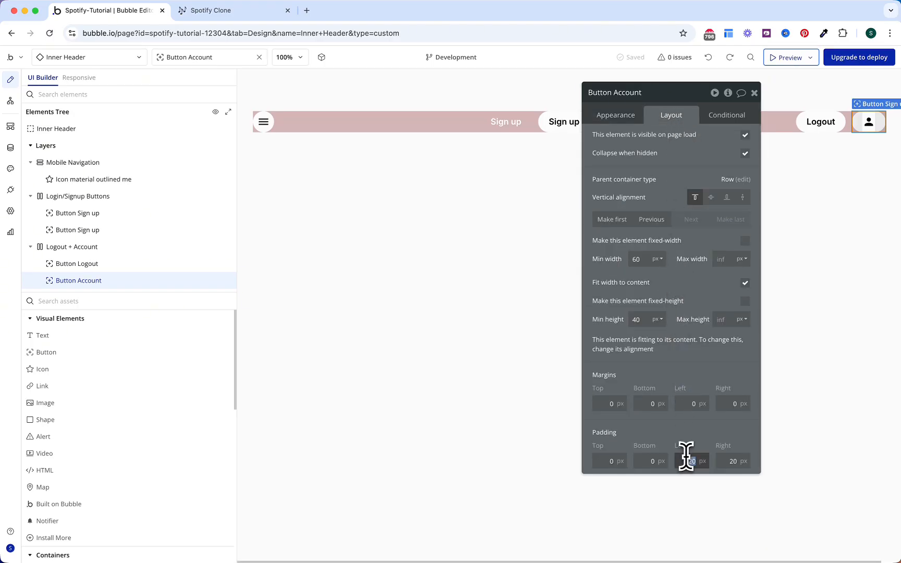
{"action": "type", "text": "0"}
{"action": "key", "text": "Tab"}
{"action": "type", "text": "0"}
{"action": "left_click", "coordinate": [638, 261]}
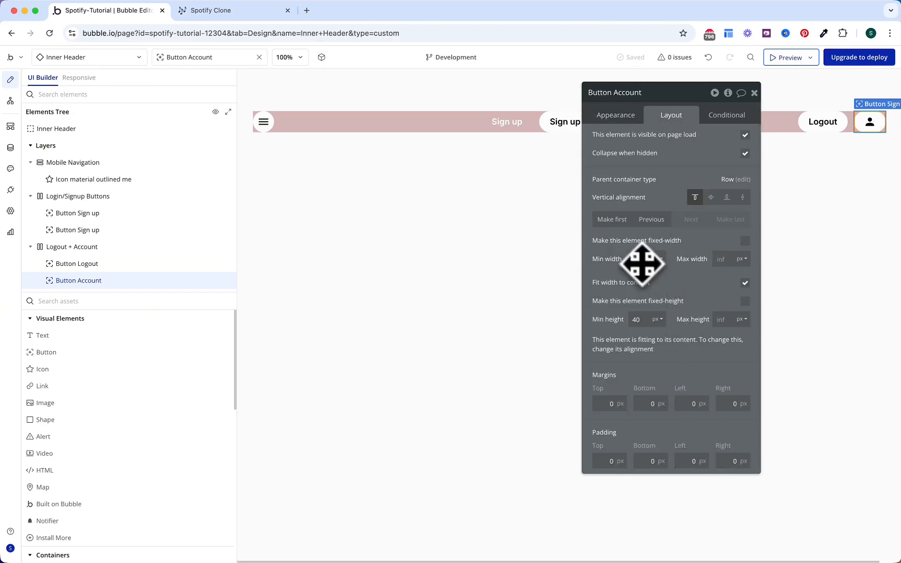
{"action": "type", "text": "40"}
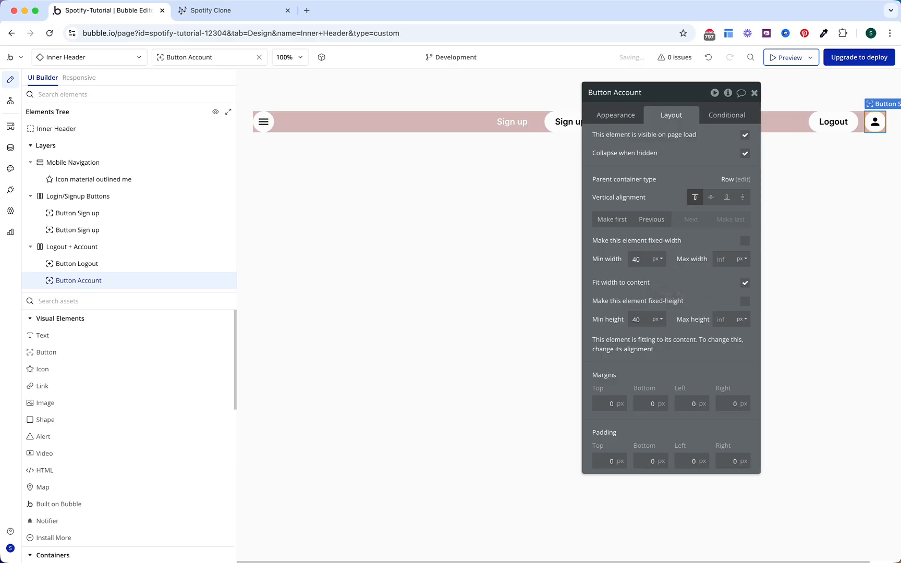
{"action": "key", "text": "Escape"}
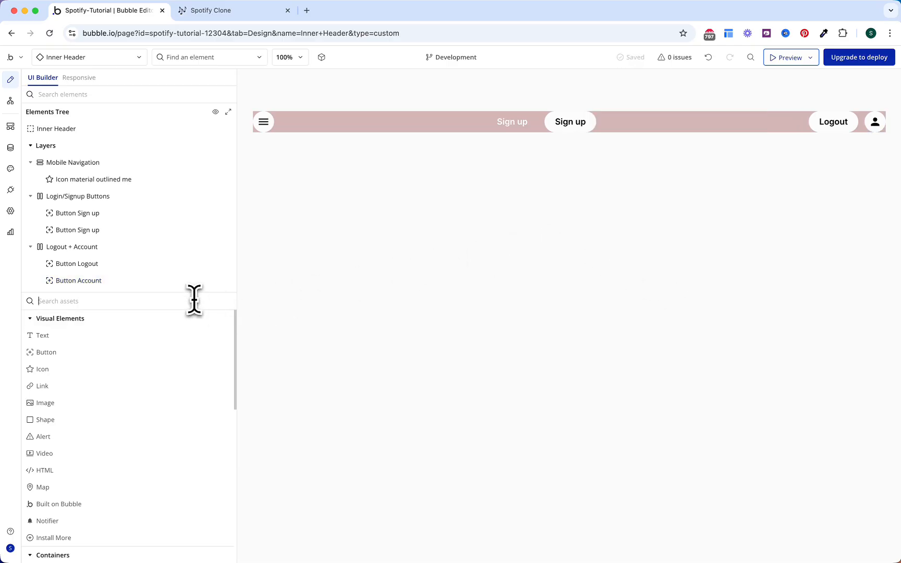
Step: Place the Login/Signup Popup on the page and cap its maximum width at 400 px
{"action": "type", "text": "pop"}
{"action": "mouse_move", "coordinate": [125, 372]}
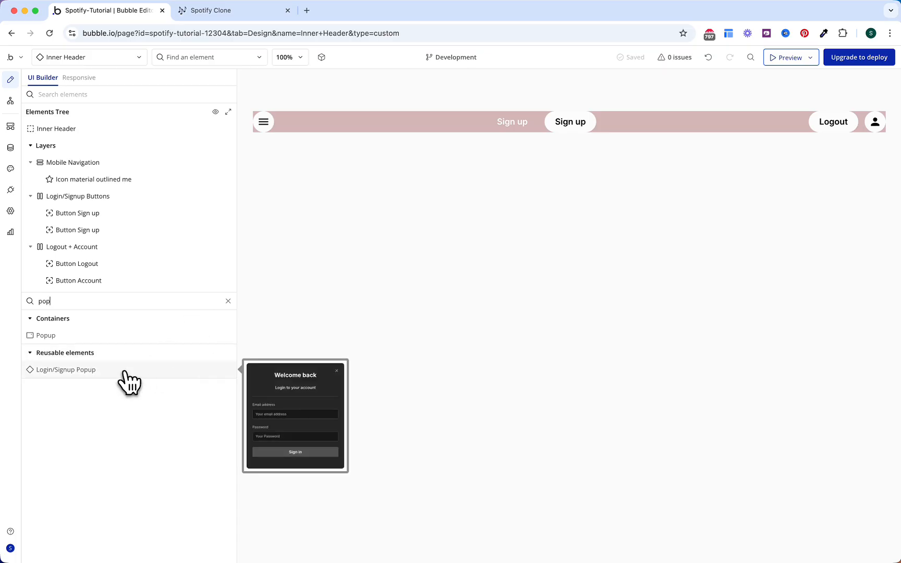
{"action": "left_click_drag", "start_coordinate": [128, 383], "coordinate": [381, 123]}
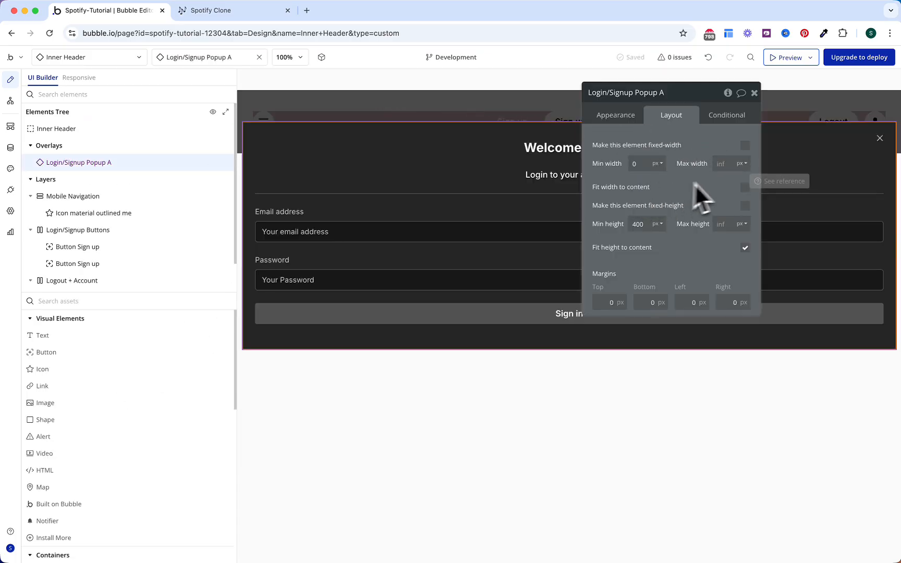
{"action": "left_click", "coordinate": [722, 164]}
{"action": "type", "text": "400"}
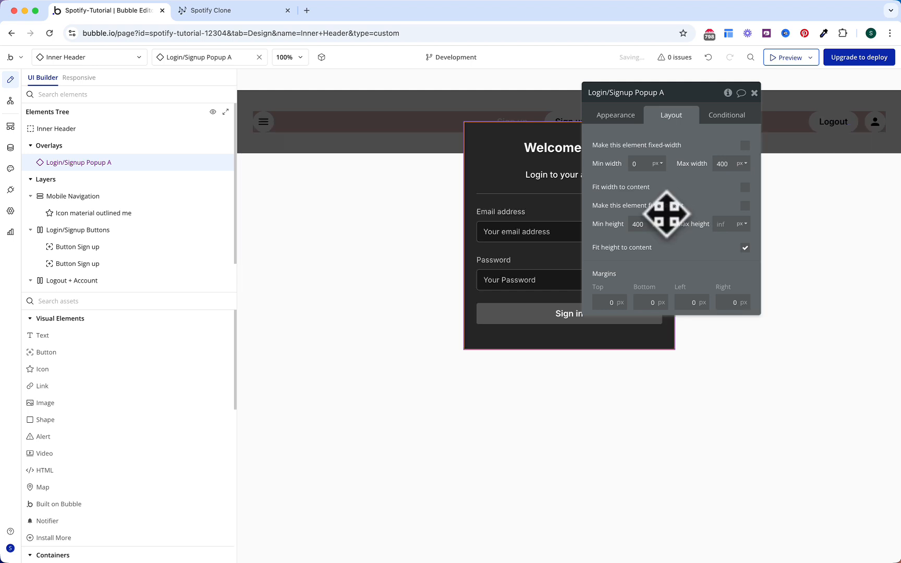
{"action": "key", "text": "Escape"}
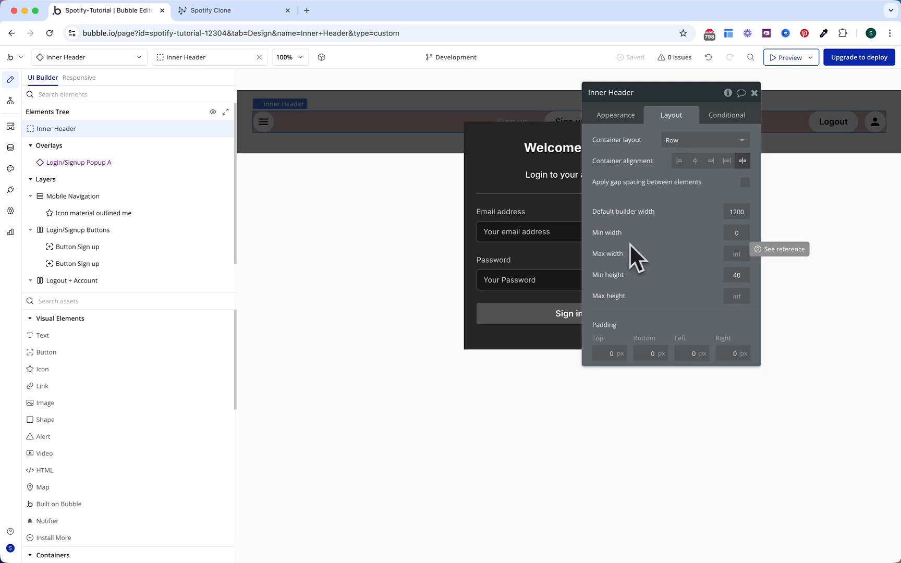
{"action": "left_click", "coordinate": [394, 258]}
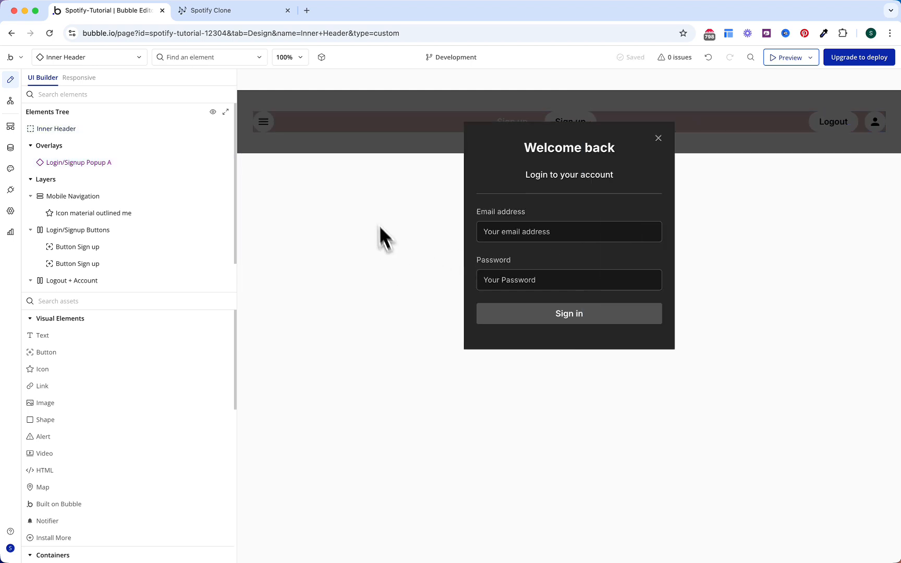
{"action": "left_click", "coordinate": [369, 141]}
{"action": "left_click", "coordinate": [370, 133]}
Step: Rename the menu icon to 'Icon Mobile Menu'
{"action": "left_click", "coordinate": [270, 125]}
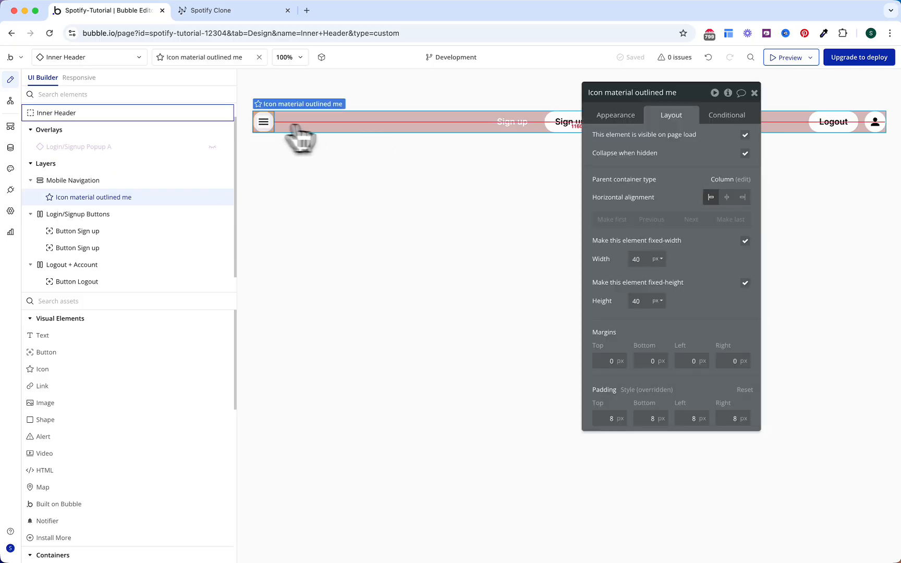
{"action": "double_click", "coordinate": [667, 93]}
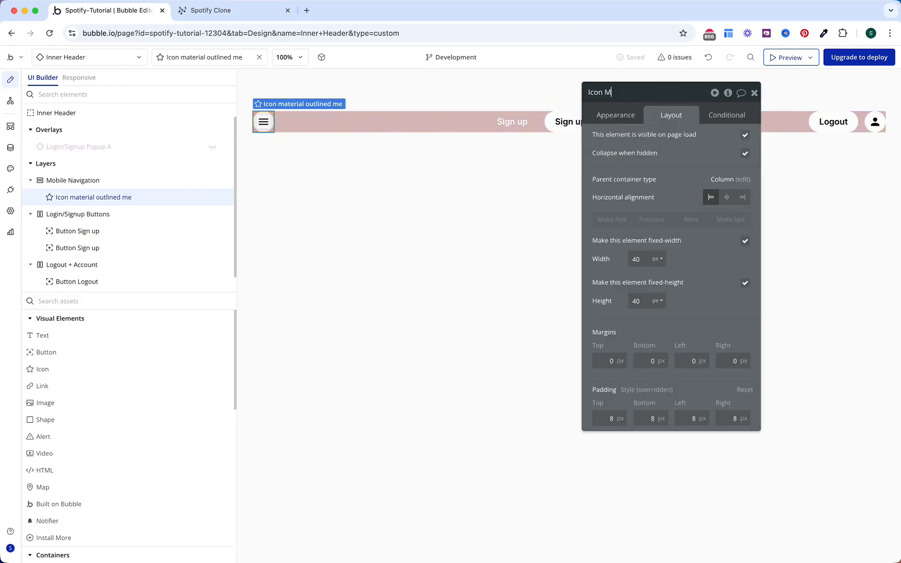
{"action": "type", "text": "Mobile Menu"}
{"action": "key", "text": "Return"}
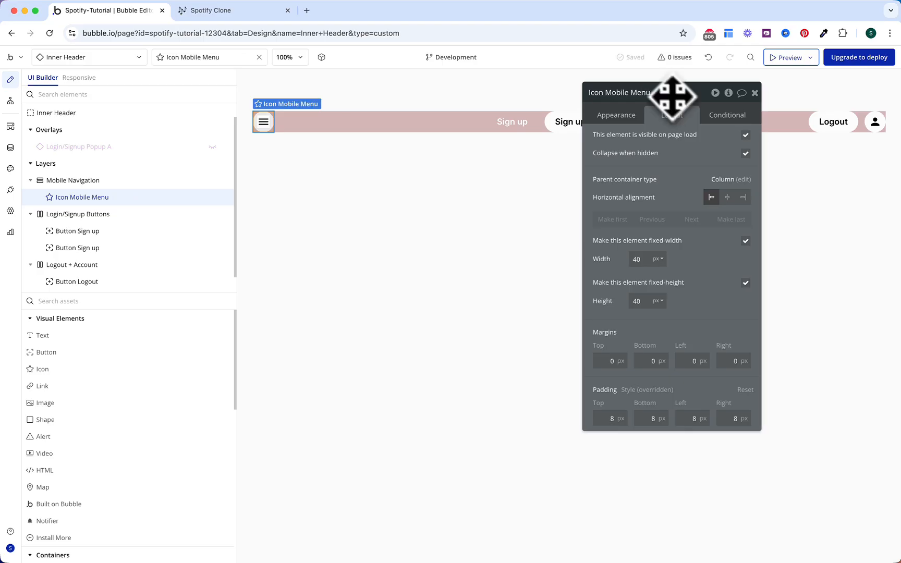
{"action": "left_click", "coordinate": [628, 117]}
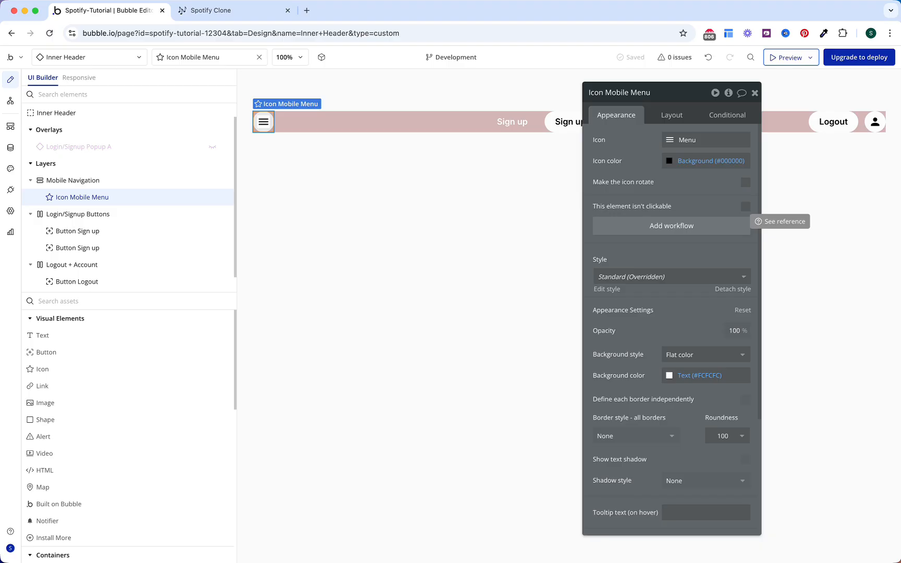
Step: Add a click workflow for the icon that sets a custom state on Inner Header
{"action": "left_click", "coordinate": [671, 225]}
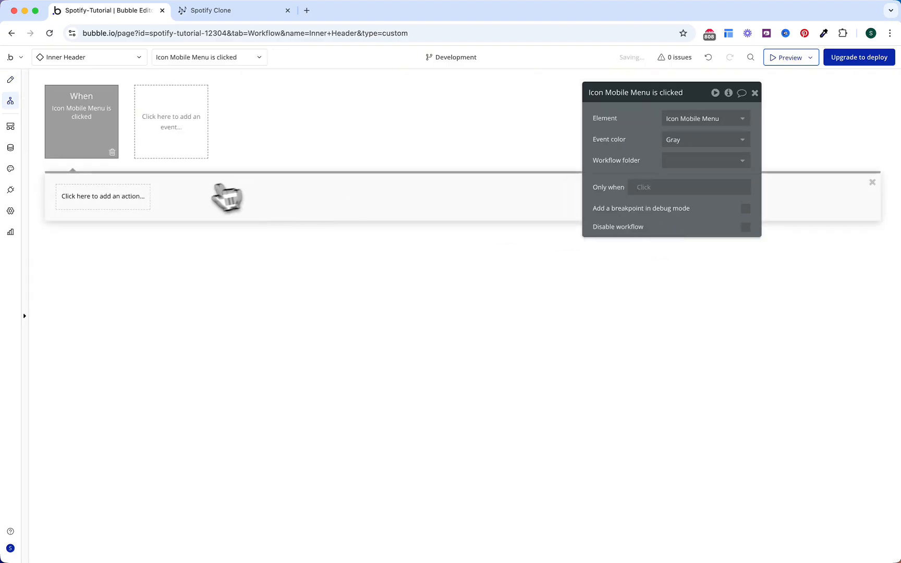
{"action": "left_click", "coordinate": [143, 200]}
{"action": "type", "text": "sta"}
{"action": "left_click", "coordinate": [105, 292]}
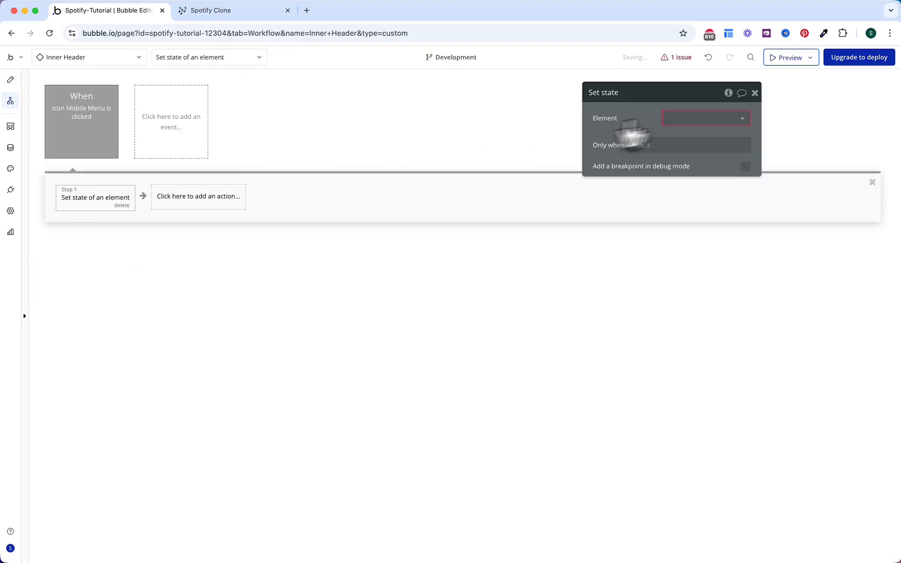
{"action": "left_click", "coordinate": [708, 118]}
{"action": "left_click", "coordinate": [707, 136]}
{"action": "left_click", "coordinate": [708, 139]}
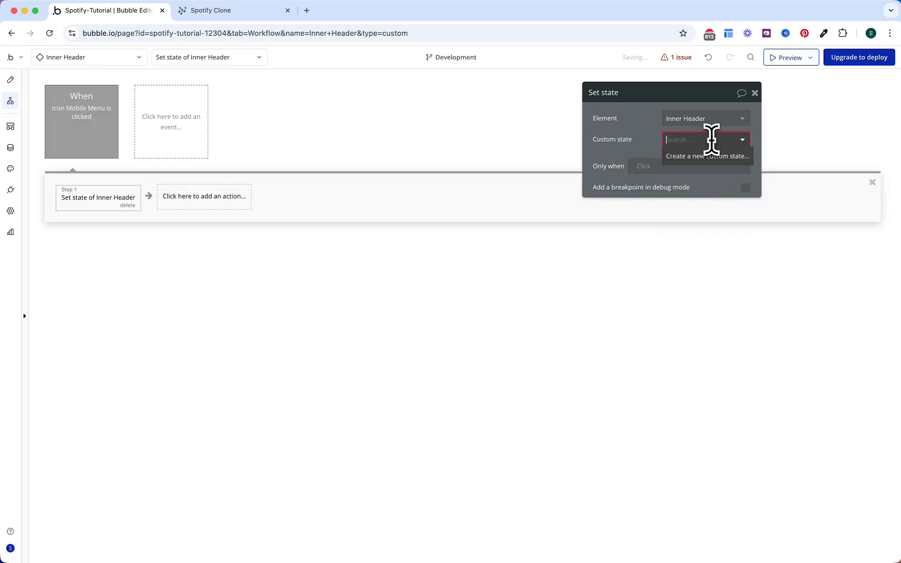
{"action": "left_click", "coordinate": [684, 156]}
Step: Create the yes/no state ShowMobileSidebar? and set its value to yes
{"action": "left_click", "coordinate": [455, 139]}
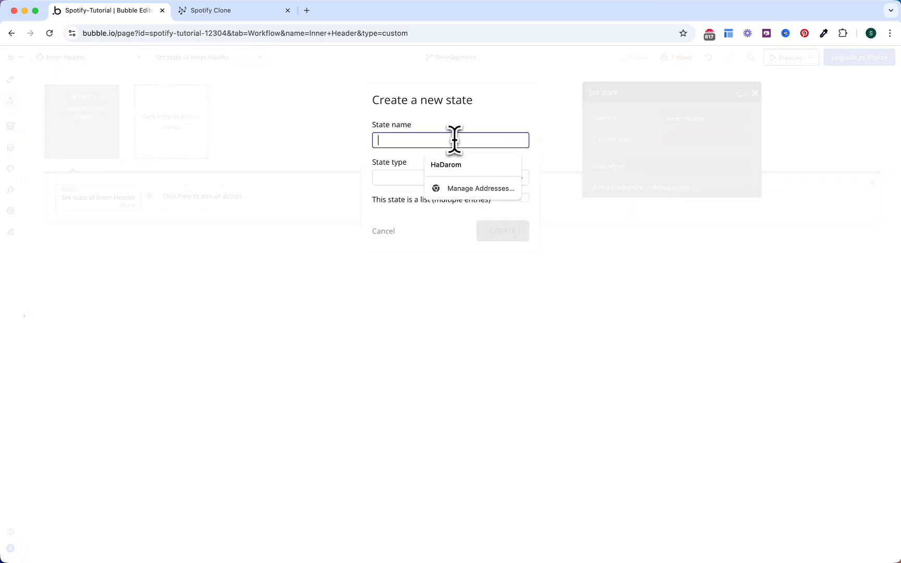
{"action": "type", "text": "MobileSi"}
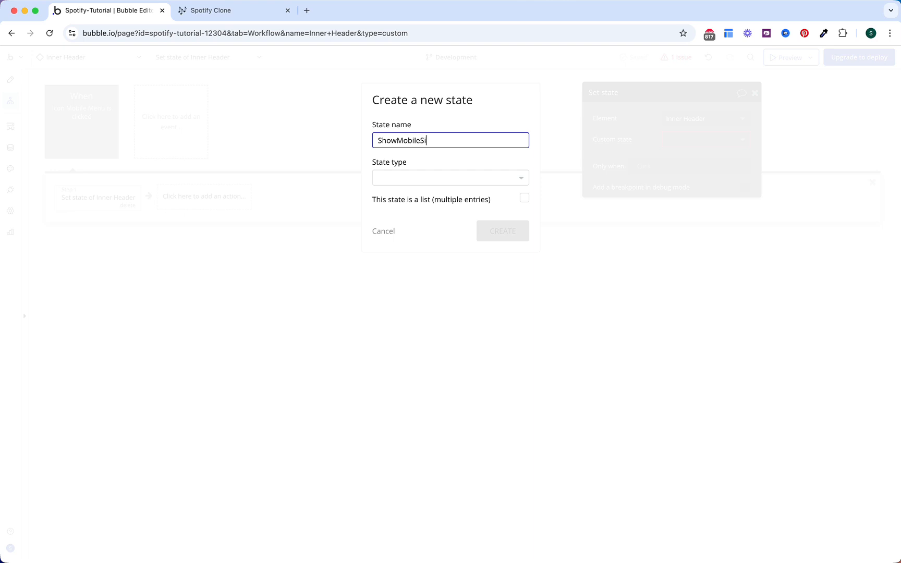
{"action": "left_click", "coordinate": [447, 177]}
{"action": "type", "text": "ye"}
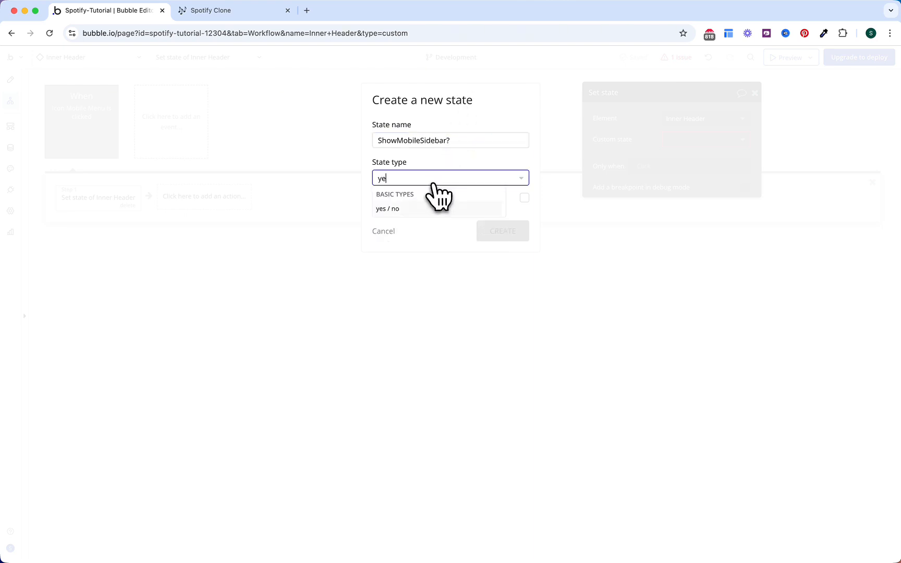
{"action": "left_click", "coordinate": [427, 194]}
{"action": "left_click", "coordinate": [507, 237]}
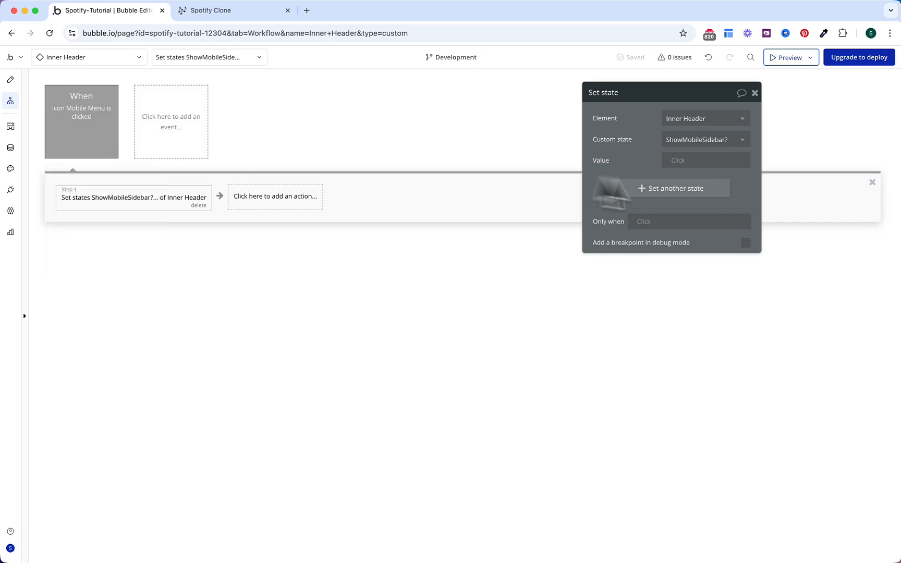
{"action": "left_click", "coordinate": [677, 161]}
{"action": "left_click", "coordinate": [678, 203]}
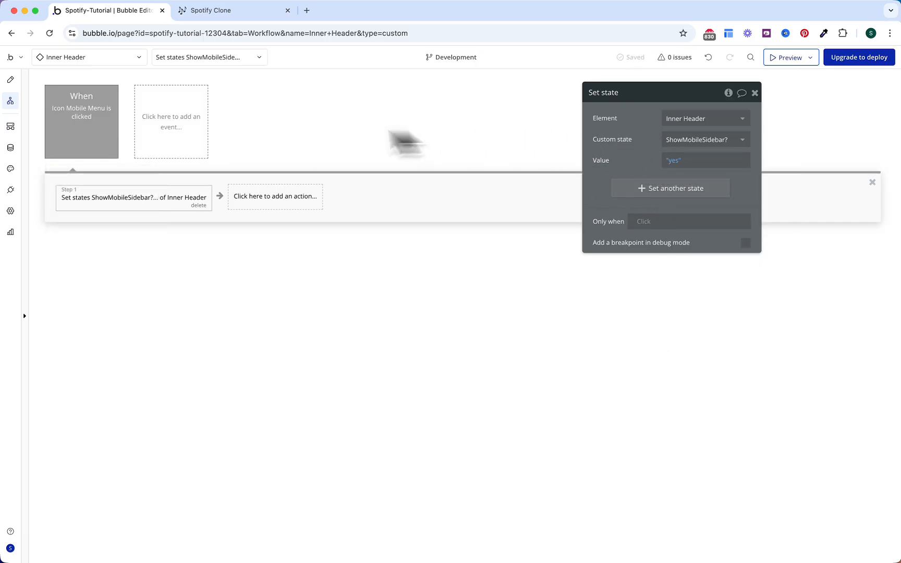
Step: Set ShowMobileSidebar?'s default value to no in the Inner Header inspector
{"action": "left_click", "coordinate": [10, 79]}
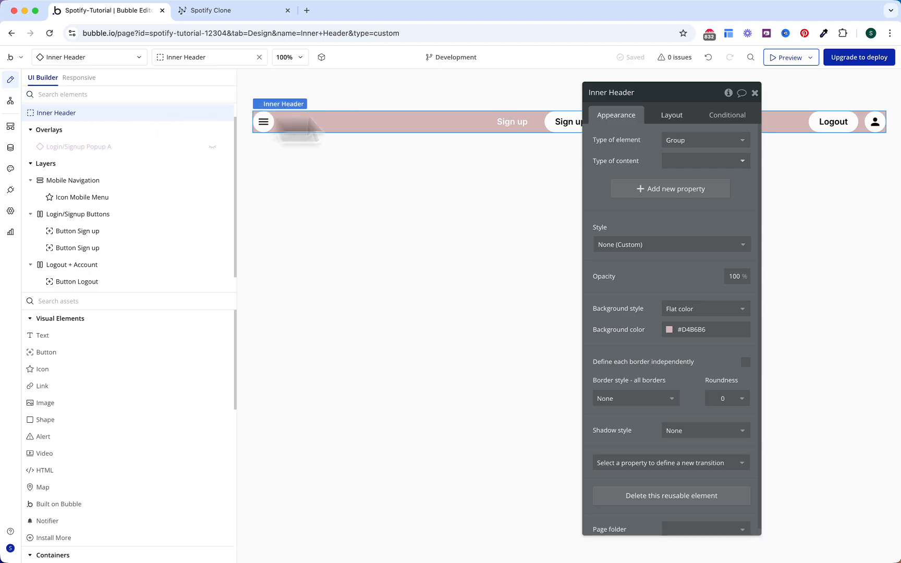
{"action": "left_click", "coordinate": [728, 92]}
{"action": "left_click", "coordinate": [484, 150]}
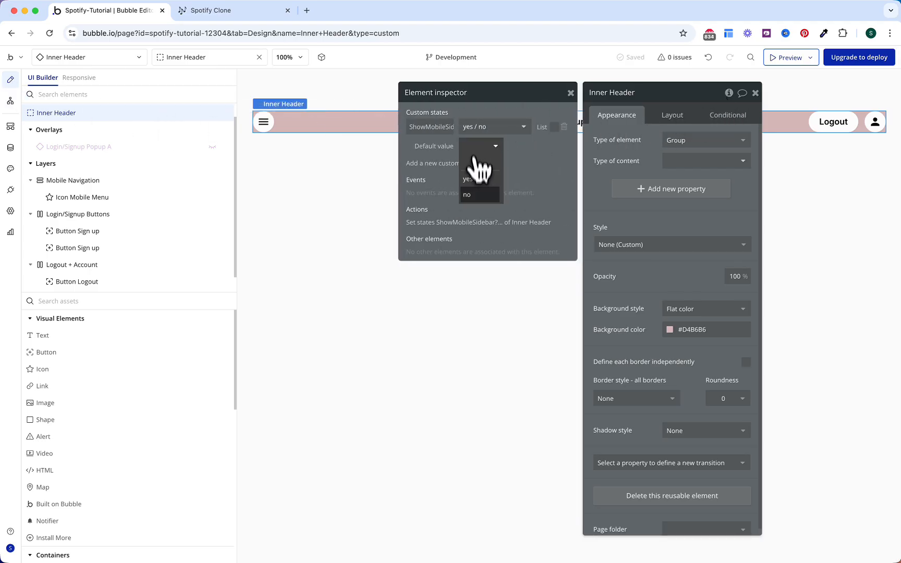
{"action": "left_click", "coordinate": [479, 172]}
{"action": "left_click_drag", "start_coordinate": [662, 92], "coordinate": [628, 211]}
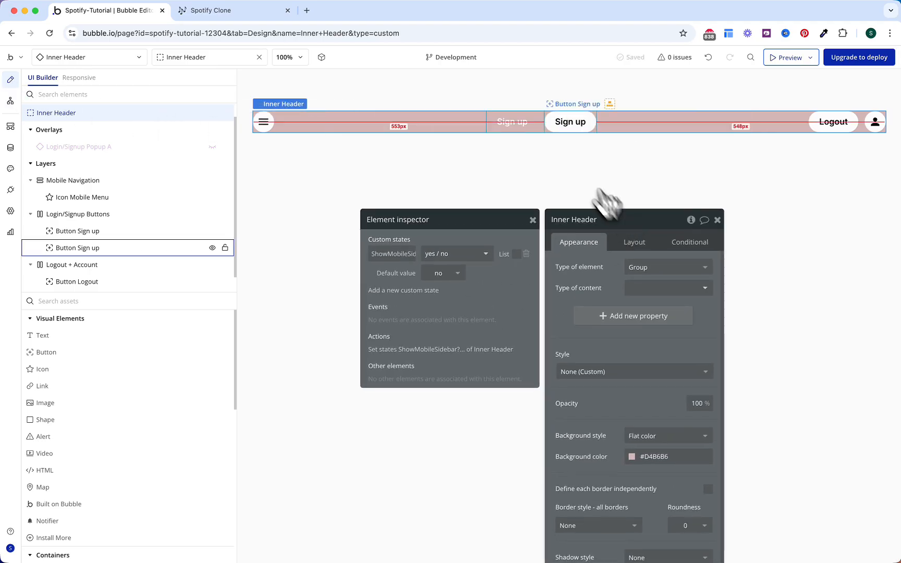
{"action": "left_click", "coordinate": [513, 126]}
{"action": "left_click", "coordinate": [640, 337]}
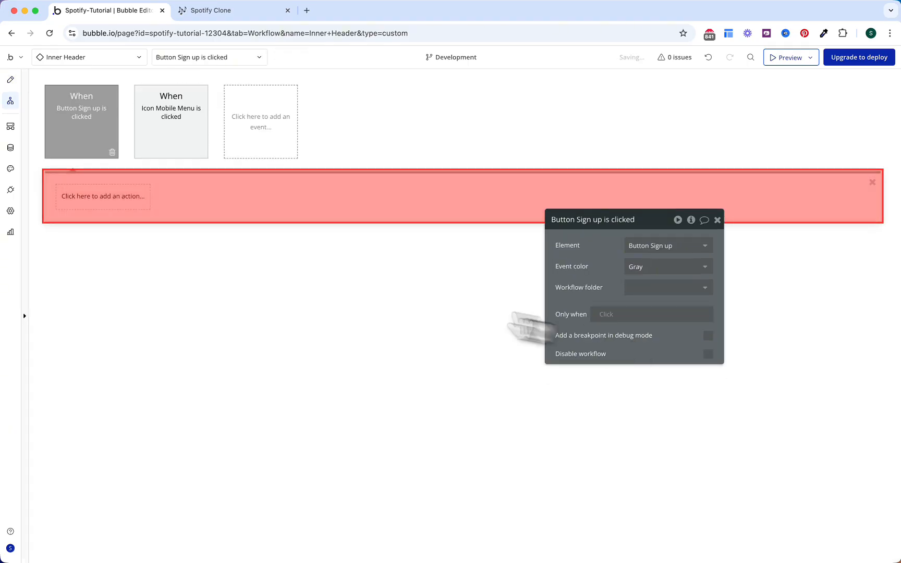
Step: Add a Set state step setting Login/Signup Popup A's Singup? state to yes
{"action": "left_click", "coordinate": [144, 204]}
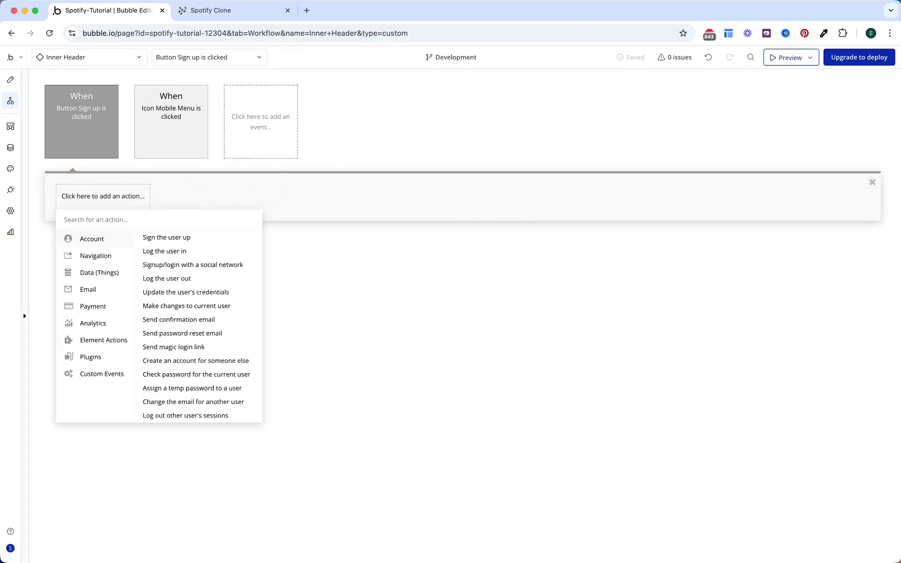
{"action": "type", "text": "set"}
{"action": "left_click", "coordinate": [146, 240]}
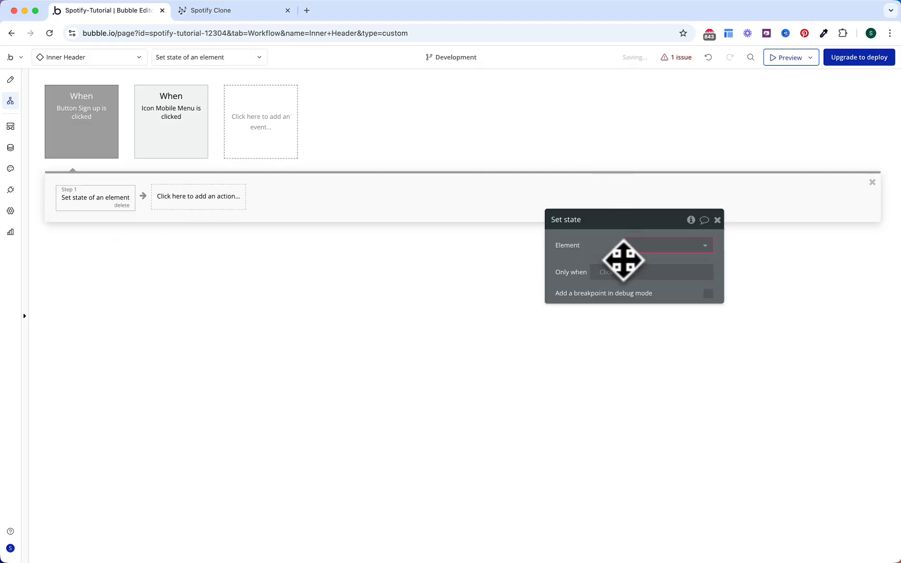
{"action": "left_click", "coordinate": [646, 246]}
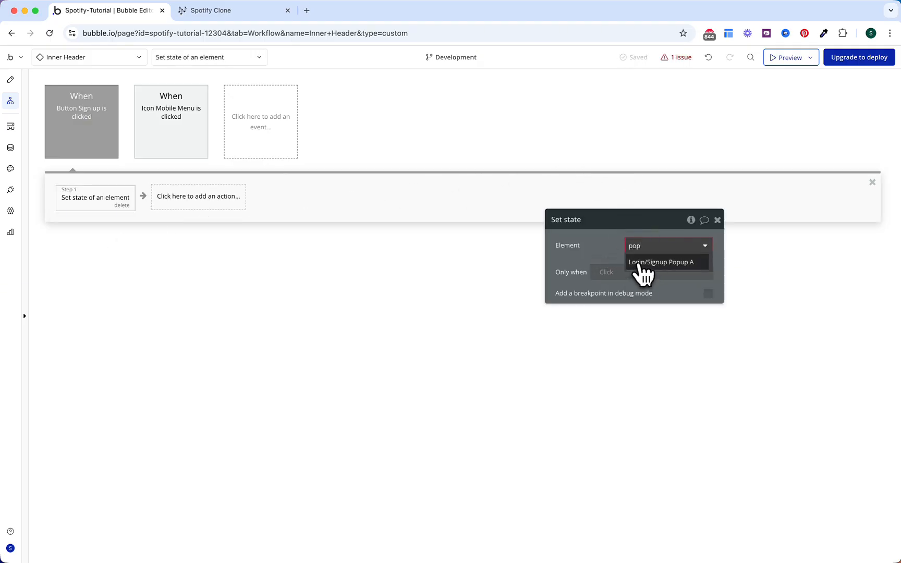
{"action": "left_click", "coordinate": [652, 262]}
{"action": "left_click", "coordinate": [644, 269]}
{"action": "left_click", "coordinate": [642, 285]}
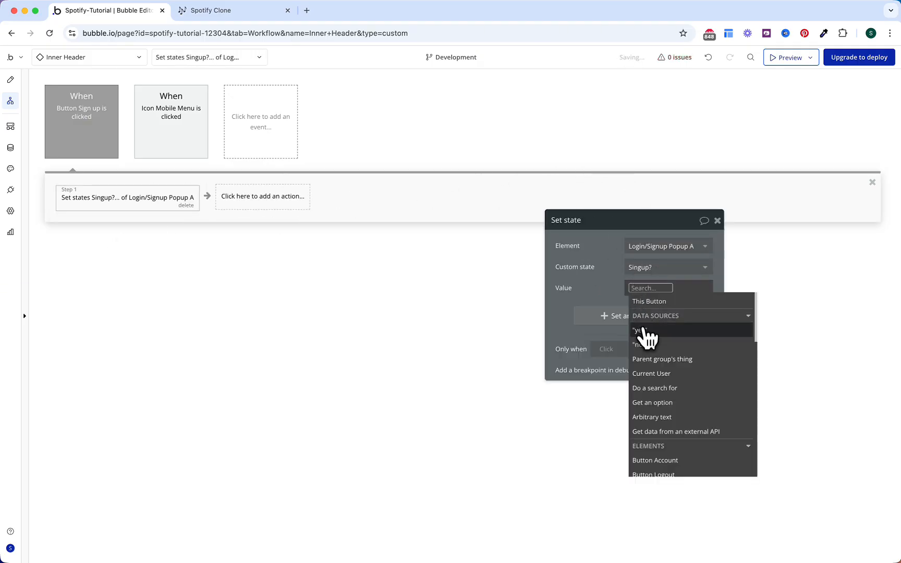
{"action": "left_click", "coordinate": [642, 330]}
Step: Add a second step triggering the popup's Show Popup custom event
{"action": "left_click", "coordinate": [283, 202]}
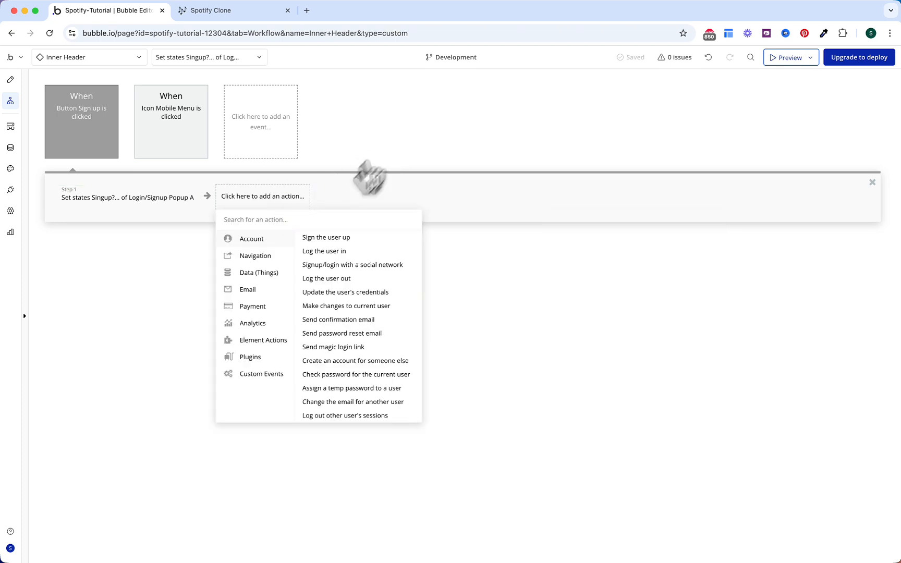
{"action": "left_click", "coordinate": [260, 373]}
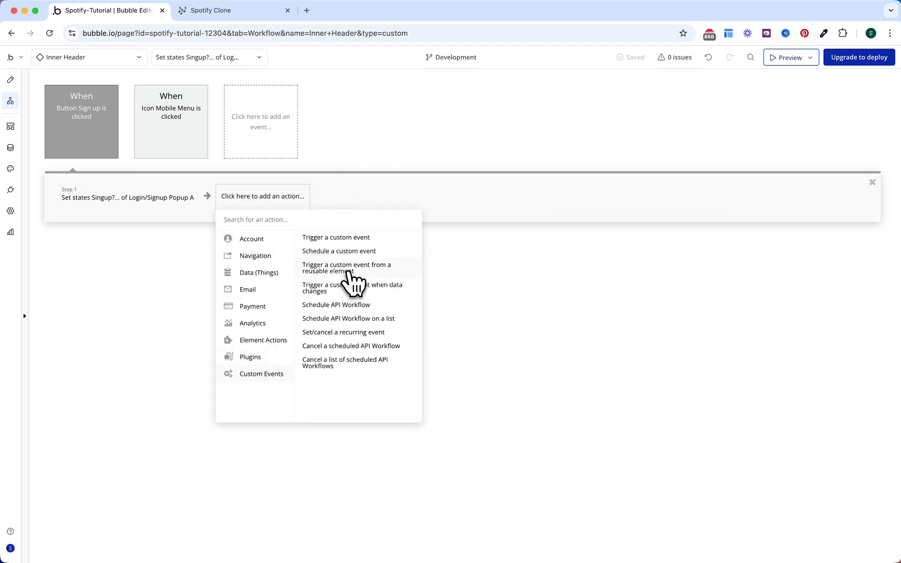
{"action": "left_click", "coordinate": [350, 271]}
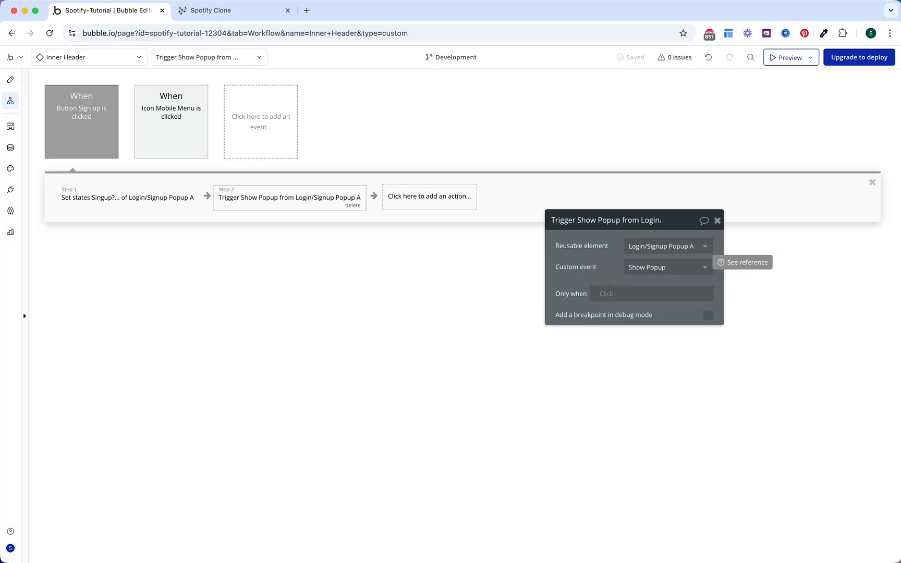
{"action": "left_click", "coordinate": [268, 263]}
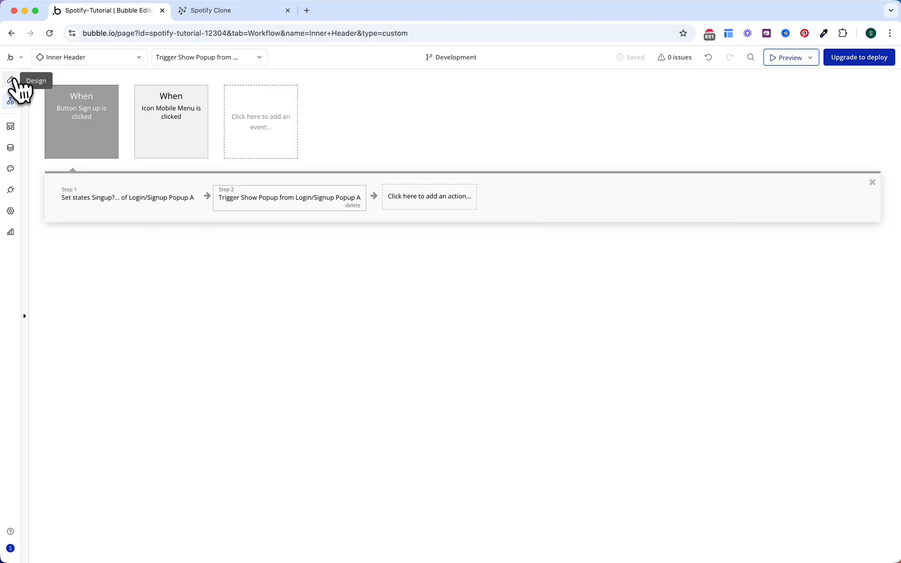
Step: Relabel the second Sign up button as 'Log in'
{"action": "left_click", "coordinate": [10, 80]}
{"action": "double_click", "coordinate": [584, 124]}
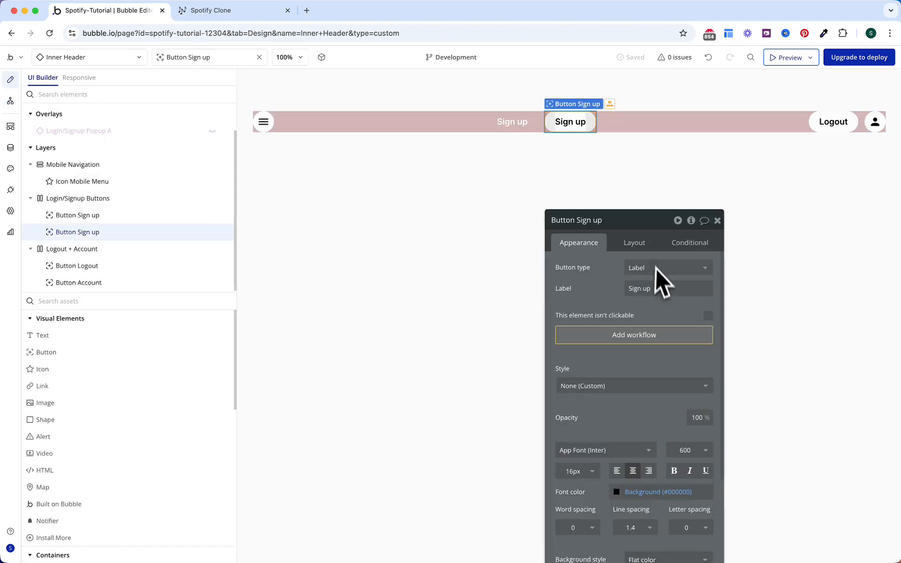
{"action": "left_click", "coordinate": [649, 288]}
{"action": "type", "text": "Log"}
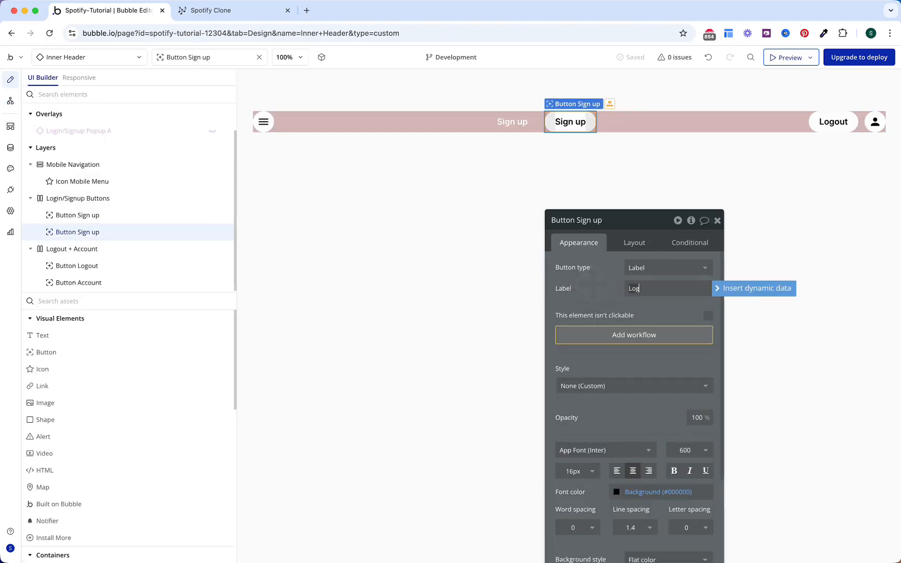
{"action": "type", "text": " in"}
{"action": "left_click", "coordinate": [596, 283]}
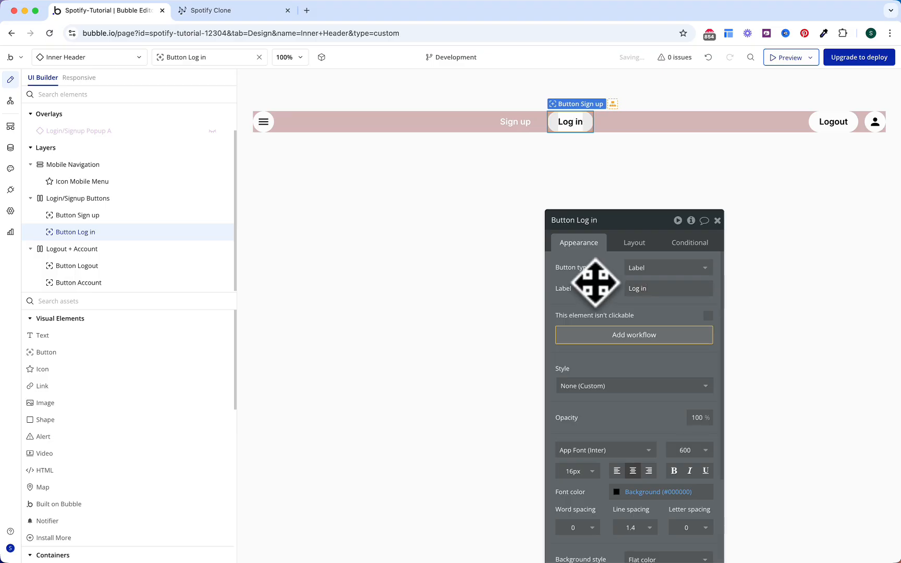
Step: Start a Log in workflow that sets Login/Signup Popup A's Singup? state to no
{"action": "left_click", "coordinate": [605, 335]}
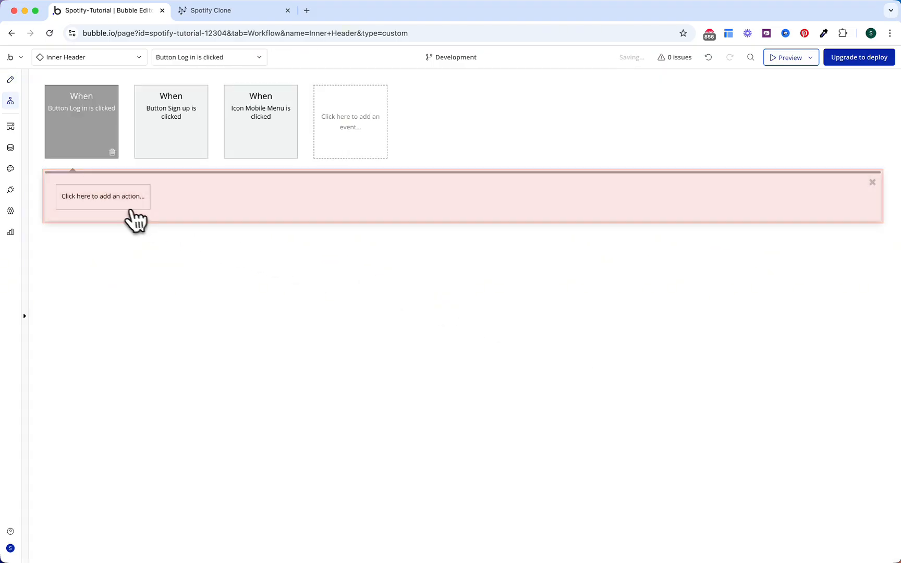
{"action": "left_click", "coordinate": [125, 201]}
{"action": "type", "text": "stat"}
{"action": "left_click", "coordinate": [130, 237]}
{"action": "left_click", "coordinate": [652, 245]}
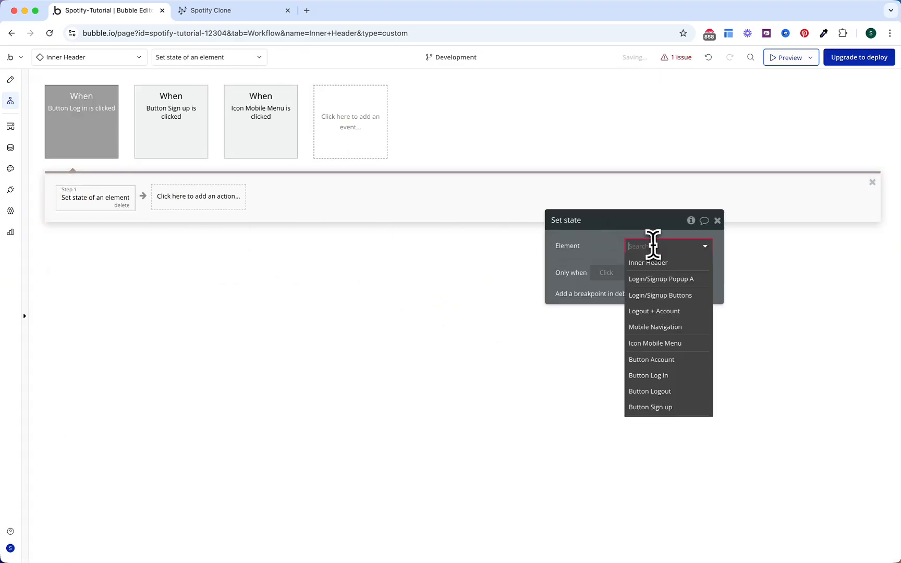
{"action": "type", "text": "pop"}
{"action": "left_click", "coordinate": [654, 263]}
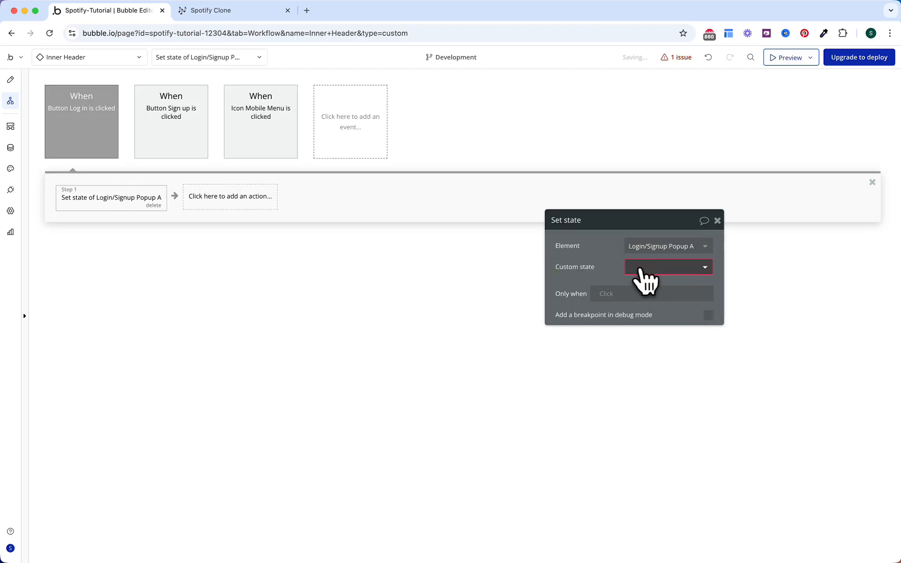
{"action": "left_click", "coordinate": [646, 277]}
{"action": "left_click", "coordinate": [647, 285]}
{"action": "left_click", "coordinate": [647, 288]}
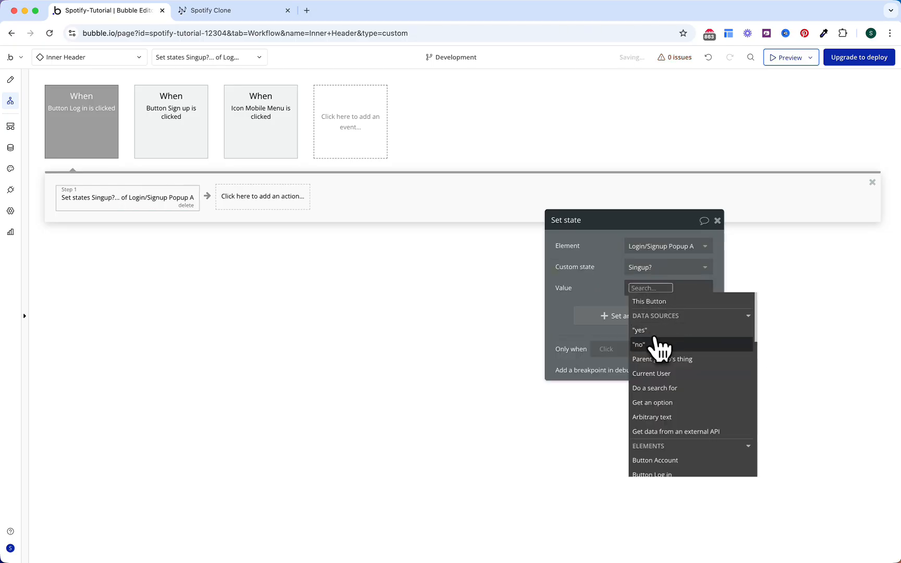
{"action": "left_click", "coordinate": [659, 345]}
Step: Add a step triggering the popup's Show Popup custom event, then return to design
{"action": "left_click", "coordinate": [290, 201]}
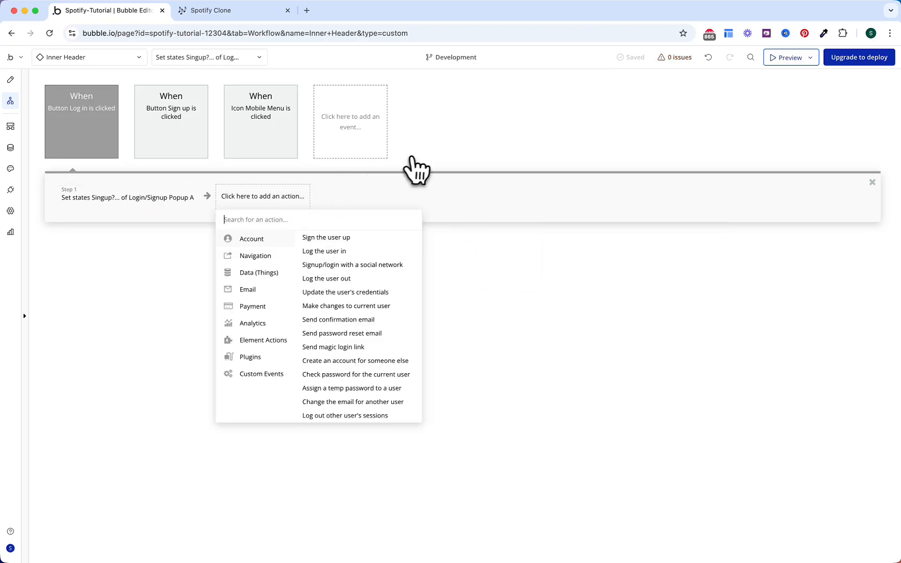
{"action": "type", "text": "trig"}
{"action": "left_click", "coordinate": [326, 251]}
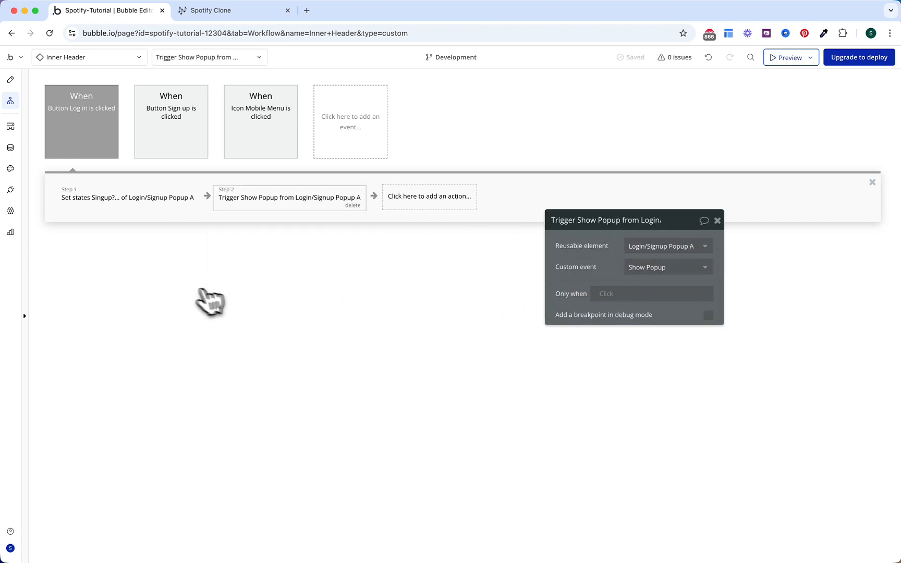
{"action": "left_click", "coordinate": [10, 79]}
Step: Create a Logout button workflow that logs the user out, then refreshes the page
{"action": "left_click", "coordinate": [822, 128]}
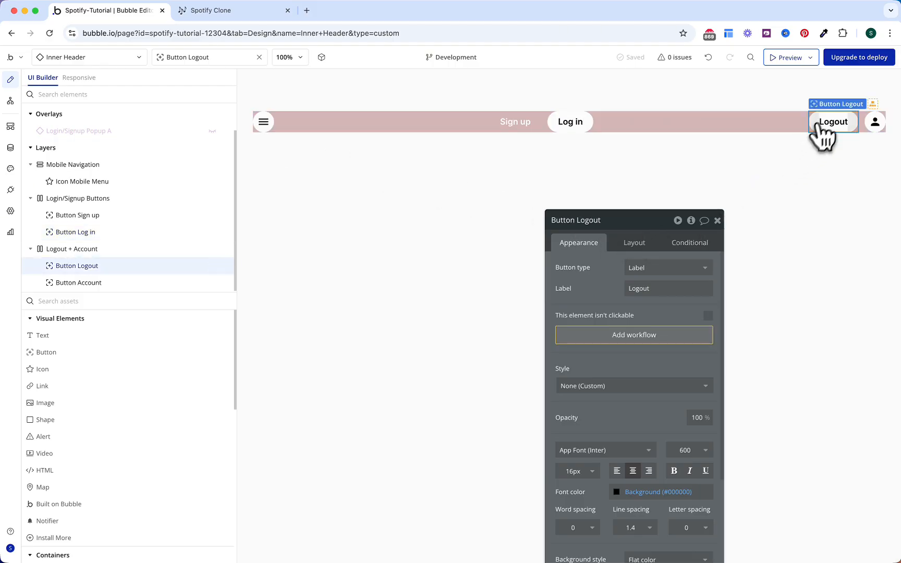
{"action": "left_click", "coordinate": [645, 346]}
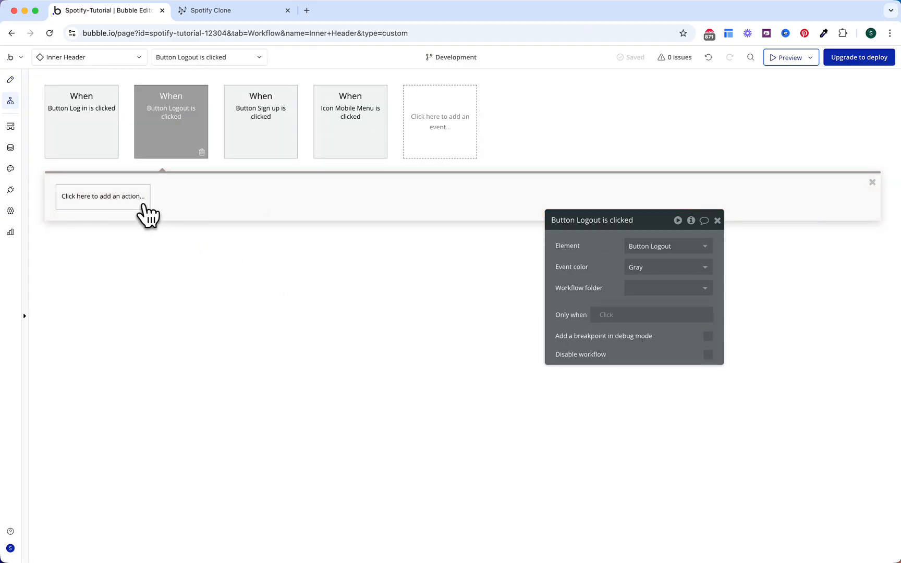
{"action": "left_click", "coordinate": [144, 206]}
{"action": "type", "text": "log"}
{"action": "left_click", "coordinate": [116, 265]}
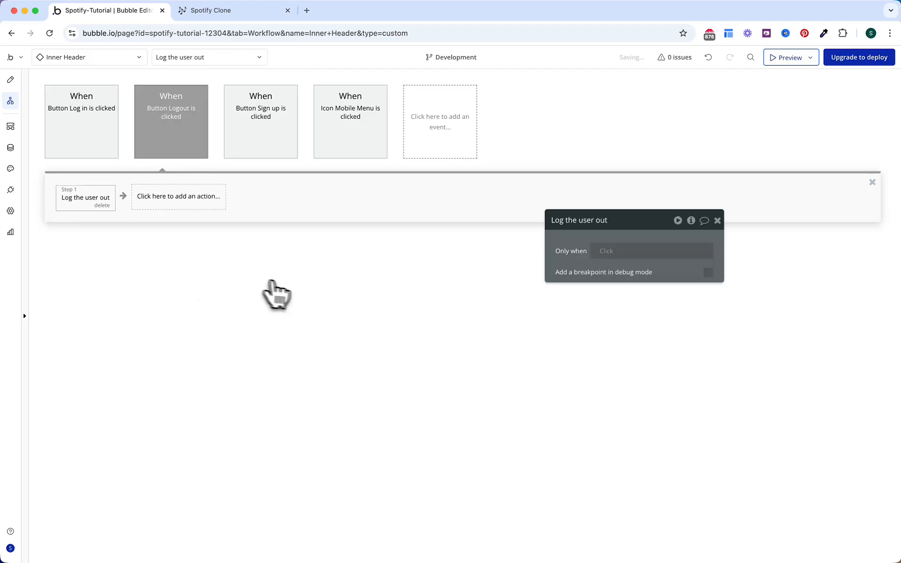
{"action": "left_click", "coordinate": [214, 208]}
{"action": "type", "text": "refre"}
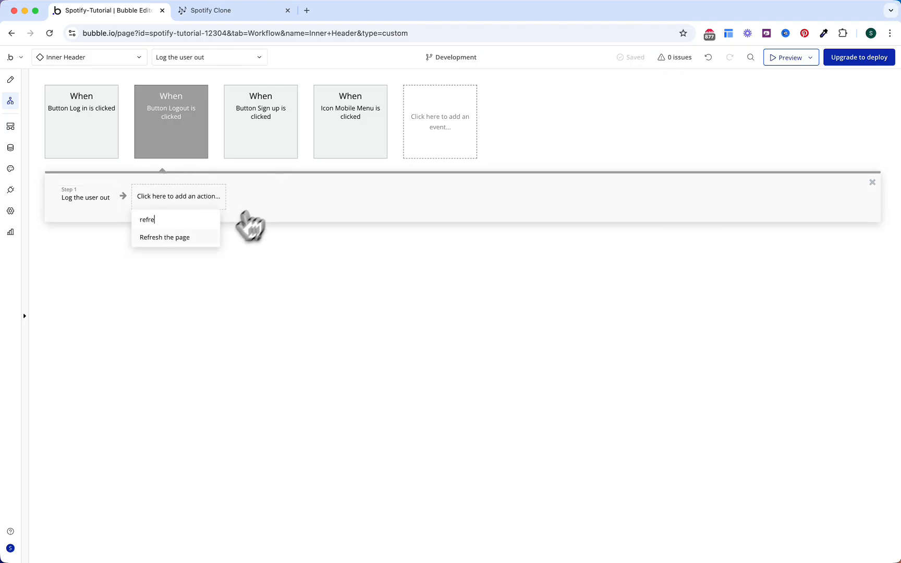
{"action": "left_click", "coordinate": [221, 237]}
Step: Add a third action that goes to page index
{"action": "left_click", "coordinate": [294, 199]}
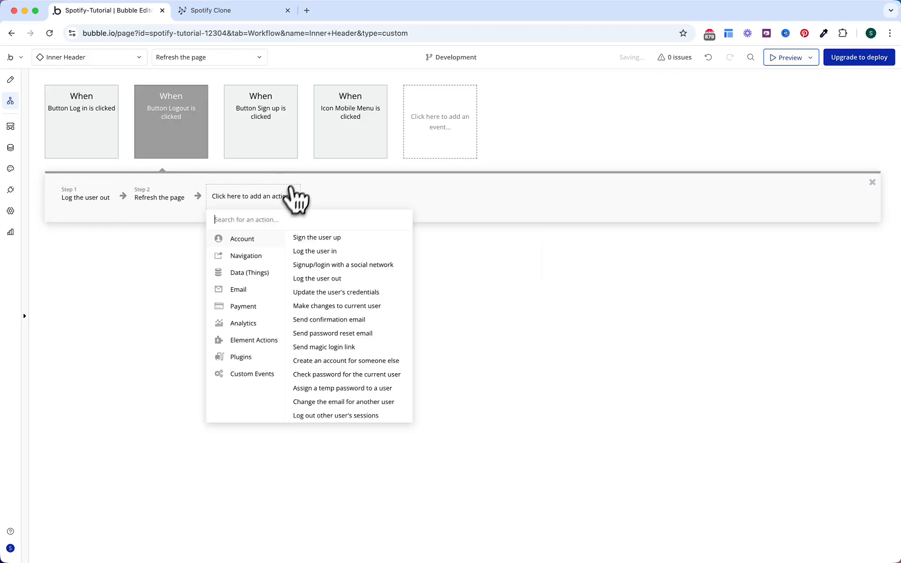
{"action": "mouse_move", "coordinate": [281, 254]}
{"action": "left_click", "coordinate": [313, 236]}
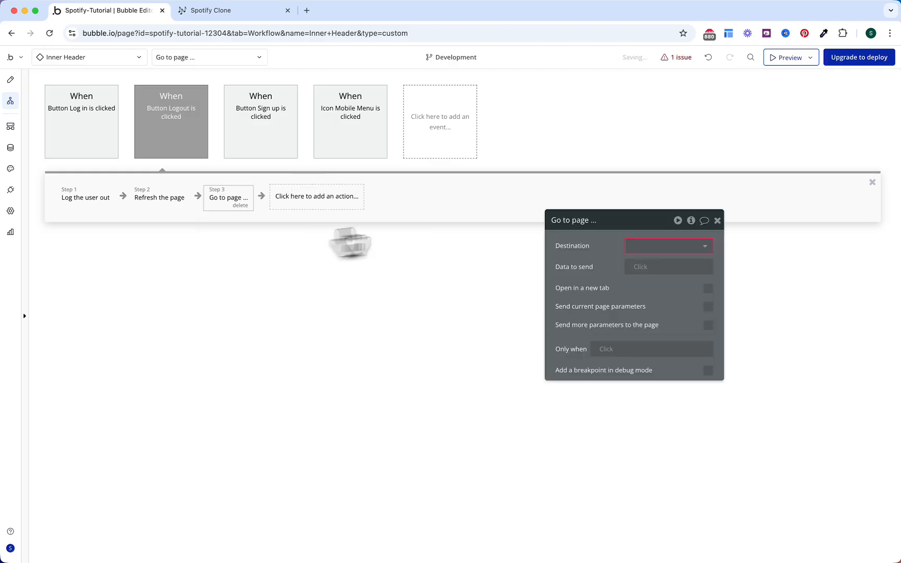
{"action": "left_click", "coordinate": [647, 246]}
{"action": "left_click", "coordinate": [636, 262]}
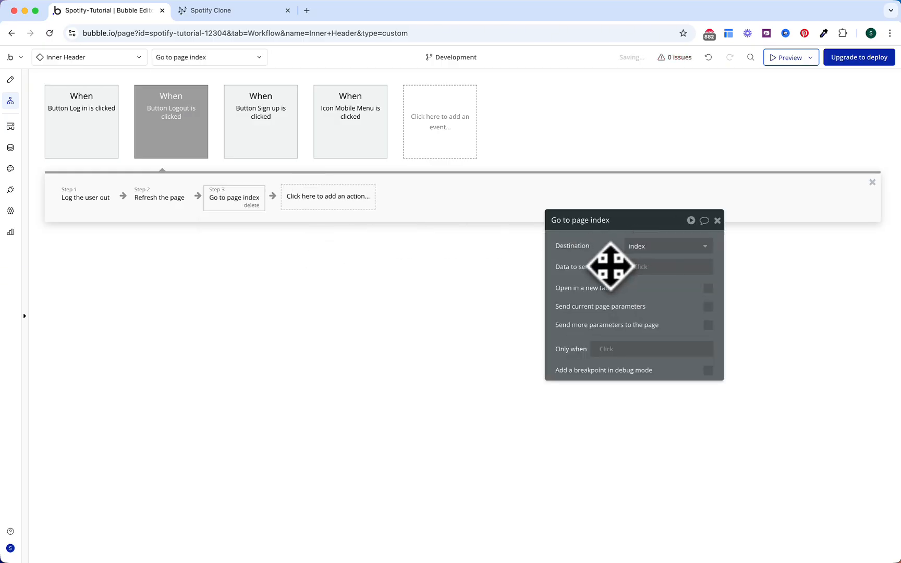
{"action": "left_click", "coordinate": [168, 209]}
{"action": "left_click", "coordinate": [250, 202]}
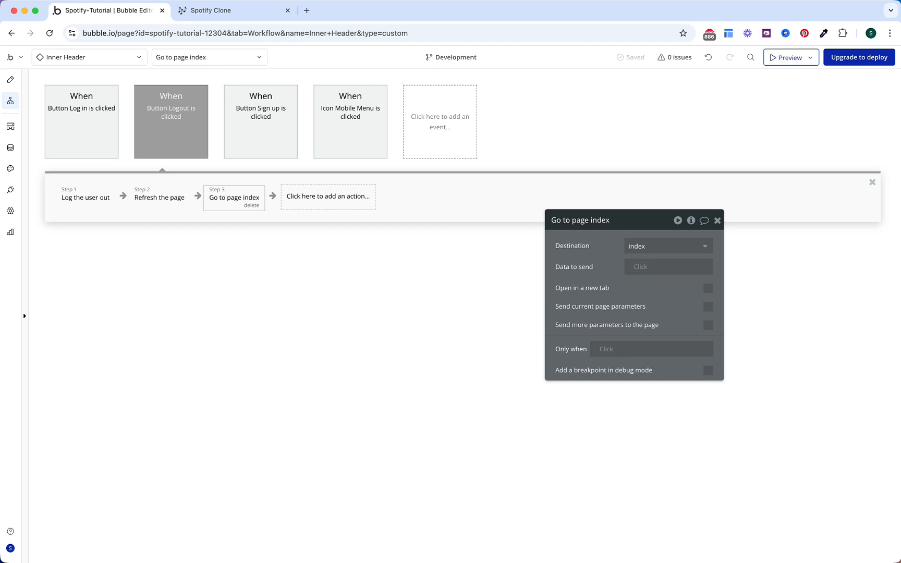
Step: Give the Account button a workflow that goes to page index
{"action": "left_click", "coordinate": [10, 80]}
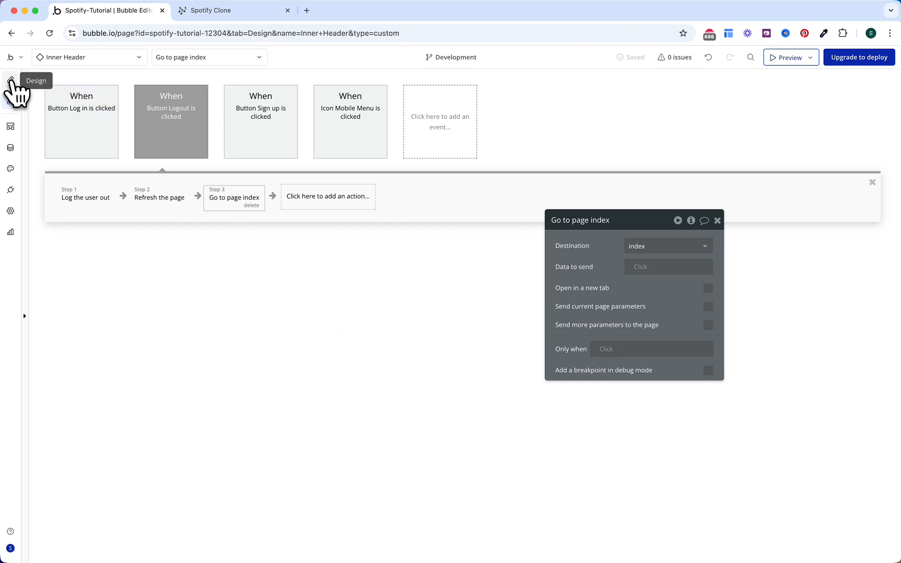
{"action": "left_click", "coordinate": [875, 121]}
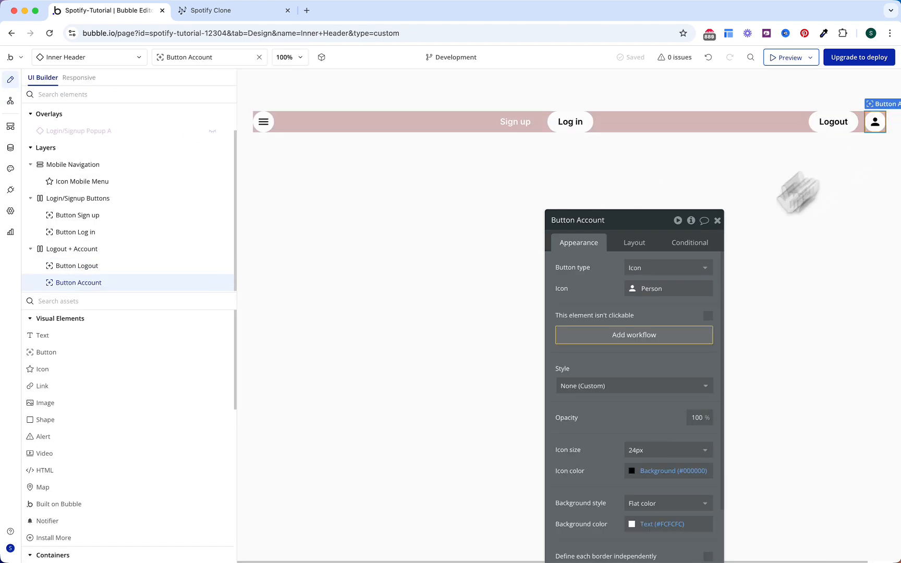
{"action": "left_click", "coordinate": [630, 337]}
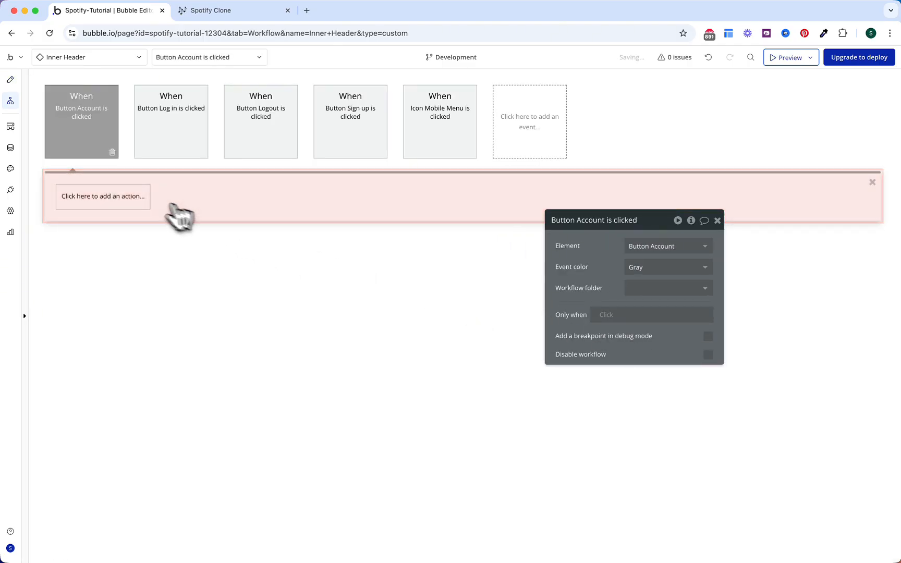
{"action": "left_click", "coordinate": [158, 239]}
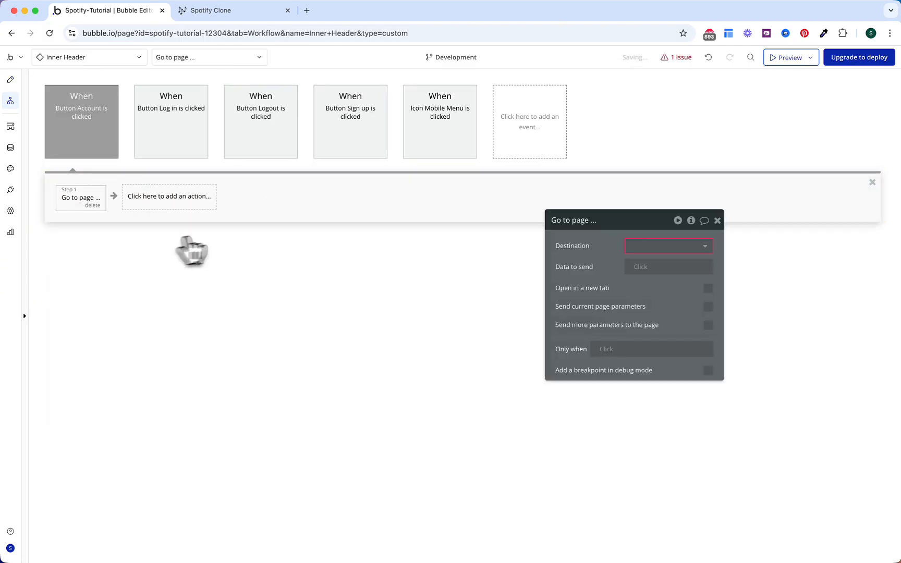
{"action": "left_click", "coordinate": [642, 249]}
{"action": "left_click", "coordinate": [641, 263]}
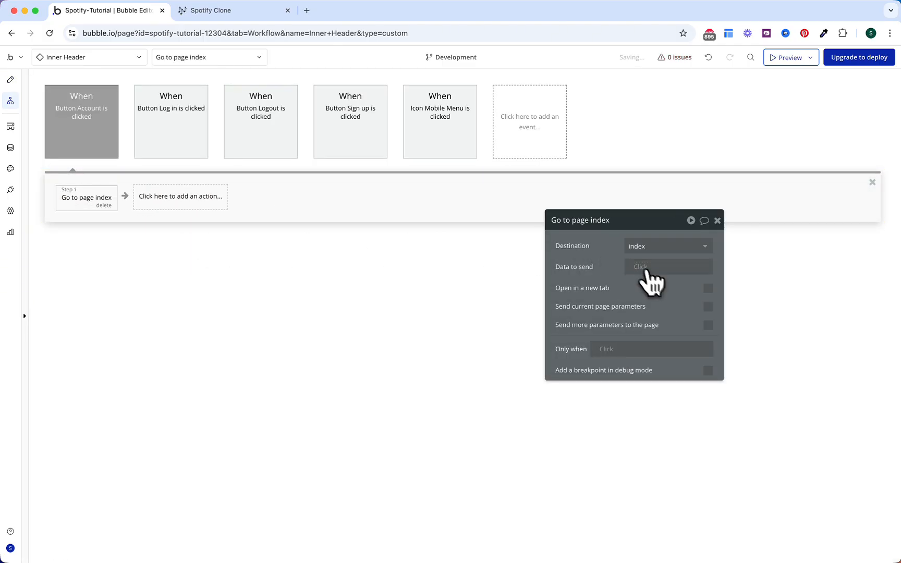
Step: Send a 'tab' URL parameter set to OS Menu Settings's Display
{"action": "left_click", "coordinate": [709, 326]}
{"action": "left_click", "coordinate": [654, 357]}
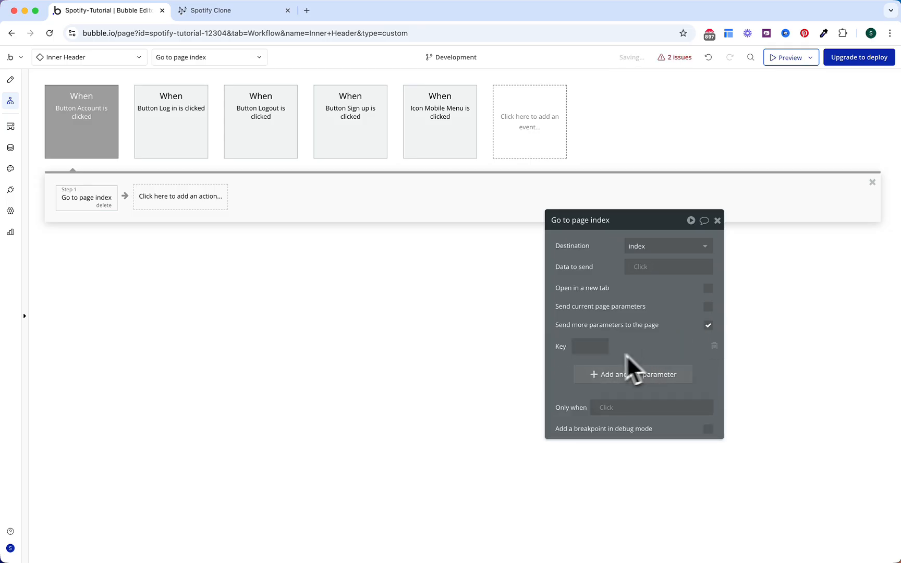
{"action": "type", "text": "tab"}
{"action": "left_click", "coordinate": [643, 348]}
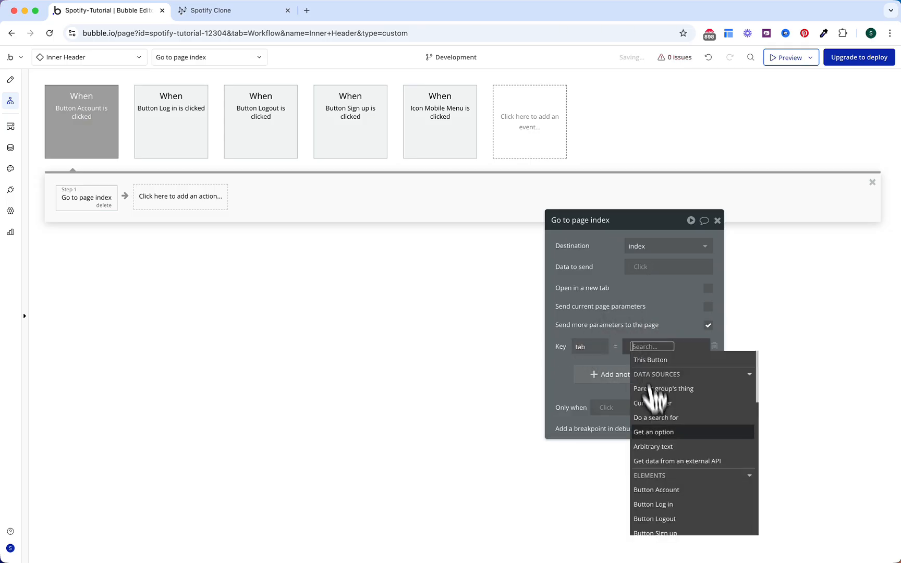
{"action": "left_click", "coordinate": [656, 429]}
{"action": "left_click", "coordinate": [519, 247]}
{"action": "left_click", "coordinate": [488, 263]}
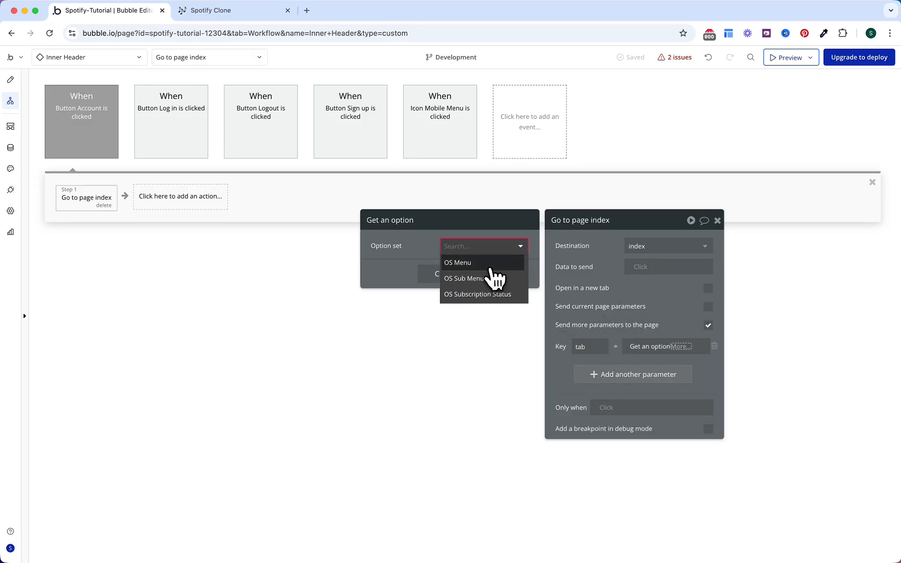
{"action": "left_click", "coordinate": [482, 346]}
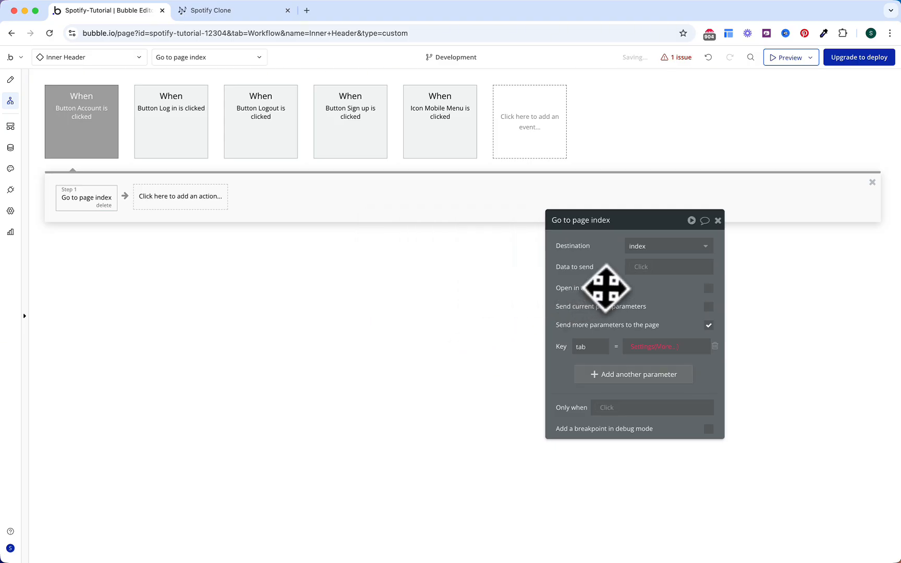
{"action": "left_click", "coordinate": [664, 347]}
{"action": "left_click", "coordinate": [670, 374]}
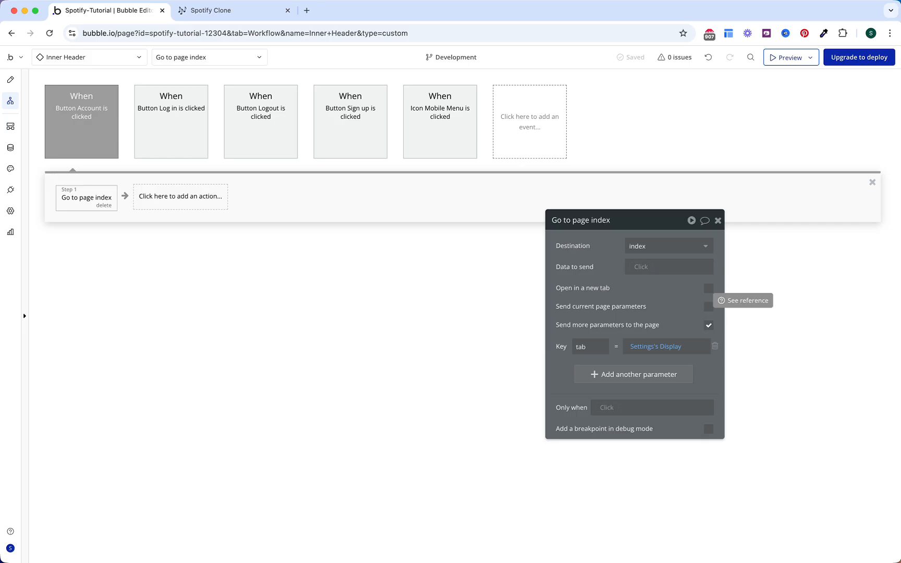
Step: Colour the Button Account, Log in, Logout, Sign up and Icon Mobile Menu events green
{"action": "left_click", "coordinate": [101, 139]}
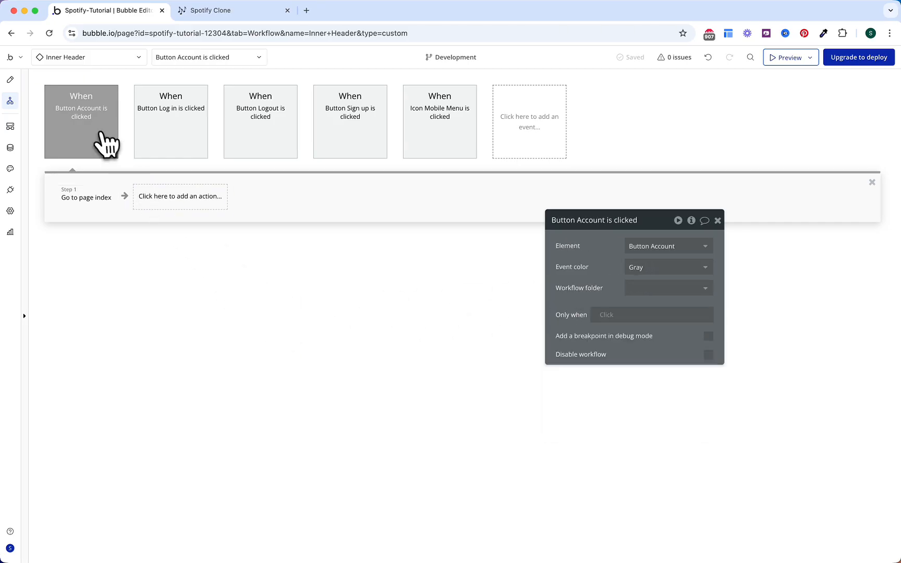
{"action": "left_click", "coordinate": [649, 268]}
{"action": "left_click", "coordinate": [646, 347]}
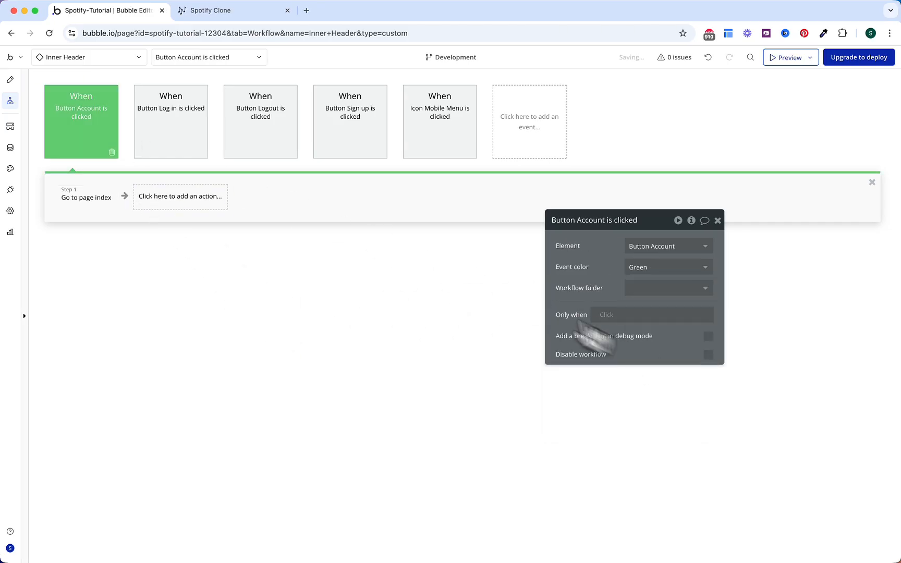
{"action": "left_click", "coordinate": [203, 139]}
{"action": "left_click", "coordinate": [649, 268]}
{"action": "left_click", "coordinate": [646, 347]}
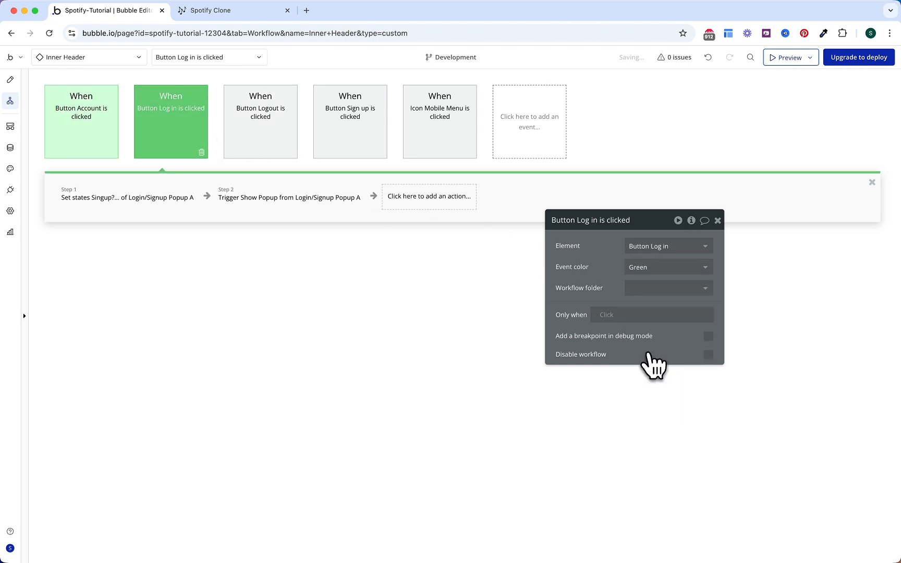
{"action": "left_click", "coordinate": [258, 146]}
{"action": "left_click", "coordinate": [650, 267]}
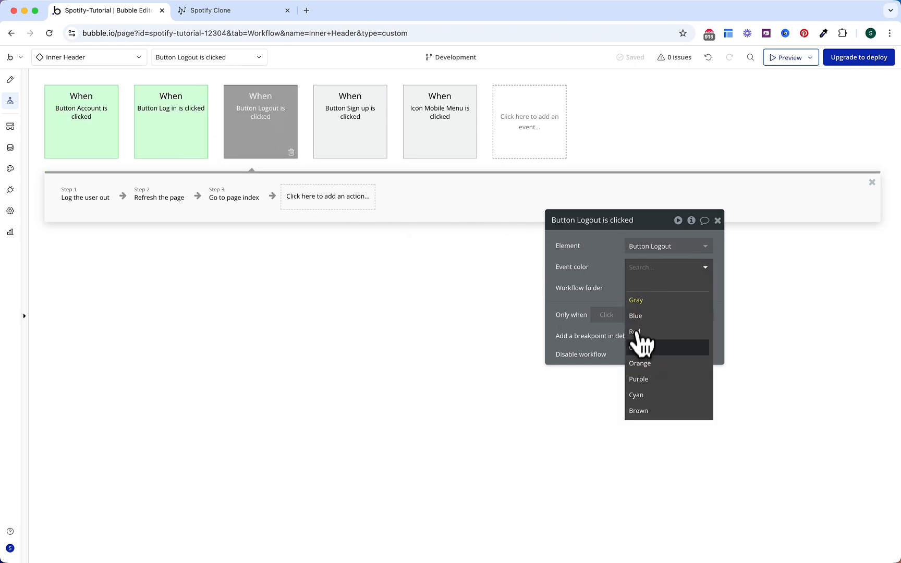
{"action": "left_click", "coordinate": [642, 346]}
{"action": "left_click", "coordinate": [373, 128]}
{"action": "left_click", "coordinate": [658, 267]}
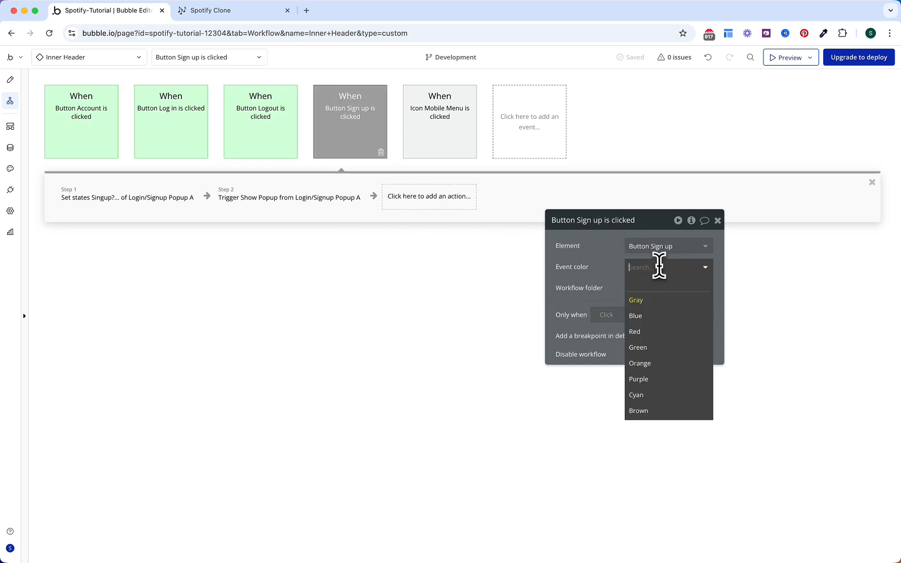
{"action": "left_click", "coordinate": [647, 347]}
{"action": "left_click", "coordinate": [455, 140]}
{"action": "left_click", "coordinate": [666, 268]}
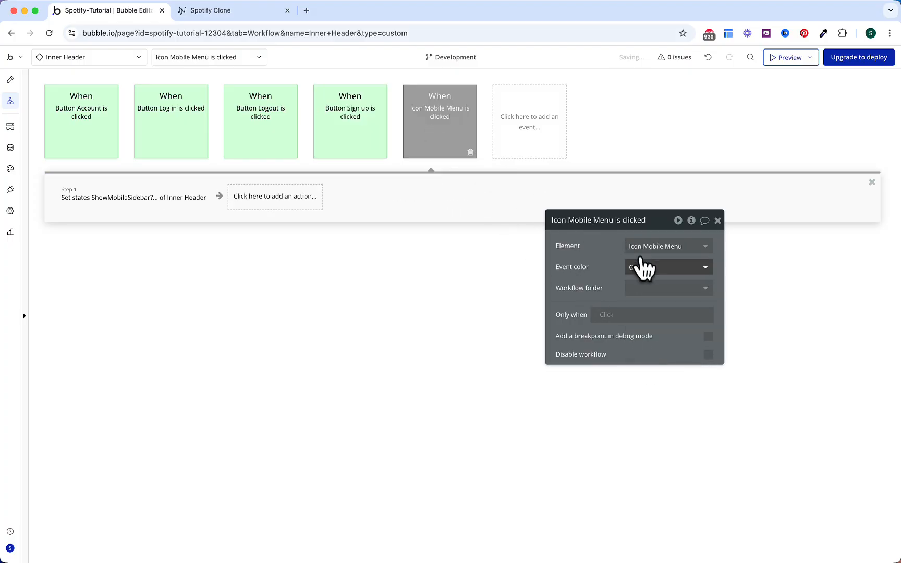
{"action": "left_click", "coordinate": [640, 348]}
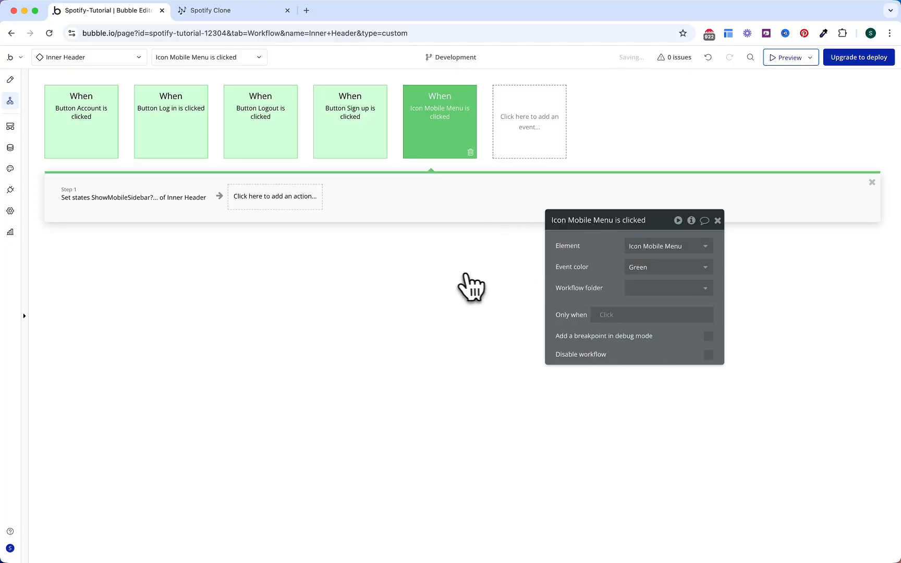
Step: Tick off Inner Header (Reusable) in the Spotify Clone Notion checklist, then return to Bubble
{"action": "left_click", "coordinate": [249, 16]}
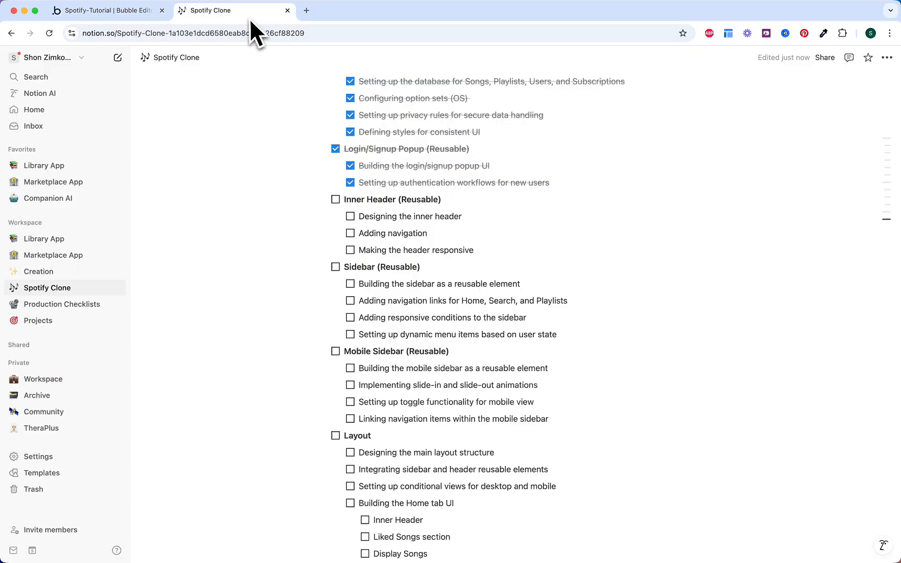
{"action": "scroll", "coordinate": [406, 300], "scroll_direction": "down", "scroll_amount": 1}
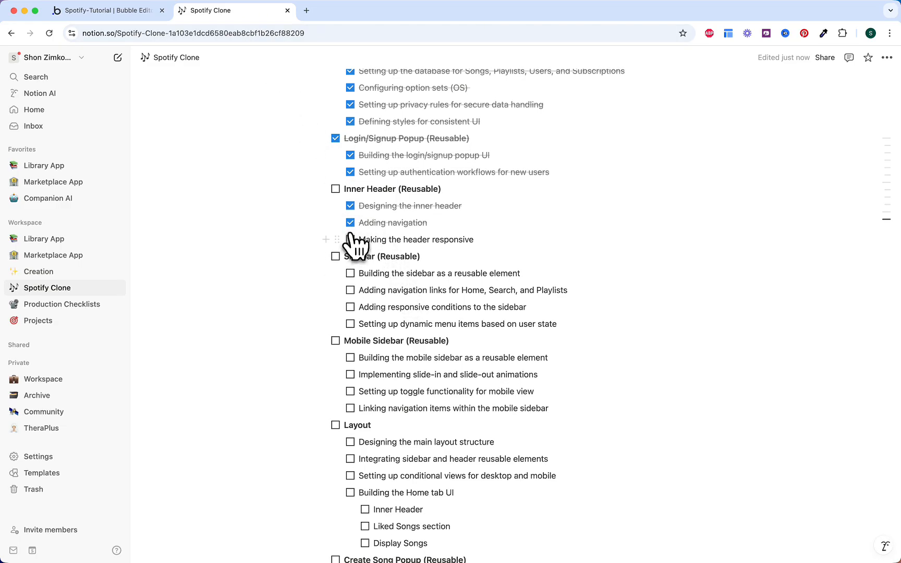
{"action": "left_click", "coordinate": [337, 190]}
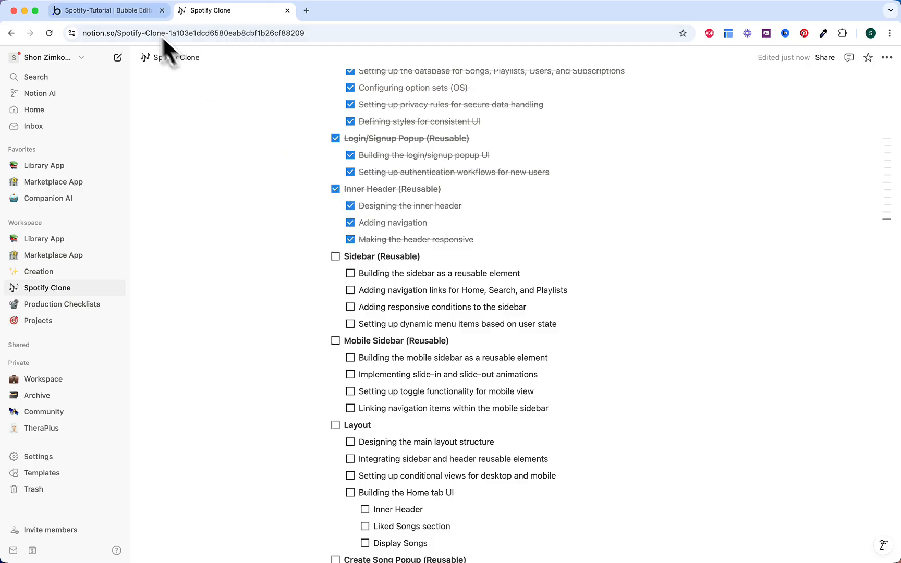
{"action": "left_click", "coordinate": [132, 14]}
Step: Set the Inner Header's background style to None
{"action": "left_click", "coordinate": [10, 79]}
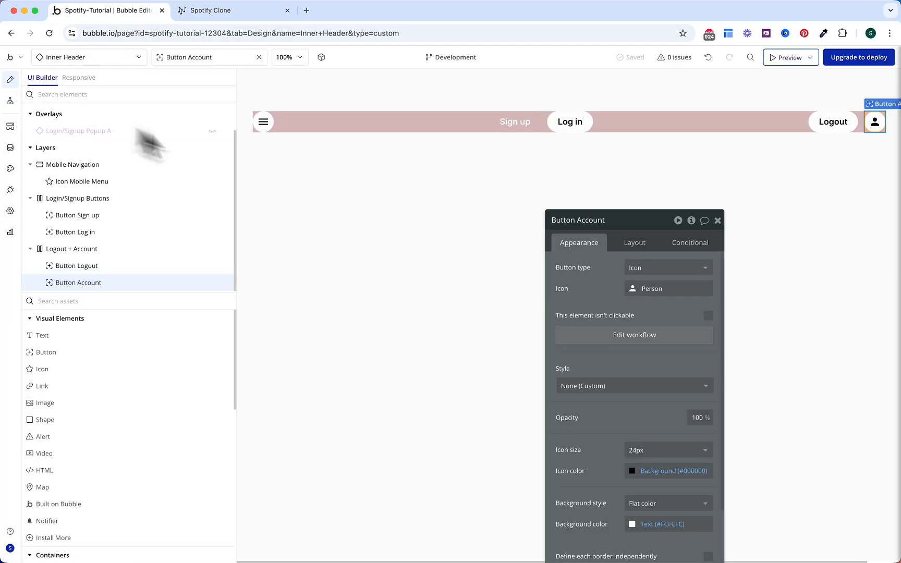
{"action": "left_click", "coordinate": [319, 122]}
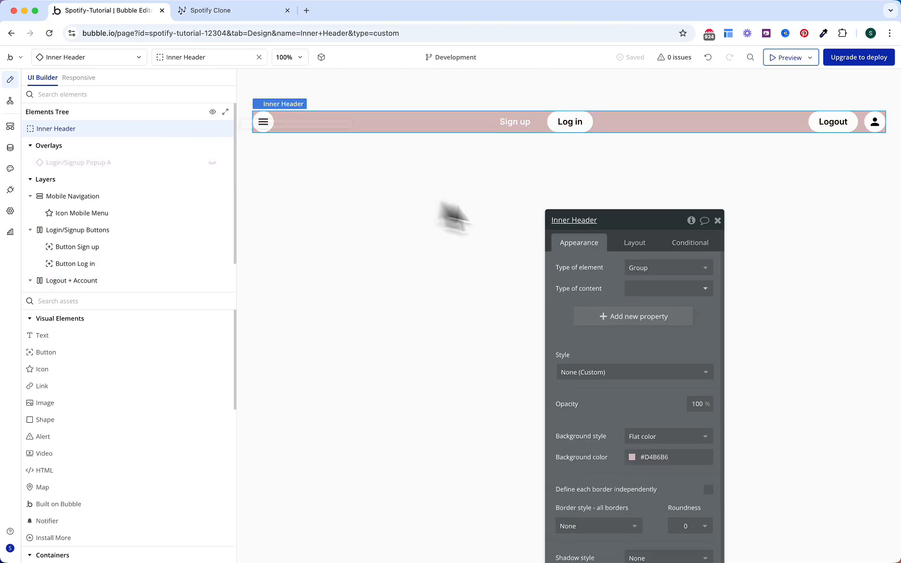
{"action": "scroll", "coordinate": [620, 383], "scroll_direction": "down", "scroll_amount": 2}
{"action": "scroll", "coordinate": [622, 386], "scroll_direction": "down", "scroll_amount": 1}
{"action": "left_click", "coordinate": [640, 372]}
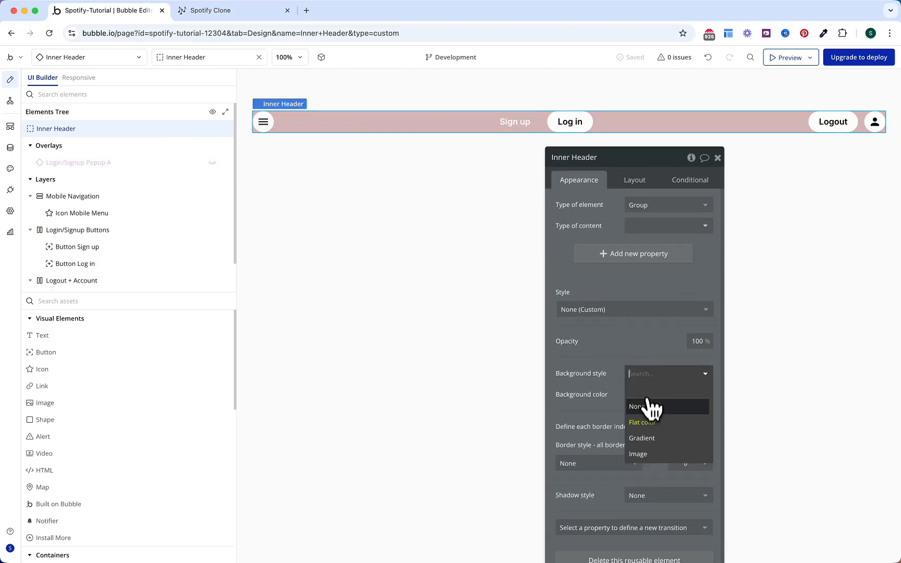
{"action": "left_click", "coordinate": [647, 405]}
{"action": "left_click", "coordinate": [497, 309]}
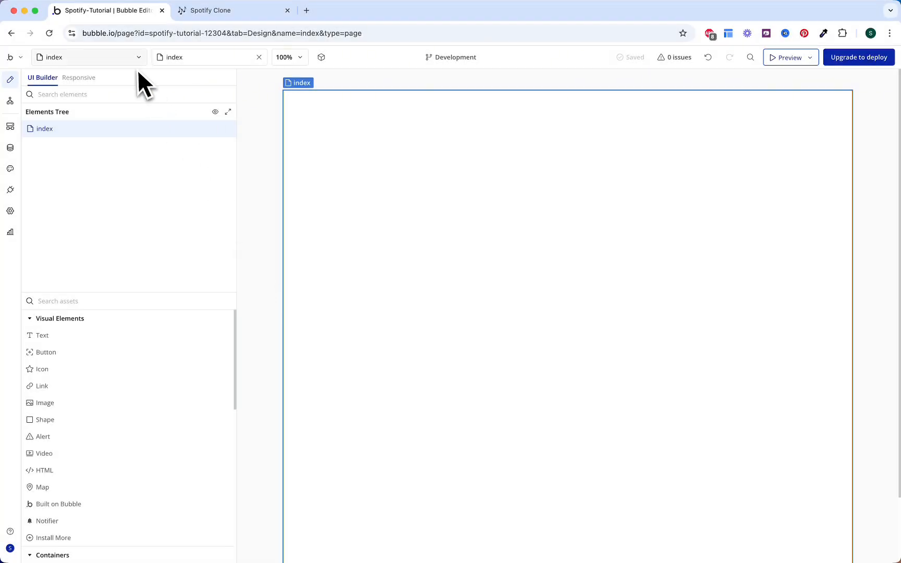
{"action": "left_click", "coordinate": [137, 60]}
Step: Create the Sidebar reusable element, 300 px wide with a 600 px minimum height
{"action": "left_click", "coordinate": [107, 170]}
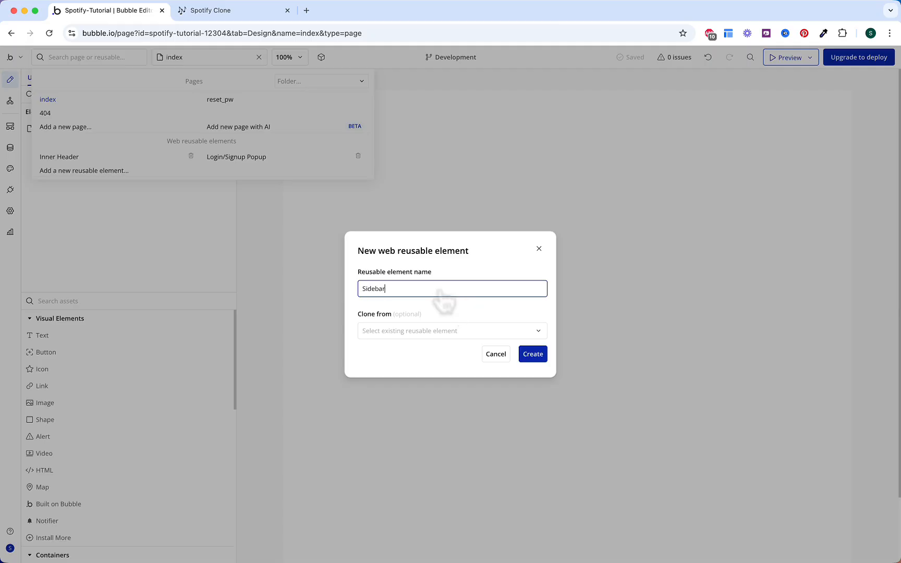
{"action": "left_click", "coordinate": [528, 355]}
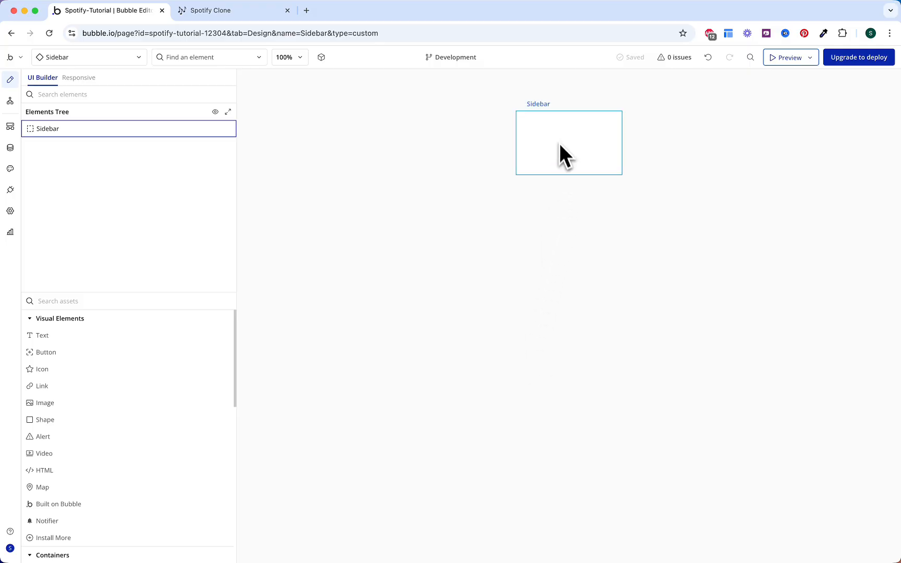
{"action": "double_click", "coordinate": [560, 146]}
{"action": "left_click", "coordinate": [754, 132]}
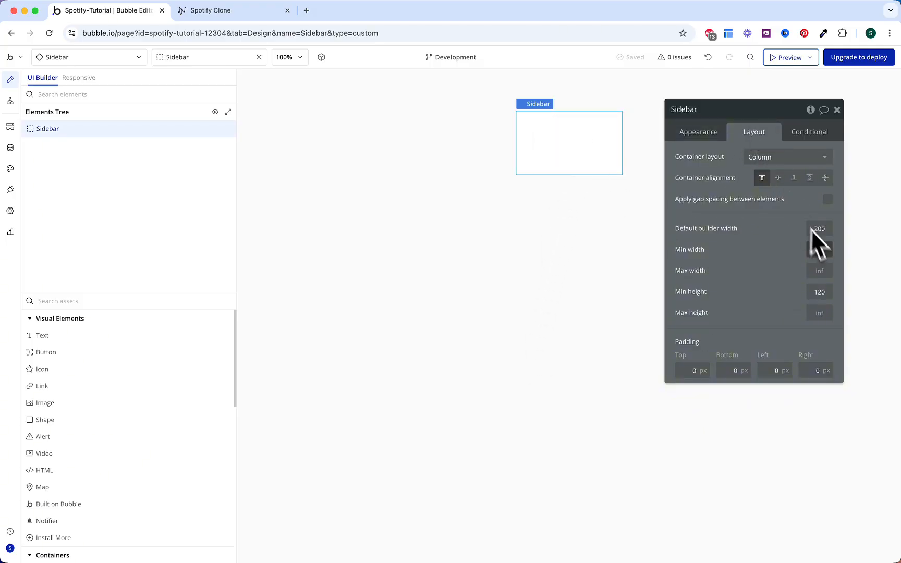
{"action": "type", "text": "300"}
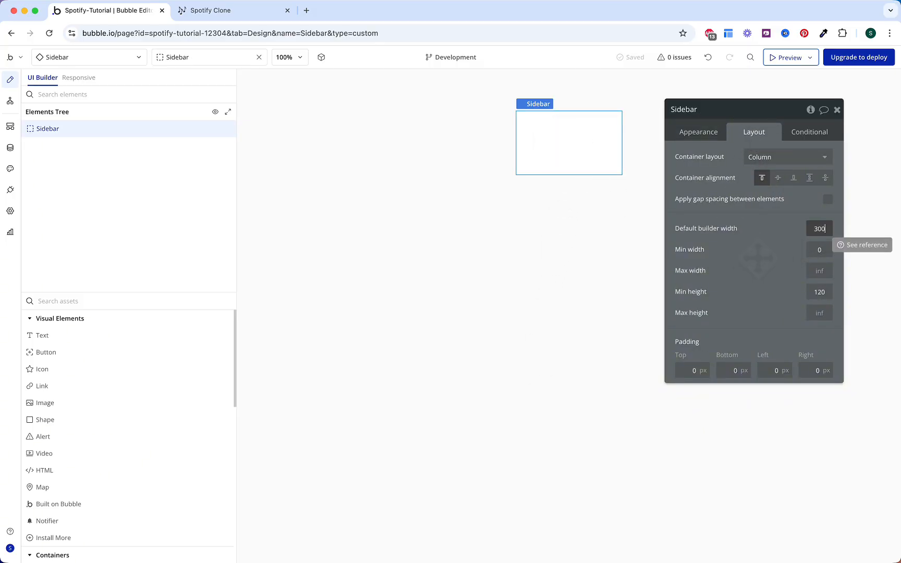
{"action": "key", "text": "Return"}
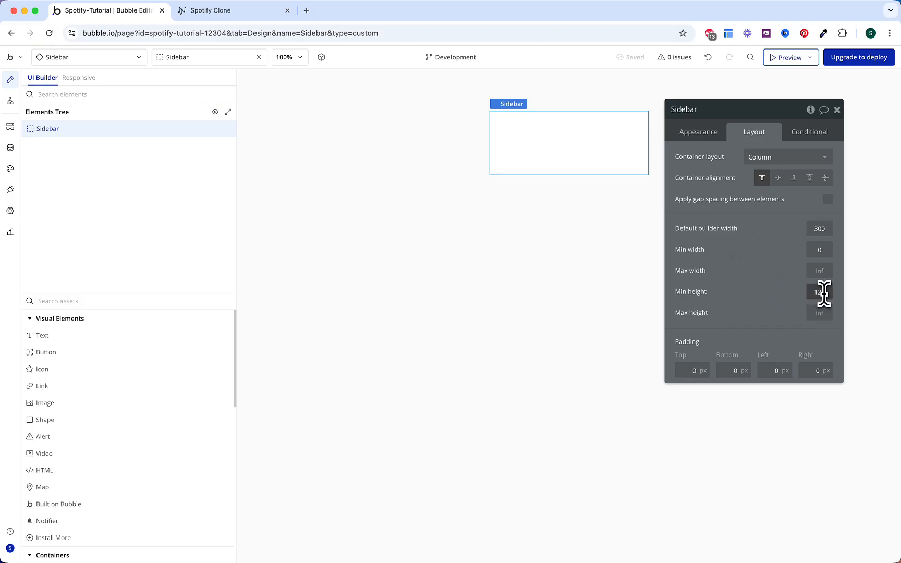
{"action": "left_click", "coordinate": [824, 294]}
{"action": "type", "text": "600"}
{"action": "key", "text": "Return"}
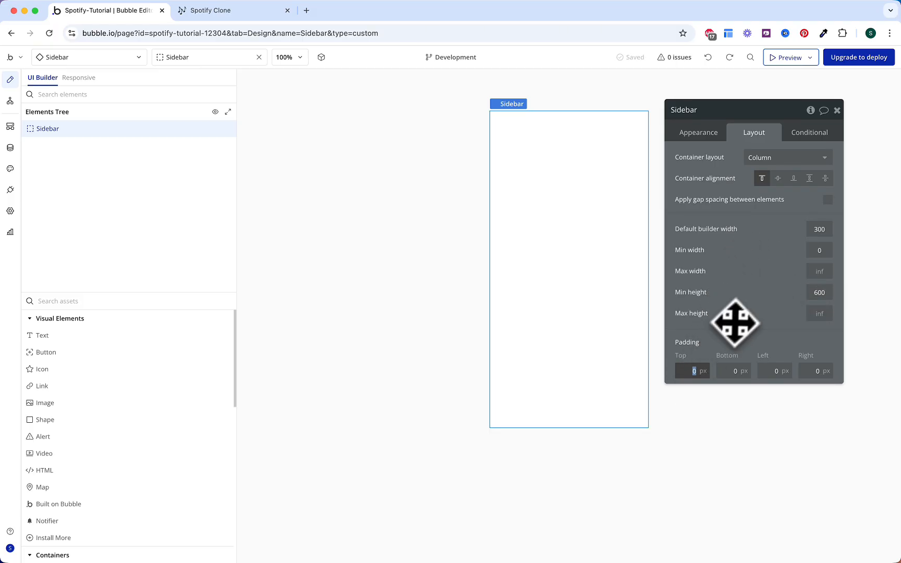
Step: Give the Sidebar 8 px padding on all sides and turn on gap spacing
{"action": "type", "text": "8"}
{"action": "key", "text": "Tab"}
{"action": "type", "text": "8"}
{"action": "key", "text": "Tab"}
{"action": "type", "text": "8"}
{"action": "key", "text": "Tab"}
{"action": "type", "text": "8"}
{"action": "key", "text": "Tab"}
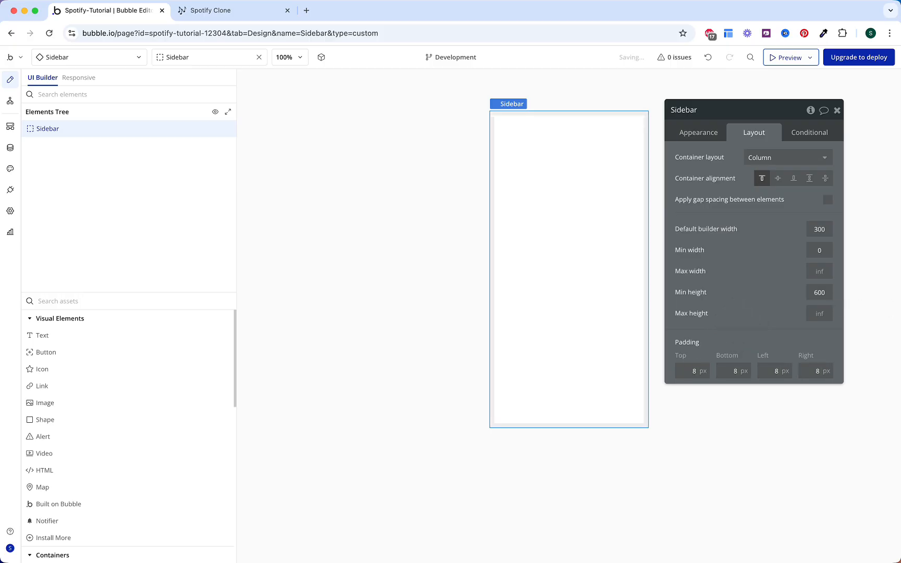
{"action": "left_click", "coordinate": [827, 200]}
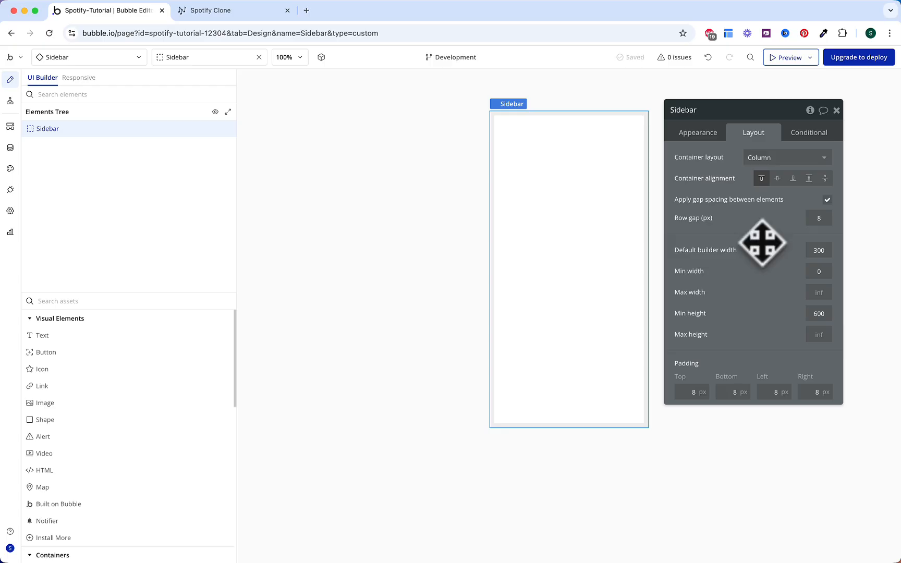
Step: Make the Sidebar background black (#000000)
{"action": "left_click", "coordinate": [699, 133]}
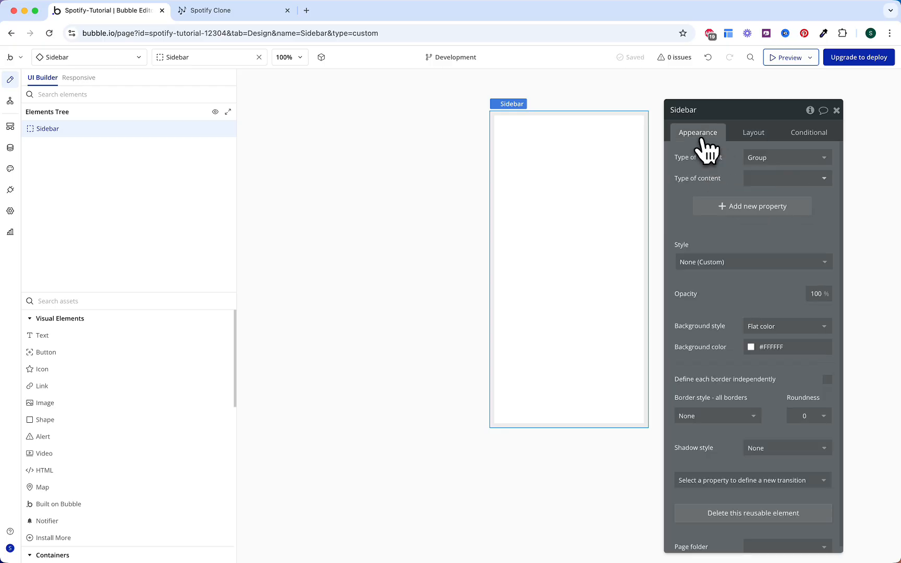
{"action": "left_click", "coordinate": [769, 346]}
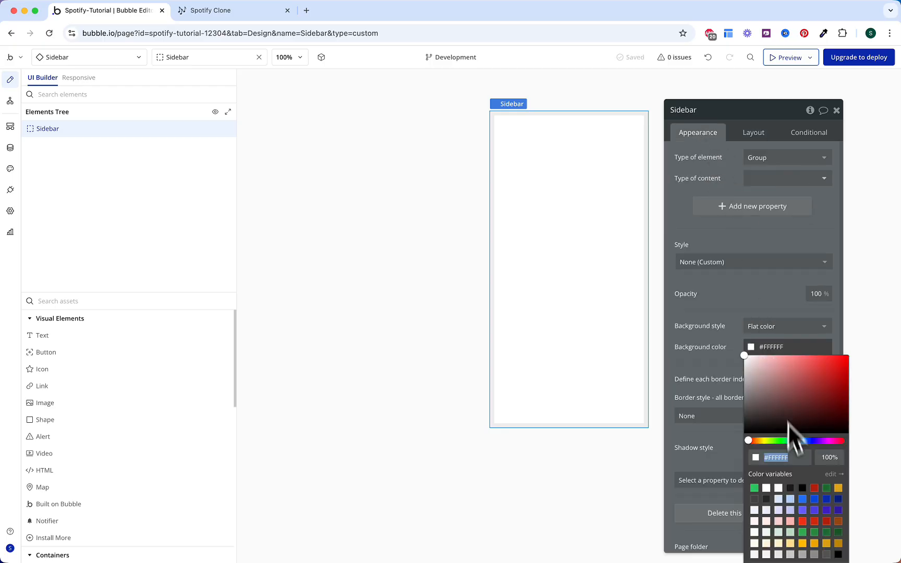
{"action": "left_click", "coordinate": [791, 488]}
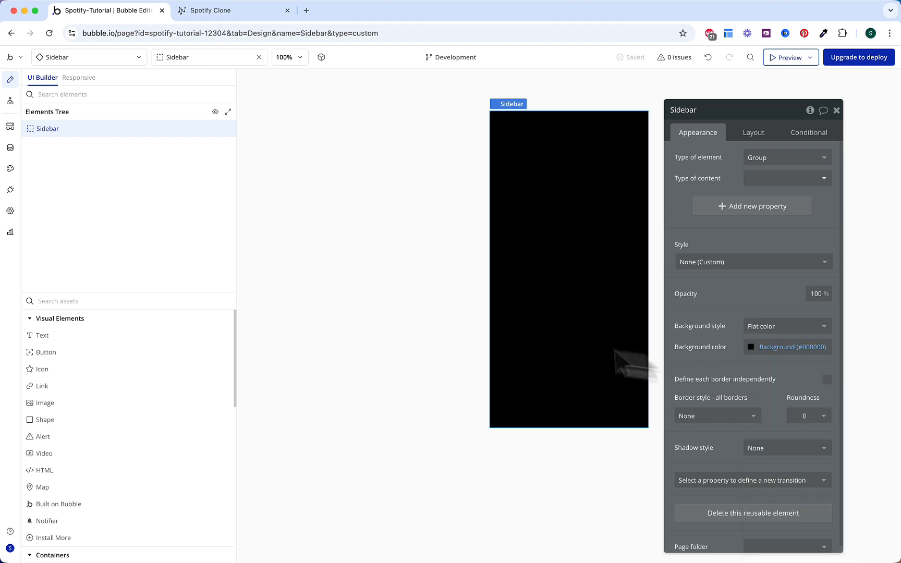
{"action": "left_click", "coordinate": [201, 308]}
Step: Add a group at the Sidebar's top with a flat Surface #181818 fill and roundness 10
{"action": "type", "text": "gr"}
{"action": "left_click", "coordinate": [78, 336]}
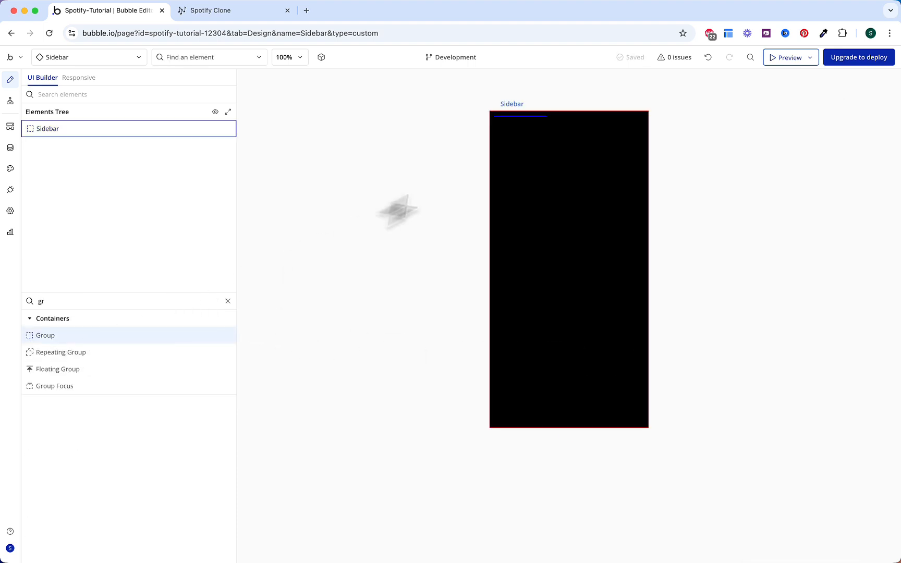
{"action": "left_click", "coordinate": [515, 141]}
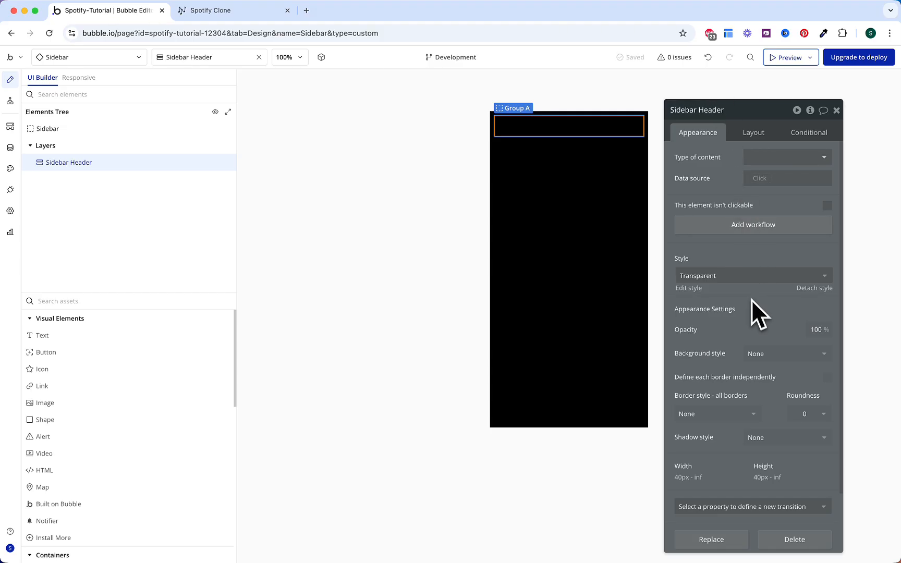
{"action": "left_click", "coordinate": [757, 354]}
{"action": "left_click", "coordinate": [761, 402]}
{"action": "left_click", "coordinate": [766, 375]}
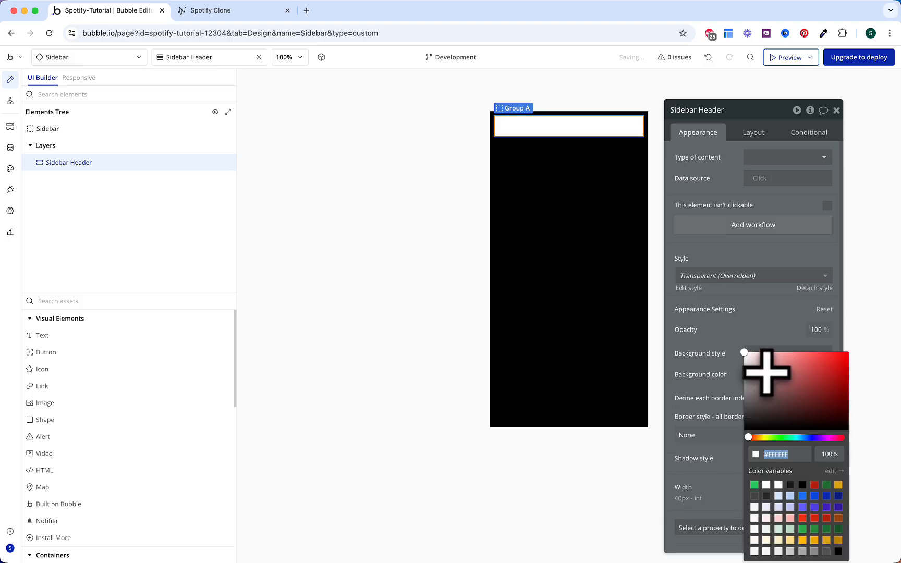
{"action": "left_click", "coordinate": [790, 485]}
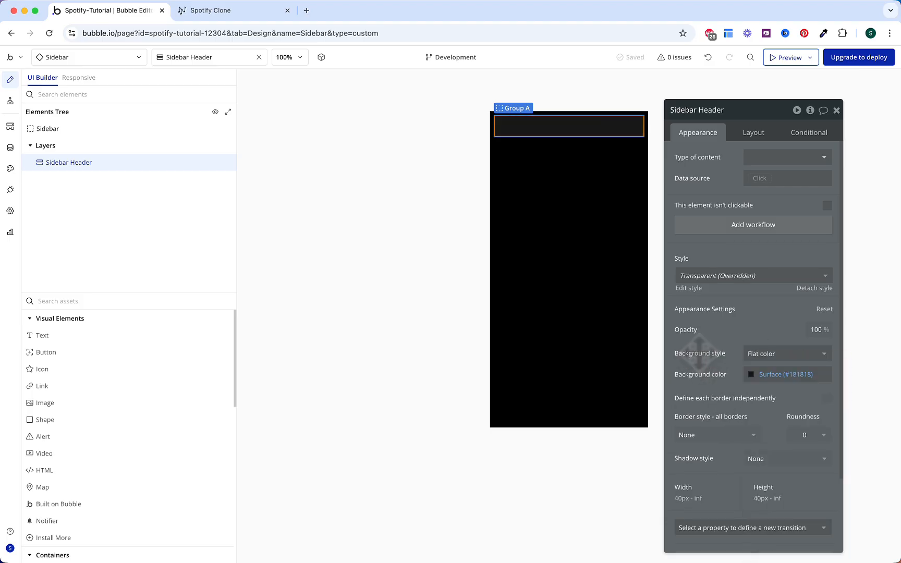
{"action": "double_click", "coordinate": [802, 436]}
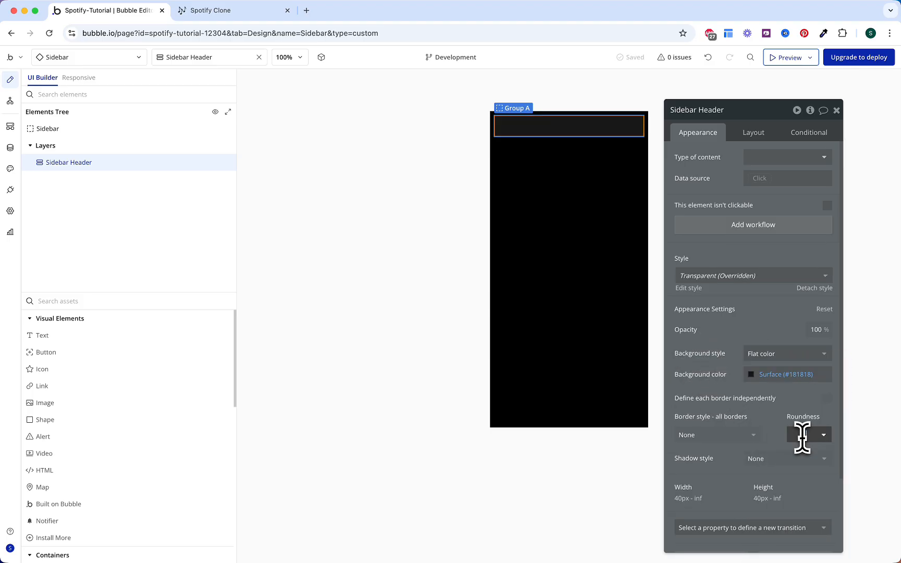
{"action": "type", "text": "10"}
Step: Turn on the group's 8 px row gap and give it 16 px padding
{"action": "scroll", "coordinate": [772, 396], "scroll_direction": "down", "scroll_amount": 3}
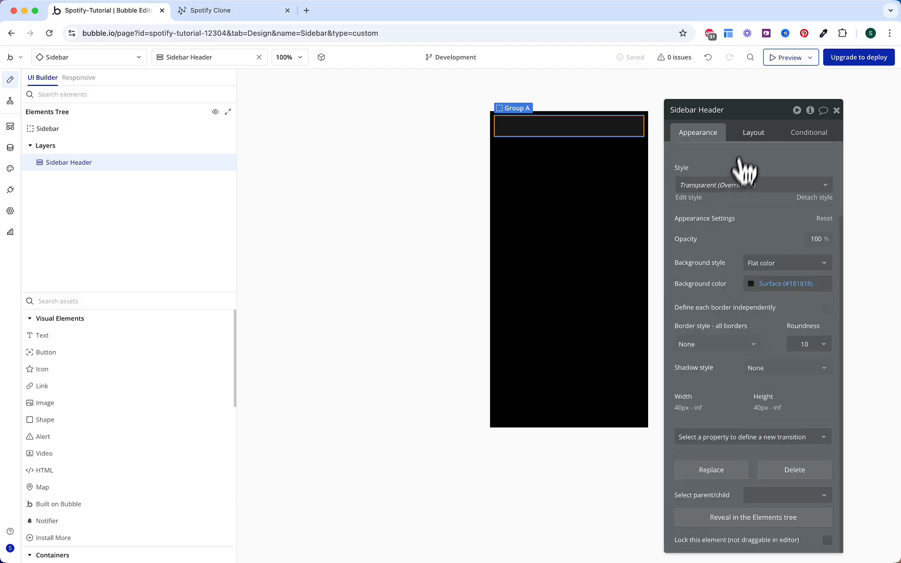
{"action": "left_click", "coordinate": [753, 137]}
{"action": "scroll", "coordinate": [768, 203], "scroll_direction": "up", "scroll_amount": 2}
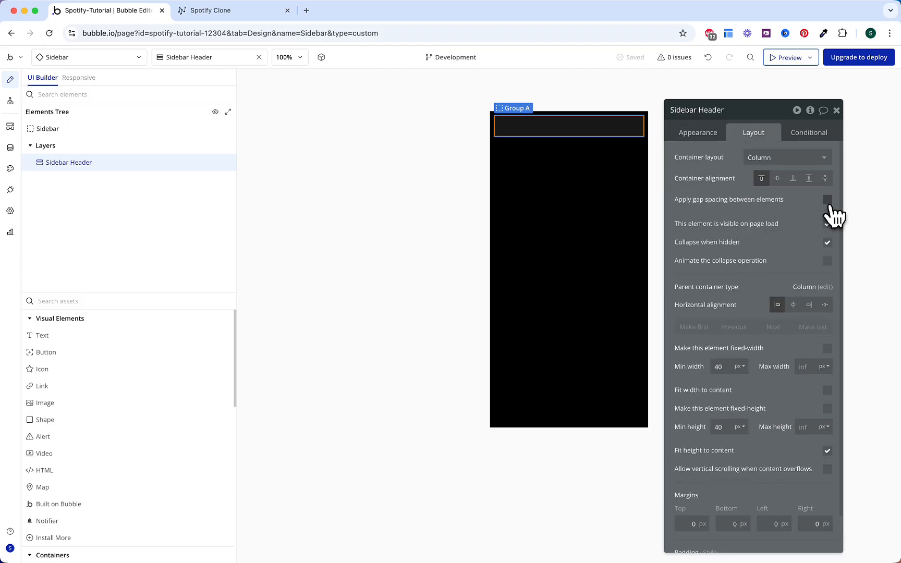
{"action": "left_click", "coordinate": [828, 200]}
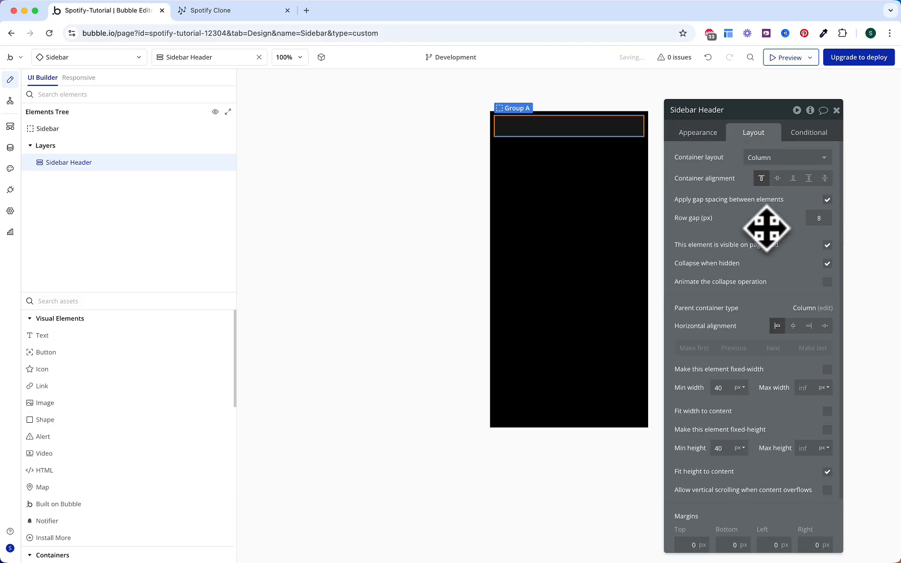
{"action": "scroll", "coordinate": [733, 292], "scroll_direction": "down", "scroll_amount": 2}
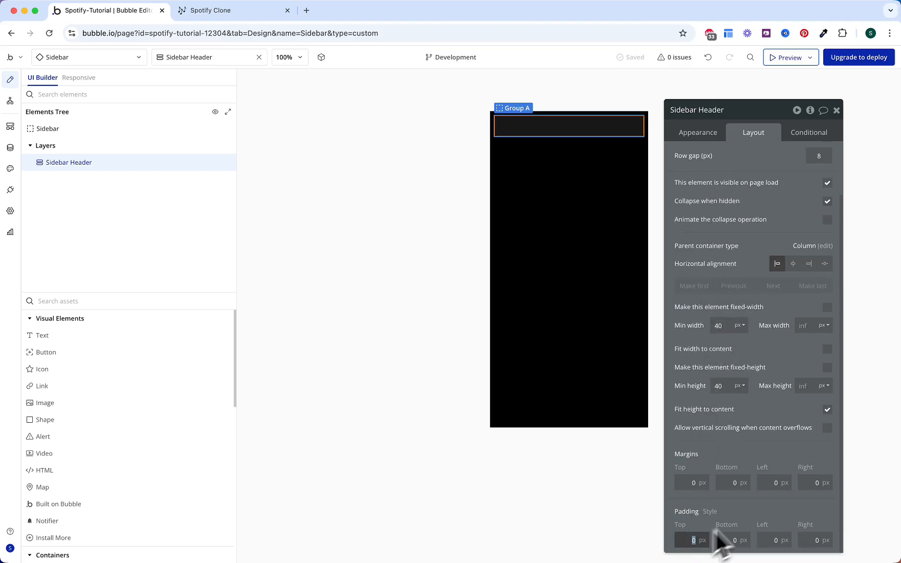
{"action": "left_click", "coordinate": [732, 539]}
{"action": "type", "text": "16"}
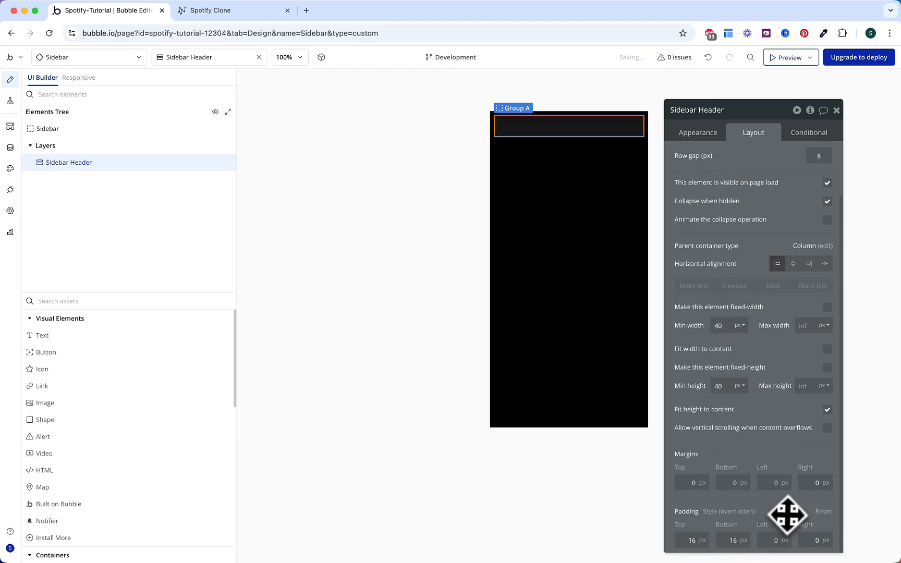
{"action": "left_click", "coordinate": [771, 540]}
{"action": "type", "text": "16"}
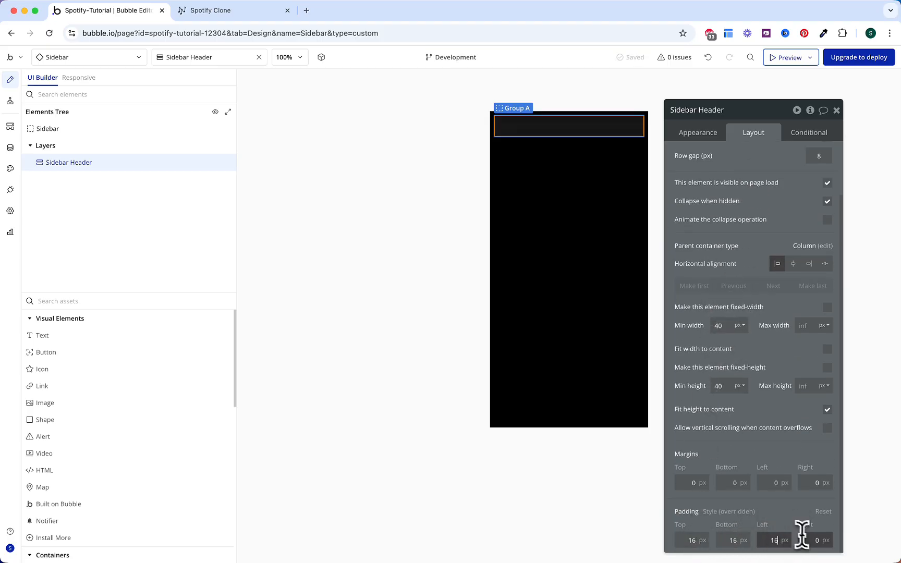
{"action": "left_click", "coordinate": [173, 302]}
Step: Add a group named Home inside Sidebar Header, laid out as a row with 8 px column gap
{"action": "type", "text": "gr"}
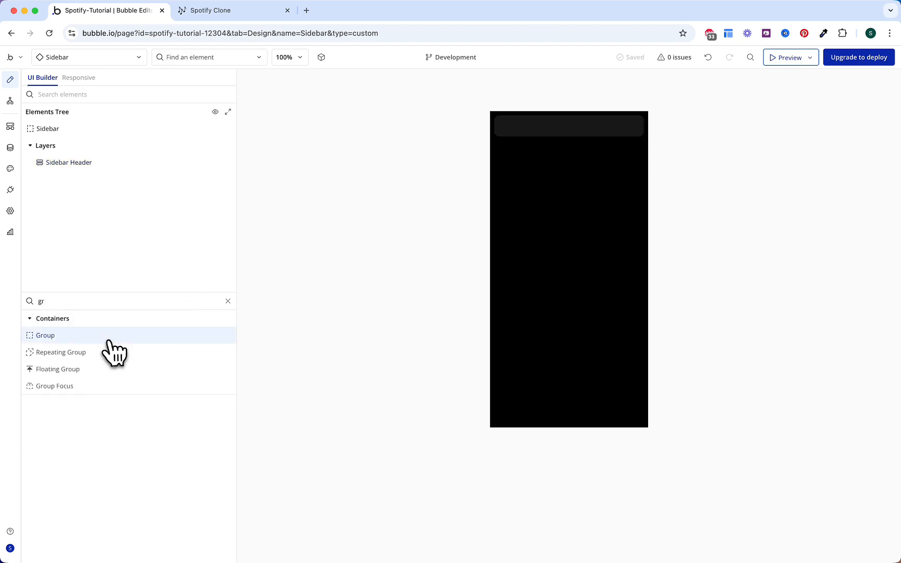
{"action": "left_click_drag", "start_coordinate": [108, 340], "coordinate": [521, 127]}
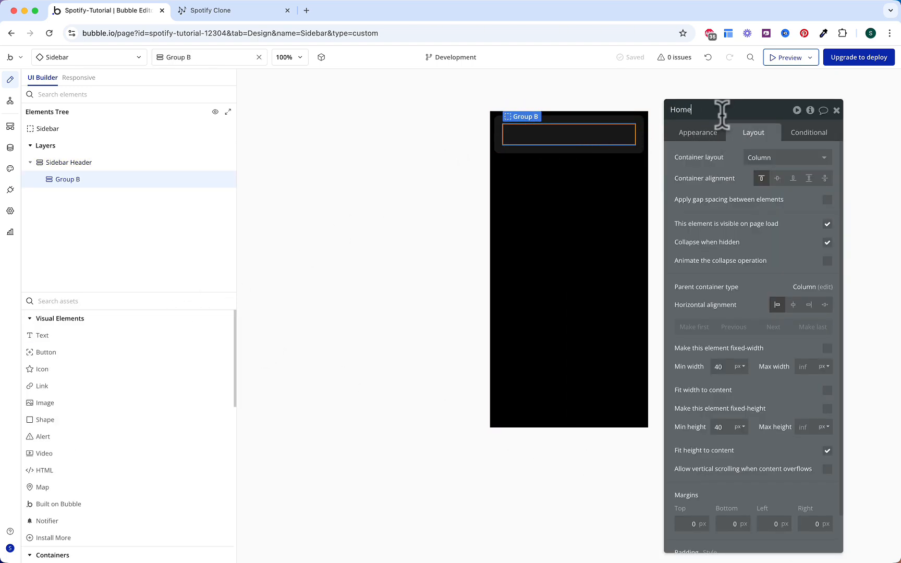
{"action": "key", "text": "Return"}
{"action": "left_click", "coordinate": [747, 158]}
{"action": "left_click", "coordinate": [755, 207]}
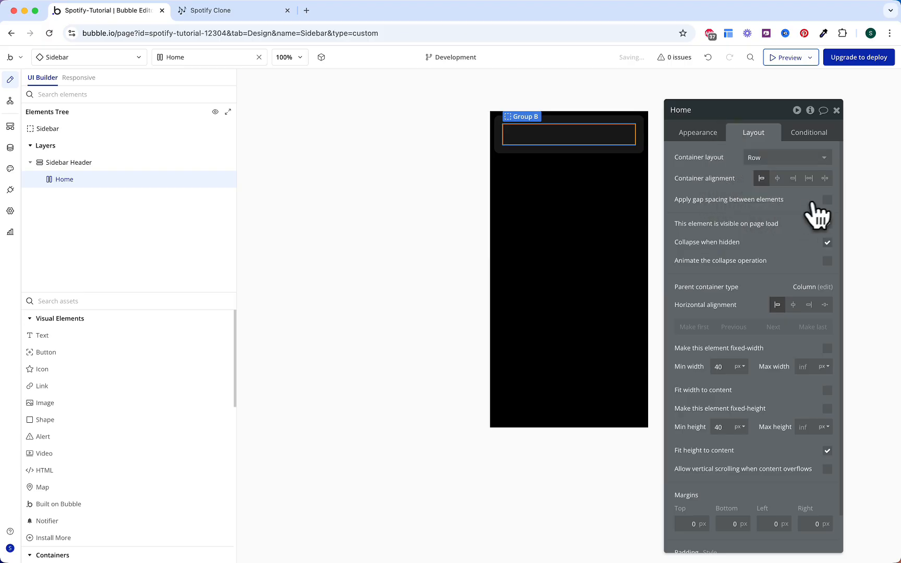
{"action": "left_click", "coordinate": [827, 201]}
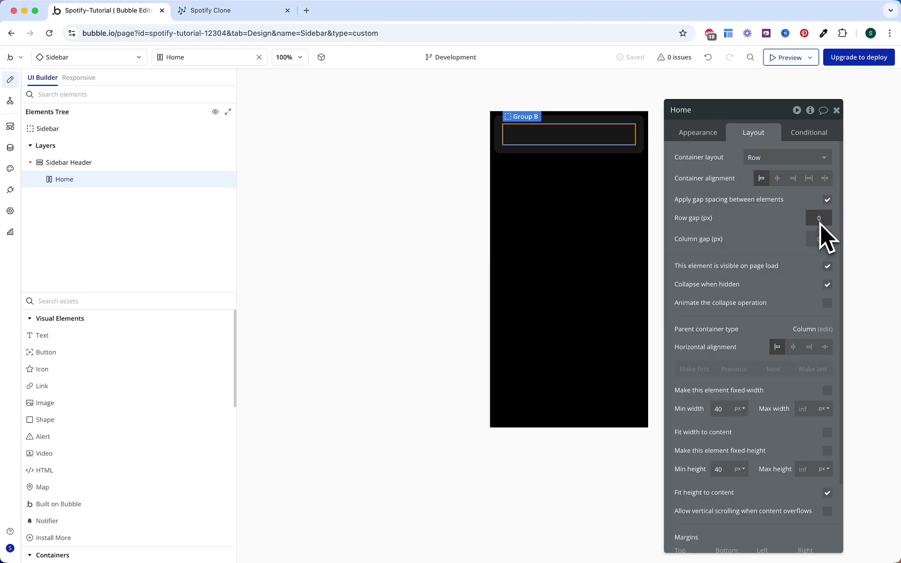
{"action": "left_click", "coordinate": [819, 237]}
{"action": "type", "text": "8"}
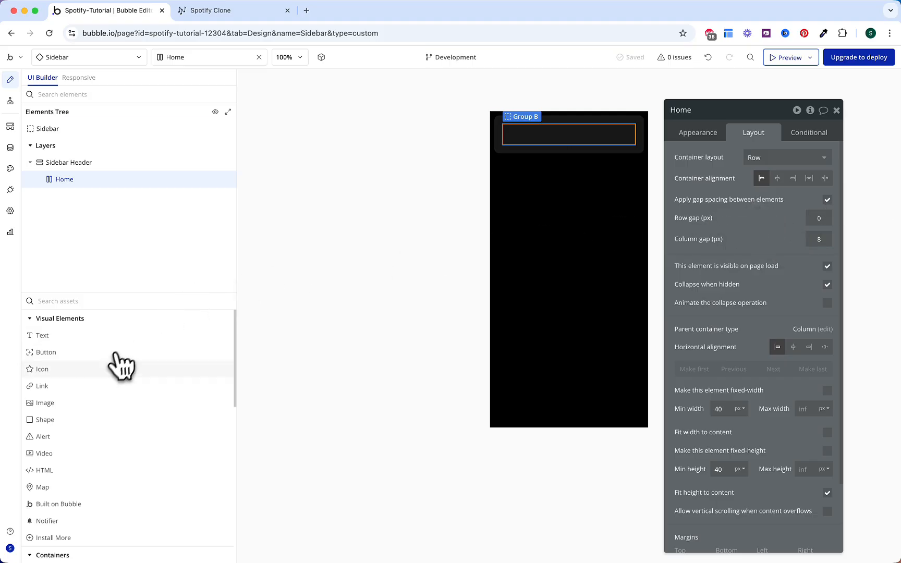
Step: Add a filled-style home icon to the Home row, coloured Gray 50
{"action": "left_click_drag", "start_coordinate": [121, 375], "coordinate": [522, 137]}
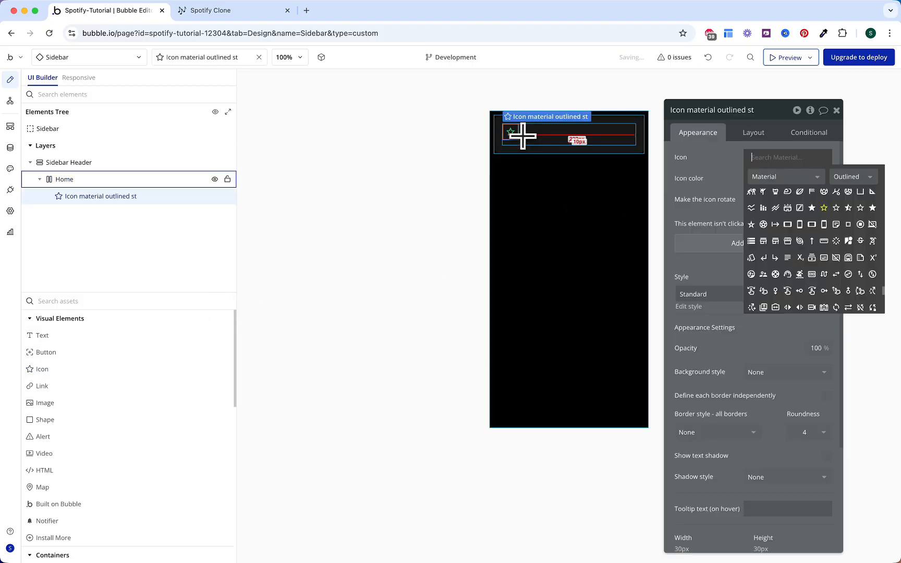
{"action": "type", "text": "home"}
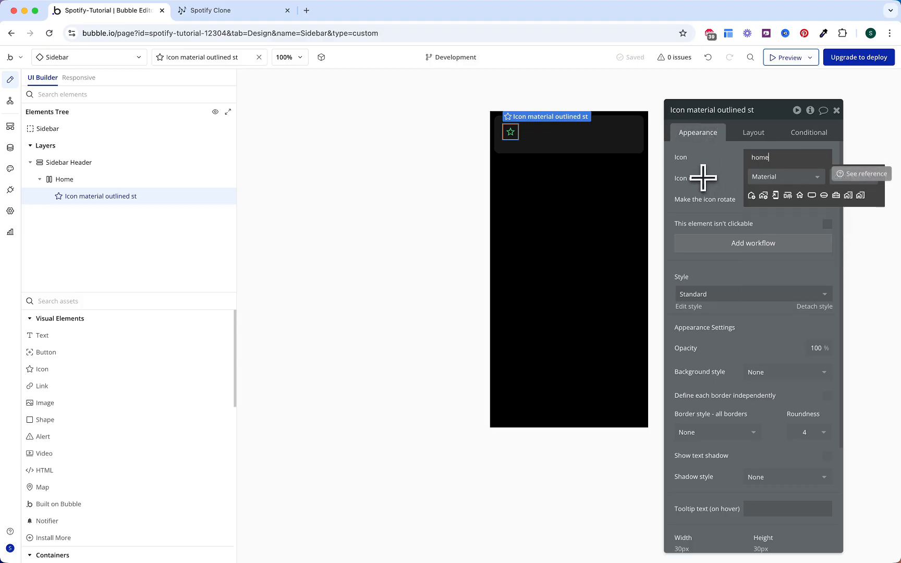
{"action": "left_click", "coordinate": [847, 178]}
{"action": "left_click", "coordinate": [840, 208]}
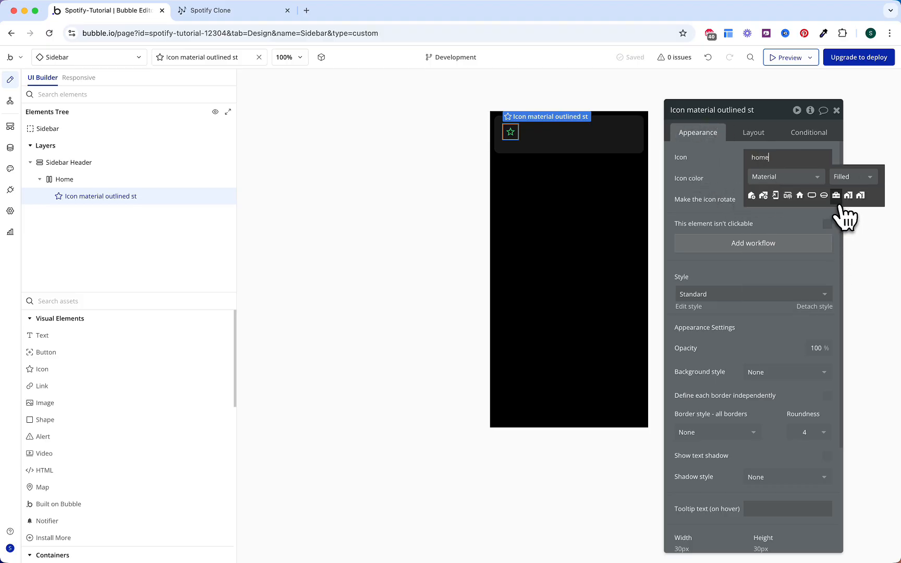
{"action": "left_click", "coordinate": [800, 195]}
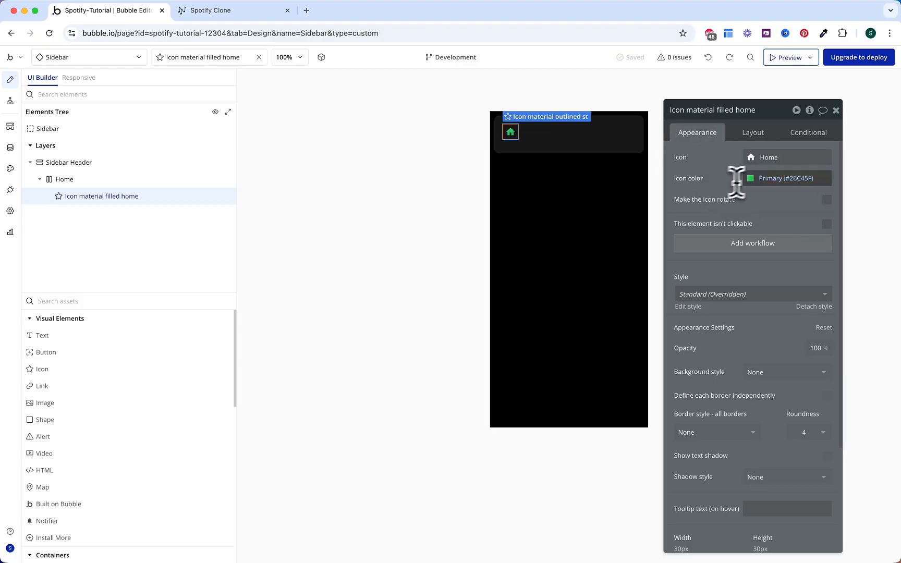
{"action": "left_click", "coordinate": [777, 177]}
{"action": "left_click", "coordinate": [802, 386]}
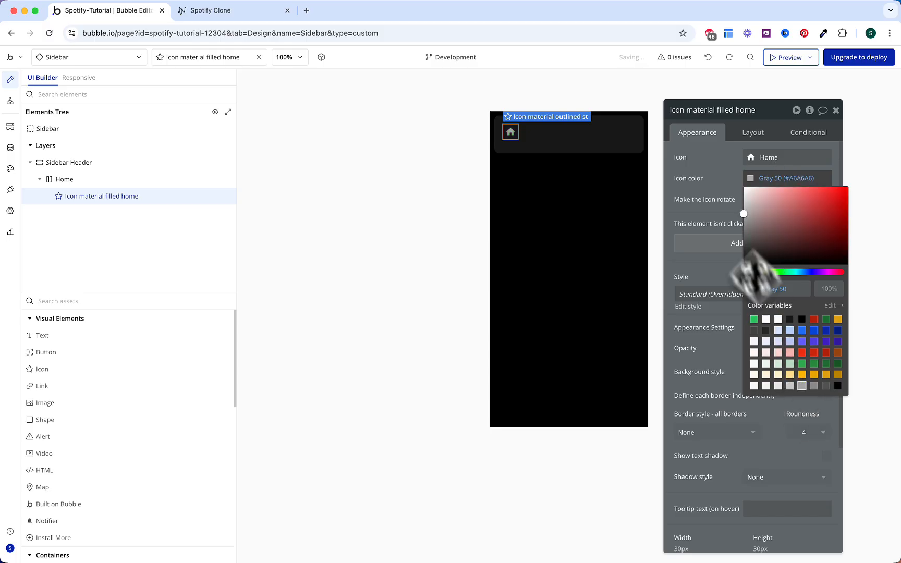
Step: Set all four of the home icon's paddings to 0
{"action": "left_click", "coordinate": [752, 134]}
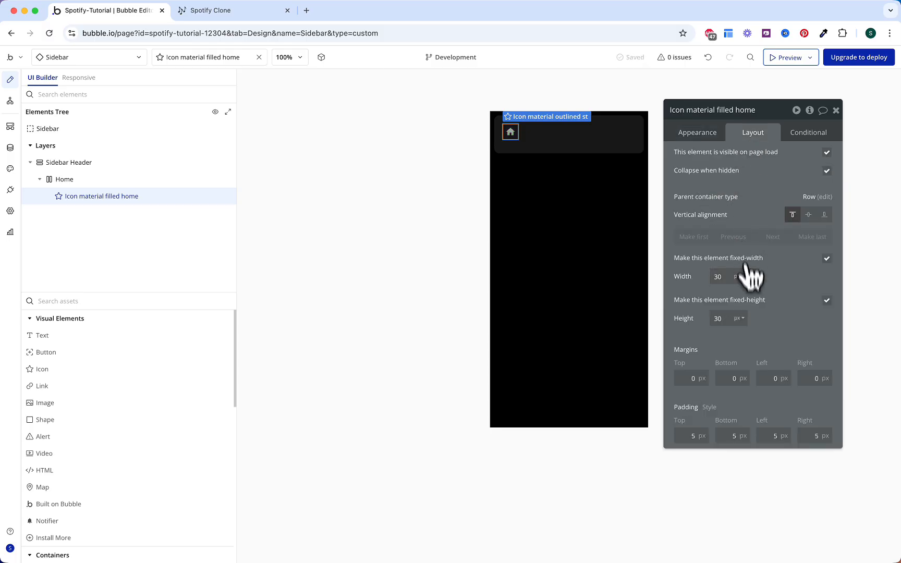
{"action": "left_click", "coordinate": [695, 436]}
{"action": "type", "text": "0"}
{"action": "left_click", "coordinate": [724, 439]}
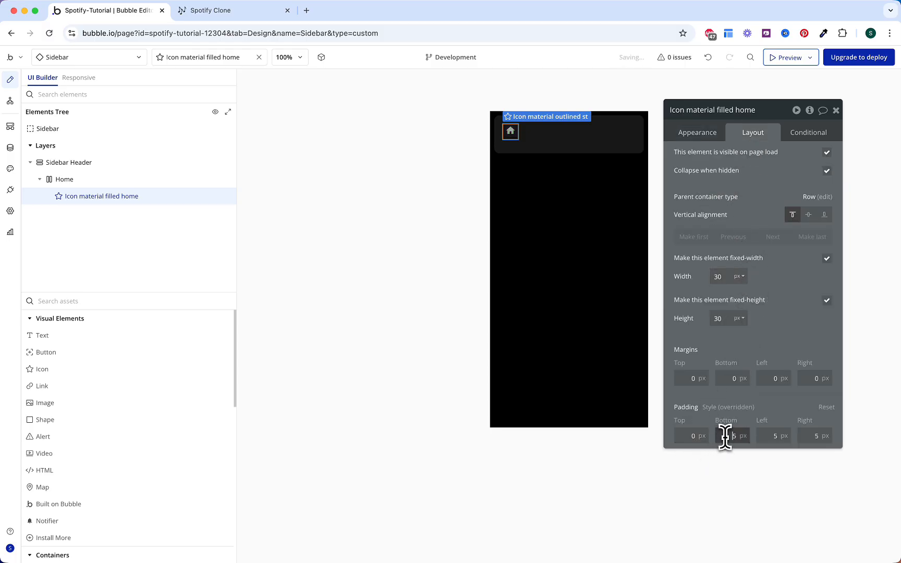
{"action": "type", "text": "0"}
{"action": "left_click", "coordinate": [768, 437]}
{"action": "type", "text": "0"}
{"action": "left_click", "coordinate": [807, 436]}
{"action": "type", "text": "0"}
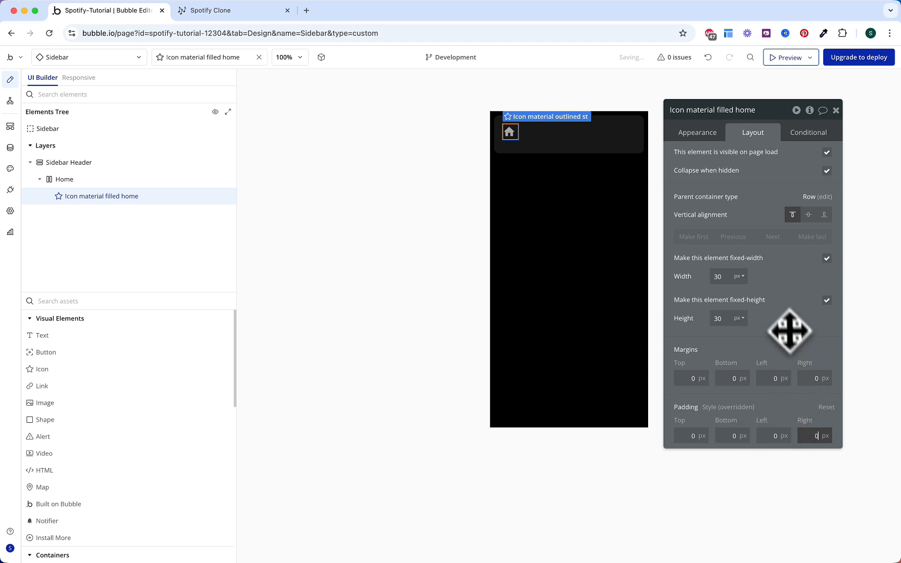
{"action": "left_click", "coordinate": [798, 137]}
Step: Start a new icon condition: When Home is hovered
{"action": "left_click", "coordinate": [786, 161]}
{"action": "left_click", "coordinate": [712, 163]}
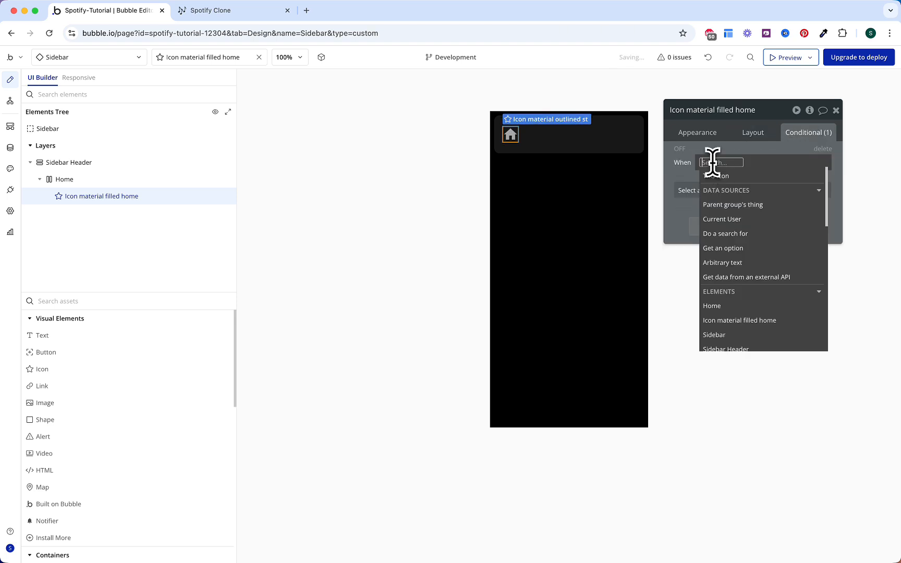
{"action": "type", "text": "h"}
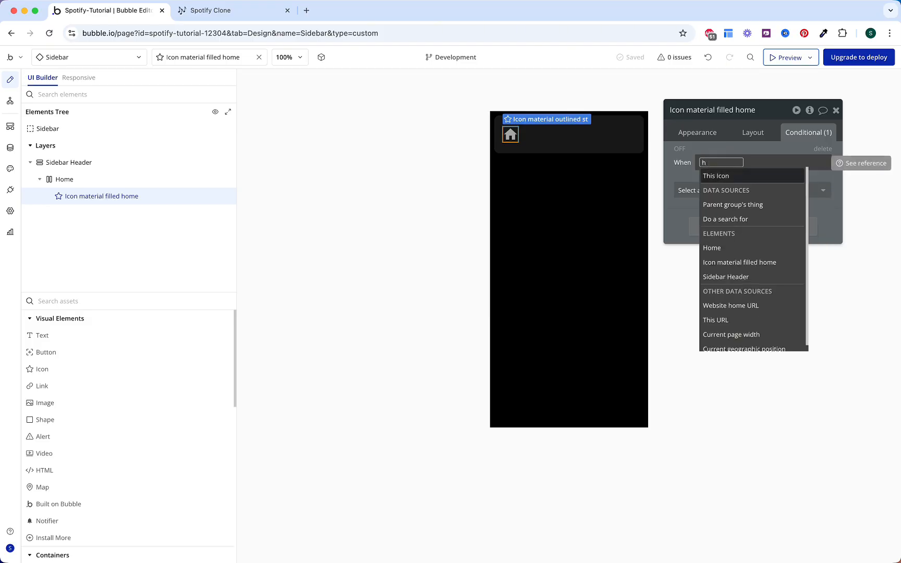
{"action": "type", "text": "ome"}
{"action": "key", "text": "Return"}
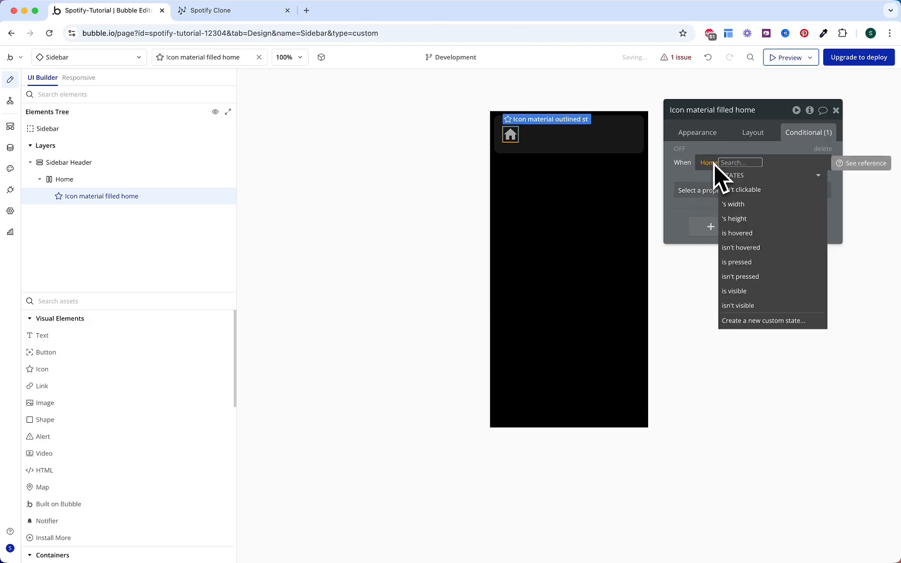
{"action": "left_click", "coordinate": [752, 235]}
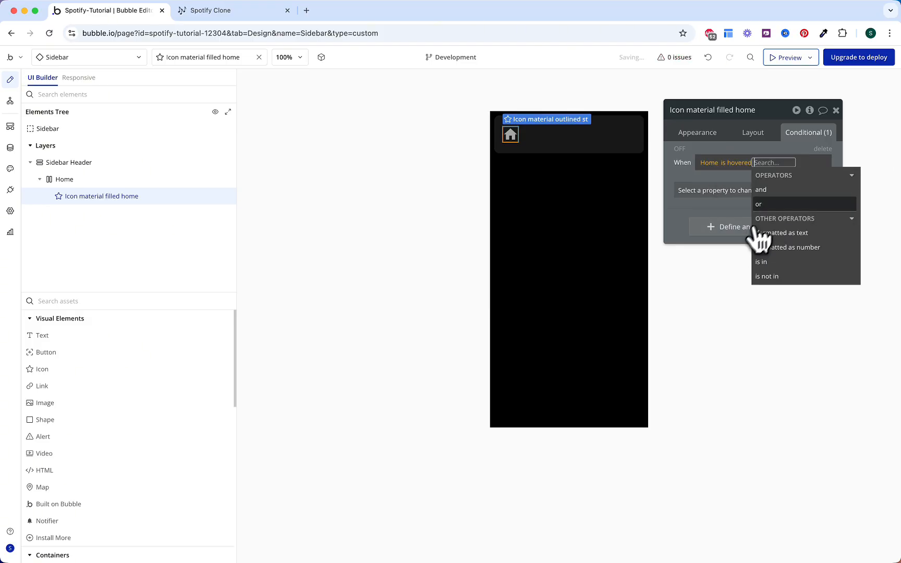
Step: Add an 'or' case getting the 'tab' parameter from the page URL
{"action": "left_click", "coordinate": [778, 203]}
{"action": "type", "text": "gr"}
{"action": "key", "text": "BackSpace"}
{"action": "type", "text": "et"}
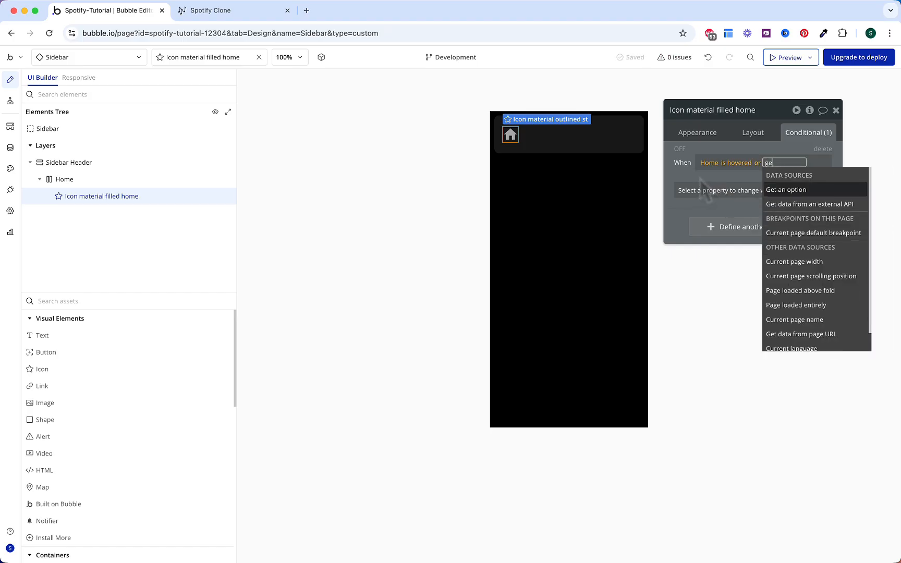
{"action": "key", "text": "Down"}
{"action": "key", "text": "Down"}
{"action": "key", "text": "Return"}
{"action": "left_click", "coordinate": [588, 157]}
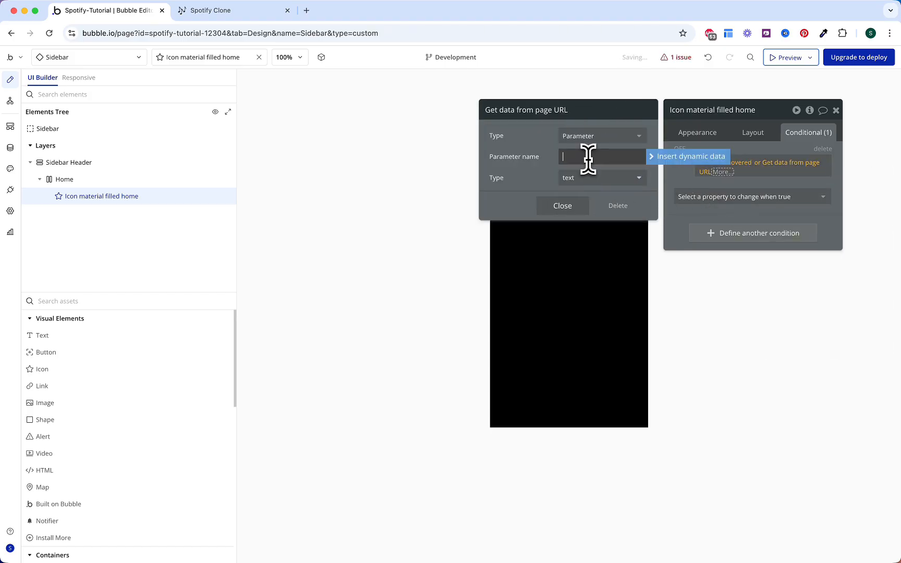
{"action": "type", "text": "tab"}
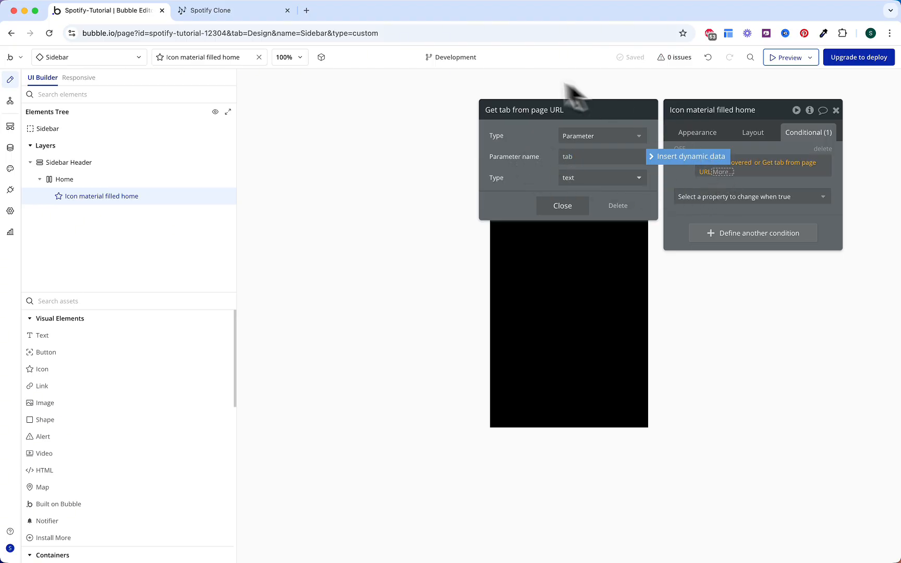
{"action": "left_click", "coordinate": [702, 175]}
Step: Require the URL tab to equal the OS Menu option Home's Display
{"action": "left_click", "coordinate": [726, 172]}
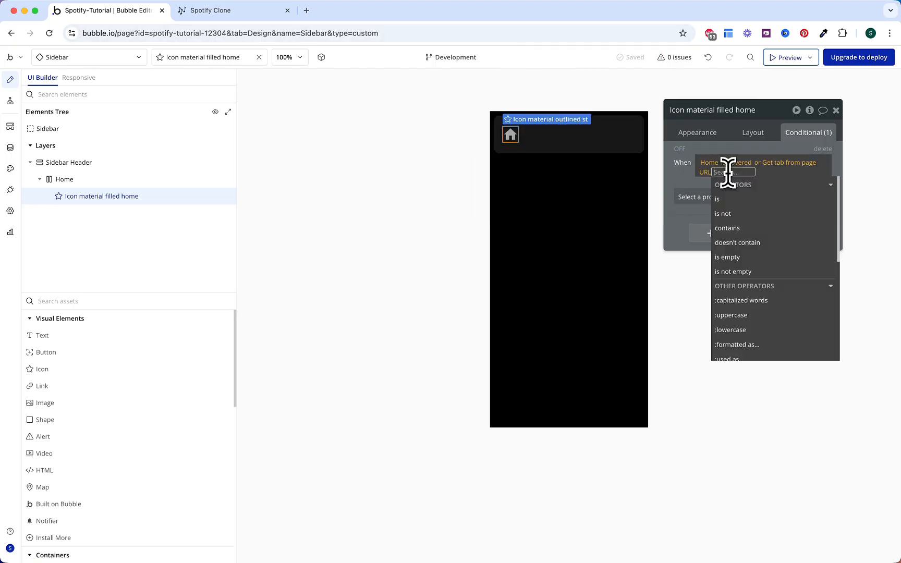
{"action": "left_click", "coordinate": [732, 200]}
{"action": "left_click", "coordinate": [769, 258]}
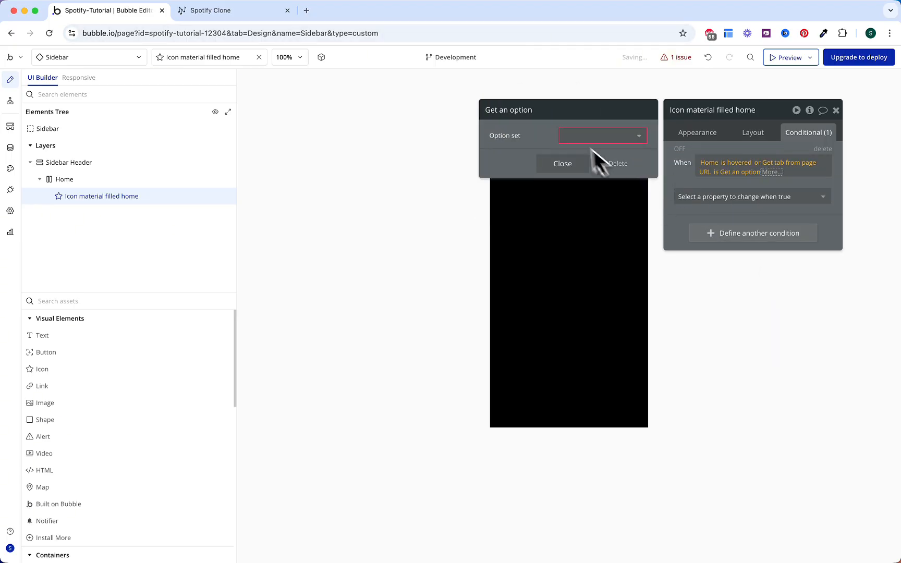
{"action": "left_click", "coordinate": [576, 137]}
{"action": "left_click", "coordinate": [577, 153]}
{"action": "left_click", "coordinate": [579, 157]}
{"action": "left_click", "coordinate": [580, 175]}
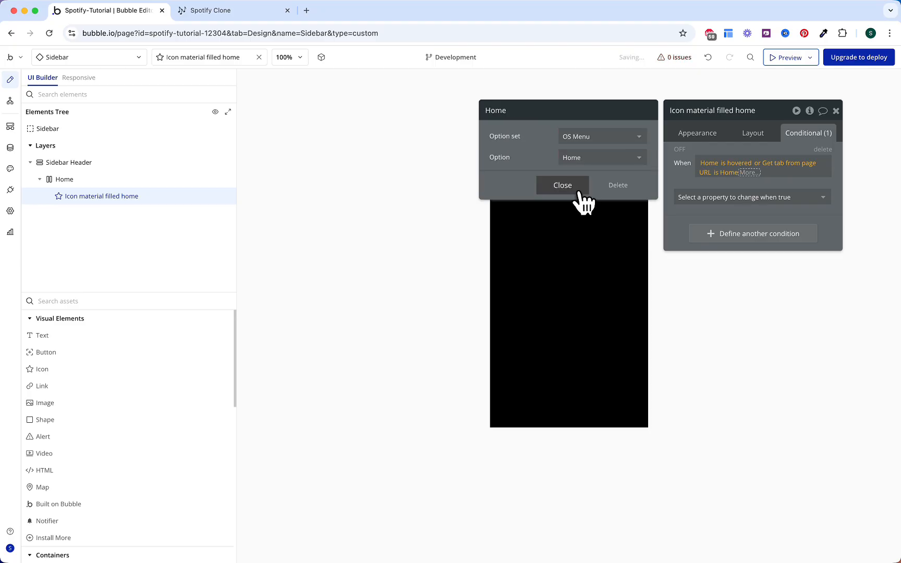
{"action": "left_click", "coordinate": [682, 187]}
{"action": "left_click", "coordinate": [747, 175]}
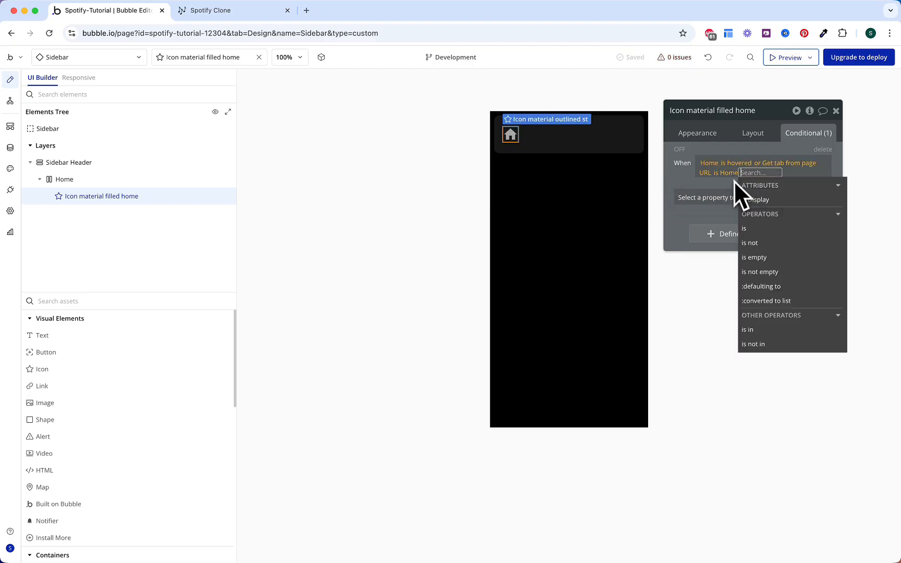
{"action": "left_click", "coordinate": [749, 200]}
{"action": "left_click", "coordinate": [692, 186]}
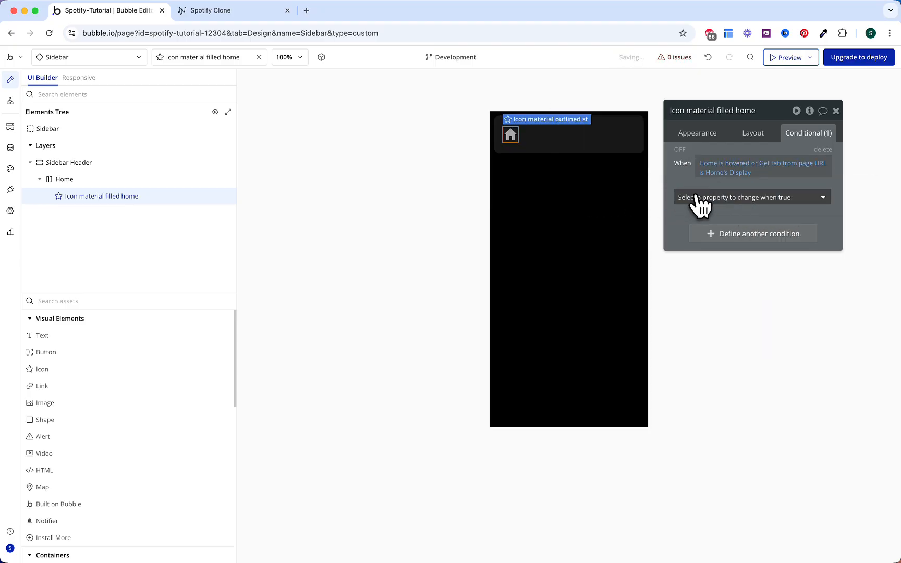
Step: Set Icon color to Text (#FCFCFC) when the condition is true
{"action": "left_click", "coordinate": [699, 199]}
{"action": "left_click", "coordinate": [708, 259]}
{"action": "left_click", "coordinate": [765, 194]}
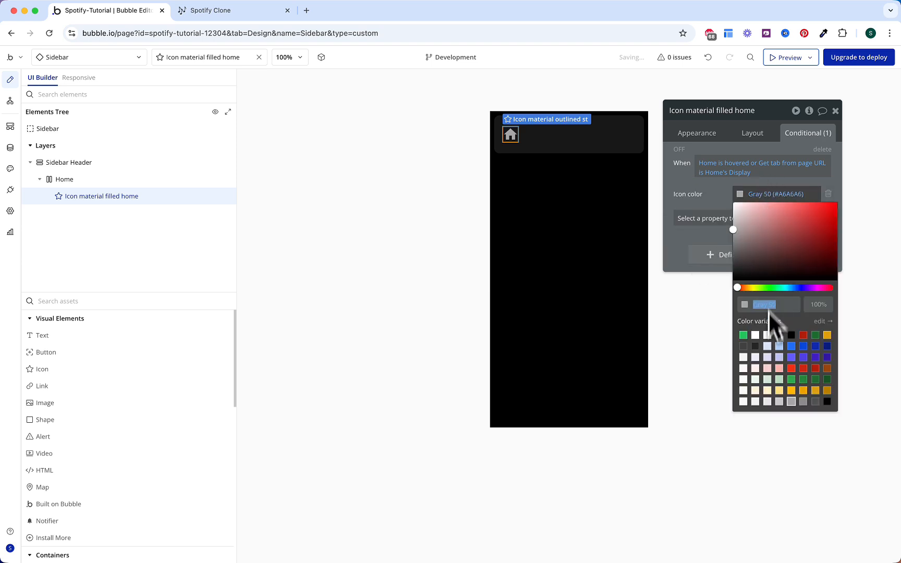
{"action": "left_click", "coordinate": [767, 335]}
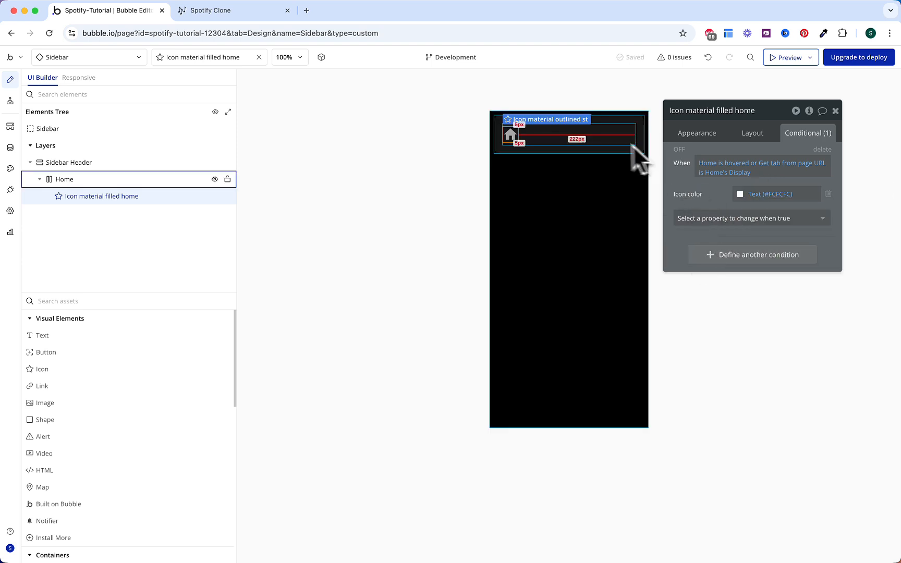
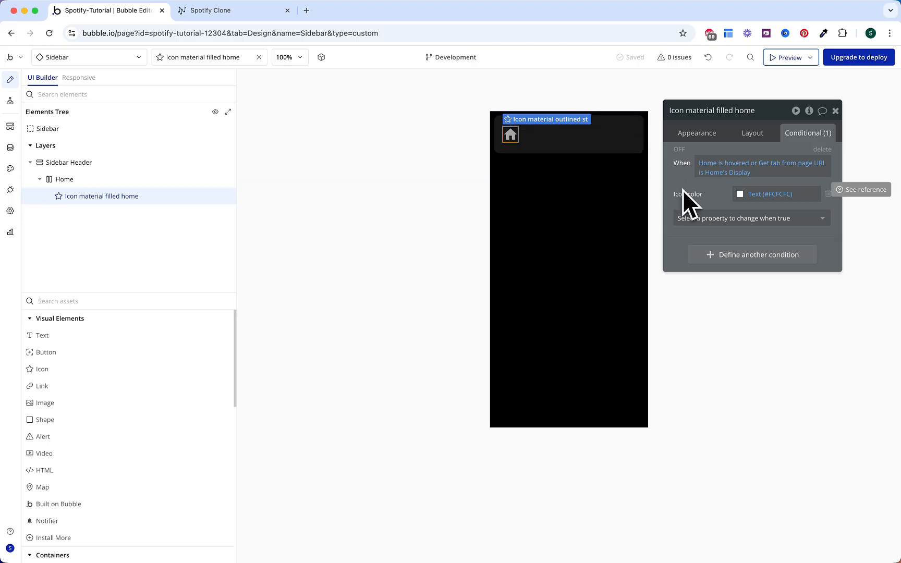
Step: Add an Icon color transition to the home icon's appearance settings
{"action": "left_click", "coordinate": [695, 136]}
{"action": "scroll", "coordinate": [722, 351], "scroll_direction": "down", "scroll_amount": 3}
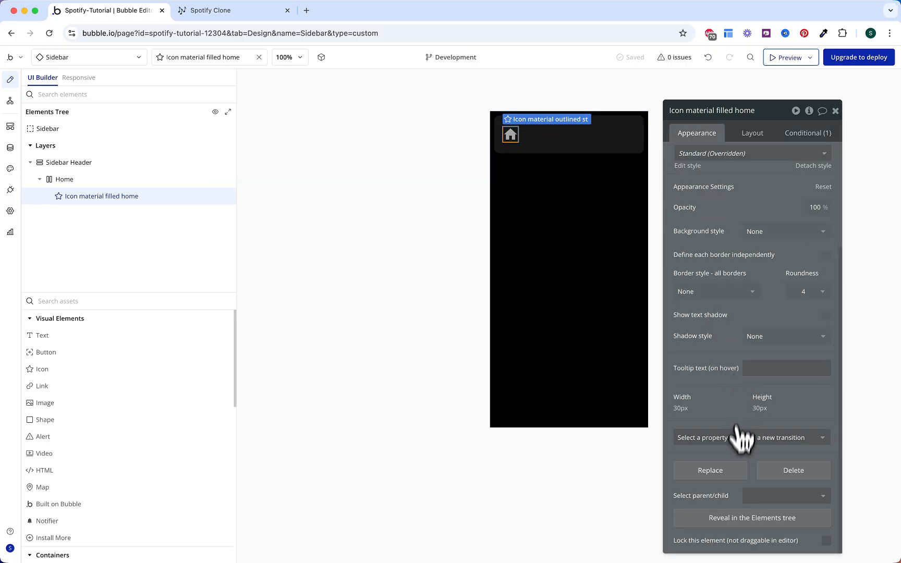
{"action": "left_click", "coordinate": [732, 442]}
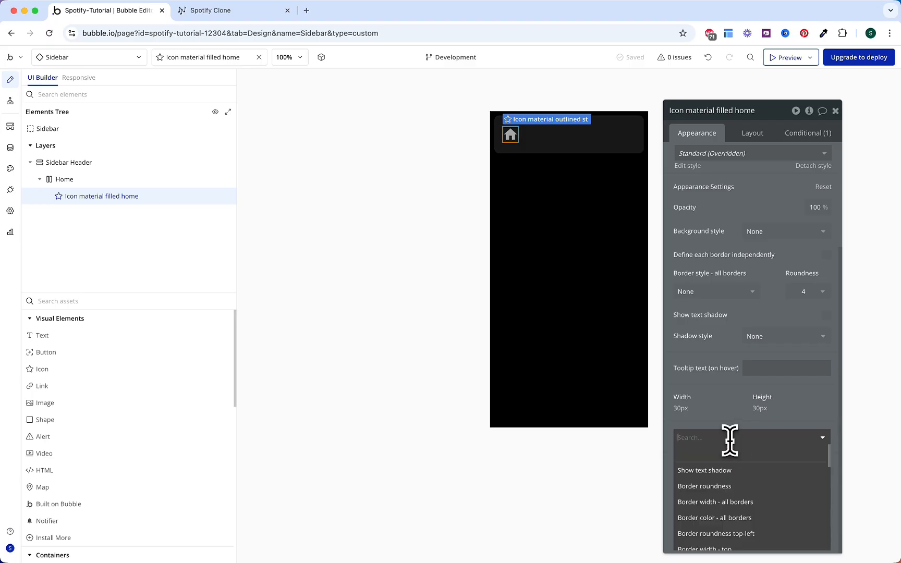
{"action": "left_click", "coordinate": [728, 417]}
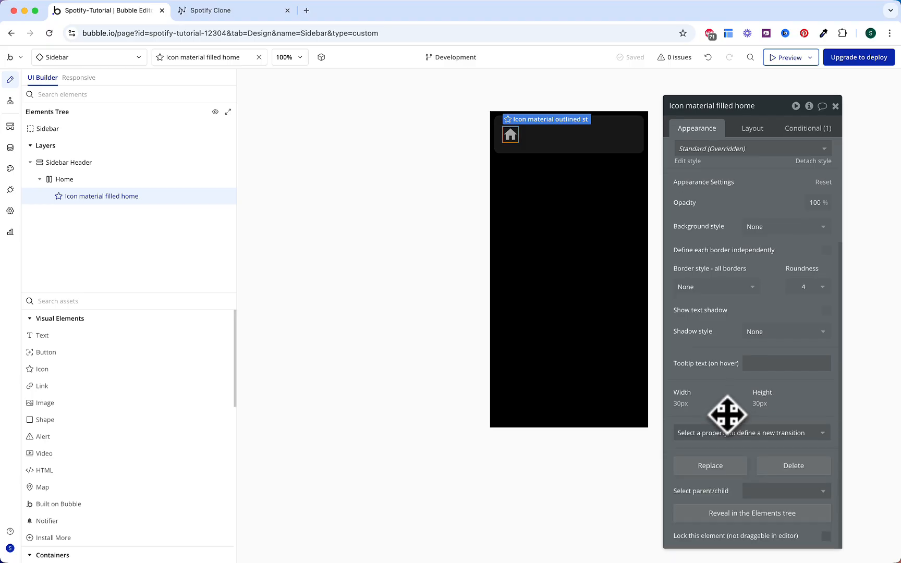
{"action": "left_click_drag", "start_coordinate": [727, 417], "coordinate": [728, 383]}
{"action": "left_click", "coordinate": [728, 385]}
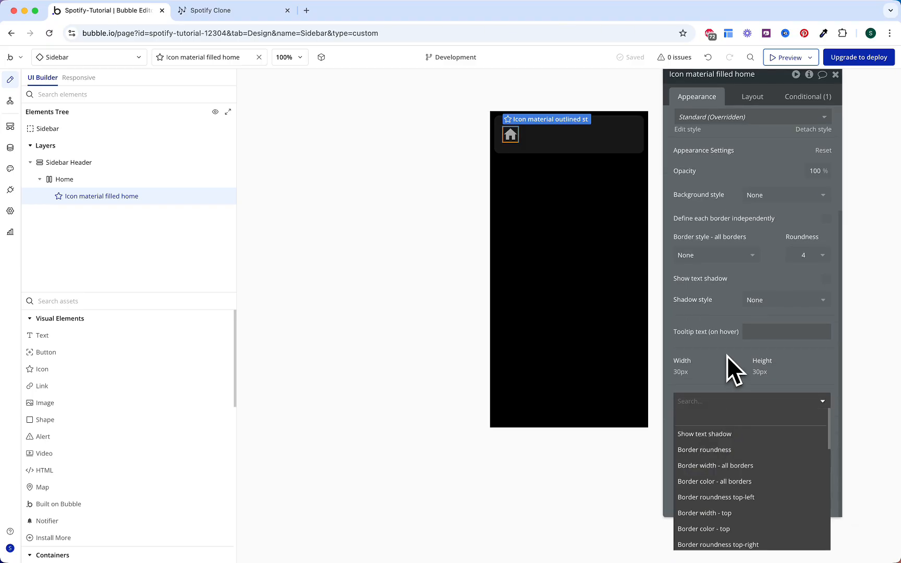
{"action": "type", "text": "icon"}
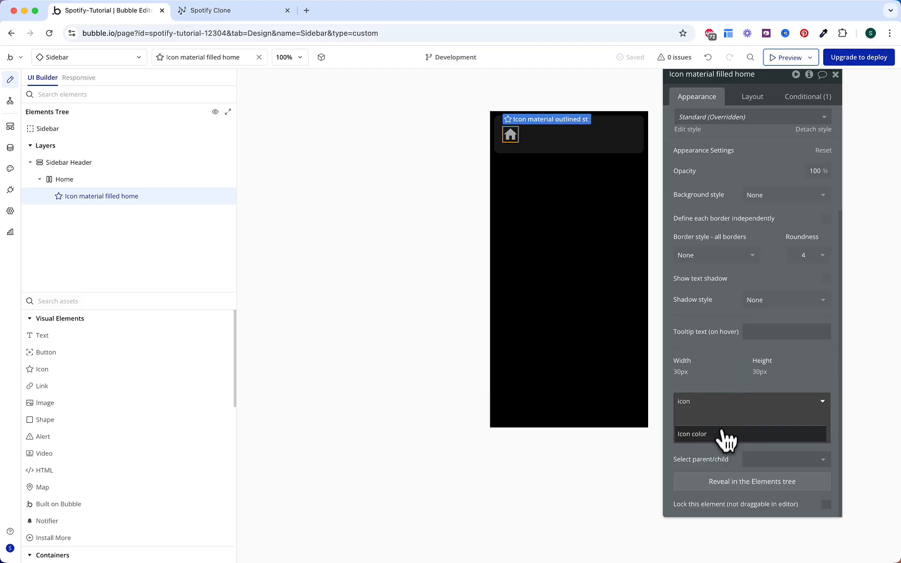
{"action": "left_click", "coordinate": [722, 433]}
Step: Place a Text beside the home icon with weight 600, Gray 50 colour, reading 'Home'
{"action": "left_click", "coordinate": [181, 332]}
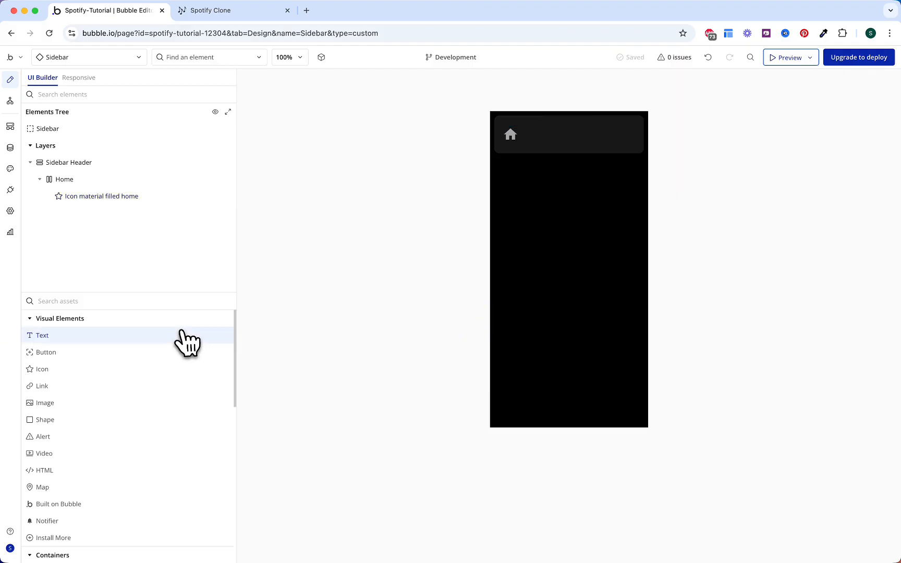
{"action": "left_click_drag", "start_coordinate": [187, 343], "coordinate": [487, 166]}
{"action": "left_click_drag", "start_coordinate": [547, 131], "coordinate": [547, 131]}
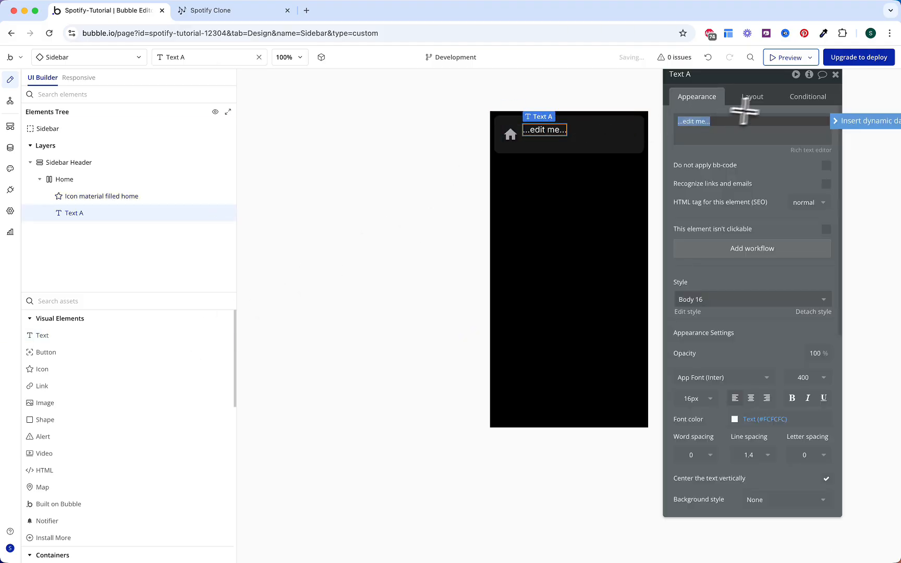
{"action": "left_click", "coordinate": [803, 377]}
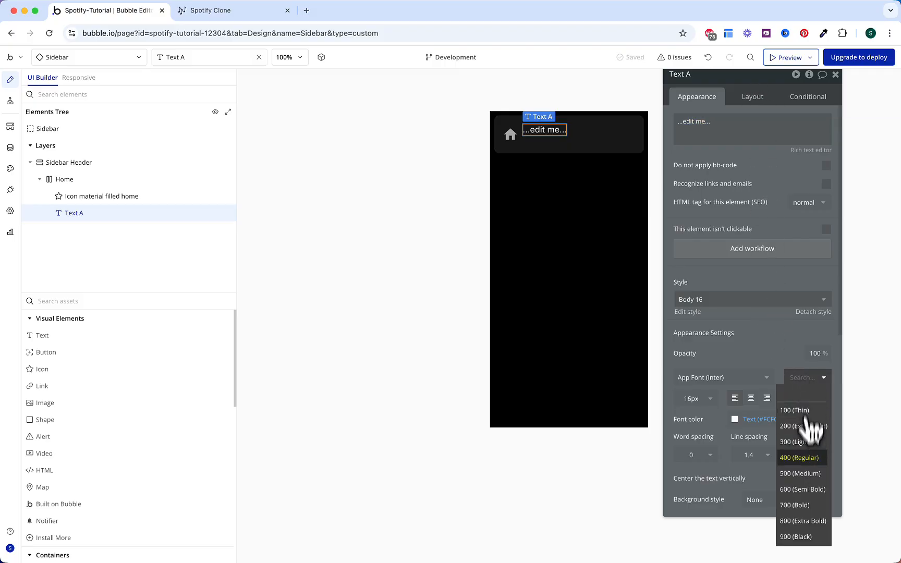
{"action": "left_click", "coordinate": [798, 485]}
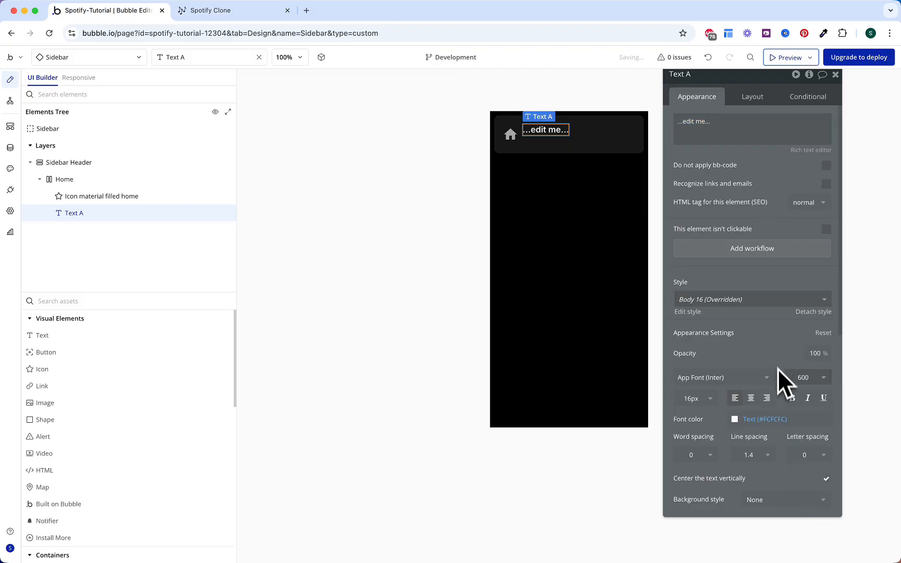
{"action": "left_click", "coordinate": [764, 420]}
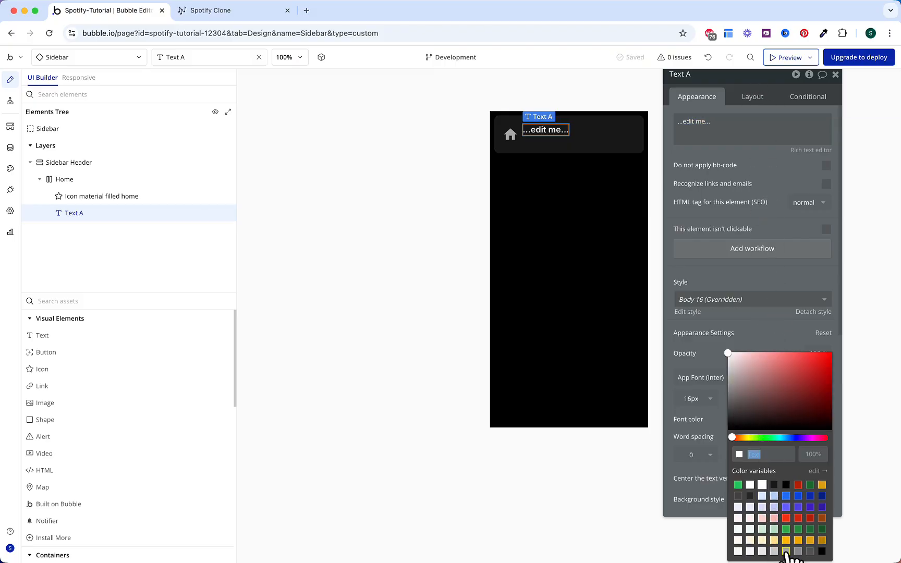
{"action": "left_click", "coordinate": [728, 121]}
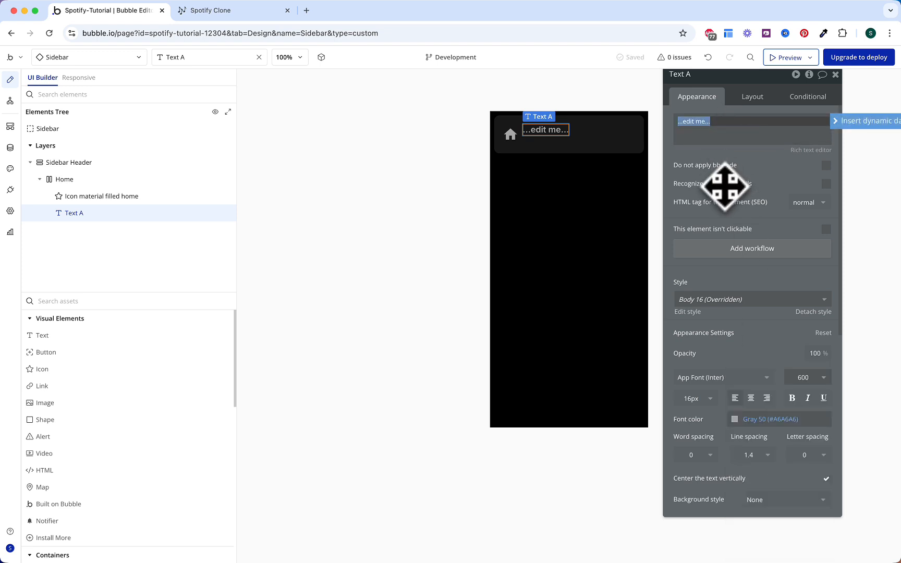
{"action": "type", "text": "Home"}
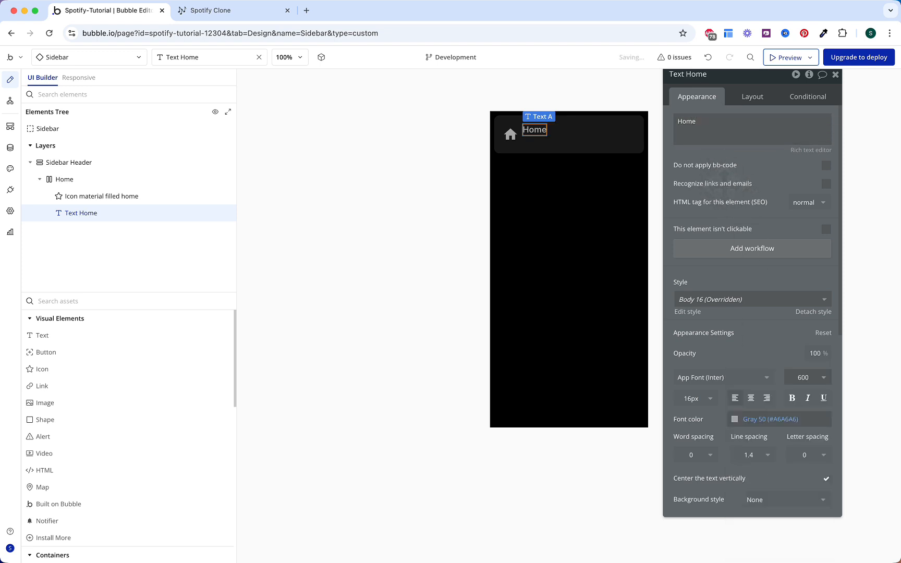
Step: Add a Font color transition to the Home text and centre it vertically
{"action": "scroll", "coordinate": [733, 222], "scroll_direction": "down", "scroll_amount": 6}
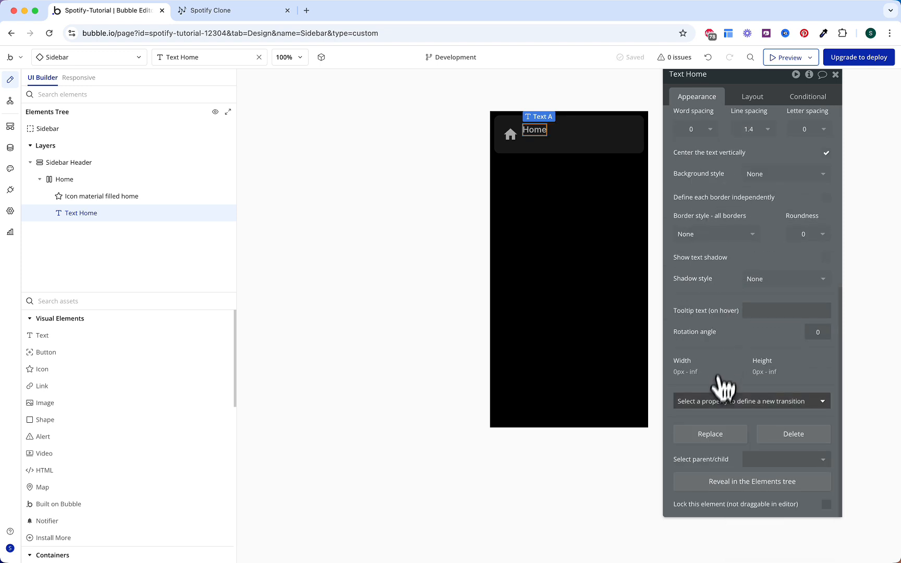
{"action": "left_click", "coordinate": [717, 401]}
{"action": "type", "text": "font"}
{"action": "left_click", "coordinate": [729, 449]}
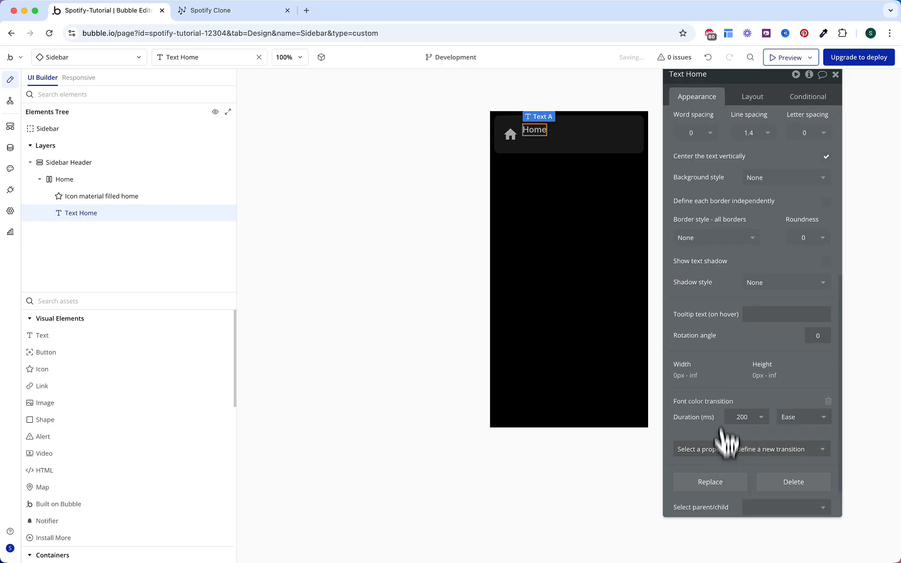
{"action": "left_click", "coordinate": [754, 99]}
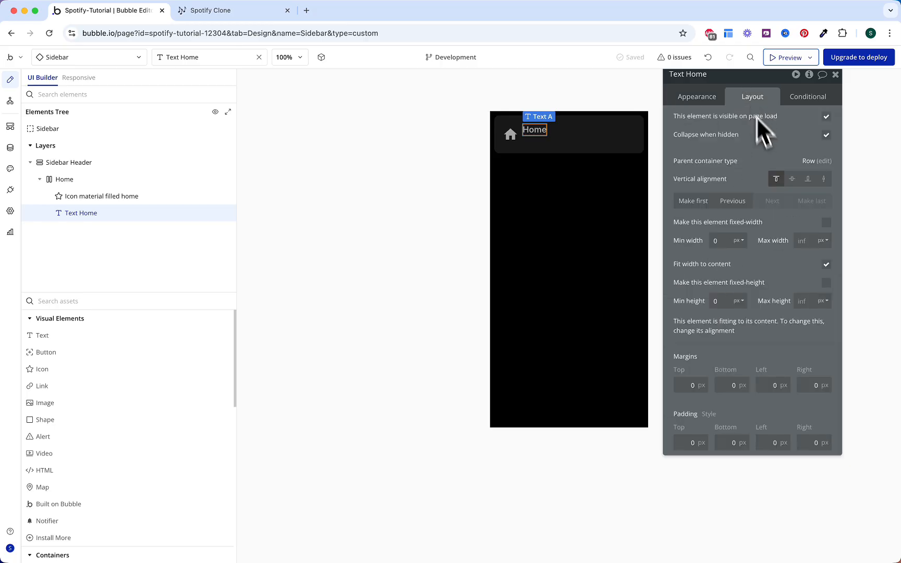
{"action": "left_click", "coordinate": [792, 179]}
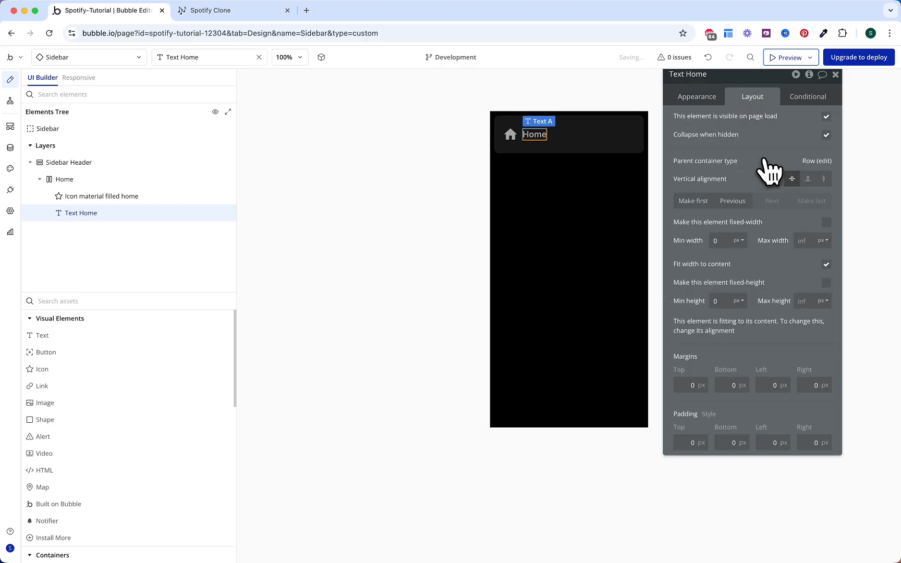
Step: Copy the home icon's hover-or-tab condition and paste it onto the Home text
{"action": "left_click", "coordinate": [511, 135]}
{"action": "left_click", "coordinate": [811, 98]}
{"action": "right_click", "coordinate": [723, 119]}
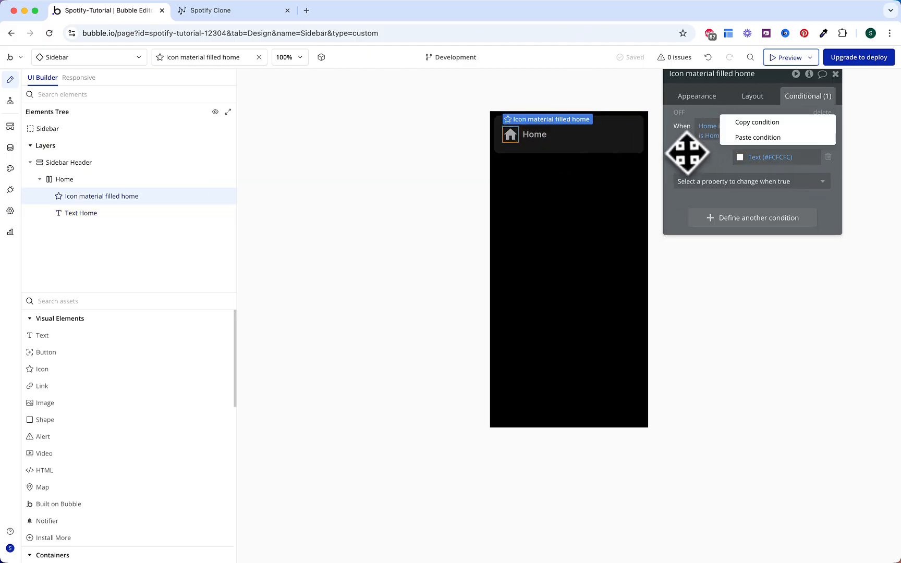
{"action": "left_click", "coordinate": [725, 123]}
{"action": "left_click", "coordinate": [537, 136]}
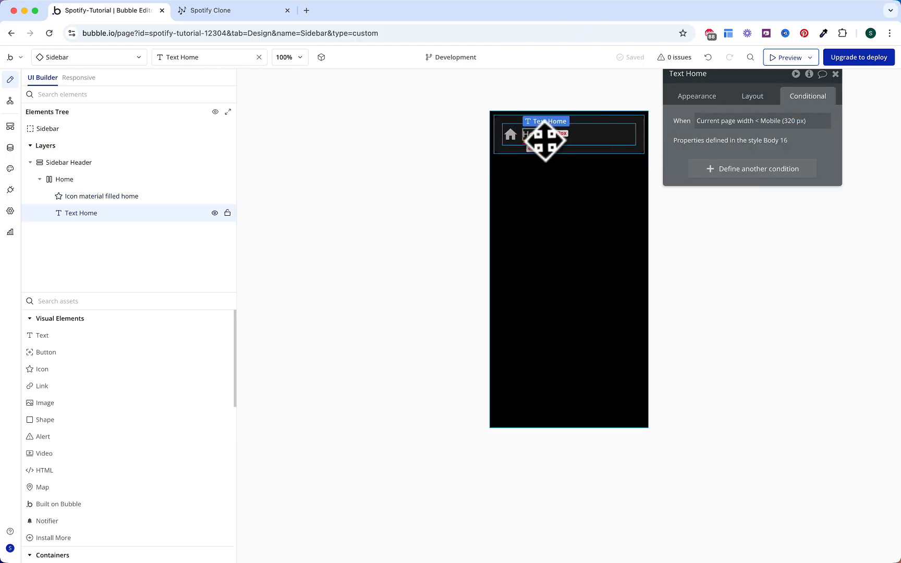
{"action": "right_click", "coordinate": [680, 147]}
{"action": "left_click", "coordinate": [730, 133]}
Step: Make the pasted condition set the Home text's font color to Text (#FCFCFC)
{"action": "left_click", "coordinate": [748, 209]}
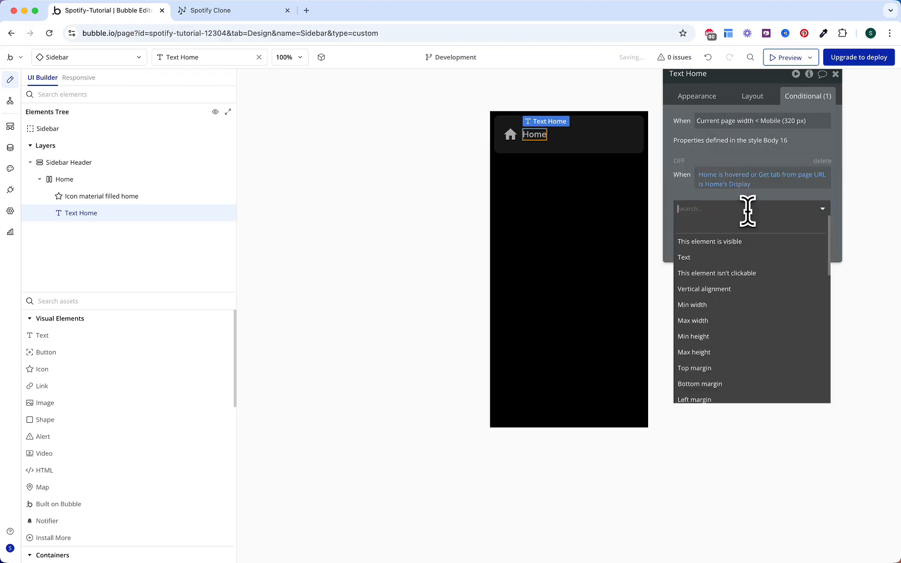
{"action": "type", "text": "font"}
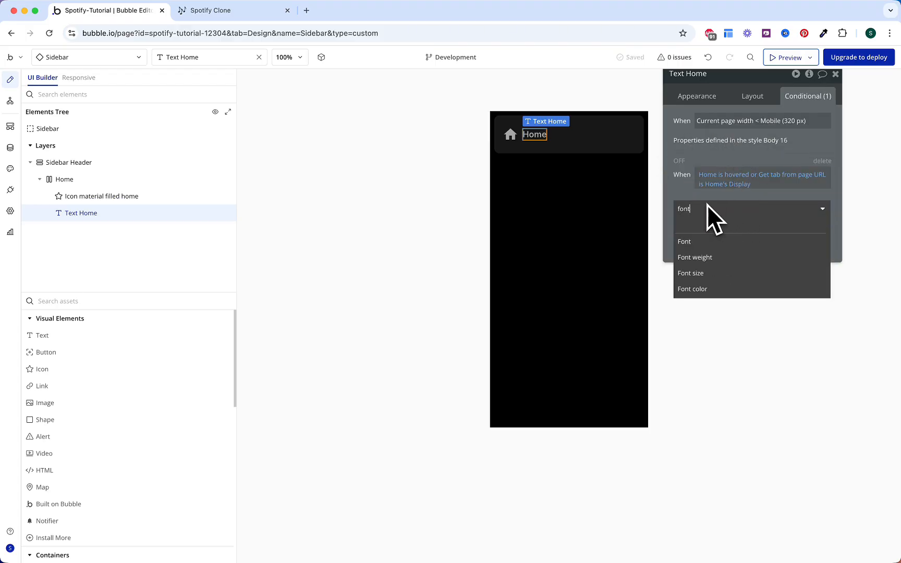
{"action": "left_click", "coordinate": [700, 290]}
{"action": "left_click", "coordinate": [753, 208]}
{"action": "left_click", "coordinate": [752, 346]}
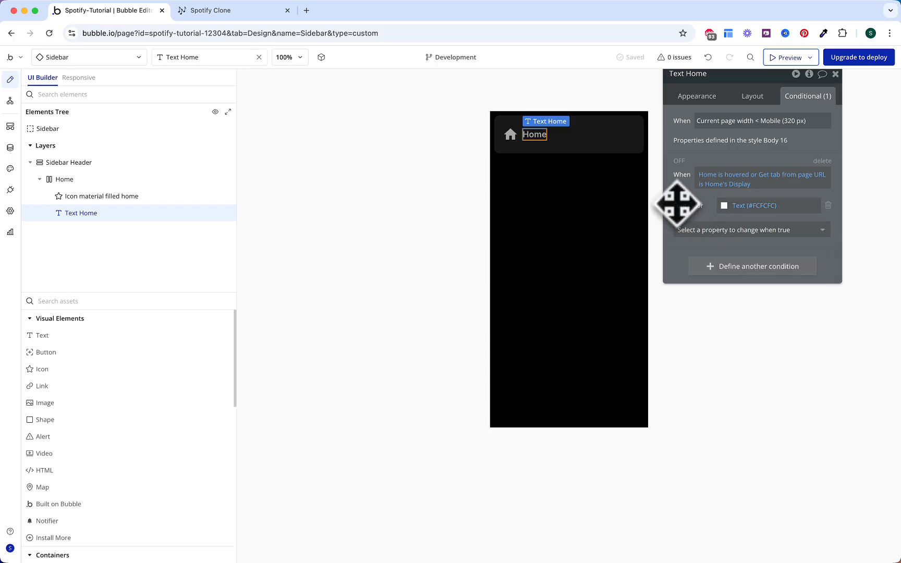
{"action": "left_click", "coordinate": [678, 160]}
{"action": "left_click", "coordinate": [117, 203]}
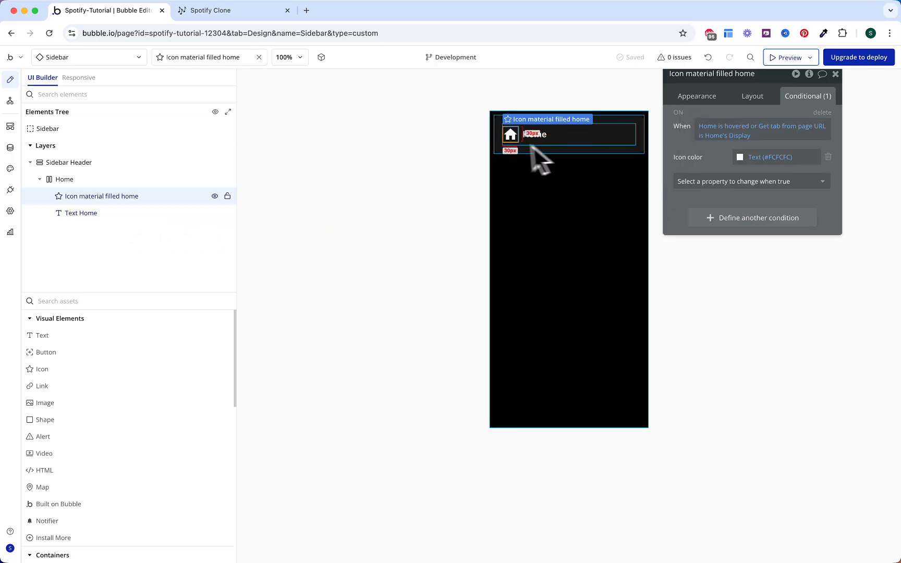
Step: Paste a copy of the Home group, rename it Search, and change its label to 'Search'
{"action": "left_click", "coordinate": [617, 139]}
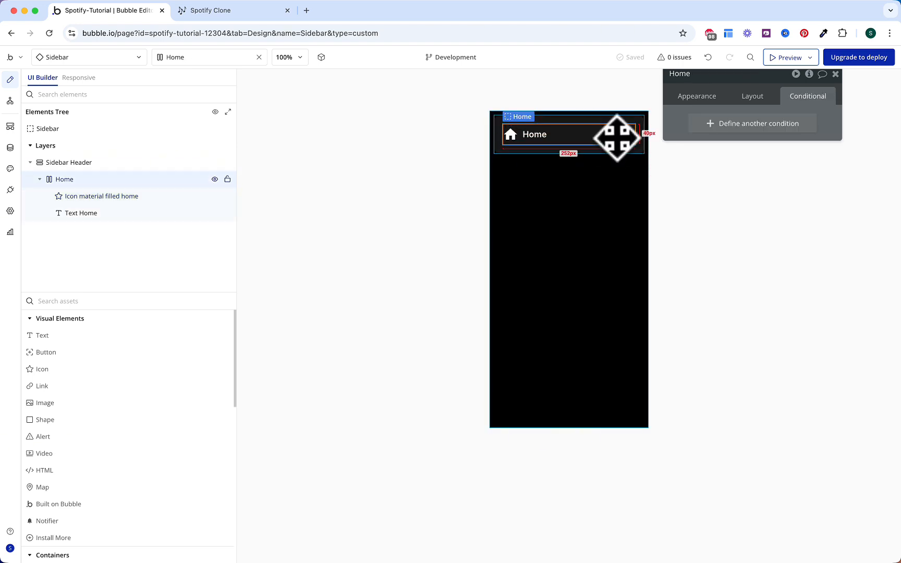
{"action": "left_click", "coordinate": [617, 116]}
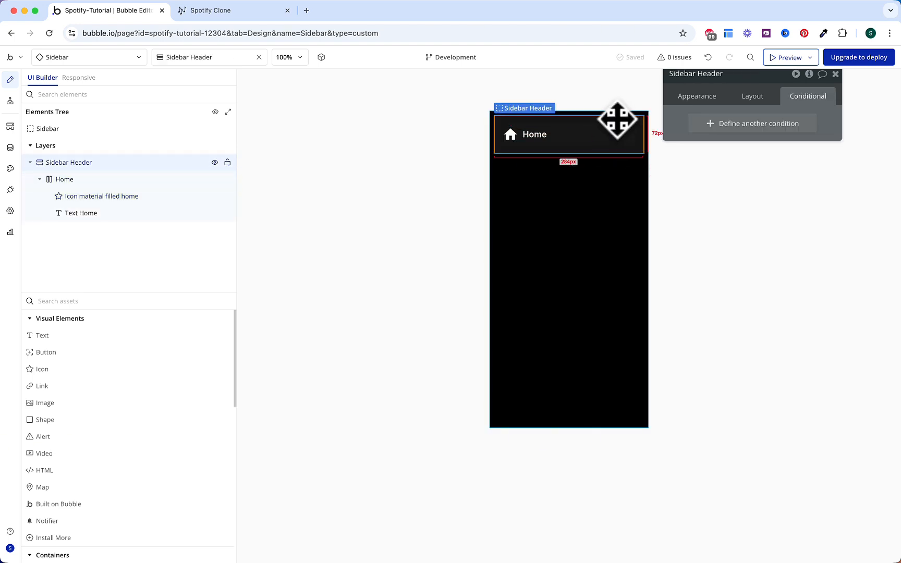
{"action": "key", "text": "ctrl+v"}
{"action": "left_click", "coordinate": [706, 74]}
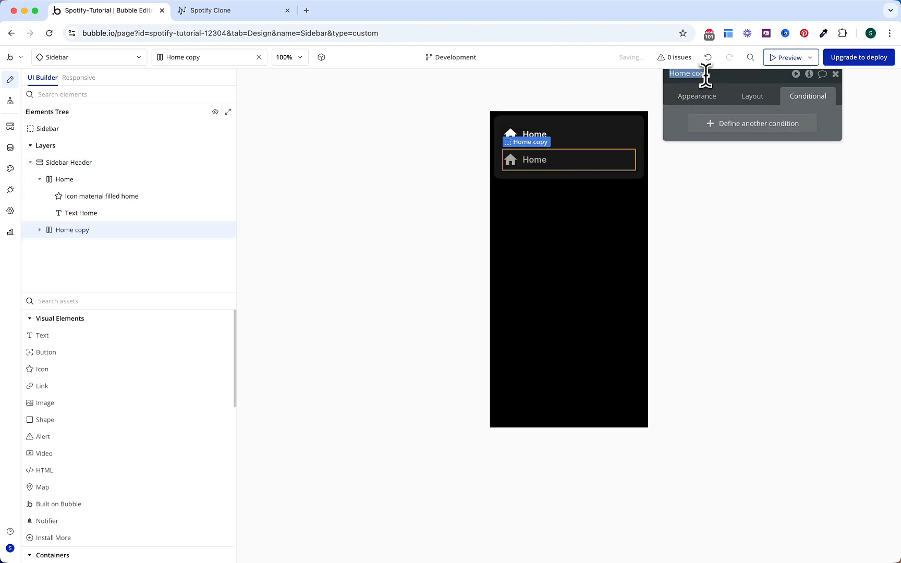
{"action": "key", "text": "Return"}
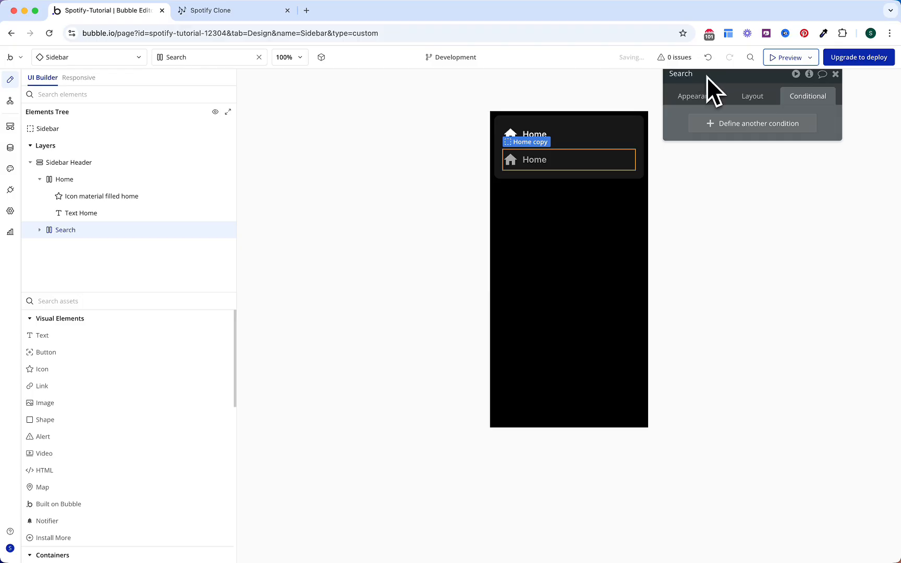
{"action": "left_click_drag", "start_coordinate": [679, 120], "coordinate": [678, 177]}
{"action": "left_click", "coordinate": [535, 160]}
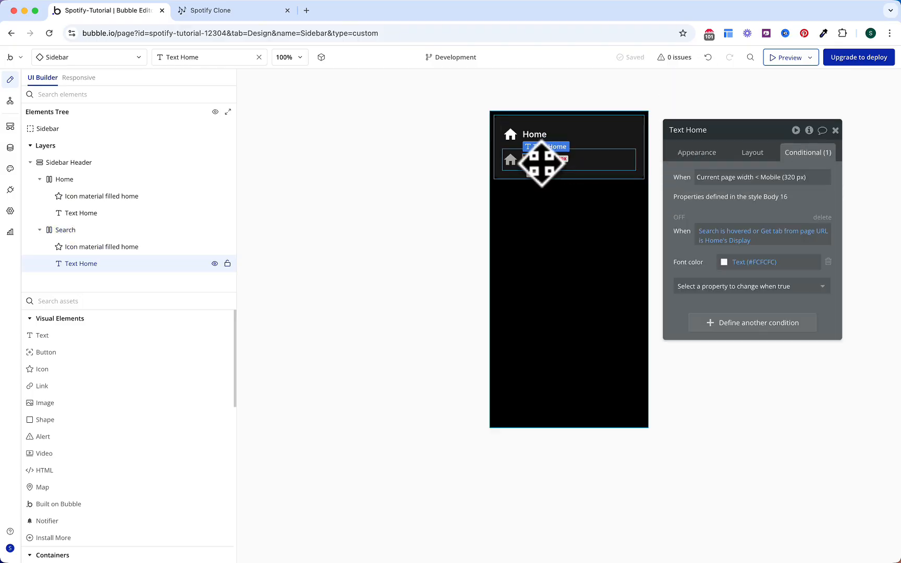
{"action": "left_click", "coordinate": [691, 151]}
{"action": "double_click", "coordinate": [718, 183]}
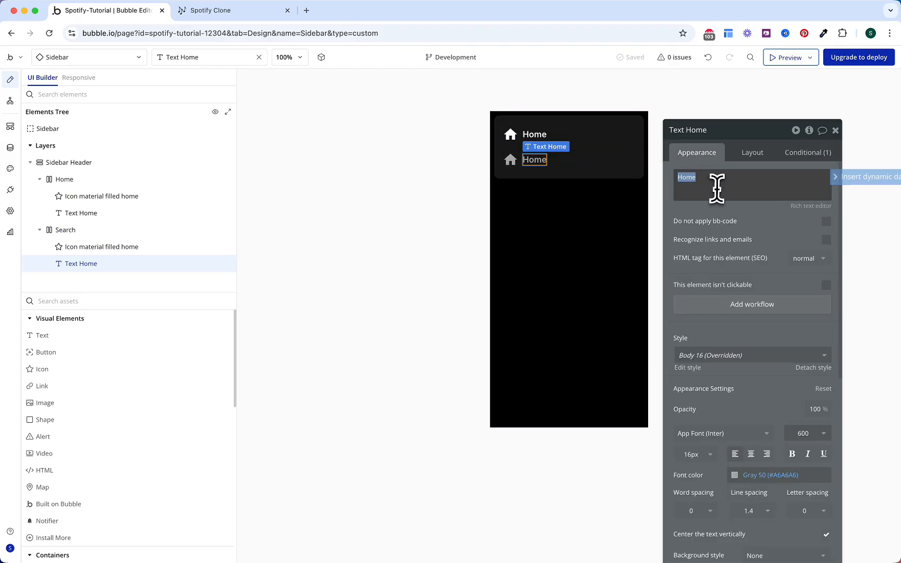
{"action": "type", "text": "Search"}
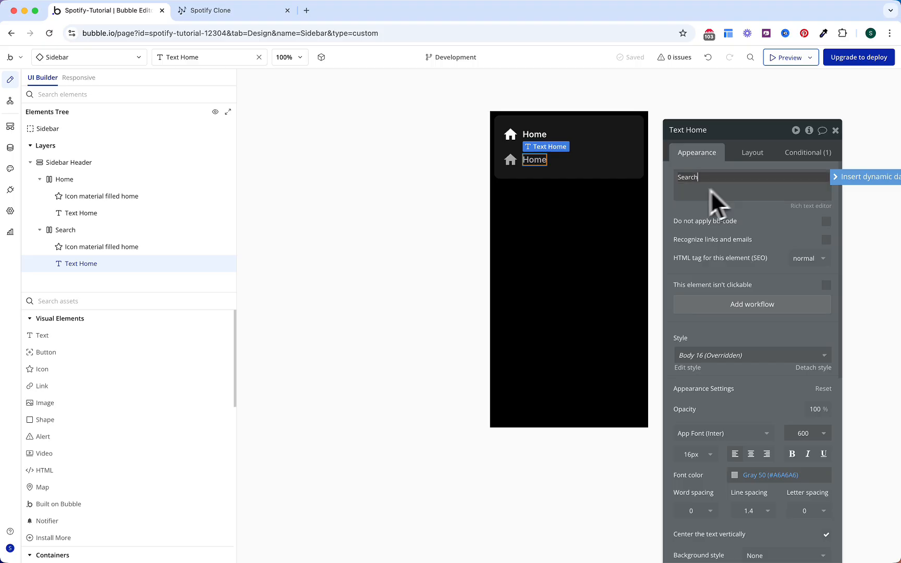
Step: Change the Search row's icon to the search magnifier
{"action": "left_click", "coordinate": [510, 160]}
{"action": "left_click", "coordinate": [756, 179]}
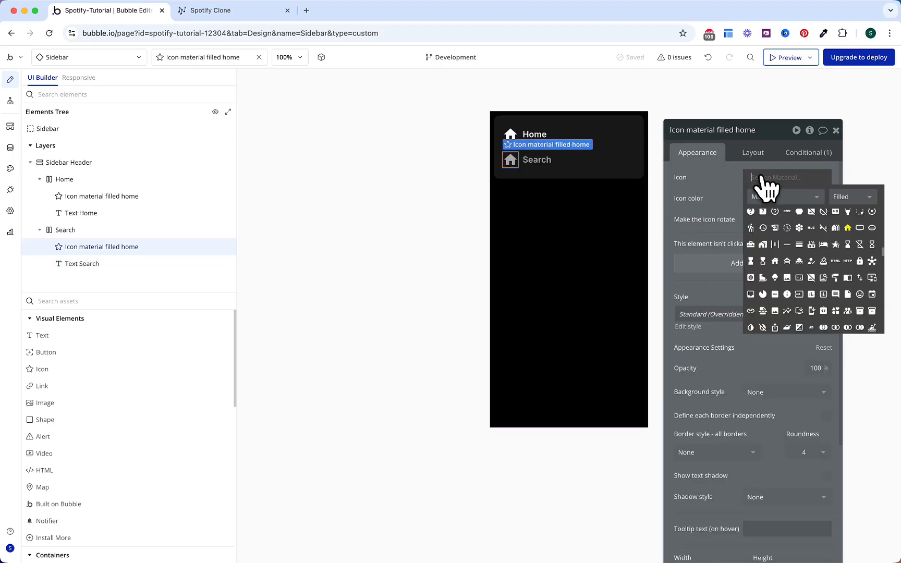
{"action": "type", "text": "mag"}
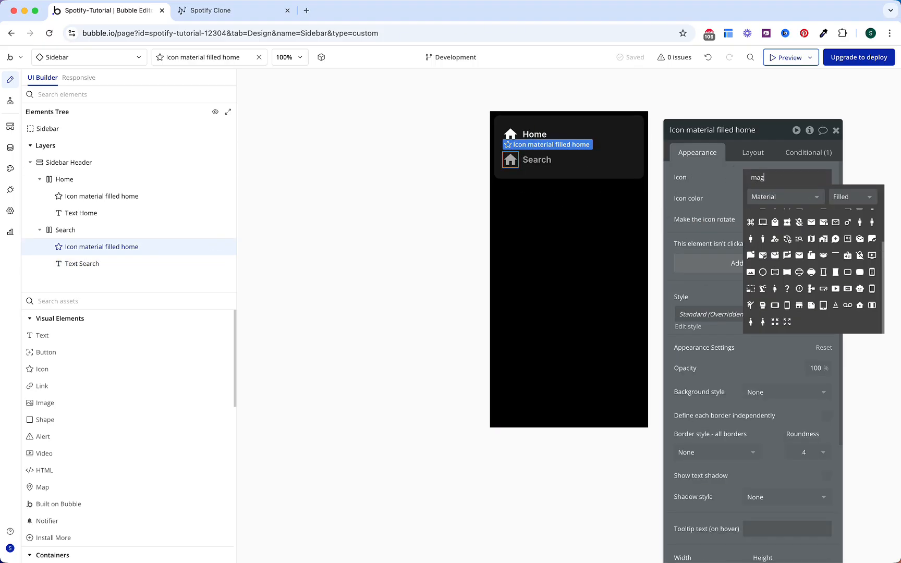
{"action": "type", "text": "nisearch"}
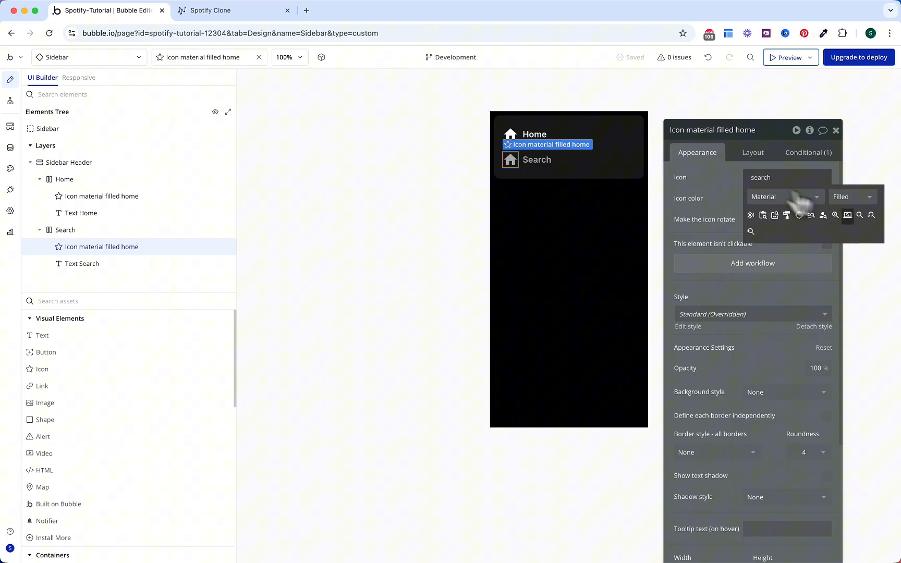
{"action": "left_click", "coordinate": [859, 215]}
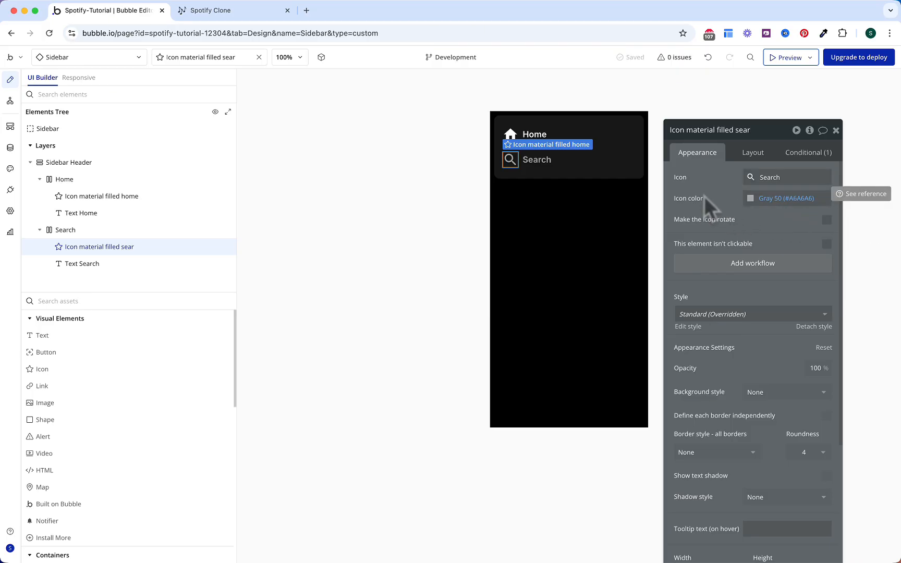
Step: Switch the icon and label conditions' menu option from Home to Search
{"action": "left_click", "coordinate": [807, 156]}
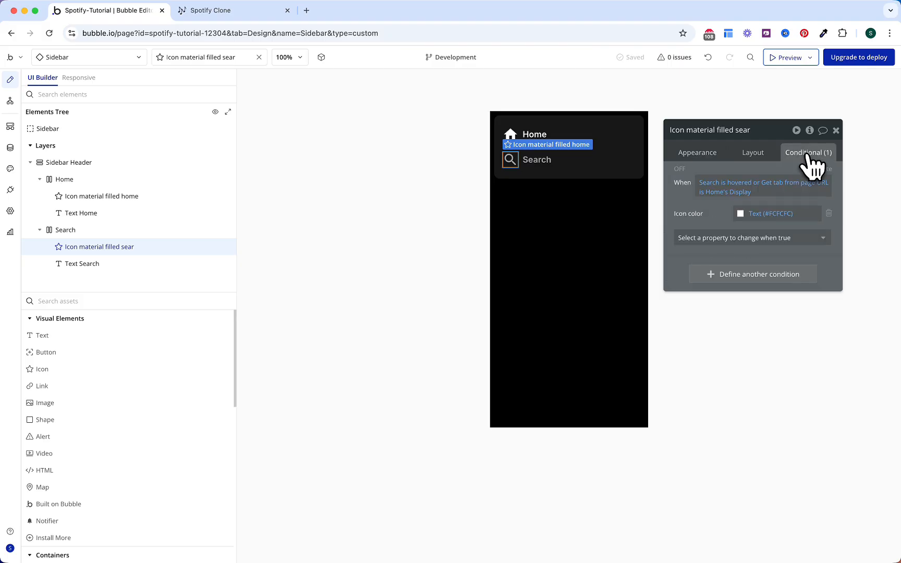
{"action": "left_click", "coordinate": [708, 185]}
{"action": "left_click", "coordinate": [720, 192]}
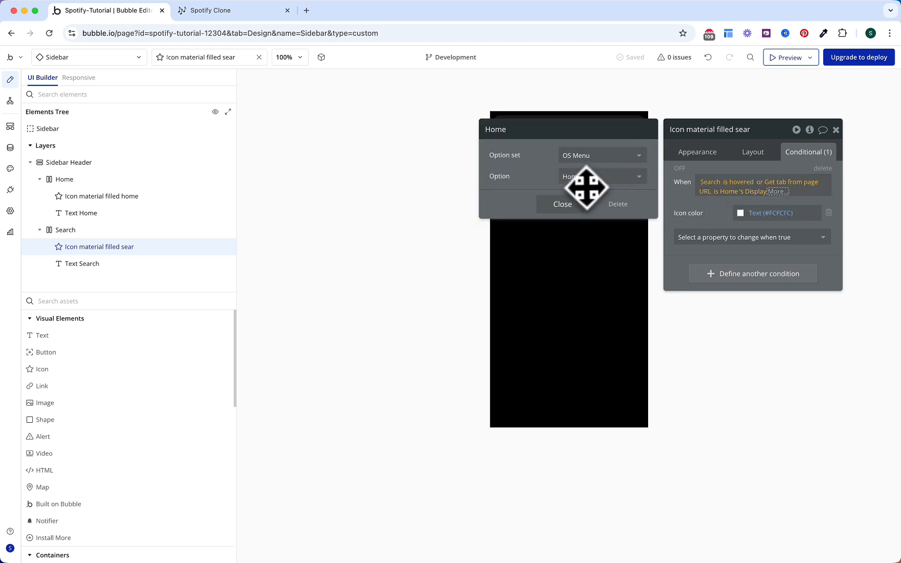
{"action": "left_click", "coordinate": [587, 187]}
{"action": "left_click", "coordinate": [587, 227]}
{"action": "left_click", "coordinate": [683, 205]}
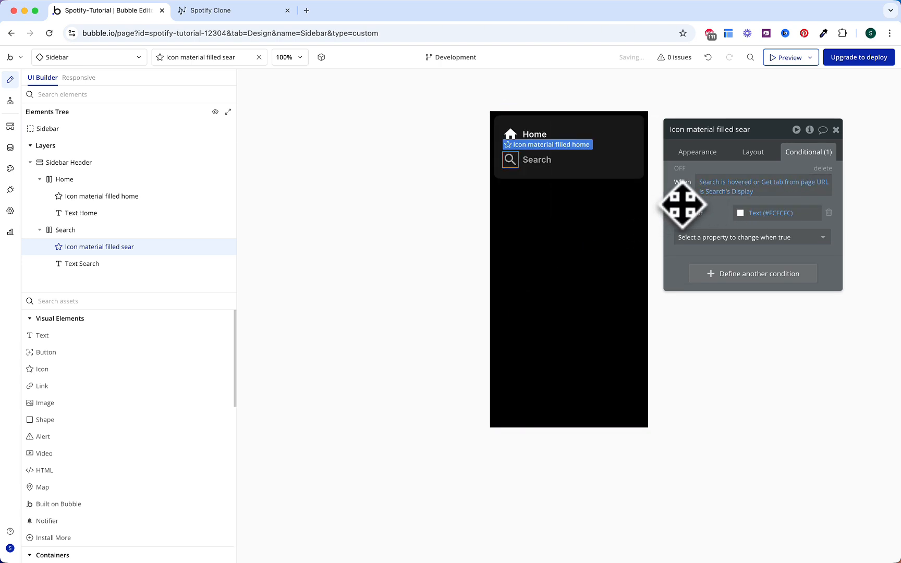
{"action": "left_click", "coordinate": [545, 161]}
{"action": "left_click", "coordinate": [724, 240]}
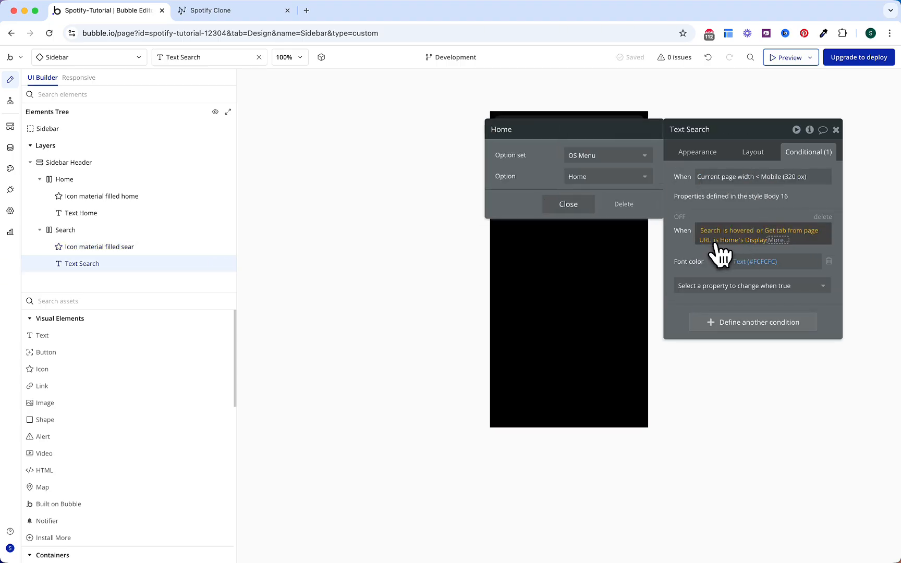
{"action": "left_click", "coordinate": [621, 178]}
{"action": "left_click", "coordinate": [600, 225]}
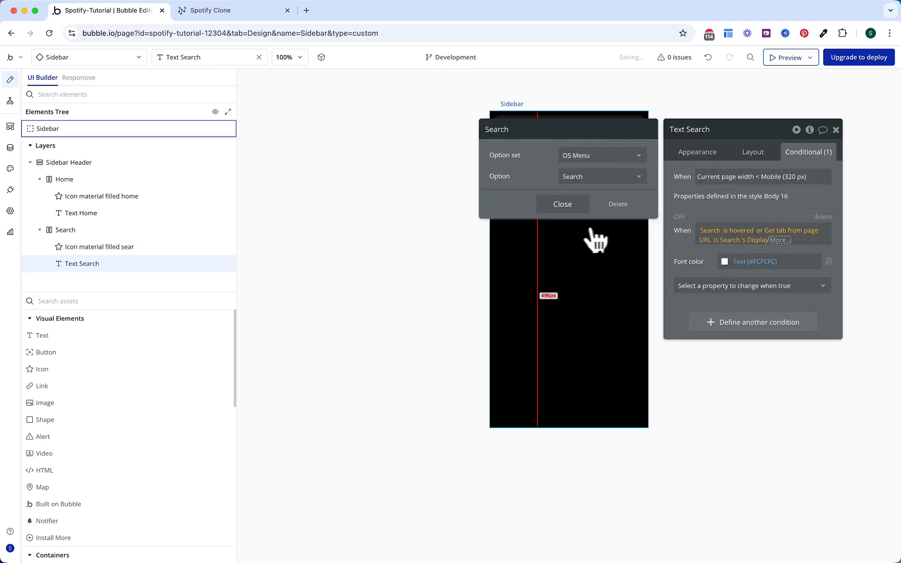
{"action": "left_click", "coordinate": [700, 249]}
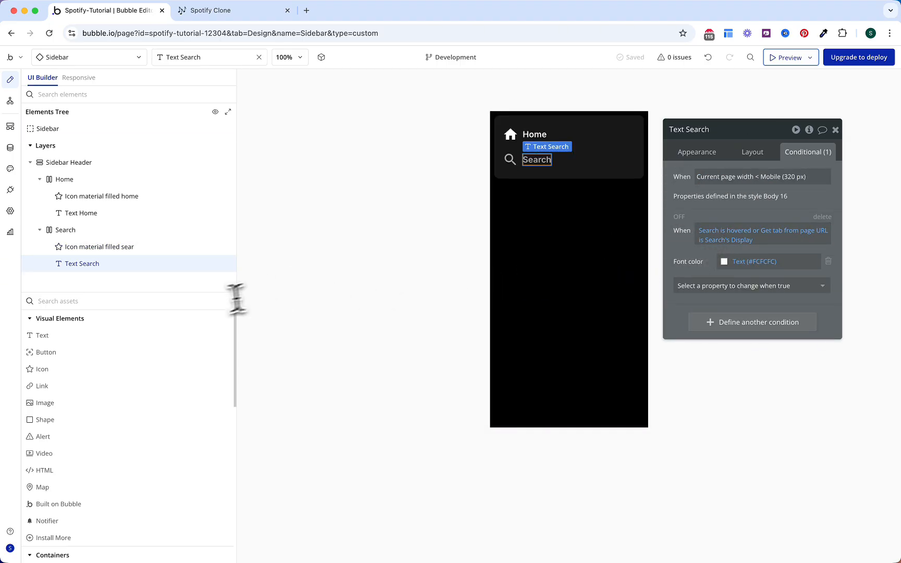
Step: Add a group below Sidebar Header and name it Sidebar Body
{"action": "type", "text": "gr"}
{"action": "left_click_drag", "start_coordinate": [150, 336], "coordinate": [552, 253]}
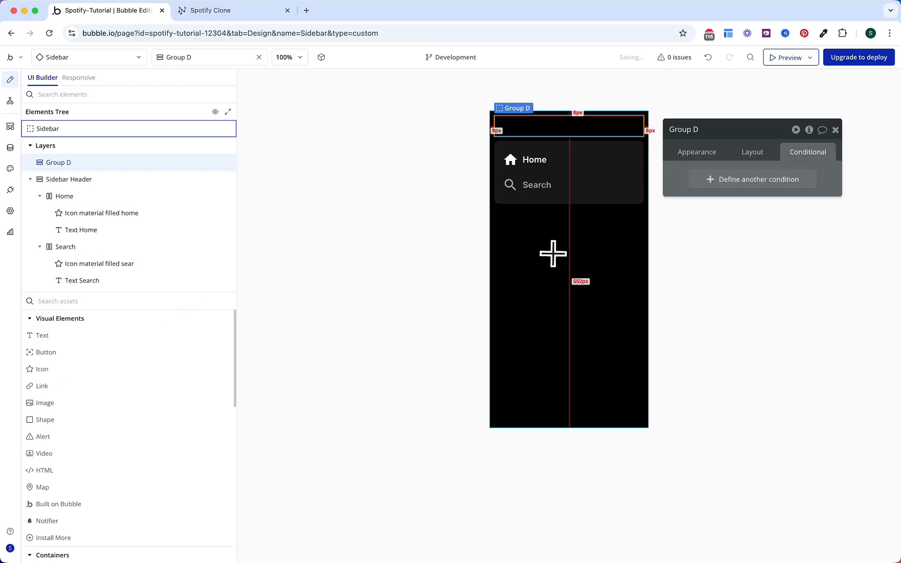
{"action": "left_click", "coordinate": [756, 151]}
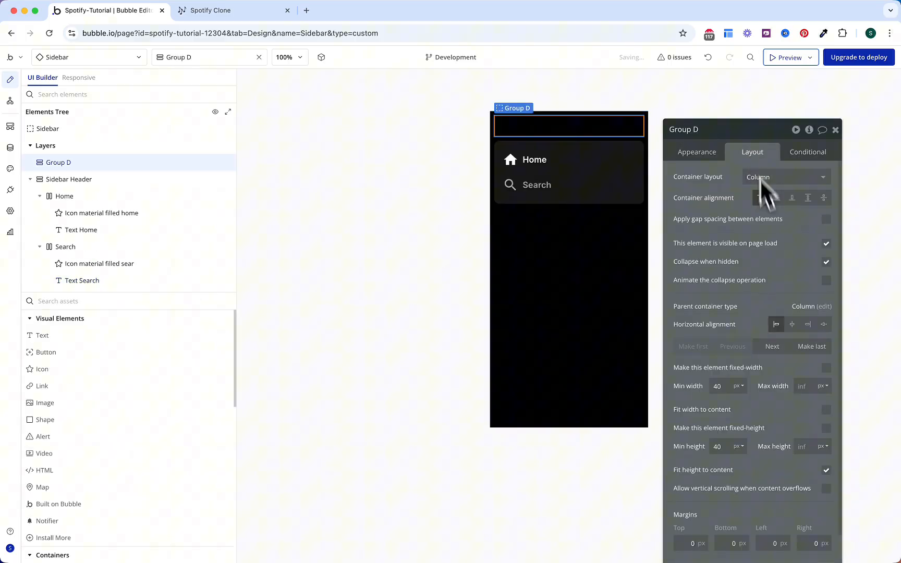
{"action": "left_click", "coordinate": [772, 347]}
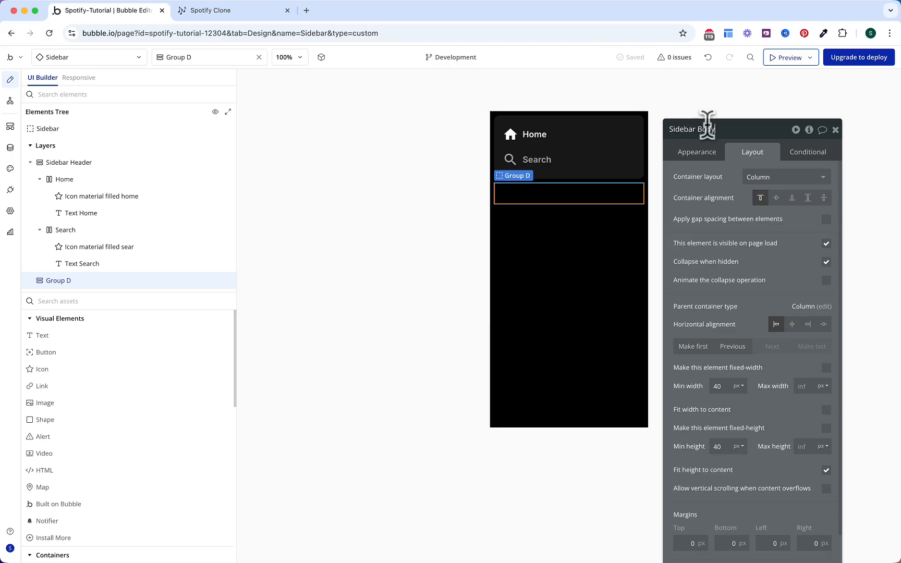
{"action": "key", "text": "Return"}
Step: Give Sidebar Body a flat Surface background and roundness 10
{"action": "left_click", "coordinate": [702, 154]}
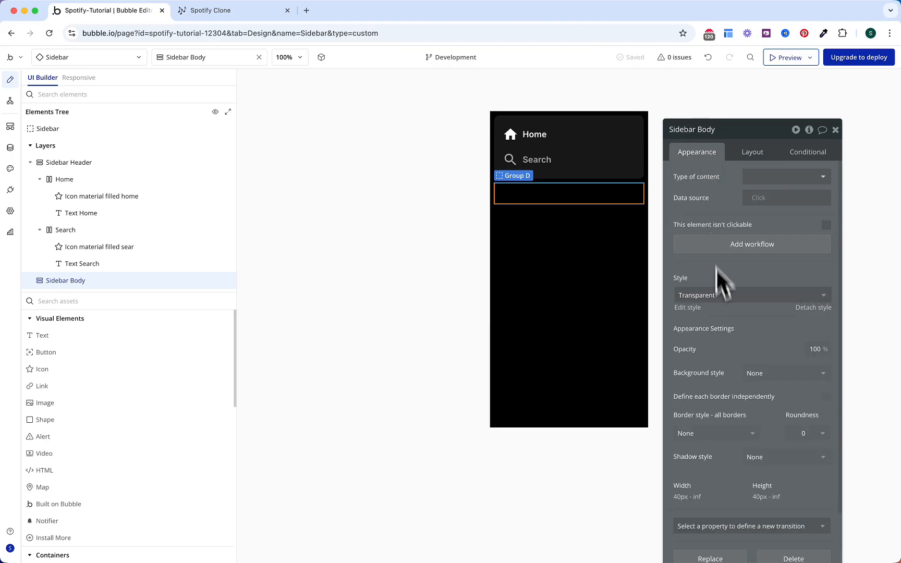
{"action": "scroll", "coordinate": [719, 292], "scroll_direction": "down", "scroll_amount": 3}
{"action": "left_click", "coordinate": [756, 304]}
{"action": "left_click", "coordinate": [760, 353]}
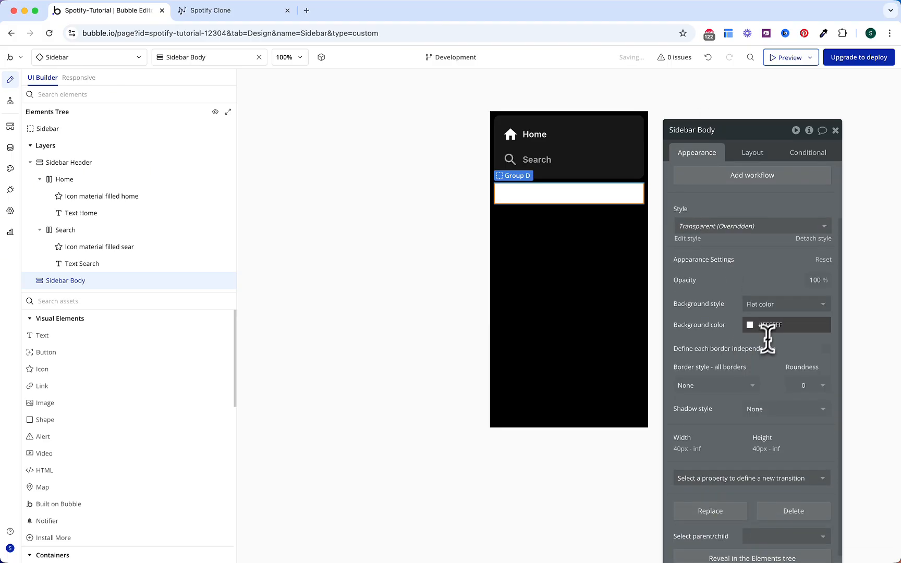
{"action": "left_click", "coordinate": [768, 328]}
{"action": "left_click", "coordinate": [795, 477]}
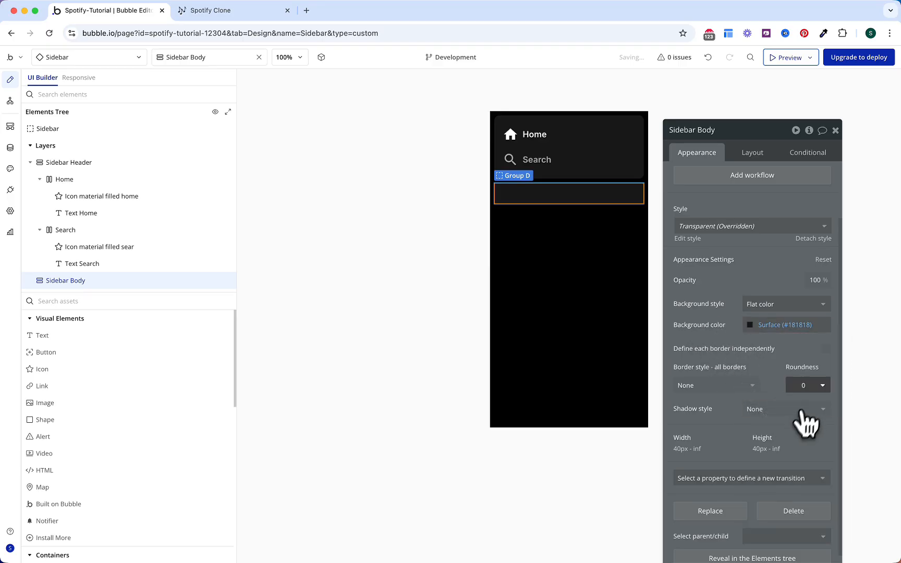
{"action": "left_click", "coordinate": [809, 386]}
{"action": "type", "text": "10"}
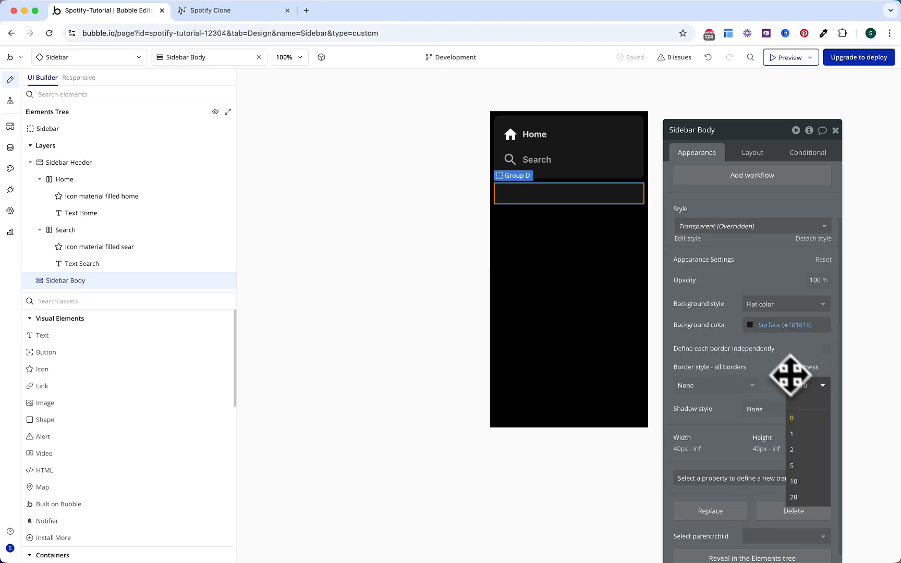
{"action": "left_click", "coordinate": [780, 361]}
Step: Turn on gap spacing for Sidebar Body with an 8 px row gap
{"action": "left_click", "coordinate": [753, 156]}
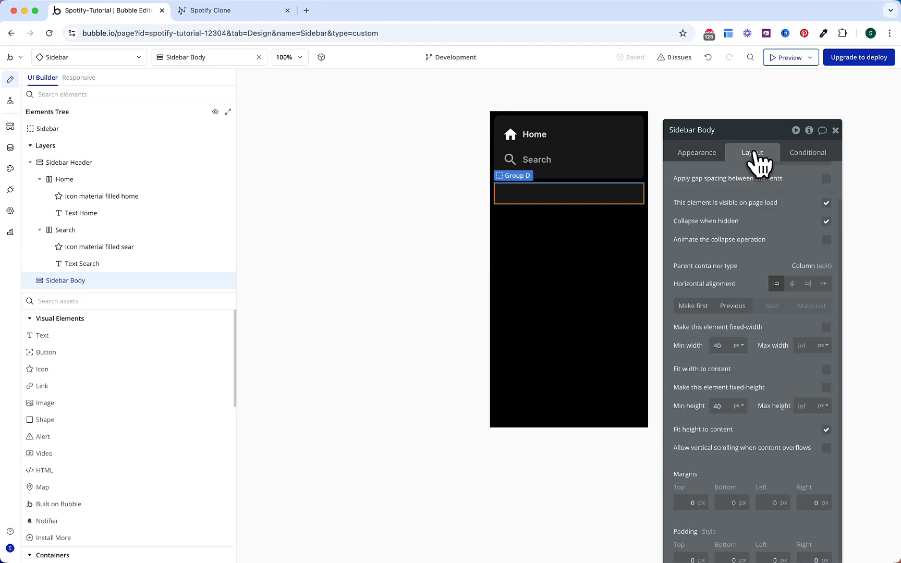
{"action": "scroll", "coordinate": [792, 224], "scroll_direction": "up", "scroll_amount": 2}
{"action": "left_click", "coordinate": [826, 220]}
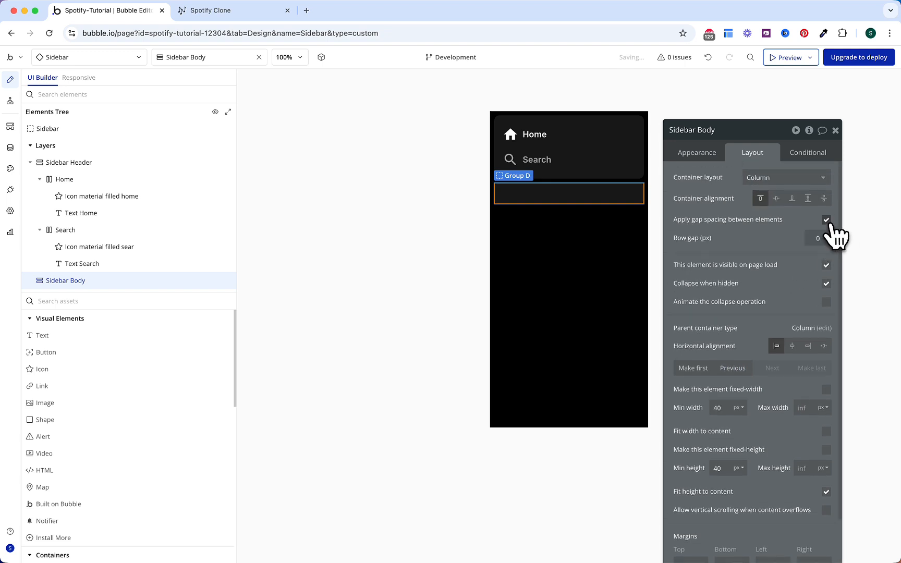
{"action": "left_click_drag", "start_coordinate": [823, 237], "coordinate": [781, 243]}
{"action": "type", "text": "8"}
Step: Set 16 px padding on all four sides and uncheck Fit height
{"action": "scroll", "coordinate": [776, 241], "scroll_direction": "down", "scroll_amount": 3}
{"action": "left_click_drag", "start_coordinate": [776, 241], "coordinate": [781, 195]}
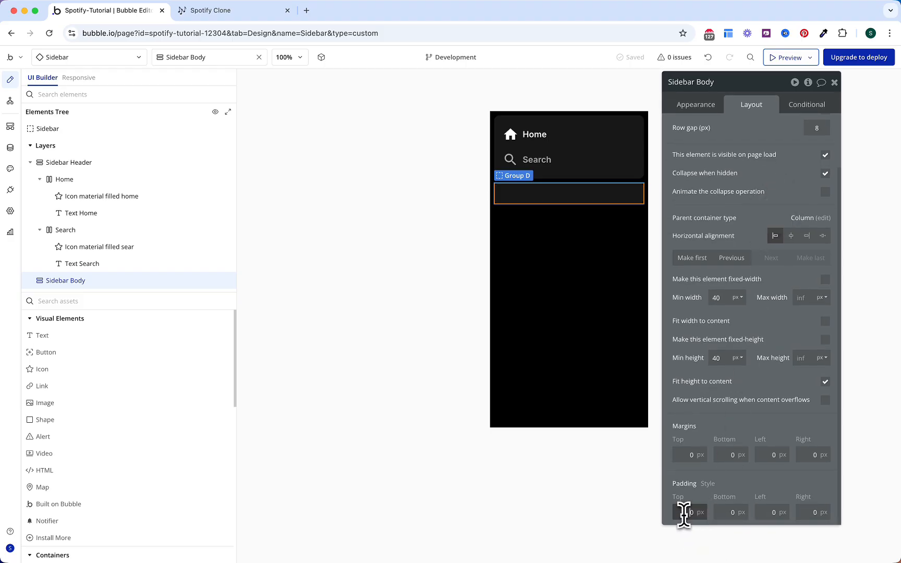
{"action": "type", "text": "16"}
{"action": "left_click", "coordinate": [730, 512]}
{"action": "type", "text": "16"}
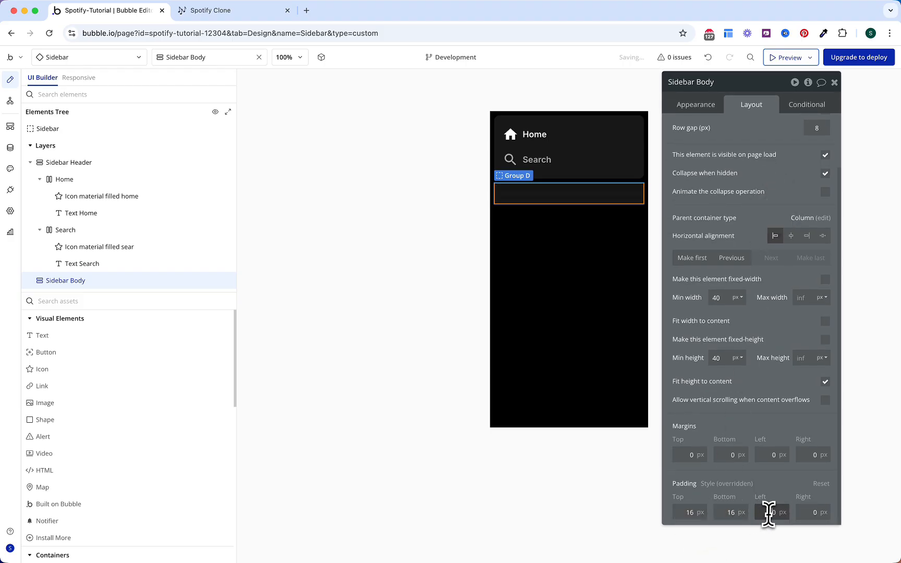
{"action": "left_click", "coordinate": [768, 513]}
{"action": "type", "text": "16"}
{"action": "left_click", "coordinate": [805, 512]}
{"action": "type", "text": "16"}
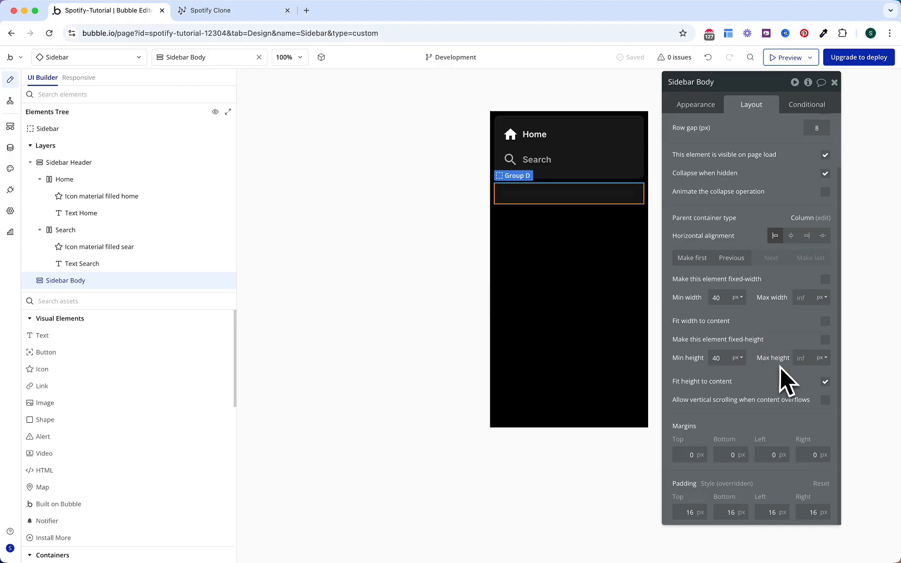
{"action": "left_click", "coordinate": [825, 381]}
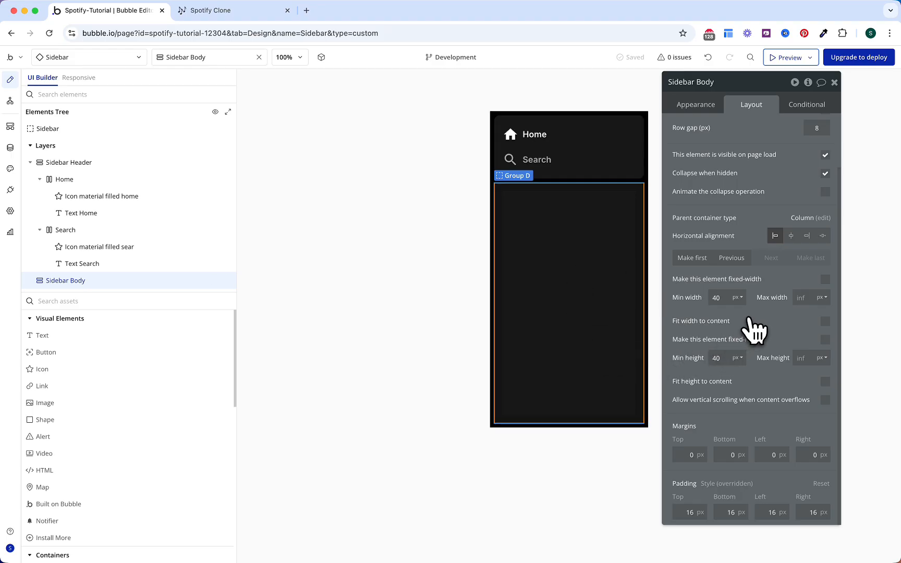
Step: Move a copy of the Search row into Sidebar Body as Library with a queue_music icon
{"action": "left_click", "coordinate": [582, 162]}
{"action": "left_click_drag", "start_coordinate": [576, 224], "coordinate": [571, 235]}
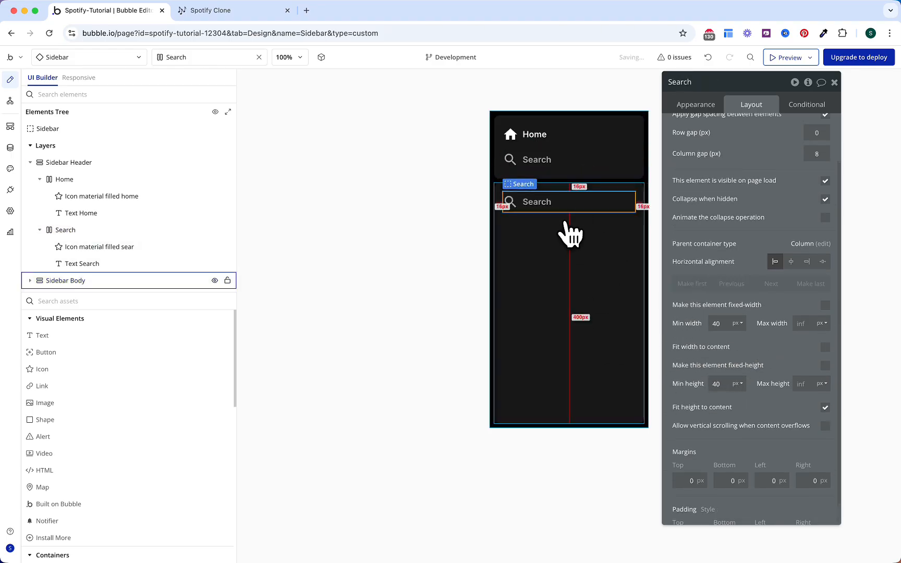
{"action": "double_click", "coordinate": [700, 82]}
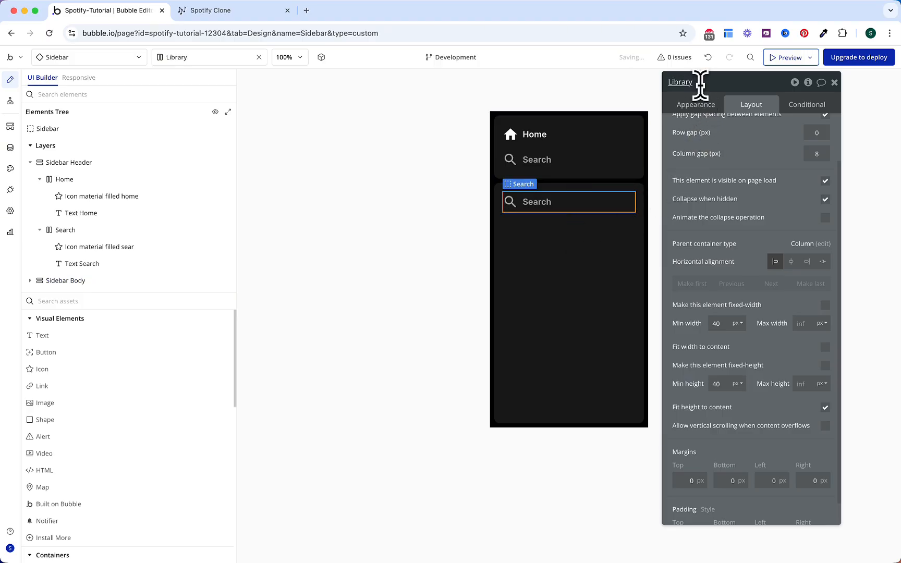
{"action": "left_click", "coordinate": [512, 202]}
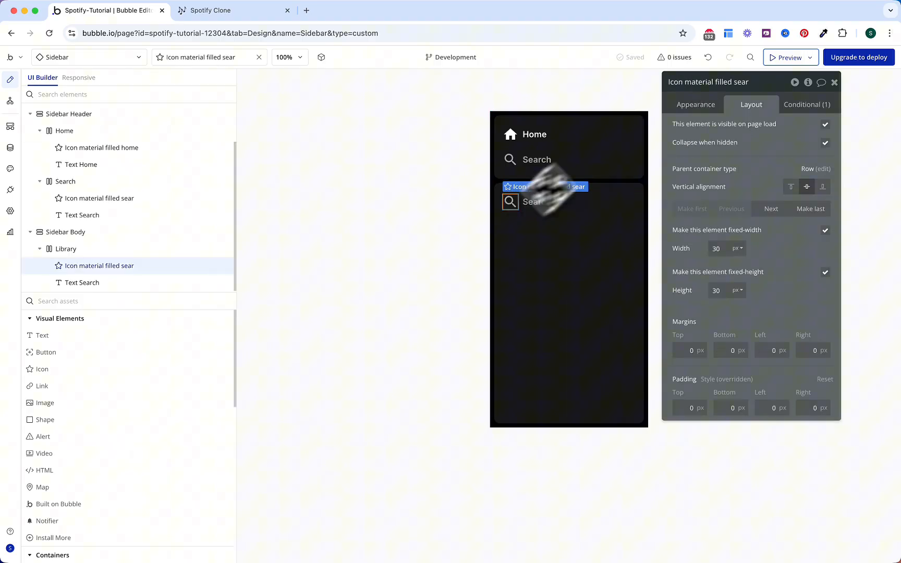
{"action": "left_click", "coordinate": [705, 105]}
{"action": "left_click", "coordinate": [759, 133]}
{"action": "type", "text": "music"}
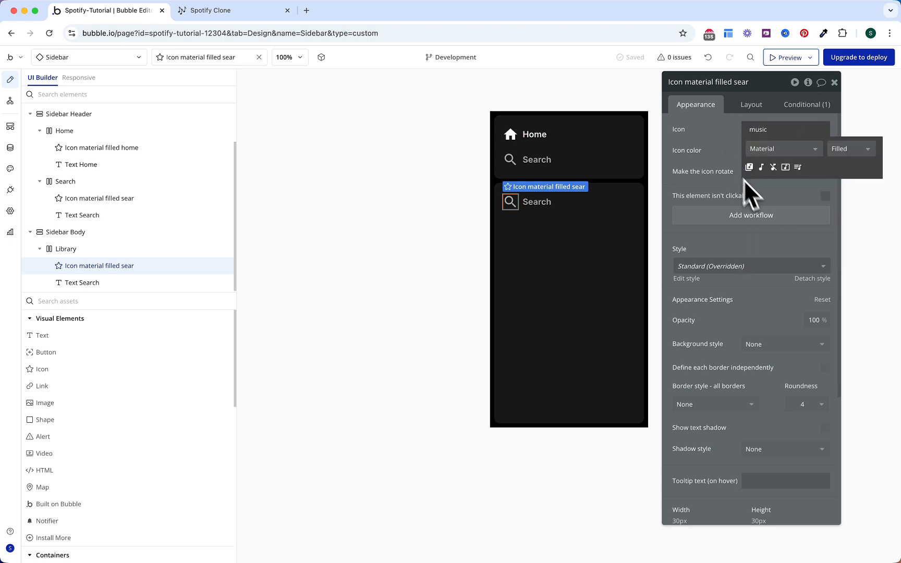
{"action": "left_click", "coordinate": [798, 167]}
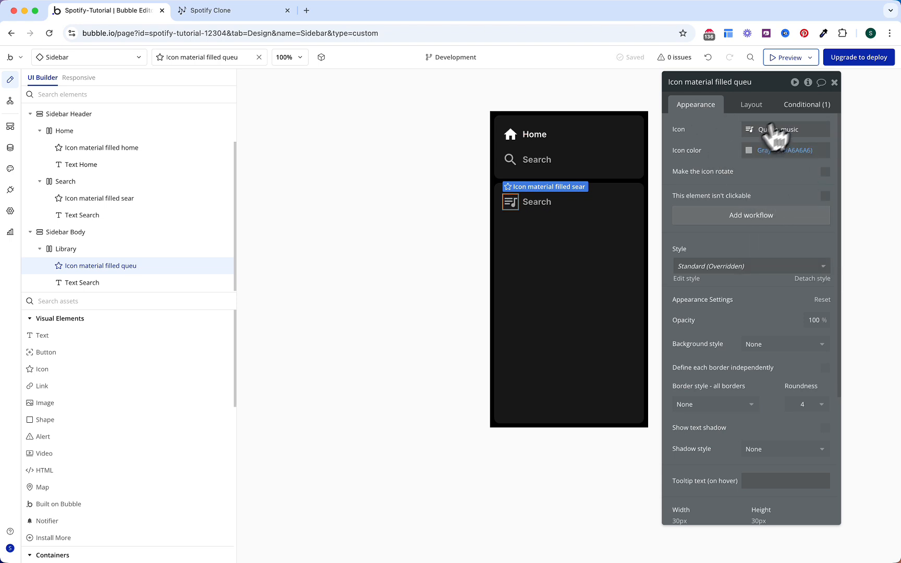
Step: Trim the Library icon's condition to just 'Library is hovered'
{"action": "left_click", "coordinate": [805, 105]}
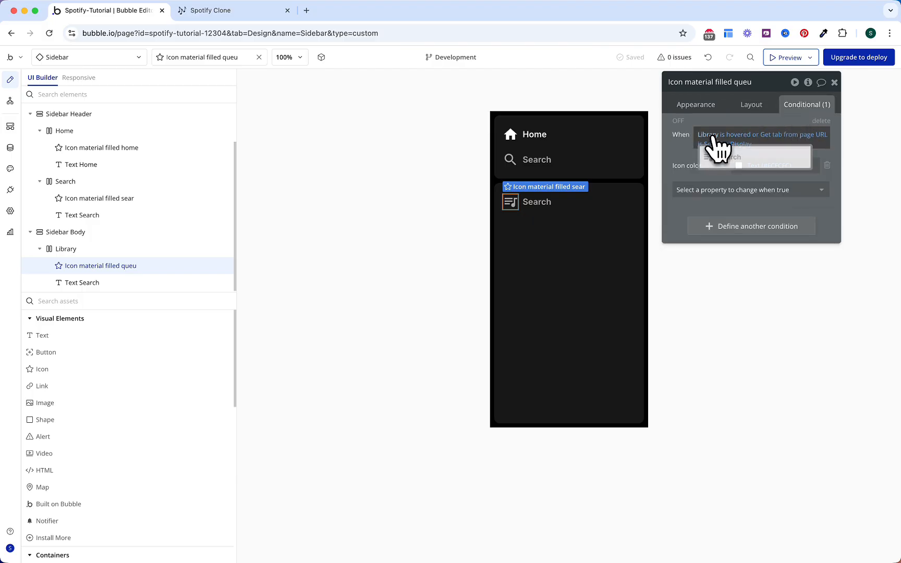
{"action": "left_click", "coordinate": [755, 134]}
{"action": "key", "text": "BackSpace"}
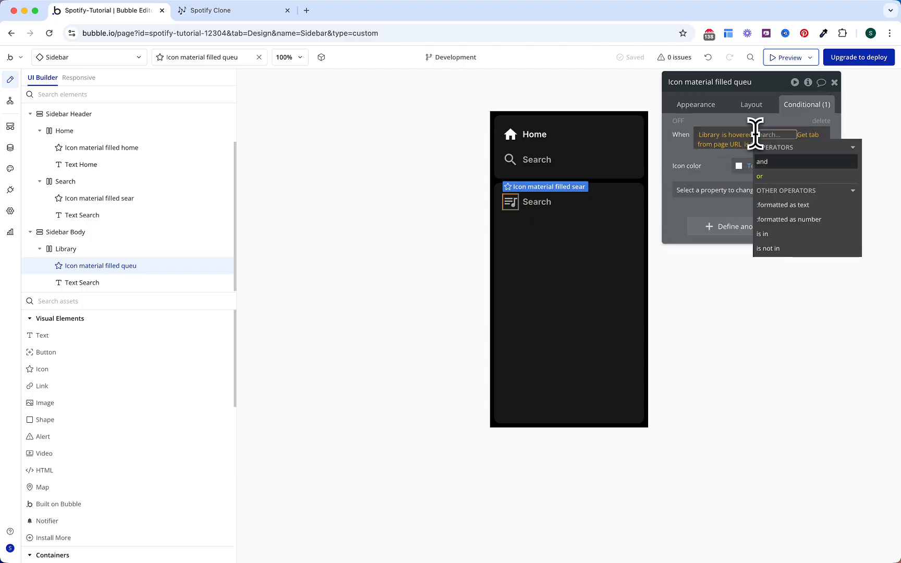
{"action": "key", "text": "BackSpace"}
{"action": "left_click", "coordinate": [672, 168]}
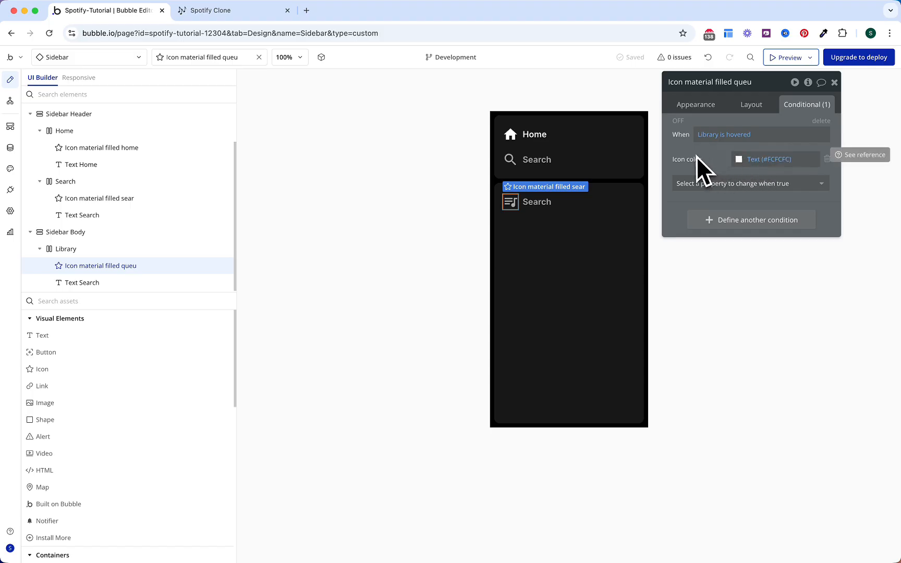
Step: Trim the label's condition to 'Library is hovered' and change its text to 'Your Library'
{"action": "left_click", "coordinate": [559, 206]}
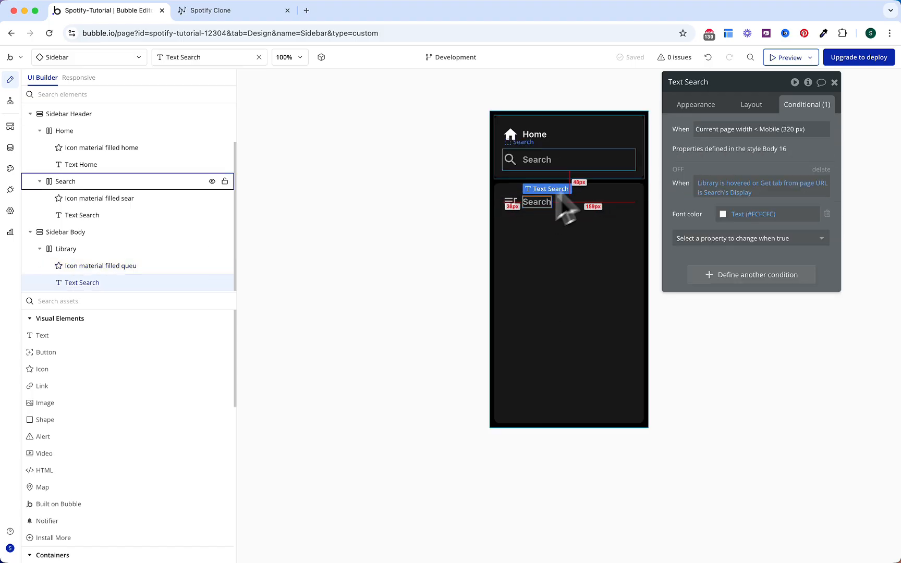
{"action": "left_click", "coordinate": [756, 185]}
{"action": "key", "text": "BackSpace"}
{"action": "key", "text": "BackSpace"}
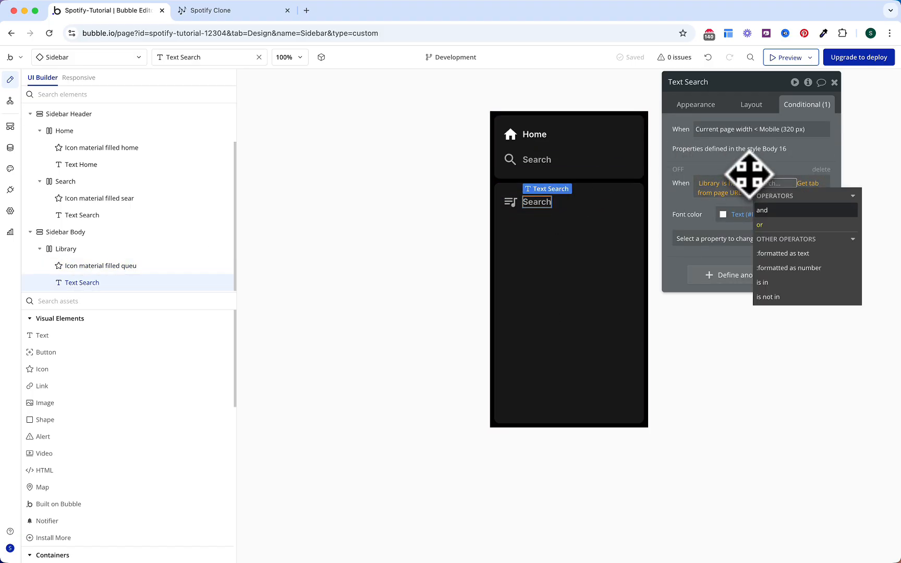
{"action": "left_click", "coordinate": [749, 172]}
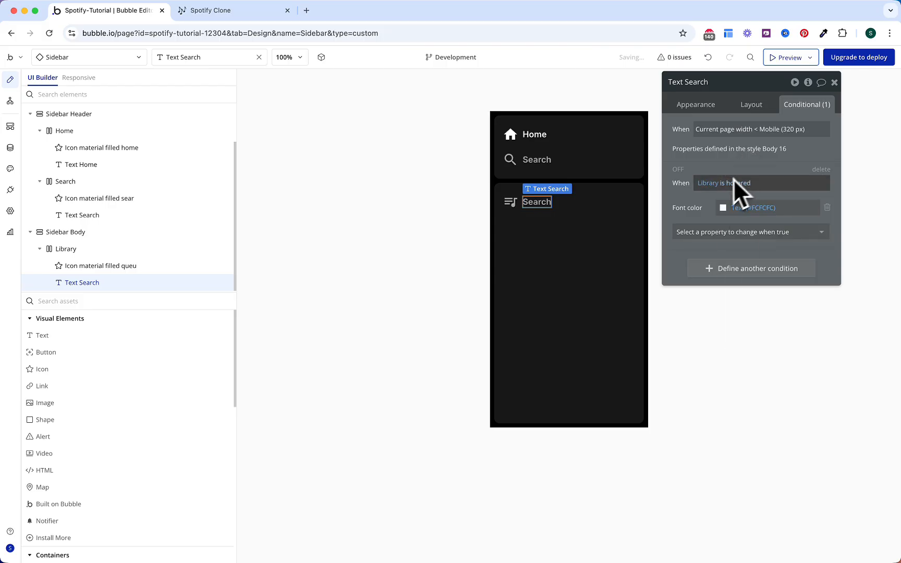
{"action": "left_click", "coordinate": [705, 113]}
{"action": "left_click", "coordinate": [712, 131]}
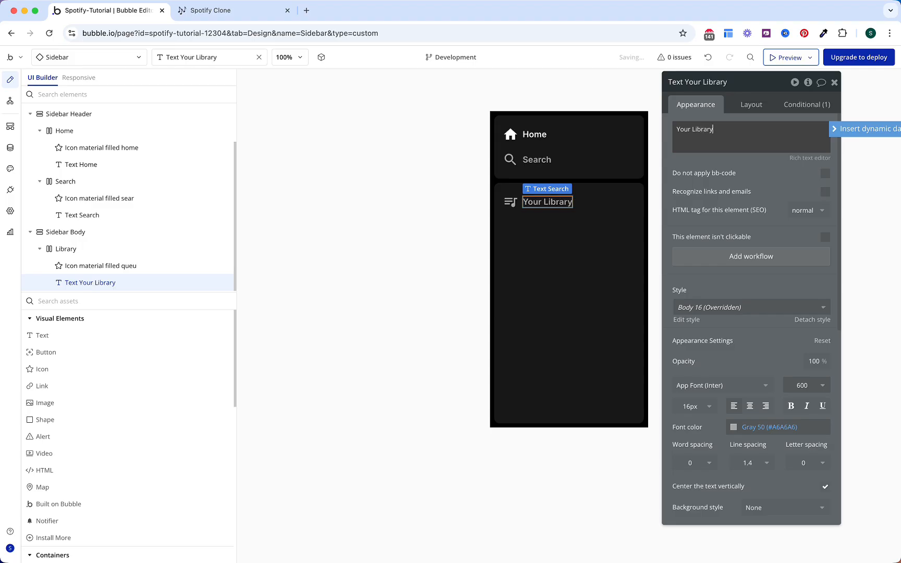
Step: Group the queue icon and text into a row container Group Left with gap and padding 8
{"action": "left_click", "coordinate": [512, 203], "text": "shift"}
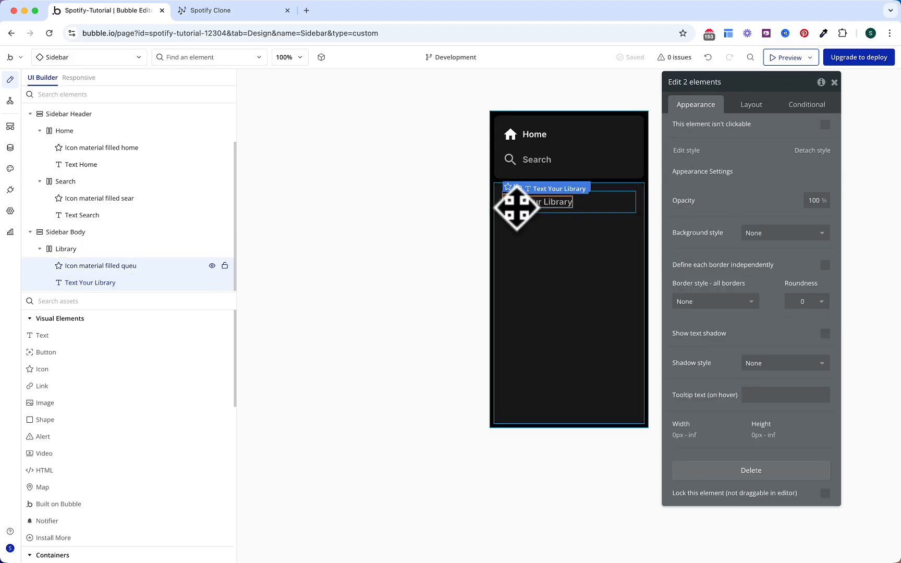
{"action": "right_click", "coordinate": [516, 208]}
{"action": "mouse_move", "coordinate": [560, 275]}
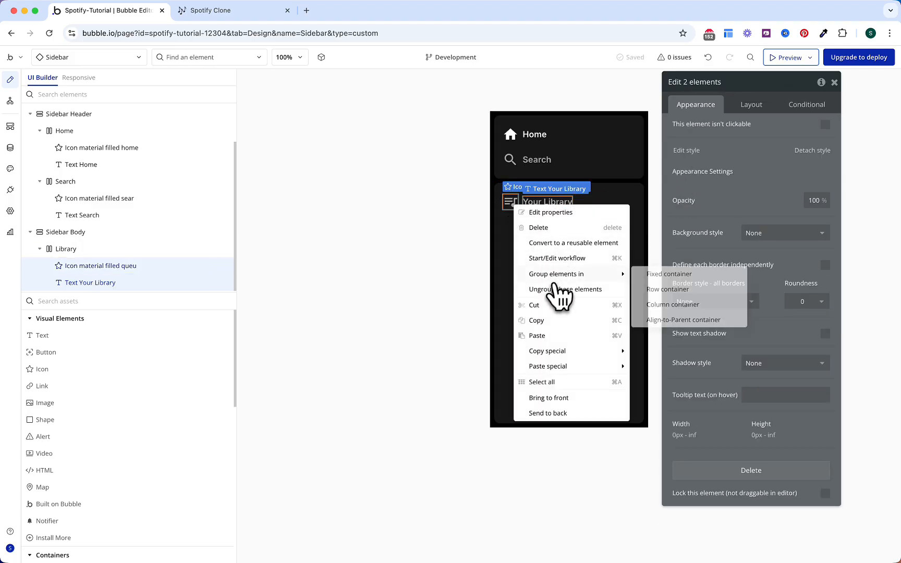
{"action": "left_click", "coordinate": [636, 290]}
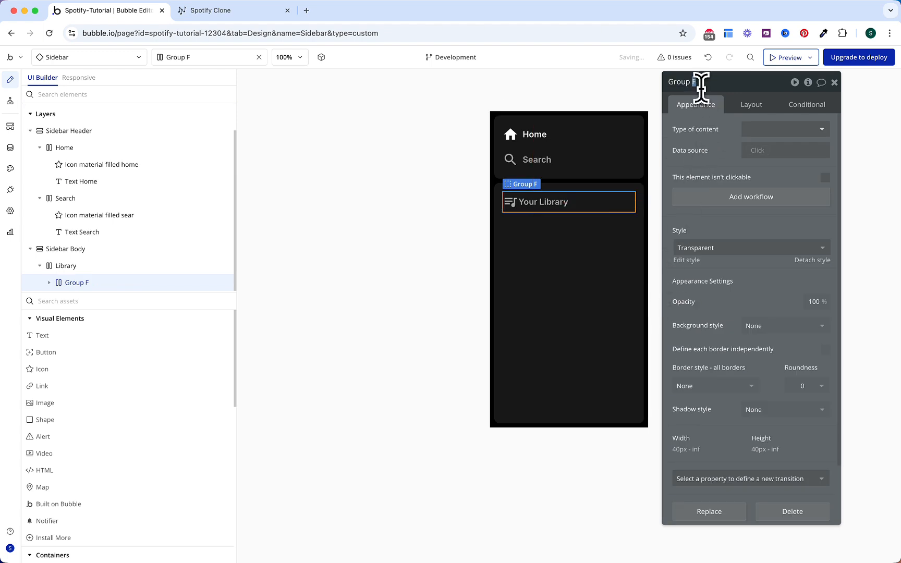
{"action": "type", "text": "ft"}
{"action": "left_click", "coordinate": [750, 104]}
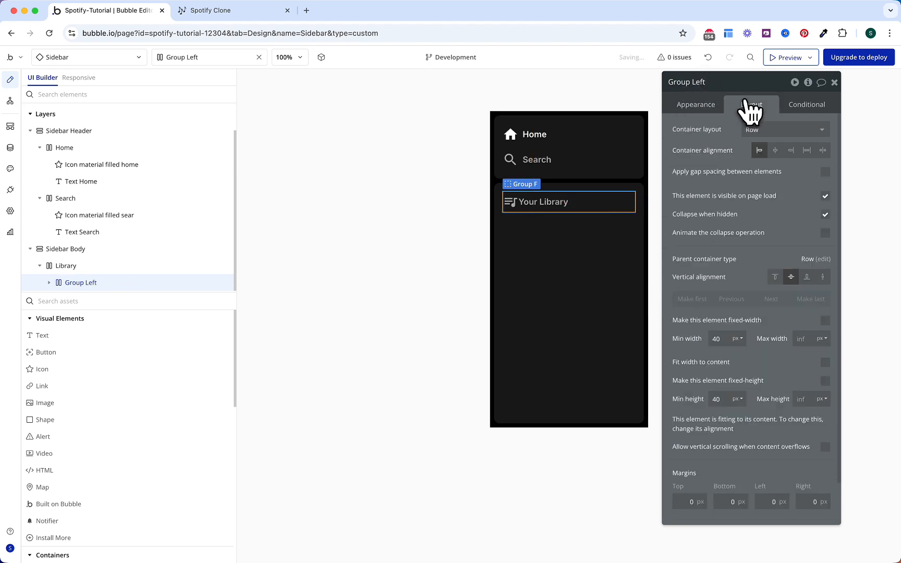
{"action": "left_click", "coordinate": [825, 172]}
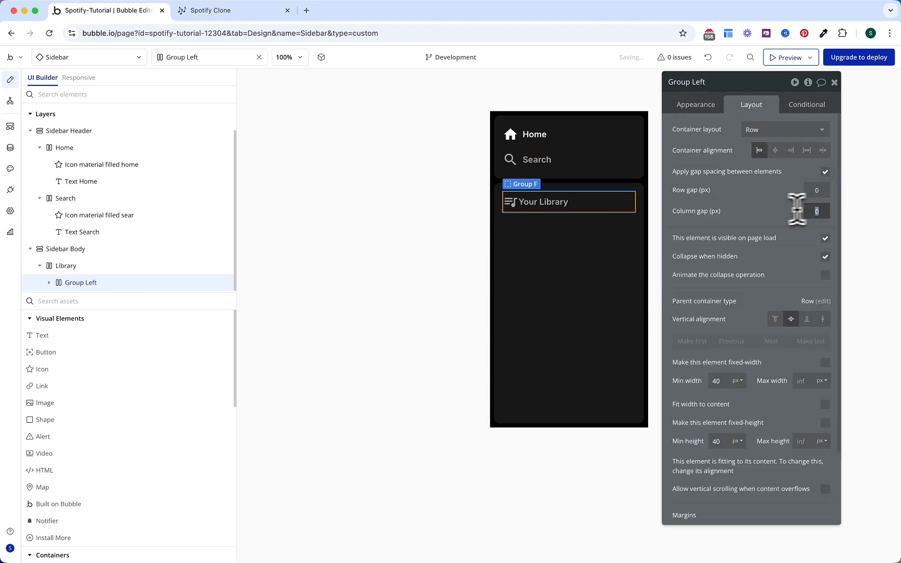
{"action": "type", "text": "8"}
{"action": "scroll", "coordinate": [746, 245], "scroll_direction": "down", "scroll_amount": 3}
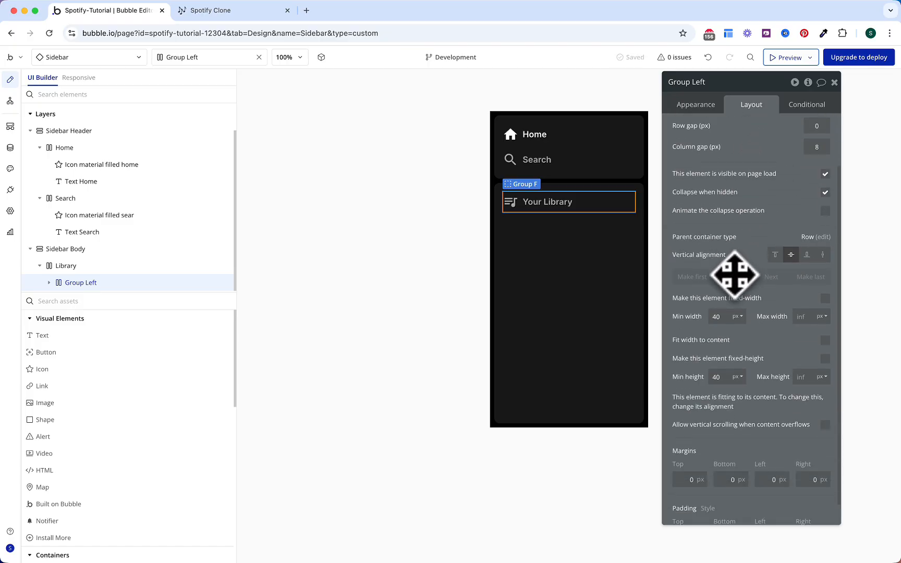
{"action": "scroll", "coordinate": [736, 352], "scroll_direction": "down", "scroll_amount": 1}
{"action": "scroll", "coordinate": [740, 372], "scroll_direction": "up", "scroll_amount": 2}
{"action": "scroll", "coordinate": [728, 352], "scroll_direction": "down", "scroll_amount": 2}
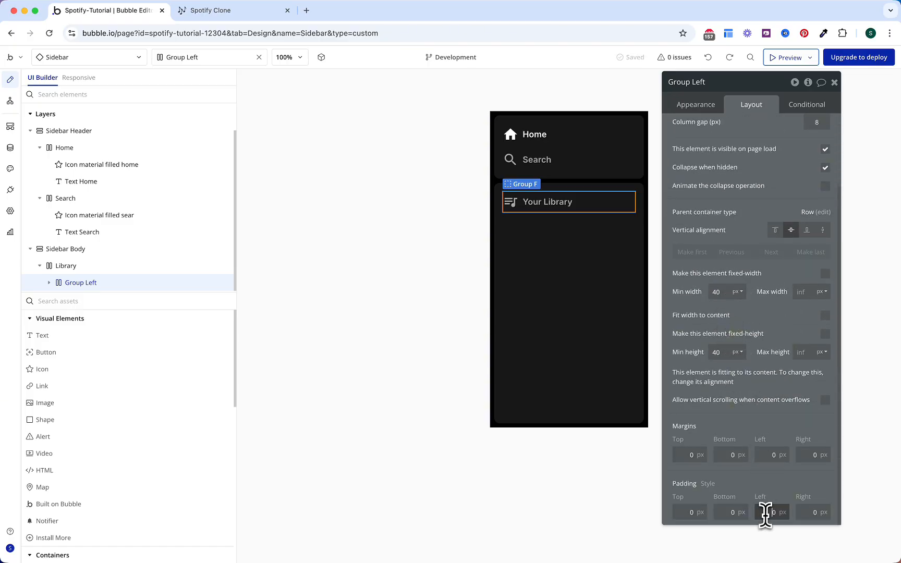
{"action": "type", "text": "8"}
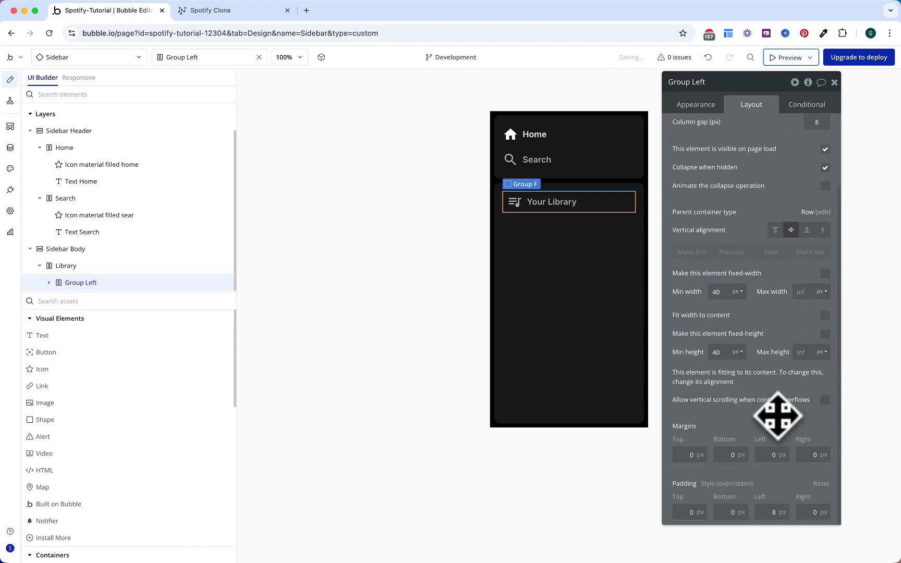
Step: Paste a copy of the icon into the Library row after Group Left
{"action": "left_click", "coordinate": [519, 205]}
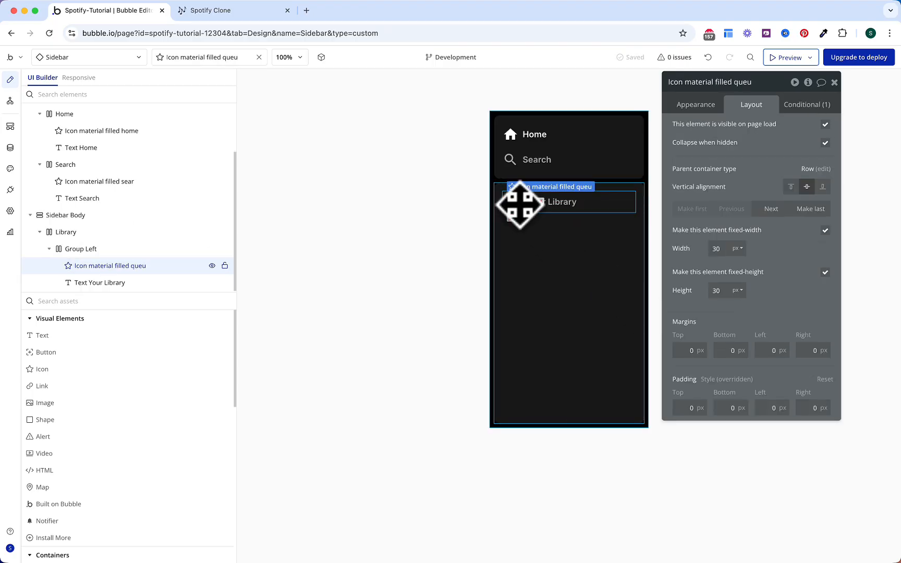
{"action": "left_click", "coordinate": [101, 236]}
{"action": "right_click", "coordinate": [107, 249]}
{"action": "left_click", "coordinate": [293, 372]}
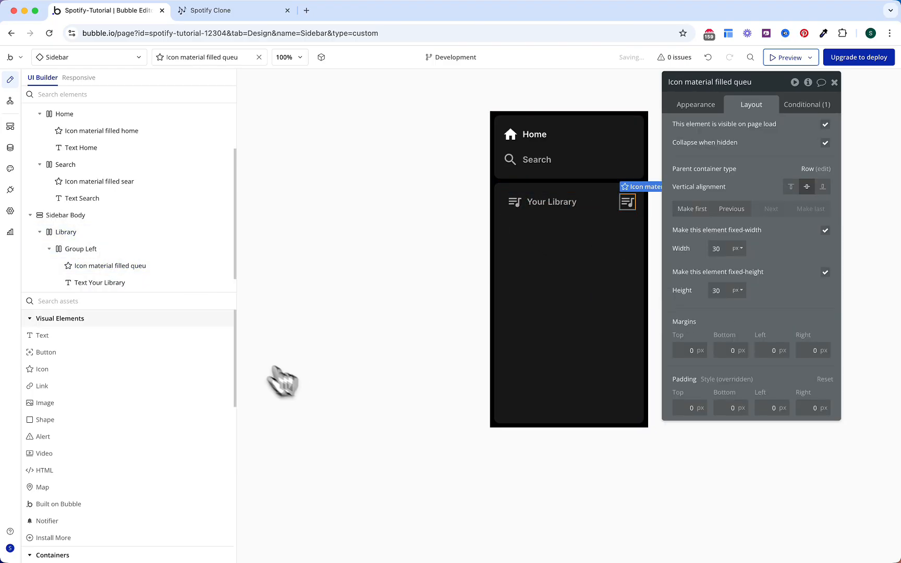
{"action": "left_click_drag", "start_coordinate": [78, 250], "coordinate": [97, 274]}
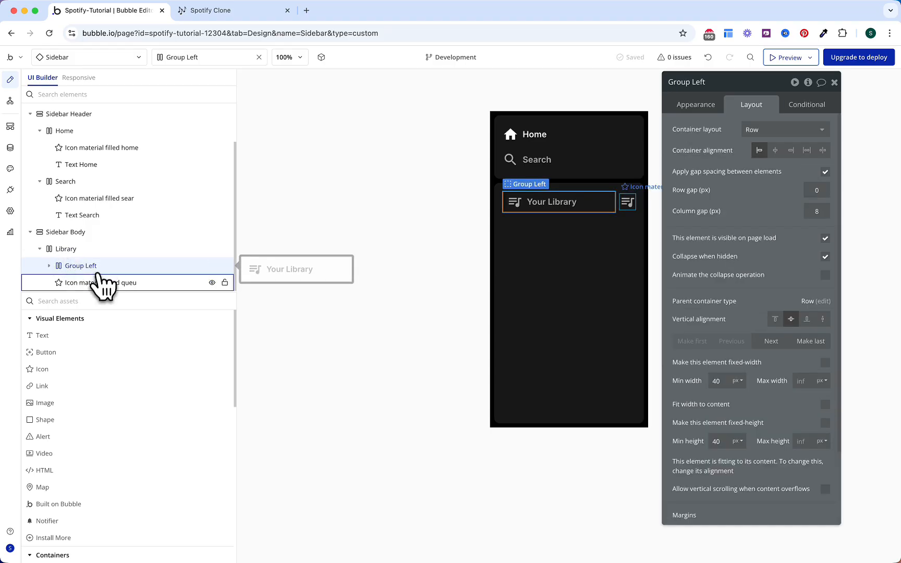
Step: Change the copied icon to the 'add' plus icon, keeping its hover colour condition
{"action": "left_click", "coordinate": [630, 202]}
{"action": "left_click", "coordinate": [698, 106]}
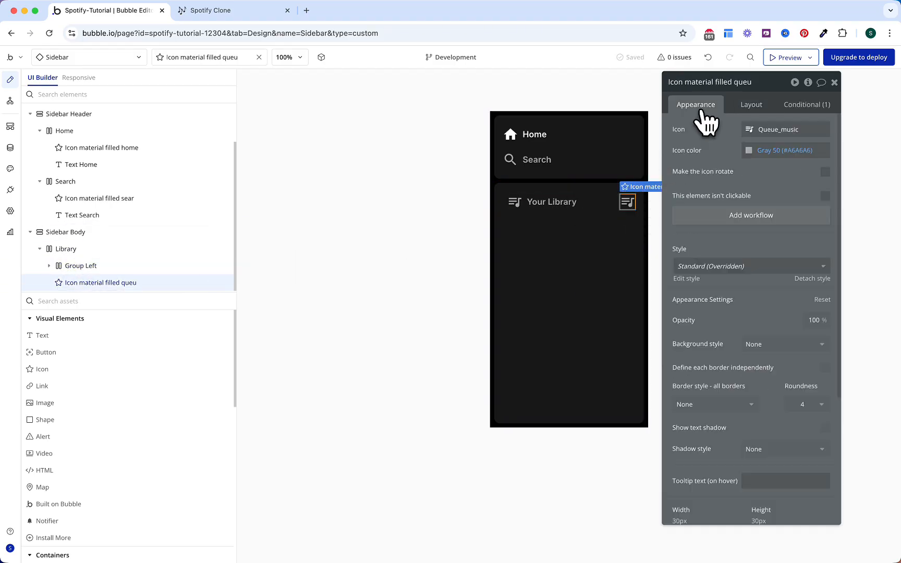
{"action": "left_click", "coordinate": [767, 130]}
{"action": "type", "text": "add"}
{"action": "left_click", "coordinate": [749, 167]}
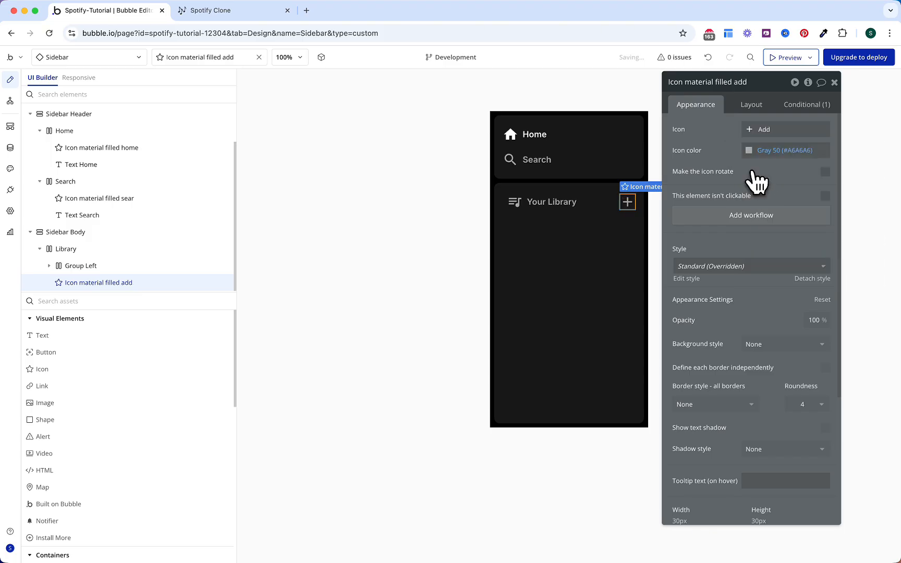
{"action": "left_click", "coordinate": [798, 110]}
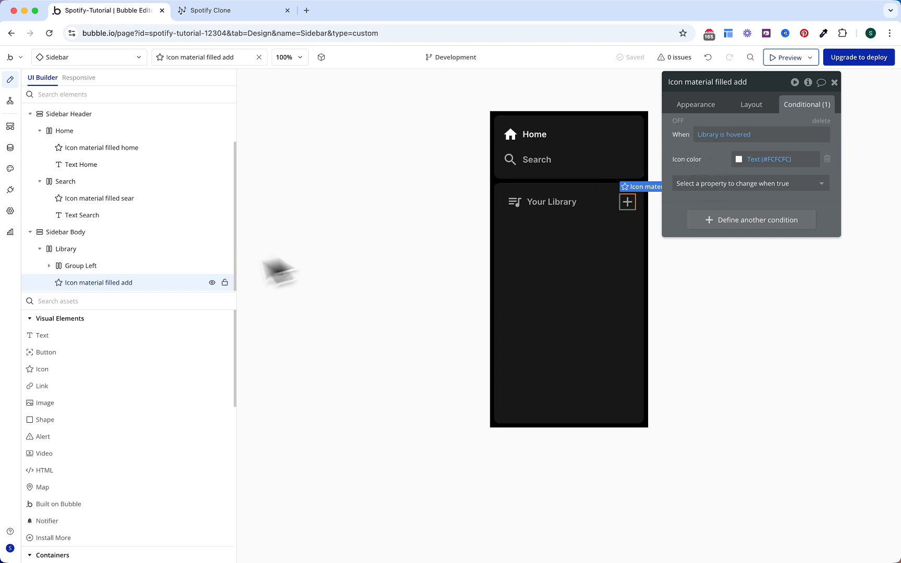
Step: Add a new empty group, Group G, to the Library row
{"action": "left_click", "coordinate": [159, 300]}
{"action": "type", "text": "gr"}
{"action": "left_click_drag", "start_coordinate": [121, 336], "coordinate": [569, 204]}
Step: Move the new group below the Library row and name it Group Playlist Favorites
{"action": "left_click", "coordinate": [754, 103]}
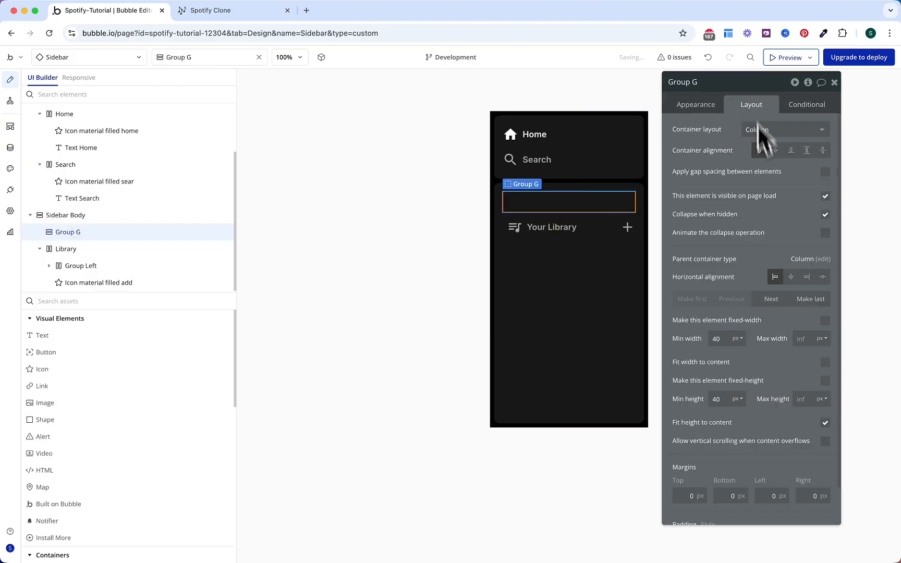
{"action": "left_click", "coordinate": [771, 298]}
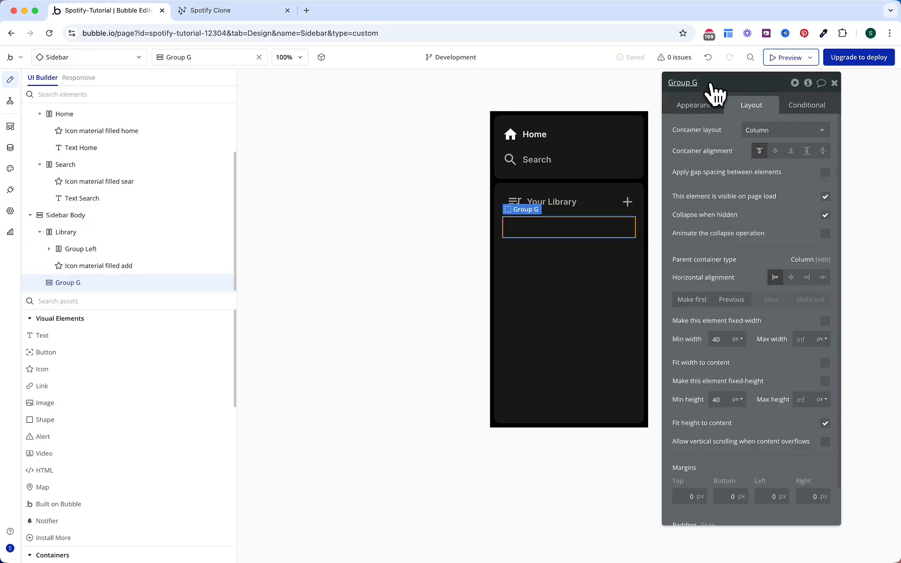
{"action": "type", "text": "Playlist Favorites"}
{"action": "key", "text": "Return"}
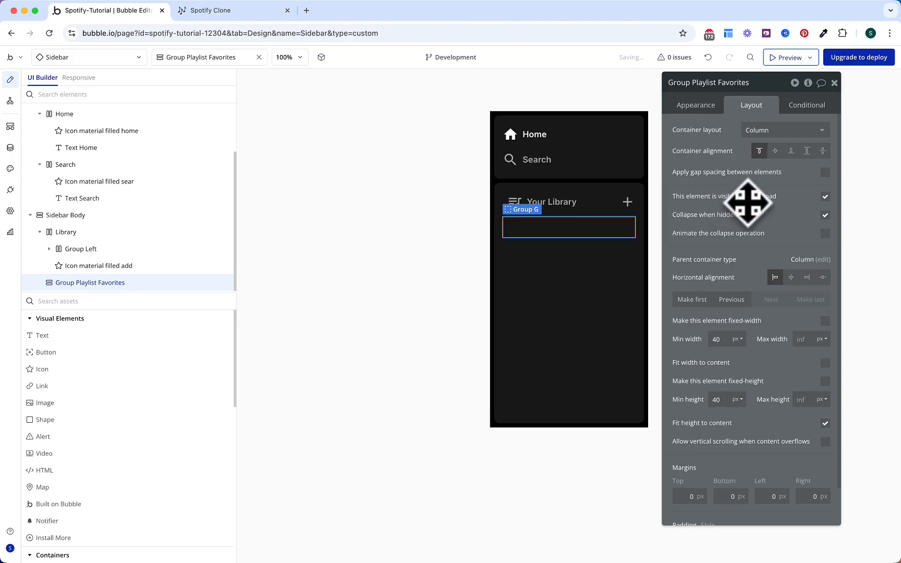
Step: Give the group a Row layout with gap spacing and 8 px padding
{"action": "left_click", "coordinate": [756, 131]}
{"action": "left_click", "coordinate": [759, 180]}
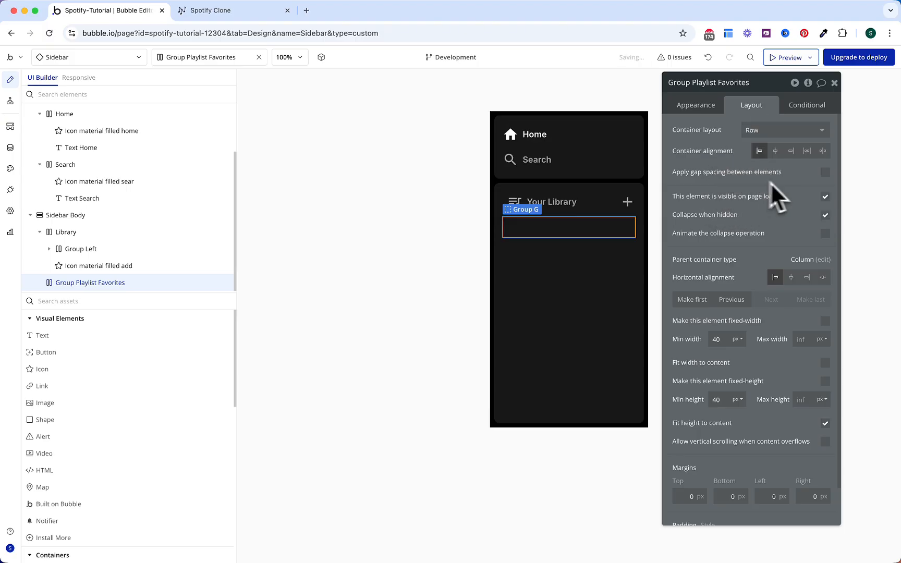
{"action": "left_click", "coordinate": [825, 173]}
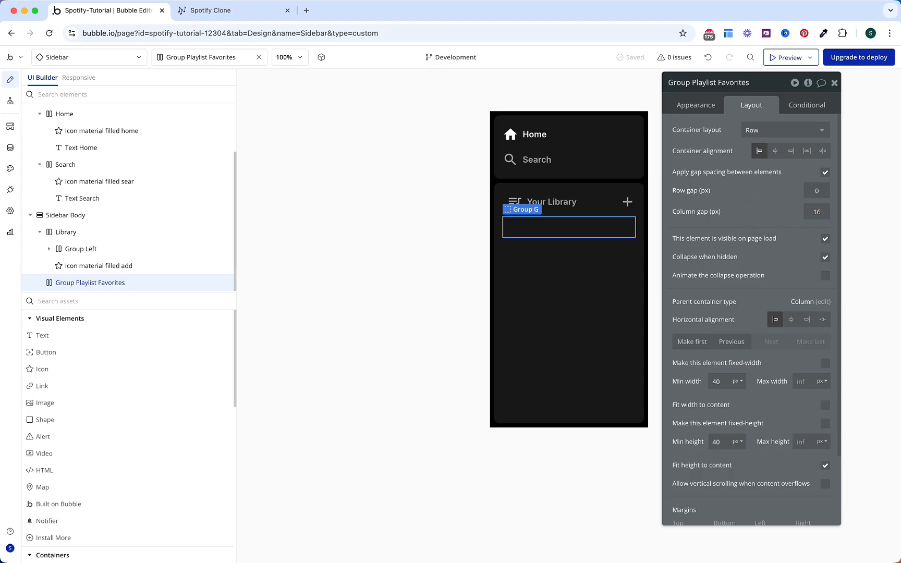
{"action": "scroll", "coordinate": [760, 209], "scroll_direction": "down", "scroll_amount": 3}
{"action": "left_click", "coordinate": [686, 514]}
{"action": "type", "text": "8"}
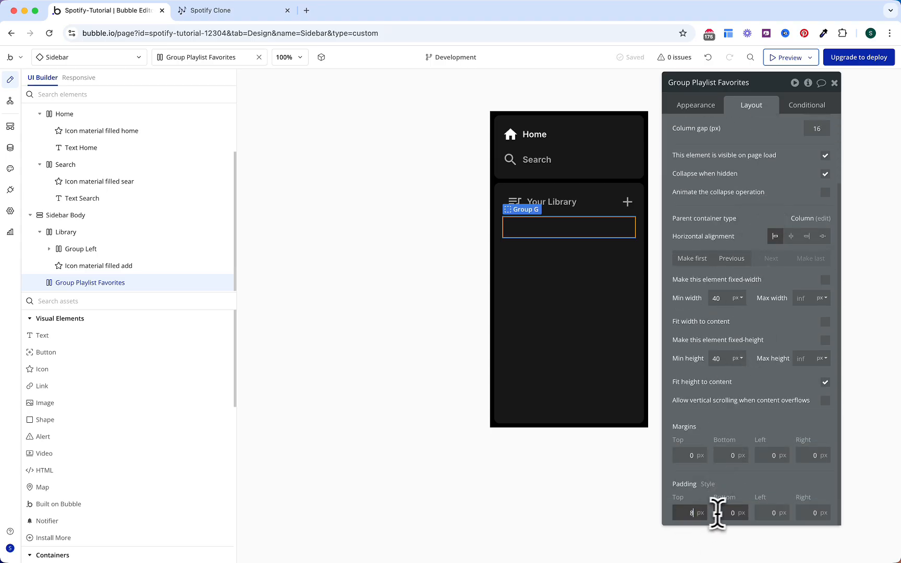
{"action": "left_click", "coordinate": [725, 513]}
{"action": "type", "text": "8"}
{"action": "left_click", "coordinate": [764, 513]}
{"action": "type", "text": "8"}
{"action": "left_click", "coordinate": [798, 512]}
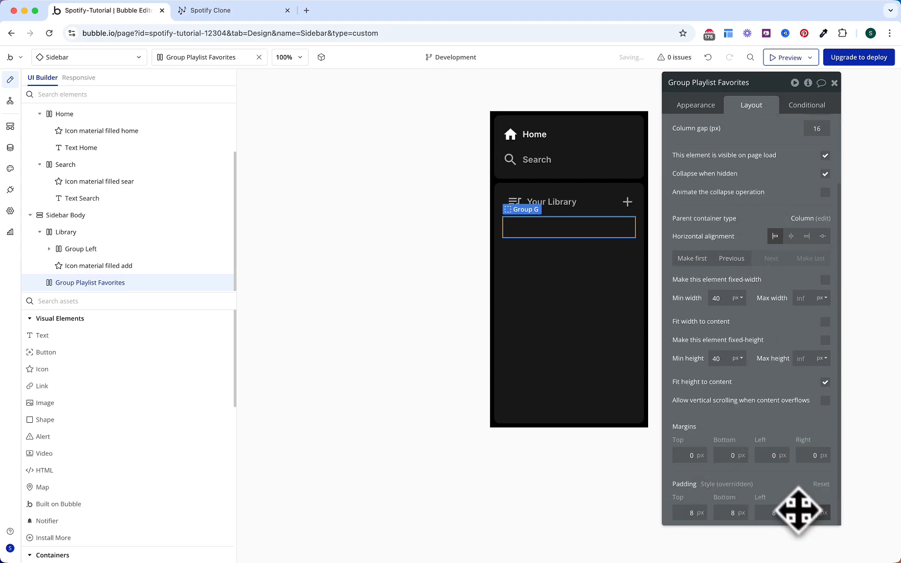
Step: Round the group's corners to 5 and add a background style transition
{"action": "left_click", "coordinate": [695, 105]}
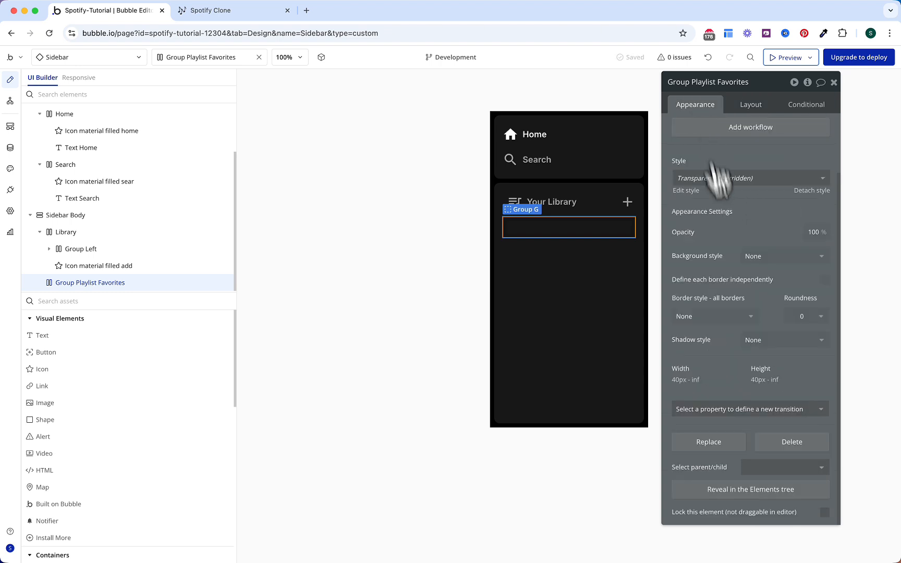
{"action": "left_click", "coordinate": [820, 316]}
{"action": "left_click", "coordinate": [805, 315]}
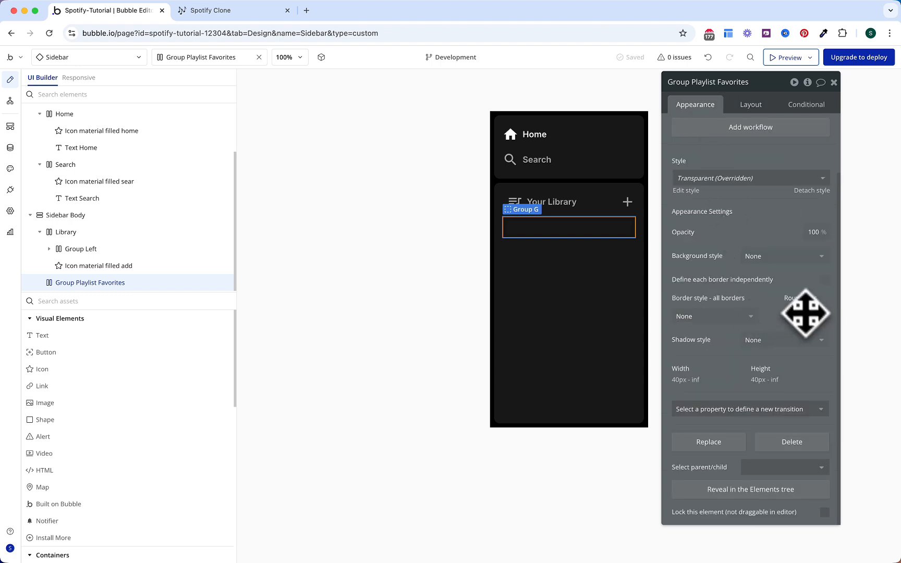
{"action": "left_click", "coordinate": [763, 411]}
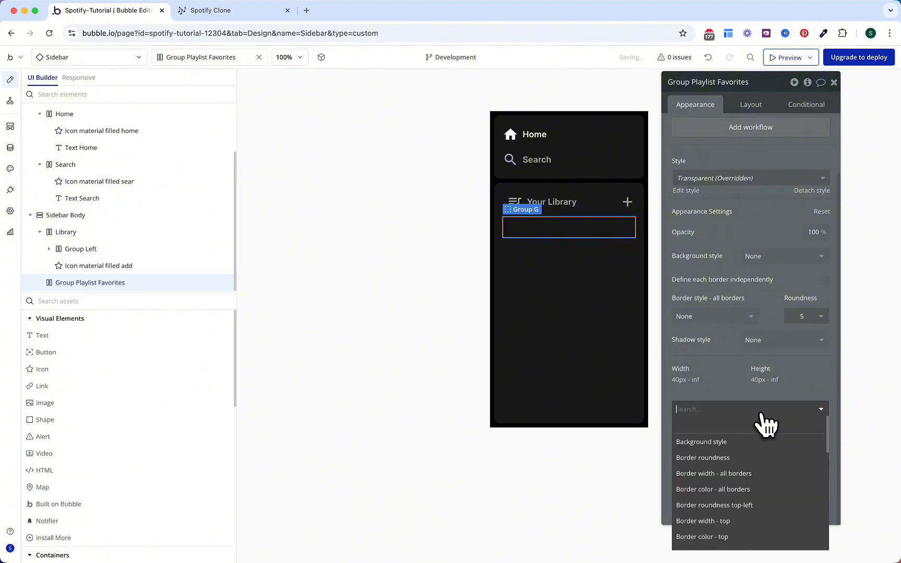
{"action": "left_click", "coordinate": [738, 442]}
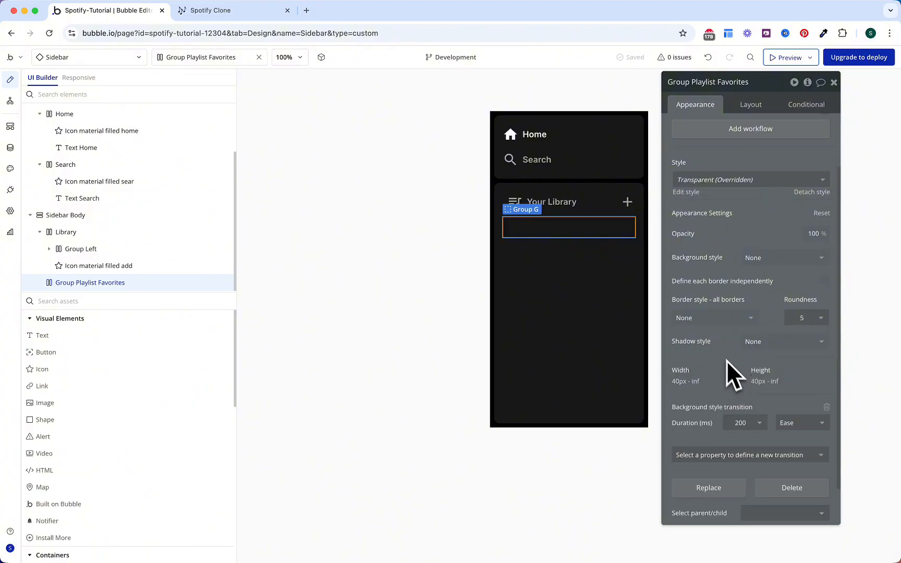
Step: Add a 'This Group is hovered' condition with Background #2, then drop in Image Liked
{"action": "left_click", "coordinate": [804, 105]}
{"action": "left_click", "coordinate": [756, 133]}
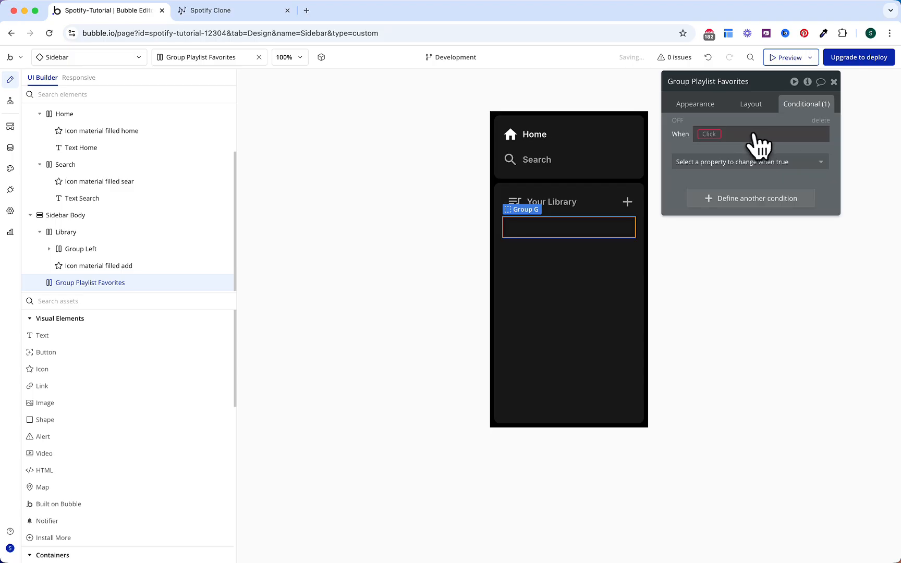
{"action": "left_click", "coordinate": [709, 134]}
{"action": "left_click", "coordinate": [712, 147]}
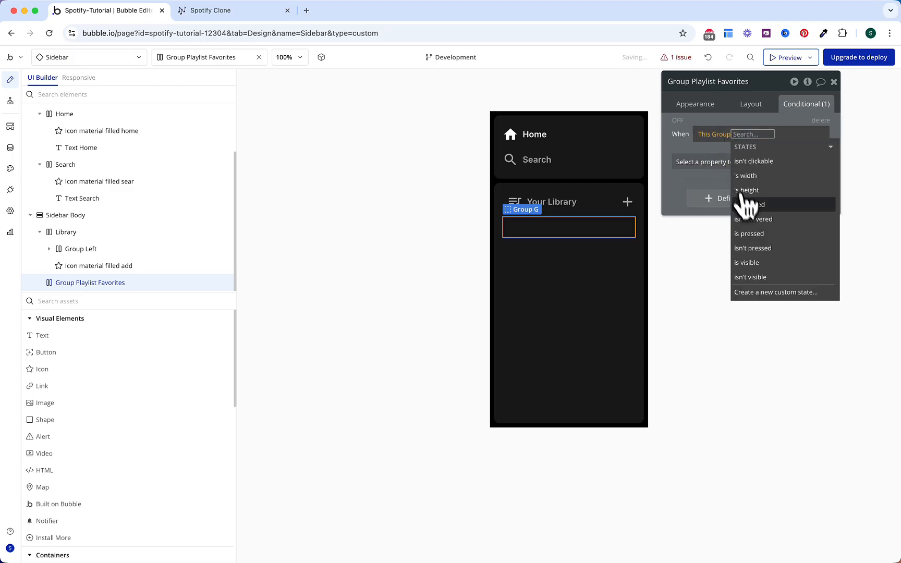
{"action": "left_click", "coordinate": [745, 205]}
{"action": "left_click", "coordinate": [710, 164]}
{"action": "type", "text": "b"}
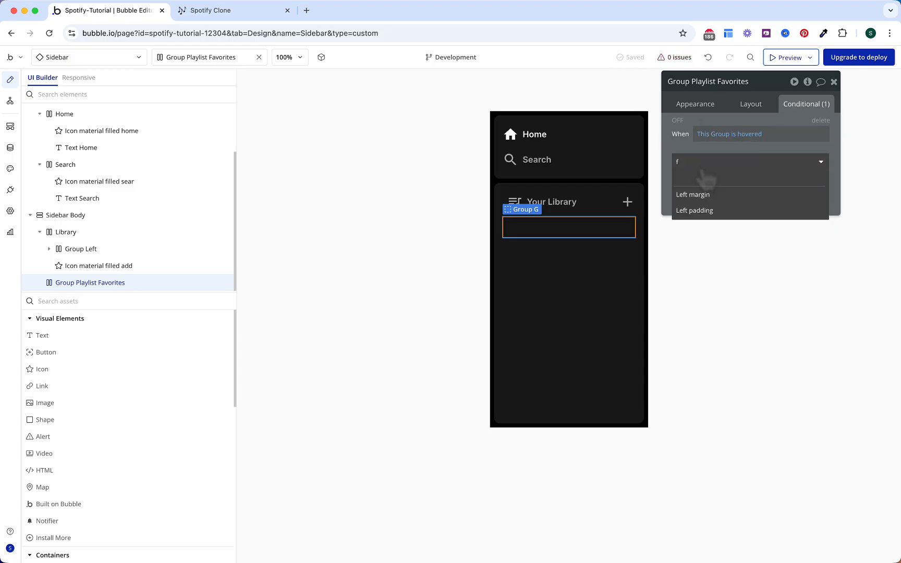
{"action": "type", "text": "ack"}
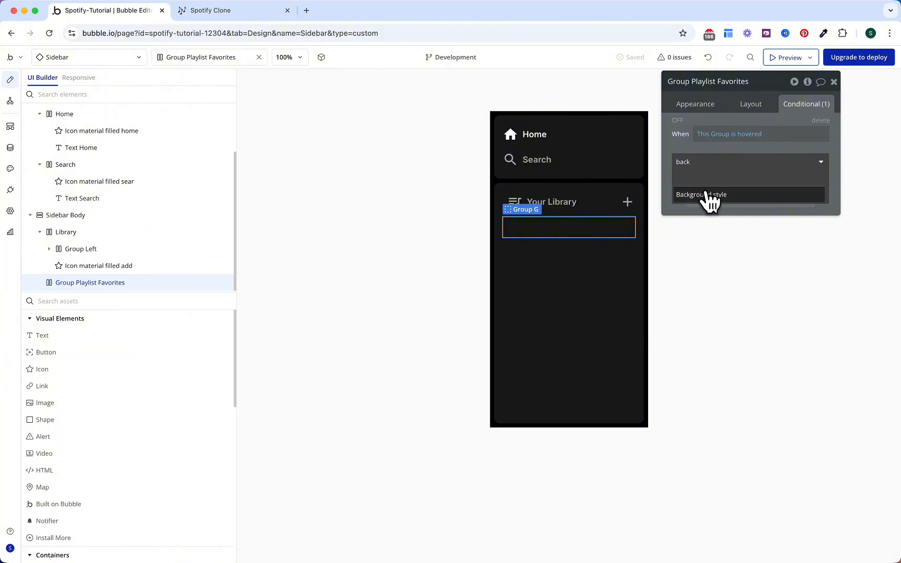
{"action": "left_click", "coordinate": [706, 195]}
{"action": "left_click", "coordinate": [716, 185]}
{"action": "type", "text": "back"}
{"action": "left_click", "coordinate": [718, 214]}
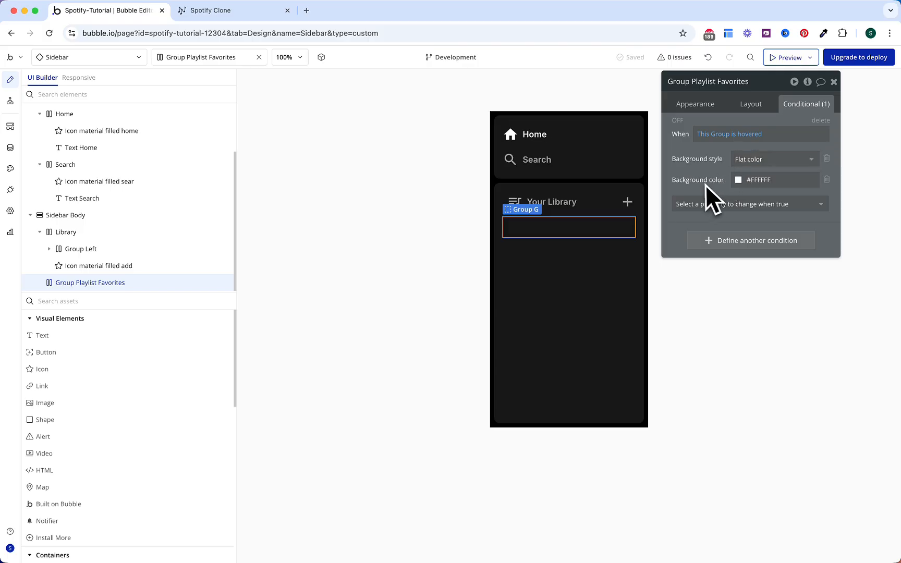
{"action": "left_click", "coordinate": [750, 181]}
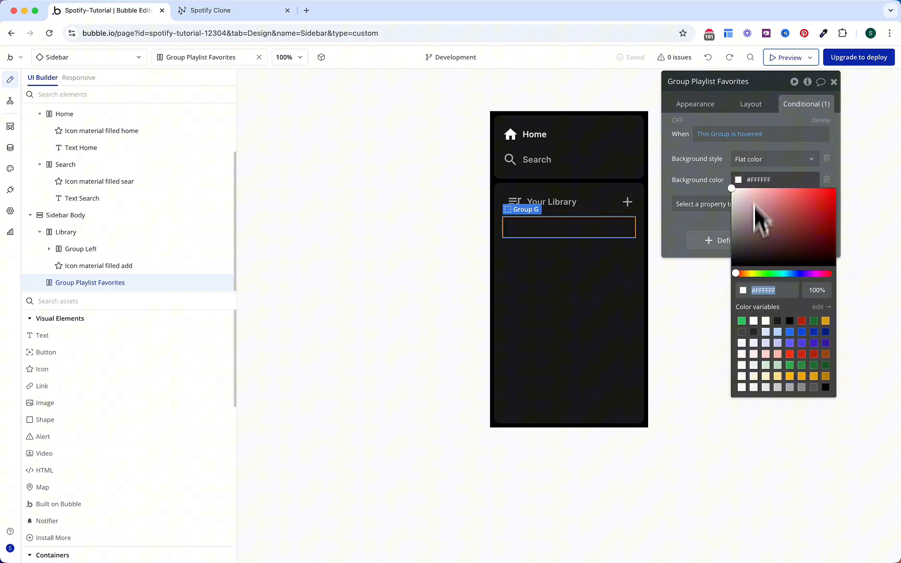
{"action": "left_click", "coordinate": [754, 330]}
{"action": "left_click", "coordinate": [706, 172]}
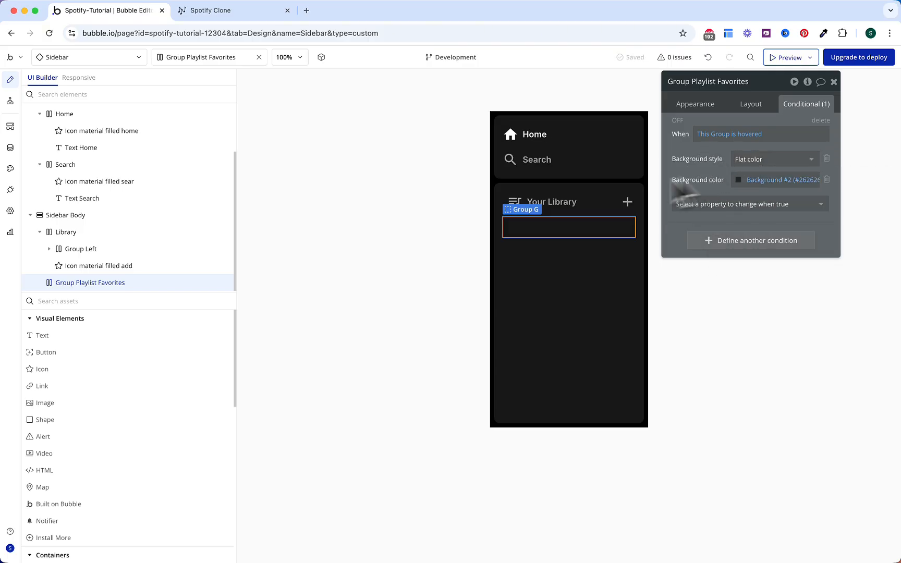
{"action": "left_click_drag", "start_coordinate": [109, 405], "coordinate": [535, 229]}
{"action": "left_click_drag", "start_coordinate": [742, 89], "coordinate": [742, 89]}
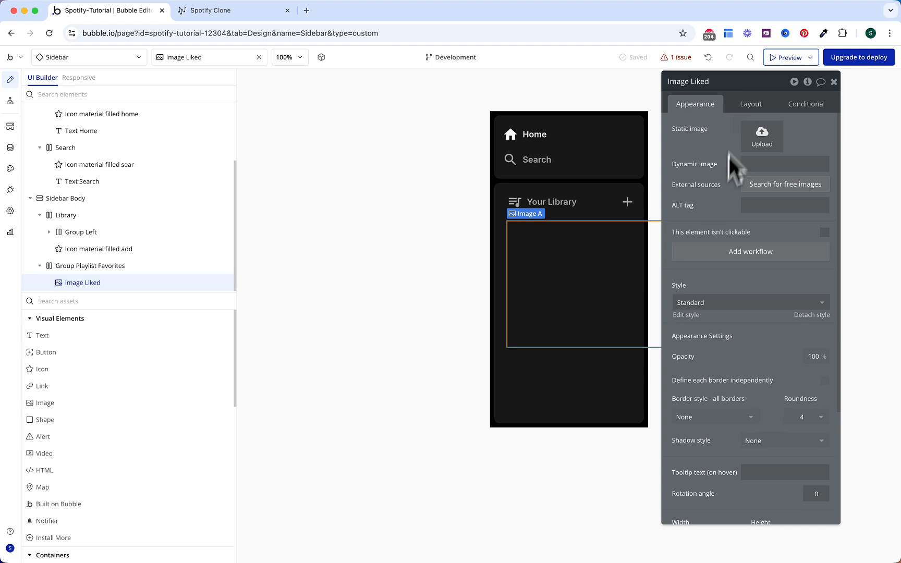
Step: Set the image width to 48 with Keep aspect ratio fixed
{"action": "left_click", "coordinate": [747, 107]}
{"action": "left_click", "coordinate": [725, 248]}
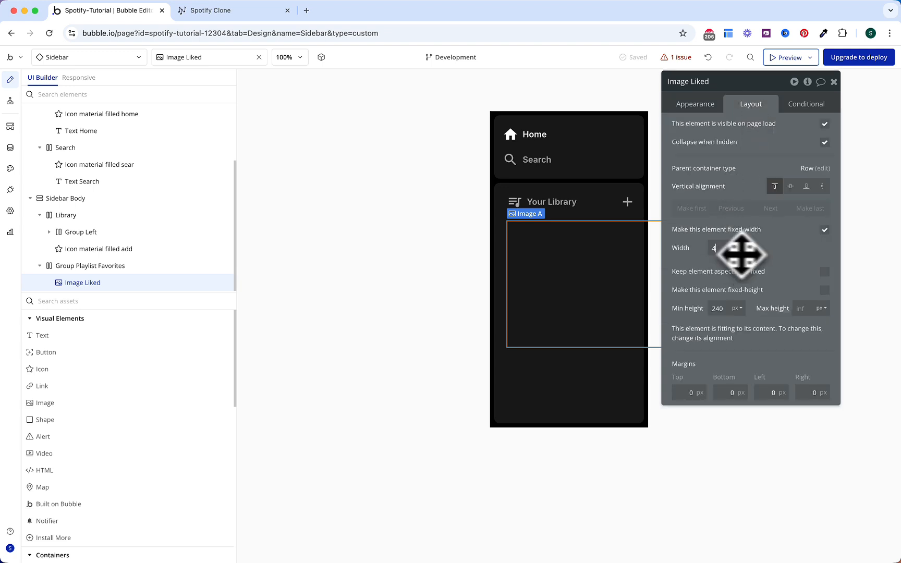
{"action": "type", "text": "48"}
{"action": "left_click", "coordinate": [801, 253]}
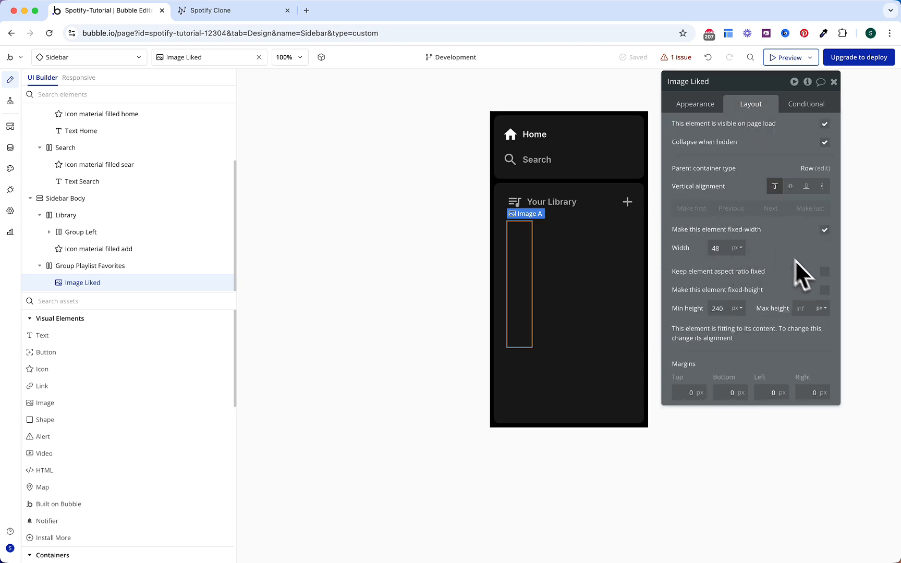
{"action": "left_click", "coordinate": [825, 272]}
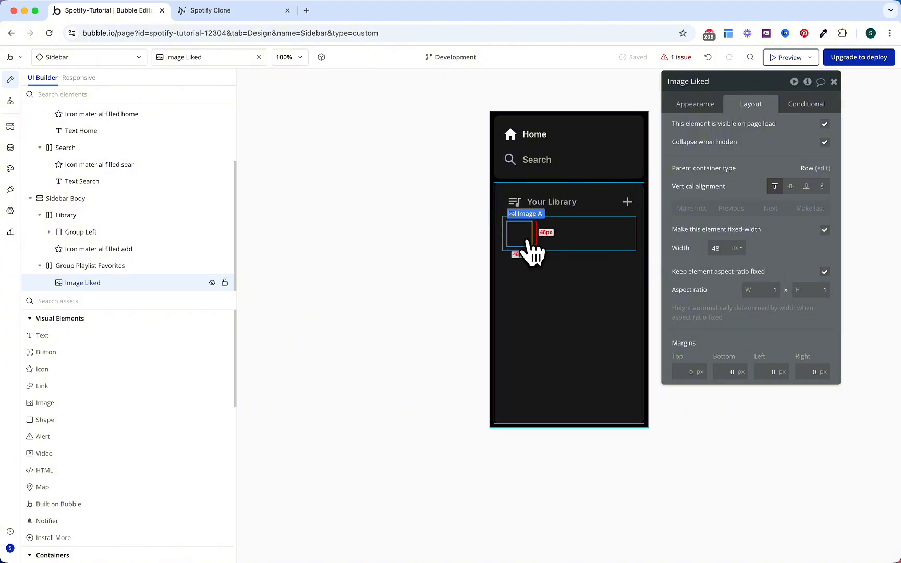
Step: Set the image's corner roundness to 5
{"action": "left_click", "coordinate": [698, 105]}
{"action": "scroll", "coordinate": [748, 337], "scroll_direction": "down", "scroll_amount": 2}
{"action": "scroll", "coordinate": [749, 337], "scroll_direction": "down", "scroll_amount": 2}
{"action": "left_click", "coordinate": [799, 313]}
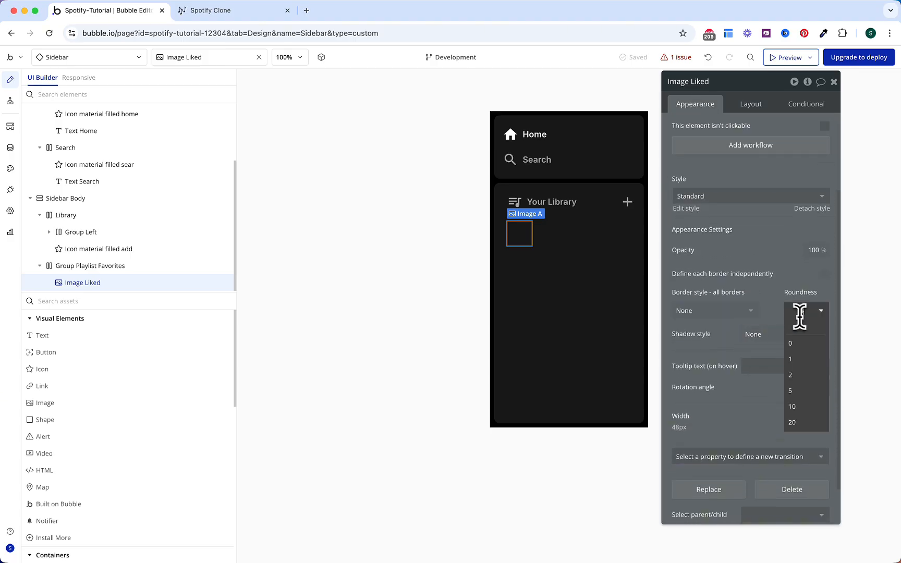
{"action": "type", "text": "6"}
{"action": "left_click", "coordinate": [800, 311]}
{"action": "type", "text": "5"}
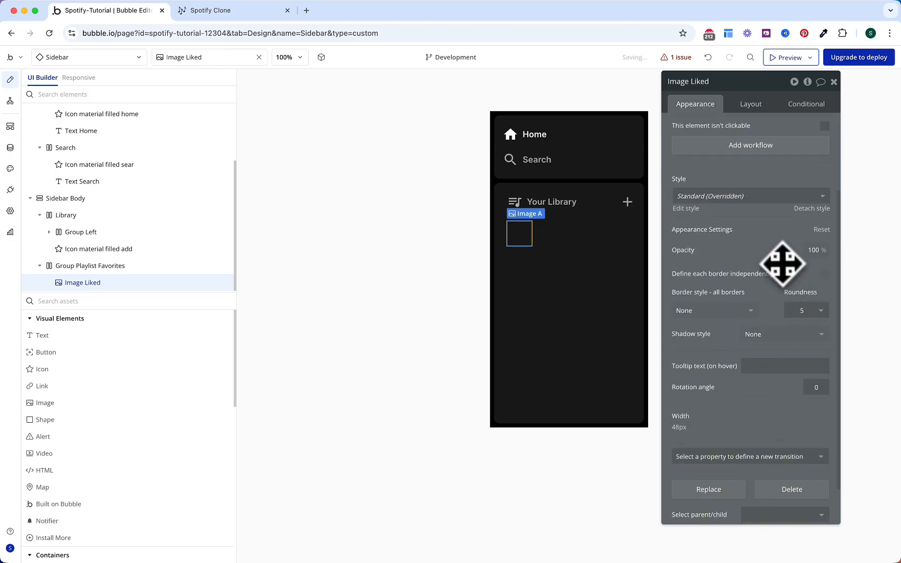
Step: Upload Liked Songs.jpeg from the Songs Images folder as the static image
{"action": "scroll", "coordinate": [780, 260], "scroll_direction": "up", "scroll_amount": 1}
{"action": "scroll", "coordinate": [781, 260], "scroll_direction": "up", "scroll_amount": 3}
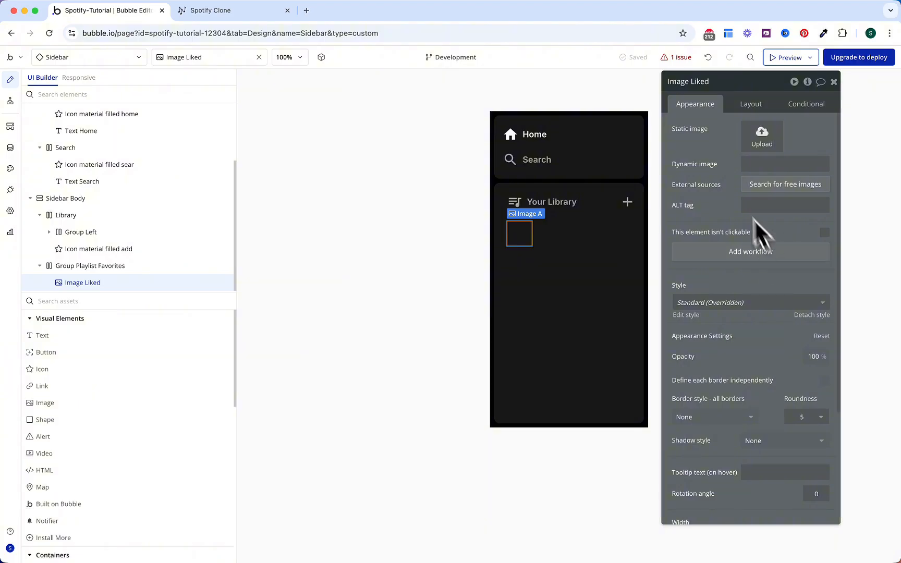
{"action": "left_click", "coordinate": [751, 144]}
{"action": "left_click", "coordinate": [573, 221]}
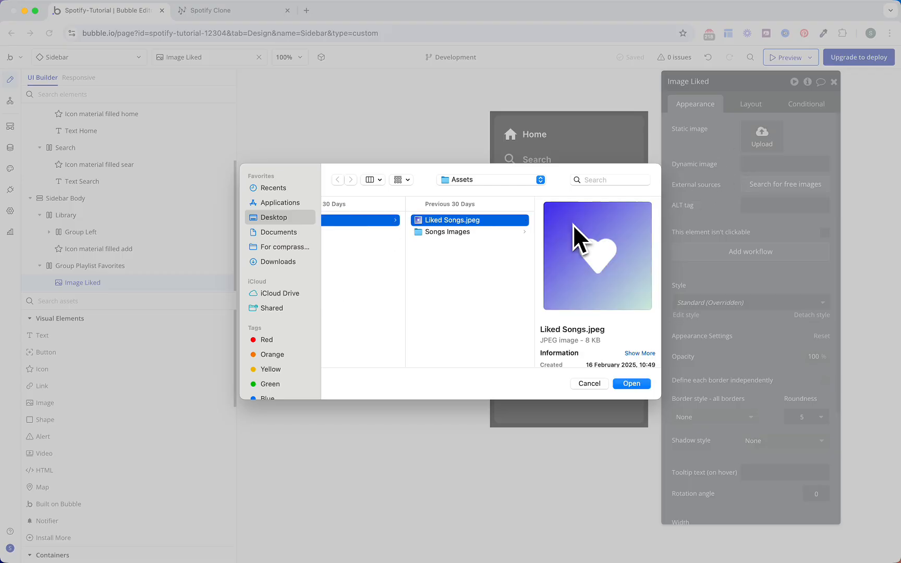
{"action": "left_click", "coordinate": [487, 230]}
{"action": "left_click", "coordinate": [484, 222]}
{"action": "double_click", "coordinate": [483, 222]}
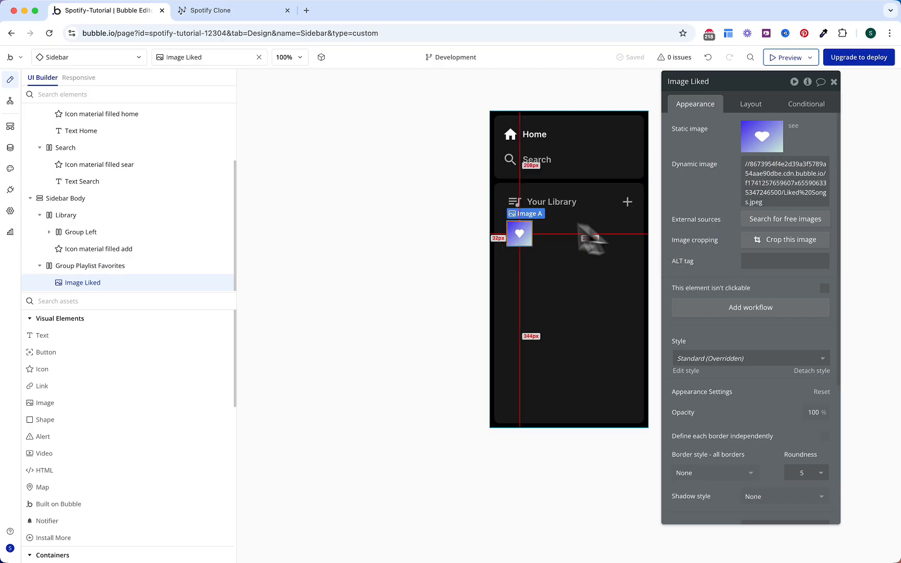
Step: Copy the Your Library text beside the heart, colour it Text white, and change it to 'Liked Songs'
{"action": "left_click", "coordinate": [537, 202]}
{"action": "left_click_drag", "start_coordinate": [556, 225], "coordinate": [577, 247]}
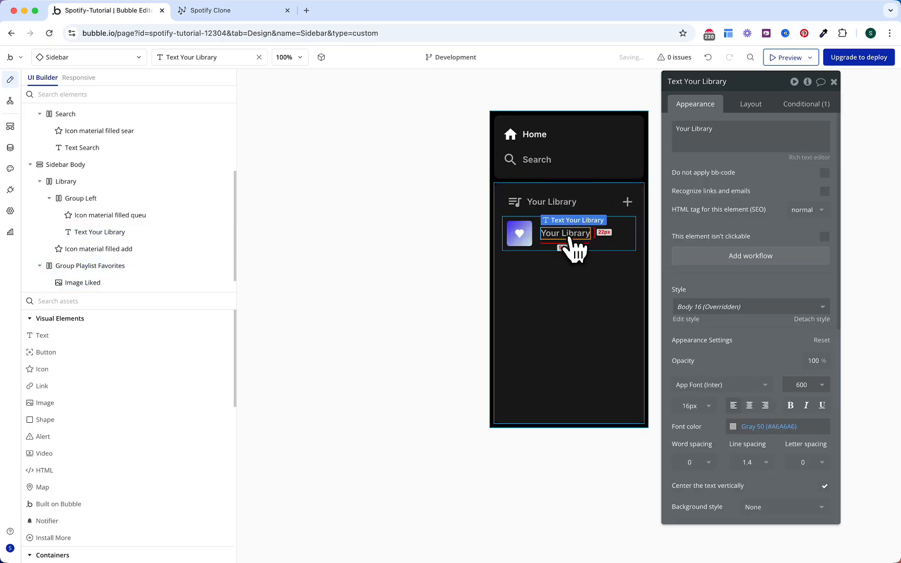
{"action": "left_click", "coordinate": [767, 427]}
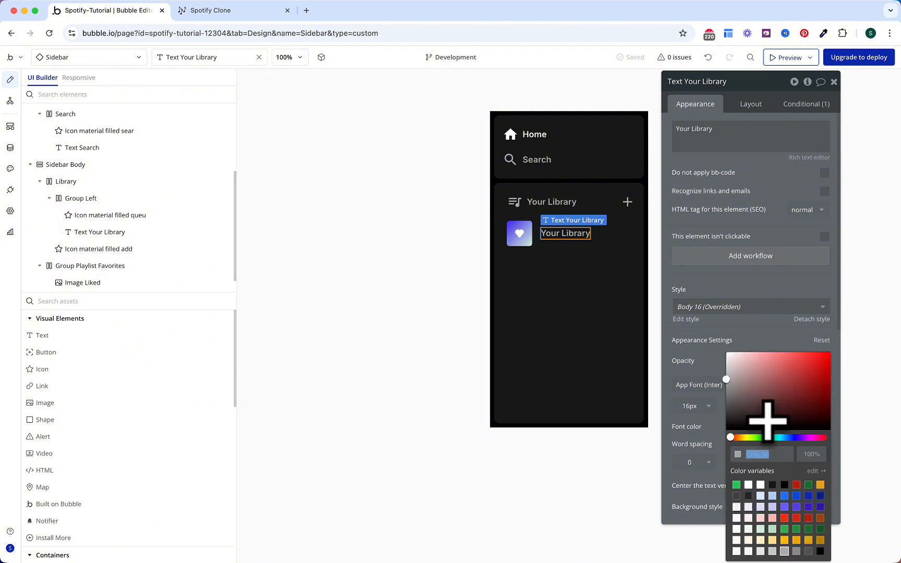
{"action": "left_click", "coordinate": [760, 485]}
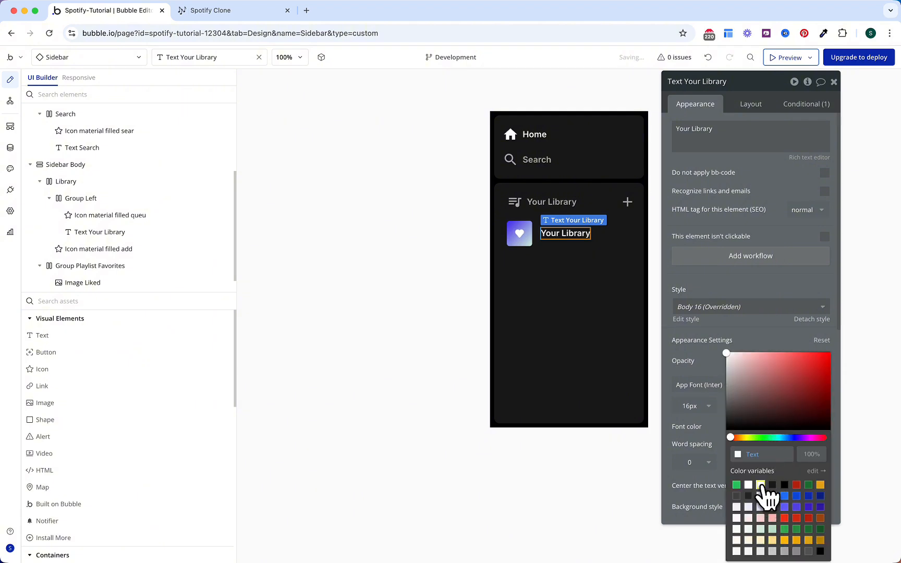
{"action": "left_click", "coordinate": [714, 377]}
{"action": "triple_click", "coordinate": [727, 129]}
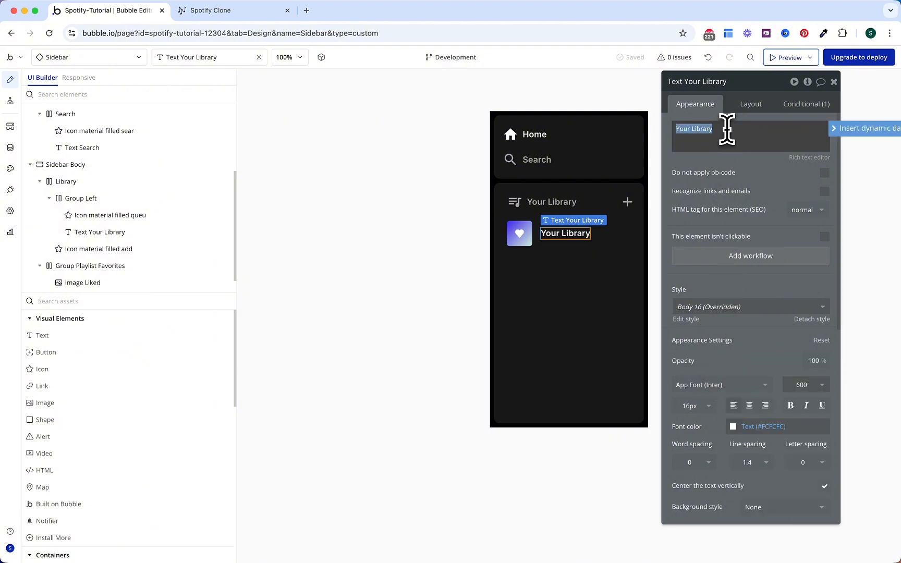
{"action": "type", "text": "Liked Songs"}
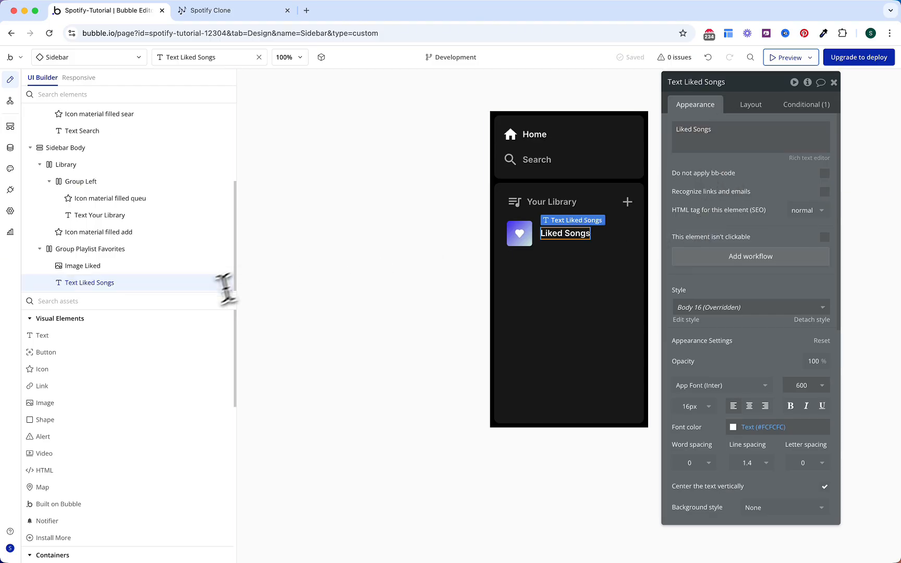
Step: Pick a Repeating Group from the element palette
{"action": "left_click", "coordinate": [225, 301]}
{"action": "type", "text": "re"}
{"action": "left_click", "coordinate": [141, 371]}
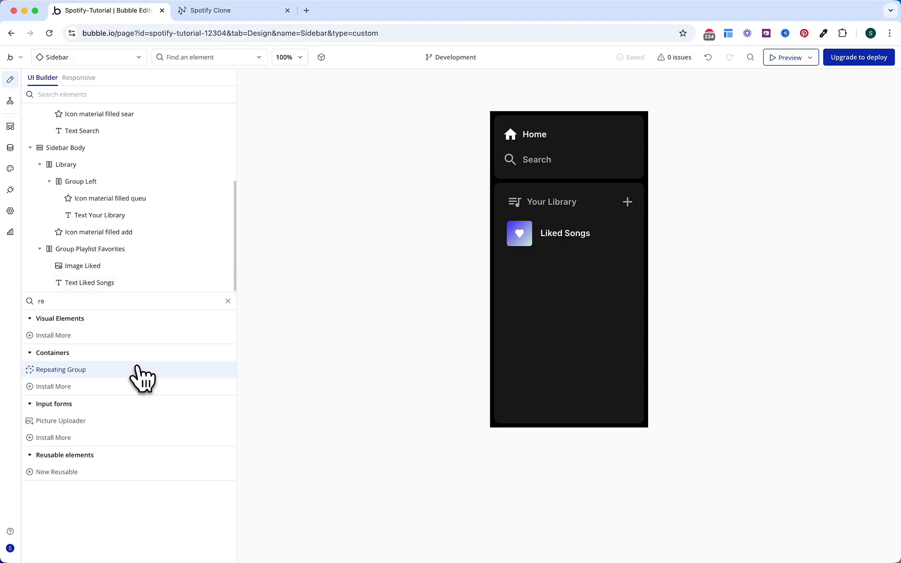
Step: Place the repeating group below Liked Songs and set its type to Playlist
{"action": "left_click", "coordinate": [553, 302]}
{"action": "left_click", "coordinate": [751, 105]}
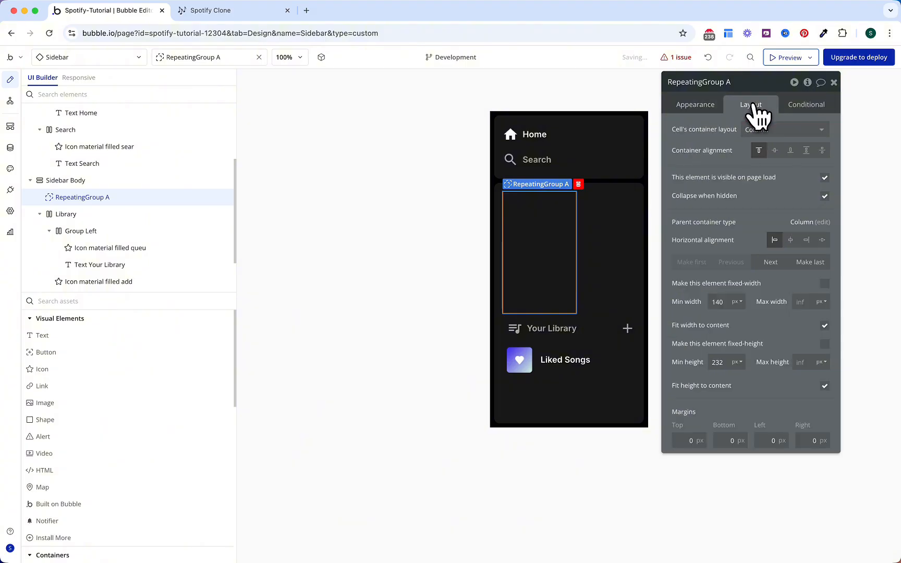
{"action": "left_click", "coordinate": [809, 263]}
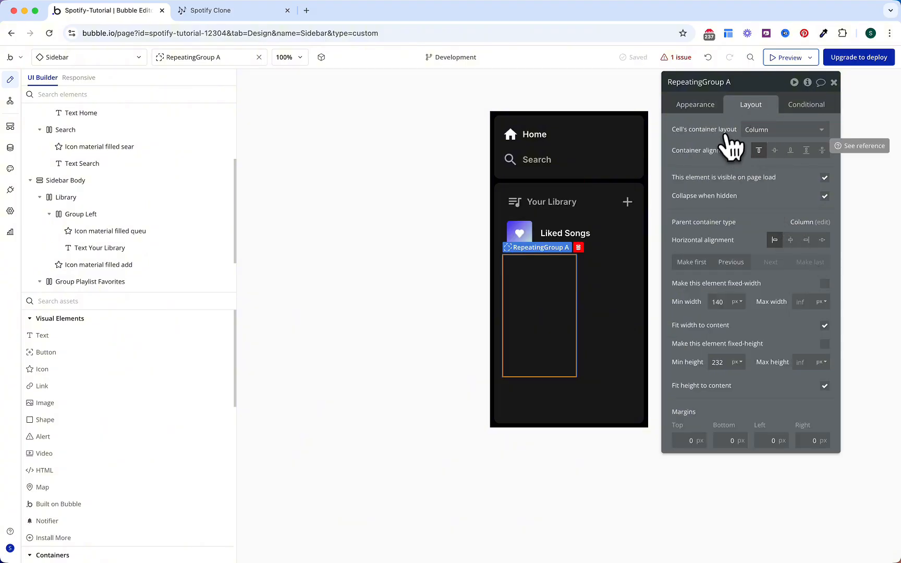
{"action": "left_click", "coordinate": [696, 105]}
{"action": "left_click", "coordinate": [743, 132]}
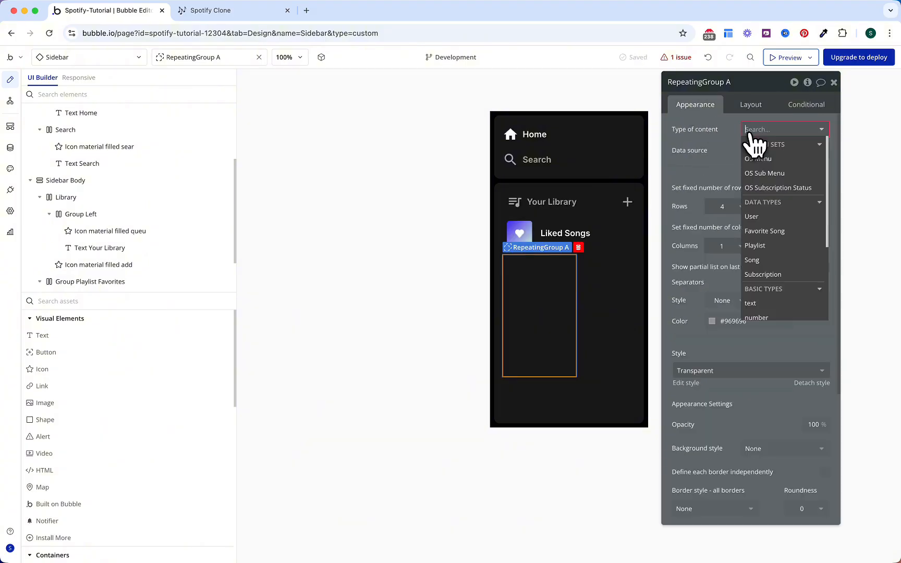
{"action": "type", "text": "play"}
{"action": "left_click", "coordinate": [765, 158]}
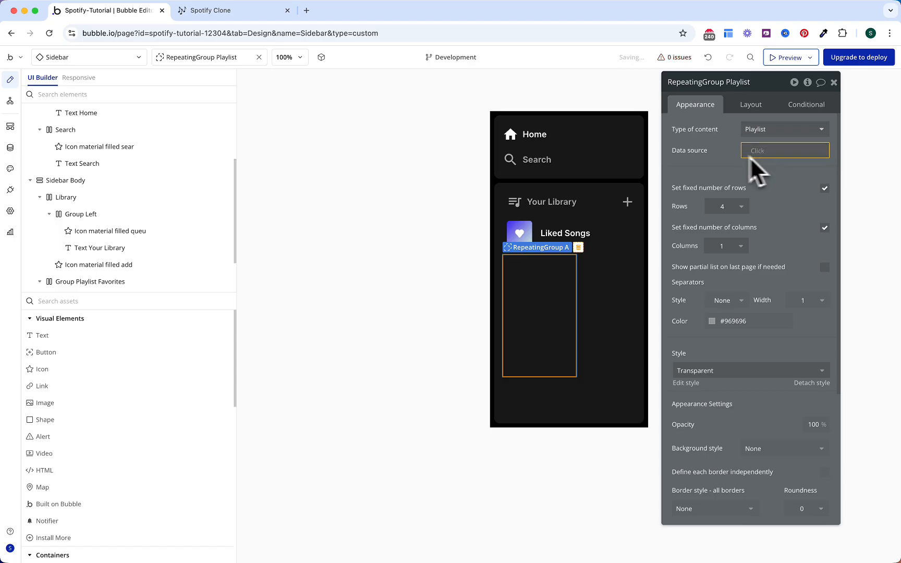
Step: Set its data source to Search for Playlists where User = Current User
{"action": "left_click", "coordinate": [754, 150]}
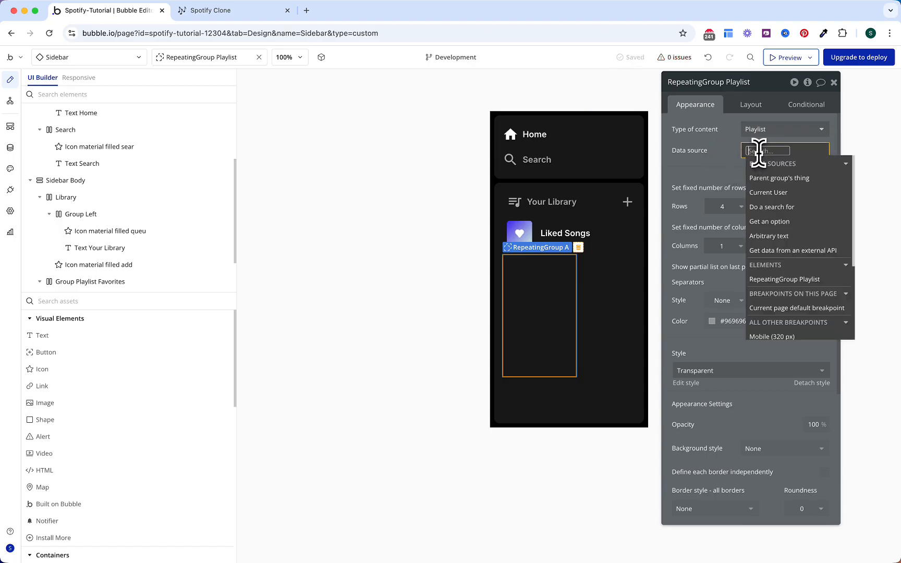
{"action": "left_click", "coordinate": [775, 223]}
{"action": "left_click", "coordinate": [630, 110]}
{"action": "type", "text": "play"}
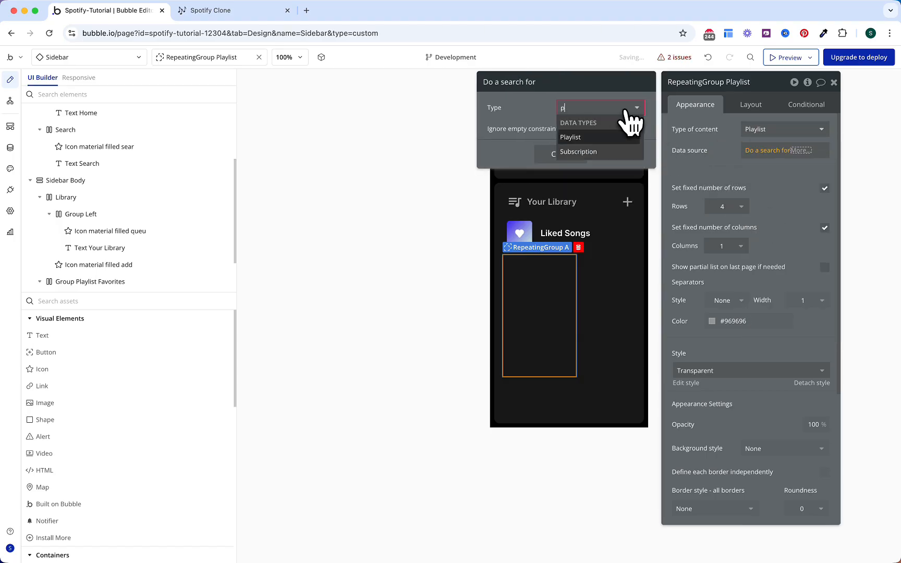
{"action": "left_click", "coordinate": [618, 135]}
{"action": "left_click", "coordinate": [600, 149]}
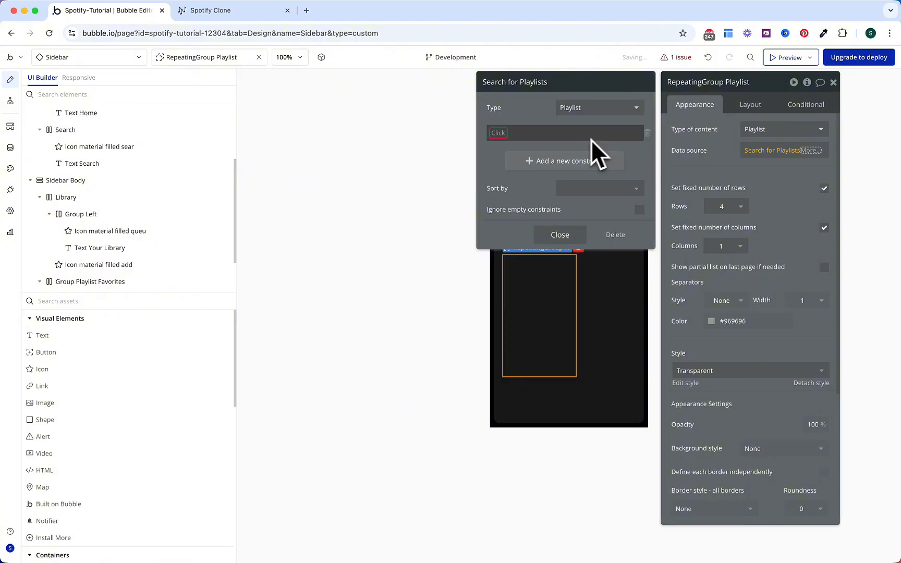
{"action": "left_click", "coordinate": [499, 134]}
{"action": "left_click", "coordinate": [501, 154]}
{"action": "left_click", "coordinate": [513, 132]}
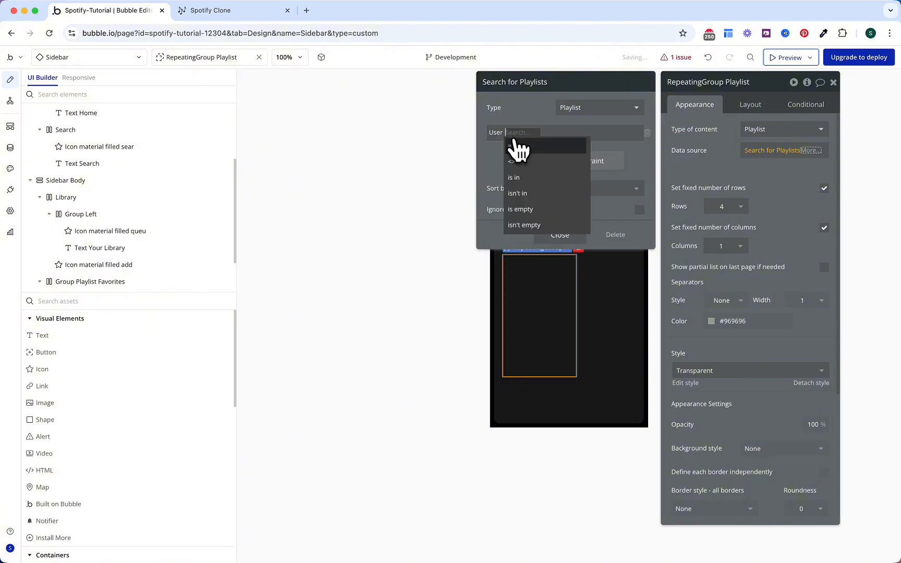
{"action": "left_click", "coordinate": [519, 147]}
{"action": "left_click", "coordinate": [521, 133]}
{"action": "left_click", "coordinate": [533, 170]}
{"action": "left_click", "coordinate": [487, 177]}
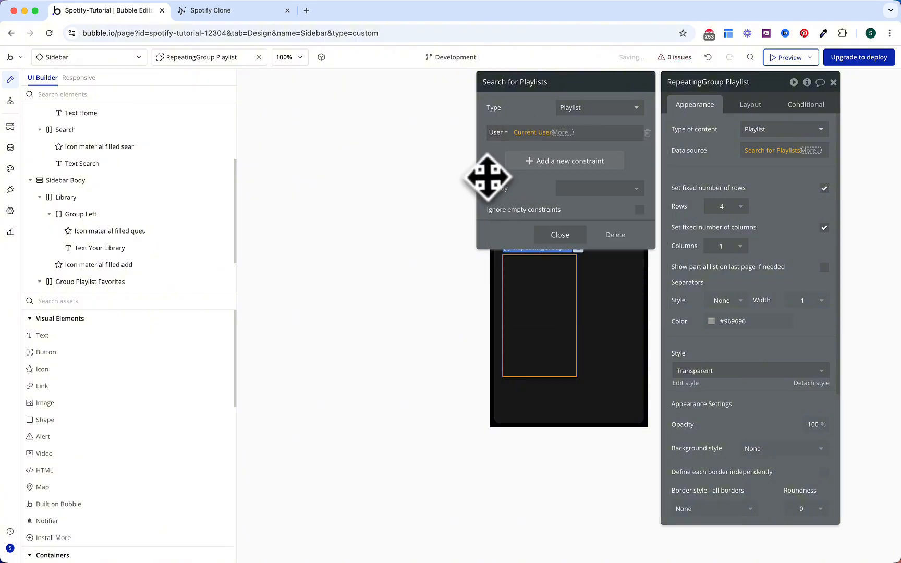
{"action": "left_click", "coordinate": [720, 160]}
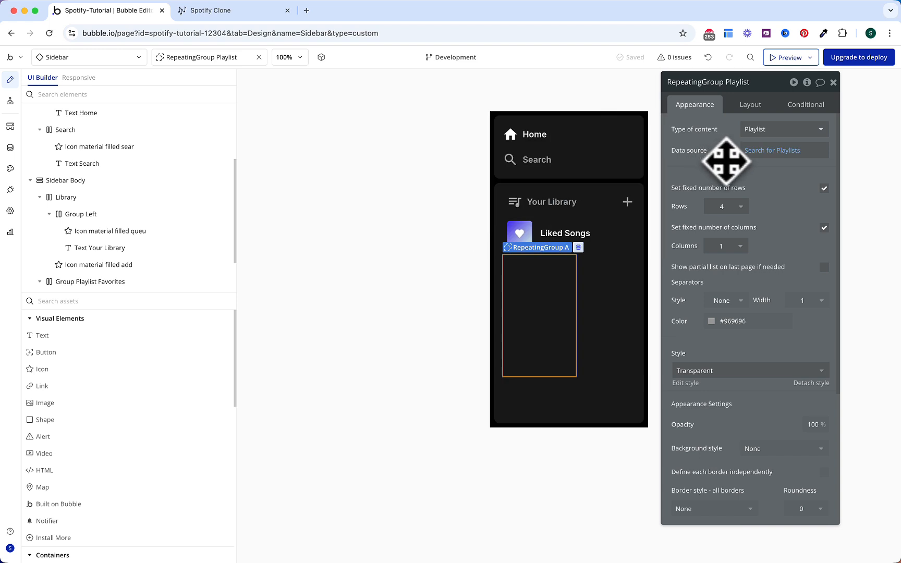
Step: Untick fixed rows, make it fit the full width, and set min height 0
{"action": "left_click", "coordinate": [824, 188]}
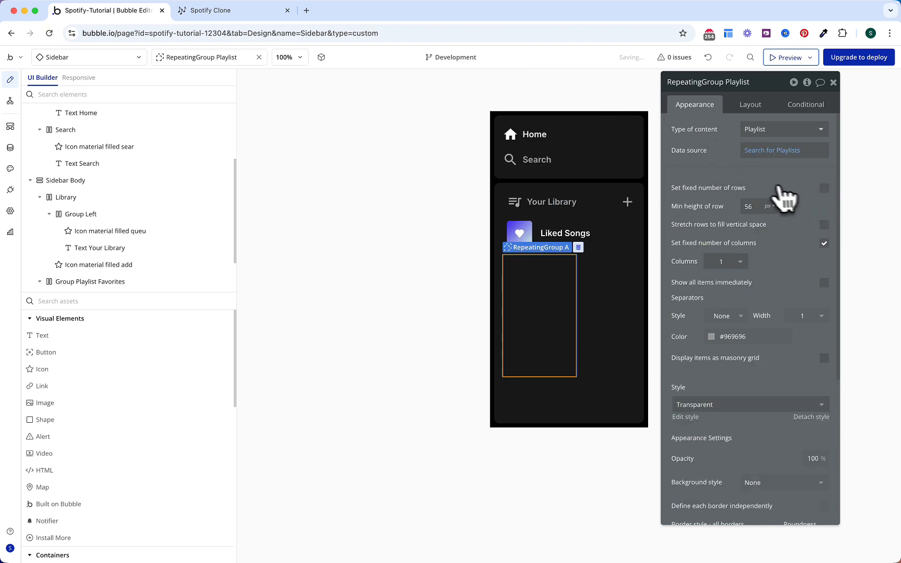
{"action": "scroll", "coordinate": [750, 189], "scroll_direction": "down", "scroll_amount": 1}
{"action": "scroll", "coordinate": [749, 181], "scroll_direction": "down", "scroll_amount": 1}
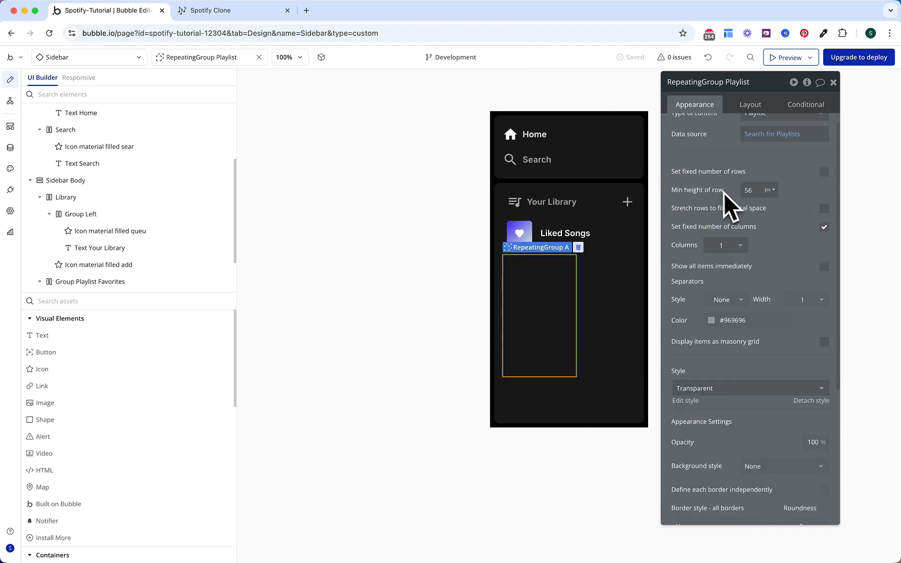
{"action": "left_click", "coordinate": [749, 107]}
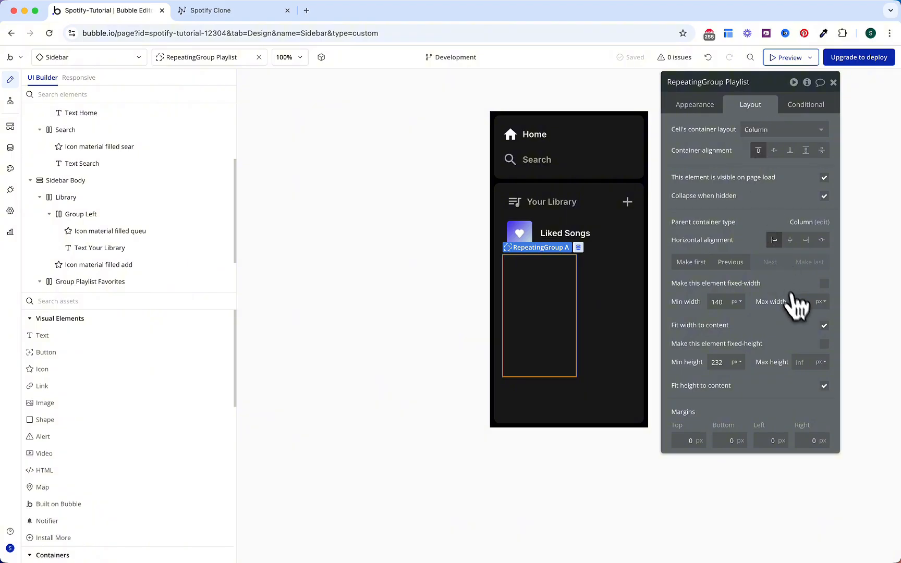
{"action": "left_click", "coordinate": [824, 326]}
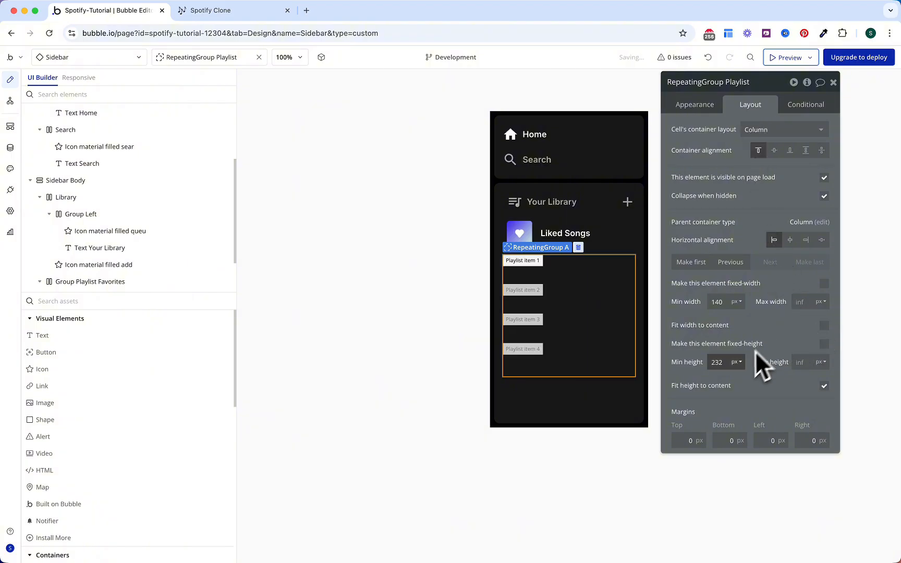
{"action": "type", "text": "0"}
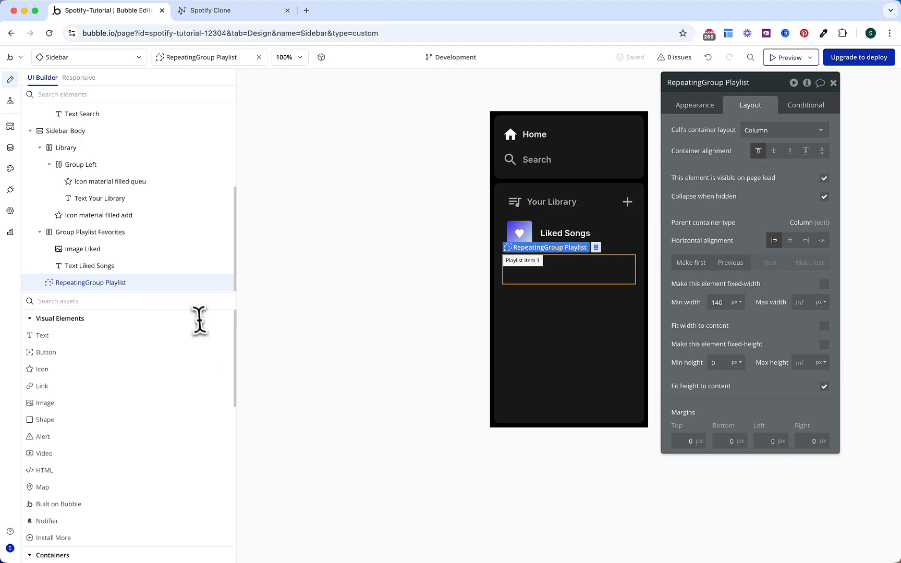
{"action": "type", "text": "gr"}
Step: Drop a Group into the playlist cell with Row layout and a 16 px column gap
{"action": "left_click", "coordinate": [185, 338]}
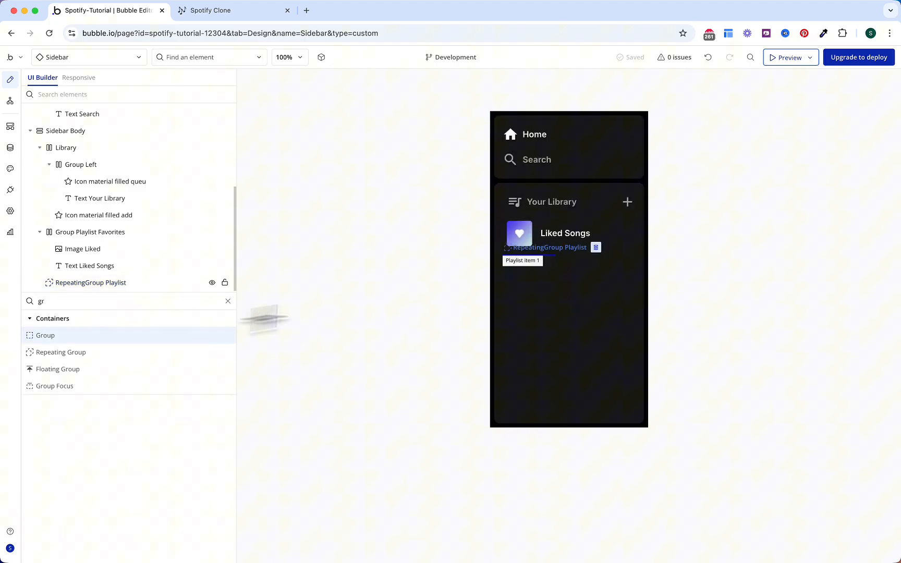
{"action": "left_click", "coordinate": [536, 270]}
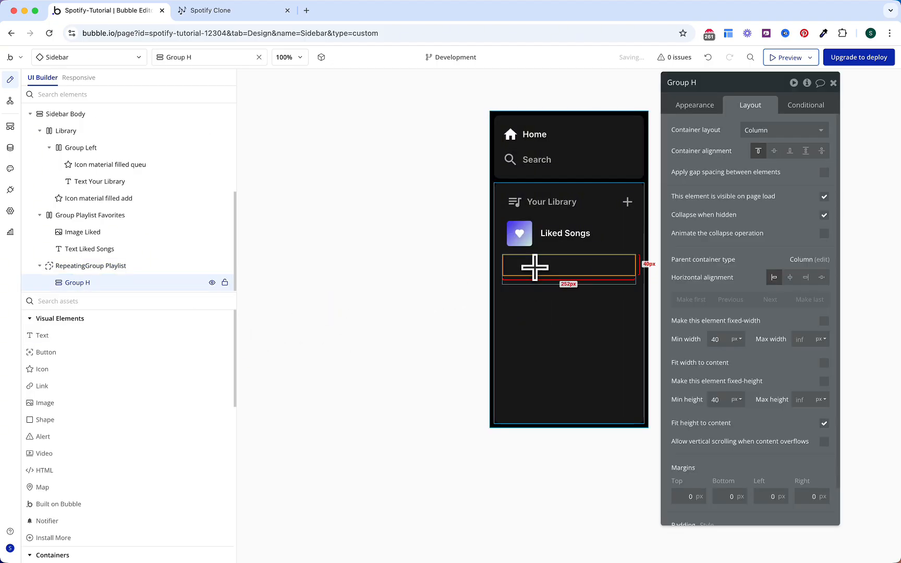
{"action": "left_click", "coordinate": [751, 131]}
{"action": "left_click", "coordinate": [754, 159]}
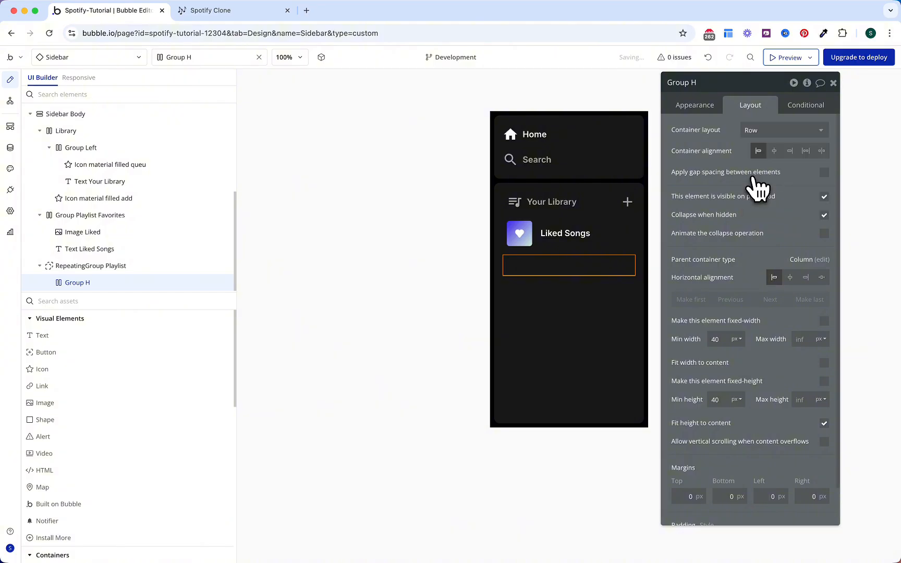
{"action": "left_click", "coordinate": [824, 173]}
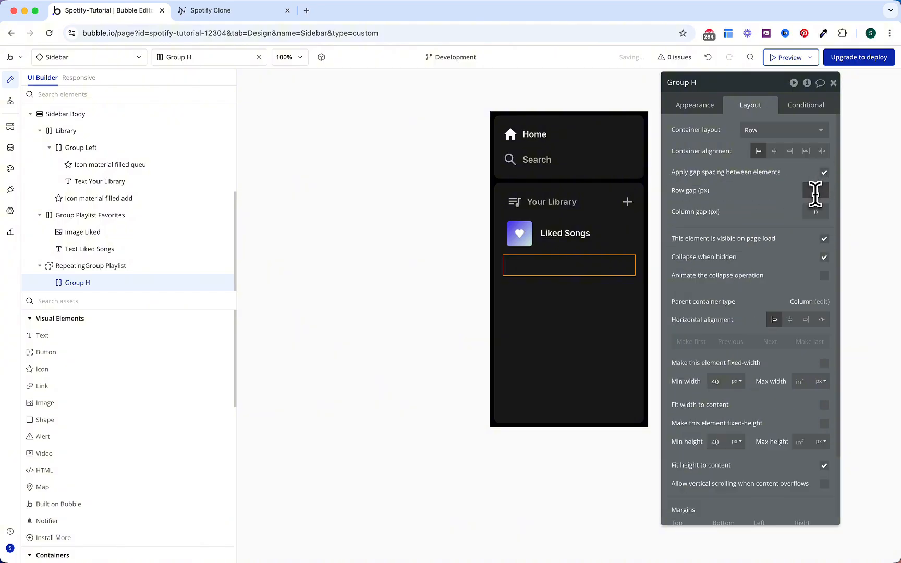
{"action": "type", "text": "16"}
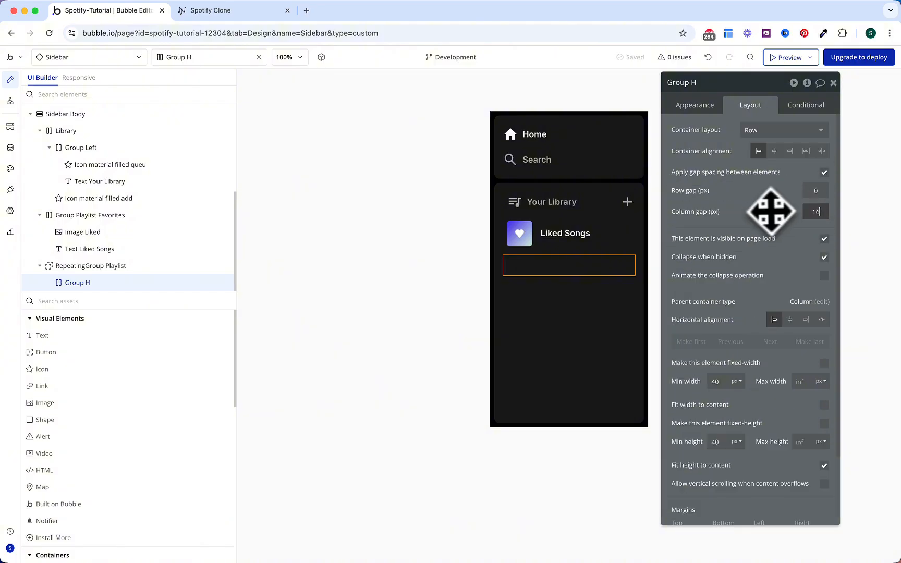
{"action": "left_click", "coordinate": [768, 211]}
Step: Give the group 8 px padding on all sides and an 8 px bottom margin
{"action": "scroll", "coordinate": [751, 313], "scroll_direction": "down", "scroll_amount": 3}
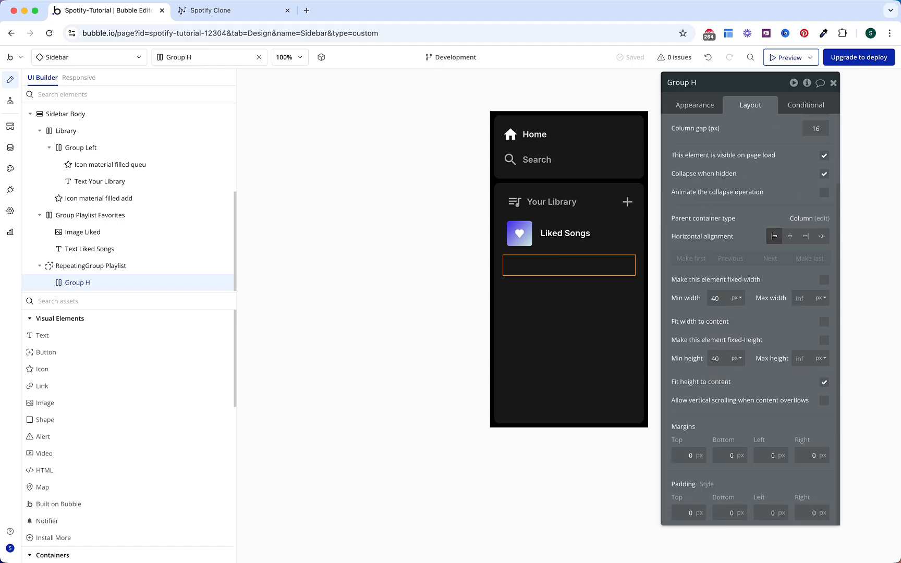
{"action": "type", "text": "8"}
{"action": "left_click", "coordinate": [710, 510]}
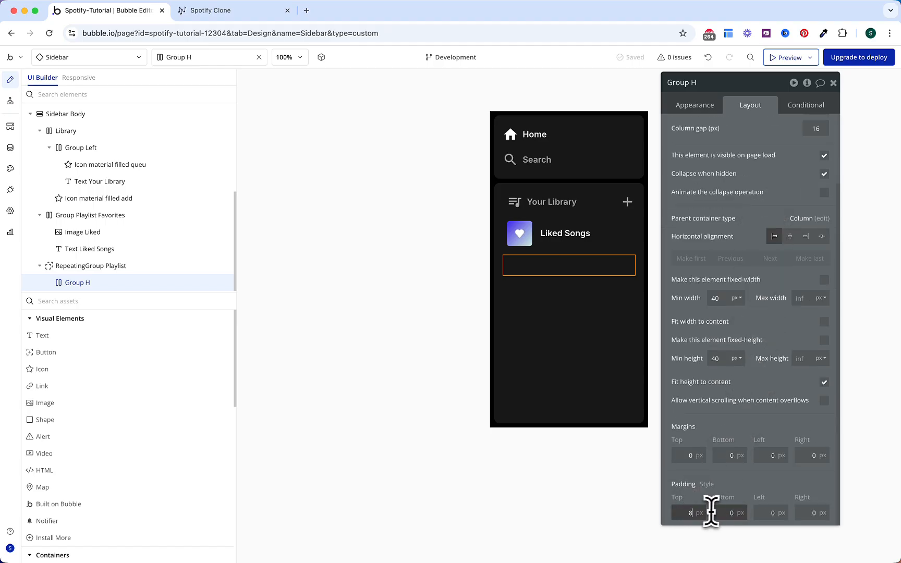
{"action": "type", "text": "8"}
{"action": "left_click", "coordinate": [768, 510]}
{"action": "type", "text": "8"}
{"action": "left_click", "coordinate": [807, 510]}
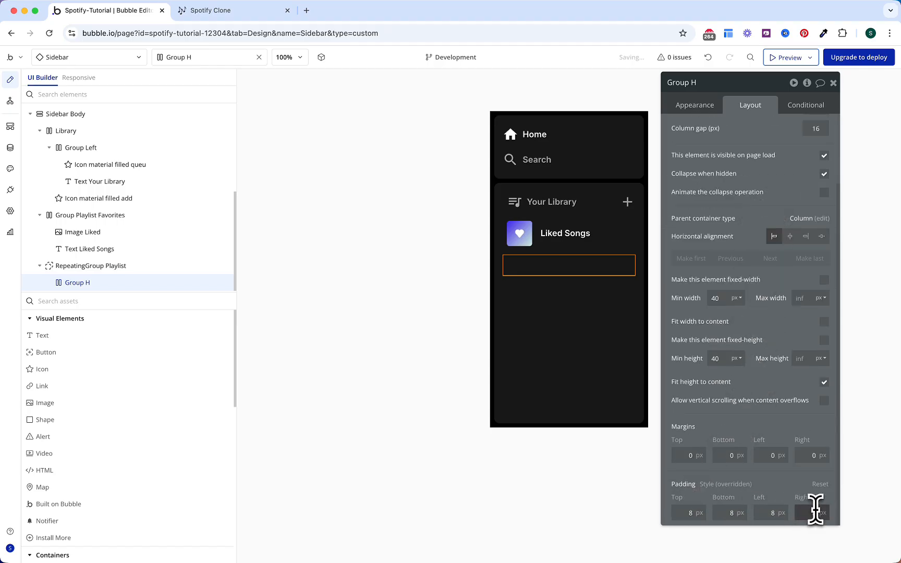
{"action": "type", "text": "8"}
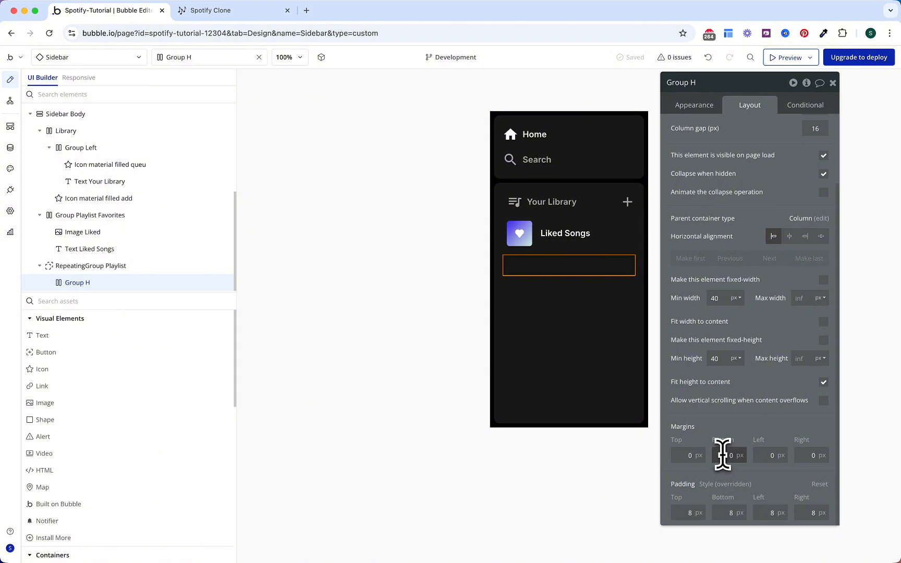
{"action": "left_click", "coordinate": [726, 454]}
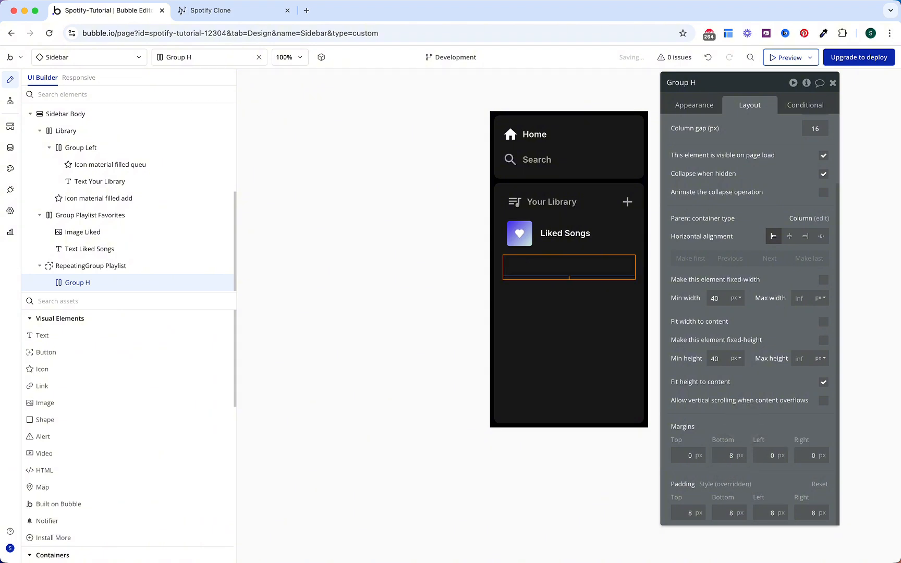
Step: Set the group's data source to Current cell's Playlist with type Playlist
{"action": "left_click", "coordinate": [703, 111]}
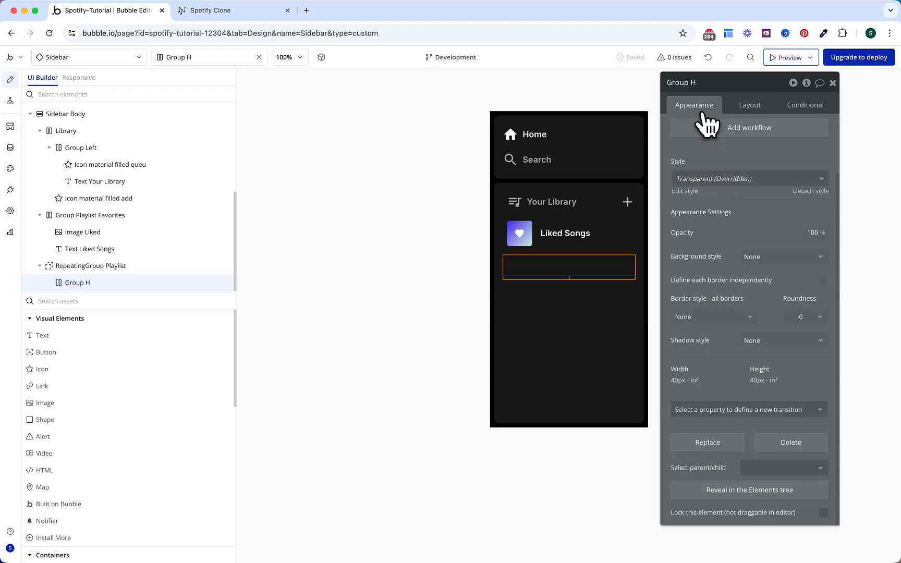
{"action": "left_click", "coordinate": [761, 156]}
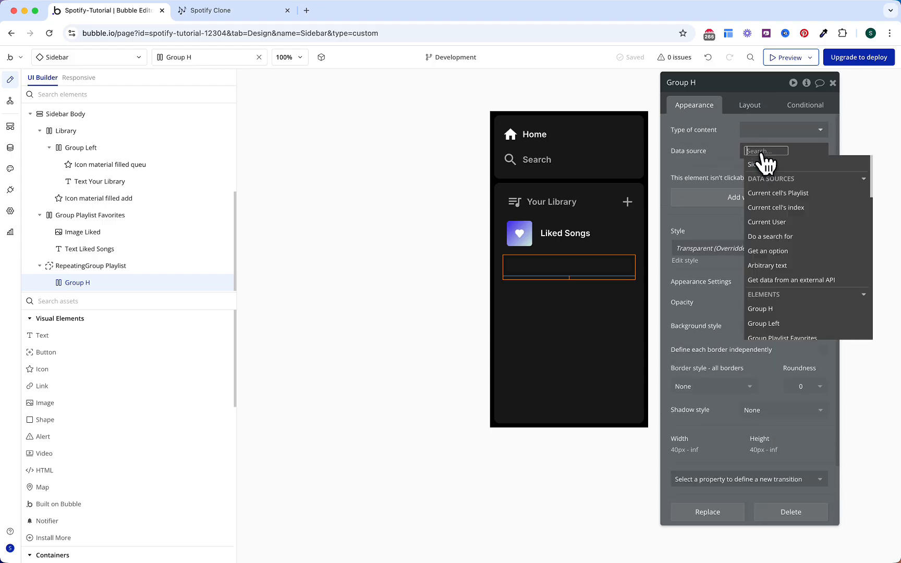
{"action": "left_click", "coordinate": [767, 194]}
{"action": "left_click", "coordinate": [751, 133]}
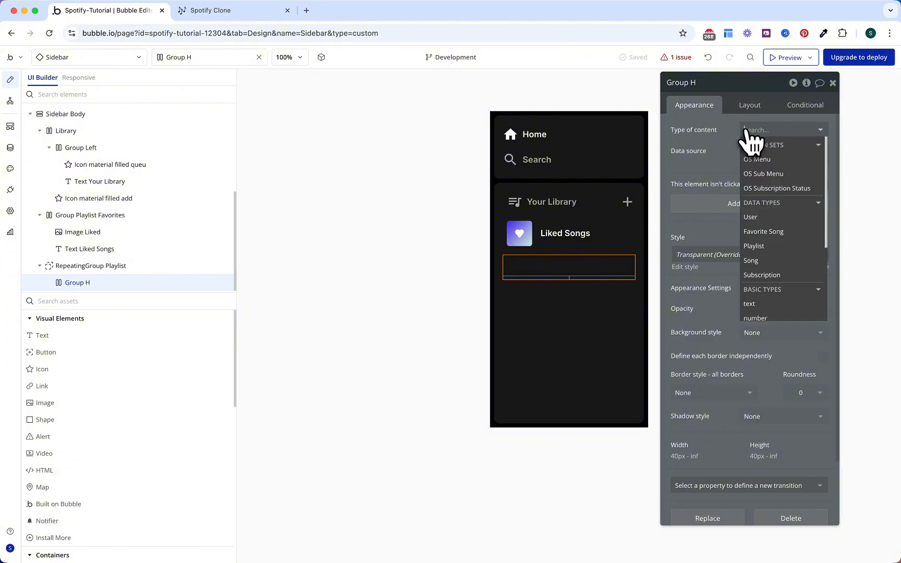
{"action": "type", "text": "play"}
{"action": "key", "text": "Return"}
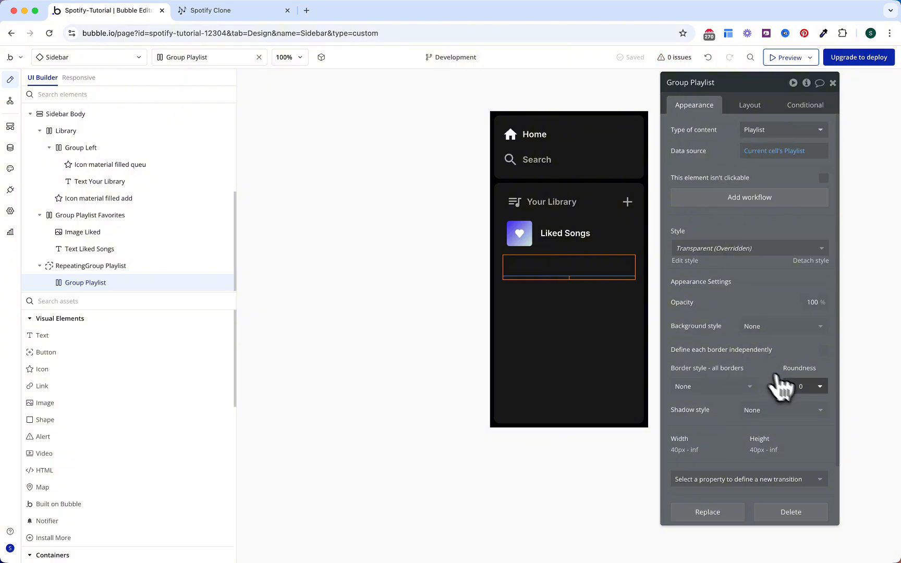
Step: Set roundness 5 and add a background style transition
{"action": "left_click", "coordinate": [800, 386]}
{"action": "type", "text": "5"}
{"action": "left_click", "coordinate": [761, 360]}
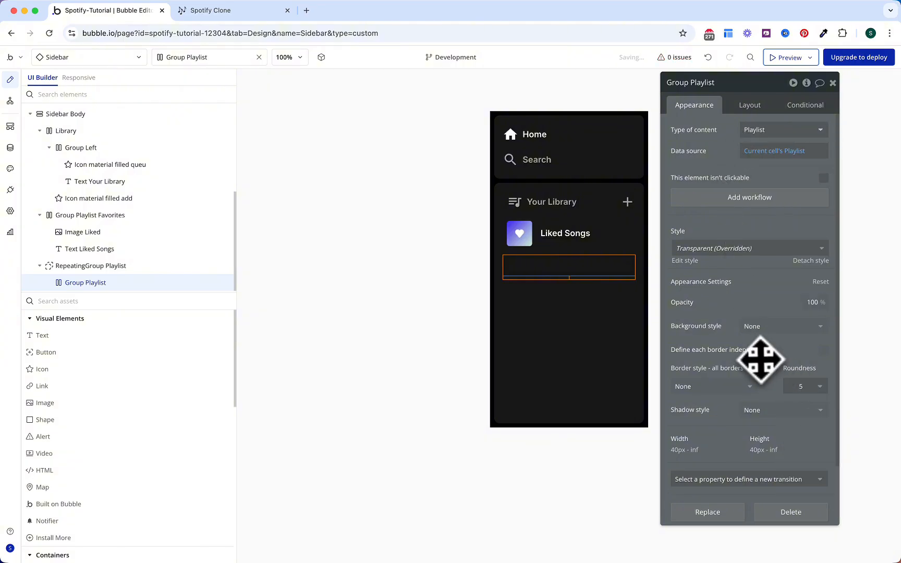
{"action": "left_click", "coordinate": [765, 481]}
{"action": "left_click", "coordinate": [730, 511]}
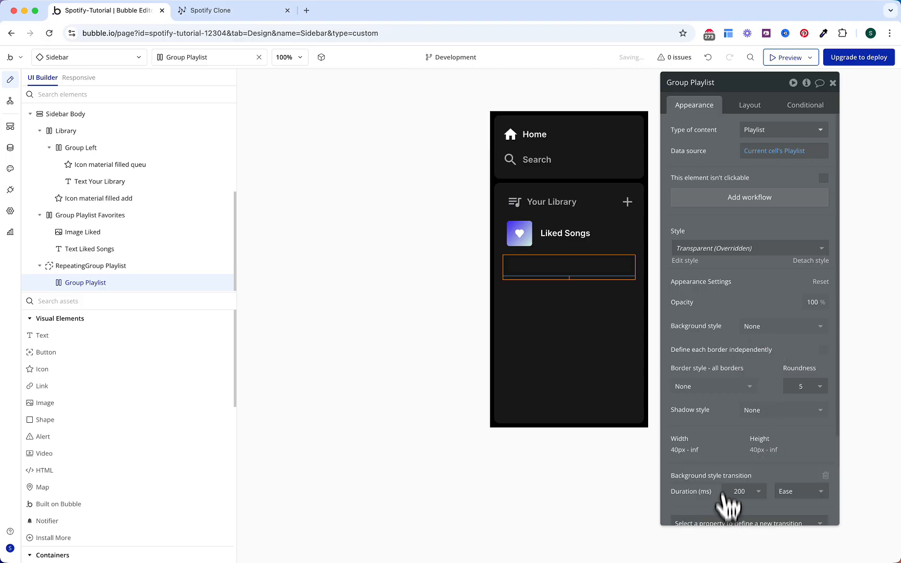
Step: Add a 'This Group is hovered' condition with background colour #262626
{"action": "left_click", "coordinate": [798, 110]}
{"action": "left_click", "coordinate": [762, 133]}
{"action": "left_click", "coordinate": [719, 134]}
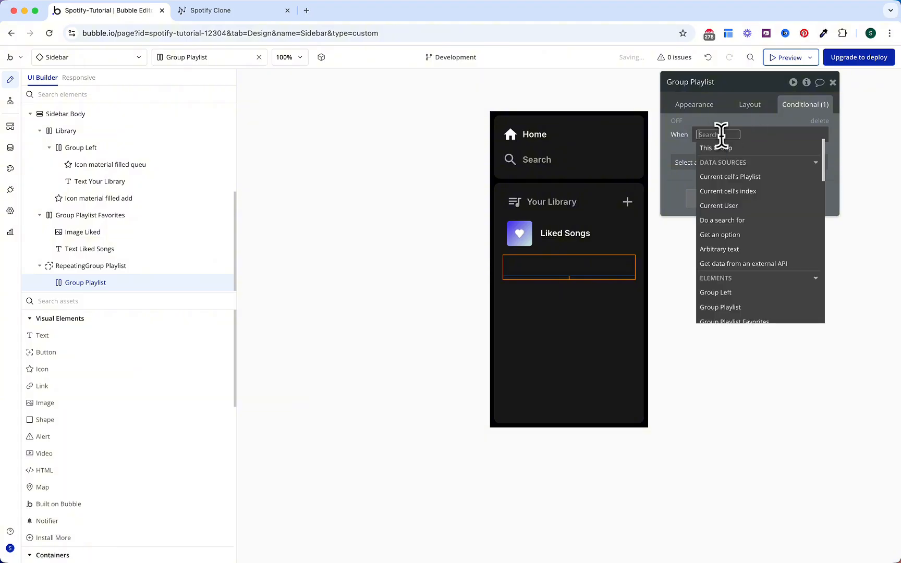
{"action": "left_click", "coordinate": [723, 148]}
{"action": "left_click", "coordinate": [749, 234]}
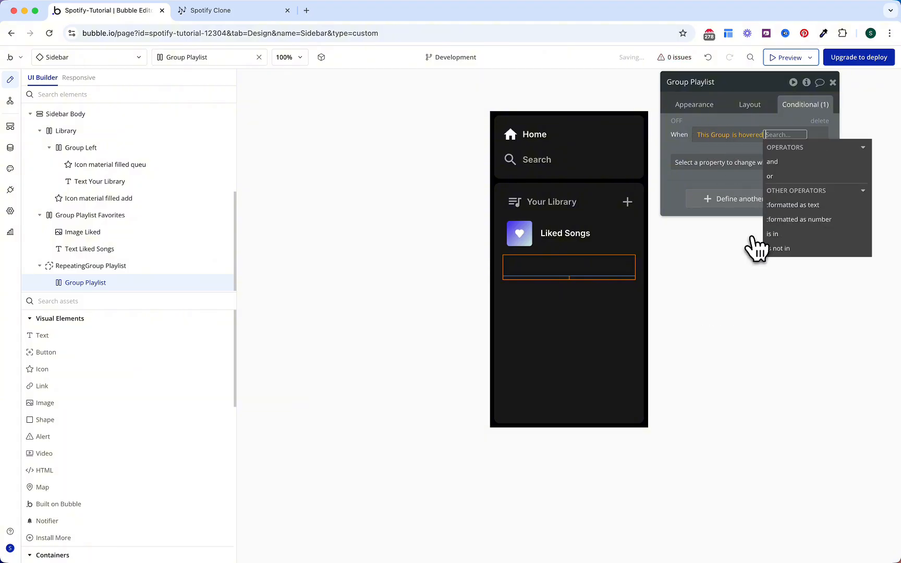
{"action": "left_click", "coordinate": [699, 163]}
{"action": "type", "text": "back"}
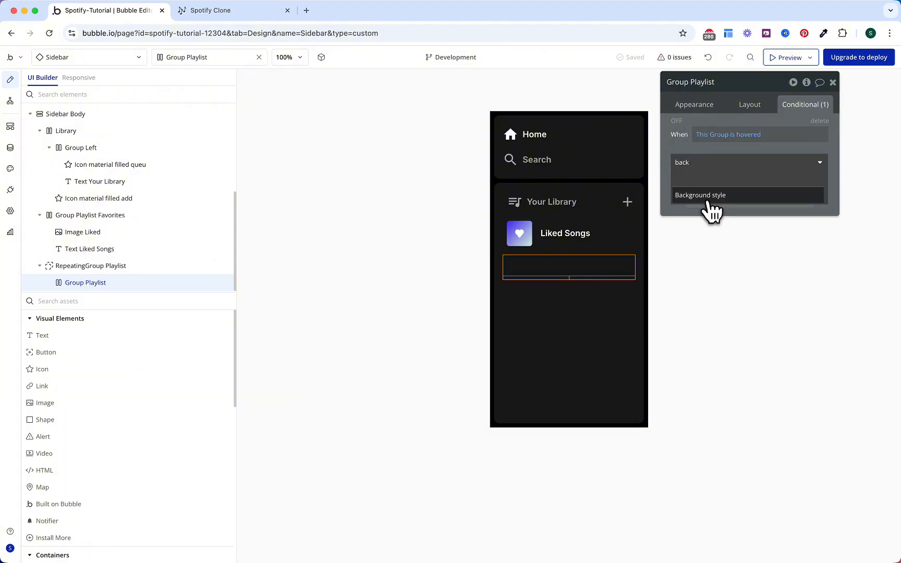
{"action": "left_click", "coordinate": [703, 196]}
{"action": "left_click", "coordinate": [718, 184]}
{"action": "type", "text": "back"}
{"action": "left_click", "coordinate": [715, 209]}
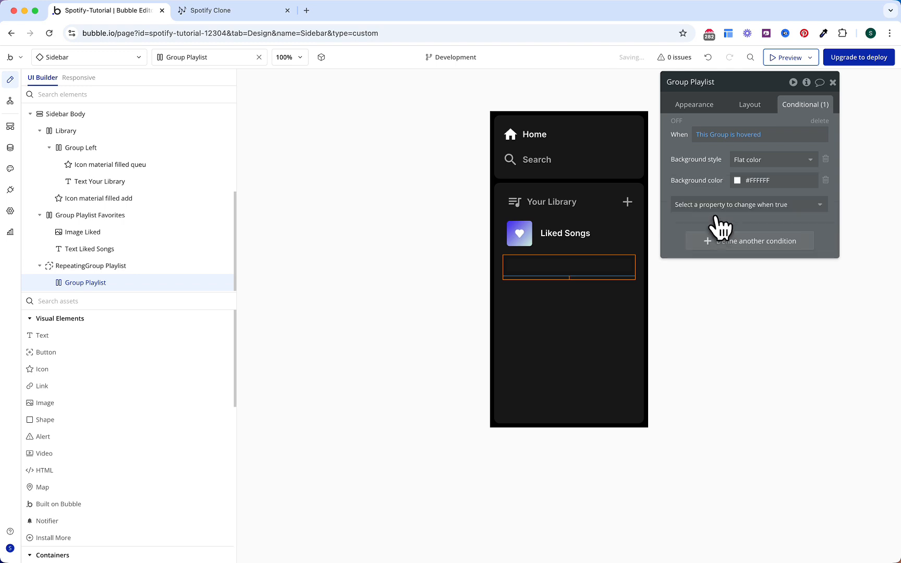
{"action": "left_click", "coordinate": [755, 180]}
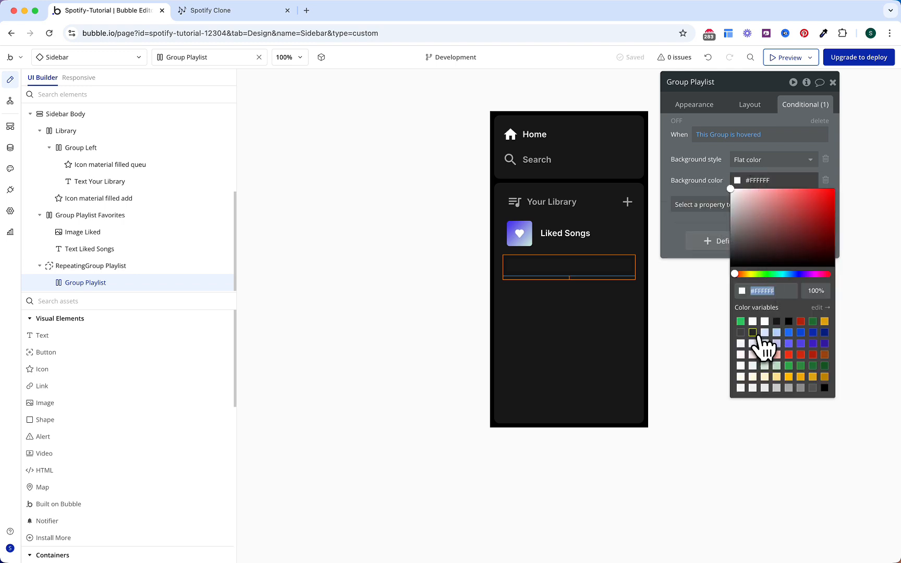
{"action": "left_click", "coordinate": [752, 332]}
{"action": "left_click", "coordinate": [703, 180]}
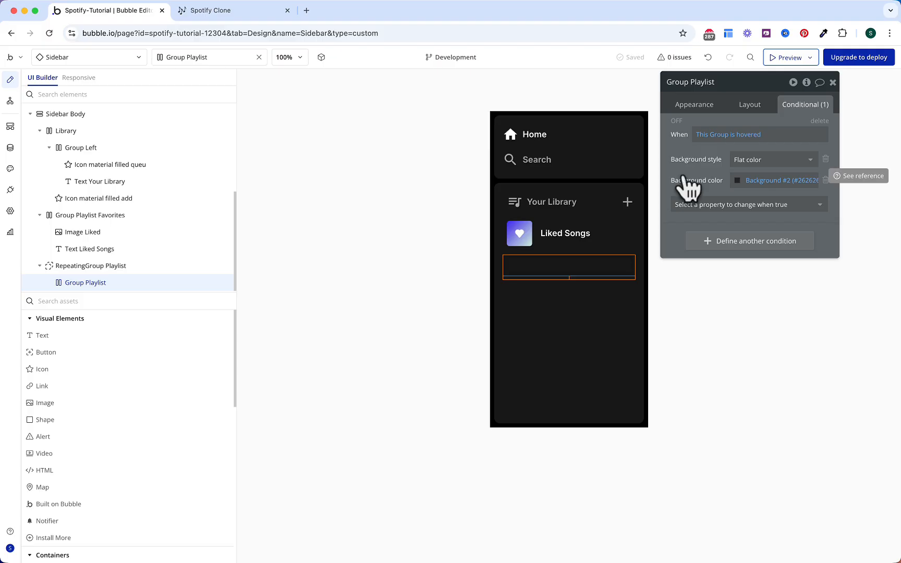
Step: Pick a plain Group from the element palette
{"action": "left_click", "coordinate": [172, 301]}
{"action": "type", "text": "gr"}
{"action": "left_click", "coordinate": [125, 337]}
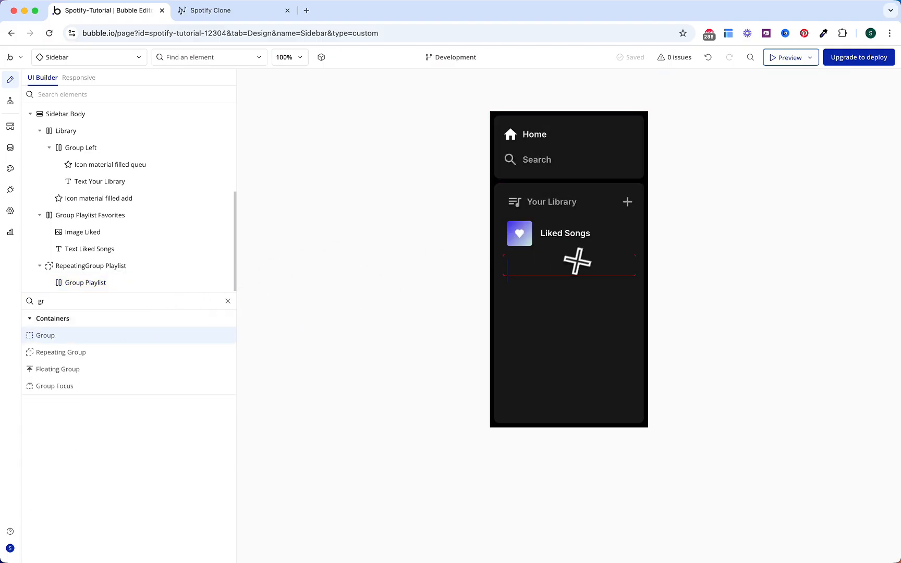
Step: Add a 48 × 48 px group inside Group Playlist, aligned to its parent, width fitting content
{"action": "left_click", "coordinate": [536, 267]}
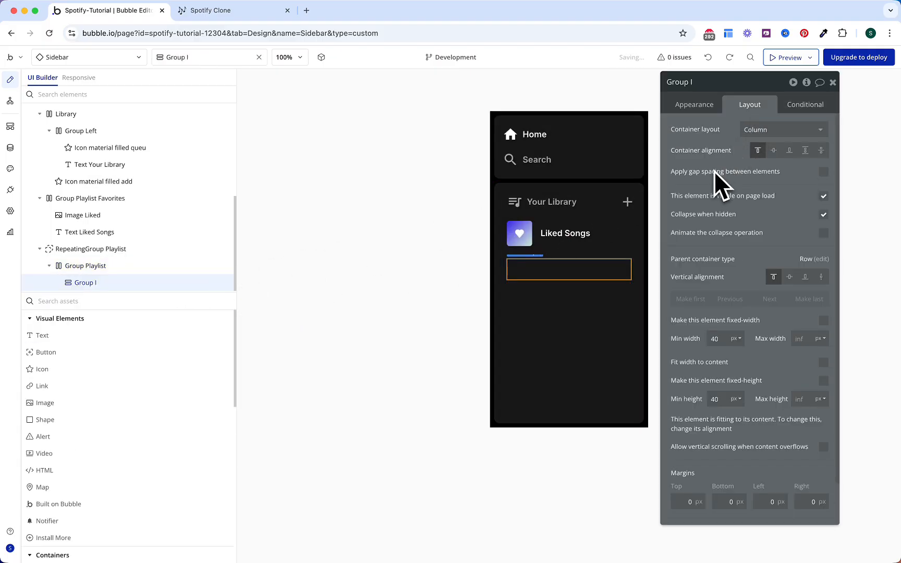
{"action": "left_click", "coordinate": [753, 130]}
{"action": "left_click", "coordinate": [759, 193]}
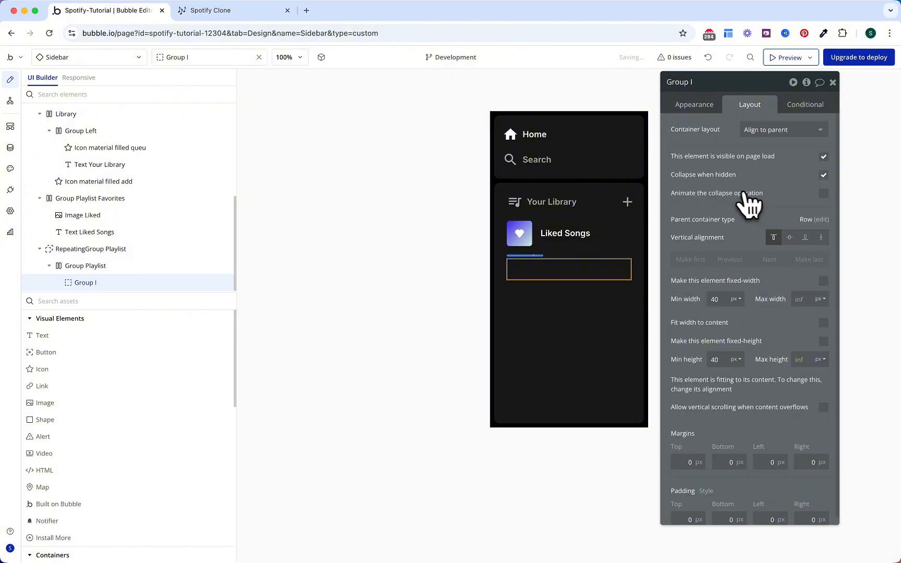
{"action": "left_click", "coordinate": [723, 301]}
{"action": "type", "text": "48"}
{"action": "double_click", "coordinate": [719, 358]}
{"action": "type", "text": "48"}
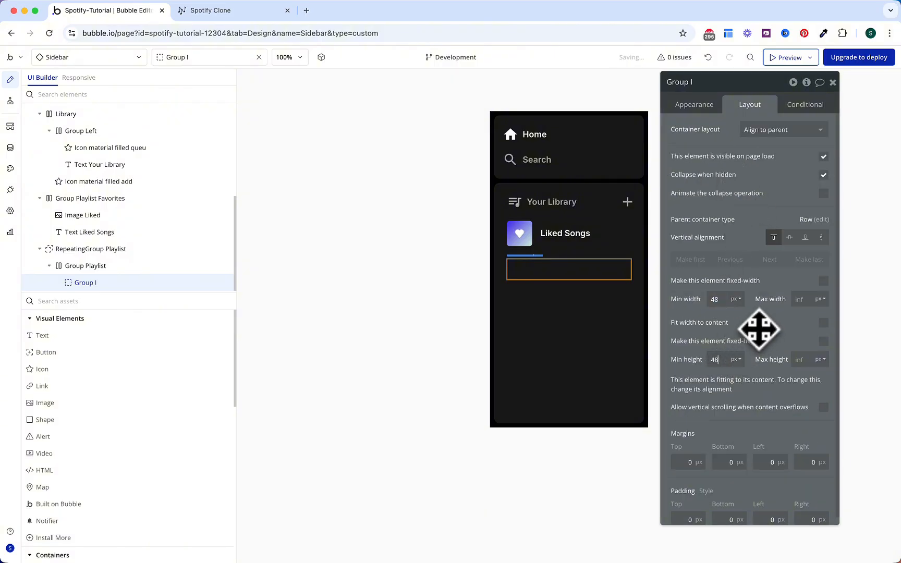
{"action": "left_click", "coordinate": [824, 323]}
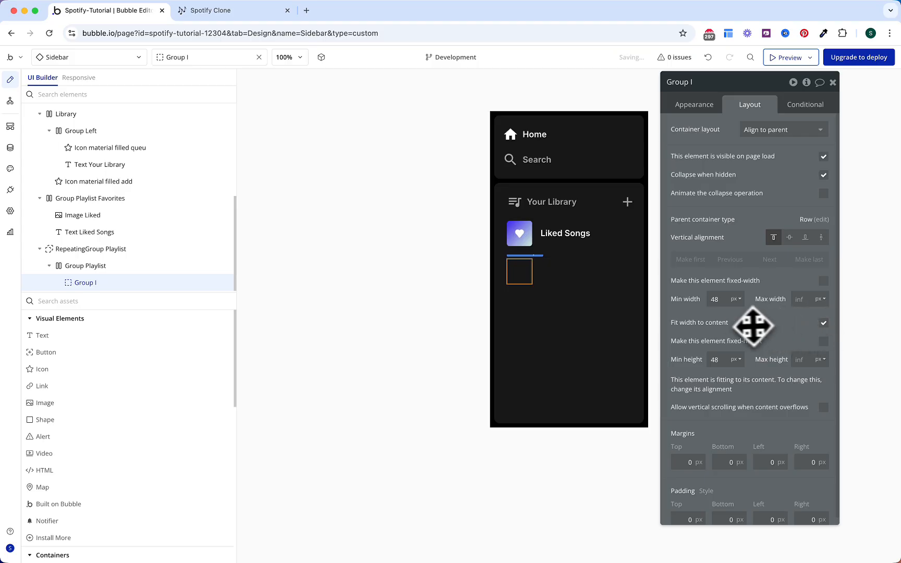
Step: Make the inner group Playlist-type content, sourced from the parent group's Playlist
{"action": "left_click", "coordinate": [697, 106]}
{"action": "left_click", "coordinate": [757, 151]}
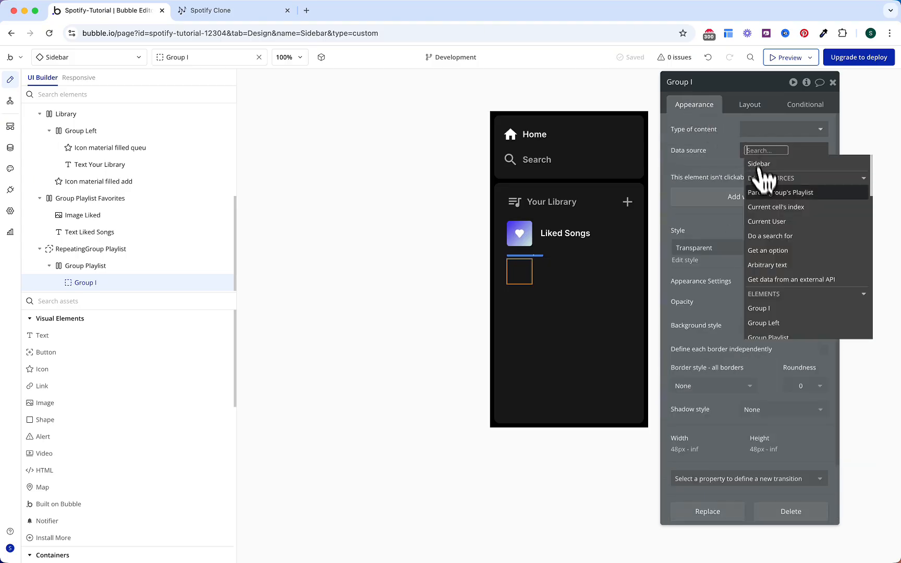
{"action": "left_click", "coordinate": [765, 194]}
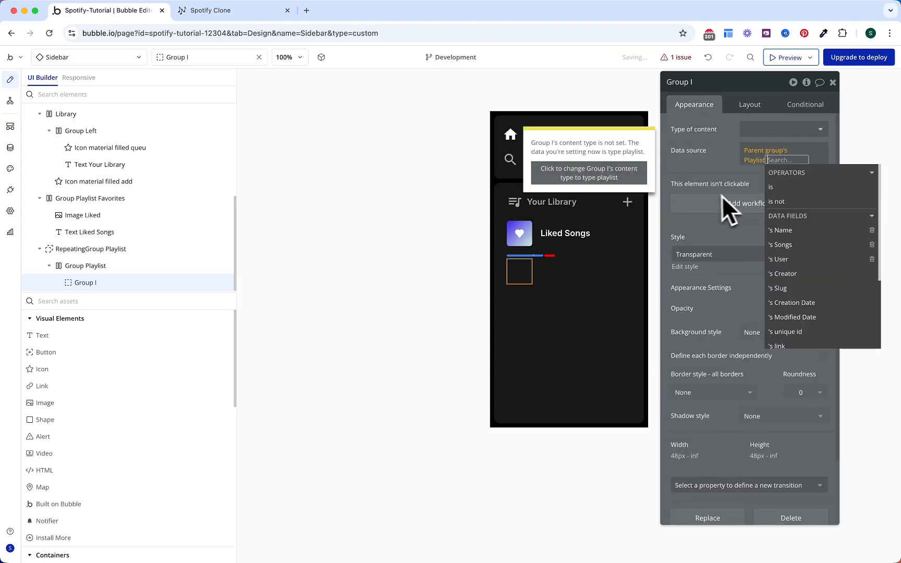
{"action": "left_click", "coordinate": [633, 180]}
{"action": "left_click", "coordinate": [719, 151]}
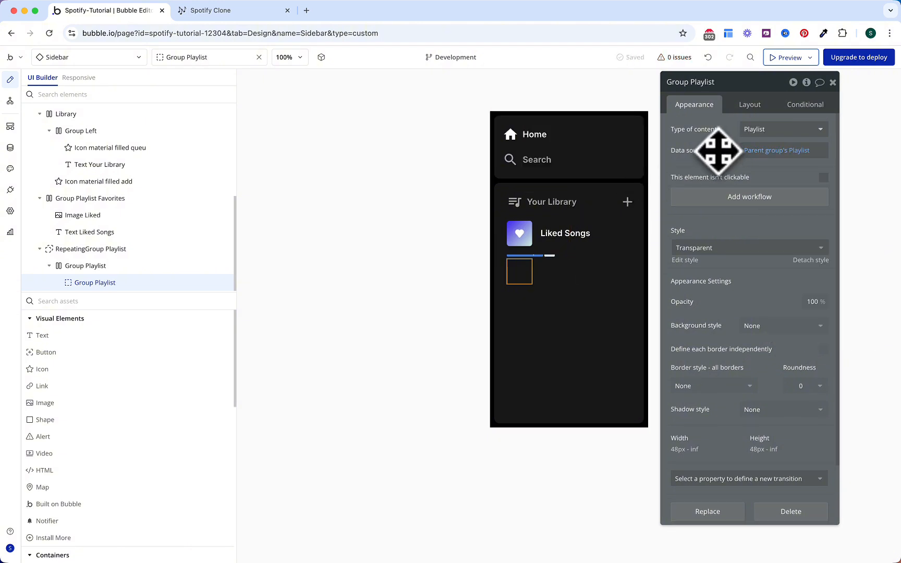
Step: Fill the inner group with flat colour Surface #2 (#404040) and roundness 5
{"action": "left_click", "coordinate": [766, 327]}
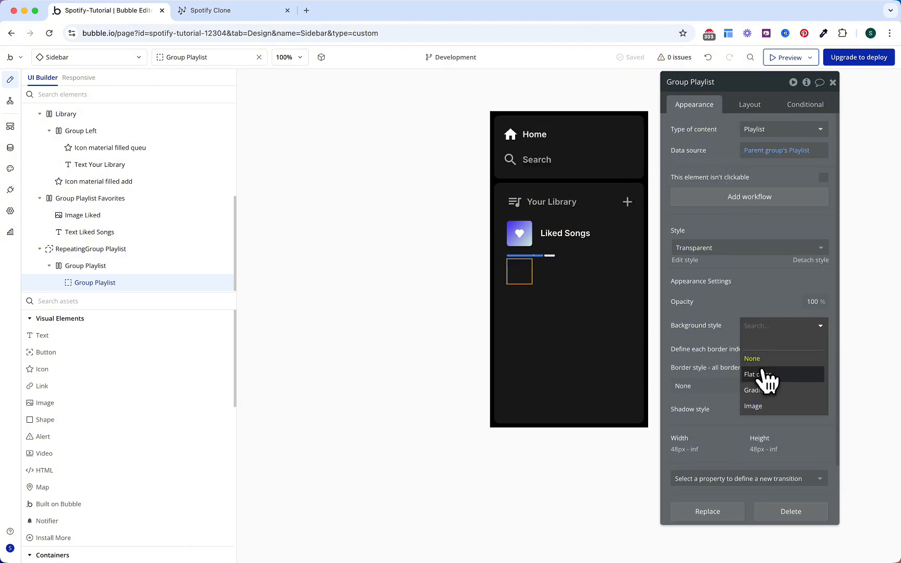
{"action": "left_click", "coordinate": [767, 375]}
{"action": "left_click", "coordinate": [774, 349]}
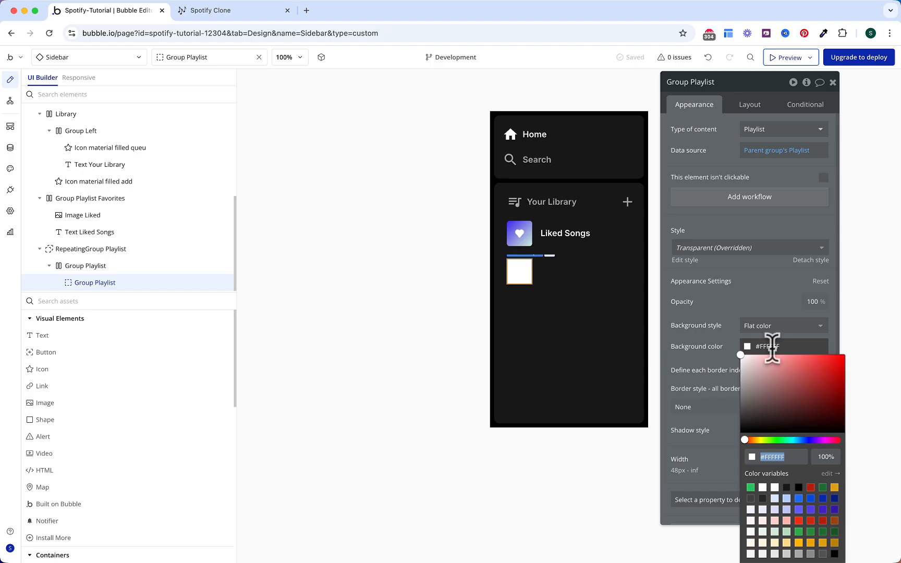
{"action": "left_click", "coordinate": [763, 498]}
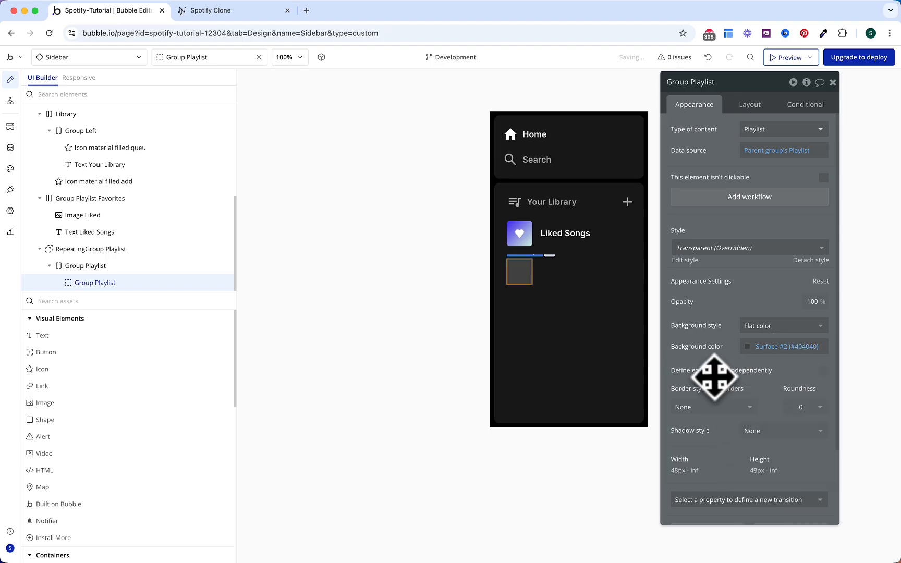
{"action": "left_click", "coordinate": [803, 407]}
{"action": "type", "text": "5"}
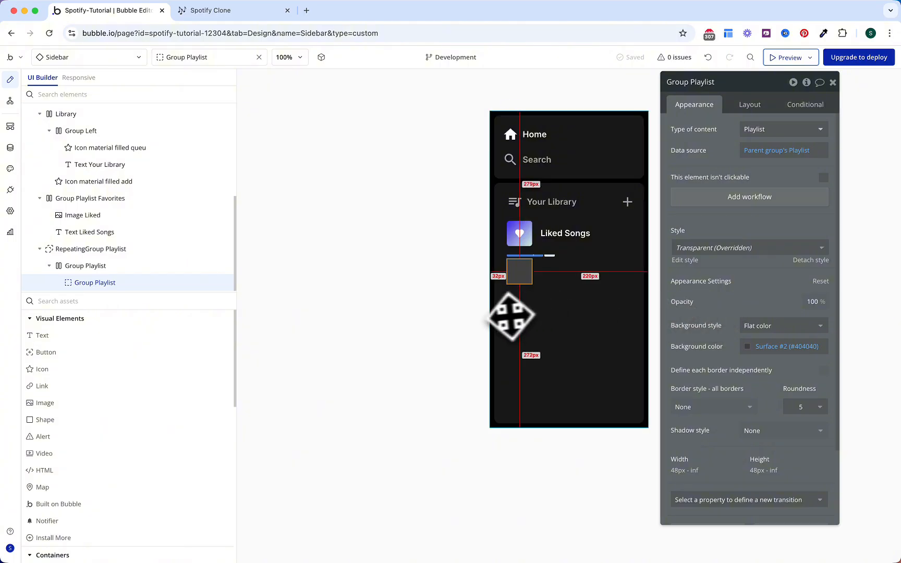
Step: Add an image to the playlist cell with min width 0, max width 24, kept square
{"action": "left_click_drag", "start_coordinate": [185, 405], "coordinate": [519, 268]}
{"action": "left_click", "coordinate": [746, 111]}
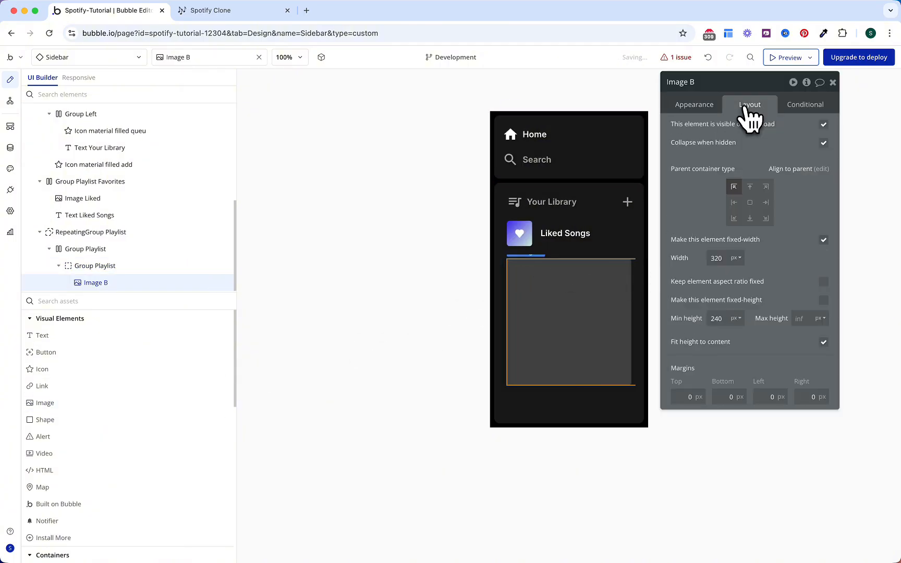
{"action": "left_click", "coordinate": [717, 258]}
{"action": "type", "text": "24"}
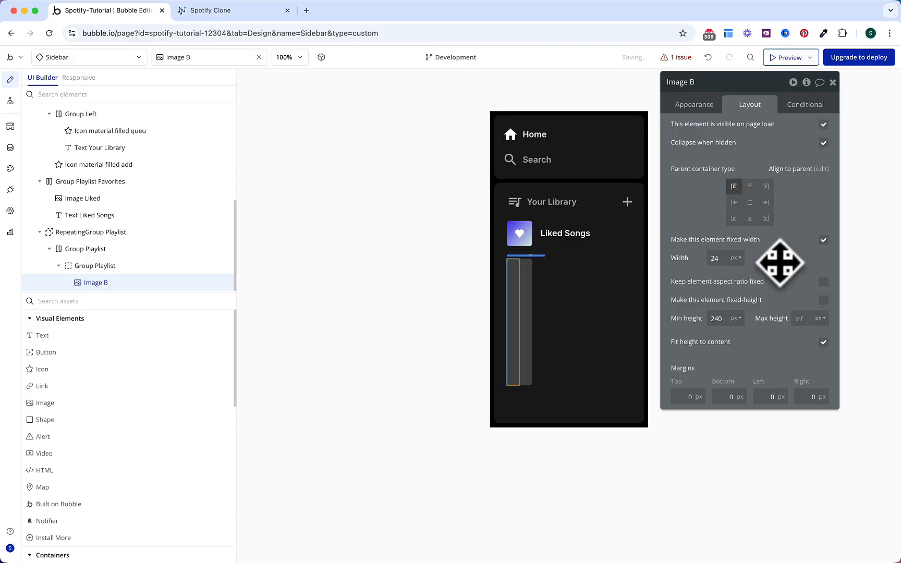
{"action": "type", "text": "0"}
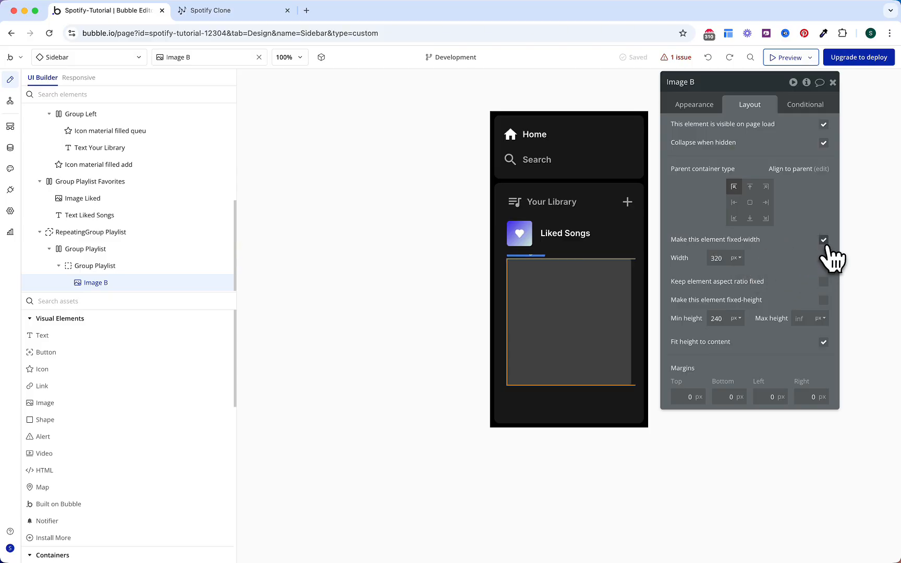
{"action": "left_click", "coordinate": [802, 258]}
{"action": "type", "text": "24"}
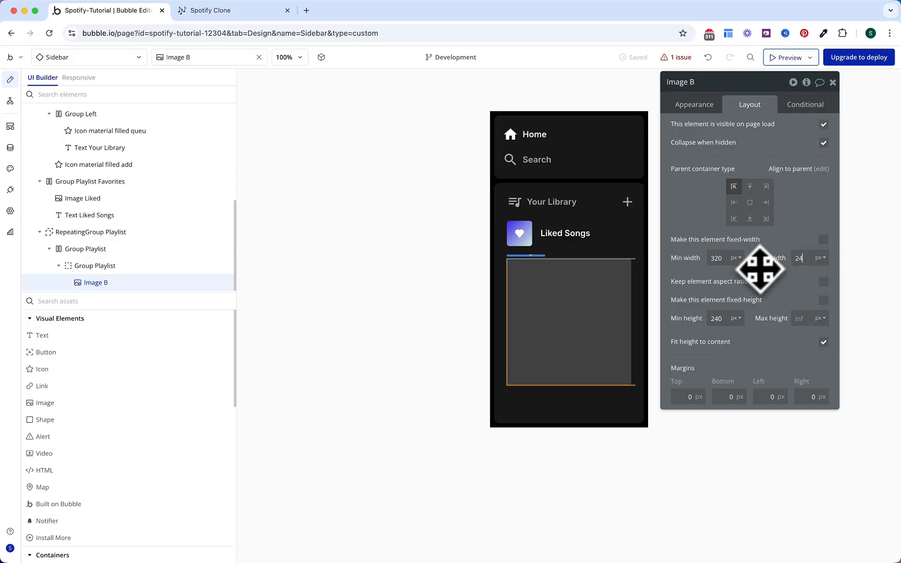
{"action": "double_click", "coordinate": [717, 259]}
{"action": "key", "text": "BackSpace"}
{"action": "type", "text": "0"}
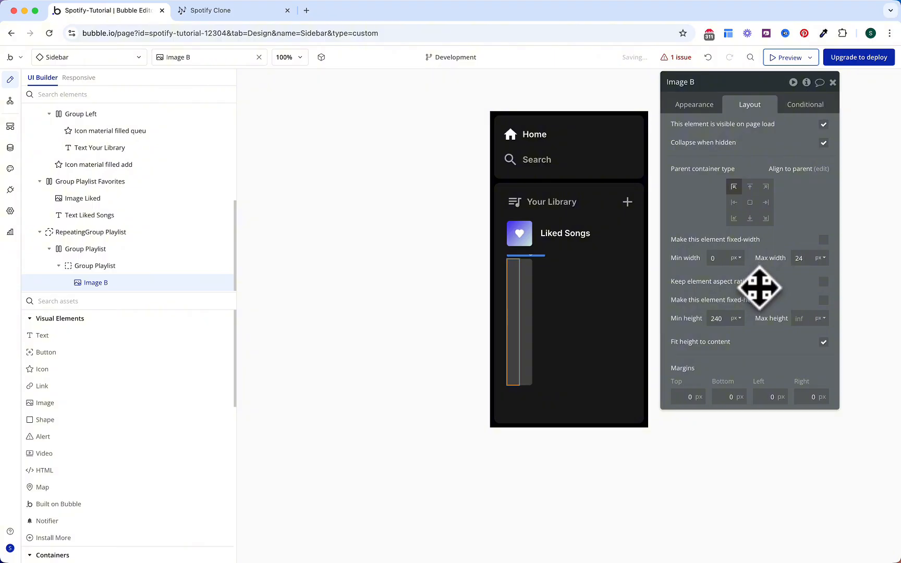
{"action": "left_click", "coordinate": [824, 281]}
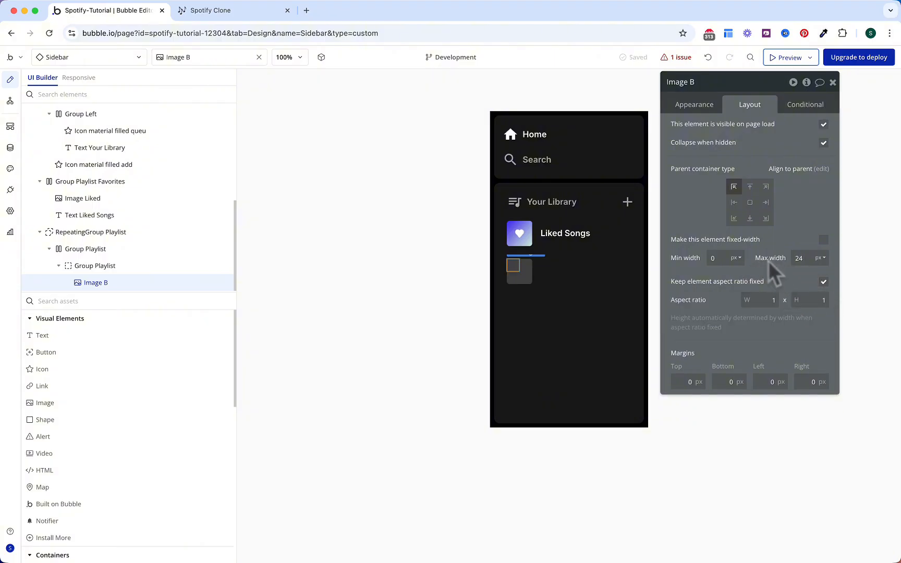
Step: Set the image source to the parent group's Playlist's Songs:first item's Image
{"action": "left_click", "coordinate": [694, 106]}
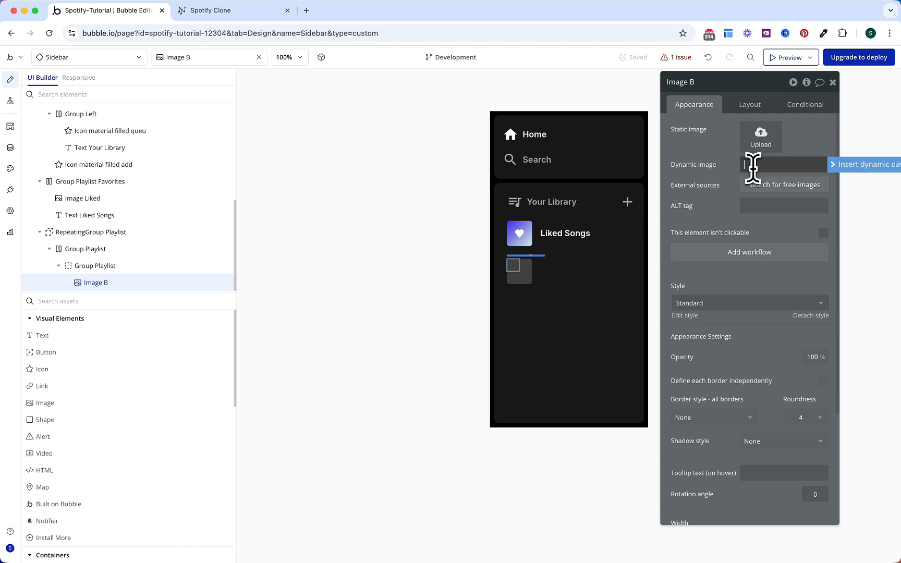
{"action": "left_click", "coordinate": [845, 165]}
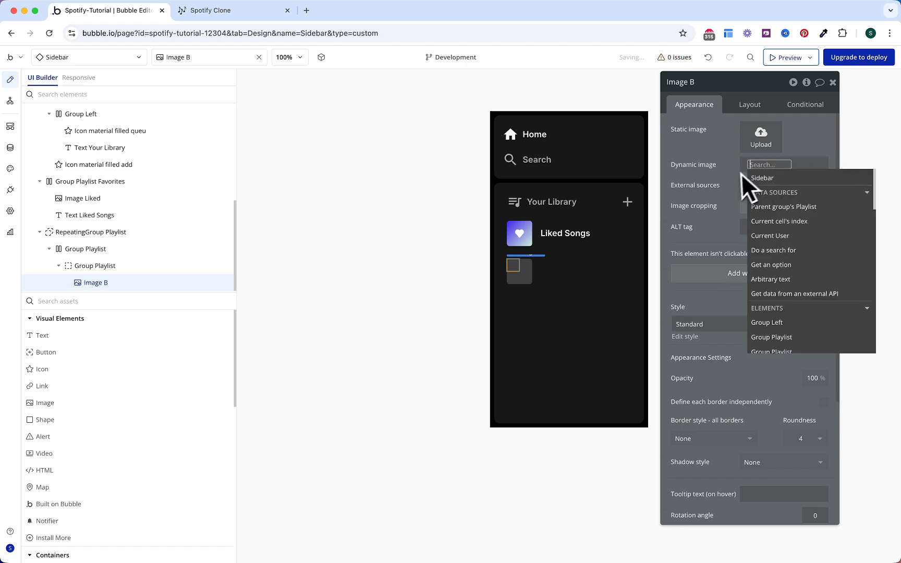
{"action": "left_click", "coordinate": [765, 218]}
{"action": "left_click", "coordinate": [786, 264]}
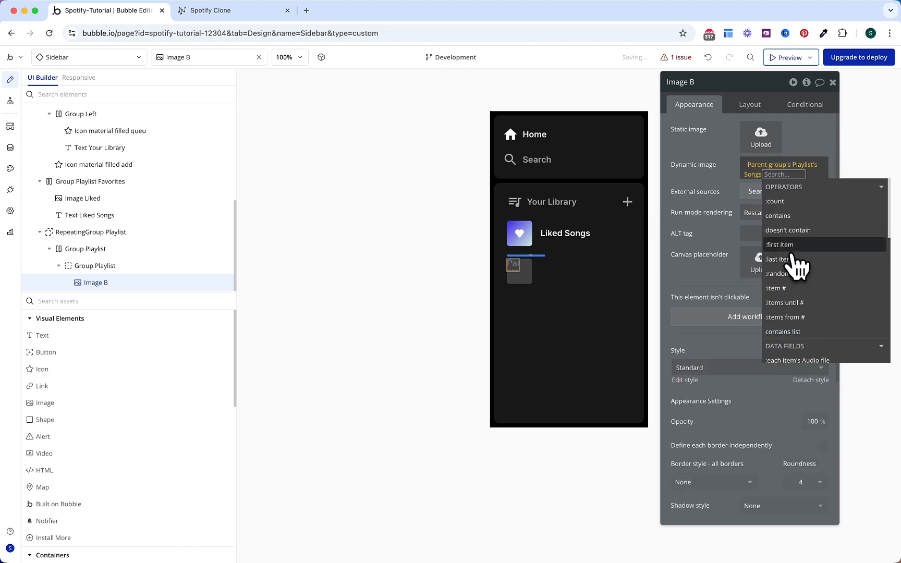
{"action": "left_click", "coordinate": [788, 247]}
{"action": "type", "text": "im"}
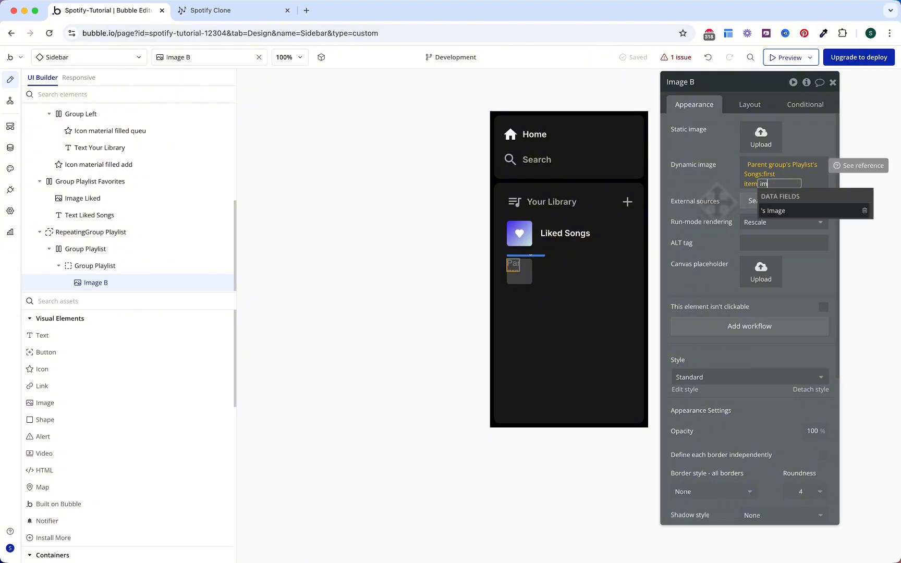
{"action": "key", "text": "Return"}
{"action": "key", "text": "Escape"}
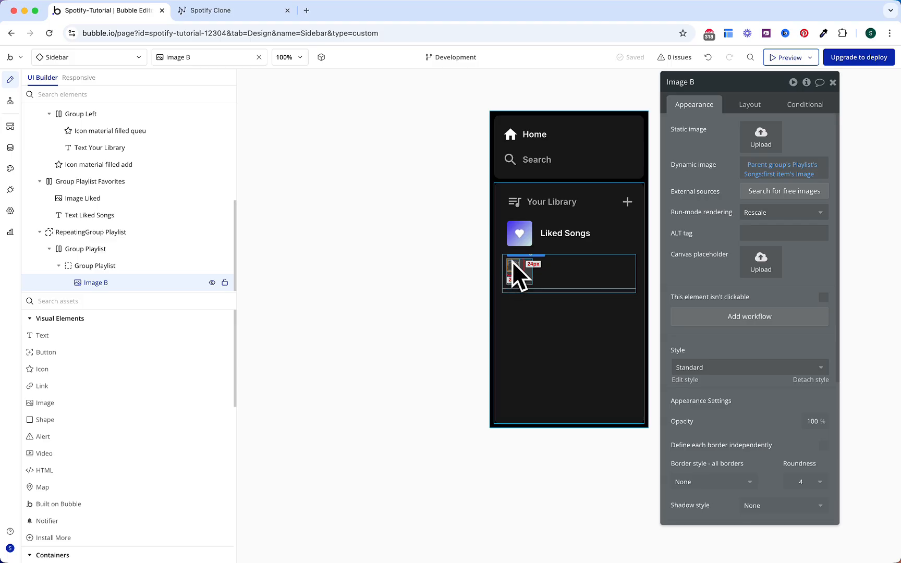
Step: Use separate corner radii and round only the image's top-left corner by 5
{"action": "scroll", "coordinate": [705, 287], "scroll_direction": "down", "scroll_amount": 3}
{"action": "scroll", "coordinate": [705, 287], "scroll_direction": "down", "scroll_amount": 2}
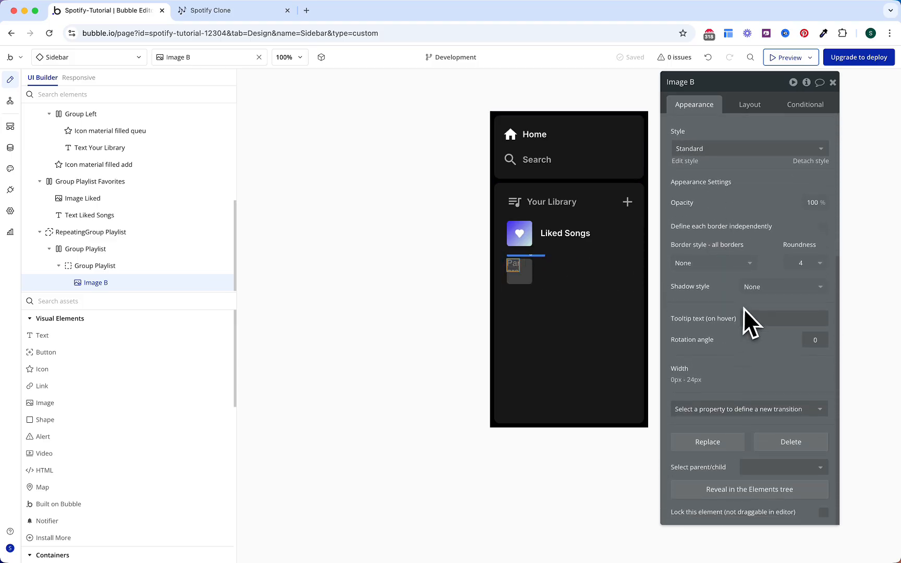
{"action": "left_click", "coordinate": [823, 227]}
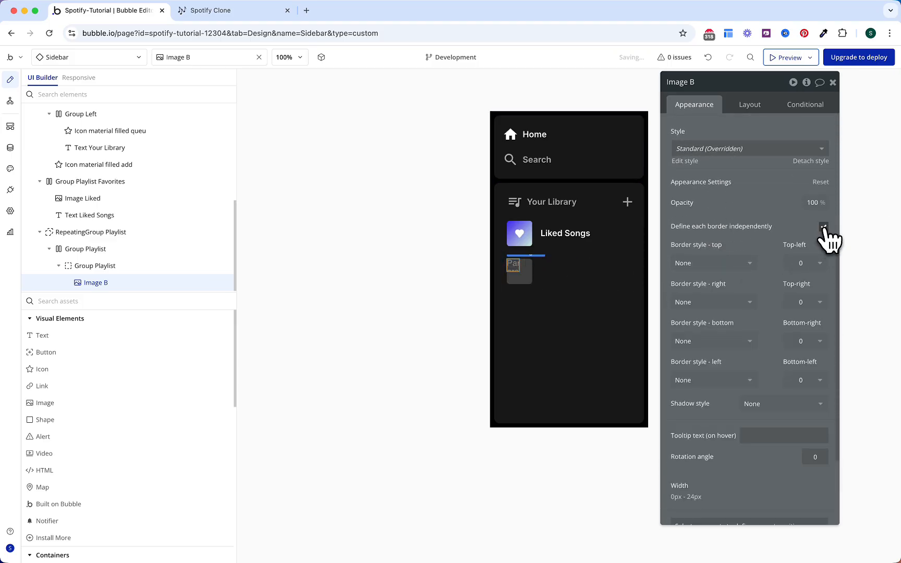
{"action": "left_click", "coordinate": [799, 262]}
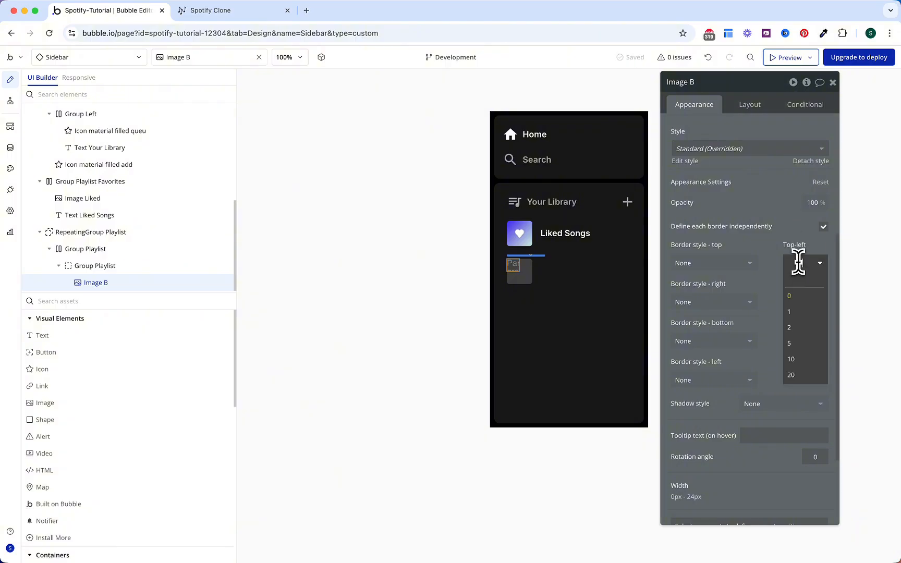
{"action": "left_click", "coordinate": [798, 344]}
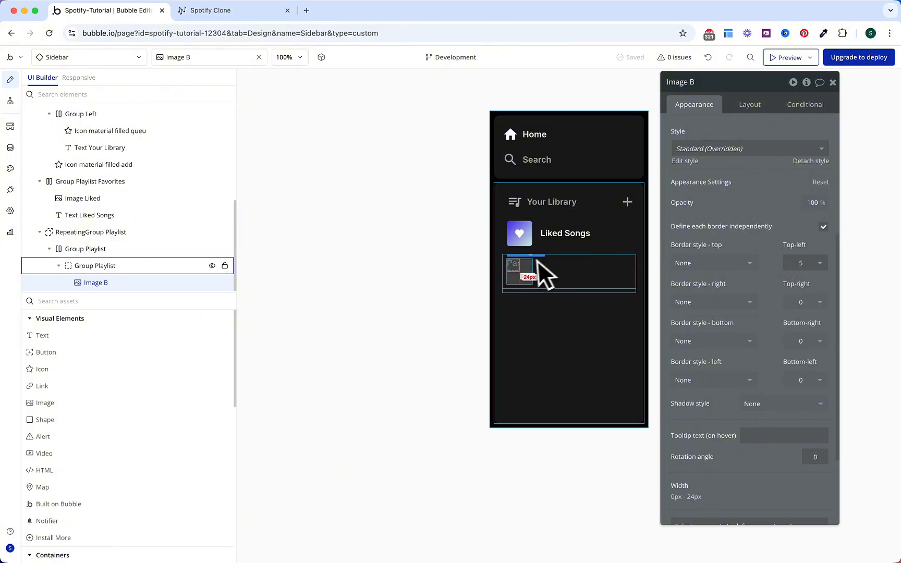
Step: Make two more copies of the image inside the playlist square
{"action": "key", "text": "super+v"}
{"action": "key", "text": "super+v"}
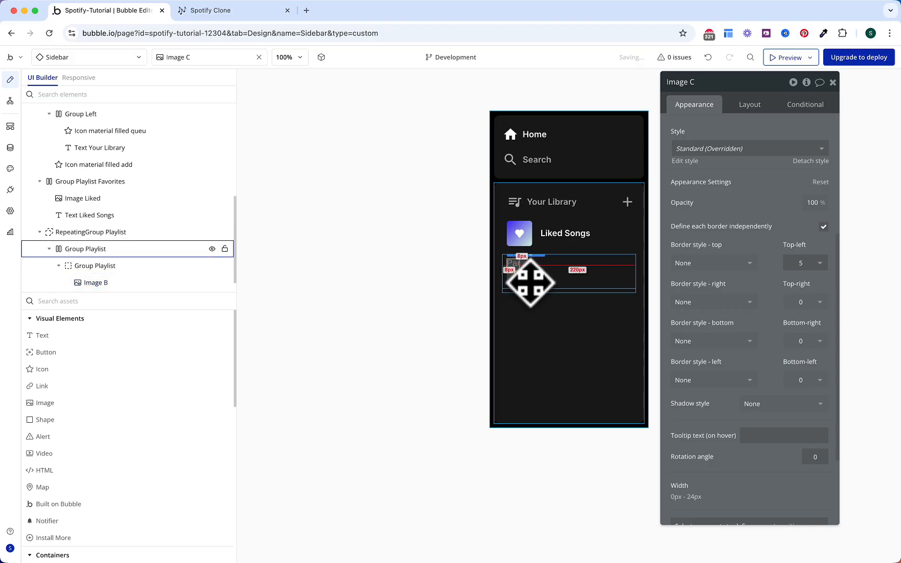
{"action": "key", "text": "super+v"}
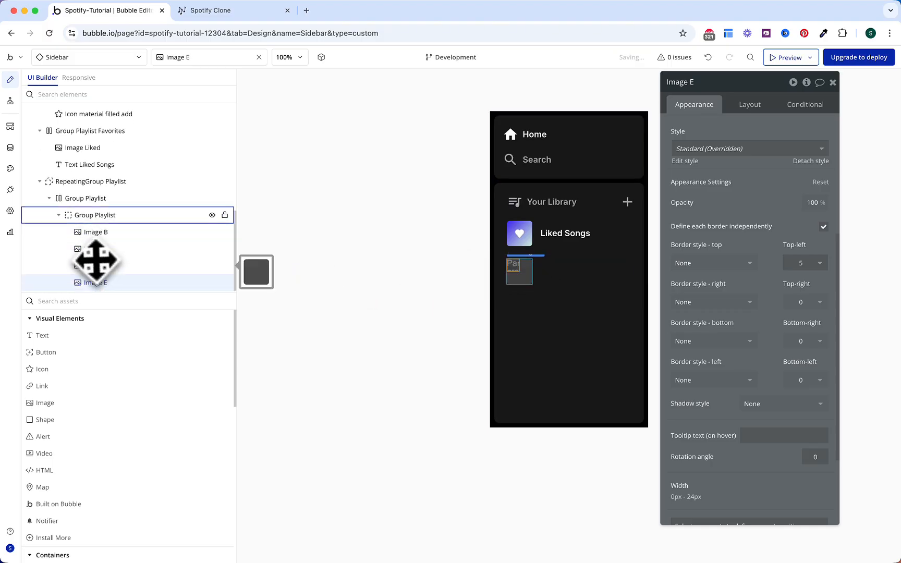
{"action": "left_click_drag", "start_coordinate": [103, 286], "coordinate": [514, 274]}
Step: Align Image C top-right and show the playlist's song #2's Image
{"action": "left_click", "coordinate": [155, 249]}
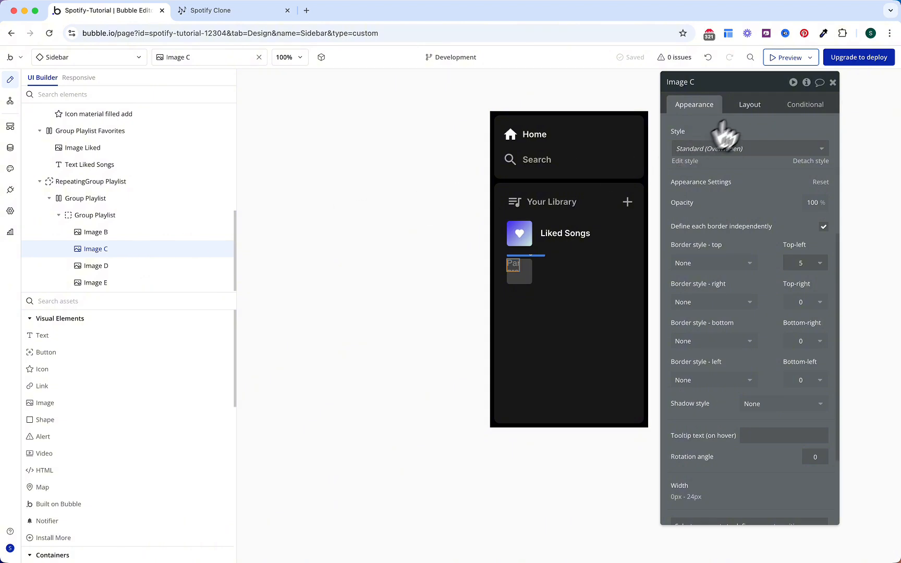
{"action": "left_click", "coordinate": [751, 106]}
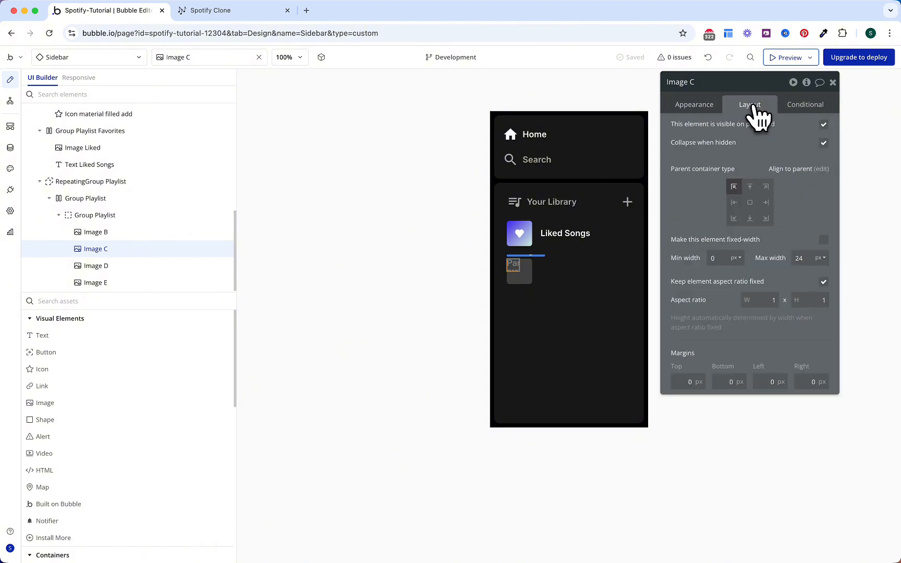
{"action": "left_click", "coordinate": [765, 187]}
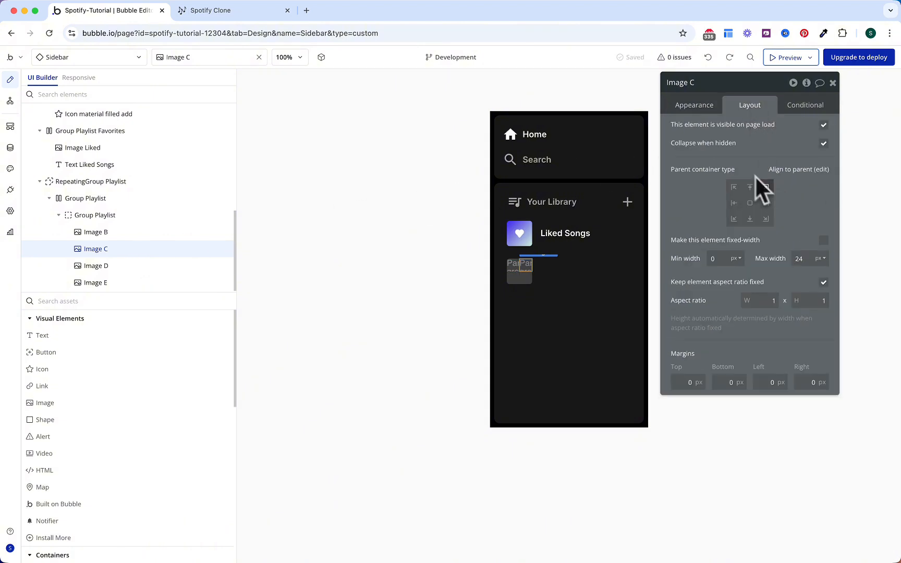
{"action": "left_click", "coordinate": [695, 106]}
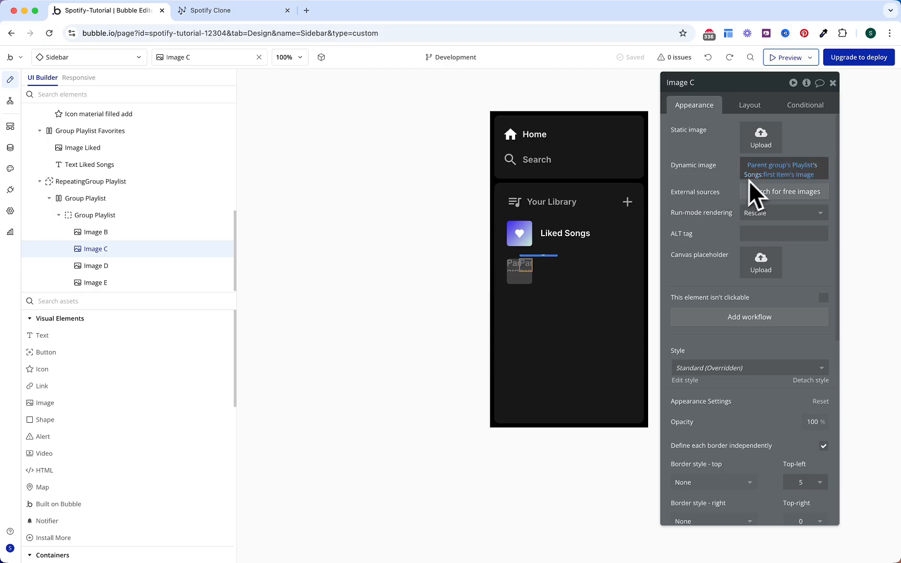
{"action": "left_click", "coordinate": [780, 171]}
{"action": "left_click", "coordinate": [777, 175]}
{"action": "left_click", "coordinate": [788, 296]}
{"action": "type", "text": "2"}
{"action": "key", "text": "Return"}
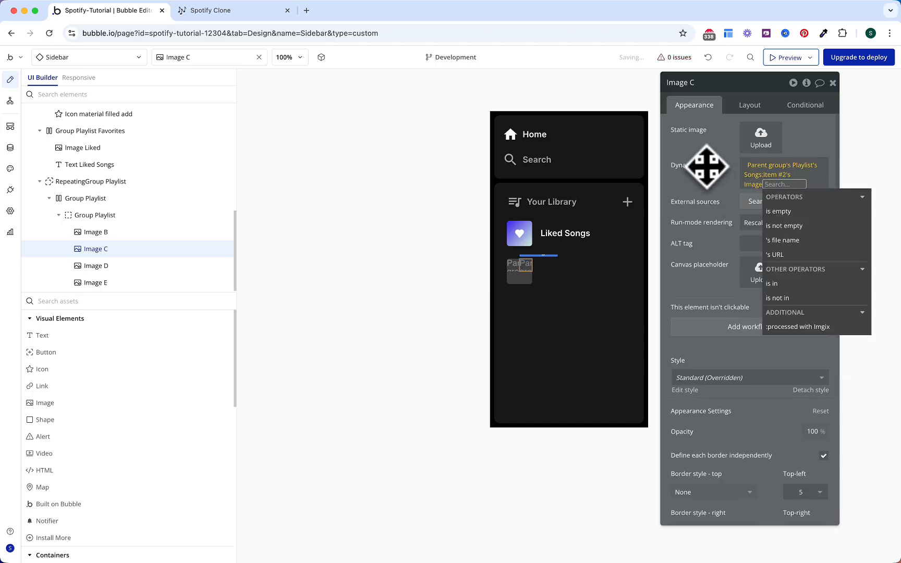
{"action": "left_click", "coordinate": [706, 171]}
Step: Round Image C's top-right corner by 5 and make its top-left corner square
{"action": "scroll", "coordinate": [715, 196], "scroll_direction": "down", "scroll_amount": 3}
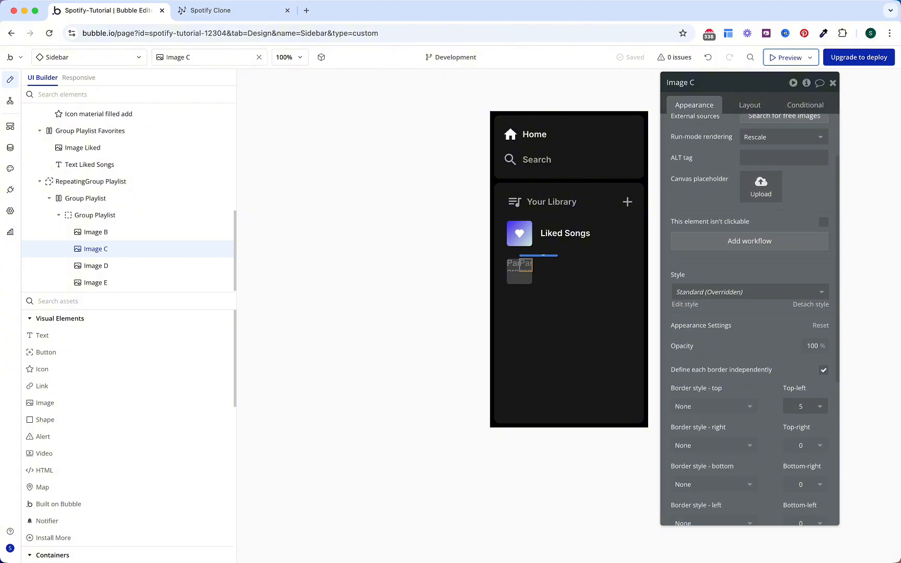
{"action": "left_click", "coordinate": [808, 360]}
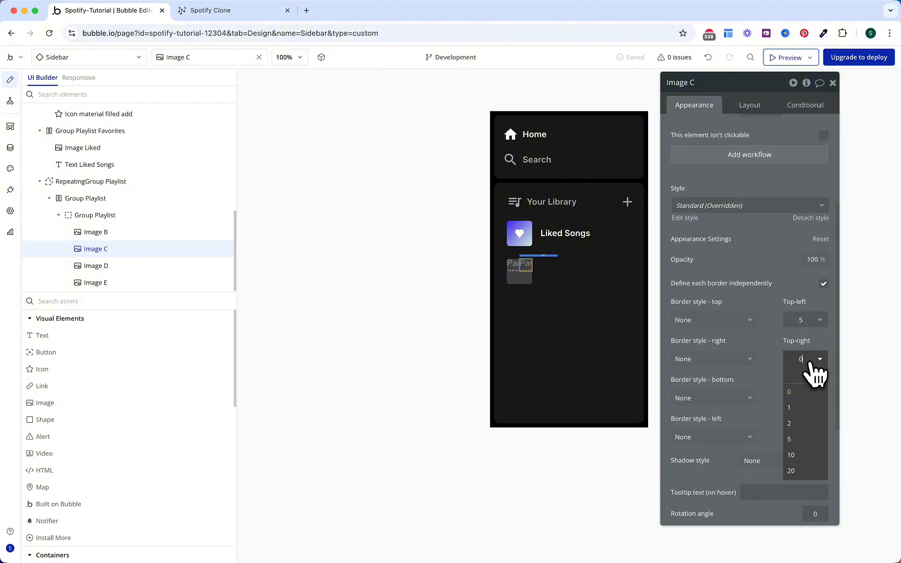
{"action": "left_click", "coordinate": [810, 440]}
{"action": "left_click", "coordinate": [802, 319]}
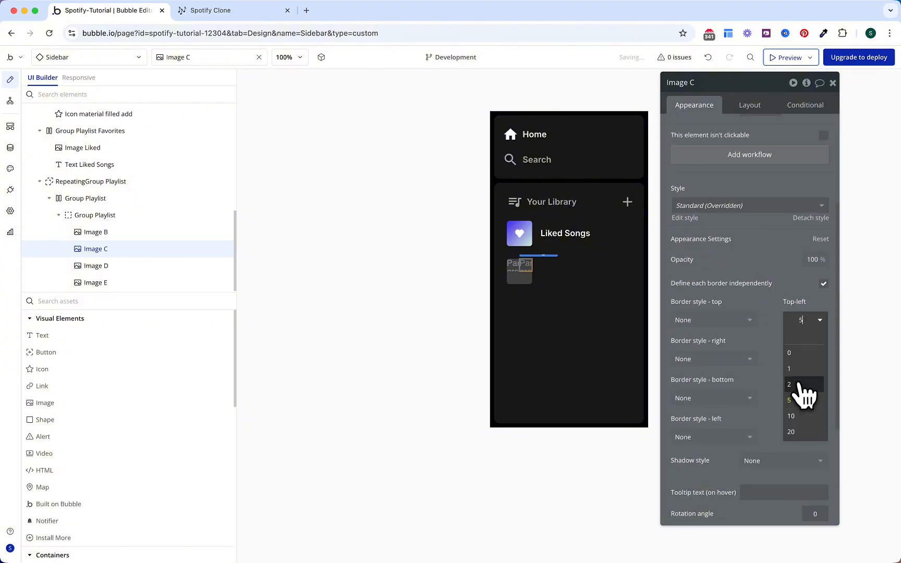
{"action": "left_click", "coordinate": [798, 353]}
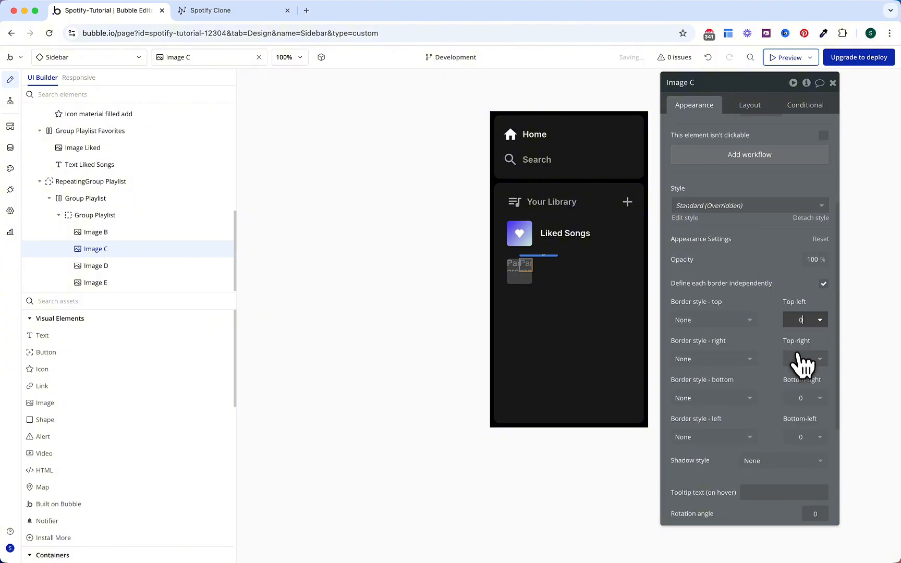
Step: Give Image D a square top-left corner and a bottom-left radius of 5
{"action": "left_click", "coordinate": [172, 266]}
{"action": "scroll", "coordinate": [770, 252], "scroll_direction": "down", "scroll_amount": 3}
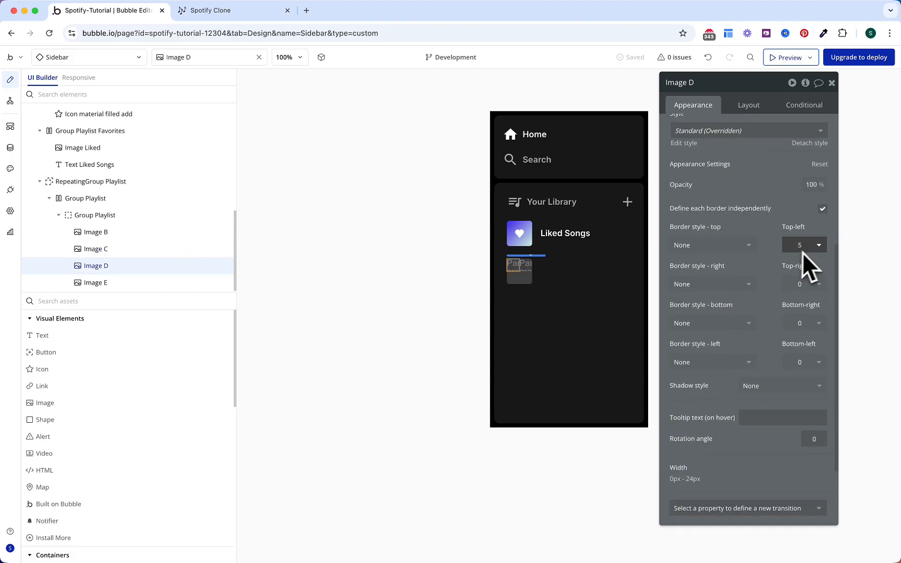
{"action": "left_click", "coordinate": [808, 246]}
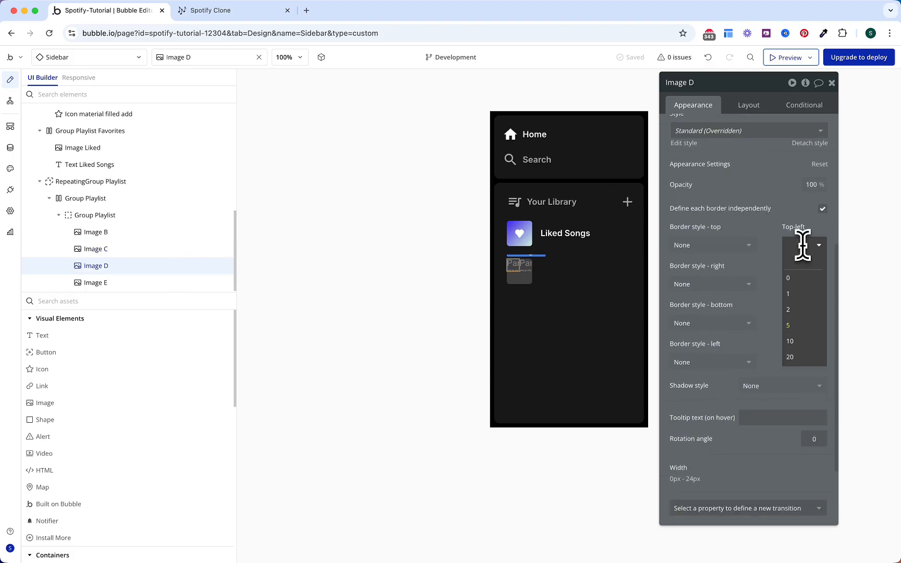
{"action": "left_click", "coordinate": [797, 283]}
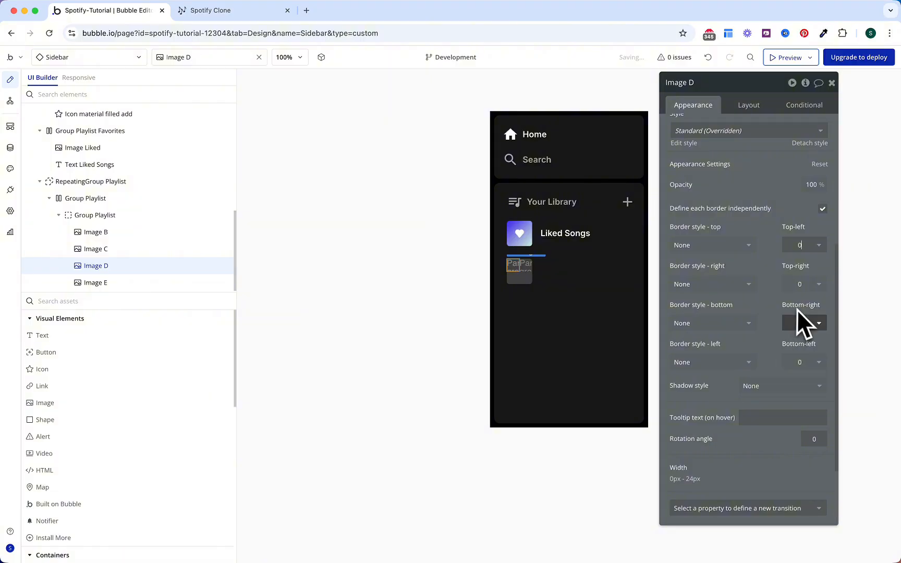
{"action": "left_click", "coordinate": [805, 362]}
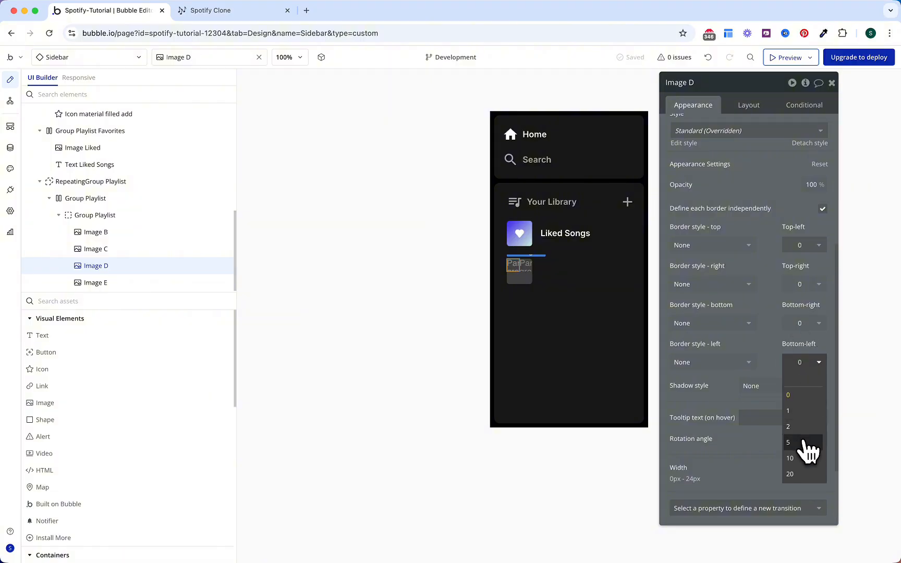
{"action": "left_click", "coordinate": [804, 442]}
{"action": "left_click", "coordinate": [787, 325]}
{"action": "left_click", "coordinate": [777, 320]}
{"action": "scroll", "coordinate": [774, 318], "scroll_direction": "up", "scroll_amount": 8}
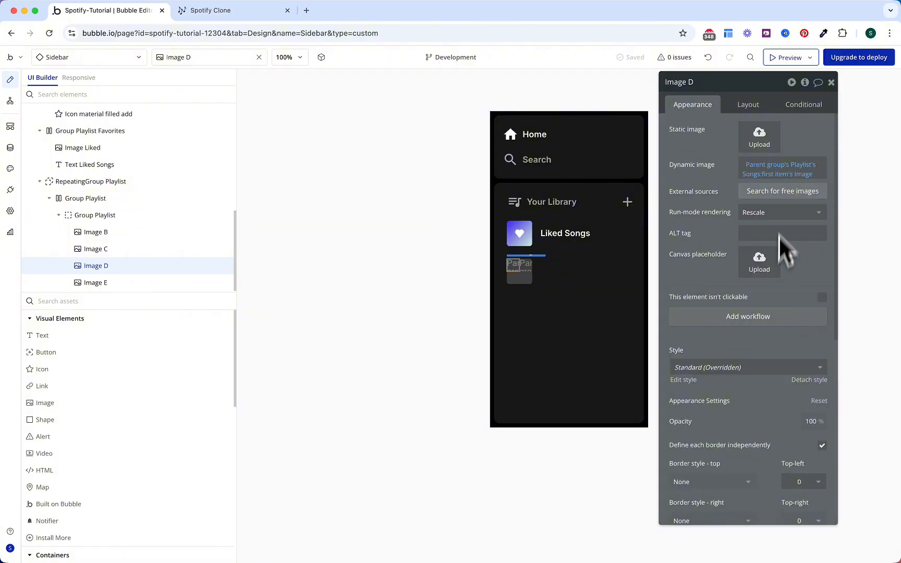
Step: Set Image D to song #3's Image and align it bottom-left
{"action": "left_click", "coordinate": [773, 176]}
{"action": "left_click", "coordinate": [785, 303]}
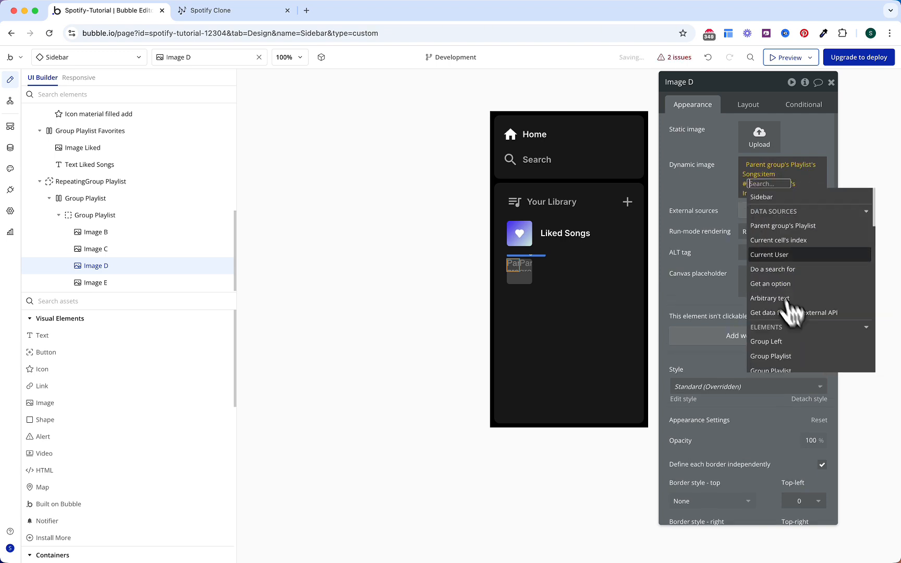
{"action": "type", "text": "3"}
{"action": "left_click", "coordinate": [719, 192]}
{"action": "left_click", "coordinate": [718, 192]}
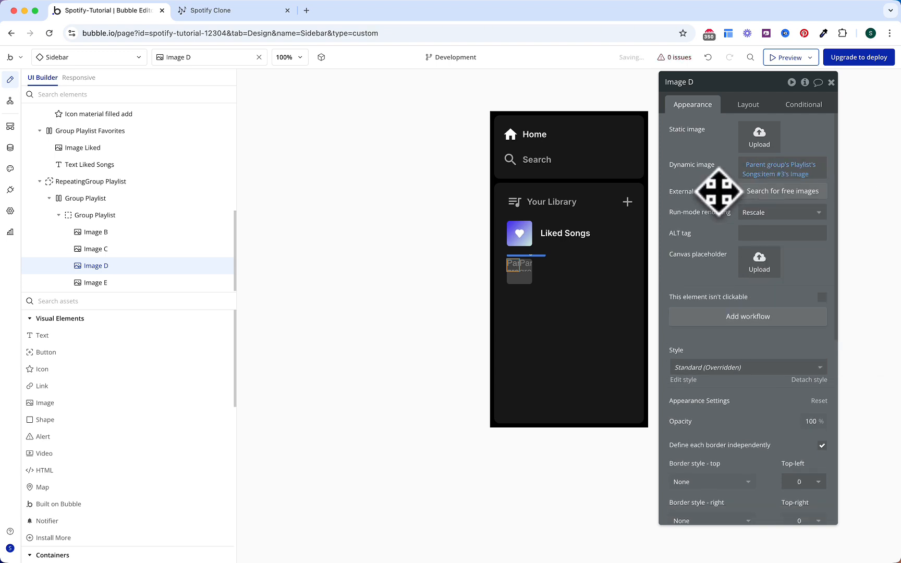
{"action": "left_click", "coordinate": [749, 106]}
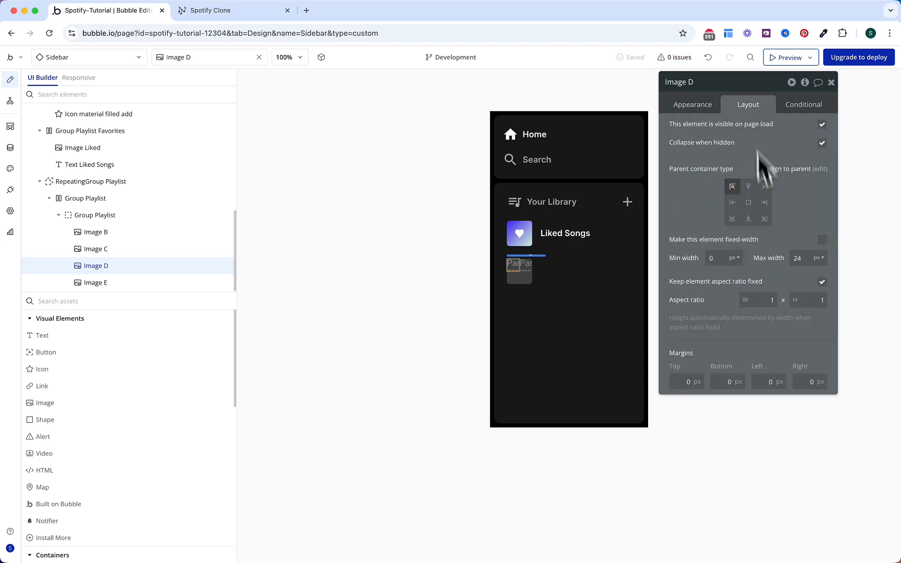
{"action": "left_click", "coordinate": [733, 218]}
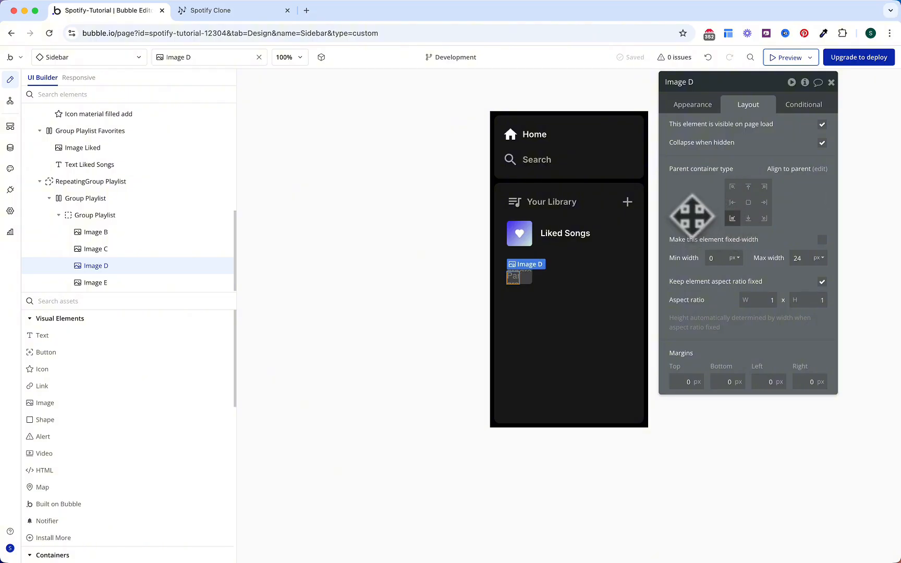
Step: Align Image E bottom-right and set it to song #4's Image
{"action": "left_click", "coordinate": [169, 282]}
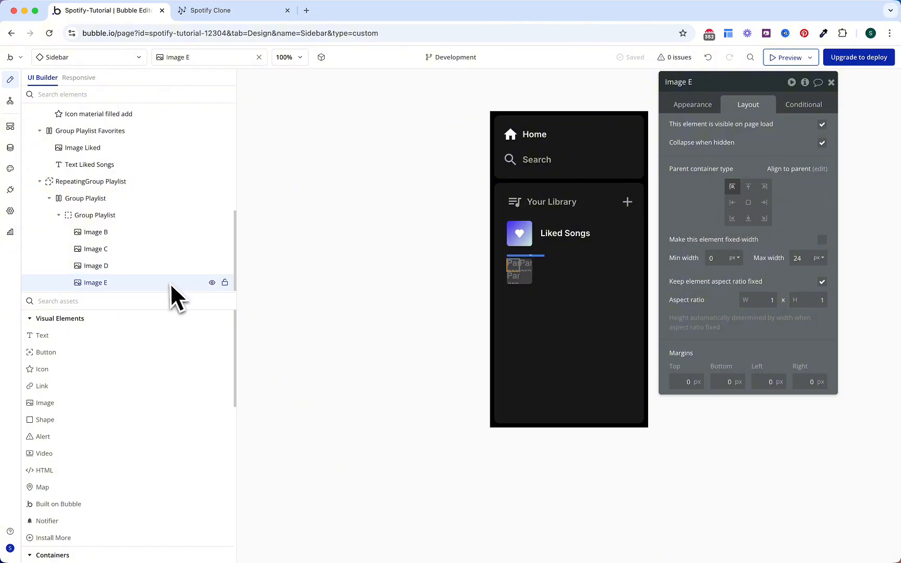
{"action": "left_click", "coordinate": [764, 219]}
{"action": "left_click", "coordinate": [692, 106]}
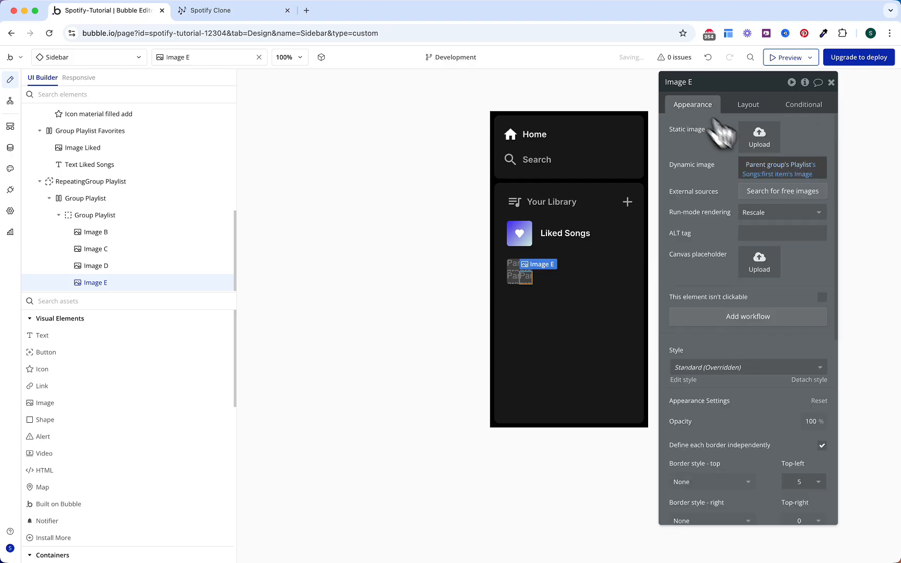
{"action": "left_click", "coordinate": [774, 176]}
{"action": "left_click", "coordinate": [774, 305]}
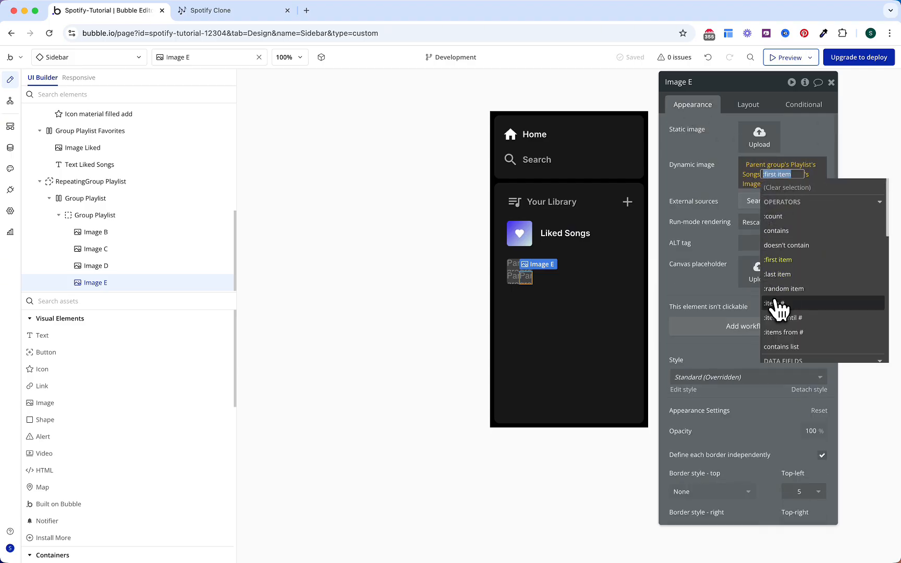
{"action": "type", "text": "4"}
Step: Set Image E's top-left radius to 0 and bottom-right radius to 5
{"action": "scroll", "coordinate": [723, 247], "scroll_direction": "down", "scroll_amount": 5}
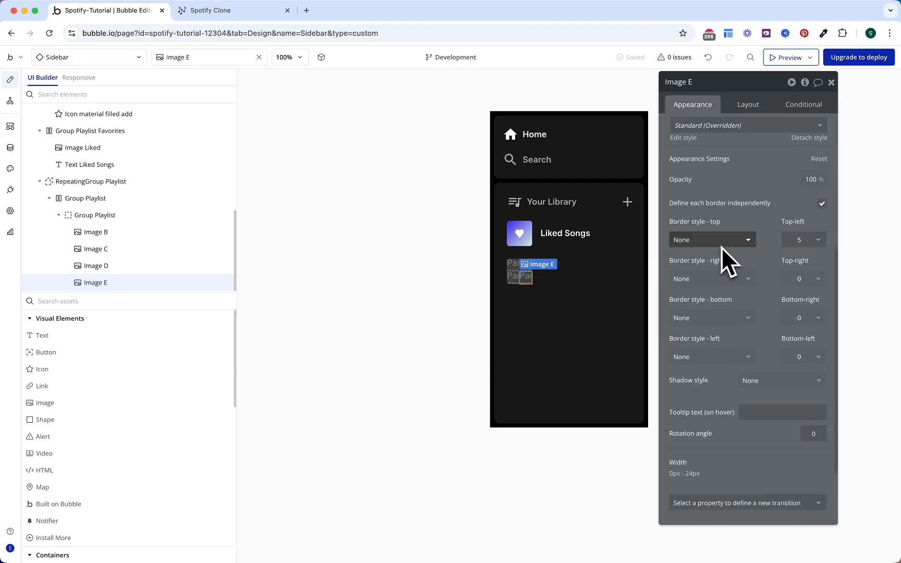
{"action": "left_click", "coordinate": [803, 240]}
{"action": "left_click", "coordinate": [803, 272]}
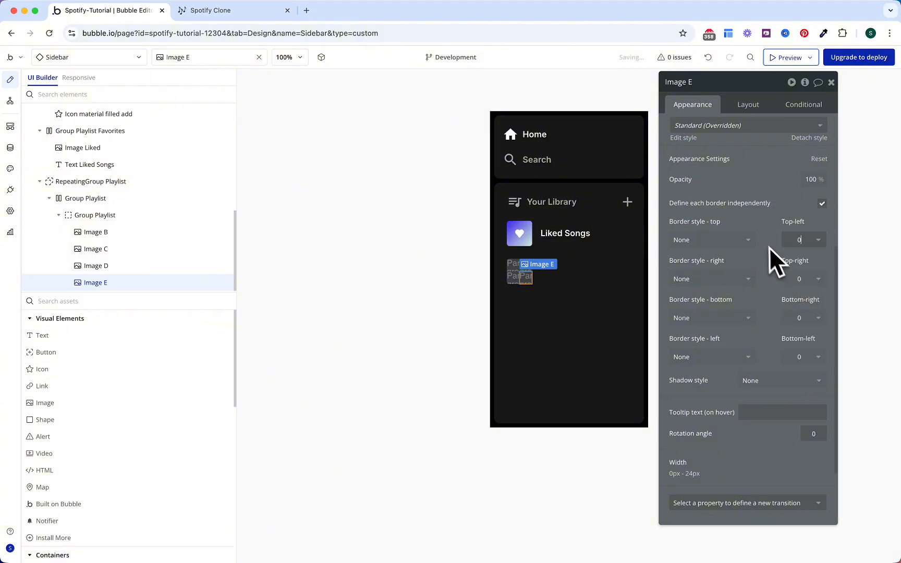
{"action": "left_click", "coordinate": [803, 318]}
{"action": "left_click", "coordinate": [803, 398]}
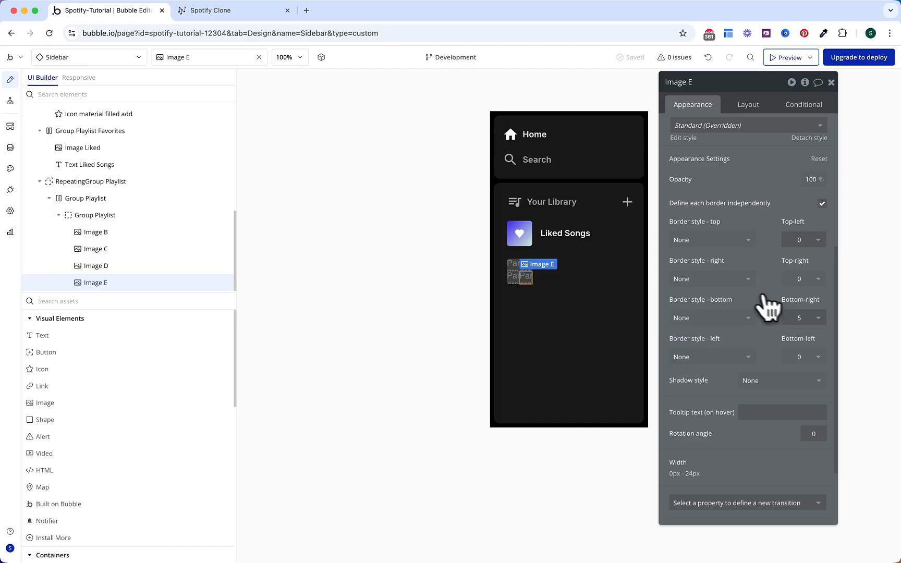
{"action": "left_click", "coordinate": [576, 237]}
Step: Replace the row text's 'Liked Songs' with the parent group's Playlist's Name
{"action": "left_click", "coordinate": [576, 287]}
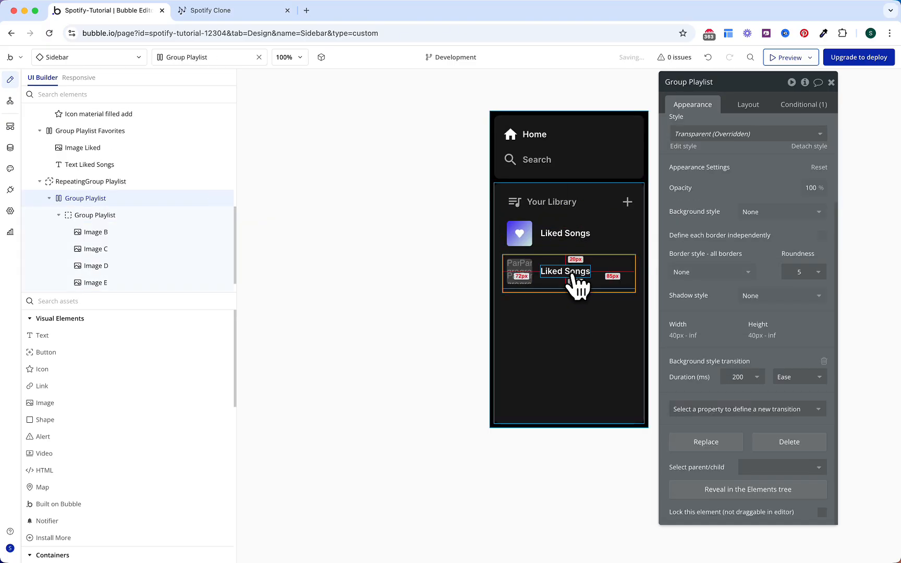
{"action": "left_click", "coordinate": [574, 274]}
{"action": "scroll", "coordinate": [751, 156], "scroll_direction": "up", "scroll_amount": 1}
{"action": "scroll", "coordinate": [749, 169], "scroll_direction": "up", "scroll_amount": 3}
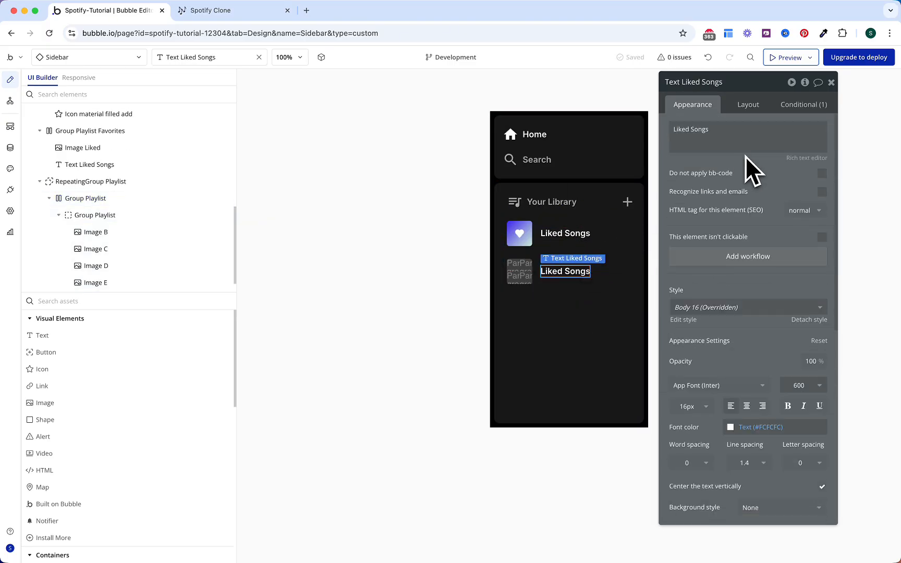
{"action": "triple_click", "coordinate": [754, 139]}
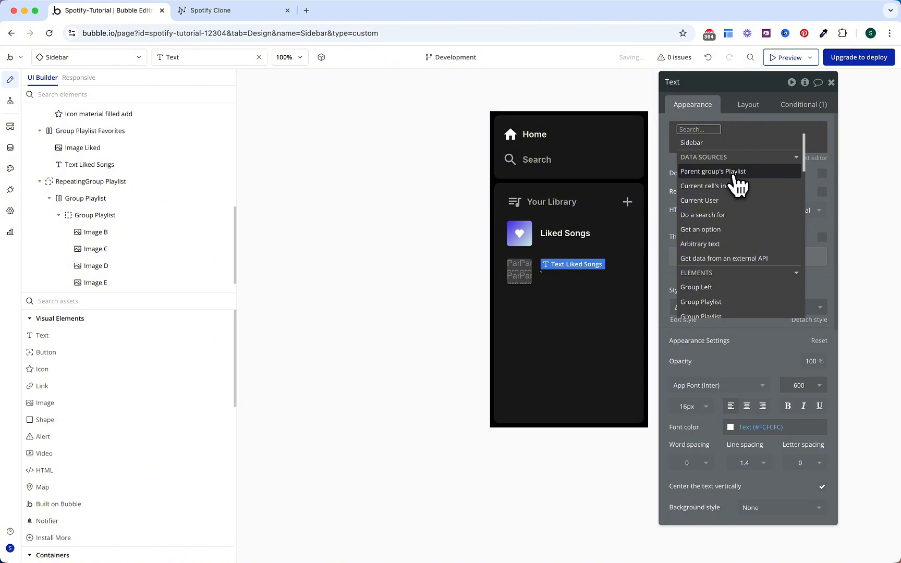
{"action": "left_click", "coordinate": [736, 177]}
{"action": "left_click", "coordinate": [771, 206]}
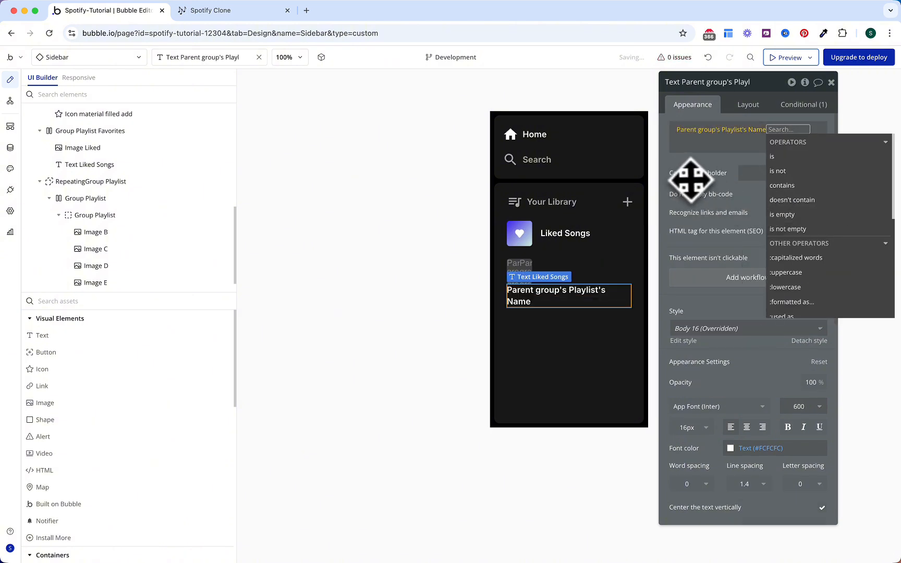
{"action": "left_click", "coordinate": [693, 179]}
Step: Set the text's canvas placeholder to 'Workout'
{"action": "left_click", "coordinate": [753, 175]}
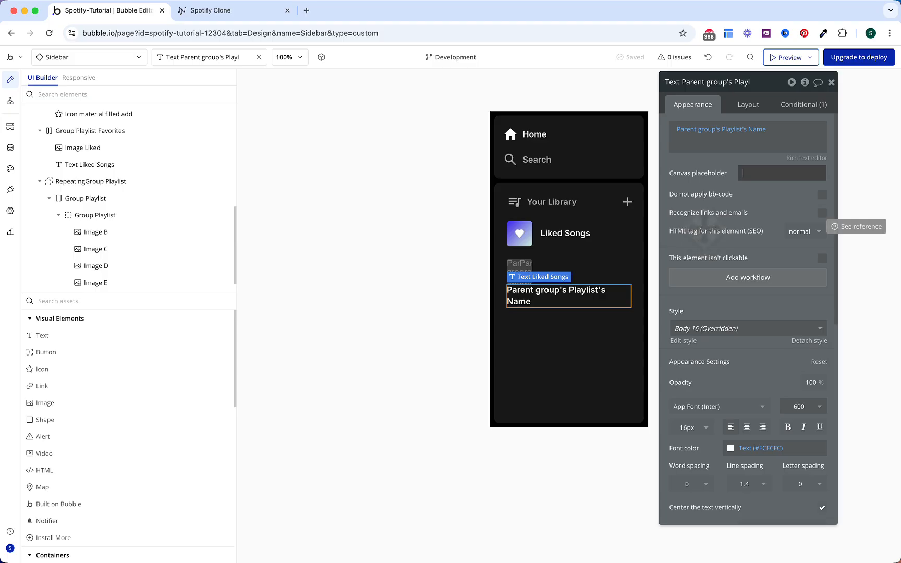
{"action": "type", "text": "Workout"}
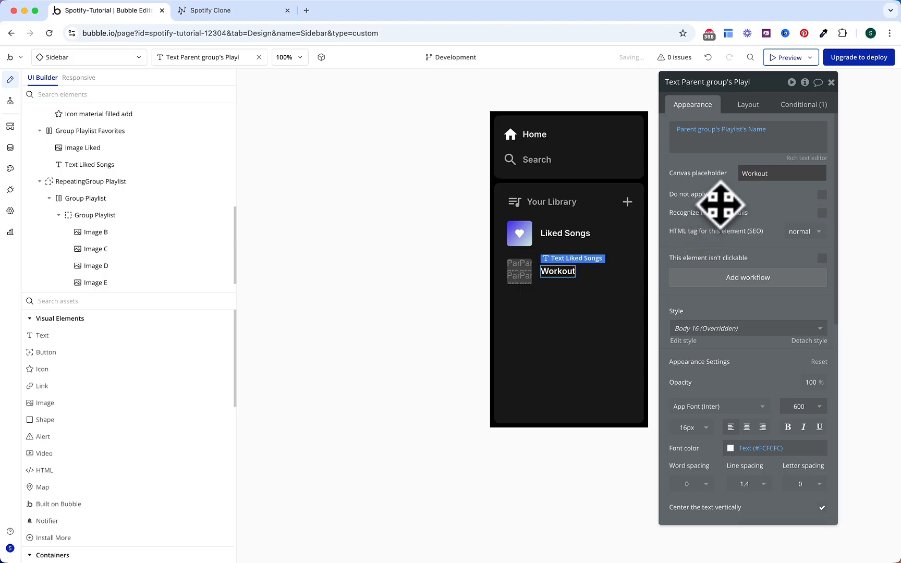
{"action": "left_click", "coordinate": [717, 207]}
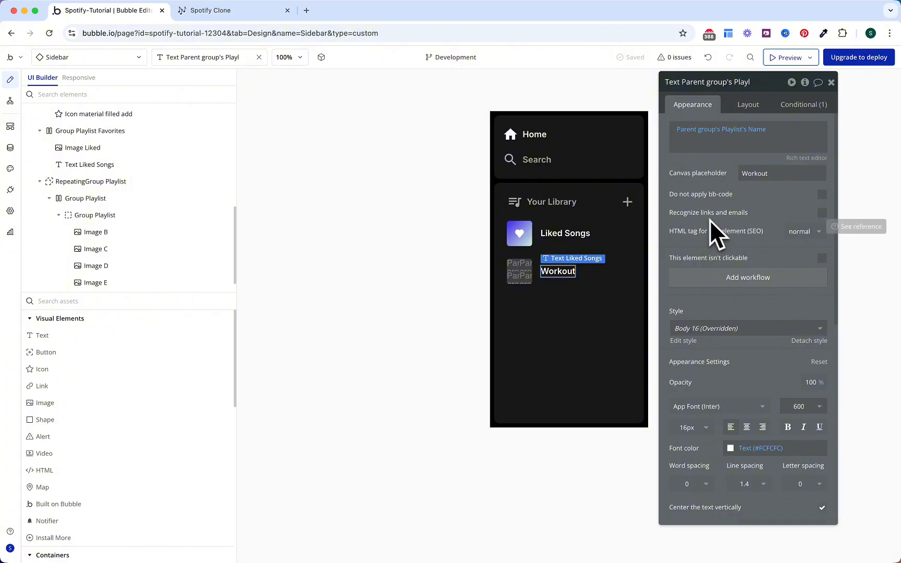
Step: Create custom event 'Navigate to tab' with a parameter 'tab' of type OS Menu
{"action": "left_click", "coordinate": [10, 102]}
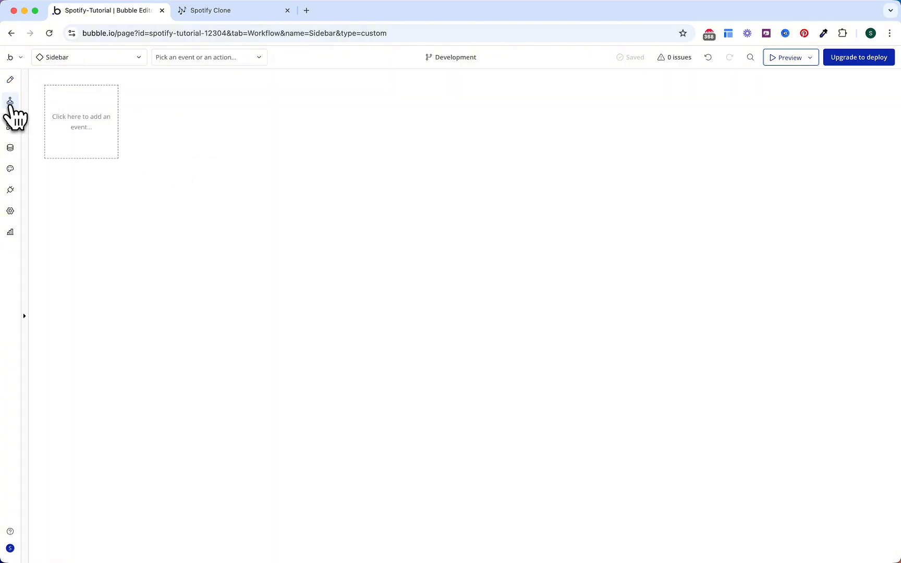
{"action": "left_click", "coordinate": [98, 134]}
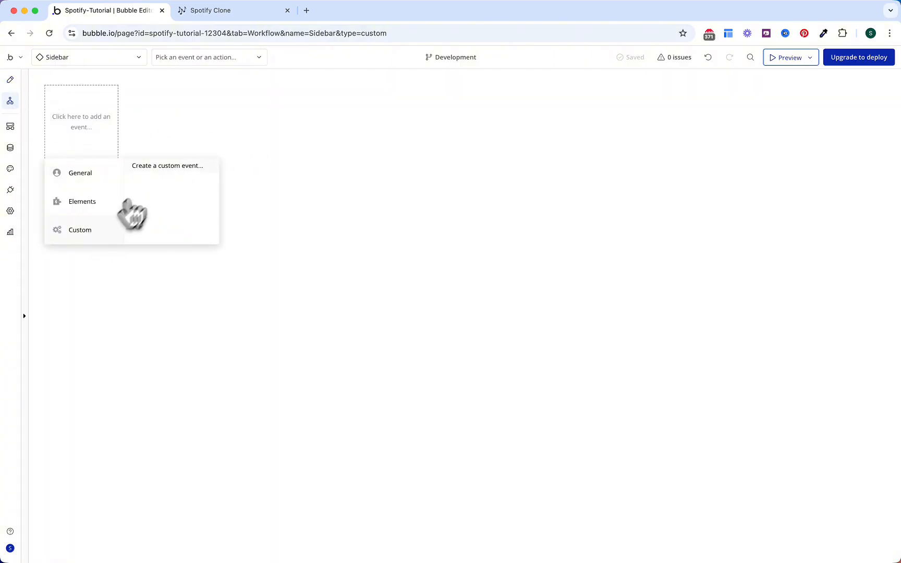
{"action": "left_click", "coordinate": [164, 166]}
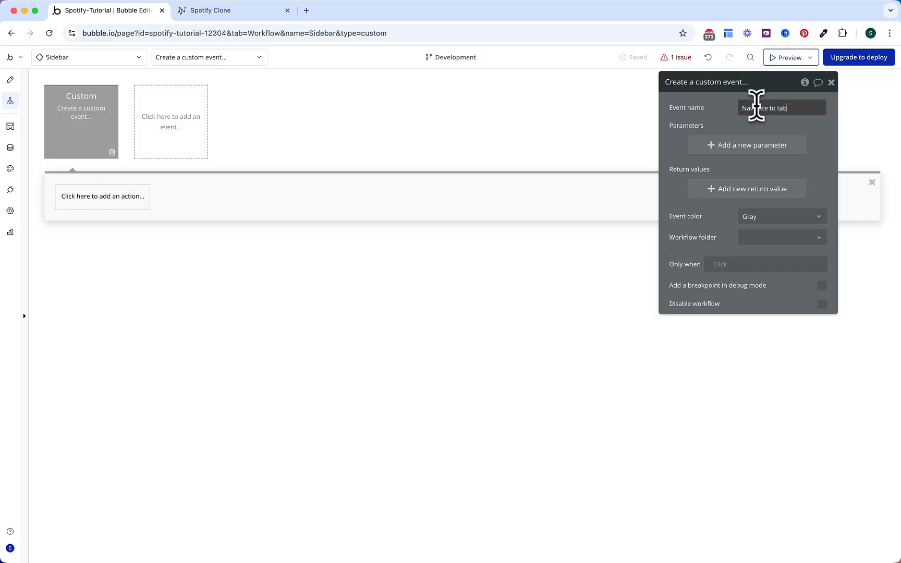
{"action": "left_click", "coordinate": [706, 110]}
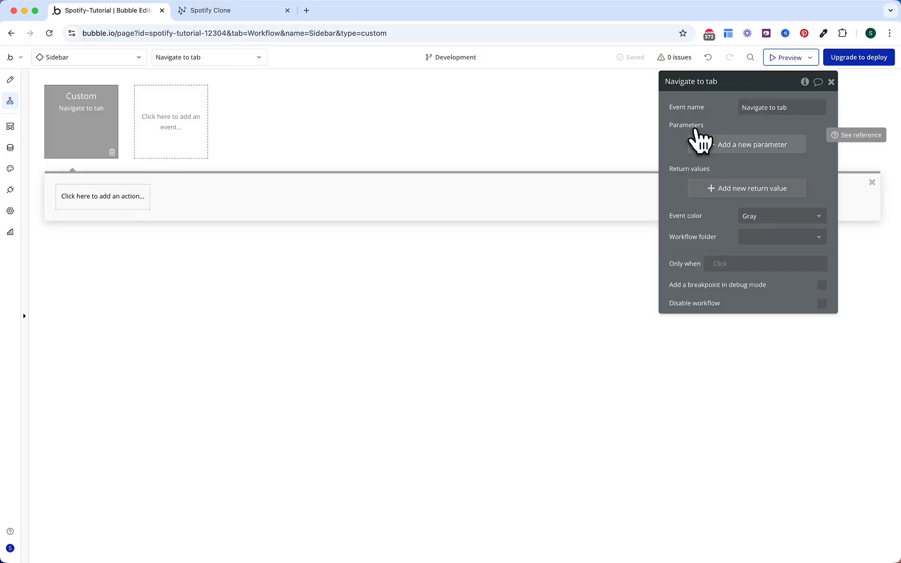
{"action": "left_click", "coordinate": [701, 146]}
{"action": "left_click", "coordinate": [601, 113]}
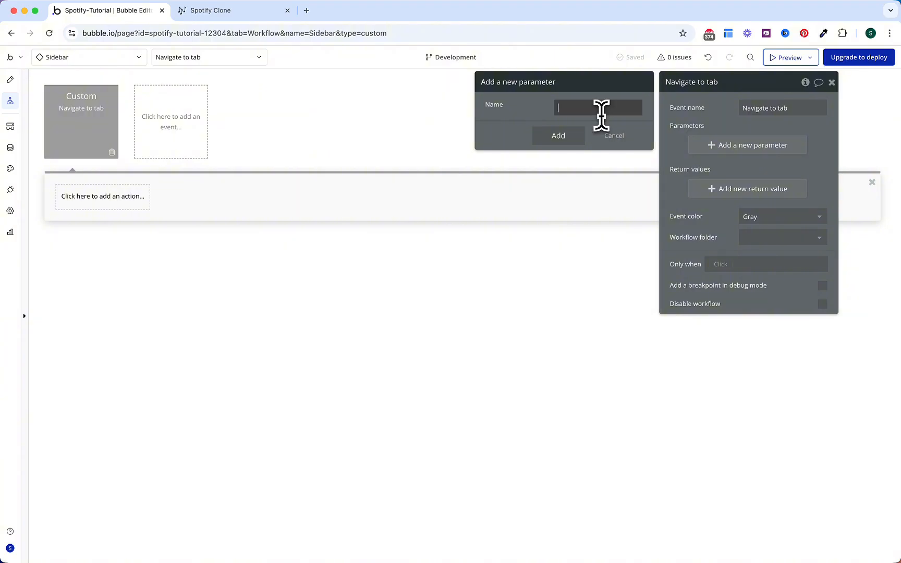
{"action": "type", "text": "tab"}
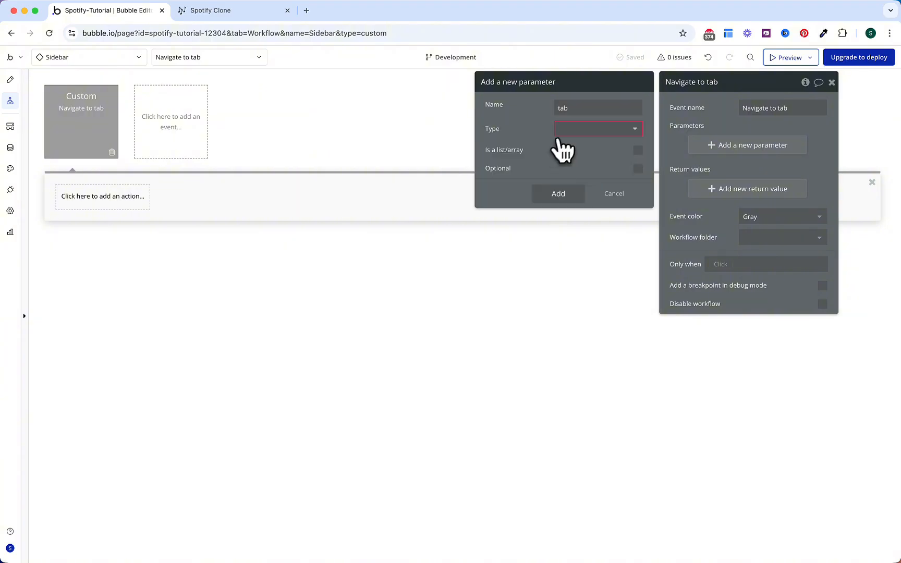
{"action": "left_click", "coordinate": [573, 130]}
{"action": "left_click", "coordinate": [572, 158]}
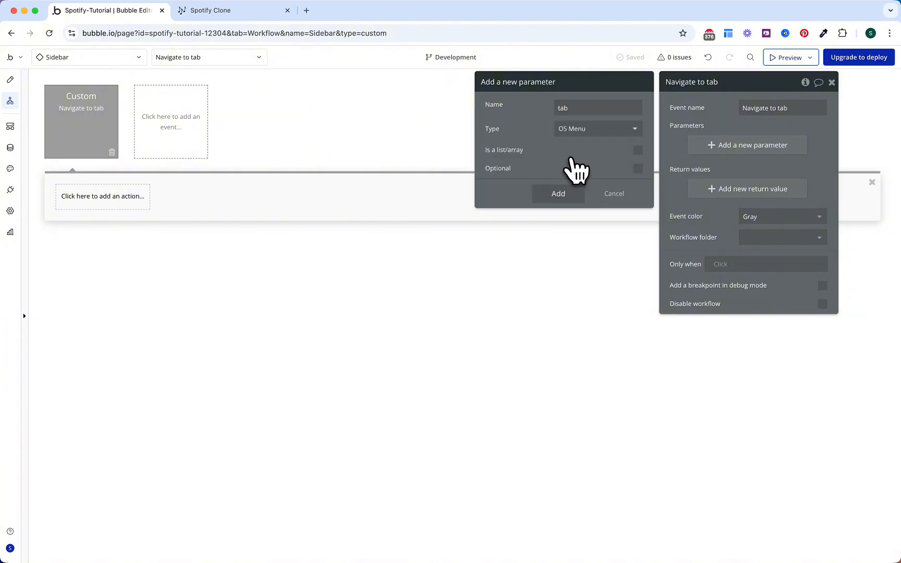
{"action": "left_click", "coordinate": [583, 189]}
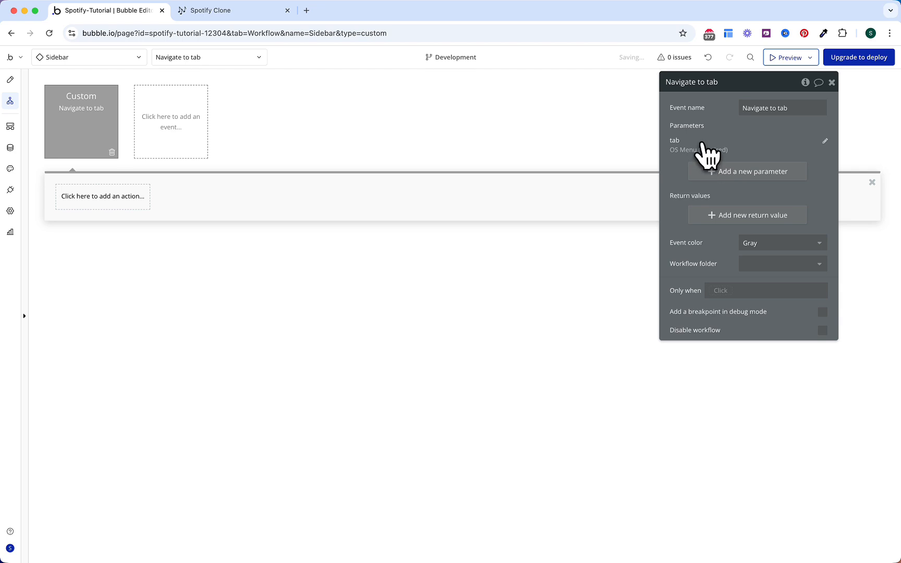
Step: Add a Go to page action to the current page with URL parameter tab = tab's Display
{"action": "left_click", "coordinate": [135, 206]}
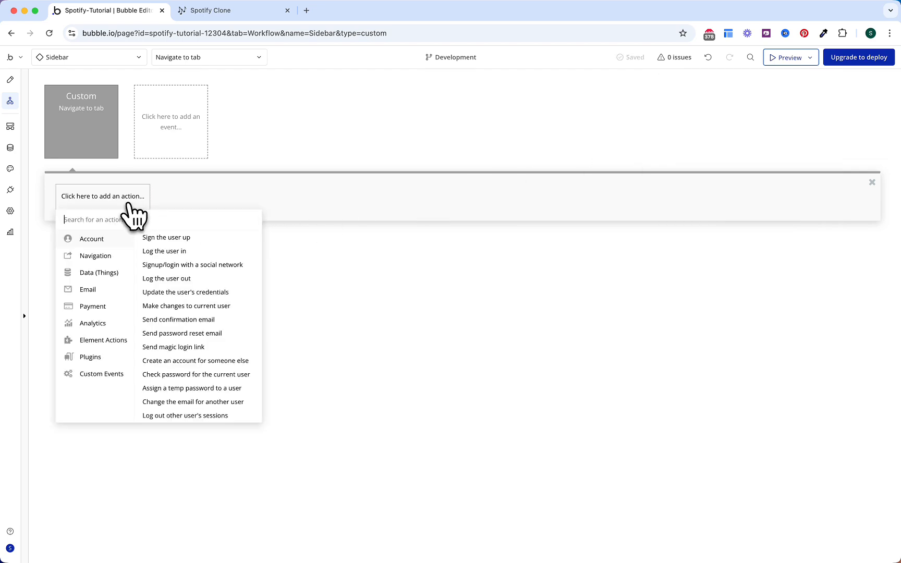
{"action": "mouse_move", "coordinate": [117, 256]}
{"action": "left_click", "coordinate": [149, 238]}
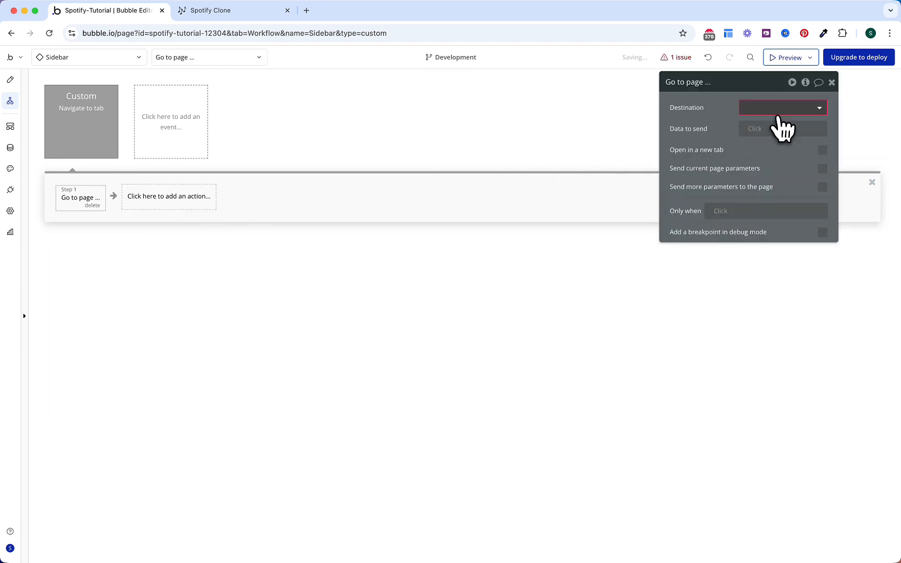
{"action": "left_click", "coordinate": [776, 110]}
{"action": "left_click", "coordinate": [769, 171]}
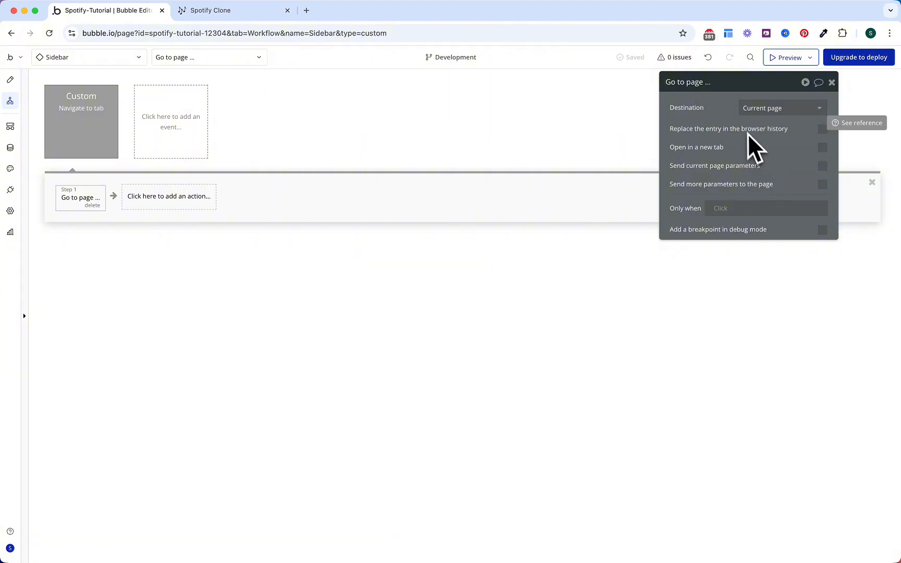
{"action": "left_click", "coordinate": [822, 185]}
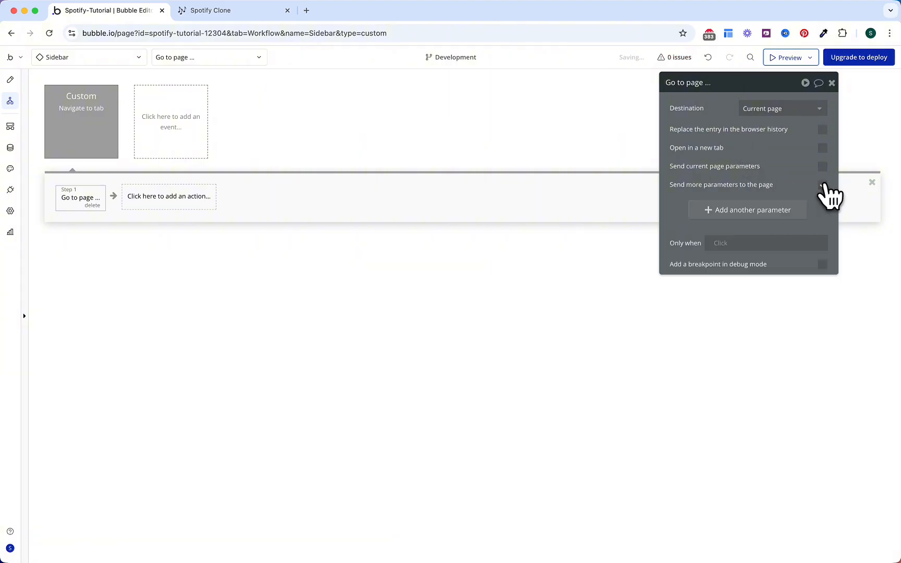
{"action": "type", "text": "tab"}
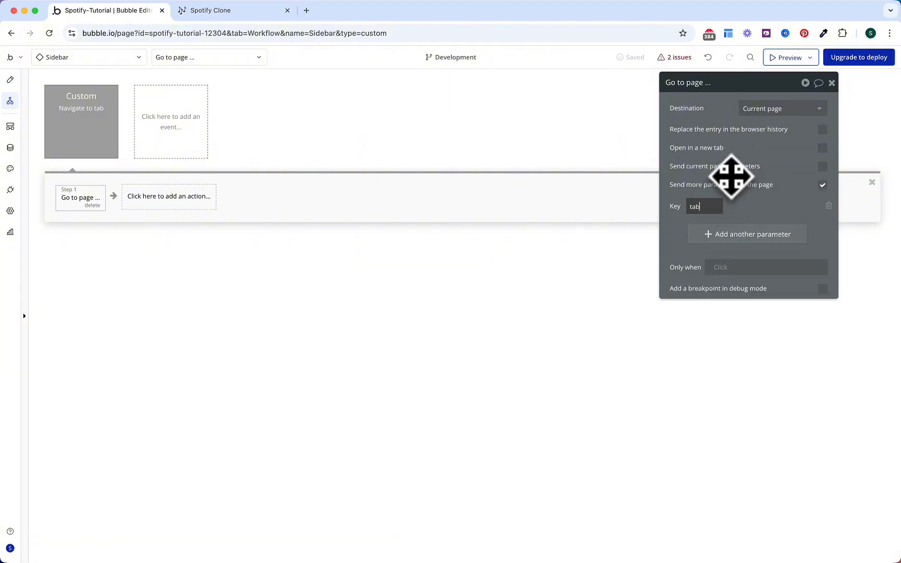
{"action": "left_click", "coordinate": [756, 207]}
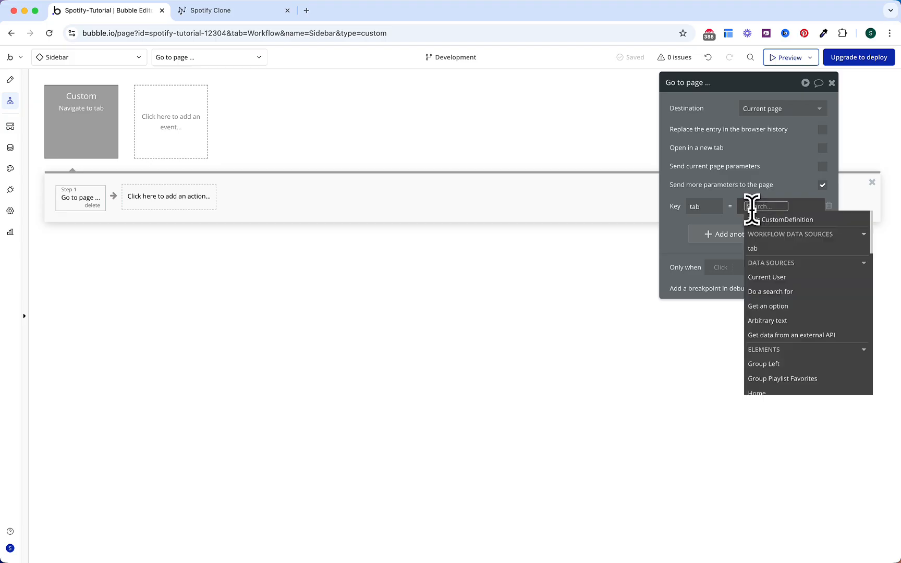
{"action": "left_click", "coordinate": [772, 253]}
{"action": "left_click", "coordinate": [772, 233]}
{"action": "left_click", "coordinate": [740, 181]}
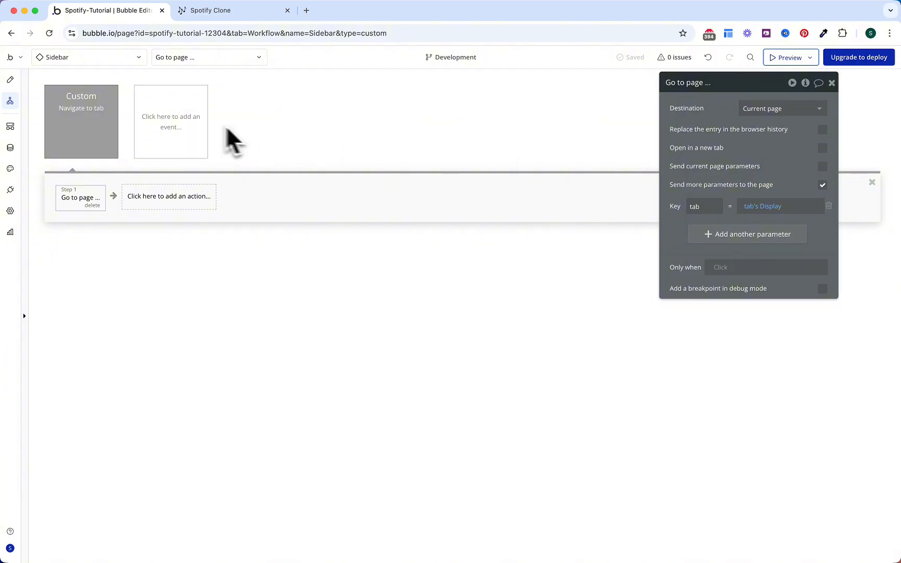
Step: Make clicking Home trigger the Navigate to tab event with tab set to Home
{"action": "left_click", "coordinate": [9, 79]}
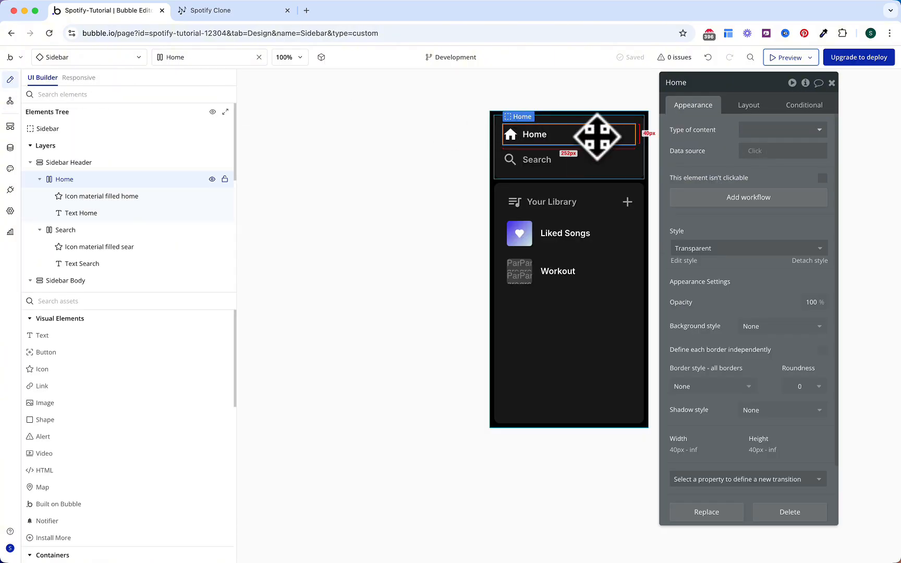
{"action": "left_click", "coordinate": [738, 198]}
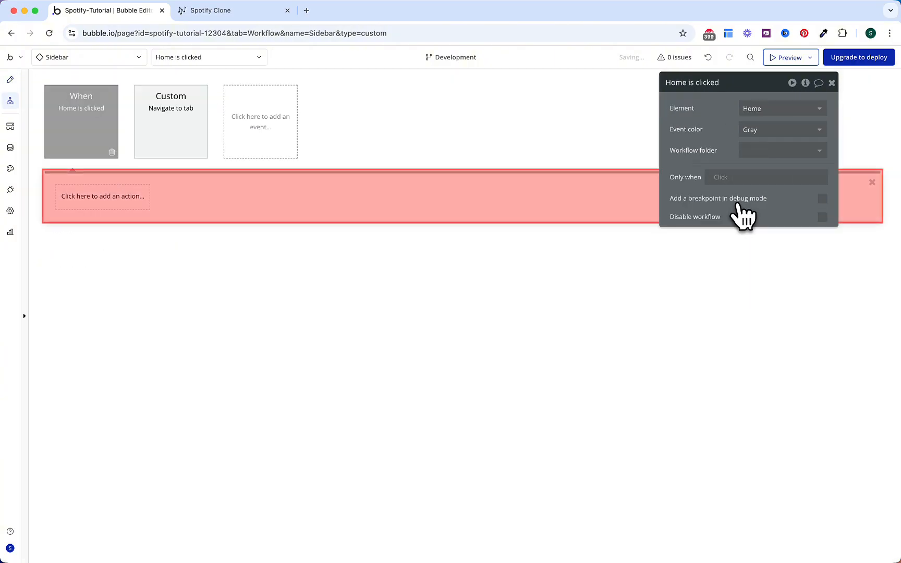
{"action": "left_click", "coordinate": [141, 200]}
{"action": "mouse_move", "coordinate": [119, 377]}
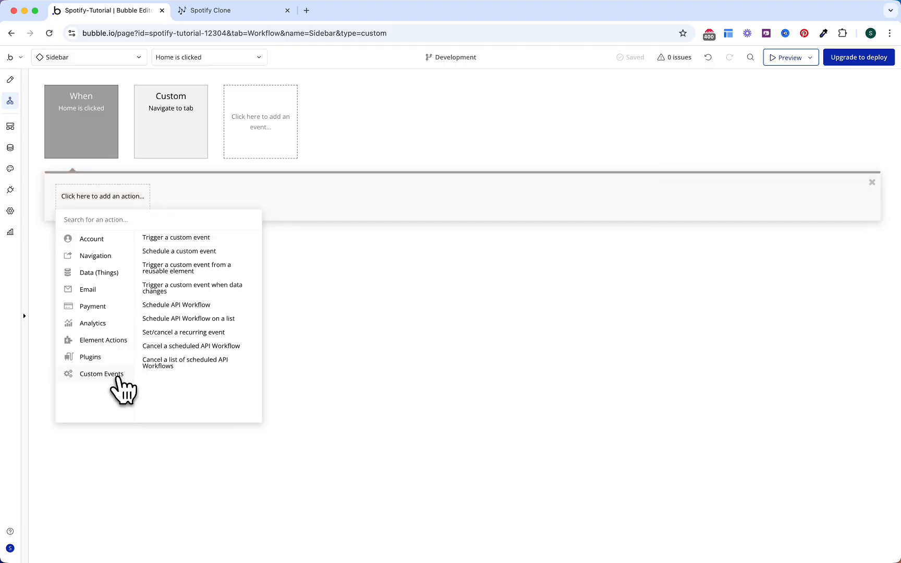
{"action": "left_click", "coordinate": [191, 240]}
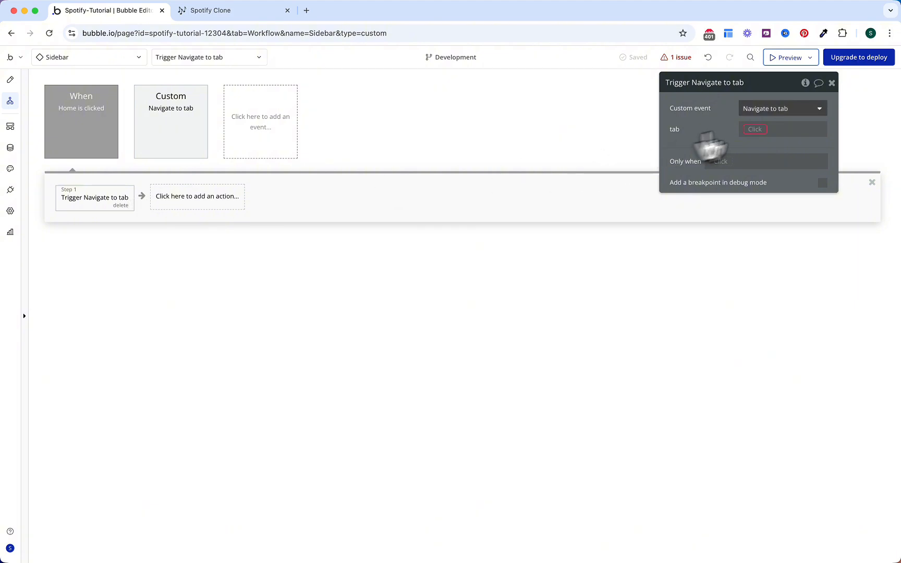
{"action": "left_click", "coordinate": [756, 130]}
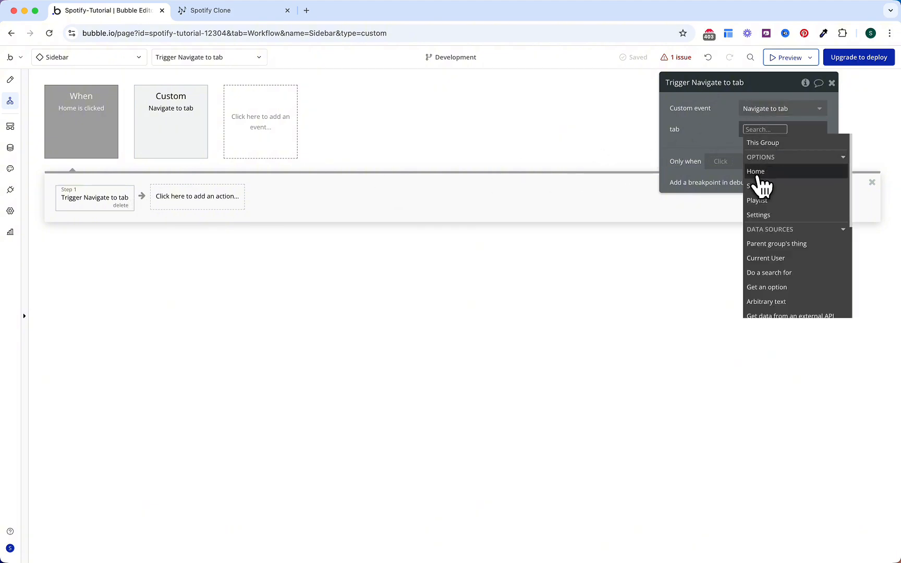
{"action": "left_click", "coordinate": [757, 172]}
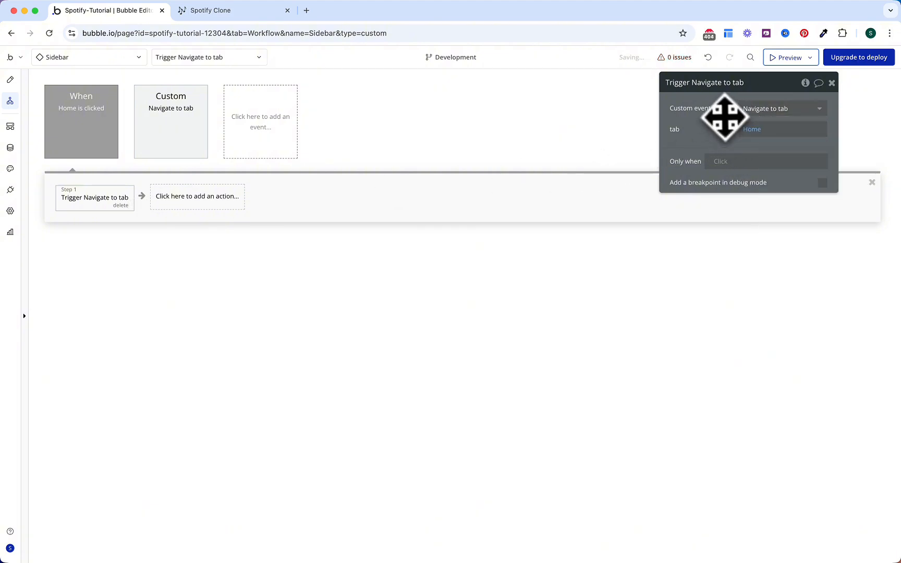
Step: Make clicking Search trigger the Navigate to tab event with tab set to Search
{"action": "left_click", "coordinate": [10, 80]}
{"action": "left_click", "coordinate": [586, 167]}
{"action": "left_click", "coordinate": [748, 197]}
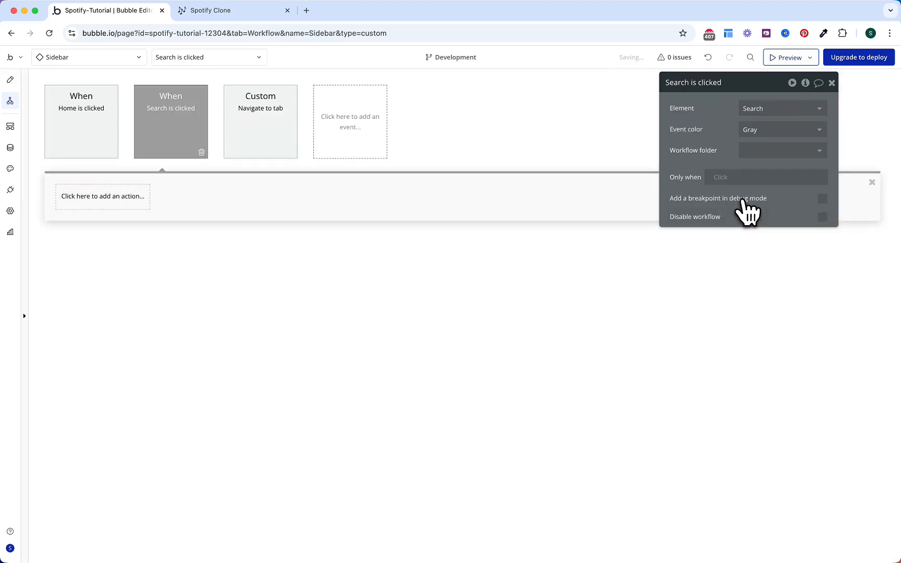
{"action": "left_click", "coordinate": [121, 199]}
{"action": "mouse_move", "coordinate": [113, 373]}
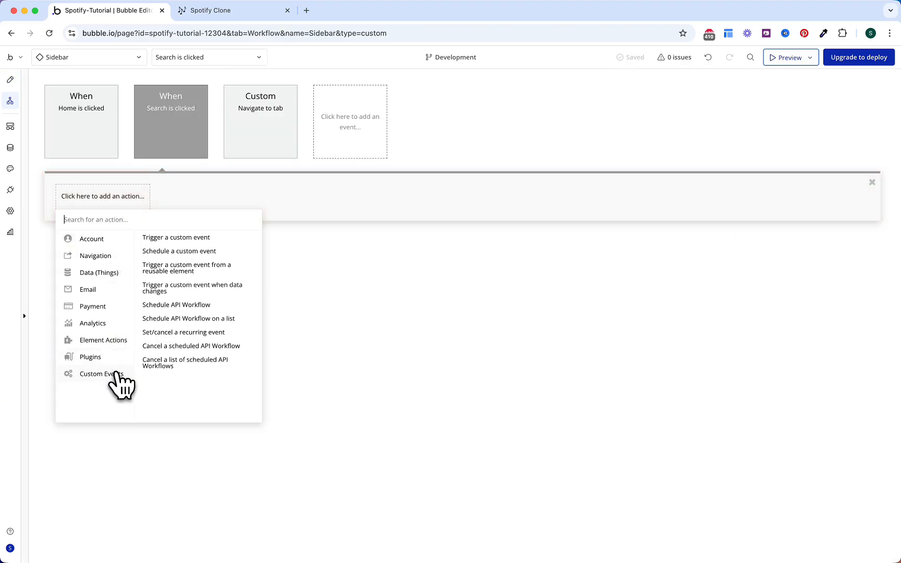
{"action": "left_click", "coordinate": [193, 239]}
{"action": "left_click", "coordinate": [757, 132]}
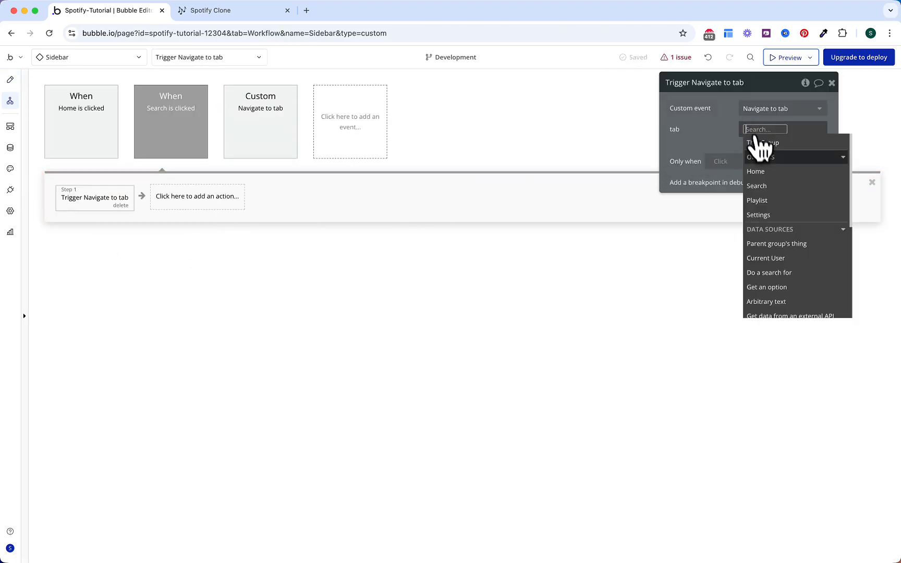
{"action": "left_click", "coordinate": [764, 186]}
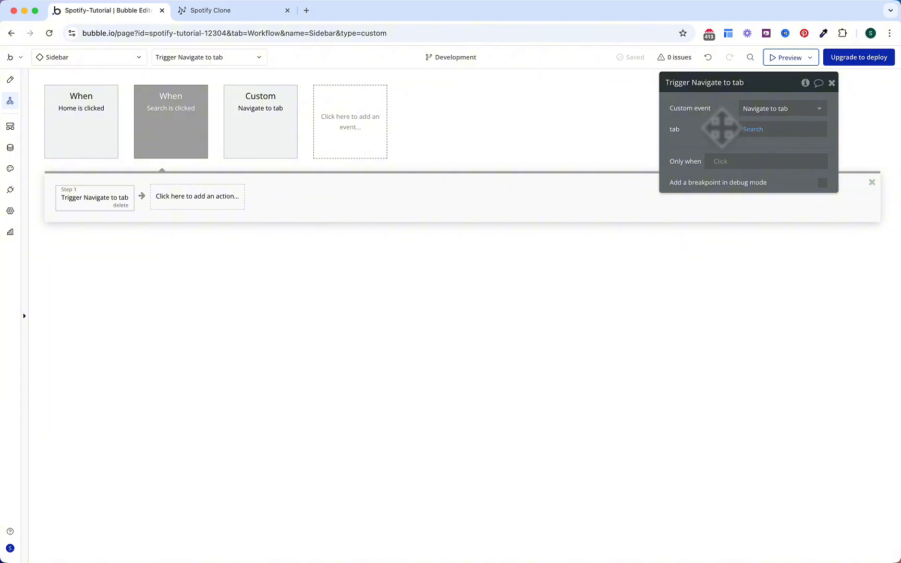
Step: Give Group Playlist Favorites a click workflow going to the current page with two URL parameters
{"action": "left_click", "coordinate": [9, 80]}
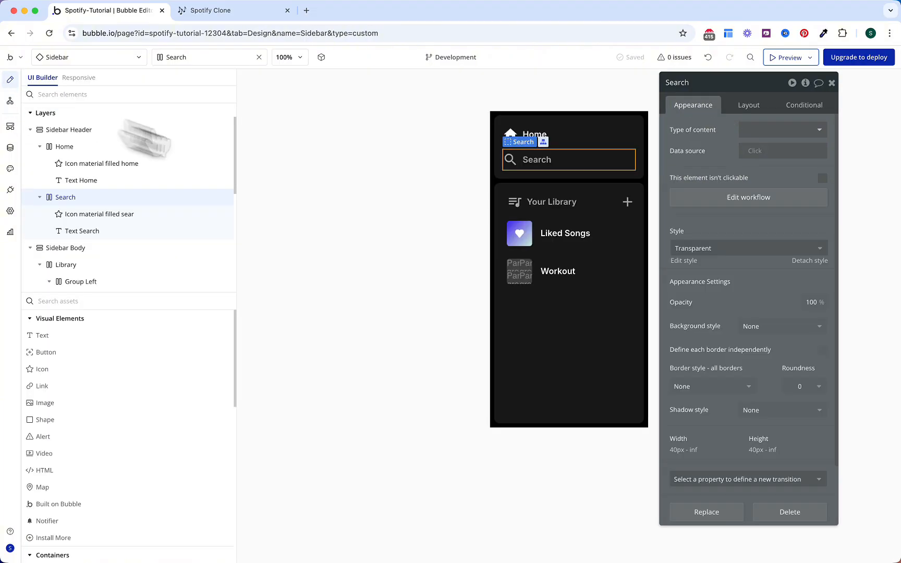
{"action": "left_click", "coordinate": [614, 240]}
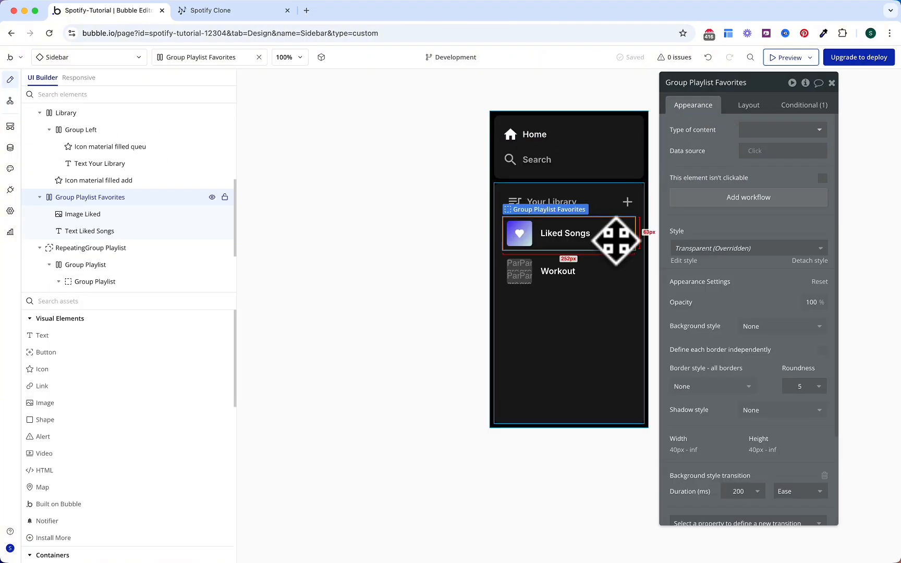
{"action": "left_click", "coordinate": [709, 198]}
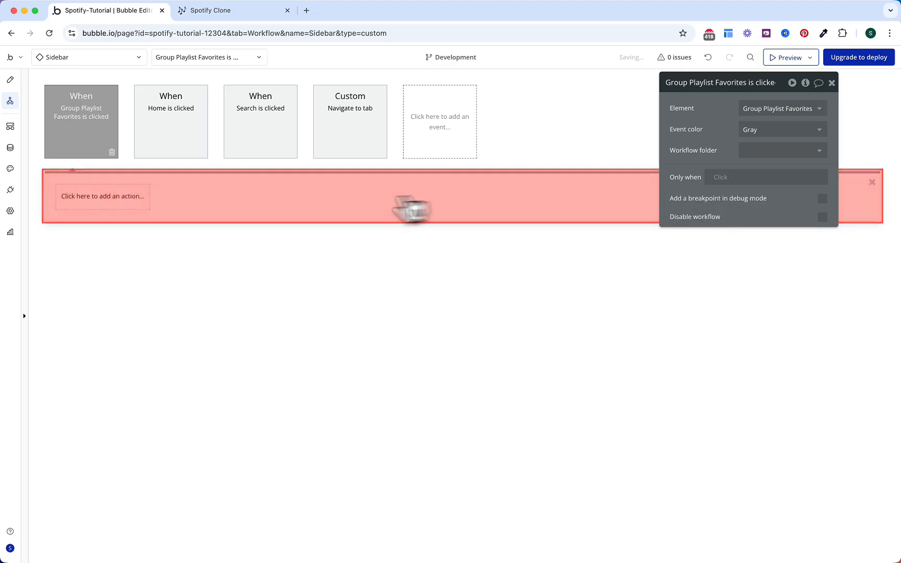
{"action": "left_click", "coordinate": [207, 237]}
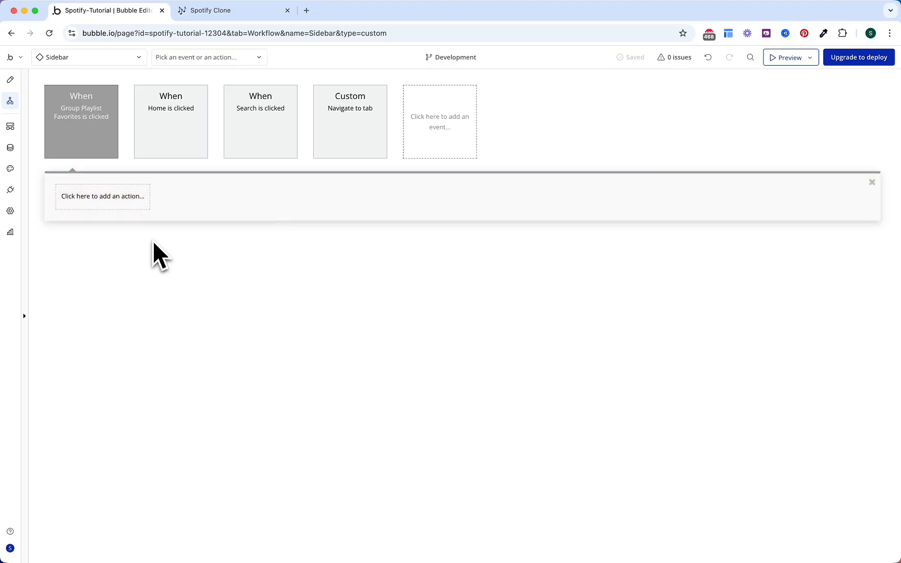
{"action": "left_click", "coordinate": [122, 196]}
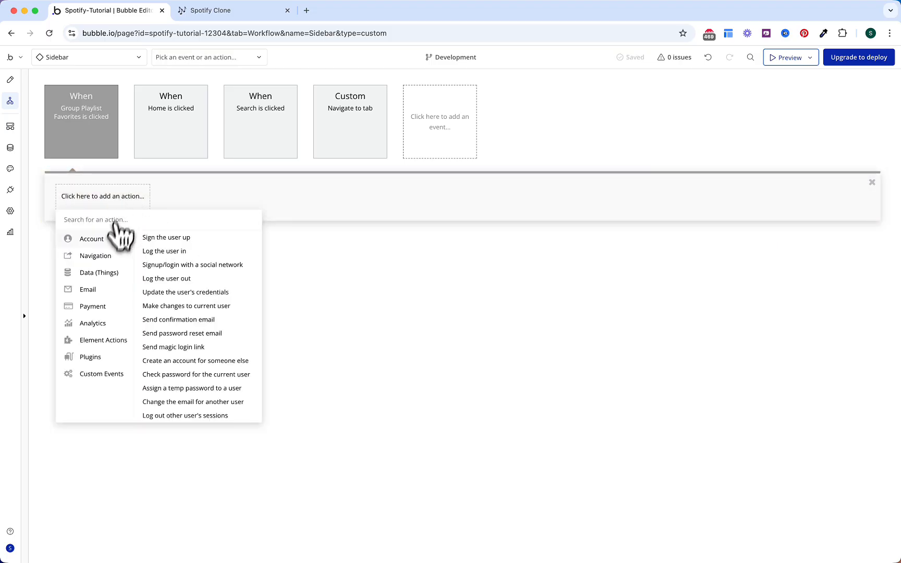
{"action": "mouse_move", "coordinate": [111, 261]}
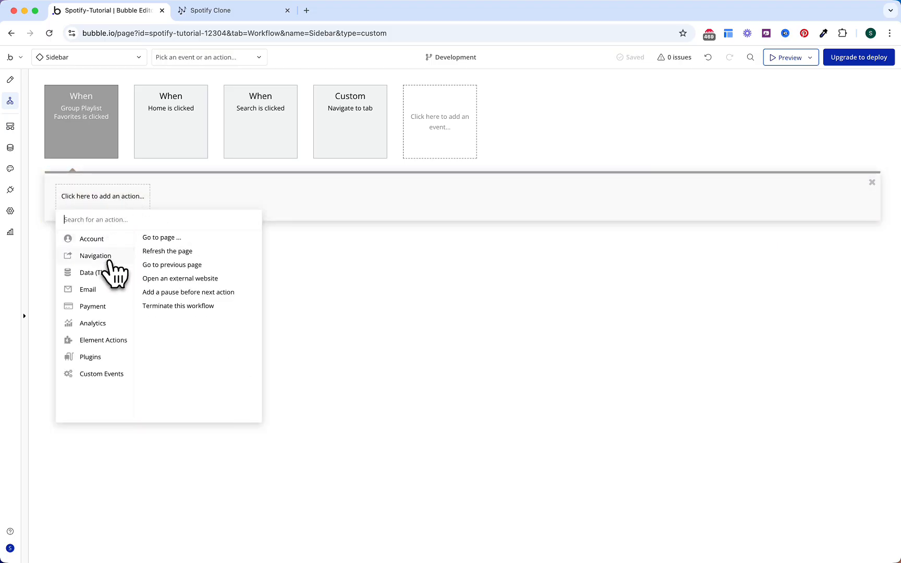
{"action": "left_click", "coordinate": [158, 238]}
{"action": "left_click", "coordinate": [776, 111]}
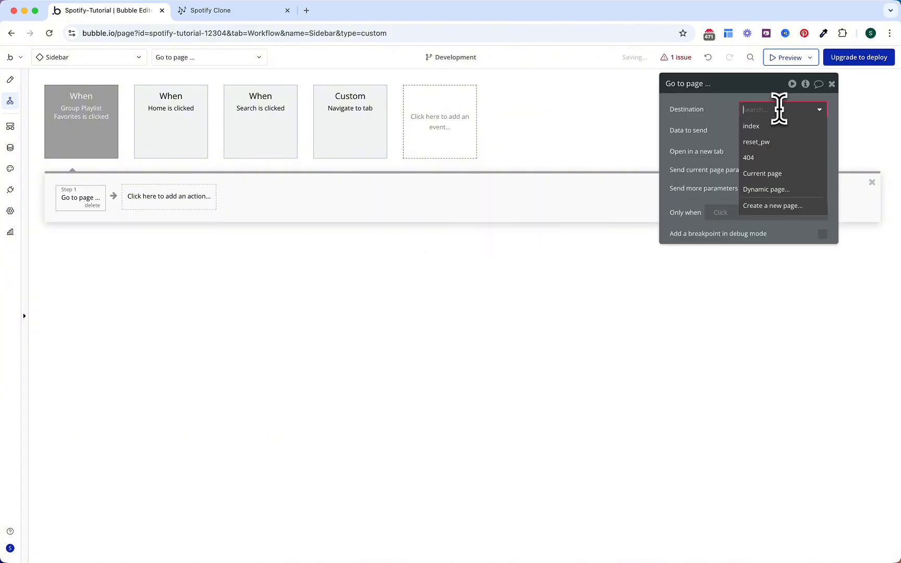
{"action": "left_click", "coordinate": [771, 174]}
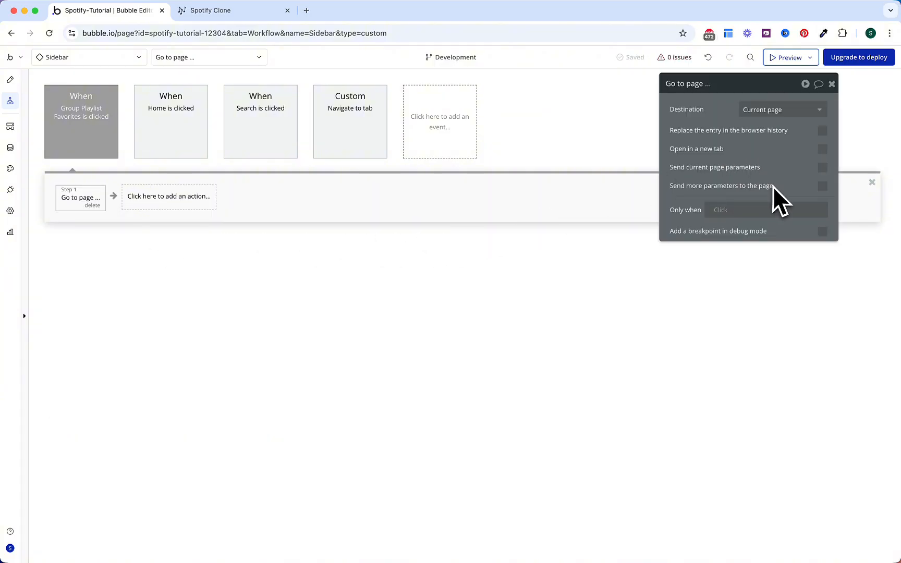
{"action": "left_click", "coordinate": [822, 186]}
{"action": "left_click", "coordinate": [751, 209]}
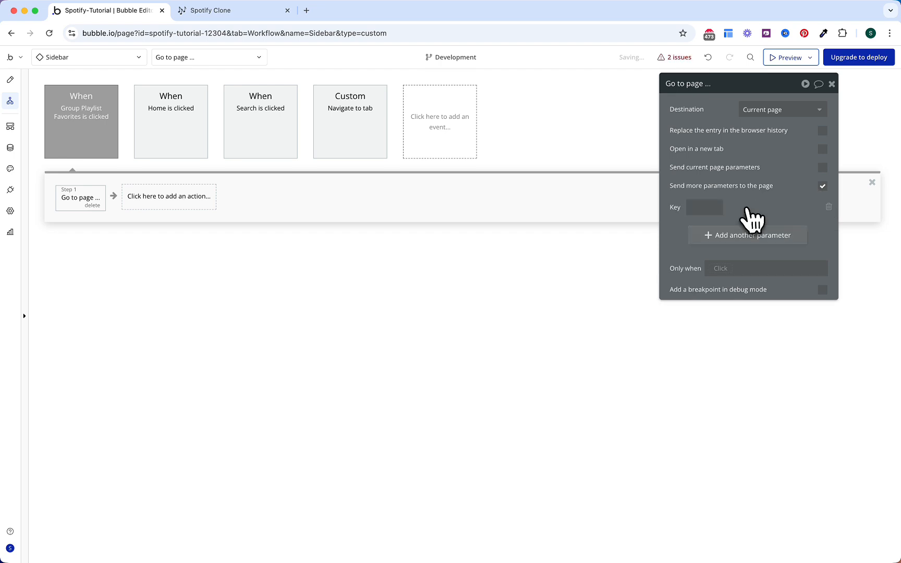
{"action": "left_click", "coordinate": [736, 235]}
Step: Set the first URL parameter, tab, to OS Menu Home's Display
{"action": "left_click", "coordinate": [710, 214]}
{"action": "type", "text": "tab"}
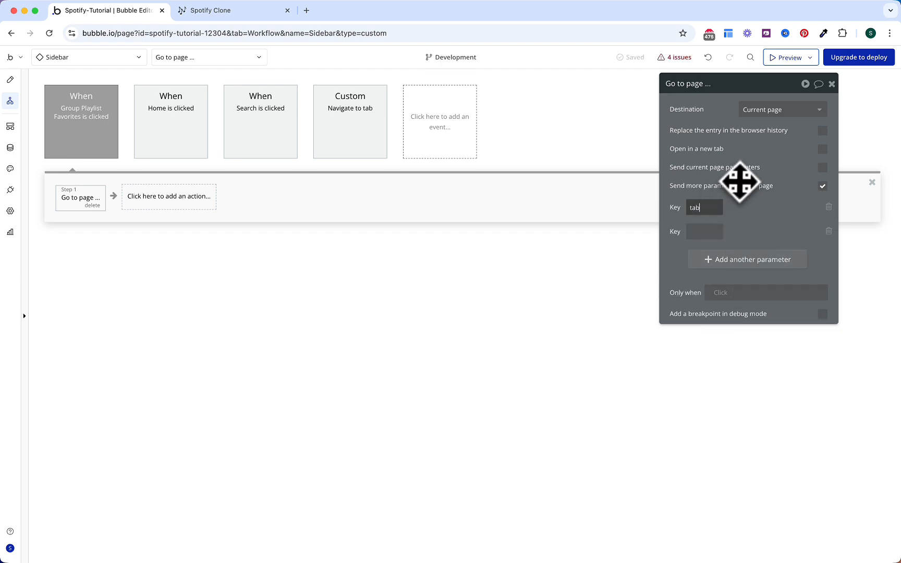
{"action": "left_click", "coordinate": [756, 207]}
{"action": "left_click", "coordinate": [772, 293]}
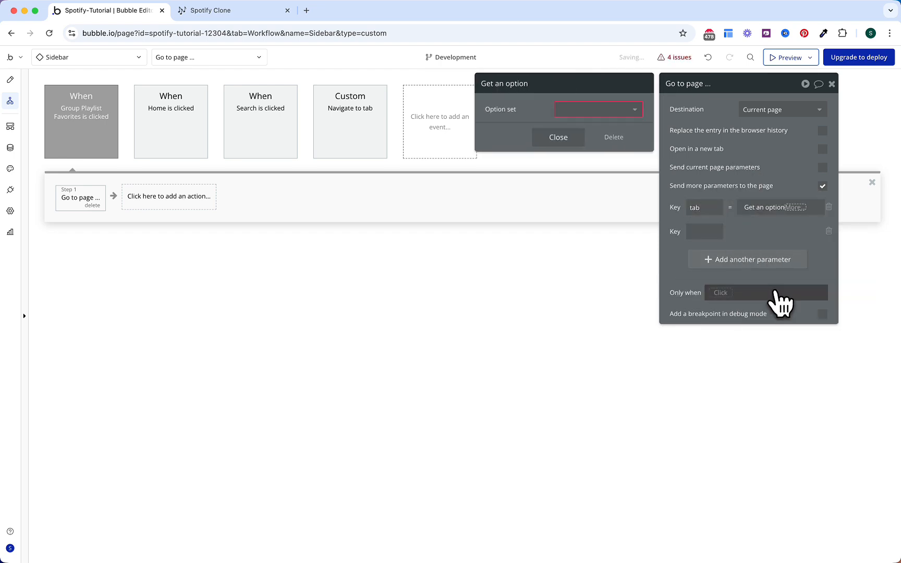
{"action": "left_click", "coordinate": [631, 110]}
{"action": "left_click", "coordinate": [628, 125]}
{"action": "left_click", "coordinate": [600, 131]}
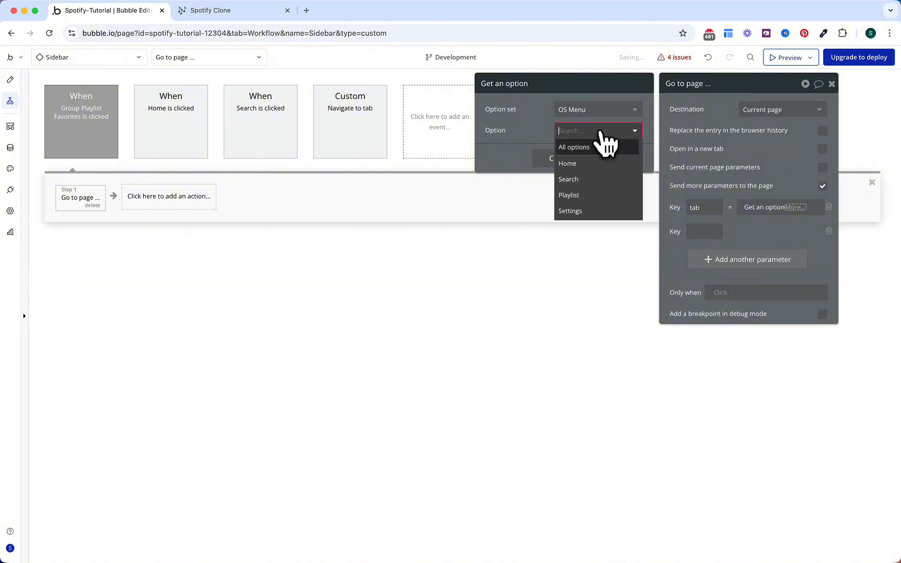
{"action": "left_click", "coordinate": [584, 158]}
{"action": "left_click", "coordinate": [569, 166]}
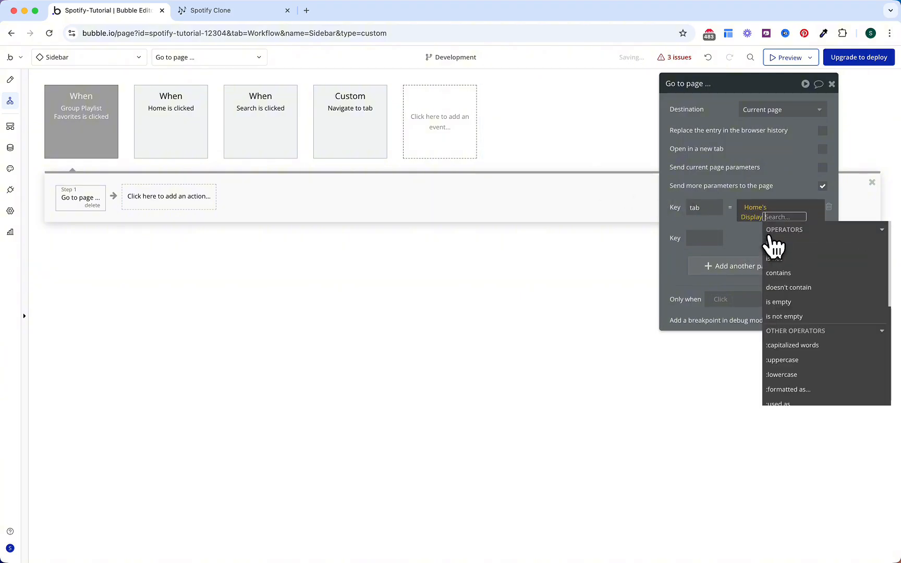
{"action": "left_click", "coordinate": [746, 241]}
Step: Set the second URL parameter, sub, to OS Sub Menu Liked's Display
{"action": "left_click", "coordinate": [707, 231]}
{"action": "type", "text": "sub"}
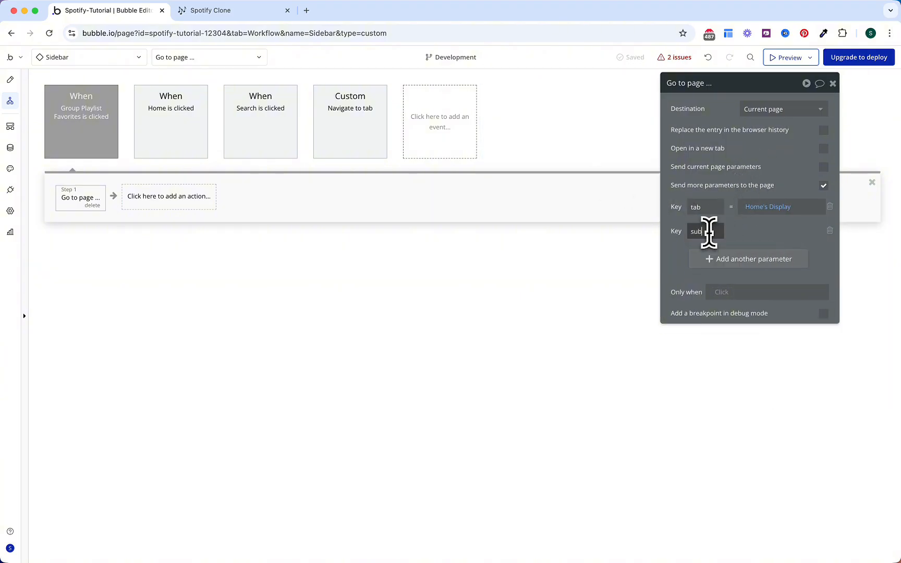
{"action": "left_click", "coordinate": [756, 232]}
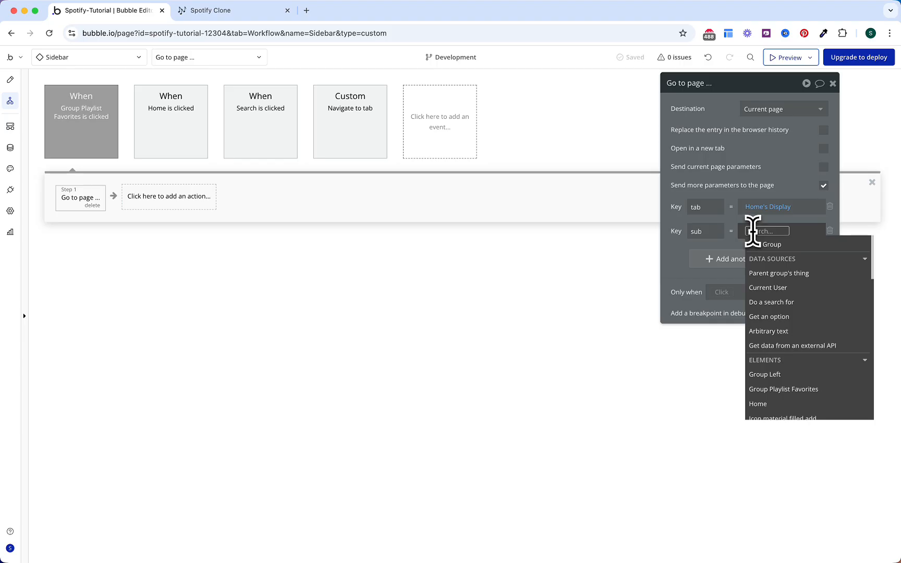
{"action": "left_click", "coordinate": [770, 316]}
{"action": "left_click", "coordinate": [580, 109]}
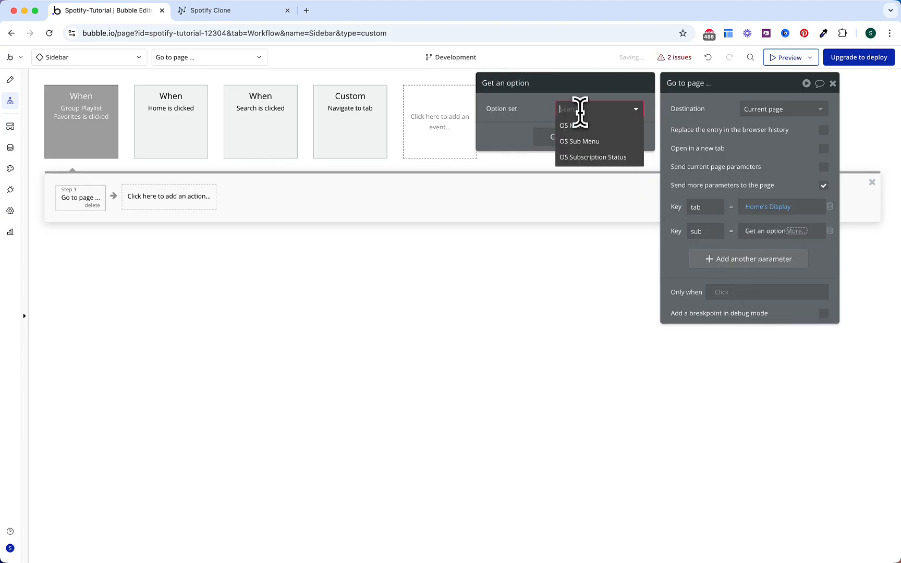
{"action": "left_click", "coordinate": [584, 141]}
{"action": "left_click", "coordinate": [584, 133]}
{"action": "left_click", "coordinate": [583, 147]}
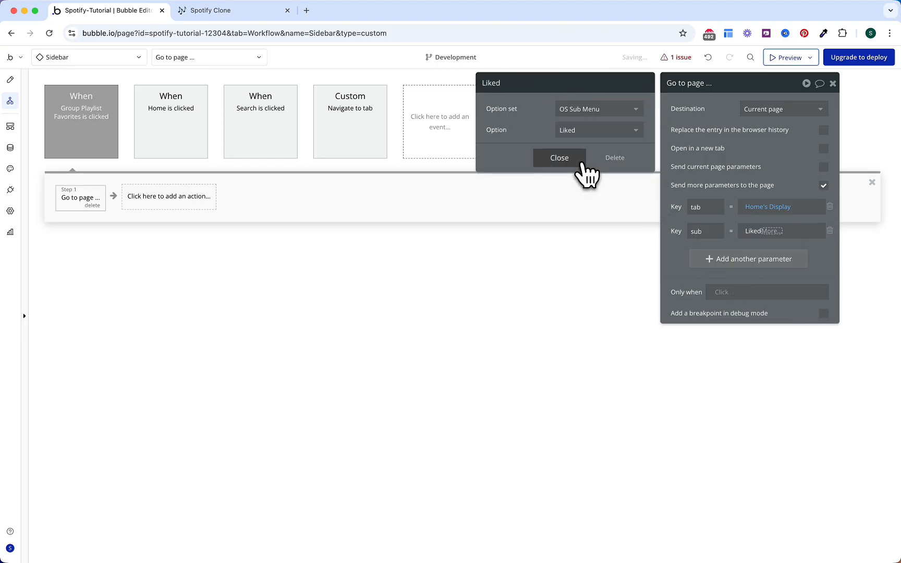
{"action": "left_click", "coordinate": [582, 163]}
{"action": "left_click", "coordinate": [771, 231]}
{"action": "left_click", "coordinate": [769, 256]}
{"action": "left_click", "coordinate": [771, 169]}
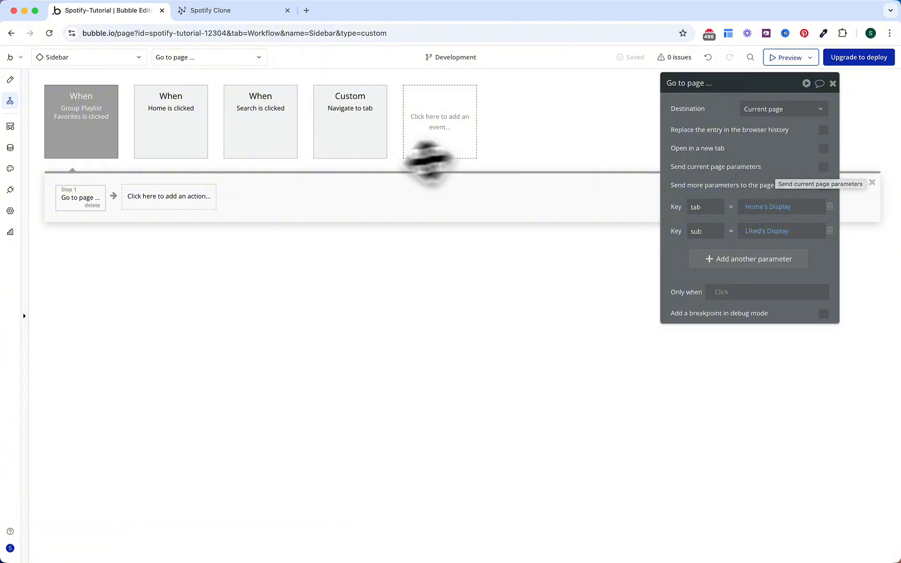
Step: Give Group Playlist a click workflow going to the current page with two URL parameters
{"action": "left_click", "coordinate": [11, 80]}
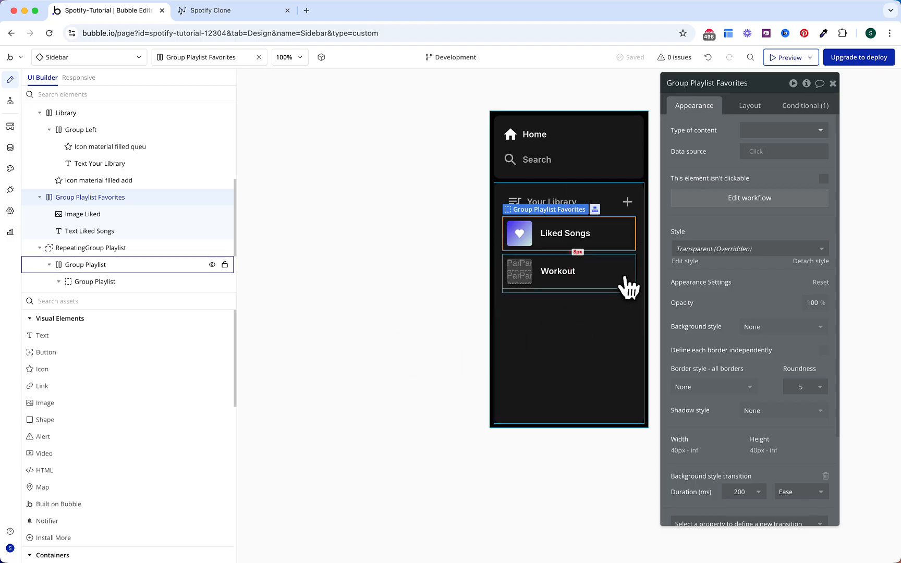
{"action": "left_click", "coordinate": [629, 287]}
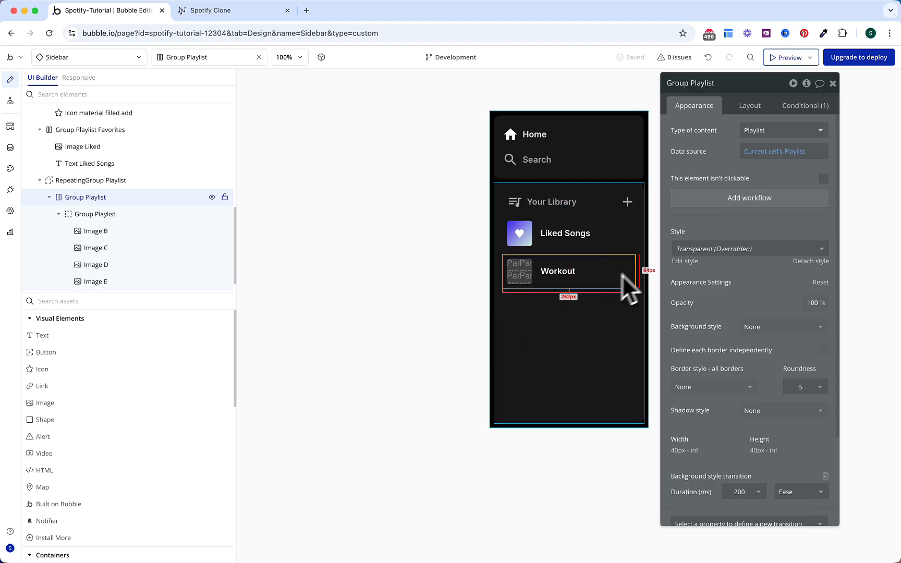
{"action": "left_click", "coordinate": [751, 201]}
{"action": "left_click", "coordinate": [133, 201]}
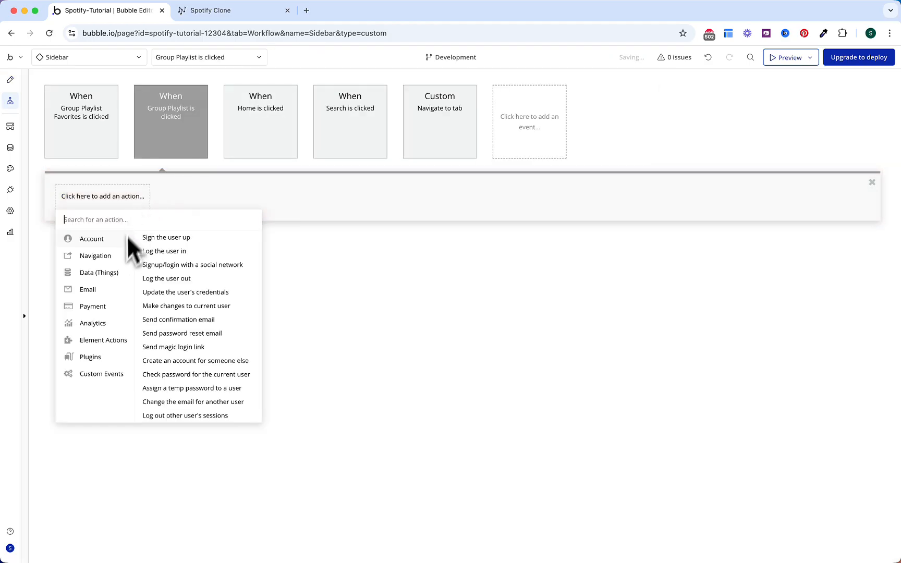
{"action": "mouse_move", "coordinate": [104, 256]}
{"action": "left_click", "coordinate": [158, 237]}
{"action": "left_click", "coordinate": [776, 110]}
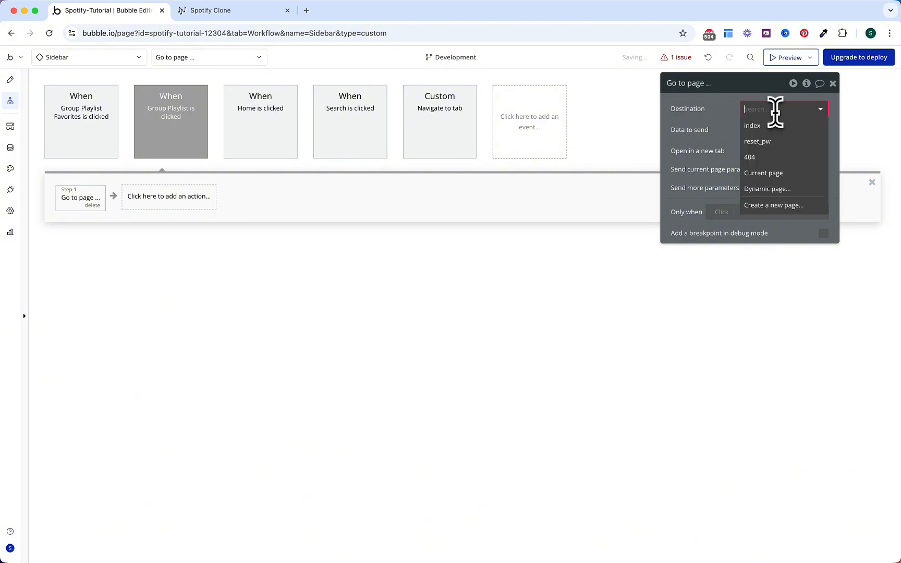
{"action": "left_click", "coordinate": [767, 174]}
{"action": "left_click", "coordinate": [823, 186]}
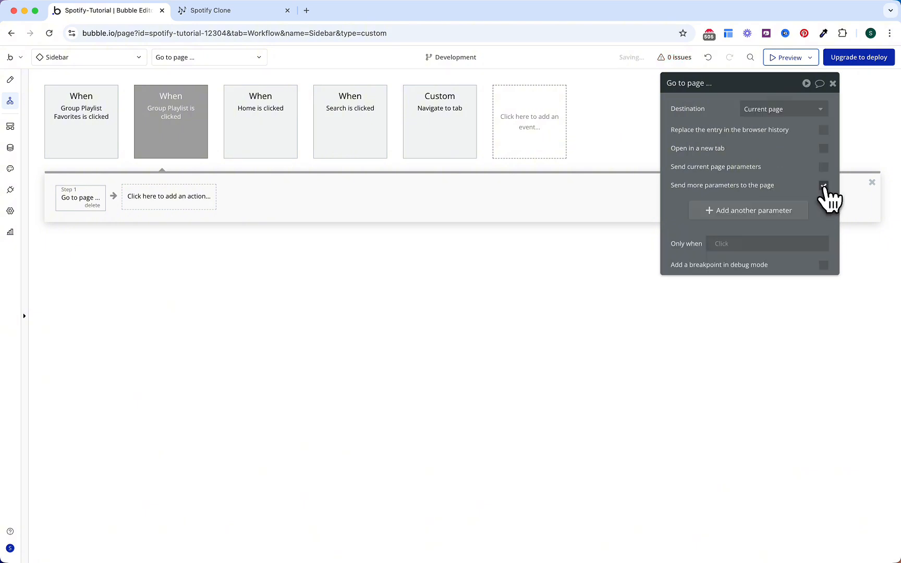
{"action": "left_click", "coordinate": [777, 212]}
{"action": "left_click", "coordinate": [756, 236]}
Step: Set the tab parameter to the OS Menu option Playlist's Display
{"action": "left_click", "coordinate": [705, 208]}
{"action": "type", "text": "tab"}
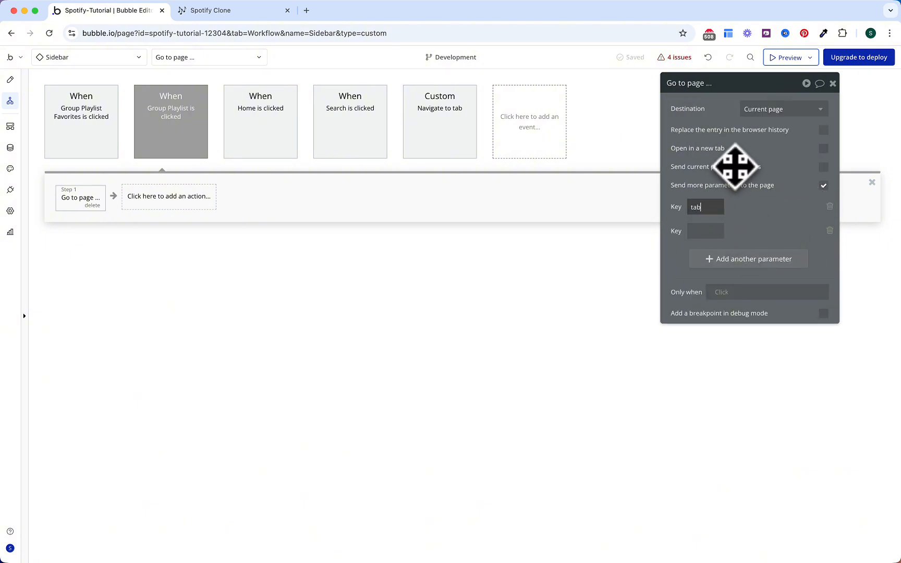
{"action": "left_click", "coordinate": [750, 206]}
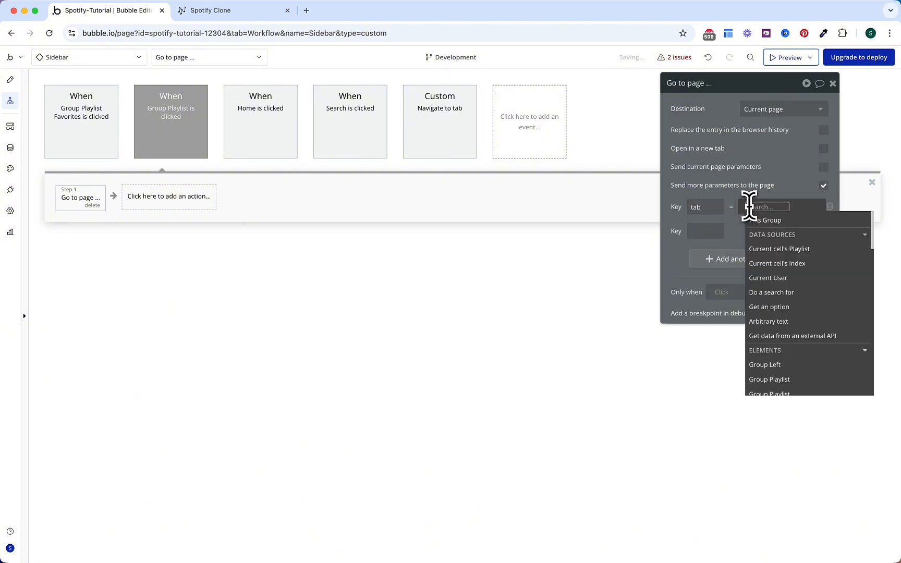
{"action": "left_click", "coordinate": [769, 307]}
{"action": "left_click", "coordinate": [634, 109]}
{"action": "left_click", "coordinate": [626, 127]}
{"action": "left_click", "coordinate": [605, 130]}
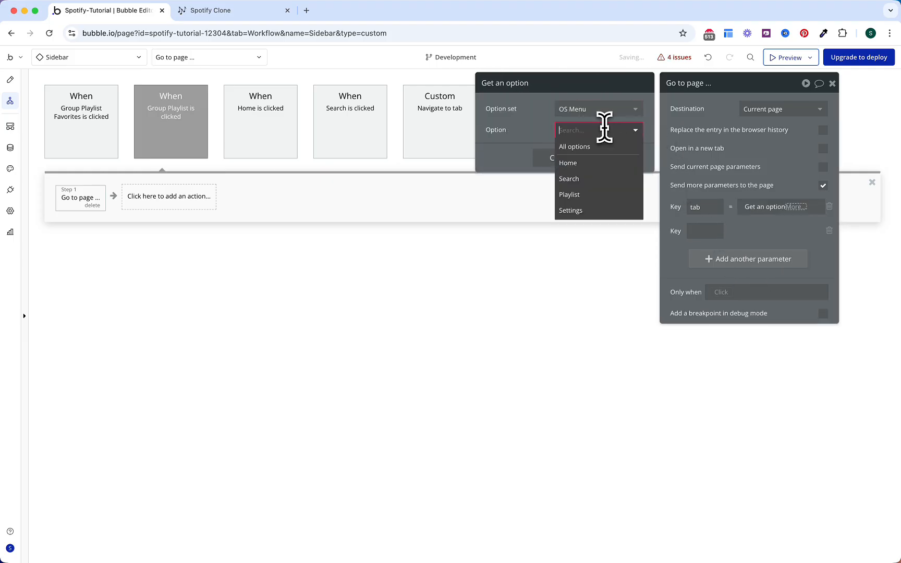
{"action": "left_click", "coordinate": [596, 196]}
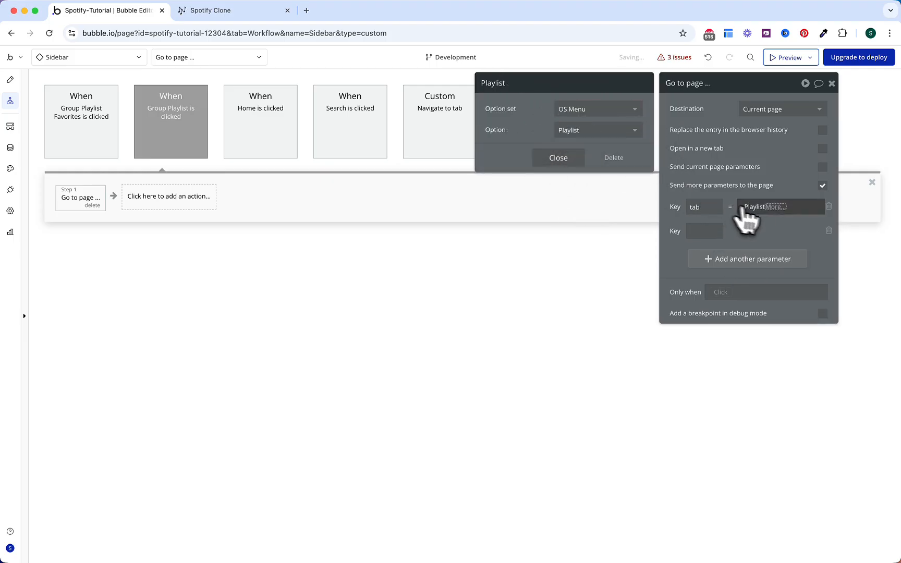
{"action": "left_click", "coordinate": [776, 207]}
{"action": "left_click", "coordinate": [774, 237]}
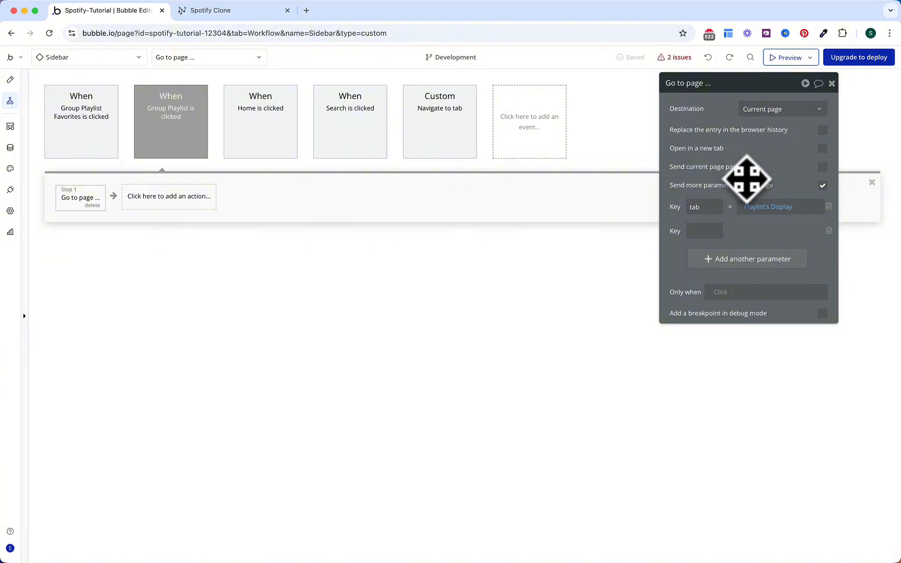
Step: Set the playlist parameter to the current cell's Playlist's unique id
{"action": "left_click", "coordinate": [704, 229]}
{"action": "type", "text": "playli"}
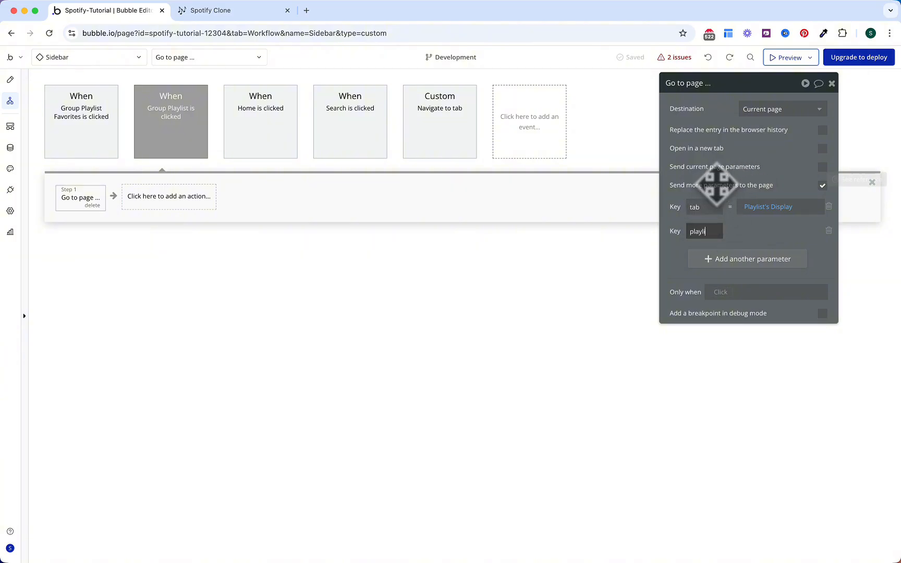
{"action": "type", "text": "st"}
{"action": "left_click", "coordinate": [772, 232]}
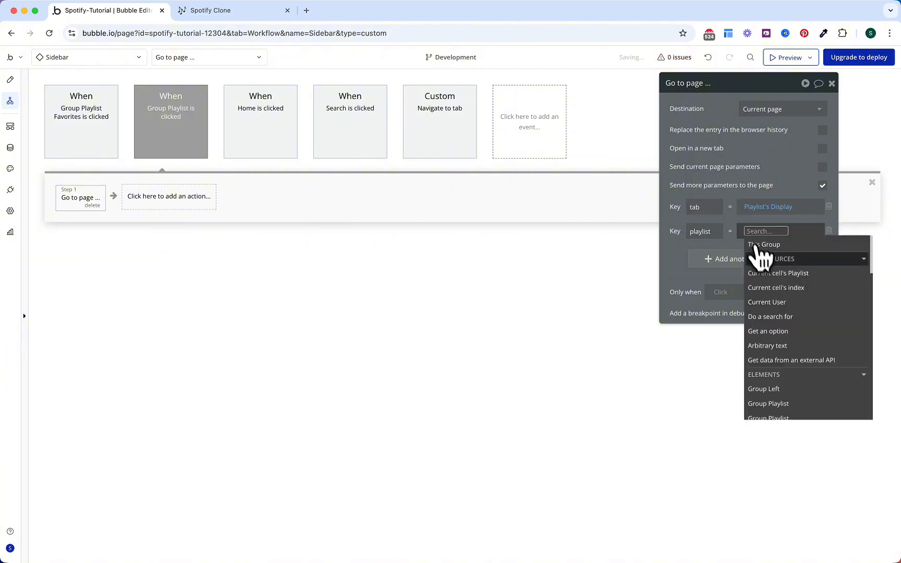
{"action": "left_click", "coordinate": [770, 273]}
{"action": "type", "text": "u"}
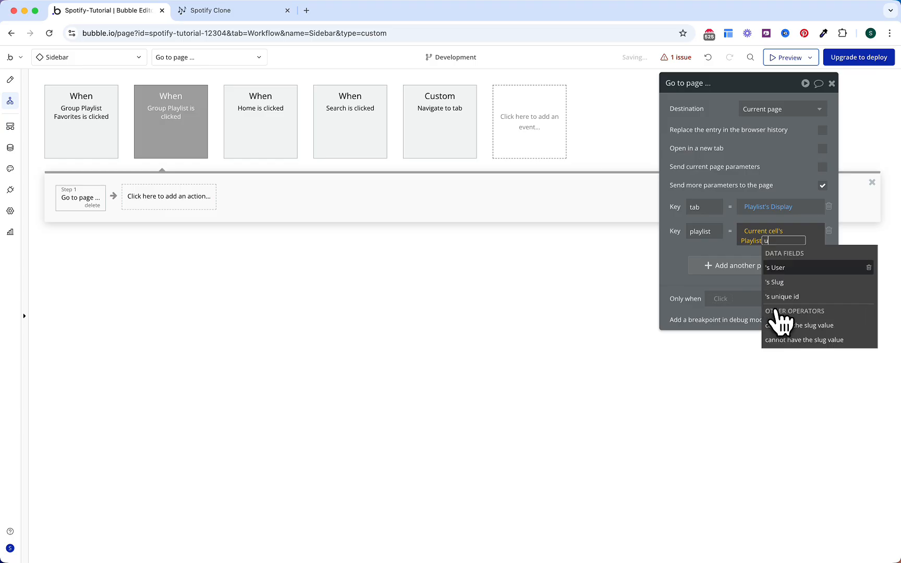
{"action": "type", "text": "niq"}
{"action": "key", "text": "Return"}
{"action": "left_click", "coordinate": [755, 190]}
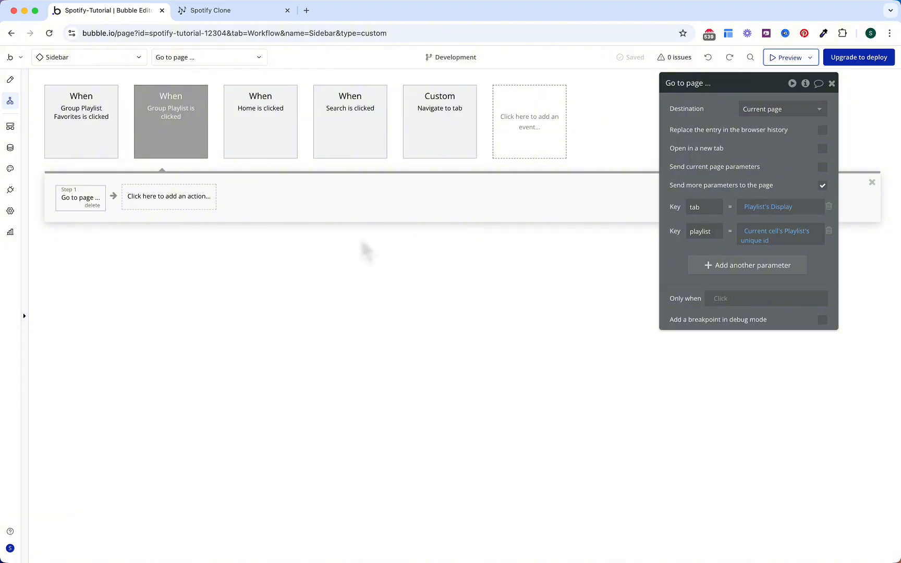
Step: Colour the four click events (first event, Group Playlist, Home, Search) green
{"action": "left_click", "coordinate": [109, 149]}
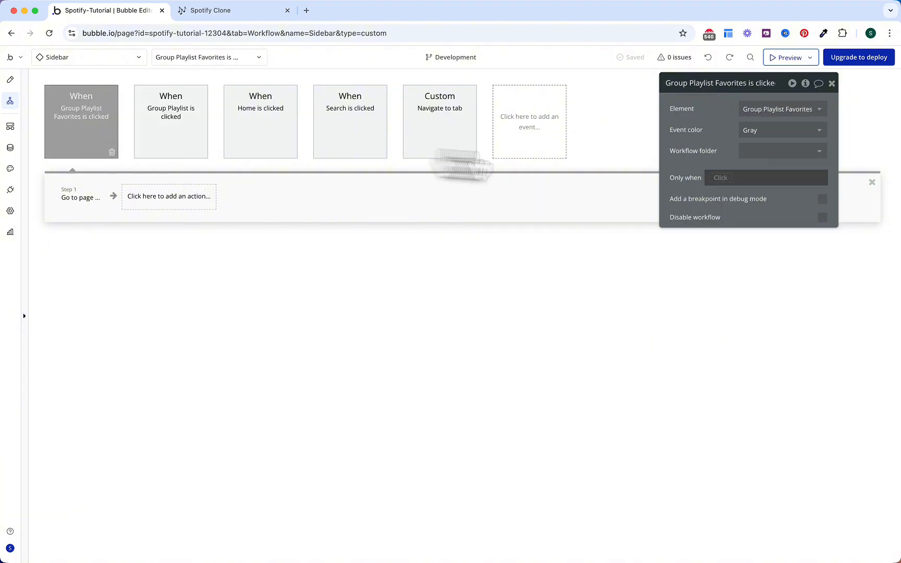
{"action": "left_click", "coordinate": [764, 130]}
{"action": "left_click", "coordinate": [761, 210]}
{"action": "left_click", "coordinate": [200, 141]}
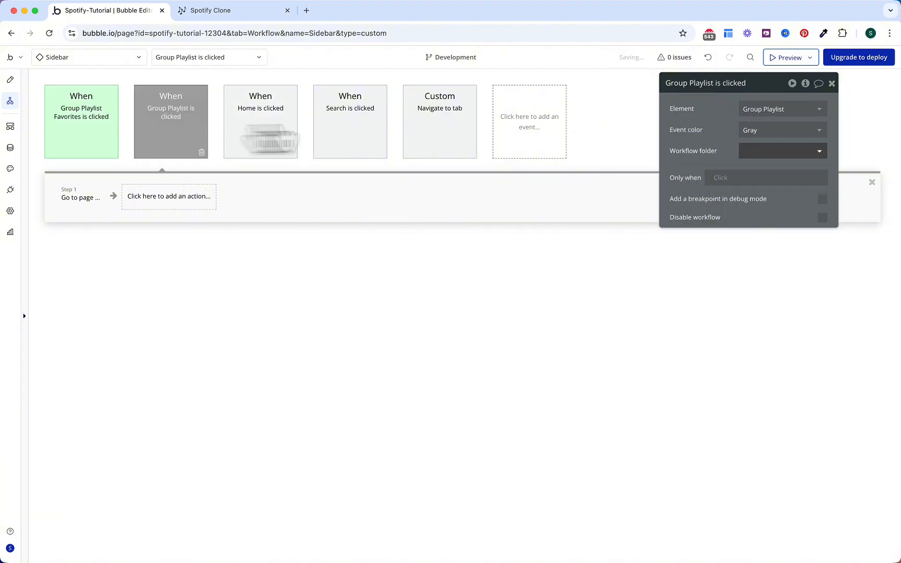
{"action": "left_click", "coordinate": [767, 130]}
{"action": "left_click", "coordinate": [756, 211]}
{"action": "left_click", "coordinate": [292, 140]}
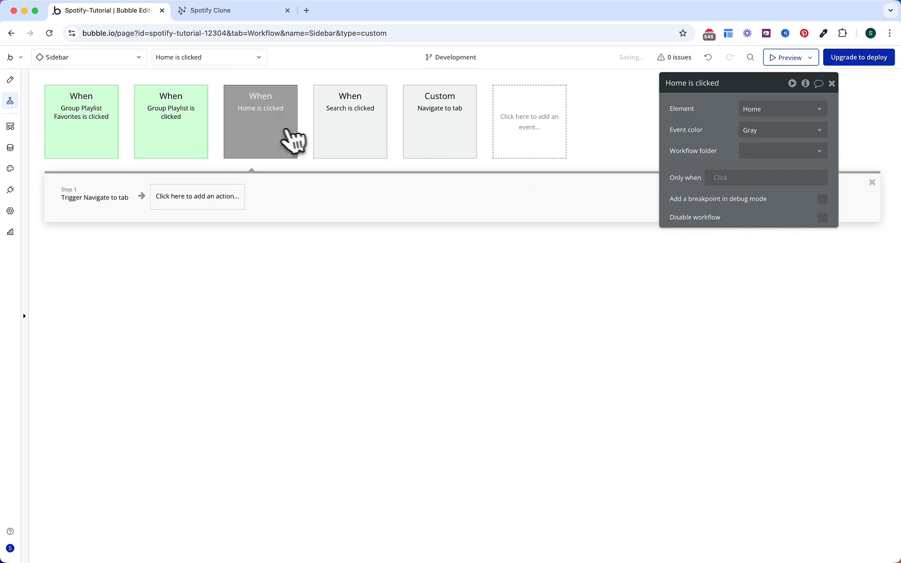
{"action": "left_click", "coordinate": [766, 131]}
{"action": "left_click", "coordinate": [767, 211]}
{"action": "left_click", "coordinate": [331, 116]}
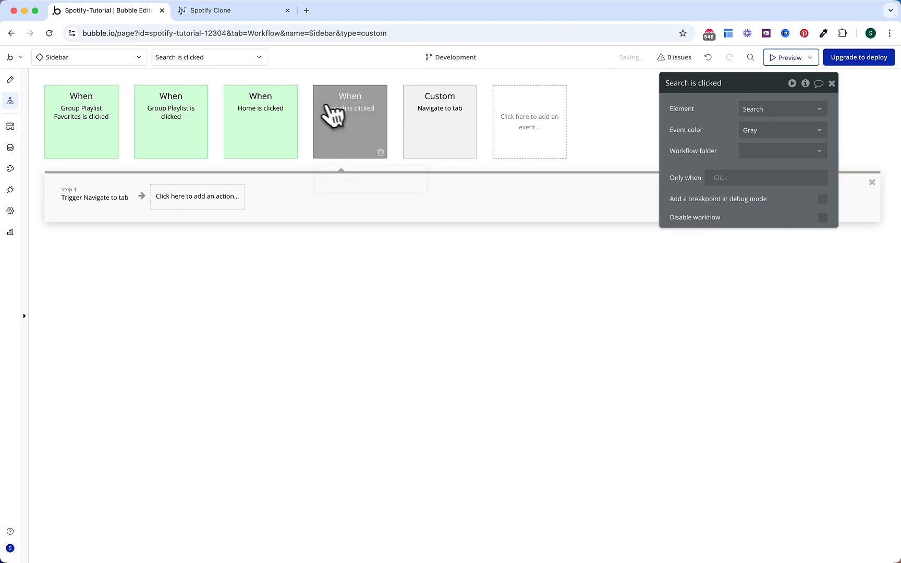
{"action": "left_click", "coordinate": [764, 132]}
{"action": "left_click", "coordinate": [764, 210]}
Step: Create an empty click workflow for the Your Library add icon
{"action": "left_click", "coordinate": [440, 130]}
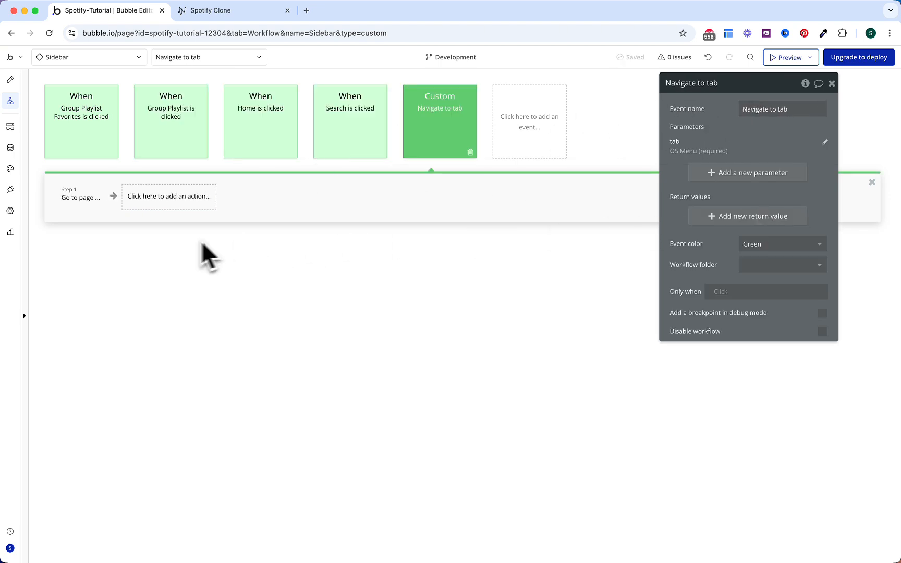
{"action": "left_click", "coordinate": [10, 79]}
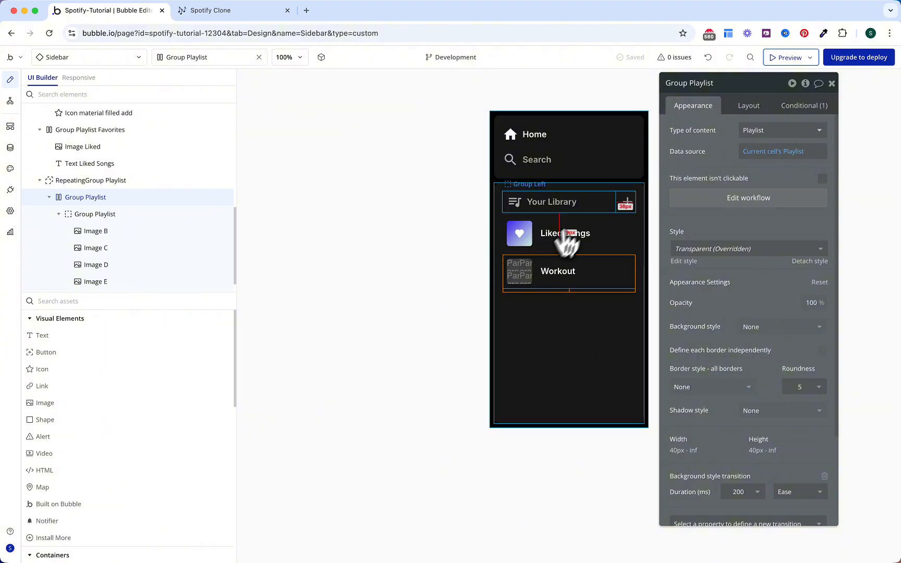
{"action": "left_click", "coordinate": [624, 201]}
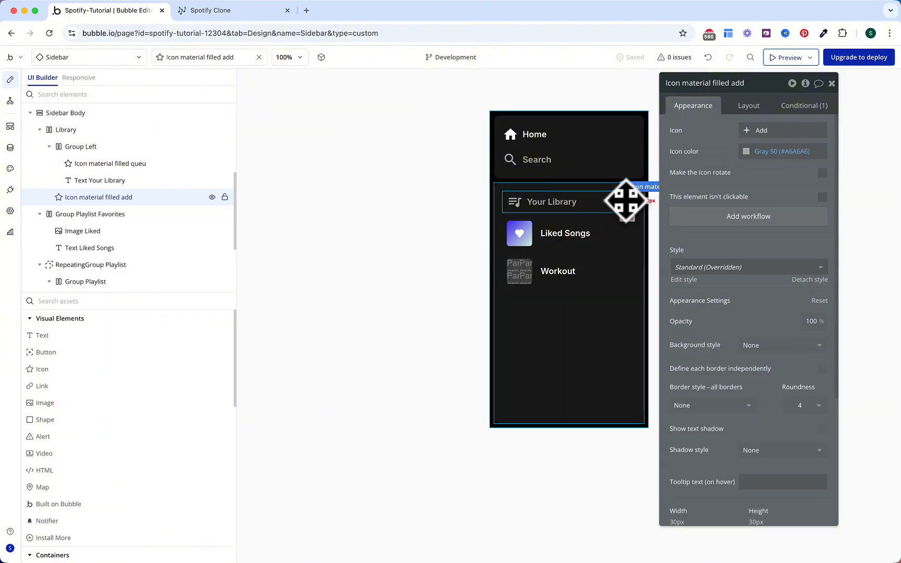
{"action": "left_click", "coordinate": [743, 218]}
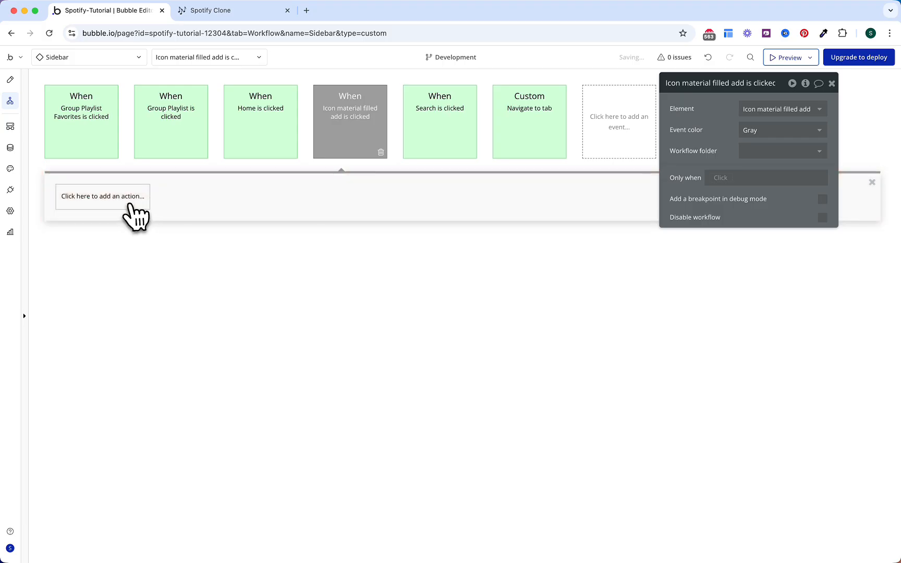
{"action": "left_click", "coordinate": [245, 273]}
Step: Place Login/Signup Popup A on the sidebar with a 400 px maximum width
{"action": "left_click", "coordinate": [11, 80]}
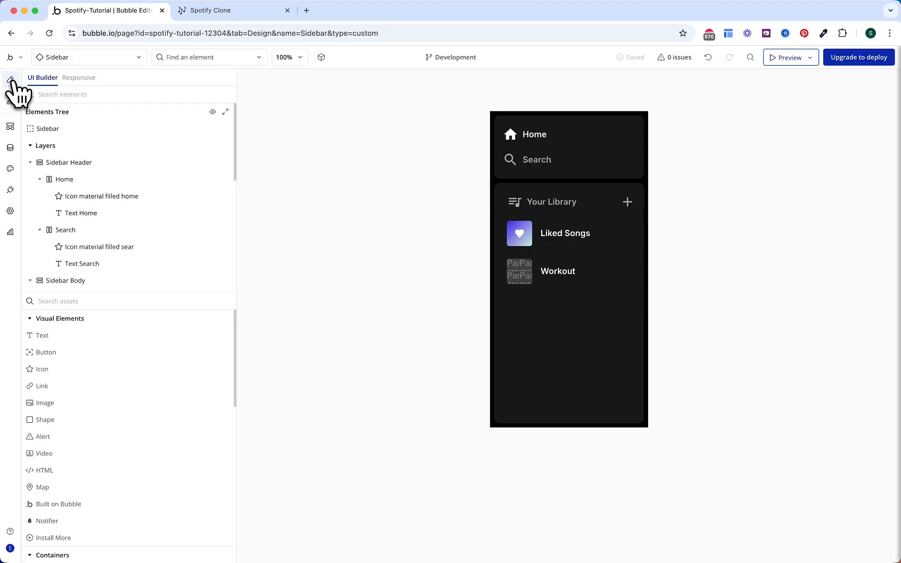
{"action": "type", "text": "login"}
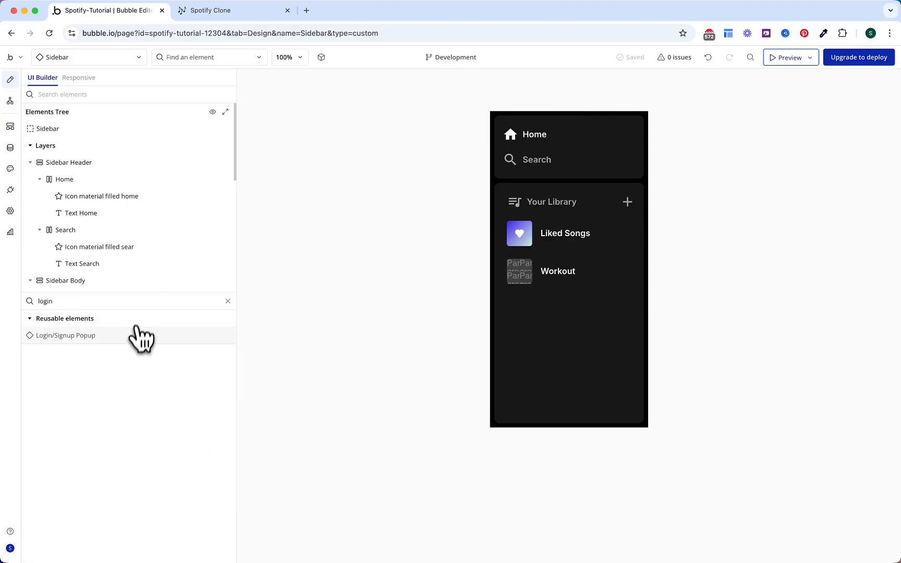
{"action": "left_click_drag", "start_coordinate": [141, 335], "coordinate": [582, 147]}
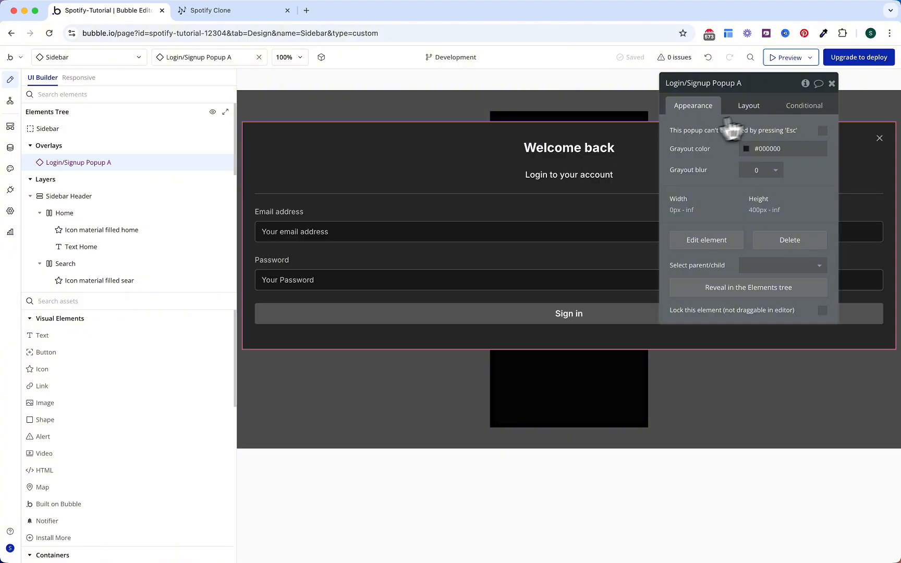
{"action": "left_click", "coordinate": [751, 108]}
{"action": "type", "text": "400"}
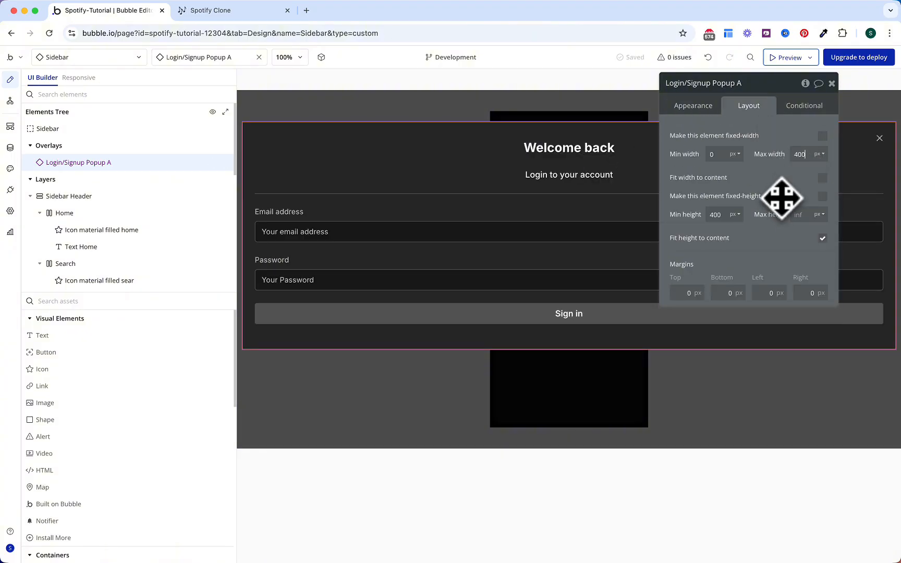
{"action": "key", "text": "Return"}
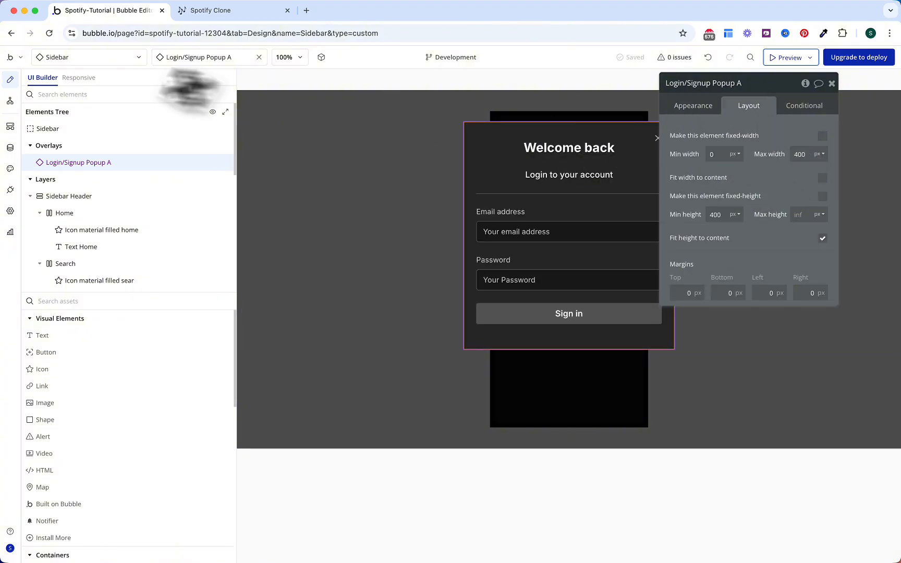
Step: Make the add icon's workflow trigger Show Popup only when Current User is logged out
{"action": "left_click", "coordinate": [10, 100]}
{"action": "left_click", "coordinate": [128, 197]}
{"action": "mouse_move", "coordinate": [110, 376]}
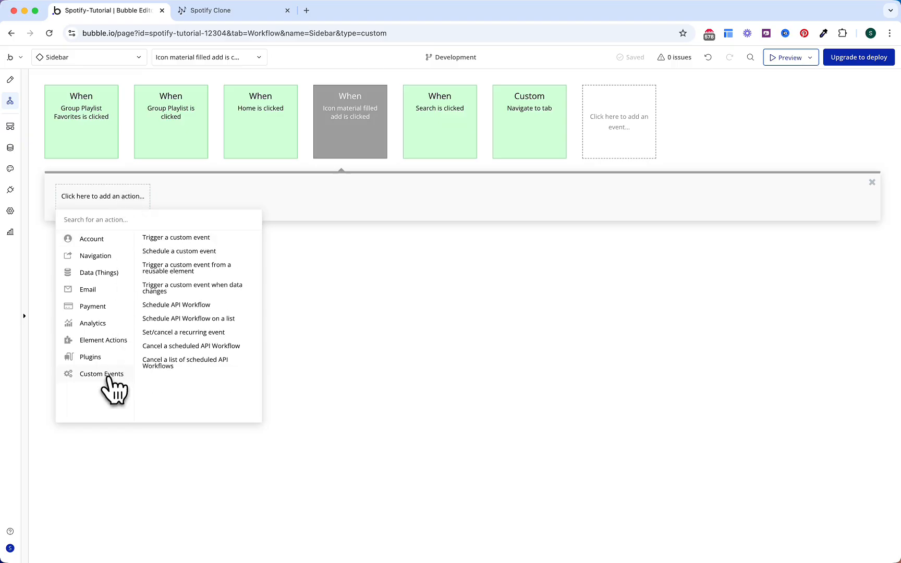
{"action": "left_click", "coordinate": [205, 270]}
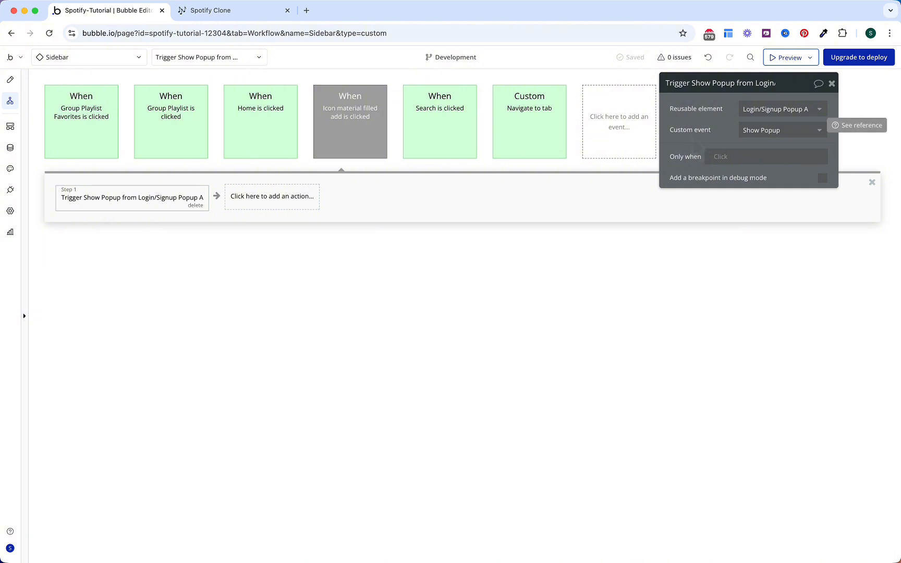
{"action": "left_click", "coordinate": [717, 157]}
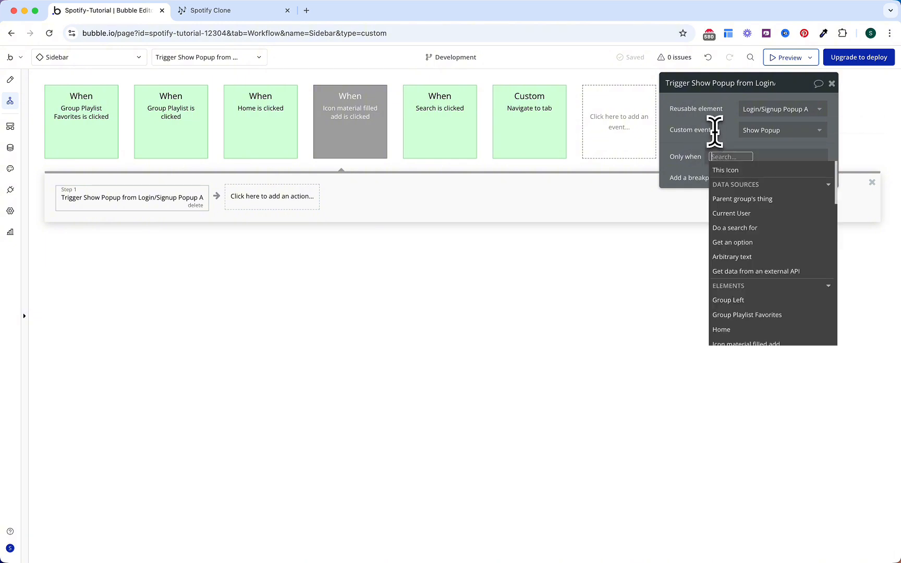
{"action": "type", "text": "cur"}
{"action": "key", "text": "Return"}
{"action": "type", "text": "is log"}
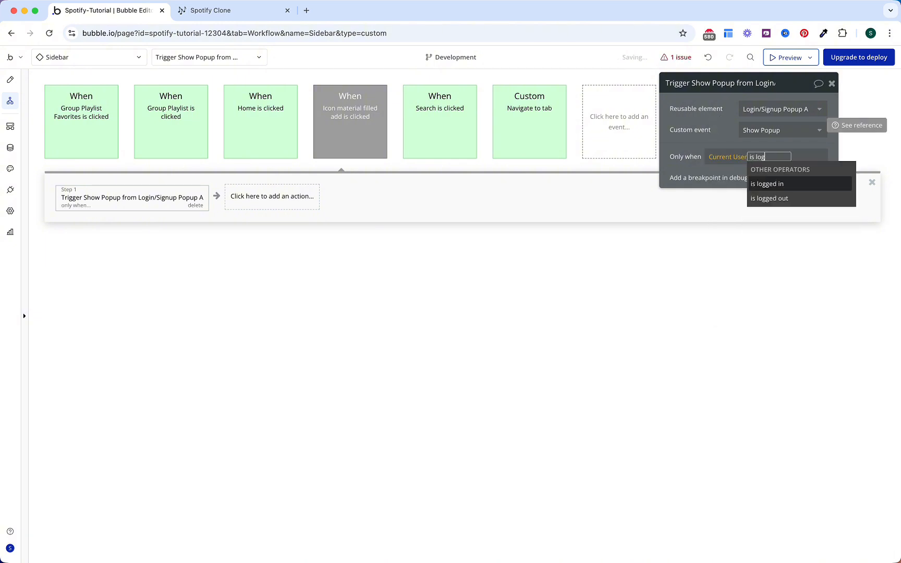
{"action": "key", "text": "Down"}
{"action": "key", "text": "Return"}
{"action": "left_click", "coordinate": [720, 123]}
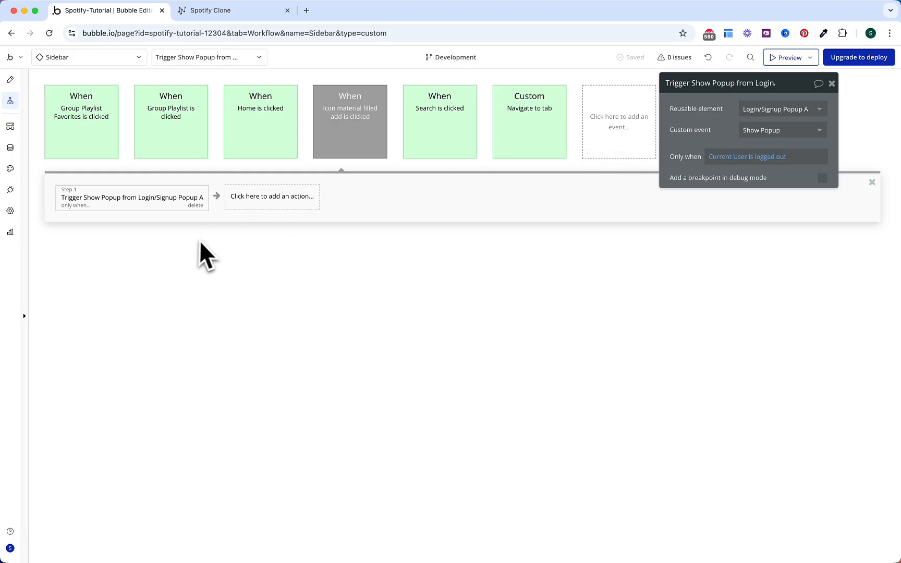
{"action": "left_click", "coordinate": [819, 84]}
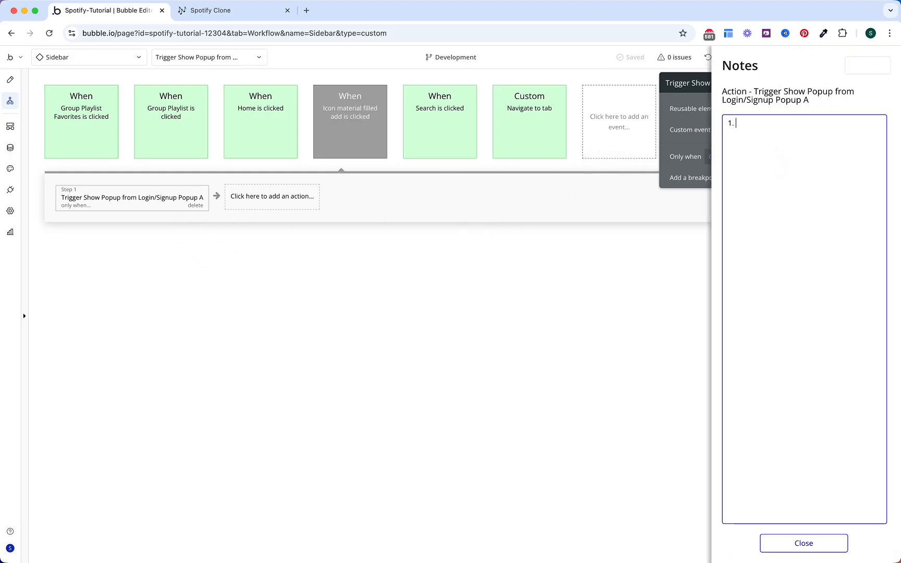
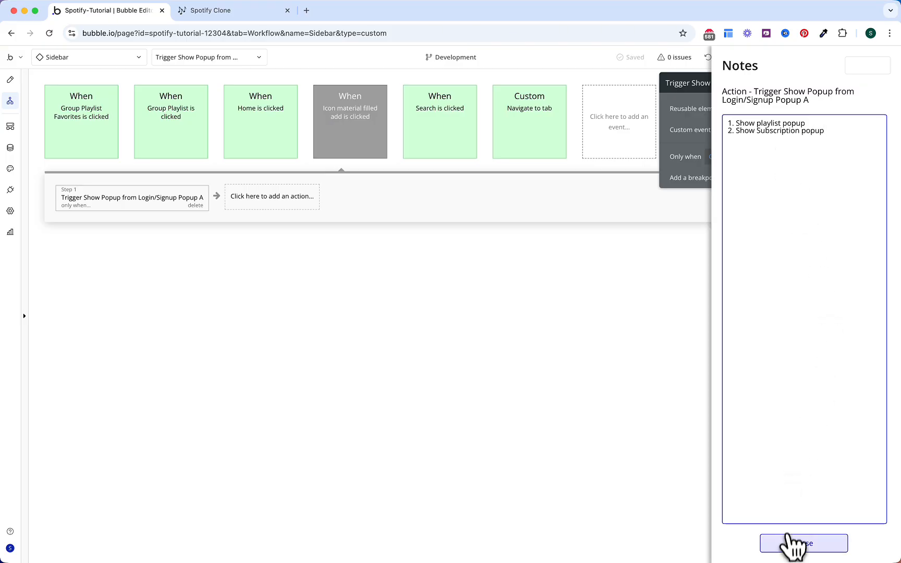
Step: Change the 'Icon material filled add is clicked' event colour from Gray to Blue
{"action": "left_click", "coordinate": [793, 545]}
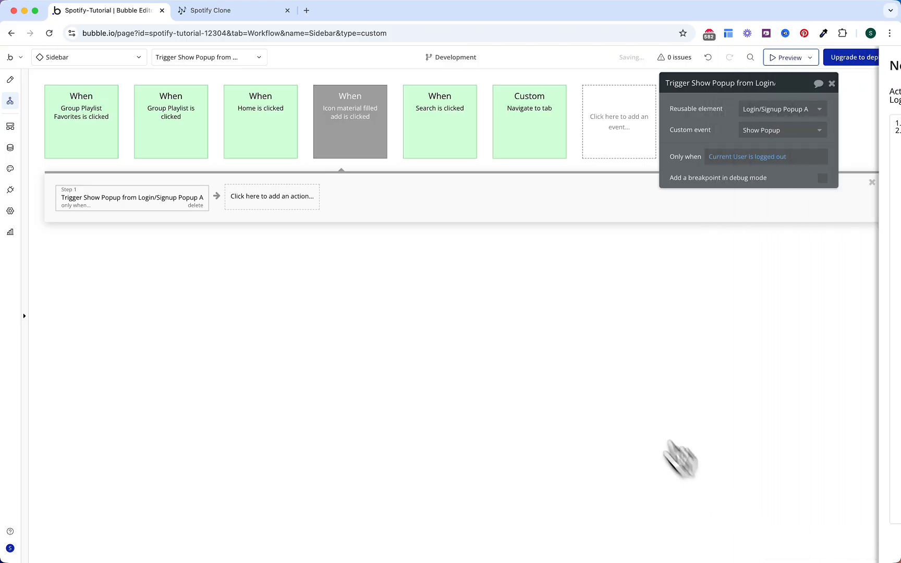
{"action": "left_click", "coordinate": [358, 146]}
{"action": "left_click", "coordinate": [775, 130]}
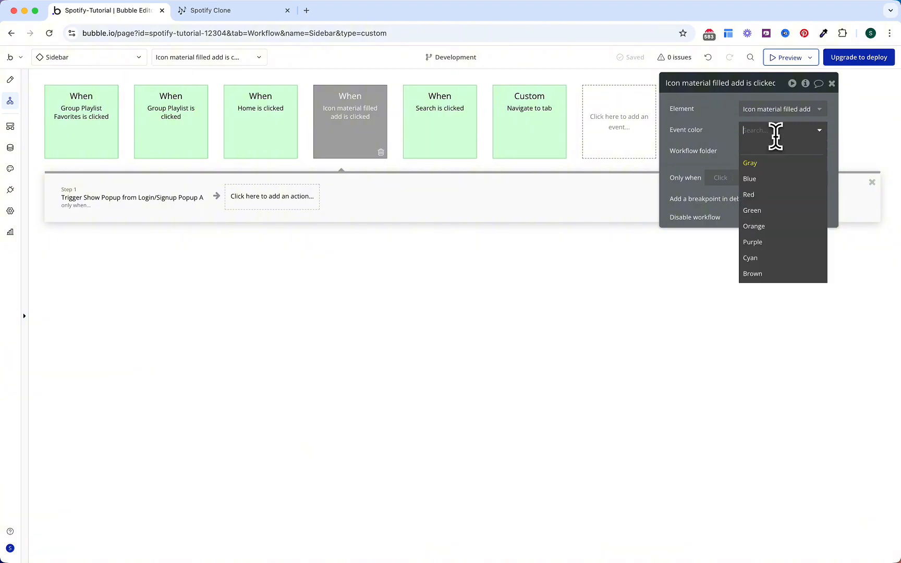
{"action": "left_click", "coordinate": [771, 178]}
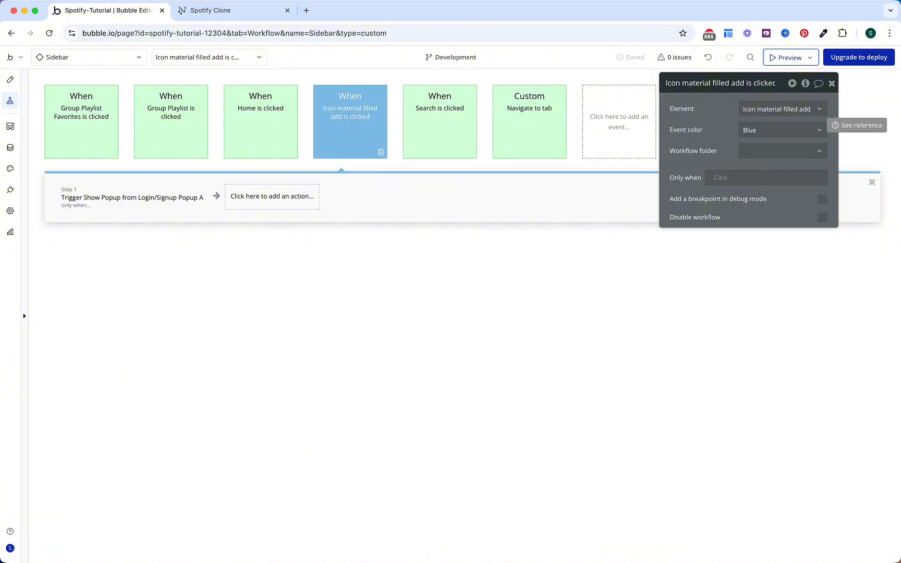
Step: Switch to the index page's design and set its background colour to black (#000000)
{"action": "left_click", "coordinate": [86, 58]}
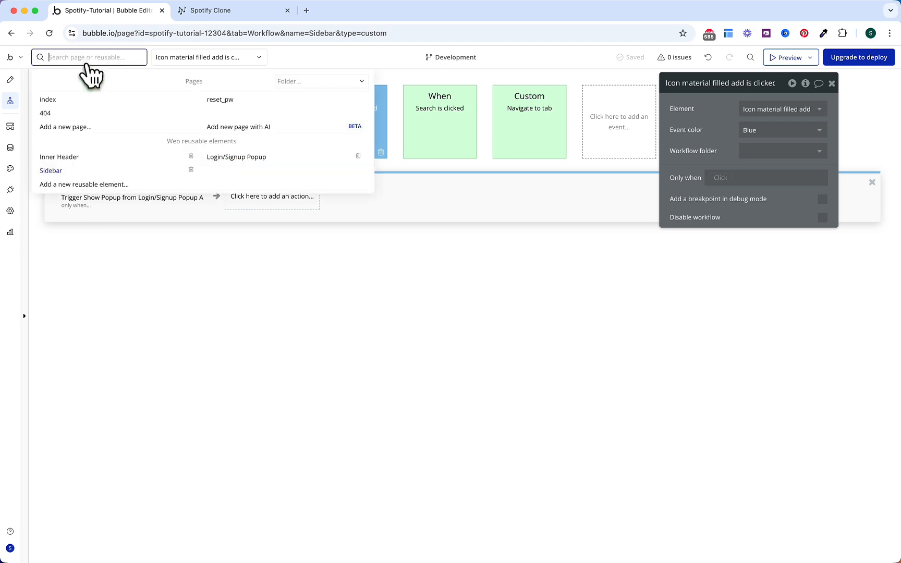
{"action": "left_click", "coordinate": [81, 100]}
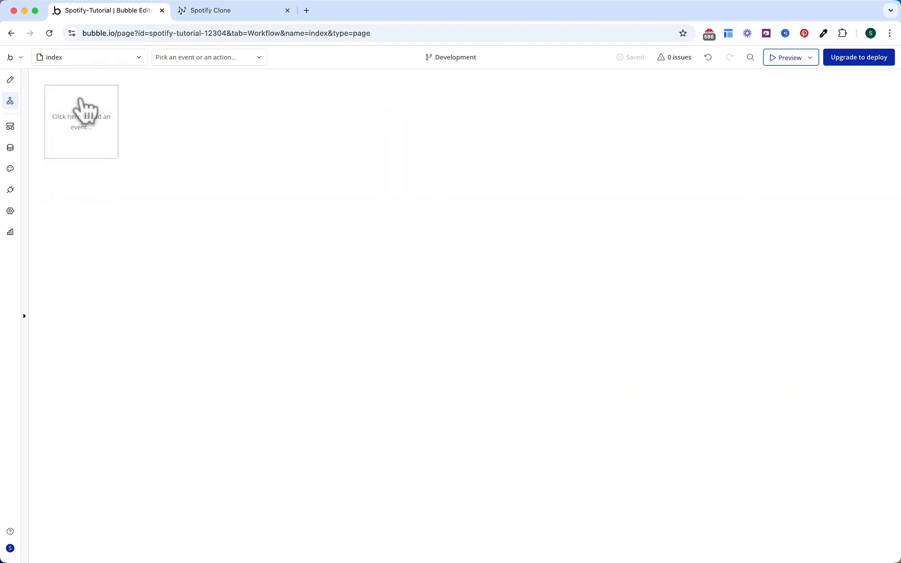
{"action": "left_click", "coordinate": [19, 88]}
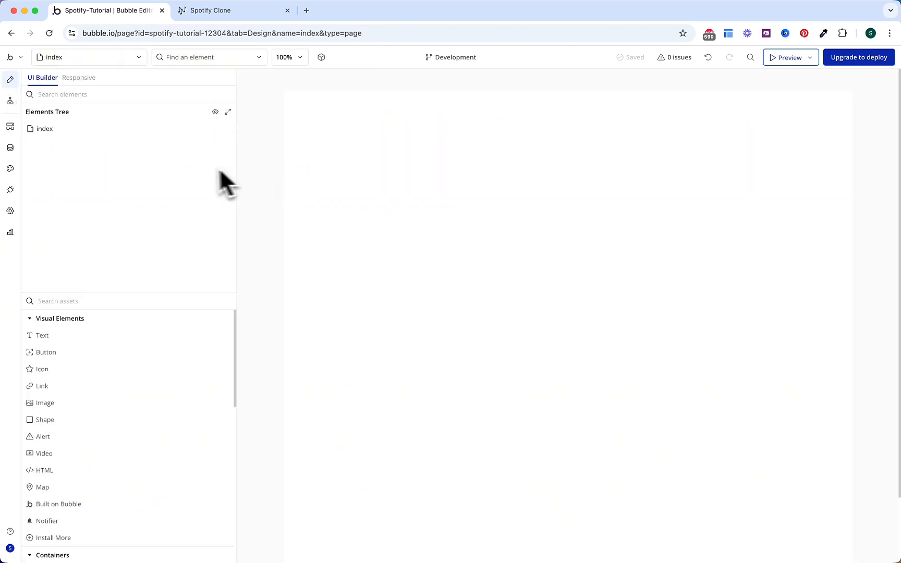
{"action": "left_click", "coordinate": [148, 135]}
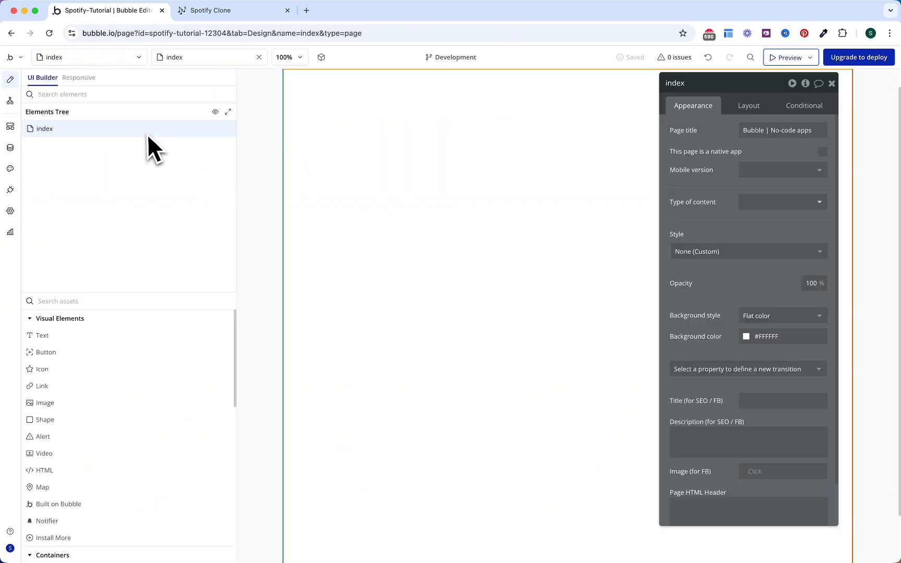
{"action": "left_click", "coordinate": [770, 337]}
{"action": "left_click", "coordinate": [797, 477]}
{"action": "left_click", "coordinate": [730, 339]}
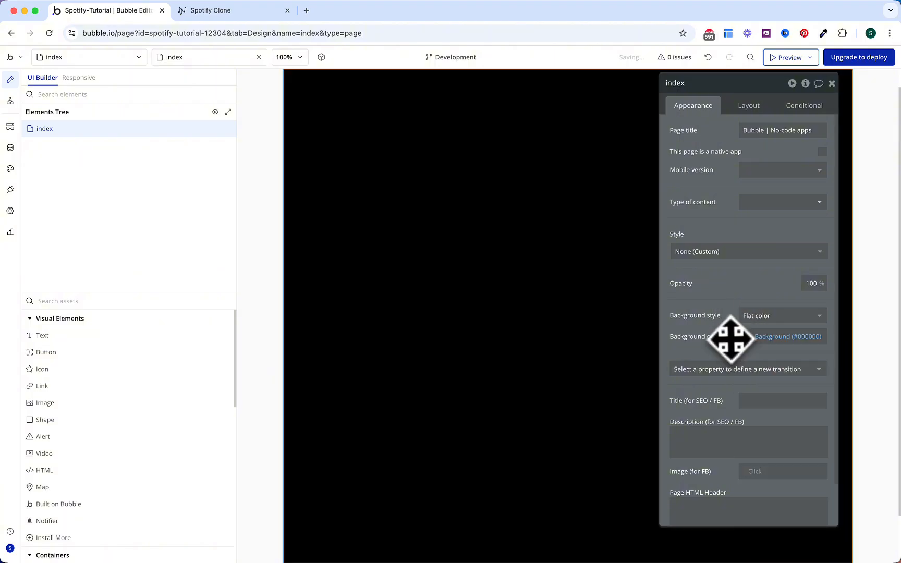
Step: Add a plain Group to the index page and rename it Main Container
{"action": "left_click", "coordinate": [231, 303]}
{"action": "type", "text": "gr"}
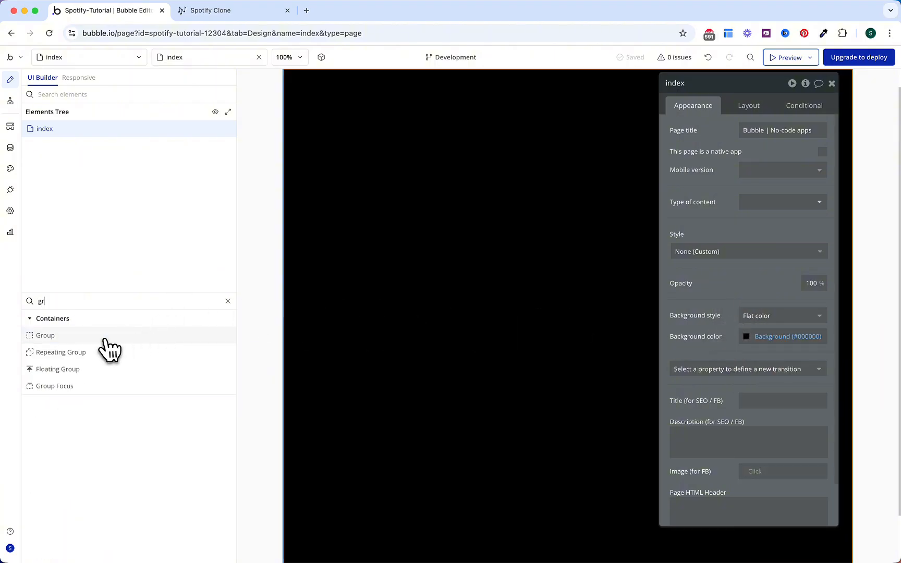
{"action": "left_click", "coordinate": [105, 340]}
{"action": "left_click", "coordinate": [466, 200]}
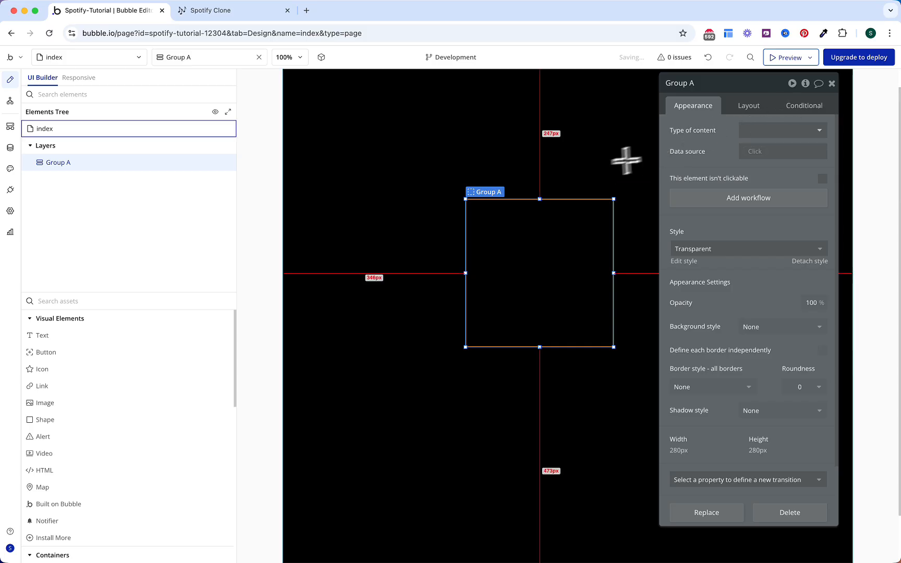
{"action": "left_click", "coordinate": [696, 91]}
{"action": "type", "text": "Main Container"}
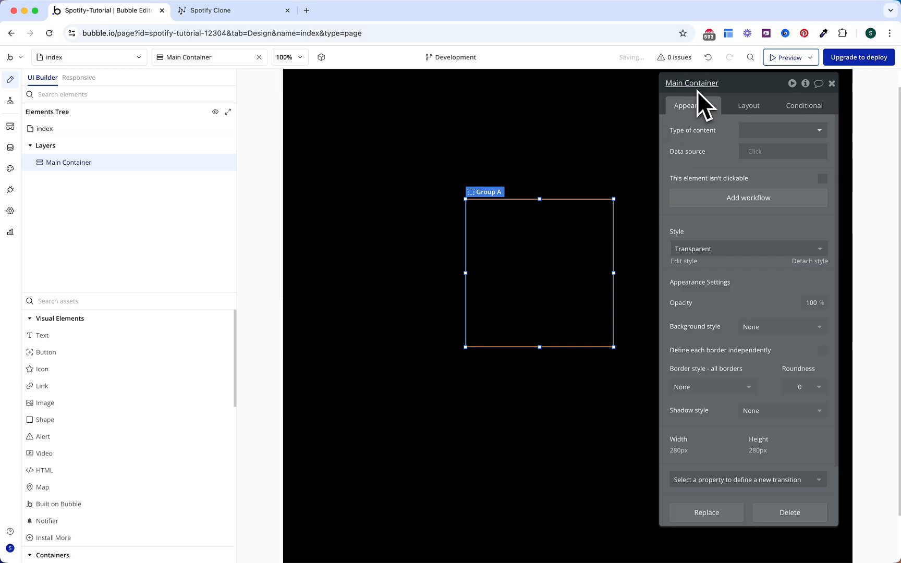
{"action": "left_click", "coordinate": [568, 110]}
Step: Set the index page to Column layout and make Main Container full width with 100% minimum height
{"action": "left_click", "coordinate": [751, 111]}
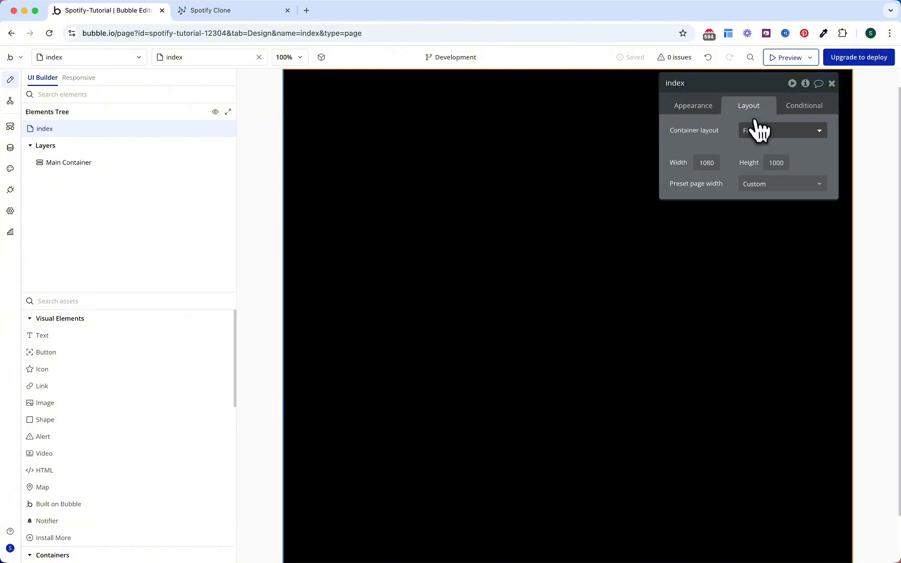
{"action": "left_click", "coordinate": [758, 131]}
{"action": "left_click", "coordinate": [763, 171]}
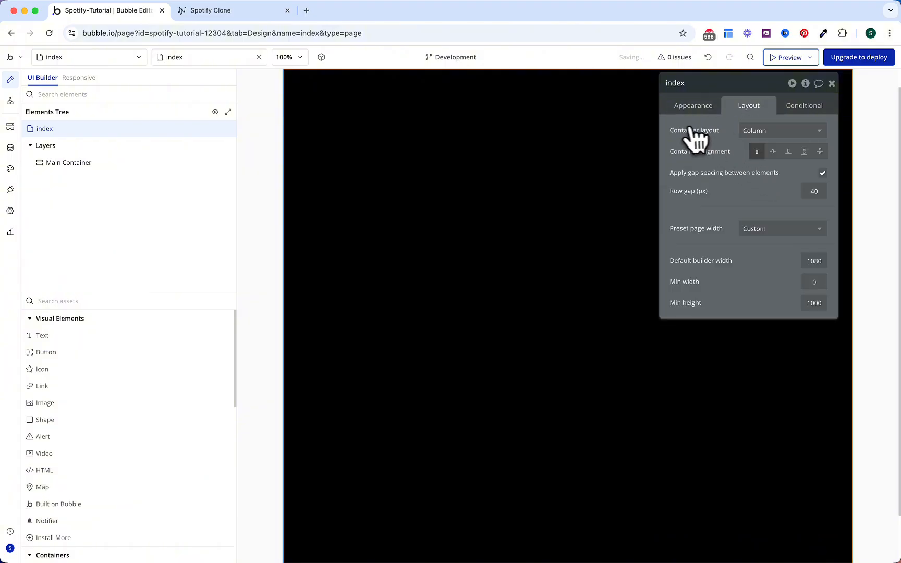
{"action": "left_click", "coordinate": [364, 163]}
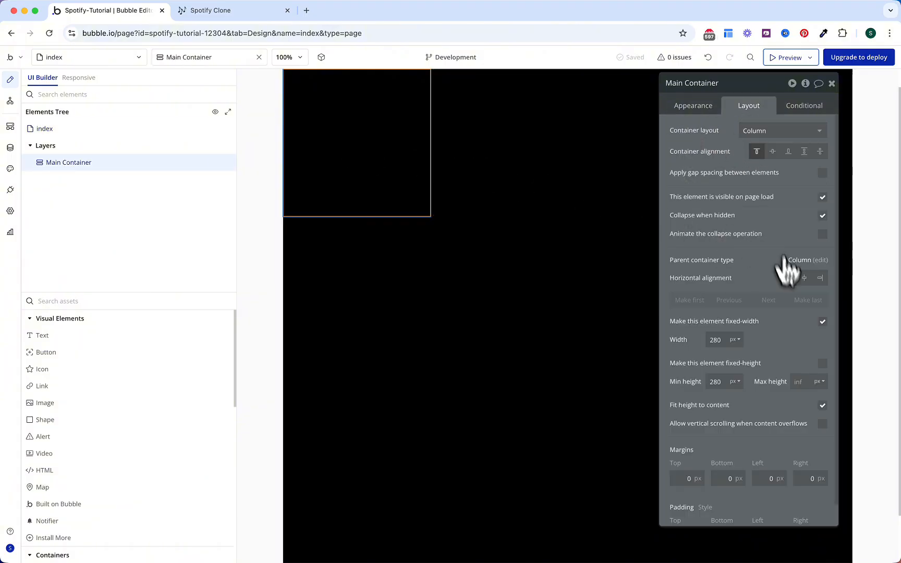
{"action": "left_click", "coordinate": [822, 322]}
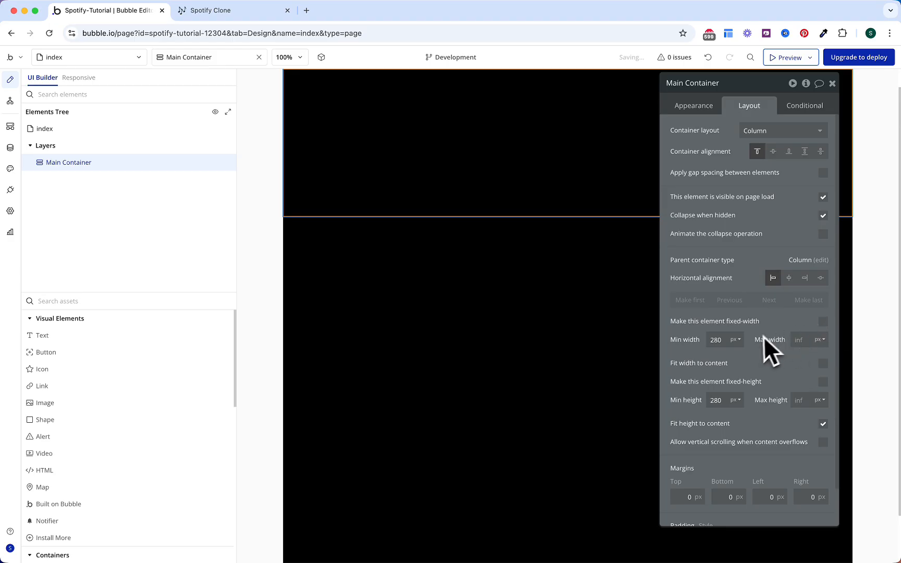
{"action": "double_click", "coordinate": [719, 402]}
{"action": "type", "text": "100"}
{"action": "left_click", "coordinate": [742, 400]}
{"action": "left_click", "coordinate": [743, 436]}
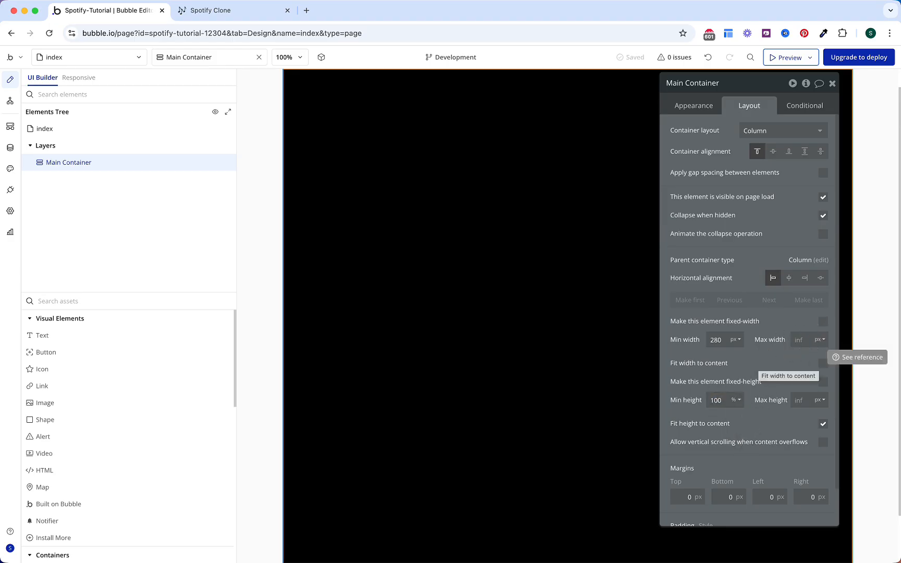
Step: Let Main Container scroll vertically on overflow and give it a Row layout
{"action": "scroll", "coordinate": [549, 401], "scroll_direction": "down", "scroll_amount": 1}
{"action": "scroll", "coordinate": [545, 402], "scroll_direction": "up", "scroll_amount": 2}
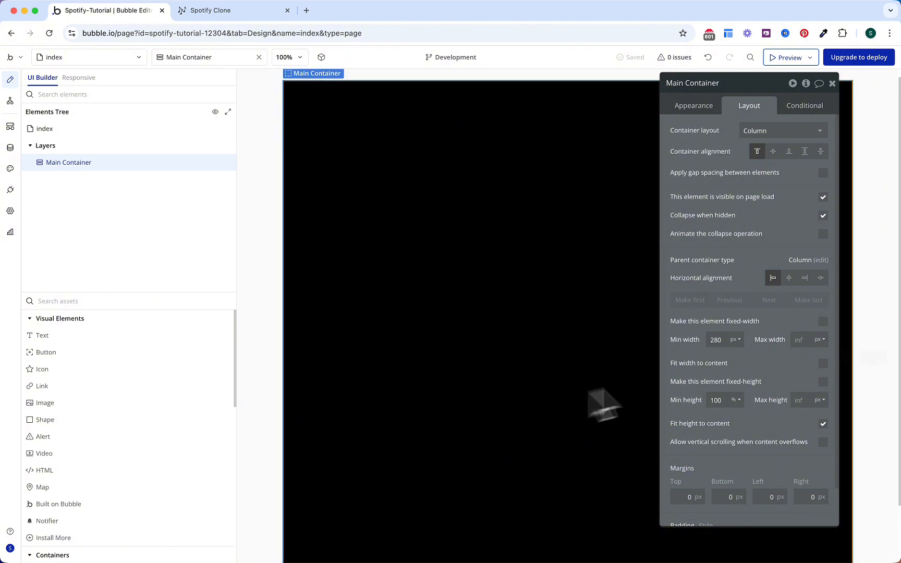
{"action": "left_click", "coordinate": [823, 442]}
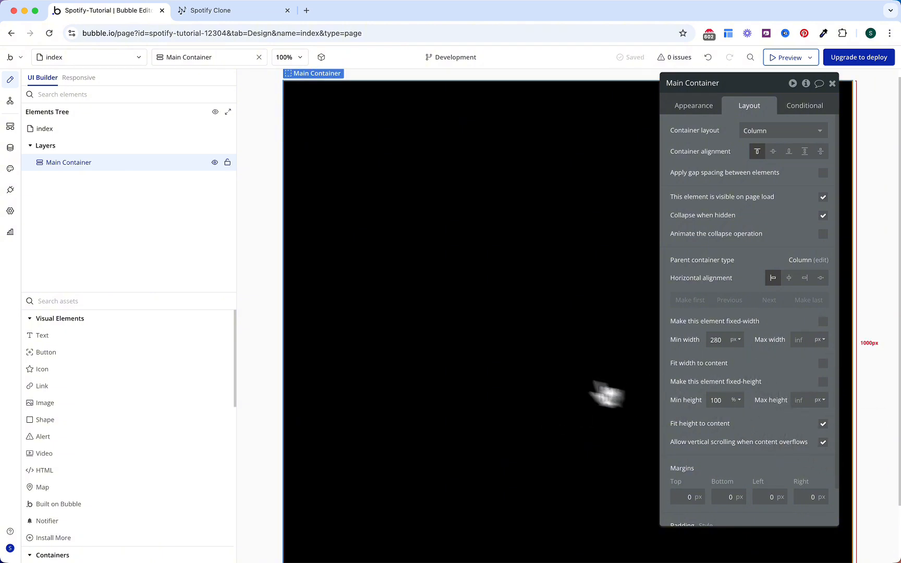
{"action": "scroll", "coordinate": [532, 376], "scroll_direction": "down", "scroll_amount": 2}
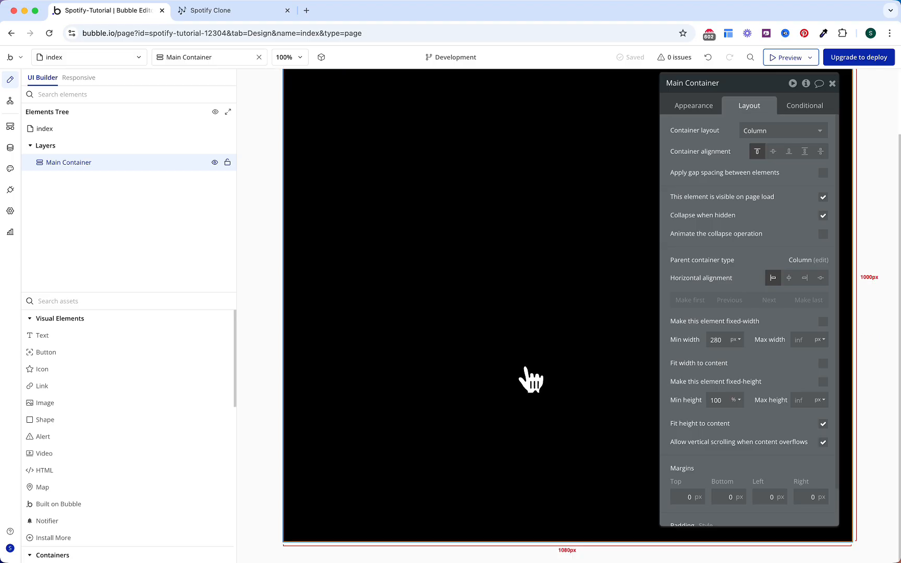
{"action": "scroll", "coordinate": [490, 472], "scroll_direction": "up", "scroll_amount": 2}
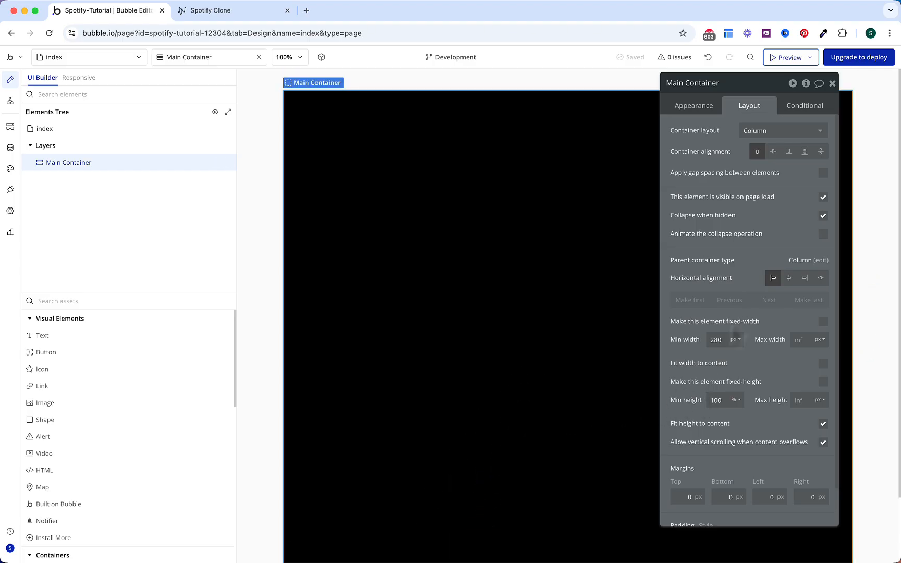
{"action": "left_click", "coordinate": [761, 133]}
{"action": "left_click", "coordinate": [752, 180]}
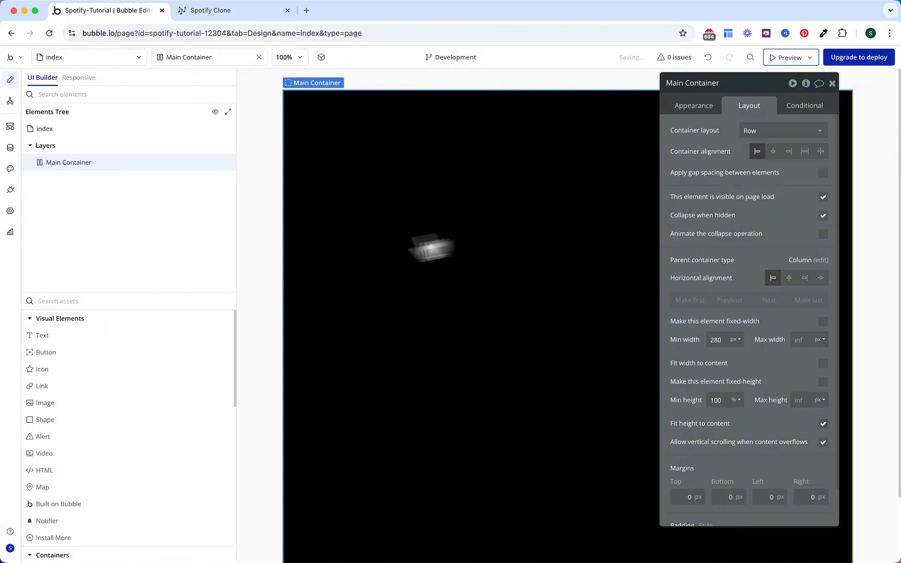
Step: Place the Sidebar reusable element inside Main Container
{"action": "type", "text": "side"}
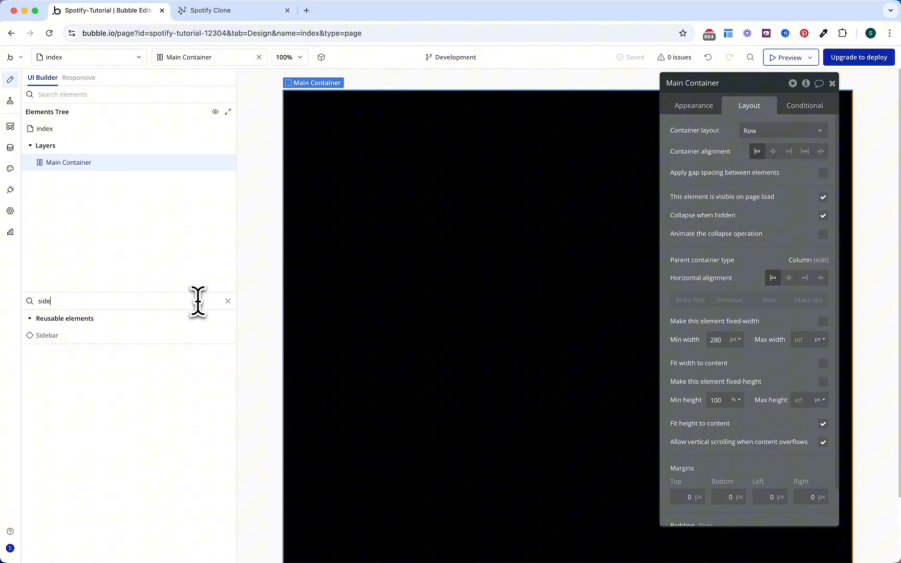
{"action": "left_click", "coordinate": [165, 338]}
{"action": "left_click", "coordinate": [340, 224]}
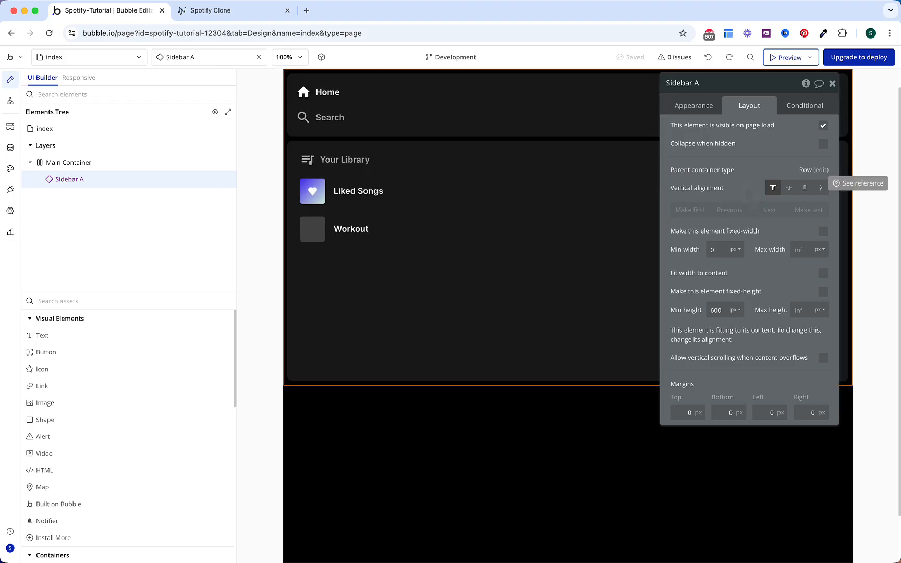
Step: Give Sidebar A a 300 px min width, fit width, vertical stretch, collapse when hidden, hidden on load
{"action": "left_click", "coordinate": [718, 249]}
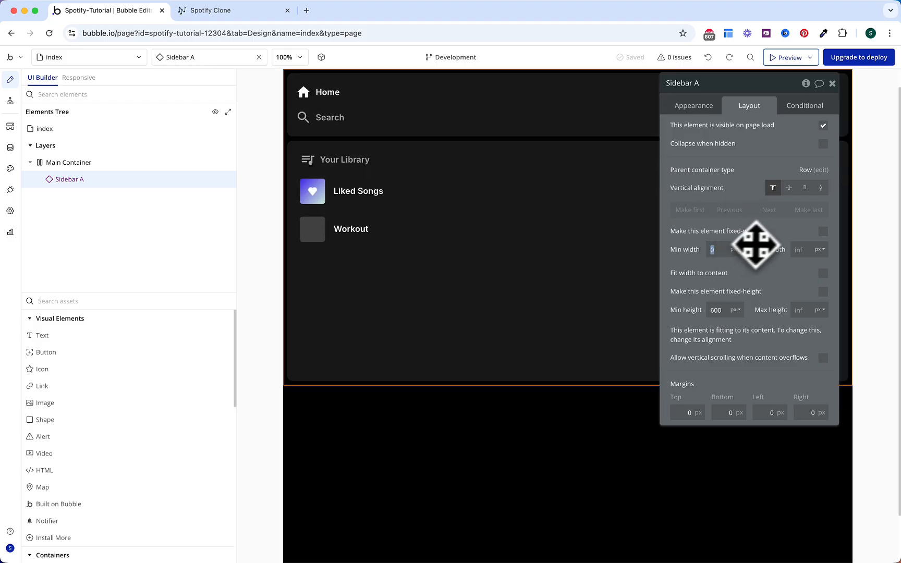
{"action": "type", "text": "300"}
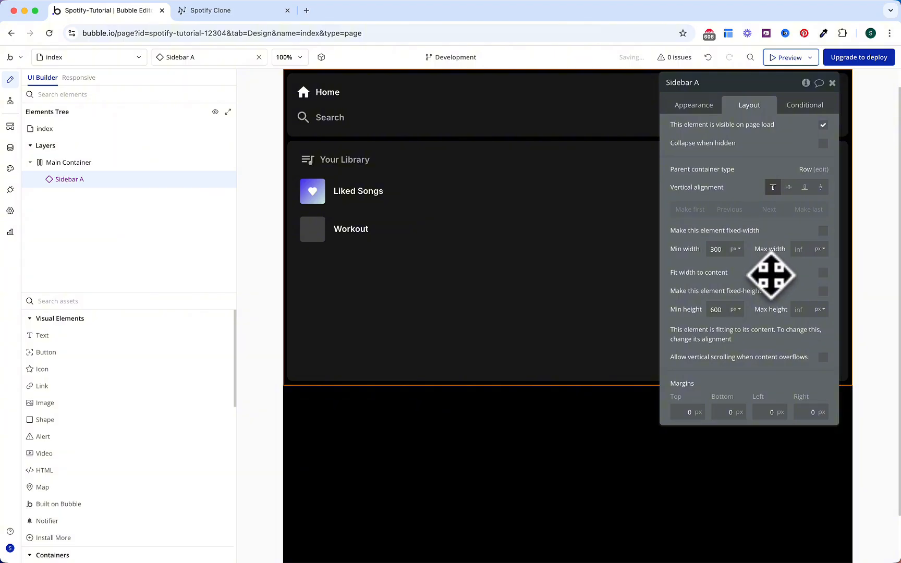
{"action": "left_click", "coordinate": [823, 273]}
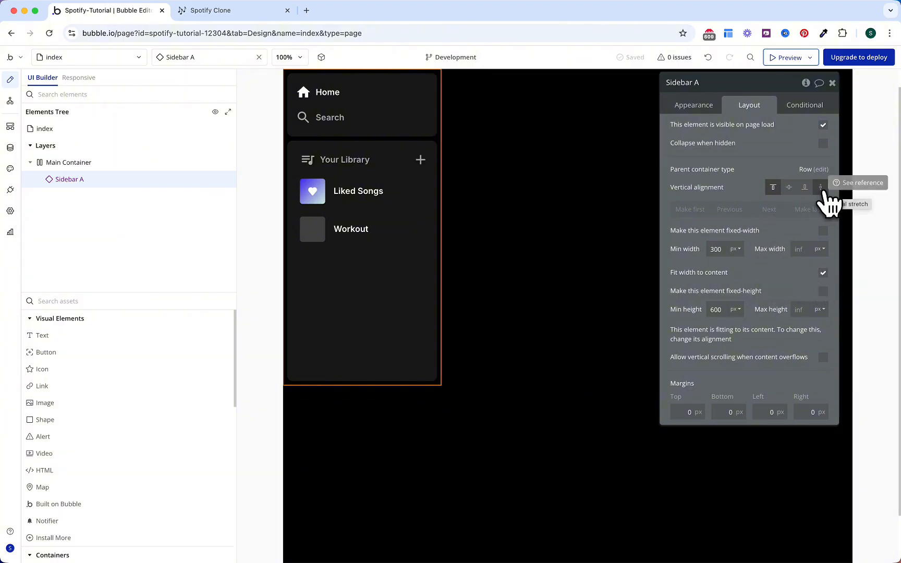
{"action": "left_click", "coordinate": [820, 188]}
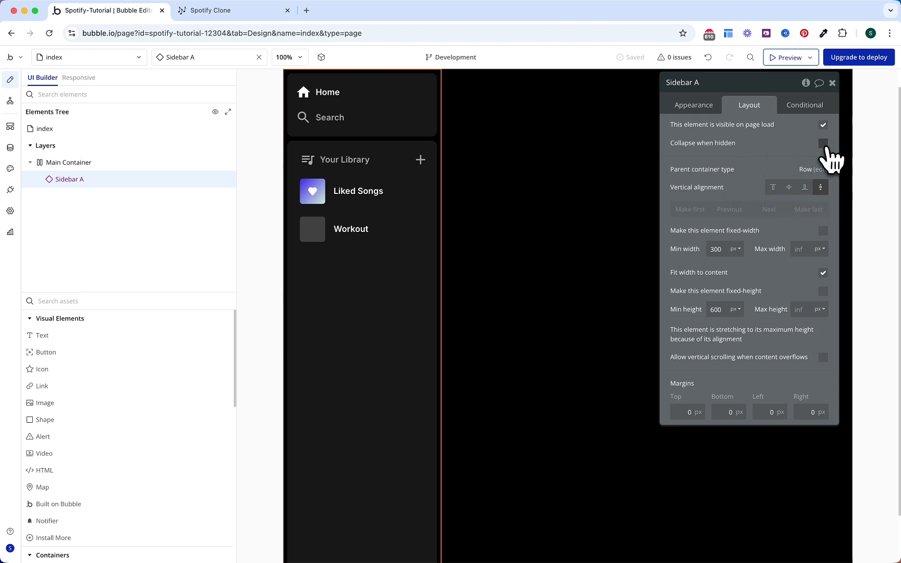
{"action": "left_click", "coordinate": [823, 144]}
{"action": "left_click", "coordinate": [823, 125]}
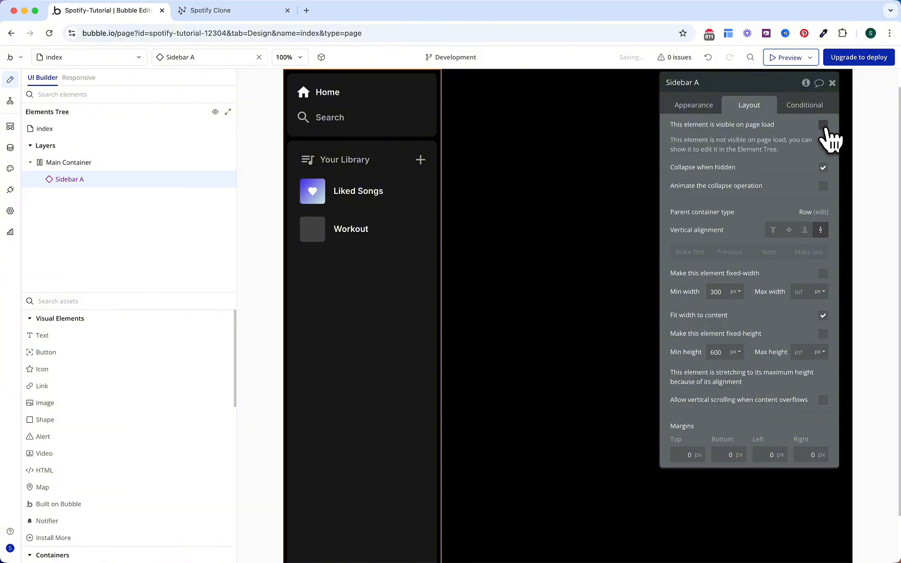
{"action": "left_click", "coordinate": [804, 106]}
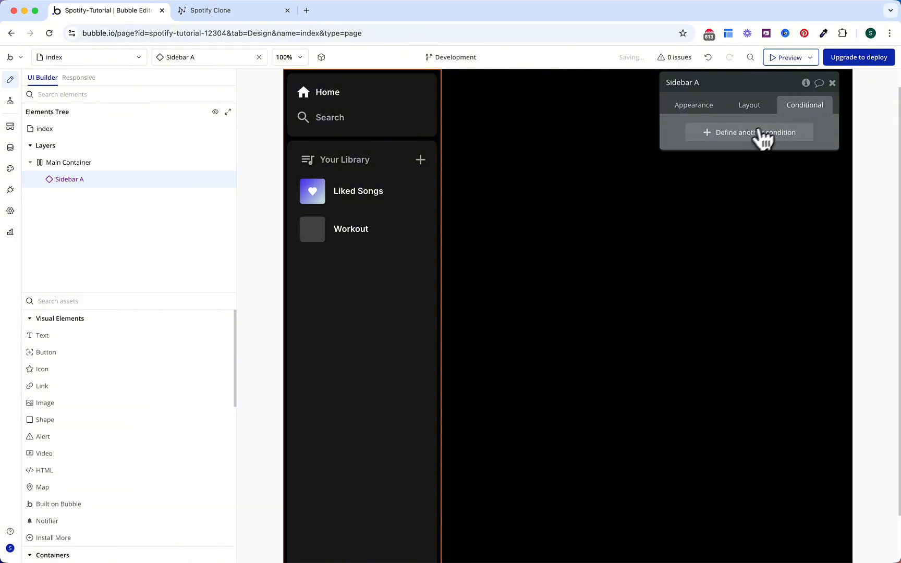
Step: Add a 'This element is visible' condition for Current page width ≥ Mobile Landscape (768 px)
{"action": "left_click", "coordinate": [757, 137]}
{"action": "left_click", "coordinate": [747, 163]}
{"action": "left_click", "coordinate": [728, 196]}
{"action": "left_click", "coordinate": [711, 136]}
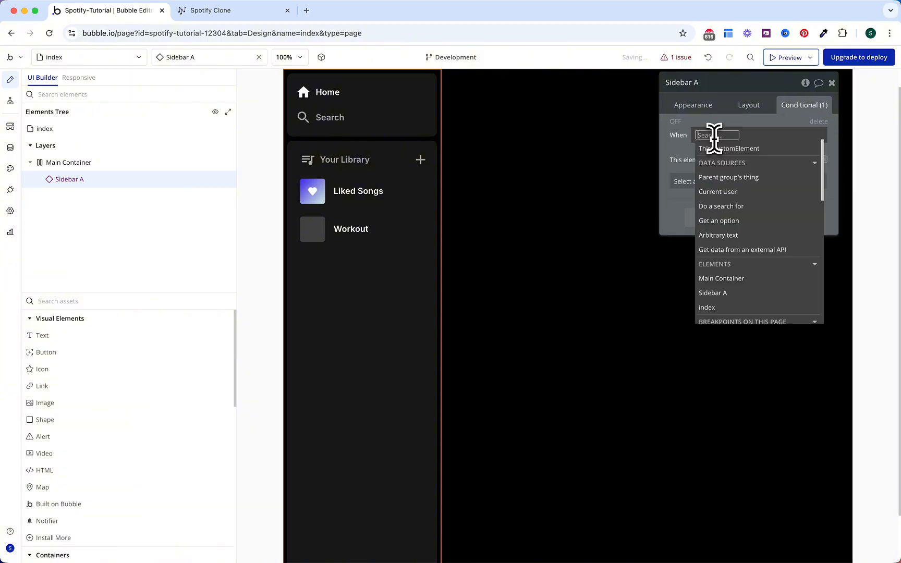
{"action": "type", "text": "wi"}
{"action": "left_click", "coordinate": [722, 161]}
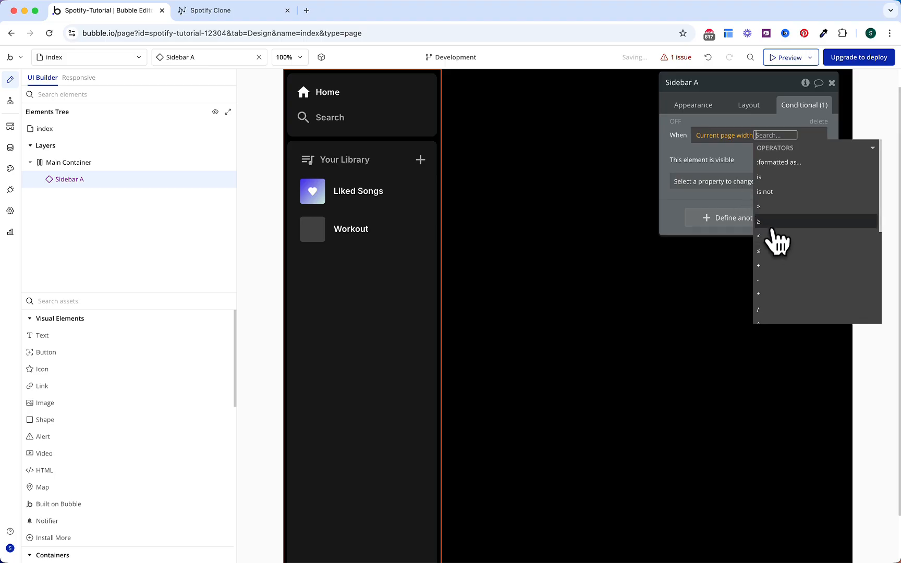
{"action": "left_click", "coordinate": [771, 223]}
{"action": "type", "text": "768"}
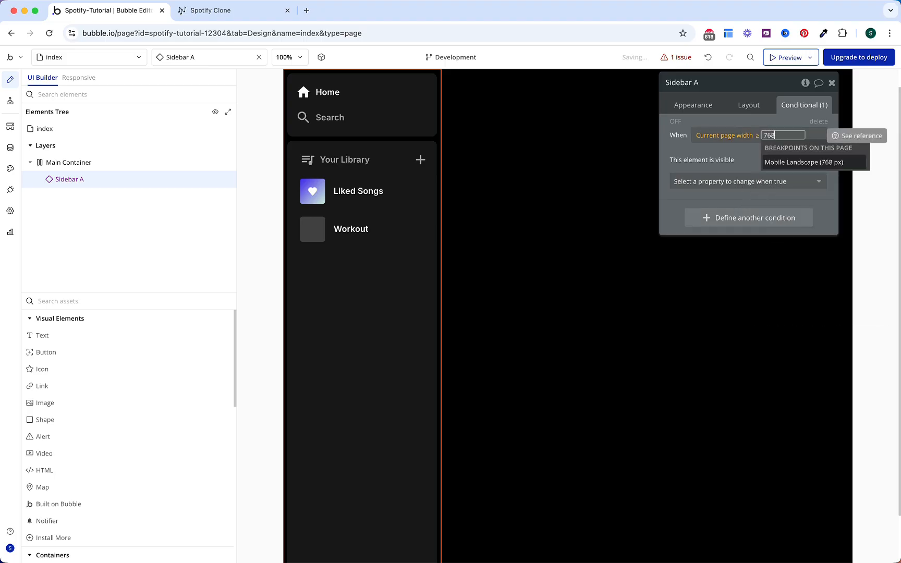
{"action": "left_click", "coordinate": [786, 165]}
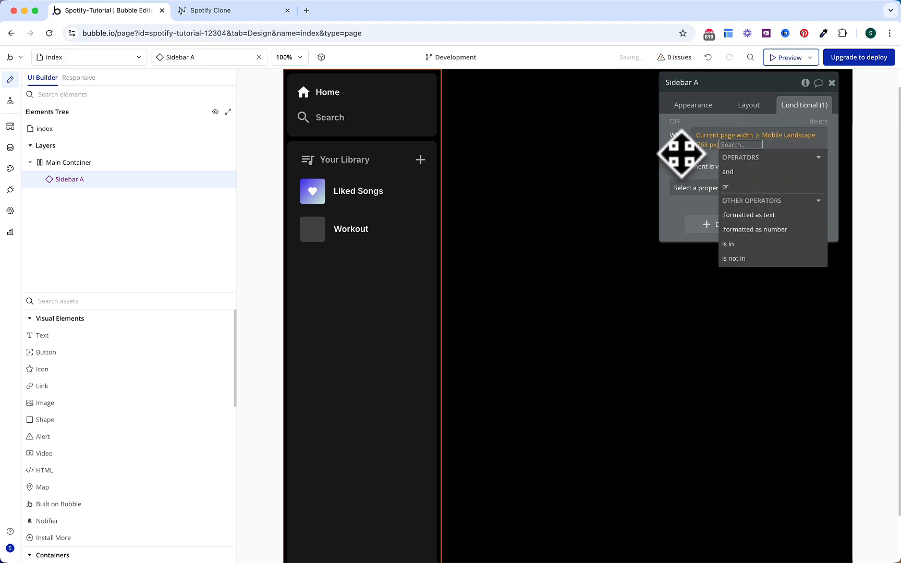
{"action": "left_click", "coordinate": [683, 155]}
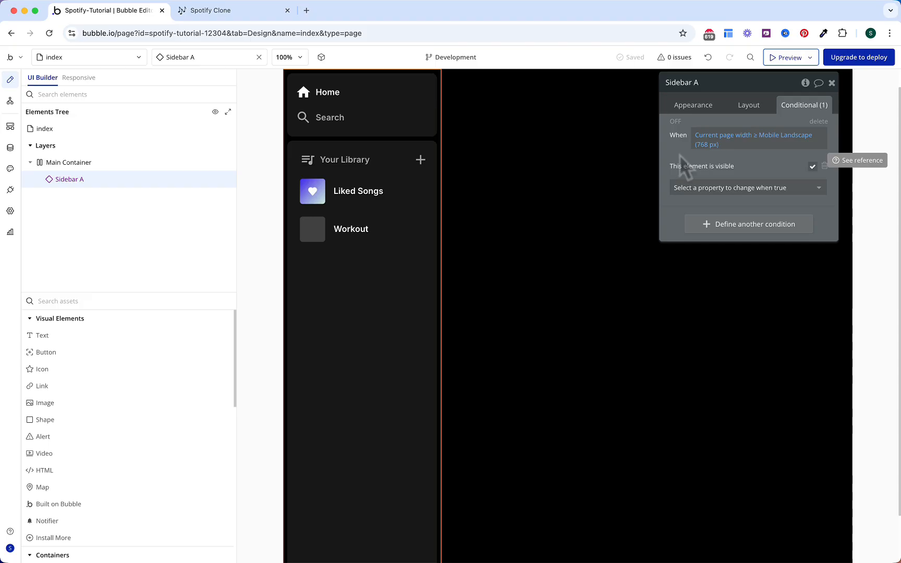
Step: Tick the four Sidebar sub-tasks, then the Sidebar (Reusable) task, in the Notion checklist
{"action": "left_click", "coordinate": [253, 21]}
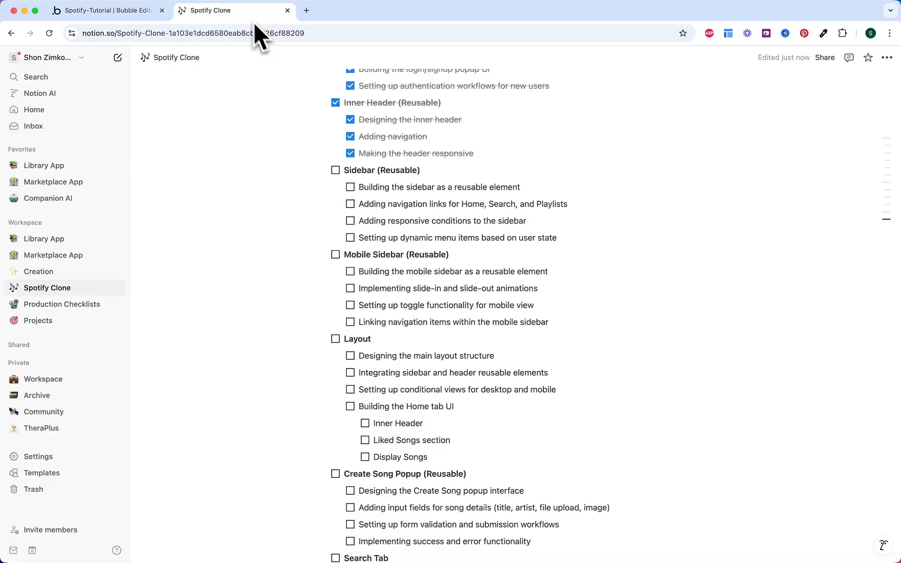
{"action": "left_click", "coordinate": [351, 187]}
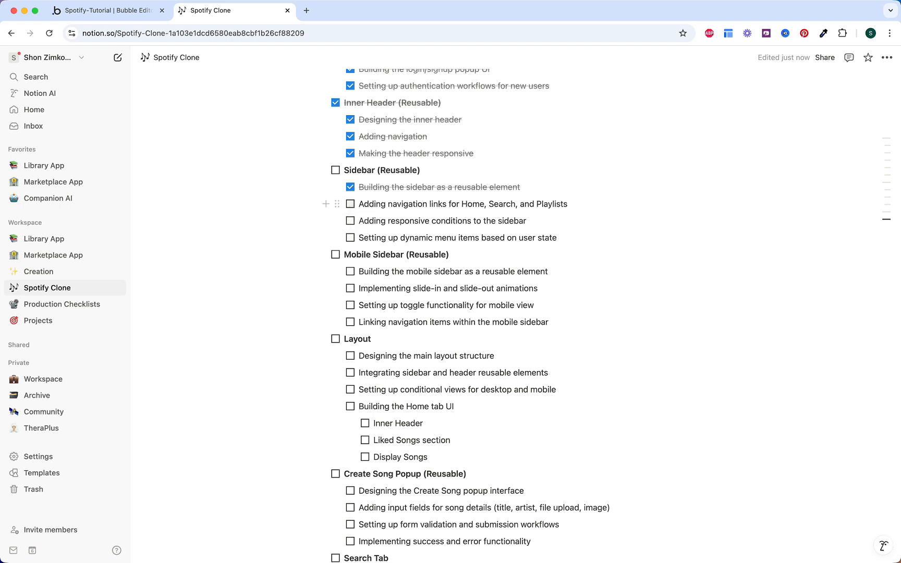
{"action": "left_click", "coordinate": [351, 204]}
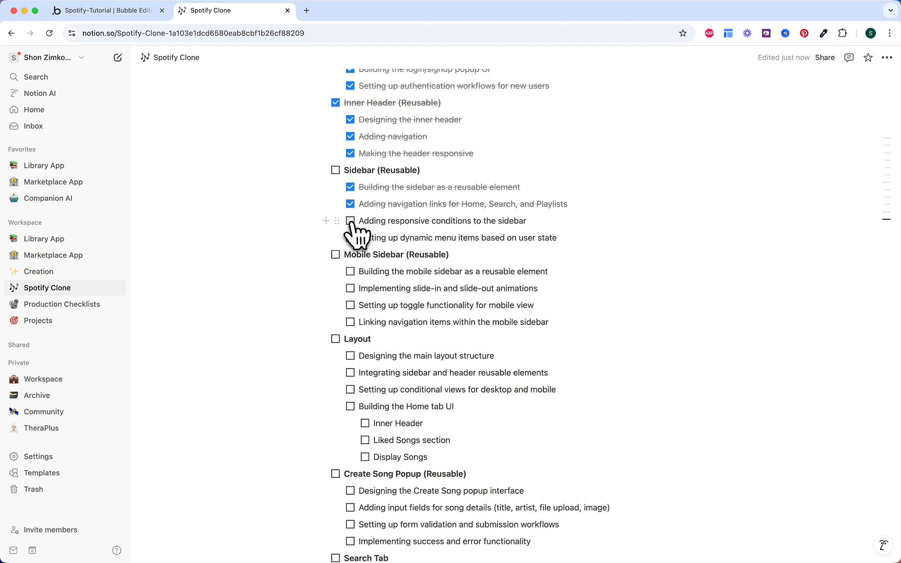
{"action": "left_click", "coordinate": [350, 221]}
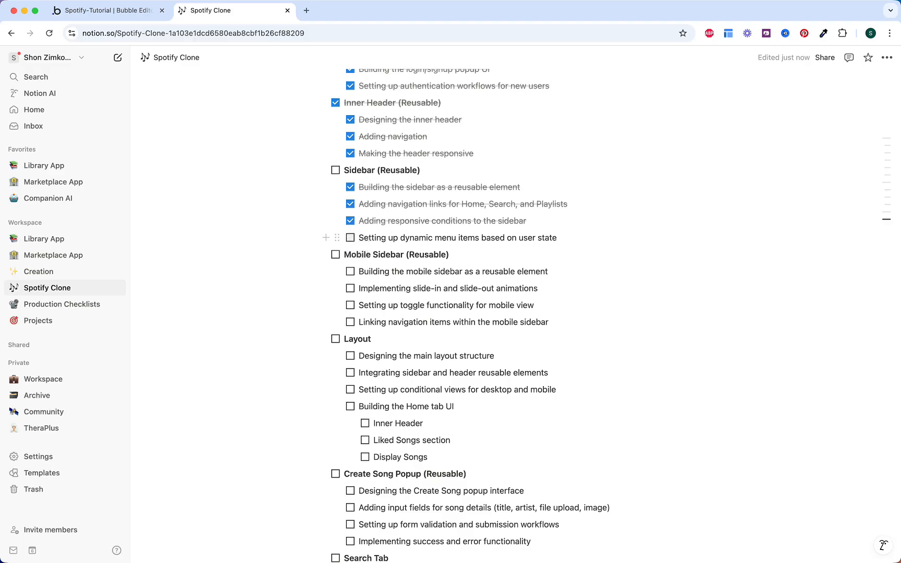
{"action": "left_click", "coordinate": [351, 238]}
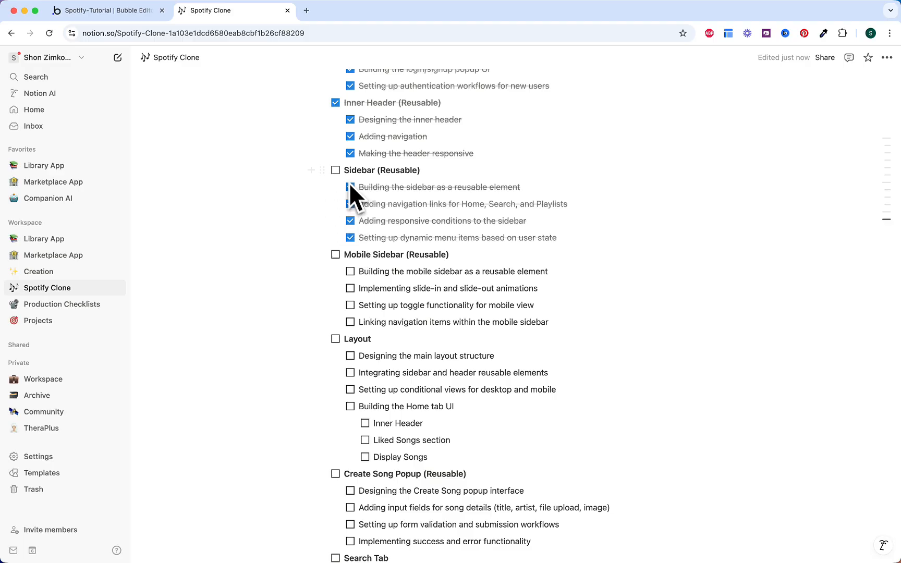
{"action": "left_click", "coordinate": [335, 171]}
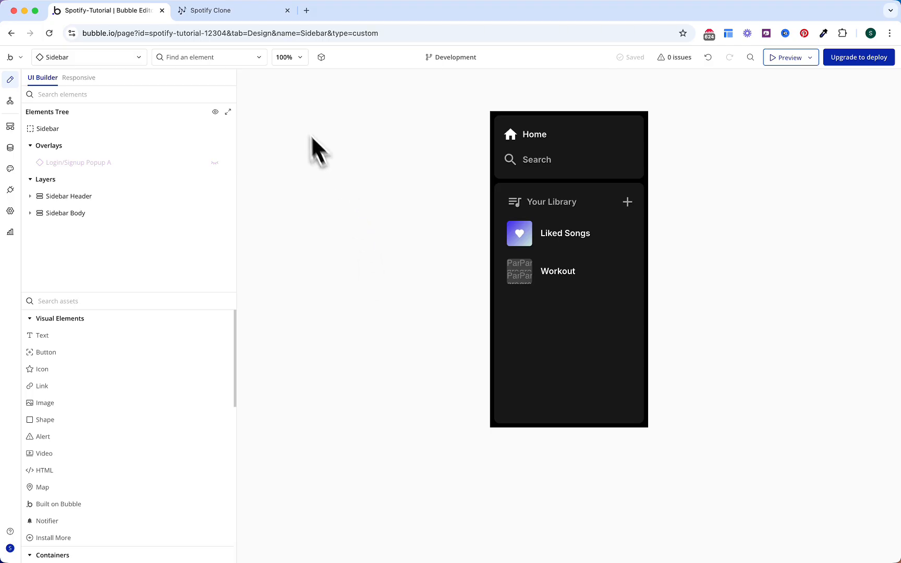
Step: Clone the Sidebar reusable element from the Elements Tree as 'Mobile Sidebar' and select it
{"action": "left_click", "coordinate": [305, 175]}
{"action": "right_click", "coordinate": [203, 131]}
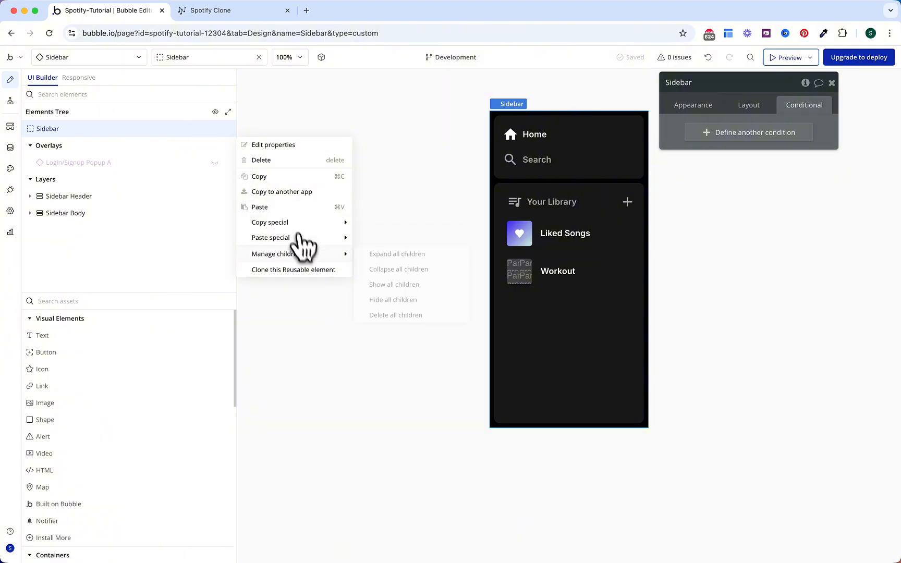
{"action": "left_click", "coordinate": [302, 269]}
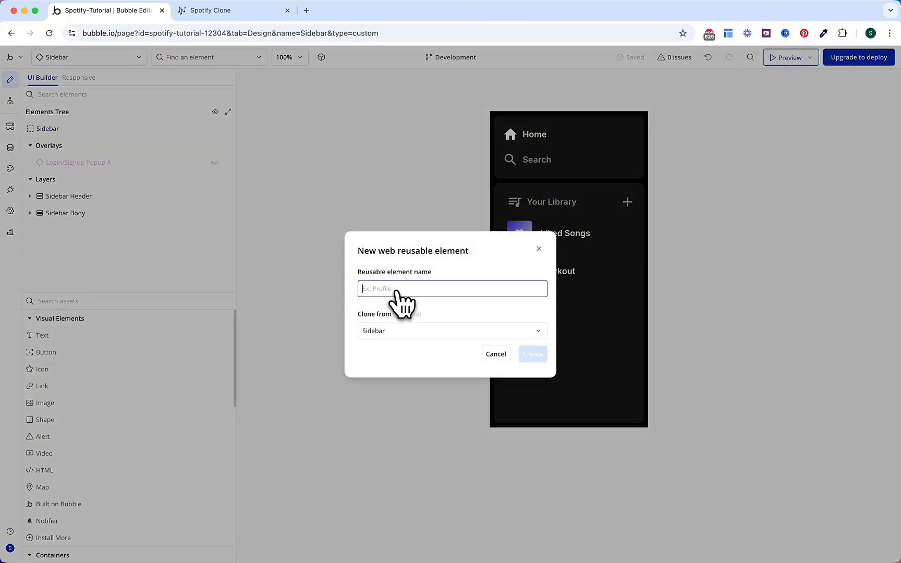
{"action": "type", "text": "Mobile Sidebar"}
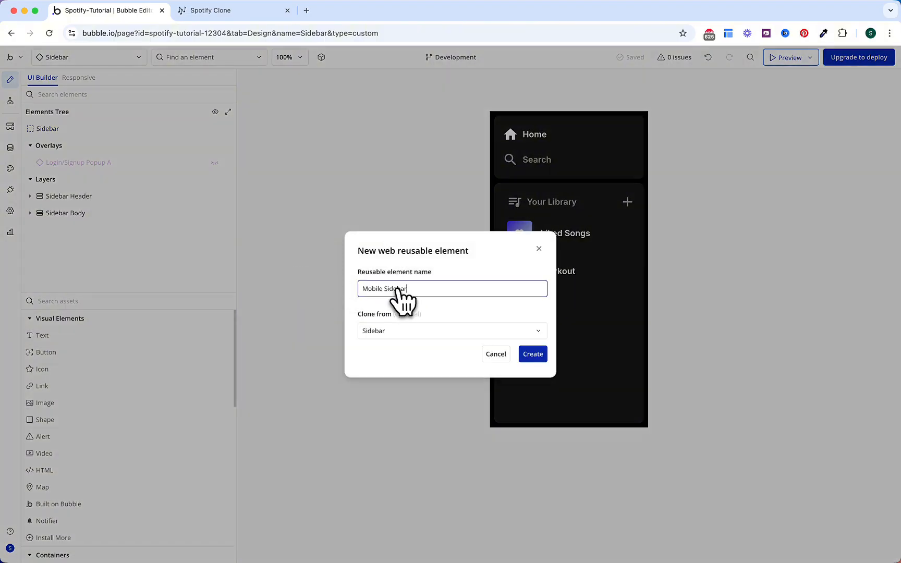
{"action": "left_click", "coordinate": [530, 357]}
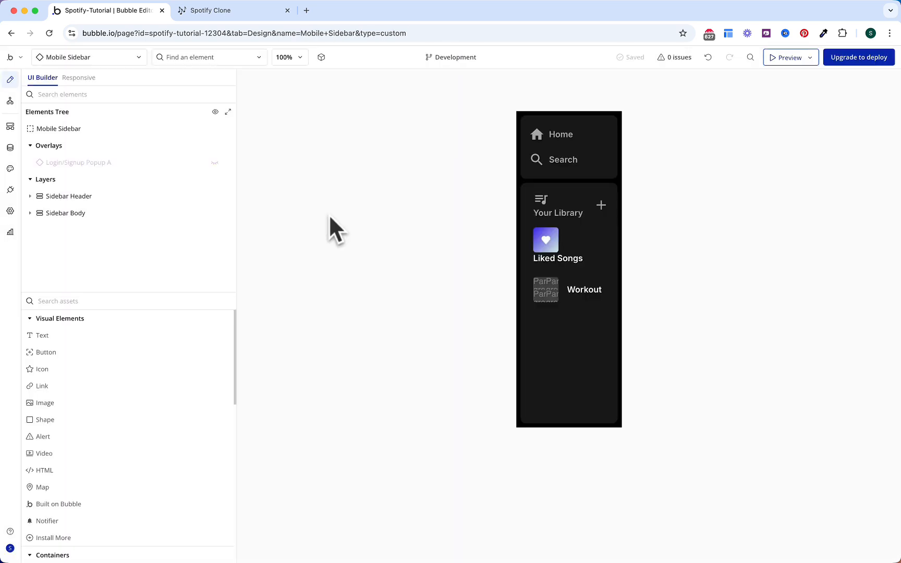
{"action": "left_click", "coordinate": [182, 130]}
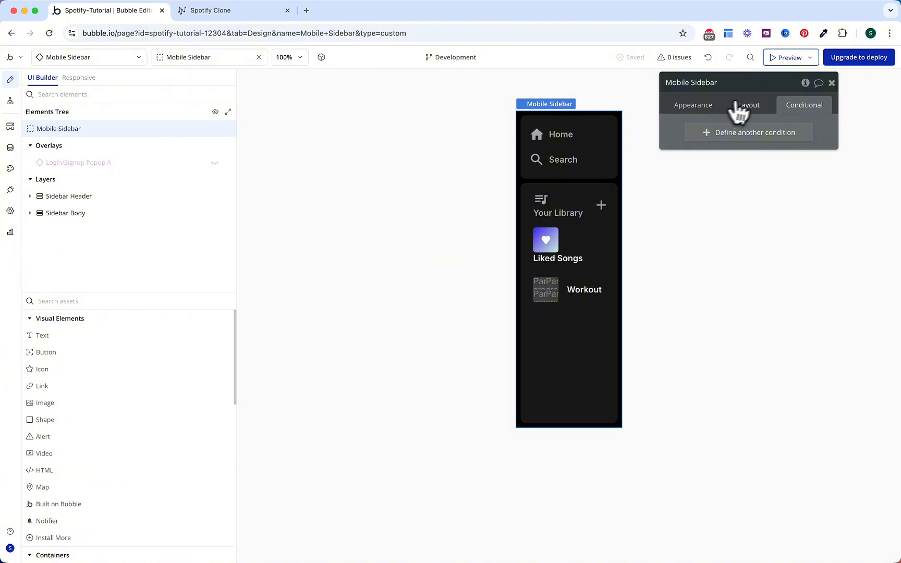
Step: Set Mobile Sidebar's default builder width to 320 and add a custom state named 'Hide?'
{"action": "left_click", "coordinate": [738, 107]}
{"action": "type", "text": "320"}
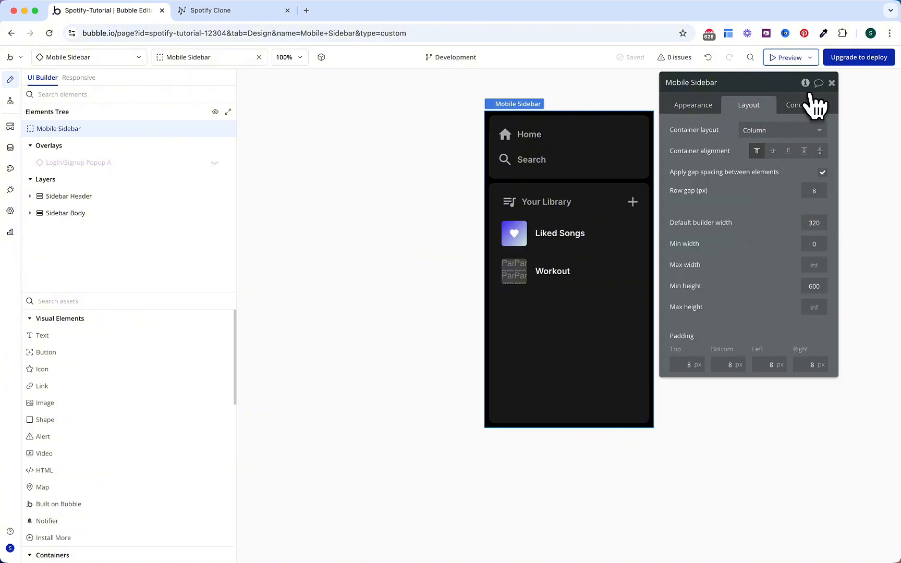
{"action": "left_click", "coordinate": [805, 83]}
{"action": "left_click", "coordinate": [544, 121]}
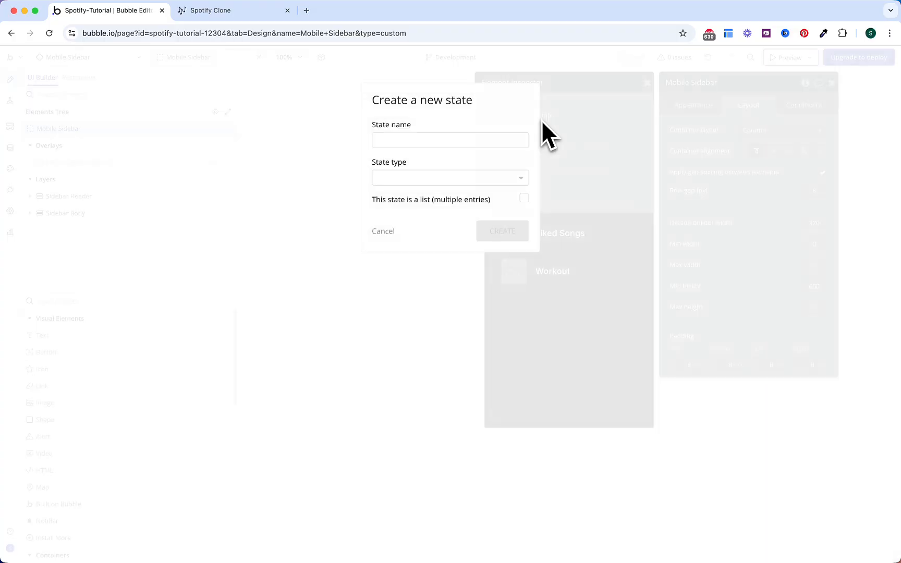
{"action": "left_click", "coordinate": [457, 140]}
{"action": "type", "text": "Hide?"}
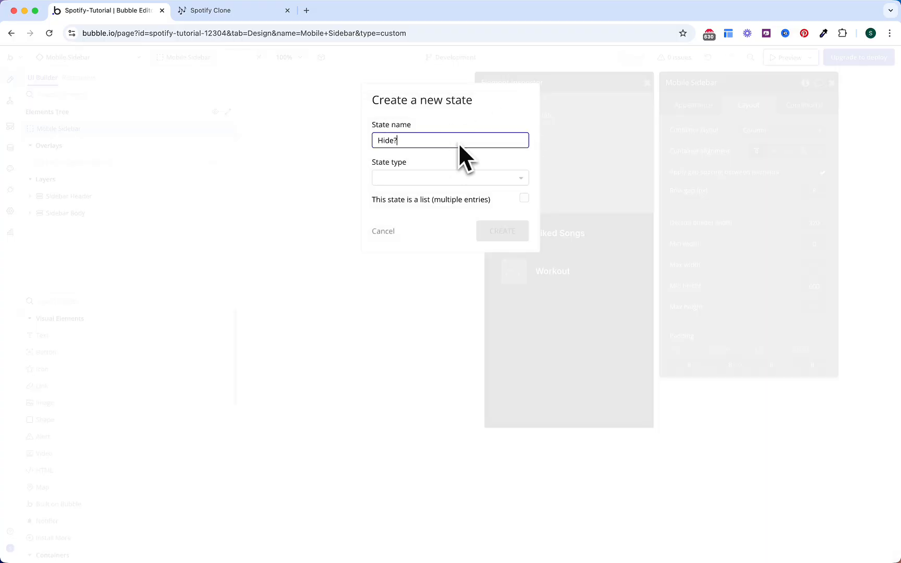
Step: Make 'Hide?' a yes / no state with default value no
{"action": "left_click", "coordinate": [451, 179]}
{"action": "type", "text": "yes"}
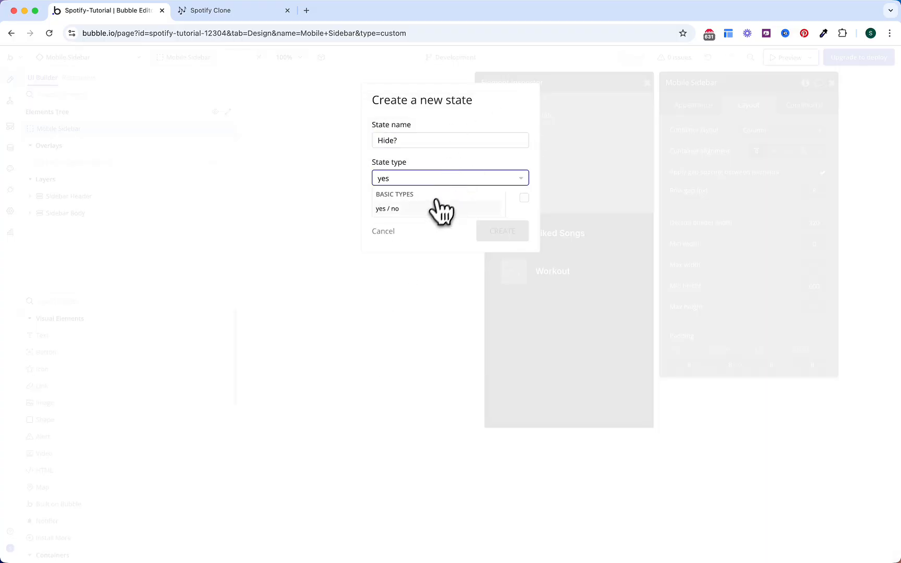
{"action": "left_click", "coordinate": [440, 208]}
{"action": "left_click", "coordinate": [502, 231]}
{"action": "left_click", "coordinate": [561, 137]}
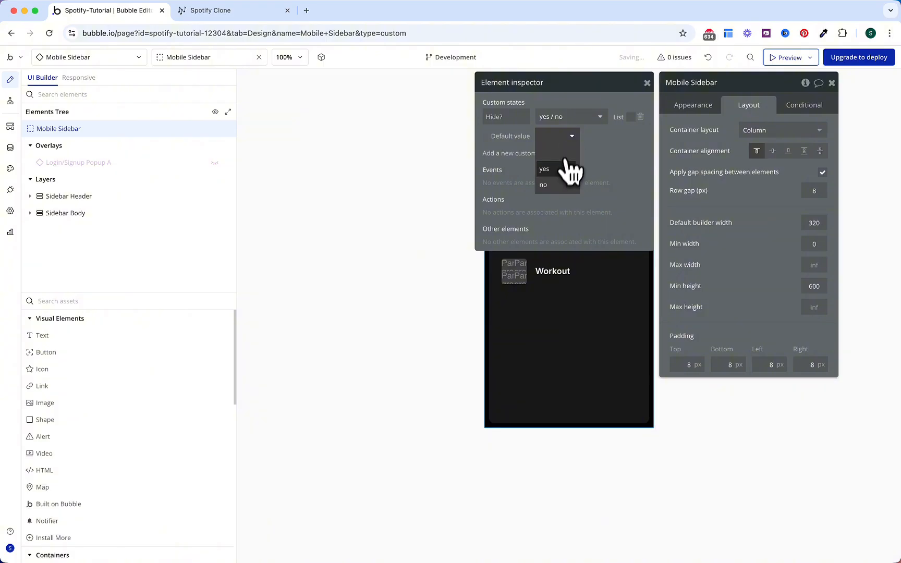
{"action": "left_click", "coordinate": [559, 185]}
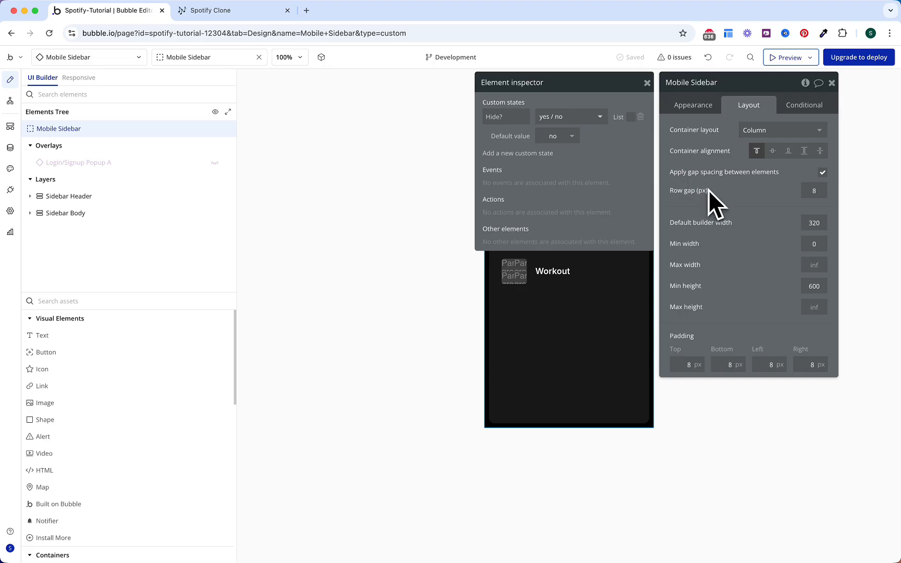
Step: Make Mobile Sidebar a Floating Group floating relative to top and left, above other elements
{"action": "left_click", "coordinate": [707, 109]}
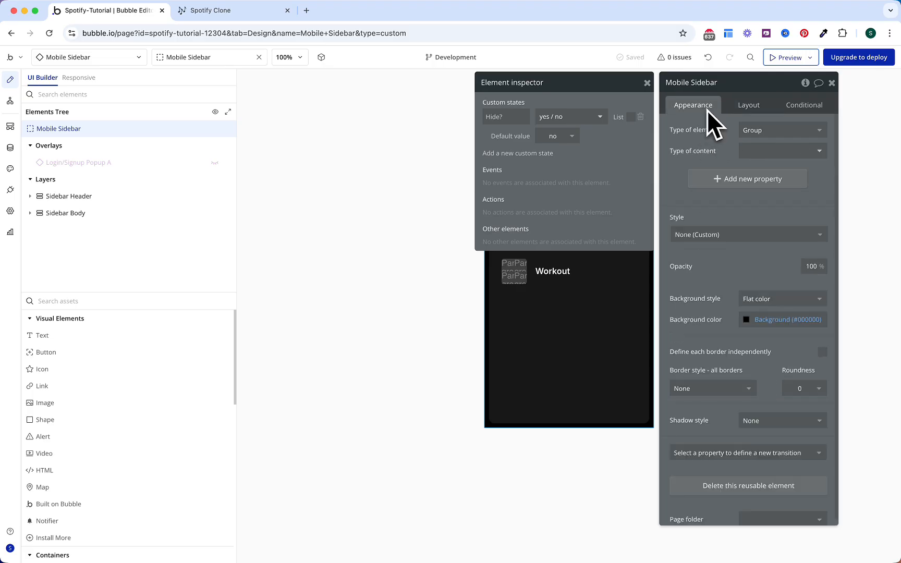
{"action": "left_click", "coordinate": [751, 133]}
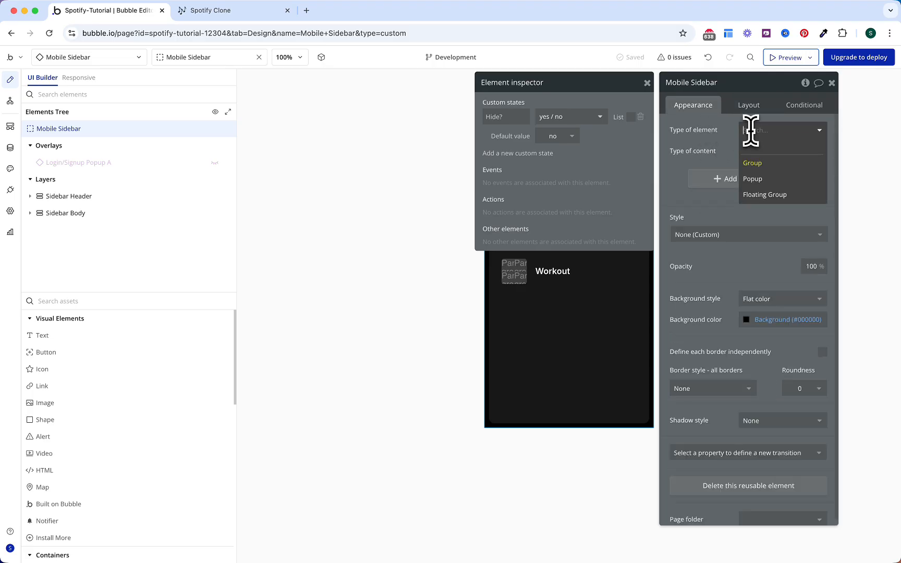
{"action": "left_click", "coordinate": [769, 195]}
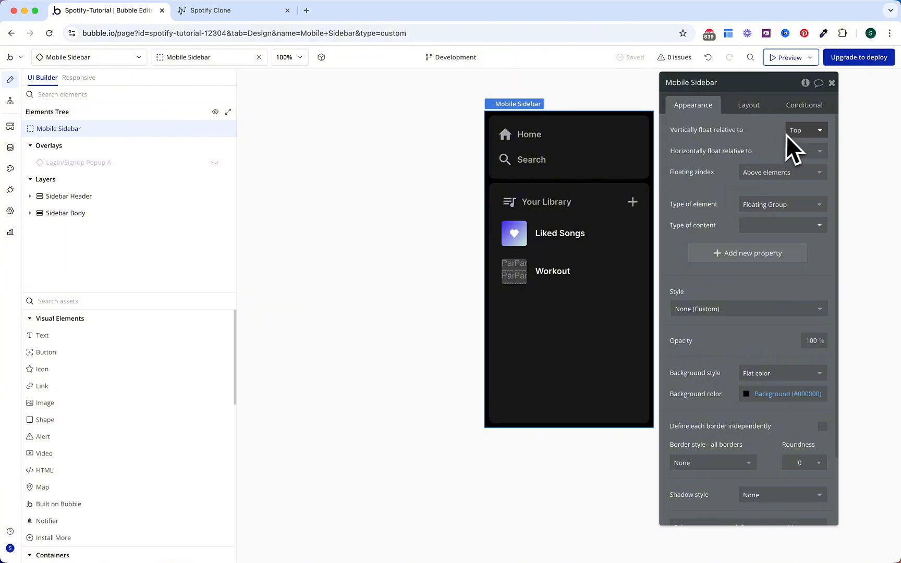
{"action": "mouse_move", "coordinate": [793, 134]}
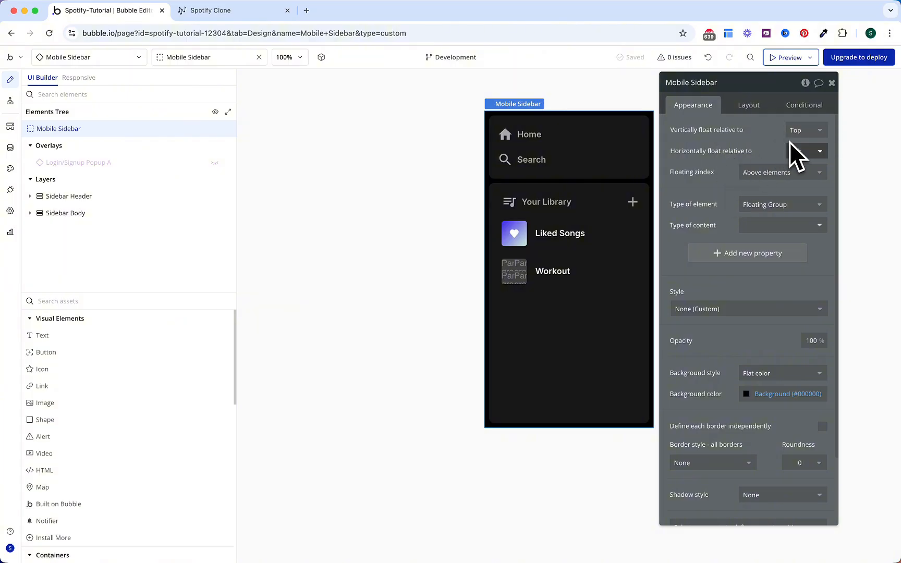
{"action": "mouse_move", "coordinate": [798, 152]}
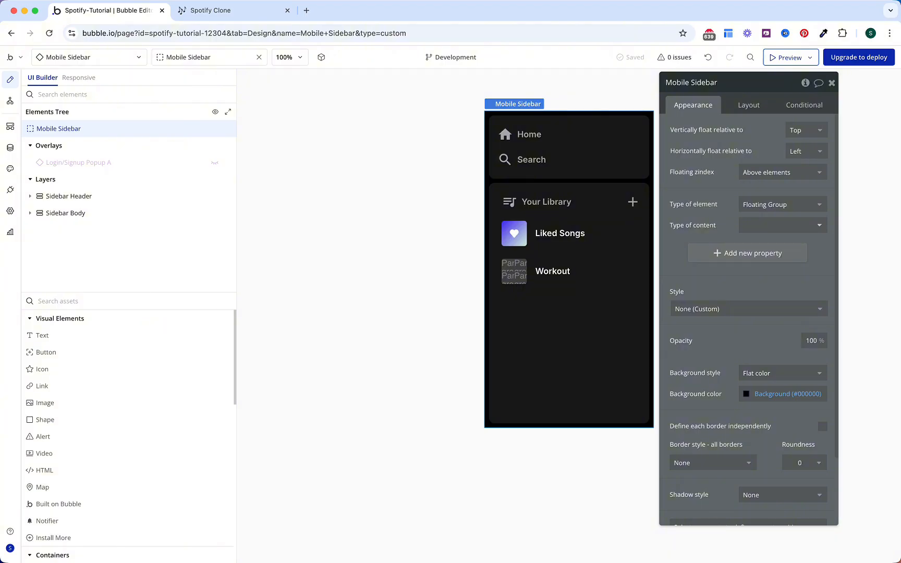
{"action": "left_click", "coordinate": [746, 177]}
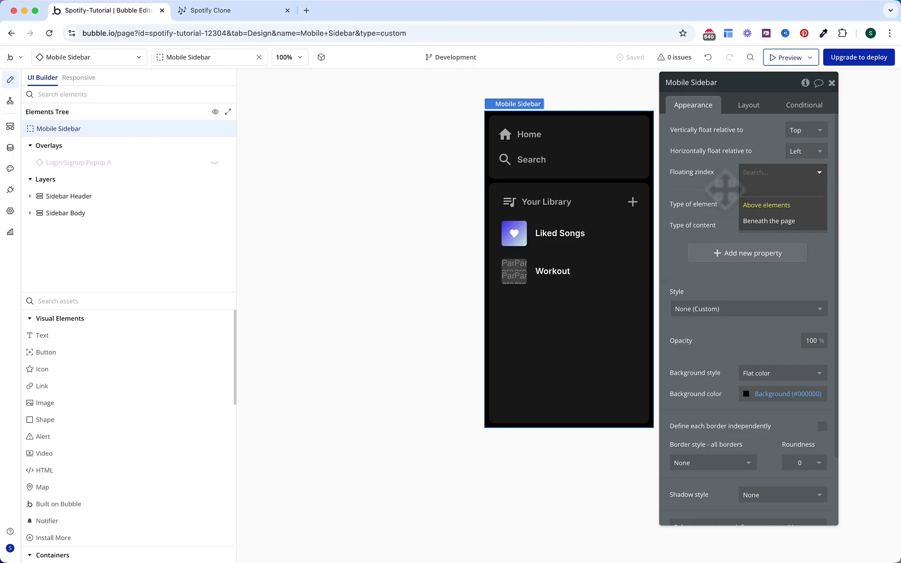
{"action": "key", "text": "Escape"}
{"action": "key", "text": "Escape"}
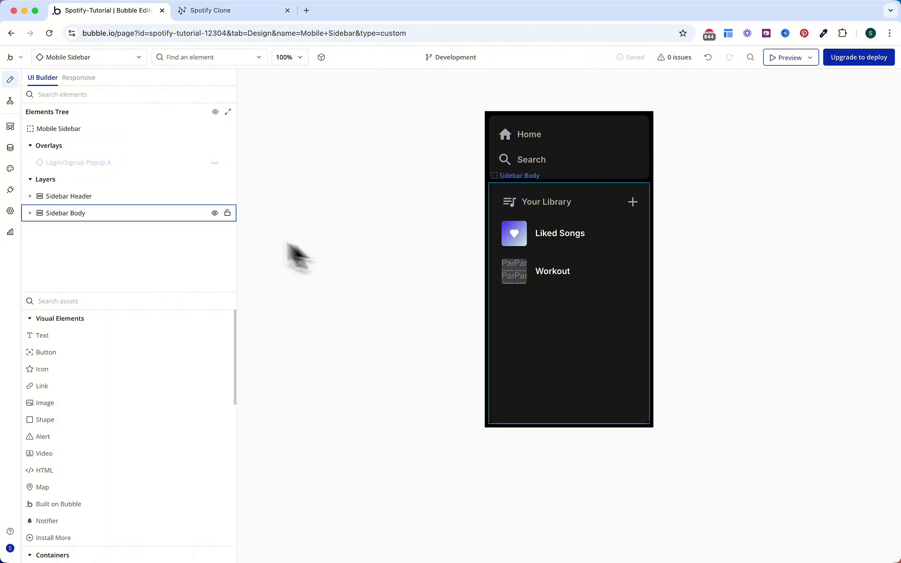
Step: Set the Sidebar Header's container layout to Align to parent
{"action": "left_click", "coordinate": [73, 196]}
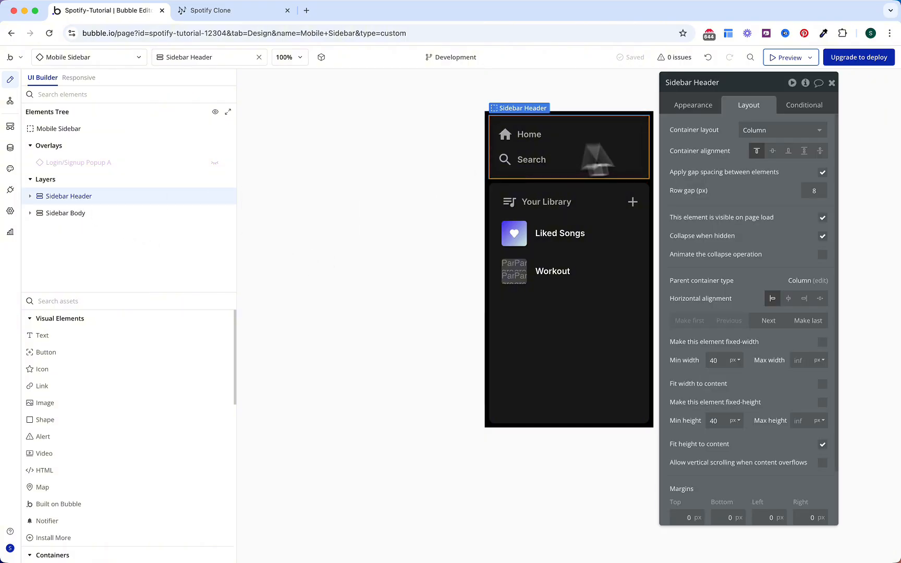
{"action": "left_click", "coordinate": [744, 130]}
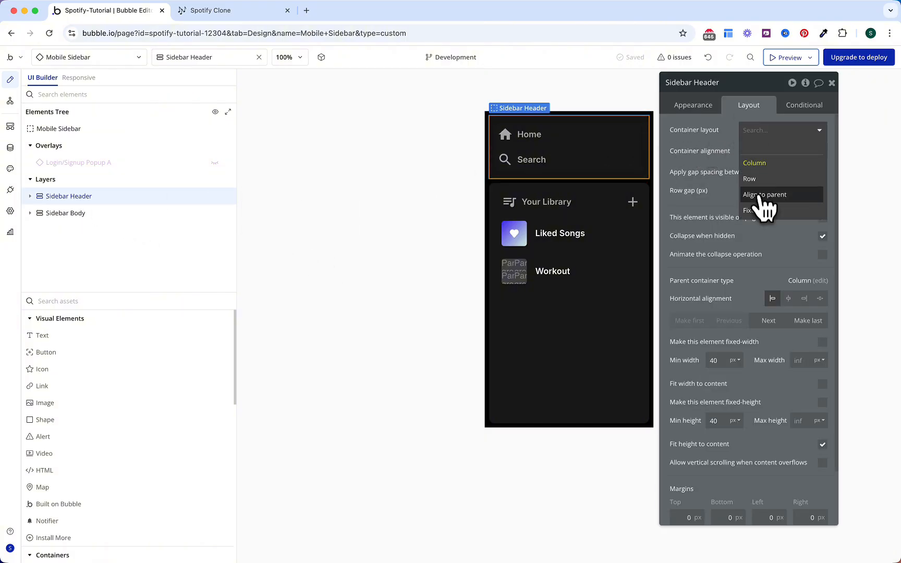
{"action": "left_click", "coordinate": [763, 199]}
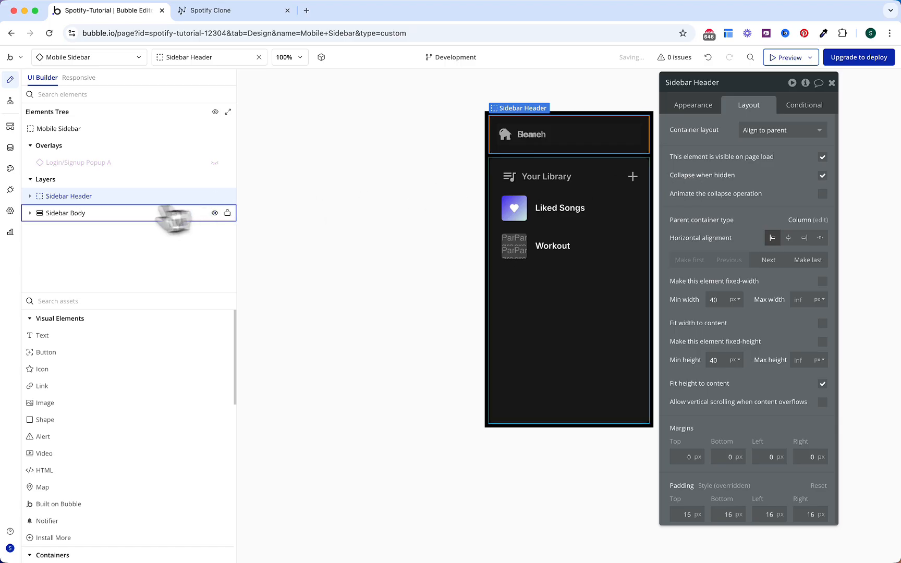
Step: Group Home and Search into a full-width column Group J with an 8 px gap
{"action": "left_click", "coordinate": [31, 196]}
{"action": "left_click", "coordinate": [93, 216]}
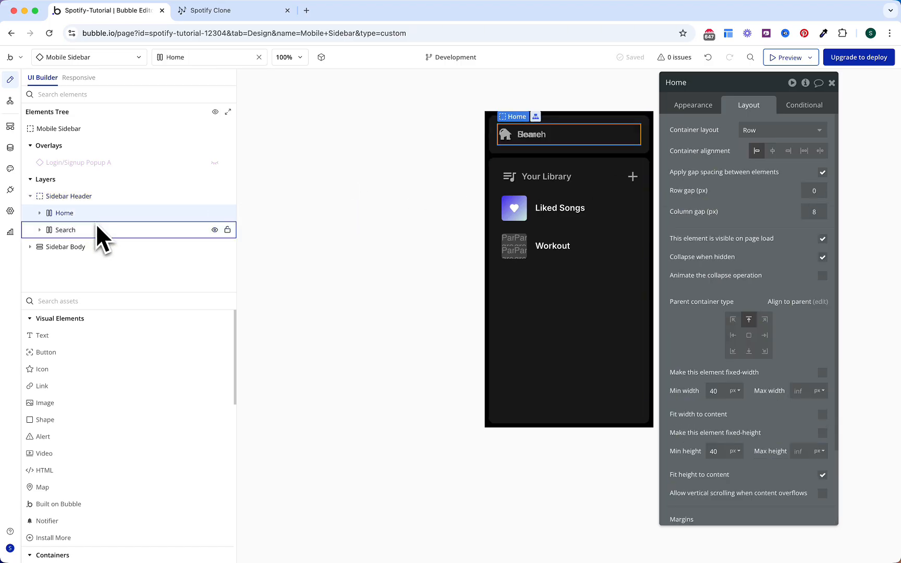
{"action": "left_click", "coordinate": [97, 231], "text": "shift"}
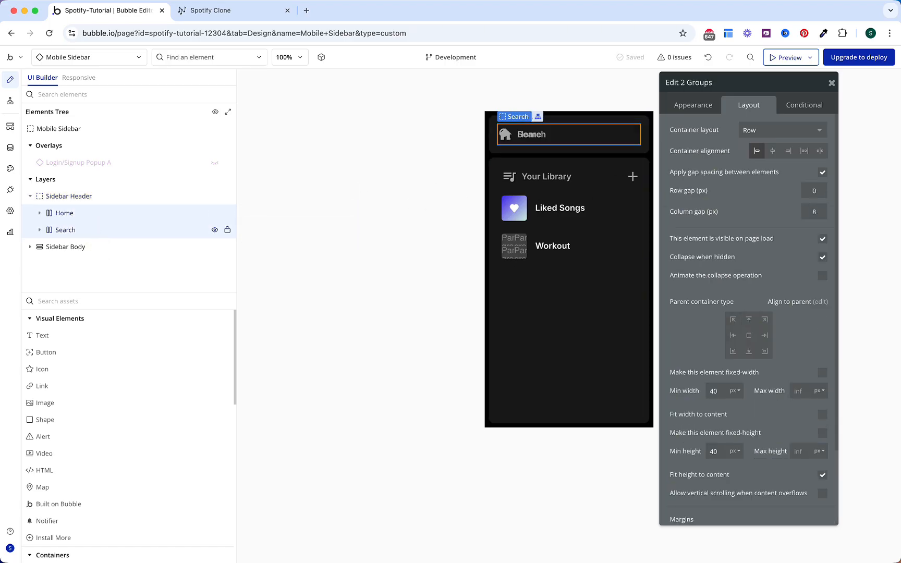
{"action": "right_click", "coordinate": [96, 232]}
{"action": "mouse_move", "coordinate": [287, 309]}
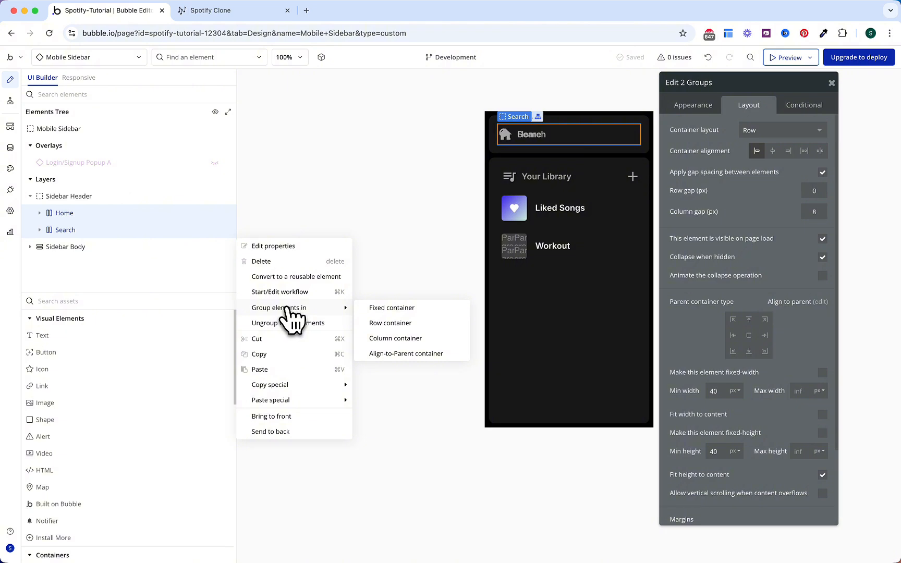
{"action": "left_click", "coordinate": [390, 338]}
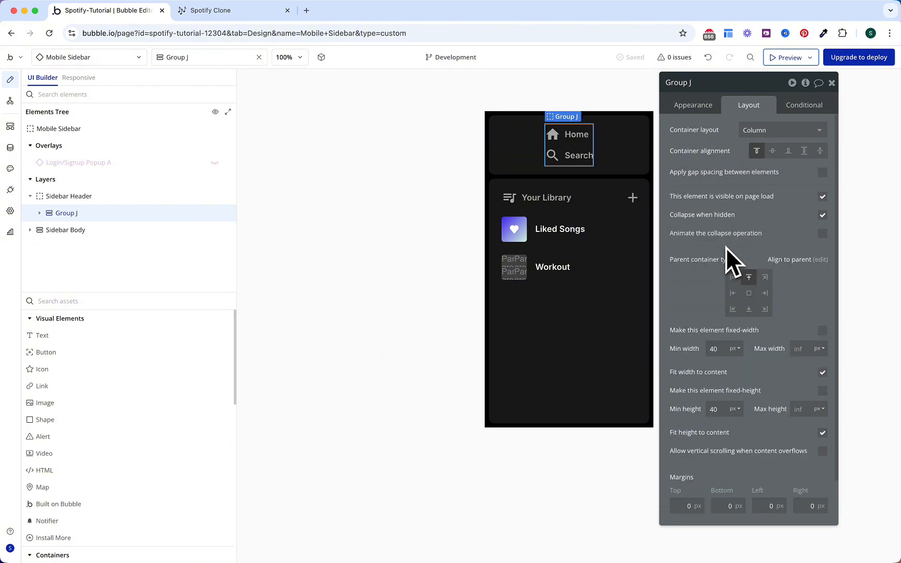
{"action": "left_click", "coordinate": [822, 372]}
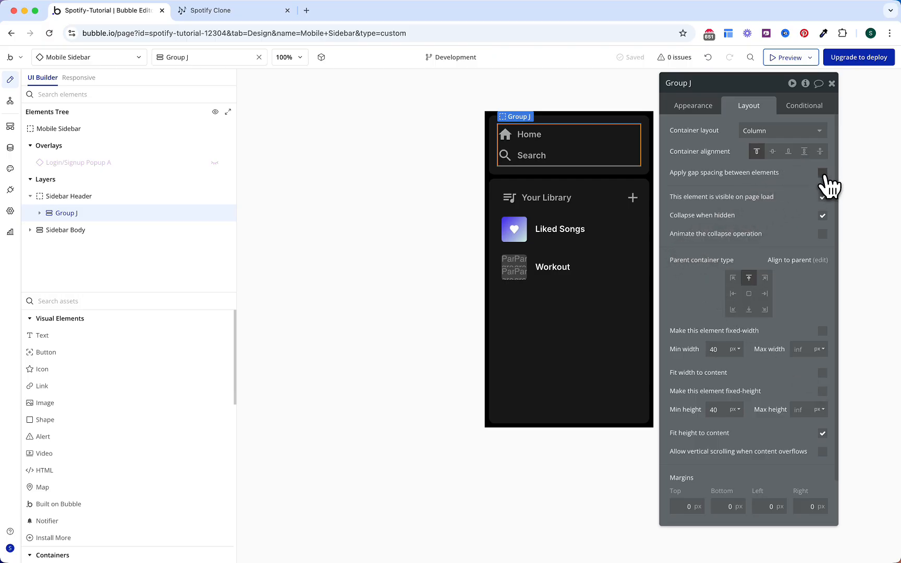
{"action": "left_click", "coordinate": [822, 173]}
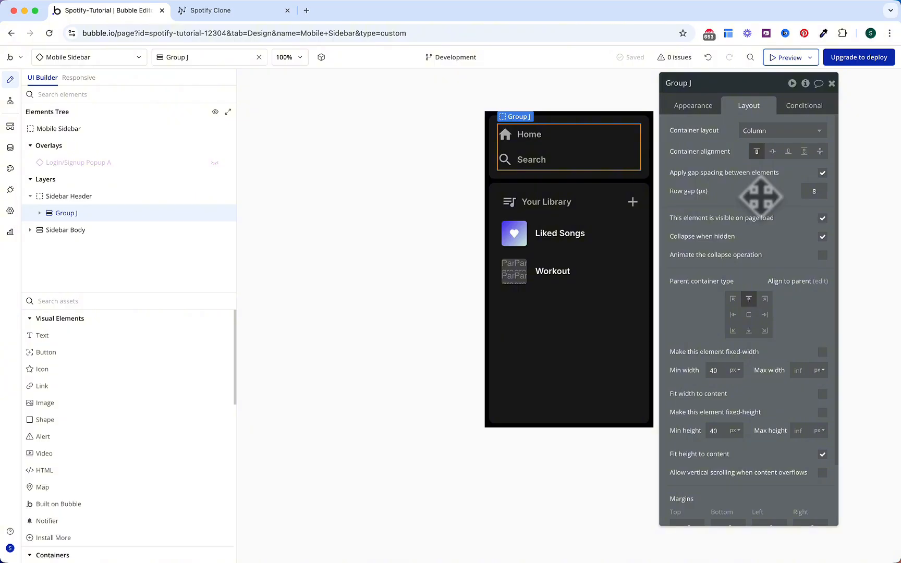
Step: Add an Icon element to the Sidebar Header, aligned to its top-right corner
{"action": "left_click", "coordinate": [187, 301]}
{"action": "type", "text": "icon"}
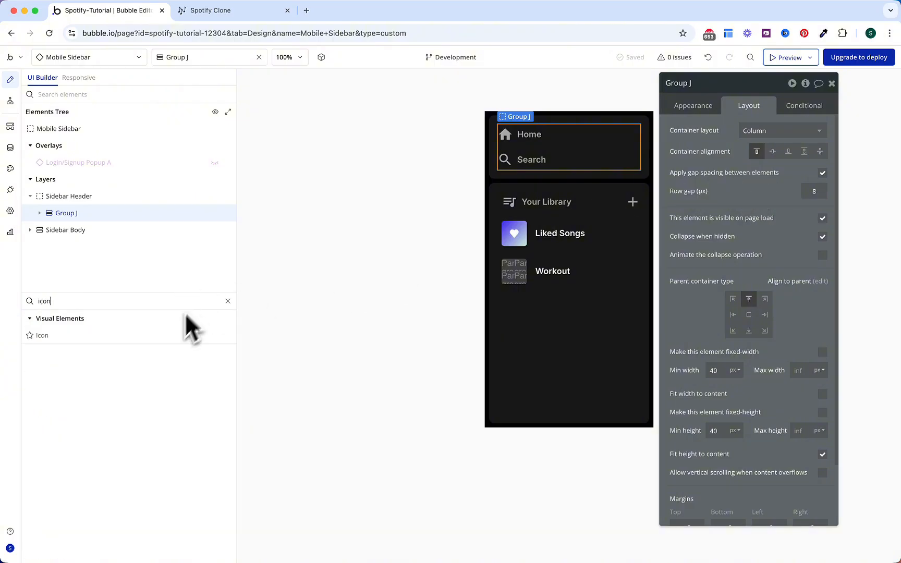
{"action": "left_click_drag", "start_coordinate": [157, 337], "coordinate": [111, 223]}
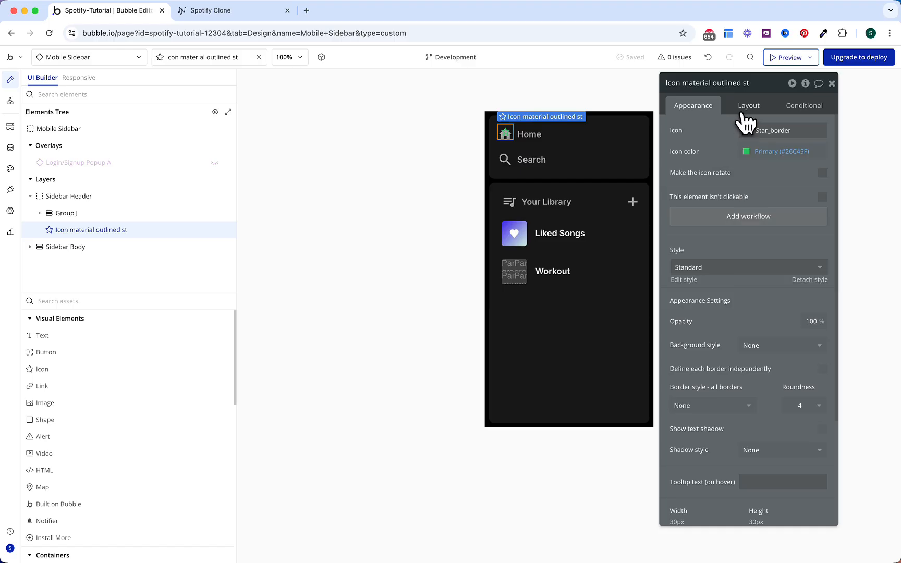
{"action": "left_click", "coordinate": [746, 108]}
{"action": "left_click", "coordinate": [767, 188]}
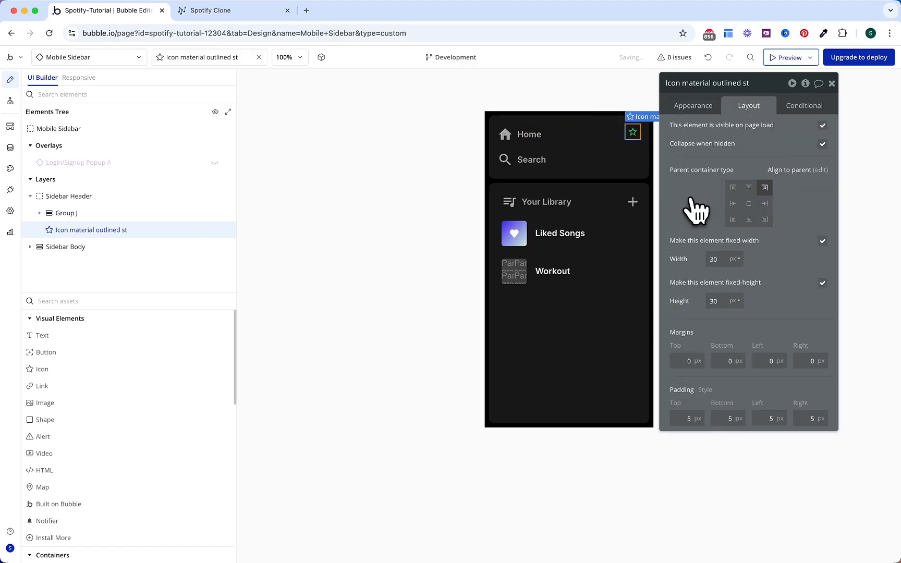
Step: Make the icon a Close X coloured Gray 50
{"action": "left_click", "coordinate": [695, 107]}
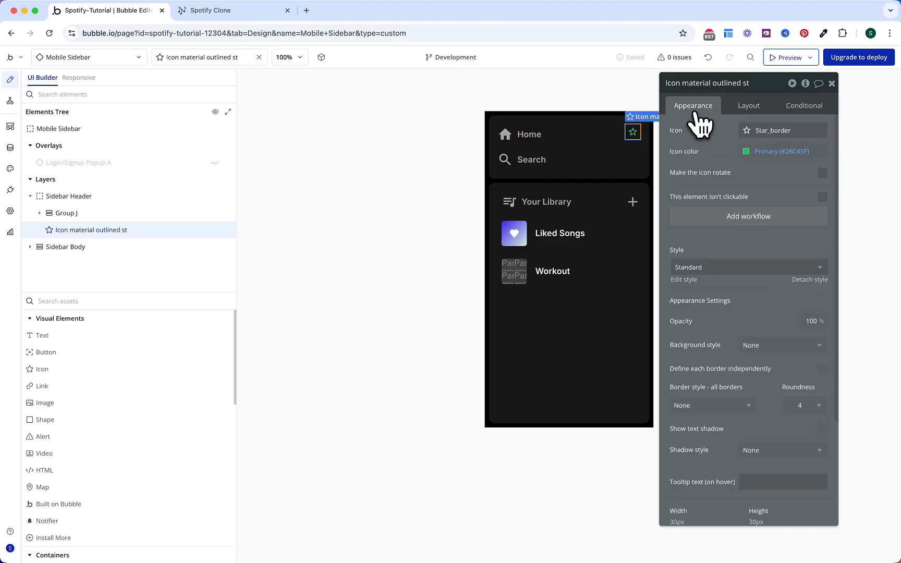
{"action": "left_click", "coordinate": [759, 134]}
{"action": "type", "text": "close"}
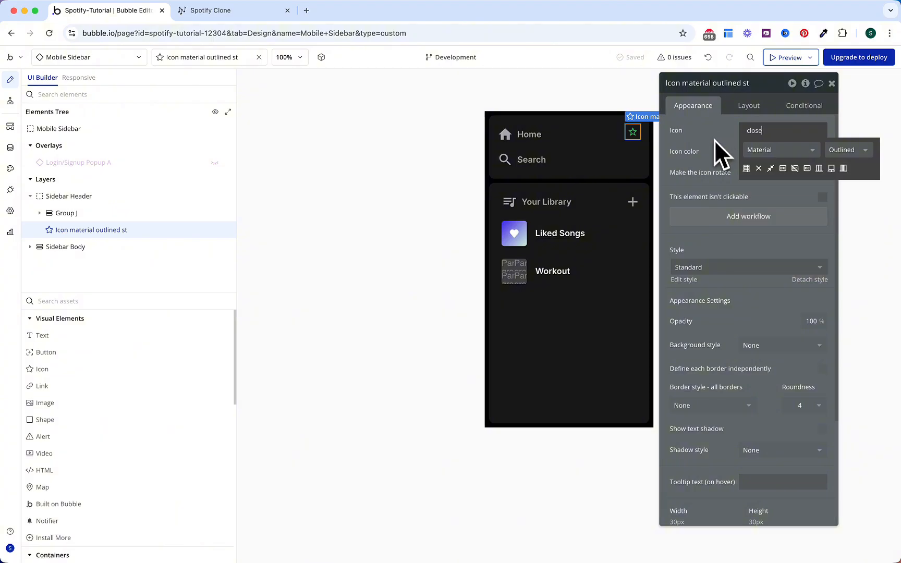
{"action": "left_click", "coordinate": [759, 169]}
{"action": "left_click", "coordinate": [766, 152]}
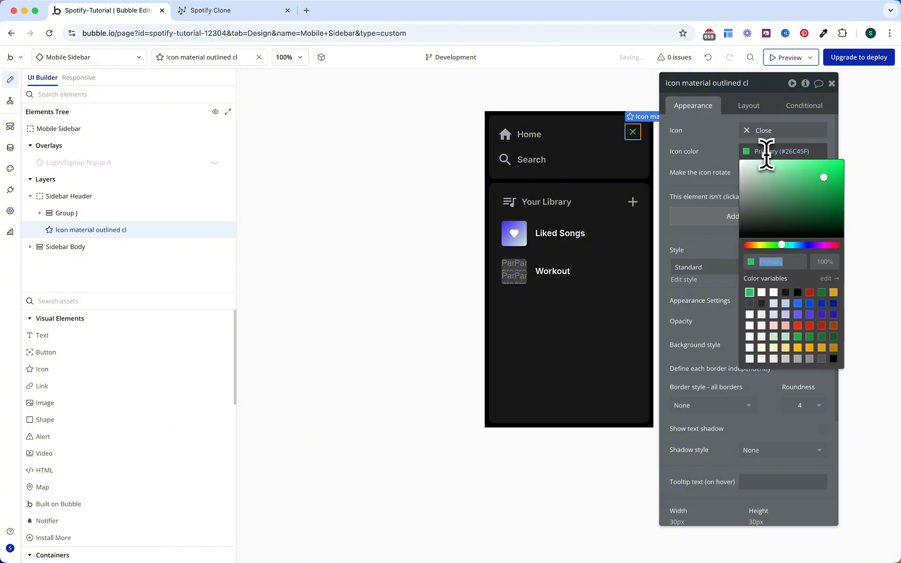
{"action": "left_click", "coordinate": [798, 359]}
{"action": "left_click", "coordinate": [725, 170]}
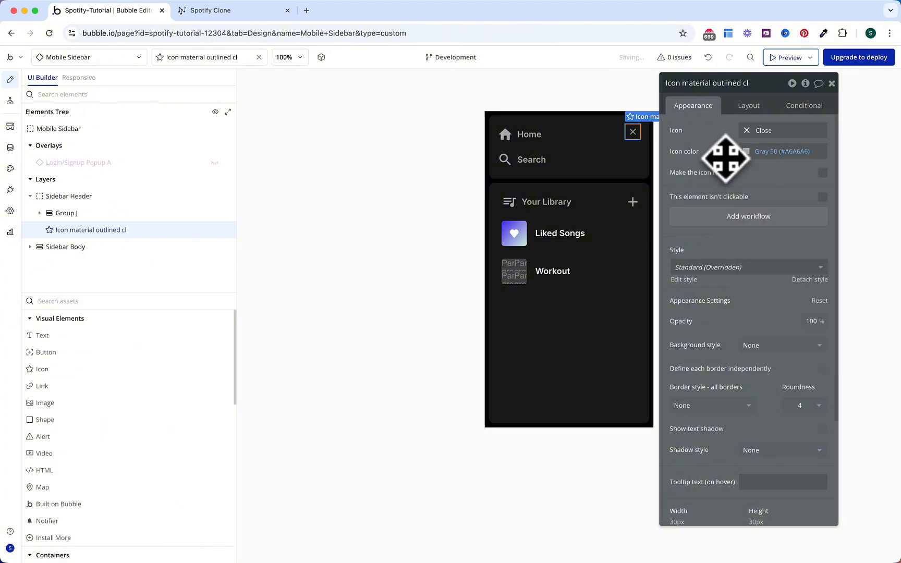
Step: Create a close-icon click workflow that sets Mobile Sidebar's Hide? state to yes
{"action": "left_click", "coordinate": [737, 222]}
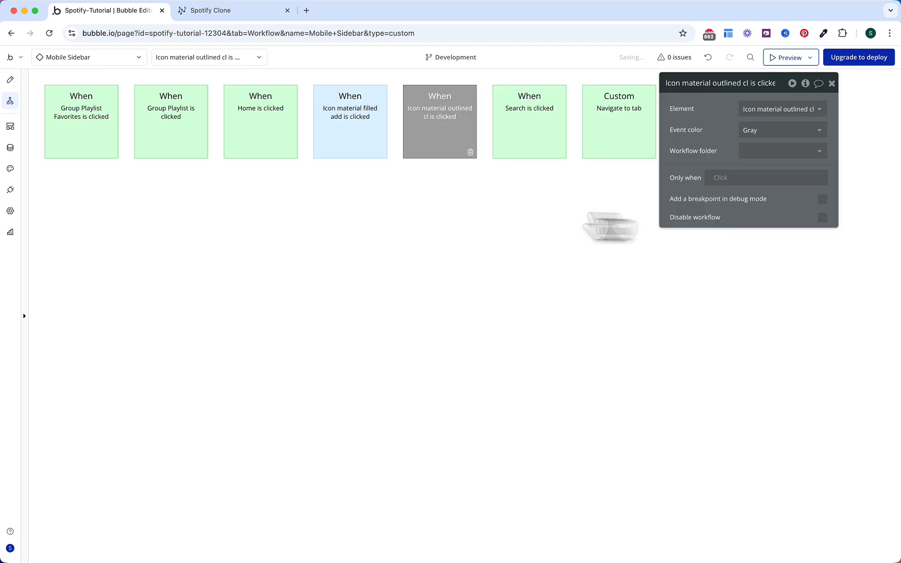
{"action": "left_click", "coordinate": [115, 196]}
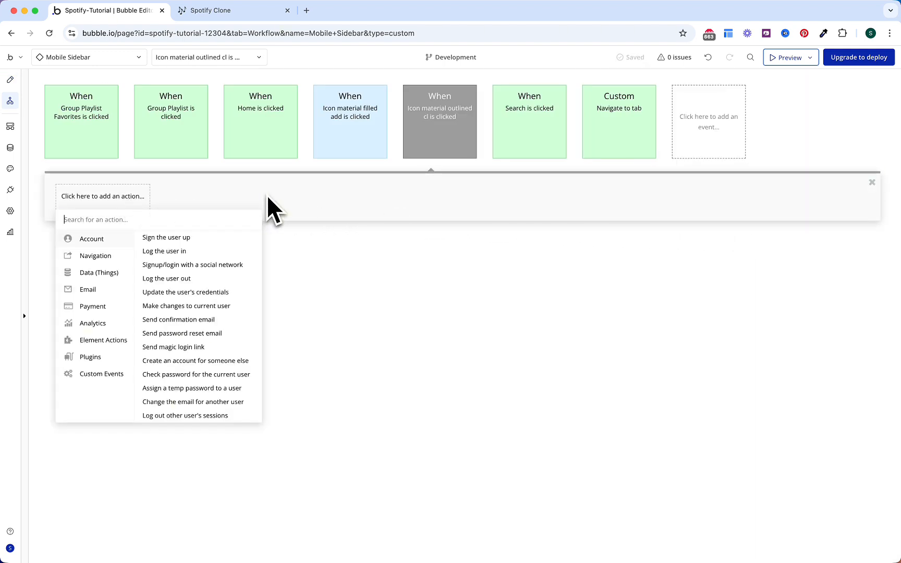
{"action": "type", "text": "set st"}
{"action": "left_click", "coordinate": [157, 239]}
{"action": "left_click", "coordinate": [751, 109]}
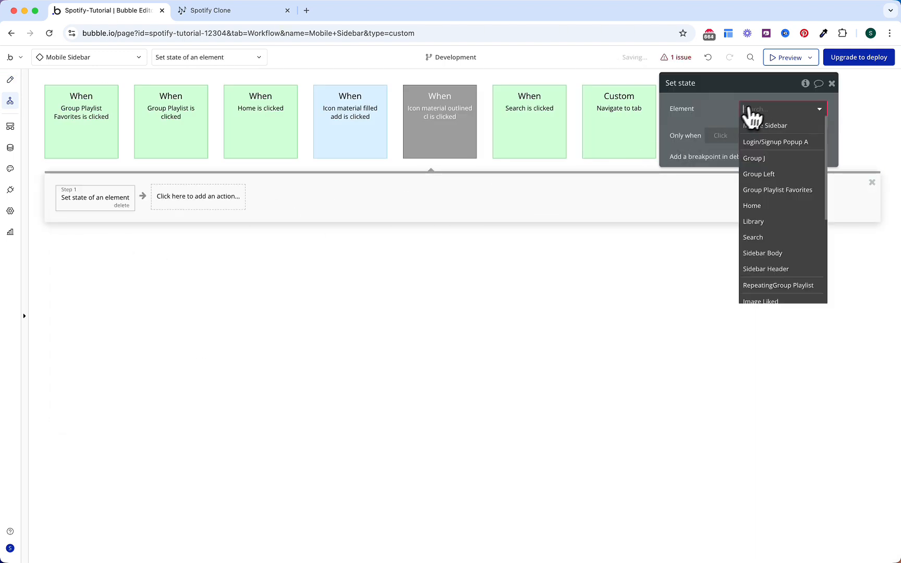
{"action": "left_click", "coordinate": [758, 125]}
{"action": "left_click", "coordinate": [760, 135]}
{"action": "left_click", "coordinate": [761, 154]}
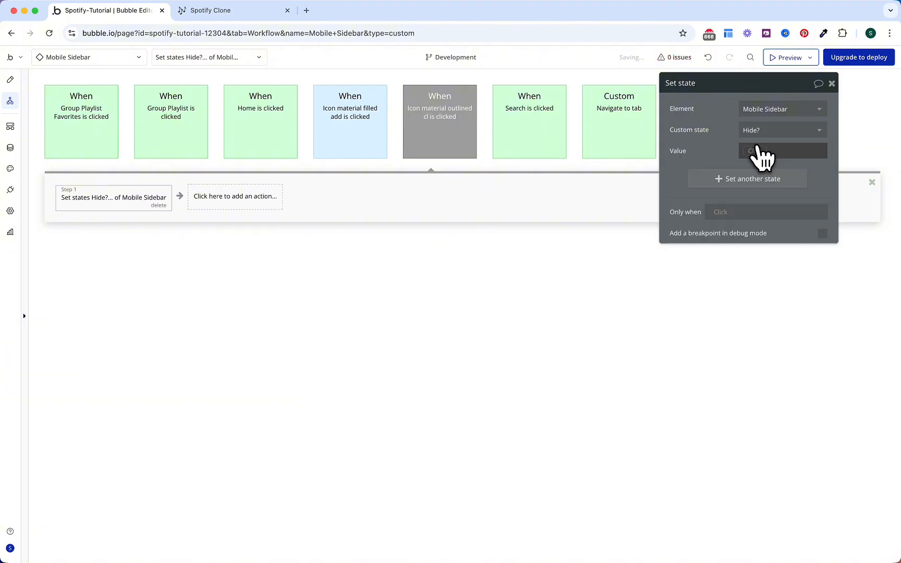
{"action": "left_click", "coordinate": [761, 151]}
{"action": "left_click", "coordinate": [758, 211]}
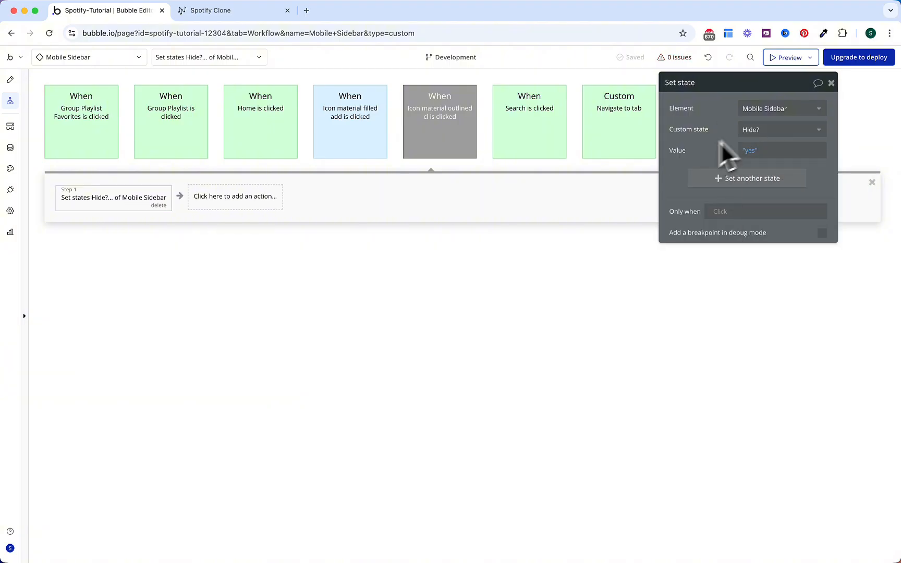
Step: Colour the close-icon click event Green
{"action": "left_click", "coordinate": [442, 138]}
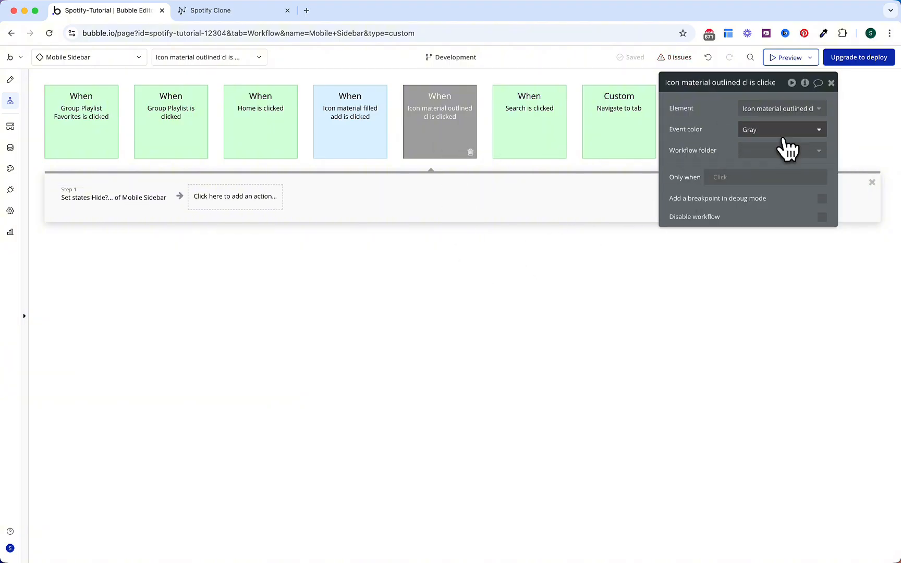
{"action": "left_click", "coordinate": [782, 136]}
{"action": "left_click", "coordinate": [771, 208]}
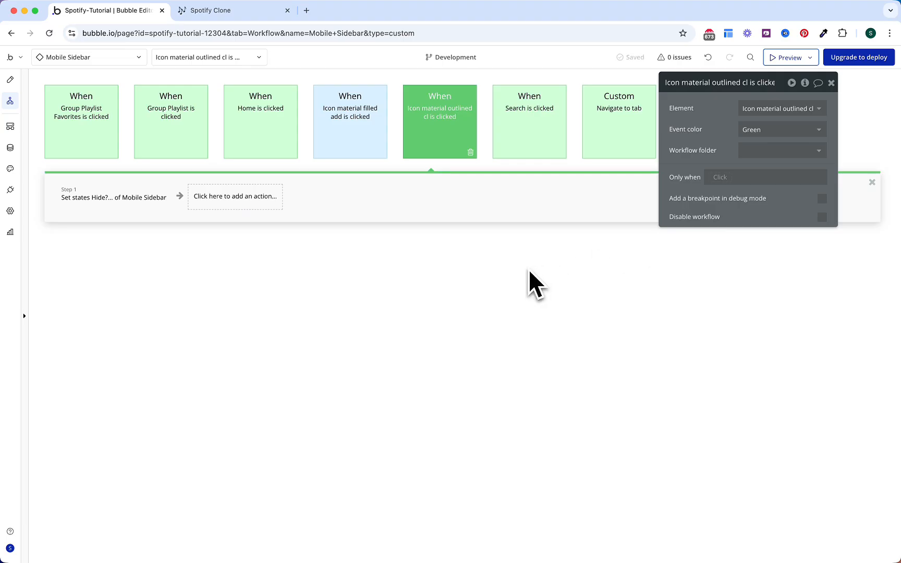
{"action": "left_click", "coordinate": [73, 58]}
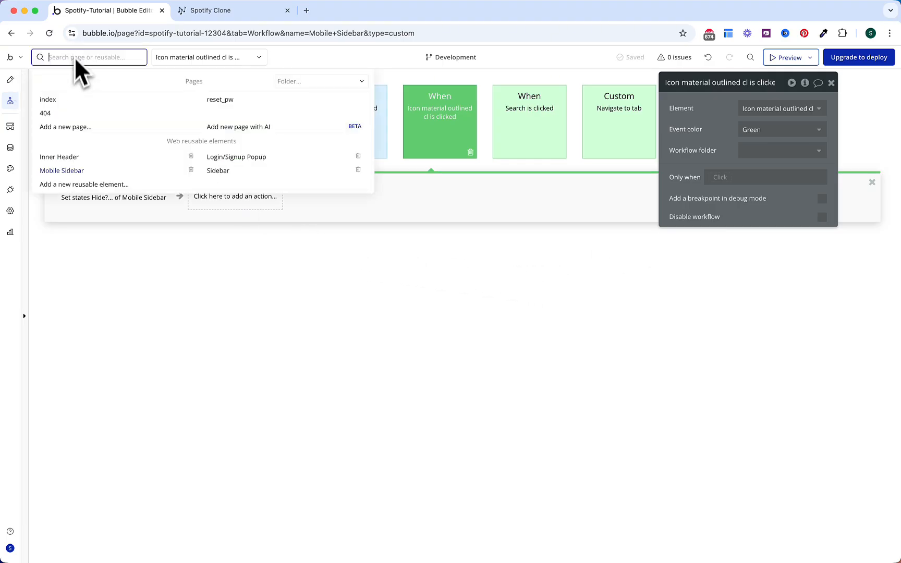
Step: On the index page, add a new Group B inside the Main Container
{"action": "left_click", "coordinate": [67, 99]}
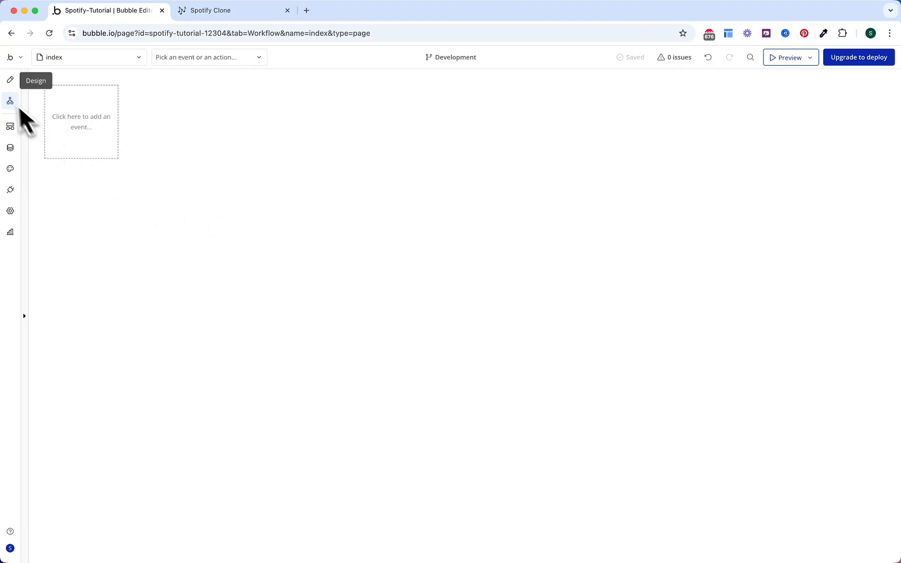
{"action": "left_click", "coordinate": [10, 79]}
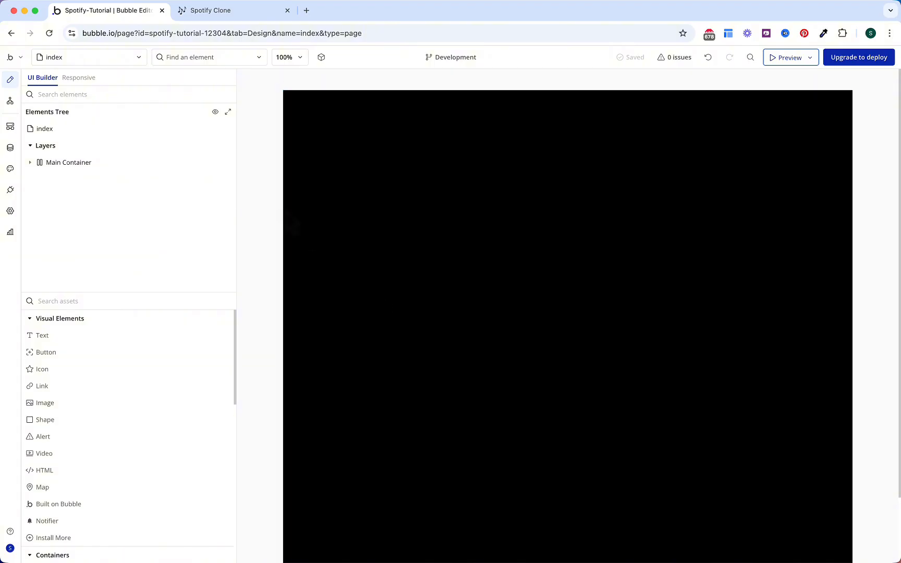
{"action": "left_click", "coordinate": [37, 162]}
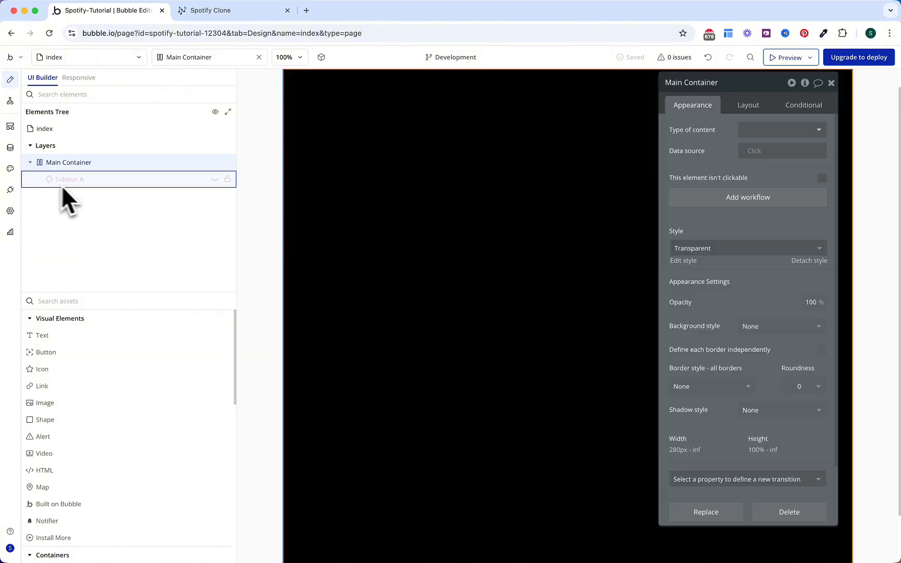
{"action": "type", "text": "gr"}
{"action": "double_click", "coordinate": [87, 337]}
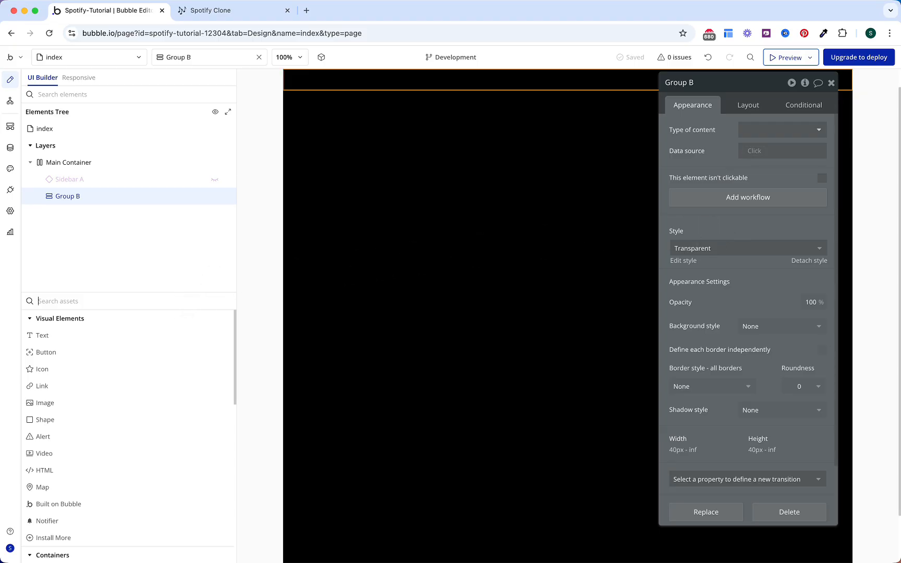
Step: Place the Inner Header reusable inside Group B, then show the index workflows
{"action": "type", "text": "inner"}
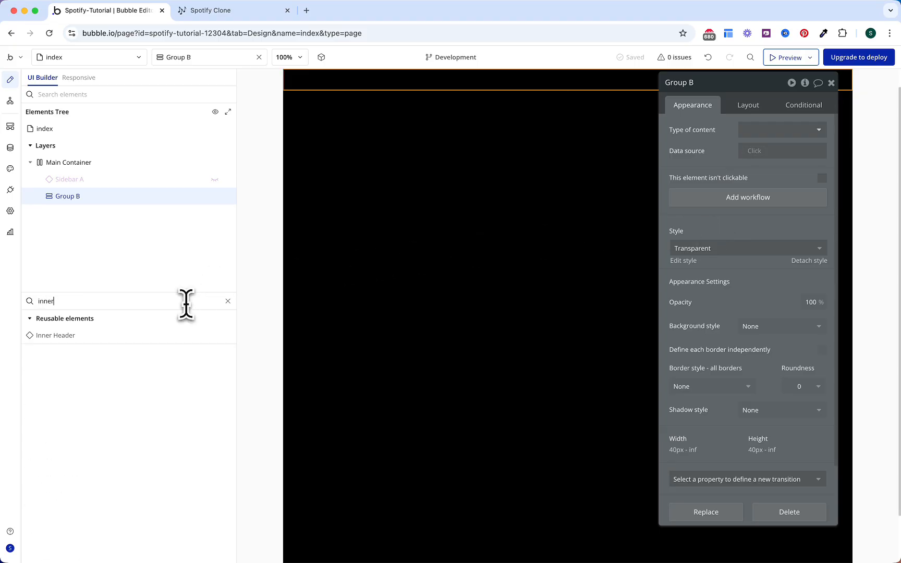
{"action": "left_click_drag", "start_coordinate": [151, 338], "coordinate": [364, 78]}
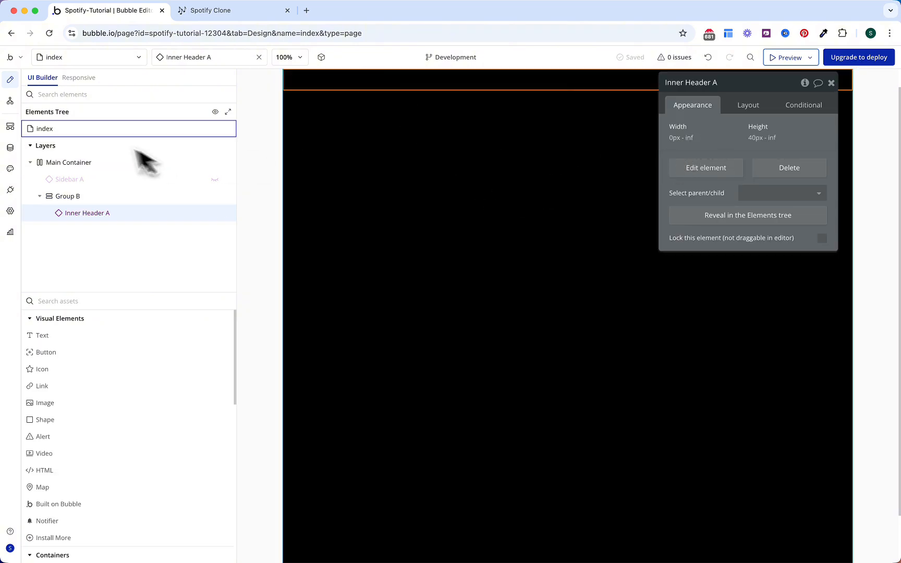
{"action": "left_click", "coordinate": [10, 100]}
{"action": "left_click", "coordinate": [99, 133]}
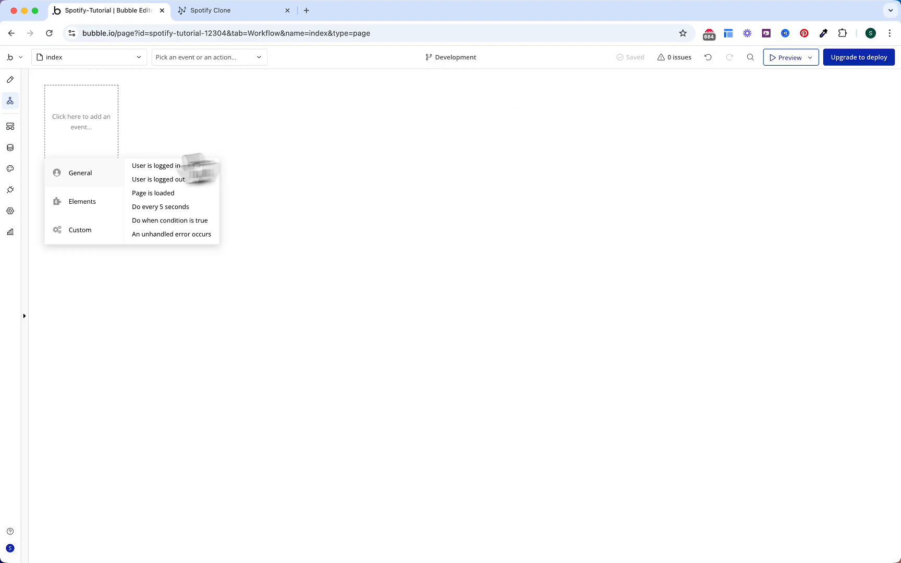
Step: Add an every-time condition event: Inner Header A's ShowMobileSidebar? is yes
{"action": "left_click", "coordinate": [169, 221]}
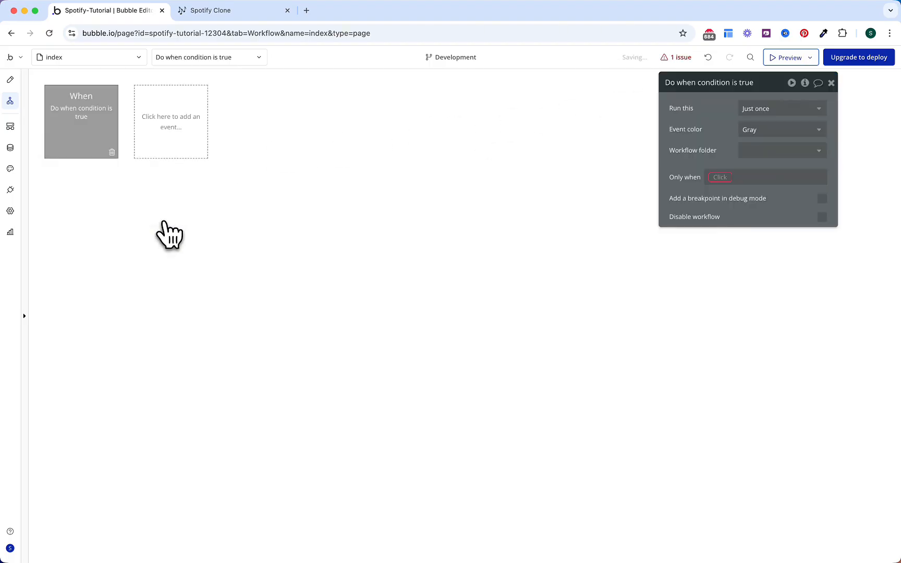
{"action": "left_click", "coordinate": [746, 112]}
{"action": "left_click", "coordinate": [755, 155]}
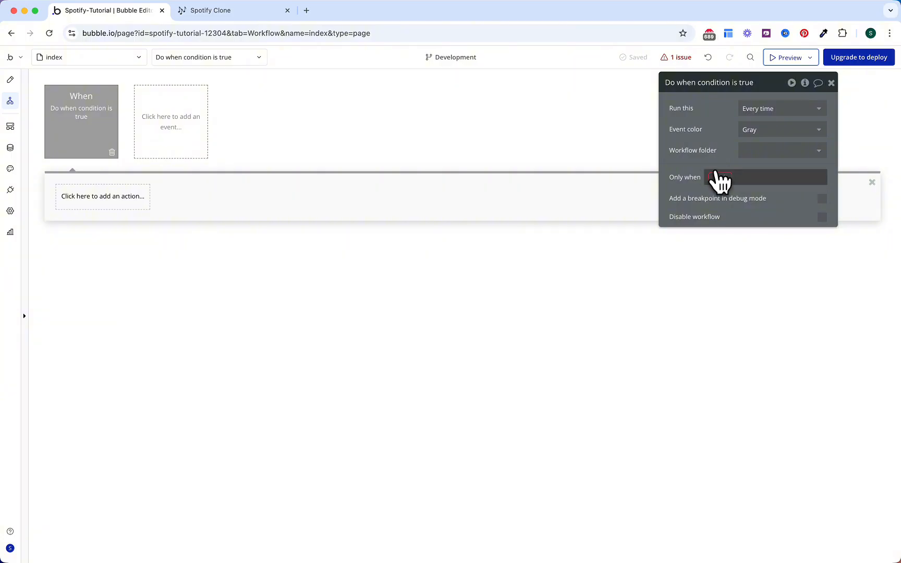
{"action": "left_click", "coordinate": [718, 177]}
{"action": "type", "text": "inne"}
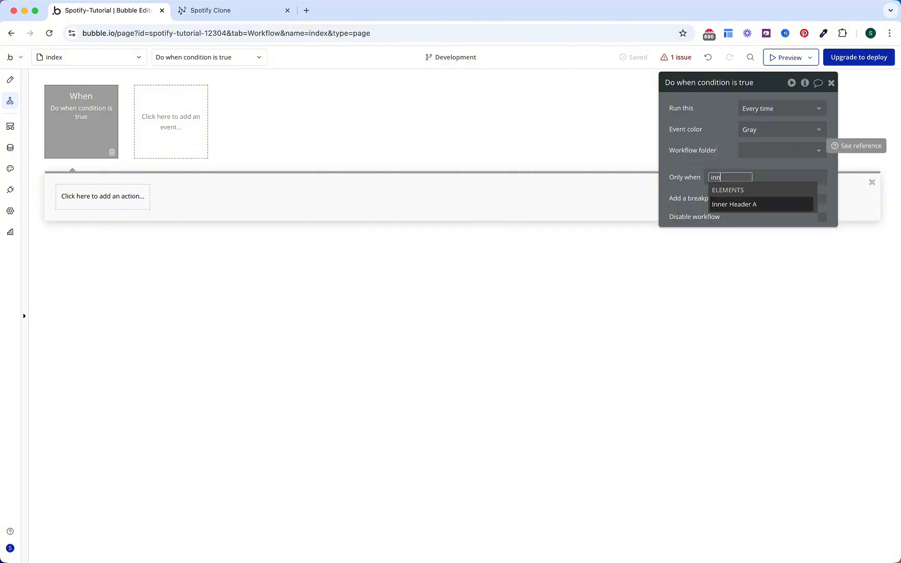
{"action": "key", "text": "Return"}
{"action": "left_click", "coordinate": [791, 303]}
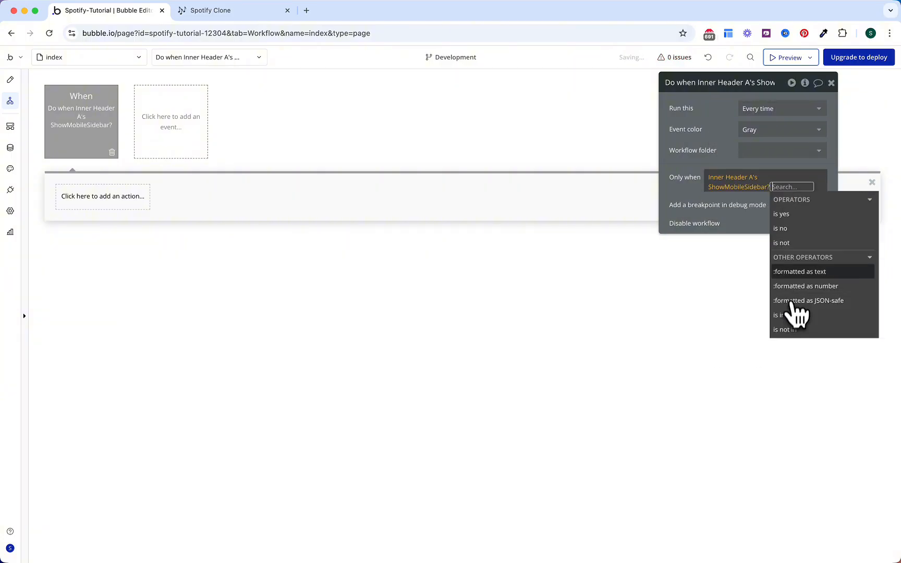
{"action": "left_click", "coordinate": [782, 214]}
{"action": "left_click", "coordinate": [737, 164]}
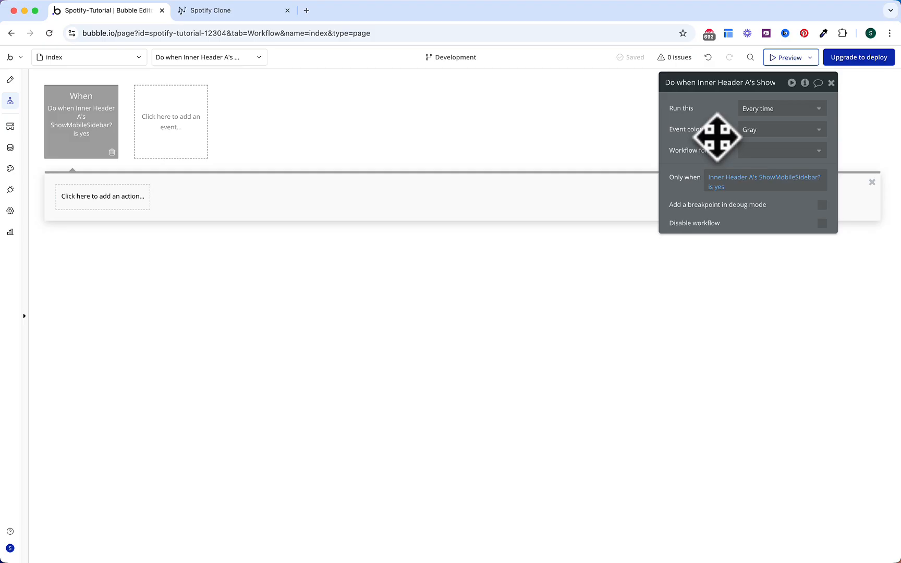
Step: Add an Animate an element action, leaving its element unset, and return to design
{"action": "left_click", "coordinate": [142, 198]}
{"action": "type", "text": "animat"}
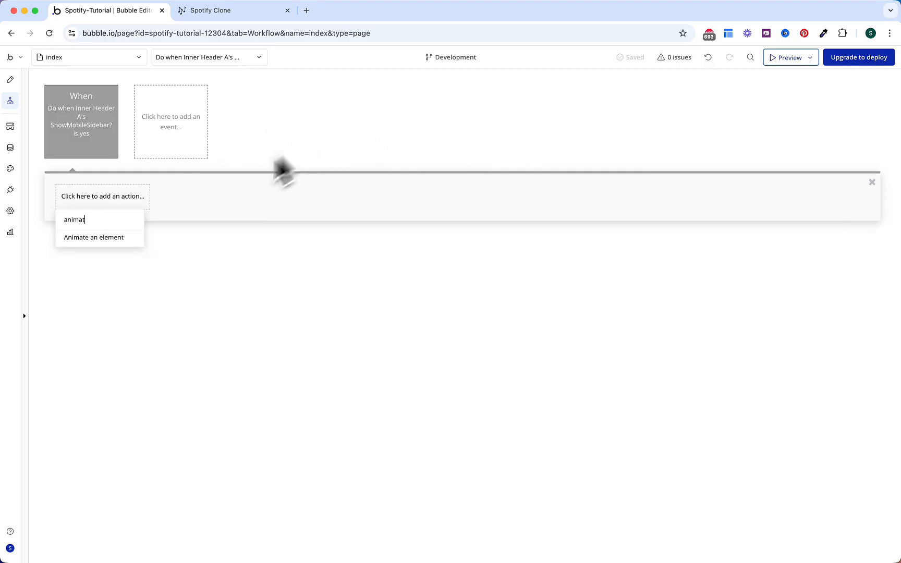
{"action": "left_click", "coordinate": [91, 237]}
{"action": "left_click", "coordinate": [780, 108]}
{"action": "type", "text": "mo"}
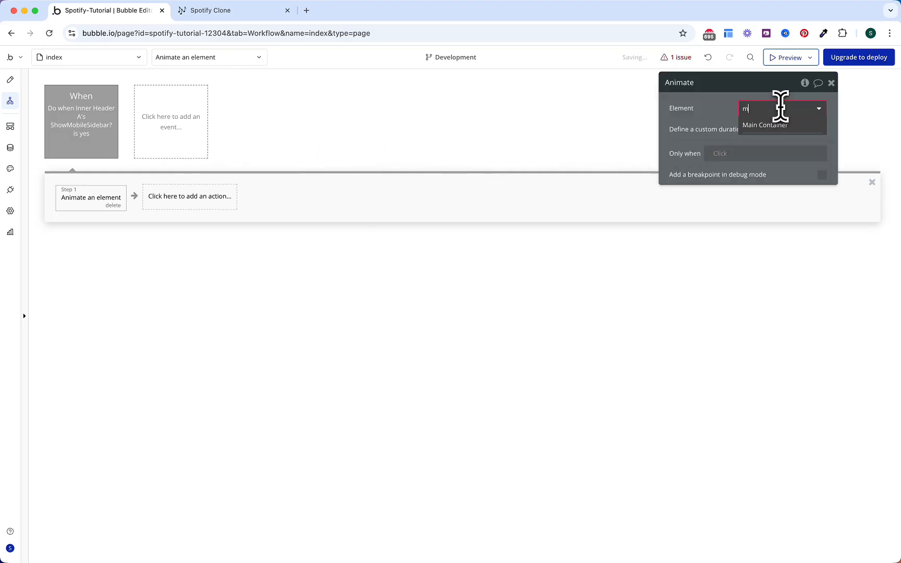
{"action": "key", "text": "BackSpace"}
{"action": "key", "text": "BackSpace"}
{"action": "left_click", "coordinate": [718, 131]}
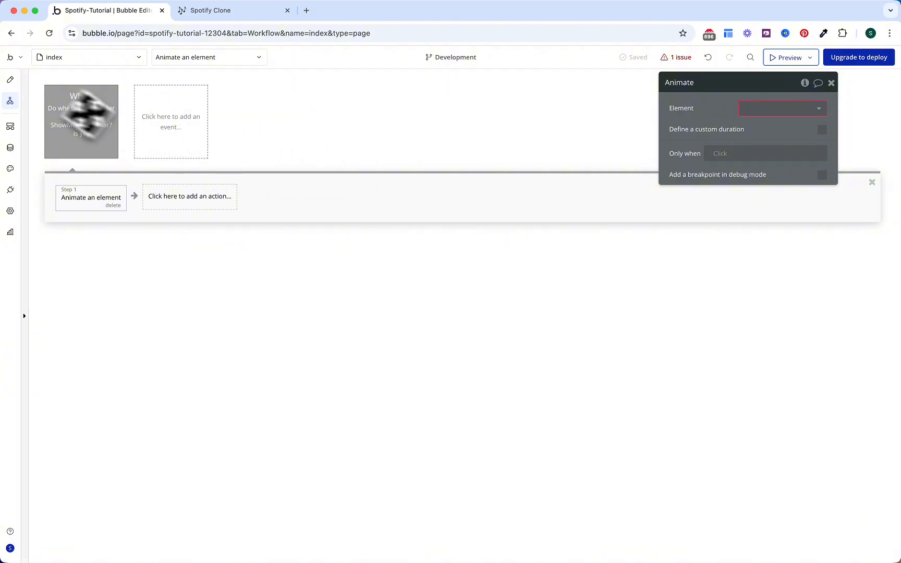
{"action": "left_click", "coordinate": [10, 79]}
{"action": "left_click", "coordinate": [141, 301]}
Step: Add Mobile Sidebar A to the index page with 300 px max width, height not fitted to content
{"action": "type", "text": "mobul"}
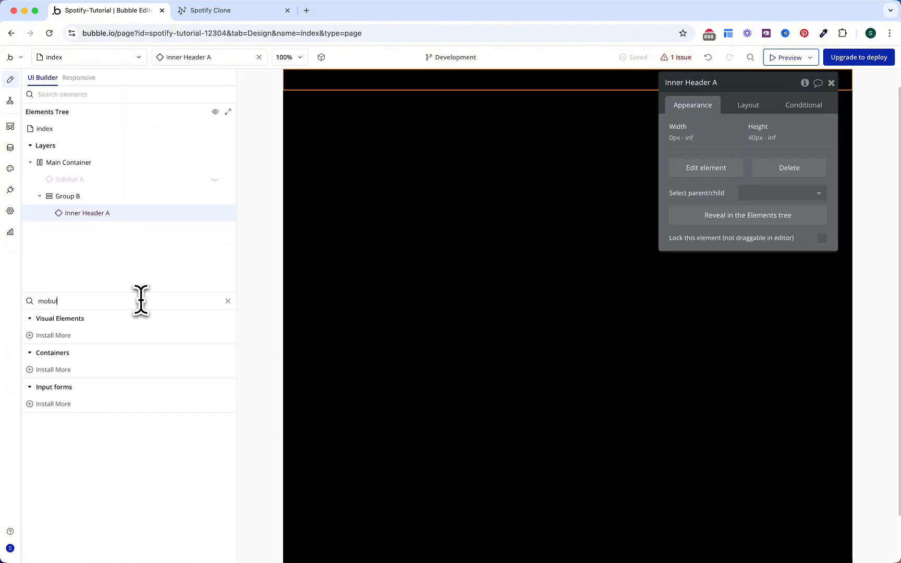
{"action": "key", "text": "BackSpace"}
{"action": "key", "text": "BackSpace"}
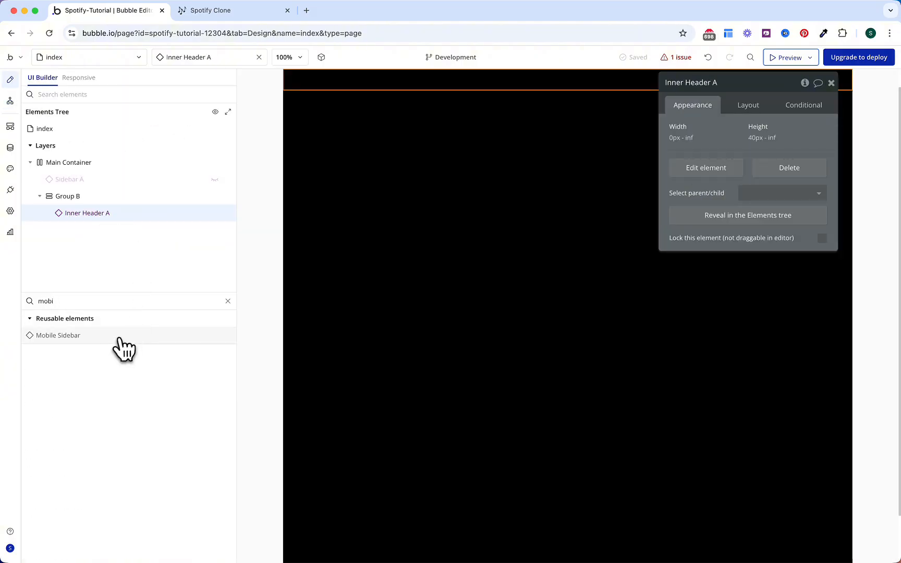
{"action": "left_click_drag", "start_coordinate": [116, 338], "coordinate": [473, 180]}
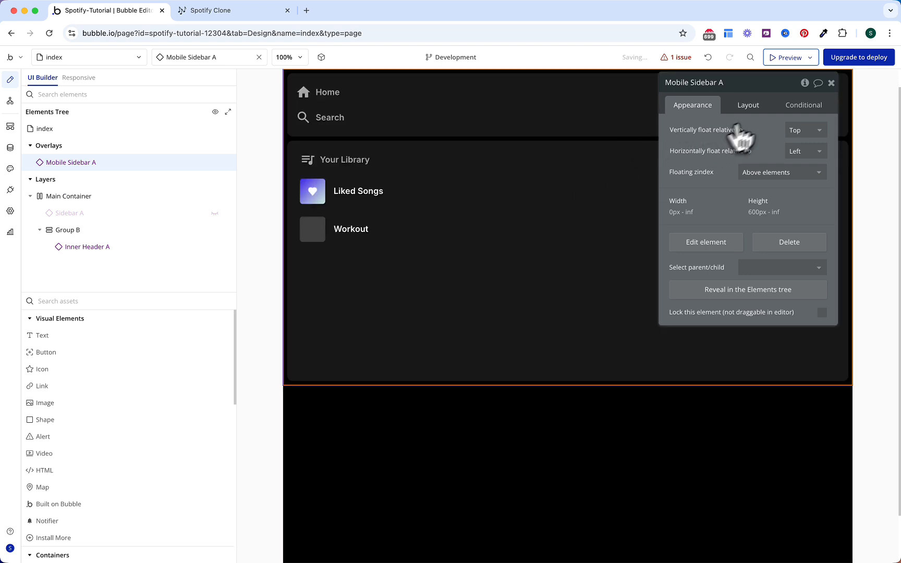
{"action": "left_click", "coordinate": [754, 108]}
{"action": "left_click", "coordinate": [803, 179]}
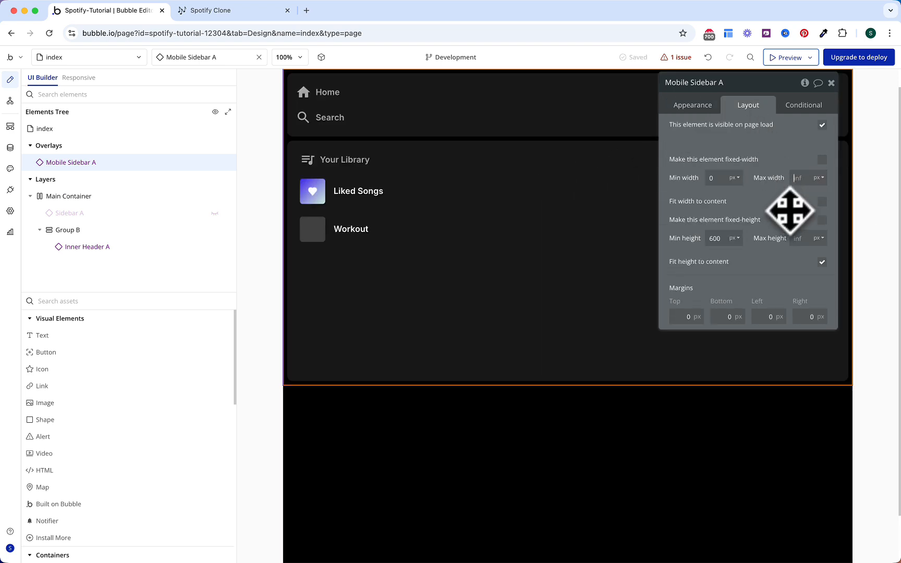
{"action": "type", "text": "300"}
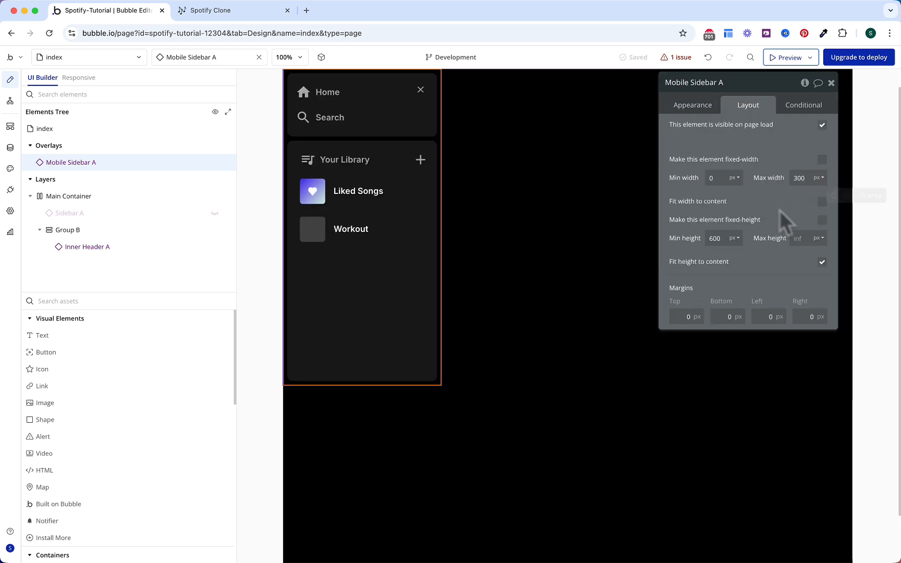
{"action": "left_click", "coordinate": [821, 262]}
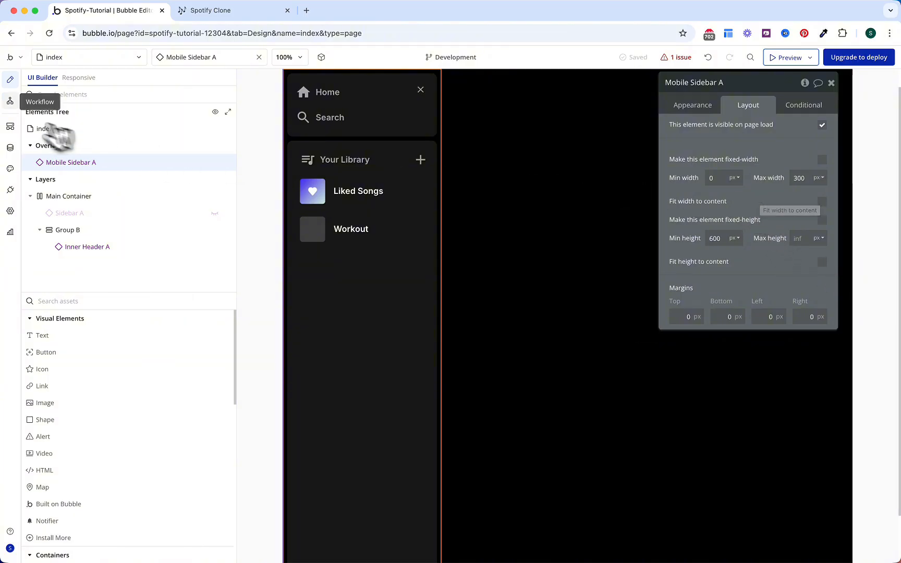
{"action": "left_click", "coordinate": [10, 100]}
Step: Set the Animate step to slide Mobile Sidebar A in with SlideLeftIn
{"action": "left_click", "coordinate": [781, 108]}
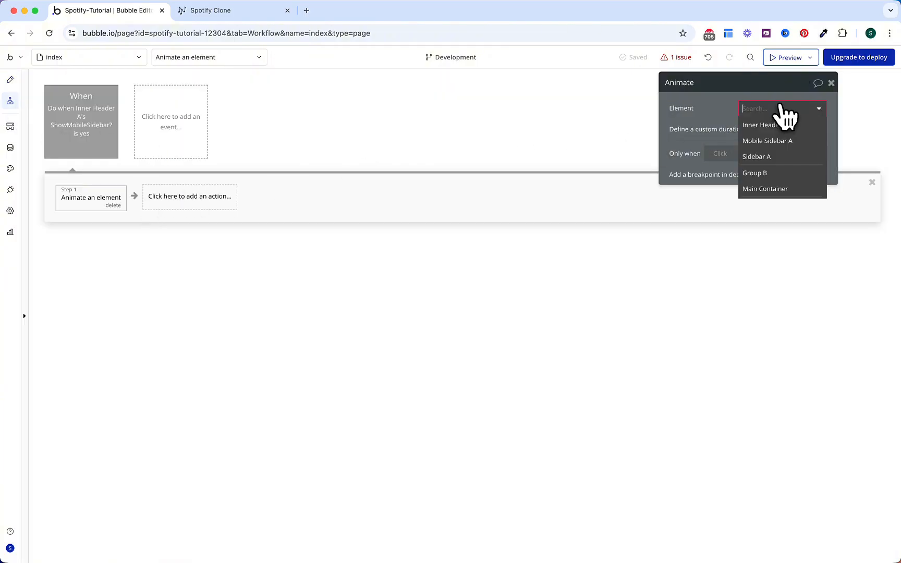
{"action": "type", "text": "mo"}
{"action": "left_click", "coordinate": [775, 126]}
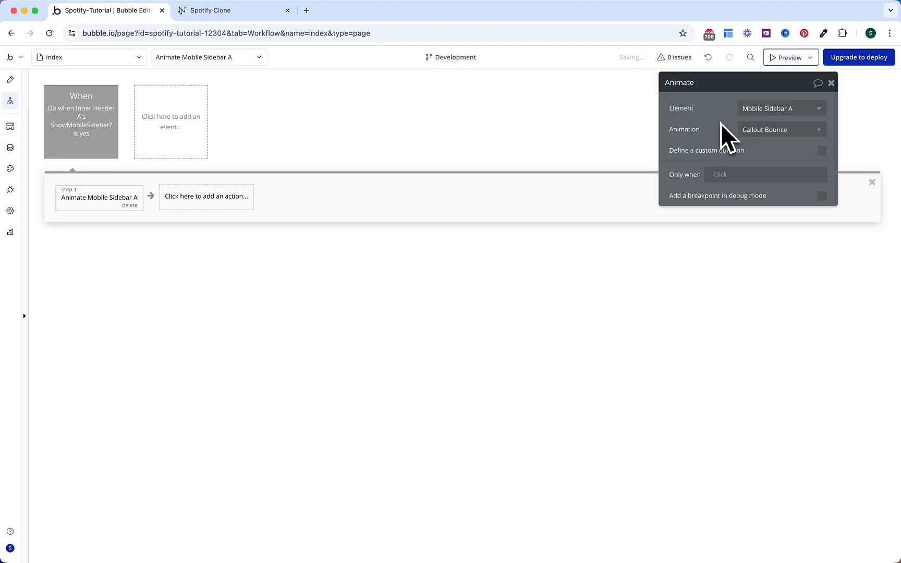
{"action": "left_click", "coordinate": [746, 133]}
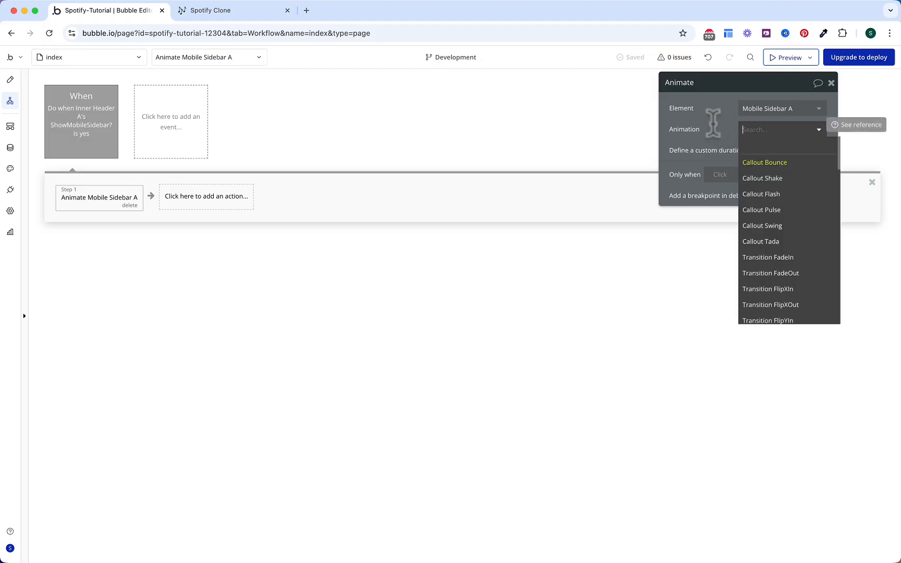
{"action": "type", "text": "leftin"}
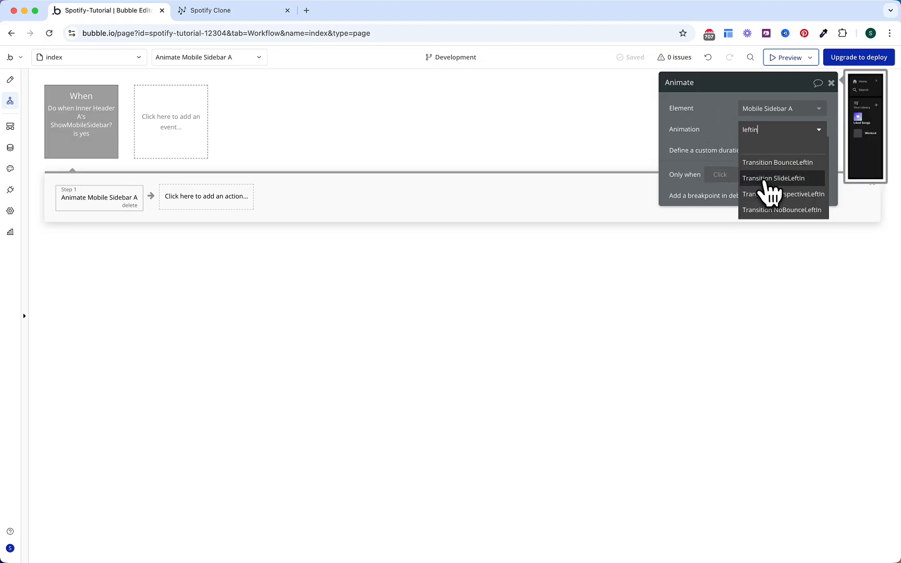
{"action": "left_click", "coordinate": [764, 180]}
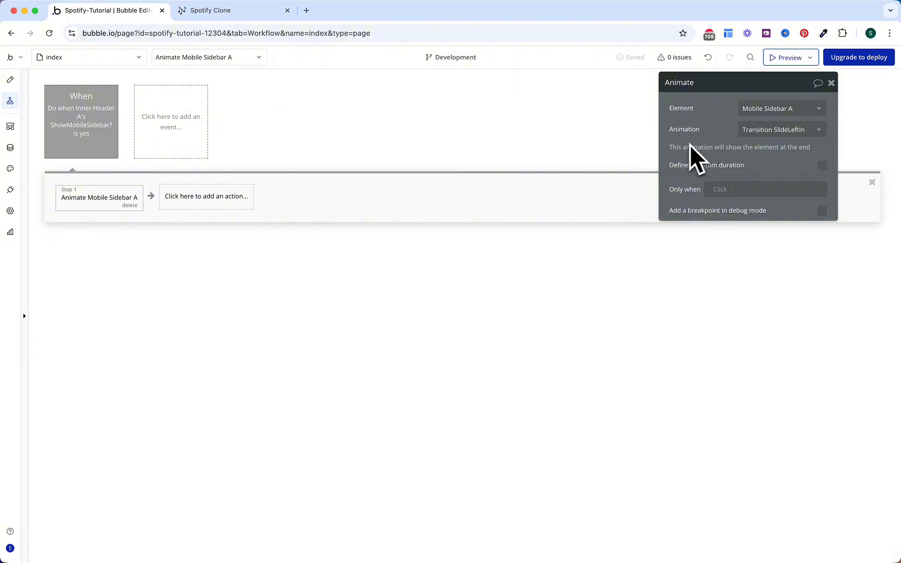
Step: Add a Set state action resetting Inner Header A's ShowMobileSidebar? to no
{"action": "left_click", "coordinate": [232, 204]}
{"action": "type", "text": "stat"}
{"action": "left_click", "coordinate": [222, 236]}
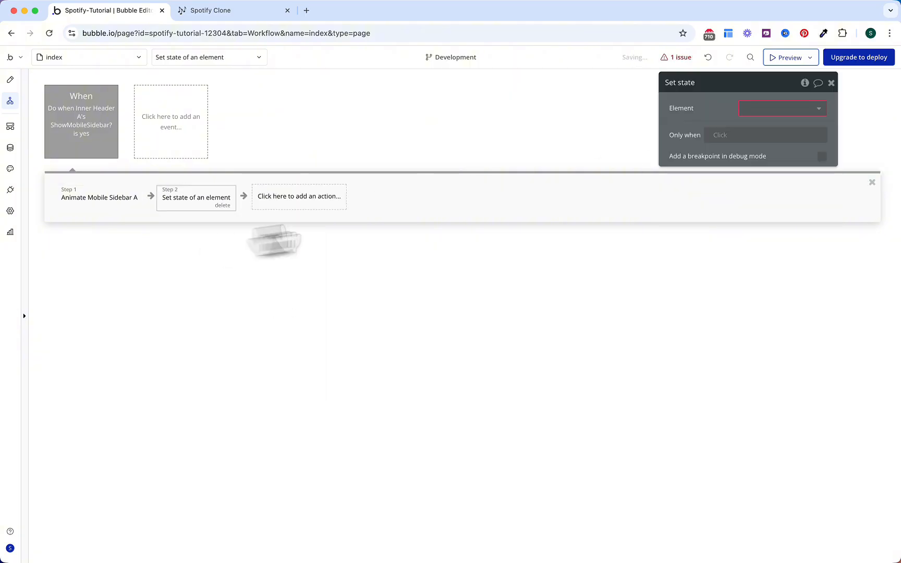
{"action": "left_click", "coordinate": [781, 108]}
{"action": "type", "text": "inne"}
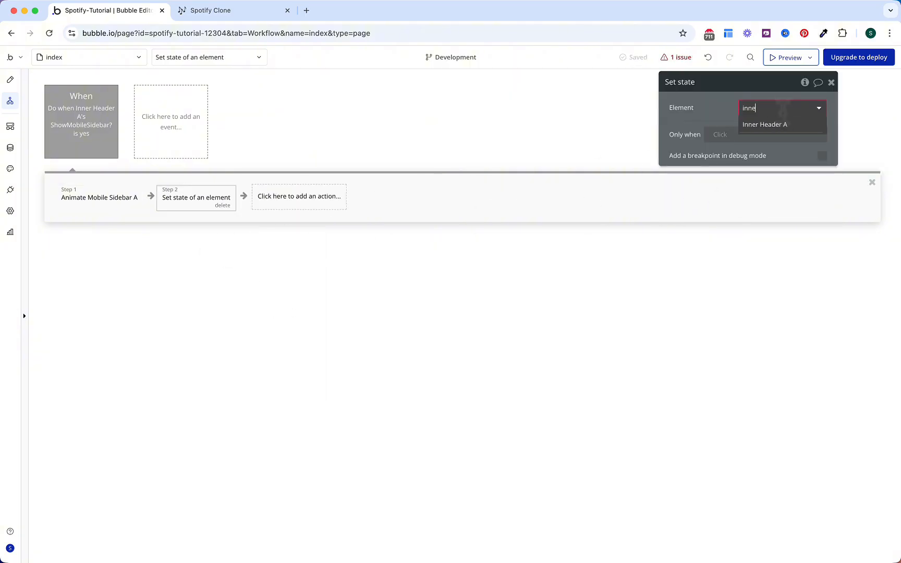
{"action": "left_click", "coordinate": [782, 124]}
{"action": "left_click", "coordinate": [794, 129]}
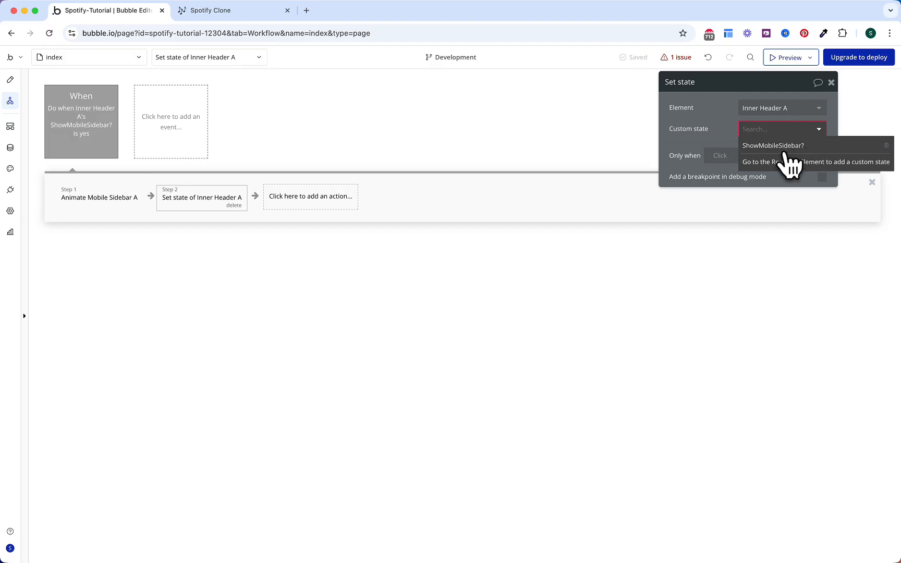
{"action": "left_click", "coordinate": [780, 146]}
{"action": "left_click", "coordinate": [771, 152]}
{"action": "left_click", "coordinate": [766, 207]}
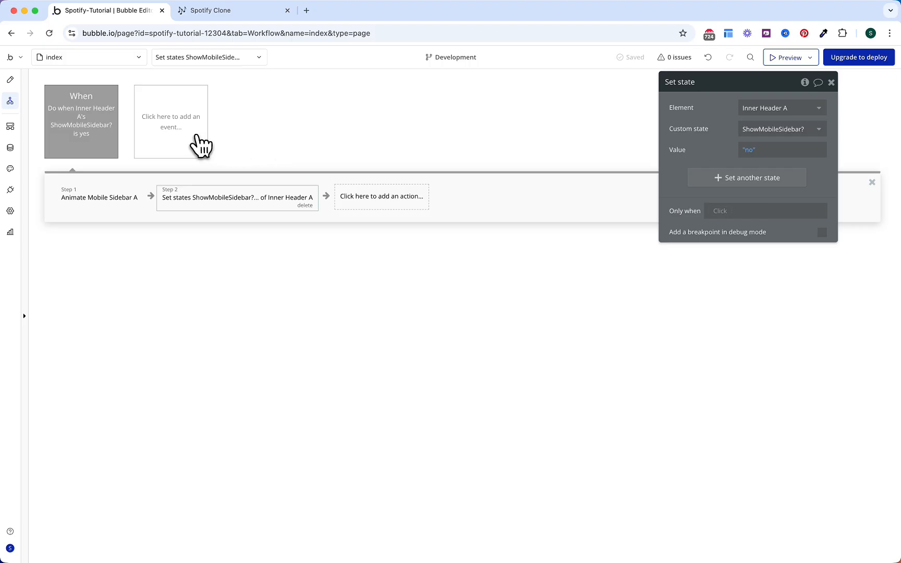
{"action": "left_click", "coordinate": [202, 146]}
{"action": "left_click", "coordinate": [201, 145]}
Step: Create an every-time condition event: Mobile Sidebar A's Hide? is yes
{"action": "mouse_move", "coordinate": [195, 194]}
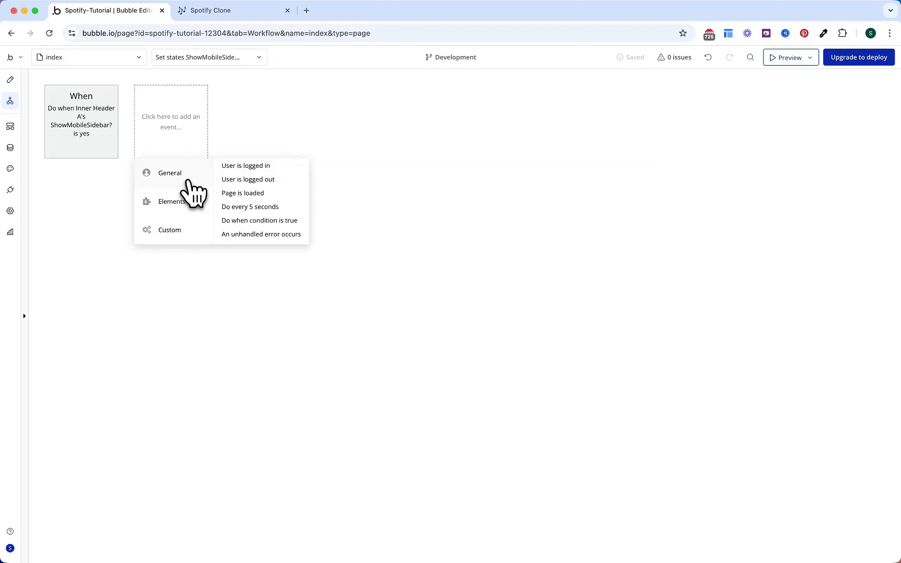
{"action": "left_click", "coordinate": [259, 220]}
{"action": "left_click", "coordinate": [765, 111]}
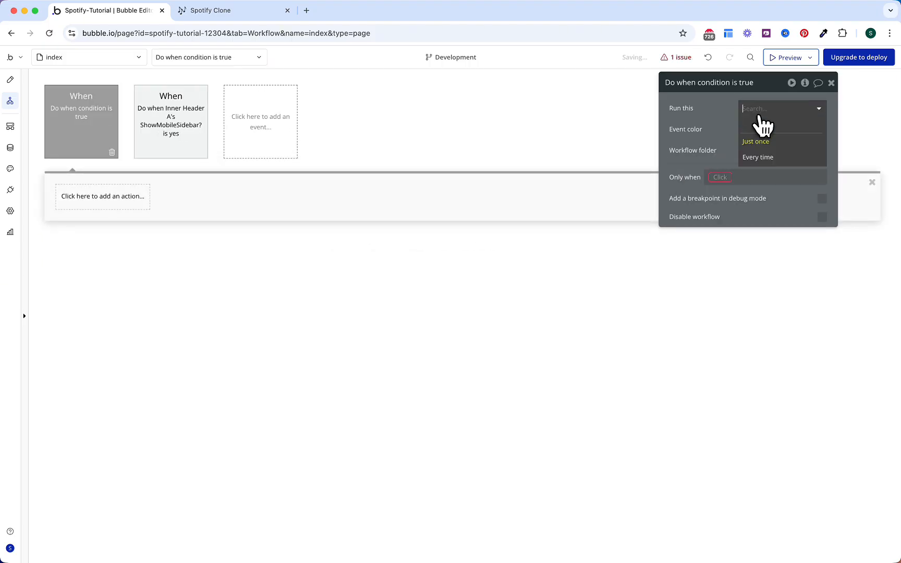
{"action": "left_click", "coordinate": [762, 144]}
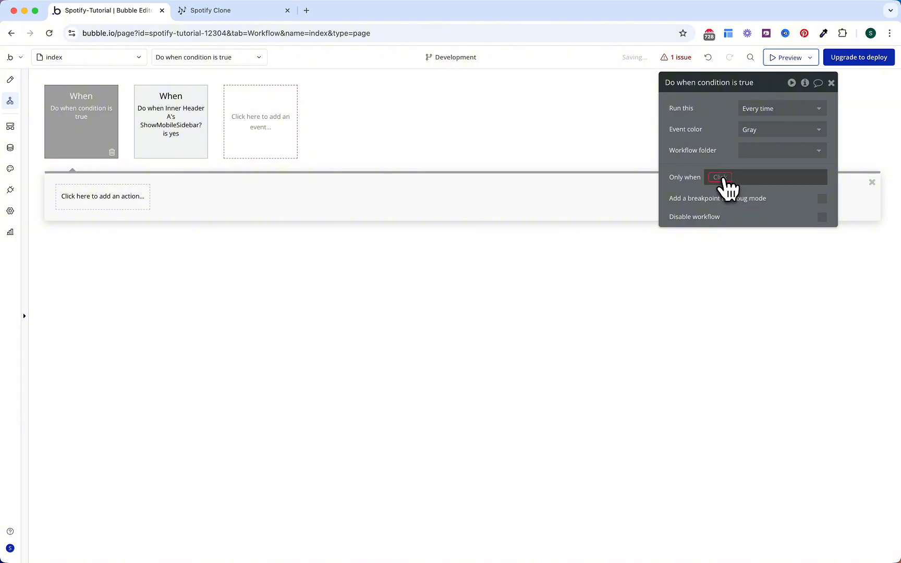
{"action": "left_click", "coordinate": [726, 185]}
{"action": "type", "text": "mobile"}
{"action": "key", "text": "Return"}
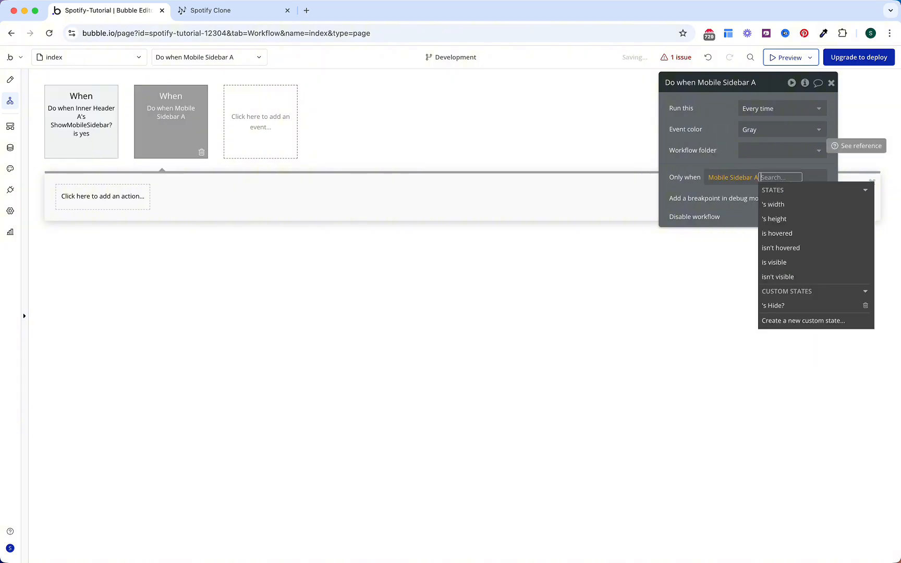
{"action": "left_click", "coordinate": [810, 305]}
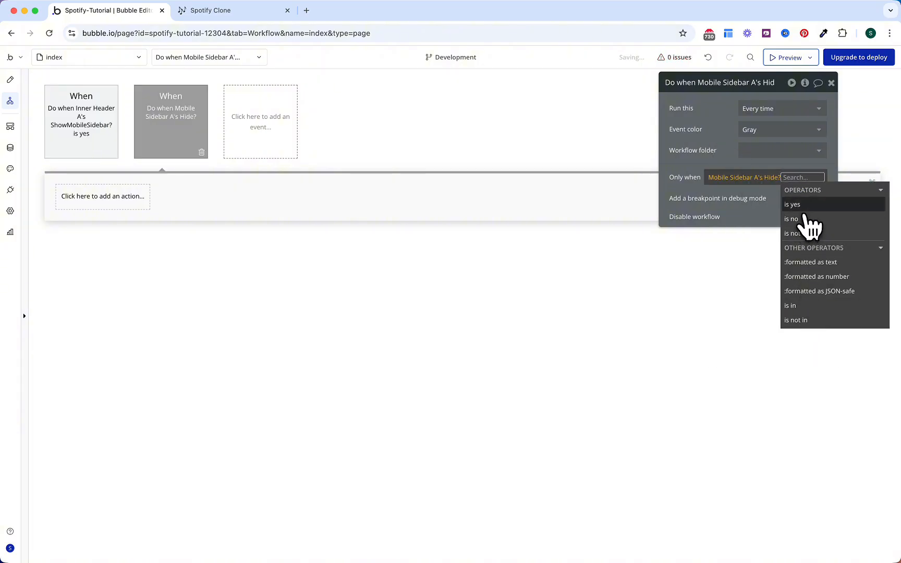
{"action": "left_click", "coordinate": [804, 209]}
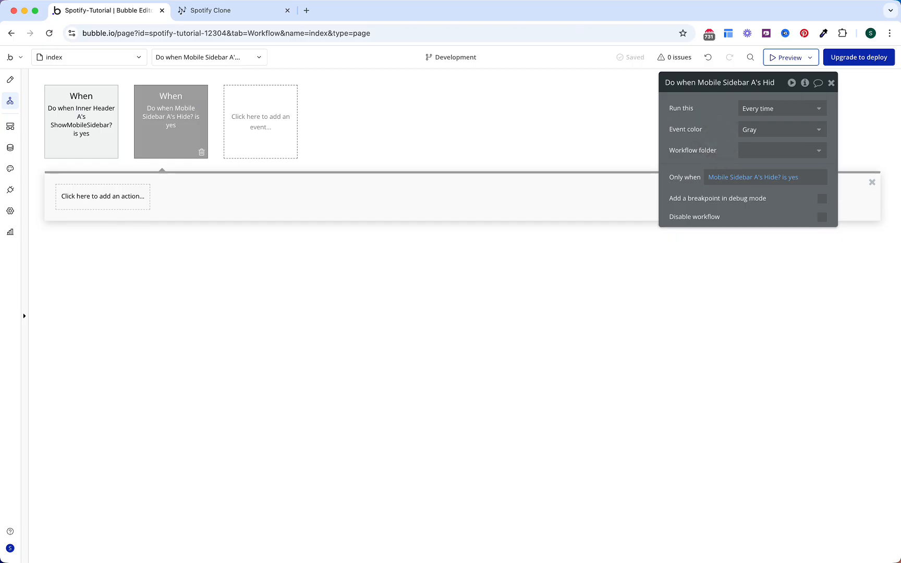
Step: Add an Animate action sliding Mobile Sidebar A out with SlideLeftOut
{"action": "left_click", "coordinate": [140, 200]}
{"action": "type", "text": "a"}
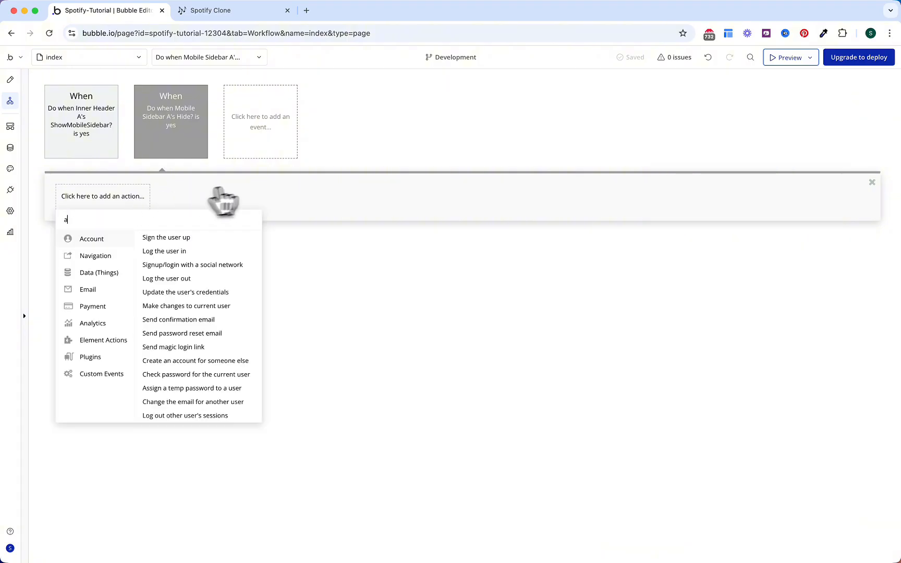
{"action": "type", "text": "nima"}
{"action": "left_click", "coordinate": [140, 237]}
{"action": "left_click", "coordinate": [782, 109]}
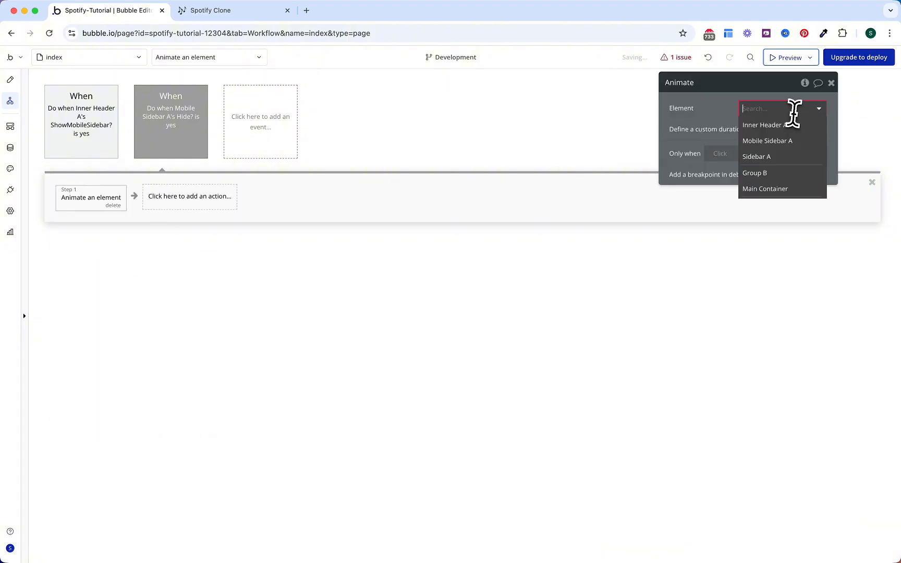
{"action": "type", "text": "mo"}
{"action": "left_click", "coordinate": [788, 123]}
{"action": "left_click", "coordinate": [790, 131]}
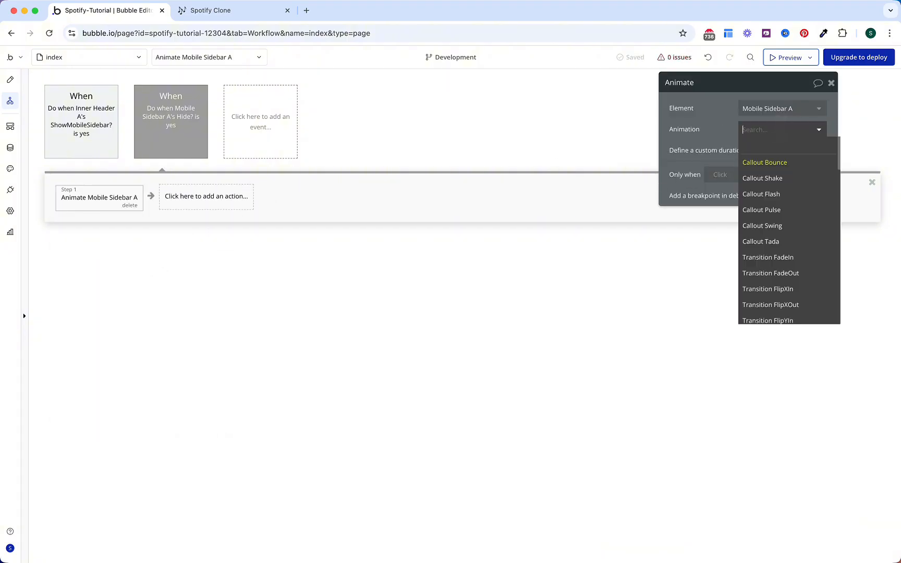
{"action": "type", "text": "leftout"}
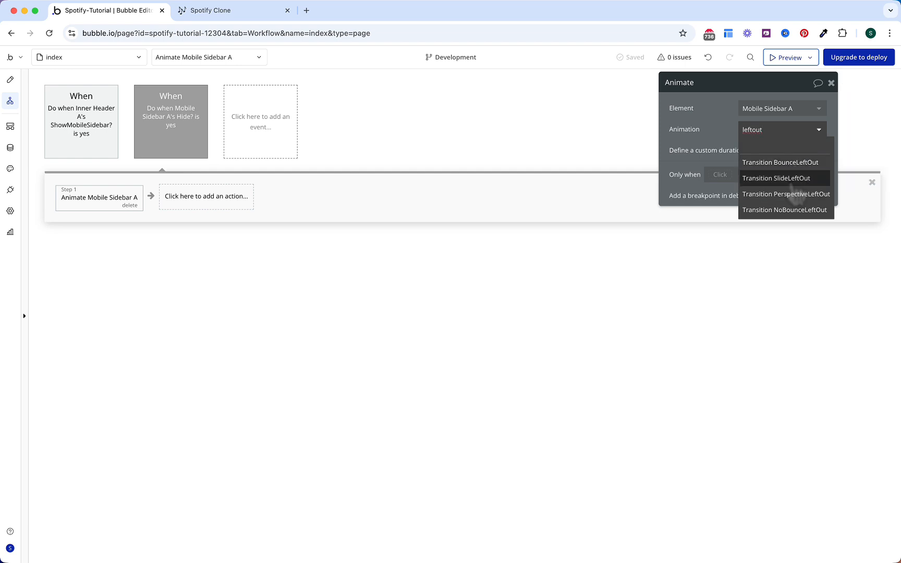
{"action": "left_click", "coordinate": [792, 180]}
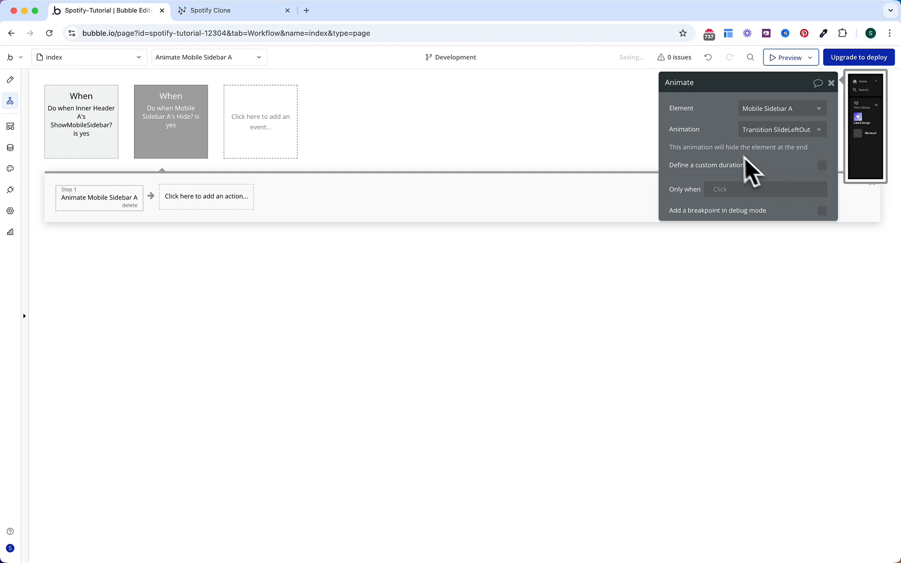
Step: Add a Set state action resetting Mobile Sidebar A's Hide? to no
{"action": "left_click", "coordinate": [223, 202]}
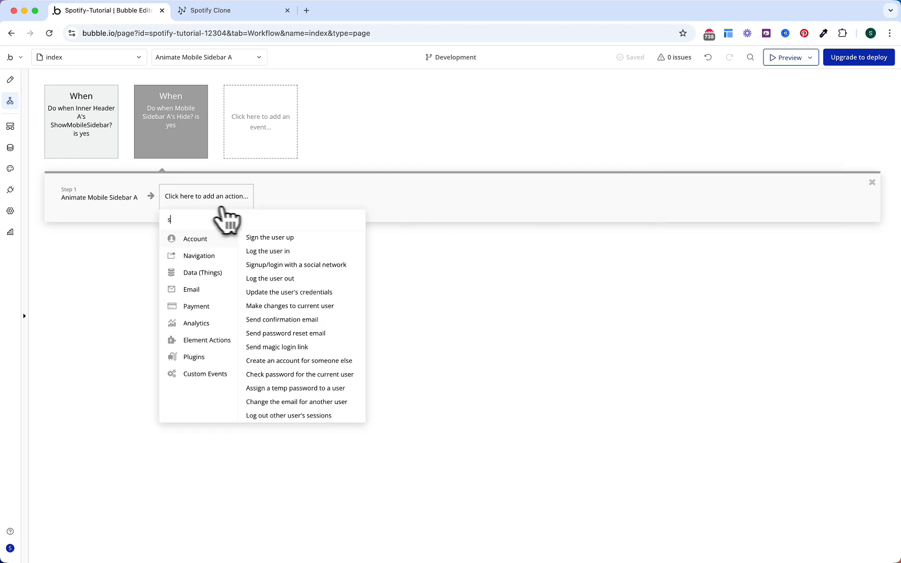
{"action": "type", "text": "stat"}
{"action": "left_click", "coordinate": [225, 239]}
{"action": "left_click", "coordinate": [757, 110]}
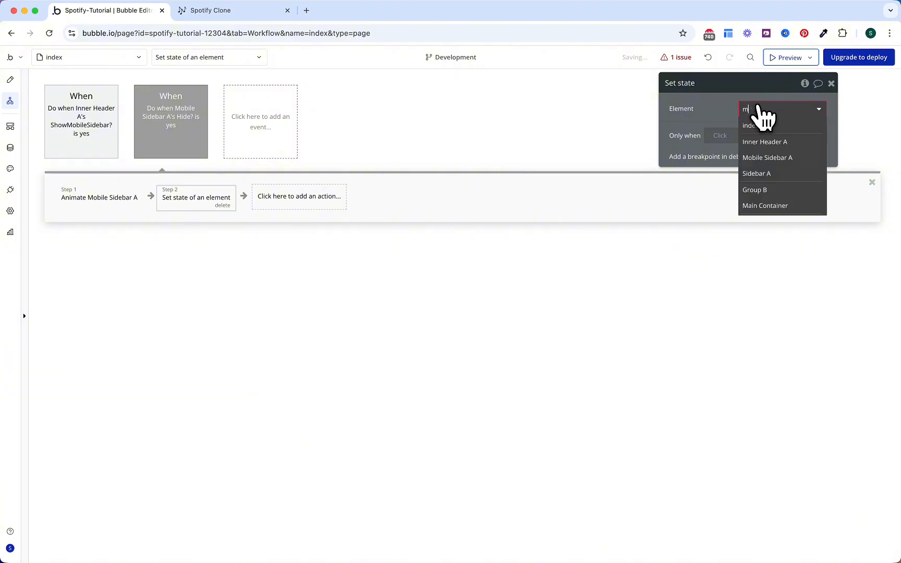
{"action": "type", "text": "mobi"}
{"action": "left_click", "coordinate": [766, 125]}
{"action": "left_click", "coordinate": [767, 131]}
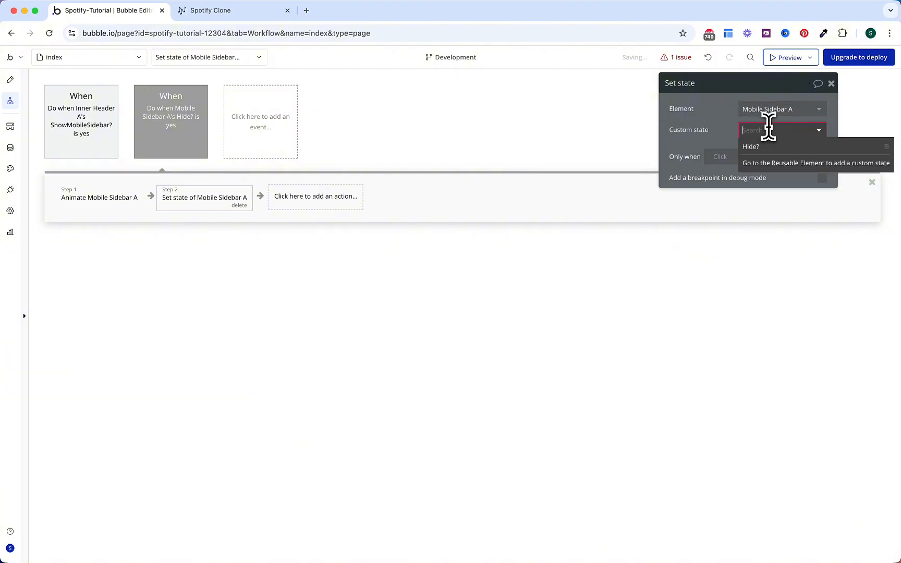
{"action": "left_click", "coordinate": [753, 145]}
{"action": "left_click", "coordinate": [762, 151]}
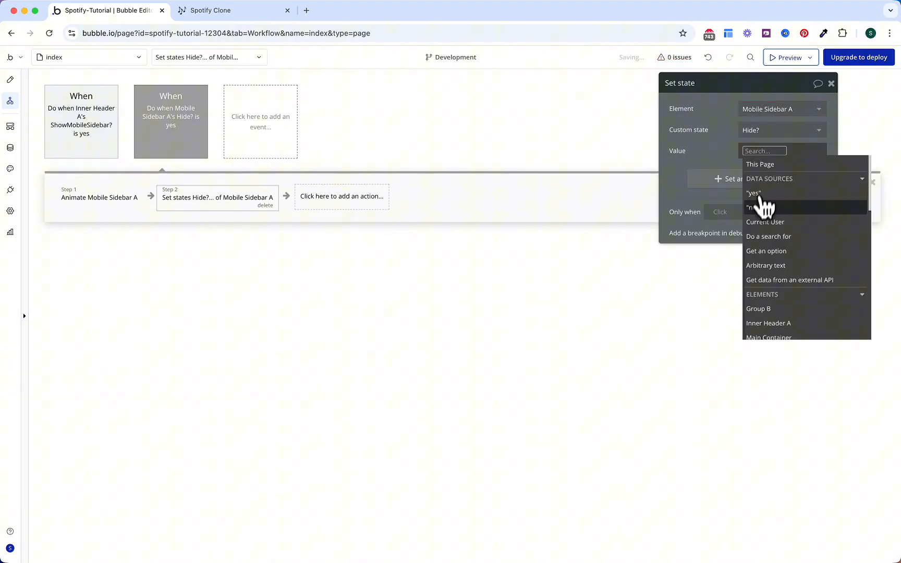
{"action": "left_click", "coordinate": [760, 205]}
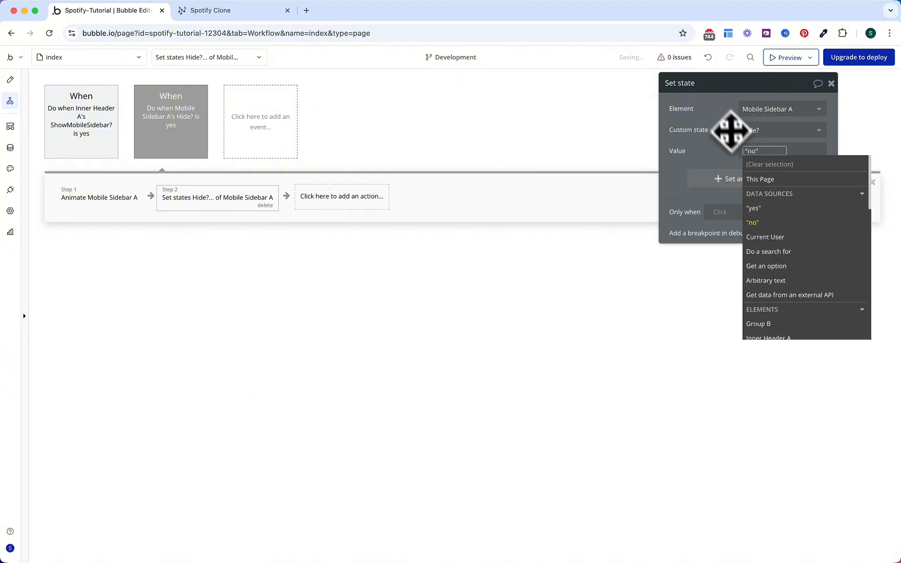
{"action": "left_click", "coordinate": [730, 132]}
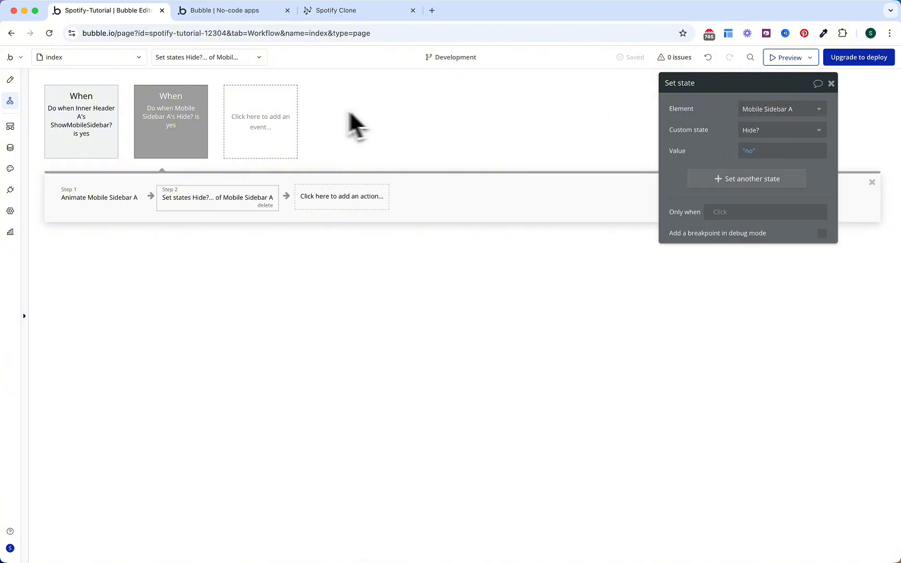
Step: Make Mobile Sidebar A hidden on page load and launch the app preview
{"action": "left_click", "coordinate": [12, 81]}
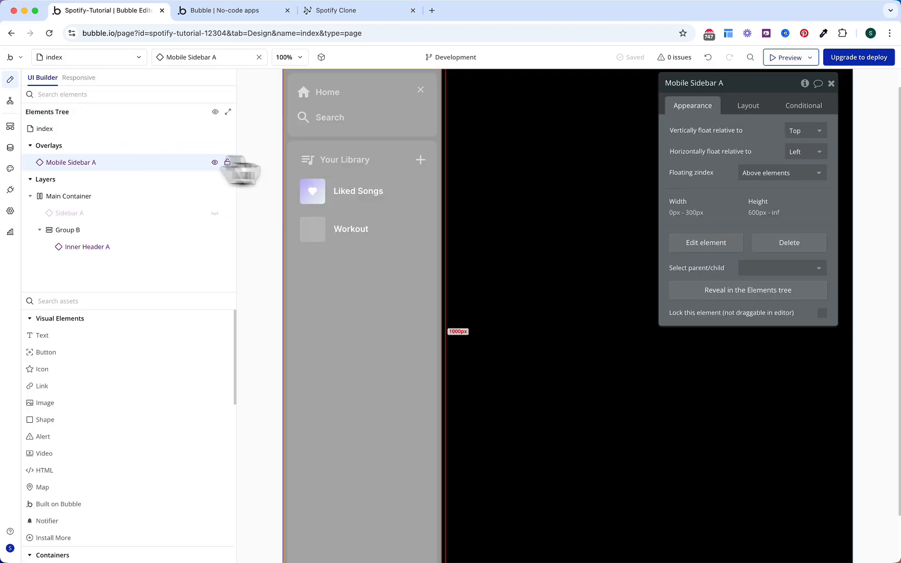
{"action": "left_click", "coordinate": [761, 119]}
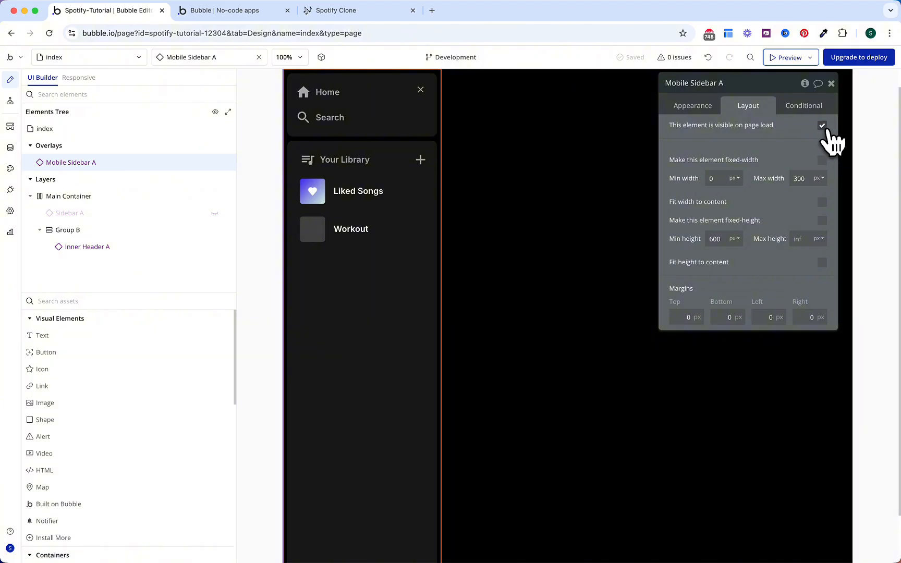
{"action": "left_click", "coordinate": [822, 126]}
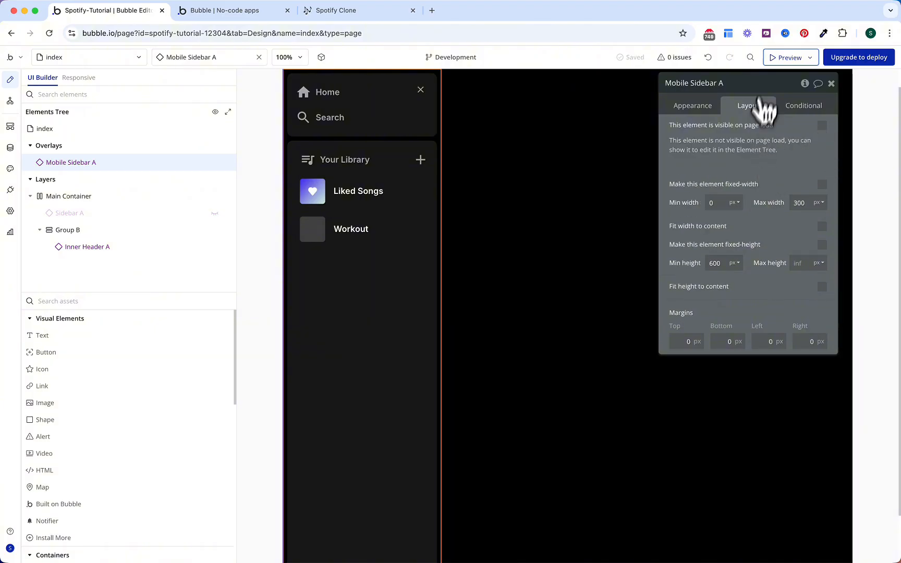
{"action": "left_click", "coordinate": [783, 59]}
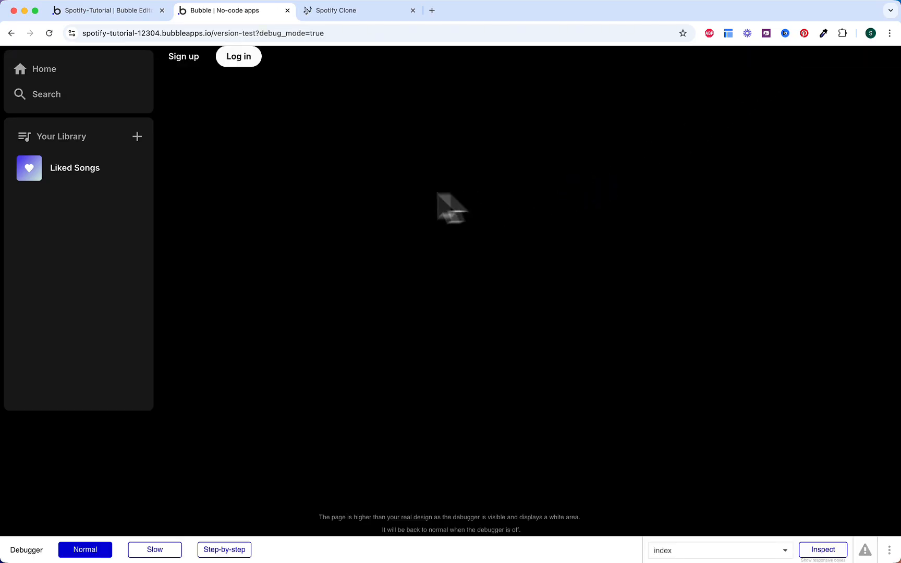
Step: Remove ?debug_mode=true from the preview URL and reload without the debugger
{"action": "left_click", "coordinate": [355, 41]}
{"action": "key", "text": "Right"}
{"action": "key", "text": "alt+shift+Left"}
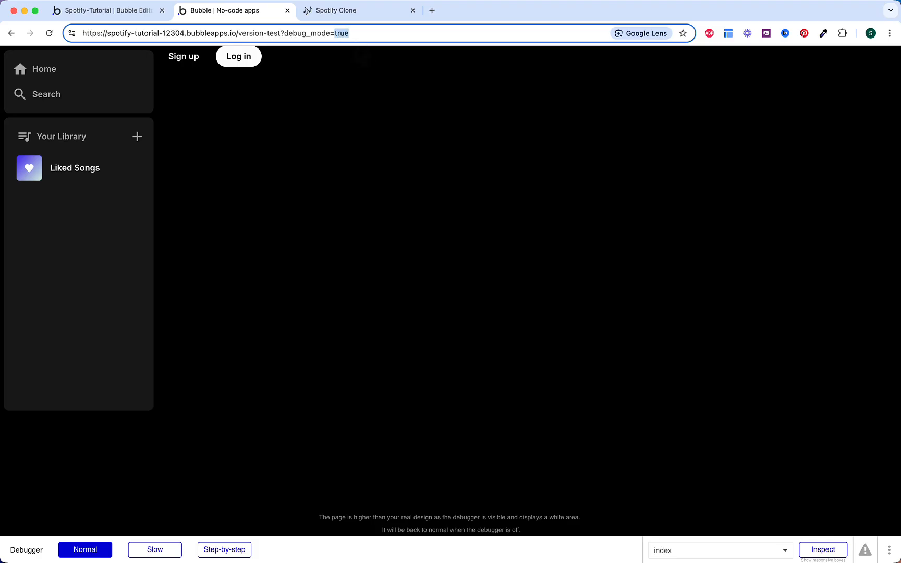
{"action": "key", "text": "BackSpace"}
{"action": "key", "text": "Return"}
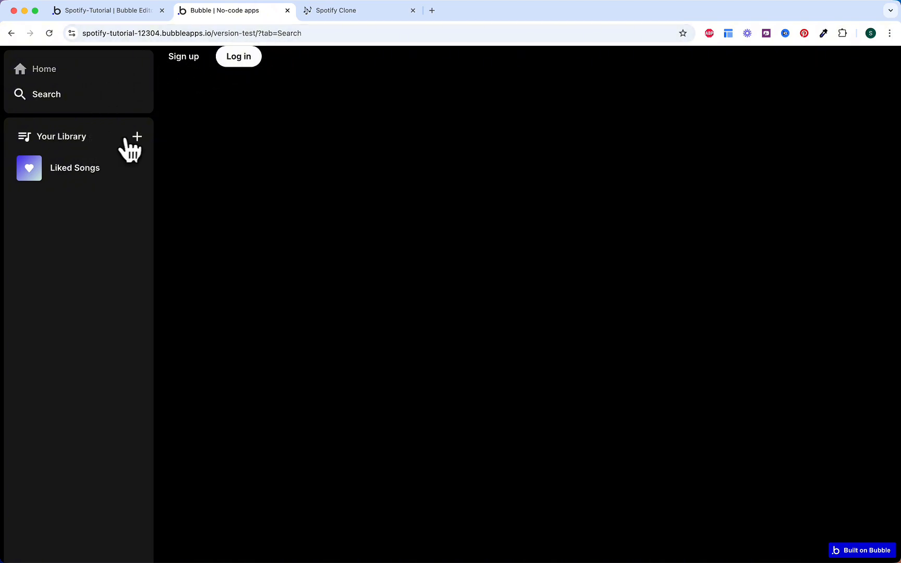
Step: Test the Library +, Log in, Sign up popups and Liked Songs link, then return to the editor
{"action": "left_click", "coordinate": [125, 139]}
{"action": "left_click", "coordinate": [161, 138]}
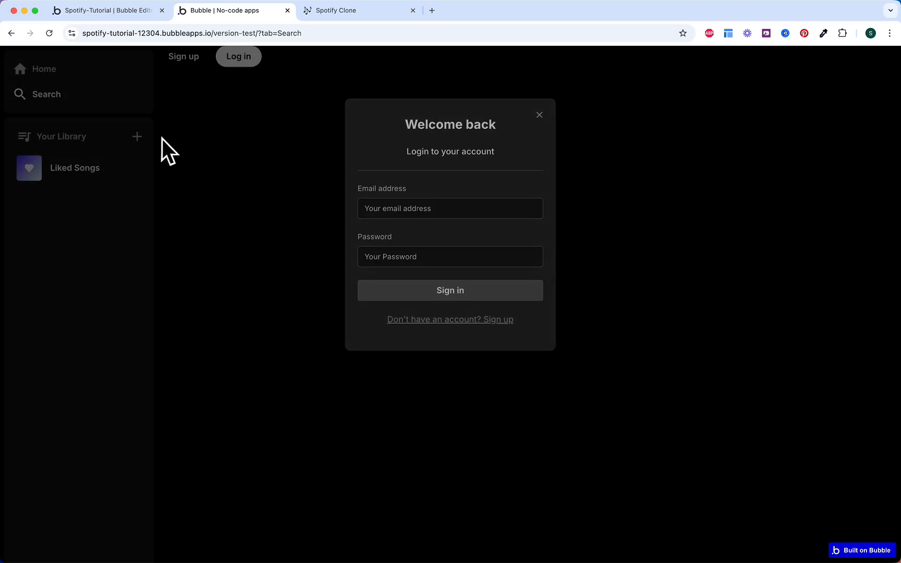
{"action": "left_click", "coordinate": [179, 61]}
{"action": "left_click", "coordinate": [202, 95]}
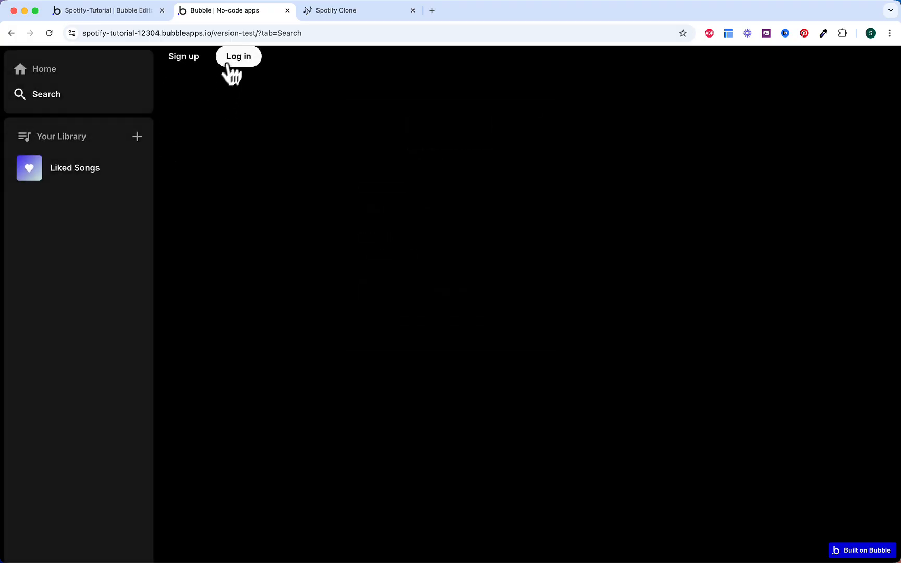
{"action": "left_click", "coordinate": [238, 58]}
{"action": "left_click", "coordinate": [287, 215]}
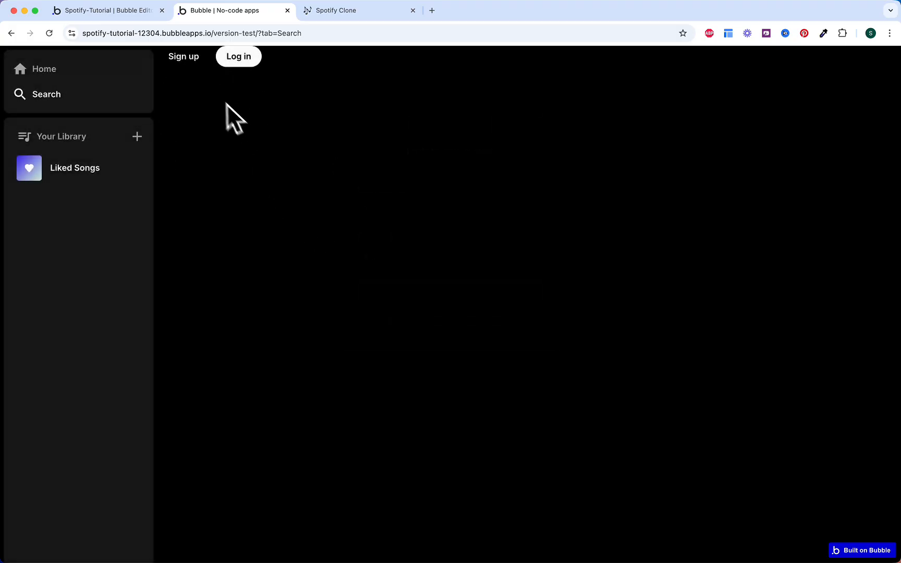
{"action": "left_click", "coordinate": [185, 58]}
{"action": "left_click", "coordinate": [292, 258]}
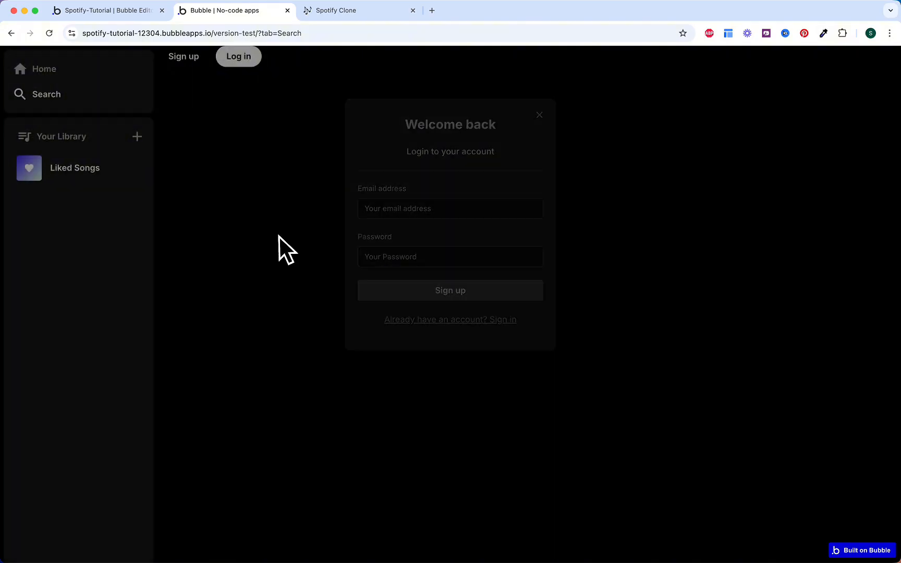
{"action": "left_click", "coordinate": [114, 186]}
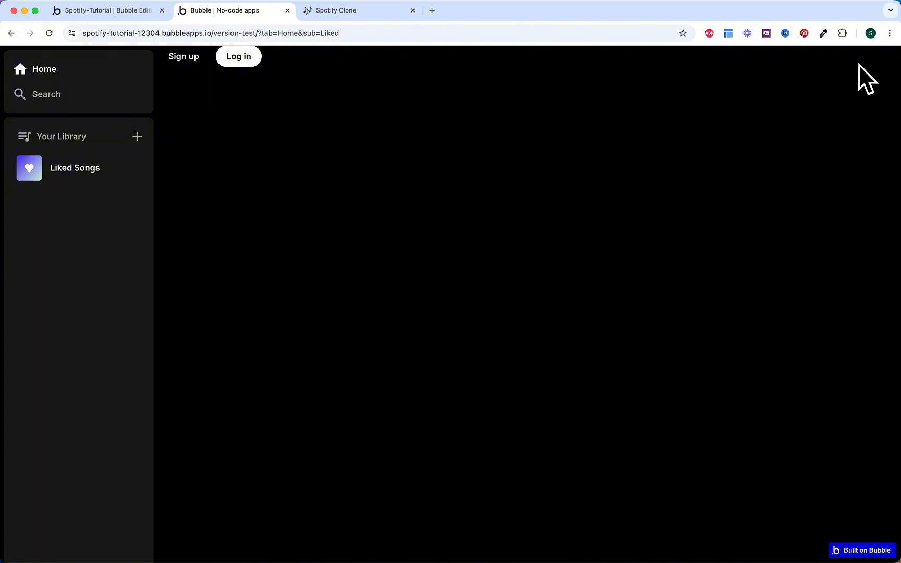
{"action": "left_click", "coordinate": [130, 12]}
Step: In the Inner Header reusable, turn off 'Collapse when hidden' for Mobile Navigation, then check the preview
{"action": "left_click", "coordinate": [104, 59]}
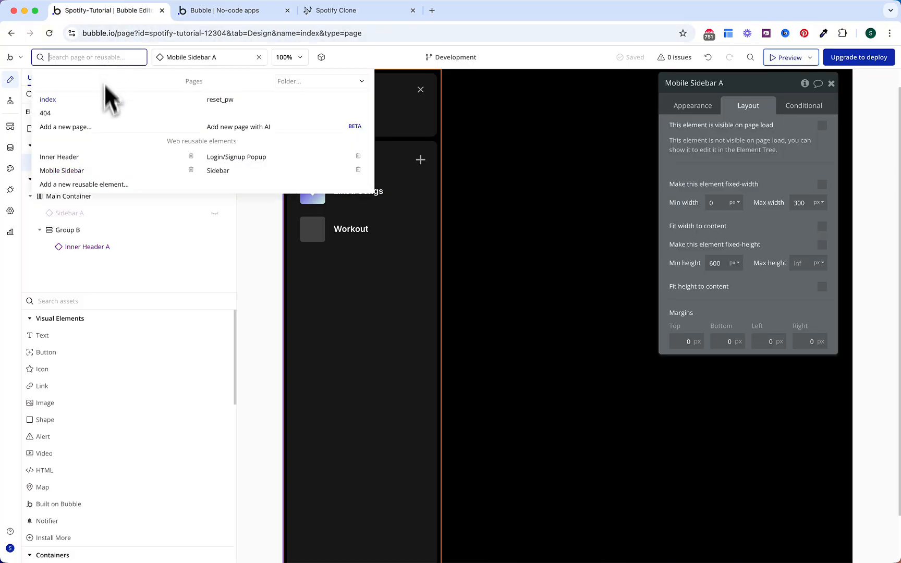
{"action": "left_click", "coordinate": [97, 155]}
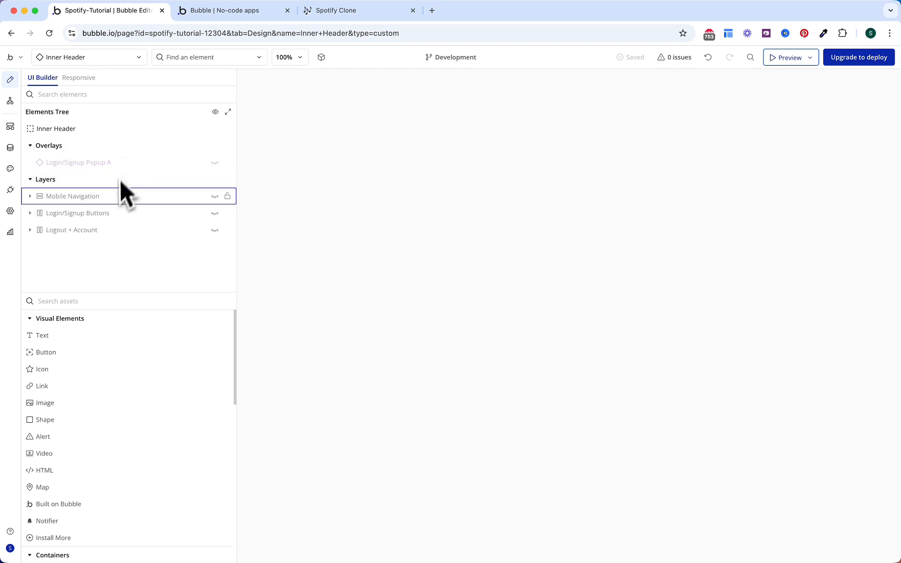
{"action": "left_click", "coordinate": [110, 199]}
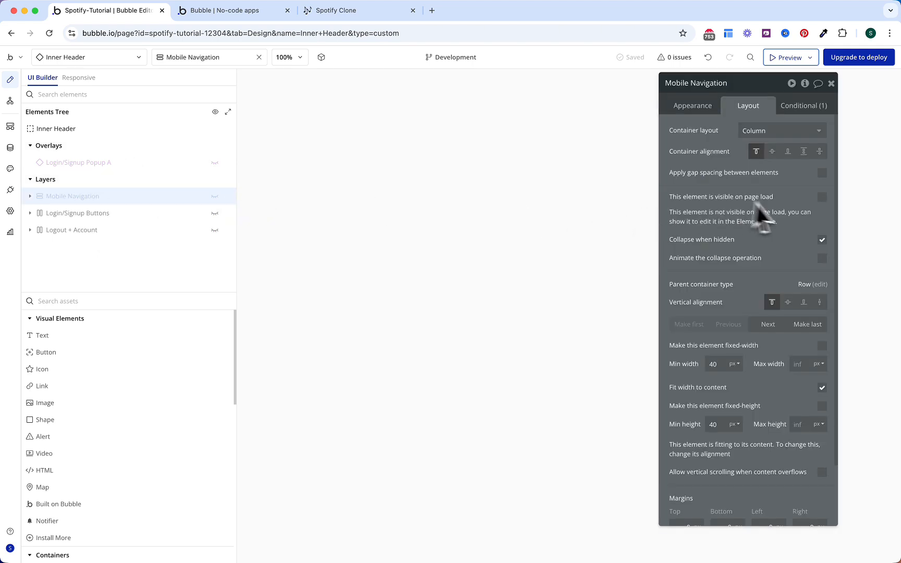
{"action": "left_click", "coordinate": [823, 241]}
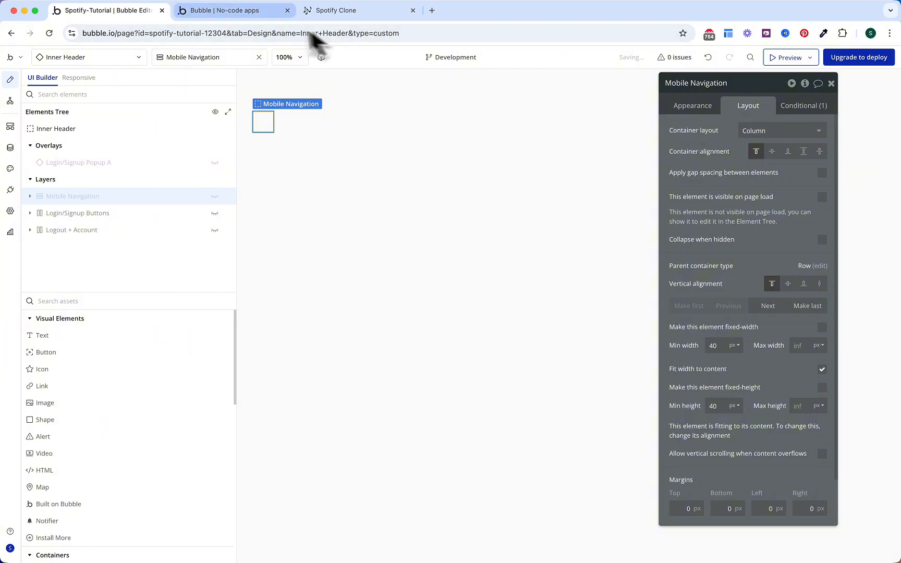
{"action": "left_click", "coordinate": [250, 18]}
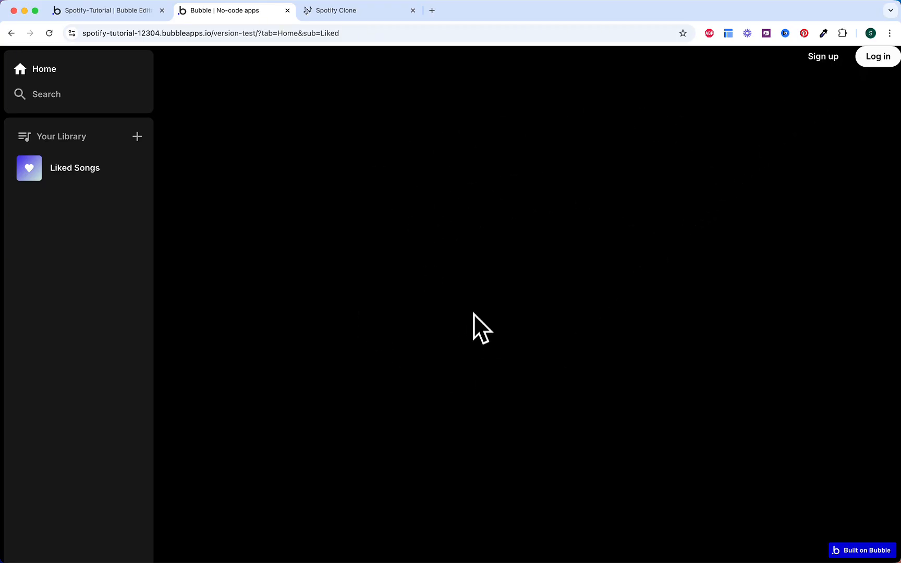
Step: Open DevTools, then visit Search, try adding to the library logged out, and open Liked Songs
{"action": "right_click", "coordinate": [473, 268]}
{"action": "left_click", "coordinate": [509, 465]}
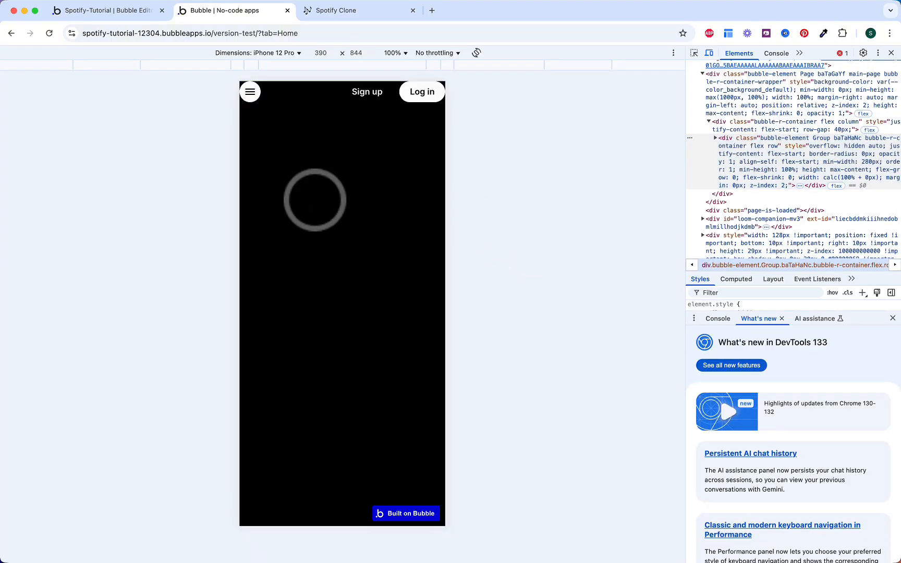
{"action": "left_click", "coordinate": [250, 93]}
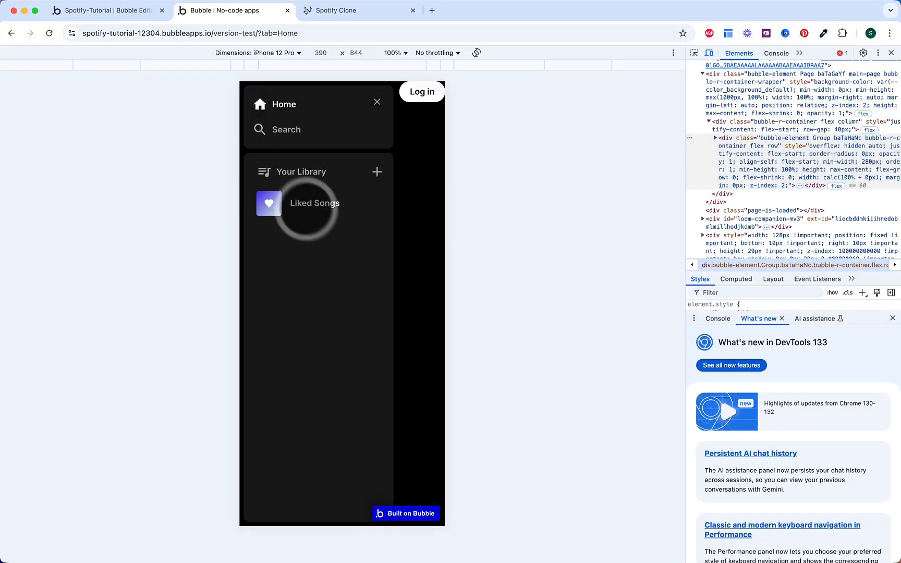
{"action": "left_click", "coordinate": [298, 134]}
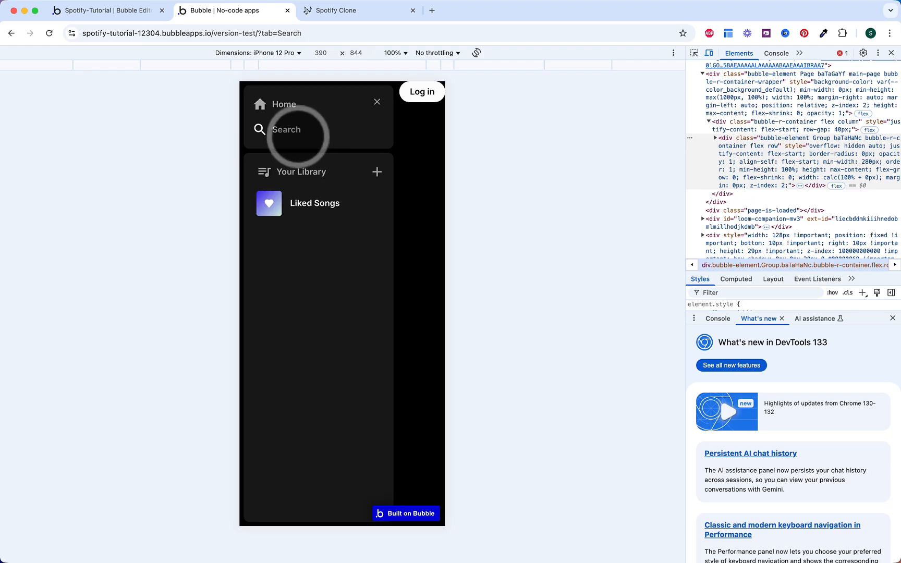
{"action": "left_click", "coordinate": [377, 172]}
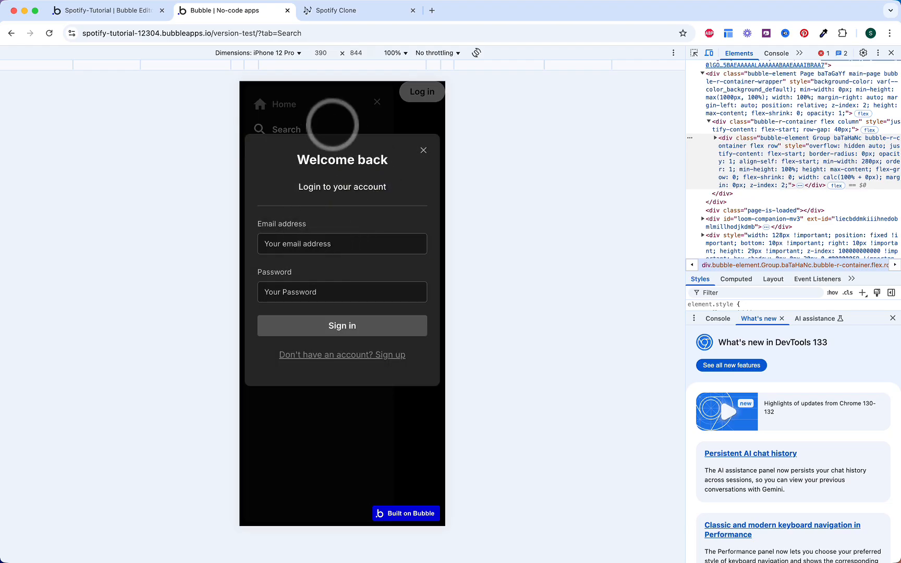
{"action": "left_click", "coordinate": [332, 124]}
{"action": "left_click", "coordinate": [312, 208]}
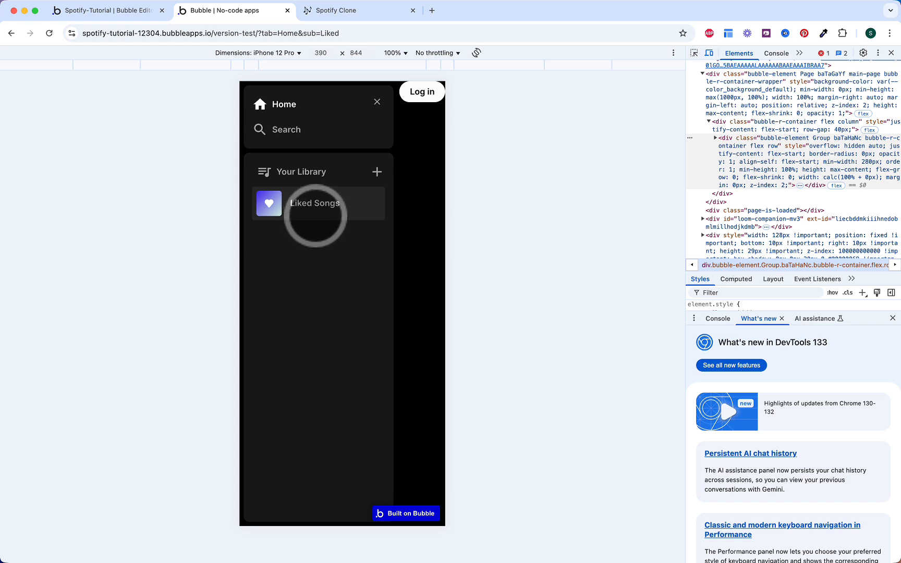
Step: Test the mobile sidebar's Search and Home links and close button, then return to the editor
{"action": "left_click", "coordinate": [295, 127]}
{"action": "left_click", "coordinate": [282, 105]}
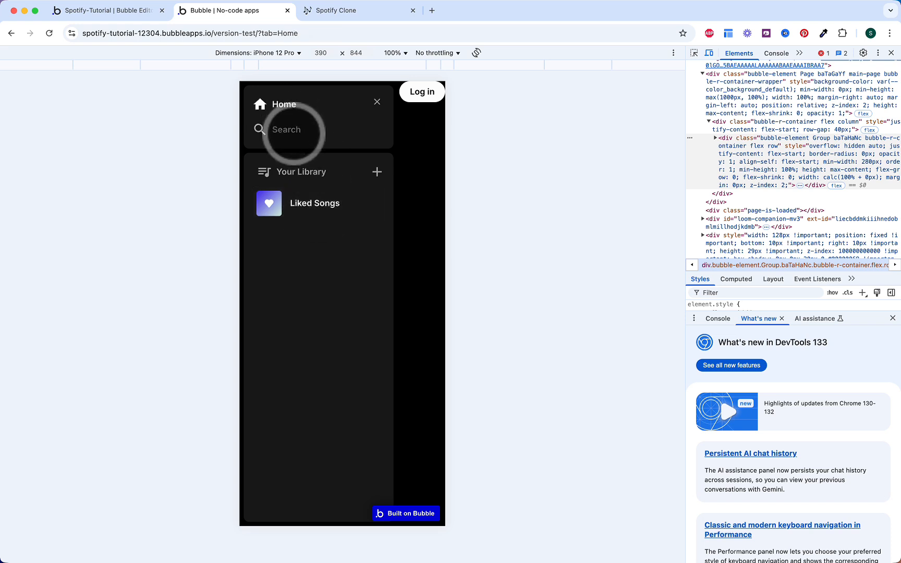
{"action": "left_click", "coordinate": [377, 102]}
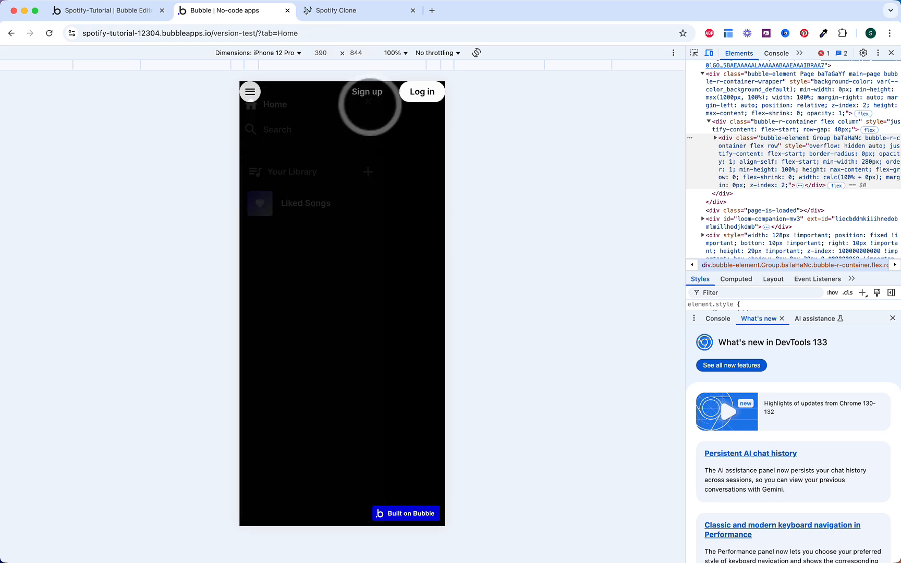
{"action": "left_click", "coordinate": [252, 93]}
{"action": "left_click", "coordinate": [292, 131]}
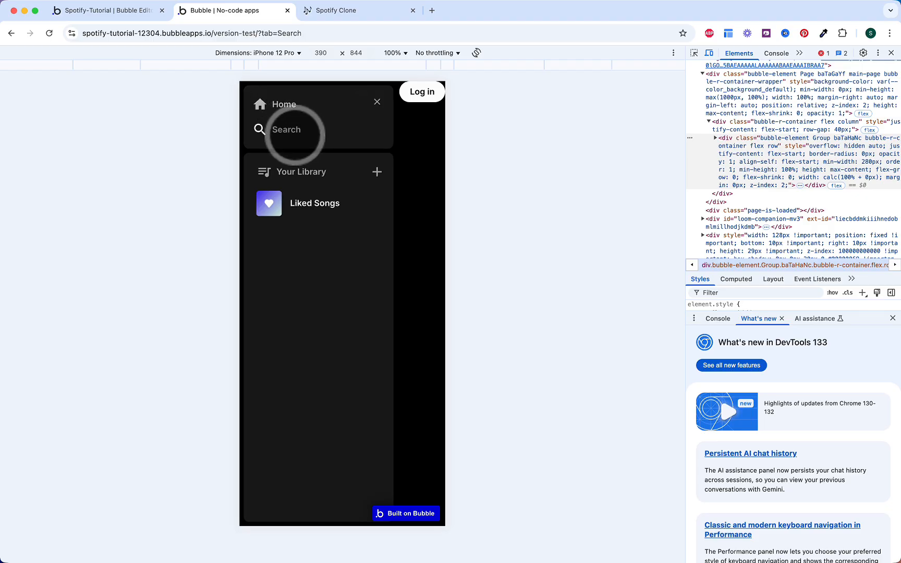
{"action": "left_click", "coordinate": [377, 101]}
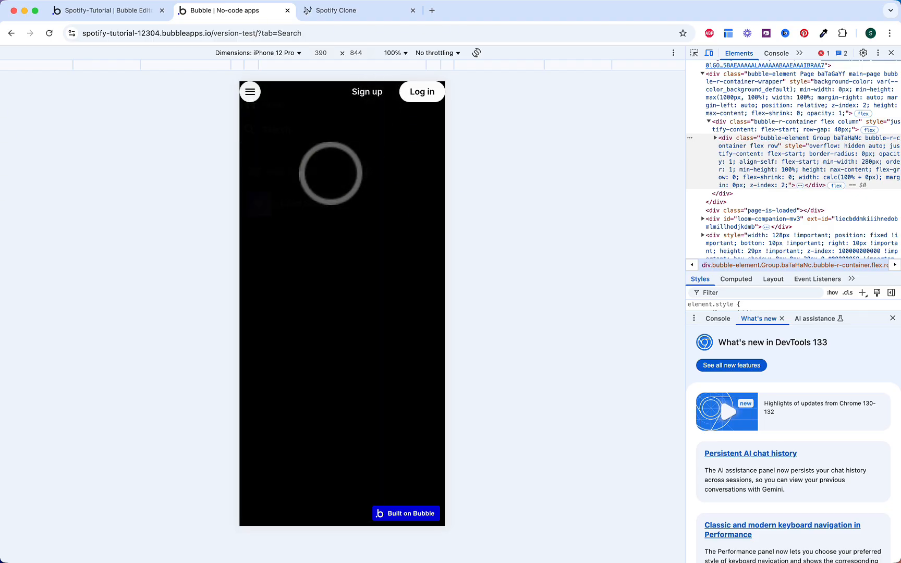
{"action": "left_click", "coordinate": [125, 12]}
Step: Add a Set state action as the first step of the Mobile Sidebar's Home is clicked workflow
{"action": "left_click", "coordinate": [89, 57]}
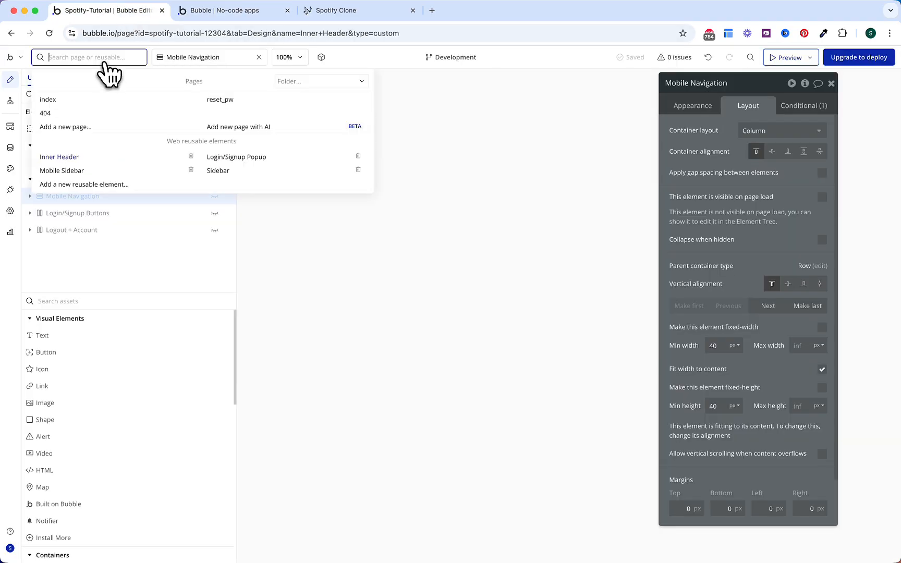
{"action": "left_click", "coordinate": [104, 171]}
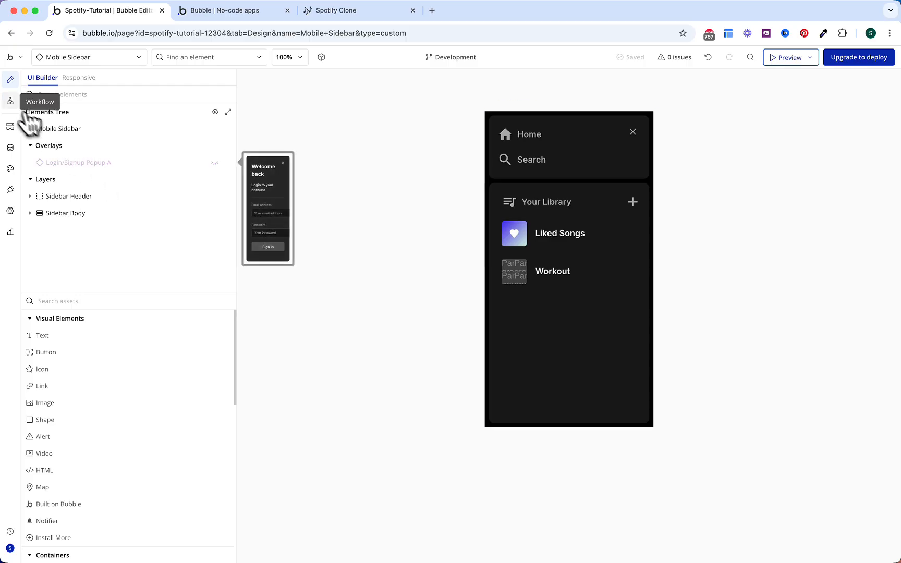
{"action": "left_click", "coordinate": [9, 101]}
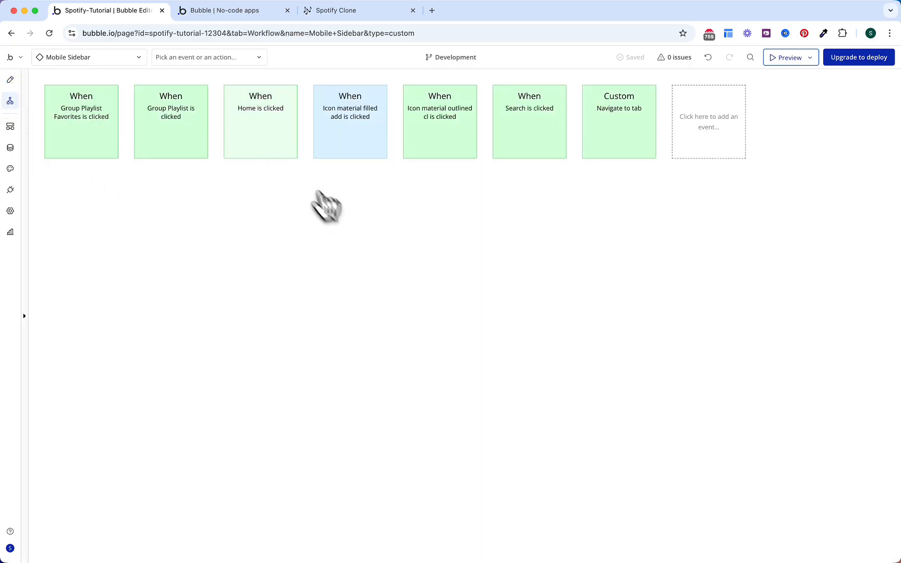
{"action": "left_click", "coordinate": [262, 130]}
{"action": "left_click", "coordinate": [61, 206]}
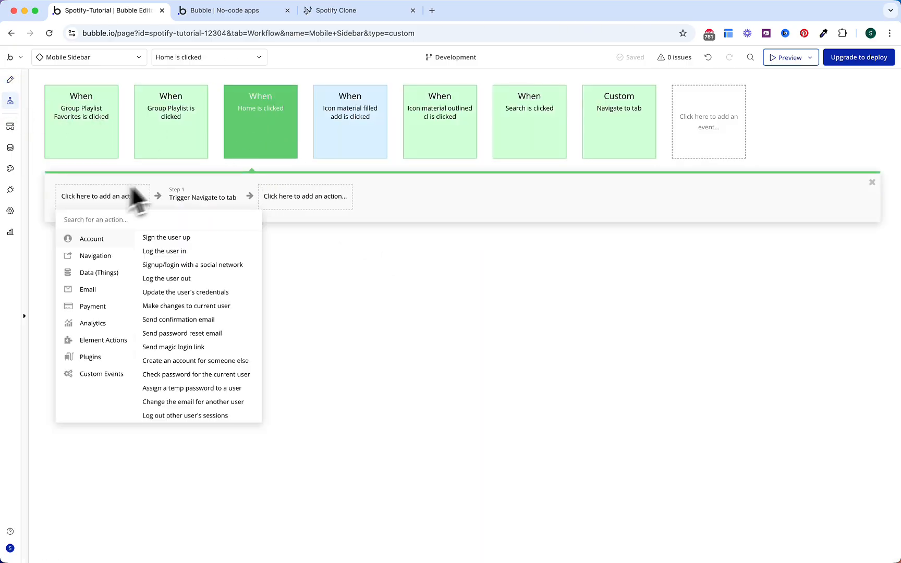
{"action": "type", "text": "set"}
{"action": "left_click", "coordinate": [116, 236]}
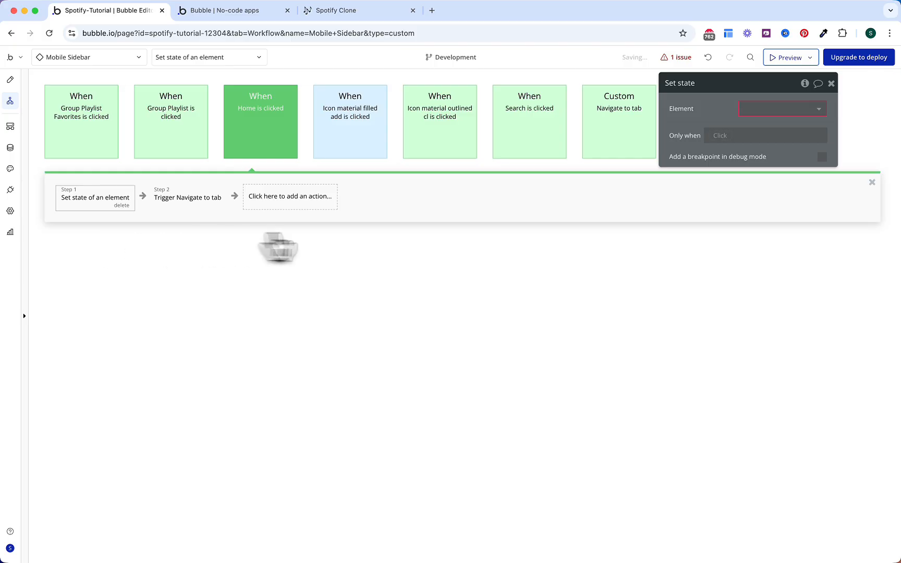
Step: Have the action set the Mobile Sidebar's Hide? state to yes, then copy it
{"action": "left_click", "coordinate": [756, 110]}
{"action": "left_click", "coordinate": [774, 125]}
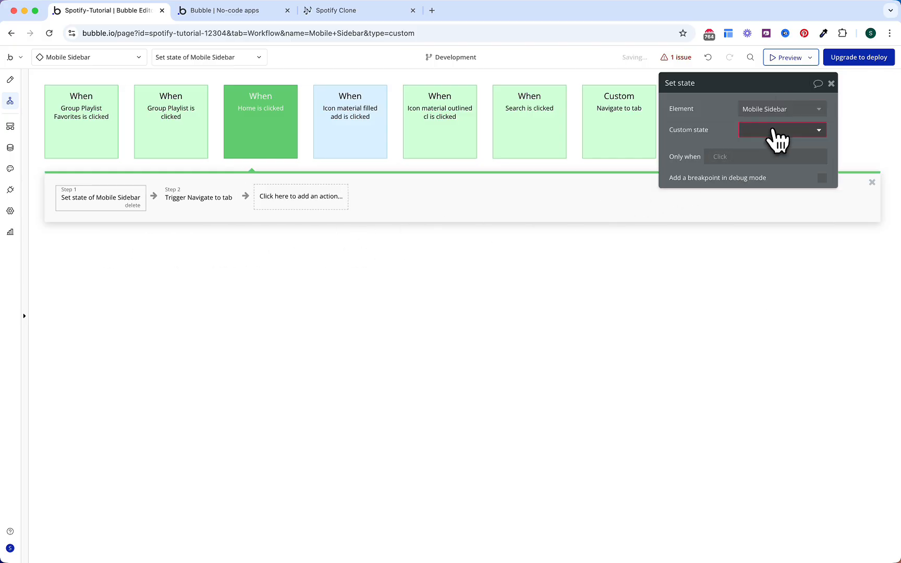
{"action": "left_click", "coordinate": [771, 131]}
{"action": "left_click", "coordinate": [771, 148]}
{"action": "left_click", "coordinate": [764, 152]}
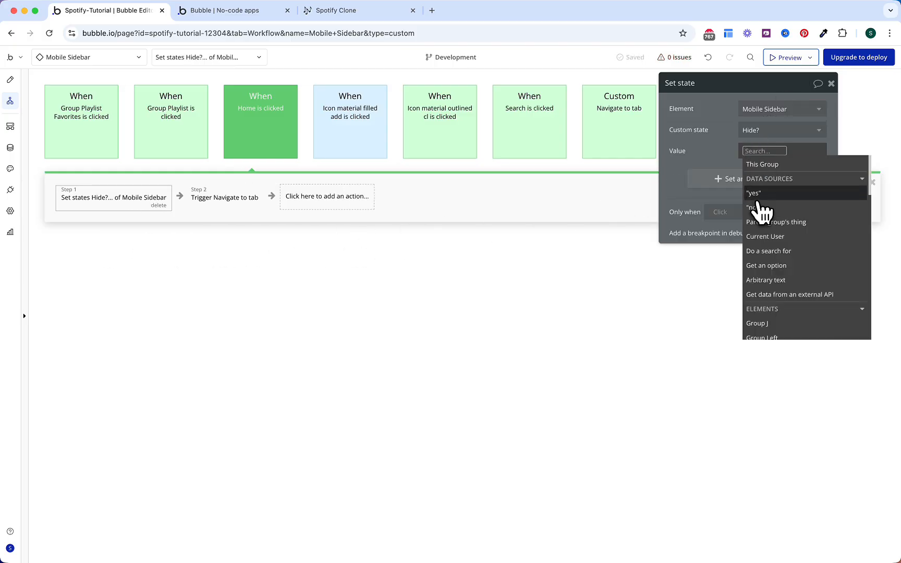
{"action": "left_click", "coordinate": [760, 204]}
{"action": "right_click", "coordinate": [133, 205]}
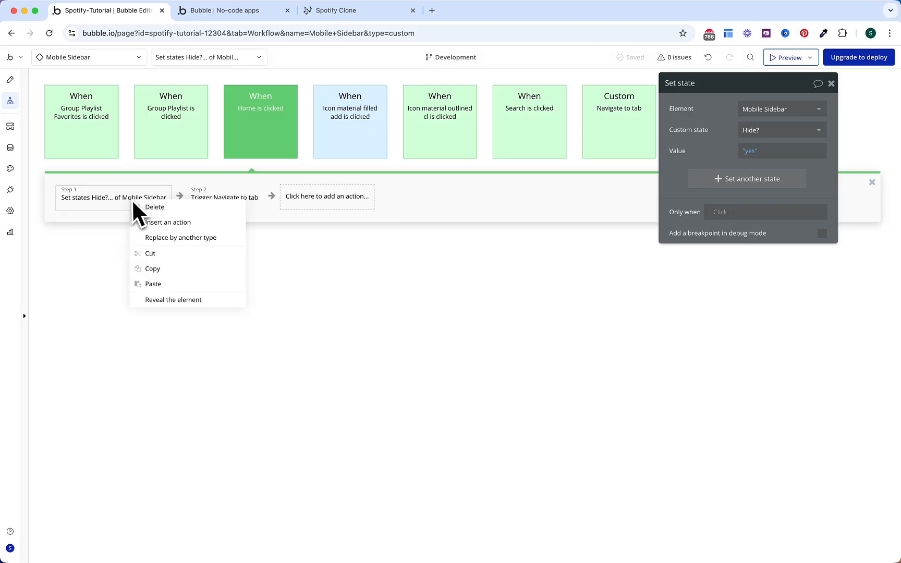
{"action": "left_click", "coordinate": [160, 267]}
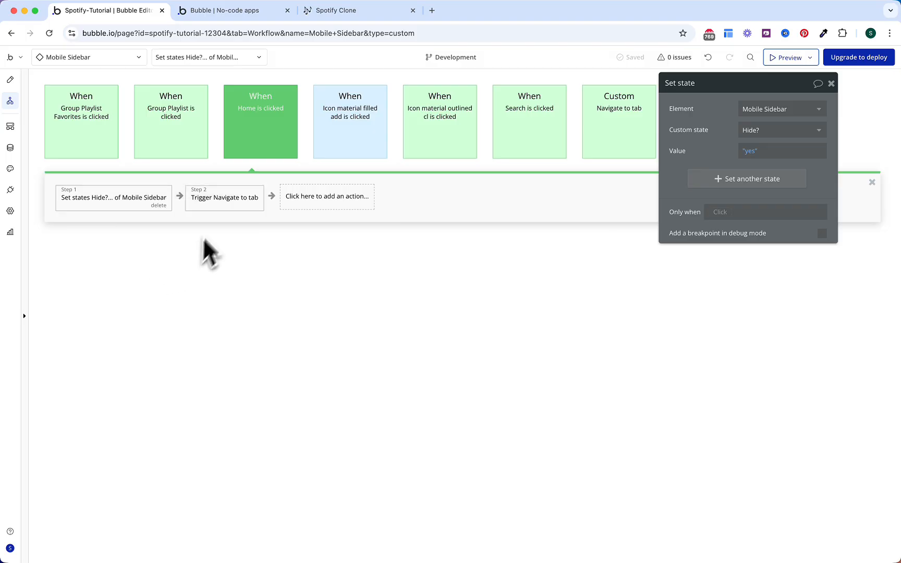
Step: Paste the Hide? set-state action before Go to page in Group Playlist Favorites is clicked
{"action": "left_click", "coordinate": [177, 138]}
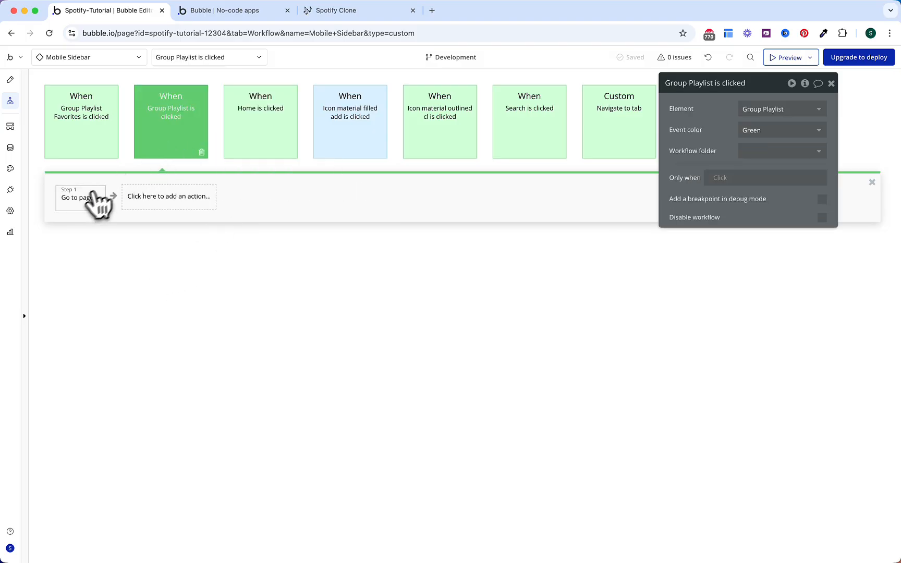
{"action": "left_click", "coordinate": [86, 200]}
{"action": "right_click", "coordinate": [81, 203]}
{"action": "left_click", "coordinate": [115, 285]}
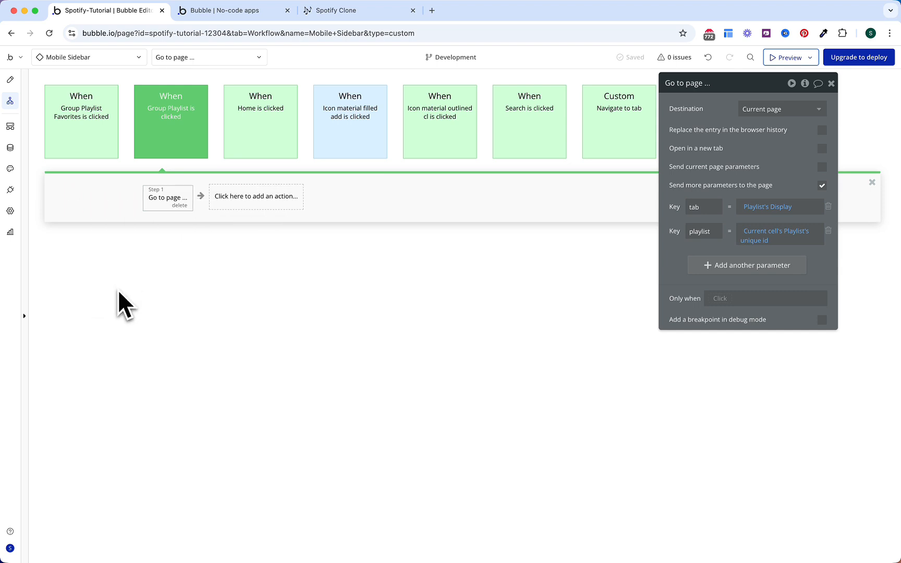
{"action": "left_click", "coordinate": [89, 146]}
{"action": "right_click", "coordinate": [82, 201]}
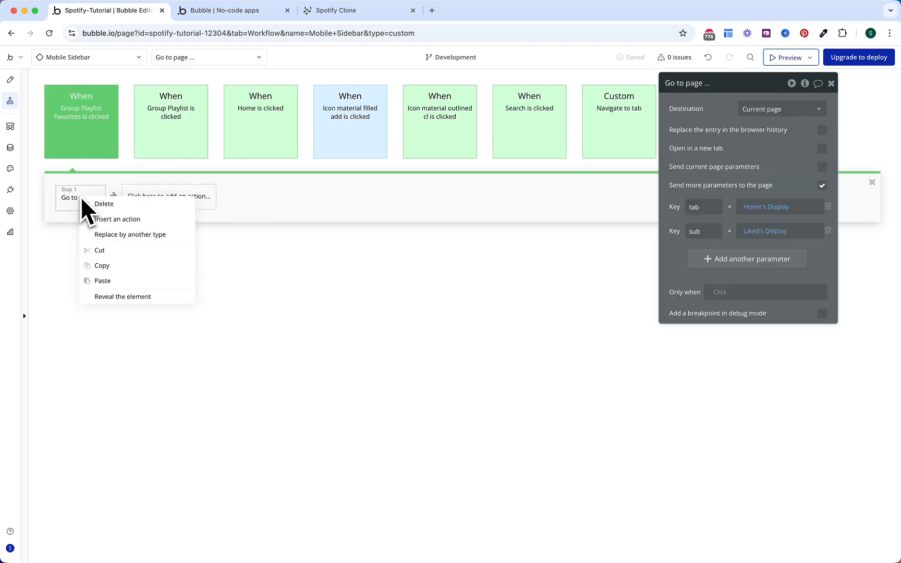
{"action": "left_click", "coordinate": [115, 277]}
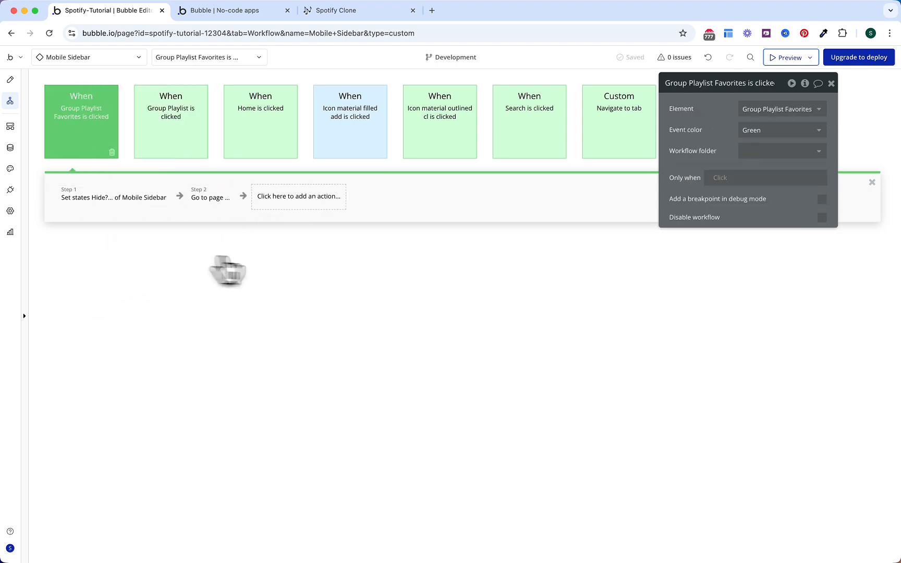
Step: Paste the set-state action before the navigation step in the Search is clicked workflow
{"action": "left_click", "coordinate": [563, 145]}
{"action": "left_click", "coordinate": [97, 204]}
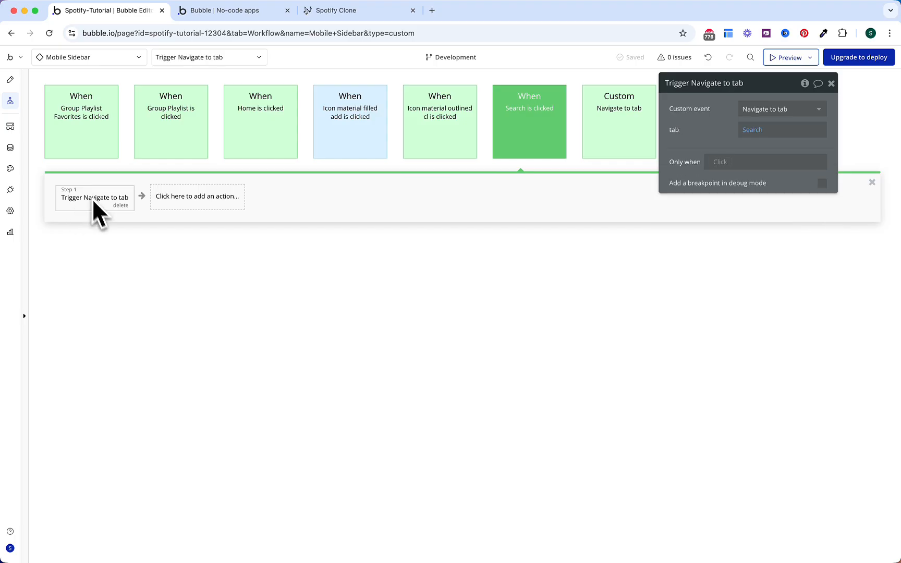
{"action": "right_click", "coordinate": [104, 203]}
{"action": "left_click", "coordinate": [137, 284]}
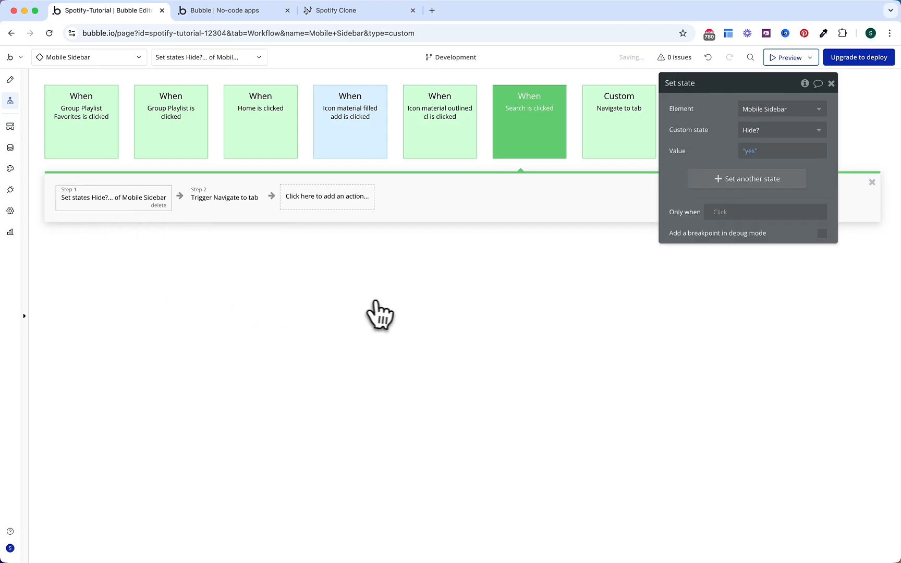
Step: Check the preview's sidebar closes after Home, Search and Liked Songs, then exit mobile emulation
{"action": "left_click", "coordinate": [257, 13]}
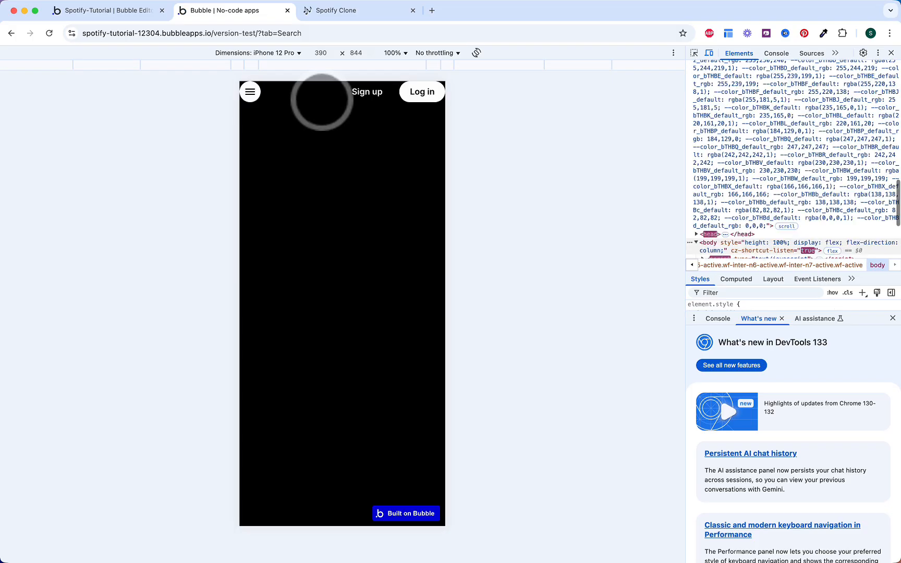
{"action": "left_click", "coordinate": [250, 91]}
{"action": "left_click", "coordinate": [257, 103]}
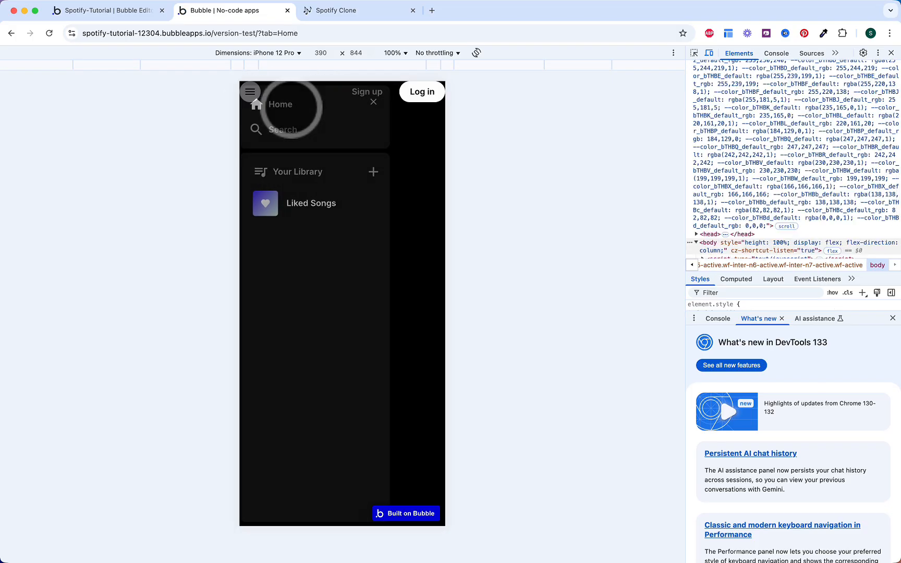
{"action": "left_click", "coordinate": [251, 94]}
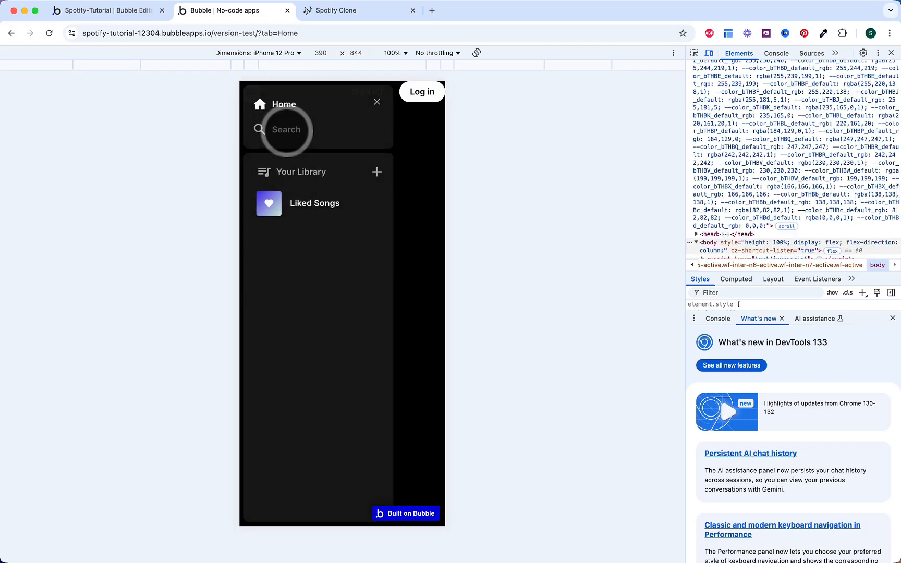
{"action": "left_click", "coordinate": [280, 129]}
{"action": "left_click", "coordinate": [250, 93]}
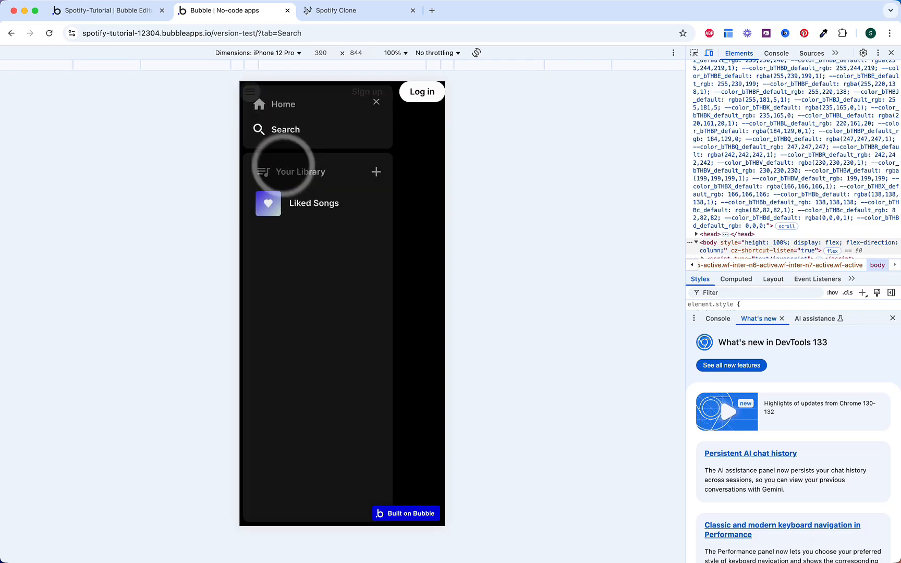
{"action": "left_click", "coordinate": [299, 203]}
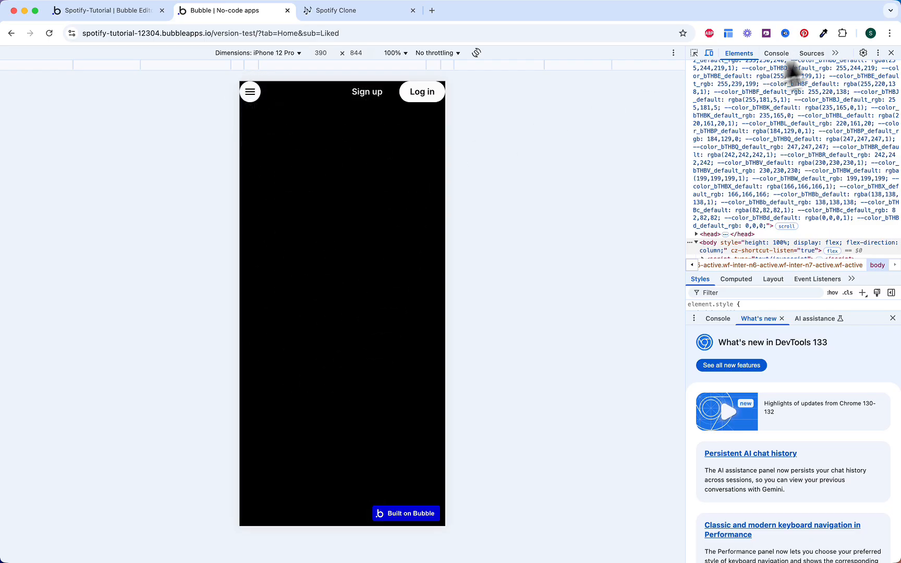
{"action": "left_click", "coordinate": [891, 53]}
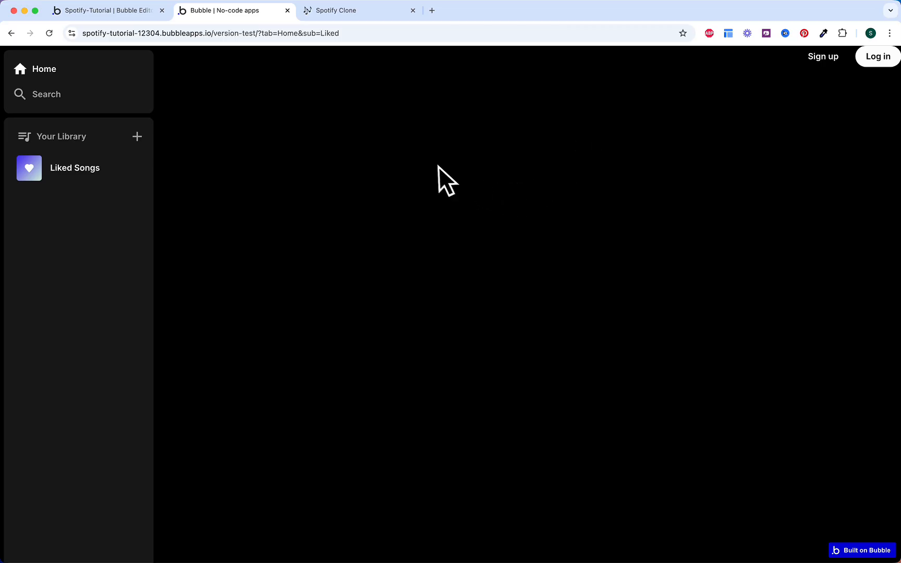
{"action": "left_click", "coordinate": [364, 16]}
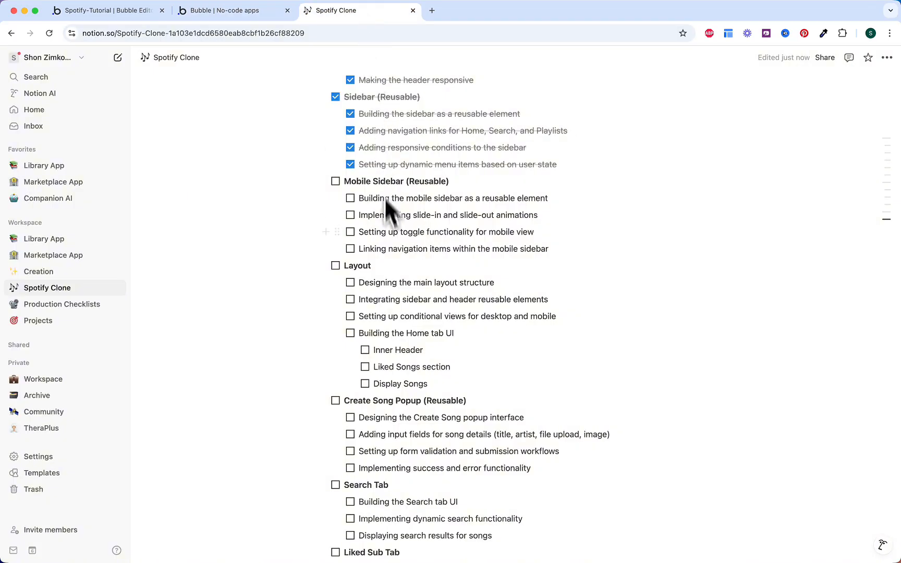
Step: Tick the reusable mobile sidebar, mobile toggle and Mobile Sidebar (Reusable) section tasks in Notion
{"action": "scroll", "coordinate": [386, 198], "scroll_direction": "down", "scroll_amount": 1}
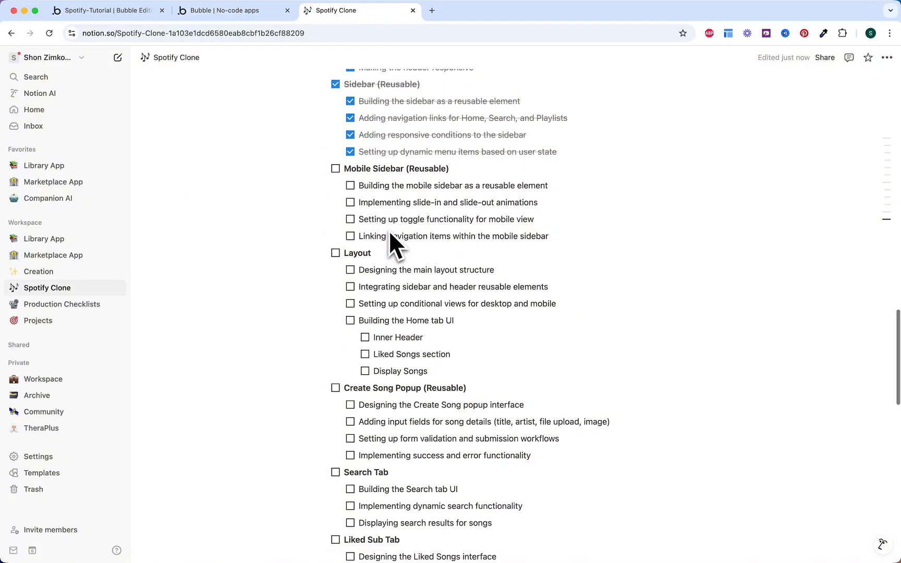
{"action": "left_click", "coordinate": [351, 186]}
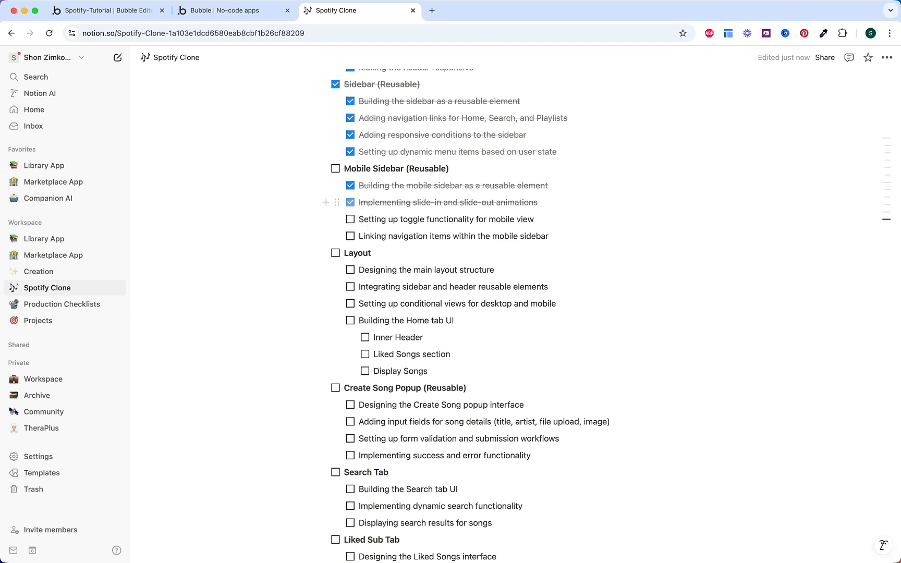
{"action": "left_click", "coordinate": [351, 220]}
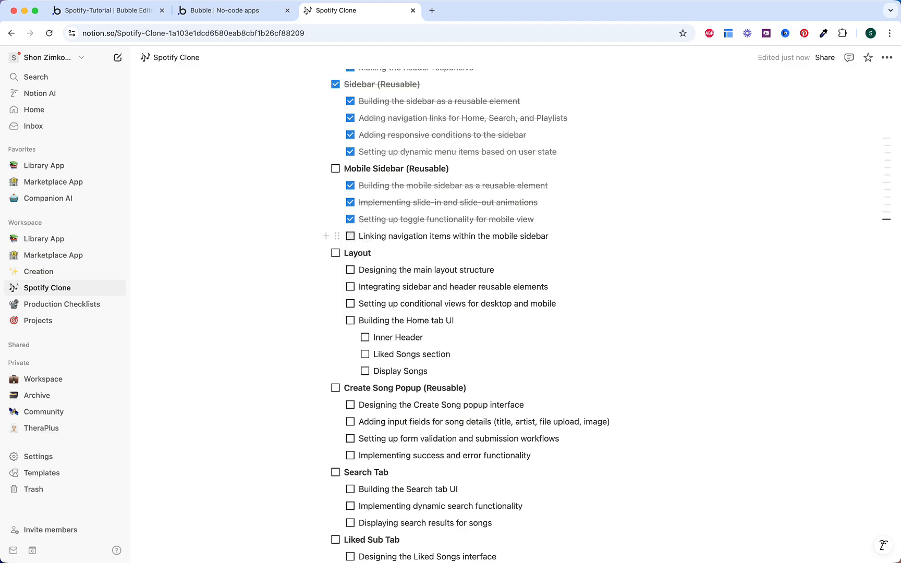
{"action": "left_click", "coordinate": [335, 169]}
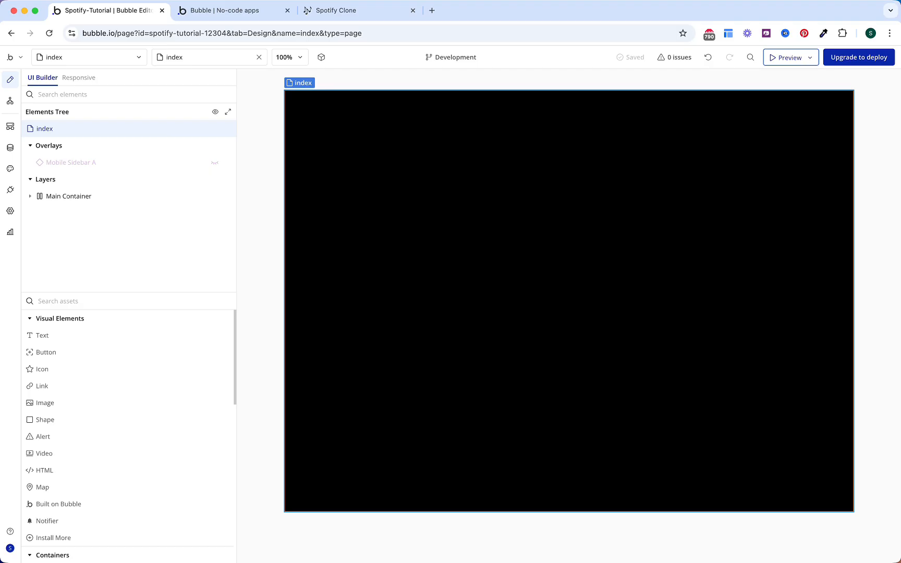
{"action": "left_click", "coordinate": [268, 313]}
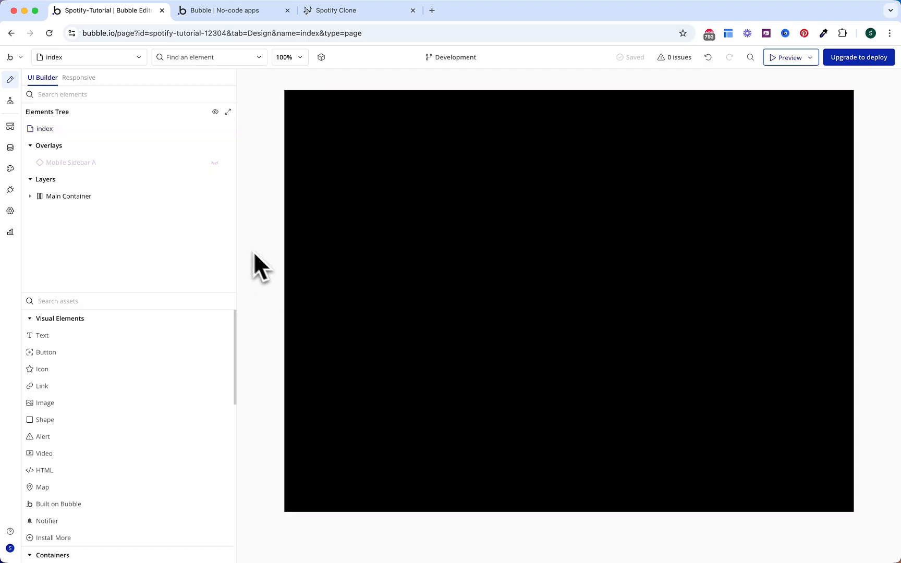
Step: Rename Group B inside Main Container to 'Home/Playlist tab'
{"action": "left_click", "coordinate": [47, 199]}
{"action": "left_click", "coordinate": [30, 196]}
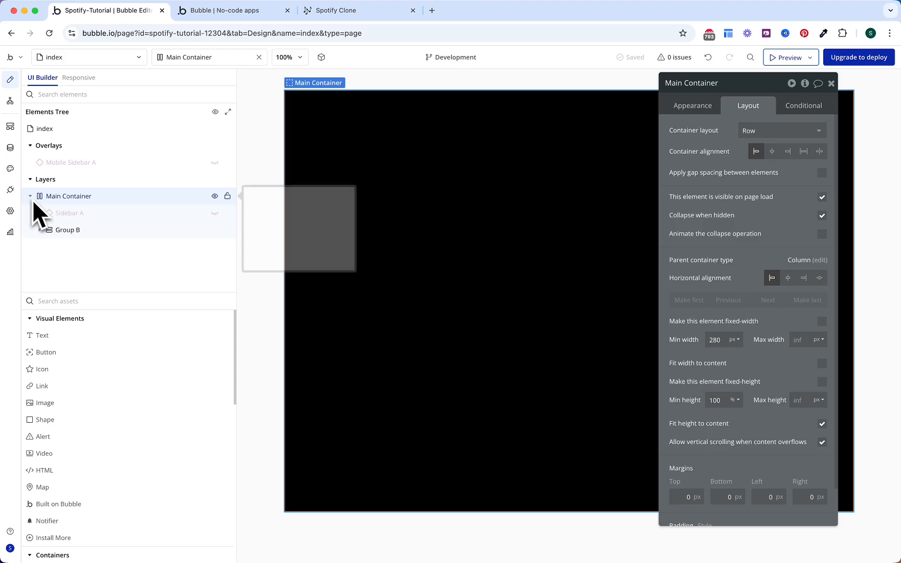
{"action": "left_click", "coordinate": [68, 232]}
{"action": "left_click_drag", "start_coordinate": [689, 83], "coordinate": [712, 84]}
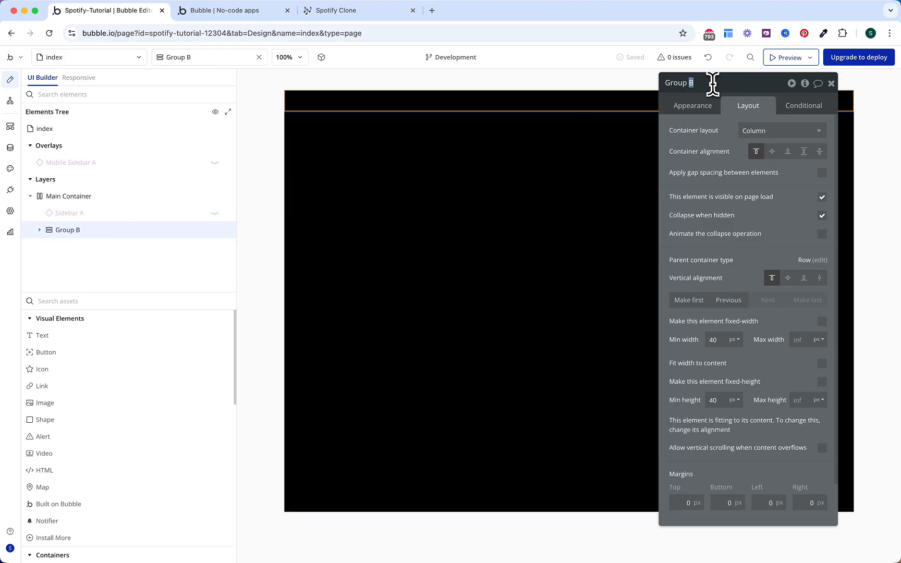
{"action": "type", "text": "Home/Playlist tab"}
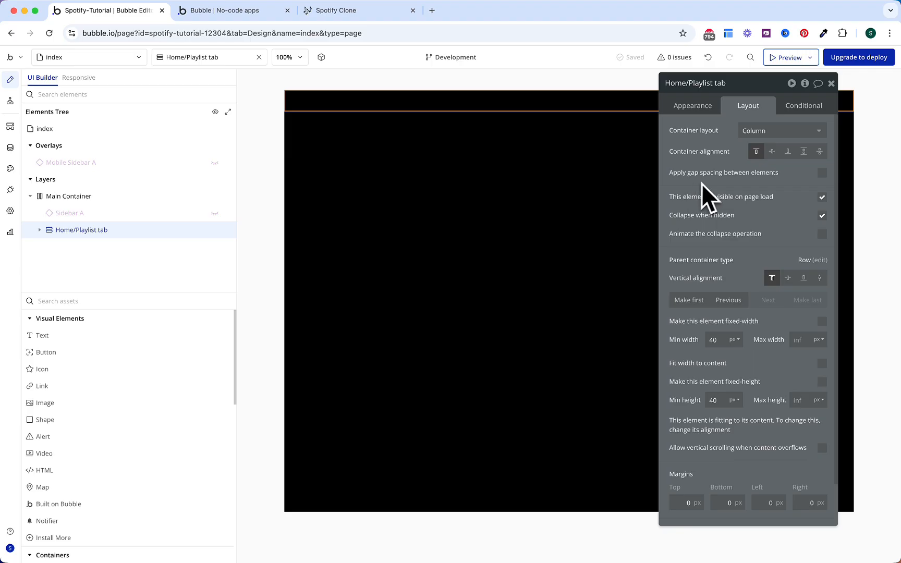
Step: Enable 16 px gap, hide on load, stretch vertically, allow scrolling, and set 8 px top/bottom margins
{"action": "left_click", "coordinate": [822, 173]}
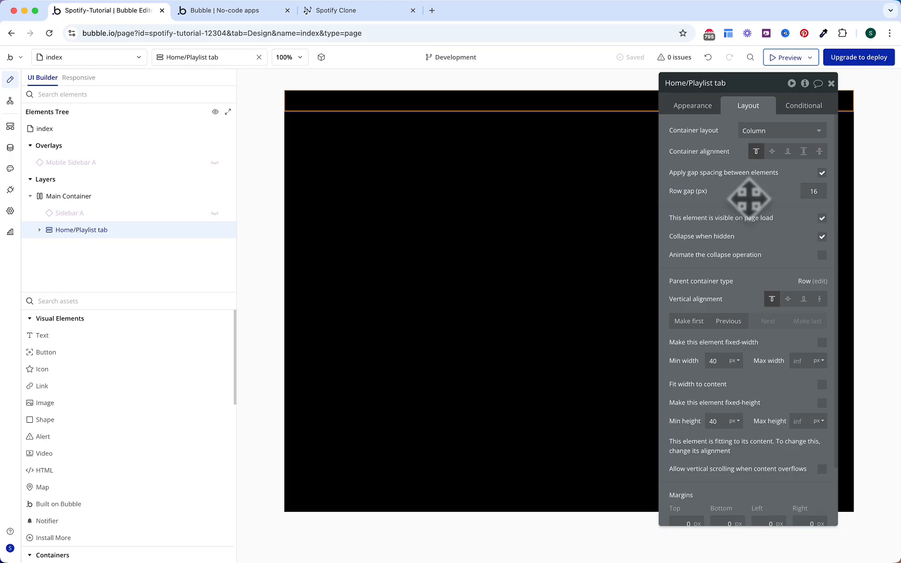
{"action": "left_click", "coordinate": [822, 218]}
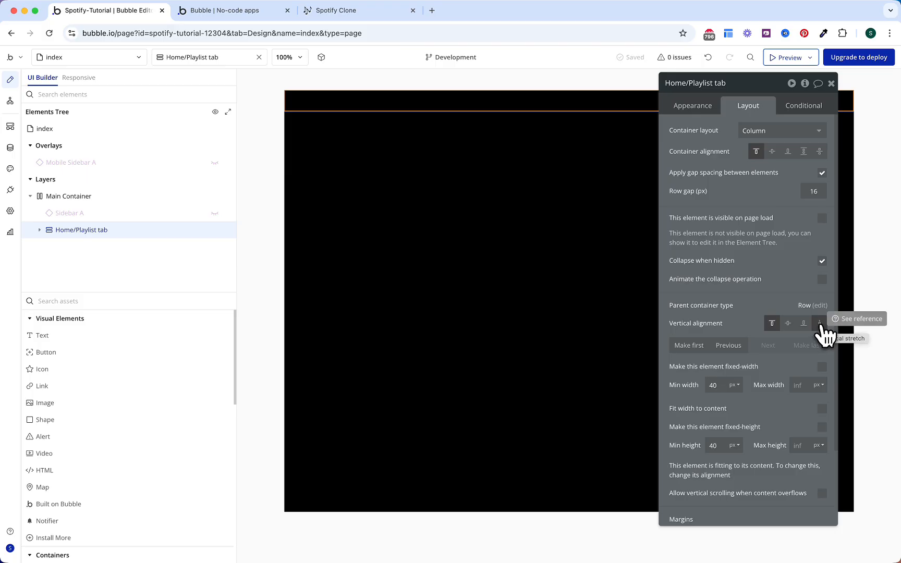
{"action": "left_click", "coordinate": [820, 324]}
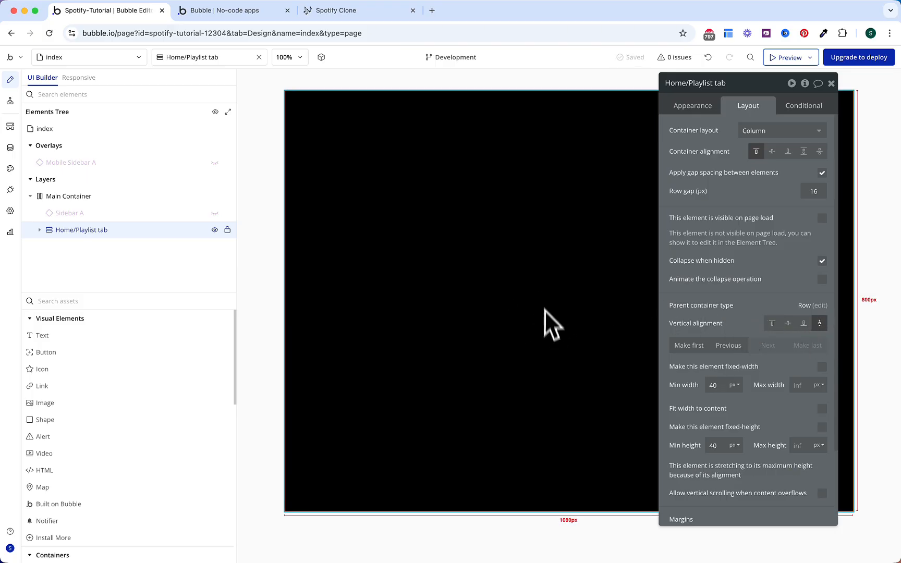
{"action": "scroll", "coordinate": [736, 314], "scroll_direction": "down", "scroll_amount": 3}
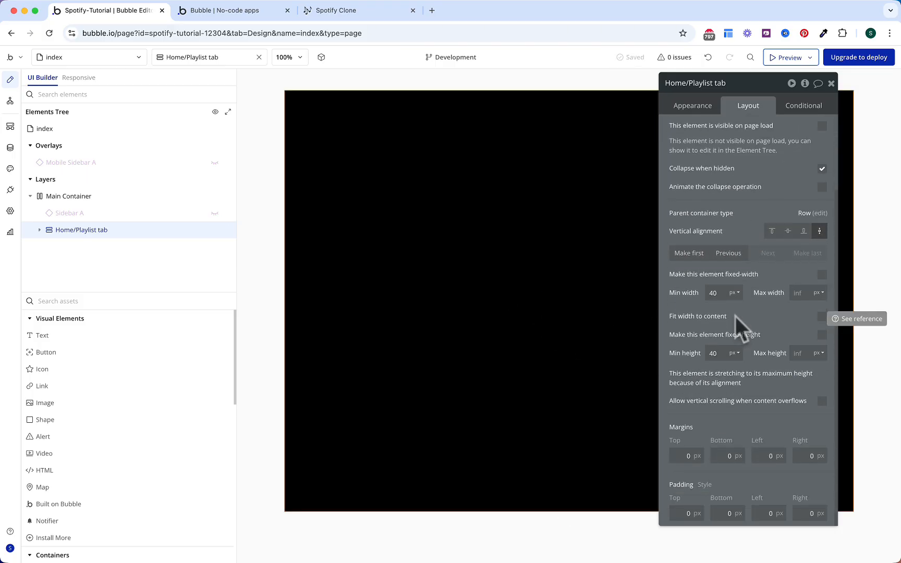
{"action": "left_click", "coordinate": [822, 401]}
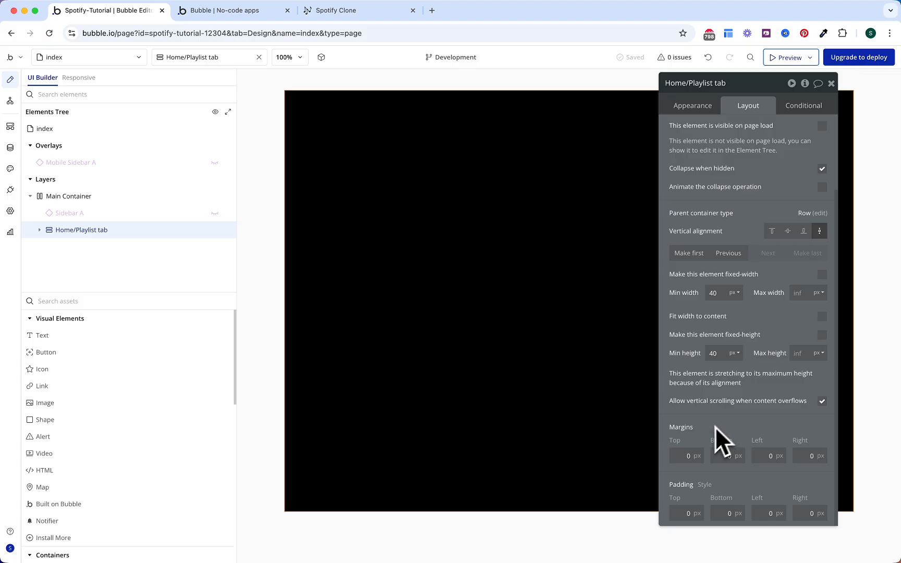
{"action": "type", "text": "8"}
{"action": "double_click", "coordinate": [724, 457]}
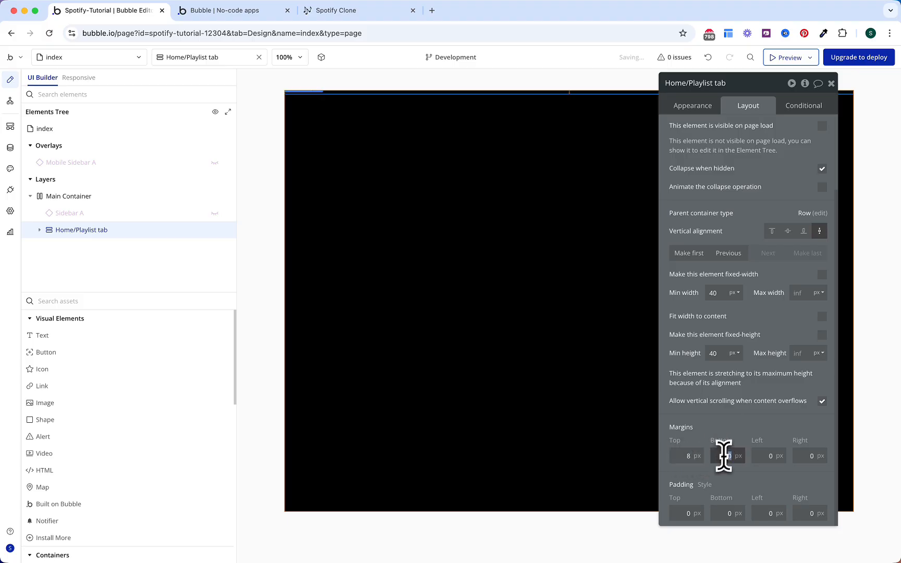
{"action": "type", "text": "8"}
{"action": "left_click", "coordinate": [750, 416]}
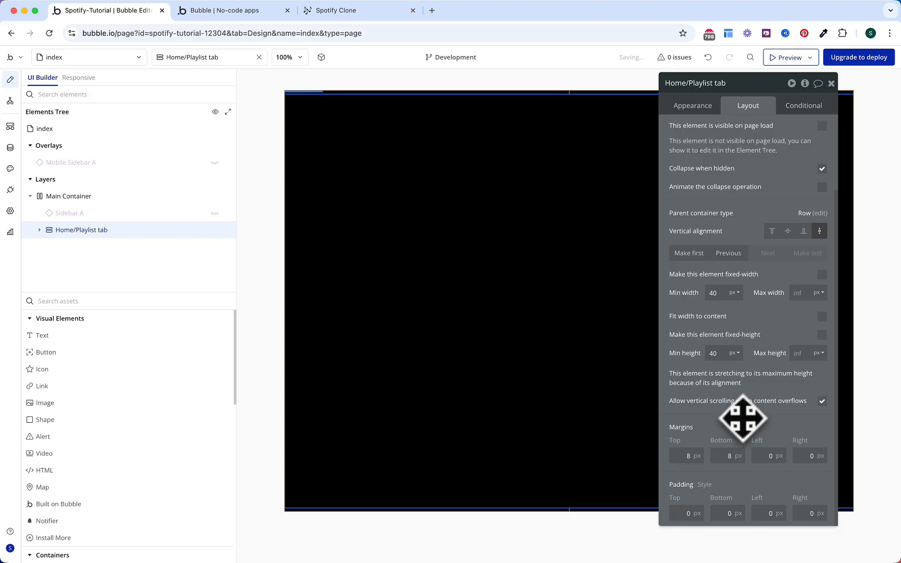
Step: Give the group a flat Surface (#181818) background colour
{"action": "left_click", "coordinate": [698, 108]}
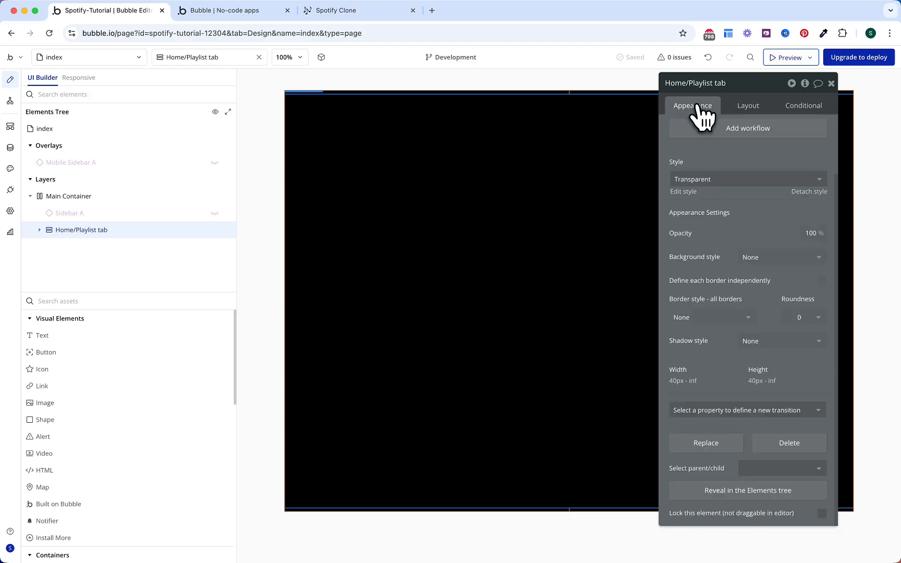
{"action": "left_click", "coordinate": [759, 258]}
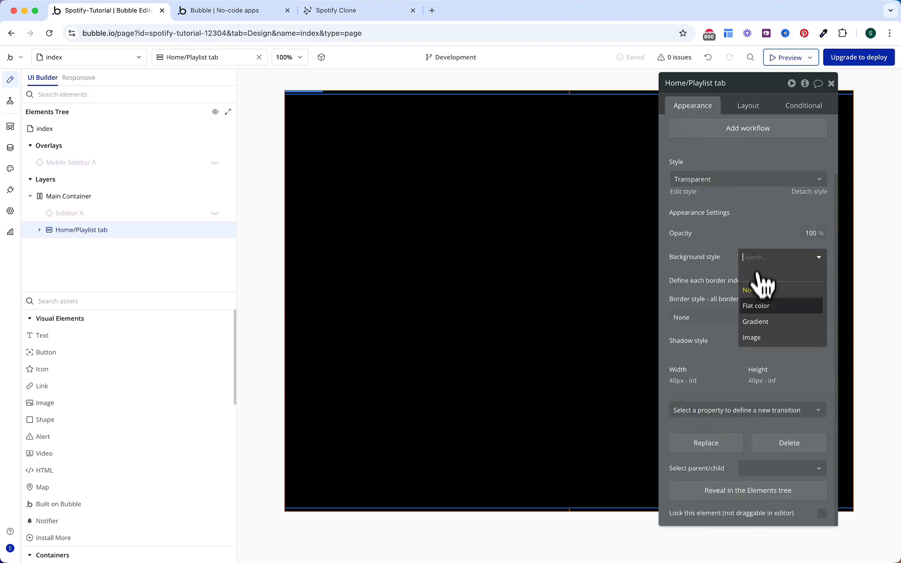
{"action": "left_click", "coordinate": [758, 304]}
{"action": "left_click", "coordinate": [760, 279]}
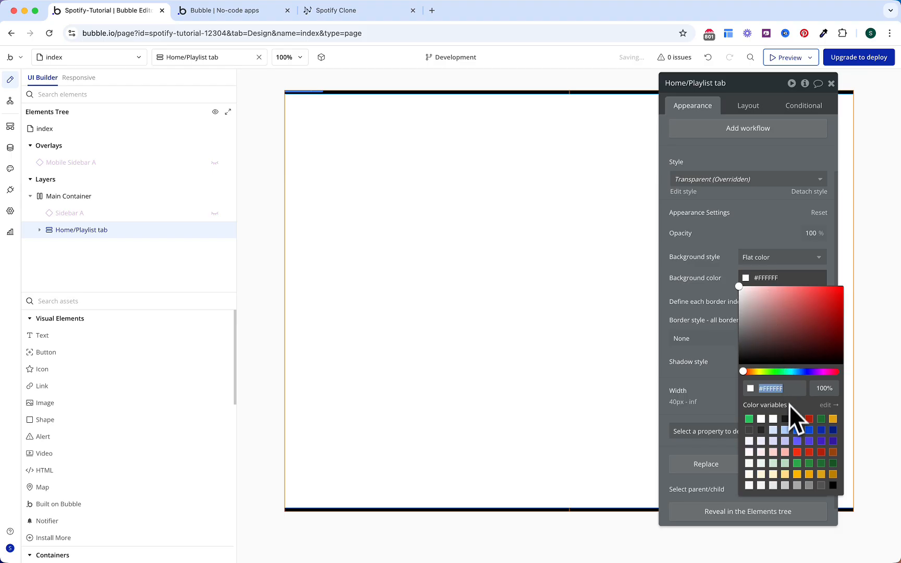
{"action": "left_click", "coordinate": [785, 419]}
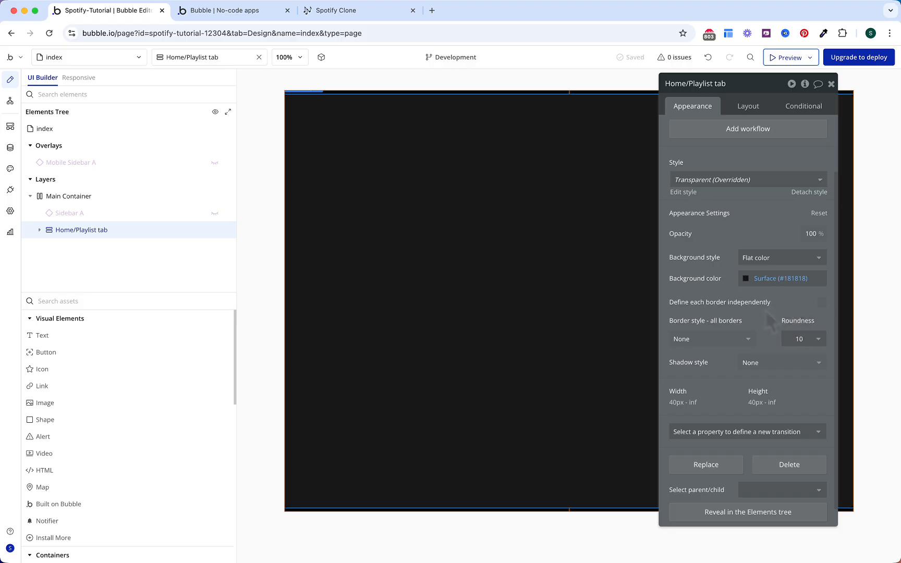
Step: Add a condition: when Current page width < 768 (Mobile Landscape)
{"action": "left_click", "coordinate": [803, 106]}
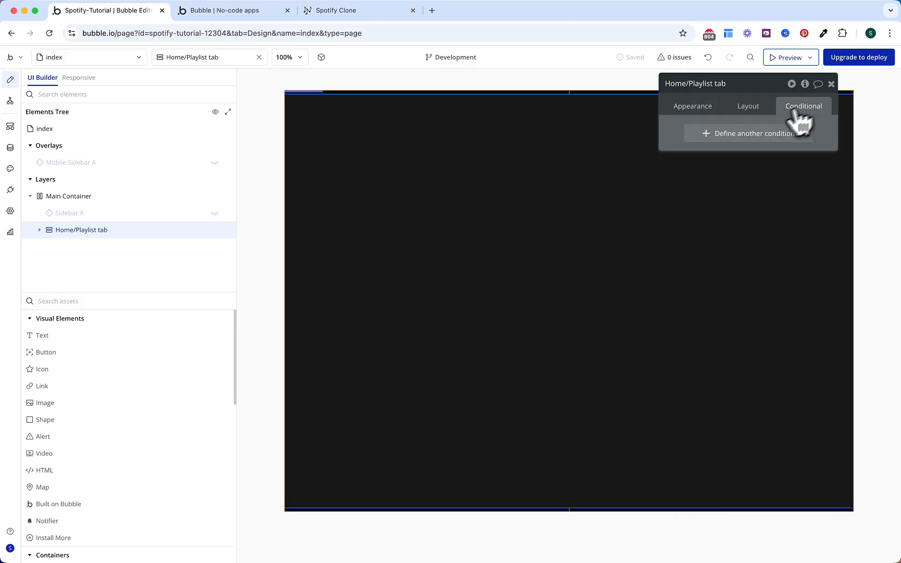
{"action": "left_click", "coordinate": [750, 133]}
{"action": "left_click", "coordinate": [710, 136]}
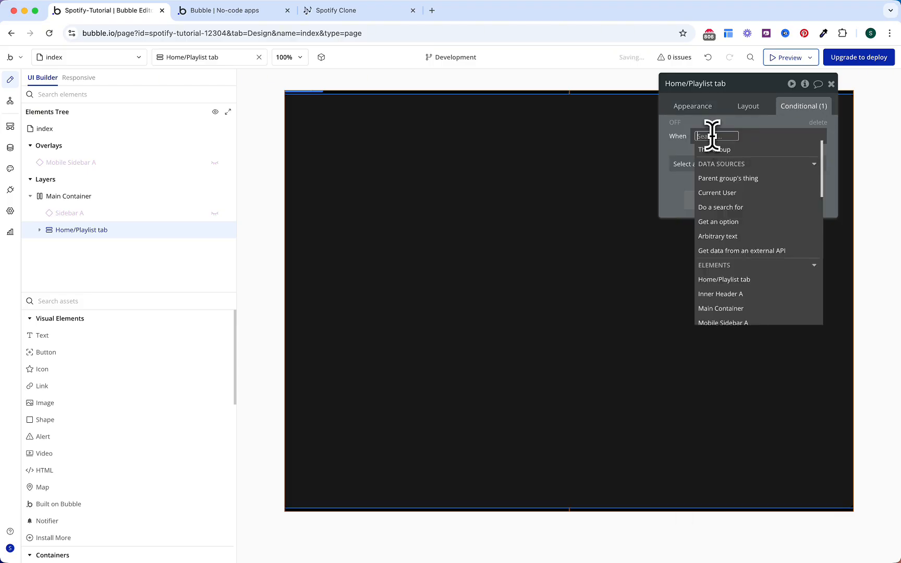
{"action": "type", "text": "width"}
{"action": "left_click", "coordinate": [709, 148]}
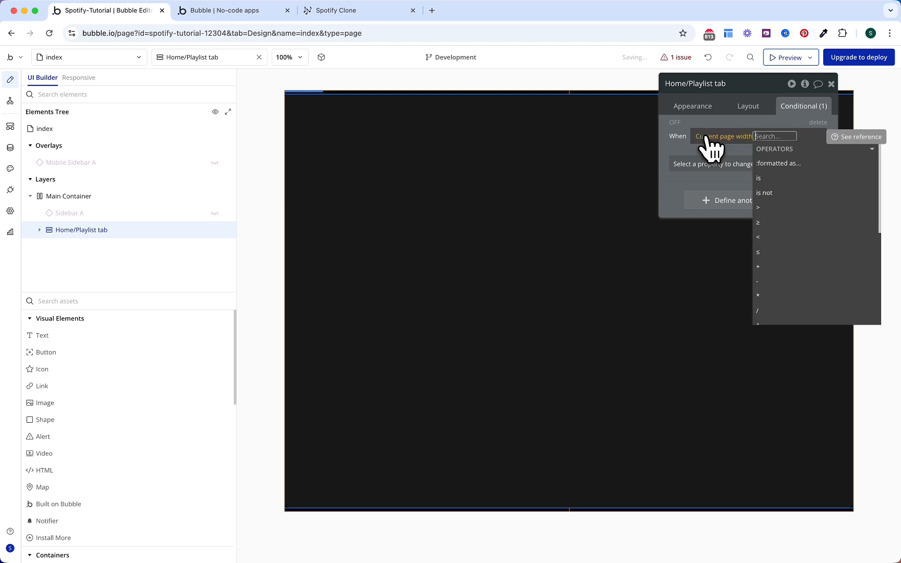
{"action": "left_click", "coordinate": [775, 240]}
{"action": "type", "text": "76"}
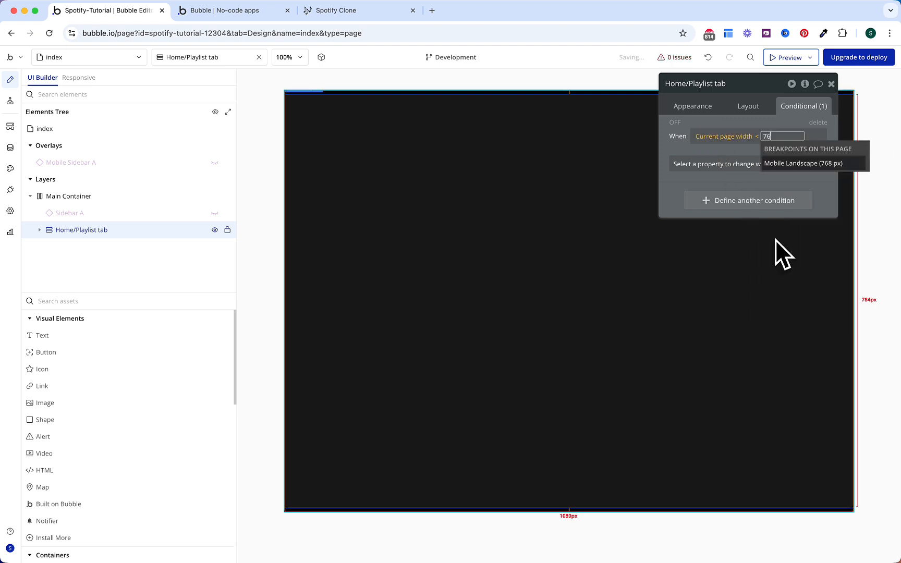
{"action": "type", "text": "8"}
{"action": "key", "text": "Return"}
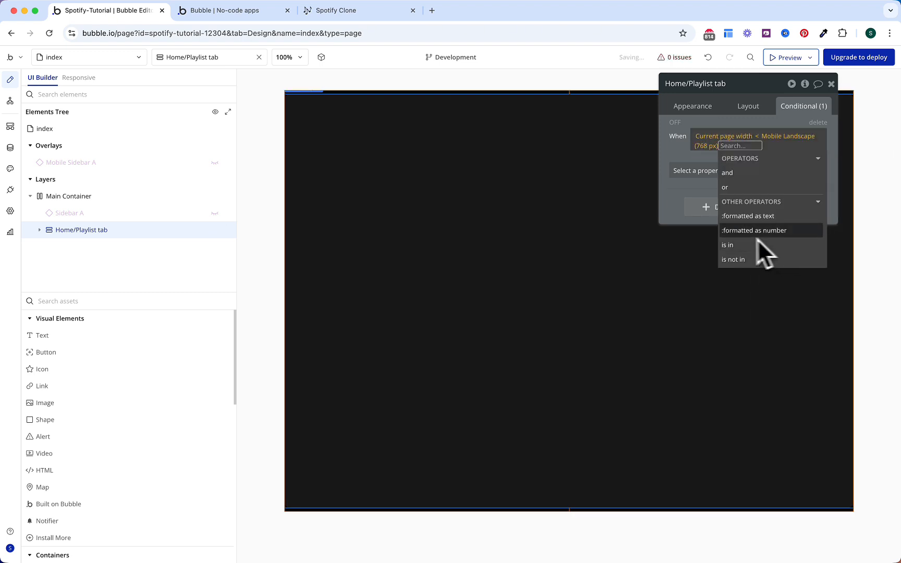
{"action": "left_click", "coordinate": [687, 142]}
Step: Make that condition set the left and right margins to 8
{"action": "left_click", "coordinate": [683, 172]}
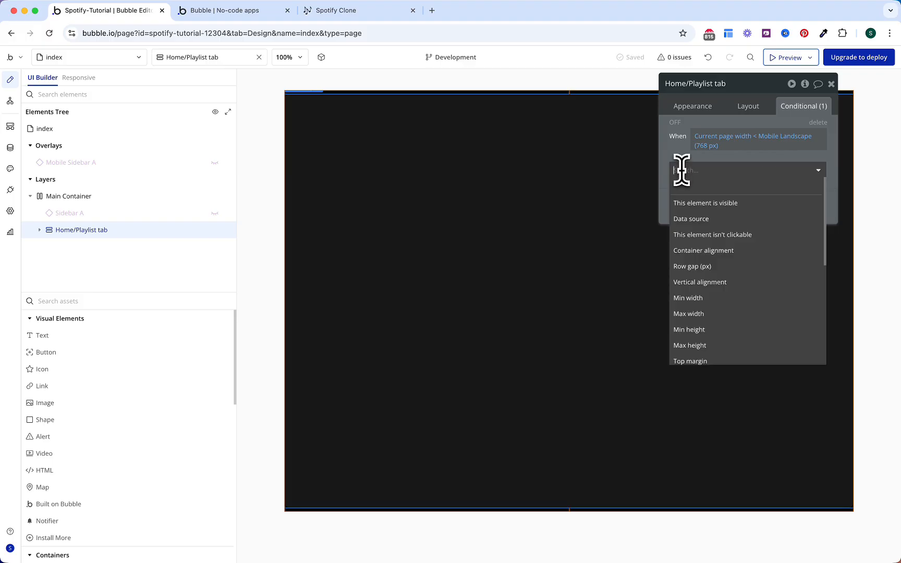
{"action": "type", "text": "left"}
{"action": "left_click", "coordinate": [690, 204]}
{"action": "left_click", "coordinate": [688, 191]}
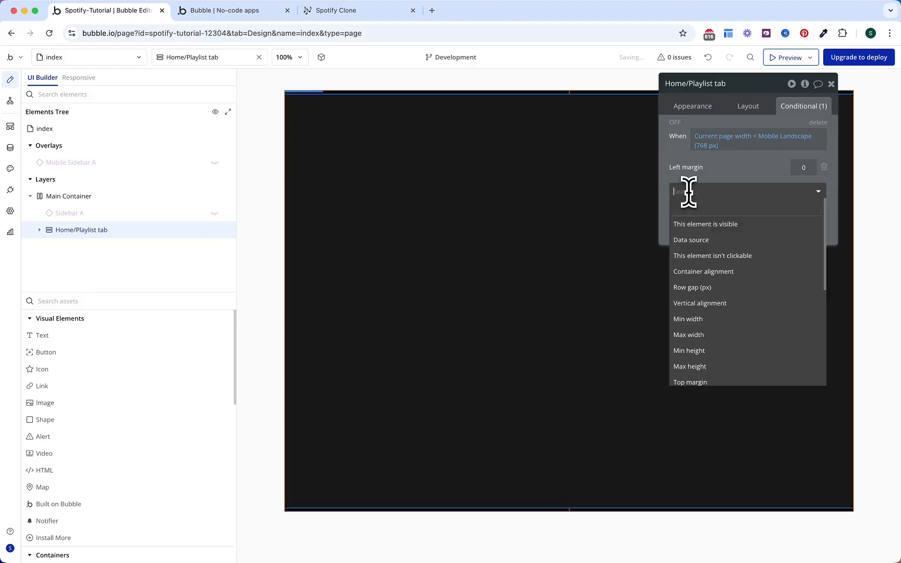
{"action": "type", "text": "righ"}
{"action": "left_click", "coordinate": [695, 225]}
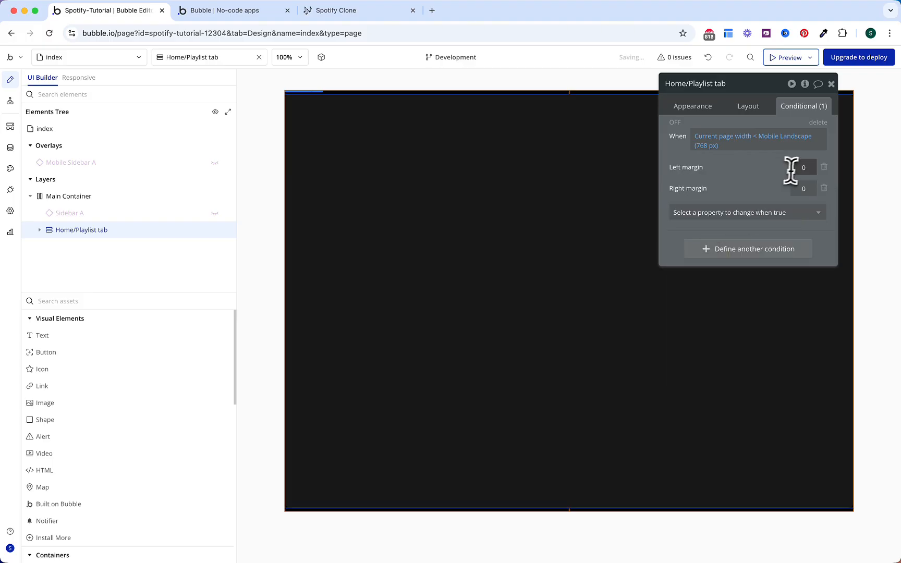
{"action": "left_click", "coordinate": [803, 186]}
{"action": "type", "text": "8"}
Step: Start a second condition on the Home/Playlist tab group
{"action": "left_click", "coordinate": [753, 107]}
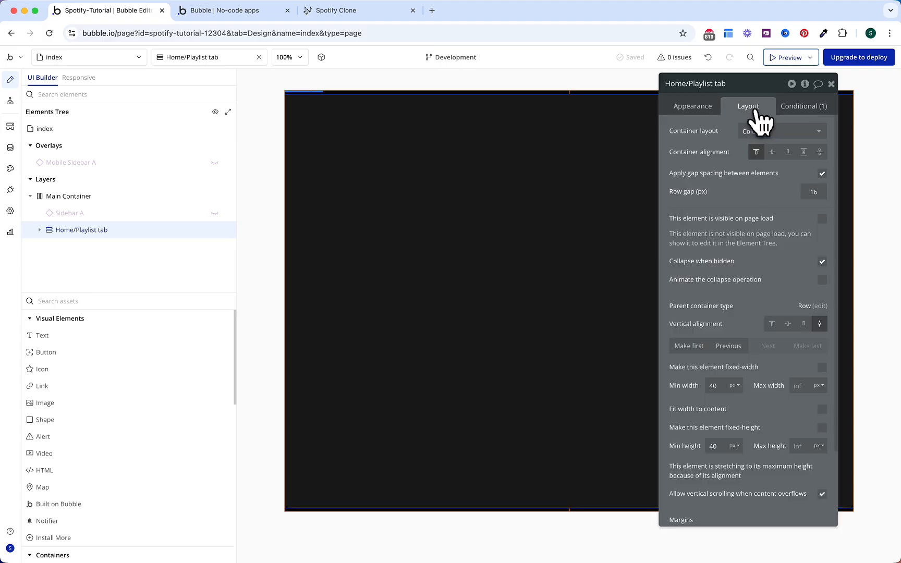
{"action": "left_click", "coordinate": [811, 110]}
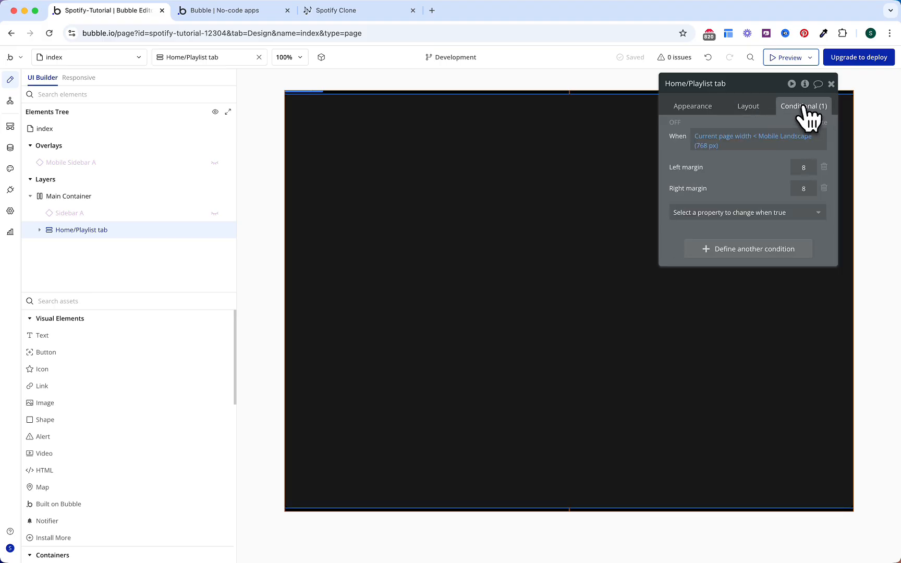
{"action": "left_click", "coordinate": [743, 249]}
{"action": "left_click", "coordinate": [726, 271]}
Step: Make the second condition control visibility, based on the page URL parameter 'tab'
{"action": "left_click", "coordinate": [720, 307]}
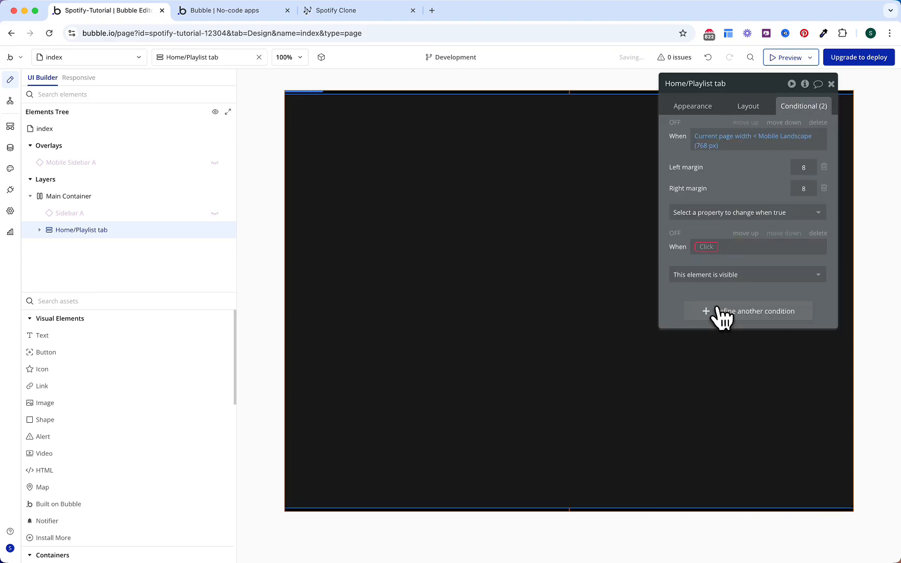
{"action": "left_click", "coordinate": [707, 248]}
{"action": "type", "text": "get"}
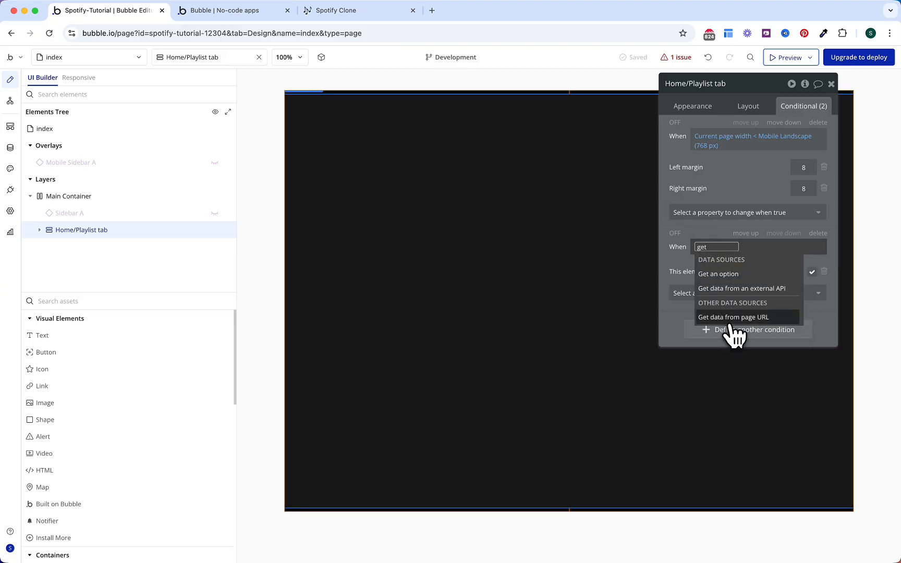
{"action": "left_click", "coordinate": [730, 319]}
{"action": "left_click", "coordinate": [579, 130]}
{"action": "type", "text": "tab"}
{"action": "left_click", "coordinate": [521, 131]}
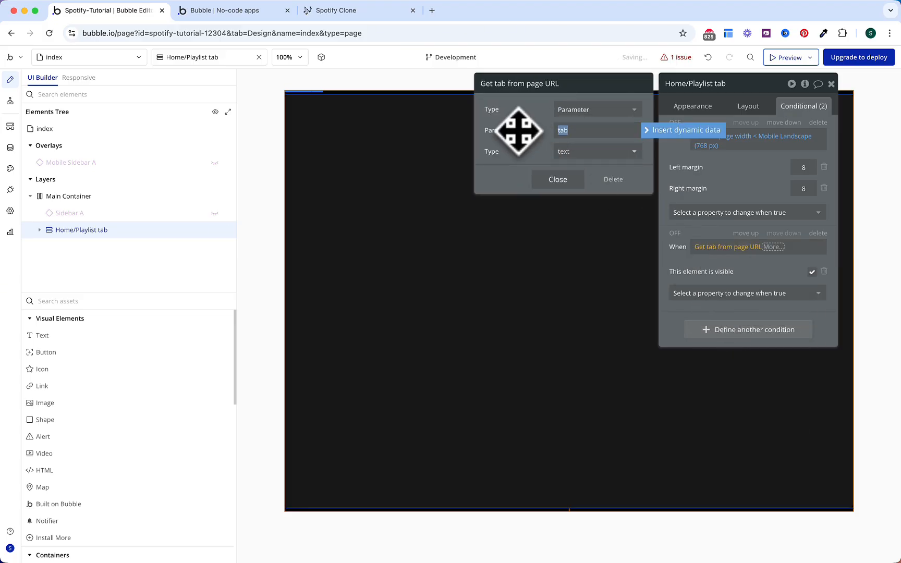
{"action": "left_click", "coordinate": [556, 180]}
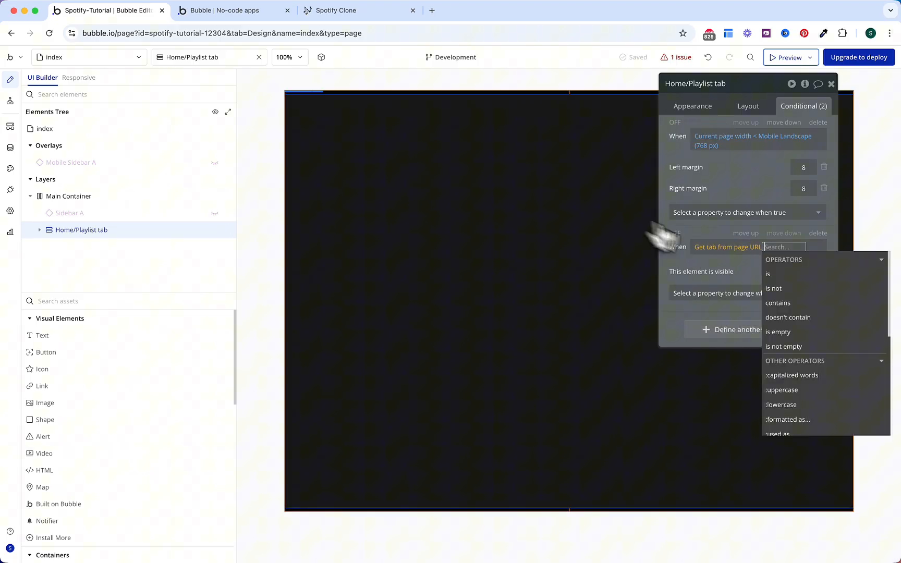
Step: Require the URL tab to be the OS Menu option Home's Display
{"action": "left_click", "coordinate": [767, 274]}
{"action": "left_click", "coordinate": [798, 333]}
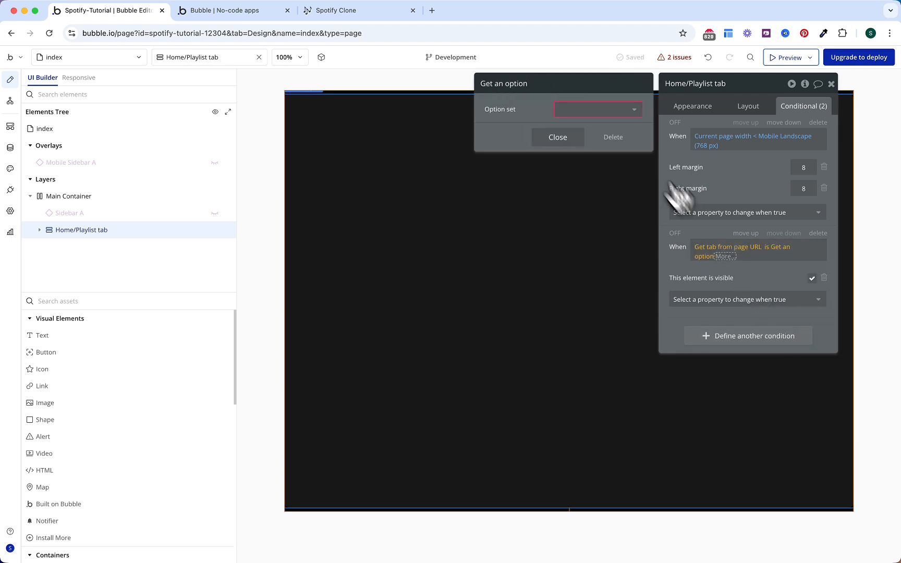
{"action": "left_click", "coordinate": [612, 109]}
{"action": "left_click", "coordinate": [598, 126]}
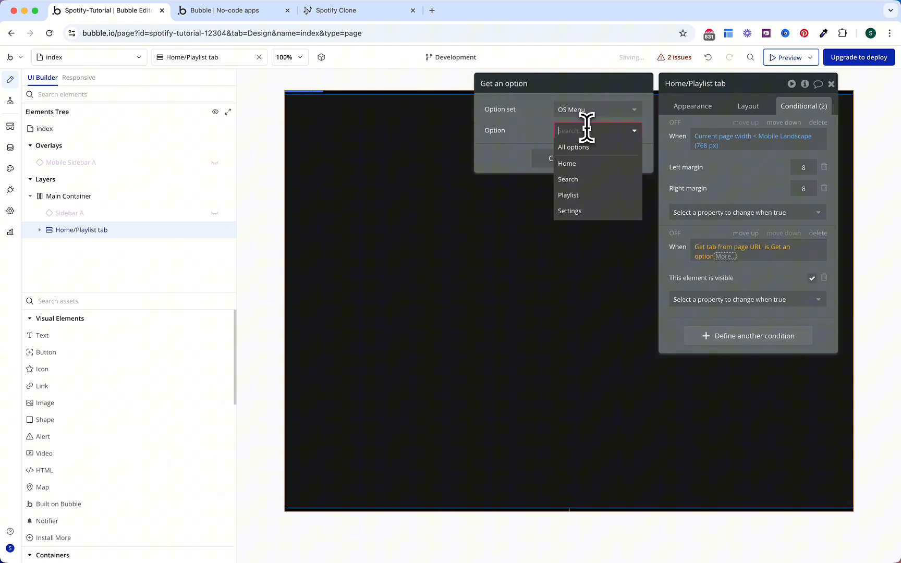
{"action": "left_click", "coordinate": [581, 164]}
{"action": "left_click", "coordinate": [559, 165]}
{"action": "left_click", "coordinate": [770, 286]}
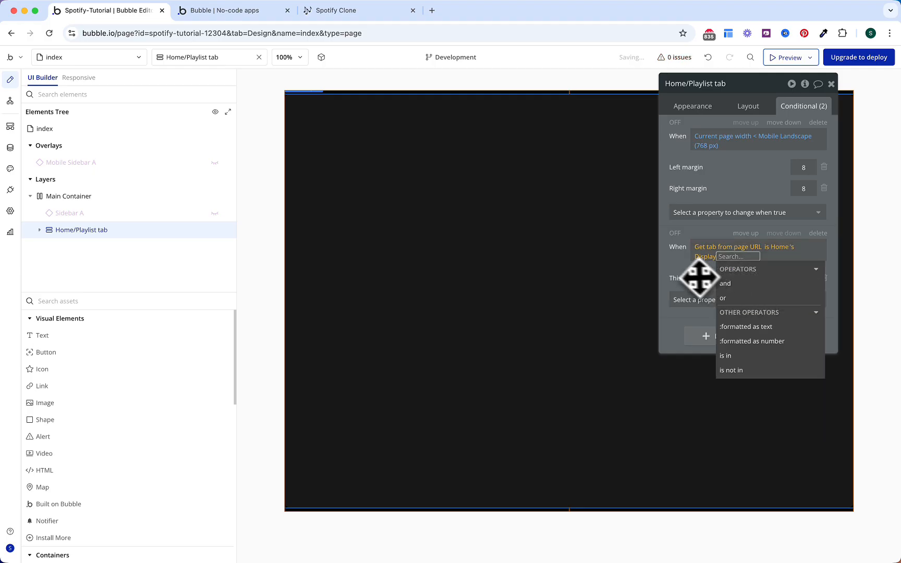
{"action": "left_click", "coordinate": [699, 277]}
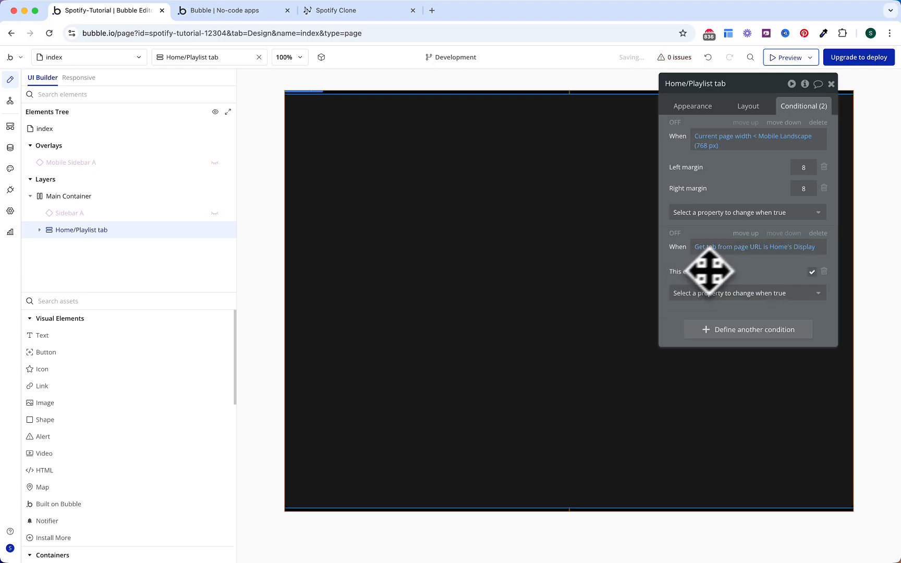
Step: Extend the condition with 'or' and a second page URL 'tab' parameter
{"action": "left_click", "coordinate": [803, 250]}
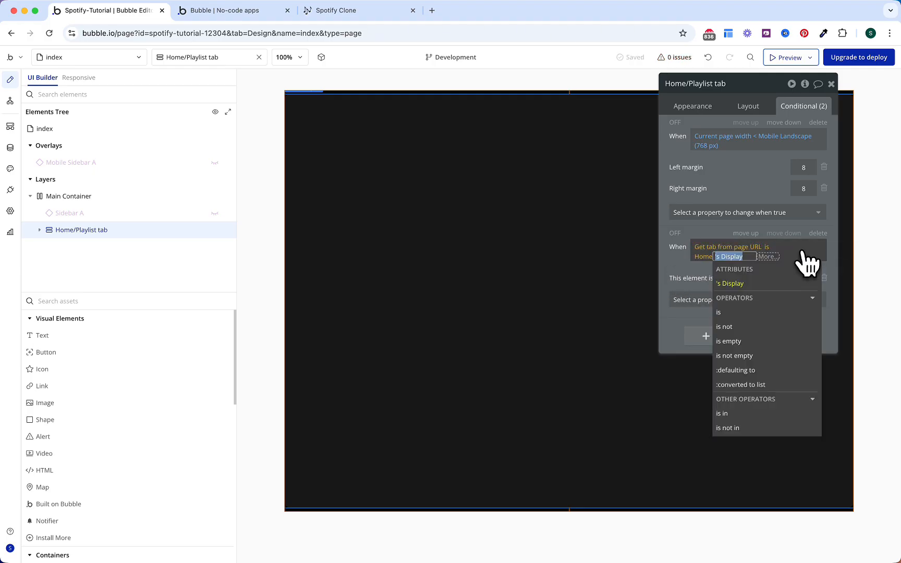
{"action": "left_click", "coordinate": [769, 256]}
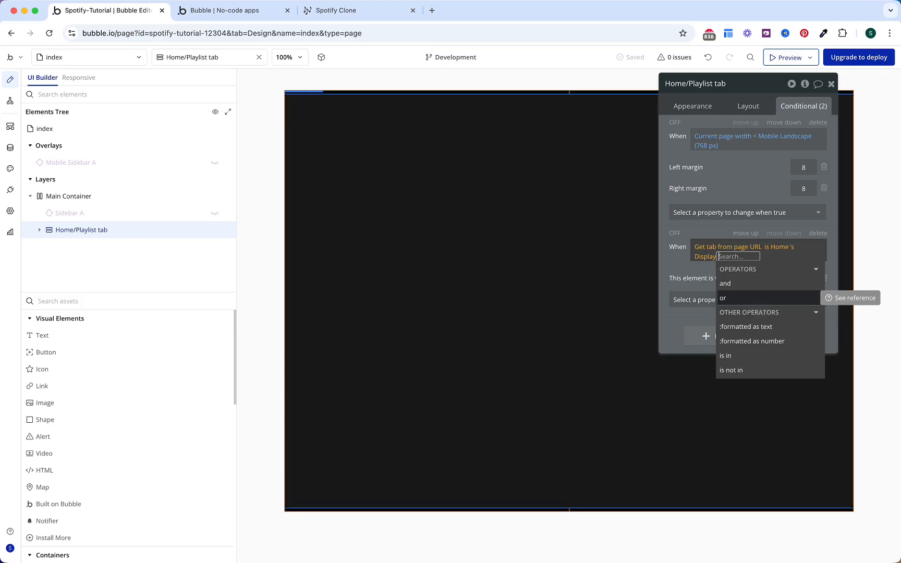
{"action": "left_click", "coordinate": [740, 298]}
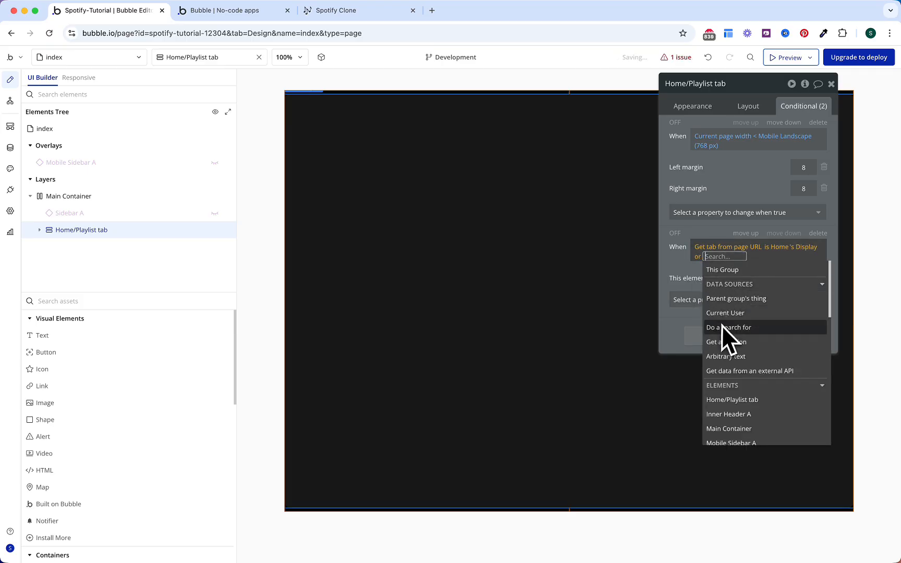
{"action": "type", "text": "get"}
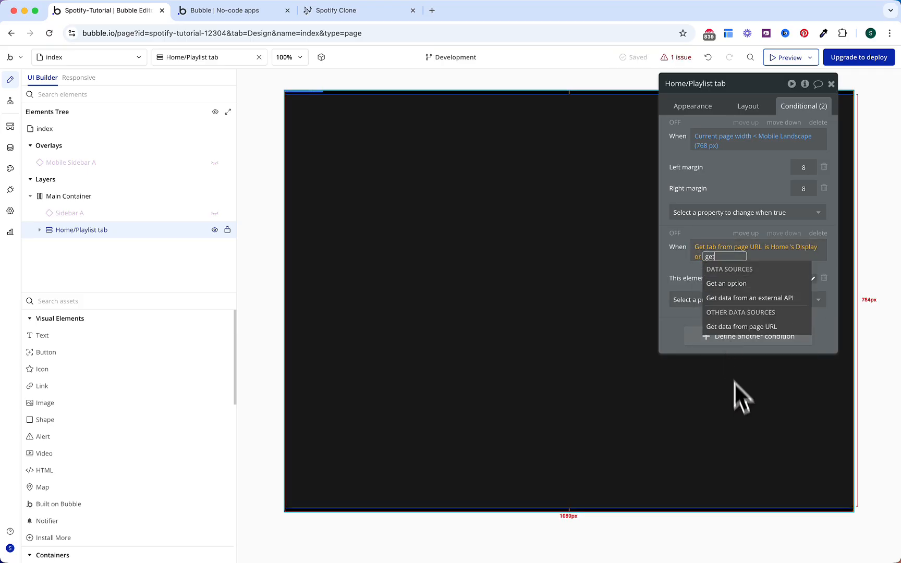
{"action": "left_click", "coordinate": [741, 326]}
{"action": "left_click", "coordinate": [594, 131]}
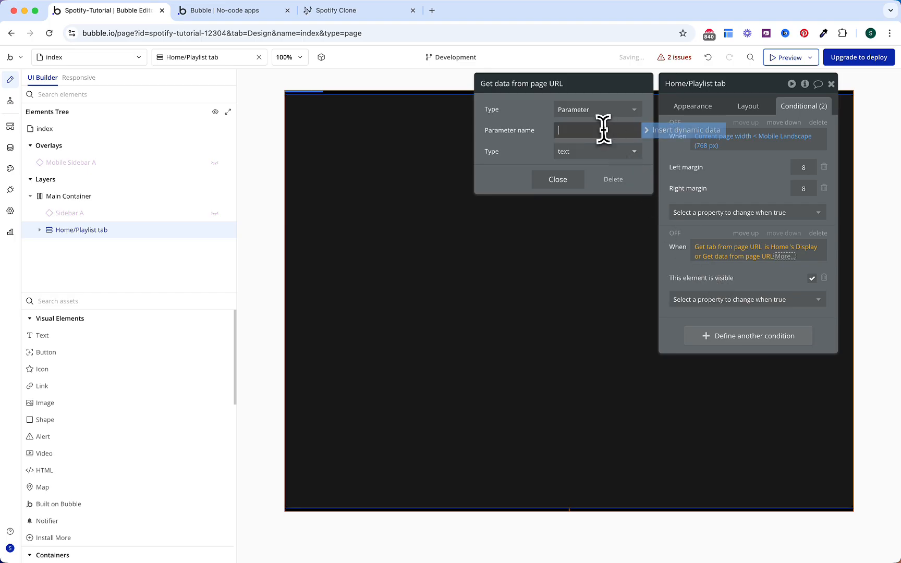
{"action": "type", "text": "tab"}
{"action": "left_click", "coordinate": [542, 177]}
Step: Require the second clause's tab to be OS Menu Playlist's Display
{"action": "left_click", "coordinate": [769, 279]}
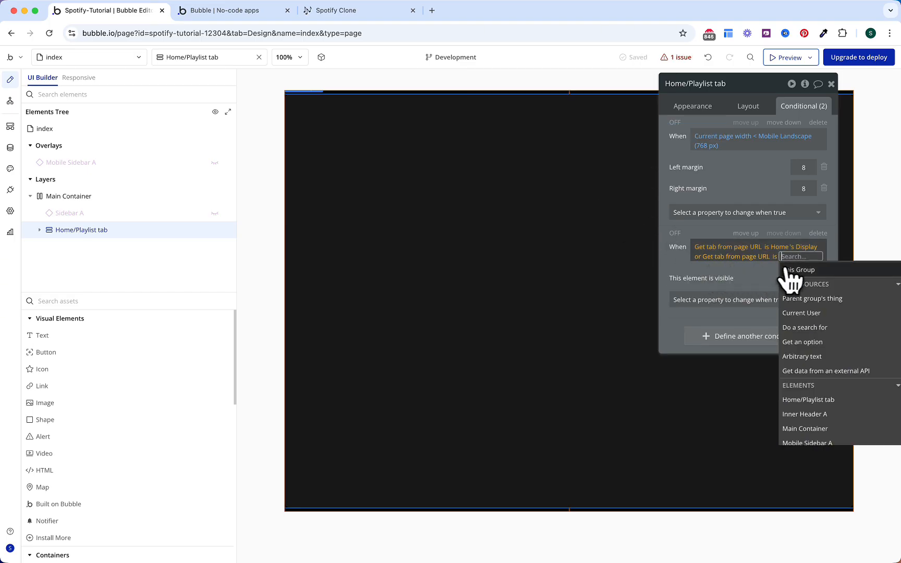
{"action": "left_click", "coordinate": [812, 339]}
{"action": "left_click", "coordinate": [613, 111]}
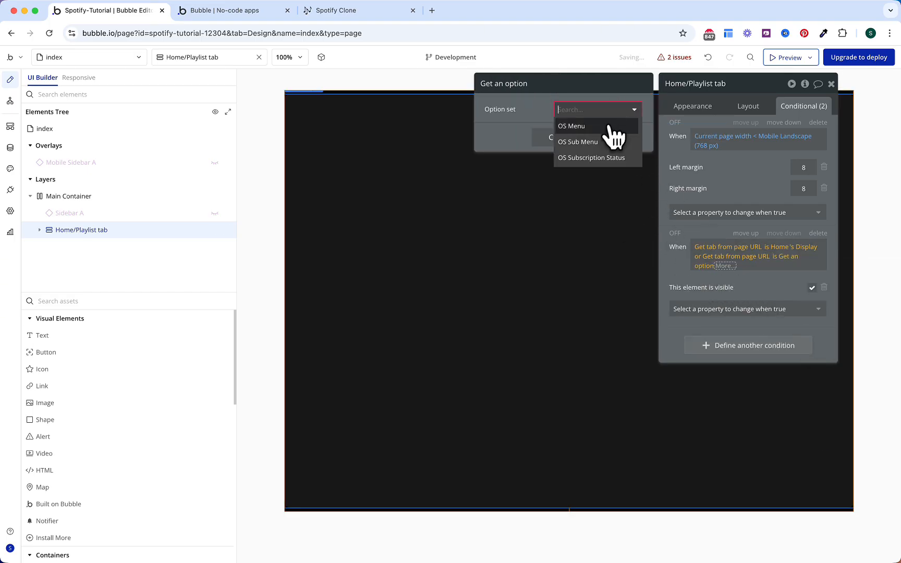
{"action": "left_click", "coordinate": [607, 124]}
{"action": "left_click", "coordinate": [608, 130]}
{"action": "left_click", "coordinate": [585, 196]}
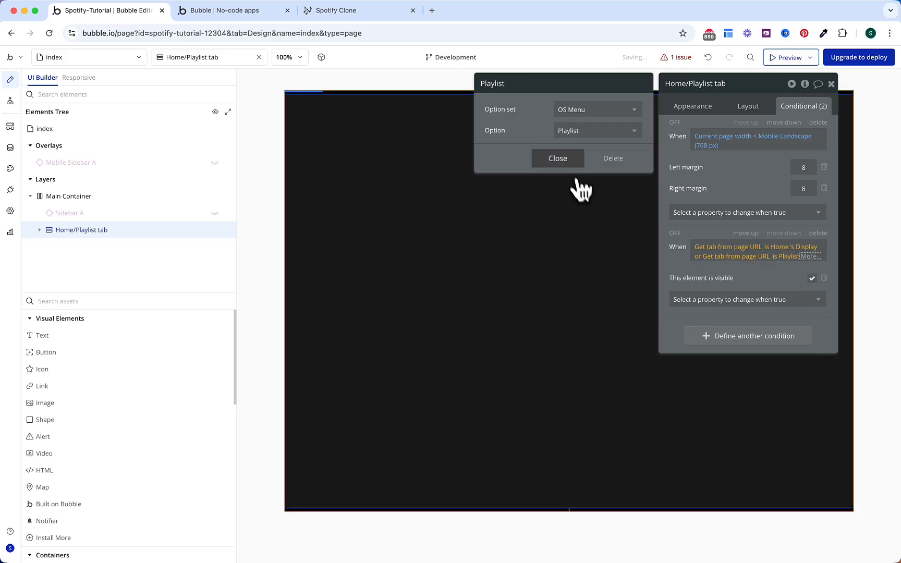
{"action": "left_click", "coordinate": [558, 158]}
{"action": "left_click", "coordinate": [756, 293]}
{"action": "left_click", "coordinate": [694, 276]}
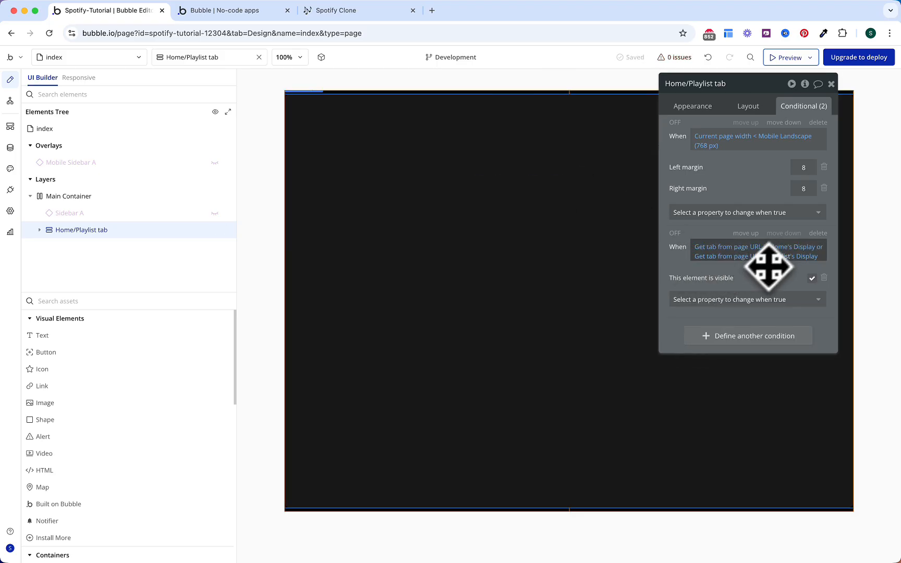
Step: Draw a full-width Group near the top of the page, under the Home/Playlist tab
{"action": "left_click", "coordinate": [171, 302]}
{"action": "type", "text": "gr"}
{"action": "left_click", "coordinate": [101, 339]}
{"action": "left_click_drag", "start_coordinate": [386, 139], "coordinate": [386, 147]}
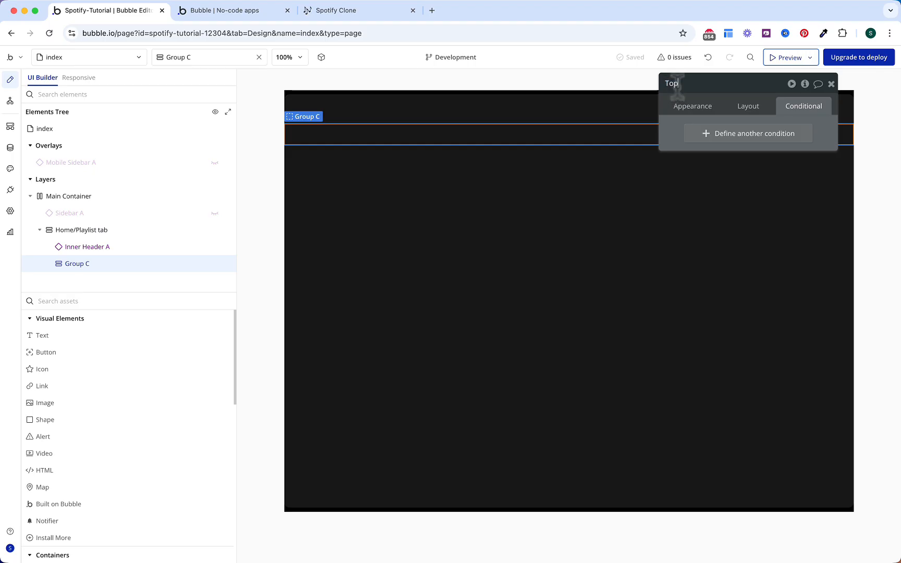
Step: Give the group a gradient background running from #065F46 to Surface
{"action": "left_click", "coordinate": [683, 109]}
{"action": "left_click", "coordinate": [751, 327]}
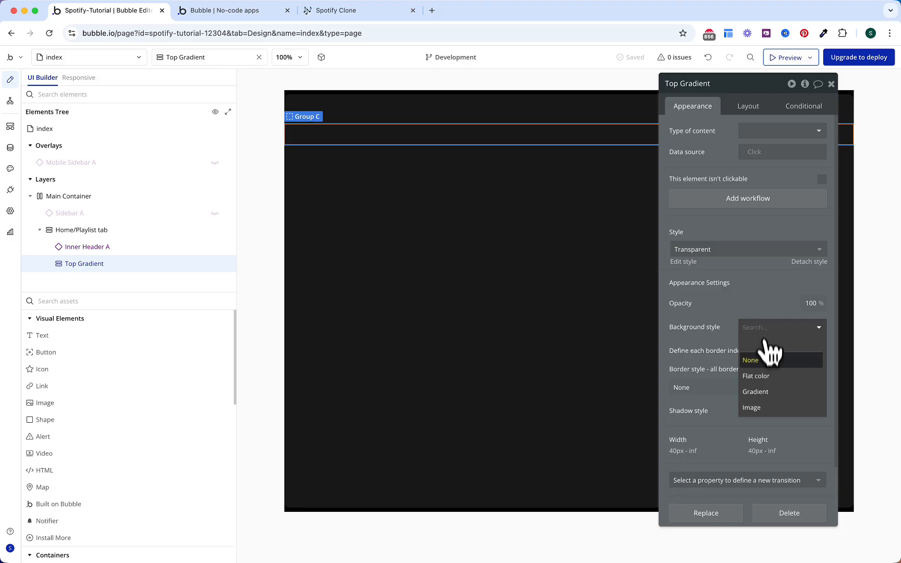
{"action": "left_click", "coordinate": [759, 392]}
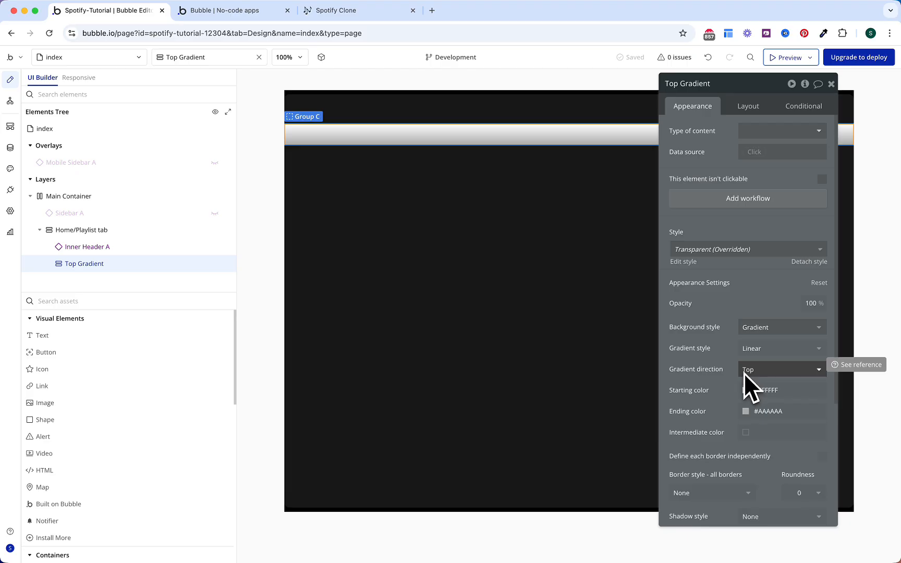
{"action": "left_click", "coordinate": [765, 389]}
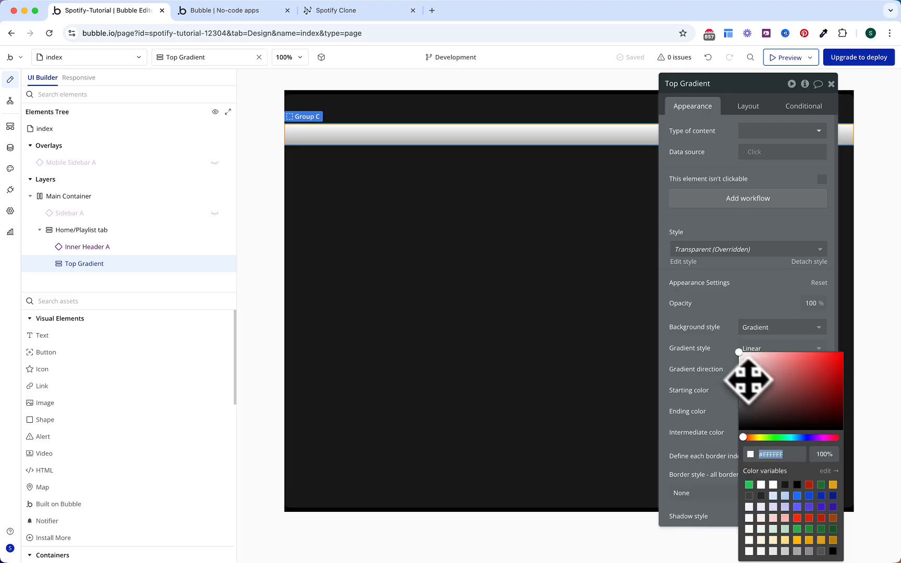
{"action": "type", "text": "065"}
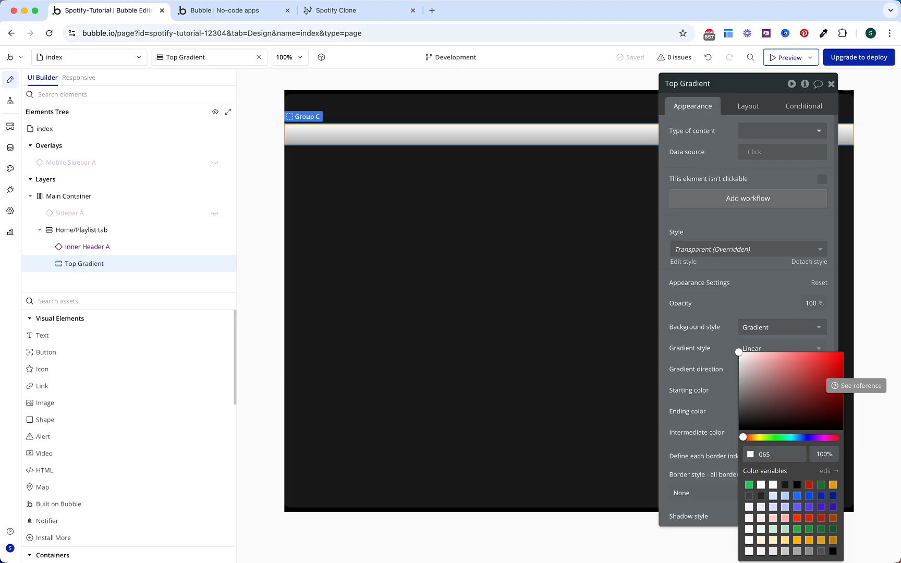
{"action": "type", "text": "F46"}
{"action": "left_click", "coordinate": [700, 372]}
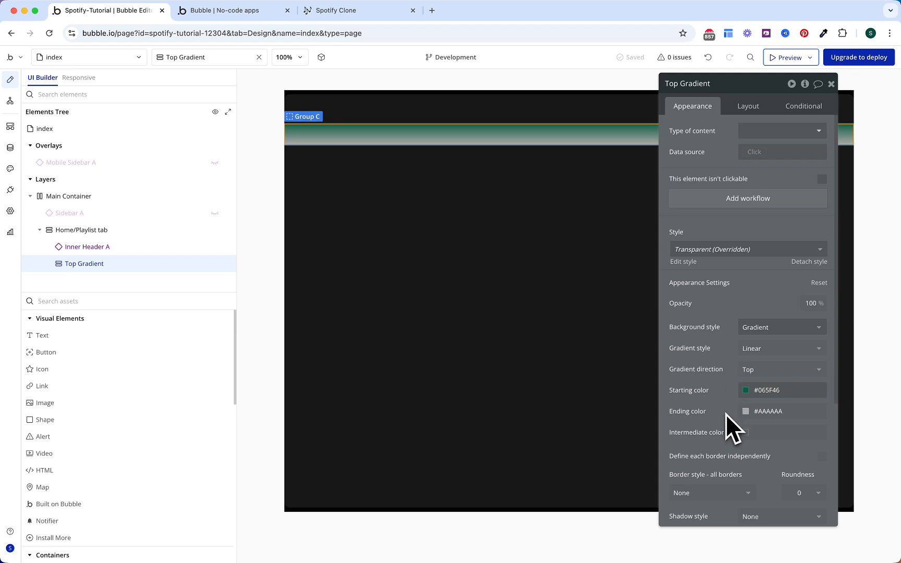
{"action": "left_click", "coordinate": [768, 412]}
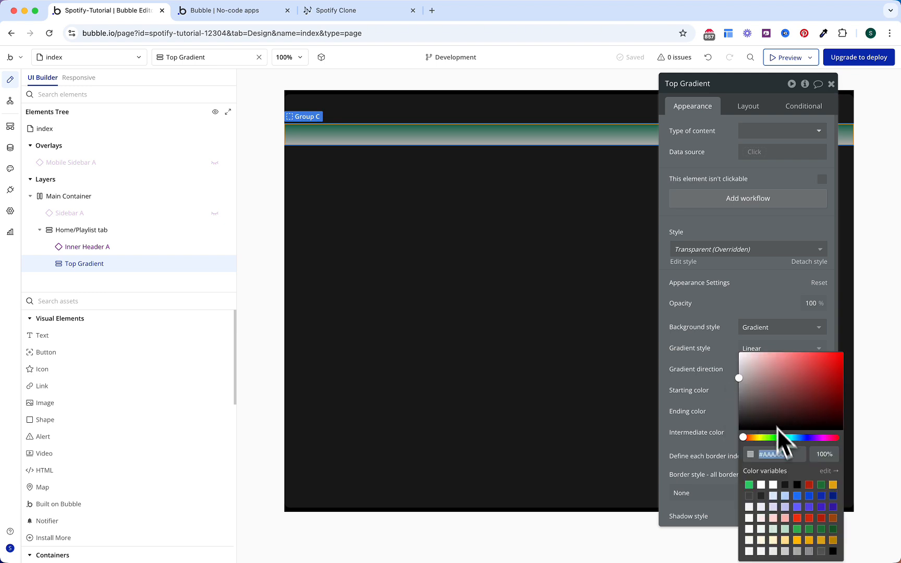
{"action": "left_click", "coordinate": [783, 485]}
{"action": "left_click", "coordinate": [718, 346]}
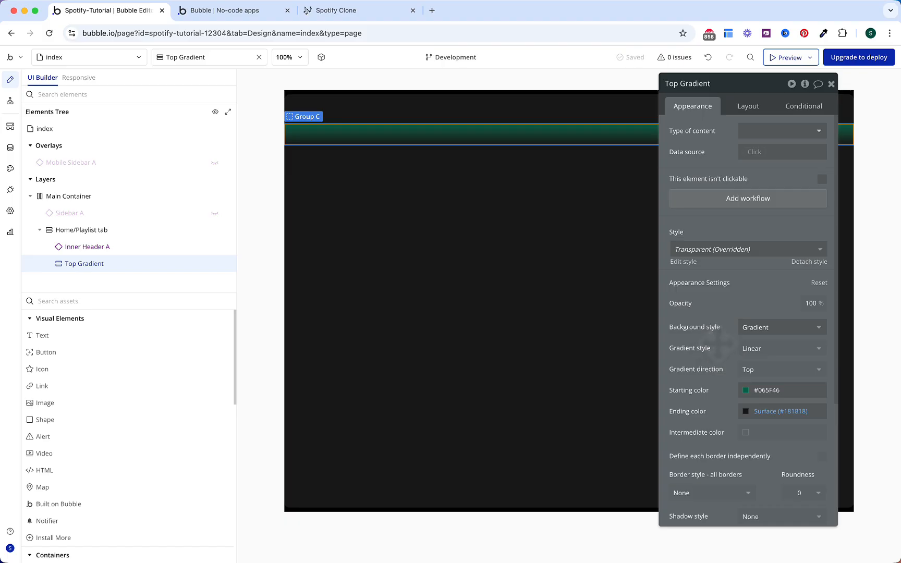
Step: Define borders independently and round the top-left and top-right corners to 10
{"action": "scroll", "coordinate": [718, 344], "scroll_direction": "down", "scroll_amount": 5}
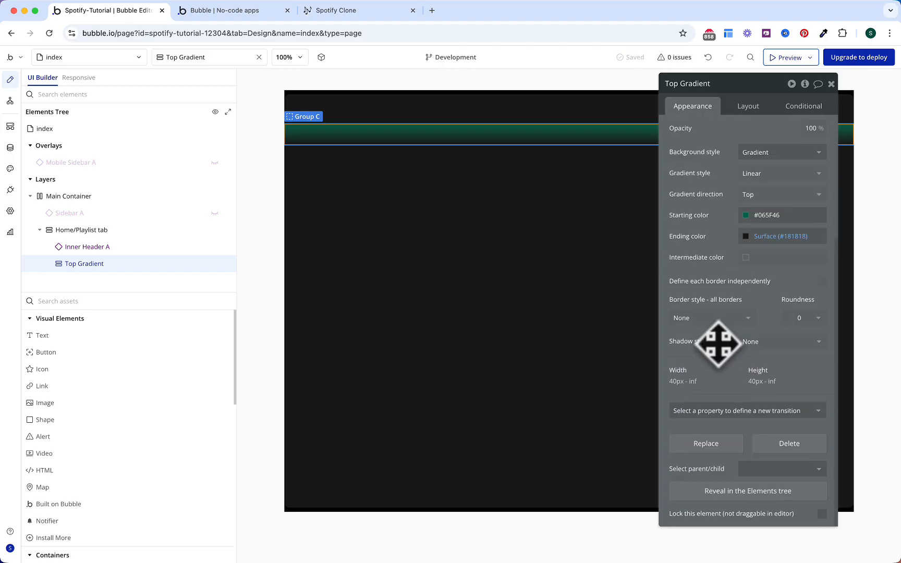
{"action": "left_click", "coordinate": [822, 282]}
{"action": "scroll", "coordinate": [796, 294], "scroll_direction": "down", "scroll_amount": 3}
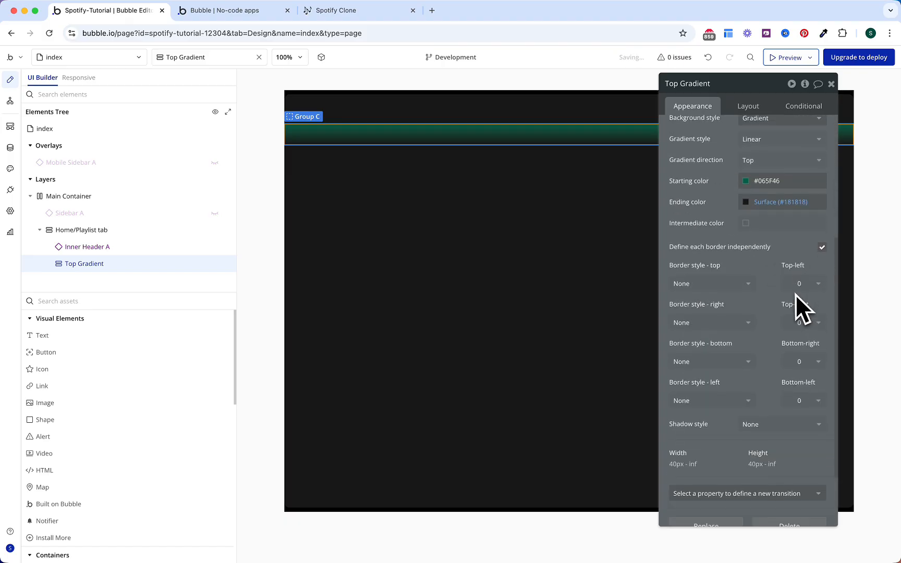
{"action": "left_click", "coordinate": [797, 247]}
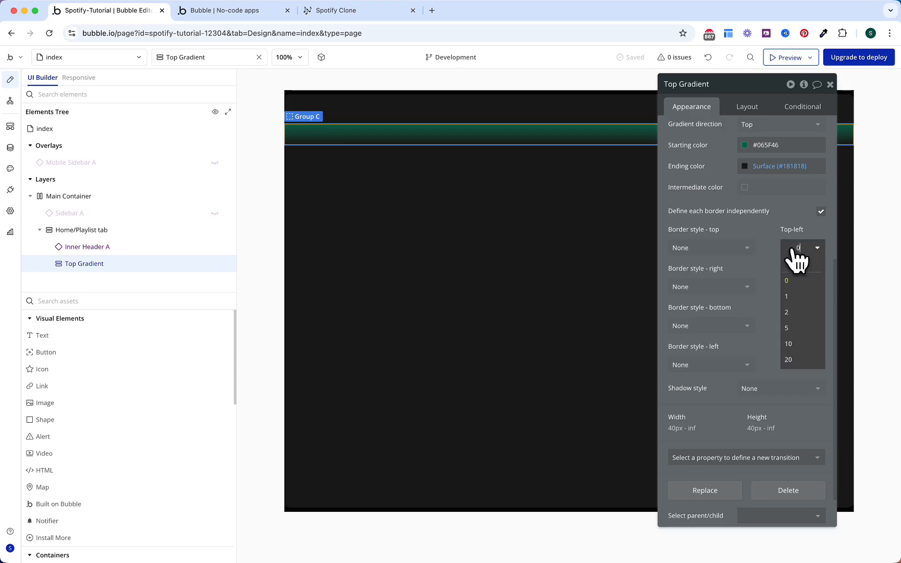
{"action": "left_click", "coordinate": [803, 351]}
{"action": "left_click", "coordinate": [797, 287]}
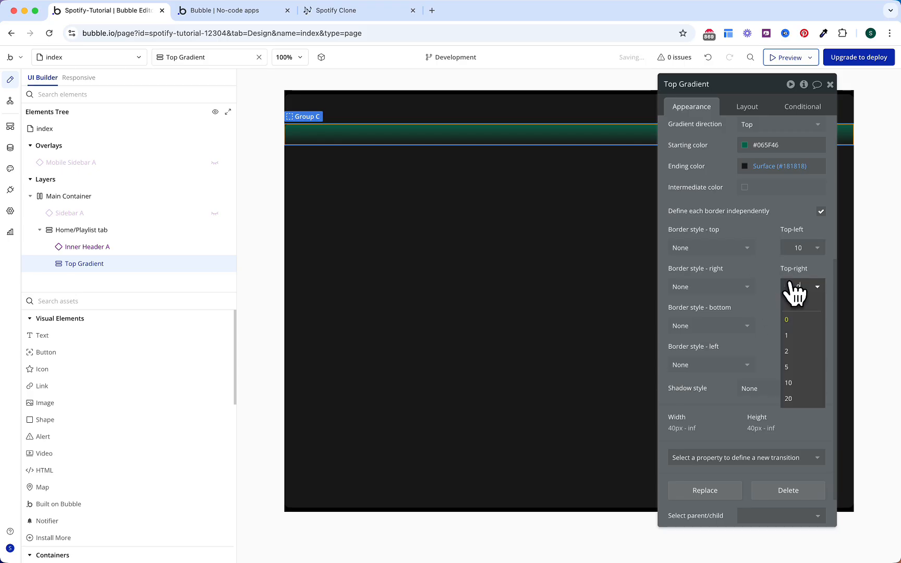
{"action": "left_click", "coordinate": [798, 384]}
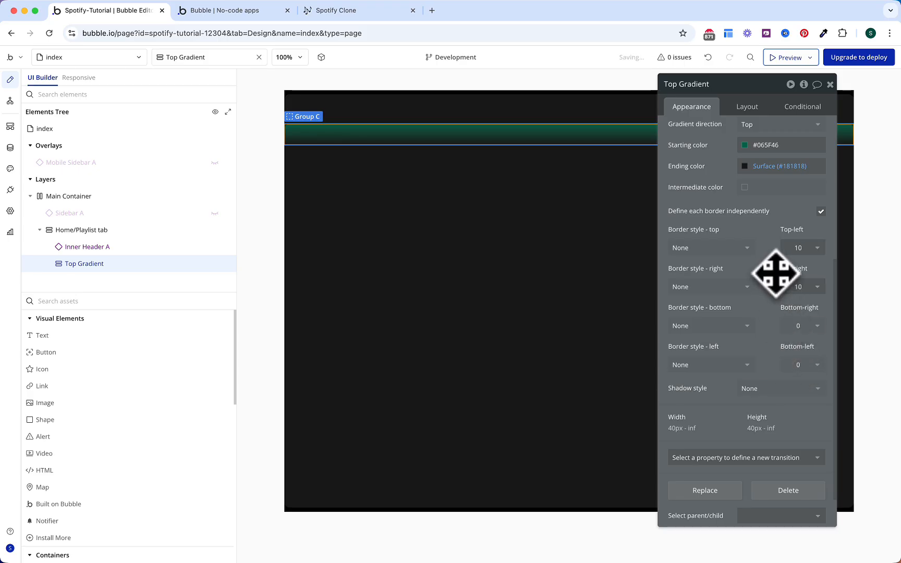
Step: Turn on gap spacing and set 24 px padding on every side of Top Gradient
{"action": "left_click", "coordinate": [748, 108]}
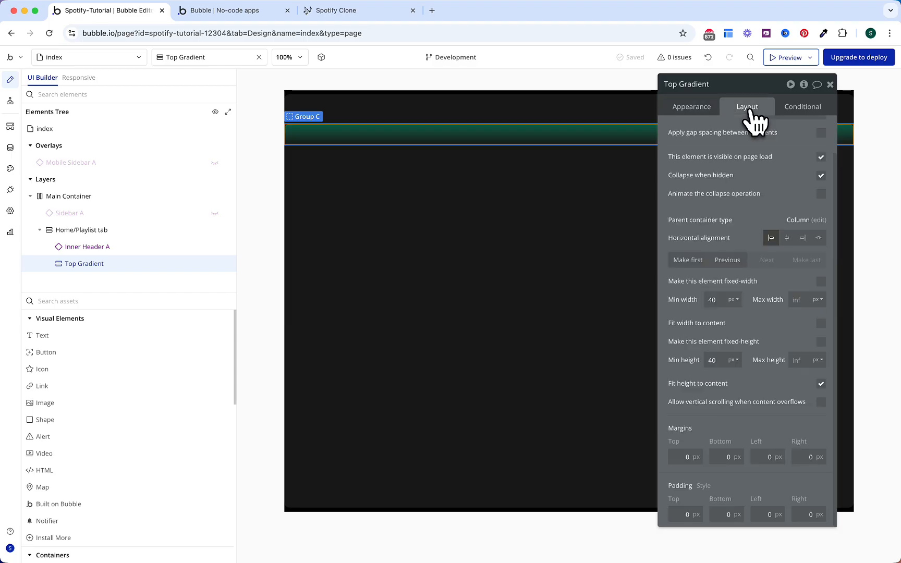
{"action": "scroll", "coordinate": [793, 168], "scroll_direction": "up", "scroll_amount": 2}
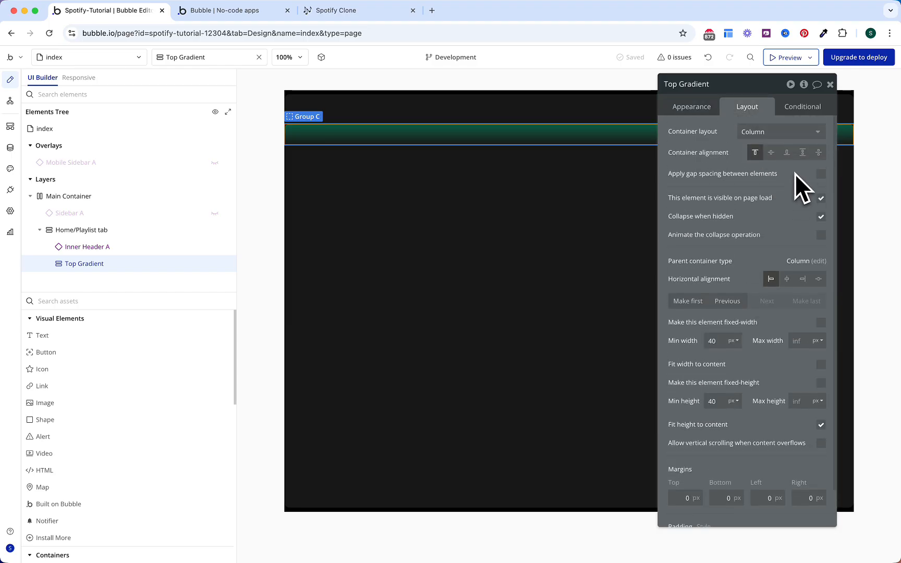
{"action": "left_click", "coordinate": [821, 174]}
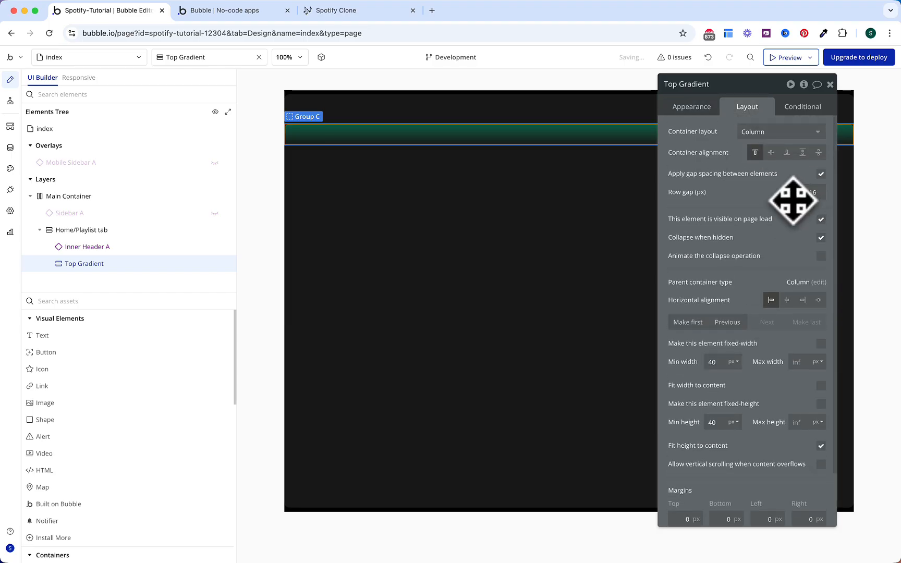
{"action": "scroll", "coordinate": [764, 261], "scroll_direction": "down", "scroll_amount": 2}
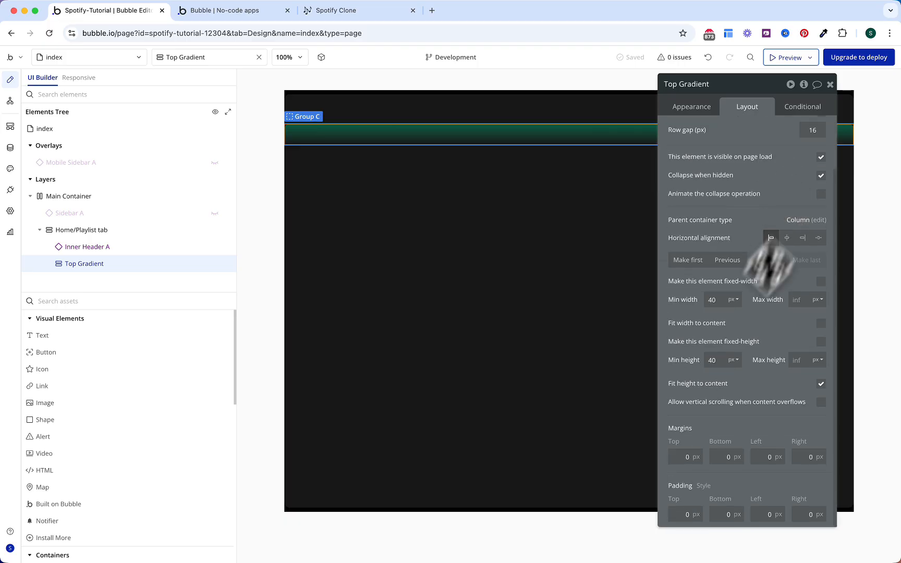
{"action": "type", "text": "24"}
{"action": "left_click", "coordinate": [720, 513]}
{"action": "type", "text": "24"}
{"action": "left_click", "coordinate": [764, 514]}
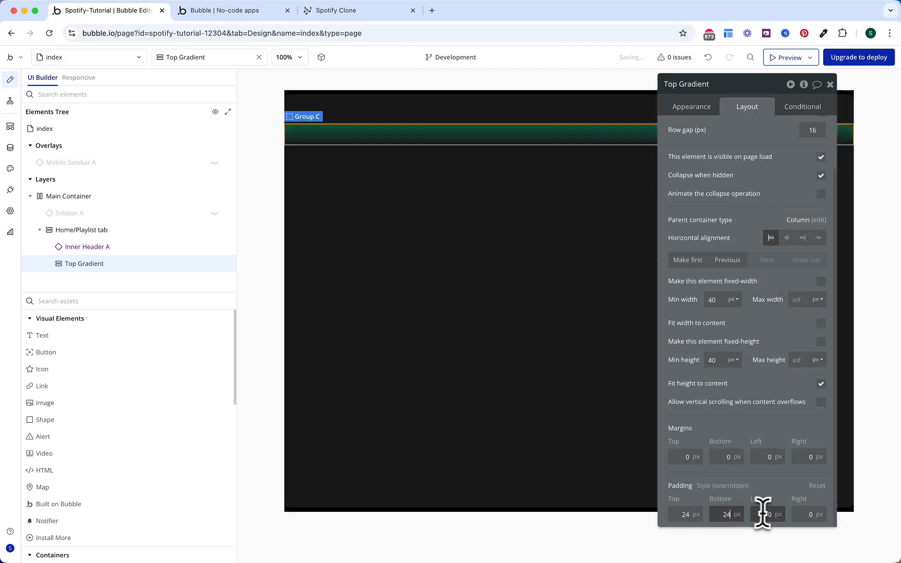
{"action": "type", "text": "24"}
{"action": "left_click", "coordinate": [795, 514]}
{"action": "type", "text": "24"}
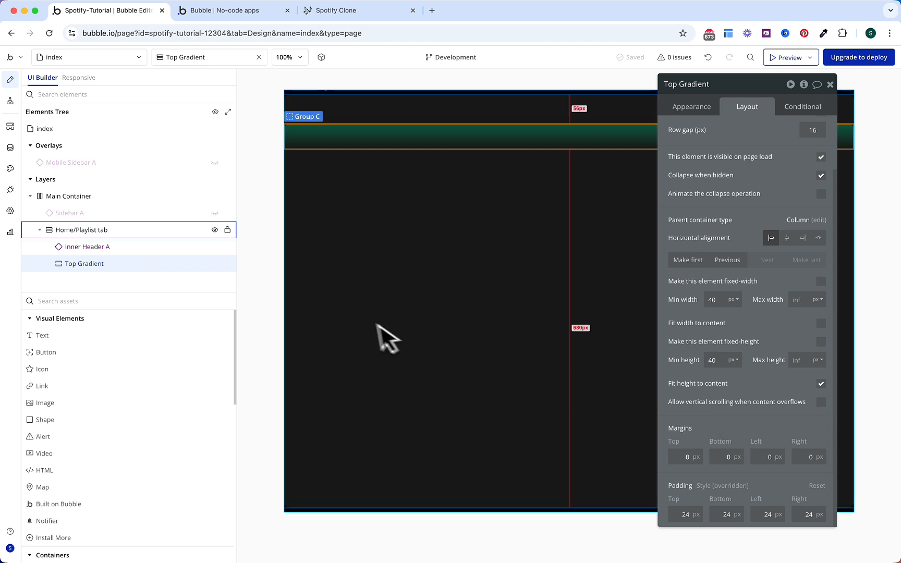
Step: Nest Inner Header A inside Top Gradient, then pick Group from the palette filtered by 'gr'
{"action": "left_click_drag", "start_coordinate": [119, 254], "coordinate": [119, 265]}
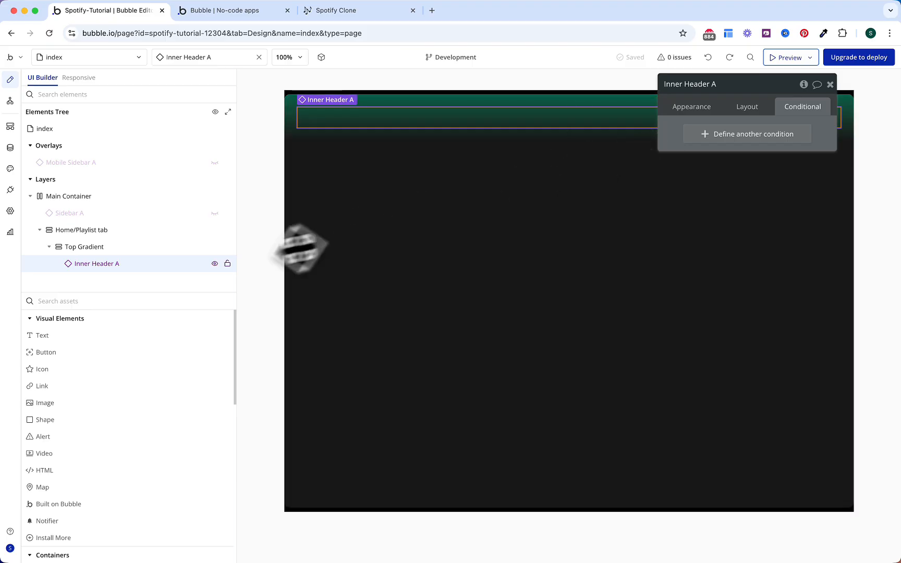
{"action": "left_click", "coordinate": [177, 299]}
{"action": "type", "text": "gr"}
{"action": "left_click", "coordinate": [130, 339]}
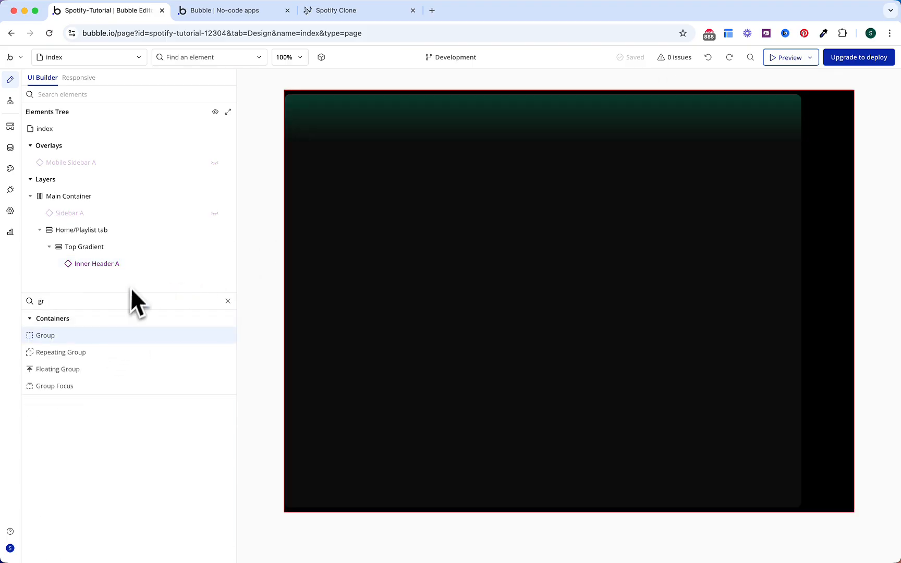
Step: Place a new group named Home Header under Inner Header A with gap spacing applied
{"action": "left_click", "coordinate": [134, 281]}
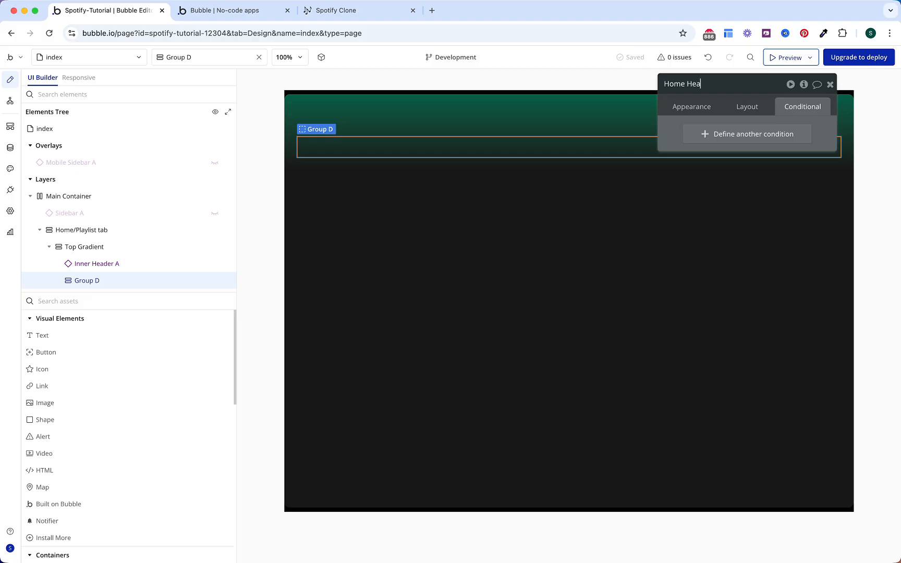
{"action": "key", "text": "Return"}
{"action": "left_click", "coordinate": [747, 108]}
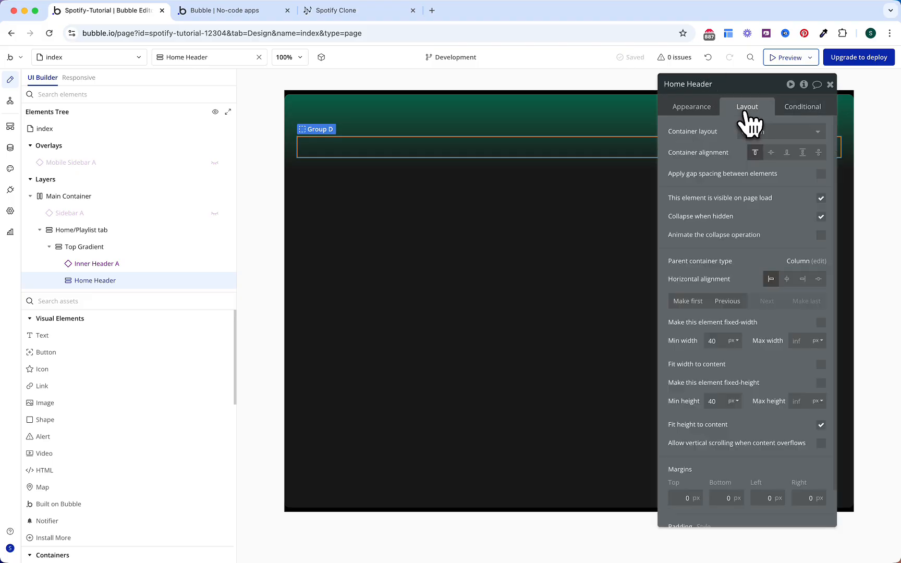
{"action": "left_click", "coordinate": [821, 174]}
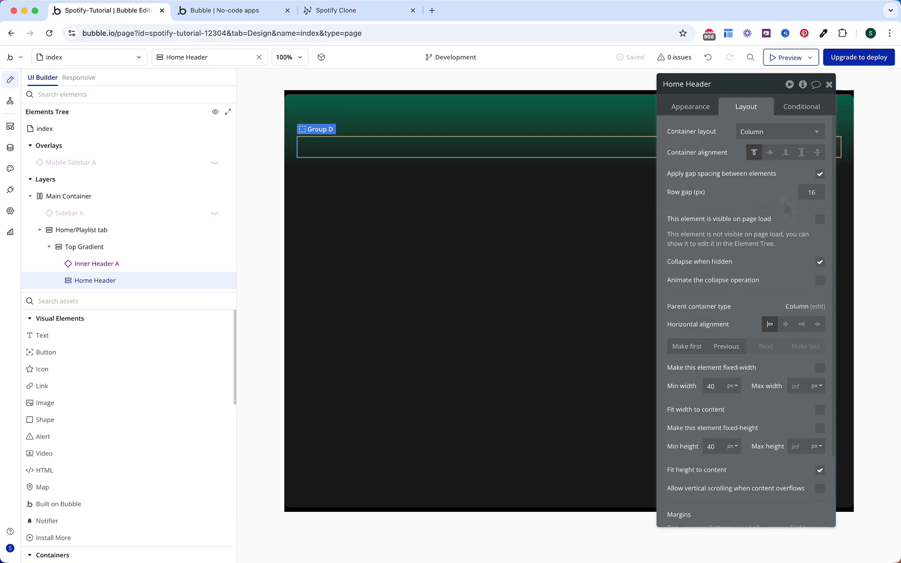
Step: Add a visibility condition to Home Header based on Get data from page URL
{"action": "left_click", "coordinate": [800, 108]}
{"action": "left_click", "coordinate": [754, 133]}
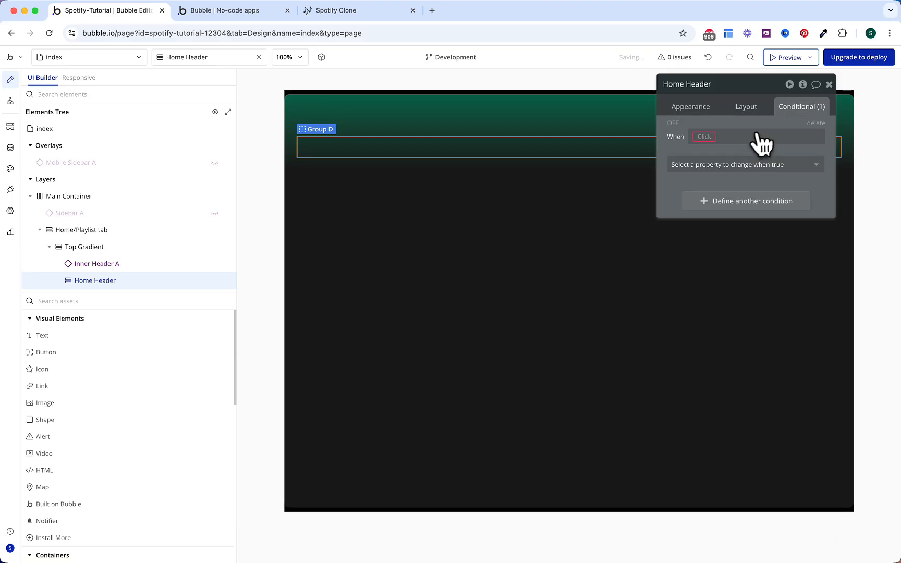
{"action": "left_click", "coordinate": [735, 166]}
{"action": "left_click", "coordinate": [714, 198]}
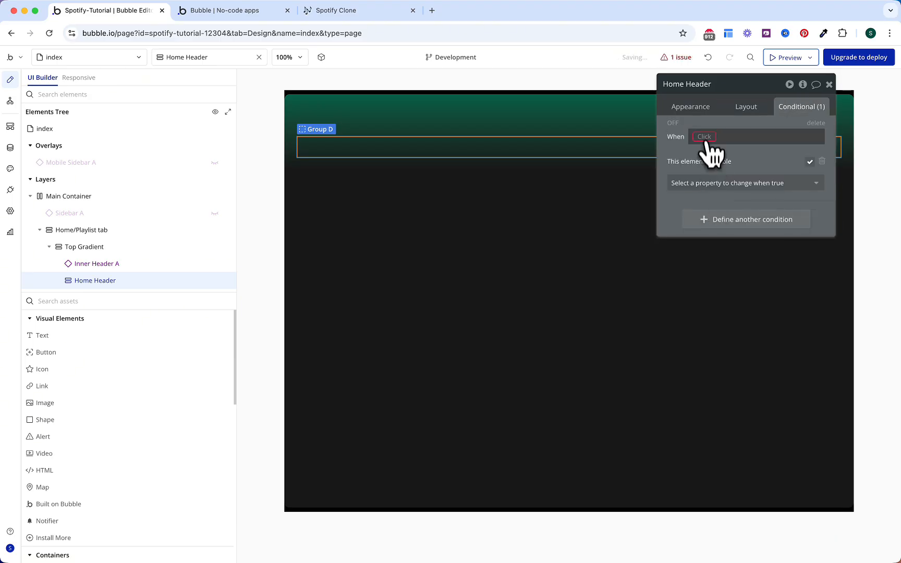
{"action": "left_click", "coordinate": [704, 136]}
{"action": "type", "text": "get"}
{"action": "left_click", "coordinate": [736, 202]}
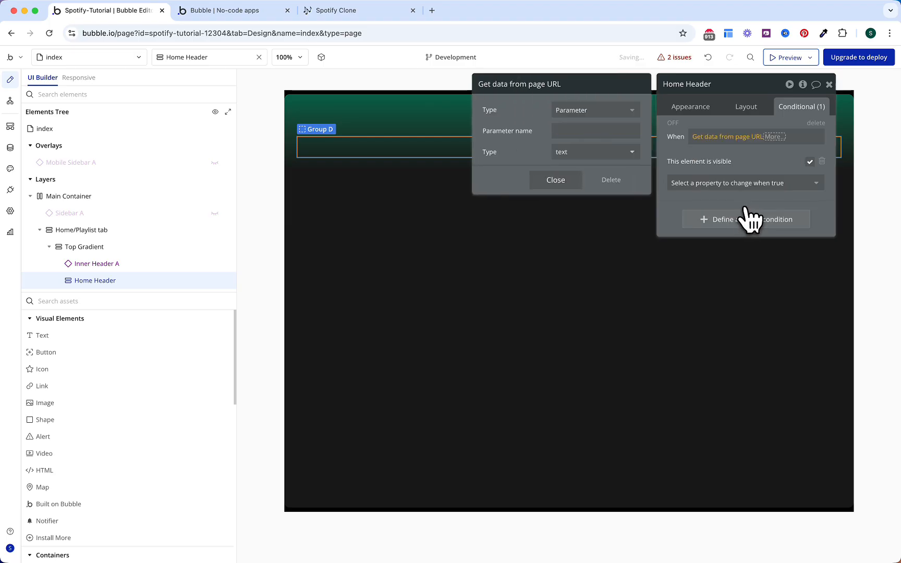
Step: Make the condition require URL parameter 'tab' to be OS Menu's Home Display
{"action": "left_click", "coordinate": [588, 136]}
{"action": "type", "text": "tab"}
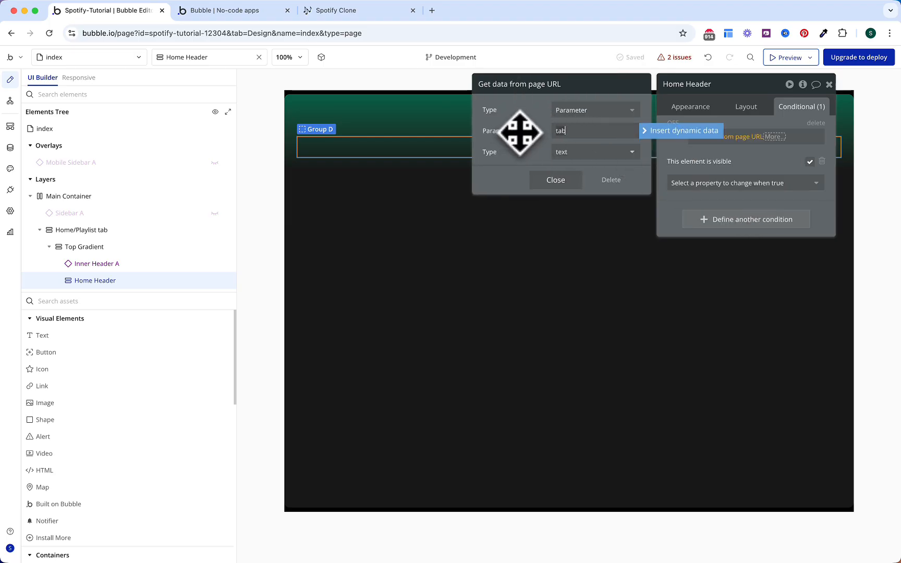
{"action": "left_click", "coordinate": [556, 180]}
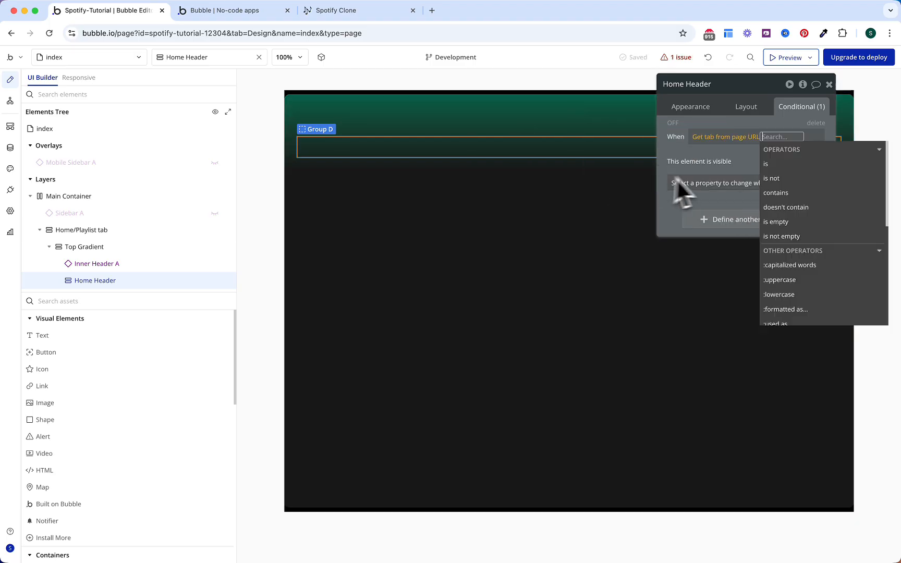
{"action": "left_click", "coordinate": [771, 165]}
{"action": "left_click", "coordinate": [798, 222]}
{"action": "left_click", "coordinate": [604, 110]}
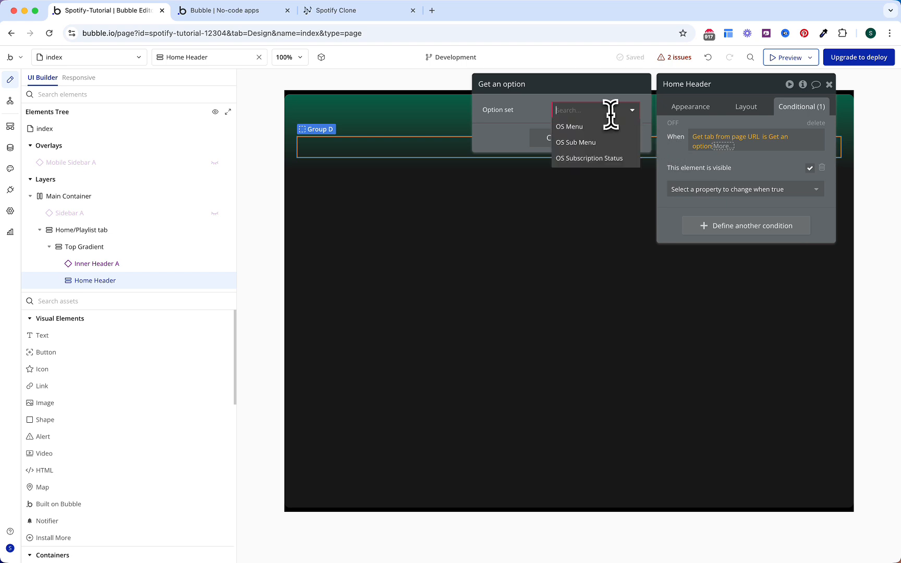
{"action": "left_click", "coordinate": [599, 127]}
{"action": "left_click", "coordinate": [599, 131]}
{"action": "left_click", "coordinate": [587, 164]}
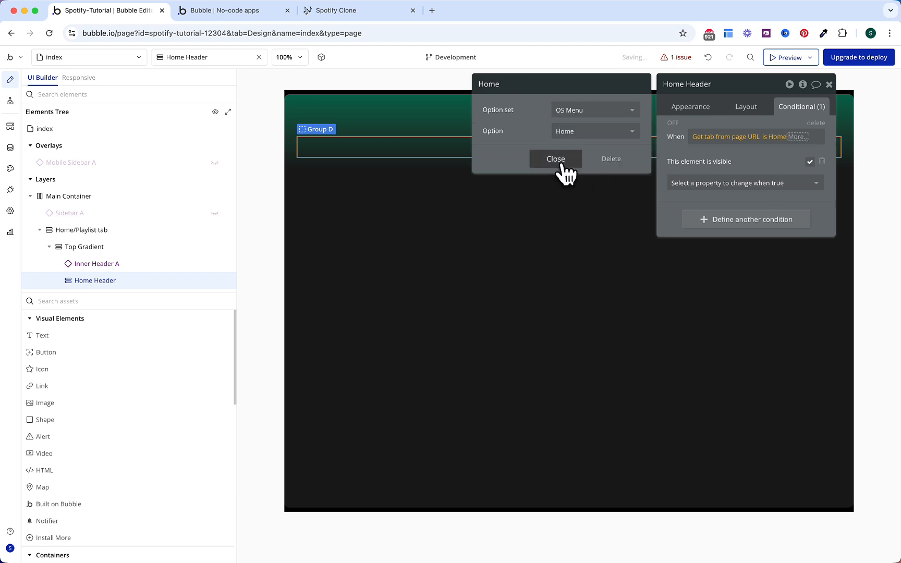
{"action": "left_click", "coordinate": [559, 159]}
{"action": "left_click", "coordinate": [732, 174]}
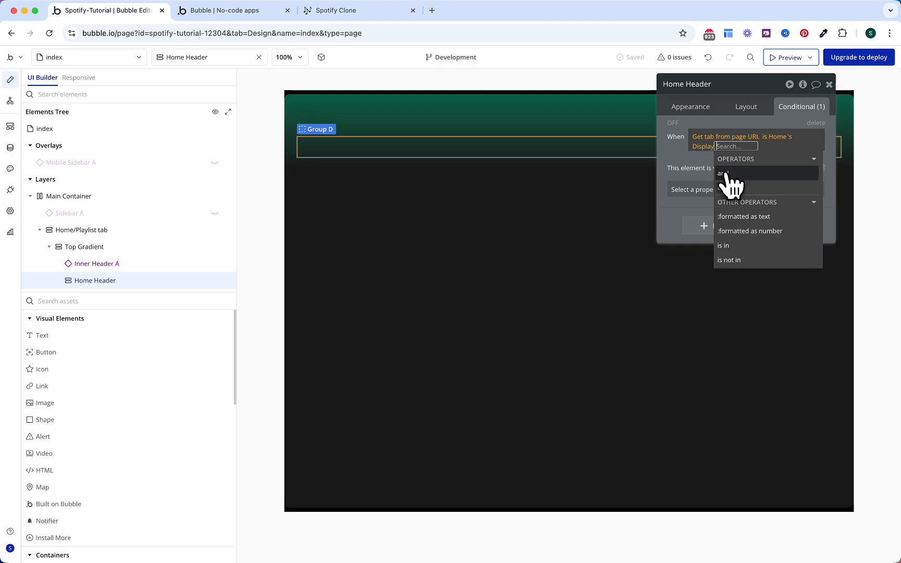
Step: Add a second requirement that URL parameter 'sub' is empty
{"action": "left_click", "coordinate": [726, 174]}
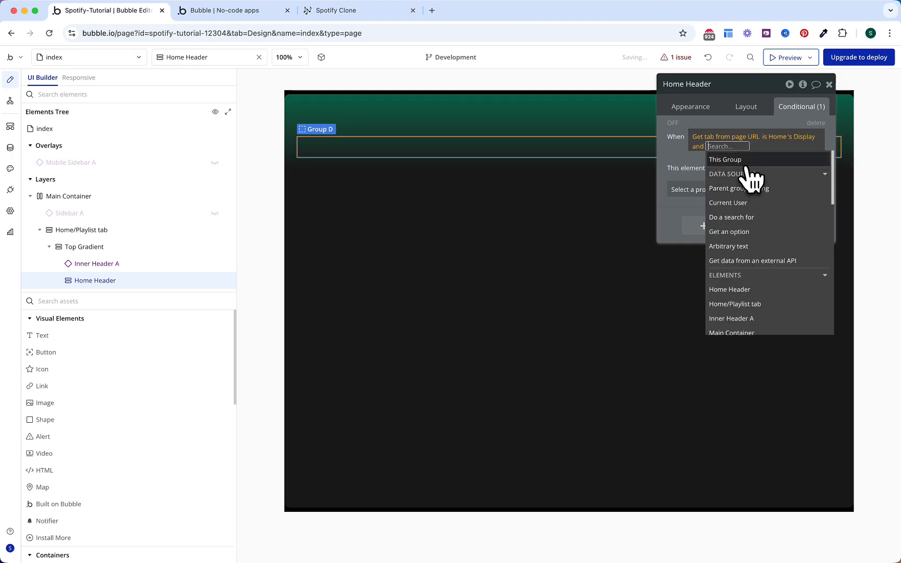
{"action": "type", "text": "get"}
{"action": "left_click", "coordinate": [759, 224]}
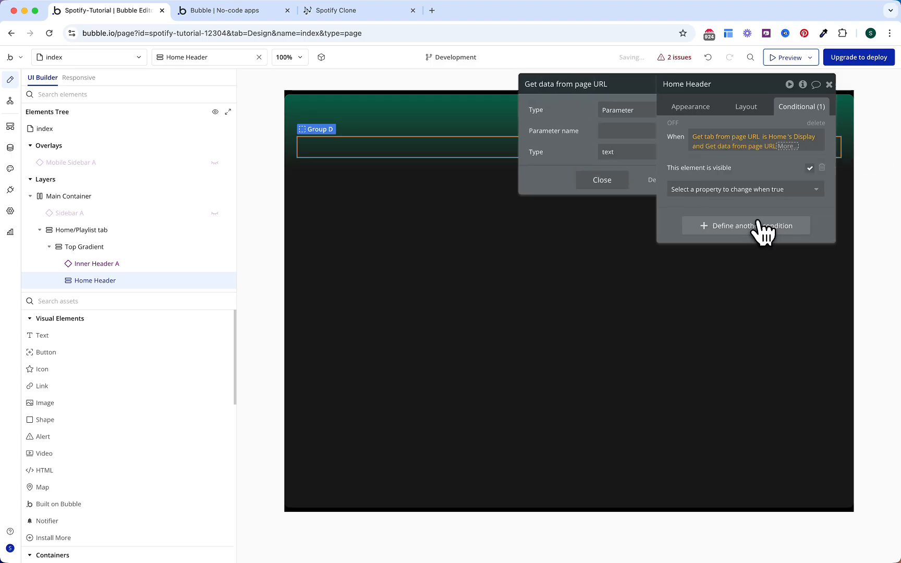
{"action": "left_click", "coordinate": [594, 131]}
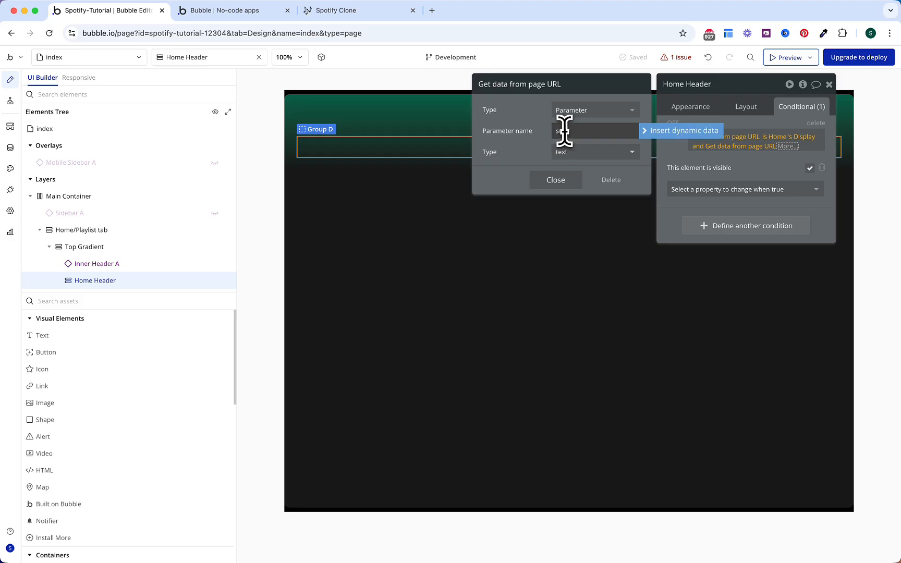
{"action": "type", "text": "sub"}
{"action": "left_click", "coordinate": [556, 180]}
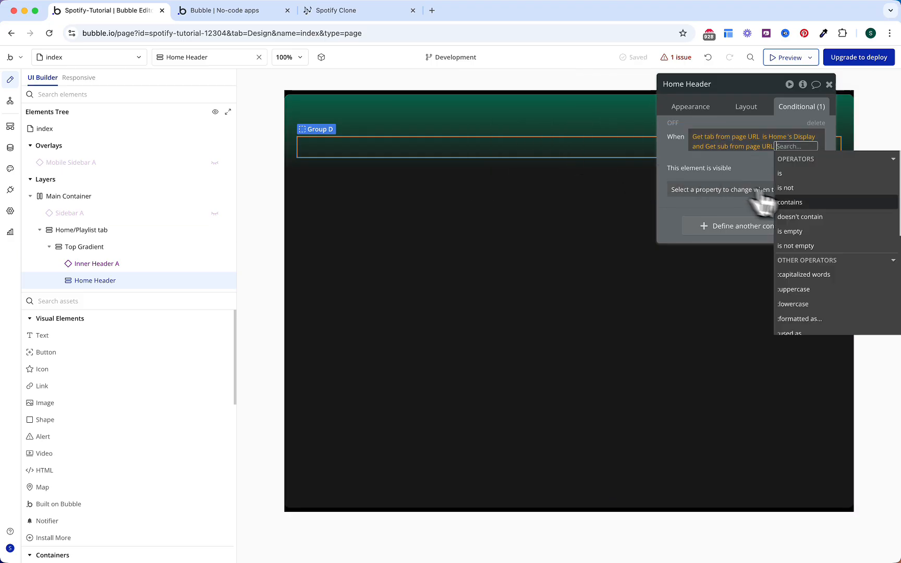
{"action": "left_click", "coordinate": [805, 231]}
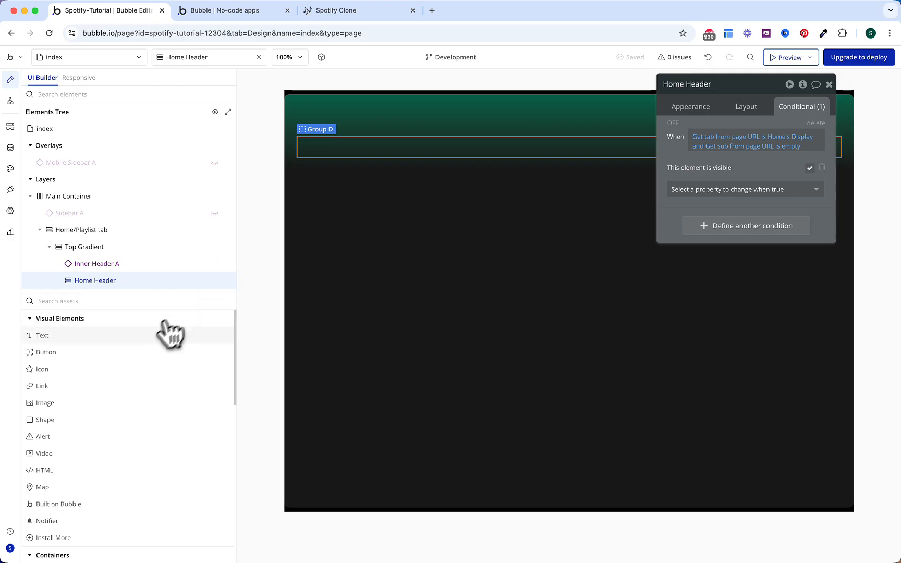
{"action": "left_click", "coordinate": [165, 335]}
Step: Add 'Welcome Back' text in Home Header at 32 px bold, with a new Group E below it
{"action": "left_click", "coordinate": [357, 150]}
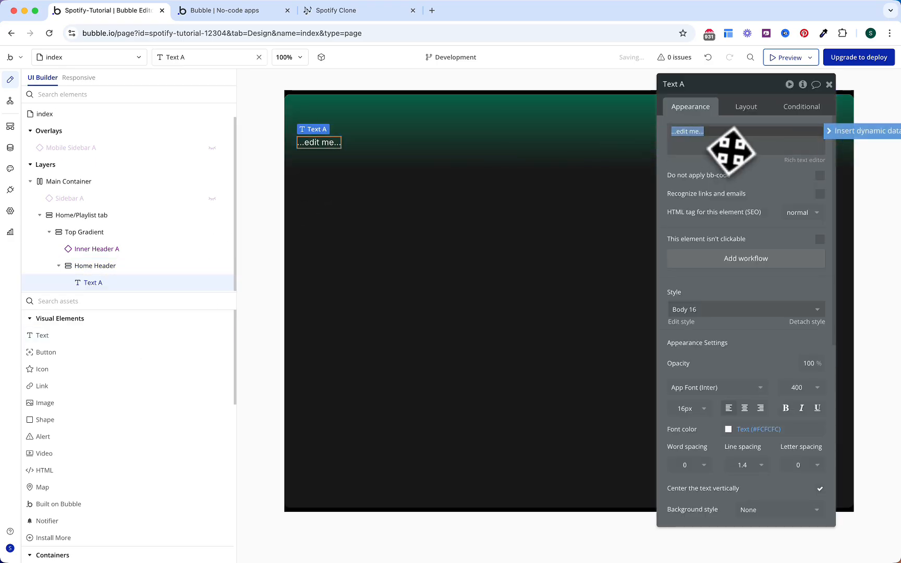
{"action": "type", "text": "Welcome"}
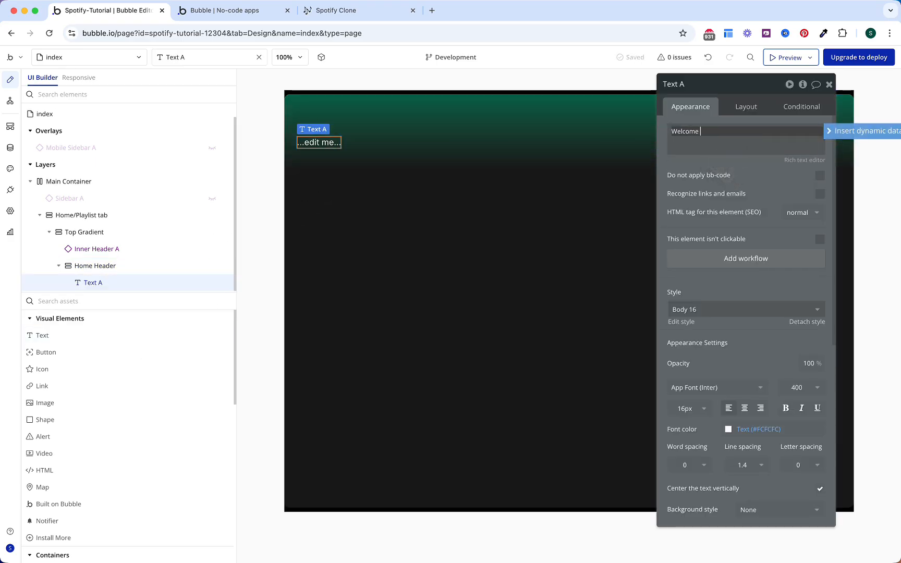
{"action": "type", "text": " Back"}
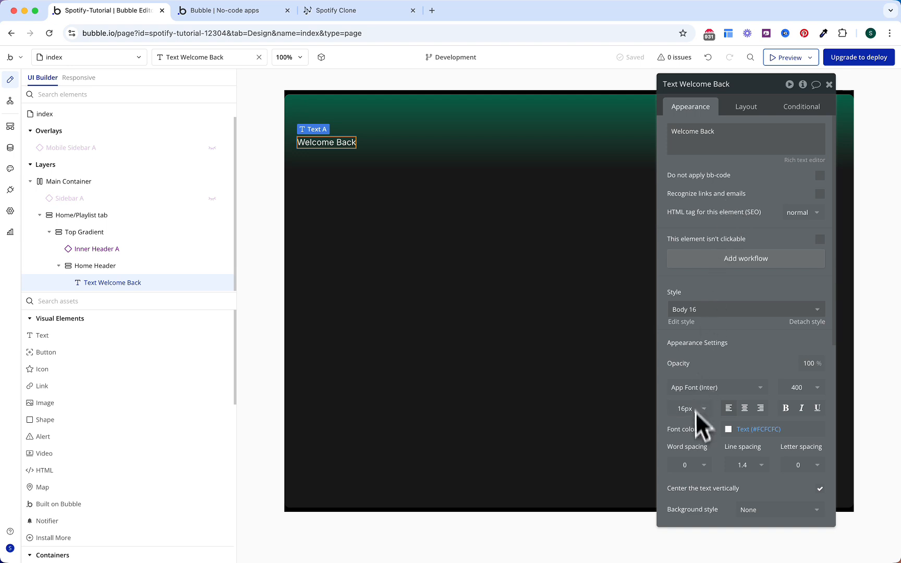
{"action": "left_click", "coordinate": [693, 412]}
{"action": "double_click", "coordinate": [685, 409]}
{"action": "type", "text": "32"}
{"action": "left_click", "coordinate": [728, 353]}
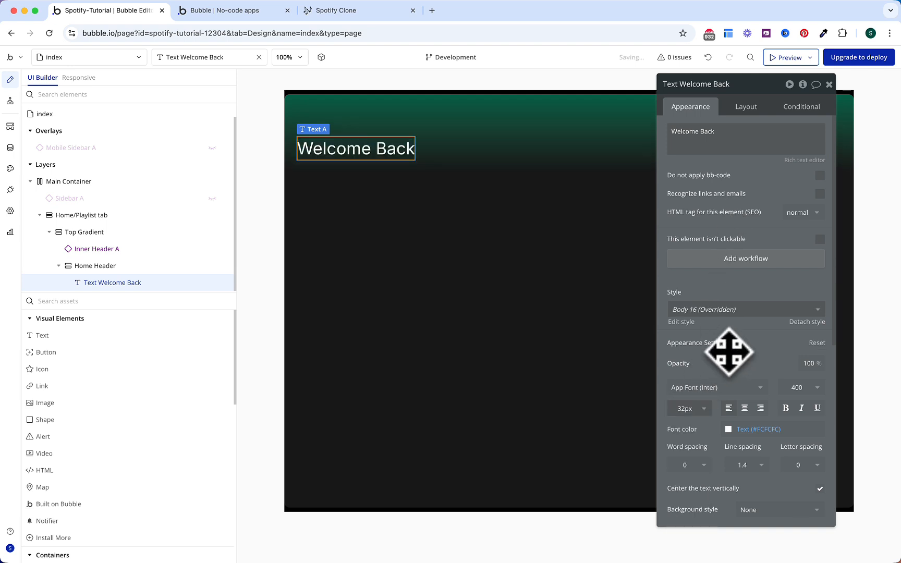
{"action": "left_click", "coordinate": [786, 408]}
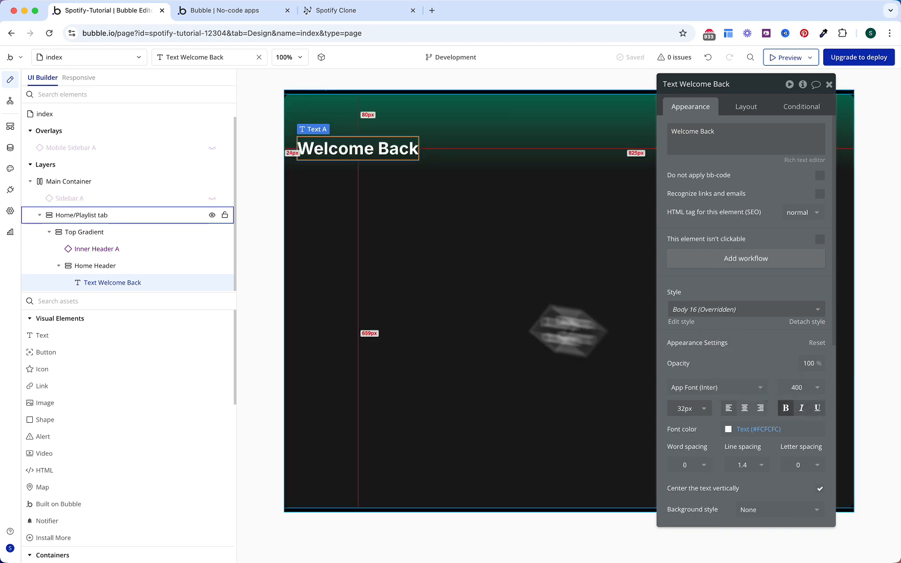
{"action": "type", "text": "gr"}
{"action": "left_click_drag", "start_coordinate": [156, 335], "coordinate": [380, 162]}
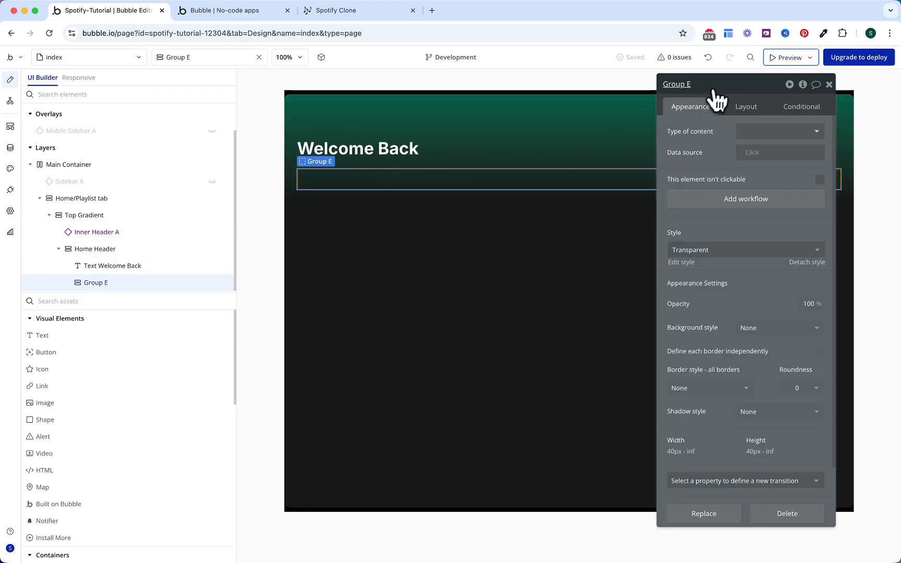
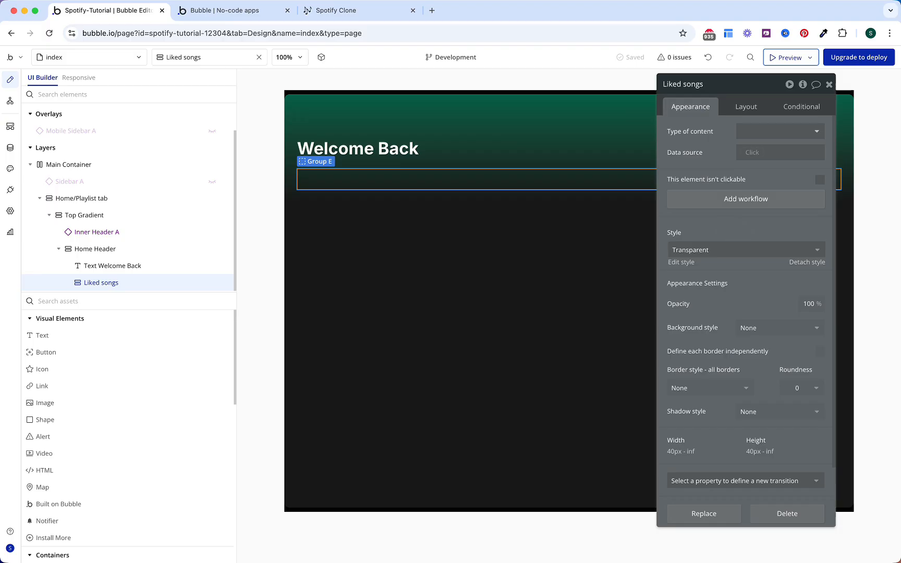
Step: Give Liked songs a flat #FFFFFF background at 10% opacity, roundness 10, and a background transition
{"action": "left_click", "coordinate": [750, 328]}
{"action": "left_click", "coordinate": [759, 377]}
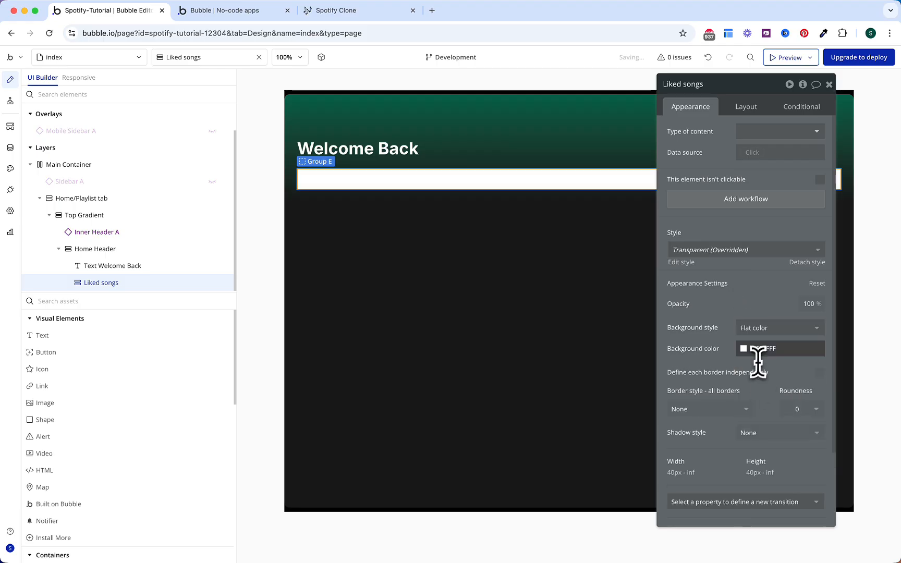
{"action": "left_click", "coordinate": [762, 349]}
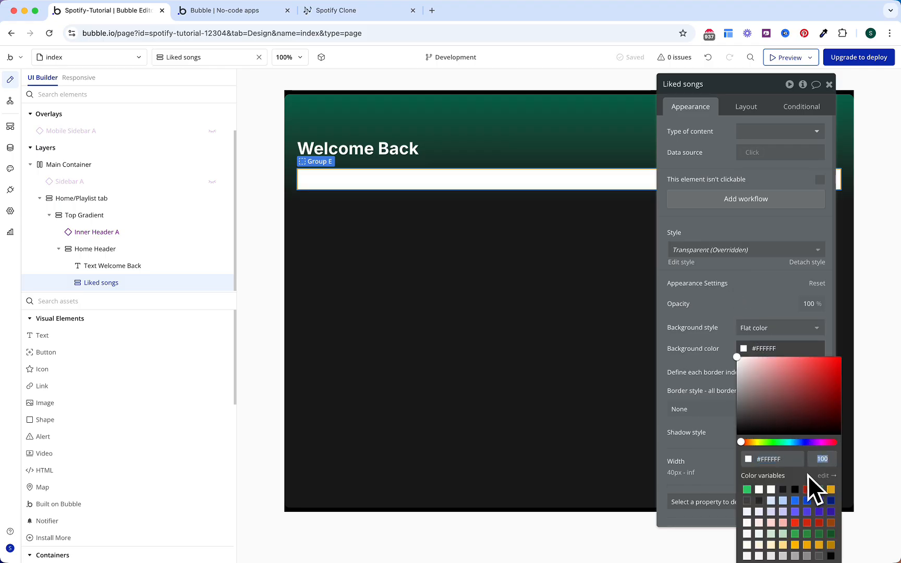
{"action": "type", "text": "10"}
{"action": "key", "text": "Return"}
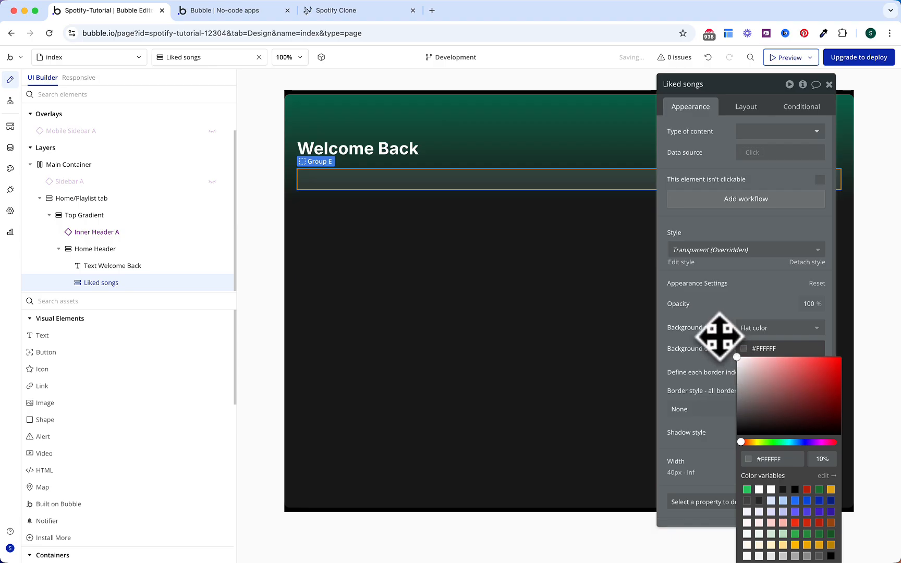
{"action": "left_click", "coordinate": [718, 336]}
{"action": "left_click", "coordinate": [725, 323]}
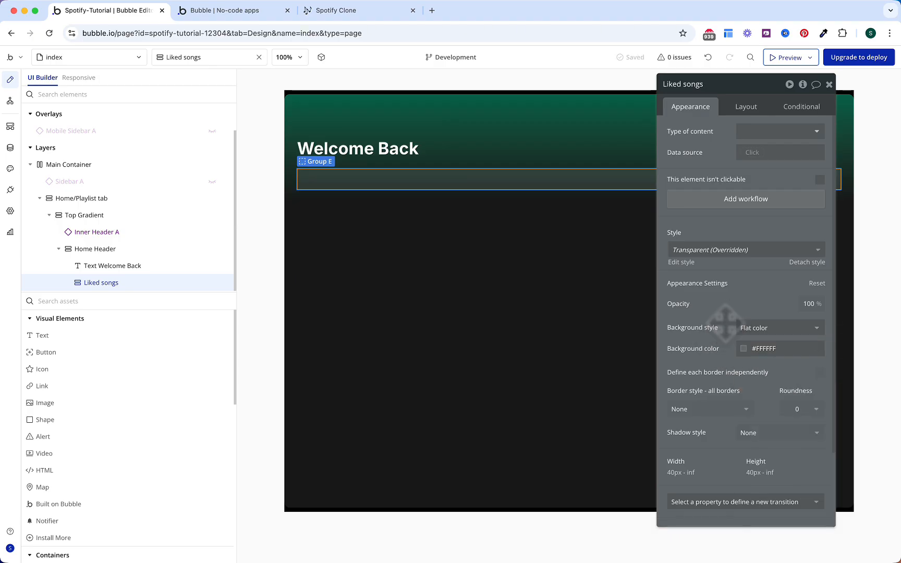
{"action": "left_click", "coordinate": [790, 405]}
{"action": "left_click", "coordinate": [793, 407]}
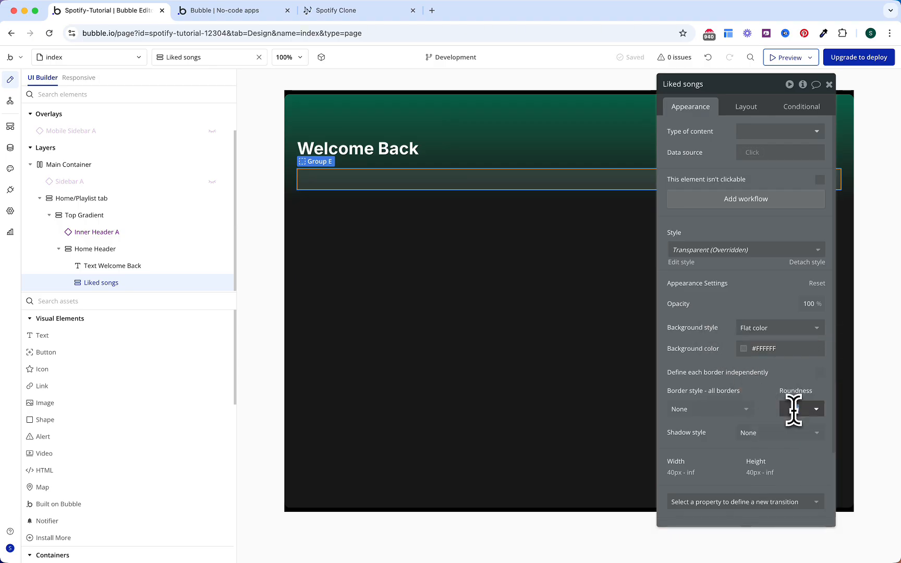
{"action": "scroll", "coordinate": [779, 397], "scroll_direction": "down", "scroll_amount": 3}
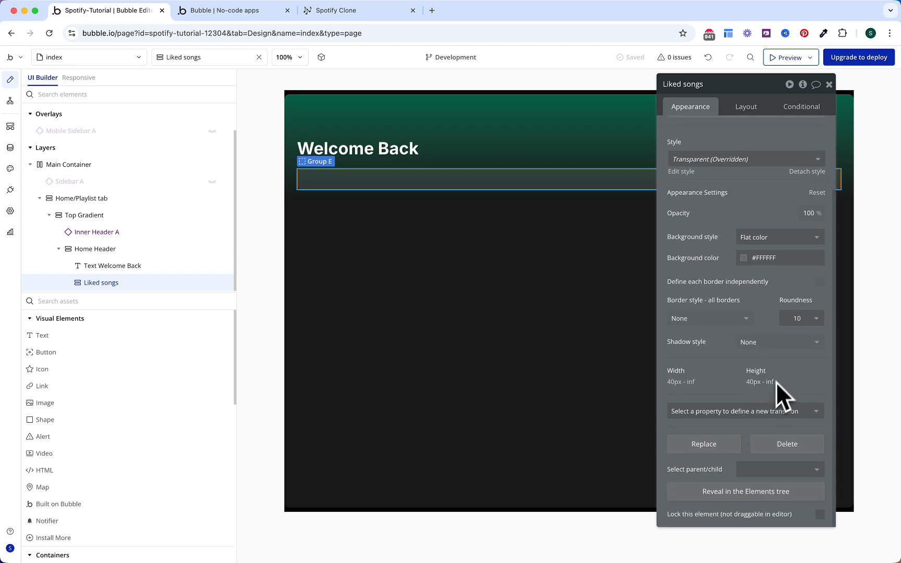
{"action": "left_click", "coordinate": [767, 406]}
{"action": "type", "text": "back"}
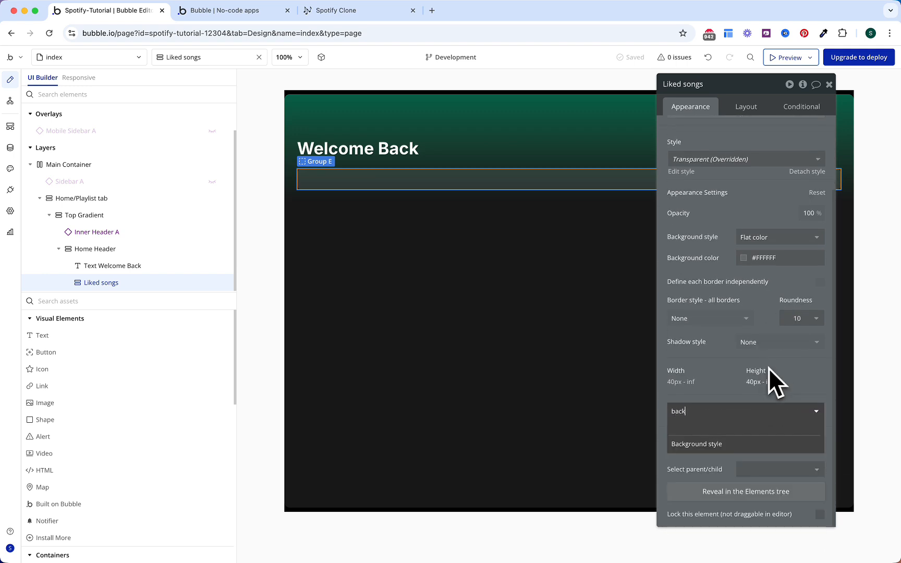
{"action": "left_click", "coordinate": [740, 441]}
Step: Lay the group out as a row with 16 px gap, 16 px right padding and fit-to-content width
{"action": "left_click", "coordinate": [747, 108]}
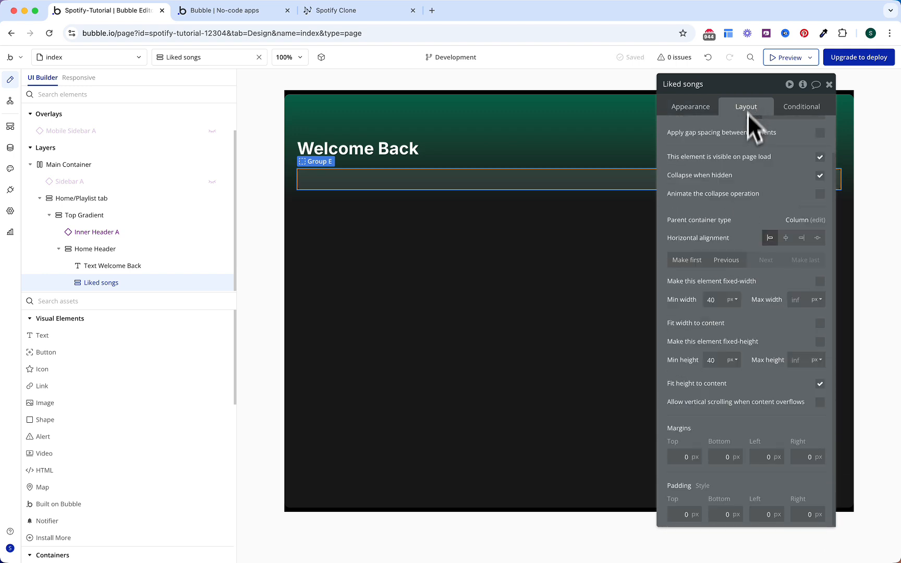
{"action": "left_click", "coordinate": [767, 132]}
{"action": "left_click", "coordinate": [756, 178]}
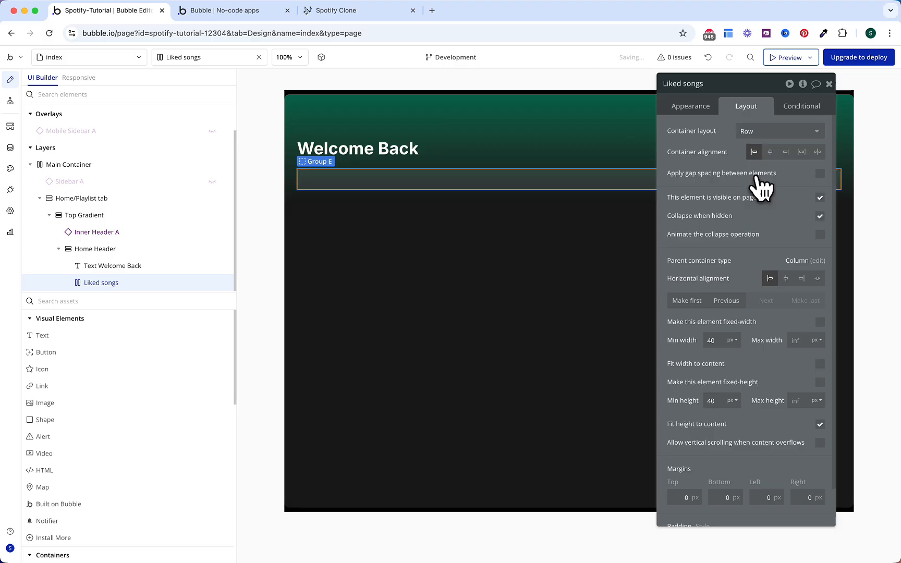
{"action": "left_click", "coordinate": [820, 173]}
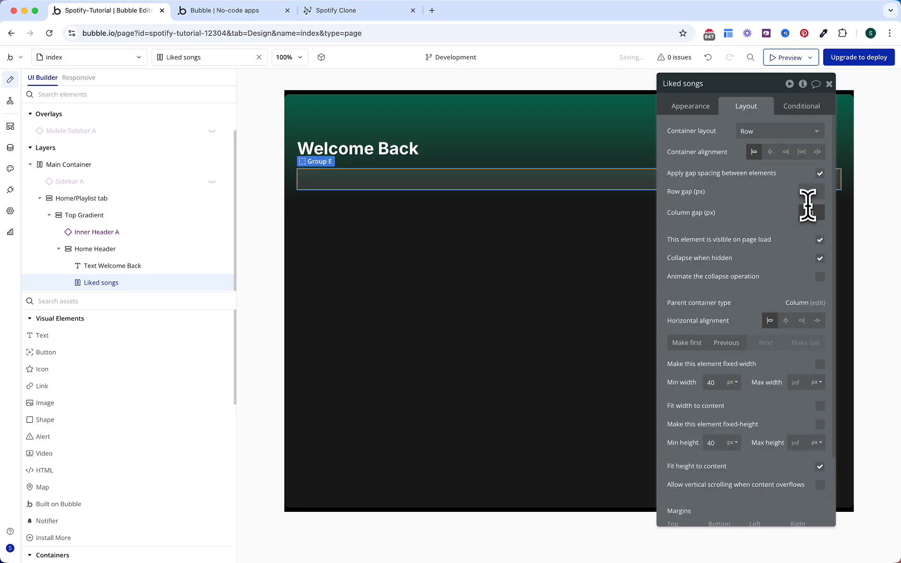
{"action": "type", "text": "16"}
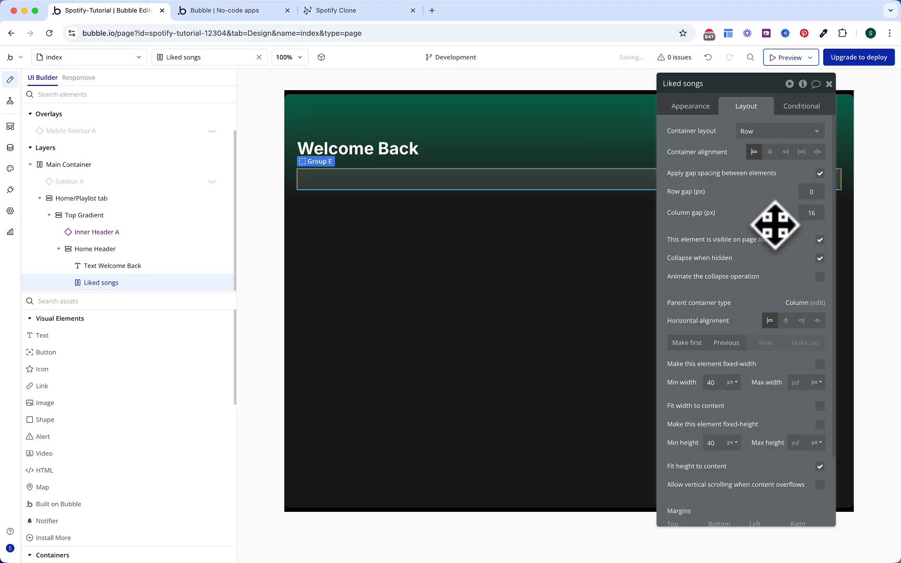
{"action": "scroll", "coordinate": [774, 214], "scroll_direction": "down", "scroll_amount": 3}
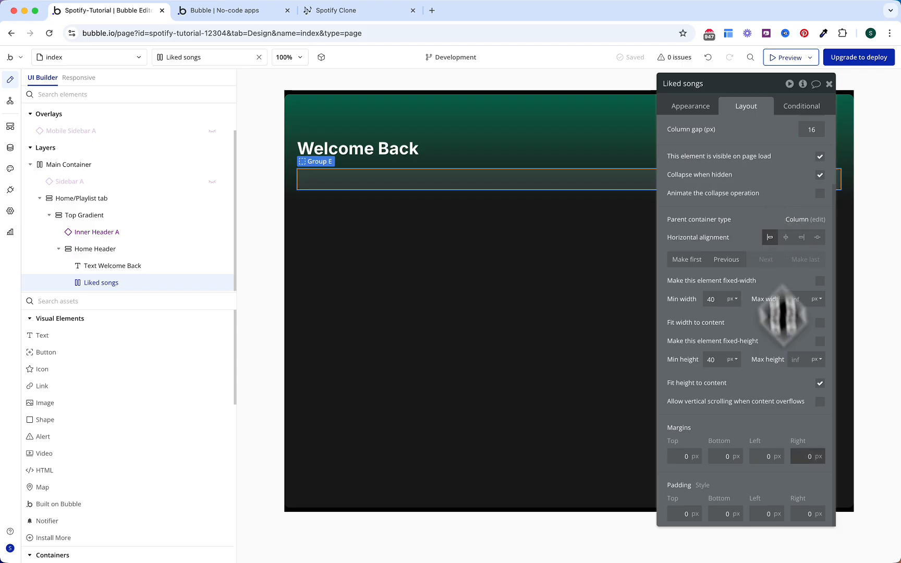
{"action": "type", "text": "16"}
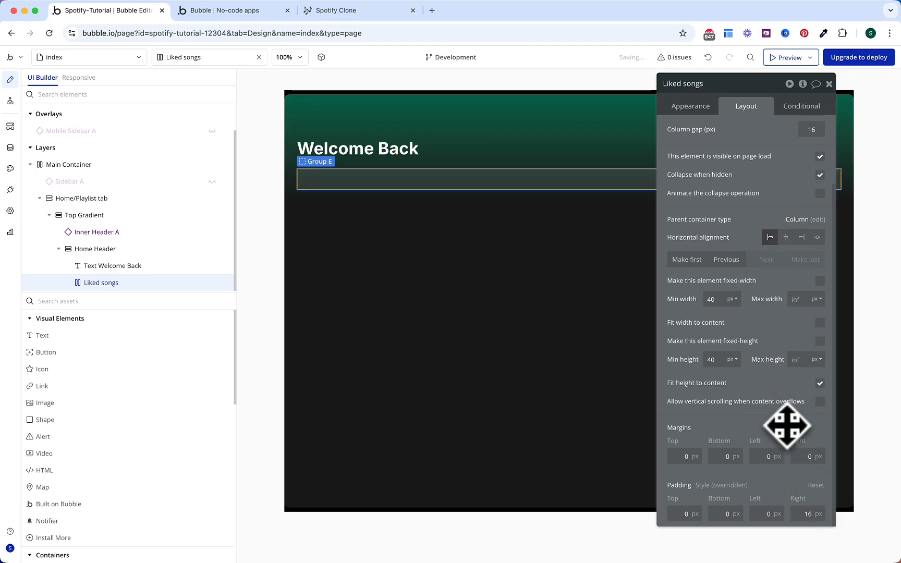
{"action": "left_click", "coordinate": [819, 323]}
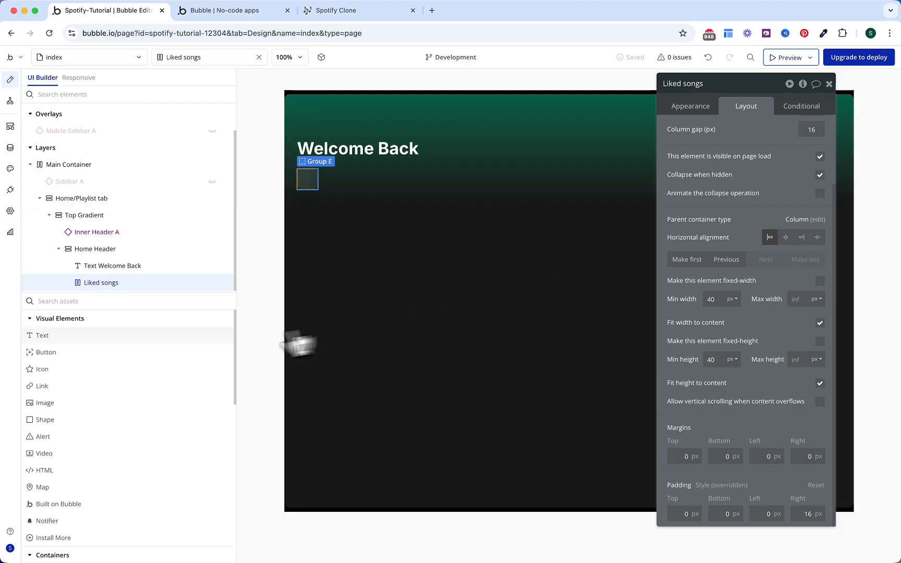
Step: Add a 60 px square image in Liked songs showing Liked Songs.jpeg
{"action": "left_click", "coordinate": [131, 407]}
{"action": "left_click", "coordinate": [313, 180]}
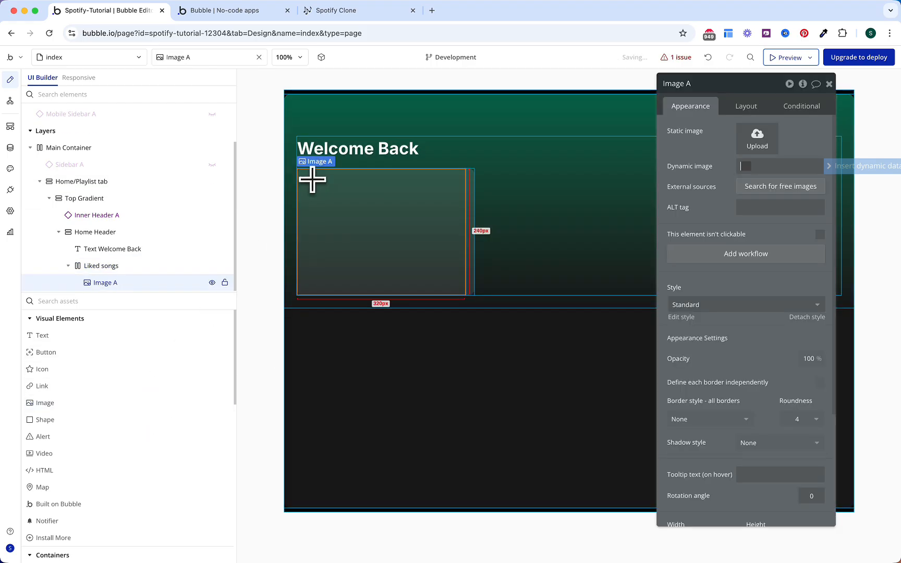
{"action": "left_click", "coordinate": [745, 109]}
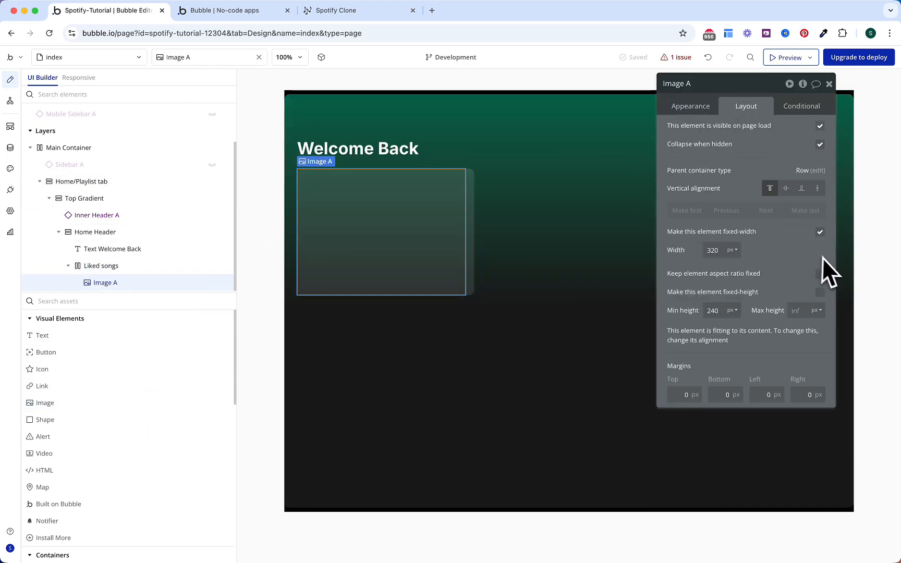
{"action": "type", "text": "60"}
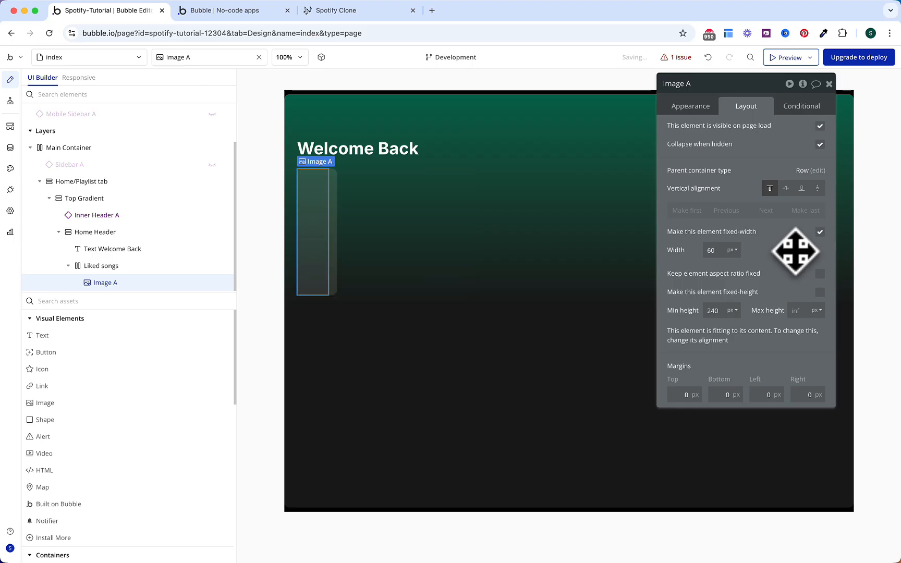
{"action": "left_click", "coordinate": [820, 273]}
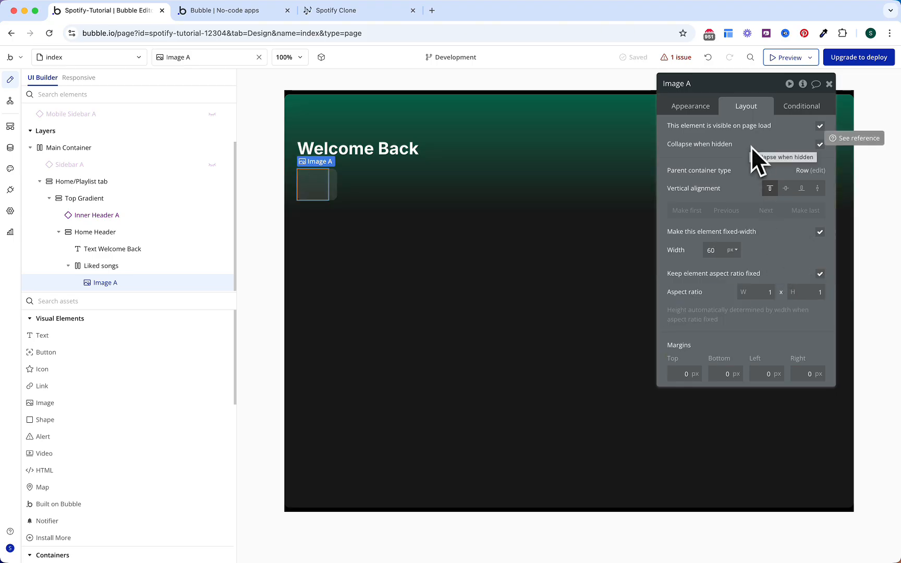
{"action": "left_click", "coordinate": [700, 107]}
{"action": "left_click", "coordinate": [757, 139]}
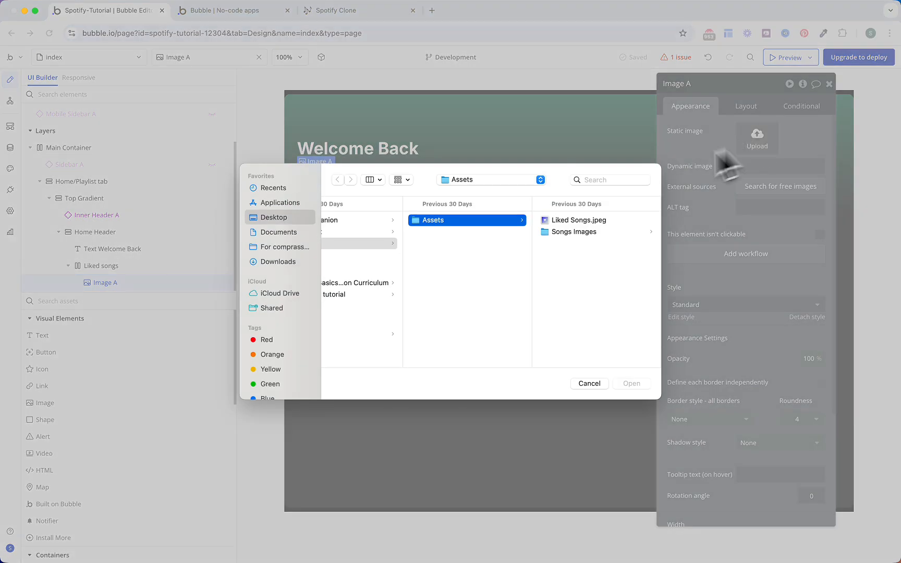
{"action": "double_click", "coordinate": [569, 220]}
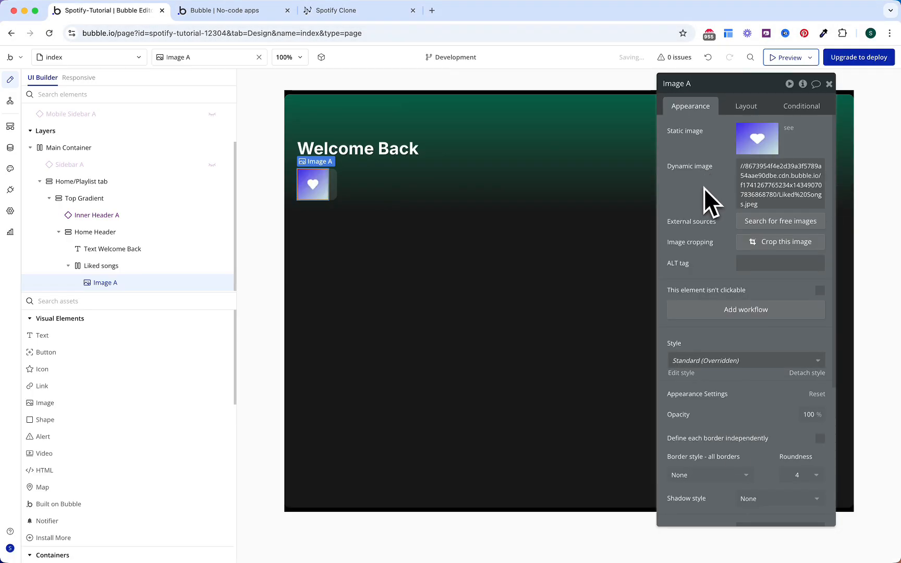
Step: Define the image's borders independently, rounding only top-left and bottom-left corners by 10
{"action": "scroll", "coordinate": [703, 198], "scroll_direction": "down", "scroll_amount": 1}
{"action": "scroll", "coordinate": [702, 201], "scroll_direction": "down", "scroll_amount": 4}
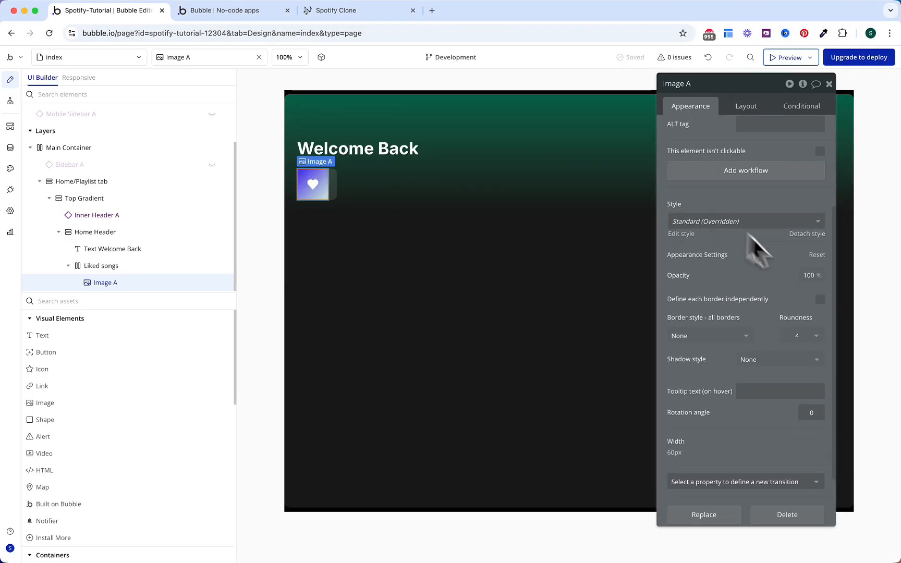
{"action": "left_click", "coordinate": [820, 298]}
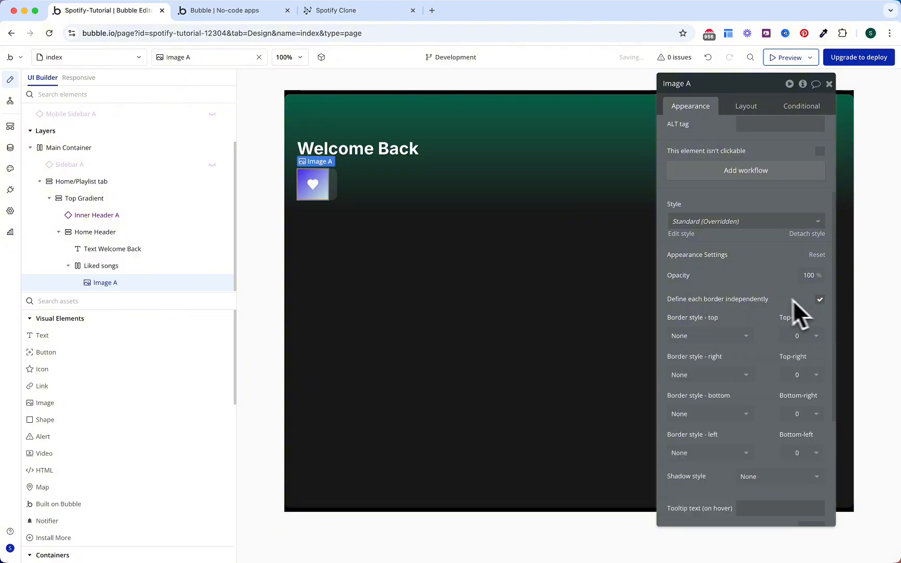
{"action": "scroll", "coordinate": [772, 295], "scroll_direction": "down", "scroll_amount": 2}
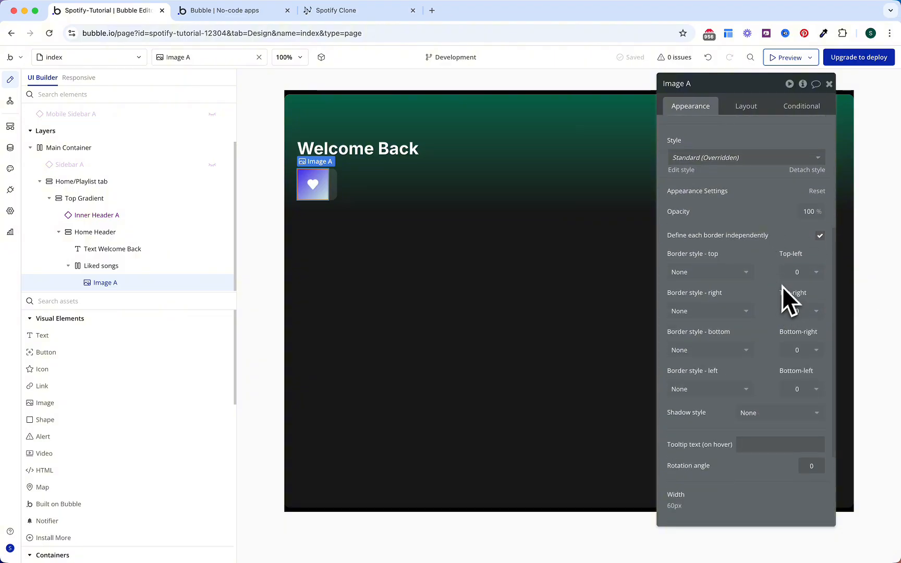
{"action": "left_click", "coordinate": [795, 273]}
{"action": "left_click", "coordinate": [794, 359]}
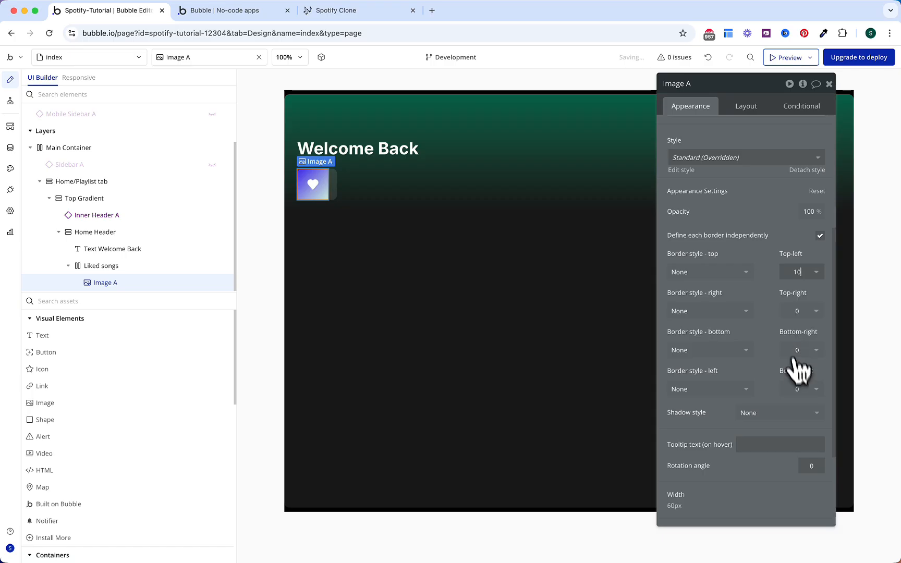
{"action": "left_click", "coordinate": [793, 389]}
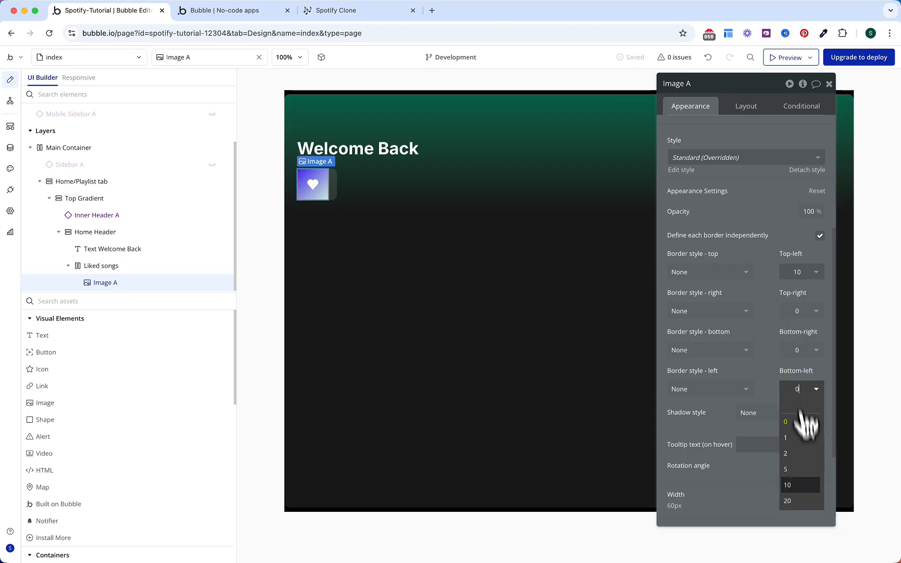
{"action": "left_click", "coordinate": [806, 488]}
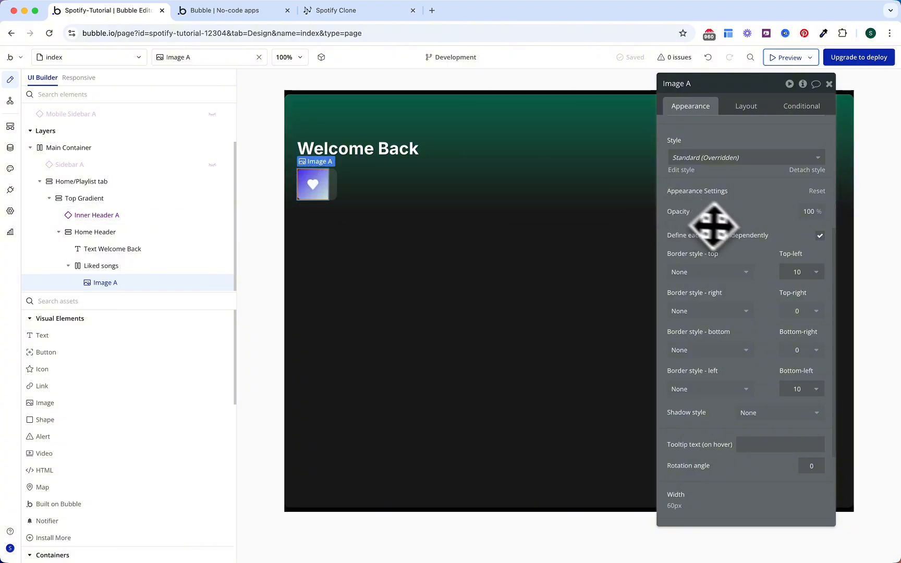
Step: Paste a copy of the Welcome Back text into Liked songs and centre it vertically
{"action": "left_click", "coordinate": [376, 147]}
{"action": "left_click", "coordinate": [341, 193]}
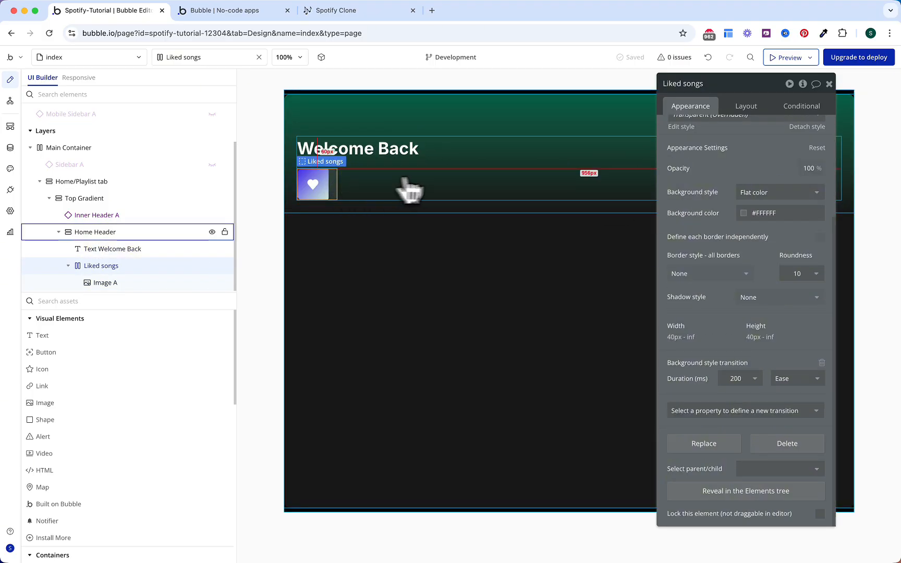
{"action": "key", "text": "super+v"}
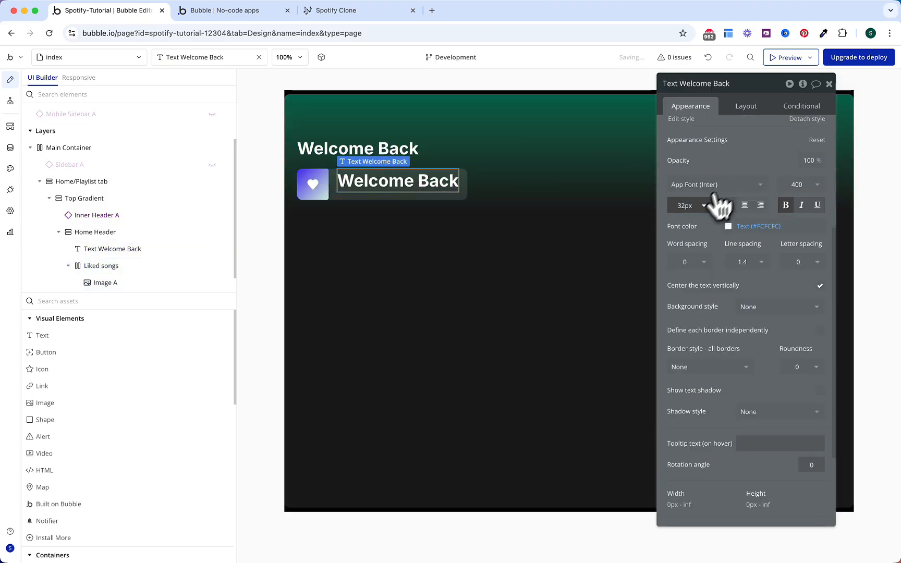
{"action": "type", "text": "16"}
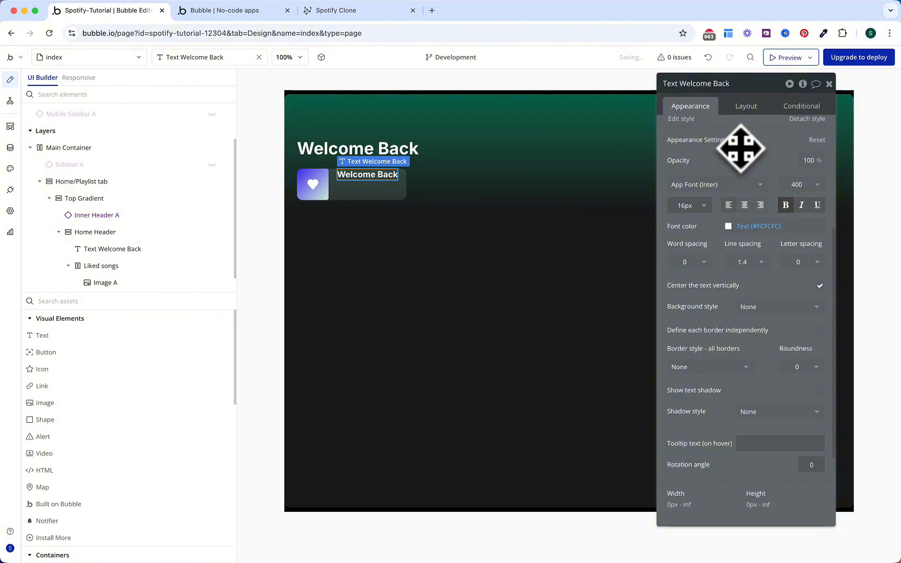
{"action": "left_click", "coordinate": [751, 109]}
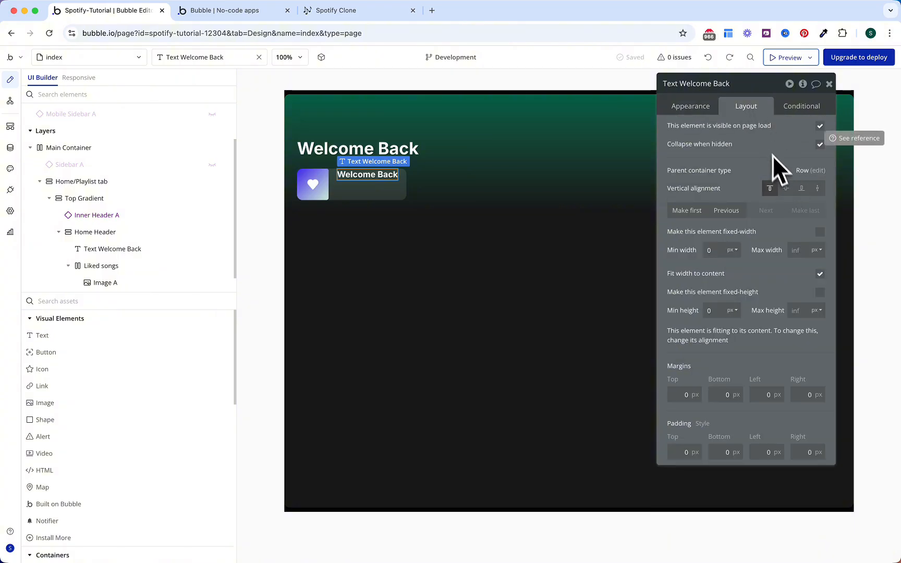
{"action": "left_click", "coordinate": [786, 188]}
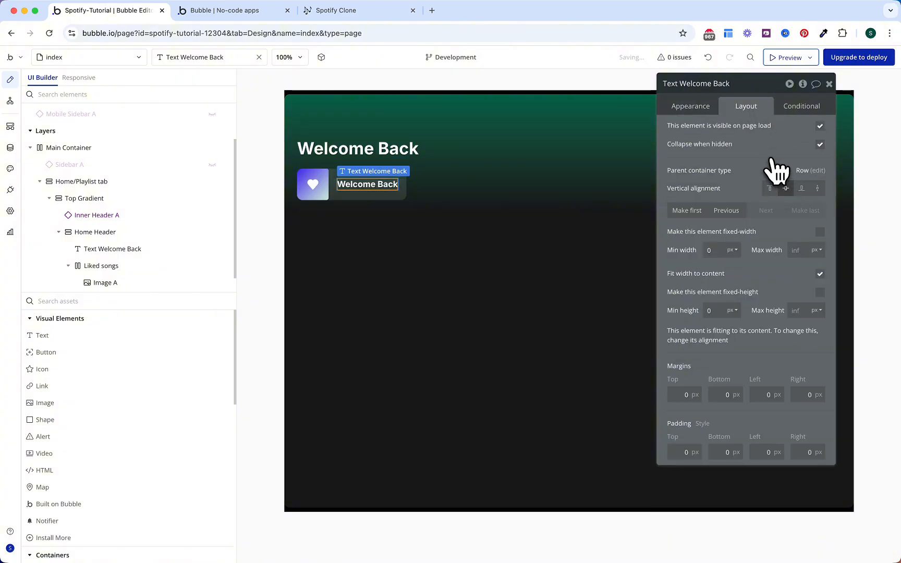
Step: Add a new group beside Welcome Back to serve as Group Play button
{"action": "type", "text": "gr"}
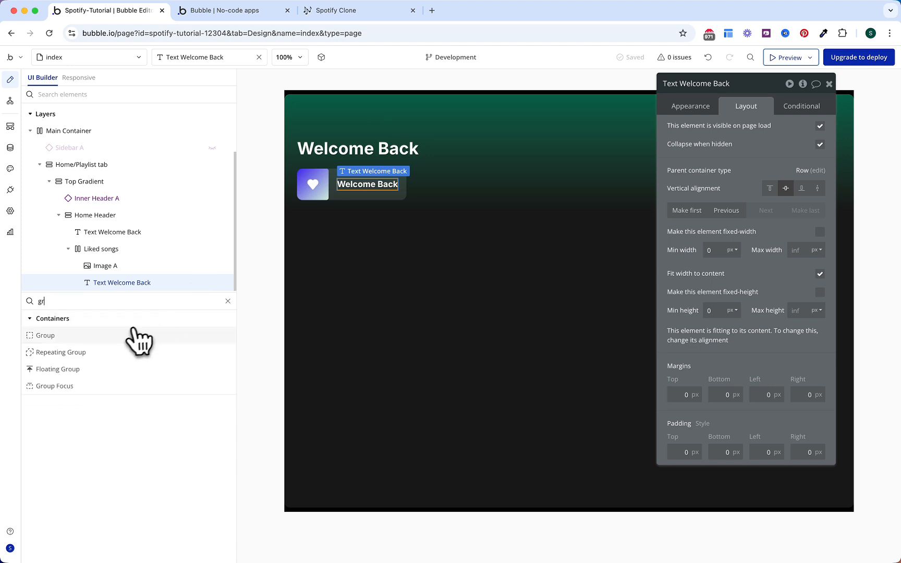
{"action": "left_click", "coordinate": [121, 349]}
{"action": "left_click", "coordinate": [400, 185]}
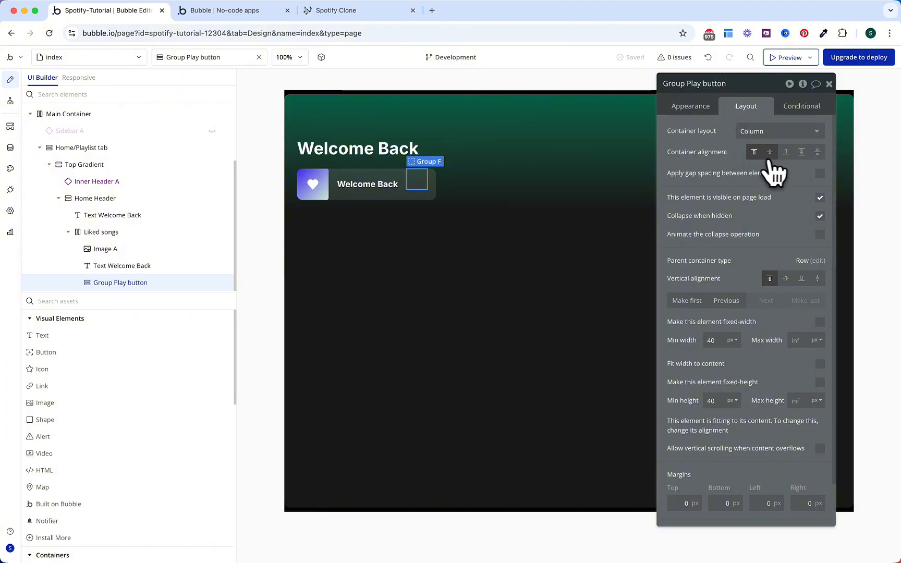
Step: Centre Group Play button vertically with minimum size 48 and fit-to-content width
{"action": "left_click", "coordinate": [785, 279]}
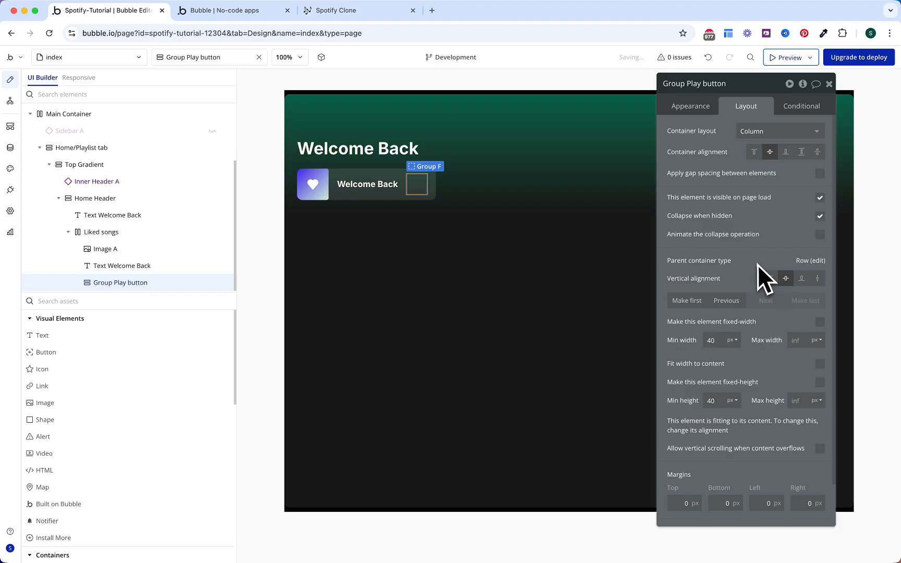
{"action": "double_click", "coordinate": [719, 340]}
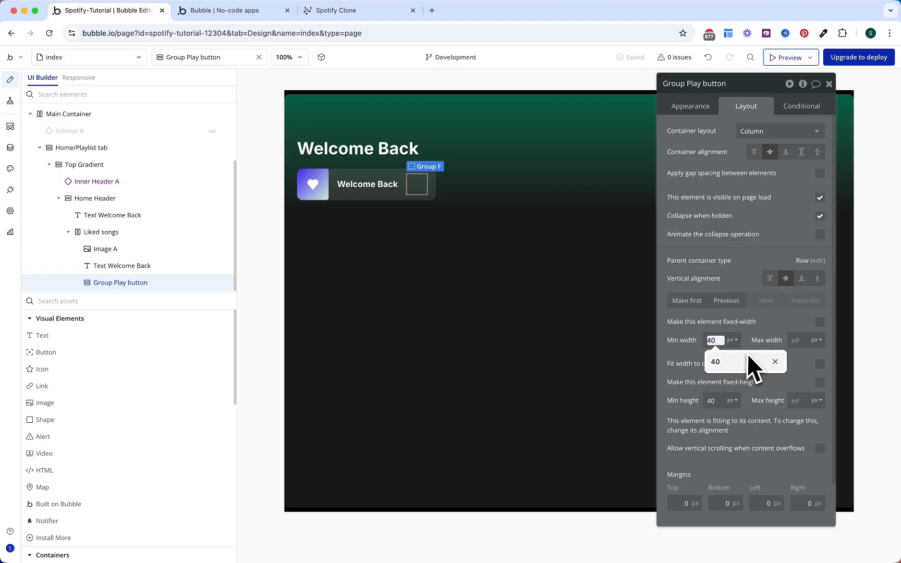
{"action": "type", "text": "48"}
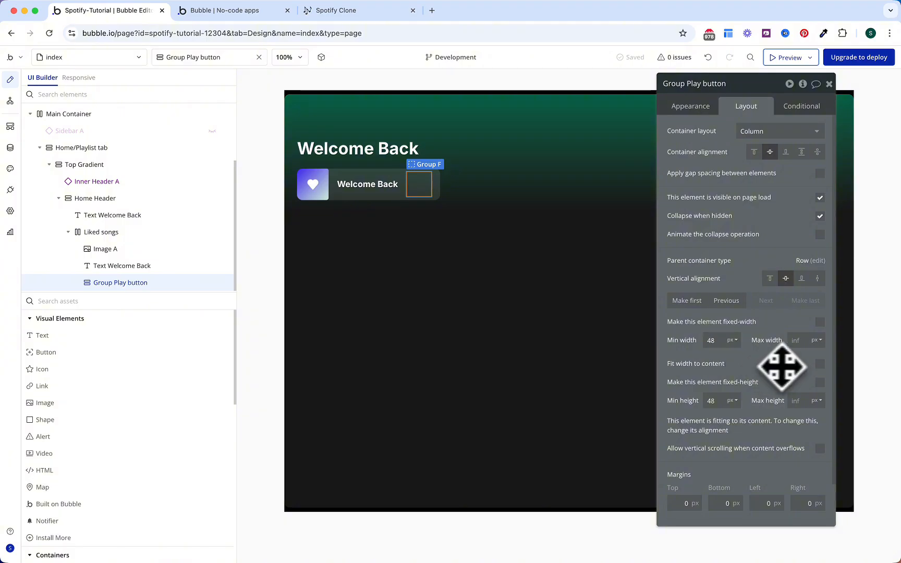
{"action": "left_click", "coordinate": [819, 364]}
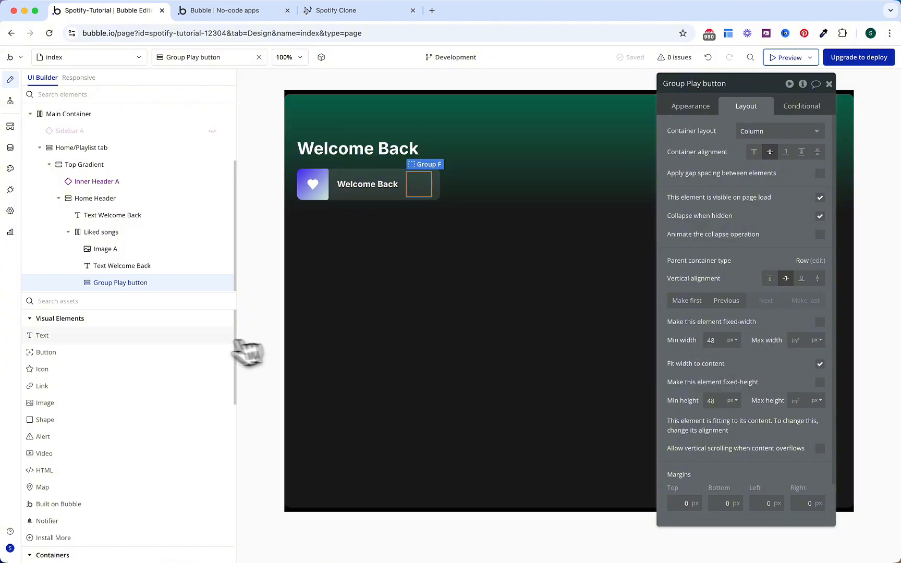
Step: Add a filled-style Play_arrow icon inside Group Play button
{"action": "left_click", "coordinate": [137, 370]}
{"action": "left_click", "coordinate": [418, 185]}
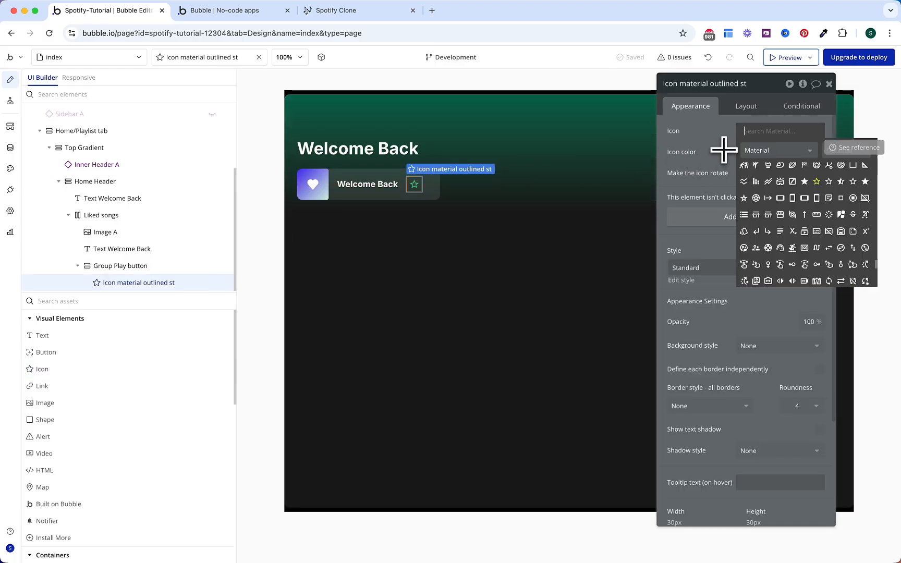
{"action": "type", "text": "play"}
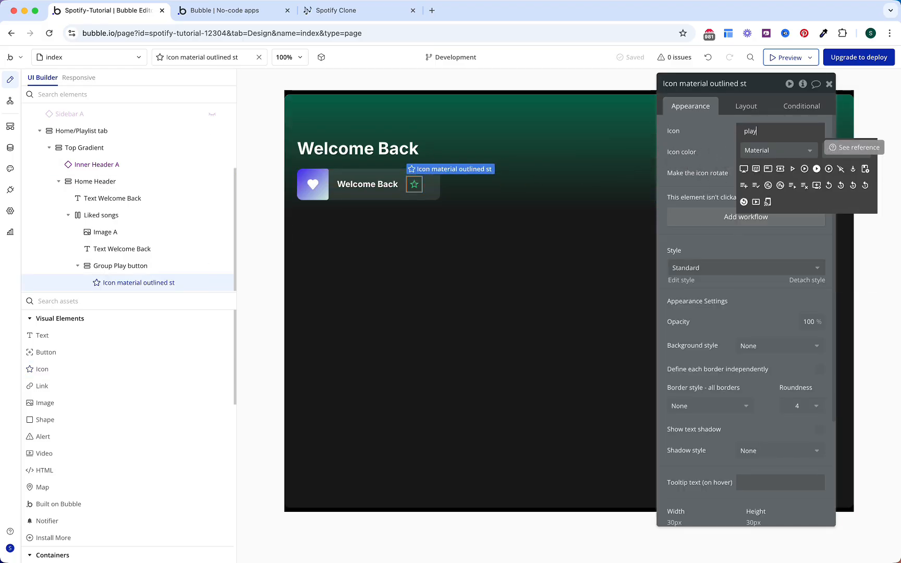
{"action": "left_click", "coordinate": [849, 151]}
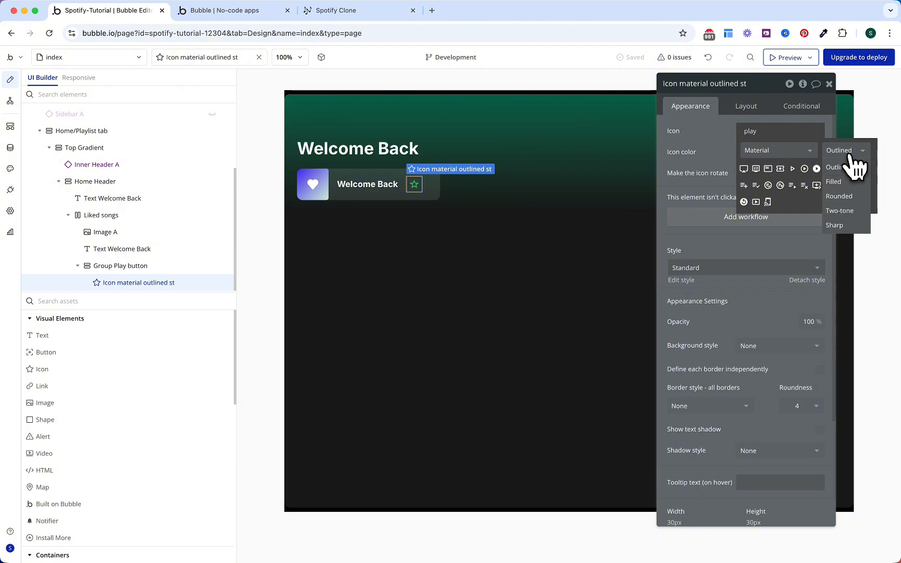
{"action": "left_click", "coordinate": [846, 166]}
{"action": "left_click", "coordinate": [792, 169]}
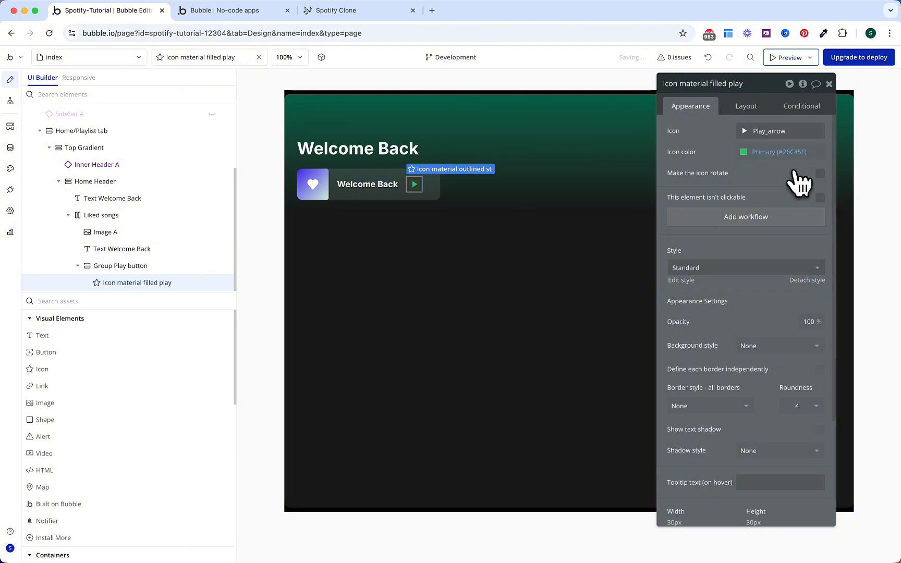
Step: Make the play icon black on a flat Primary green (#26C45F) background
{"action": "left_click", "coordinate": [767, 152]}
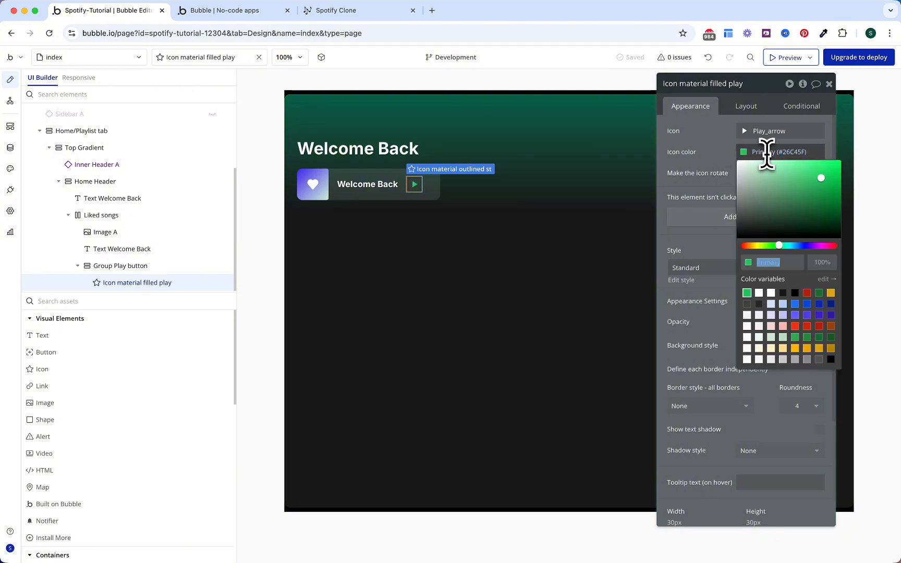
{"action": "left_click", "coordinate": [795, 293]}
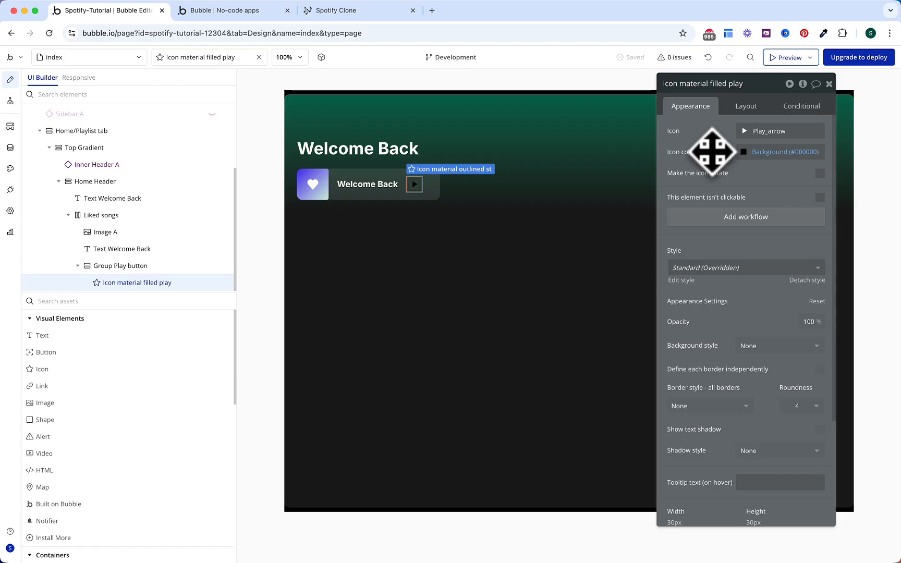
{"action": "left_click", "coordinate": [751, 346]}
{"action": "left_click", "coordinate": [756, 393]}
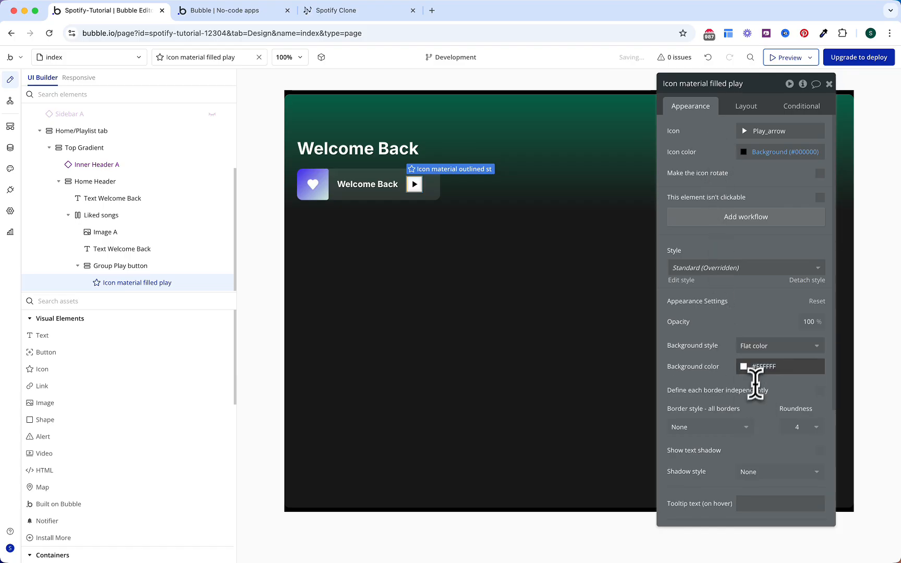
{"action": "left_click", "coordinate": [759, 366]}
{"action": "left_click", "coordinate": [764, 368]}
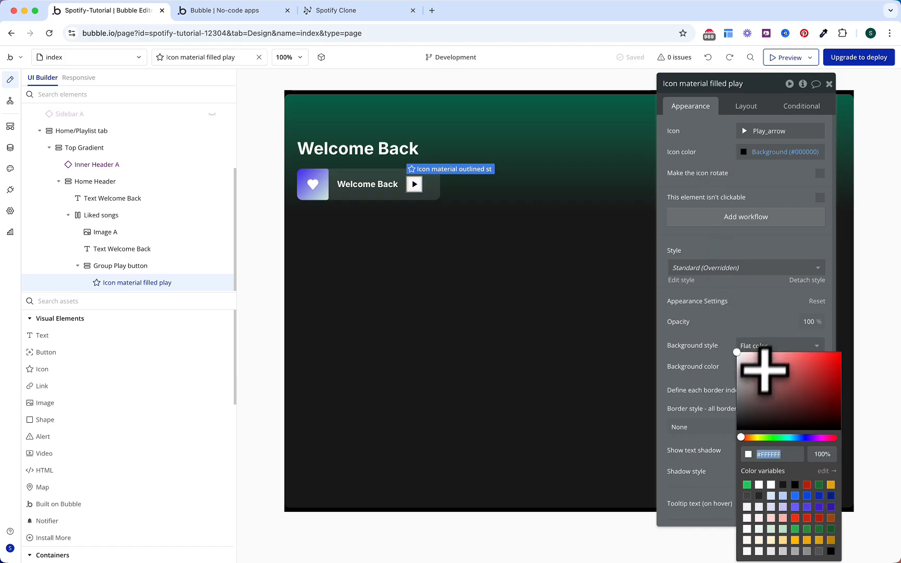
{"action": "left_click", "coordinate": [747, 485]}
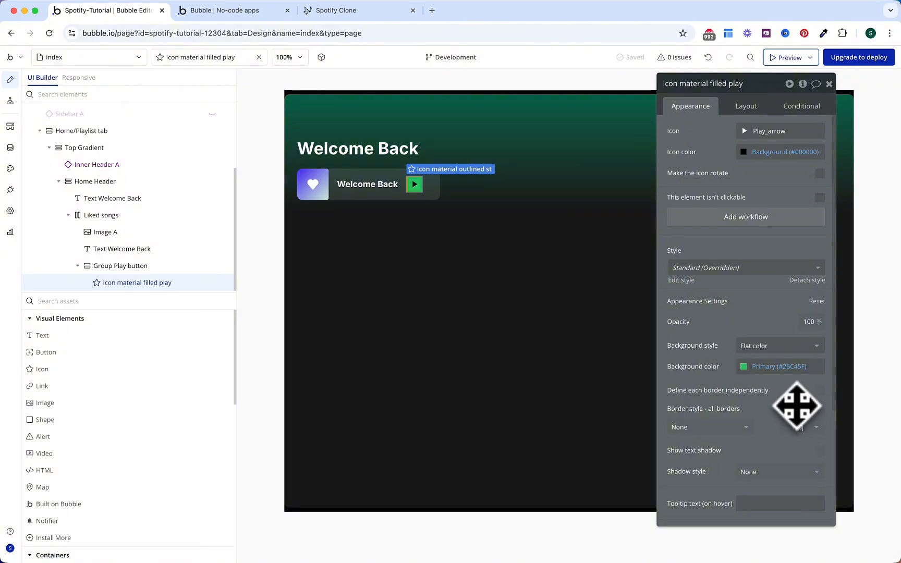
Step: Set the icon's roundness to 100 and opacity to 0 to hide it
{"action": "type", "text": "100"}
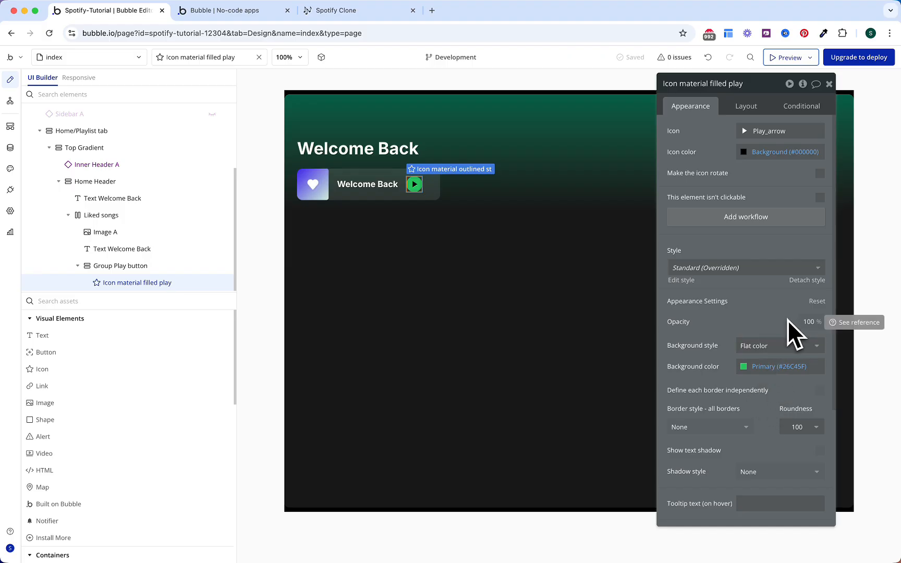
{"action": "double_click", "coordinate": [808, 321]}
{"action": "type", "text": "0"}
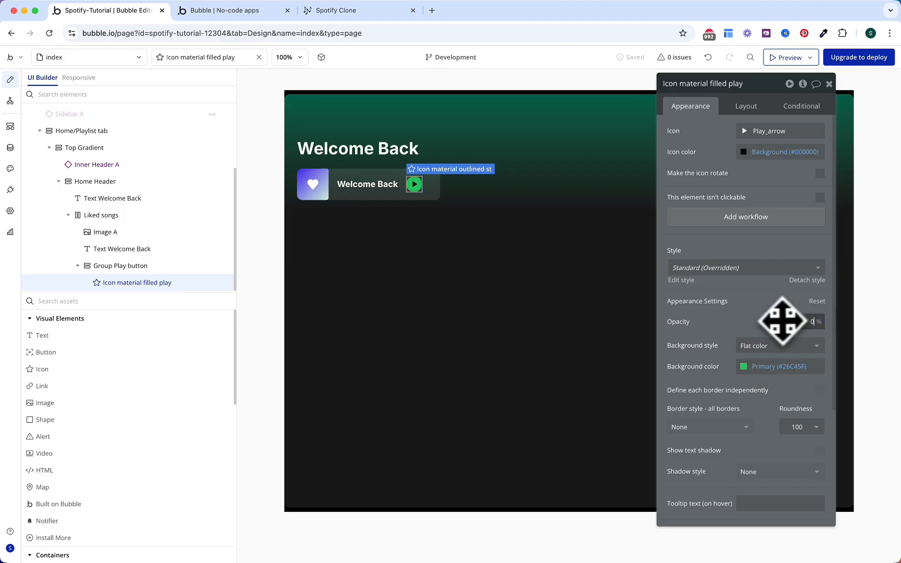
{"action": "left_click", "coordinate": [772, 321]}
{"action": "scroll", "coordinate": [782, 414], "scroll_direction": "down", "scroll_amount": 5}
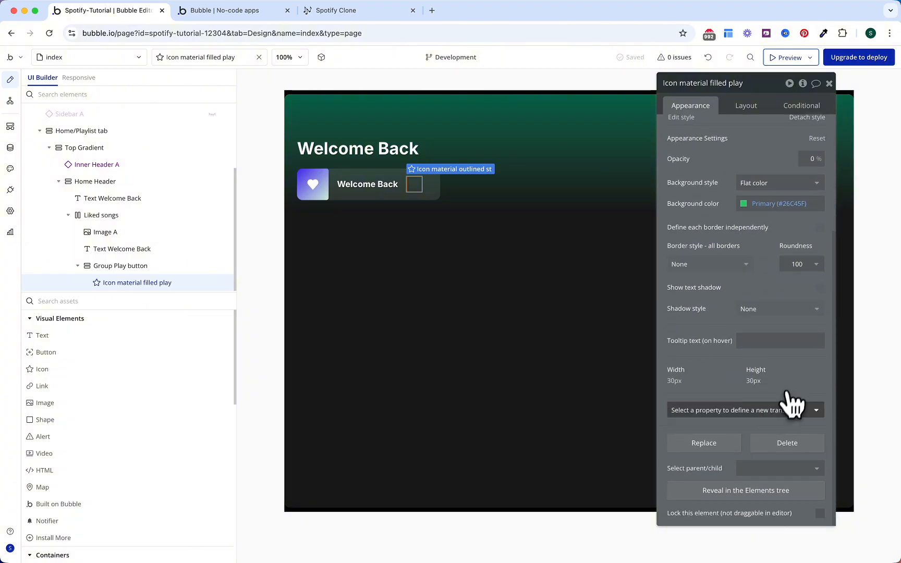
Step: Add opacity, height and width transitions to the play icon
{"action": "left_click", "coordinate": [761, 413]}
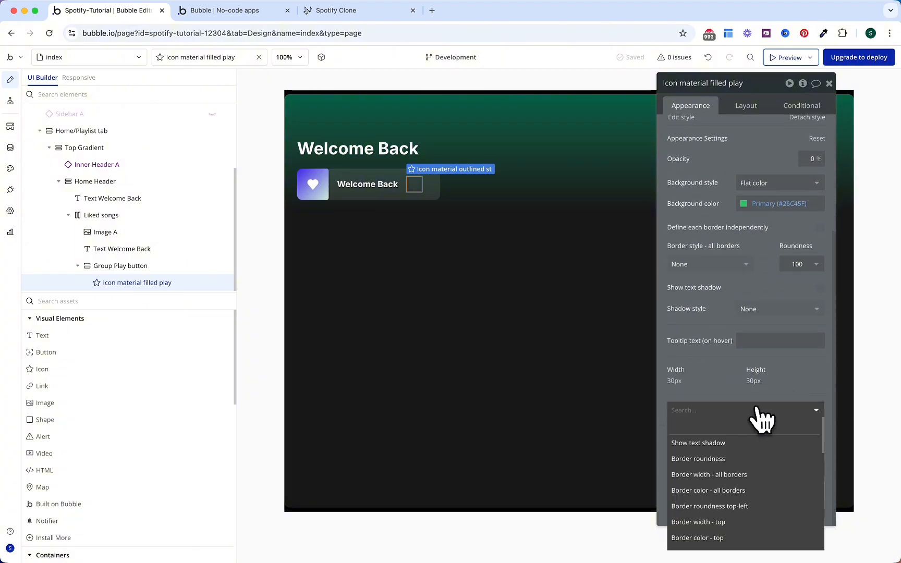
{"action": "type", "text": "opaci"}
{"action": "left_click", "coordinate": [736, 442]}
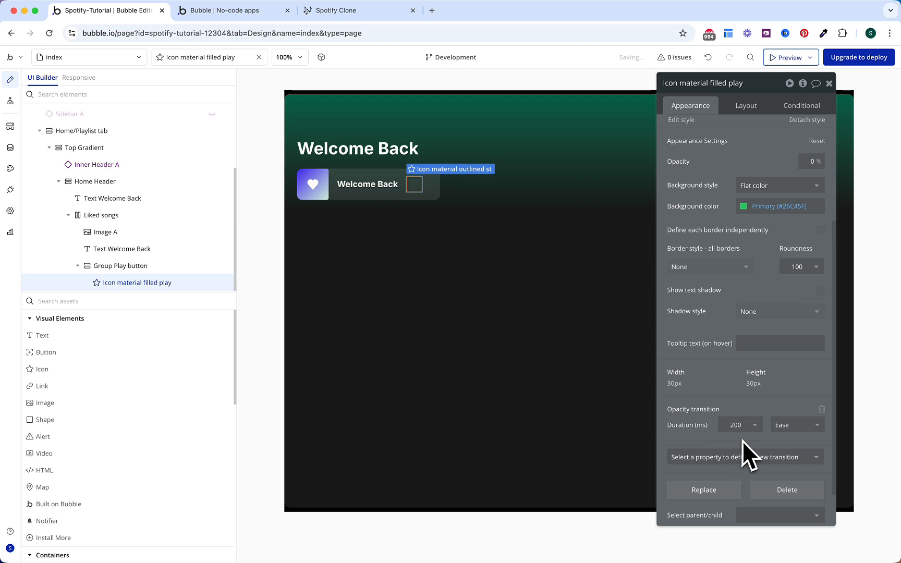
{"action": "scroll", "coordinate": [743, 441], "scroll_direction": "down", "scroll_amount": 2}
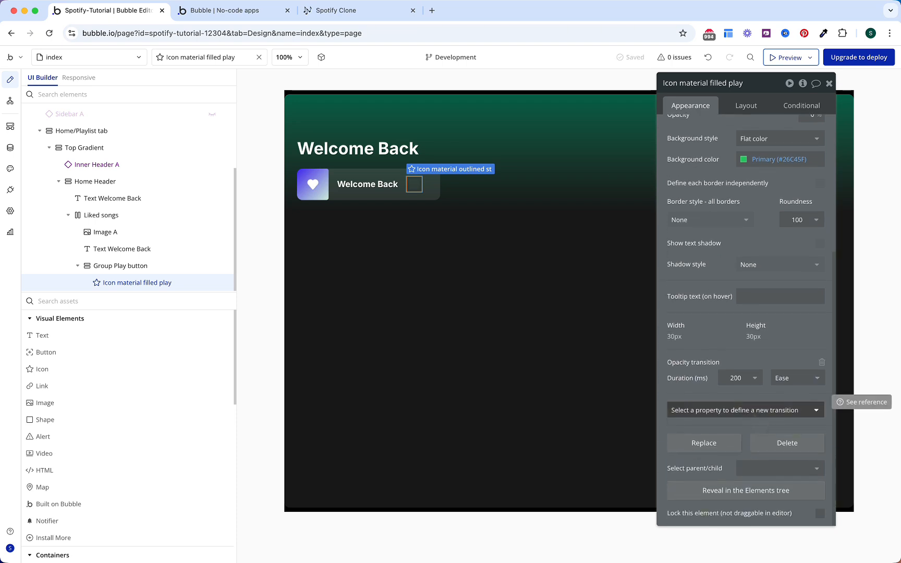
{"action": "left_click", "coordinate": [746, 410]}
{"action": "type", "text": "heig"}
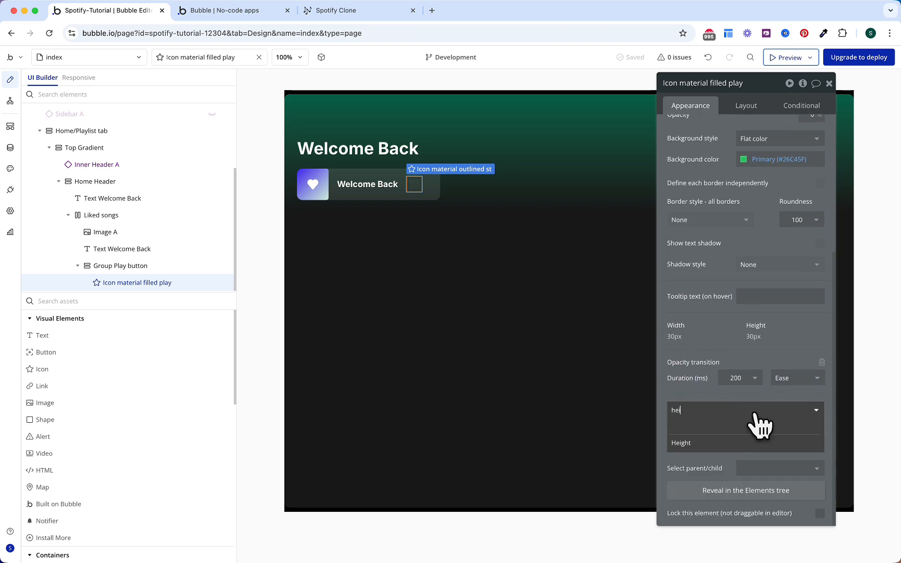
{"action": "left_click", "coordinate": [735, 441]}
{"action": "left_click", "coordinate": [733, 459]}
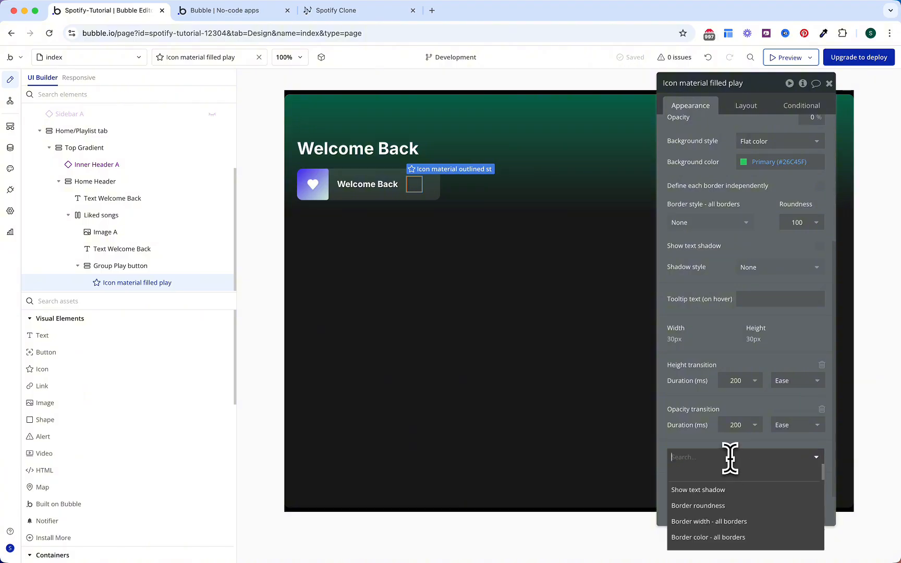
{"action": "type", "text": "width"}
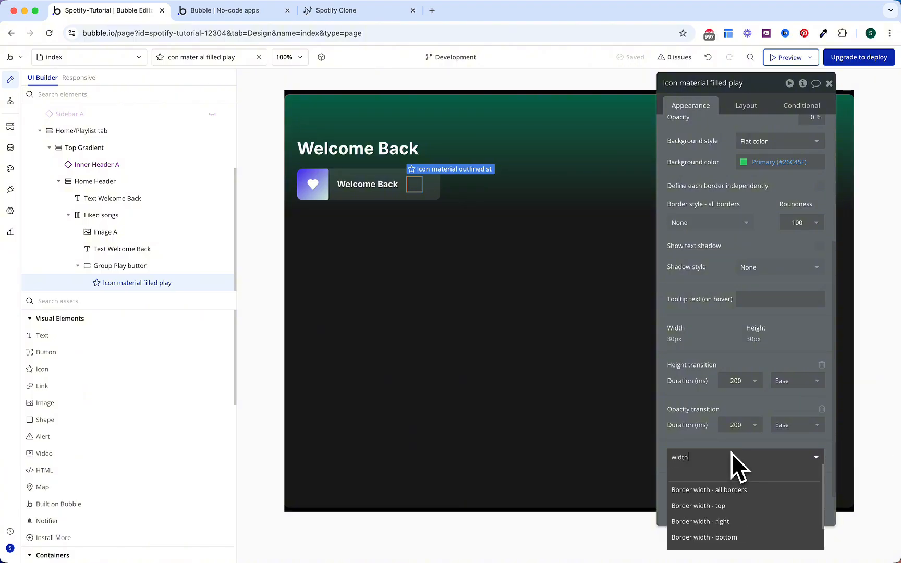
{"action": "scroll", "coordinate": [744, 523], "scroll_direction": "down", "scroll_amount": 2}
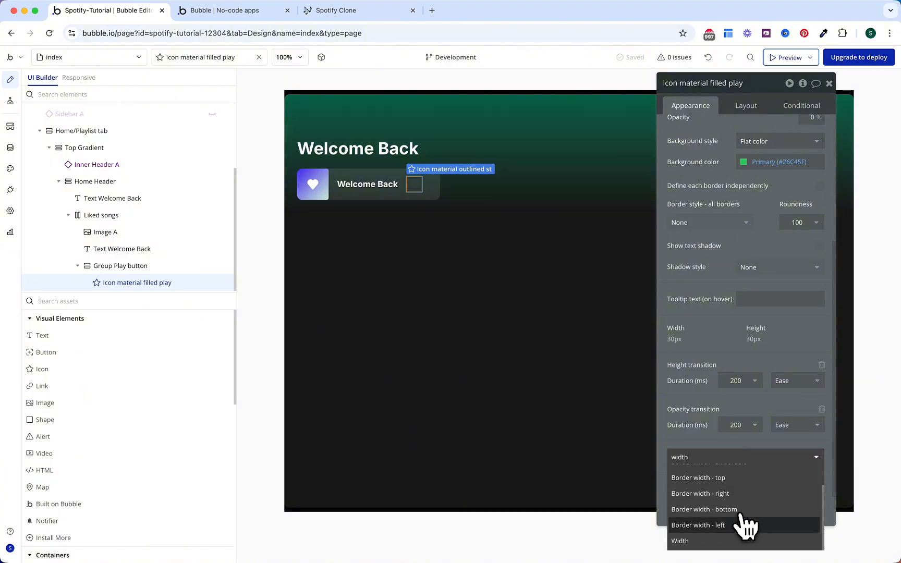
{"action": "left_click", "coordinate": [745, 527]}
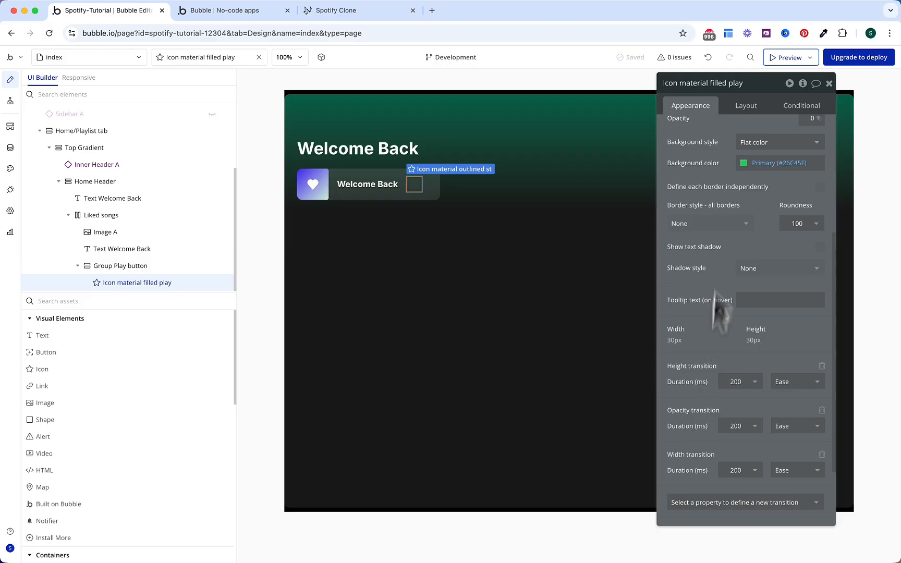
Step: Size the play icon to 32 × 32 px
{"action": "left_click", "coordinate": [745, 112]}
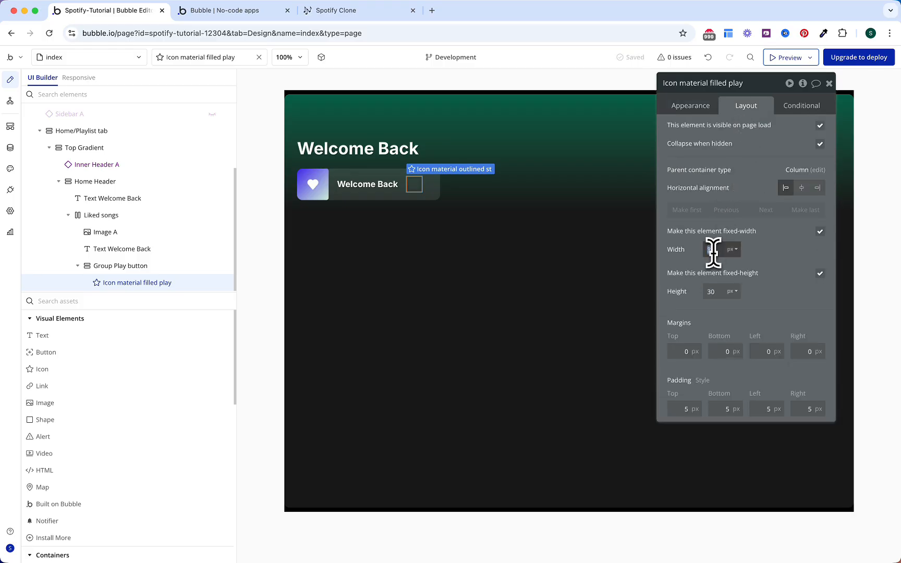
{"action": "type", "text": "32"}
{"action": "left_click", "coordinate": [713, 290]}
{"action": "type", "text": "32"}
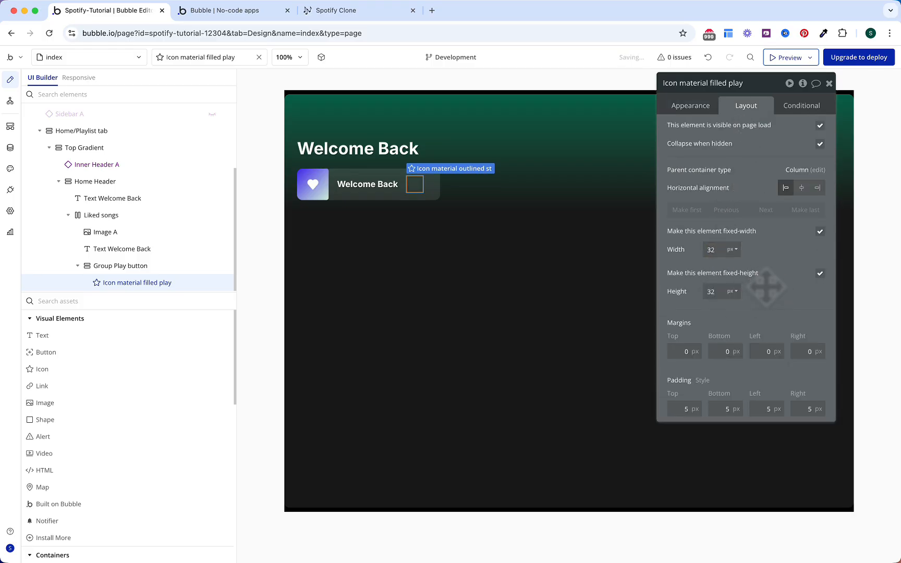
Step: Add a conditional rule on the icon for when Liked songs is hovered
{"action": "left_click", "coordinate": [801, 107]}
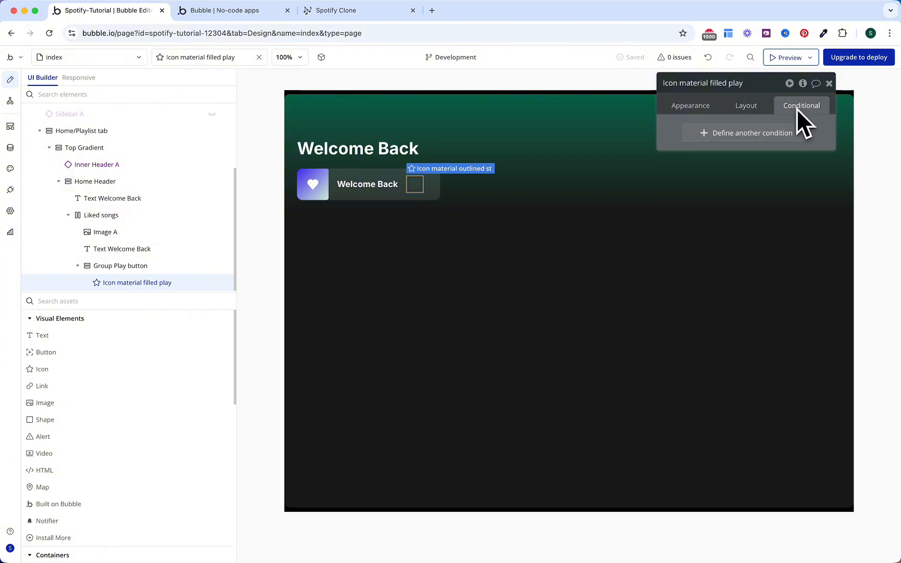
{"action": "left_click", "coordinate": [752, 134]}
{"action": "left_click", "coordinate": [704, 136]}
{"action": "type", "text": "liked"}
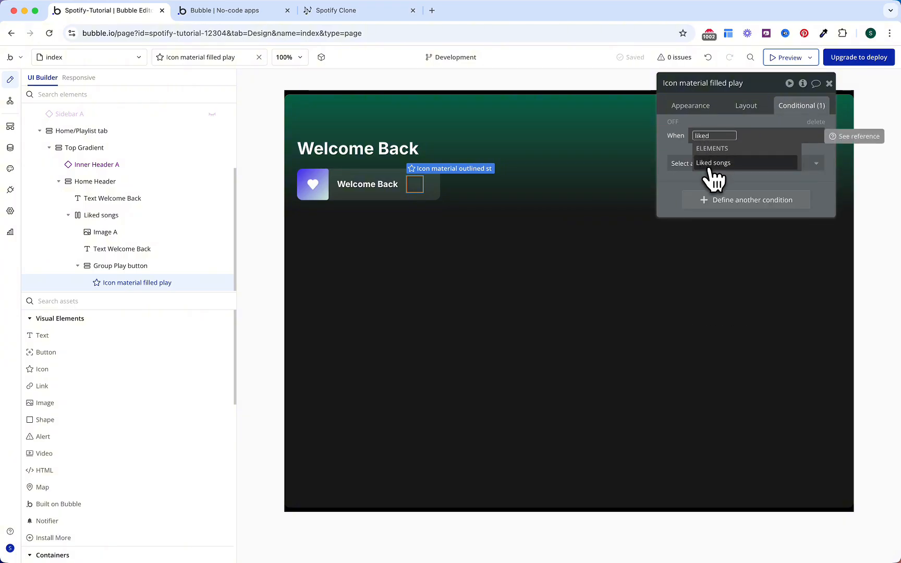
{"action": "left_click", "coordinate": [713, 164]}
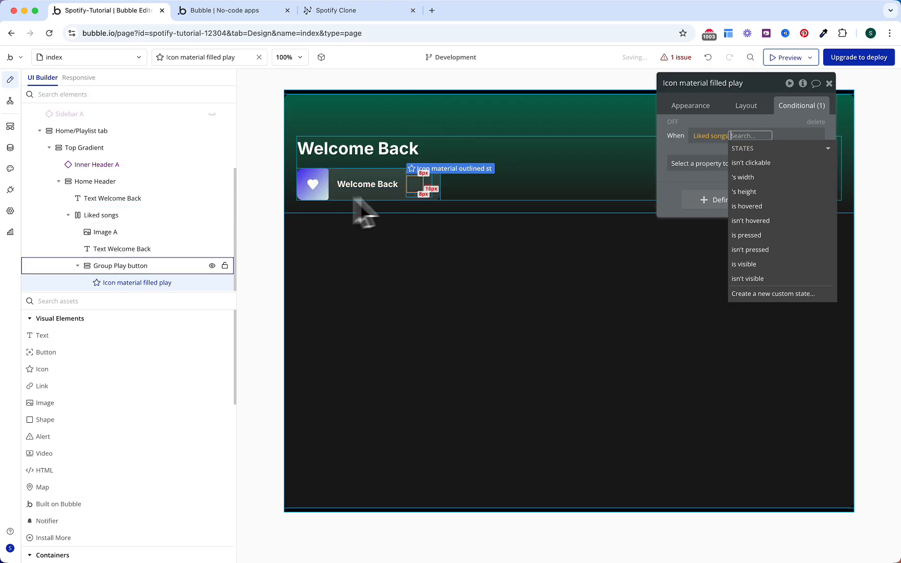
{"action": "left_click", "coordinate": [746, 206]}
{"action": "left_click", "coordinate": [684, 148]}
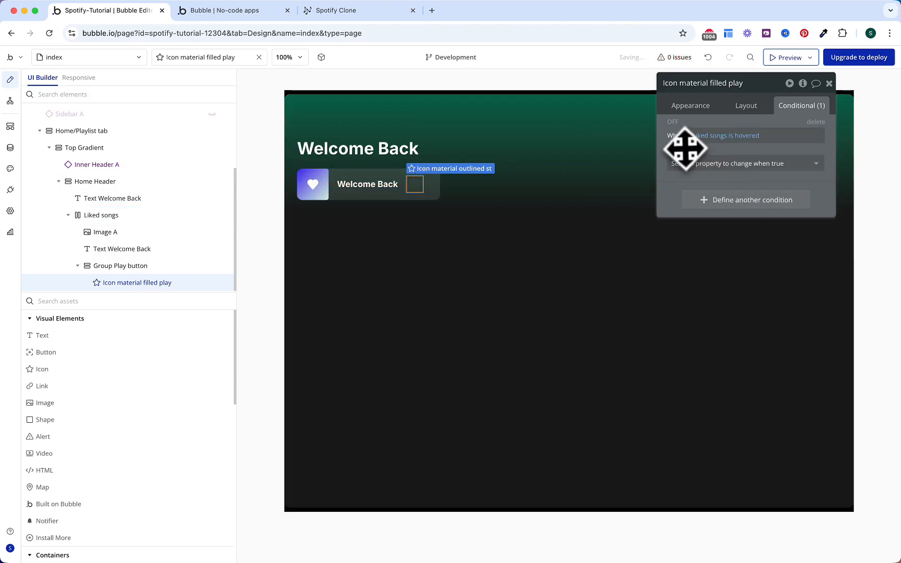
Step: On hover, set the icon's height and width to 40 and opacity to 100
{"action": "left_click", "coordinate": [696, 166]}
{"action": "type", "text": "he"}
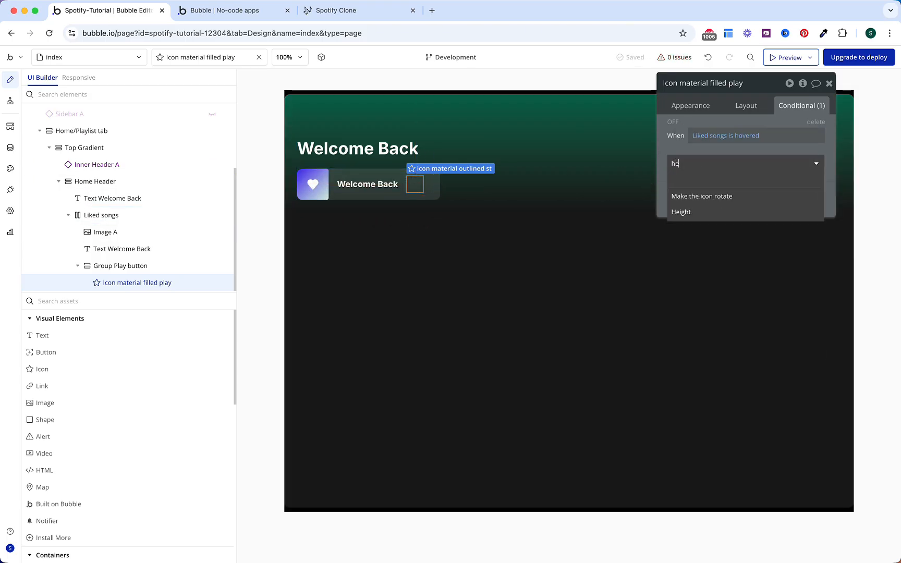
{"action": "left_click", "coordinate": [702, 208]}
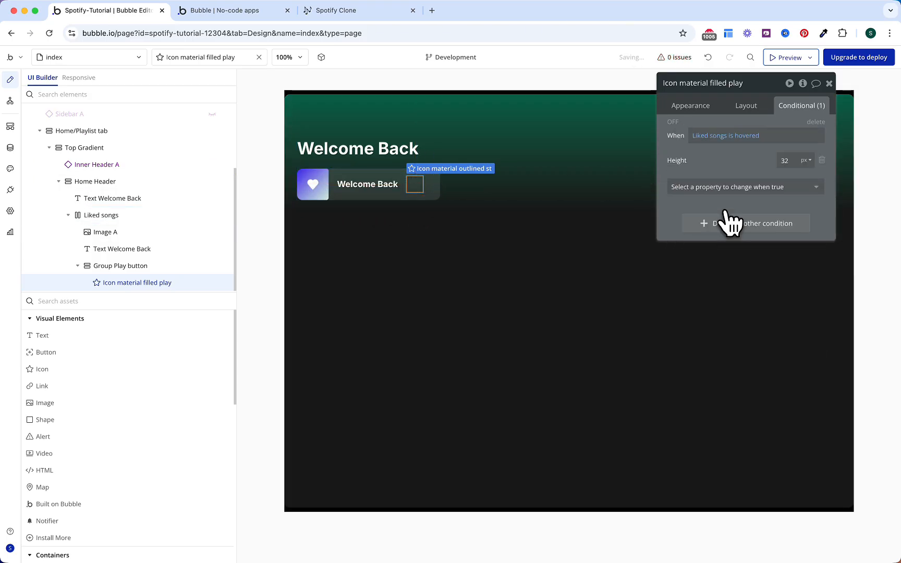
{"action": "double_click", "coordinate": [782, 162]}
{"action": "type", "text": "40"}
{"action": "left_click", "coordinate": [748, 186]}
{"action": "type", "text": "wid"}
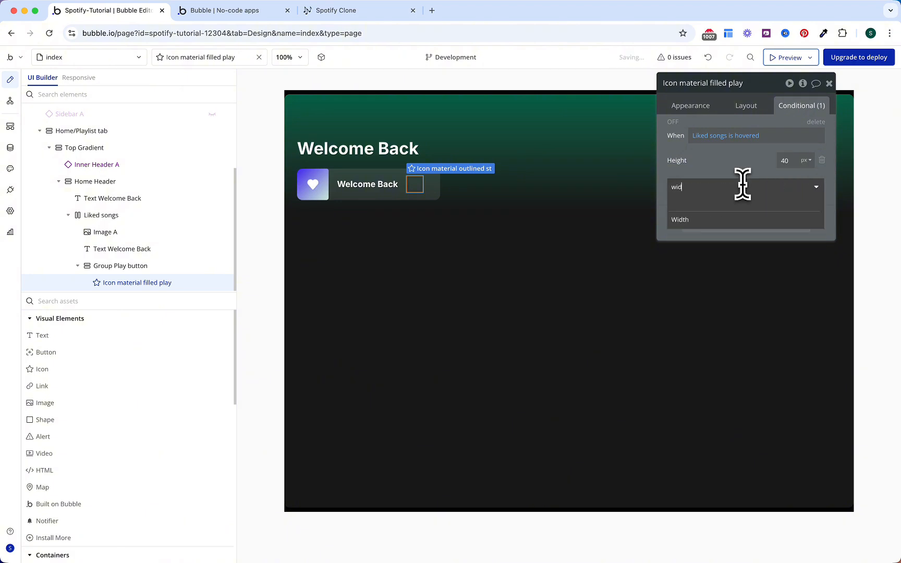
{"action": "left_click", "coordinate": [747, 220]}
{"action": "left_click", "coordinate": [787, 183]}
{"action": "type", "text": "40"}
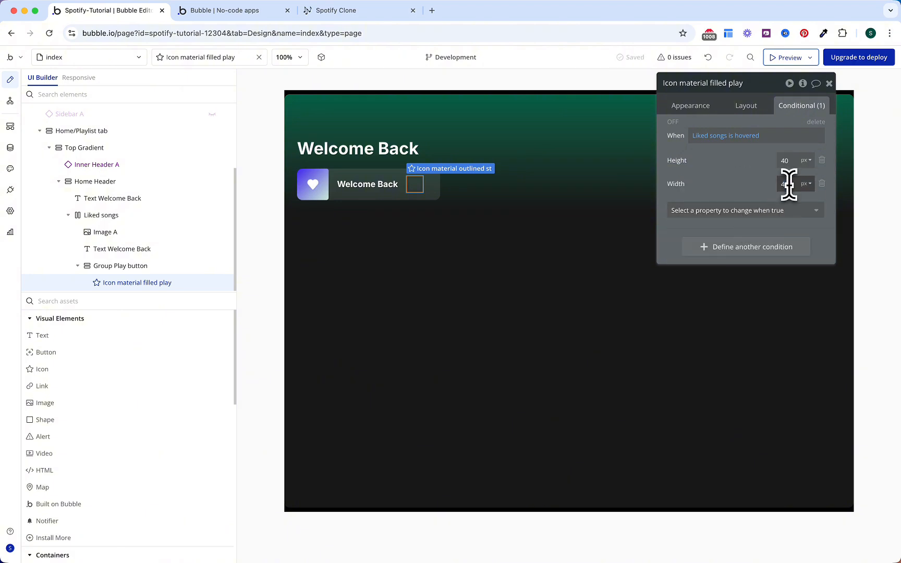
{"action": "left_click", "coordinate": [716, 211]}
{"action": "type", "text": "op"}
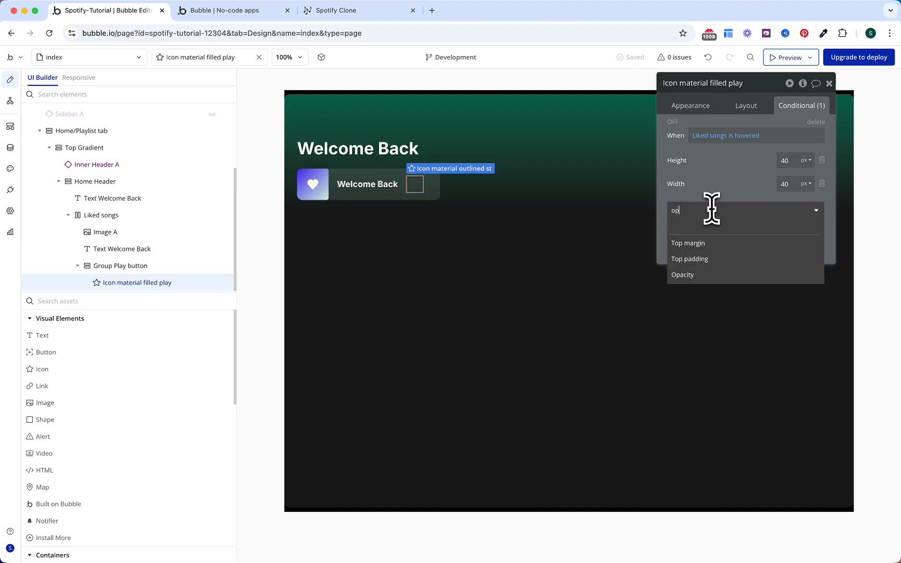
{"action": "type", "text": "ac"}
{"action": "left_click", "coordinate": [740, 241]}
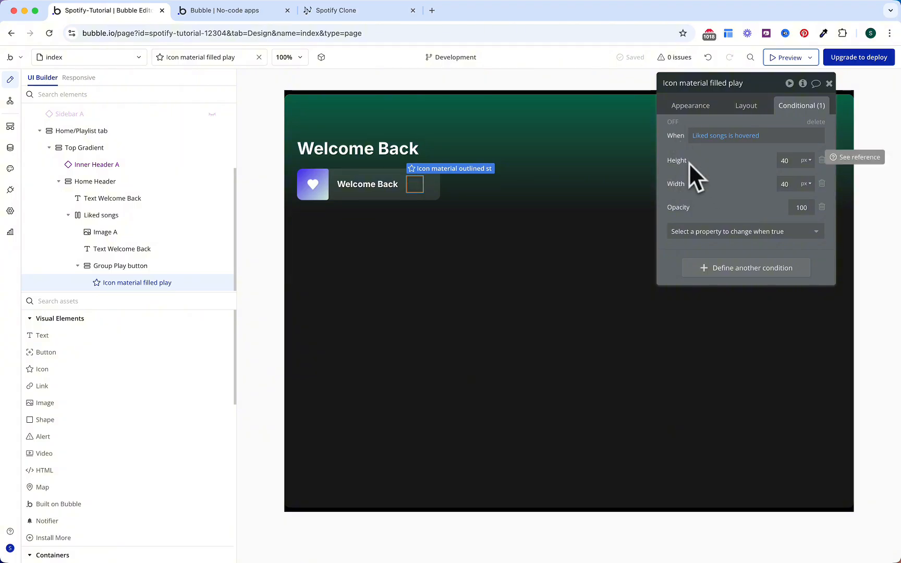
Step: Centre the play icon horizontally in its layout
{"action": "left_click", "coordinate": [748, 107]}
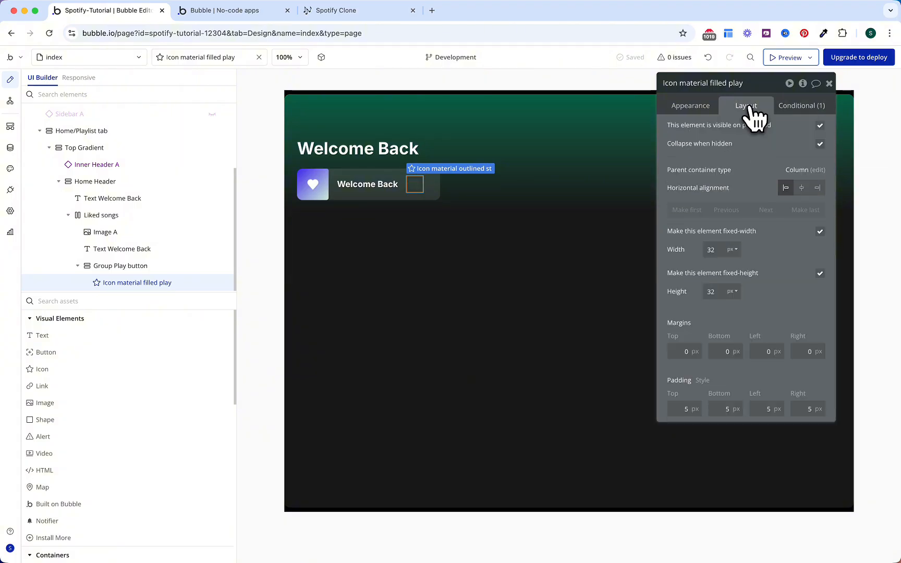
{"action": "left_click", "coordinate": [802, 187]}
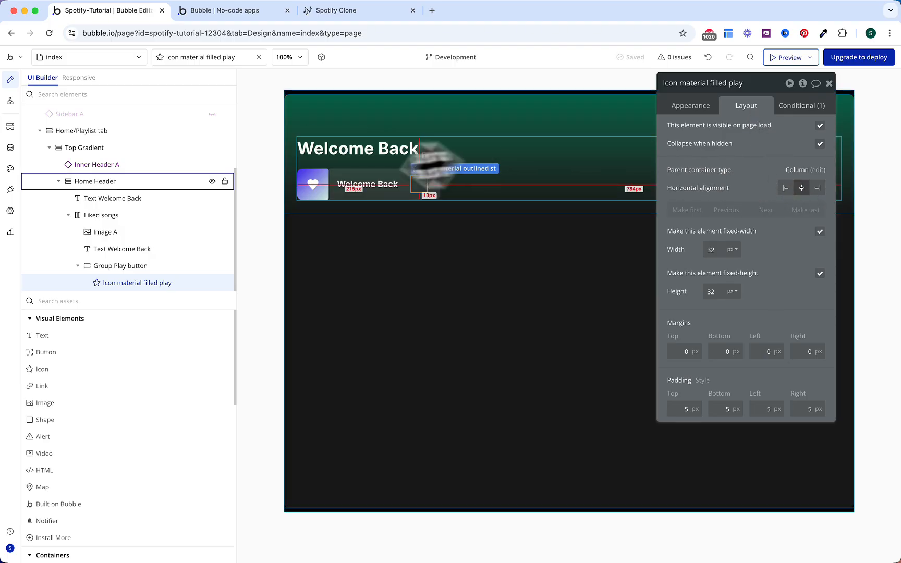
{"action": "left_click", "coordinate": [78, 147]}
Step: Draw a new group below Top Gradient and name it Home Container
{"action": "left_click", "coordinate": [50, 147]}
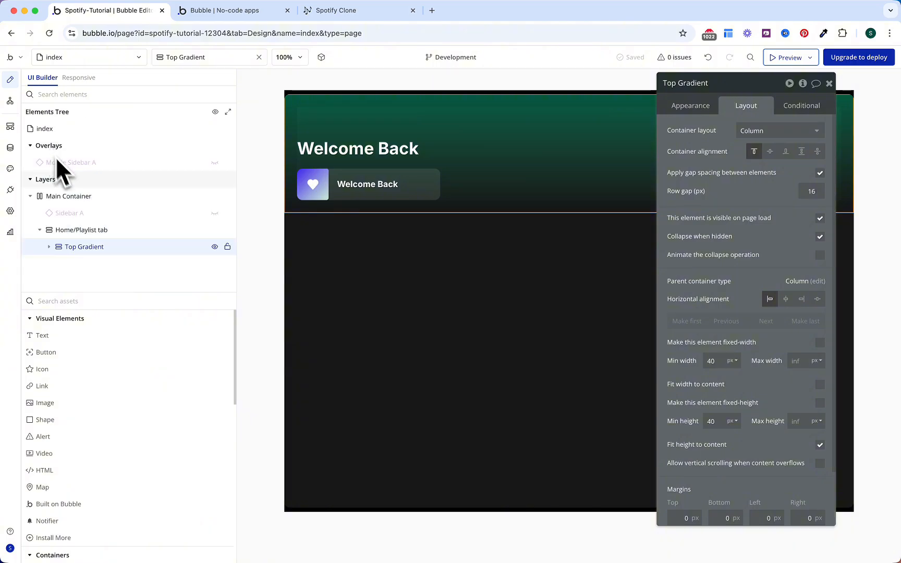
{"action": "left_click_drag", "start_coordinate": [82, 247], "coordinate": [444, 120]}
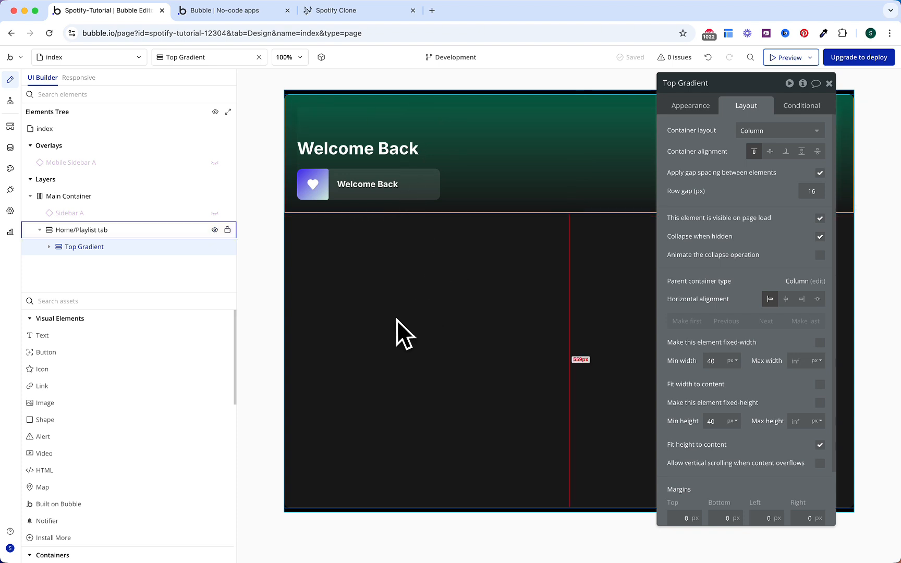
{"action": "left_click", "coordinate": [173, 305]}
{"action": "type", "text": "gr"}
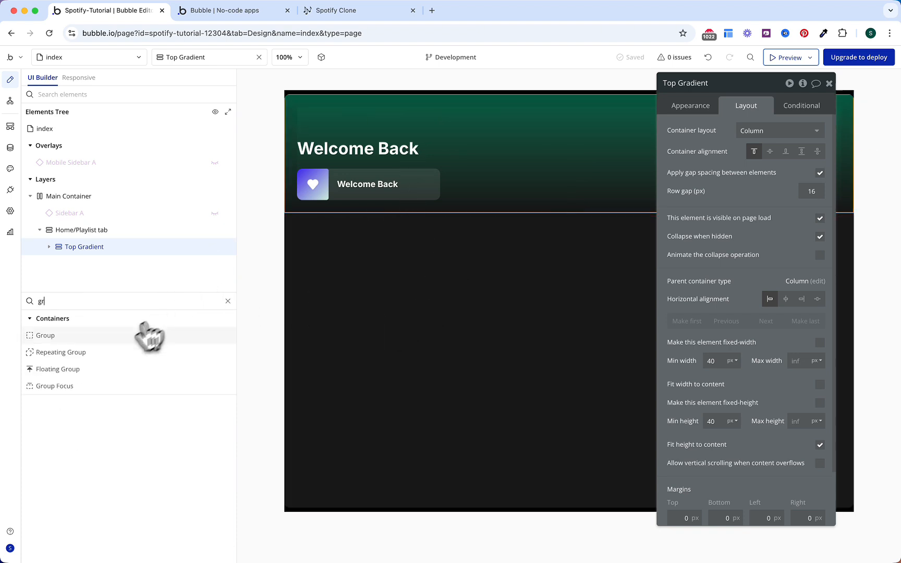
{"action": "left_click", "coordinate": [107, 339]}
{"action": "left_click", "coordinate": [105, 255]}
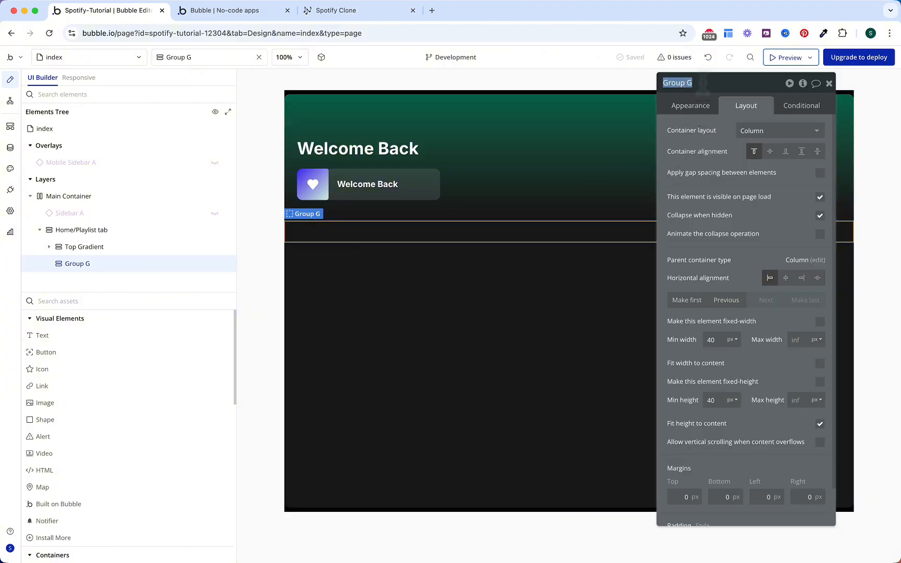
{"action": "type", "text": "Home Container"}
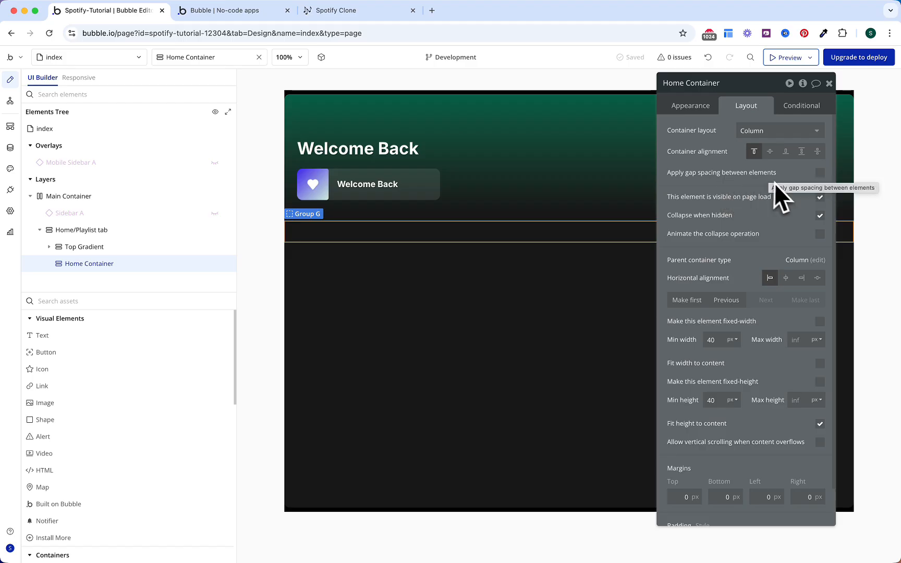
Step: Enable gap spacing, set 24 px side padding, and hide Home Container on page load
{"action": "left_click", "coordinate": [820, 173]}
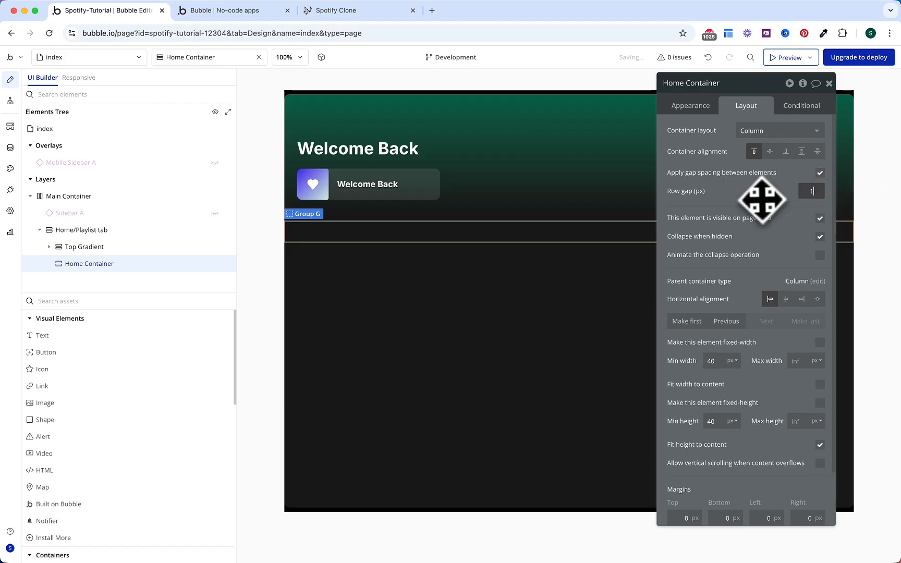
{"action": "scroll", "coordinate": [759, 201], "scroll_direction": "down", "scroll_amount": 2}
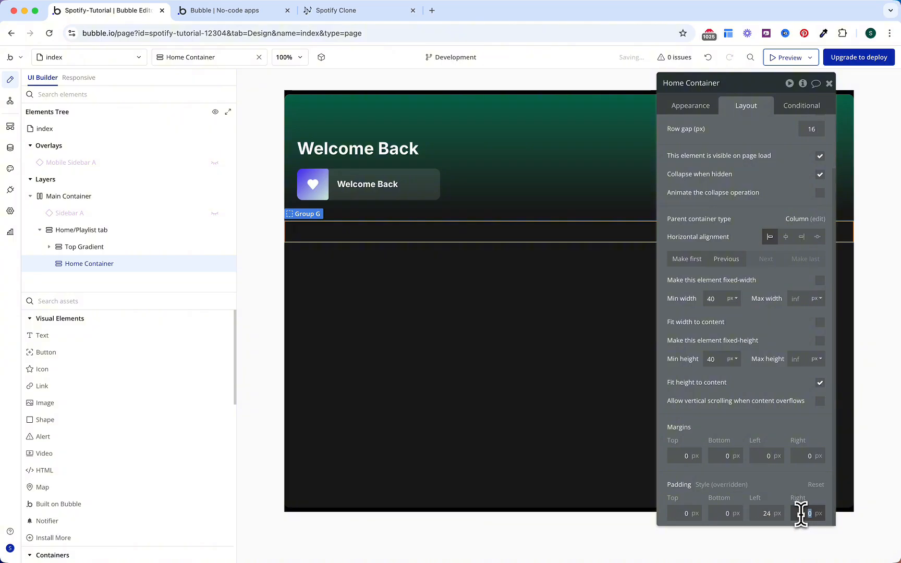
{"action": "type", "text": "24"}
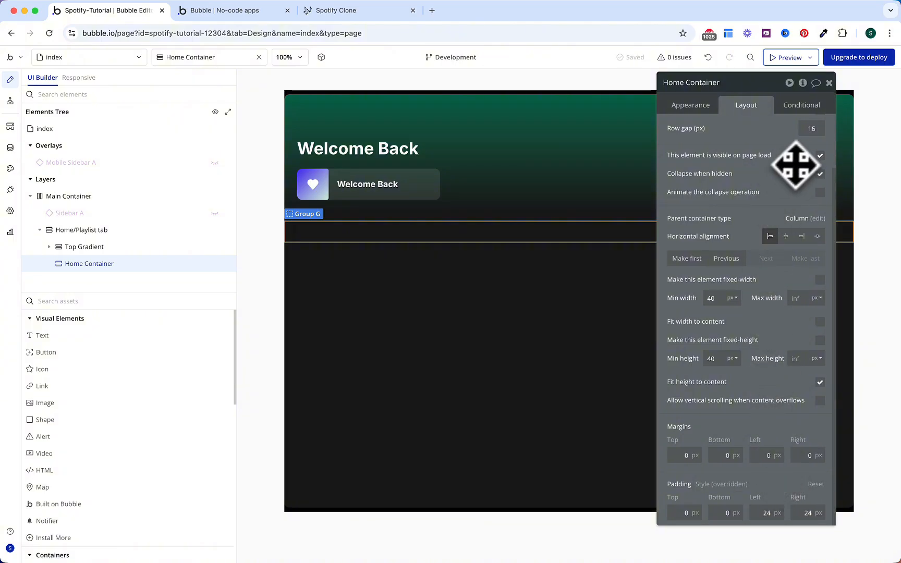
{"action": "left_click", "coordinate": [820, 155]}
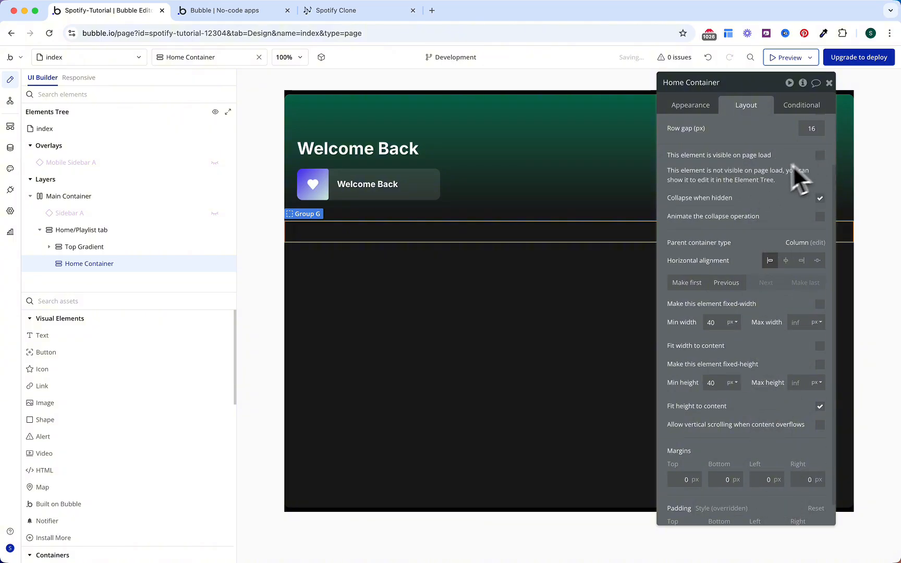
Step: Make Home Container visible using Home Header's condition: tab is Home and sub is empty
{"action": "left_click", "coordinate": [803, 108]}
{"action": "left_click", "coordinate": [755, 134]}
{"action": "left_click", "coordinate": [723, 163]}
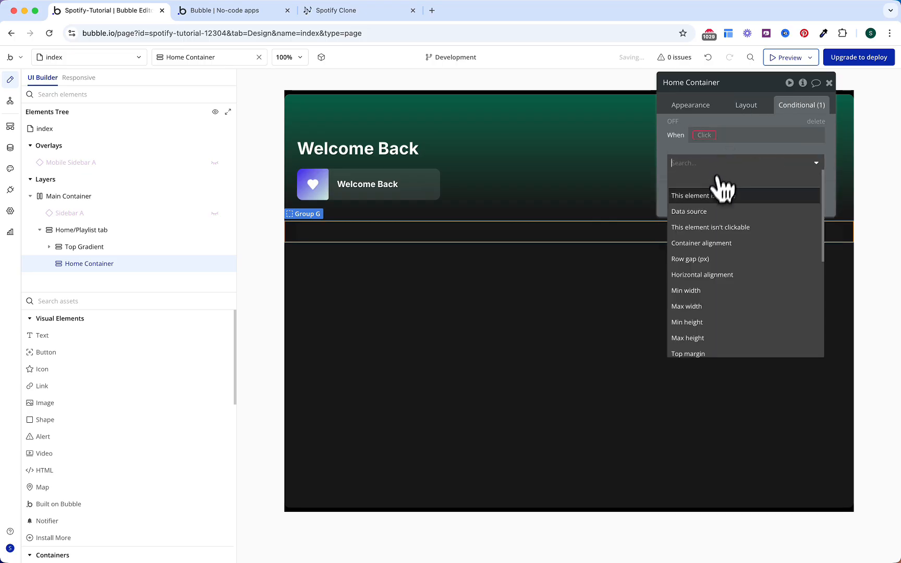
{"action": "left_click", "coordinate": [709, 195]}
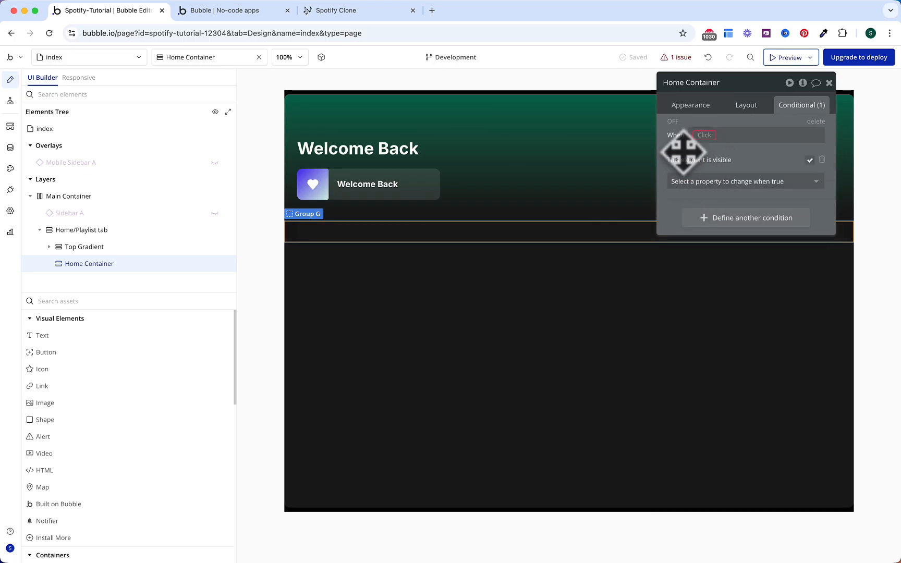
{"action": "left_click", "coordinate": [536, 172]}
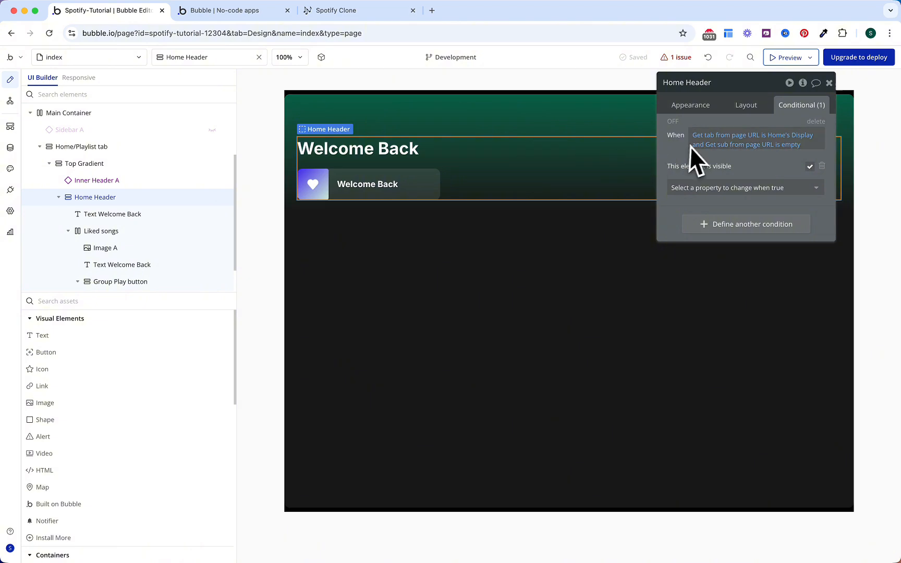
{"action": "right_click", "coordinate": [709, 141]}
{"action": "left_click", "coordinate": [764, 108]}
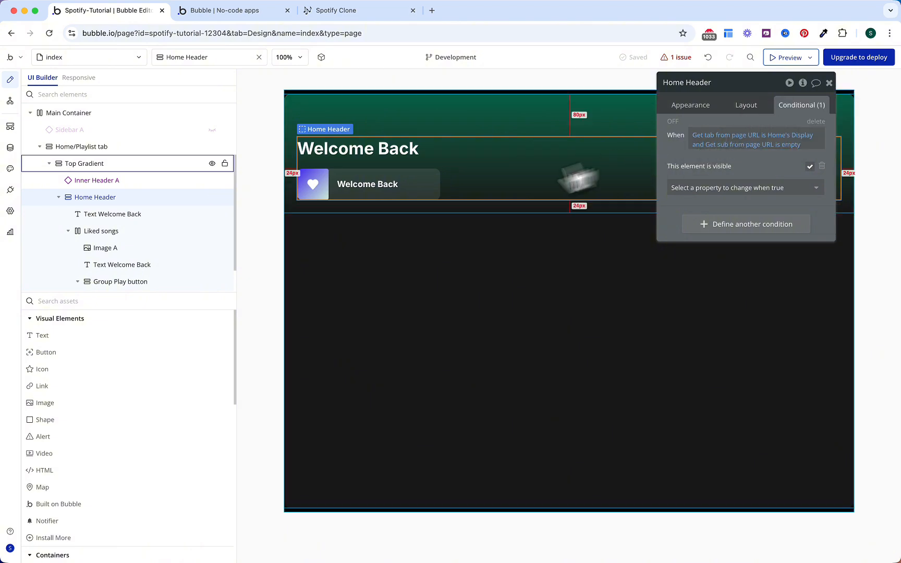
{"action": "left_click", "coordinate": [434, 235]}
{"action": "right_click", "coordinate": [719, 140]}
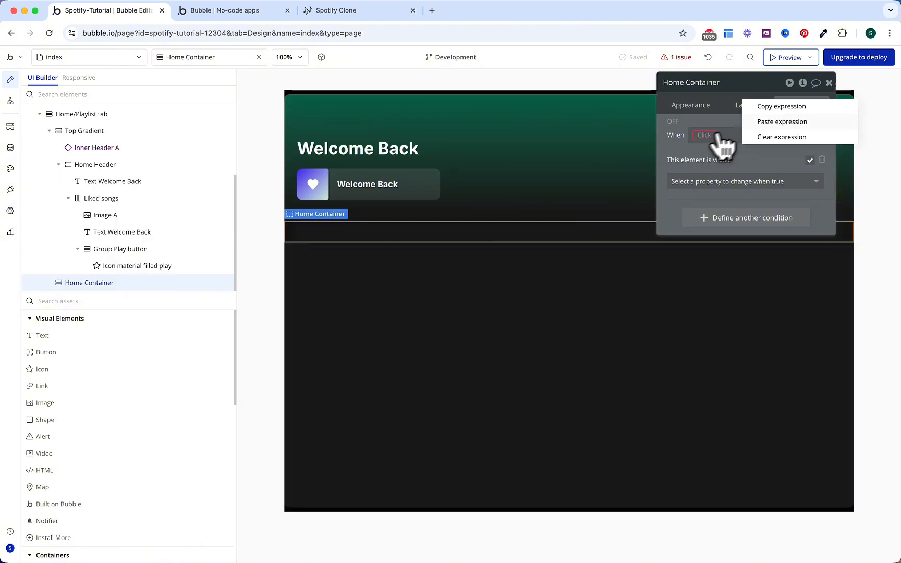
{"action": "left_click", "coordinate": [784, 121]}
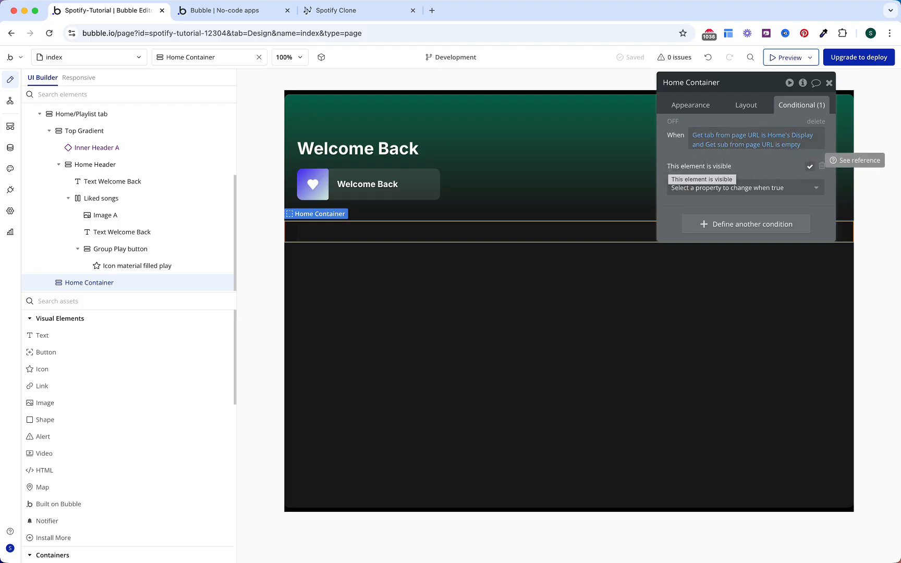
Step: Copy the Welcome Back heading and paste it into the Home Container
{"action": "left_click", "coordinate": [367, 155]}
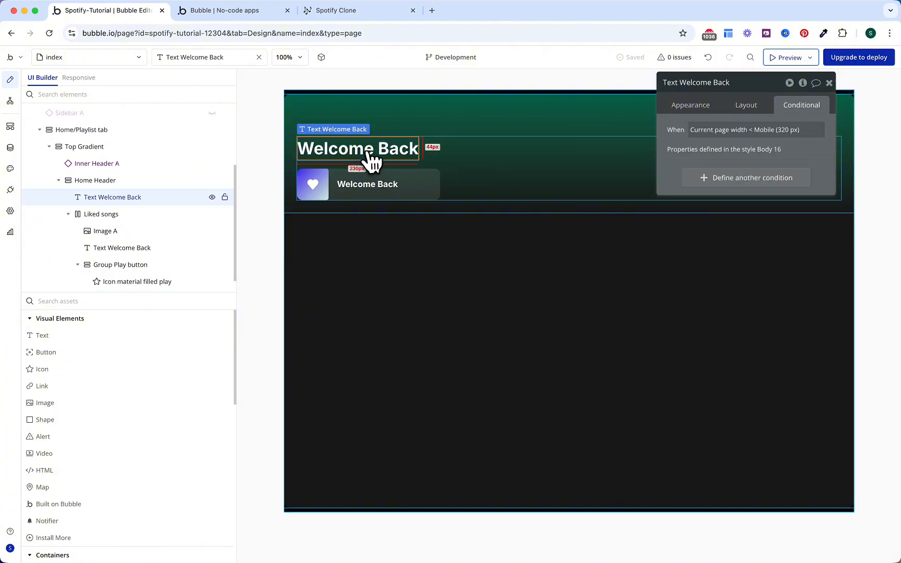
{"action": "key", "text": "ctrl+c"}
{"action": "left_click", "coordinate": [368, 237]}
{"action": "key", "text": "ctrl+v"}
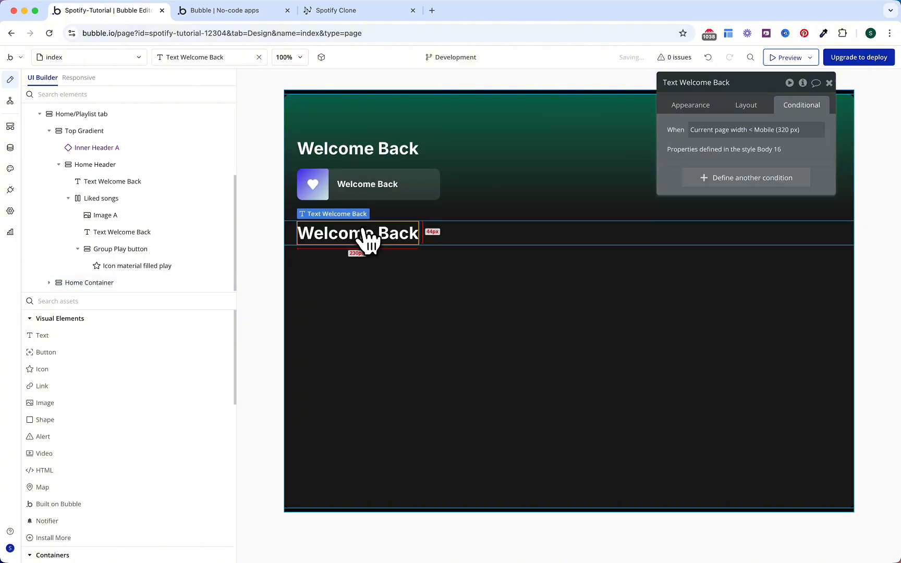
Step: Retitle the copied heading 'Newest Songs', then collapse Visual Elements and focus Search assets
{"action": "left_click", "coordinate": [687, 106]}
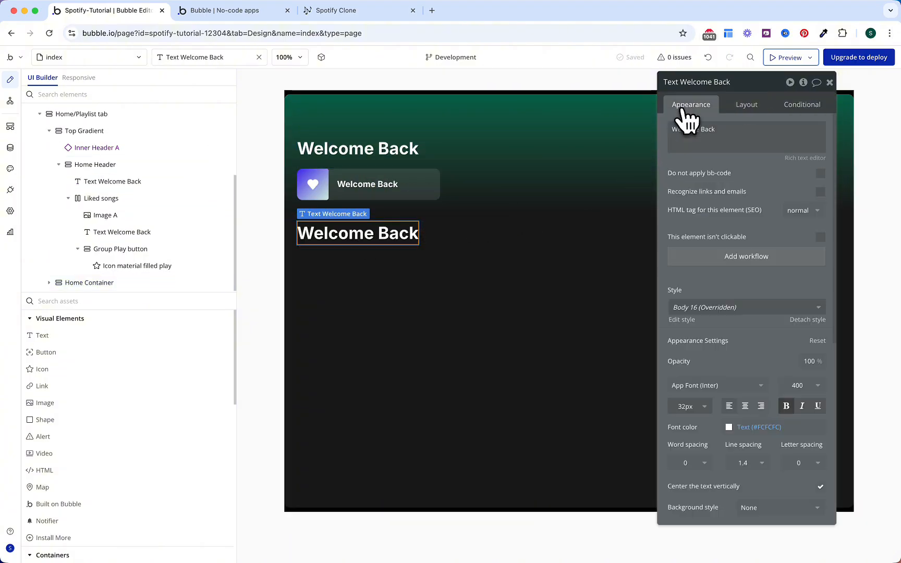
{"action": "scroll", "coordinate": [709, 270], "scroll_direction": "down", "scroll_amount": 1}
{"action": "scroll", "coordinate": [710, 271], "scroll_direction": "down", "scroll_amount": 1}
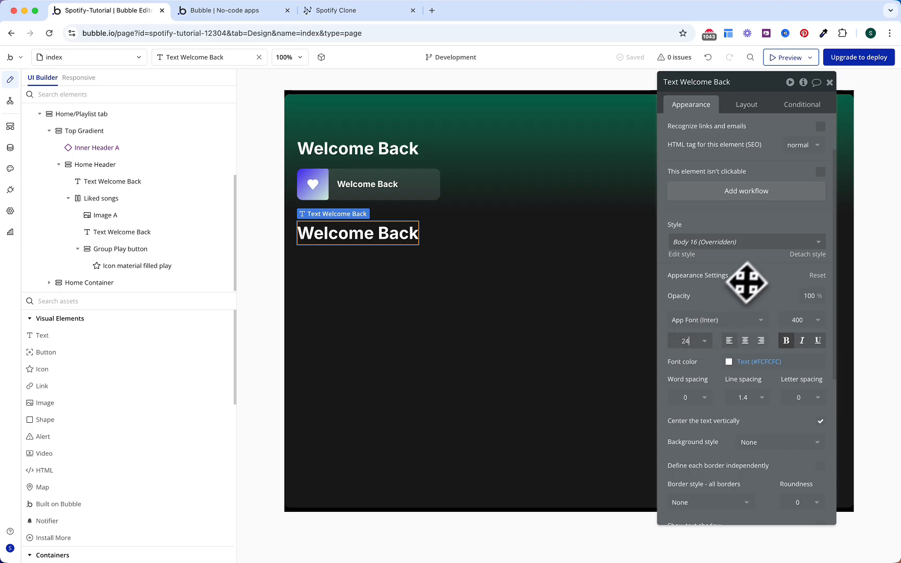
{"action": "scroll", "coordinate": [751, 276], "scroll_direction": "up", "scroll_amount": 3}
{"action": "triple_click", "coordinate": [745, 139]}
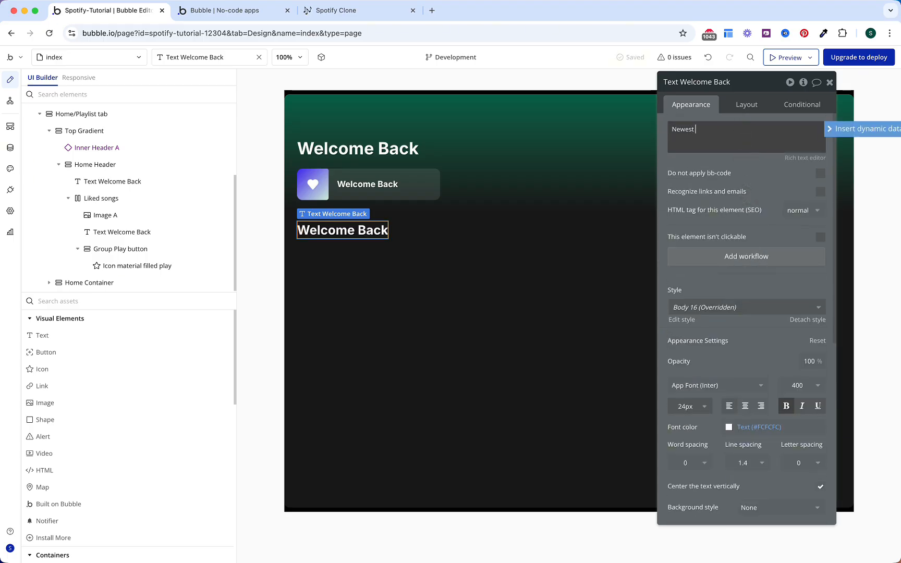
{"action": "type", "text": "Newest Songs"}
{"action": "key", "text": "BackSpace"}
{"action": "key", "text": "BackSpace"}
{"action": "key", "text": "BackSpace"}
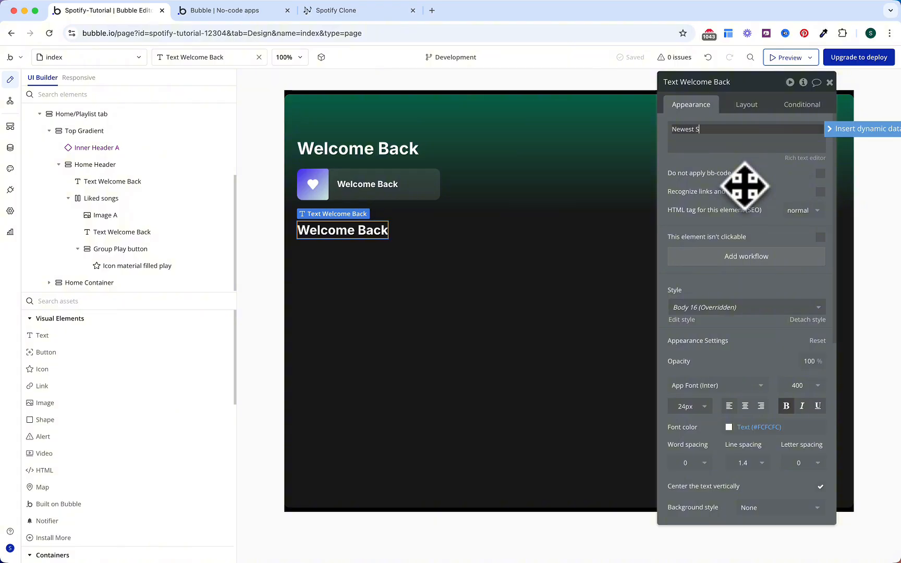
{"action": "type", "text": "ongs"}
{"action": "left_click", "coordinate": [744, 187]}
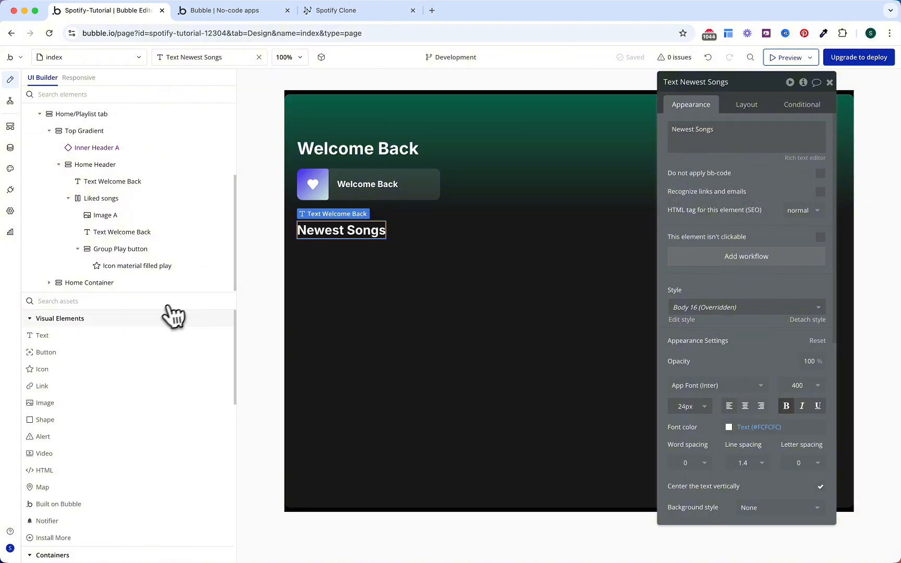
{"action": "left_click", "coordinate": [171, 318]}
{"action": "left_click", "coordinate": [159, 302]}
Step: Place a Repeating Group under Newest Songs with content type Song
{"action": "type", "text": "re"}
{"action": "left_click", "coordinate": [107, 351]}
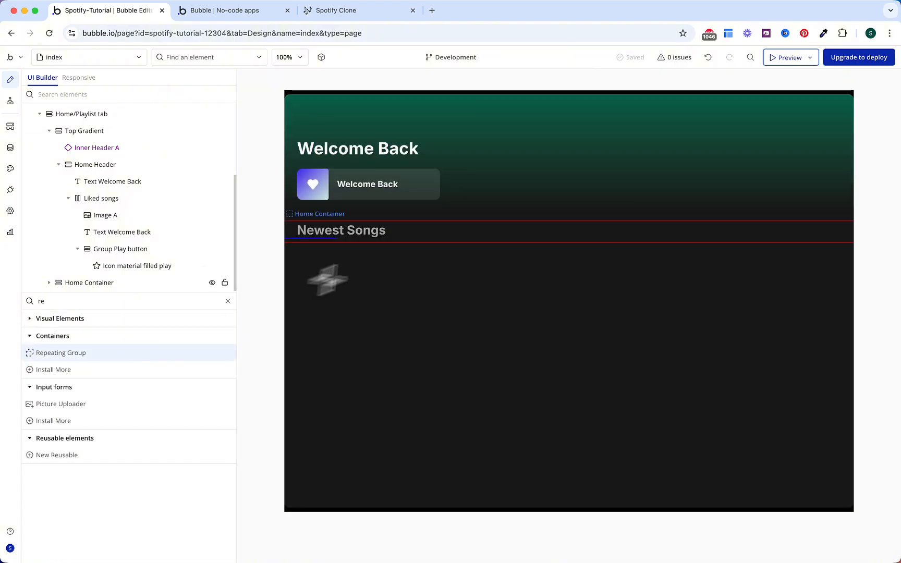
{"action": "left_click", "coordinate": [392, 239]}
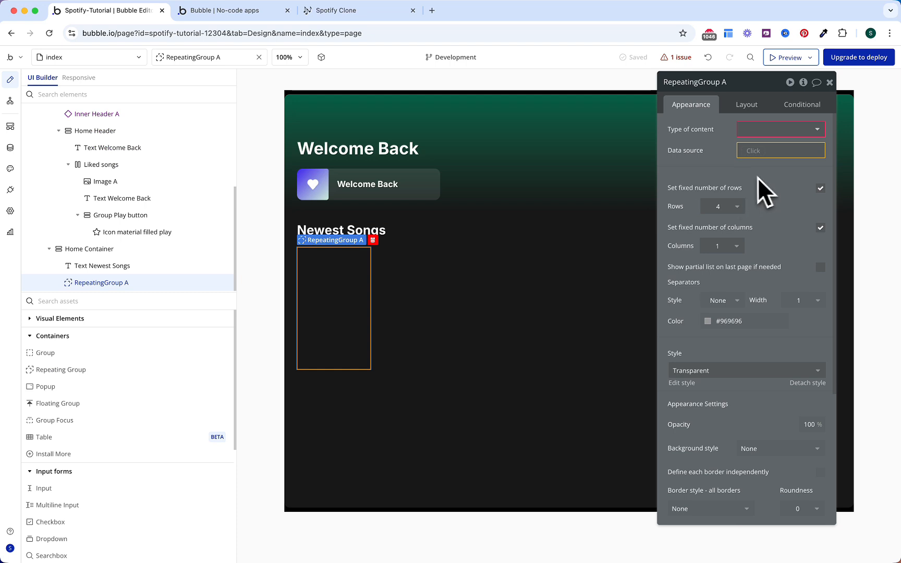
{"action": "left_click", "coordinate": [754, 130]}
{"action": "type", "text": "son"}
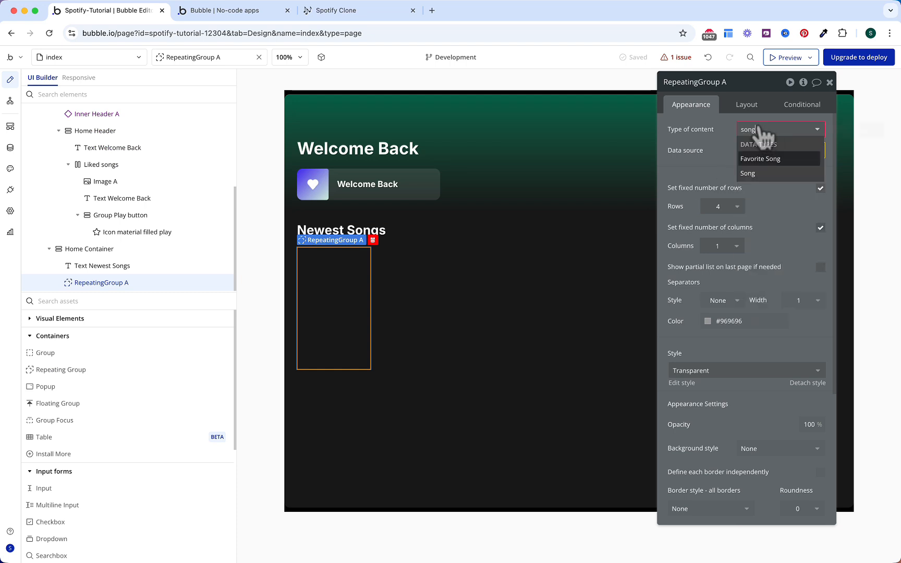
{"action": "type", "text": "g"}
{"action": "key", "text": "Down"}
{"action": "key", "text": "Return"}
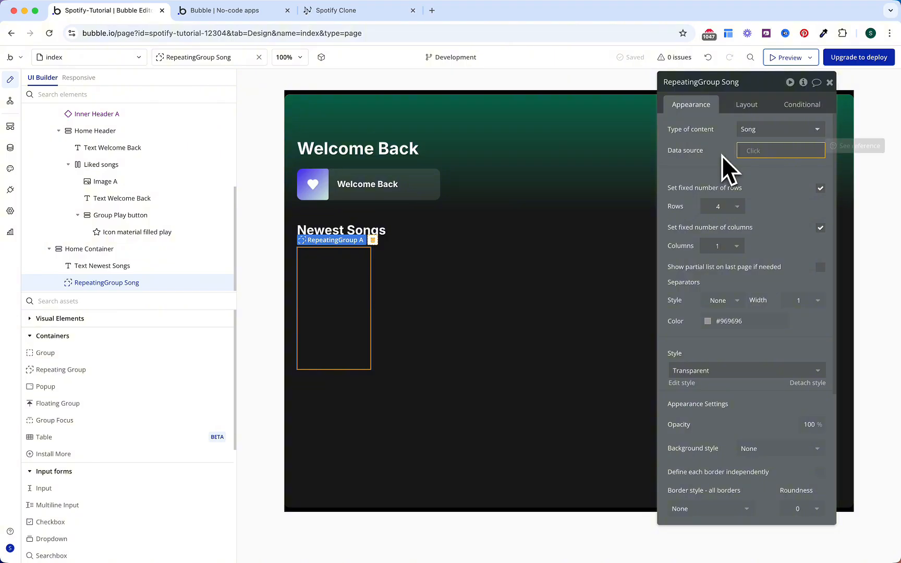
Step: Set its data source to Do a search for Songs sorted by Created Date descending
{"action": "left_click", "coordinate": [743, 157]}
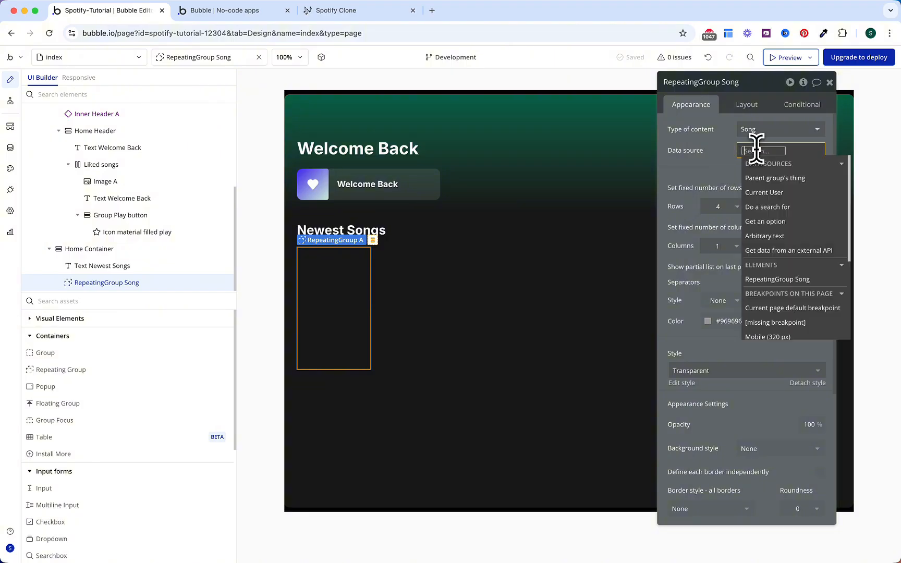
{"action": "left_click", "coordinate": [766, 209]}
{"action": "left_click", "coordinate": [594, 108]}
{"action": "left_click", "coordinate": [584, 181]}
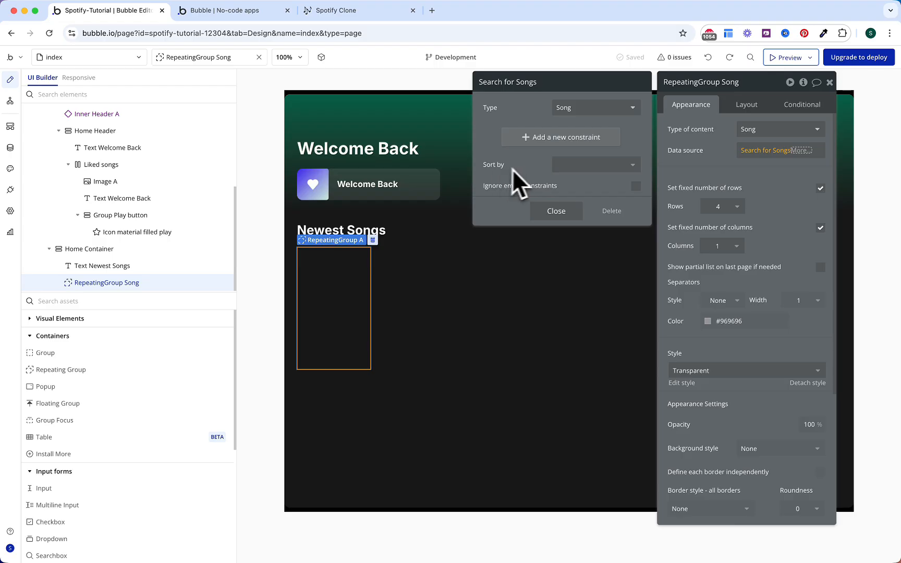
{"action": "left_click", "coordinate": [574, 167]}
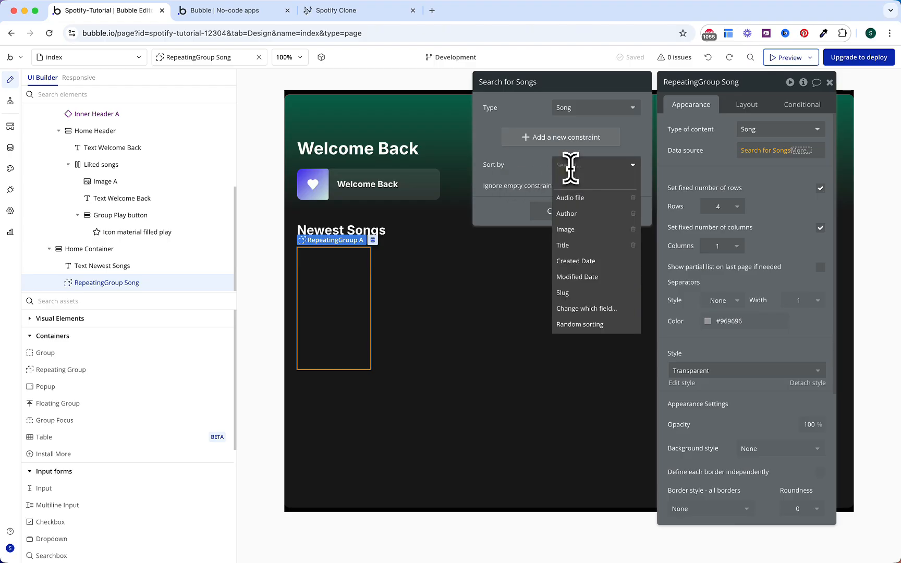
{"action": "left_click", "coordinate": [575, 261]}
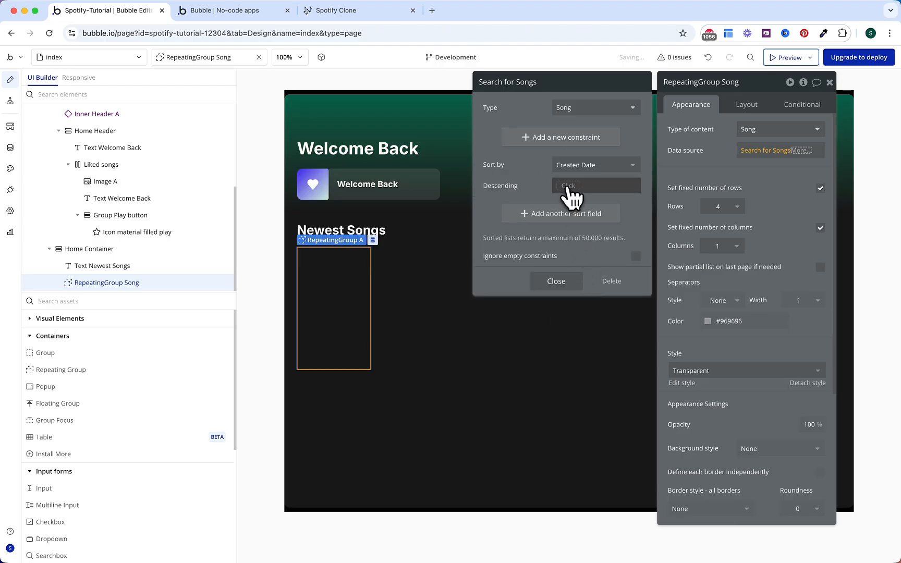
{"action": "left_click", "coordinate": [568, 188]}
{"action": "left_click", "coordinate": [580, 228]}
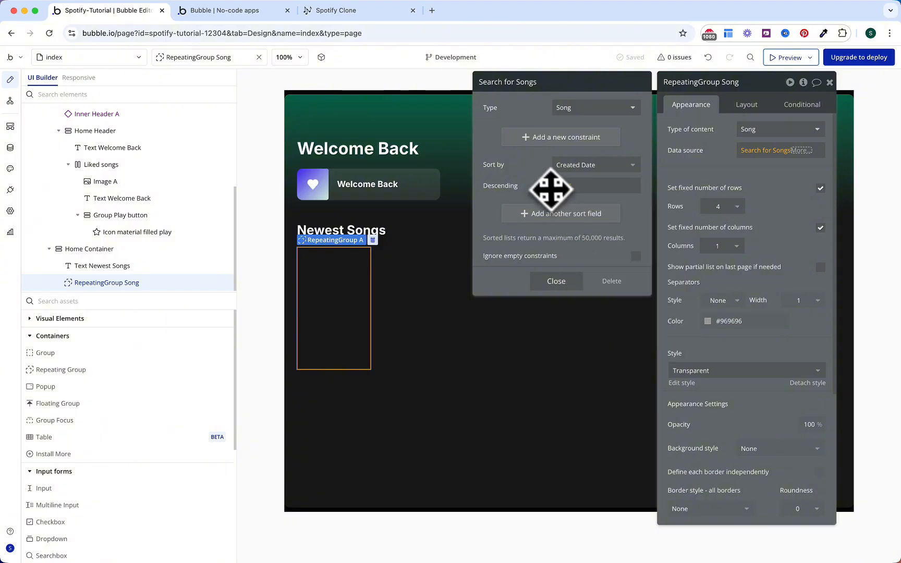
Step: Uncheck fixed rows and columns and set a 200 px minimum column width
{"action": "left_click", "coordinate": [821, 189]}
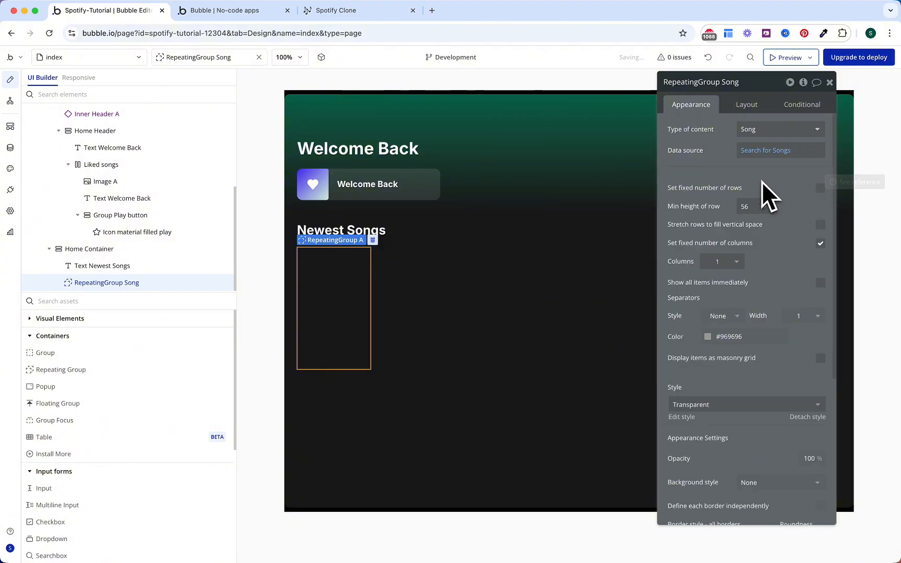
{"action": "left_click", "coordinate": [821, 244]}
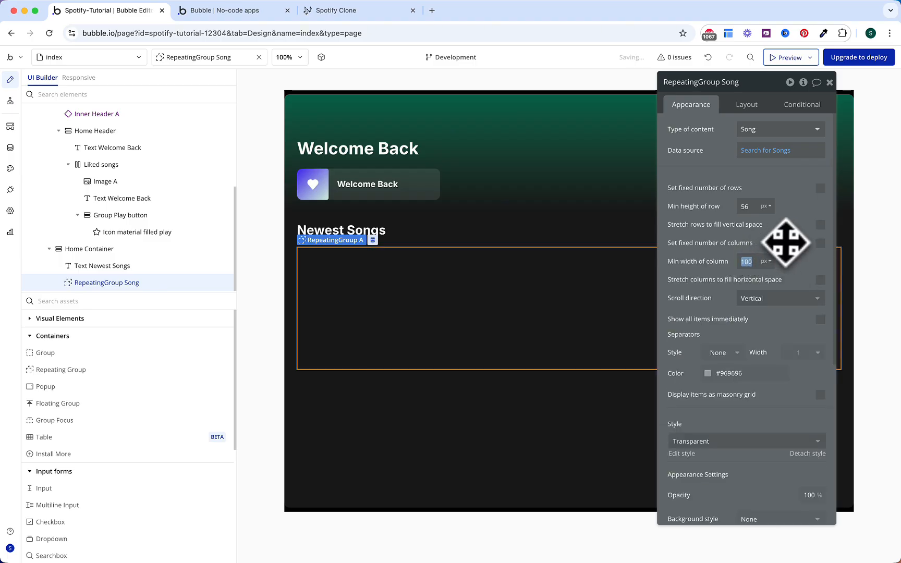
{"action": "type", "text": "200"}
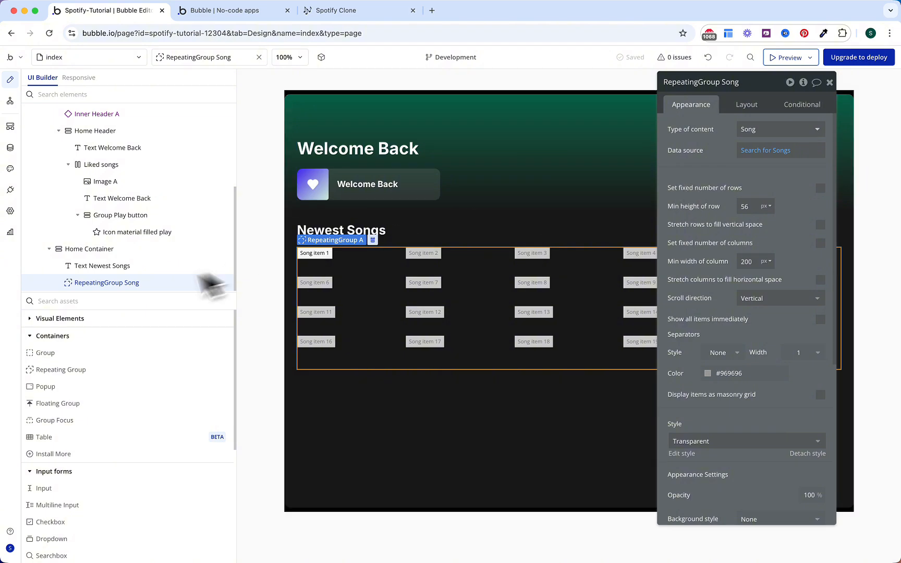
{"action": "left_click_drag", "start_coordinate": [94, 353], "coordinate": [258, 292]}
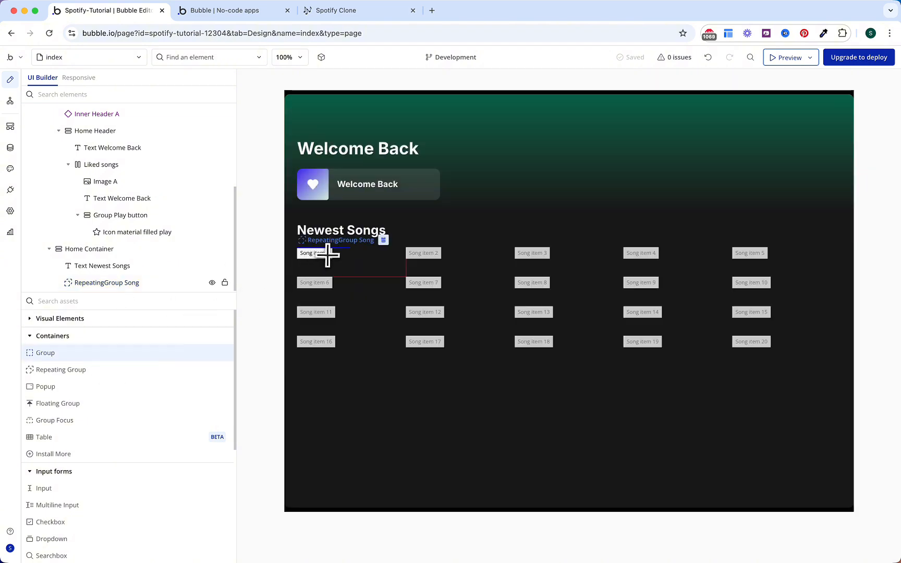
Step: Drop a group into the first cell with type Song and data Current cell's Song
{"action": "left_click_drag", "start_coordinate": [327, 255], "coordinate": [326, 256]}
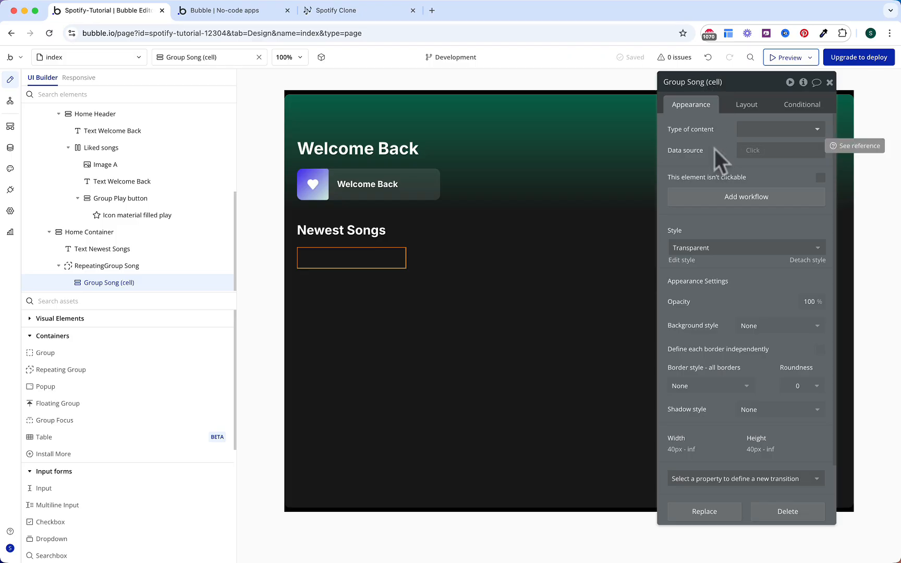
{"action": "left_click", "coordinate": [748, 151]}
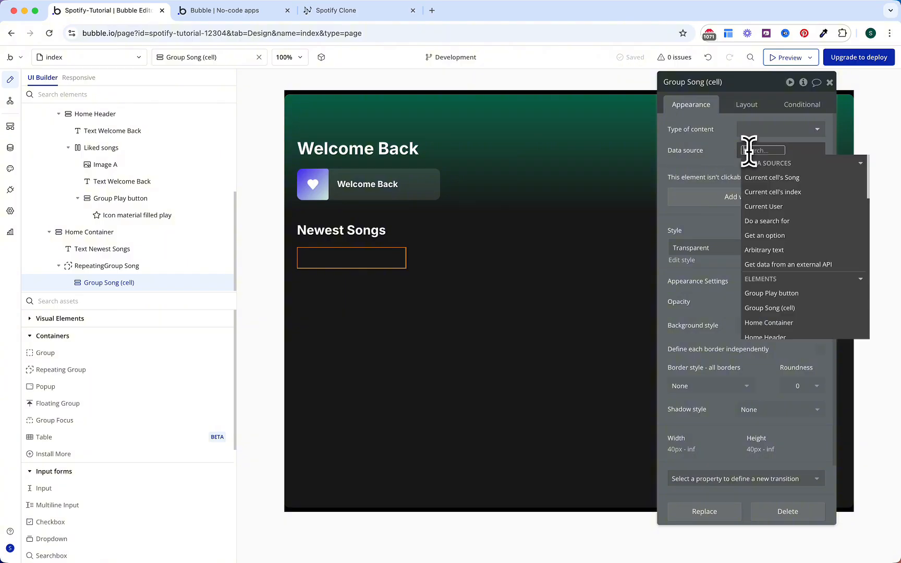
{"action": "left_click", "coordinate": [746, 176]}
{"action": "left_click", "coordinate": [640, 180]}
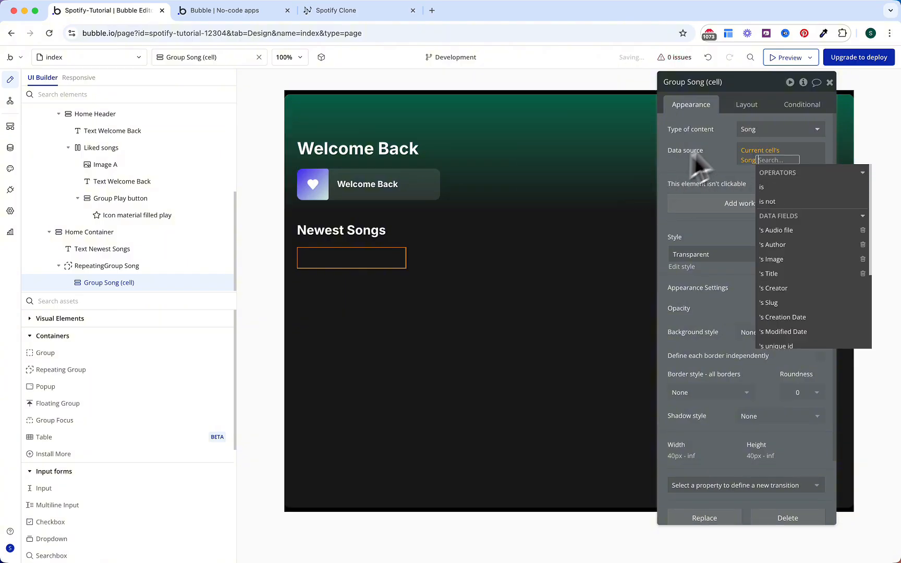
{"action": "left_click", "coordinate": [715, 153]}
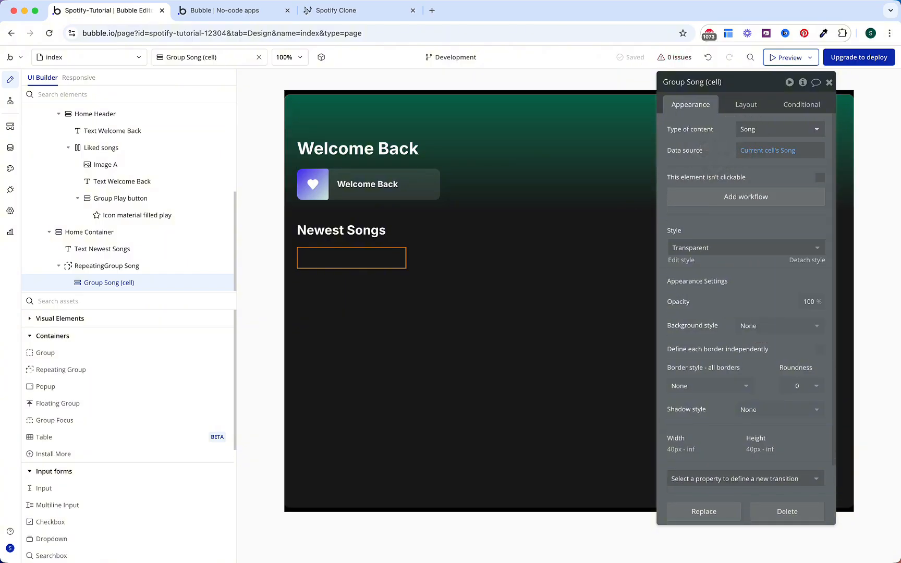
Step: Give the cell a flat #262626 background, 10 px rounded corners, and a background transition
{"action": "left_click", "coordinate": [758, 325]}
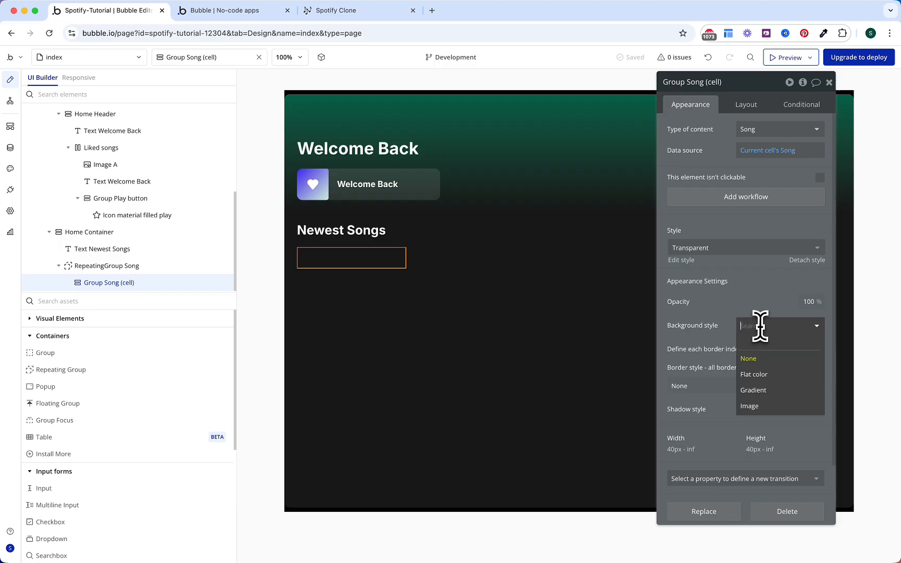
{"action": "left_click", "coordinate": [756, 372]}
{"action": "left_click", "coordinate": [769, 347]}
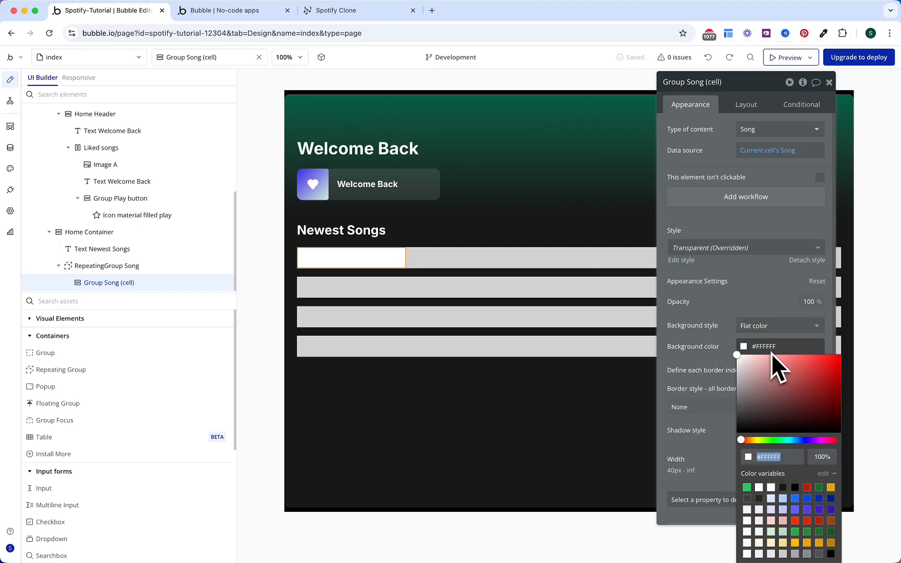
{"action": "left_click", "coordinate": [759, 499]}
{"action": "left_click", "coordinate": [715, 341]}
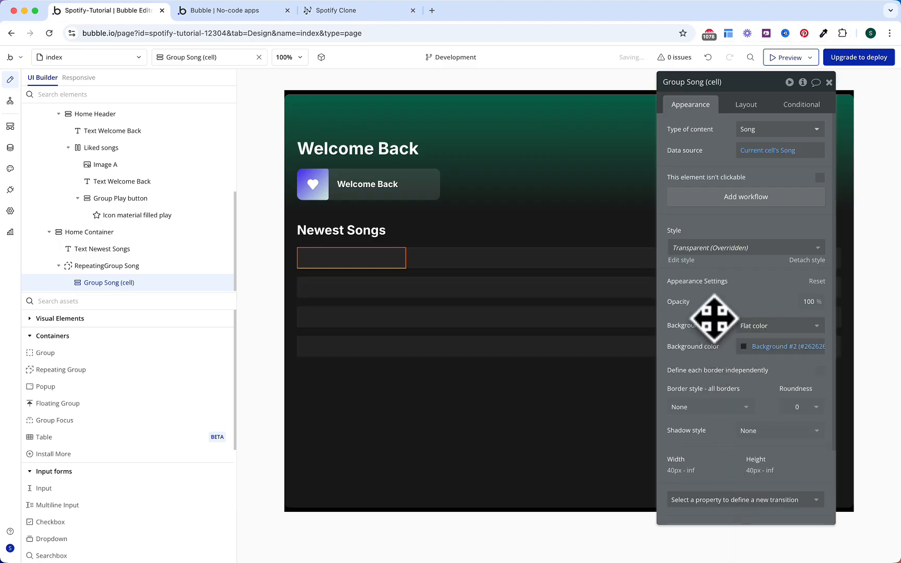
{"action": "left_click", "coordinate": [796, 408]}
{"action": "left_click", "coordinate": [794, 409]}
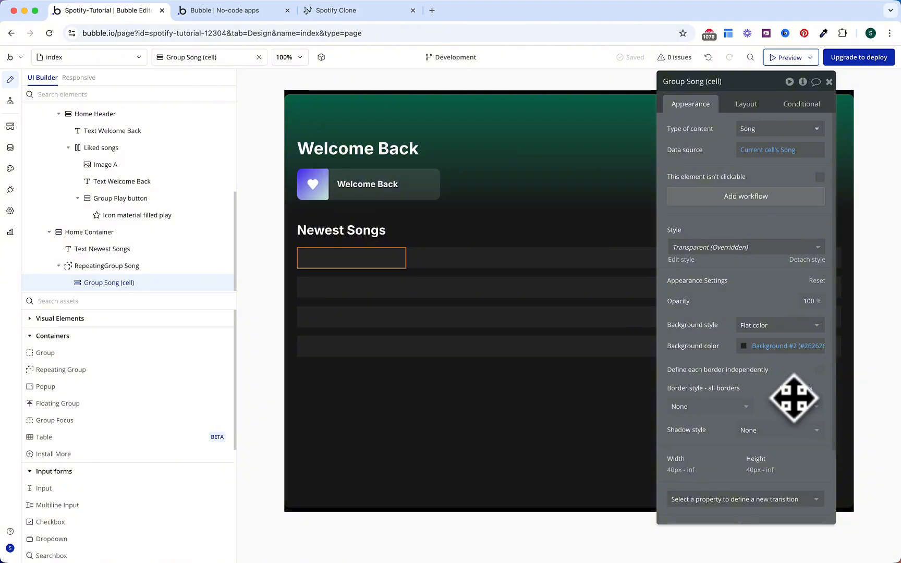
{"action": "scroll", "coordinate": [791, 391], "scroll_direction": "down", "scroll_amount": 2}
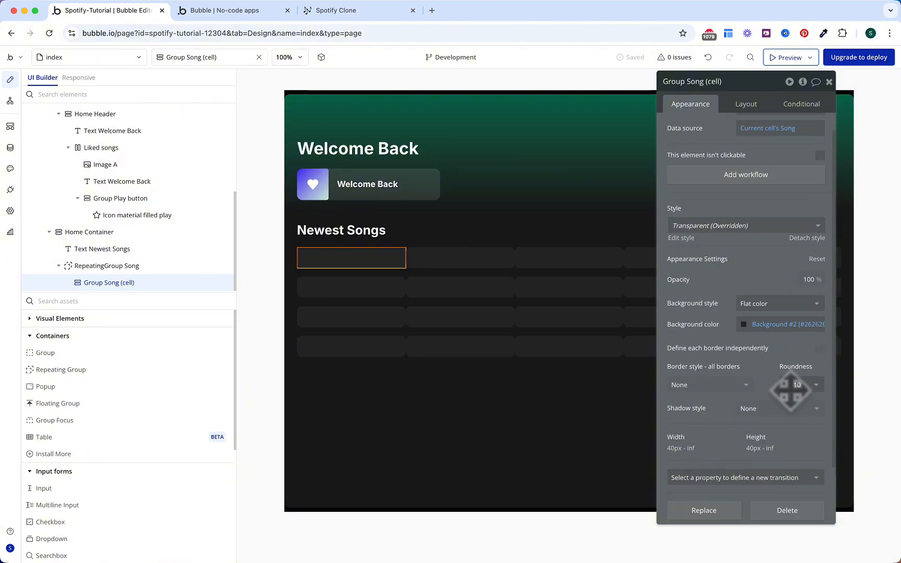
{"action": "left_click", "coordinate": [779, 443]}
{"action": "type", "text": "back"}
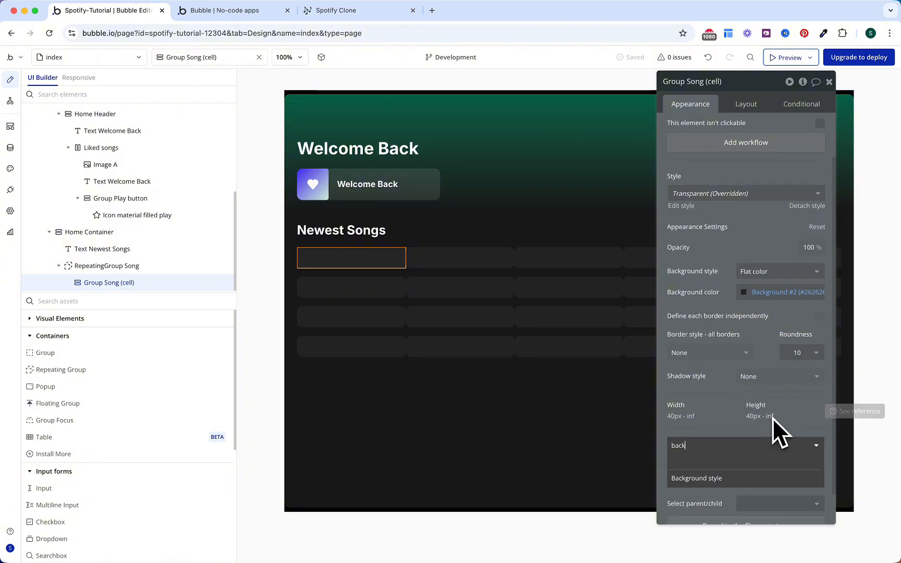
{"action": "left_click", "coordinate": [748, 481]}
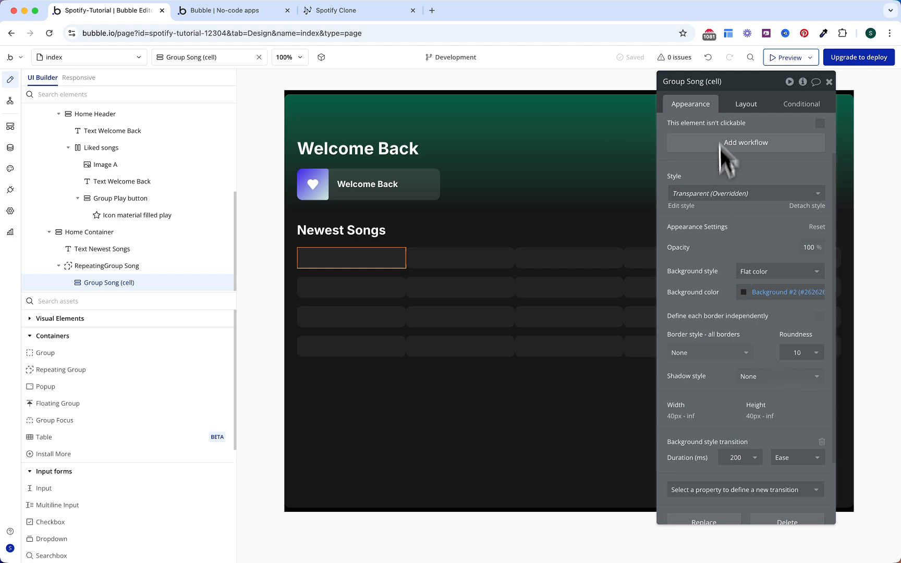
Step: Set the cell's spacing to 16 and padding to 16 left/right, 32 bottom
{"action": "left_click", "coordinate": [747, 105]}
{"action": "scroll", "coordinate": [786, 167], "scroll_direction": "up", "scroll_amount": 2}
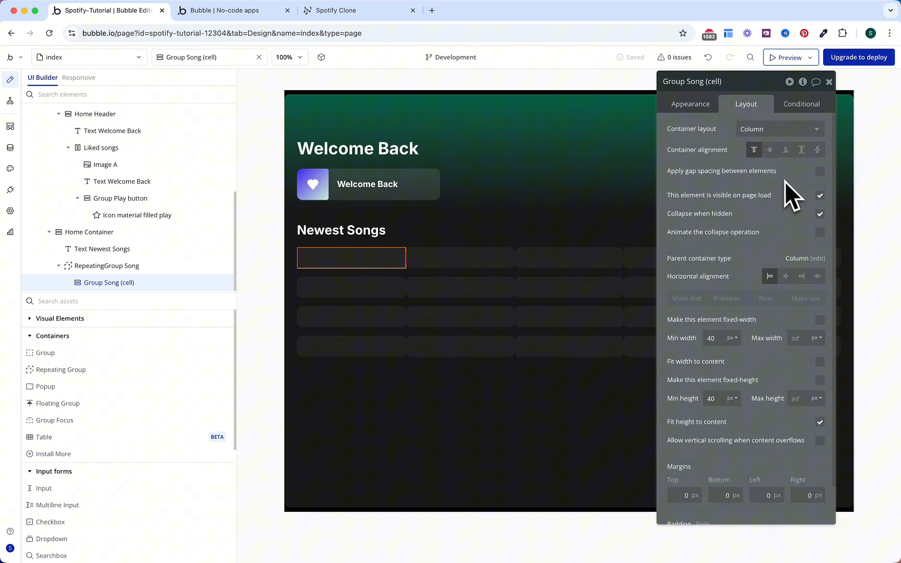
{"action": "left_click", "coordinate": [820, 171]}
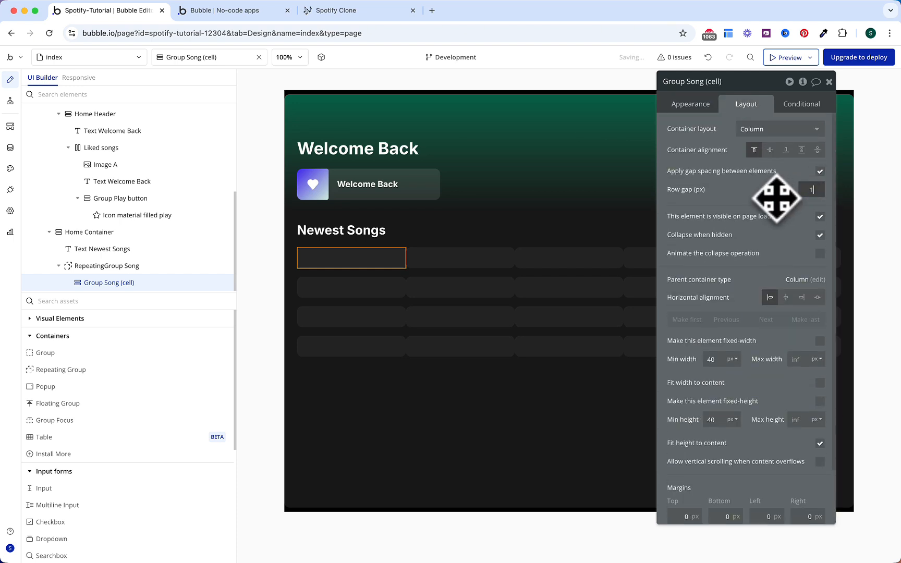
{"action": "type", "text": "16"}
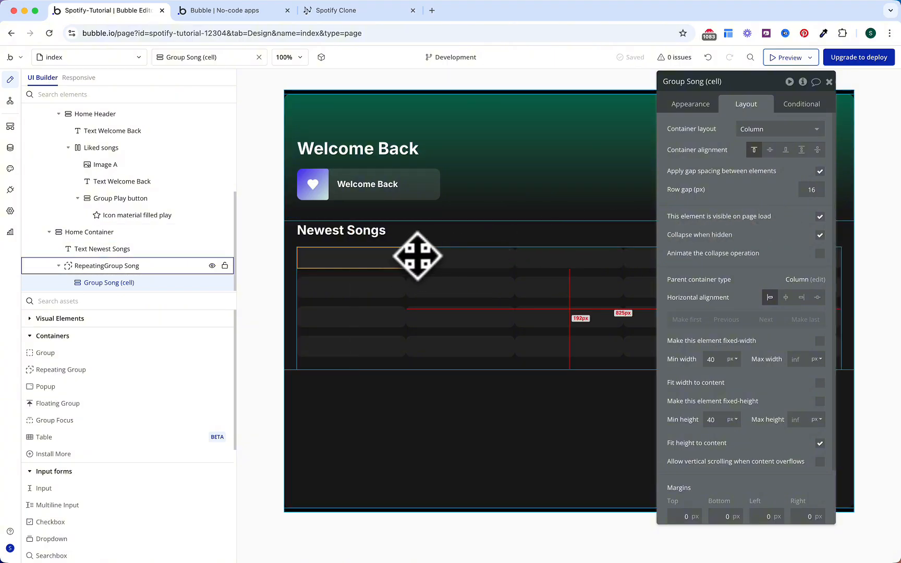
{"action": "scroll", "coordinate": [775, 318], "scroll_direction": "down", "scroll_amount": 2}
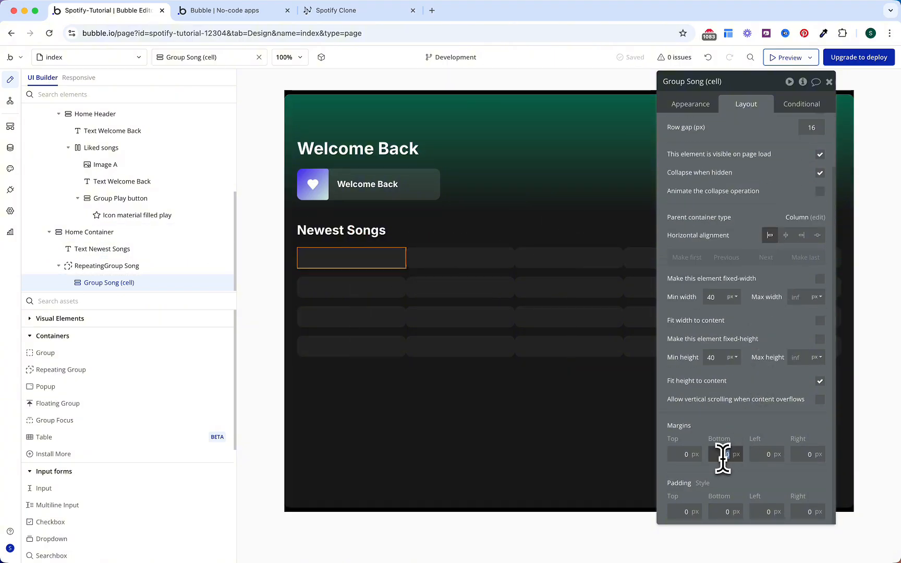
{"action": "type", "text": "1616"}
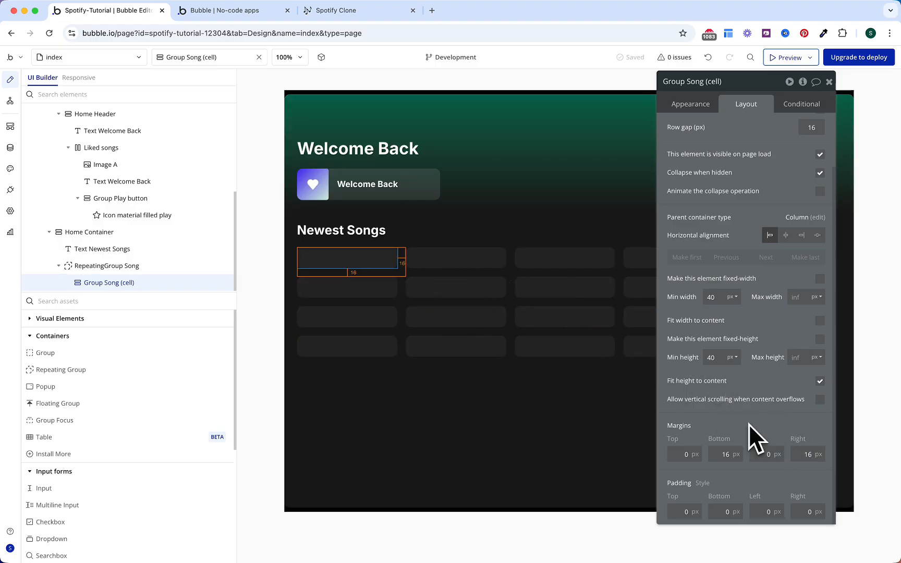
{"action": "type", "text": "16"}
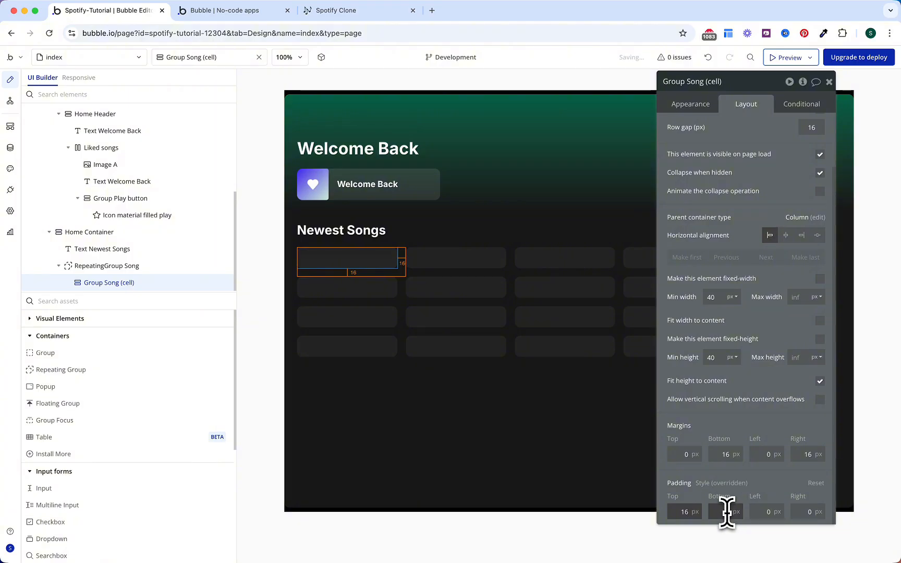
{"action": "left_click", "coordinate": [725, 512]}
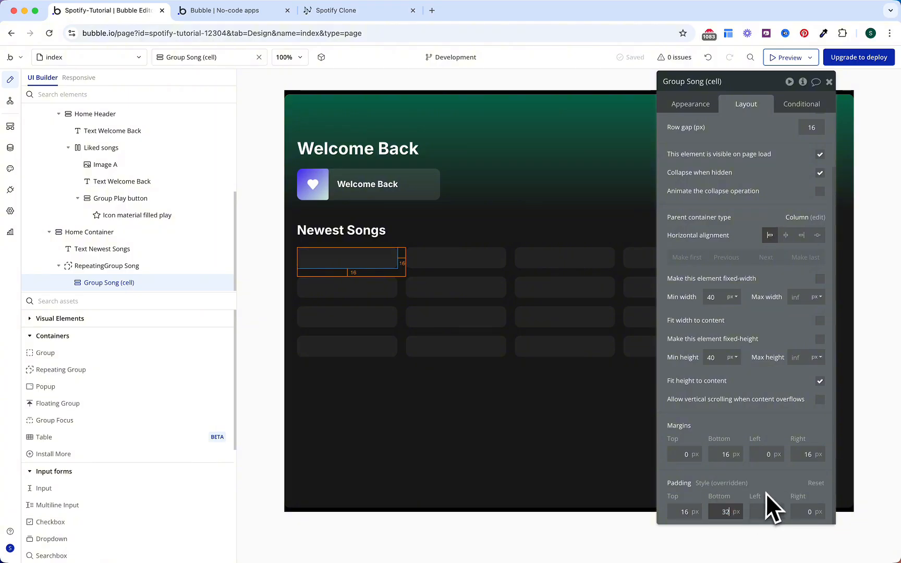
{"action": "left_click", "coordinate": [761, 509]}
{"action": "type", "text": "16"}
{"action": "left_click", "coordinate": [798, 510]}
{"action": "type", "text": "16"}
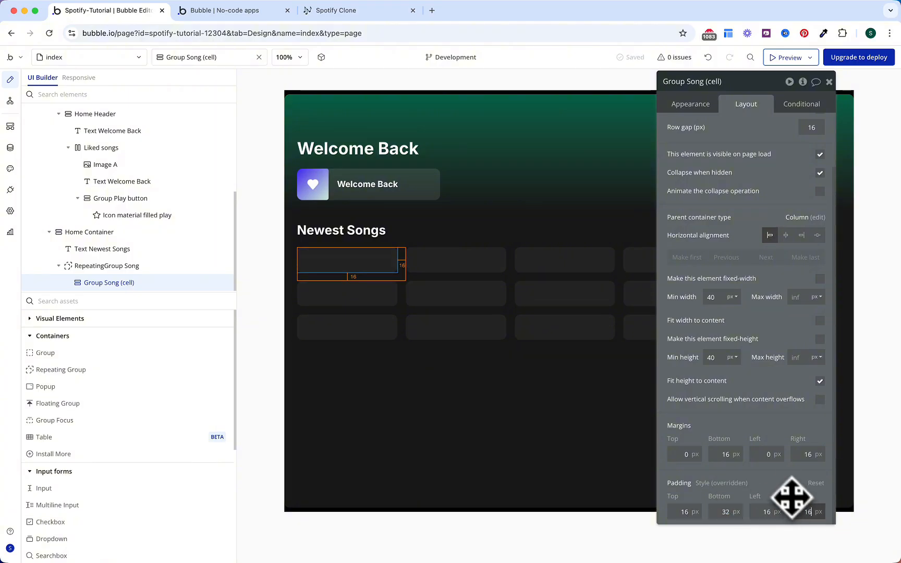
Step: Add a 'This Group is hovered' condition changing background color to Surface #2
{"action": "left_click", "coordinate": [802, 104]}
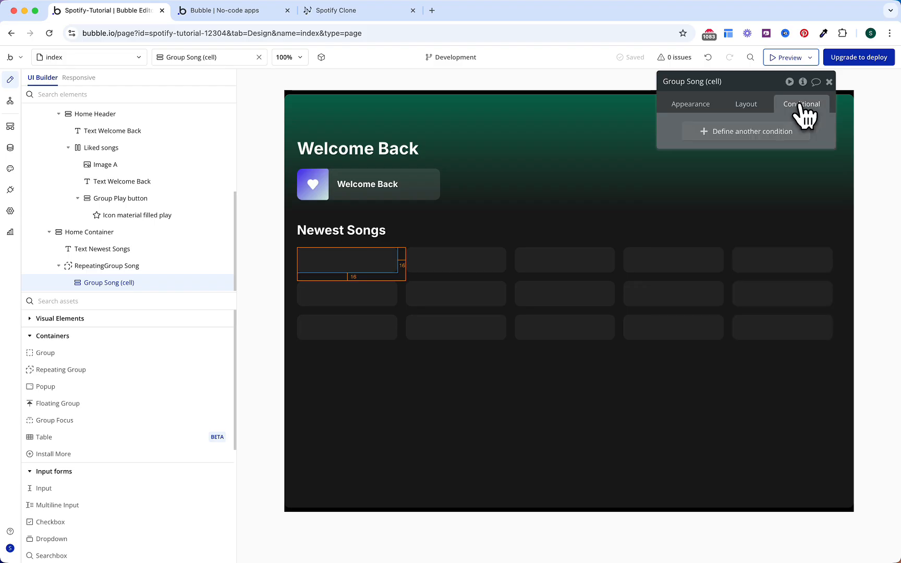
{"action": "left_click", "coordinate": [761, 130]}
{"action": "left_click", "coordinate": [718, 136]}
{"action": "left_click", "coordinate": [713, 148]}
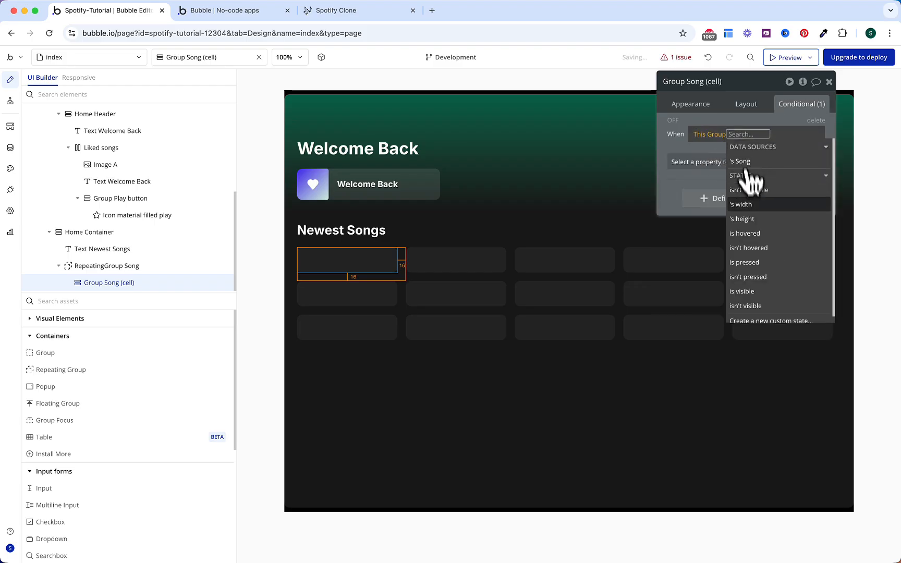
{"action": "left_click", "coordinate": [746, 233]}
{"action": "left_click", "coordinate": [704, 162]}
{"action": "type", "text": "back"}
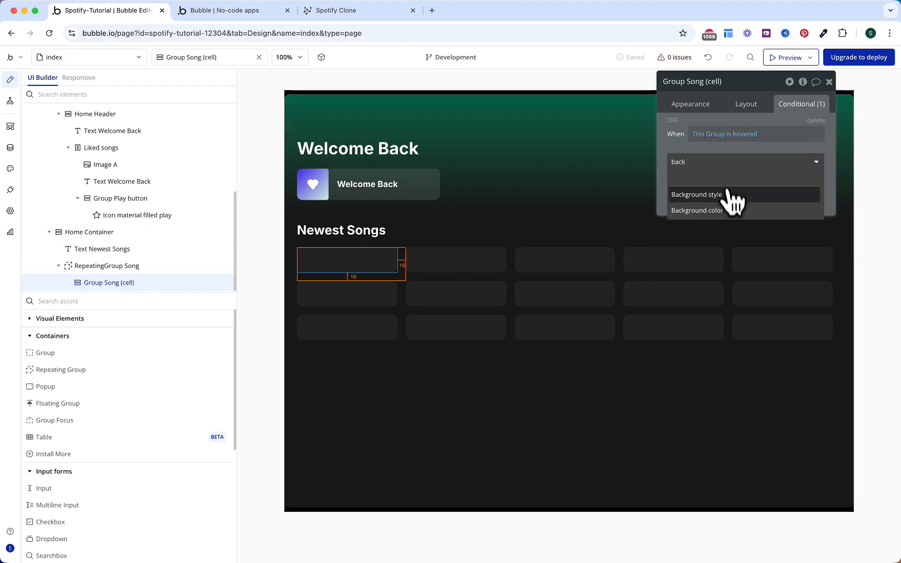
{"action": "left_click", "coordinate": [729, 208]}
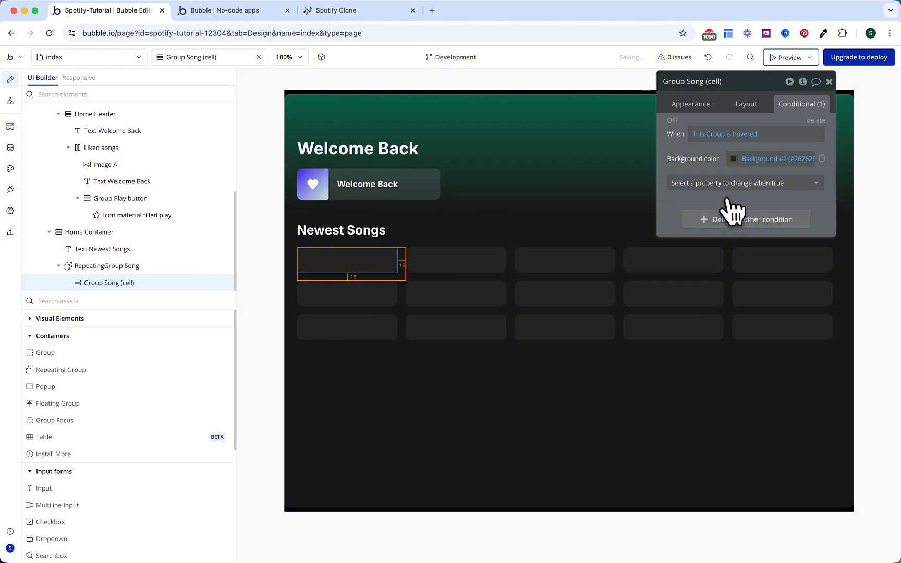
{"action": "left_click", "coordinate": [750, 158]}
{"action": "left_click", "coordinate": [739, 311]}
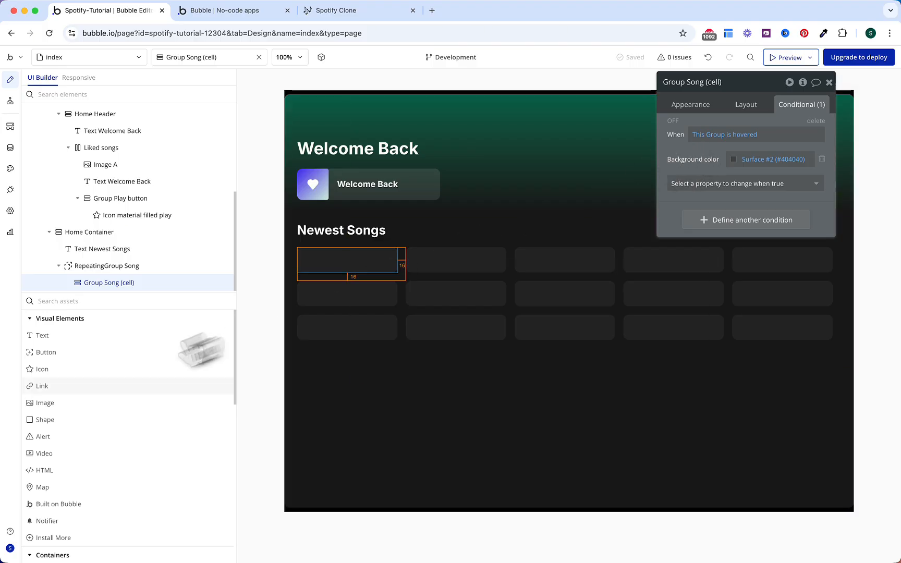
Step: Place an Image in the cell, unfixed width with min width 0 and 1:1 aspect ratio
{"action": "left_click", "coordinate": [97, 406]}
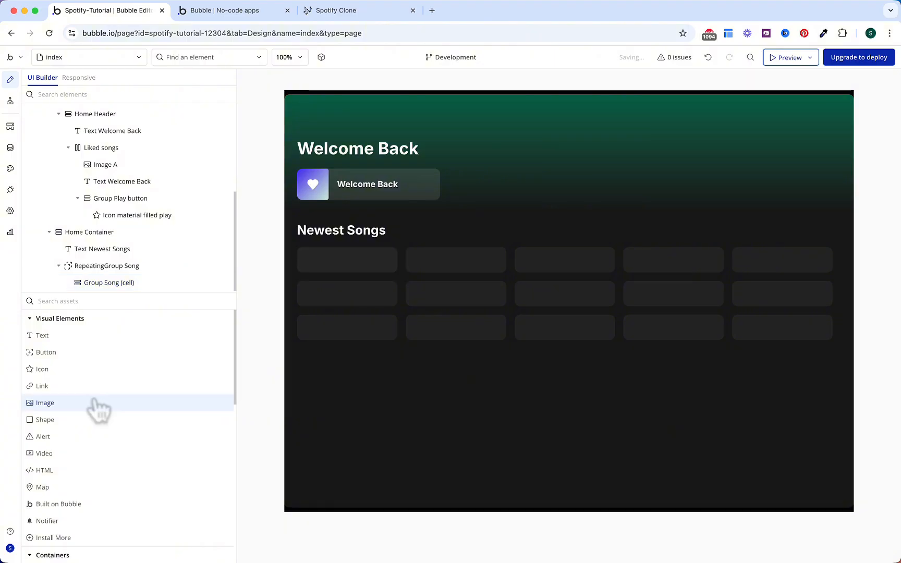
{"action": "left_click", "coordinate": [329, 257]}
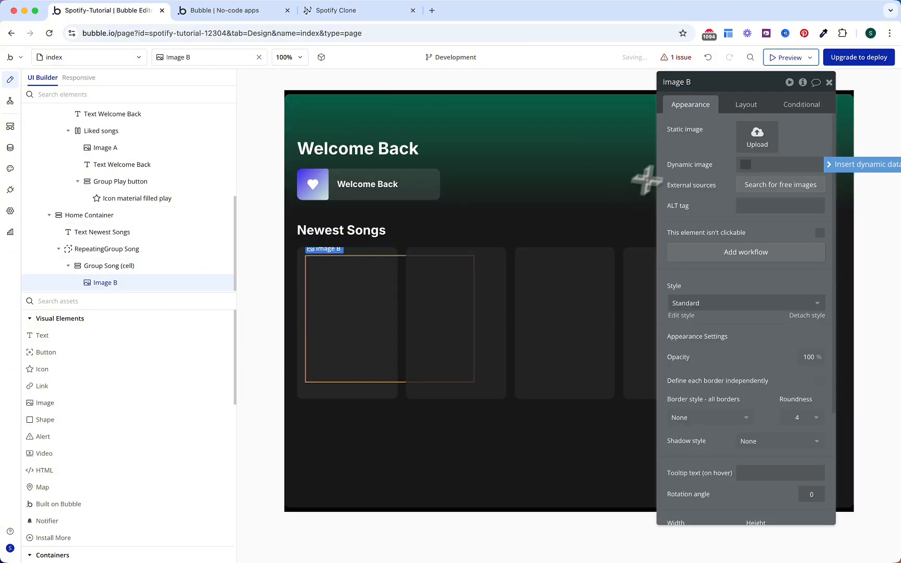
{"action": "left_click", "coordinate": [745, 105]}
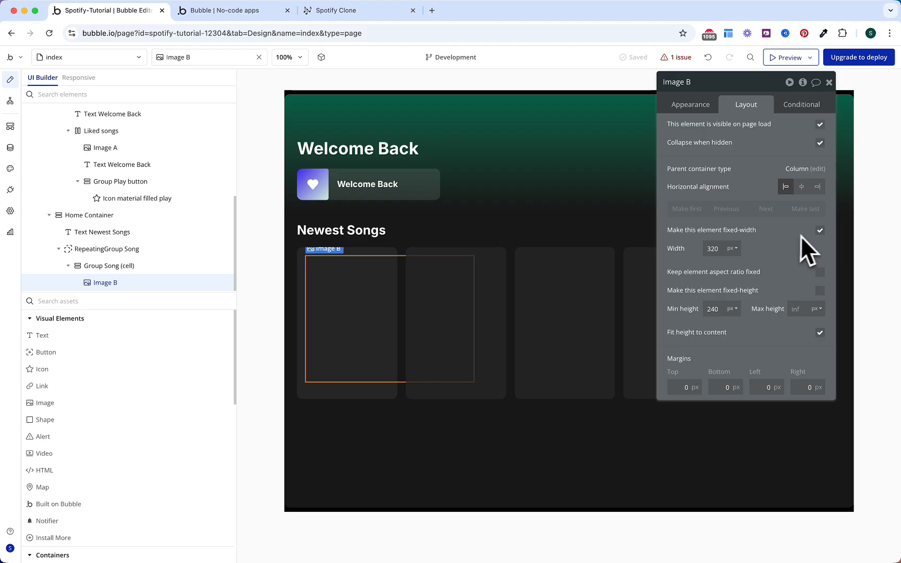
{"action": "left_click", "coordinate": [819, 231]}
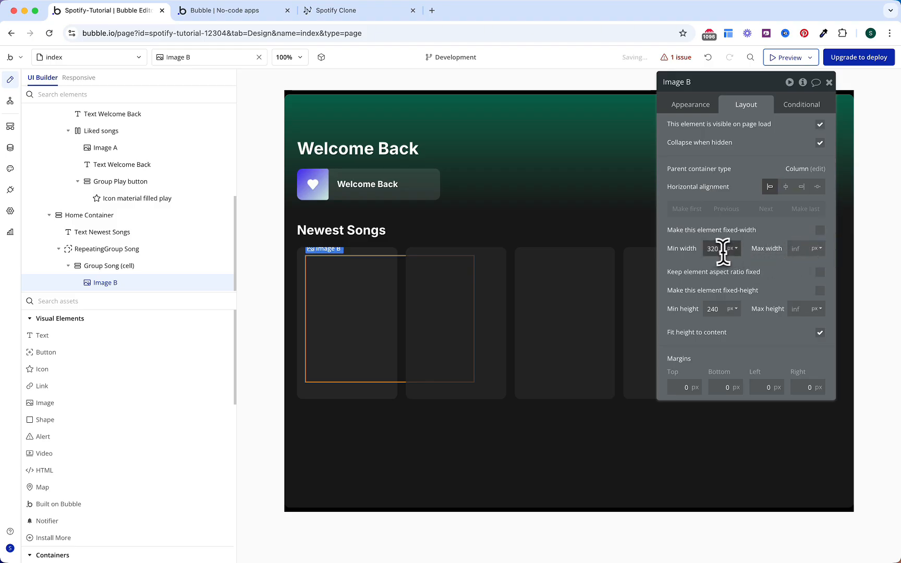
{"action": "type", "text": "0"}
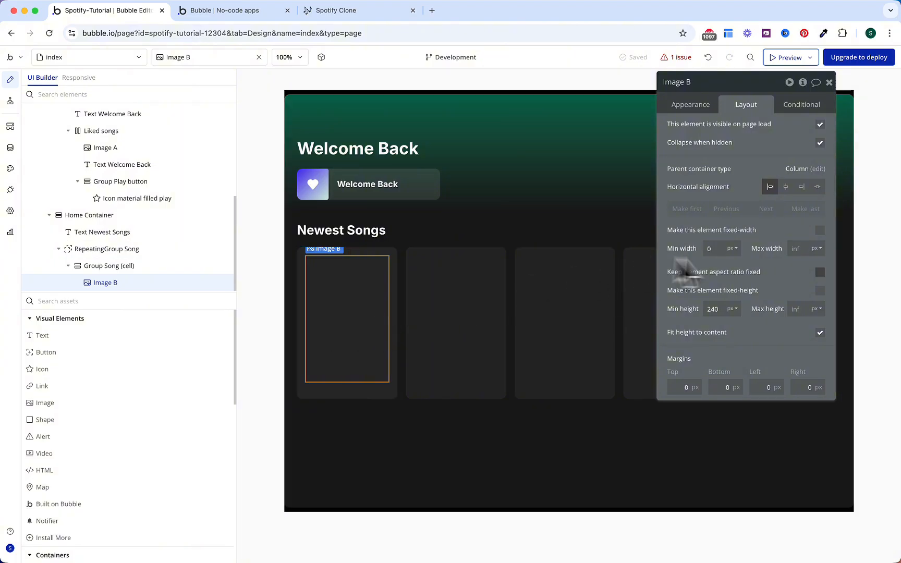
{"action": "left_click", "coordinate": [820, 273]}
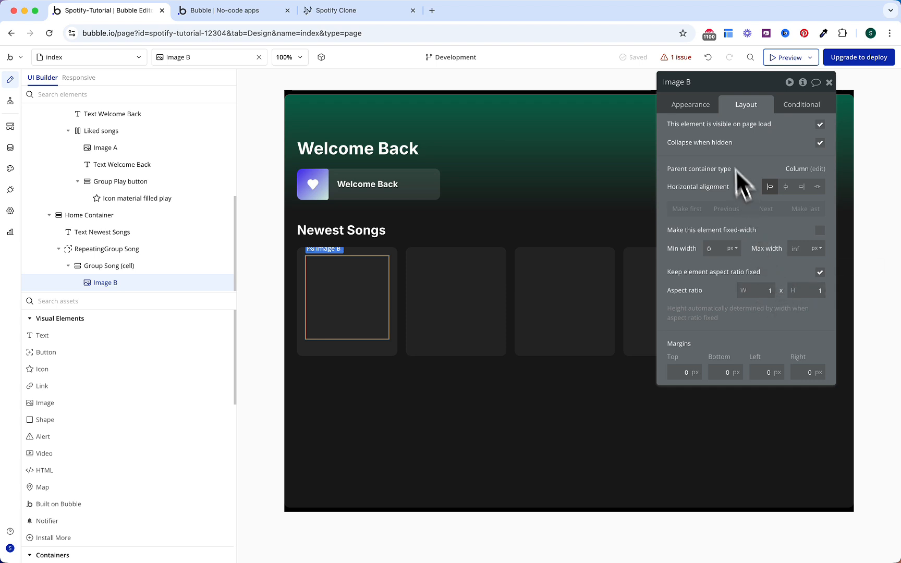
Step: Bind the image to Parent group's Song's Image and place a Text beneath it
{"action": "left_click", "coordinate": [693, 107]}
{"action": "left_click", "coordinate": [757, 166]}
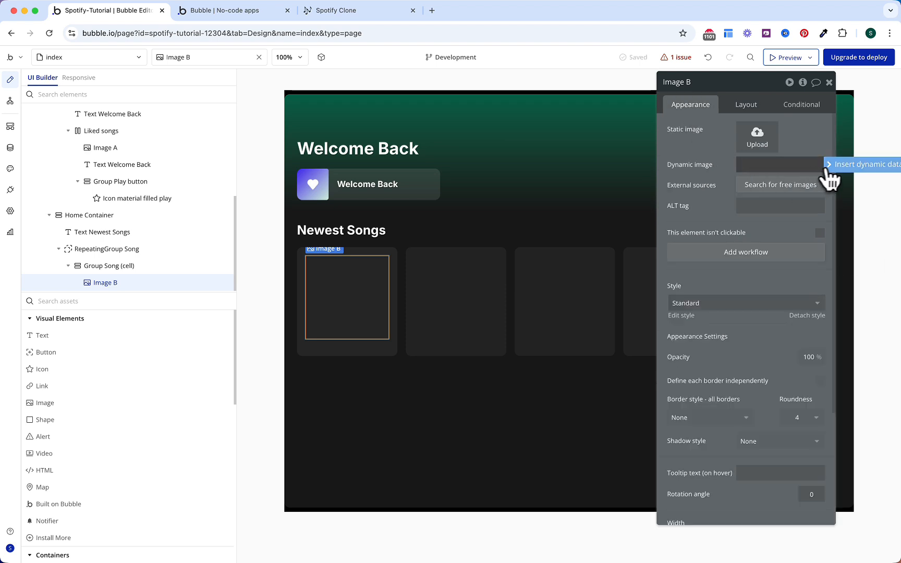
{"action": "left_click", "coordinate": [845, 165]}
{"action": "left_click", "coordinate": [775, 189]}
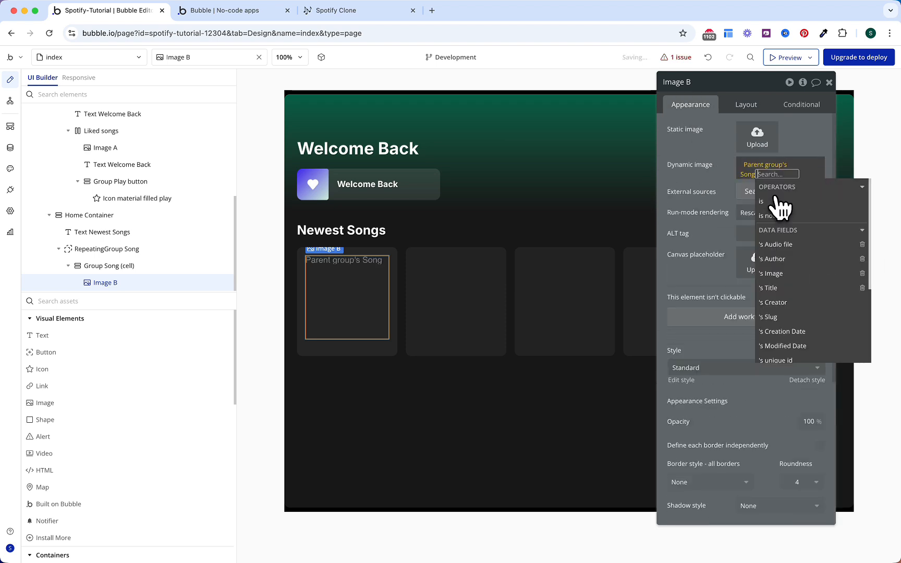
{"action": "left_click", "coordinate": [784, 274]}
{"action": "left_click", "coordinate": [707, 176]}
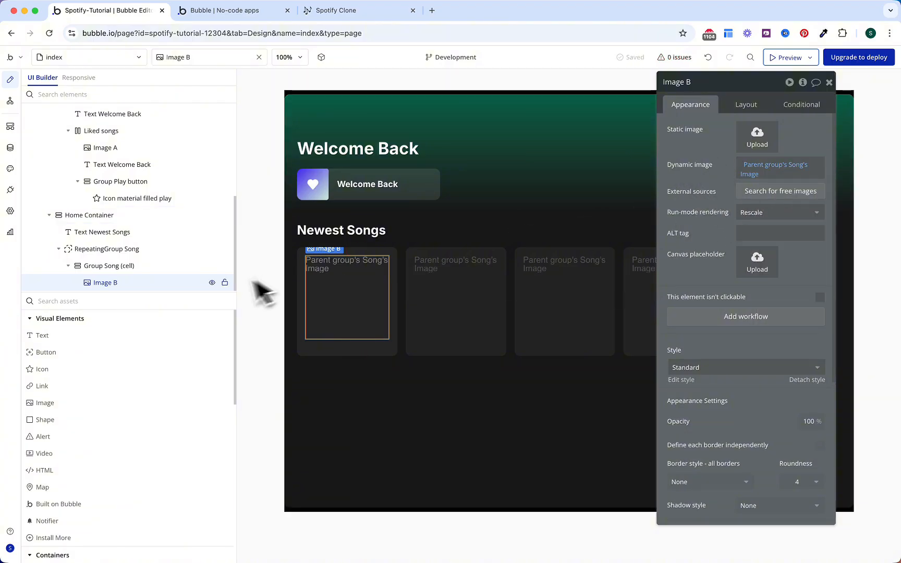
{"action": "left_click", "coordinate": [171, 336]}
{"action": "left_click", "coordinate": [370, 342]}
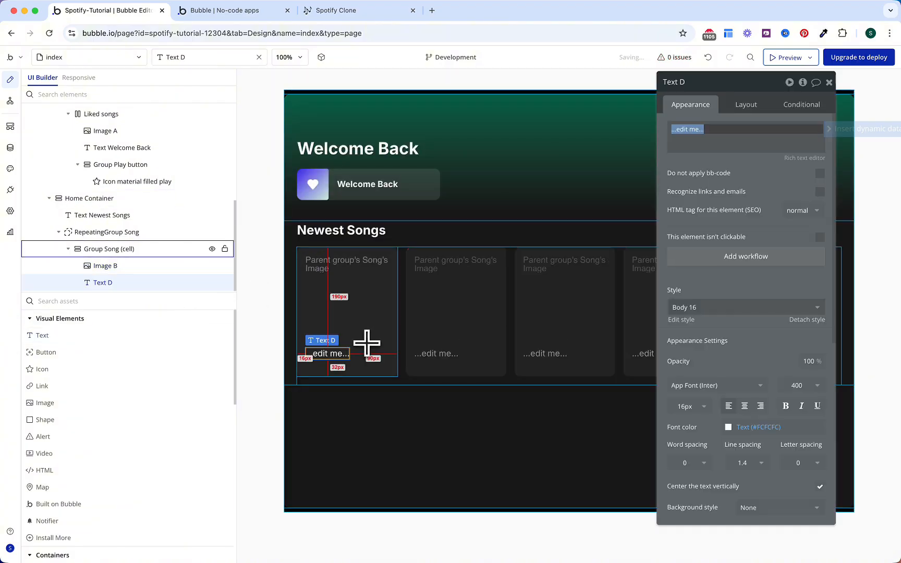
Step: Fill the text with Parent group's Song's Title and make it bold
{"action": "left_click", "coordinate": [860, 130]}
{"action": "left_click", "coordinate": [710, 158]}
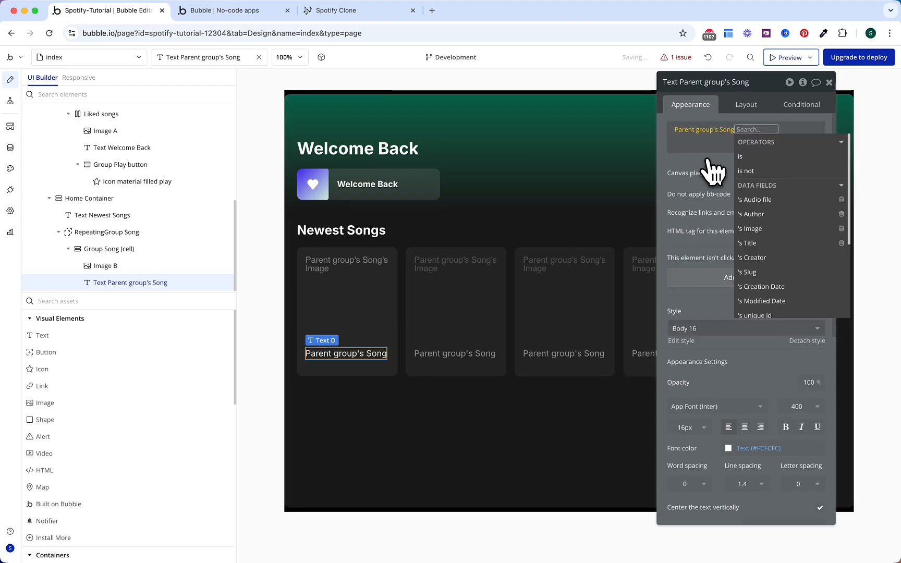
{"action": "left_click", "coordinate": [766, 243]}
{"action": "left_click", "coordinate": [722, 214]}
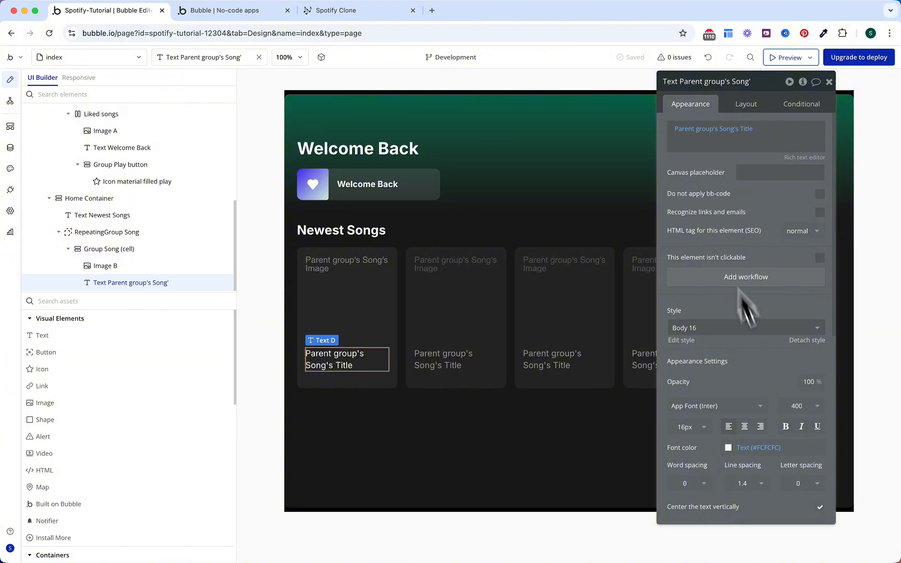
{"action": "left_click", "coordinate": [786, 427]}
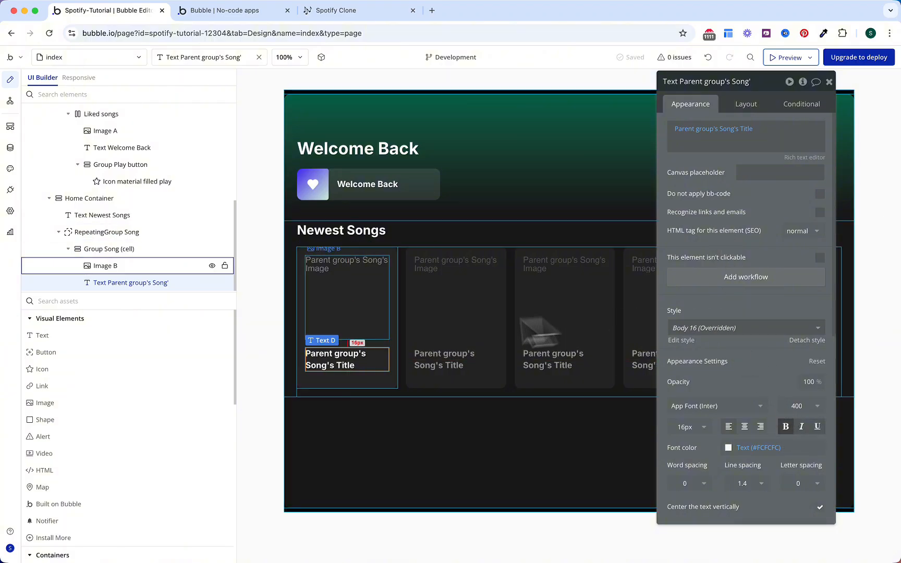
Step: Duplicate the title text and restyle the copy Gray 50, weight 500, not bold
{"action": "left_click_drag", "start_coordinate": [359, 361], "coordinate": [363, 395]}
{"action": "scroll", "coordinate": [775, 432], "scroll_direction": "down", "scroll_amount": 2}
{"action": "left_click", "coordinate": [764, 404]}
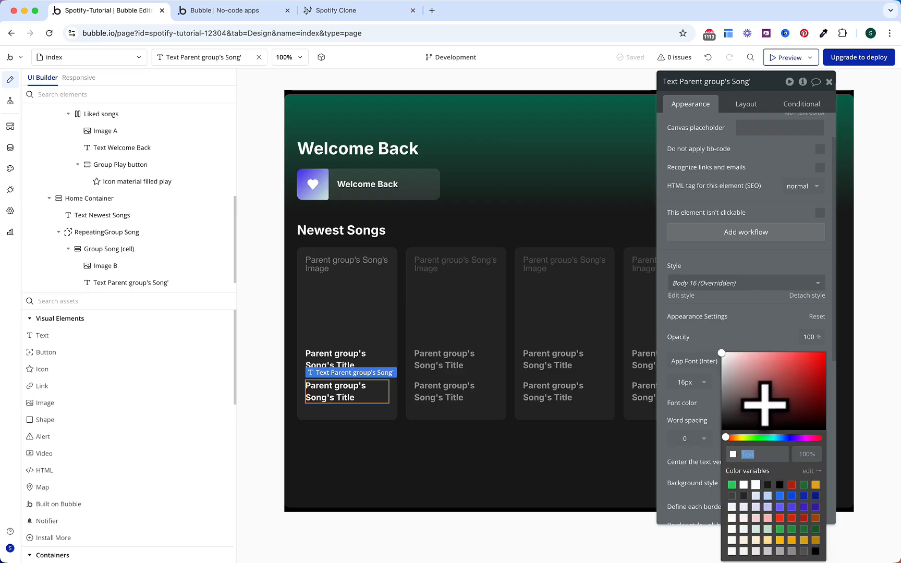
{"action": "left_click", "coordinate": [780, 553]}
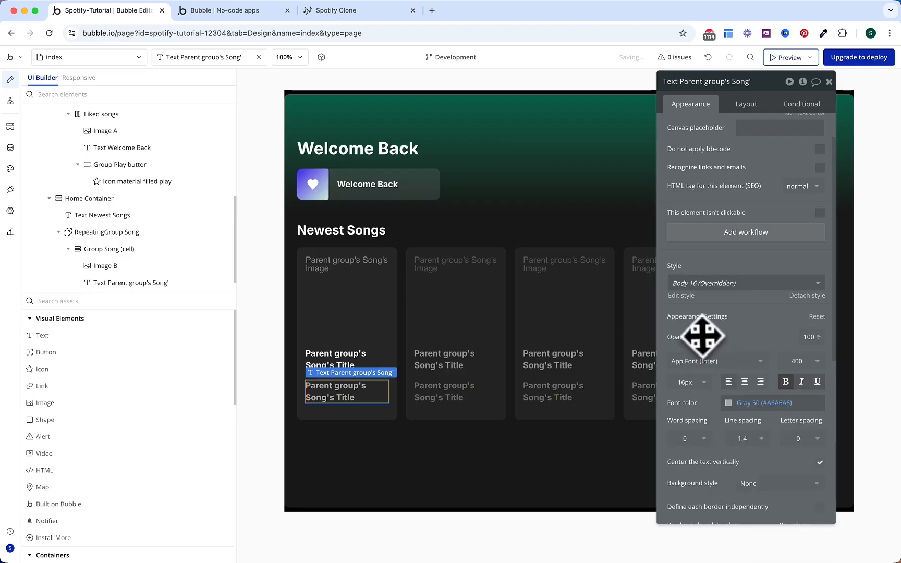
{"action": "left_click", "coordinate": [796, 365]}
{"action": "left_click", "coordinate": [795, 470]}
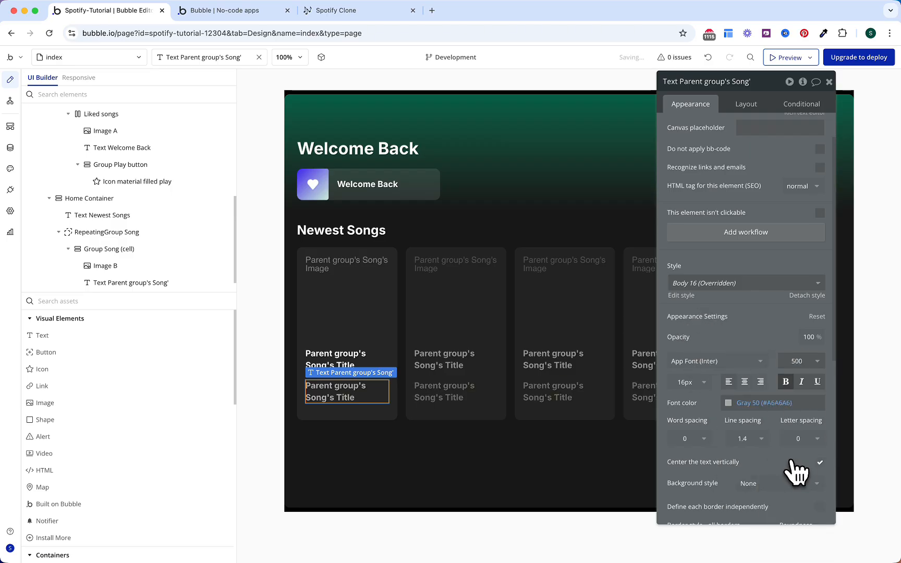
{"action": "left_click", "coordinate": [786, 383]}
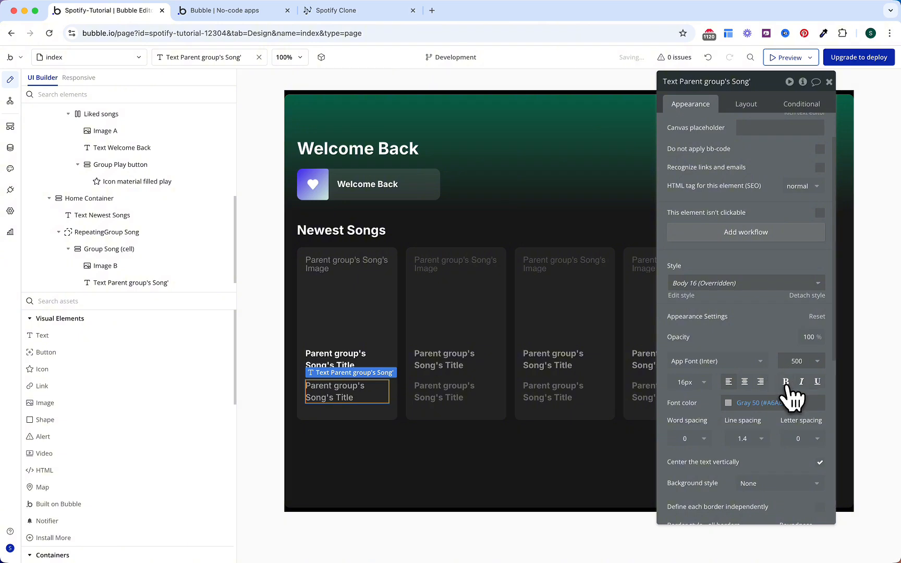
Step: Prefix the copy with 'By ' and switch its field from Title to Author
{"action": "scroll", "coordinate": [767, 352], "scroll_direction": "up", "scroll_amount": 2}
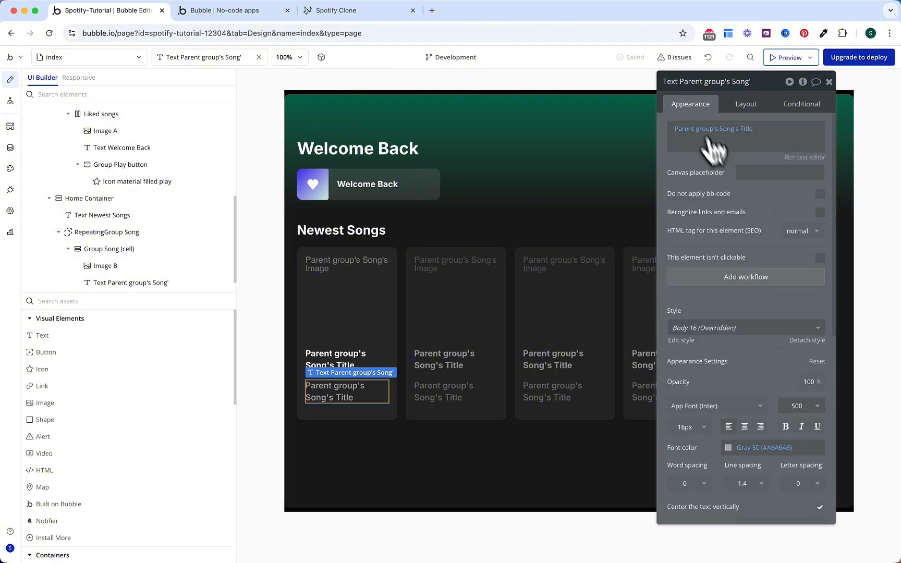
{"action": "left_click", "coordinate": [670, 129]}
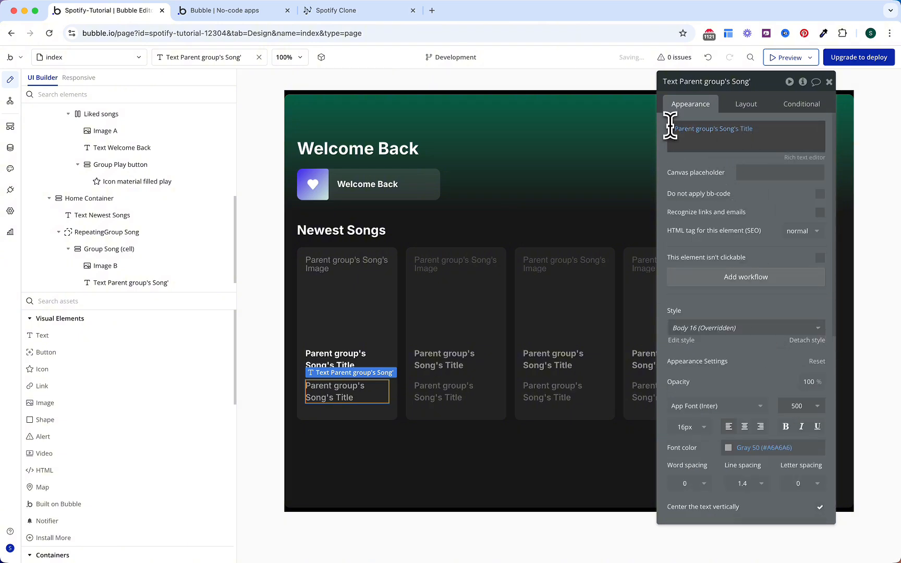
{"action": "left_click", "coordinate": [671, 126]}
{"action": "type", "text": "By"}
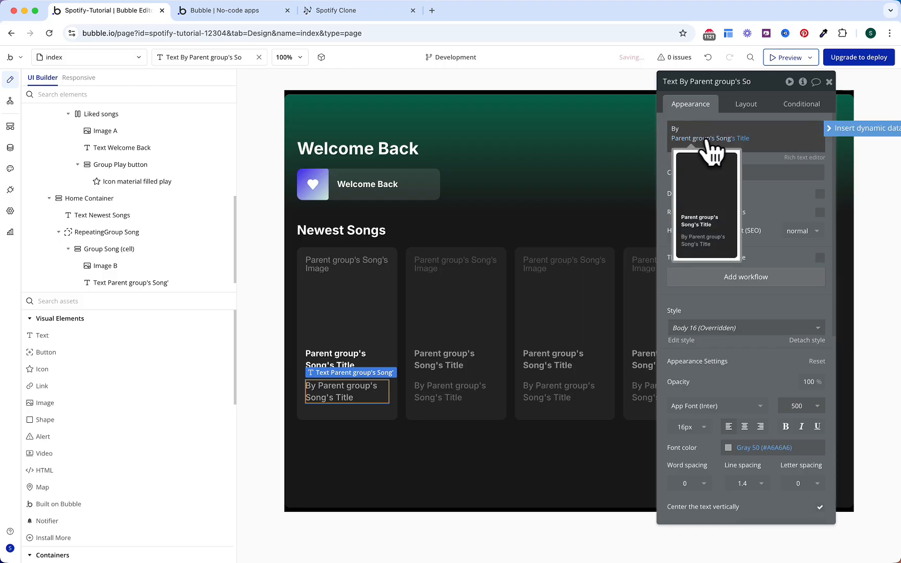
{"action": "left_click", "coordinate": [742, 139]}
{"action": "left_click", "coordinate": [768, 234]}
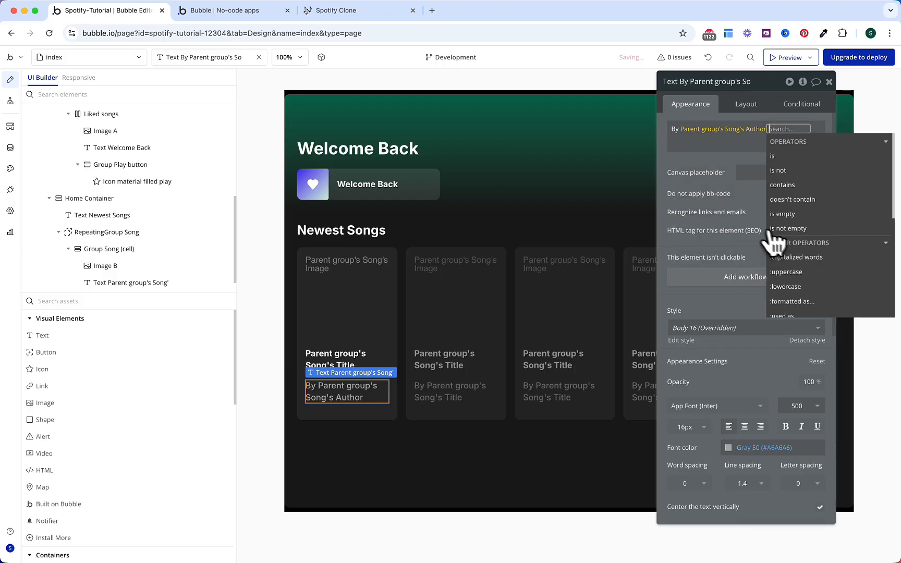
{"action": "left_click", "coordinate": [703, 180]}
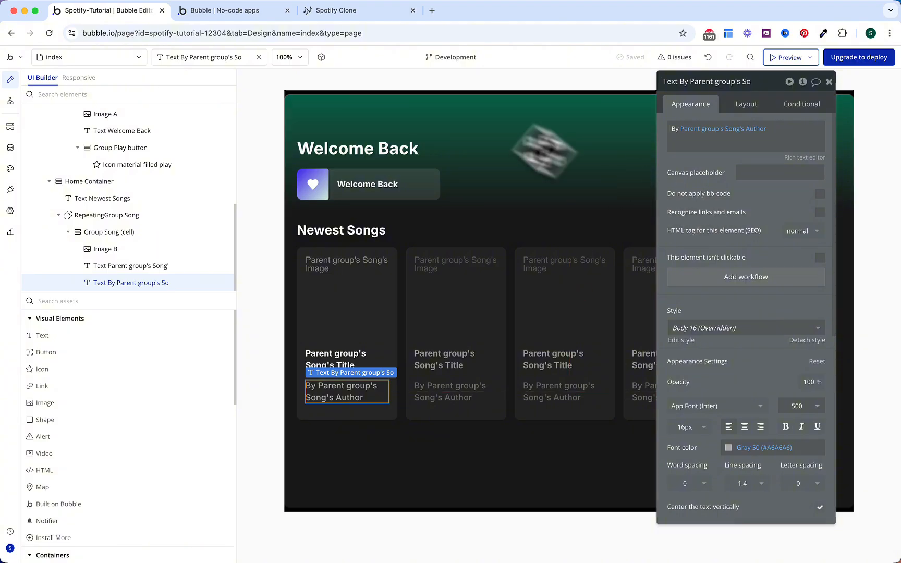
{"action": "left_click", "coordinate": [249, 18]}
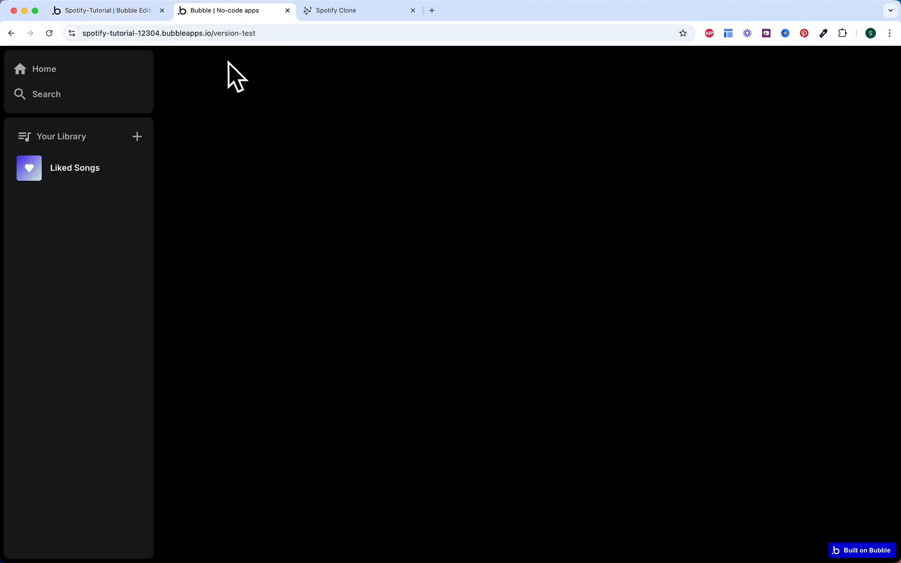
Step: Check the Newest Songs tile for 'Not Like Us' in the live preview, then return to the editor
{"action": "left_click", "coordinate": [62, 71]}
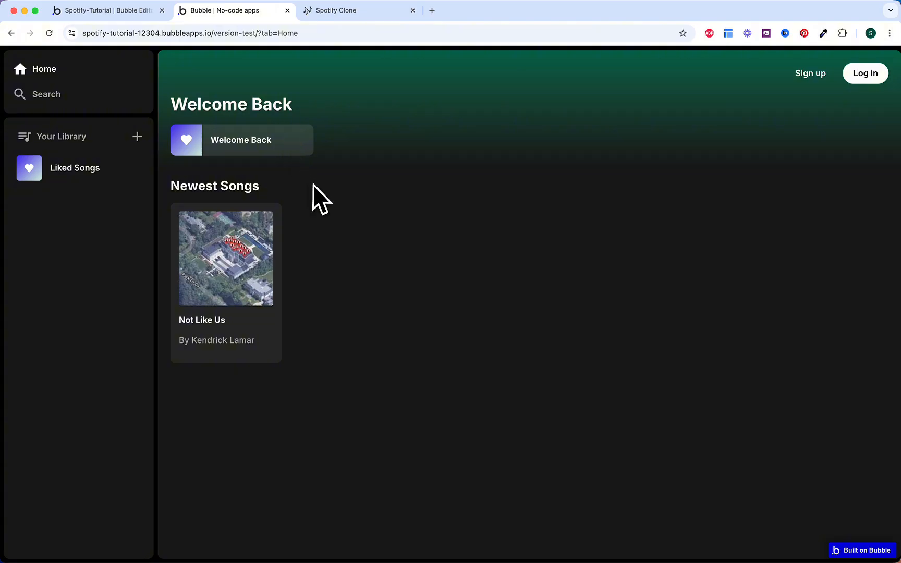
{"action": "mouse_move", "coordinate": [299, 150]}
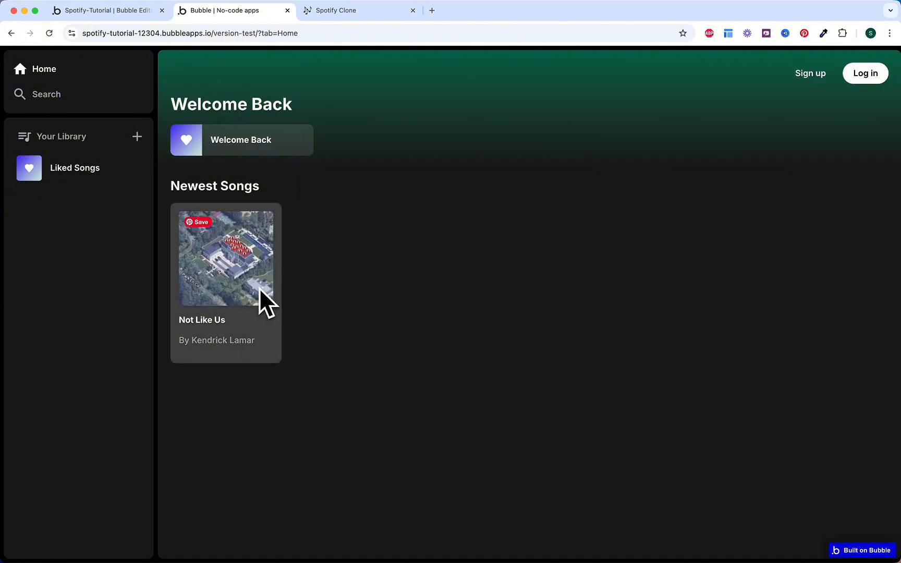
{"action": "left_click", "coordinate": [143, 20]}
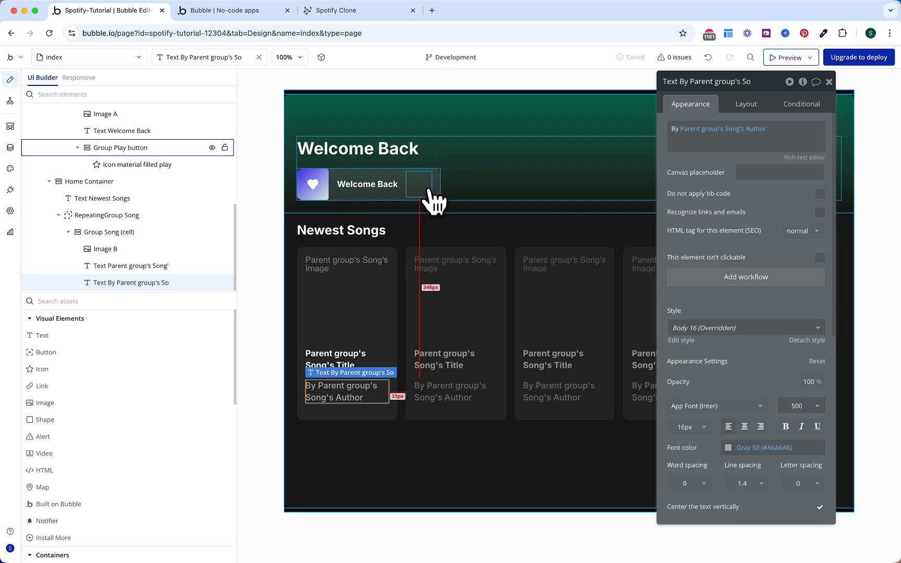
Step: Copy Group Play button, then wrap Image B in a full-width Align to parent group
{"action": "left_click", "coordinate": [432, 192]}
{"action": "right_click", "coordinate": [432, 192]}
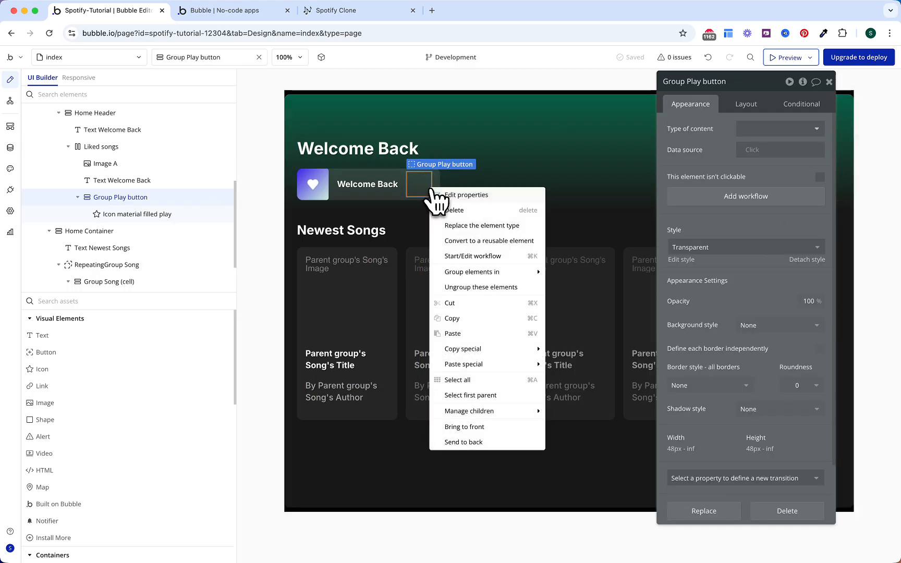
{"action": "left_click", "coordinate": [474, 319]}
{"action": "left_click", "coordinate": [356, 308]}
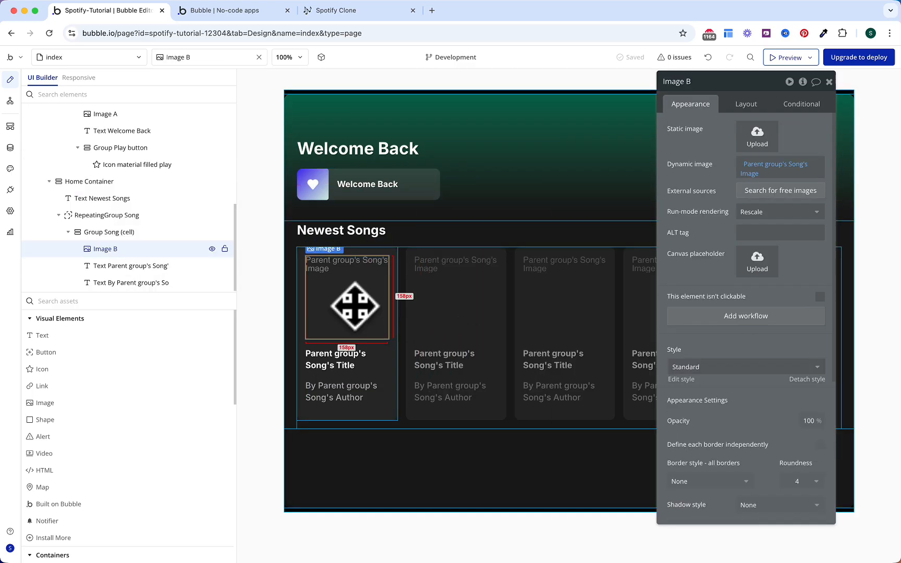
{"action": "right_click", "coordinate": [355, 307]}
{"action": "mouse_move", "coordinate": [407, 389]}
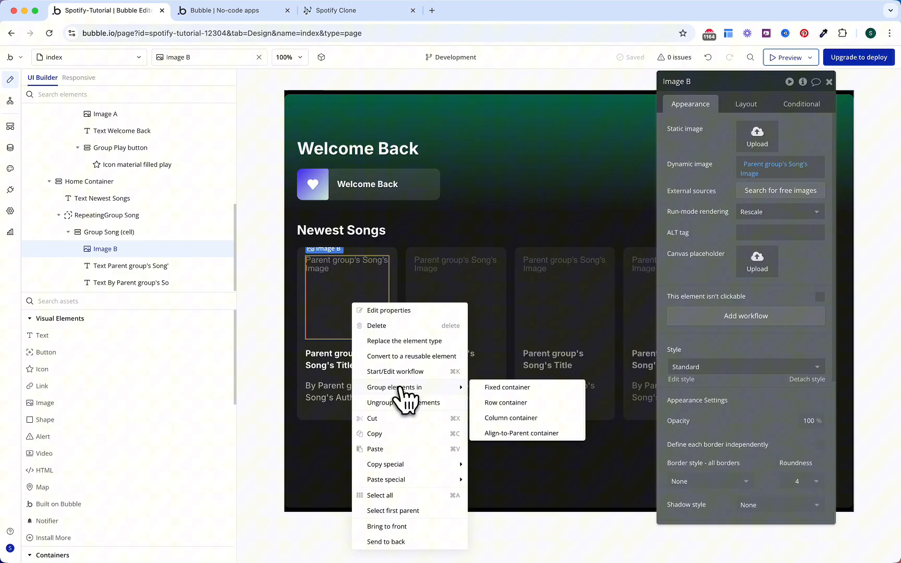
{"action": "left_click", "coordinate": [514, 434]}
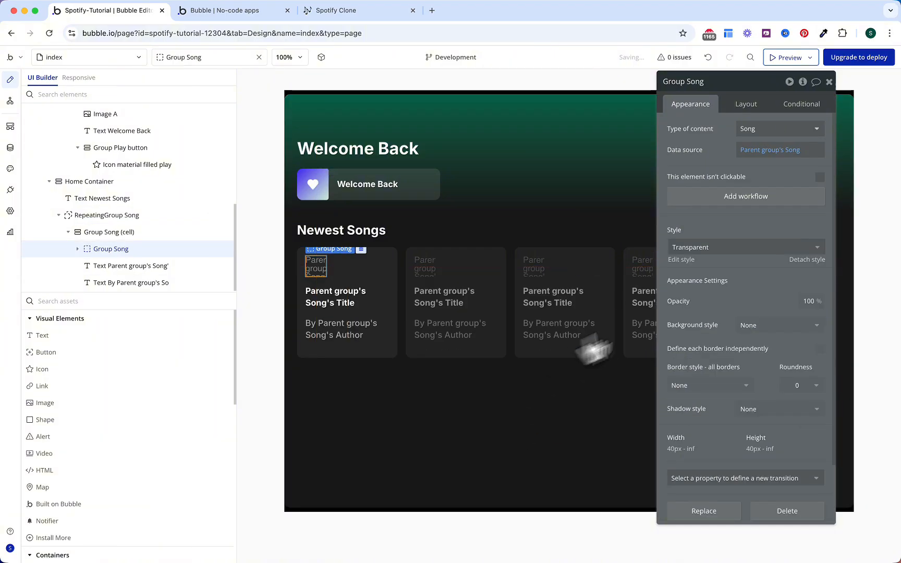
{"action": "left_click", "coordinate": [748, 106]}
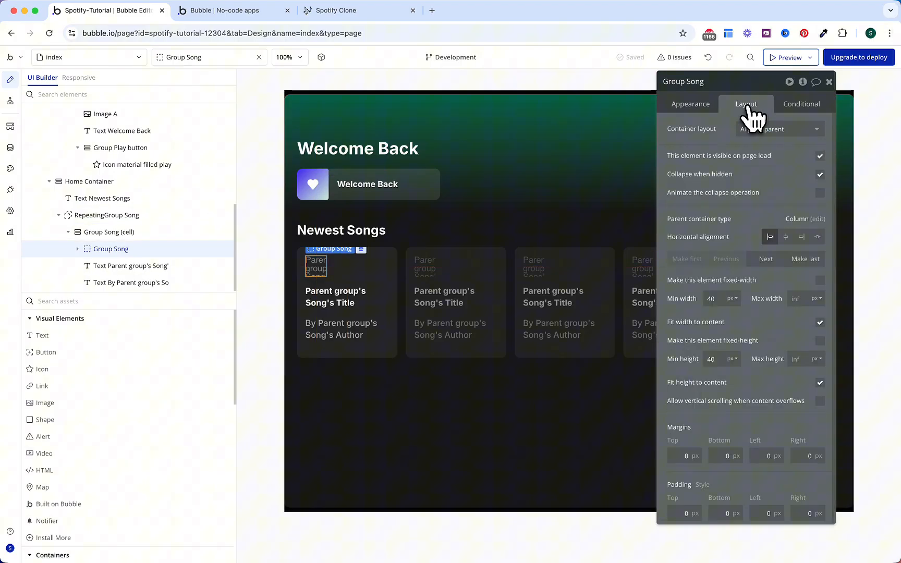
{"action": "left_click", "coordinate": [820, 322]}
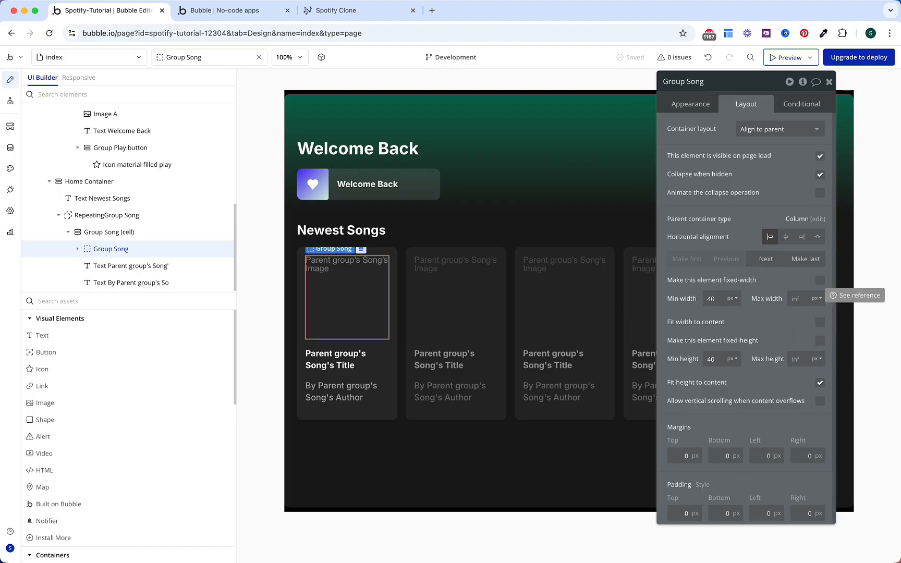
Step: Paste the play button into the group, aligned bottom-right with 8 px bottom and right margins
{"action": "right_click", "coordinate": [348, 288]}
{"action": "left_click", "coordinate": [397, 432]}
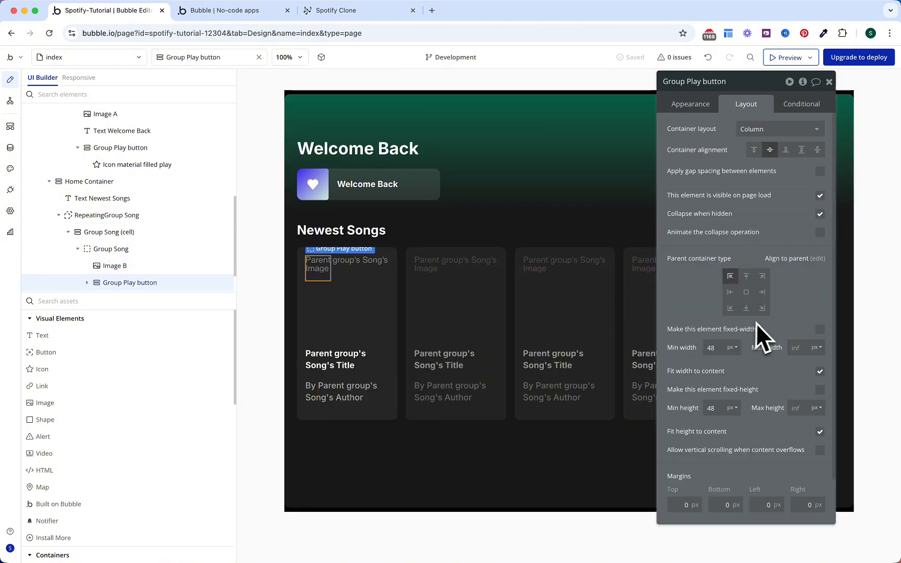
{"action": "left_click", "coordinate": [762, 308]}
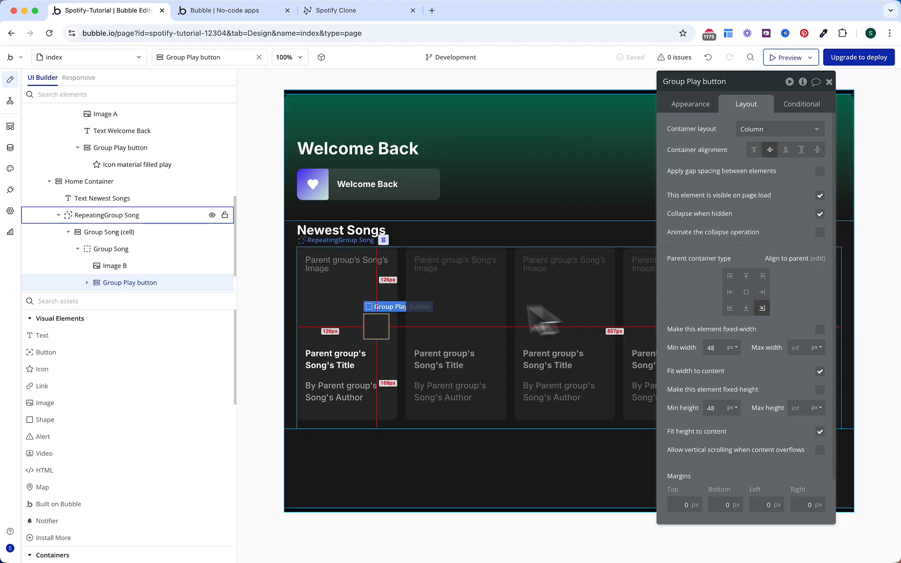
{"action": "scroll", "coordinate": [725, 428], "scroll_direction": "down", "scroll_amount": 2}
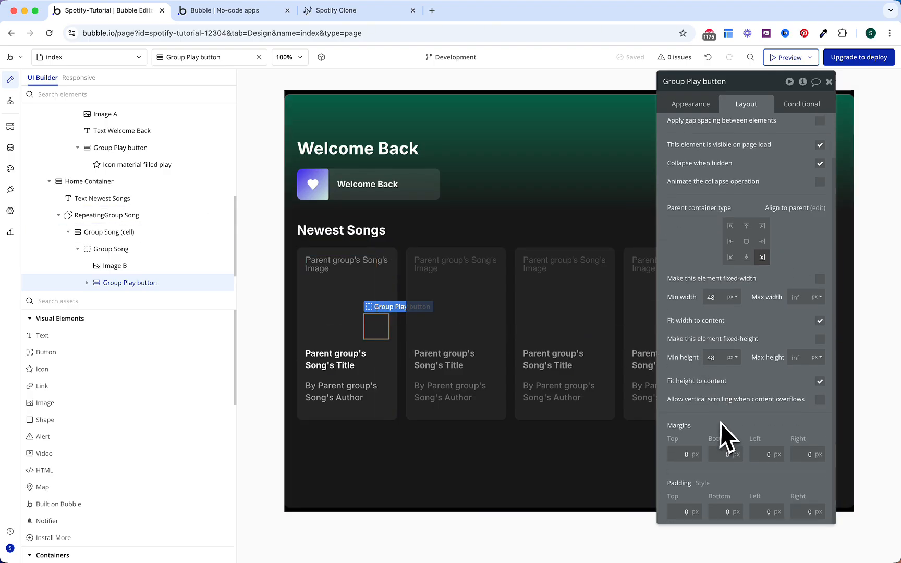
{"action": "left_click", "coordinate": [726, 454]}
{"action": "type", "text": "8"}
{"action": "left_click", "coordinate": [811, 454]}
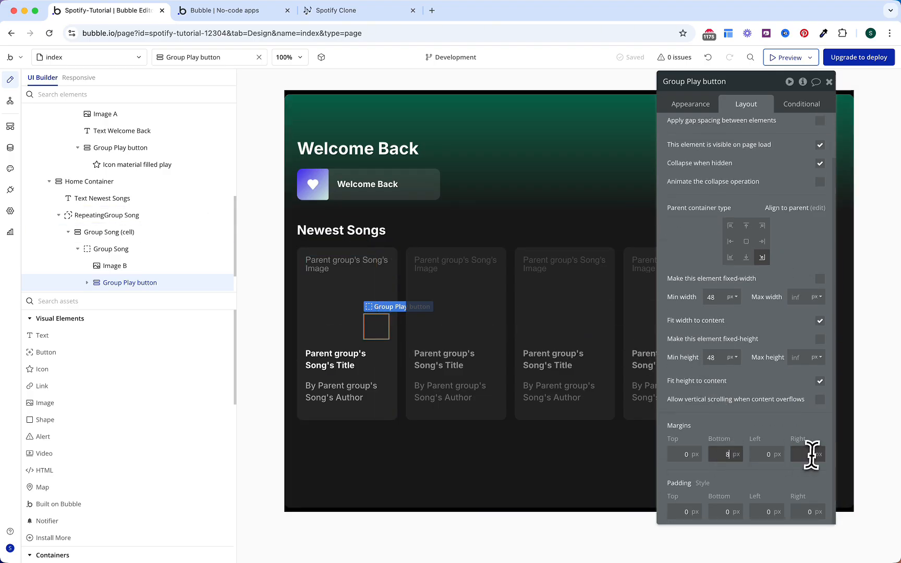
{"action": "type", "text": "8"}
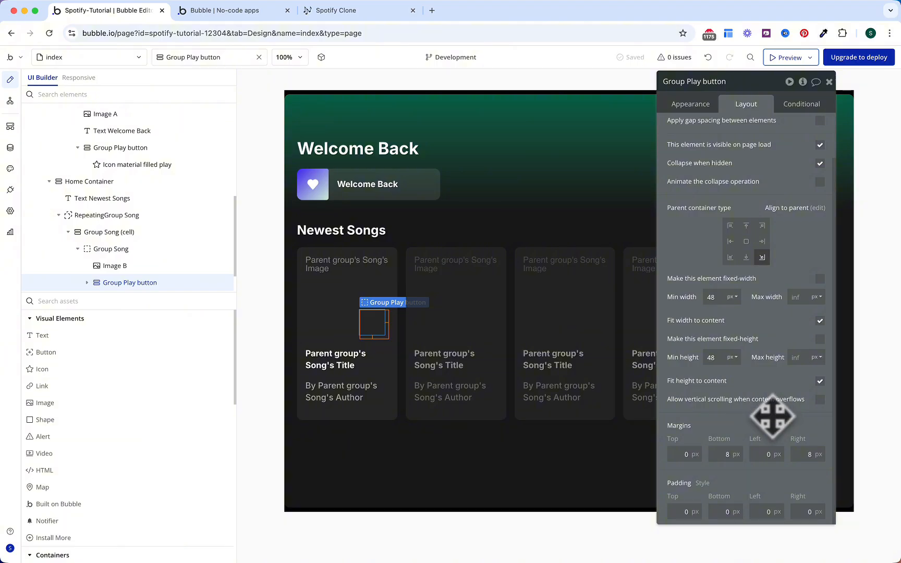
Step: Change the play icon's condition to show it when Group Song (cell) is hovered
{"action": "scroll", "coordinate": [161, 248], "scroll_direction": "down", "scroll_amount": 1}
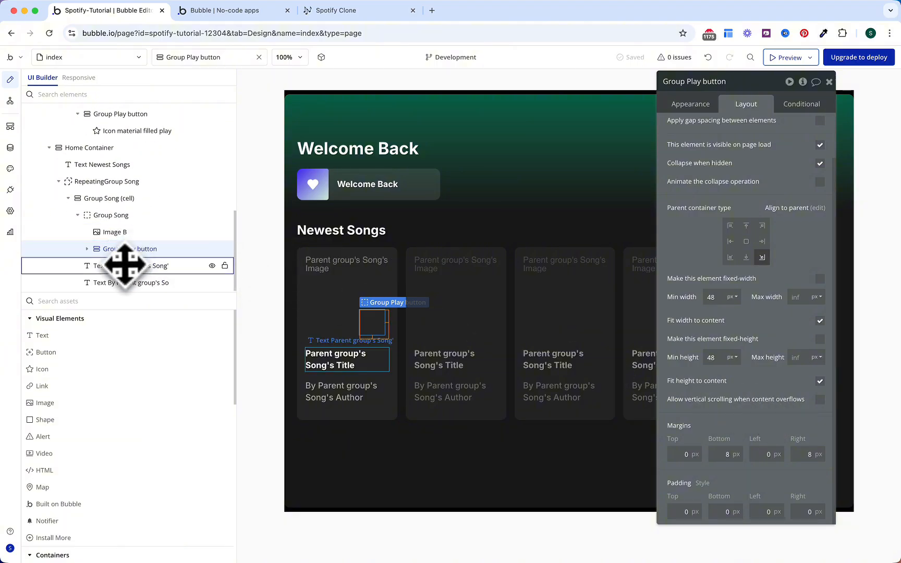
{"action": "left_click", "coordinate": [86, 249]}
{"action": "left_click", "coordinate": [125, 263]}
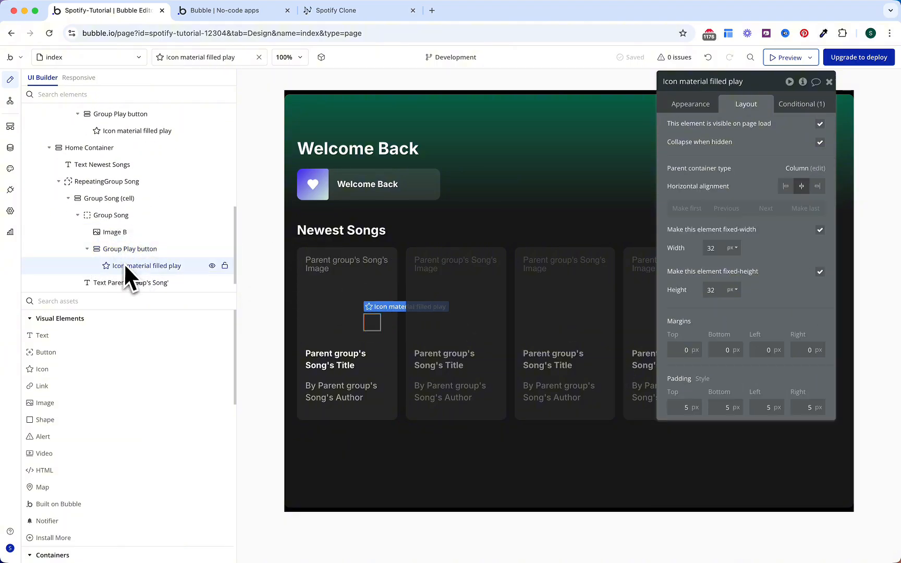
{"action": "left_click", "coordinate": [799, 106]}
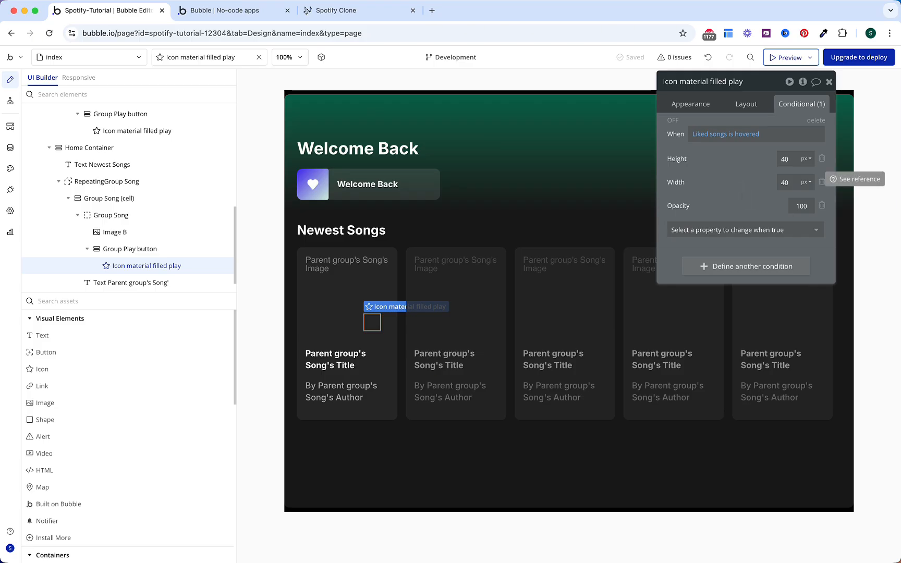
{"action": "left_click", "coordinate": [713, 135]}
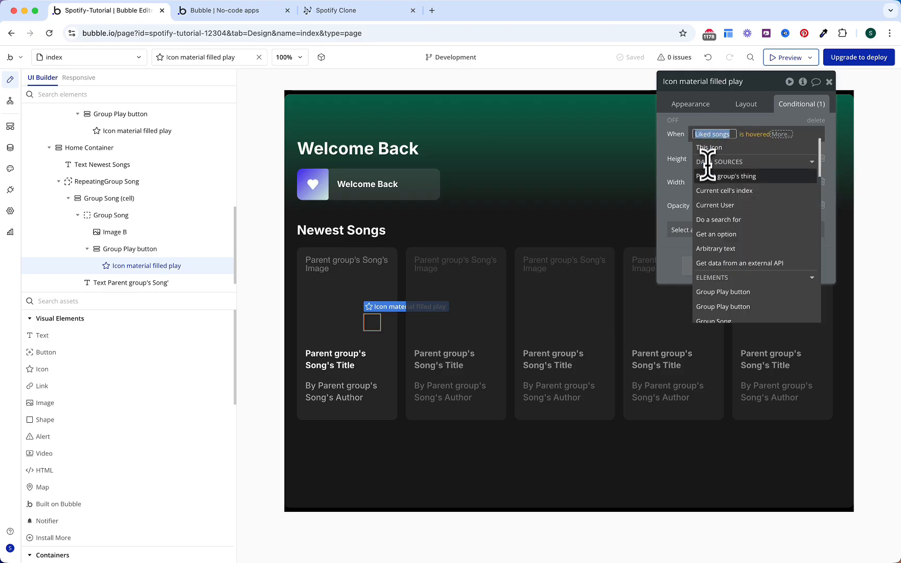
{"action": "type", "text": "group"}
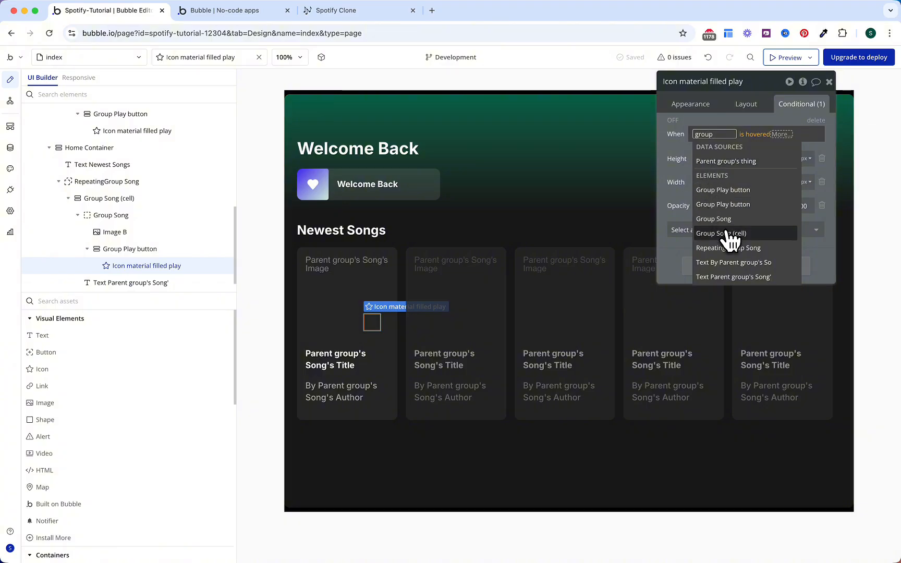
{"action": "left_click", "coordinate": [722, 233]}
{"action": "left_click", "coordinate": [718, 170]}
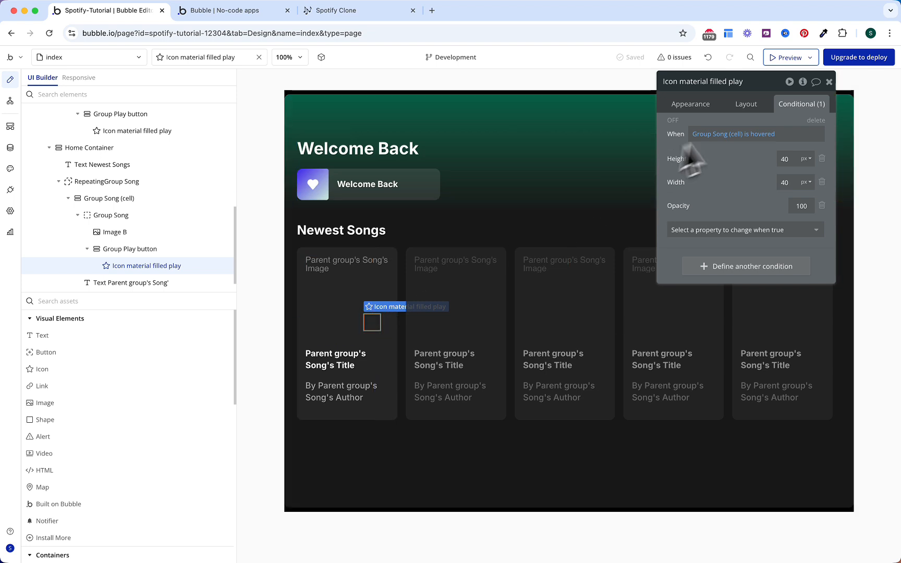
Step: Duplicate the hover condition and change it to Current page width < Mobile Landscape (768)
{"action": "right_click", "coordinate": [735, 179]}
{"action": "left_click", "coordinate": [767, 149]}
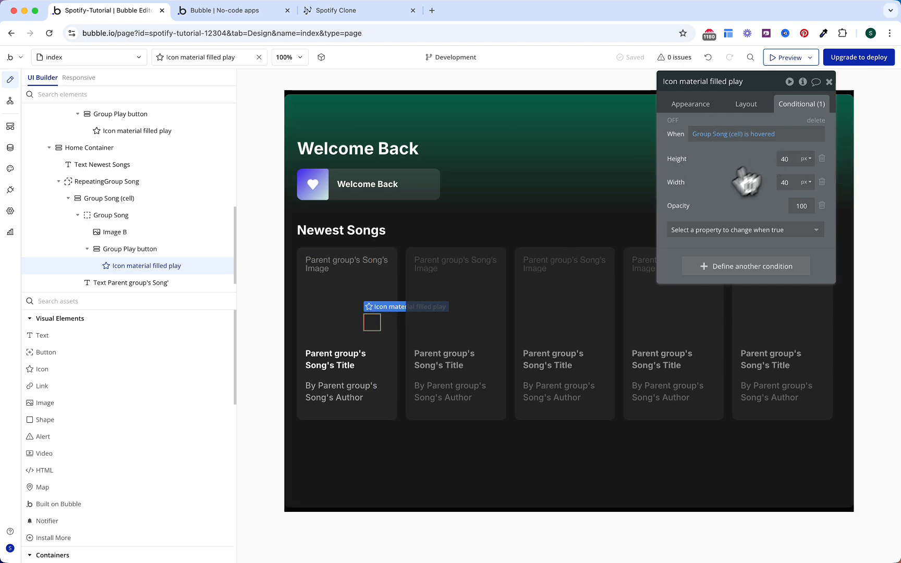
{"action": "right_click", "coordinate": [705, 196]}
{"action": "left_click", "coordinate": [786, 178]}
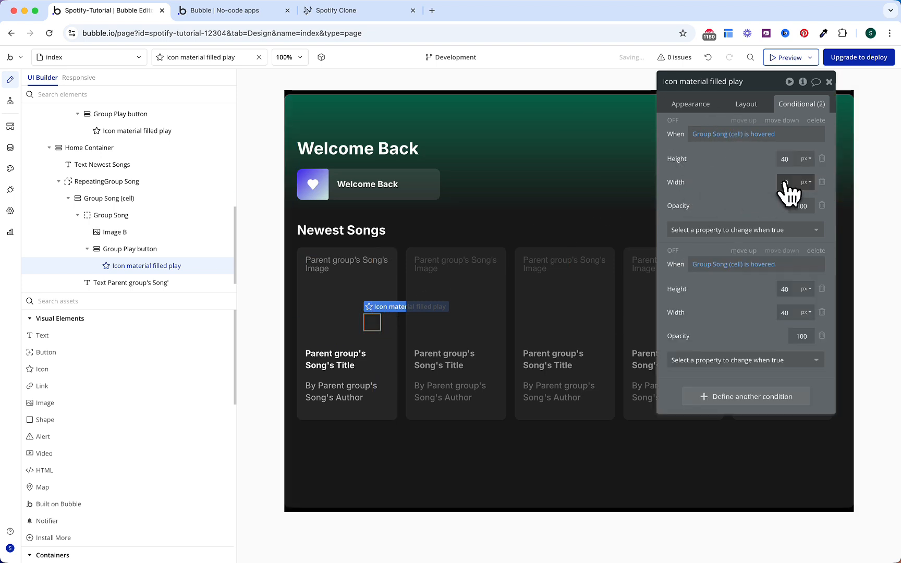
{"action": "left_click", "coordinate": [715, 265]}
{"action": "type", "text": "w"}
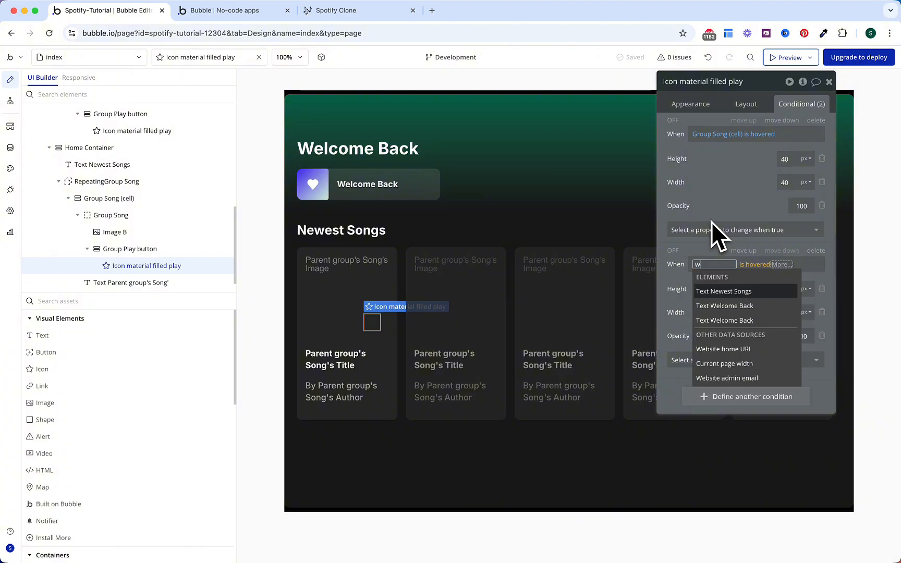
{"action": "type", "text": "id"}
{"action": "key", "text": "Return"}
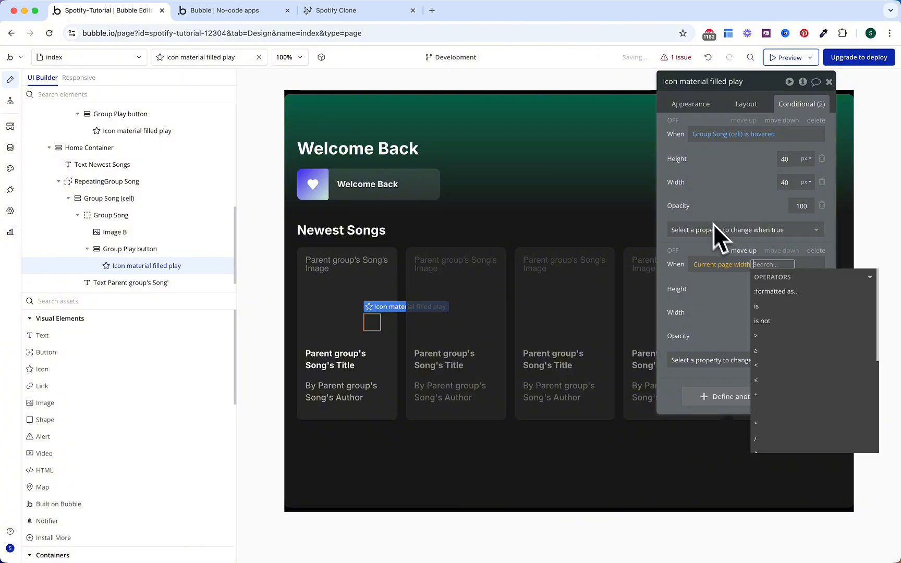
{"action": "left_click", "coordinate": [771, 366]}
{"action": "type", "text": "768"}
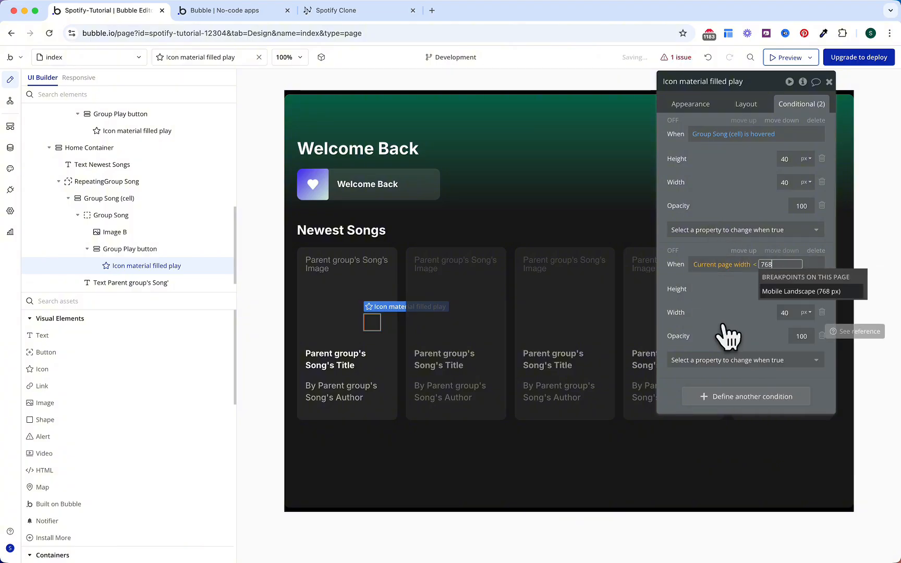
{"action": "key", "text": "Return"}
{"action": "left_click", "coordinate": [704, 316]}
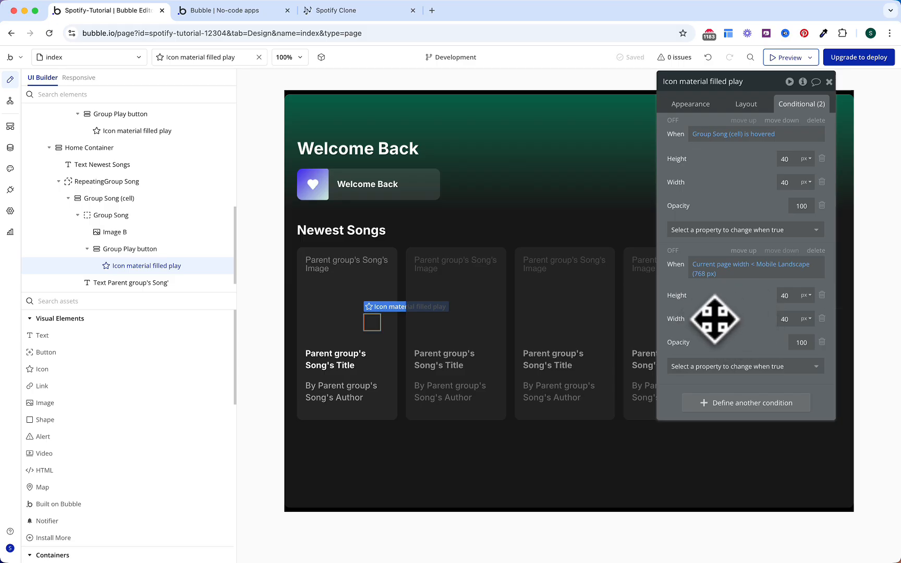
{"action": "left_click", "coordinate": [248, 12]}
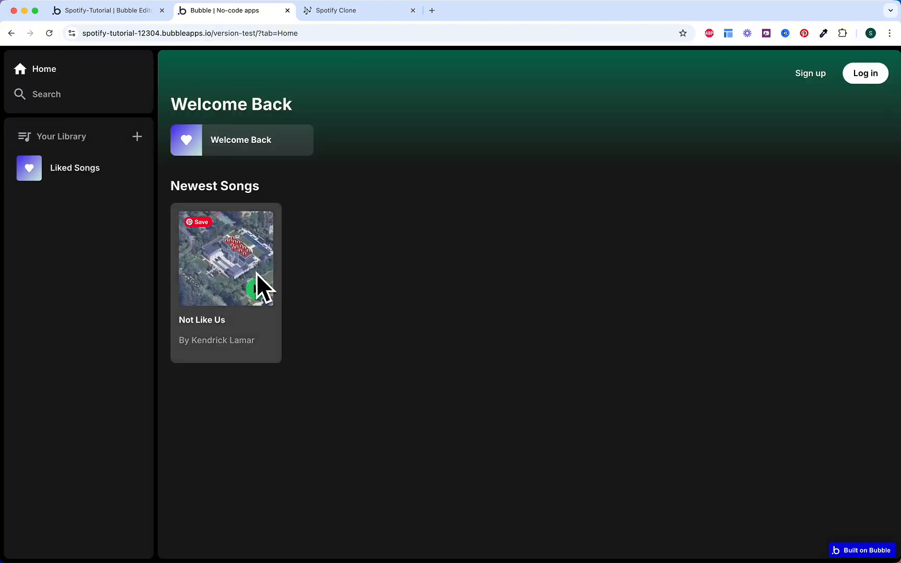
Step: Check the Not Like Us card's hover play button in the preview at desktop and phone sizes
{"action": "mouse_move", "coordinate": [270, 276]}
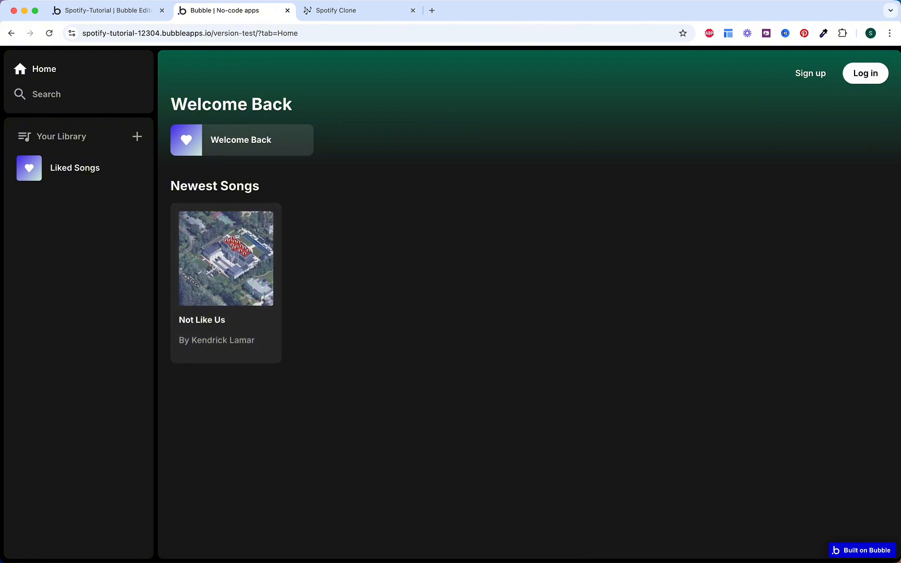
{"action": "right_click", "coordinate": [307, 240]}
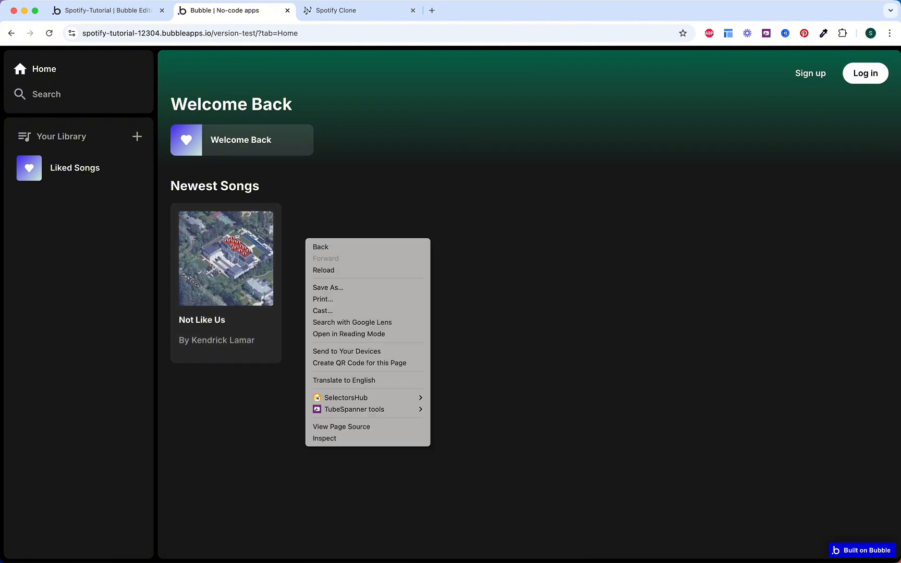
{"action": "left_click", "coordinate": [346, 439]}
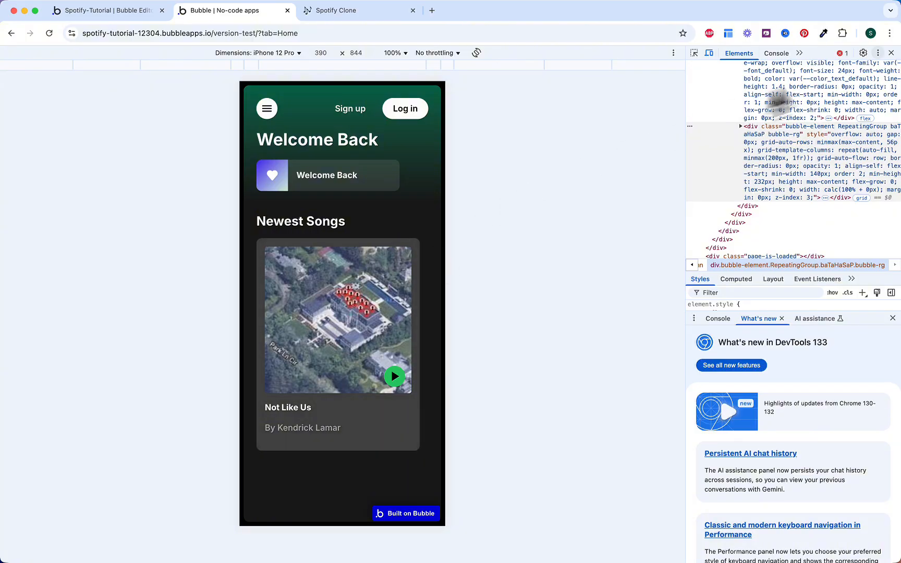
{"action": "left_click", "coordinate": [891, 53]}
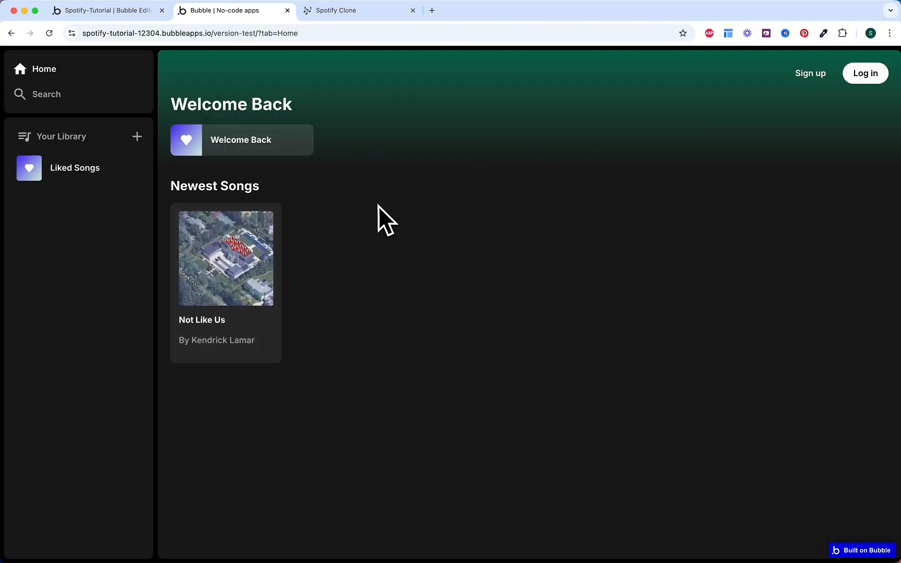
{"action": "left_click", "coordinate": [119, 11]}
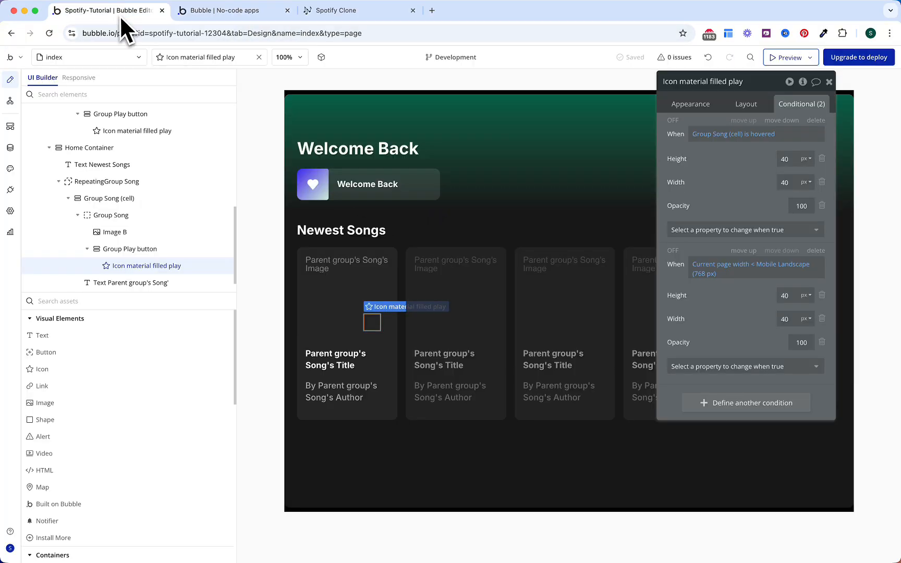
Step: Add an every-time 'Do when condition is true' event that fires when the URL's tab parameter is empty
{"action": "left_click", "coordinate": [10, 101]}
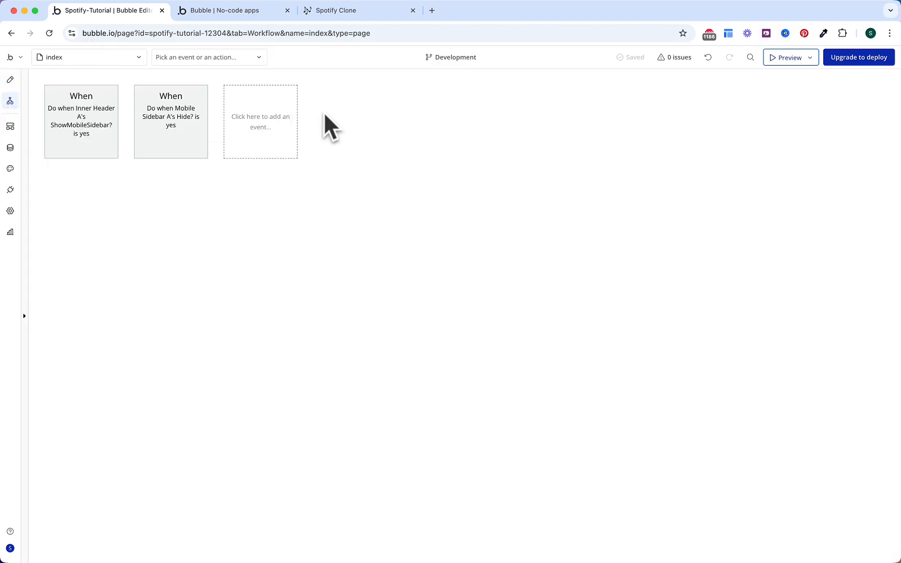
{"action": "left_click", "coordinate": [285, 134]}
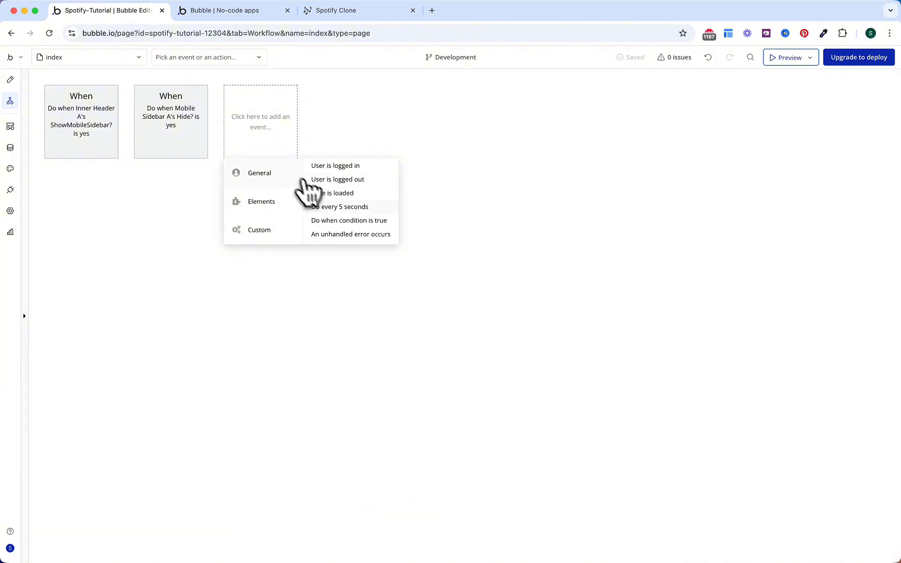
{"action": "left_click", "coordinate": [339, 220]}
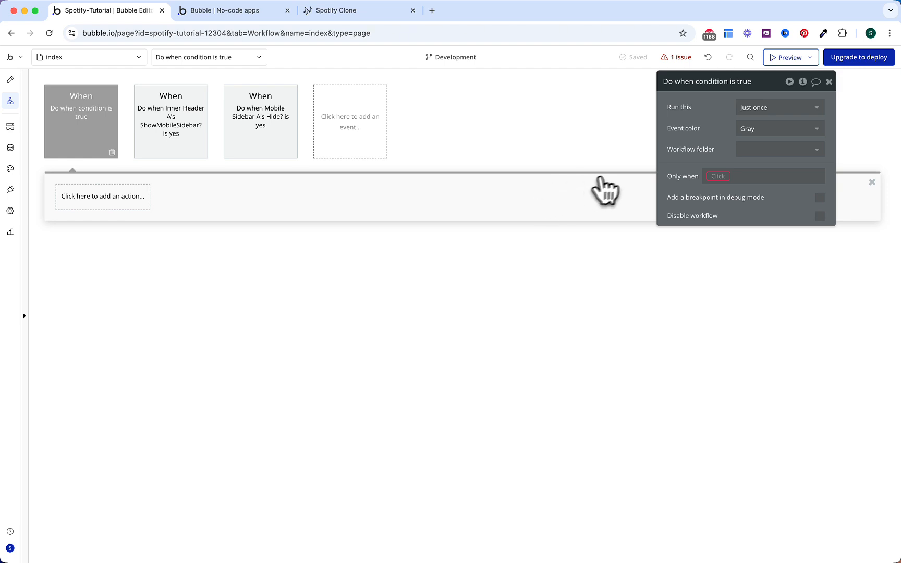
{"action": "left_click", "coordinate": [756, 110]}
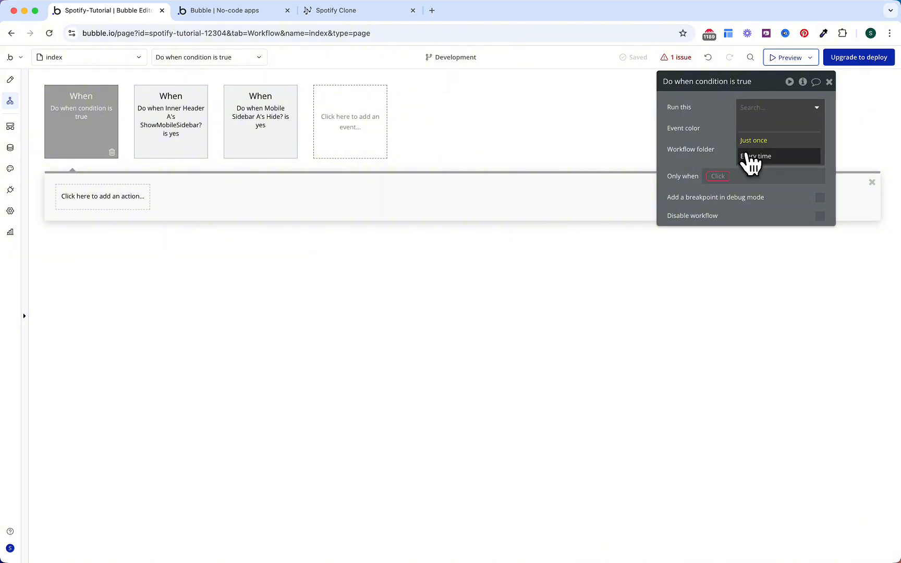
{"action": "left_click", "coordinate": [754, 156]}
{"action": "left_click", "coordinate": [717, 175]}
{"action": "type", "text": "get"}
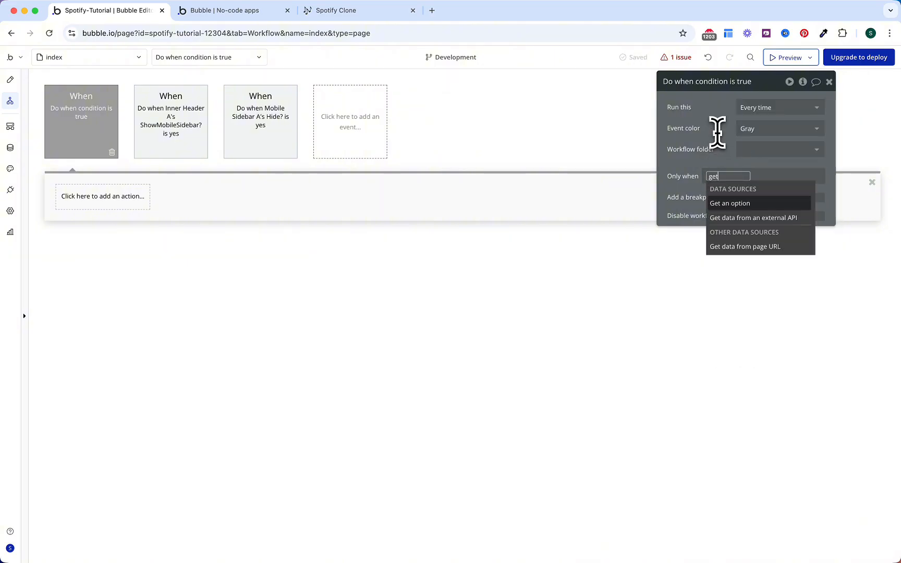
{"action": "left_click", "coordinate": [740, 245]}
{"action": "left_click", "coordinate": [599, 128]}
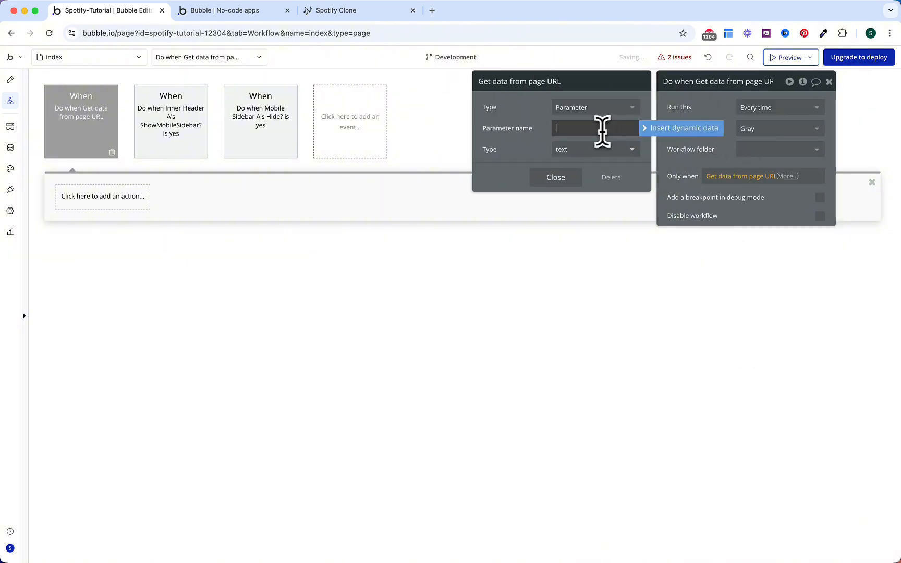
{"action": "type", "text": "tab"}
{"action": "left_click_drag", "start_coordinate": [517, 136], "coordinate": [588, 137]}
{"action": "left_click", "coordinate": [783, 176]}
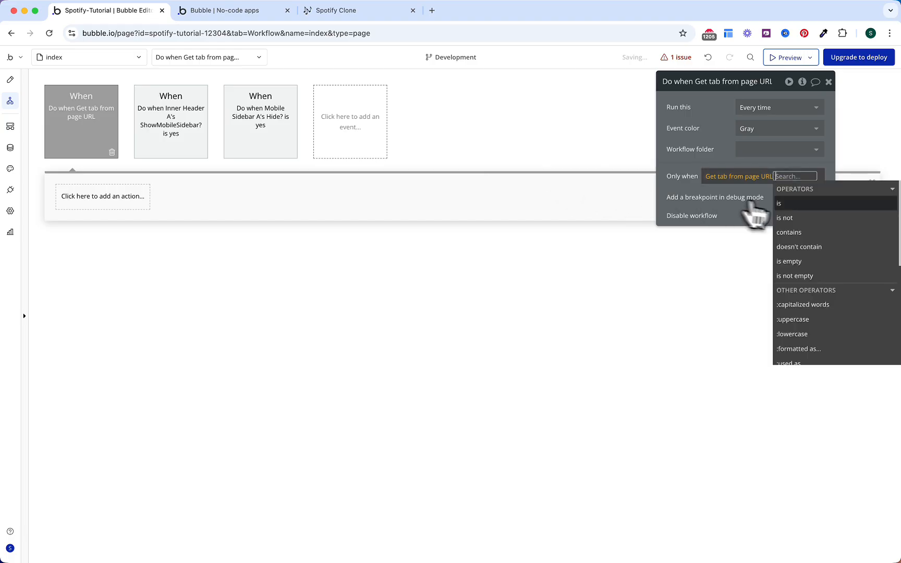
{"action": "left_click", "coordinate": [790, 242]}
{"action": "left_click", "coordinate": [696, 159]}
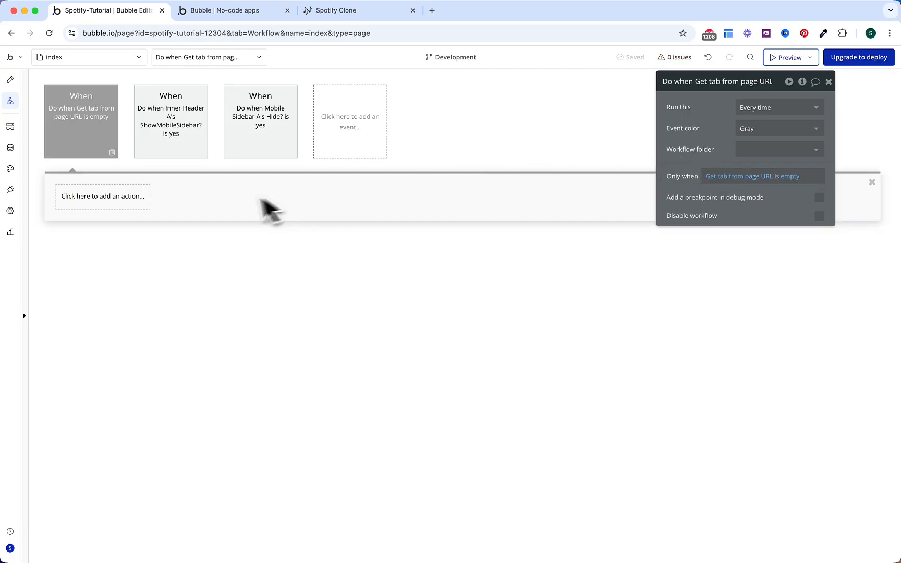
Step: Add a Trigger action running Sidebar A's Navigate to tab event with tab Home
{"action": "left_click", "coordinate": [138, 198]}
{"action": "mouse_move", "coordinate": [112, 374]}
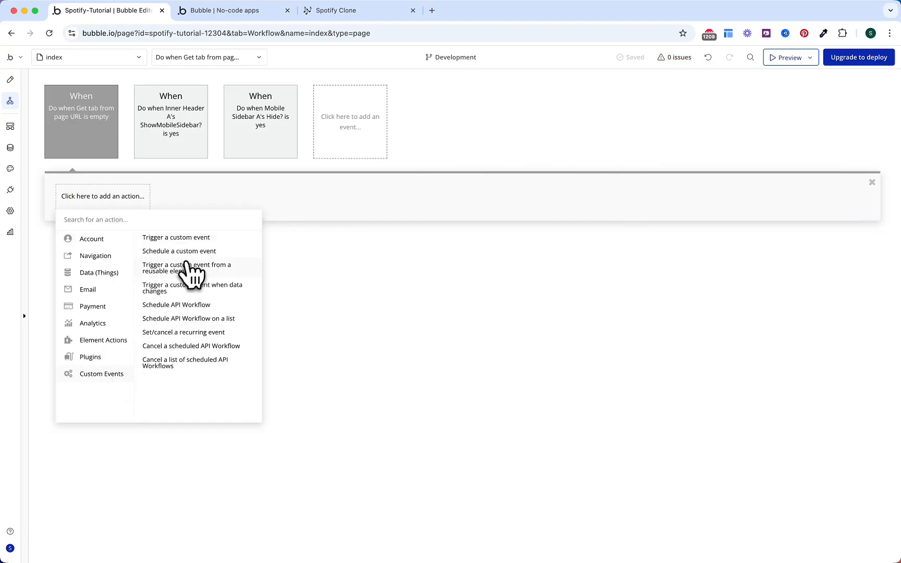
{"action": "left_click", "coordinate": [183, 269]}
{"action": "left_click", "coordinate": [751, 108]}
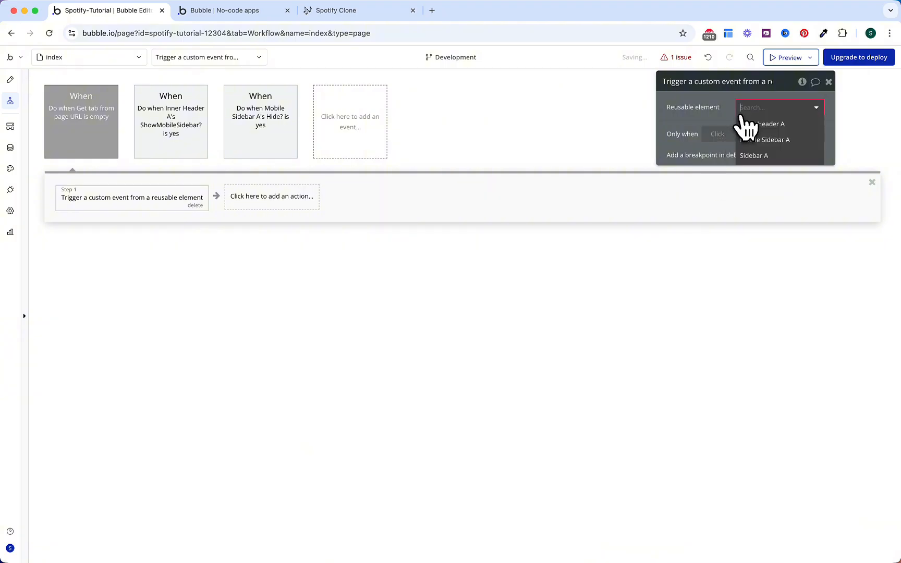
{"action": "left_click", "coordinate": [760, 156]}
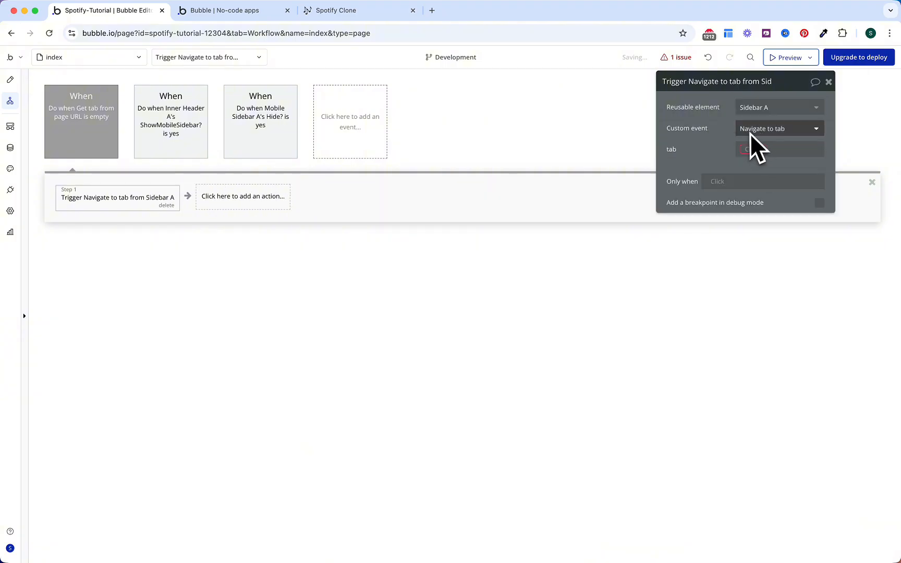
{"action": "left_click", "coordinate": [750, 151]}
{"action": "left_click", "coordinate": [765, 163]}
{"action": "left_click", "coordinate": [720, 138]}
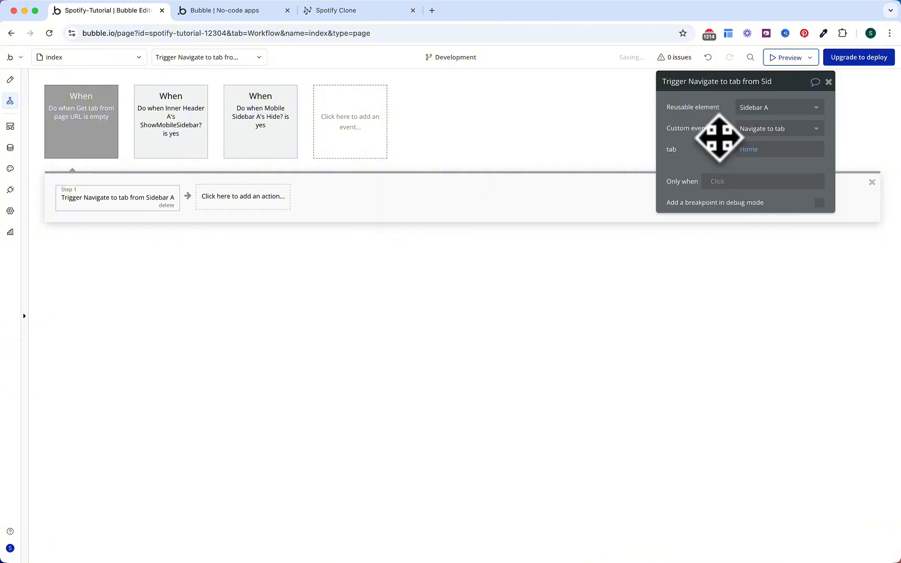
{"action": "left_click", "coordinate": [105, 147]}
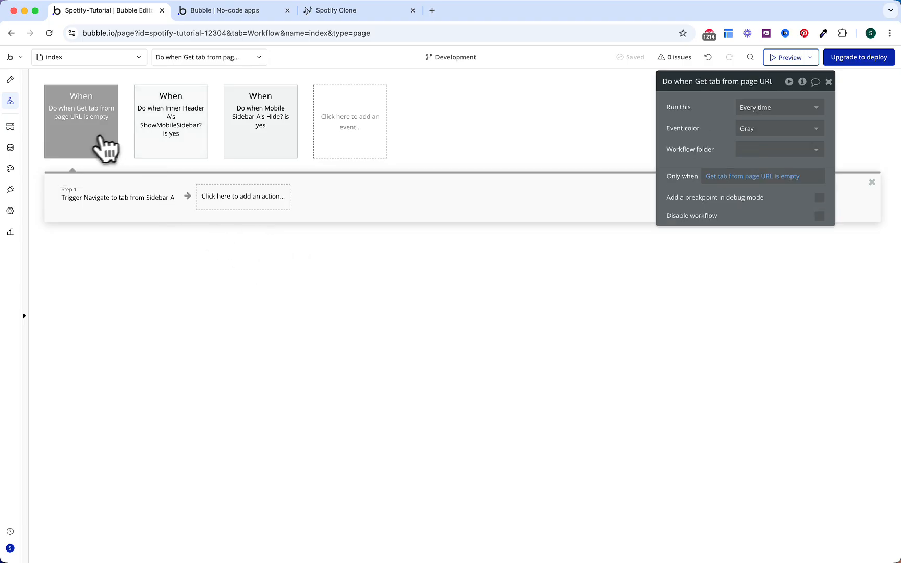
Step: Colour all three workflow events green
{"action": "left_click", "coordinate": [774, 129]}
{"action": "left_click", "coordinate": [750, 208]}
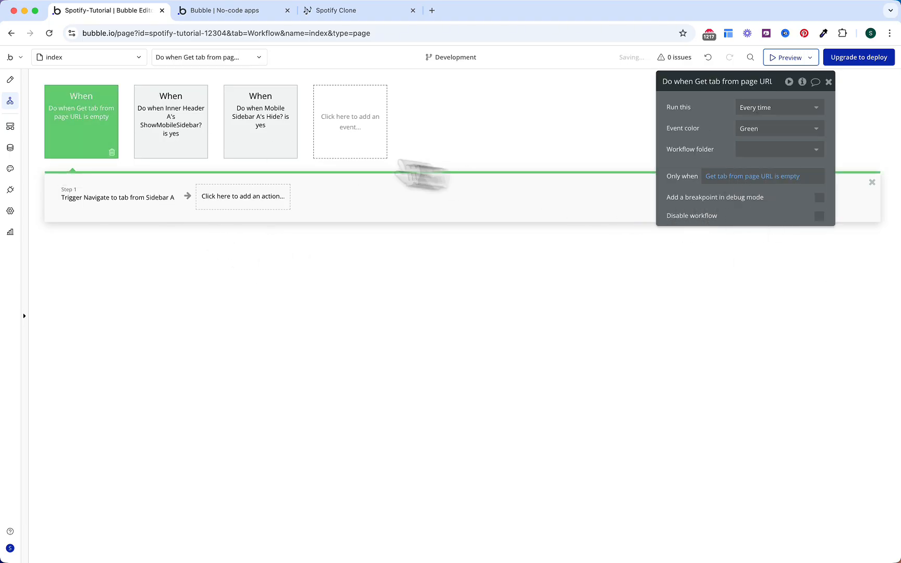
{"action": "left_click", "coordinate": [199, 144]}
{"action": "left_click", "coordinate": [751, 129]}
{"action": "left_click", "coordinate": [750, 207]}
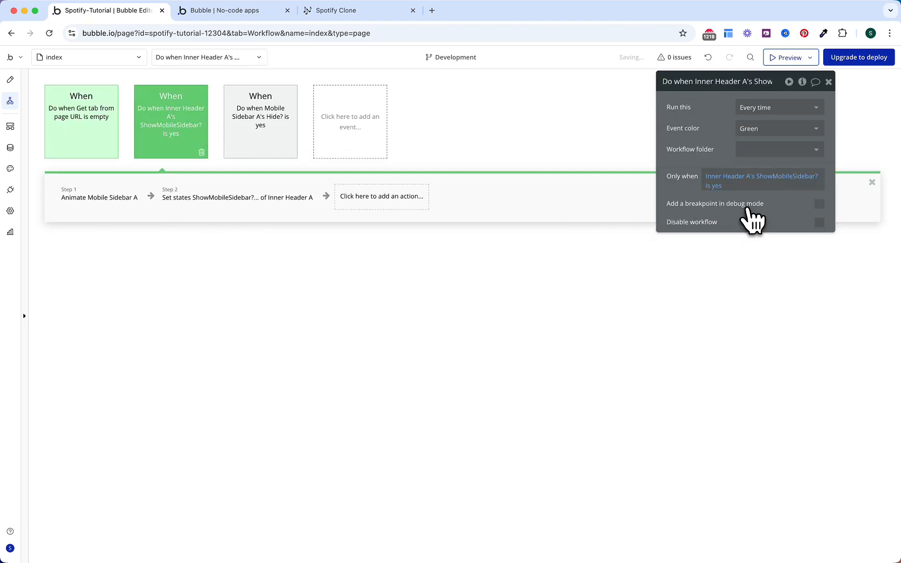
{"action": "left_click", "coordinate": [272, 135]}
{"action": "left_click", "coordinate": [750, 128]}
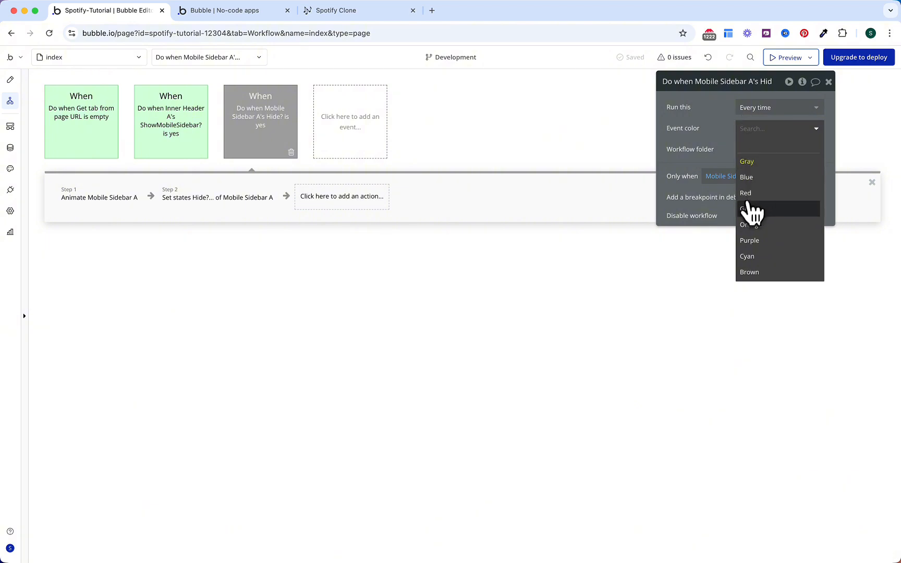
{"action": "left_click", "coordinate": [750, 208]}
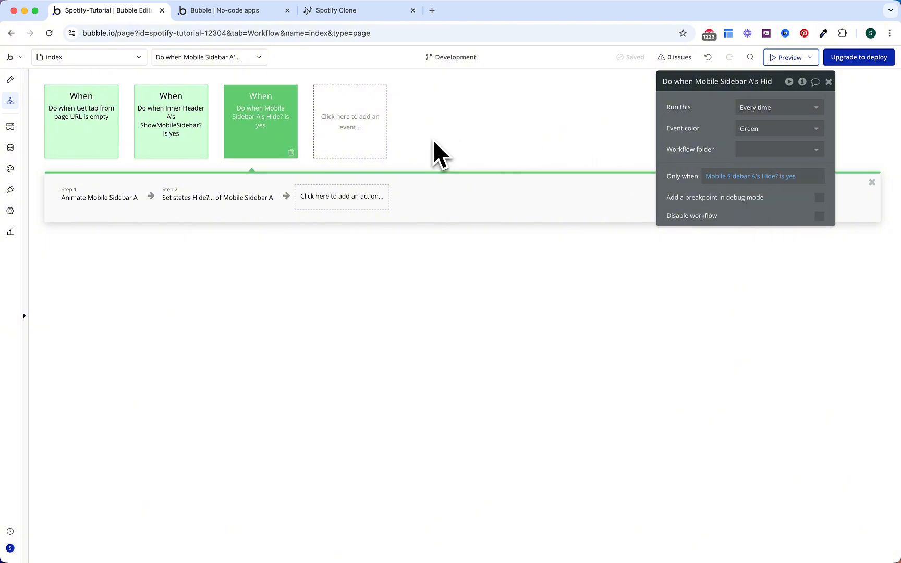
{"action": "left_click", "coordinate": [355, 11]}
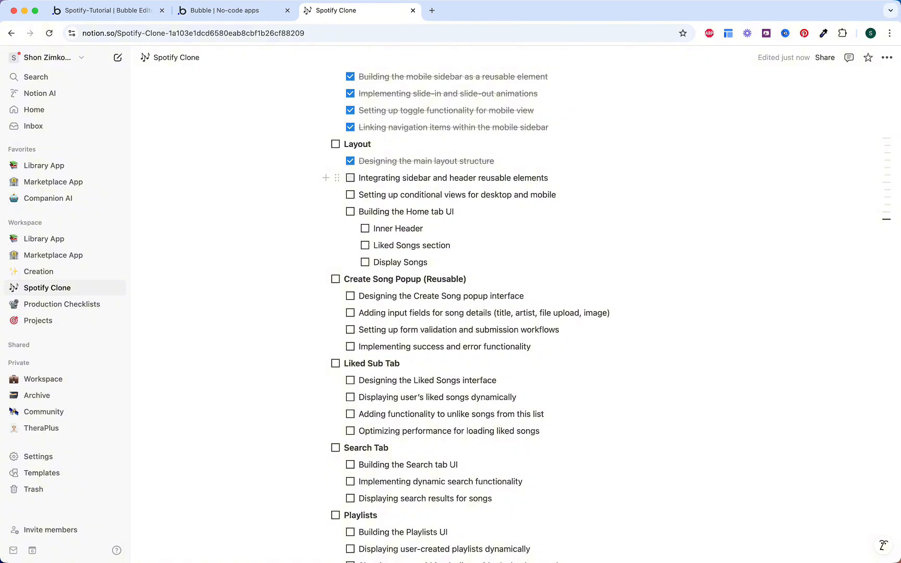
Step: Tick off the six remaining Layout tasks, from integrating sidebar and header through Display Songs
{"action": "left_click", "coordinate": [350, 177]}
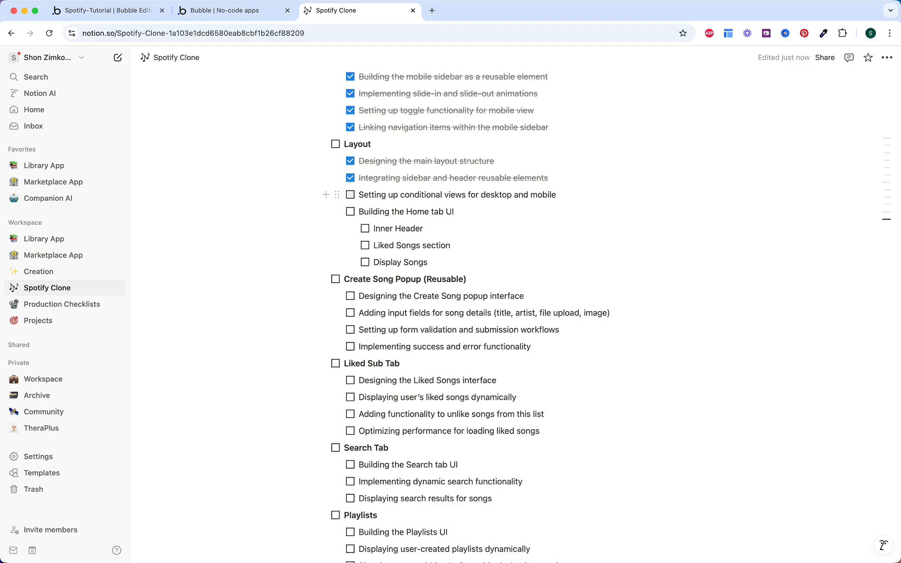
{"action": "left_click", "coordinate": [350, 194]}
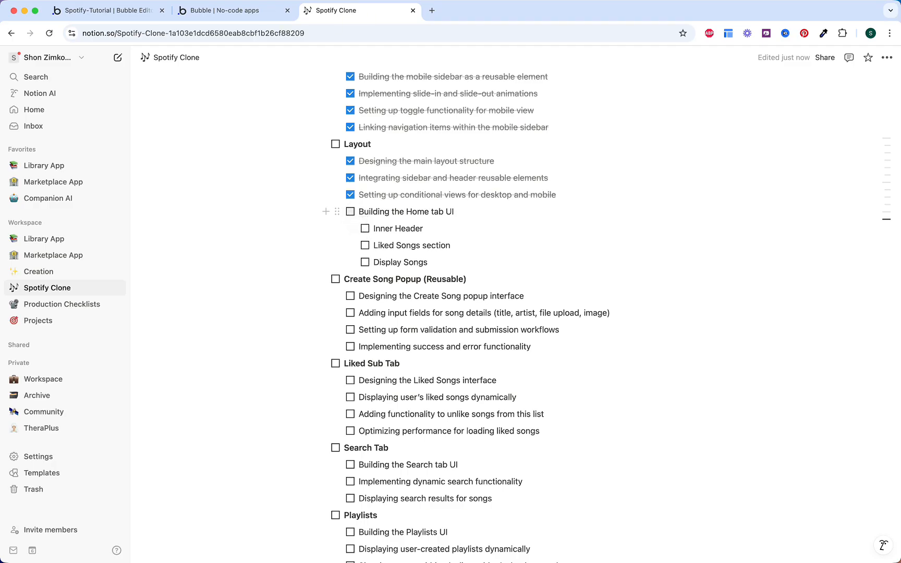
{"action": "left_click", "coordinate": [349, 211]}
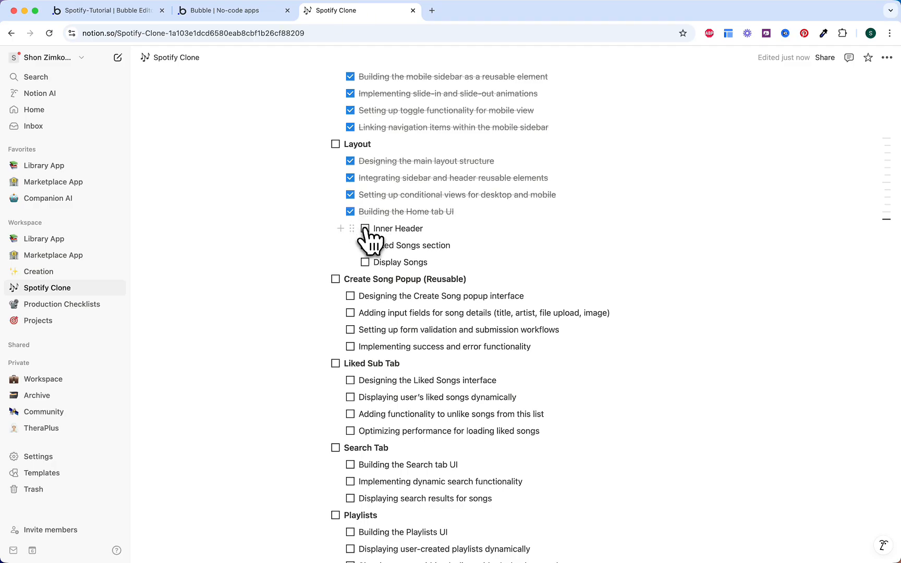
{"action": "left_click", "coordinate": [365, 229]}
{"action": "left_click", "coordinate": [365, 245]}
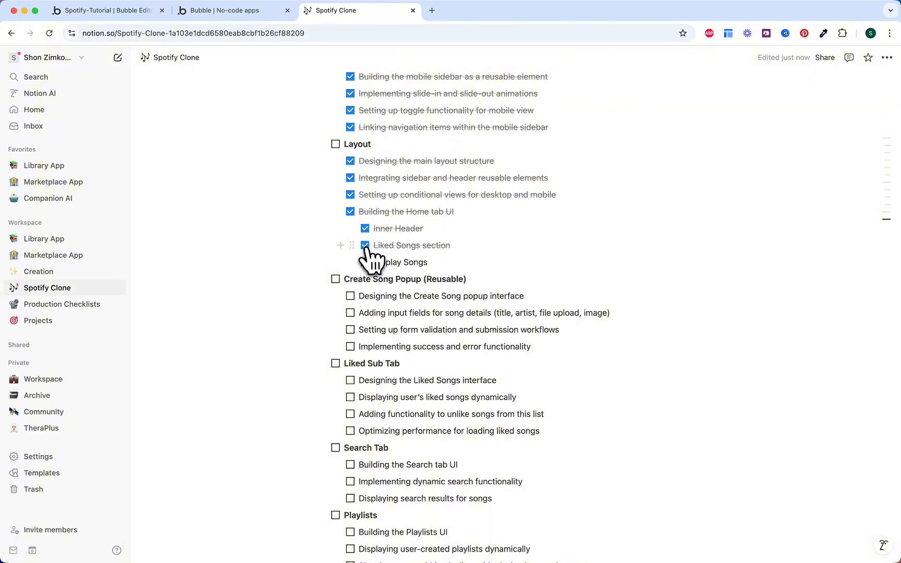
{"action": "left_click", "coordinate": [365, 263]}
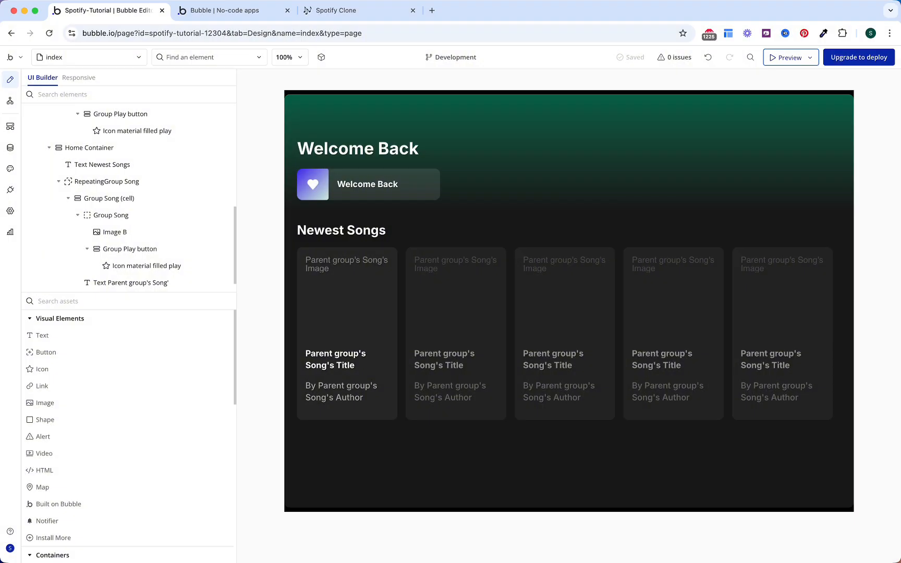
Step: Choose 'Add a new reusable element...' from the page dropdown
{"action": "left_click", "coordinate": [121, 58]}
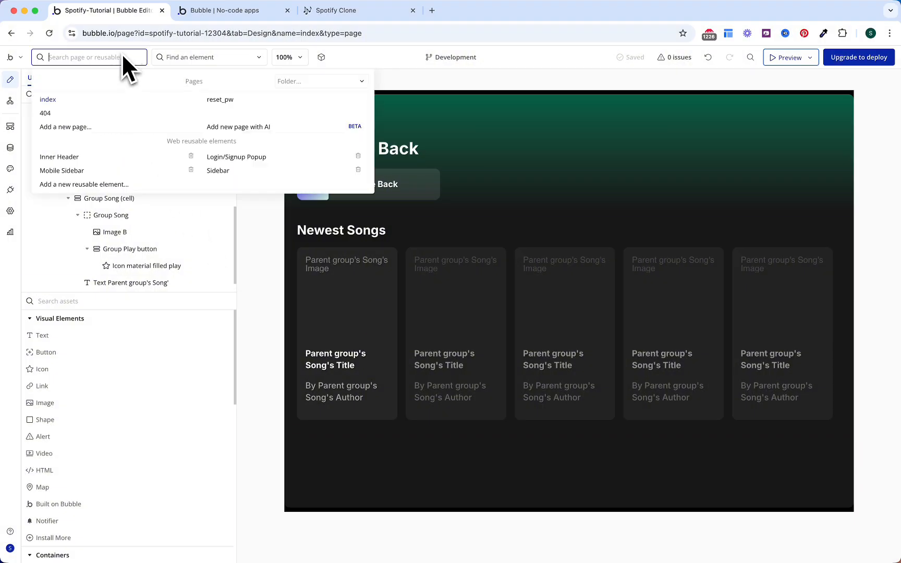
{"action": "left_click", "coordinate": [108, 185]}
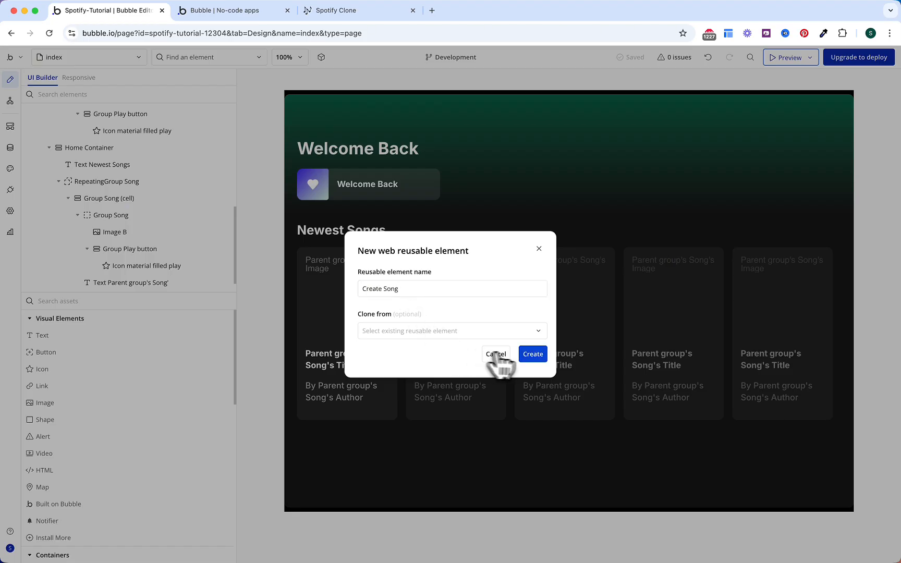
Step: Create the Create Song element with size 400, padding 32 bottom and 16 sides, align-to-parent layout
{"action": "left_click", "coordinate": [532, 356]}
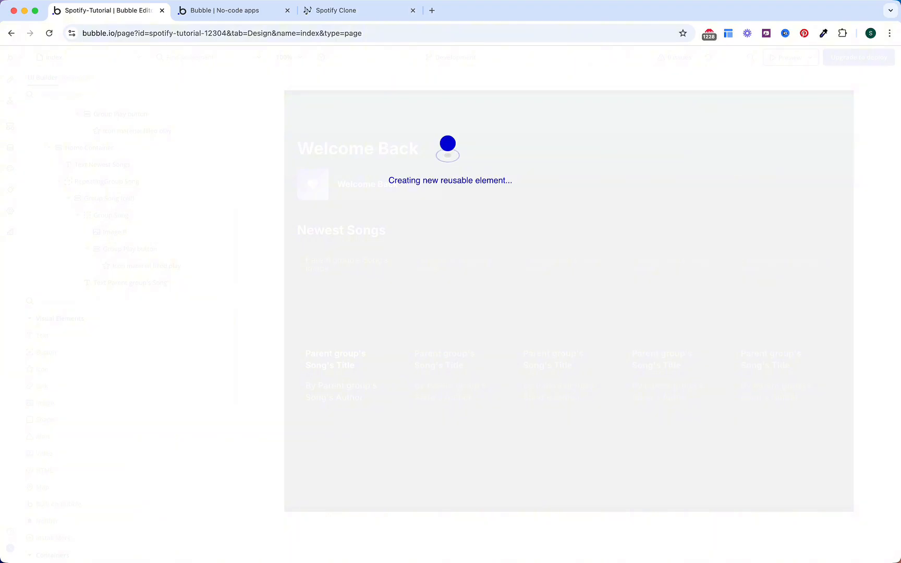
{"action": "left_click", "coordinate": [539, 150]}
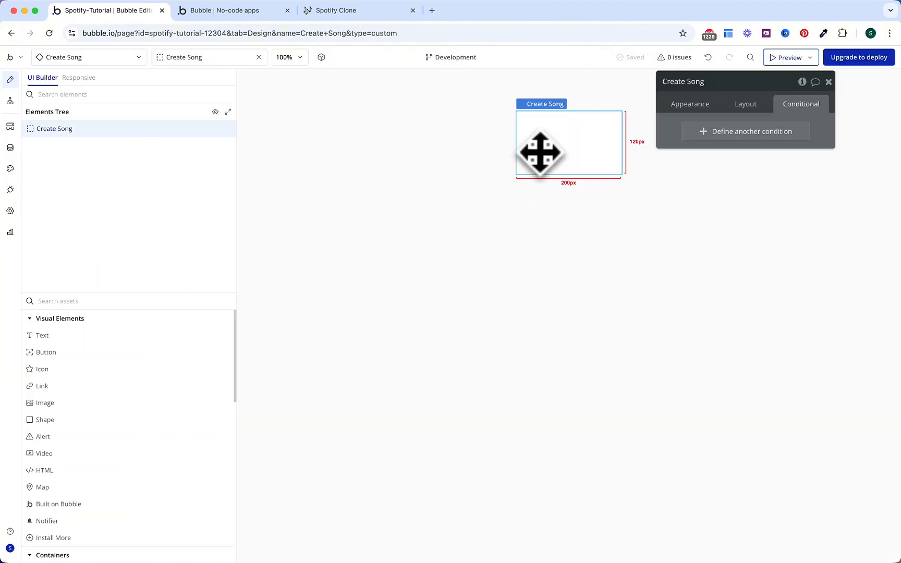
{"action": "left_click", "coordinate": [744, 107]}
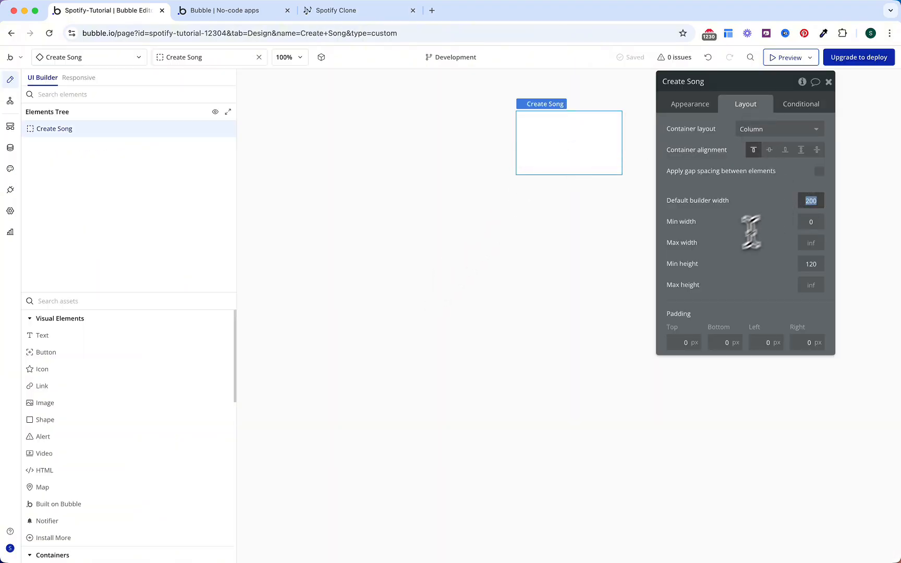
{"action": "type", "text": "400"}
{"action": "left_click", "coordinate": [807, 264]}
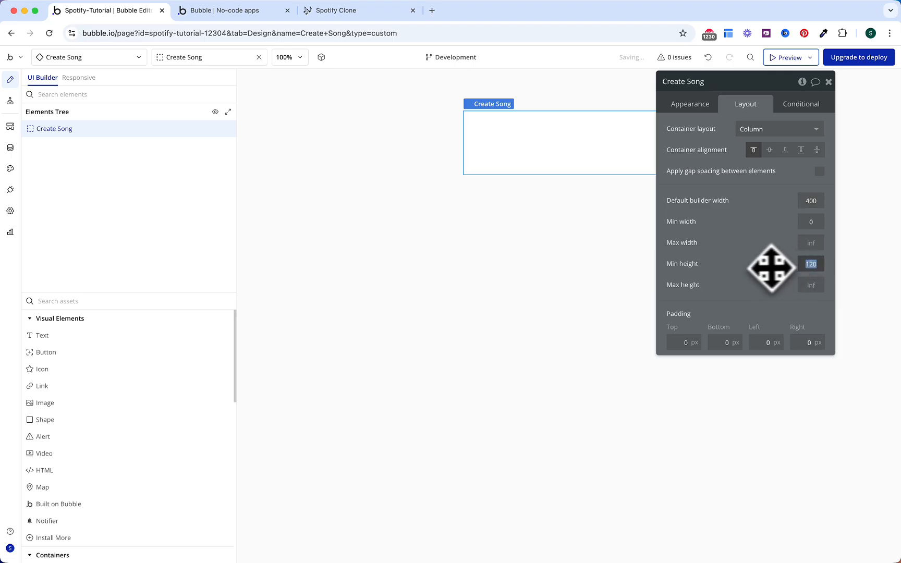
{"action": "type", "text": "400"}
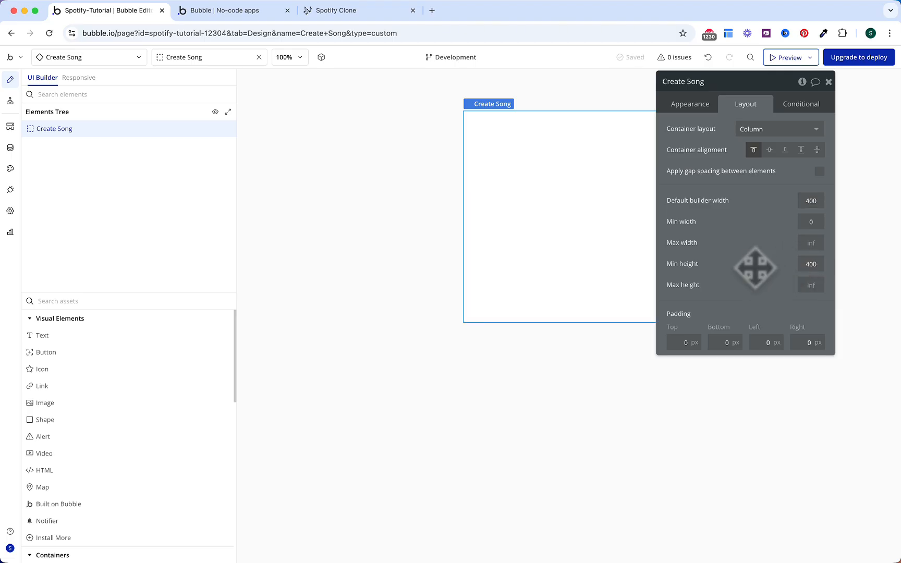
{"action": "type", "text": "16"}
{"action": "left_click", "coordinate": [724, 342]}
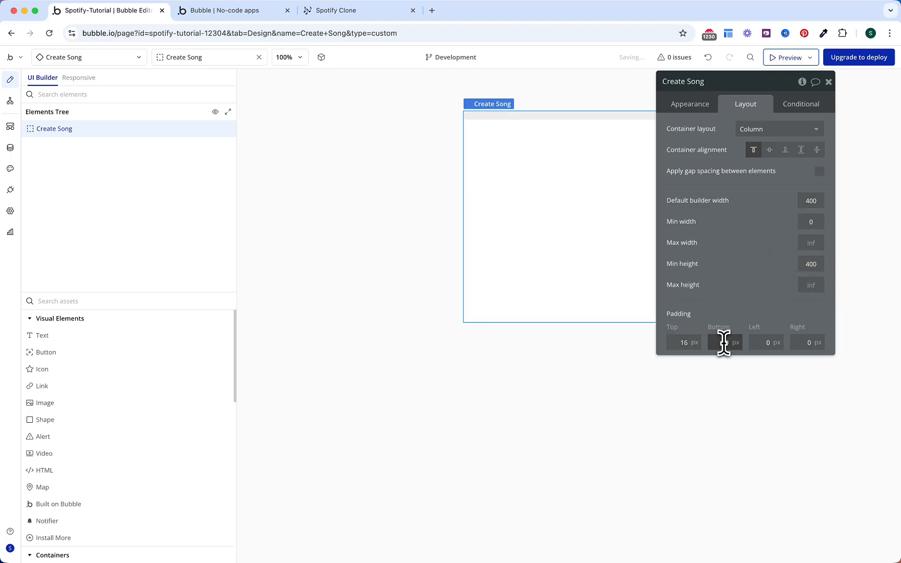
{"action": "type", "text": "32"}
{"action": "left_click", "coordinate": [760, 339]}
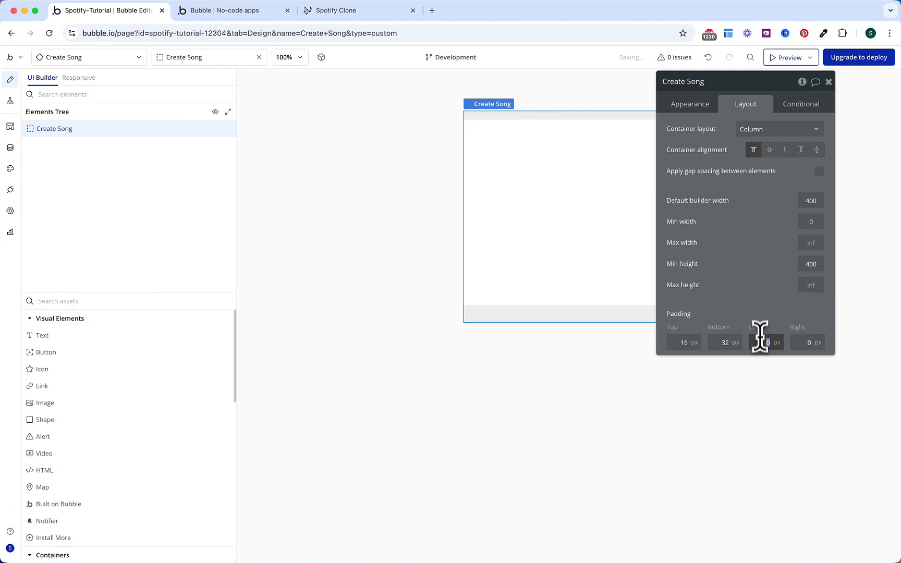
{"action": "type", "text": "16"}
{"action": "left_click", "coordinate": [806, 341]}
{"action": "type", "text": "16"}
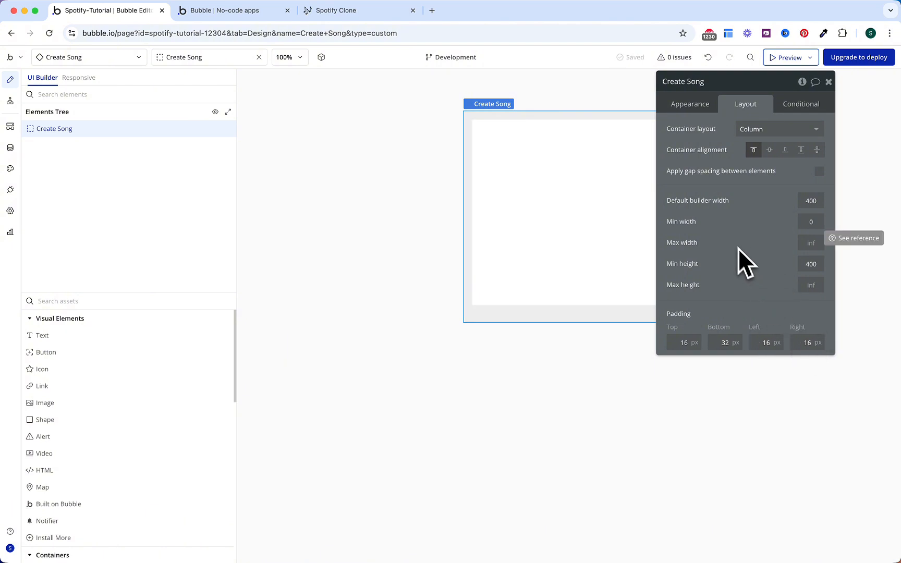
{"action": "left_click", "coordinate": [751, 133]}
{"action": "left_click", "coordinate": [757, 203]}
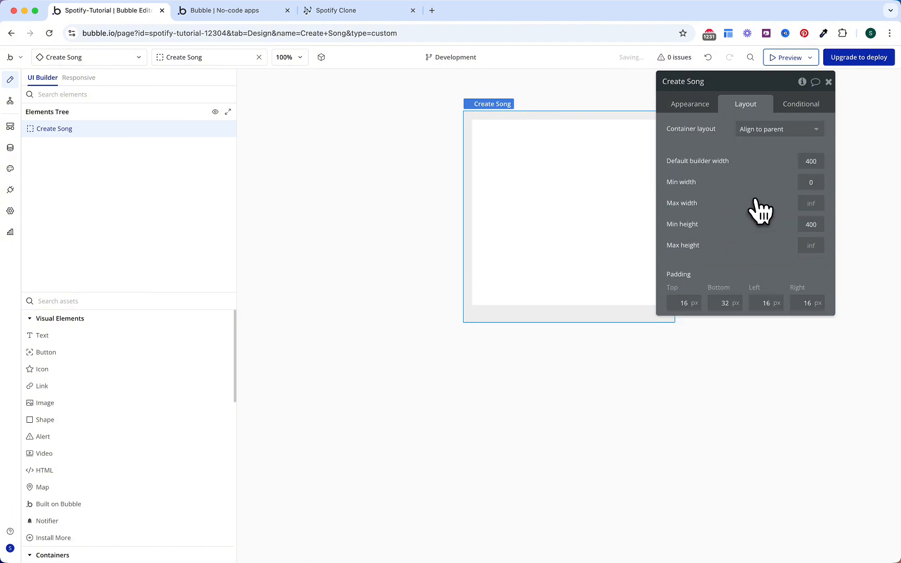
Step: Give Create Song a Background #2 (#262626) fill and corner roundness 10
{"action": "left_click", "coordinate": [697, 104]}
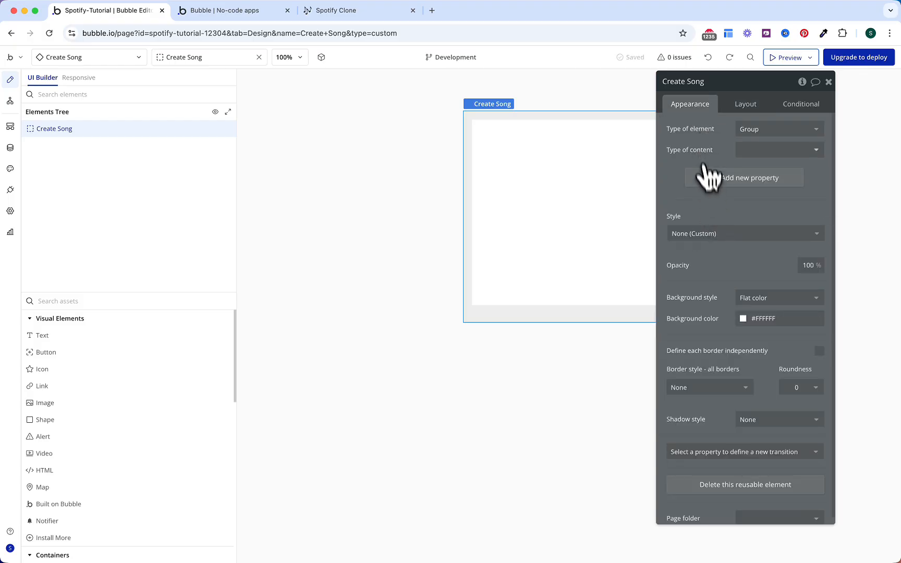
{"action": "left_click", "coordinate": [746, 315]}
{"action": "left_click", "coordinate": [781, 461]}
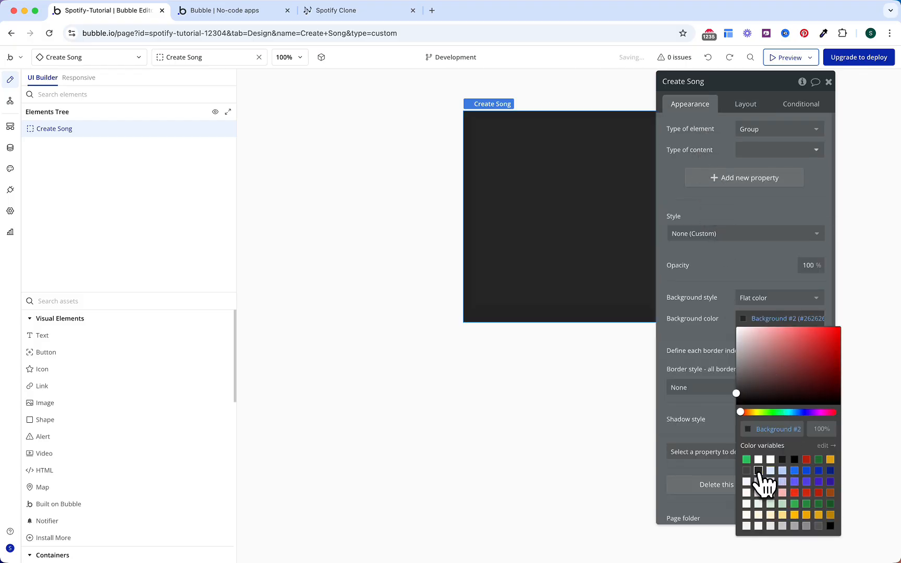
{"action": "left_click", "coordinate": [796, 389]}
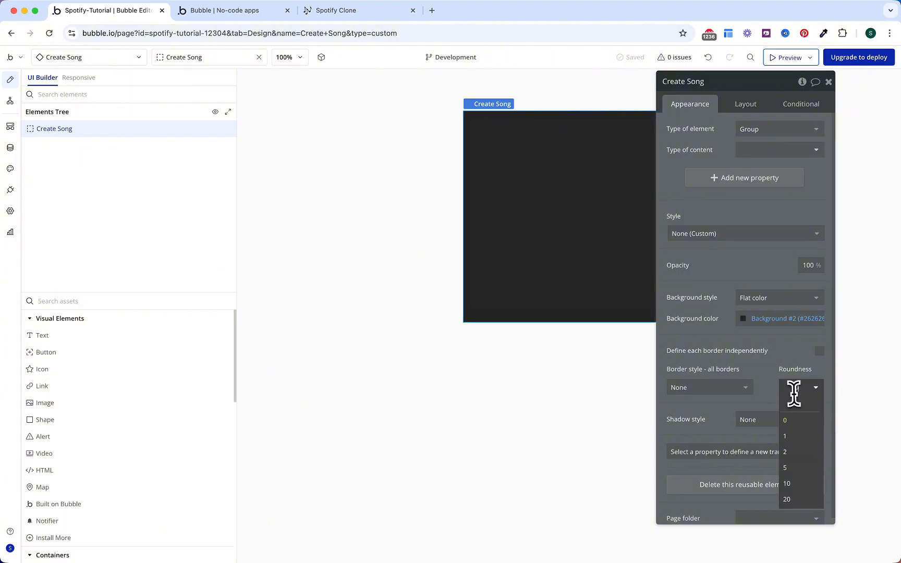
{"action": "type", "text": "10"}
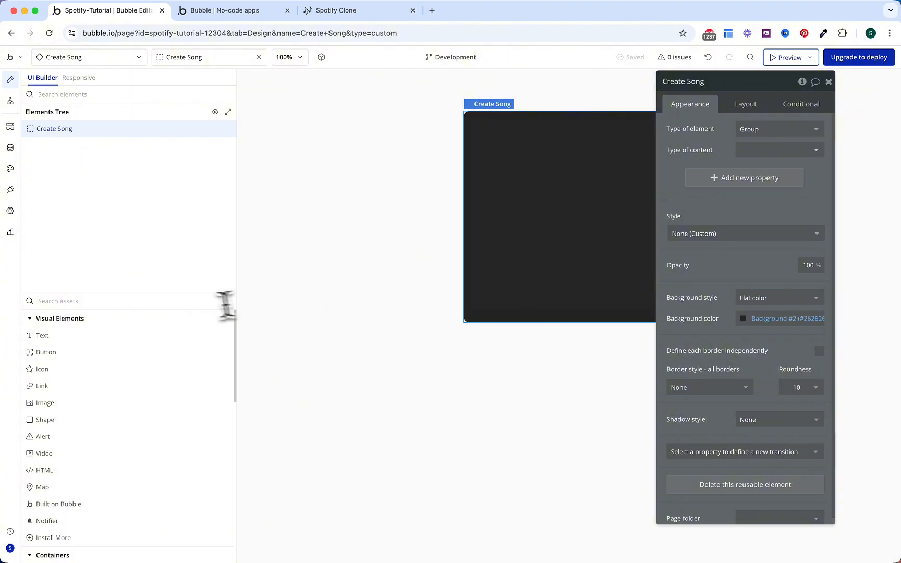
{"action": "left_click", "coordinate": [182, 301]}
{"action": "type", "text": "gr"}
{"action": "left_click", "coordinate": [119, 344]}
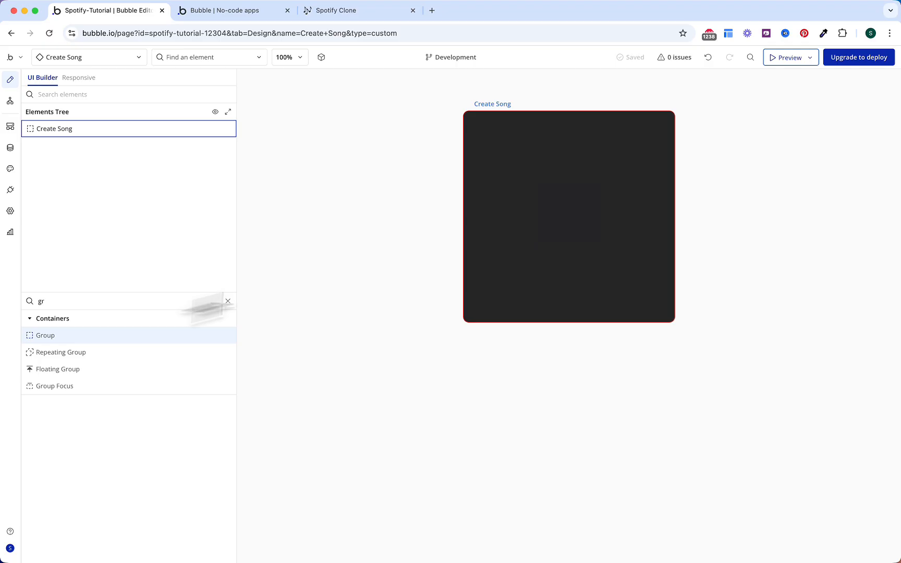
Step: Add a group named Group Form and place an icon inside Create Song
{"action": "left_click", "coordinate": [560, 190]}
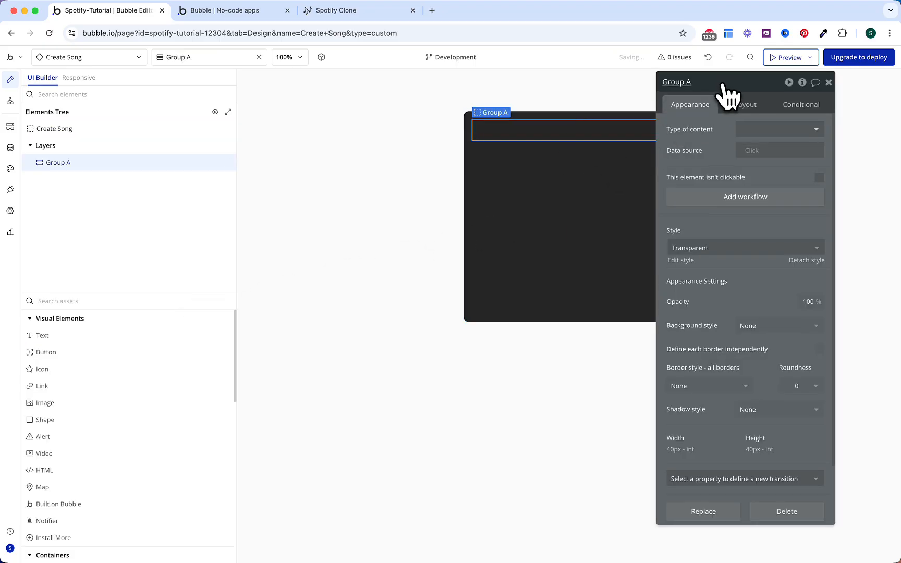
{"action": "type", "text": "Form"}
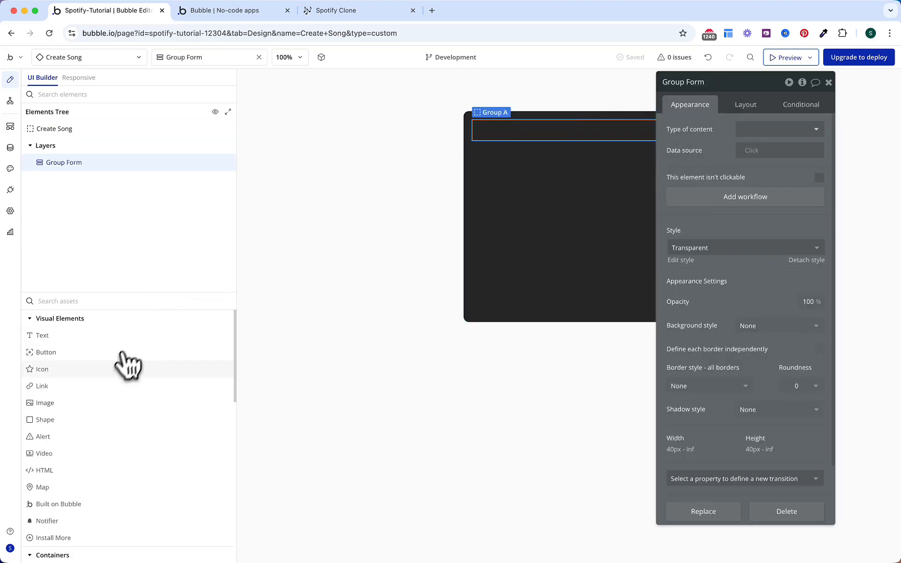
{"action": "left_click", "coordinate": [111, 369]}
{"action": "left_click", "coordinate": [527, 147]}
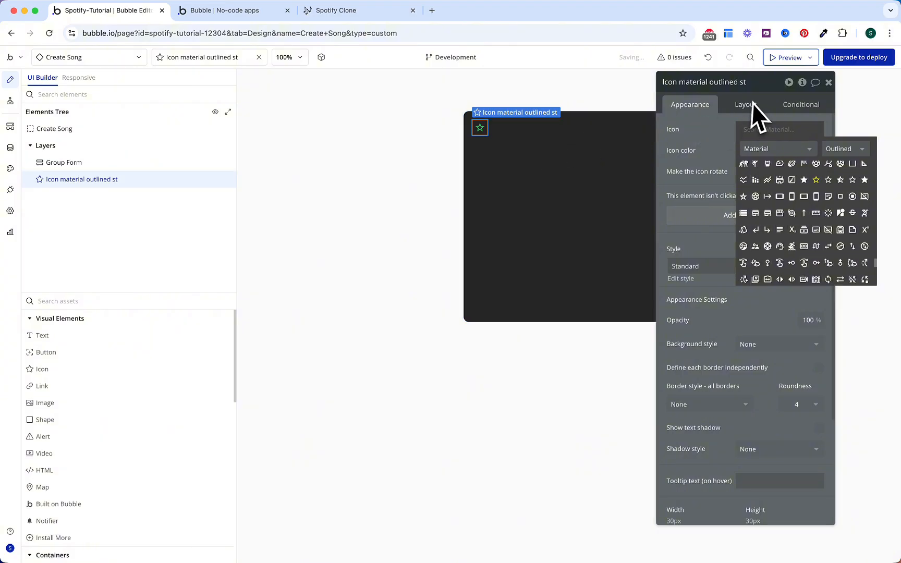
Step: Make the icon a Gray 50 Close symbol pinned to the top-right corner
{"action": "type", "text": "close"}
{"action": "left_click", "coordinate": [756, 165]}
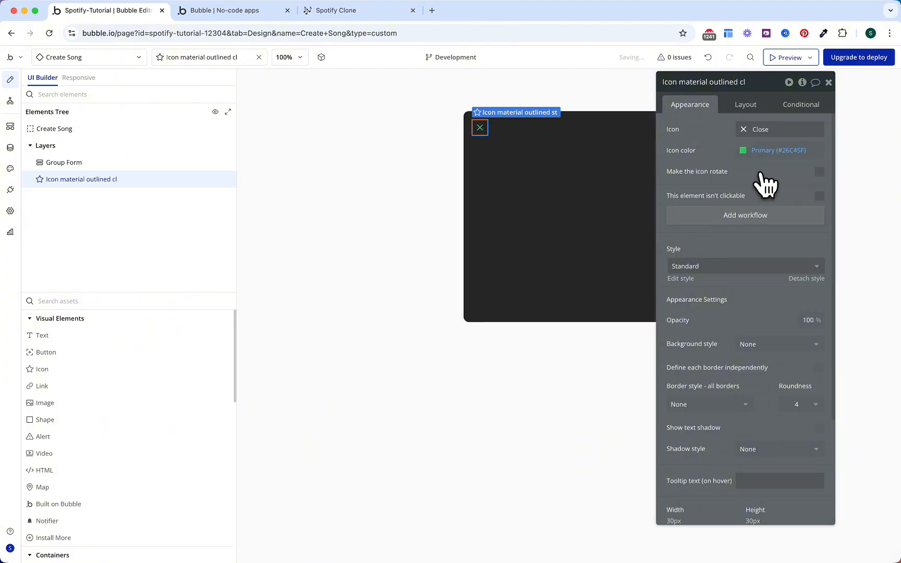
{"action": "left_click", "coordinate": [768, 151]}
{"action": "left_click", "coordinate": [794, 359]}
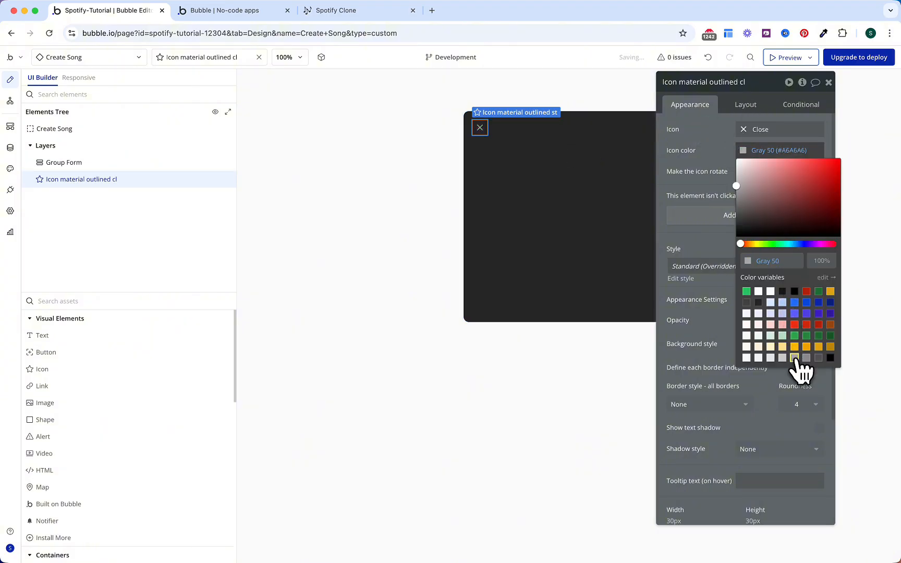
{"action": "left_click", "coordinate": [717, 162]}
{"action": "left_click", "coordinate": [746, 106]}
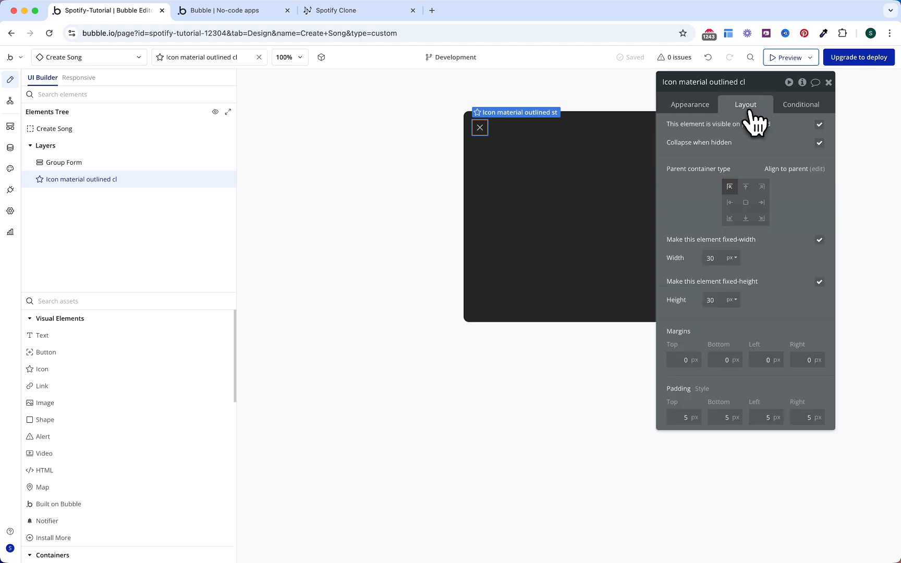
{"action": "left_click", "coordinate": [763, 188]}
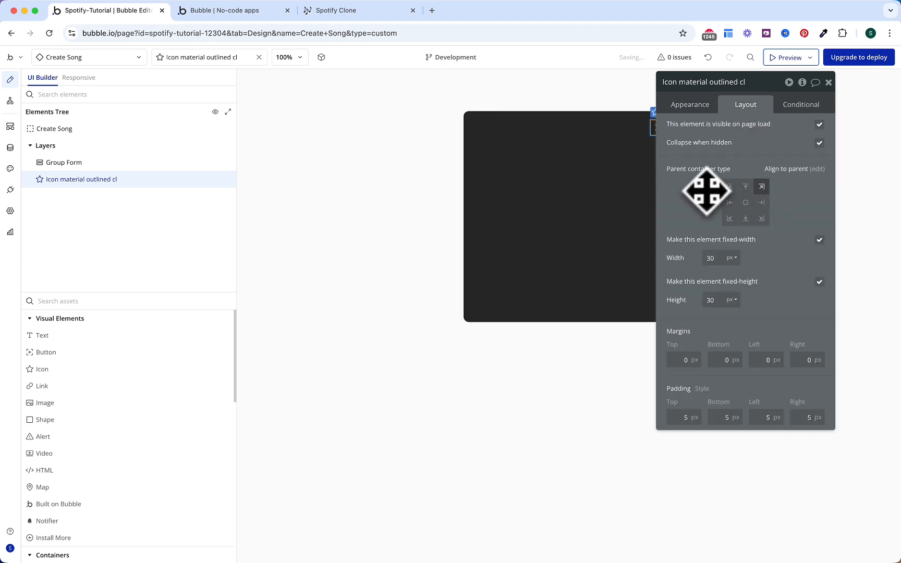
{"action": "left_click", "coordinate": [159, 301]}
Step: Add a Notifier inside Create Song and shrink it to 1 × 1
{"action": "type", "text": "noti"}
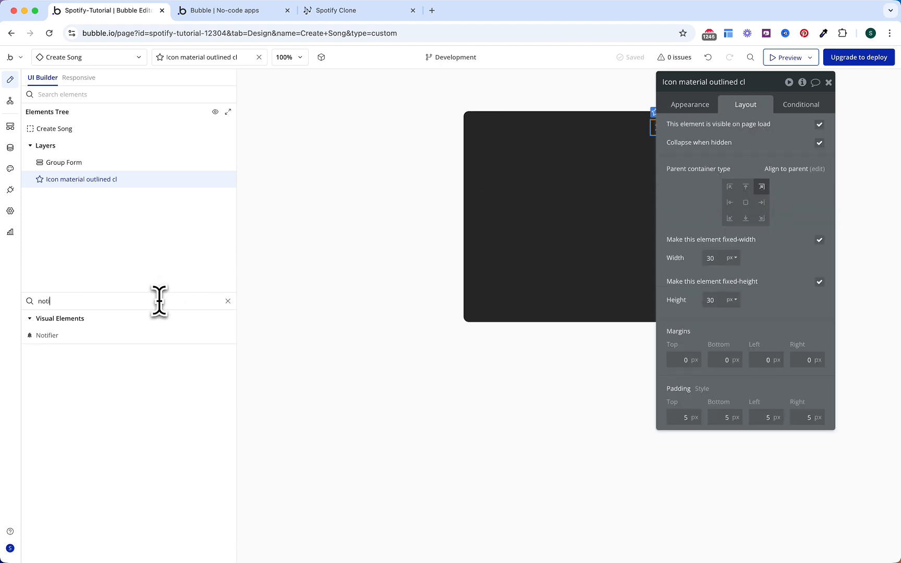
{"action": "left_click", "coordinate": [142, 337]}
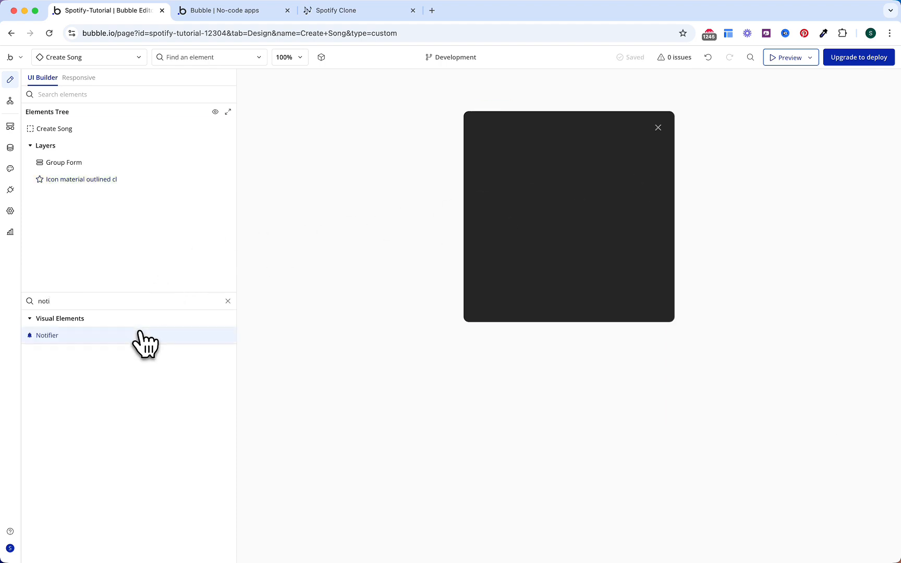
{"action": "left_click", "coordinate": [482, 127]}
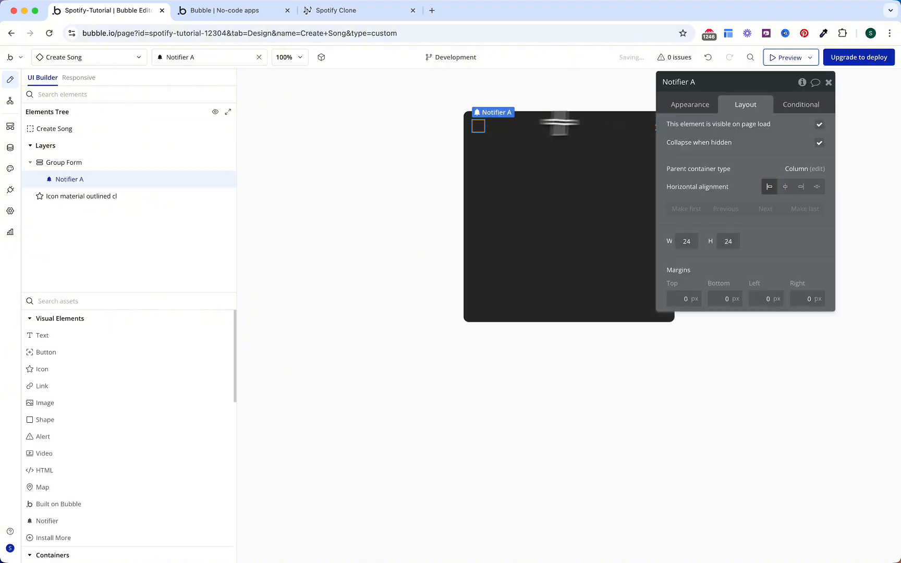
{"action": "left_click", "coordinate": [687, 241]}
{"action": "type", "text": "1"}
{"action": "left_click", "coordinate": [729, 241]}
{"action": "type", "text": "1"}
{"action": "left_click", "coordinate": [767, 243]}
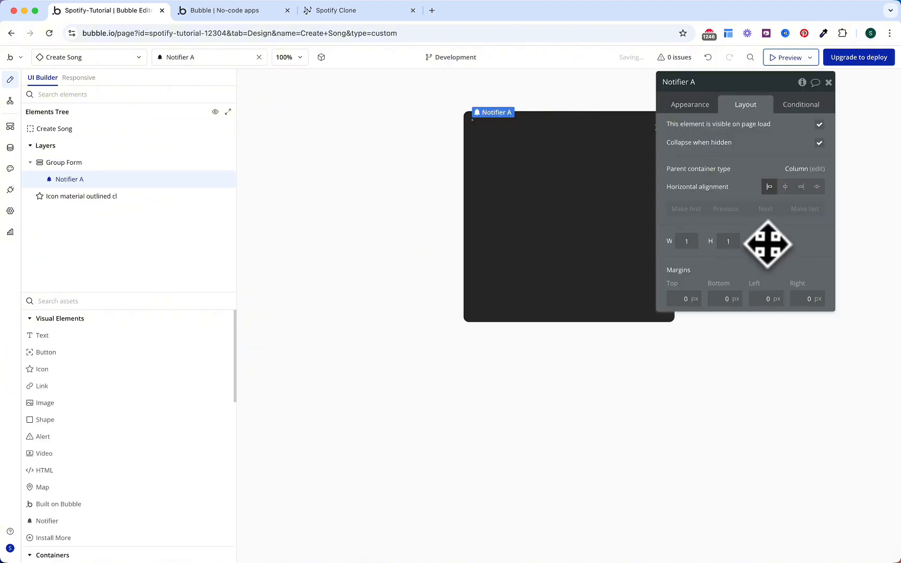
Step: Set success colours: Gray 70 background and border, white text, Primary green and white icon
{"action": "left_click", "coordinate": [701, 110]}
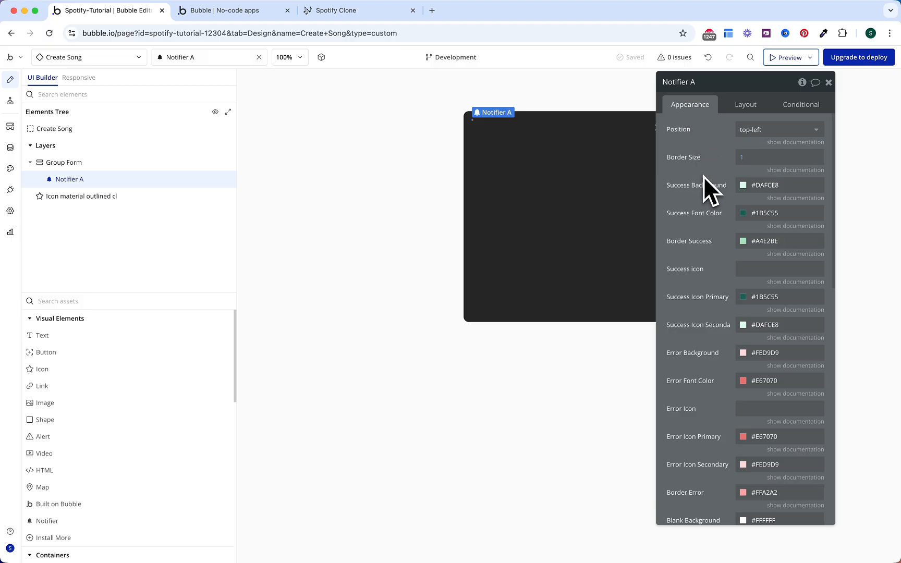
{"action": "left_click", "coordinate": [766, 185]}
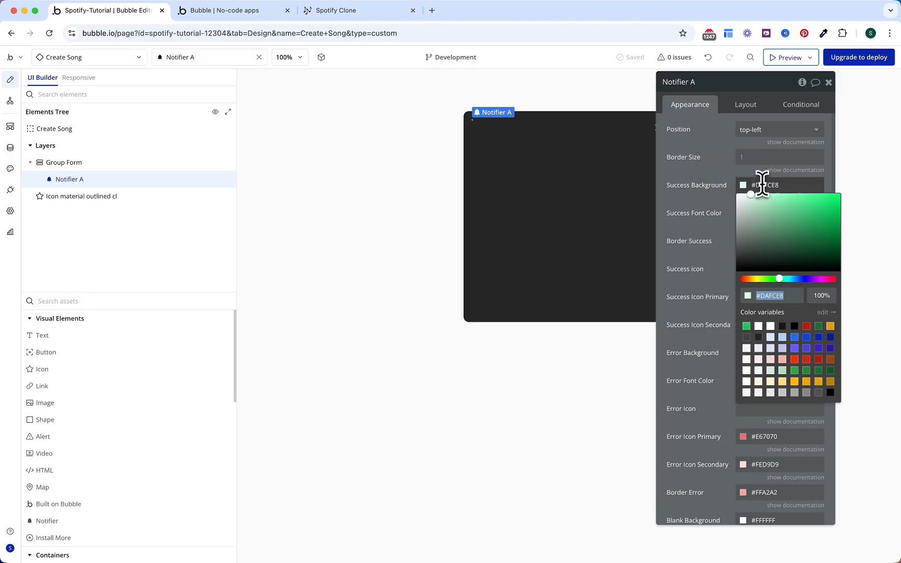
{"action": "left_click", "coordinate": [818, 393]}
{"action": "left_click", "coordinate": [690, 172]}
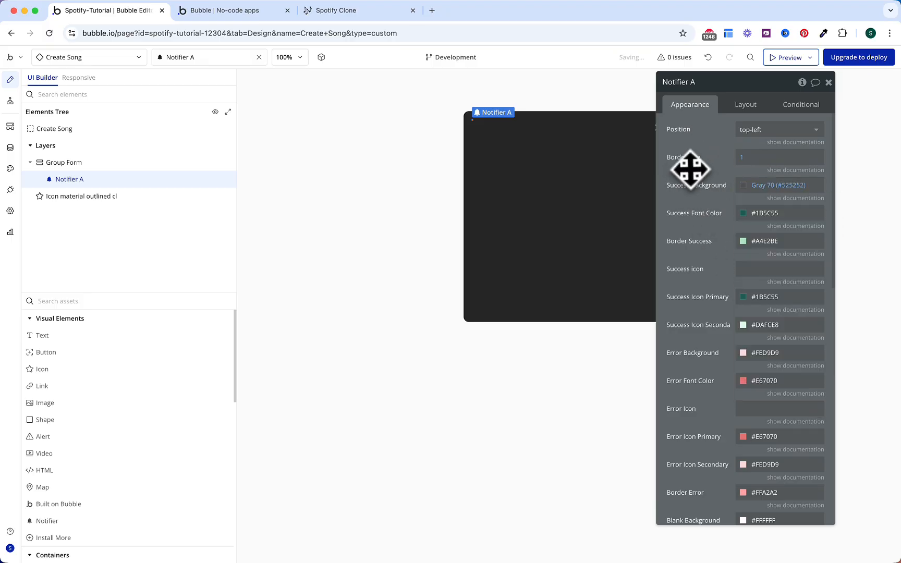
{"action": "left_click", "coordinate": [765, 213]}
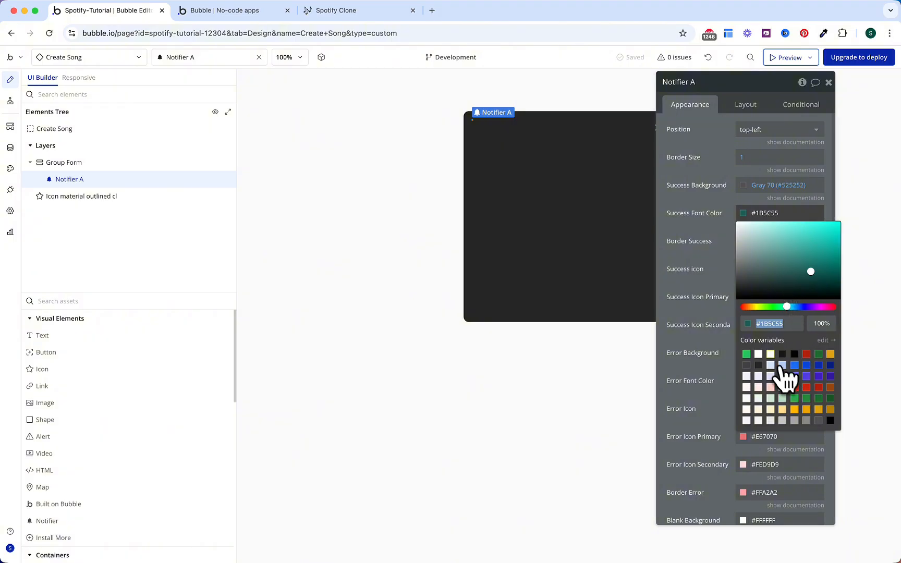
{"action": "left_click", "coordinate": [770, 352]}
{"action": "left_click", "coordinate": [735, 282]}
{"action": "left_click", "coordinate": [765, 241]}
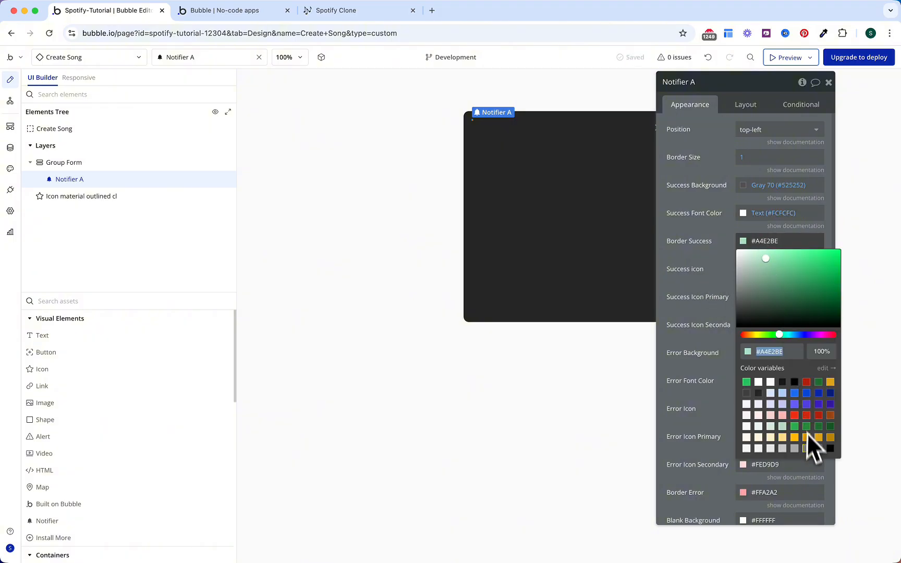
{"action": "left_click", "coordinate": [818, 448]}
{"action": "left_click", "coordinate": [705, 221]}
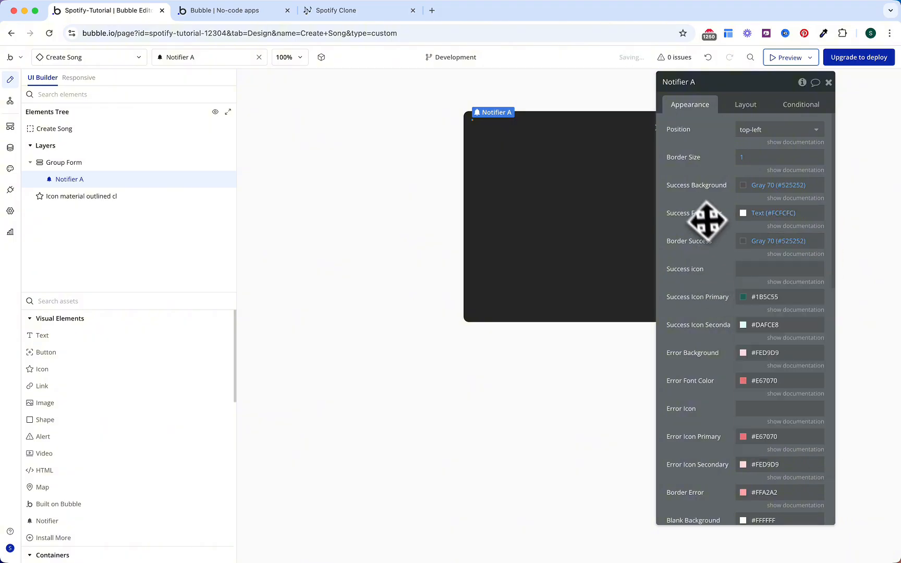
{"action": "left_click", "coordinate": [776, 297]}
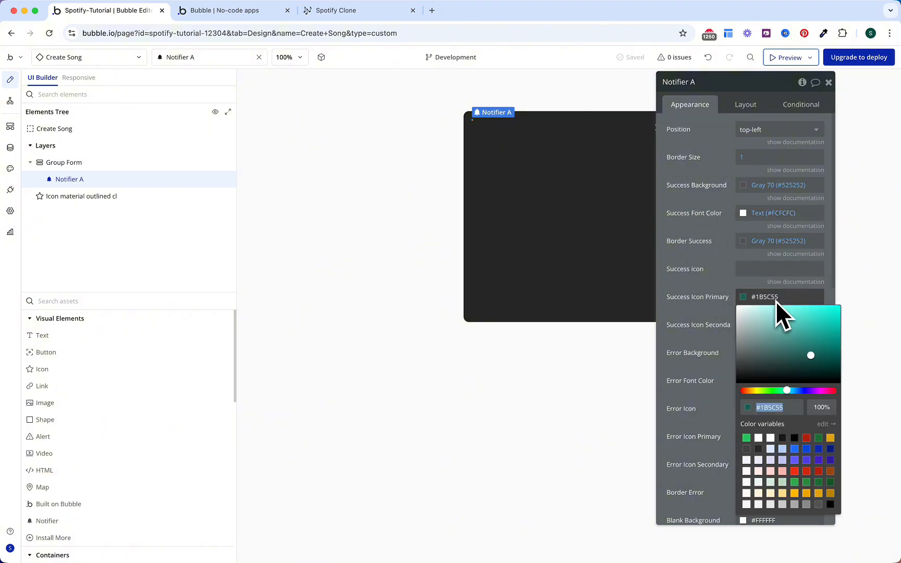
{"action": "left_click", "coordinate": [746, 438]}
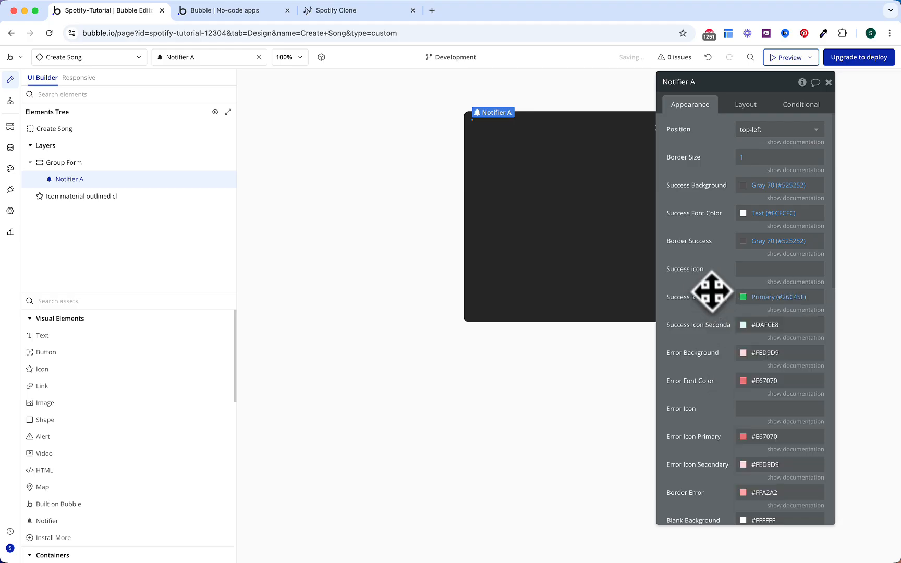
{"action": "left_click", "coordinate": [769, 326]}
{"action": "left_click", "coordinate": [771, 466]}
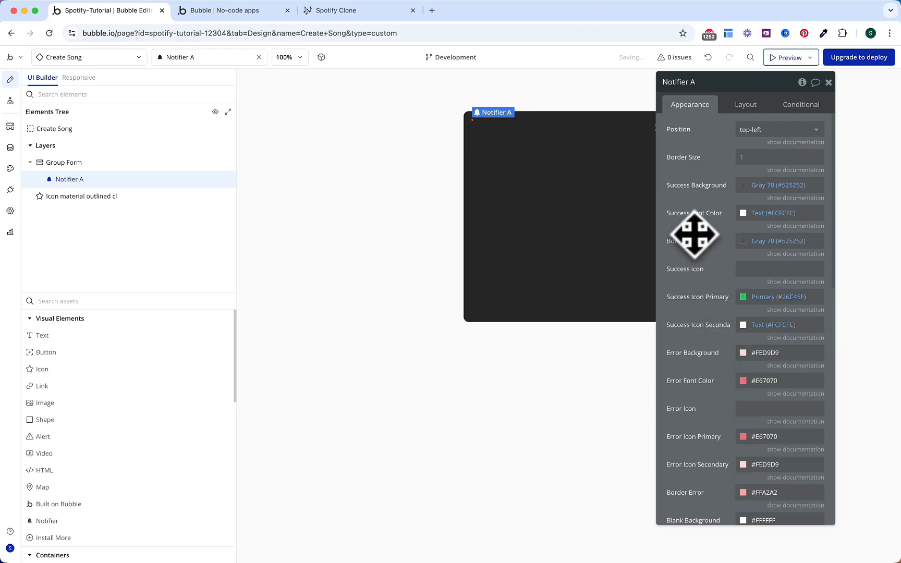
Step: Show notifications top-center and move Notifier A out of Group Form to the top level
{"action": "left_click", "coordinate": [749, 131]}
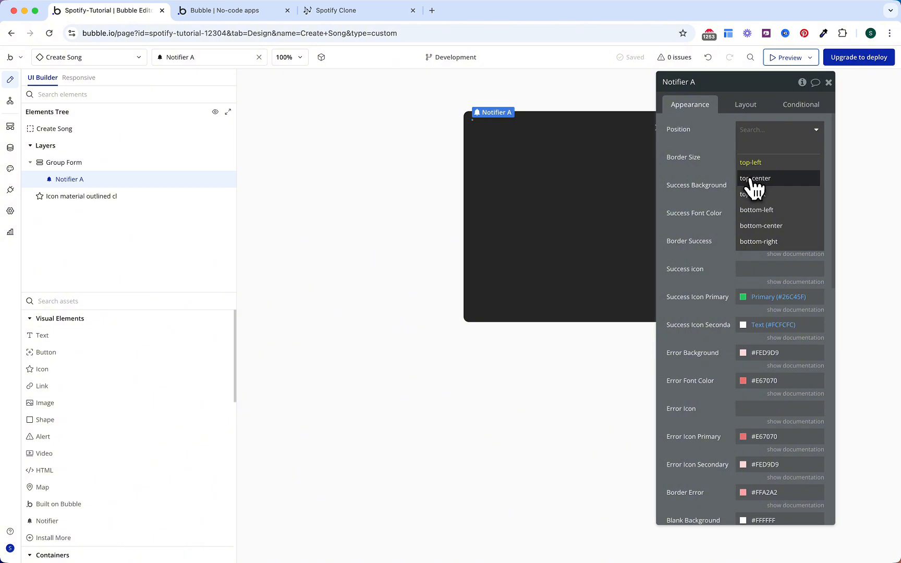
{"action": "left_click", "coordinate": [754, 179]}
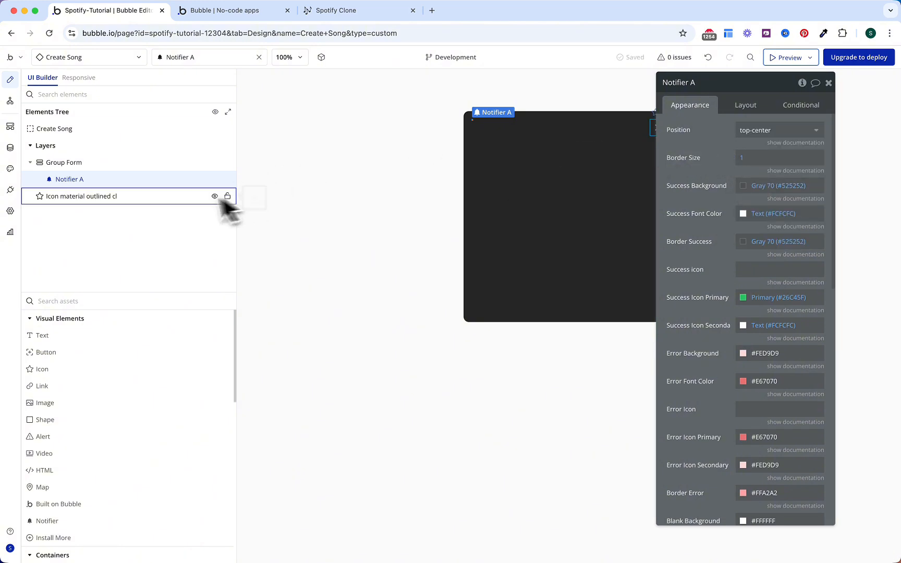
{"action": "left_click_drag", "start_coordinate": [77, 180], "coordinate": [59, 203]}
{"action": "left_click", "coordinate": [745, 105]}
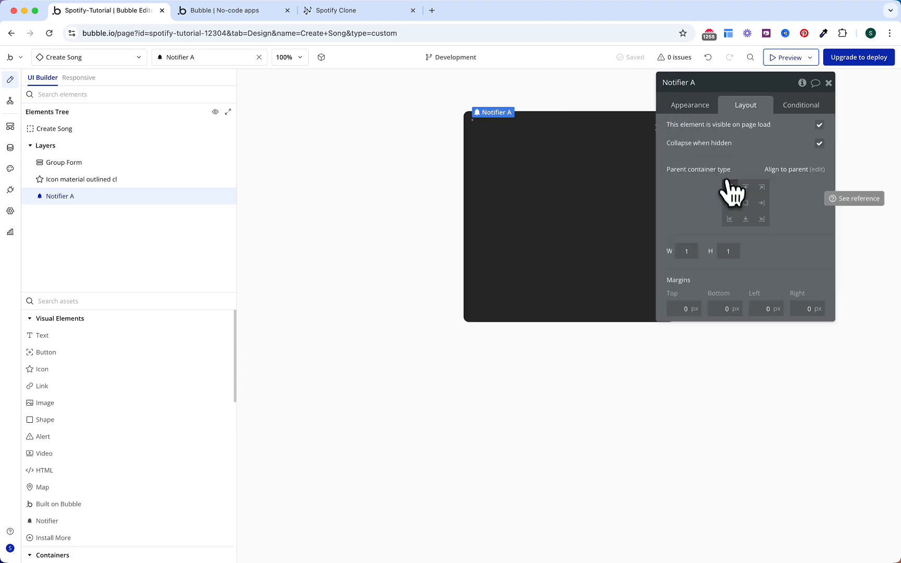
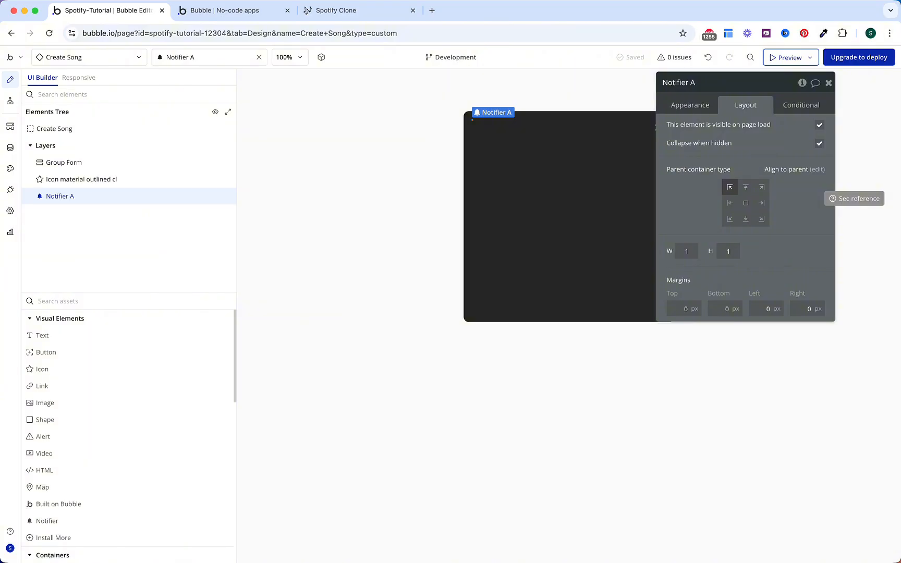
Step: Give Group Form a 24px row gap and 16/16/8 padding
{"action": "left_click", "coordinate": [130, 164]}
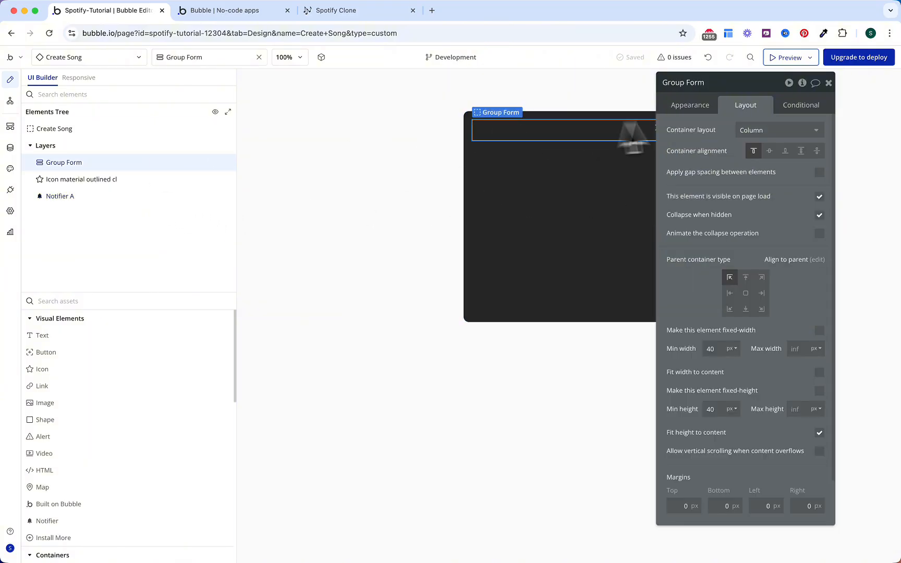
{"action": "left_click", "coordinate": [820, 172]}
{"action": "left_click", "coordinate": [812, 191]}
{"action": "type", "text": "24"}
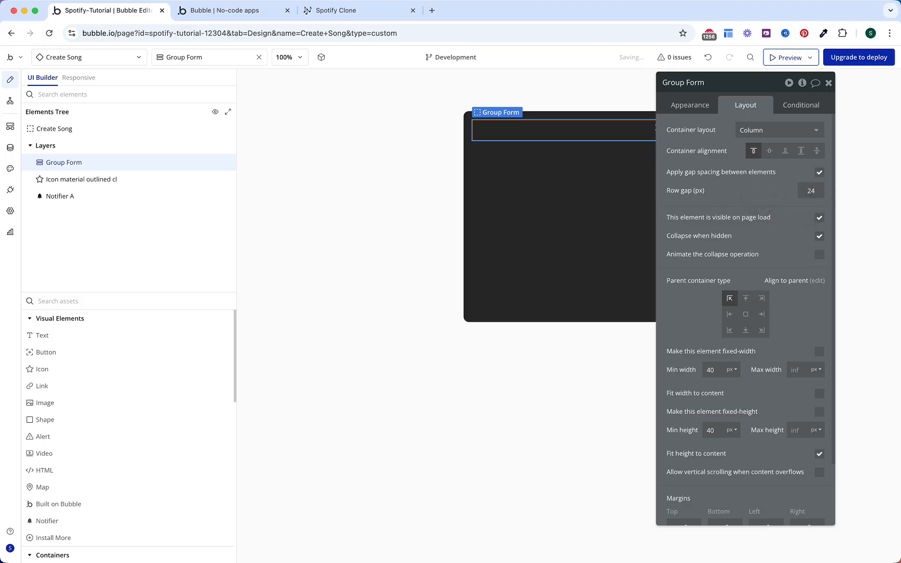
{"action": "scroll", "coordinate": [762, 195], "scroll_direction": "down", "scroll_amount": 3}
{"action": "left_click", "coordinate": [682, 513]}
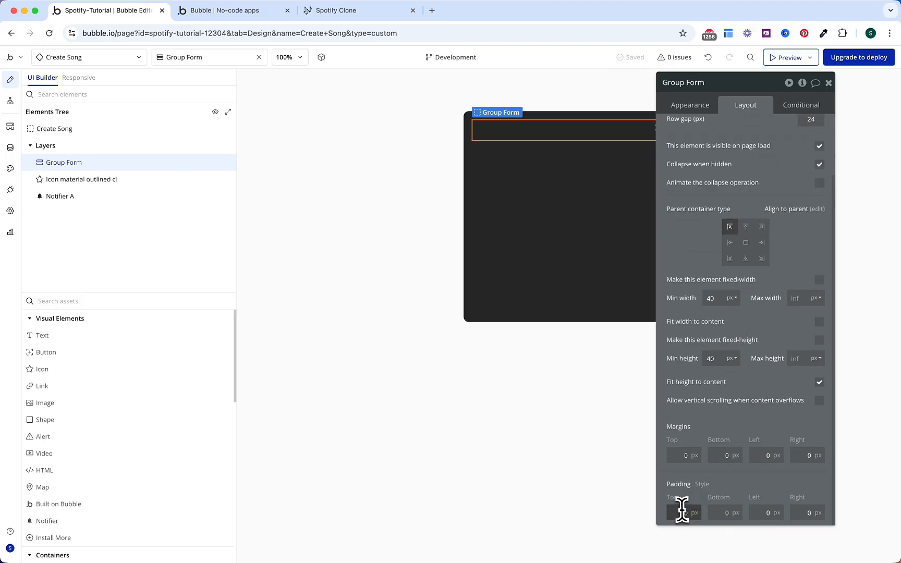
{"action": "type", "text": "16"}
{"action": "key", "text": "Tab"}
{"action": "type", "text": "16"}
{"action": "key", "text": "Tab"}
{"action": "type", "text": "8"}
{"action": "key", "text": "Return"}
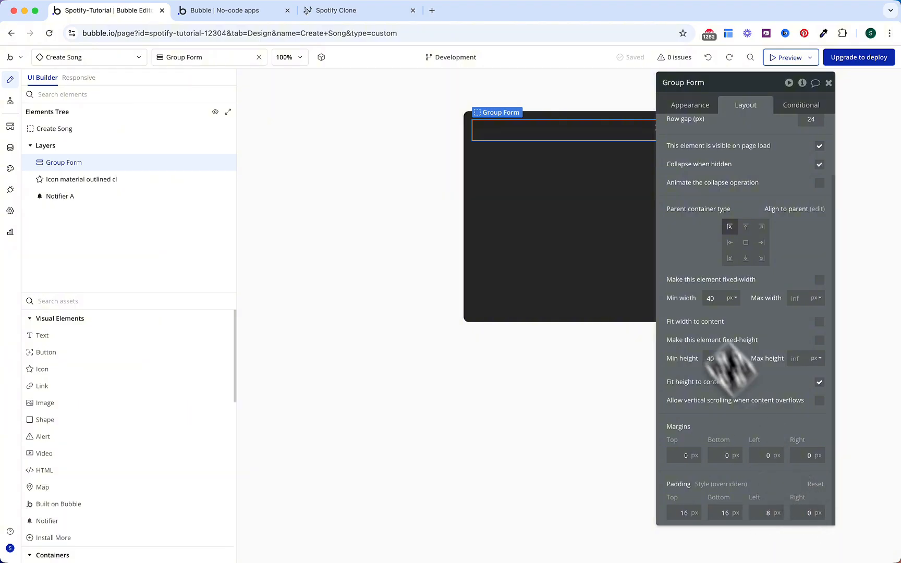
Step: Add a centred 'Add a Song' heading in Group Form at 24px bold
{"action": "left_click_drag", "start_coordinate": [149, 336], "coordinate": [518, 130]}
{"action": "left_click", "coordinate": [751, 106]}
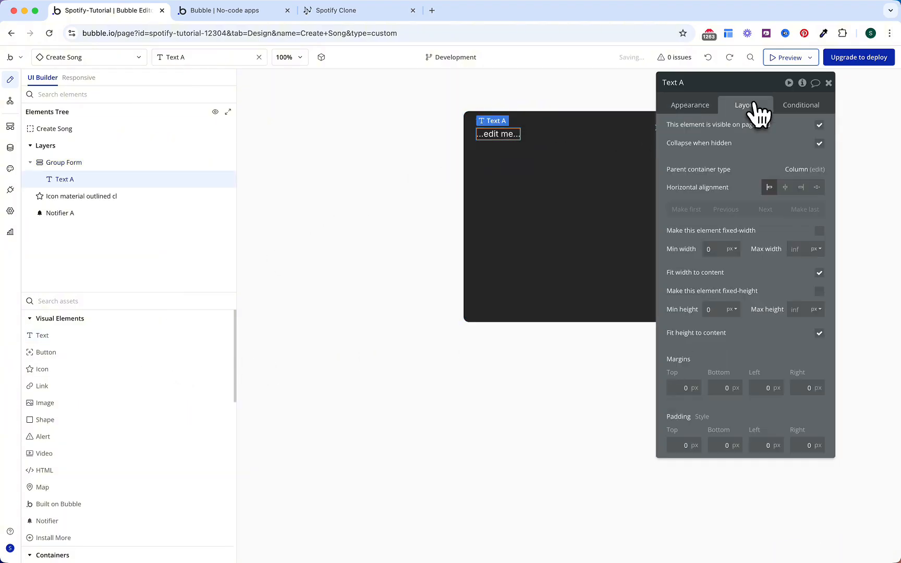
{"action": "left_click", "coordinate": [785, 187]}
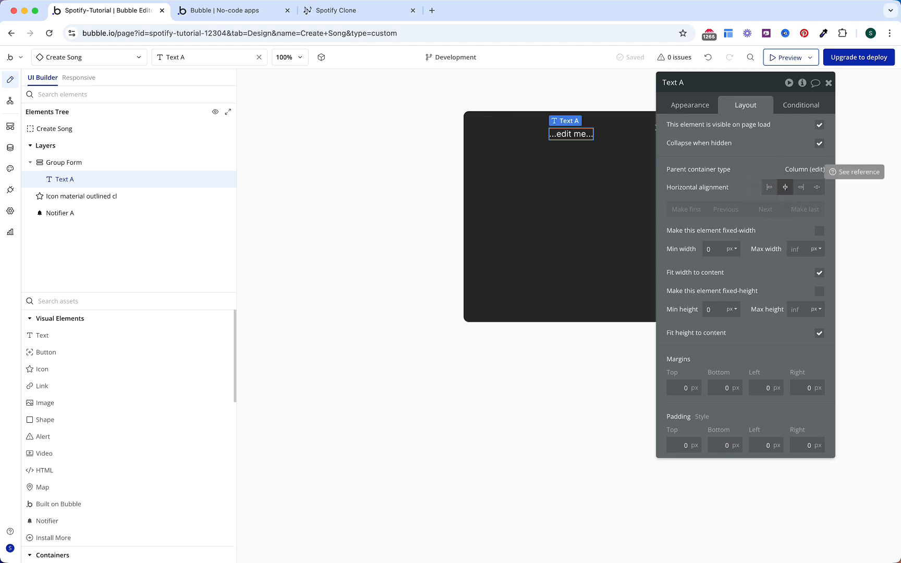
{"action": "left_click", "coordinate": [697, 108]}
{"action": "left_click", "coordinate": [701, 131]}
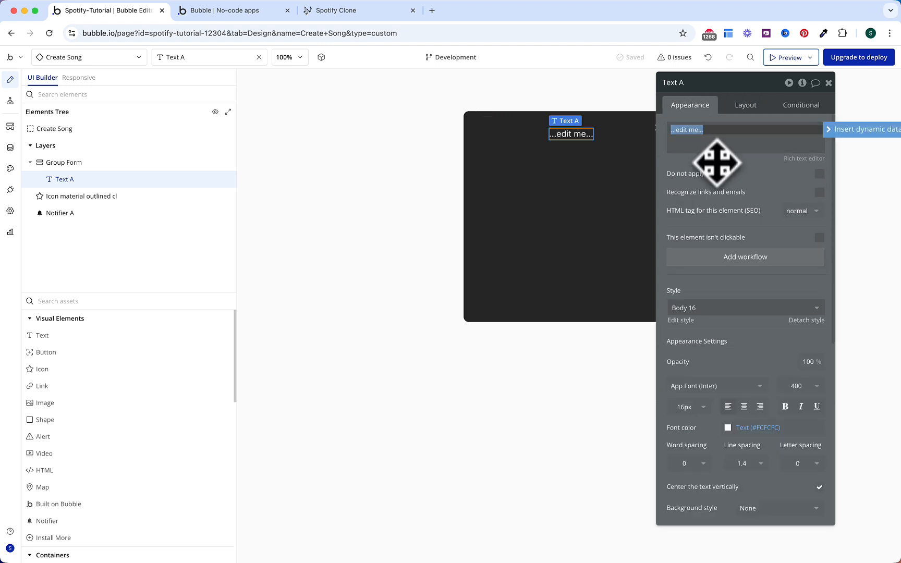
{"action": "type", "text": "Add a"}
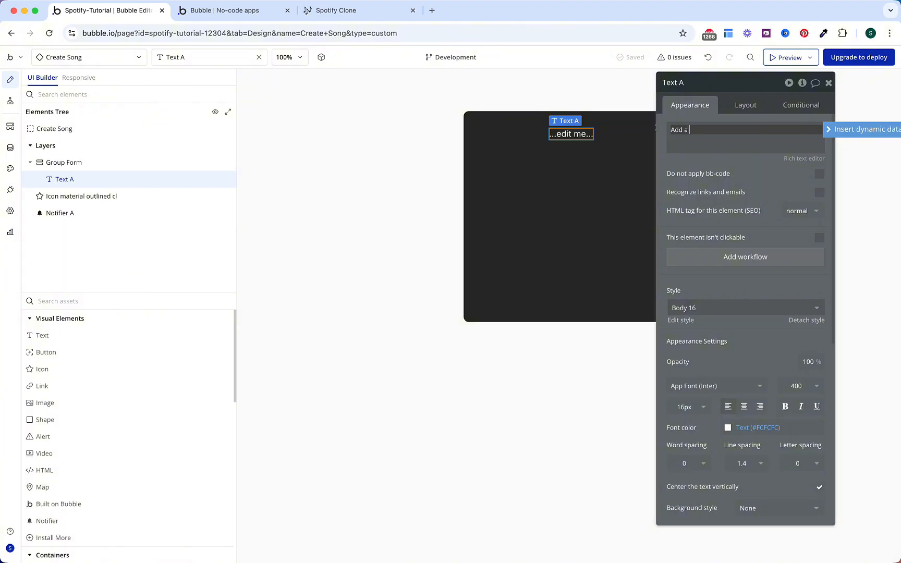
{"action": "type", "text": " Song"}
{"action": "left_click", "coordinate": [684, 406]}
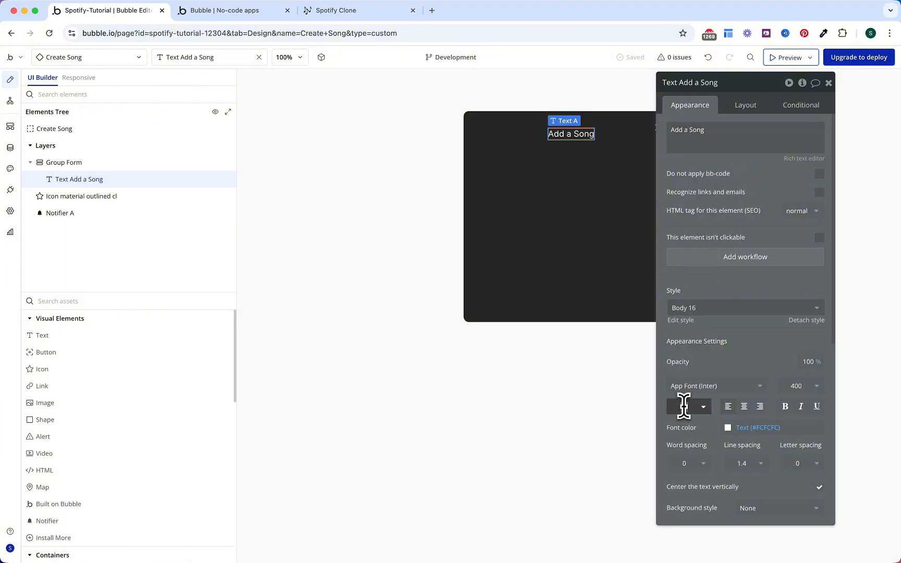
{"action": "type", "text": "24"}
{"action": "key", "text": "Return"}
{"action": "left_click", "coordinate": [785, 406]}
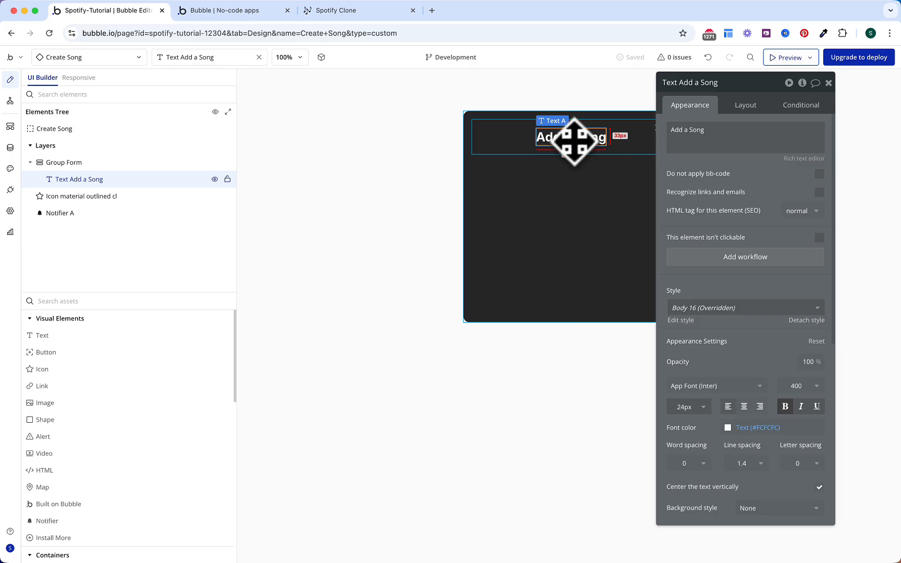
Step: Paste a copy of the heading as 'Upload an mp3 file' at 16px, weight 500, not bold
{"action": "left_click", "coordinate": [527, 151]}
{"action": "key", "text": "super+v"}
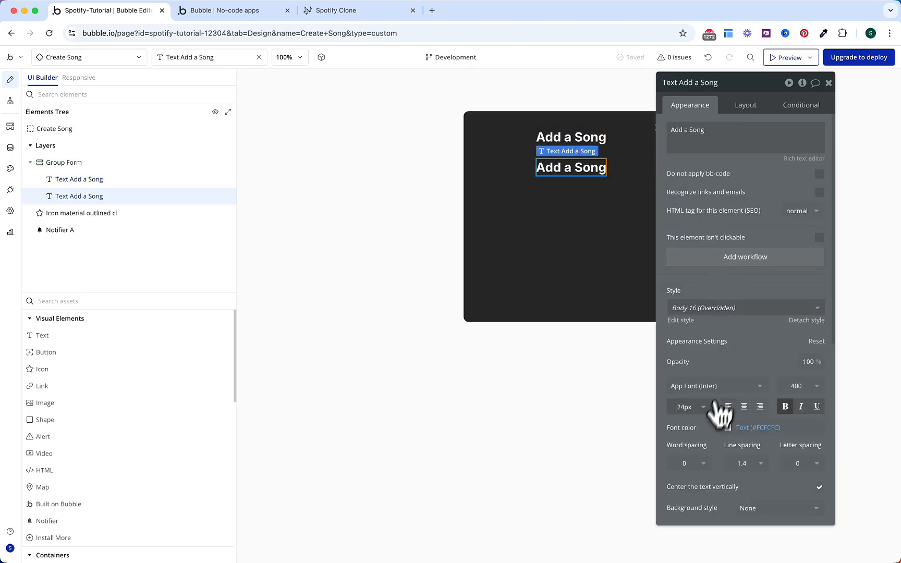
{"action": "double_click", "coordinate": [682, 407]}
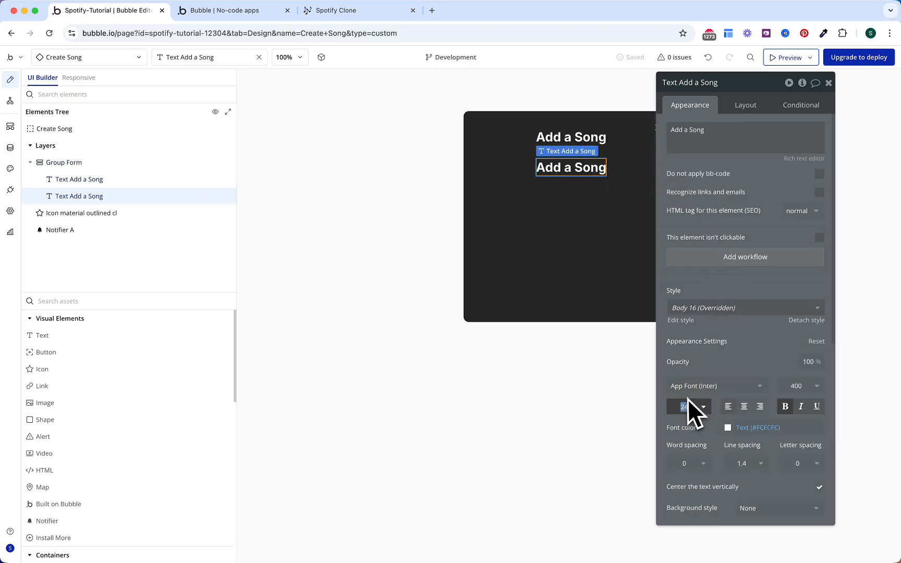
{"action": "type", "text": "16"}
{"action": "key", "text": "Return"}
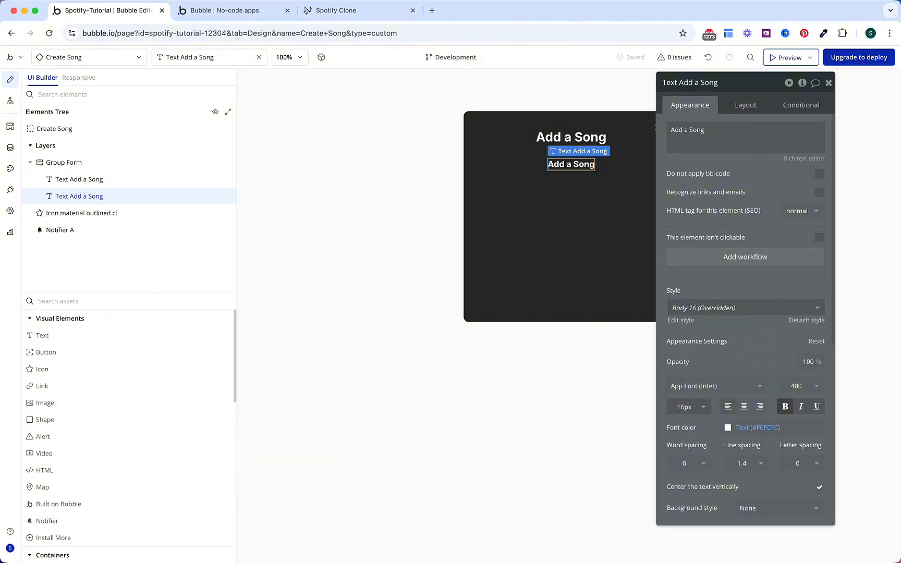
{"action": "left_click", "coordinate": [804, 388]}
{"action": "left_click", "coordinate": [800, 483]}
{"action": "left_click", "coordinate": [788, 413]}
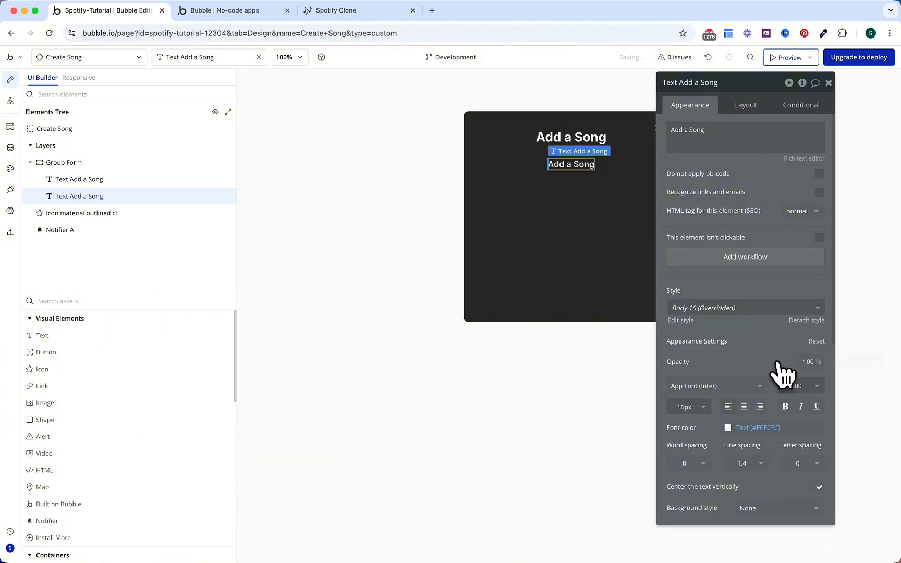
{"action": "triple_click", "coordinate": [726, 128]}
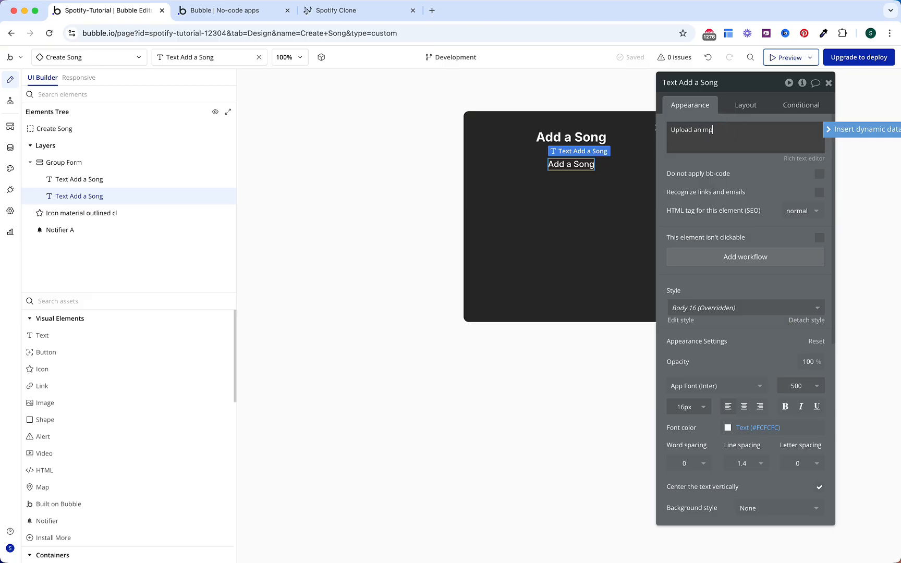
{"action": "type", "text": "Upload an mp3 file"}
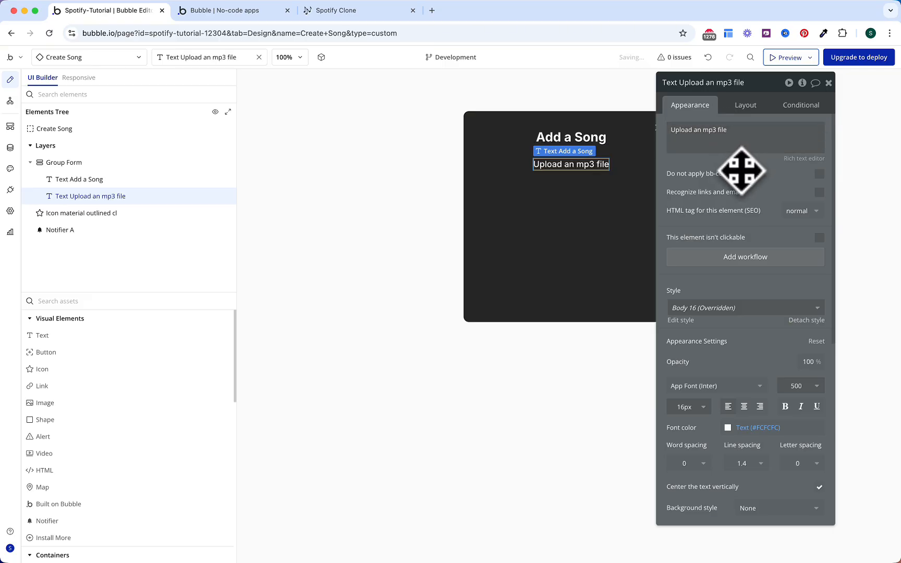
Step: Add a group named Group Inputs inside Group Form with gap spacing enabled
{"action": "left_click", "coordinate": [156, 303]}
{"action": "type", "text": "gr"}
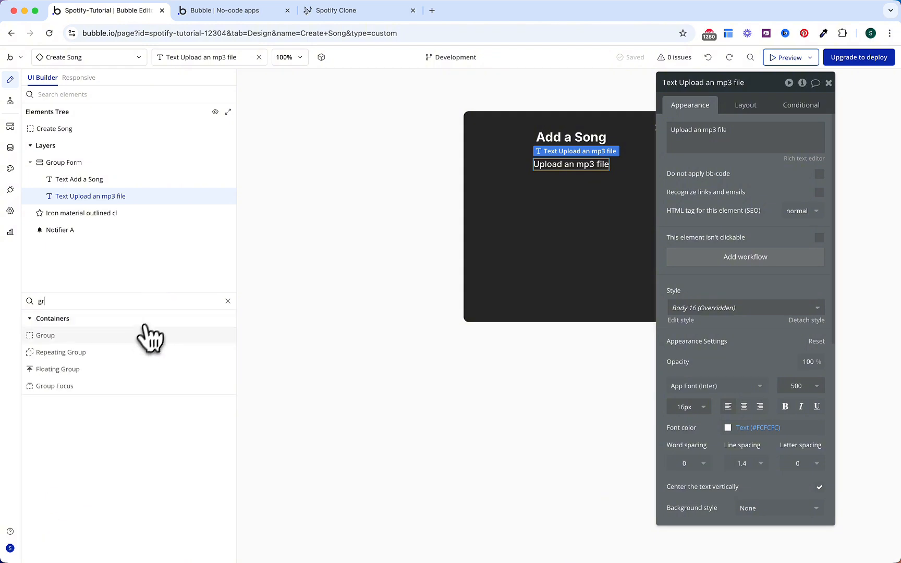
{"action": "left_click_drag", "start_coordinate": [148, 334], "coordinate": [119, 201]}
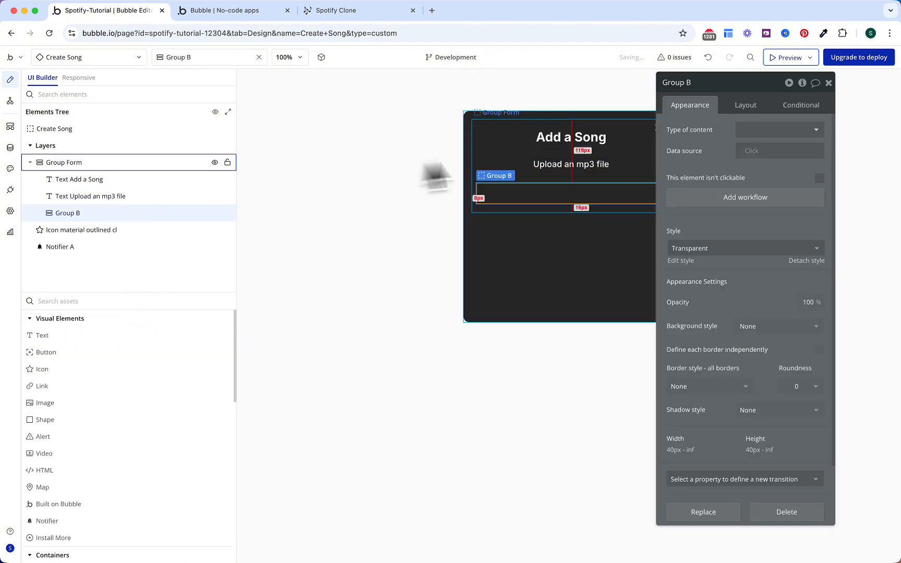
{"action": "double_click", "coordinate": [730, 83]}
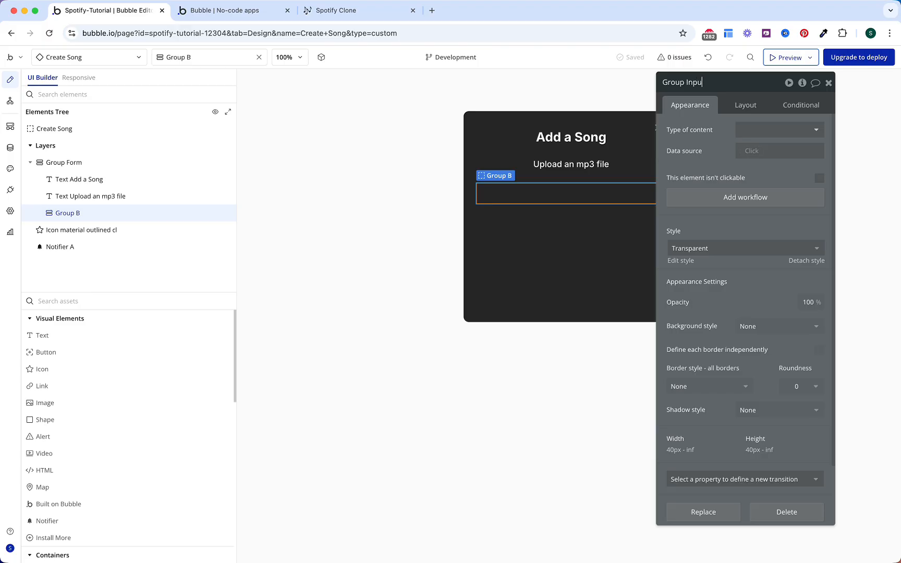
{"action": "left_click", "coordinate": [746, 106]}
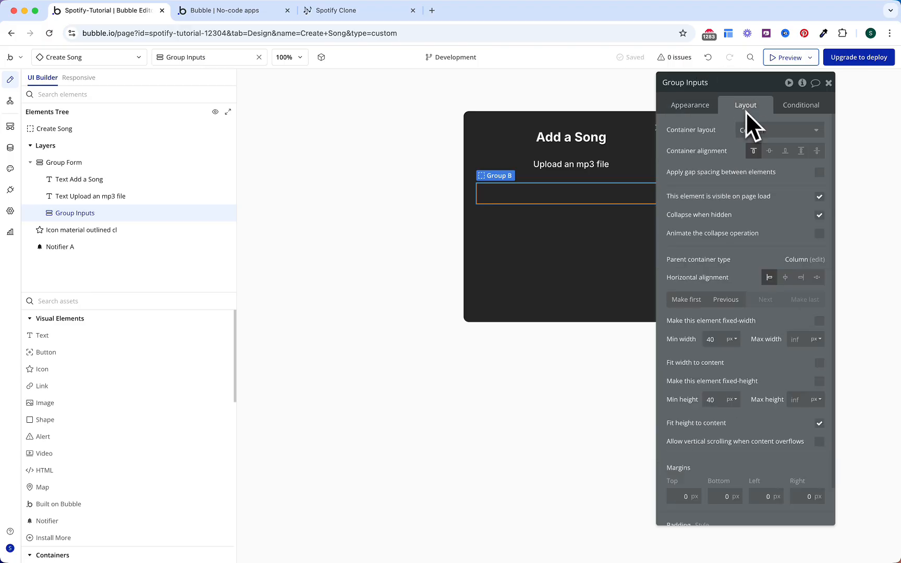
{"action": "left_click", "coordinate": [820, 175]}
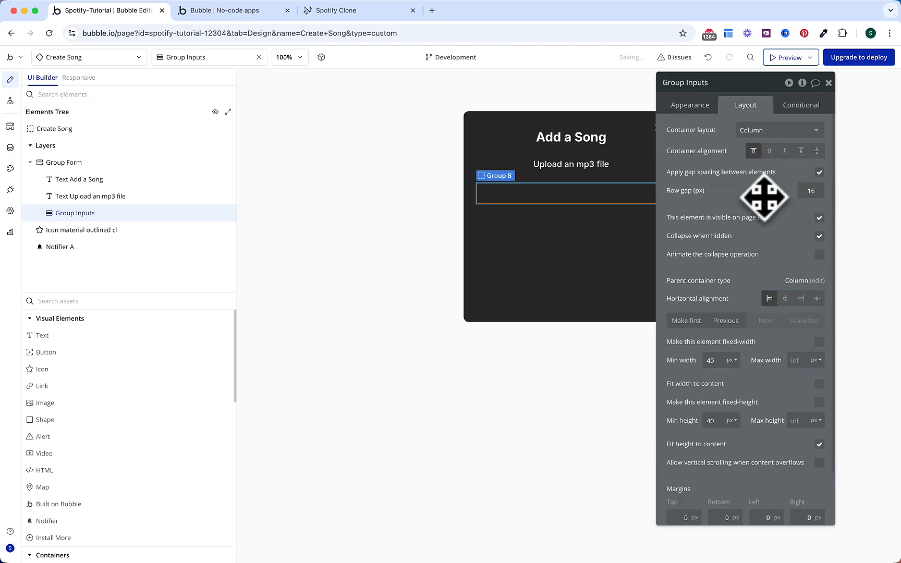
Step: Add a text input with placeholder 'Song Title' into Group Inputs
{"action": "left_click", "coordinate": [194, 301]}
{"action": "type", "text": "input"}
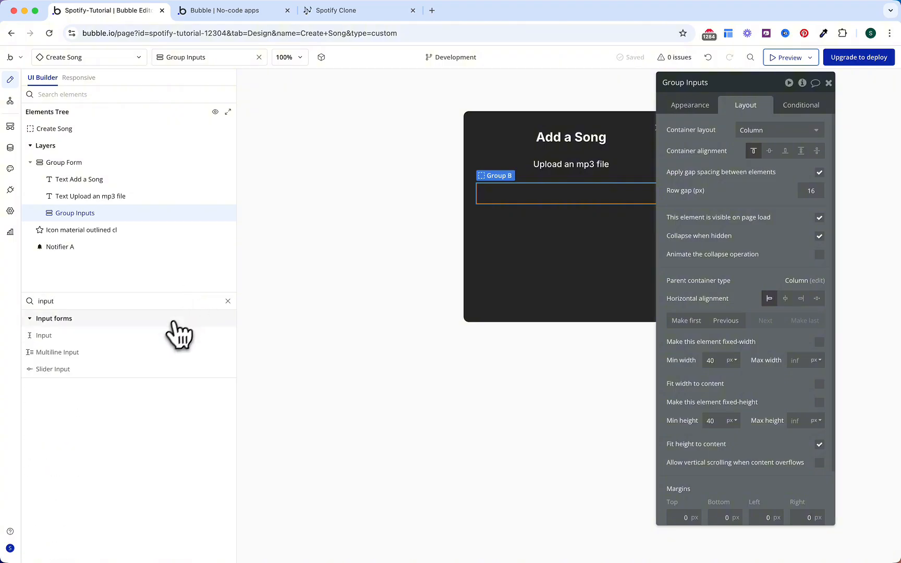
{"action": "left_click_drag", "start_coordinate": [177, 334], "coordinate": [528, 193]}
{"action": "type", "text": "S"}
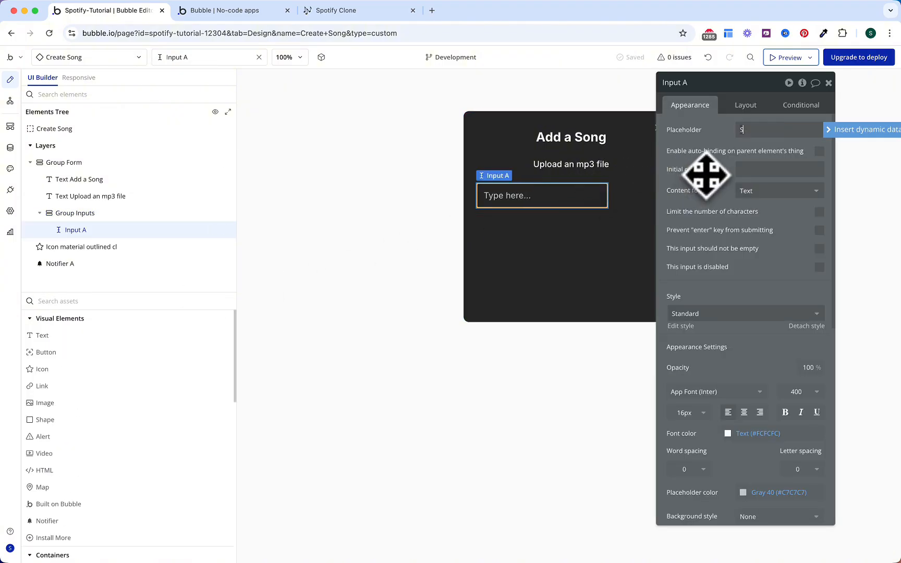
{"action": "type", "text": "ong Title"}
{"action": "key", "text": "Return"}
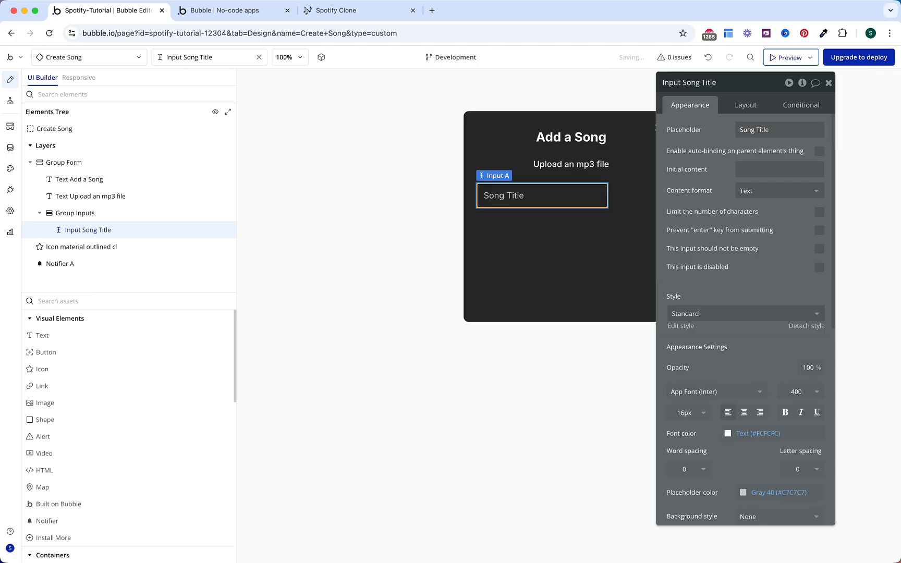
Step: Create a new 'Form Input' style from the Song Title input and open it for editing
{"action": "left_click", "coordinate": [726, 315]}
{"action": "left_click", "coordinate": [714, 379]}
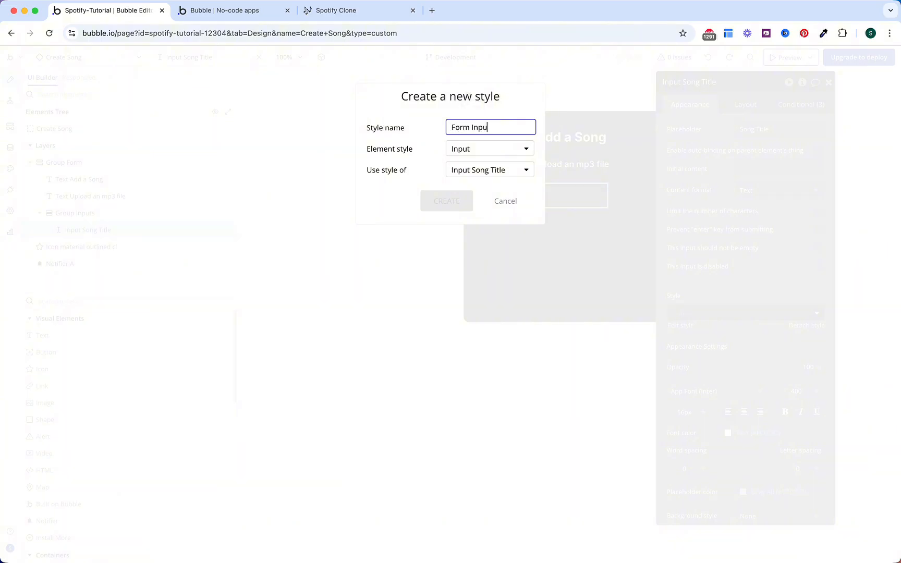
{"action": "left_click", "coordinate": [459, 202]}
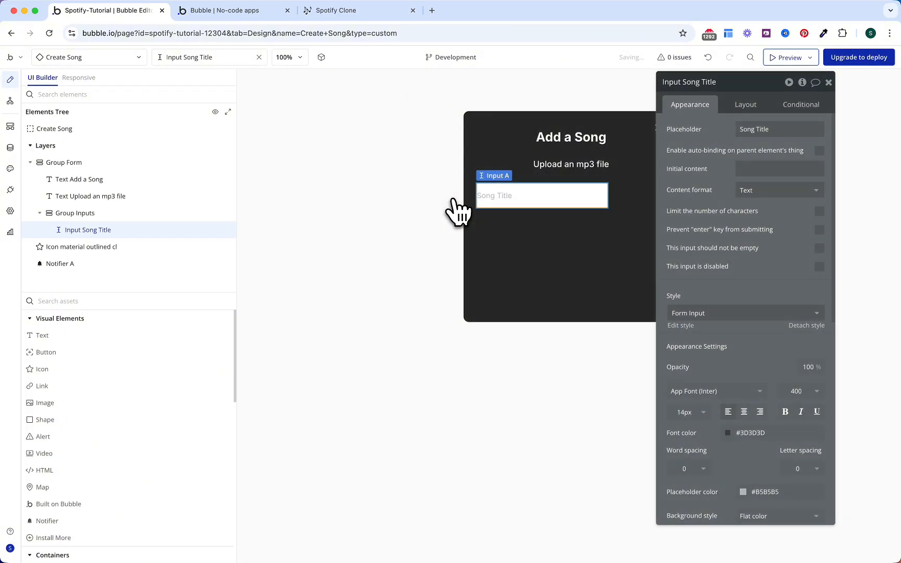
{"action": "left_click", "coordinate": [683, 326]}
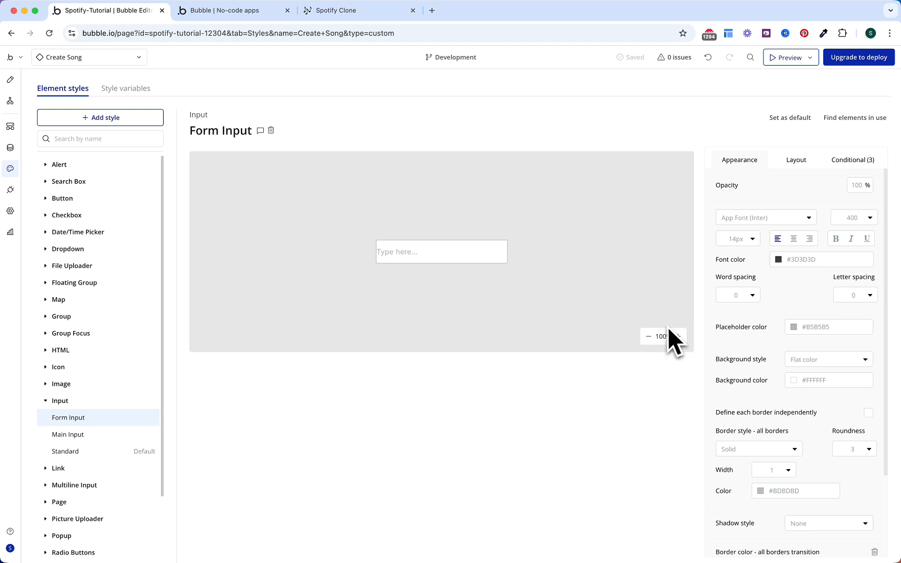
Step: Set the Form Input style font to 16px, Text #FCFCFC colour, Gray 40 placeholder
{"action": "left_click", "coordinate": [735, 240]}
{"action": "type", "text": "16"}
{"action": "left_click", "coordinate": [781, 192]}
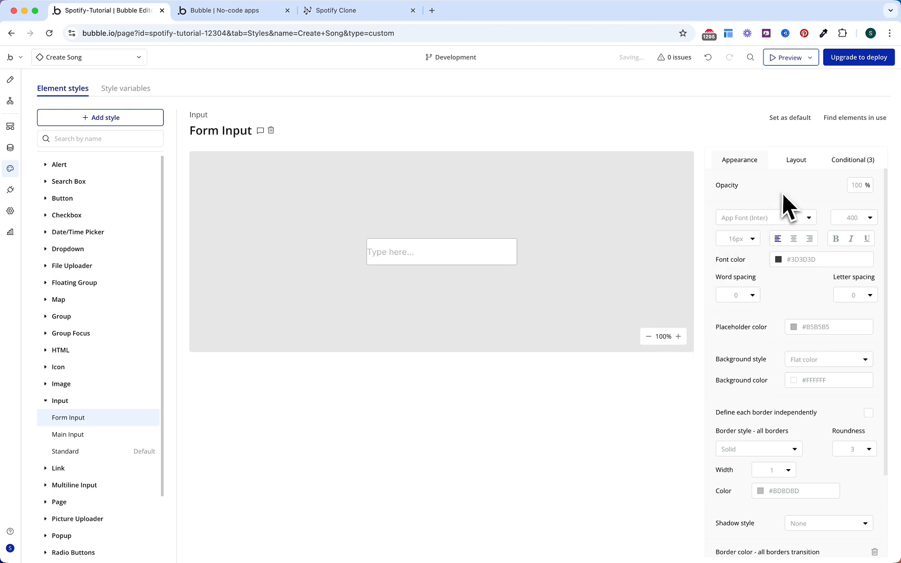
{"action": "left_click", "coordinate": [802, 258]}
{"action": "left_click", "coordinate": [810, 407]}
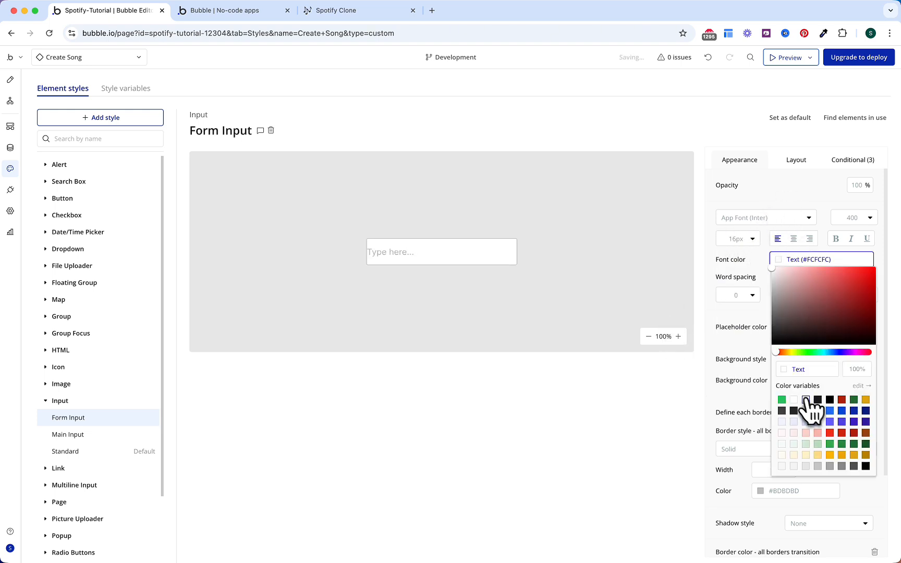
{"action": "left_click", "coordinate": [739, 355]}
{"action": "left_click", "coordinate": [806, 327]}
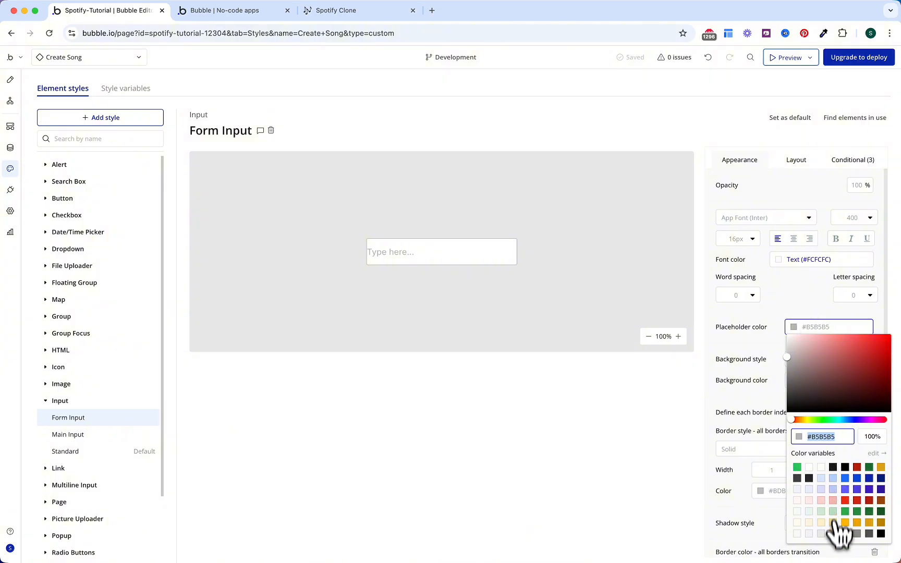
{"action": "left_click", "coordinate": [833, 533]}
{"action": "left_click", "coordinate": [774, 343]}
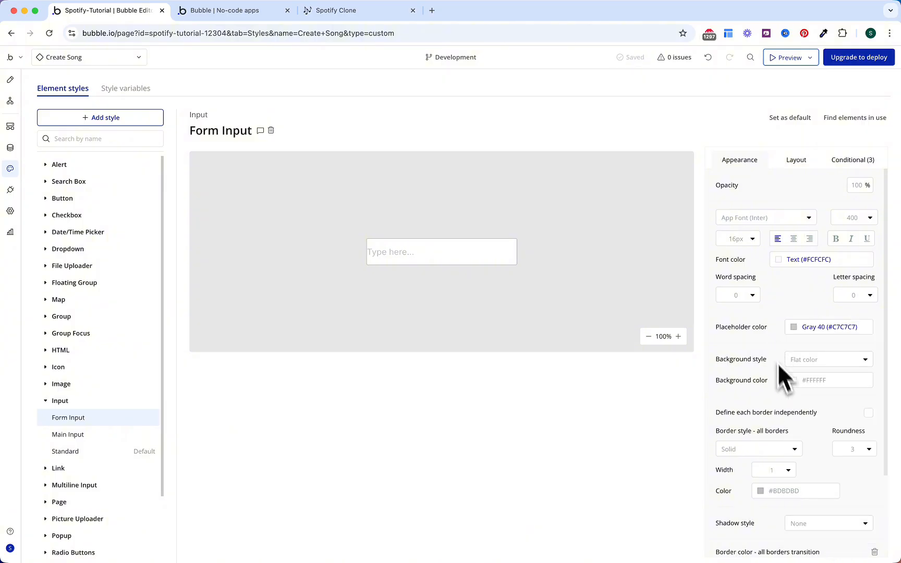
Step: Give the style a Surface #2 background, no border, and delete its hover/focus conditions
{"action": "left_click", "coordinate": [811, 380]}
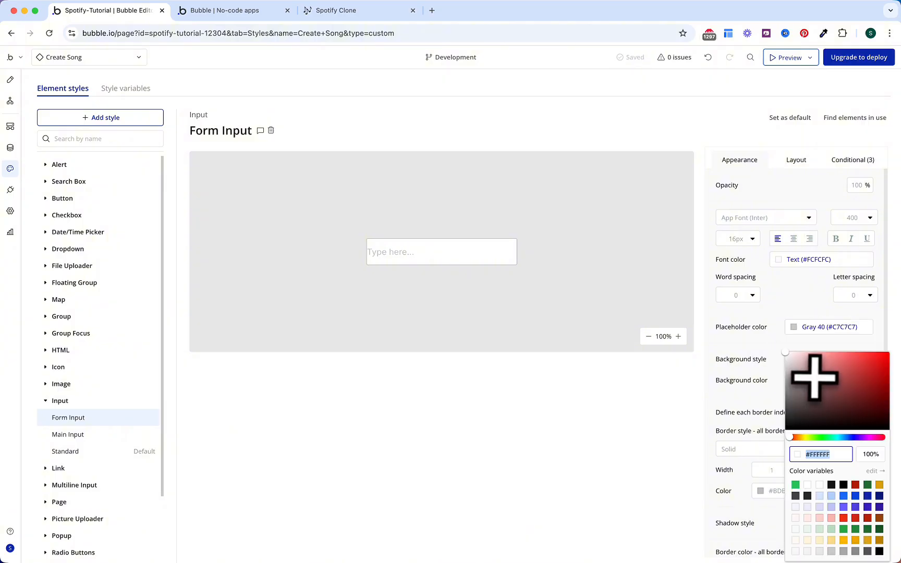
{"action": "left_click", "coordinate": [795, 496]}
{"action": "left_click", "coordinate": [760, 366]}
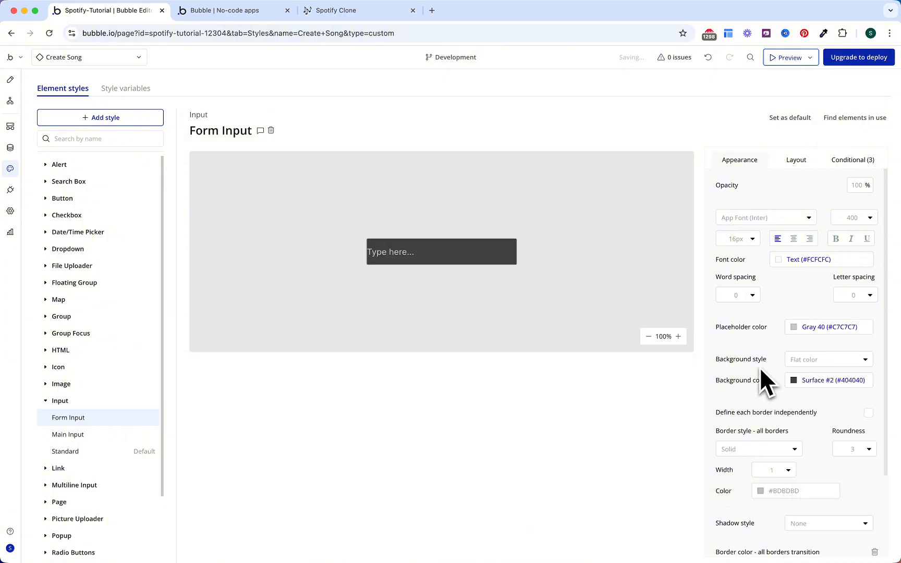
{"action": "left_click", "coordinate": [847, 448]}
{"action": "left_click", "coordinate": [784, 450]}
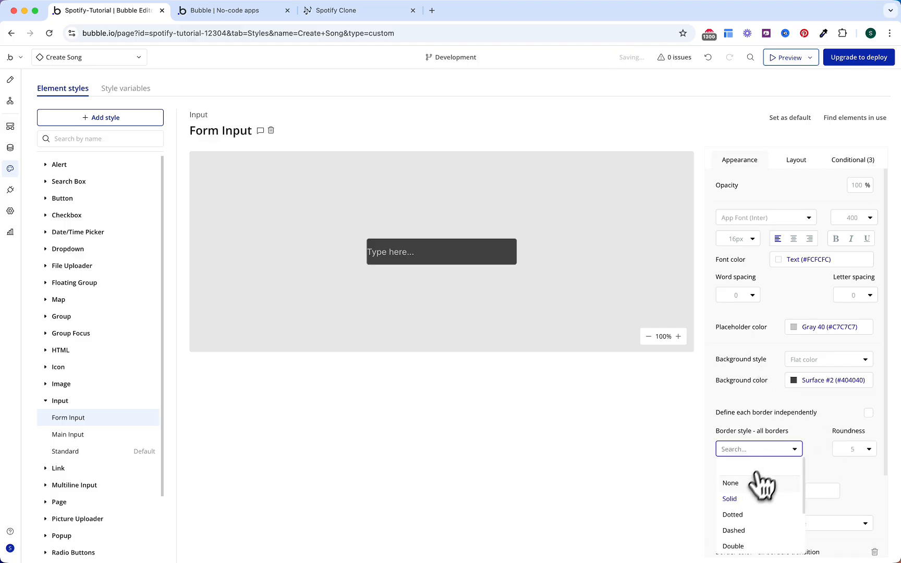
{"action": "left_click", "coordinate": [756, 483]}
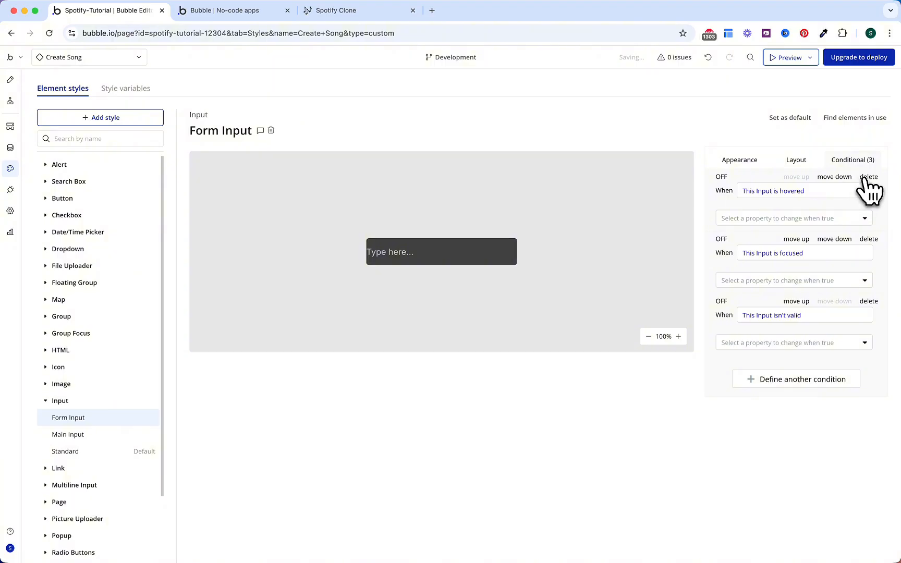
{"action": "left_click", "coordinate": [867, 177]}
{"action": "left_click", "coordinate": [867, 177]}
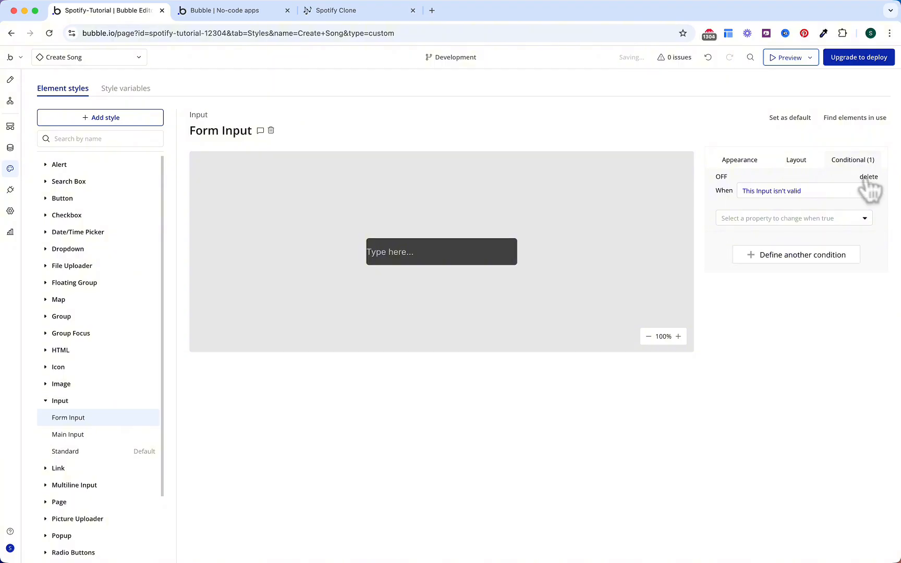
Step: Make the invalid state show a solid red Destructive 50 border
{"action": "left_click", "coordinate": [751, 218]}
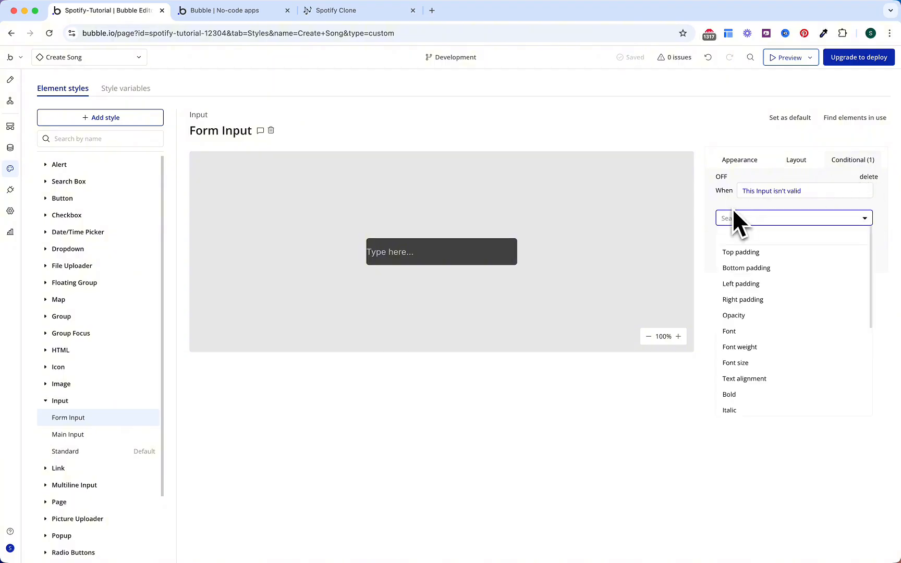
{"action": "type", "text": "bord"}
{"action": "left_click", "coordinate": [748, 253]}
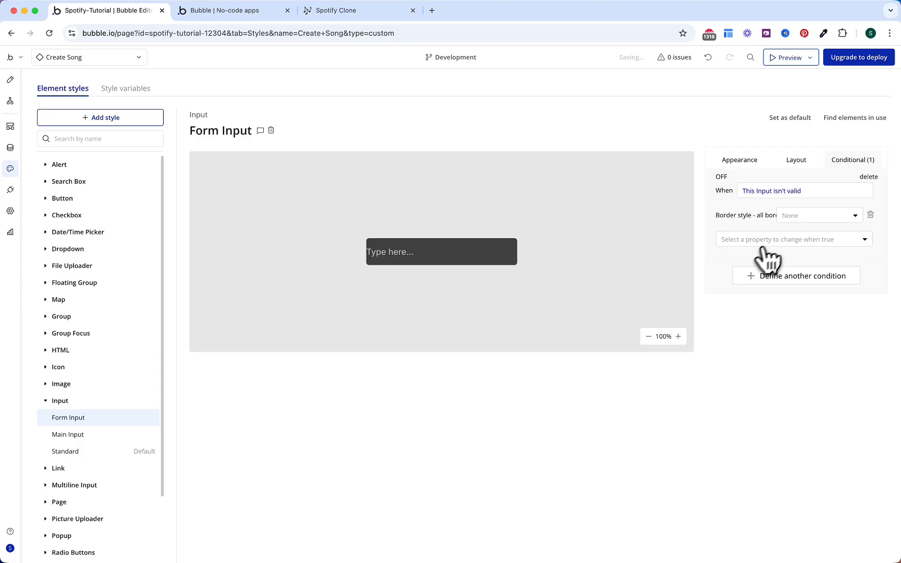
{"action": "left_click", "coordinate": [798, 215]}
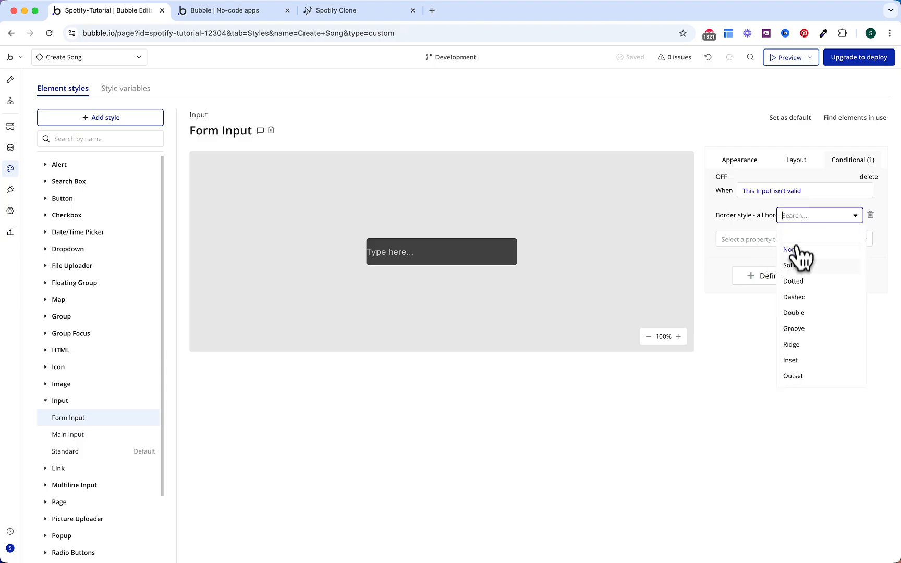
{"action": "left_click", "coordinate": [794, 265]}
{"action": "type", "text": "border"}
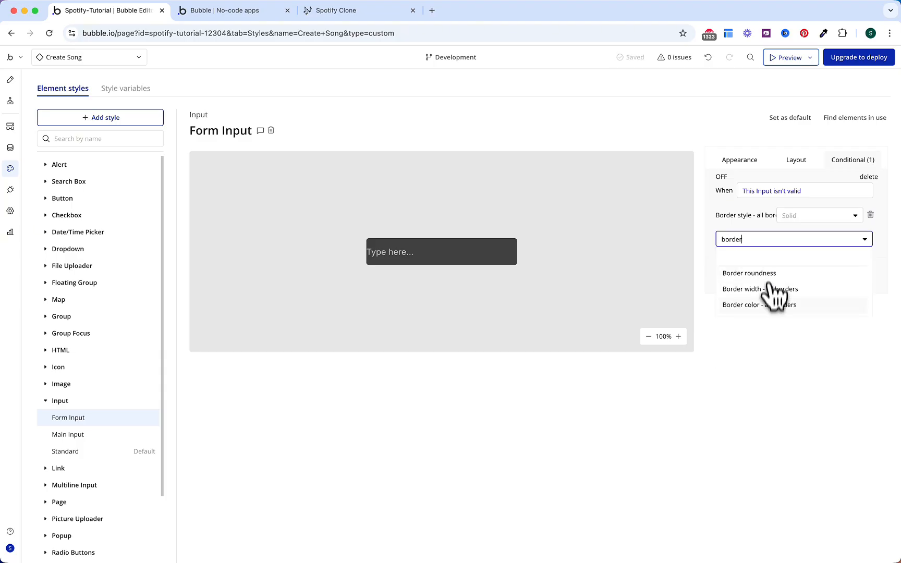
{"action": "left_click", "coordinate": [771, 305]}
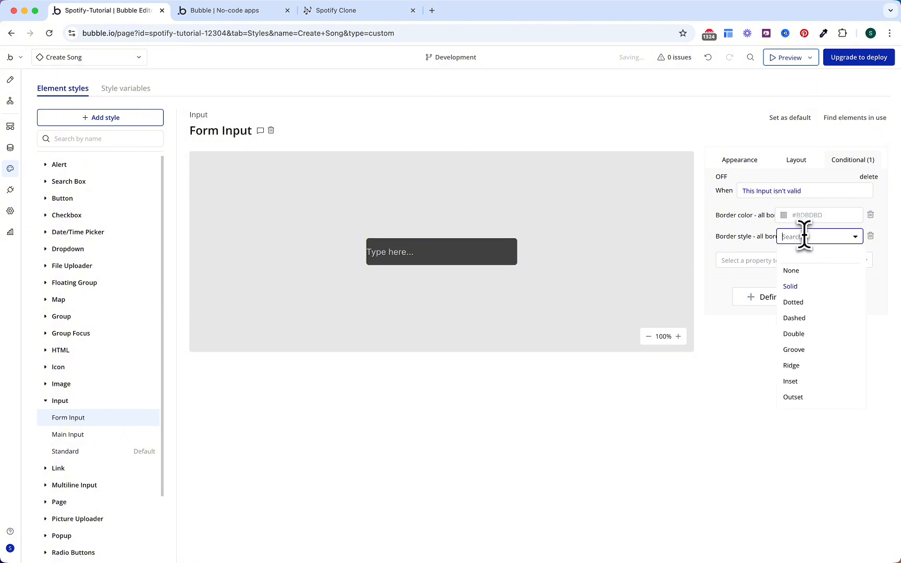
{"action": "left_click", "coordinate": [835, 389]}
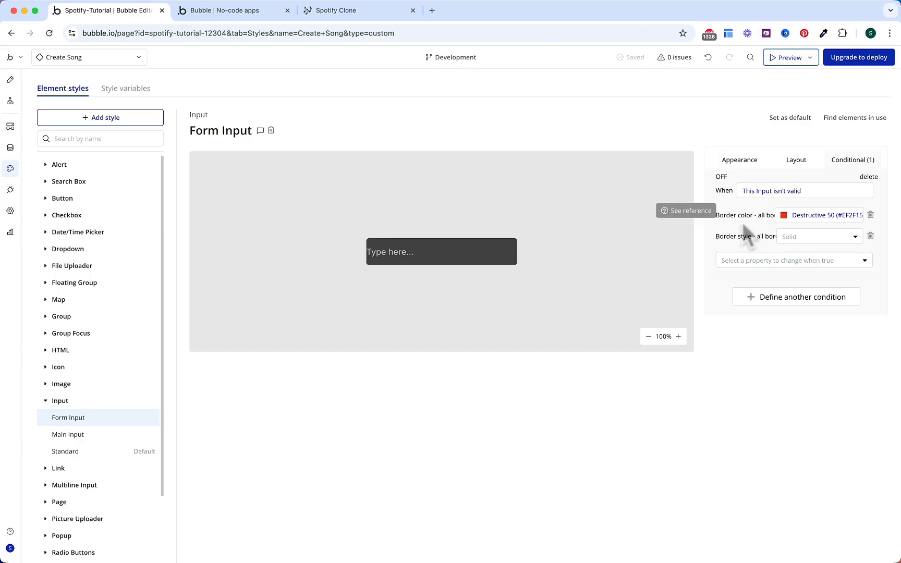
Step: Set the style's left and right padding to 12
{"action": "left_click", "coordinate": [794, 162]}
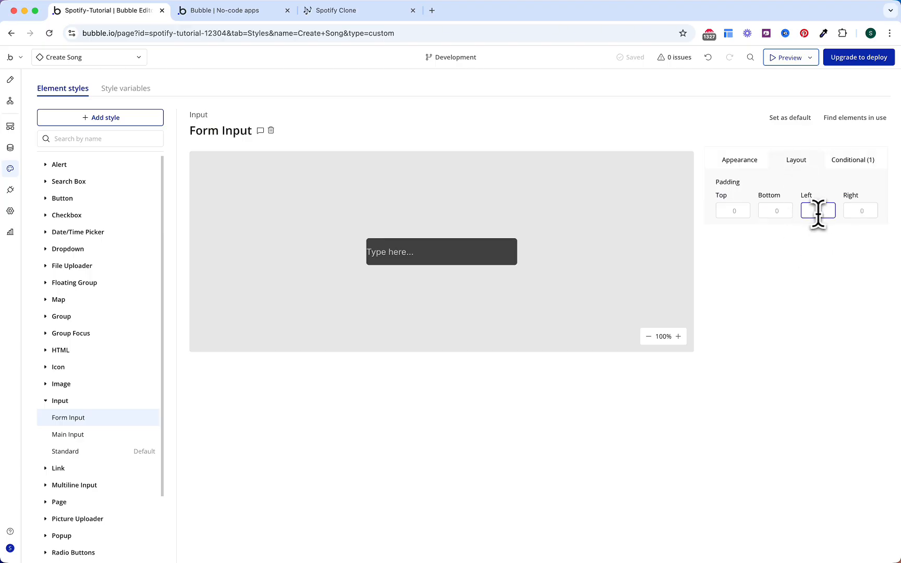
{"action": "type", "text": "12"}
{"action": "left_click", "coordinate": [852, 212]}
{"action": "left_click", "coordinate": [818, 189]}
Step: Make the Song Title input 40px tall and no longer fixed-width
{"action": "left_click", "coordinate": [10, 79]}
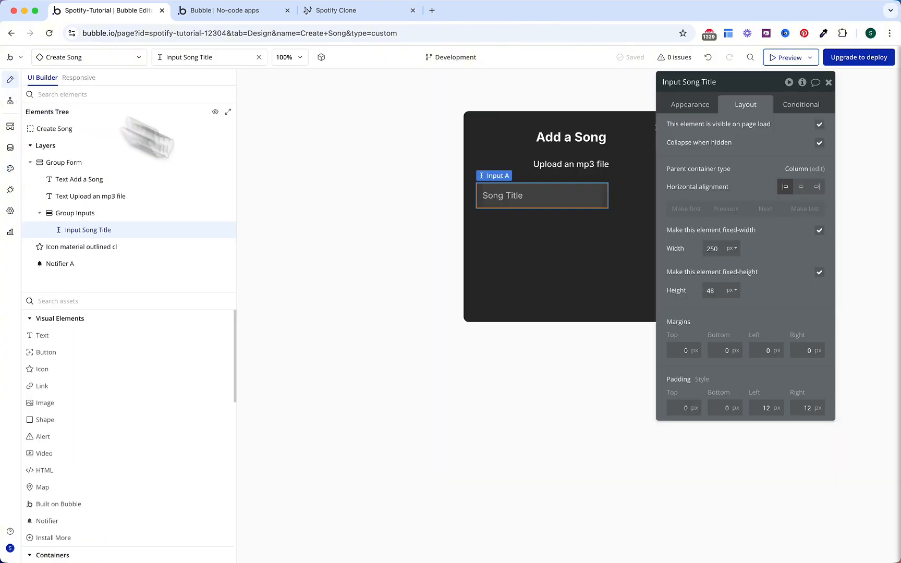
{"action": "double_click", "coordinate": [711, 291]}
{"action": "type", "text": "40"}
{"action": "left_click", "coordinate": [820, 230]}
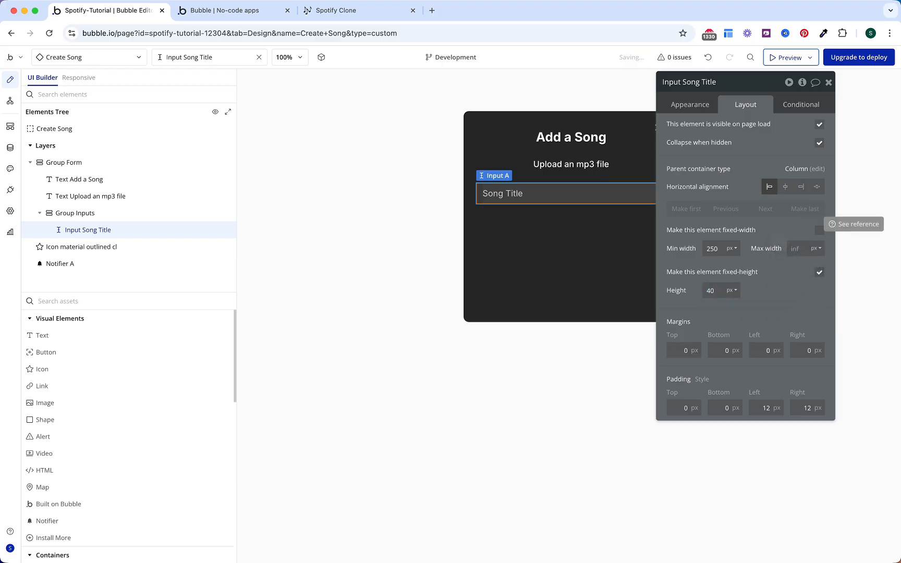
{"action": "left_click", "coordinate": [696, 104]}
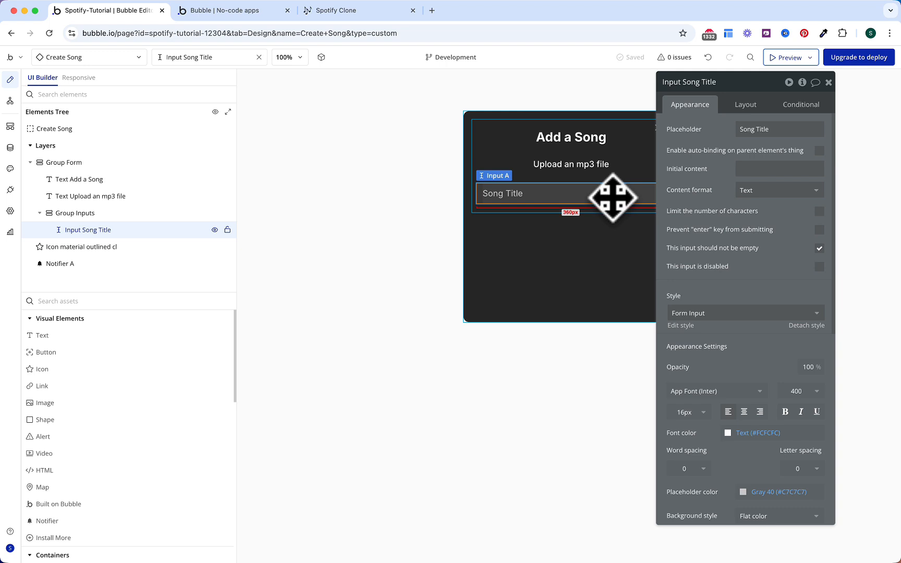
Step: Duplicate it as a 'Song Author' input placed directly below Song Title
{"action": "key", "text": "ctrl+c"}
{"action": "key", "text": "ctrl+v"}
{"action": "left_click", "coordinate": [756, 129]}
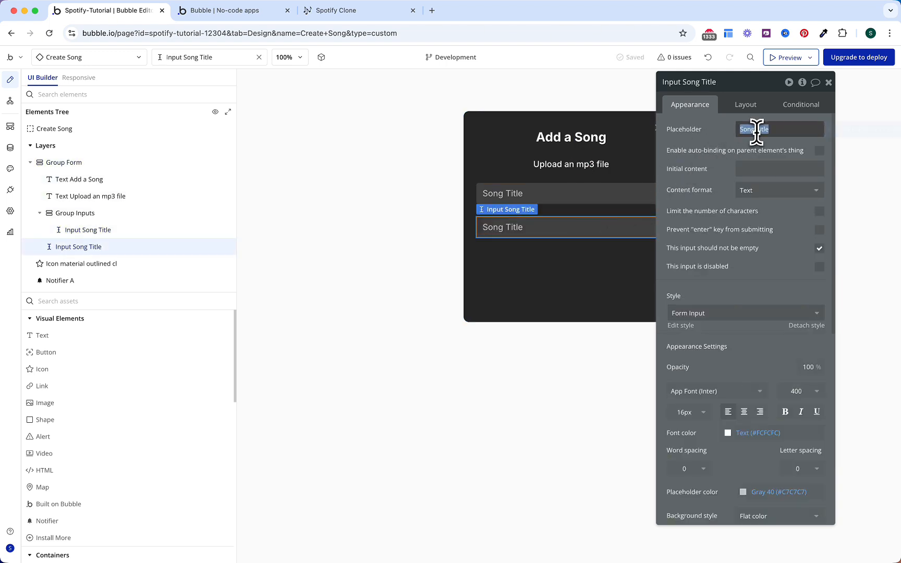
{"action": "type", "text": "Song Autho"}
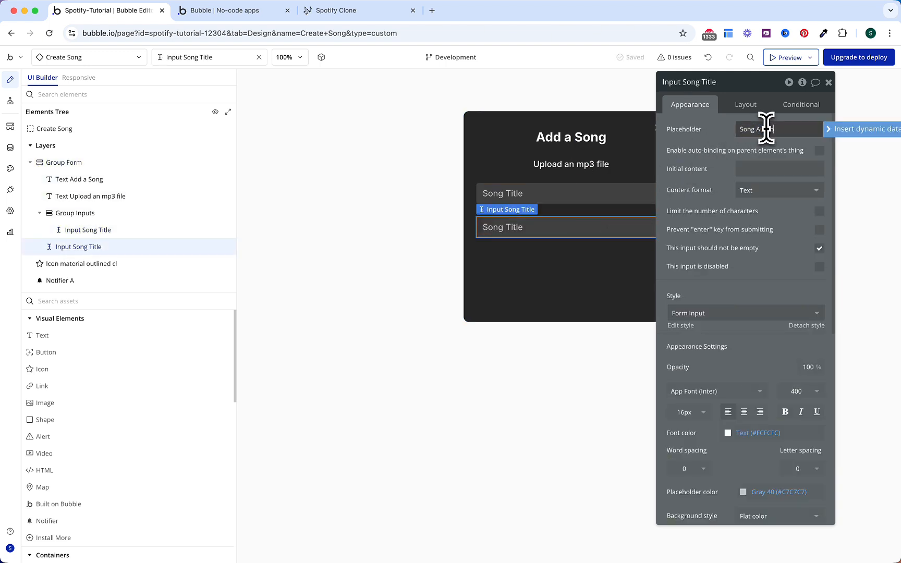
{"action": "type", "text": "r"}
{"action": "left_click", "coordinate": [718, 180]}
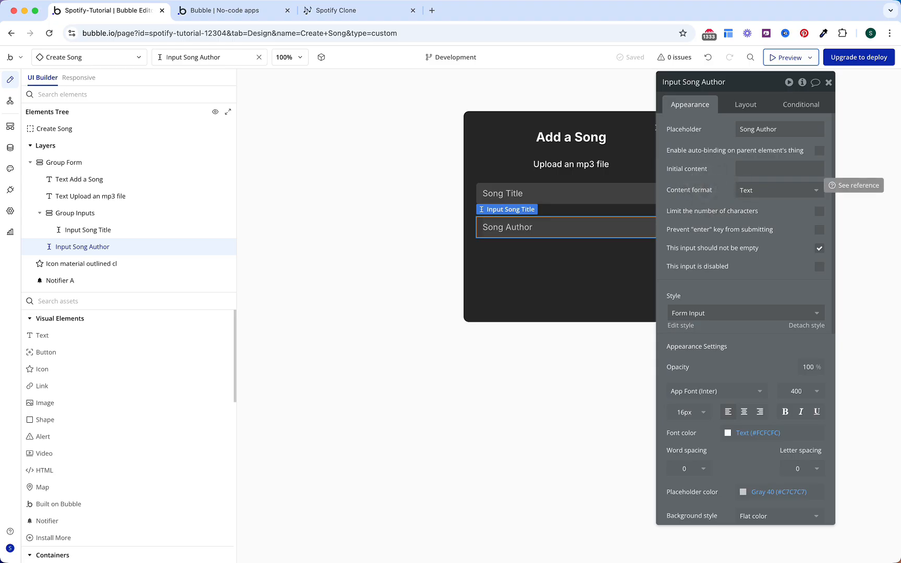
{"action": "left_click_drag", "start_coordinate": [95, 242], "coordinate": [99, 237]}
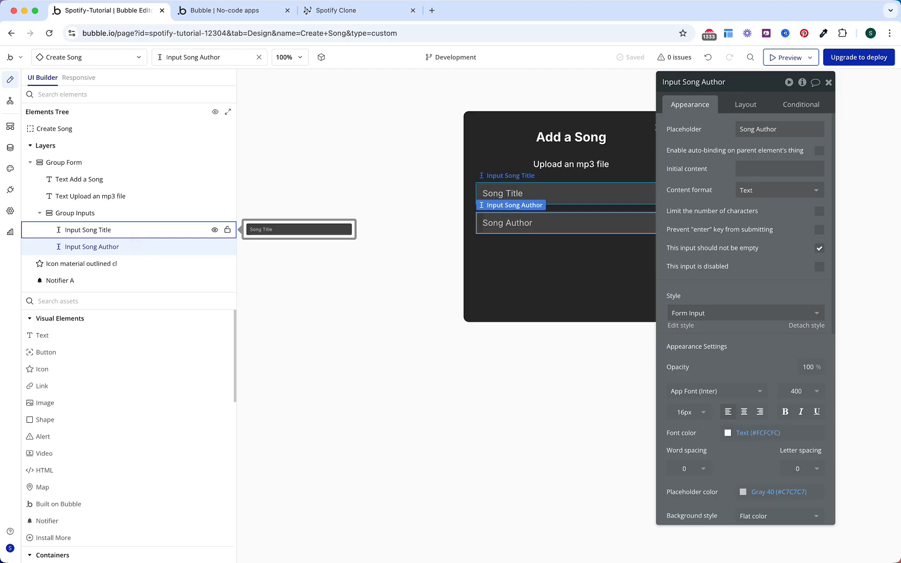
Step: Add Group Audio File below the inputs with a 'Select a song file' label at weight 600
{"action": "type", "text": "gr"}
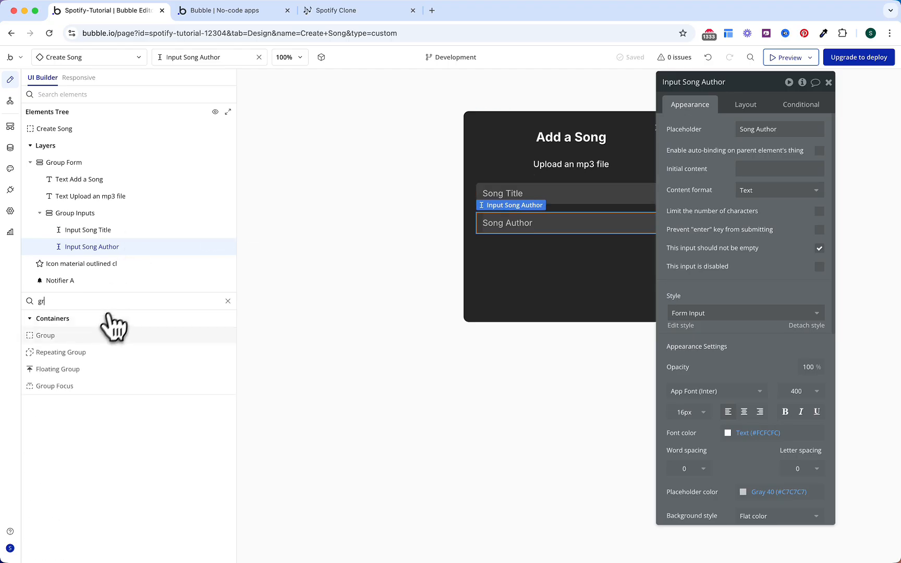
{"action": "left_click_drag", "start_coordinate": [92, 338], "coordinate": [122, 253]}
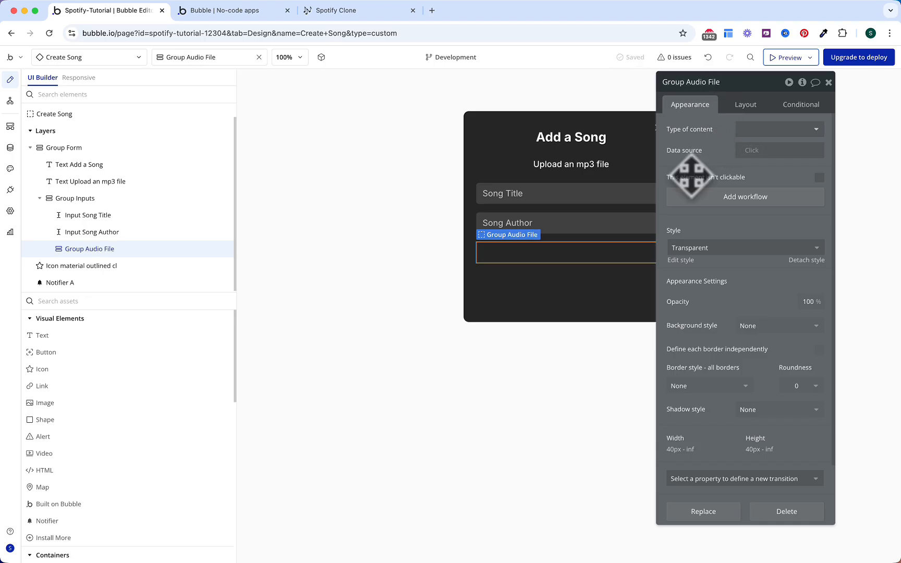
{"action": "left_click_drag", "start_coordinate": [100, 338], "coordinate": [477, 250]}
{"action": "type", "text": "Select a"}
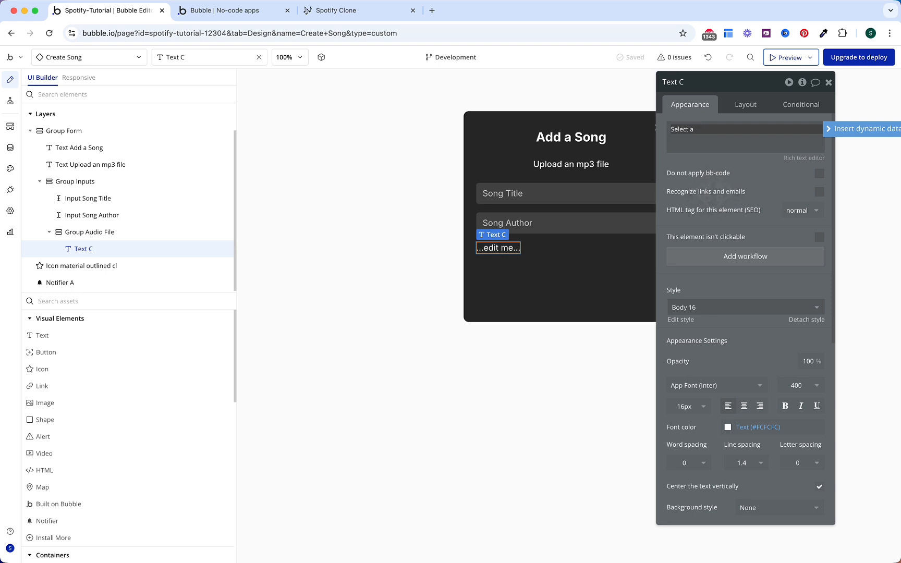
{"action": "type", "text": " song file"}
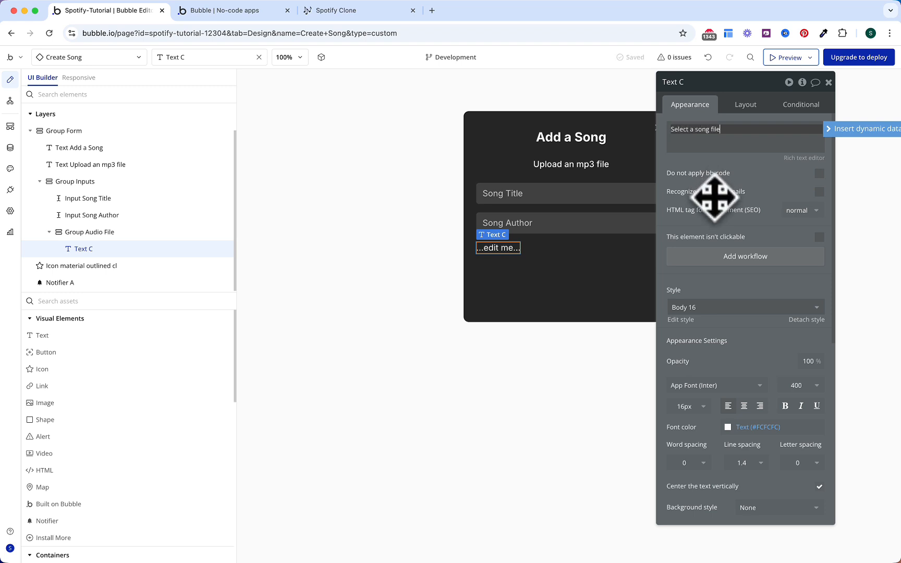
{"action": "left_click", "coordinate": [722, 192]}
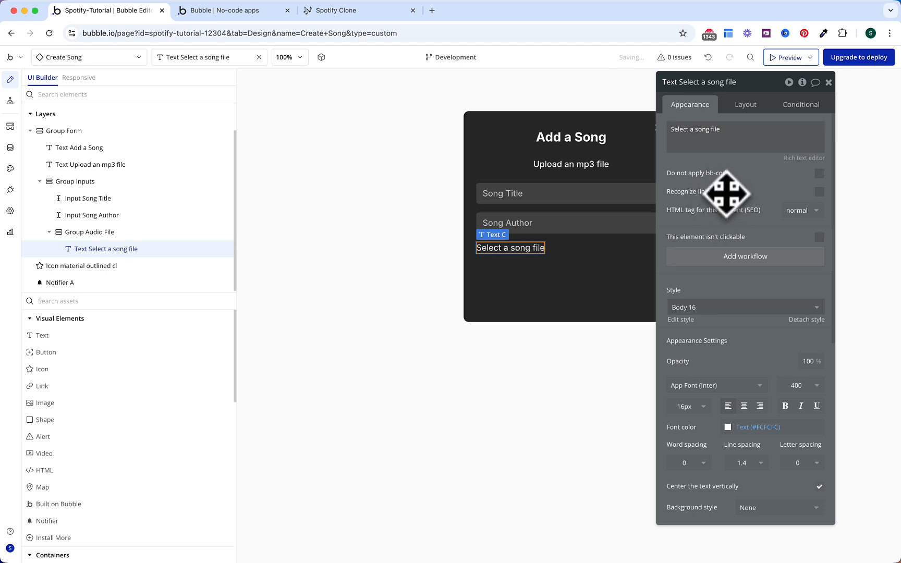
{"action": "left_click", "coordinate": [796, 387]}
{"action": "left_click", "coordinate": [798, 482]}
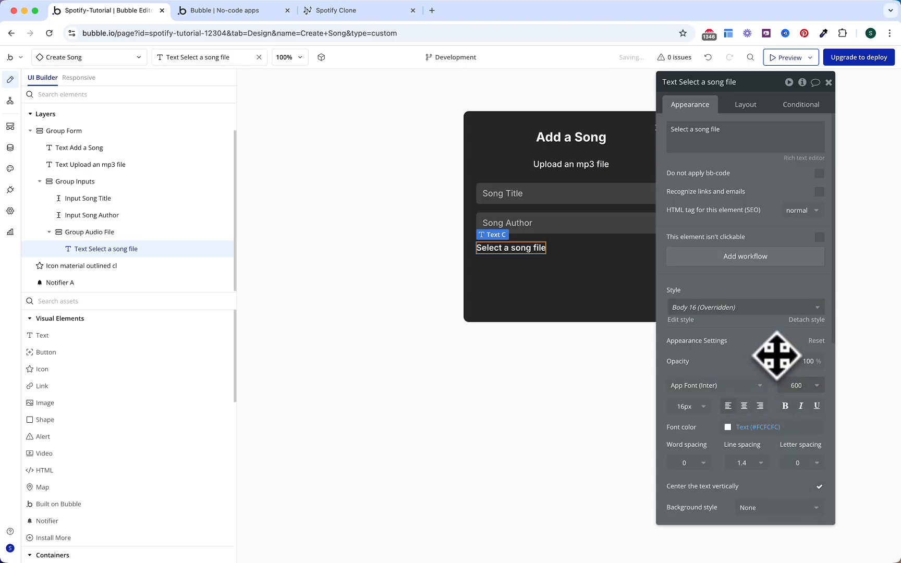
Step: Find the File Uploader element by searching 'uplo'
{"action": "left_click", "coordinate": [208, 304]}
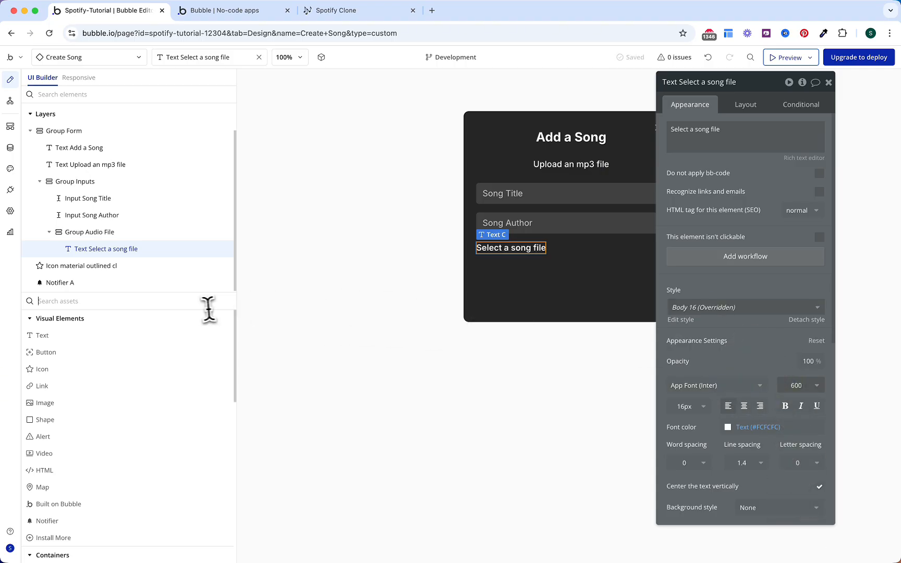
{"action": "type", "text": "uplo"}
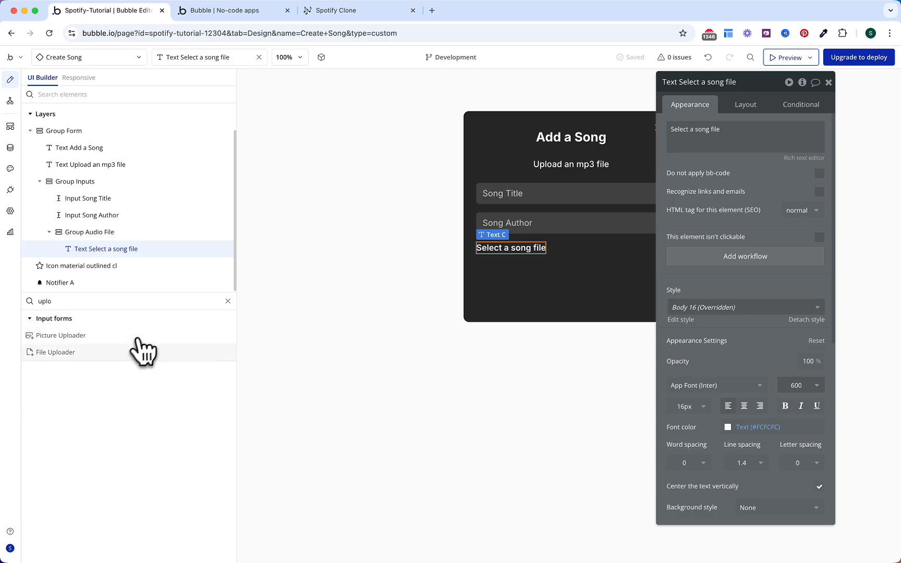
{"action": "left_click", "coordinate": [121, 353]}
Step: Place a required File Uploader named 'FileUploader Audio file' in Group Audio File
{"action": "left_click", "coordinate": [555, 261]}
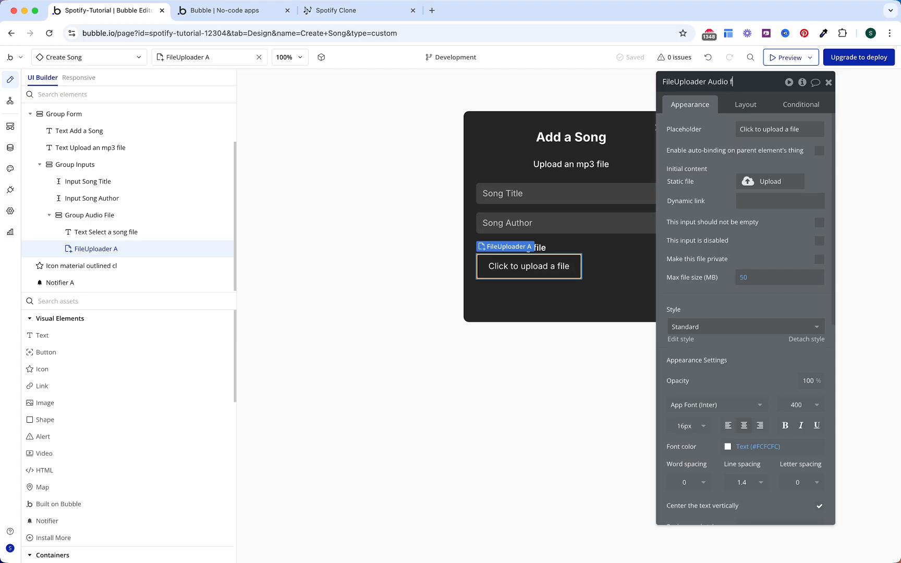
{"action": "type", "text": "le"}
{"action": "key", "text": "Return"}
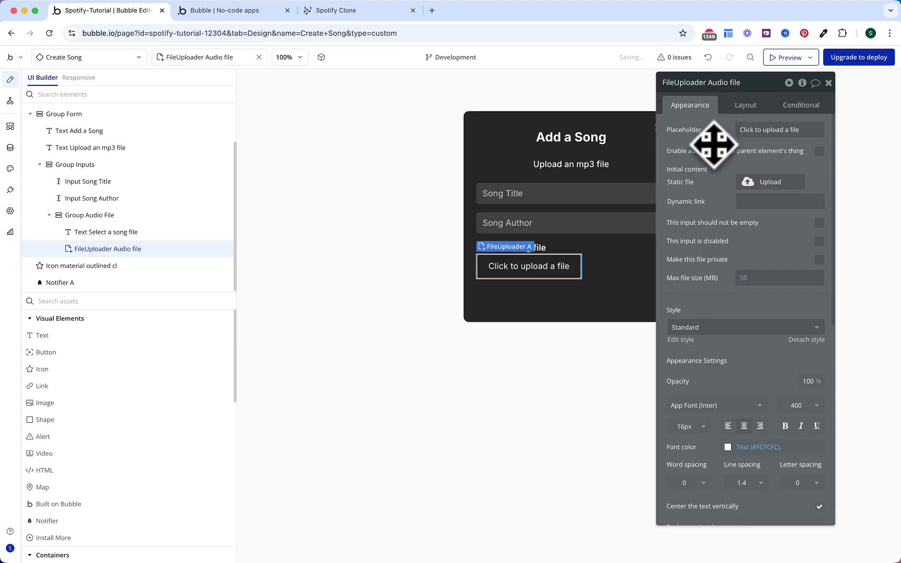
{"action": "left_click", "coordinate": [820, 223]}
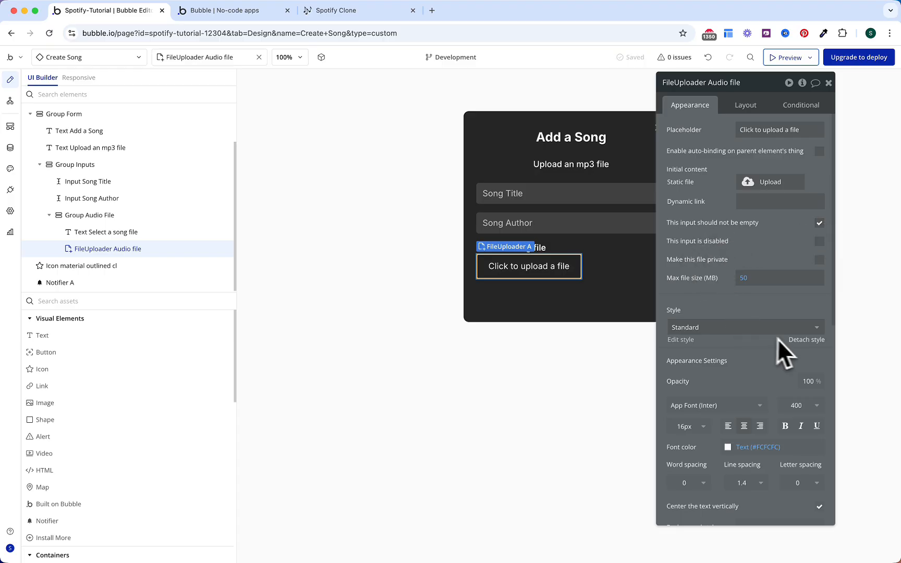
Step: Give the uploader a custom flat Surface #2 background and no border
{"action": "left_click", "coordinate": [806, 340]}
{"action": "scroll", "coordinate": [730, 299], "scroll_direction": "down", "scroll_amount": 8}
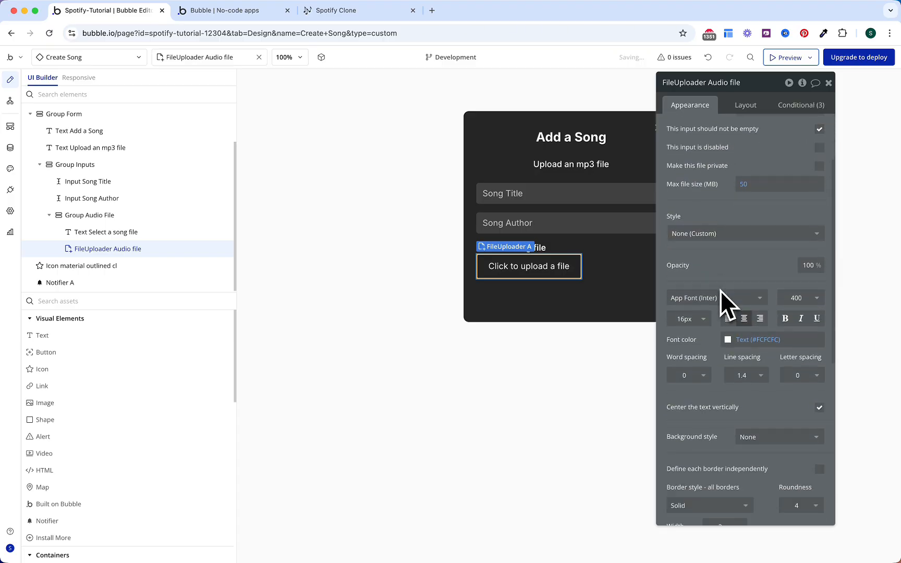
{"action": "left_click", "coordinate": [748, 306]}
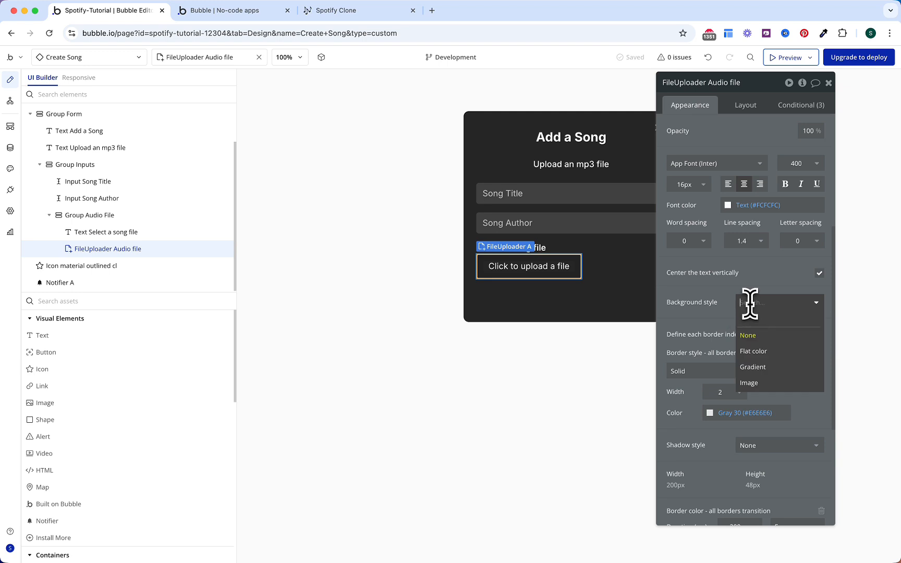
{"action": "left_click", "coordinate": [759, 351]}
{"action": "left_click", "coordinate": [764, 326]}
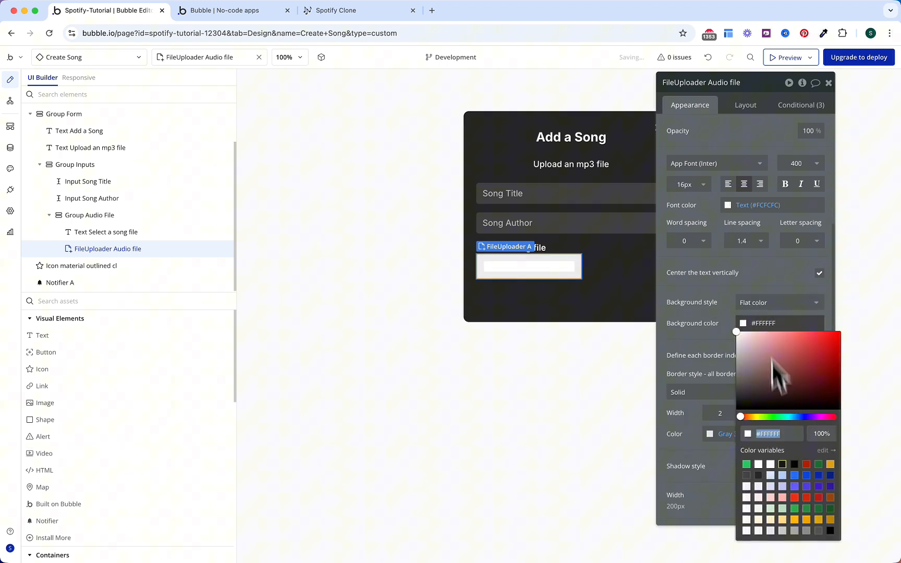
{"action": "left_click", "coordinate": [749, 478]}
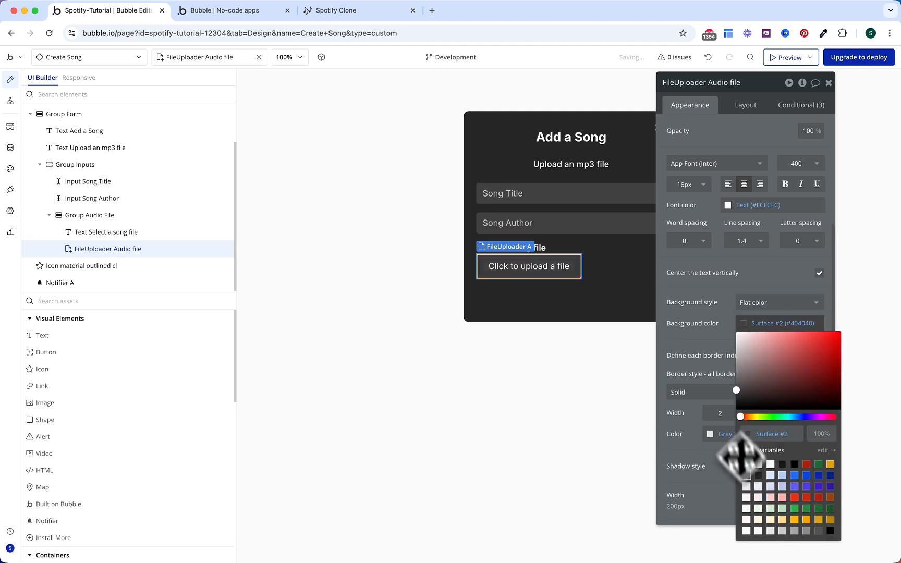
{"action": "left_click", "coordinate": [710, 401]}
{"action": "left_click", "coordinate": [683, 424]}
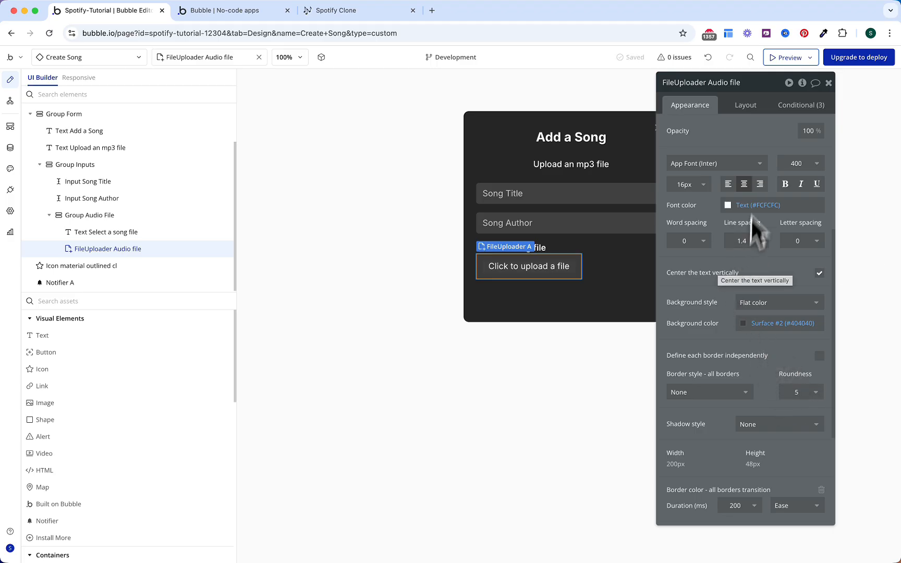
Step: Make the uploader flexible-width, 40px tall, with 0 top and bottom padding
{"action": "left_click", "coordinate": [745, 107]}
{"action": "left_click", "coordinate": [820, 231]}
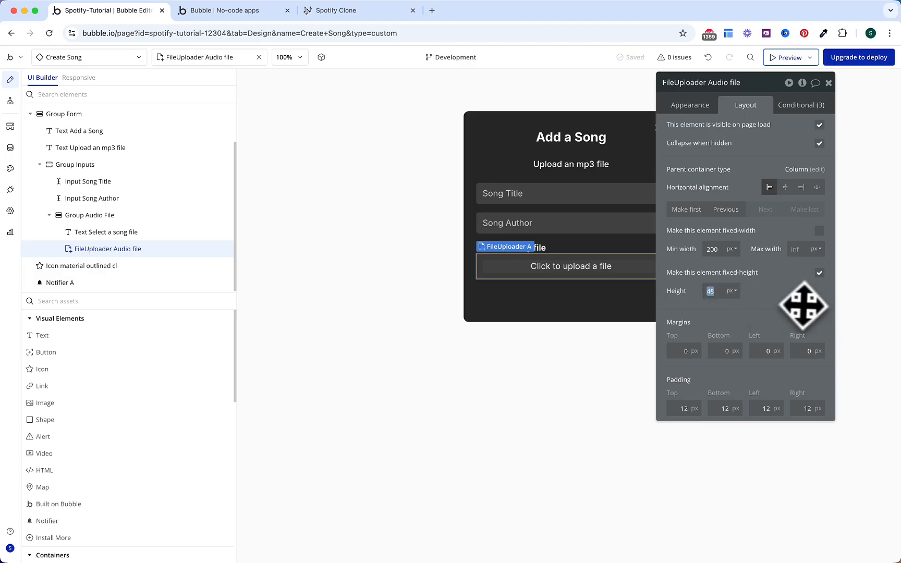
{"action": "type", "text": "40"}
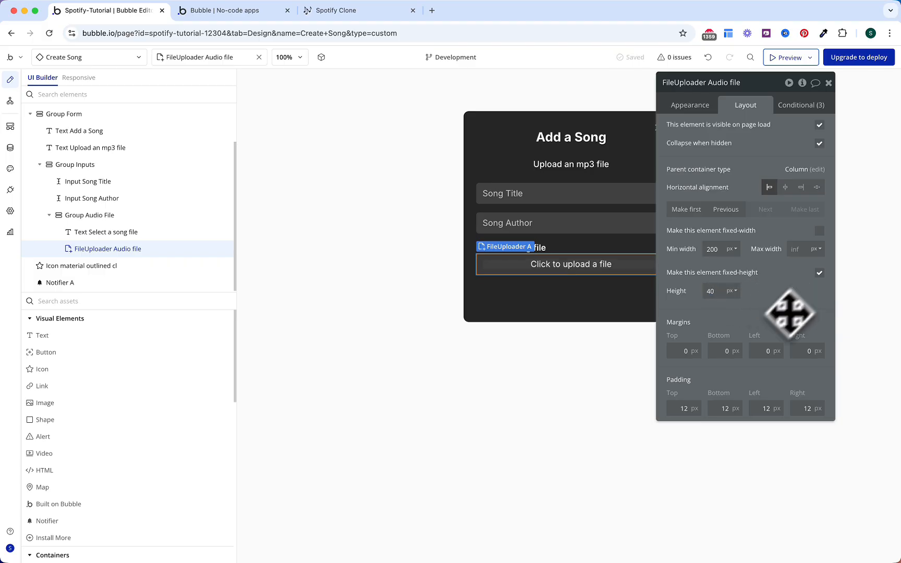
{"action": "left_click", "coordinate": [681, 408]}
{"action": "type", "text": "0"}
{"action": "left_click", "coordinate": [716, 409]}
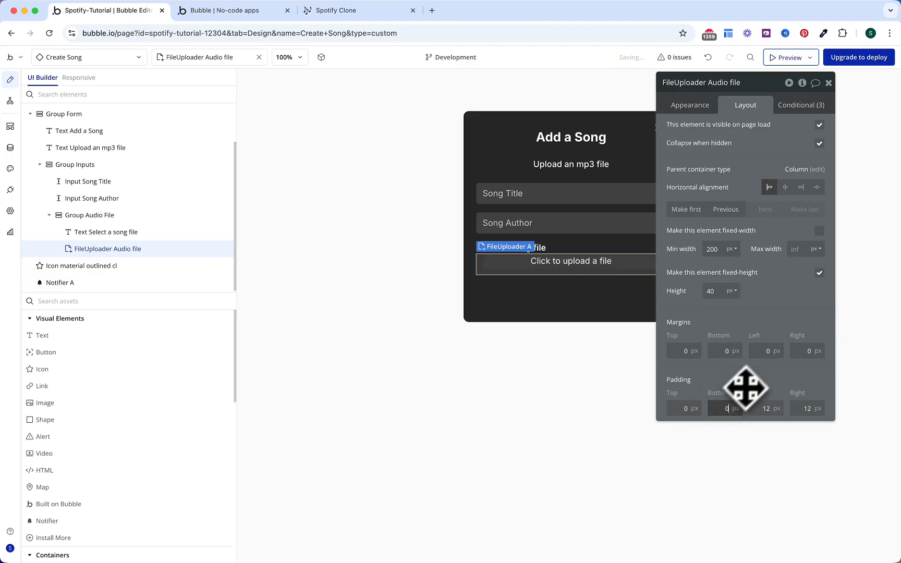
Step: Delete the uploader's hovered and focused conditional rules
{"action": "type", "text": "0"}
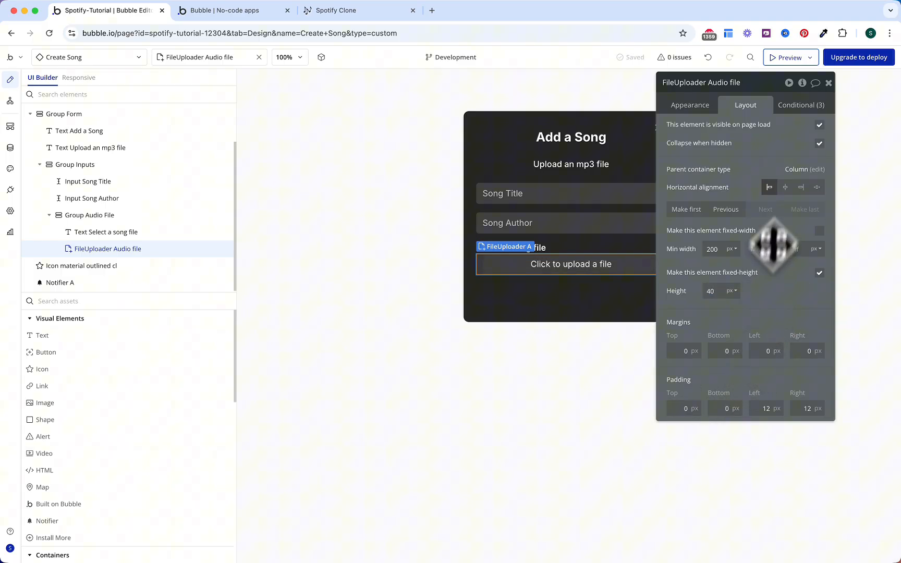
{"action": "left_click", "coordinate": [799, 105]}
{"action": "left_click", "coordinate": [815, 122]}
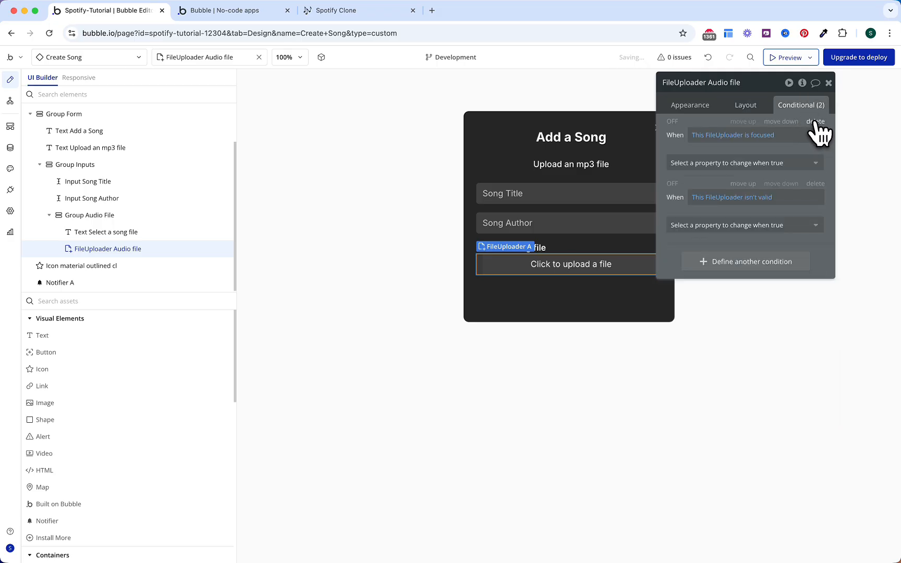
{"action": "left_click", "coordinate": [815, 122]}
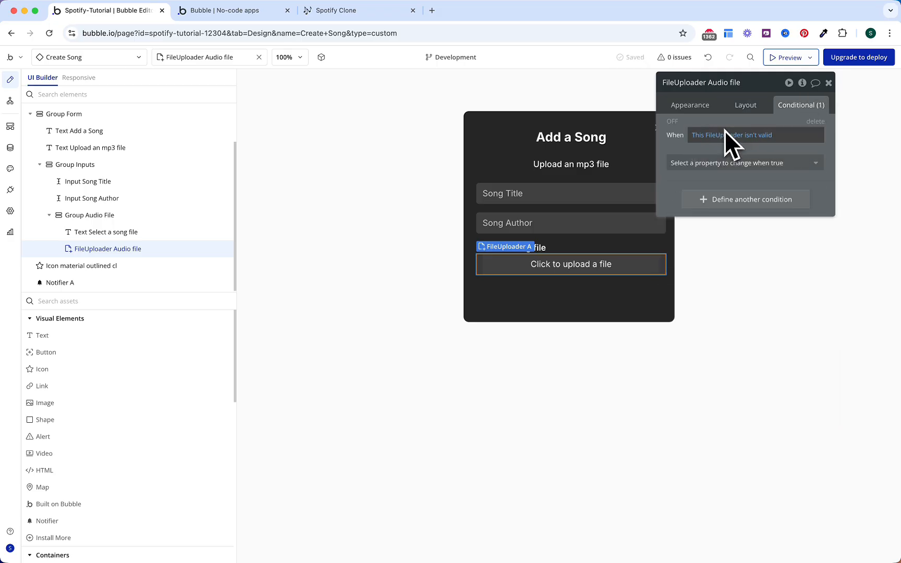
Step: Give the 'isn't valid' rule a solid border in the Destructive 50 red (#EF2F15)
{"action": "left_click", "coordinate": [744, 163]}
{"action": "type", "text": "bord"}
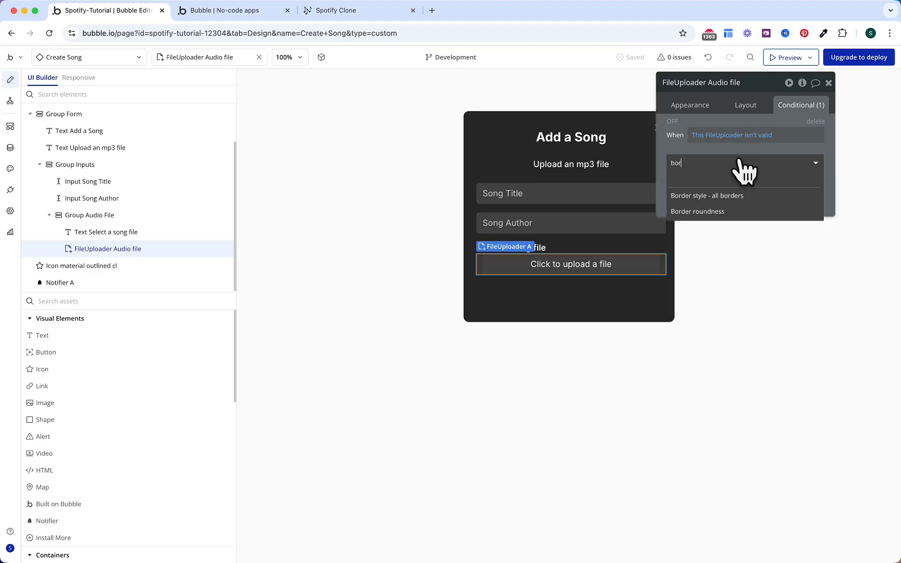
{"action": "left_click", "coordinate": [743, 198]}
{"action": "left_click", "coordinate": [745, 167]}
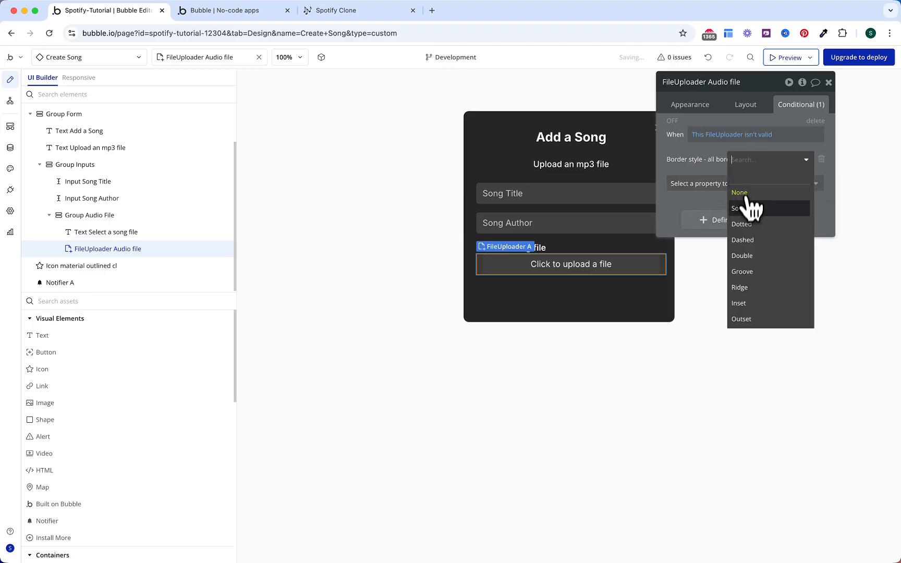
{"action": "left_click", "coordinate": [741, 207]}
{"action": "left_click", "coordinate": [729, 184]}
{"action": "type", "text": "bord"}
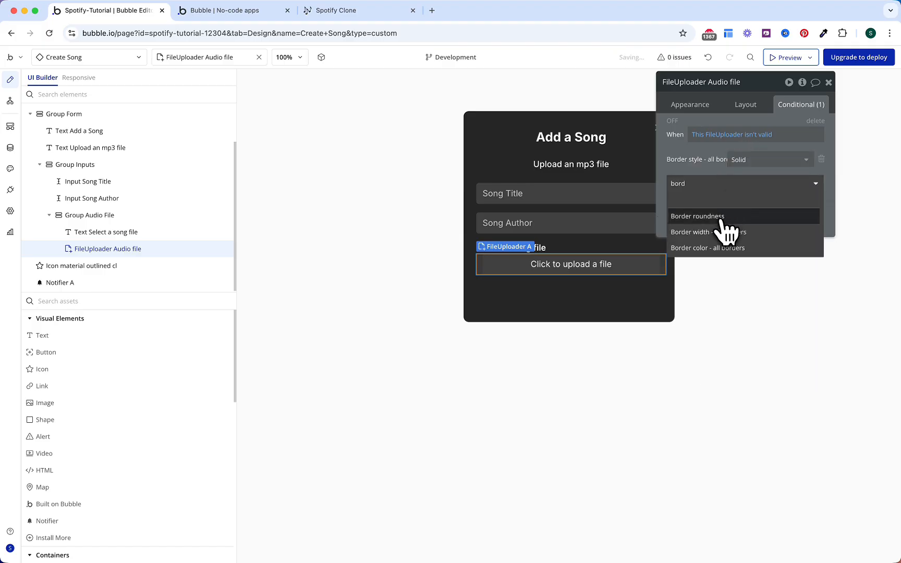
{"action": "left_click", "coordinate": [727, 248]}
{"action": "left_click", "coordinate": [756, 159]}
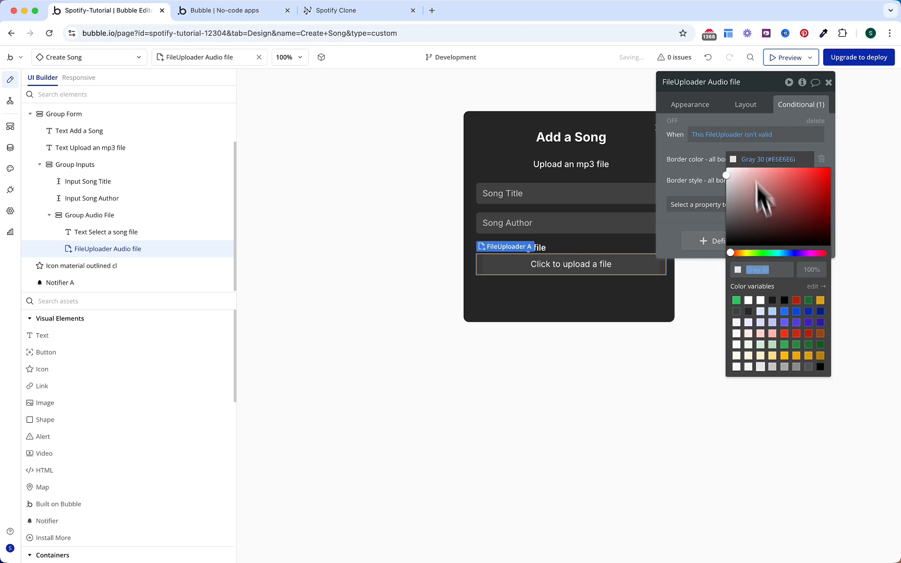
{"action": "left_click", "coordinate": [783, 336]}
{"action": "left_click", "coordinate": [714, 172]}
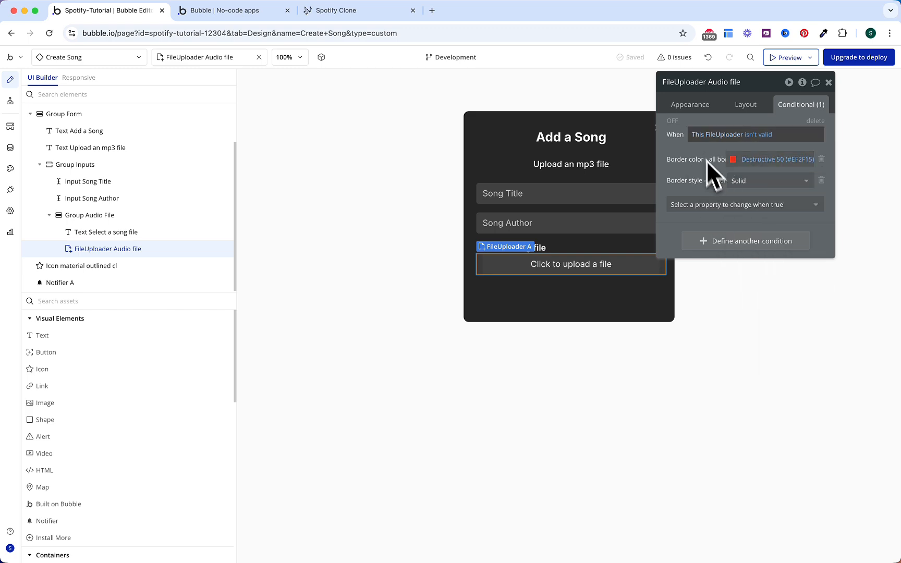
Step: Try a solid 1 px border on the uploader's appearance, then remove the border again
{"action": "left_click", "coordinate": [691, 106]}
{"action": "scroll", "coordinate": [721, 318], "scroll_direction": "down", "scroll_amount": 10}
{"action": "scroll", "coordinate": [722, 318], "scroll_direction": "down", "scroll_amount": 1}
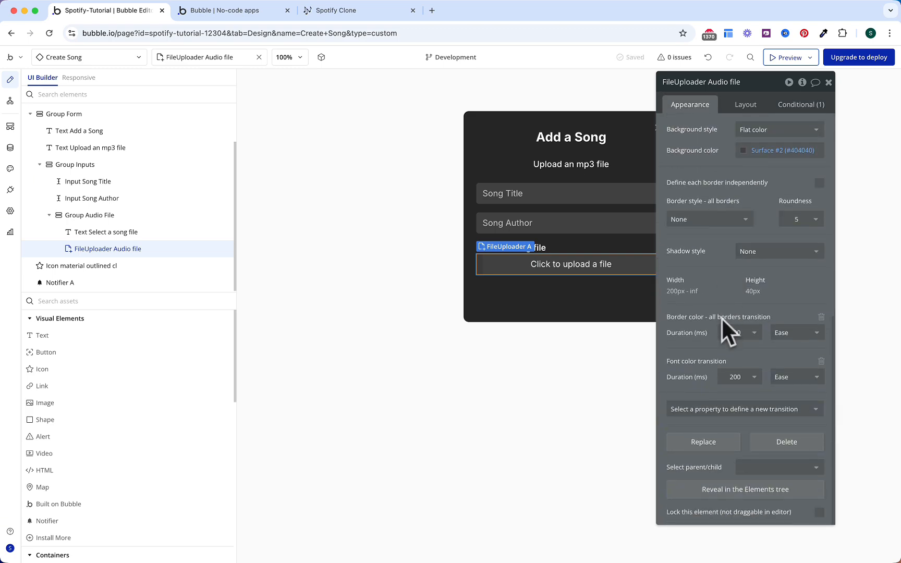
{"action": "left_click", "coordinate": [723, 219]}
{"action": "left_click", "coordinate": [688, 267]}
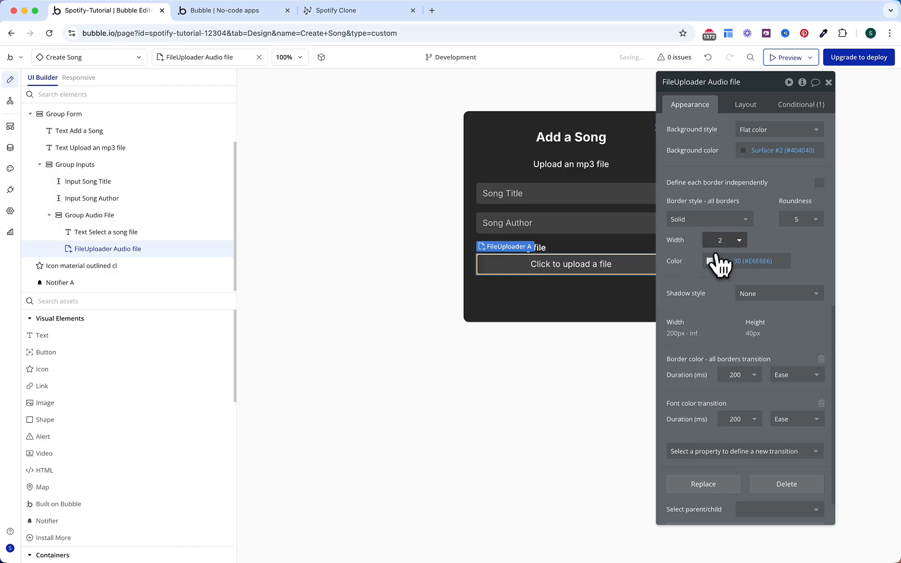
{"action": "left_click", "coordinate": [716, 243]}
{"action": "left_click", "coordinate": [721, 273]}
{"action": "left_click", "coordinate": [722, 224]}
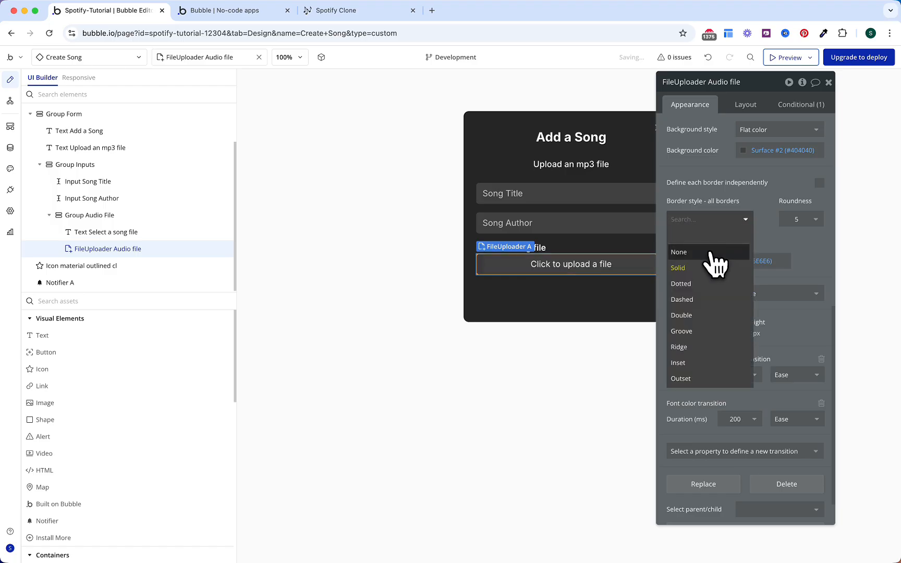
{"action": "left_click", "coordinate": [707, 252]}
{"action": "scroll", "coordinate": [712, 199], "scroll_direction": "up", "scroll_amount": 2}
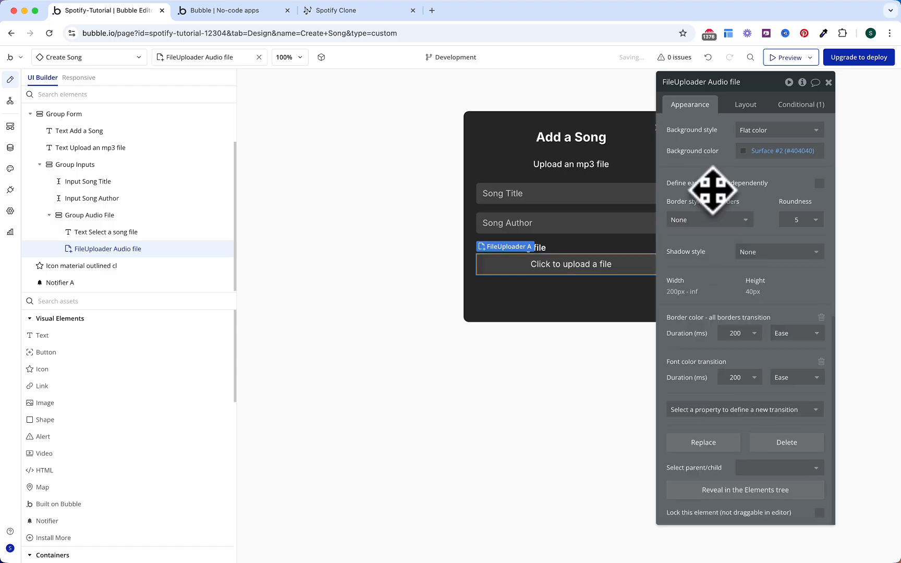
Step: Recheck the uploader's conditional rules, then return to its appearance settings
{"action": "left_click", "coordinate": [805, 105]}
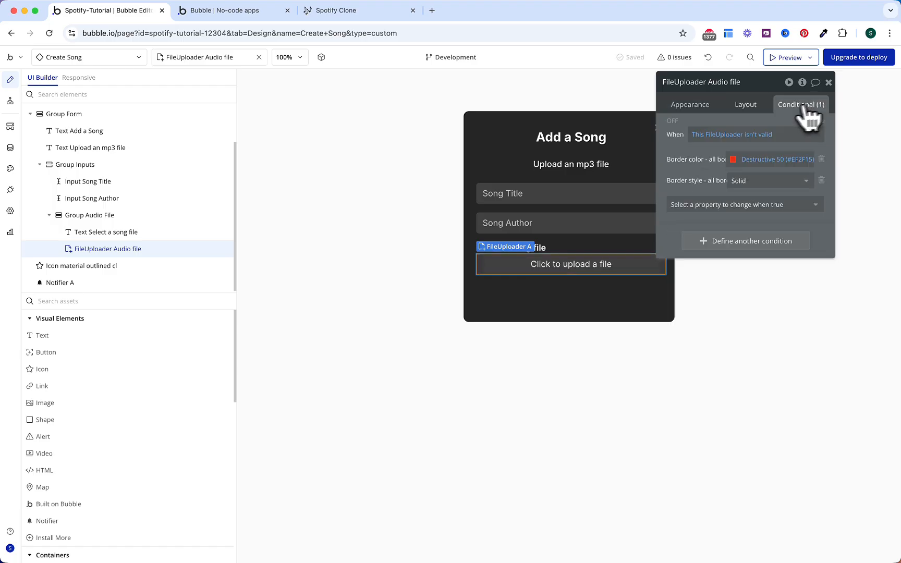
{"action": "left_click", "coordinate": [696, 105]}
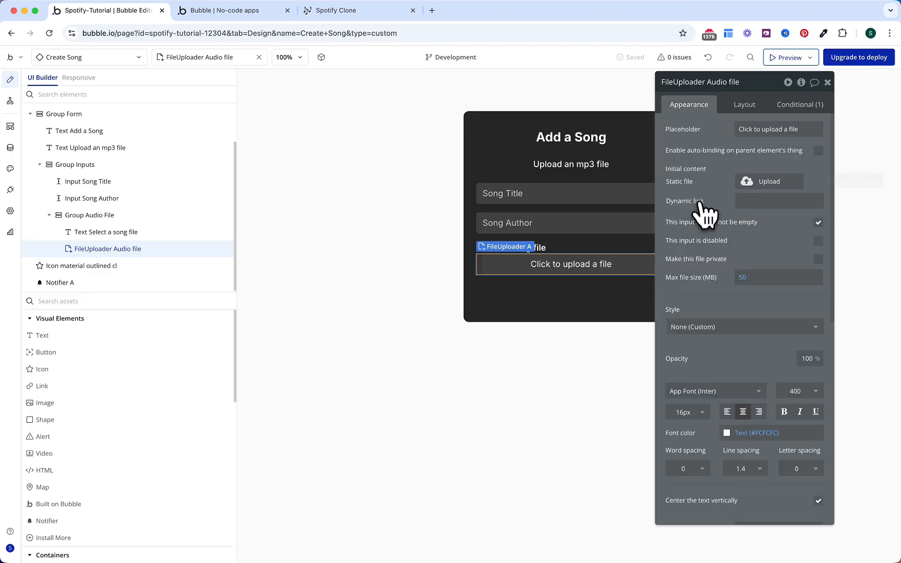
{"action": "scroll", "coordinate": [708, 219], "scroll_direction": "down", "scroll_amount": 1}
{"action": "scroll", "coordinate": [708, 219], "scroll_direction": "down", "scroll_amount": 2}
Step: Left-align the uploader text and change its placeholder to 'Audio file'
{"action": "left_click", "coordinate": [727, 328]}
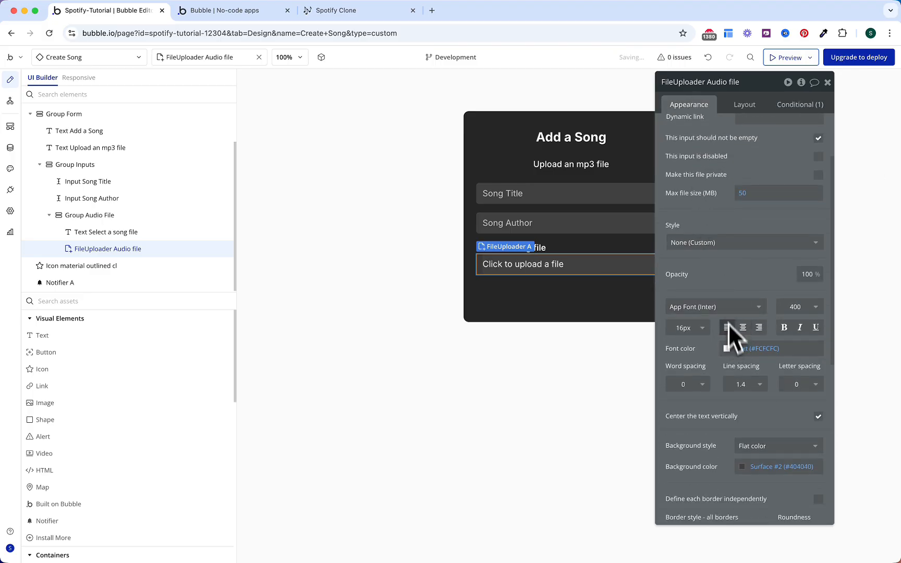
{"action": "scroll", "coordinate": [708, 193], "scroll_direction": "up", "scroll_amount": 3}
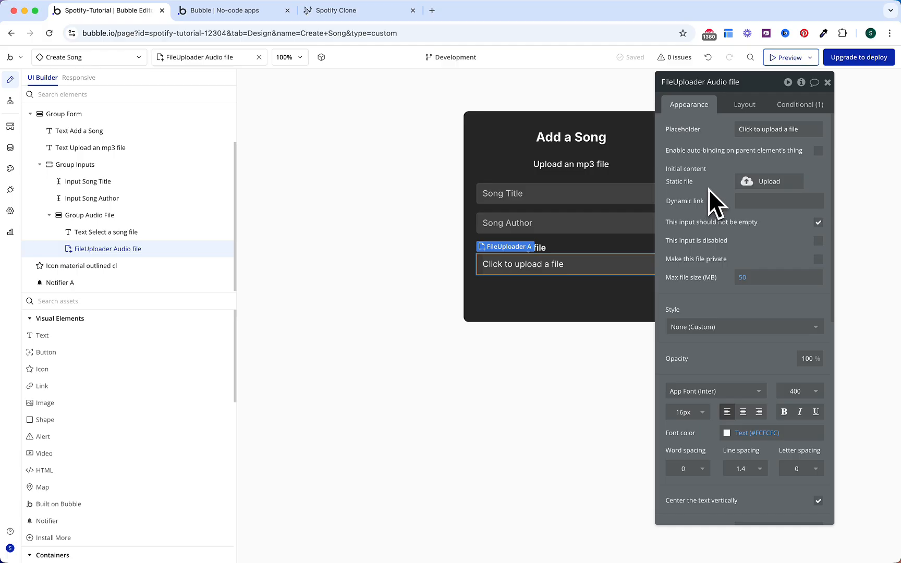
{"action": "left_click", "coordinate": [754, 135]}
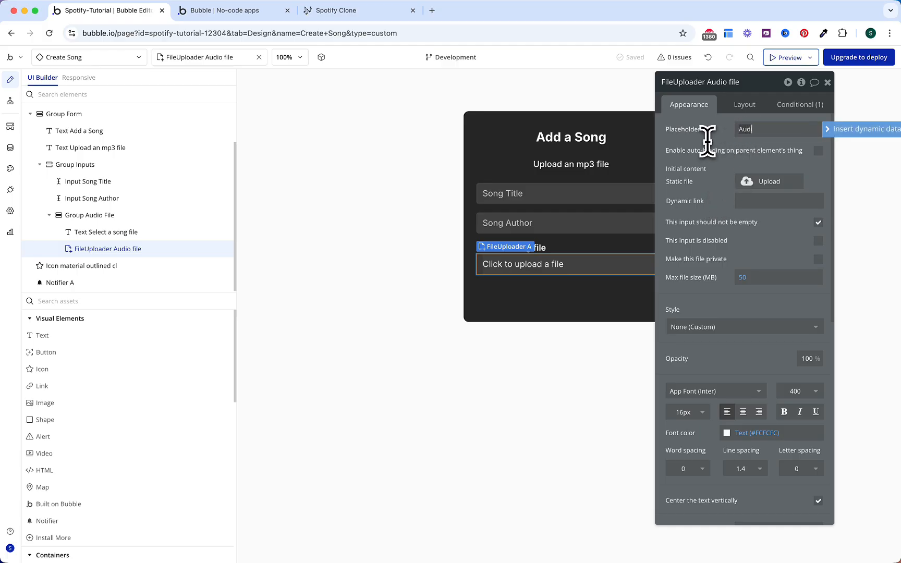
{"action": "type", "text": "Audio file"}
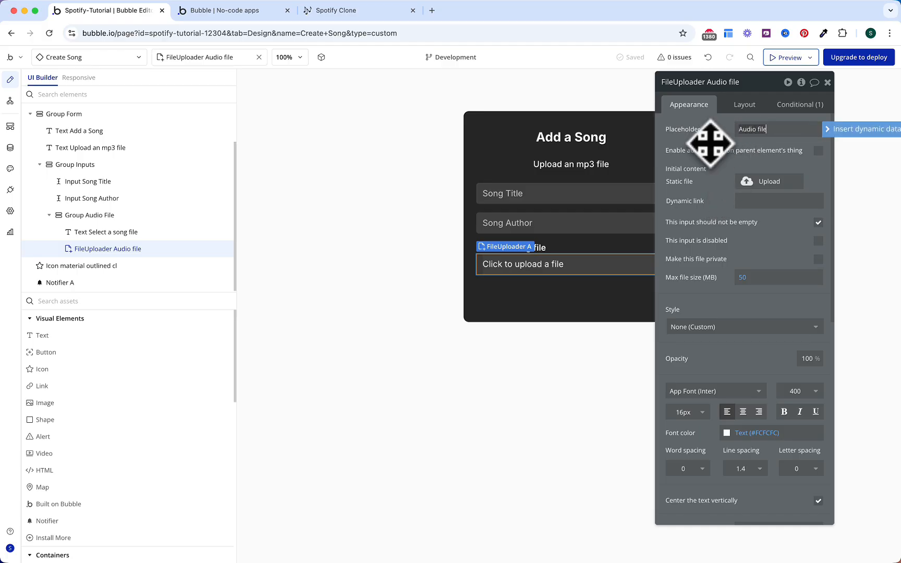
{"action": "left_click", "coordinate": [691, 147]}
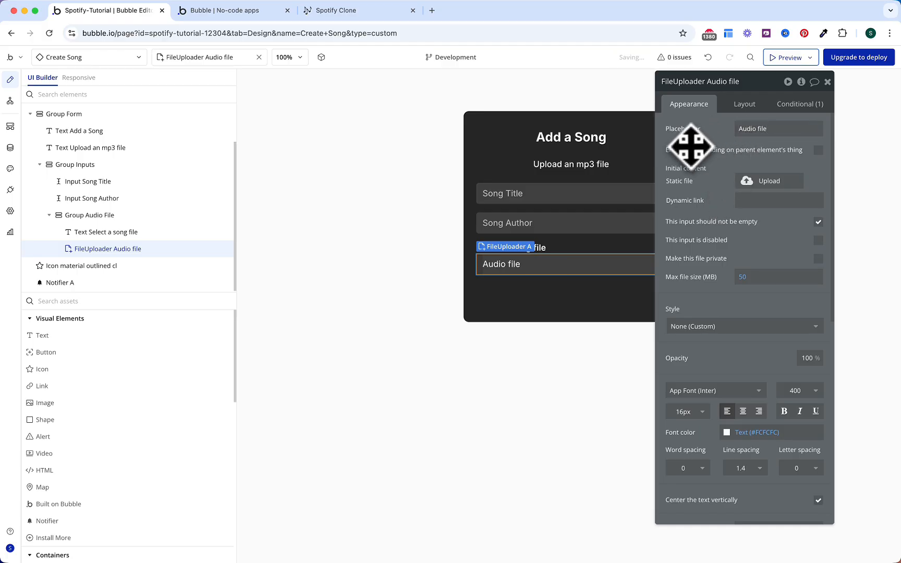
Step: Try a solid border on the Form Input style, then set it back to None
{"action": "left_click", "coordinate": [595, 202]}
{"action": "scroll", "coordinate": [735, 307], "scroll_direction": "down", "scroll_amount": 1}
{"action": "left_click", "coordinate": [679, 286]}
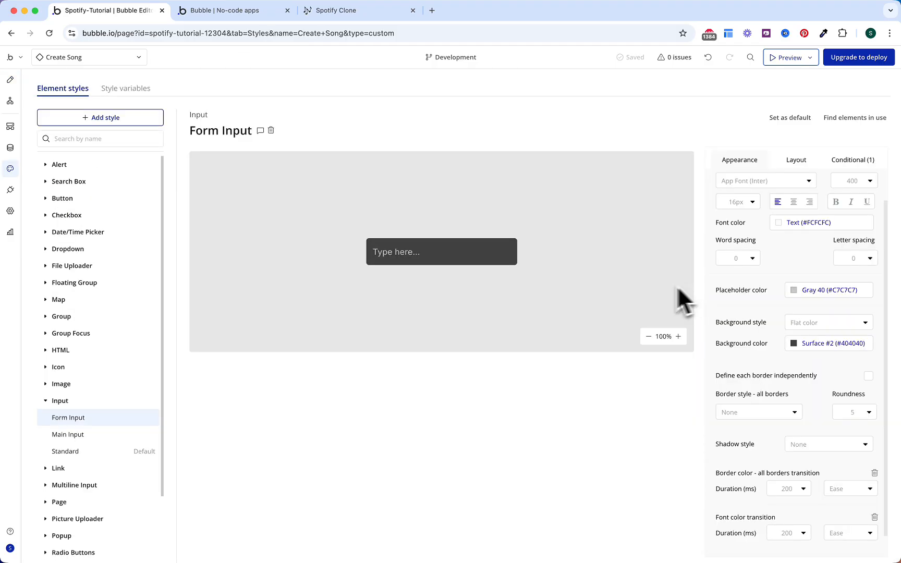
{"action": "scroll", "coordinate": [719, 373], "scroll_direction": "down", "scroll_amount": 1}
{"action": "left_click", "coordinate": [746, 389]}
{"action": "left_click", "coordinate": [741, 436]}
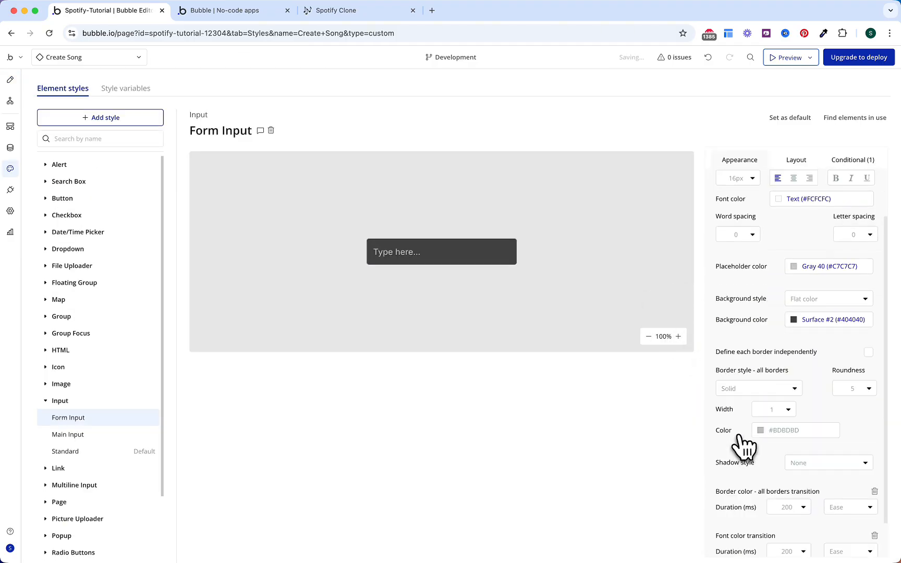
{"action": "left_click", "coordinate": [777, 391]}
{"action": "left_click", "coordinate": [753, 422]}
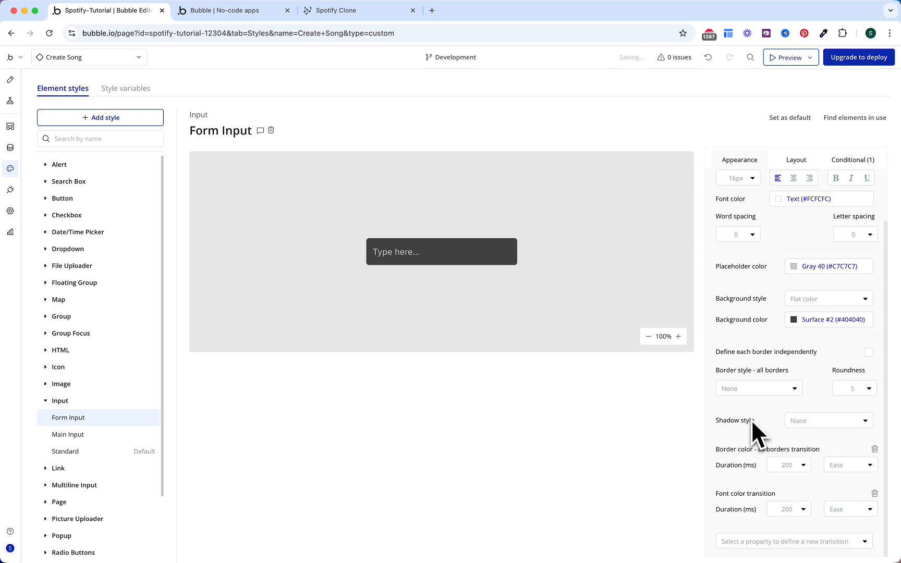
Step: Apply an 8 px row gap to Group Audio File and paste a duplicate below it
{"action": "key", "text": "super+bracketleft"}
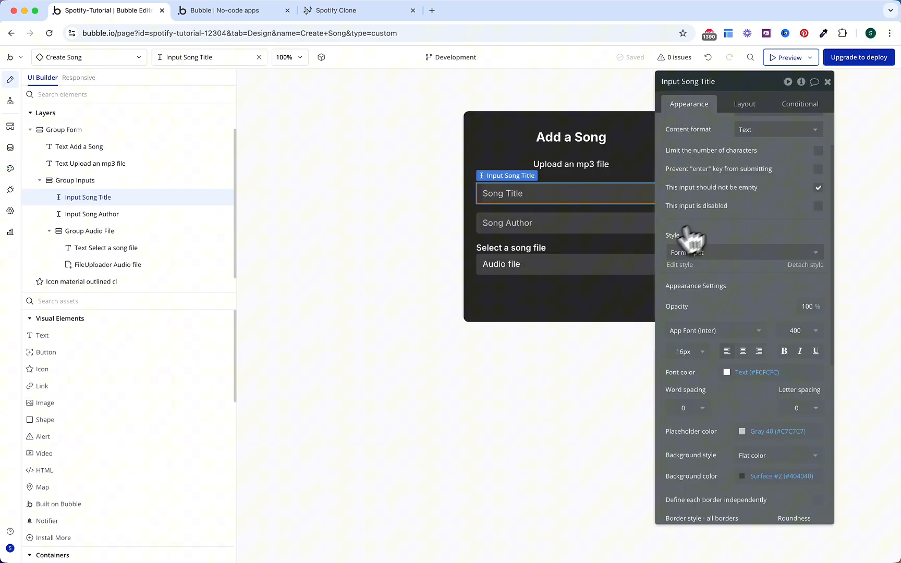
{"action": "left_click", "coordinate": [612, 247]}
{"action": "left_click", "coordinate": [745, 104]}
{"action": "scroll", "coordinate": [797, 150], "scroll_direction": "up", "scroll_amount": 2}
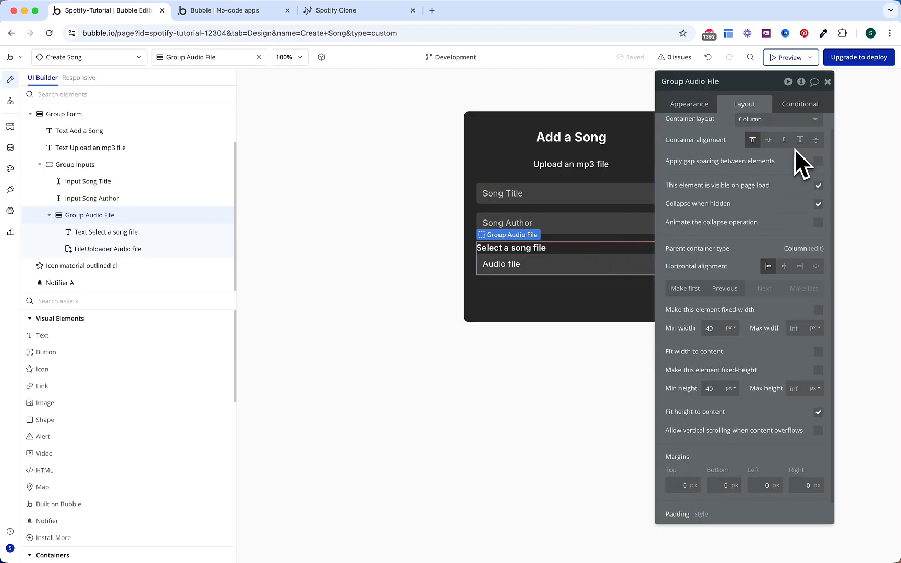
{"action": "left_click", "coordinate": [818, 172]}
{"action": "left_click", "coordinate": [801, 190]}
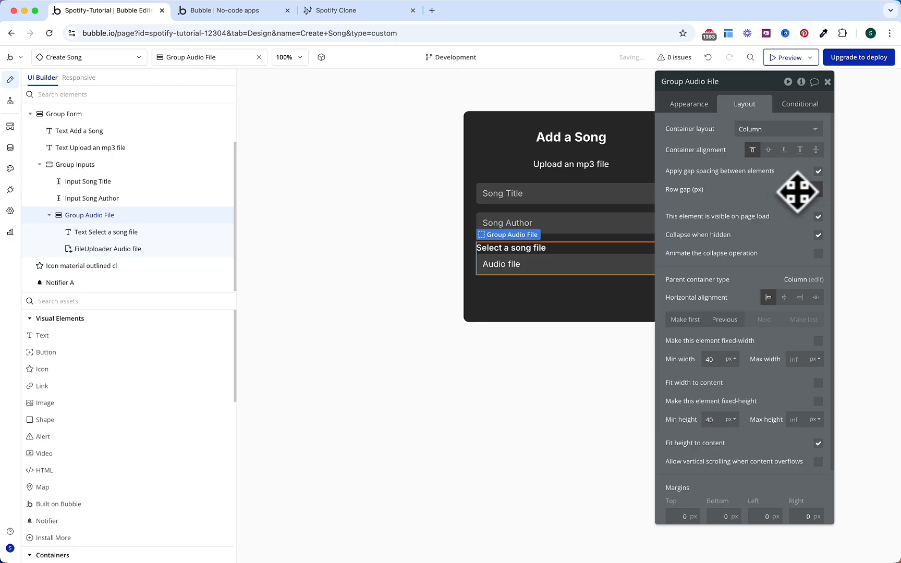
{"action": "type", "text": "8"}
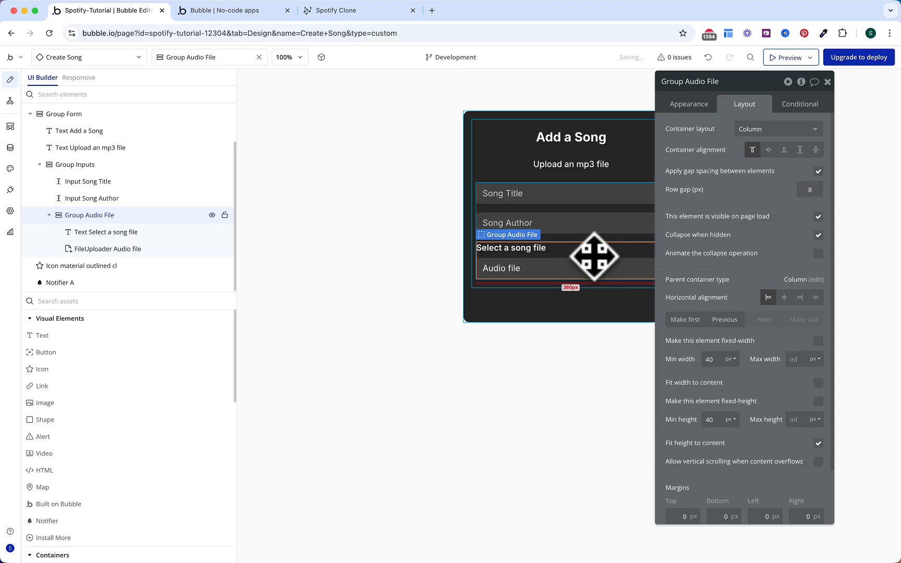
{"action": "key", "text": "super+c"}
{"action": "key", "text": "super+v"}
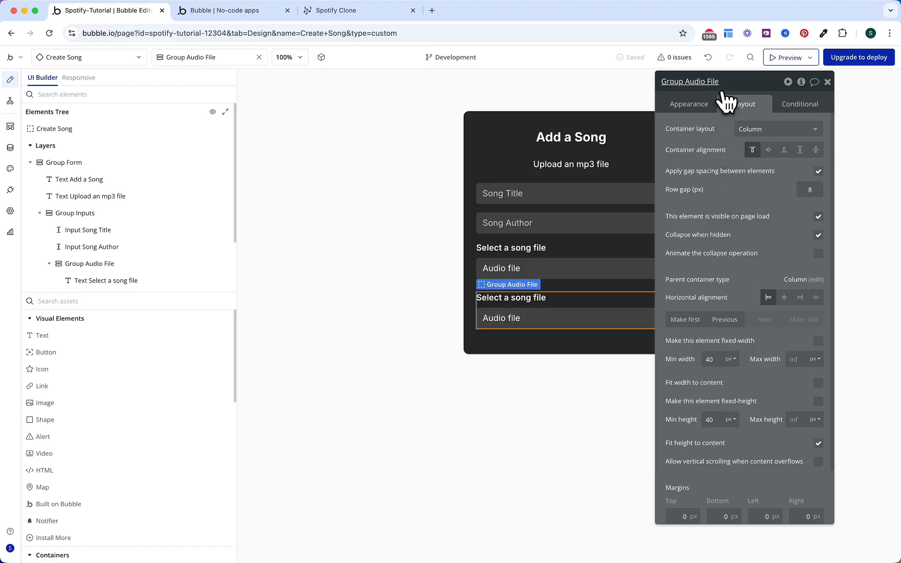
Step: Name the copy Group Image File and change its label to 'Select an image'
{"action": "type", "text": "ge"}
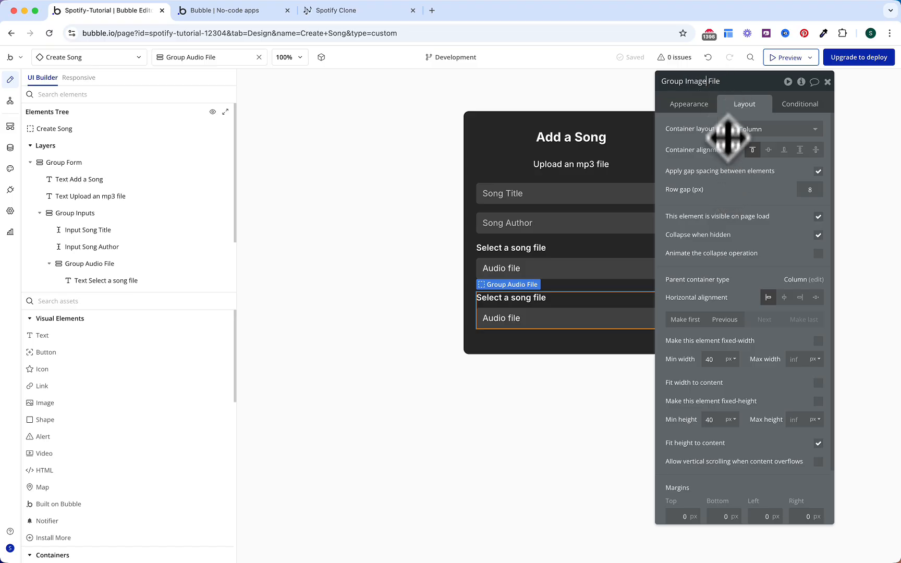
{"action": "key", "text": "Return"}
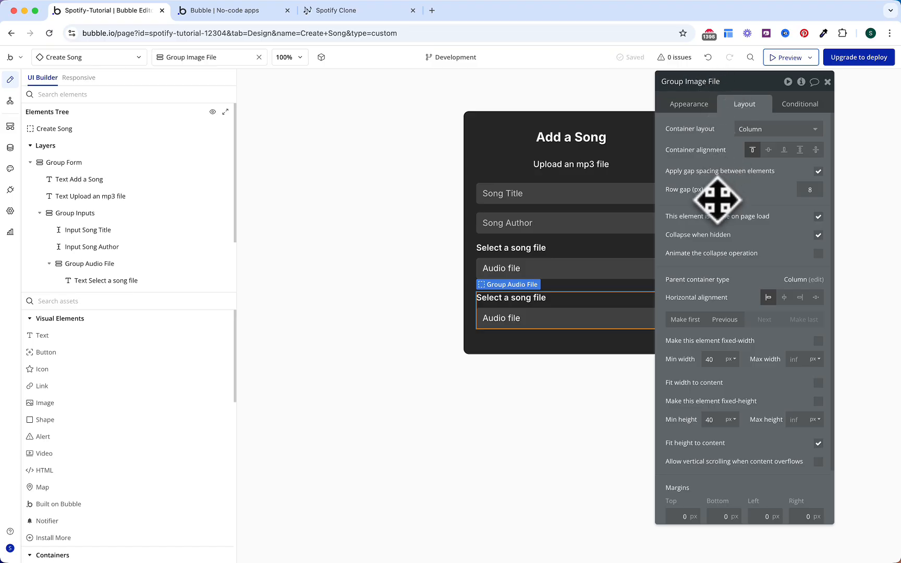
{"action": "left_click", "coordinate": [543, 299]}
{"action": "left_click", "coordinate": [705, 110]}
{"action": "triple_click", "coordinate": [731, 130]}
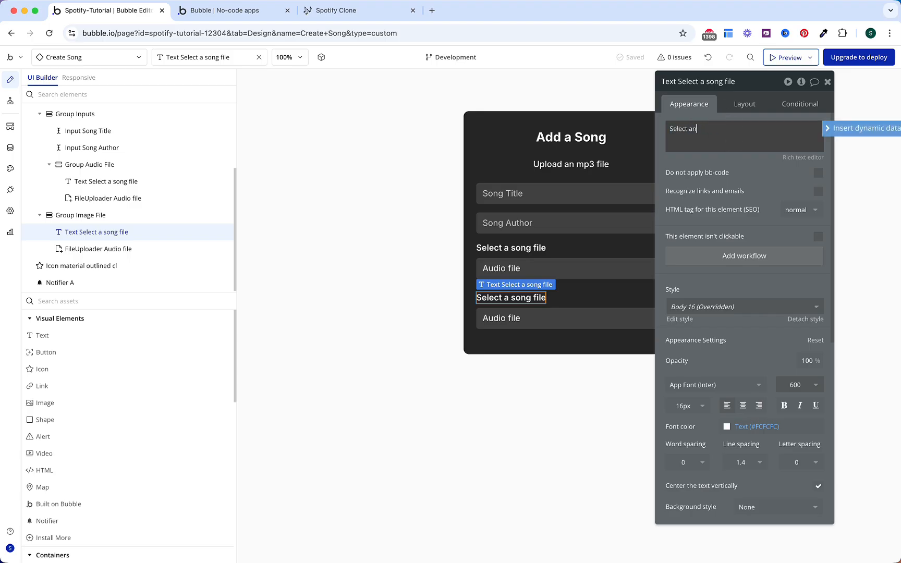
{"action": "type", "text": "Select an image"}
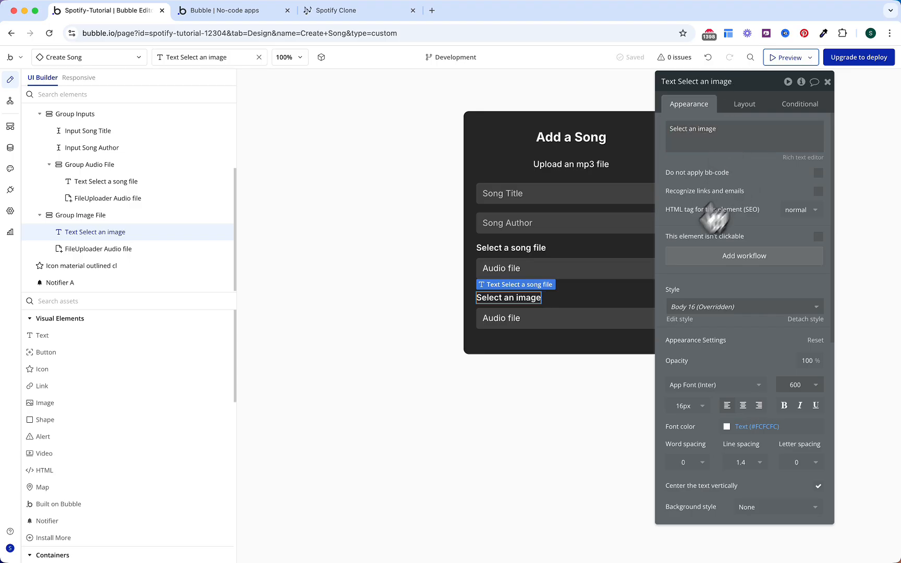
Step: Change the second uploader's placeholder to 'Image file'
{"action": "left_click", "coordinate": [606, 320]}
{"action": "double_click", "coordinate": [747, 129]}
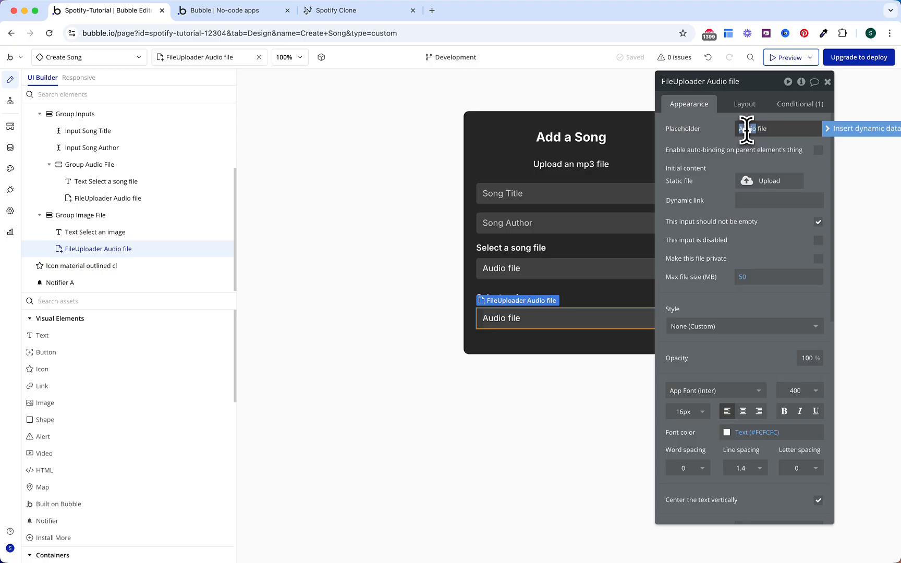
{"action": "type", "text": "Image"}
{"action": "left_click", "coordinate": [706, 155]}
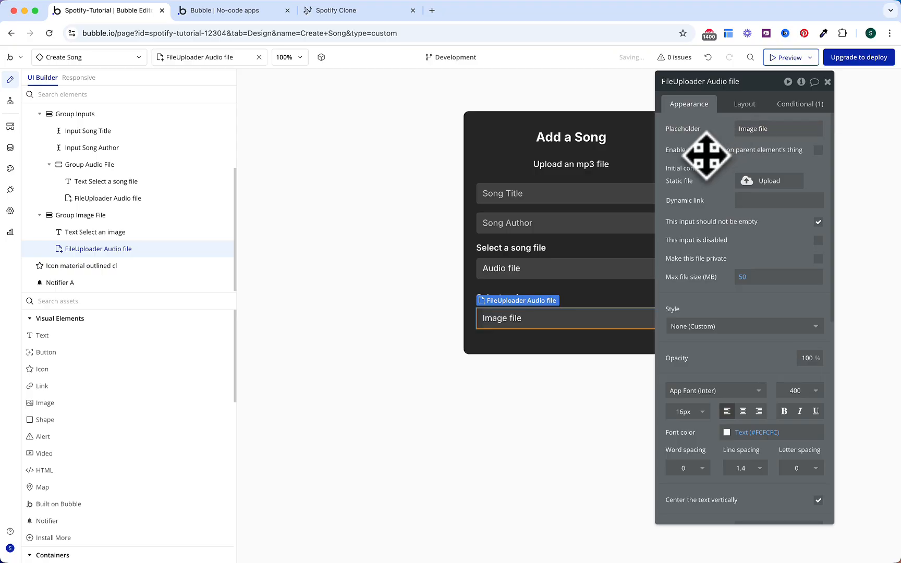
{"action": "scroll", "coordinate": [706, 155], "scroll_direction": "down", "scroll_amount": 10}
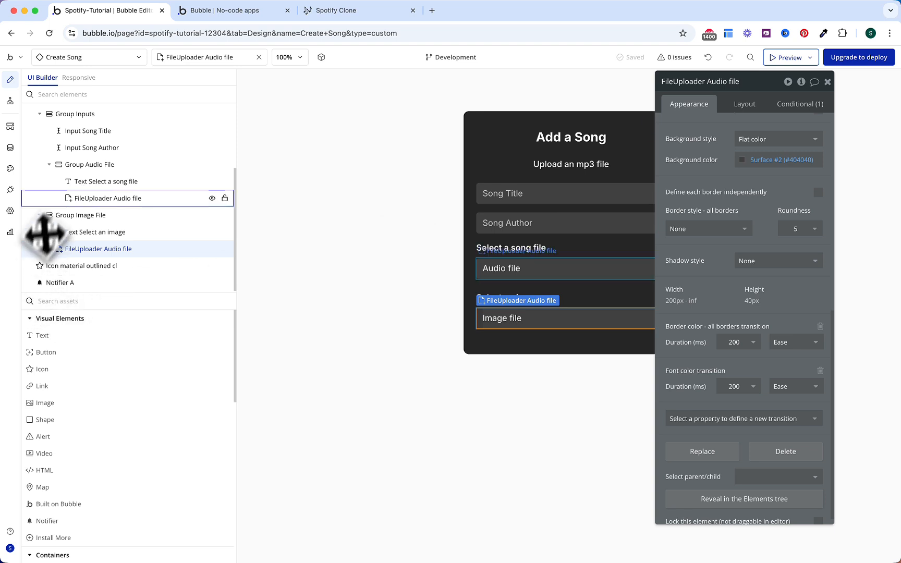
{"action": "scroll", "coordinate": [53, 202], "scroll_direction": "up", "scroll_amount": 4}
Step: Move Group Image File inside Group Inputs in the Elements Tree
{"action": "left_click", "coordinate": [45, 206]}
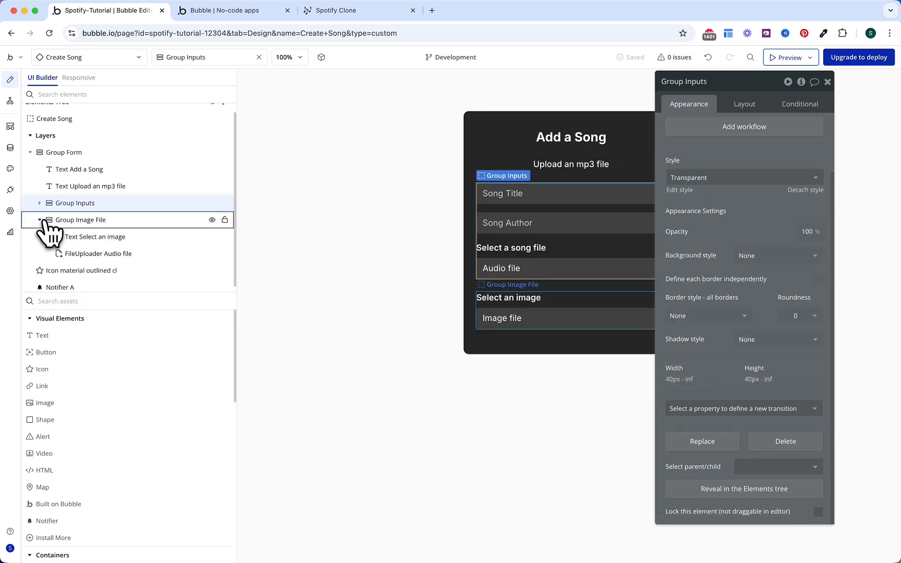
{"action": "left_click", "coordinate": [45, 224]}
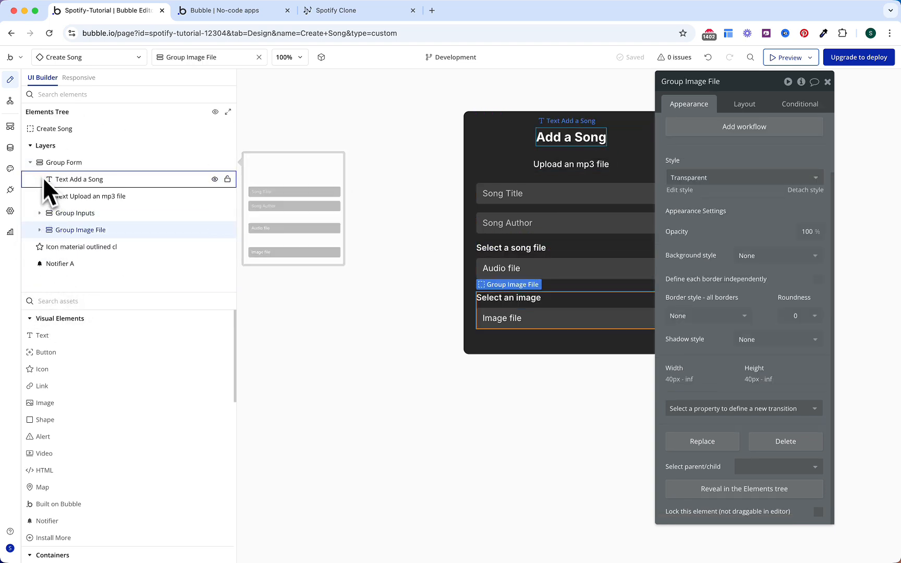
{"action": "left_click", "coordinate": [53, 213]}
{"action": "scroll", "coordinate": [68, 215], "scroll_direction": "down", "scroll_amount": 2}
{"action": "left_click", "coordinate": [50, 209]}
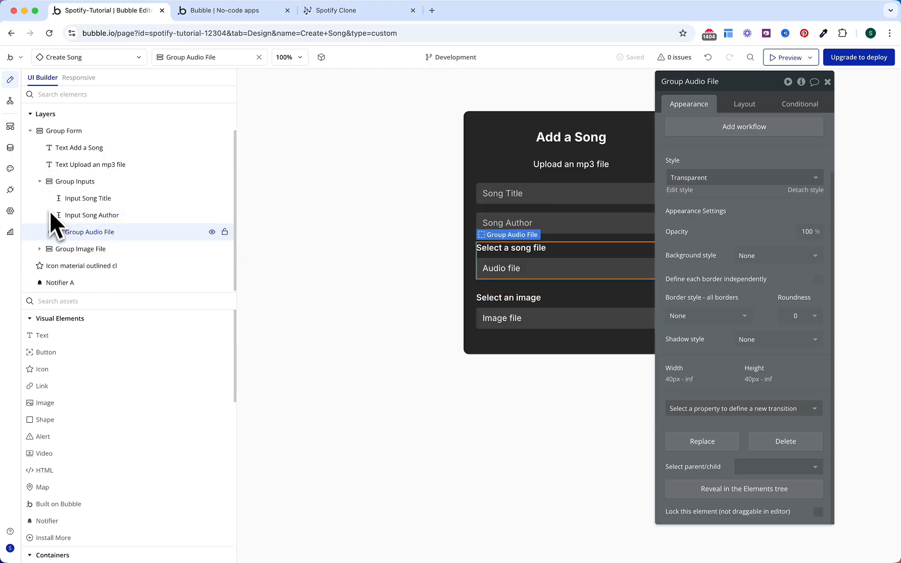
{"action": "left_click", "coordinate": [51, 249]}
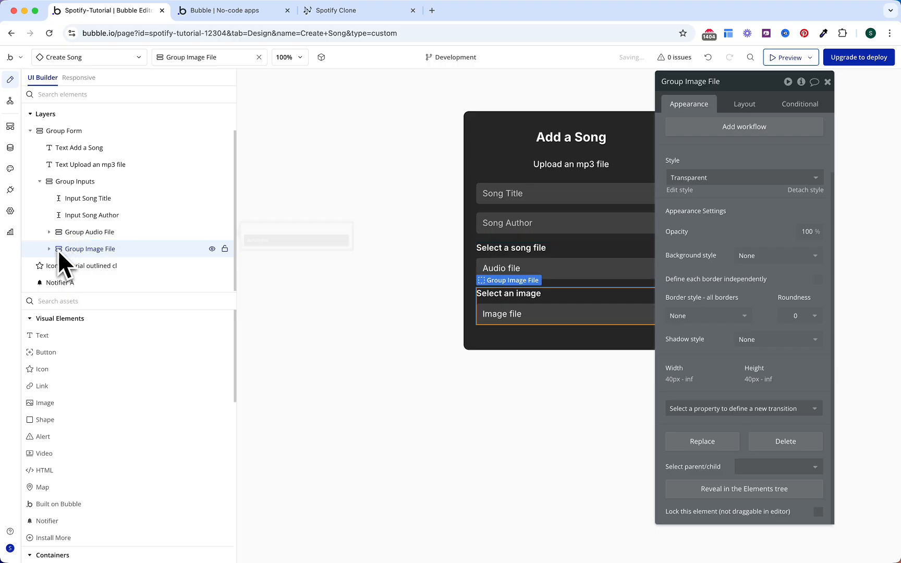
{"action": "left_click", "coordinate": [44, 183]}
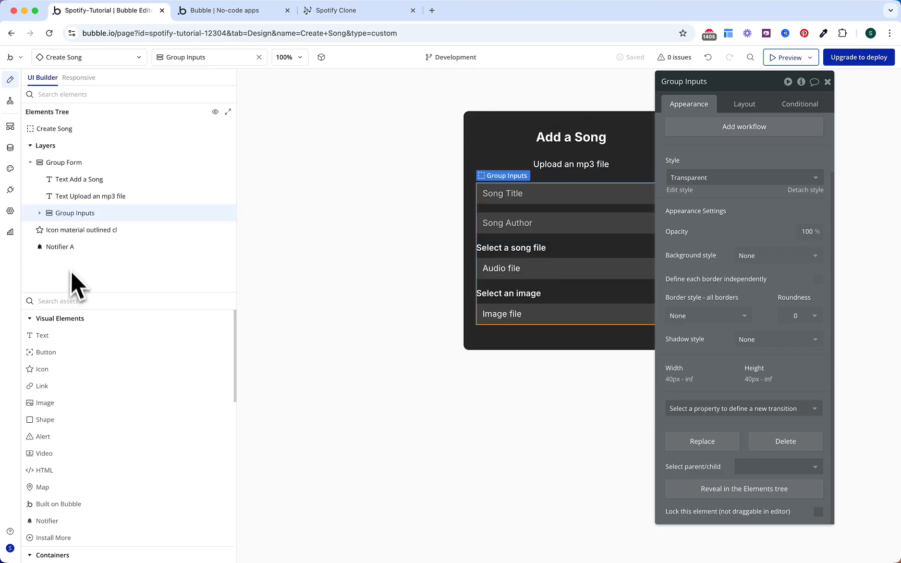
Step: Add a button below Group Inputs labelled 'Create' with black text
{"action": "type", "text": "butto"}
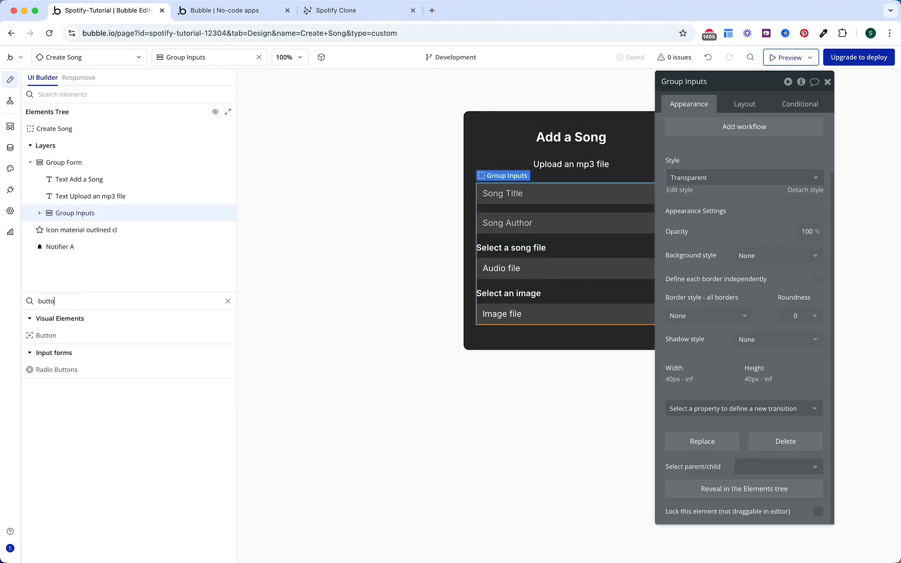
{"action": "type", "text": "n"}
{"action": "left_click_drag", "start_coordinate": [63, 336], "coordinate": [66, 230]}
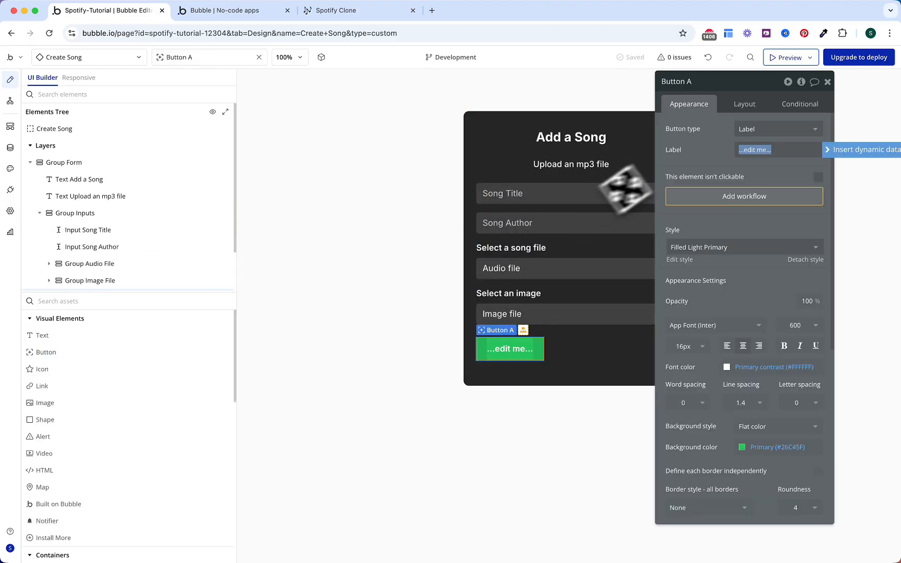
{"action": "type", "text": "Create"}
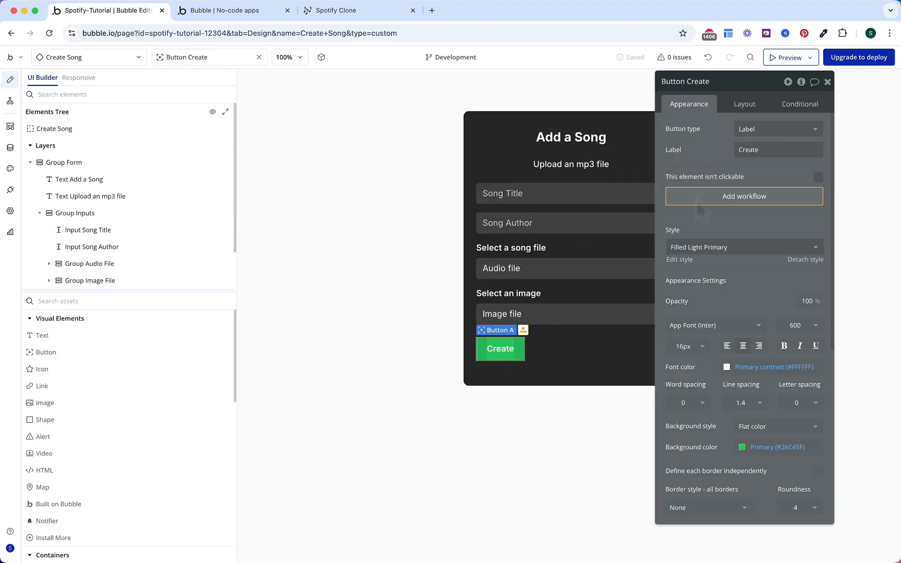
{"action": "scroll", "coordinate": [694, 219], "scroll_direction": "down", "scroll_amount": 4}
{"action": "left_click", "coordinate": [761, 278]}
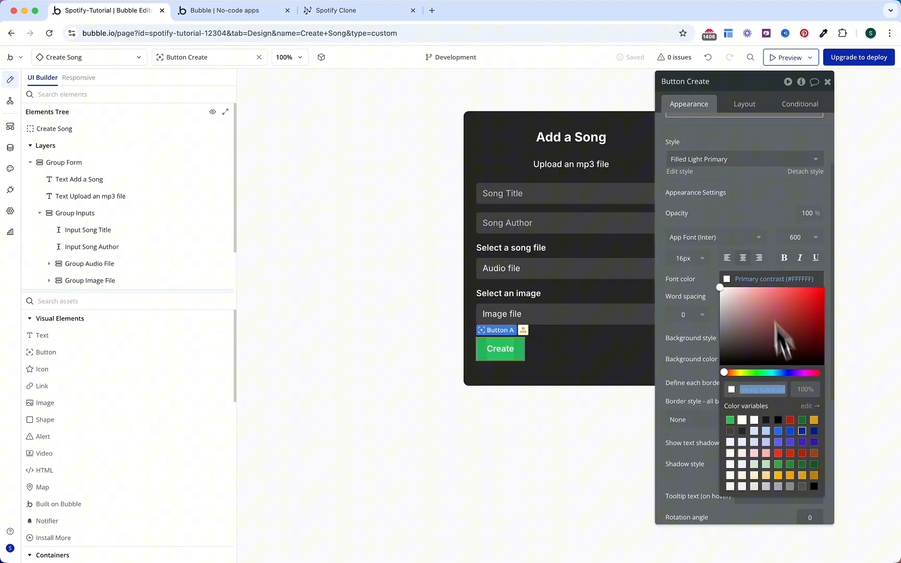
{"action": "left_click", "coordinate": [779, 420]}
{"action": "left_click", "coordinate": [698, 293]}
Step: Give the Create button roundness 20, detach its style, and make it full width
{"action": "scroll", "coordinate": [698, 284], "scroll_direction": "down", "scroll_amount": 2}
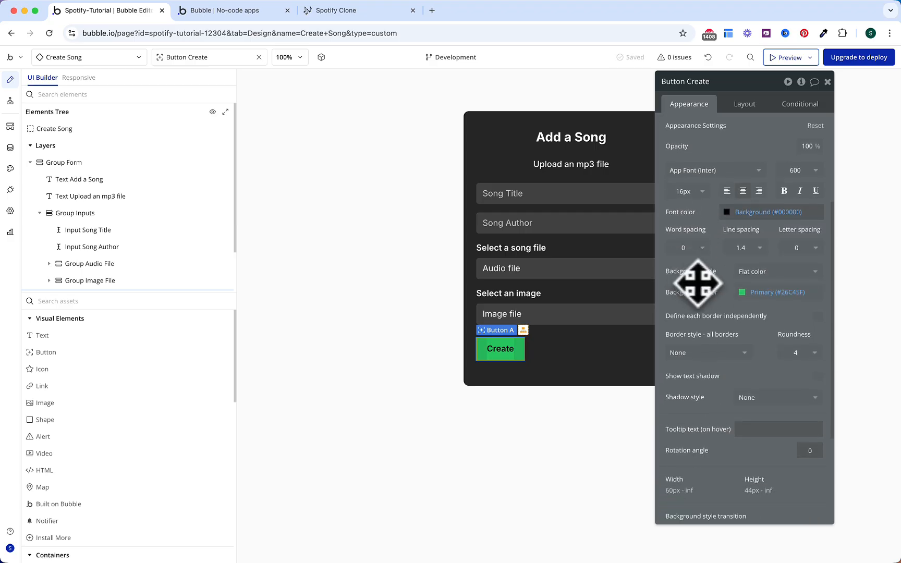
{"action": "scroll", "coordinate": [678, 307], "scroll_direction": "down", "scroll_amount": 3}
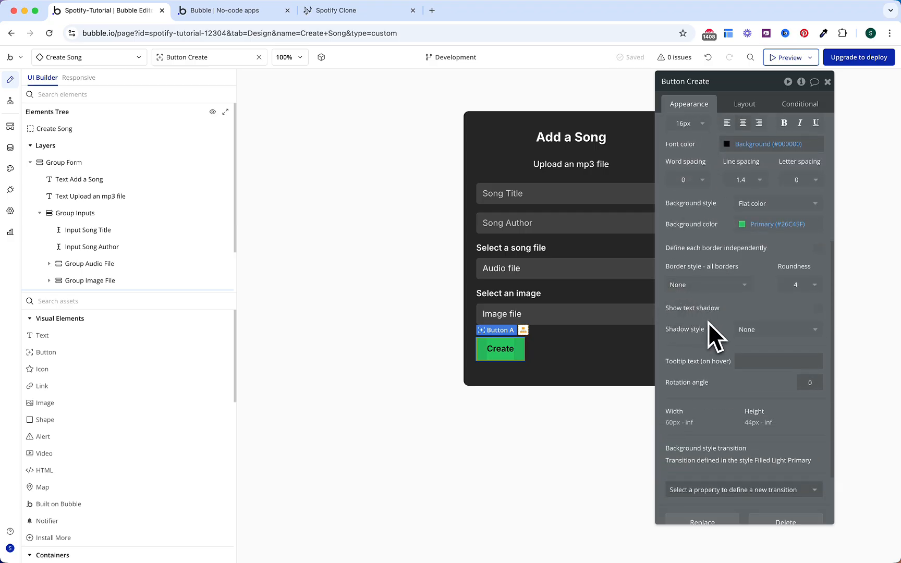
{"action": "left_click", "coordinate": [795, 284]}
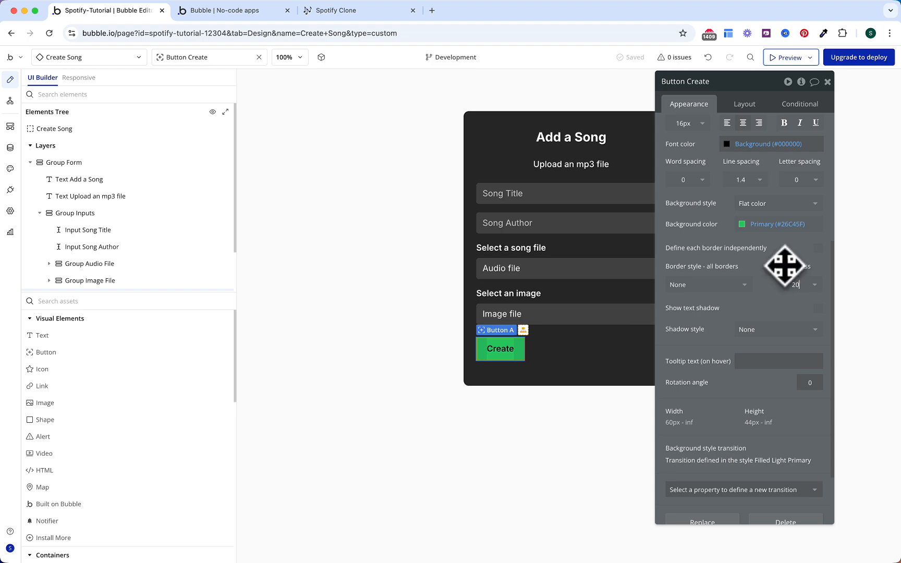
{"action": "key", "text": "Return"}
{"action": "scroll", "coordinate": [780, 265], "scroll_direction": "up", "scroll_amount": 5}
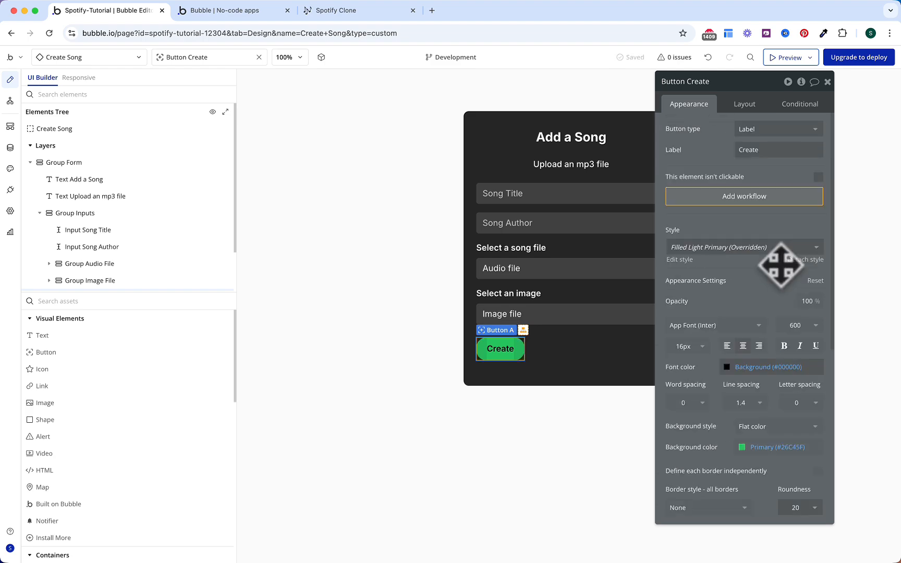
{"action": "left_click", "coordinate": [800, 261]}
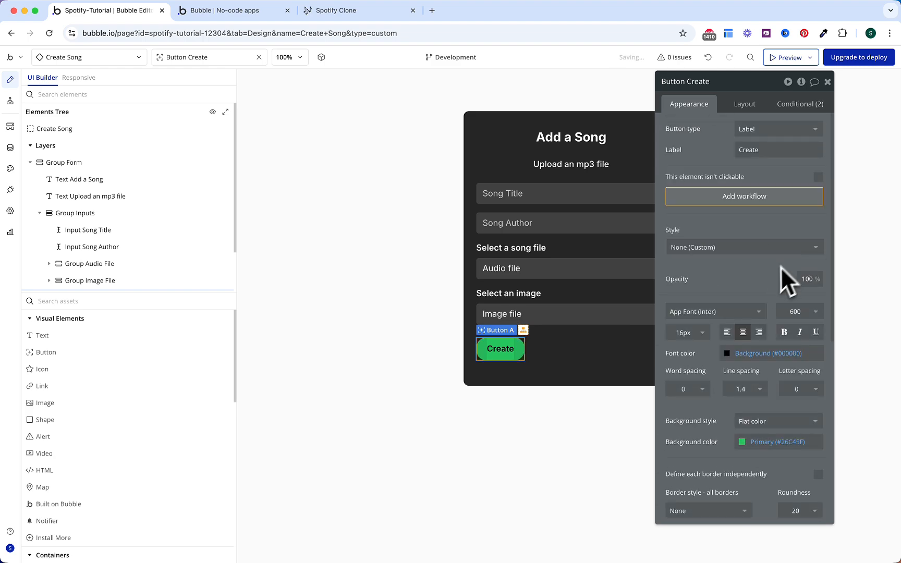
{"action": "scroll", "coordinate": [766, 287], "scroll_direction": "down", "scroll_amount": 6}
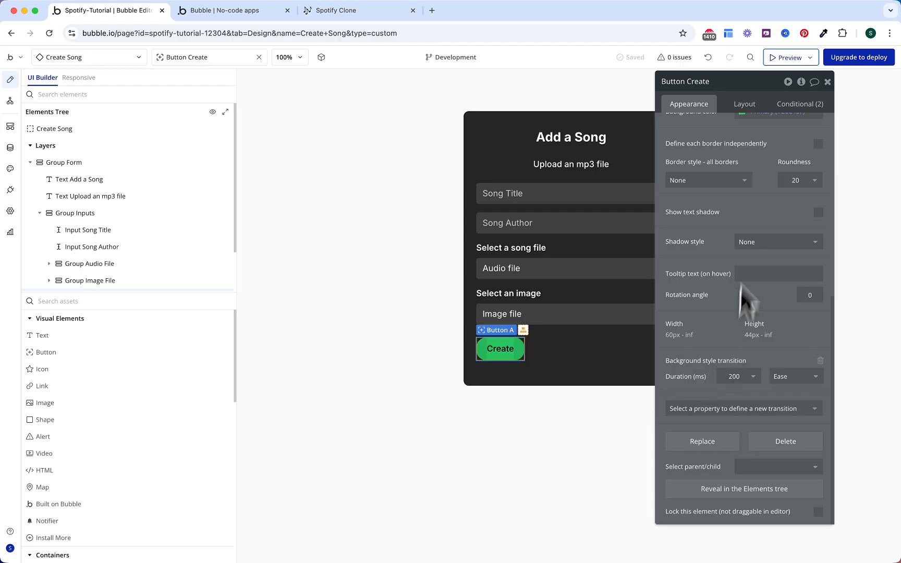
{"action": "scroll", "coordinate": [751, 235], "scroll_direction": "up", "scroll_amount": 6}
{"action": "left_click", "coordinate": [747, 107]}
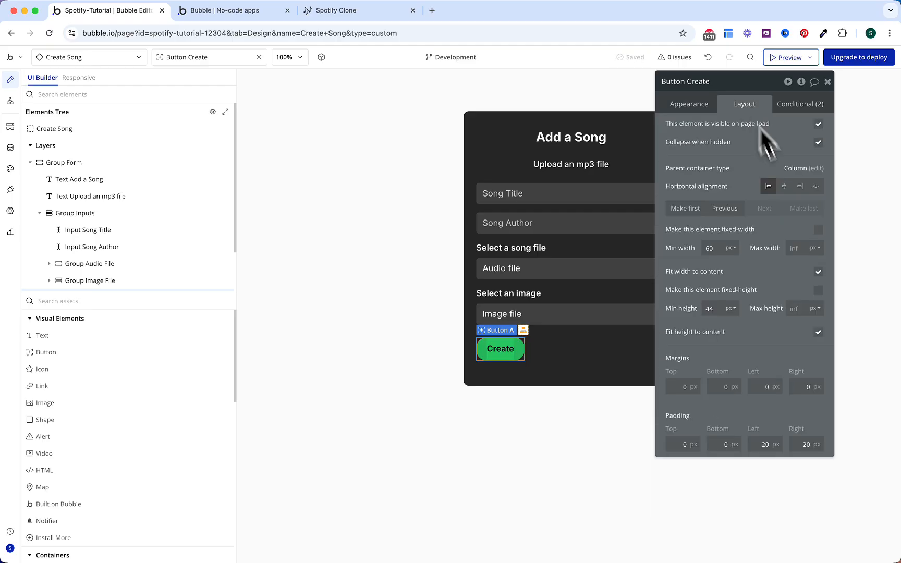
{"action": "left_click", "coordinate": [818, 271]}
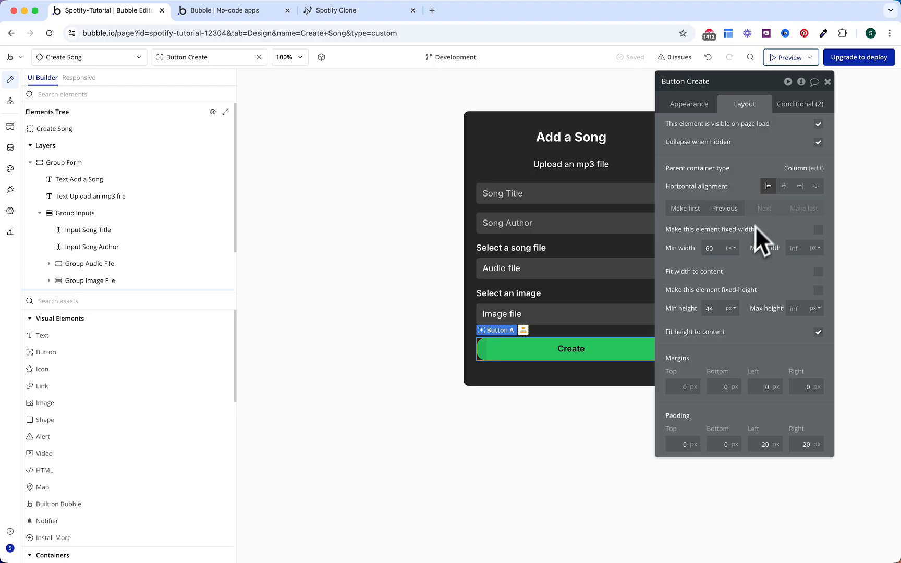
Step: Delete both of the Create button's conditions
{"action": "left_click", "coordinate": [798, 105]}
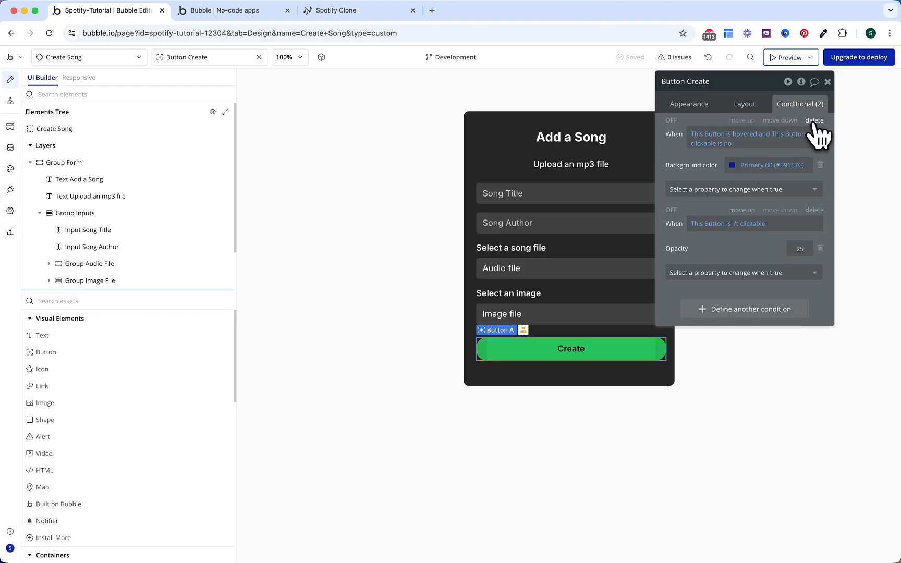
{"action": "left_click", "coordinate": [815, 121]}
{"action": "left_click", "coordinate": [815, 121]}
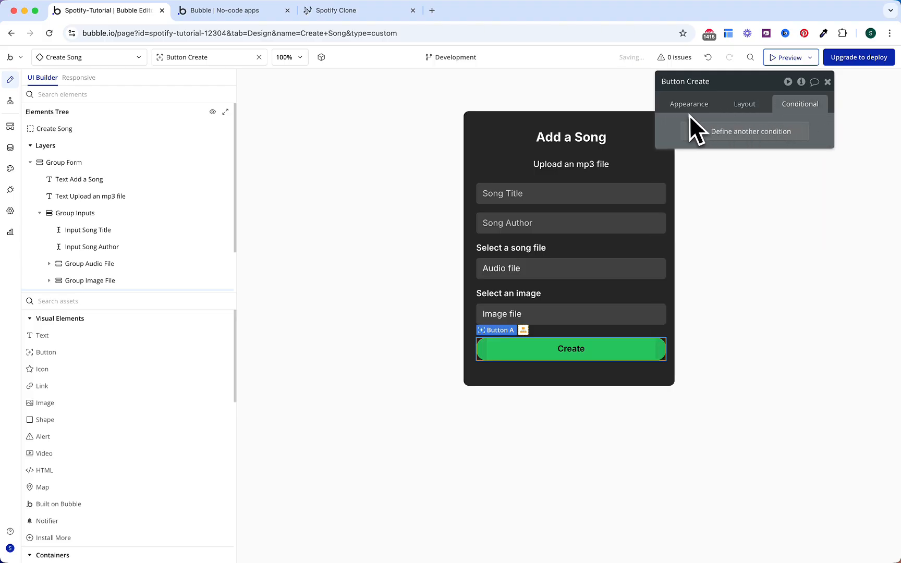
{"action": "key", "text": "Escape"}
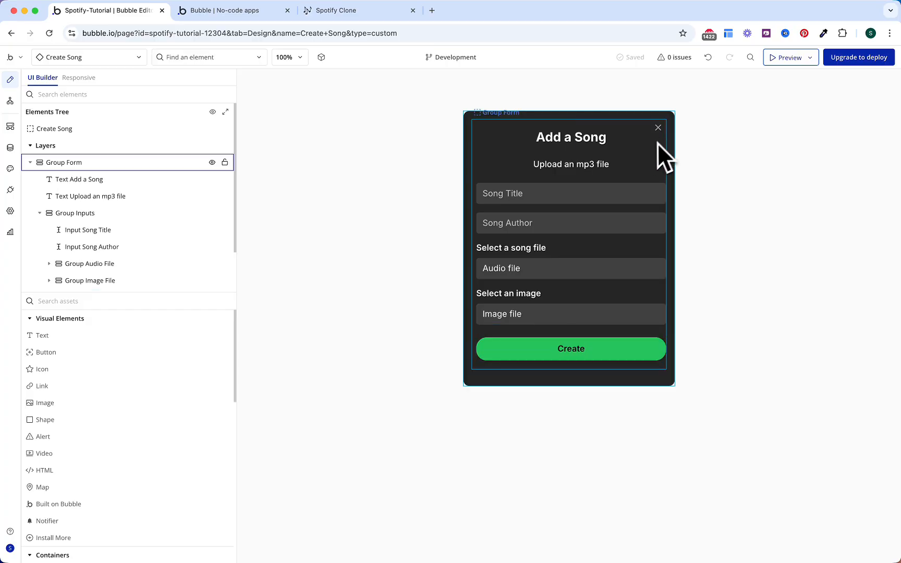
{"action": "double_click", "coordinate": [658, 128]}
Step: Start a click workflow for the close icon with a Hide an element action
{"action": "left_click", "coordinate": [689, 105]}
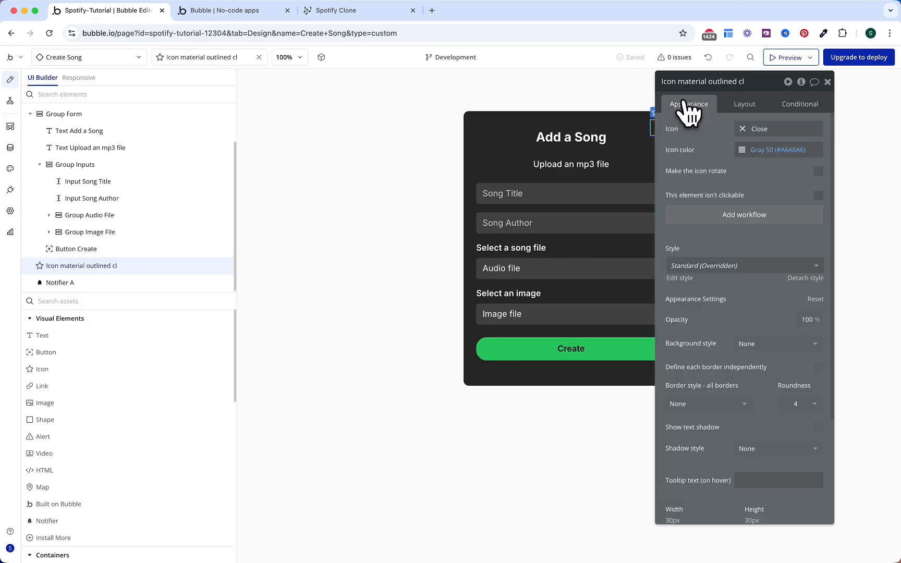
{"action": "left_click_drag", "start_coordinate": [775, 78], "coordinate": [820, 95]}
{"action": "left_click", "coordinate": [786, 233]}
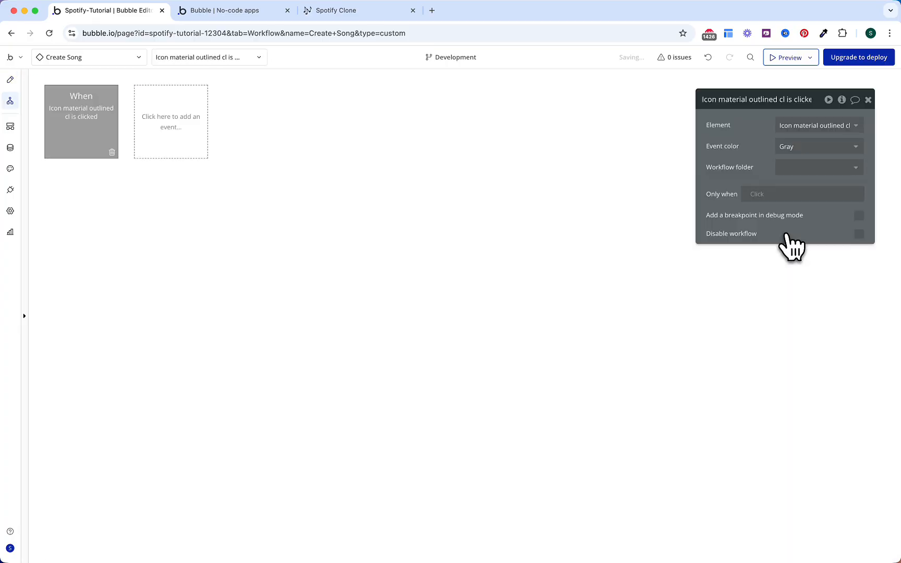
{"action": "left_click", "coordinate": [137, 201]}
{"action": "type", "text": "hide"}
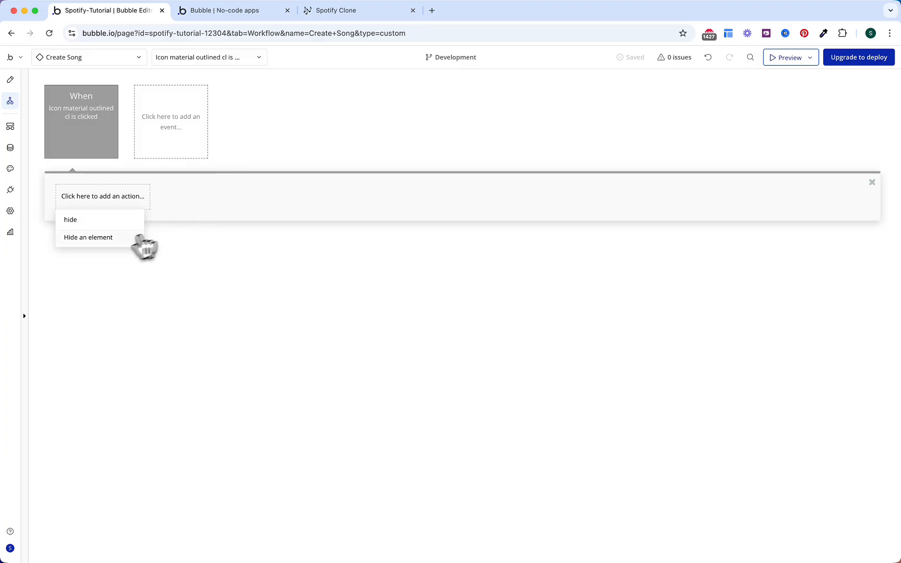
{"action": "left_click", "coordinate": [136, 237]}
Step: Make the Hide action target Create Song, then return to the popup's design layout
{"action": "left_click", "coordinate": [788, 130]}
{"action": "left_click", "coordinate": [790, 138]}
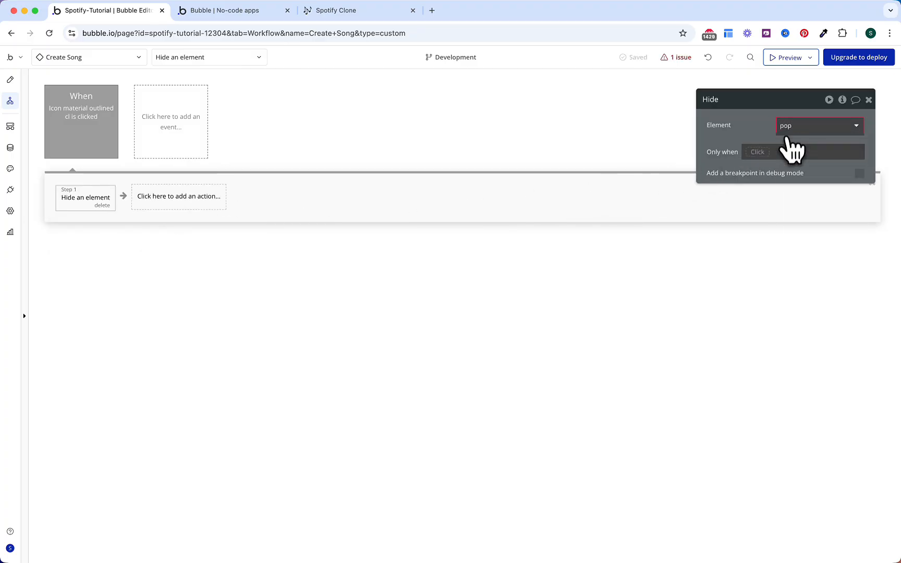
{"action": "key", "text": "BackSpace"}
{"action": "key", "text": "BackSpace"}
{"action": "key", "text": "BackSpace"}
{"action": "type", "text": "c"}
{"action": "key", "text": "Return"}
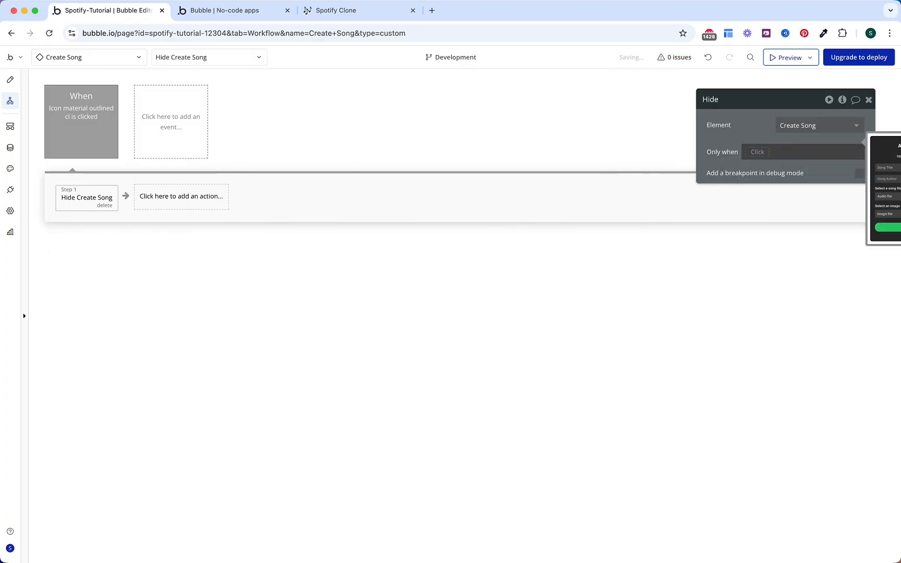
{"action": "left_click", "coordinate": [10, 80]}
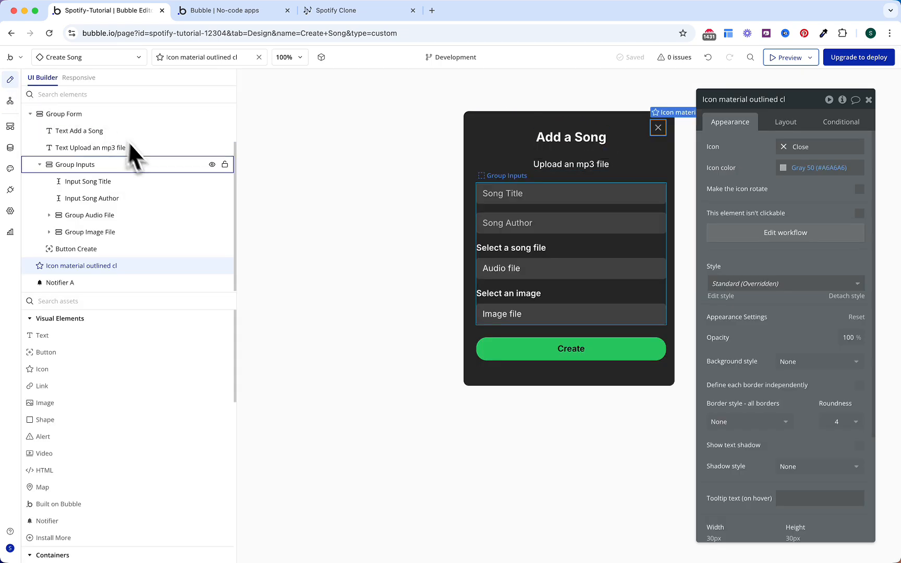
Step: Rename the Create Song element to 'Create Song Popup'
{"action": "scroll", "coordinate": [113, 137], "scroll_direction": "up", "scroll_amount": 2}
{"action": "double_click", "coordinate": [100, 132]}
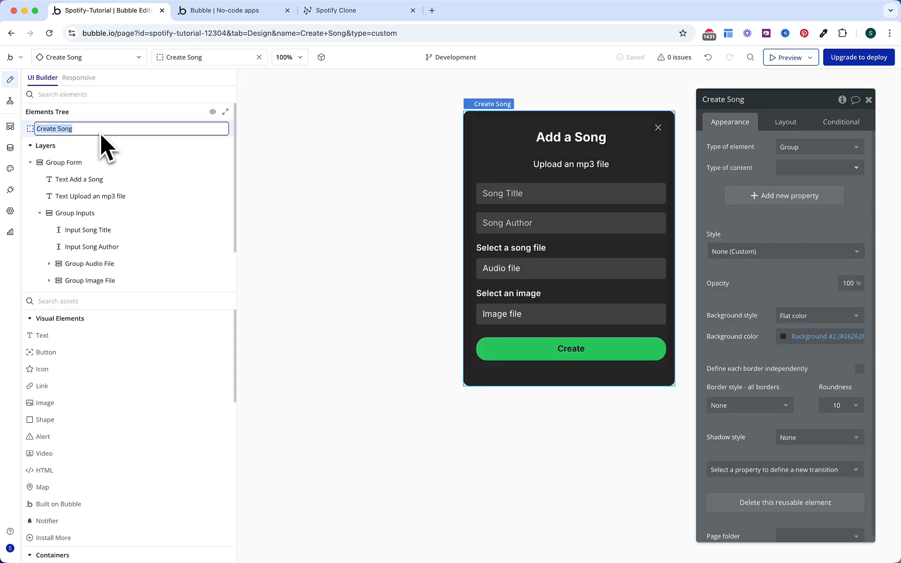
{"action": "key", "text": "End"}
{"action": "type", "text": "Popup"}
{"action": "key", "text": "Return"}
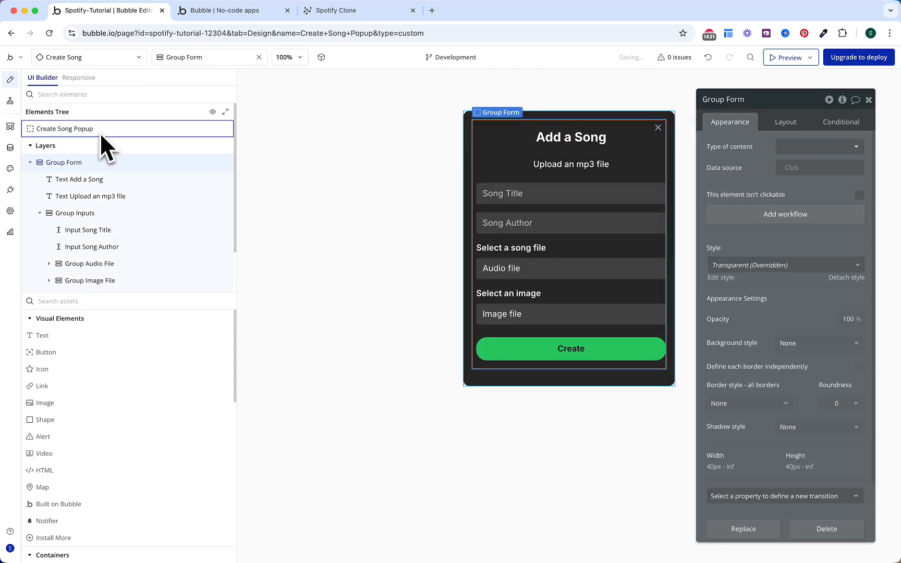
Step: Add a custom workflow event named 'Show Popup'
{"action": "left_click", "coordinate": [15, 103]}
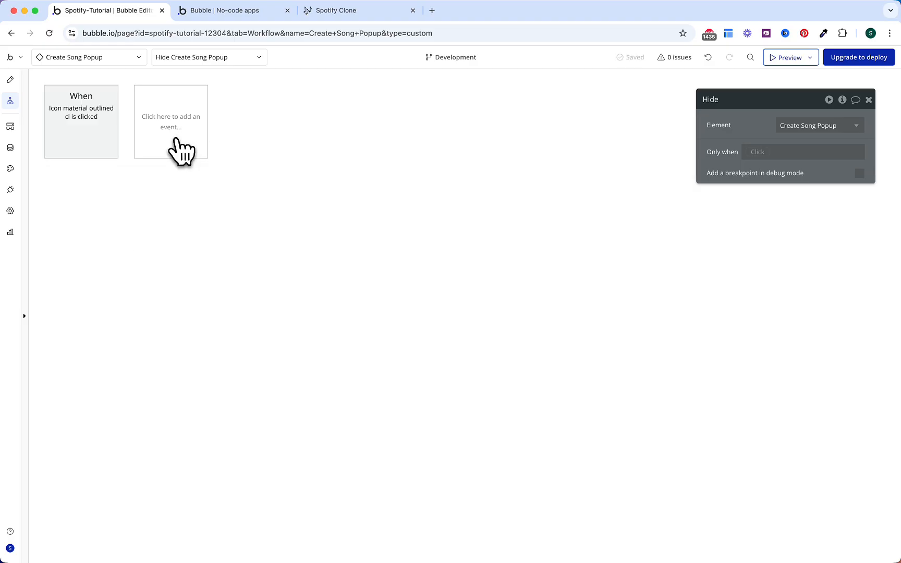
{"action": "left_click", "coordinate": [182, 138]}
{"action": "mouse_move", "coordinate": [169, 230]}
{"action": "left_click", "coordinate": [261, 166]}
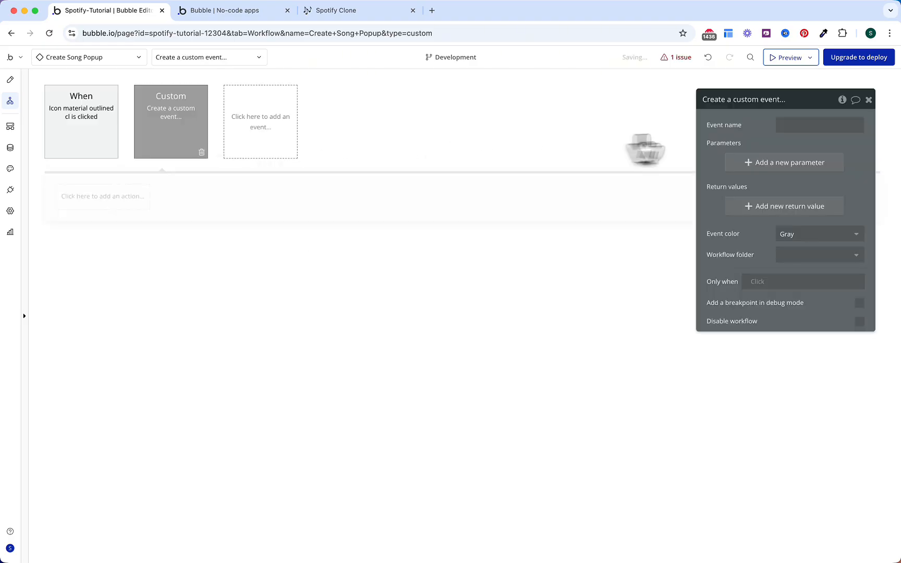
{"action": "left_click", "coordinate": [779, 124]}
{"action": "type", "text": "Show Popup"}
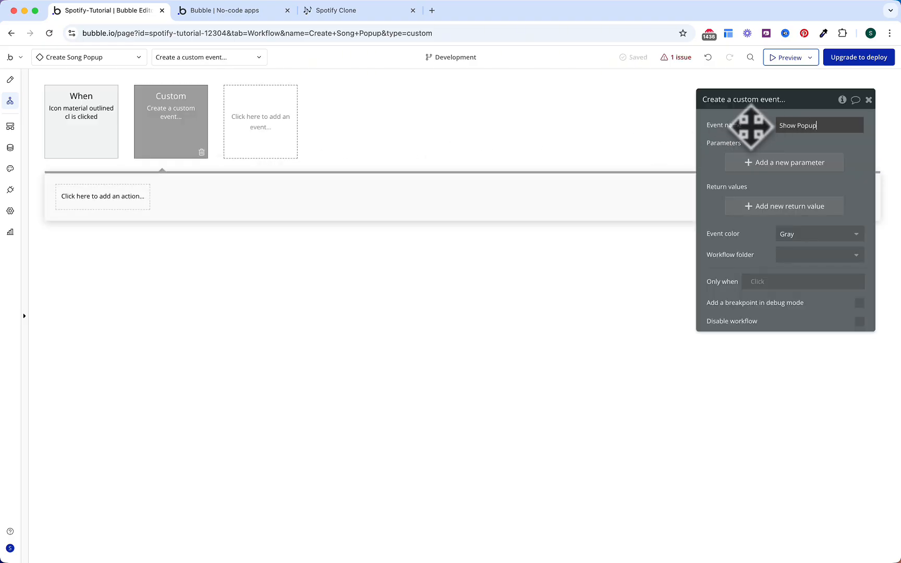
{"action": "left_click", "coordinate": [747, 133]}
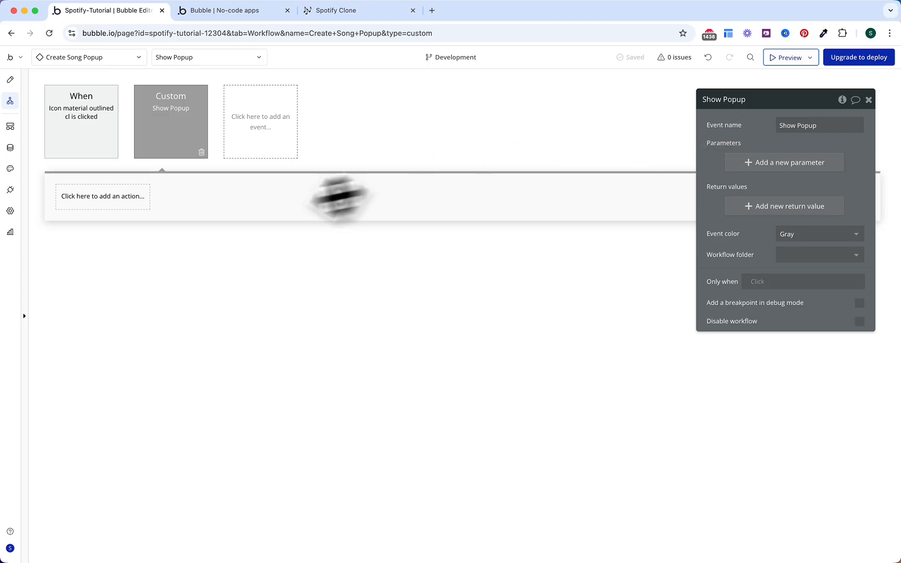
Step: Add a Reset a group/popup step for Create Song Popup to Show Popup
{"action": "left_click", "coordinate": [145, 206]}
{"action": "type", "text": "reset"}
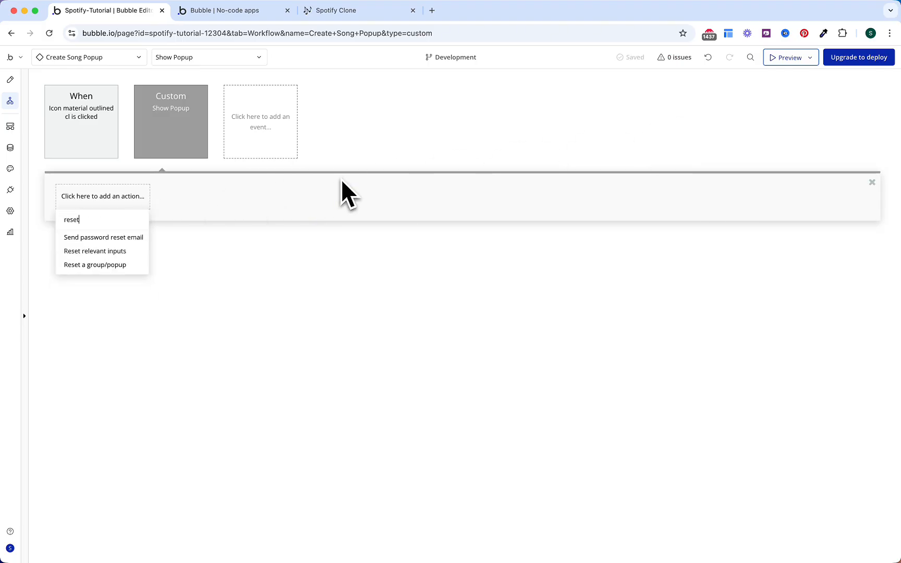
{"action": "left_click", "coordinate": [107, 266]}
{"action": "left_click", "coordinate": [803, 126]}
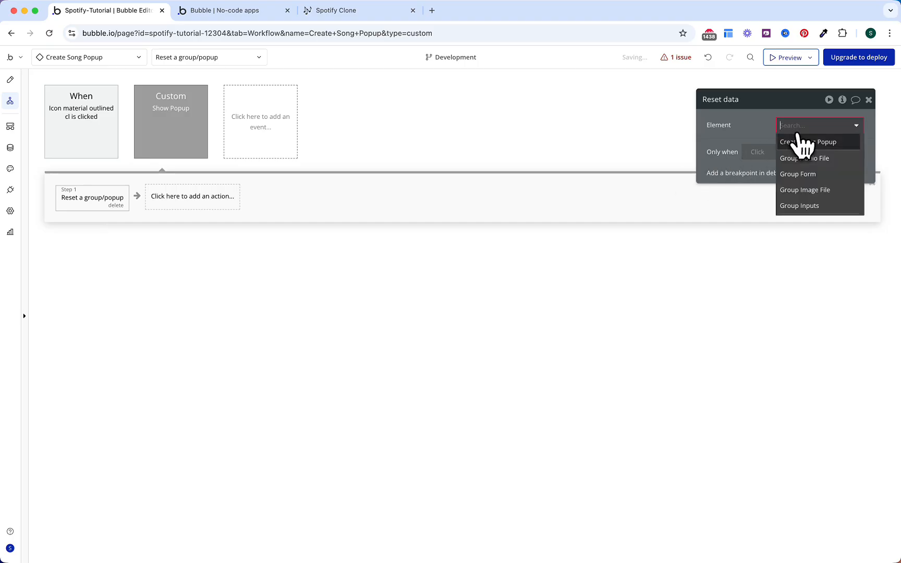
{"action": "left_click", "coordinate": [803, 141]}
Step: Add a second step that shows Create Song Popup, then return to its design layout
{"action": "left_click", "coordinate": [232, 205]}
{"action": "type", "text": "show"}
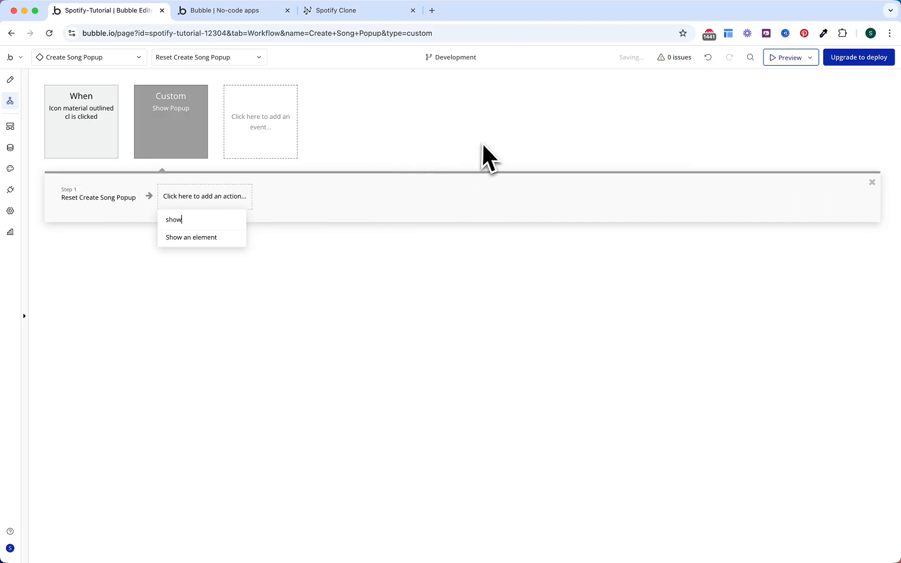
{"action": "left_click", "coordinate": [242, 239]}
{"action": "left_click", "coordinate": [809, 126]}
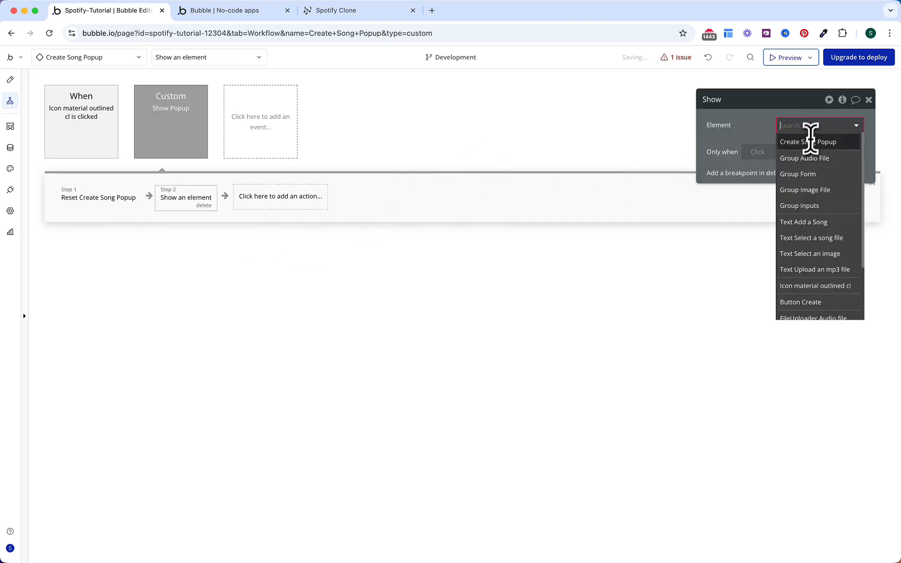
{"action": "left_click", "coordinate": [808, 140]}
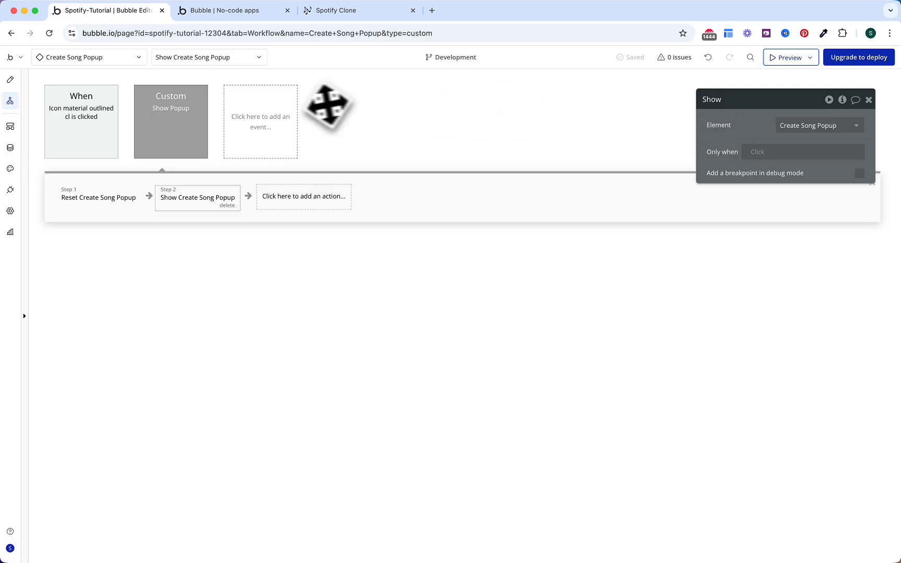
{"action": "left_click", "coordinate": [9, 81]}
Step: Give the Create button a click workflow that creates a new Song with all Song fields listed
{"action": "left_click", "coordinate": [573, 349]}
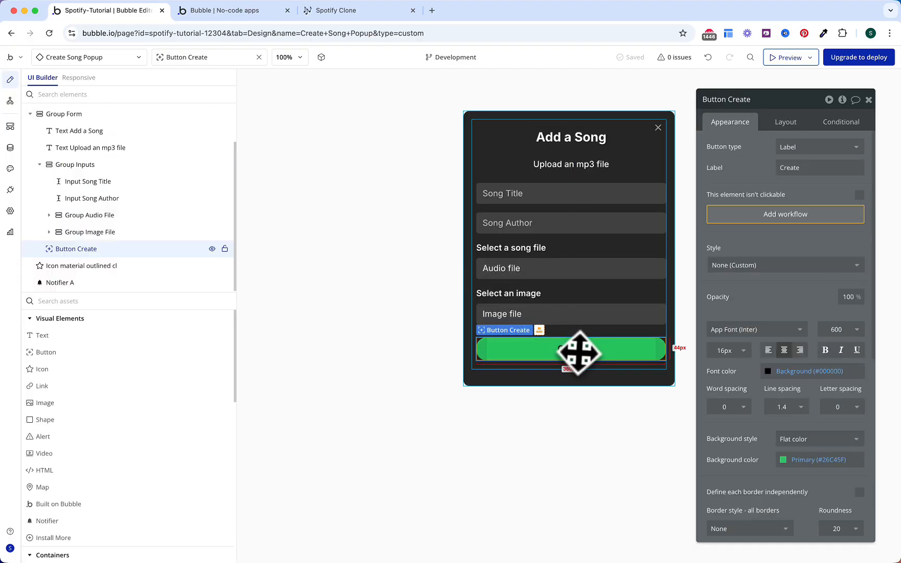
{"action": "left_click", "coordinate": [779, 215]}
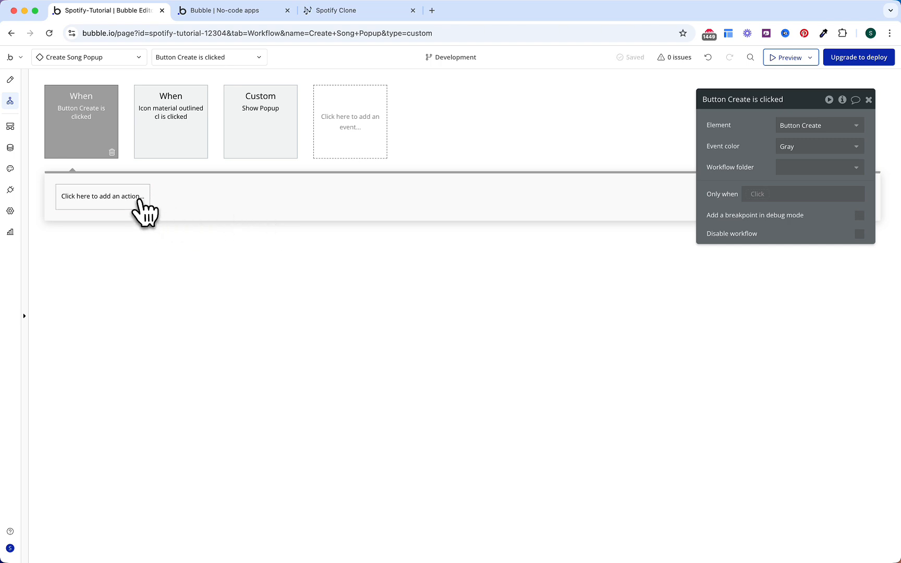
{"action": "left_click", "coordinate": [139, 201]}
{"action": "type", "text": "crea"}
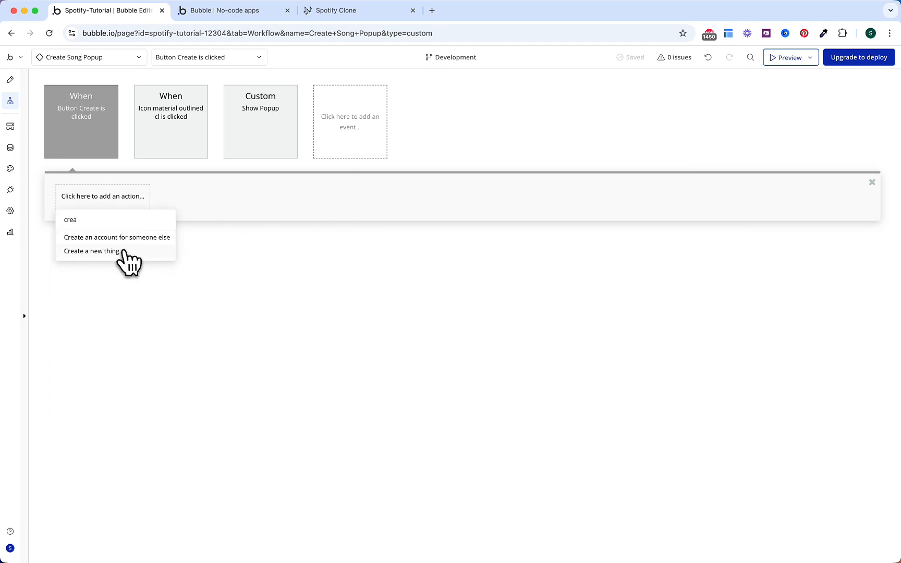
{"action": "left_click", "coordinate": [125, 253]}
{"action": "left_click", "coordinate": [813, 130]}
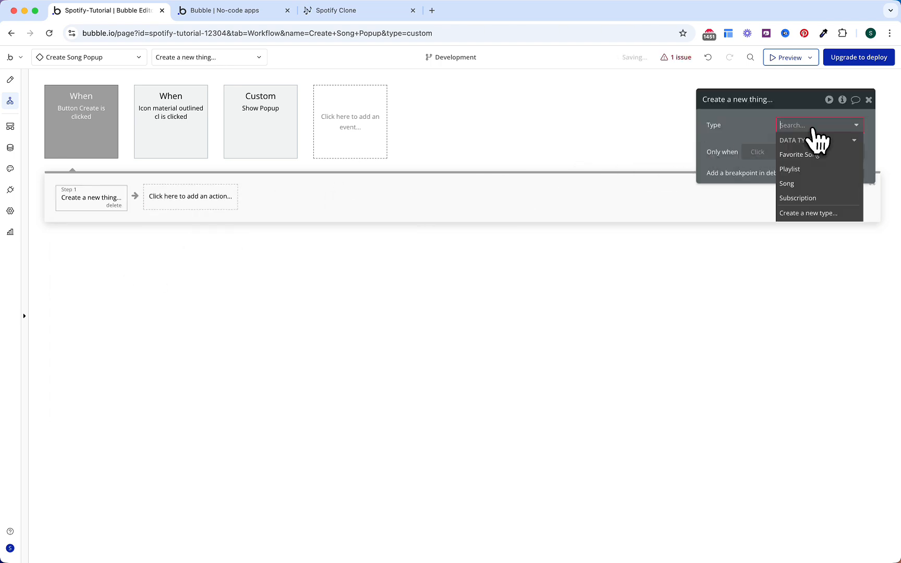
{"action": "left_click", "coordinate": [795, 184]}
{"action": "left_click", "coordinate": [848, 174]}
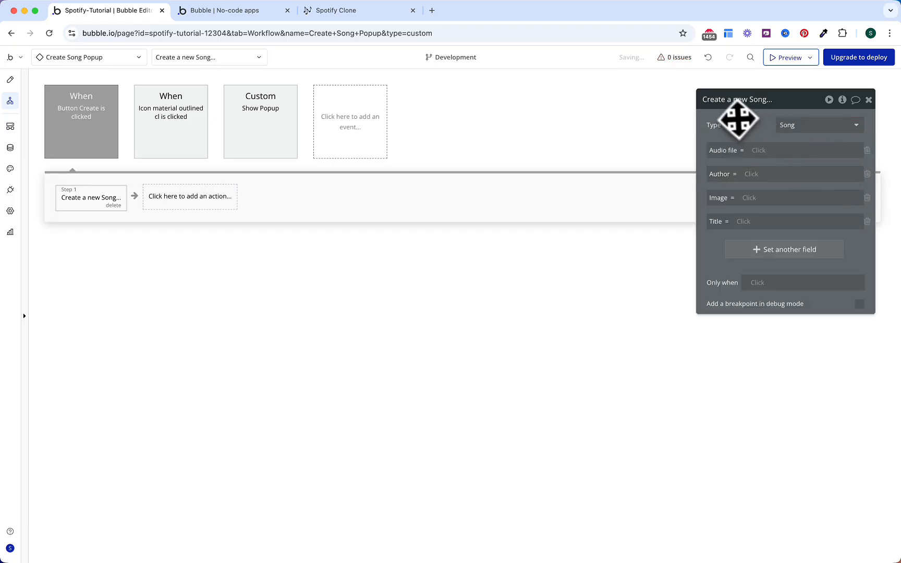
{"action": "left_click_drag", "start_coordinate": [736, 104], "coordinate": [597, 102]}
Step: Set the Song's Audio file to the audio FileUploader's value
{"action": "left_click", "coordinate": [631, 147]}
{"action": "type", "text": "audio"}
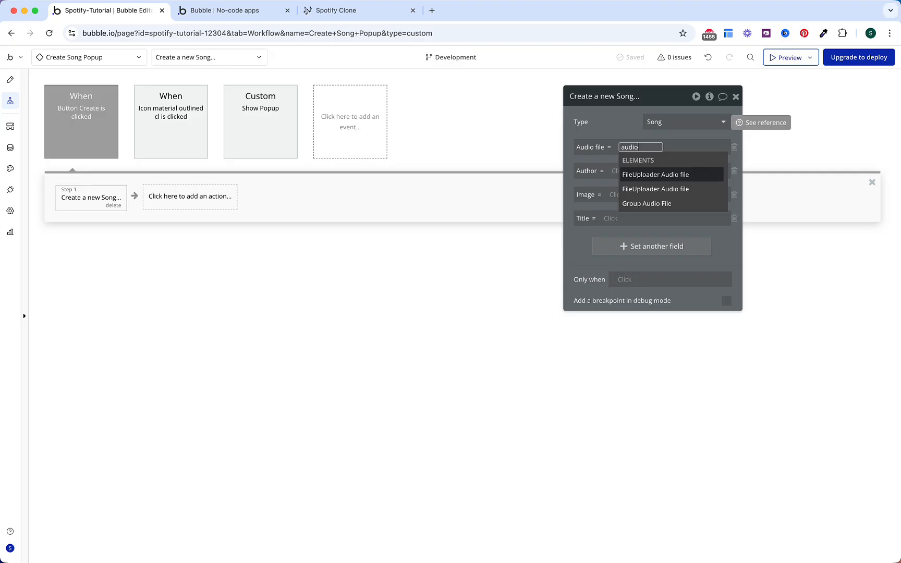
{"action": "key", "text": "Return"}
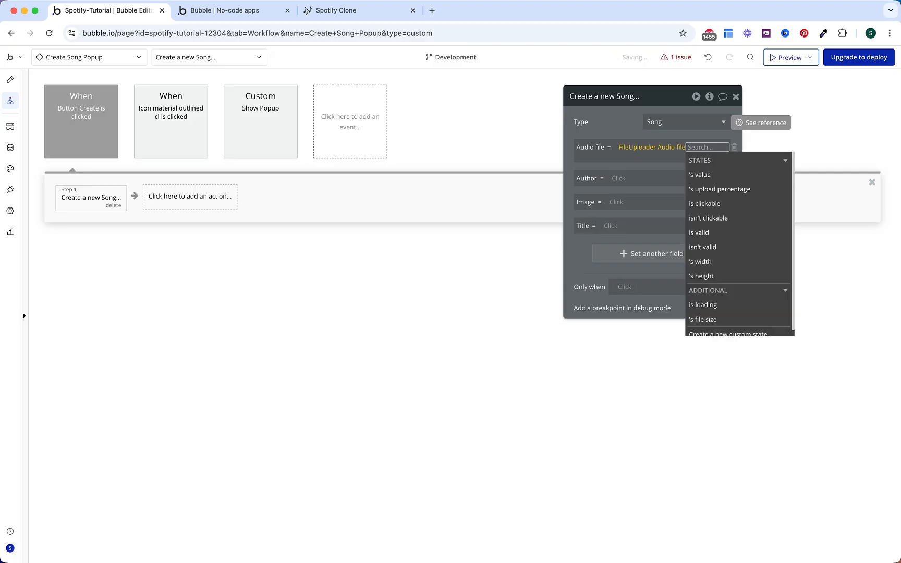
{"action": "key", "text": "Down"}
{"action": "key", "text": "Down"}
{"action": "key", "text": "Return"}
{"action": "left_click", "coordinate": [595, 124]}
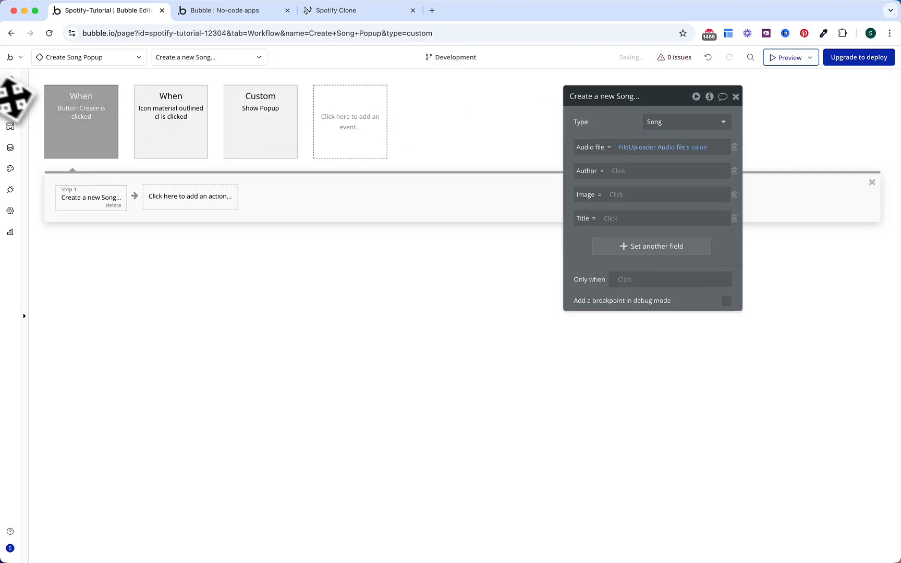
{"action": "left_click", "coordinate": [10, 79]}
{"action": "left_click", "coordinate": [521, 315]}
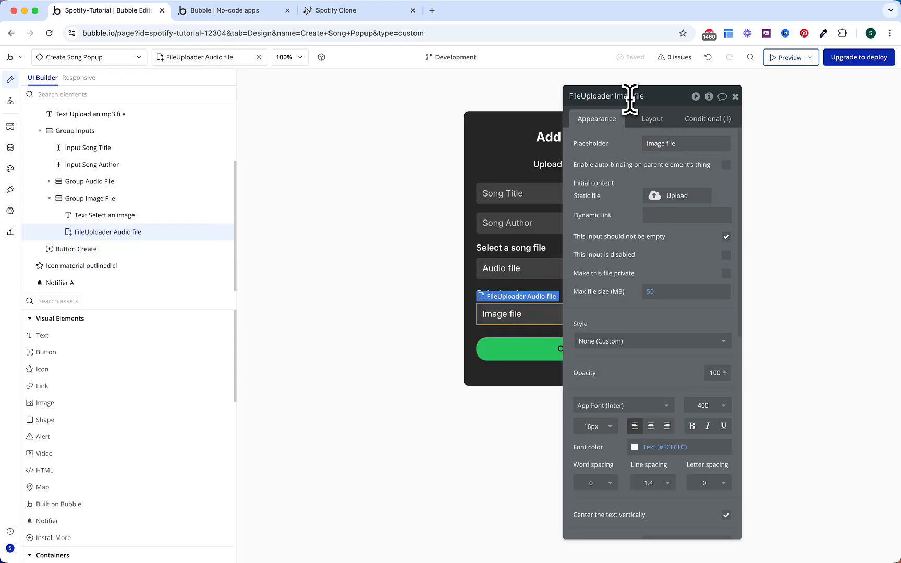
{"action": "left_click", "coordinate": [10, 101]}
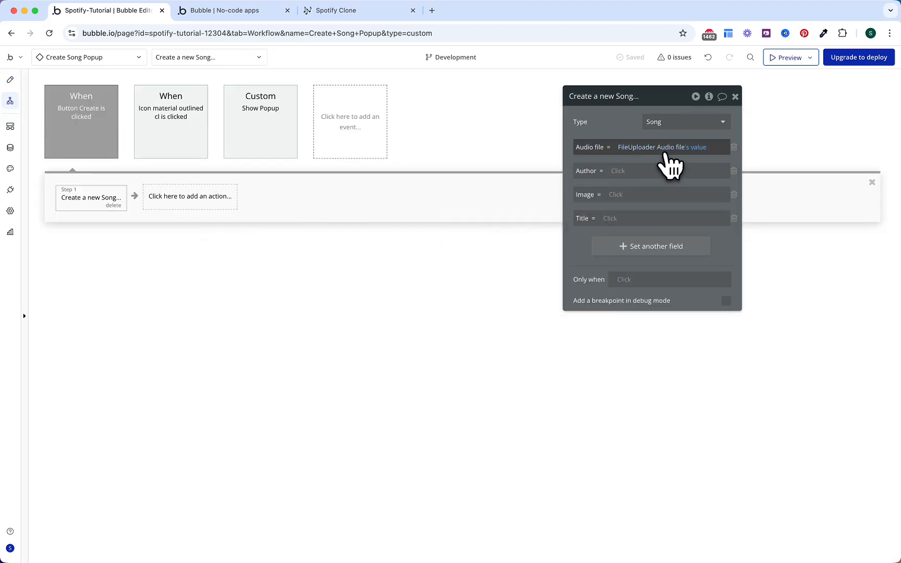
Step: Fill Author from Input Song Author's value and Image from the image FileUploader's value
{"action": "left_click", "coordinate": [617, 171]}
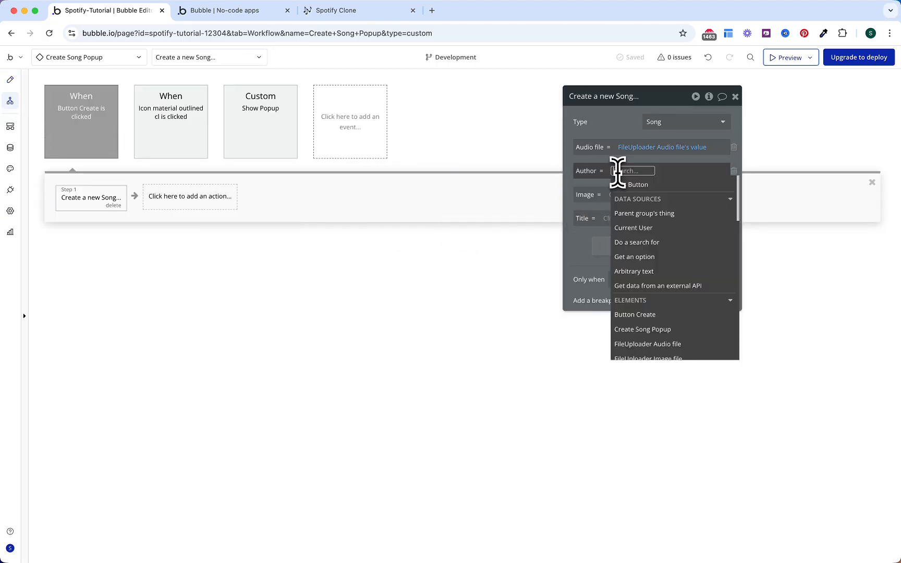
{"action": "type", "text": "autho"}
{"action": "key", "text": "Return"}
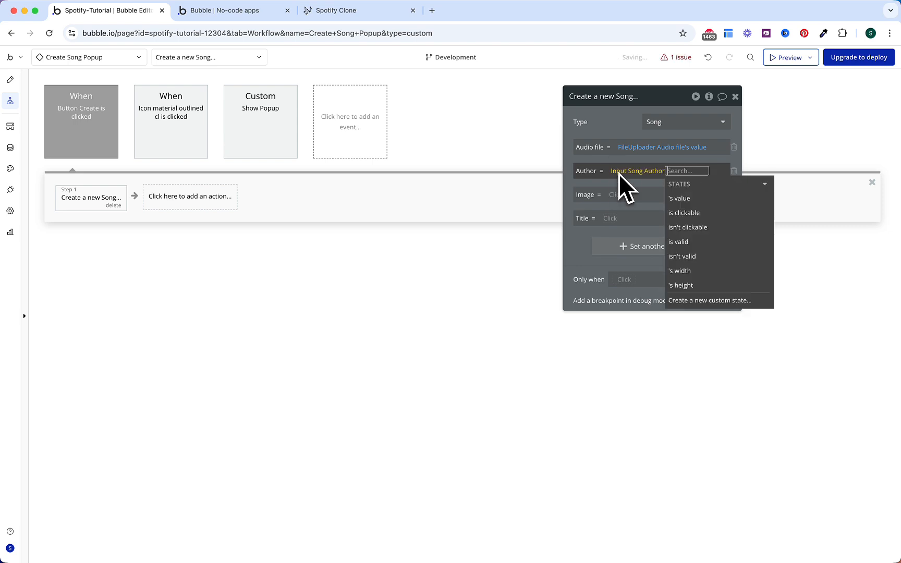
{"action": "key", "text": "Down"}
{"action": "key", "text": "Down"}
{"action": "key", "text": "Return"}
{"action": "left_click", "coordinate": [574, 195]}
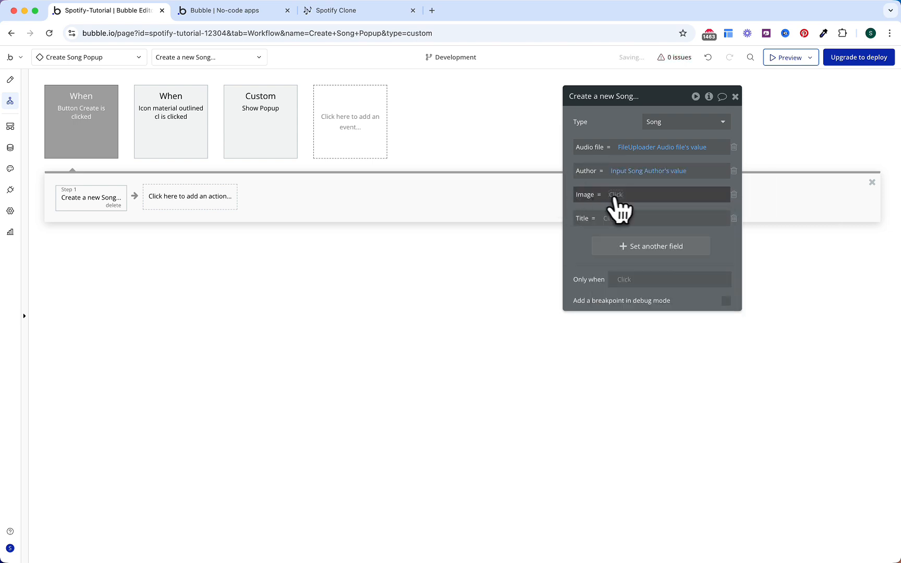
{"action": "left_click", "coordinate": [619, 194]}
{"action": "type", "text": "image"}
{"action": "key", "text": "Return"}
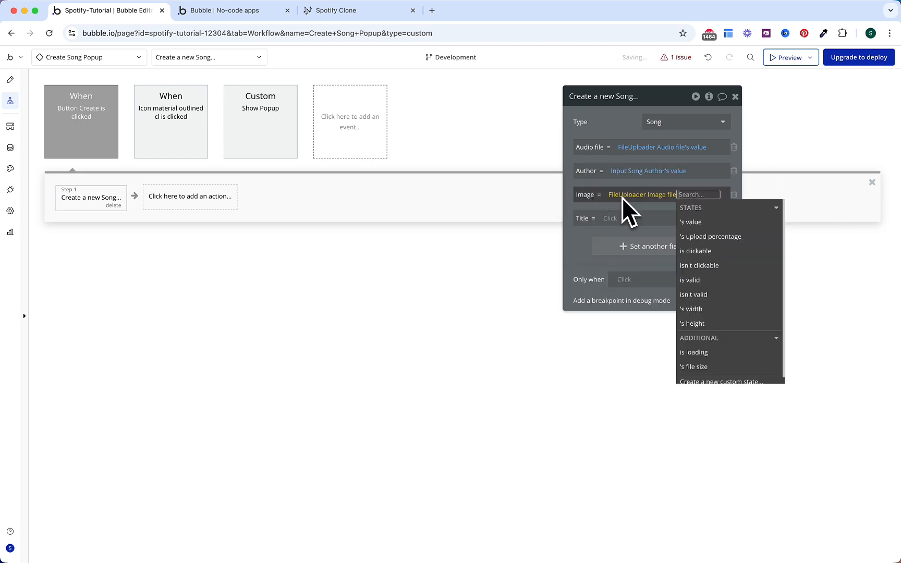
{"action": "key", "text": "Return"}
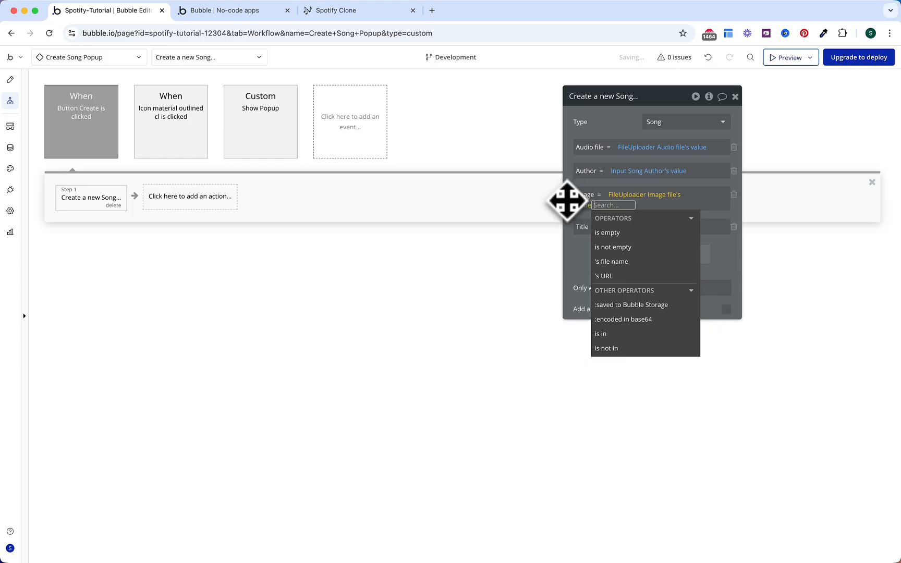
{"action": "left_click", "coordinate": [574, 203]}
Step: Set the Song's Title to Input Song Title's value
{"action": "left_click", "coordinate": [607, 218]}
{"action": "type", "text": "ti"}
{"action": "key", "text": "Return"}
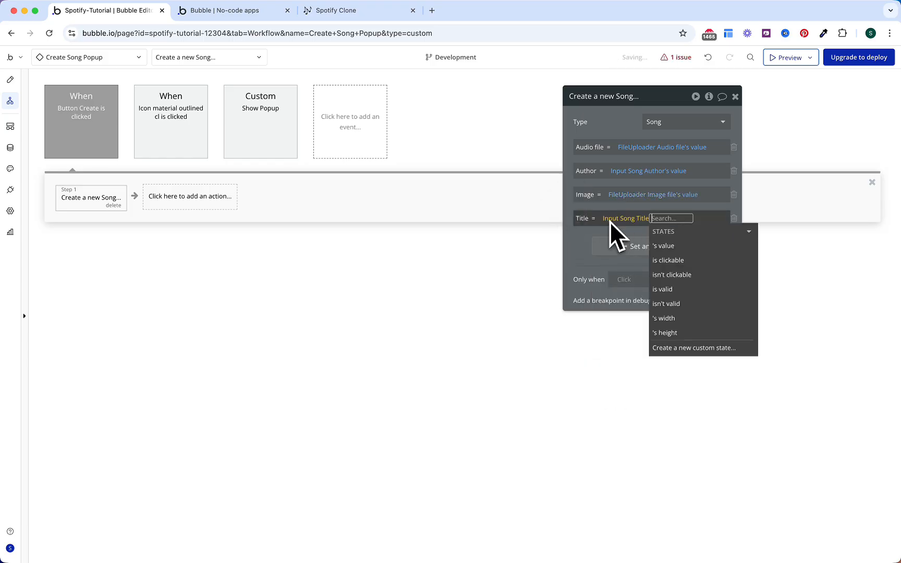
{"action": "key", "text": "Return"}
{"action": "left_click", "coordinate": [580, 247]}
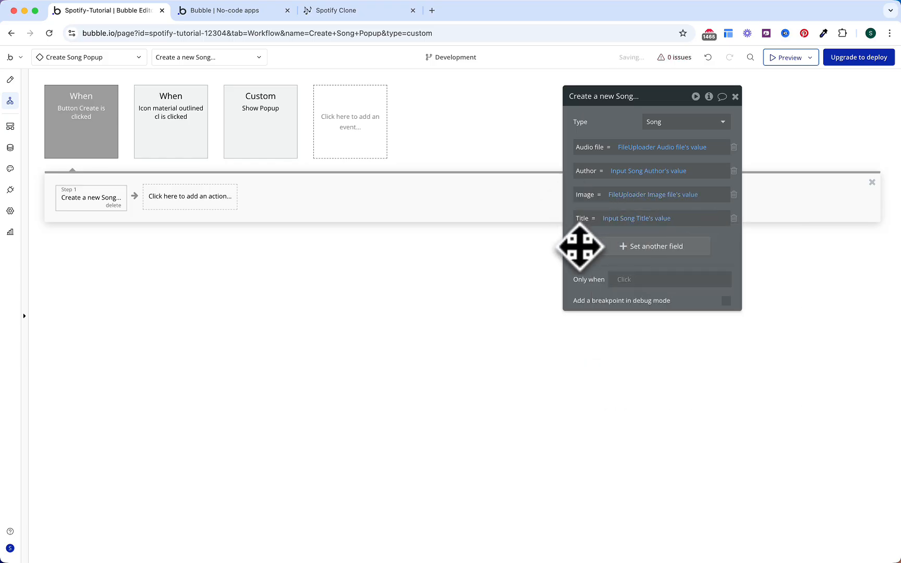
{"action": "left_click", "coordinate": [192, 204]}
Step: Add a notifier action with the message 'Song Created !'
{"action": "type", "text": "niot"}
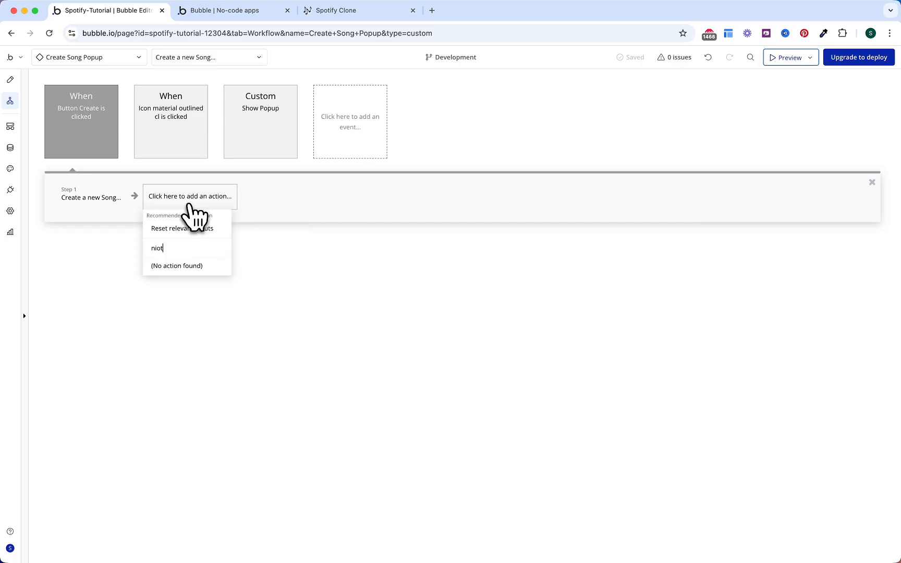
{"action": "key", "text": "BackSpace"}
{"action": "key", "text": "BackSpace"}
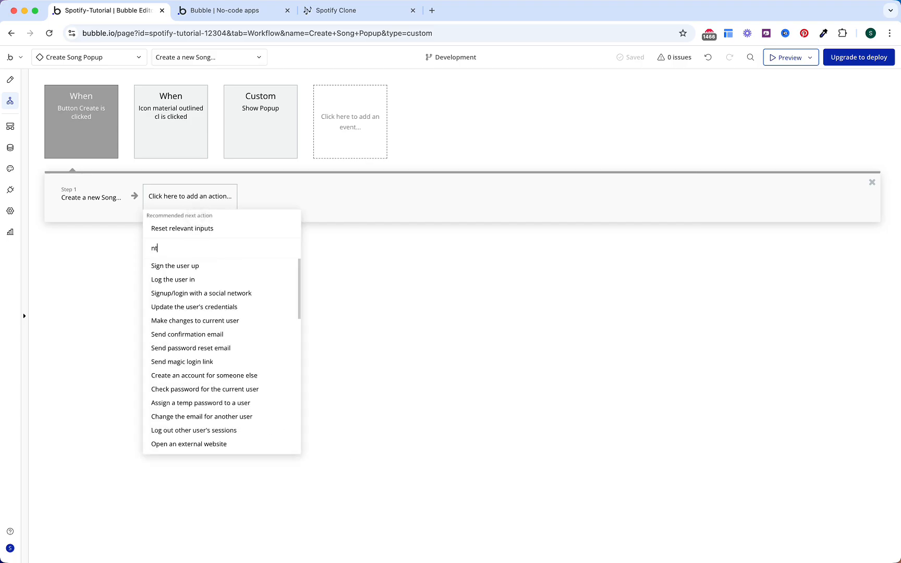
{"action": "type", "text": "ot"}
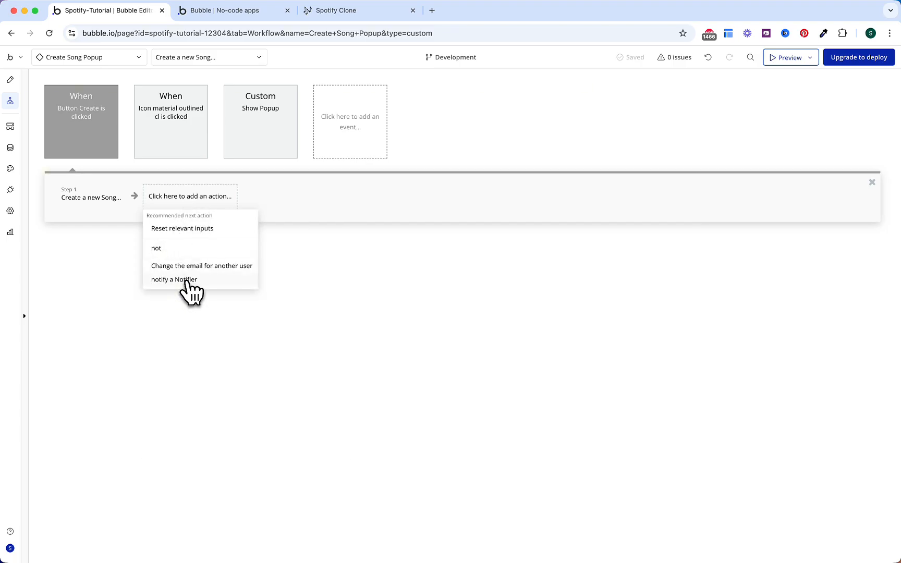
{"action": "left_click", "coordinate": [187, 282]}
{"action": "left_click", "coordinate": [647, 155]}
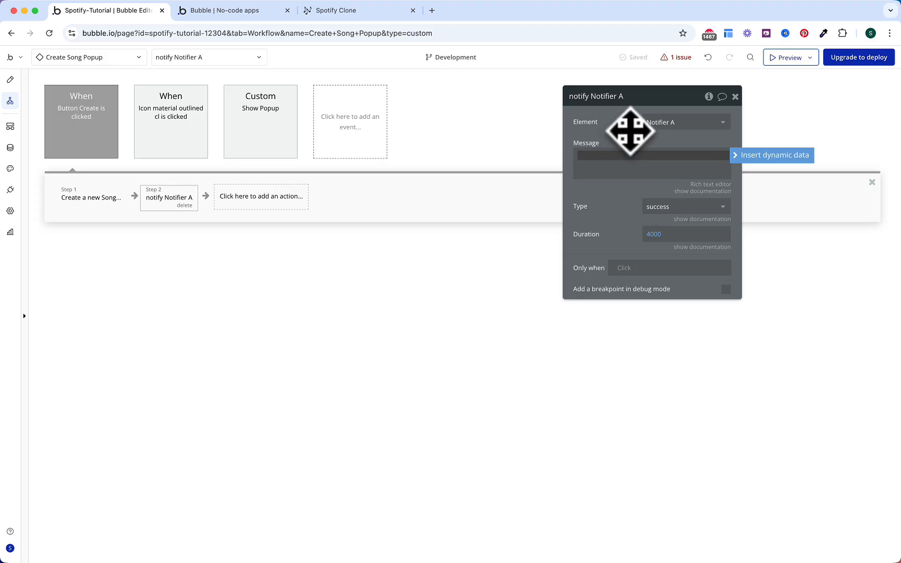
{"action": "type", "text": "Song Crea"}
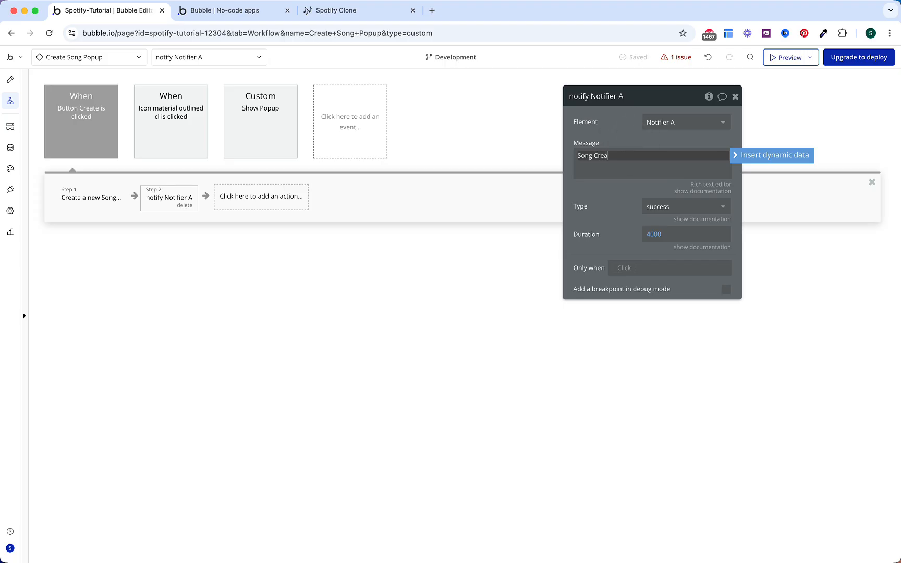
{"action": "type", "text": "ted !"}
{"action": "left_click", "coordinate": [633, 125]}
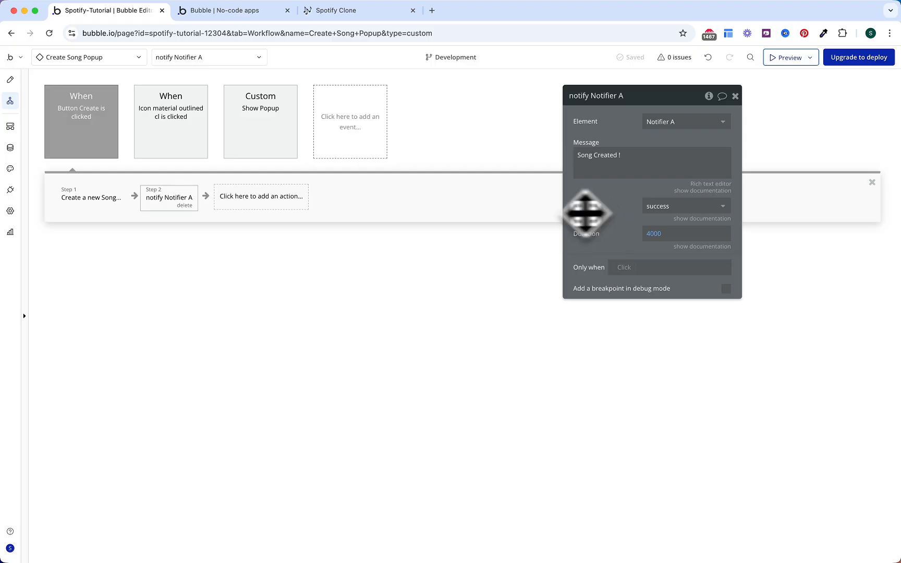
Step: Add a Hide element action targeting the Create Song Popup
{"action": "left_click", "coordinate": [241, 203]}
{"action": "type", "text": "hide"}
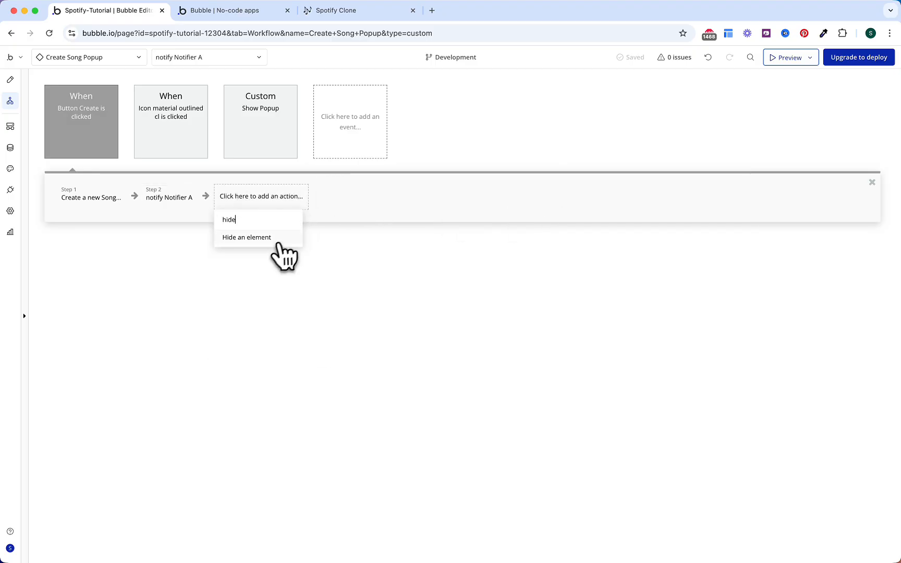
{"action": "left_click", "coordinate": [277, 239]}
{"action": "left_click", "coordinate": [709, 124]}
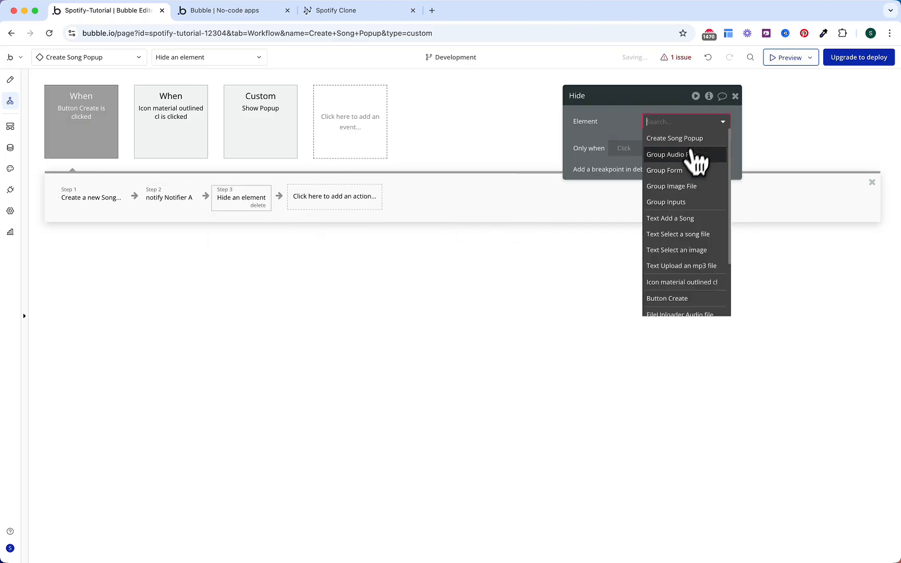
{"action": "left_click", "coordinate": [688, 135]}
Step: Add a Reset a group/popup action targeting the Create Song Popup
{"action": "left_click", "coordinate": [368, 196]}
{"action": "type", "text": "reset"}
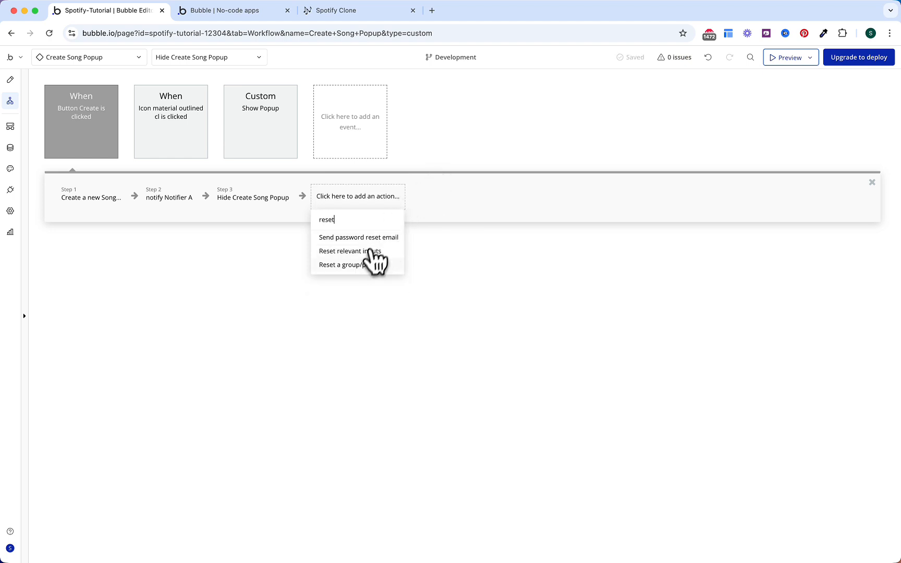
{"action": "left_click", "coordinate": [365, 265]}
{"action": "left_click", "coordinate": [673, 121]}
{"action": "left_click", "coordinate": [673, 136]}
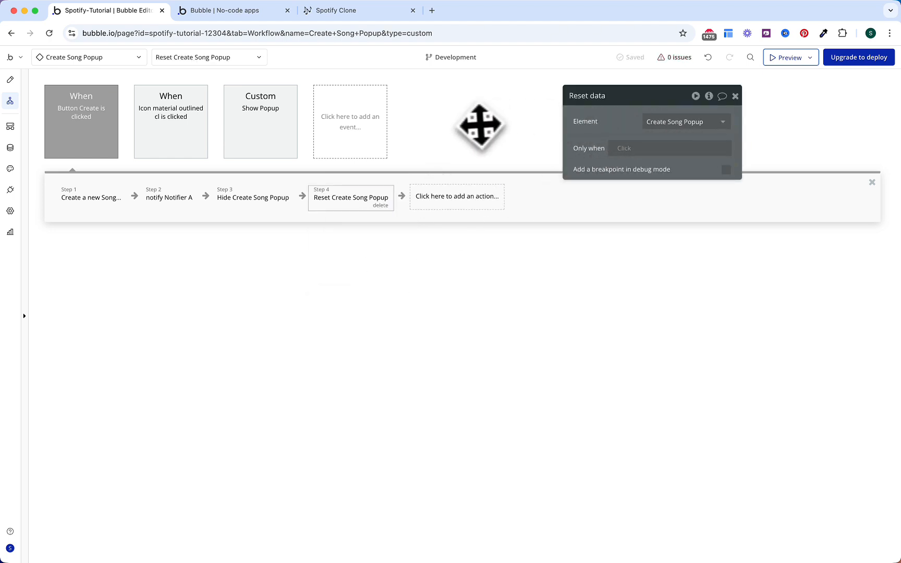
{"action": "left_click", "coordinate": [446, 130]}
{"action": "left_click", "coordinate": [111, 129]}
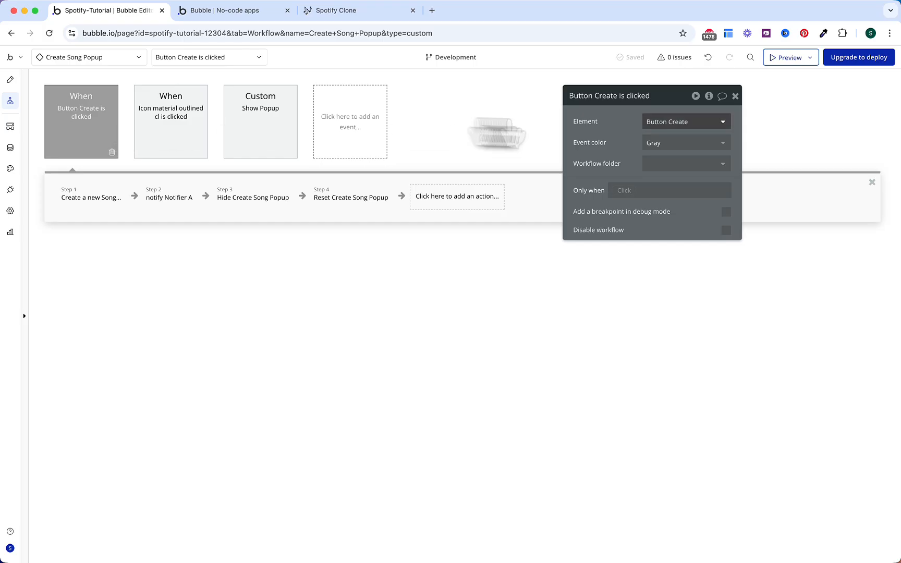
Step: Colour the Button Create, icon click and Show Popup events orange, then check the running app
{"action": "left_click", "coordinate": [691, 145]}
{"action": "left_click", "coordinate": [678, 239]}
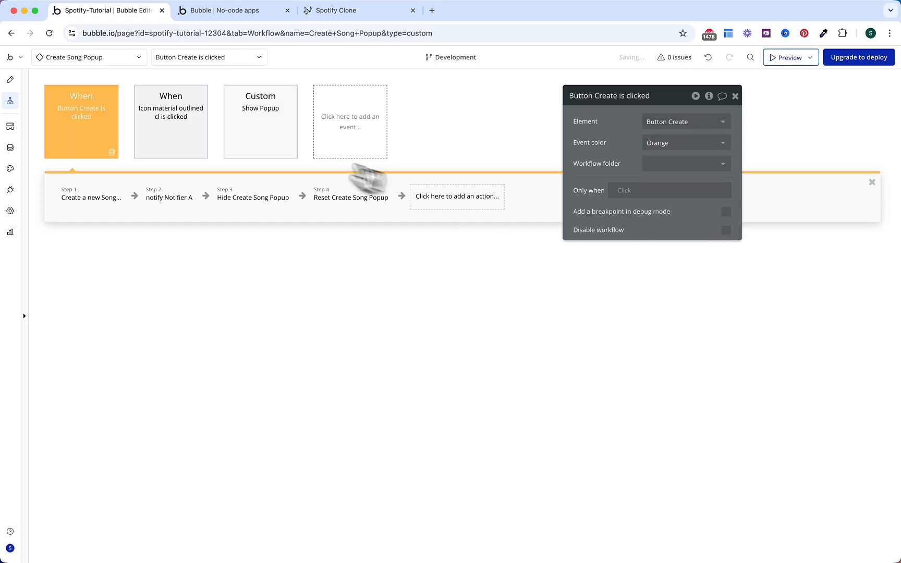
{"action": "left_click", "coordinate": [200, 146]}
{"action": "left_click", "coordinate": [693, 143]}
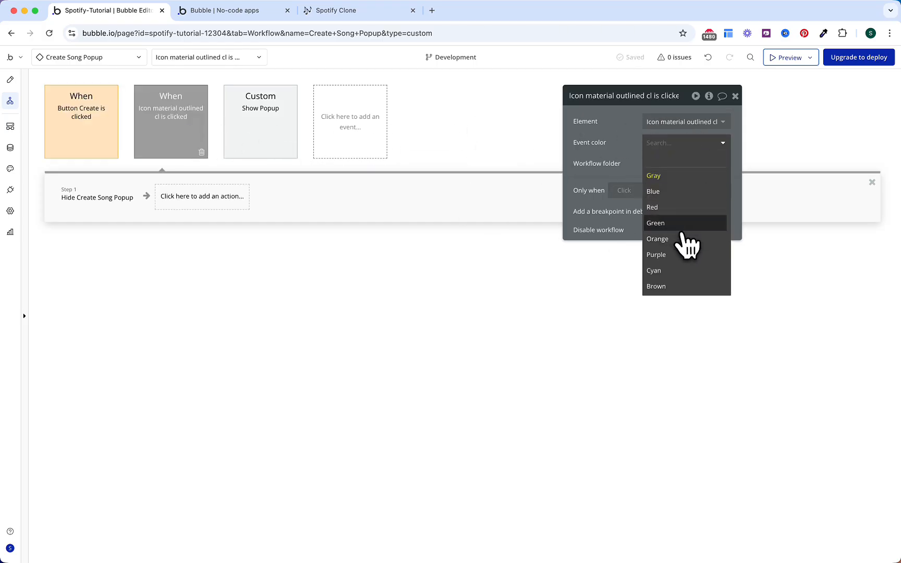
{"action": "left_click", "coordinate": [683, 240]}
{"action": "left_click", "coordinate": [292, 153]}
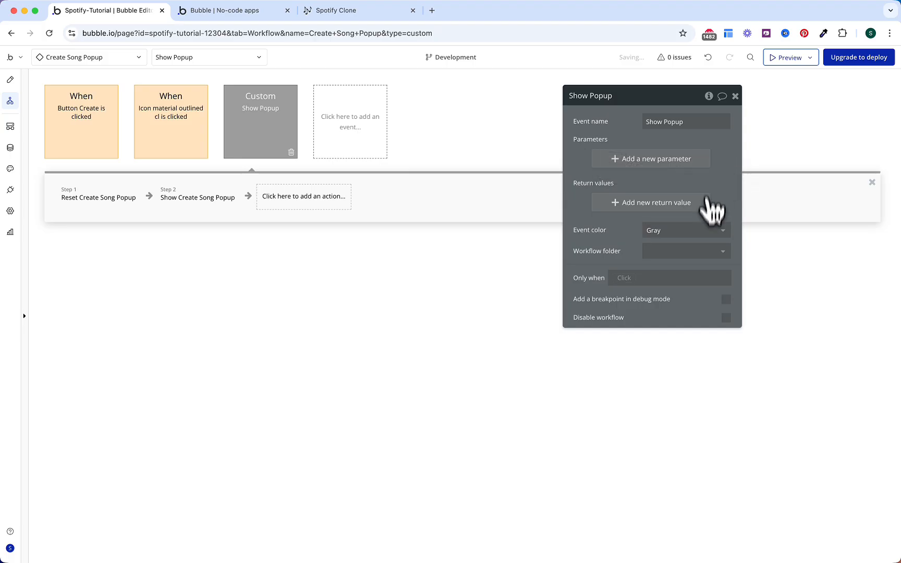
{"action": "left_click", "coordinate": [712, 232]}
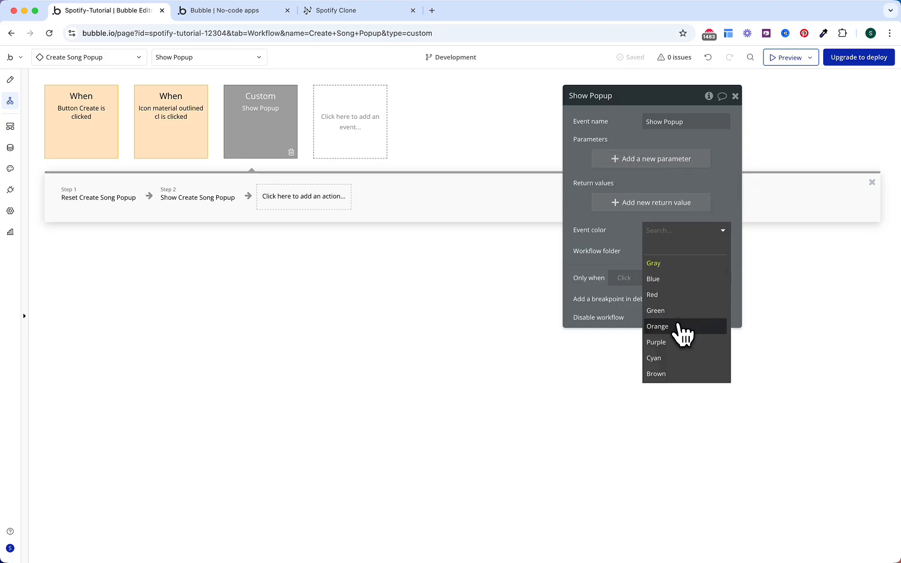
{"action": "left_click", "coordinate": [680, 327]}
{"action": "key", "text": "Escape"}
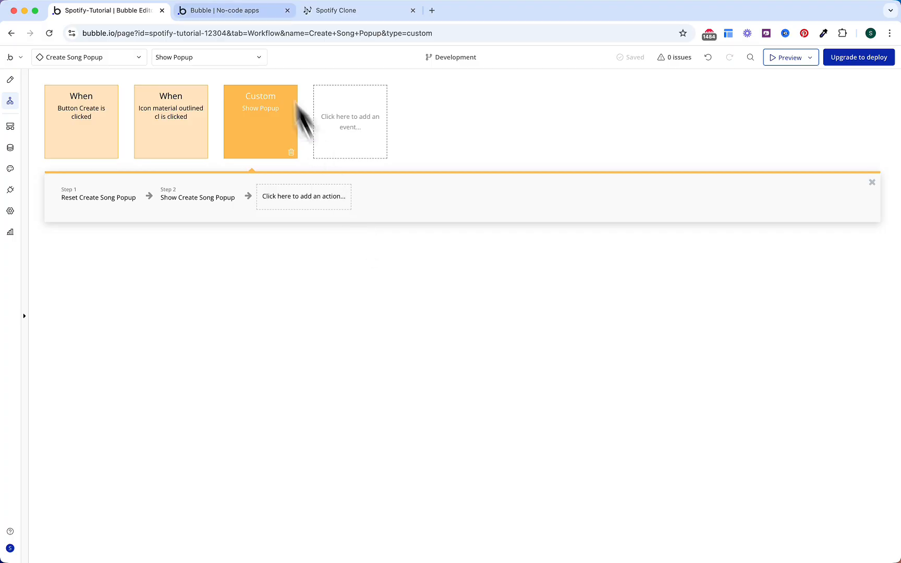
{"action": "left_click", "coordinate": [249, 13]}
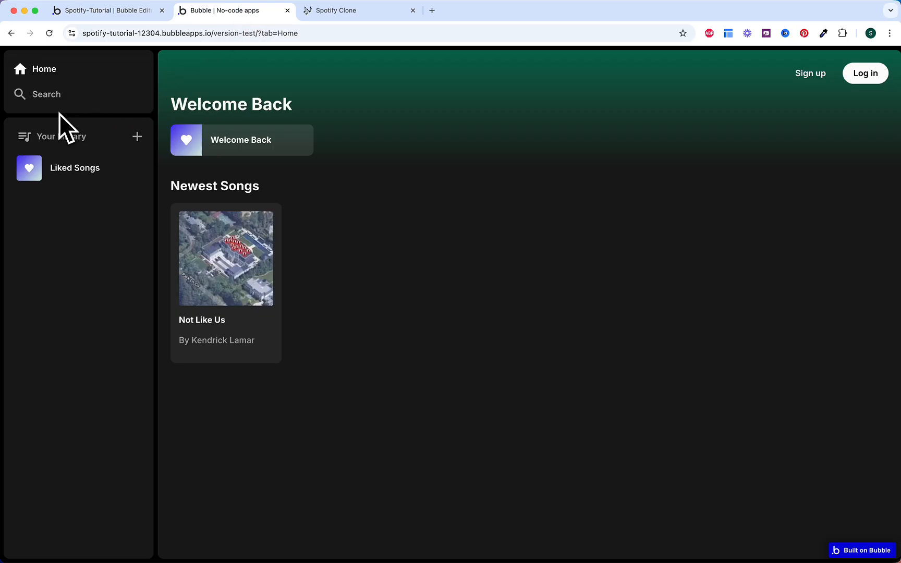
Step: Open the Sidebar reusable element's design and expand its Sidebar Header
{"action": "left_click", "coordinate": [119, 12]}
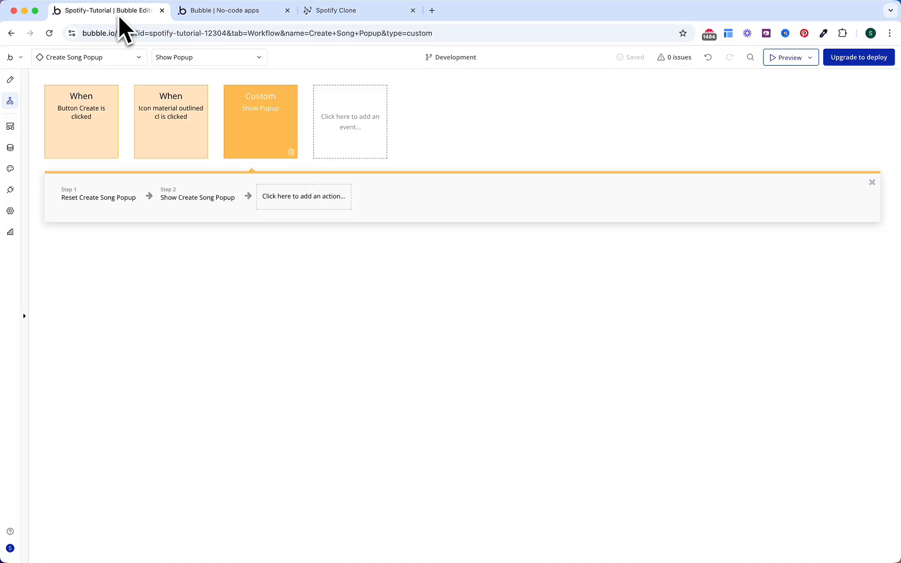
{"action": "left_click", "coordinate": [94, 58]}
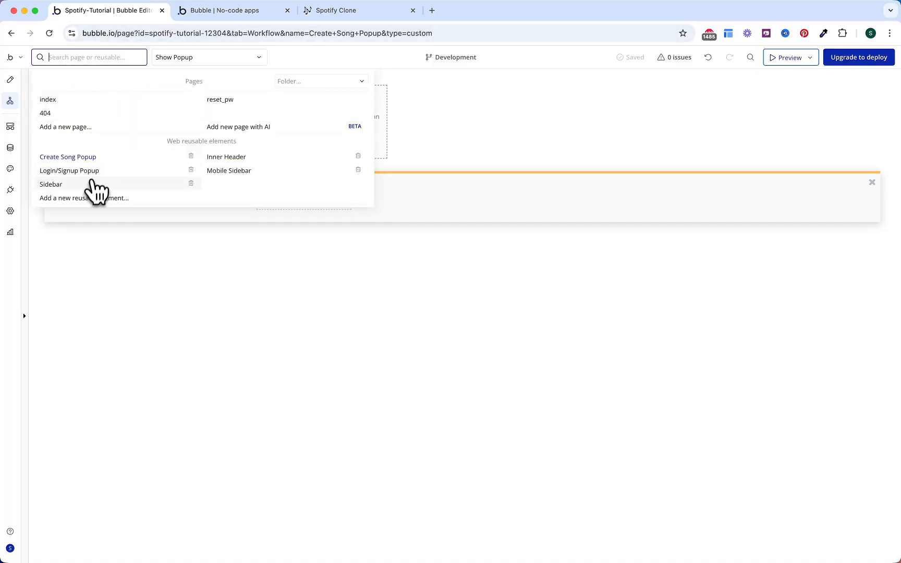
{"action": "left_click", "coordinate": [88, 183]}
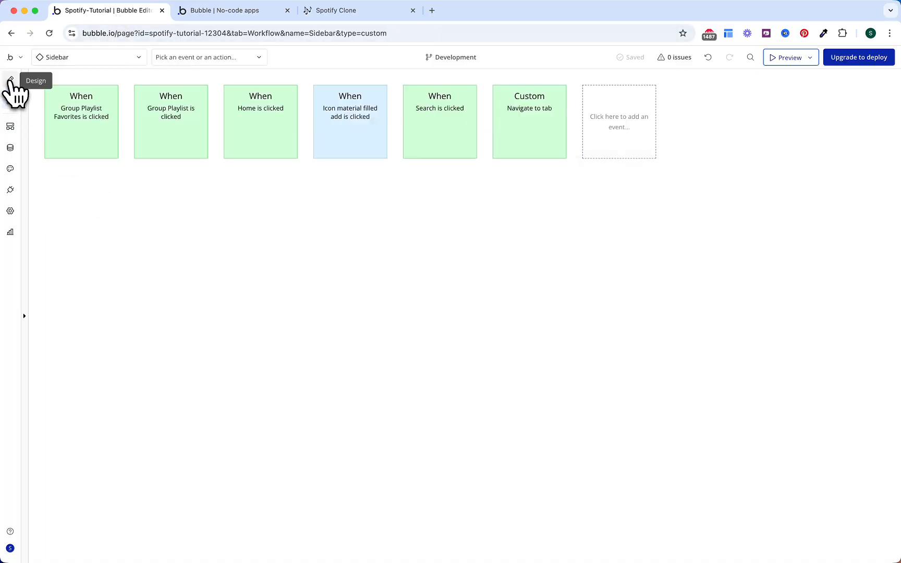
{"action": "left_click", "coordinate": [10, 80]}
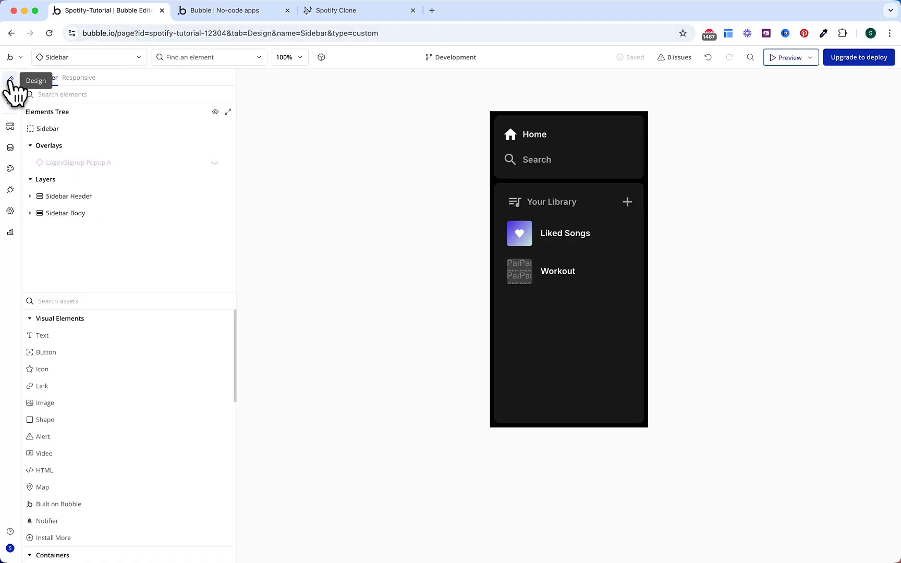
{"action": "left_click", "coordinate": [89, 200]}
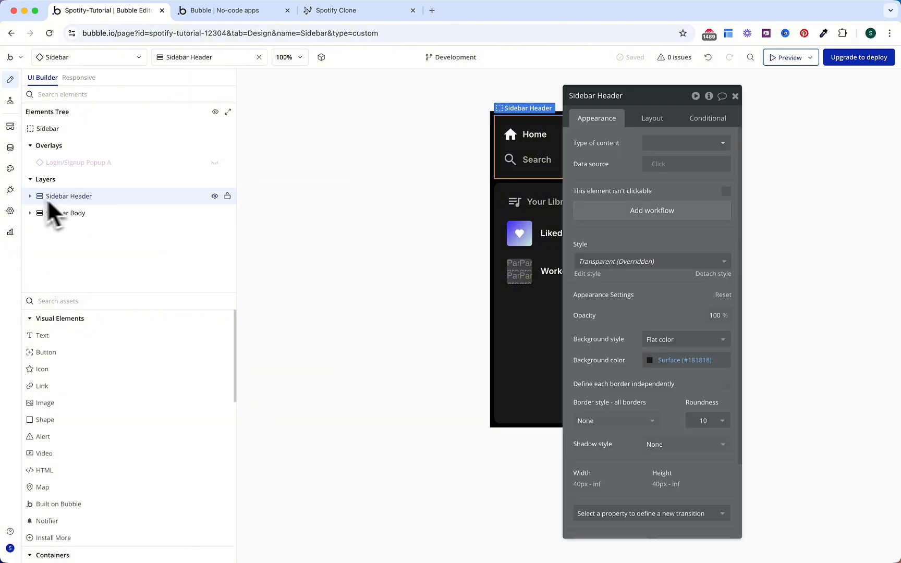
{"action": "left_click", "coordinate": [30, 196]}
Step: Copy the Search item, paste it into Sidebar Header, and rename the copy 'Add Song'
{"action": "left_click", "coordinate": [79, 231]}
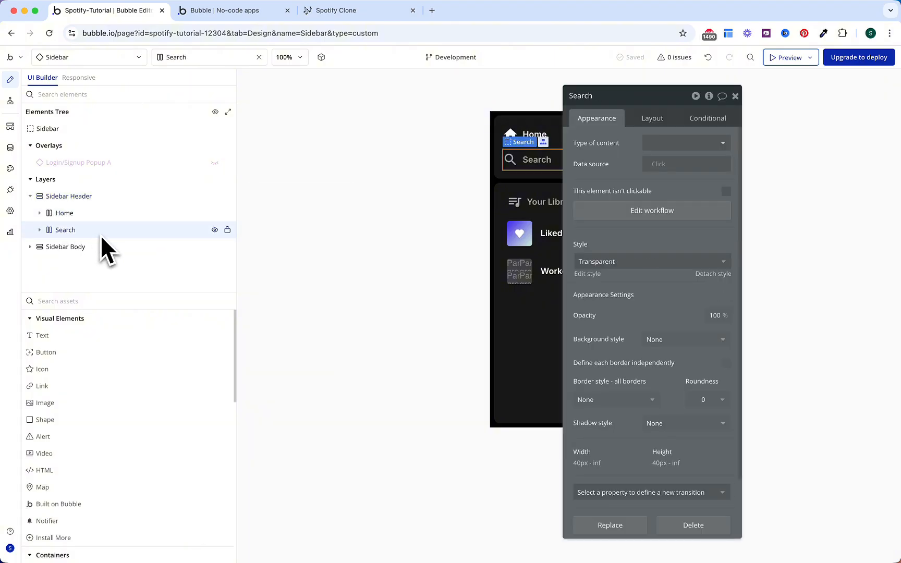
{"action": "right_click", "coordinate": [103, 236]}
{"action": "left_click", "coordinate": [263, 358]}
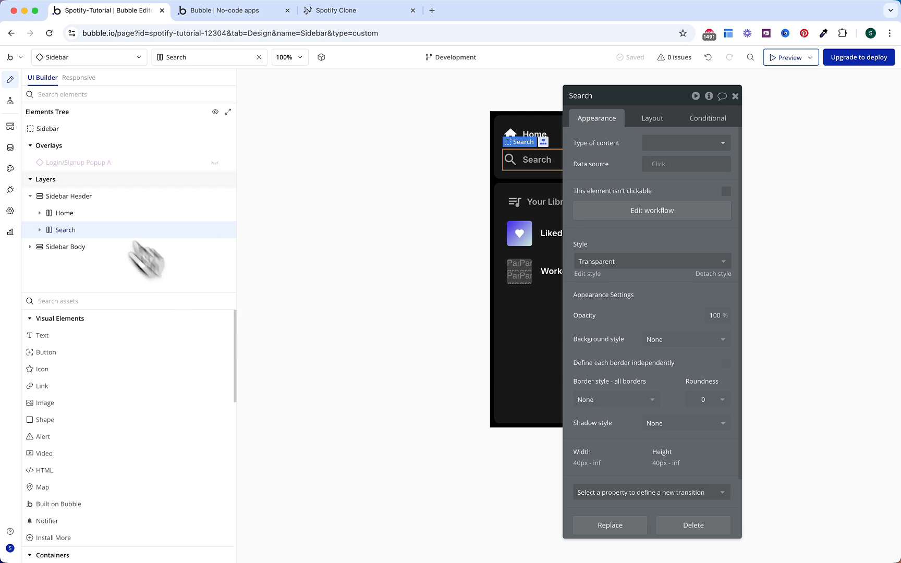
{"action": "left_click", "coordinate": [88, 199]}
{"action": "right_click", "coordinate": [89, 199]}
{"action": "left_click", "coordinate": [276, 318]}
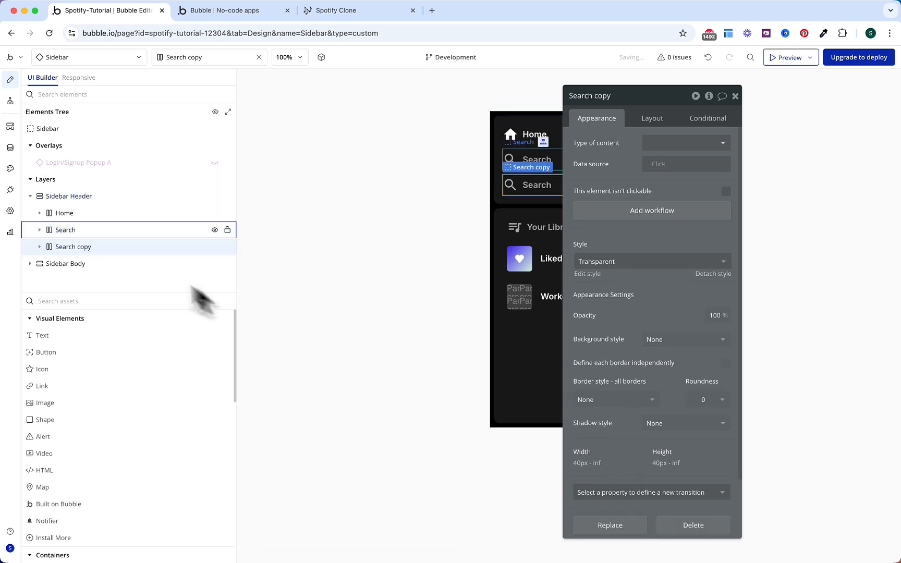
{"action": "double_click", "coordinate": [100, 249]}
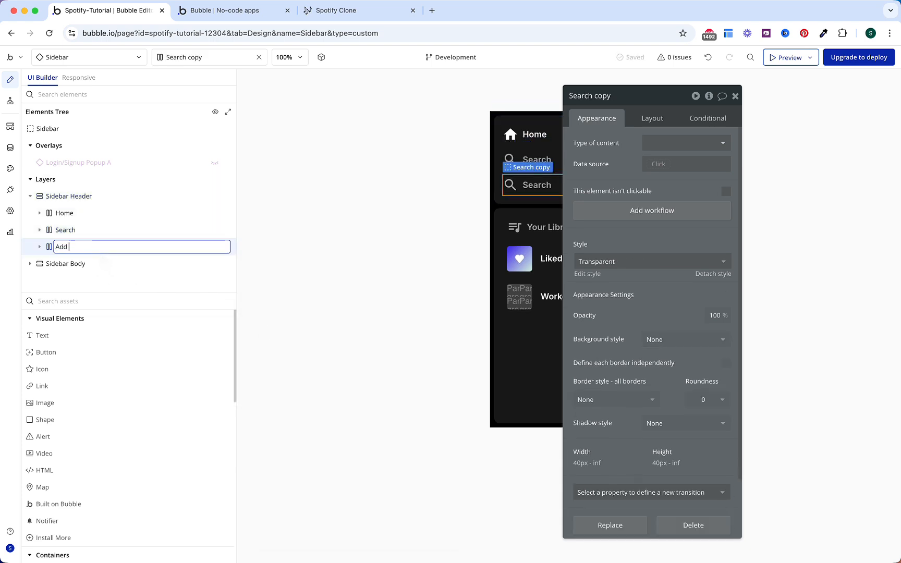
{"action": "key", "text": "Return"}
{"action": "left_click", "coordinate": [101, 252]}
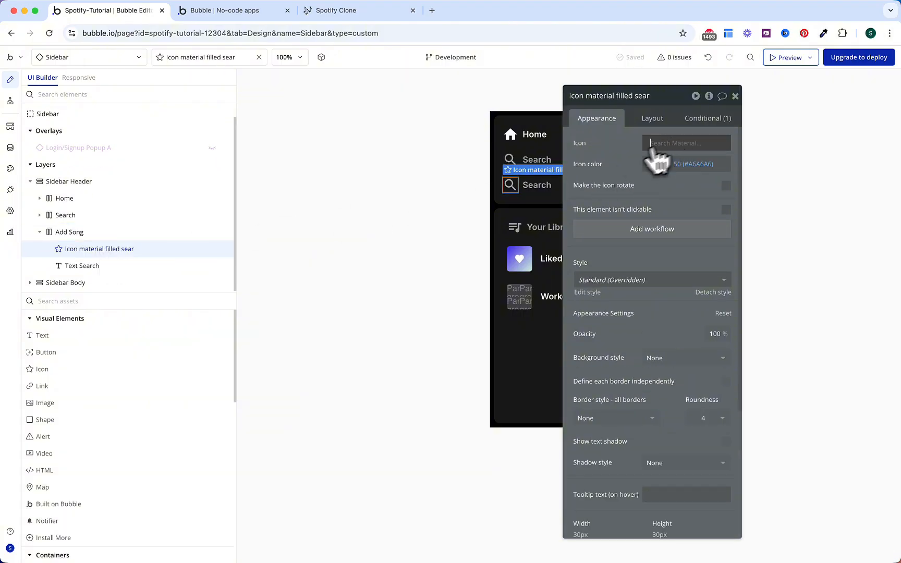
Step: Change the copied icon to a music note and drop the tab-based part of its colour condition
{"action": "left_click", "coordinate": [653, 151]}
{"action": "type", "text": "music"}
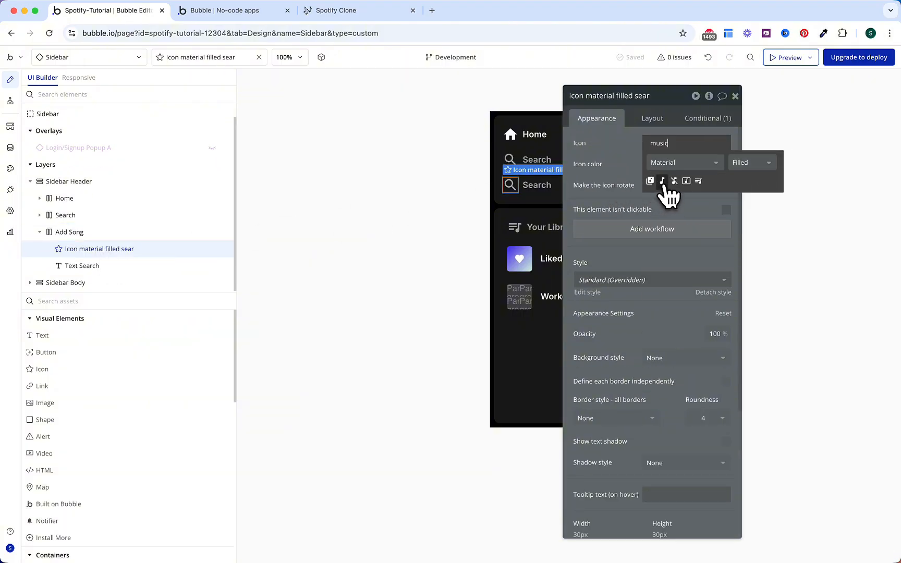
{"action": "left_click", "coordinate": [662, 181]}
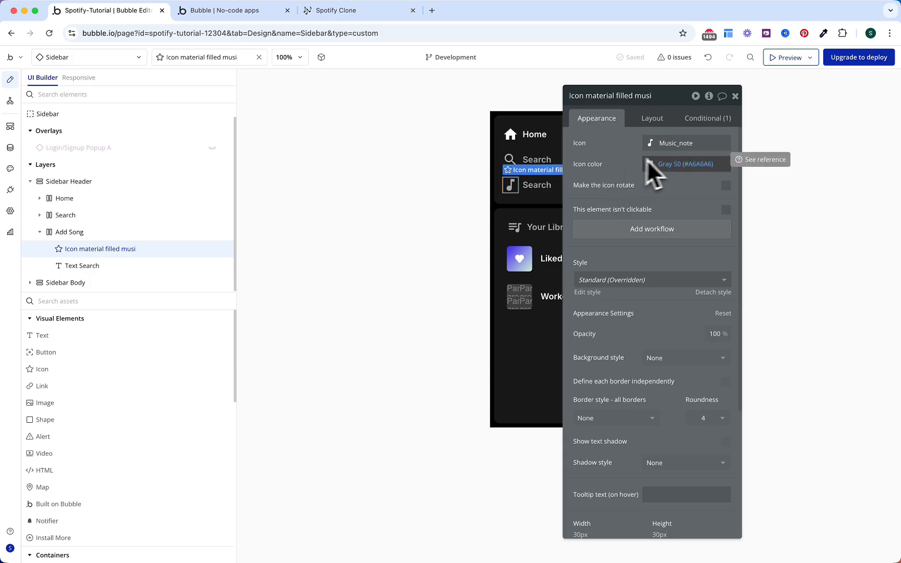
{"action": "left_click", "coordinate": [706, 121]}
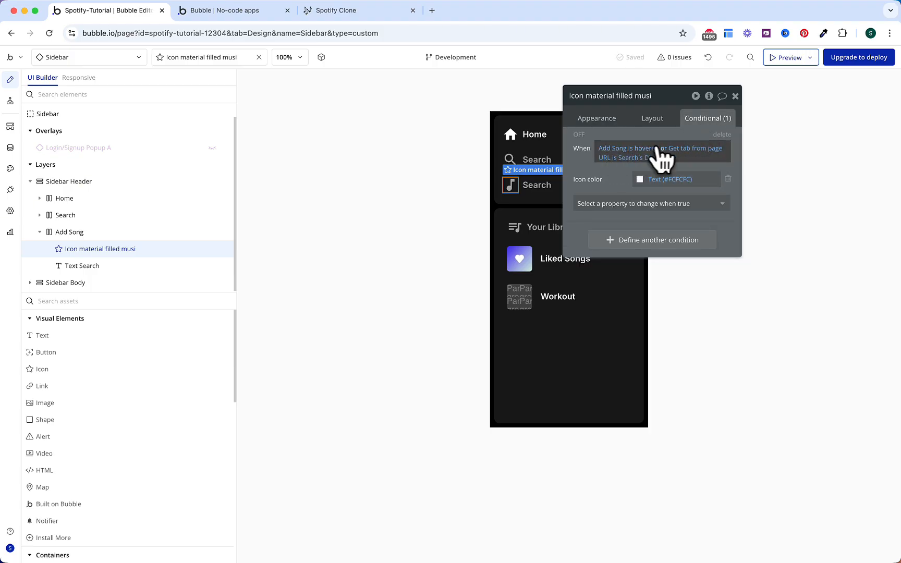
{"action": "left_click", "coordinate": [665, 150]}
{"action": "key", "text": "BackSpace"}
{"action": "key", "text": "BackSpace"}
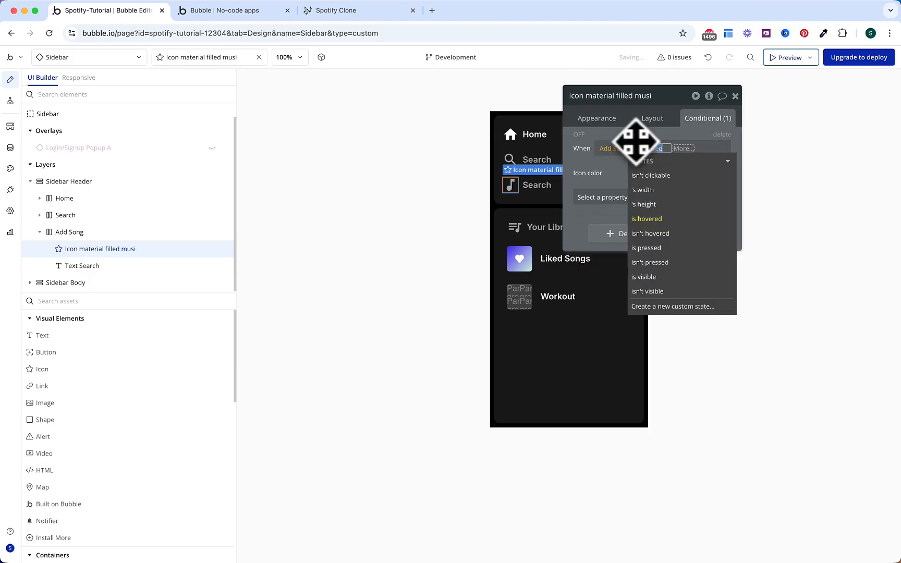
{"action": "left_click", "coordinate": [636, 138]}
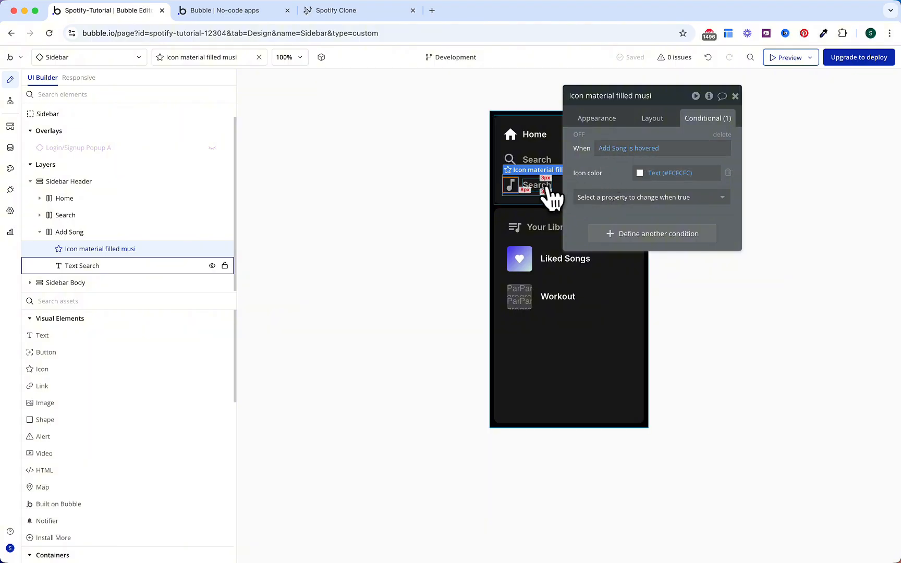
Step: Remove the tab-based part of the text's condition and change its label from Search to Add Song
{"action": "left_click", "coordinate": [541, 186]}
{"action": "left_click", "coordinate": [662, 198]}
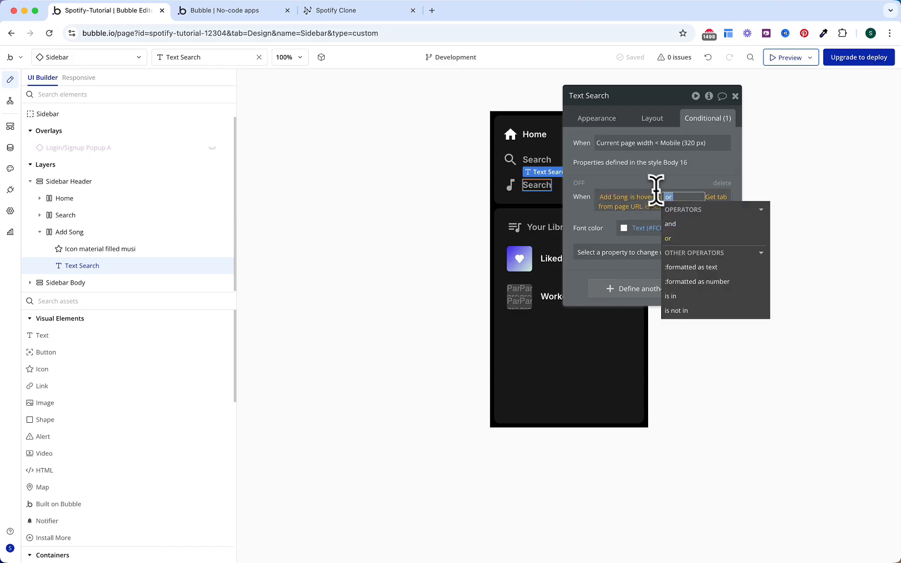
{"action": "key", "text": "BackSpace"}
{"action": "key", "text": "BackSpace"}
{"action": "left_click", "coordinate": [625, 182]}
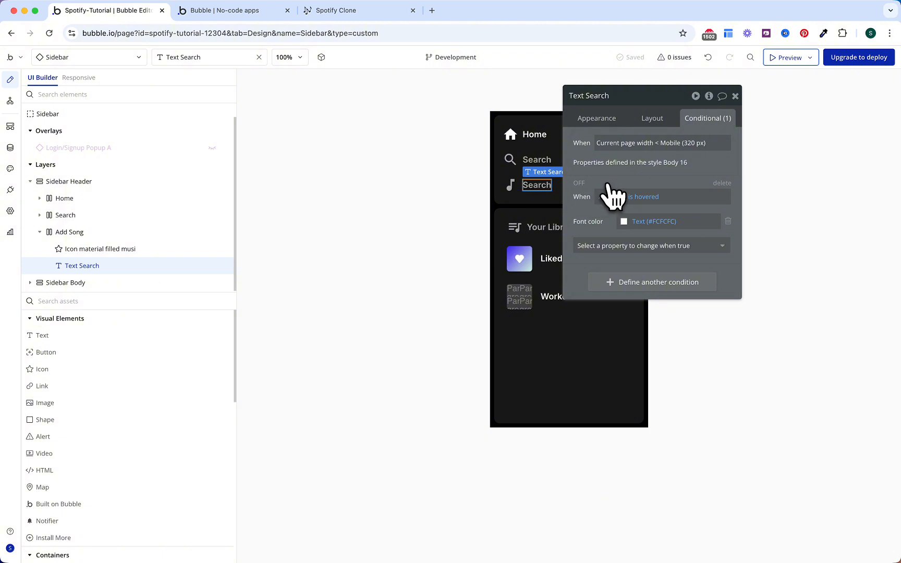
{"action": "left_click", "coordinate": [599, 119]}
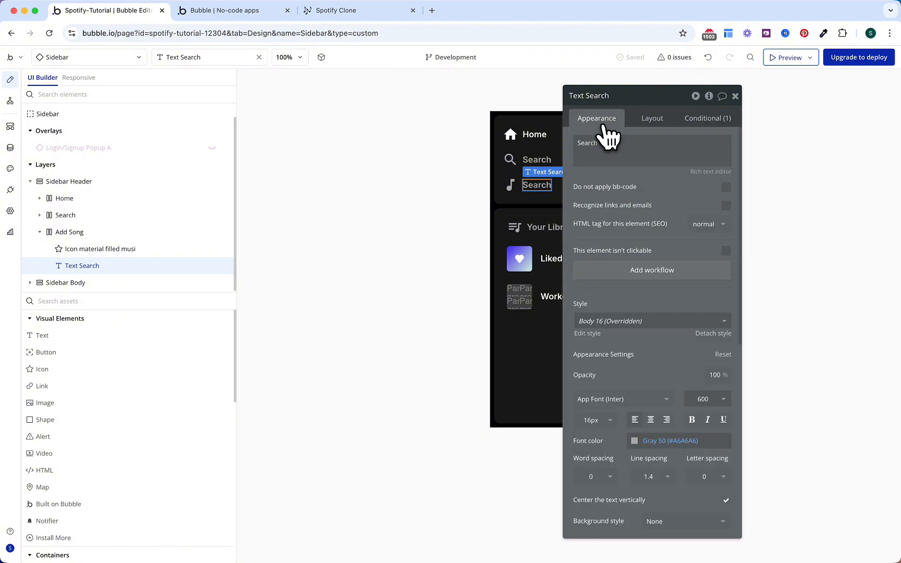
{"action": "double_click", "coordinate": [619, 146]}
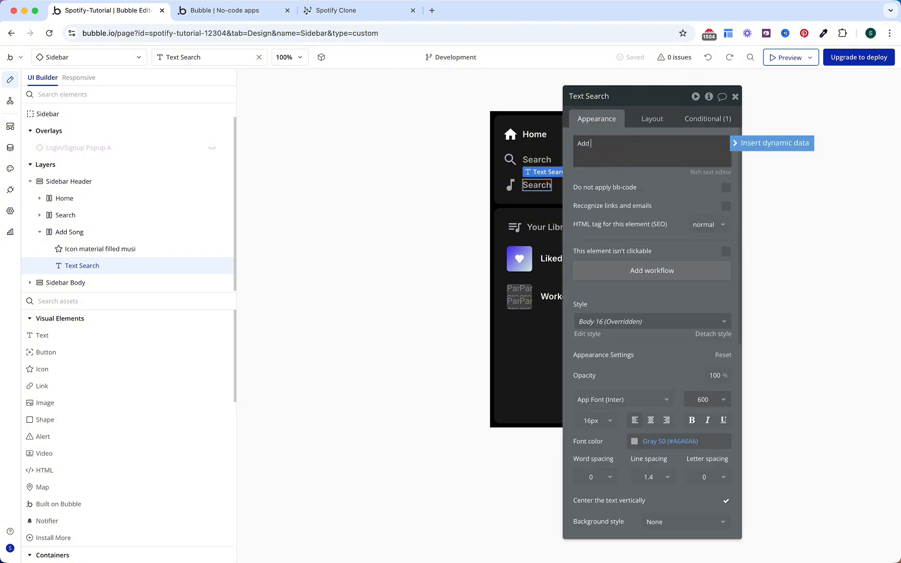
{"action": "left_click", "coordinate": [609, 198]}
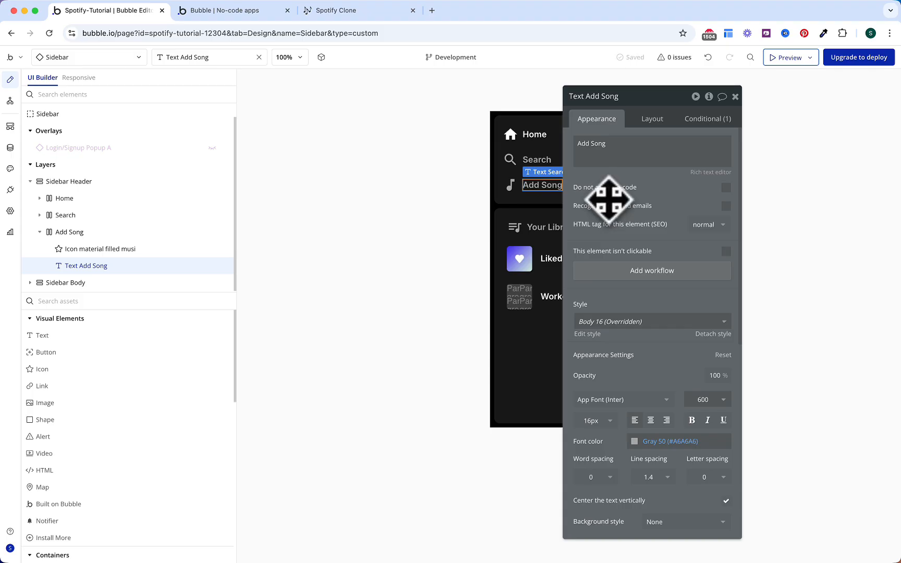
{"action": "left_click", "coordinate": [107, 232]}
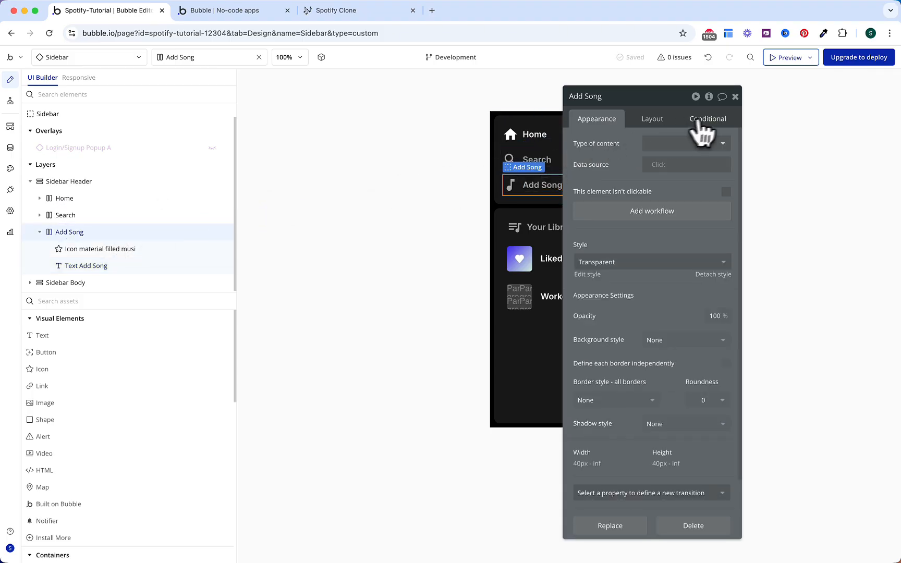
Step: Uncheck visible on page load for the Add Song group and add a visibility condition
{"action": "left_click", "coordinate": [660, 121]}
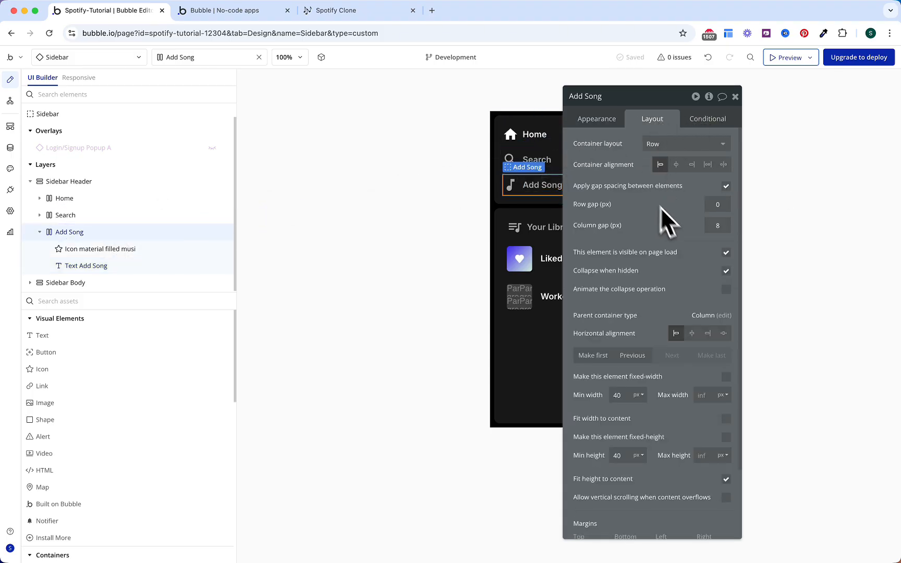
{"action": "left_click", "coordinate": [725, 252]}
{"action": "left_click", "coordinate": [705, 125]}
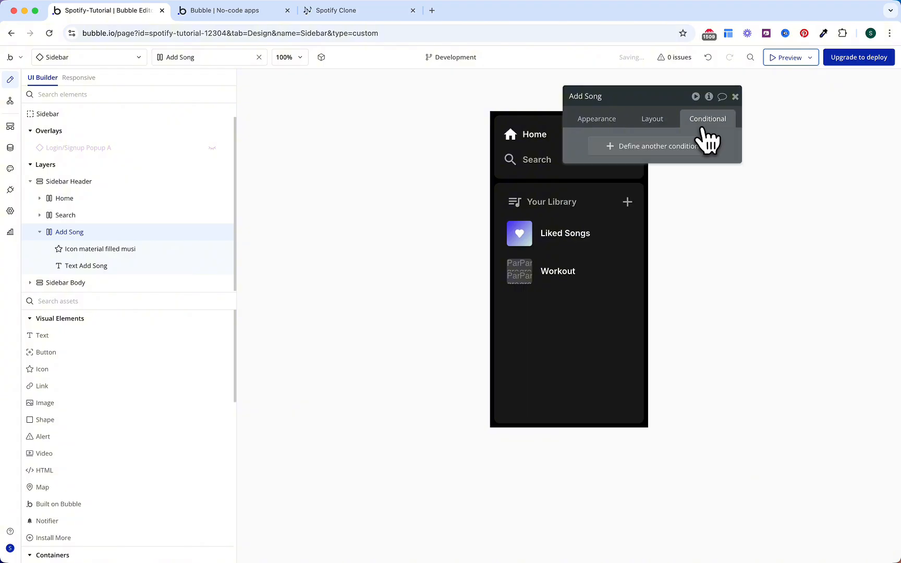
{"action": "left_click", "coordinate": [693, 147]}
{"action": "left_click", "coordinate": [661, 176]}
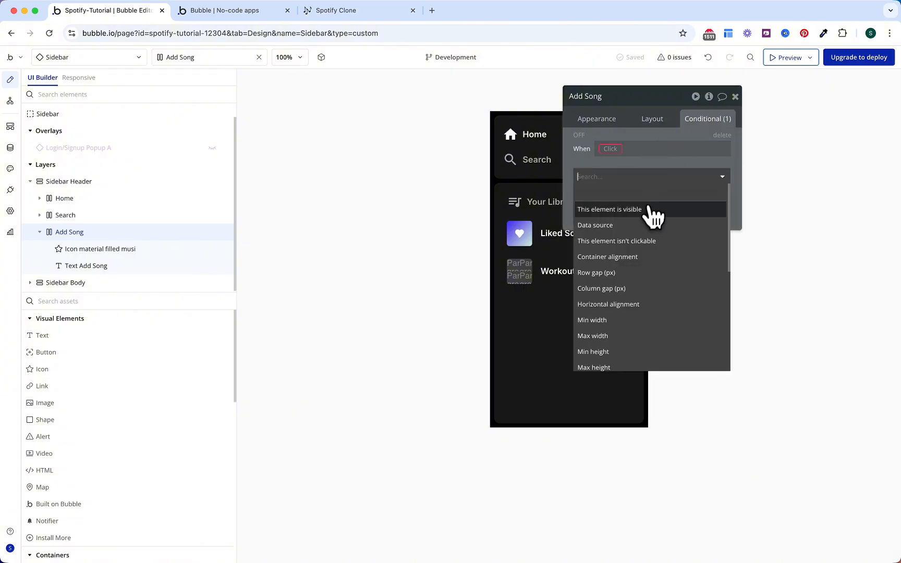
{"action": "left_click", "coordinate": [649, 209]}
Step: Make the condition apply when Current User is logged in
{"action": "left_click", "coordinate": [615, 149]}
{"action": "type", "text": "curre"}
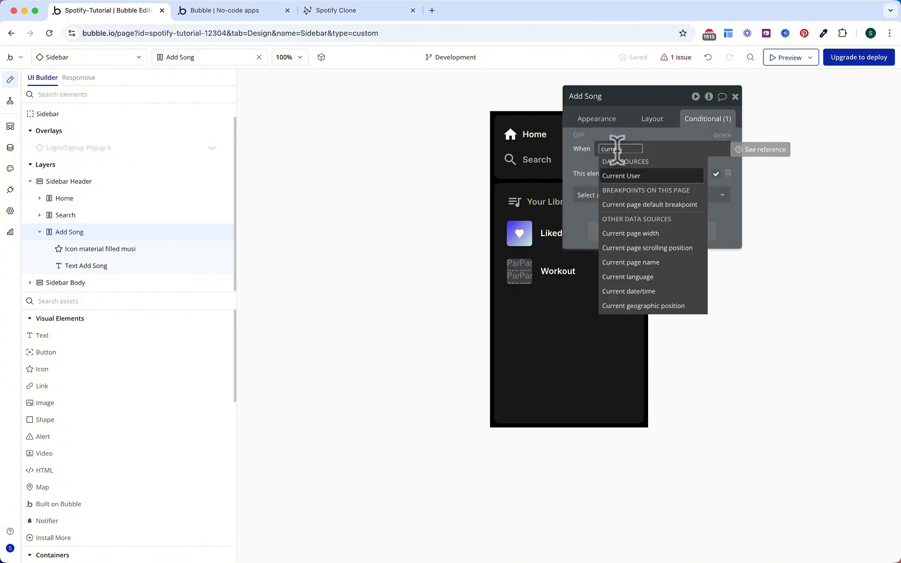
{"action": "key", "text": "Return"}
{"action": "type", "text": "is log"}
{"action": "key", "text": "Return"}
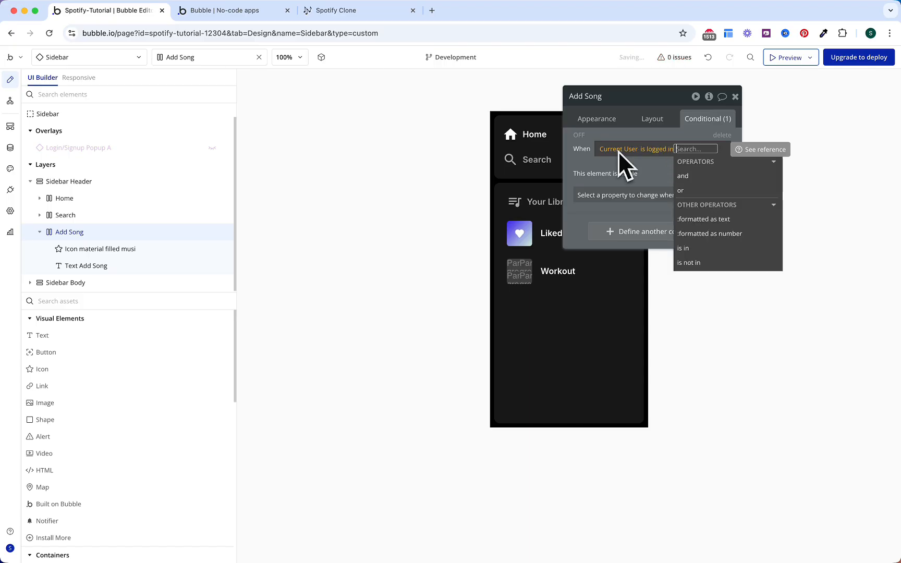
{"action": "left_click", "coordinate": [588, 157]}
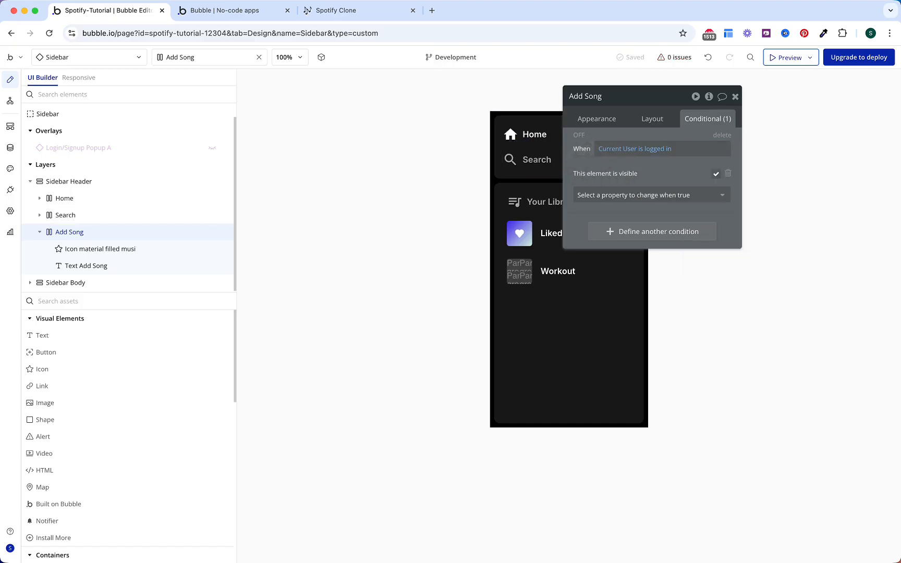
{"action": "left_click_drag", "start_coordinate": [576, 170], "coordinate": [576, 170]}
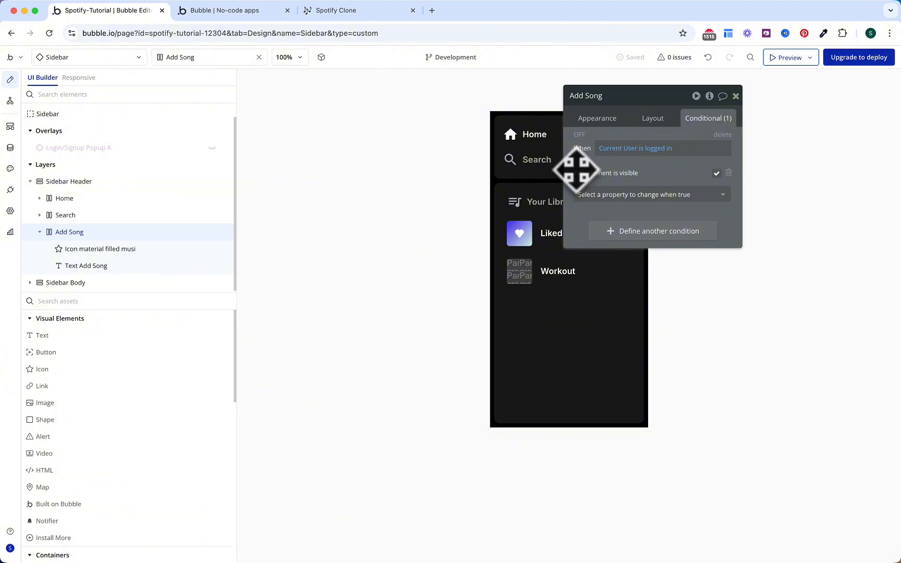
{"action": "left_click", "coordinate": [172, 303]}
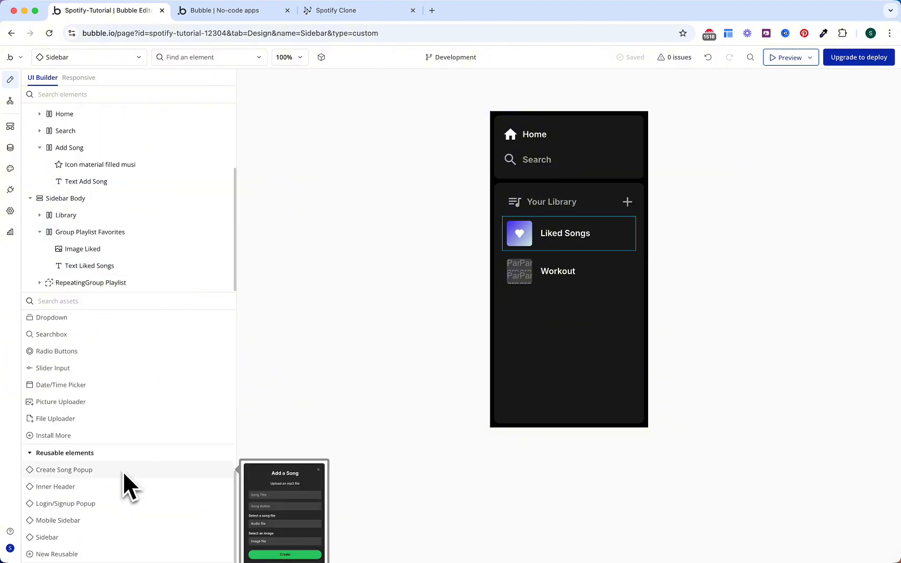
Step: Change the Create Song Popup reusable element's type to Popup
{"action": "left_click", "coordinate": [113, 60]}
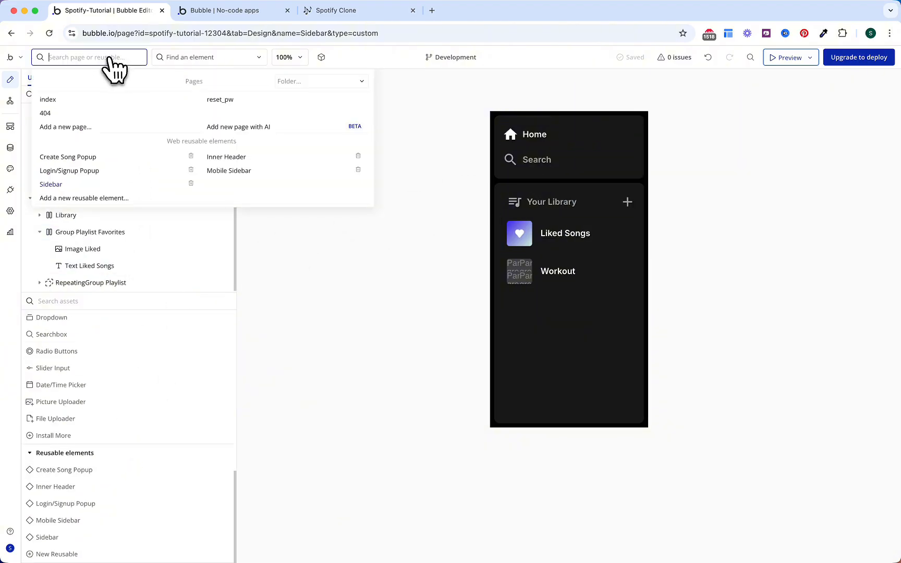
{"action": "left_click", "coordinate": [68, 157]}
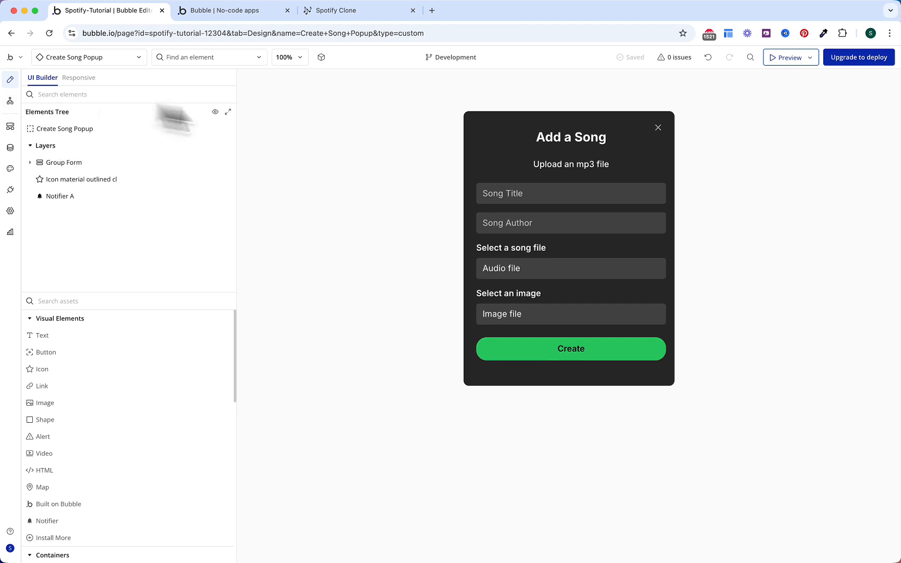
{"action": "left_click", "coordinate": [88, 129]}
{"action": "left_click", "coordinate": [617, 122]}
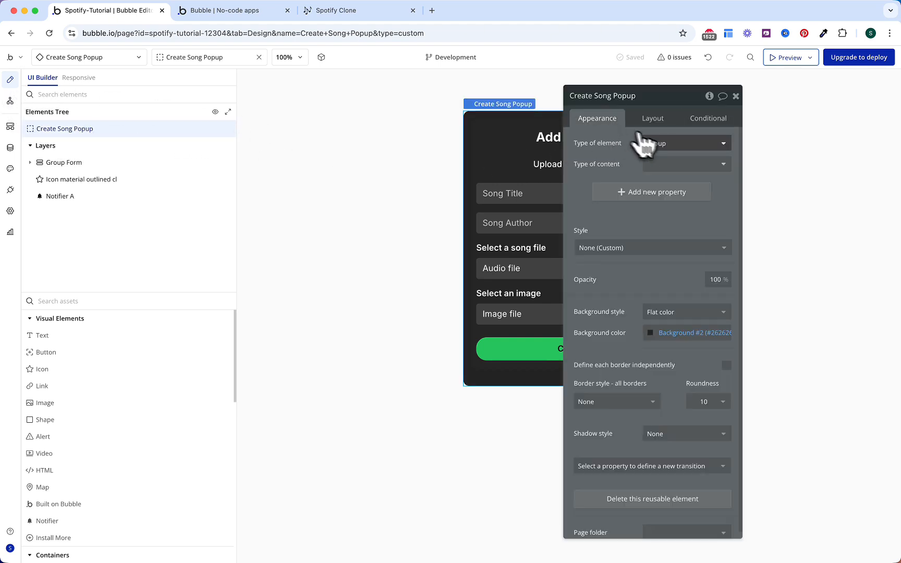
{"action": "left_click", "coordinate": [662, 142]}
{"action": "left_click", "coordinate": [658, 193]}
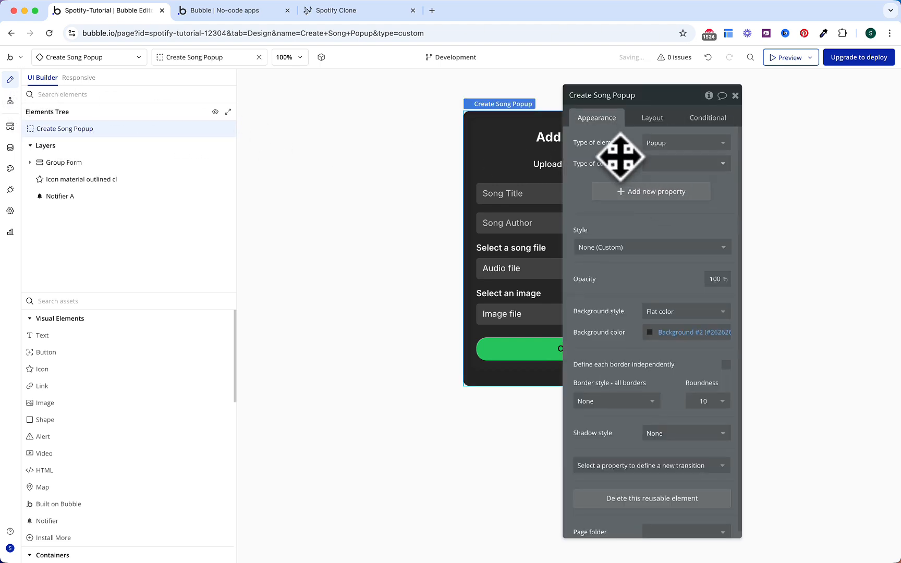
Step: Place Create Song Popup into the Sidebar with a maximum width of 400
{"action": "left_click", "coordinate": [137, 58]}
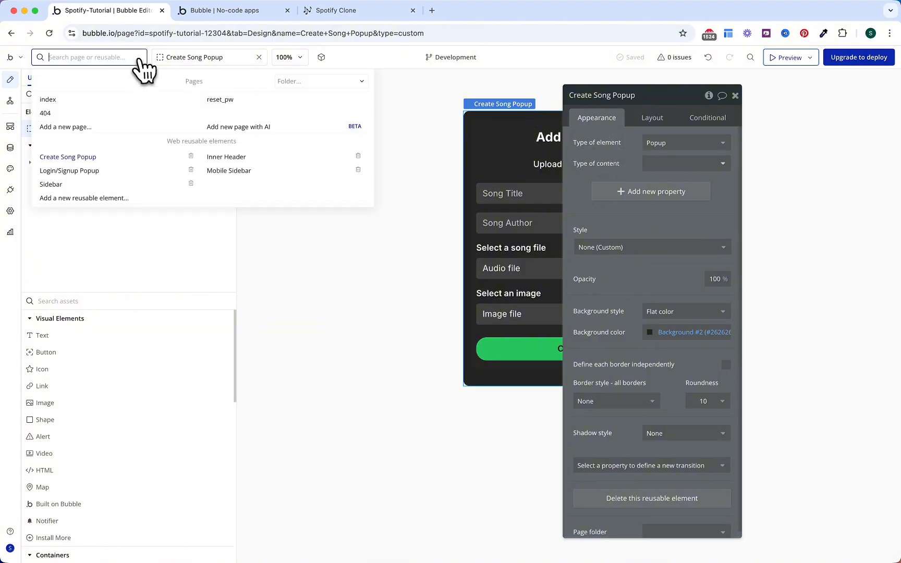
{"action": "left_click", "coordinate": [115, 185]}
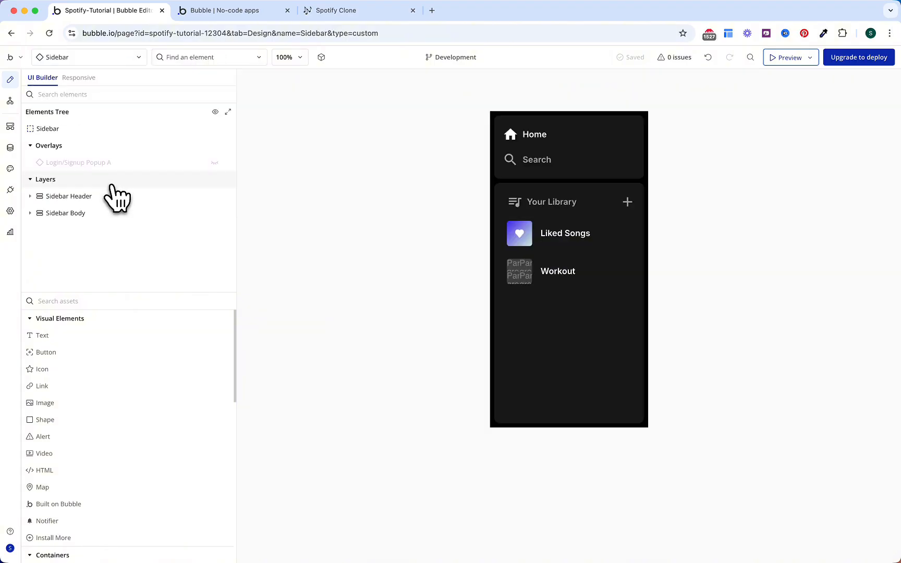
{"action": "left_click", "coordinate": [125, 305]}
{"action": "type", "text": "crea"}
{"action": "left_click_drag", "start_coordinate": [83, 337], "coordinate": [520, 191]}
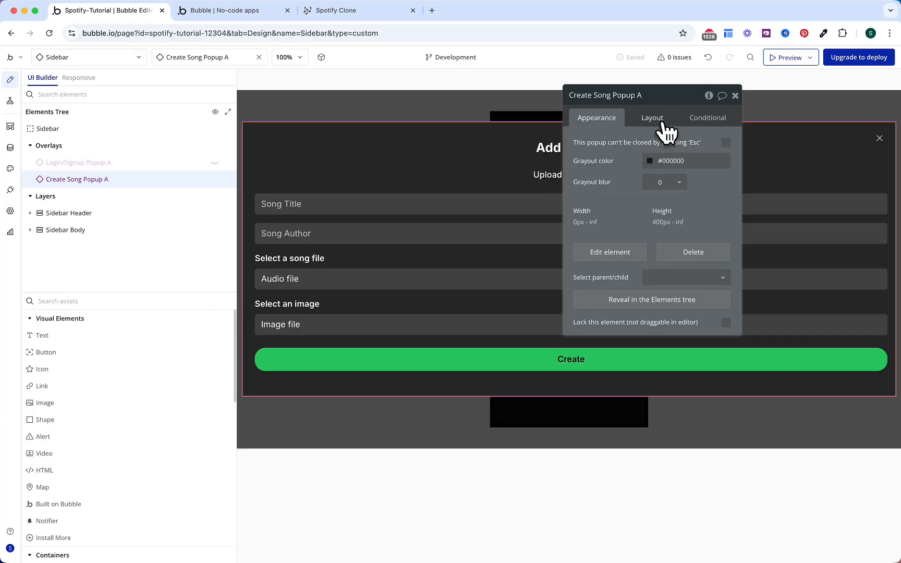
{"action": "left_click", "coordinate": [655, 118]}
{"action": "left_click", "coordinate": [705, 172]}
{"action": "type", "text": "400"}
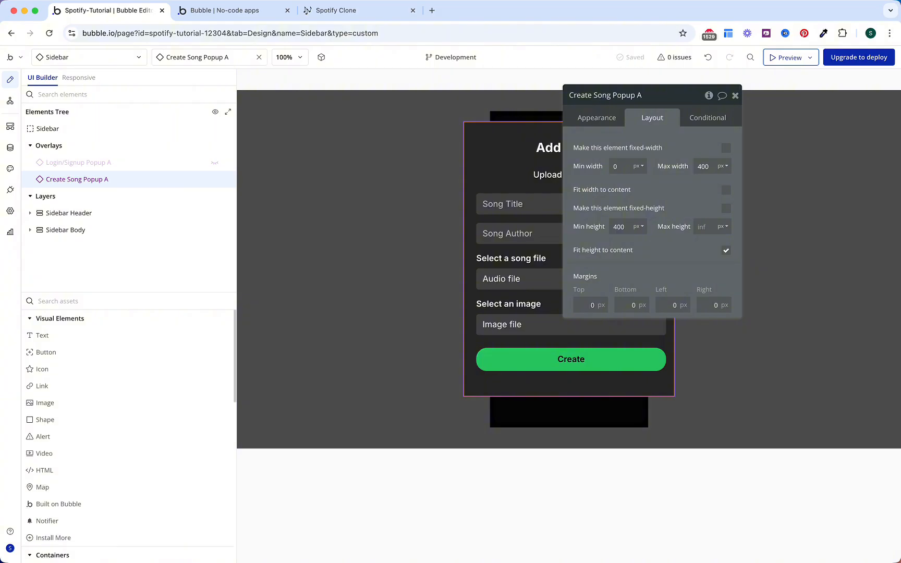
Step: Select the Add Song item inside the Sidebar header and show its appearance settings
{"action": "left_click", "coordinate": [452, 200]}
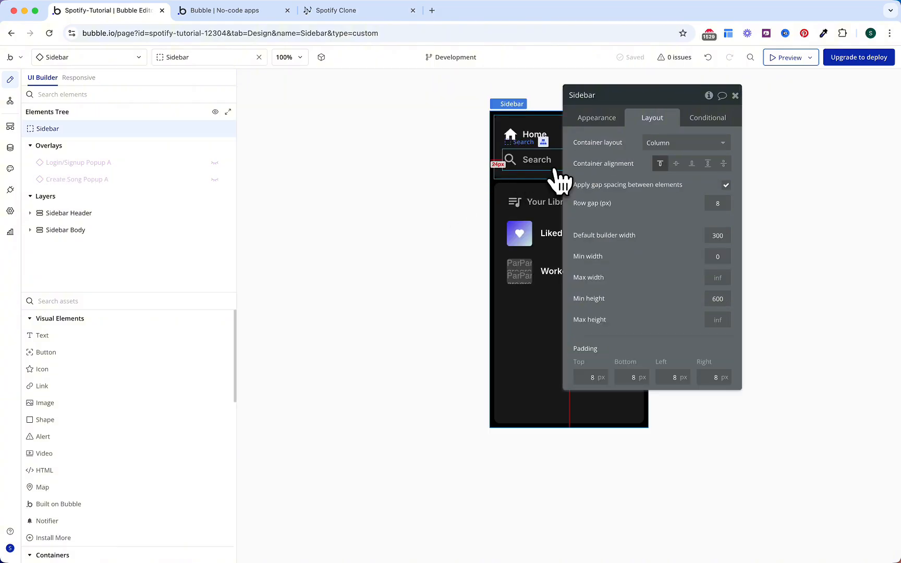
{"action": "left_click", "coordinate": [560, 180]}
{"action": "left_click", "coordinate": [31, 213]}
{"action": "left_click", "coordinate": [84, 265]}
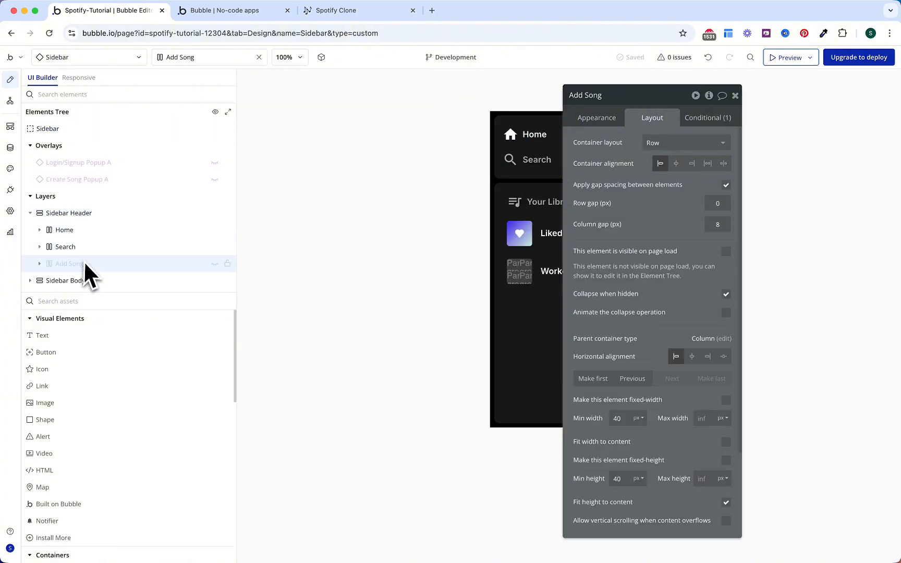
{"action": "left_click", "coordinate": [597, 120]}
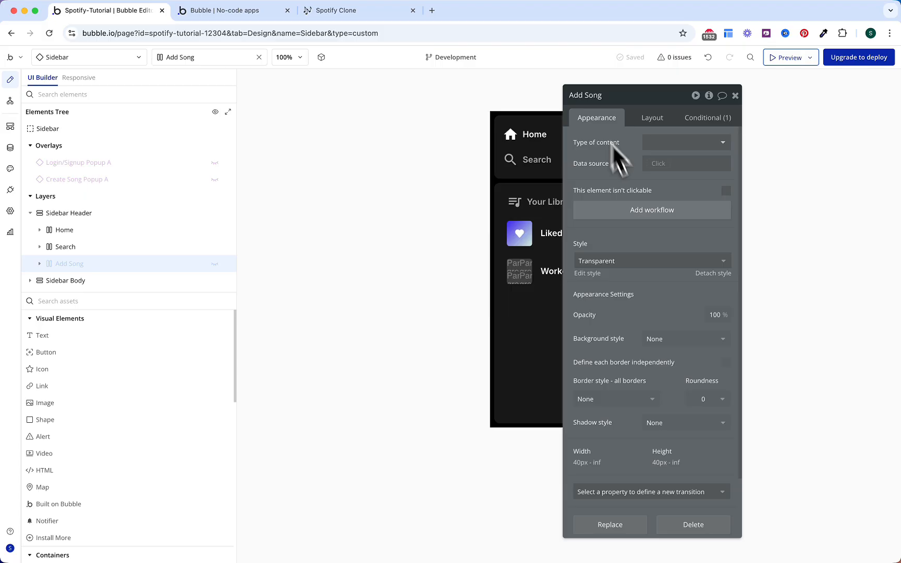
Step: Make clicking Add Song trigger Create Song Popup A's Show Popup custom event
{"action": "left_click", "coordinate": [647, 210]}
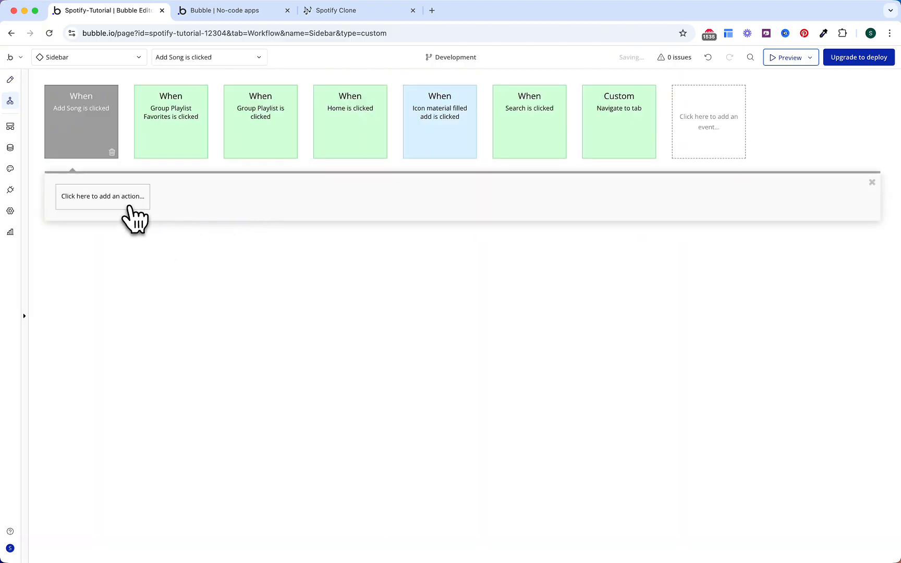
{"action": "left_click", "coordinate": [130, 205]}
{"action": "type", "text": "tr"}
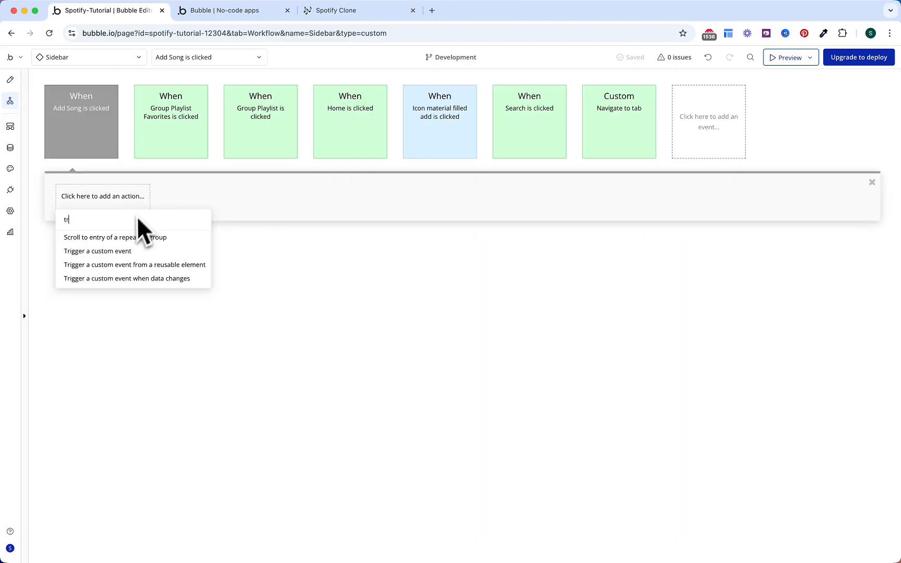
{"action": "left_click", "coordinate": [132, 266]}
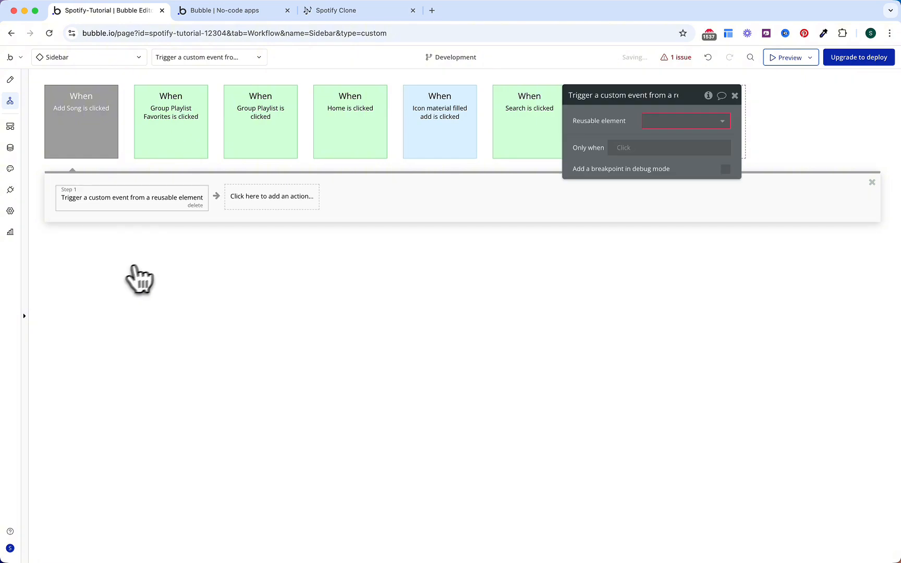
{"action": "left_click", "coordinate": [666, 123]}
{"action": "left_click", "coordinate": [674, 138]}
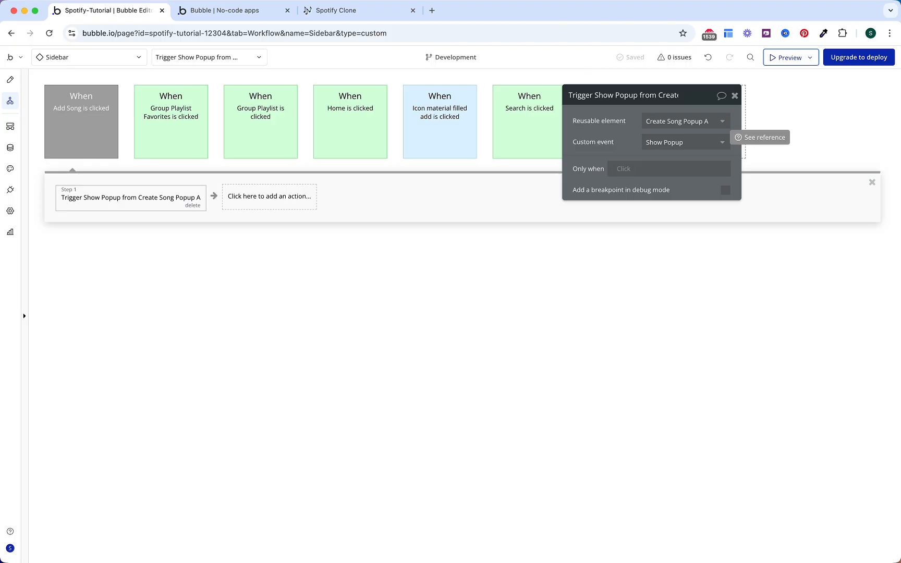
Step: Colour the Add Song is clicked workflow orange
{"action": "left_click", "coordinate": [96, 112]}
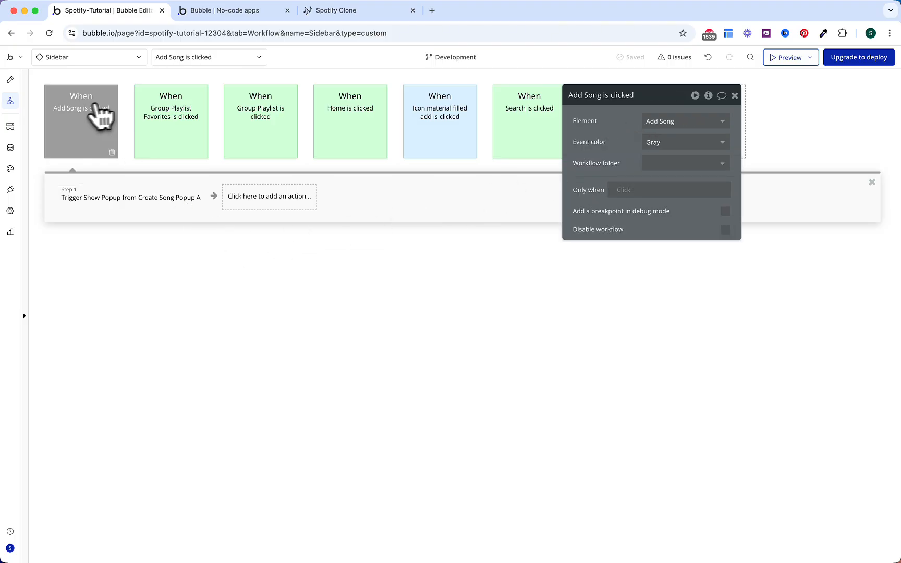
{"action": "left_click", "coordinate": [719, 142]}
{"action": "left_click", "coordinate": [683, 236]}
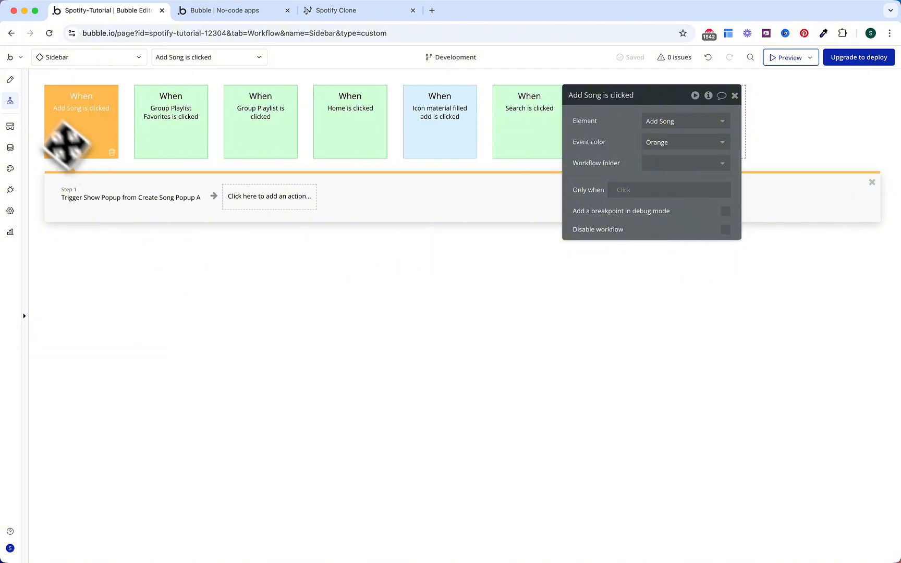
{"action": "left_click", "coordinate": [10, 80]}
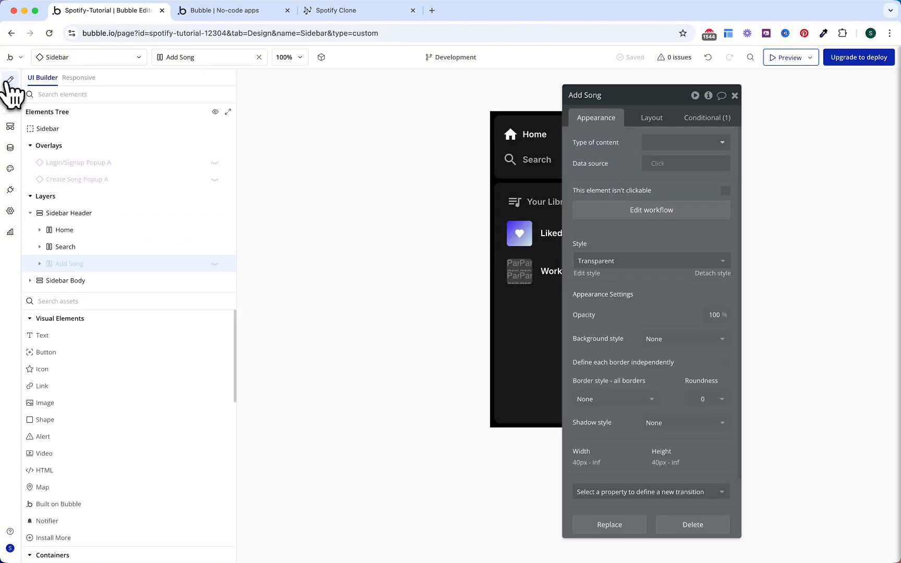
Step: Copy the Add Song item and paste it into Group J of the Mobile Sidebar header
{"action": "right_click", "coordinate": [110, 267]}
{"action": "left_click", "coordinate": [261, 391]}
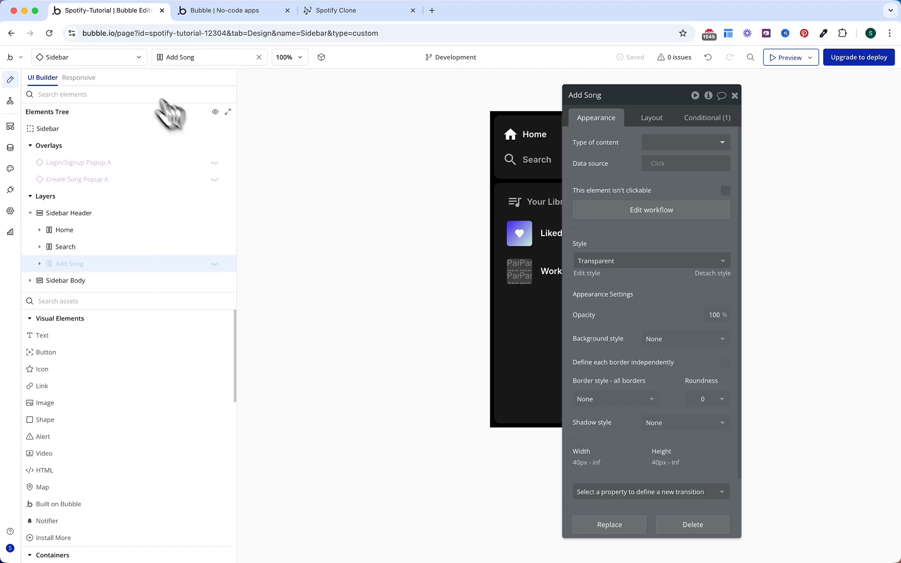
{"action": "left_click", "coordinate": [125, 57]}
{"action": "left_click", "coordinate": [259, 173]}
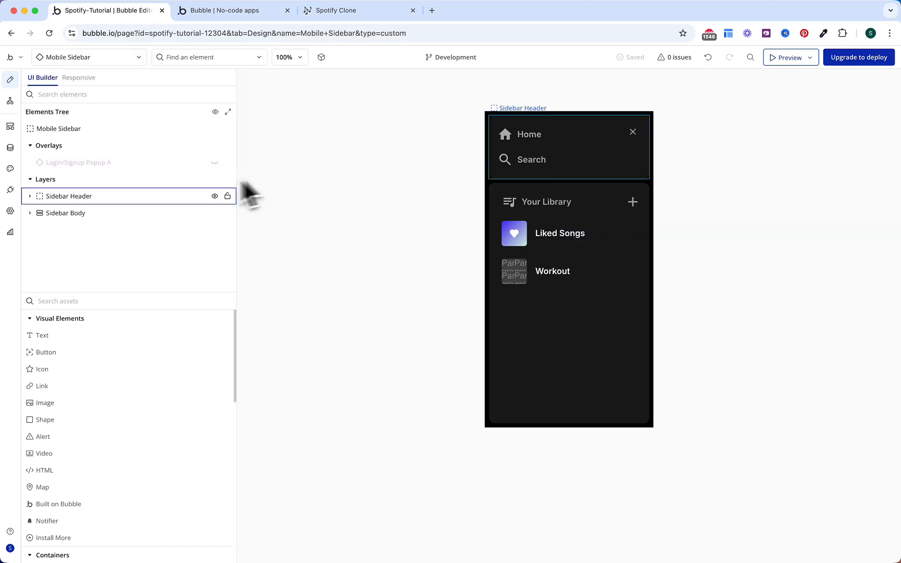
{"action": "left_click", "coordinate": [52, 198]}
{"action": "left_click", "coordinate": [49, 213]}
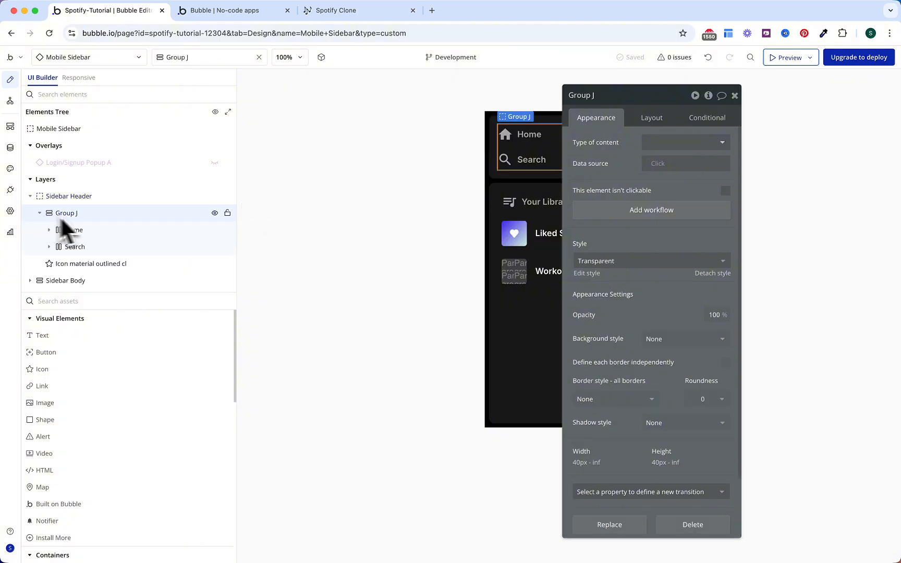
{"action": "right_click", "coordinate": [101, 222]}
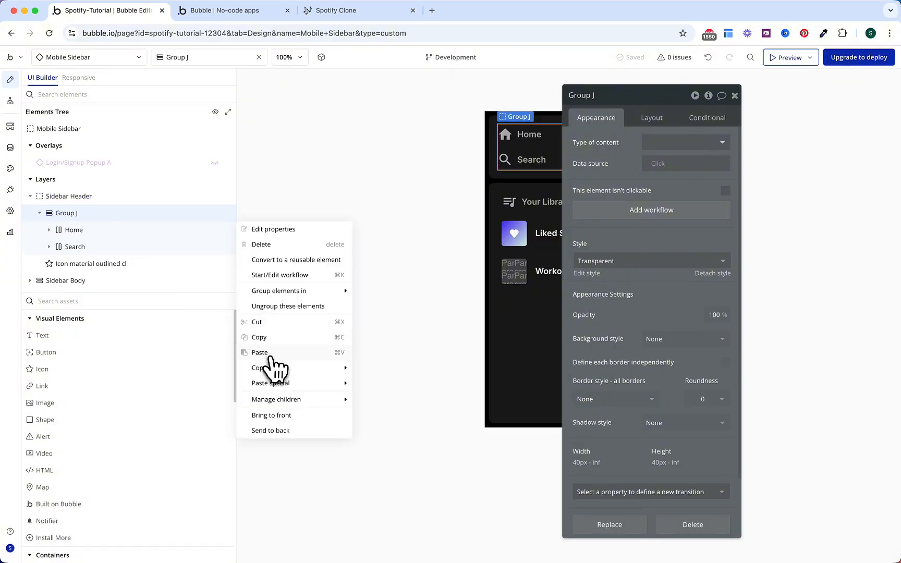
{"action": "left_click", "coordinate": [265, 351]}
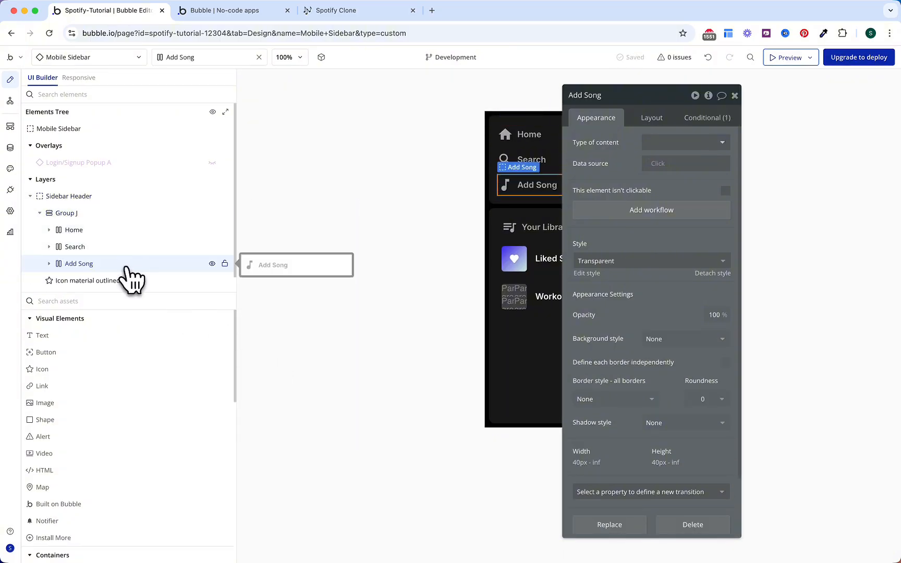
Step: Review the pasted Add Song item's Conditional, Layout and Appearance settings
{"action": "left_click", "coordinate": [690, 124]}
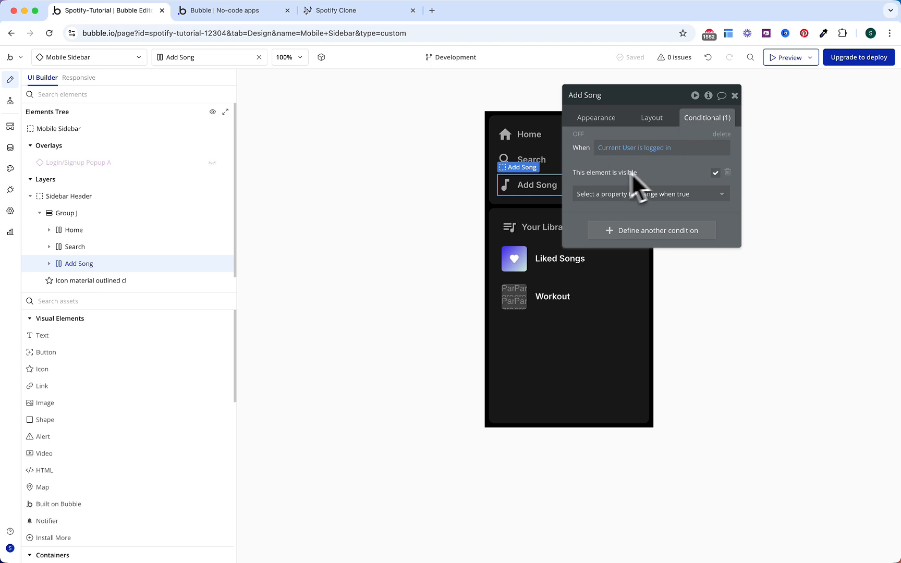
{"action": "left_click", "coordinate": [651, 119]}
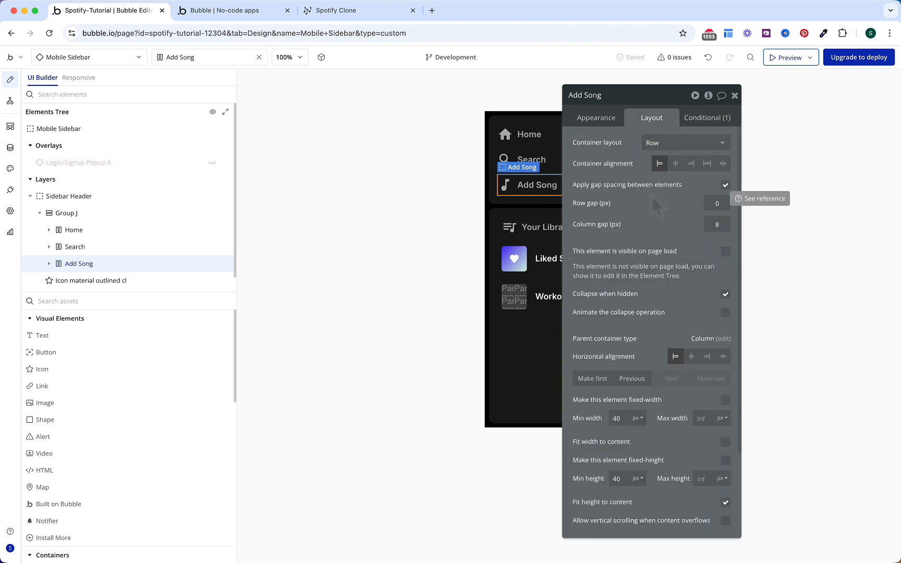
{"action": "left_click", "coordinate": [596, 118]}
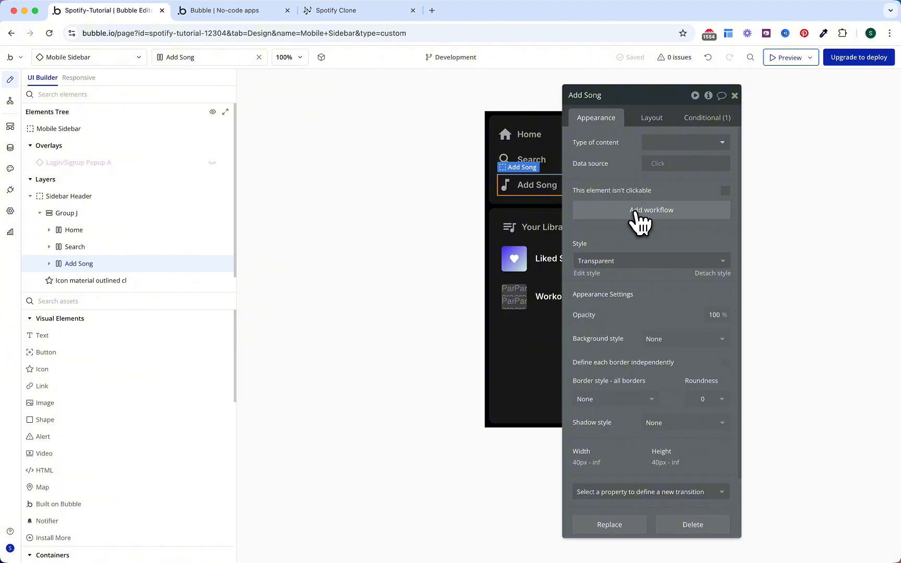
Step: Create an Add Song click workflow and place Create Song Popup on the sidebar with 400 max width
{"action": "left_click", "coordinate": [637, 211]}
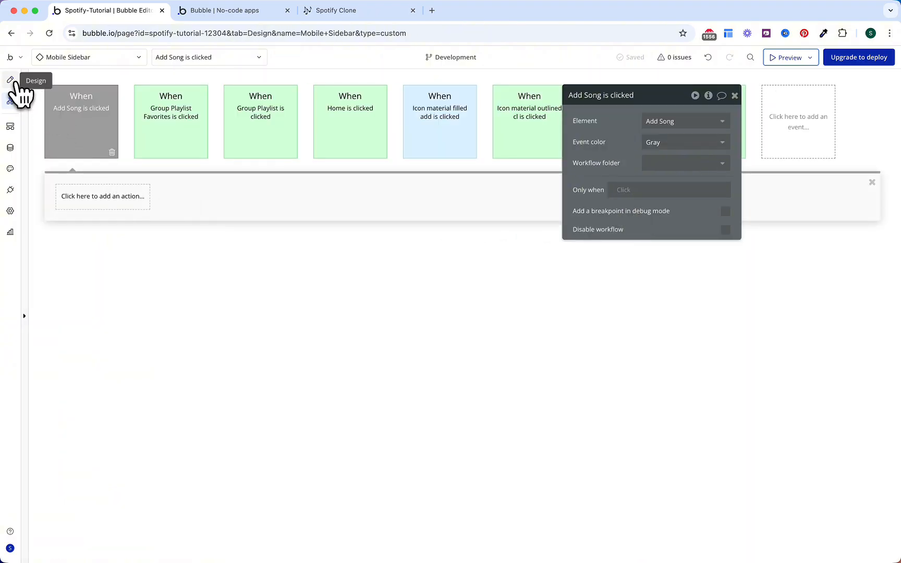
{"action": "left_click", "coordinate": [10, 80]}
{"action": "left_click", "coordinate": [104, 301]}
{"action": "type", "text": "crea"}
{"action": "left_click_drag", "start_coordinate": [130, 355], "coordinate": [557, 115]}
{"action": "left_click", "coordinate": [662, 118]}
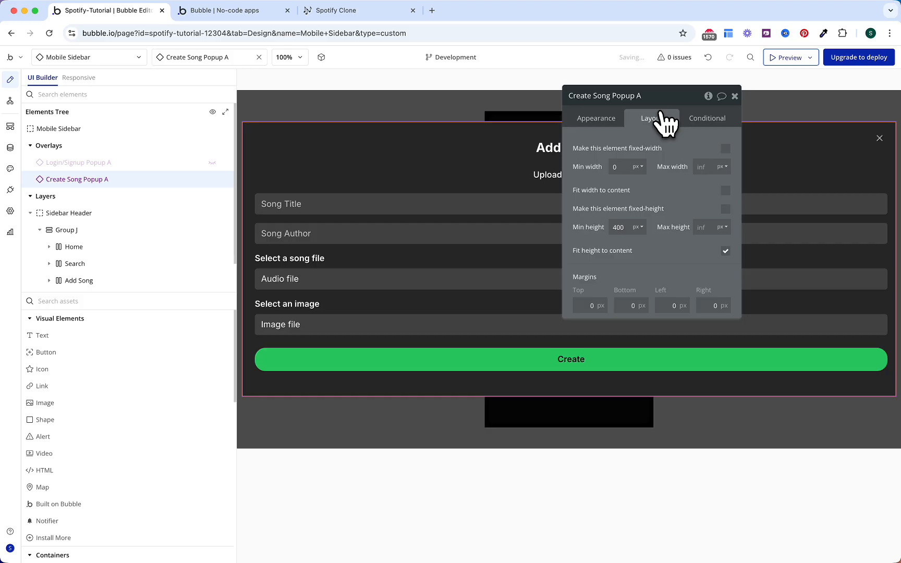
{"action": "left_click", "coordinate": [702, 166]}
{"action": "type", "text": "400"}
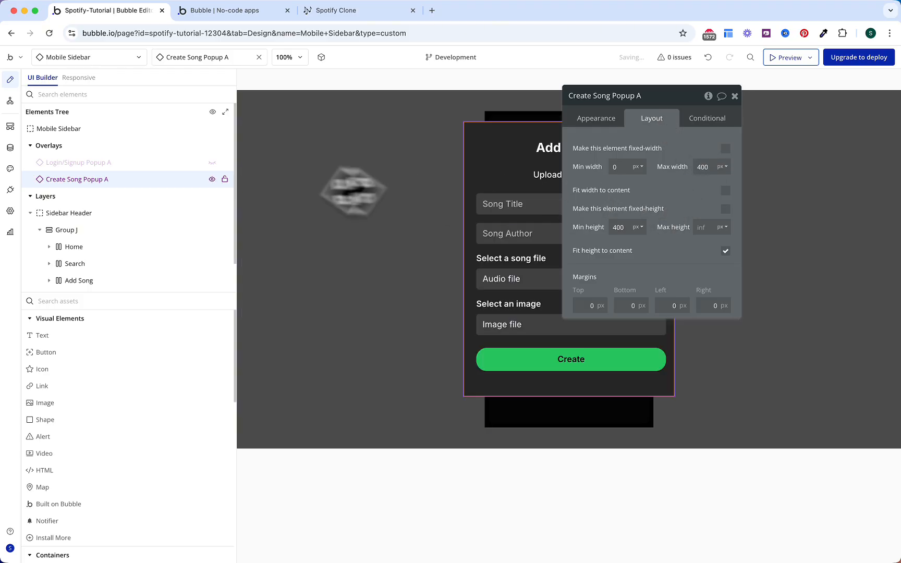
Step: Add a Trigger custom event action showing Create Song Popup A to Add Song's workflow
{"action": "left_click", "coordinate": [10, 101]}
{"action": "left_click", "coordinate": [116, 197]}
{"action": "type", "text": "t"}
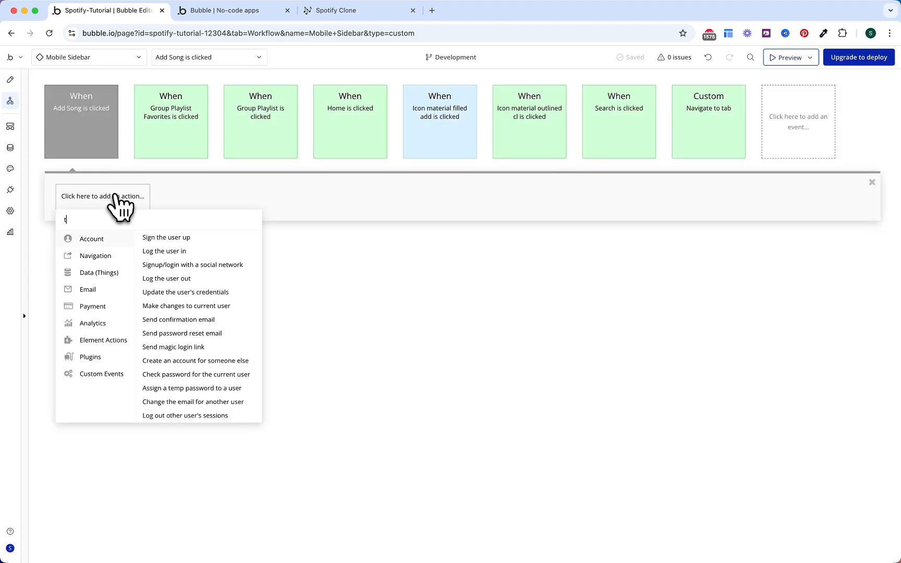
{"action": "type", "text": "rig"}
{"action": "left_click", "coordinate": [135, 251]}
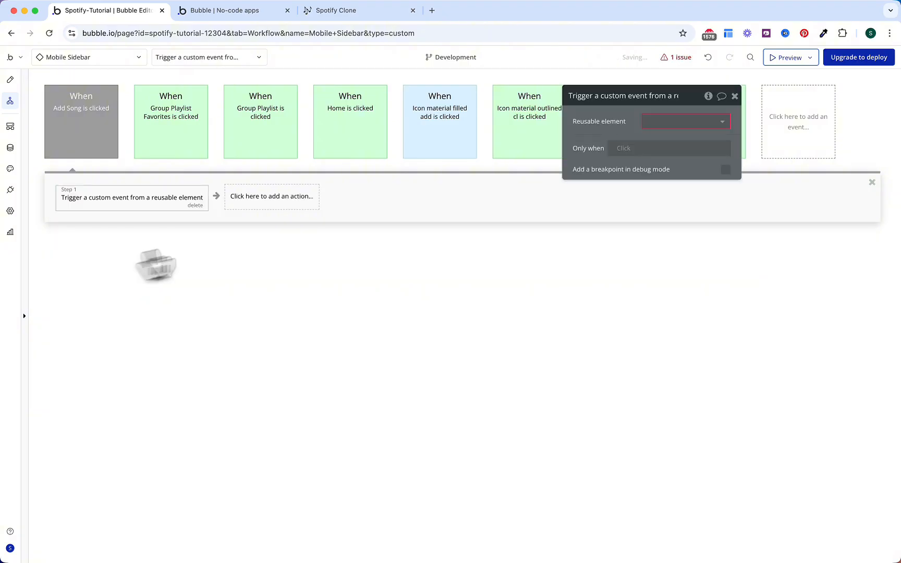
{"action": "left_click", "coordinate": [666, 122]}
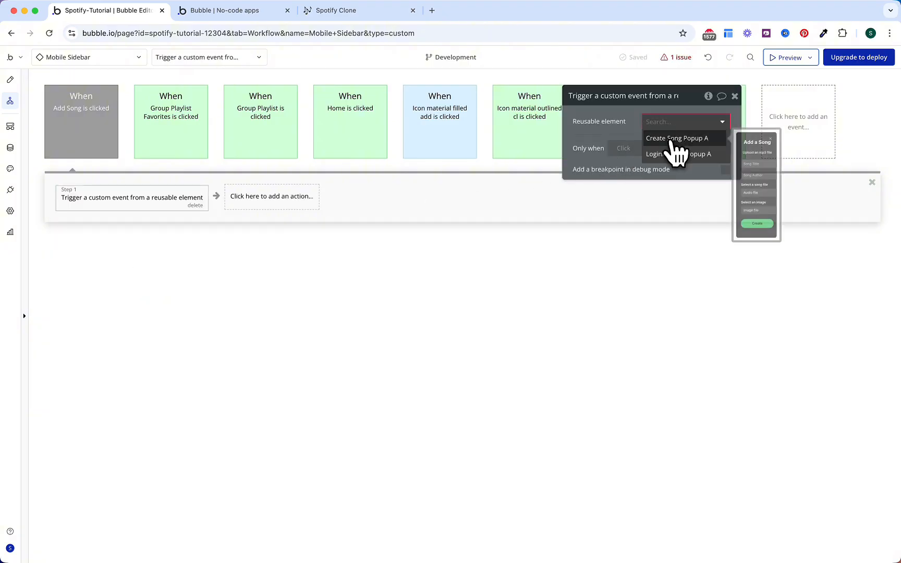
{"action": "left_click", "coordinate": [670, 141]}
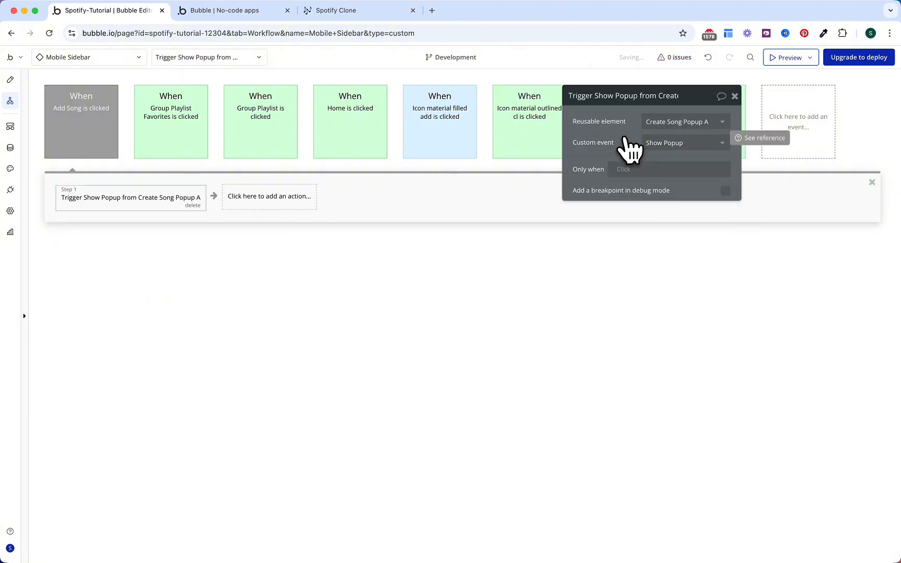
Step: Colour the Add Song click event orange and switch to the app's test version
{"action": "left_click", "coordinate": [112, 150]}
{"action": "left_click", "coordinate": [673, 142]}
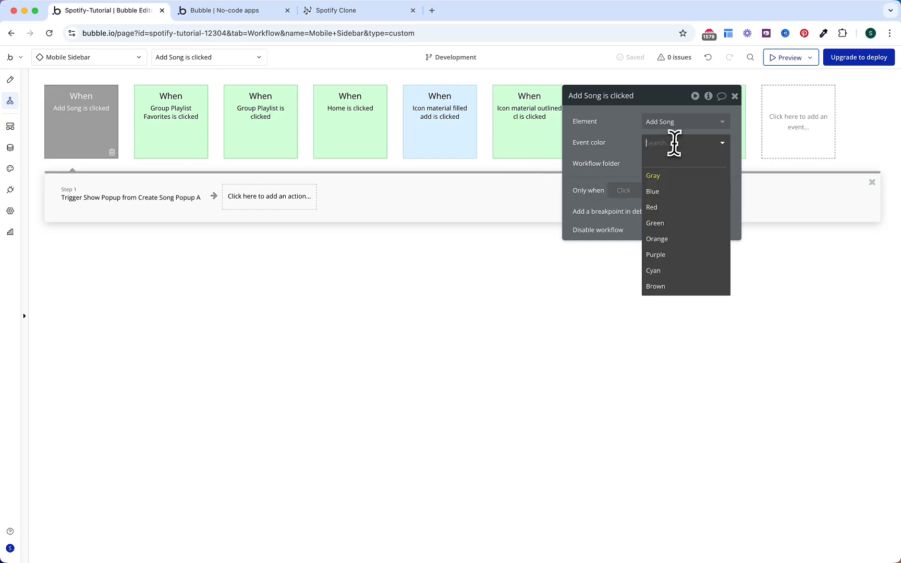
{"action": "left_click", "coordinate": [678, 238]}
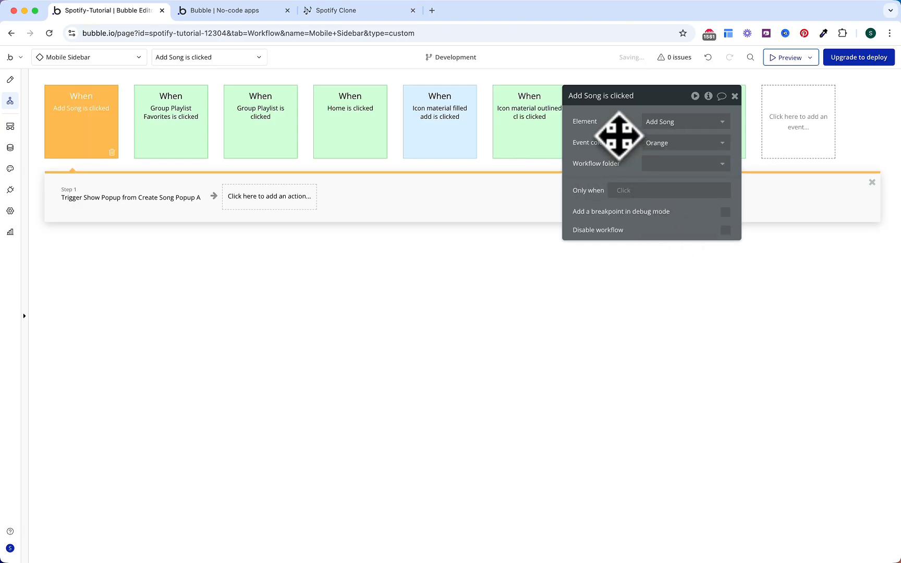
{"action": "left_click", "coordinate": [249, 11]}
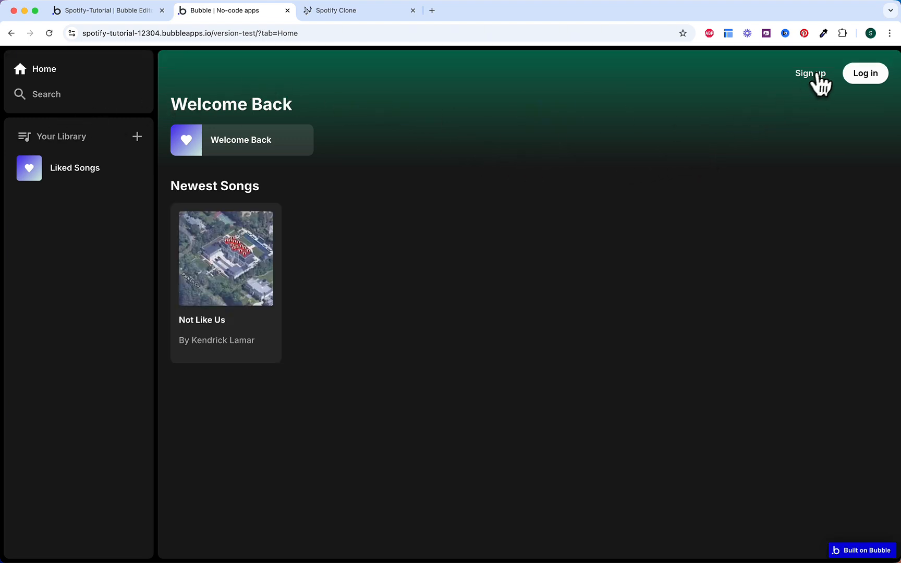
Step: Sign up in the preview with an email and password, declining Chrome's save-password prompt
{"action": "left_click", "coordinate": [812, 74]}
{"action": "left_click", "coordinate": [460, 201]}
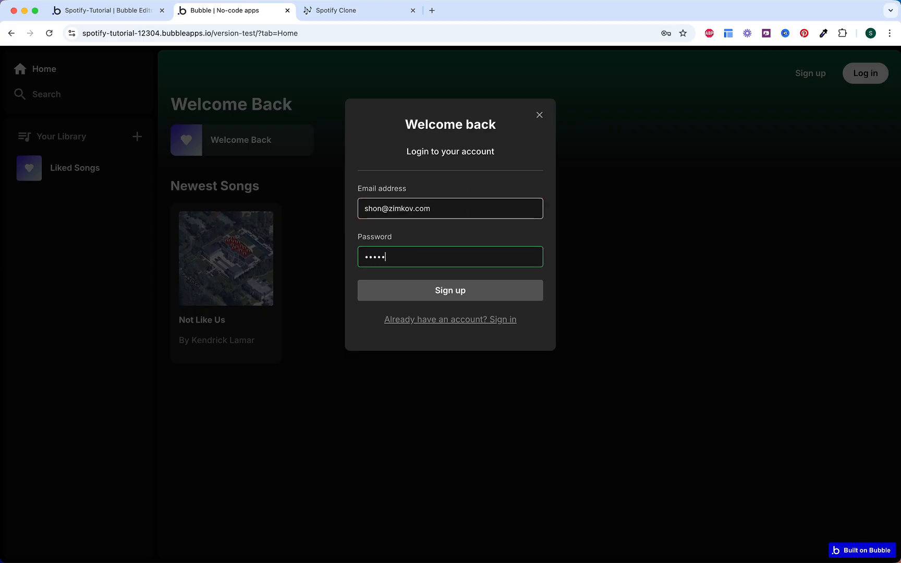
{"action": "left_click", "coordinate": [439, 300]}
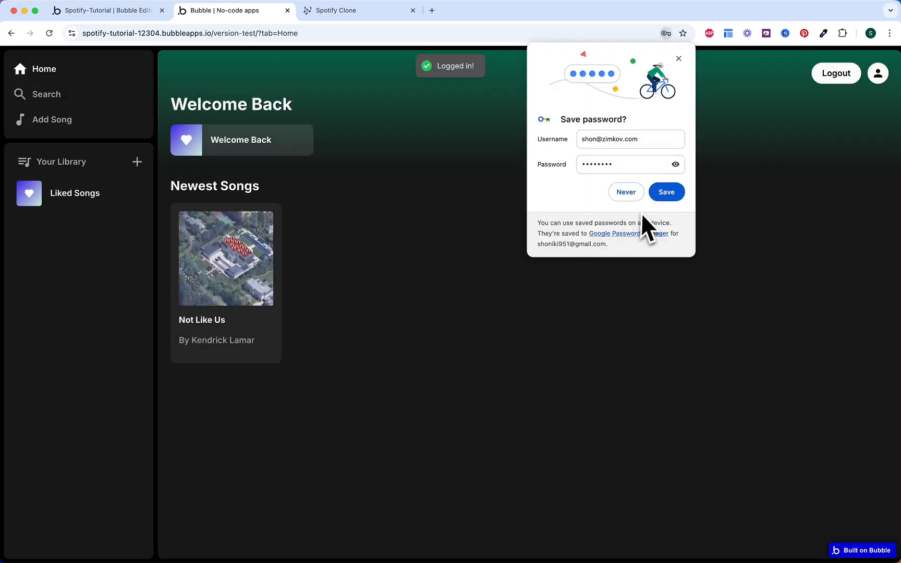
{"action": "left_click", "coordinate": [626, 195]}
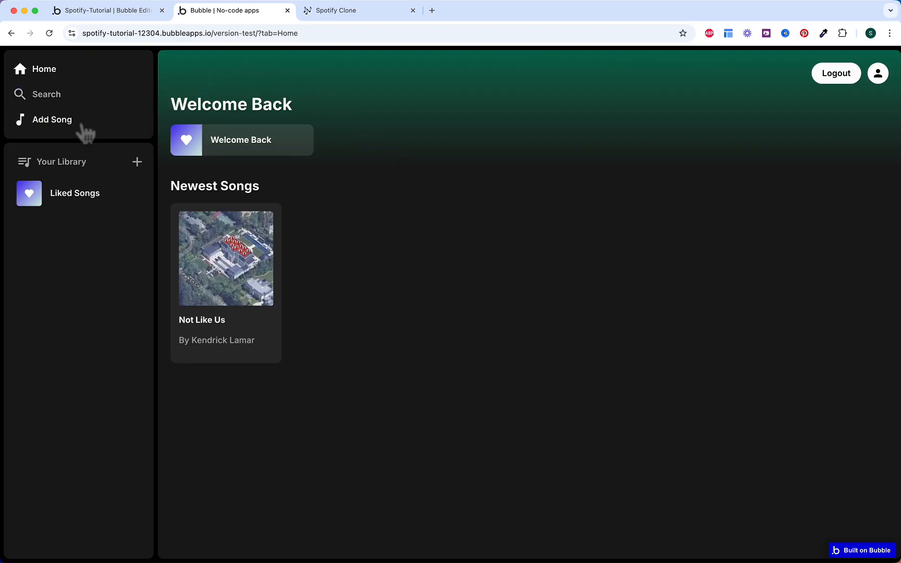
Step: Open Add a Song from the sidebar and choose the Eminem Rap God mp3 as audio
{"action": "left_click", "coordinate": [83, 132]}
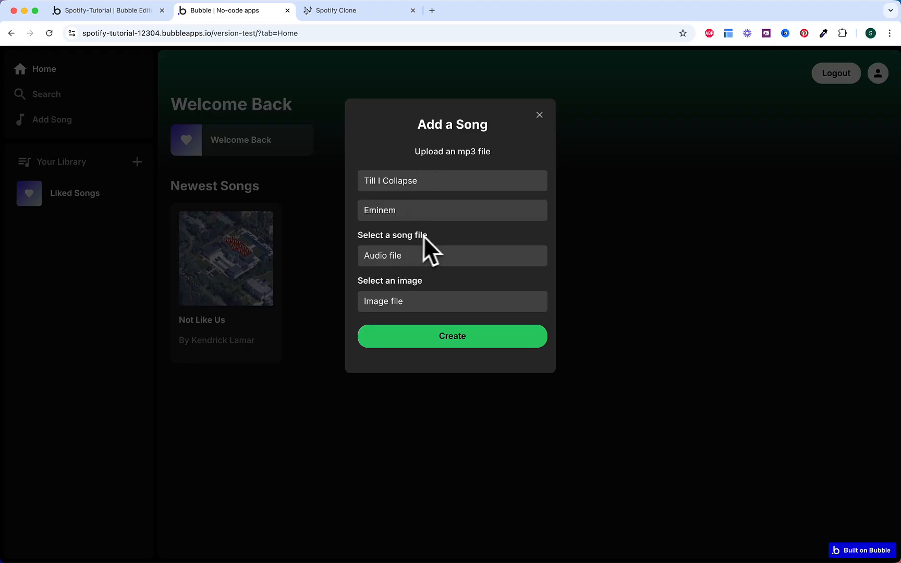
{"action": "left_click", "coordinate": [401, 265]}
{"action": "scroll", "coordinate": [399, 288], "scroll_direction": "down", "scroll_amount": 10}
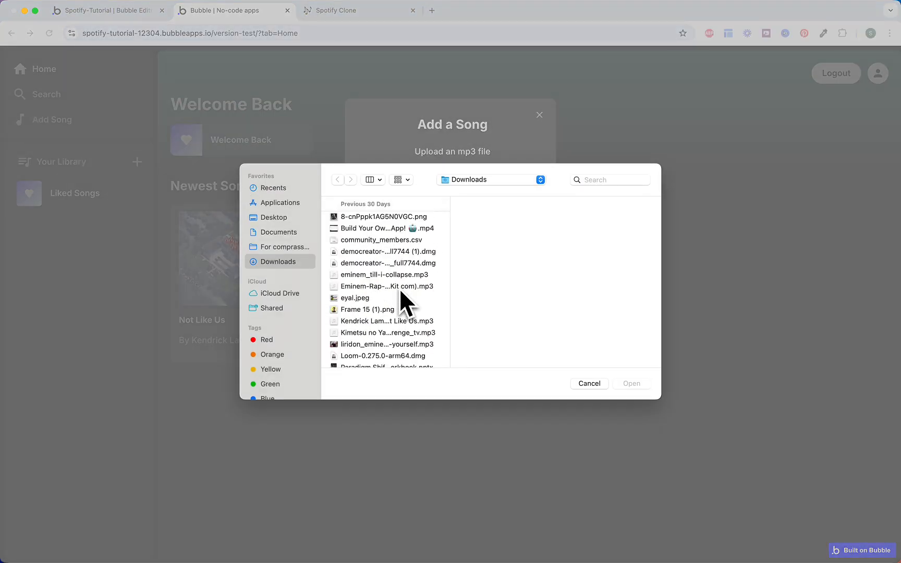
{"action": "double_click", "coordinate": [399, 288]}
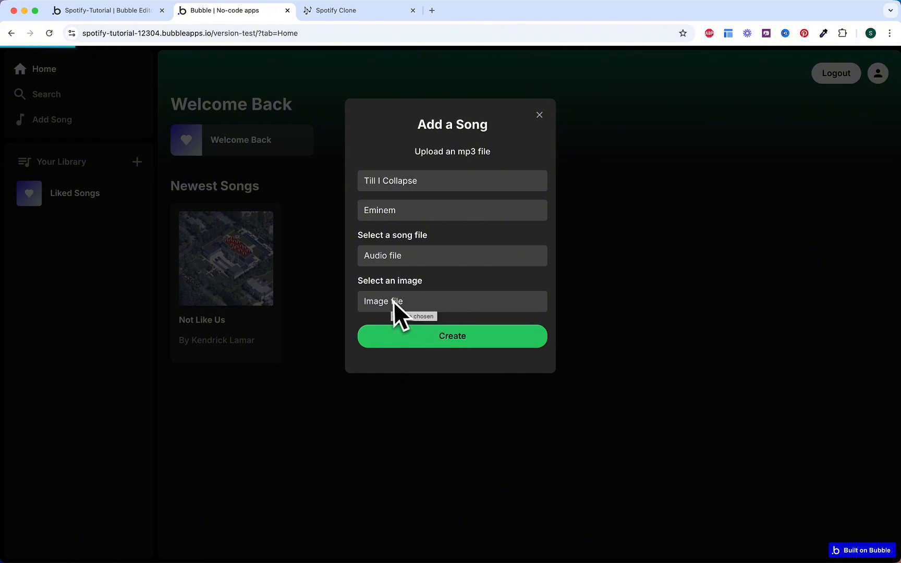
Step: Choose Till I Collapse - Eminem.jpeg from Songs Images as cover and create the song
{"action": "left_click", "coordinate": [405, 308]}
{"action": "left_click", "coordinate": [564, 231]}
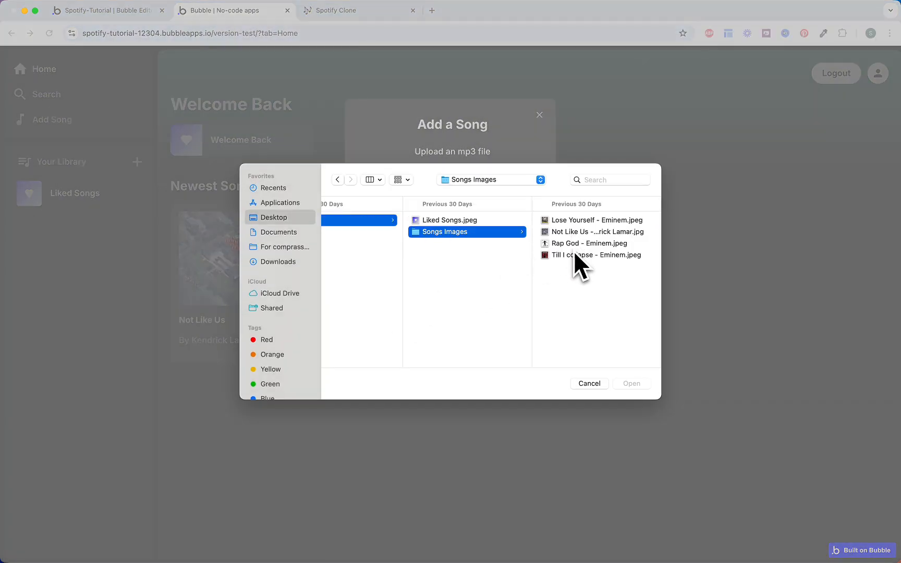
{"action": "double_click", "coordinate": [576, 255]}
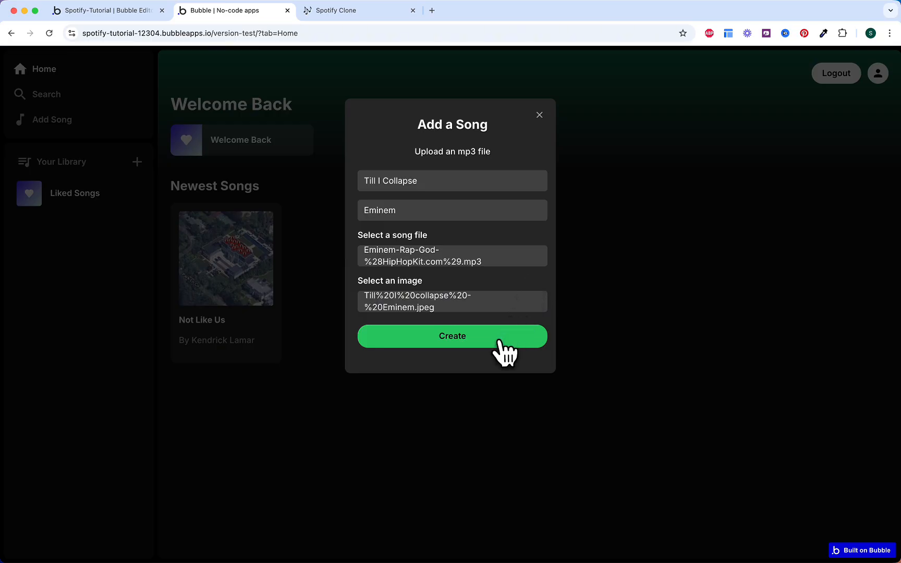
{"action": "left_click", "coordinate": [497, 340]}
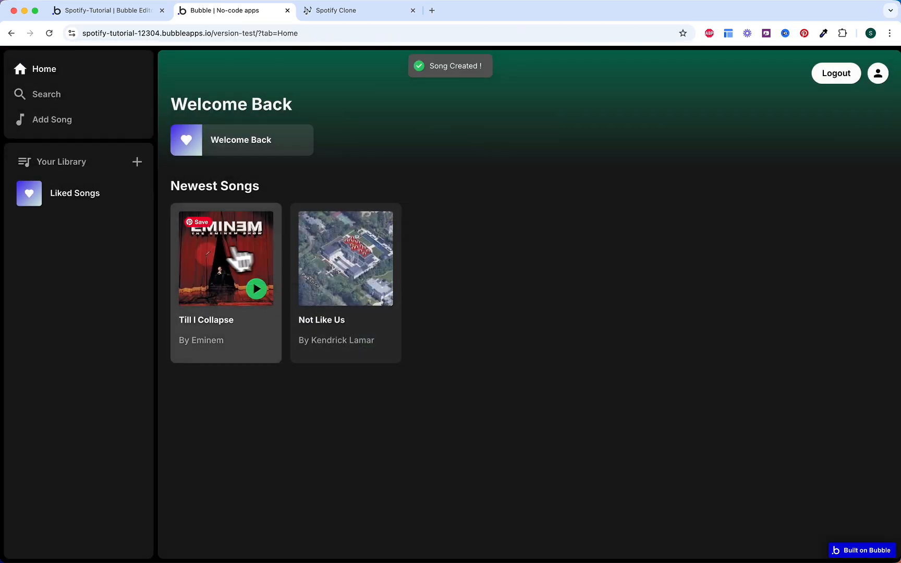
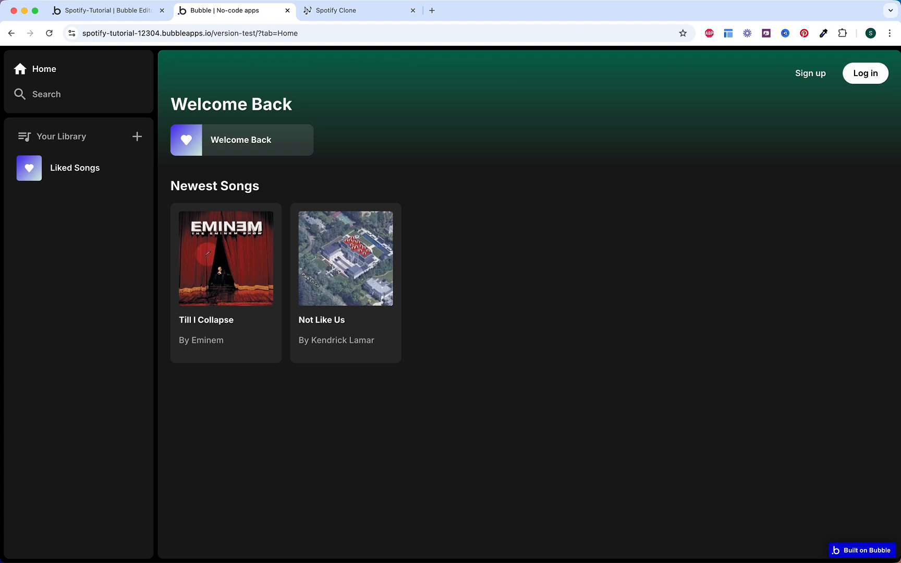
Step: Leave the app preview and bring up the Spotify Clone checklist in Notion, scrolling down its tasks
{"action": "mouse_move", "coordinate": [308, 147]}
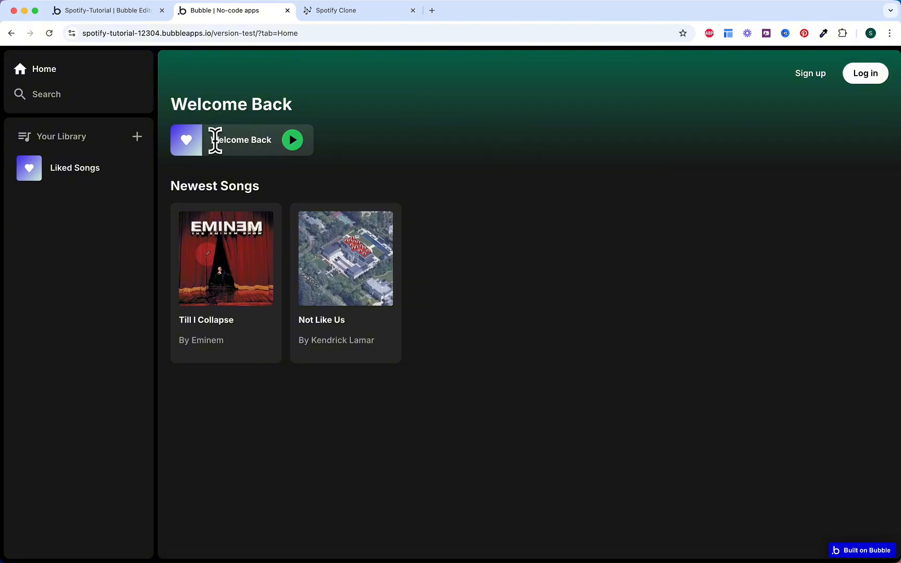
{"action": "left_click_drag", "start_coordinate": [215, 140], "coordinate": [282, 145]}
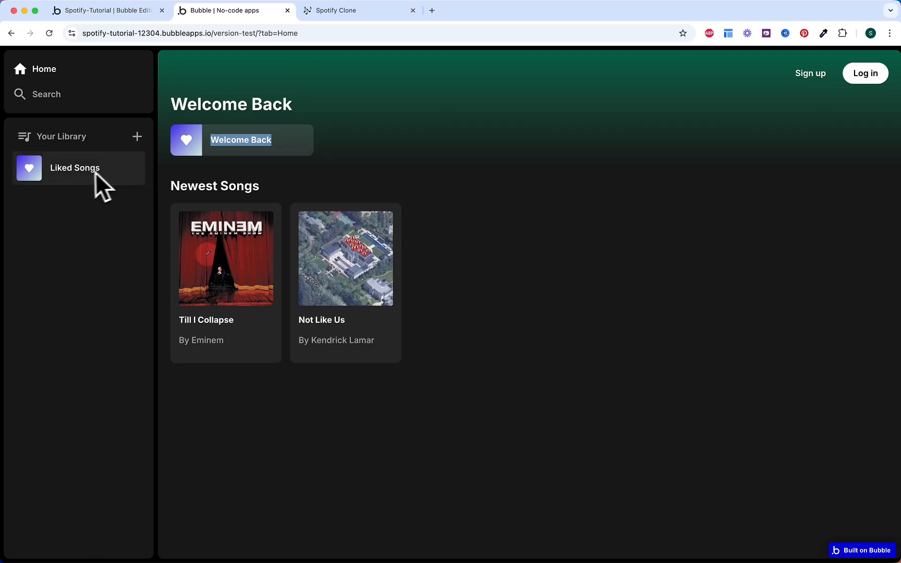
{"action": "left_click", "coordinate": [344, 15]}
{"action": "scroll", "coordinate": [375, 172], "scroll_direction": "down", "scroll_amount": 2}
{"action": "scroll", "coordinate": [368, 245], "scroll_direction": "down", "scroll_amount": 1}
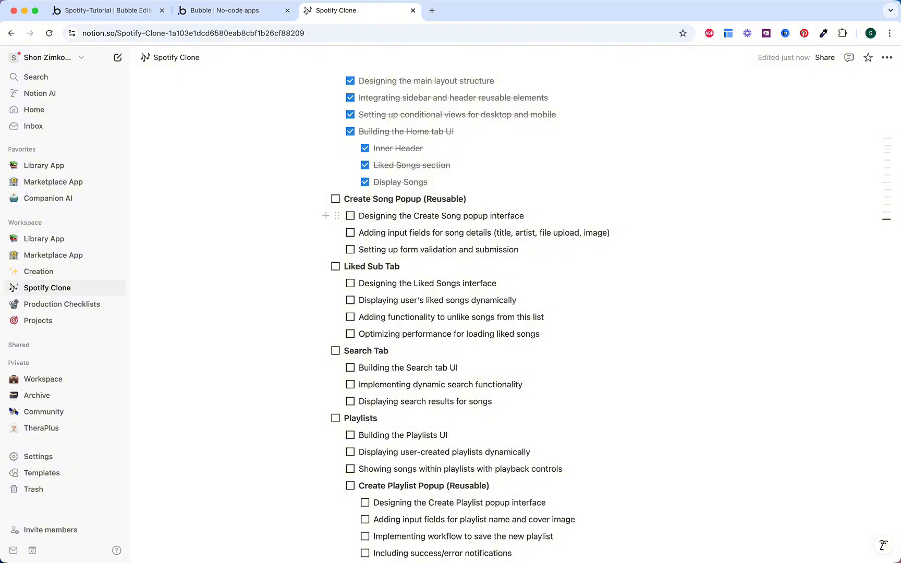
Step: Check off the popup design, input fields and validation subtasks, then the Create Song Popup section
{"action": "left_click", "coordinate": [350, 216]}
{"action": "left_click", "coordinate": [351, 234]}
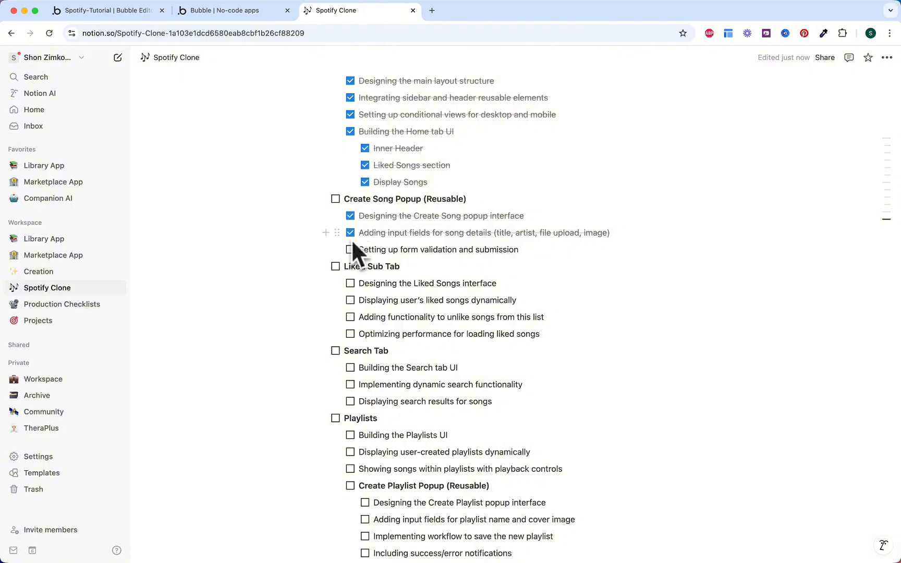
{"action": "left_click", "coordinate": [350, 250]}
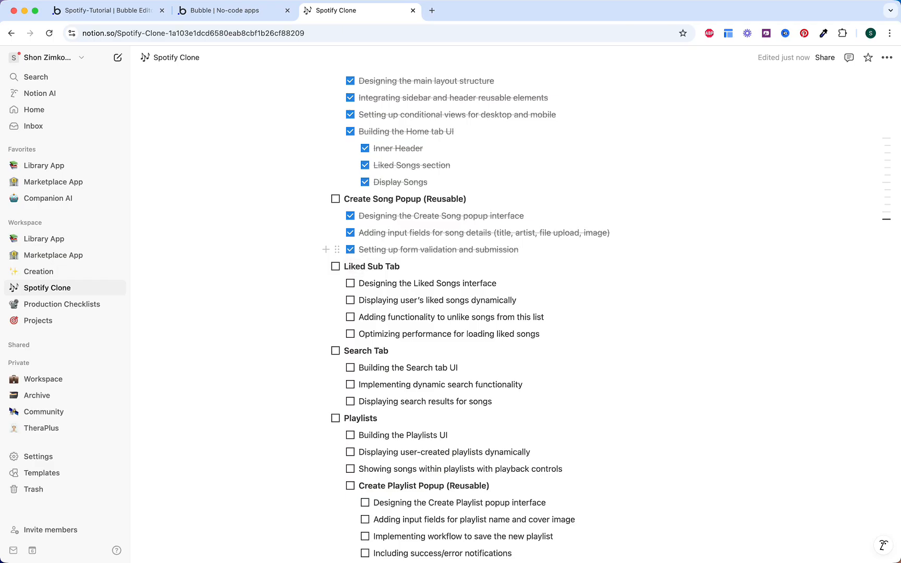
{"action": "left_click", "coordinate": [337, 200]}
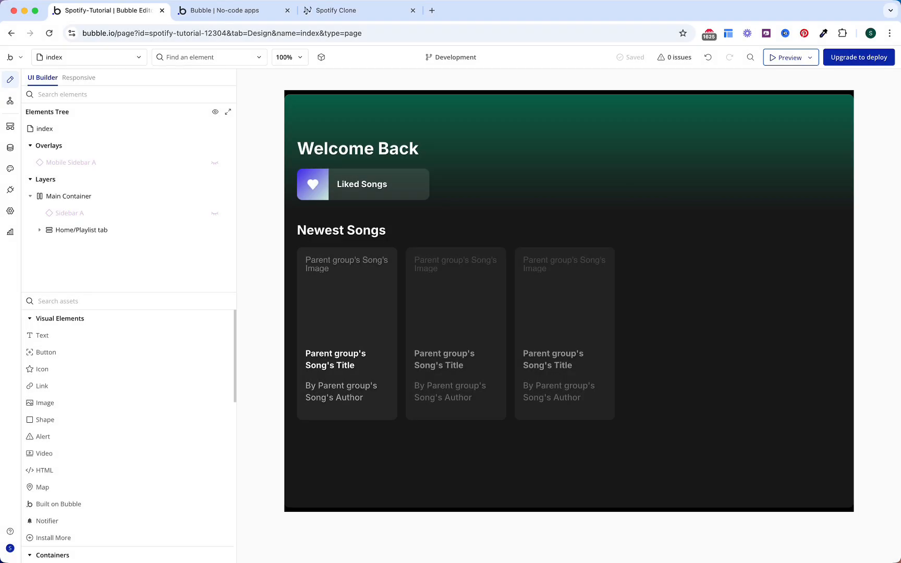
Step: Add a new Group to the element tree and name it 'Search/Setting tab'
{"action": "type", "text": "gr"}
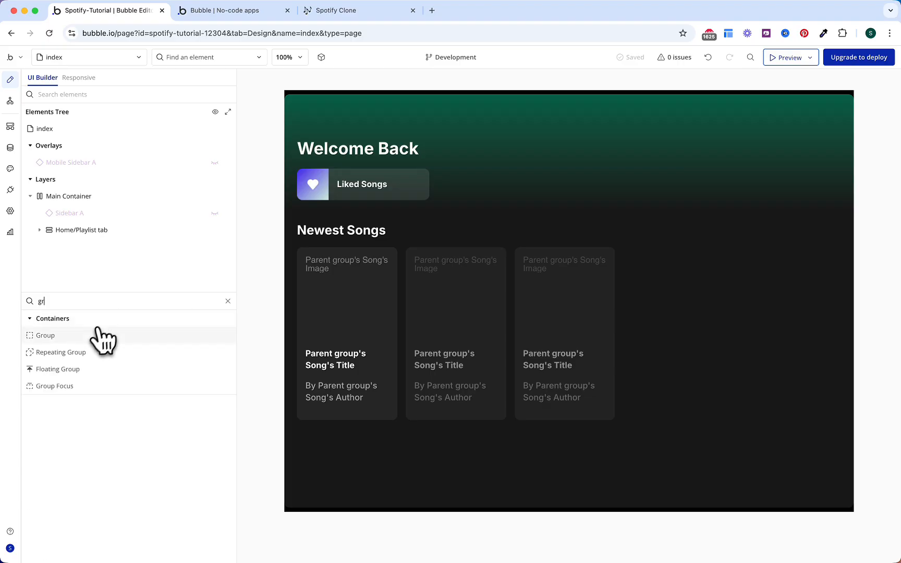
{"action": "left_click_drag", "start_coordinate": [99, 336], "coordinate": [98, 236]}
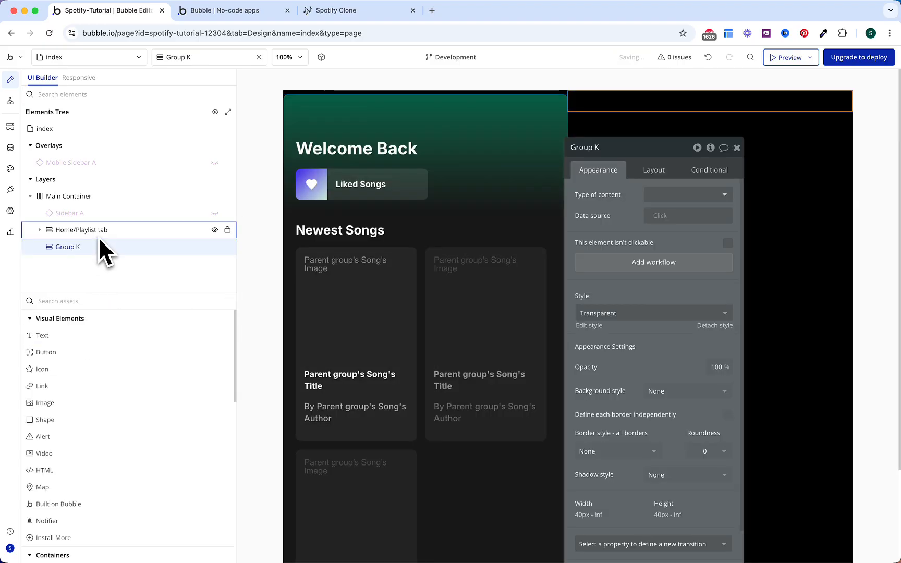
{"action": "double_click", "coordinate": [87, 284]}
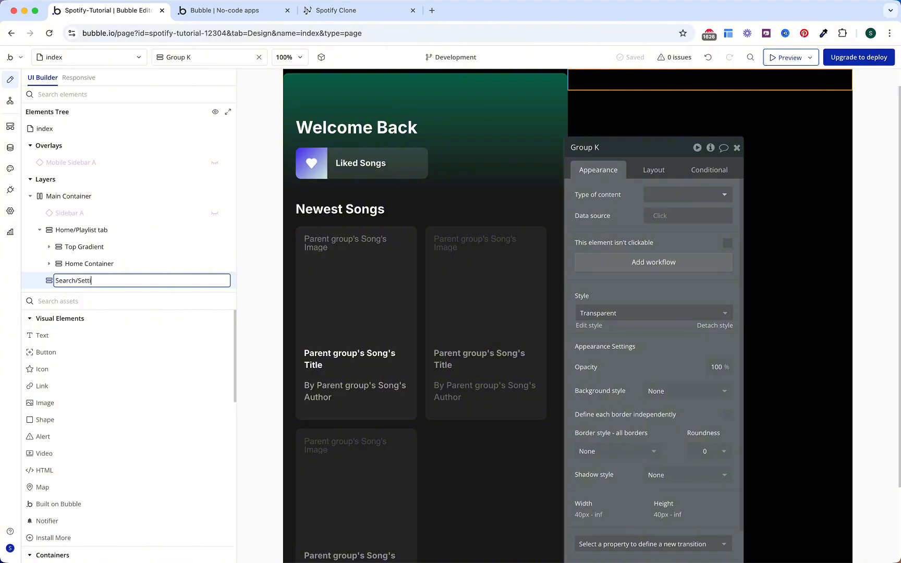
{"action": "type", "text": "Search/Setting tab"}
{"action": "key", "text": "Return"}
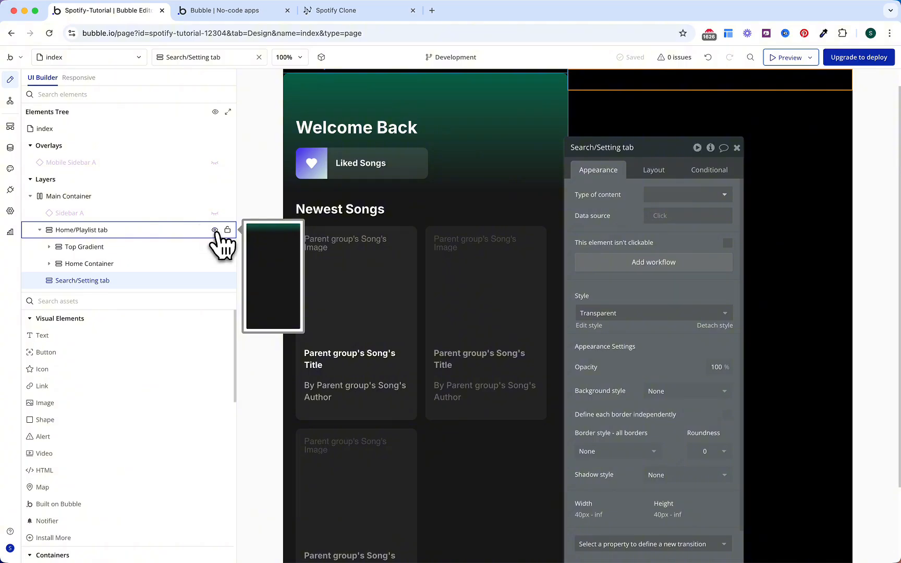
Step: Hide and collapse the Home/Playlist tab, then select the Search/Setting tab
{"action": "left_click", "coordinate": [215, 230]}
{"action": "left_click", "coordinate": [40, 230]}
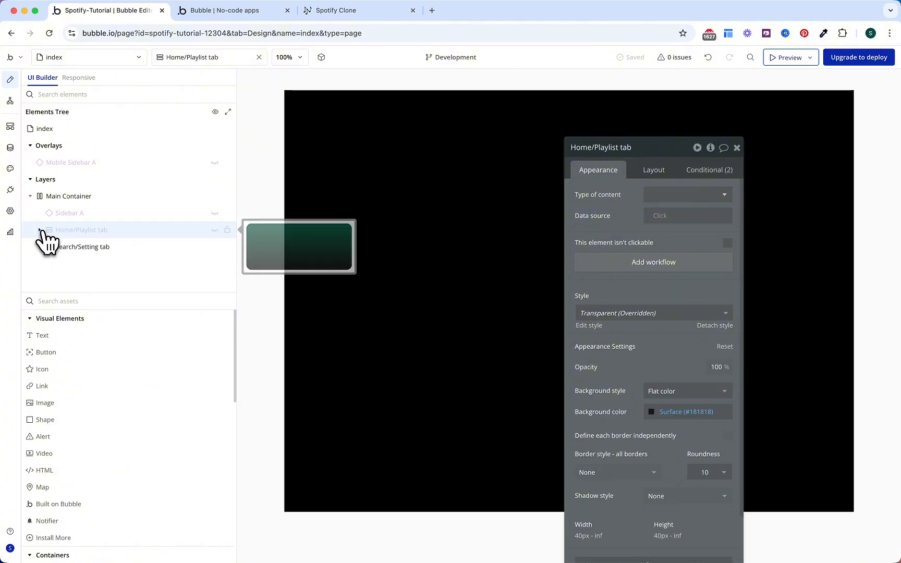
{"action": "left_click", "coordinate": [78, 246]}
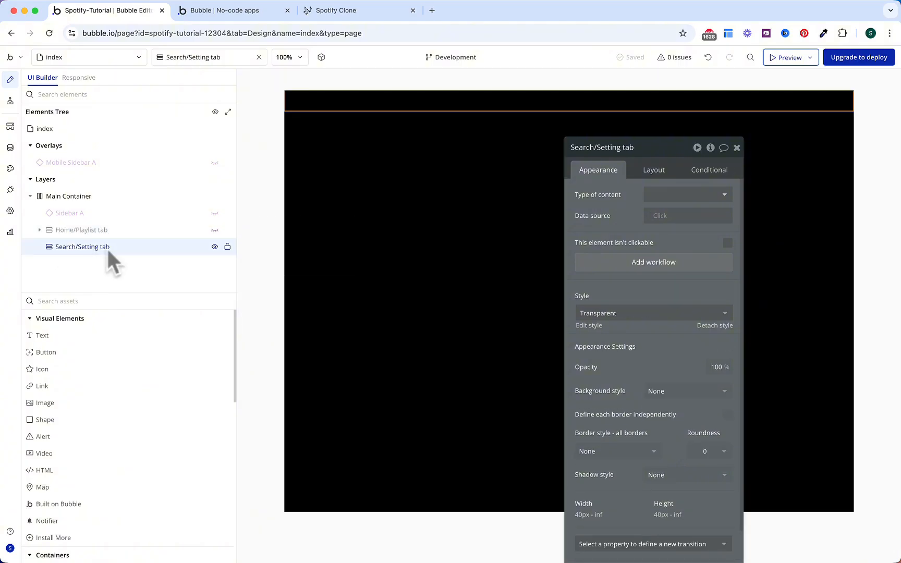
Step: Give the tab a flat Surface-colour background with corner roundness 10
{"action": "left_click_drag", "start_coordinate": [641, 242], "coordinate": [639, 201]}
{"action": "left_click", "coordinate": [672, 350]}
{"action": "left_click", "coordinate": [665, 398]}
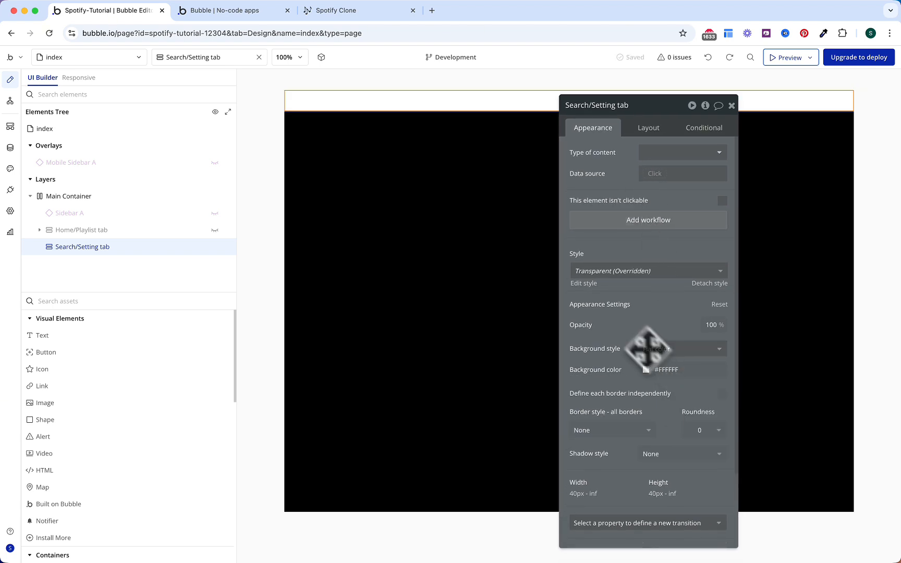
{"action": "left_click", "coordinate": [662, 368]}
{"action": "left_click", "coordinate": [685, 484]}
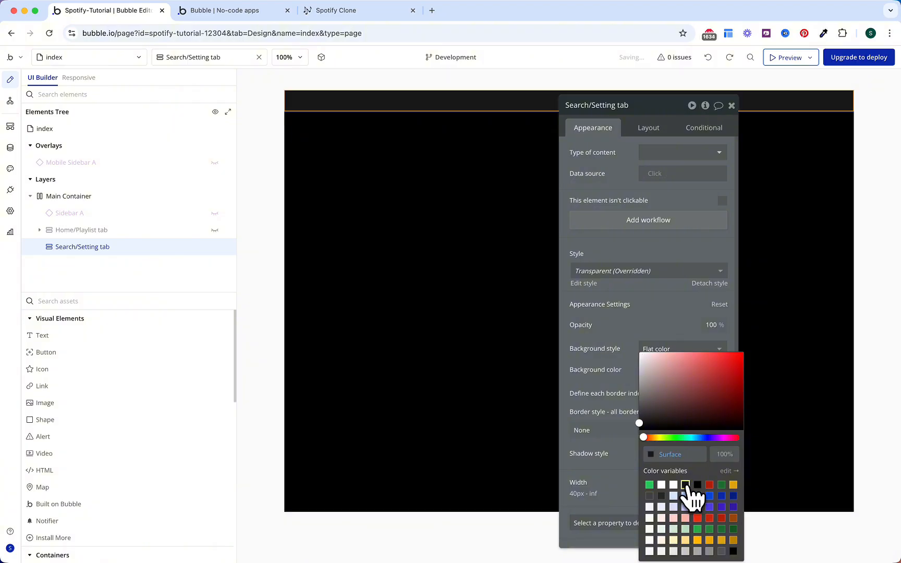
{"action": "left_click", "coordinate": [630, 342]}
{"action": "left_click", "coordinate": [702, 428]}
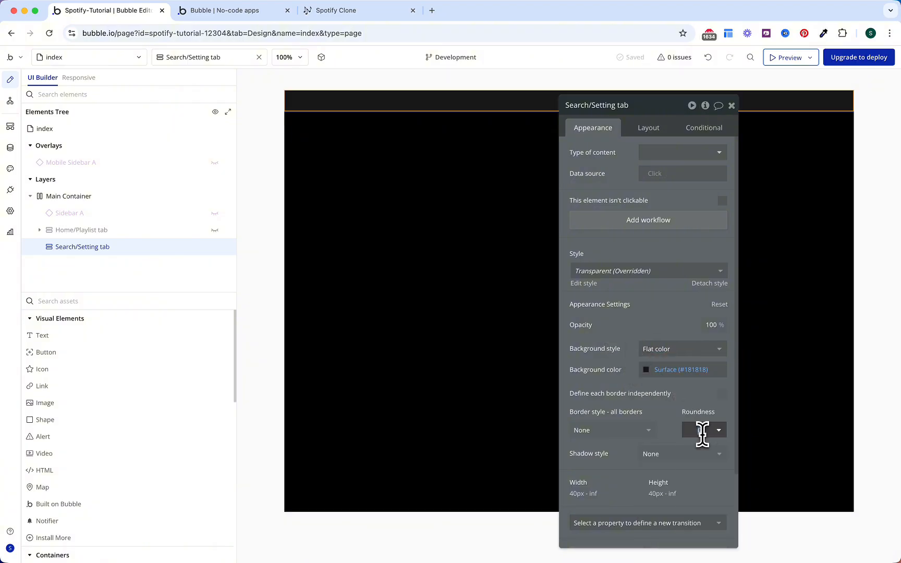
{"action": "type", "text": "10"}
{"action": "left_click", "coordinate": [612, 353]}
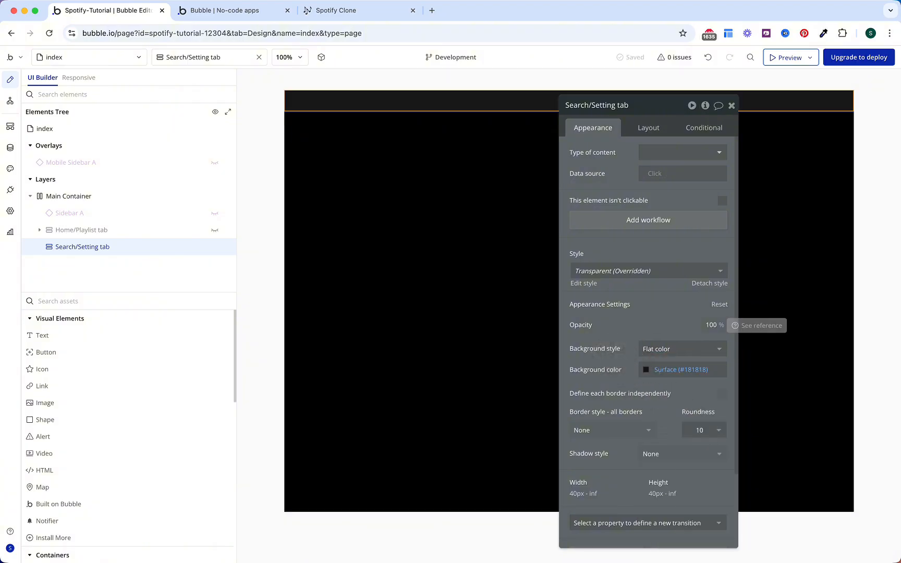
Step: In Layout, enable gap spacing, stretch the tab vertically and allow vertical scrolling
{"action": "left_click", "coordinate": [646, 130]}
{"action": "left_click", "coordinate": [722, 195]}
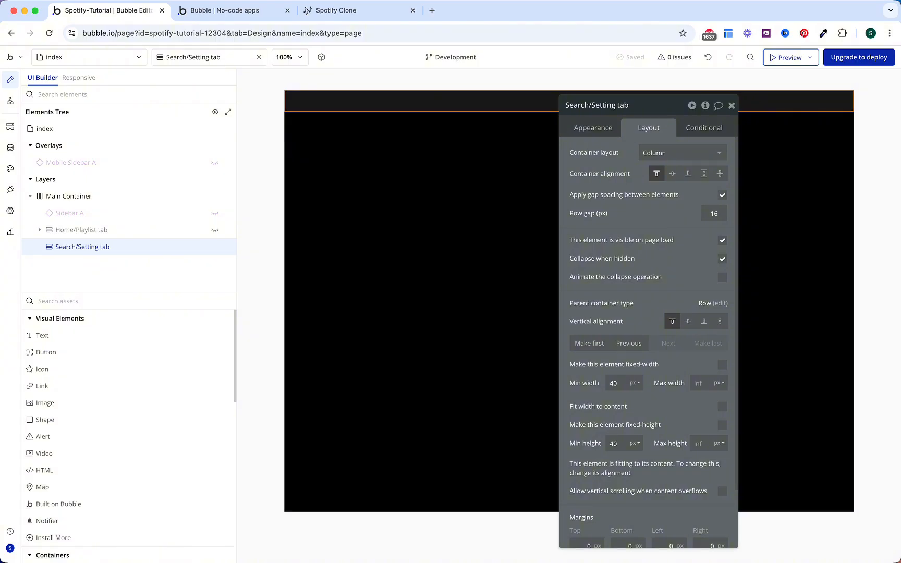
{"action": "left_click", "coordinate": [720, 321]}
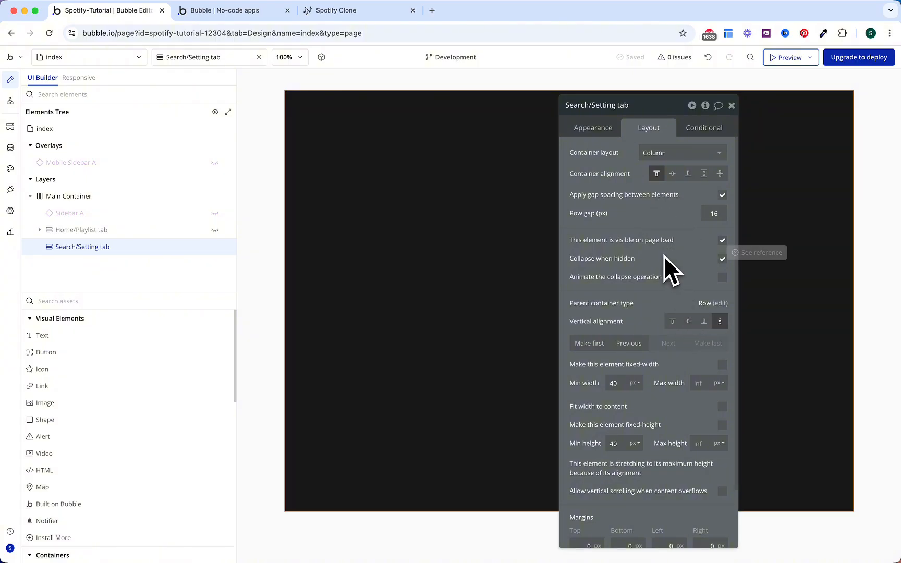
{"action": "left_click", "coordinate": [722, 491]}
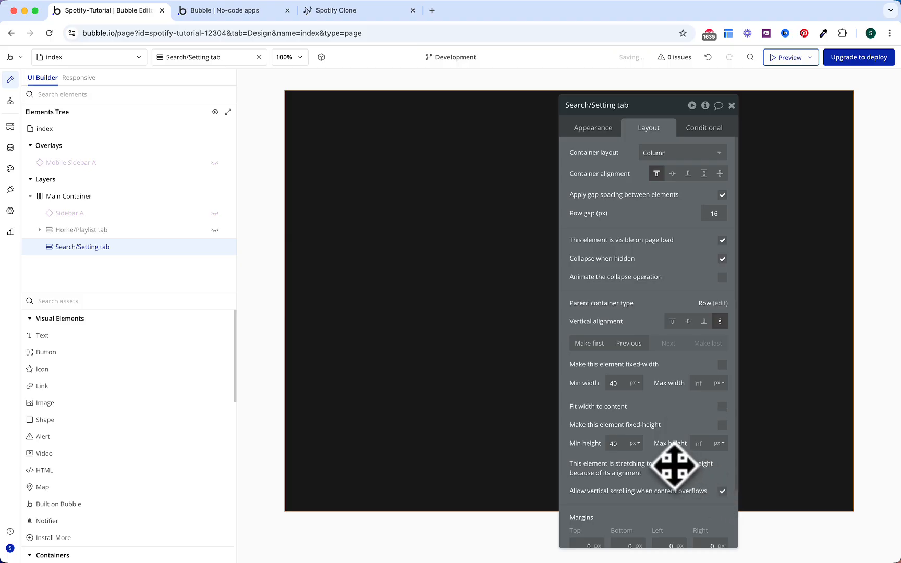
Step: Set the tab's padding to 24 on top, bottom, left and right
{"action": "scroll", "coordinate": [674, 467], "scroll_direction": "down", "scroll_amount": 3}
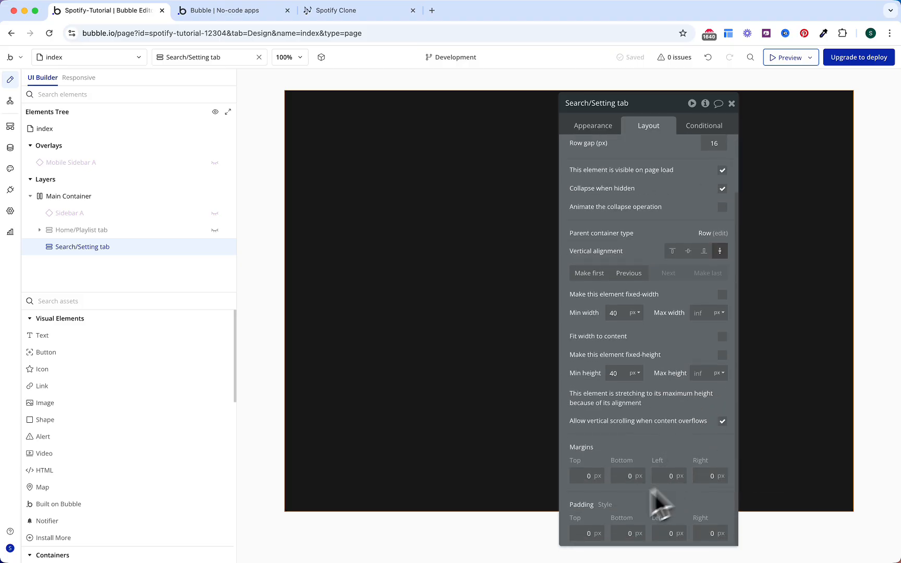
{"action": "left_click", "coordinate": [584, 533]}
{"action": "type", "text": "24"}
{"action": "left_click", "coordinate": [623, 533]}
{"action": "type", "text": "24"}
{"action": "left_click", "coordinate": [669, 533]}
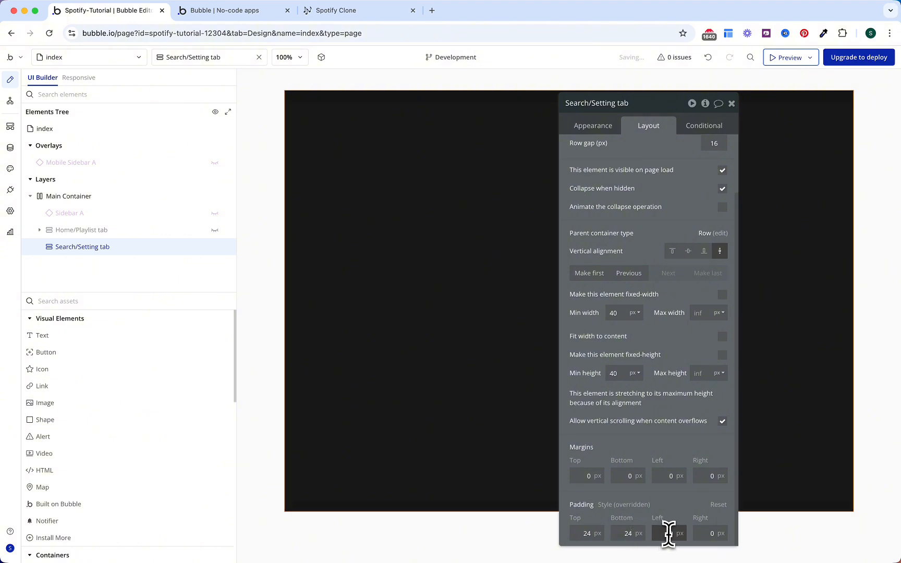
{"action": "type", "text": "24"}
{"action": "left_click", "coordinate": [709, 533]}
{"action": "type", "text": "24"}
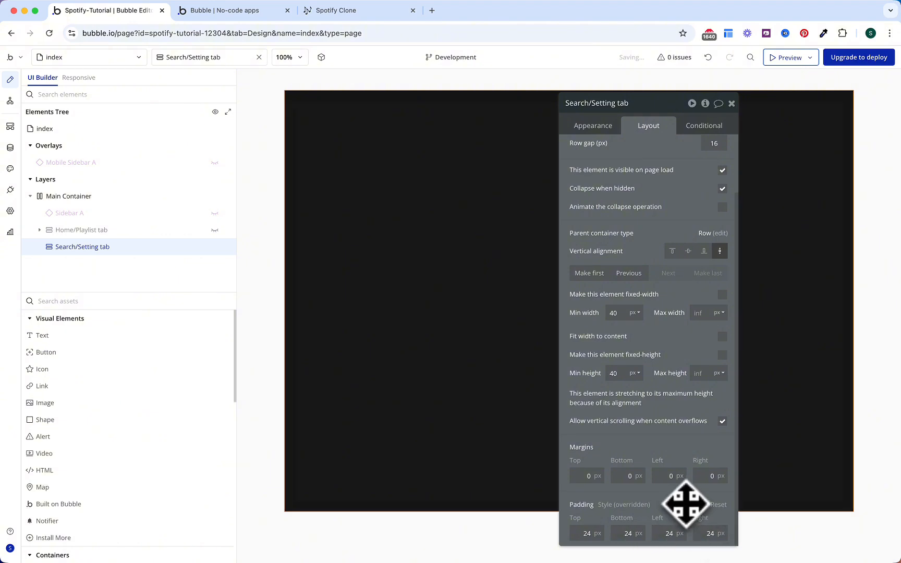
{"action": "scroll", "coordinate": [680, 438], "scroll_direction": "up", "scroll_amount": 3}
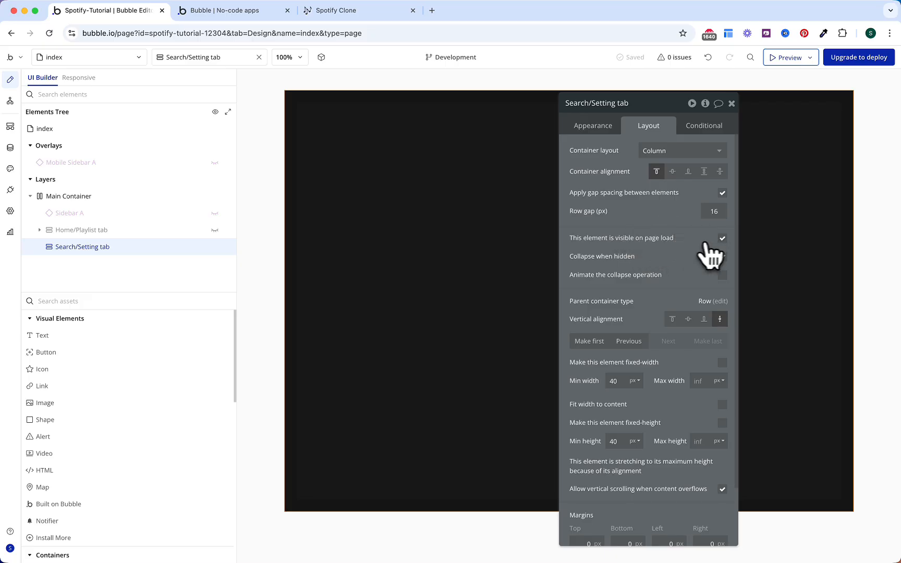
Step: Hide the tab on page load and add a visibility condition based on page URL data
{"action": "left_click", "coordinate": [723, 239]}
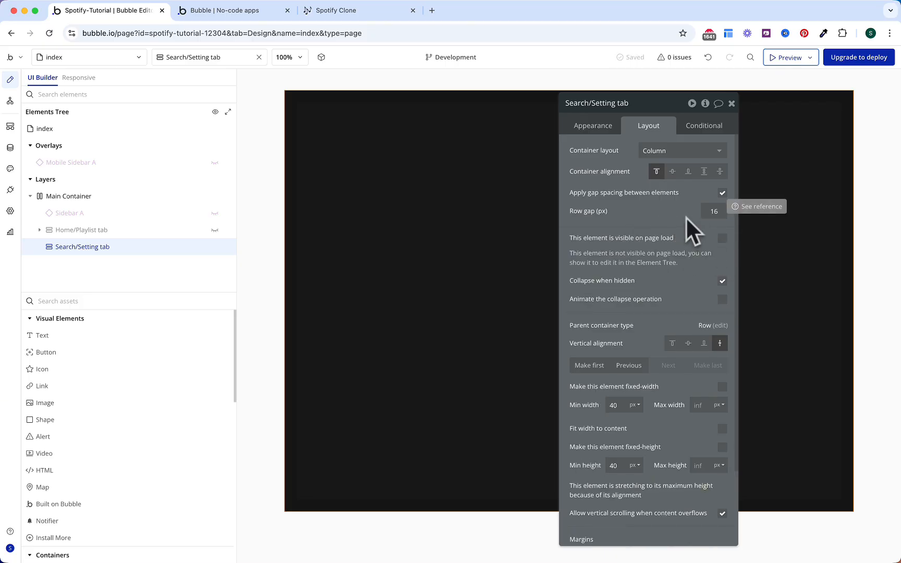
{"action": "left_click", "coordinate": [704, 127]}
{"action": "left_click", "coordinate": [660, 157]}
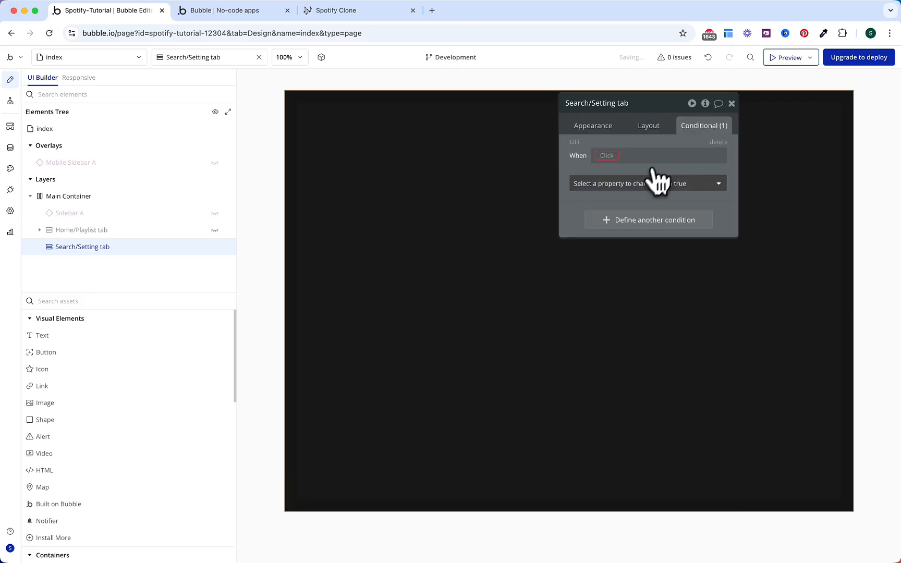
{"action": "left_click", "coordinate": [645, 188]}
{"action": "left_click", "coordinate": [633, 217]}
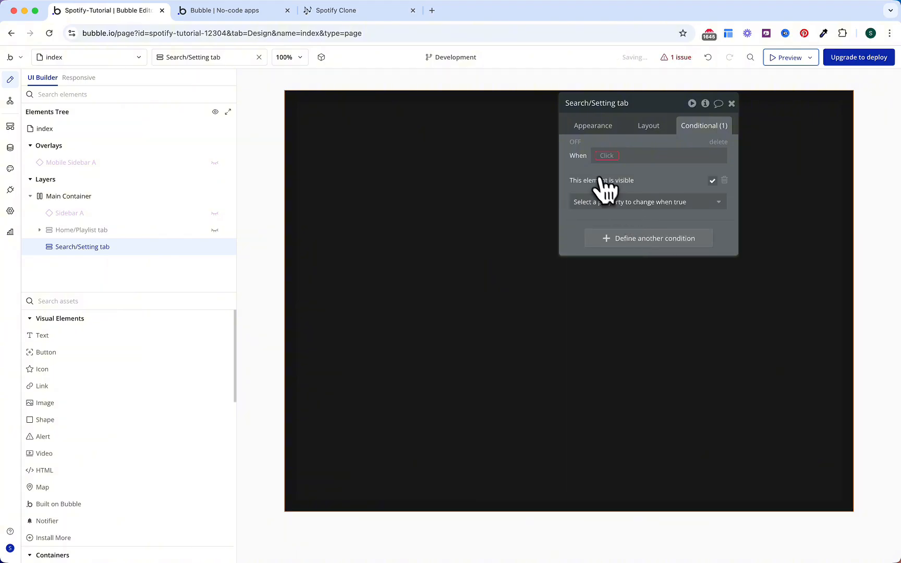
{"action": "left_click", "coordinate": [608, 155]}
{"action": "type", "text": "get"}
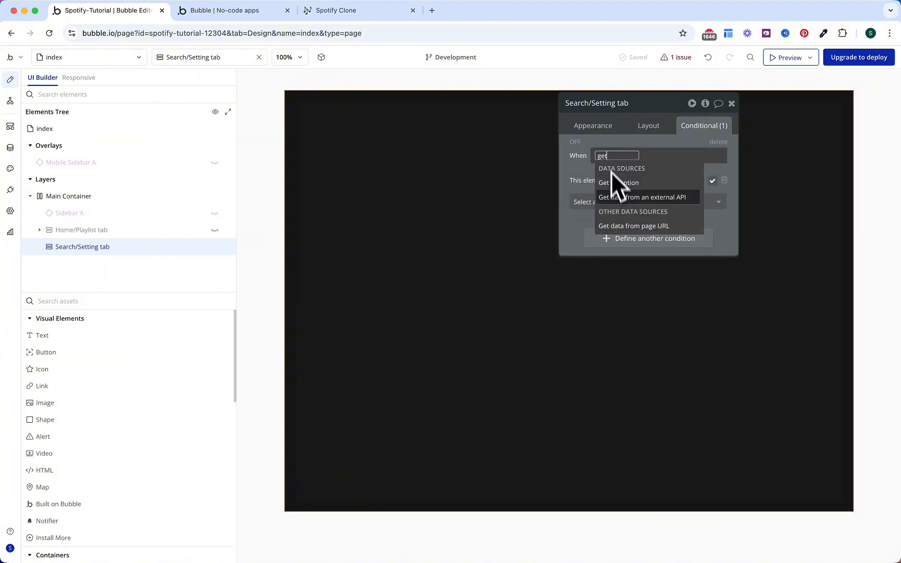
{"action": "left_click", "coordinate": [642, 226]}
Step: Complete the condition as URL parameter 'tab' is OS Menu Search's Display
{"action": "left_click", "coordinate": [466, 150]}
{"action": "type", "text": "tab"}
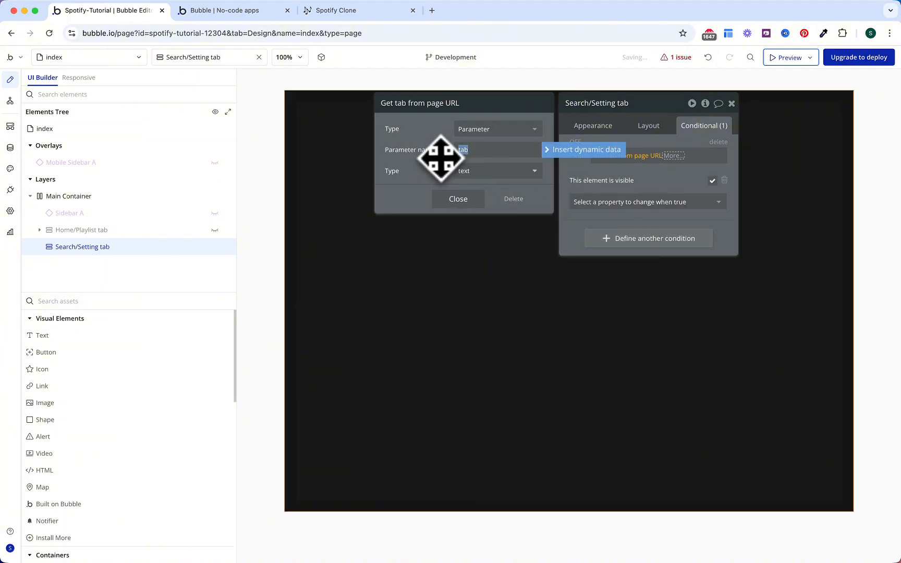
{"action": "left_click", "coordinate": [461, 201]}
{"action": "left_click", "coordinate": [695, 194]}
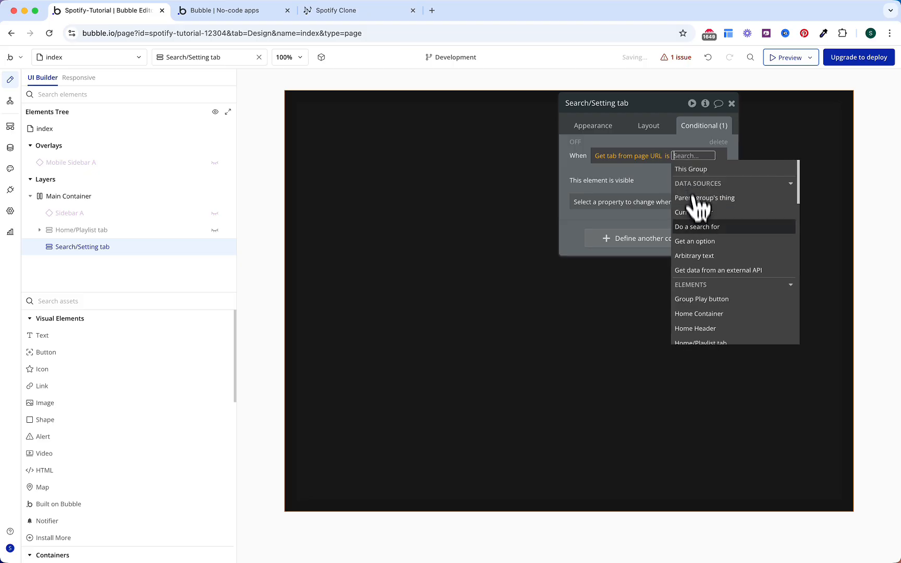
{"action": "left_click", "coordinate": [700, 254]}
{"action": "left_click", "coordinate": [514, 145]}
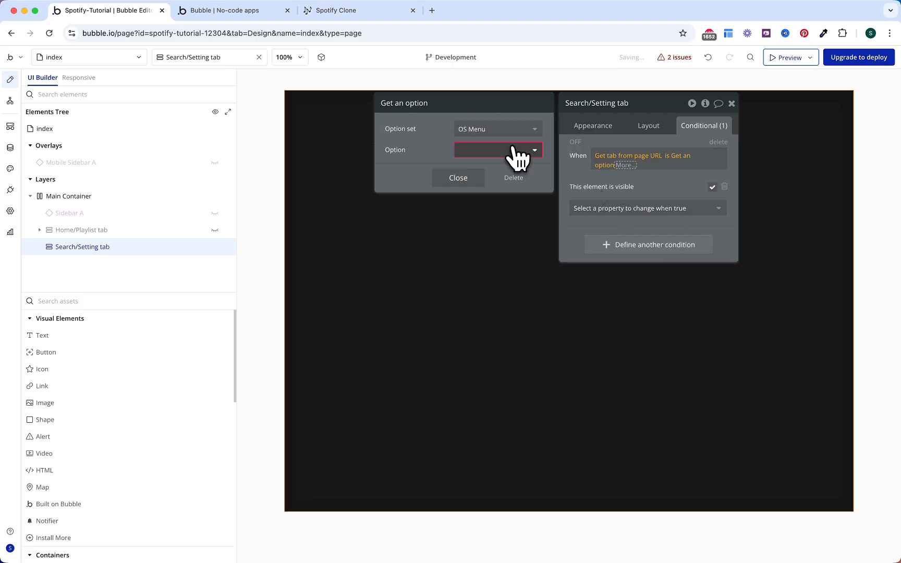
{"action": "left_click", "coordinate": [516, 151]}
{"action": "left_click", "coordinate": [480, 200]}
{"action": "left_click", "coordinate": [472, 191]}
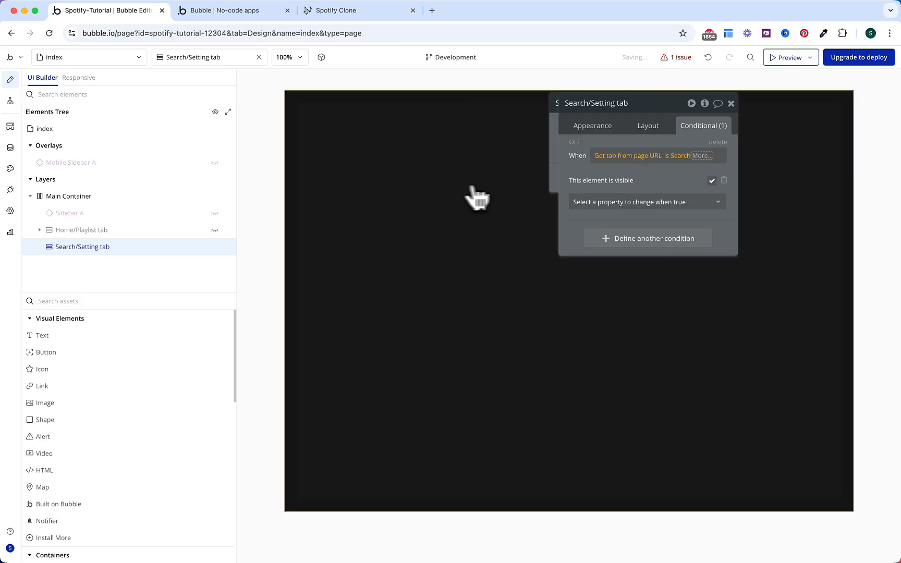
{"action": "left_click", "coordinate": [703, 156]}
{"action": "left_click", "coordinate": [678, 191]}
{"action": "left_click", "coordinate": [656, 175]}
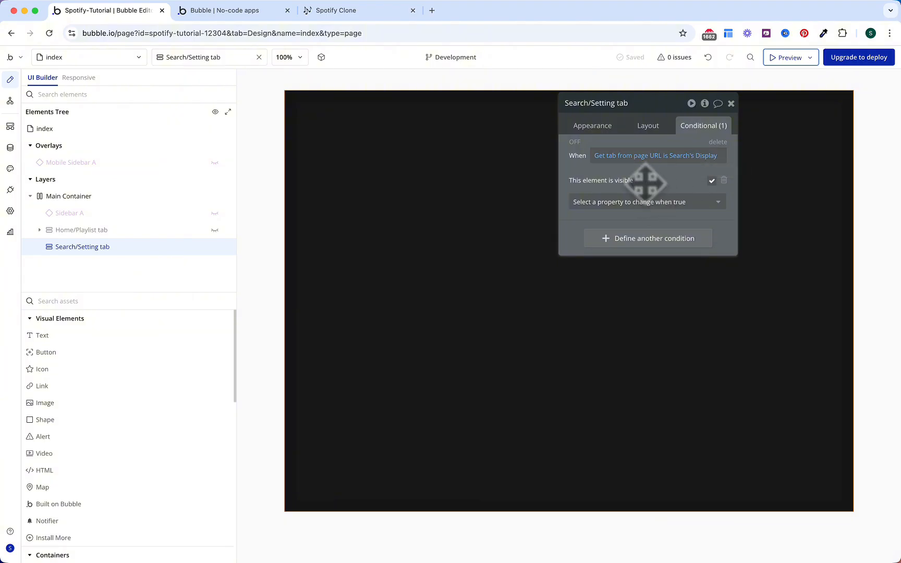
Step: Add an 'or' clause reading the page URL's 'tab' parameter
{"action": "left_click", "coordinate": [706, 155]}
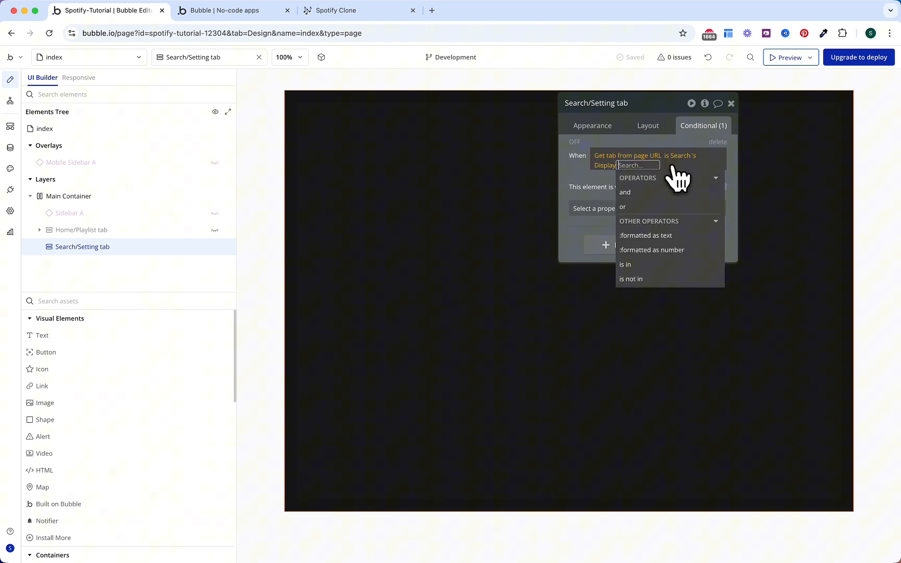
{"action": "left_click", "coordinate": [650, 208]}
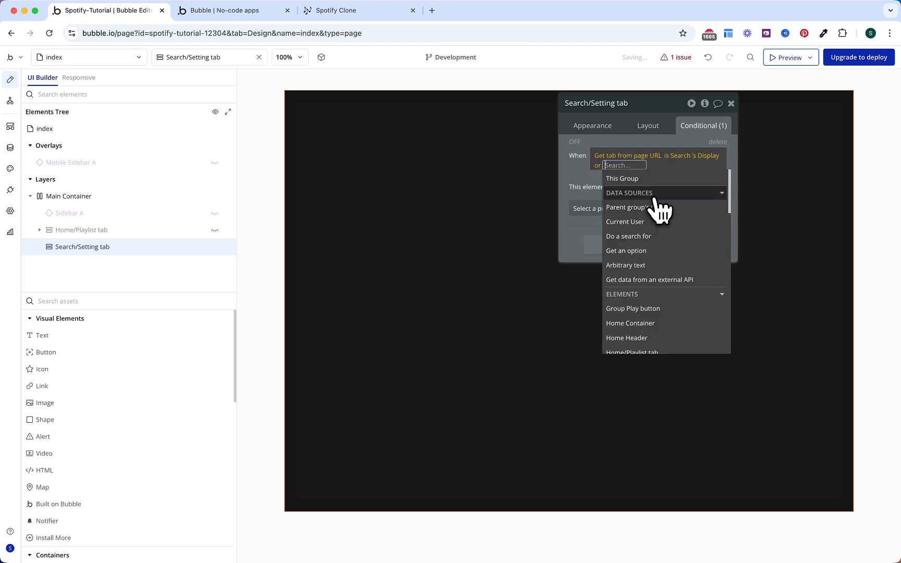
{"action": "type", "text": "get"}
{"action": "left_click", "coordinate": [647, 239]}
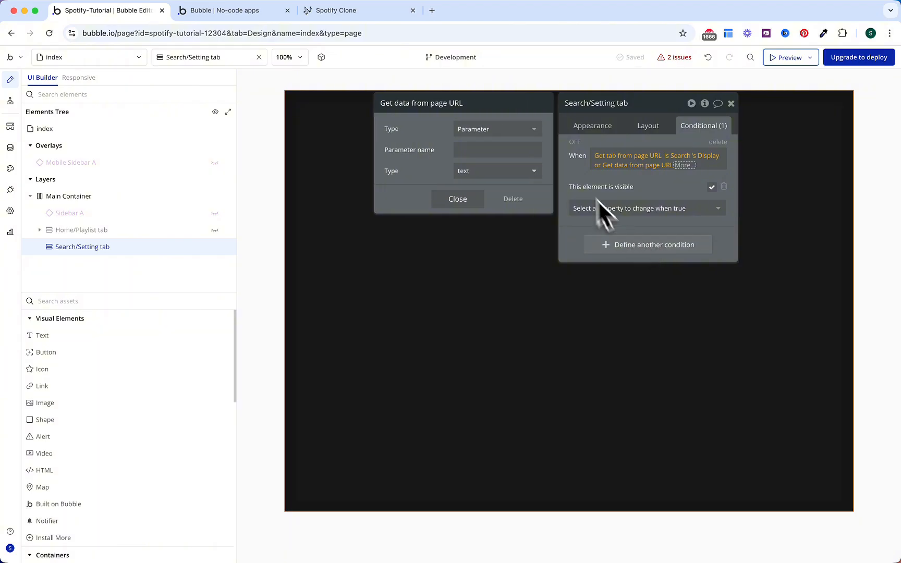
{"action": "left_click", "coordinate": [513, 151]}
{"action": "type", "text": "tab"}
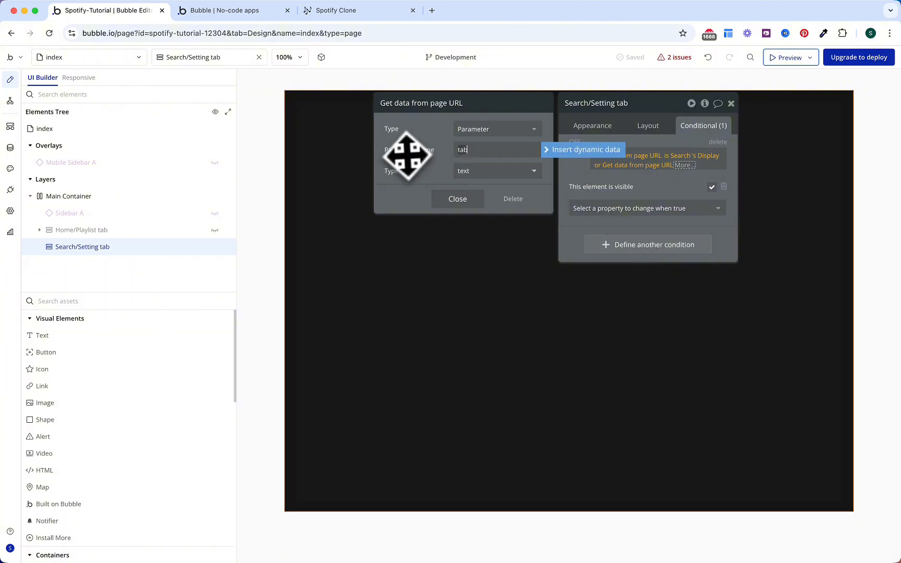
{"action": "left_click", "coordinate": [459, 200]}
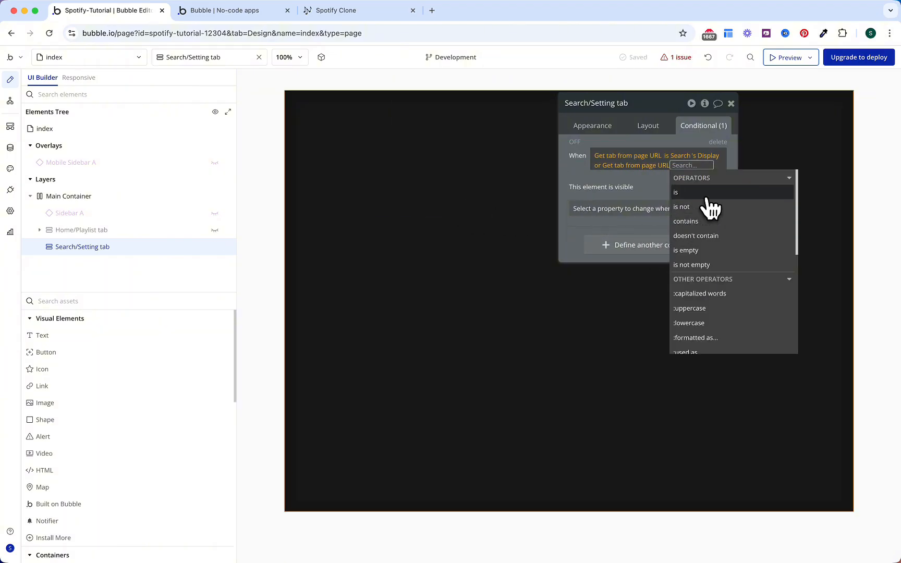
Step: Make the 'or' clause compare equal to OS Menu Settings's Display
{"action": "left_click", "coordinate": [704, 193]}
{"action": "left_click", "coordinate": [703, 249]}
{"action": "left_click", "coordinate": [521, 129]}
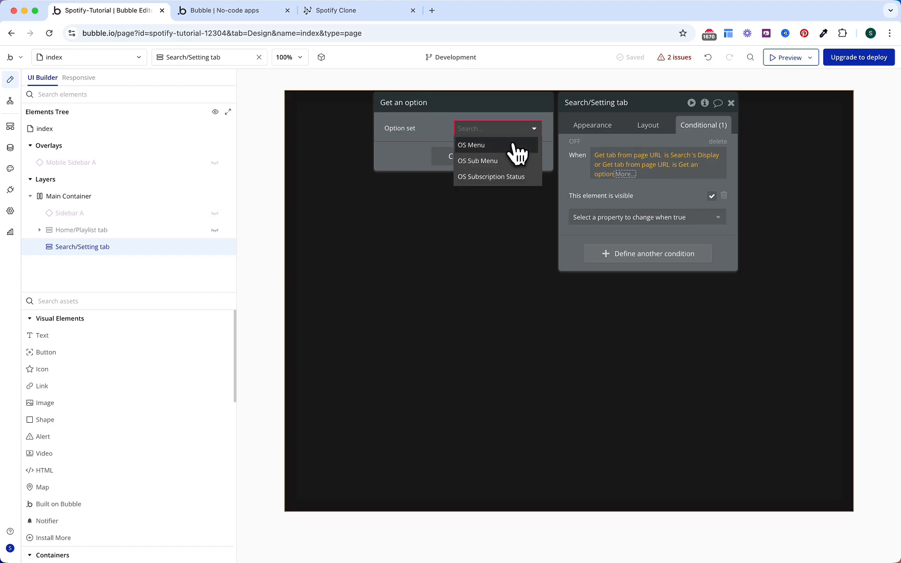
{"action": "left_click", "coordinate": [518, 146]}
{"action": "left_click", "coordinate": [509, 150]}
{"action": "left_click", "coordinate": [495, 227]}
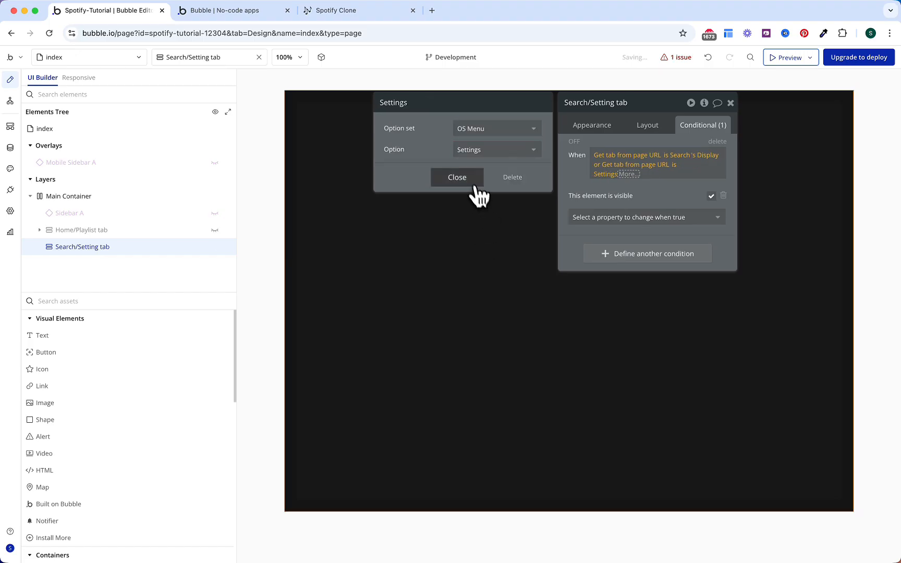
{"action": "left_click", "coordinate": [473, 182]}
{"action": "left_click", "coordinate": [635, 201]}
{"action": "left_click", "coordinate": [584, 192]}
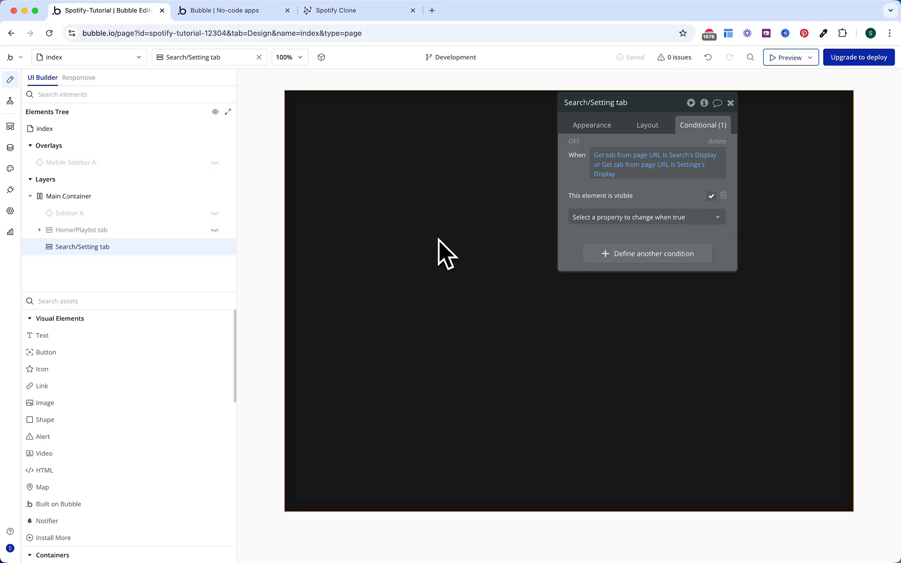
Step: Set the Search/Setting tab's top and bottom margins to 8 px
{"action": "left_click", "coordinate": [648, 125]}
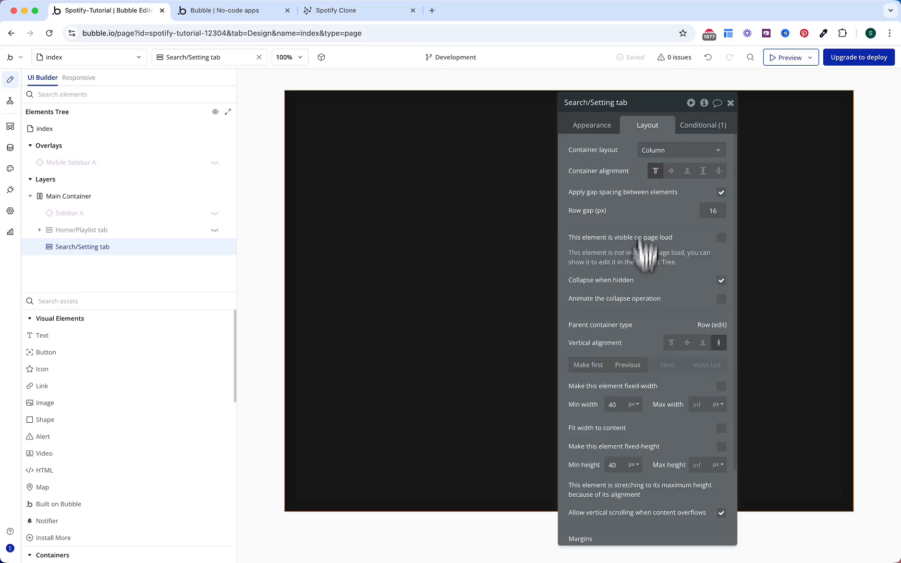
{"action": "scroll", "coordinate": [644, 292], "scroll_direction": "down", "scroll_amount": 5}
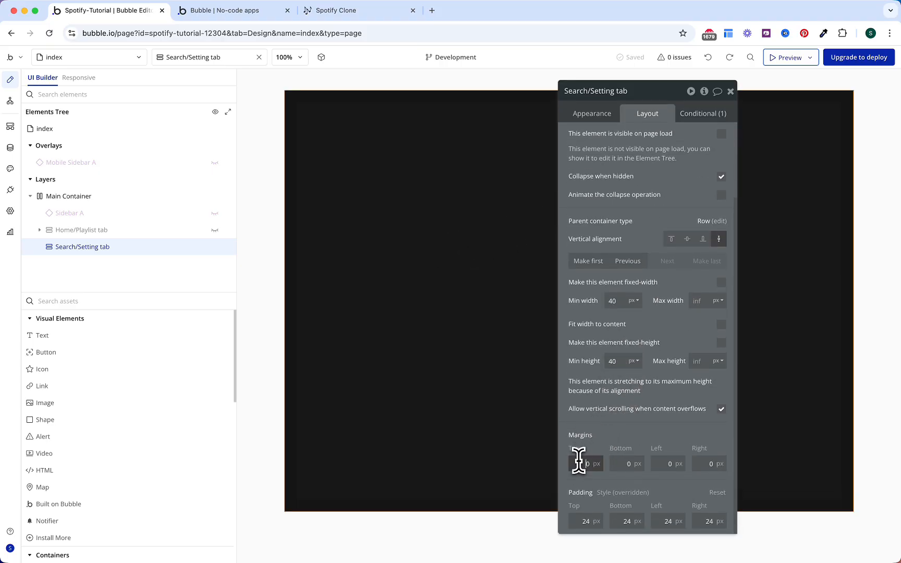
{"action": "left_click", "coordinate": [613, 463]}
{"action": "type", "text": "8"}
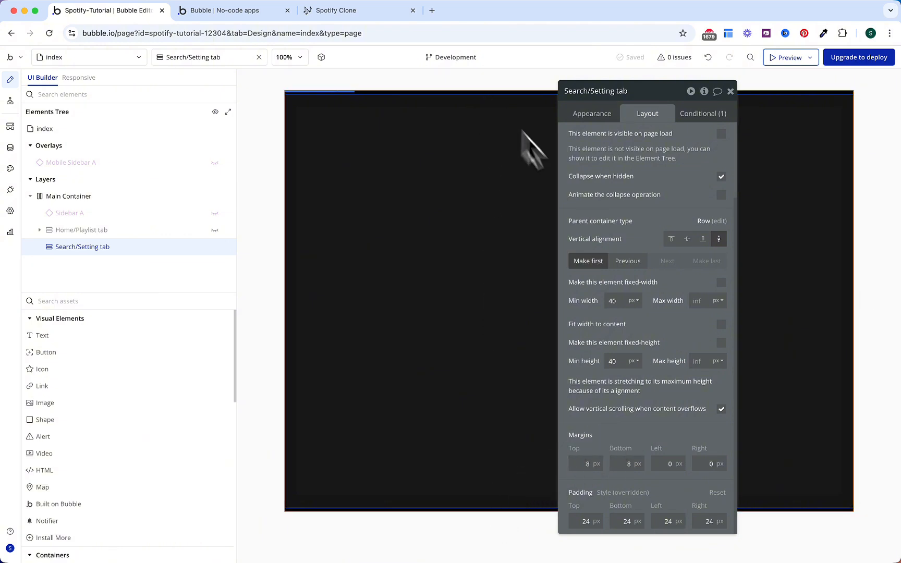
Step: Place the reusable Inner Header inside the Search/Setting tab
{"action": "left_click", "coordinate": [169, 302]}
{"action": "type", "text": "inne"}
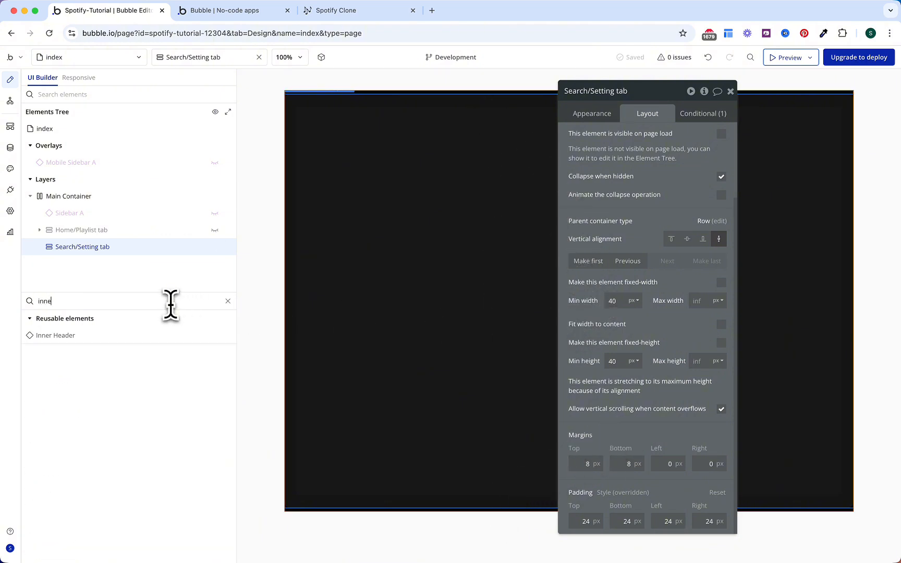
{"action": "left_click", "coordinate": [156, 338]}
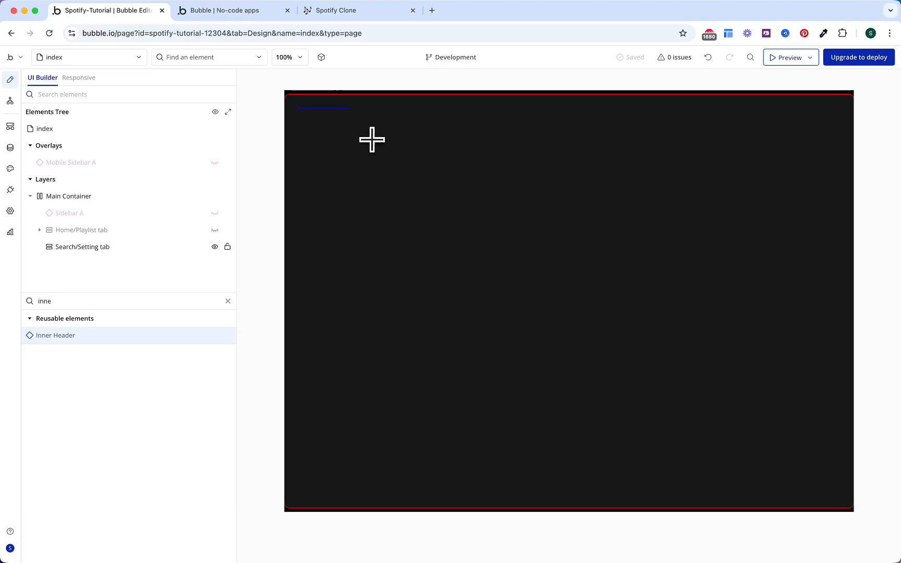
{"action": "left_click", "coordinate": [372, 140]}
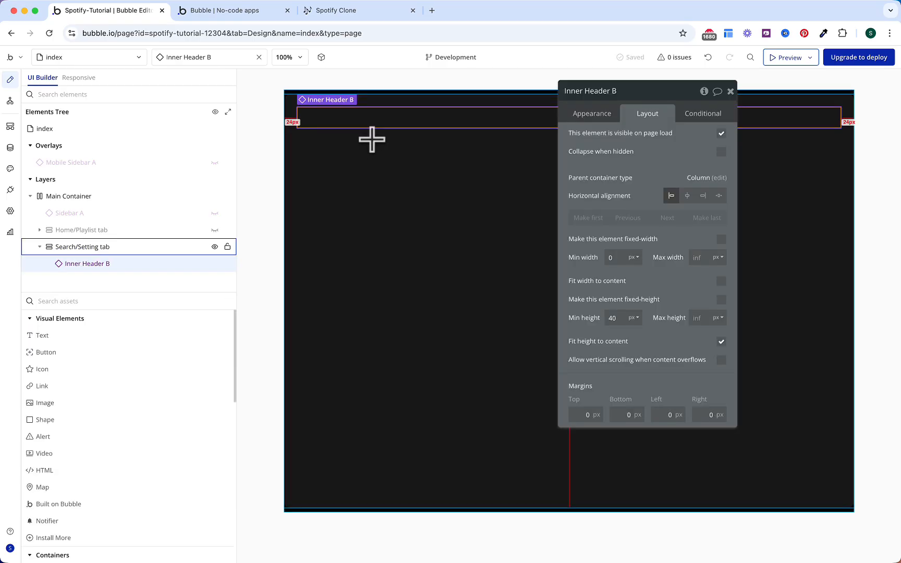
Step: Rename the headers to Inner Header Search/Settings and Inner Header Home/Playlist
{"action": "left_click", "coordinate": [633, 97]}
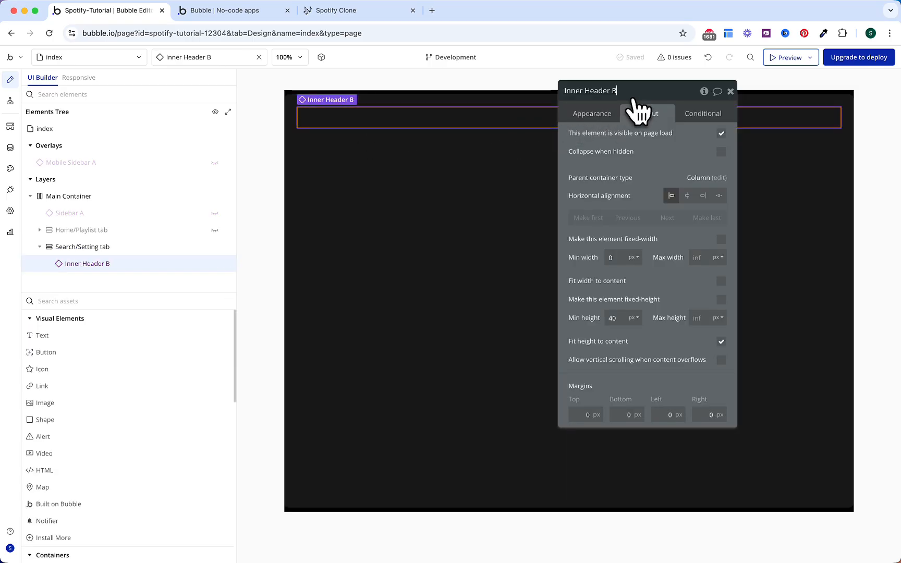
{"action": "type", "text": "Search/Settings"}
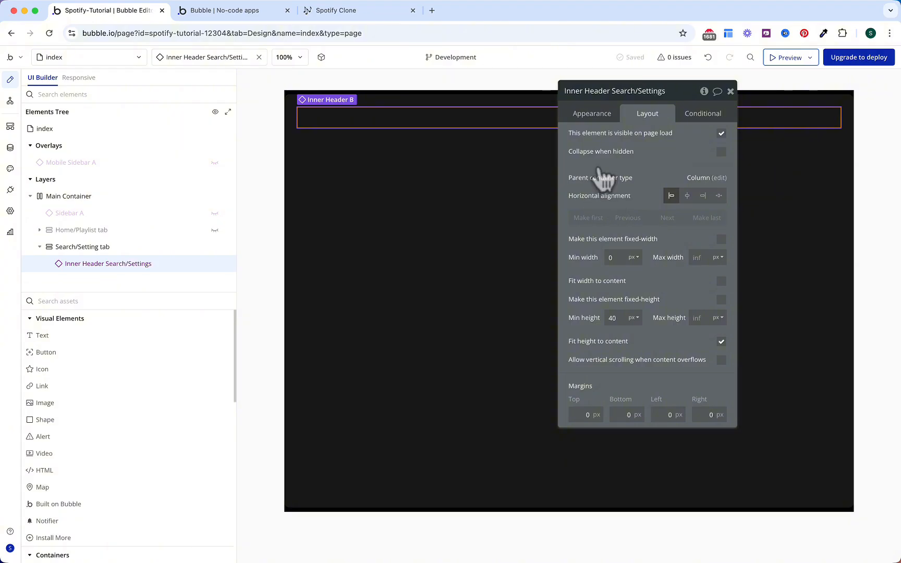
{"action": "left_click", "coordinate": [198, 57]}
{"action": "type", "text": "header"}
{"action": "left_click", "coordinate": [191, 78]}
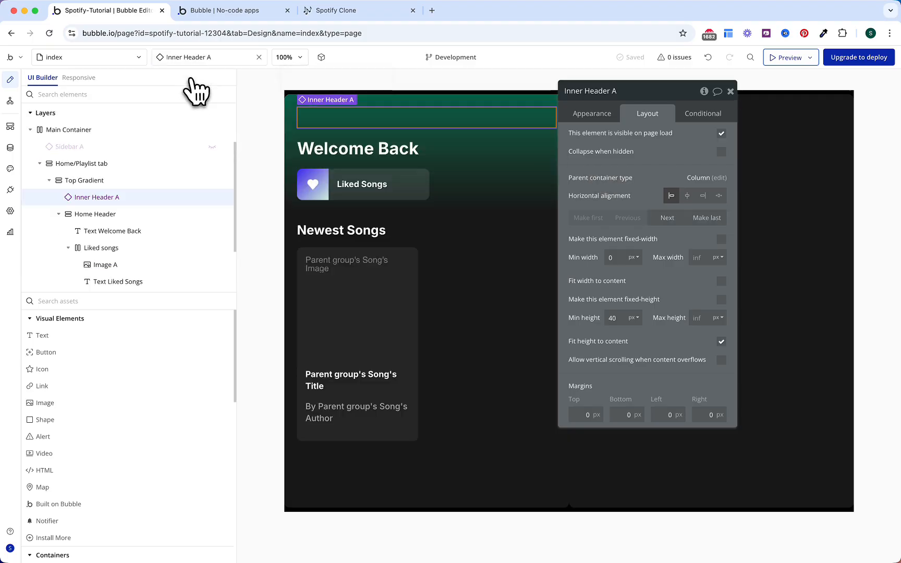
{"action": "left_click", "coordinate": [629, 92]}
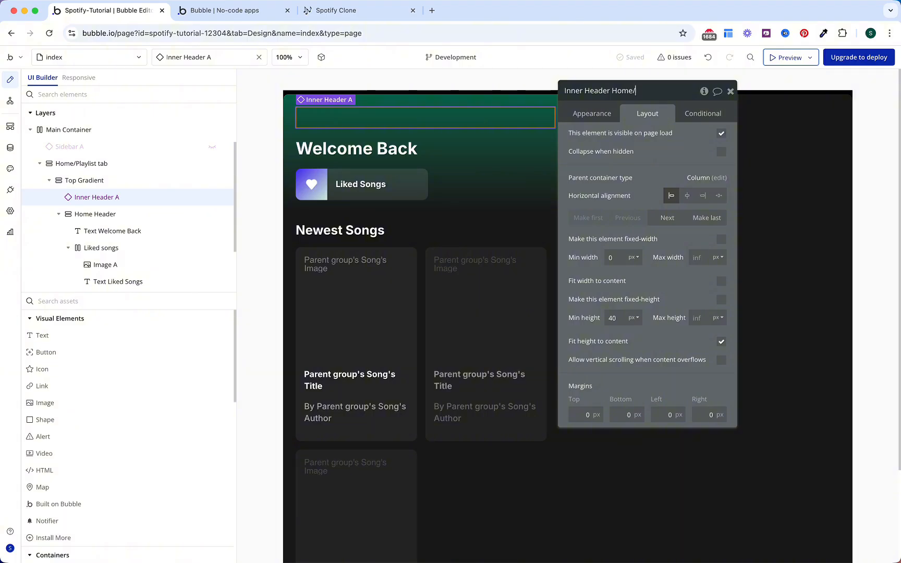
{"action": "key", "text": "Return"}
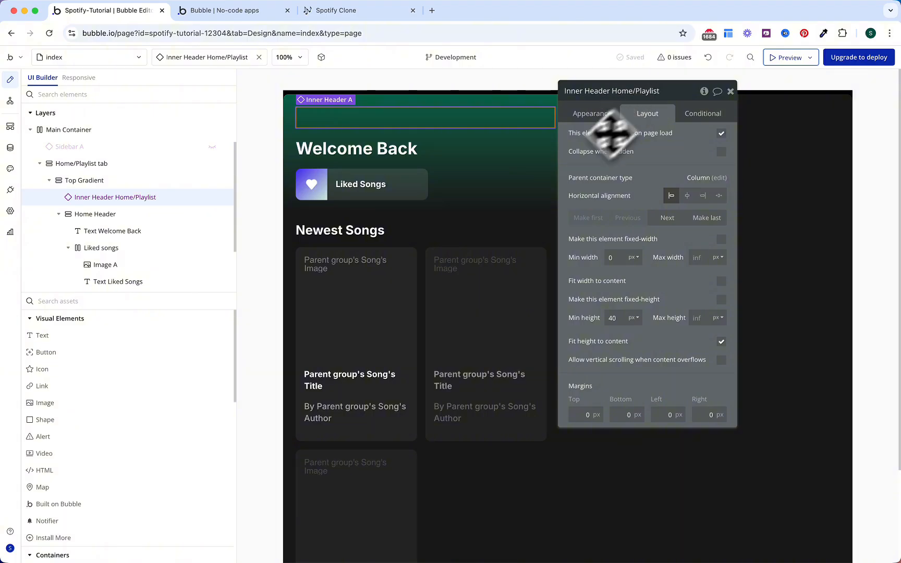
Step: Hide and collapse the Home/Playlist tab, then select the Search/Setting tab
{"action": "left_click", "coordinate": [212, 164]}
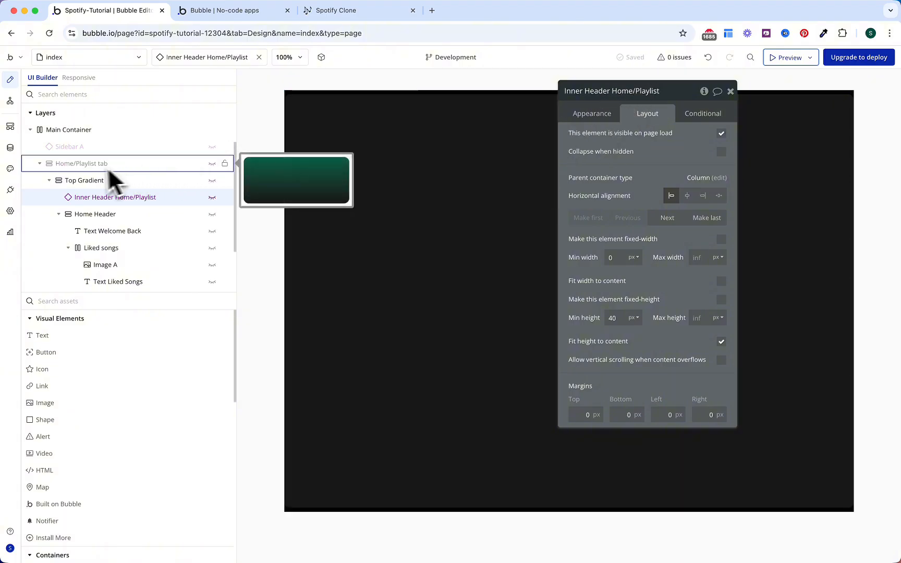
{"action": "left_click", "coordinate": [41, 165]}
{"action": "left_click", "coordinate": [125, 249]}
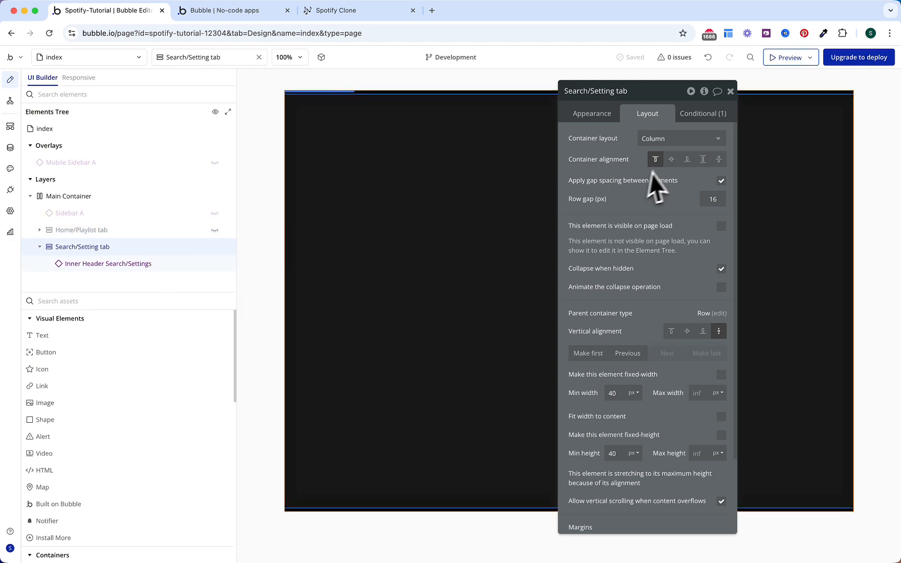
Step: Add a Search Container group in the Search/Setting tab with gap spacing, hidden on page load
{"action": "left_click", "coordinate": [192, 301]}
{"action": "type", "text": "gr"}
{"action": "left_click", "coordinate": [105, 336]}
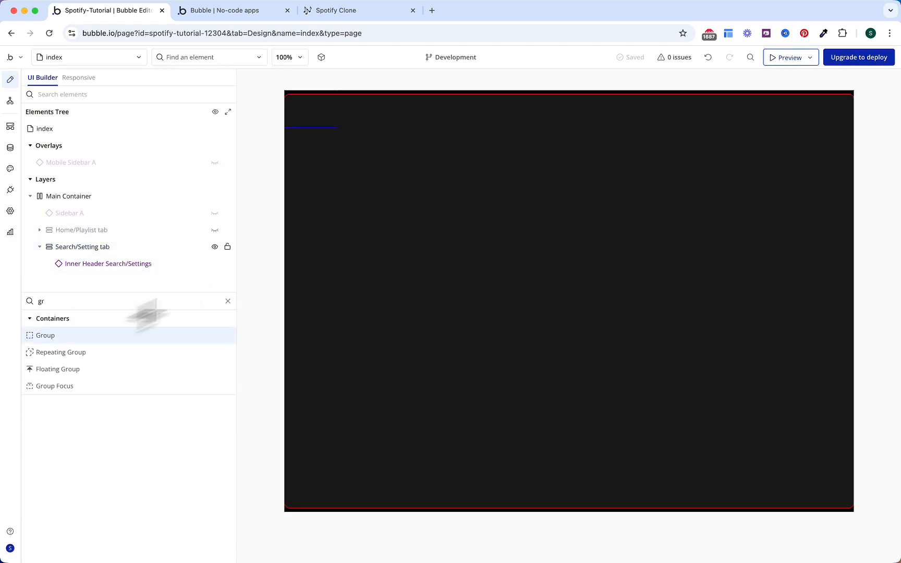
{"action": "left_click", "coordinate": [396, 167]}
{"action": "left_click", "coordinate": [615, 91]}
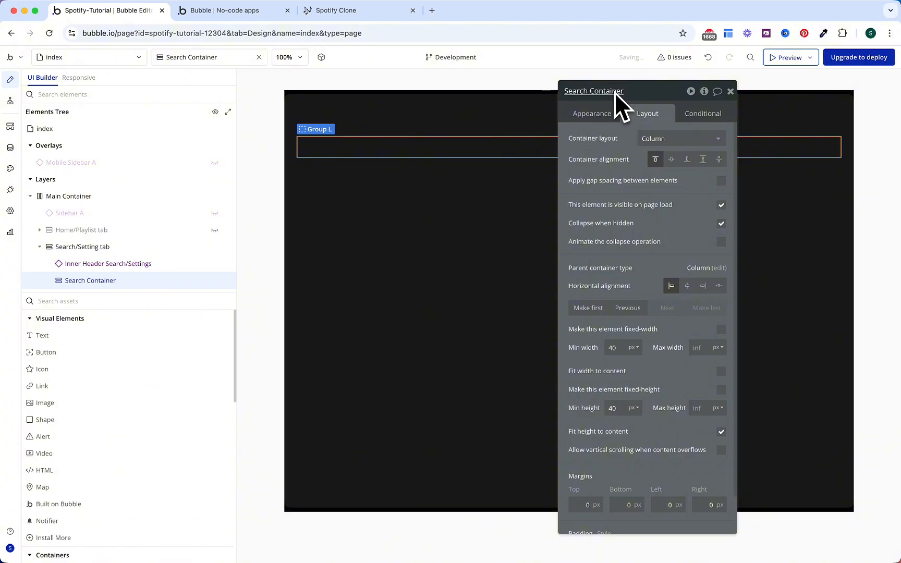
{"action": "left_click", "coordinate": [720, 181]}
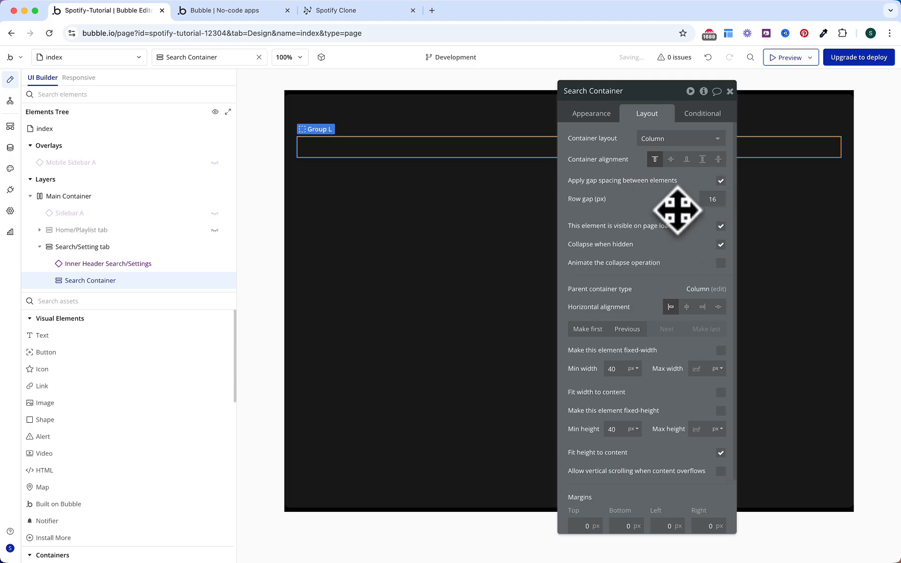
{"action": "scroll", "coordinate": [680, 226], "scroll_direction": "down", "scroll_amount": 1}
{"action": "left_click", "coordinate": [721, 214]}
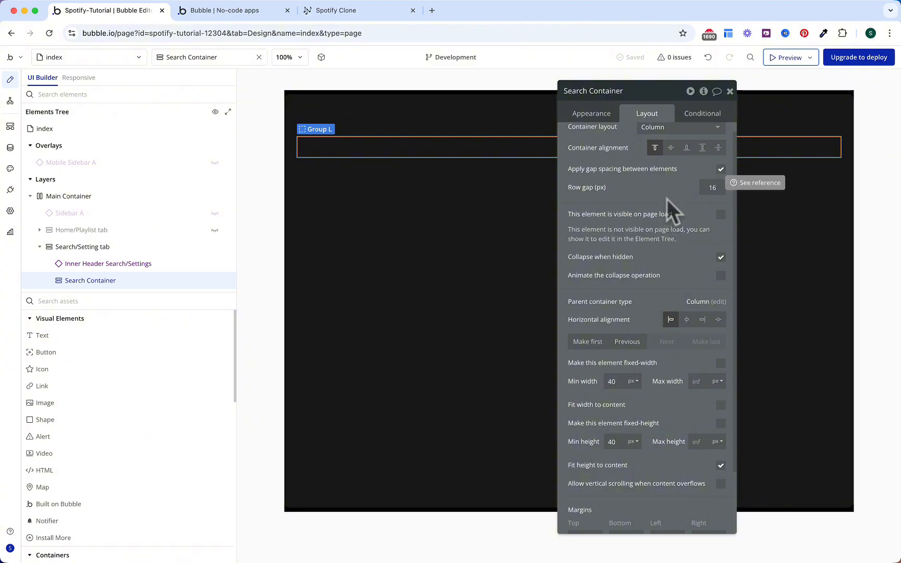
Step: Add a visibility condition on the Search Container reading the URL parameter 'tab'
{"action": "left_click", "coordinate": [700, 114]}
{"action": "left_click", "coordinate": [658, 147]}
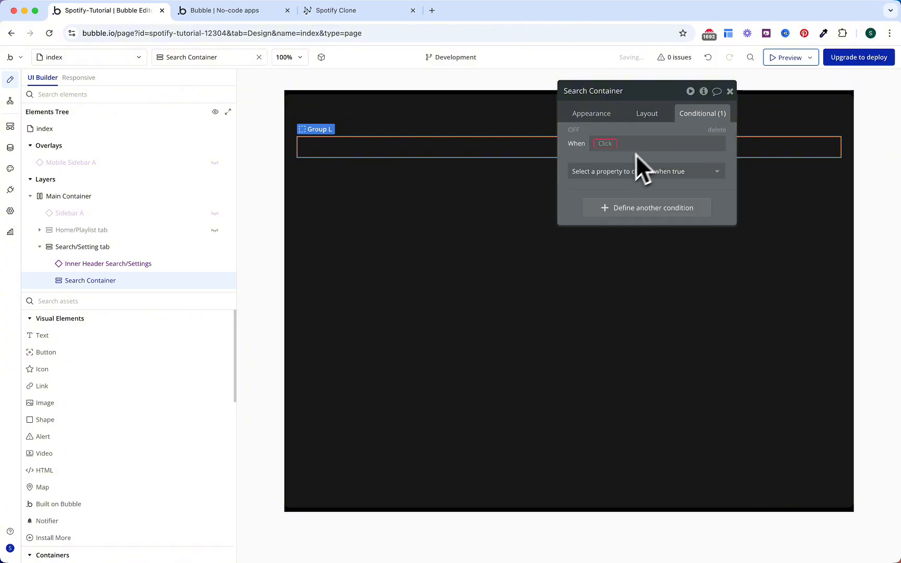
{"action": "left_click", "coordinate": [629, 170]}
{"action": "left_click", "coordinate": [623, 205]}
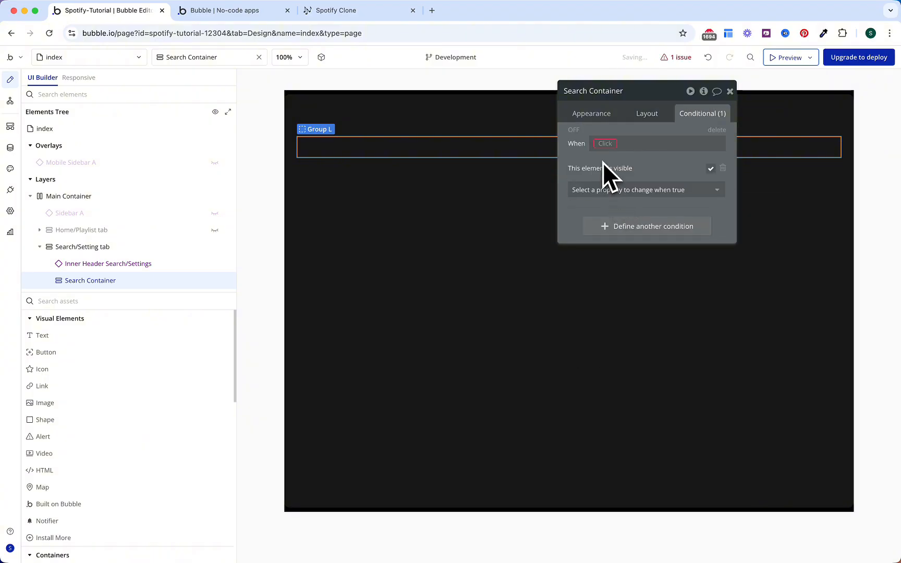
{"action": "left_click", "coordinate": [603, 143]}
{"action": "type", "text": "get"}
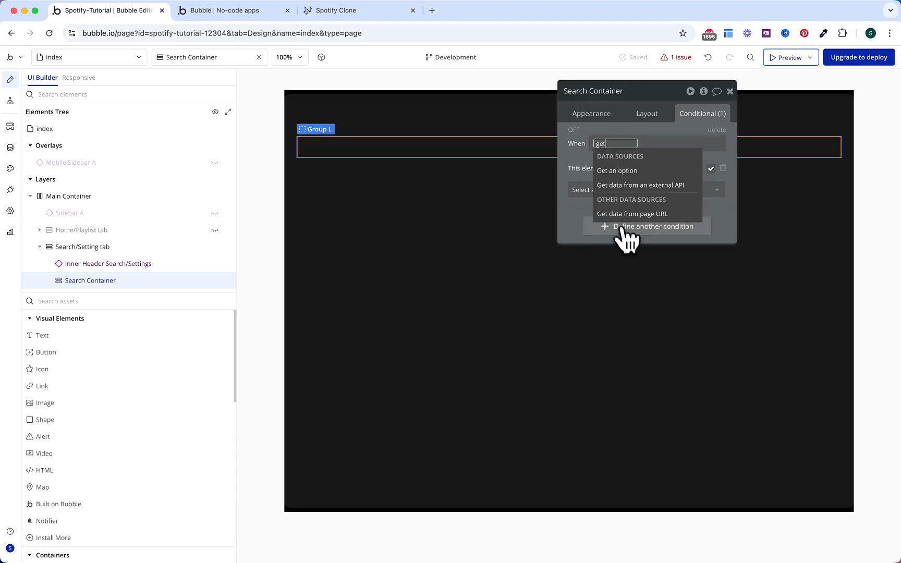
{"action": "left_click", "coordinate": [631, 215]}
{"action": "type", "text": "tab"}
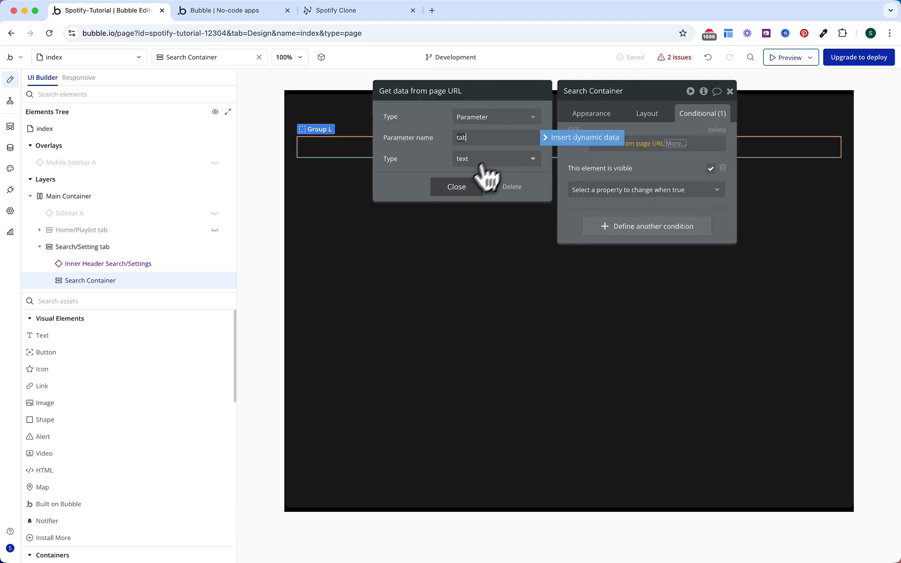
{"action": "left_click", "coordinate": [459, 187]}
Step: Make the condition compare equal to OS Menu Search's Display
{"action": "left_click", "coordinate": [691, 172]}
{"action": "left_click", "coordinate": [693, 229]}
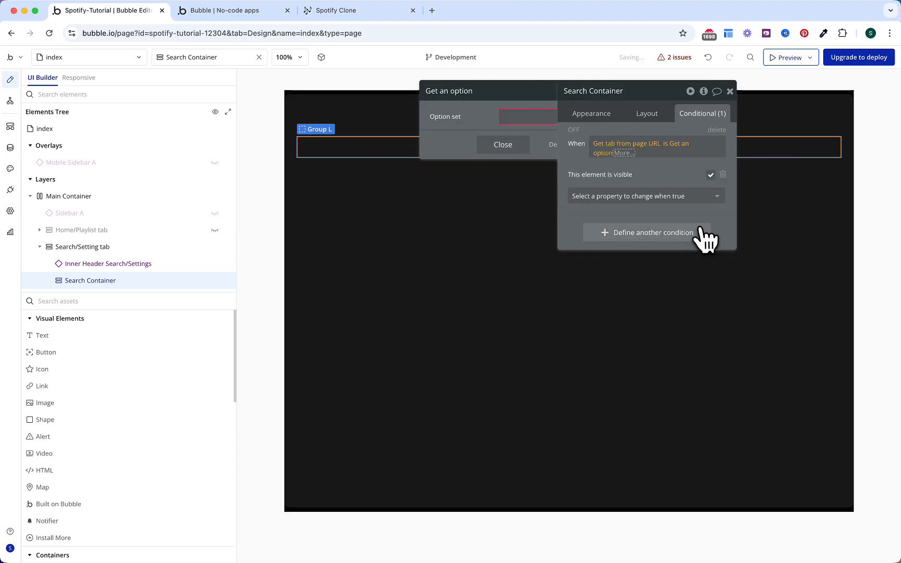
{"action": "left_click", "coordinate": [529, 117]}
{"action": "left_click", "coordinate": [511, 134]}
{"action": "left_click", "coordinate": [503, 142]}
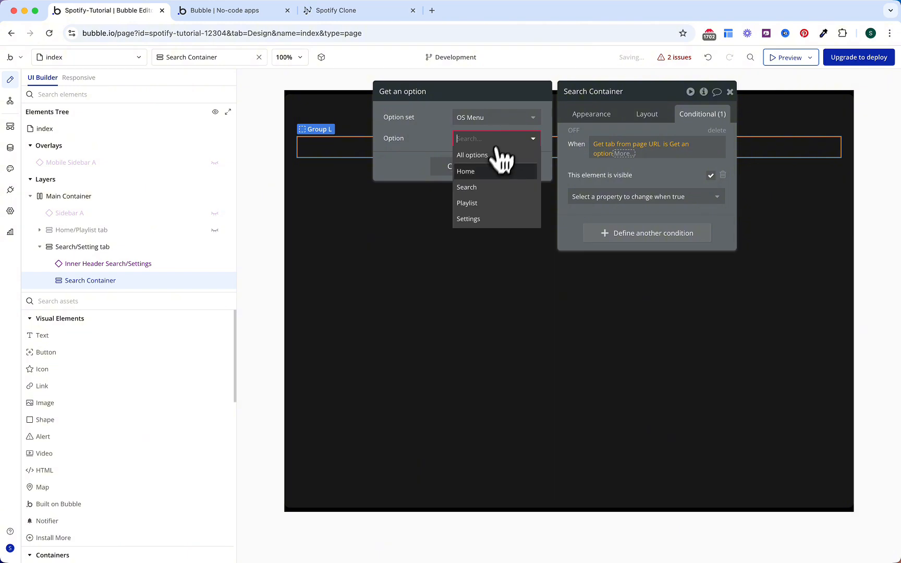
{"action": "left_click", "coordinate": [483, 189]}
{"action": "left_click", "coordinate": [469, 170]}
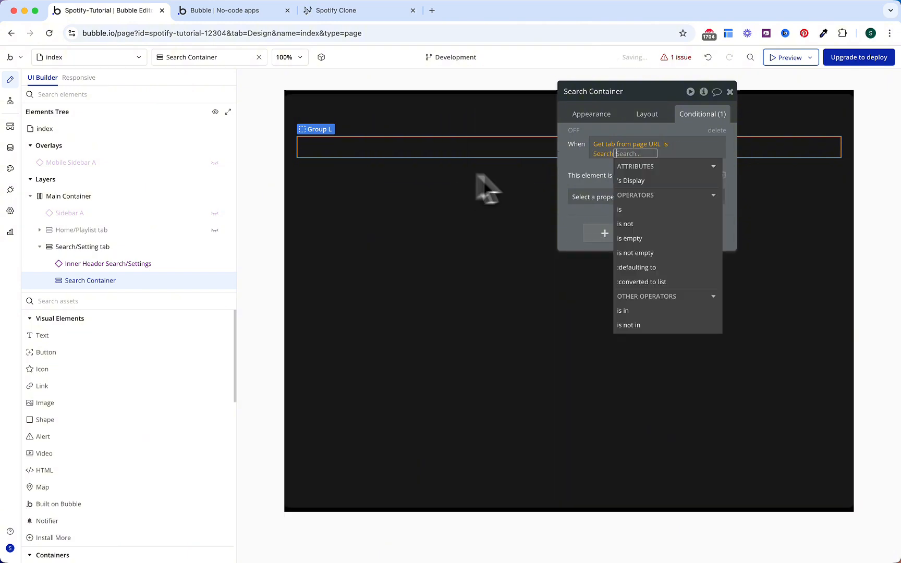
{"action": "left_click", "coordinate": [638, 183]}
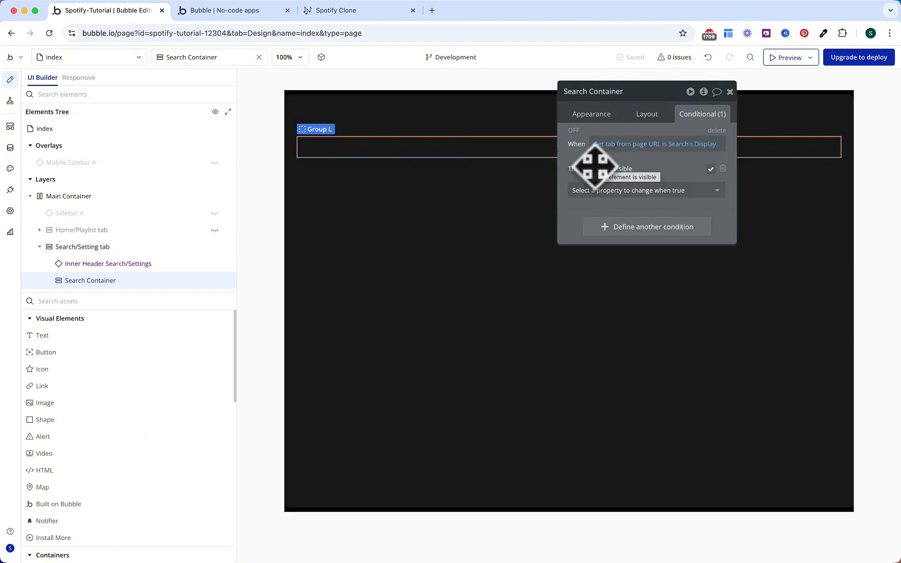
{"action": "left_click", "coordinate": [166, 344]}
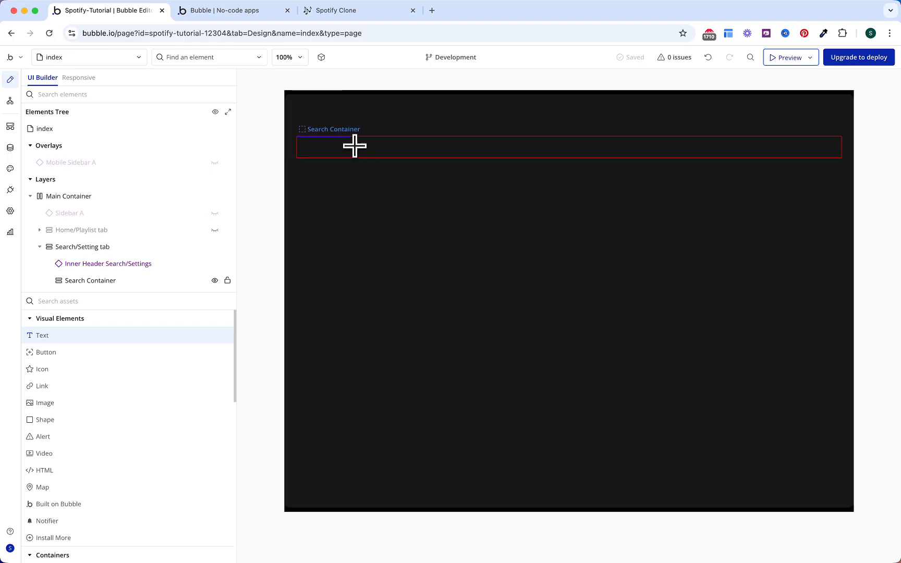
Step: Add a 'Search' text heading in the Search Container, 32 px and bold
{"action": "left_click", "coordinate": [354, 145]}
{"action": "type", "text": "Search"}
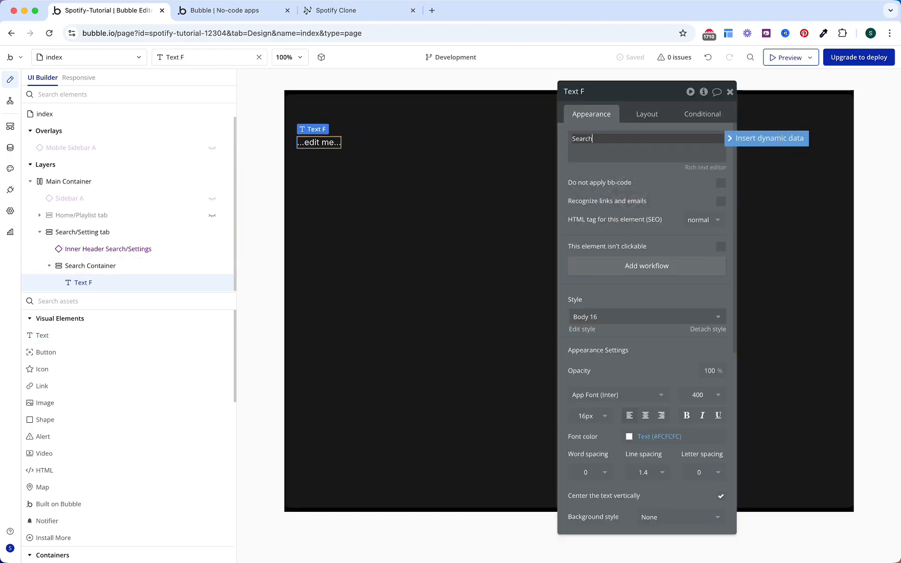
{"action": "key", "text": "Return"}
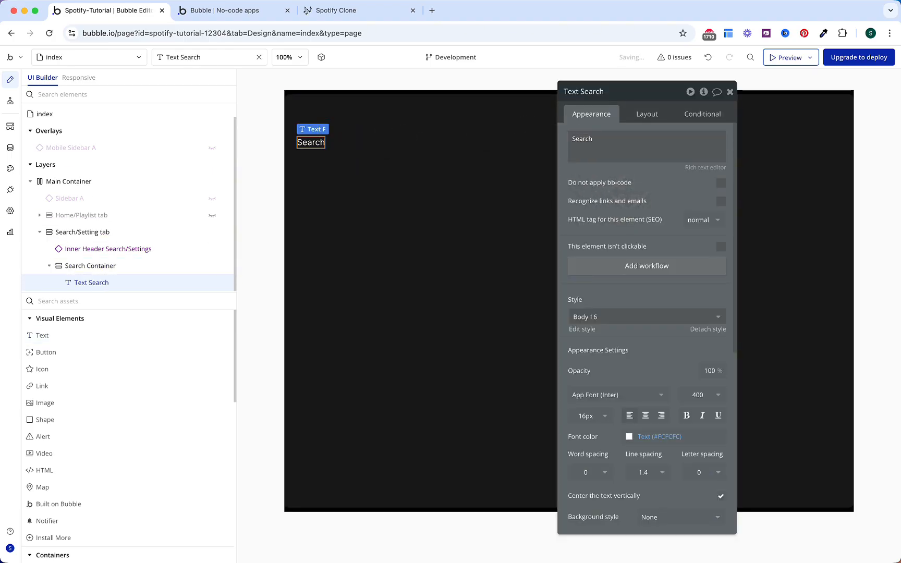
{"action": "left_click", "coordinate": [587, 417]}
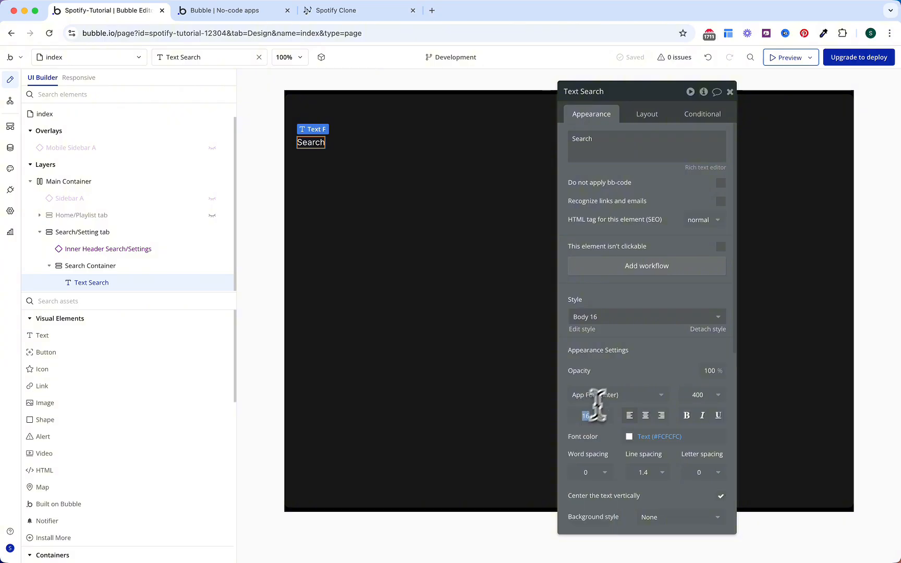
{"action": "type", "text": "32"}
{"action": "key", "text": "Return"}
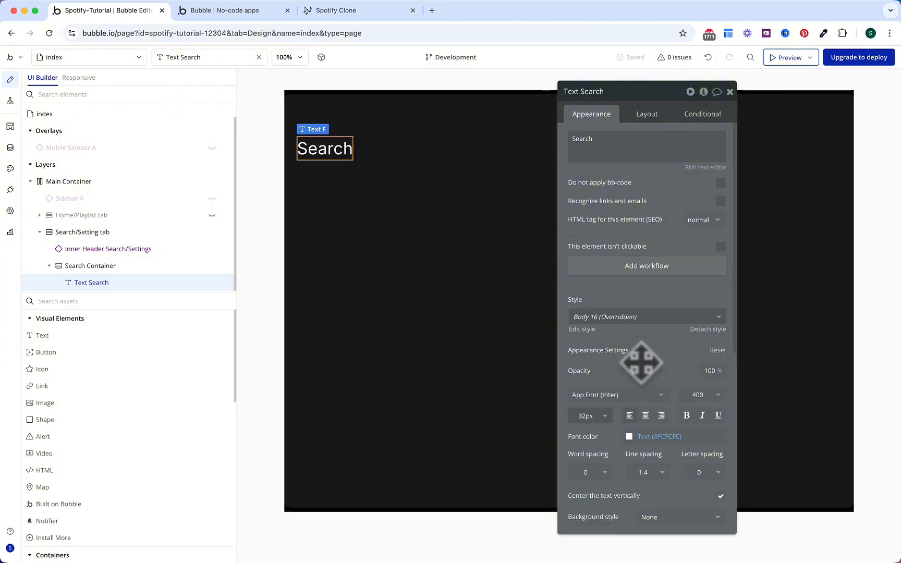
{"action": "left_click", "coordinate": [686, 416]}
Step: Place a group below the heading and name it 'Group Search'
{"action": "left_click", "coordinate": [186, 301]}
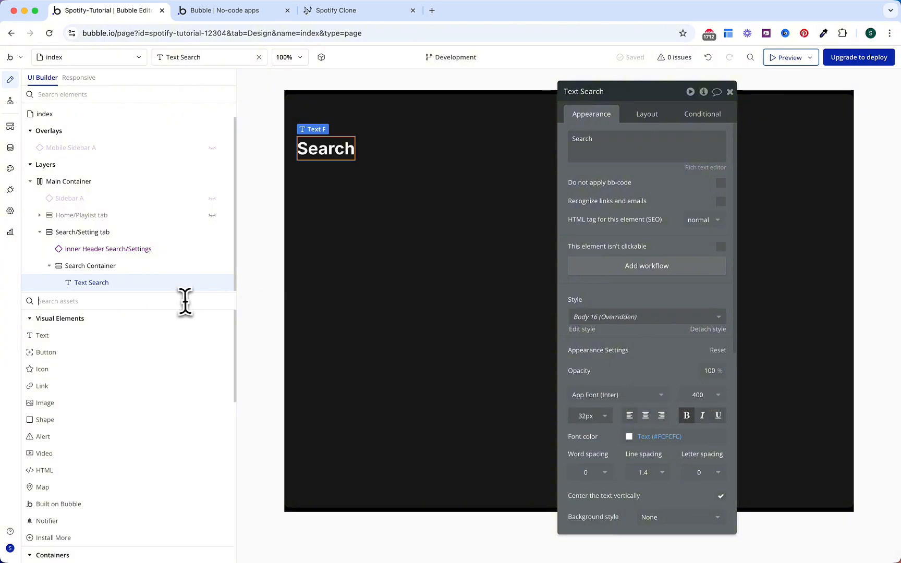
{"action": "type", "text": "gr"}
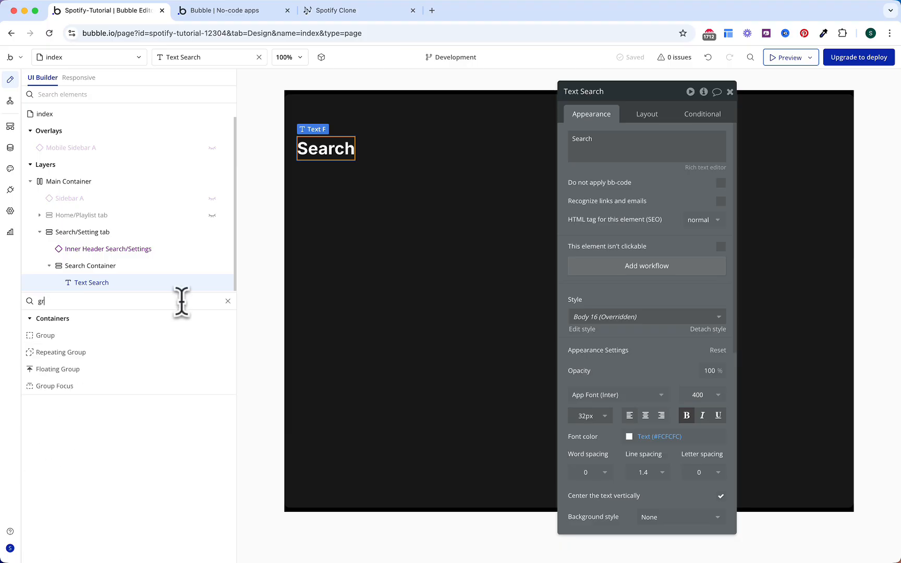
{"action": "left_click", "coordinate": [149, 336]}
{"action": "left_click", "coordinate": [366, 157]}
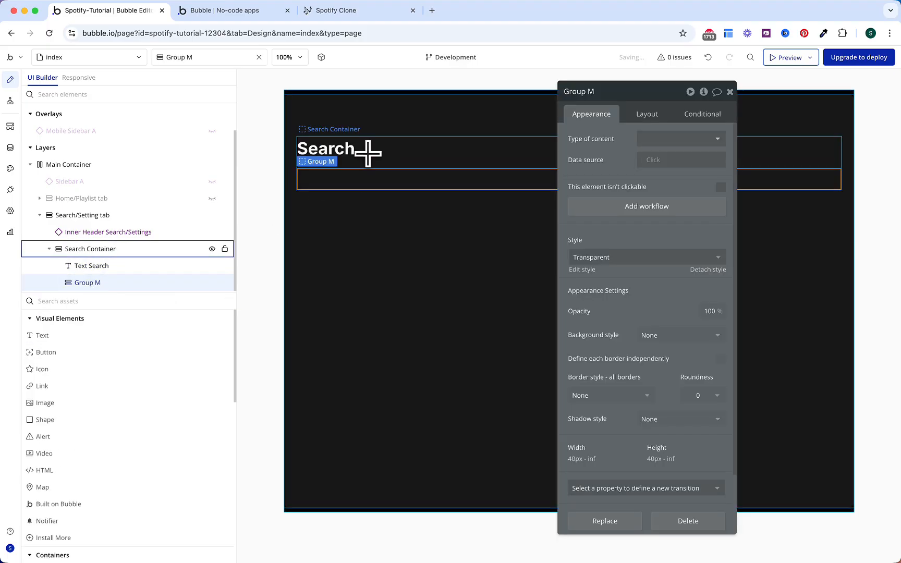
{"action": "double_click", "coordinate": [612, 99]}
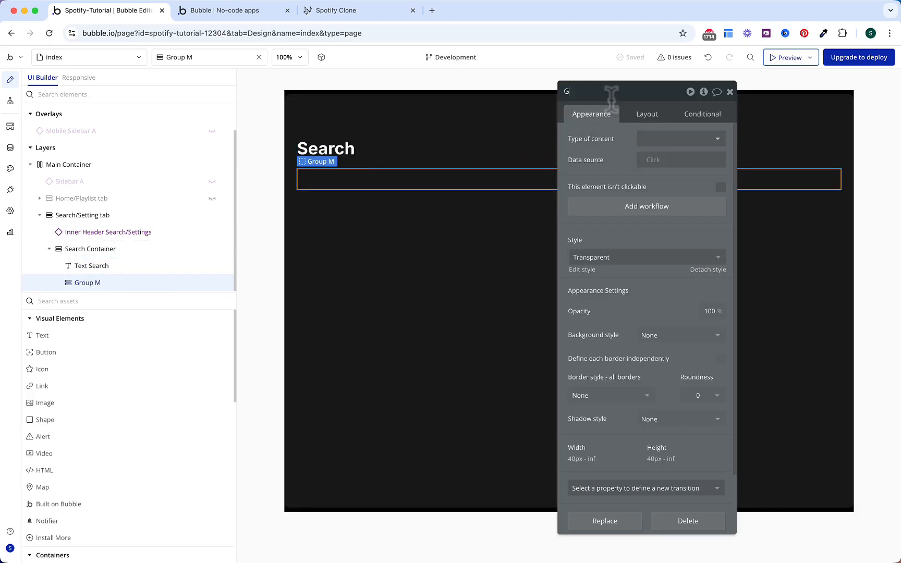
{"action": "type", "text": "Gor"}
{"action": "key", "text": "BackSpace"}
{"action": "key", "text": "BackSpace"}
{"action": "type", "text": "roup Search"}
{"action": "key", "text": "Return"}
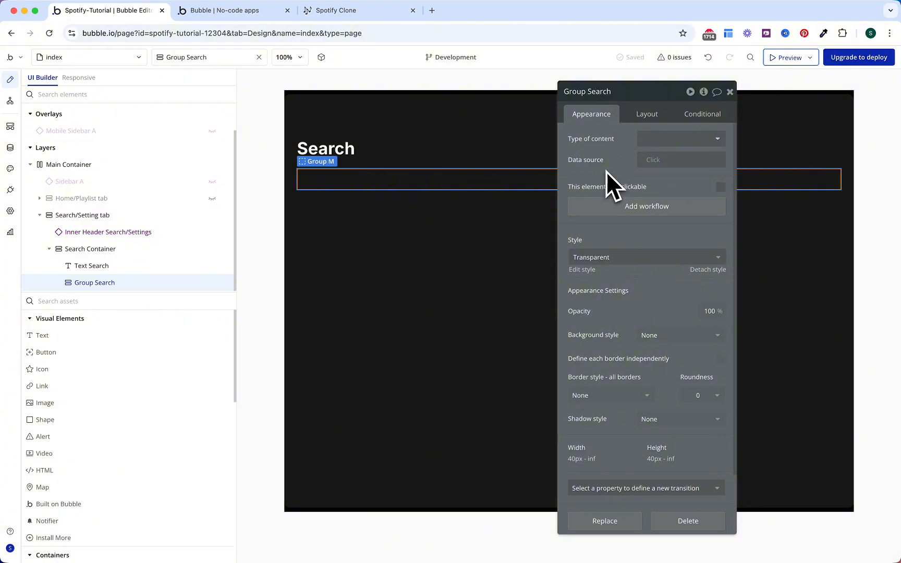
Step: Set Group Search's container layout to Row
{"action": "left_click", "coordinate": [646, 113]}
{"action": "left_click", "coordinate": [673, 139]}
{"action": "left_click", "coordinate": [653, 189]}
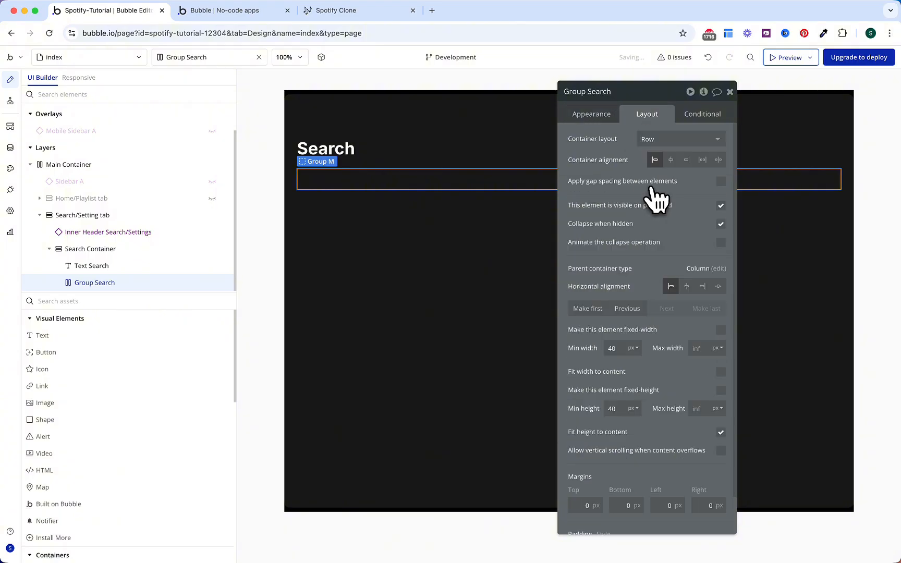
{"action": "left_click", "coordinate": [136, 301]}
Step: Add an input named Input Search Songs to Group Search with placeholder 'What do you want to listen to?'
{"action": "type", "text": "inp"}
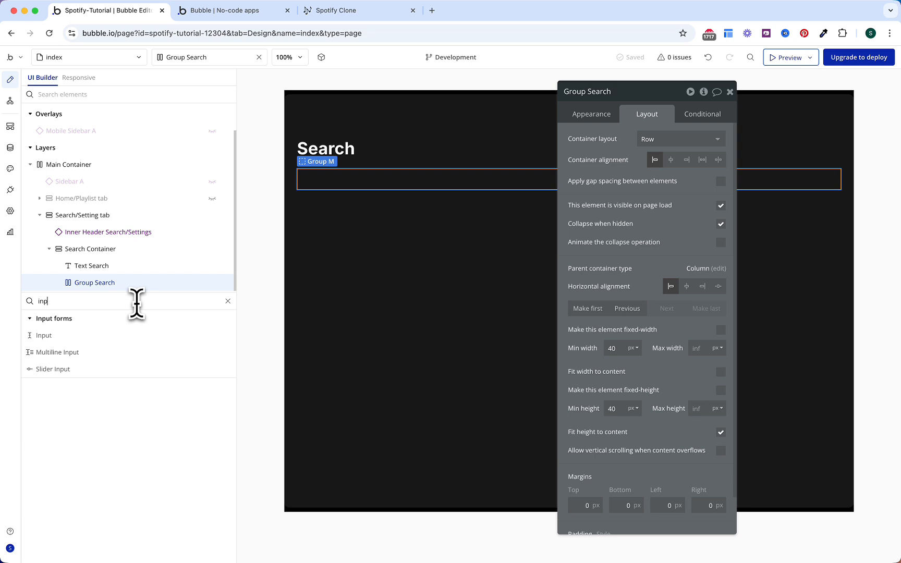
{"action": "left_click", "coordinate": [120, 338]}
{"action": "left_click", "coordinate": [358, 177]}
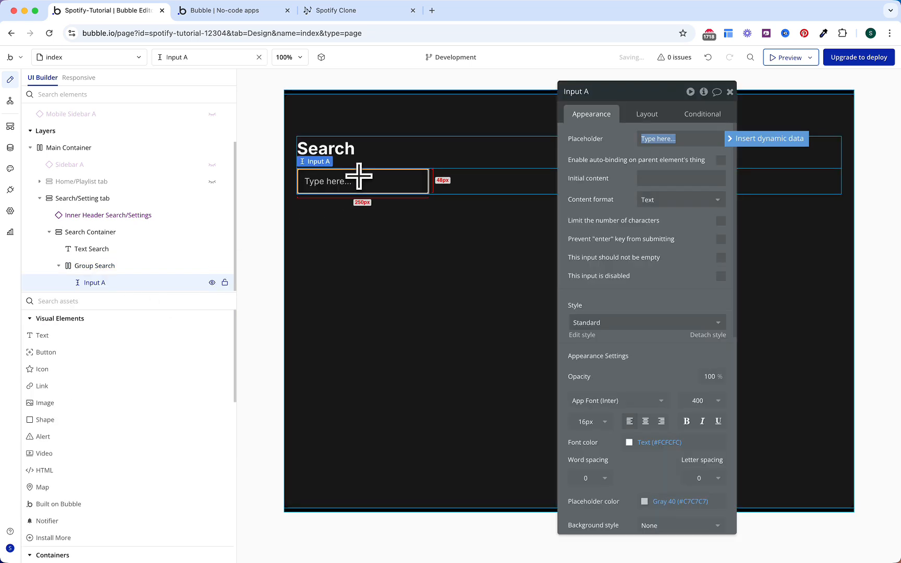
{"action": "left_click", "coordinate": [622, 91]}
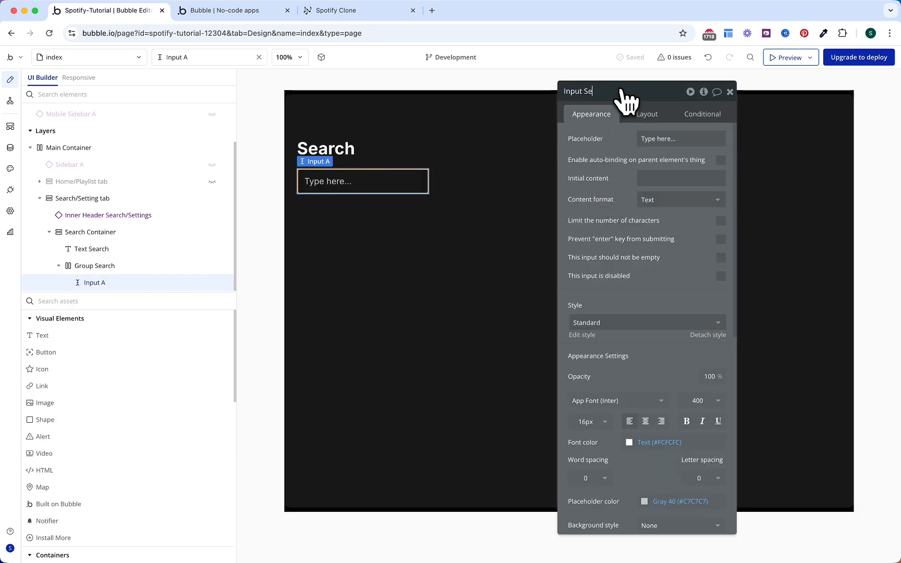
{"action": "key", "text": "Return"}
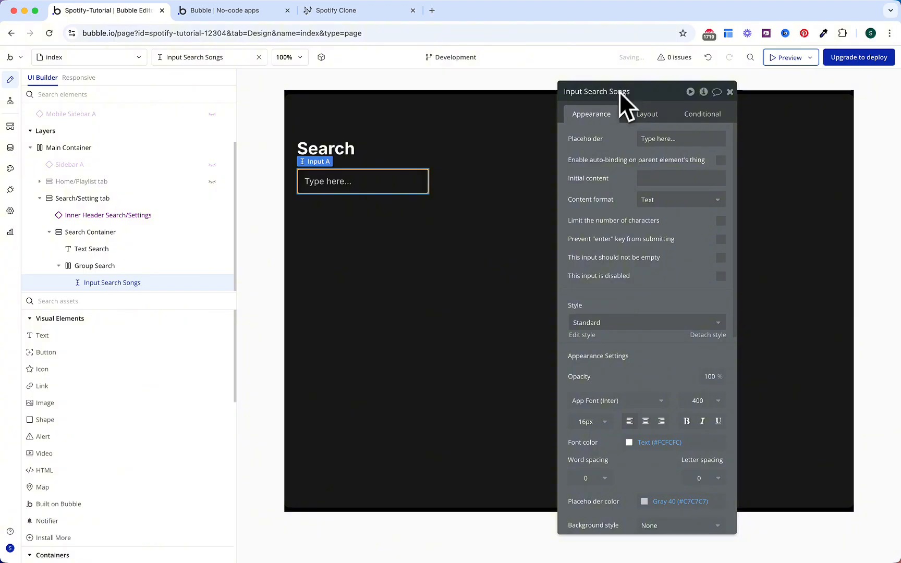
{"action": "left_click", "coordinate": [644, 138]}
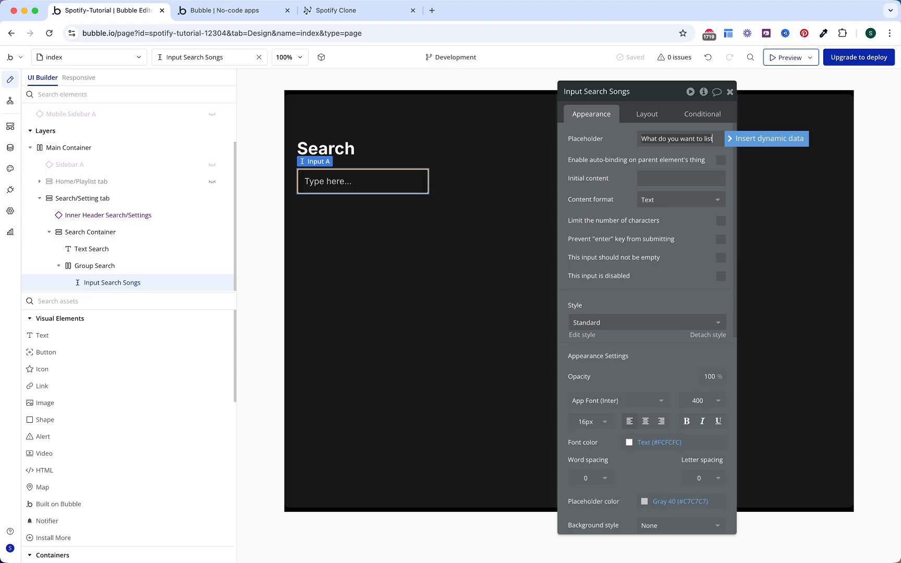
{"action": "type", "text": "?"}
{"action": "left_click", "coordinate": [600, 159]}
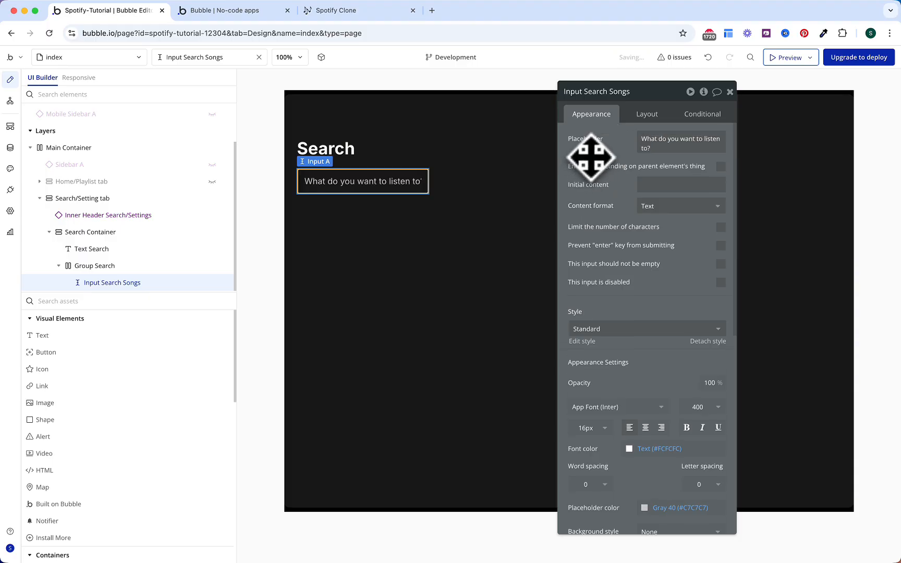
Step: Give the input the Form Input style, full width, and a 40 px height
{"action": "left_click", "coordinate": [608, 330]}
{"action": "left_click", "coordinate": [609, 363]}
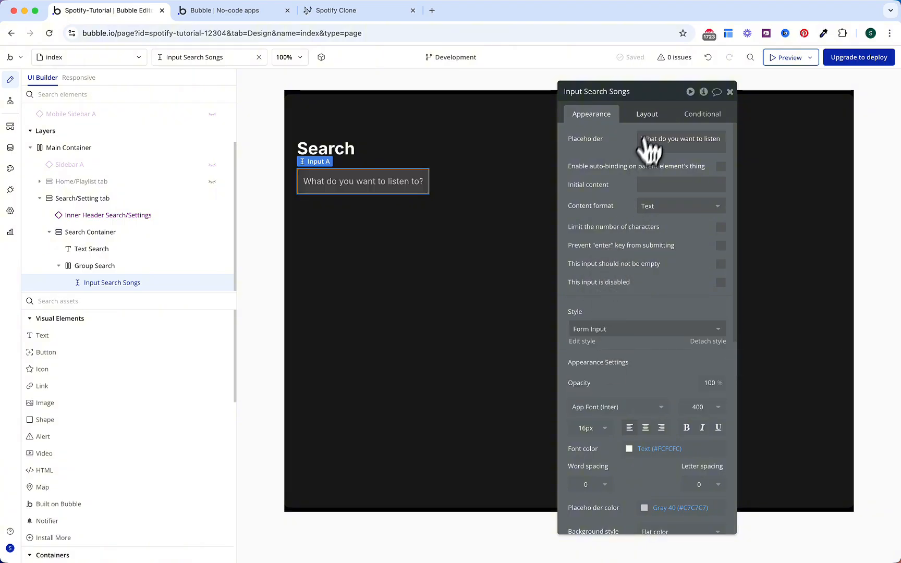
{"action": "left_click", "coordinate": [647, 115]}
{"action": "left_click", "coordinate": [721, 240]}
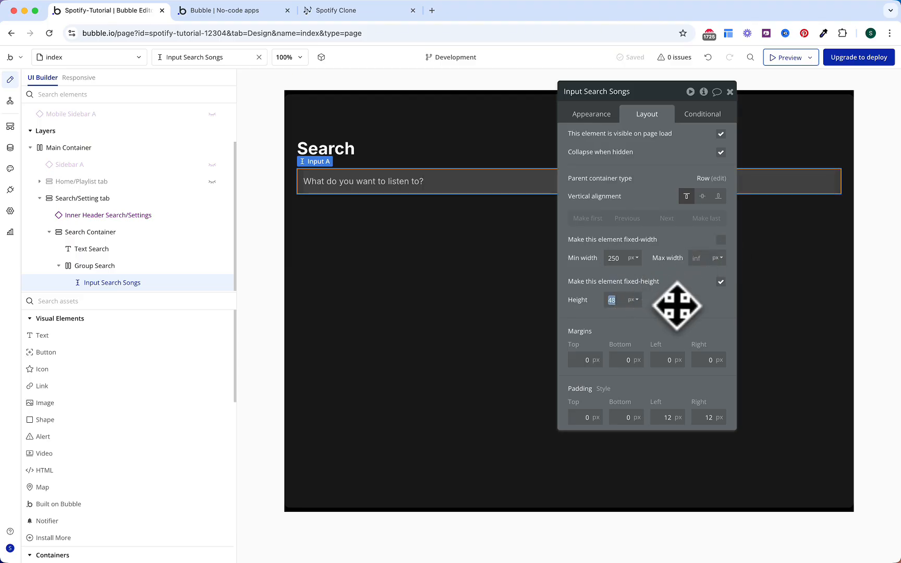
{"action": "type", "text": "40"}
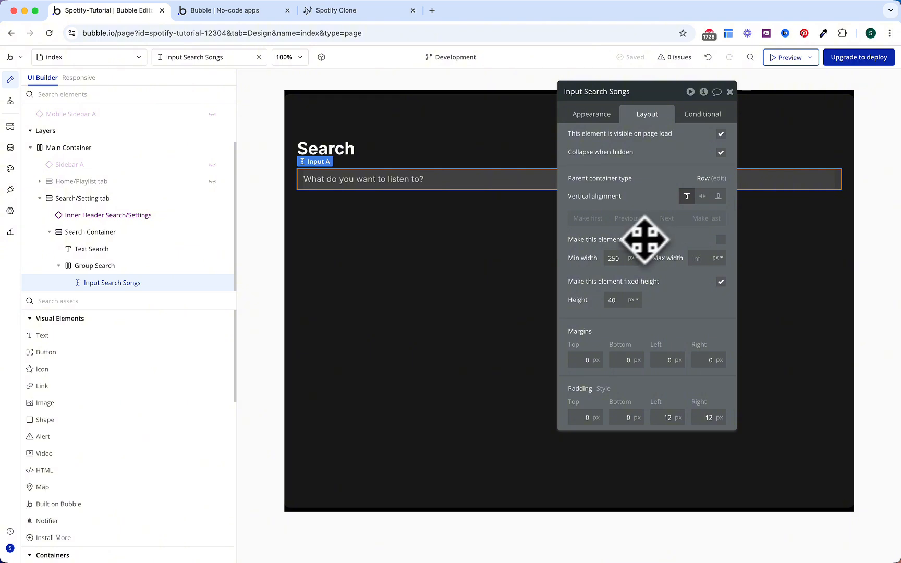
Step: Install the Fuzzy search & Autocomplete plugin from a 'fuzz' search and return to Design
{"action": "left_click", "coordinate": [10, 190]}
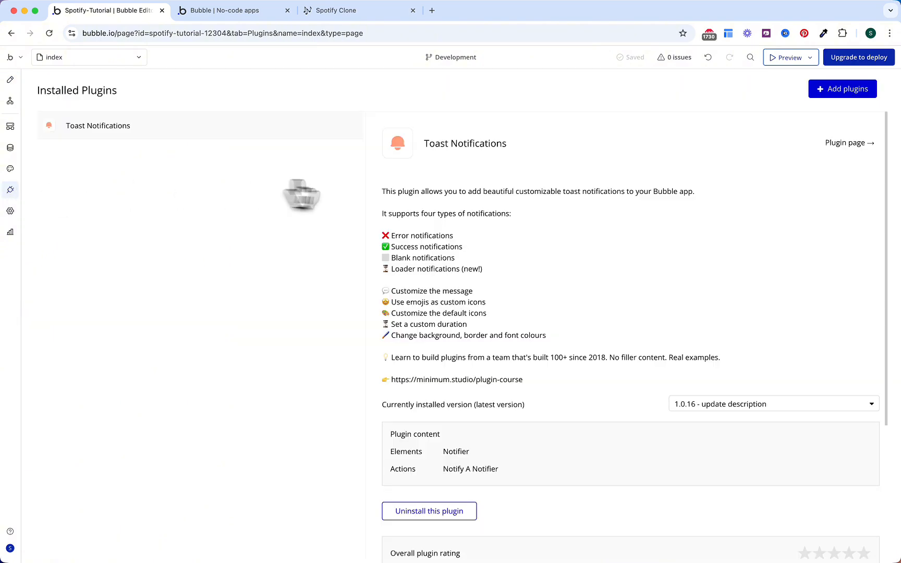
{"action": "left_click", "coordinate": [837, 89]}
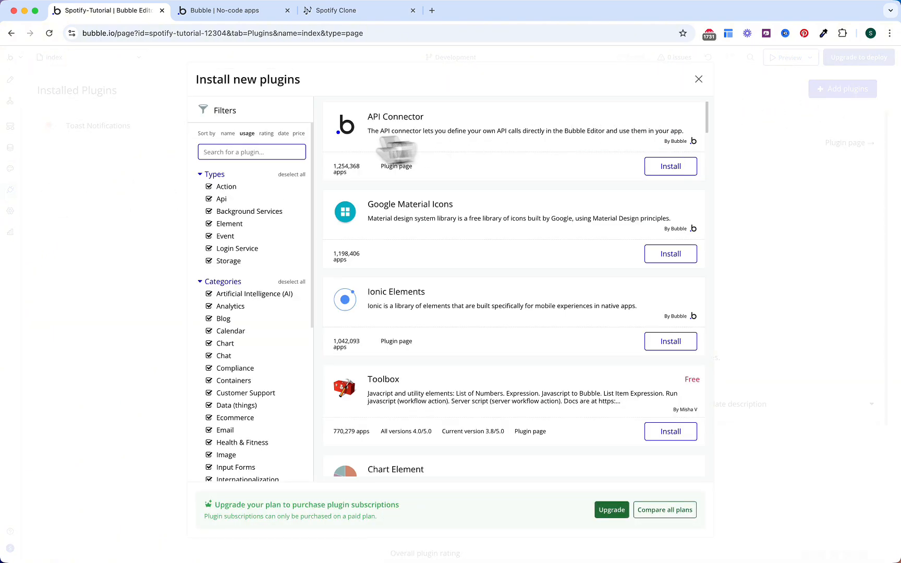
{"action": "type", "text": "fuzzy"}
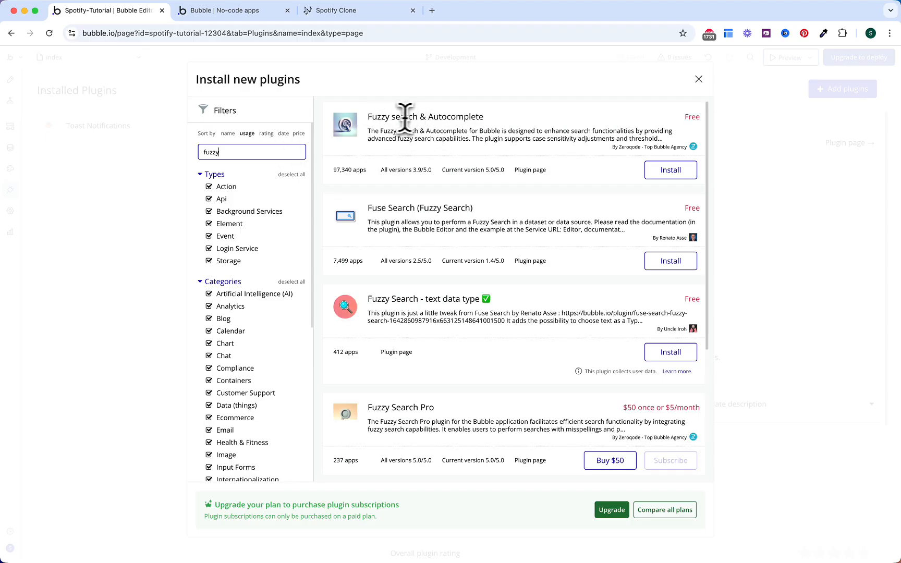
{"action": "left_click", "coordinate": [673, 172]}
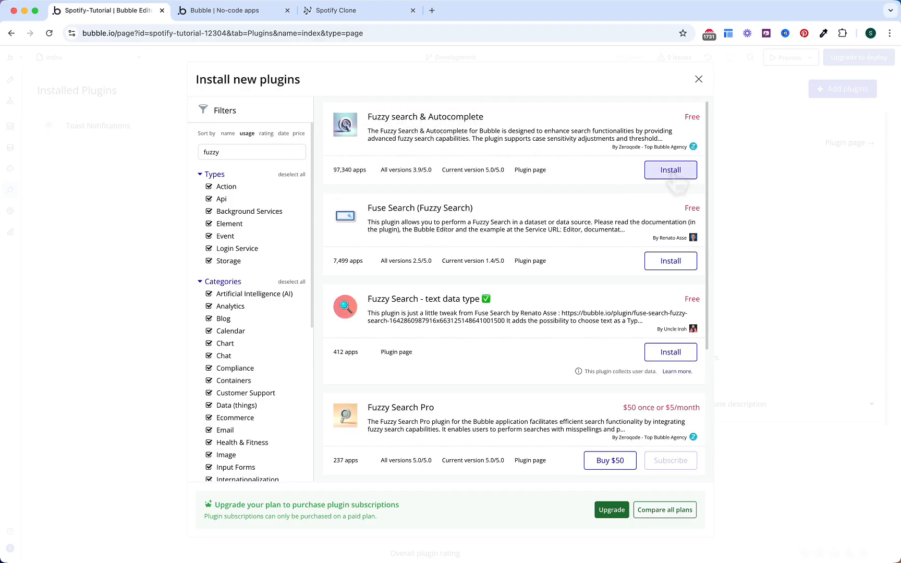
{"action": "left_click", "coordinate": [699, 79]}
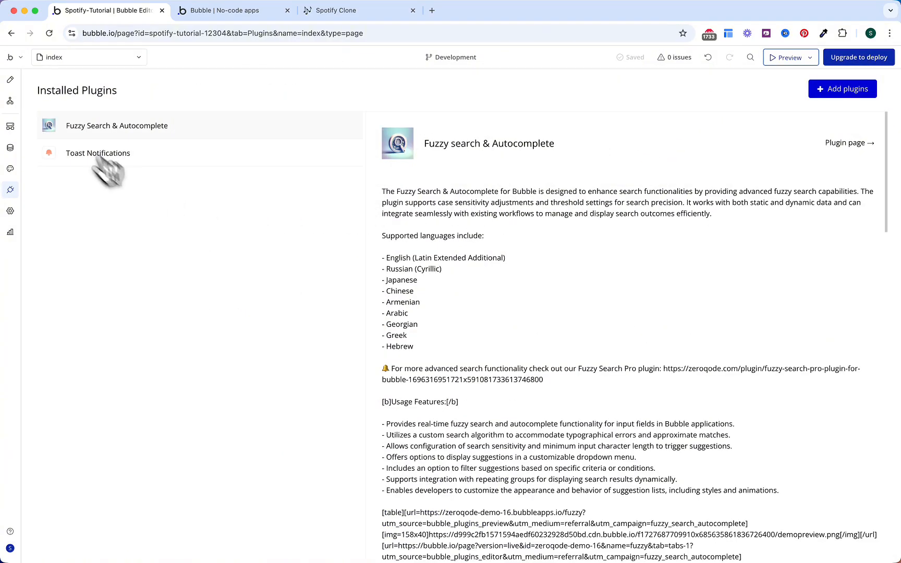
{"action": "left_click", "coordinate": [10, 79]}
{"action": "left_click", "coordinate": [133, 300]}
Step: Place a Fuzzy search & Autocomplete element in Group Search, ordered after Input Search Songs
{"action": "type", "text": "fuzz"}
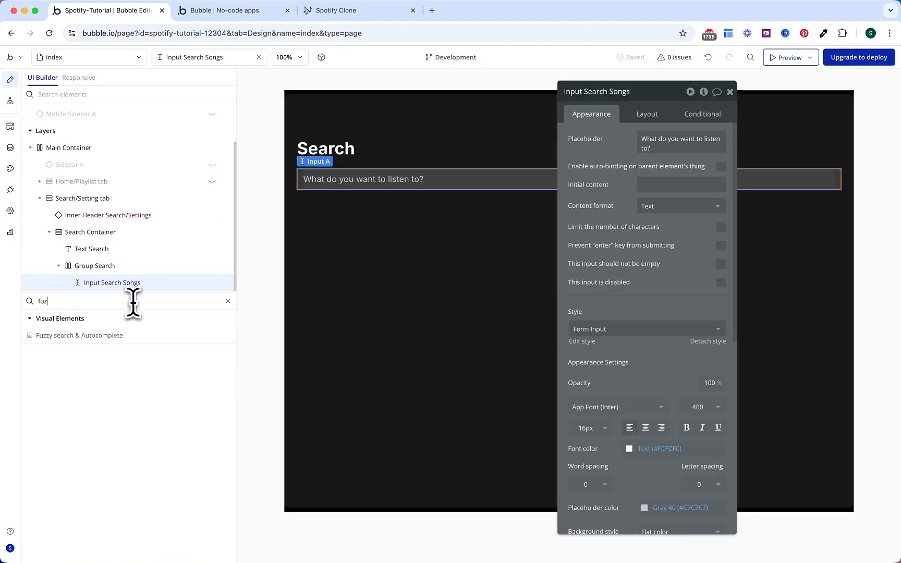
{"action": "left_click", "coordinate": [139, 335]}
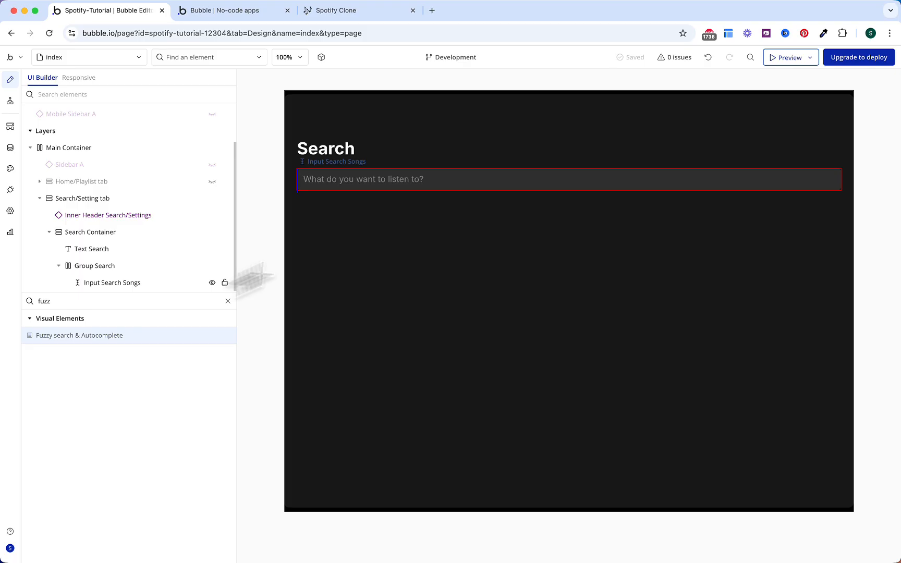
{"action": "left_click", "coordinate": [511, 175]}
{"action": "left_click", "coordinate": [645, 114]}
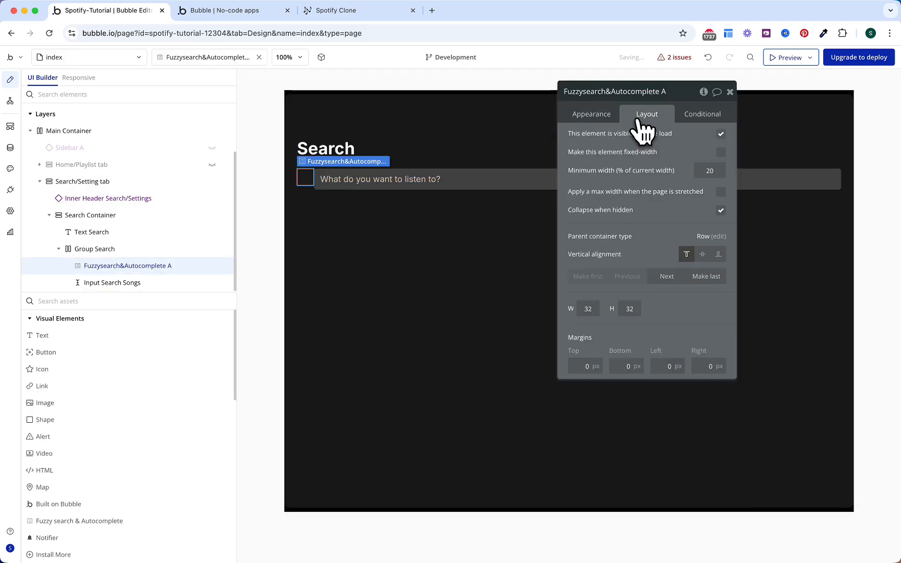
{"action": "left_click", "coordinate": [710, 278]}
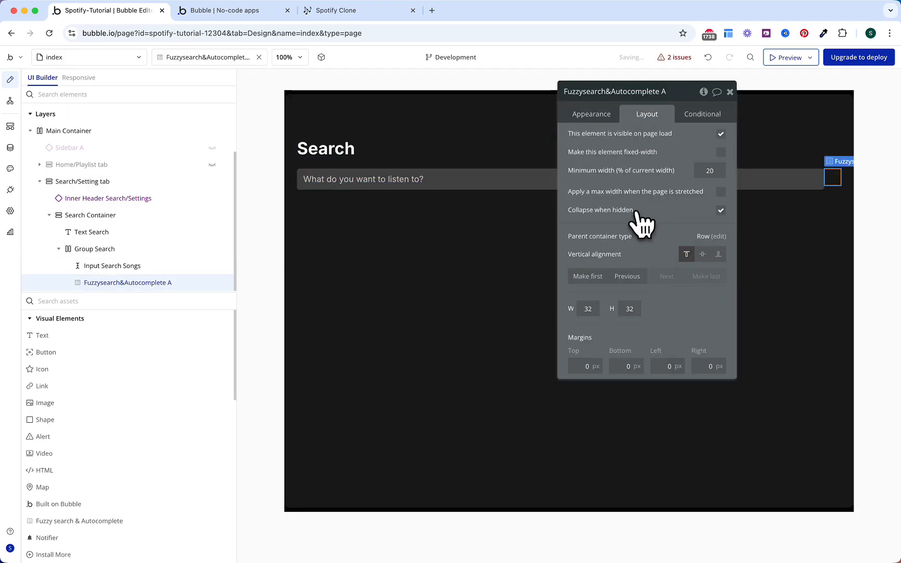
Step: Make the fuzzy search element fixed-width at 1×1 px
{"action": "left_click", "coordinate": [721, 151]}
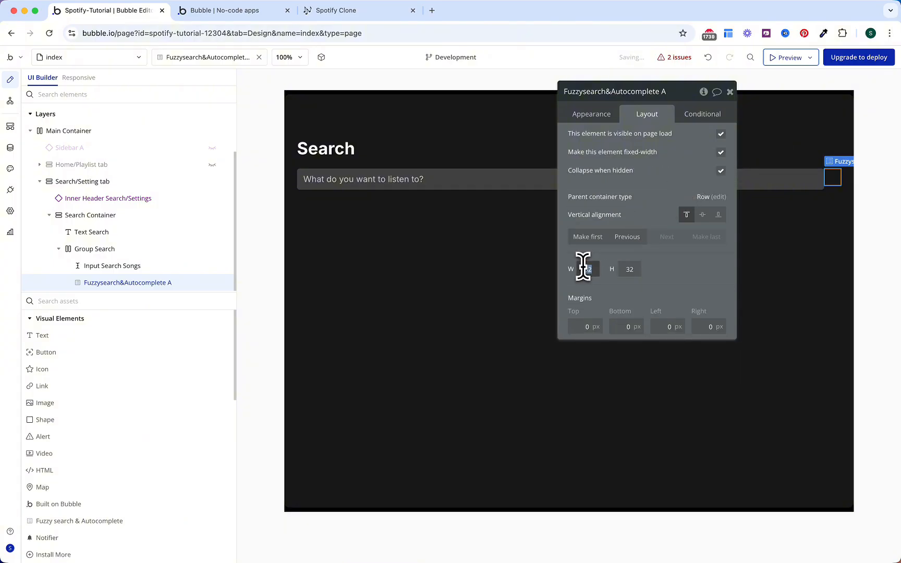
{"action": "left_click", "coordinate": [640, 268]}
{"action": "type", "text": "1"}
{"action": "left_click", "coordinate": [660, 269]}
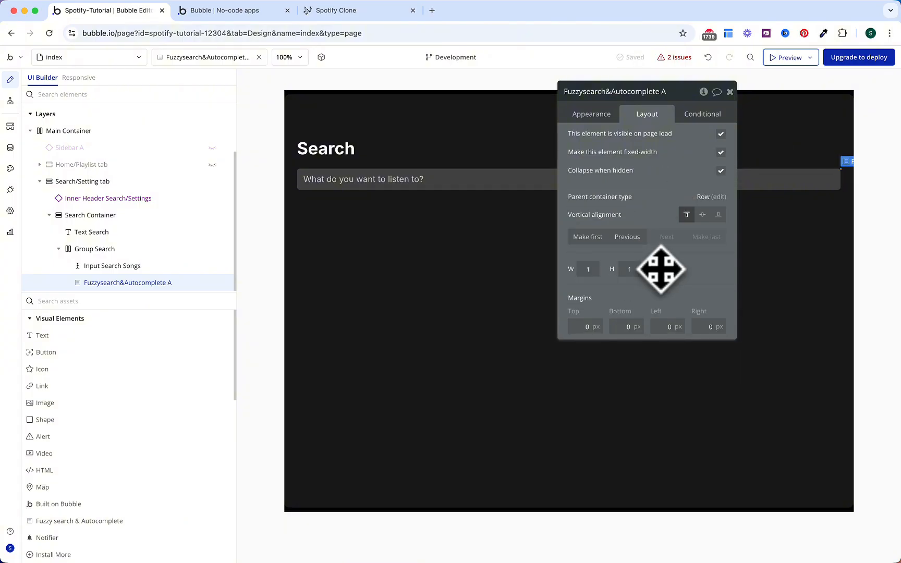
Step: Rename the element Fuzzysearch&Autocomplete Songs
{"action": "left_click", "coordinate": [674, 95]}
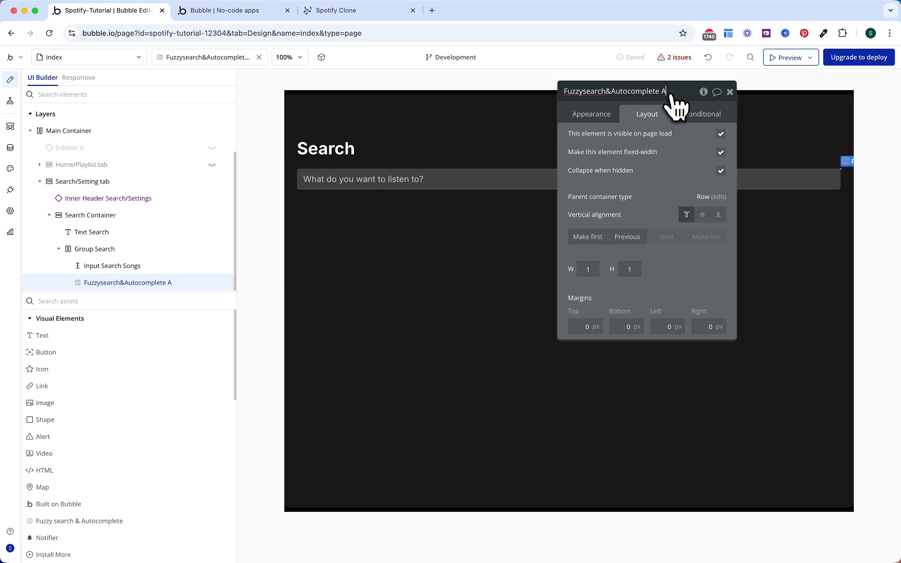
{"action": "type", "text": "Songs"}
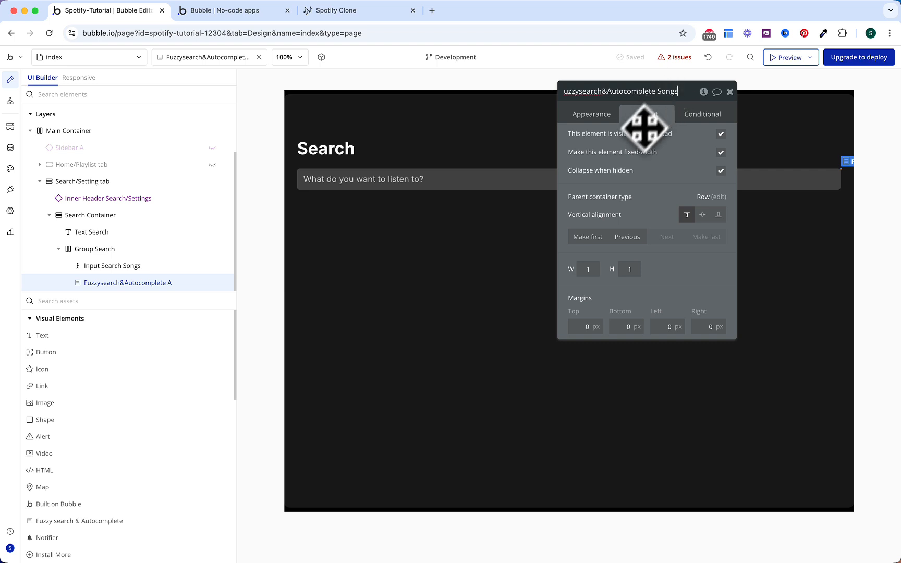
{"action": "key", "text": "Return"}
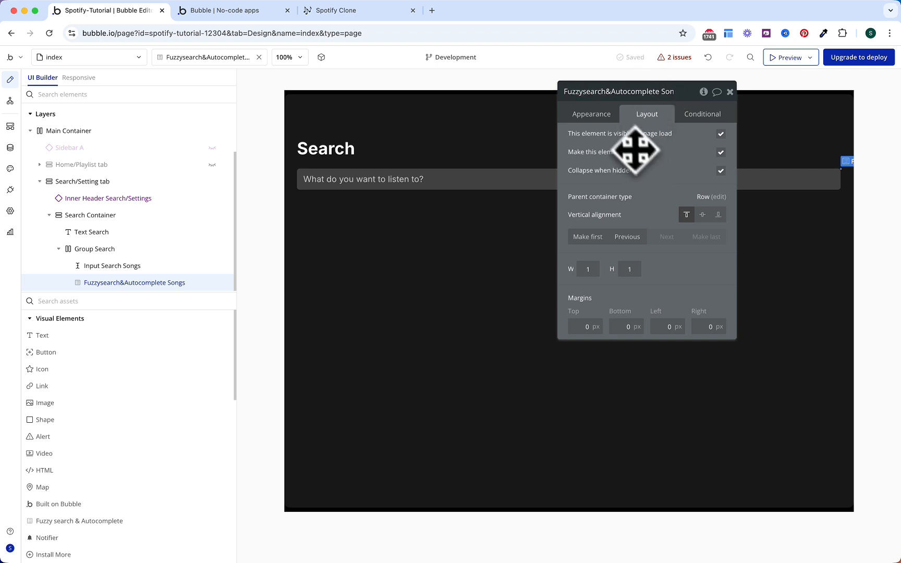
{"action": "left_click", "coordinate": [601, 119]}
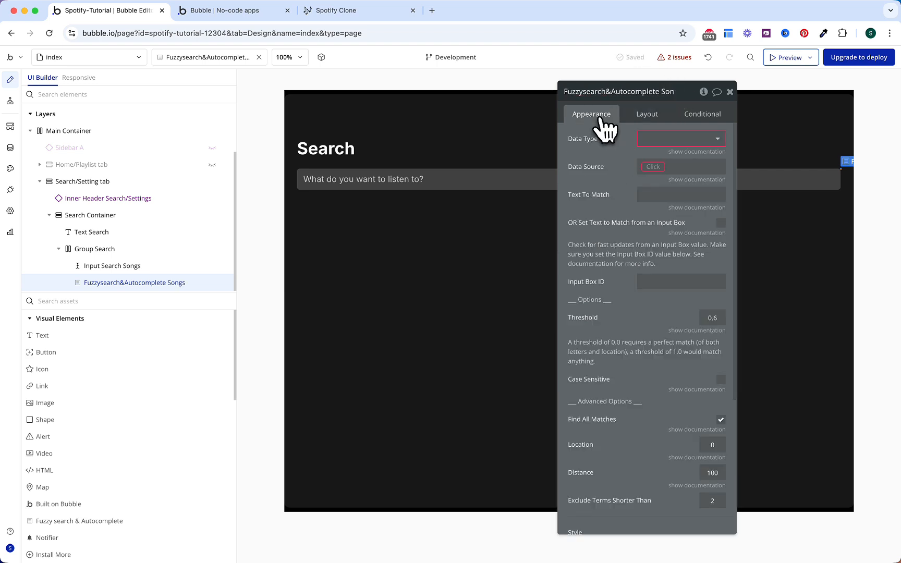
Step: Set the fuzzy search data type to Song with data source 'Do a search for Songs'
{"action": "left_click", "coordinate": [647, 139]}
{"action": "type", "text": "song"}
{"action": "key", "text": "Down"}
{"action": "key", "text": "Return"}
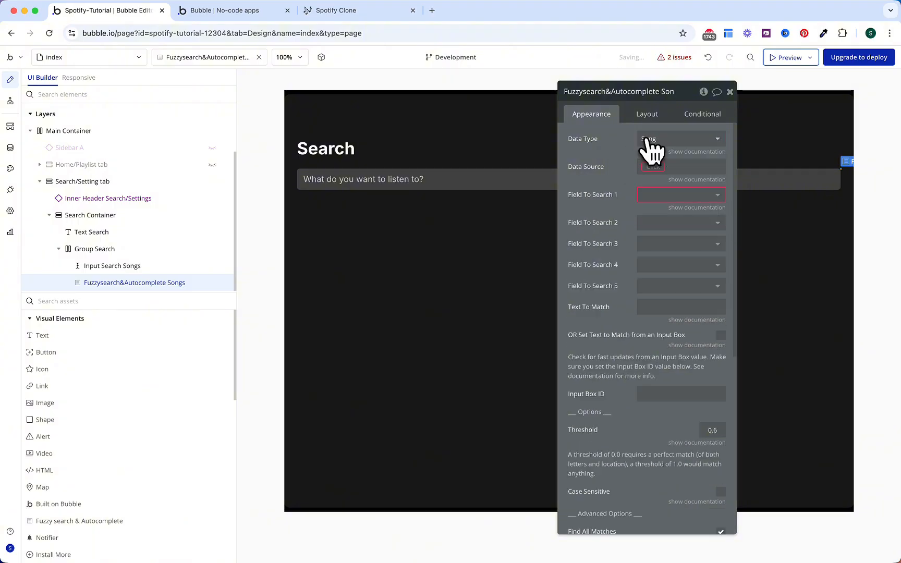
{"action": "left_click", "coordinate": [651, 168]}
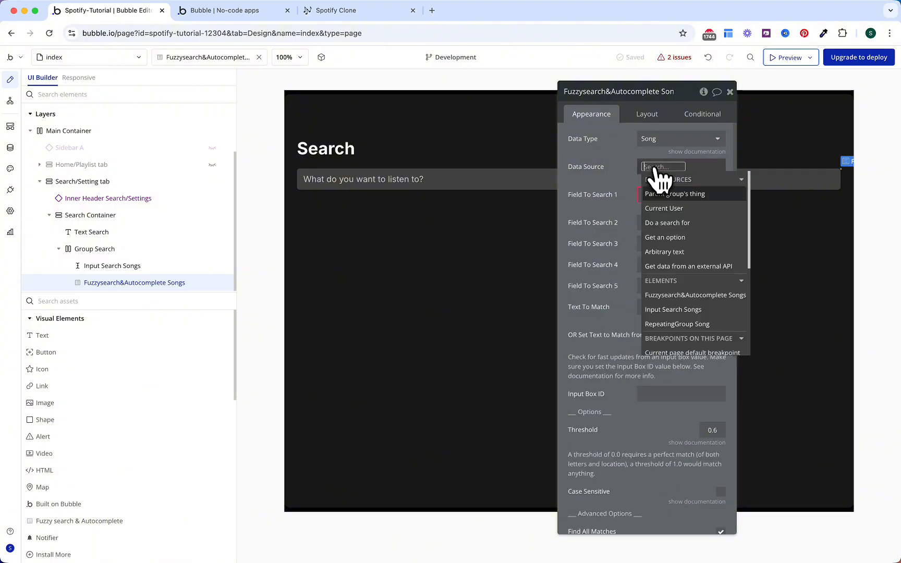
{"action": "left_click", "coordinate": [662, 226]}
{"action": "left_click", "coordinate": [524, 118]}
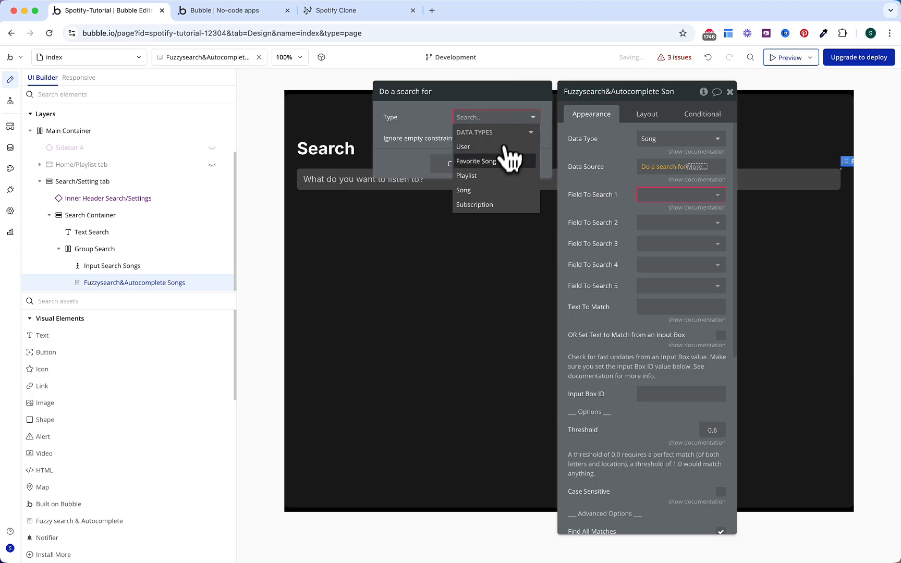
{"action": "left_click", "coordinate": [498, 180]}
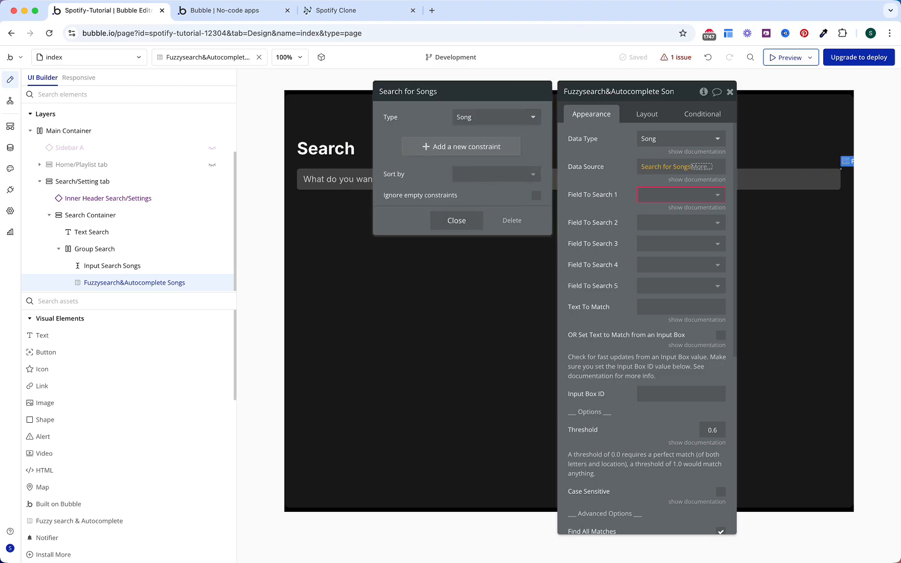
{"action": "left_click", "coordinate": [615, 189]}
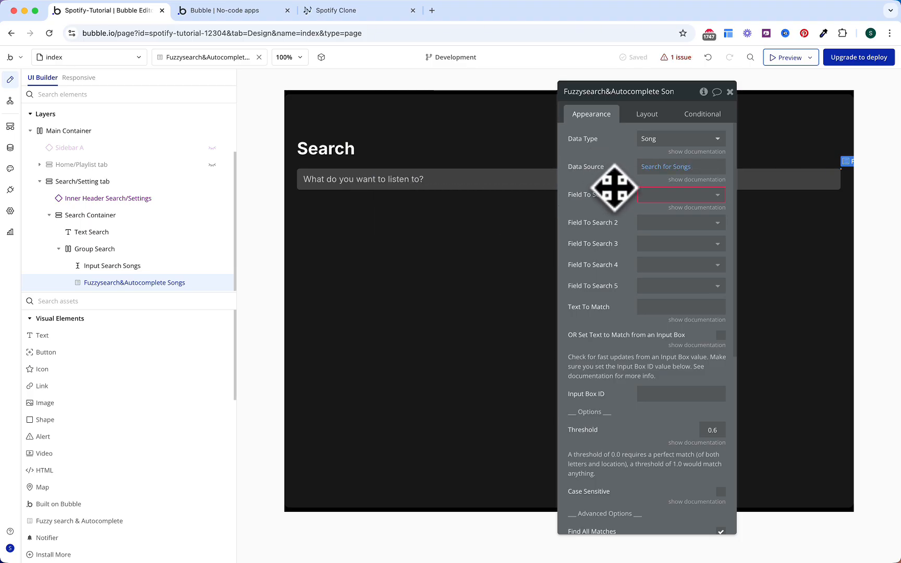
Step: Search on fields Title and Author, taking the match text from an input box
{"action": "left_click", "coordinate": [655, 198]}
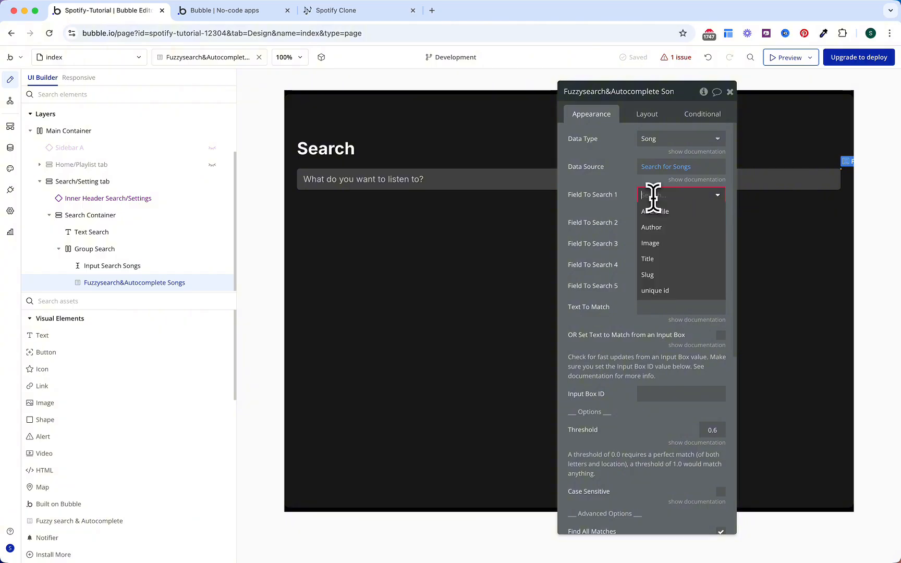
{"action": "left_click", "coordinate": [660, 261]}
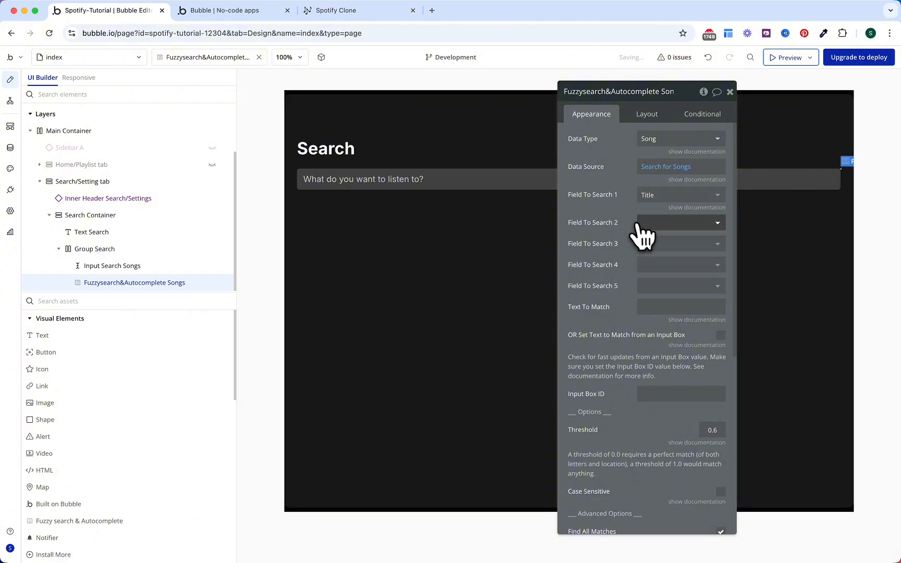
{"action": "left_click", "coordinate": [644, 224]}
{"action": "left_click", "coordinate": [658, 272]}
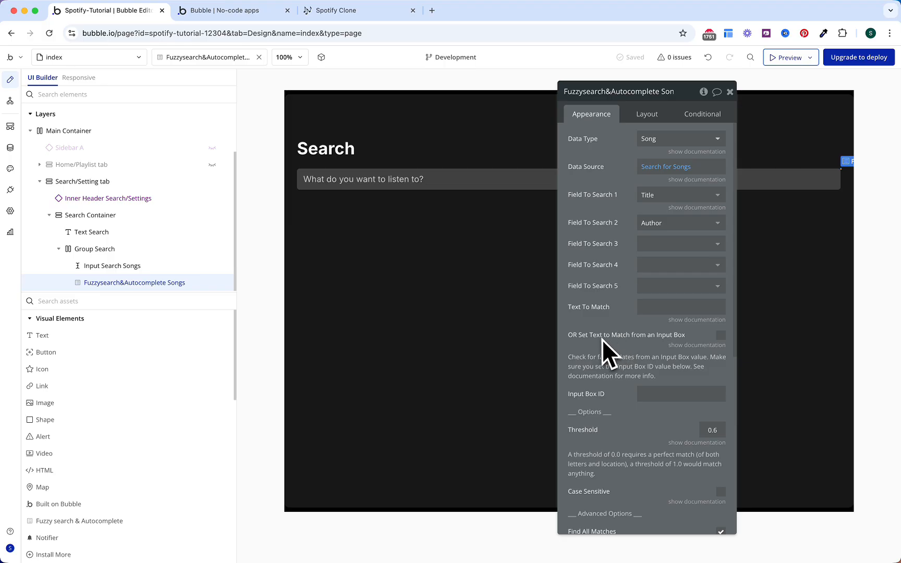
{"action": "left_click", "coordinate": [720, 336]}
{"action": "left_click", "coordinate": [11, 211]}
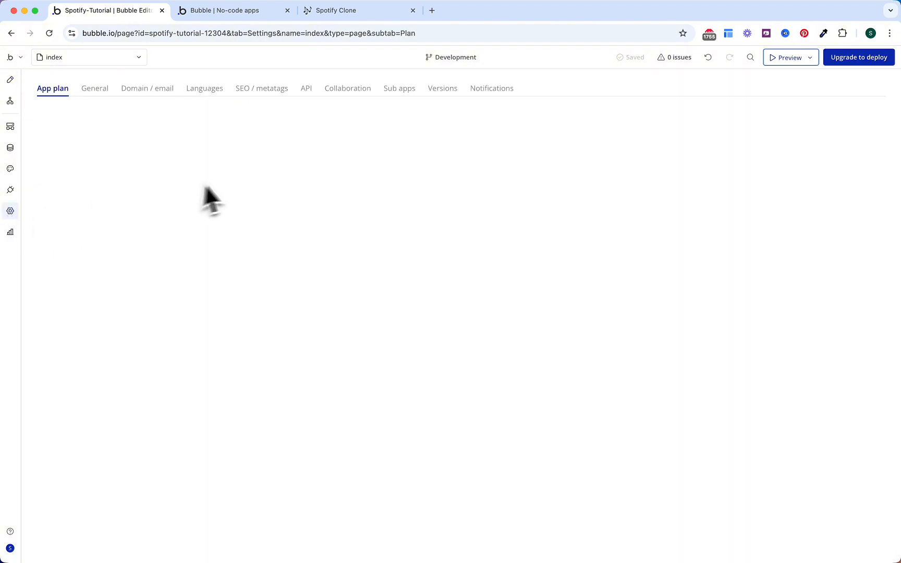
Step: Enable 'Expose the option to add an ID attribute to HTML elements' in General settings, then return to Design
{"action": "left_click", "coordinate": [99, 89]}
{"action": "scroll", "coordinate": [288, 383], "scroll_direction": "down", "scroll_amount": 15}
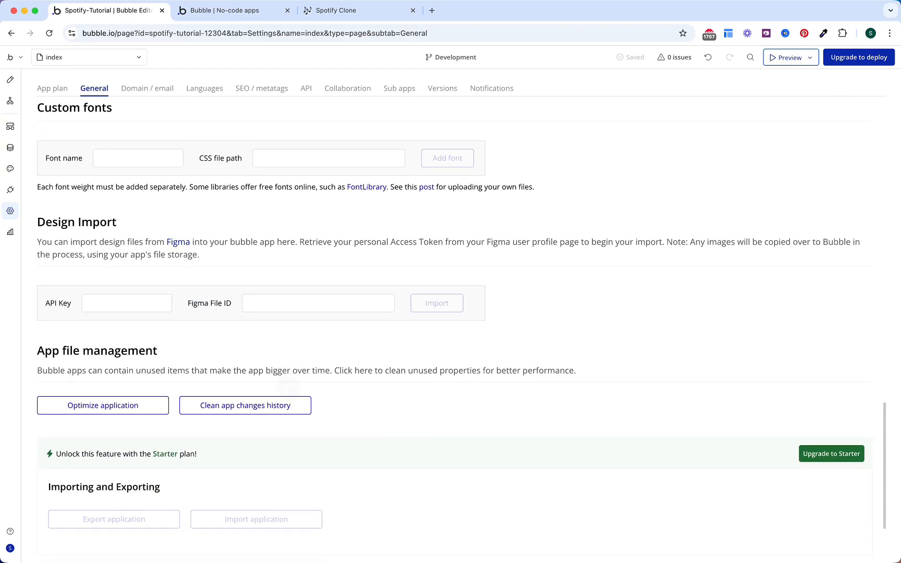
{"action": "scroll", "coordinate": [288, 387], "scroll_direction": "down", "scroll_amount": 3}
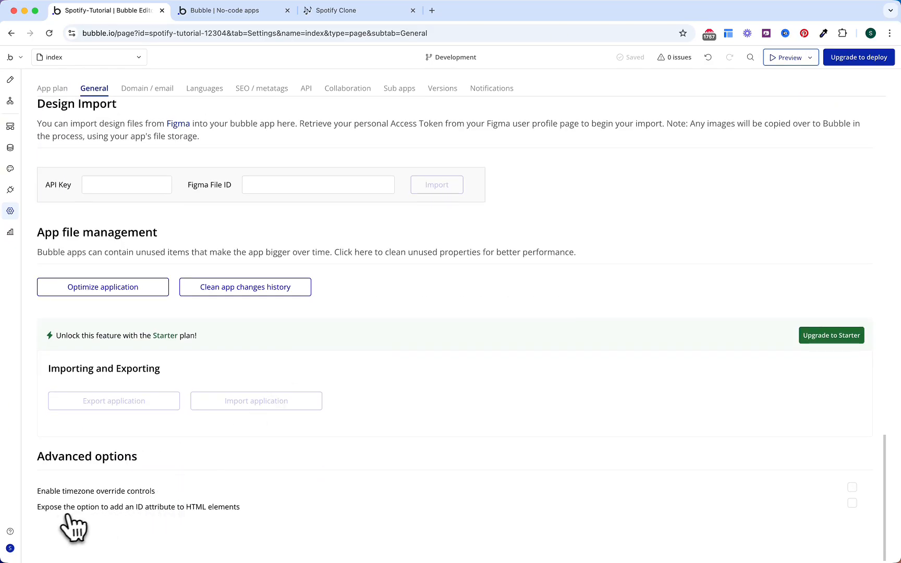
{"action": "left_click", "coordinate": [852, 503]}
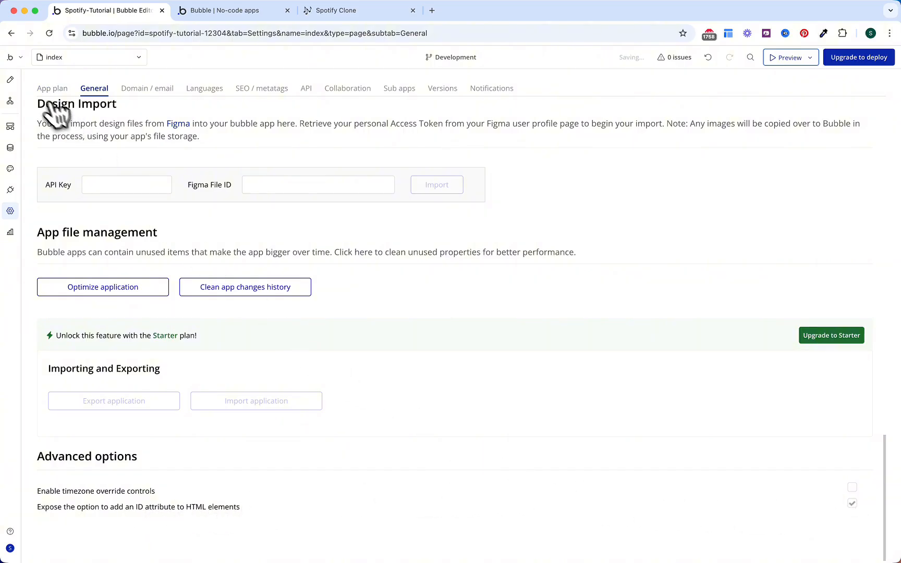
{"action": "left_click", "coordinate": [9, 79]}
Step: Give Input Search Songs the ID attribute search_songs and copy it
{"action": "left_click", "coordinate": [409, 183]}
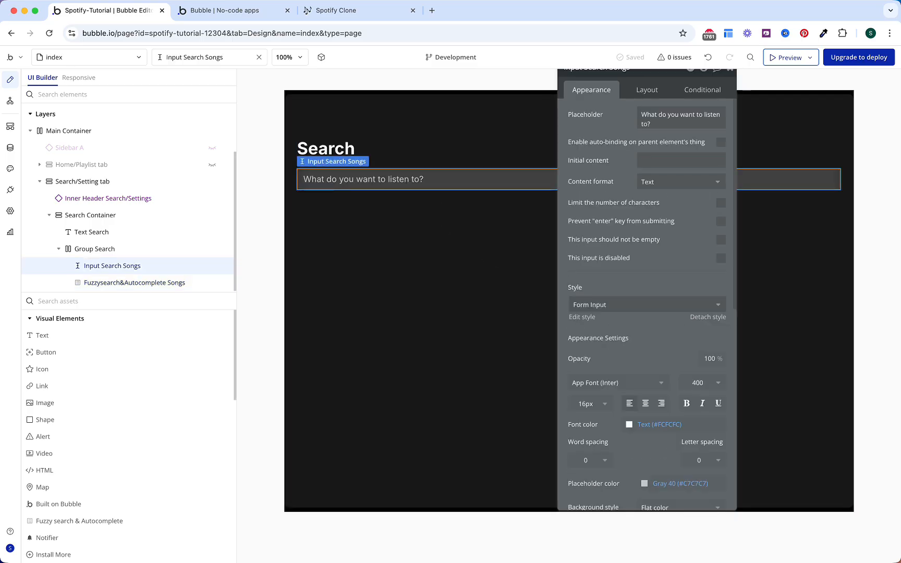
{"action": "scroll", "coordinate": [607, 345], "scroll_direction": "down", "scroll_amount": 10}
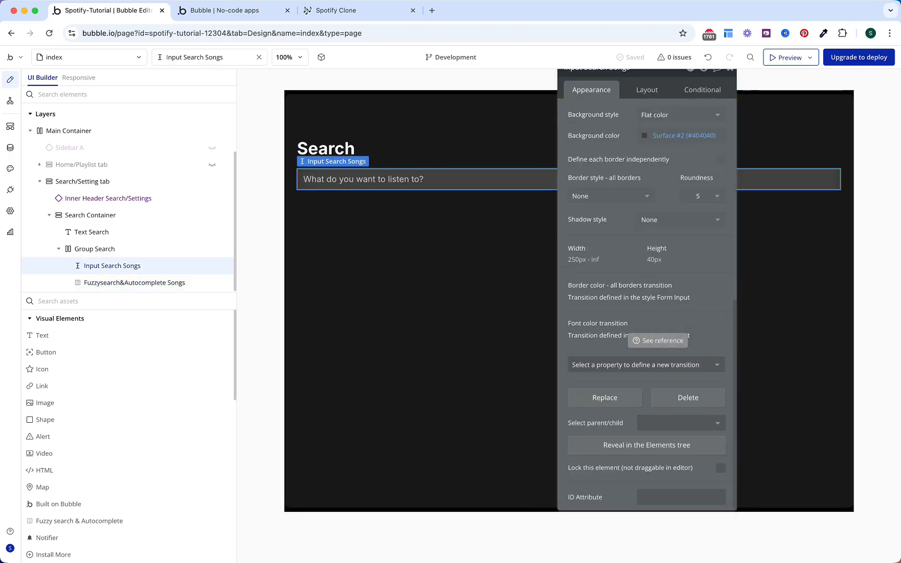
{"action": "left_click", "coordinate": [649, 497]}
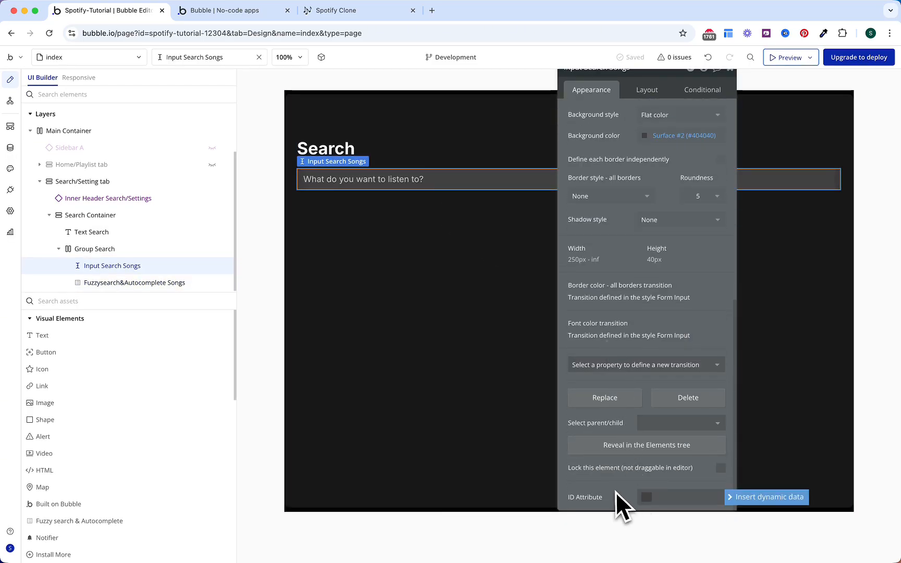
{"action": "type", "text": "search"}
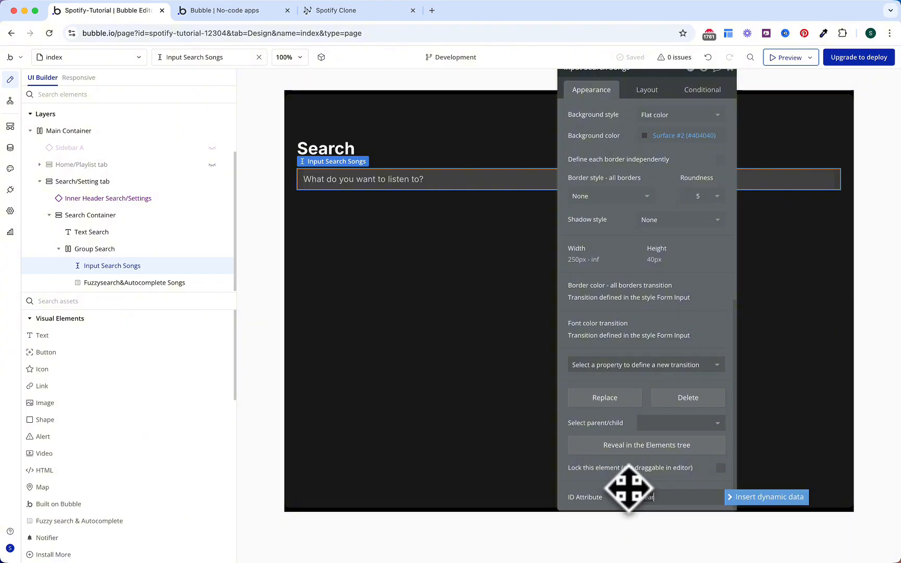
{"action": "type", "text": "_songs"}
{"action": "key", "text": "Return"}
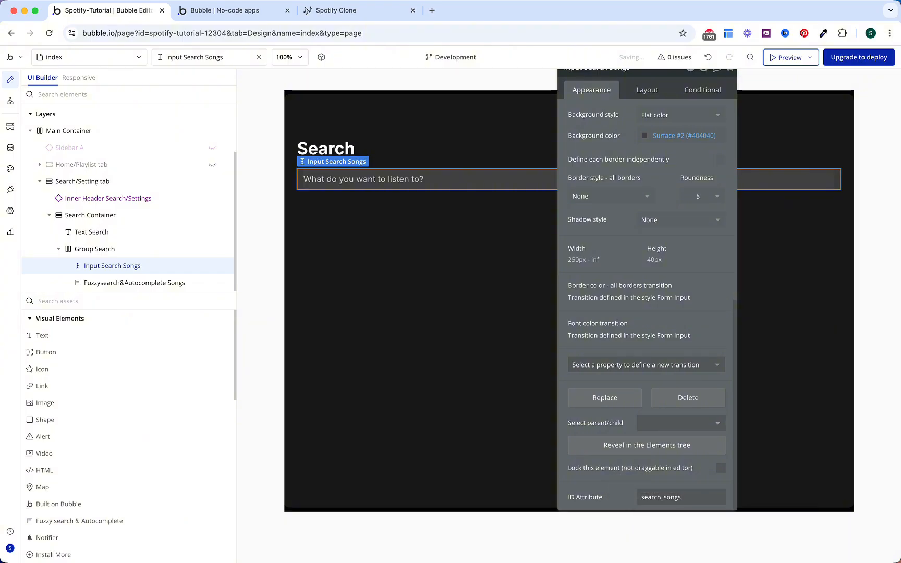
{"action": "left_click_drag", "start_coordinate": [681, 497], "coordinate": [613, 490]}
{"action": "key", "text": "super+c"}
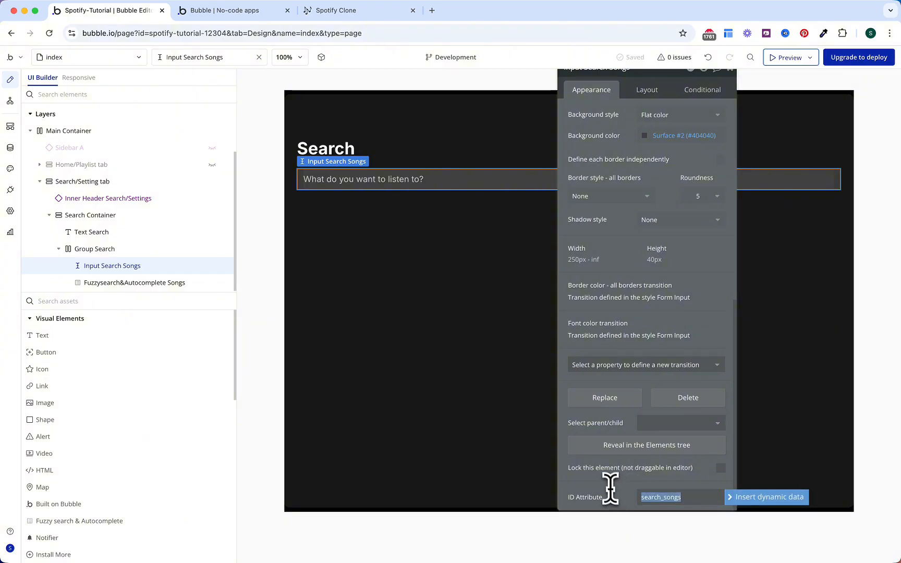
Step: Paste search_songs as the Input Box ID of Fuzzysearch&Autocomplete Songs
{"action": "left_click", "coordinate": [145, 282]}
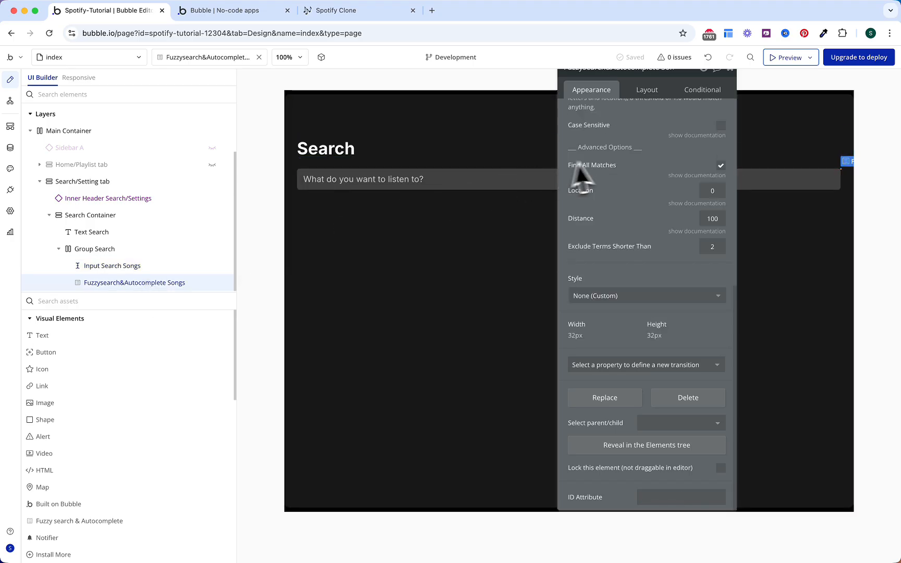
{"action": "scroll", "coordinate": [636, 220], "scroll_direction": "up", "scroll_amount": 5}
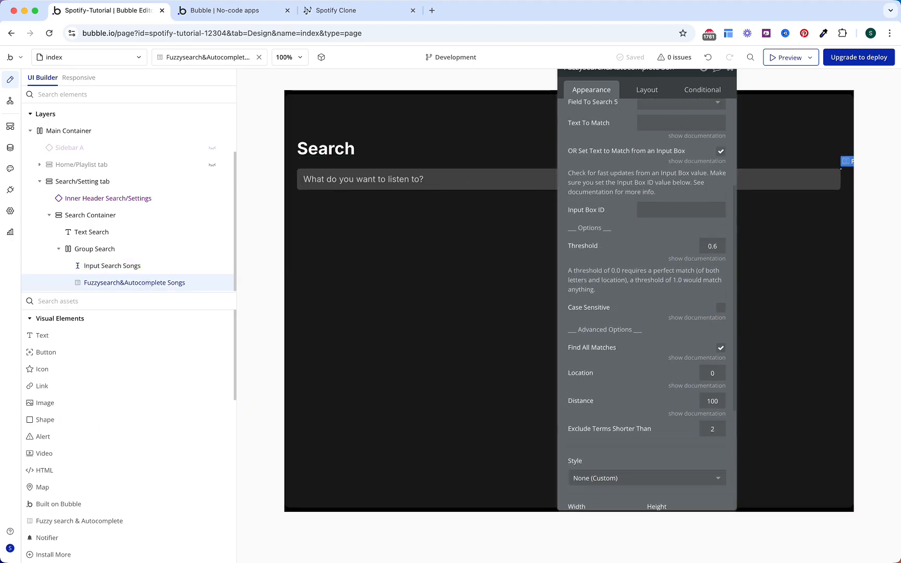
{"action": "left_click", "coordinate": [658, 275]}
{"action": "key", "text": "super+v"}
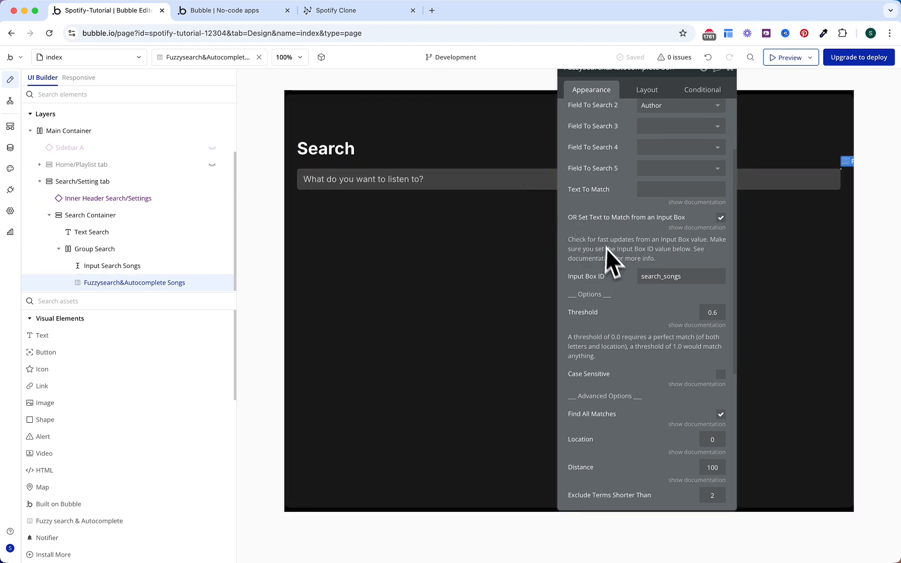
{"action": "scroll", "coordinate": [616, 245], "scroll_direction": "up", "scroll_amount": 3}
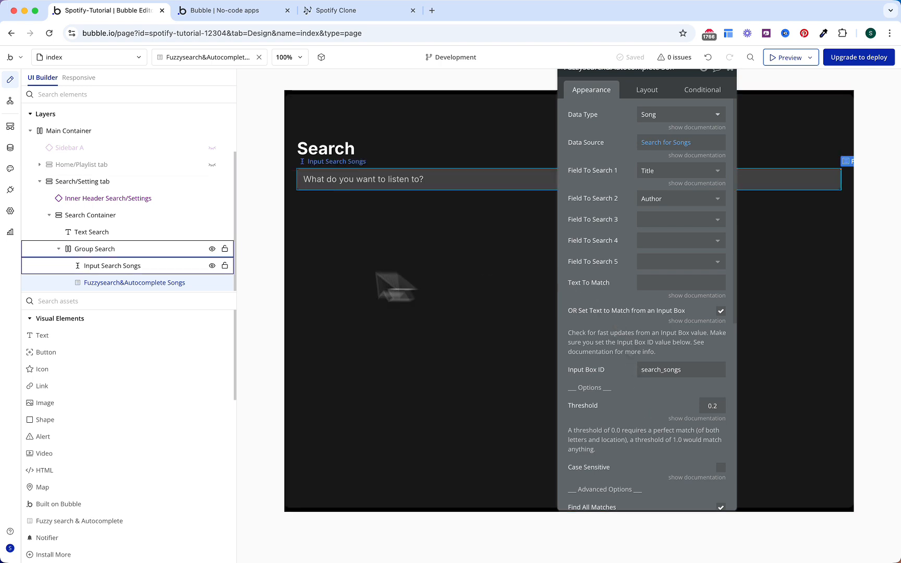
Step: Add a repeating group below Group Search named RepeatingGroup Songs (Search)
{"action": "left_click", "coordinate": [56, 250]}
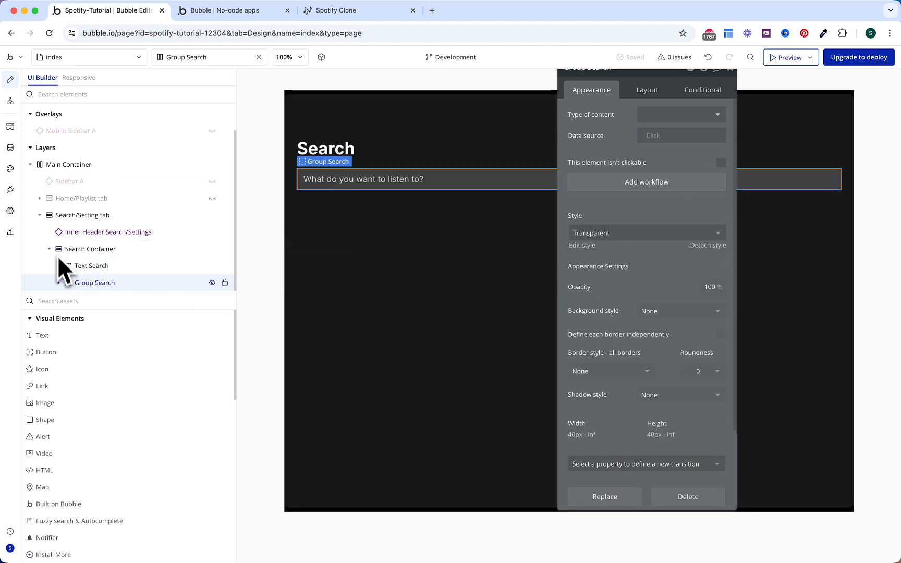
{"action": "type", "text": "re"}
{"action": "left_click", "coordinate": [71, 370]}
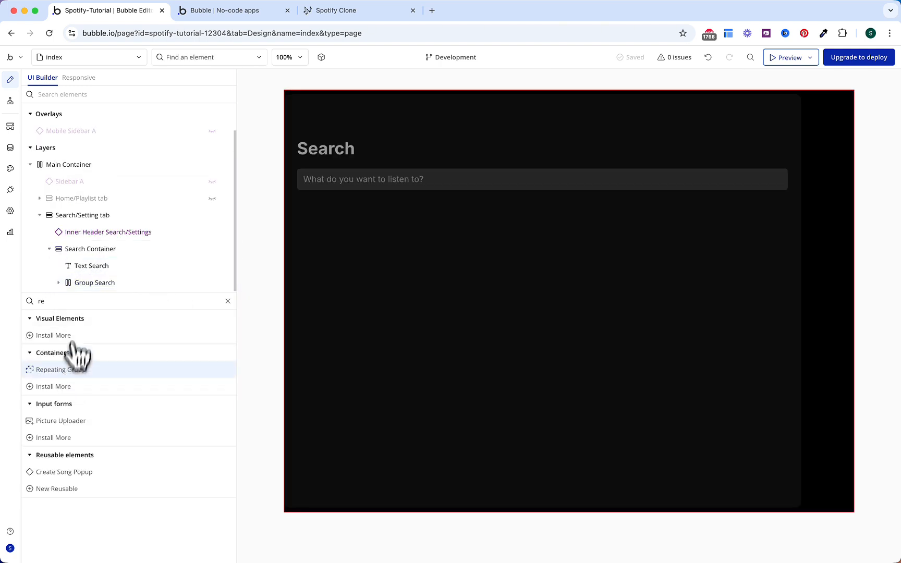
{"action": "left_click_drag", "start_coordinate": [75, 291], "coordinate": [74, 288]}
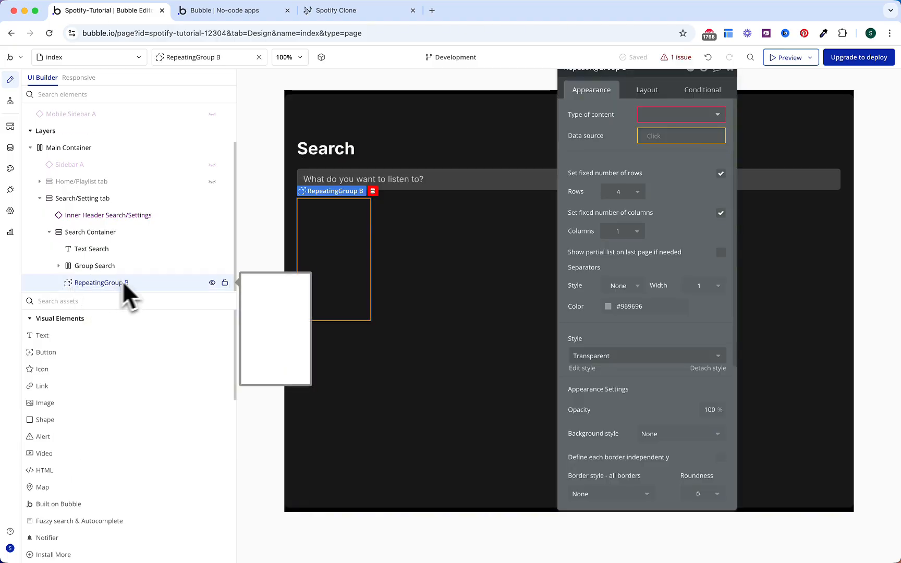
{"action": "left_click_drag", "start_coordinate": [616, 128], "coordinate": [616, 175]}
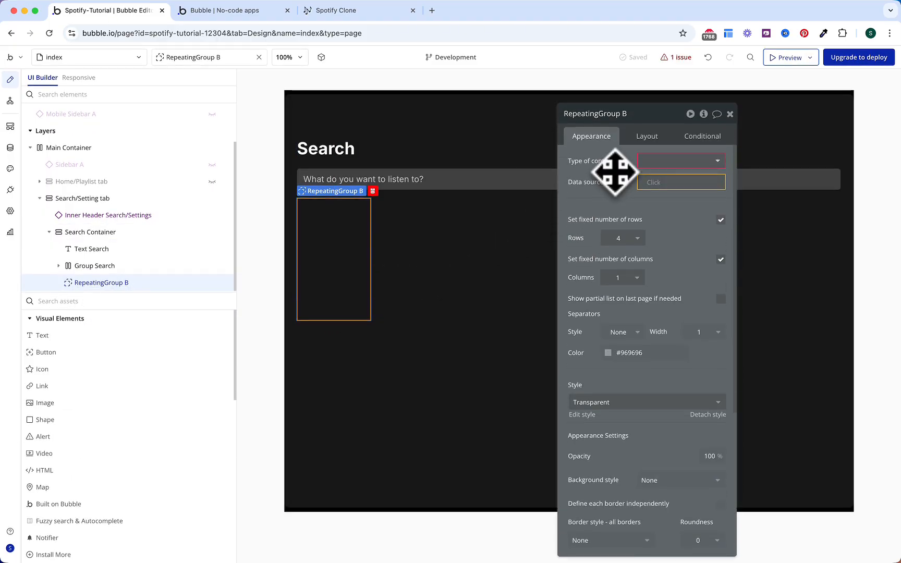
{"action": "type", "text": "s (Search"}
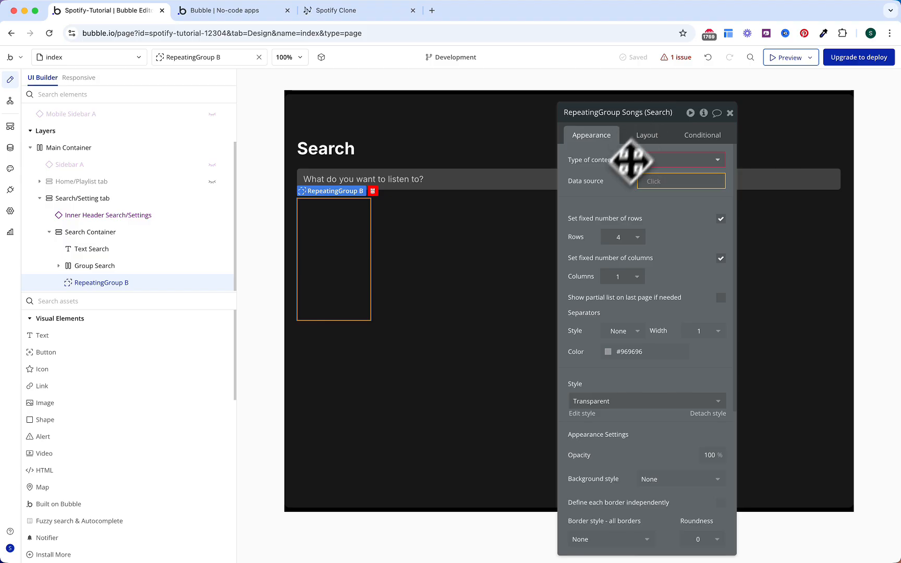
{"action": "key", "text": "Return"}
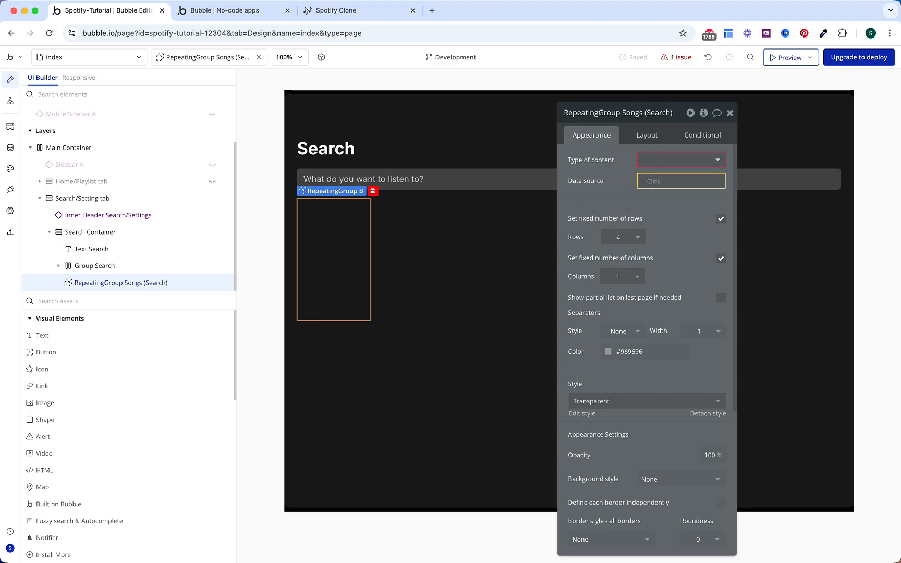
Step: Set its type to Song, source 'Do a search for Songs', without fixed rows
{"action": "left_click", "coordinate": [648, 161]}
{"action": "type", "text": "song"}
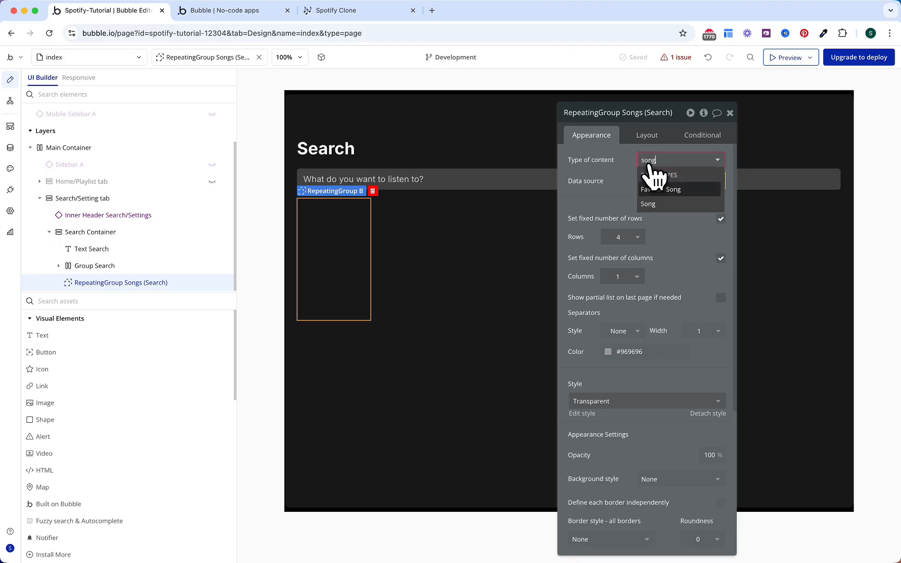
{"action": "left_click", "coordinate": [648, 204]}
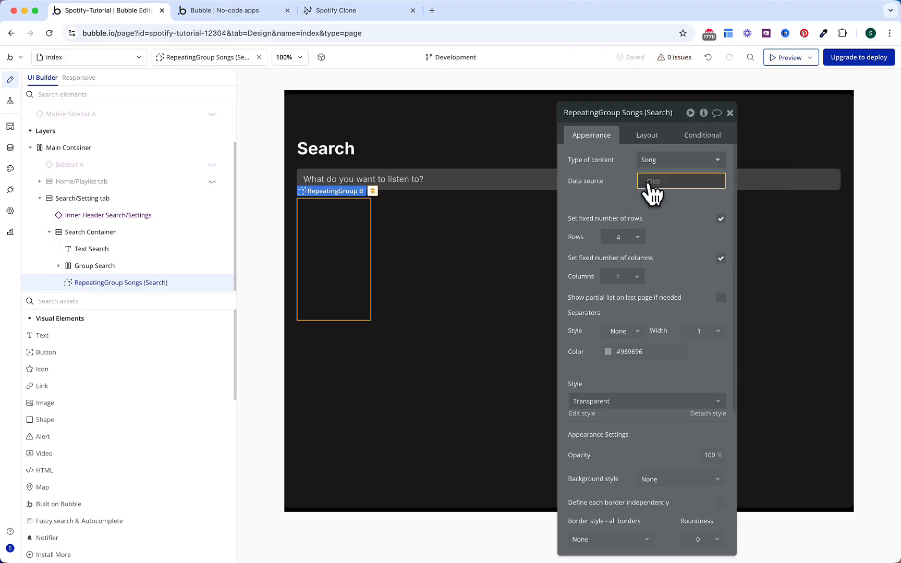
{"action": "left_click", "coordinate": [647, 182]}
{"action": "left_click", "coordinate": [665, 237]}
{"action": "left_click", "coordinate": [516, 138]}
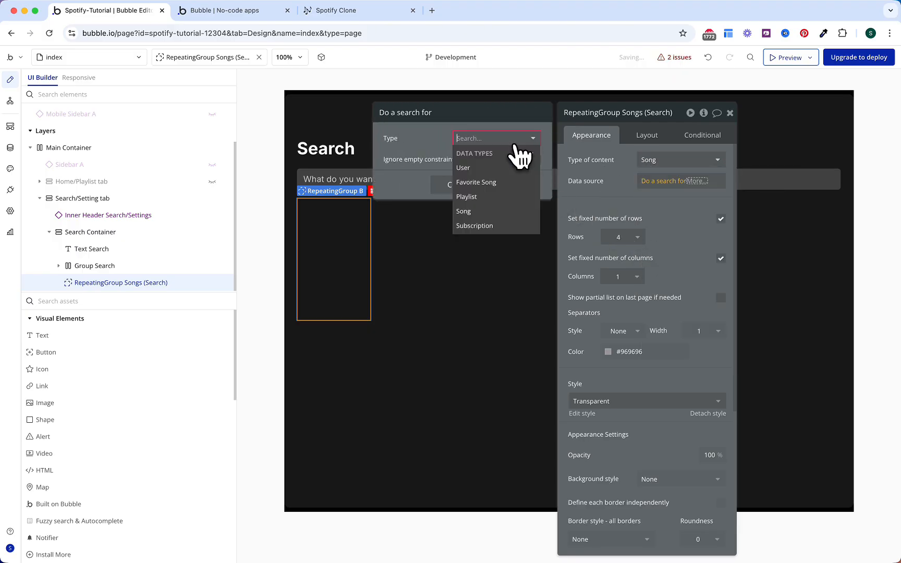
{"action": "left_click", "coordinate": [484, 211]}
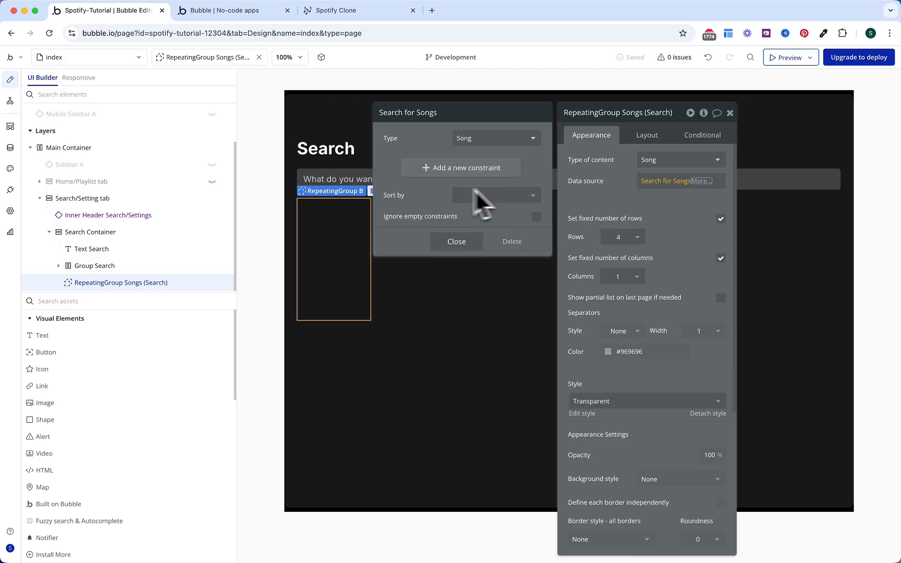
{"action": "left_click", "coordinate": [721, 219]}
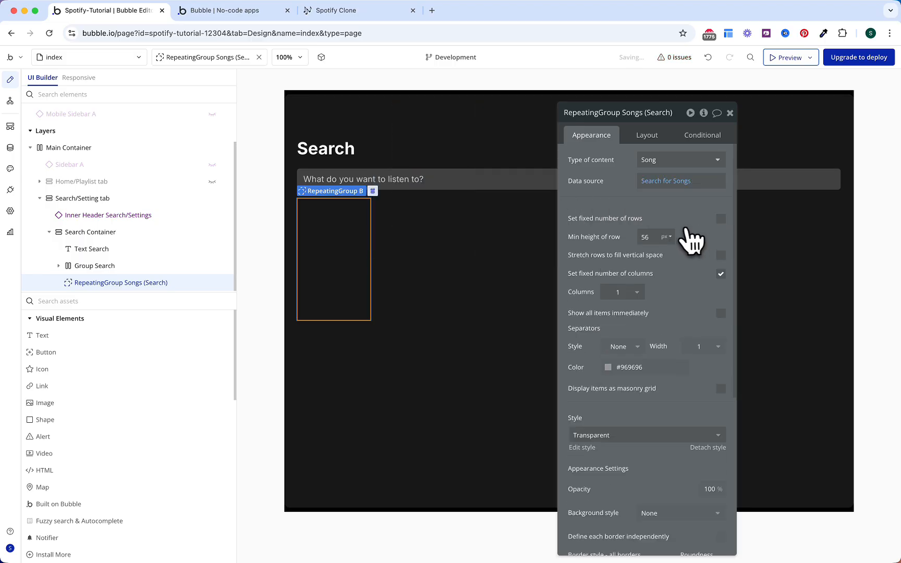
Step: Make the repeating group full width with a 0 px minimum height
{"action": "left_click", "coordinate": [647, 136]}
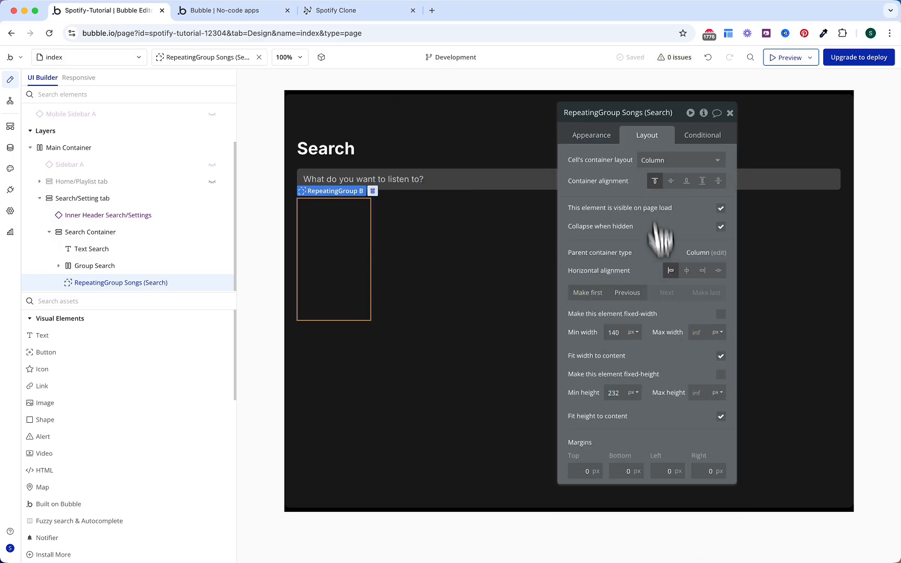
{"action": "left_click", "coordinate": [720, 357]}
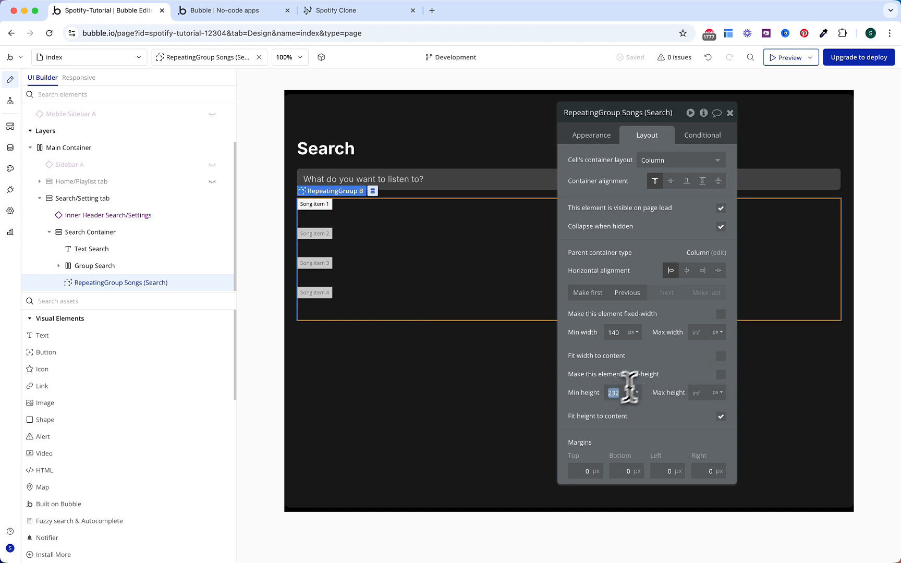
{"action": "type", "text": "0"}
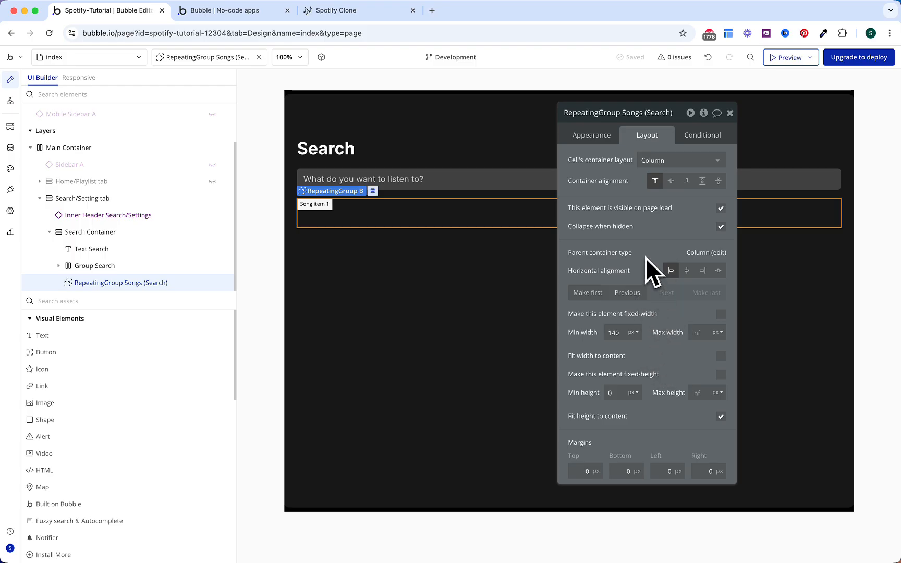
{"action": "left_click", "coordinate": [693, 150]}
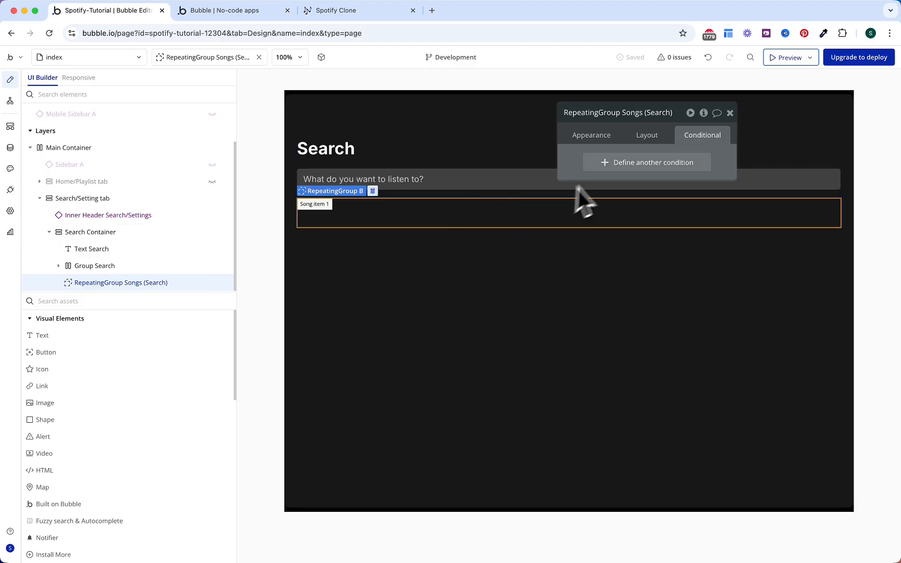
Step: Add a condition: when Fuzzysearch&Autocomplete Songs's Matches:first item is not empty
{"action": "left_click", "coordinate": [607, 163]}
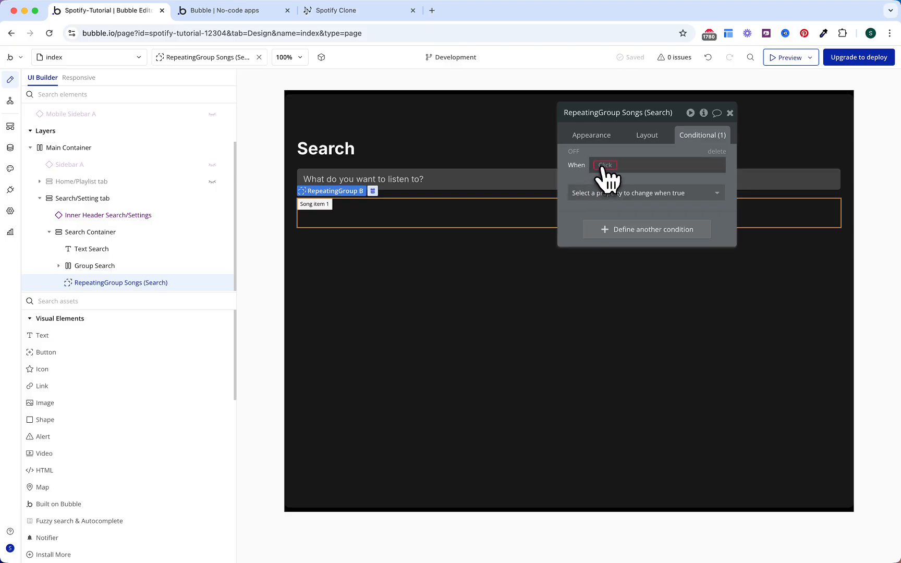
{"action": "left_click", "coordinate": [604, 166]}
{"action": "type", "text": "fuz"}
{"action": "key", "text": "Return"}
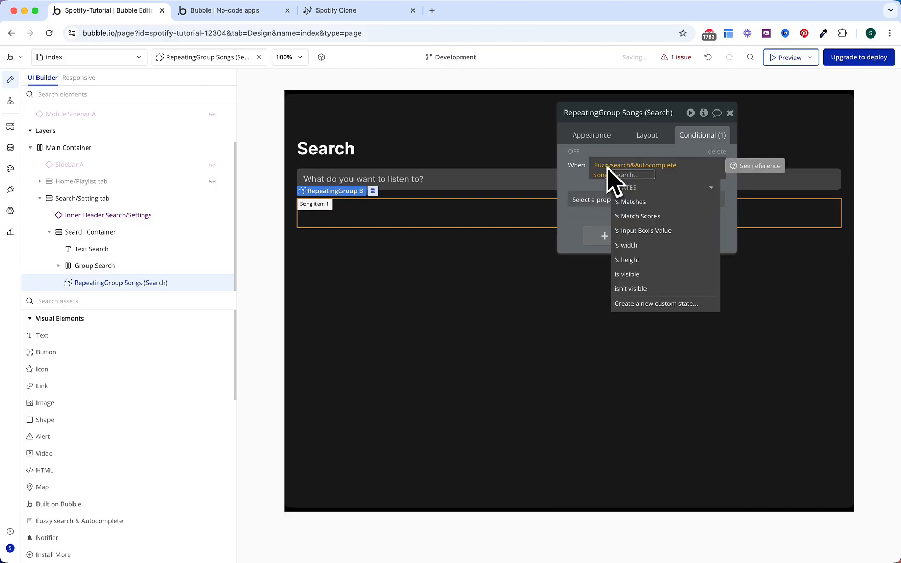
{"action": "left_click", "coordinate": [642, 203]}
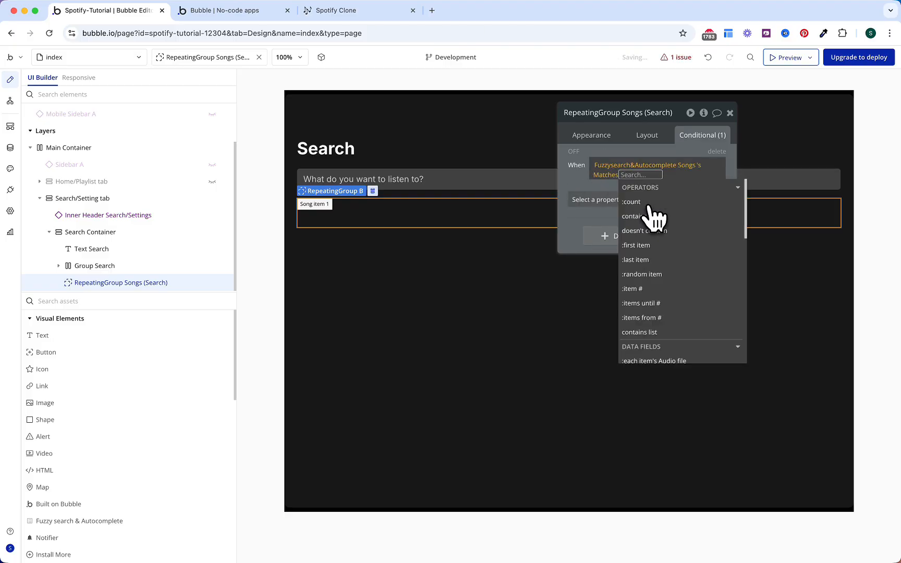
{"action": "left_click", "coordinate": [646, 246]}
{"action": "type", "text": "isn ot"}
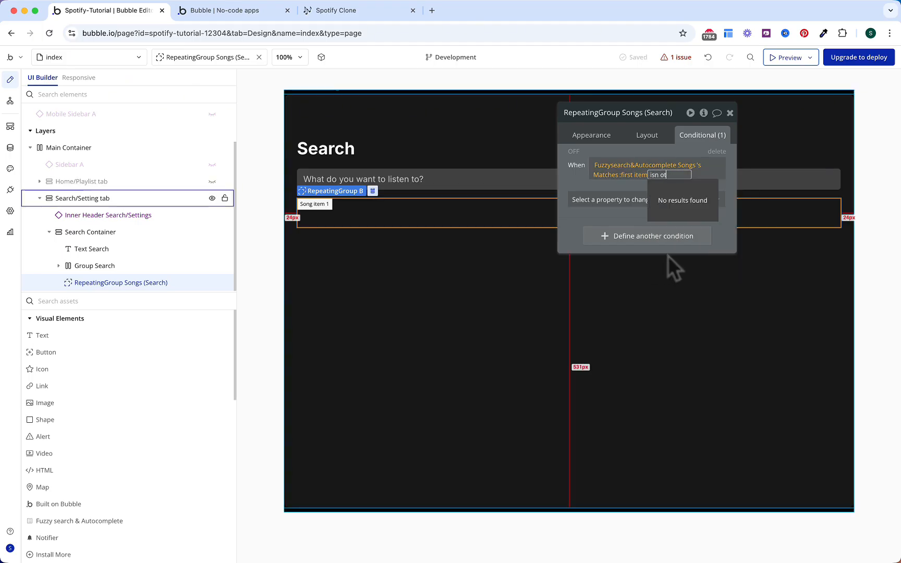
{"action": "key", "text": "BackSpace"}
{"action": "key", "text": "BackSpace"}
{"action": "key", "text": "BackSpace"}
{"action": "key", "text": "BackSpace"}
{"action": "type", "text": "no"}
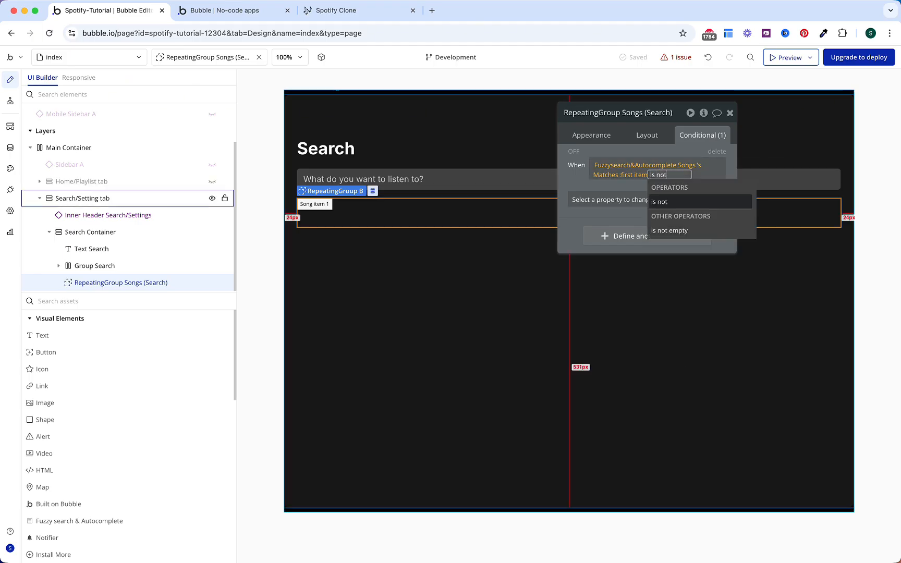
{"action": "key", "text": "Down"}
{"action": "key", "text": "Return"}
{"action": "left_click", "coordinate": [572, 178]}
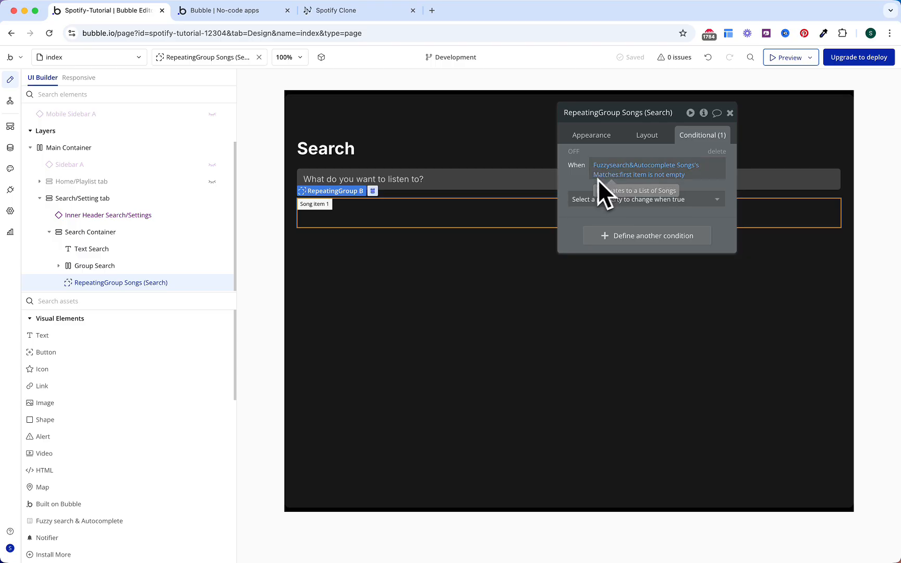
Step: When true, set the data source to Fuzzysearch&Autocomplete Songs's Matches
{"action": "left_click", "coordinate": [585, 198]}
{"action": "type", "text": "dat"}
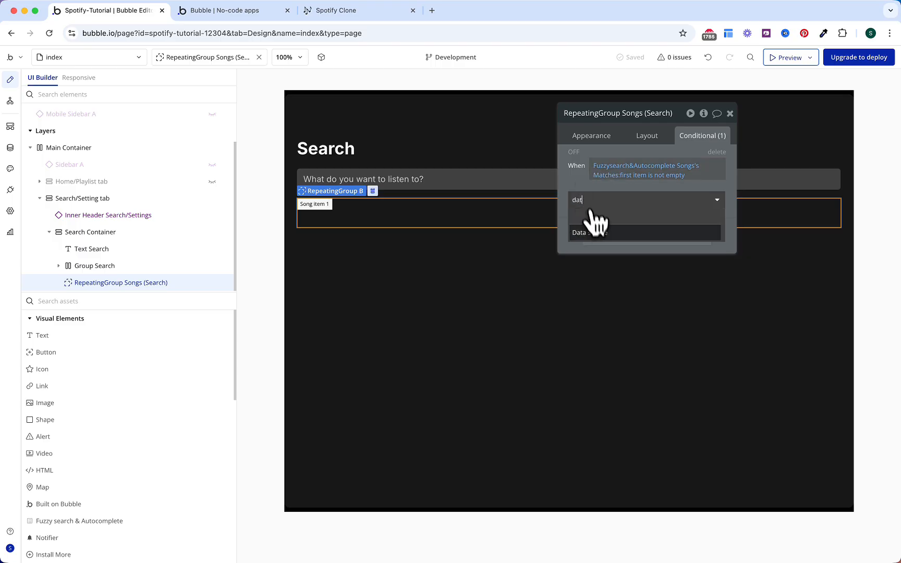
{"action": "left_click", "coordinate": [596, 233]}
{"action": "left_click", "coordinate": [649, 198]}
{"action": "type", "text": "fuz"}
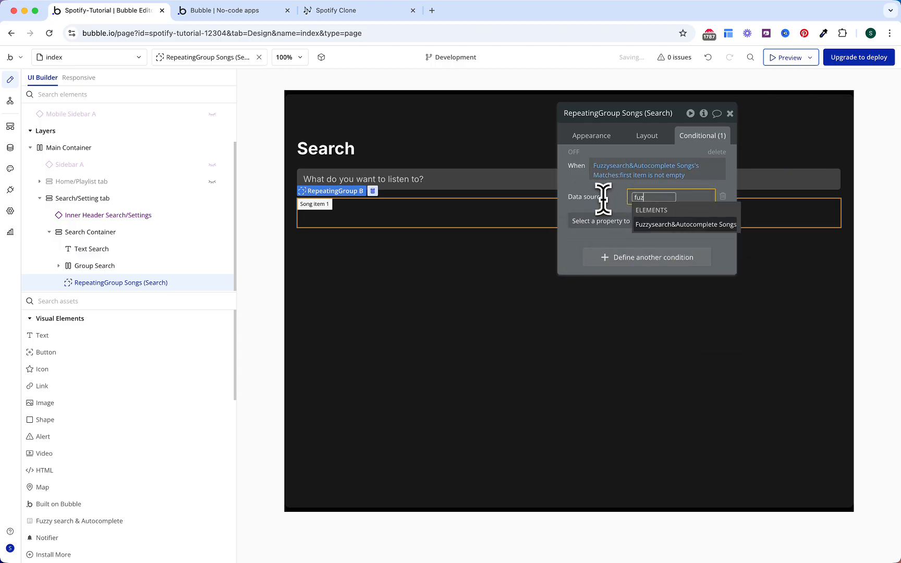
{"action": "key", "text": "Return"}
{"action": "left_click", "coordinate": [654, 233]}
{"action": "left_click", "coordinate": [629, 218]}
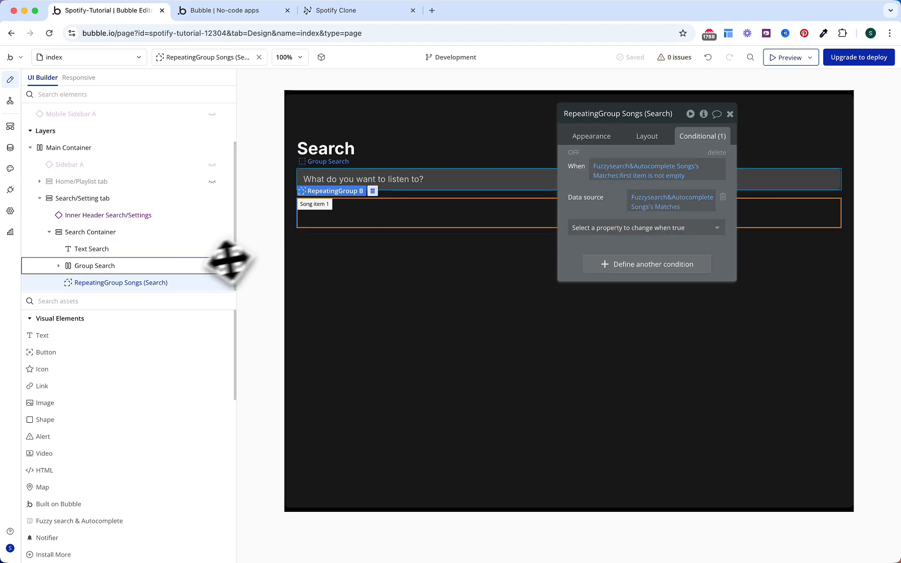
Step: Drop a new Group into the repeating group's cell
{"action": "left_click", "coordinate": [143, 302]}
{"action": "type", "text": "gr"}
{"action": "left_click_drag", "start_coordinate": [111, 340], "coordinate": [346, 209]}
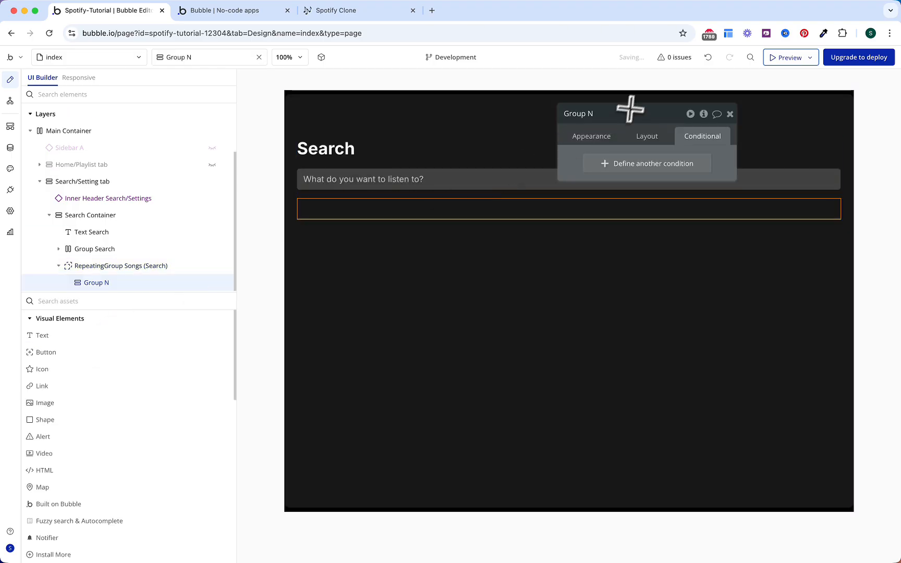
Step: Name the group Group Song (Search Cell), source Current cell's Song, roundness 10
{"action": "type", "text": "Song (Search Cell"}
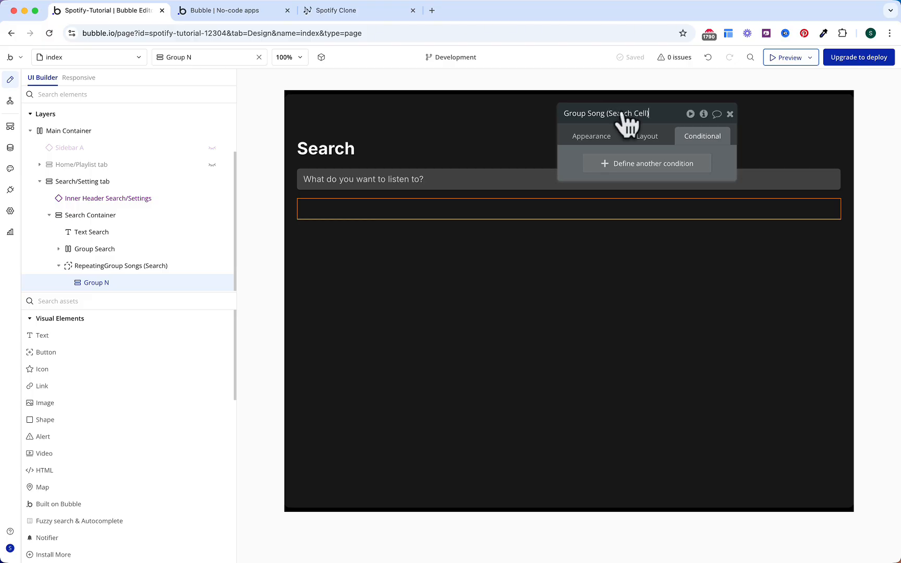
{"action": "key", "text": "Return"}
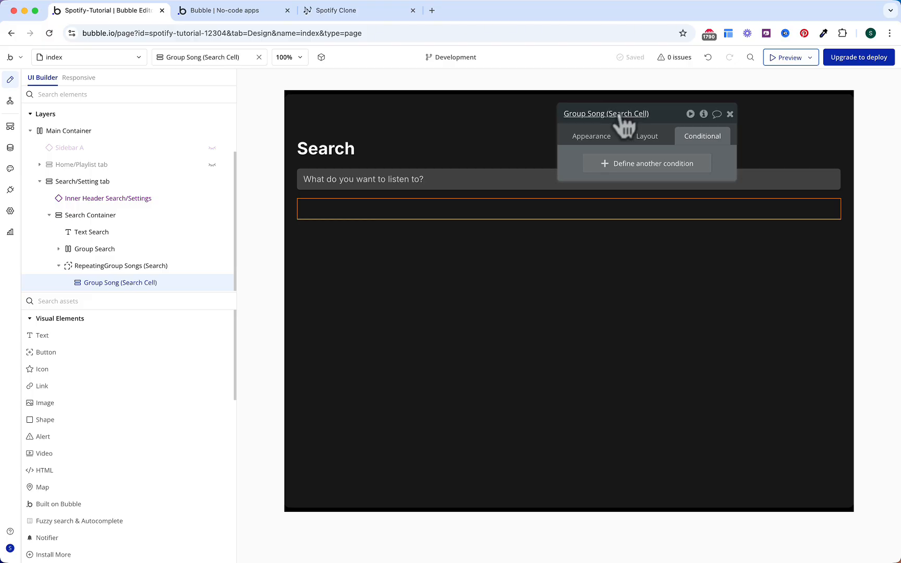
{"action": "left_click", "coordinate": [594, 137]}
{"action": "left_click", "coordinate": [652, 183]}
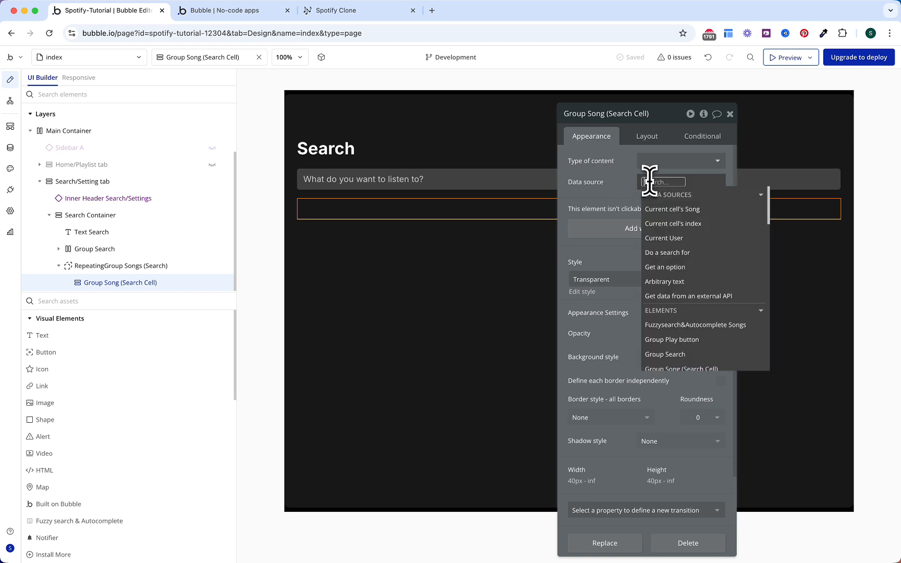
{"action": "left_click", "coordinate": [666, 211]}
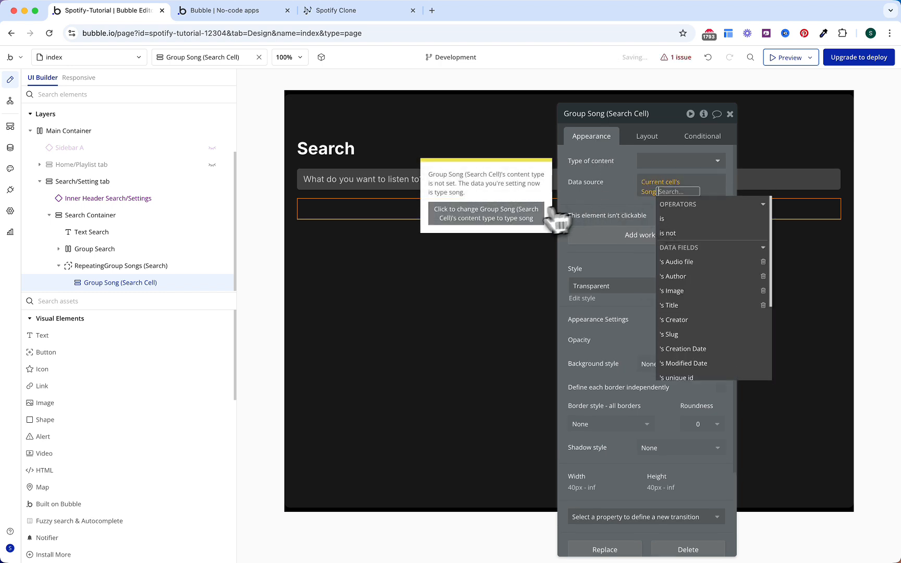
{"action": "left_click", "coordinate": [520, 221]}
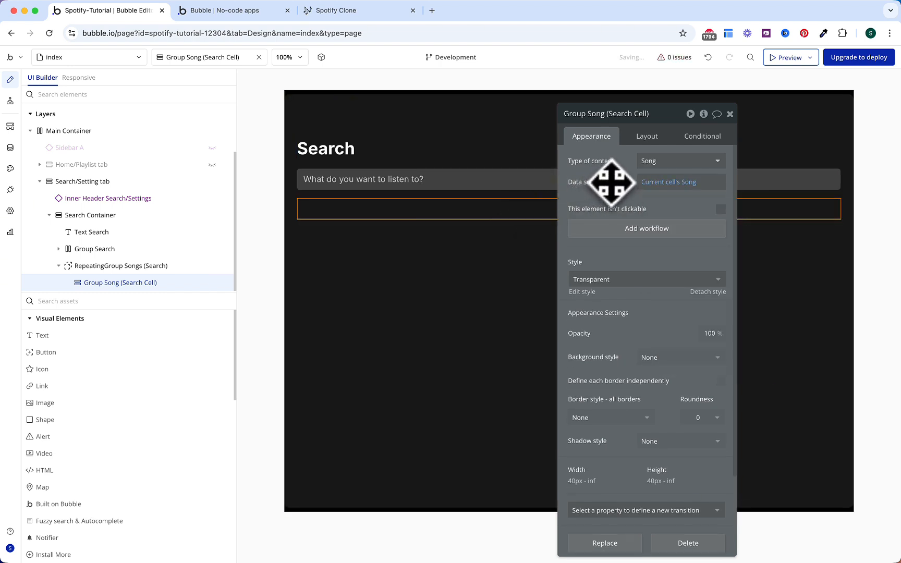
{"action": "left_click", "coordinate": [697, 418]}
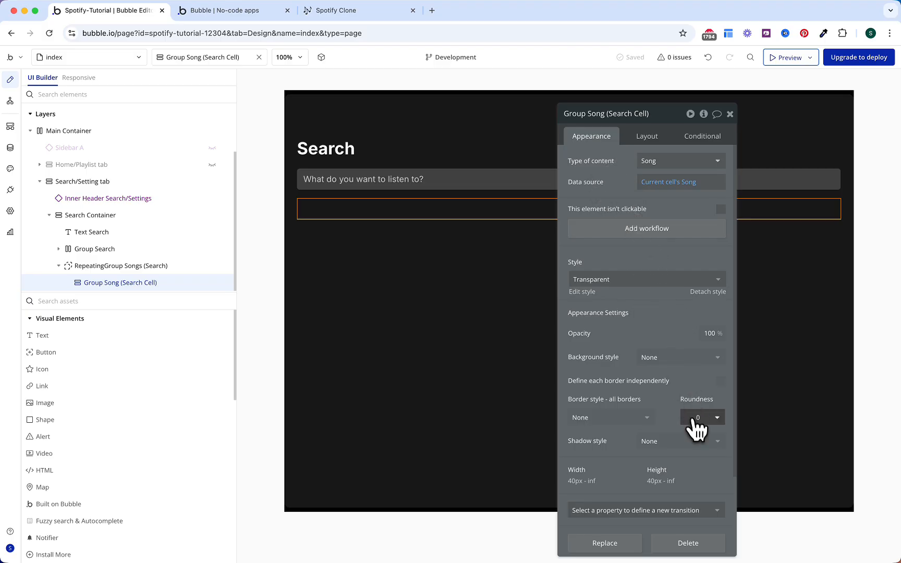
{"action": "type", "text": "10"}
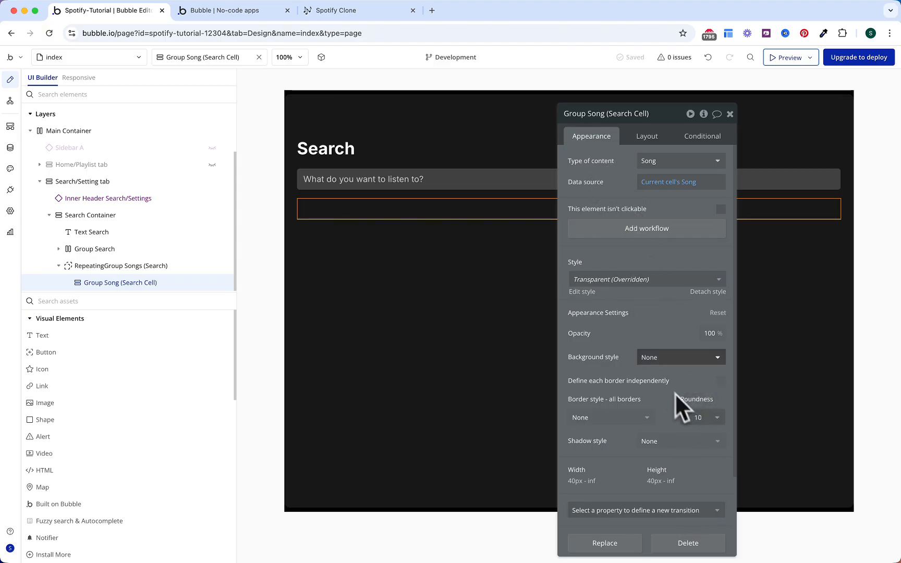
Step: Give the group a Row layout with gap spacing and a 16 px bottom margin
{"action": "left_click", "coordinate": [647, 138]}
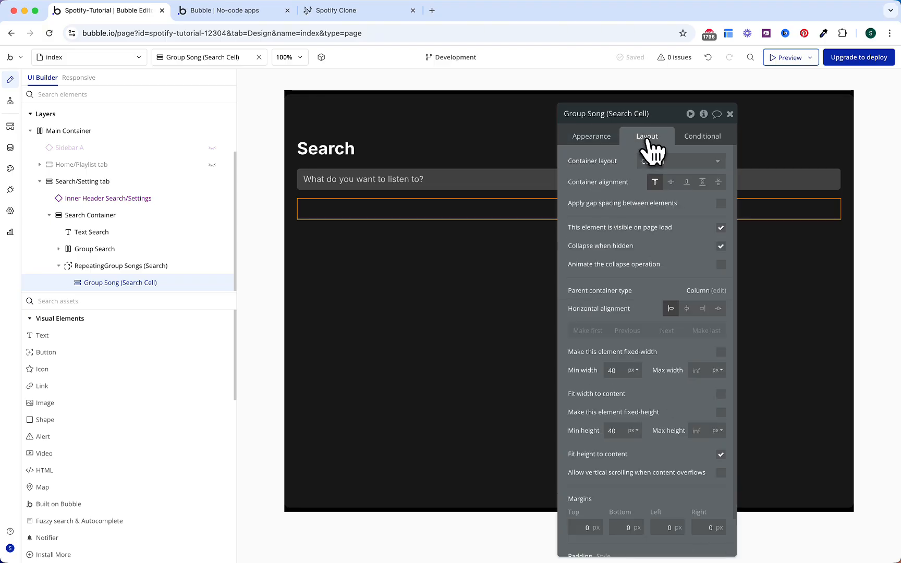
{"action": "left_click", "coordinate": [677, 165]}
{"action": "left_click", "coordinate": [676, 211]}
{"action": "left_click", "coordinate": [721, 204]}
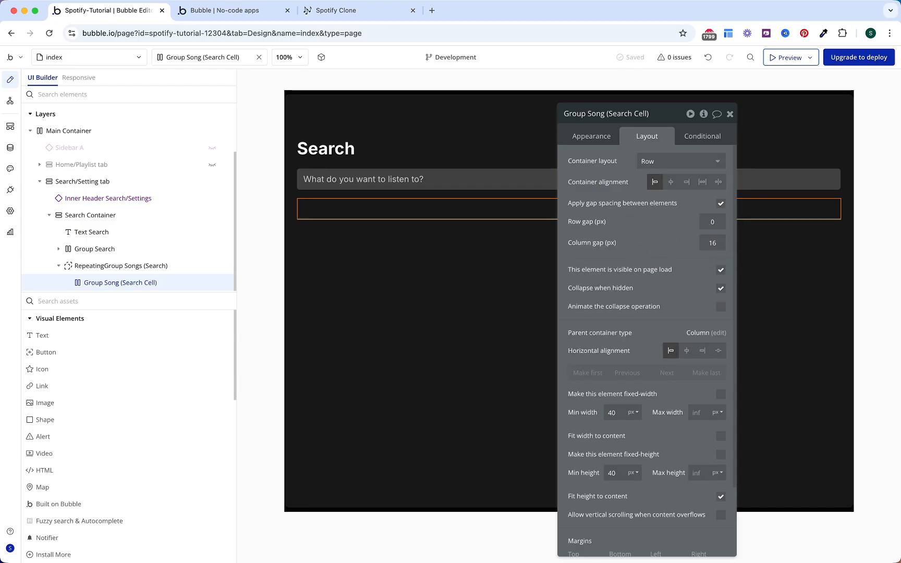
{"action": "scroll", "coordinate": [657, 238], "scroll_direction": "down", "scroll_amount": 3}
{"action": "left_click", "coordinate": [624, 486]}
{"action": "type", "text": "16"}
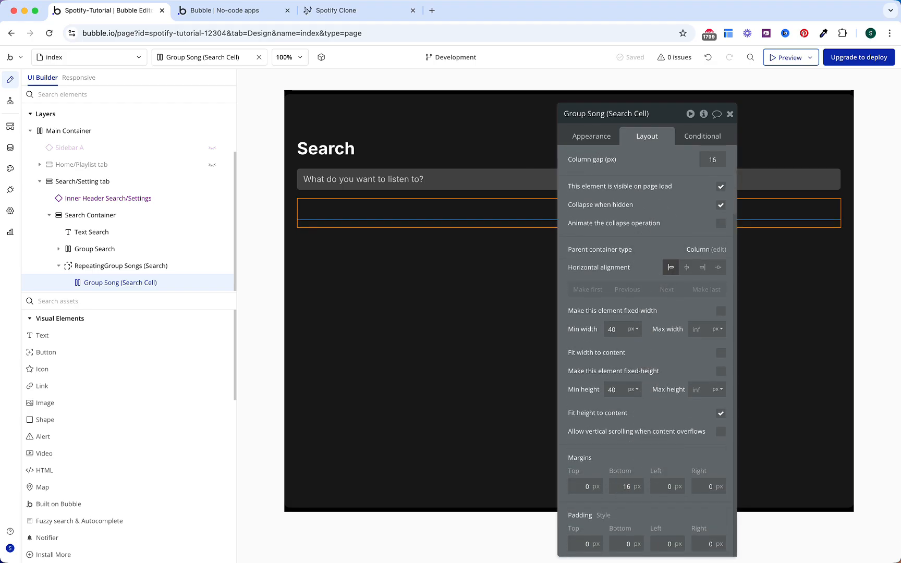
Step: Pick a plain Group from the element list to add
{"action": "left_click", "coordinate": [133, 302]}
{"action": "type", "text": "gr"}
{"action": "left_click", "coordinate": [110, 336]}
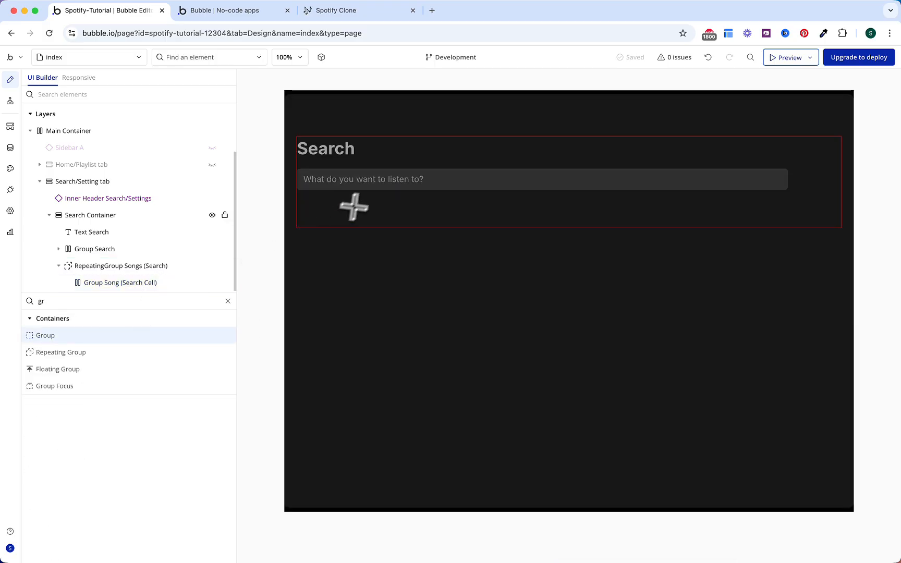
Step: Draw a new row-layout group with gap spacing inside the search cell, padded 8 px on every side
{"action": "left_click", "coordinate": [351, 207]}
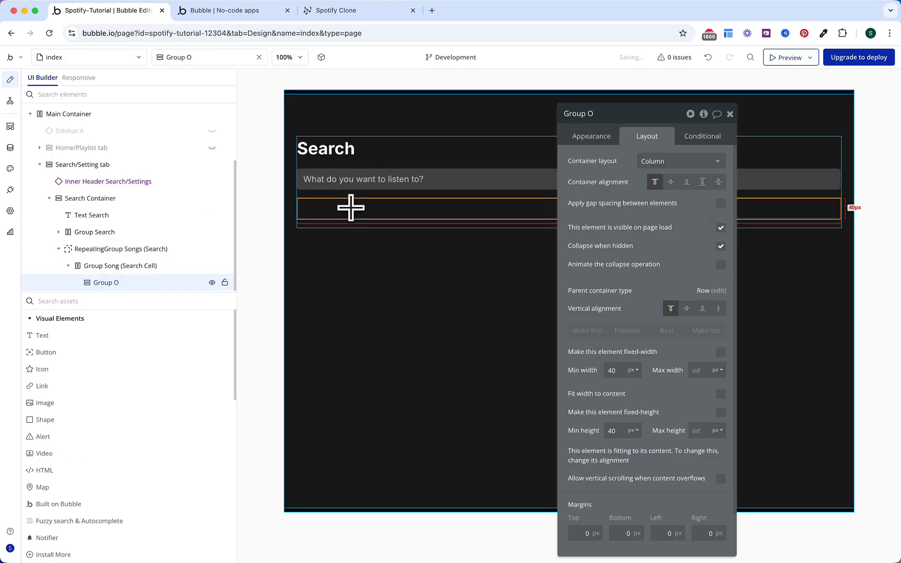
{"action": "left_click", "coordinate": [647, 163]}
{"action": "left_click", "coordinate": [652, 209]}
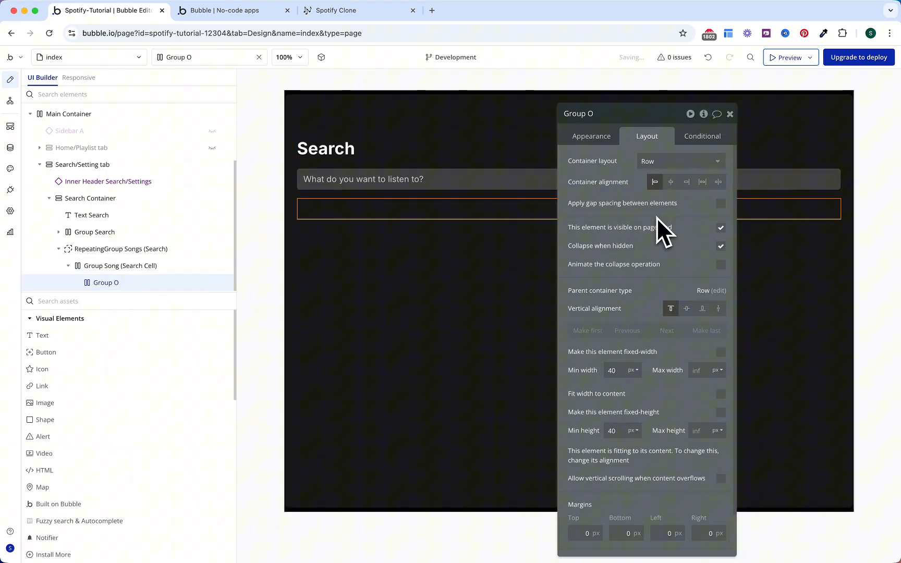
{"action": "left_click", "coordinate": [721, 204]}
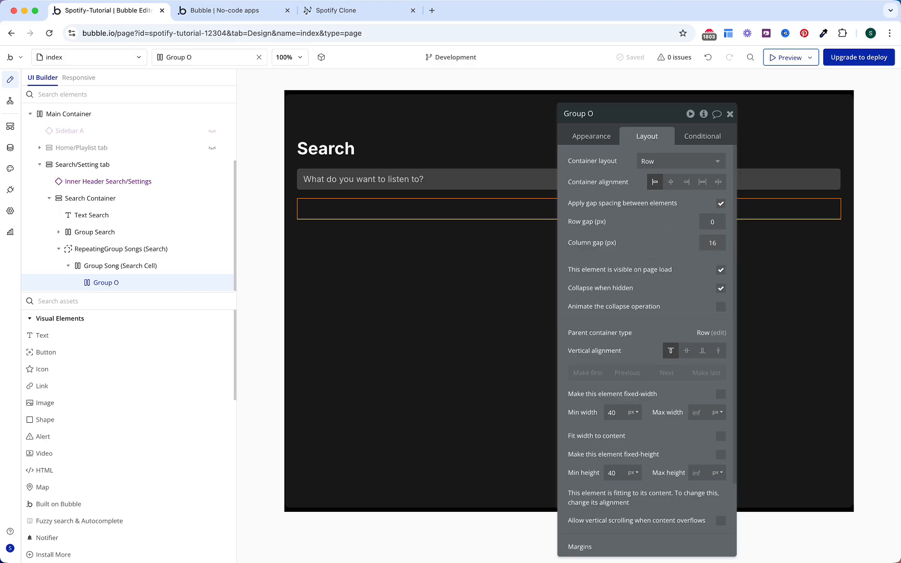
{"action": "scroll", "coordinate": [664, 241], "scroll_direction": "down", "scroll_amount": 3}
{"action": "left_click", "coordinate": [583, 544]}
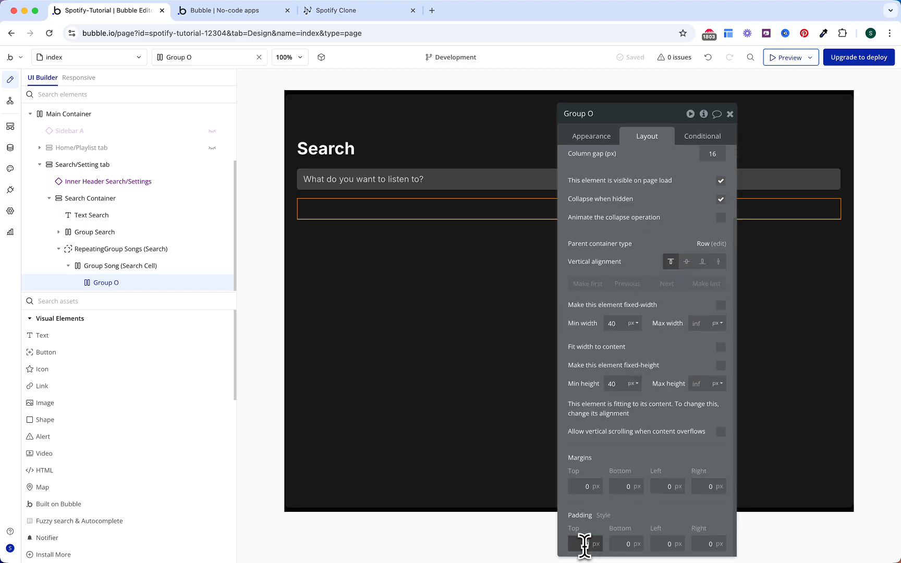
{"action": "type", "text": "8"}
{"action": "left_click", "coordinate": [625, 542]}
{"action": "type", "text": "8"}
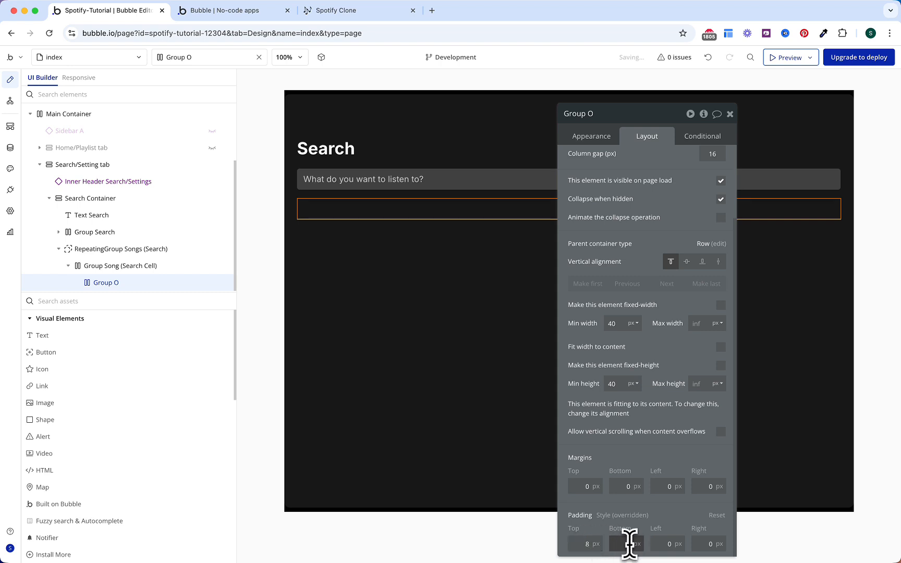
{"action": "left_click", "coordinate": [668, 544]}
{"action": "type", "text": "8"}
{"action": "left_click", "coordinate": [705, 542]}
{"action": "type", "text": "8"}
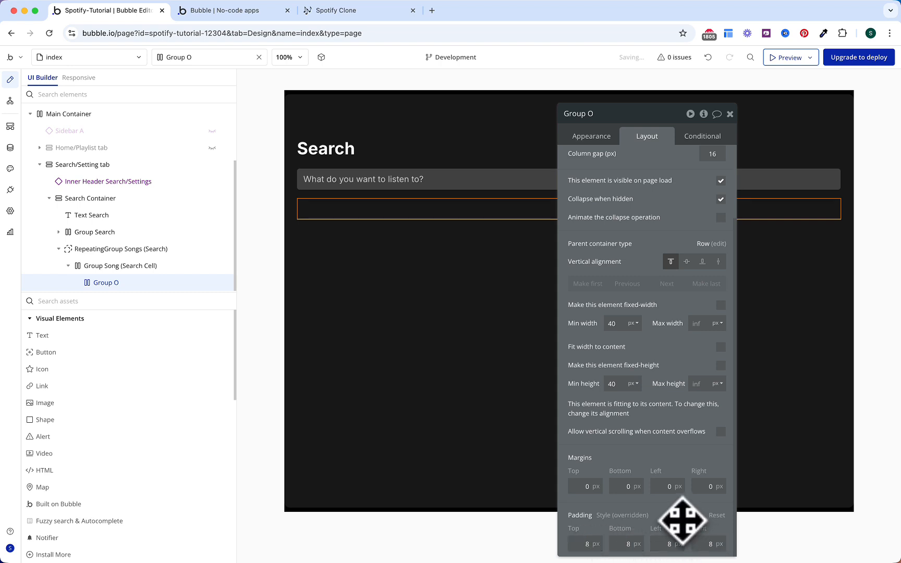
Step: Set Group Song's data source to the parent group's Song, roundness 5, and add a Background style transition
{"action": "left_click", "coordinate": [605, 146]}
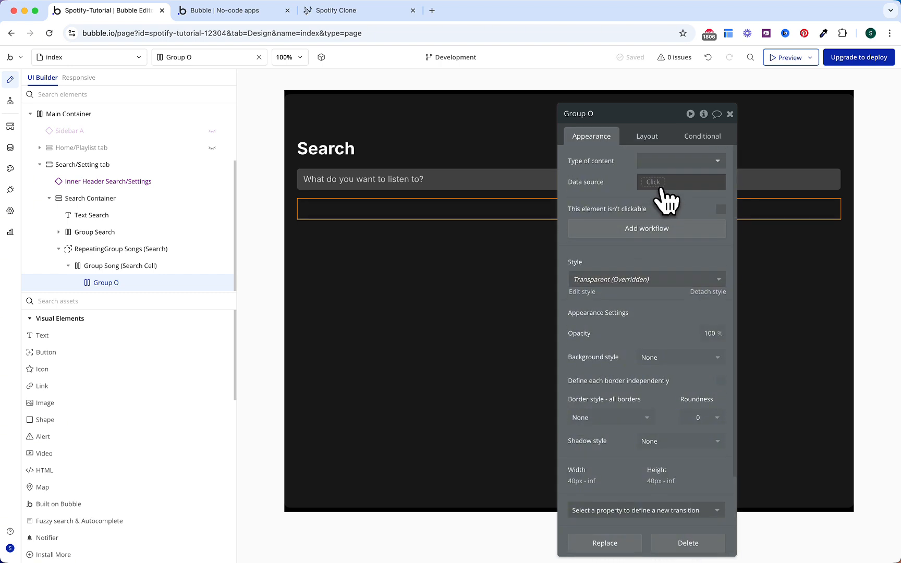
{"action": "left_click", "coordinate": [656, 182]}
{"action": "left_click", "coordinate": [665, 211]}
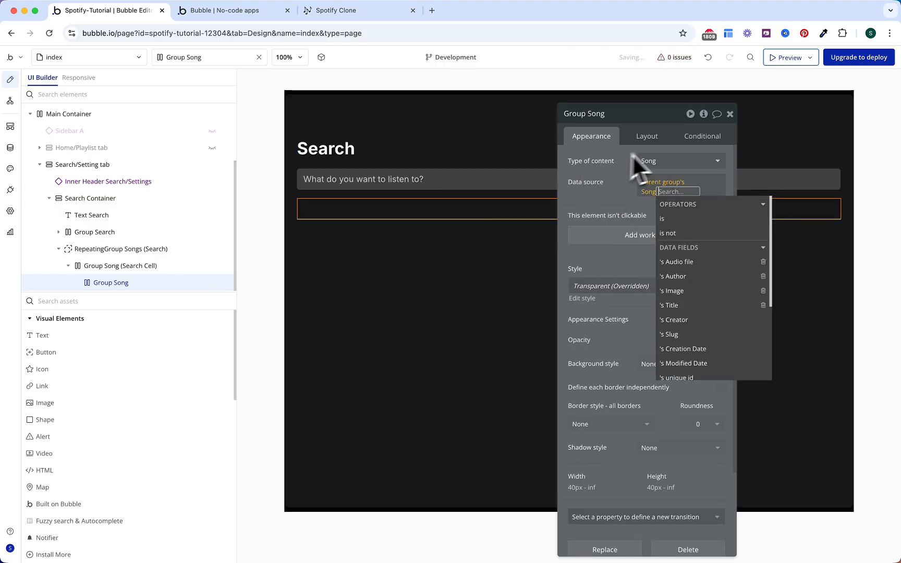
{"action": "left_click", "coordinate": [615, 183]}
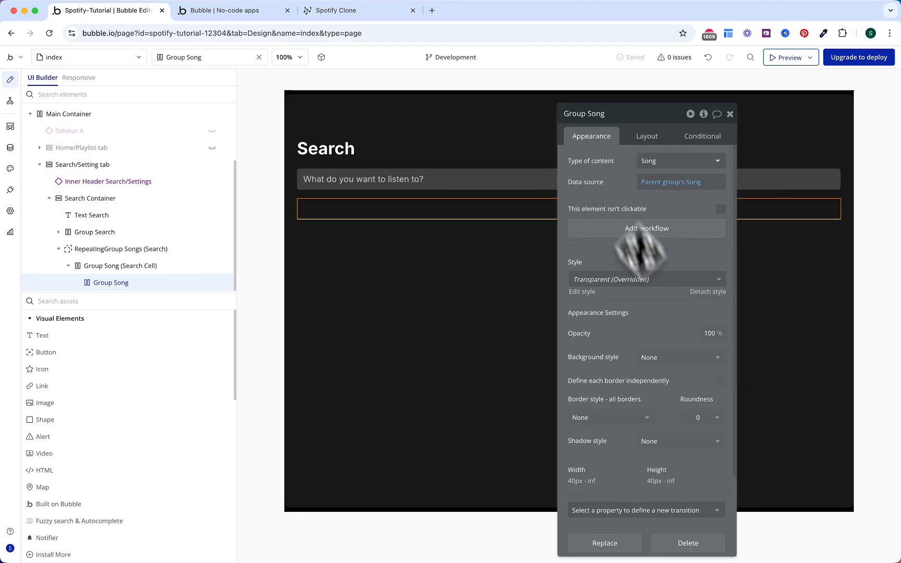
{"action": "left_click", "coordinate": [696, 419]}
{"action": "type", "text": "5"}
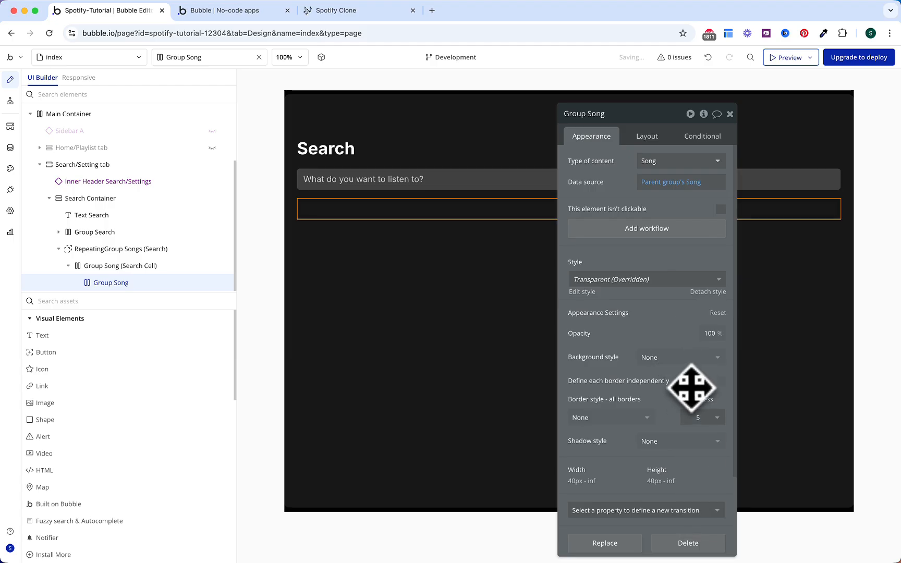
{"action": "left_click", "coordinate": [639, 510]}
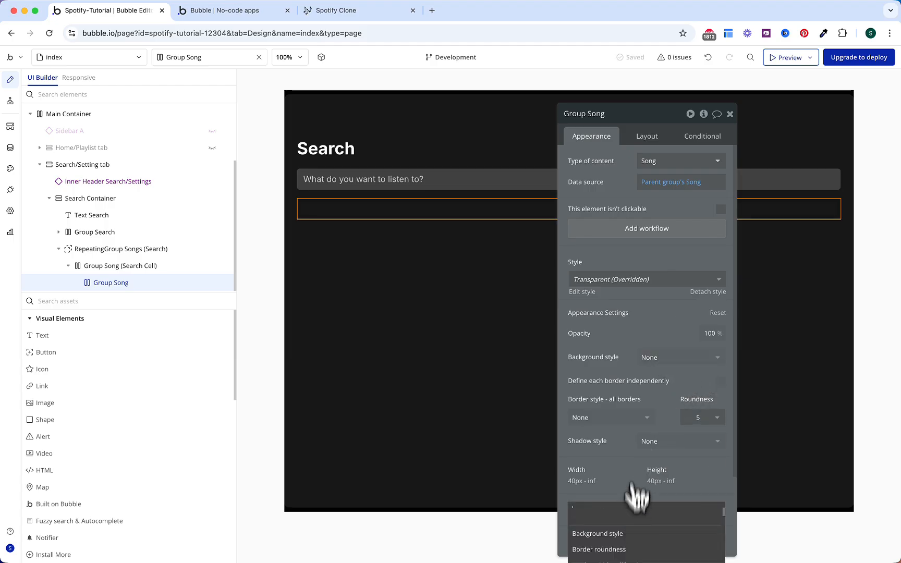
{"action": "left_click", "coordinate": [607, 534]}
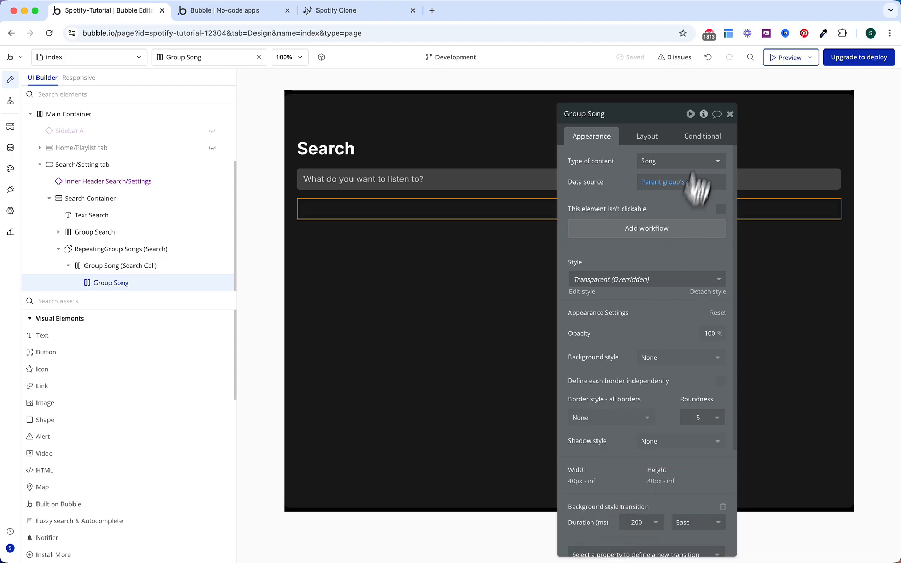
Step: Add a conditional on Group Song for when This Group is hovered
{"action": "left_click", "coordinate": [704, 137]}
{"action": "left_click", "coordinate": [660, 161]}
{"action": "left_click", "coordinate": [615, 168]}
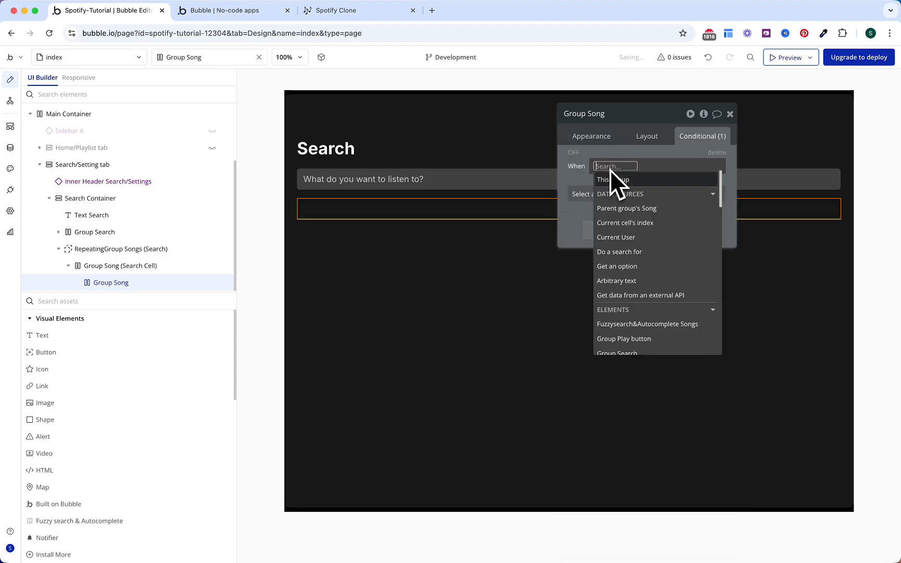
{"action": "left_click", "coordinate": [601, 174]}
{"action": "left_click", "coordinate": [602, 172]}
{"action": "left_click", "coordinate": [605, 177]}
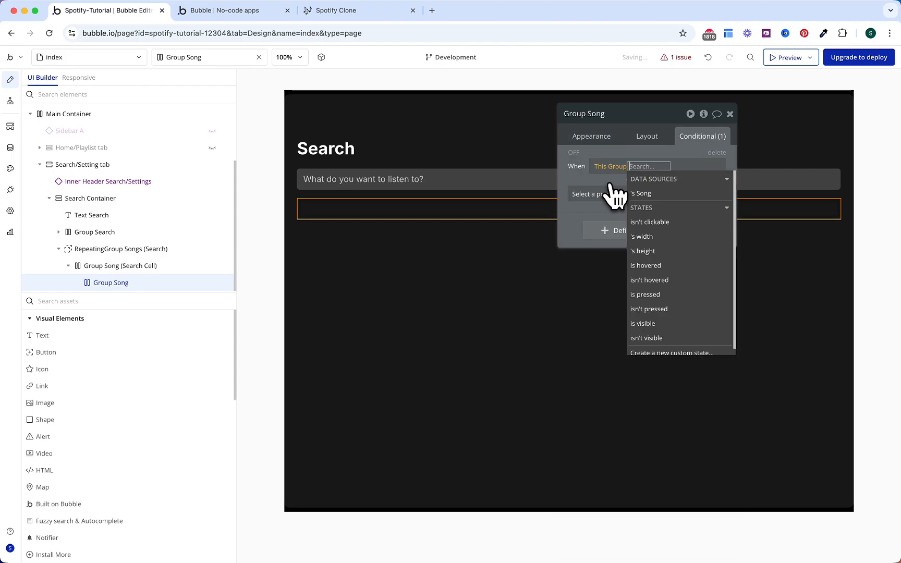
{"action": "left_click", "coordinate": [658, 265]}
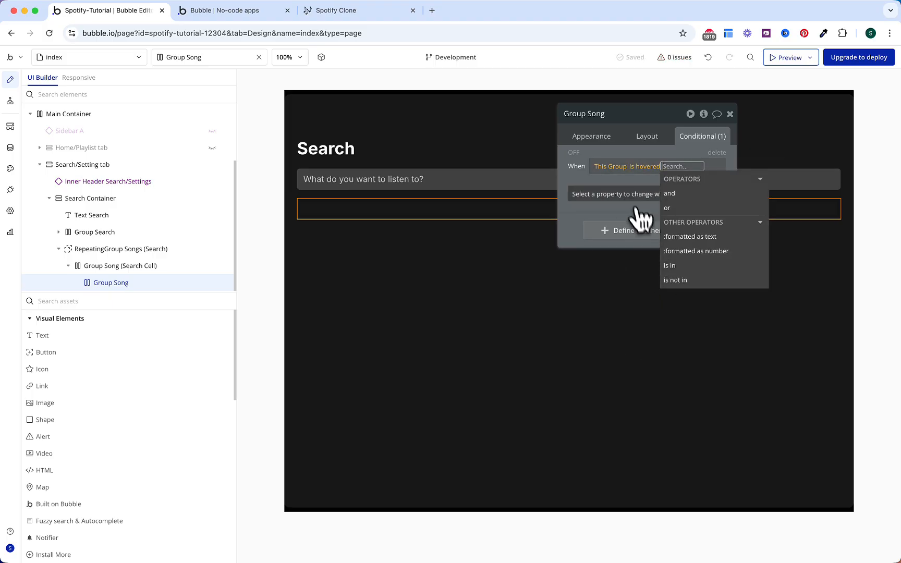
Step: Make the hovered background a flat color of #FFFFFF at 10% opacity
{"action": "left_click", "coordinate": [637, 195]}
{"action": "type", "text": "back"}
{"action": "left_click", "coordinate": [630, 227]}
{"action": "left_click", "coordinate": [657, 192]}
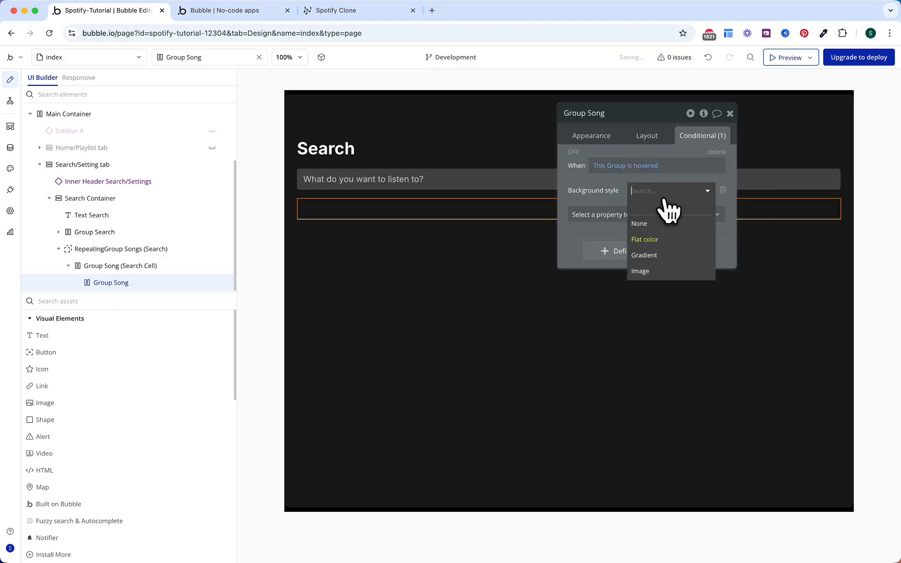
{"action": "left_click", "coordinate": [607, 215]}
{"action": "type", "text": "back"}
{"action": "left_click", "coordinate": [605, 247]}
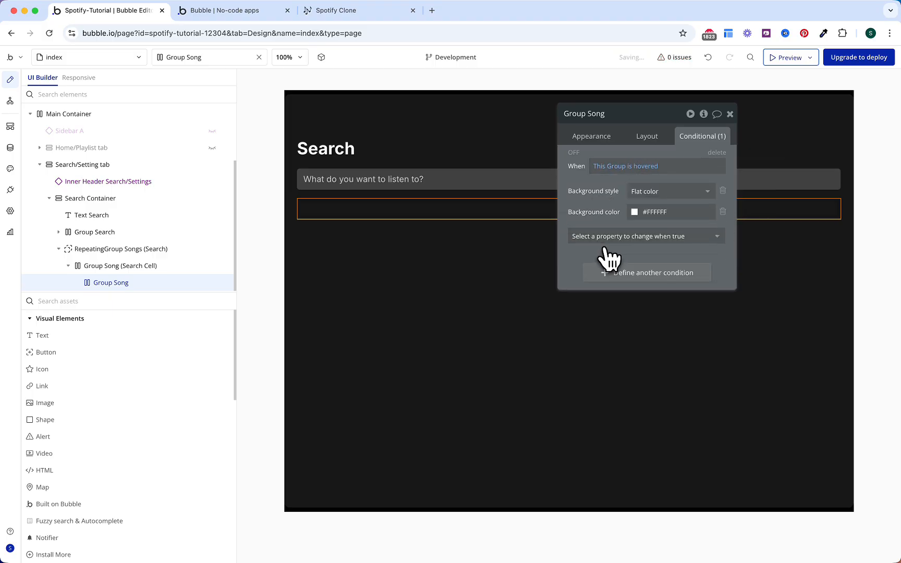
{"action": "left_click", "coordinate": [665, 218]}
{"action": "left_click", "coordinate": [713, 322]}
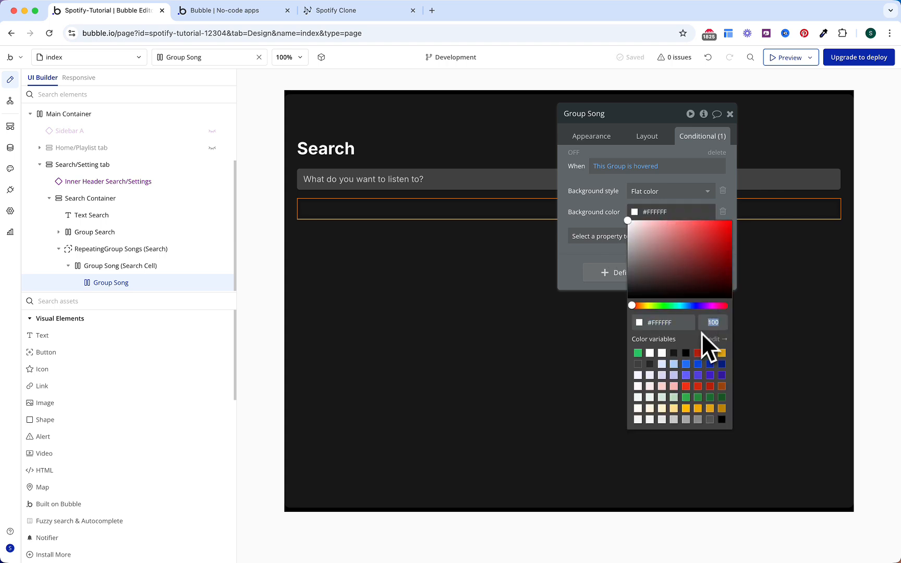
{"action": "type", "text": "10"}
{"action": "key", "text": "Return"}
{"action": "left_click", "coordinate": [582, 195]}
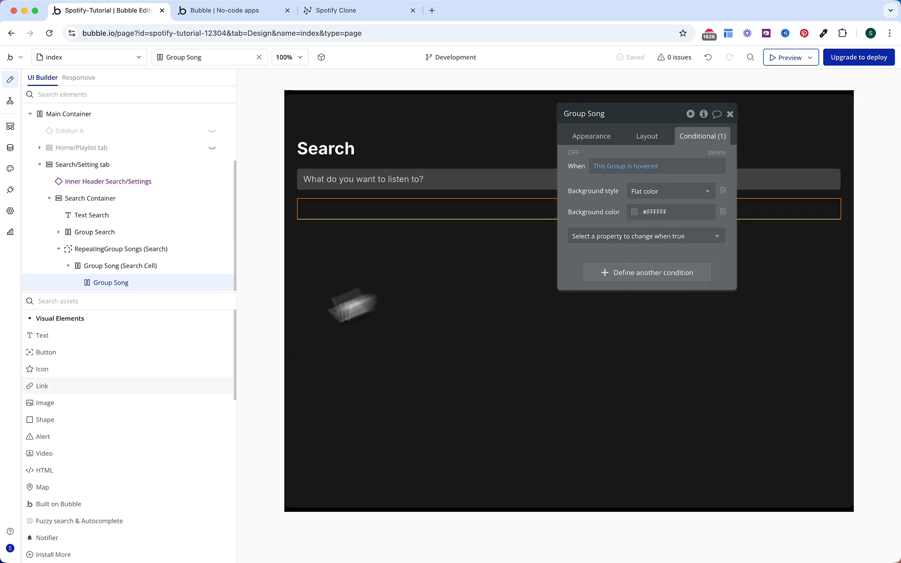
{"action": "left_click", "coordinate": [123, 403]}
Step: Place an image in the song cell with max width 48, min width 0, and a locked aspect ratio
{"action": "left_click", "coordinate": [323, 209]}
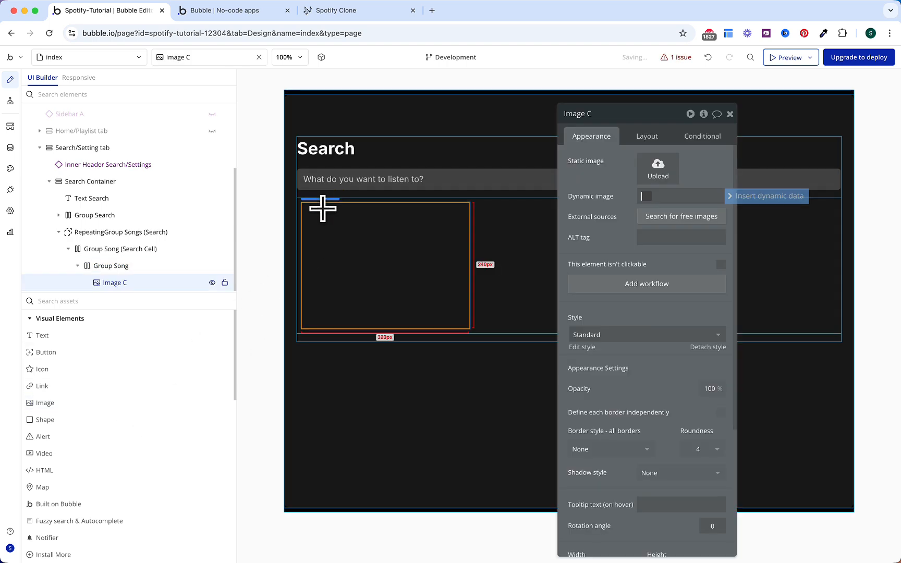
{"action": "left_click", "coordinate": [648, 136]}
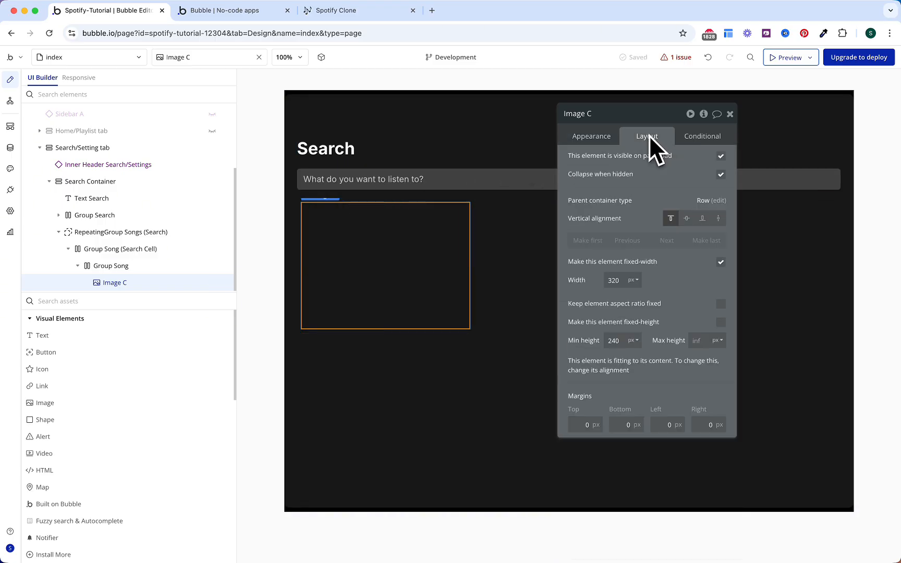
{"action": "left_click", "coordinate": [721, 261]}
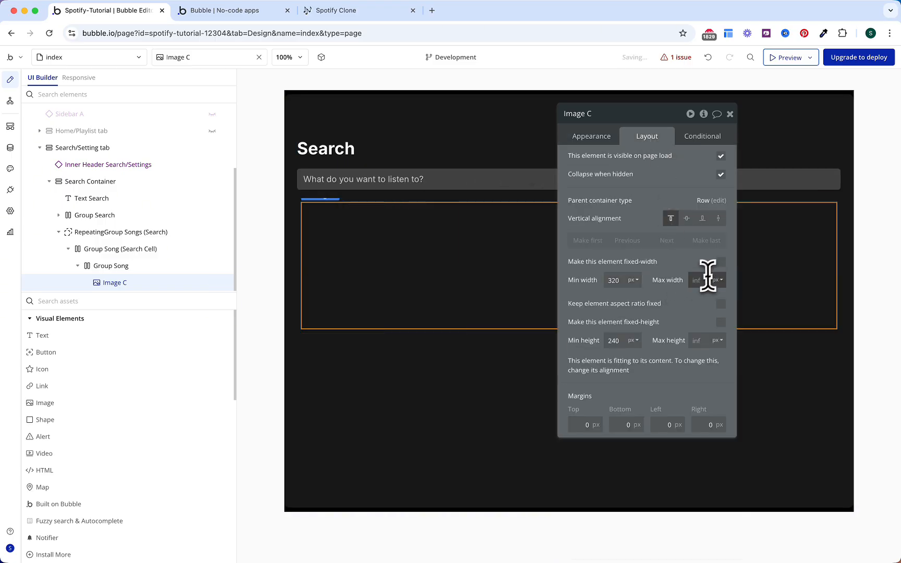
{"action": "type", "text": "48"}
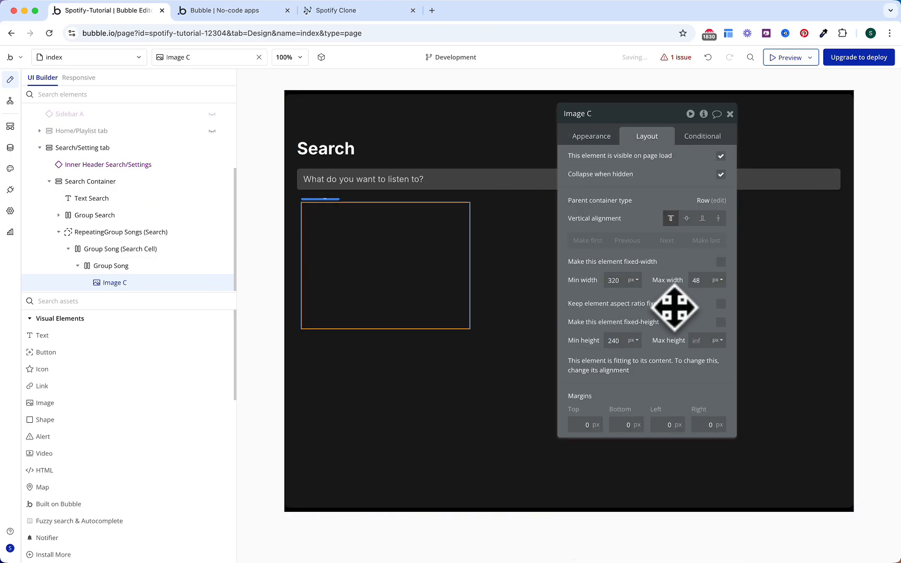
{"action": "double_click", "coordinate": [614, 284]}
{"action": "type", "text": "0"}
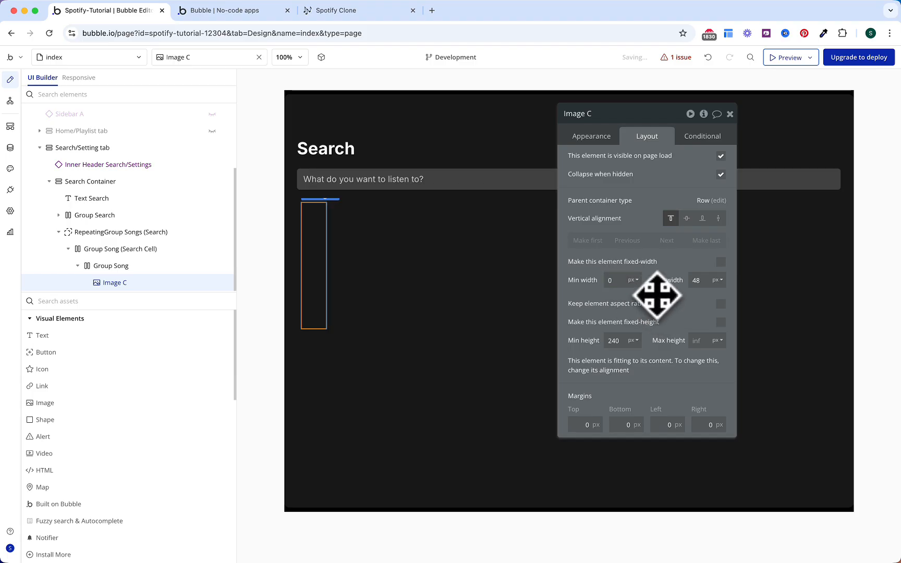
{"action": "left_click", "coordinate": [720, 304]}
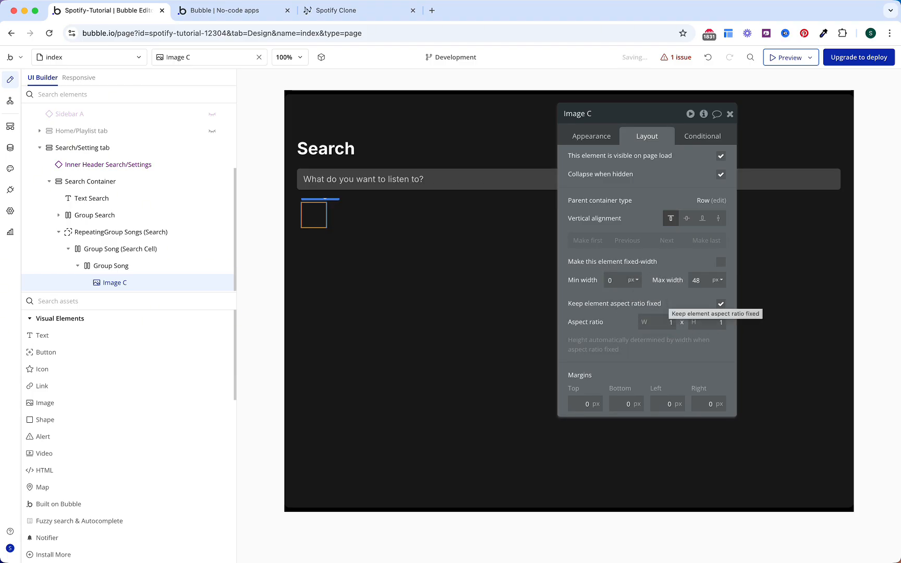
Step: Set the image's dynamic source to Parent group's Song's Image
{"action": "left_click", "coordinate": [598, 136]}
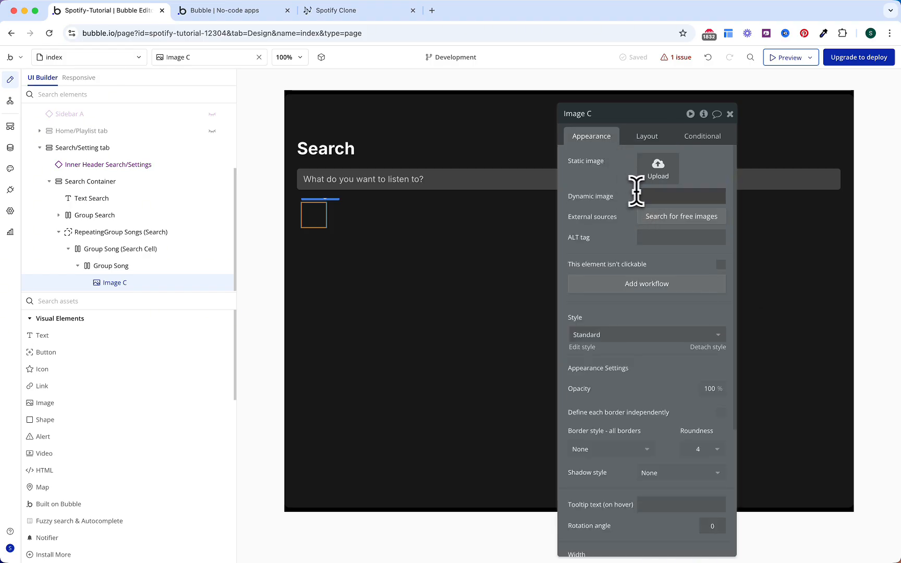
{"action": "left_click", "coordinate": [746, 197]}
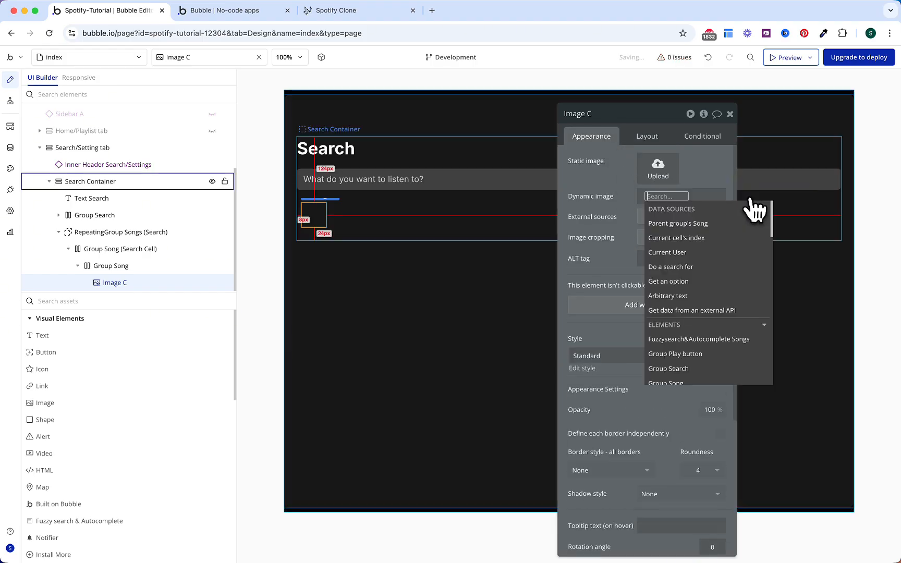
{"action": "left_click", "coordinate": [678, 234]}
{"action": "left_click", "coordinate": [693, 315]}
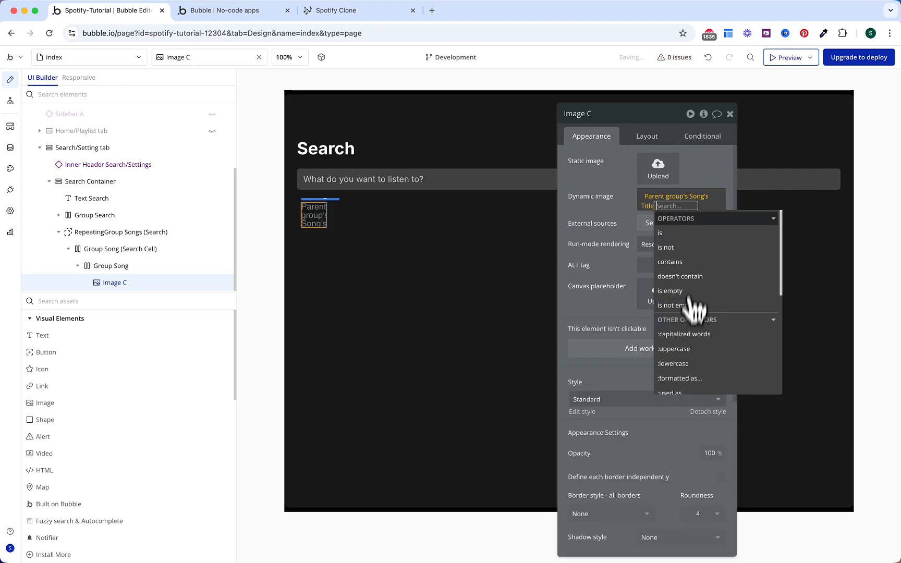
{"action": "left_click", "coordinate": [648, 206]}
{"action": "left_click", "coordinate": [676, 319]}
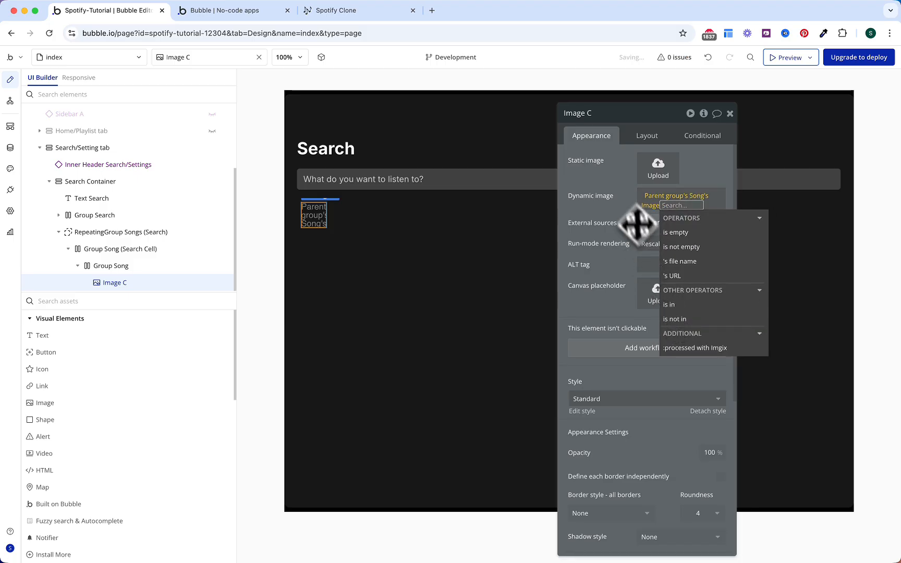
{"action": "left_click", "coordinate": [600, 229]}
{"action": "left_click", "coordinate": [193, 337]}
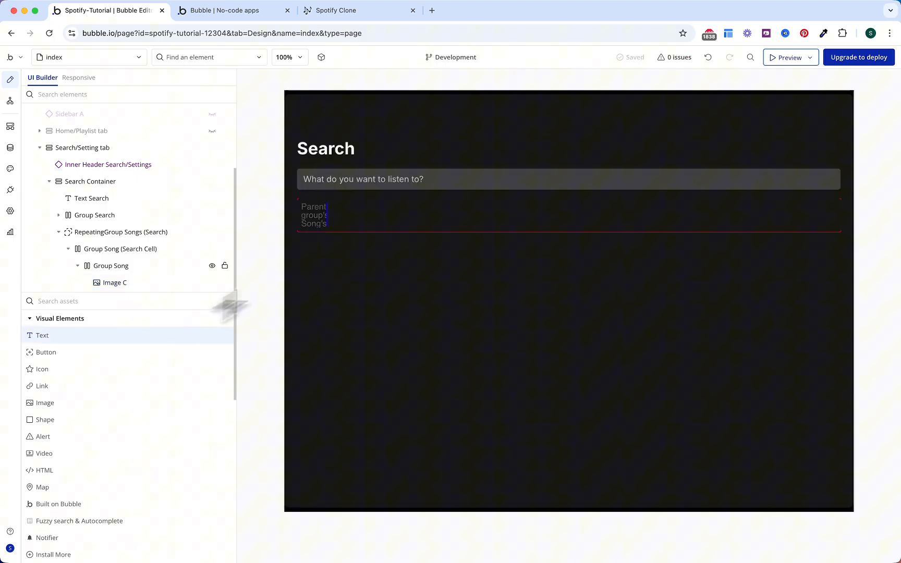
Step: Add a bold text in the song row showing Parent group's Song's Title
{"action": "left_click", "coordinate": [396, 214]}
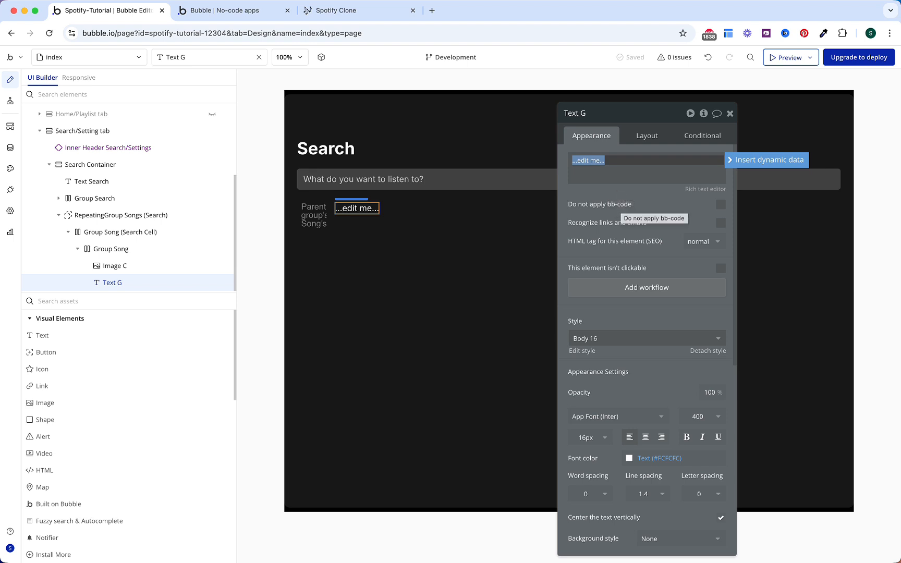
{"action": "left_click", "coordinate": [737, 161]}
{"action": "left_click", "coordinate": [649, 190]}
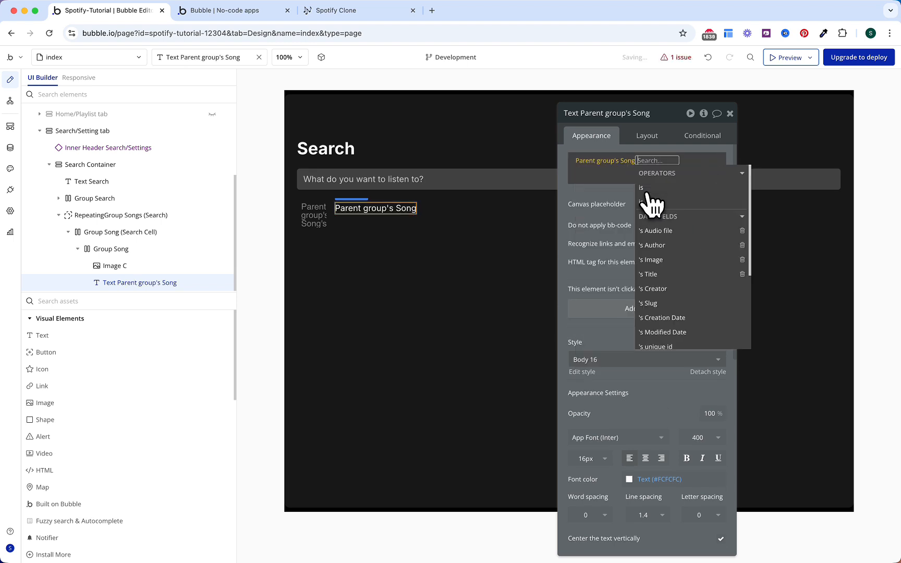
{"action": "left_click", "coordinate": [663, 272]}
{"action": "left_click", "coordinate": [600, 249]}
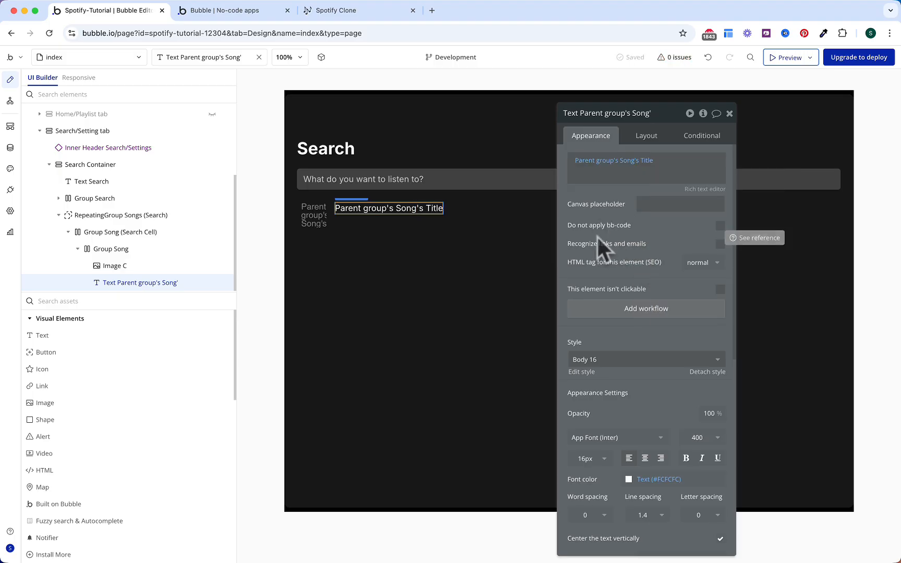
{"action": "left_click", "coordinate": [686, 458]}
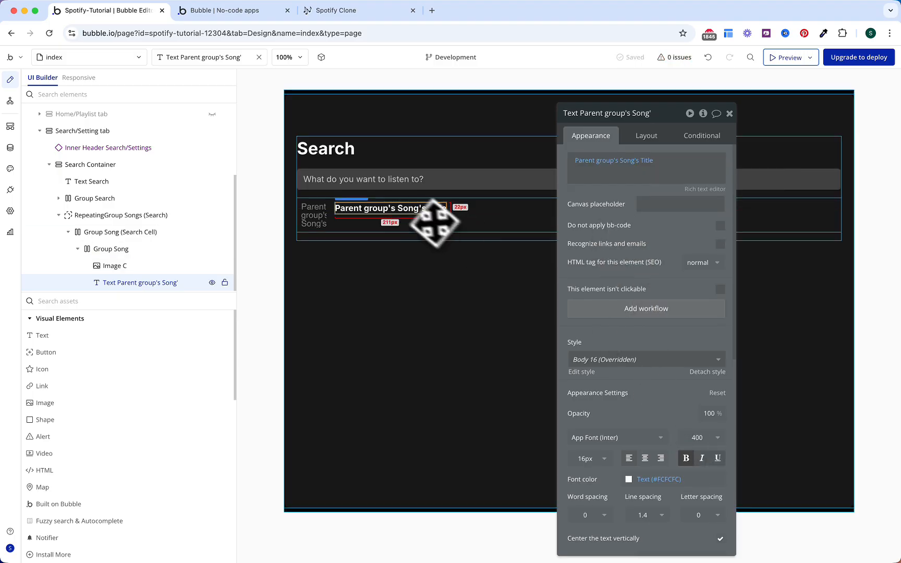
Step: Duplicate the title text as a gray, non-bold, size 14 line at font weight 500 Medium
{"action": "left_click_drag", "start_coordinate": [410, 207], "coordinate": [583, 226]}
{"action": "scroll", "coordinate": [633, 438], "scroll_direction": "down", "scroll_amount": 1}
{"action": "left_click", "coordinate": [650, 457]}
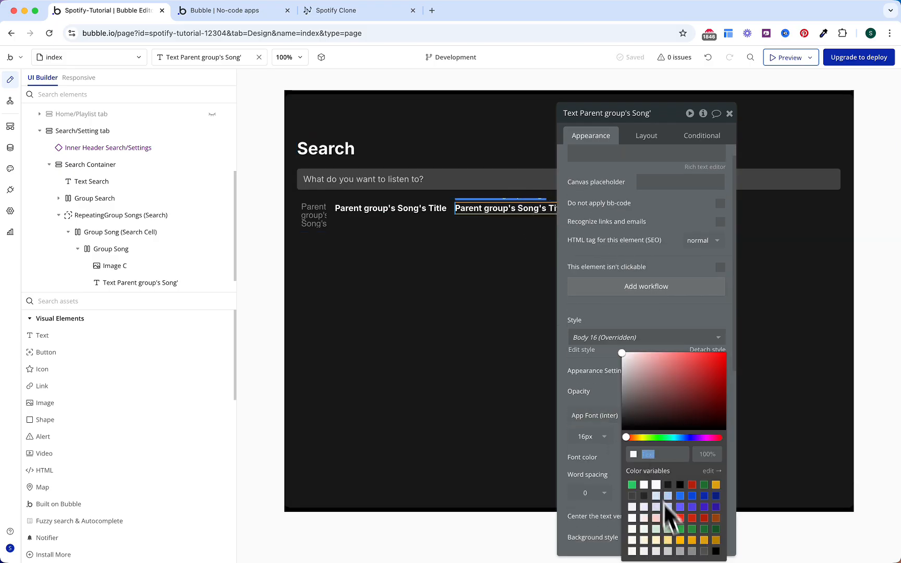
{"action": "left_click", "coordinate": [680, 551]}
{"action": "left_click", "coordinate": [605, 430]}
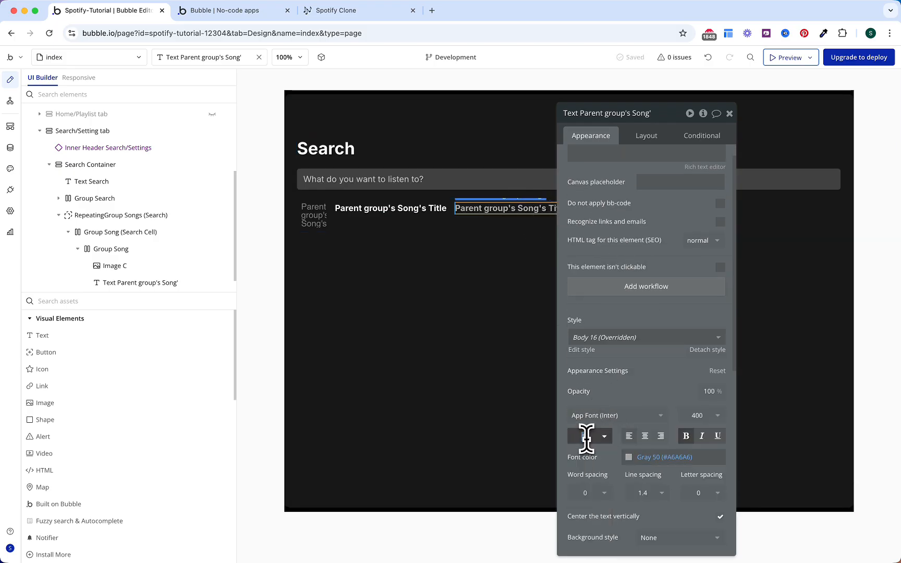
{"action": "type", "text": "14"}
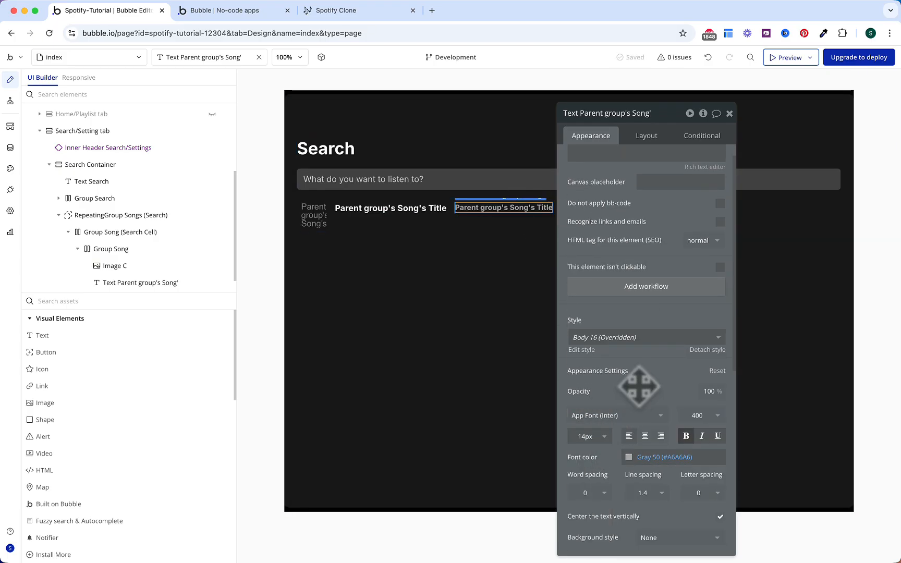
{"action": "left_click", "coordinate": [687, 437]}
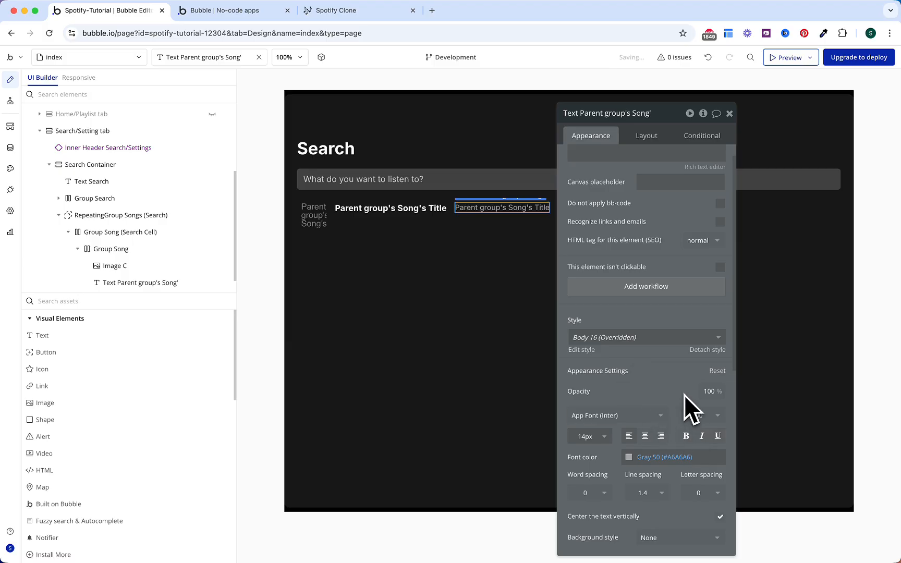
{"action": "left_click", "coordinate": [697, 416]}
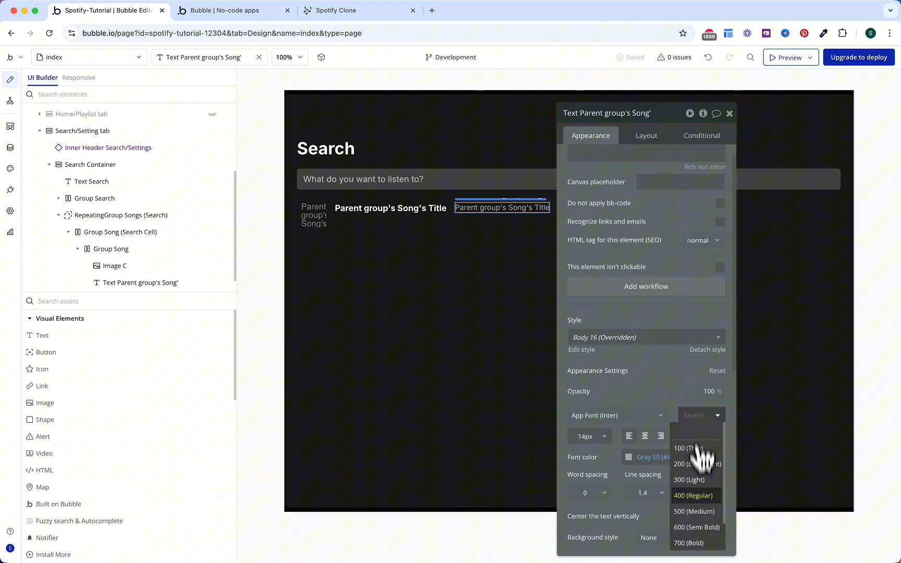
{"action": "left_click", "coordinate": [694, 512]}
Step: Change the second text to read 'By Parent group's Song's Author'
{"action": "scroll", "coordinate": [670, 396], "scroll_direction": "up", "scroll_amount": 1}
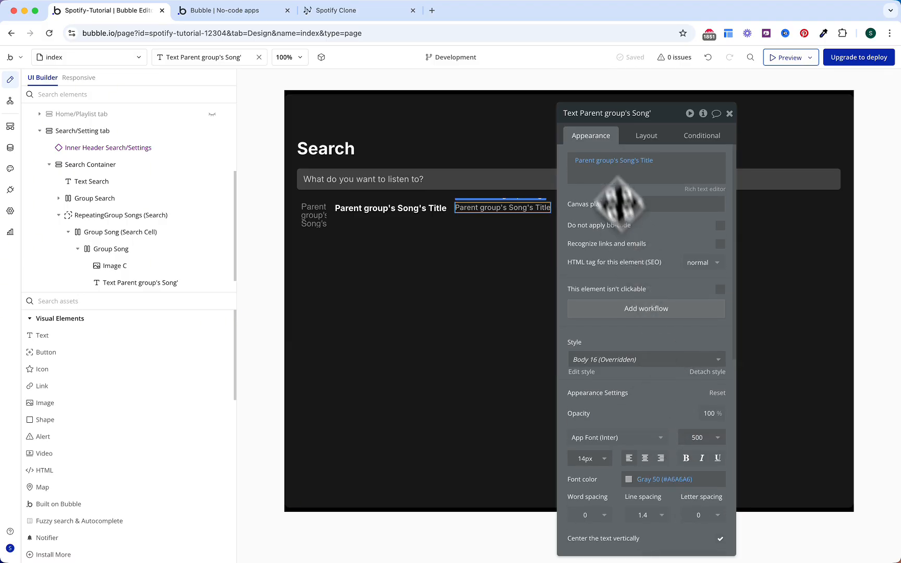
{"action": "left_click", "coordinate": [572, 157]}
{"action": "key", "text": "Return"}
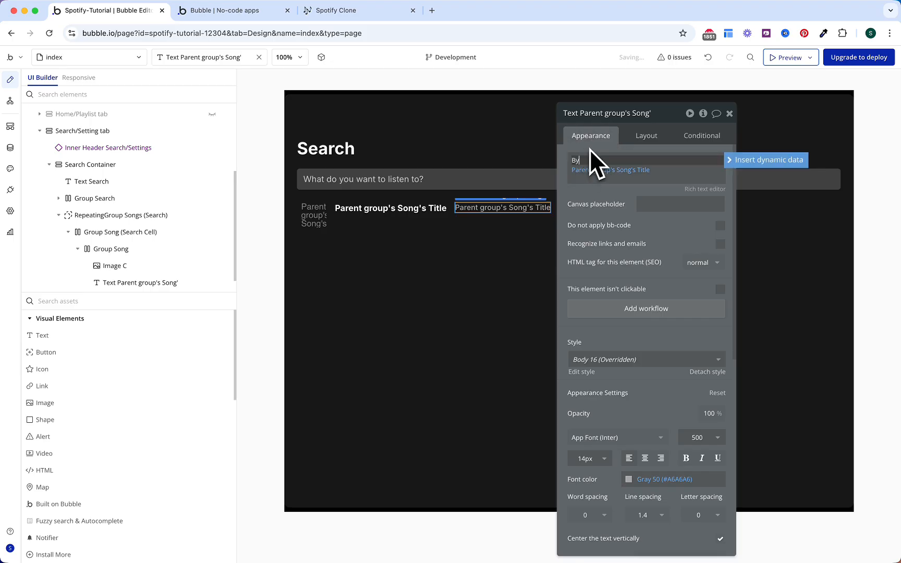
{"action": "type", "text": "By"}
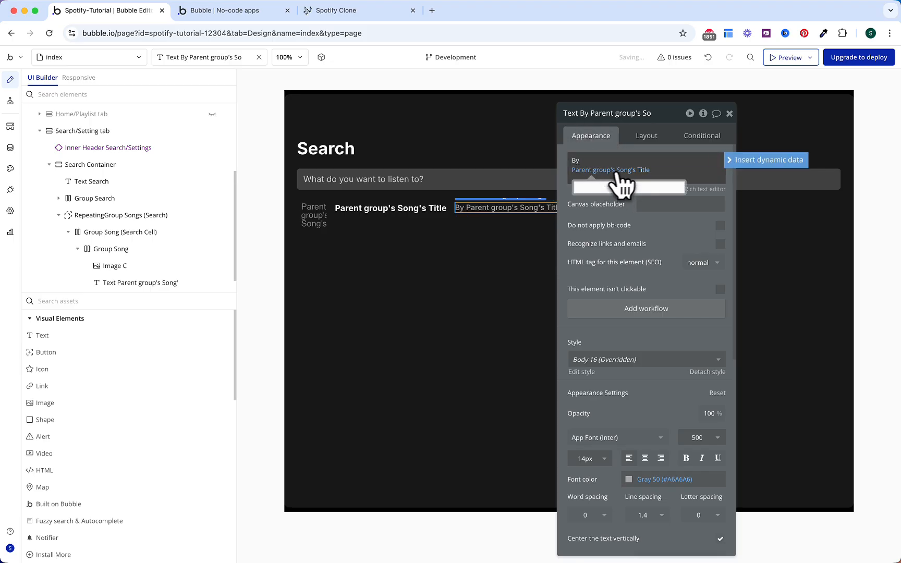
{"action": "left_click", "coordinate": [643, 170]}
{"action": "type", "text": "aut"}
{"action": "left_click", "coordinate": [649, 185]}
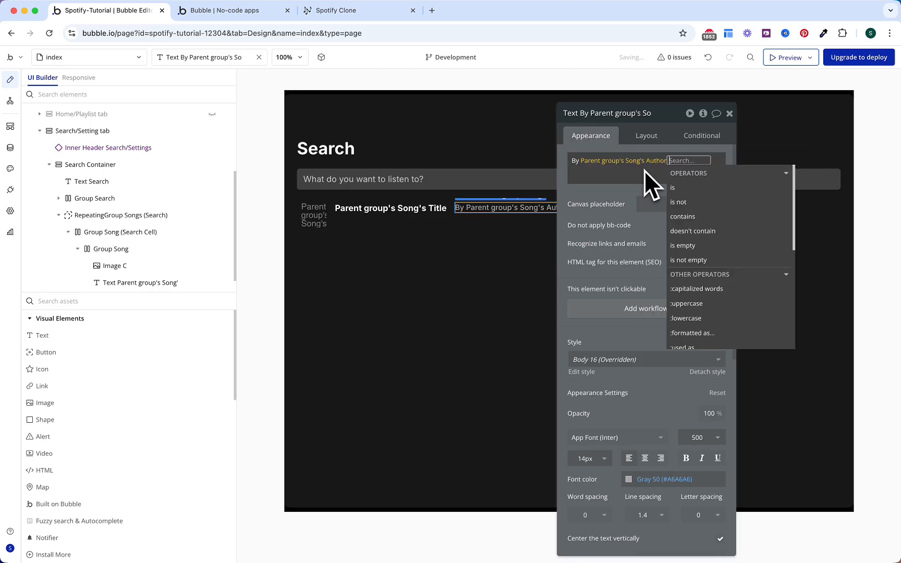
{"action": "left_click", "coordinate": [598, 223]}
Step: Wrap the title and author texts together in a new column container group
{"action": "left_click", "coordinate": [432, 214]}
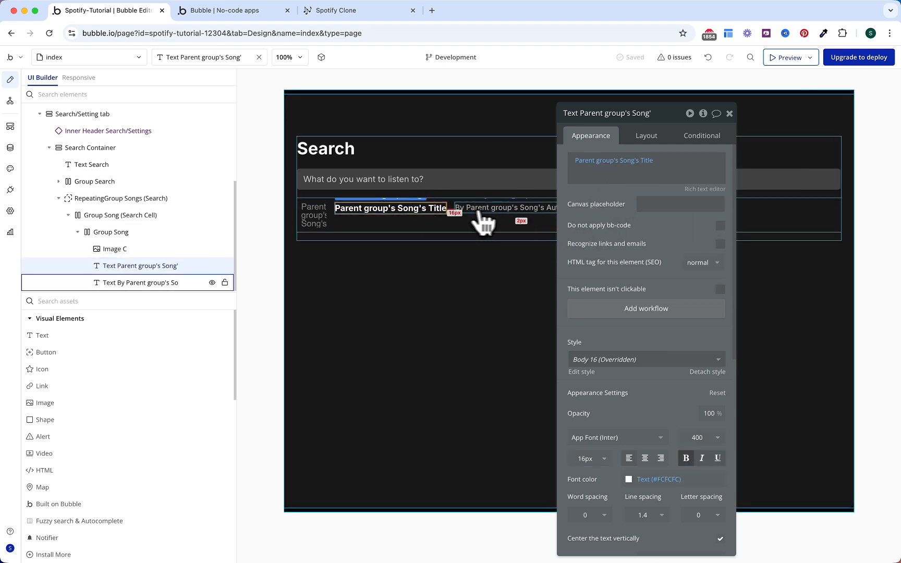
{"action": "left_click", "coordinate": [493, 213], "text": "shift"}
{"action": "right_click", "coordinate": [493, 214]}
{"action": "mouse_move", "coordinate": [540, 276]}
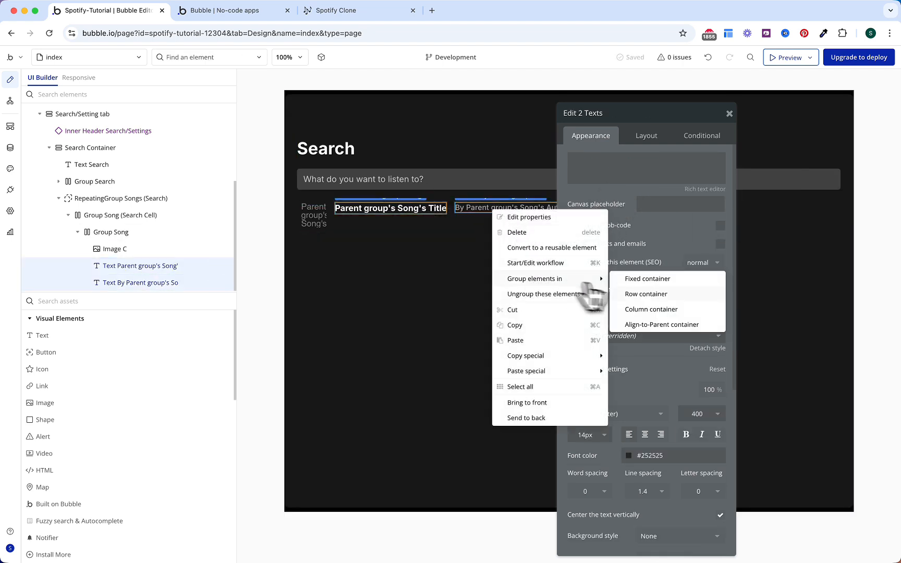
{"action": "left_click", "coordinate": [649, 311]}
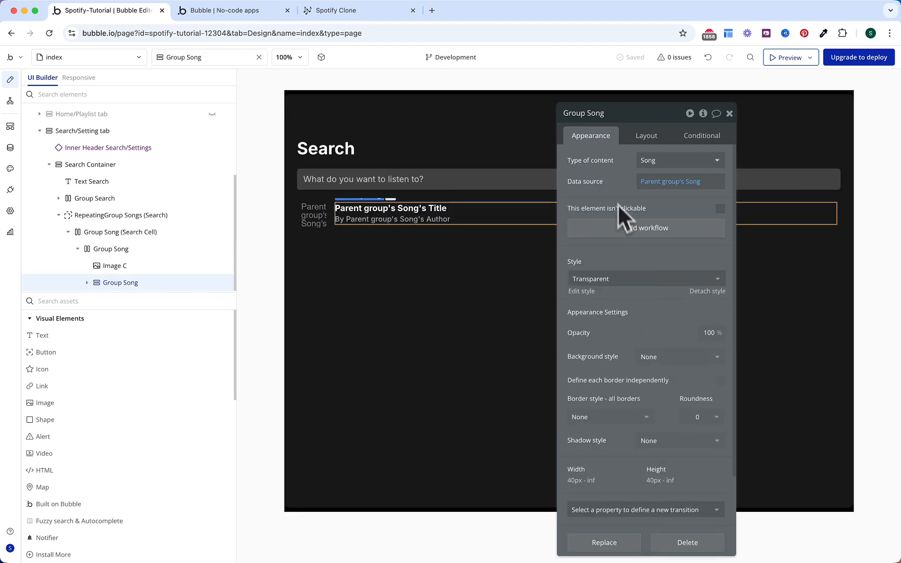
{"action": "left_click", "coordinate": [645, 137]}
{"action": "scroll", "coordinate": [610, 375], "scroll_direction": "down", "scroll_amount": 2}
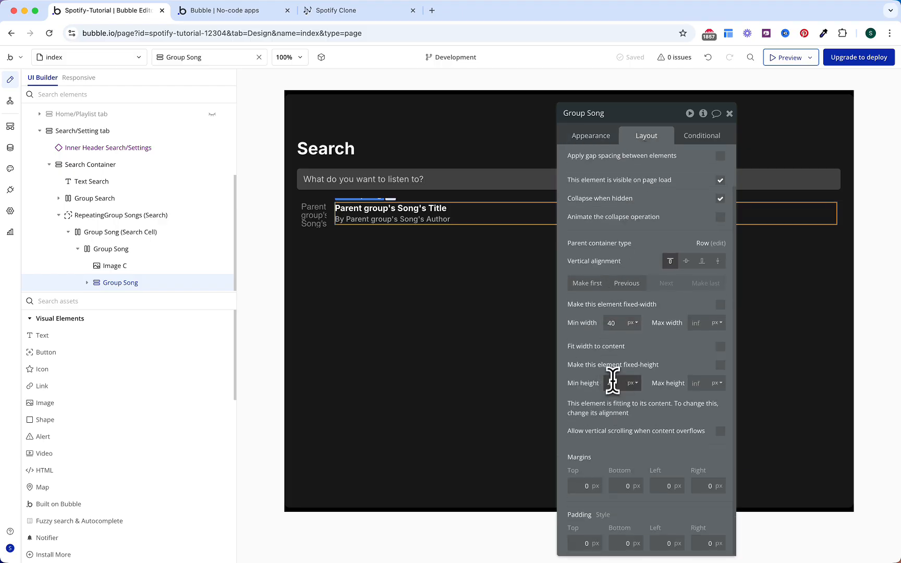
{"action": "scroll", "coordinate": [657, 354], "scroll_direction": "up", "scroll_amount": 2}
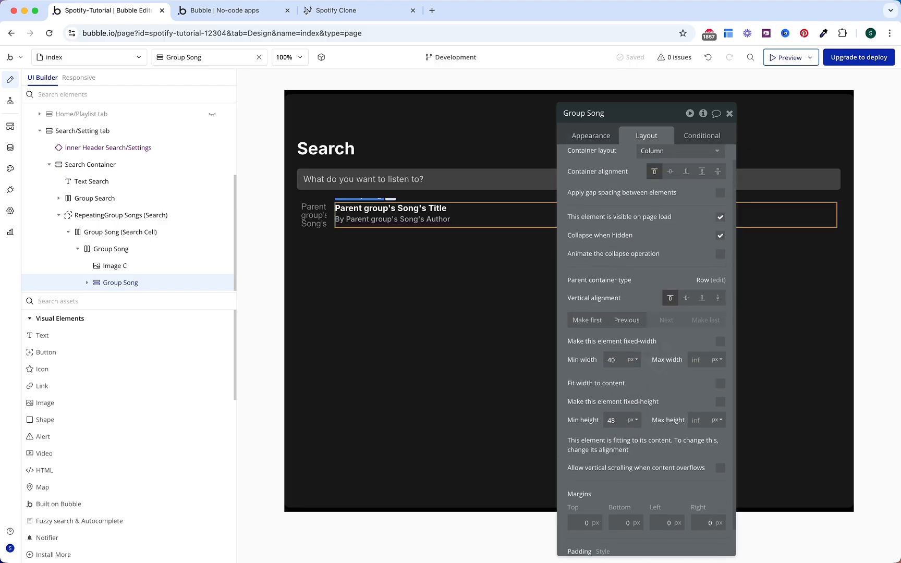
{"action": "scroll", "coordinate": [646, 300], "scroll_direction": "up", "scroll_amount": 1}
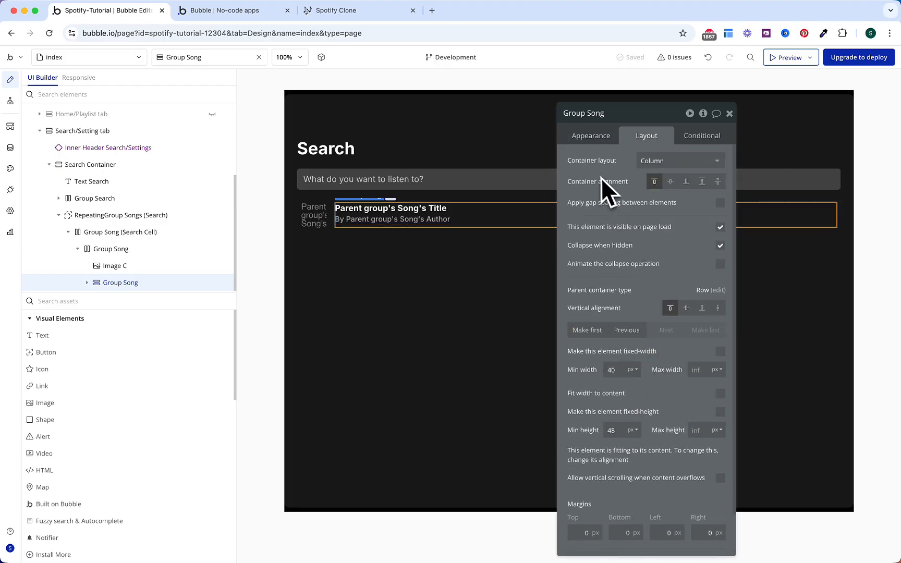
{"action": "left_click", "coordinate": [718, 183]}
{"action": "key", "text": "super+z"}
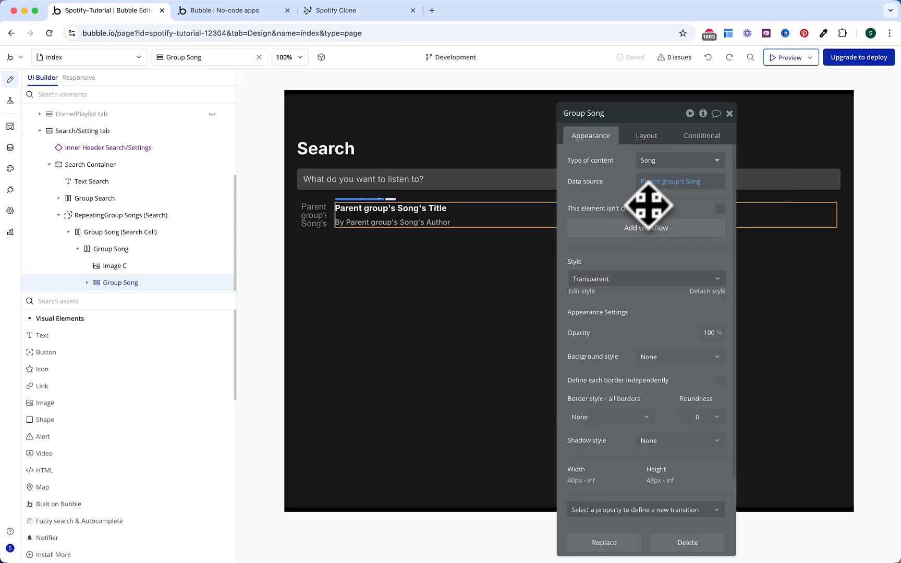
{"action": "left_click", "coordinate": [142, 372]}
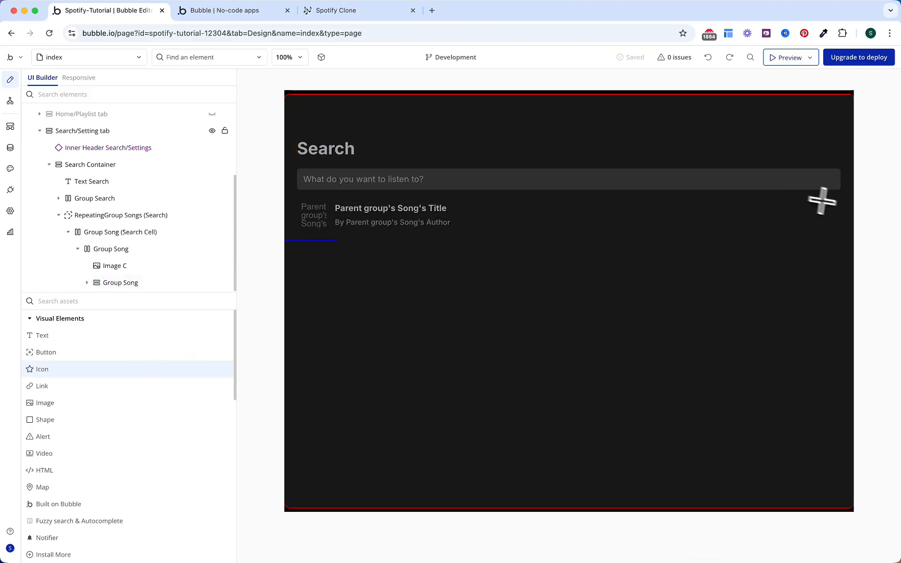
Step: Add a white Phosphor heart icon at the row's end, vertically centred, named Icon "Like" (Search)
{"action": "left_click", "coordinate": [839, 213]}
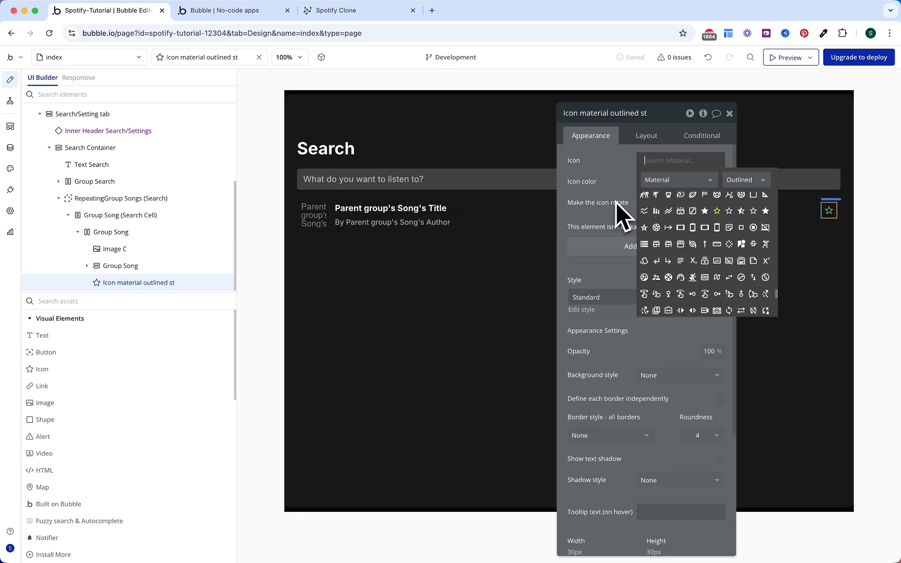
{"action": "type", "text": "heart"}
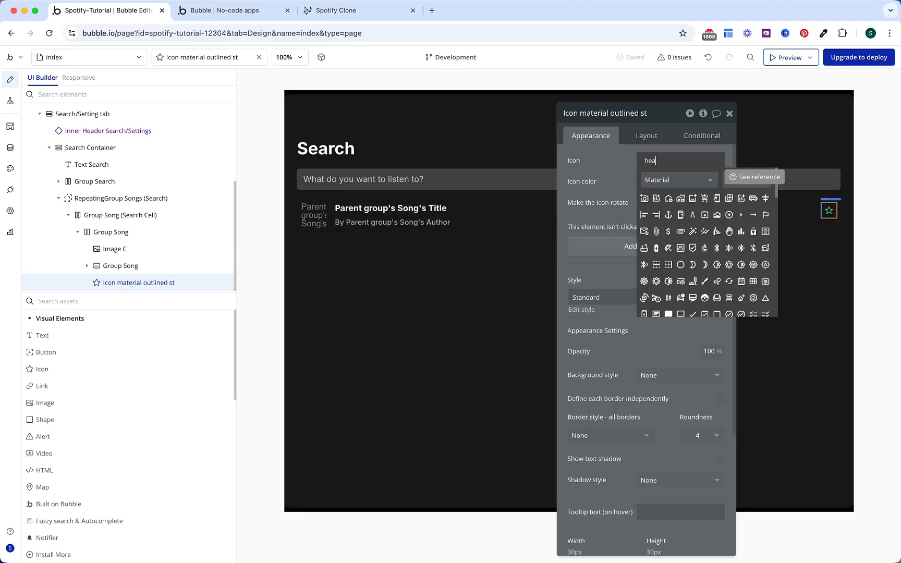
{"action": "left_click", "coordinate": [688, 181]}
{"action": "left_click", "coordinate": [690, 209]}
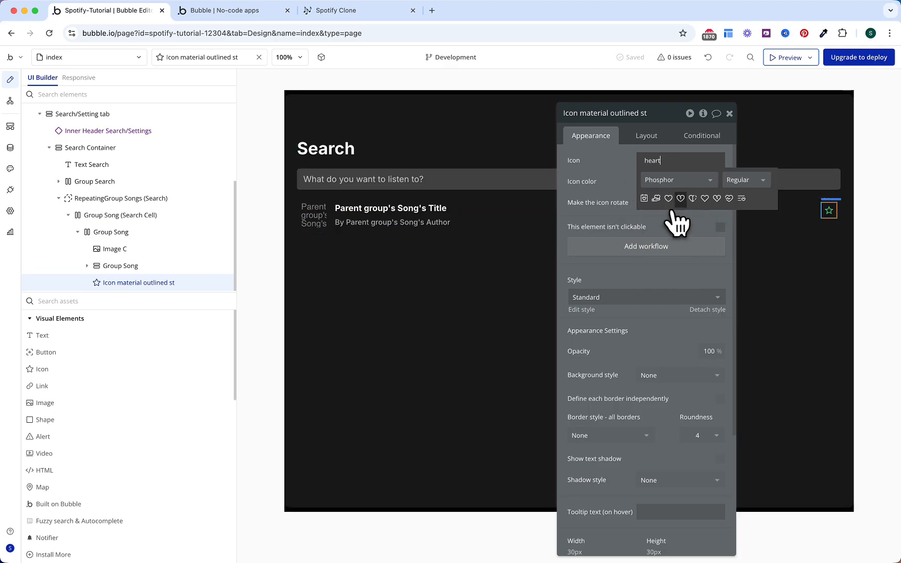
{"action": "left_click", "coordinate": [679, 203]}
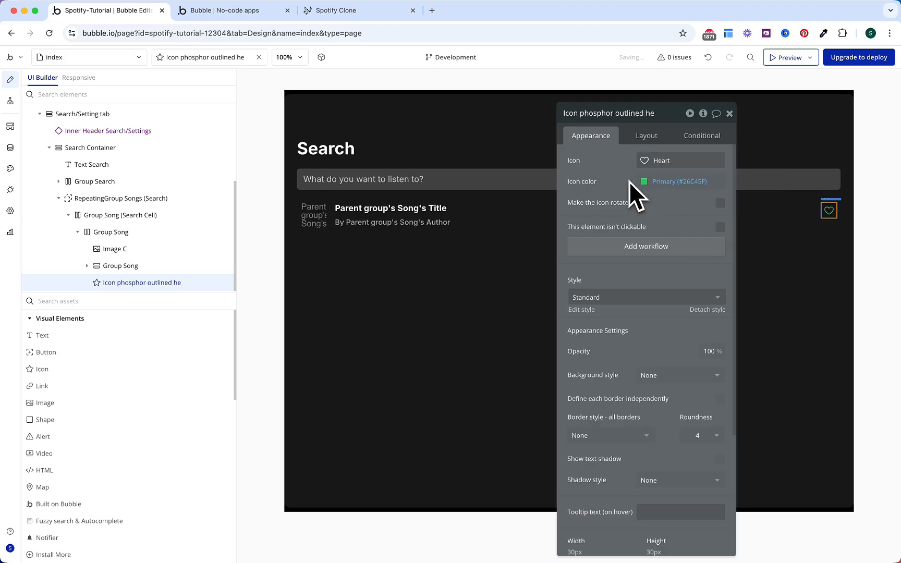
{"action": "left_click", "coordinate": [665, 183]}
{"action": "left_click", "coordinate": [672, 324]}
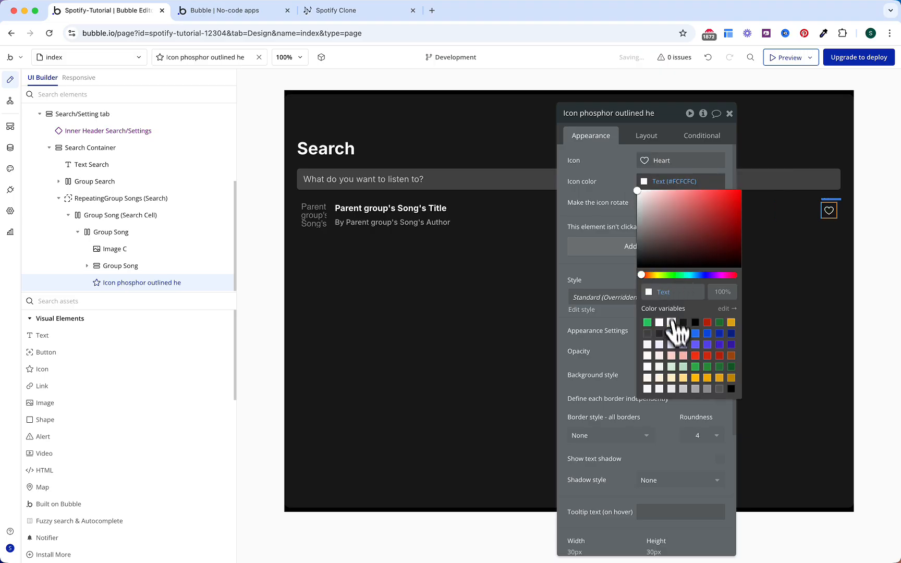
{"action": "left_click", "coordinate": [646, 138]}
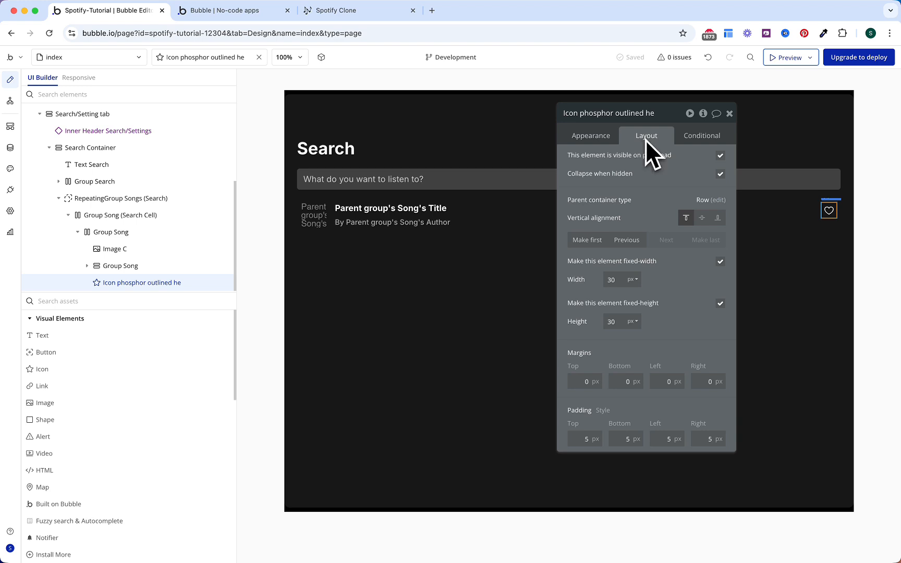
{"action": "left_click", "coordinate": [701, 218]}
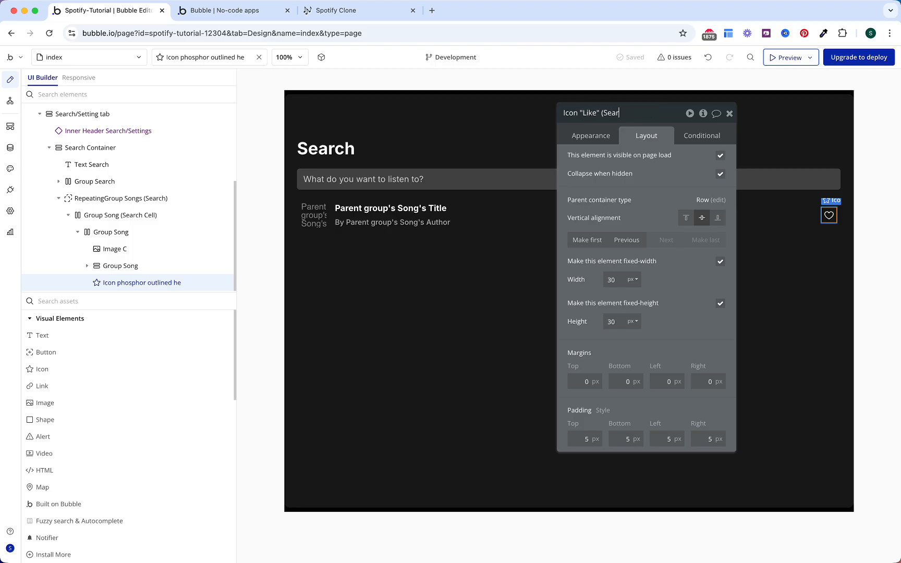
{"action": "key", "text": "Return"}
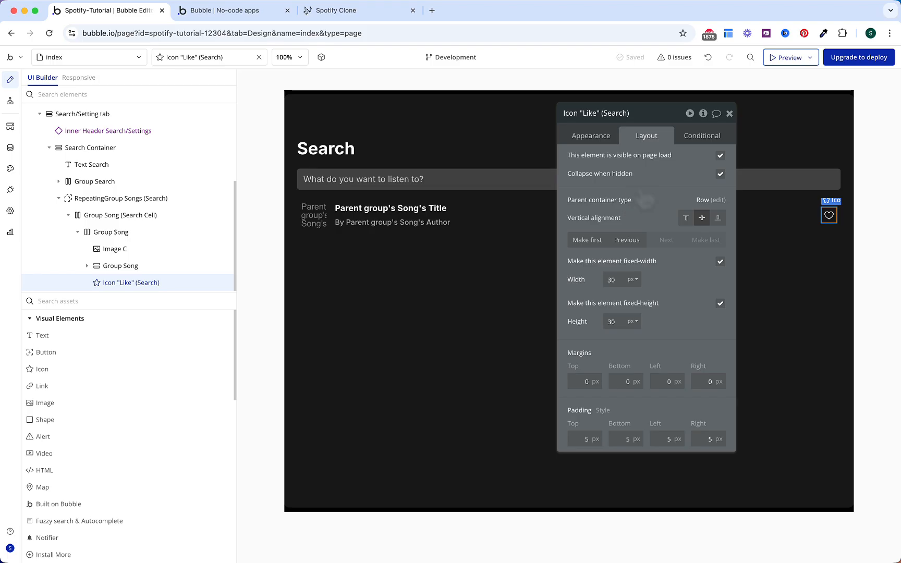
Step: Add a popup to the page to hold hidden variables
{"action": "left_click", "coordinate": [201, 301]}
{"action": "type", "text": "popup"}
{"action": "left_click", "coordinate": [172, 347]}
{"action": "left_click", "coordinate": [420, 155]}
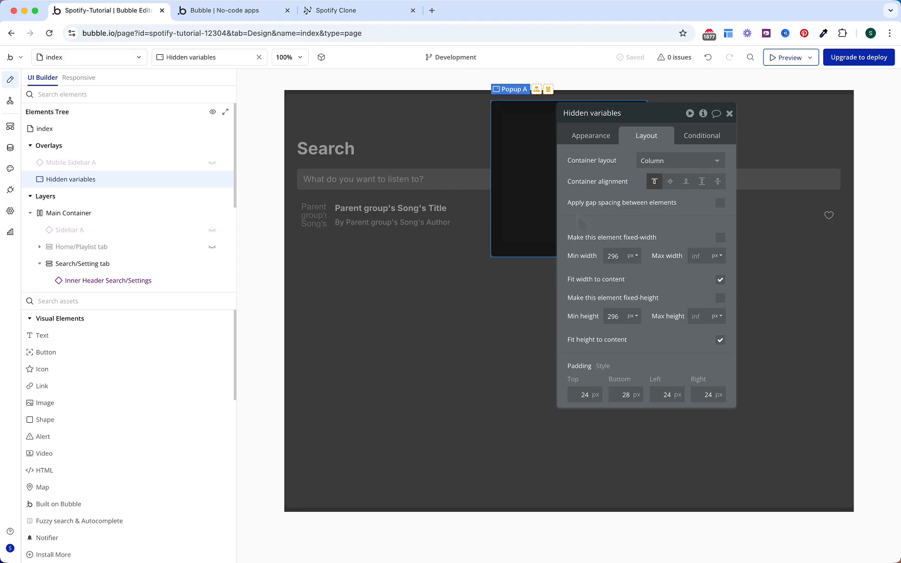
Step: Drop a repeating group into Hidden variables with 40 px minimum size, named 'var - favorite songs'
{"action": "left_click", "coordinate": [127, 300]}
{"action": "type", "text": "re"}
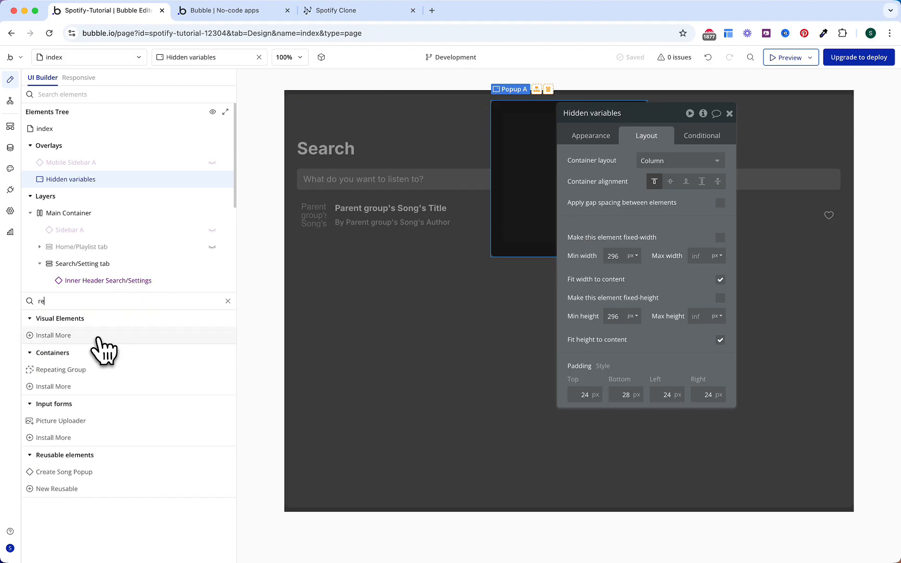
{"action": "left_click", "coordinate": [95, 373]}
{"action": "left_click", "coordinate": [513, 122]}
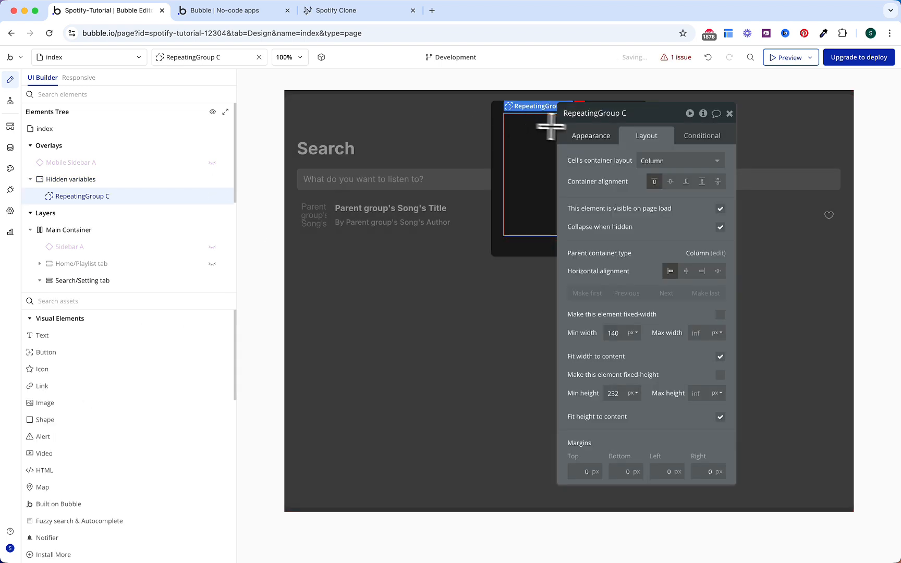
{"action": "left_click", "coordinate": [614, 333]}
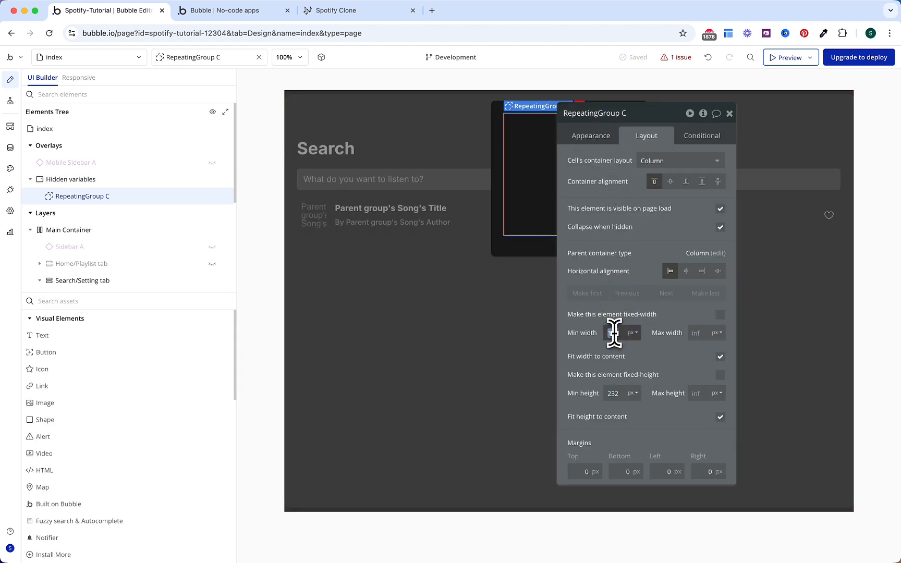
{"action": "left_click", "coordinate": [617, 392]}
{"action": "type", "text": "40"}
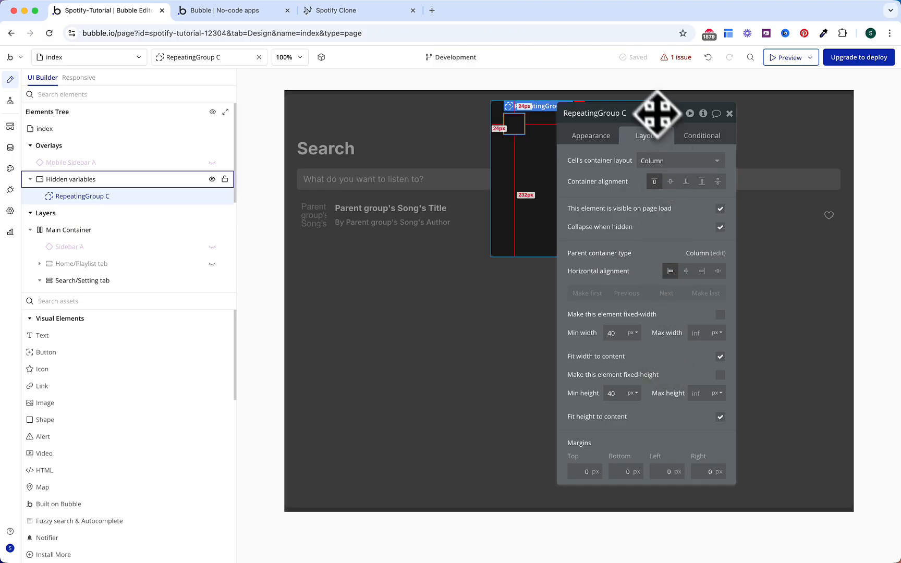
{"action": "left_click", "coordinate": [631, 113]}
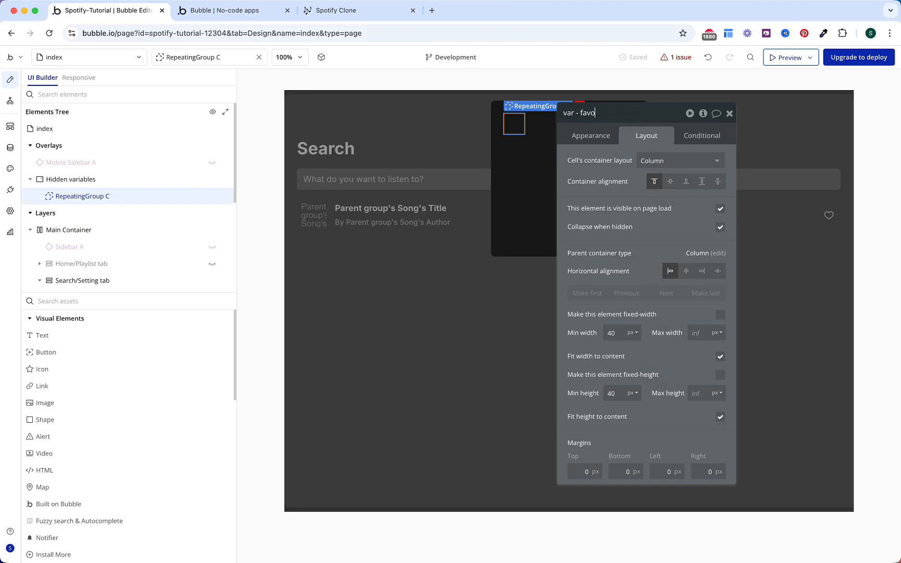
{"action": "type", "text": "var - favorite songs"}
{"action": "key", "text": "Return"}
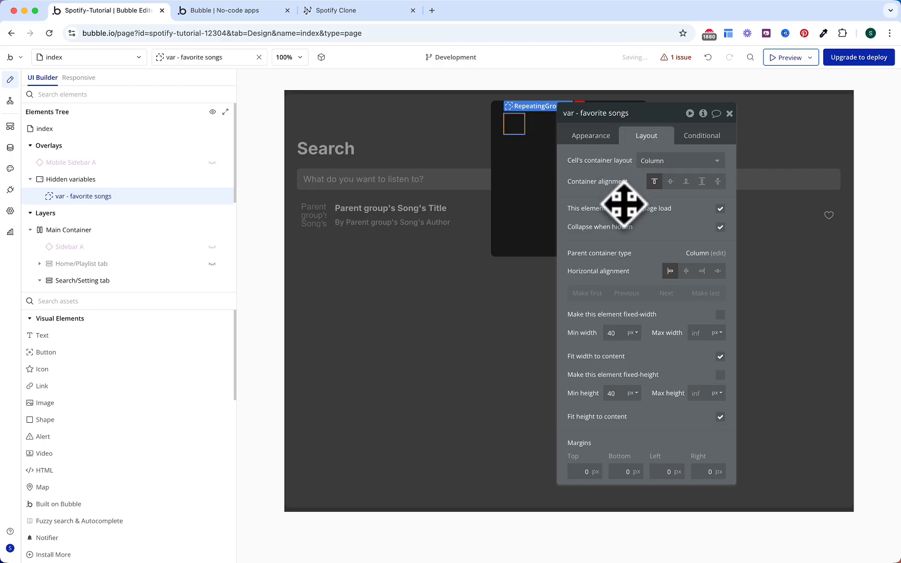
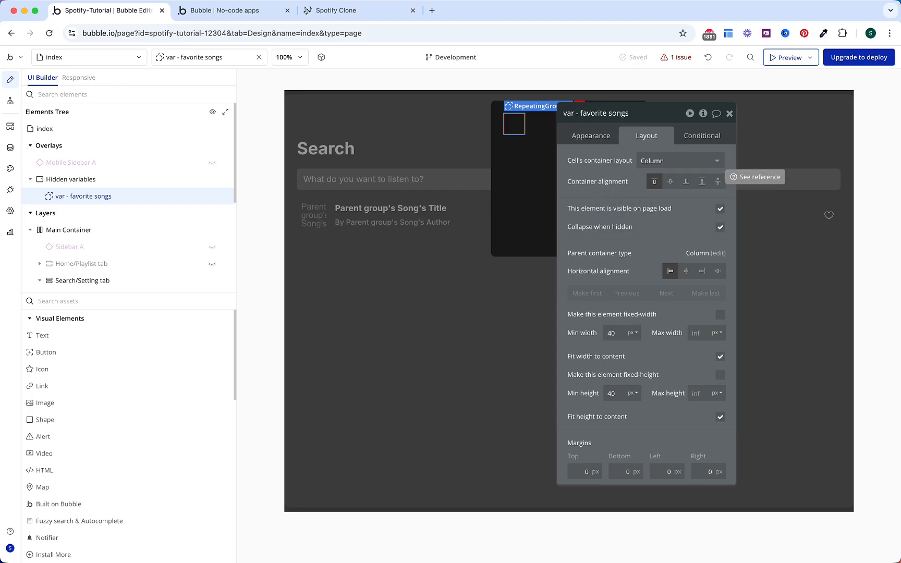
Step: Set the content type of 'var - favorite songs' to Song
{"action": "left_click", "coordinate": [600, 139]}
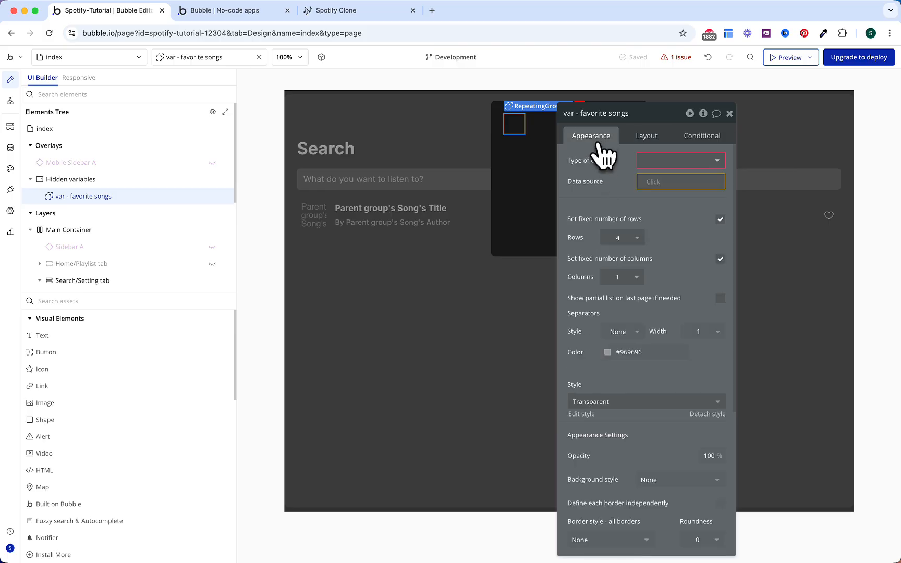
{"action": "left_click", "coordinate": [647, 164]}
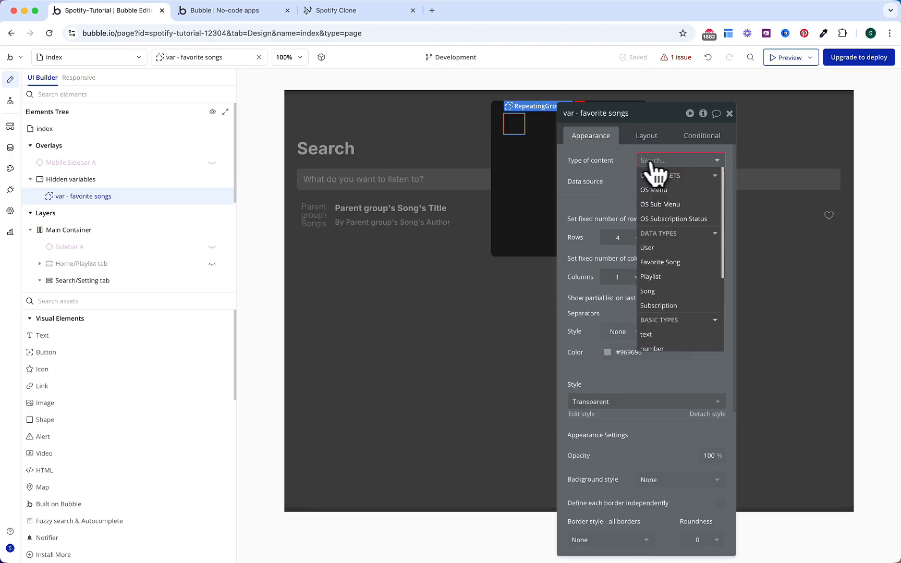
{"action": "type", "text": "fav"}
{"action": "key", "text": "Return"}
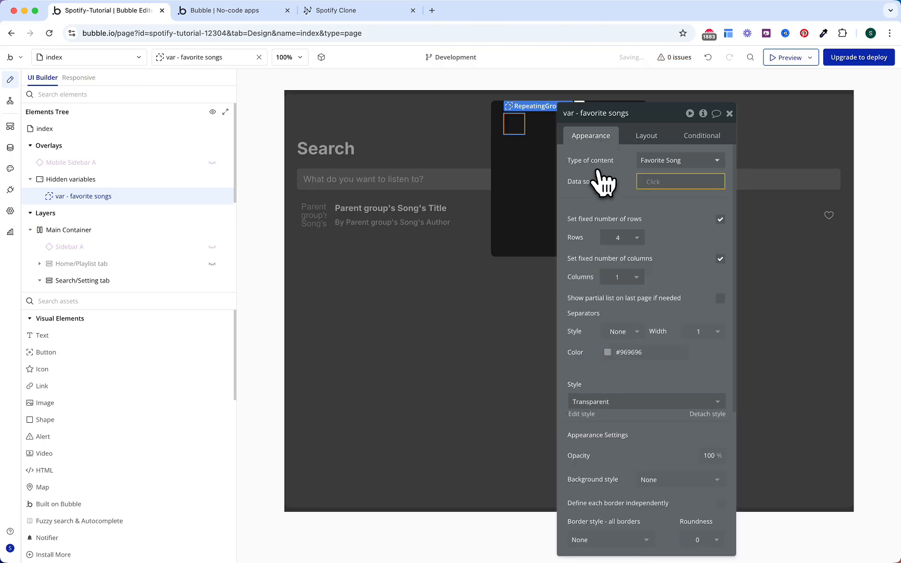
{"action": "left_click", "coordinate": [653, 162]}
{"action": "left_click", "coordinate": [652, 200]}
Step: Source it from a search for Favorite Songs (User = Current User), taking each item's Song
{"action": "left_click", "coordinate": [648, 180]}
{"action": "left_click", "coordinate": [662, 241]}
{"action": "left_click", "coordinate": [517, 139]}
{"action": "left_click", "coordinate": [496, 182]}
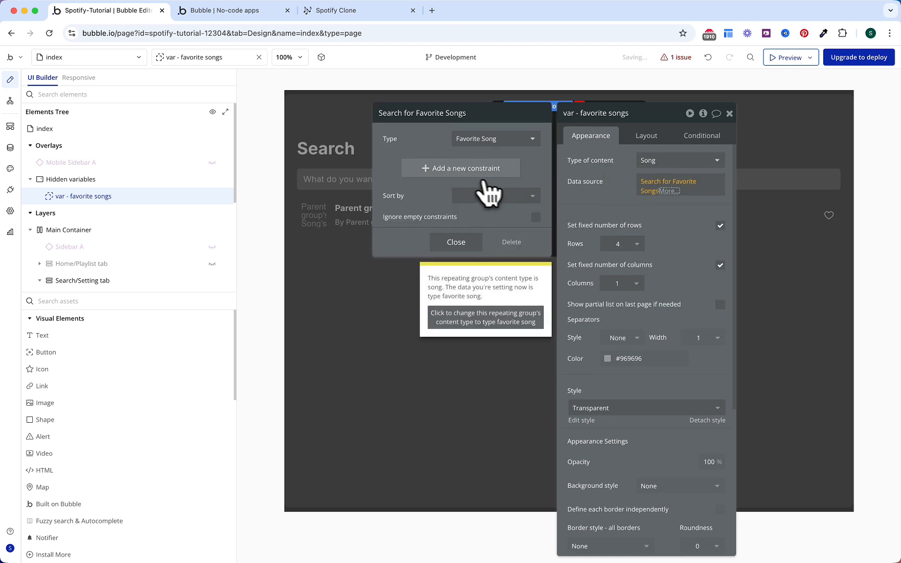
{"action": "left_click", "coordinate": [472, 169]}
{"action": "left_click", "coordinate": [412, 164]}
{"action": "left_click", "coordinate": [405, 192]}
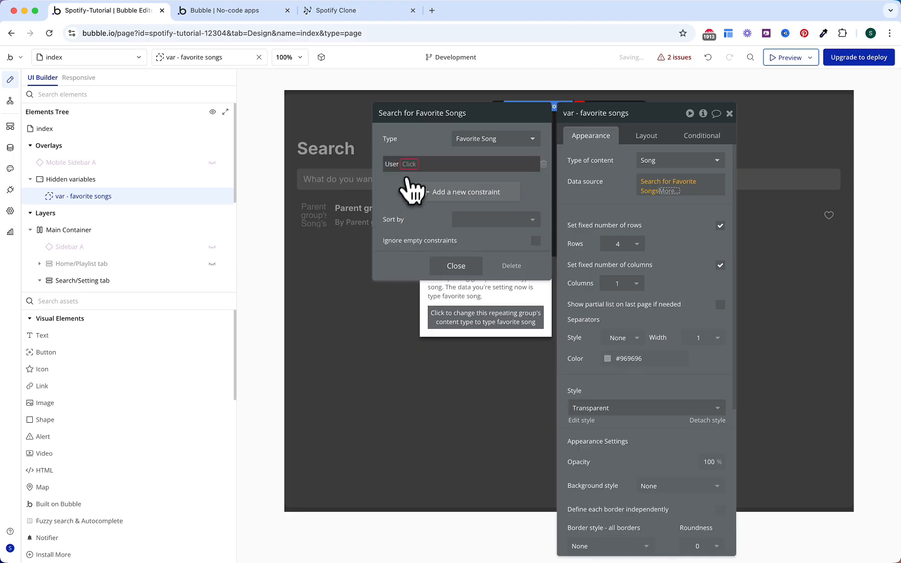
{"action": "left_click", "coordinate": [411, 166]}
{"action": "left_click", "coordinate": [412, 178]}
{"action": "left_click", "coordinate": [416, 165]}
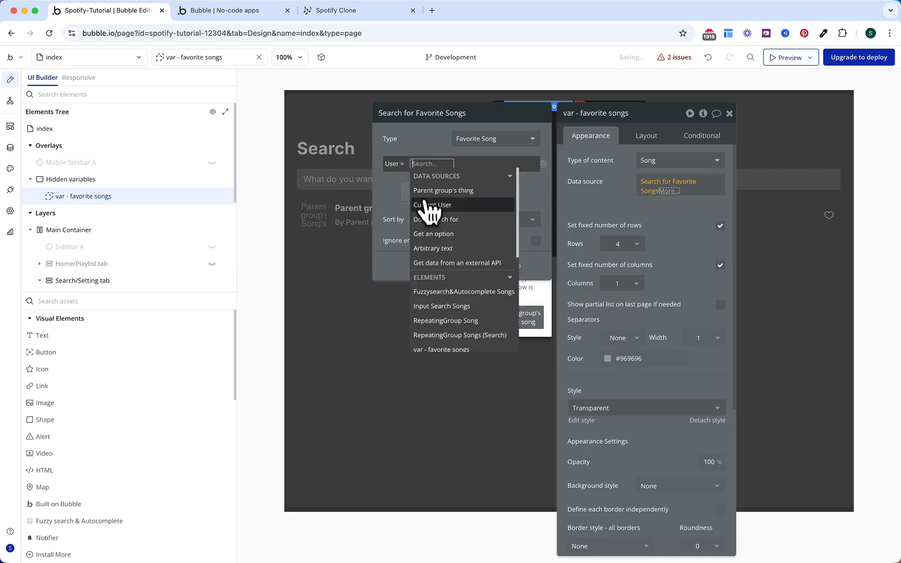
{"action": "left_click", "coordinate": [422, 204]}
{"action": "left_click", "coordinate": [395, 207]}
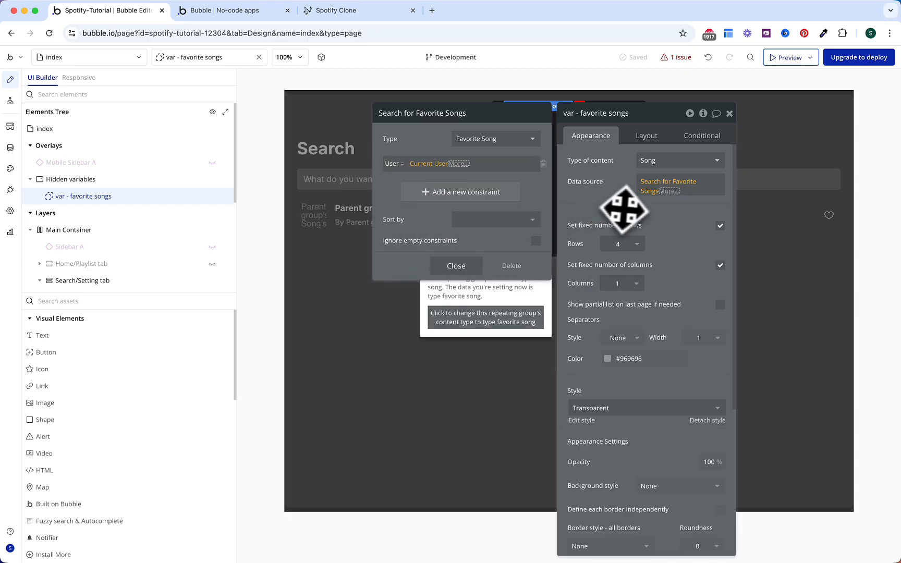
{"action": "left_click", "coordinate": [683, 217]}
{"action": "left_click", "coordinate": [669, 191]}
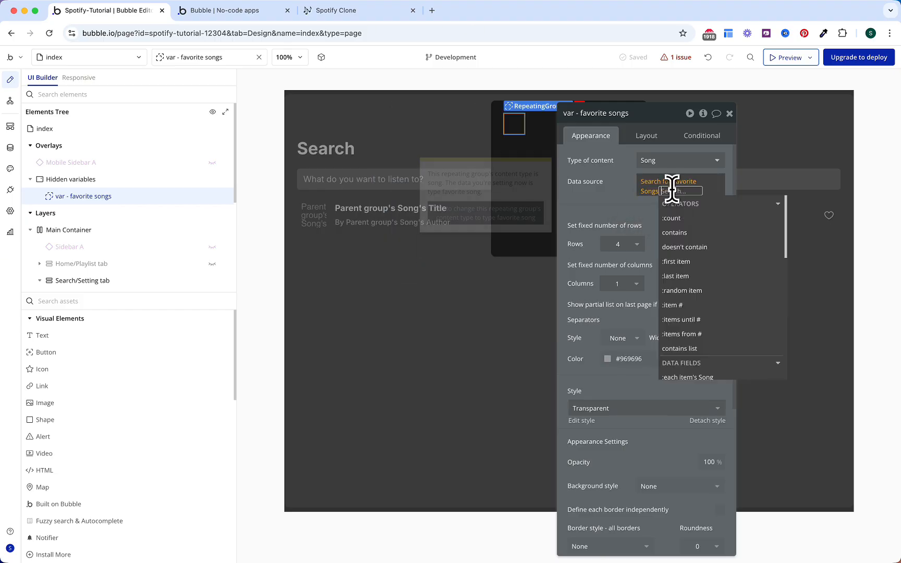
{"action": "scroll", "coordinate": [694, 271], "scroll_direction": "down", "scroll_amount": 4}
{"action": "left_click", "coordinate": [696, 298]}
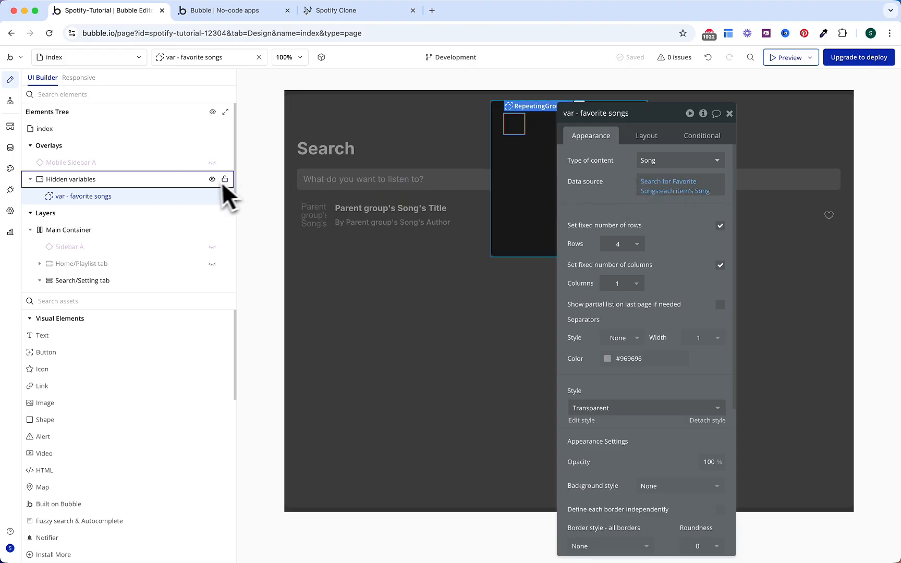
Step: Add a Like icon condition: when var - favorite songs' List of Songs contains Parent group's Song
{"action": "left_click", "coordinate": [213, 181]}
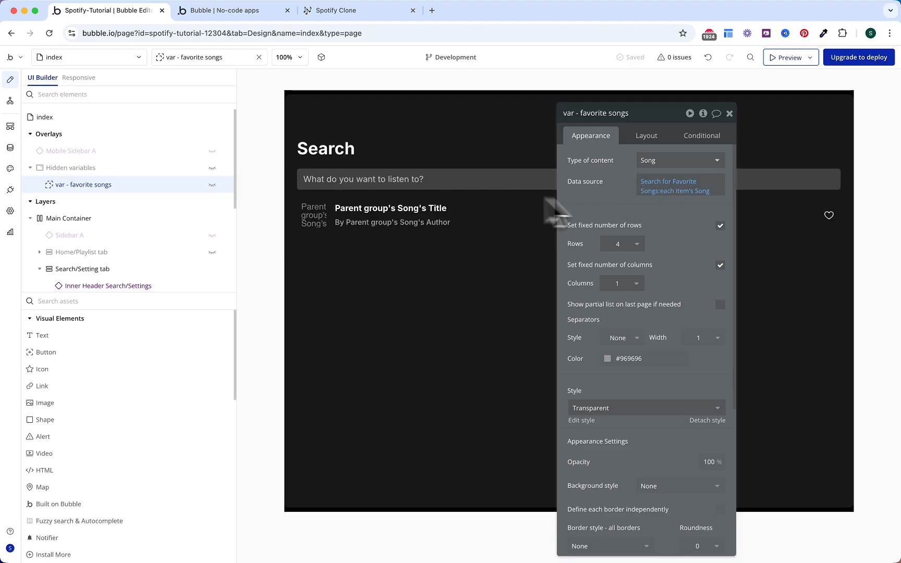
{"action": "left_click", "coordinate": [829, 215]}
{"action": "left_click", "coordinate": [695, 140]}
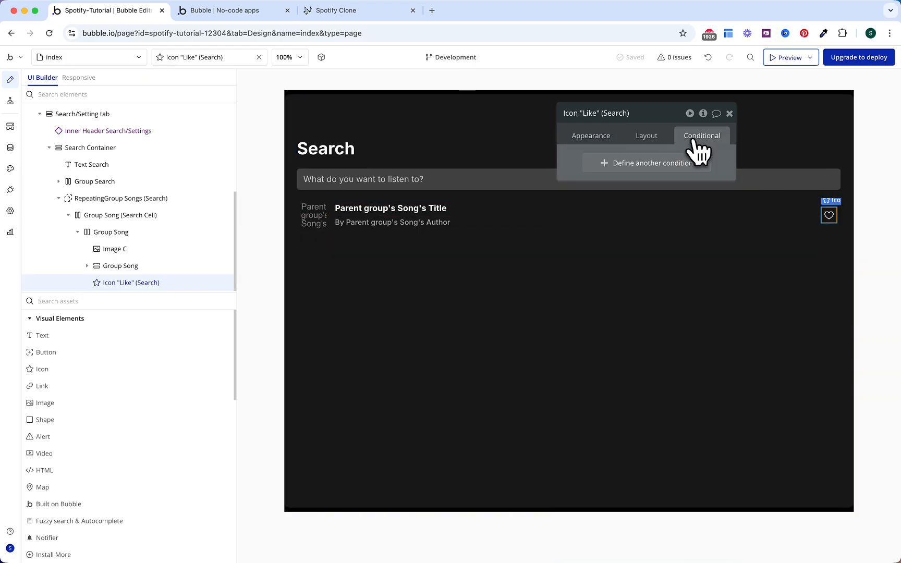
{"action": "left_click", "coordinate": [658, 163]}
{"action": "left_click", "coordinate": [599, 165]}
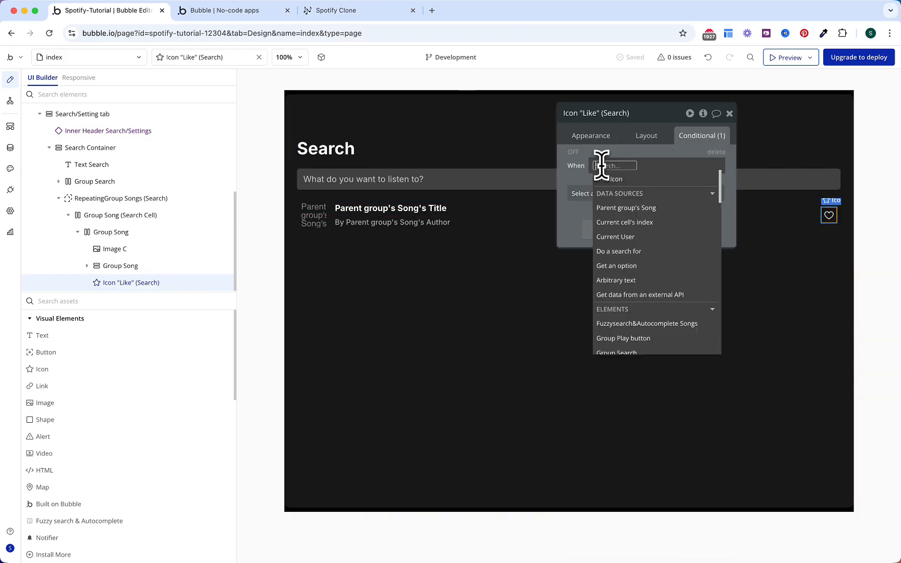
{"action": "type", "text": "var"}
{"action": "key", "text": "Down"}
{"action": "key", "text": "Return"}
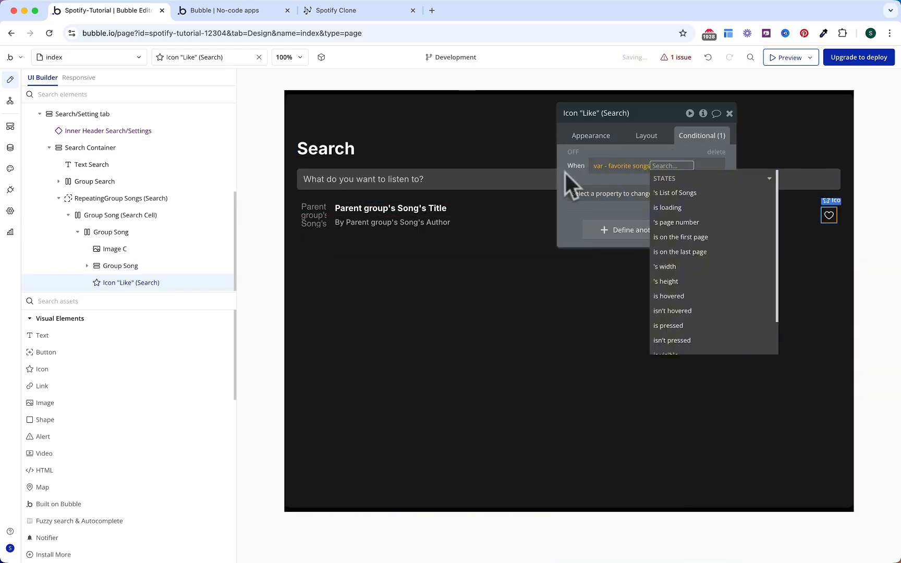
{"action": "left_click", "coordinate": [678, 193]}
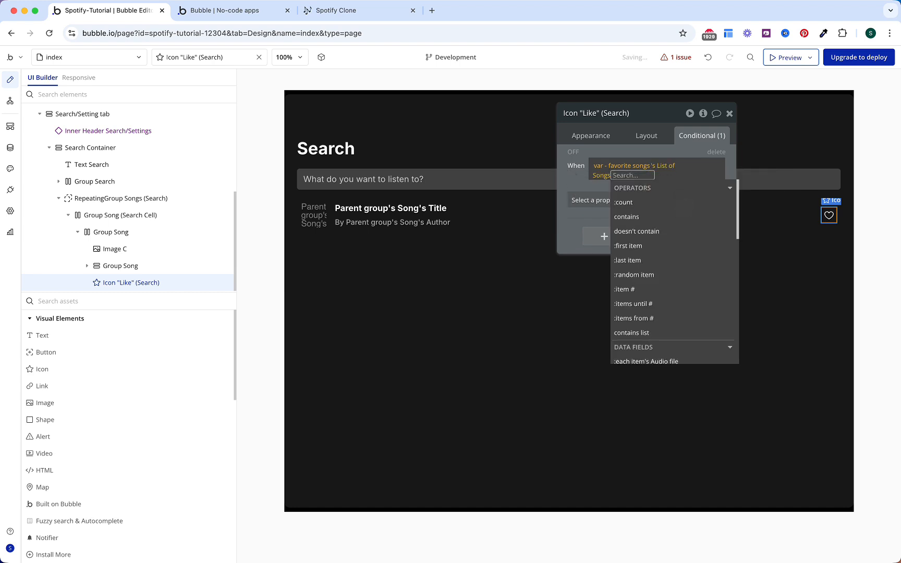
{"action": "type", "text": "con"}
{"action": "key", "text": "Return"}
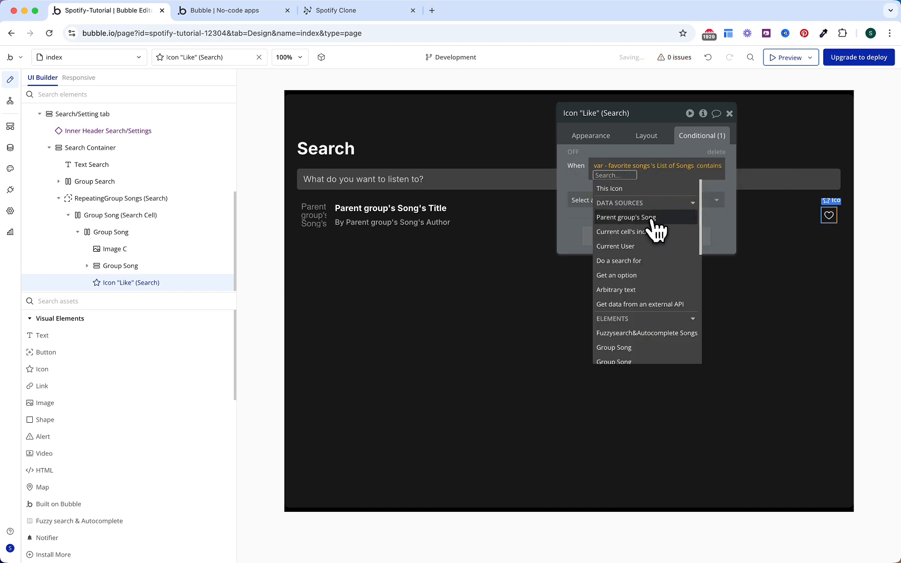
{"action": "left_click", "coordinate": [653, 219]}
{"action": "left_click", "coordinate": [583, 185]}
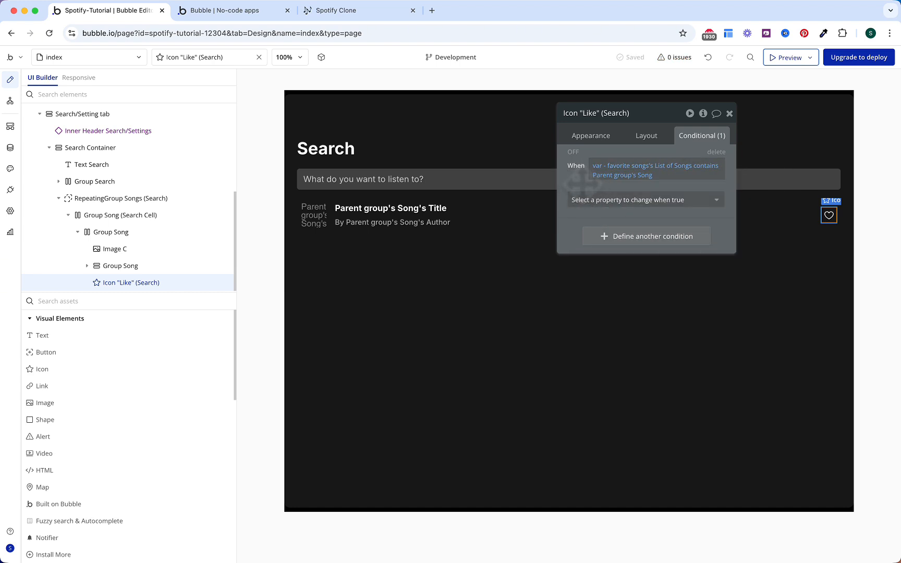
Step: When the condition is true, change the icon to a filled Heart
{"action": "left_click", "coordinate": [583, 200]}
{"action": "type", "text": "icon"}
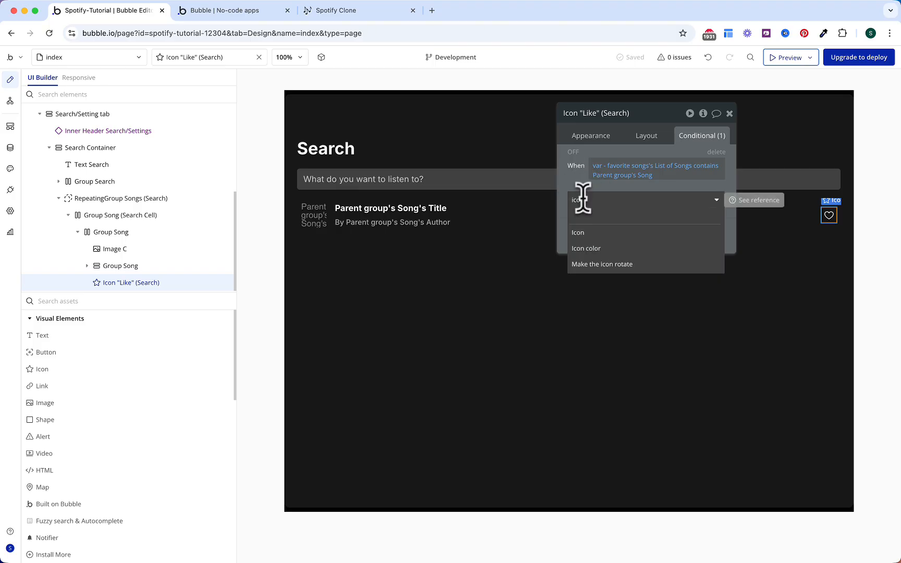
{"action": "left_click", "coordinate": [594, 232]}
{"action": "left_click", "coordinate": [660, 208]}
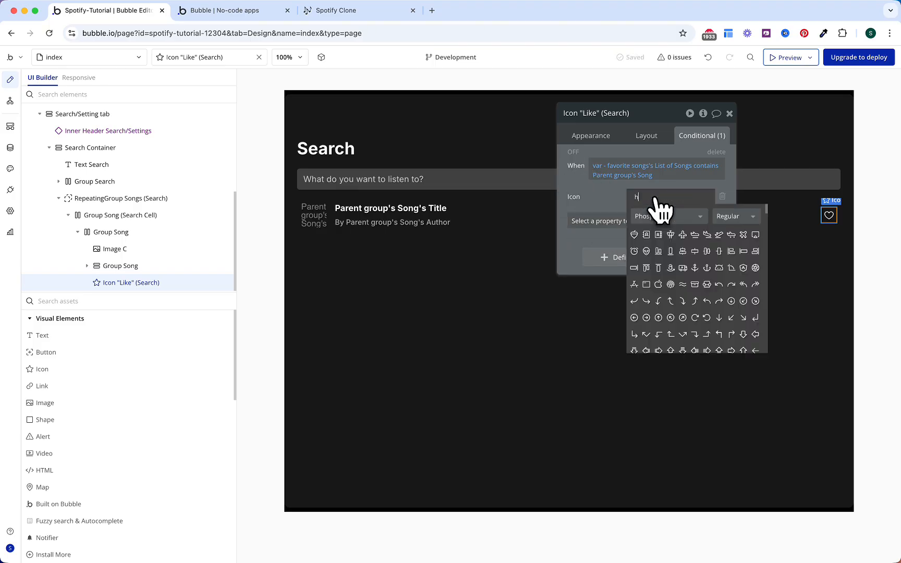
{"action": "type", "text": "heart"}
{"action": "left_click", "coordinate": [735, 224]}
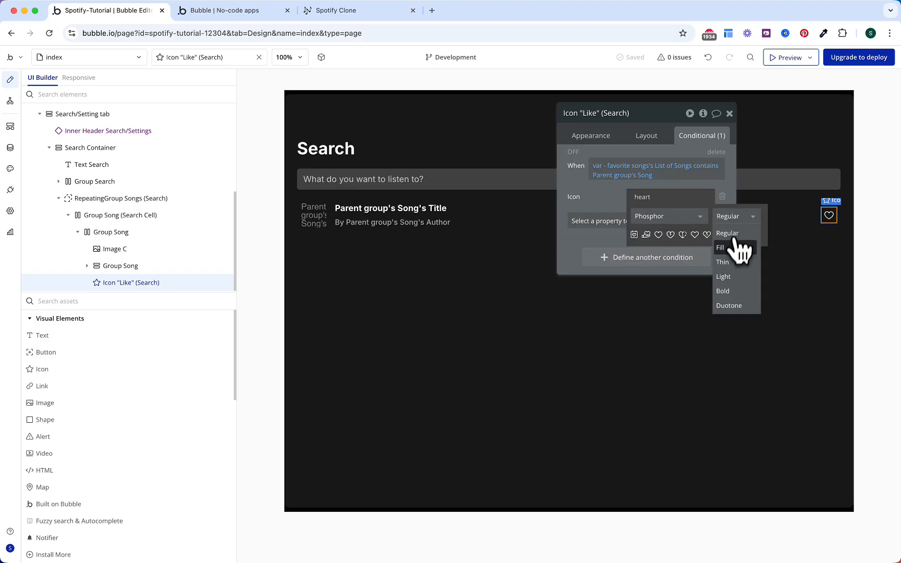
{"action": "left_click", "coordinate": [736, 261]}
{"action": "left_click", "coordinate": [658, 236]}
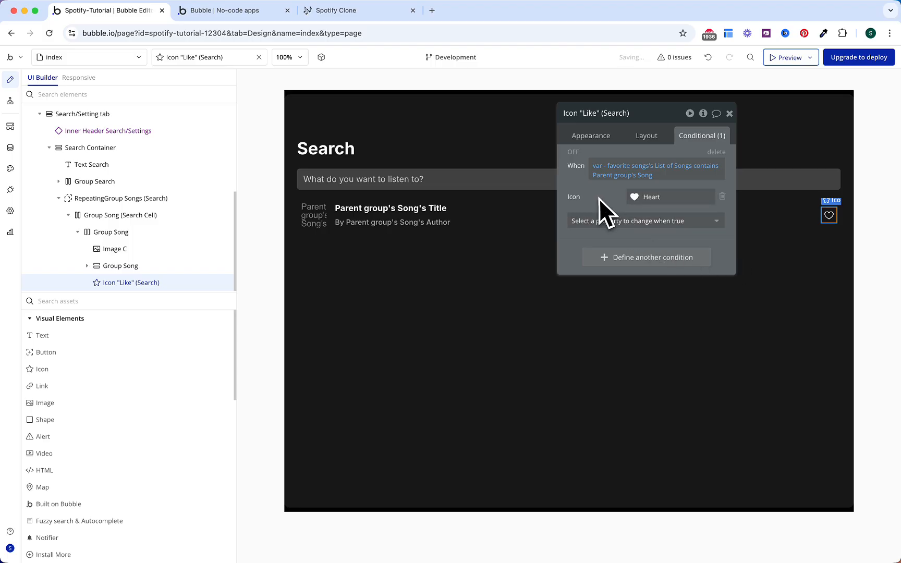
Step: Also set the icon colour to Primary green #26C45F when true
{"action": "left_click", "coordinate": [601, 221]}
{"action": "type", "text": "icon"}
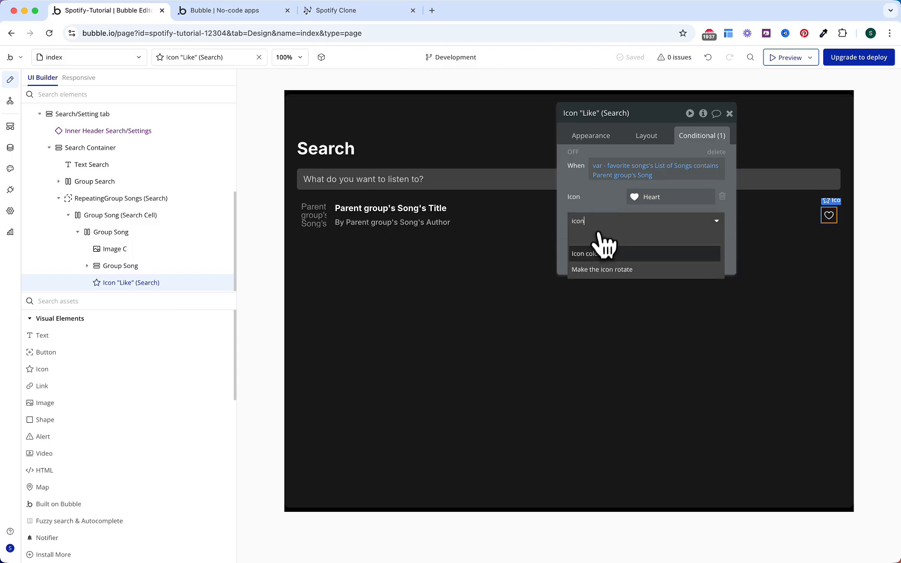
{"action": "left_click", "coordinate": [605, 253]}
{"action": "left_click", "coordinate": [648, 219]}
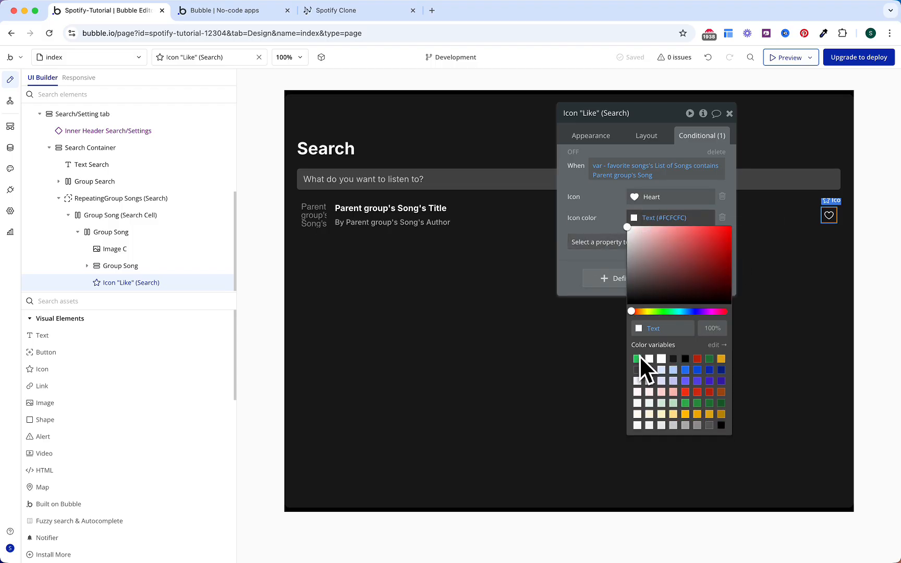
{"action": "left_click", "coordinate": [638, 358]}
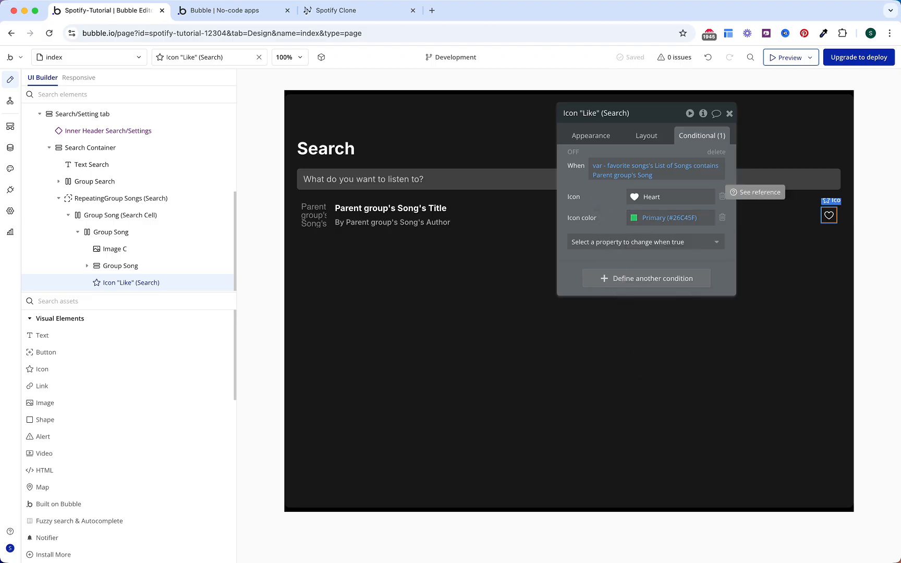
{"action": "left_click", "coordinate": [573, 156]}
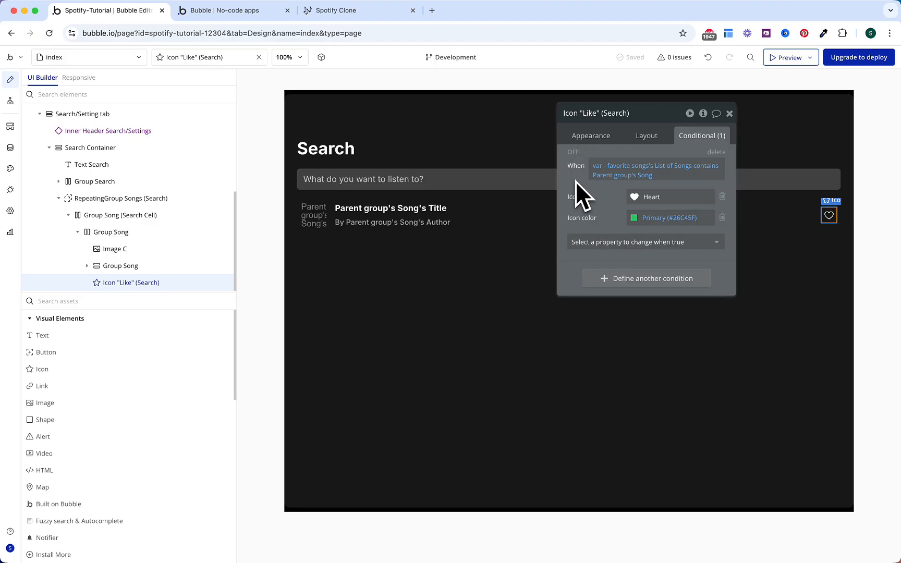
Step: Create a custom event named 'Like Song'
{"action": "left_click", "coordinate": [587, 142]}
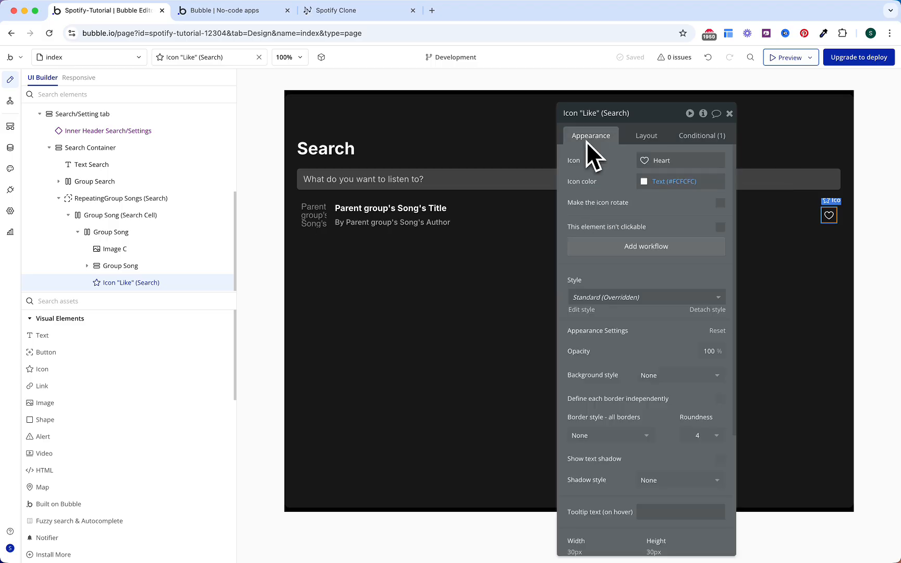
{"action": "left_click", "coordinate": [617, 250]}
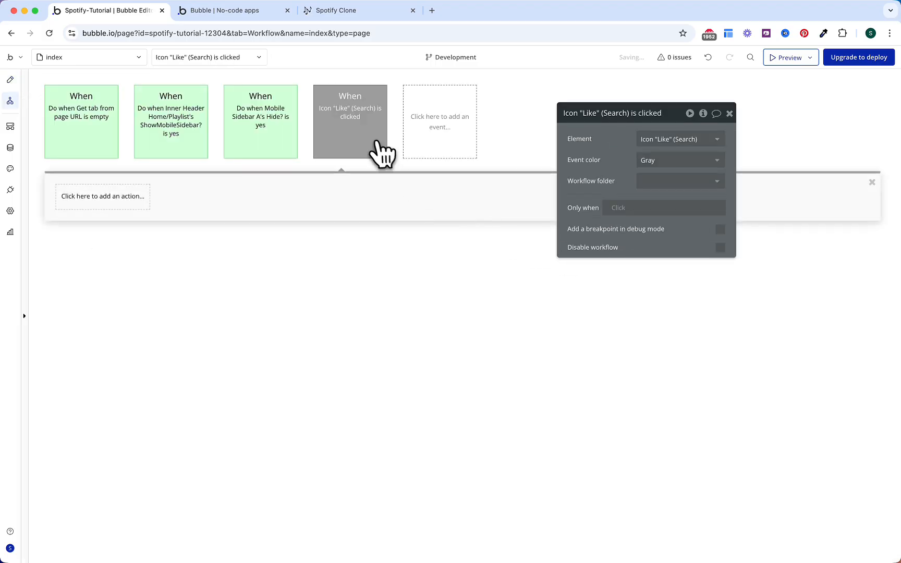
{"action": "left_click", "coordinate": [429, 149]}
{"action": "mouse_move", "coordinate": [441, 228]}
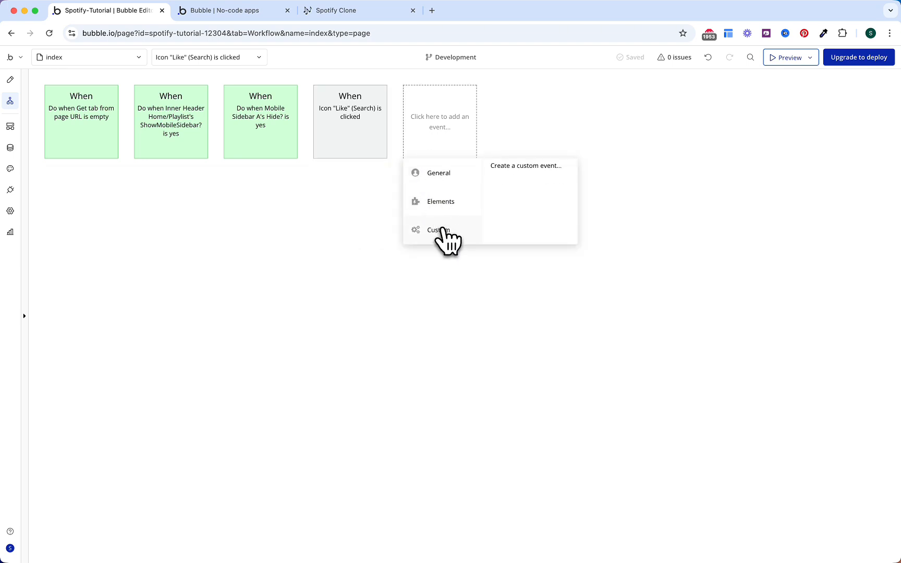
{"action": "left_click", "coordinate": [528, 168]}
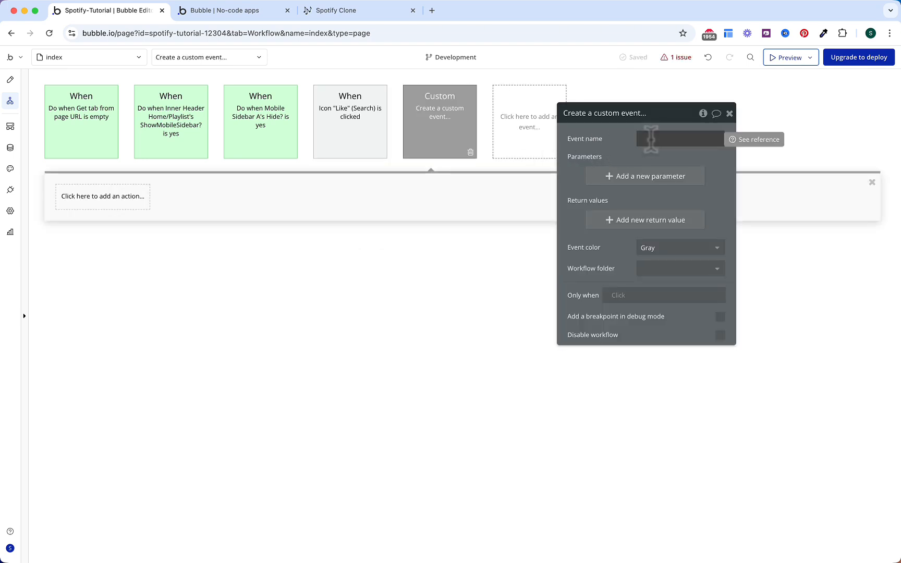
{"action": "type", "text": "Like S"}
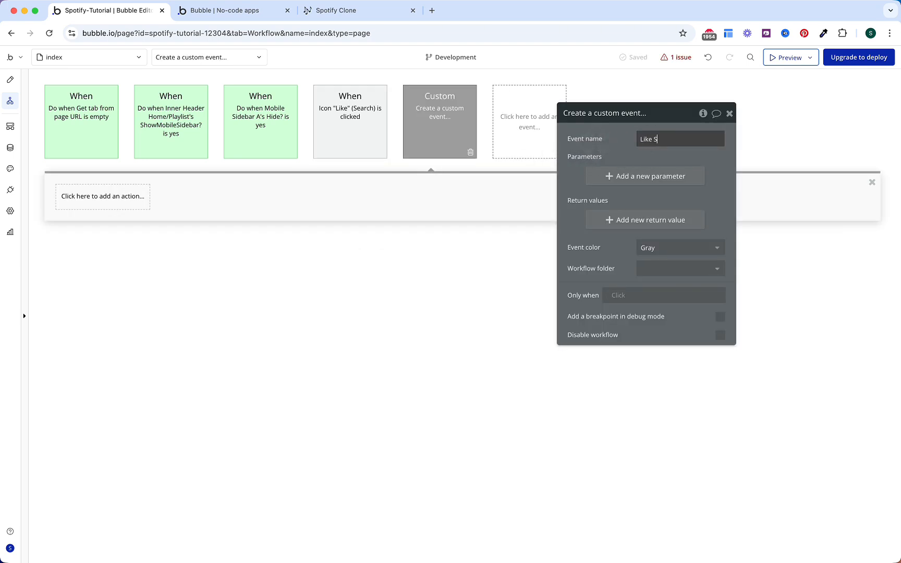
{"action": "type", "text": "ong"}
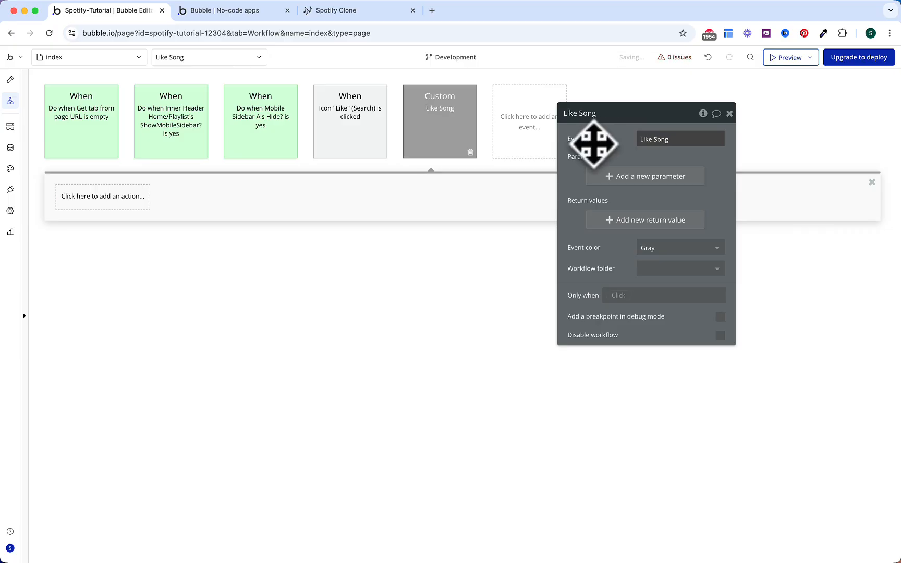
Step: Add a parameter named Song with type Song to the event
{"action": "left_click", "coordinate": [621, 178]}
{"action": "left_click", "coordinate": [480, 140]}
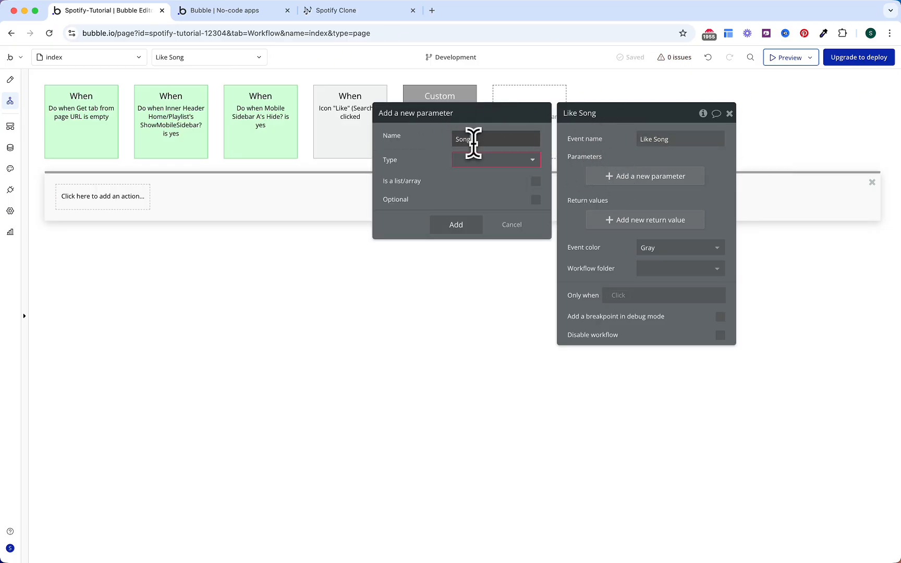
{"action": "left_click", "coordinate": [472, 160]}
{"action": "type", "text": "si"}
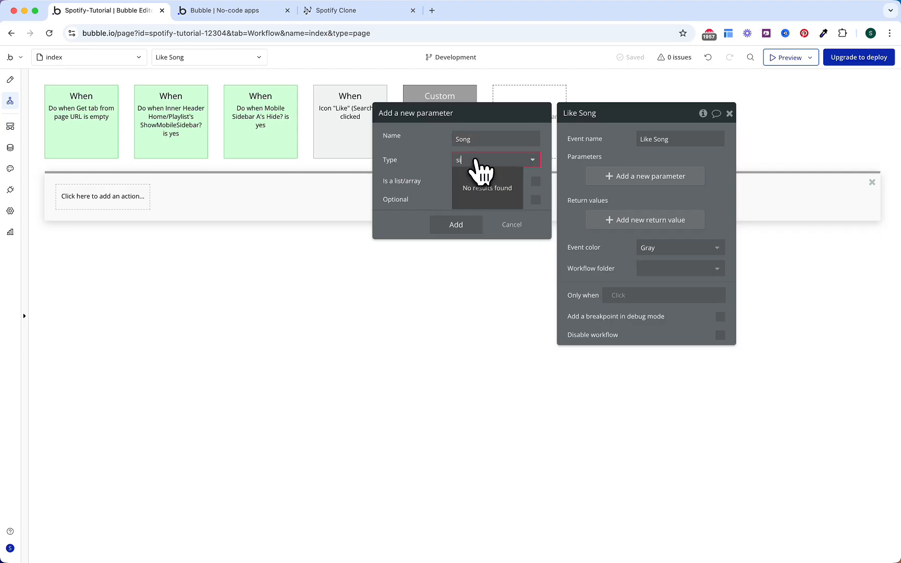
{"action": "key", "text": "BackSpace"}
{"action": "type", "text": "ong"}
{"action": "key", "text": "Return"}
{"action": "left_click", "coordinate": [476, 162]}
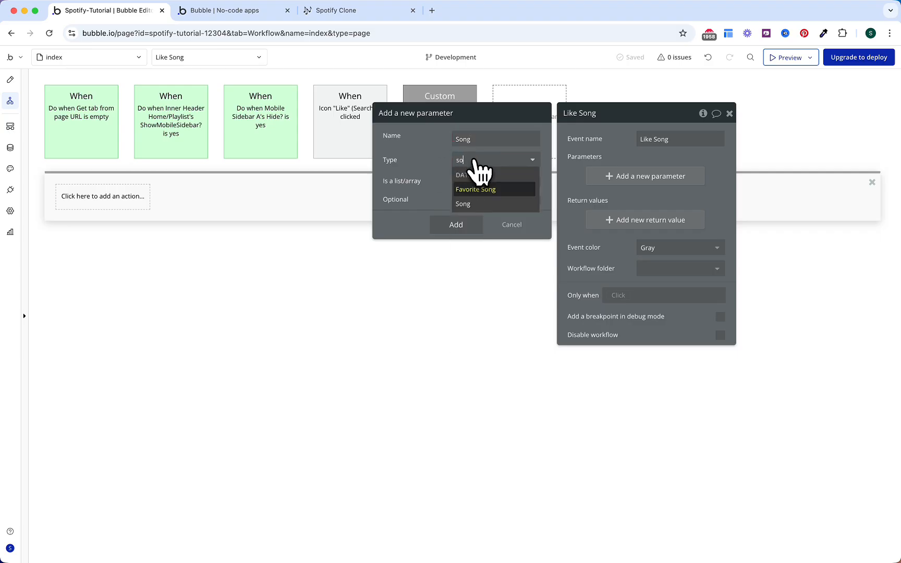
{"action": "left_click", "coordinate": [476, 194]}
{"action": "left_click", "coordinate": [454, 224]}
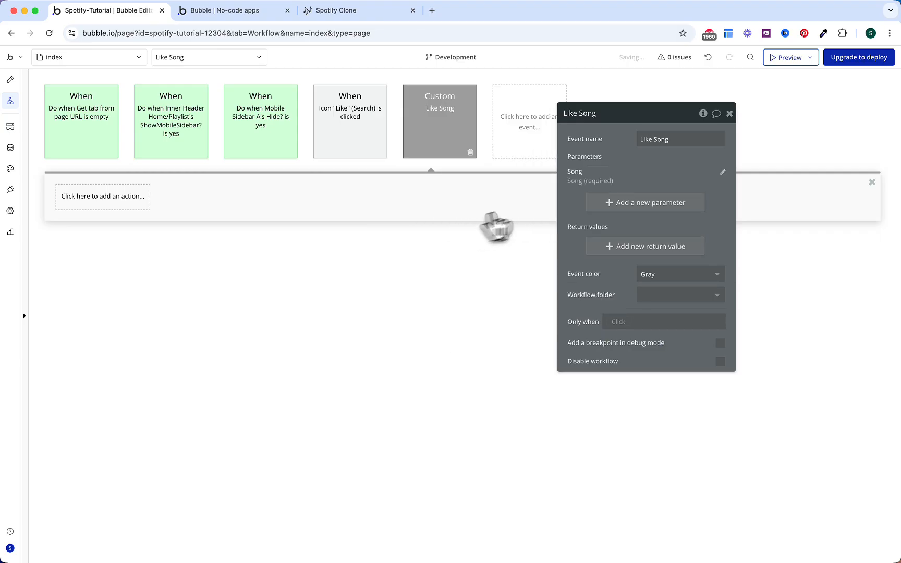
Step: Add a step creating a Favorite Song with Song = Song and User = Current User
{"action": "left_click", "coordinate": [133, 198]}
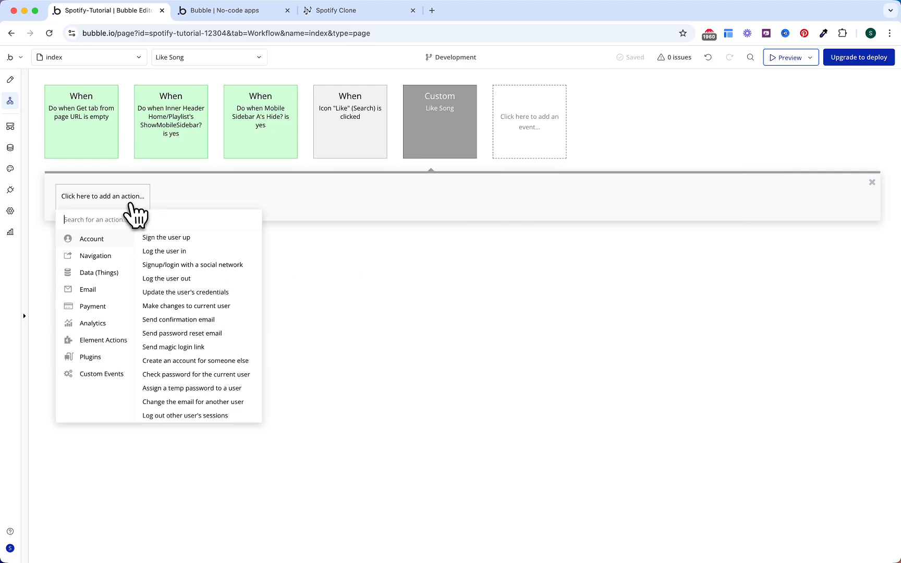
{"action": "type", "text": "crea"}
{"action": "left_click", "coordinate": [152, 252]}
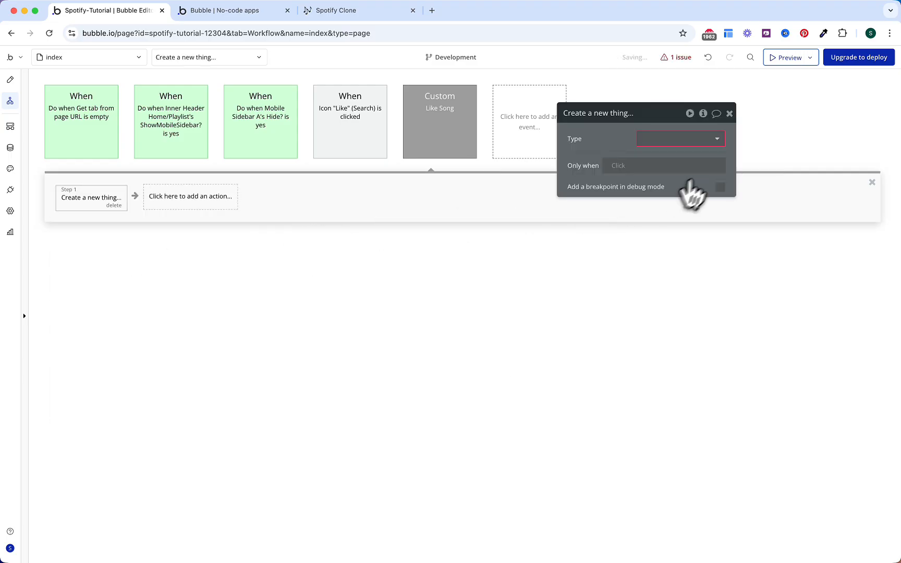
{"action": "left_click", "coordinate": [673, 140]}
{"action": "left_click", "coordinate": [658, 169]}
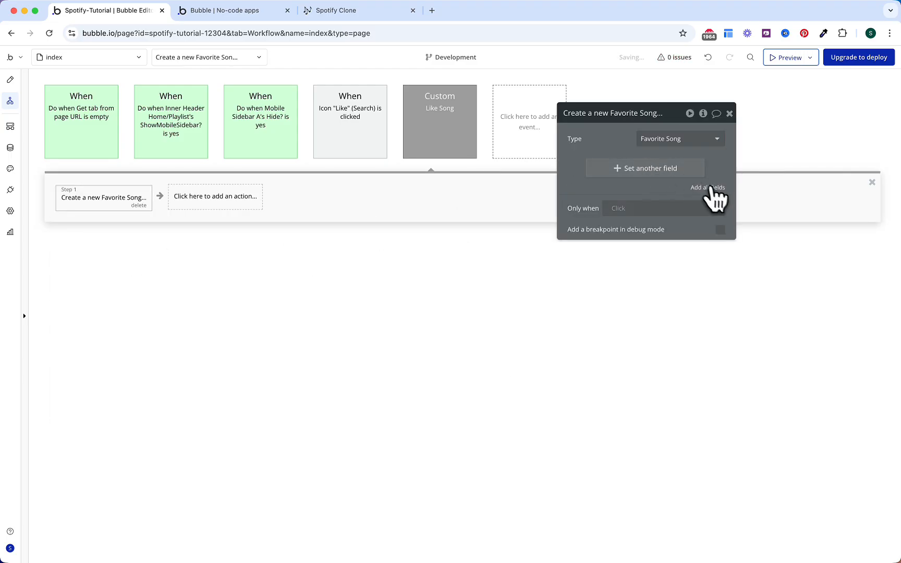
{"action": "left_click", "coordinate": [709, 187]}
{"action": "left_click", "coordinate": [617, 166]}
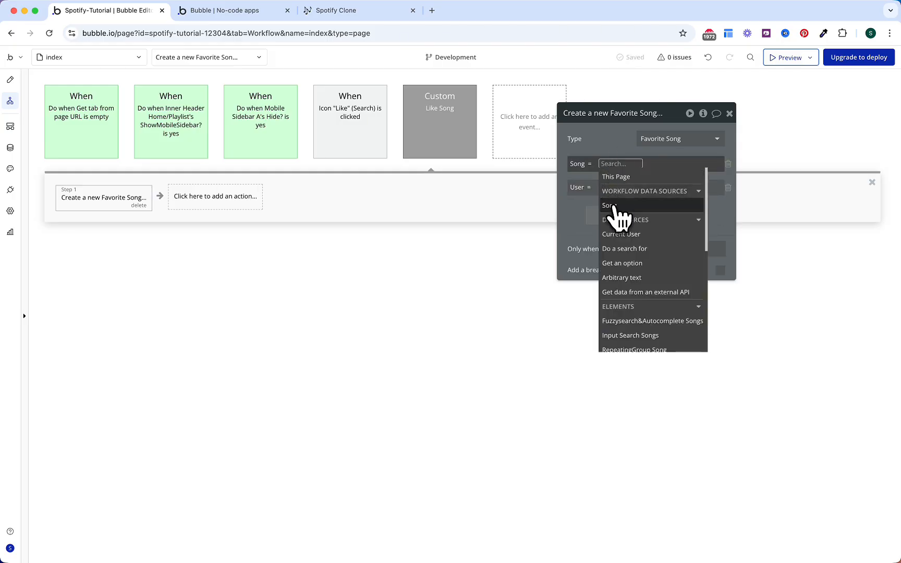
{"action": "left_click", "coordinate": [617, 206]}
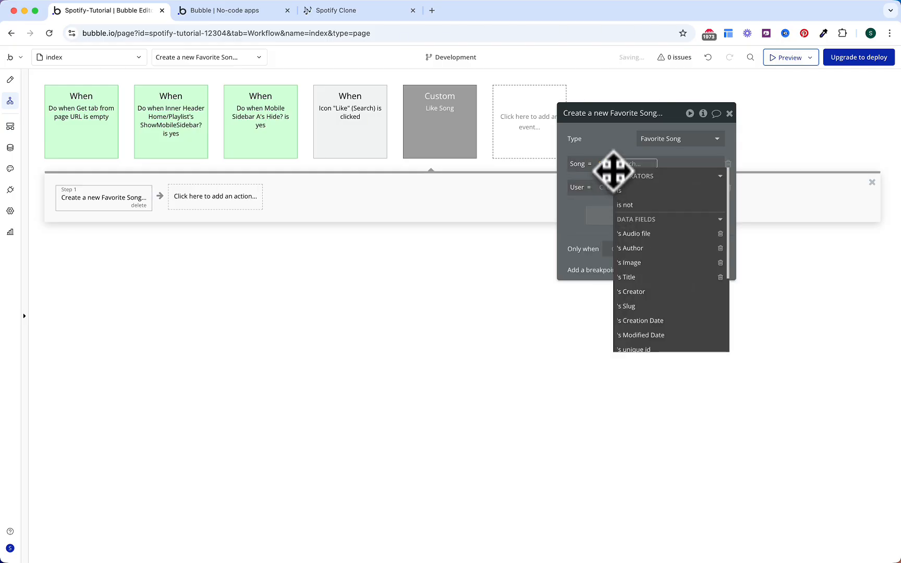
{"action": "left_click", "coordinate": [610, 172]}
{"action": "left_click", "coordinate": [609, 187]}
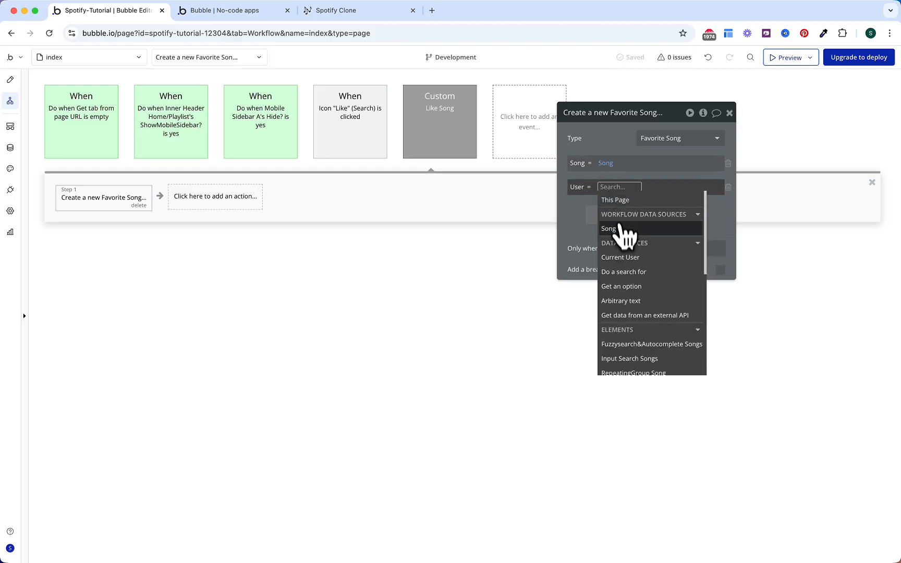
{"action": "left_click", "coordinate": [621, 258]}
{"action": "left_click", "coordinate": [581, 217]}
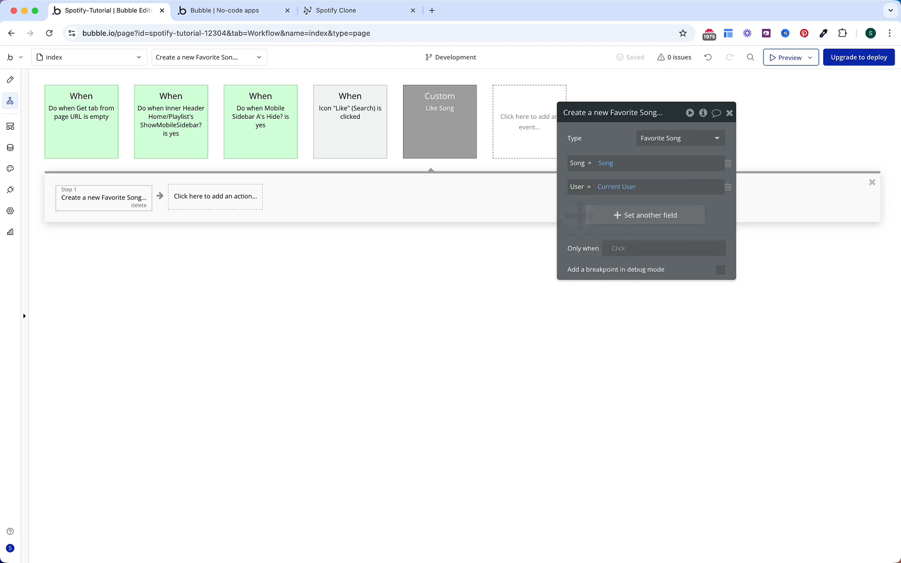
Step: Run that step only when Current User is logged in
{"action": "left_click", "coordinate": [615, 249]}
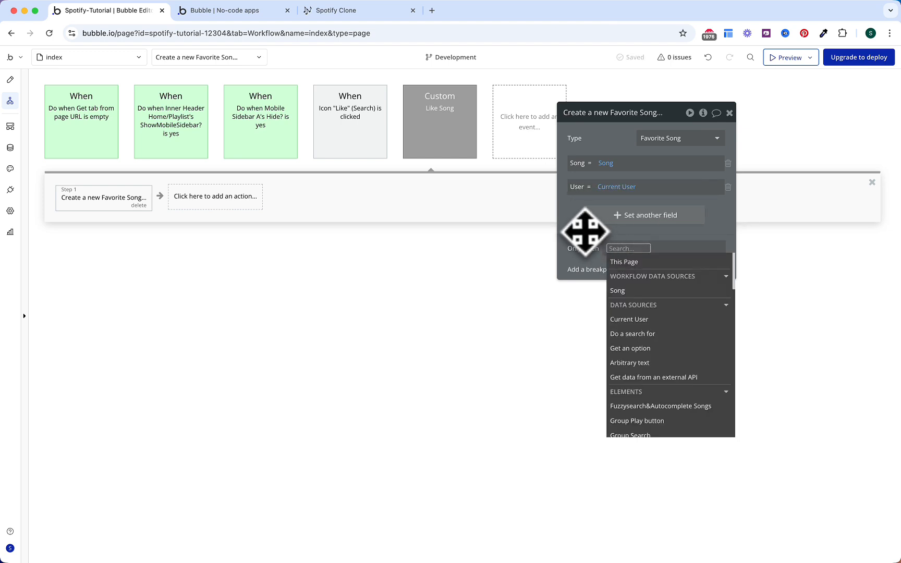
{"action": "type", "text": "curr"}
{"action": "key", "text": "Return"}
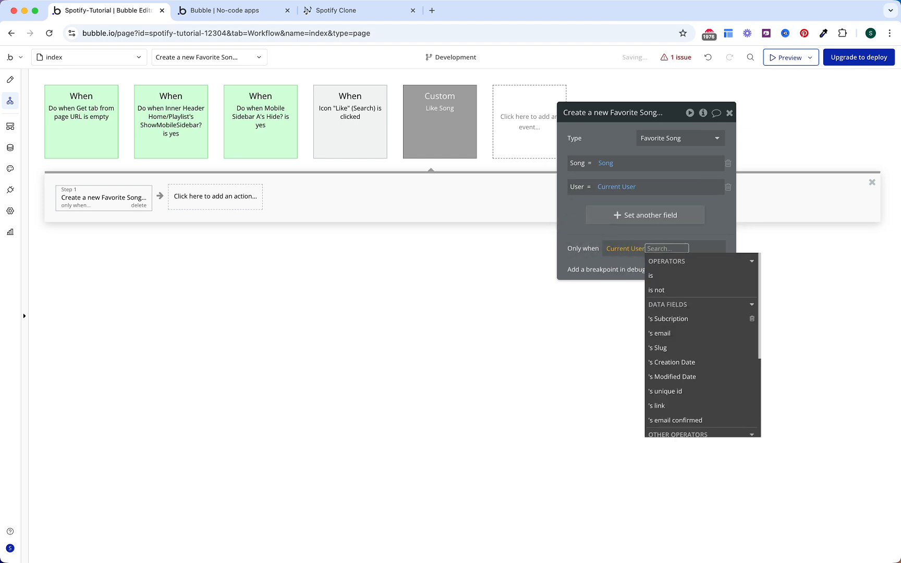
{"action": "type", "text": "is log"}
{"action": "key", "text": "Return"}
{"action": "left_click", "coordinate": [582, 228]}
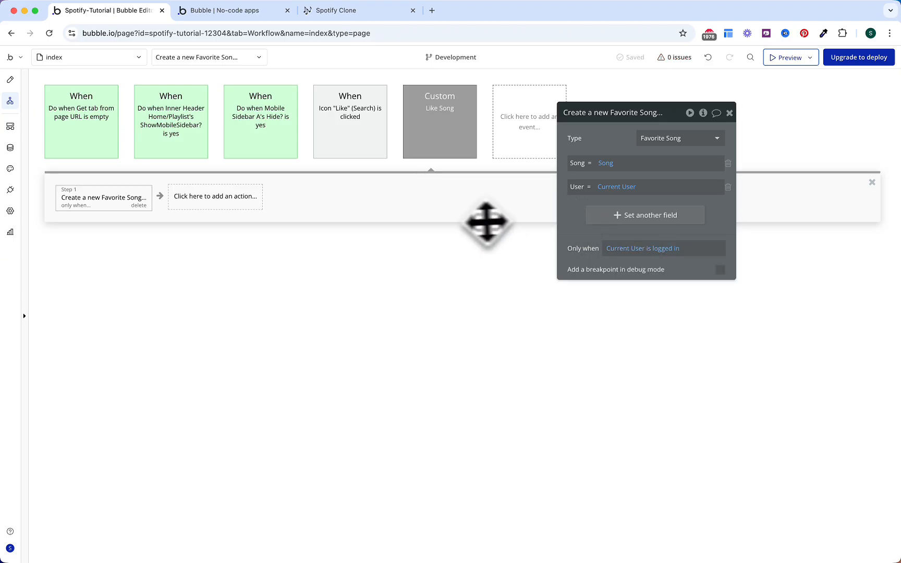
{"action": "left_click", "coordinate": [238, 205]}
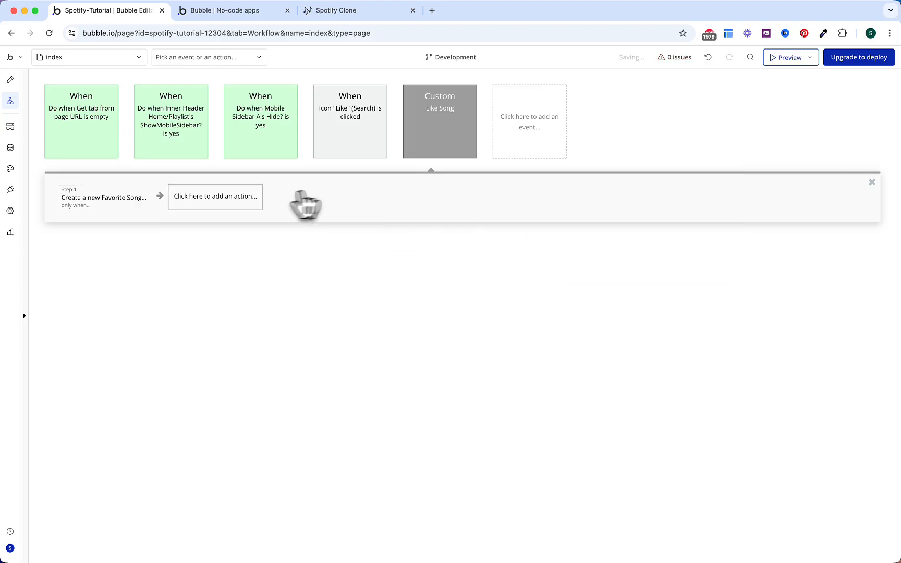
{"action": "left_click", "coordinate": [241, 209]}
Step: Add a second step that triggers a custom event from a reusable element
{"action": "type", "text": "trig"}
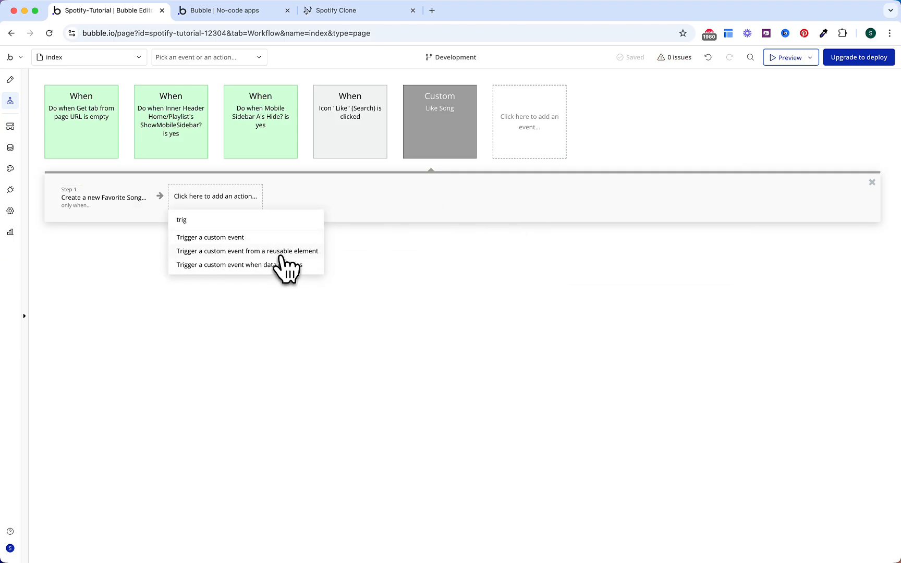
{"action": "left_click", "coordinate": [282, 252]}
{"action": "left_click", "coordinate": [664, 139]}
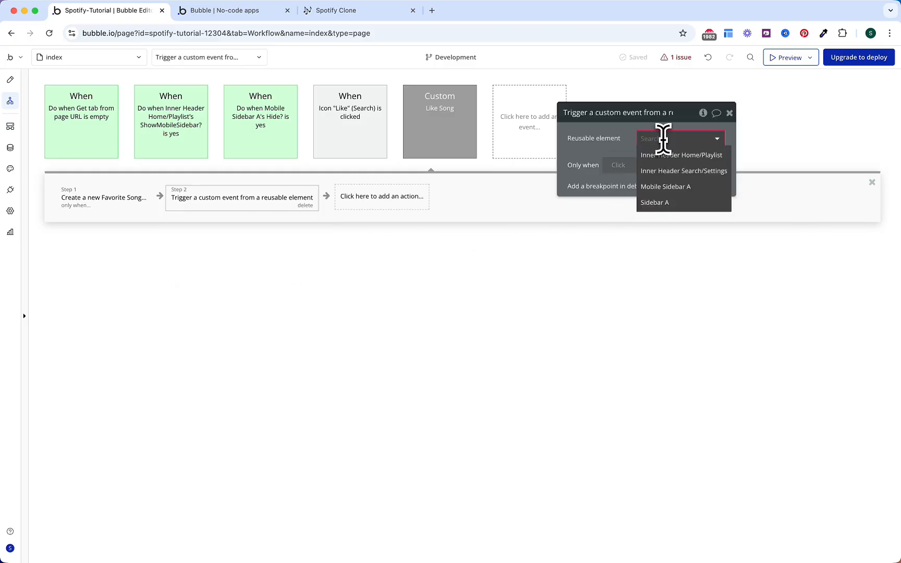
{"action": "left_click", "coordinate": [634, 148]}
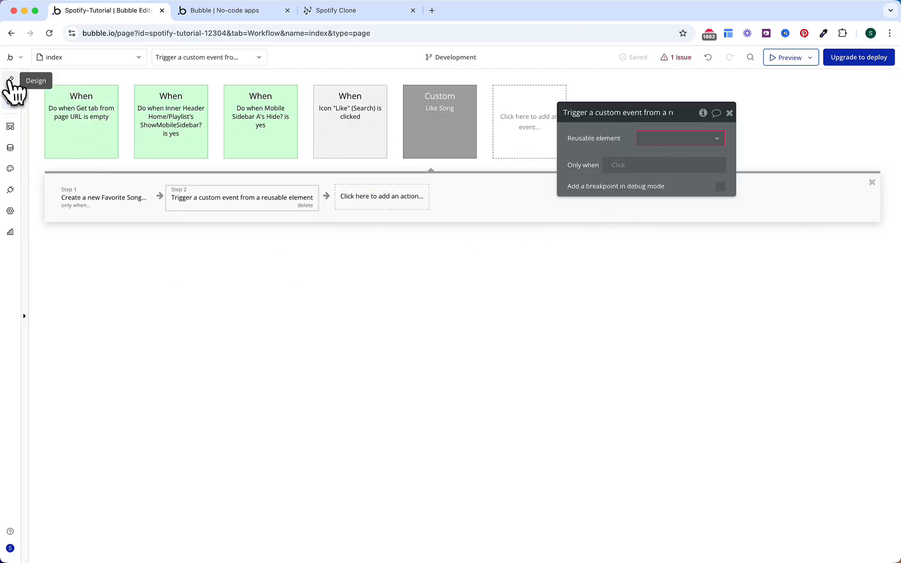
Step: Place the Login/Signup Popup on the page with a 400 px maximum width
{"action": "left_click", "coordinate": [10, 80]}
{"action": "type", "text": "pop"}
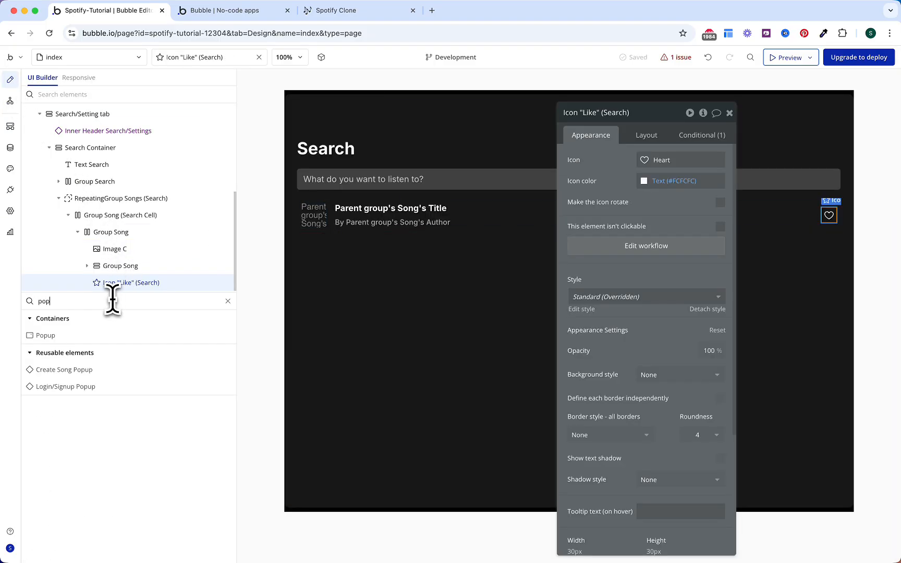
{"action": "left_click_drag", "start_coordinate": [112, 387], "coordinate": [447, 117]}
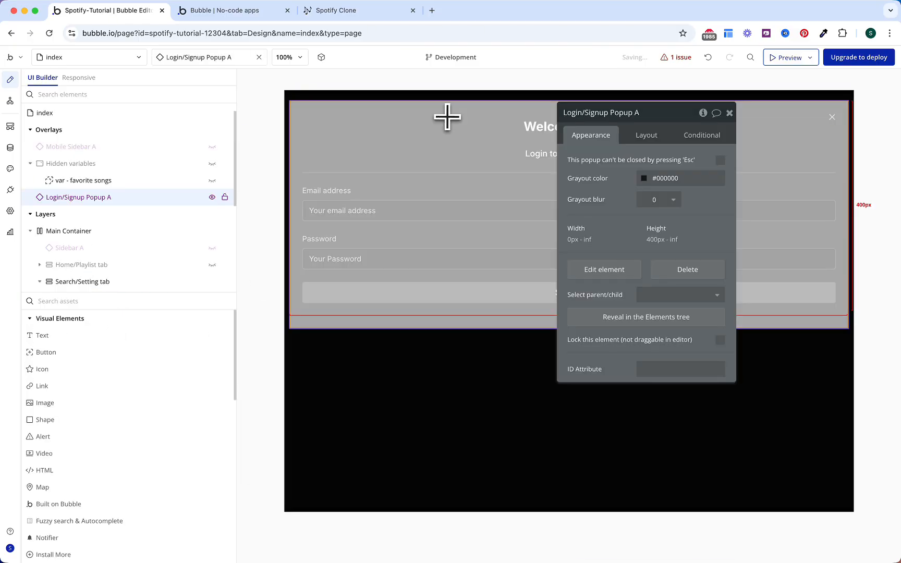
{"action": "left_click", "coordinate": [646, 137]}
{"action": "left_click", "coordinate": [681, 187]}
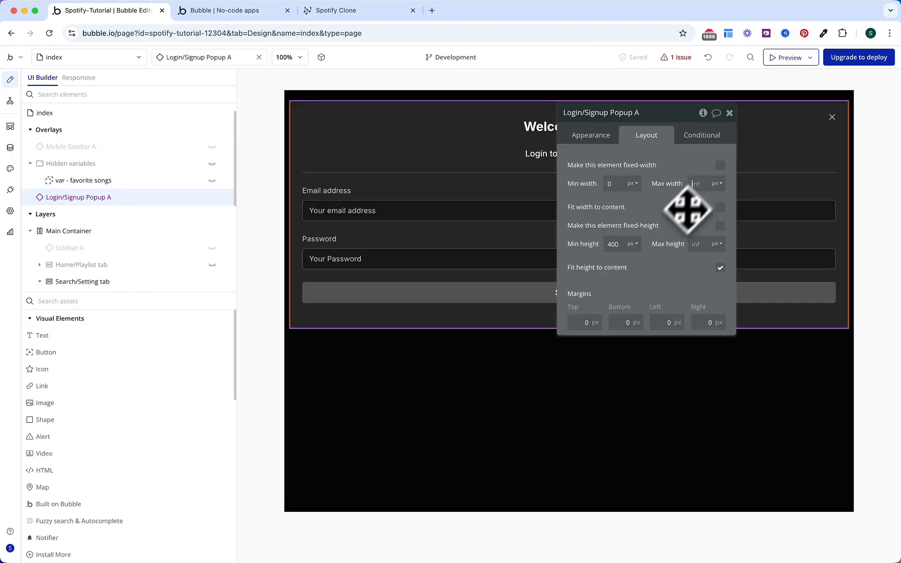
{"action": "type", "text": "400"}
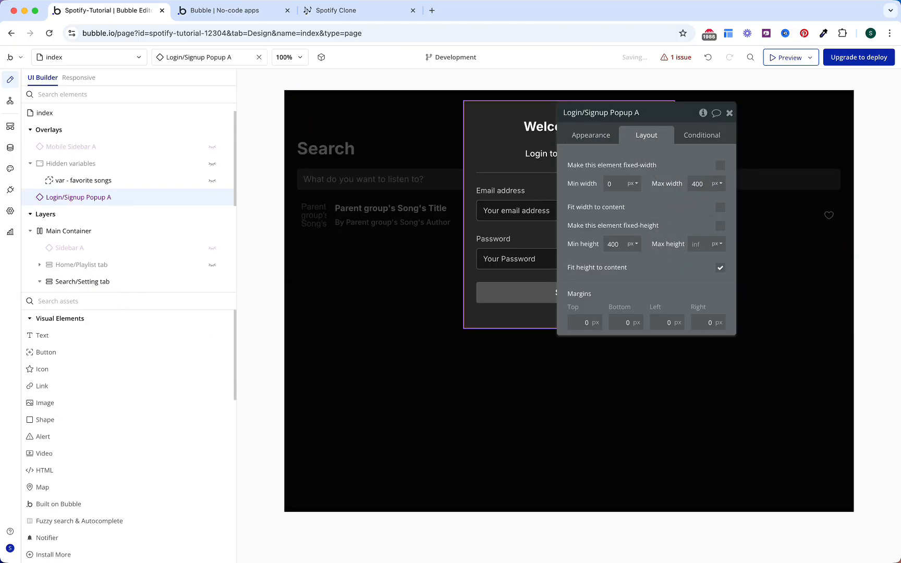
{"action": "left_click", "coordinate": [11, 101]}
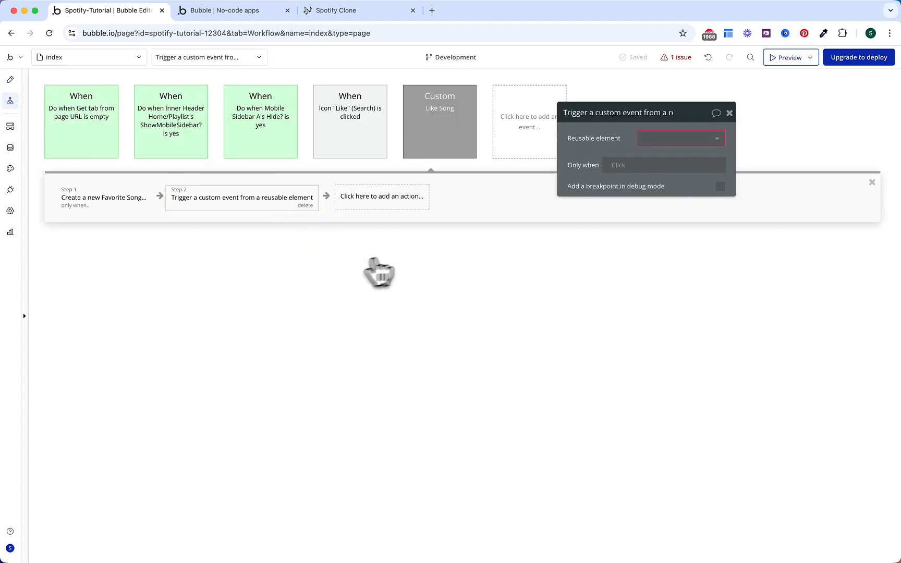
Step: Target Login/Signup Popup A's Show Popup in step 2, only when Current User is logged out
{"action": "left_click", "coordinate": [660, 140]}
{"action": "left_click", "coordinate": [664, 197]}
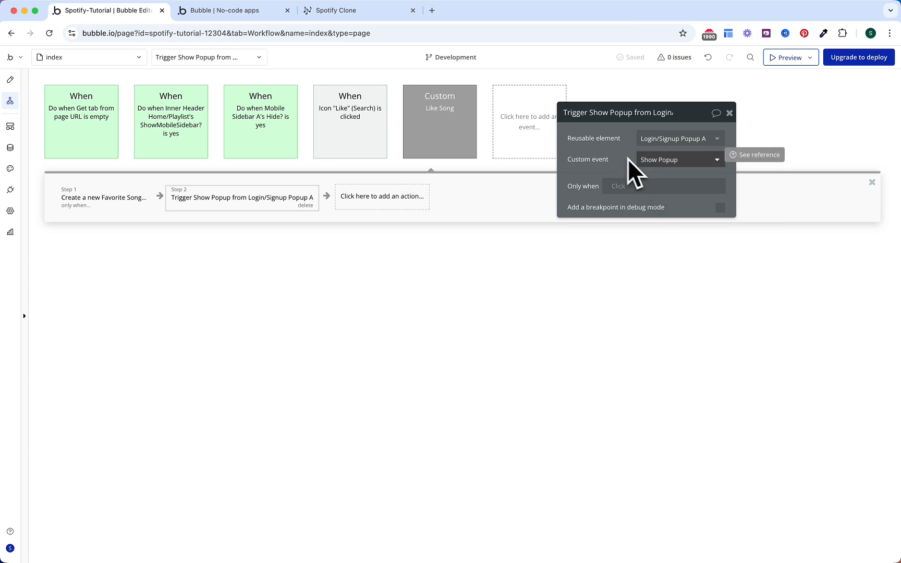
{"action": "left_click", "coordinate": [624, 184]}
{"action": "type", "text": "curr"}
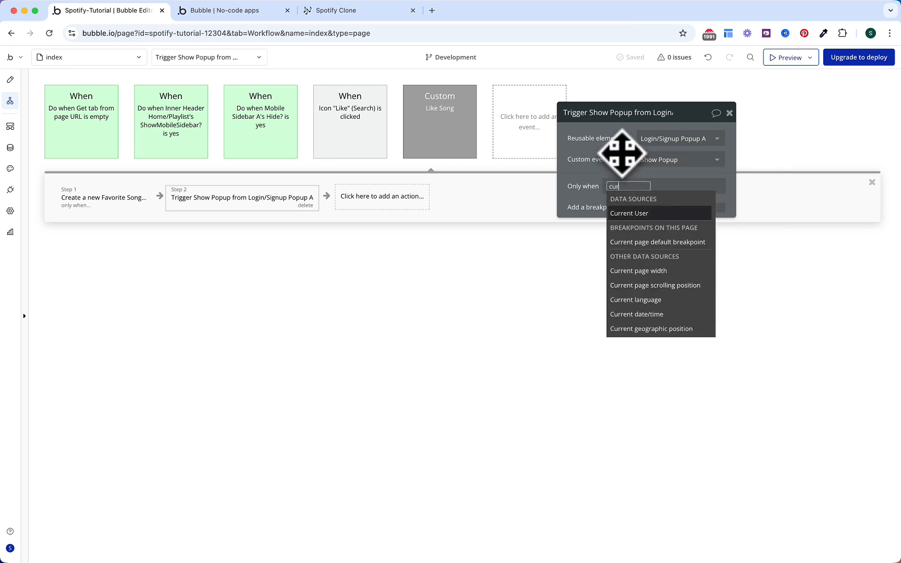
{"action": "key", "text": "Return"}
{"action": "type", "text": "is no"}
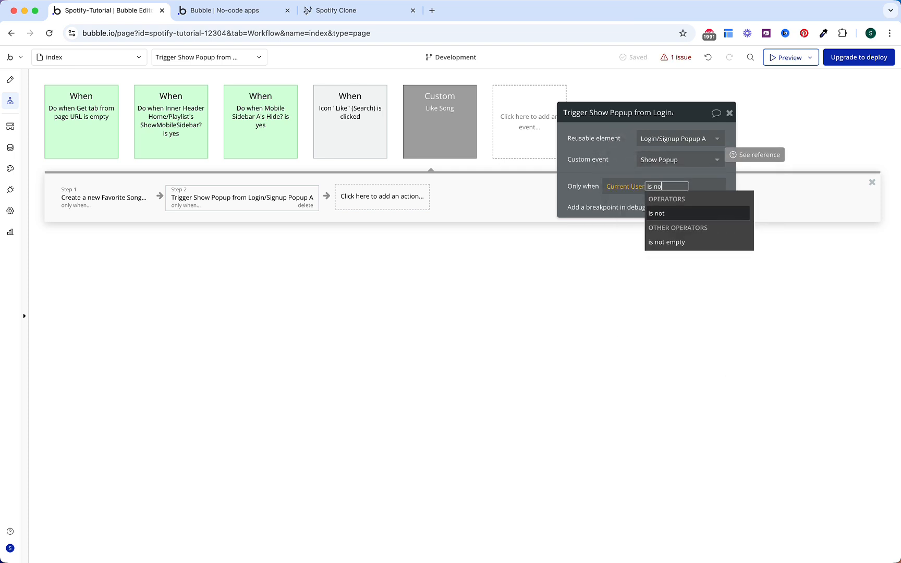
{"action": "key", "text": "BackSpace"}
{"action": "key", "text": "BackSpace"}
{"action": "type", "text": "log"}
{"action": "key", "text": "Down"}
{"action": "key", "text": "Return"}
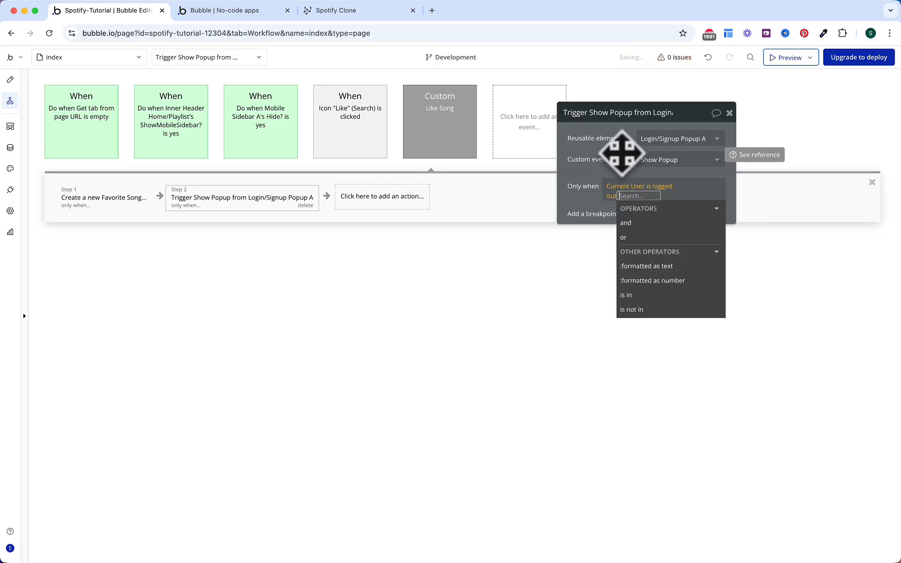
{"action": "left_click", "coordinate": [589, 144]}
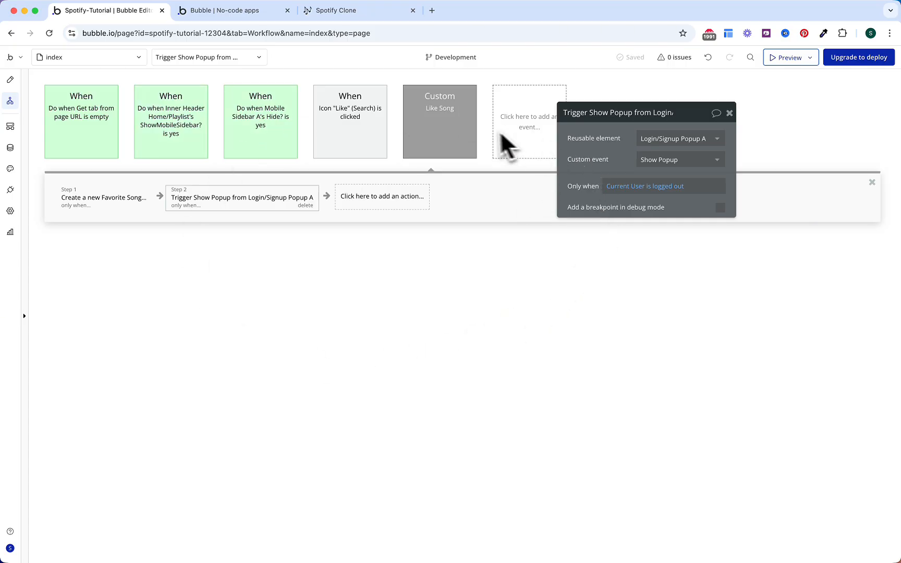
{"action": "left_click", "coordinate": [462, 138]}
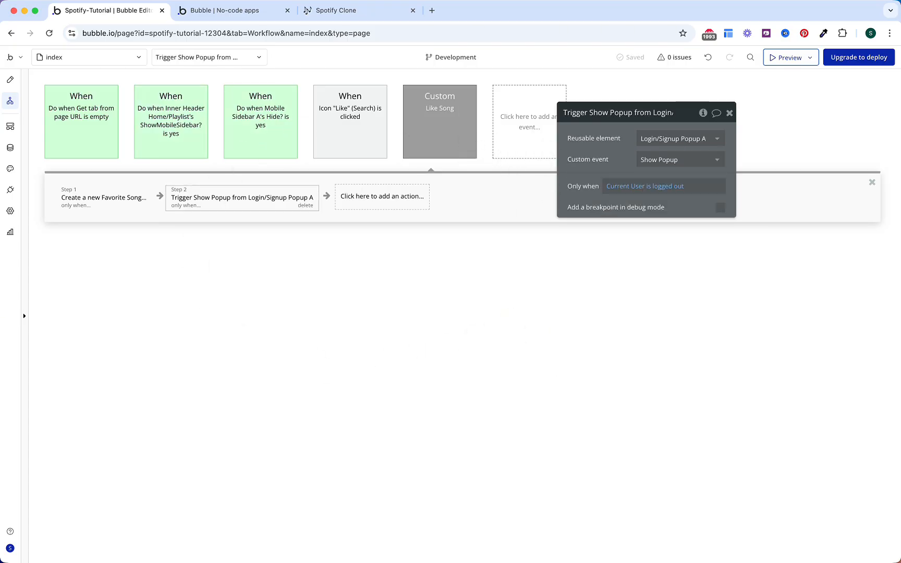
Step: Colour the Like Song event Red and file it in a new 'Liked Songs' workflow folder
{"action": "left_click", "coordinate": [460, 140]}
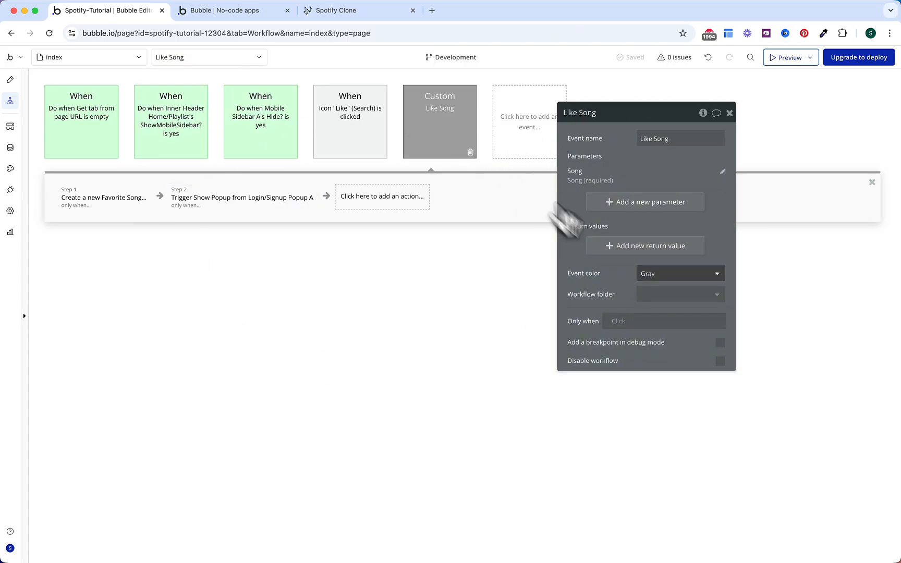
{"action": "left_click", "coordinate": [675, 276]}
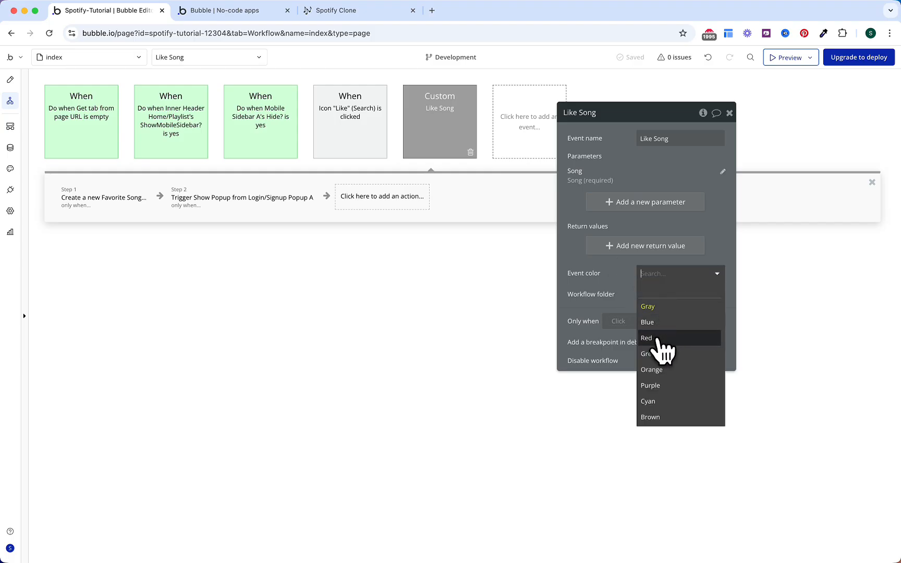
{"action": "left_click", "coordinate": [656, 339]}
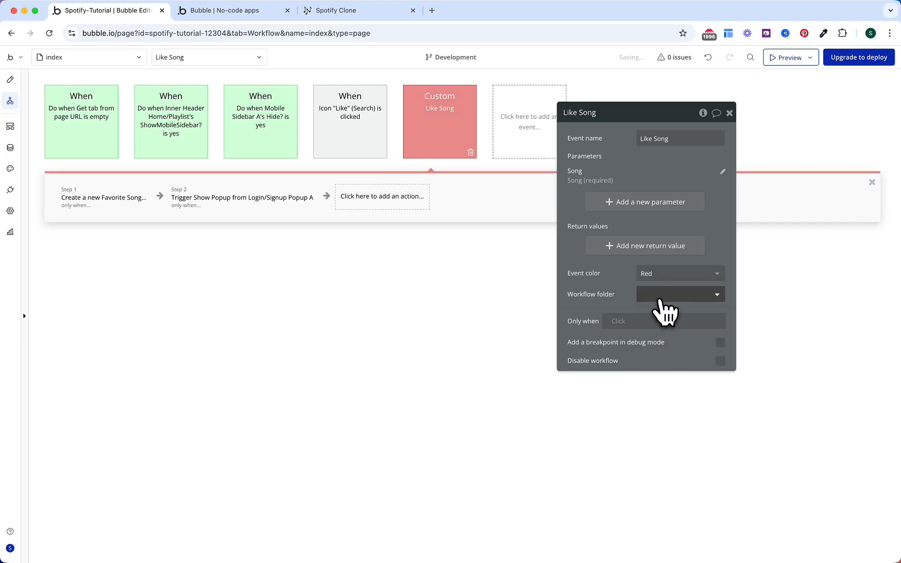
{"action": "left_click", "coordinate": [660, 296]}
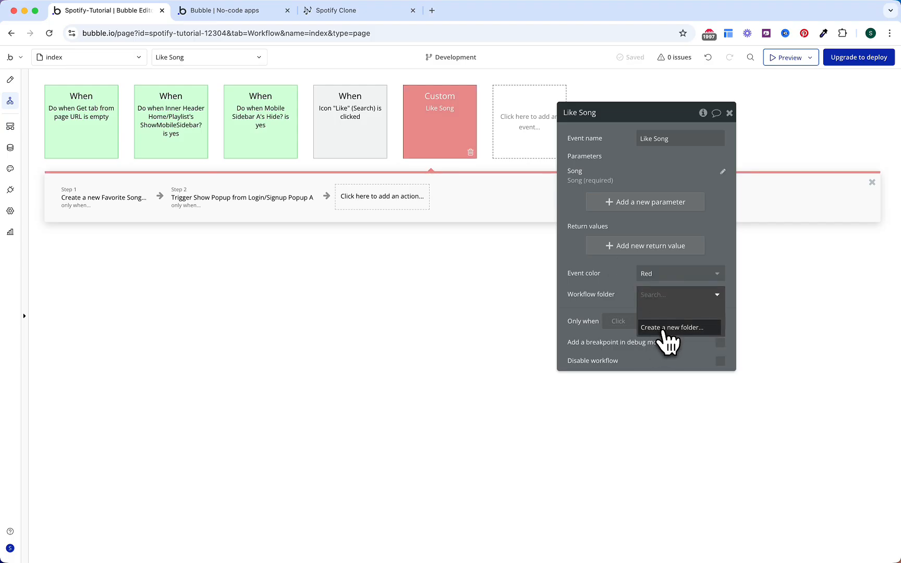
{"action": "left_click", "coordinate": [668, 329]}
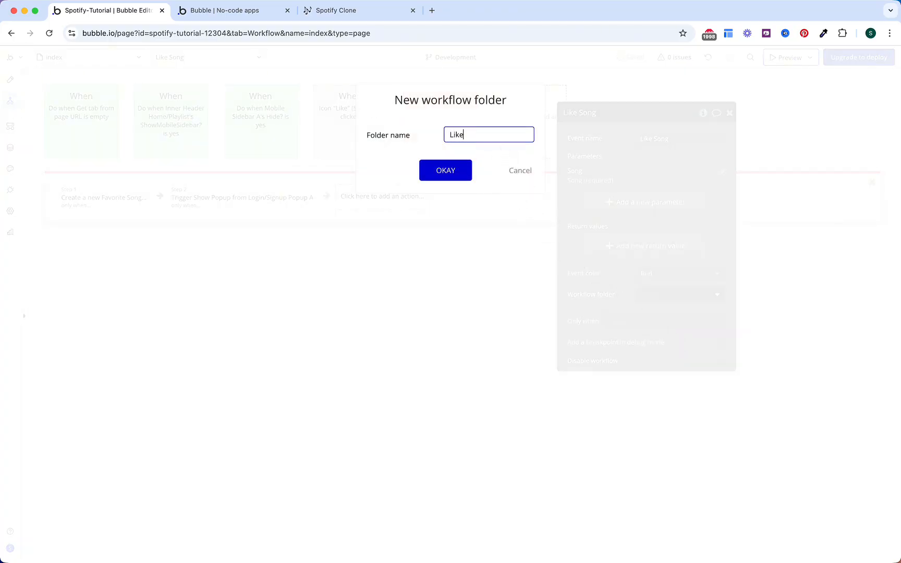
{"action": "left_click", "coordinate": [445, 177]}
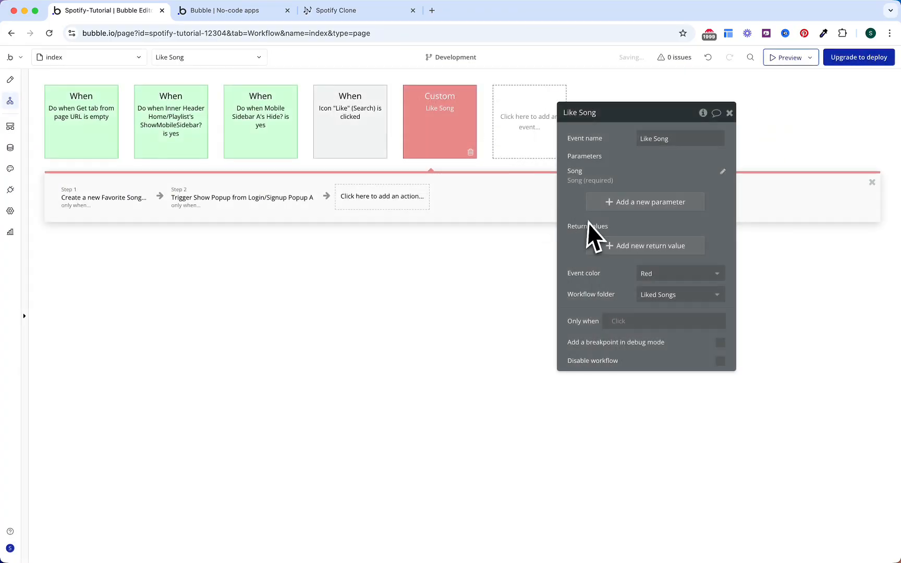
{"action": "left_click", "coordinate": [359, 133]}
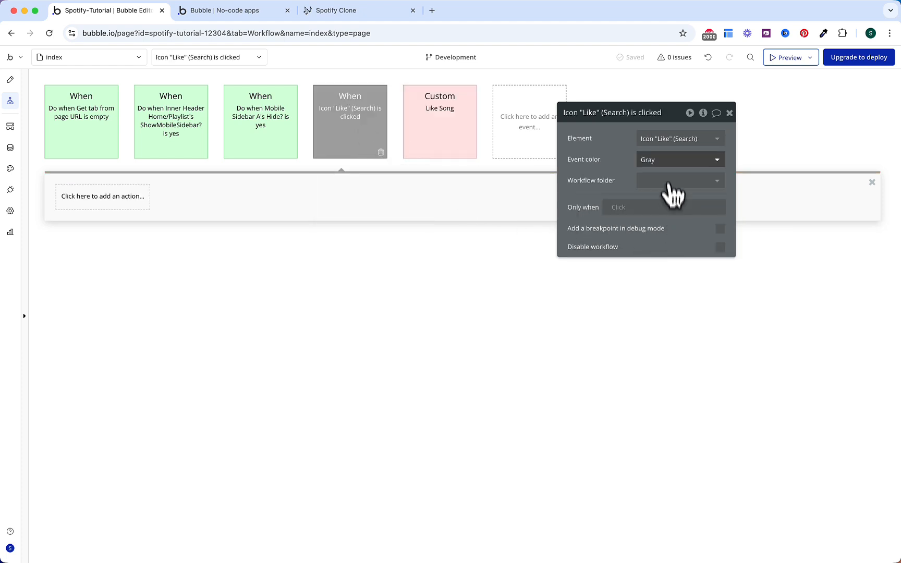
Step: Colour the Like icon click workflow Red and file it in Liked Songs
{"action": "left_click", "coordinate": [660, 160]}
{"action": "left_click", "coordinate": [662, 224]}
{"action": "left_click", "coordinate": [662, 181]}
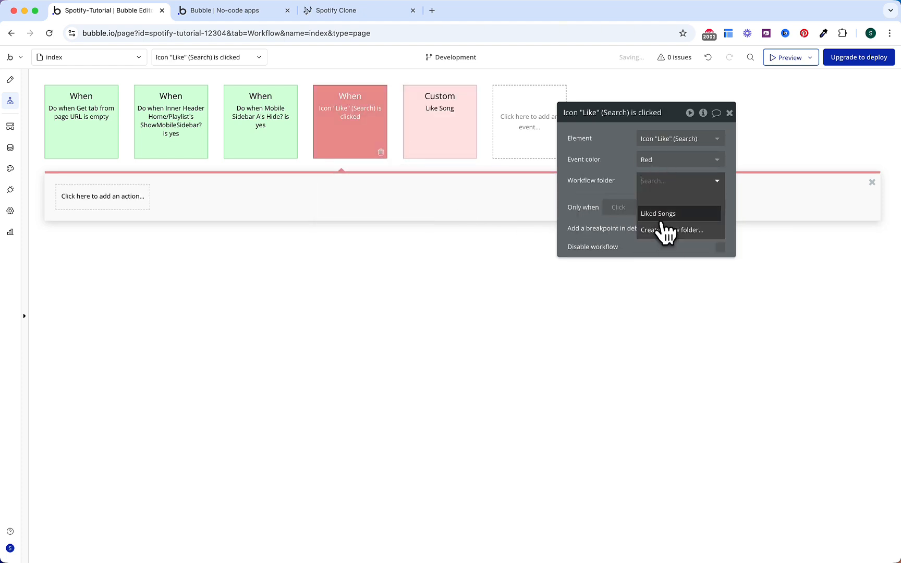
{"action": "left_click", "coordinate": [658, 210]}
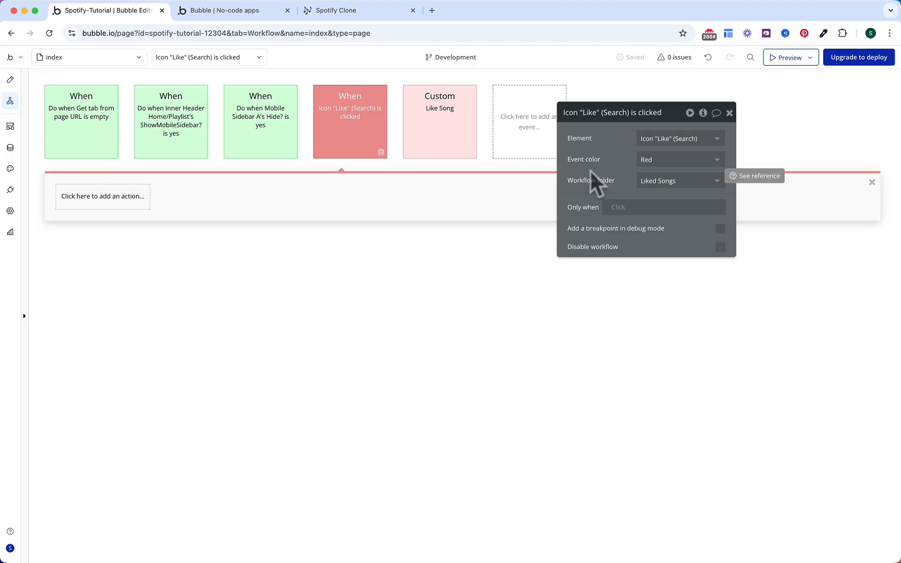
Step: Run it only when var - favorite songs' List of Songs doesn't contain Parent group's Song
{"action": "left_click", "coordinate": [618, 209]}
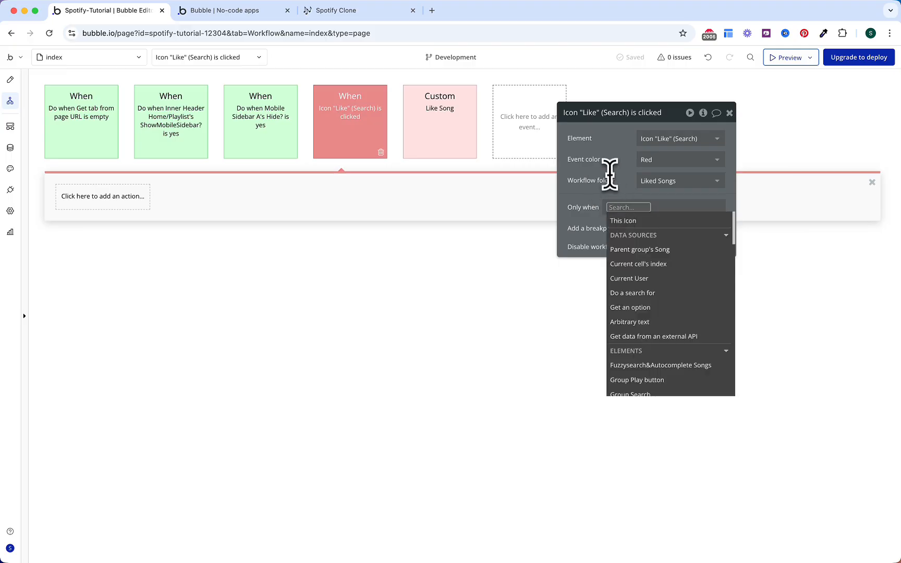
{"action": "type", "text": "var"}
{"action": "key", "text": "Down"}
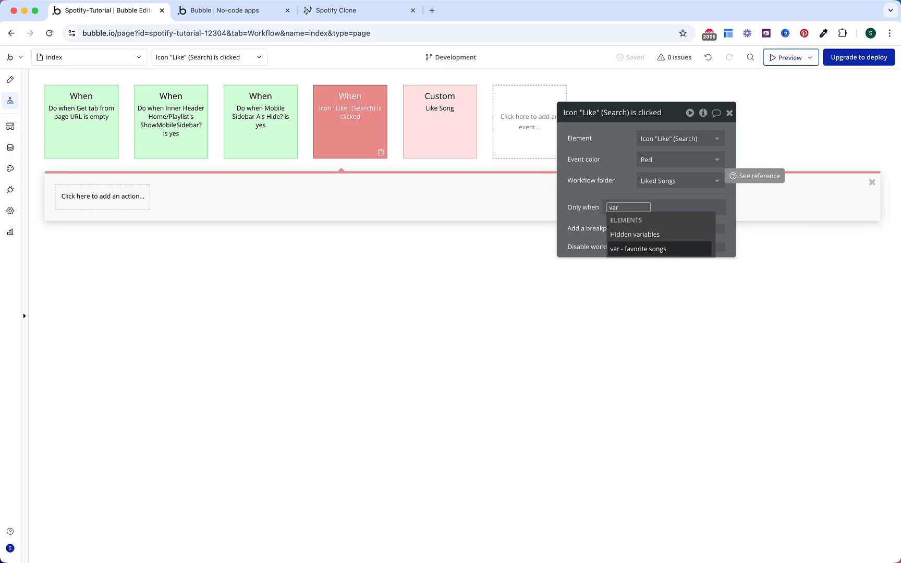
{"action": "key", "text": "Return"}
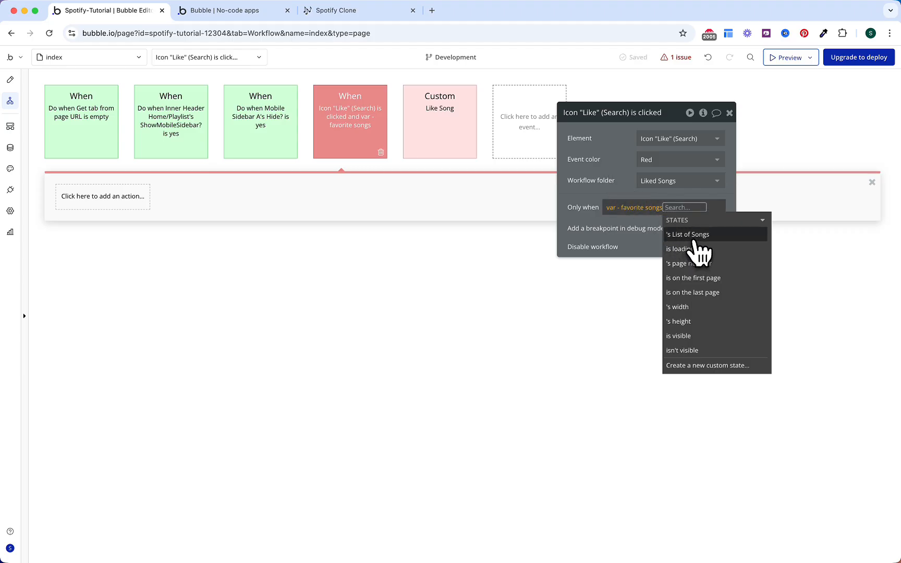
{"action": "left_click", "coordinate": [694, 235]}
{"action": "type", "text": "doe"}
{"action": "key", "text": "Return"}
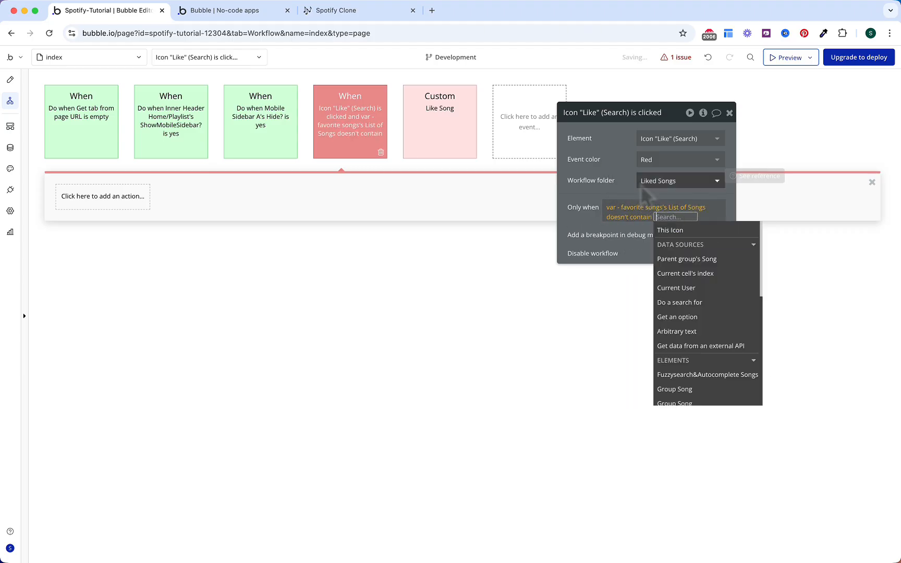
{"action": "left_click", "coordinate": [695, 256]}
{"action": "left_click", "coordinate": [613, 171]}
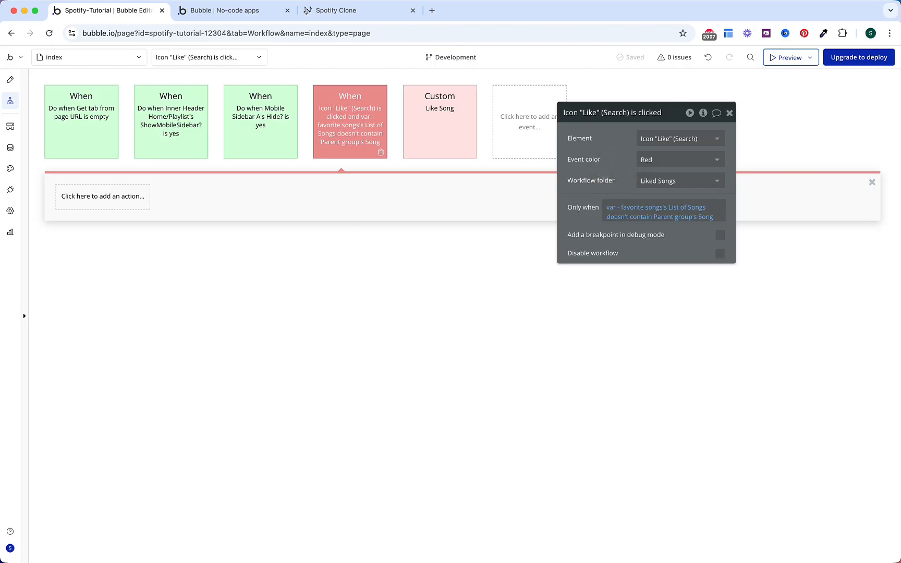
Step: Add a step triggering Like Song, passing Parent group's Song as Song
{"action": "left_click", "coordinate": [133, 201]}
{"action": "type", "text": "trig"}
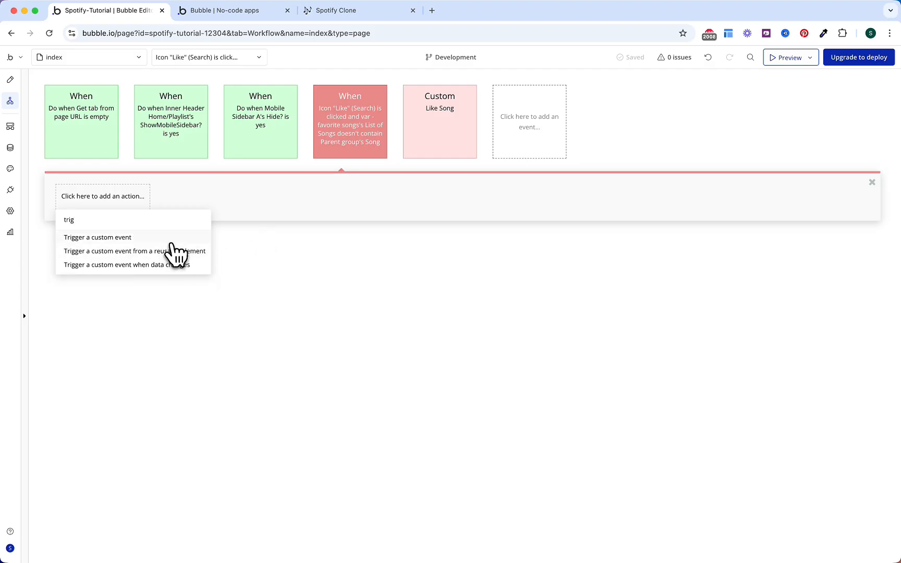
{"action": "left_click", "coordinate": [172, 241]}
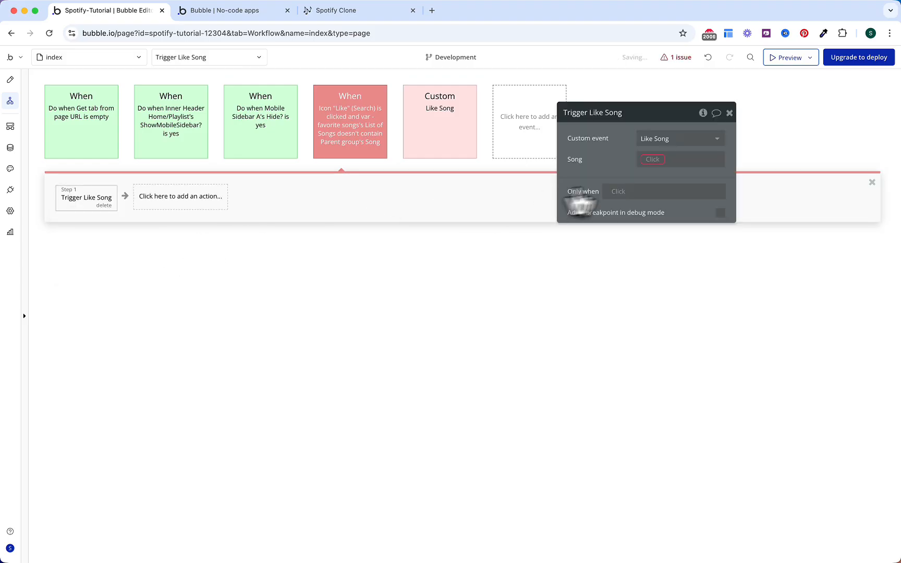
{"action": "left_click", "coordinate": [651, 161]}
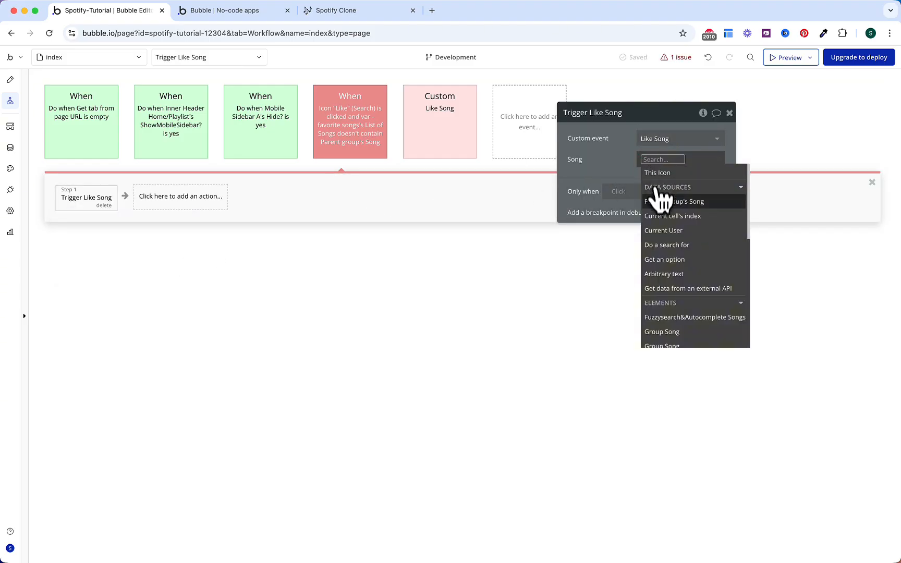
{"action": "left_click", "coordinate": [659, 201]}
{"action": "left_click", "coordinate": [611, 160]}
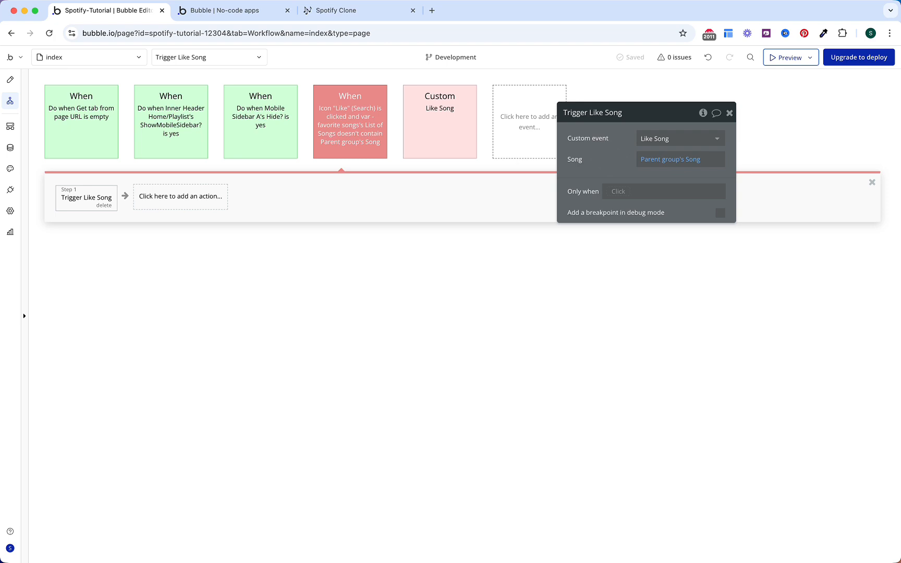
Step: Copy and paste the Like Song event, renaming the duplicate 'Un-Like Song'
{"action": "left_click", "coordinate": [466, 137]}
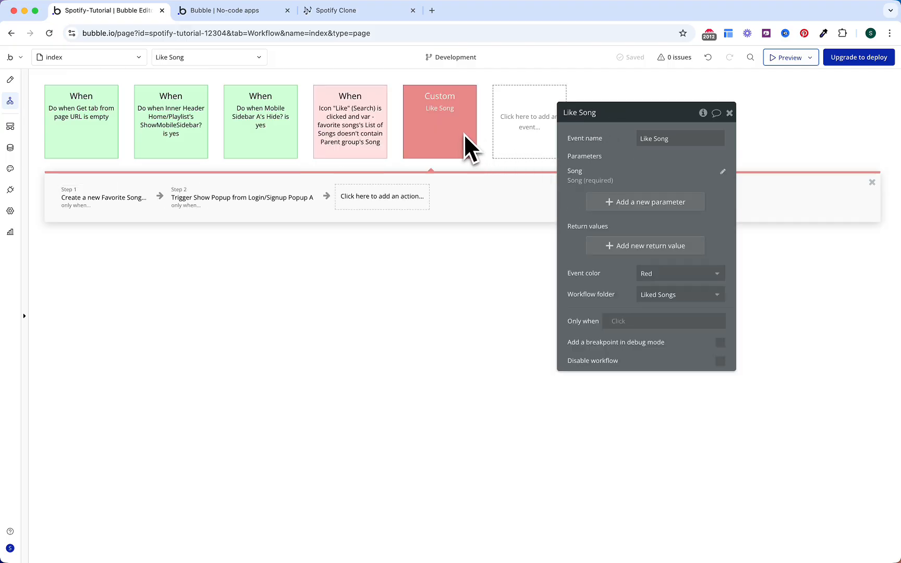
{"action": "right_click", "coordinate": [459, 131]}
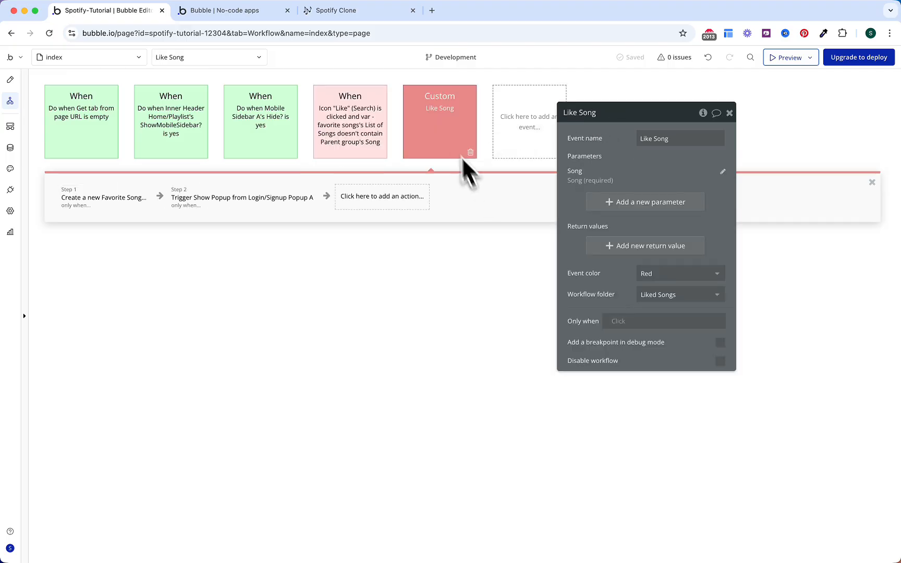
{"action": "right_click", "coordinate": [441, 121]}
{"action": "left_click", "coordinate": [462, 187]}
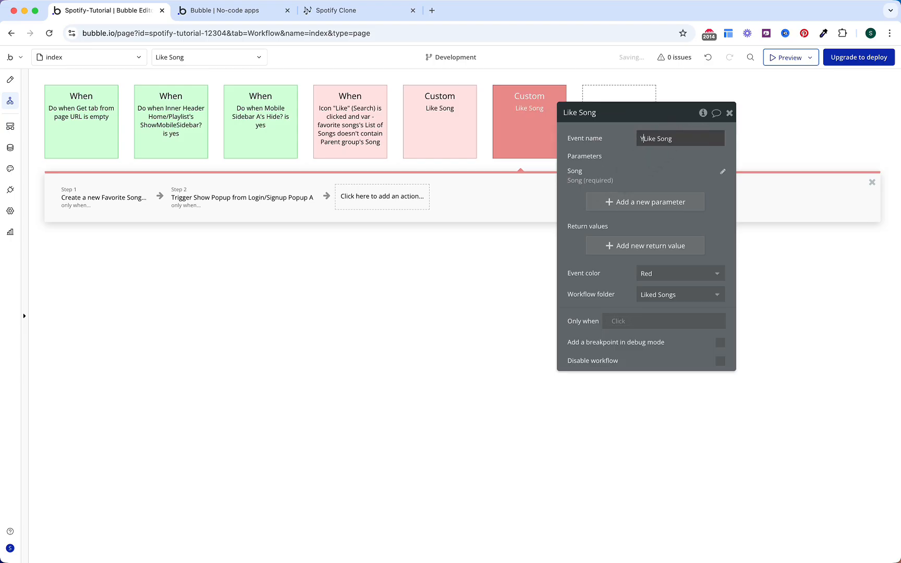
{"action": "left_click", "coordinate": [680, 166]}
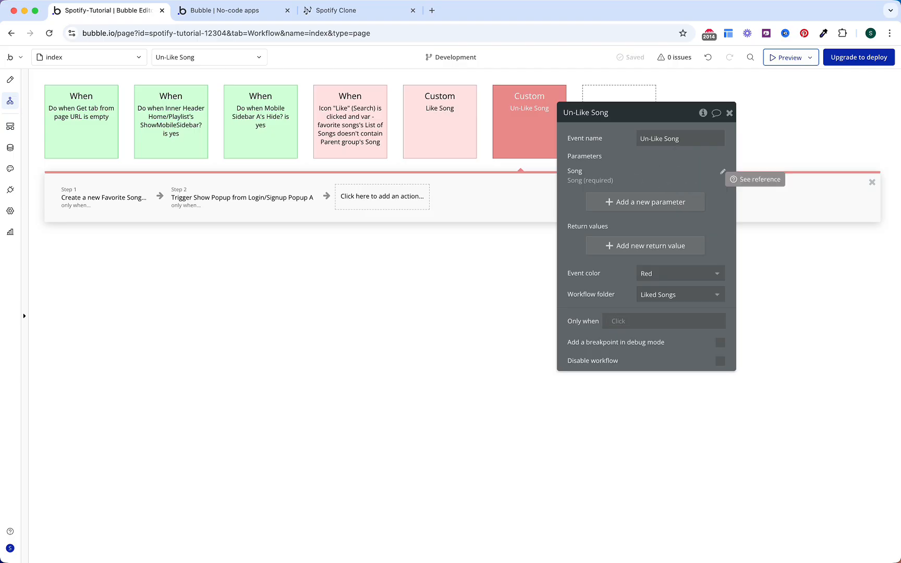
{"action": "left_click", "coordinate": [111, 206]}
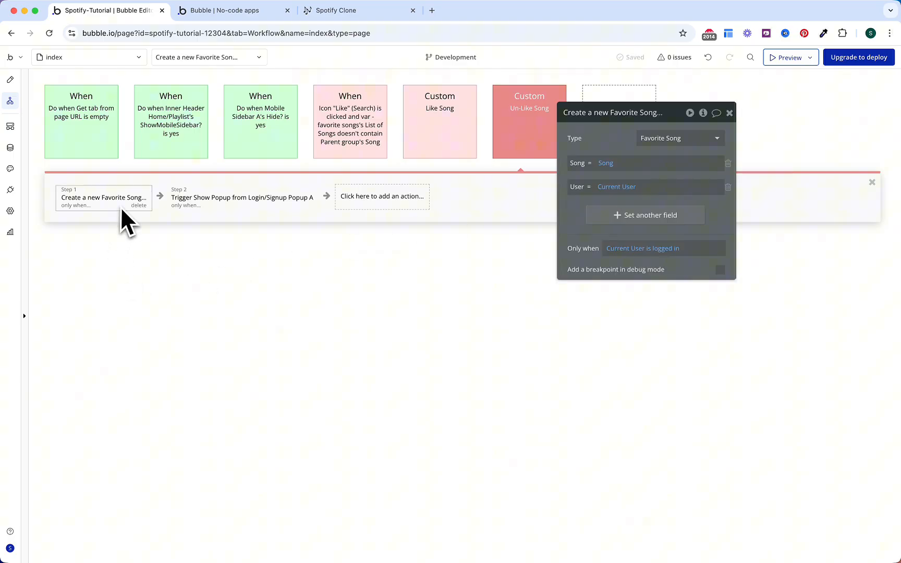
Step: Add a Delete step that searches Favorite Songs where Song equals the event's Song
{"action": "left_click", "coordinate": [161, 197]}
{"action": "type", "text": "delet"}
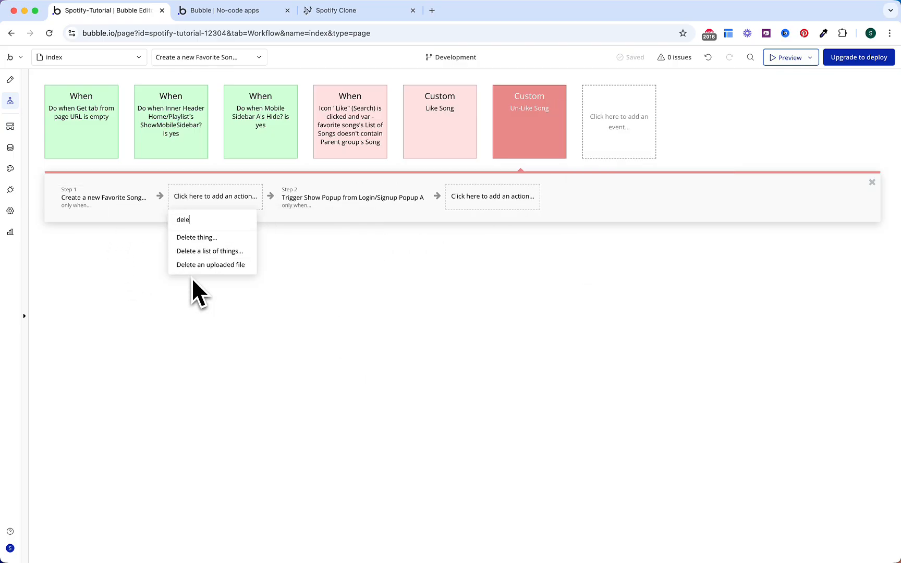
{"action": "left_click", "coordinate": [202, 238]}
{"action": "left_click", "coordinate": [656, 139]}
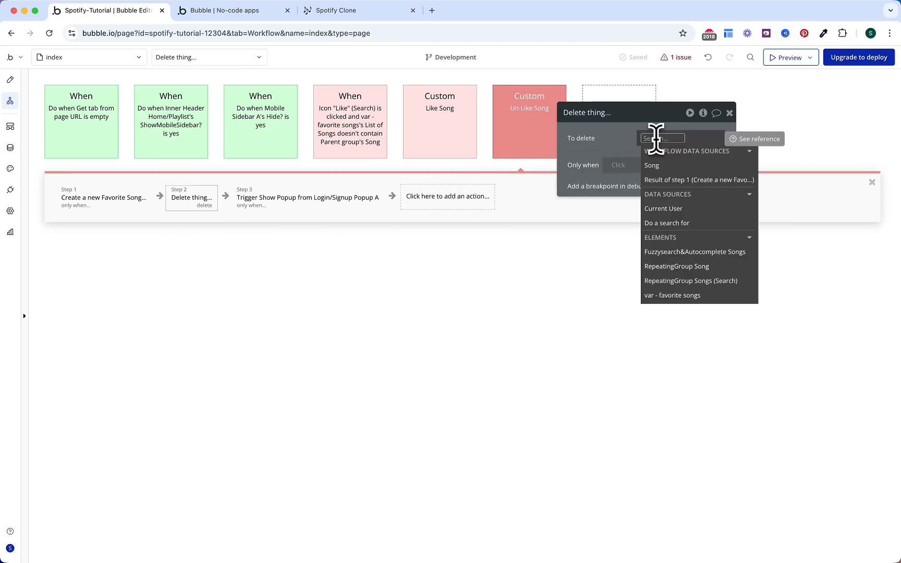
{"action": "left_click", "coordinate": [665, 223]}
{"action": "left_click", "coordinate": [529, 140]}
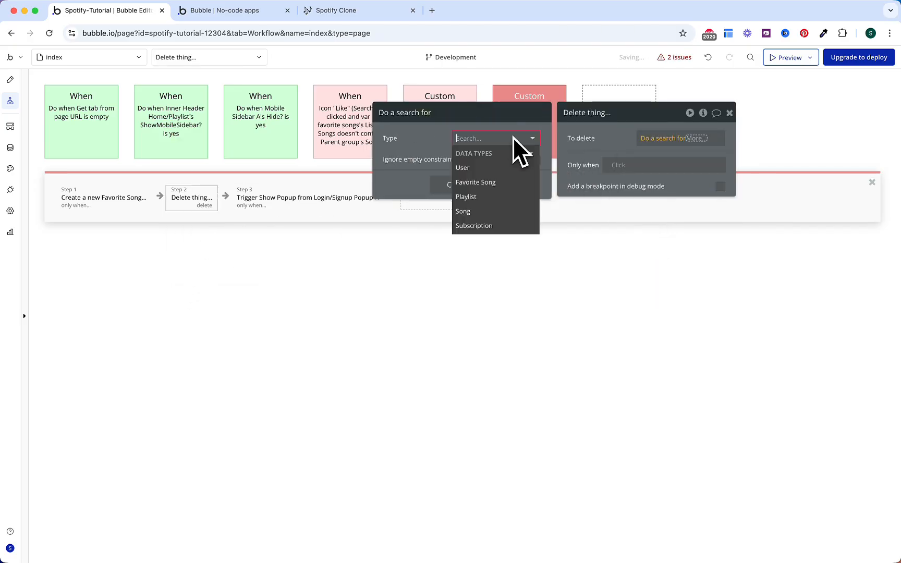
{"action": "left_click", "coordinate": [475, 182]}
{"action": "left_click", "coordinate": [490, 178]}
{"action": "left_click", "coordinate": [489, 191]}
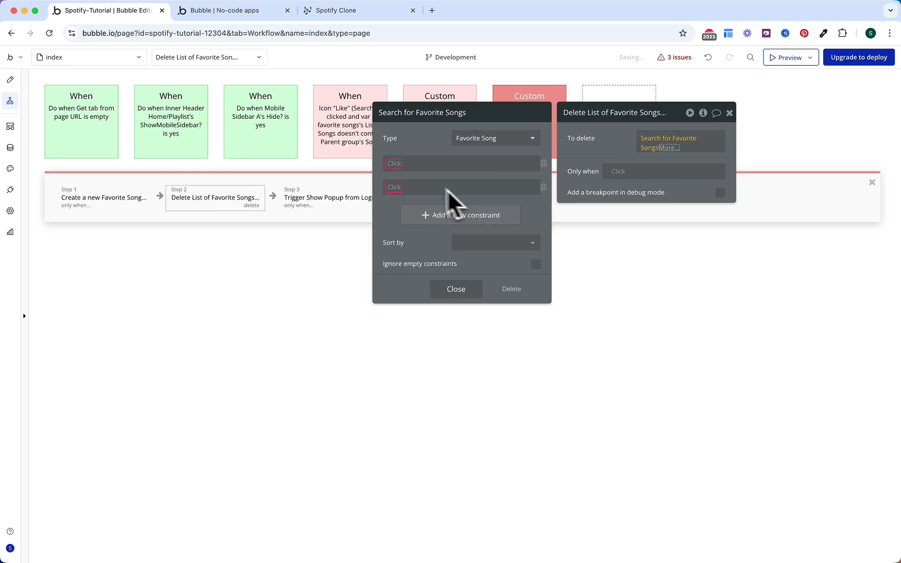
{"action": "left_click", "coordinate": [394, 163]}
{"action": "left_click", "coordinate": [399, 178]}
{"action": "left_click", "coordinate": [419, 163]}
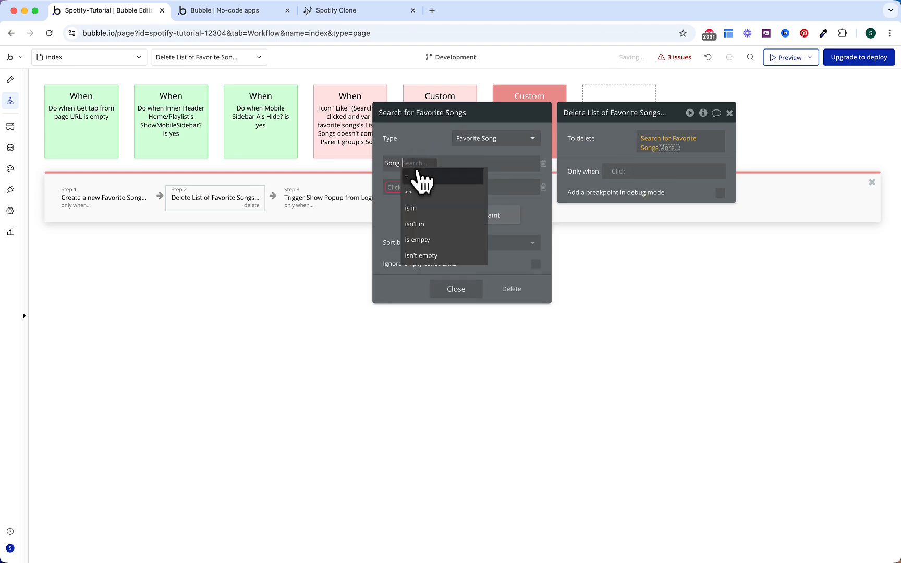
{"action": "left_click", "coordinate": [422, 177]}
{"action": "left_click", "coordinate": [431, 208]}
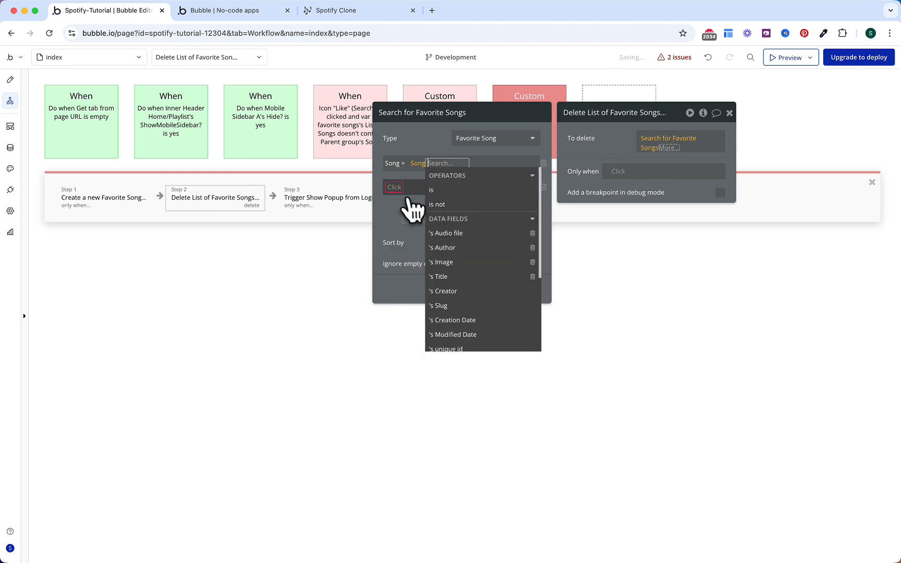
Step: Constrain the search to User = Current User and delete only its first item
{"action": "left_click", "coordinate": [403, 191]}
{"action": "left_click", "coordinate": [406, 206]}
{"action": "left_click", "coordinate": [411, 188]}
{"action": "left_click", "coordinate": [416, 203]}
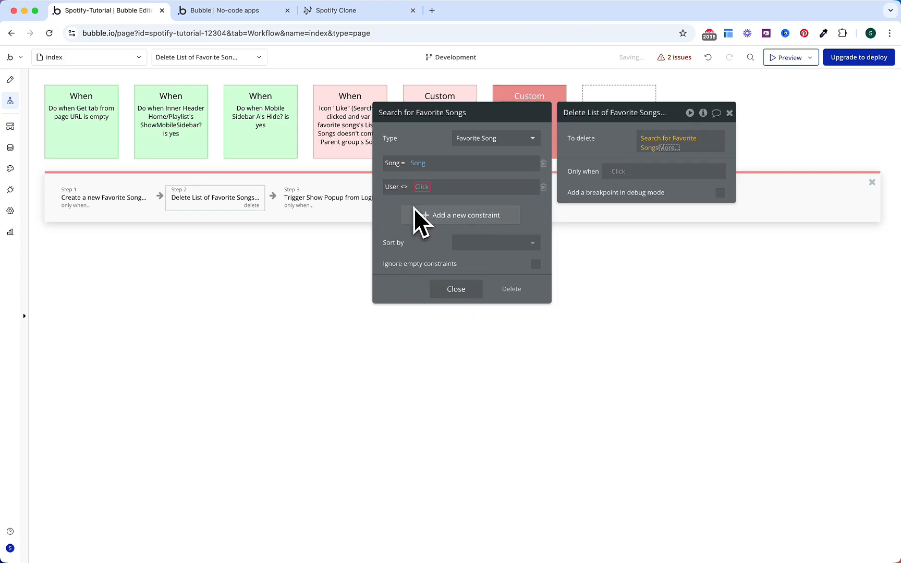
{"action": "left_click", "coordinate": [403, 186]}
{"action": "left_click", "coordinate": [408, 203]}
{"action": "left_click", "coordinate": [419, 186]}
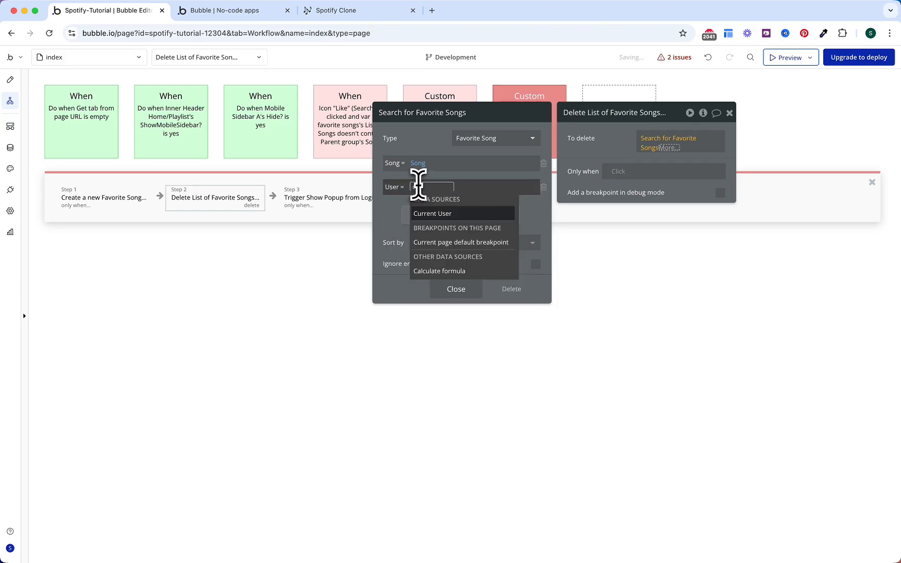
{"action": "key", "text": "Return"}
{"action": "left_click", "coordinate": [416, 141]}
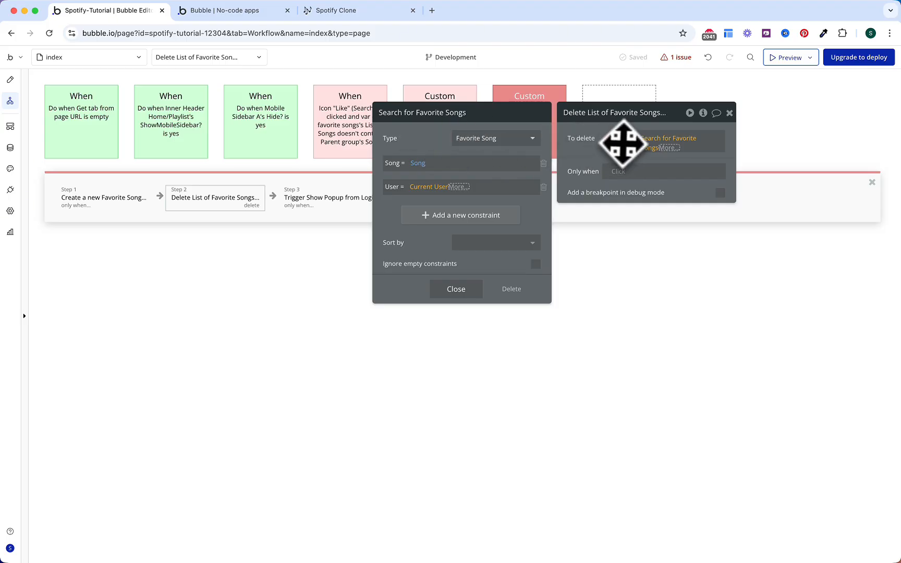
{"action": "left_click", "coordinate": [623, 145]}
{"action": "left_click", "coordinate": [671, 147]}
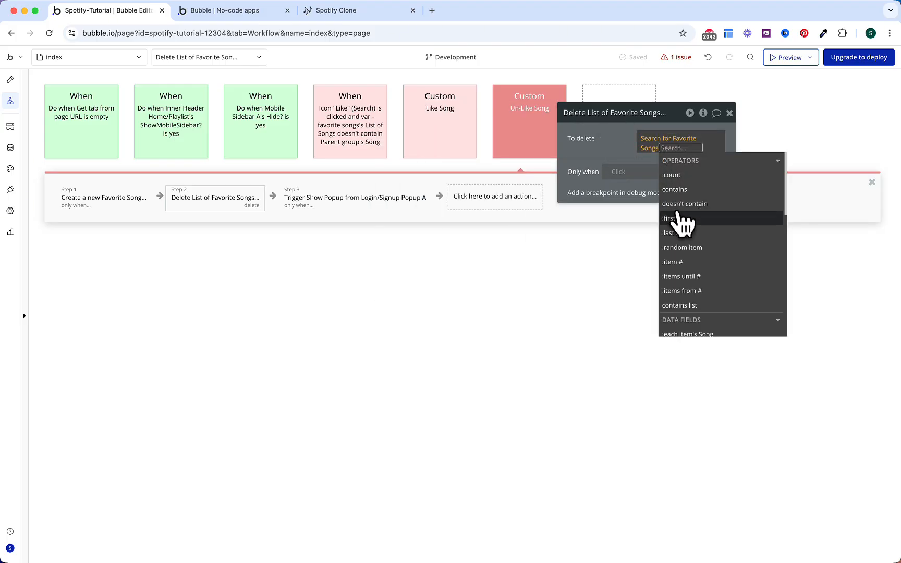
{"action": "left_click", "coordinate": [682, 218]}
{"action": "left_click", "coordinate": [627, 141]}
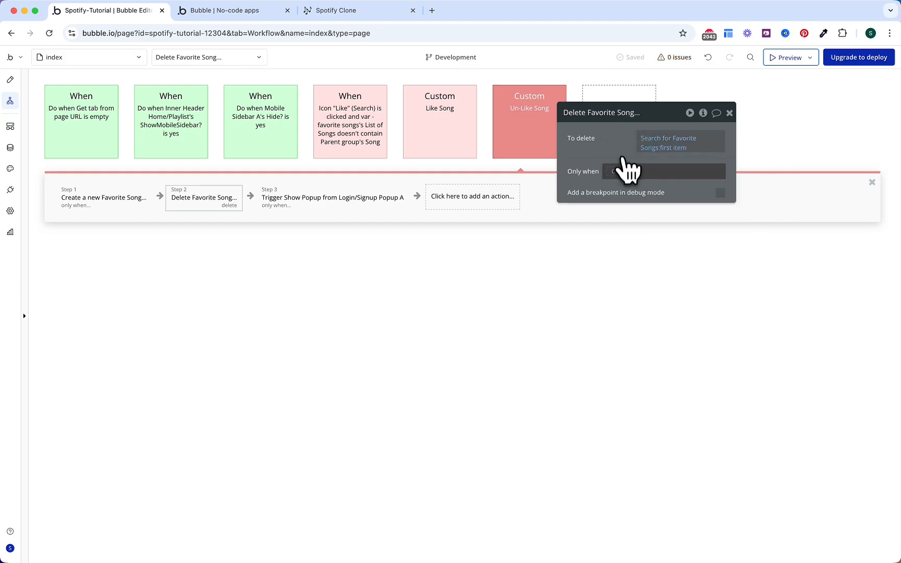
Step: Make the delete step run only when Current User is logged in
{"action": "left_click", "coordinate": [623, 171]}
{"action": "type", "text": "cu"}
{"action": "key", "text": "Return"}
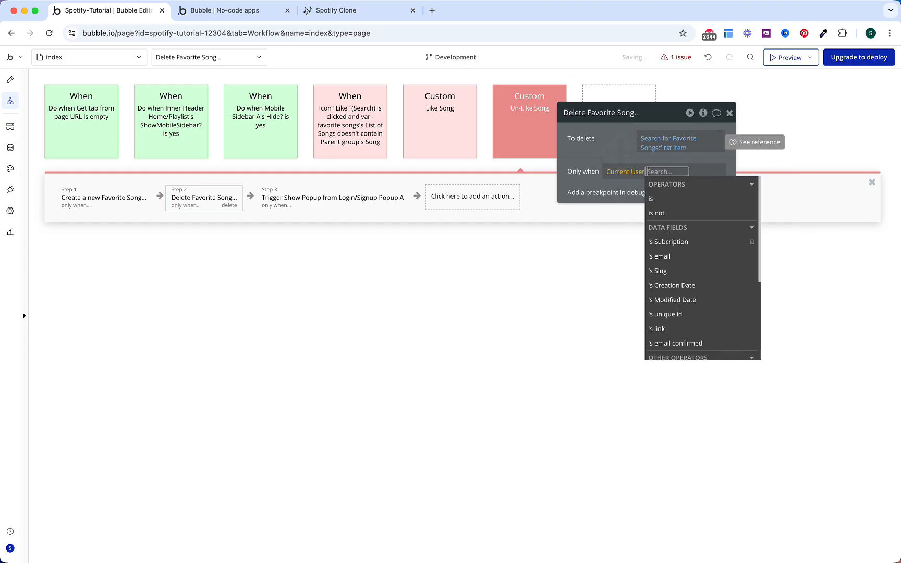
{"action": "type", "text": "is log"}
{"action": "key", "text": "Down"}
{"action": "key", "text": "Return"}
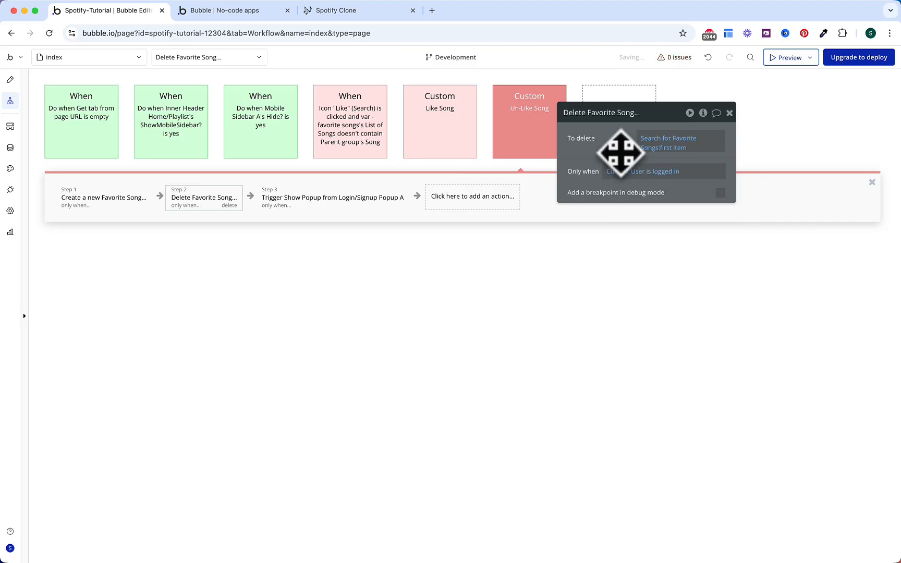
Step: Remove the Create a new Favorite Song step from the workflow
{"action": "left_click", "coordinate": [319, 201]}
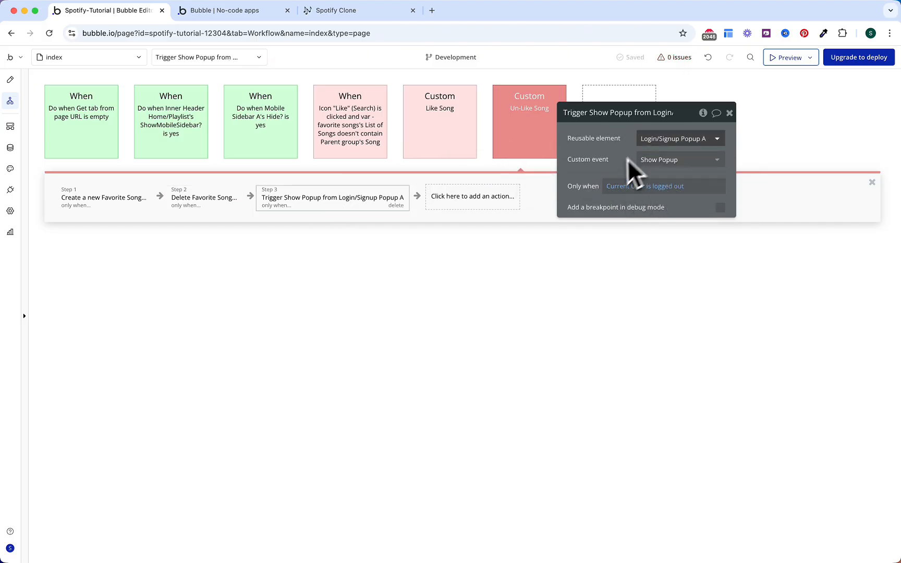
{"action": "left_click", "coordinate": [134, 207]}
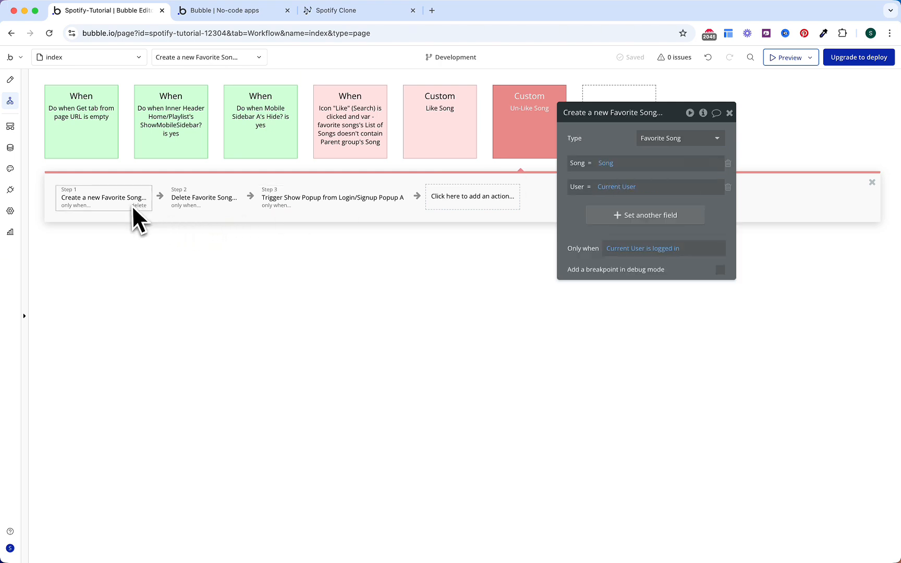
{"action": "left_click", "coordinate": [137, 206]}
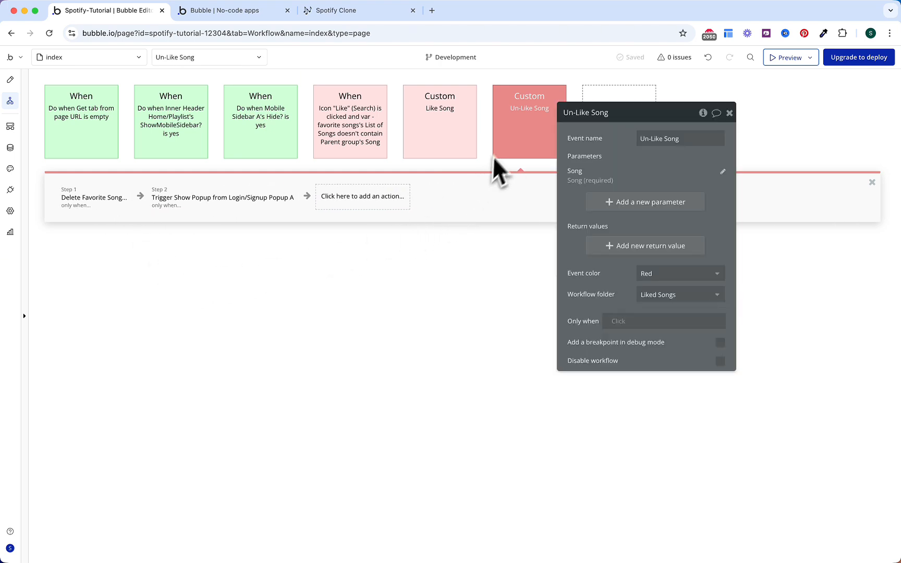
Step: Duplicate the Icon Like clicked event by copying and pasting it
{"action": "left_click", "coordinate": [352, 147]}
{"action": "right_click", "coordinate": [362, 141]}
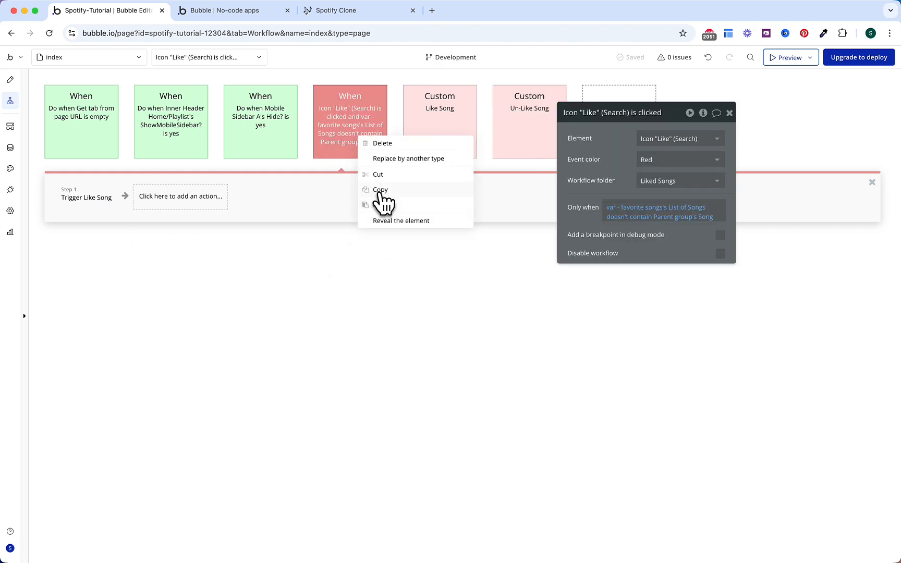
{"action": "left_click", "coordinate": [381, 189]}
{"action": "right_click", "coordinate": [368, 136]}
{"action": "left_click", "coordinate": [391, 195]}
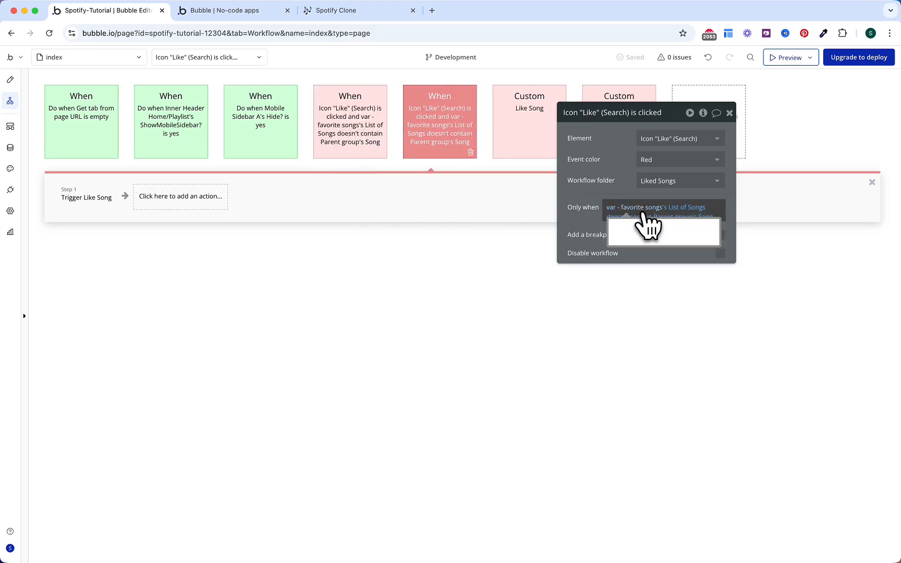
Step: Change the duplicate's Only when operator from doesn't contain to contains
{"action": "left_click", "coordinate": [637, 219]}
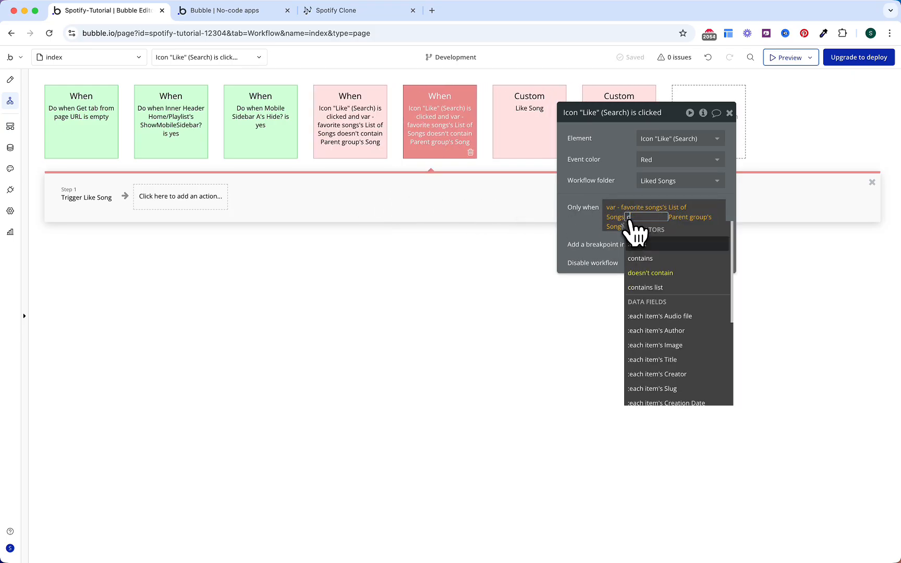
{"action": "type", "text": "cont"}
{"action": "key", "text": "Return"}
{"action": "left_click", "coordinate": [600, 167]}
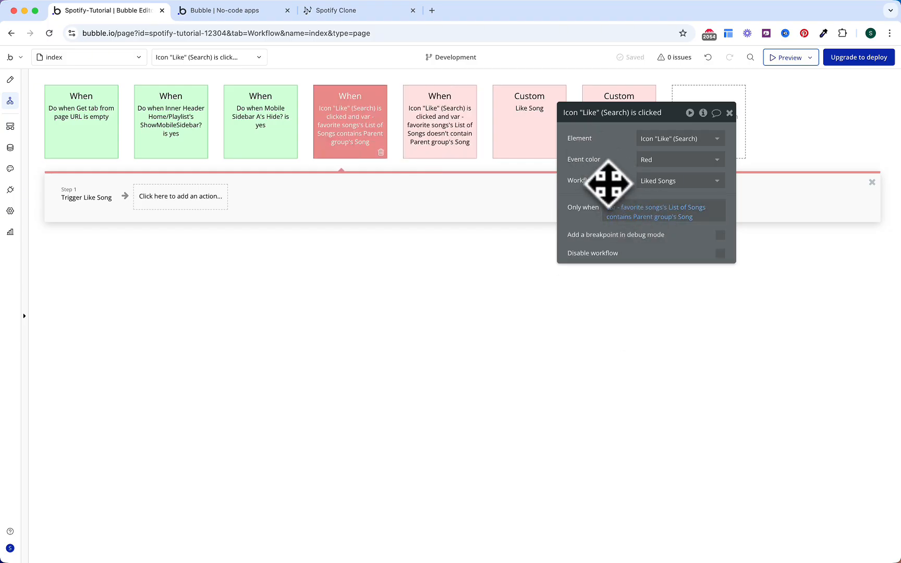
Step: Make the duplicate's step trigger Un-Like Song, then go to the app preview
{"action": "left_click", "coordinate": [94, 201]}
{"action": "left_click", "coordinate": [673, 138]}
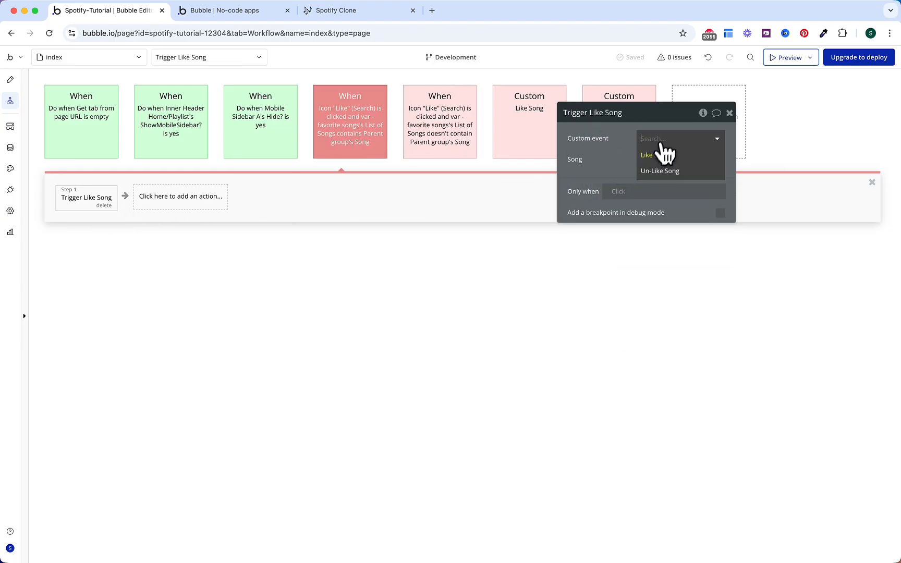
{"action": "left_click", "coordinate": [665, 171]}
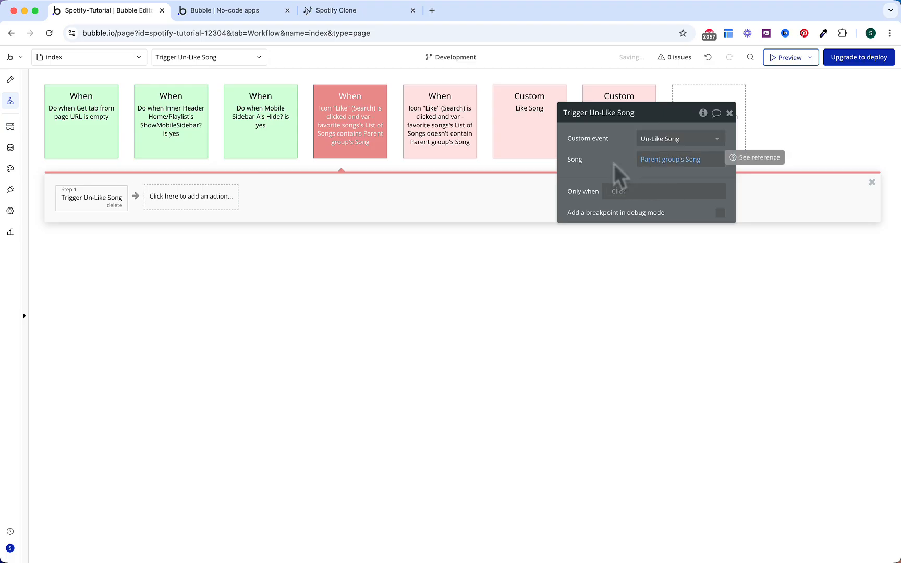
{"action": "left_click", "coordinate": [250, 10]}
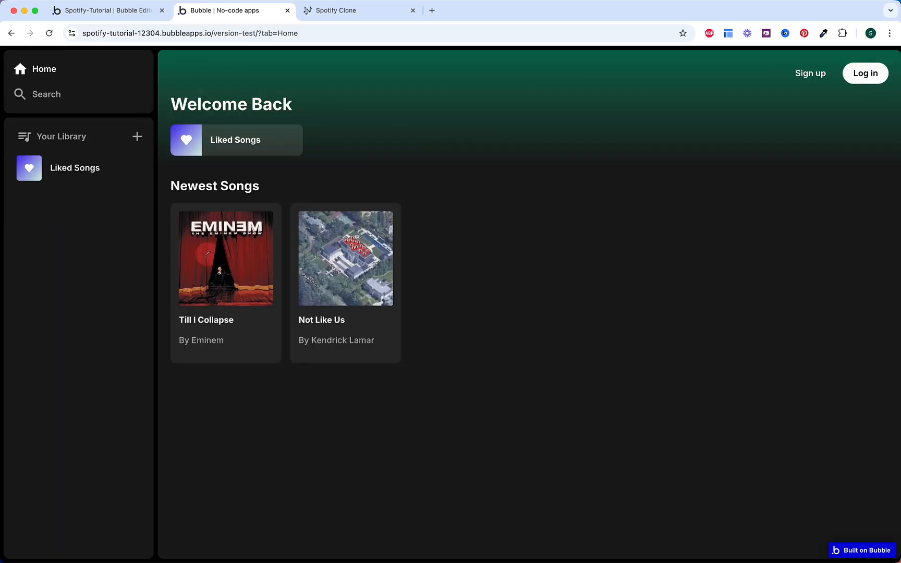
Step: On the Search page, tap Not Like Us's heart and sign in through the login popup
{"action": "left_click", "coordinate": [81, 100]}
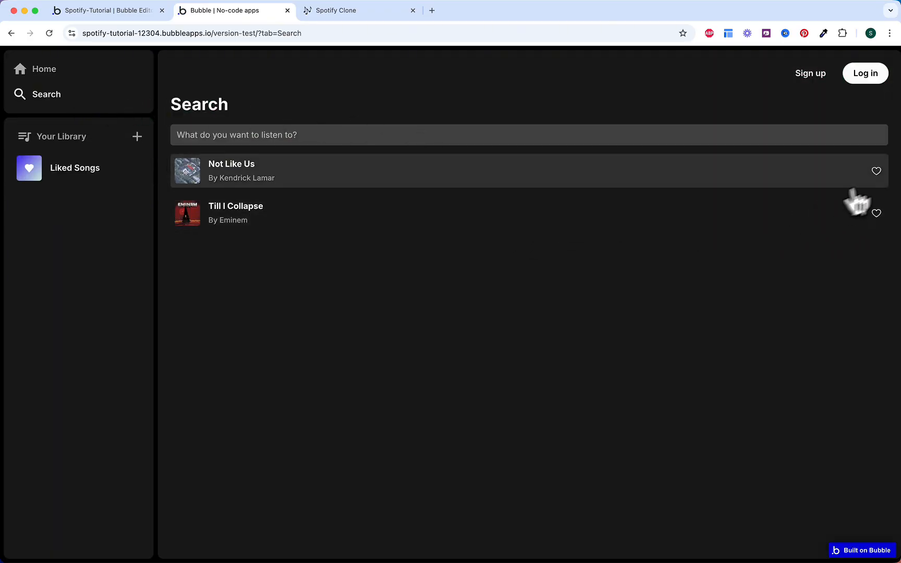
{"action": "left_click", "coordinate": [878, 174]}
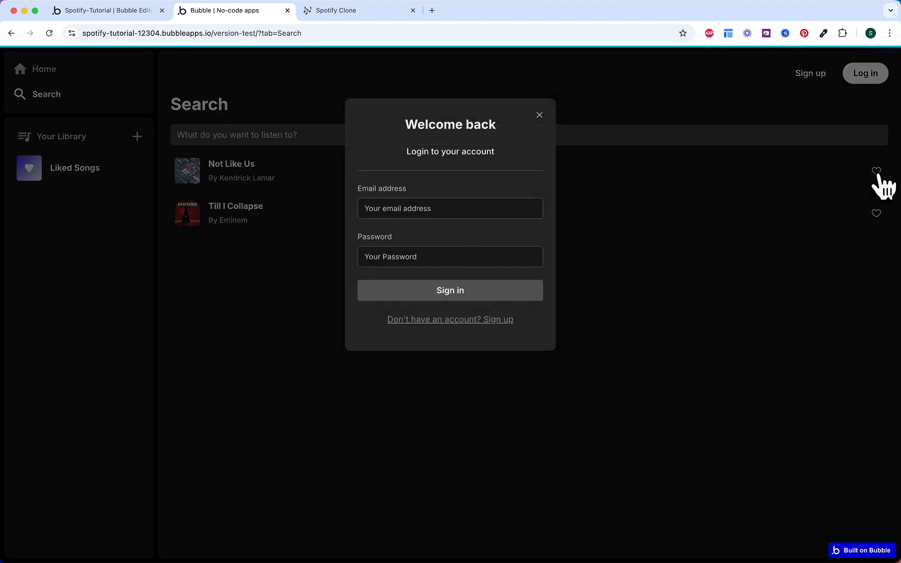
{"action": "left_click", "coordinate": [485, 204]}
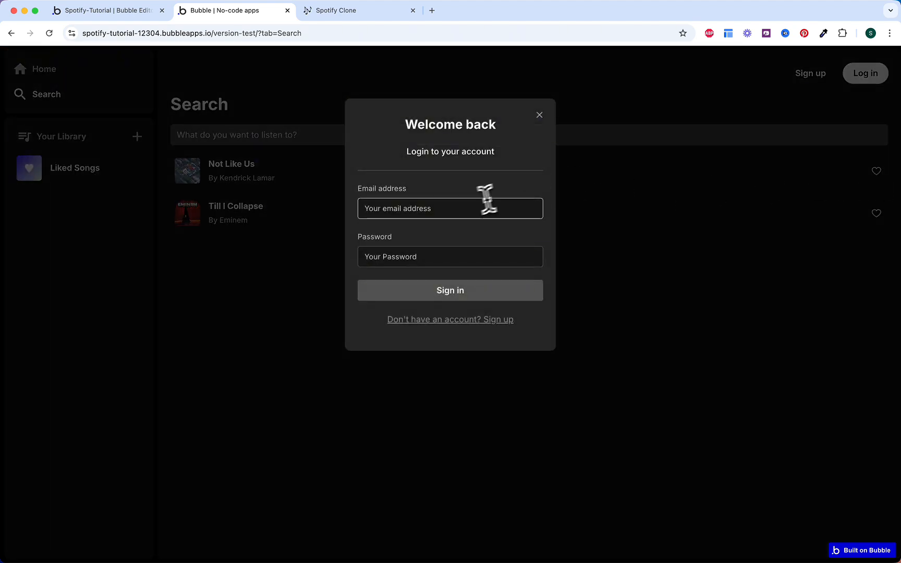
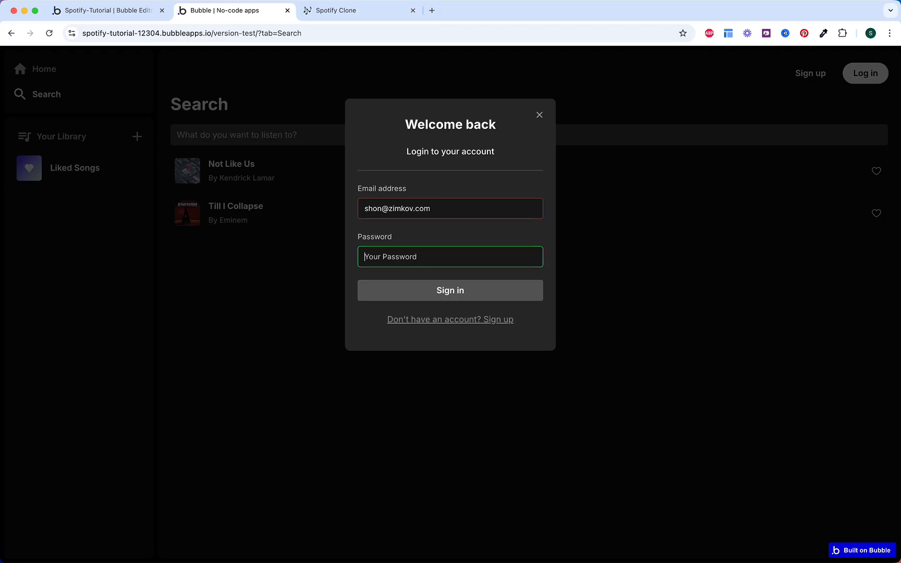
{"action": "left_click", "coordinate": [436, 294]}
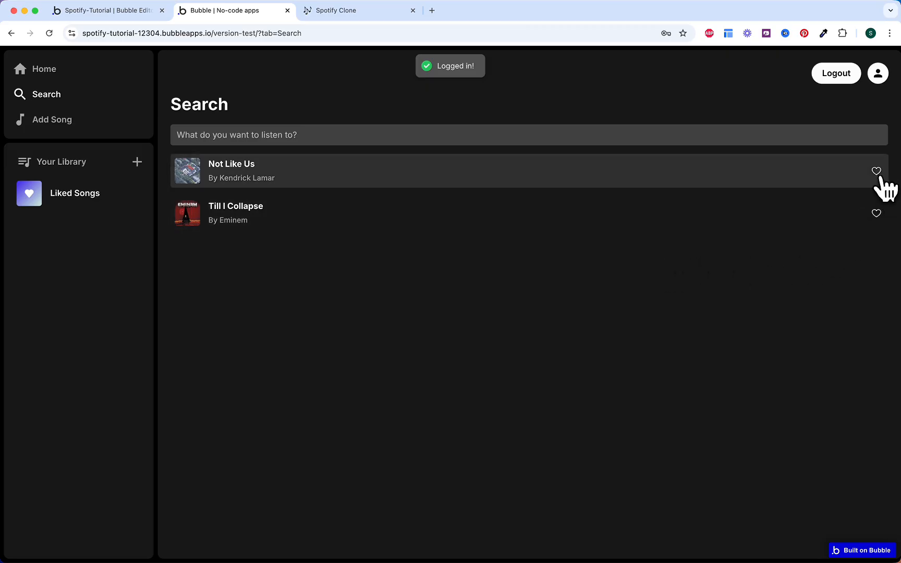
Step: Like Not Like Us and Till I Collapse, unlike Not Like Us, then re-like both
{"action": "left_click", "coordinate": [877, 173]}
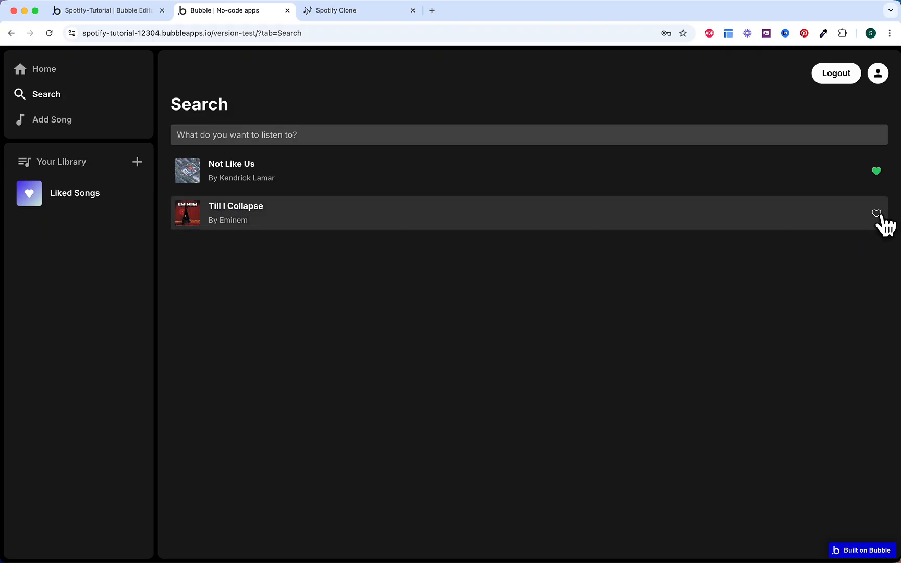
{"action": "left_click", "coordinate": [876, 213]}
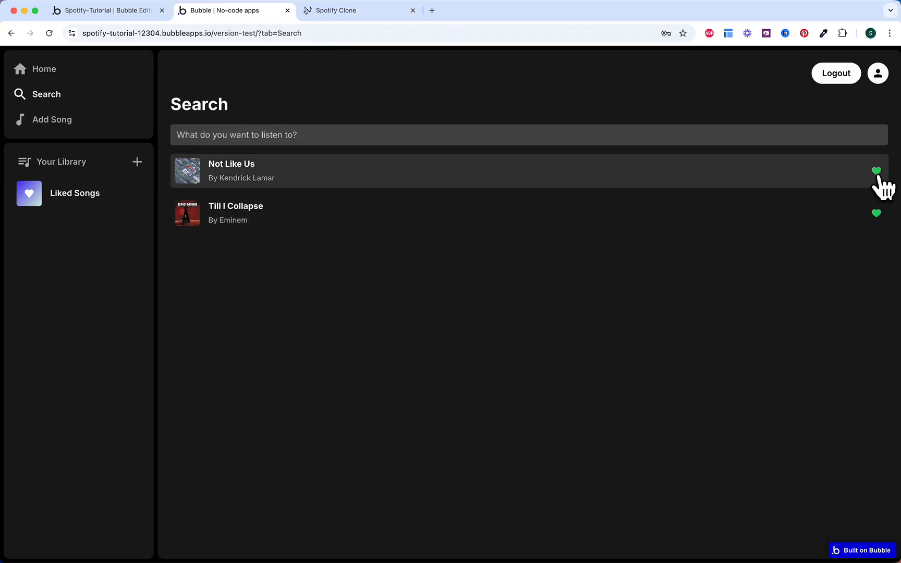
{"action": "left_click", "coordinate": [877, 172]}
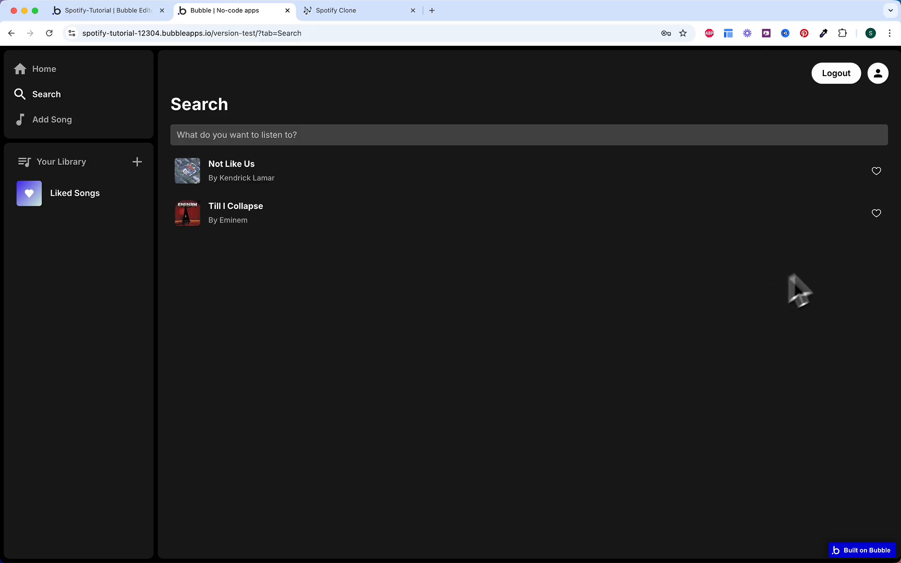
{"action": "left_click", "coordinate": [876, 171]}
{"action": "left_click", "coordinate": [877, 214]}
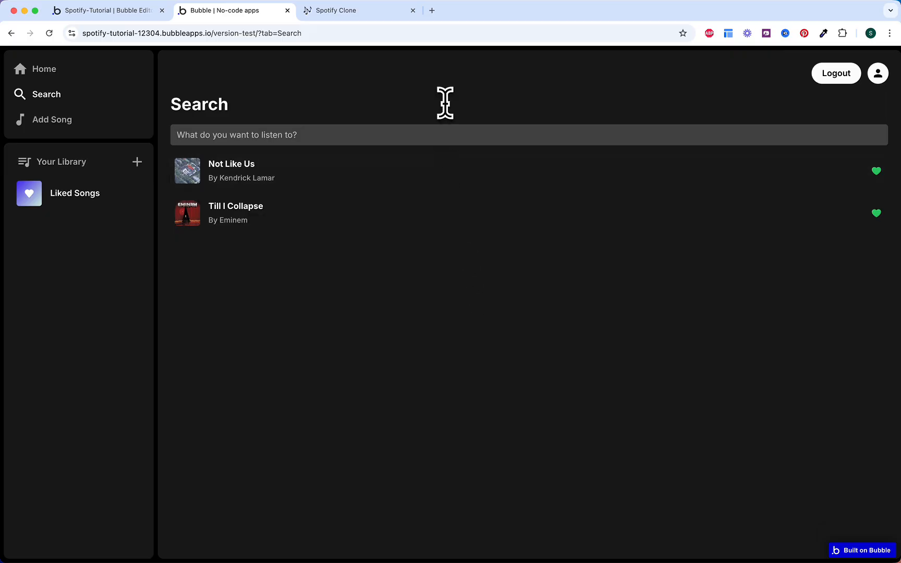
Step: Test the search filter with 'not like', 'till' and 'col', clearing the box each time
{"action": "type", "text": "not lik"}
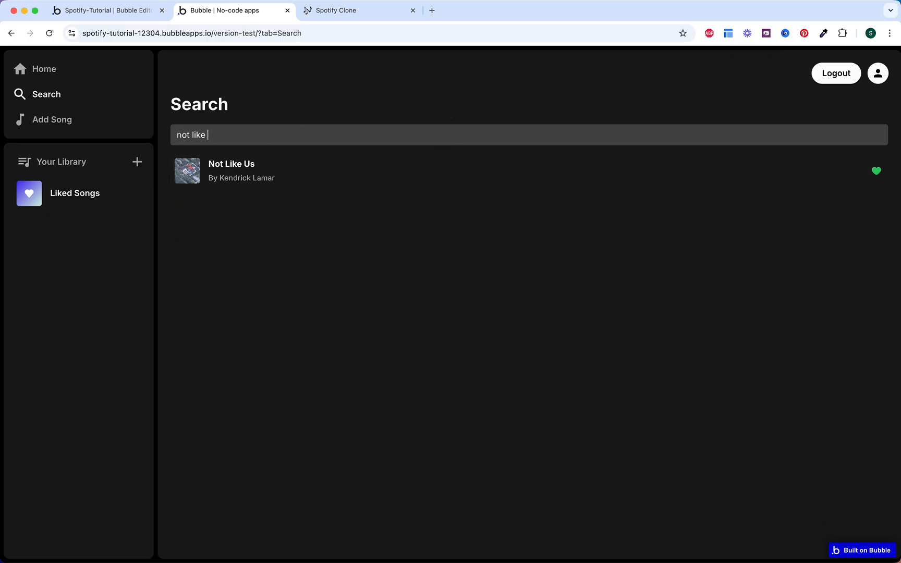
{"action": "type", "text": "e"}
{"action": "key", "text": "super+a"}
{"action": "key", "text": "BackSpace"}
{"action": "type", "text": "til"}
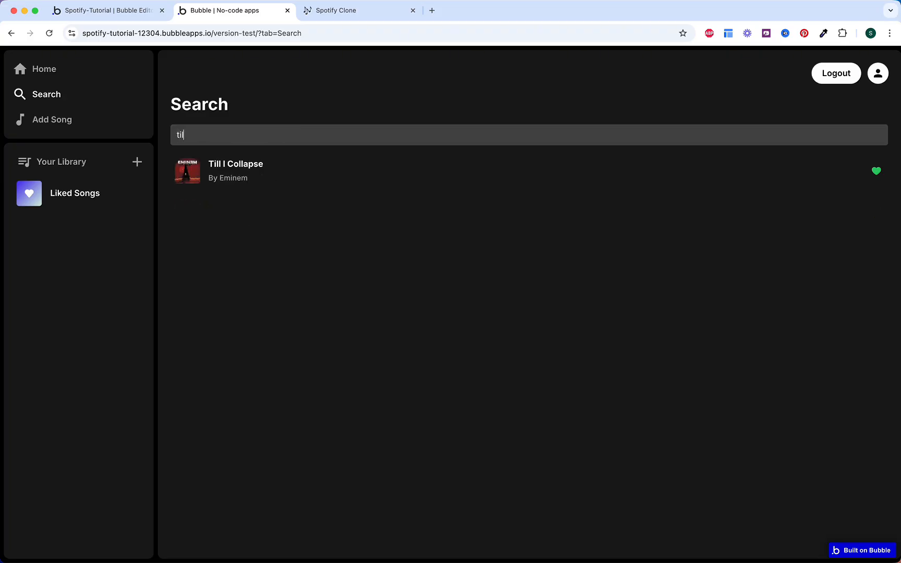
{"action": "type", "text": "l"}
{"action": "key", "text": "super+a"}
{"action": "key", "text": "BackSpace"}
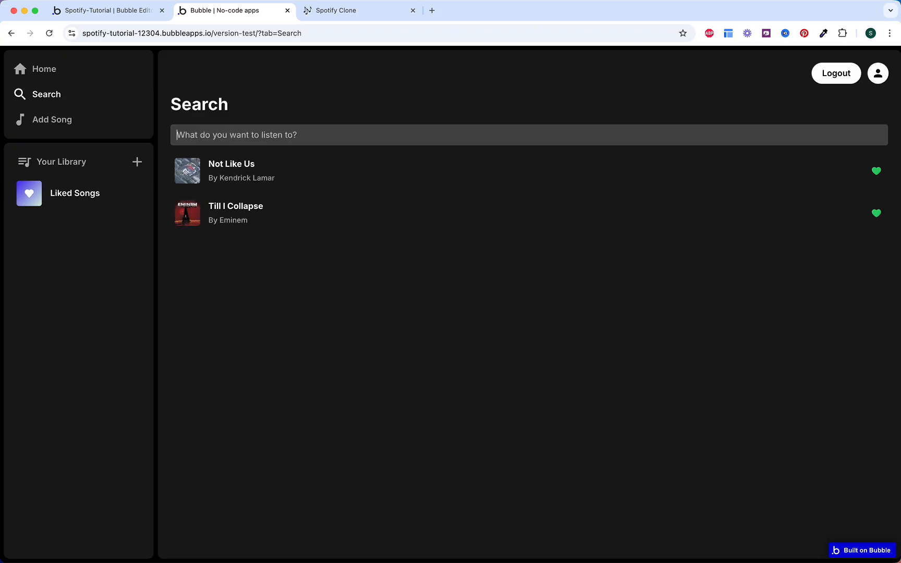
{"action": "type", "text": "colla"}
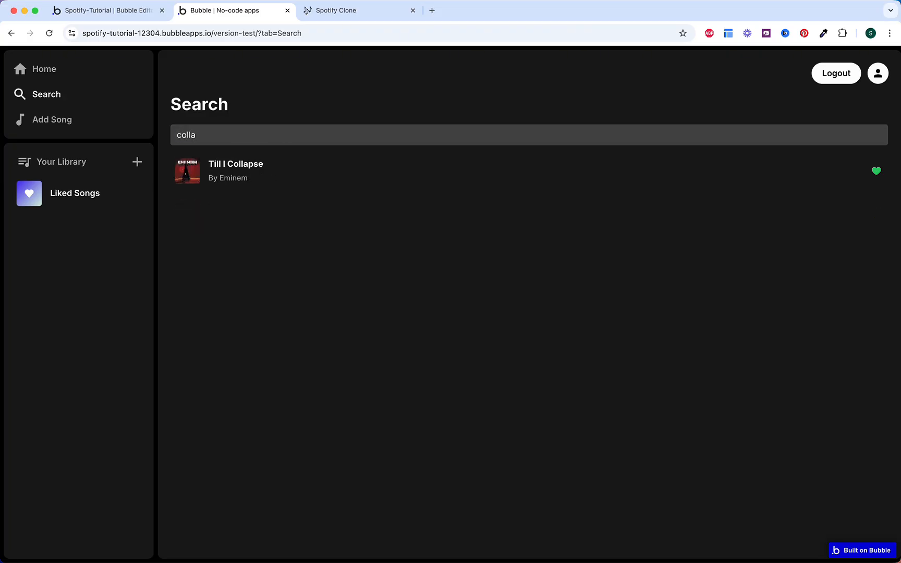
{"action": "key", "text": "super+a"}
{"action": "key", "text": "BackSpace"}
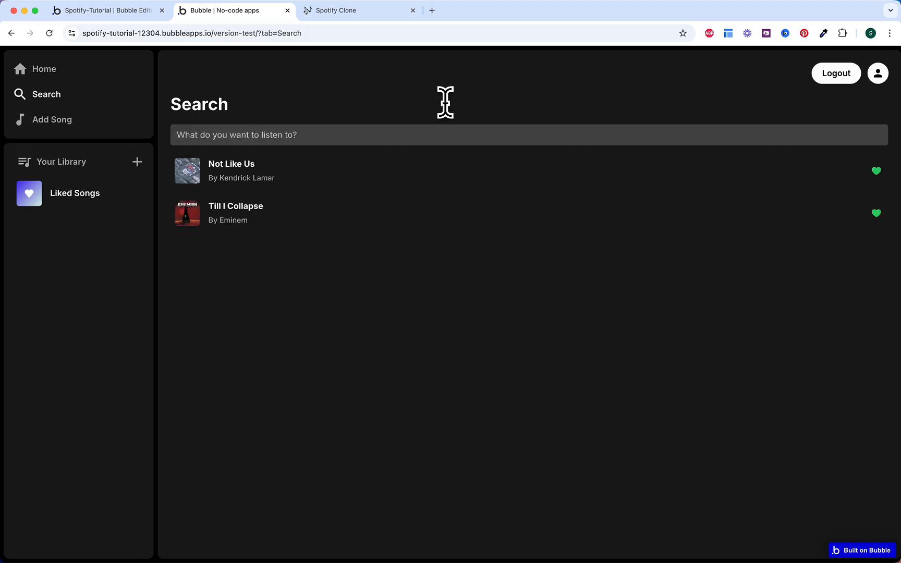
Step: Tick the Search tab UI, dynamic search and search results subtasks plus the Search Tab task
{"action": "left_click", "coordinate": [371, 14]}
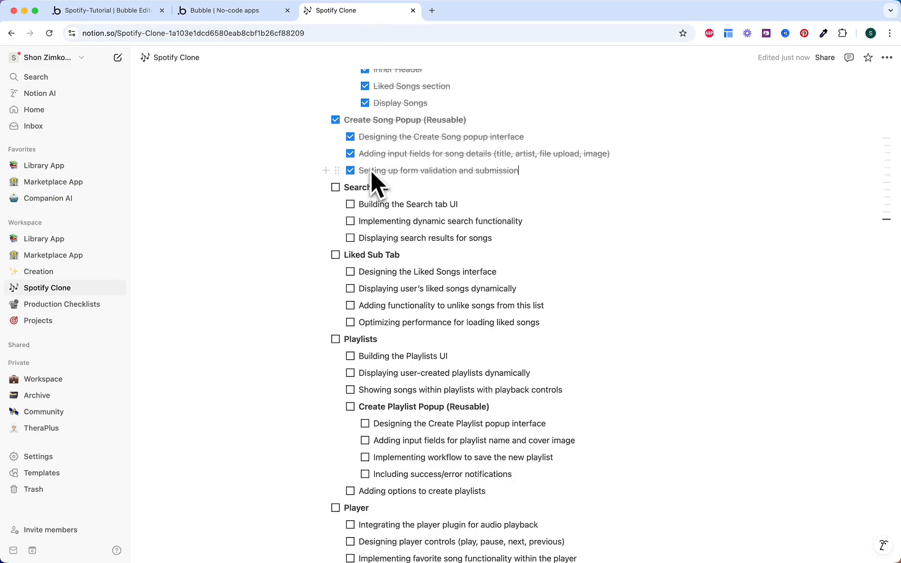
{"action": "left_click", "coordinate": [350, 204]}
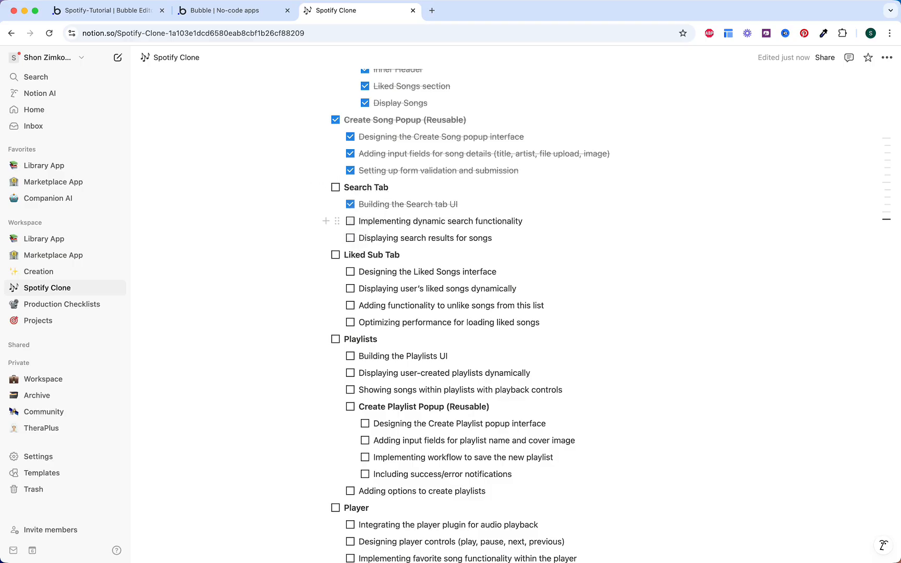
{"action": "left_click", "coordinate": [350, 221]}
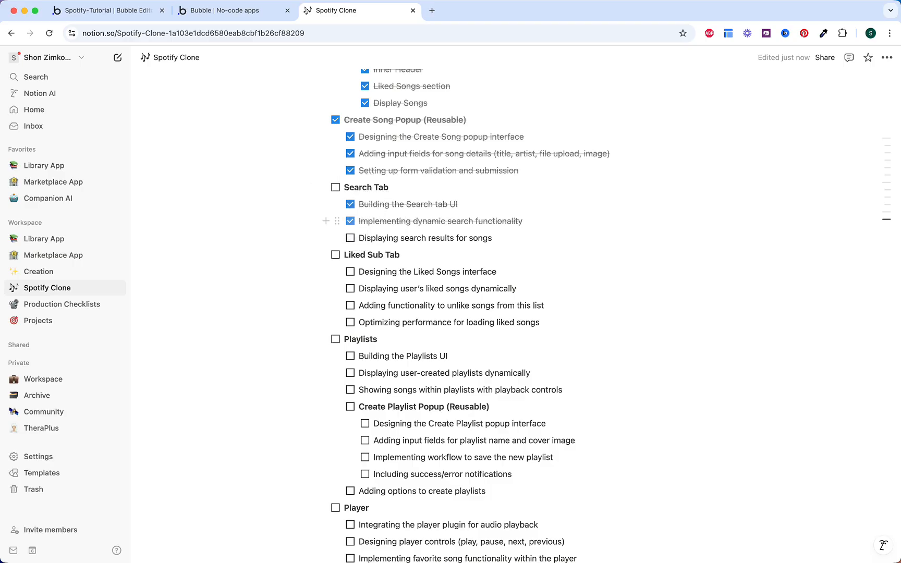
{"action": "left_click", "coordinate": [350, 237]}
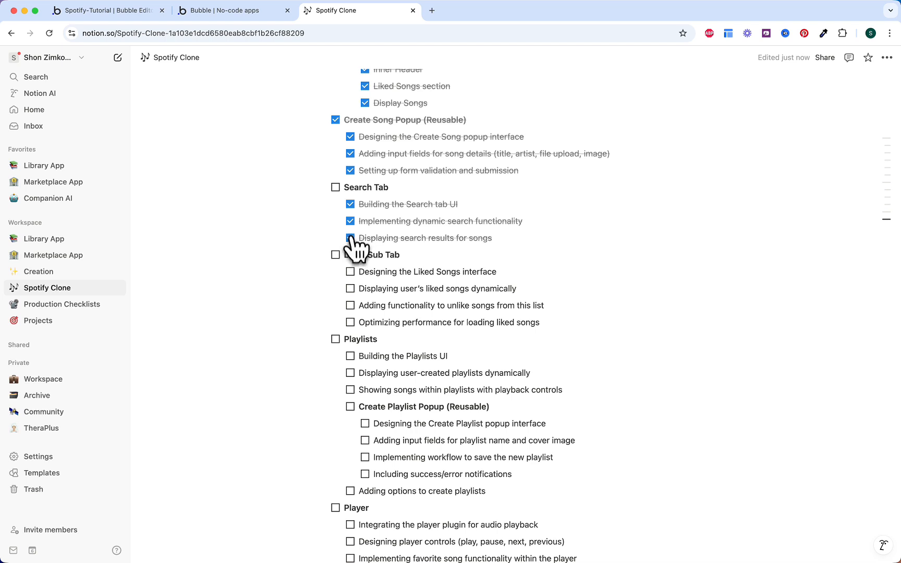
{"action": "left_click", "coordinate": [336, 187]}
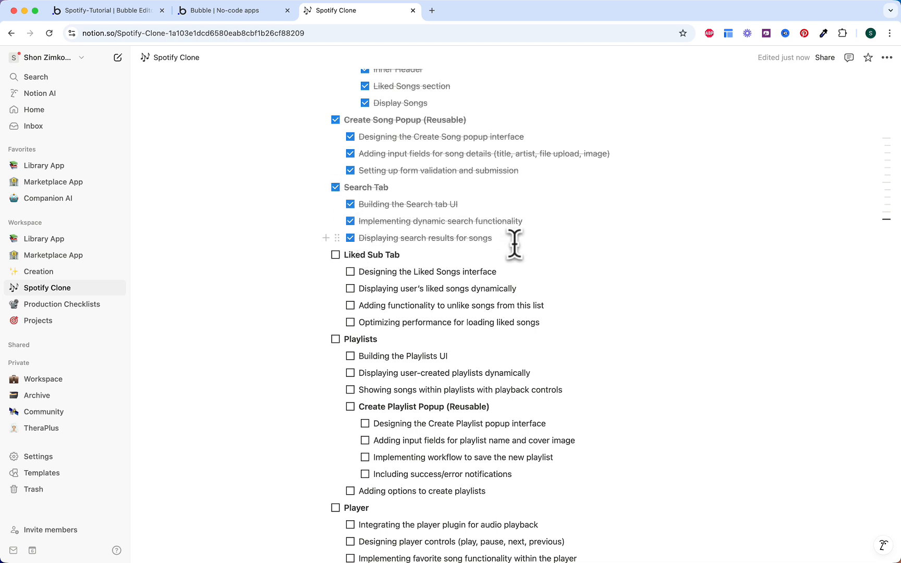
{"action": "left_click_drag", "start_coordinate": [360, 322], "coordinate": [545, 323]}
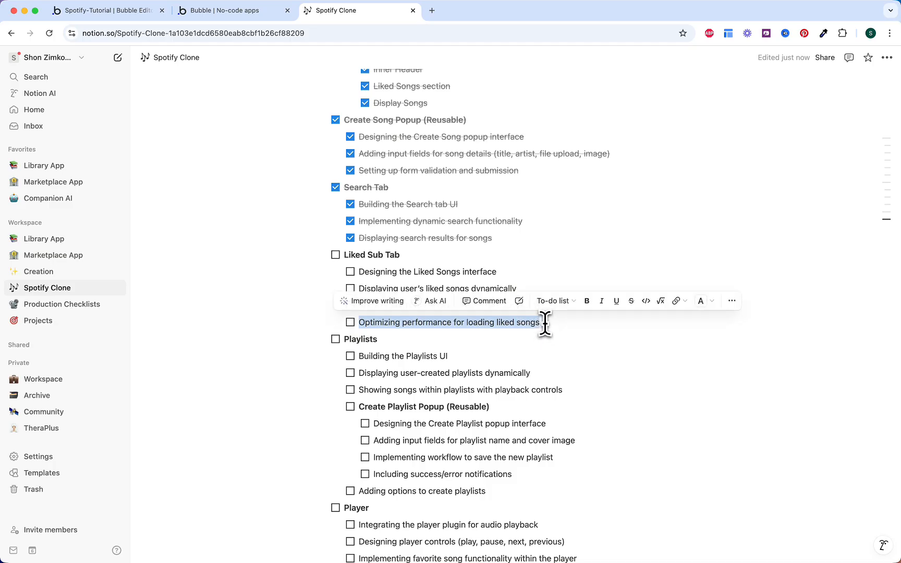
{"action": "key", "text": "Right"}
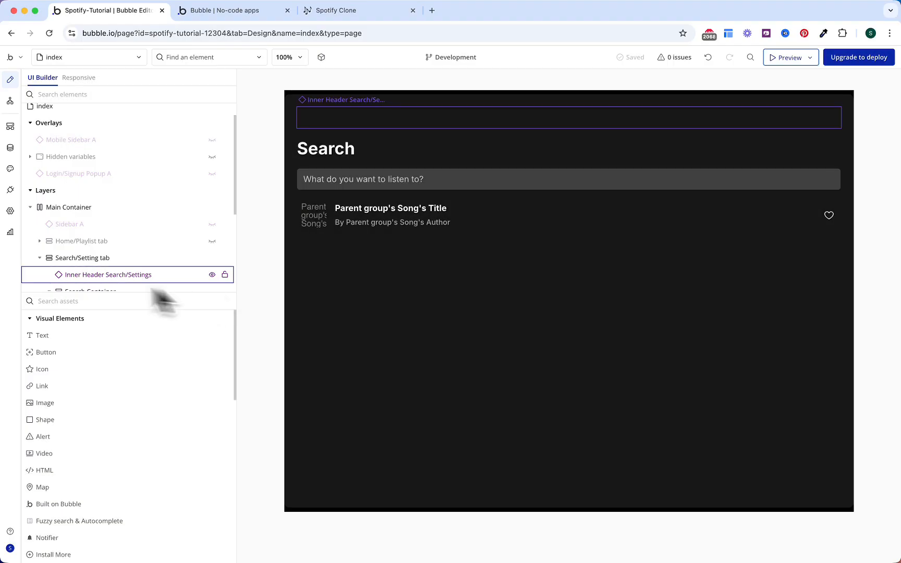
Step: Hide the Search/Setting tab, Home Header and Home Container in the editor
{"action": "left_click", "coordinate": [42, 259]}
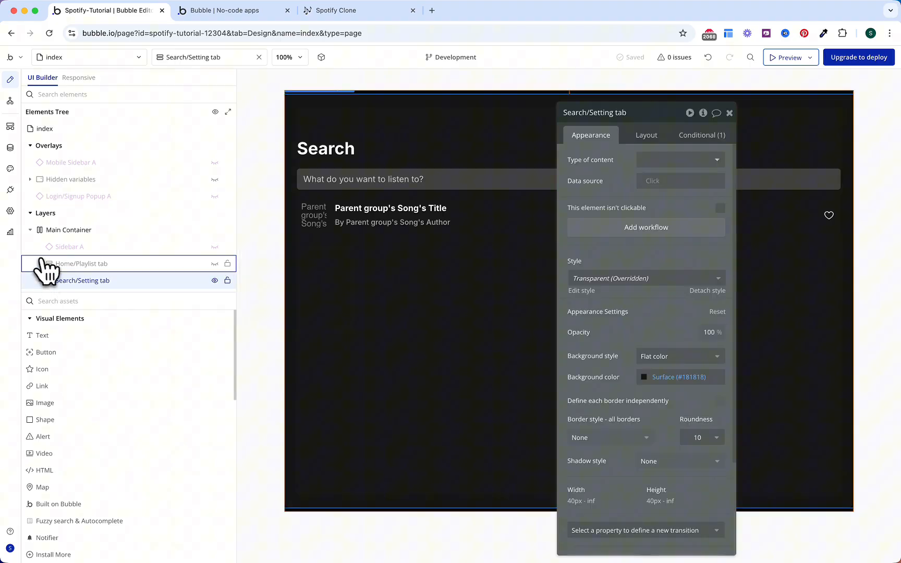
{"action": "left_click", "coordinate": [214, 281]}
{"action": "left_click", "coordinate": [215, 263]}
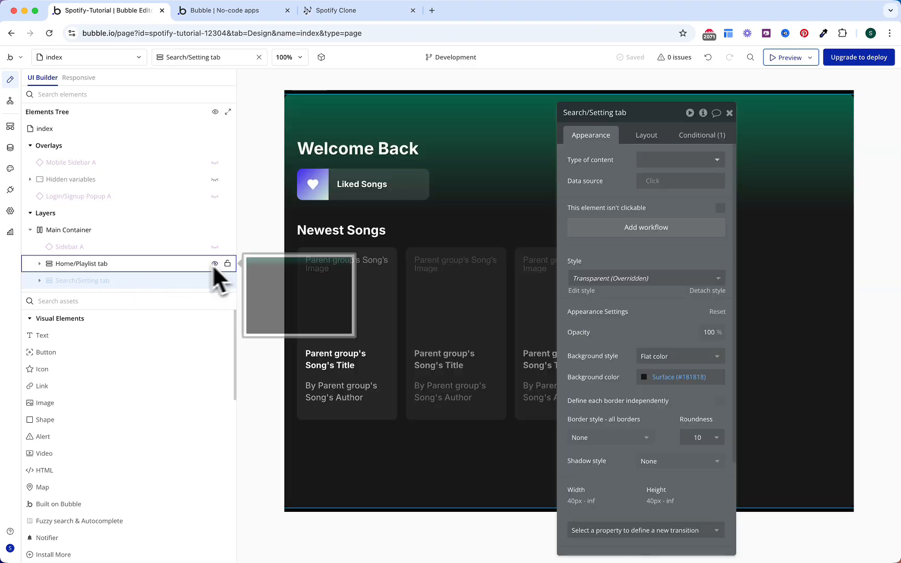
{"action": "left_click", "coordinate": [58, 267]}
{"action": "scroll", "coordinate": [169, 251], "scroll_direction": "down", "scroll_amount": 3}
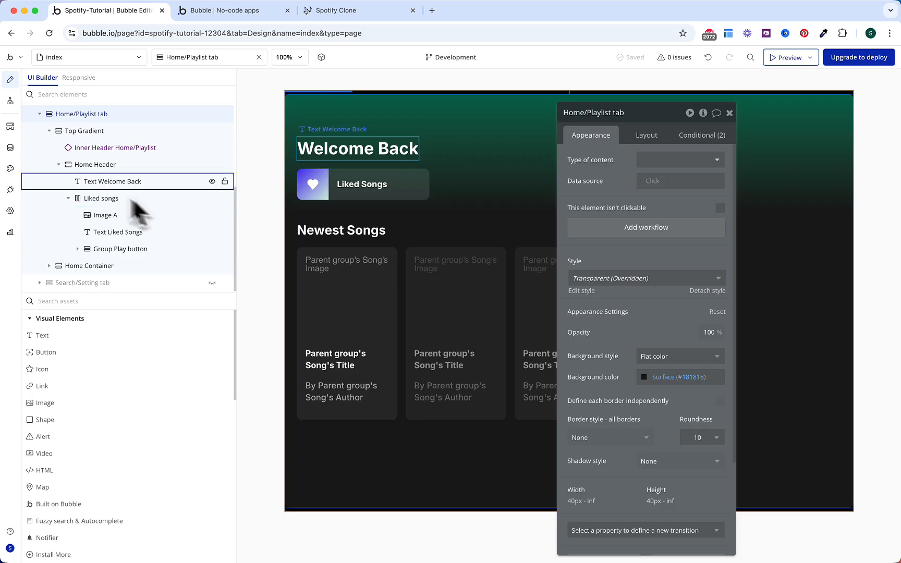
{"action": "left_click", "coordinate": [64, 165]}
{"action": "left_click", "coordinate": [211, 250]}
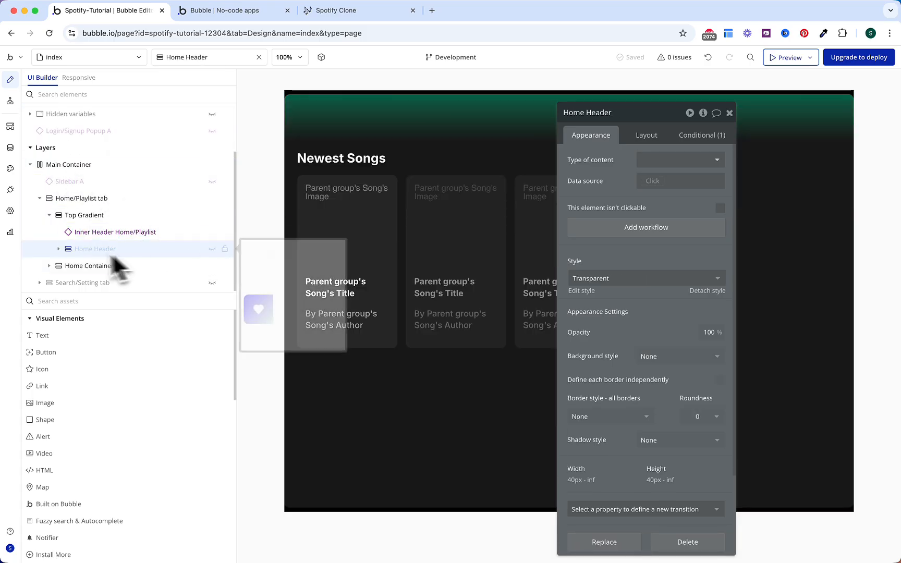
{"action": "left_click", "coordinate": [212, 265]}
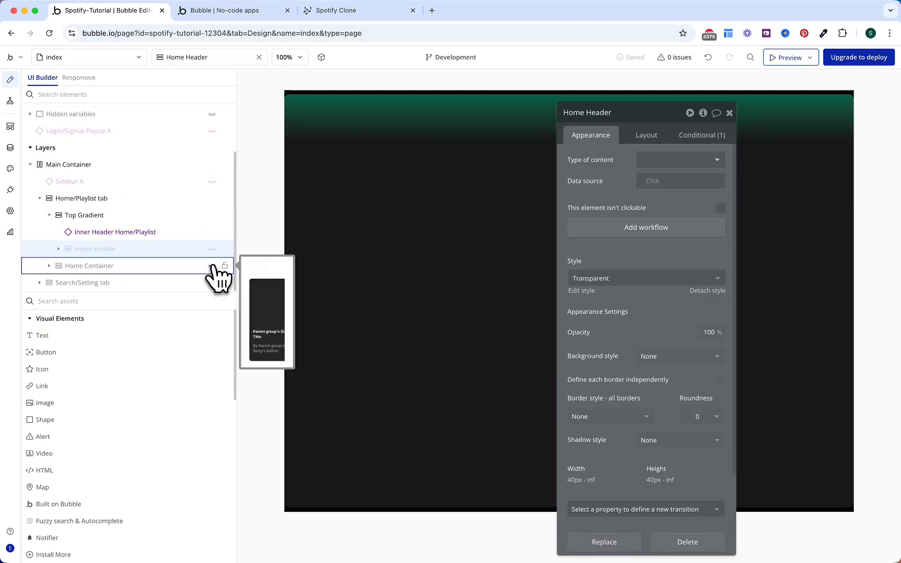
Step: Add a Group under Home Header and name it Liked Header
{"action": "left_click", "coordinate": [177, 301]}
{"action": "type", "text": "gr"}
{"action": "left_click_drag", "start_coordinate": [121, 349], "coordinate": [113, 256]}
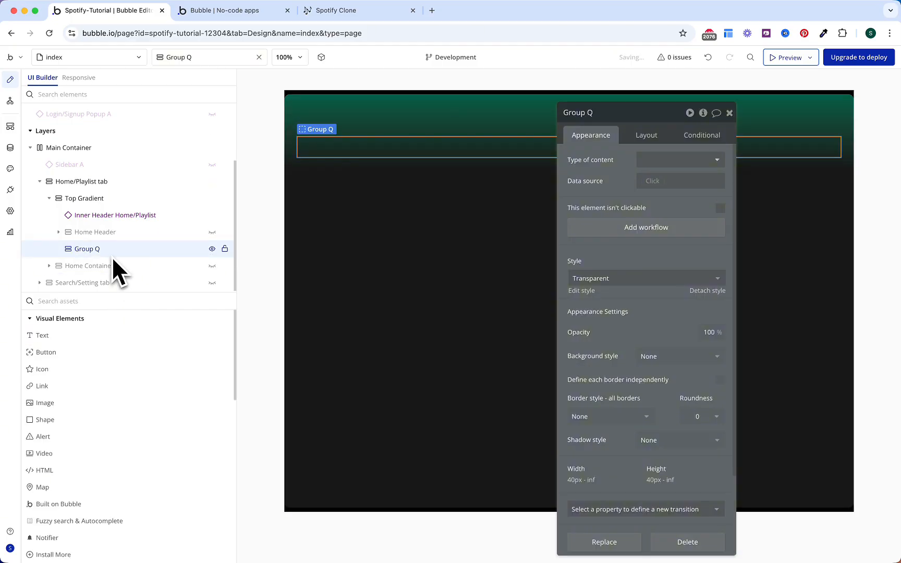
{"action": "left_click", "coordinate": [609, 113]}
{"action": "type", "text": "Liked Header"}
{"action": "key", "text": "Return"}
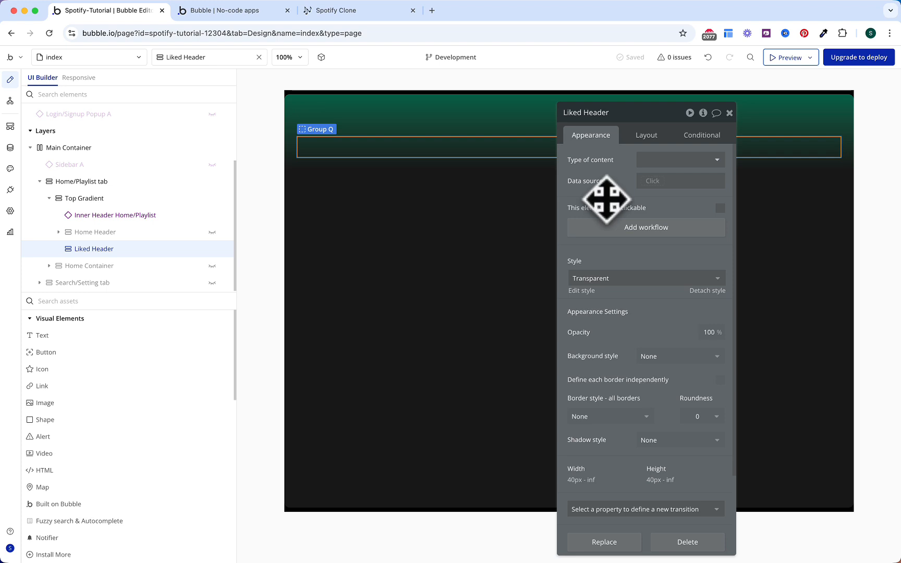
Step: Give Liked Header 8 roundness, Row layout with 16 px row and column gaps, hidden on load
{"action": "left_click", "coordinate": [689, 418]}
{"action": "type", "text": "8"}
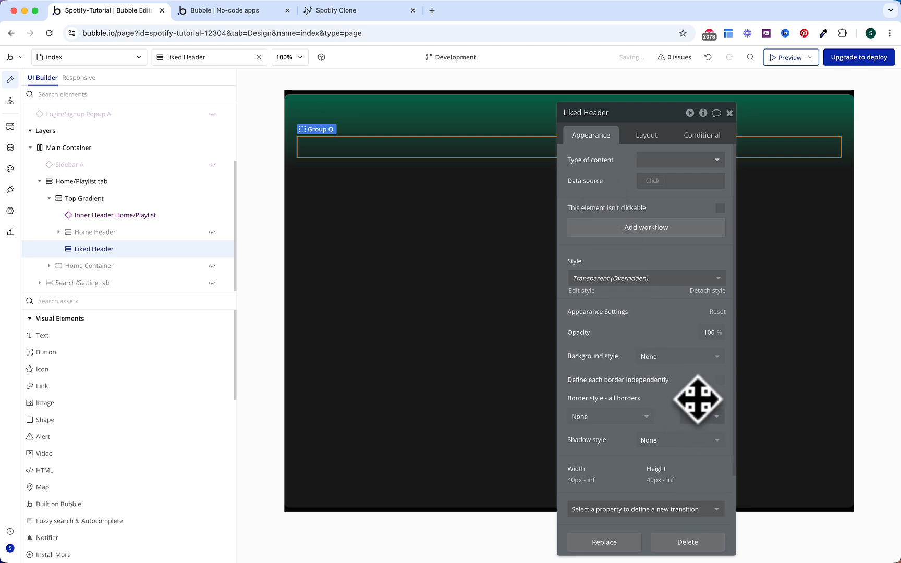
{"action": "left_click", "coordinate": [646, 139]}
{"action": "left_click", "coordinate": [646, 160]}
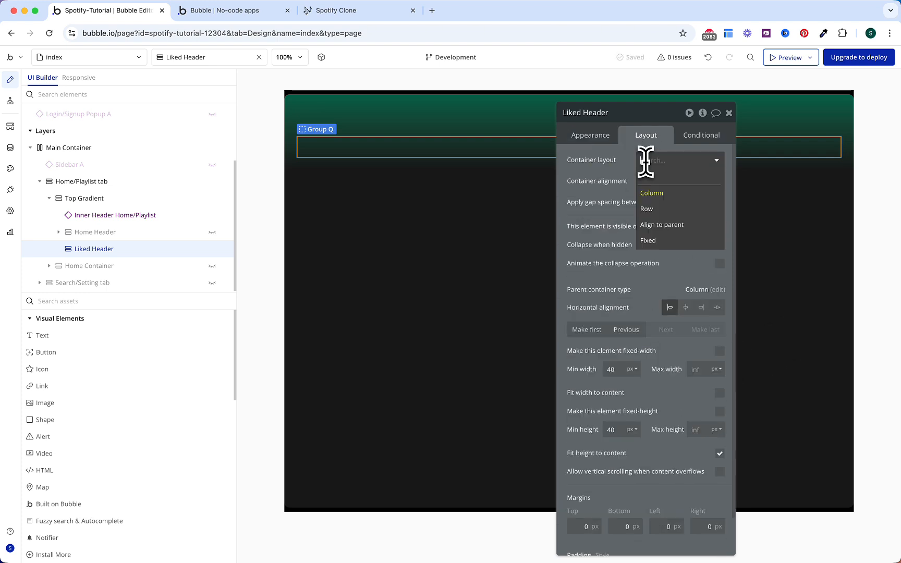
{"action": "left_click", "coordinate": [656, 209]}
{"action": "left_click", "coordinate": [720, 202]}
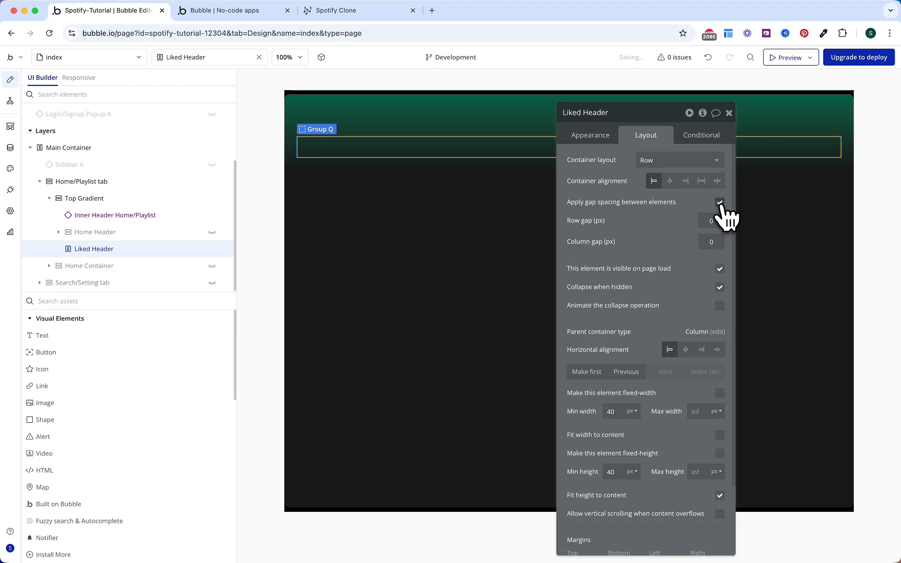
{"action": "left_click", "coordinate": [711, 222]}
{"action": "type", "text": "16"}
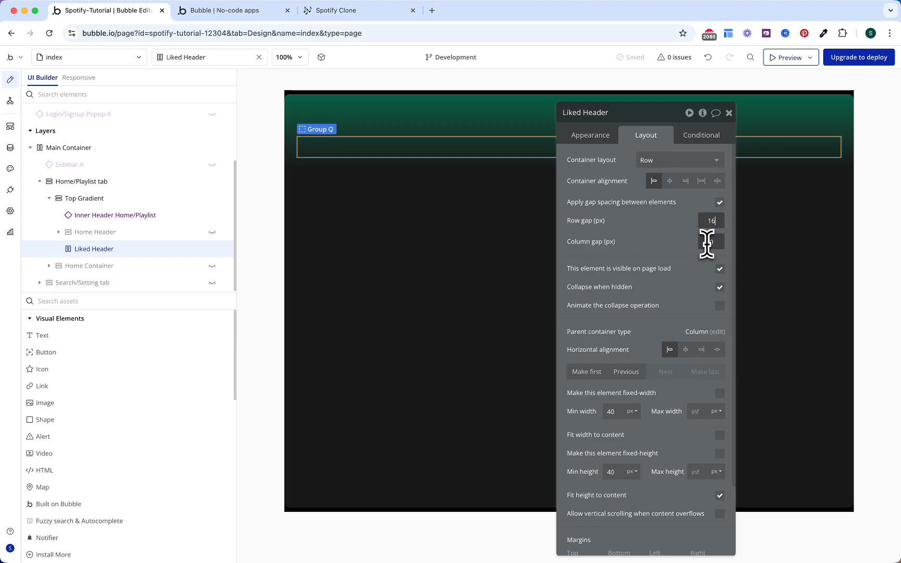
{"action": "left_click", "coordinate": [708, 242]}
{"action": "type", "text": "16"}
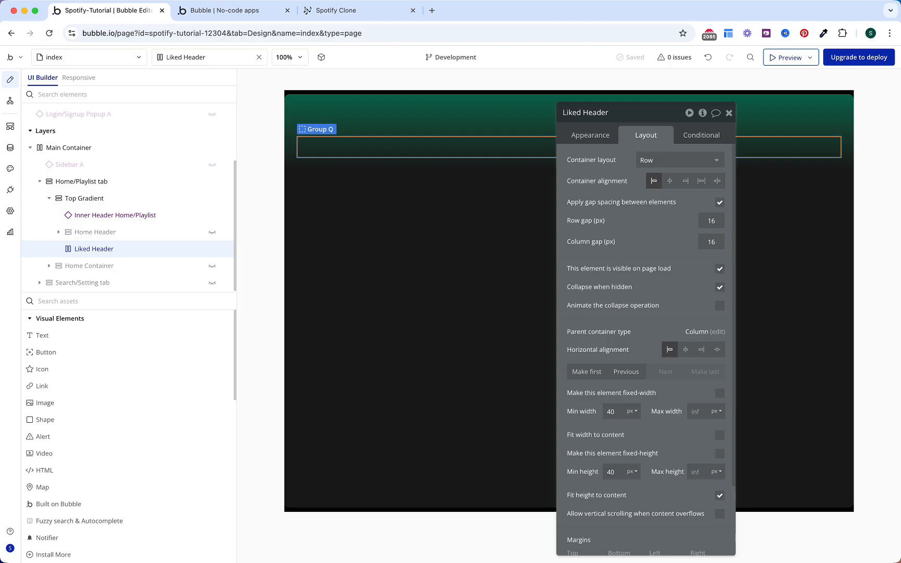
{"action": "left_click", "coordinate": [719, 269]}
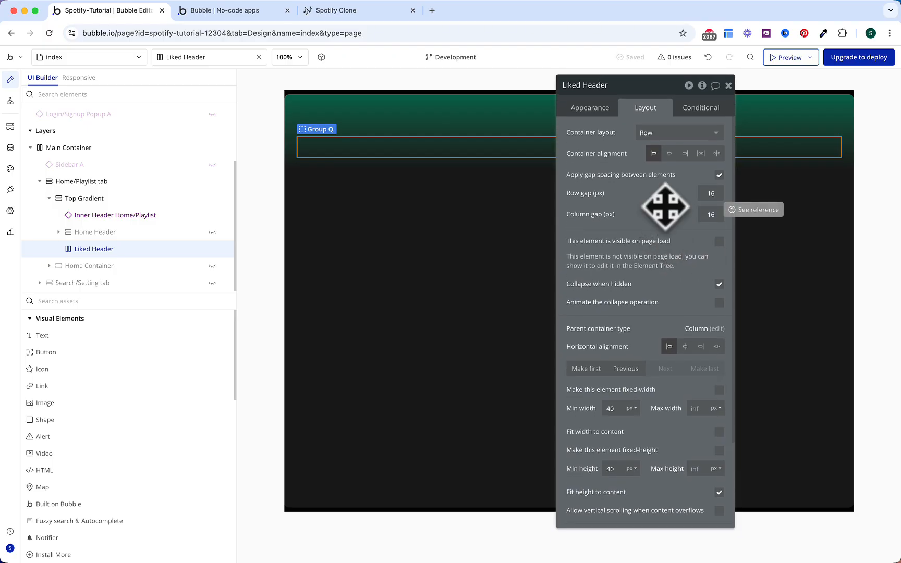
Step: Make Liked Header fit content width with 64 px top margin and 16 px right padding
{"action": "left_click", "coordinate": [719, 431]}
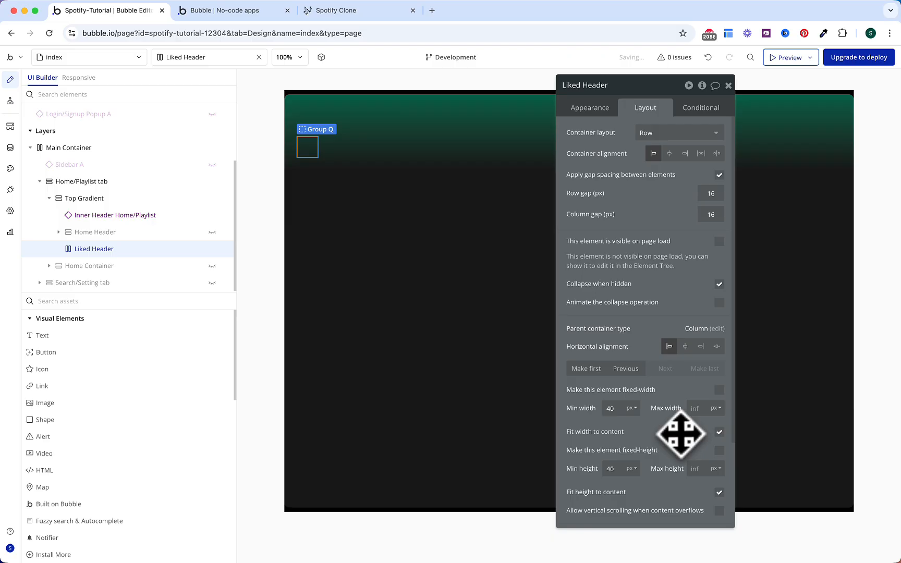
{"action": "scroll", "coordinate": [712, 435], "scroll_direction": "down", "scroll_amount": 5}
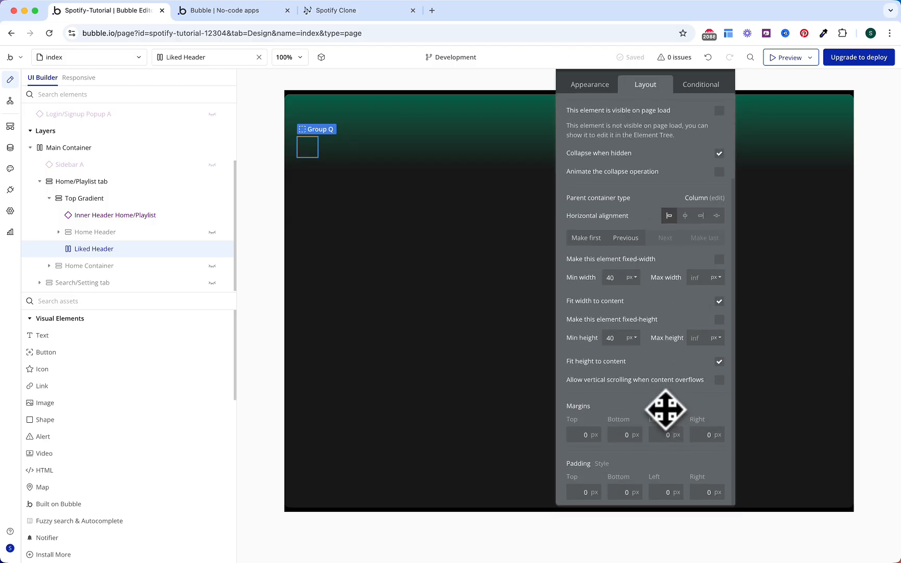
{"action": "left_click", "coordinate": [584, 432]}
{"action": "type", "text": "64"}
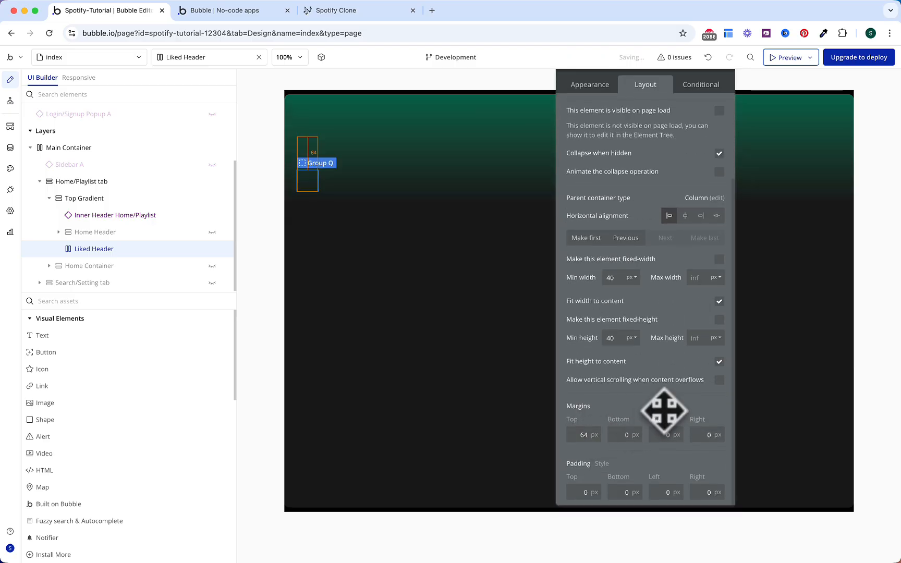
{"action": "left_click", "coordinate": [701, 492]}
{"action": "type", "text": "16"}
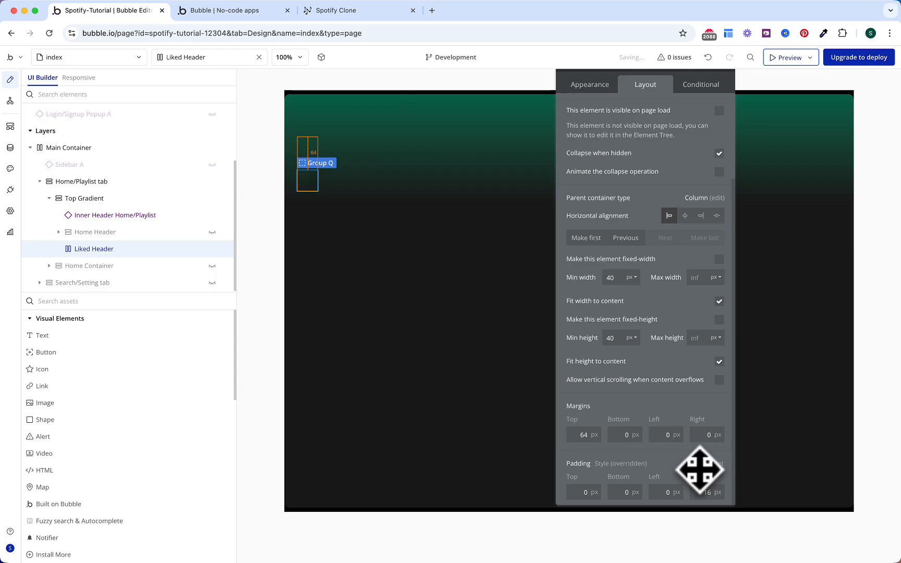
{"action": "left_click", "coordinate": [702, 85]}
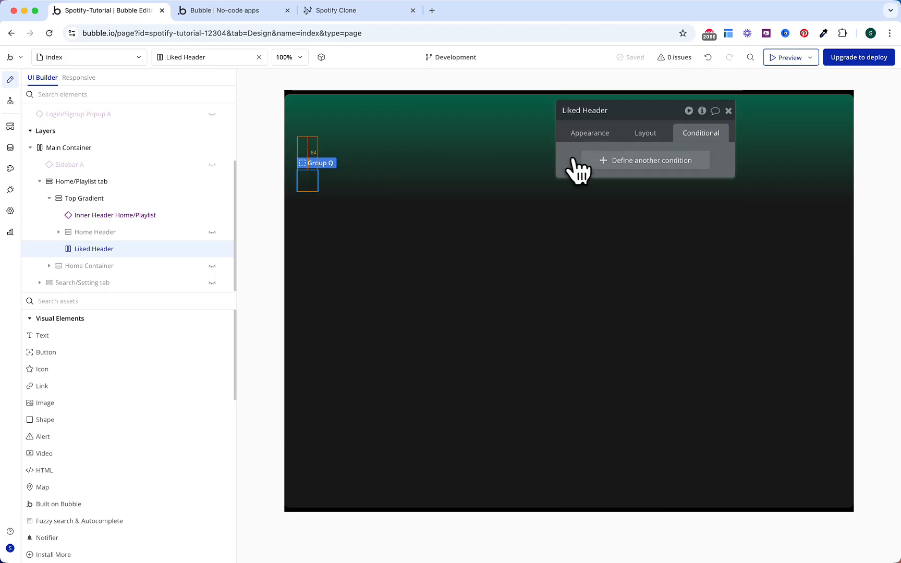
Step: Add a visibility condition to Liked Header based on the page URL parameter 'sub'
{"action": "left_click", "coordinate": [604, 161]}
{"action": "left_click", "coordinate": [603, 188]}
{"action": "left_click", "coordinate": [607, 226]}
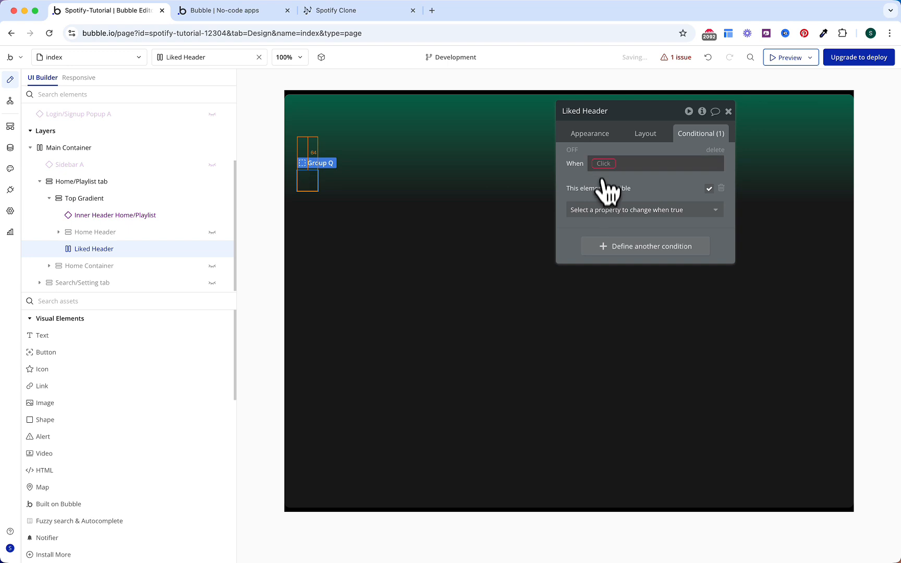
{"action": "left_click", "coordinate": [601, 163]}
{"action": "type", "text": "get"}
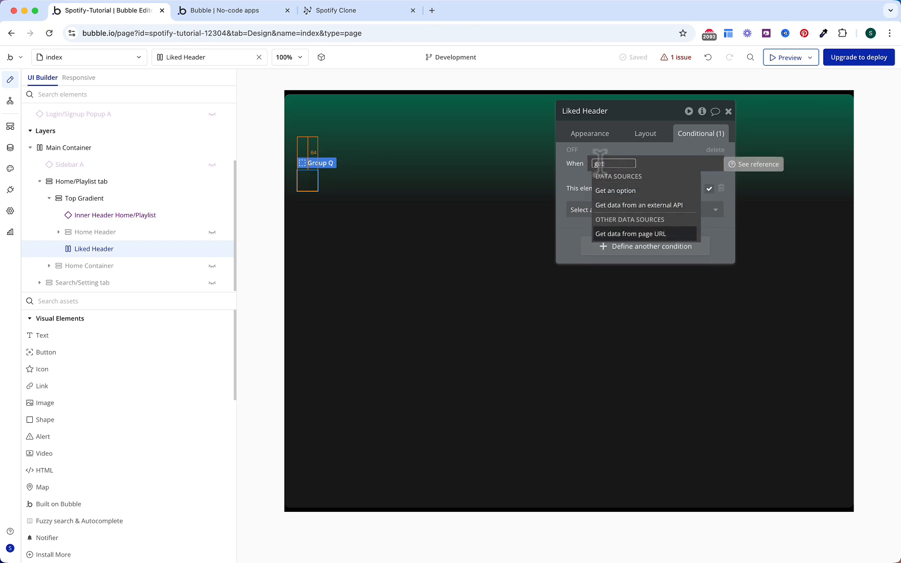
{"action": "left_click", "coordinate": [630, 234]}
{"action": "left_click", "coordinate": [483, 159]}
{"action": "type", "text": "sub"}
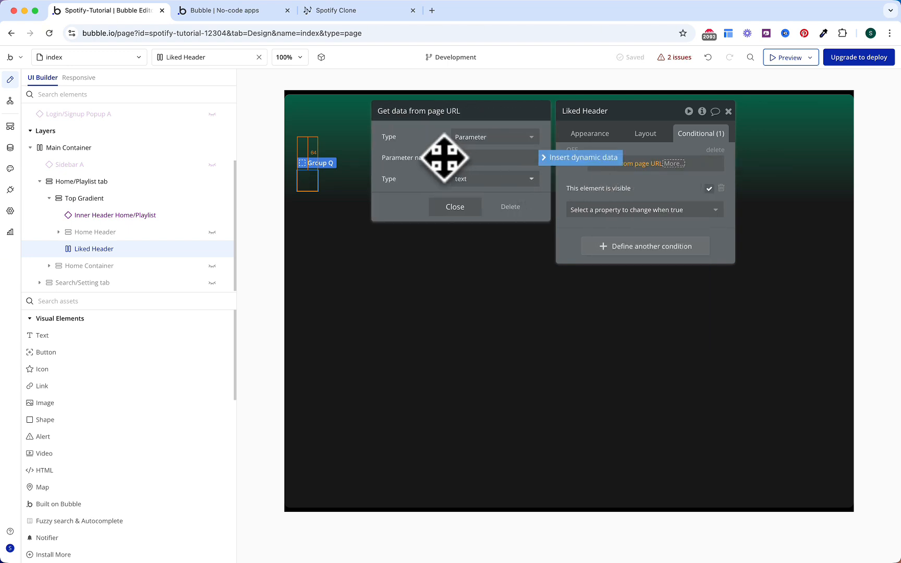
{"action": "key", "text": "Return"}
{"action": "left_click", "coordinate": [461, 207]}
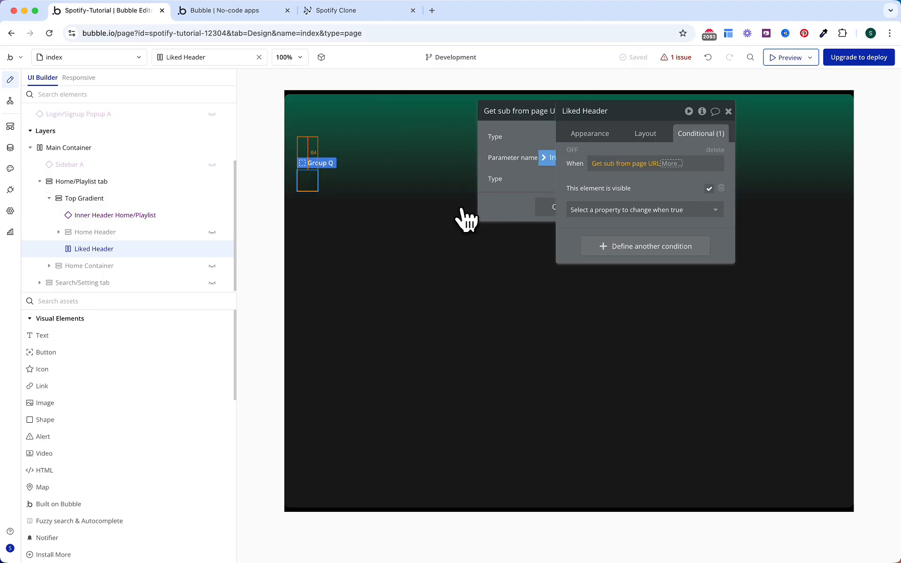
Step: Make it apply when 'sub' is the OS Sub Menu Liked option's Display
{"action": "left_click", "coordinate": [678, 184]}
{"action": "left_click", "coordinate": [693, 250]}
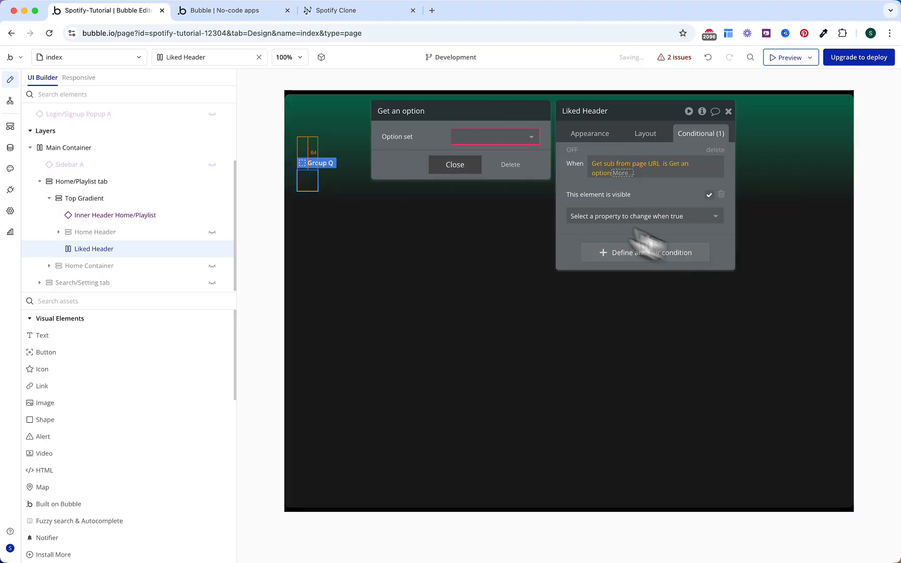
{"action": "left_click", "coordinate": [467, 138]}
{"action": "left_click", "coordinate": [478, 168]}
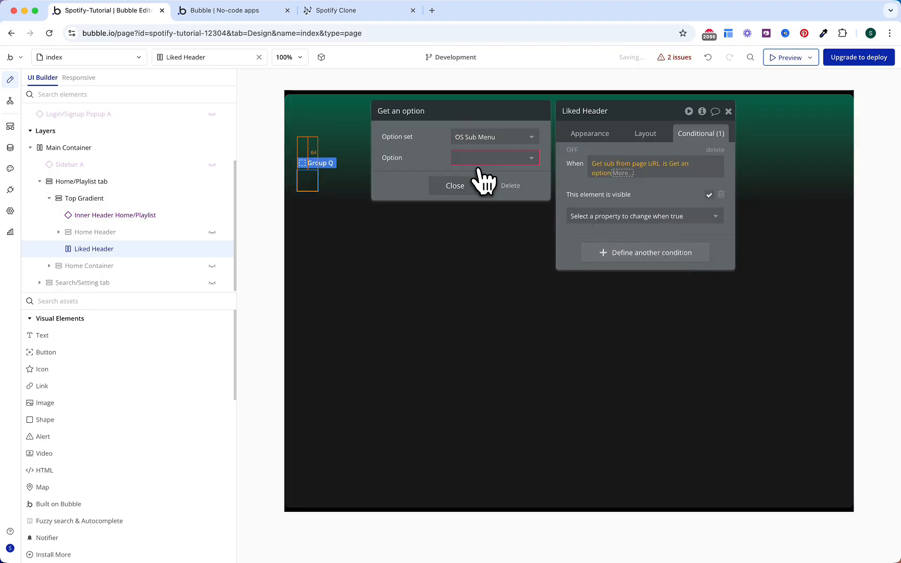
{"action": "left_click", "coordinate": [479, 156]}
{"action": "left_click", "coordinate": [479, 192]}
{"action": "left_click", "coordinate": [462, 189]}
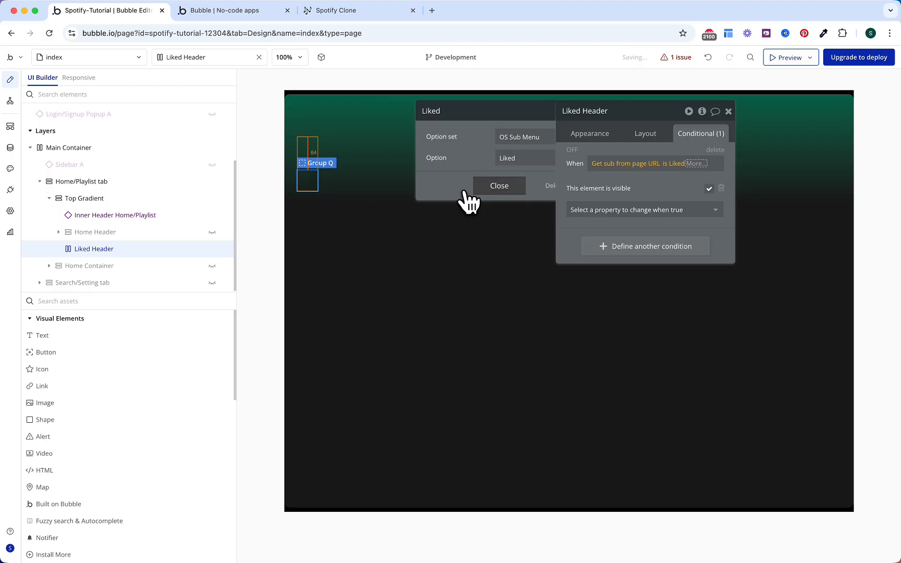
{"action": "left_click", "coordinate": [674, 203]}
{"action": "left_click", "coordinate": [600, 202]}
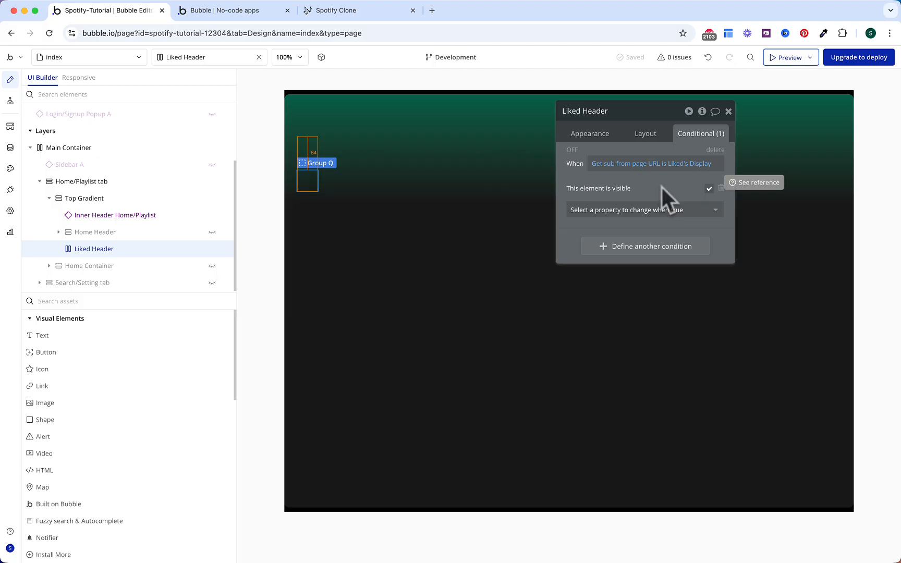
Step: Centre container alignment when page width < Mobile Landscape (768 px), then place an Image inside
{"action": "left_click", "coordinate": [631, 244]}
{"action": "left_click", "coordinate": [614, 245]}
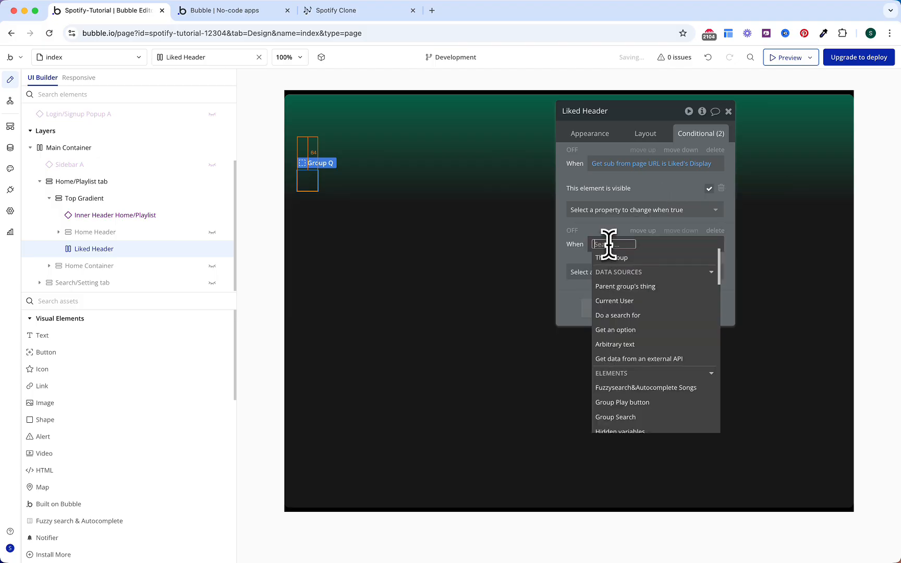
{"action": "type", "text": "wid"}
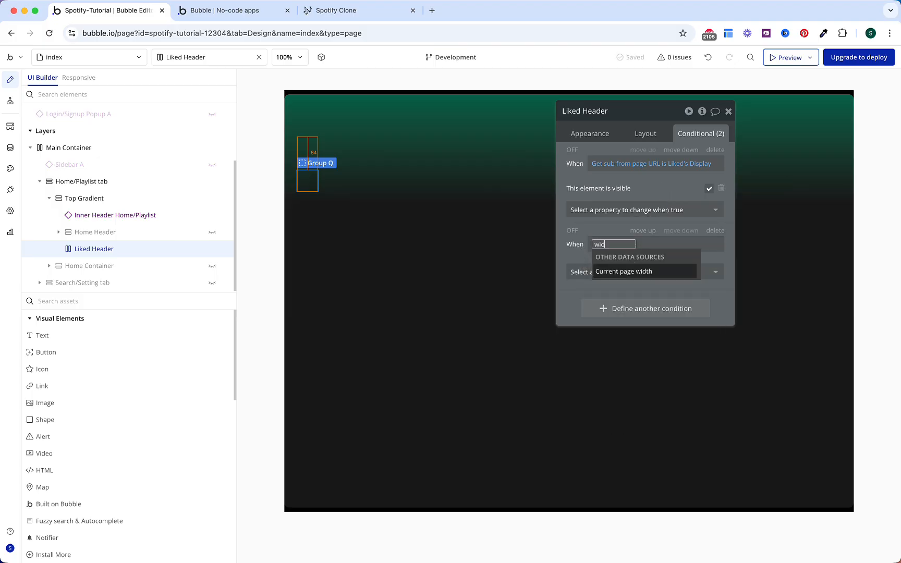
{"action": "key", "text": "Return"}
{"action": "left_click", "coordinate": [669, 345]}
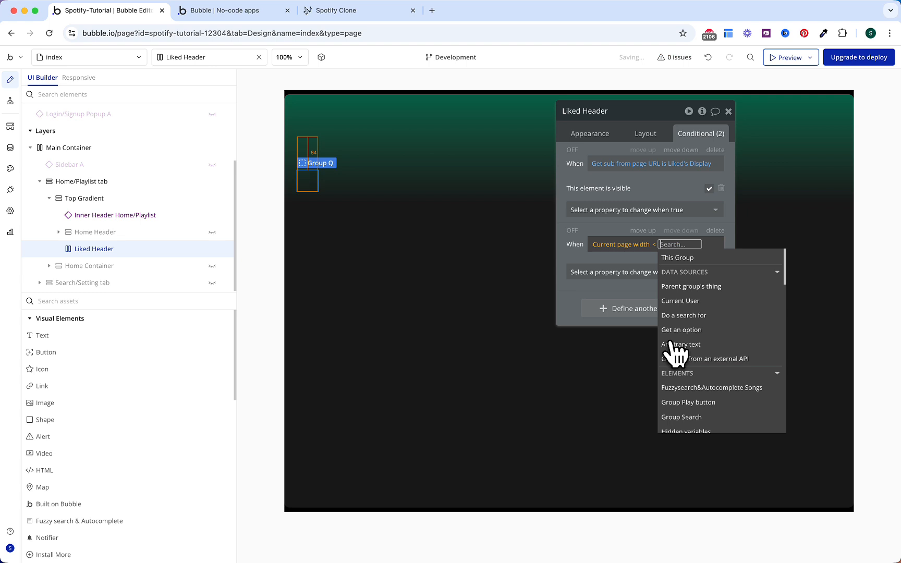
{"action": "type", "text": "768"}
{"action": "key", "text": "Return"}
{"action": "left_click", "coordinate": [579, 258]}
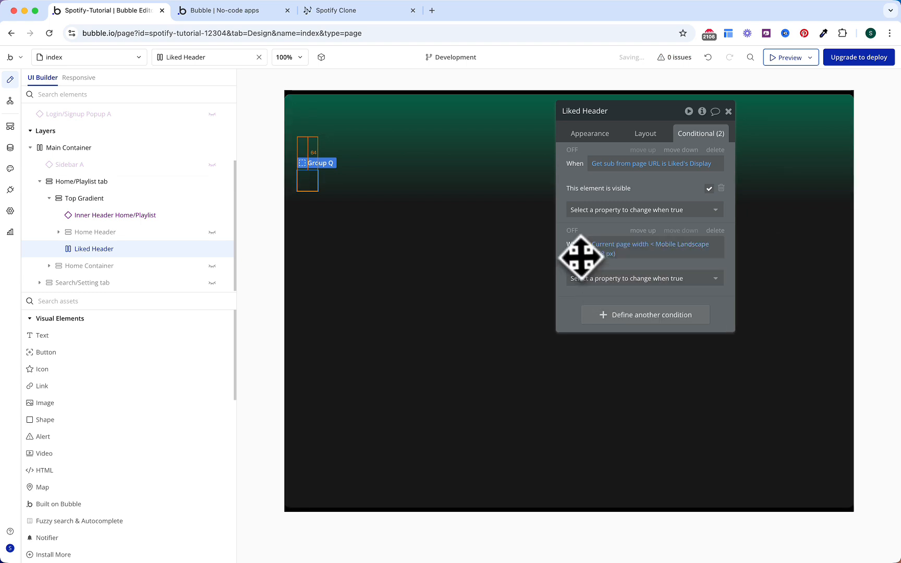
{"action": "left_click", "coordinate": [583, 279]}
{"action": "type", "text": "alig"}
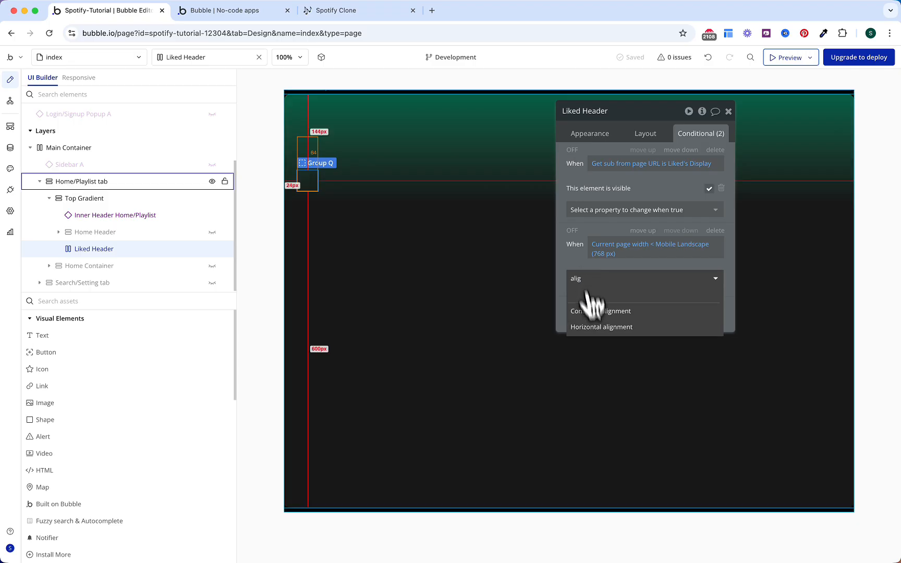
{"action": "left_click", "coordinate": [603, 312]}
{"action": "left_click", "coordinate": [657, 276]}
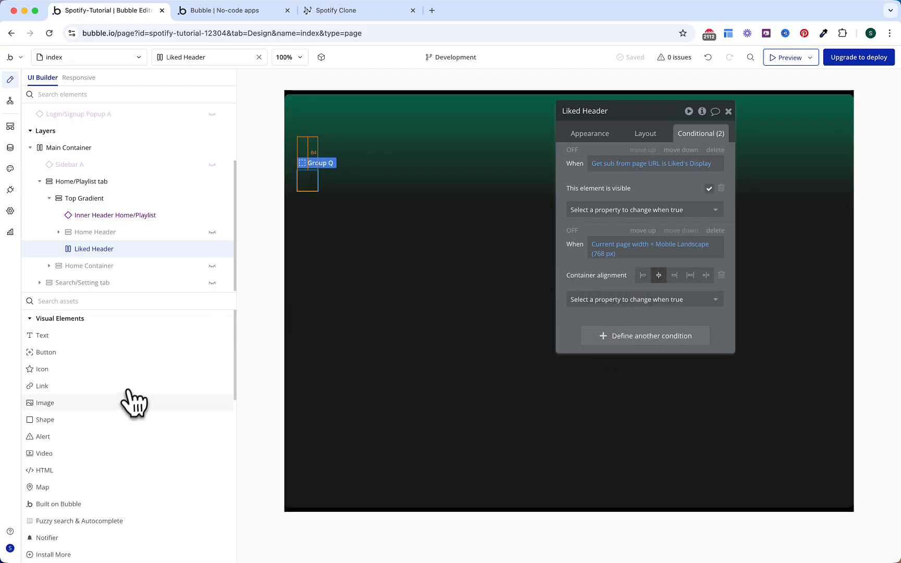
{"action": "left_click_drag", "start_coordinate": [124, 402], "coordinate": [312, 182]}
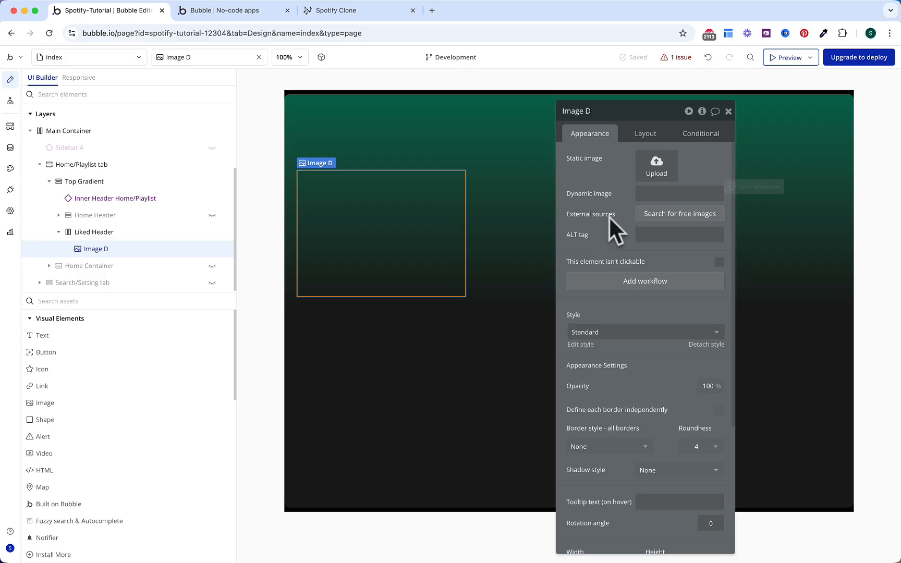
Step: Upload Liked Songs.jpeg as the image source and set corner roundness to 5
{"action": "left_click", "coordinate": [649, 193]}
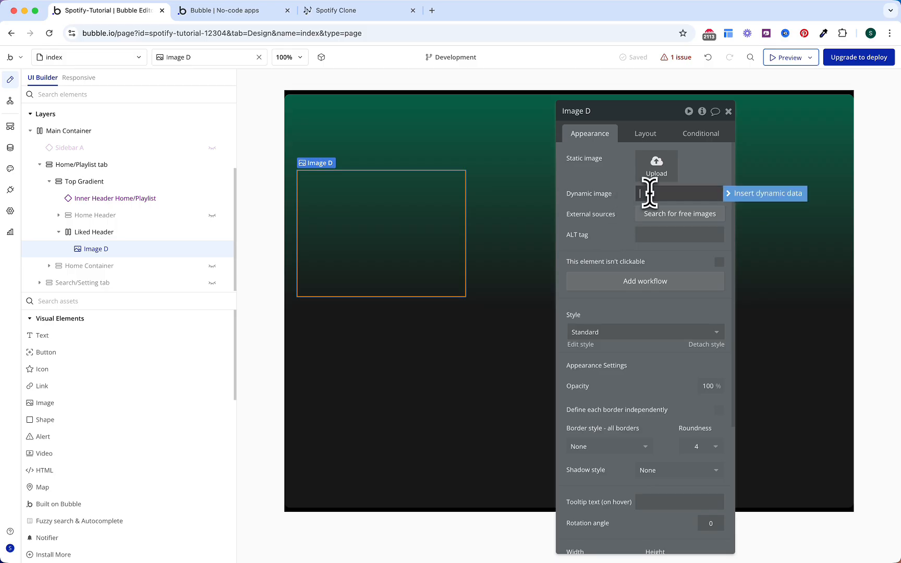
{"action": "left_click", "coordinate": [746, 196]}
{"action": "left_click", "coordinate": [655, 170]}
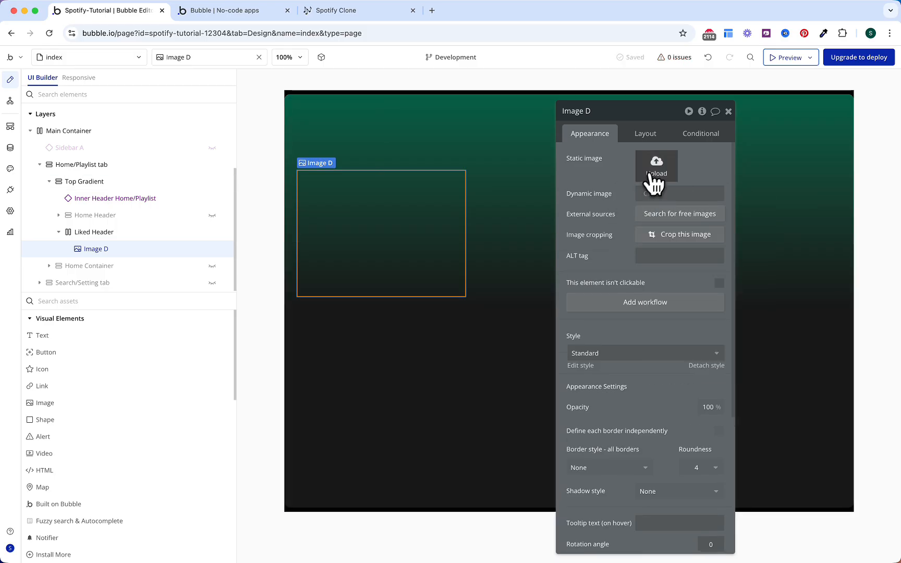
{"action": "double_click", "coordinate": [451, 221]}
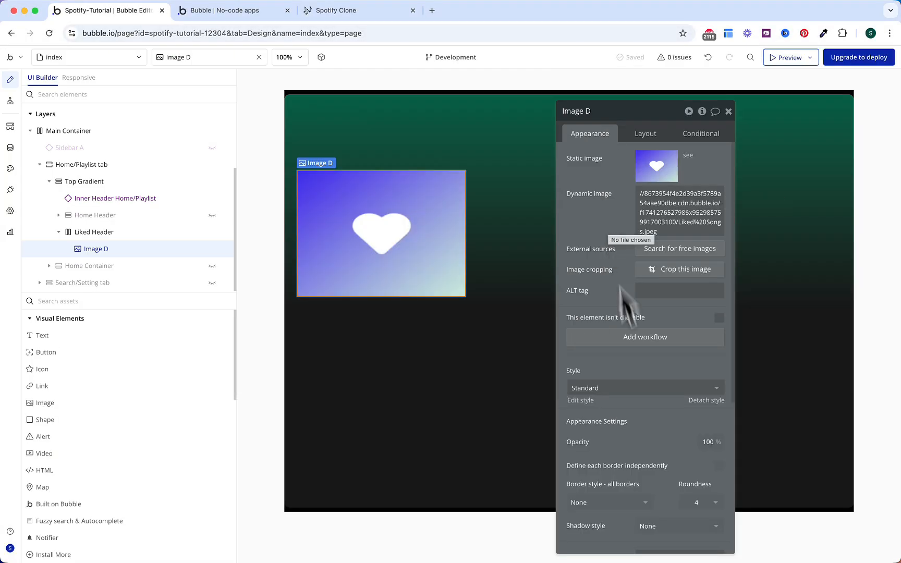
{"action": "left_click_drag", "start_coordinate": [690, 503], "coordinate": [687, 464]}
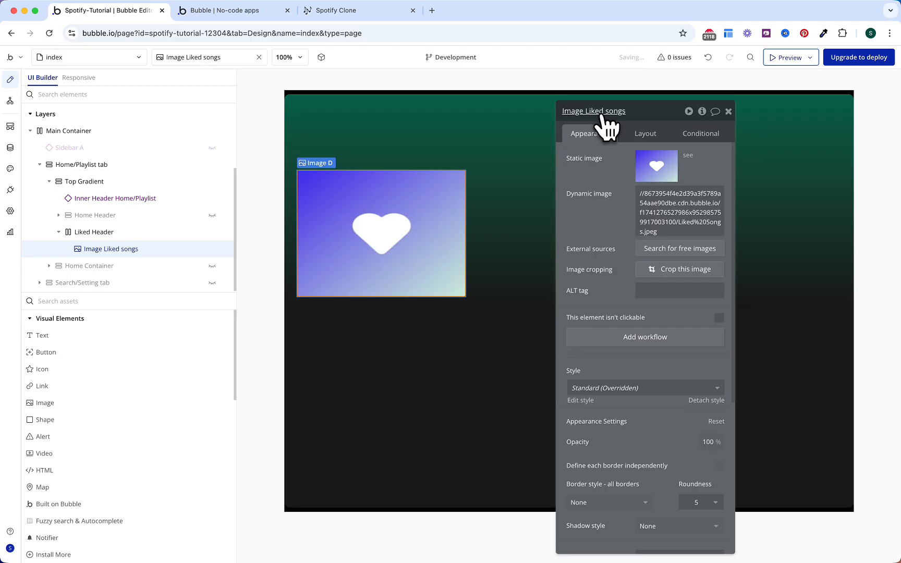
Step: Make the image width flexible with a 200 px minimum and lock a 1:1 aspect ratio
{"action": "left_click", "coordinate": [634, 138]}
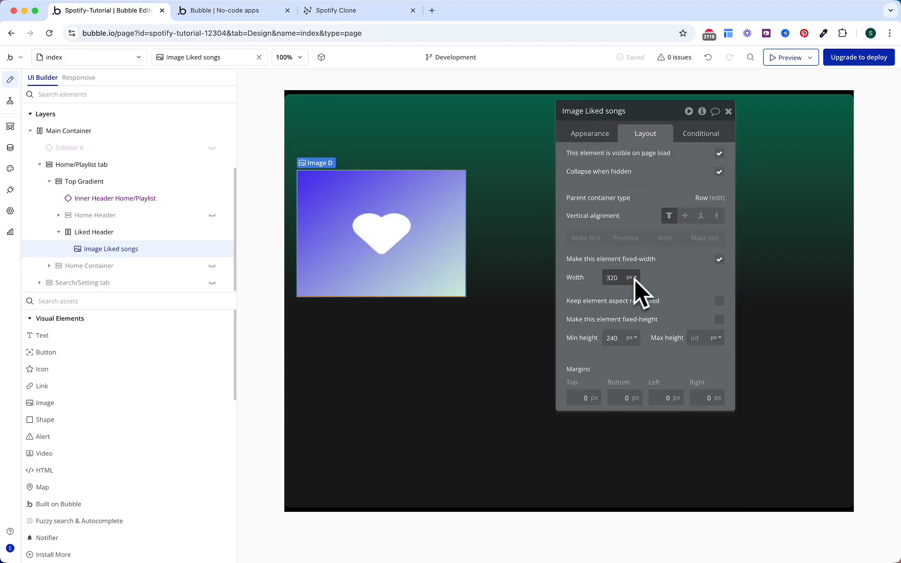
{"action": "left_click", "coordinate": [719, 259]}
{"action": "left_click", "coordinate": [611, 277]}
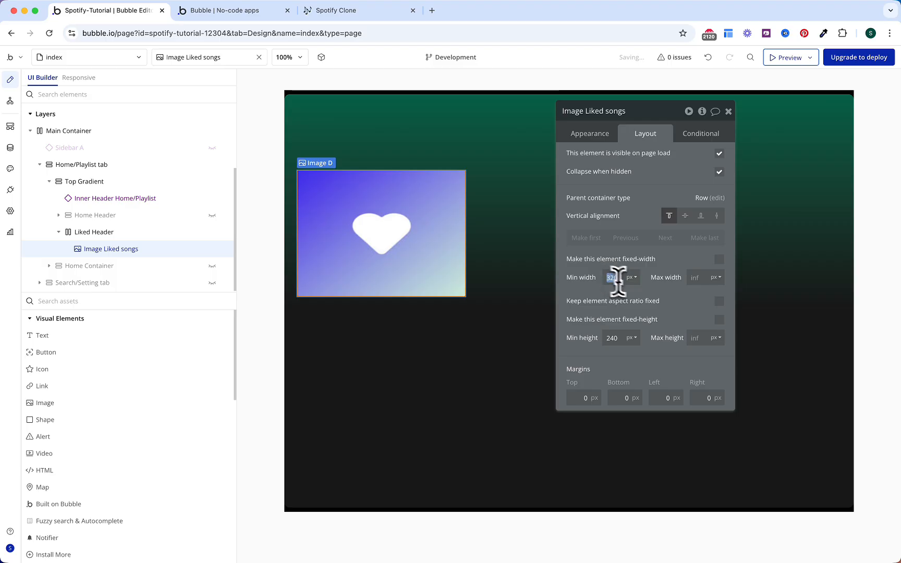
{"action": "left_click", "coordinate": [658, 291]}
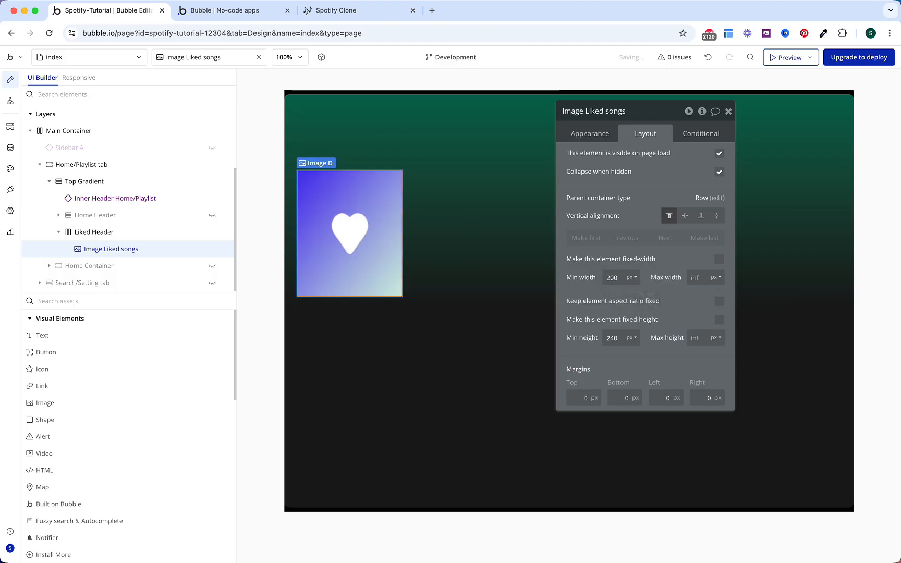
{"action": "left_click", "coordinate": [719, 302]}
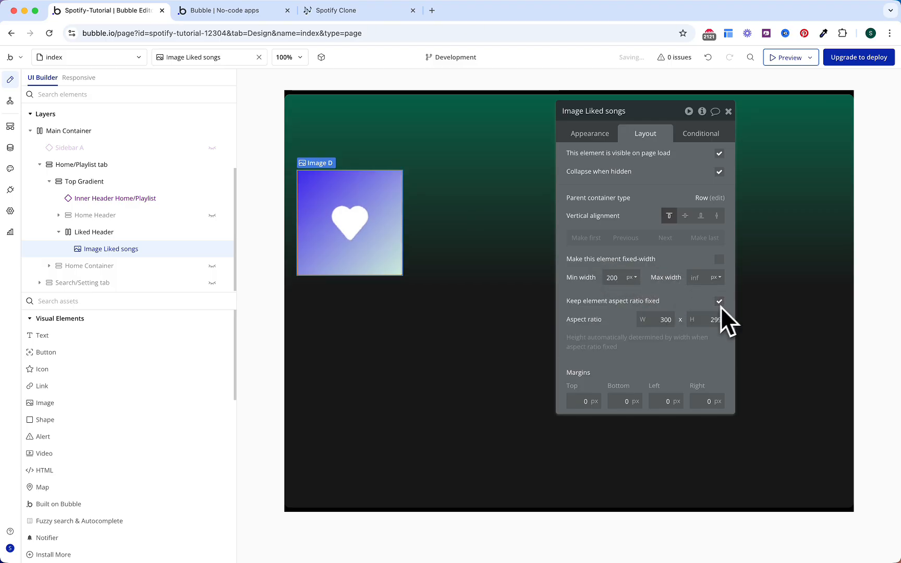
{"action": "left_click", "coordinate": [670, 324]}
{"action": "type", "text": "1"}
{"action": "left_click", "coordinate": [704, 324]}
{"action": "type", "text": "1"}
{"action": "left_click", "coordinate": [681, 311]}
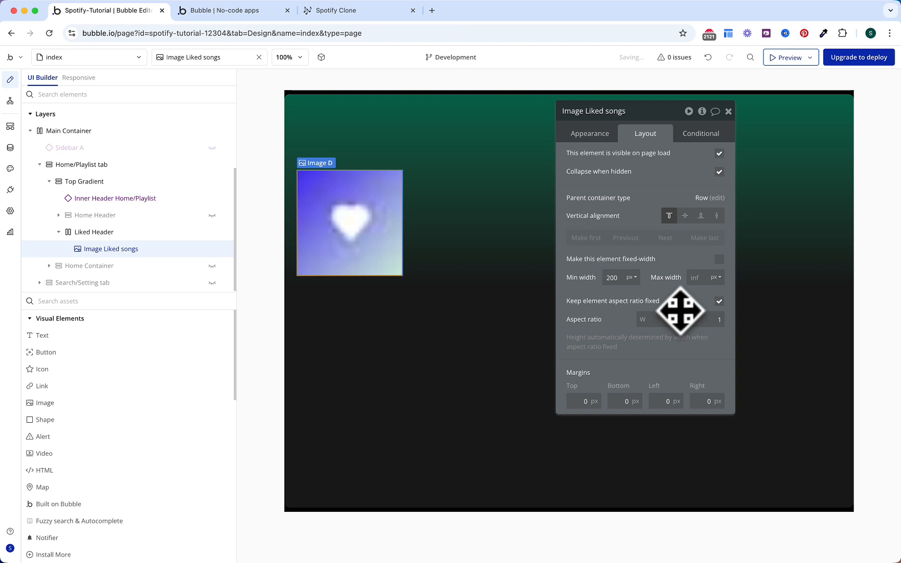
{"action": "left_click", "coordinate": [187, 300]}
Step: Add a group after the heart image named Group Liked Title, centred, fit-width, stretched vertically
{"action": "type", "text": "gr"}
{"action": "left_click", "coordinate": [116, 336]}
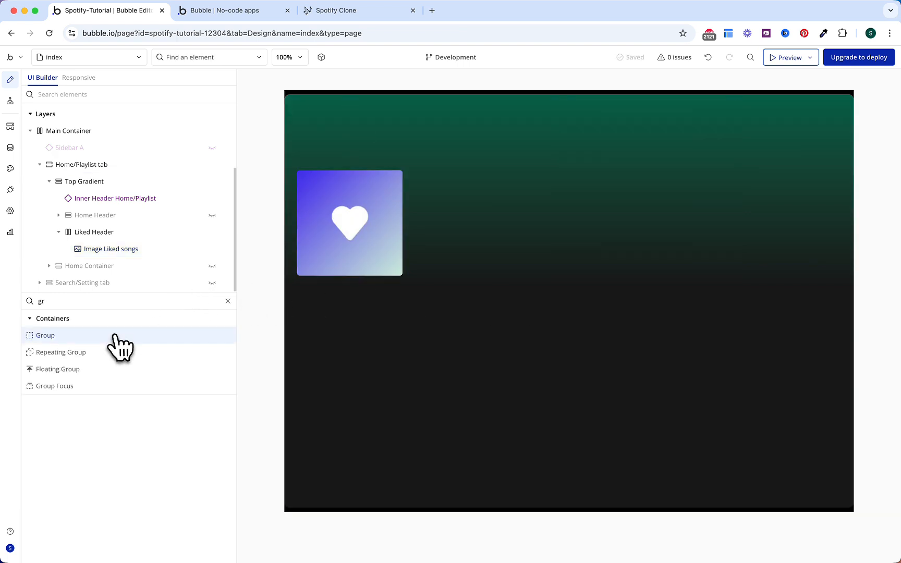
{"action": "left_click", "coordinate": [120, 258]}
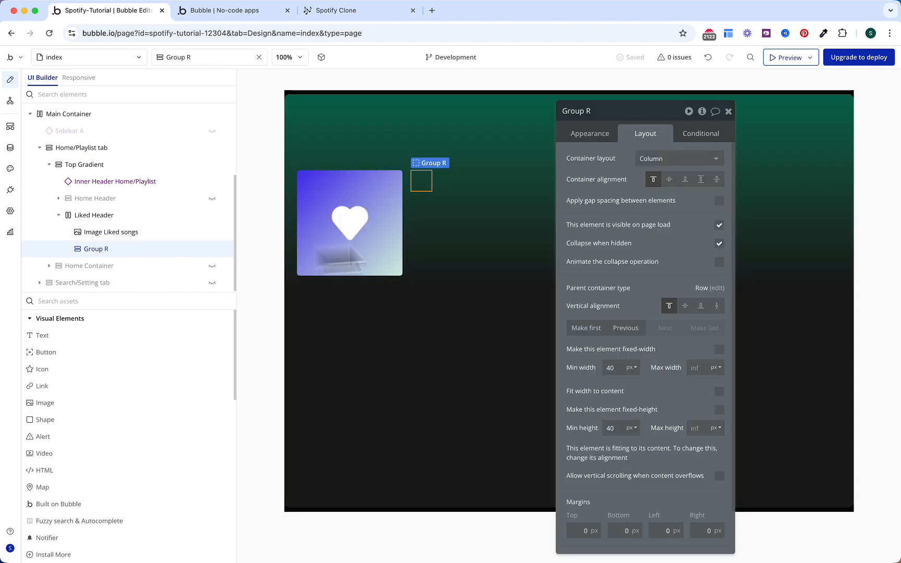
{"action": "left_click", "coordinate": [616, 115]}
{"action": "type", "text": "L"}
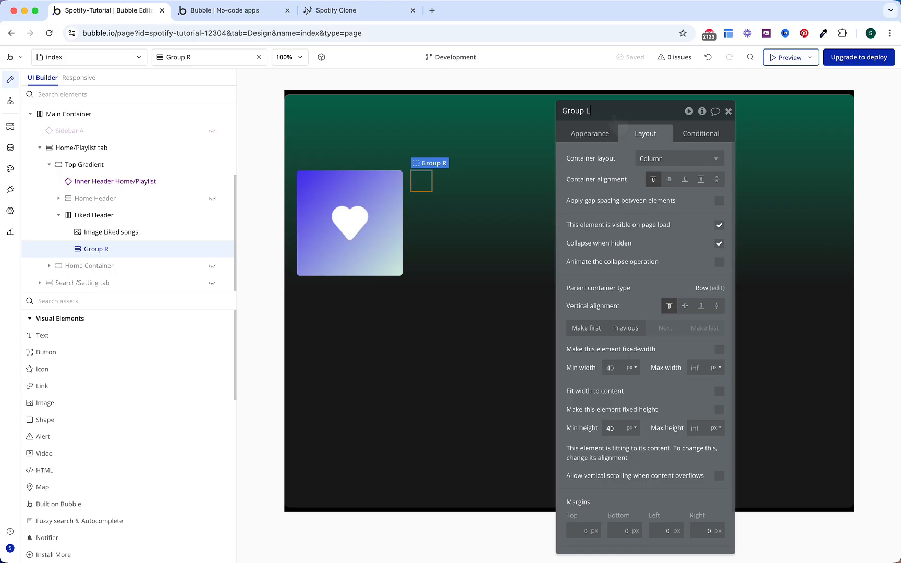
{"action": "type", "text": "iked Title"}
{"action": "key", "text": "Return"}
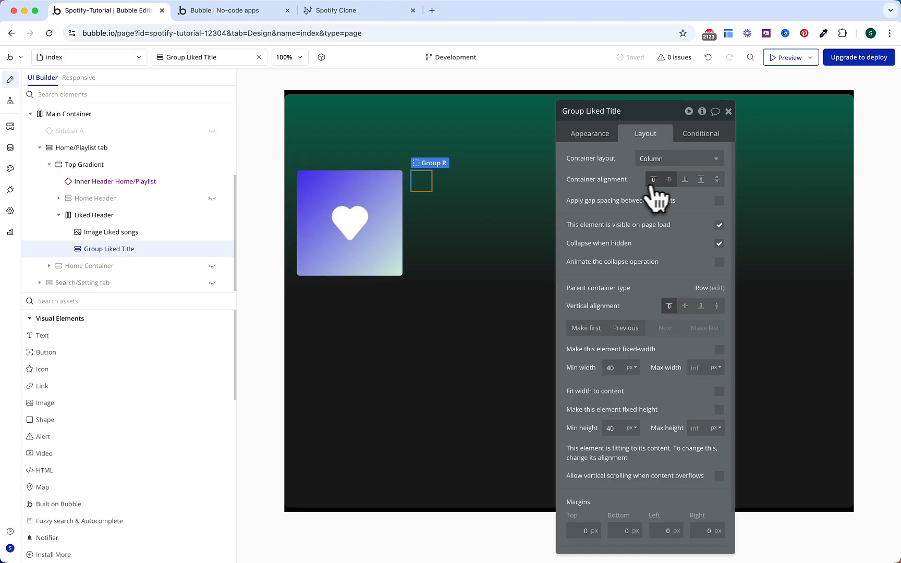
{"action": "left_click", "coordinate": [669, 180]}
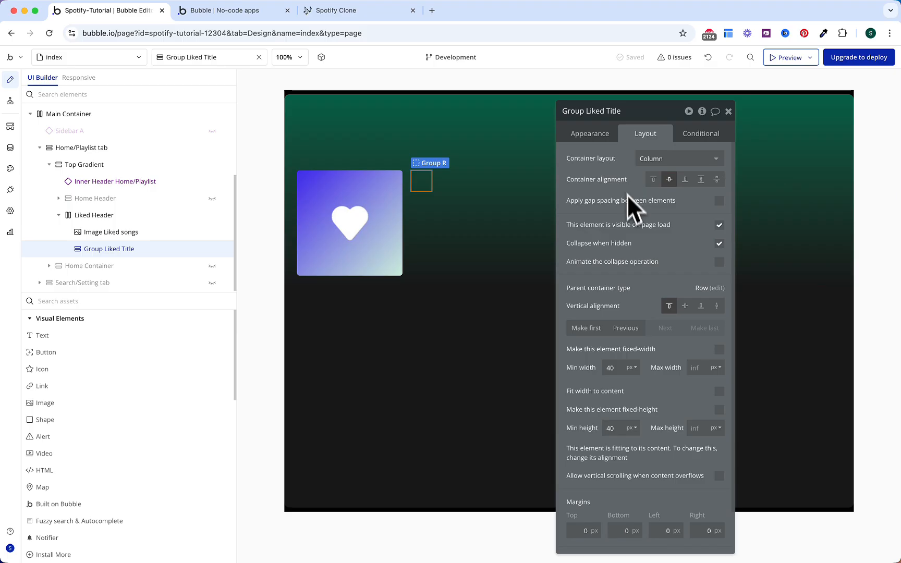
{"action": "left_click", "coordinate": [720, 391]}
{"action": "left_click", "coordinate": [718, 306]}
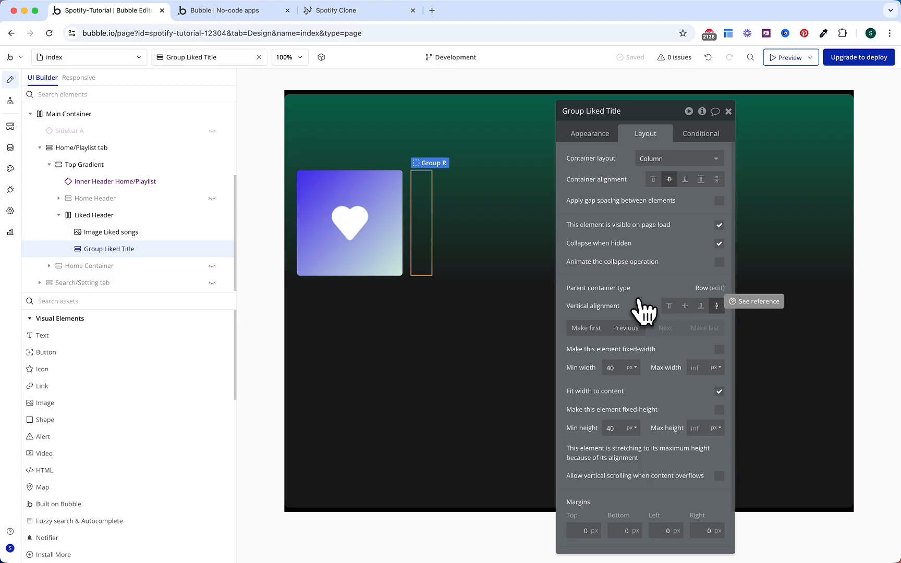
Step: Add a 'Liked Songs' text inside the group at 56 px, weight 800
{"action": "left_click_drag", "start_coordinate": [128, 339], "coordinate": [427, 209]}
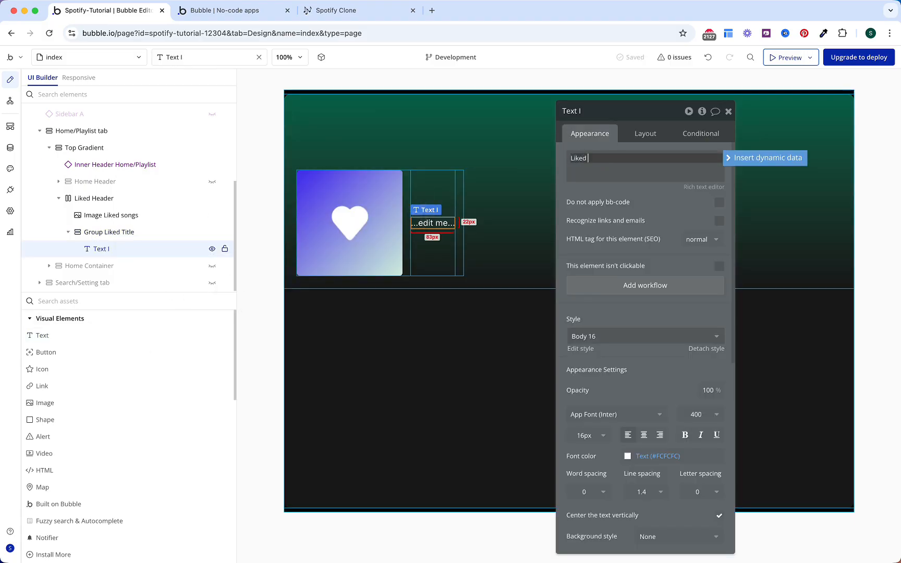
{"action": "type", "text": "Liked Songs"}
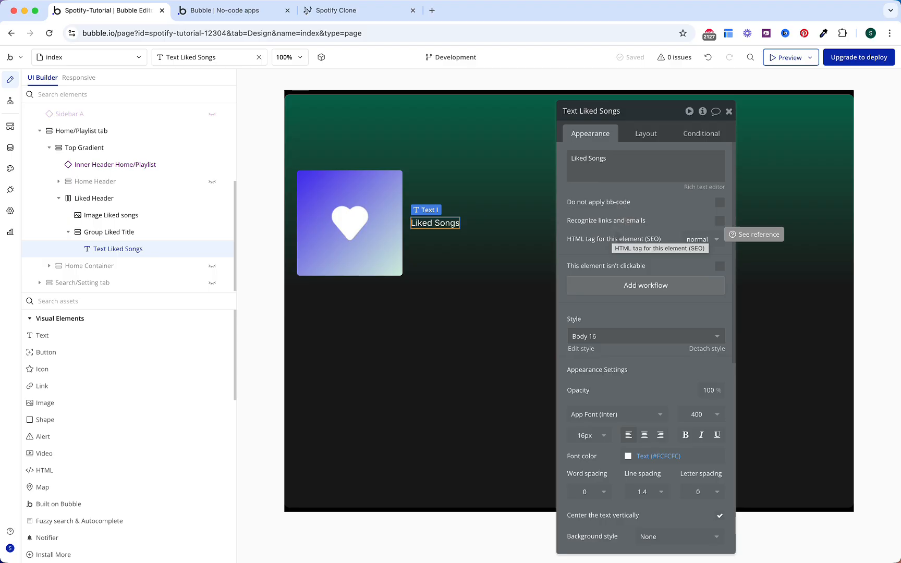
{"action": "scroll", "coordinate": [616, 243], "scroll_direction": "down", "scroll_amount": 1}
{"action": "scroll", "coordinate": [616, 243], "scroll_direction": "down", "scroll_amount": 2}
{"action": "left_click", "coordinate": [585, 381]}
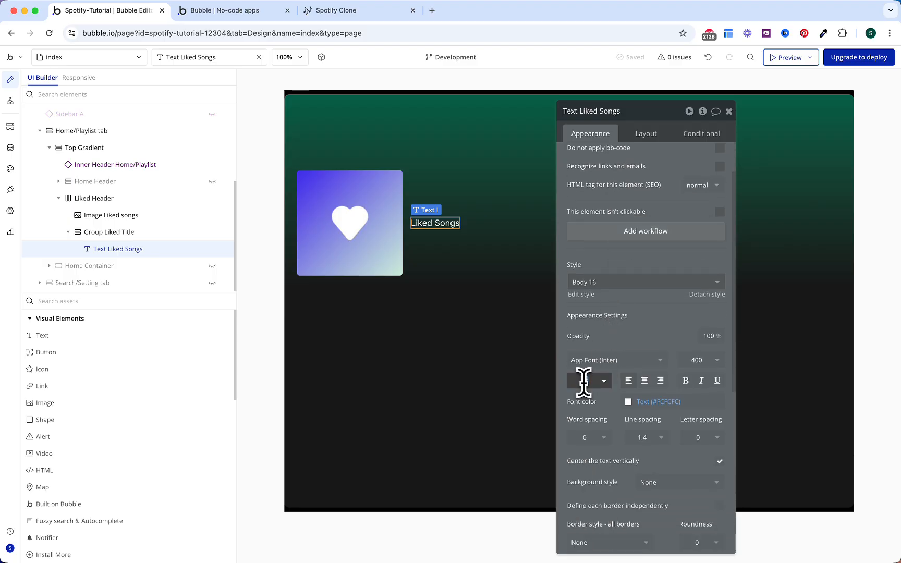
{"action": "type", "text": "56"}
{"action": "key", "text": "Return"}
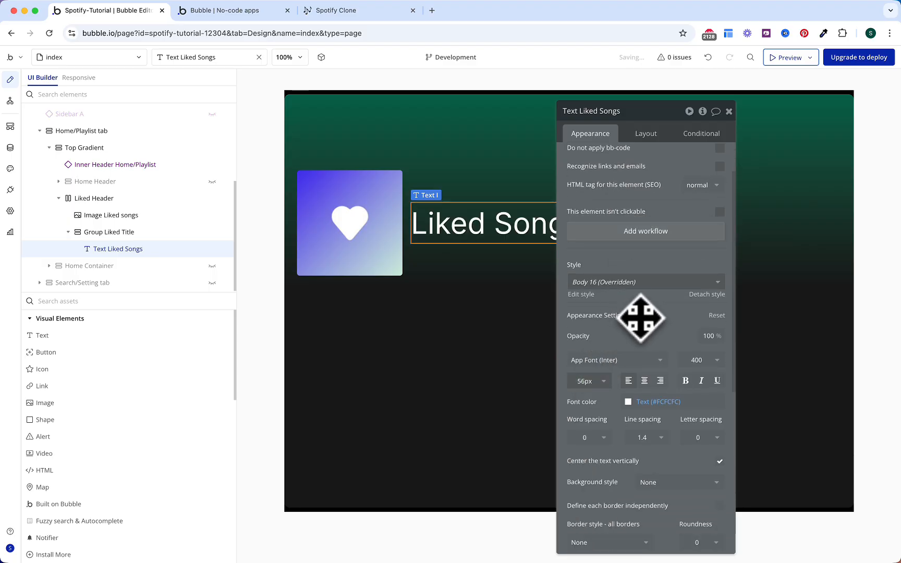
{"action": "left_click", "coordinate": [703, 364]}
{"action": "left_click", "coordinate": [692, 503]}
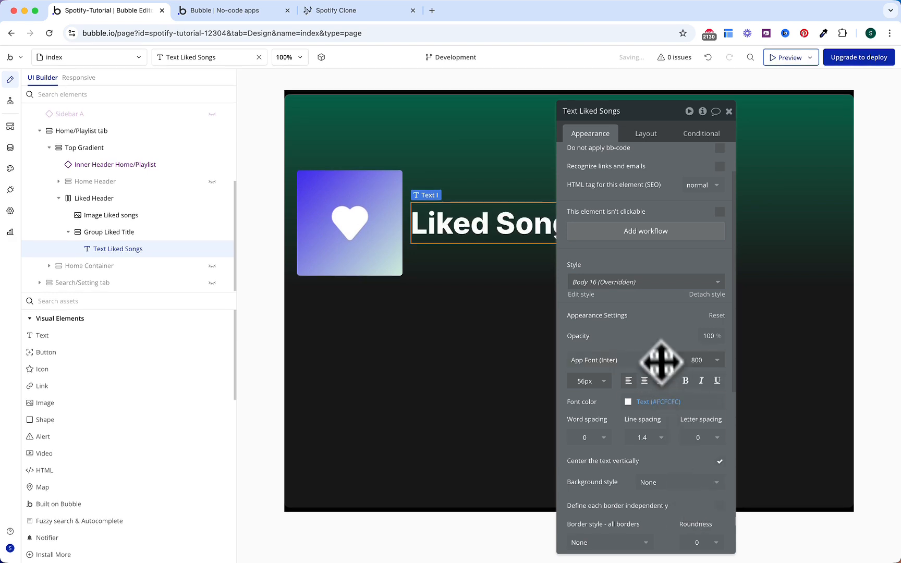
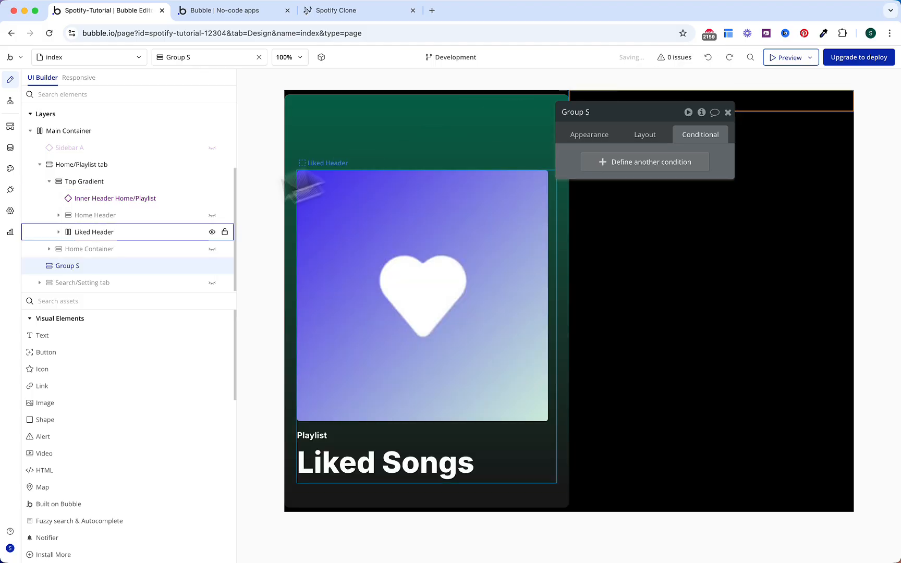
Step: Move Group S under Home/Playlist and rename it Liked Container, hidden on load, with 24 px side padding
{"action": "left_click_drag", "start_coordinate": [77, 261], "coordinate": [70, 255]}
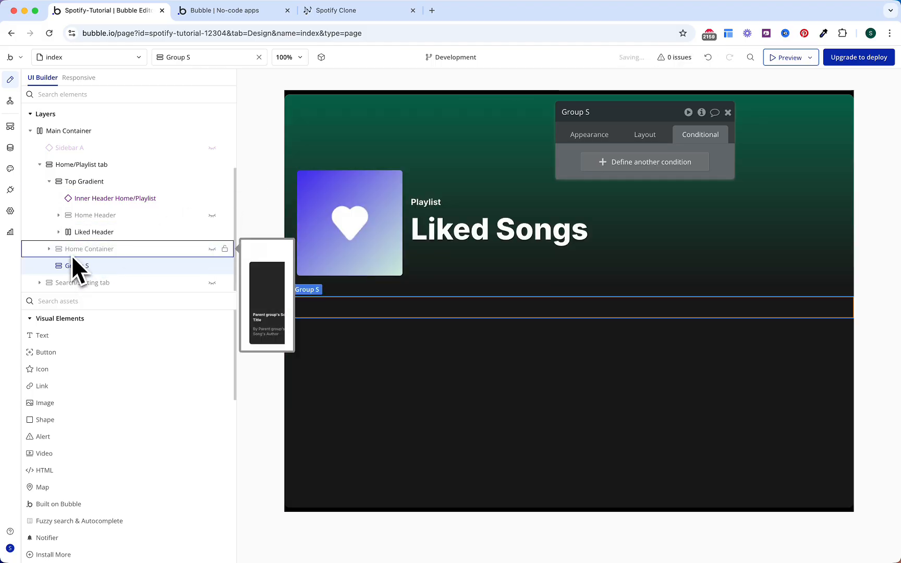
{"action": "left_click", "coordinate": [576, 112]}
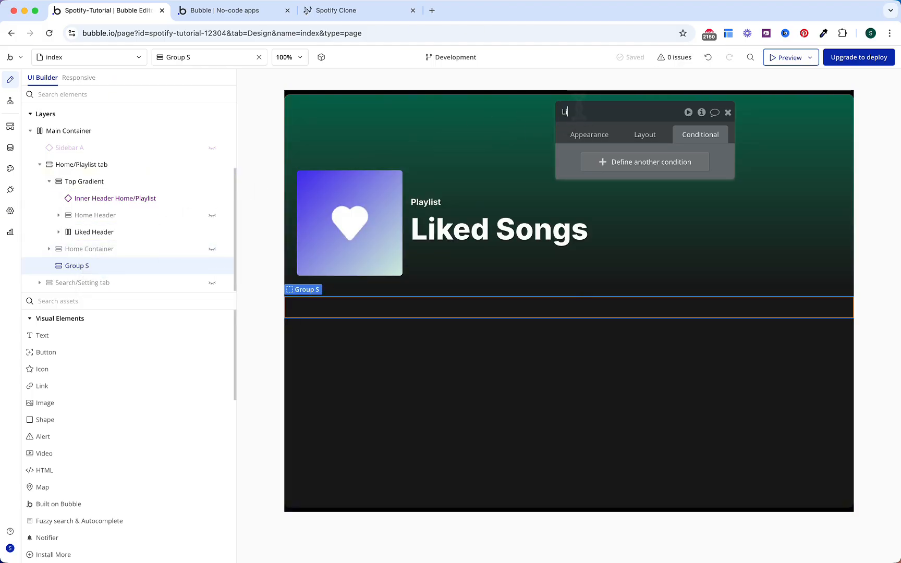
{"action": "type", "text": "Liked Container"}
{"action": "key", "text": "Return"}
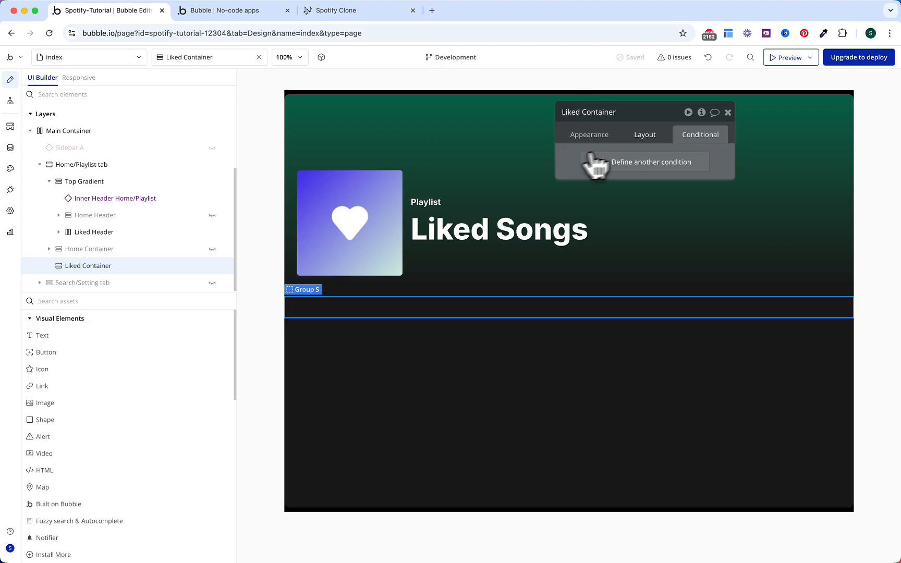
{"action": "left_click", "coordinate": [644, 134]}
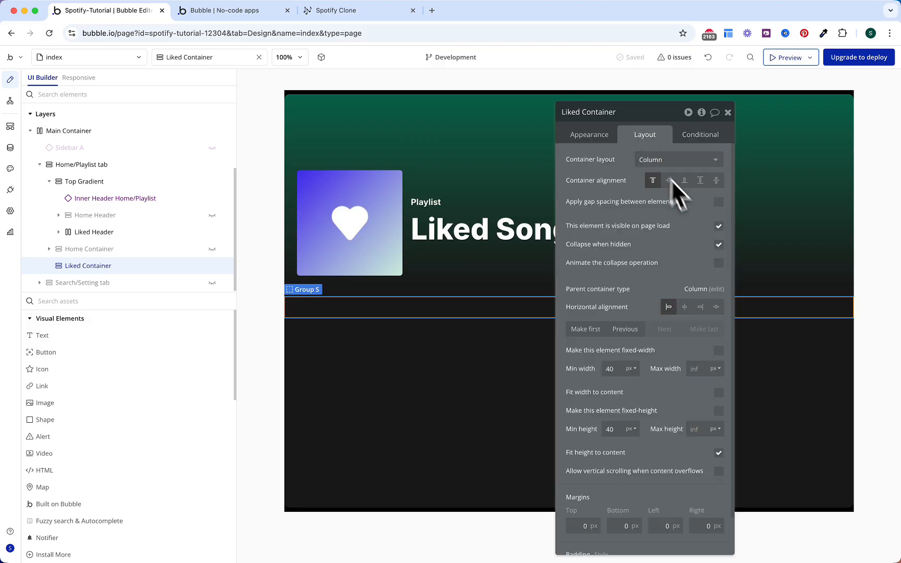
{"action": "left_click", "coordinate": [719, 226]}
{"action": "scroll", "coordinate": [696, 253], "scroll_direction": "down", "scroll_amount": 3}
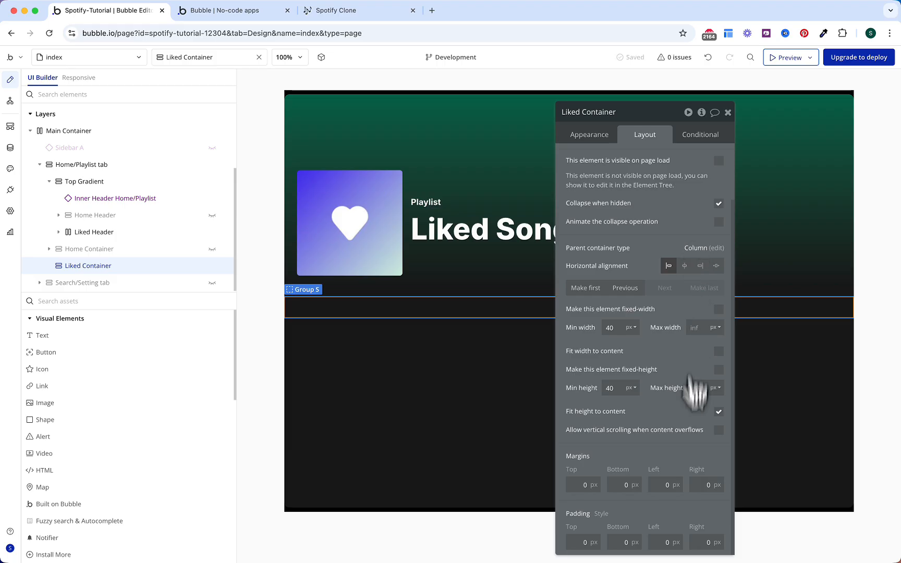
{"action": "type", "text": "24"}
{"action": "left_click", "coordinate": [700, 543]}
{"action": "type", "text": "24"}
{"action": "left_click", "coordinate": [685, 517]}
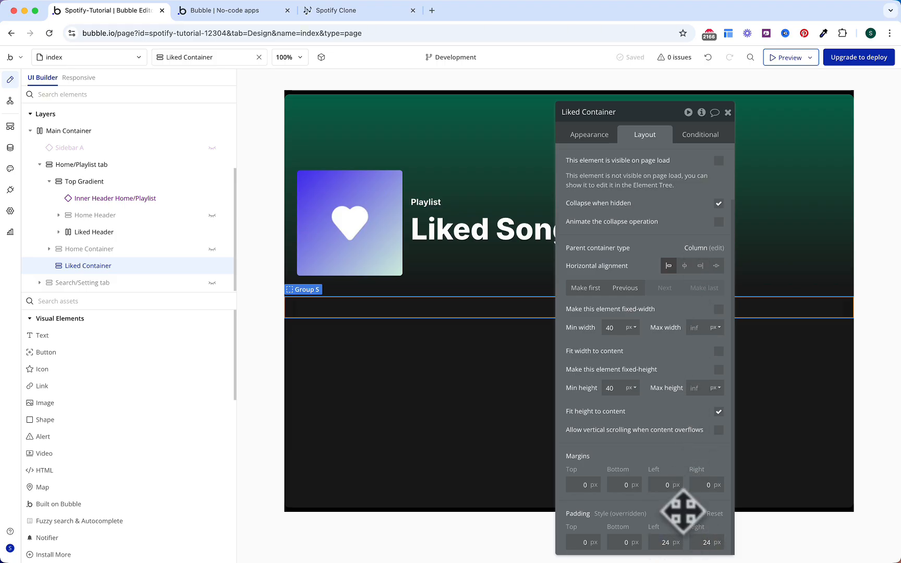
Step: Copy Liked Header's visibility condition onto Liked Container so it shows only when sub is Liked
{"action": "left_click", "coordinate": [157, 233]}
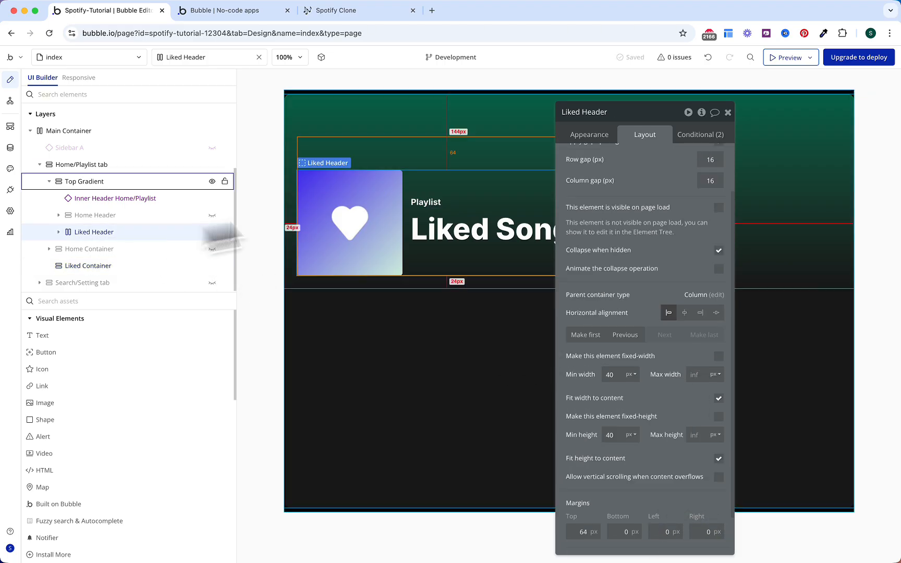
{"action": "left_click", "coordinate": [688, 135]}
{"action": "right_click", "coordinate": [630, 156]}
{"action": "left_click", "coordinate": [649, 164]}
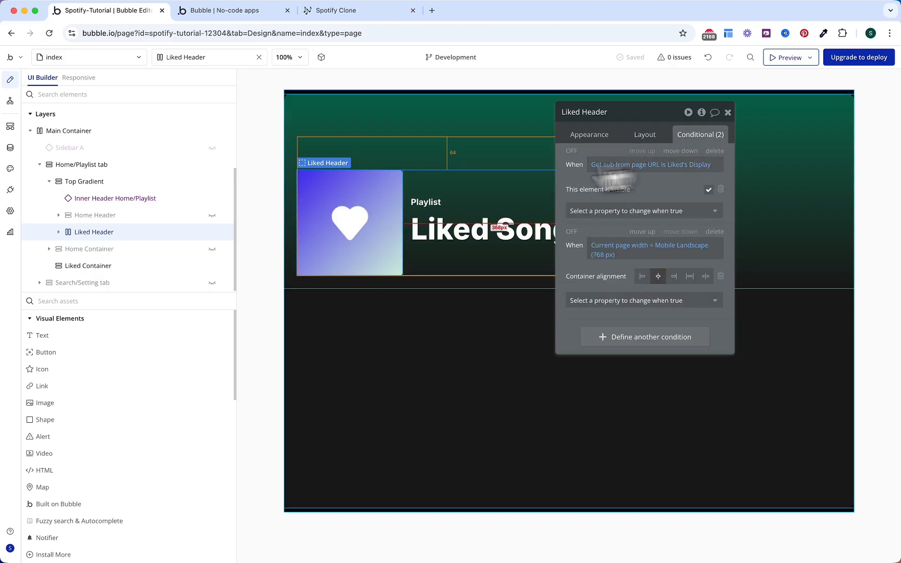
{"action": "left_click", "coordinate": [113, 266]}
{"action": "right_click", "coordinate": [574, 161]}
{"action": "left_click", "coordinate": [634, 131]}
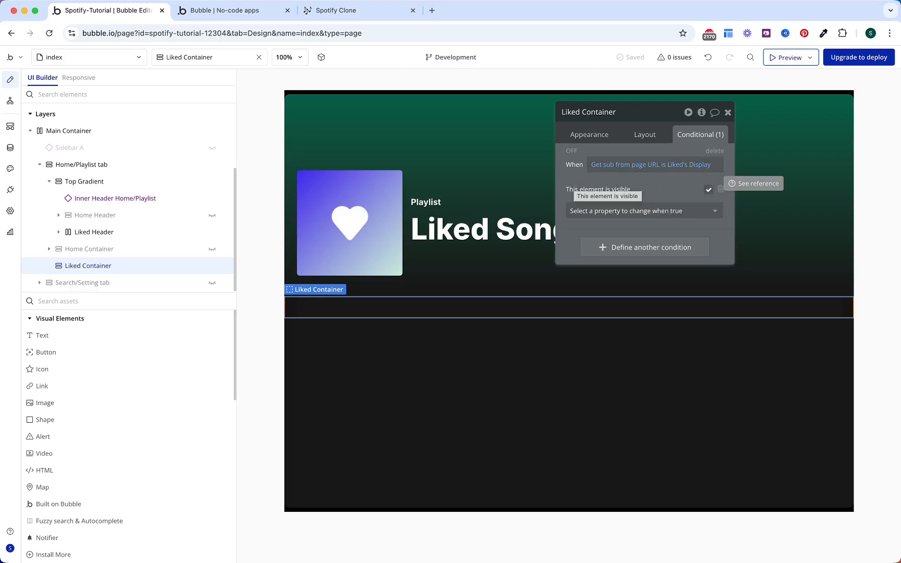
Step: Paste a copy of the Playlist text into Liked Container, drop its second condition, and make it read 'No Liked Songs.'
{"action": "left_click", "coordinate": [423, 203]}
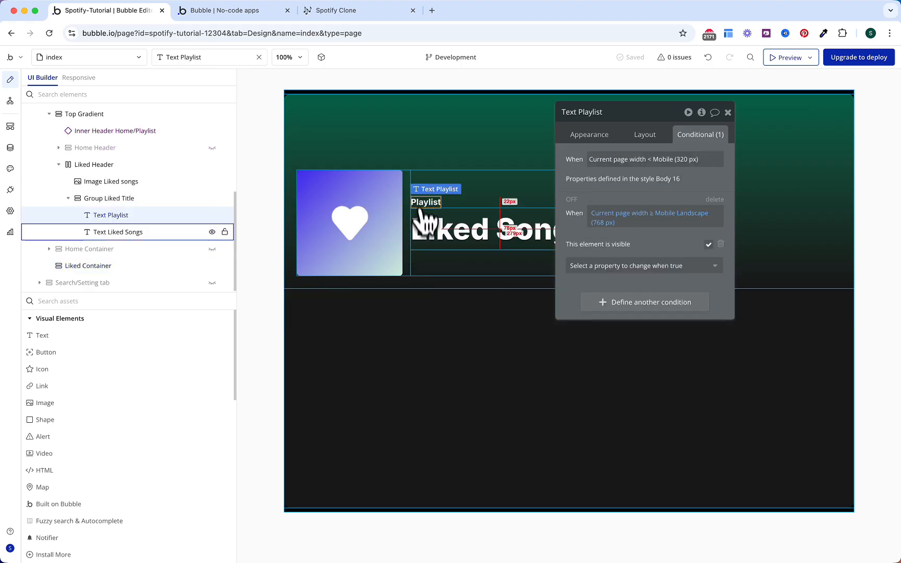
{"action": "left_click", "coordinate": [386, 310]}
{"action": "key", "text": "cmd+v"}
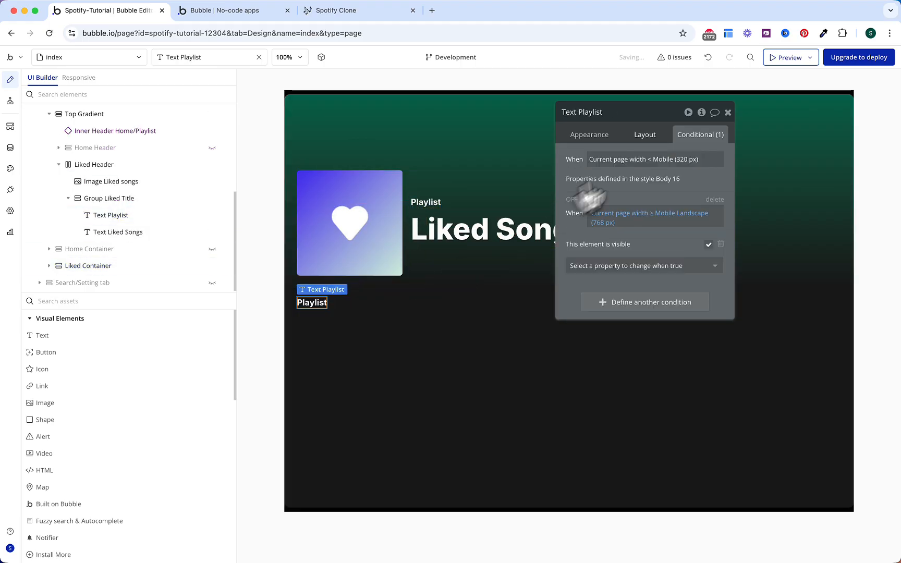
{"action": "left_click", "coordinate": [716, 200]}
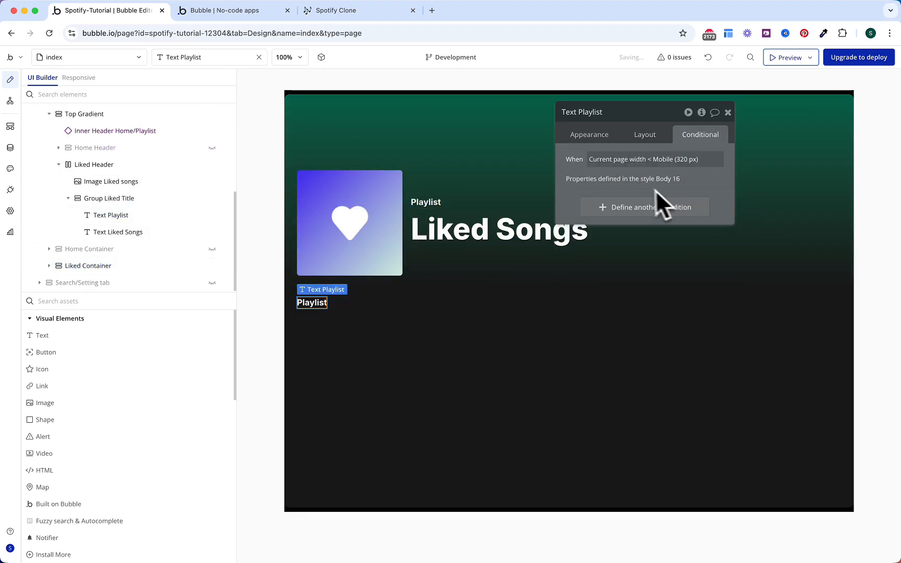
{"action": "left_click", "coordinate": [646, 136]}
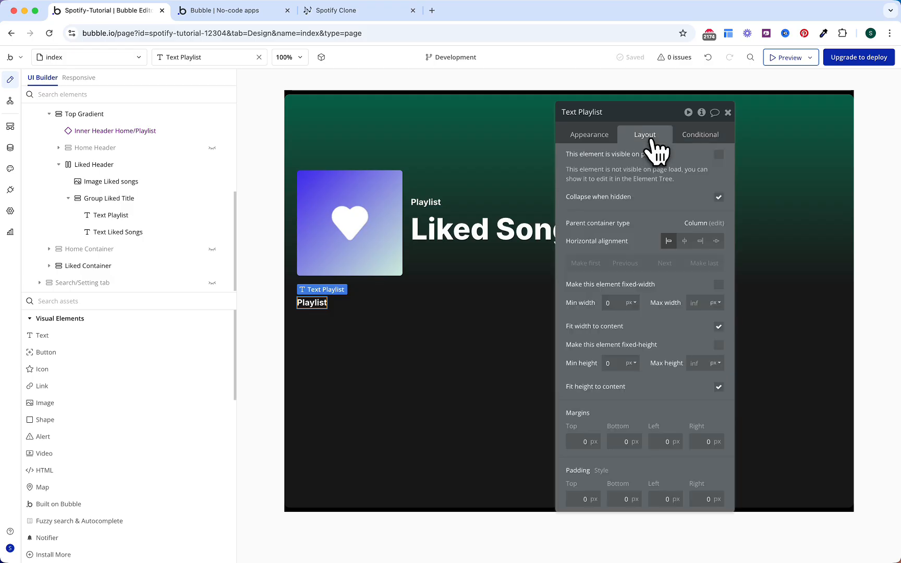
{"action": "left_click", "coordinate": [589, 135]}
{"action": "double_click", "coordinate": [613, 159]}
{"action": "type", "text": "No Liked Songs."}
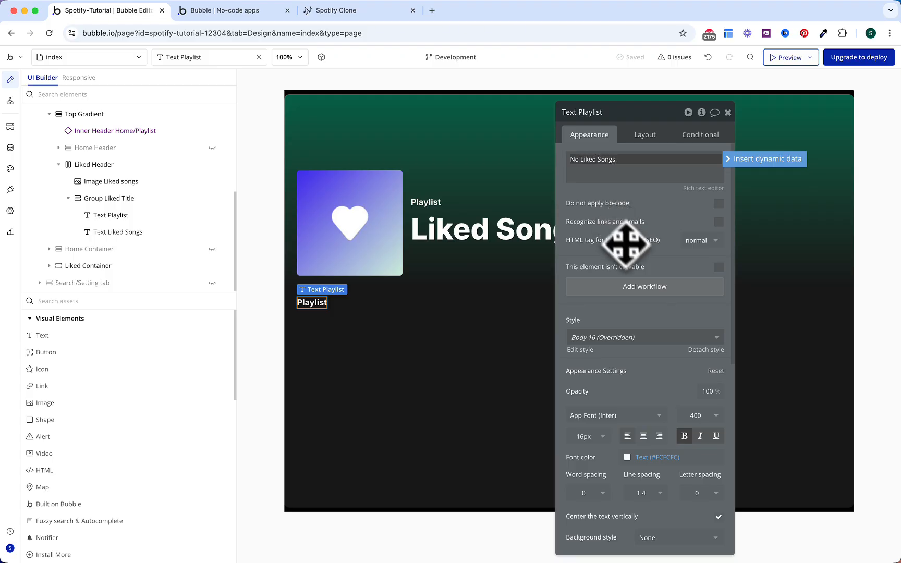
{"action": "left_click", "coordinate": [628, 245]}
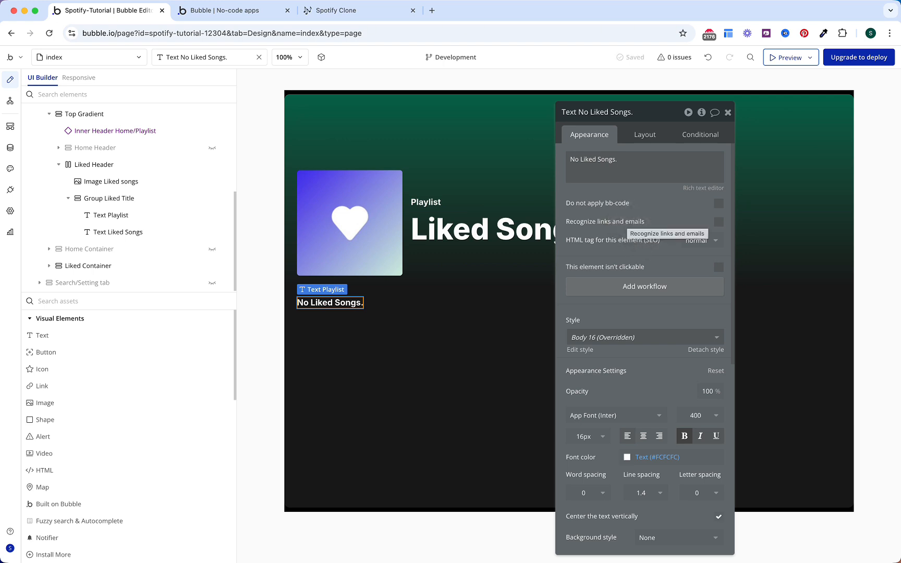
Step: Style the message as non-bold, weight 500, in Gray 40
{"action": "left_click", "coordinate": [685, 436]}
{"action": "left_click", "coordinate": [692, 416]}
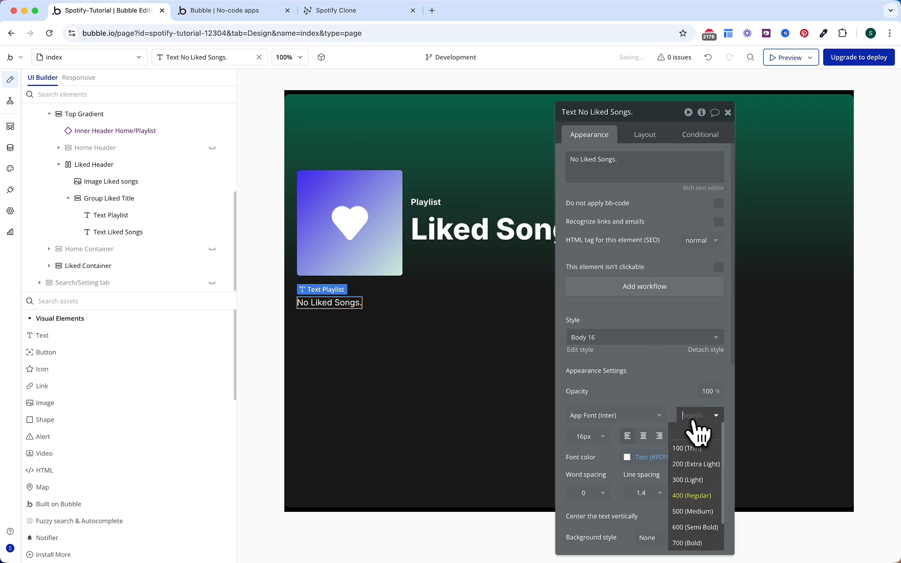
{"action": "left_click", "coordinate": [693, 511]}
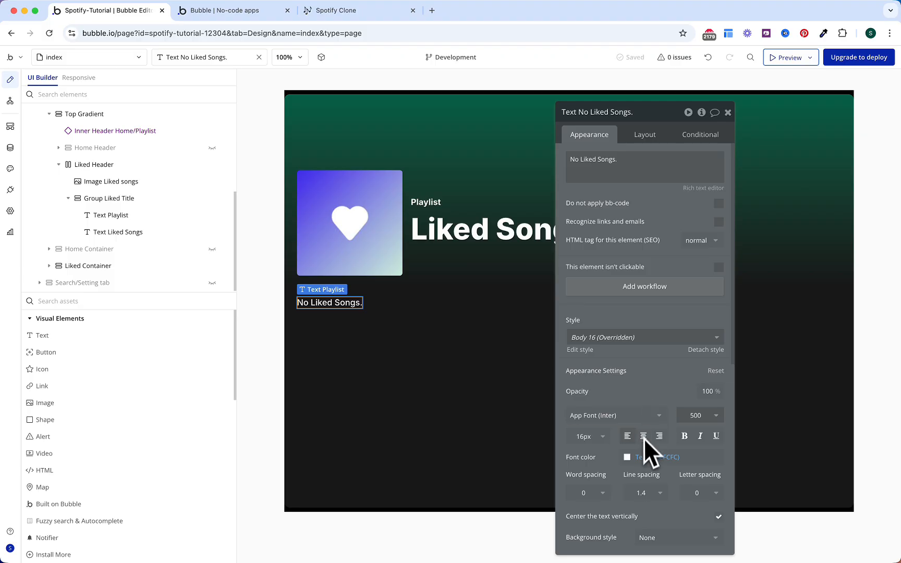
{"action": "left_click", "coordinate": [638, 457]}
{"action": "left_click", "coordinate": [667, 551]}
{"action": "left_click", "coordinate": [590, 396]}
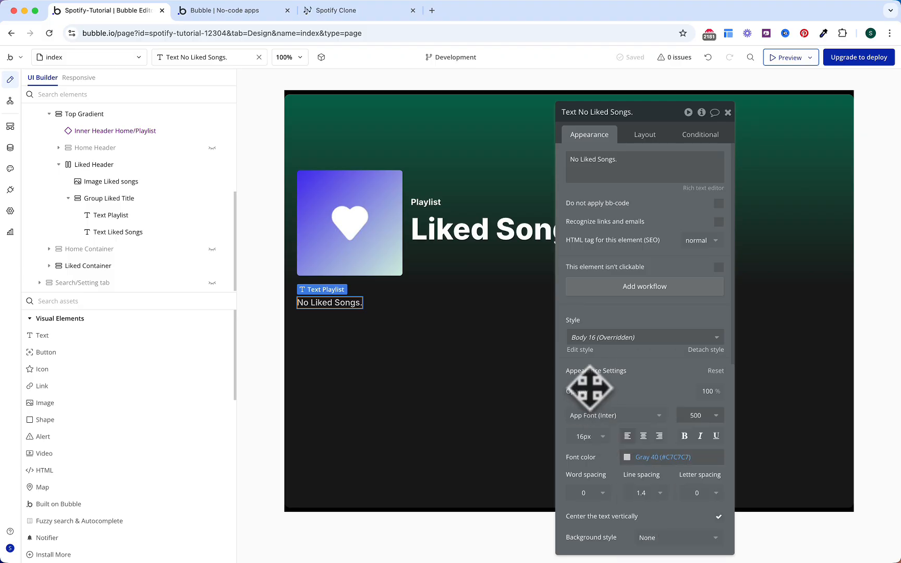
{"action": "left_click", "coordinate": [141, 301]}
Step: Add RepeatingGroup Liked Songs of type Song, sourced from the favorite songs variable's List of Songs
{"action": "type", "text": "re"}
{"action": "left_click", "coordinate": [97, 371]}
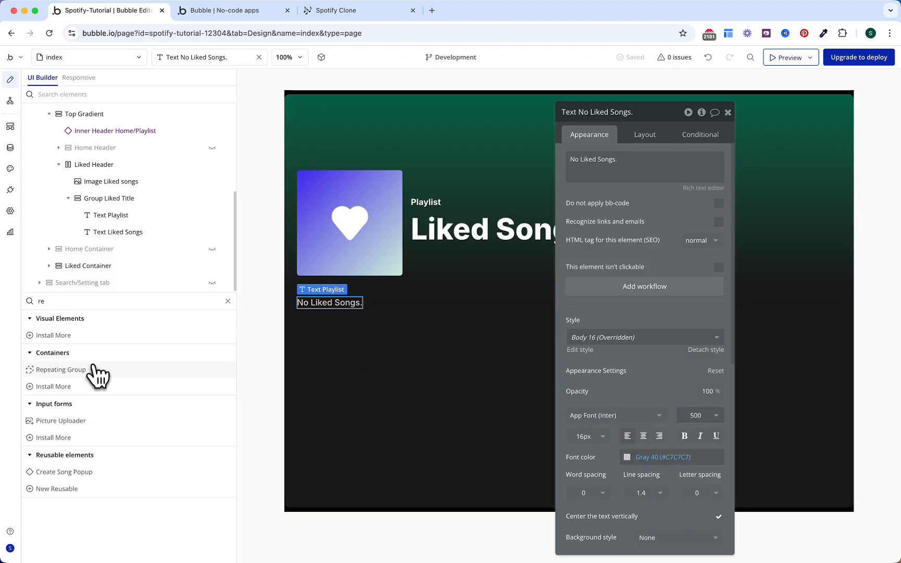
{"action": "left_click", "coordinate": [356, 312]}
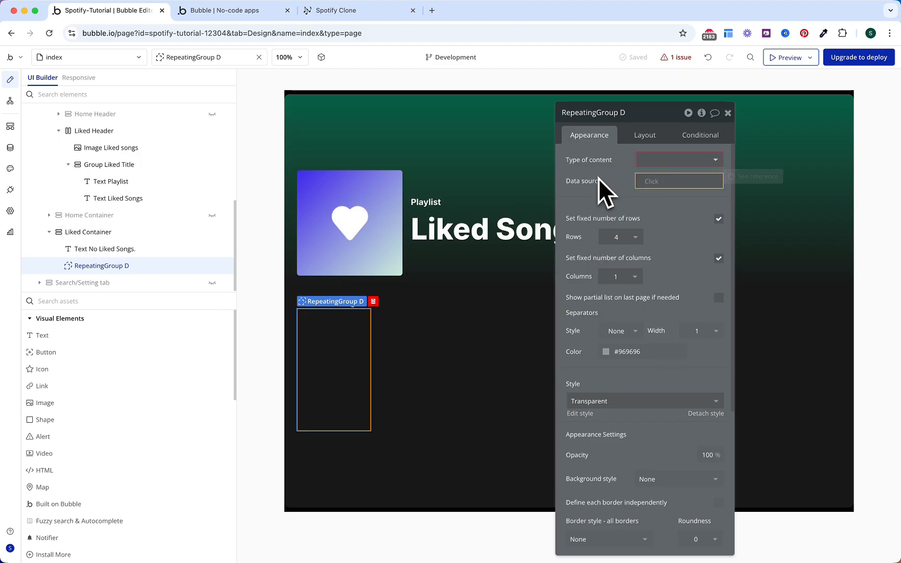
{"action": "left_click", "coordinate": [679, 159]}
{"action": "type", "text": "song"}
{"action": "key", "text": "Down"}
{"action": "key", "text": "Return"}
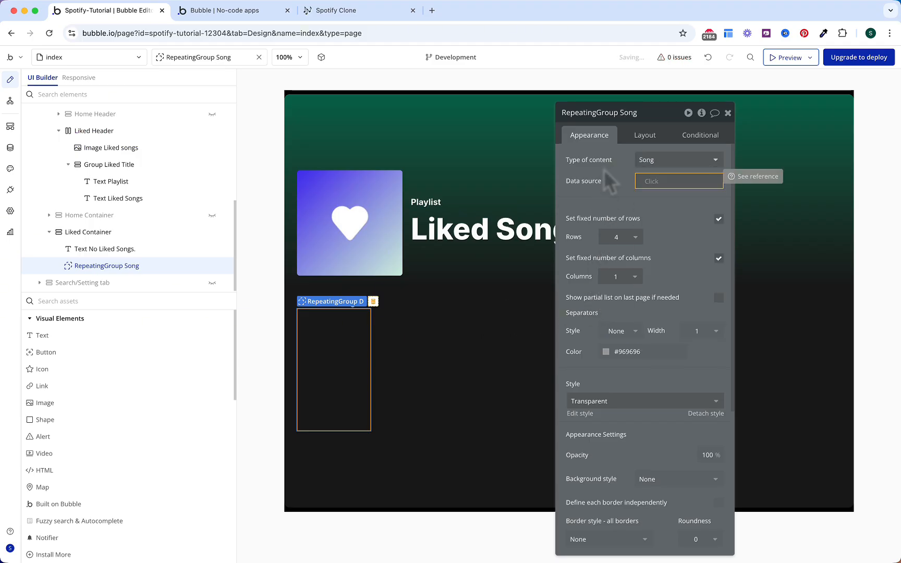
{"action": "left_click", "coordinate": [648, 181]}
{"action": "type", "text": "var"}
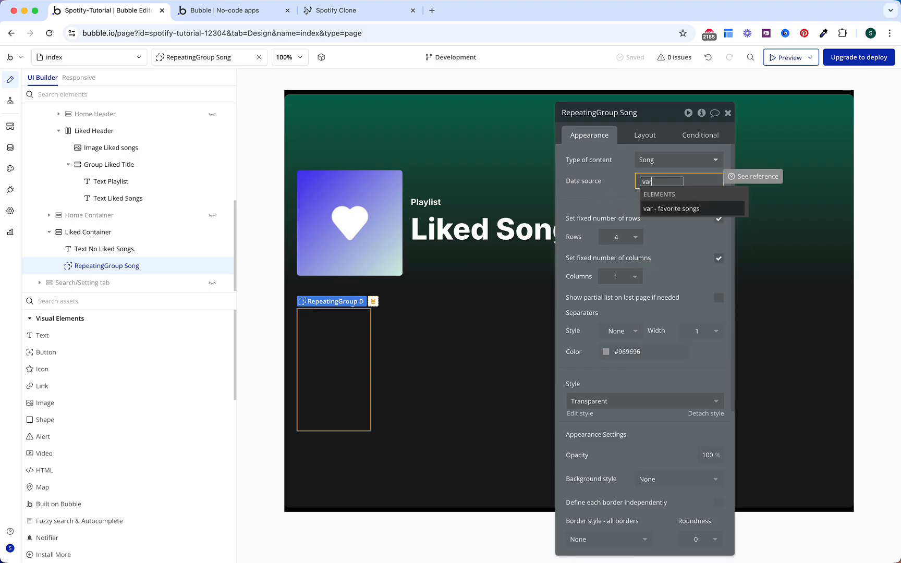
{"action": "key", "text": "Return"}
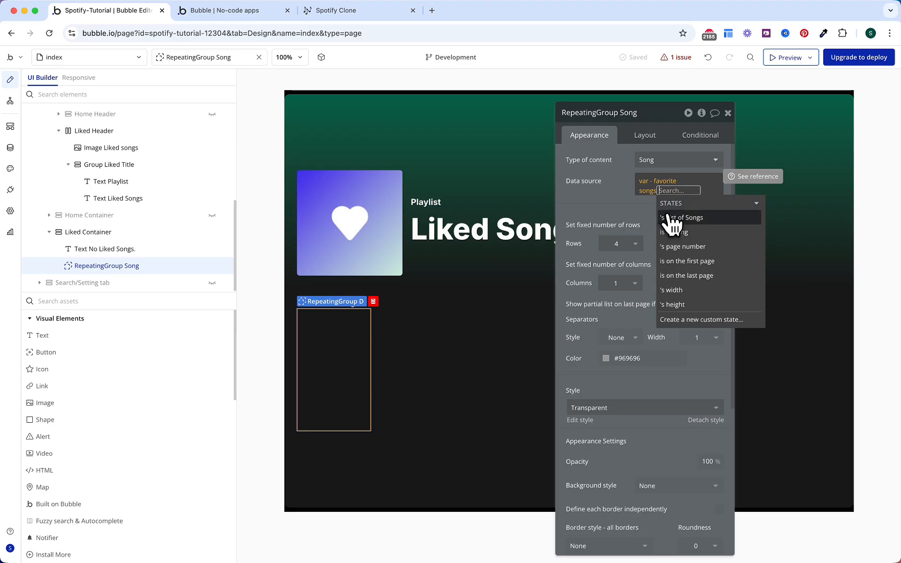
{"action": "left_click", "coordinate": [673, 217]}
{"action": "left_click", "coordinate": [612, 196]}
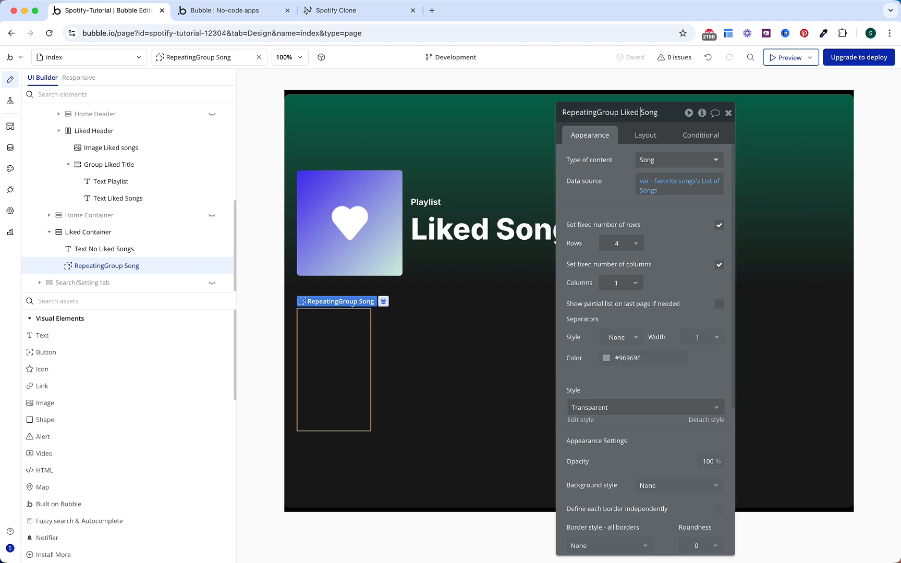
{"action": "key", "text": "Return"}
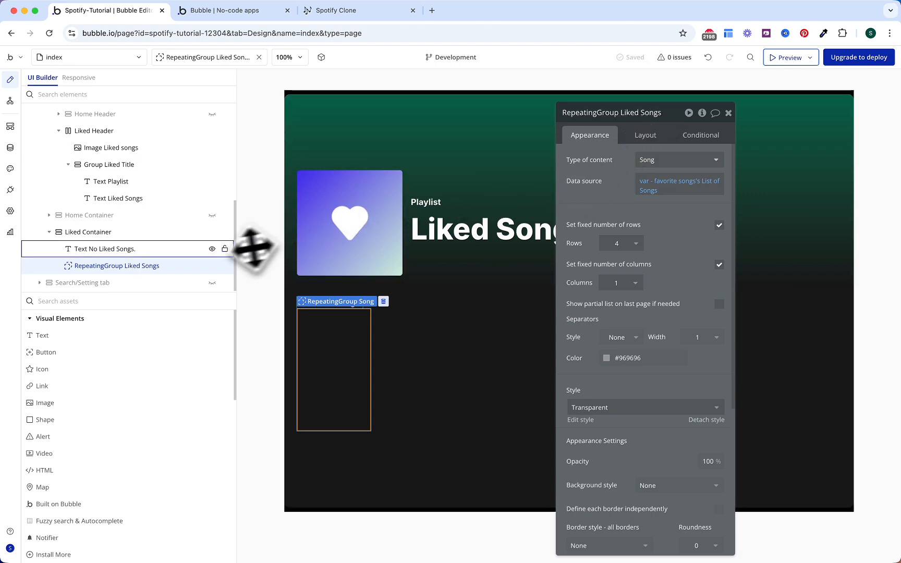
Step: Show the No Liked Songs. text only when RepeatingGroup Liked Songs's List of Songs:first item is empty
{"action": "left_click", "coordinate": [184, 250]}
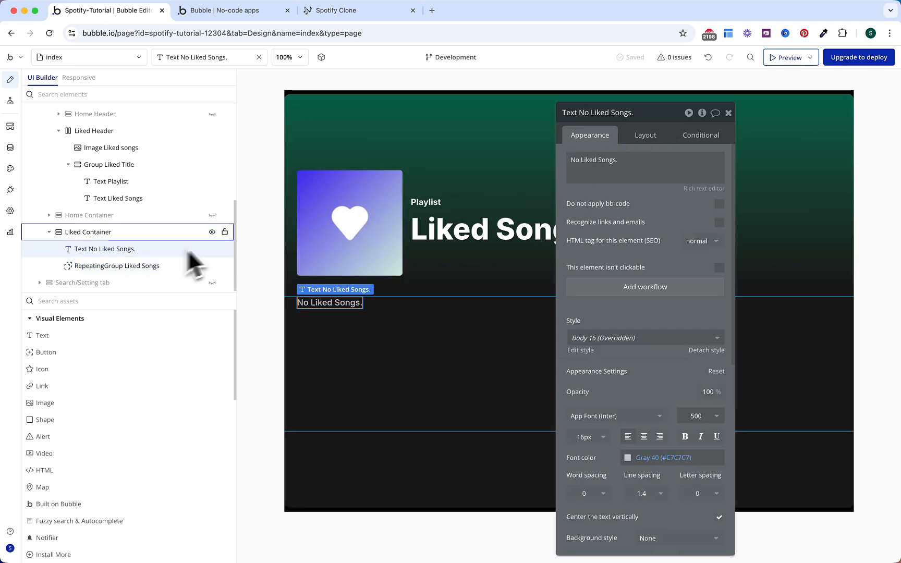
{"action": "left_click", "coordinate": [705, 139]}
{"action": "left_click", "coordinate": [654, 202]}
{"action": "left_click", "coordinate": [617, 242]}
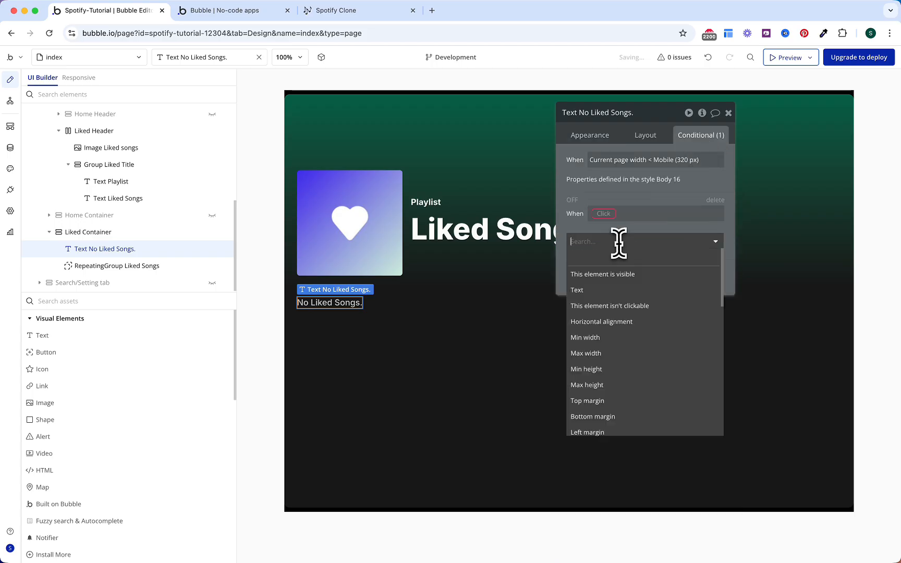
{"action": "left_click", "coordinate": [616, 273]}
{"action": "left_click", "coordinate": [604, 213]}
{"action": "type", "text": "re"}
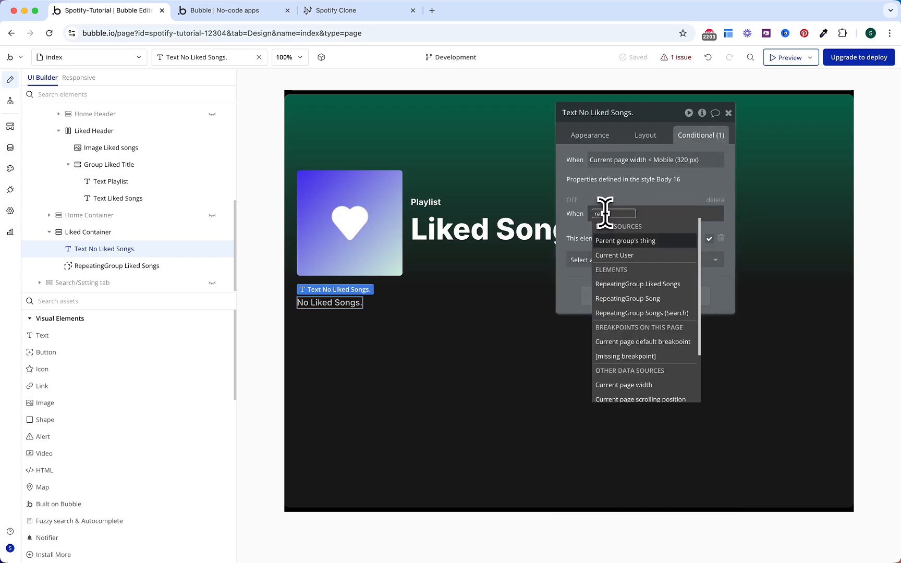
{"action": "type", "text": "pe"}
{"action": "key", "text": "Return"}
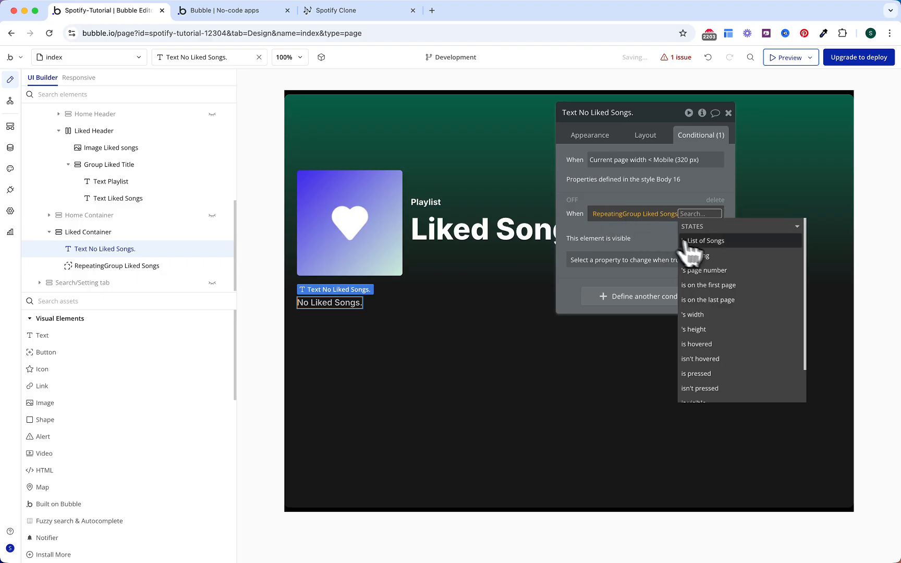
{"action": "left_click", "coordinate": [711, 243]}
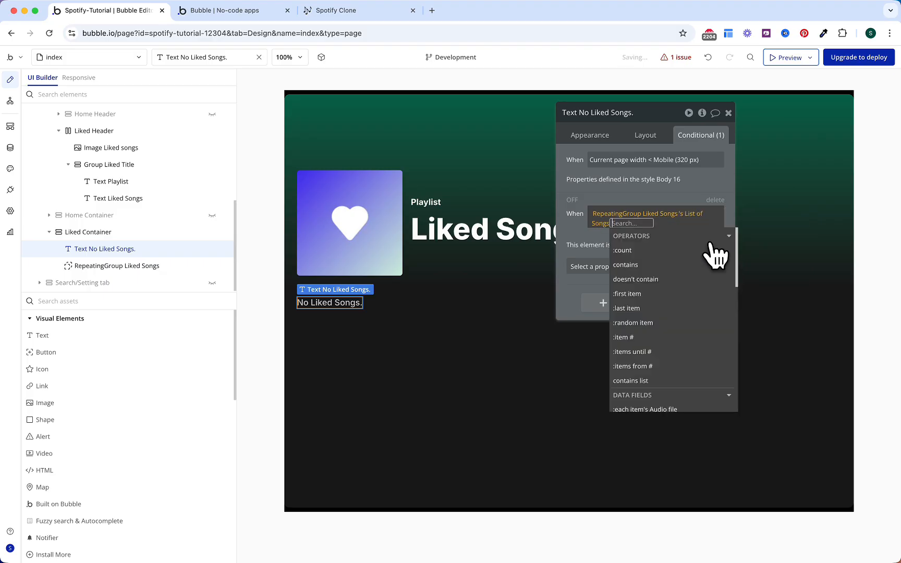
{"action": "left_click", "coordinate": [668, 293]}
{"action": "type", "text": "is em"}
{"action": "key", "text": "Return"}
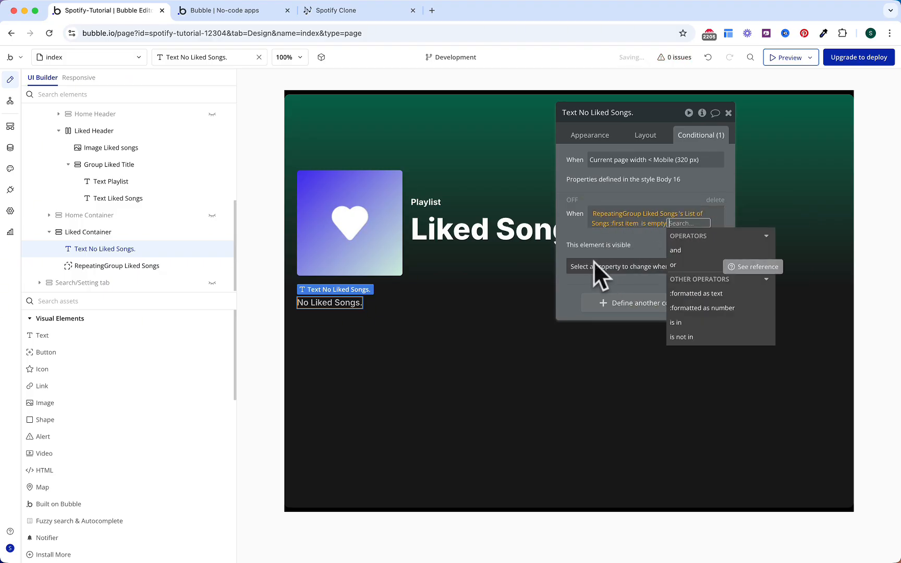
{"action": "left_click", "coordinate": [575, 249]}
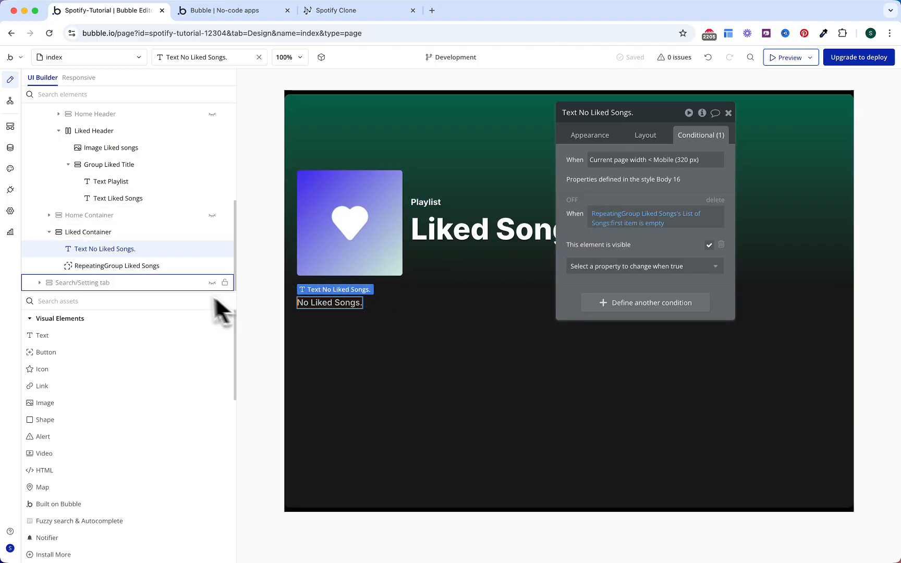
{"action": "left_click", "coordinate": [159, 270]}
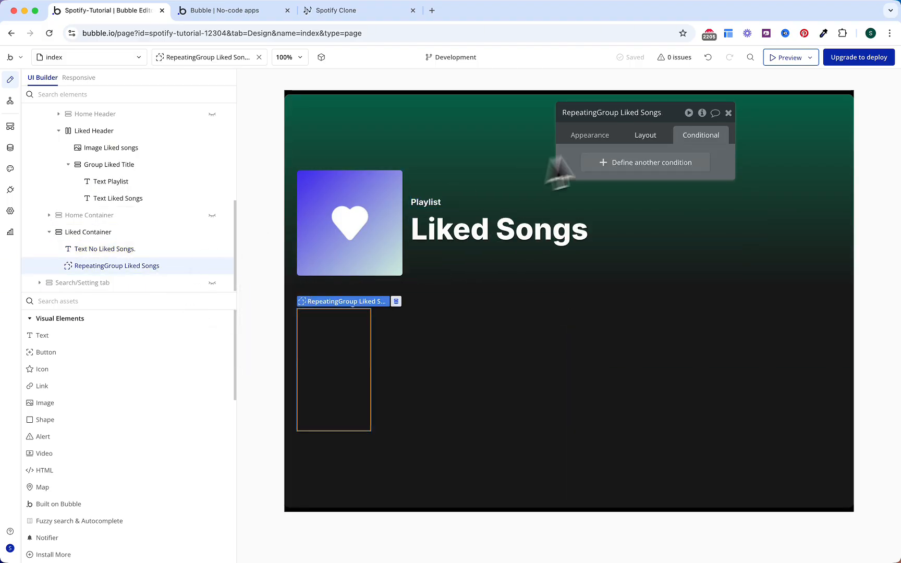
Step: Make the repeating group full width with 0 minimum height and no fixed number of rows
{"action": "left_click", "coordinate": [648, 140]}
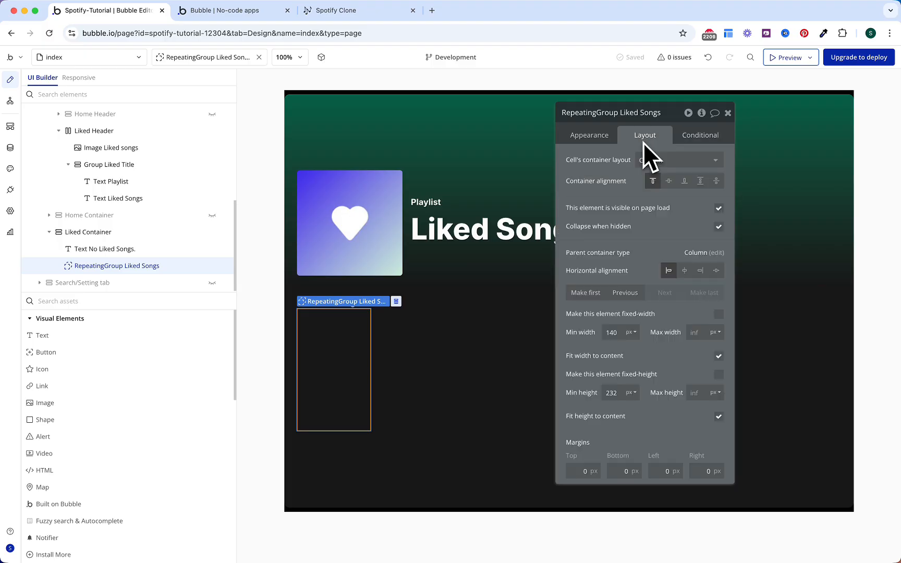
{"action": "left_click", "coordinate": [720, 357]}
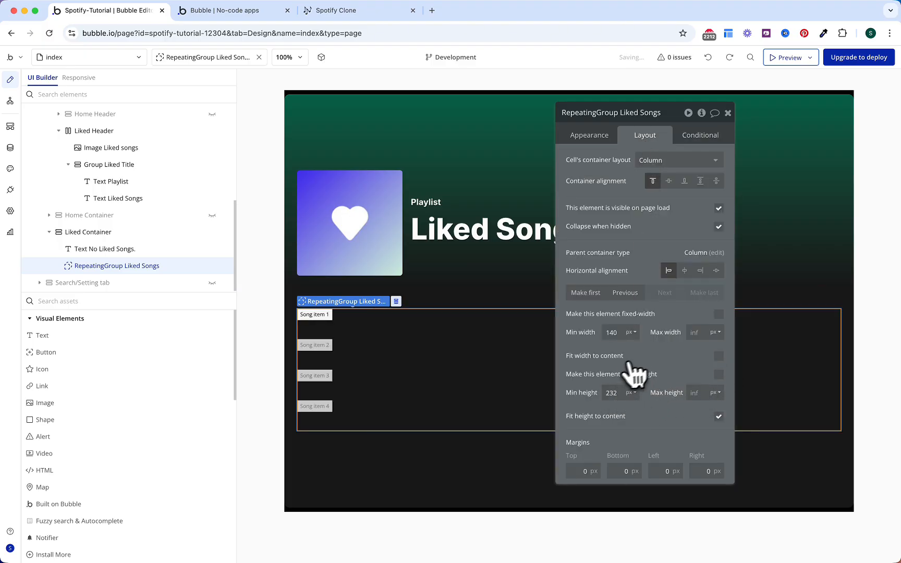
{"action": "double_click", "coordinate": [615, 395]}
{"action": "type", "text": "0"}
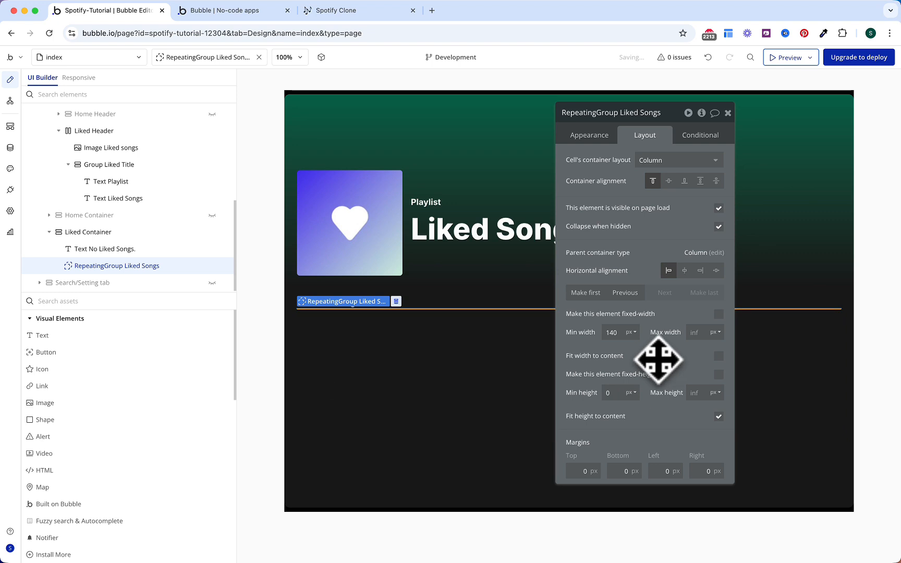
{"action": "left_click", "coordinate": [604, 138]}
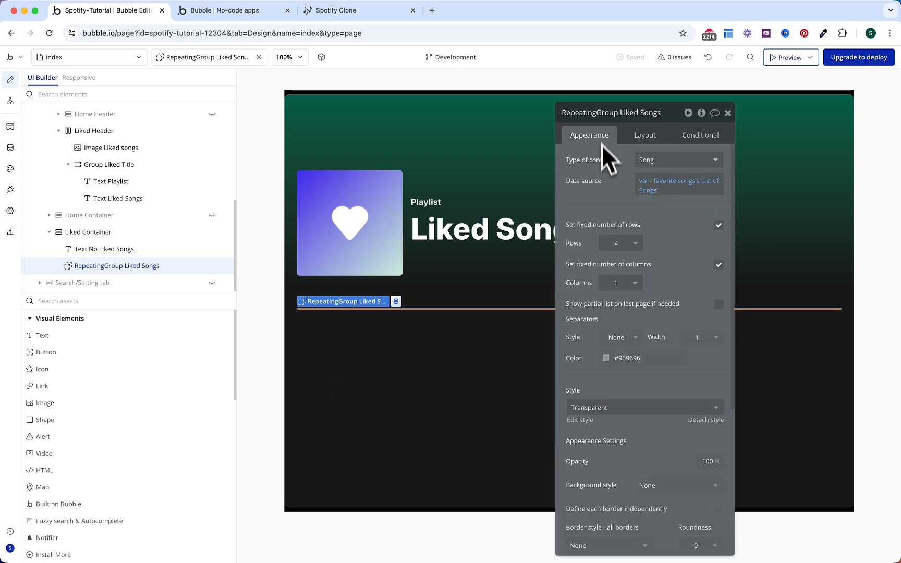
{"action": "left_click", "coordinate": [718, 225]}
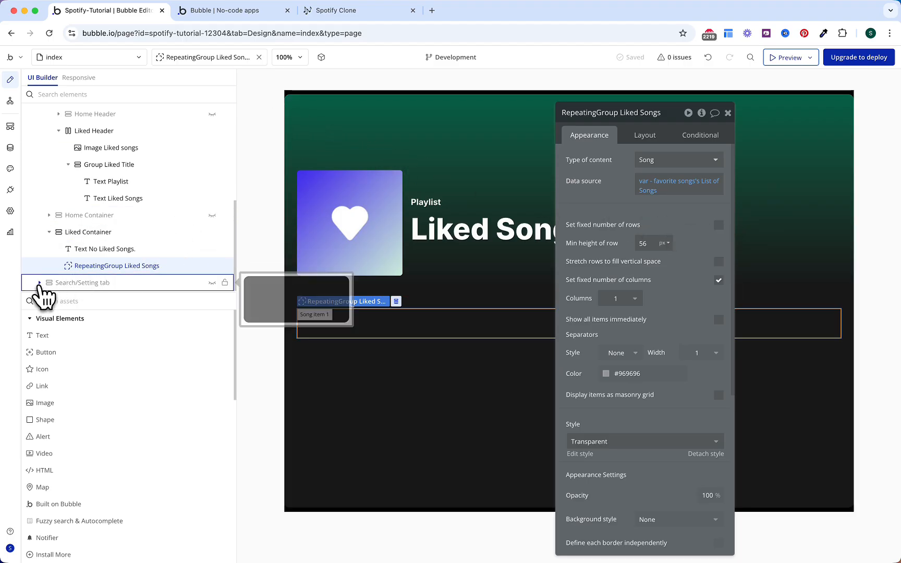
Step: Copy the Group Song (Search Cell) element from the Search/Setting tab
{"action": "left_click", "coordinate": [73, 281]}
{"action": "scroll", "coordinate": [112, 219], "scroll_direction": "down", "scroll_amount": 3}
{"action": "scroll", "coordinate": [113, 239], "scroll_direction": "down", "scroll_amount": 2}
{"action": "left_click", "coordinate": [116, 216]}
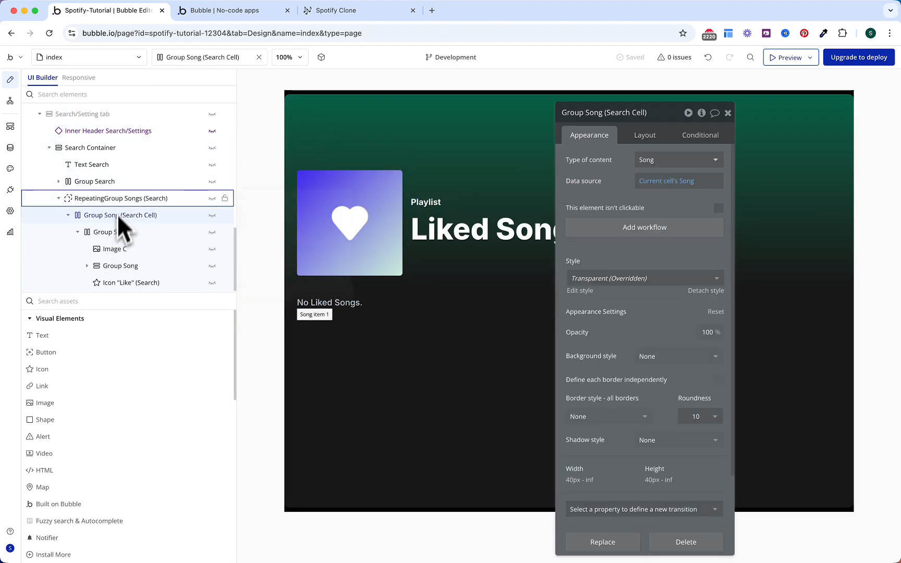
{"action": "right_click", "coordinate": [115, 214]}
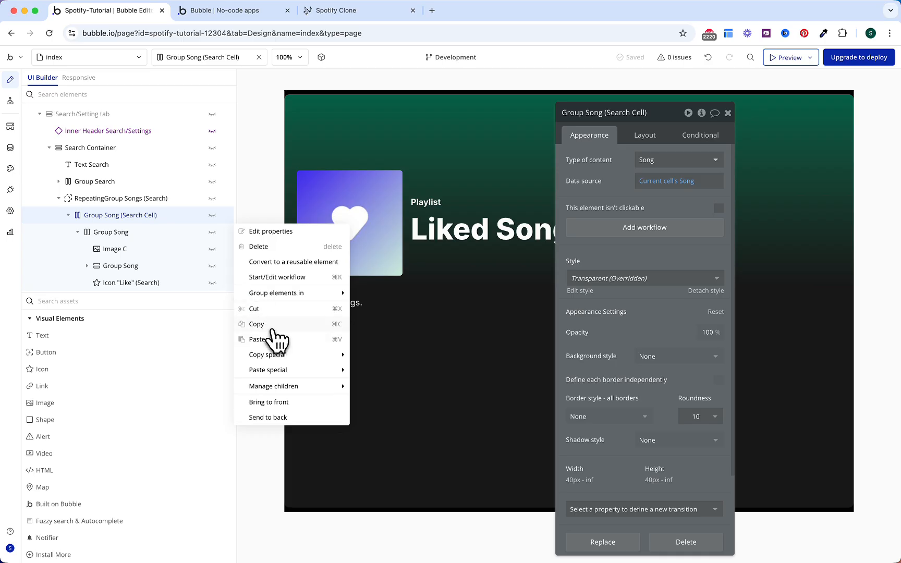
{"action": "left_click", "coordinate": [256, 324]}
{"action": "scroll", "coordinate": [139, 185], "scroll_direction": "up", "scroll_amount": 2}
Step: Paste the search song cell into RepeatingGroup Liked Songs and rename it Group Song (Liked Songs Cell)
{"action": "scroll", "coordinate": [139, 194], "scroll_direction": "up", "scroll_amount": 2}
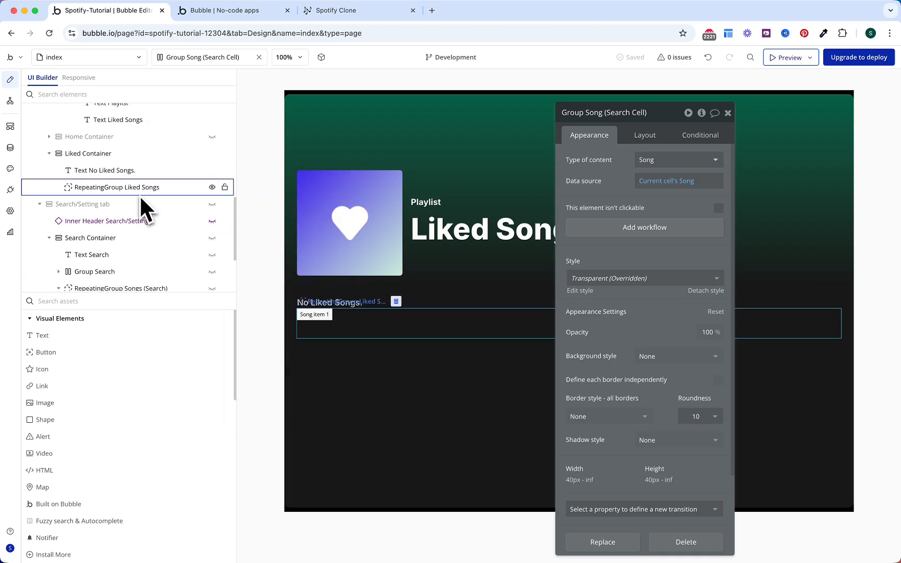
{"action": "left_click", "coordinate": [140, 189]}
{"action": "right_click", "coordinate": [140, 189]}
{"action": "left_click", "coordinate": [261, 311]}
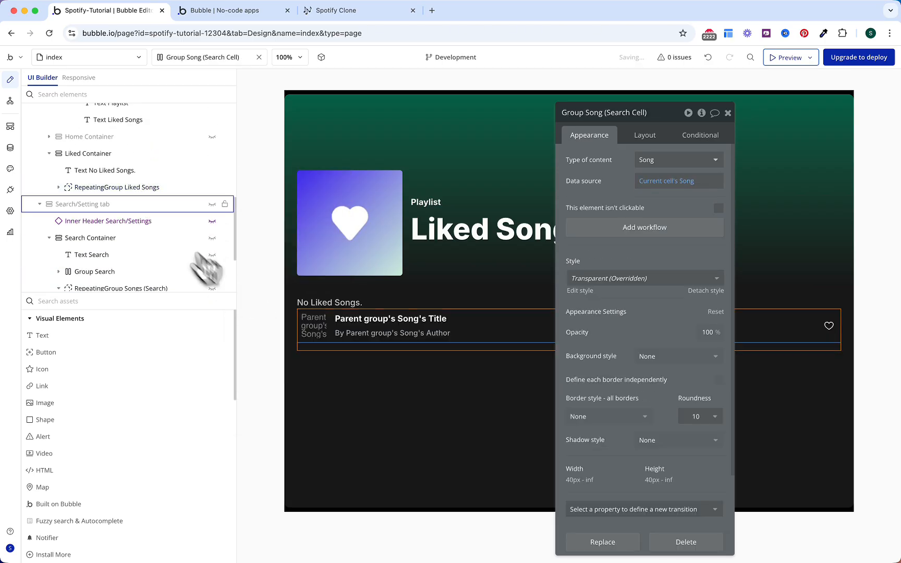
{"action": "left_click", "coordinate": [63, 189]}
{"action": "scroll", "coordinate": [125, 193], "scroll_direction": "down", "scroll_amount": 1}
{"action": "left_click", "coordinate": [145, 173]}
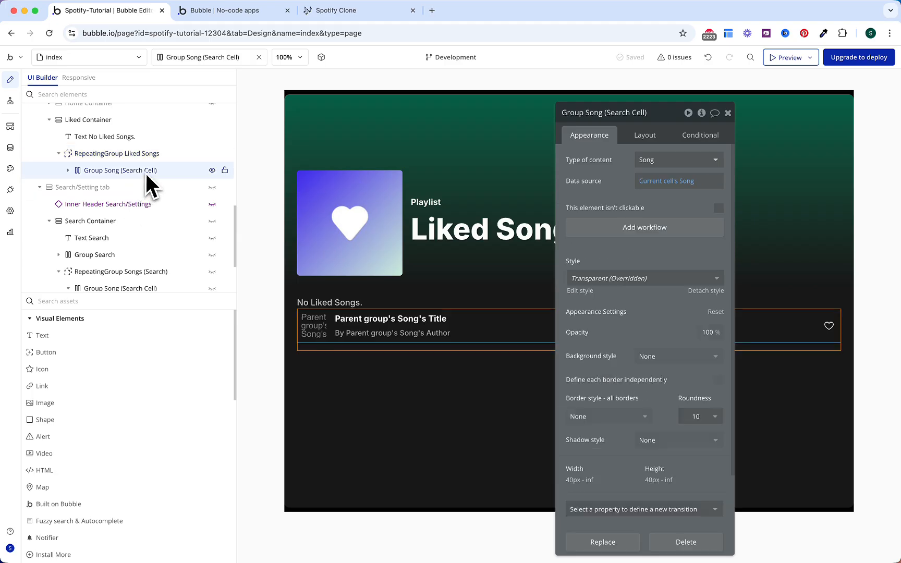
{"action": "left_click", "coordinate": [628, 112]}
{"action": "key", "text": "Return"}
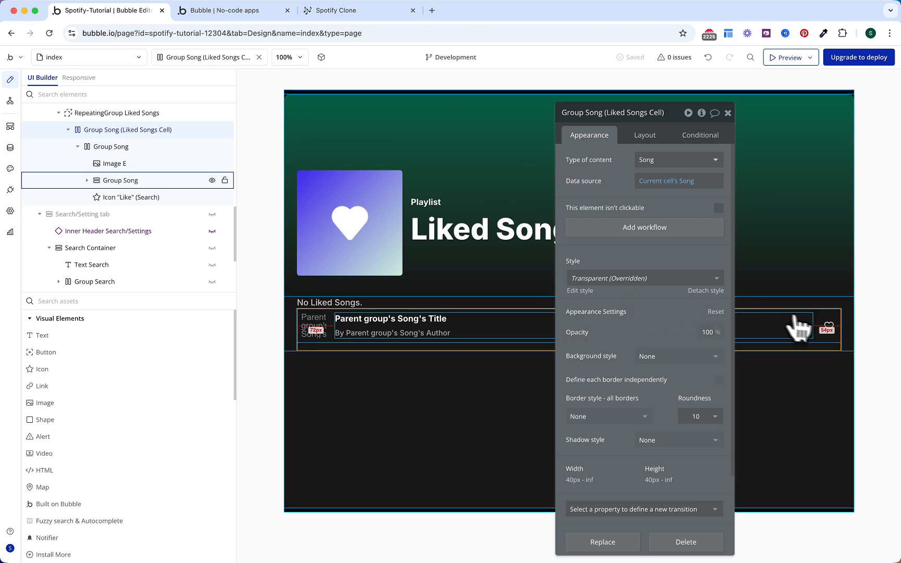
{"action": "left_click", "coordinate": [828, 326]}
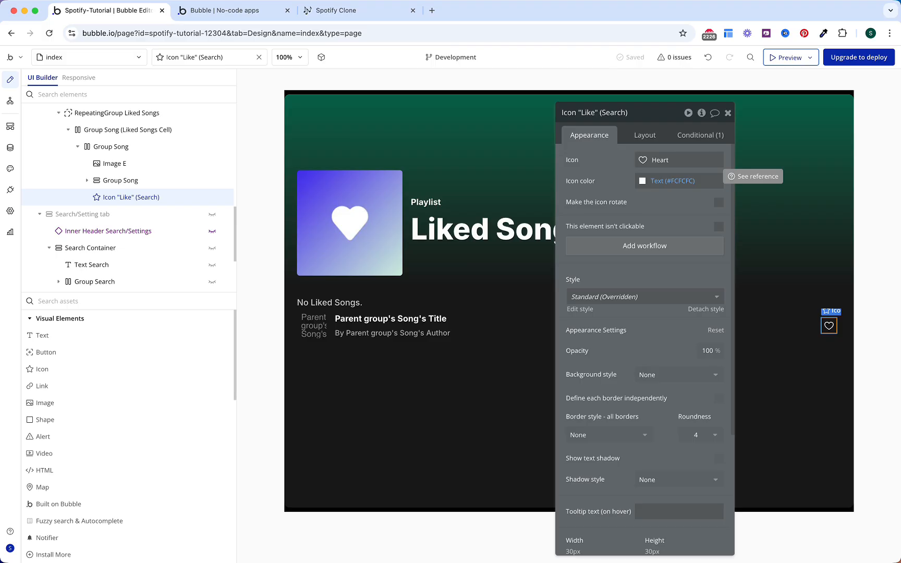
Step: Make the heart a filled Phosphor heart icon in the green Primary colour
{"action": "left_click", "coordinate": [656, 160]}
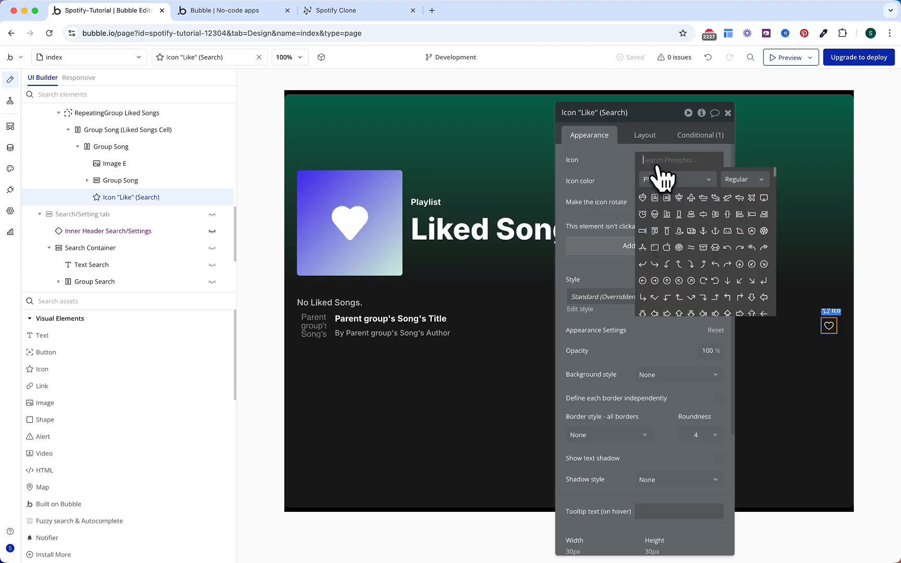
{"action": "left_click", "coordinate": [741, 180]}
{"action": "left_click", "coordinate": [738, 211]}
{"action": "type", "text": "hear"}
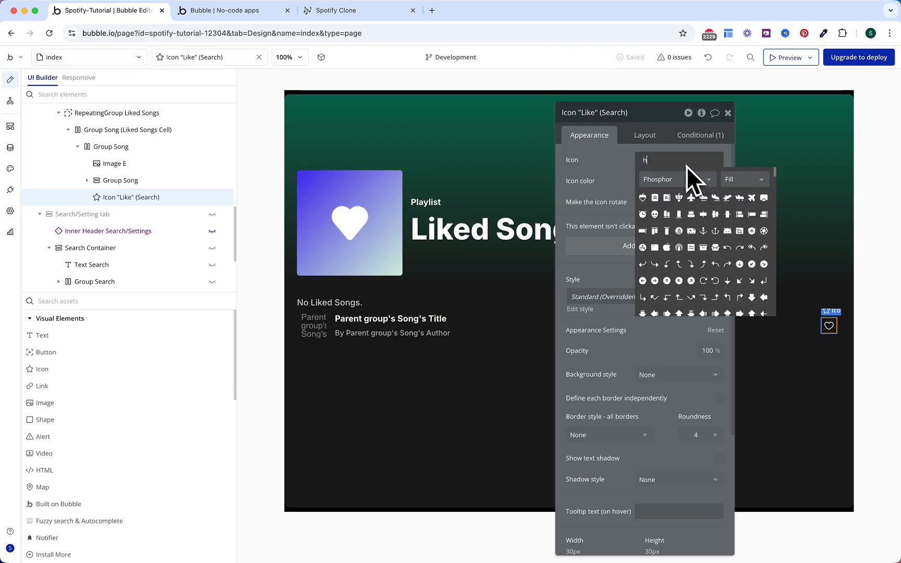
{"action": "left_click", "coordinate": [669, 198]}
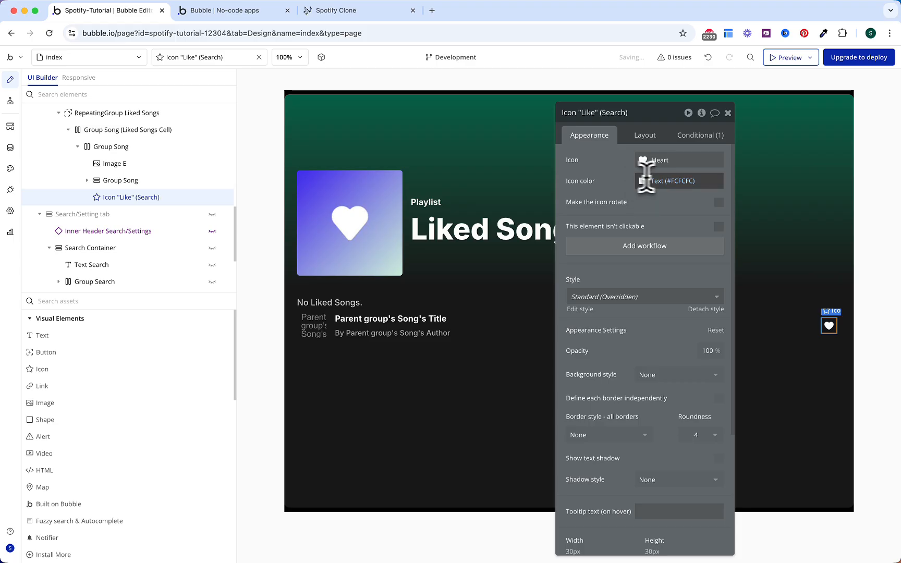
{"action": "left_click", "coordinate": [673, 181]}
{"action": "left_click", "coordinate": [645, 322]}
{"action": "left_click", "coordinate": [620, 196]}
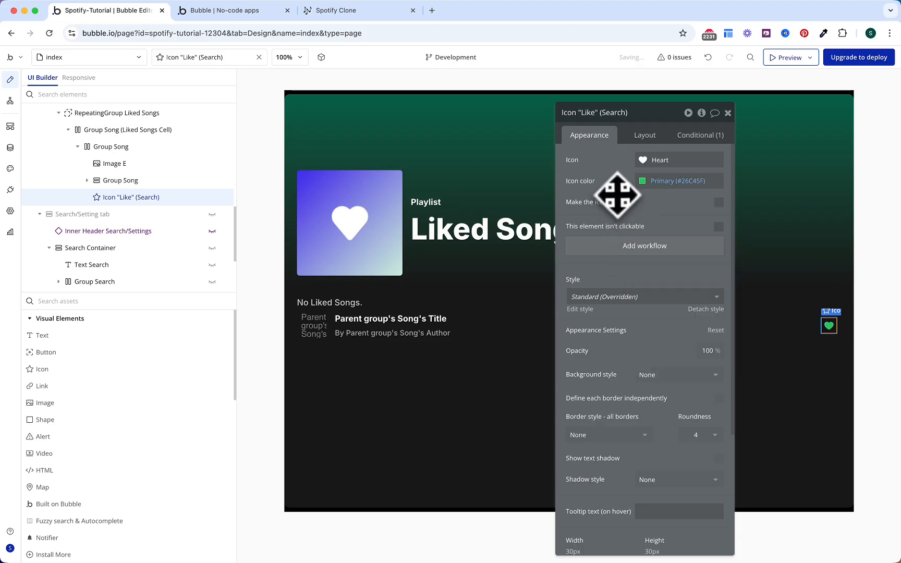
Step: Remove the heart's condition, rename it Icon 'Like' (Liked Songs), and add its click workflow
{"action": "left_click", "coordinate": [700, 136]}
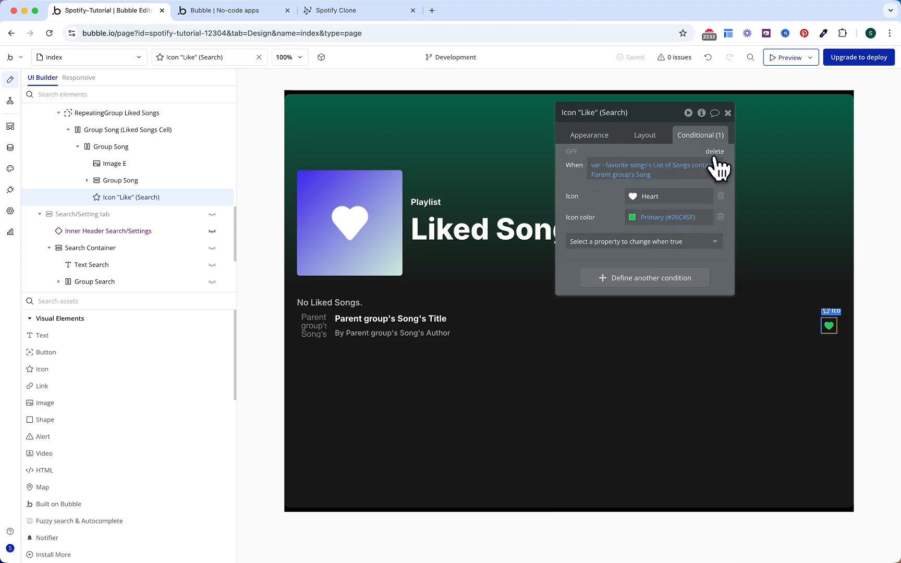
{"action": "left_click", "coordinate": [715, 154]}
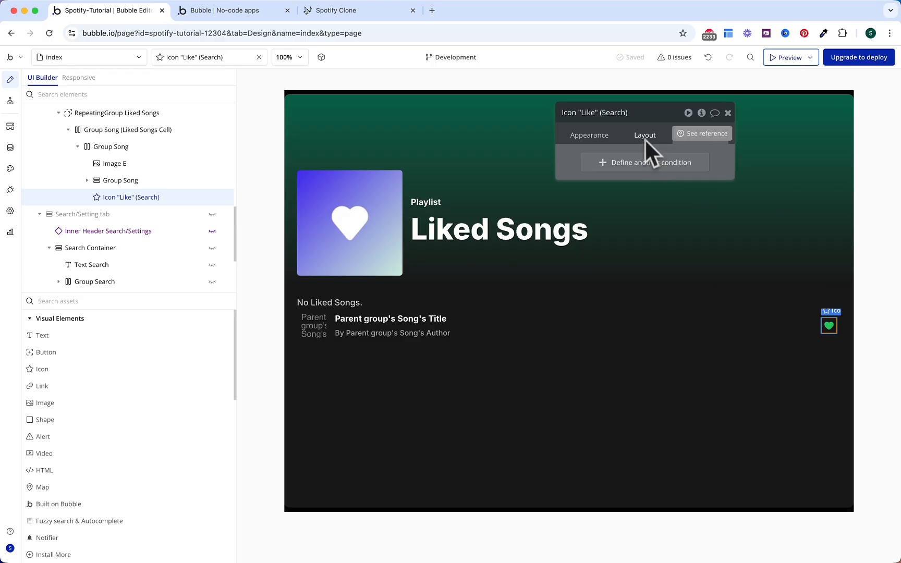
{"action": "left_click", "coordinate": [617, 115]}
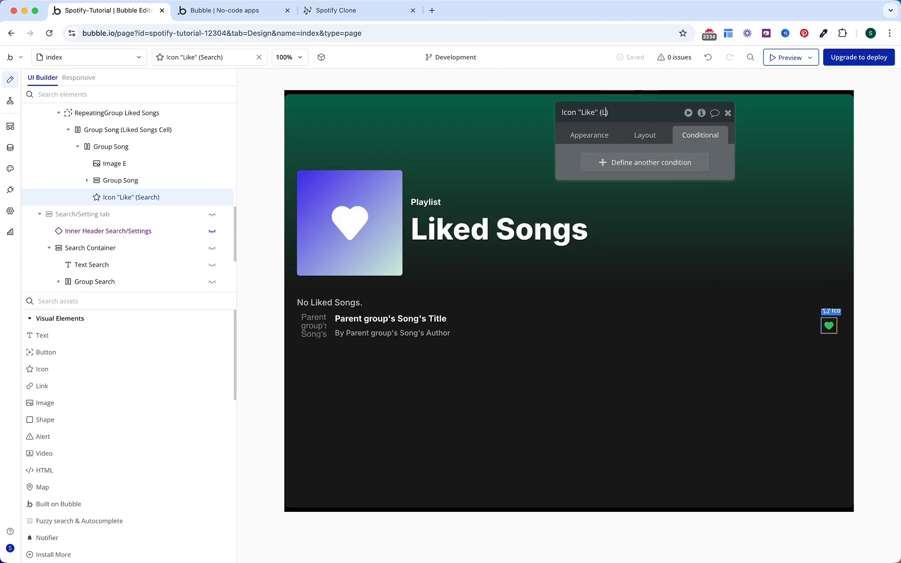
{"action": "key", "text": "Return"}
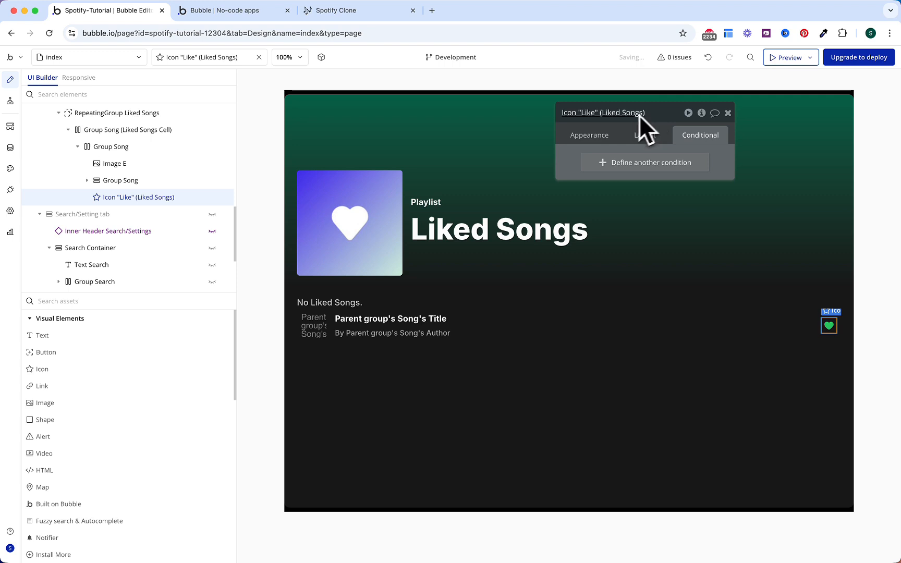
{"action": "left_click", "coordinate": [589, 136]}
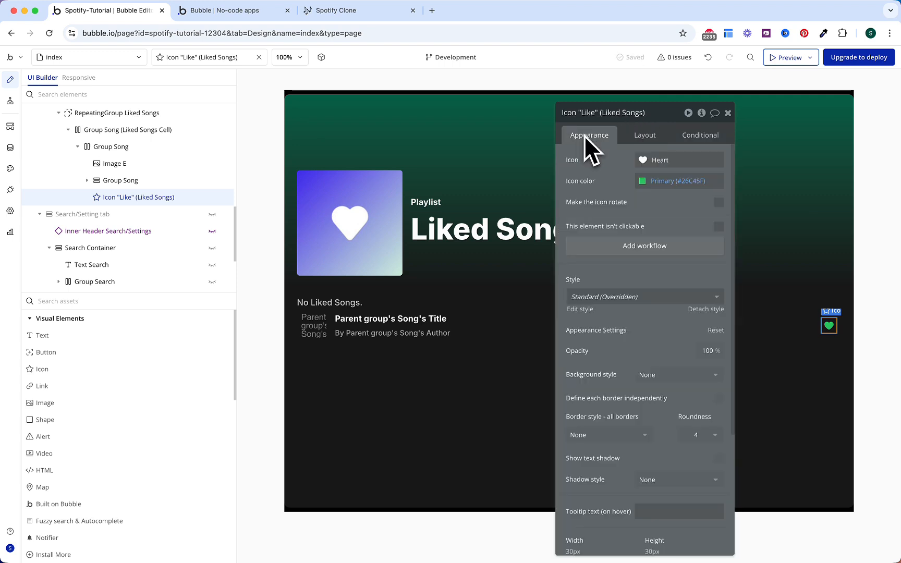
{"action": "left_click", "coordinate": [631, 246]}
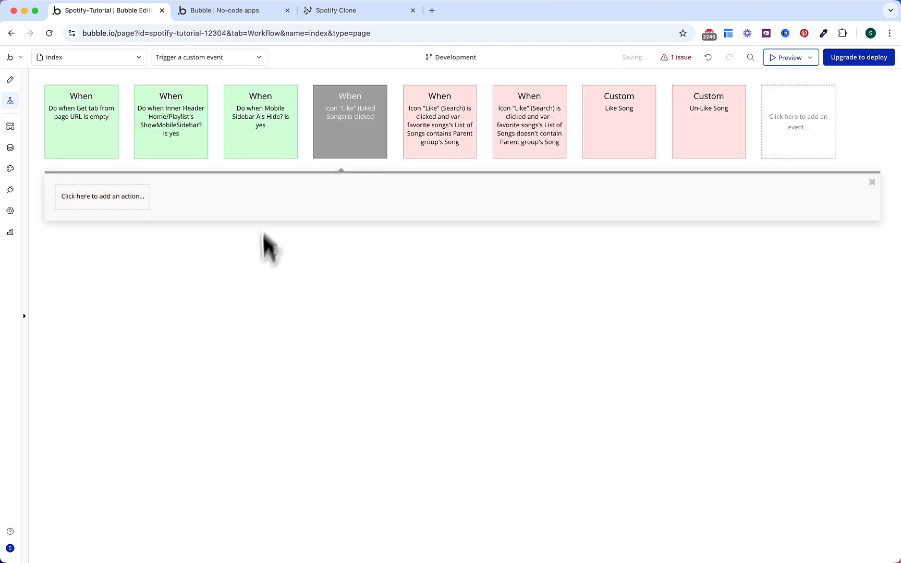
Step: Make the heart's click workflow trigger Un-Like Song with the parent group's Song
{"action": "left_click", "coordinate": [86, 197]}
{"action": "mouse_move", "coordinate": [105, 373]}
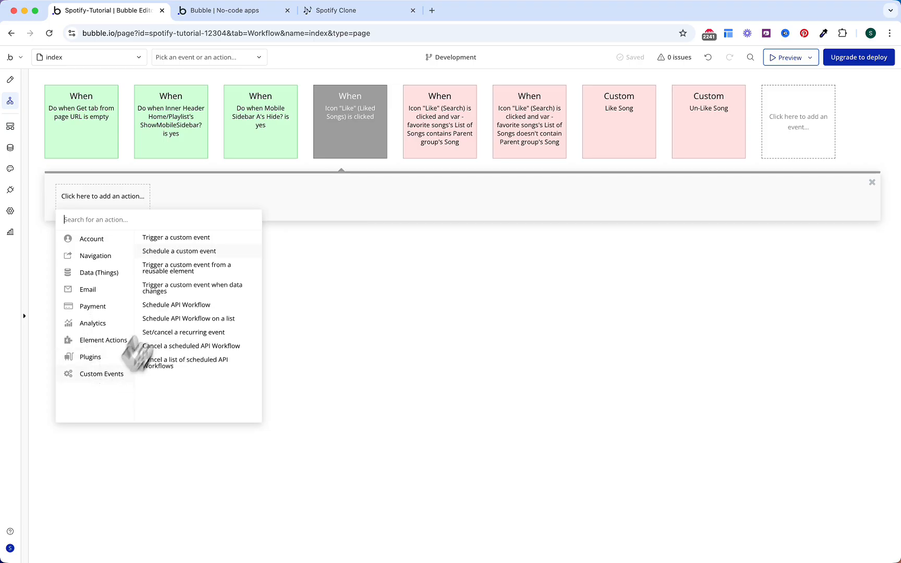
{"action": "left_click", "coordinate": [199, 237]}
{"action": "left_click", "coordinate": [646, 139]}
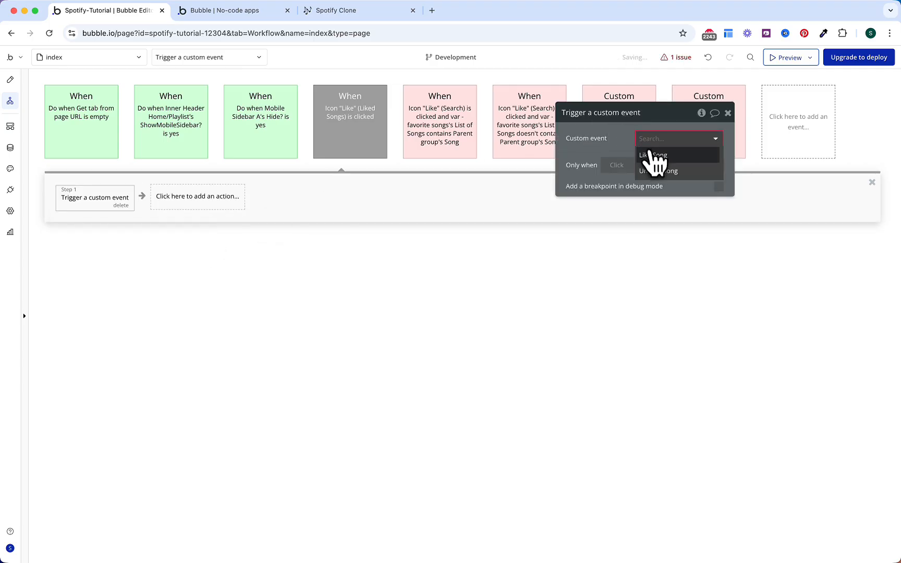
{"action": "left_click", "coordinate": [658, 173]}
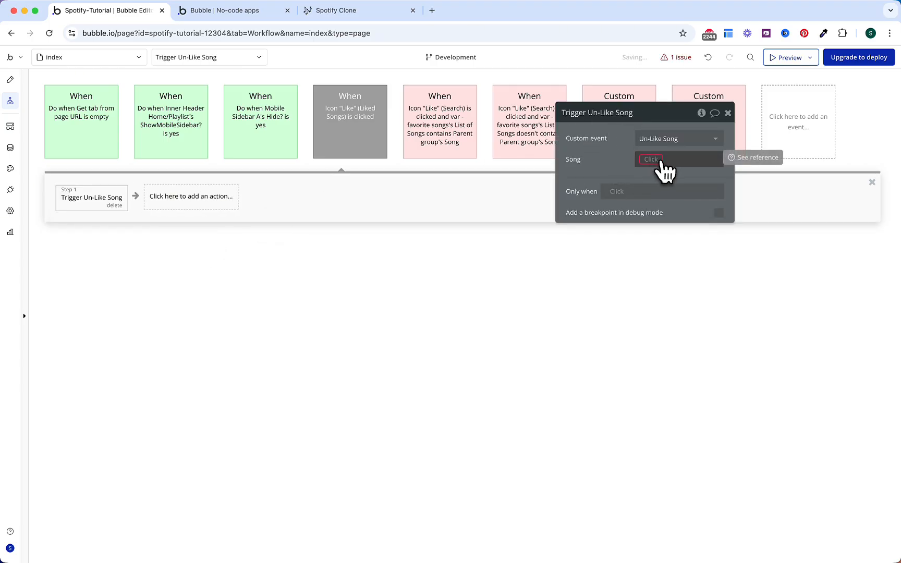
{"action": "left_click", "coordinate": [662, 160]}
{"action": "left_click", "coordinate": [670, 202]}
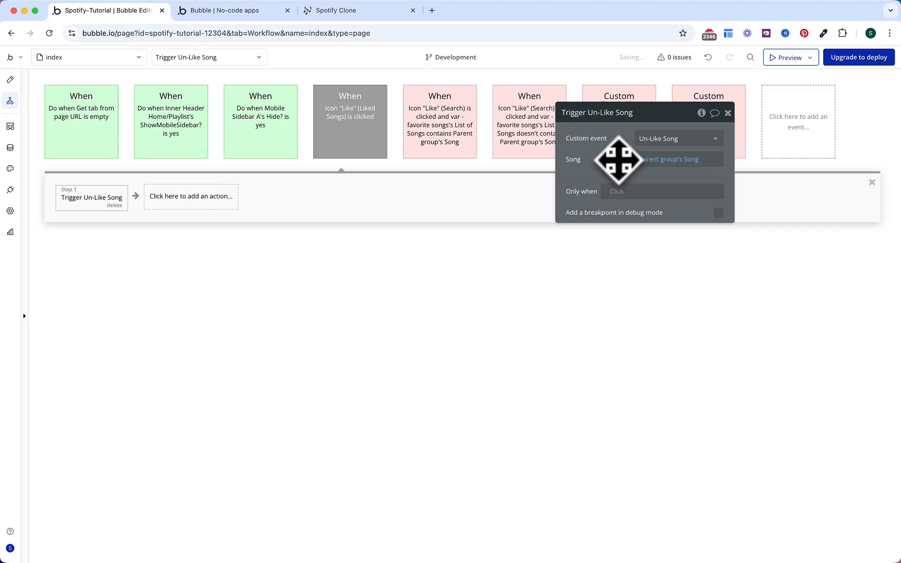
Step: Colour the heart click event red, file it in the Liked Songs folder, and reload the app preview
{"action": "left_click", "coordinate": [373, 157]}
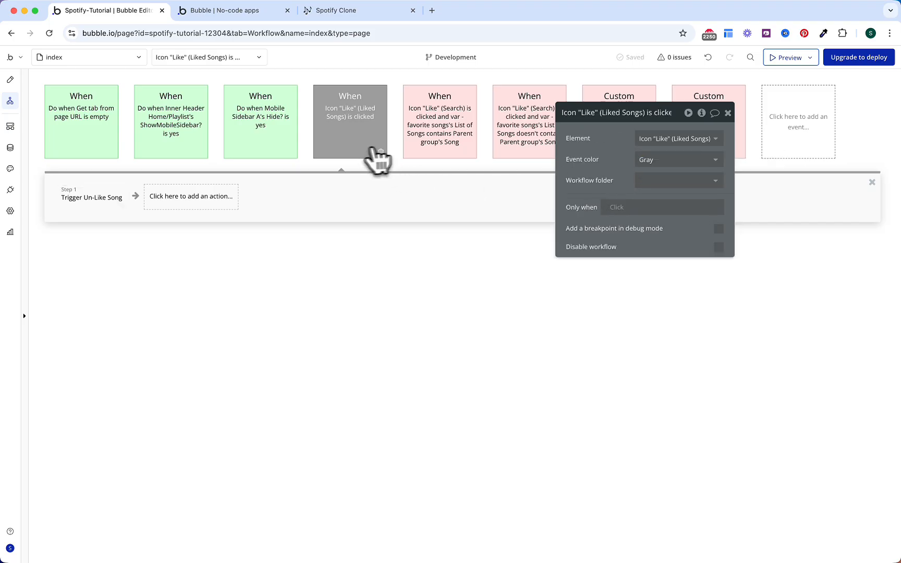
{"action": "left_click", "coordinate": [671, 160]}
{"action": "left_click", "coordinate": [658, 224]}
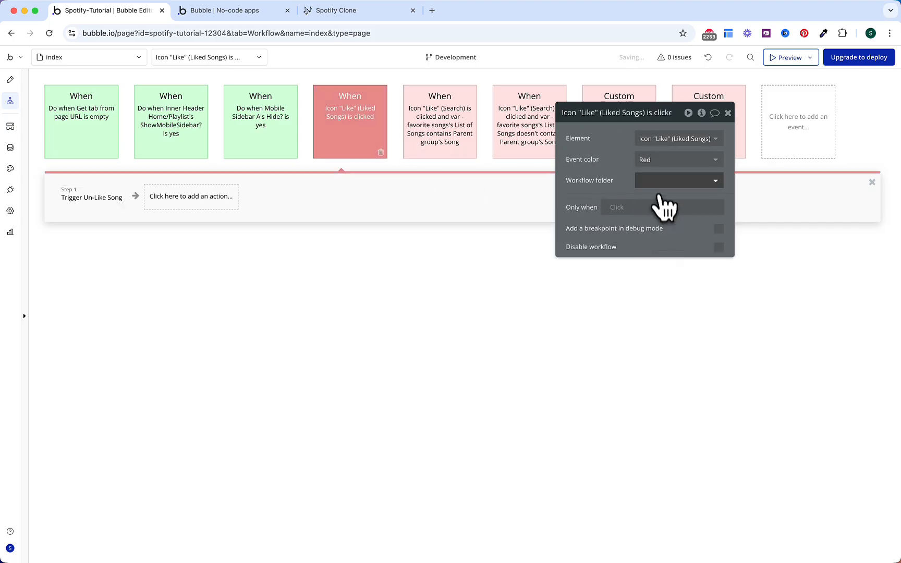
{"action": "left_click", "coordinate": [654, 180]}
{"action": "left_click", "coordinate": [657, 212]}
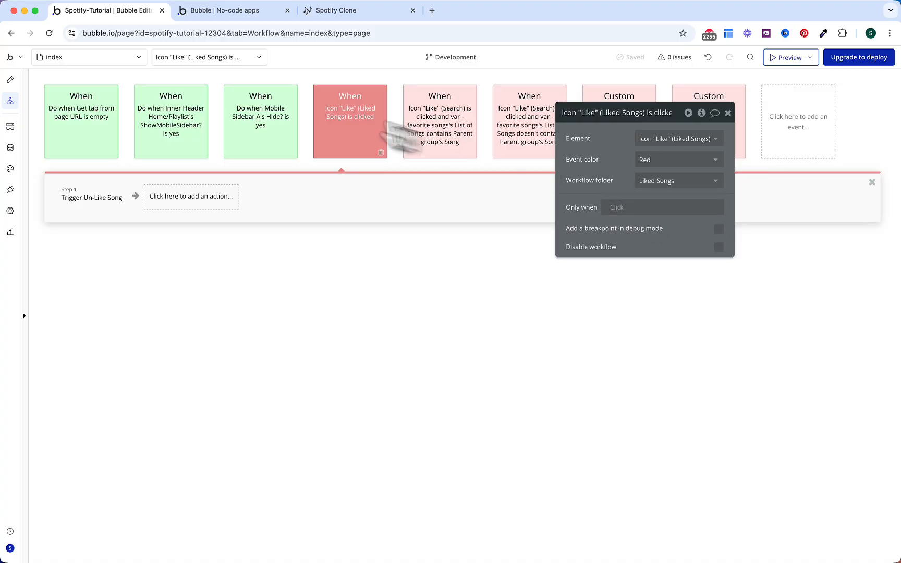
{"action": "left_click", "coordinate": [232, 11]}
{"action": "key", "text": "super+r"}
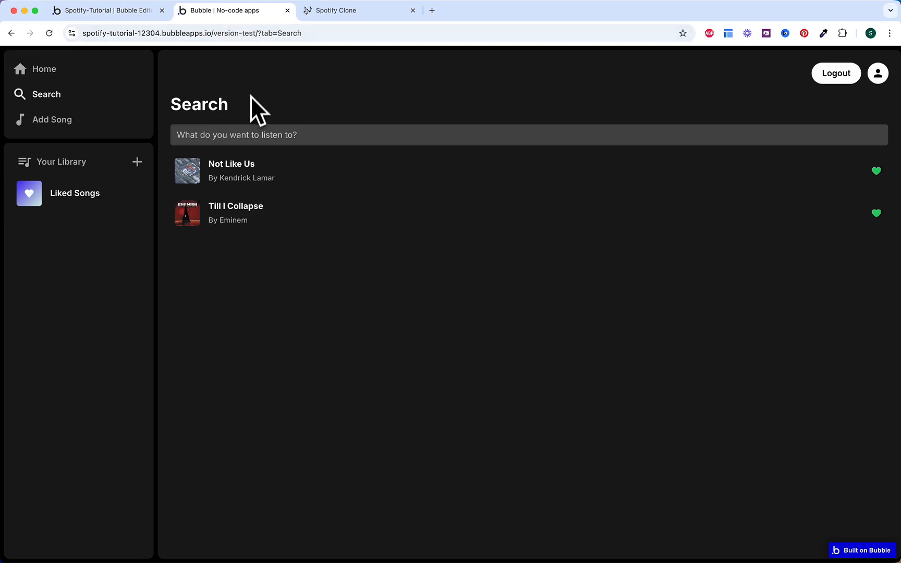
Step: Open the Liked Songs page in the preview and switch to the iPhone 12 Pro inspect view
{"action": "left_click", "coordinate": [95, 196]}
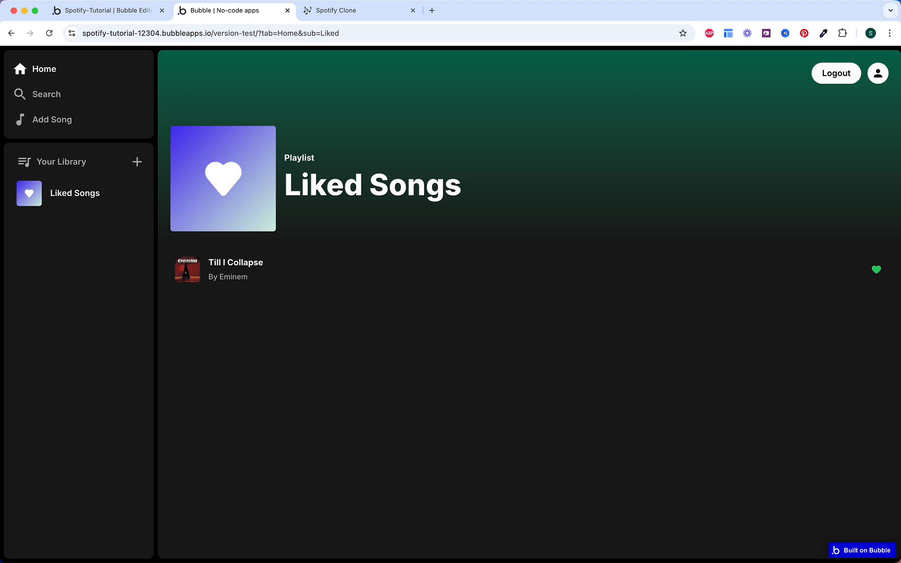
{"action": "right_click", "coordinate": [687, 148]}
{"action": "left_click", "coordinate": [713, 348]}
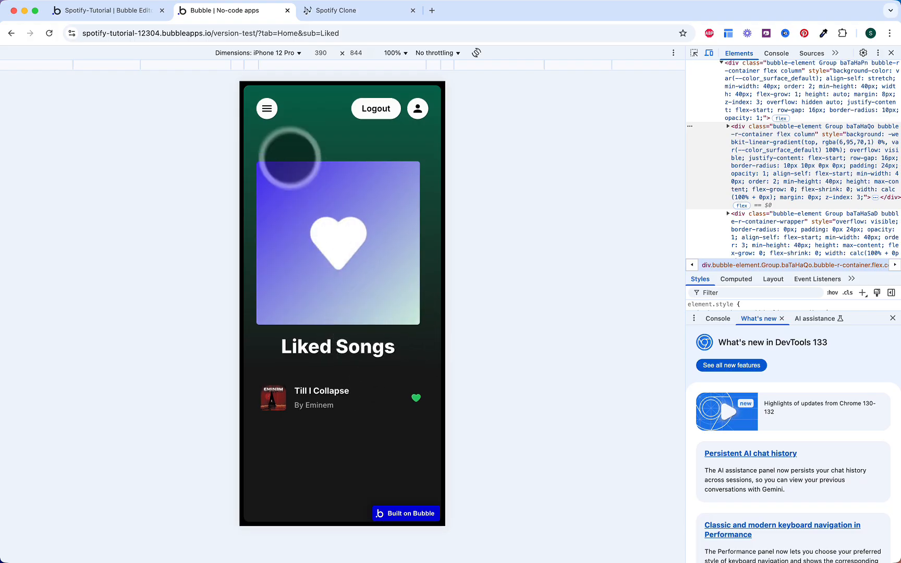
Step: Reach Liked Songs and Home through the mobile drawer and the Home card, then return to the editor
{"action": "left_click", "coordinate": [267, 109]}
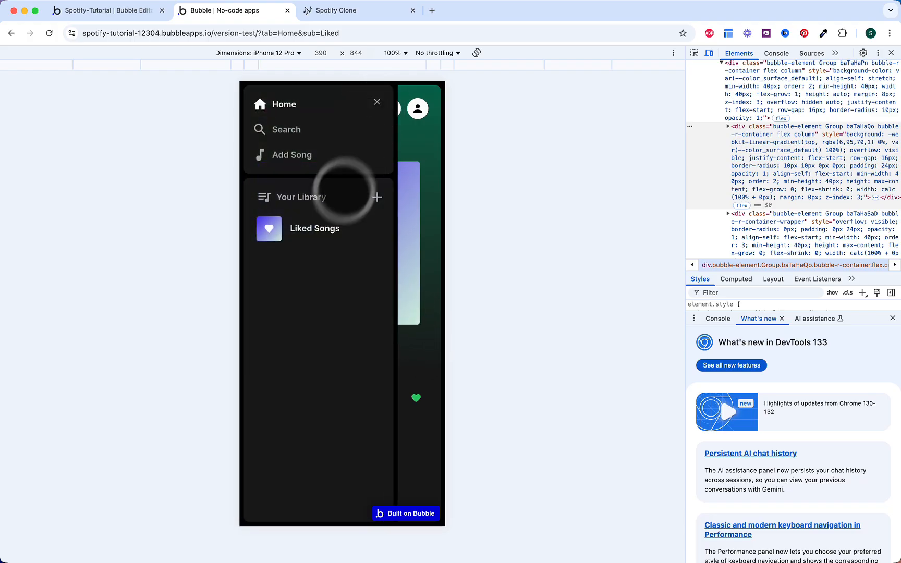
{"action": "left_click", "coordinate": [317, 236]}
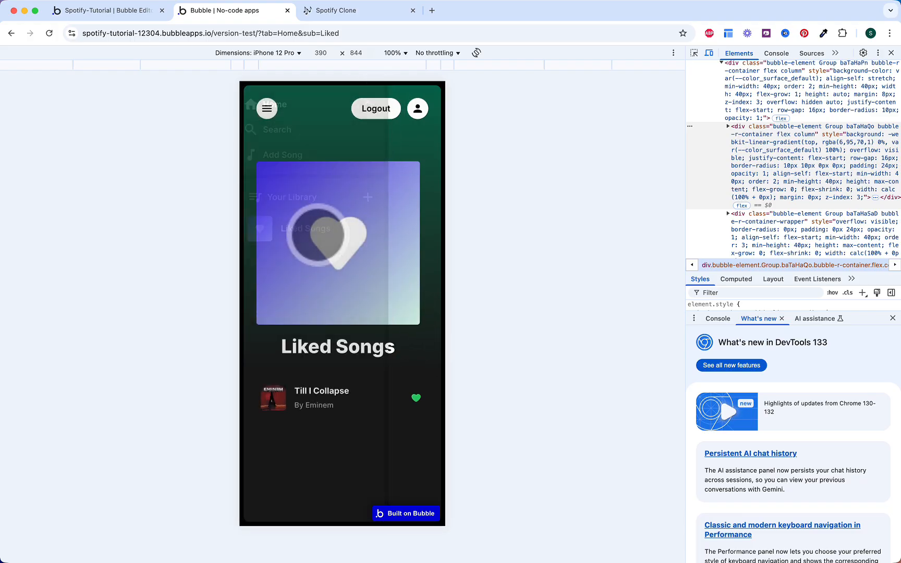
{"action": "left_click", "coordinate": [272, 113]}
{"action": "left_click", "coordinate": [287, 109]}
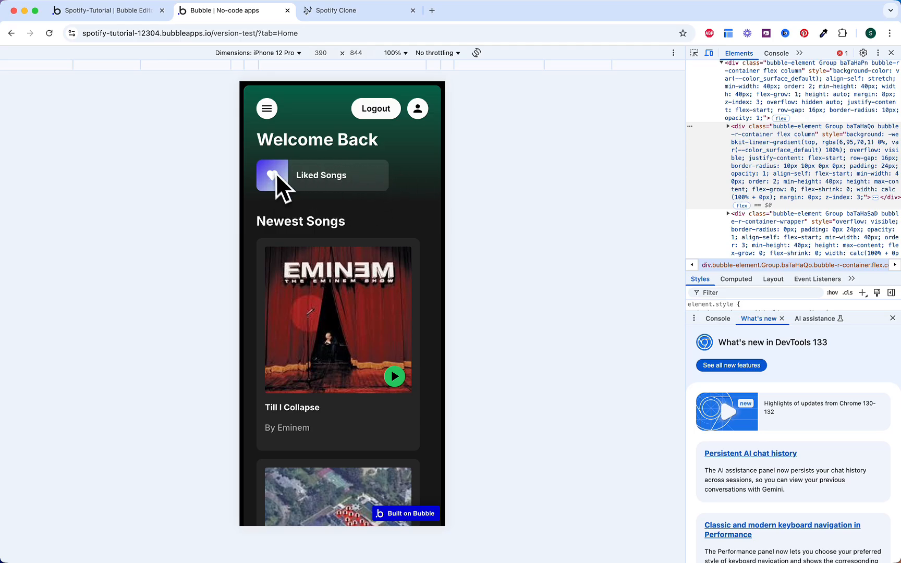
{"action": "left_click", "coordinate": [272, 175]}
{"action": "left_click", "coordinate": [107, 10]}
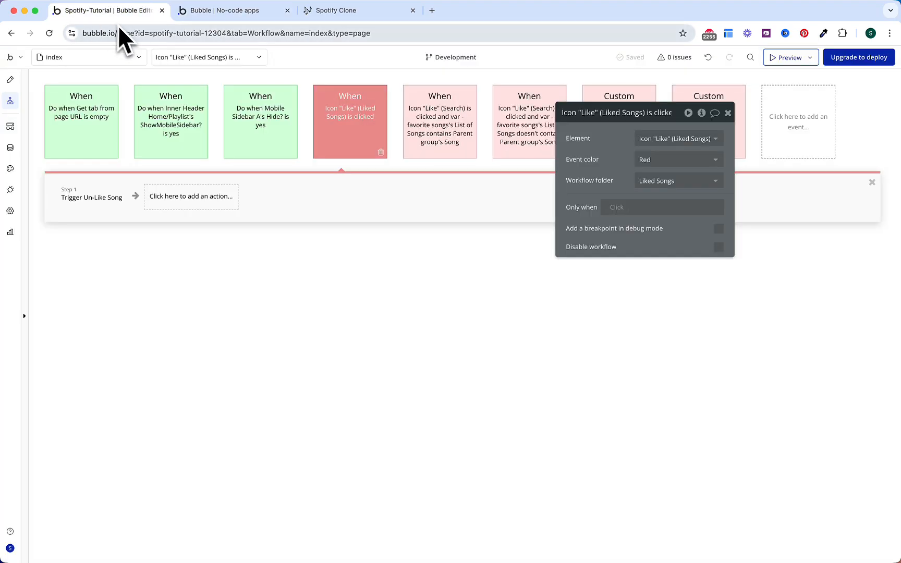
Step: Show Home Header and Home Container, hide Liked Header and Liked Container, and select the Liked songs card
{"action": "left_click", "coordinate": [10, 80]}
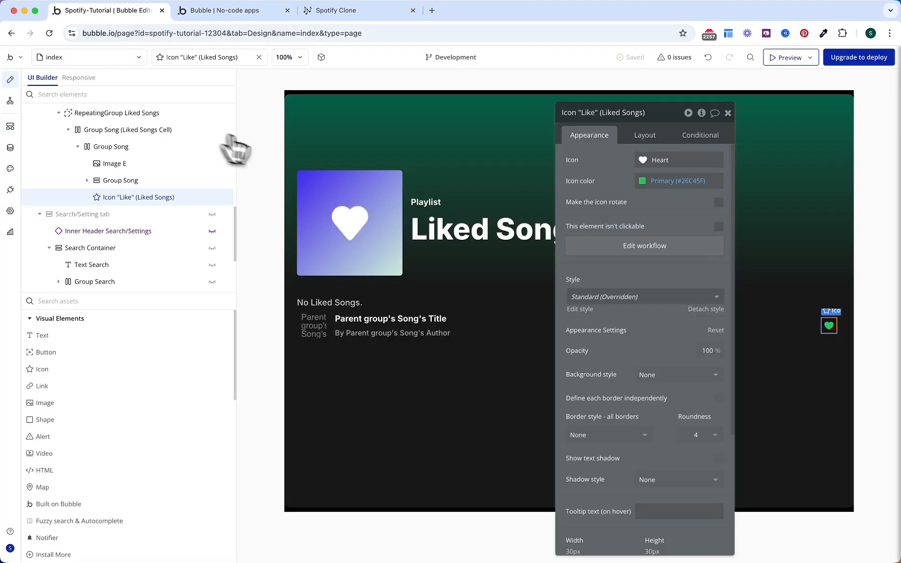
{"action": "scroll", "coordinate": [172, 234], "scroll_direction": "up", "scroll_amount": 5}
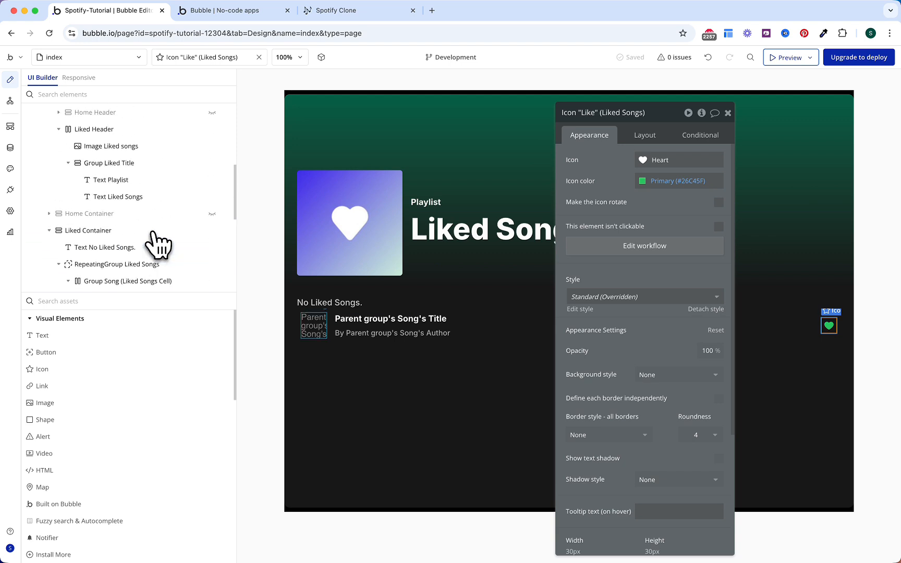
{"action": "left_click", "coordinate": [211, 240]}
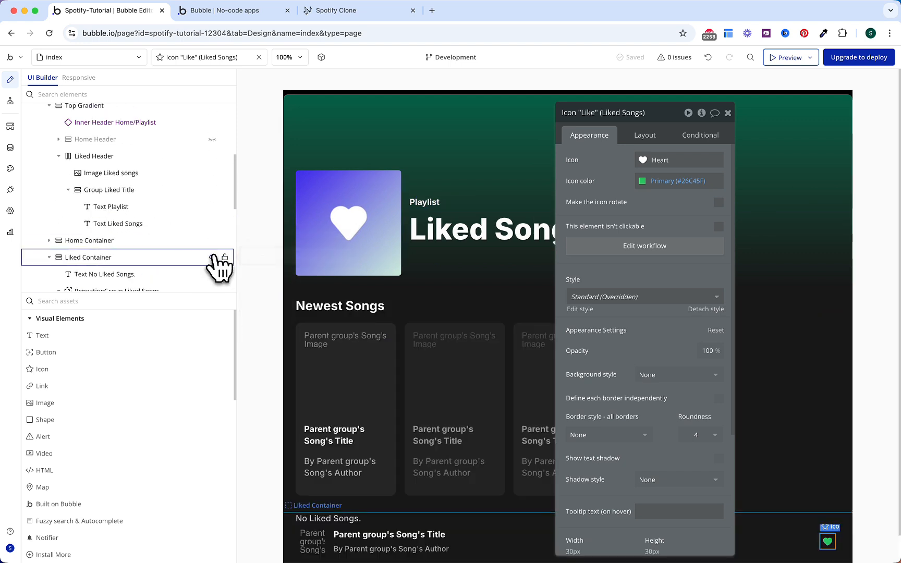
{"action": "left_click", "coordinate": [212, 257]}
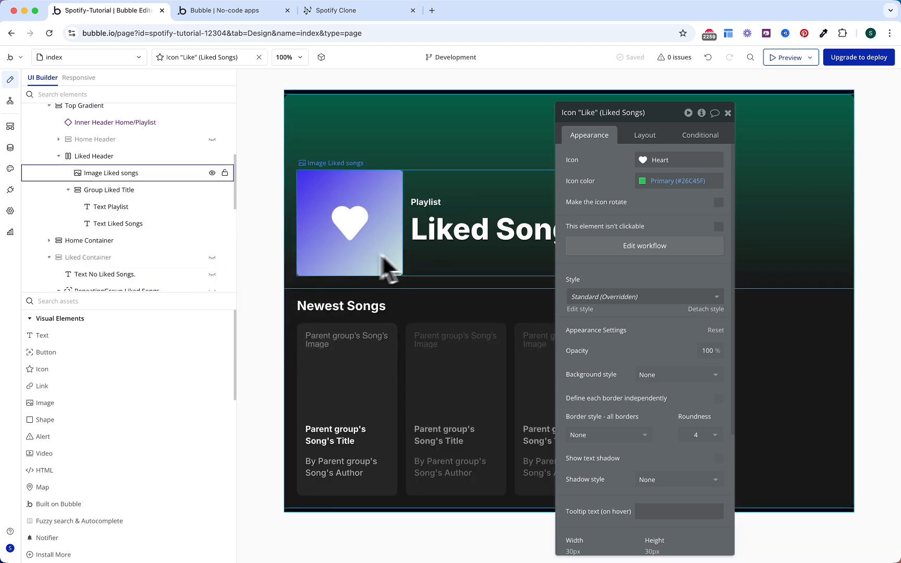
{"action": "scroll", "coordinate": [218, 219], "scroll_direction": "up", "scroll_amount": 1}
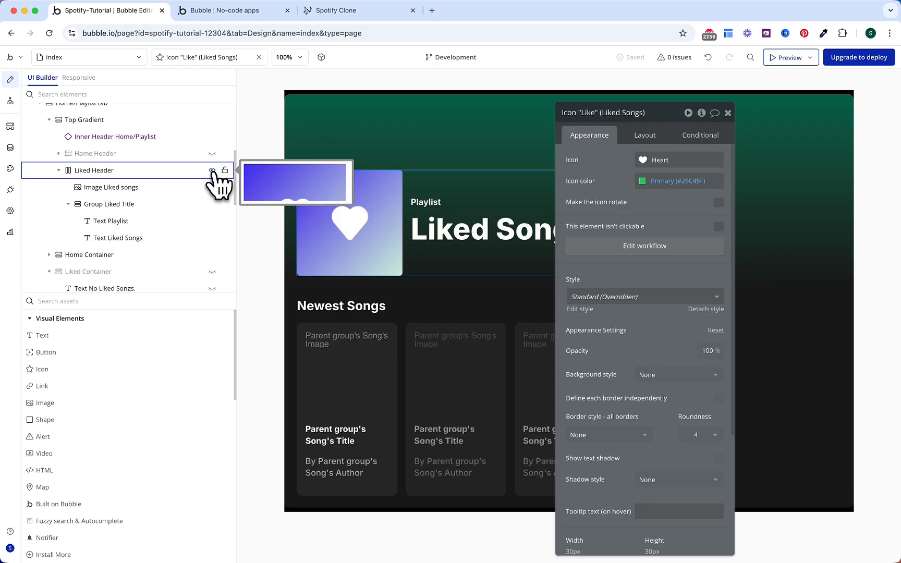
{"action": "left_click", "coordinate": [211, 170]}
{"action": "left_click", "coordinate": [212, 154]}
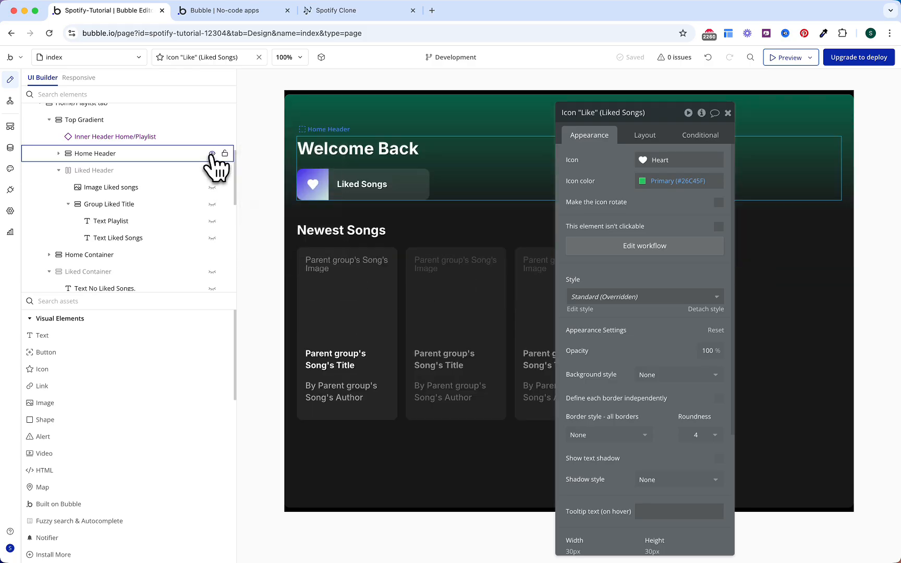
{"action": "left_click", "coordinate": [405, 191]}
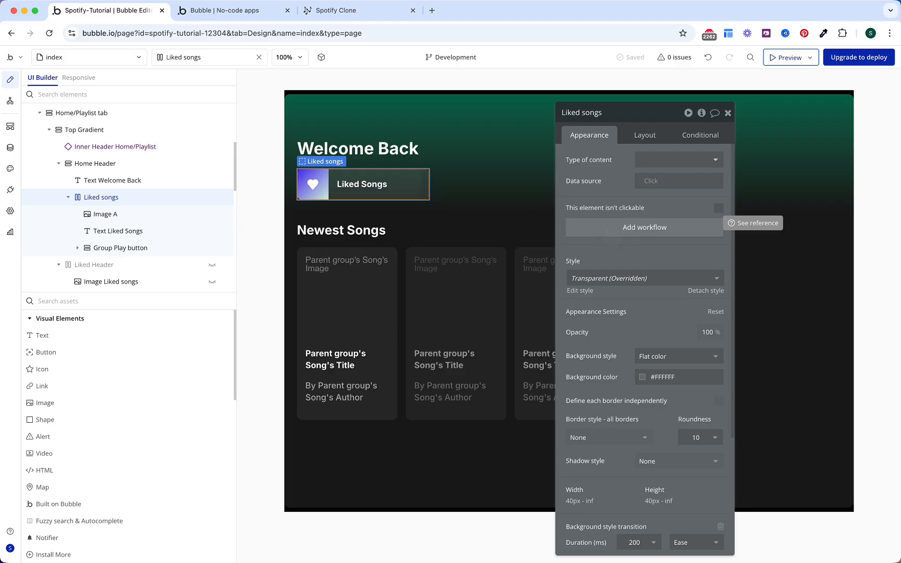
Step: Add a Liked songs click workflow that goes to the current page with extra URL parameters
{"action": "left_click", "coordinate": [611, 229]}
{"action": "left_click", "coordinate": [172, 225]}
{"action": "left_click", "coordinate": [123, 200]}
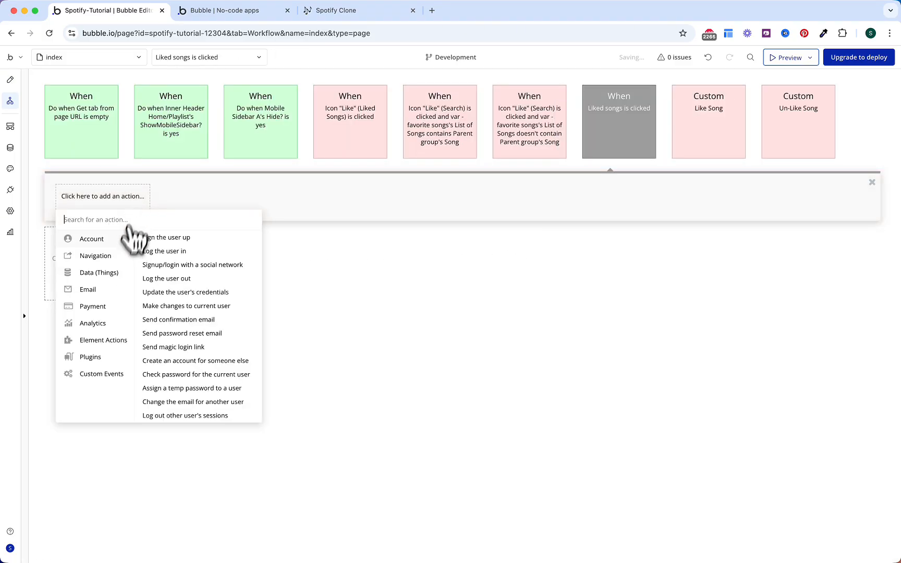
{"action": "left_click", "coordinate": [159, 238]}
{"action": "left_click", "coordinate": [678, 139]}
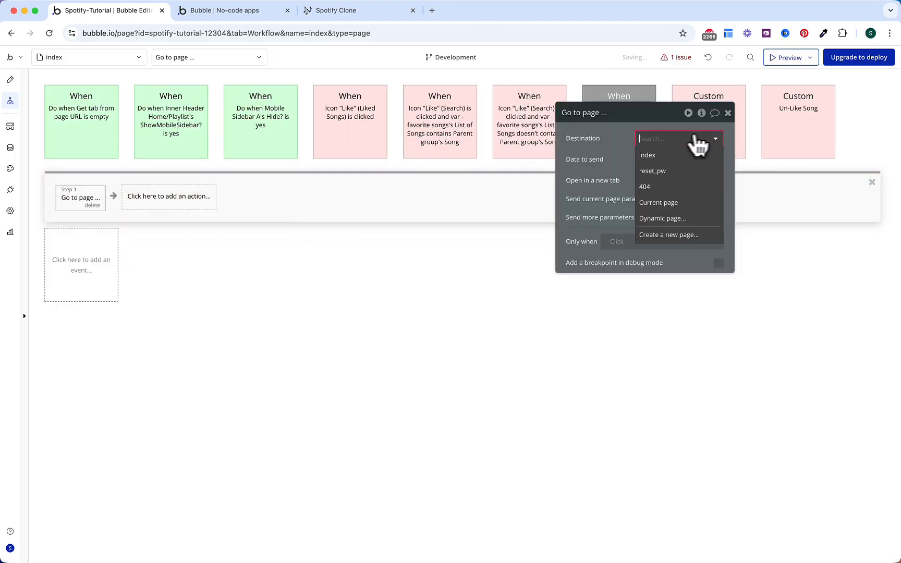
{"action": "left_click", "coordinate": [683, 201]}
{"action": "left_click", "coordinate": [718, 215]}
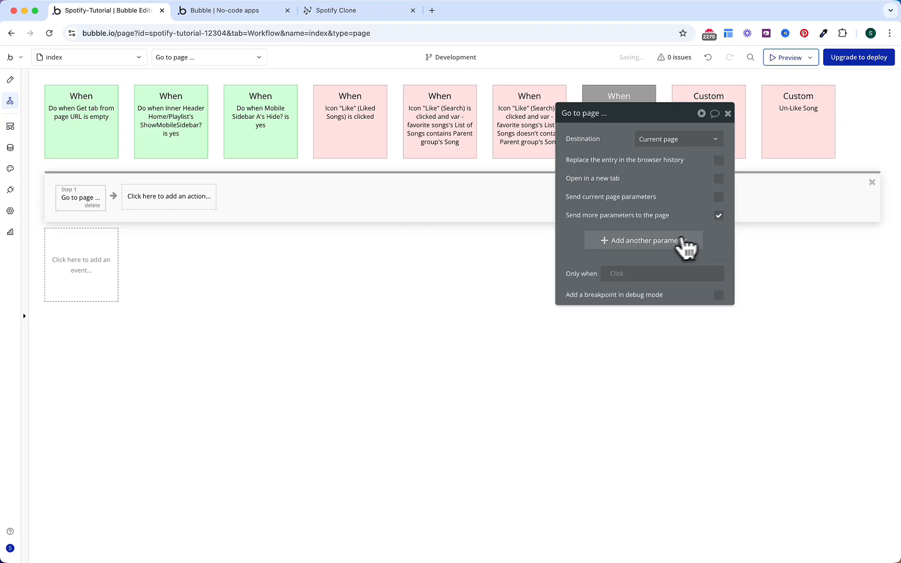
{"action": "left_click", "coordinate": [659, 261]}
Step: Set the 'tab' parameter to OS Menu Home's Display
{"action": "left_click", "coordinate": [600, 236]}
{"action": "type", "text": "tab"}
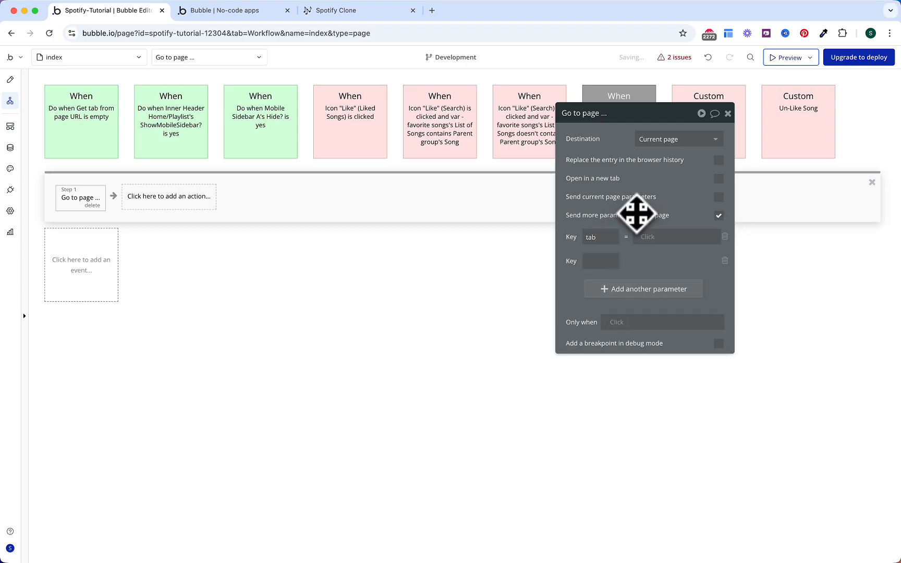
{"action": "left_click", "coordinate": [654, 238]}
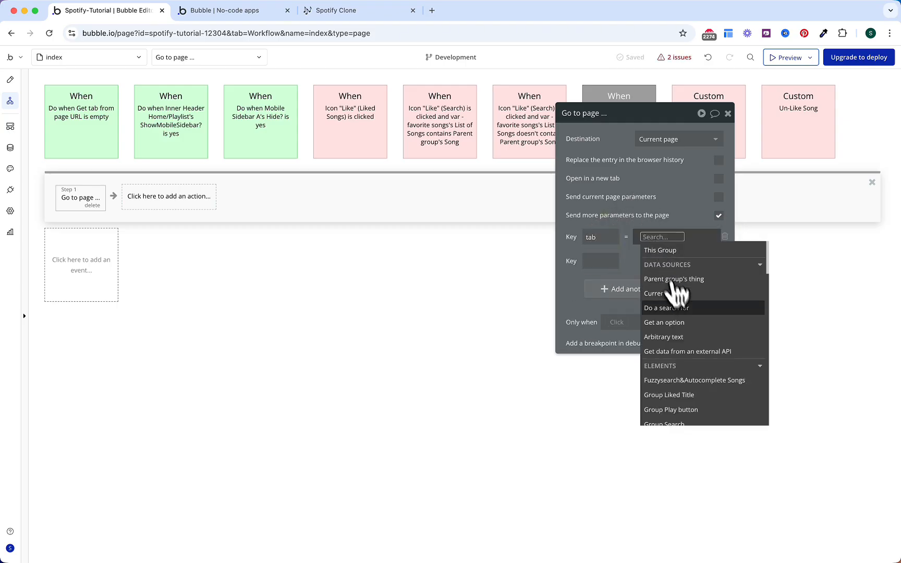
{"action": "left_click", "coordinate": [678, 324]}
{"action": "left_click", "coordinate": [513, 140]}
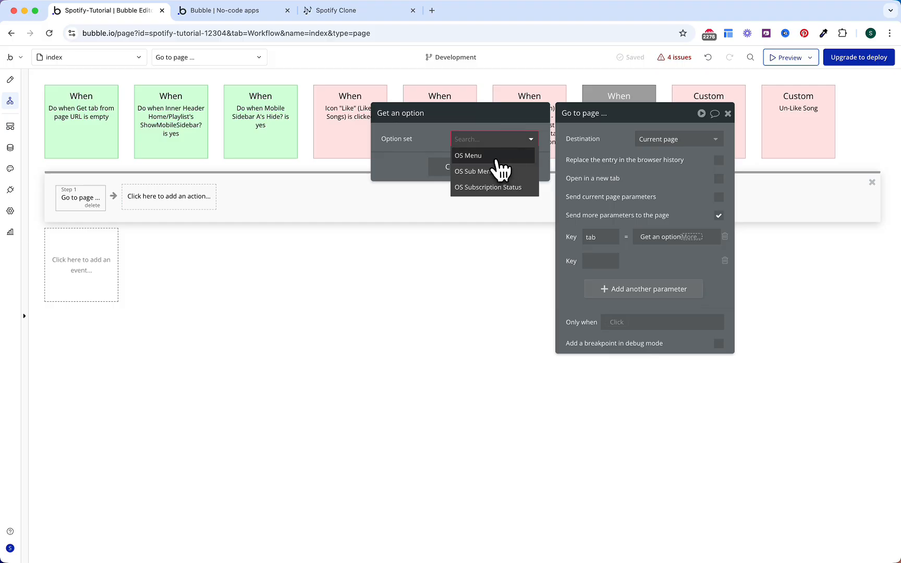
{"action": "left_click", "coordinate": [498, 155]}
{"action": "left_click", "coordinate": [523, 193]}
{"action": "left_click", "coordinate": [670, 239]}
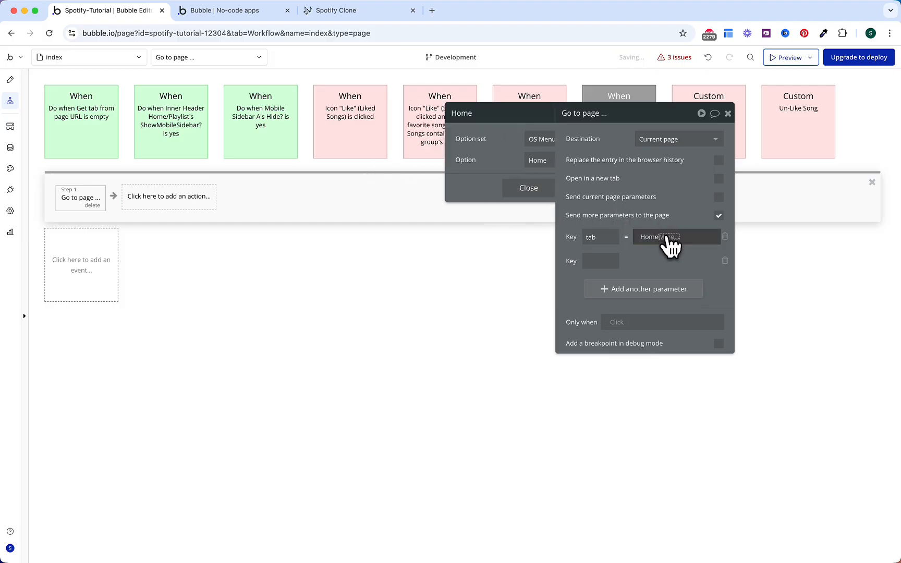
{"action": "left_click", "coordinate": [677, 265]}
{"action": "left_click", "coordinate": [659, 201]}
Step: Set the 'sub' parameter to OS Sub Menu Liked's Display
{"action": "left_click", "coordinate": [597, 260]}
{"action": "type", "text": "sub"}
{"action": "left_click", "coordinate": [649, 261]}
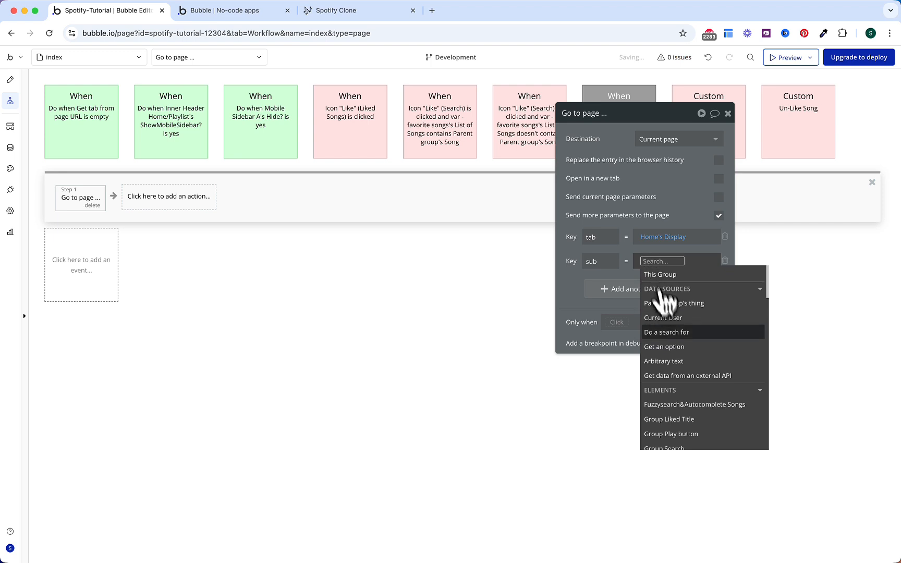
{"action": "left_click", "coordinate": [668, 349]}
{"action": "left_click", "coordinate": [489, 141]}
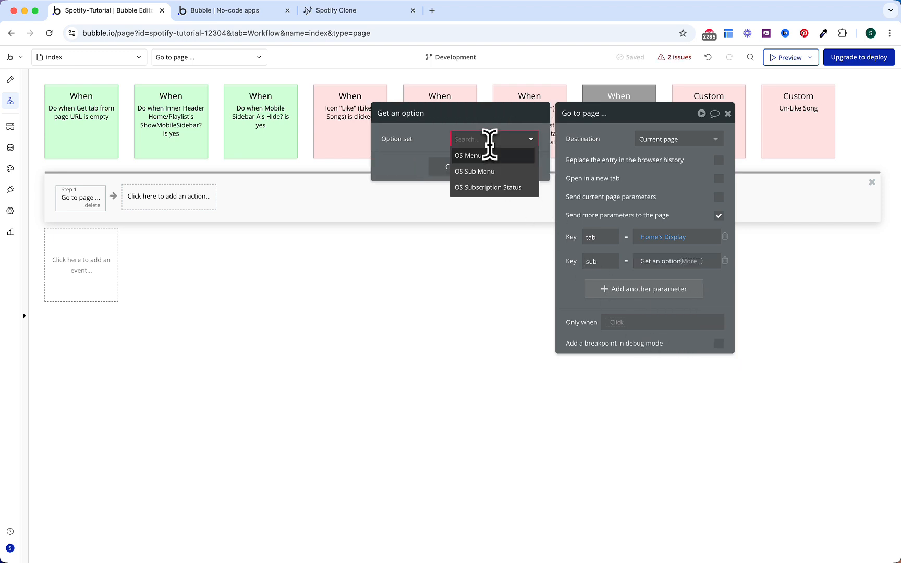
{"action": "left_click", "coordinate": [490, 172]}
{"action": "left_click", "coordinate": [490, 157]}
{"action": "left_click", "coordinate": [487, 190]}
{"action": "left_click", "coordinate": [469, 189]}
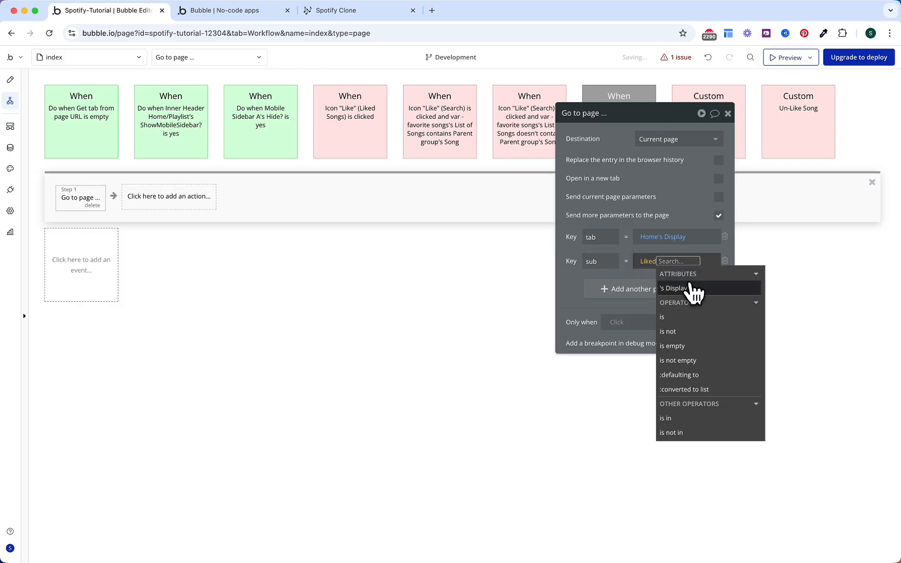
{"action": "left_click", "coordinate": [683, 288]}
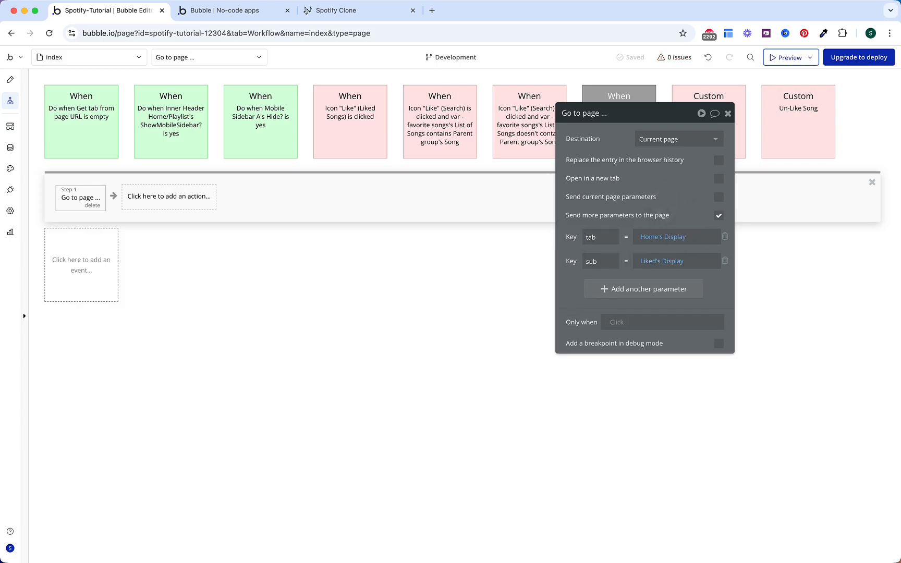
Step: Color the Liked songs is clicked event green
{"action": "left_click_drag", "start_coordinate": [657, 126], "coordinate": [625, 248]}
{"action": "left_click", "coordinate": [623, 121]}
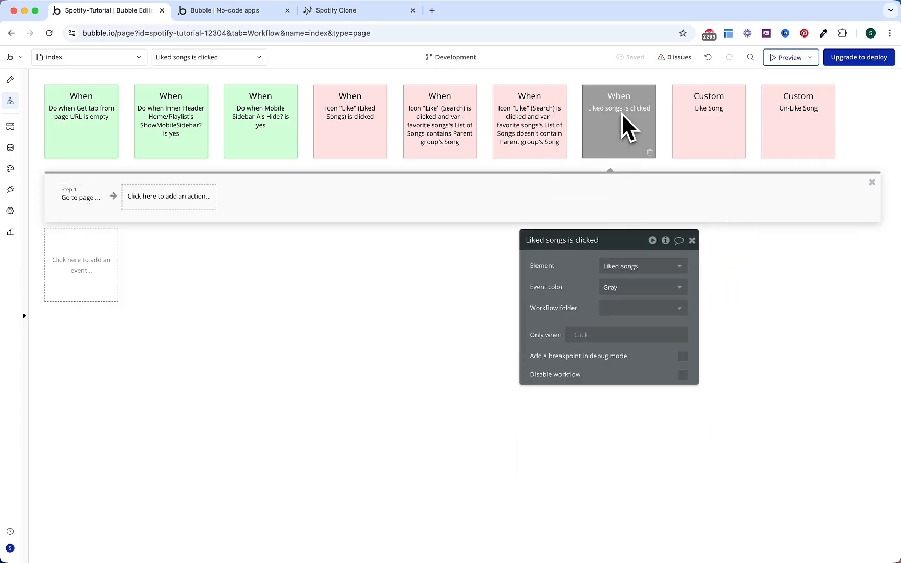
{"action": "left_click", "coordinate": [626, 287]}
{"action": "left_click", "coordinate": [620, 367]}
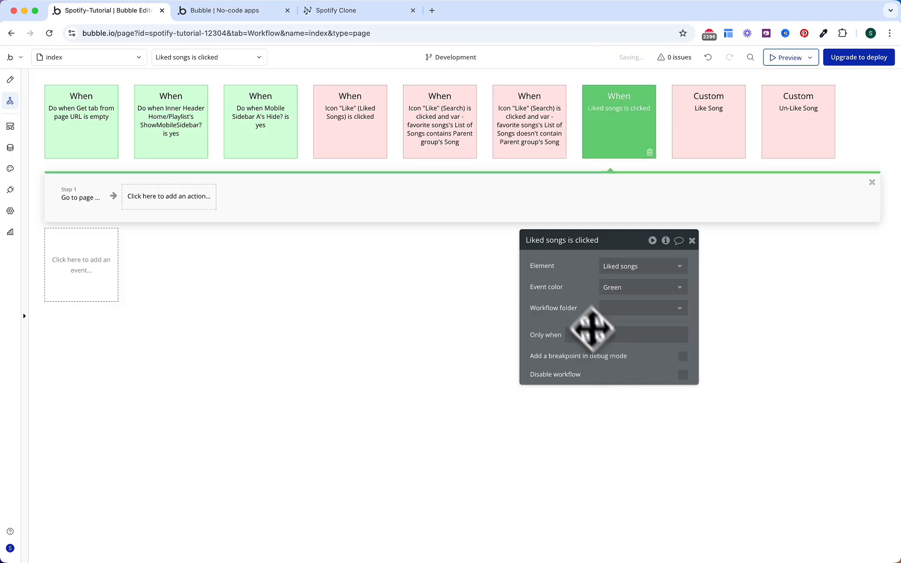
{"action": "left_click", "coordinate": [189, 140]}
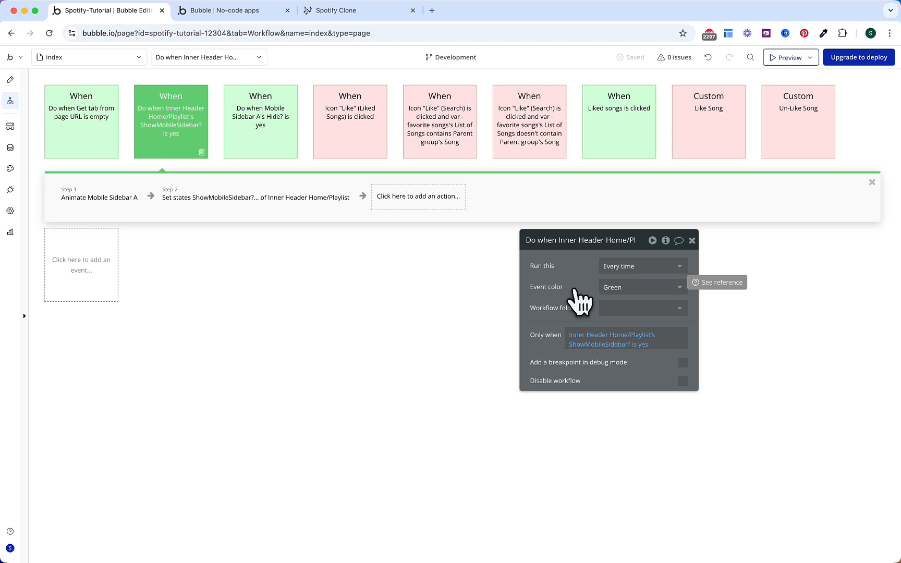
Step: Extend the run condition with 'or Inner Header Search/Settings's ShowMobileSidebar? is yes'
{"action": "left_click", "coordinate": [643, 345]}
{"action": "left_click", "coordinate": [580, 355]}
{"action": "left_click", "coordinate": [652, 345]}
{"action": "left_click", "coordinate": [580, 355]}
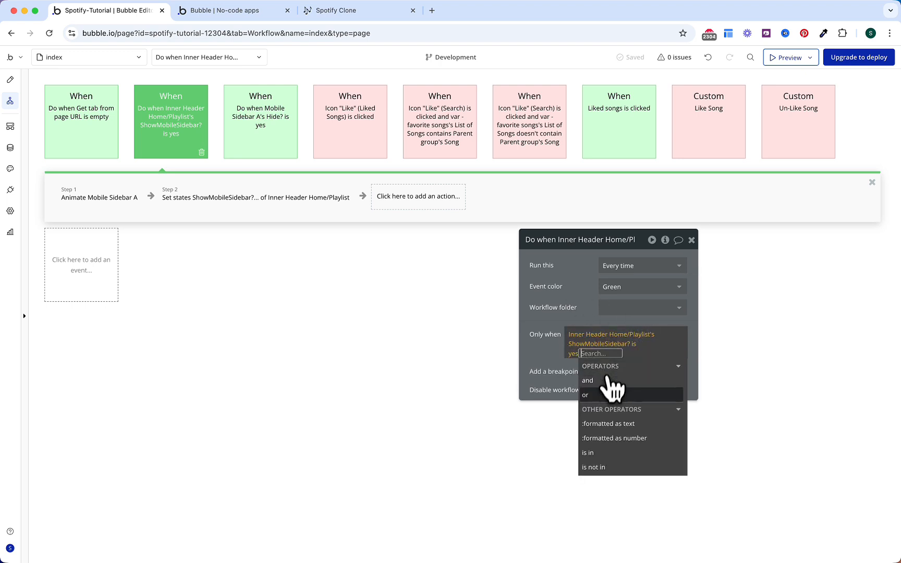
{"action": "left_click", "coordinate": [605, 394]}
{"action": "type", "text": "inner"}
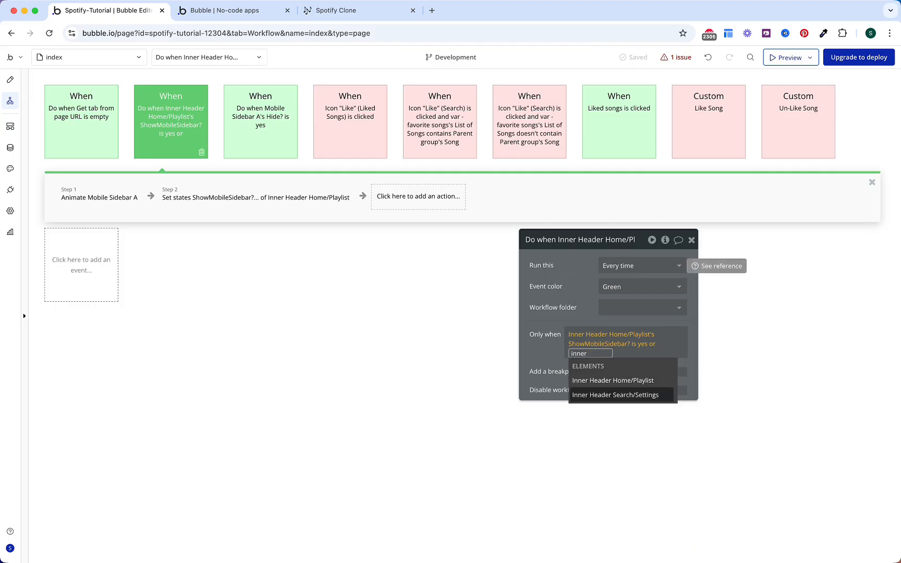
{"action": "key", "text": "Return"}
{"action": "left_click", "coordinate": [670, 482]}
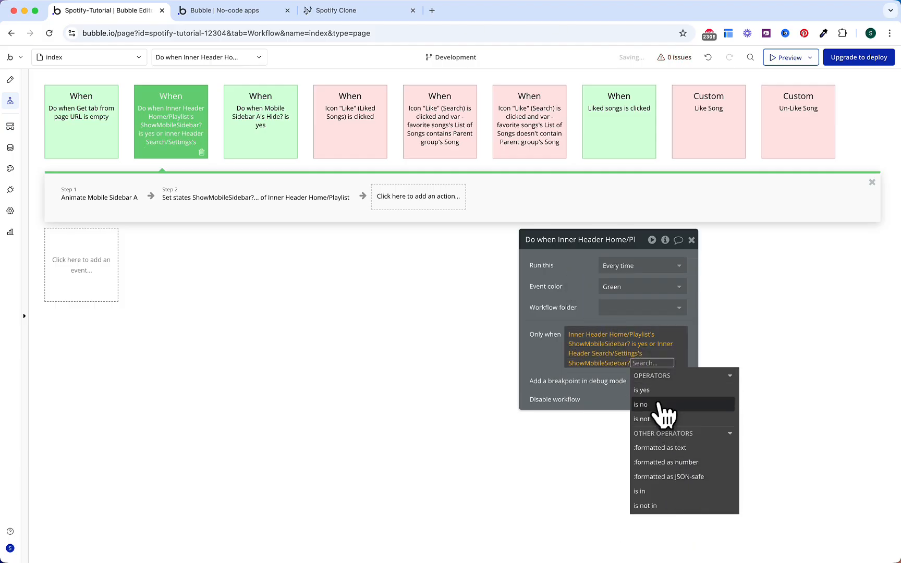
{"action": "left_click", "coordinate": [646, 390]}
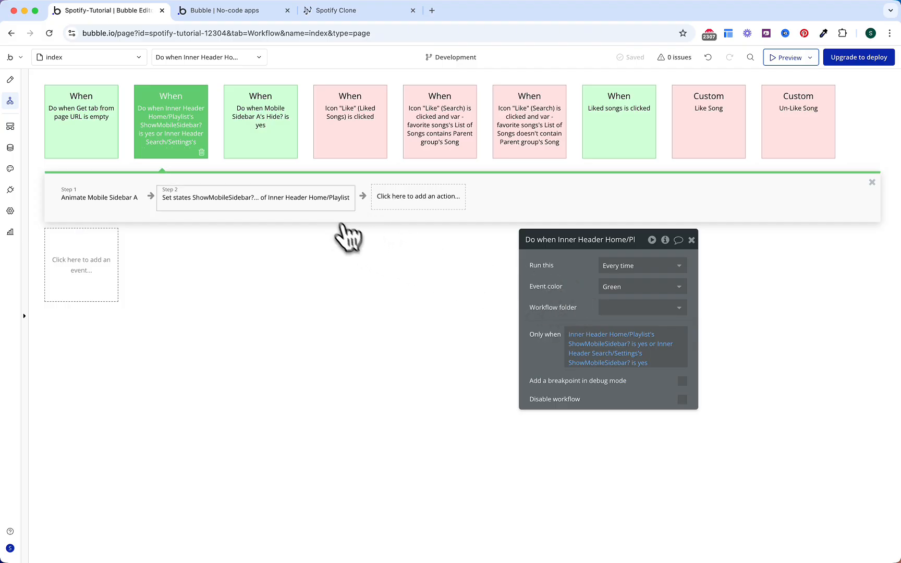
Step: Copy step 2 as step 3 targeting Inner Header Search/Settings, then view the preview
{"action": "left_click", "coordinate": [322, 201]}
{"action": "right_click", "coordinate": [323, 204]}
{"action": "left_click", "coordinate": [342, 265]}
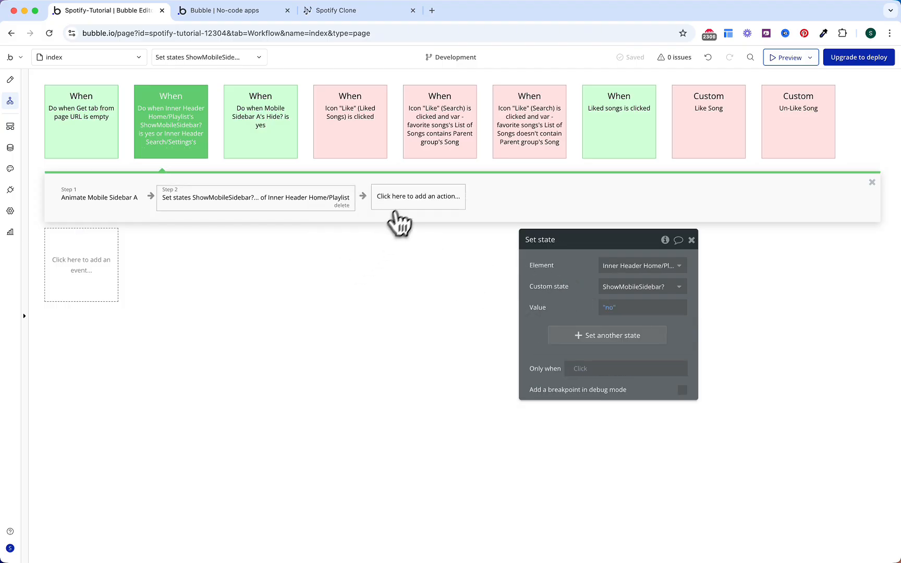
{"action": "key", "text": "super+v"}
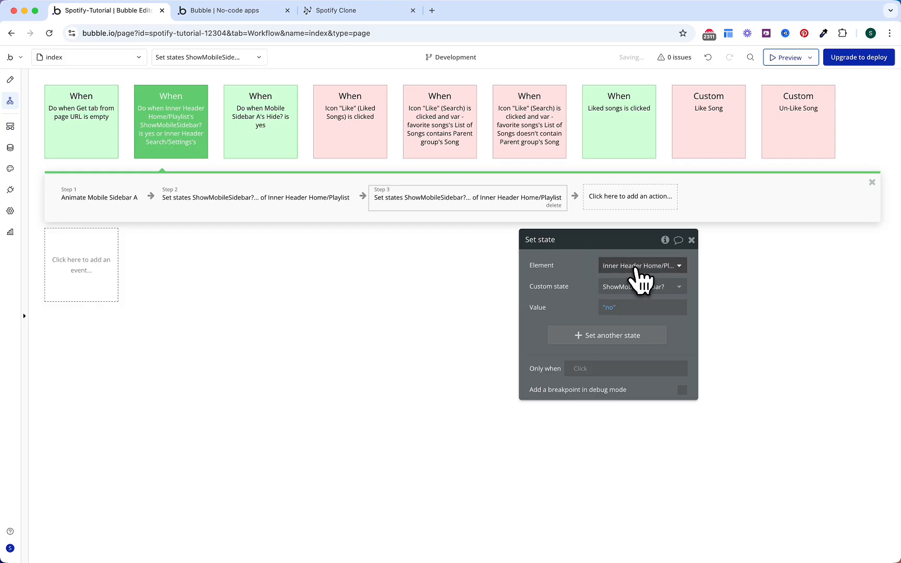
{"action": "left_click", "coordinate": [640, 267]}
{"action": "left_click", "coordinate": [639, 315]}
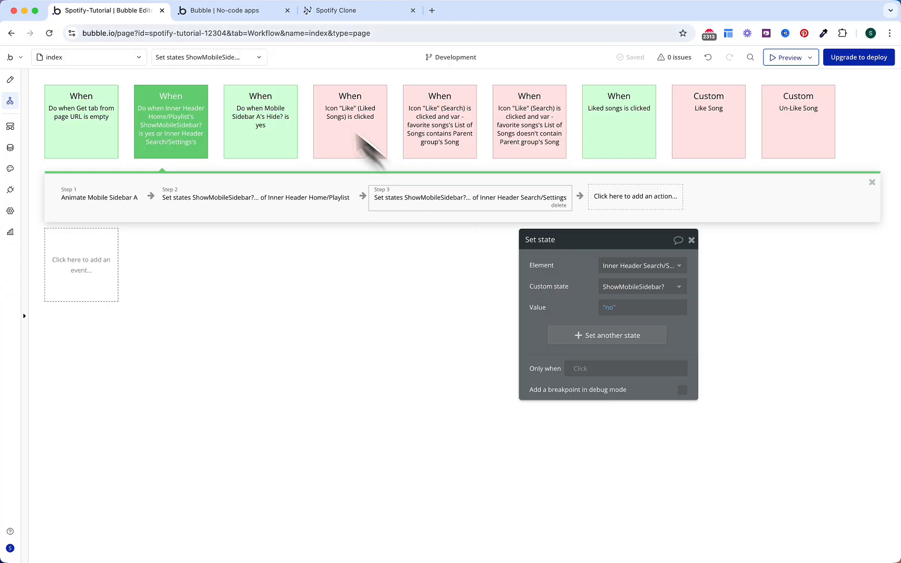
{"action": "left_click", "coordinate": [224, 10]}
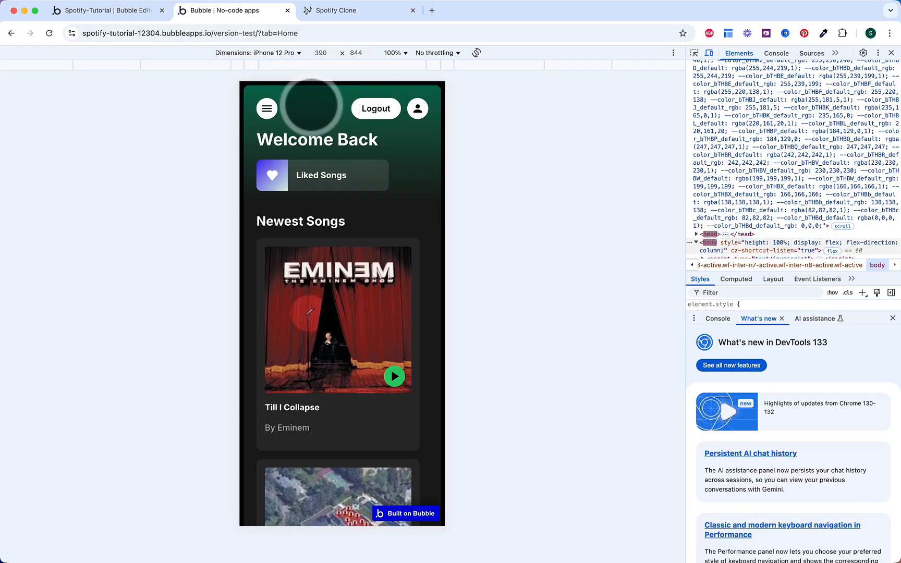
Step: Open the preview's Liked Songs page listing Till I Collapse, then go to the Spotify Clone checklist
{"action": "left_click", "coordinate": [307, 175]}
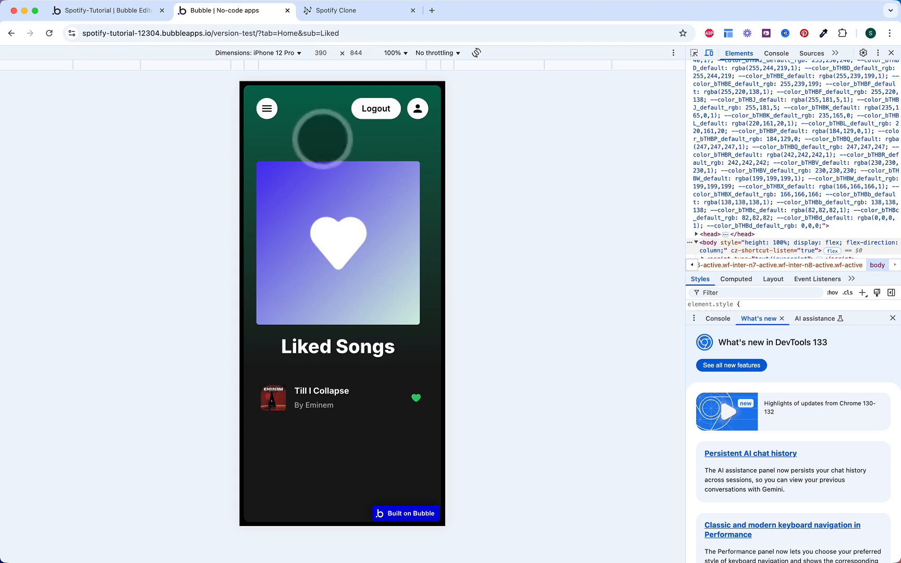
{"action": "left_click", "coordinate": [338, 11]}
{"action": "scroll", "coordinate": [343, 183], "scroll_direction": "down", "scroll_amount": 1}
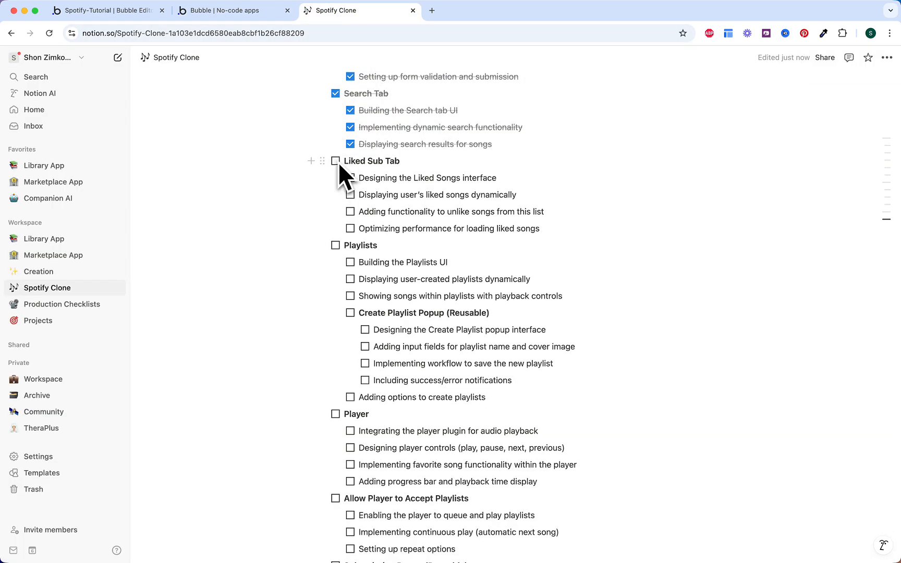
Step: Tick all four Liked Sub Tab tasks in Notion and return to the Bubble editor
{"action": "left_click", "coordinate": [349, 179]}
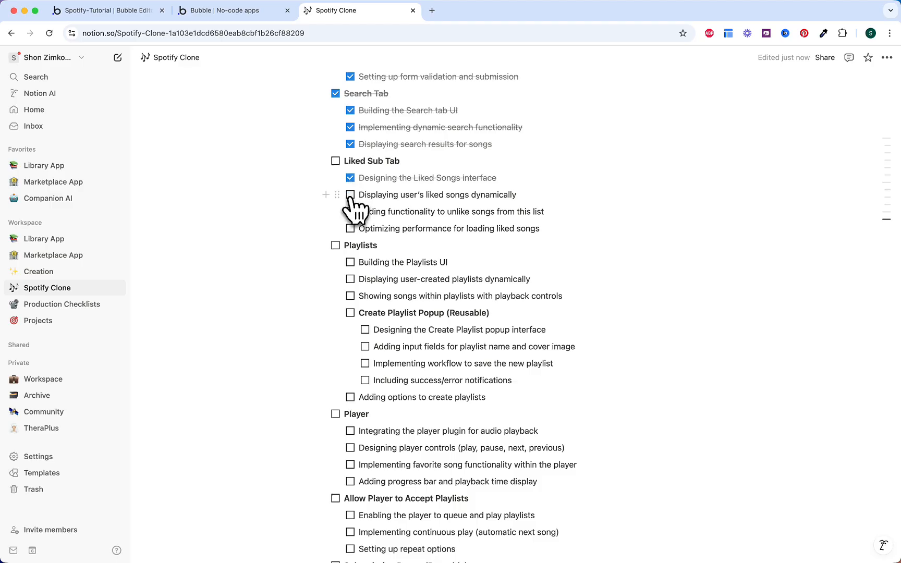
{"action": "left_click", "coordinate": [350, 195]}
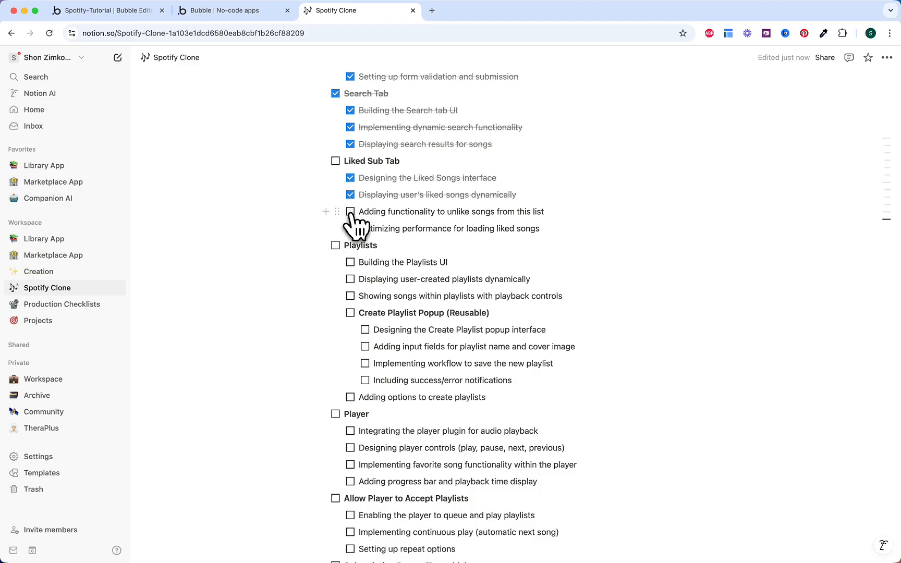
{"action": "left_click", "coordinate": [350, 212]}
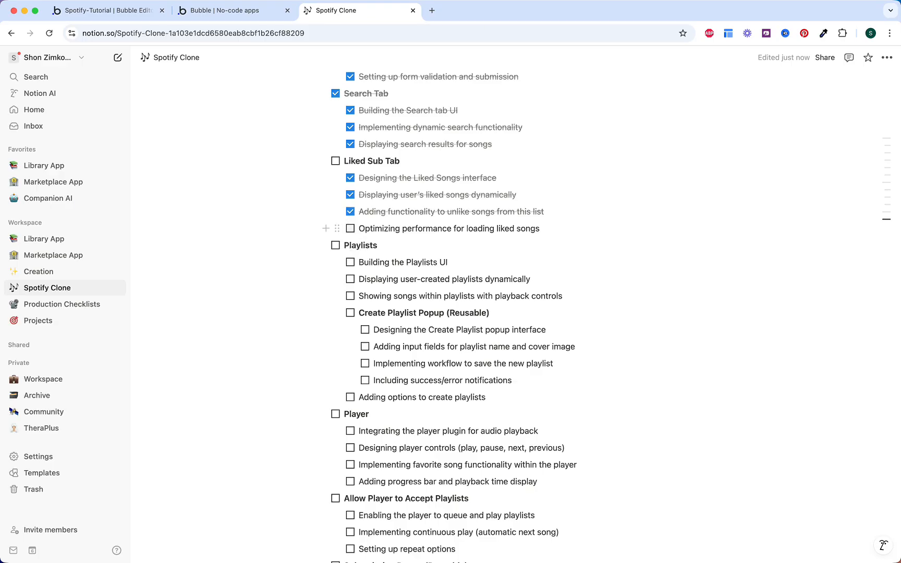
{"action": "left_click", "coordinate": [350, 229]}
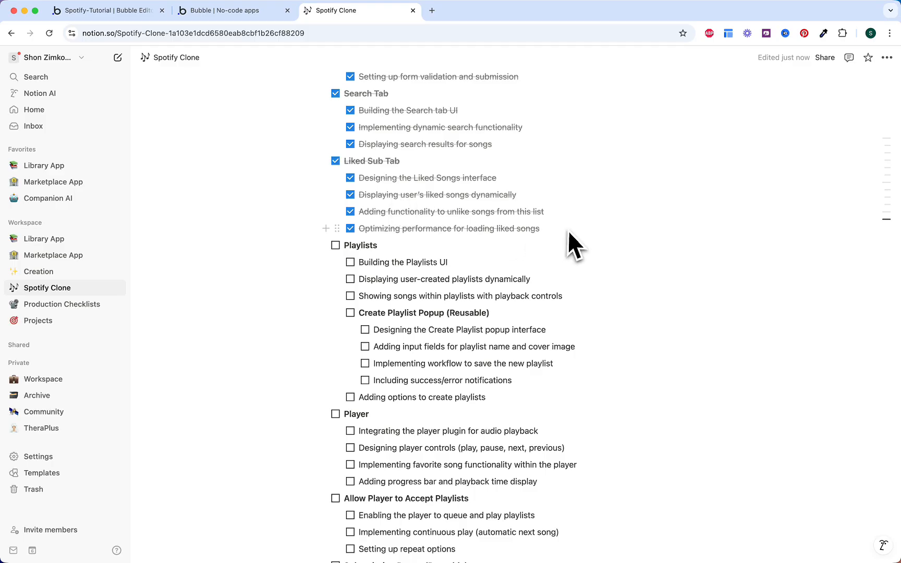
{"action": "key", "text": "super+1"}
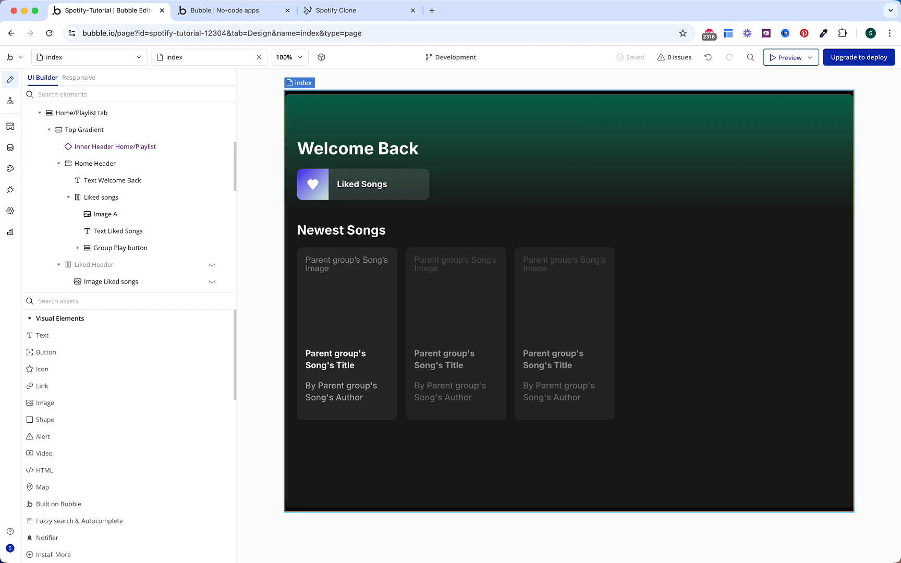
Step: Clone the Create Song Popup reusable element as Create Playlist Popup
{"action": "left_click", "coordinate": [90, 58]}
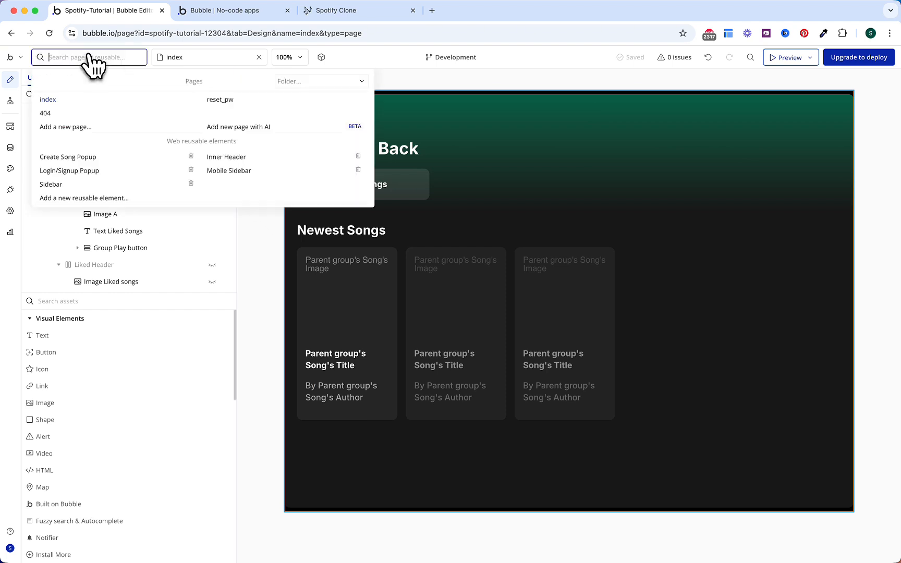
{"action": "left_click", "coordinate": [95, 162]}
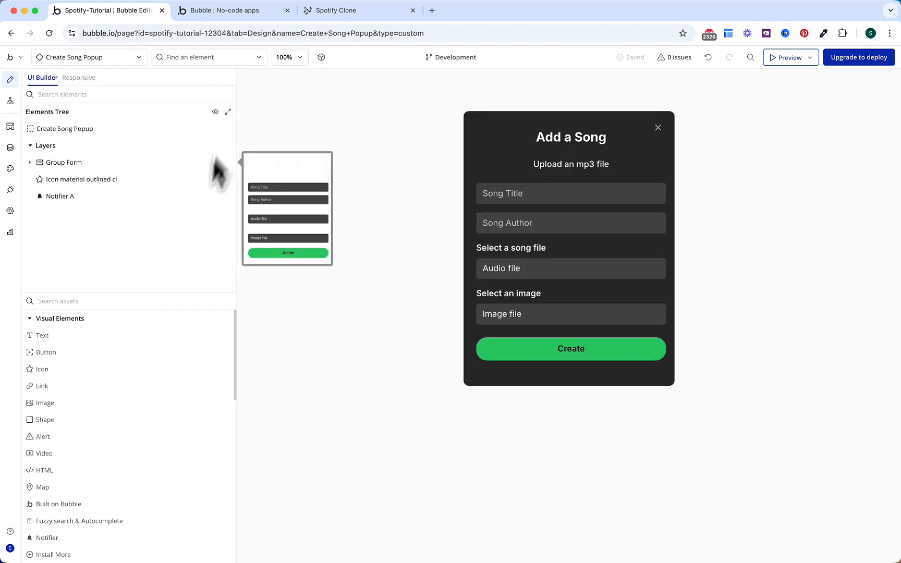
{"action": "right_click", "coordinate": [154, 132]}
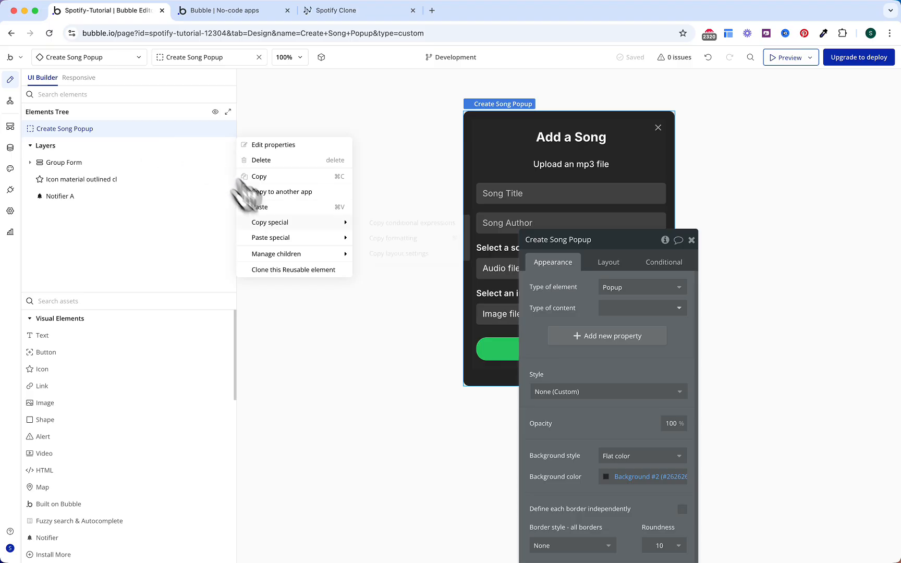
{"action": "left_click", "coordinate": [295, 270]}
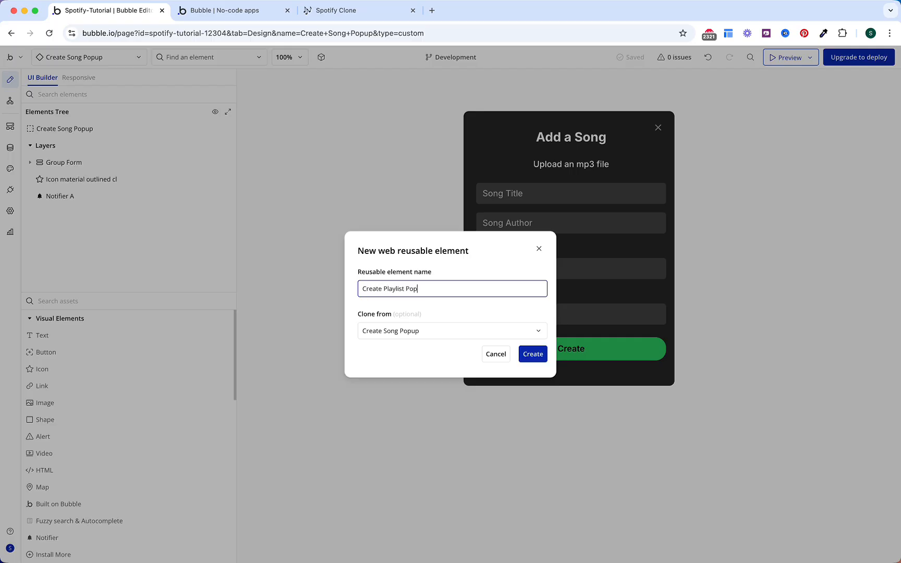
{"action": "left_click", "coordinate": [524, 354]}
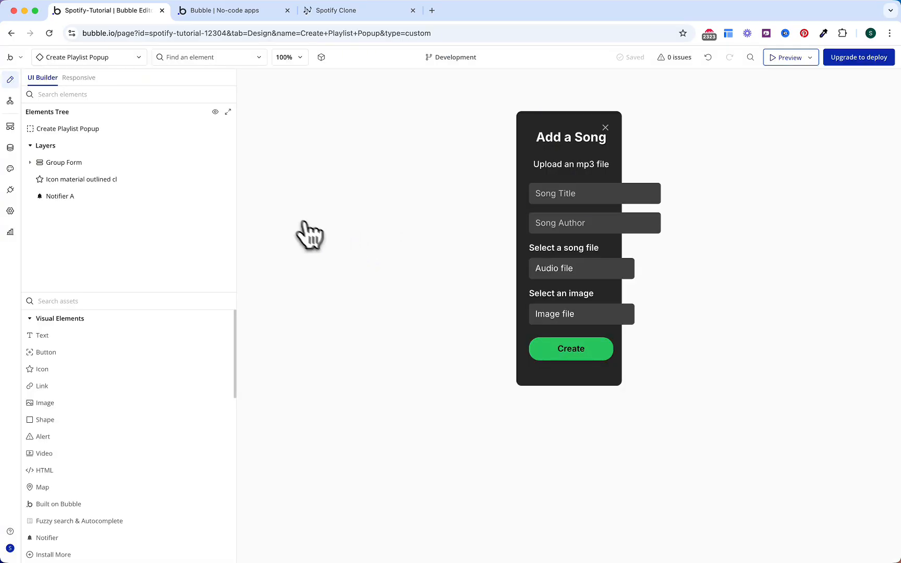
Step: Set the popup's default builder width to 400
{"action": "left_click", "coordinate": [169, 131]}
{"action": "left_click_drag", "start_coordinate": [620, 246], "coordinate": [401, 108]}
{"action": "left_click", "coordinate": [398, 124]}
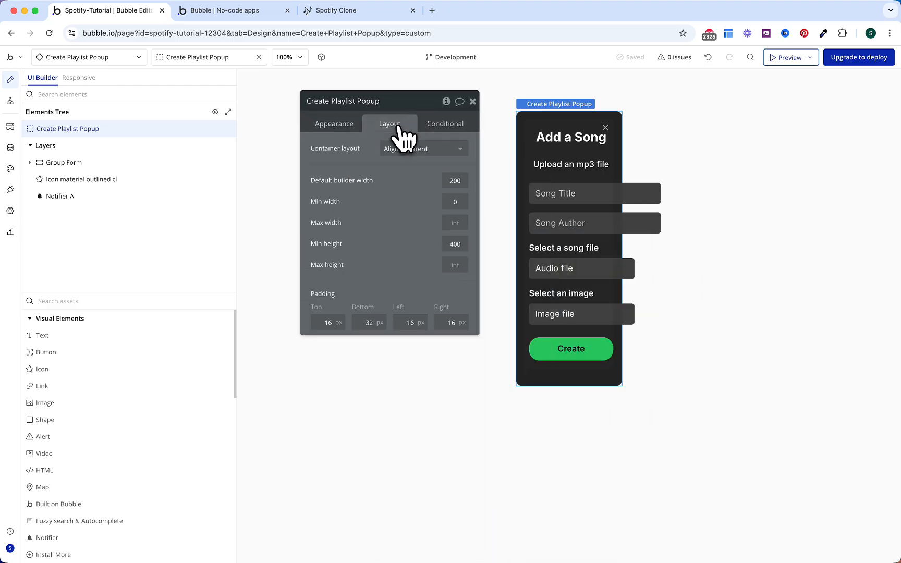
{"action": "left_click", "coordinate": [454, 181]}
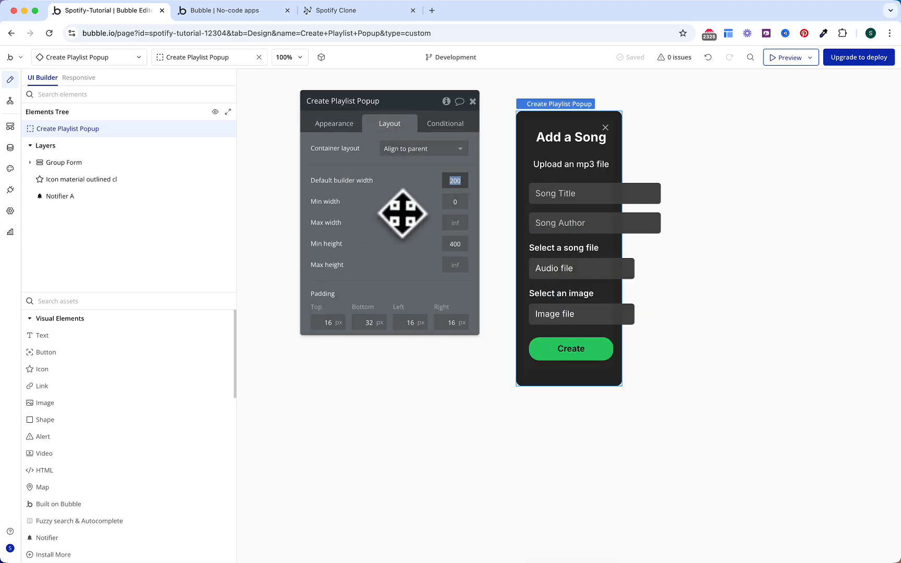
{"action": "type", "text": "400"}
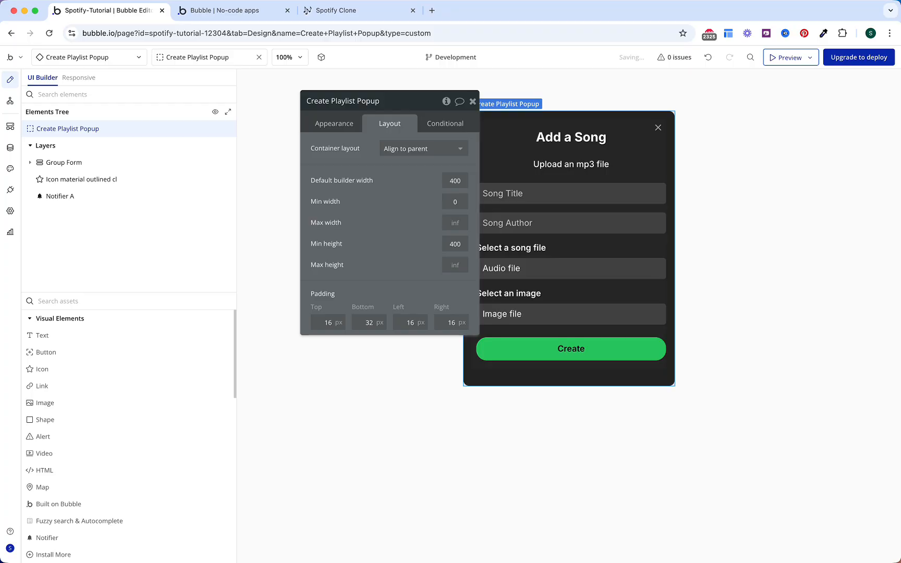
Step: Change the popup heading to 'Create a Playlist'
{"action": "left_click", "coordinate": [545, 139]}
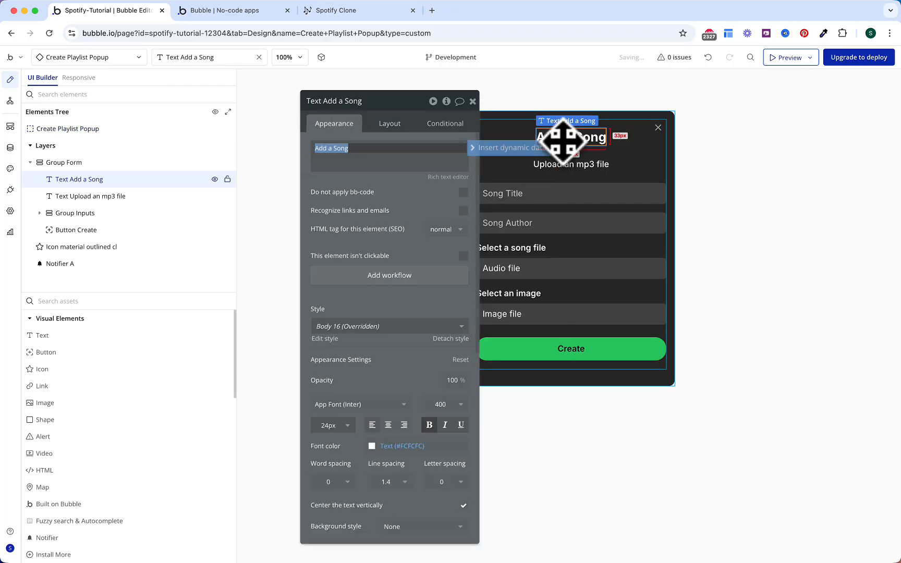
{"action": "type", "text": "Cr"}
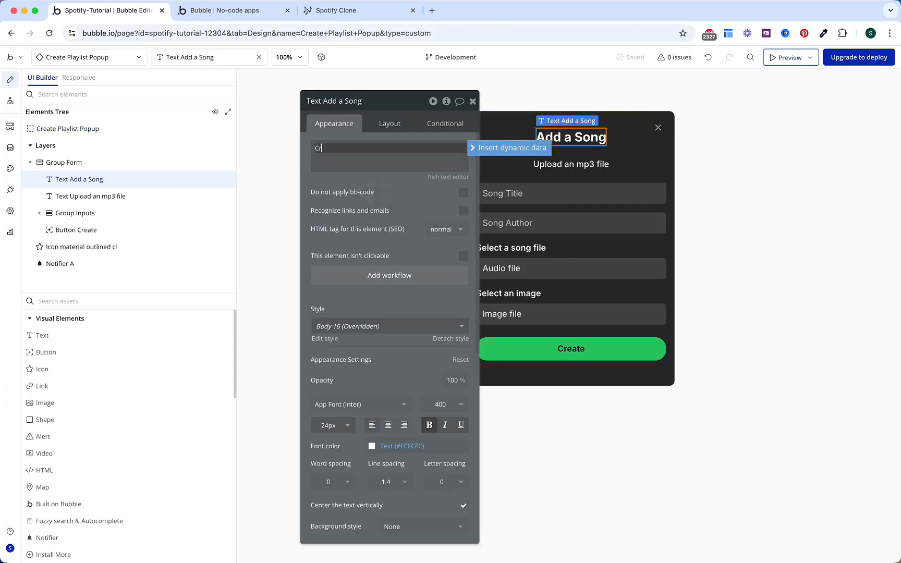
{"action": "type", "text": "eate a PLaylist"}
{"action": "key", "text": "Return"}
{"action": "left_click", "coordinate": [341, 148]}
{"action": "key", "text": "Delete"}
{"action": "type", "text": "l"}
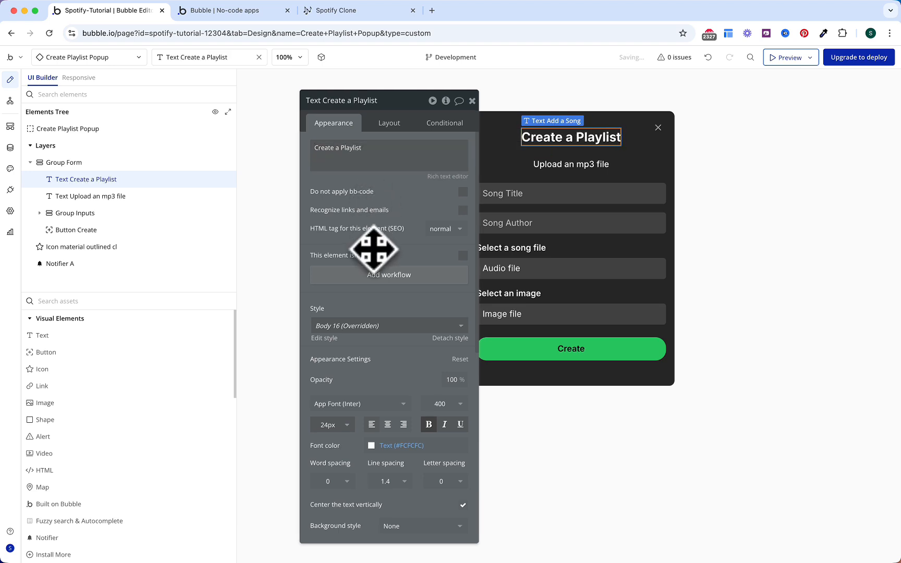
Step: Delete the mp3 subtitle, Song Author input, audio uploader and image file group
{"action": "left_click", "coordinate": [542, 165]}
{"action": "key", "text": "Delete"}
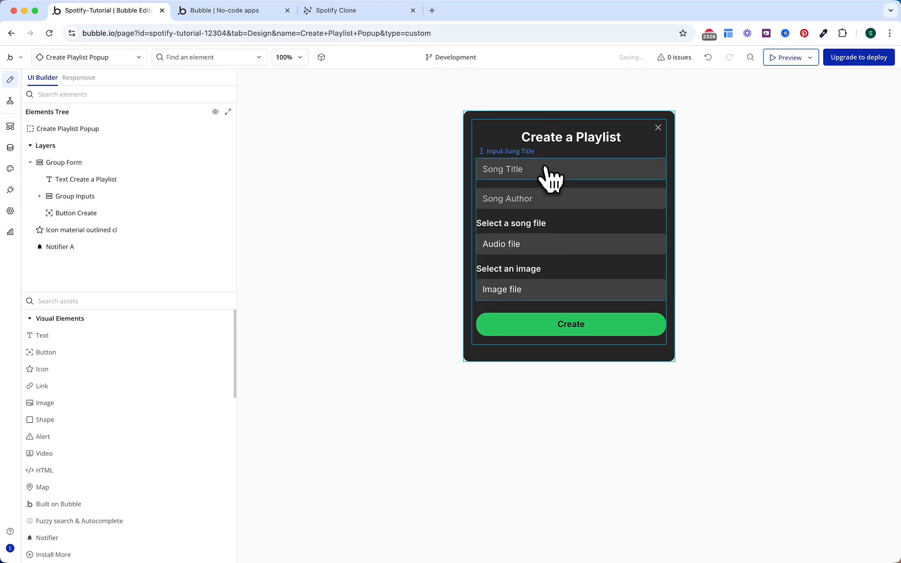
{"action": "left_click", "coordinate": [526, 196]}
{"action": "key", "text": "Delete"}
{"action": "left_click", "coordinate": [539, 225]}
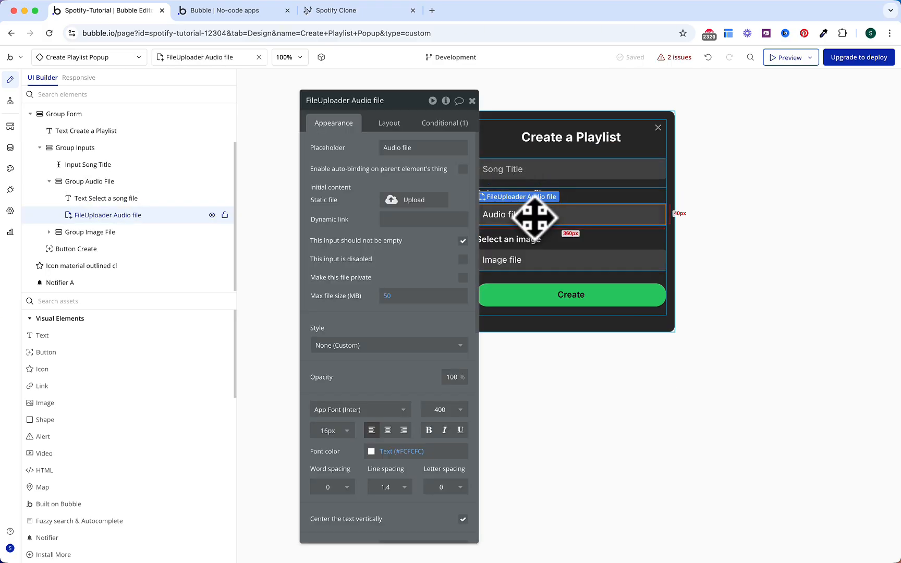
{"action": "key", "text": "Delete"}
{"action": "left_click", "coordinate": [540, 255]}
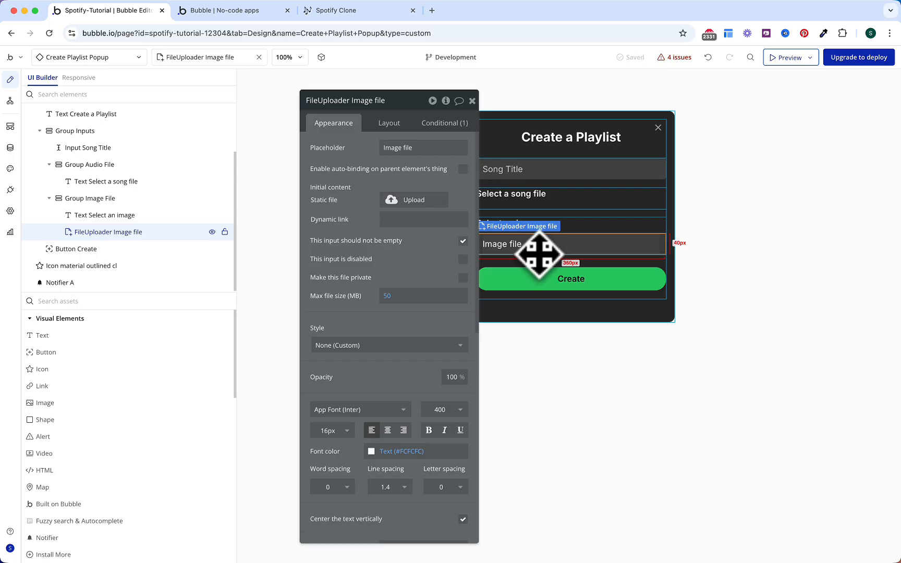
{"action": "left_click", "coordinate": [570, 230]}
{"action": "key", "text": "Delete"}
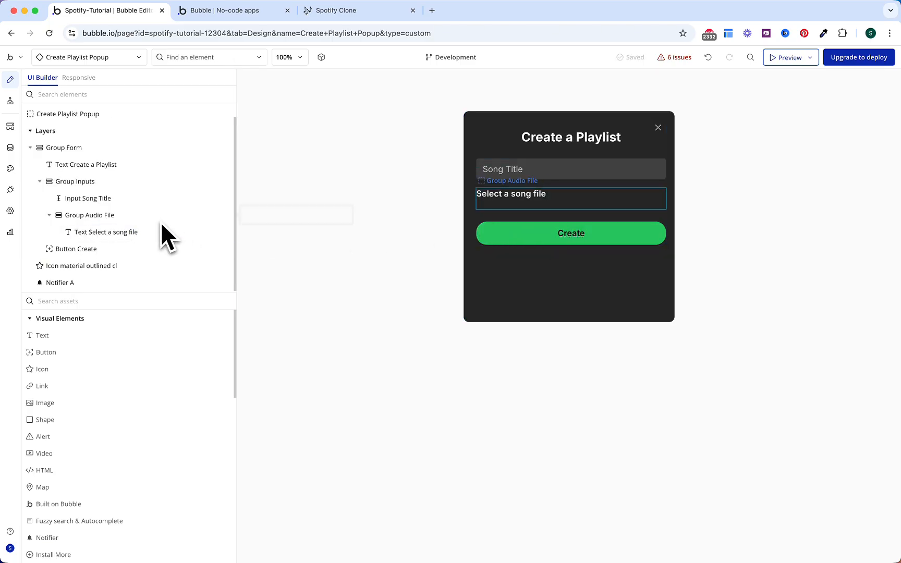
Step: Move Input Song Title into Group Audio File and delete the empty Group Inputs
{"action": "left_click", "coordinate": [117, 216]}
{"action": "left_click_drag", "start_coordinate": [111, 217], "coordinate": [100, 193]}
{"action": "left_click", "coordinate": [93, 230]}
{"action": "left_click_drag", "start_coordinate": [92, 230], "coordinate": [94, 201]}
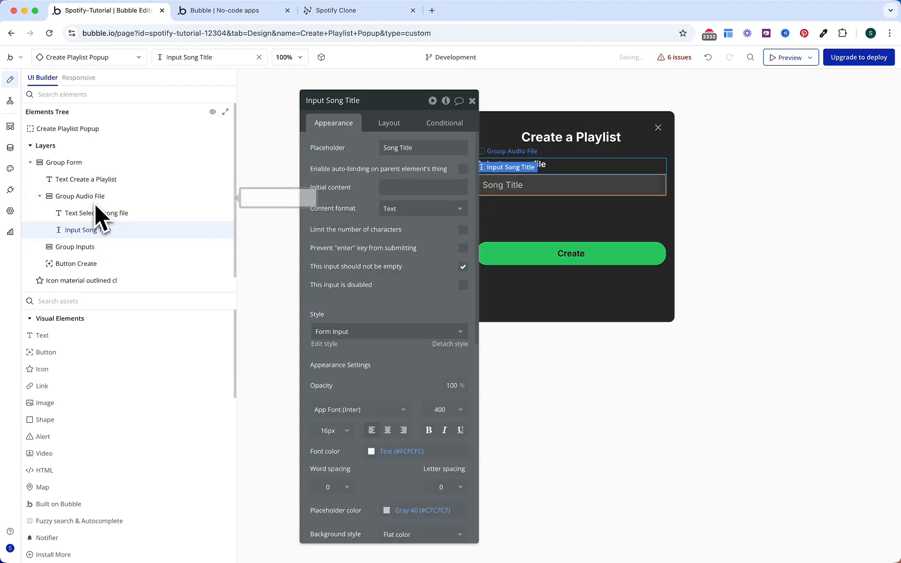
{"action": "left_click", "coordinate": [85, 248]}
{"action": "right_click", "coordinate": [84, 249]}
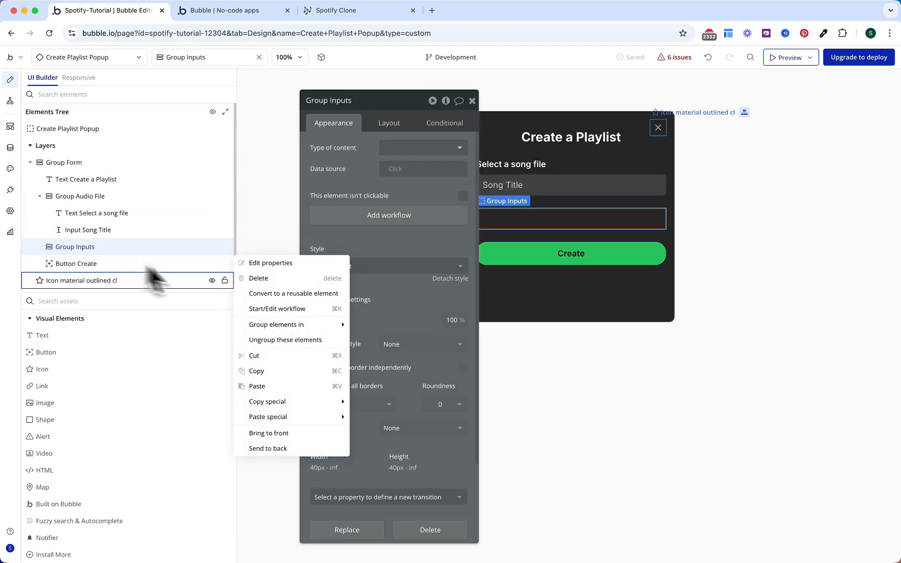
{"action": "left_click", "coordinate": [261, 278]}
Step: Rename the group to Playlist Name and set its label text to 'Playlist Name'
{"action": "left_click", "coordinate": [102, 197]}
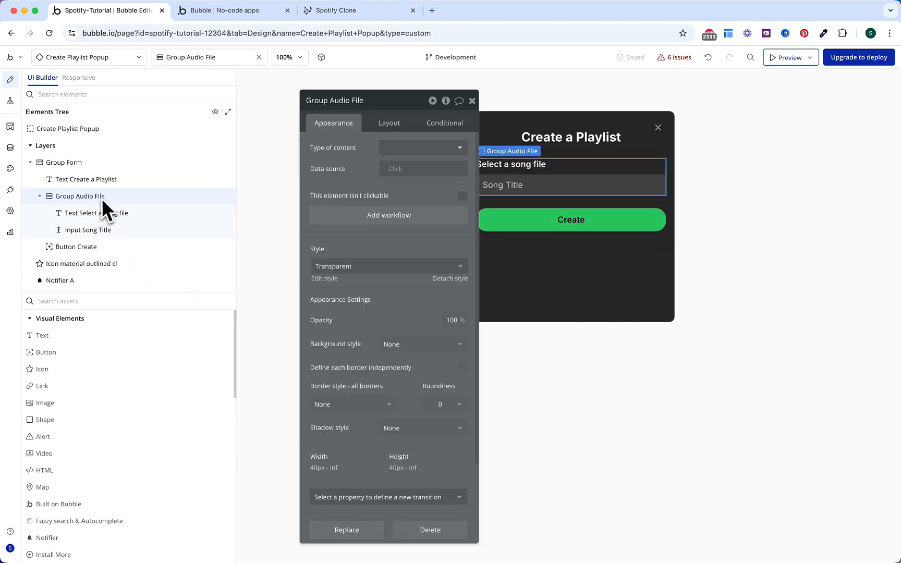
{"action": "double_click", "coordinate": [101, 197]}
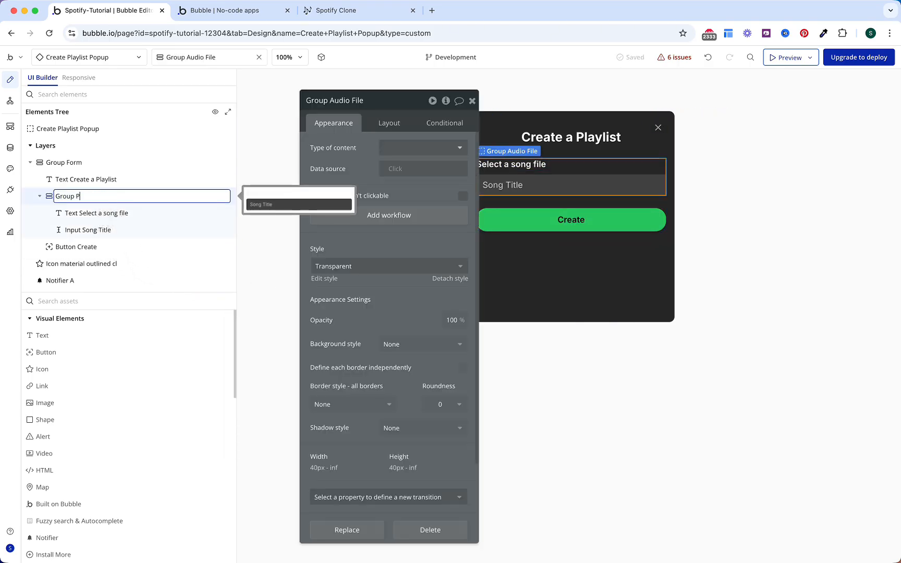
{"action": "type", "text": "Playlist Name"}
{"action": "left_click", "coordinate": [105, 211]}
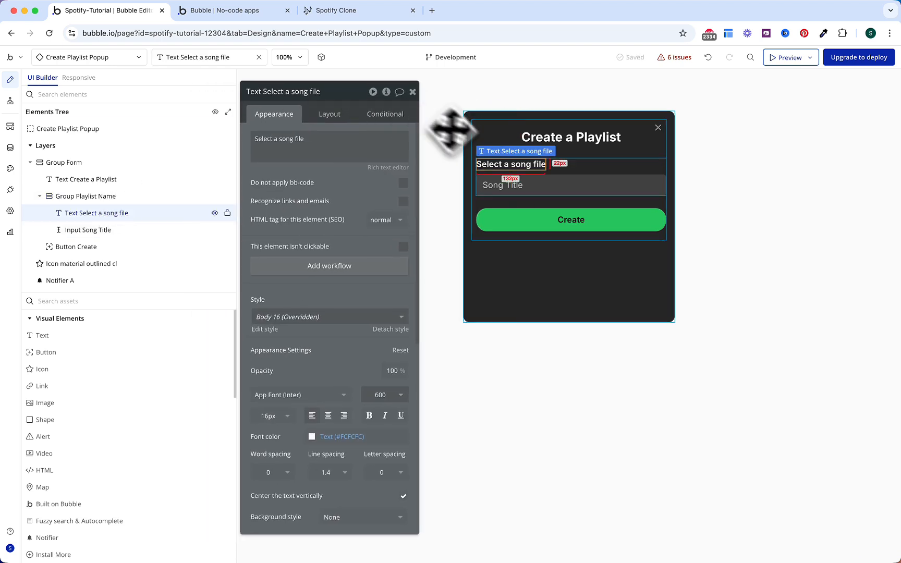
{"action": "double_click", "coordinate": [485, 165]}
{"action": "type", "text": "PLaylist"}
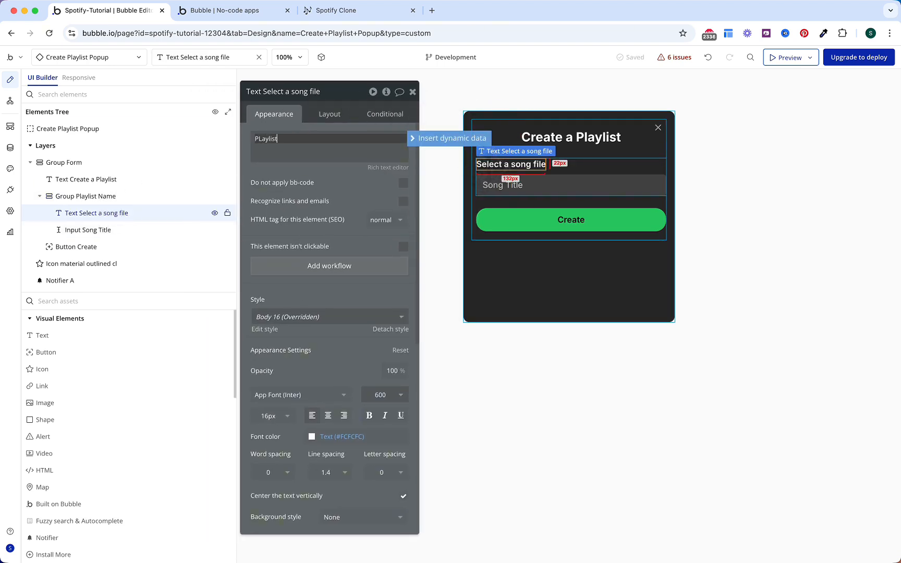
{"action": "type", "text": " Name"}
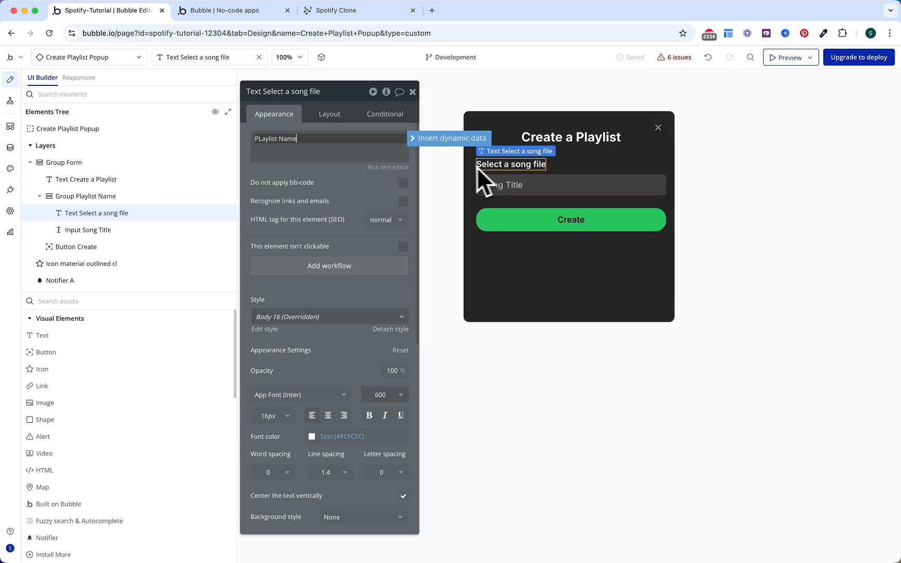
{"action": "left_click", "coordinate": [356, 195]}
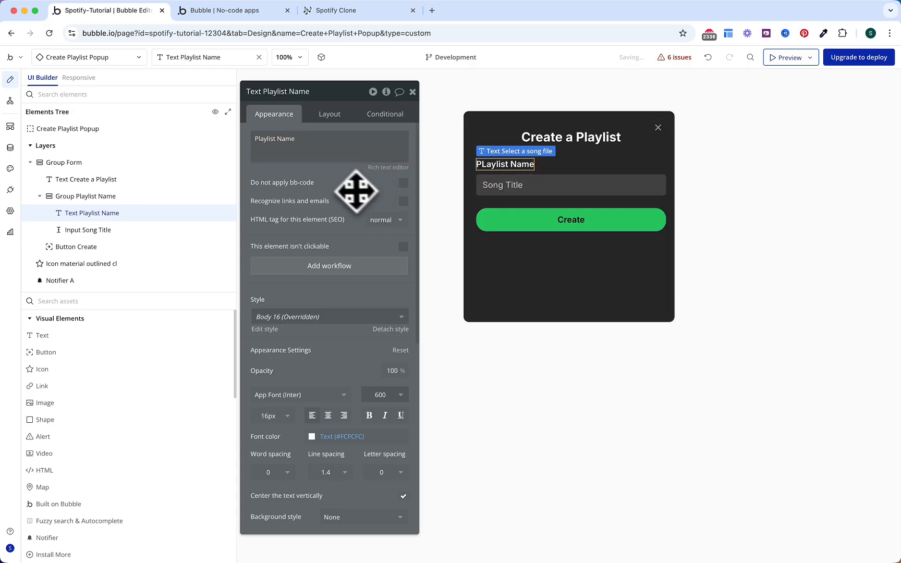
{"action": "left_click", "coordinate": [500, 200]}
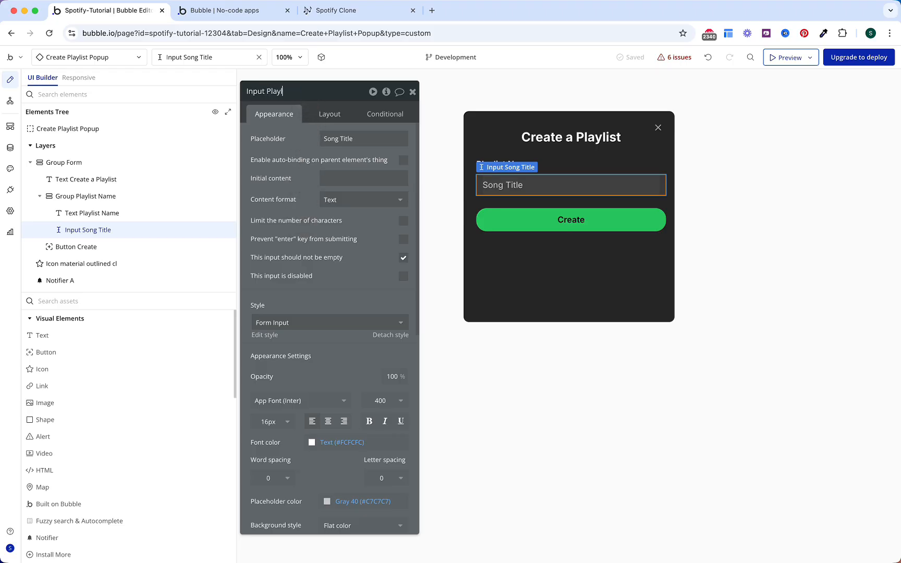
Step: Rename the input to Input Playlist name with placeholder 'Workout' in Gray 50
{"action": "type", "text": "e"}
{"action": "key", "text": "Return"}
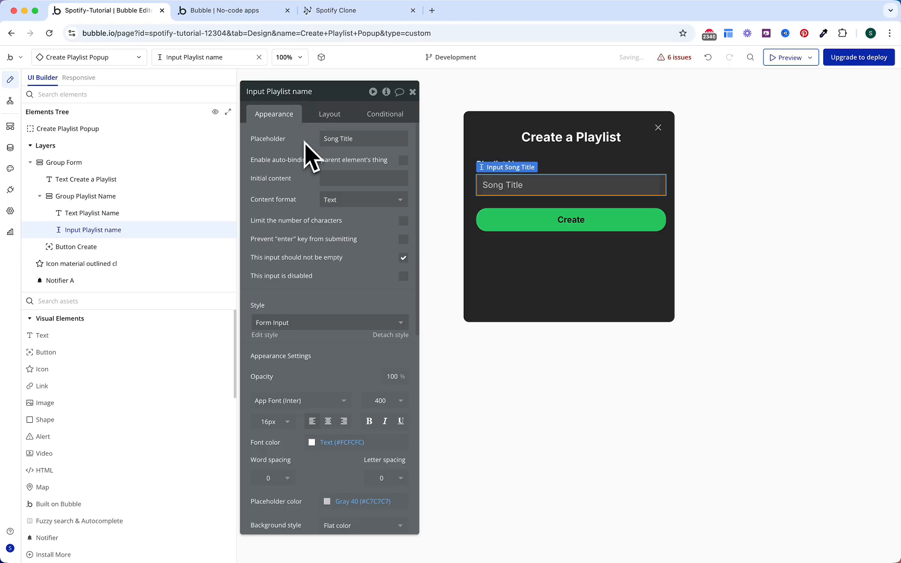
{"action": "left_click_drag", "start_coordinate": [360, 141], "coordinate": [308, 142]}
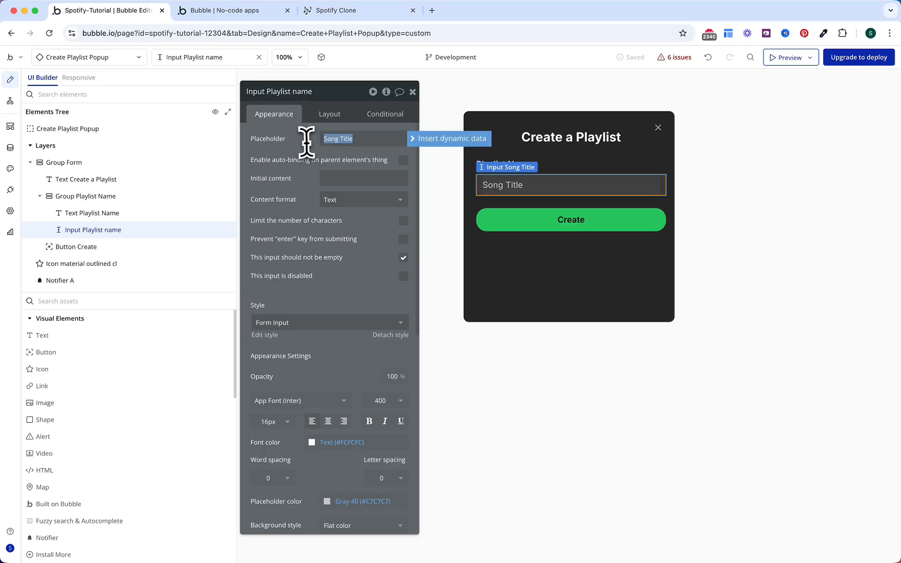
{"action": "key", "text": "Return"}
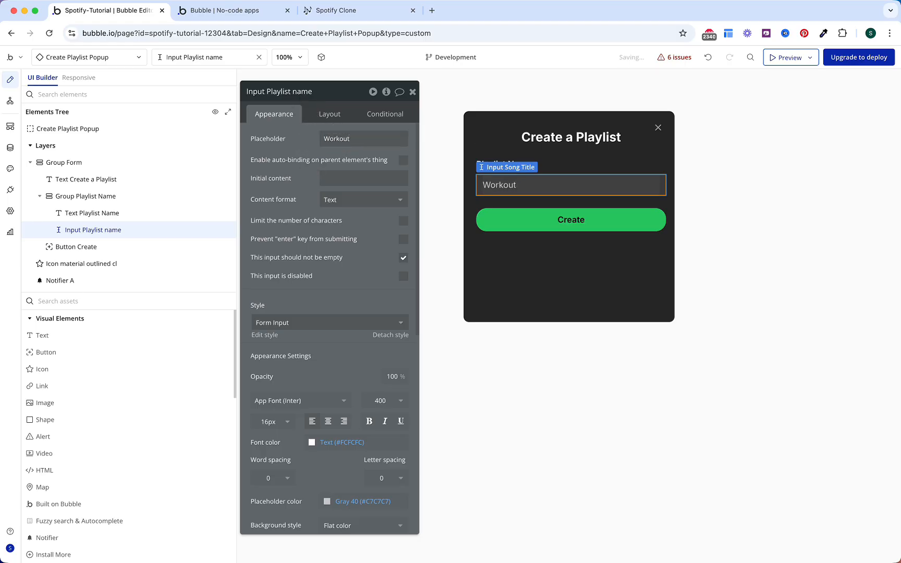
{"action": "scroll", "coordinate": [347, 230], "scroll_direction": "down", "scroll_amount": 10}
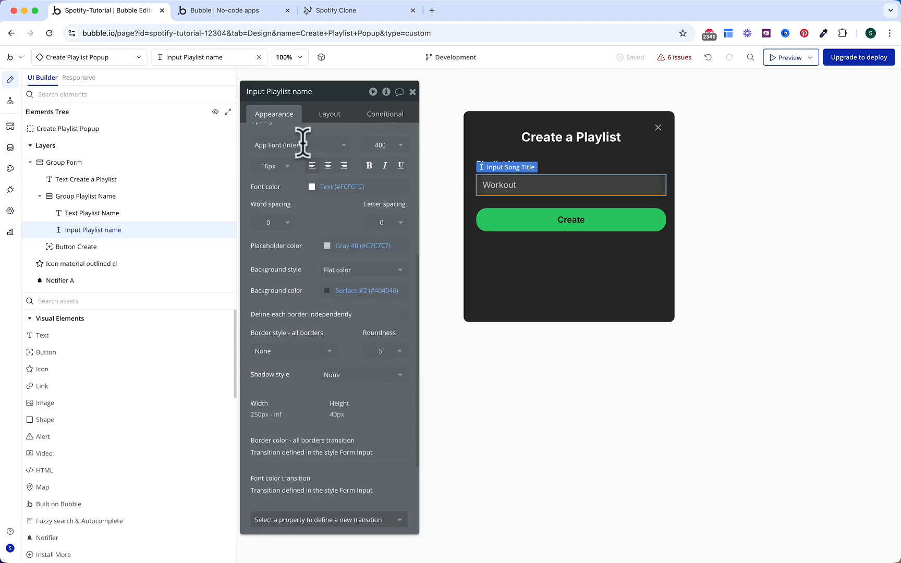
{"action": "left_click", "coordinate": [347, 208]}
{"action": "left_click", "coordinate": [383, 425]}
{"action": "left_click", "coordinate": [307, 266]}
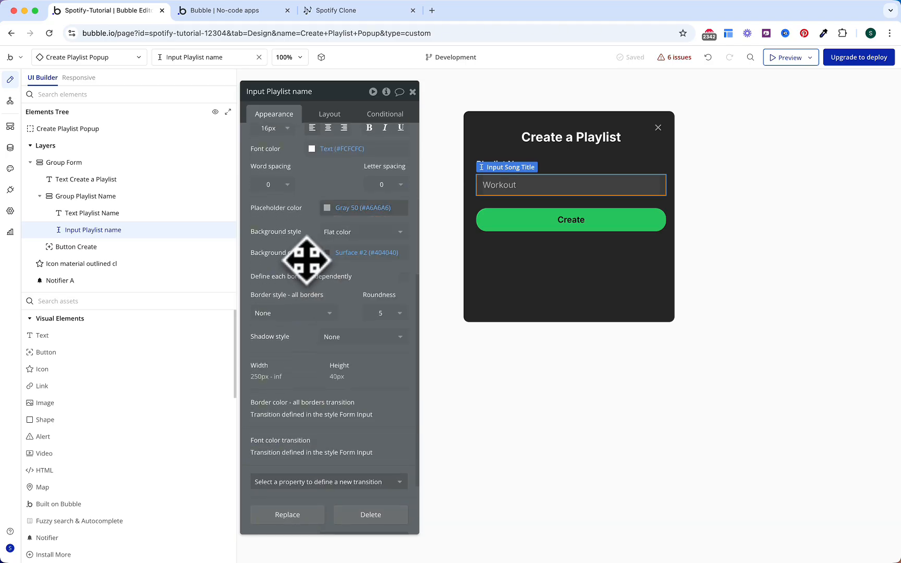
Step: Remove the input's background and turn off its top, right and left borders
{"action": "left_click", "coordinate": [328, 231]}
{"action": "left_click", "coordinate": [332, 265]}
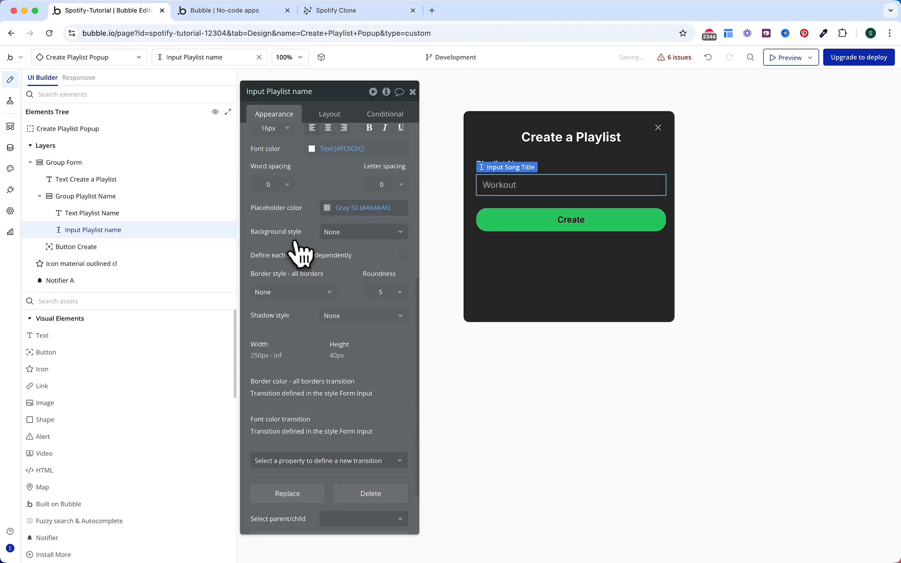
{"action": "left_click", "coordinate": [403, 256]}
{"action": "scroll", "coordinate": [338, 292], "scroll_direction": "down", "scroll_amount": 3}
{"action": "left_click", "coordinate": [316, 180]}
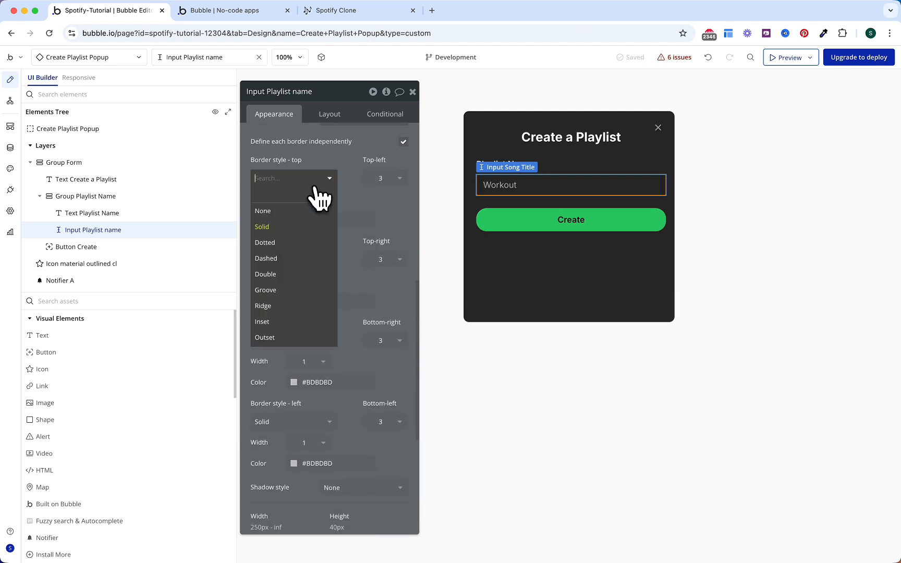
{"action": "left_click", "coordinate": [308, 210]}
{"action": "left_click", "coordinate": [310, 218]}
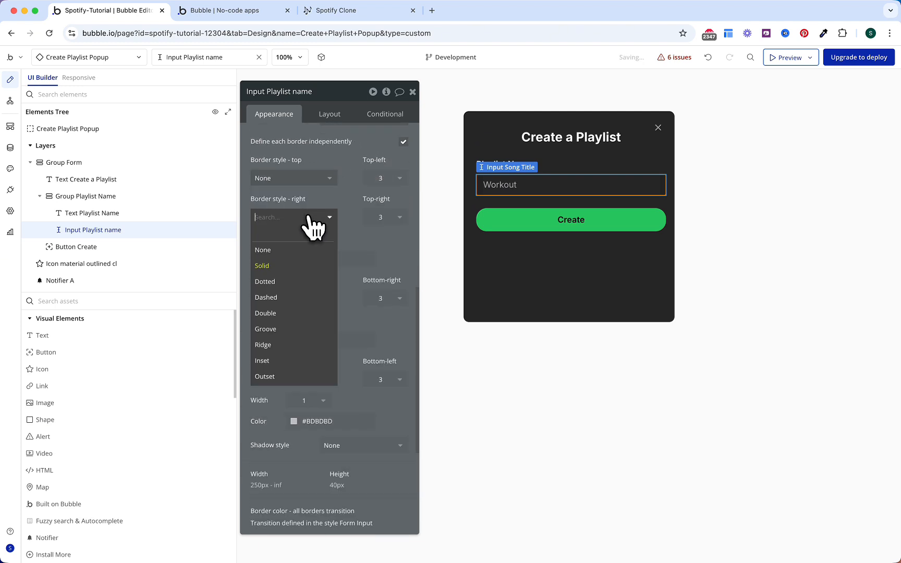
{"action": "left_click", "coordinate": [291, 250]}
{"action": "left_click", "coordinate": [292, 338]}
{"action": "left_click", "coordinate": [286, 371]}
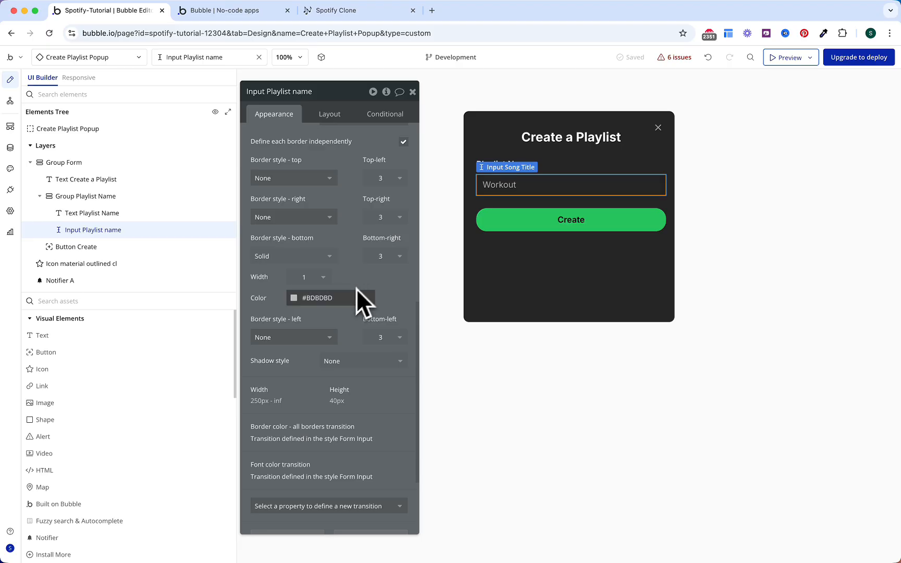
Step: Make the bottom border Gray 70 and set both bottom corner radii to 0
{"action": "left_click", "coordinate": [321, 298]}
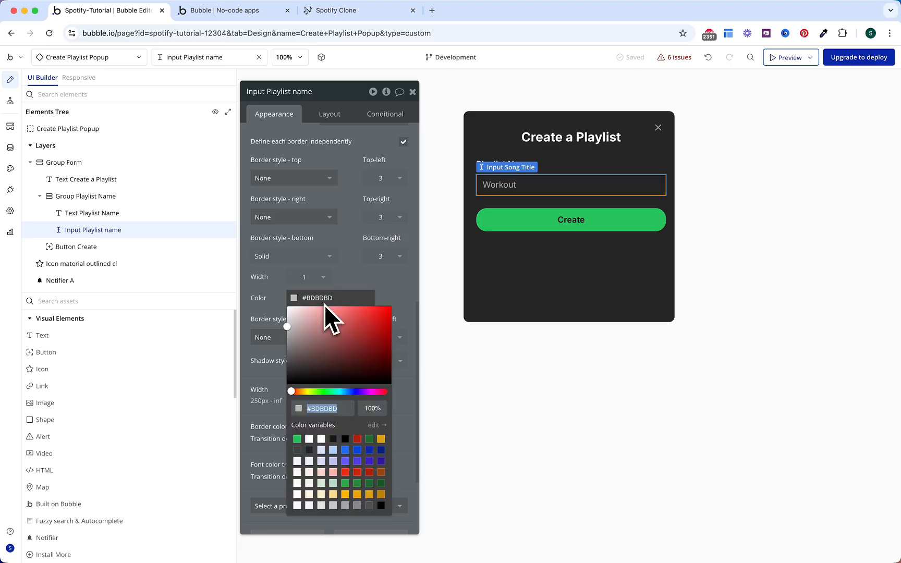
{"action": "left_click", "coordinate": [369, 505]}
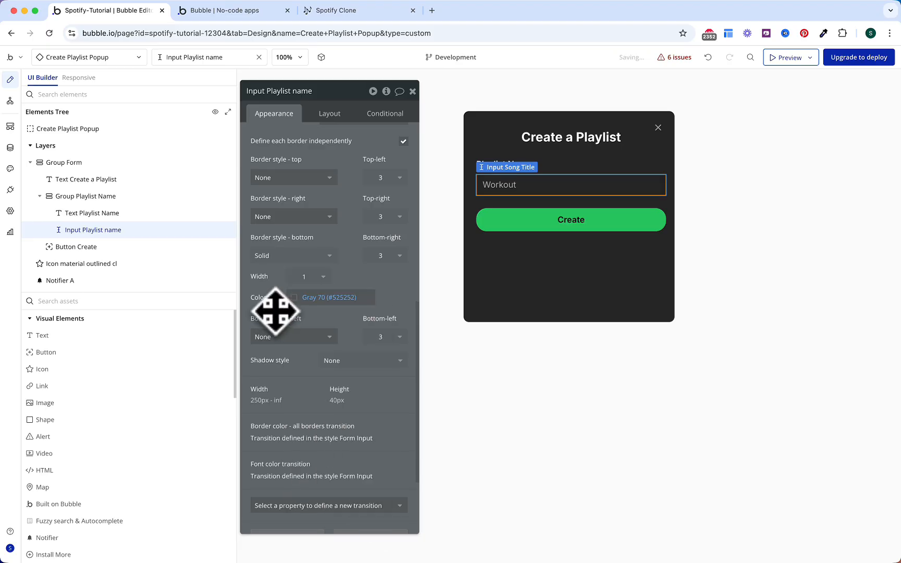
{"action": "left_click", "coordinate": [393, 260]}
{"action": "left_click", "coordinate": [380, 288]}
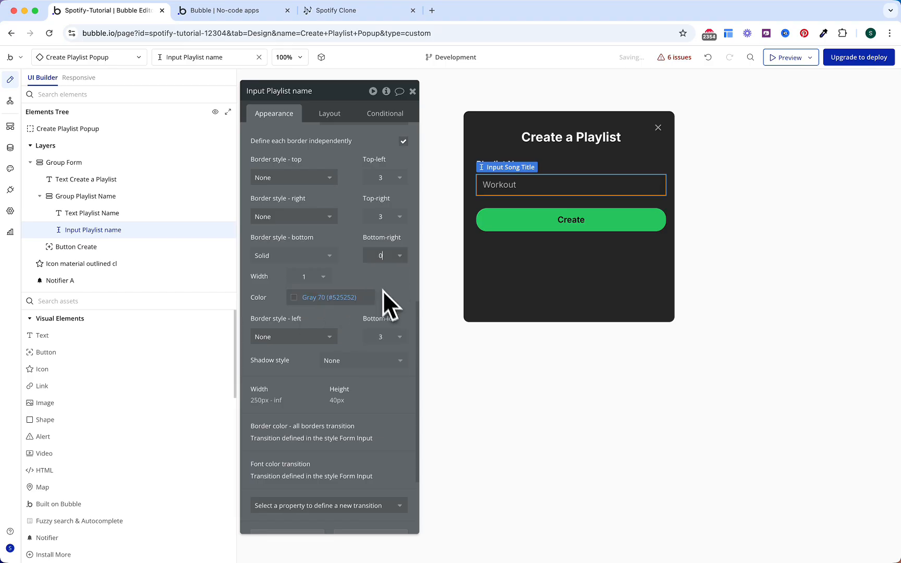
{"action": "left_click", "coordinate": [393, 339]}
{"action": "left_click", "coordinate": [392, 370]}
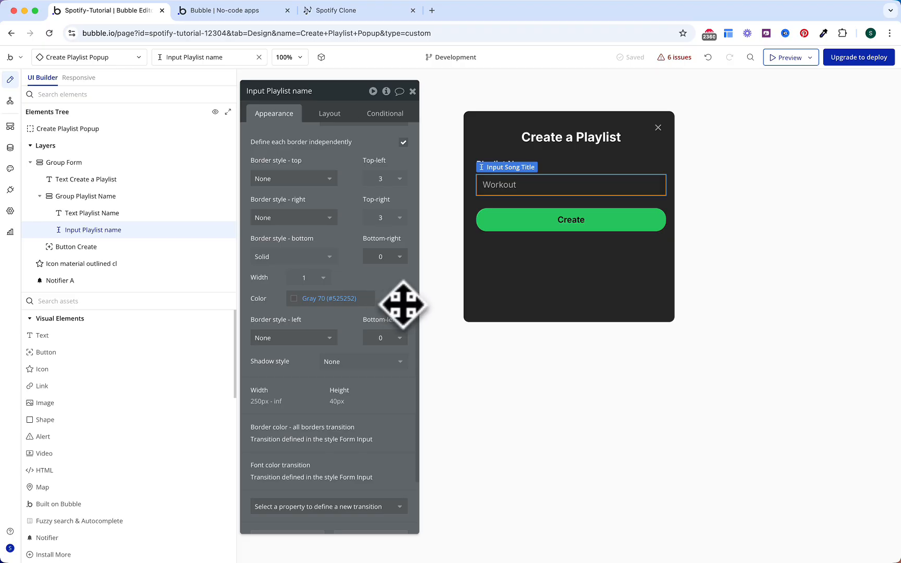
{"action": "left_click", "coordinate": [488, 293]}
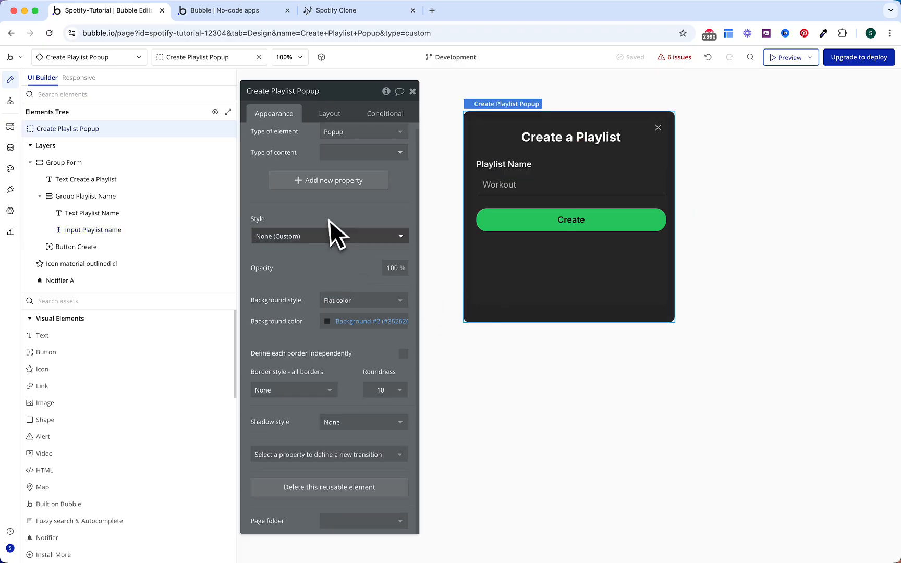
Step: Set the popup's minimum height to 200 and jump to the flagged Create a new Song action
{"action": "left_click", "coordinate": [332, 120]}
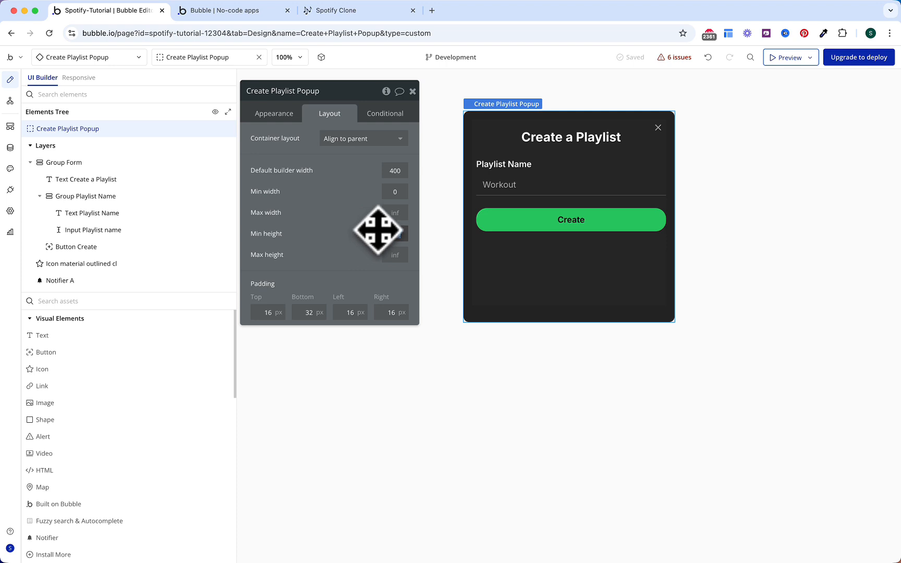
{"action": "type", "text": "200"}
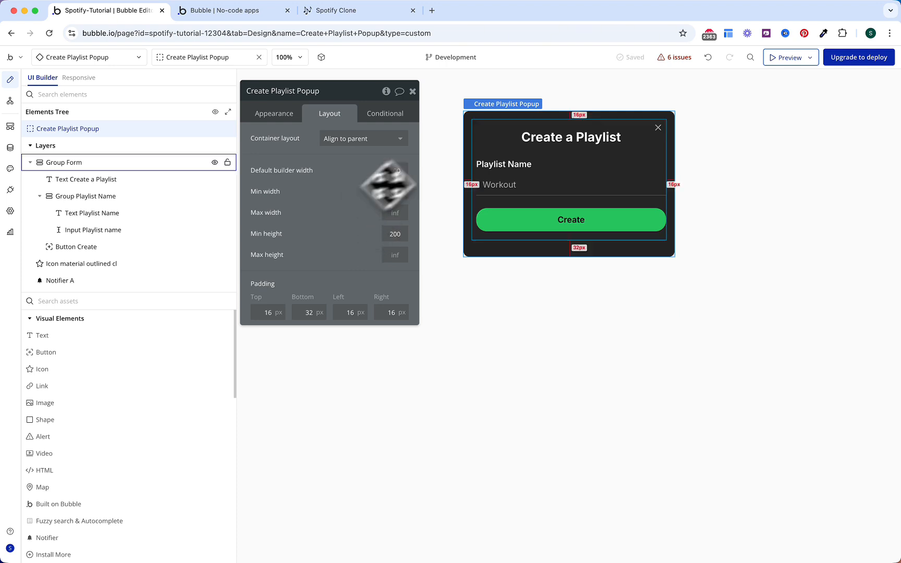
{"action": "left_click", "coordinate": [678, 57]}
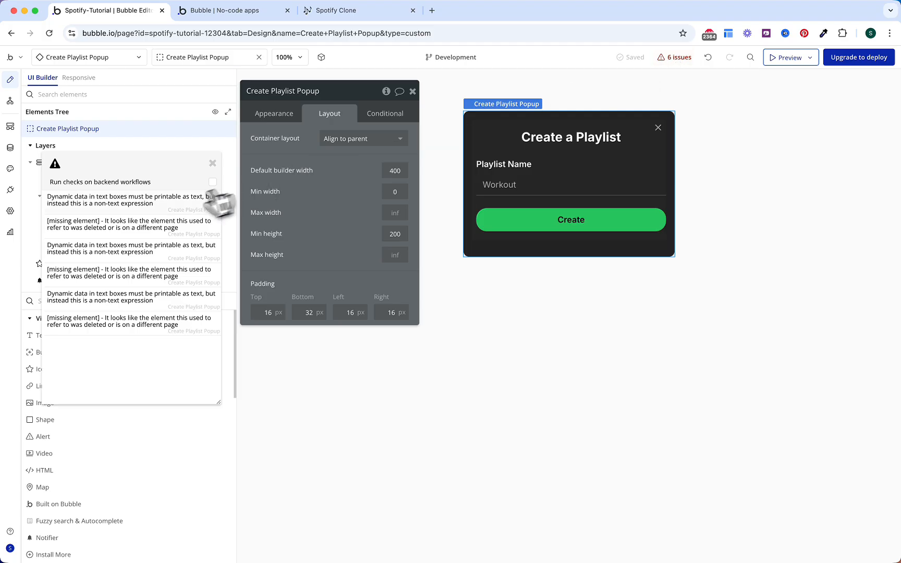
{"action": "left_click", "coordinate": [167, 211]}
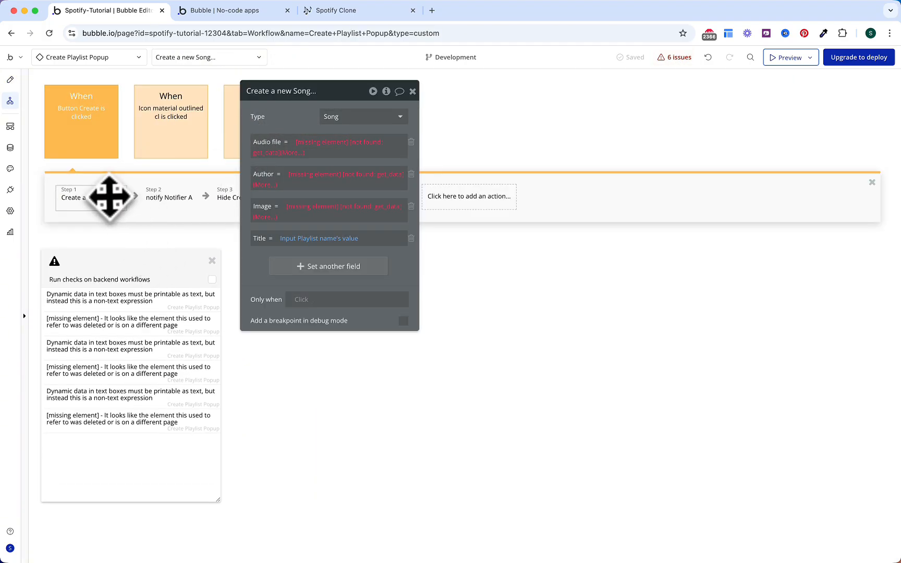
Step: Switch the create action to a Playlist and replace the leftover song fields with Playlist fields
{"action": "left_click", "coordinate": [329, 126]}
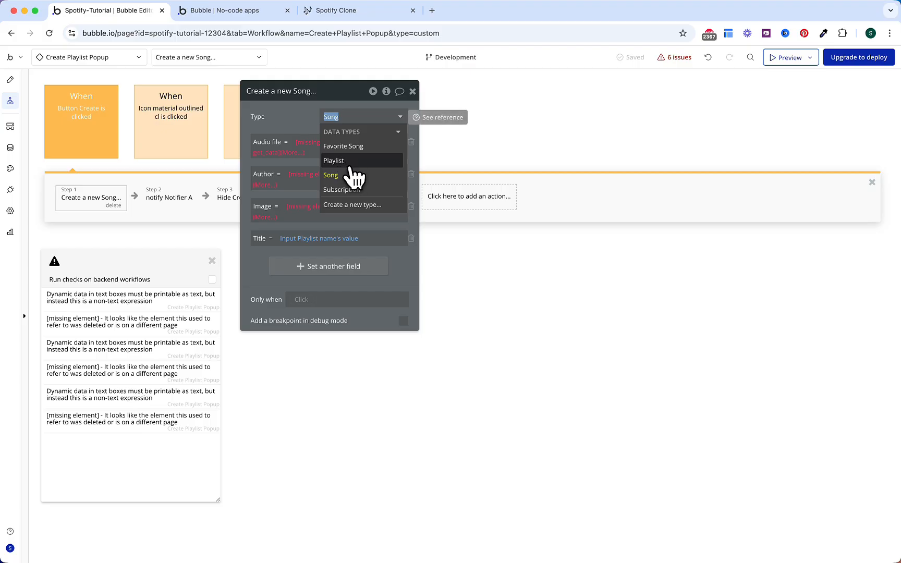
{"action": "left_click", "coordinate": [353, 162]}
{"action": "left_click", "coordinate": [411, 142]}
{"action": "left_click", "coordinate": [411, 142]}
{"action": "left_click", "coordinate": [410, 142]}
{"action": "left_click", "coordinate": [411, 142]}
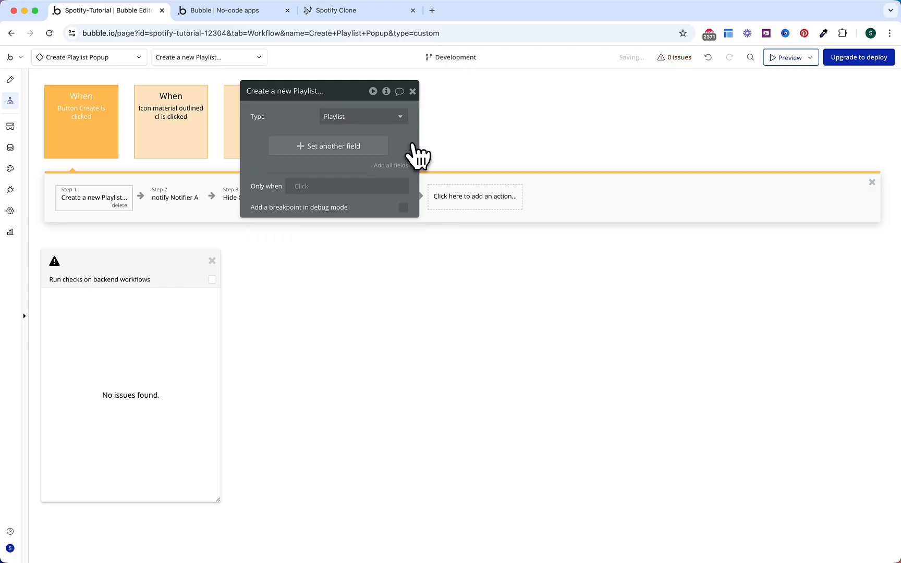
{"action": "left_click", "coordinate": [405, 166]}
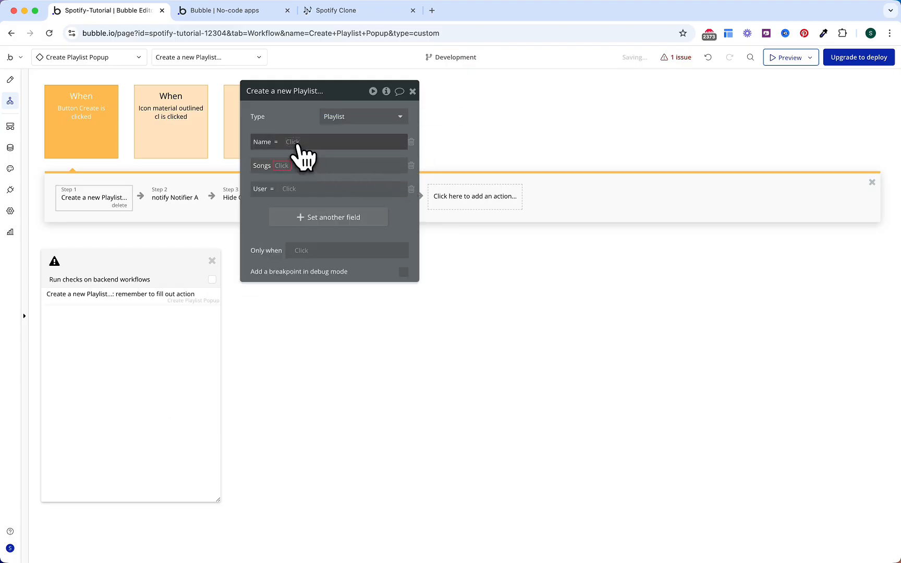
Step: Set the Playlist's Name to Input Playlist name's value
{"action": "left_click", "coordinate": [294, 142]}
{"action": "type", "text": "put Pl"}
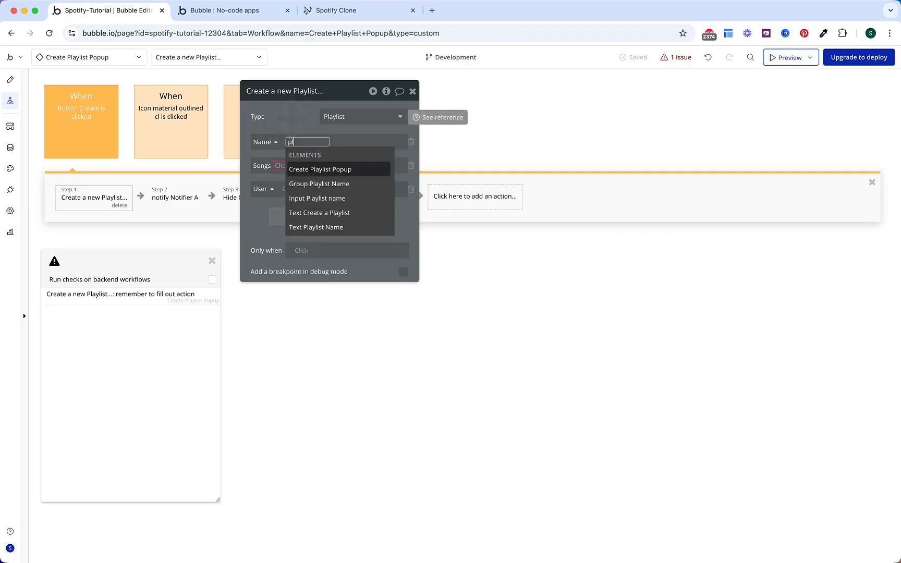
{"action": "type", "text": "ay"}
{"action": "key", "text": "Down"}
{"action": "key", "text": "Down"}
{"action": "key", "text": "Return"}
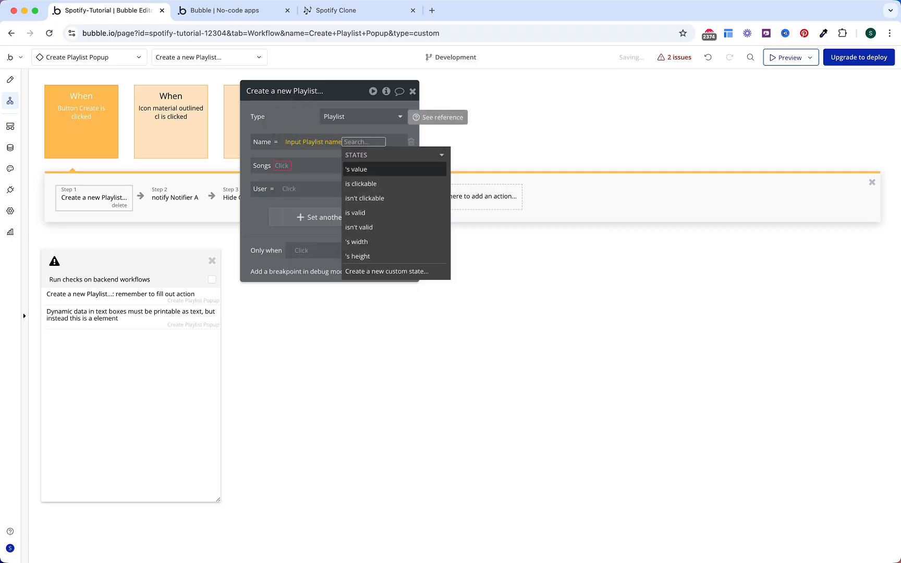
{"action": "left_click", "coordinate": [285, 119]}
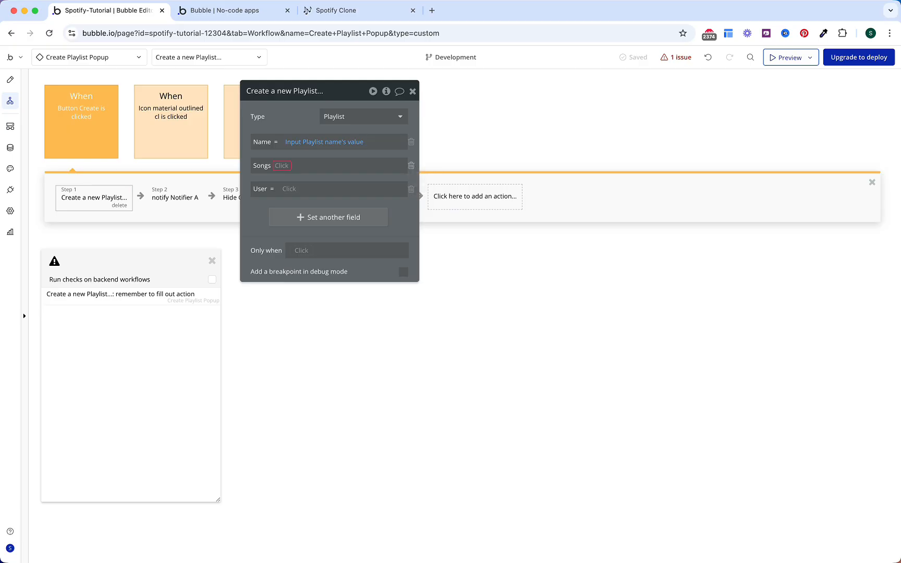
Step: Drop the Songs field, set User to Current User, and close the issues panel
{"action": "left_click", "coordinate": [411, 165]}
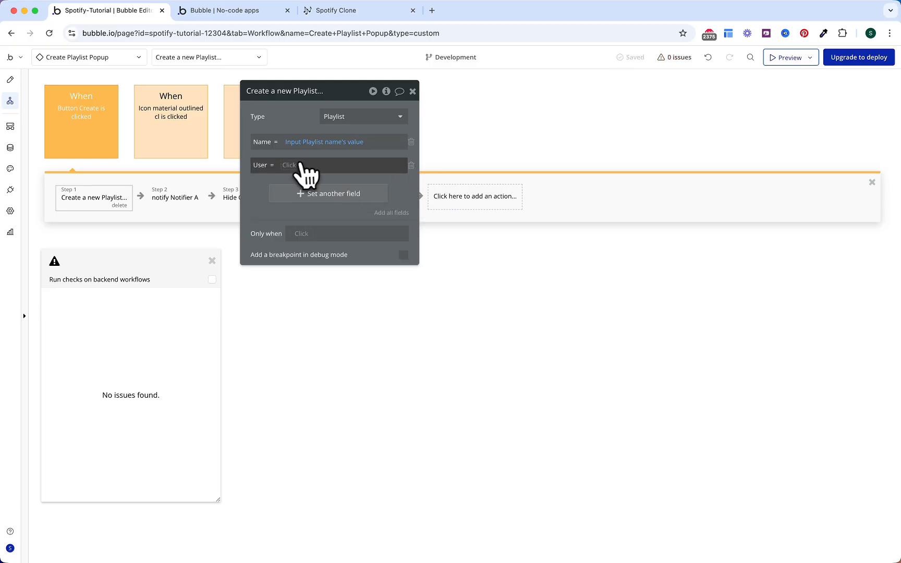
{"action": "left_click", "coordinate": [290, 165]}
{"action": "left_click", "coordinate": [308, 223]}
{"action": "left_click", "coordinate": [275, 207]}
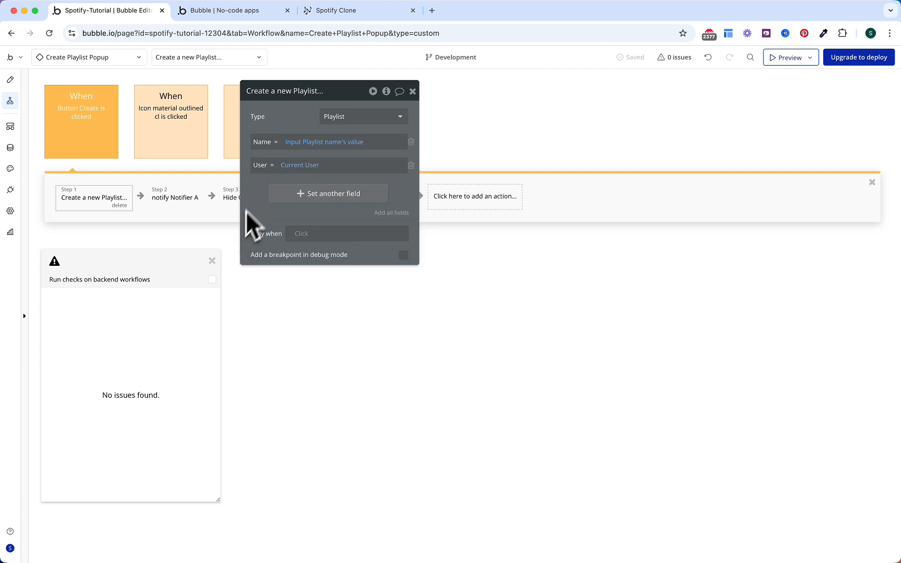
{"action": "left_click", "coordinate": [212, 260]}
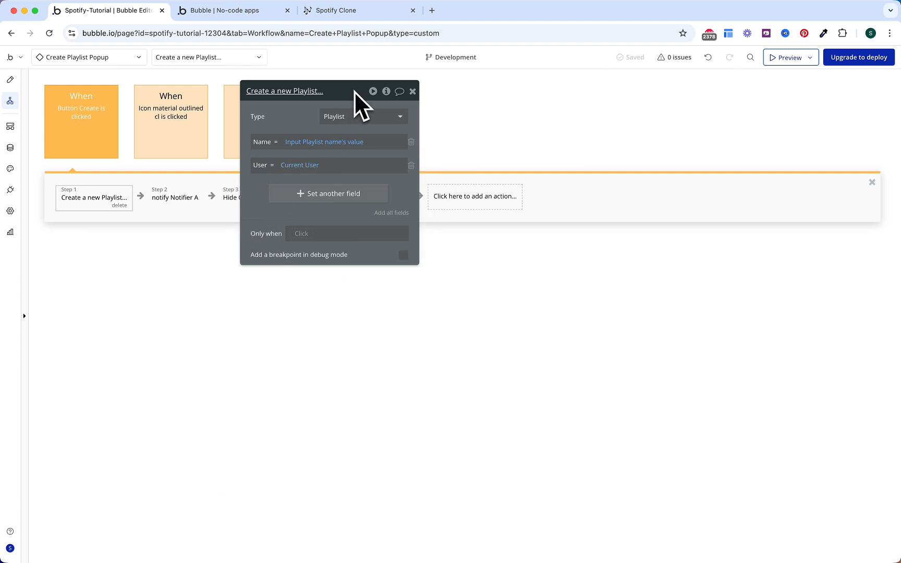
Step: Change the notification message from 'Song Created !' to 'Playlist Created !'
{"action": "left_click", "coordinate": [183, 200]}
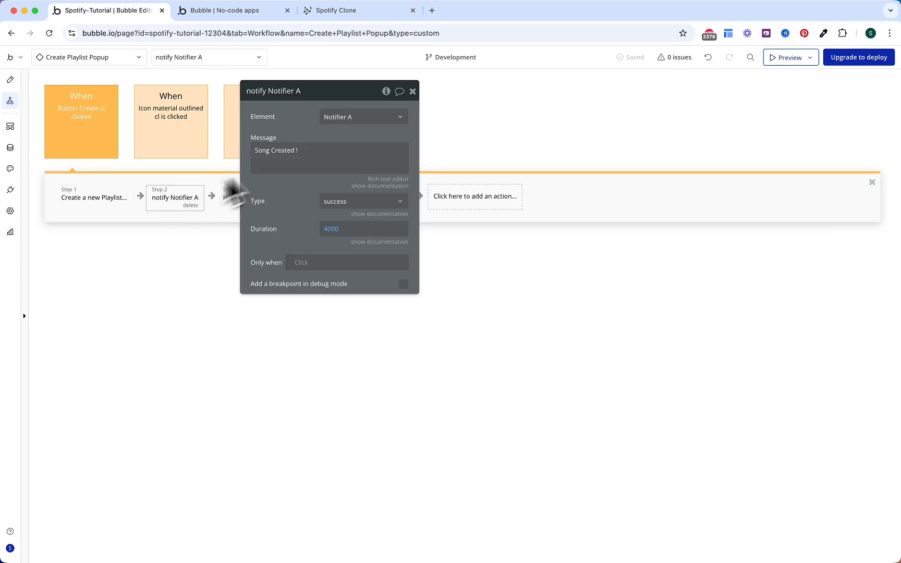
{"action": "left_click", "coordinate": [312, 158]}
{"action": "left_click", "coordinate": [262, 158]}
{"action": "triple_click", "coordinate": [261, 151]}
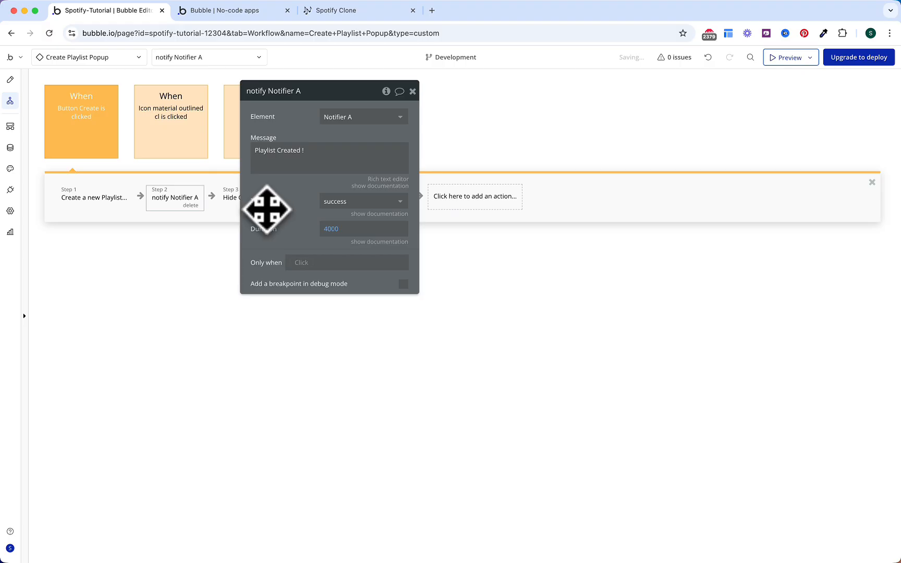
{"action": "left_click", "coordinate": [305, 203]}
Step: Review the hide and reset steps, the close-icon workflow, and the Show Popup event's reset and show steps
{"action": "left_click_drag", "start_coordinate": [320, 92], "coordinate": [309, 254]}
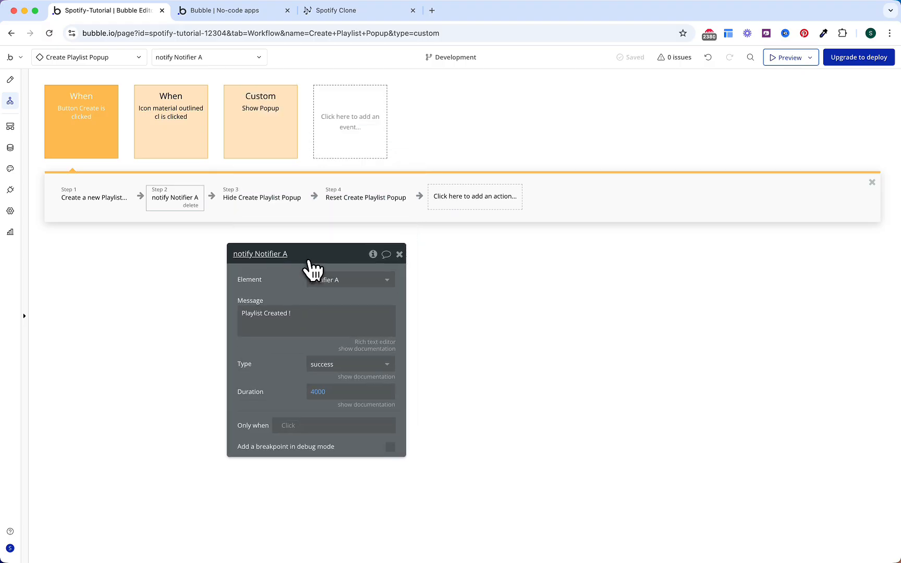
{"action": "left_click", "coordinate": [270, 203]}
{"action": "left_click", "coordinate": [357, 204]}
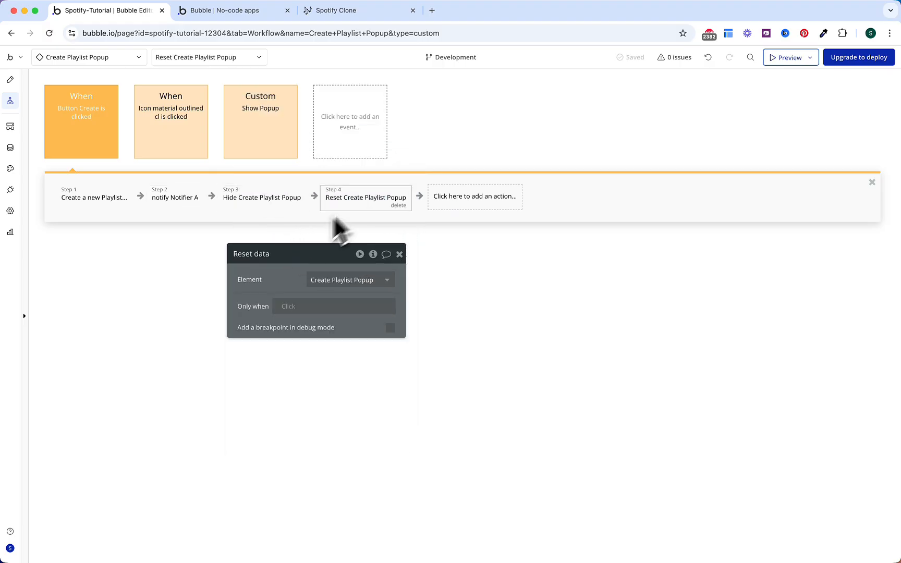
{"action": "left_click", "coordinate": [182, 112]}
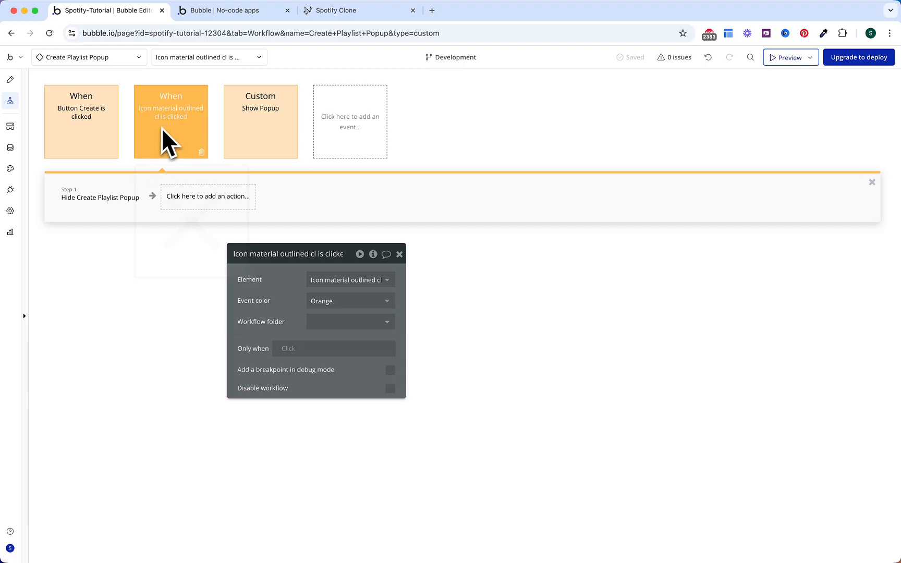
{"action": "mouse_move", "coordinate": [165, 127]}
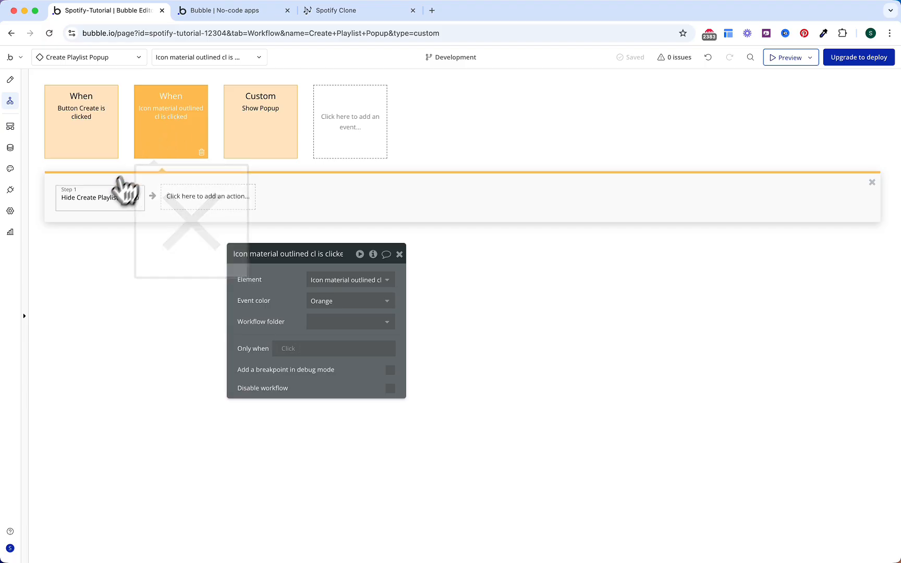
{"action": "left_click", "coordinate": [107, 204]}
{"action": "left_click", "coordinate": [241, 131]}
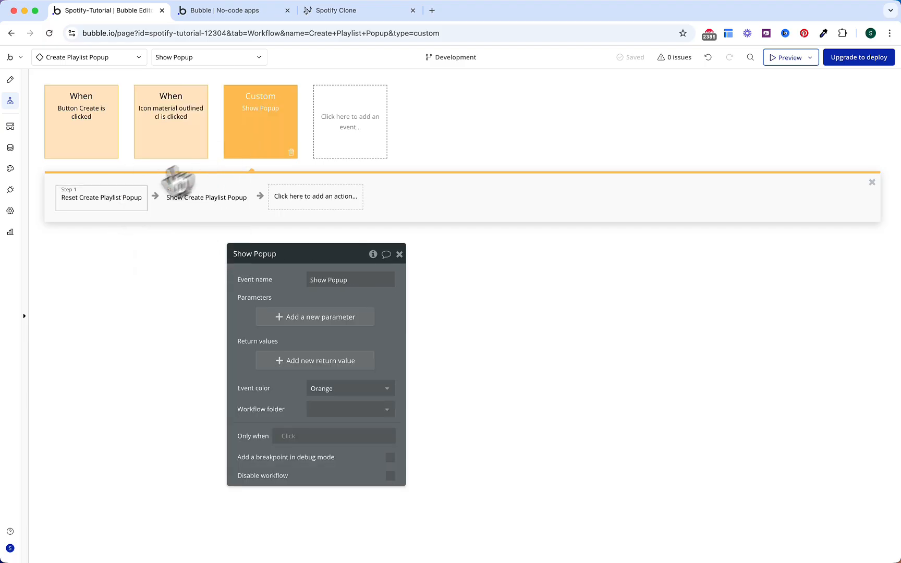
{"action": "left_click", "coordinate": [101, 205]}
{"action": "left_click", "coordinate": [187, 207]}
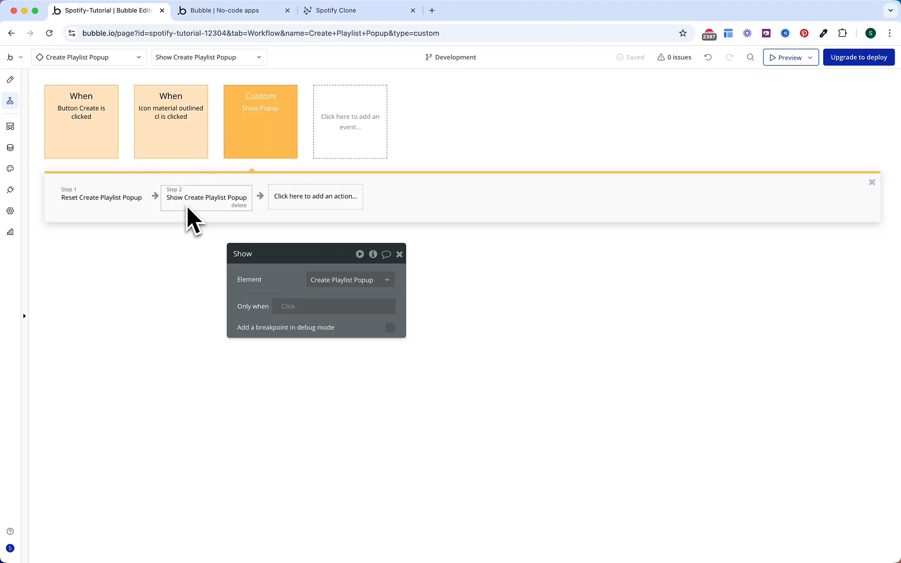
Step: Set Event color to Blue for the Button Create, close-icon and Show Popup events
{"action": "left_click", "coordinate": [168, 287]}
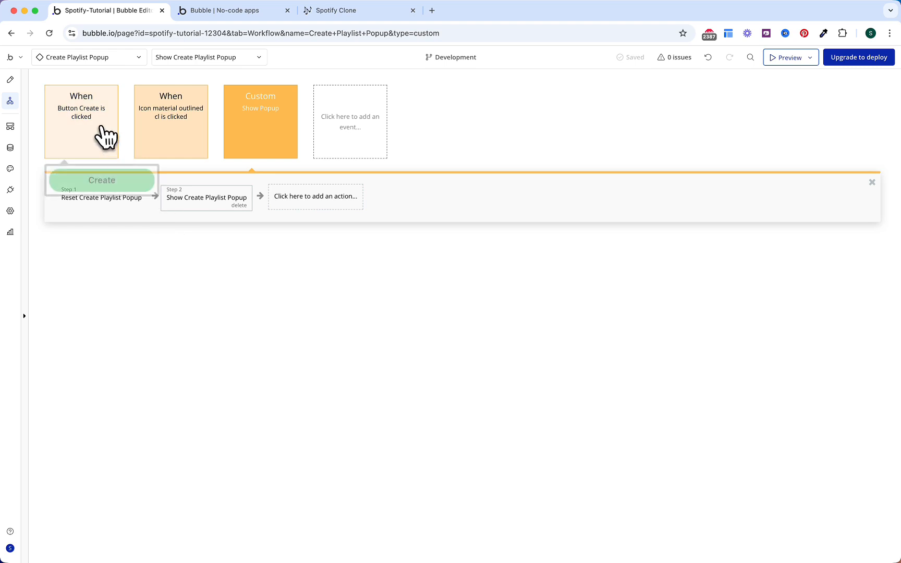
{"action": "left_click", "coordinate": [105, 137]}
{"action": "left_click", "coordinate": [378, 301]}
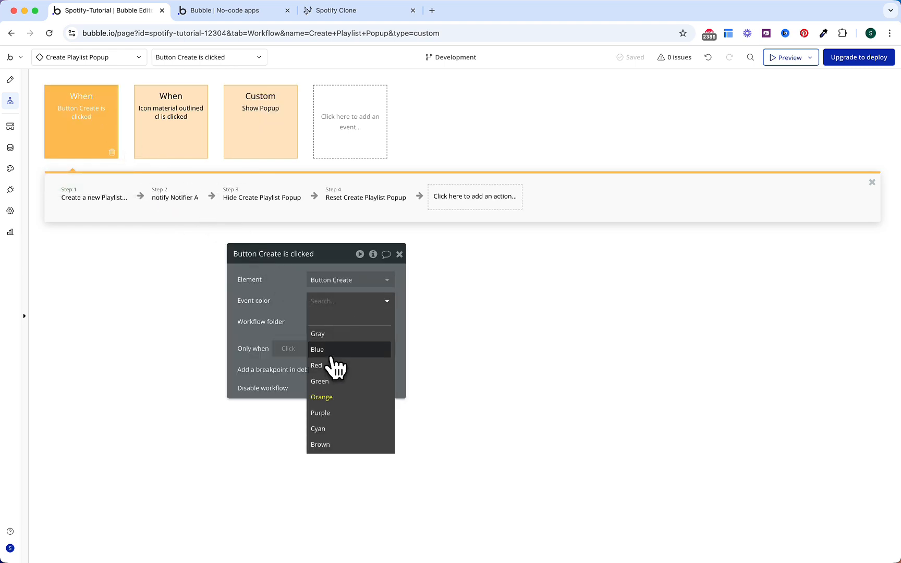
{"action": "left_click", "coordinate": [326, 349]}
{"action": "left_click", "coordinate": [186, 151]}
{"action": "left_click", "coordinate": [341, 303]}
{"action": "left_click", "coordinate": [326, 348]}
{"action": "left_click", "coordinate": [288, 151]}
{"action": "left_click", "coordinate": [345, 388]}
{"action": "left_click", "coordinate": [339, 433]}
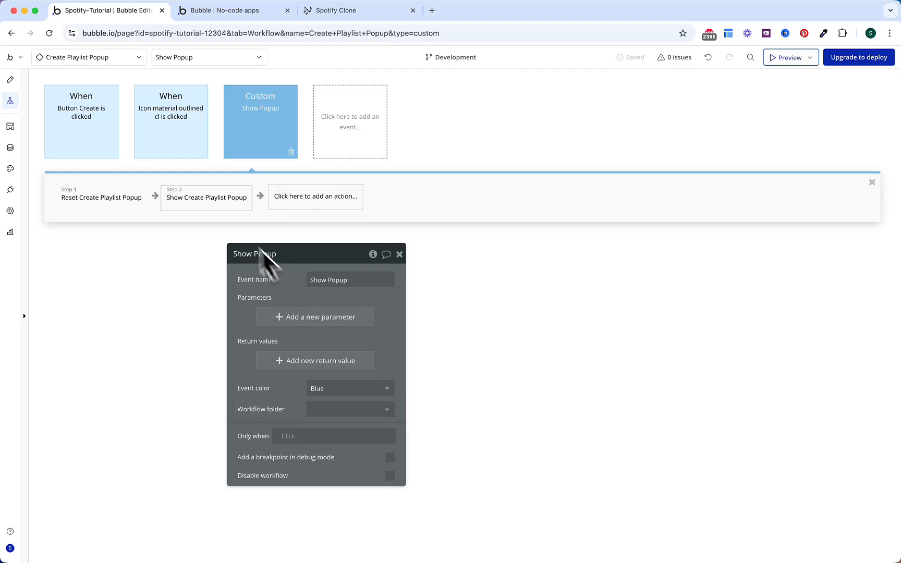
{"action": "left_click", "coordinate": [117, 59]}
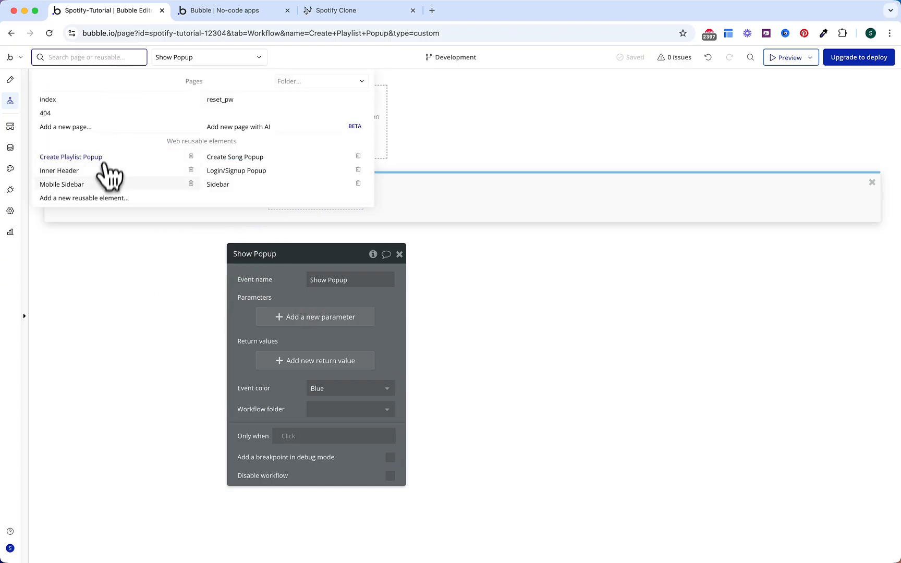
Step: Inspect the Sidebar plus icon's workflow and its existing show-login-popup step
{"action": "left_click", "coordinate": [219, 184]}
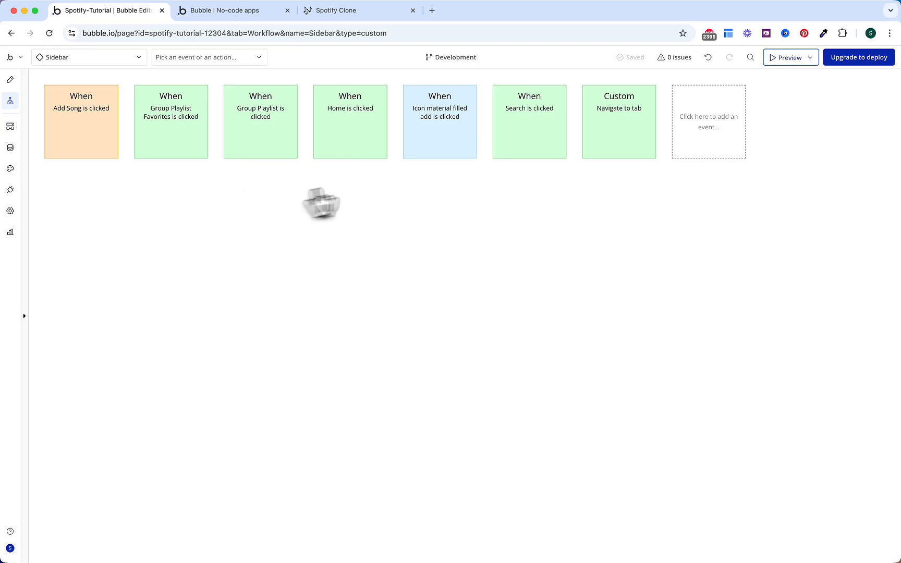
{"action": "left_click", "coordinate": [441, 143]}
{"action": "mouse_move", "coordinate": [441, 146]}
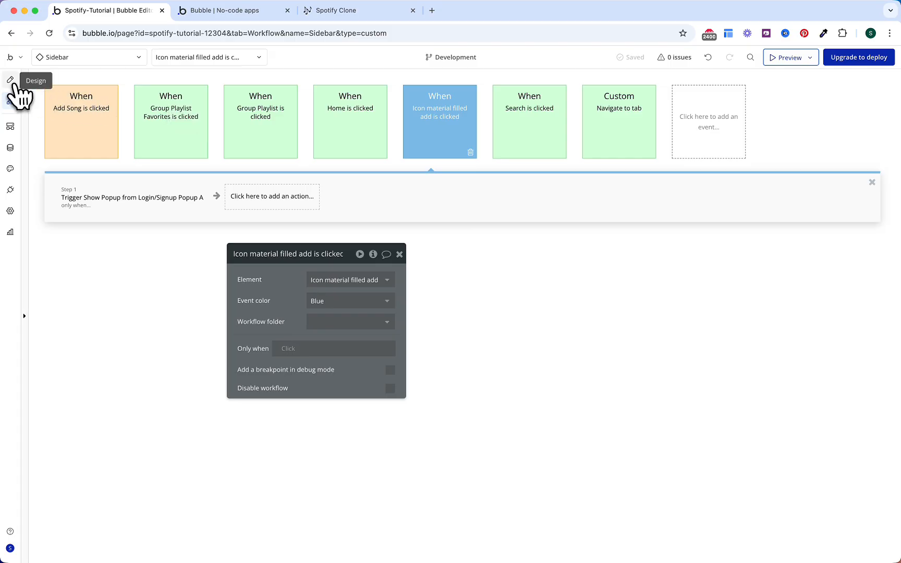
{"action": "left_click", "coordinate": [10, 80]}
{"action": "left_click", "coordinate": [627, 203]}
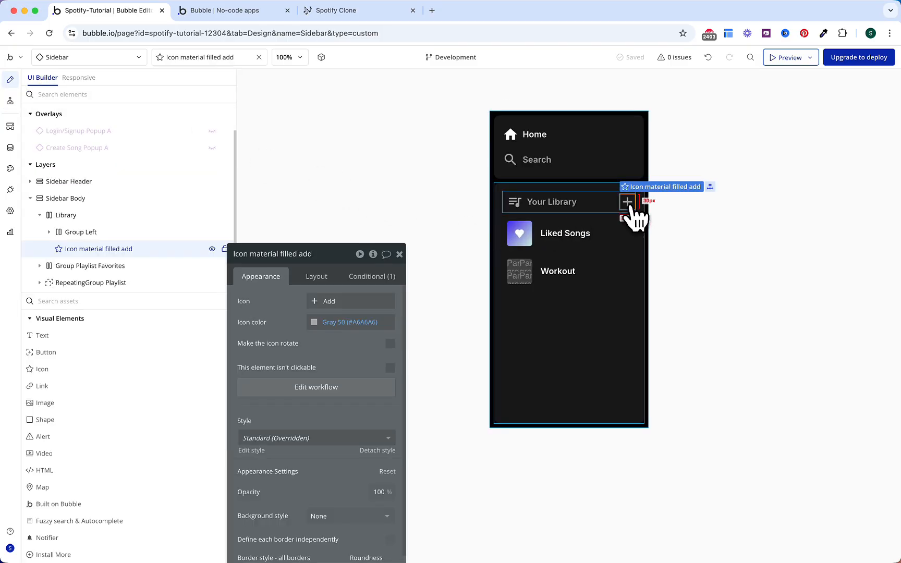
{"action": "left_click", "coordinate": [299, 393]}
{"action": "left_click", "coordinate": [130, 206]}
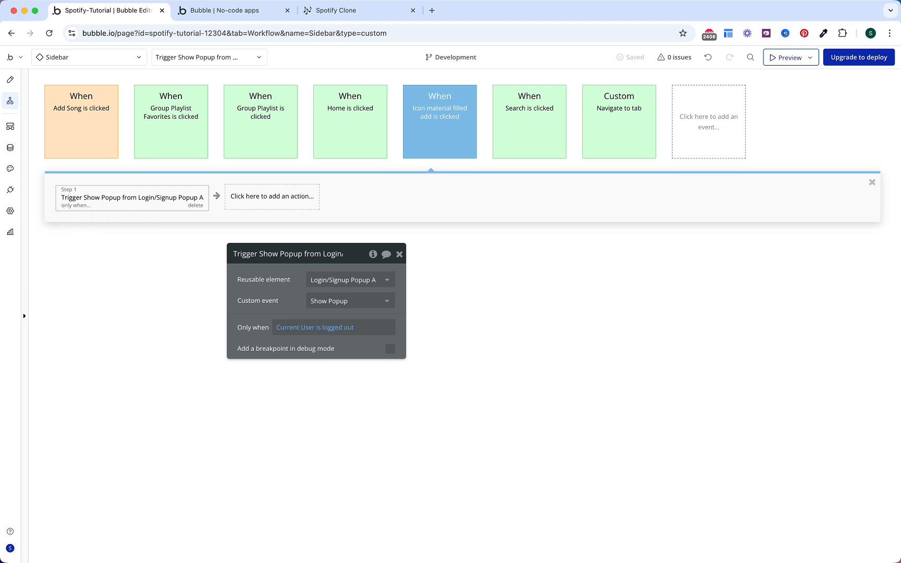
Step: Drag the Create Playlist Popup into the Sidebar and set its max width to 400
{"action": "left_click", "coordinate": [10, 81]}
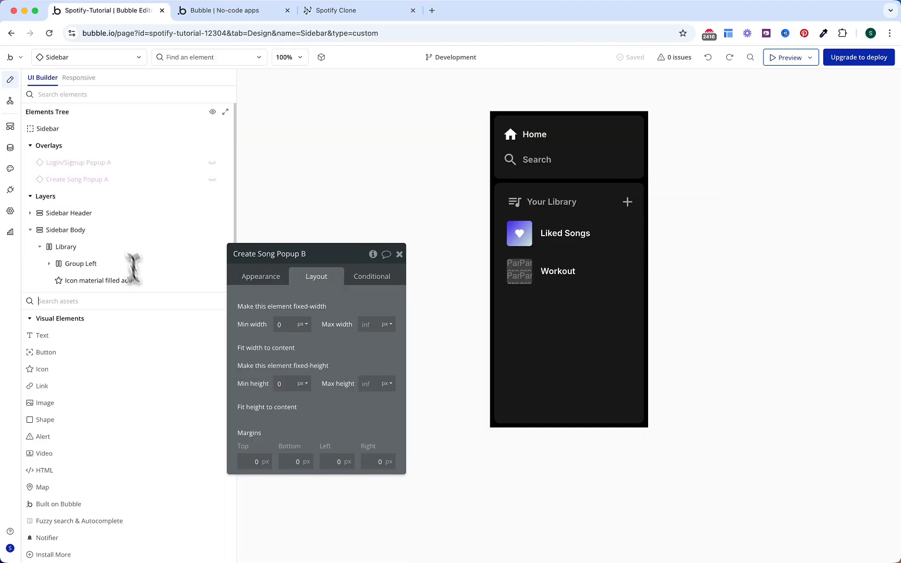
{"action": "left_click", "coordinate": [146, 301]}
{"action": "type", "text": "pop"}
{"action": "left_click_drag", "start_coordinate": [107, 372], "coordinate": [567, 153]}
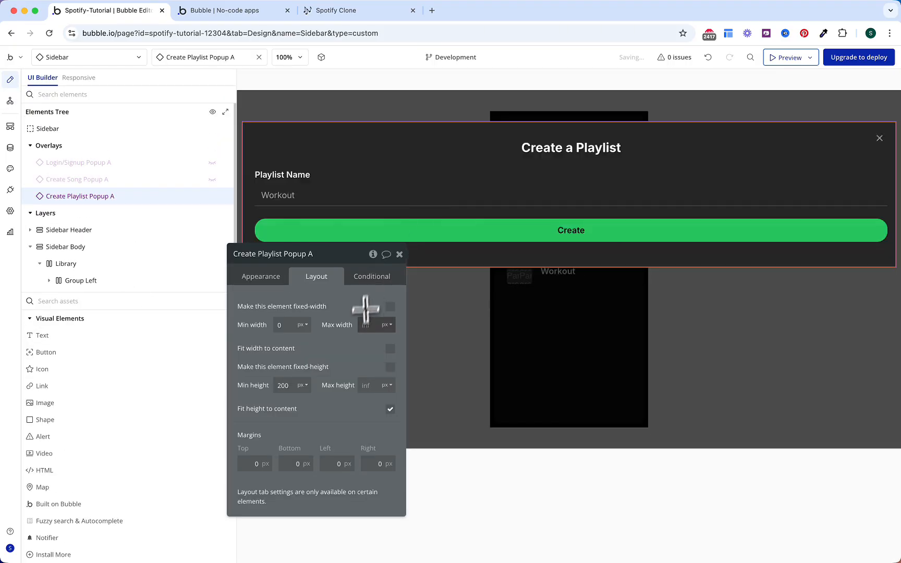
{"action": "left_click", "coordinate": [365, 325]}
{"action": "type", "text": "400"}
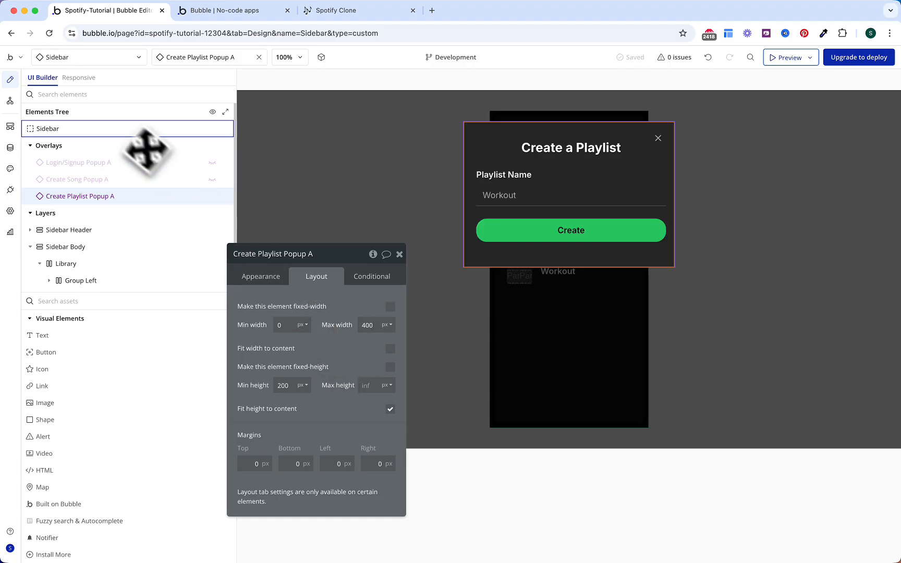
{"action": "left_click", "coordinate": [10, 101]}
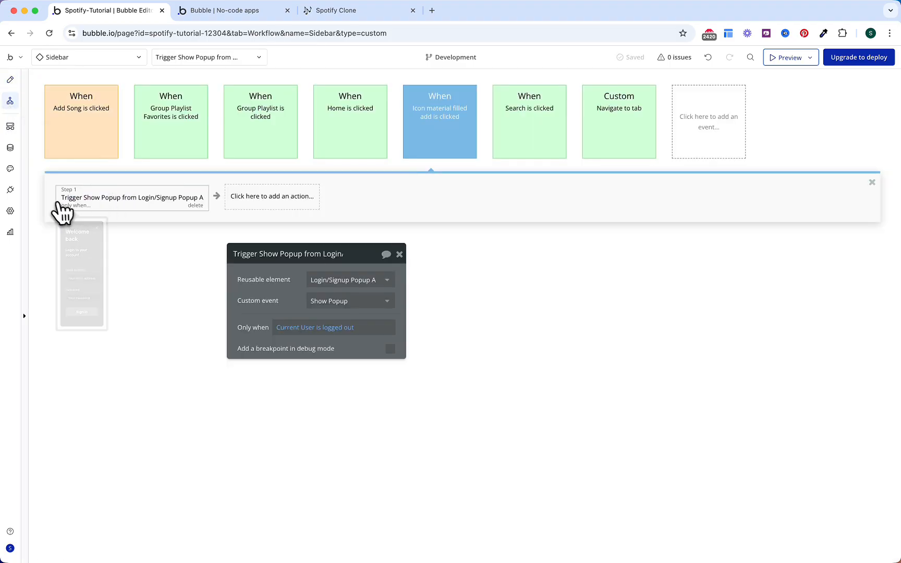
Step: Insert a first step triggering a custom event on Create Playlist Popup A
{"action": "left_click", "coordinate": [64, 207]}
{"action": "left_click", "coordinate": [101, 374]}
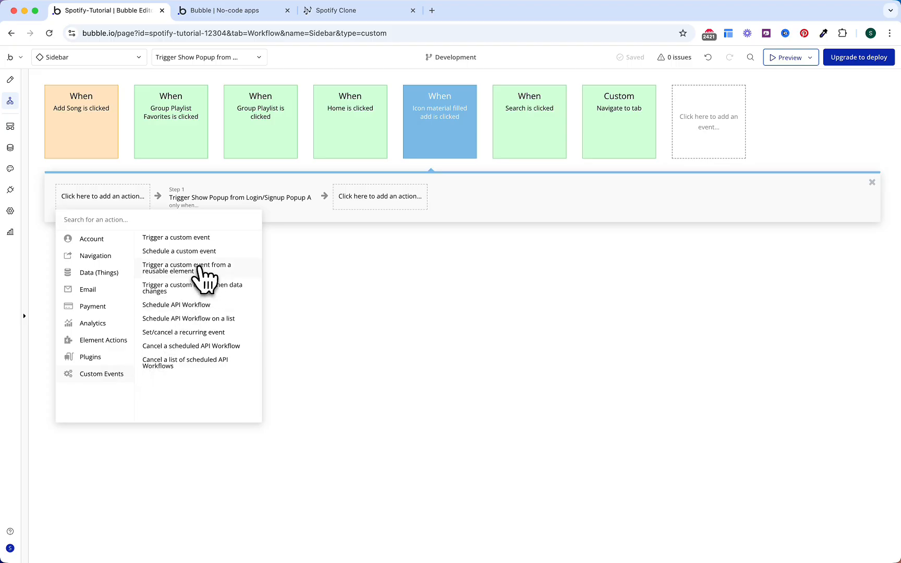
{"action": "left_click", "coordinate": [200, 279]}
{"action": "left_click", "coordinate": [337, 282]}
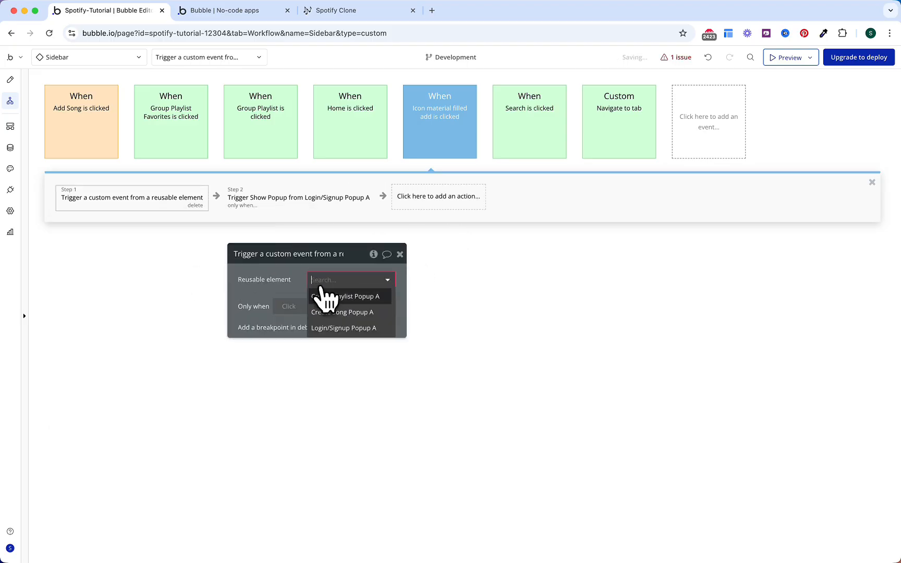
{"action": "left_click", "coordinate": [332, 297]}
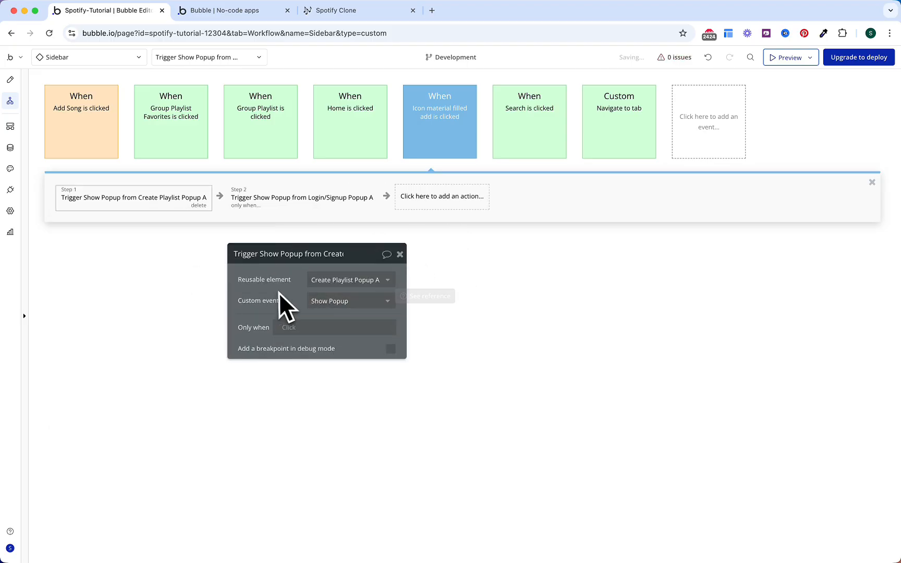
Step: Make that step run only when Current User is logged in, and check the login step's condition
{"action": "left_click", "coordinate": [293, 327]}
{"action": "type", "text": "current"}
{"action": "key", "text": "Return"}
{"action": "type", "text": "is lo"}
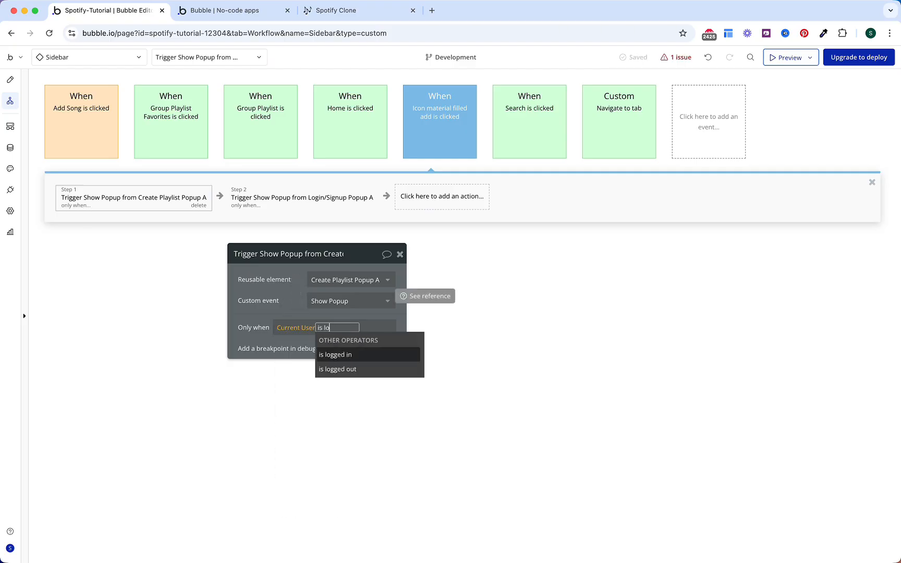
{"action": "key", "text": "Return"}
{"action": "left_click", "coordinate": [281, 278]}
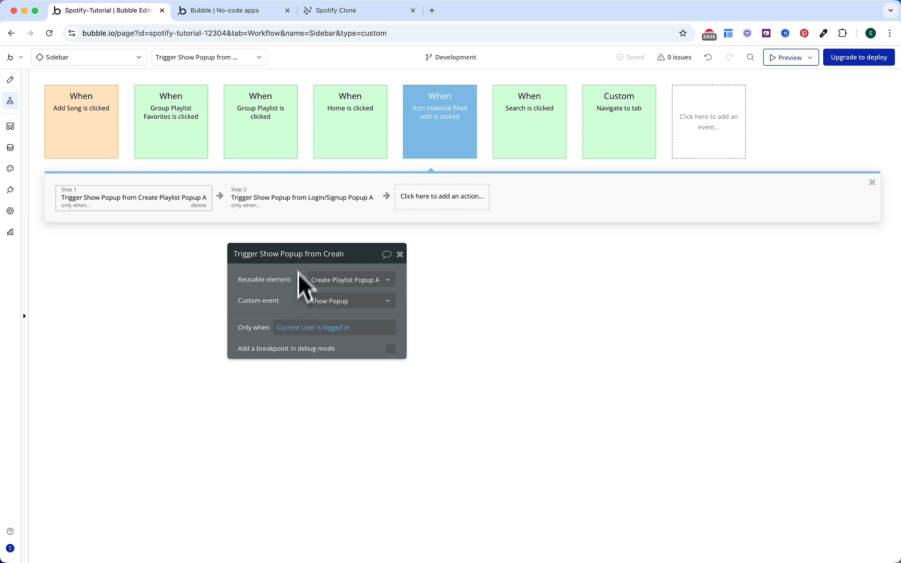
{"action": "left_click", "coordinate": [295, 203]}
Step: Copy the new step and open the Mobile Sidebar's add-icon workflow
{"action": "mouse_move", "coordinate": [278, 302]}
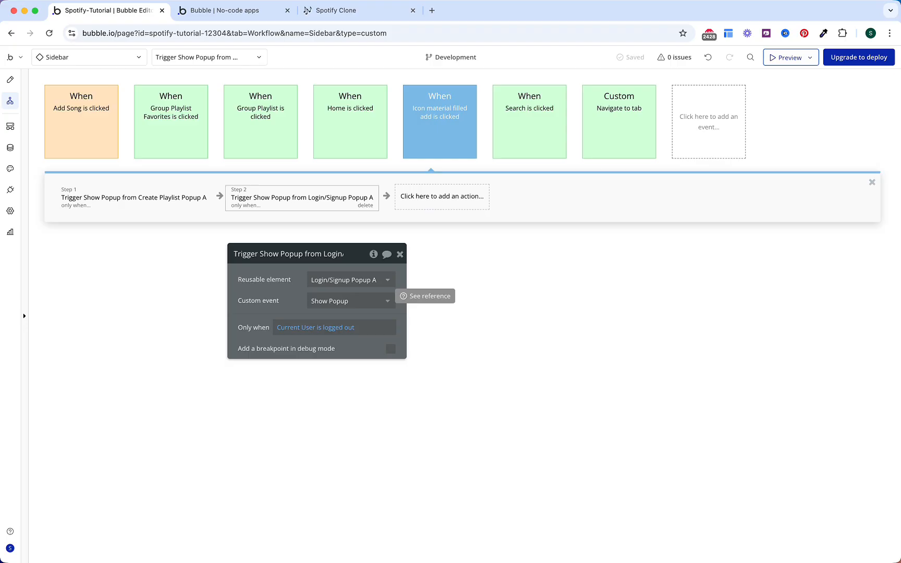
{"action": "right_click", "coordinate": [156, 198]}
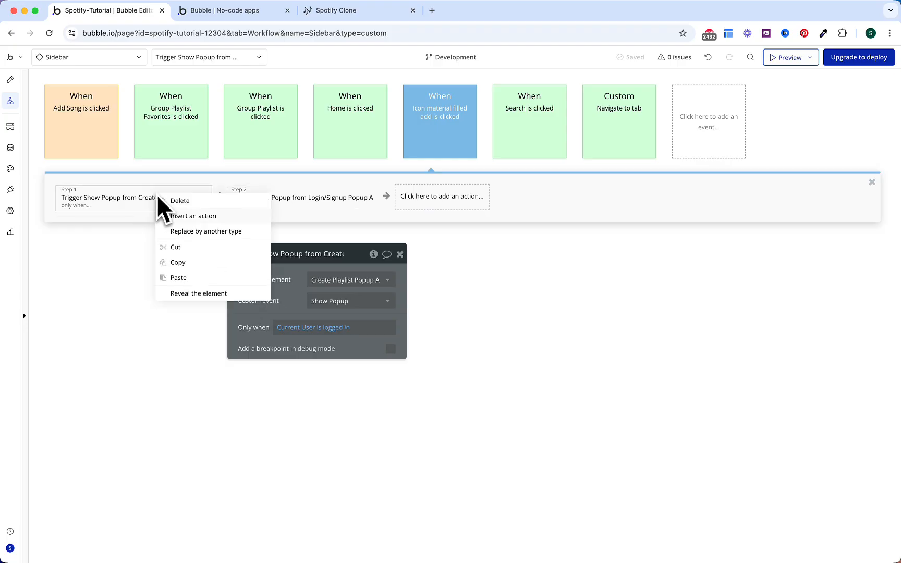
{"action": "left_click", "coordinate": [177, 262]}
{"action": "left_click", "coordinate": [41, 58]}
{"action": "left_click", "coordinate": [92, 185]}
{"action": "left_click", "coordinate": [426, 120]}
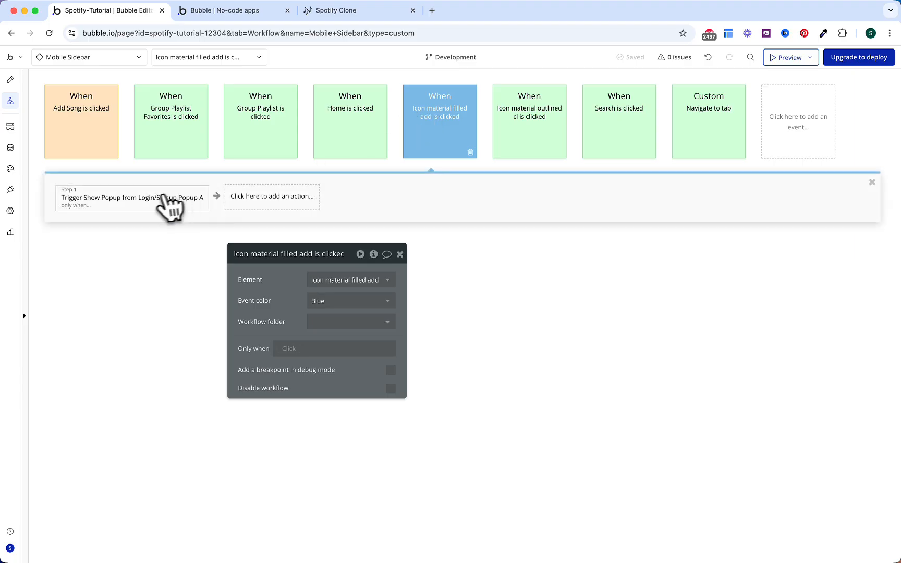
Step: Paste the copied step, then add Create Playlist Popup to the Mobile Sidebar with 400 px max width
{"action": "right_click", "coordinate": [97, 202]}
{"action": "left_click", "coordinate": [130, 285]}
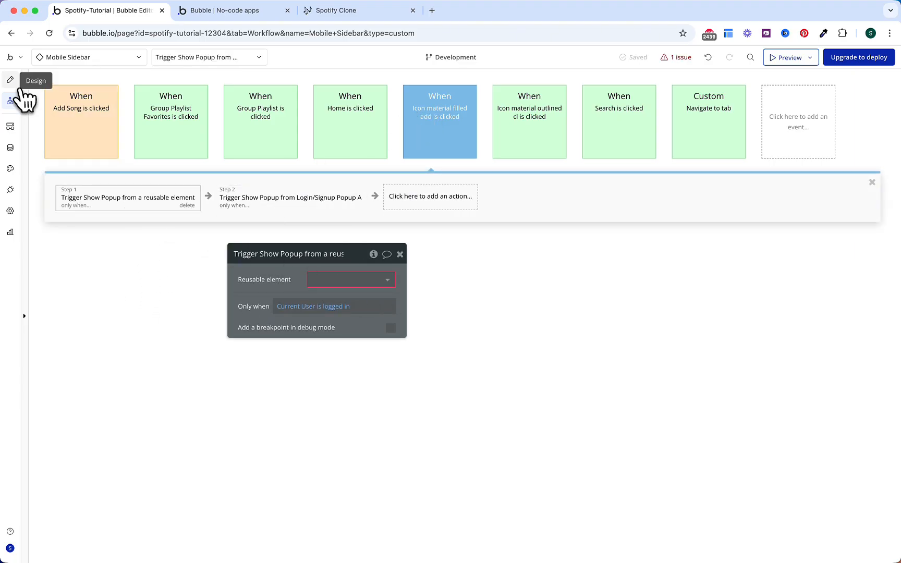
{"action": "left_click", "coordinate": [11, 80]}
{"action": "left_click", "coordinate": [130, 300]}
{"action": "type", "text": "pop"}
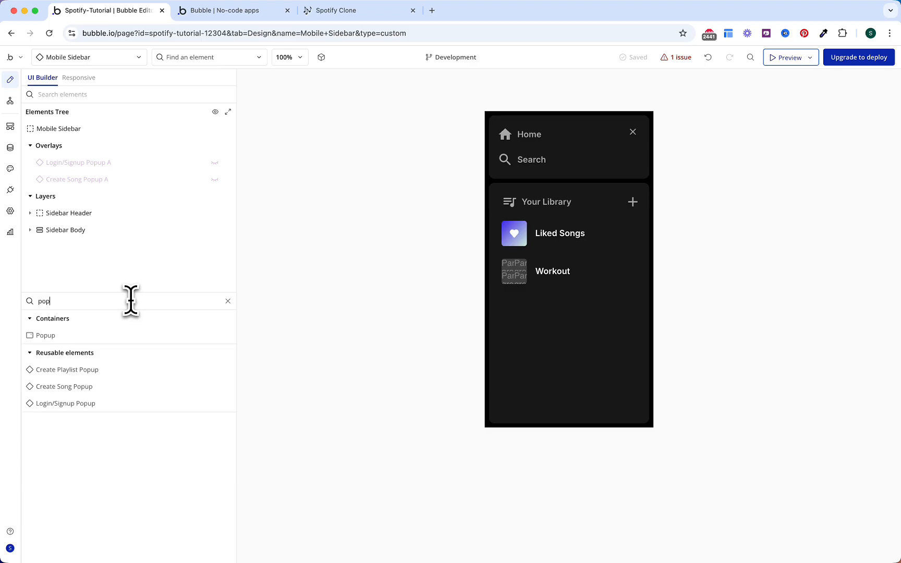
{"action": "mouse_move", "coordinate": [92, 376]}
{"action": "left_click_drag", "start_coordinate": [94, 376], "coordinate": [505, 196]}
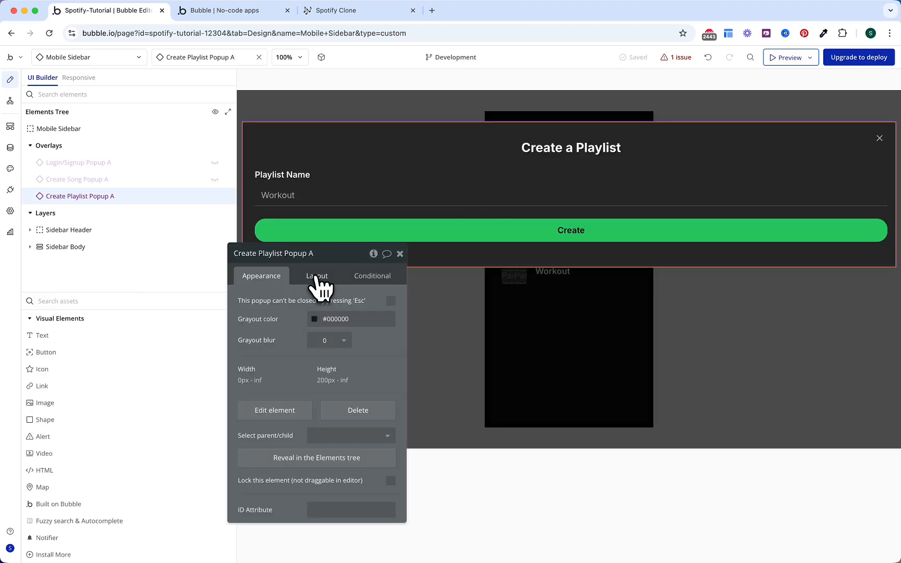
{"action": "left_click", "coordinate": [318, 279]}
{"action": "left_click", "coordinate": [365, 328]}
{"action": "type", "text": "400"}
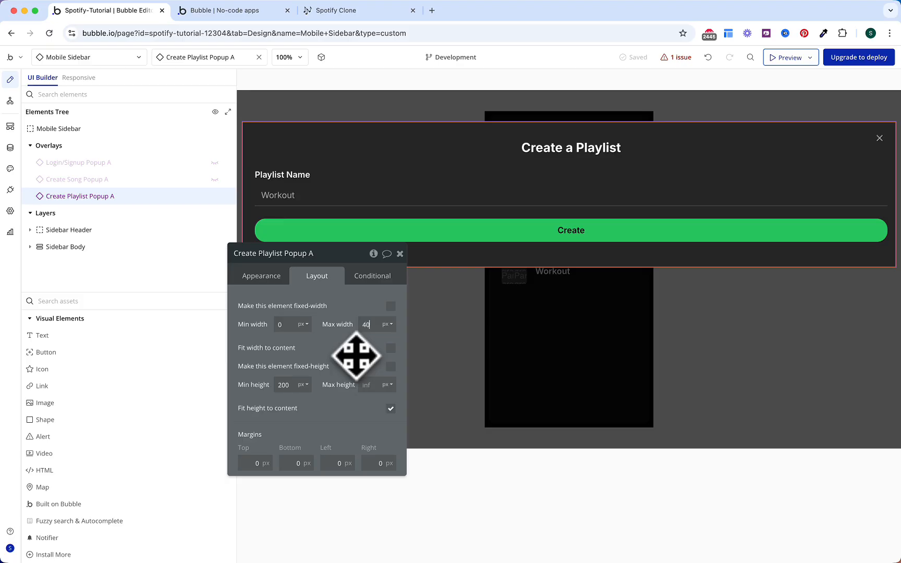
Step: Point the pasted step's reusable element at Create Playlist Popup A
{"action": "left_click", "coordinate": [10, 101]}
{"action": "left_click", "coordinate": [354, 279]}
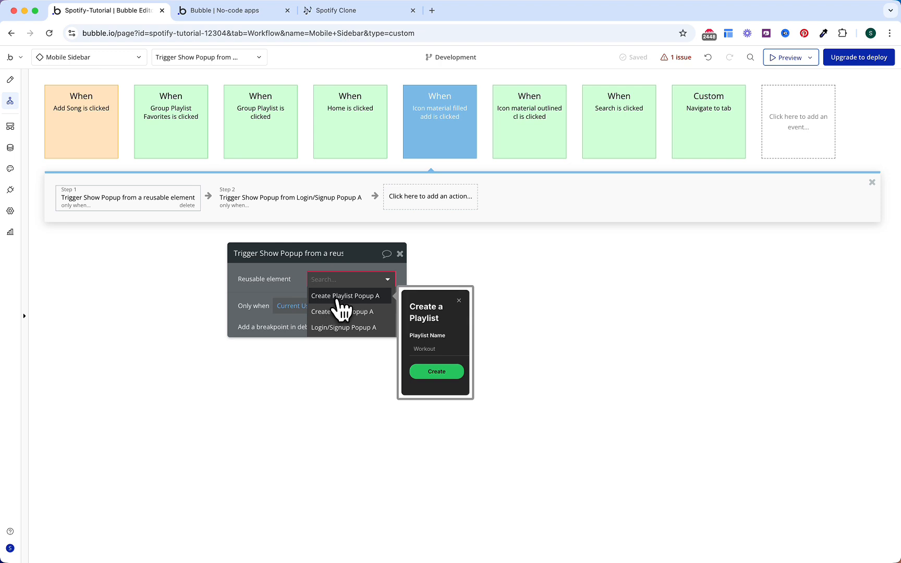
{"action": "left_click", "coordinate": [337, 298]}
{"action": "left_click", "coordinate": [235, 203]}
{"action": "left_click", "coordinate": [159, 204]}
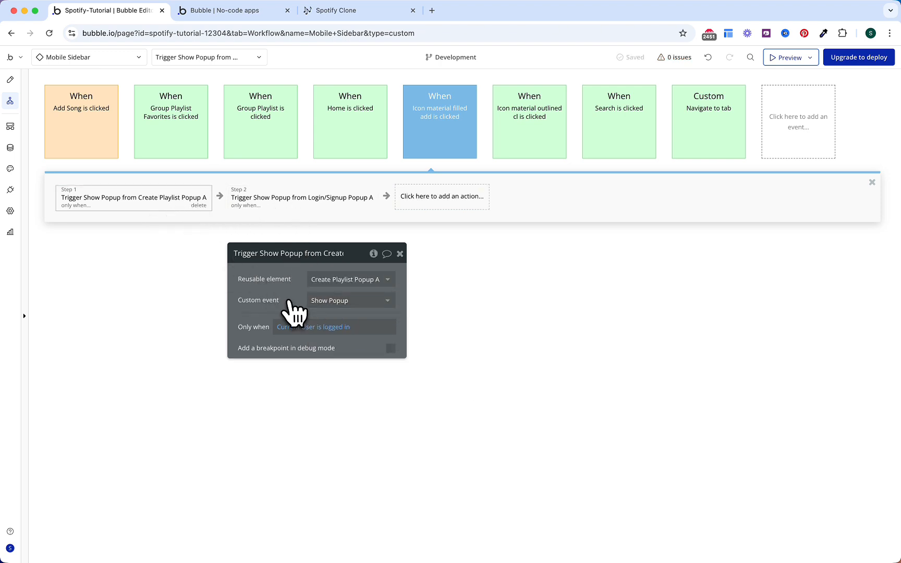
{"action": "left_click", "coordinate": [242, 15]}
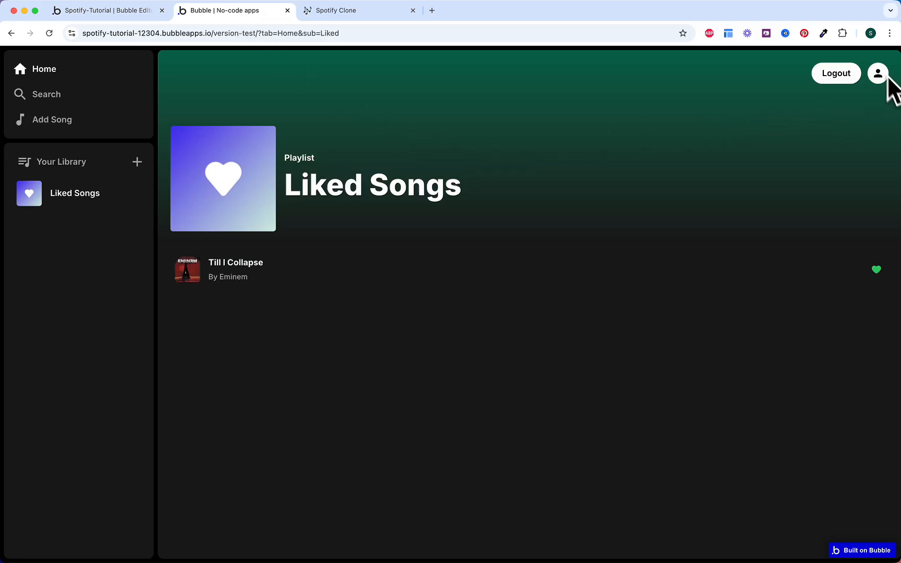
Step: Create a Workout playlist from the new popup and open its page
{"action": "left_click", "coordinate": [137, 162]}
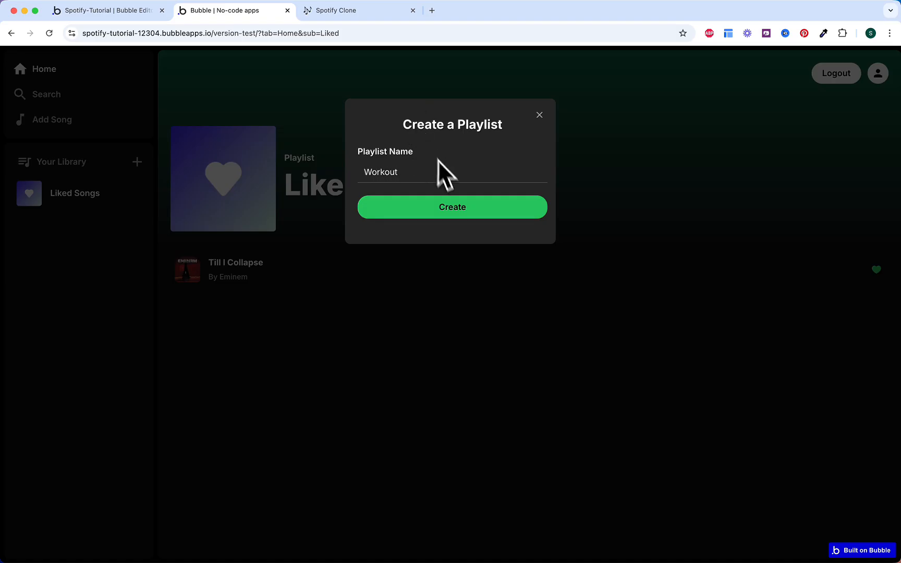
{"action": "left_click", "coordinate": [443, 209]}
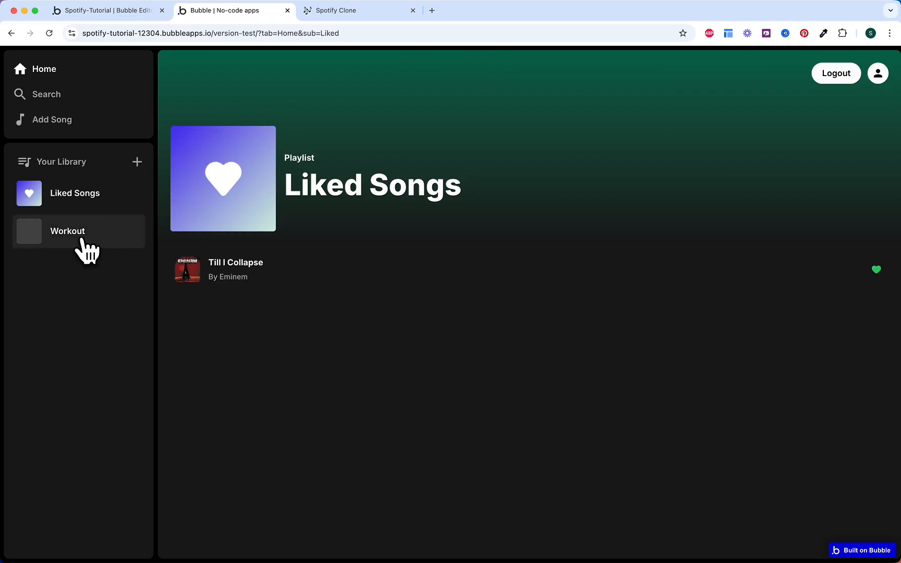
{"action": "left_click", "coordinate": [84, 245]}
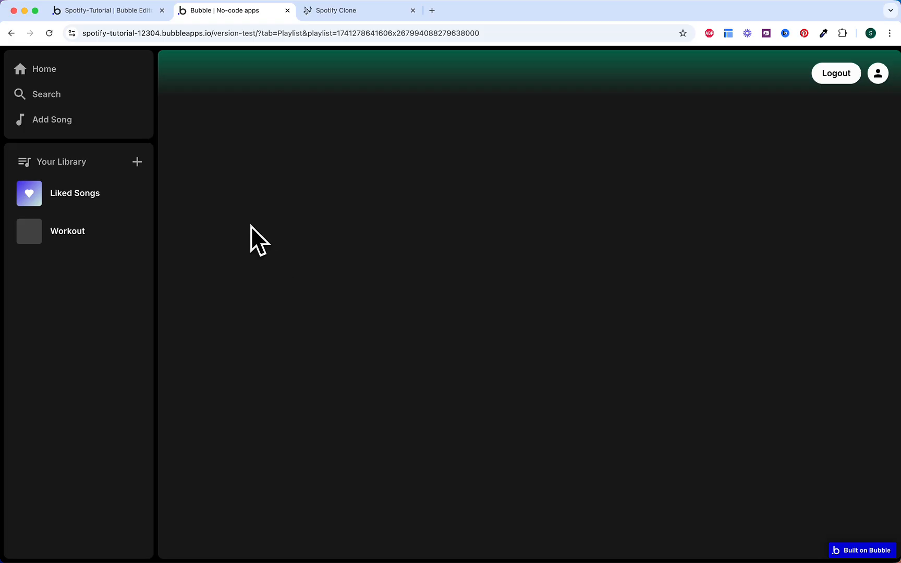
Step: Log out, confirm adding a playlist shows the login popup, then dismiss it
{"action": "left_click", "coordinate": [56, 69]}
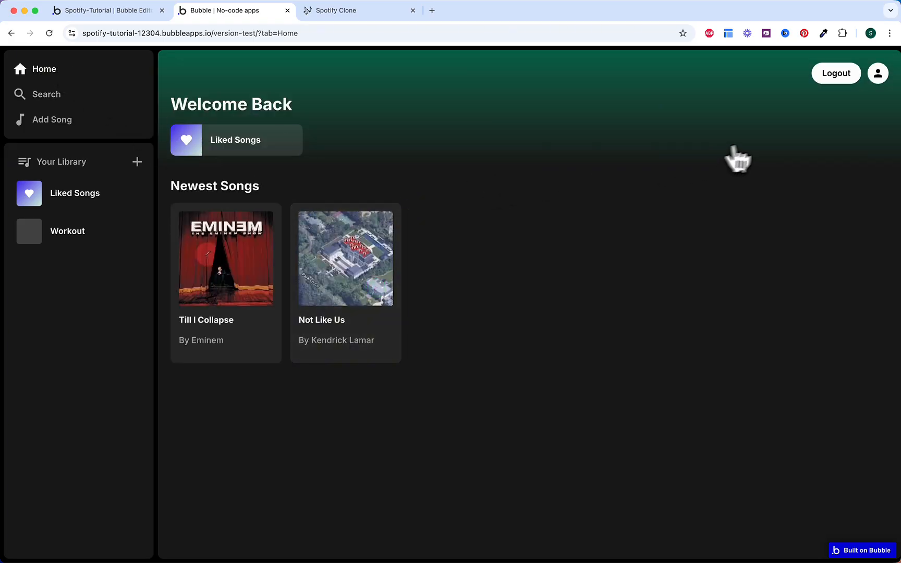
{"action": "left_click", "coordinate": [831, 76]}
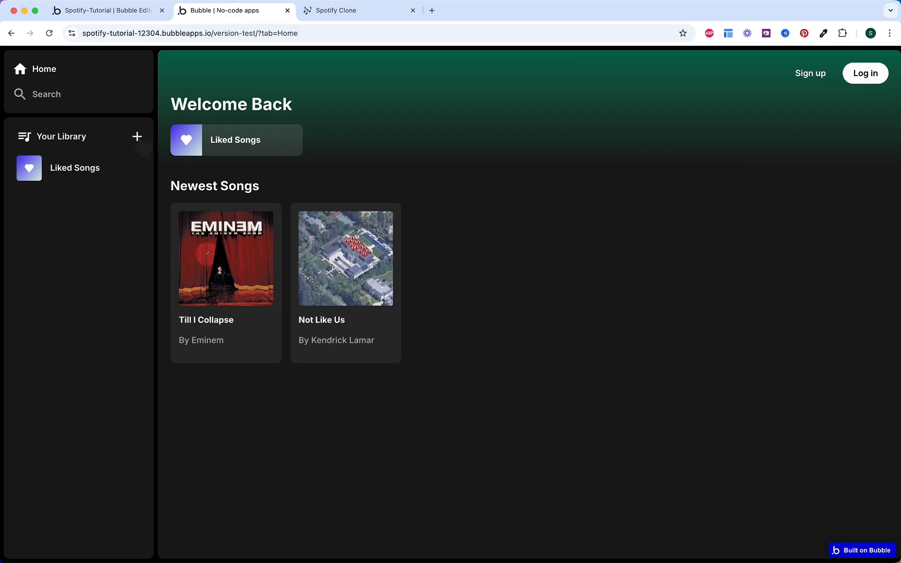
{"action": "left_click", "coordinate": [137, 139]}
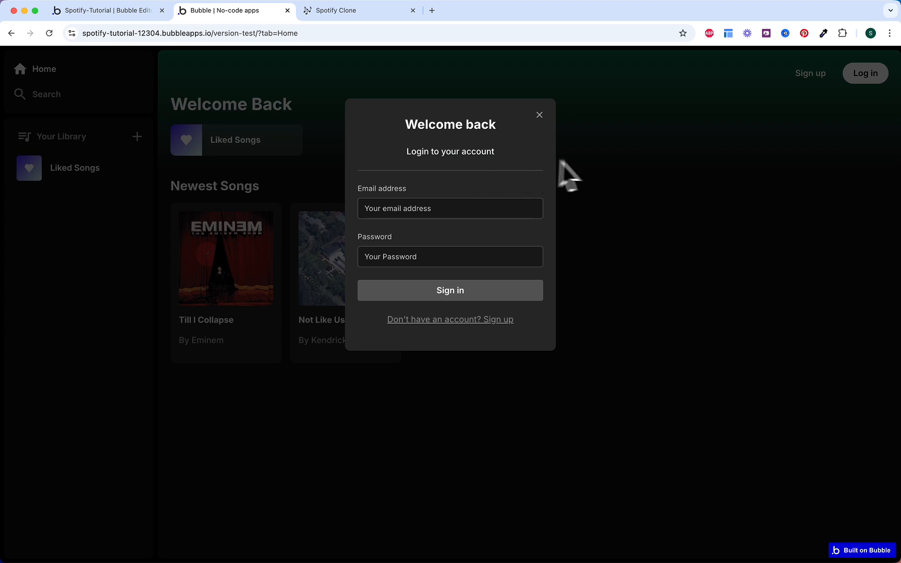
{"action": "left_click", "coordinate": [592, 162]}
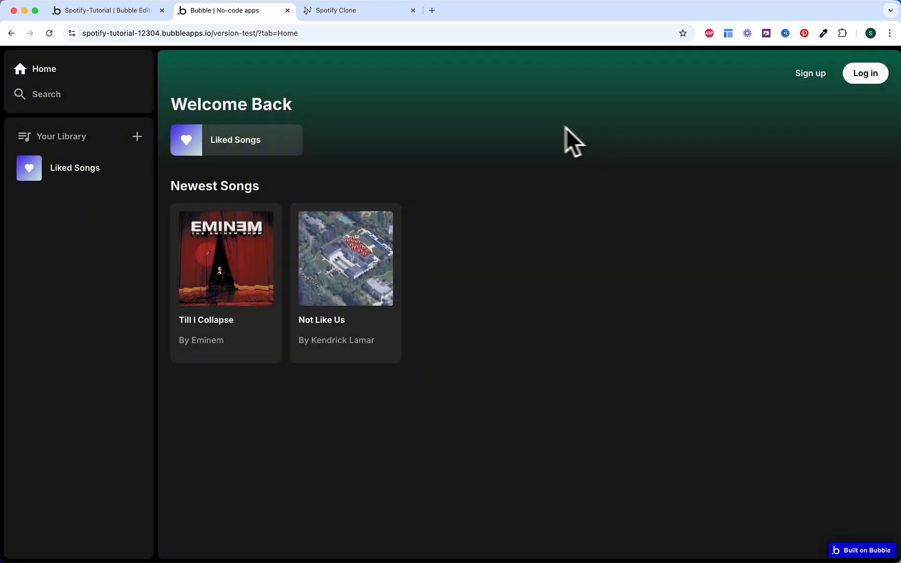
{"action": "left_click", "coordinate": [364, 16]}
Step: Tick the four popup subtasks and the Create Playlist Popup (Reusable) checkbox, then open Workout
{"action": "scroll", "coordinate": [412, 222], "scroll_direction": "down", "scroll_amount": 1}
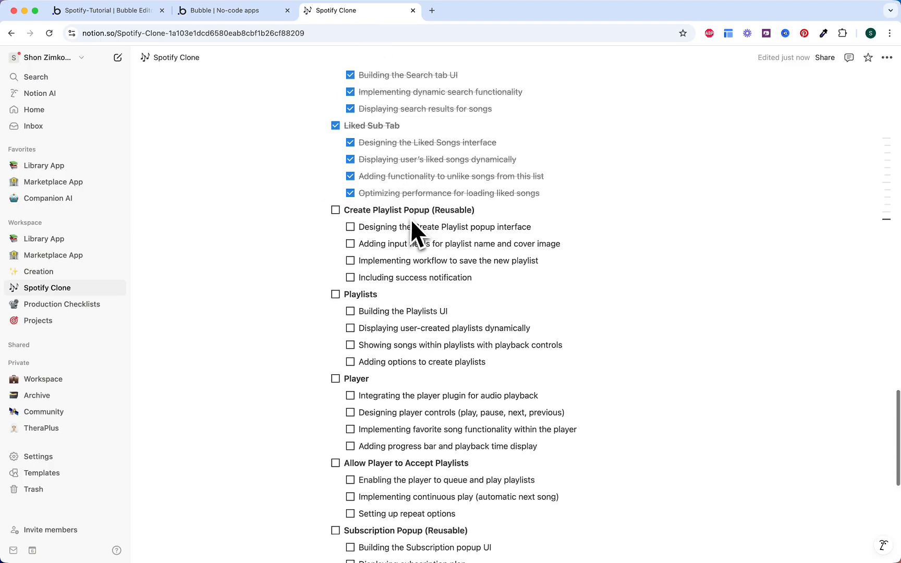
{"action": "left_click", "coordinate": [350, 222]}
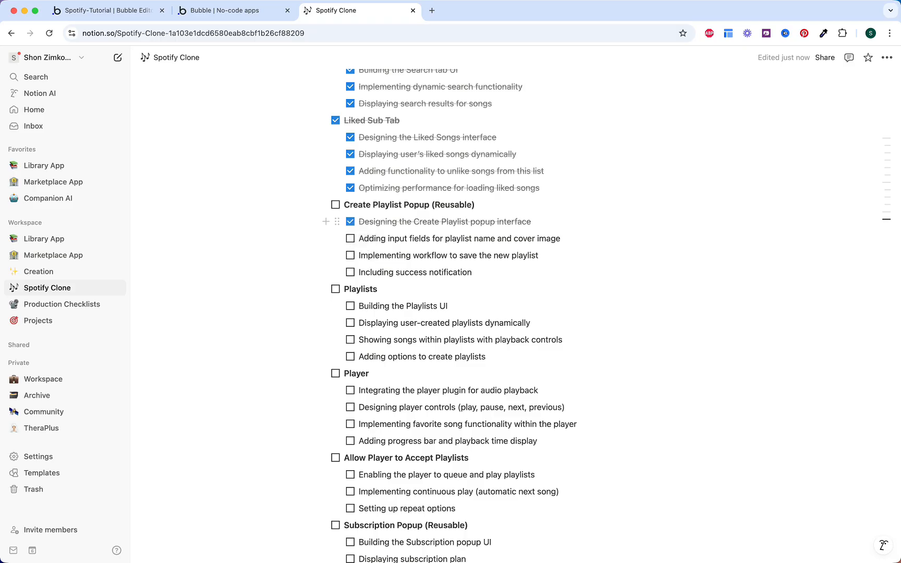
{"action": "left_click", "coordinate": [351, 239]}
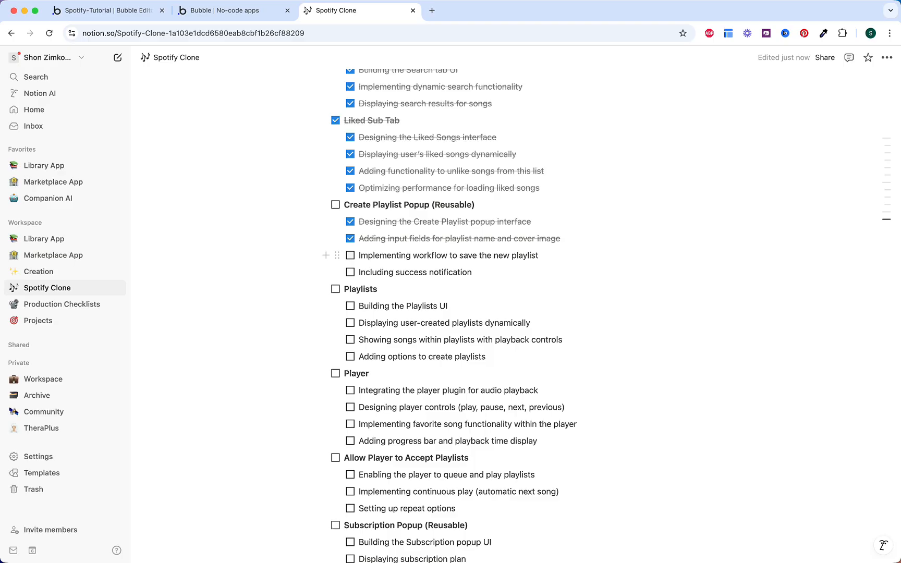
{"action": "left_click", "coordinate": [350, 255]}
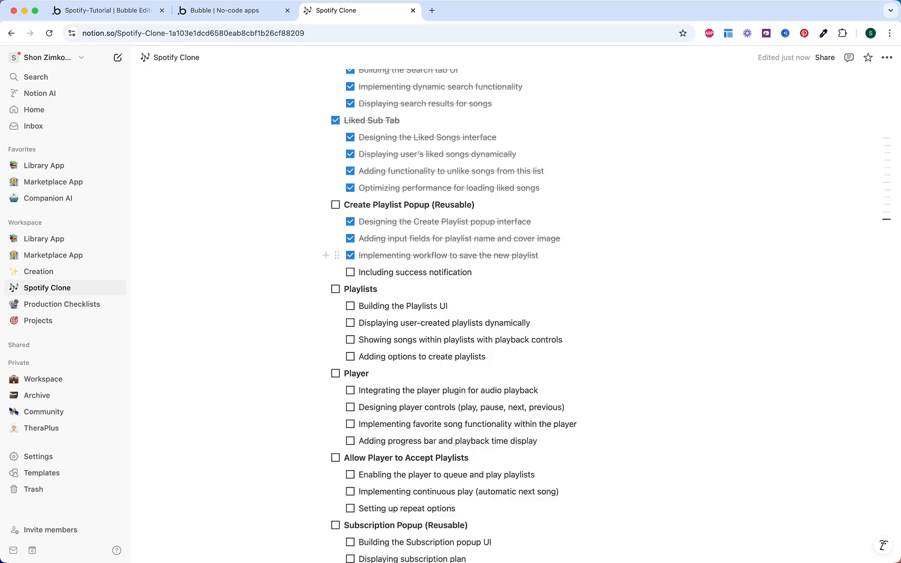
{"action": "left_click", "coordinate": [351, 273]}
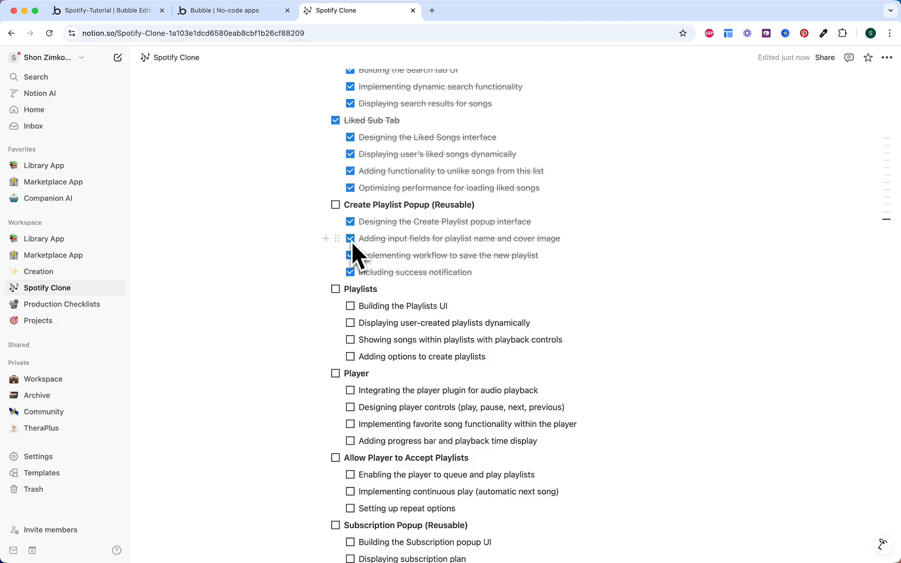
{"action": "left_click", "coordinate": [335, 204]}
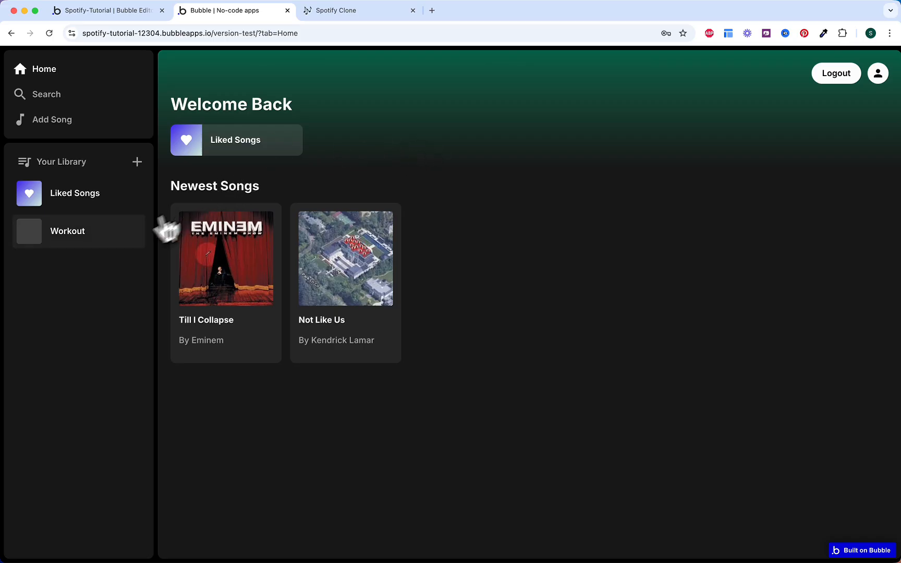
{"action": "left_click", "coordinate": [95, 240]}
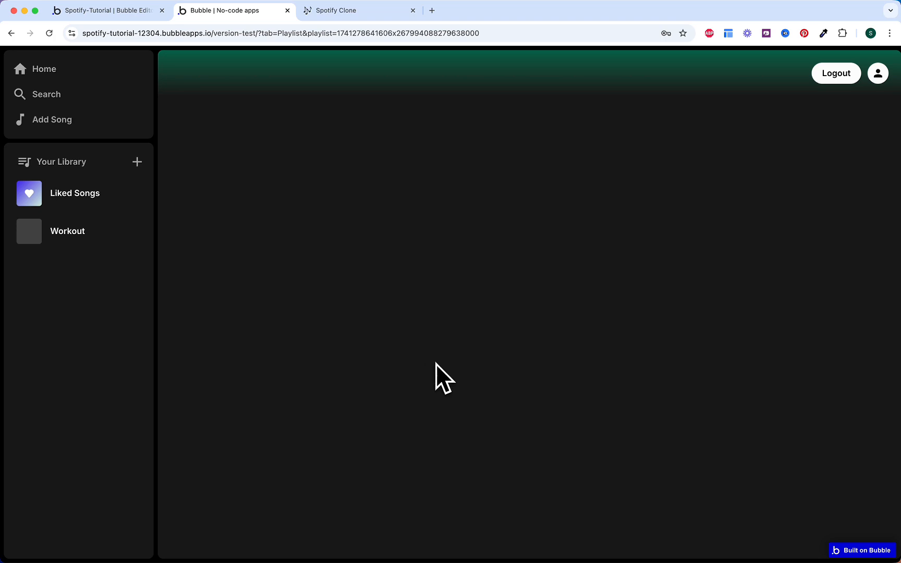
{"action": "left_click", "coordinate": [121, 197]}
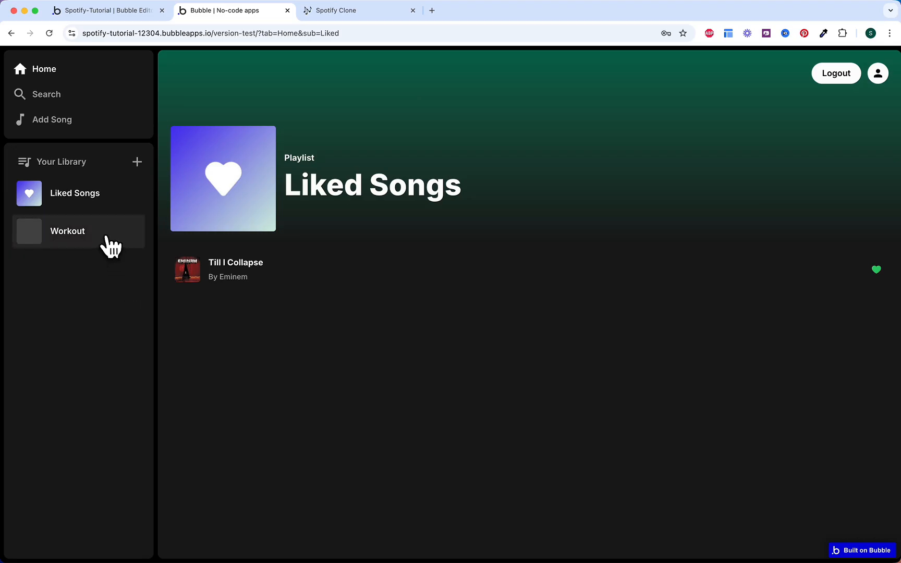
{"action": "left_click", "coordinate": [109, 246]}
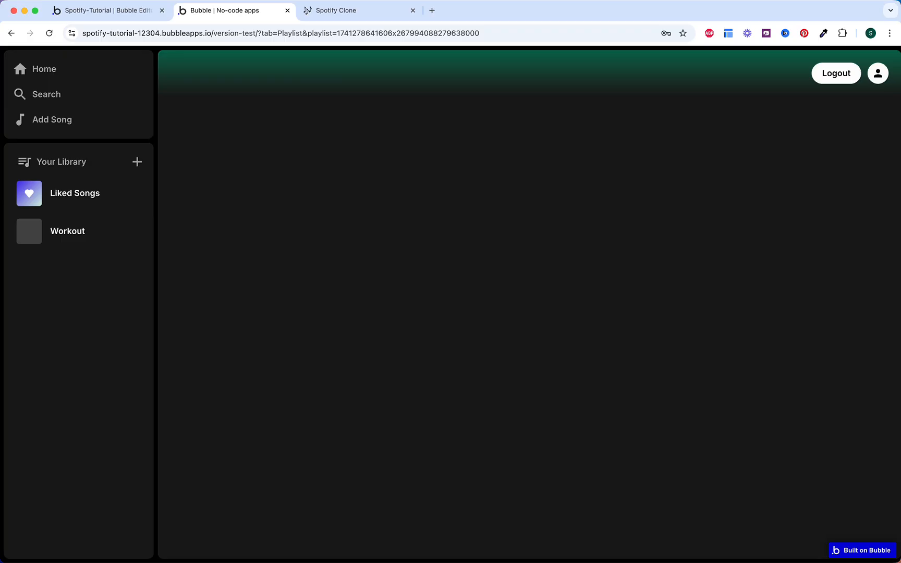
Step: Make the Home/Playlist tab visible in the editor and expand Top Gradient
{"action": "left_click", "coordinate": [134, 16]}
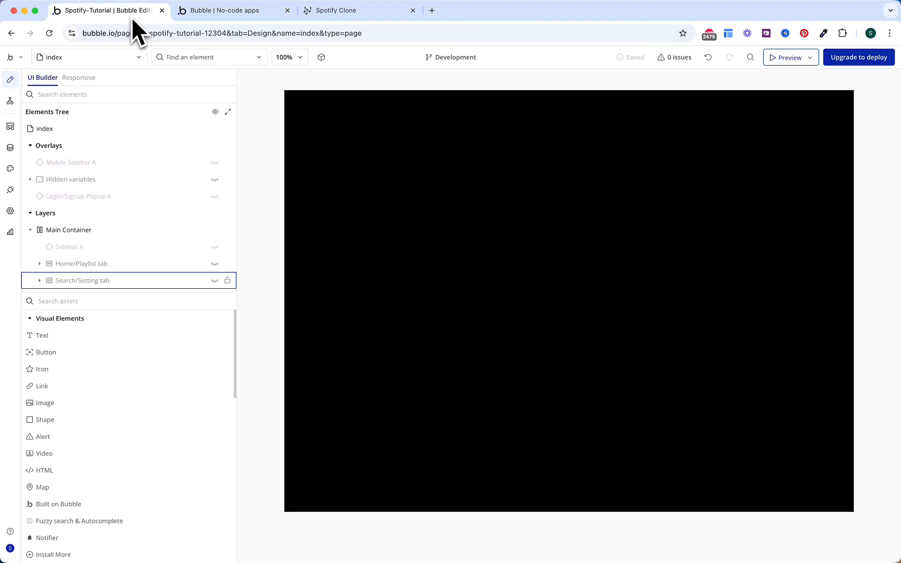
{"action": "left_click", "coordinate": [117, 266]}
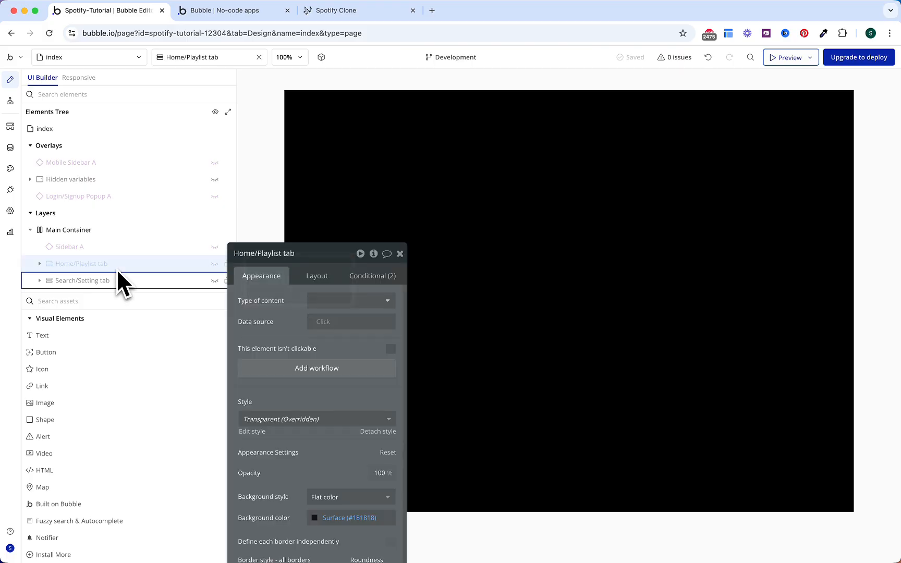
{"action": "left_click", "coordinate": [39, 264]}
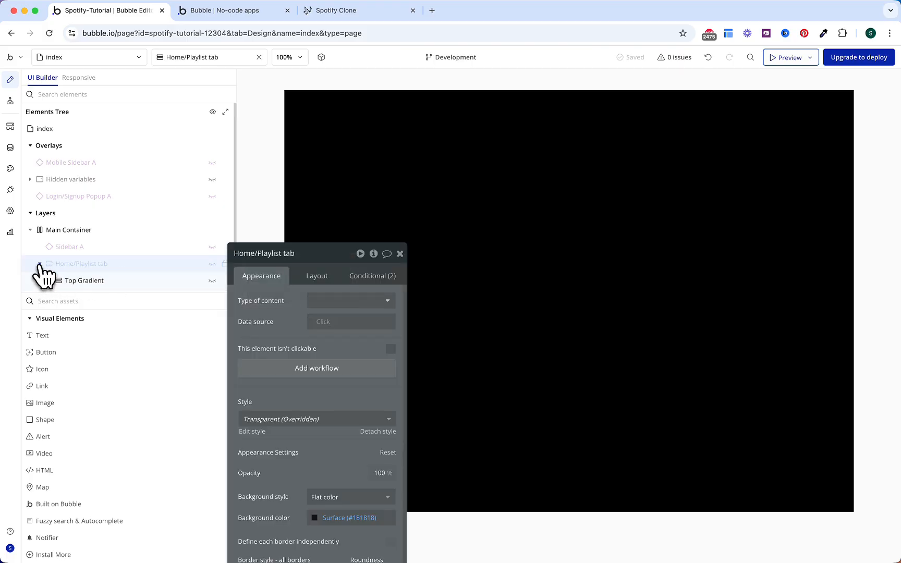
{"action": "scroll", "coordinate": [102, 261], "scroll_direction": "down", "scroll_amount": 2}
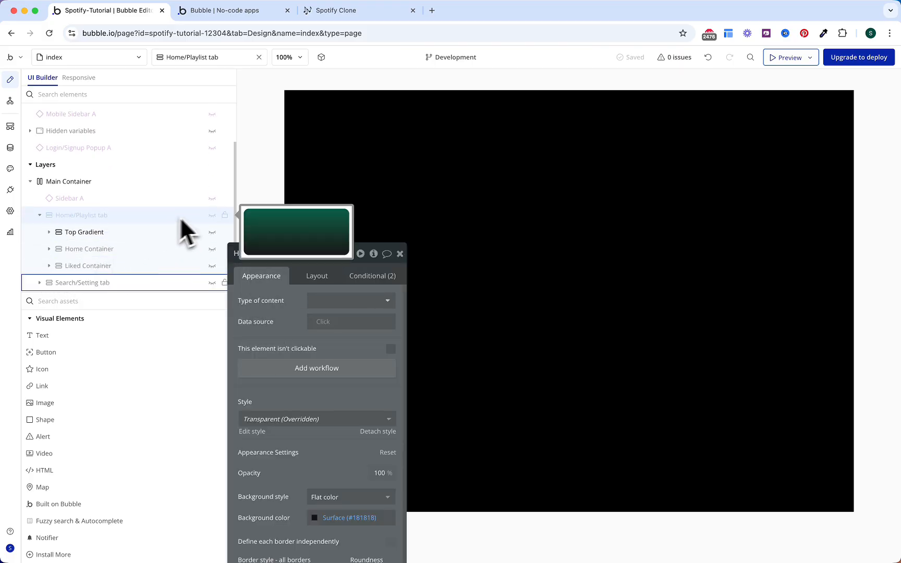
{"action": "left_click", "coordinate": [211, 216]}
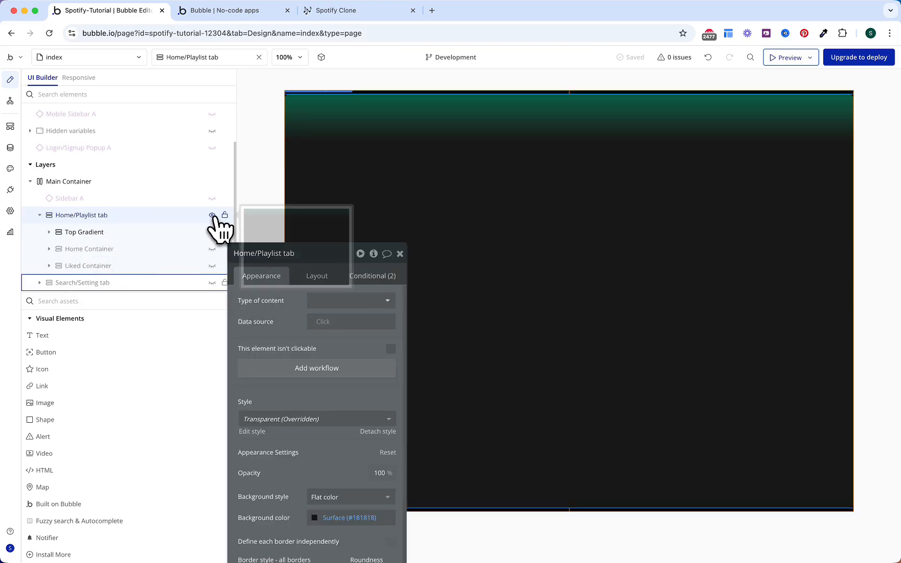
{"action": "left_click", "coordinate": [400, 254]}
{"action": "left_click", "coordinate": [57, 232]}
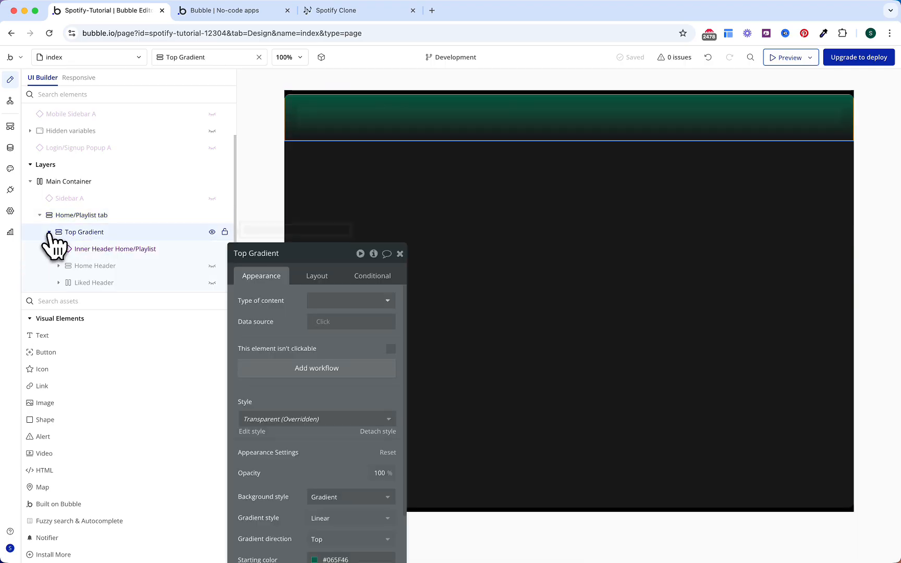
{"action": "scroll", "coordinate": [102, 238], "scroll_direction": "down", "scroll_amount": 2}
Step: Add a new group inside Top Gradient below Liked Header and name it Playlist Header
{"action": "left_click", "coordinate": [78, 301]}
{"action": "type", "text": "gr"}
{"action": "left_click_drag", "start_coordinate": [66, 338], "coordinate": [88, 240]}
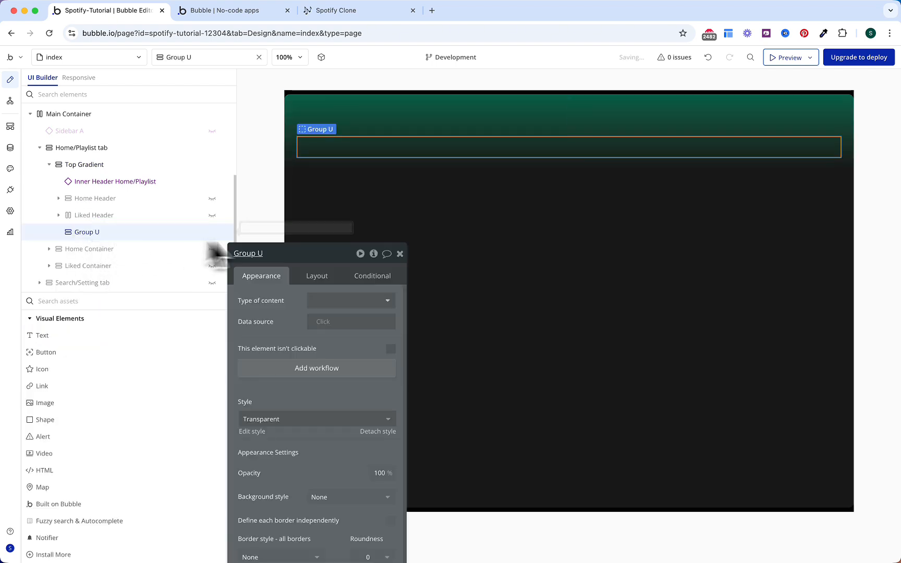
{"action": "left_click", "coordinate": [308, 254]}
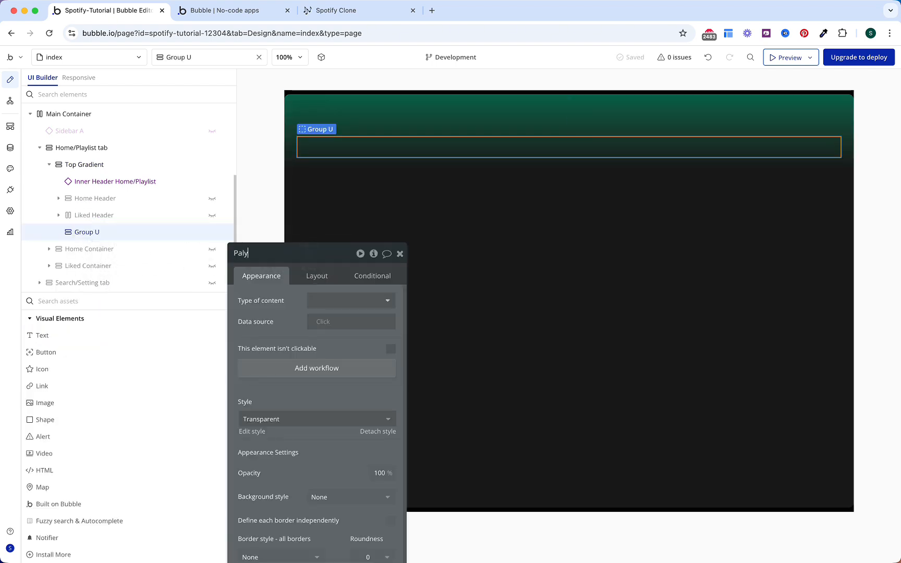
{"action": "type", "text": "Paaylist Header"}
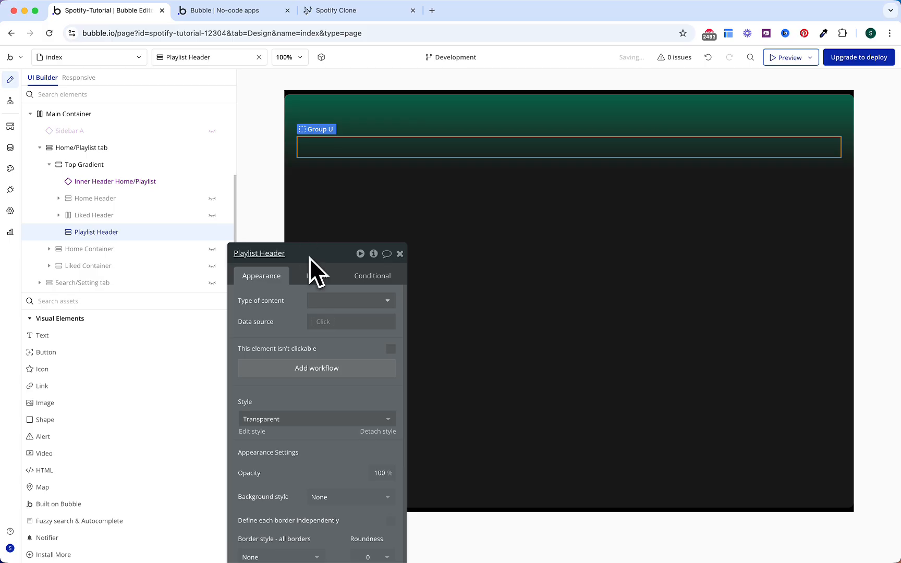
{"action": "left_click_drag", "start_coordinate": [309, 258], "coordinate": [208, 139]}
Step: Set the header's content type to Playlist with data source Get data from page URL
{"action": "left_click", "coordinate": [239, 132]}
{"action": "type", "text": "playl"}
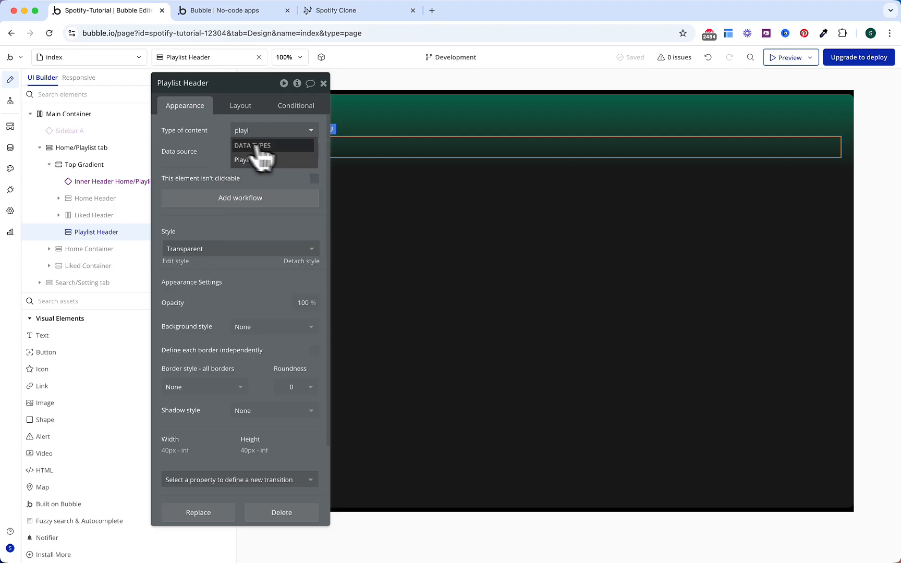
{"action": "left_click", "coordinate": [261, 160]}
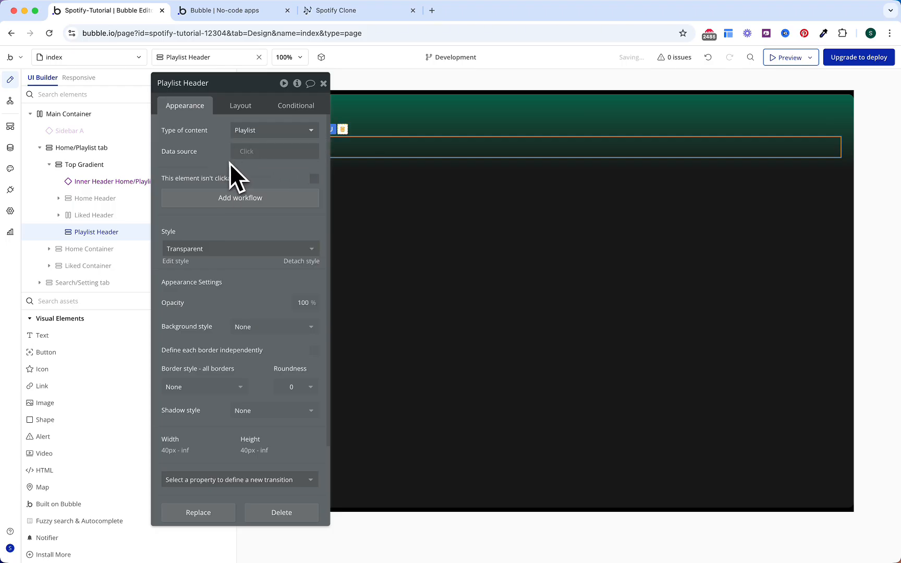
{"action": "left_click", "coordinate": [243, 152]}
{"action": "type", "text": "get"}
{"action": "left_click", "coordinate": [281, 221]}
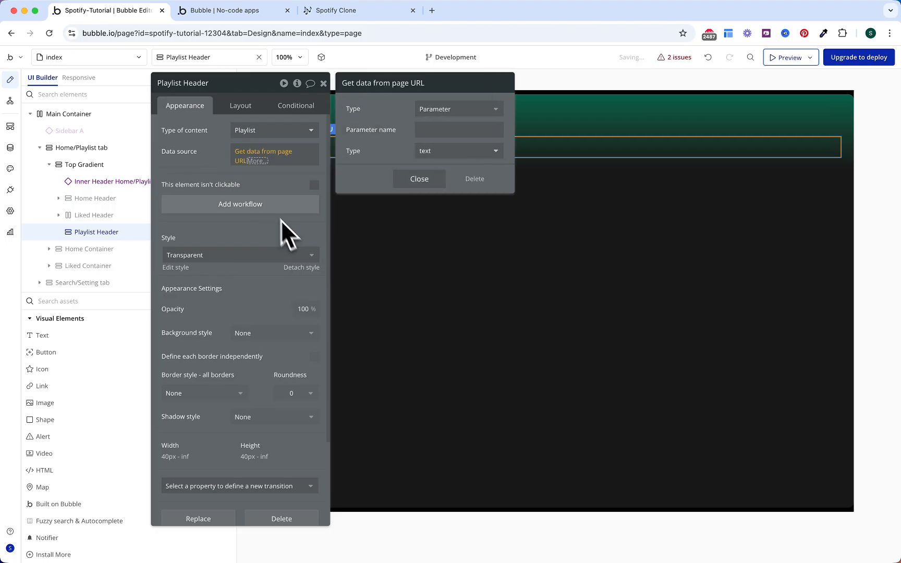
Step: Name the URL parameter 'playlist' with type Playlist and close the settings
{"action": "left_click", "coordinate": [429, 129]}
{"action": "type", "text": "playlist"}
{"action": "left_click", "coordinate": [429, 154]}
{"action": "type", "text": "pla"}
{"action": "key", "text": "Return"}
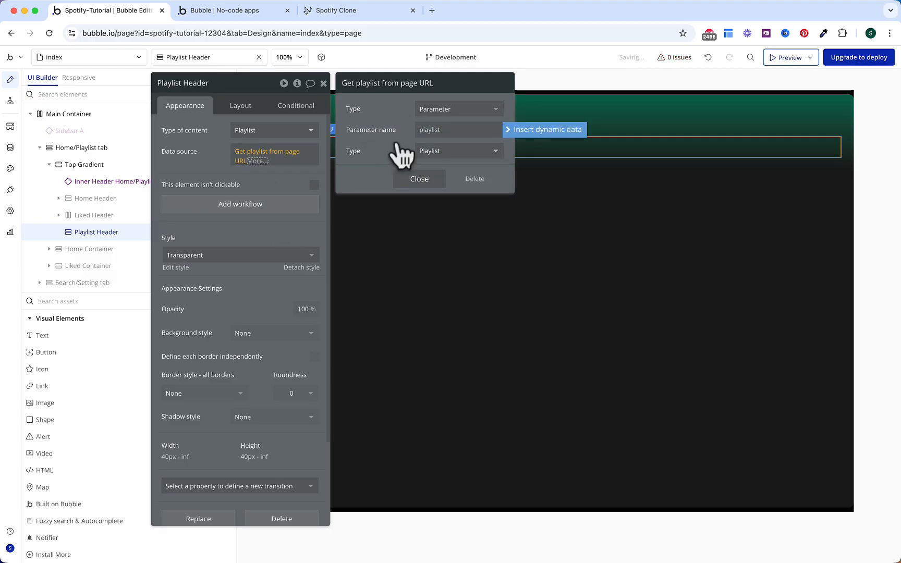
{"action": "left_click", "coordinate": [420, 179]}
{"action": "key", "text": "Escape"}
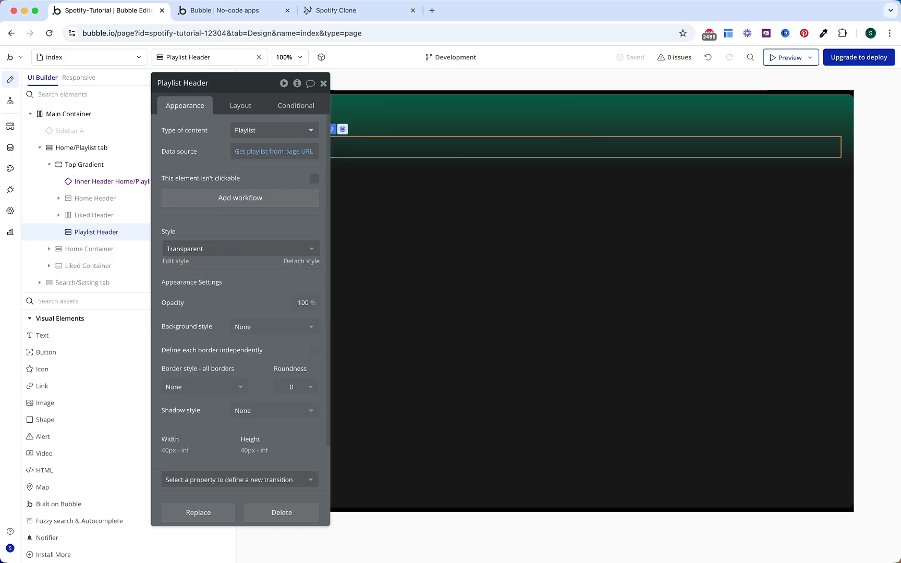
Step: Lay out Playlist Header's contents as a row with 16 px row and column gaps
{"action": "left_click", "coordinate": [241, 106]}
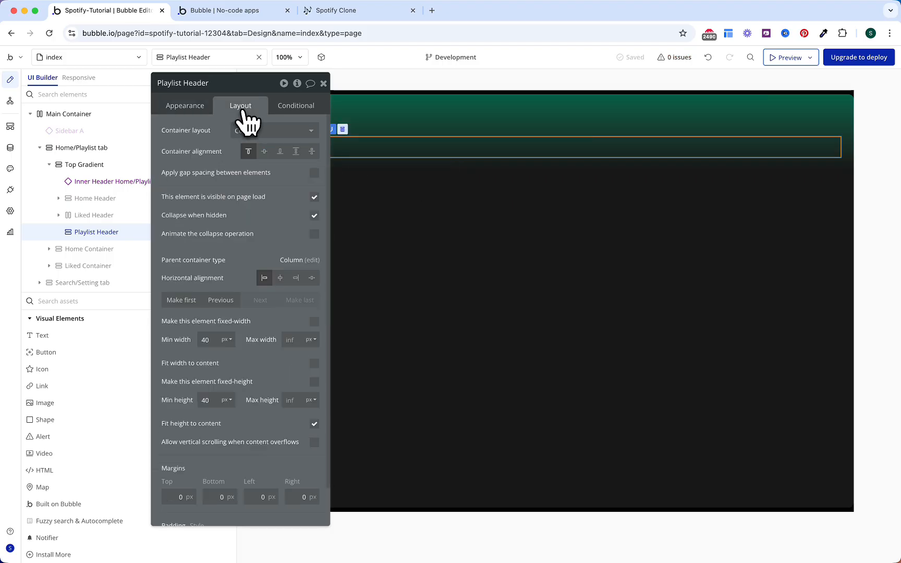
{"action": "left_click", "coordinate": [286, 136]}
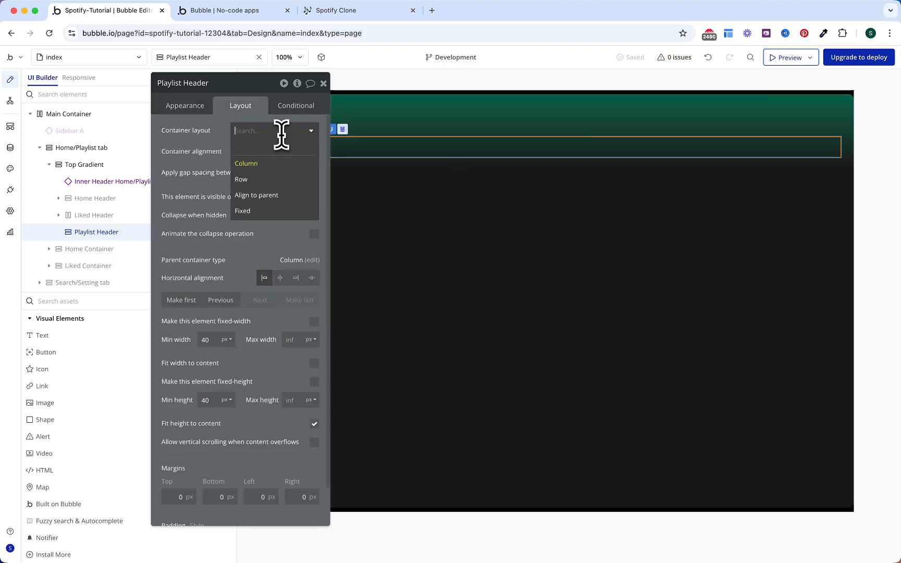
{"action": "left_click", "coordinate": [262, 179]}
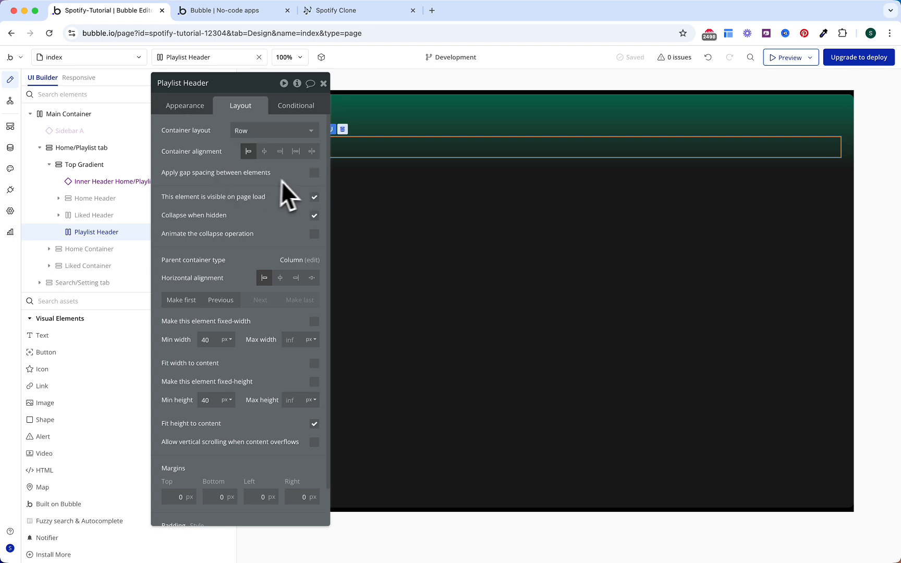
{"action": "left_click", "coordinate": [314, 174]}
{"action": "type", "text": "16"}
{"action": "left_click", "coordinate": [311, 212]}
{"action": "type", "text": "16"}
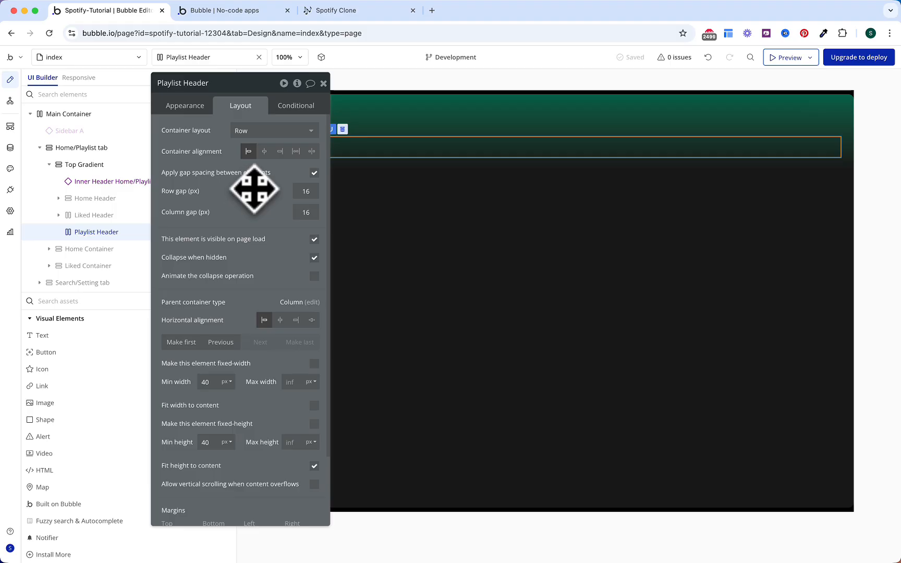
Step: Hide the header on page load, fit its width to content, 64 px top margin, 16 px right padding
{"action": "left_click", "coordinate": [315, 240]}
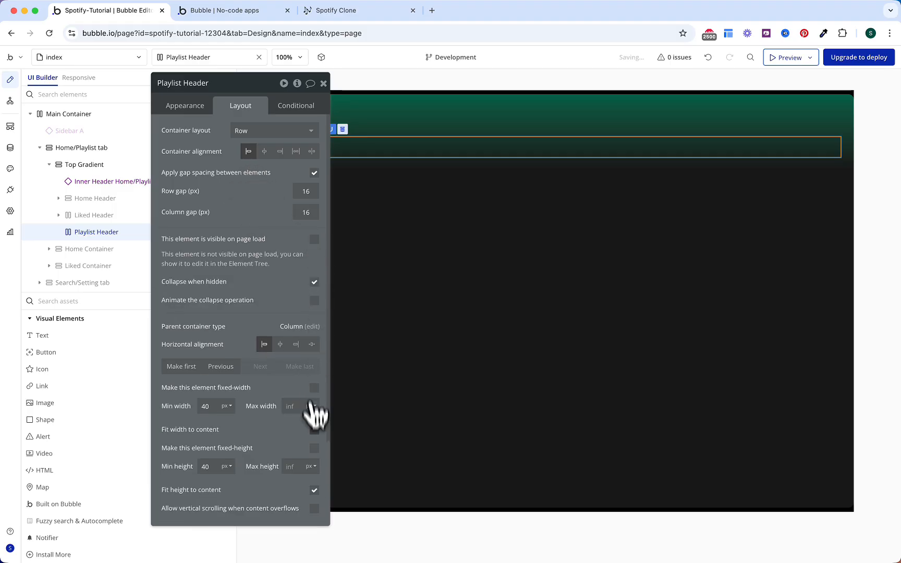
{"action": "left_click", "coordinate": [315, 430]}
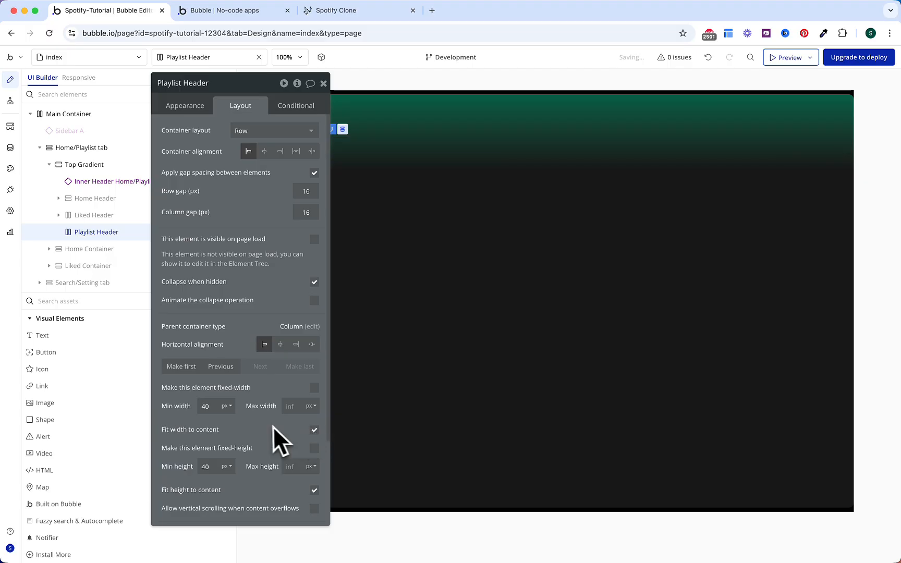
{"action": "scroll", "coordinate": [261, 433], "scroll_direction": "down", "scroll_amount": 2}
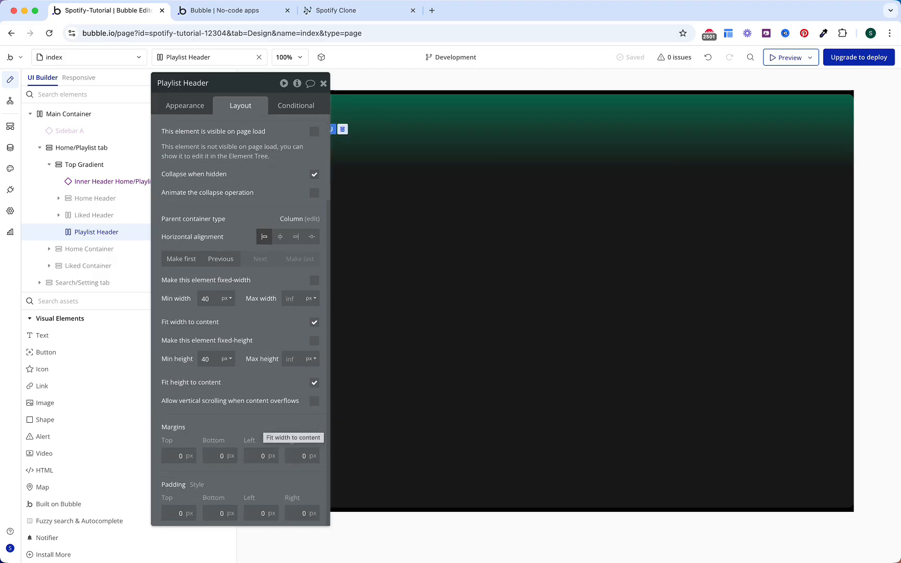
{"action": "left_click", "coordinate": [173, 457]}
{"action": "type", "text": "64"}
{"action": "key", "text": "Return"}
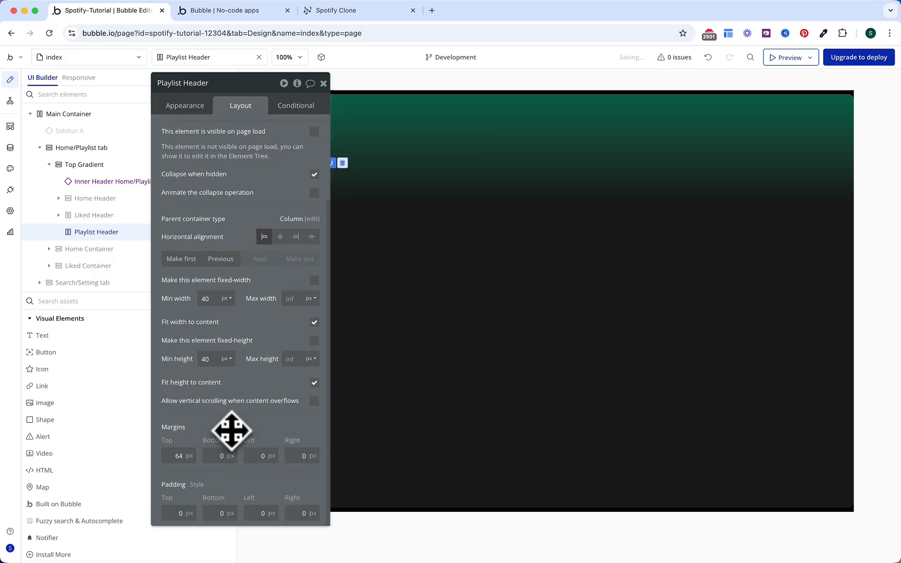
{"action": "left_click", "coordinate": [295, 514]}
{"action": "type", "text": "16"}
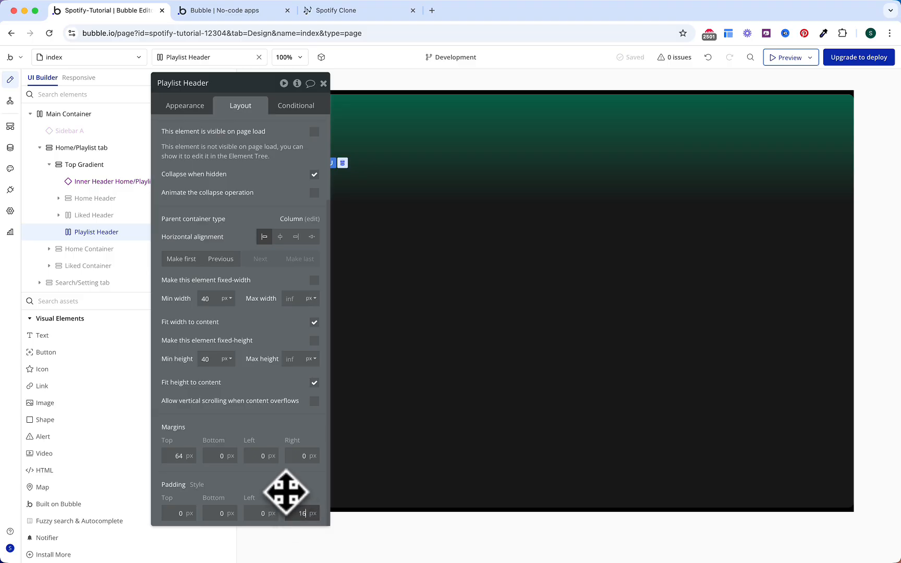
{"action": "left_click", "coordinate": [281, 486]}
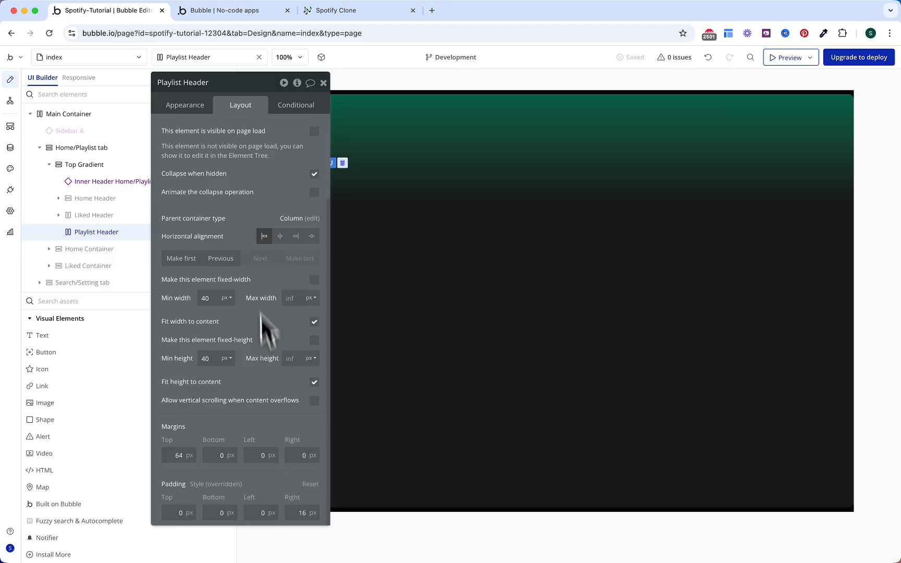
{"action": "left_click", "coordinate": [297, 106]}
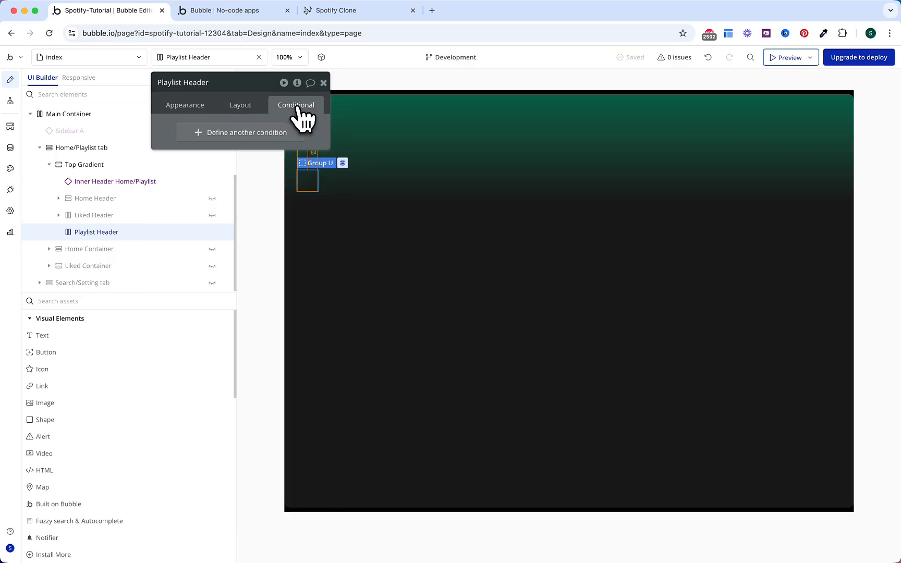
Step: Add a visibility condition on Playlist Header using Get 'tab' from page URL
{"action": "left_click", "coordinate": [262, 133]}
{"action": "left_click", "coordinate": [419, 166]}
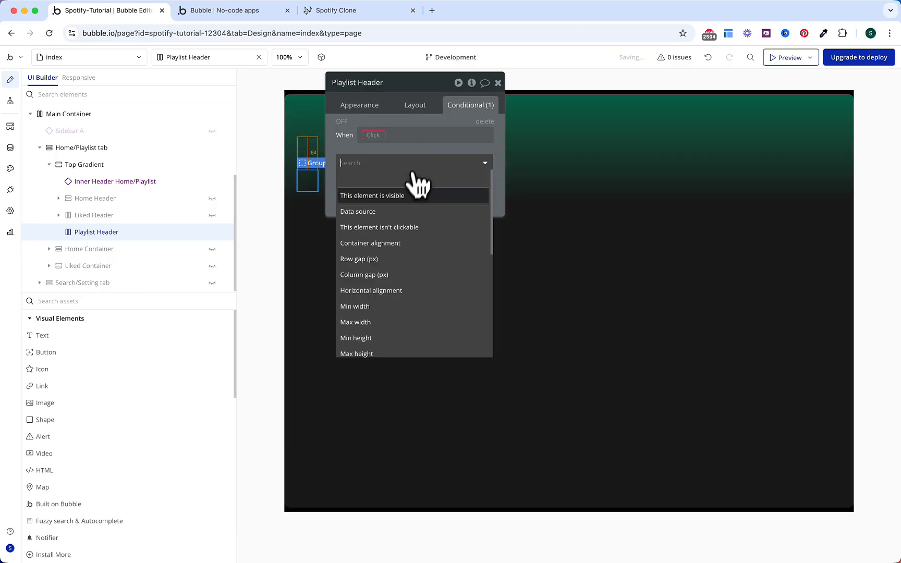
{"action": "left_click", "coordinate": [397, 198]}
{"action": "left_click", "coordinate": [371, 135]}
{"action": "type", "text": "get"}
{"action": "left_click", "coordinate": [406, 206]}
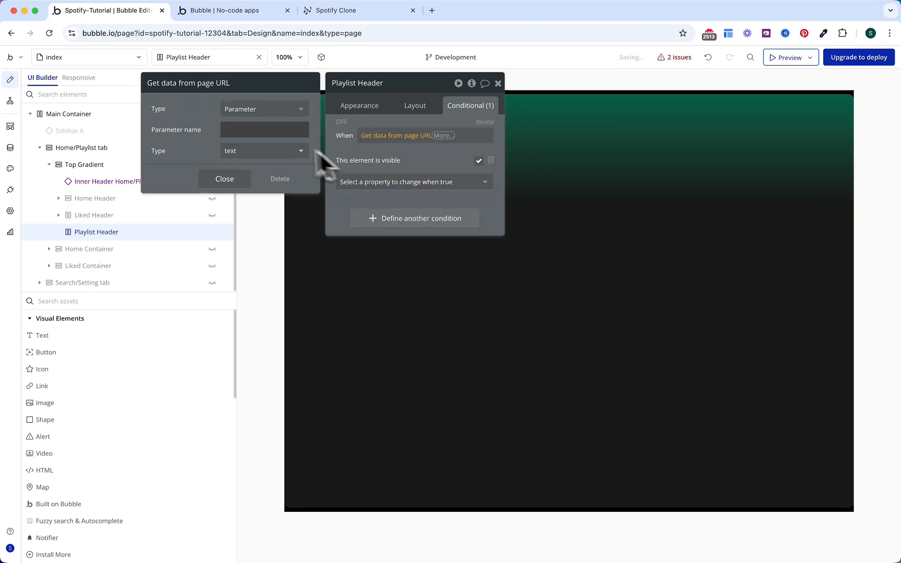
{"action": "left_click", "coordinate": [288, 130]}
{"action": "type", "text": "tab"}
{"action": "left_click", "coordinate": [241, 180]}
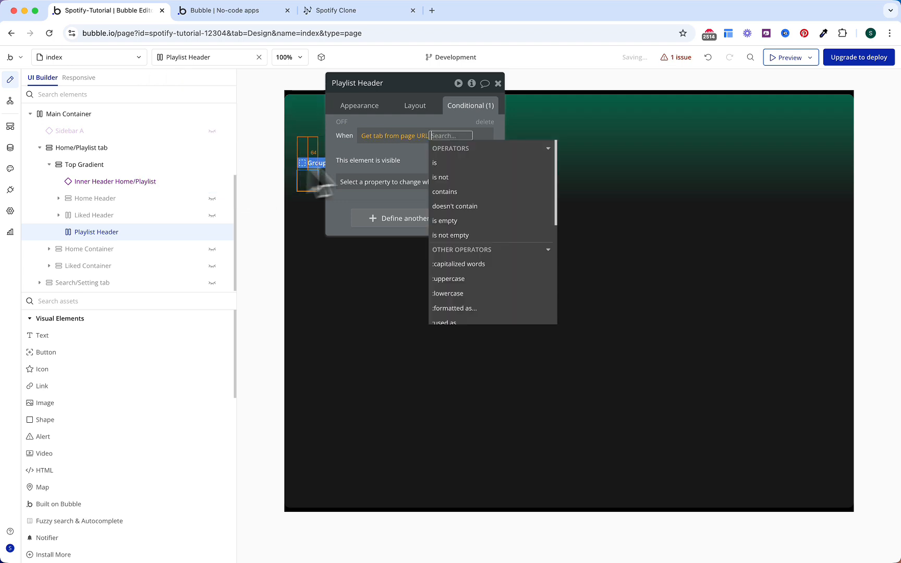
Step: Require the URL's tab to equal OS Menu Playlist's Display for the header to show
{"action": "left_click", "coordinate": [439, 165]}
{"action": "left_click", "coordinate": [466, 223]}
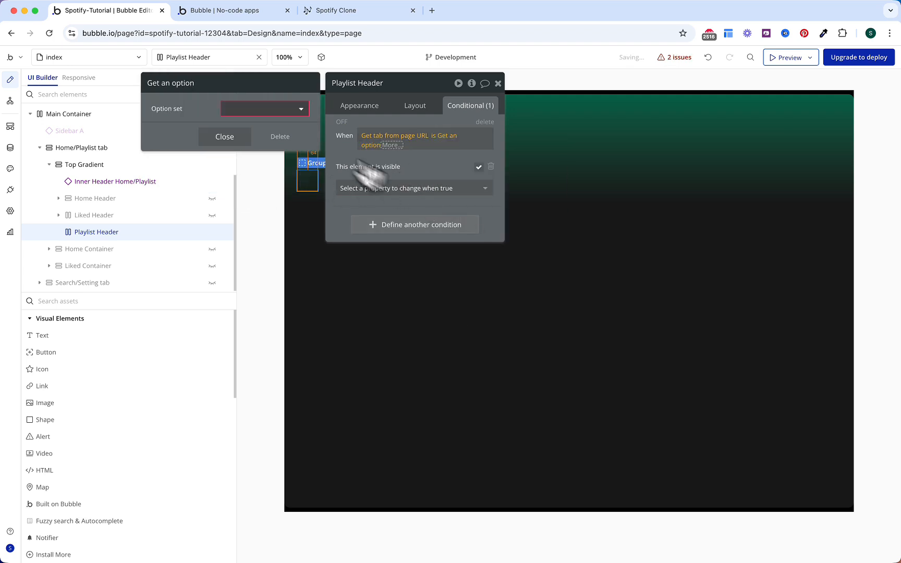
{"action": "left_click", "coordinate": [266, 109]}
{"action": "left_click", "coordinate": [258, 126]}
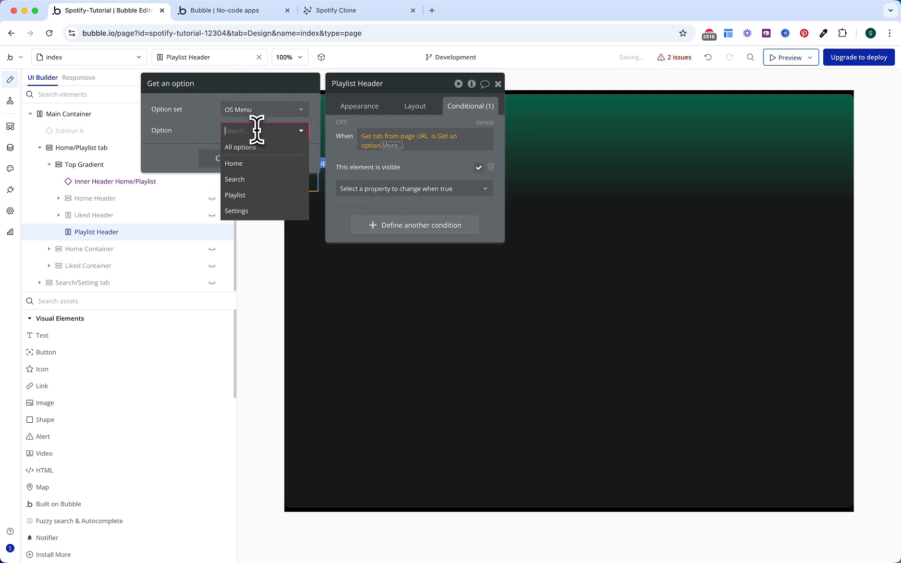
{"action": "left_click", "coordinate": [255, 193]}
{"action": "left_click", "coordinate": [224, 158]}
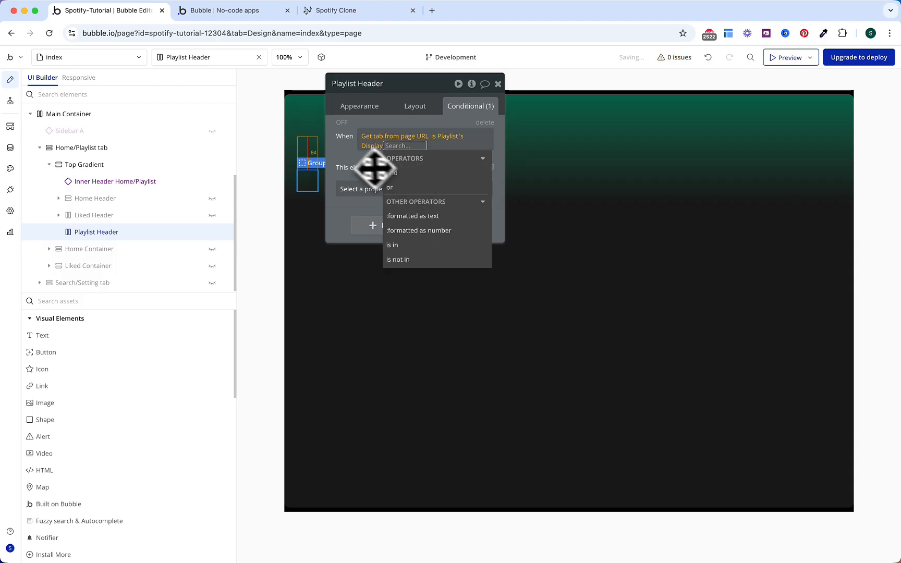
{"action": "left_click", "coordinate": [383, 166]}
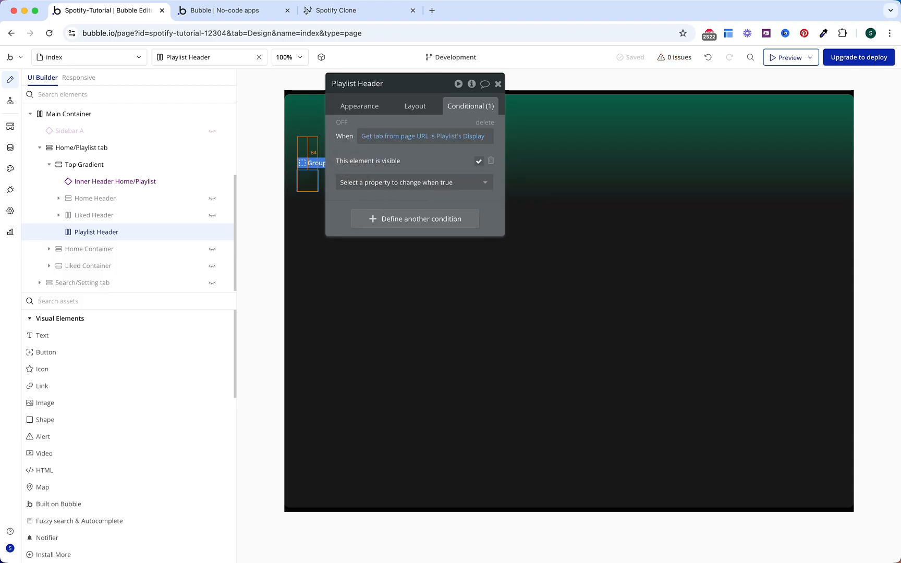
Step: Drag a new Group element into Playlist Header
{"action": "left_click", "coordinate": [137, 301]}
{"action": "type", "text": "gr"}
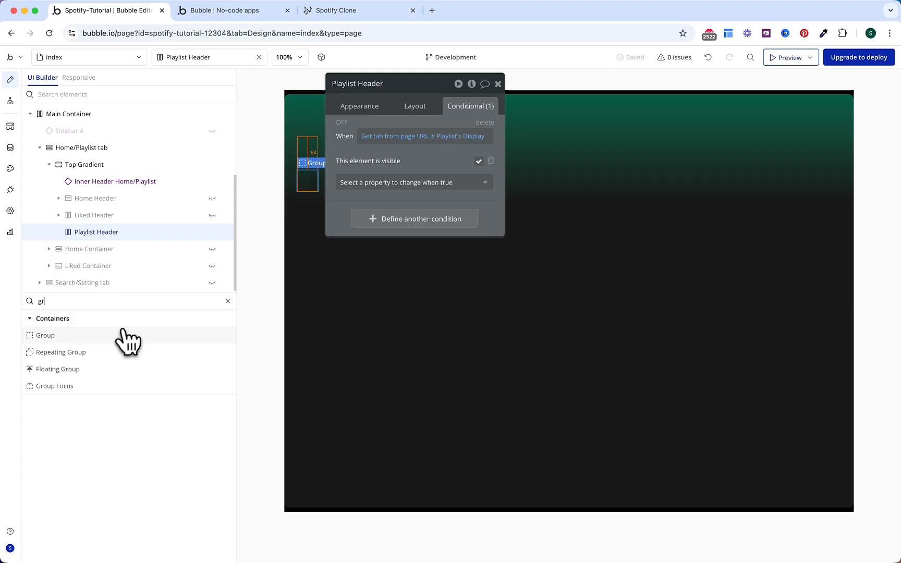
{"action": "left_click", "coordinate": [125, 335]}
{"action": "left_click_drag", "start_coordinate": [128, 235], "coordinate": [128, 233]}
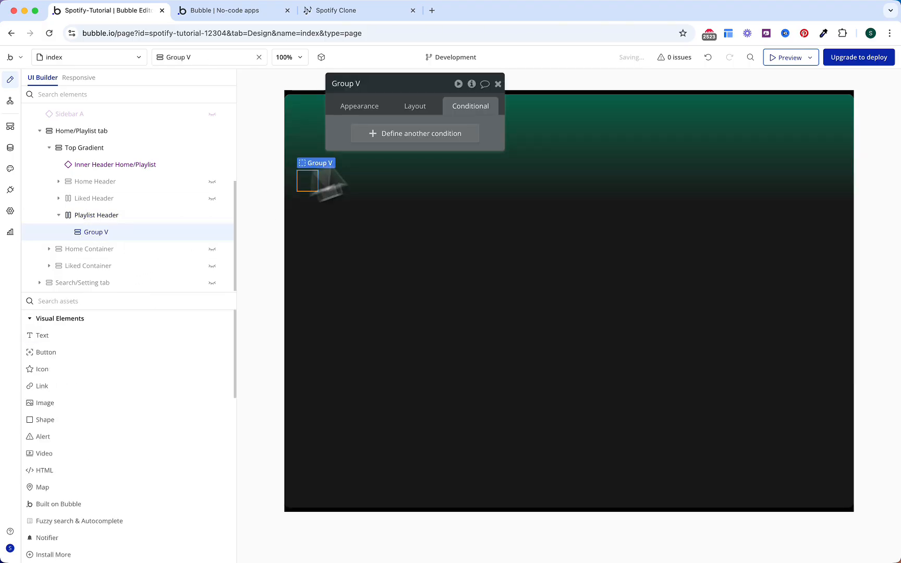
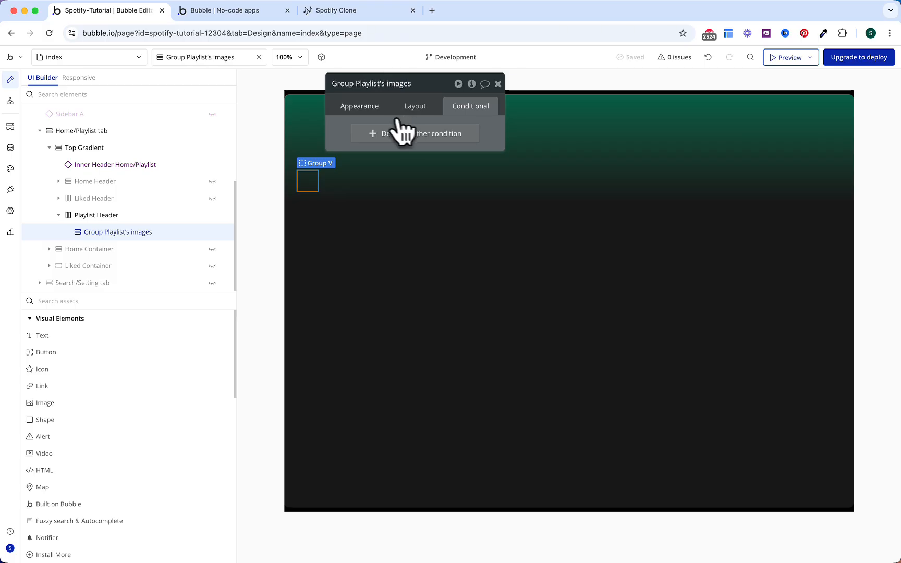
Step: Set the group's data source to the parent group's Playlist, with content type Playlist
{"action": "left_click", "coordinate": [367, 108]}
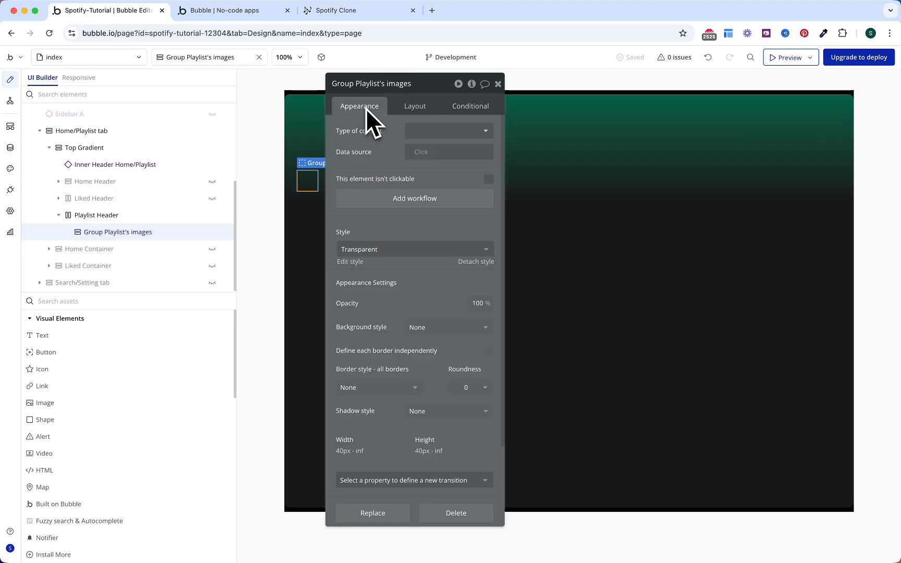
{"action": "left_click", "coordinate": [422, 151]}
{"action": "left_click", "coordinate": [434, 182]}
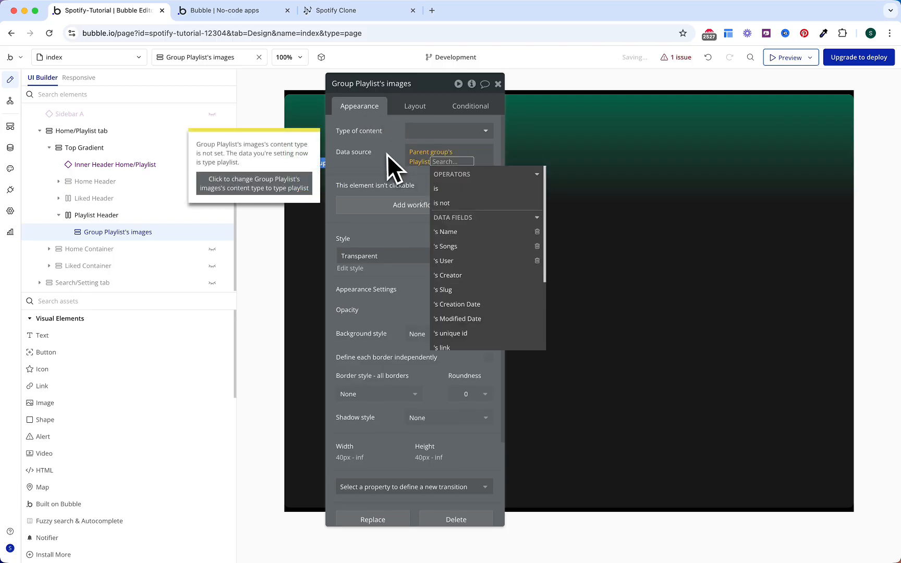
{"action": "left_click", "coordinate": [312, 185]}
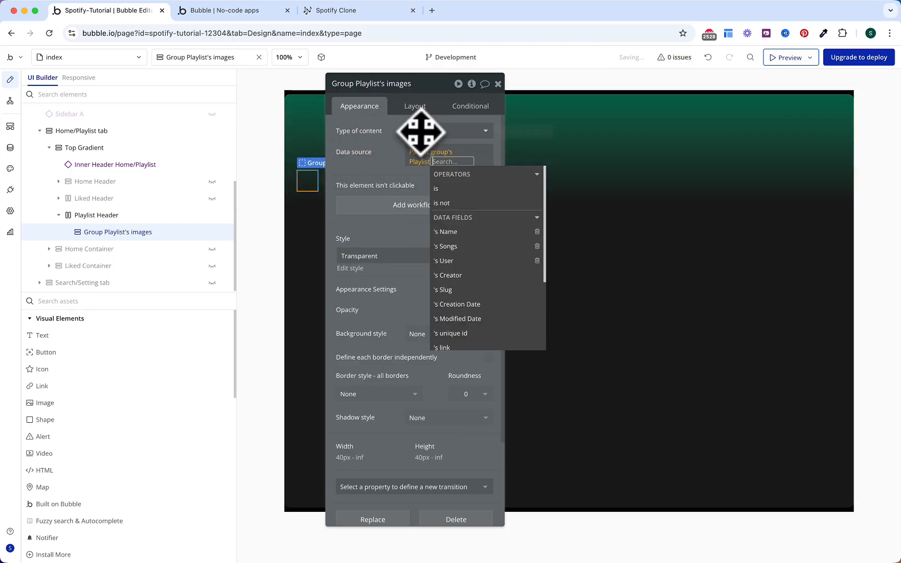
{"action": "left_click", "coordinate": [382, 169]}
Step: Give the group a flat Gray 70 background and roundness 5
{"action": "scroll", "coordinate": [417, 282], "scroll_direction": "down", "scroll_amount": 3}
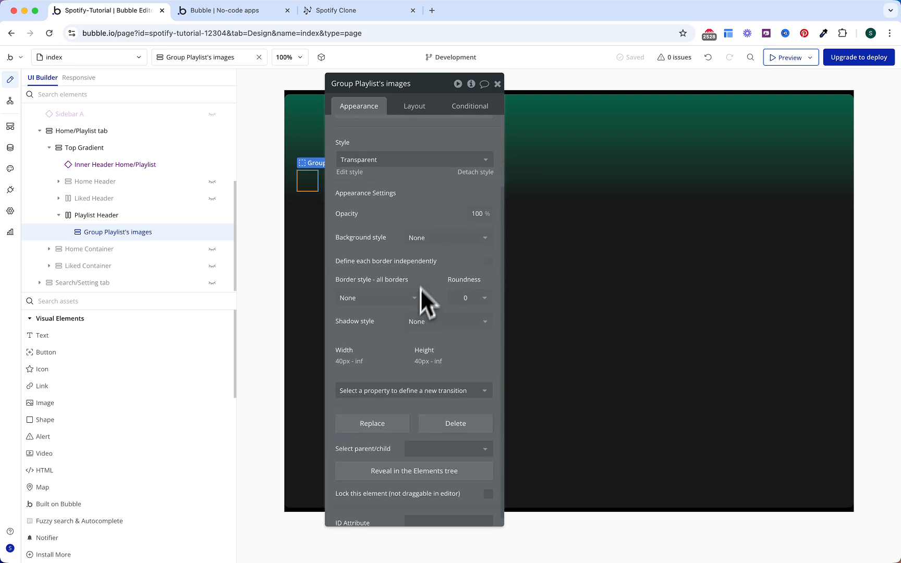
{"action": "left_click", "coordinate": [428, 238]}
{"action": "left_click", "coordinate": [424, 296]}
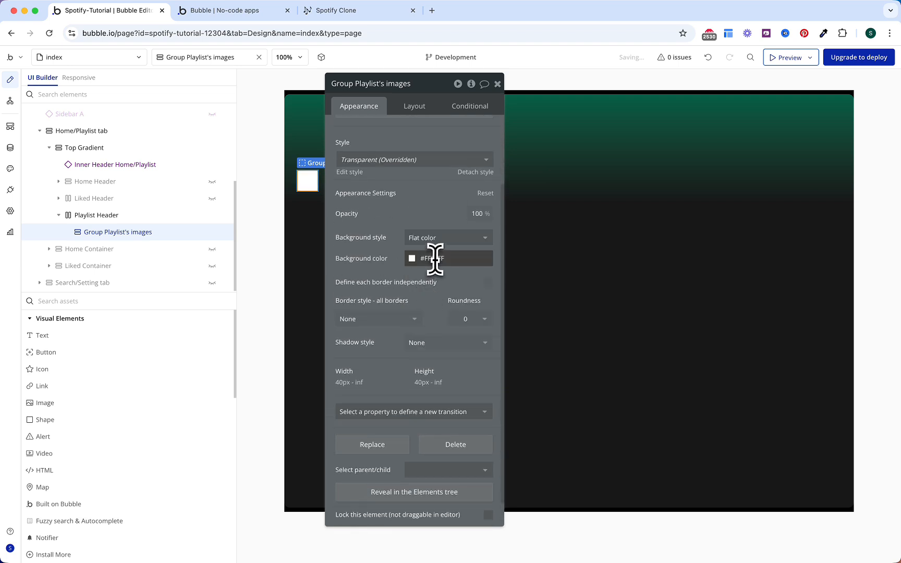
{"action": "left_click", "coordinate": [435, 258]}
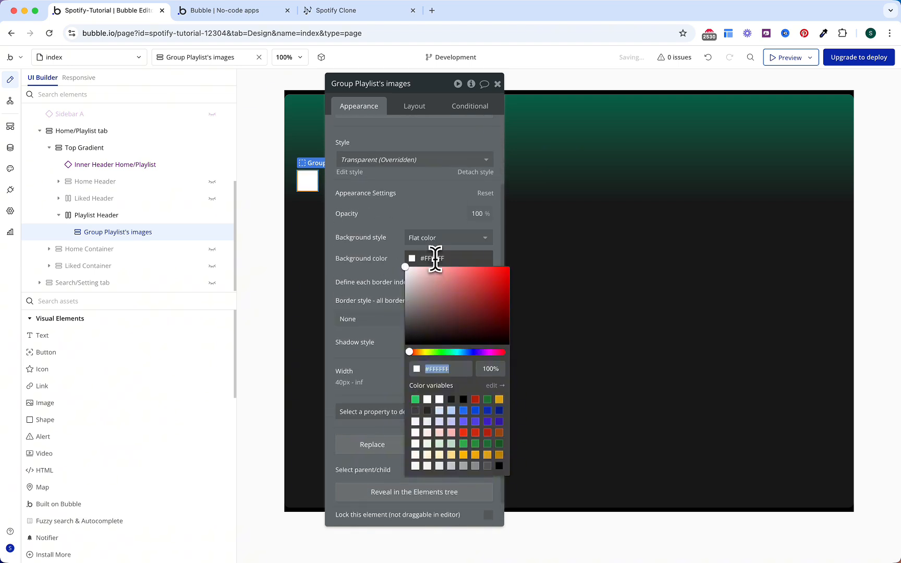
{"action": "left_click", "coordinate": [487, 466]}
{"action": "left_click", "coordinate": [369, 237]}
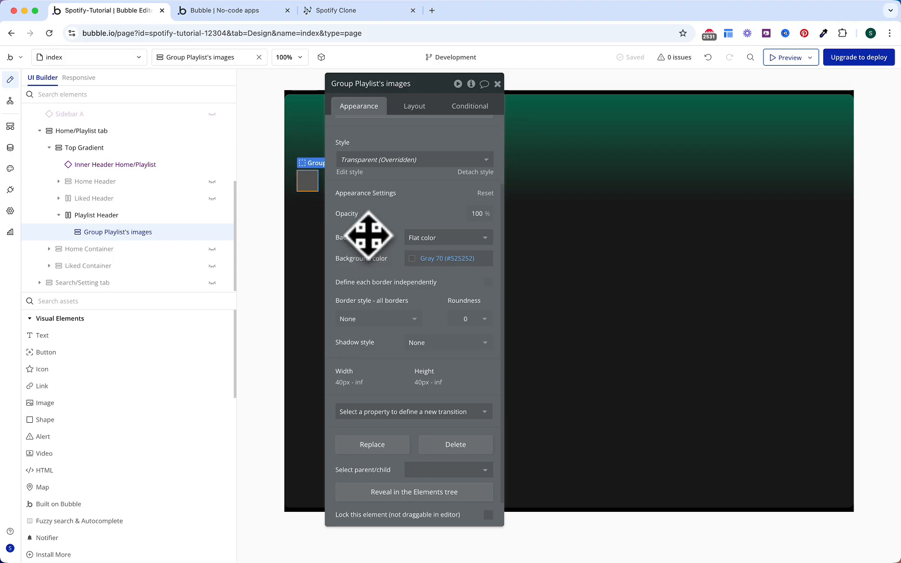
{"action": "left_click", "coordinate": [462, 319]}
{"action": "type", "text": "5"}
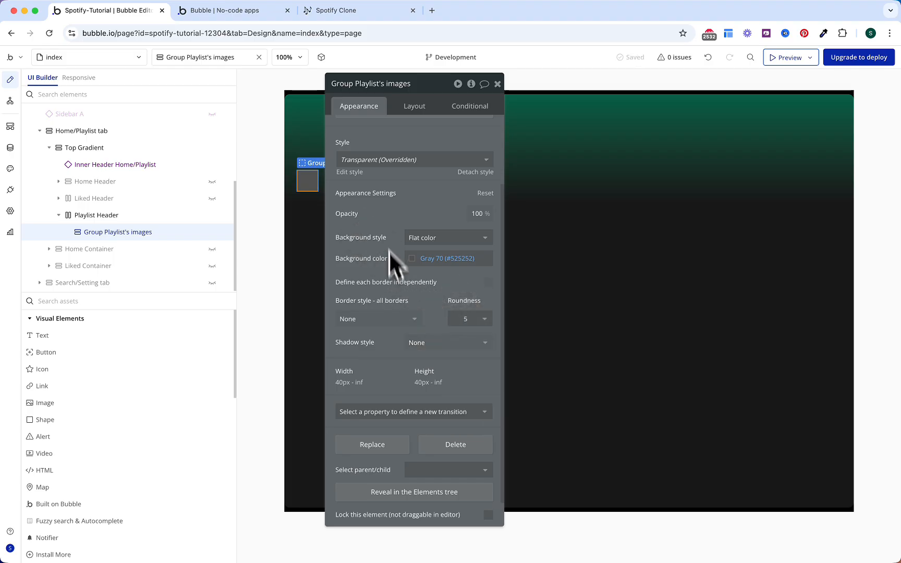
Step: Give the group a 200 px minimum width that fits its width to content
{"action": "left_click", "coordinate": [415, 107]}
{"action": "double_click", "coordinate": [390, 295]}
{"action": "type", "text": "200"}
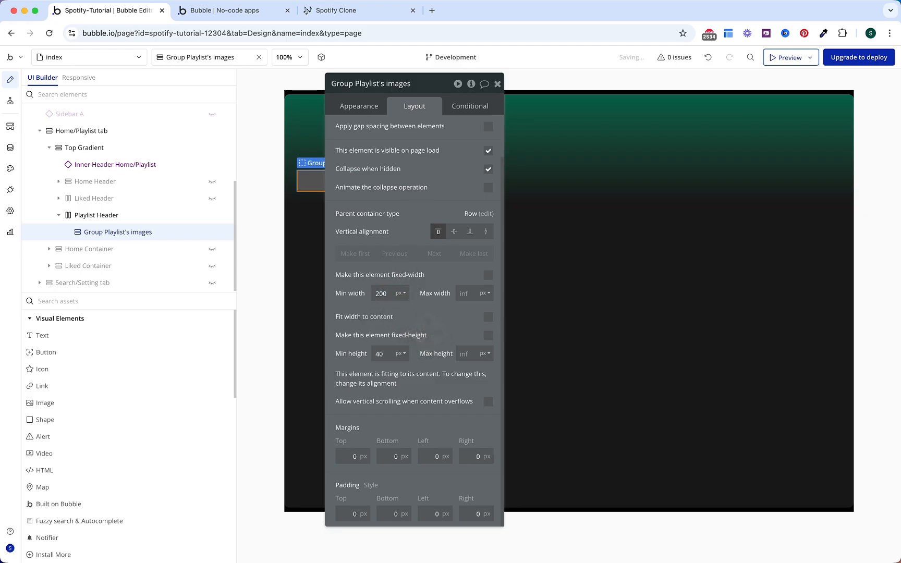
{"action": "left_click", "coordinate": [488, 317]}
{"action": "key", "text": "Escape"}
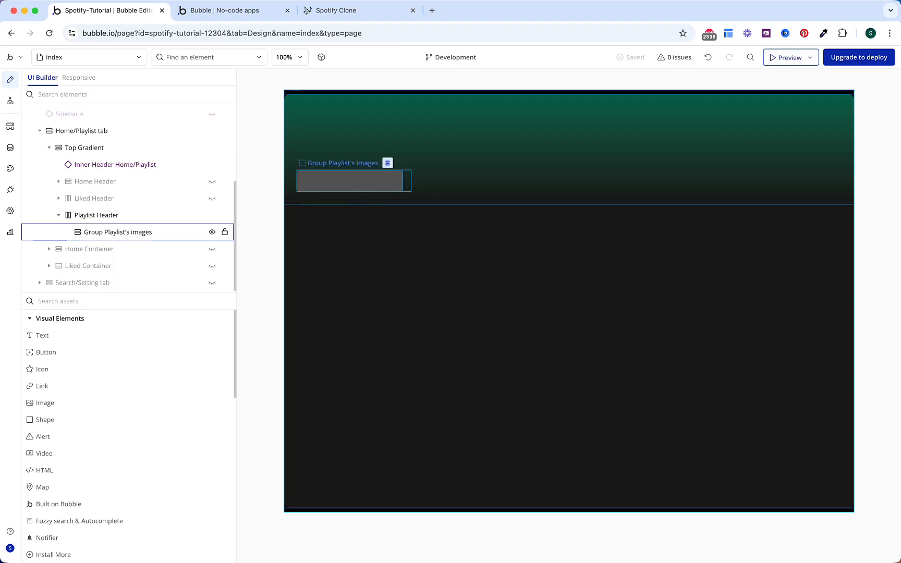
{"action": "left_click", "coordinate": [174, 301]}
Step: Add a Row-layout group inside Group Playlist's images, showing the parent group's Playlist
{"action": "type", "text": "gr"}
{"action": "left_click_drag", "start_coordinate": [94, 341], "coordinate": [346, 179]}
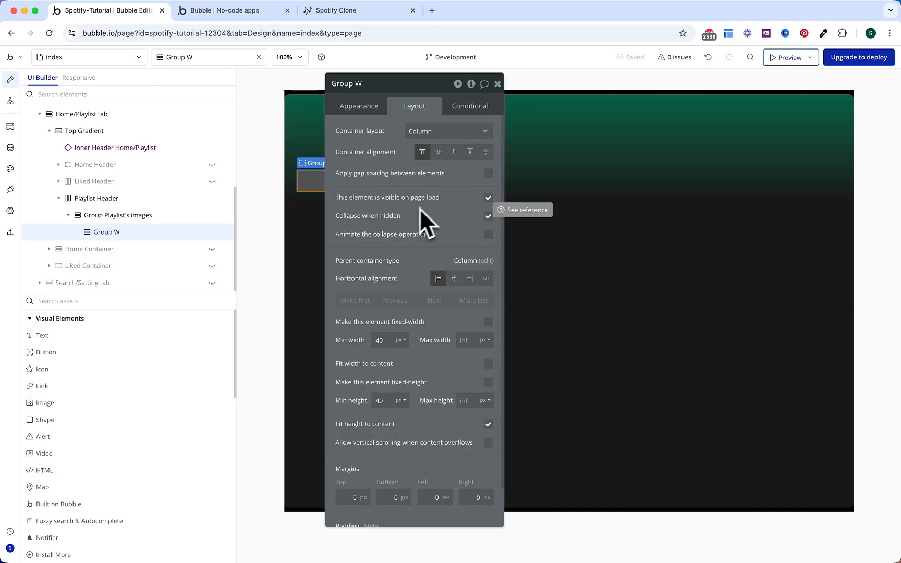
{"action": "left_click", "coordinate": [423, 131]}
{"action": "left_click", "coordinate": [431, 178]}
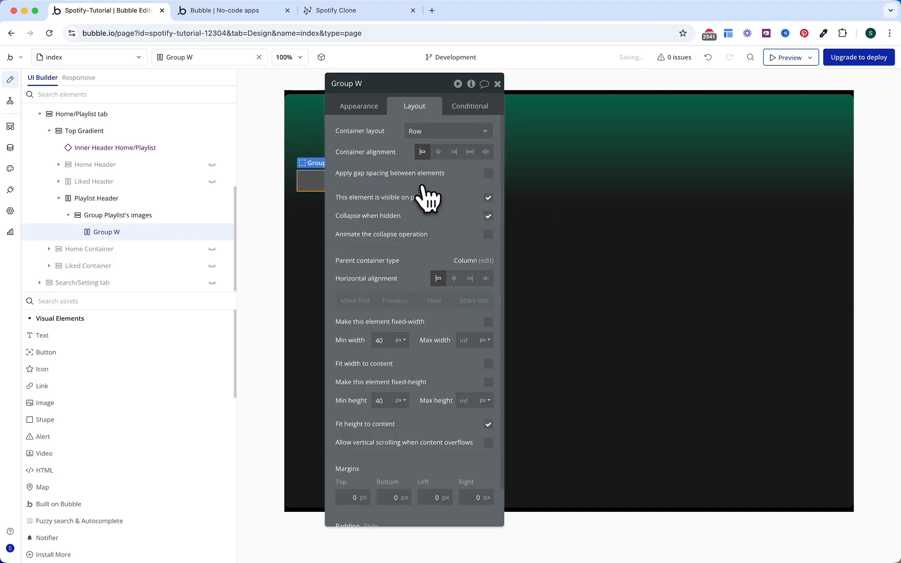
{"action": "left_click", "coordinate": [365, 107]}
{"action": "left_click", "coordinate": [410, 131]}
{"action": "type", "text": "pla"}
{"action": "left_click", "coordinate": [419, 160]}
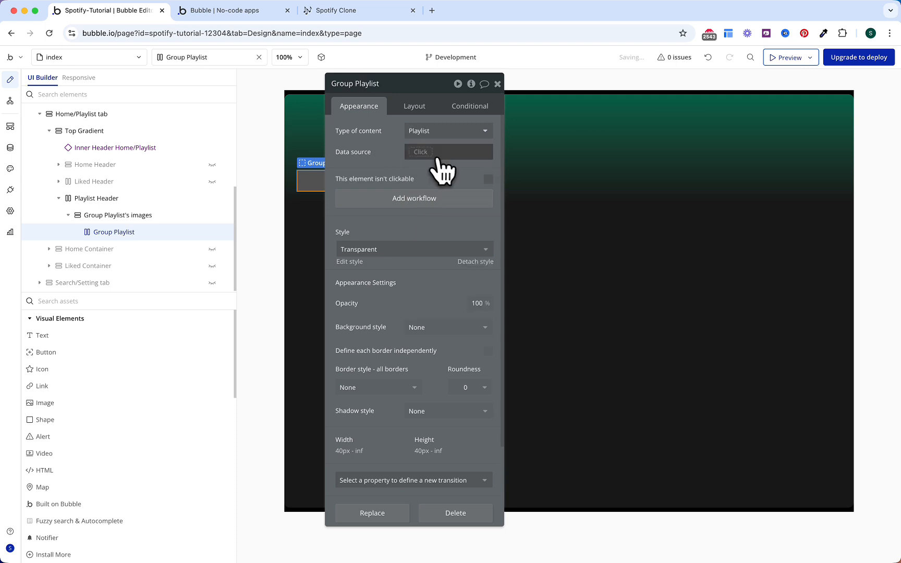
{"action": "left_click", "coordinate": [433, 154]}
{"action": "left_click", "coordinate": [423, 179]}
{"action": "left_click", "coordinate": [393, 168]}
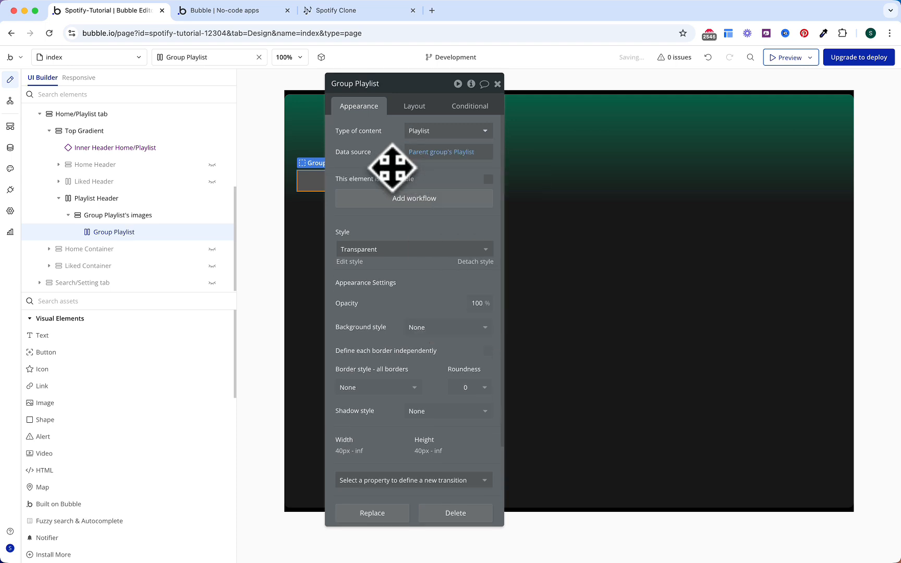
Step: Round only the group's top-left and top-right corners by 5
{"action": "scroll", "coordinate": [460, 326], "scroll_direction": "down", "scroll_amount": 2}
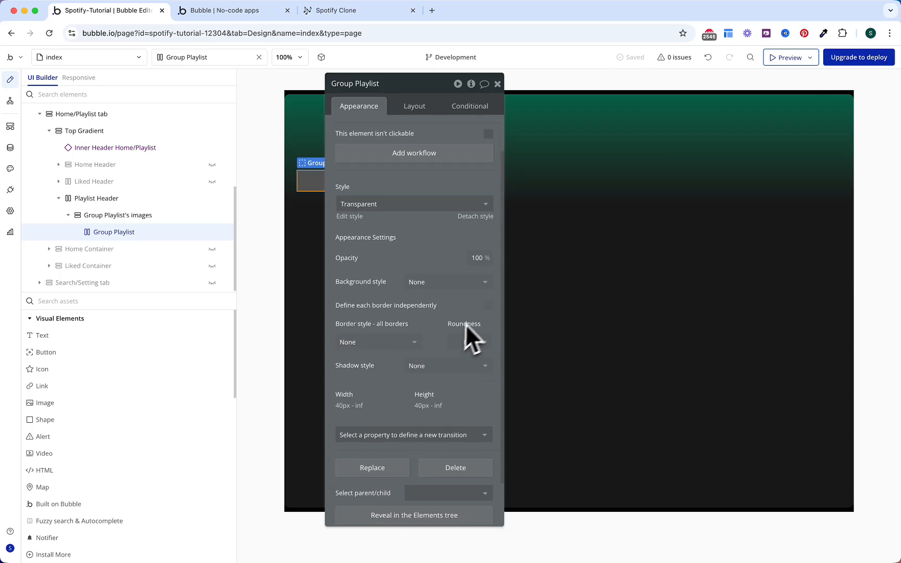
{"action": "left_click", "coordinate": [488, 307]}
{"action": "scroll", "coordinate": [467, 328], "scroll_direction": "down", "scroll_amount": 4}
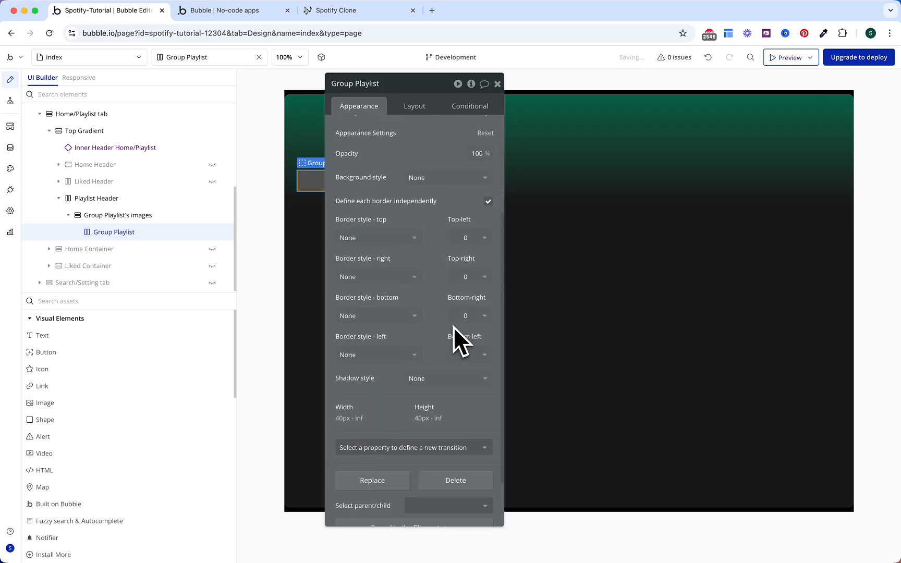
{"action": "left_click", "coordinate": [470, 238]}
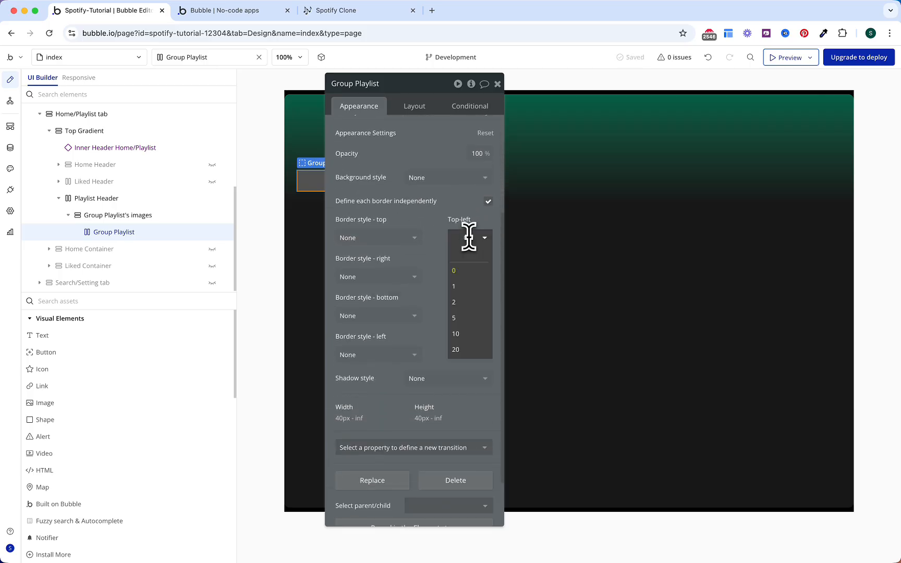
{"action": "left_click", "coordinate": [466, 318]}
{"action": "left_click", "coordinate": [467, 277]}
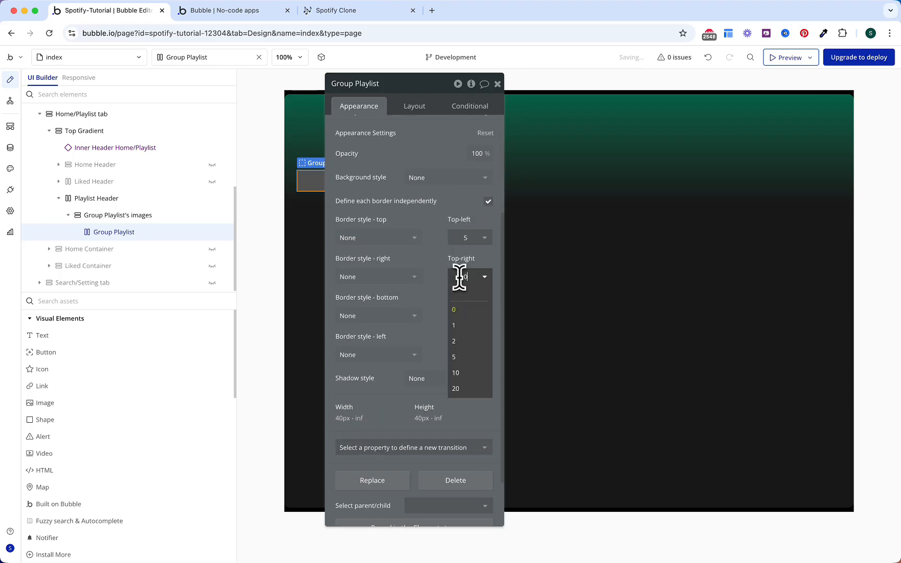
{"action": "left_click", "coordinate": [466, 372]}
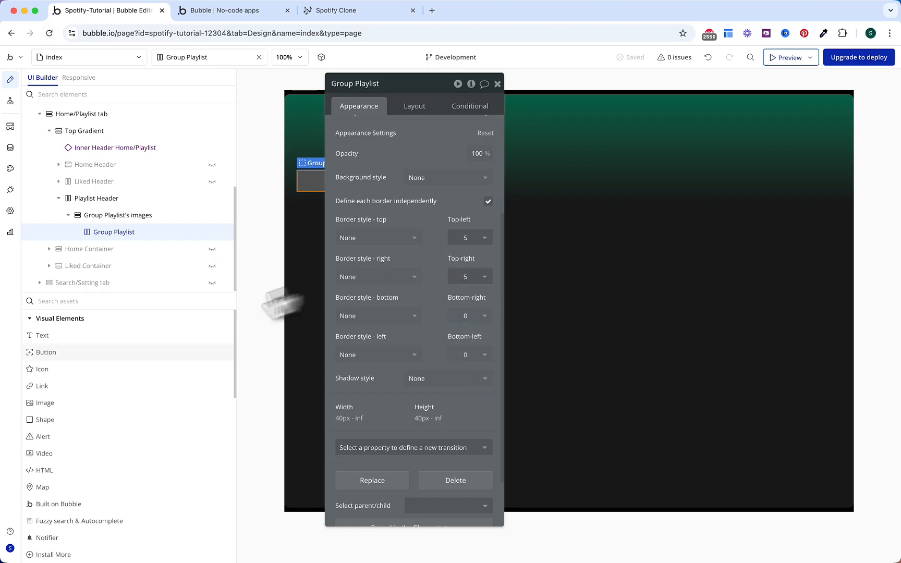
{"action": "left_click", "coordinate": [94, 402]}
Step: Place Image F in Group Playlist with minimum width 50, a percent maximum width and fixed aspect ratio
{"action": "left_click", "coordinate": [328, 181]}
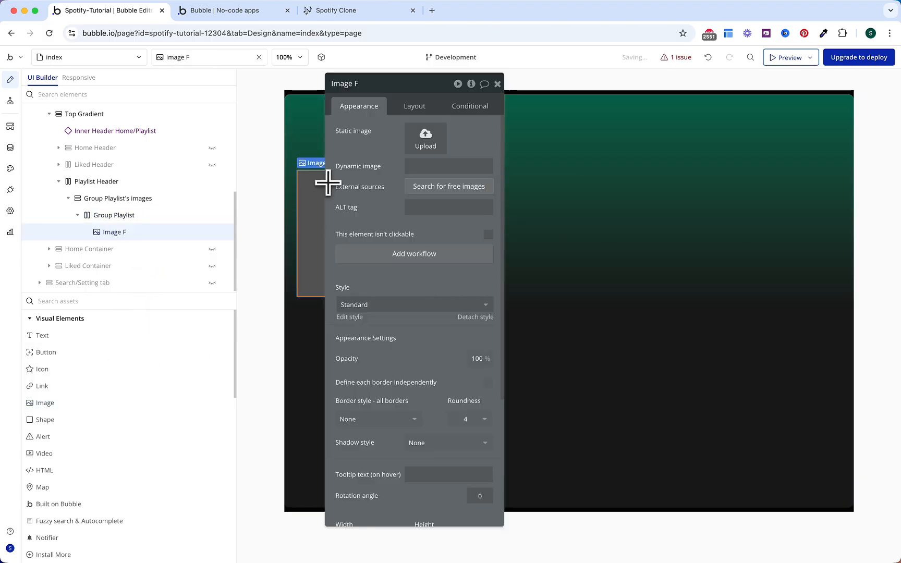
{"action": "left_click", "coordinate": [420, 107]}
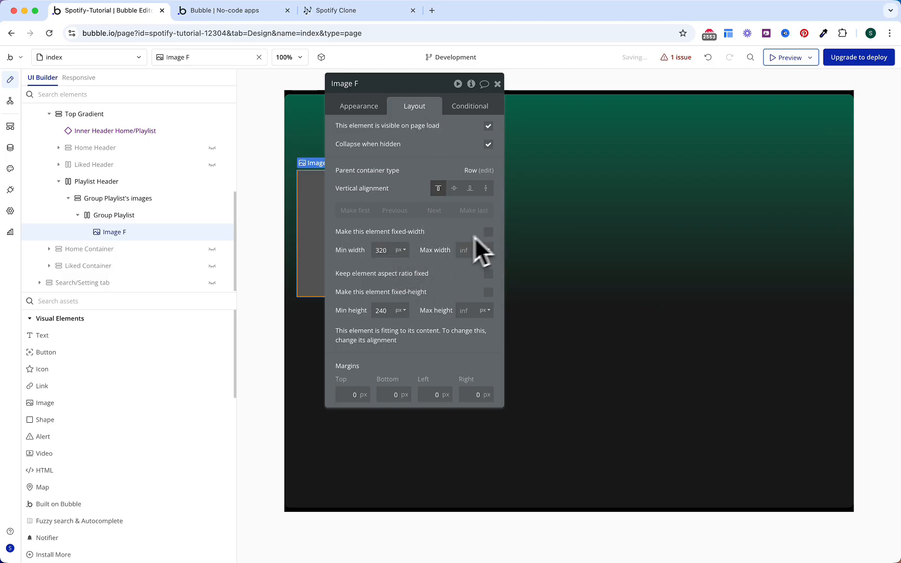
{"action": "double_click", "coordinate": [382, 251]}
{"action": "type", "text": "50"}
{"action": "left_click", "coordinate": [463, 251]}
{"action": "type", "text": "5"}
{"action": "left_click", "coordinate": [484, 277]}
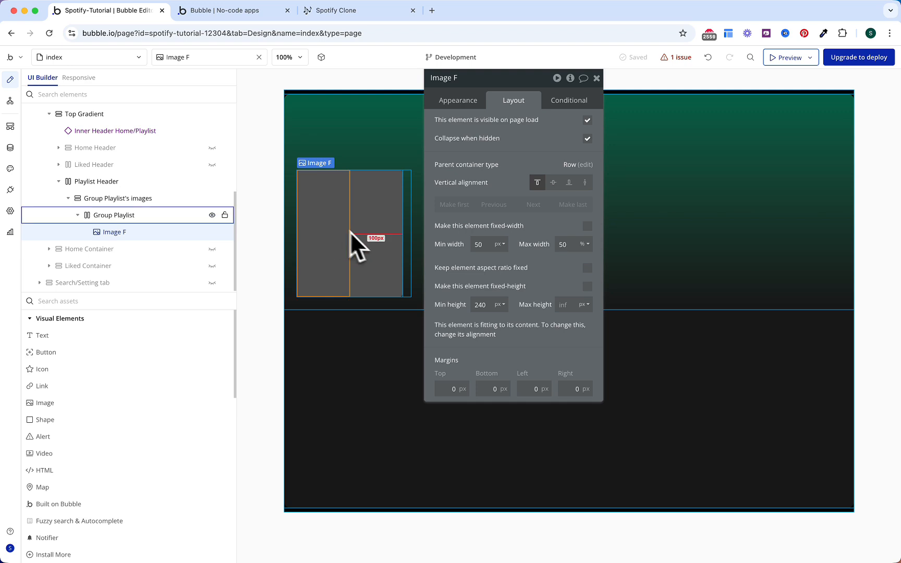
{"action": "left_click", "coordinate": [588, 268]}
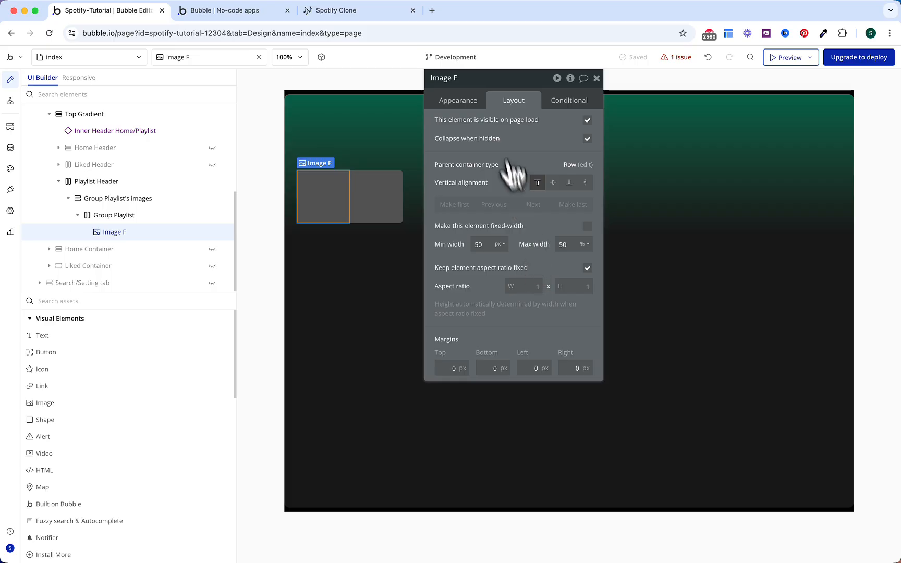
Step: Set Image F's source to Parent group's Playlist's Songs:first item's Image
{"action": "left_click", "coordinate": [468, 102]}
{"action": "left_click", "coordinate": [515, 161]}
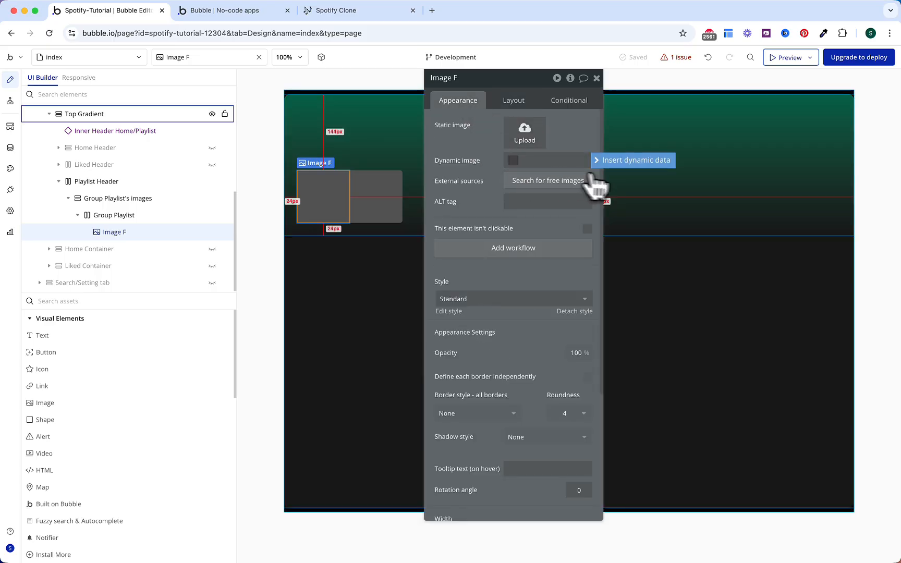
{"action": "left_click", "coordinate": [610, 162]}
{"action": "left_click", "coordinate": [555, 191]}
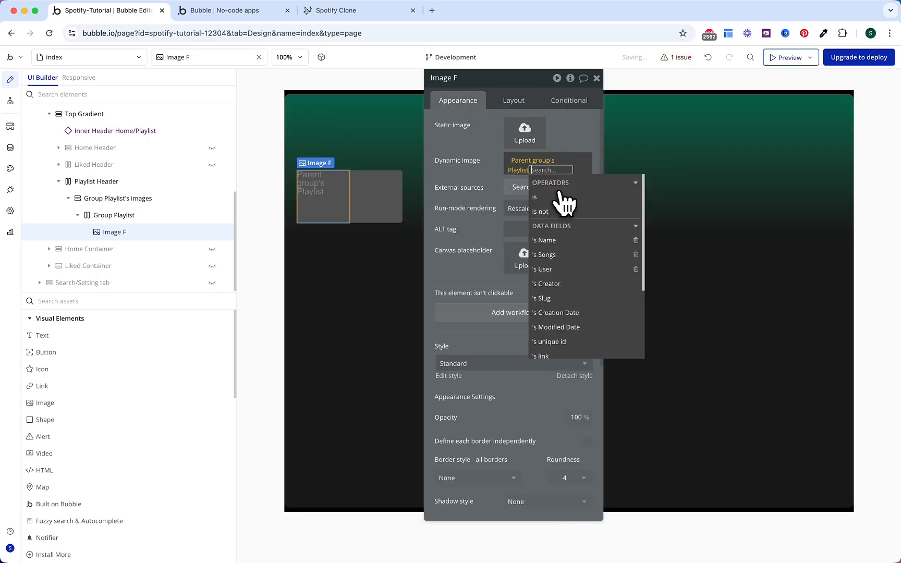
{"action": "left_click", "coordinate": [564, 267]}
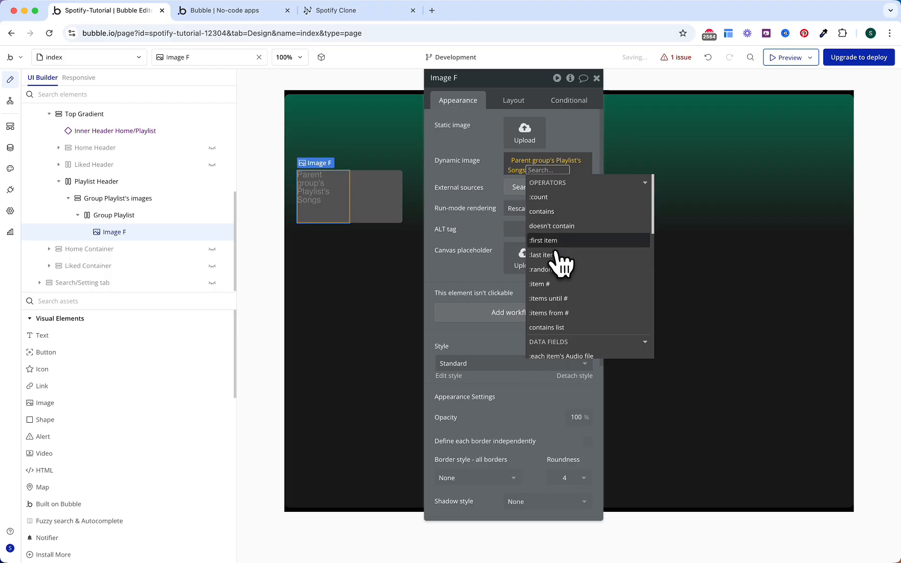
{"action": "left_click", "coordinate": [555, 242]}
{"action": "left_click", "coordinate": [548, 250]}
{"action": "left_click", "coordinate": [485, 193]}
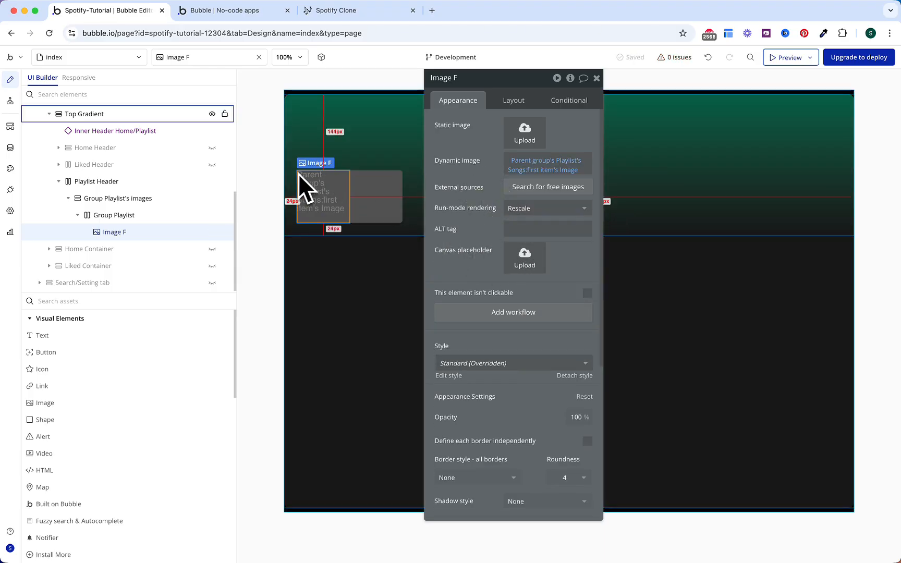
Step: Round Image F's top-left corner by 5 and duplicate it as Image G
{"action": "scroll", "coordinate": [458, 350], "scroll_direction": "down", "scroll_amount": 5}
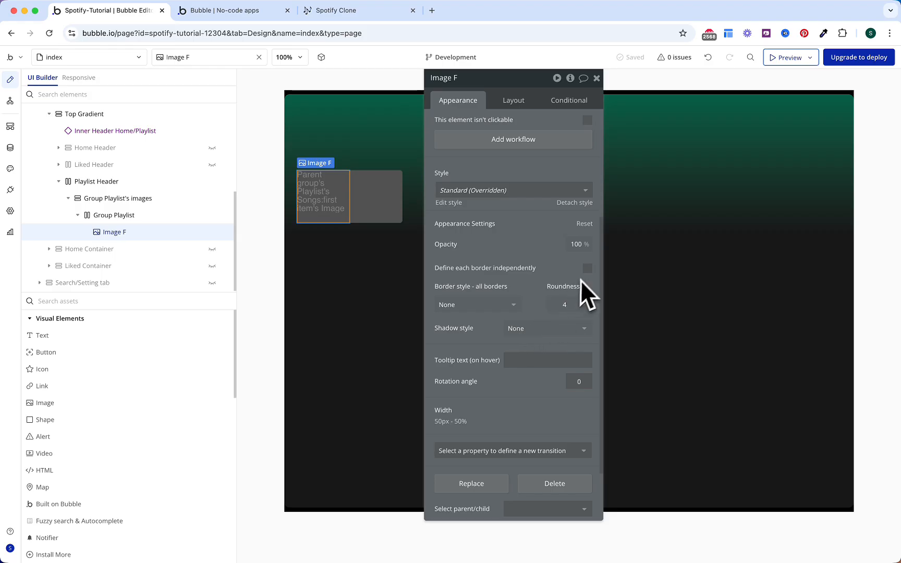
{"action": "left_click", "coordinate": [587, 269]}
{"action": "scroll", "coordinate": [566, 289], "scroll_direction": "down", "scroll_amount": 2}
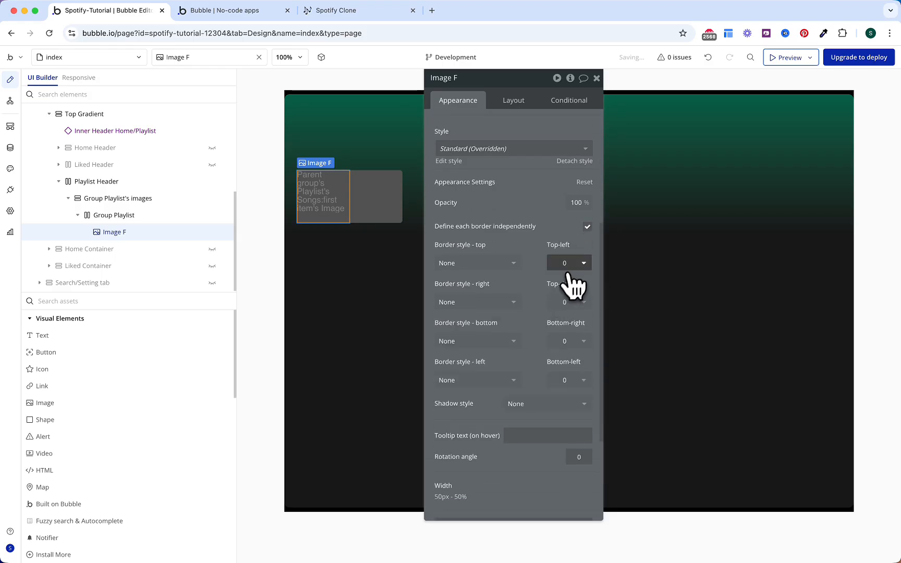
{"action": "left_click", "coordinate": [571, 265]}
{"action": "left_click", "coordinate": [571, 353]}
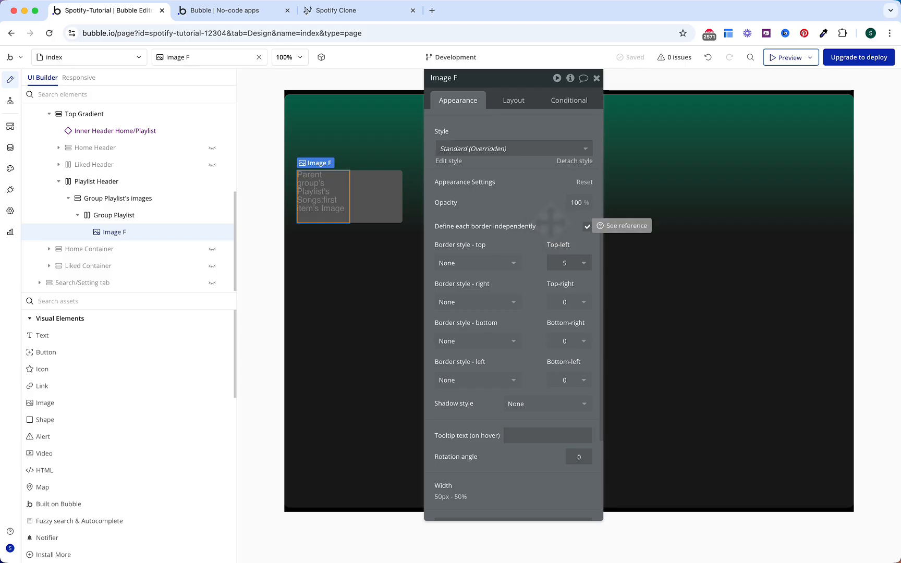
{"action": "key", "text": "super+v"}
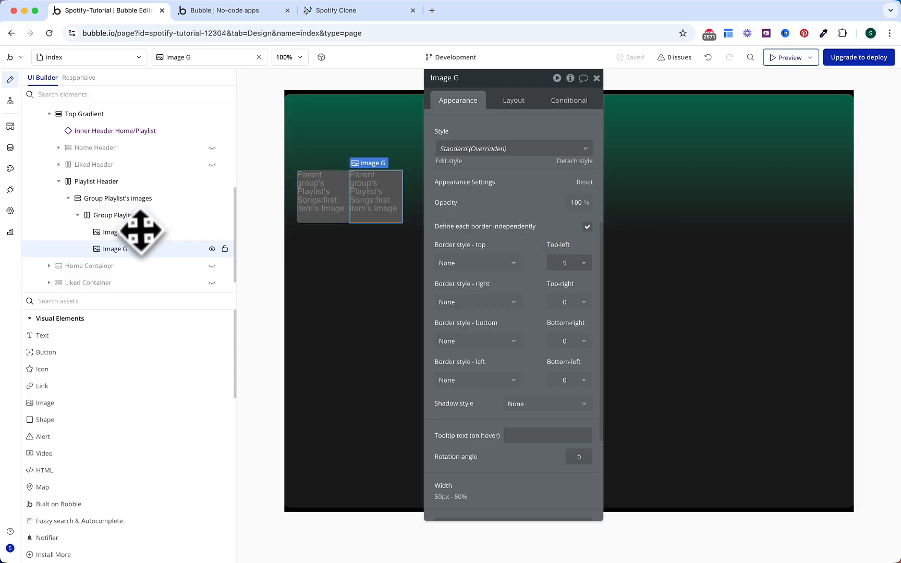
Step: Make Image G round only its top-right corner by 5 and show song item #2
{"action": "scroll", "coordinate": [533, 251], "scroll_direction": "down", "scroll_amount": 1}
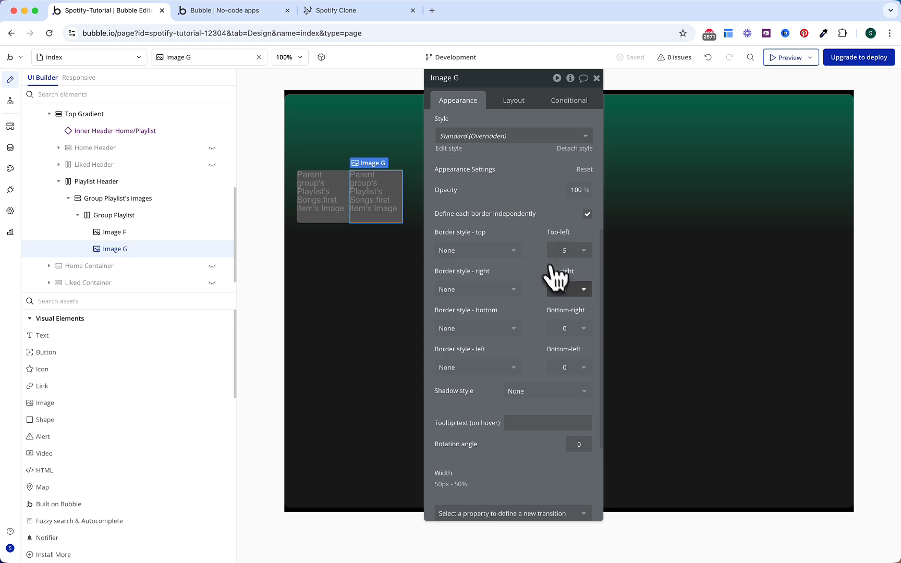
{"action": "left_click", "coordinate": [568, 290]}
{"action": "left_click", "coordinate": [554, 369]}
{"action": "left_click", "coordinate": [567, 251]}
{"action": "left_click", "coordinate": [555, 283]}
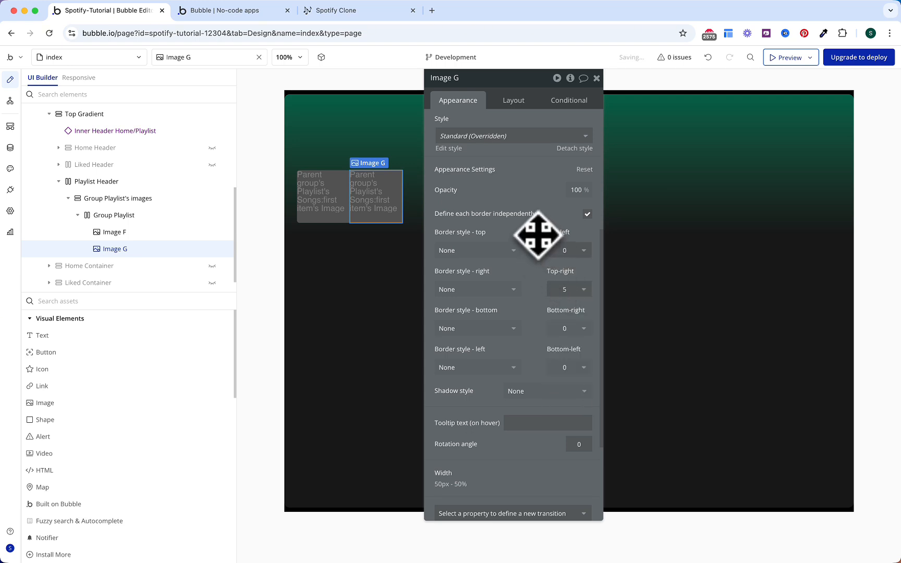
{"action": "scroll", "coordinate": [513, 313], "scroll_direction": "up", "scroll_amount": 5}
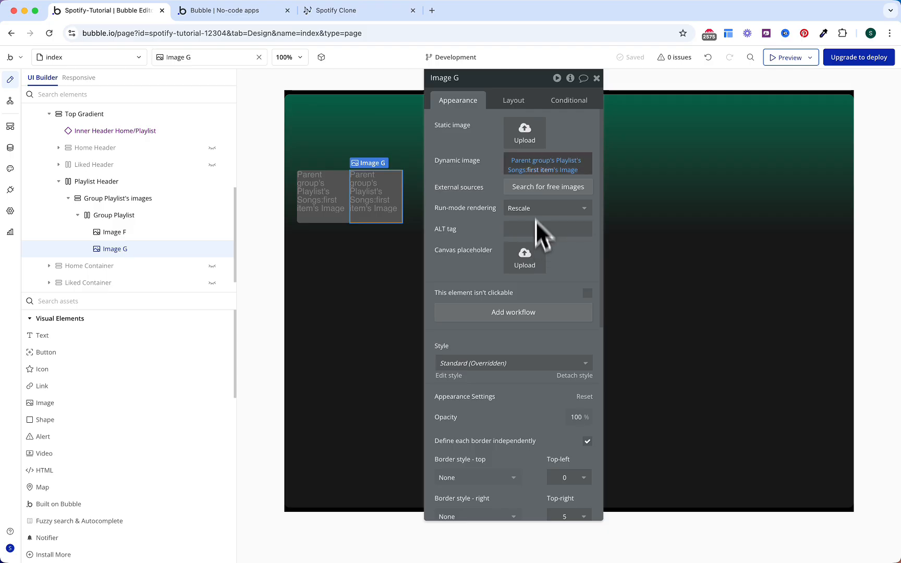
{"action": "left_click", "coordinate": [542, 170]}
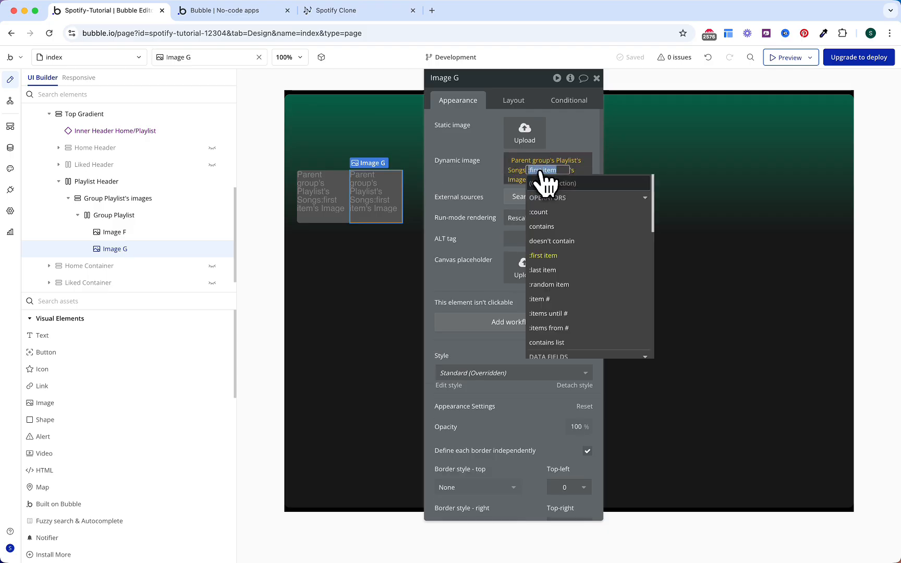
{"action": "left_click", "coordinate": [538, 299]}
{"action": "type", "text": "2"}
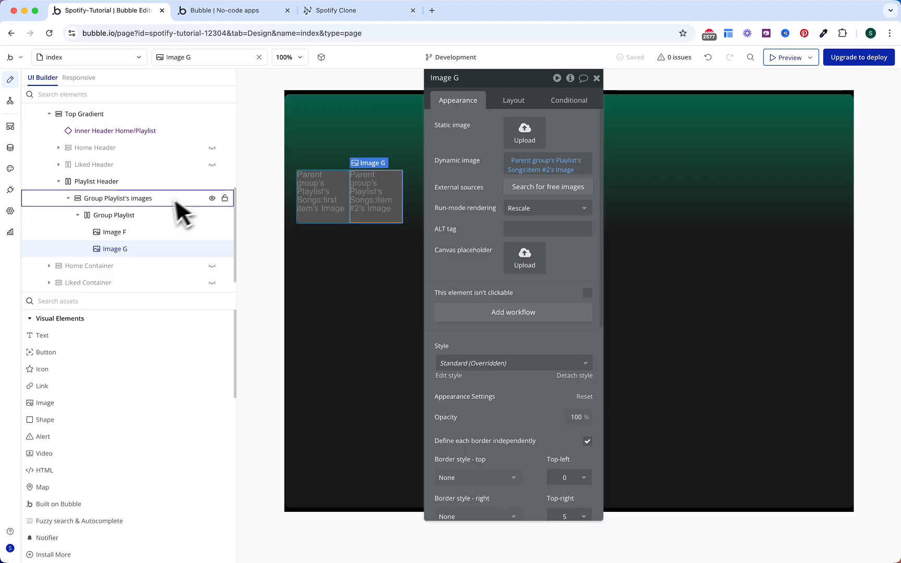
Step: Copy the Group Playlist row and paste a second row below it
{"action": "left_click", "coordinate": [153, 214]}
{"action": "right_click", "coordinate": [153, 213]}
{"action": "right_click", "coordinate": [138, 201]}
{"action": "left_click", "coordinate": [281, 338]}
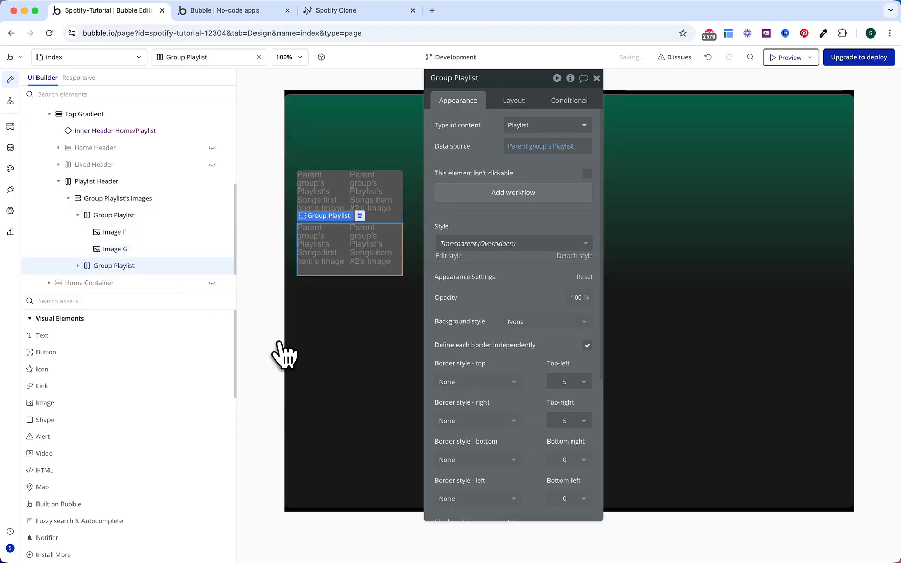
Step: Make the lower-left image round only its bottom-left corner by 5 and show song item #3
{"action": "left_click", "coordinate": [334, 258]}
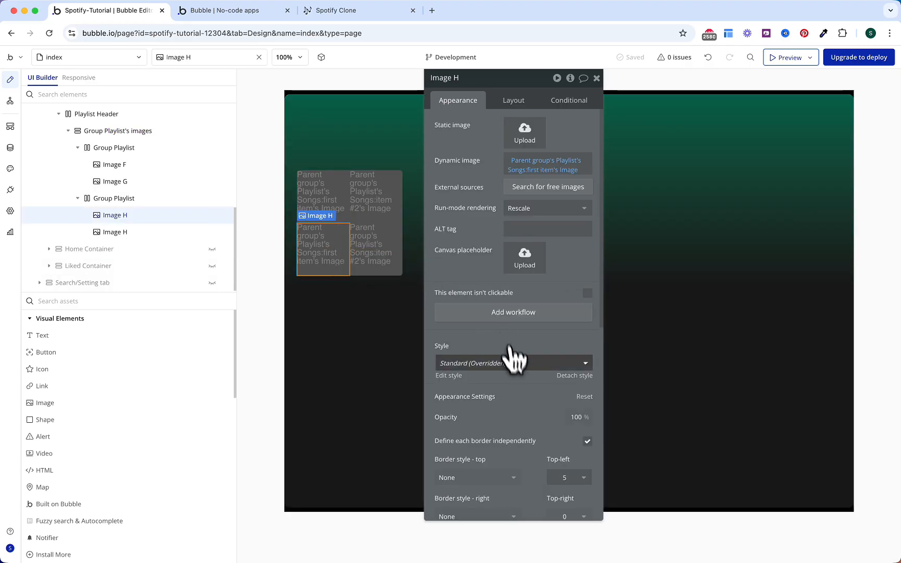
{"action": "scroll", "coordinate": [513, 365], "scroll_direction": "down", "scroll_amount": 5}
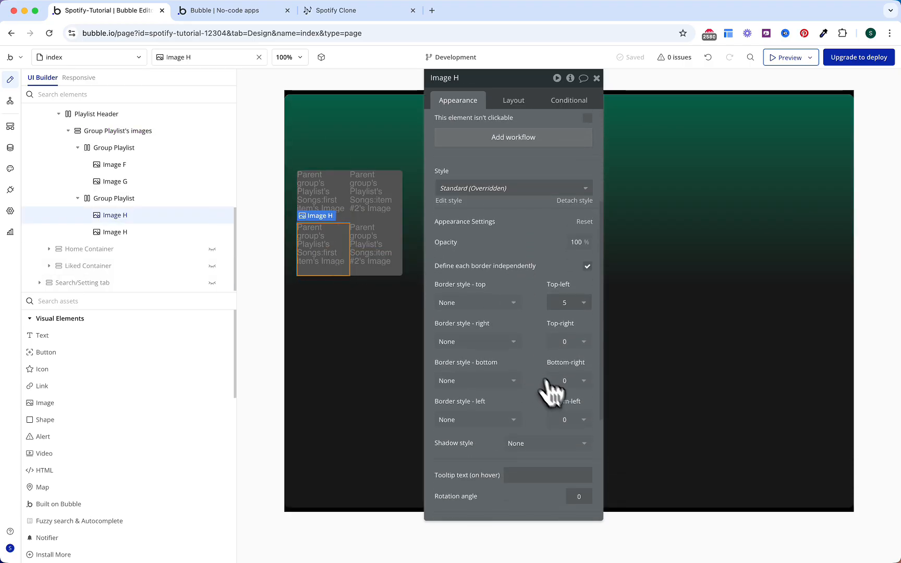
{"action": "left_click", "coordinate": [563, 420]}
{"action": "left_click", "coordinate": [563, 507]}
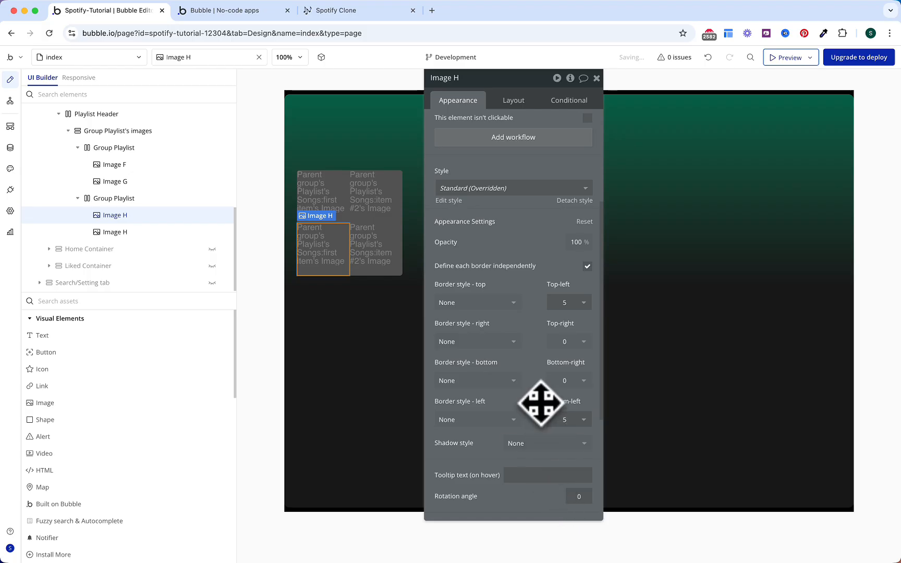
{"action": "left_click", "coordinate": [565, 303]}
{"action": "left_click", "coordinate": [564, 339]}
{"action": "scroll", "coordinate": [547, 264], "scroll_direction": "up", "scroll_amount": 5}
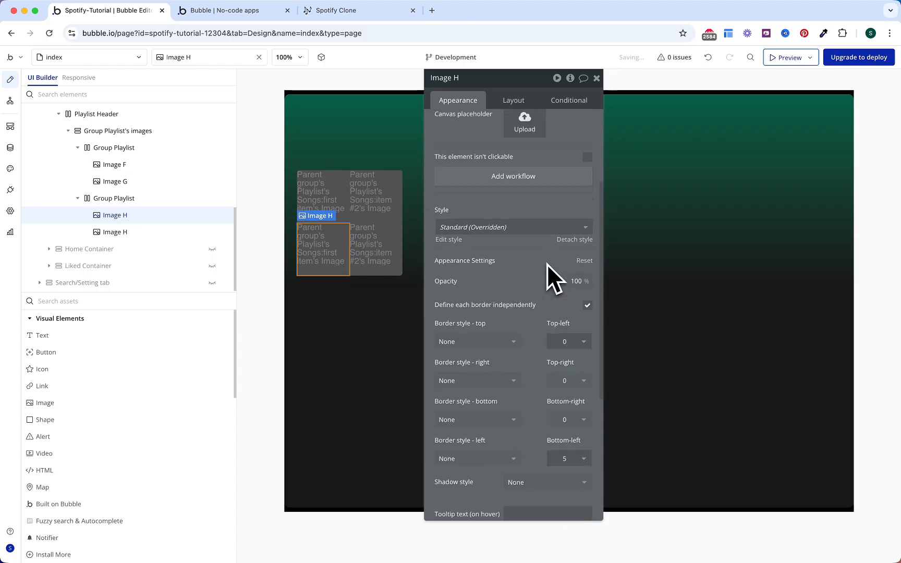
{"action": "left_click", "coordinate": [539, 170]}
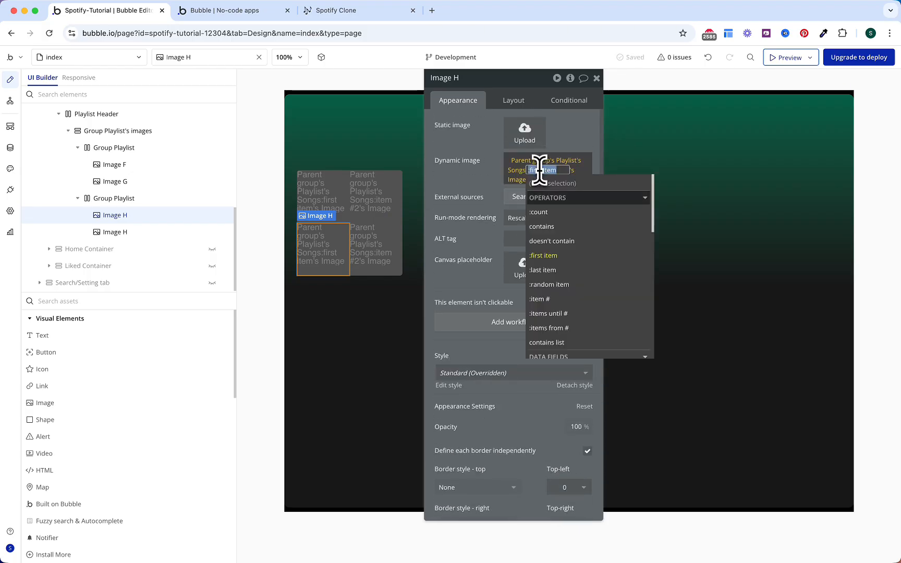
{"action": "left_click", "coordinate": [541, 299]}
{"action": "type", "text": "3"}
{"action": "left_click", "coordinate": [483, 182]}
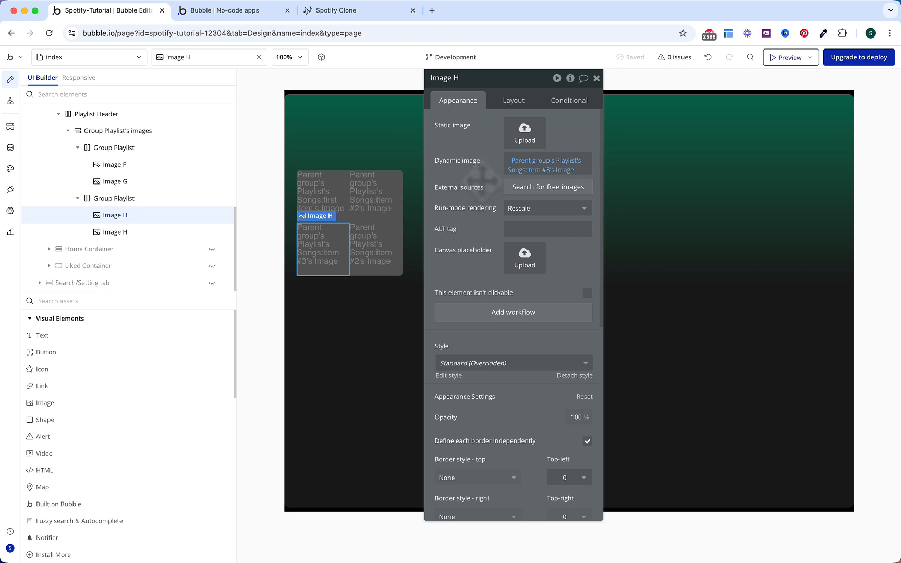
Step: Make the lower-right image show song item #4, rounding only its bottom-right corner by 5
{"action": "left_click", "coordinate": [377, 252]}
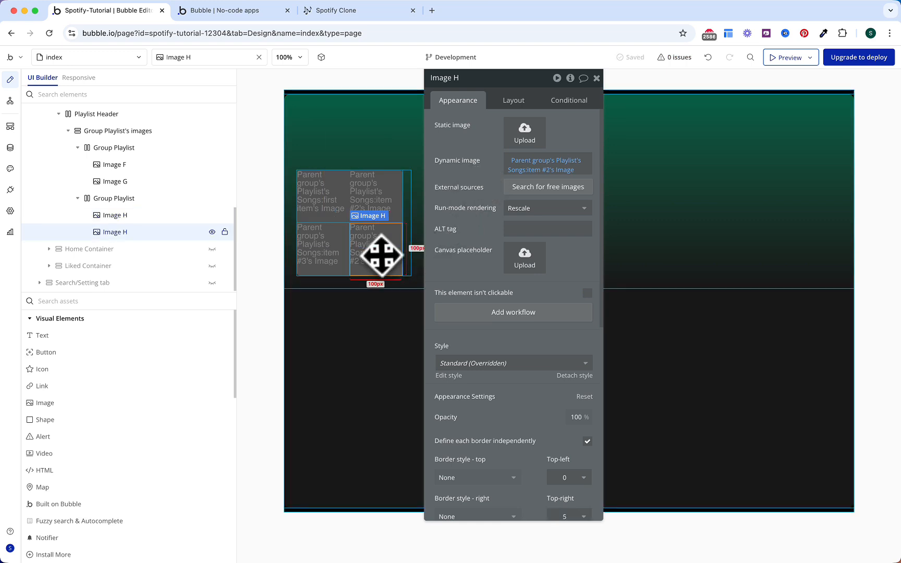
{"action": "left_click", "coordinate": [549, 171]}
{"action": "type", "text": "4"}
{"action": "scroll", "coordinate": [488, 237], "scroll_direction": "down", "scroll_amount": 5}
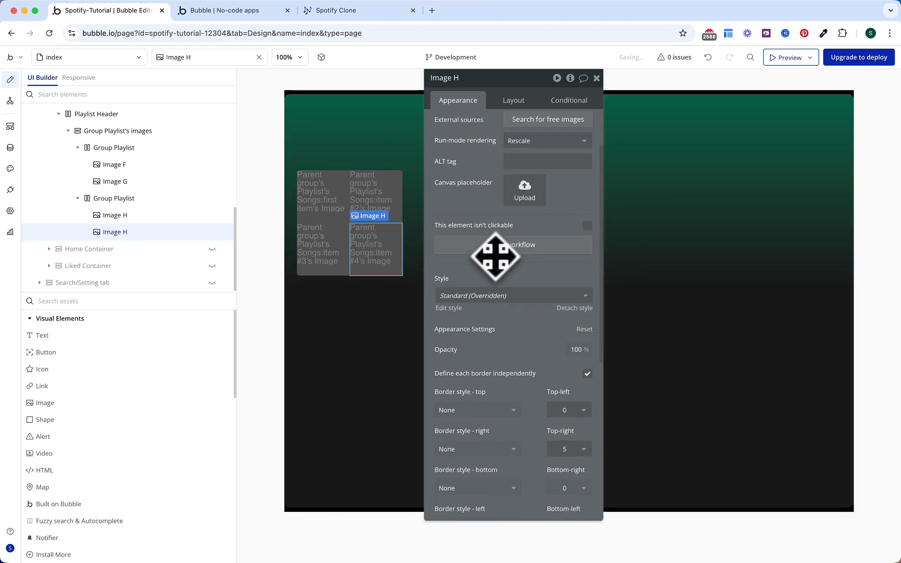
{"action": "left_click", "coordinate": [573, 374]}
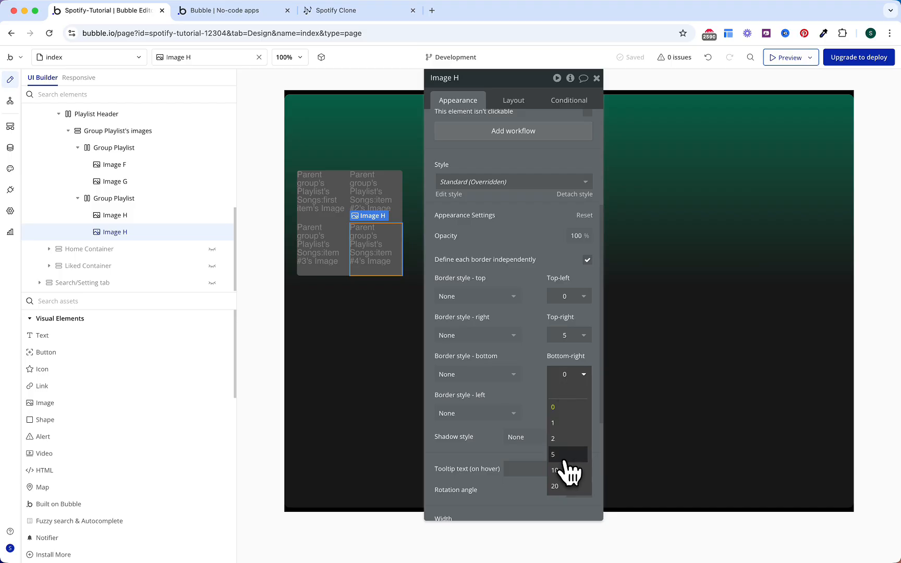
{"action": "left_click", "coordinate": [563, 430]}
{"action": "left_click", "coordinate": [565, 335]}
{"action": "left_click", "coordinate": [558, 350]}
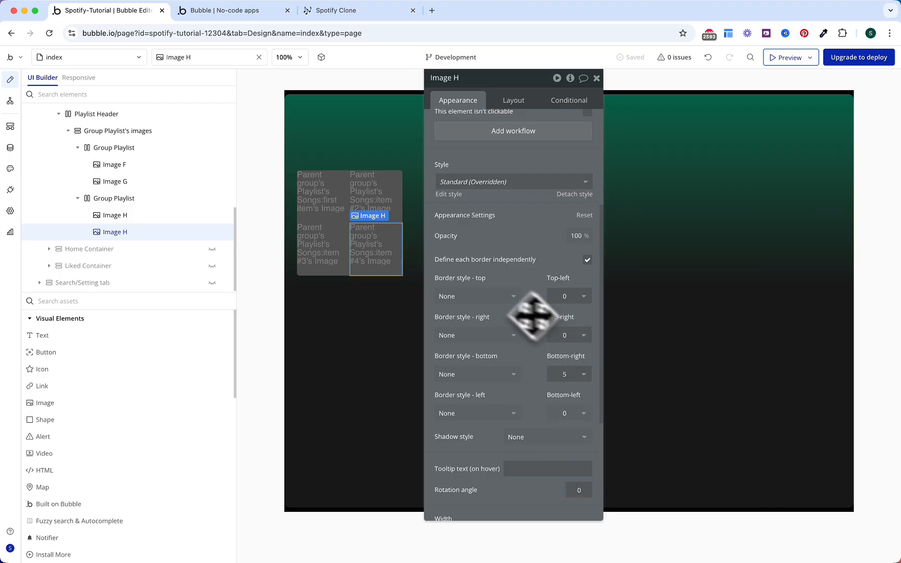
Step: Rename Image F and Image G to Playlist image 1 and Playlist image 2
{"action": "left_click", "coordinate": [150, 166]}
{"action": "double_click", "coordinate": [148, 167]}
{"action": "left_click", "coordinate": [149, 167]}
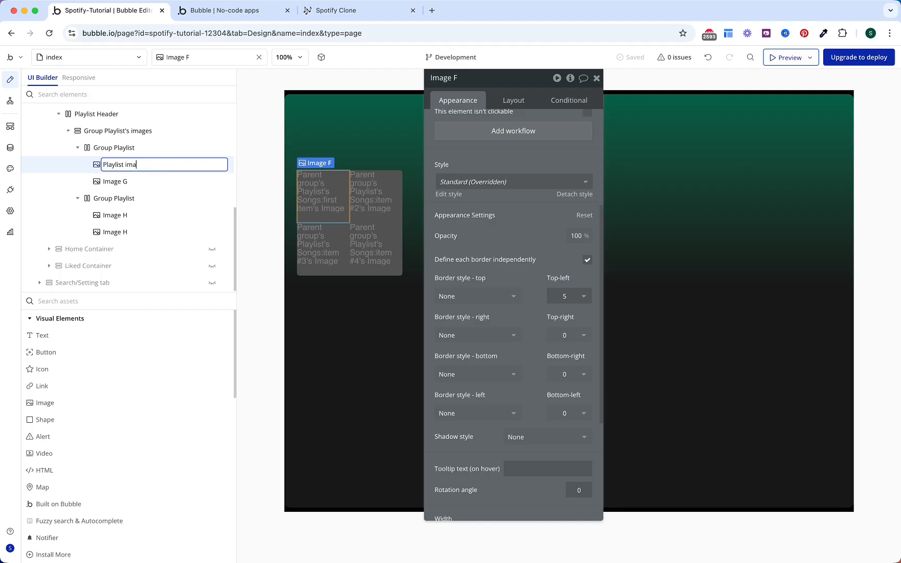
{"action": "key", "text": "Return"}
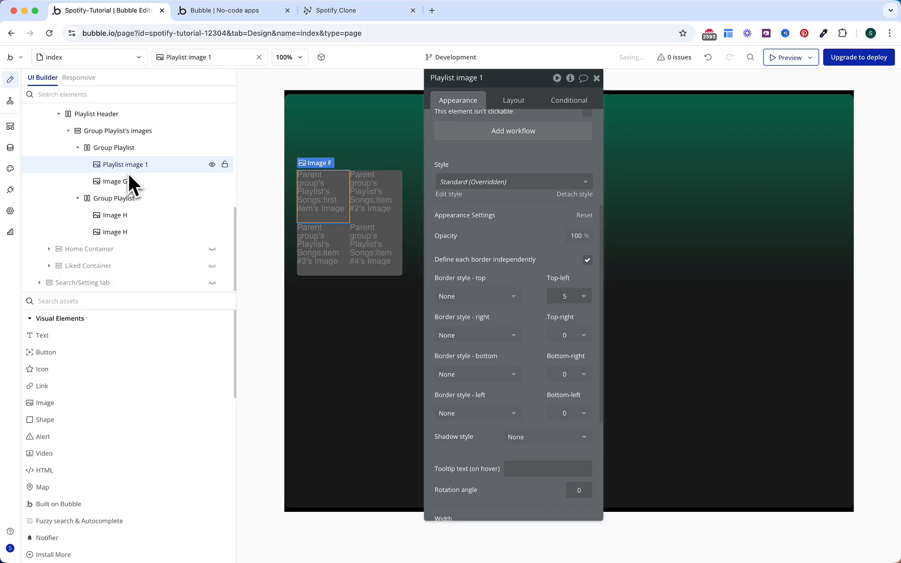
{"action": "double_click", "coordinate": [129, 168]}
{"action": "key", "text": "super+c"}
{"action": "double_click", "coordinate": [150, 185]}
{"action": "key", "text": "super+v"}
{"action": "key", "text": "Return"}
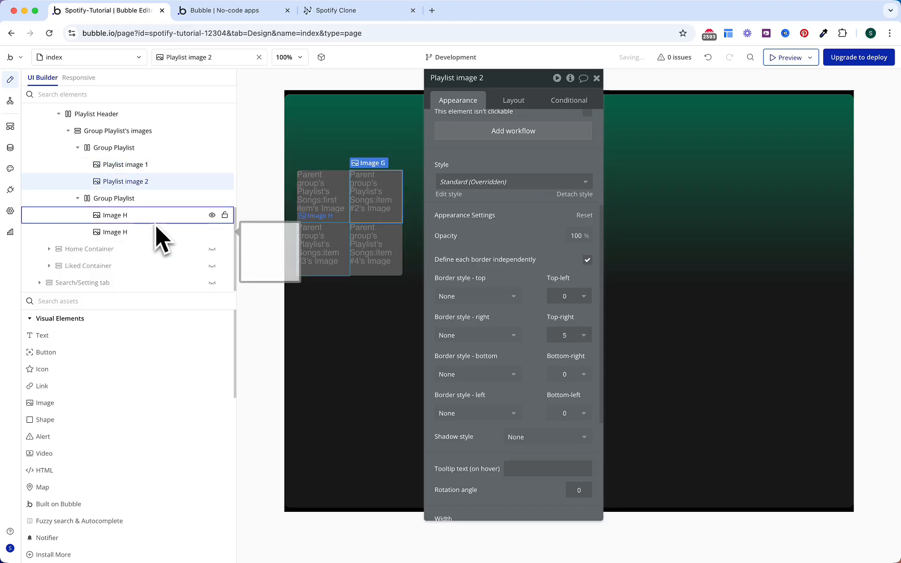
Step: Rename the two Image H elements to Playlist image 3 and Playlist image 4
{"action": "double_click", "coordinate": [155, 215]}
{"action": "key", "text": "super+v"}
{"action": "type", "text": "3"}
{"action": "key", "text": "BackSpace"}
{"action": "key", "text": "BackSpace"}
{"action": "type", "text": "3"}
{"action": "key", "text": "Return"}
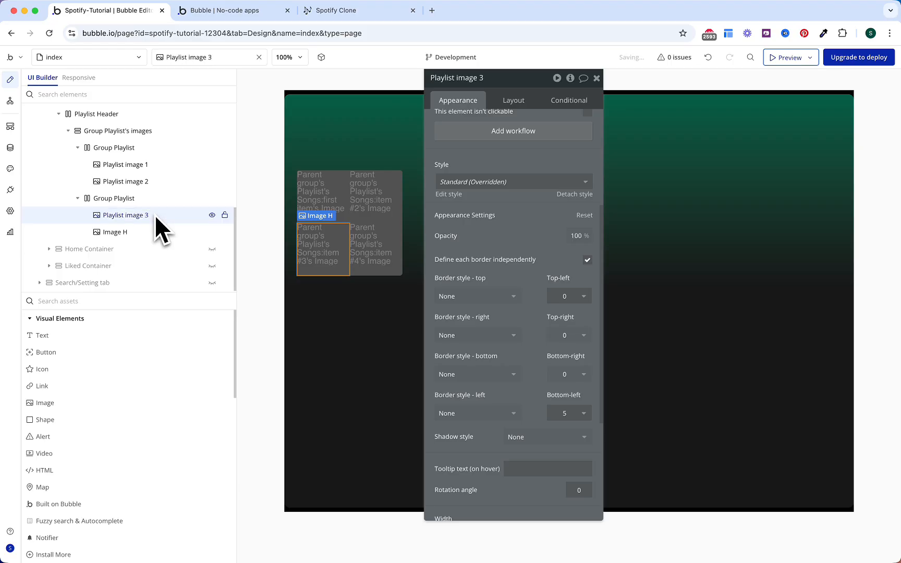
{"action": "double_click", "coordinate": [154, 233]}
{"action": "key", "text": "super+v"}
{"action": "key", "text": "BackSpace"}
{"action": "type", "text": "4"}
{"action": "key", "text": "Return"}
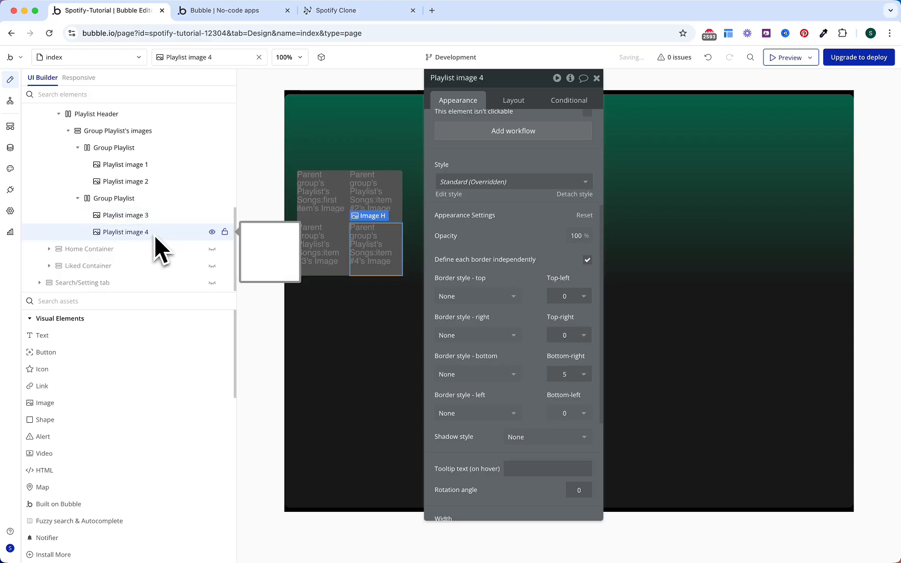
{"action": "scroll", "coordinate": [115, 149], "scroll_direction": "up", "scroll_amount": 1}
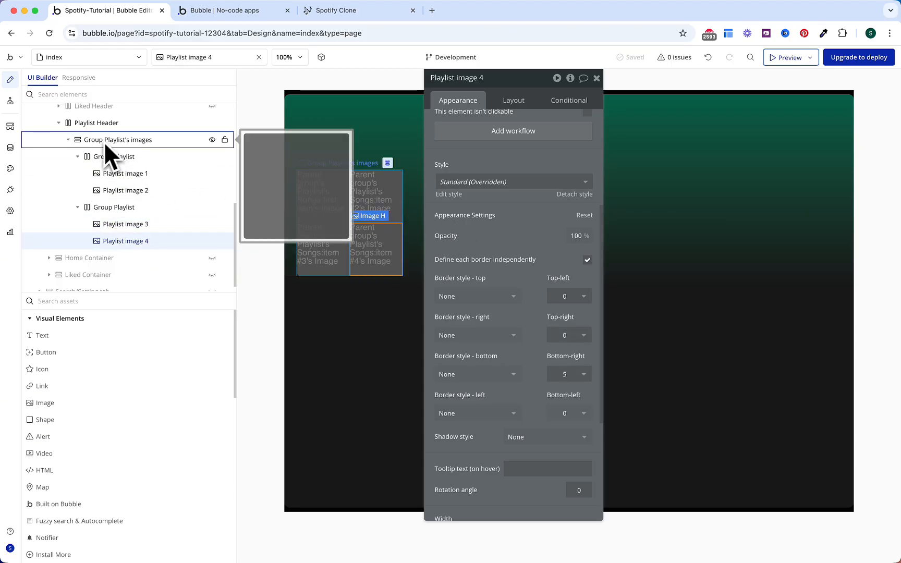
{"action": "left_click", "coordinate": [70, 140]}
Step: Add Group Playlist Details inside Playlist Header, typed Playlist, using Parent group's Playlist as data source
{"action": "type", "text": "gr"}
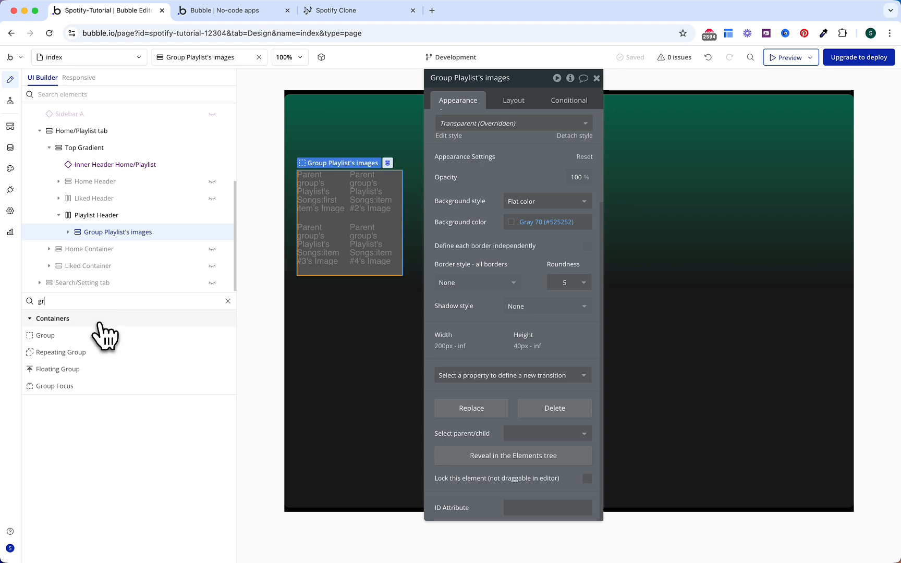
{"action": "left_click_drag", "start_coordinate": [86, 337], "coordinate": [105, 239]}
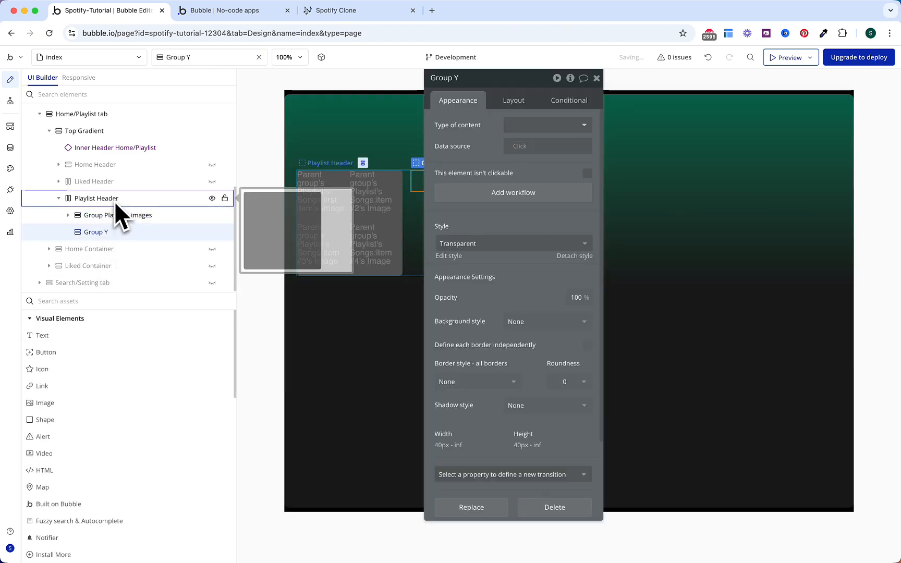
{"action": "left_click_drag", "start_coordinate": [471, 155], "coordinate": [584, 165]}
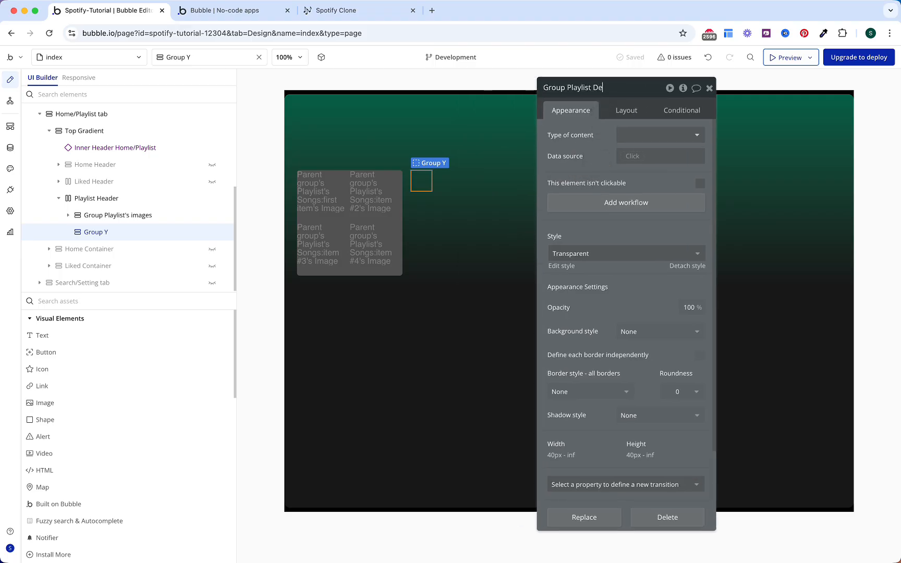
{"action": "type", "text": "ls"}
{"action": "key", "text": "Return"}
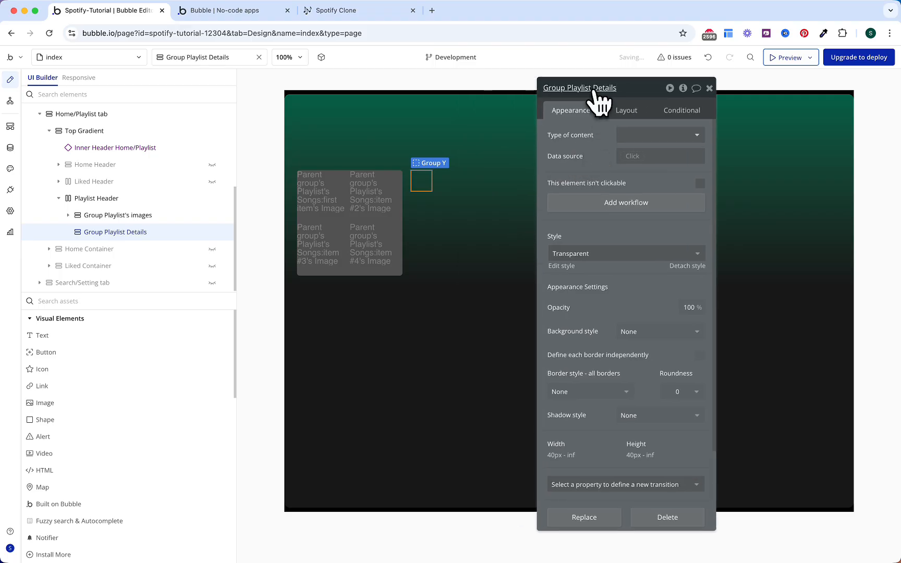
{"action": "left_click", "coordinate": [622, 139]}
{"action": "type", "text": "pla"}
{"action": "key", "text": "Return"}
{"action": "left_click", "coordinate": [647, 156]}
{"action": "left_click", "coordinate": [633, 180]}
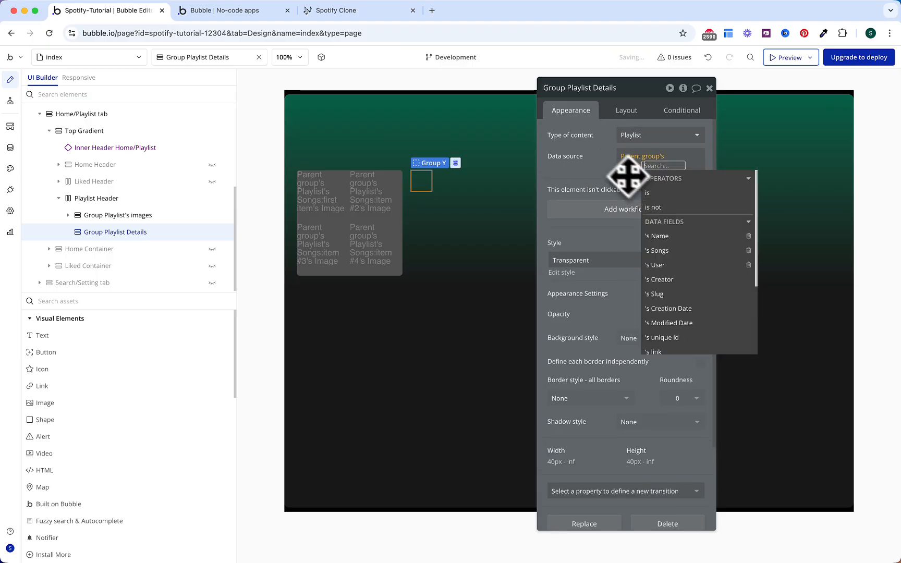
{"action": "left_click", "coordinate": [610, 165]}
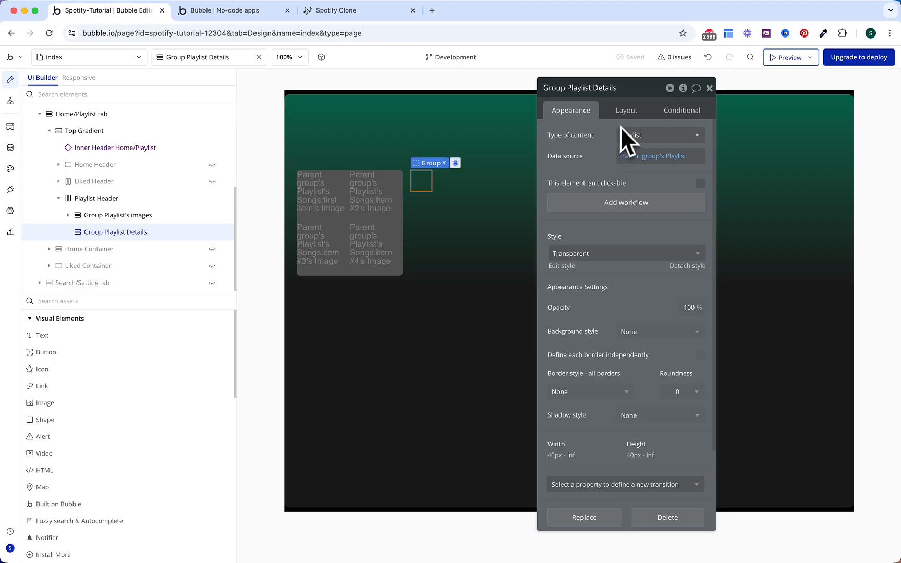
Step: Stretch the group to full height and add a condition: Current page width < Mobile Landscape (768 px)
{"action": "left_click", "coordinate": [626, 110]}
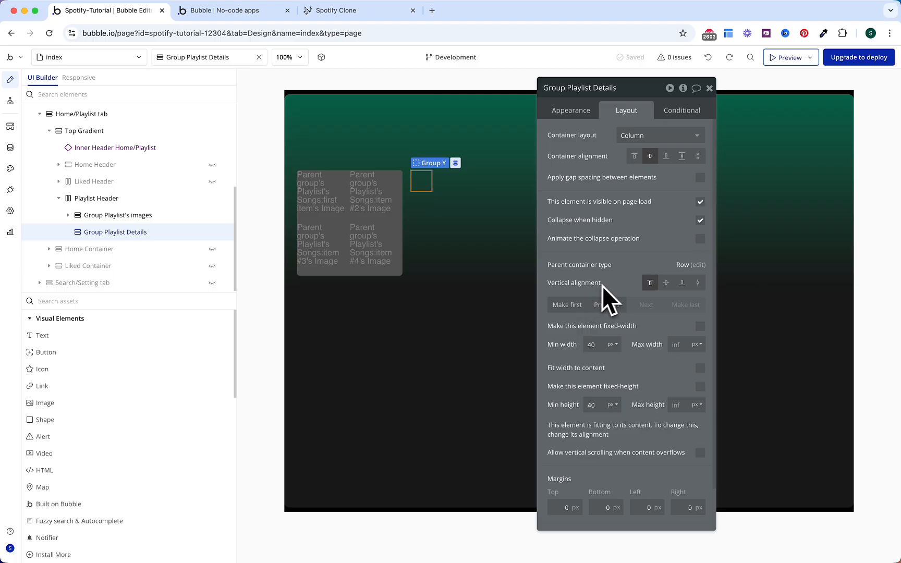
{"action": "left_click", "coordinate": [698, 282]}
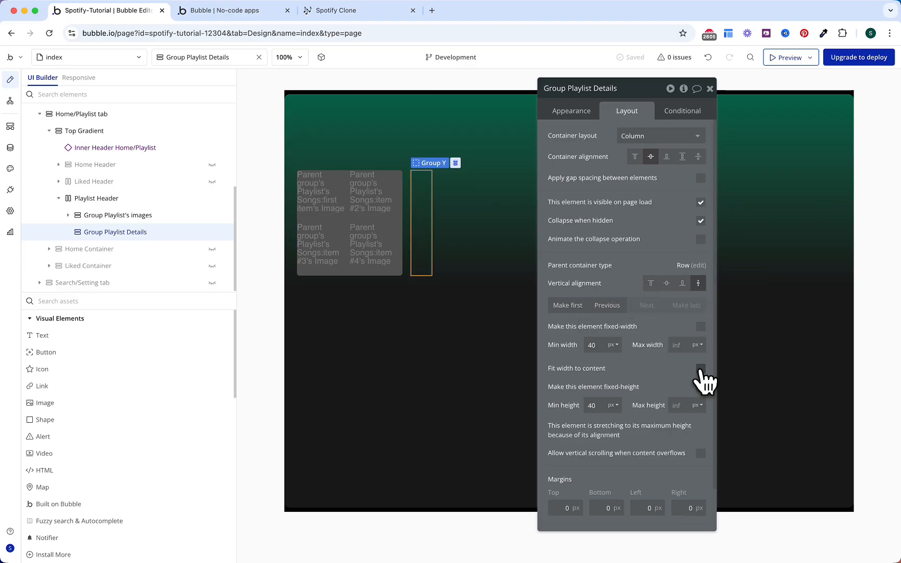
{"action": "left_click", "coordinate": [677, 111]}
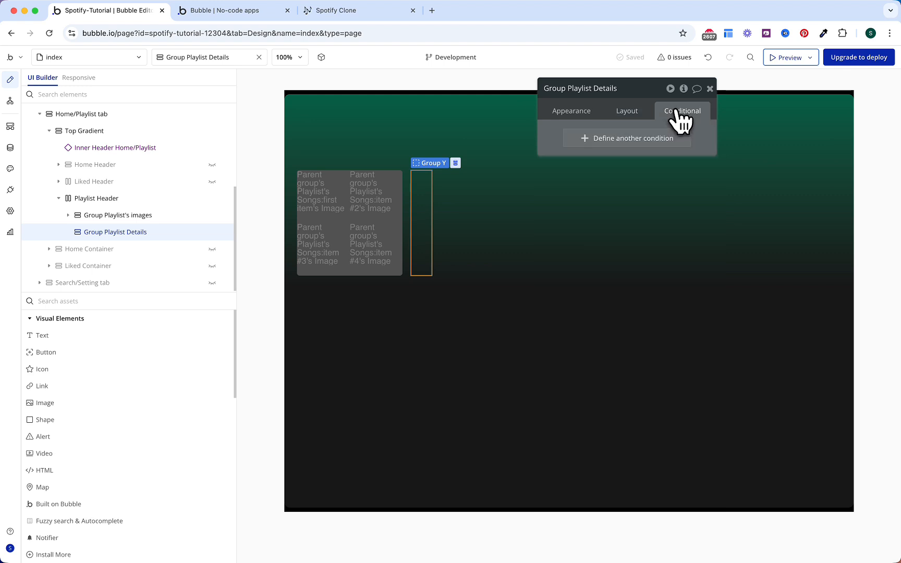
{"action": "left_click", "coordinate": [631, 143]}
{"action": "left_click", "coordinate": [592, 141]}
{"action": "type", "text": "wi"}
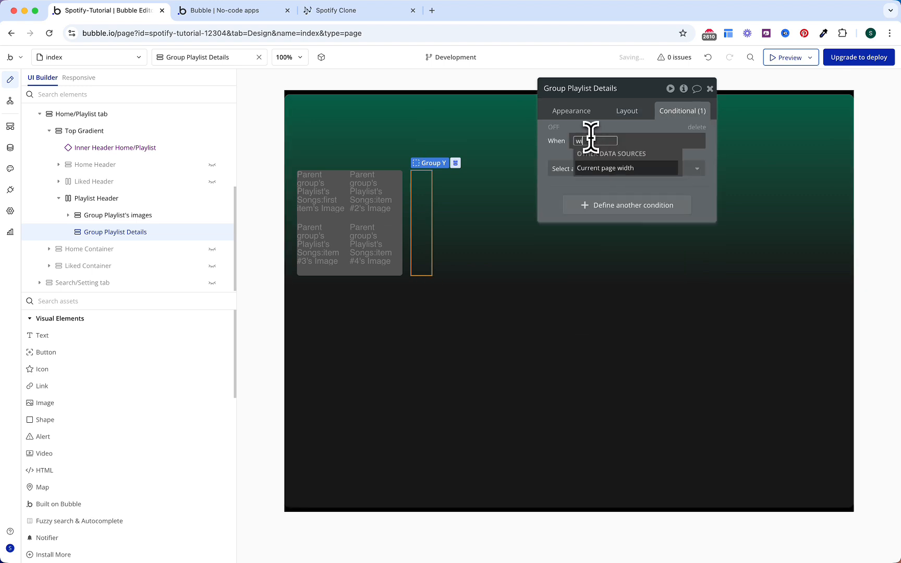
{"action": "type", "text": "d"}
{"action": "key", "text": "Return"}
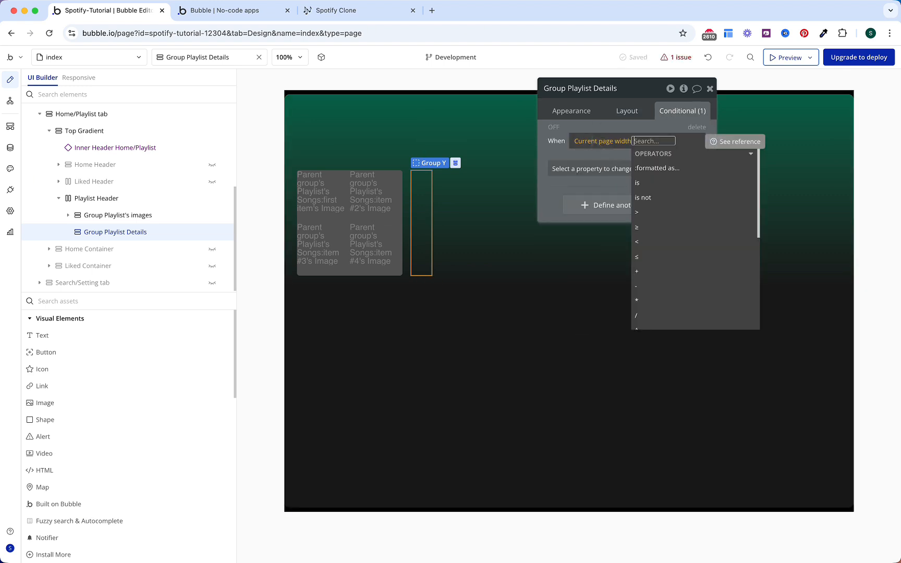
{"action": "left_click", "coordinate": [667, 242]}
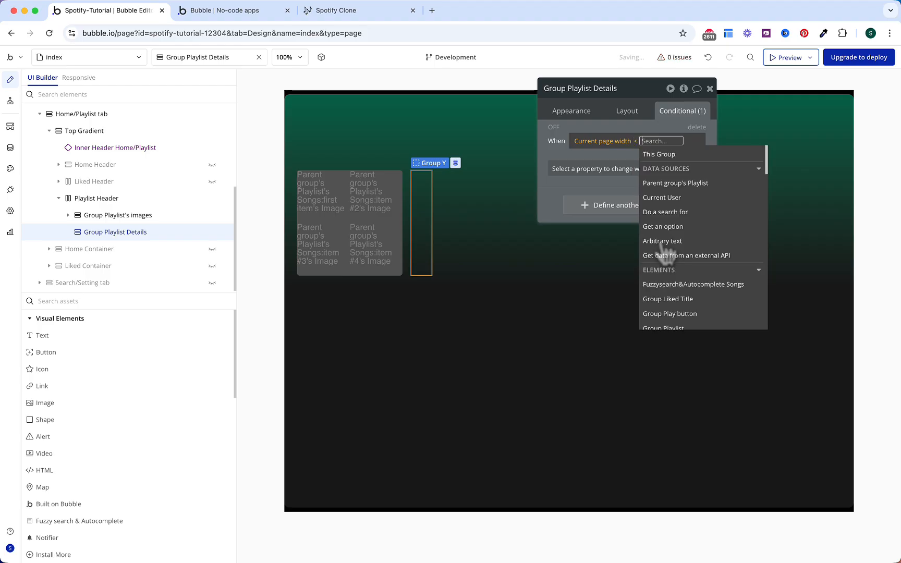
{"action": "type", "text": "768"}
{"action": "key", "text": "Return"}
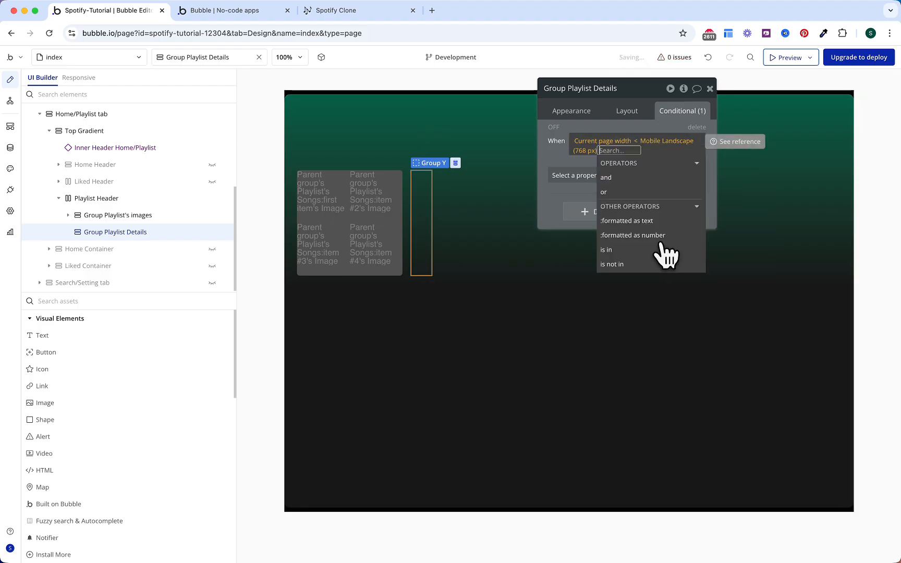
{"action": "left_click", "coordinate": [559, 158]}
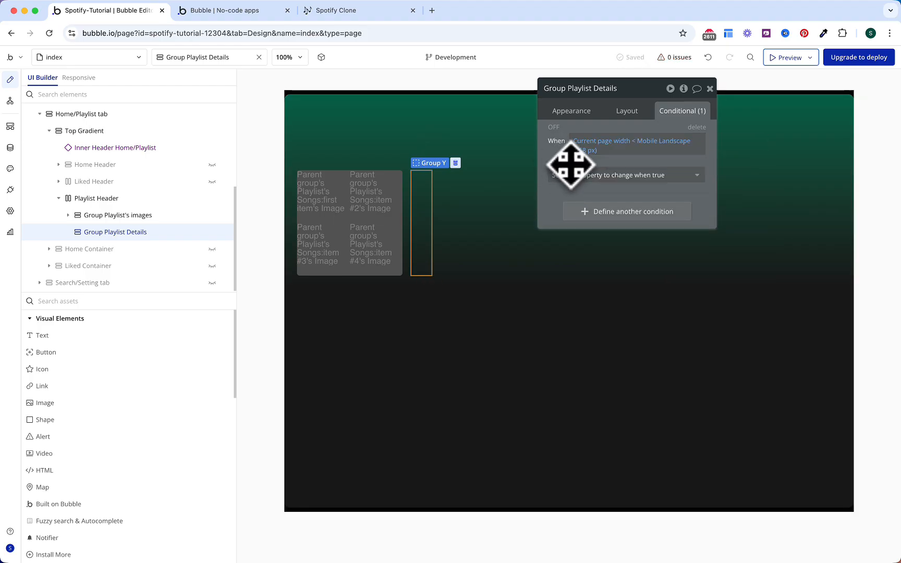
Step: Make the condition set the group's Min width to 50%
{"action": "left_click", "coordinate": [574, 175]}
{"action": "type", "text": "min"}
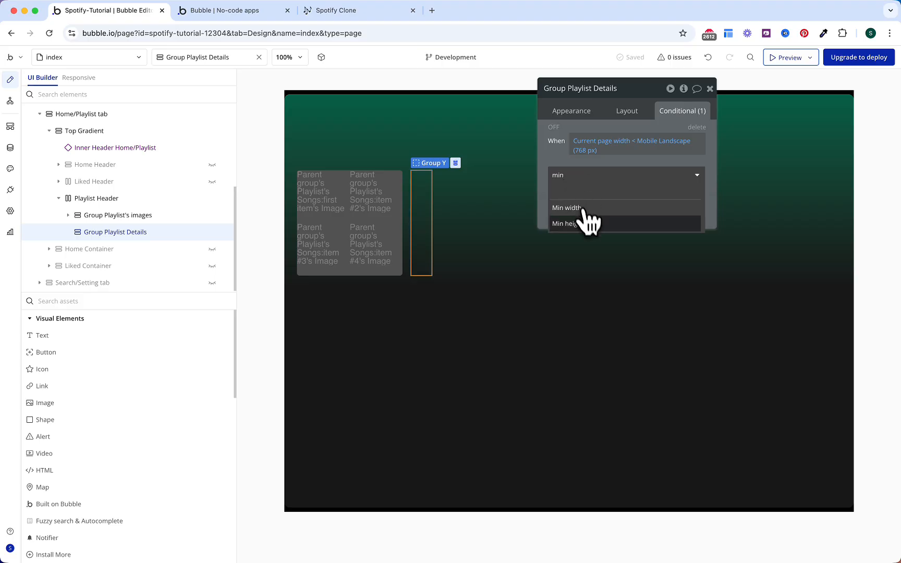
{"action": "left_click", "coordinate": [589, 208]}
{"action": "left_click", "coordinate": [688, 172]}
{"action": "left_click", "coordinate": [688, 202]}
{"action": "left_click_drag", "start_coordinate": [677, 180], "coordinate": [669, 191]}
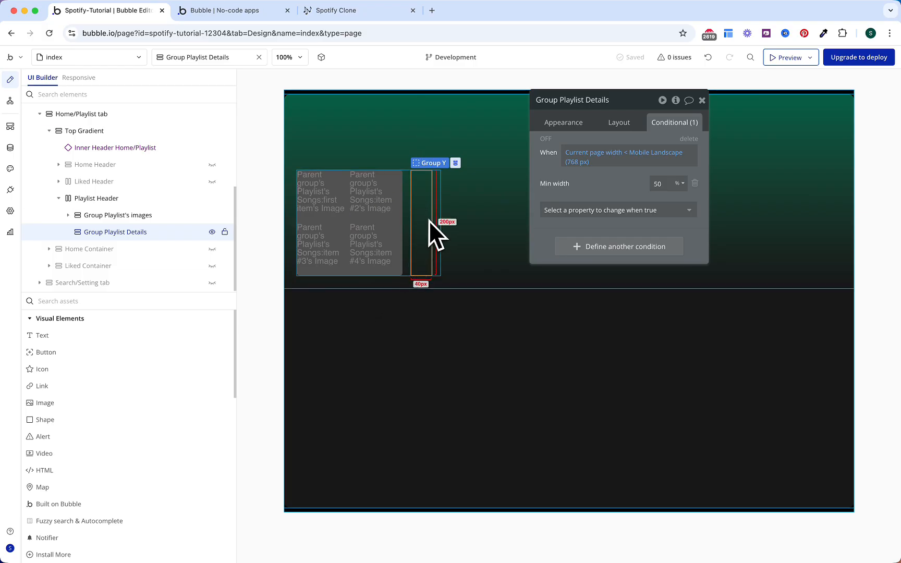
Step: Copy Text Playlist and Text Liked Songs from Liked Header into Group Playlist Details
{"action": "left_click", "coordinate": [59, 181]}
{"action": "scroll", "coordinate": [65, 193], "scroll_direction": "down", "scroll_amount": 1}
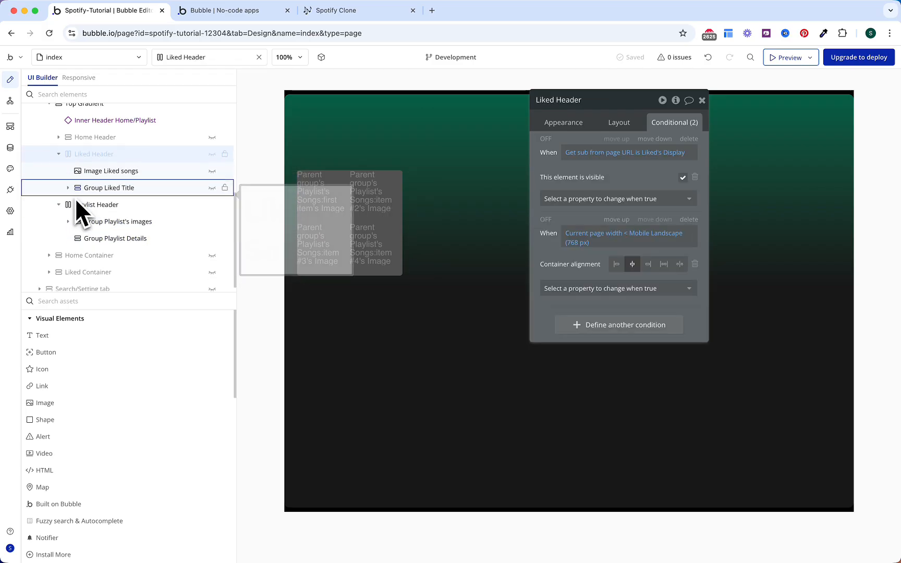
{"action": "left_click", "coordinate": [70, 189]}
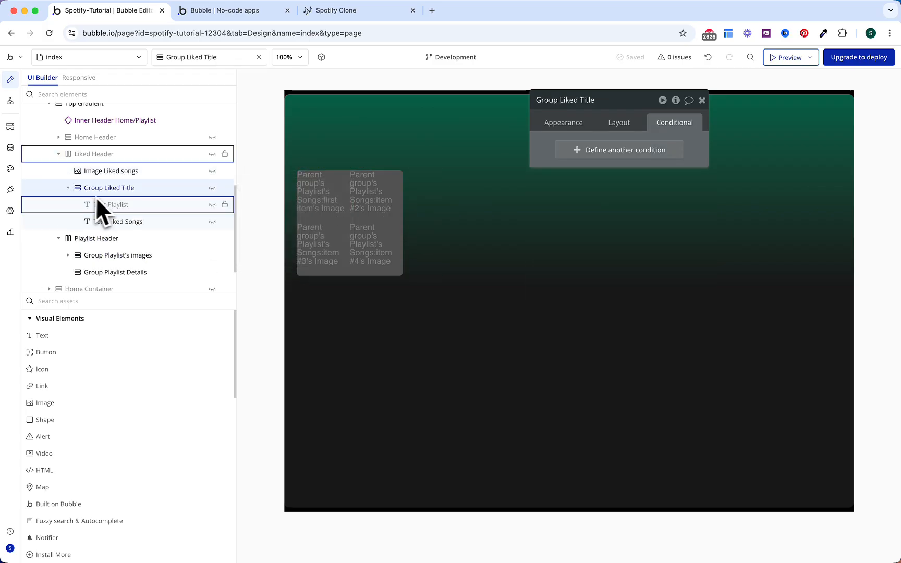
{"action": "left_click", "coordinate": [112, 190]}
{"action": "left_click", "coordinate": [117, 206], "text": "shift"}
{"action": "right_click", "coordinate": [116, 205]}
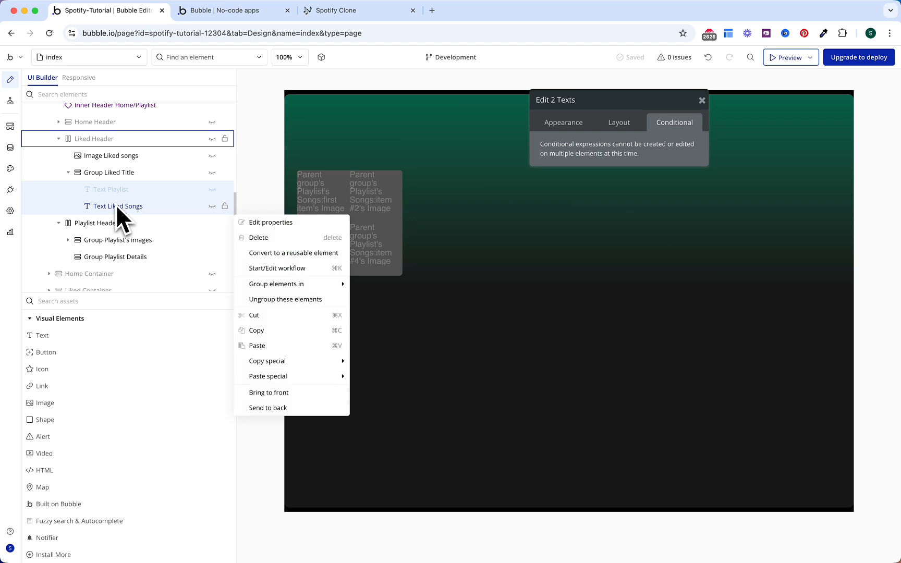
{"action": "left_click", "coordinate": [276, 331]}
{"action": "scroll", "coordinate": [106, 245], "scroll_direction": "down", "scroll_amount": 1}
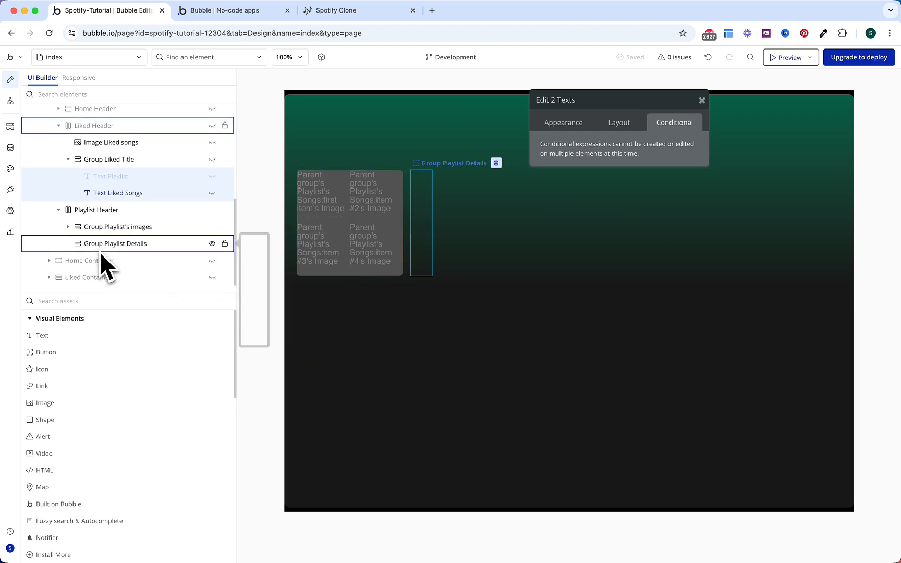
{"action": "left_click", "coordinate": [101, 248]}
{"action": "right_click", "coordinate": [103, 245]}
{"action": "left_click", "coordinate": [284, 386]}
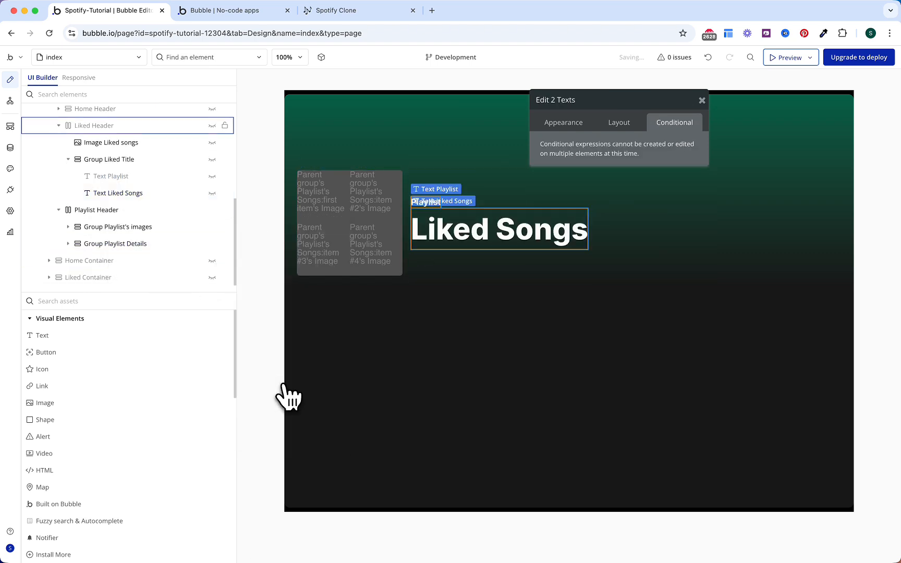
Step: Check the pasted Playlist text's layout and conditional settings
{"action": "left_click", "coordinate": [69, 244]}
{"action": "scroll", "coordinate": [130, 245], "scroll_direction": "down", "scroll_amount": 2}
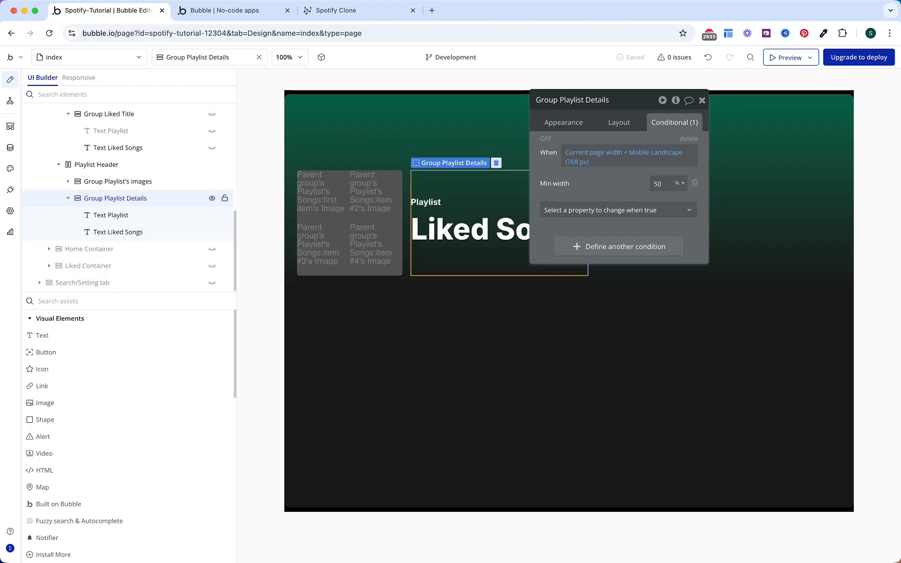
{"action": "left_click", "coordinate": [138, 213]}
{"action": "left_click", "coordinate": [620, 124]}
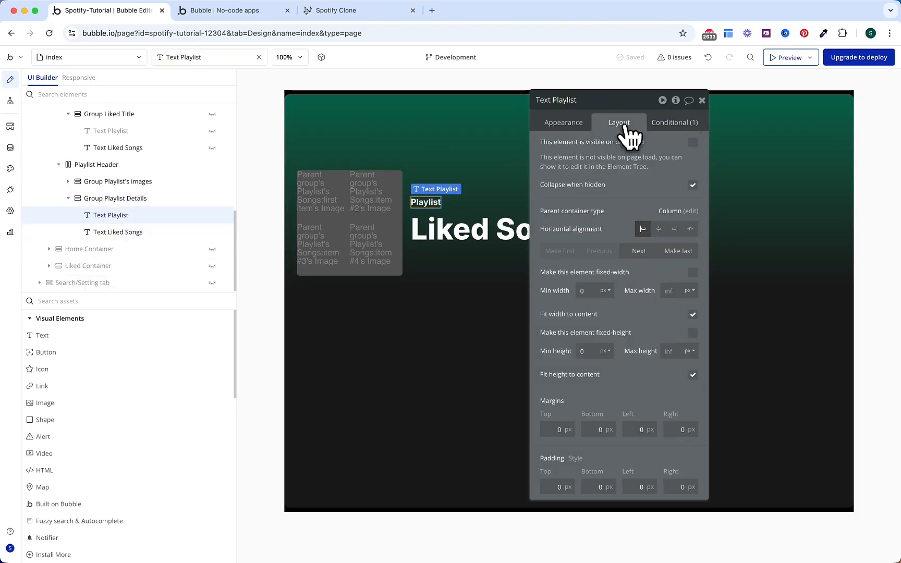
{"action": "left_click", "coordinate": [679, 123]}
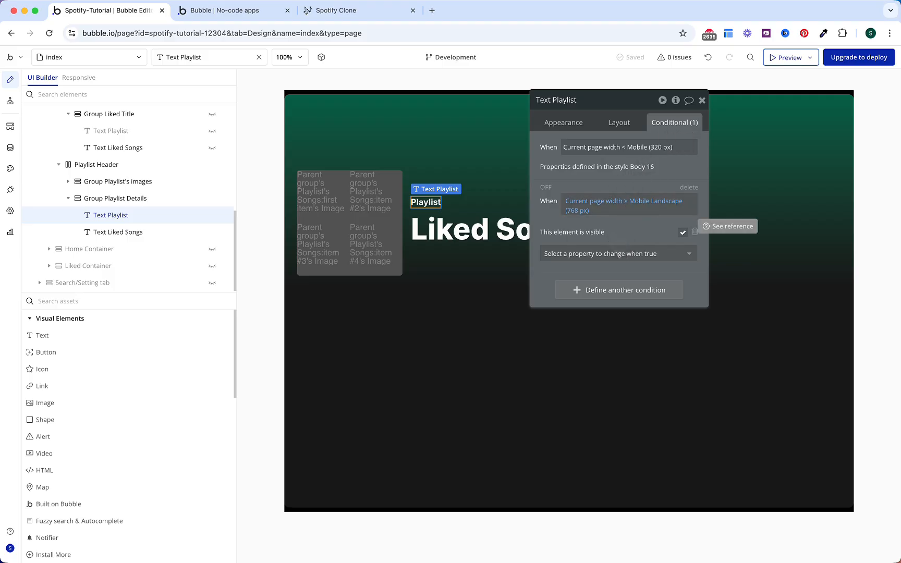
{"action": "left_click_drag", "start_coordinate": [542, 189], "coordinate": [648, 178]}
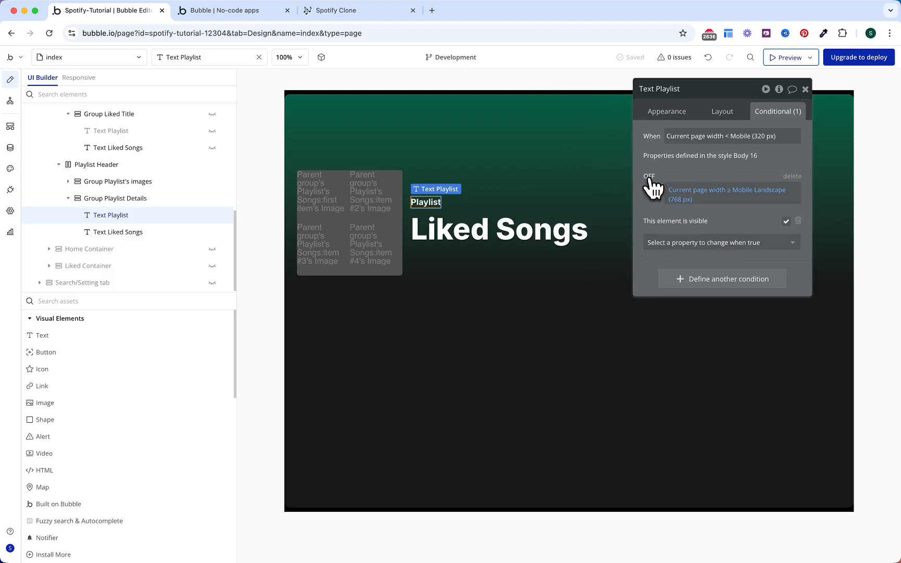
Step: Replace the Liked Songs wording with Parent group's Playlist's Name, placeholder 'Workout'
{"action": "left_click", "coordinate": [511, 227]}
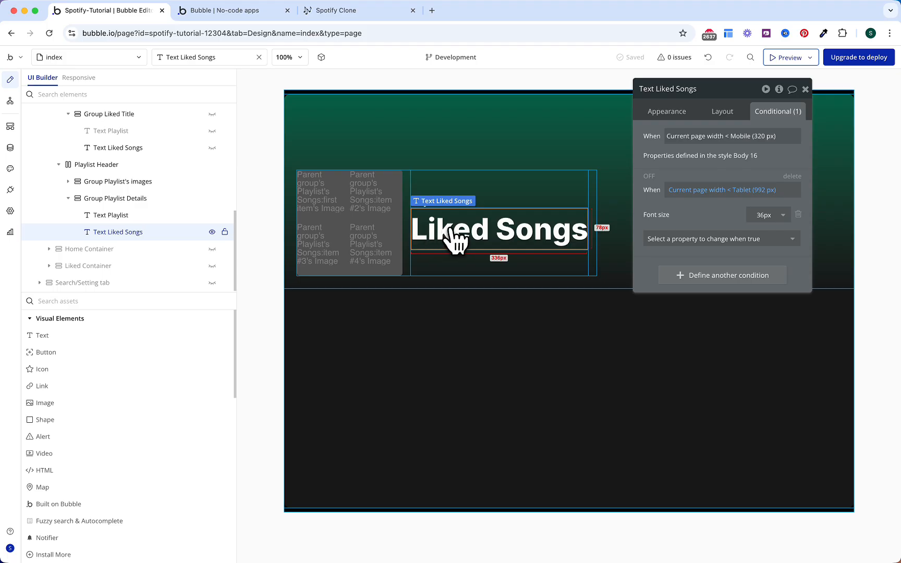
{"action": "left_click", "coordinate": [667, 114]}
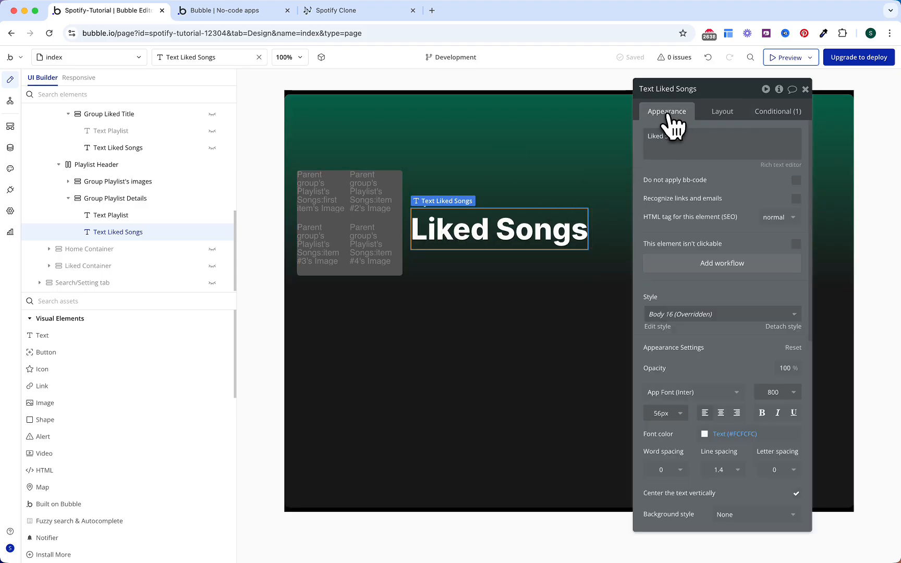
{"action": "triple_click", "coordinate": [744, 141]}
{"action": "left_click", "coordinate": [827, 141]}
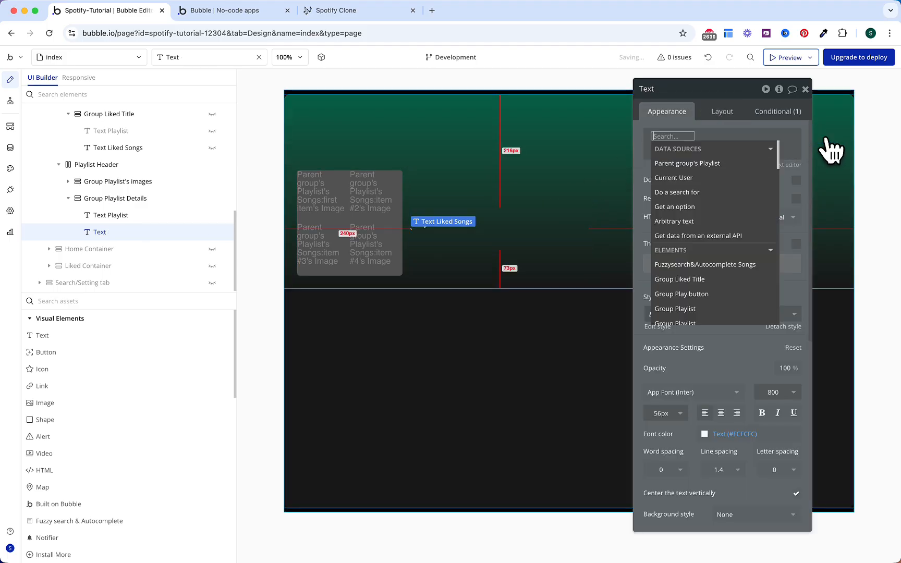
{"action": "left_click", "coordinate": [694, 164]}
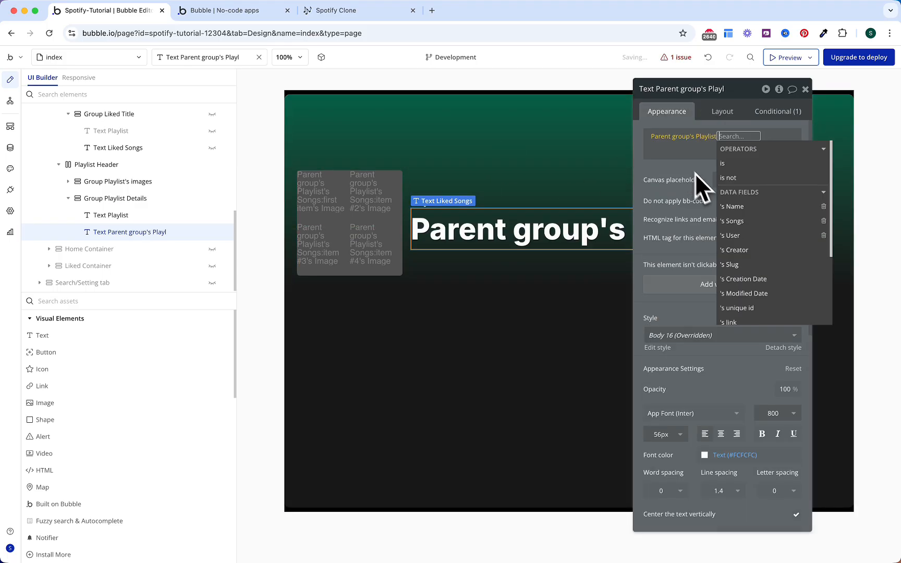
{"action": "left_click", "coordinate": [733, 206]}
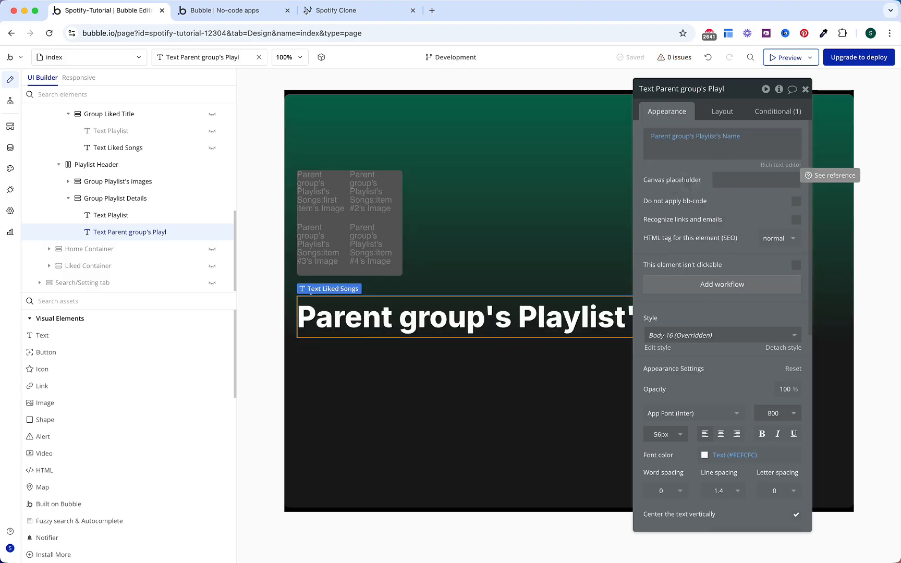
{"action": "left_click", "coordinate": [730, 180]}
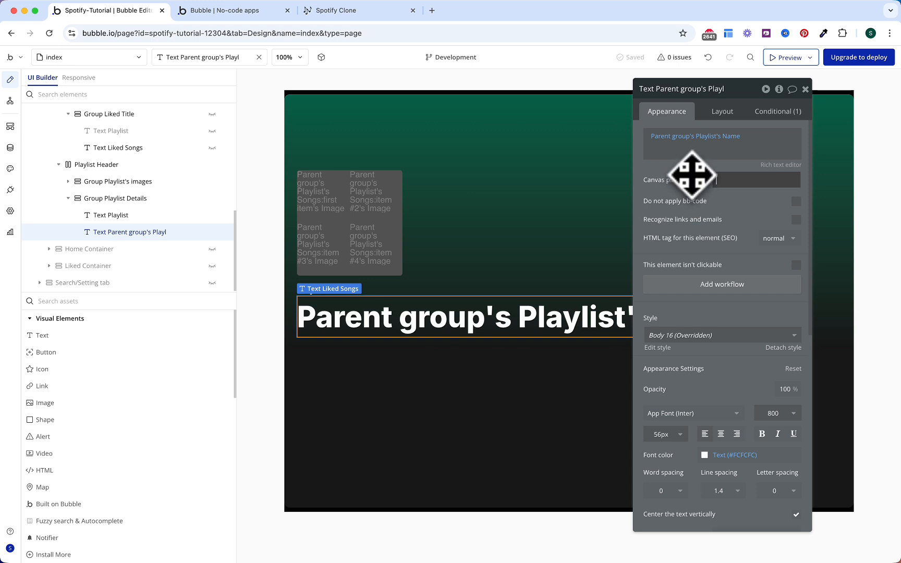
{"action": "type", "text": "Worko"}
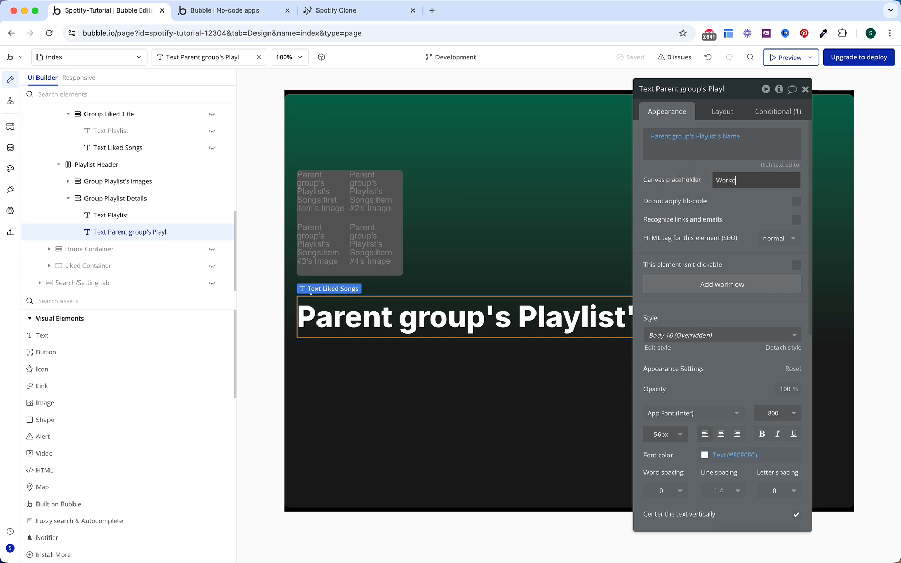
{"action": "type", "text": "ut"}
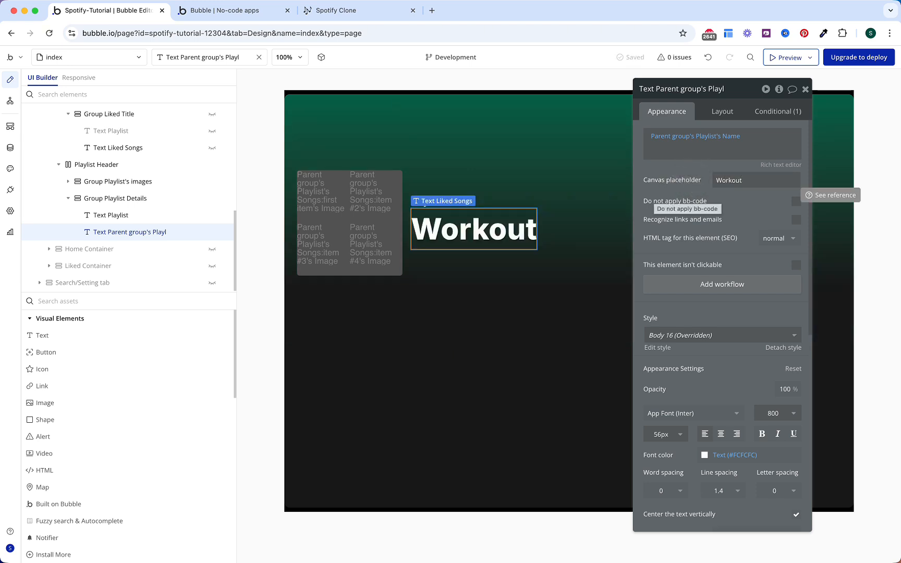
Step: Wrap the Workout title in a row group with gap spacing, centred horizontally
{"action": "right_click", "coordinate": [488, 237]}
{"action": "mouse_move", "coordinate": [533, 311]}
{"action": "left_click", "coordinate": [625, 326]}
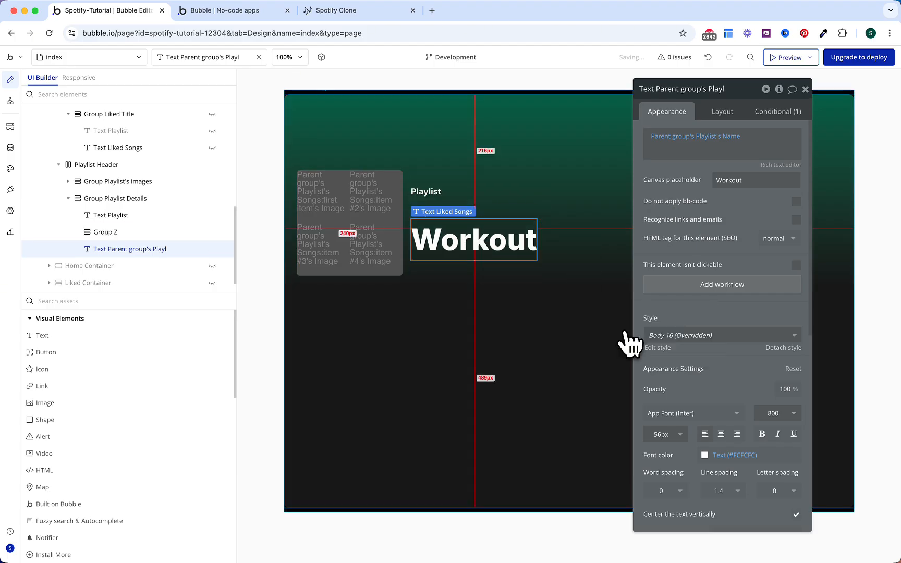
{"action": "left_click", "coordinate": [719, 113]}
{"action": "left_click", "coordinate": [796, 179]}
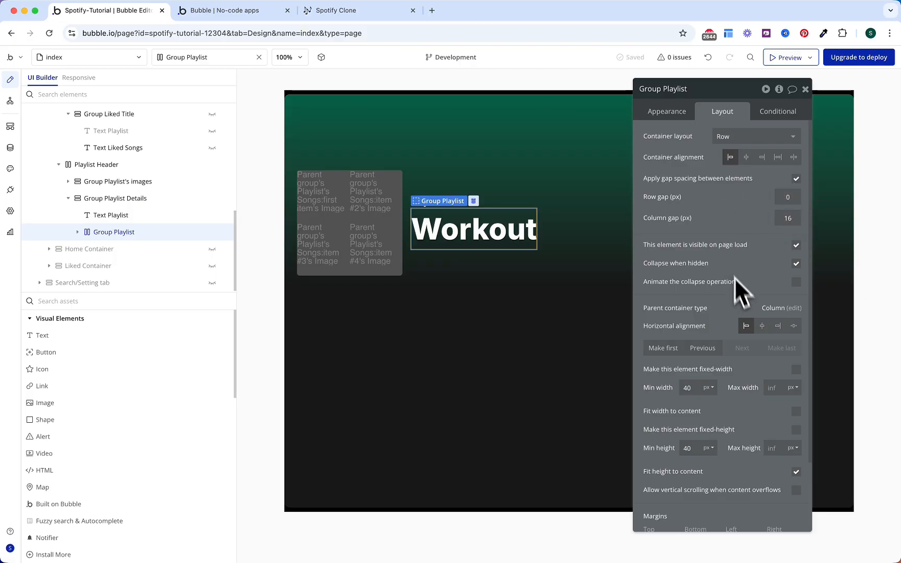
{"action": "left_click", "coordinate": [762, 325]}
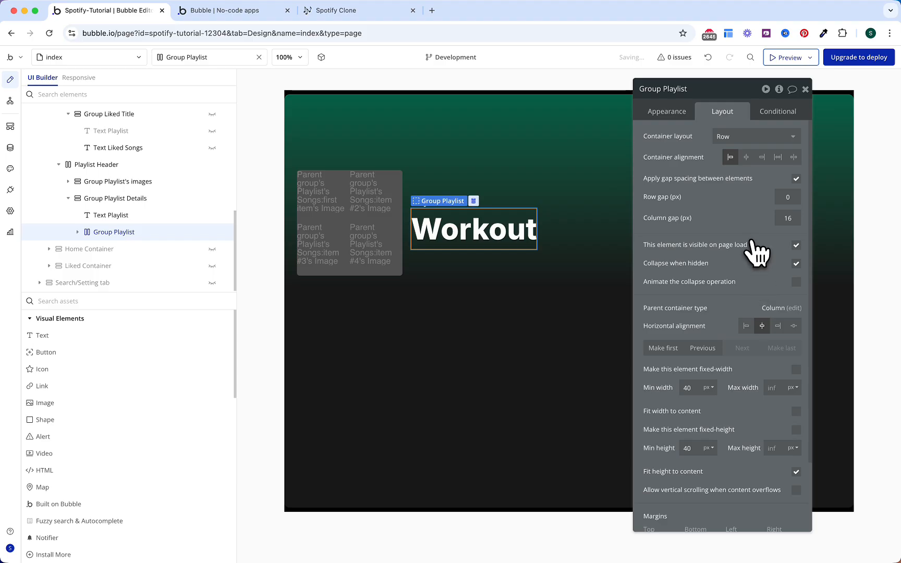
Step: Unhide Home Header and copy the Liked Songs Group Play button
{"action": "scroll", "coordinate": [166, 204], "scroll_direction": "up", "scroll_amount": 2}
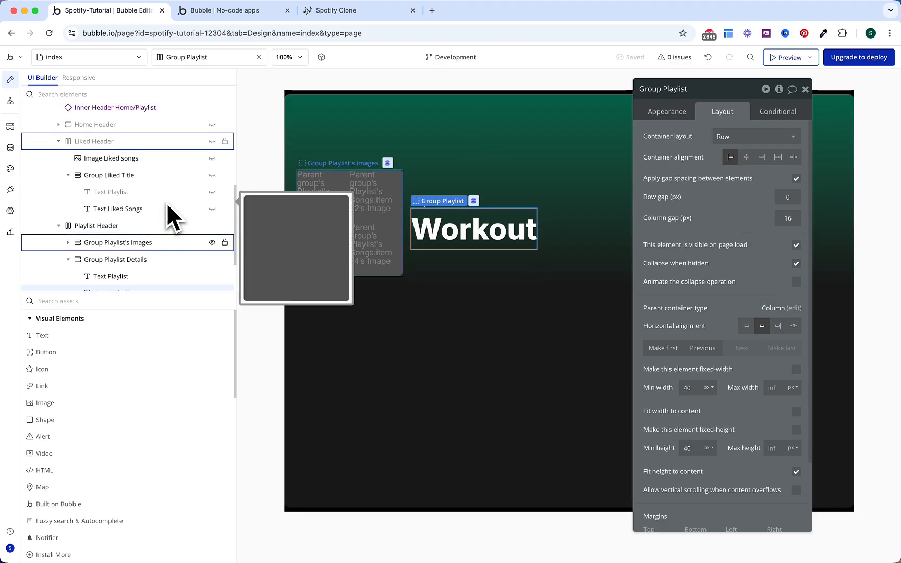
{"action": "left_click", "coordinate": [59, 176]}
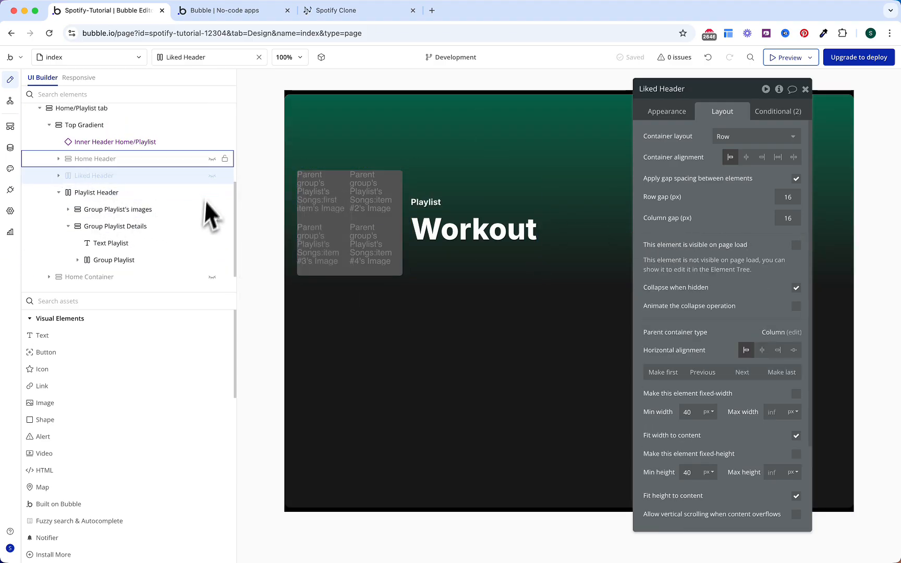
{"action": "left_click", "coordinate": [212, 159]}
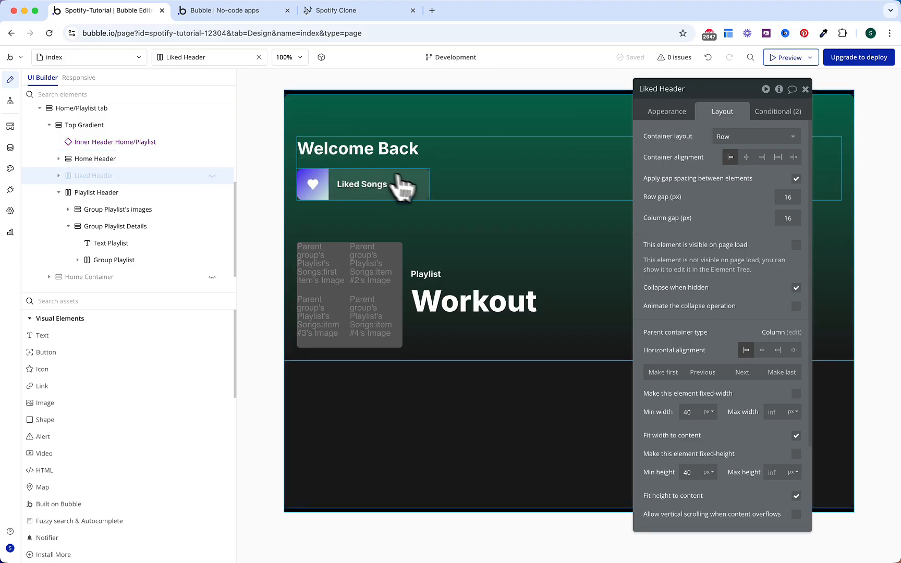
{"action": "left_click", "coordinate": [415, 186]}
{"action": "left_click", "coordinate": [424, 195]}
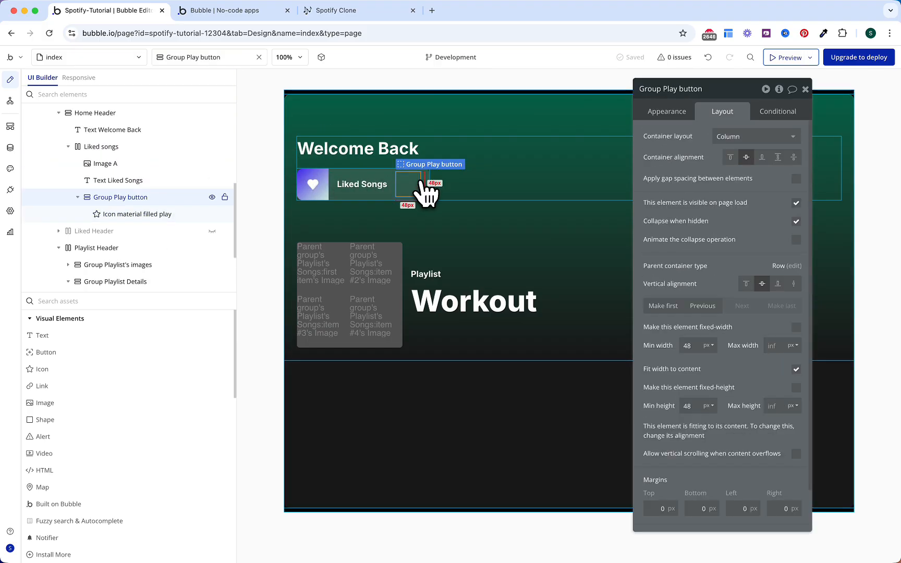
{"action": "right_click", "coordinate": [116, 202]}
{"action": "left_click", "coordinate": [275, 323]}
Step: Hide Home Header again and paste the play button beside the Workout title
{"action": "scroll", "coordinate": [157, 187], "scroll_direction": "up", "scroll_amount": 2}
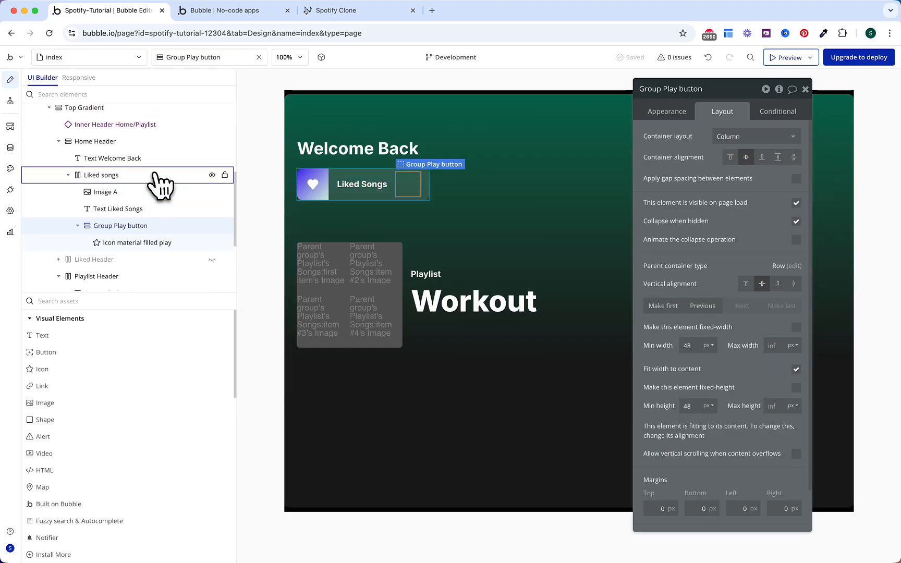
{"action": "left_click", "coordinate": [60, 148]}
{"action": "left_click", "coordinate": [212, 146]}
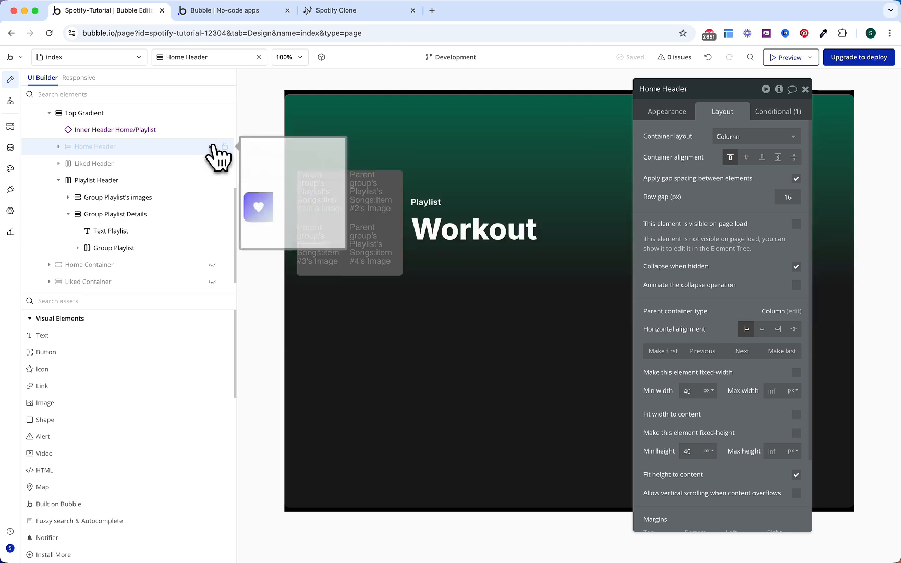
{"action": "scroll", "coordinate": [165, 200], "scroll_direction": "down", "scroll_amount": 1}
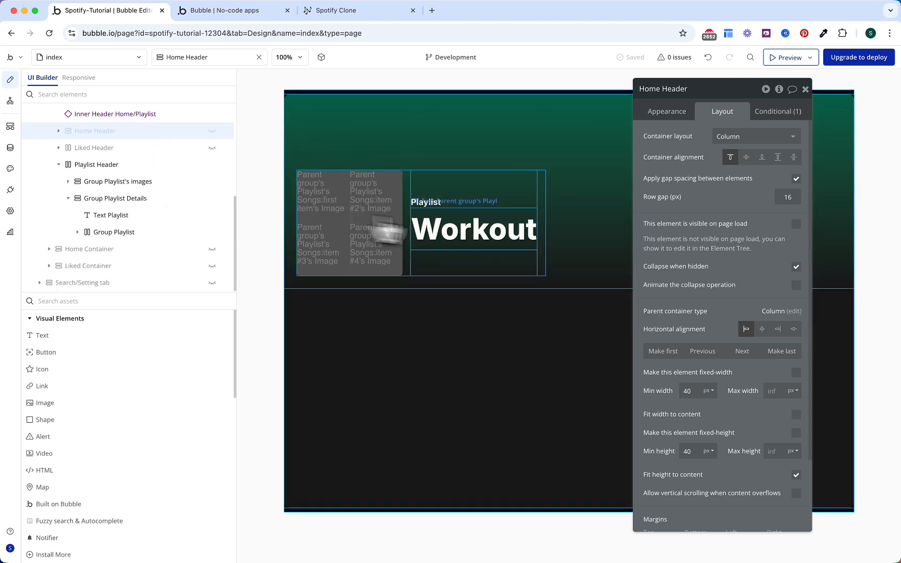
{"action": "left_click", "coordinate": [510, 230]}
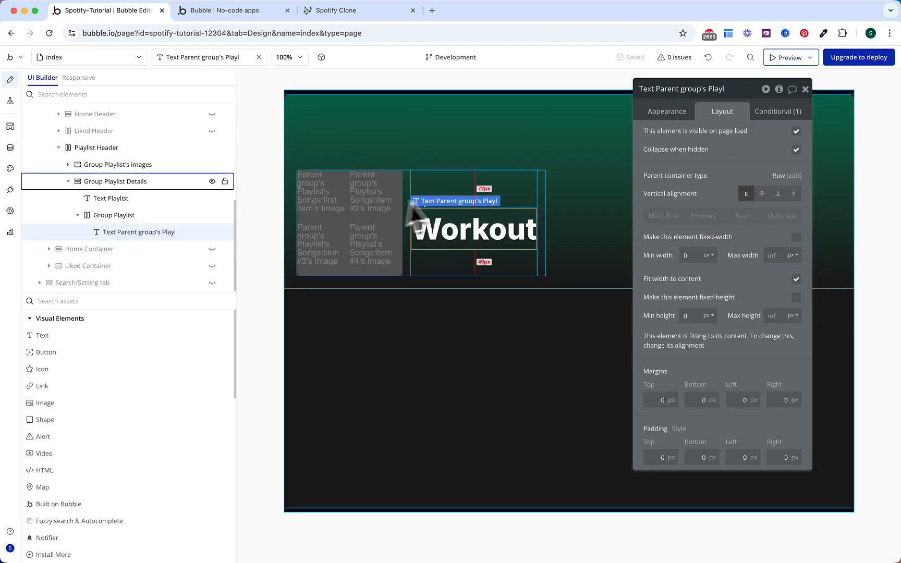
{"action": "right_click", "coordinate": [476, 230]}
{"action": "left_click", "coordinate": [523, 367]}
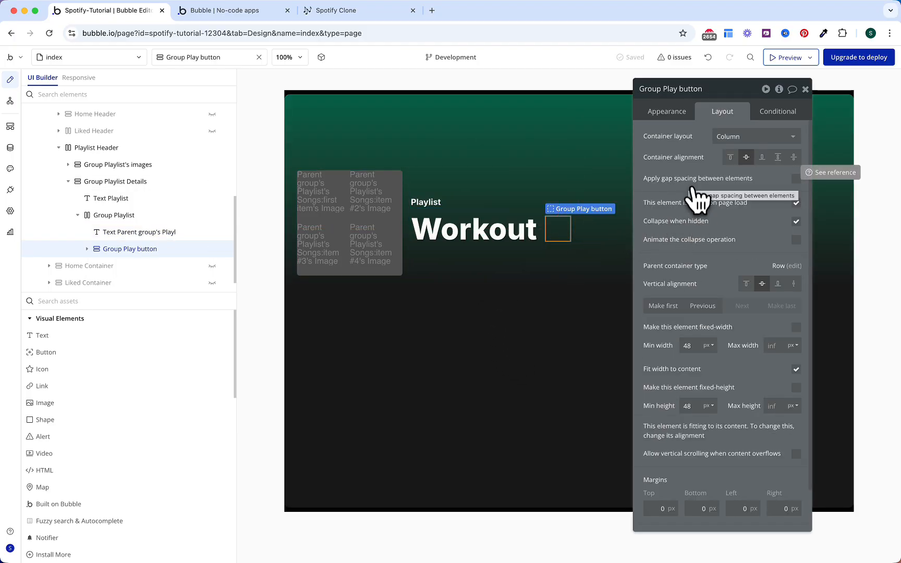
Step: Rename the pasted group 'Group Play button (Playlist)' with Parent group's Playlist as Playlist data
{"action": "left_click", "coordinate": [714, 89]}
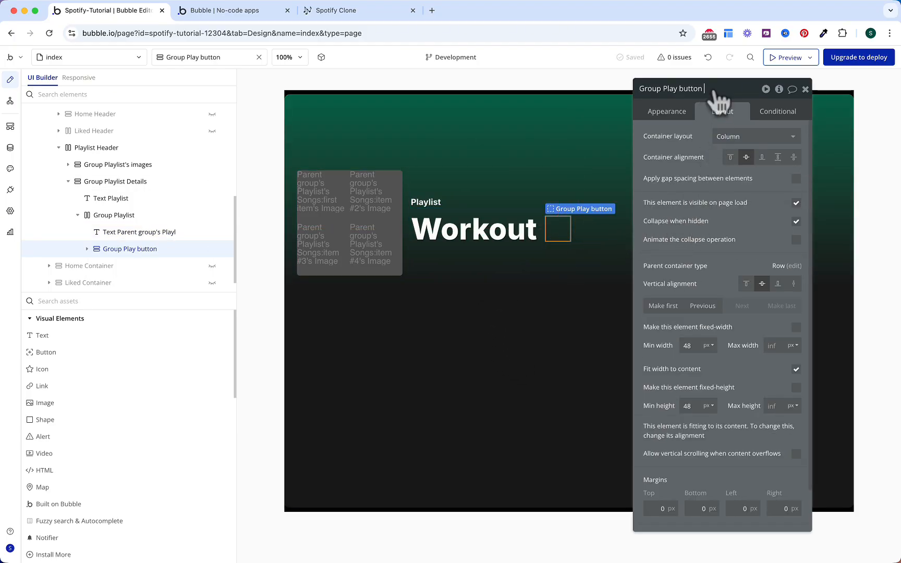
{"action": "type", "text": "(Playlist"}
{"action": "key", "text": "Return"}
{"action": "left_click", "coordinate": [672, 117]}
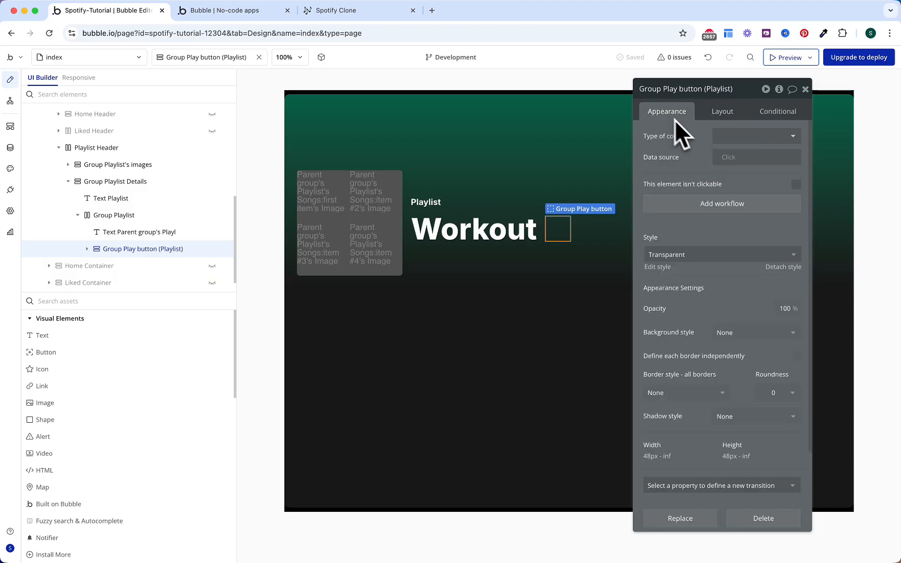
{"action": "left_click", "coordinate": [738, 158]}
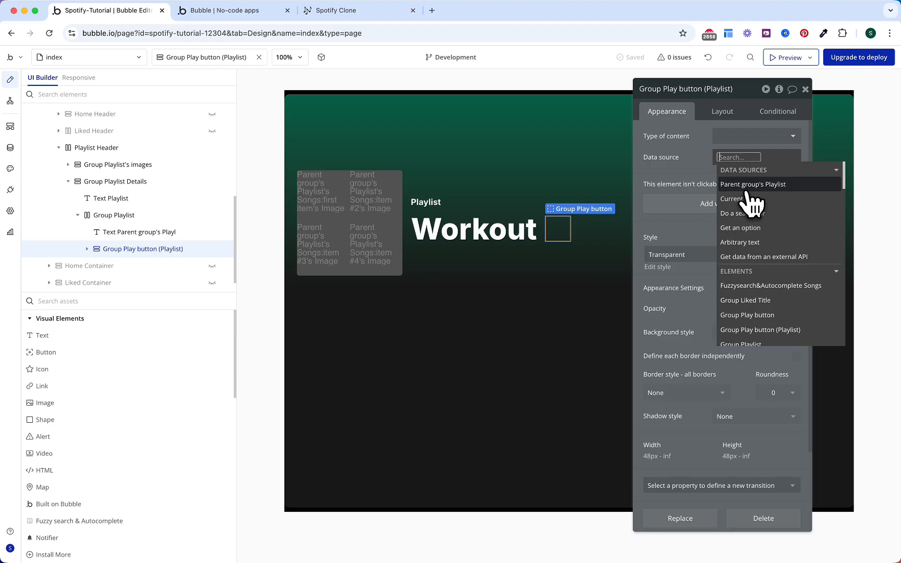
{"action": "left_click", "coordinate": [749, 187]}
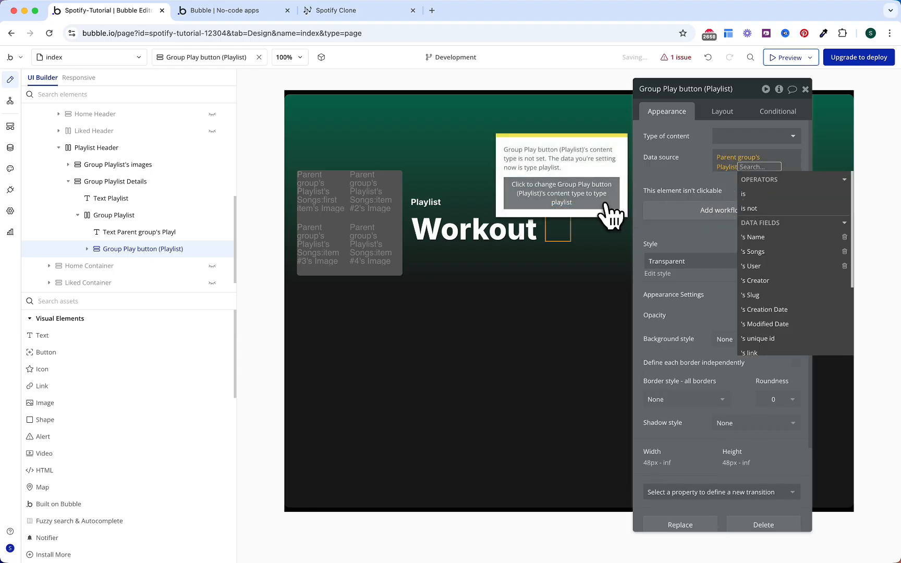
{"action": "left_click", "coordinate": [605, 205]}
{"action": "left_click", "coordinate": [666, 157]}
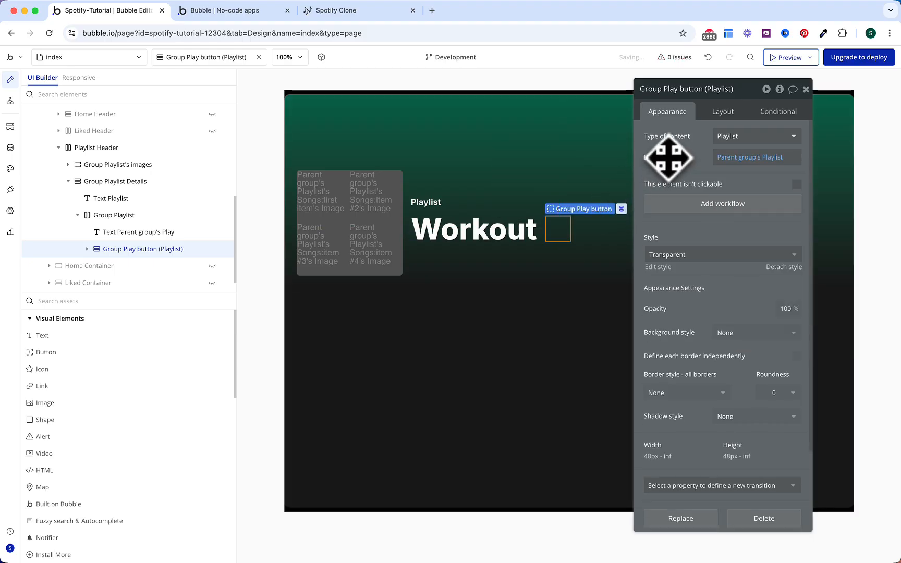
Step: Set the play icon's opacity to 100%
{"action": "left_click", "coordinate": [562, 231]}
{"action": "left_click", "coordinate": [783, 327]}
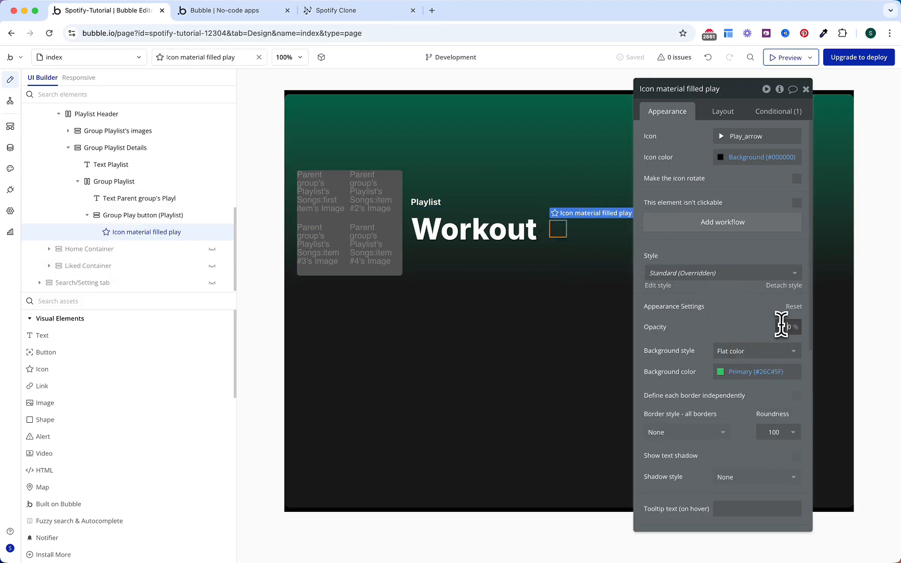
{"action": "type", "text": "100"}
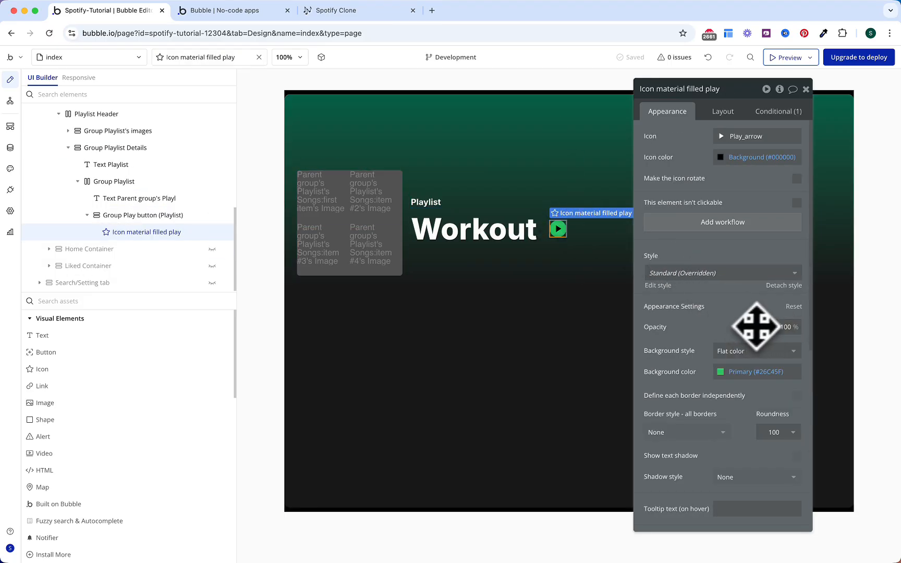
{"action": "scroll", "coordinate": [701, 331], "scroll_direction": "down", "scroll_amount": 1}
{"action": "scroll", "coordinate": [701, 332], "scroll_direction": "up", "scroll_amount": 1}
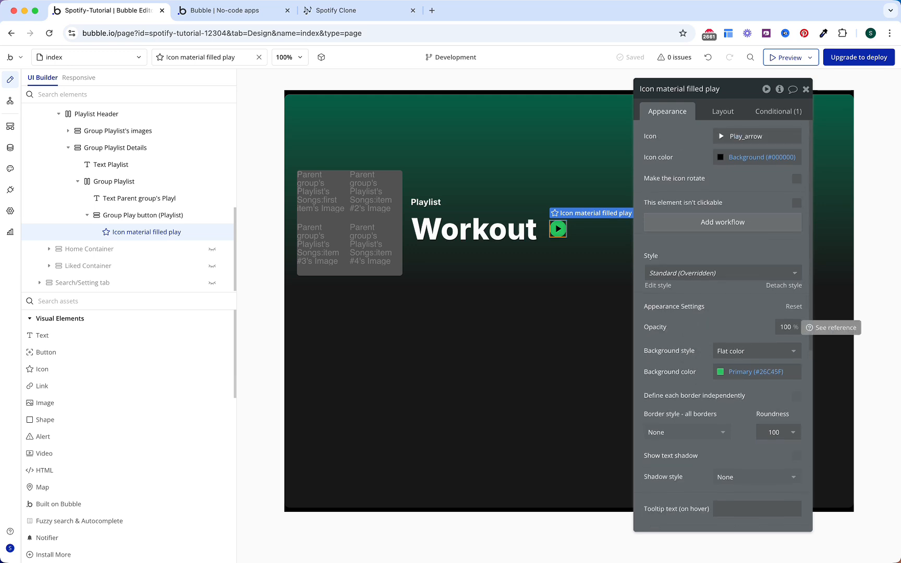
{"action": "scroll", "coordinate": [701, 332], "scroll_direction": "down", "scroll_amount": 5}
{"action": "scroll", "coordinate": [701, 332], "scroll_direction": "up", "scroll_amount": 5}
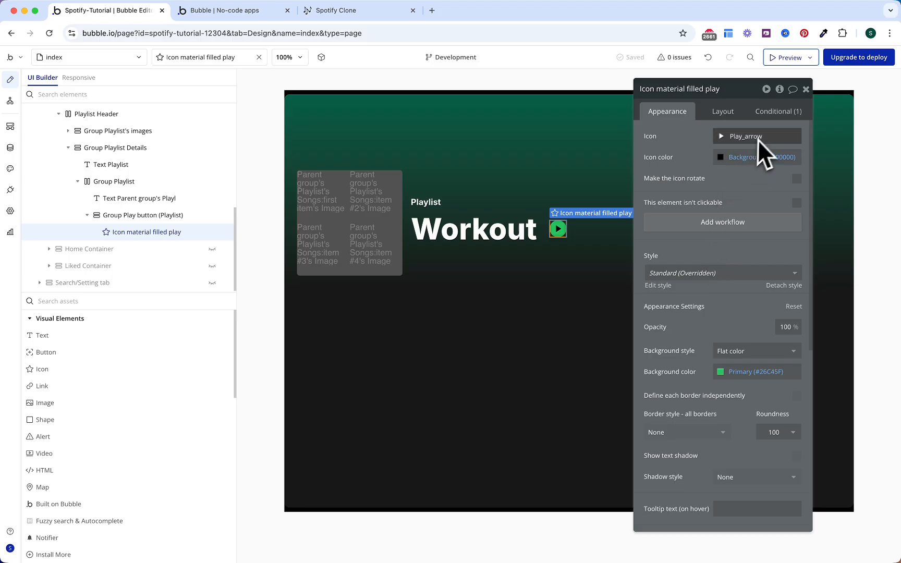
Step: Point the icon's hover condition at Group Play button (Playlist) and remove its Opacity change
{"action": "left_click", "coordinate": [773, 113]}
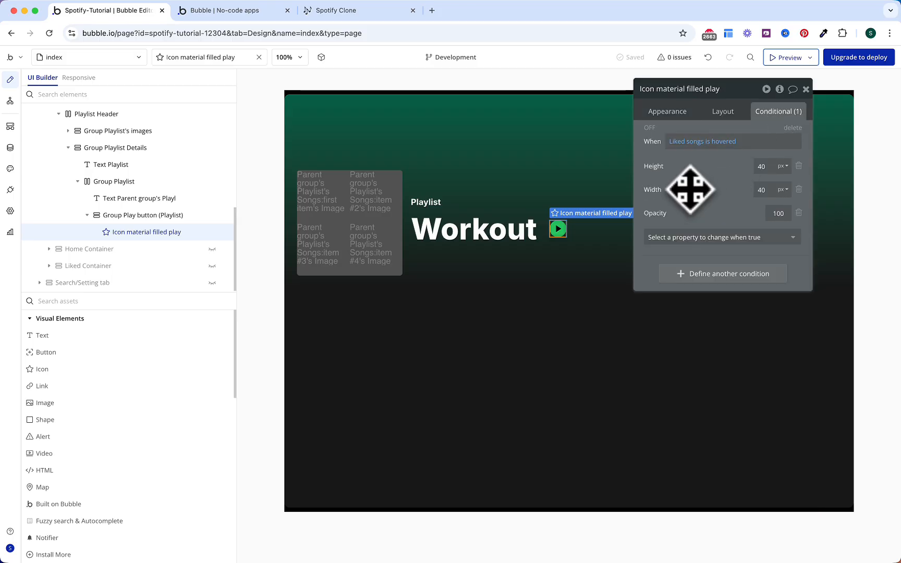
{"action": "left_click", "coordinate": [685, 142]}
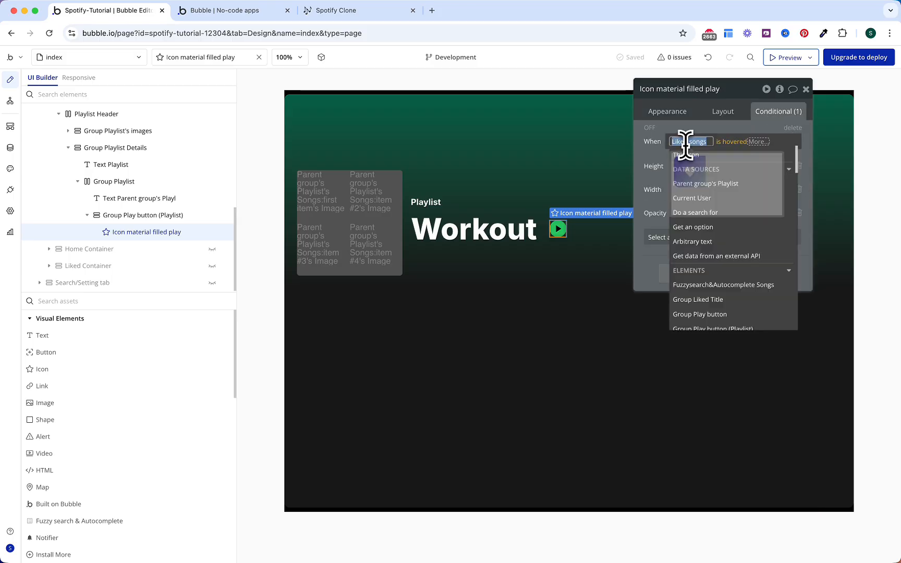
{"action": "type", "text": "group play"}
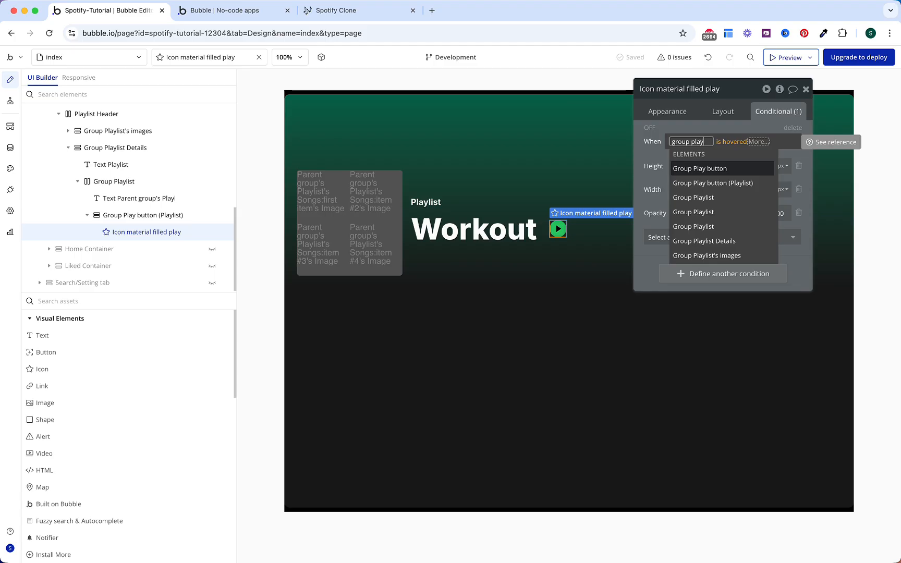
{"action": "key", "text": "Down"}
{"action": "key", "text": "Return"}
{"action": "left_click", "coordinate": [674, 180]}
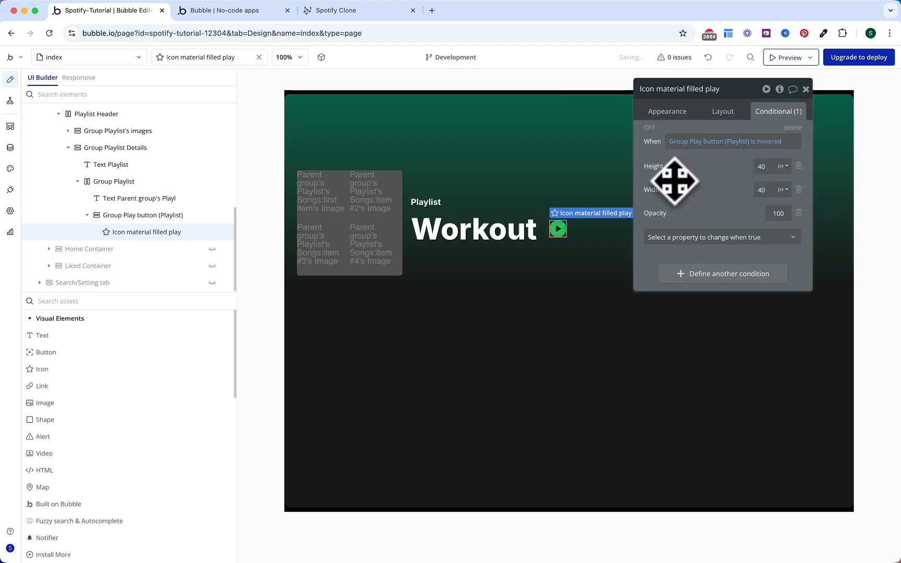
{"action": "left_click", "coordinate": [799, 213]}
Step: Duplicate the 40 px rule with Current page width < Mobile Landscape (768 px) and preview it
{"action": "right_click", "coordinate": [746, 176]}
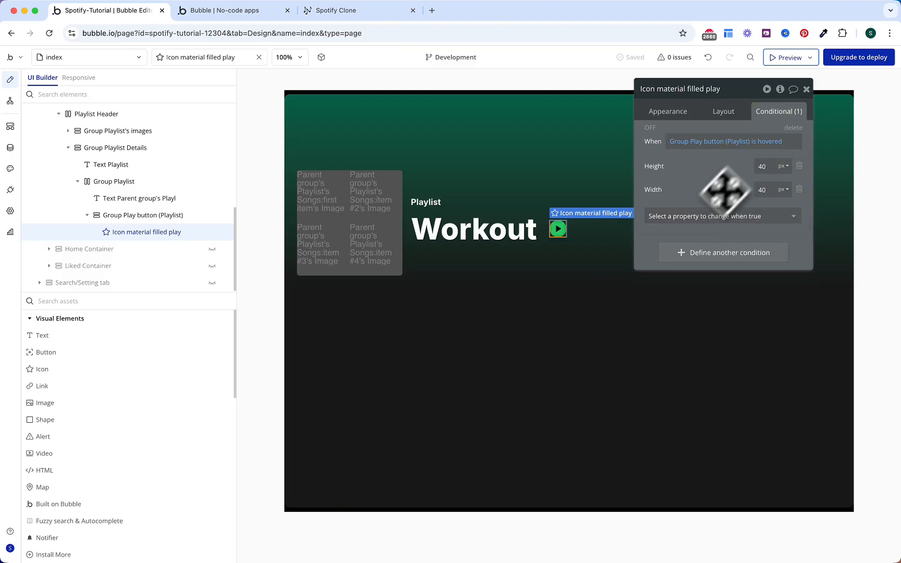
{"action": "right_click", "coordinate": [693, 232]}
{"action": "left_click", "coordinate": [698, 221]}
{"action": "left_click", "coordinate": [694, 250]}
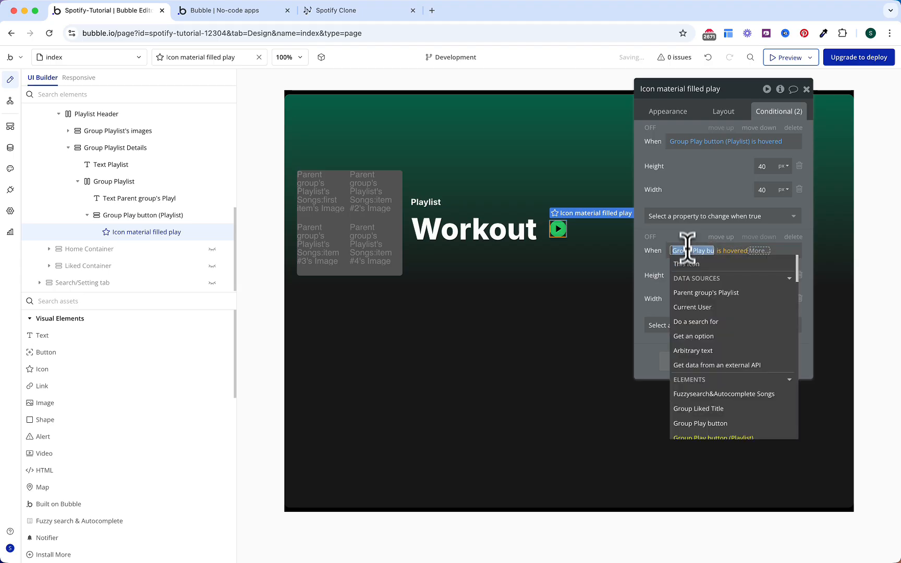
{"action": "type", "text": "wid"}
{"action": "key", "text": "Return"}
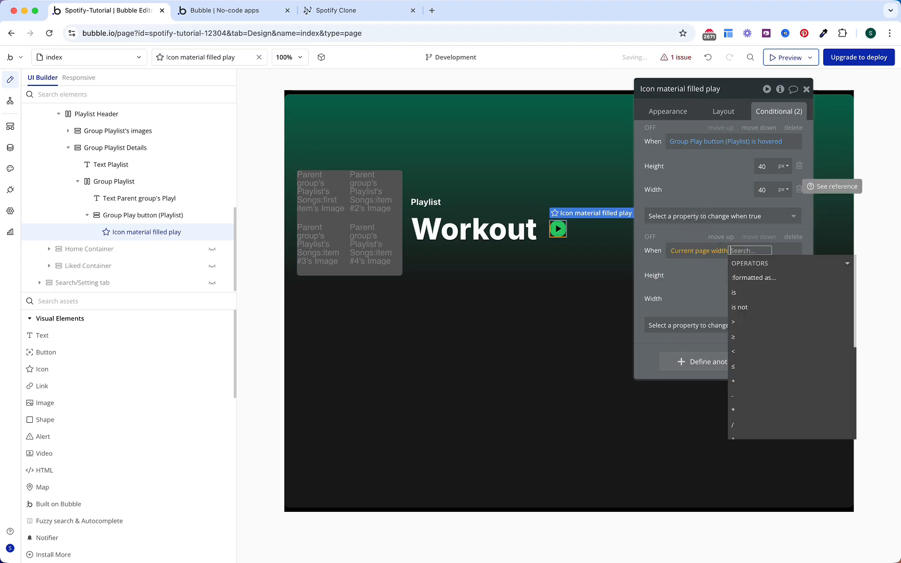
{"action": "left_click", "coordinate": [749, 350]}
{"action": "type", "text": "7"}
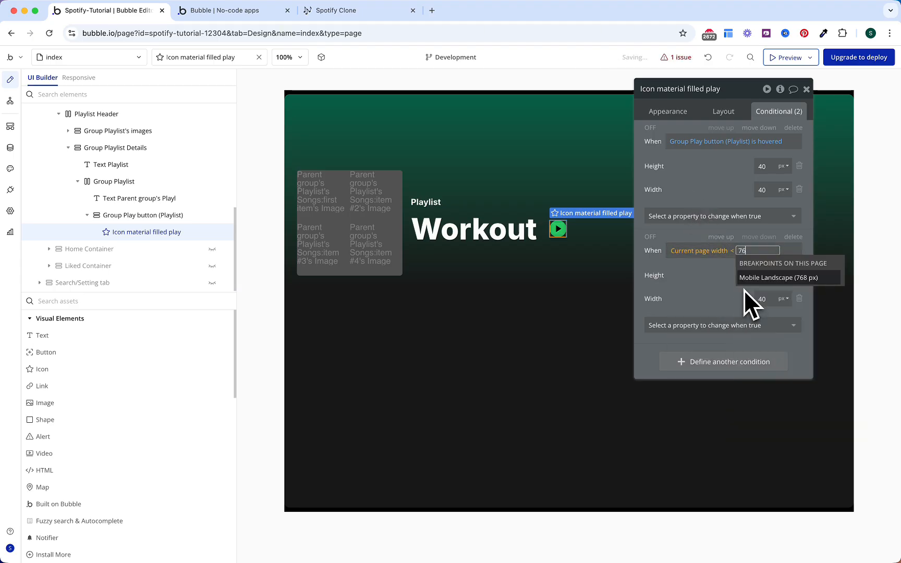
{"action": "type", "text": "6"}
{"action": "key", "text": "Return"}
{"action": "left_click", "coordinate": [705, 177]}
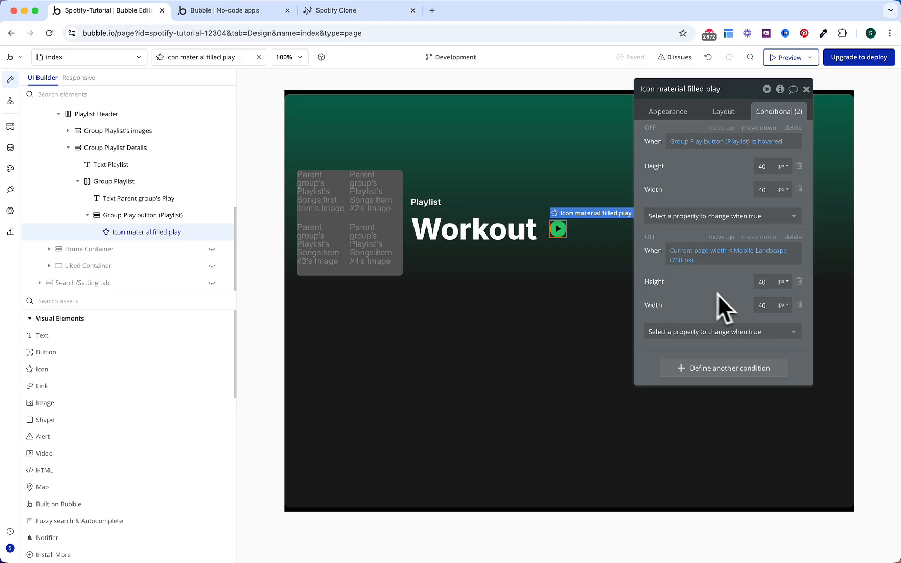
{"action": "left_click", "coordinate": [652, 237]}
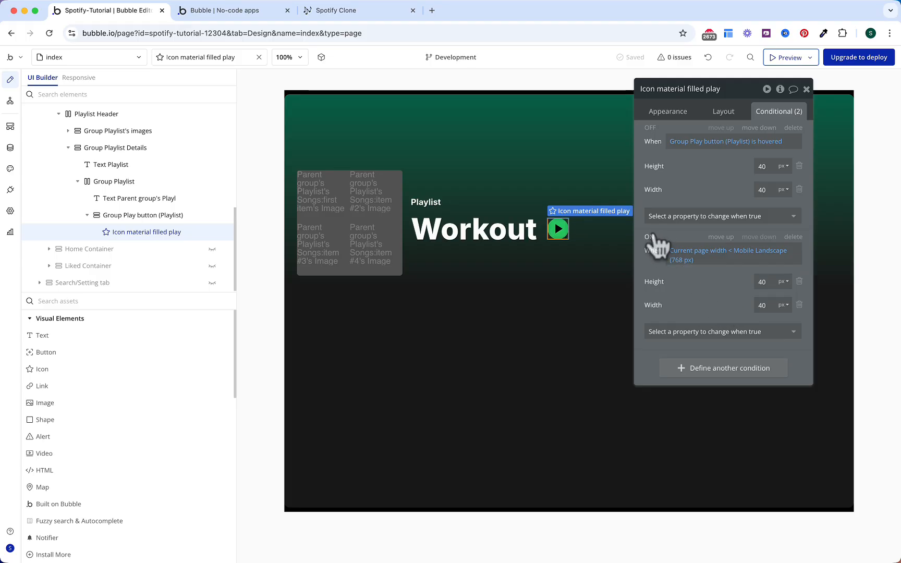
{"action": "left_click", "coordinate": [653, 237]}
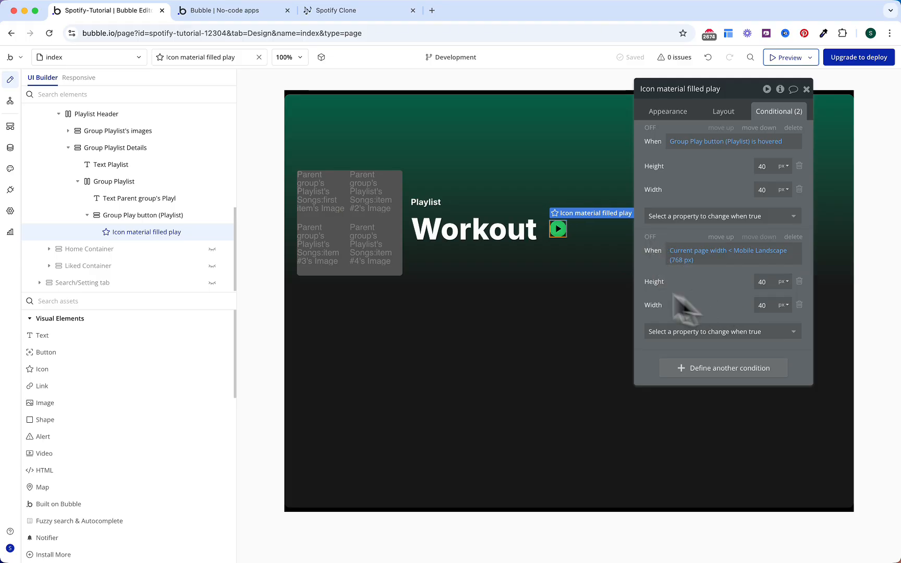
{"action": "scroll", "coordinate": [130, 160], "scroll_direction": "up", "scroll_amount": 2}
Step: Add a Group below the Playlist Header and name it Playlist Container
{"action": "left_click", "coordinate": [68, 138]}
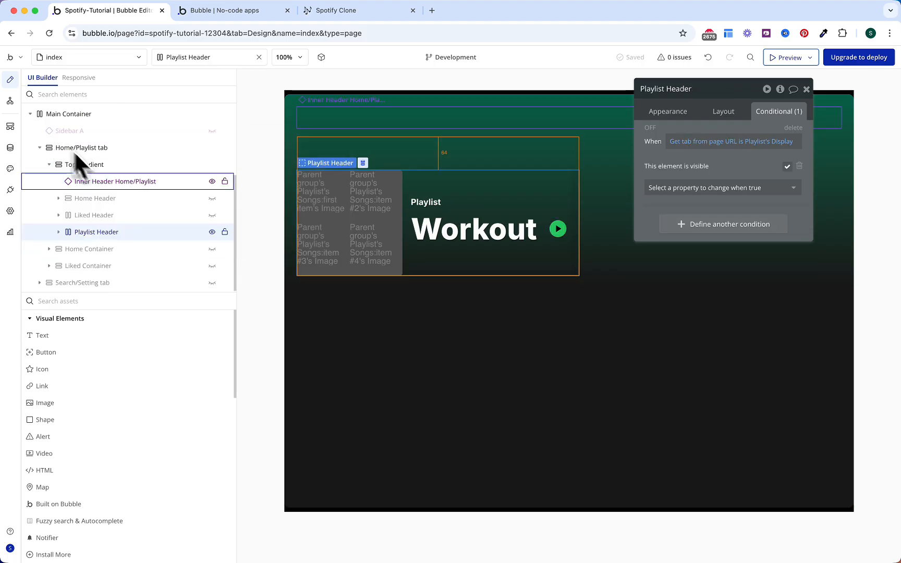
{"action": "left_click", "coordinate": [108, 302]}
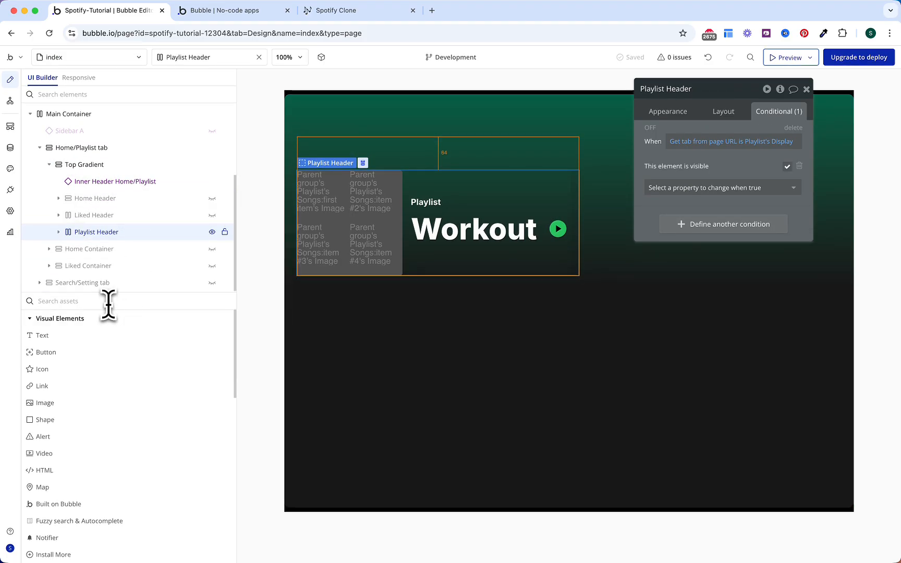
{"action": "type", "text": "gr"}
{"action": "left_click_drag", "start_coordinate": [82, 337], "coordinate": [94, 275]}
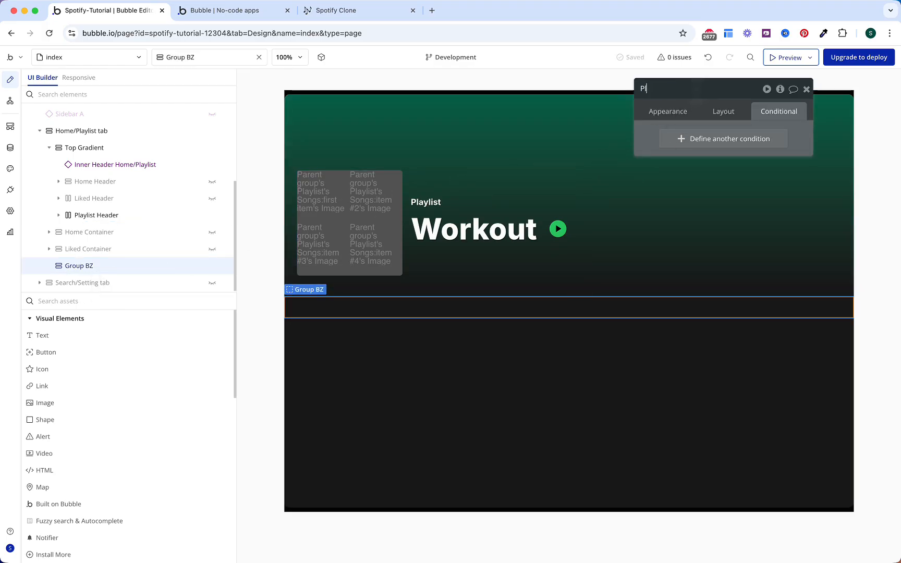
{"action": "key", "text": "Return"}
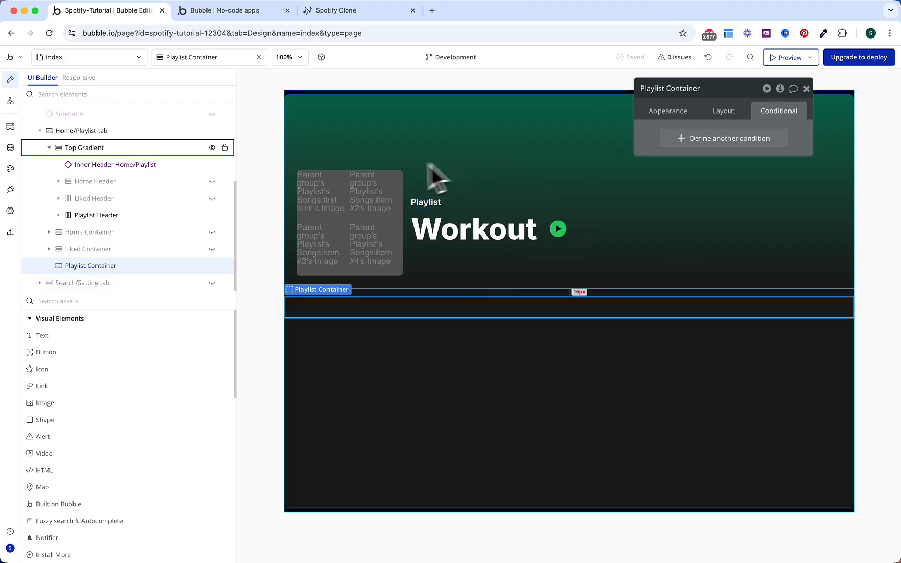
Step: Paste the Playlist Header's playlist-tab visibility condition and make the container hidden on page load
{"action": "left_click", "coordinate": [141, 213]}
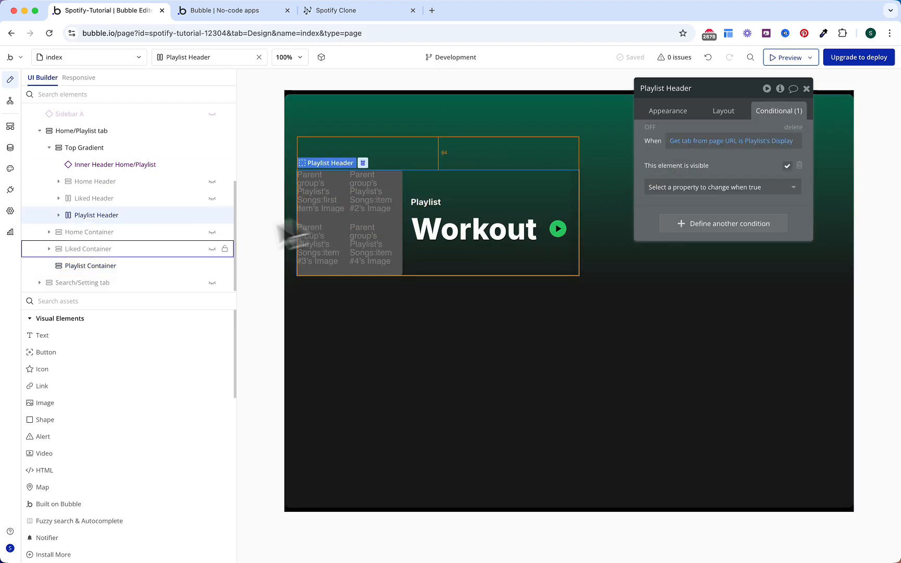
{"action": "left_click", "coordinate": [138, 265]}
{"action": "left_click", "coordinate": [692, 114]}
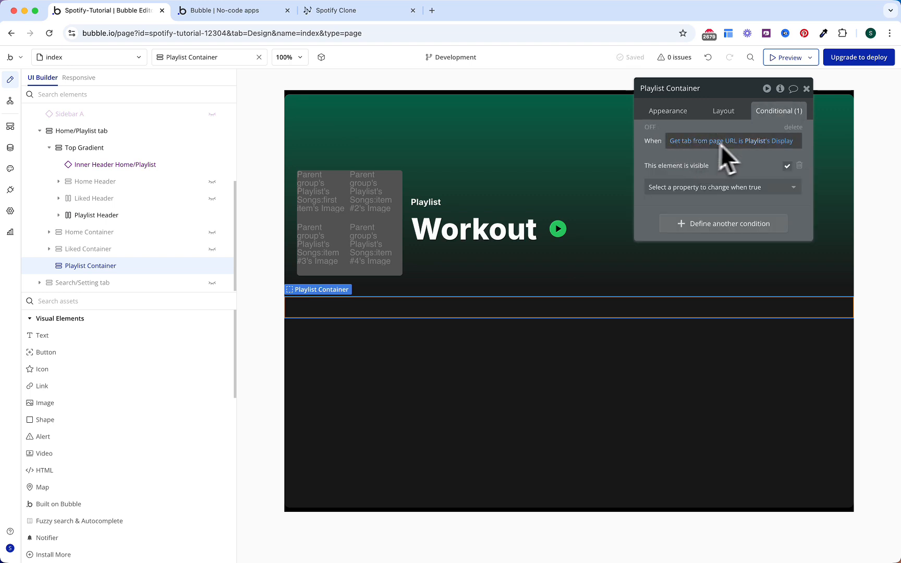
{"action": "left_click", "coordinate": [723, 116]}
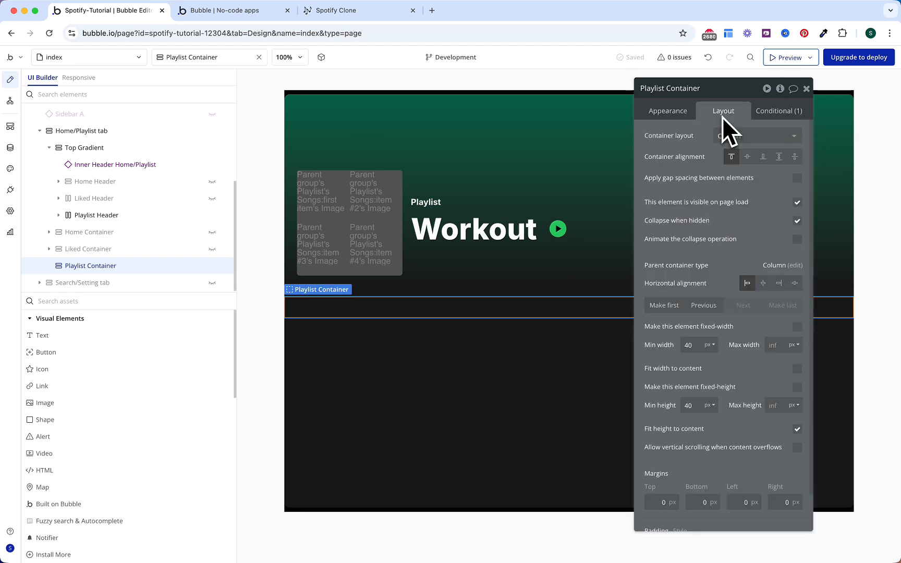
{"action": "left_click", "coordinate": [797, 203]}
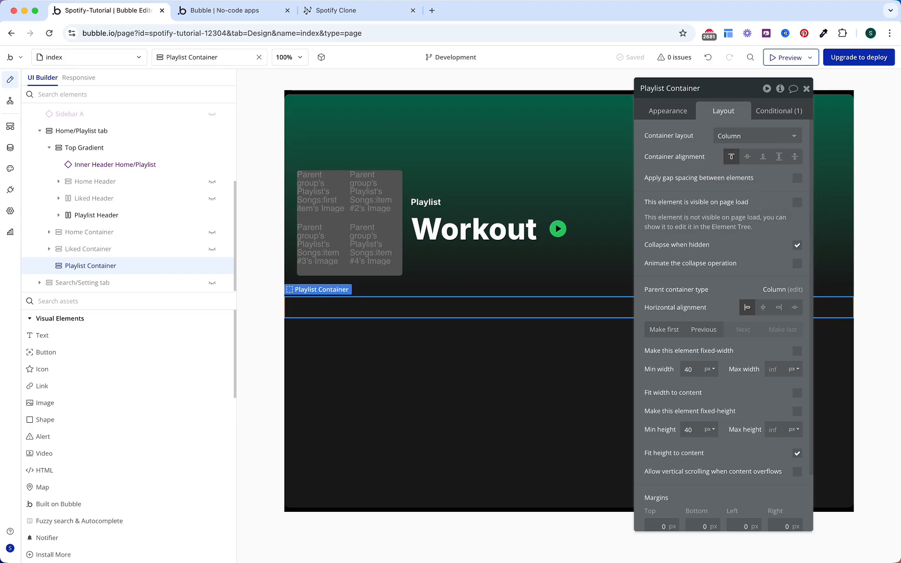
Step: Give the container an 8 px row gap and 24 px left and right padding
{"action": "left_click", "coordinate": [798, 178]}
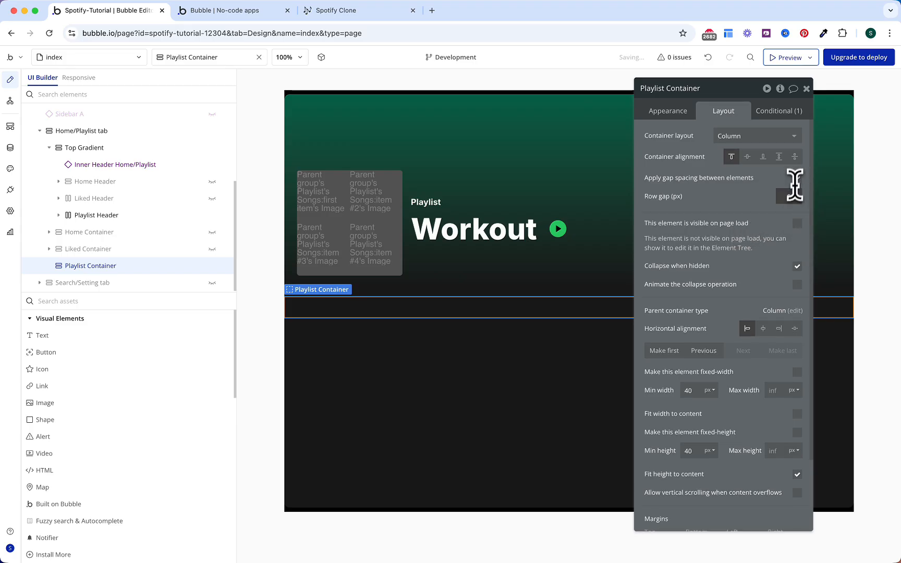
{"action": "left_click", "coordinate": [790, 197]}
{"action": "type", "text": "8"}
{"action": "scroll", "coordinate": [748, 202], "scroll_direction": "down", "scroll_amount": 5}
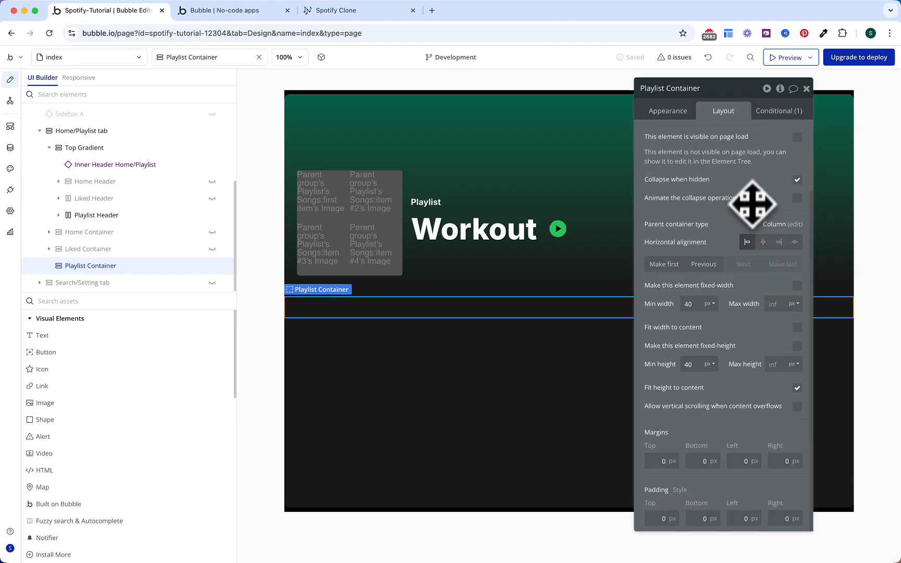
{"action": "type", "text": "24"}
{"action": "left_click", "coordinate": [783, 504]}
{"action": "type", "text": "24"}
{"action": "left_click", "coordinate": [765, 485]}
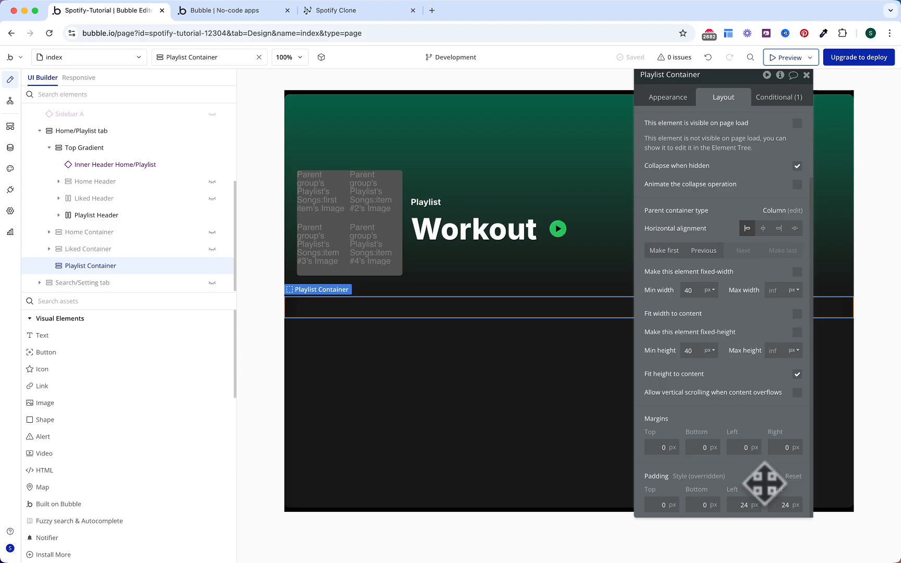
Step: Set the container's content type to Playlist with data source Get data from page URL
{"action": "left_click", "coordinate": [680, 97]}
{"action": "scroll", "coordinate": [714, 165], "scroll_direction": "up", "scroll_amount": 3}
{"action": "left_click", "coordinate": [734, 123]}
{"action": "type", "text": "playl"}
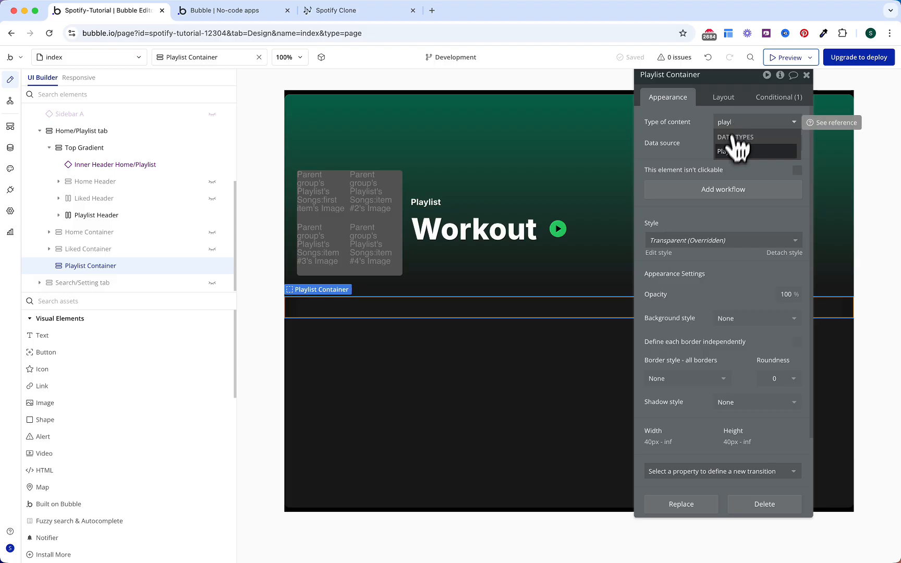
{"action": "left_click", "coordinate": [722, 151]}
{"action": "left_click", "coordinate": [727, 142]}
{"action": "type", "text": "get"}
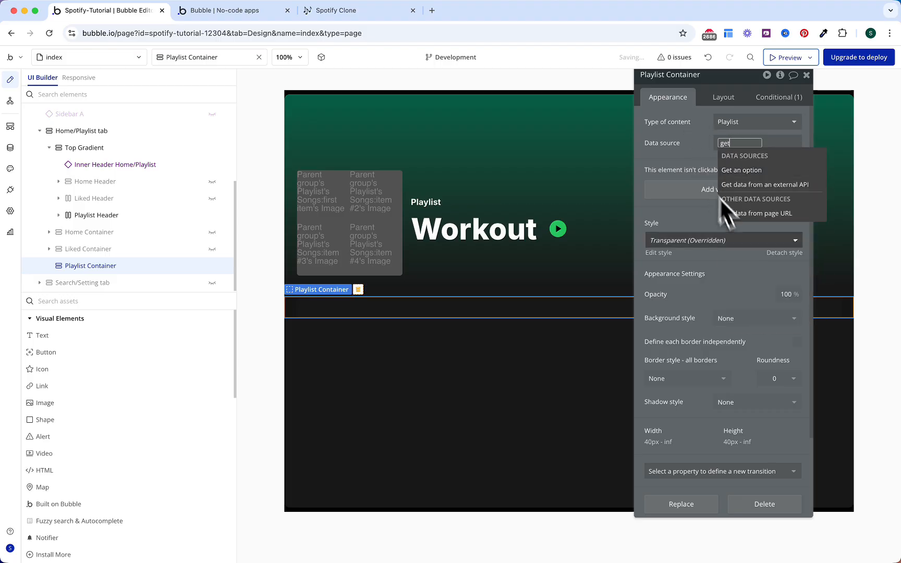
{"action": "left_click", "coordinate": [750, 215]}
Step: Use the URL parameter 'playlist' with type Playlist as the container's data
{"action": "left_click", "coordinate": [548, 123]}
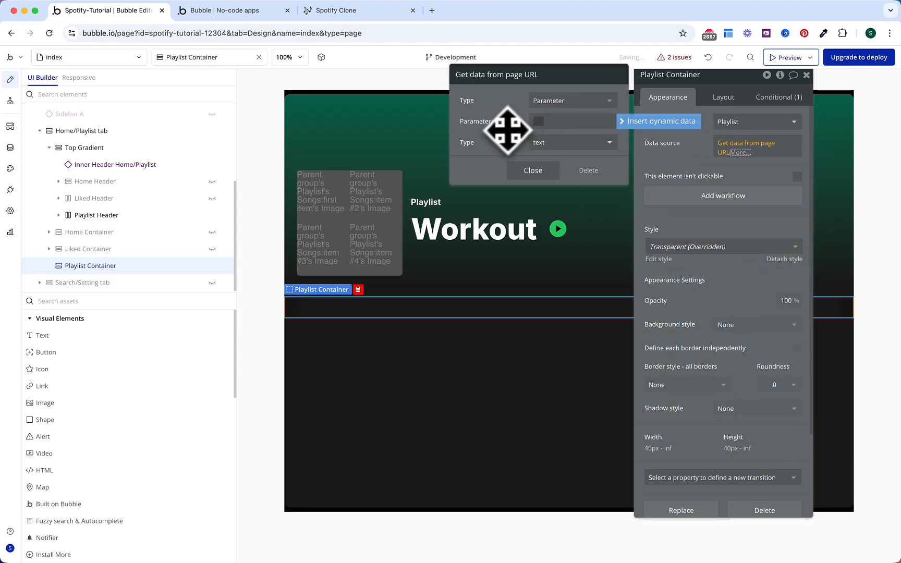
{"action": "type", "text": "playlist"}
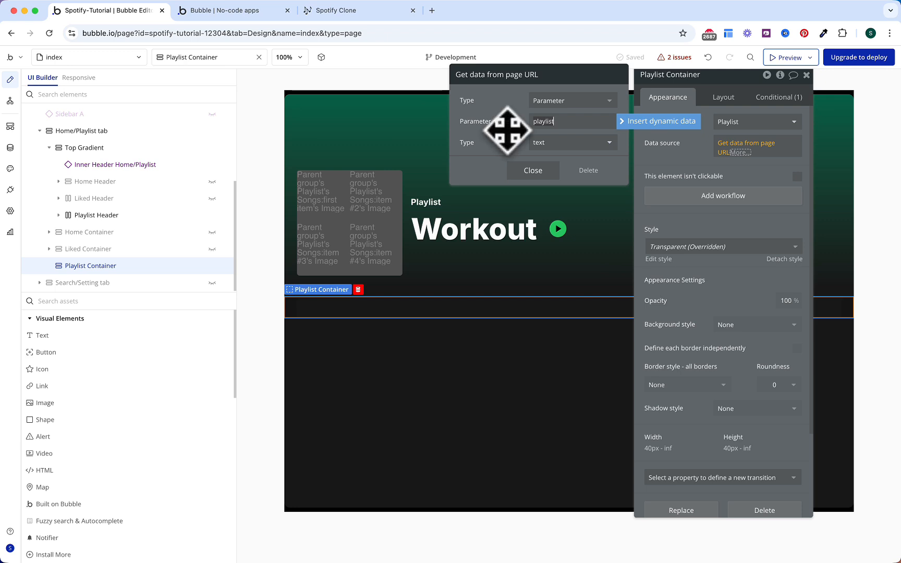
{"action": "left_click", "coordinate": [539, 142]}
{"action": "type", "text": "pl"}
{"action": "key", "text": "Return"}
{"action": "left_click", "coordinate": [538, 171]}
{"action": "left_click", "coordinate": [645, 166]}
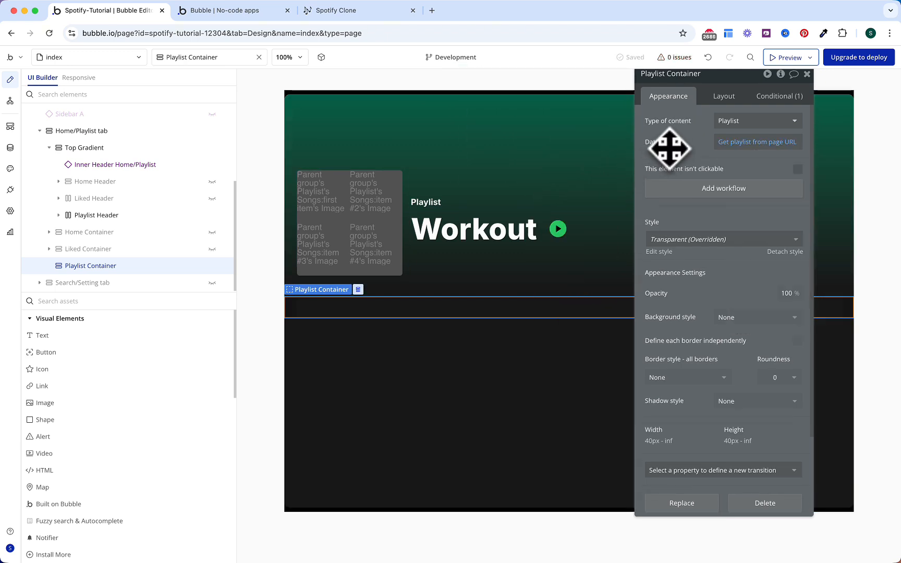
{"action": "left_click", "coordinate": [228, 61]}
Step: Copy the RepeatingGroup Songs (Search) element
{"action": "type", "text": "repea"}
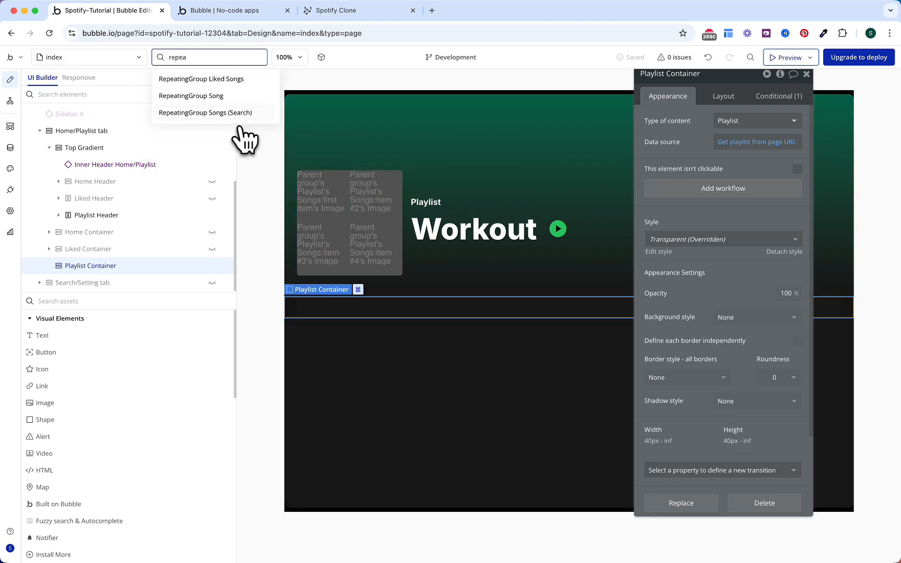
{"action": "left_click", "coordinate": [233, 114]}
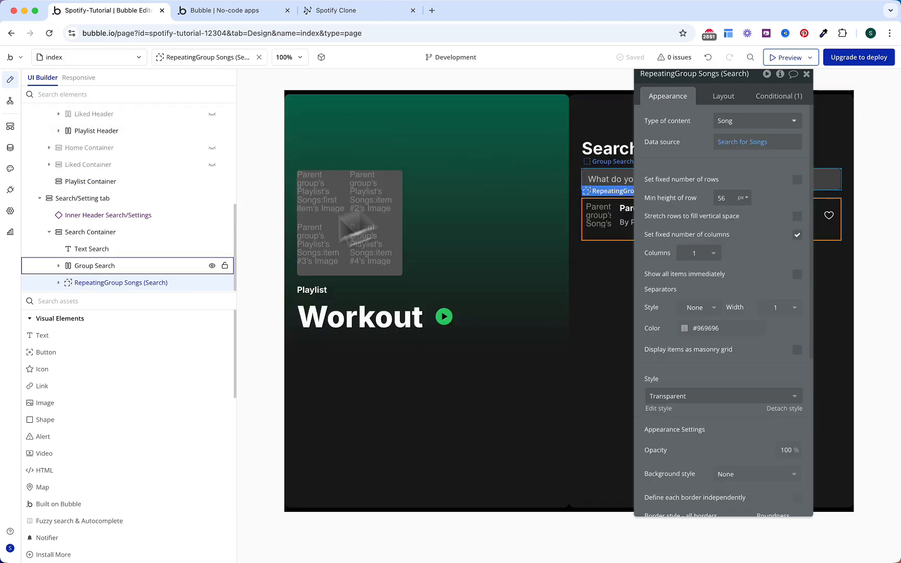
{"action": "right_click", "coordinate": [142, 283]}
{"action": "left_click", "coordinate": [284, 391]}
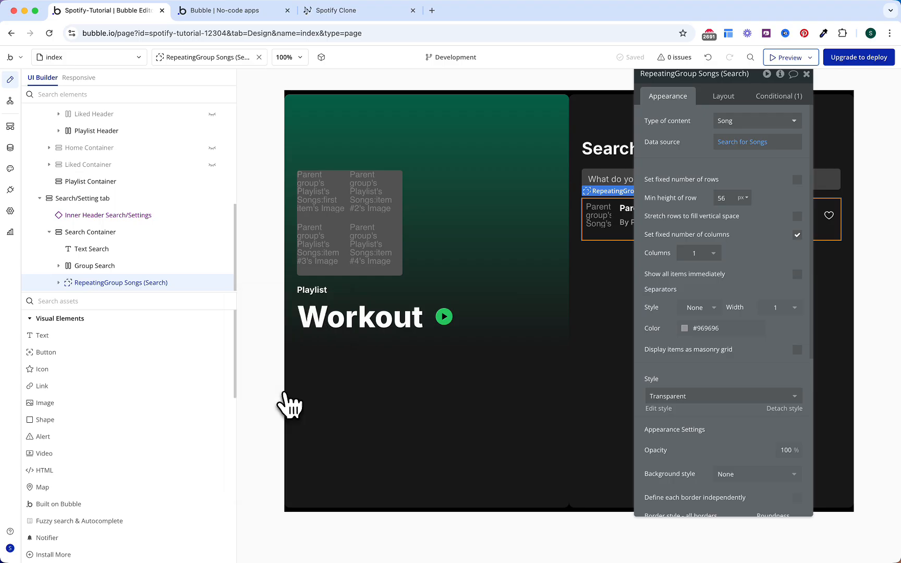
Step: Hide the Search/Setting tab and paste the repeating group into the Playlist Container
{"action": "left_click", "coordinate": [157, 198]}
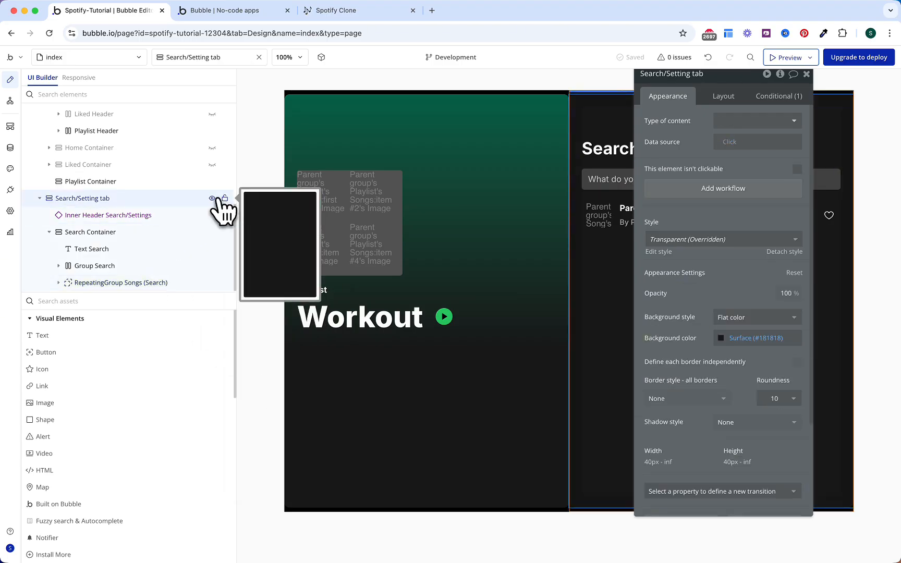
{"action": "left_click", "coordinate": [213, 199]}
{"action": "left_click", "coordinate": [112, 190]}
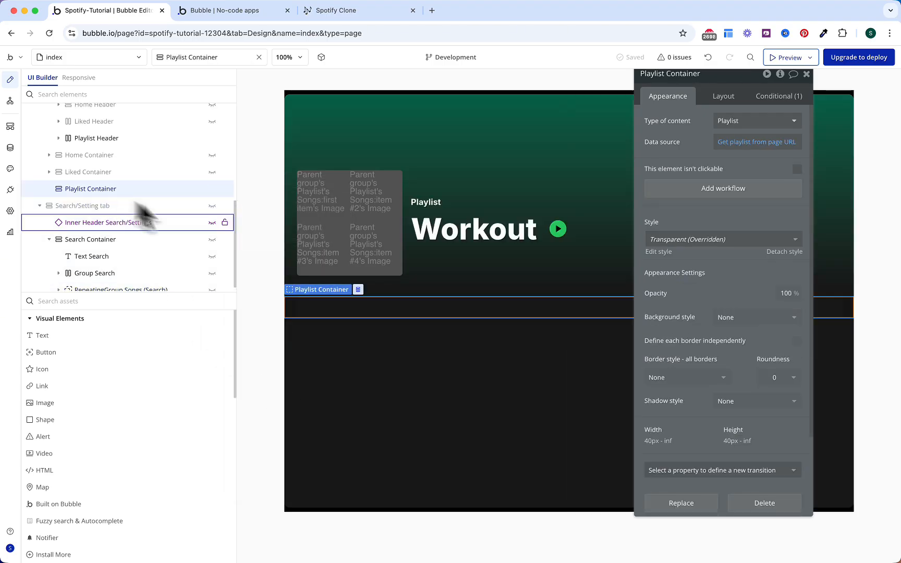
{"action": "right_click", "coordinate": [393, 309]}
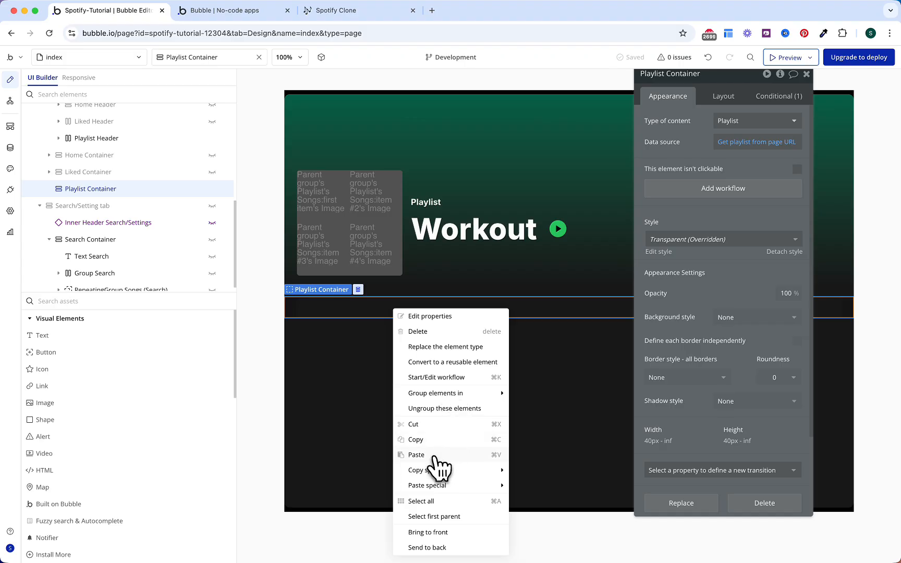
{"action": "left_click", "coordinate": [417, 455]}
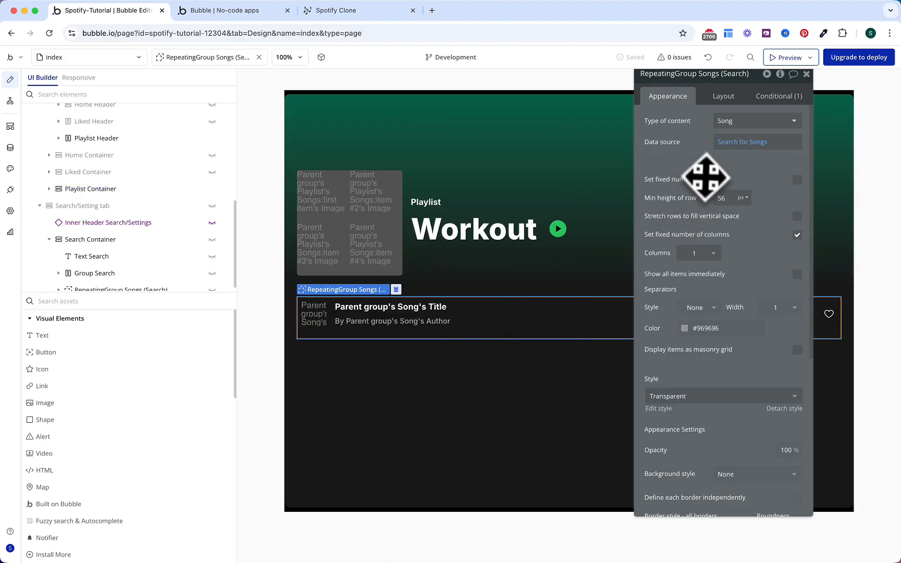
{"action": "left_click_drag", "start_coordinate": [700, 169], "coordinate": [687, 189]}
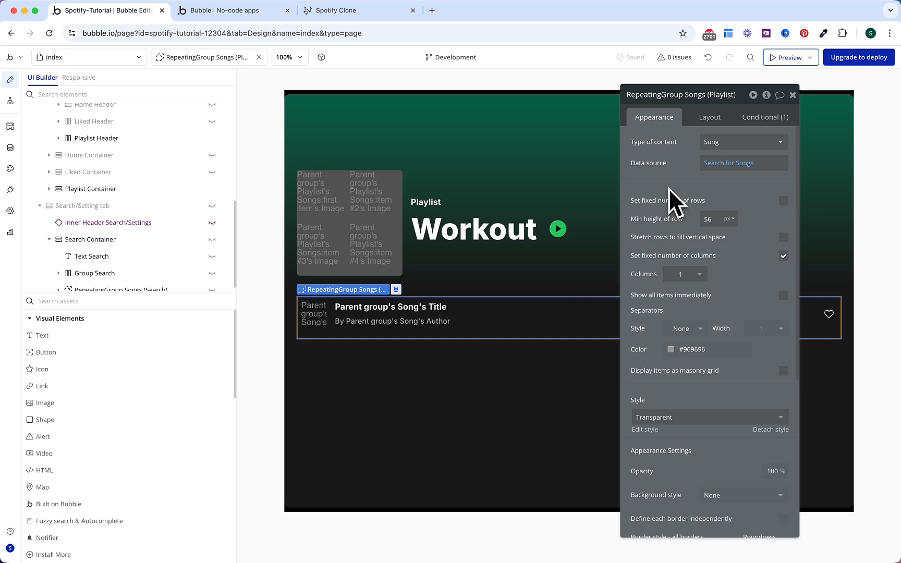
Step: Replace the list's data source with Parent group's Playlist's Songs
{"action": "right_click", "coordinate": [716, 178]}
{"action": "left_click", "coordinate": [762, 165]}
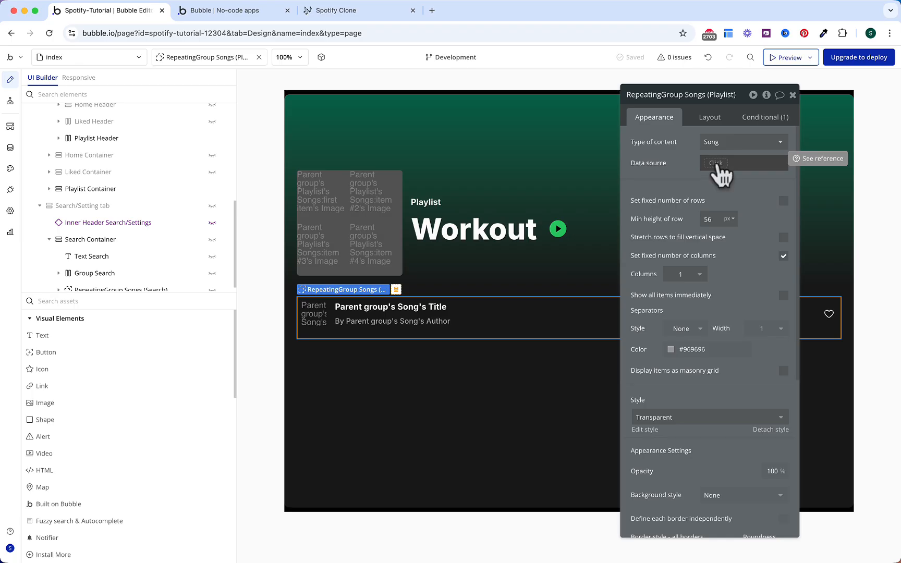
{"action": "left_click", "coordinate": [716, 166]}
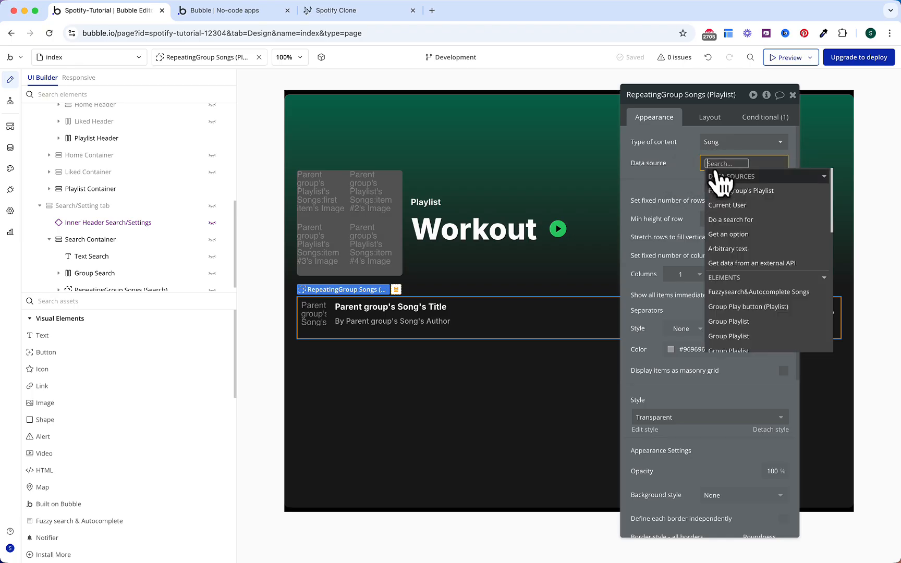
{"action": "left_click", "coordinate": [725, 191]}
{"action": "left_click", "coordinate": [750, 264]}
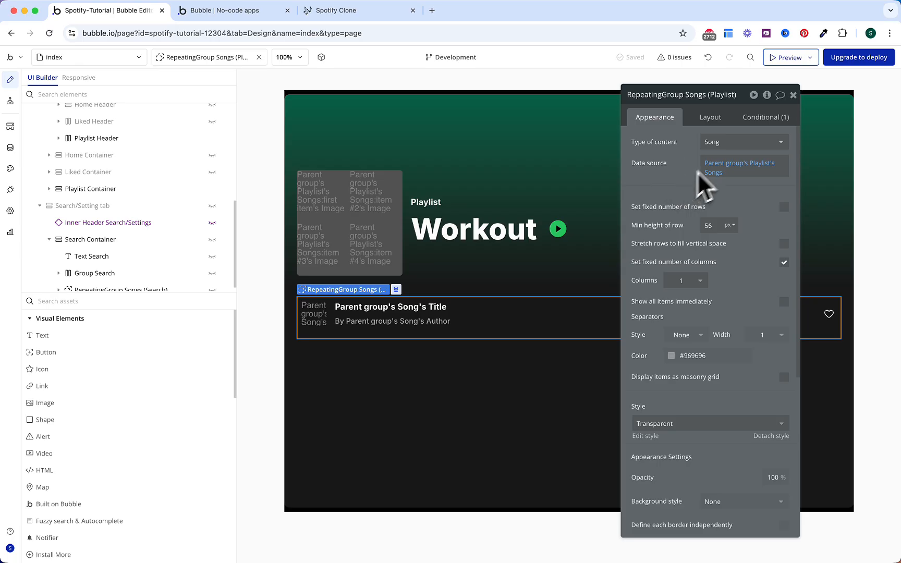
Step: Delete the copied fuzzy-search condition from the list's Conditional rules
{"action": "left_click", "coordinate": [761, 119]}
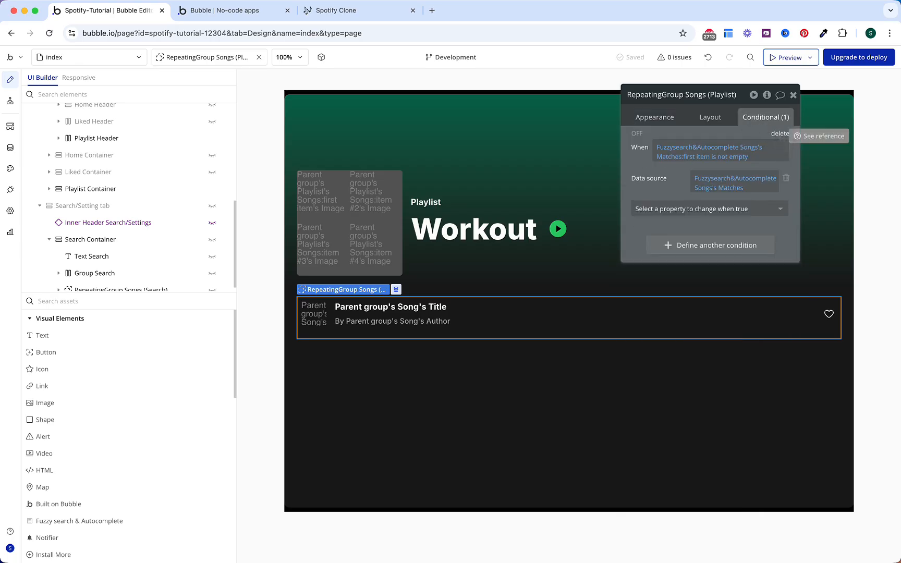
{"action": "left_click", "coordinate": [780, 133]}
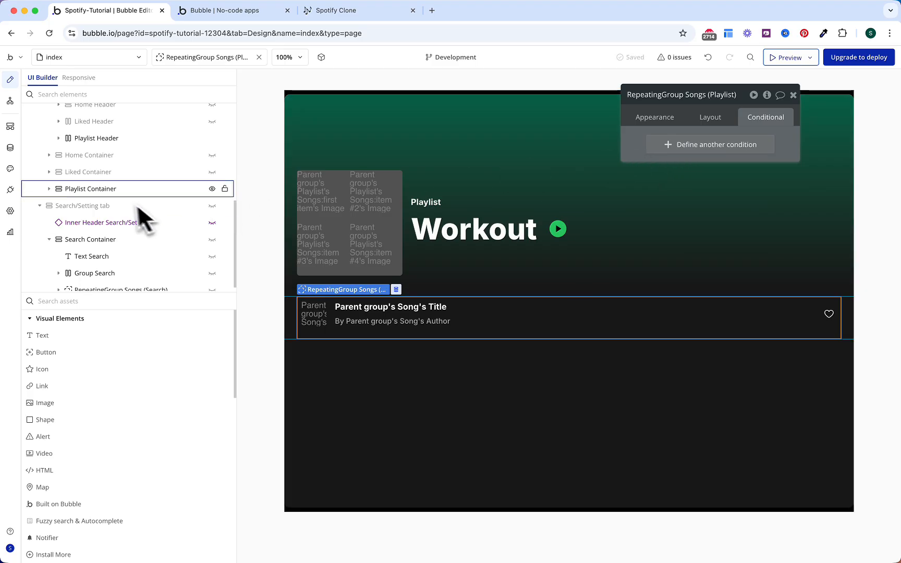
{"action": "scroll", "coordinate": [131, 204], "scroll_direction": "up", "scroll_amount": 2}
{"action": "left_click", "coordinate": [47, 234]}
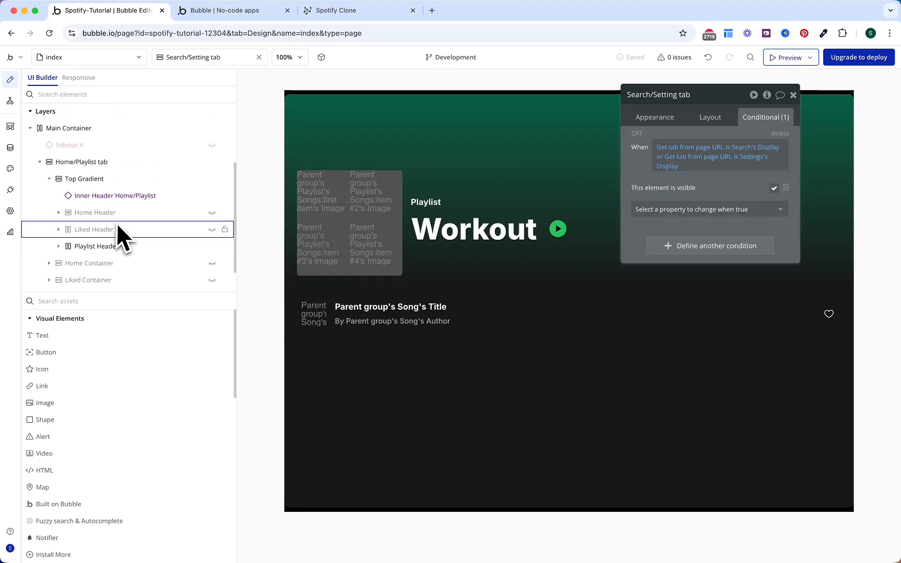
Step: Add a new group, Group Add Songs, inside the Playlist Container
{"action": "left_click", "coordinate": [49, 265]}
{"action": "scroll", "coordinate": [103, 259], "scroll_direction": "down", "scroll_amount": 1}
{"action": "left_click", "coordinate": [84, 302]}
{"action": "type", "text": "gr"}
{"action": "left_click_drag", "start_coordinate": [72, 338], "coordinate": [92, 242]}
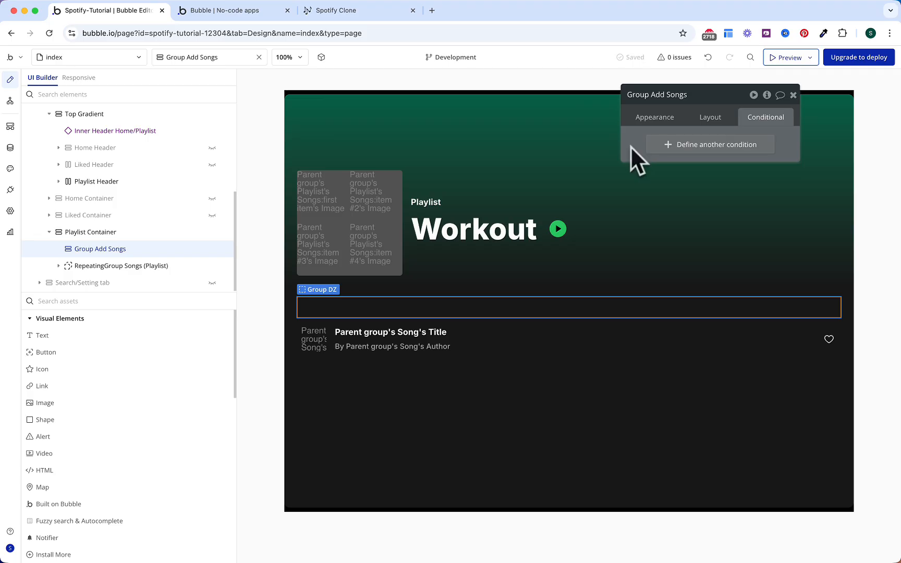
Step: Give the group roundness 10 and a background style transition
{"action": "left_click", "coordinate": [649, 122]}
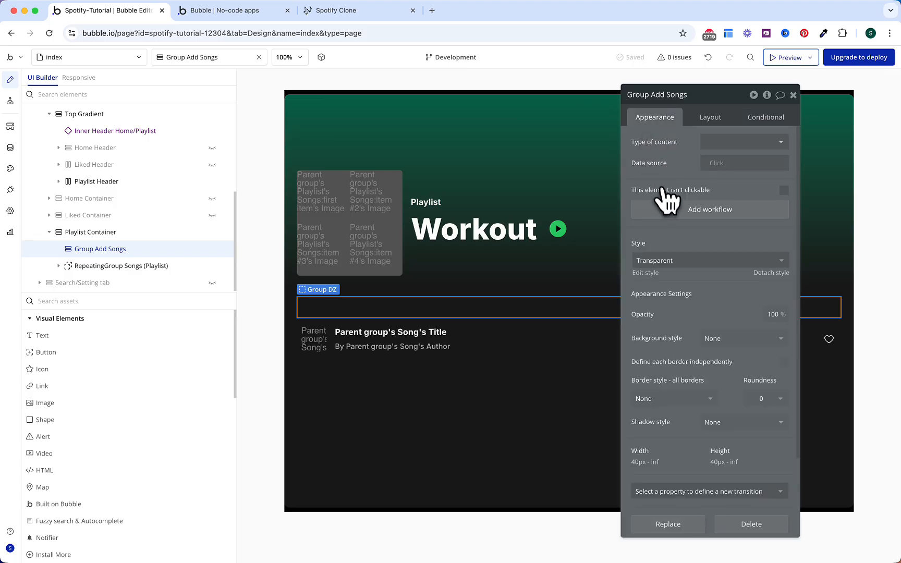
{"action": "scroll", "coordinate": [662, 189], "scroll_direction": "down", "scroll_amount": 3}
{"action": "type", "text": "10"}
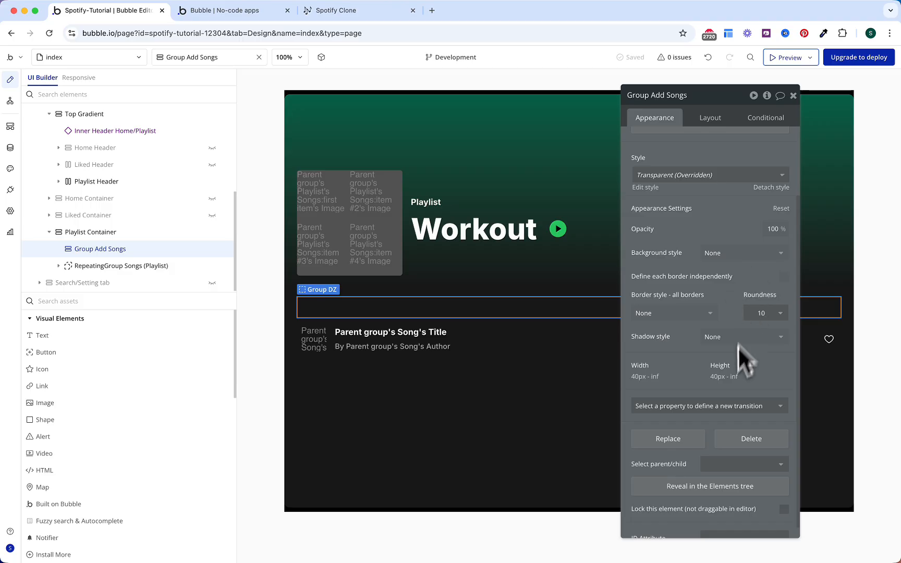
{"action": "left_click", "coordinate": [728, 407]}
{"action": "type", "text": "back"}
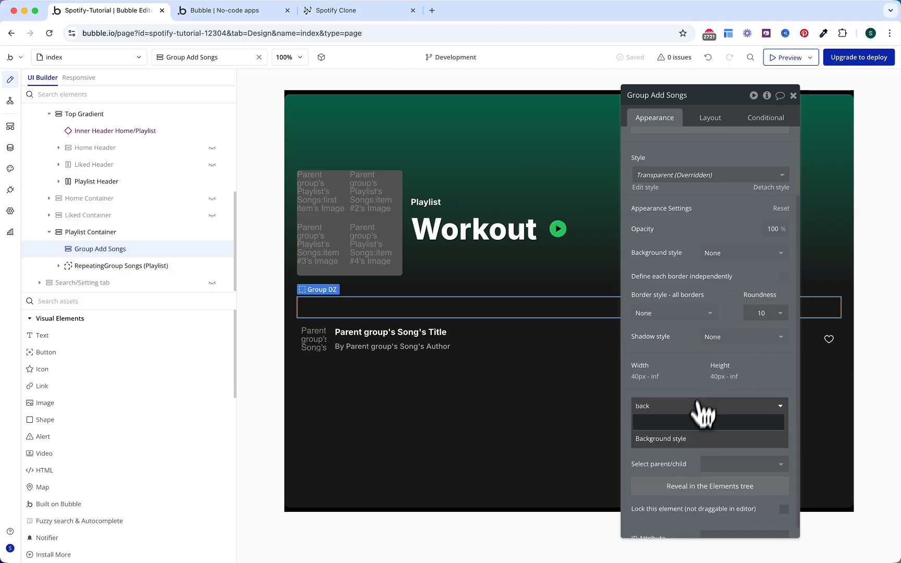
{"action": "key", "text": "Return"}
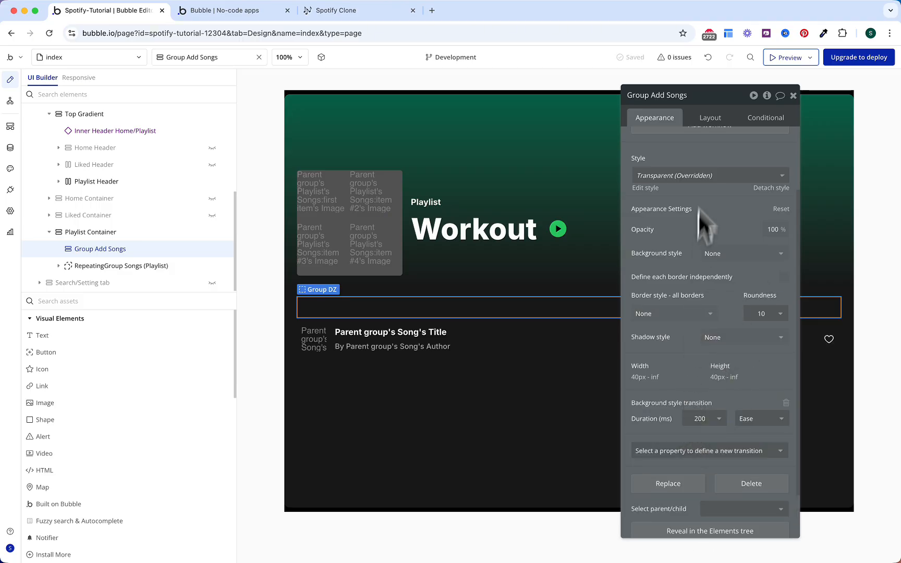
Step: Lay out the group's children in a Row with gap spacing
{"action": "left_click", "coordinate": [713, 119]}
{"action": "scroll", "coordinate": [718, 141], "scroll_direction": "up", "scroll_amount": 2}
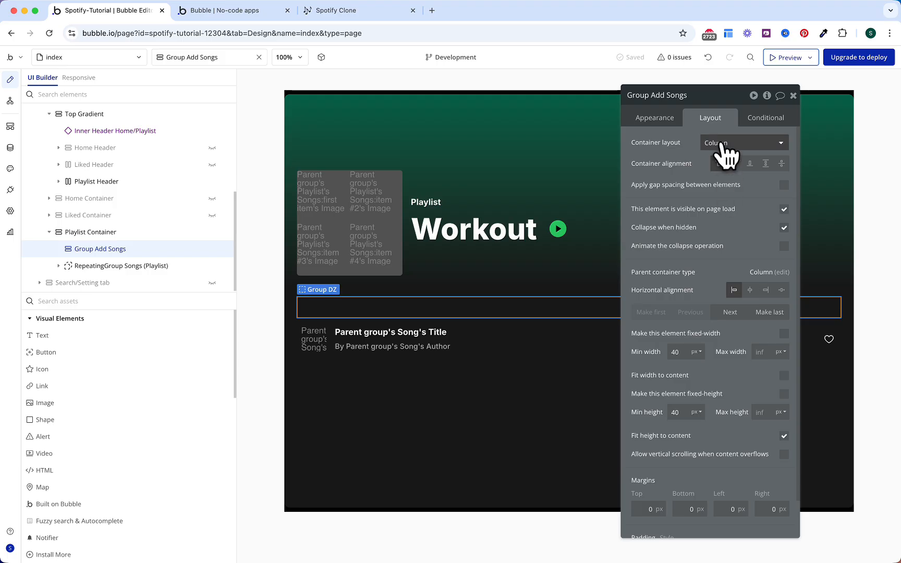
{"action": "left_click", "coordinate": [720, 143]}
{"action": "left_click", "coordinate": [732, 192]}
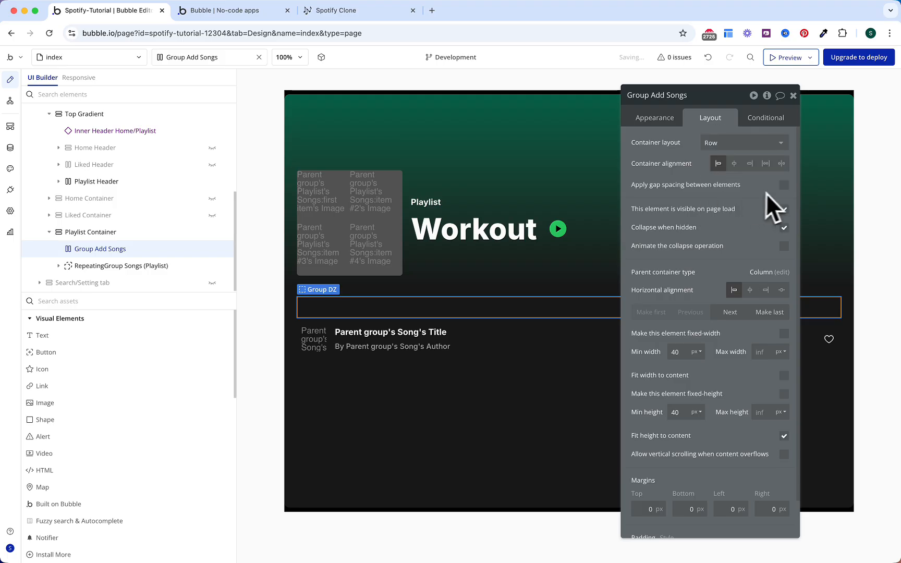
{"action": "left_click", "coordinate": [783, 186]}
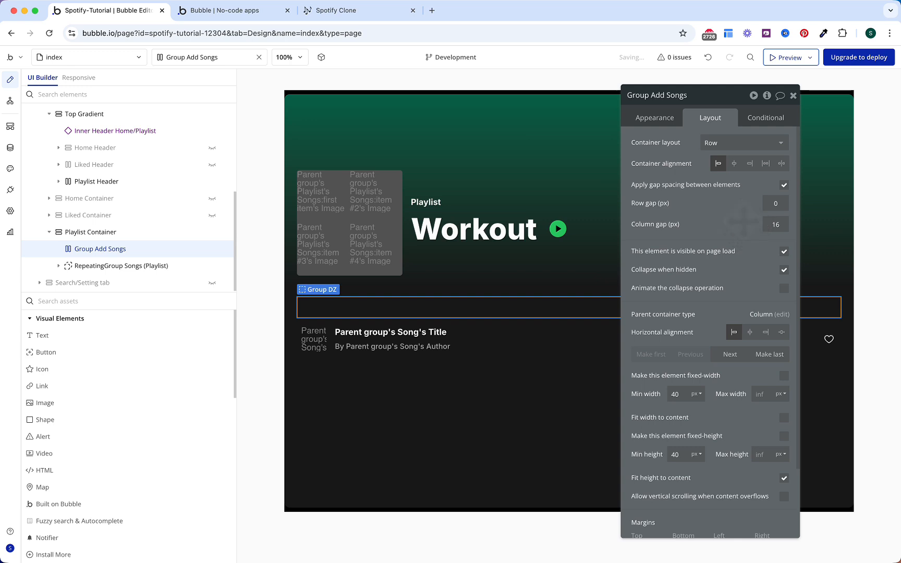
Step: Set the group's minimum size to 280×60 and its left and right padding to 8
{"action": "left_click", "coordinate": [677, 395]}
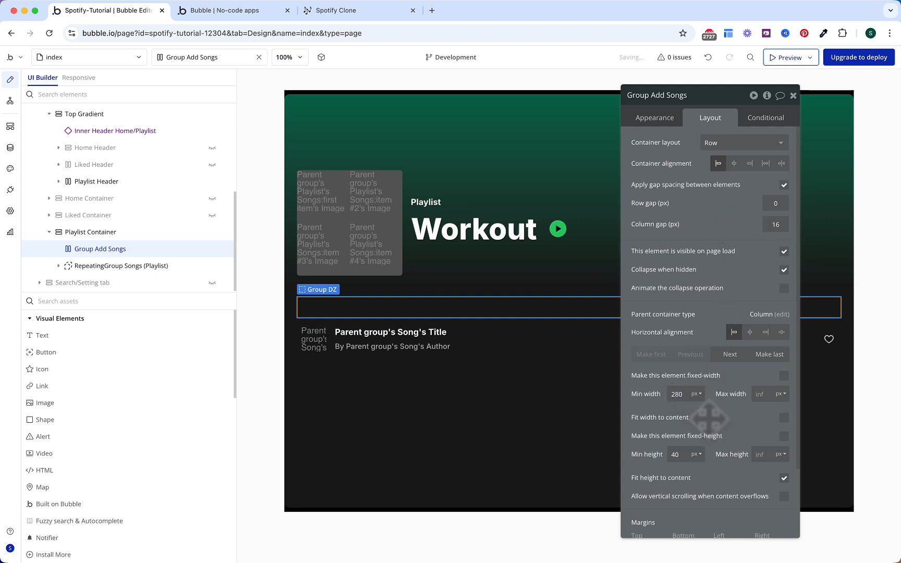
{"action": "type", "text": "60"}
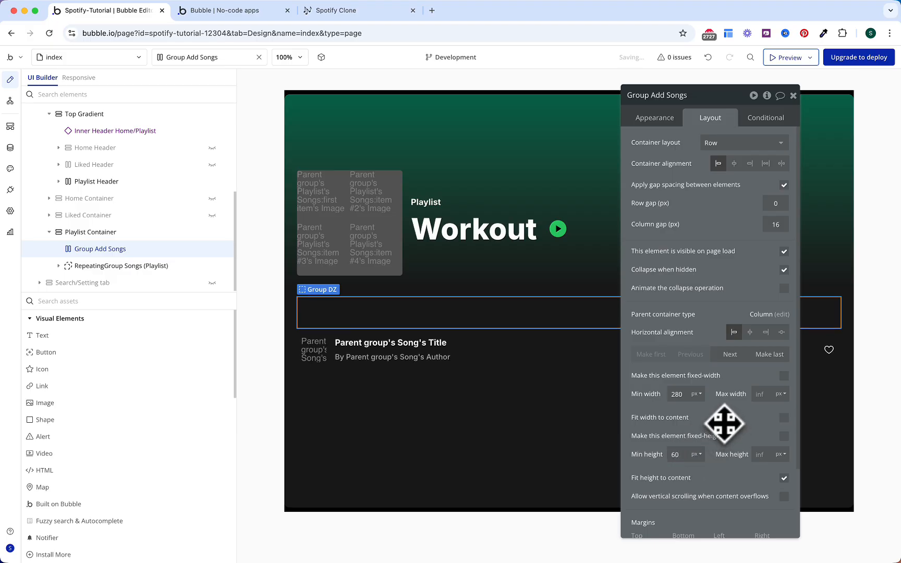
{"action": "scroll", "coordinate": [724, 423], "scroll_direction": "down", "scroll_amount": 3}
{"action": "scroll", "coordinate": [724, 423], "scroll_direction": "down", "scroll_amount": 1}
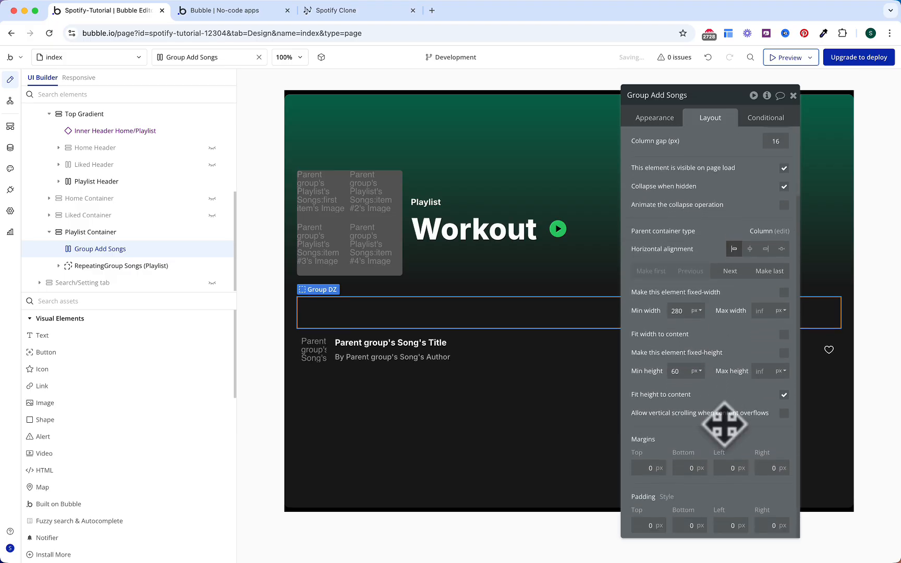
{"action": "left_click", "coordinate": [726, 524]}
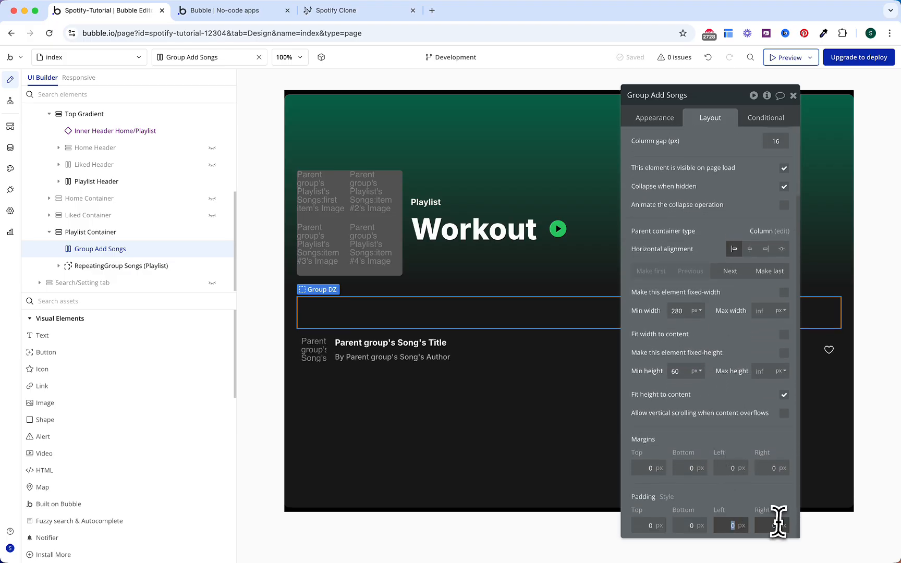
{"action": "type", "text": "8"}
{"action": "left_click", "coordinate": [769, 525]}
{"action": "type", "text": "8"}
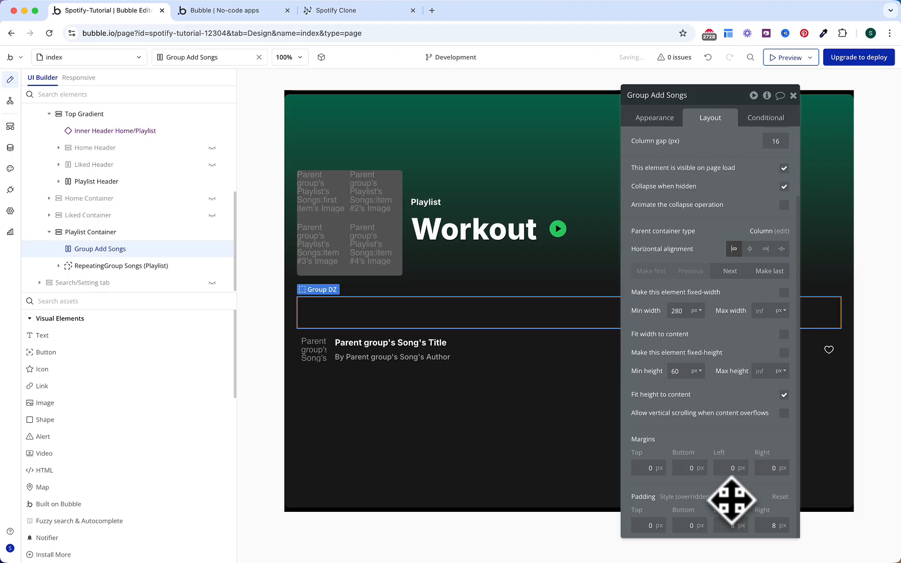
Step: Add a condition that changes the group's background style when This Group is hovered
{"action": "left_click", "coordinate": [762, 127]}
{"action": "left_click", "coordinate": [714, 145]}
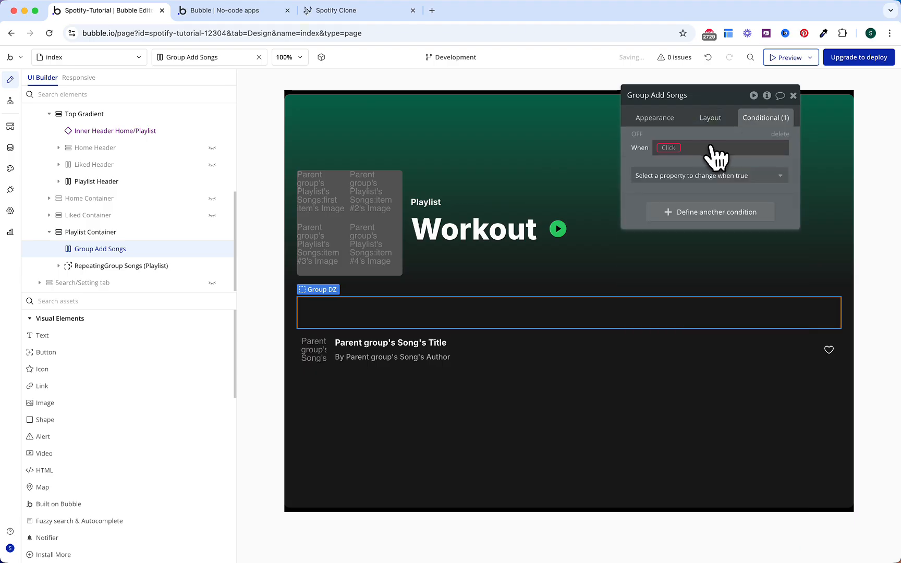
{"action": "left_click", "coordinate": [677, 151]}
{"action": "left_click", "coordinate": [678, 163]}
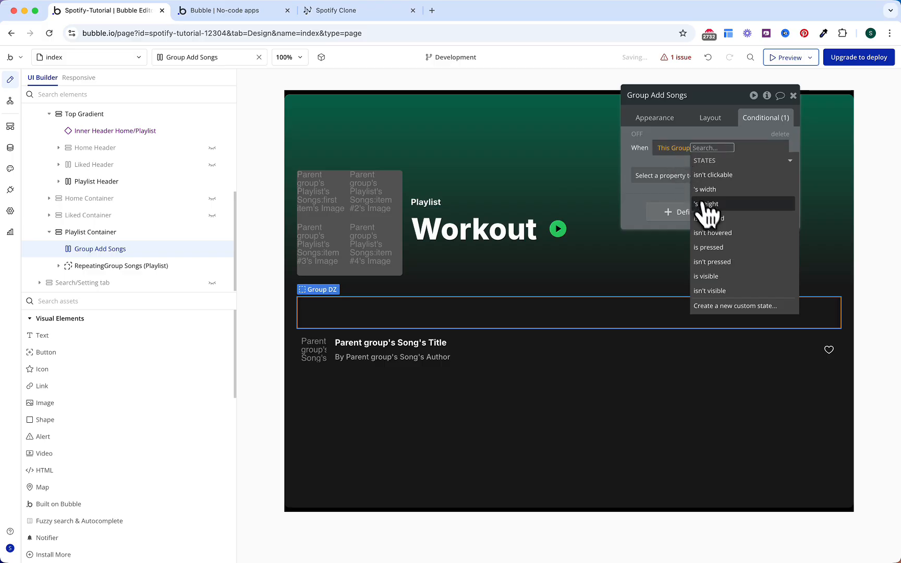
{"action": "left_click", "coordinate": [705, 204]}
{"action": "left_click", "coordinate": [678, 177]}
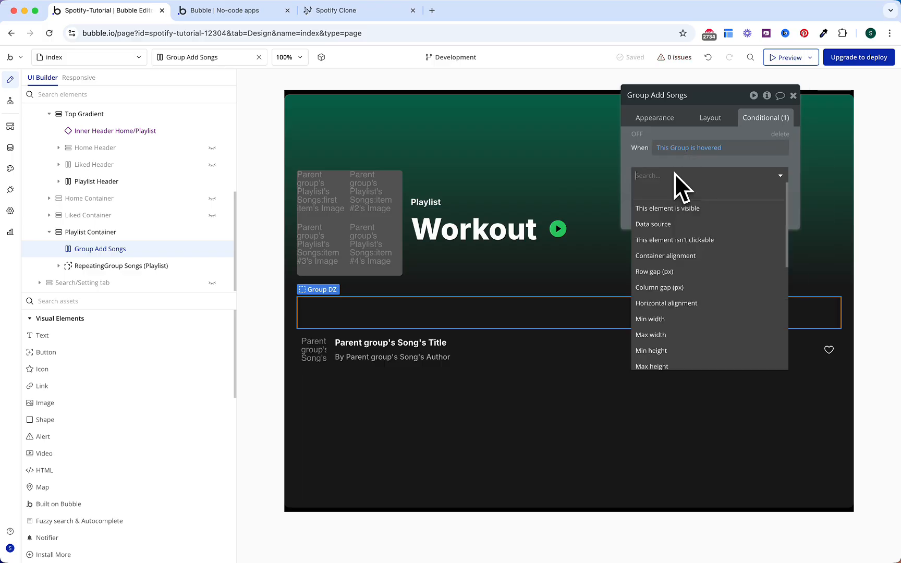
{"action": "type", "text": "back"}
{"action": "left_click", "coordinate": [675, 208]}
Step: Make the hover background colour Text at 10% opacity
{"action": "left_click", "coordinate": [682, 197]}
{"action": "type", "text": "bac"}
{"action": "key", "text": "Return"}
{"action": "left_click", "coordinate": [715, 194]}
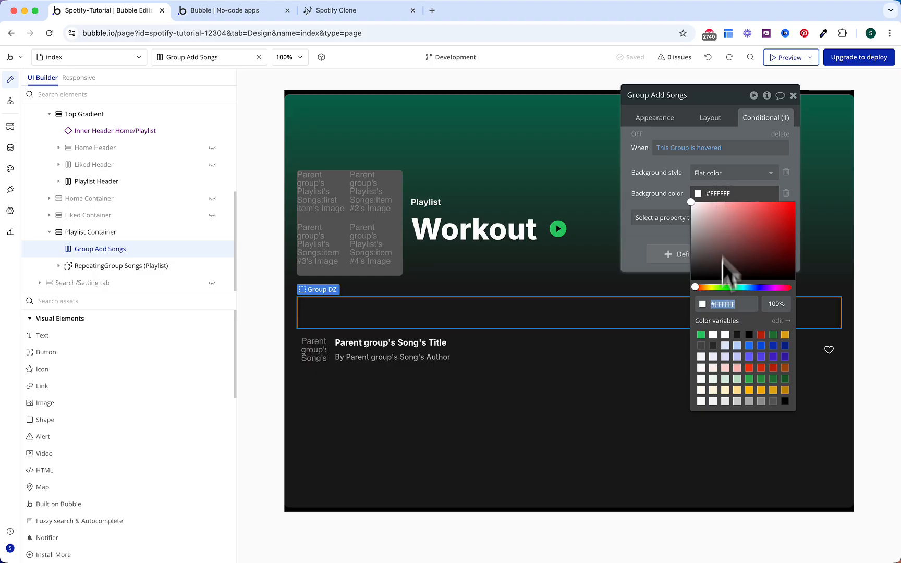
{"action": "type", "text": "10"}
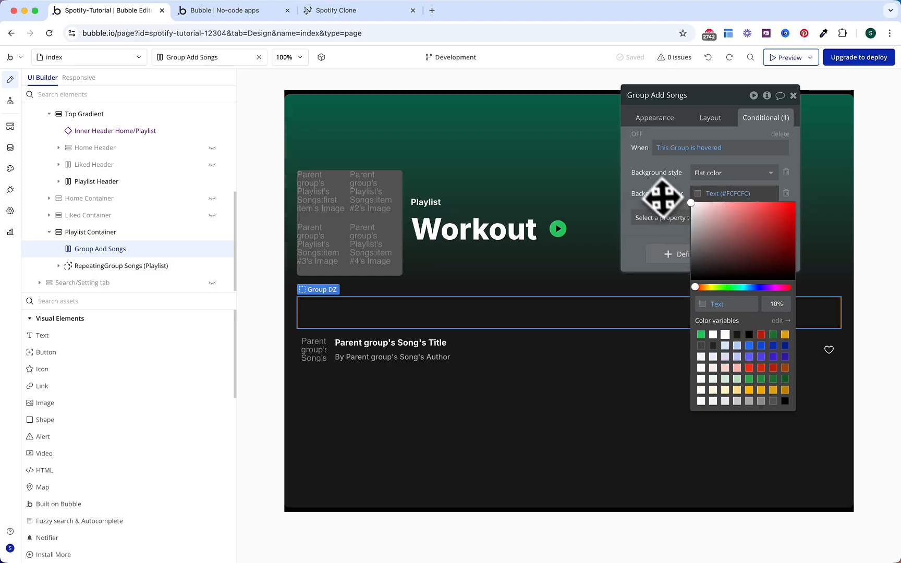
{"action": "left_click", "coordinate": [664, 204]}
{"action": "left_click", "coordinate": [102, 370]}
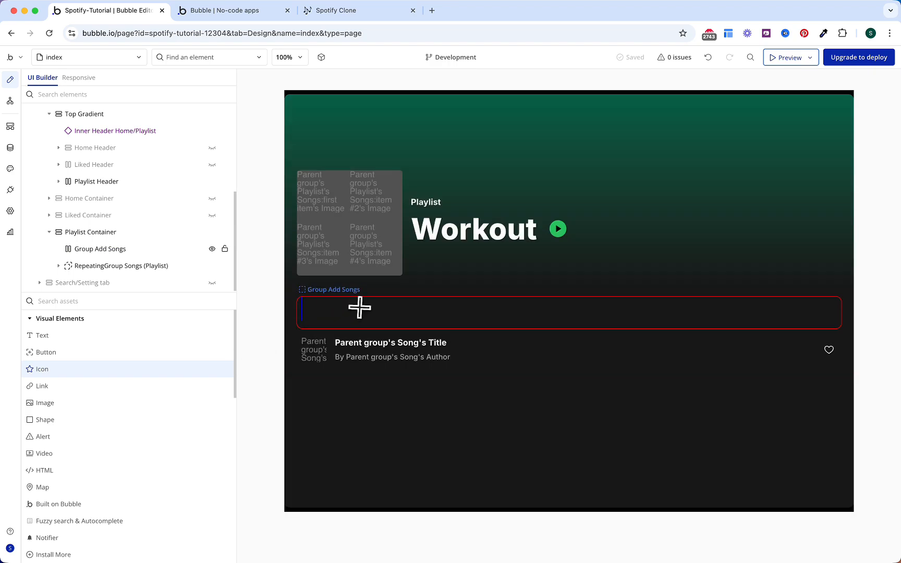
{"action": "left_click", "coordinate": [358, 308]}
{"action": "left_click", "coordinate": [133, 336]}
{"action": "left_click", "coordinate": [346, 317]}
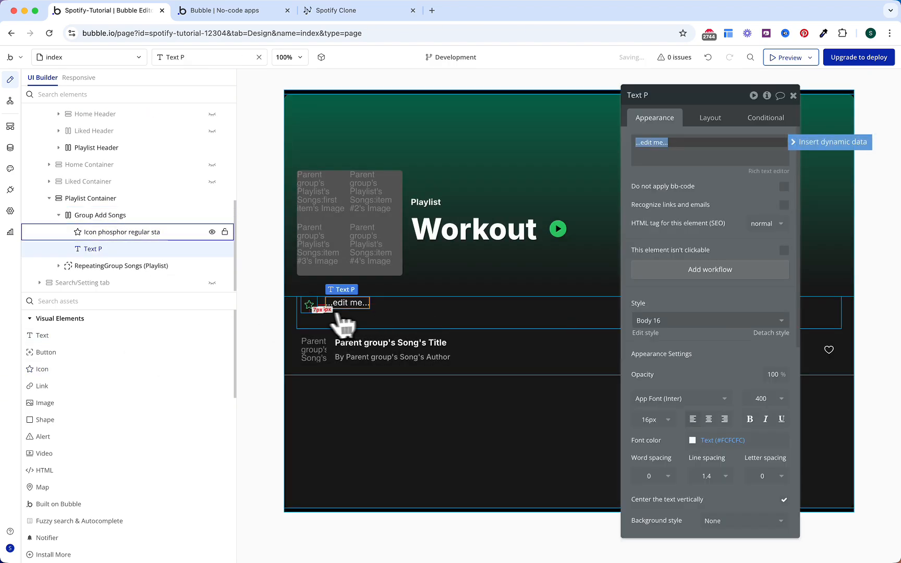
{"action": "left_click", "coordinate": [308, 308]}
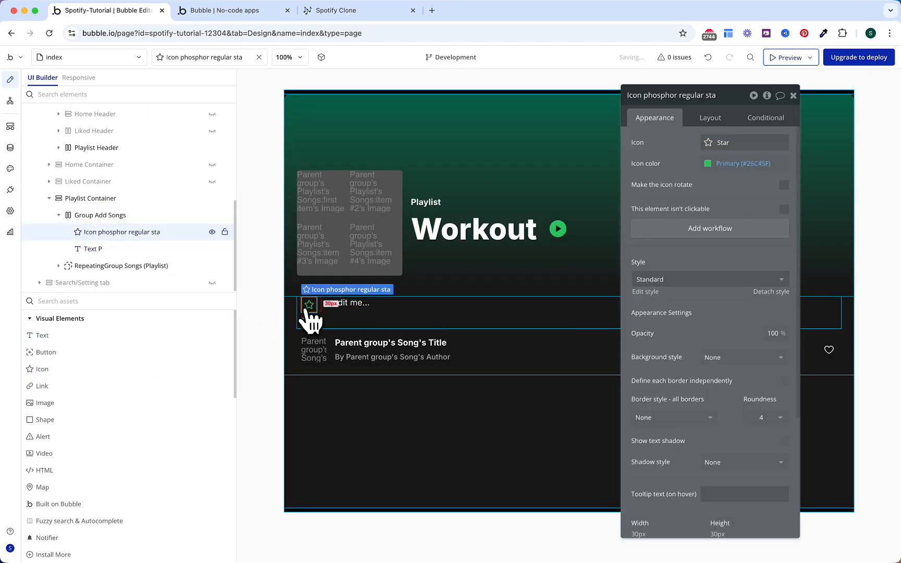
{"action": "left_click", "coordinate": [728, 146]}
{"action": "type", "text": "add"}
{"action": "left_click", "coordinate": [730, 168]}
{"action": "left_click", "coordinate": [728, 187]}
{"action": "left_click", "coordinate": [710, 180]}
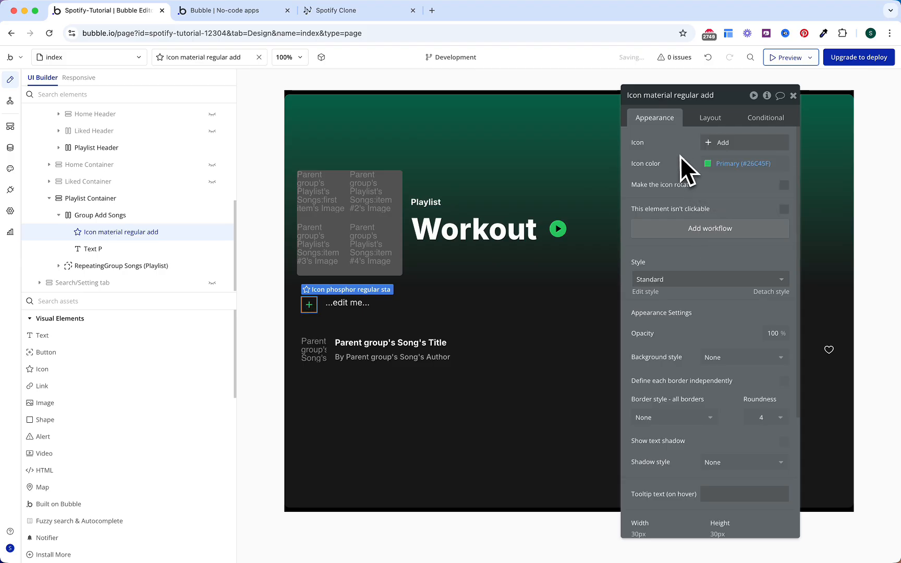
{"action": "left_click", "coordinate": [720, 163]}
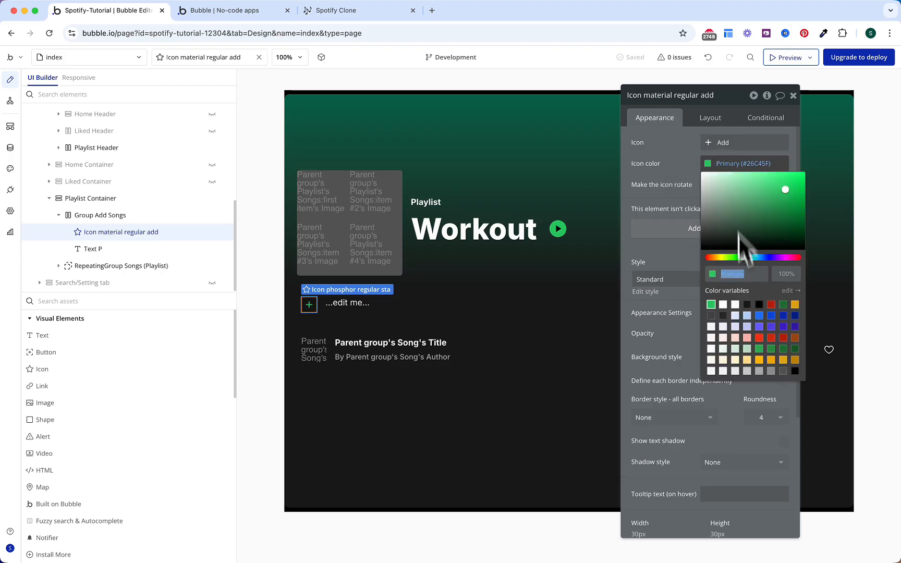
{"action": "left_click", "coordinate": [735, 304]}
{"action": "left_click", "coordinate": [707, 119]}
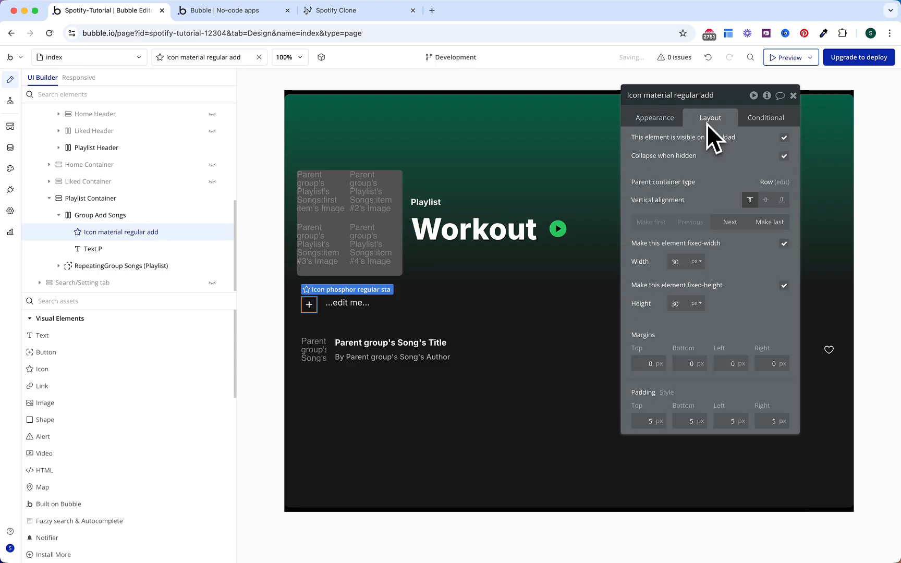
{"action": "type", "text": "40"}
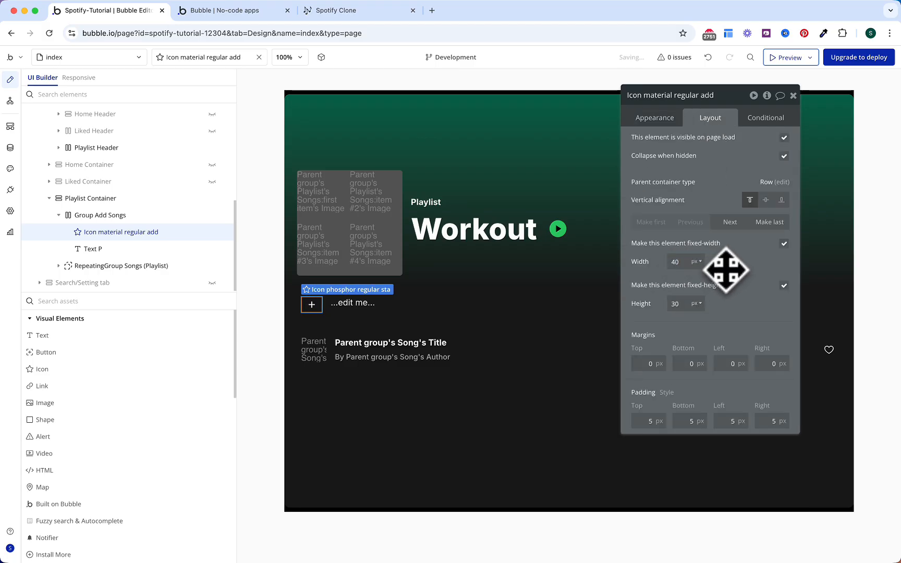
{"action": "double_click", "coordinate": [683, 303]}
{"action": "type", "text": "4"}
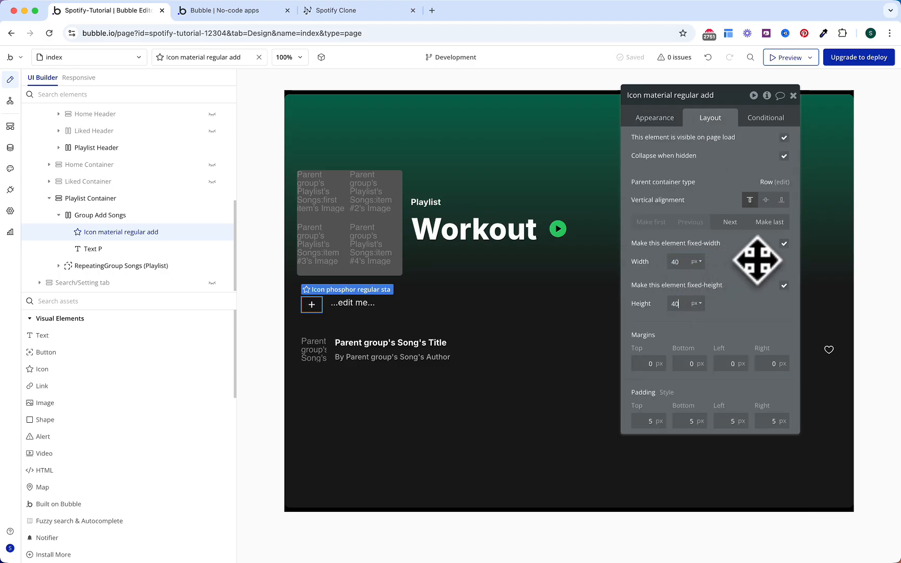
{"action": "left_click", "coordinate": [765, 200]}
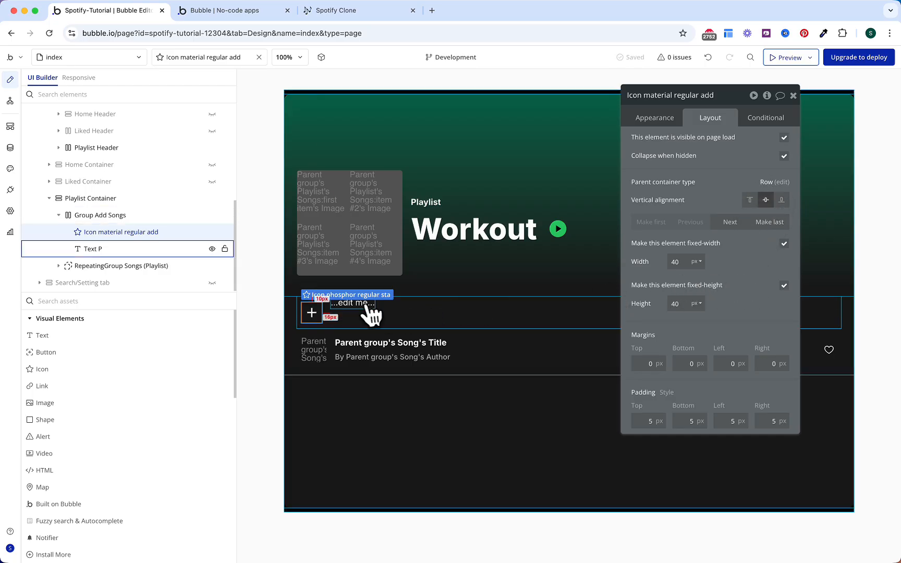
{"action": "left_click", "coordinate": [372, 306]}
{"action": "left_click", "coordinate": [654, 118]}
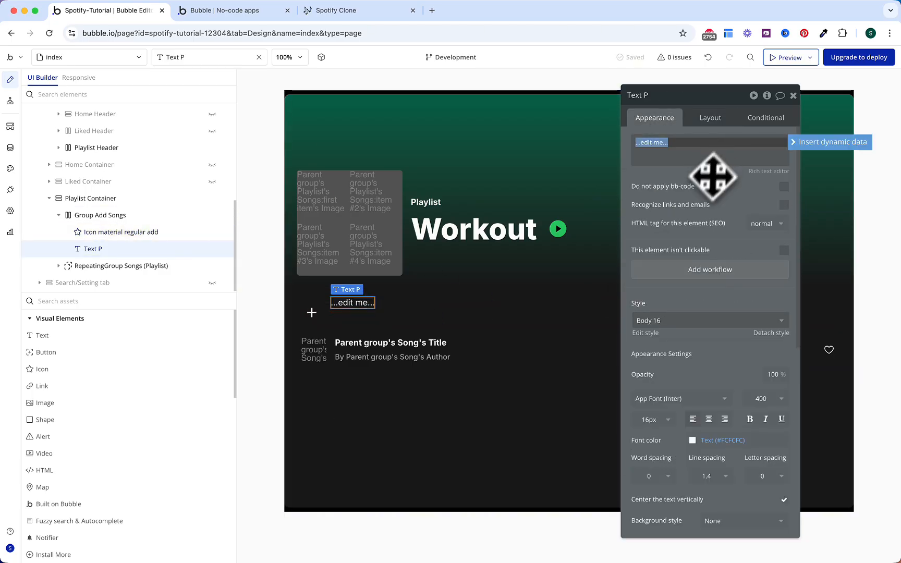
{"action": "type", "text": "Add songs t"}
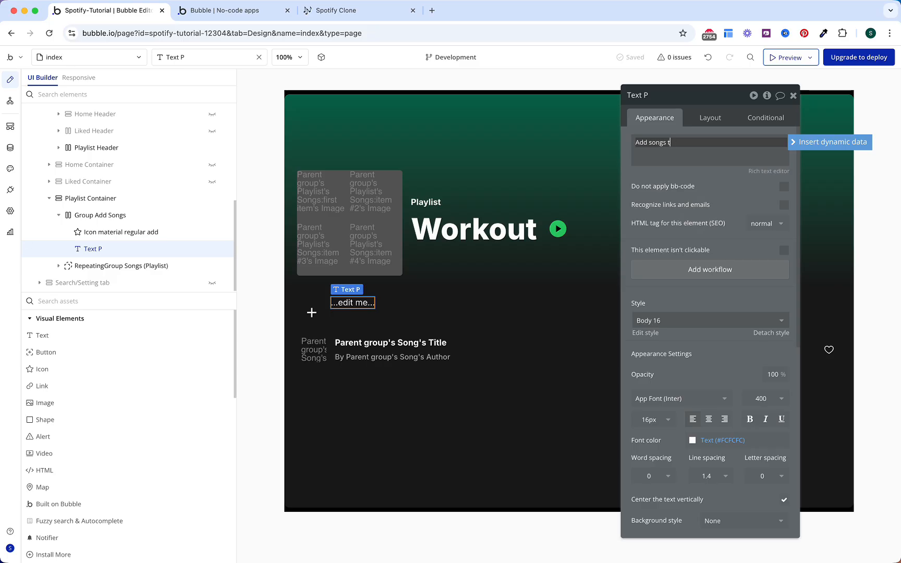
{"action": "type", "text": "o playlist"}
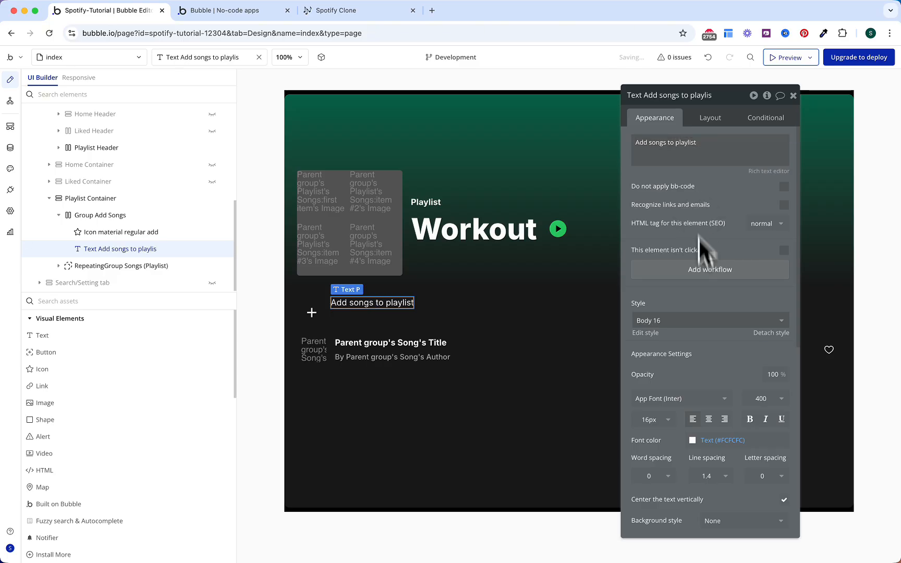
{"action": "left_click", "coordinate": [759, 399]}
{"action": "left_click", "coordinate": [758, 495]}
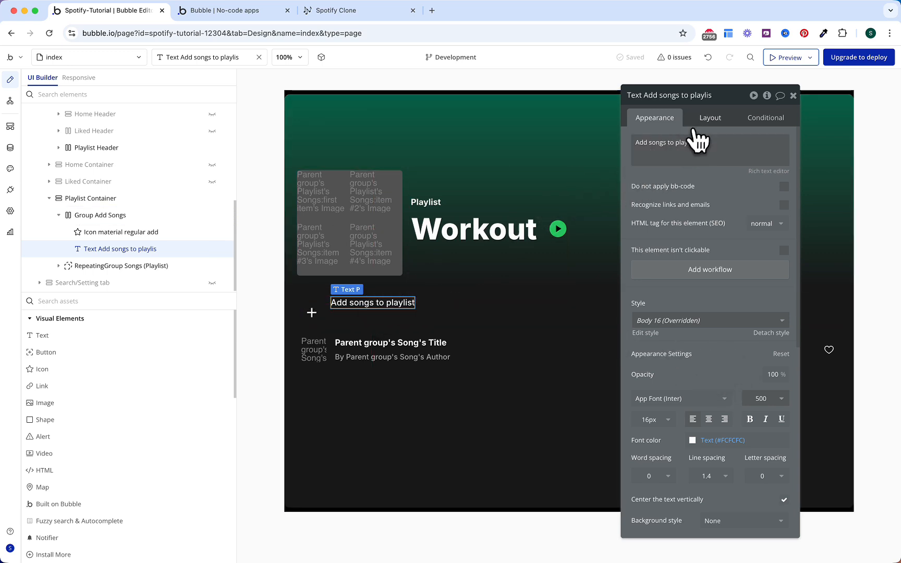
{"action": "left_click", "coordinate": [709, 118]}
{"action": "left_click", "coordinate": [749, 200]}
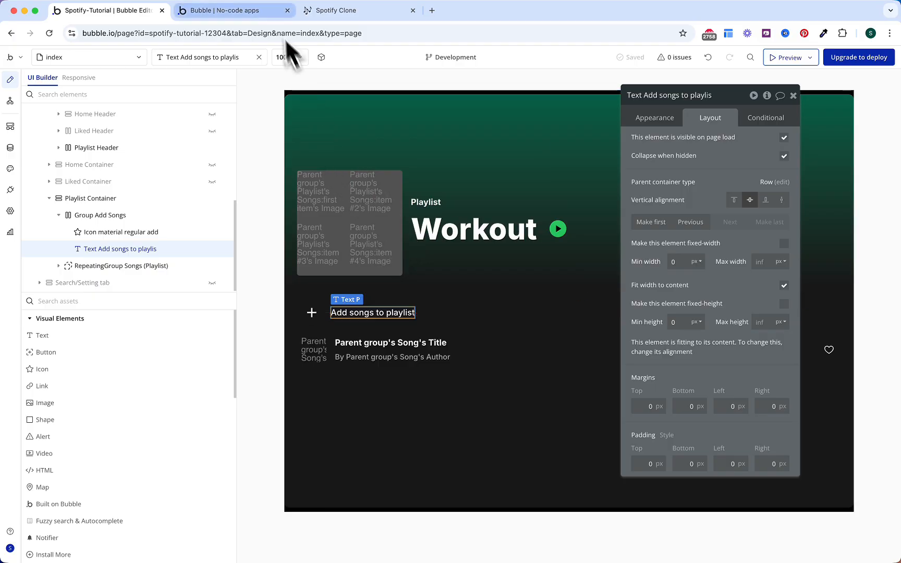
{"action": "left_click", "coordinate": [265, 12]}
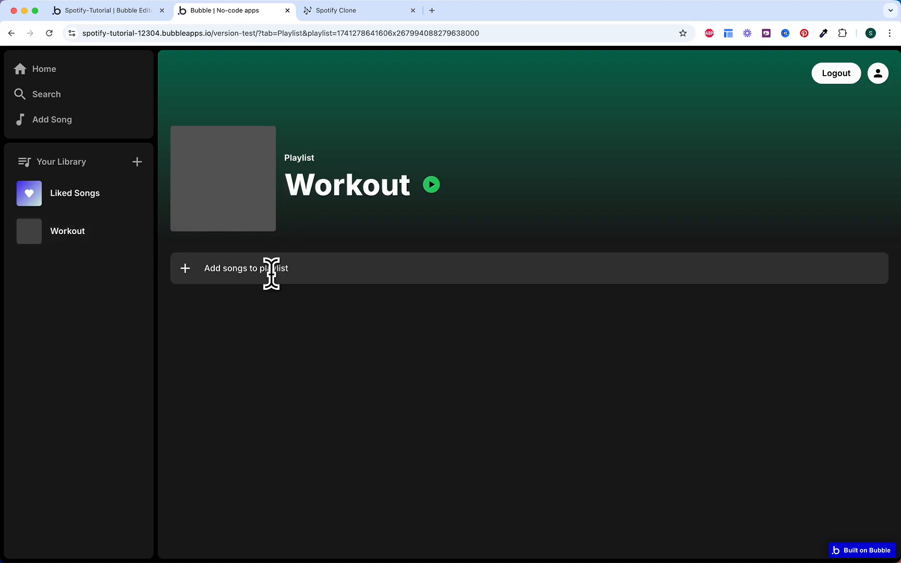
{"action": "left_click", "coordinate": [133, 14]}
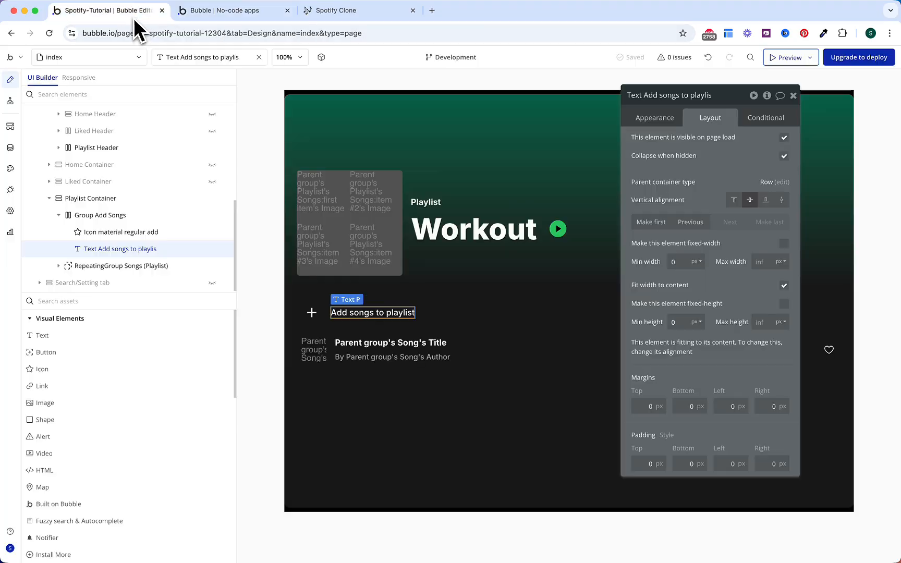
Step: Create a new reusable element named Add Songs
{"action": "left_click", "coordinate": [89, 58]}
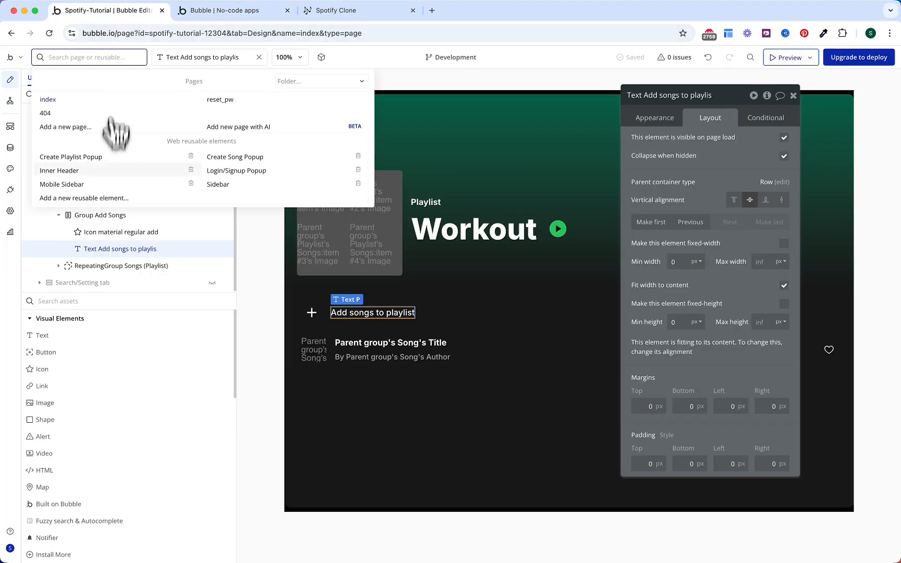
{"action": "left_click", "coordinate": [99, 198]}
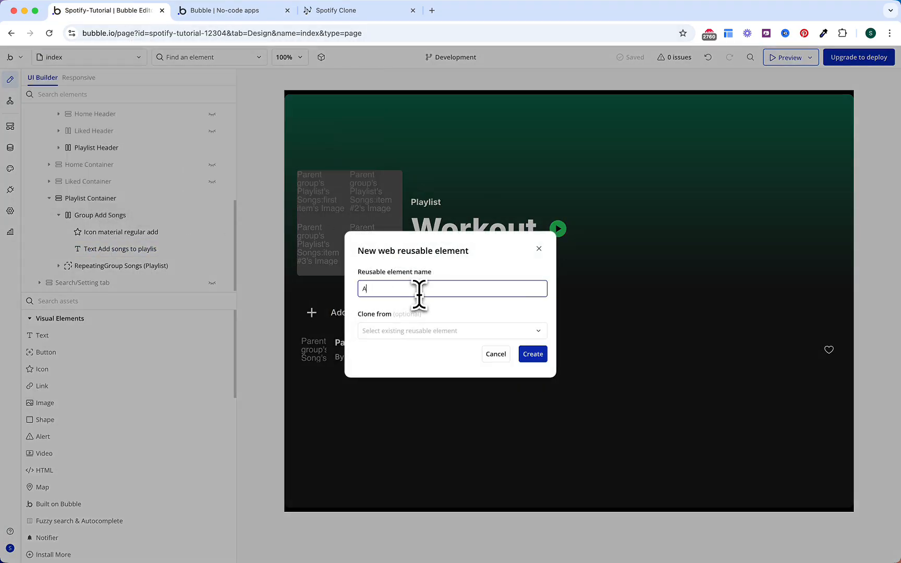
{"action": "left_click", "coordinate": [533, 354]}
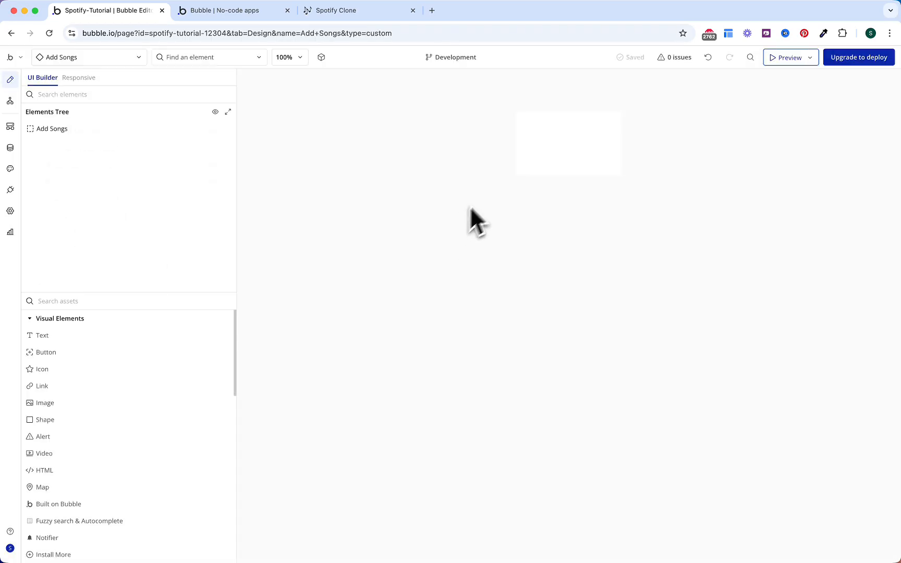
{"action": "double_click", "coordinate": [543, 138]}
Step: Make Add Songs a Floating Group with content type Playlist and Background #2 colour
{"action": "left_click", "coordinate": [647, 118]}
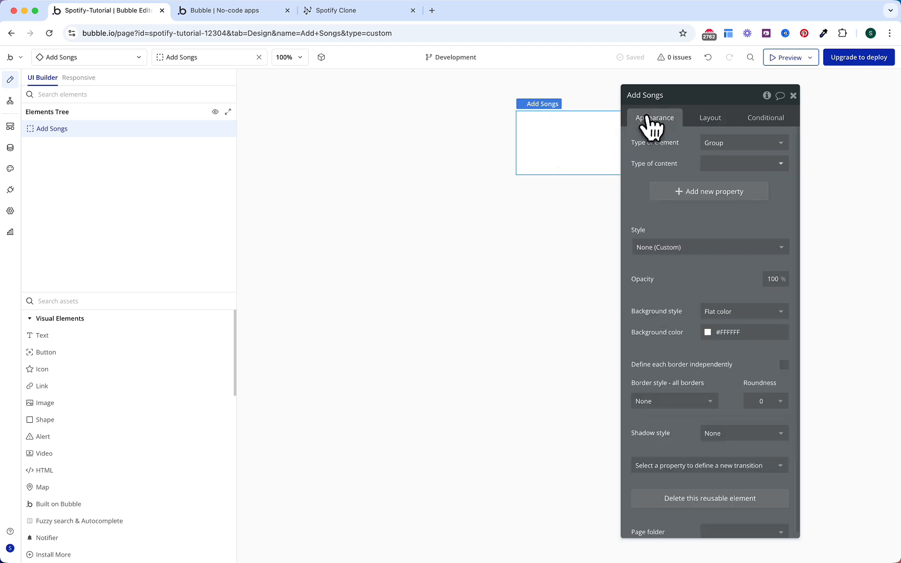
{"action": "left_click", "coordinate": [727, 143]}
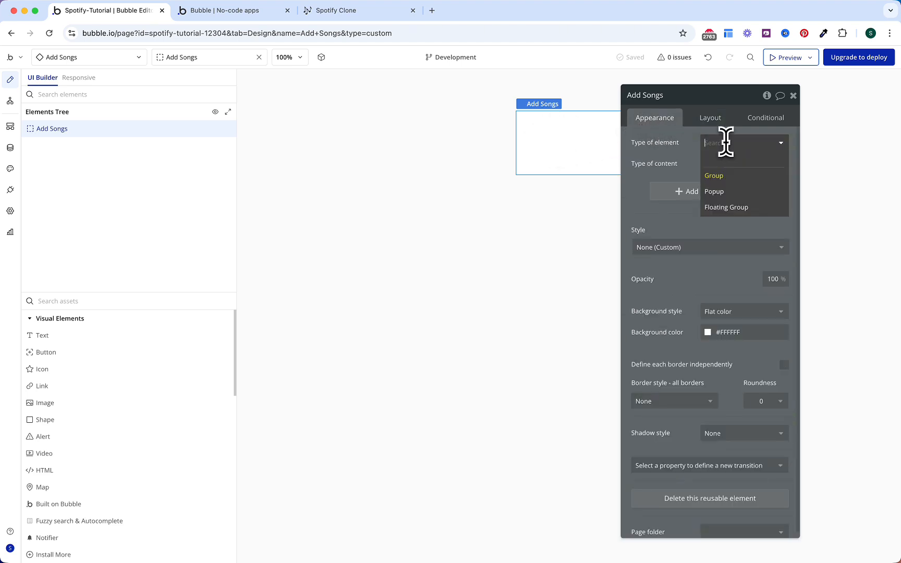
{"action": "left_click", "coordinate": [727, 210]}
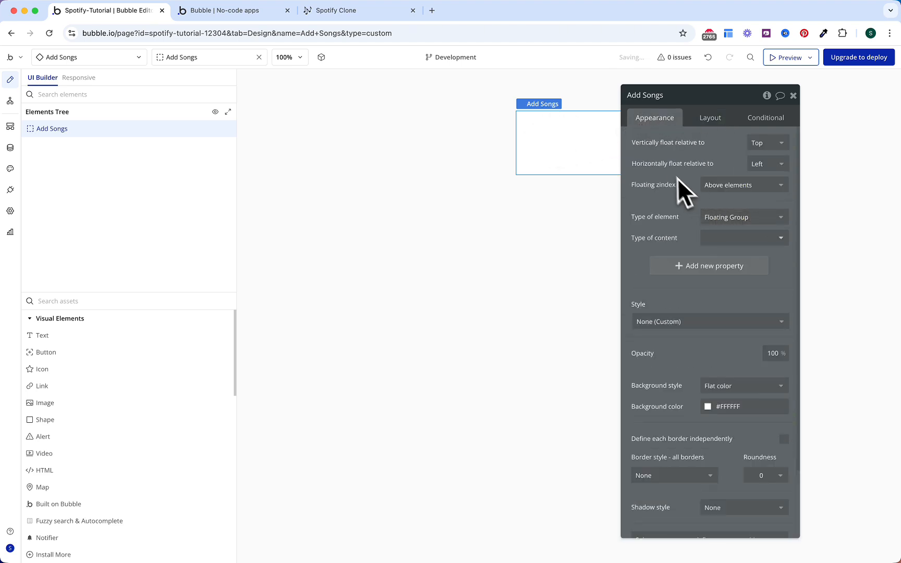
{"action": "left_click", "coordinate": [718, 245]}
{"action": "left_click", "coordinate": [725, 358]}
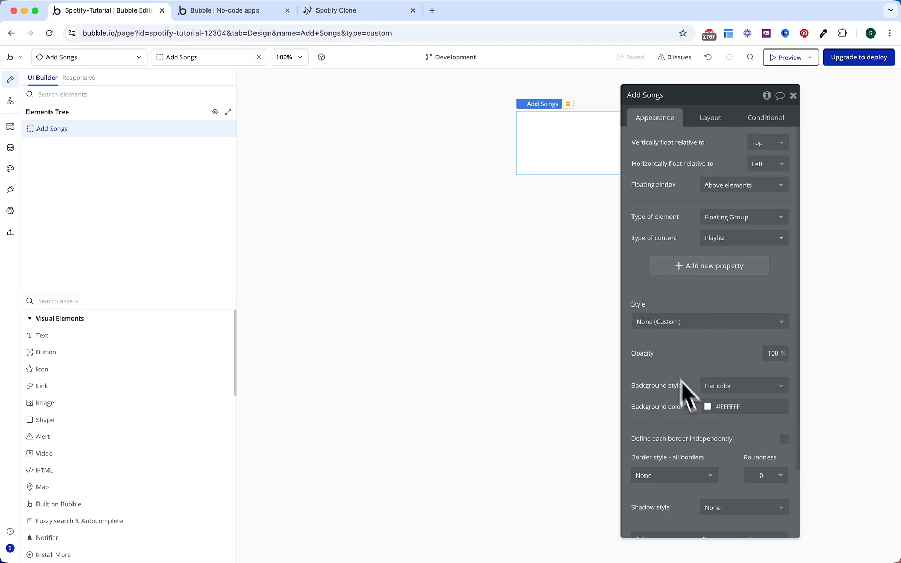
{"action": "left_click", "coordinate": [717, 407]}
{"action": "left_click", "coordinate": [723, 496]}
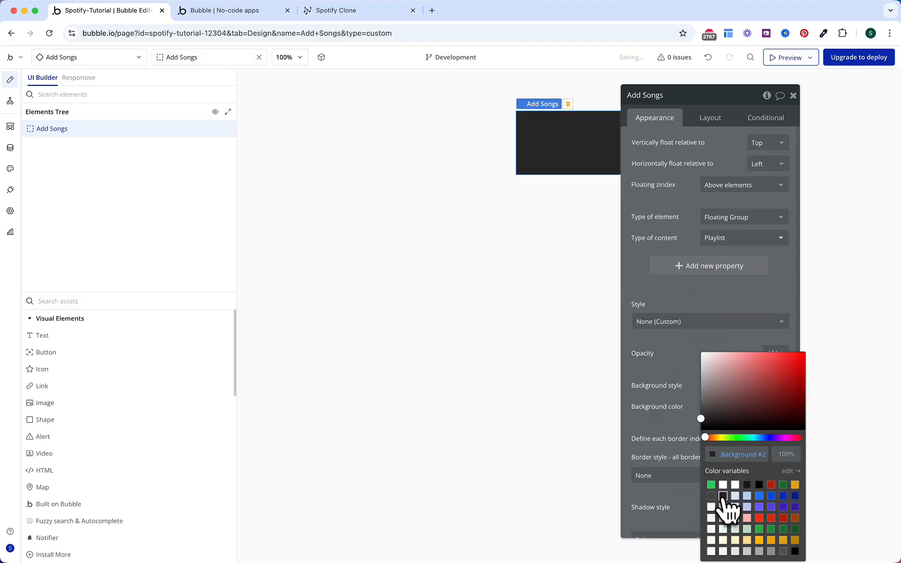
{"action": "left_click", "coordinate": [687, 394]}
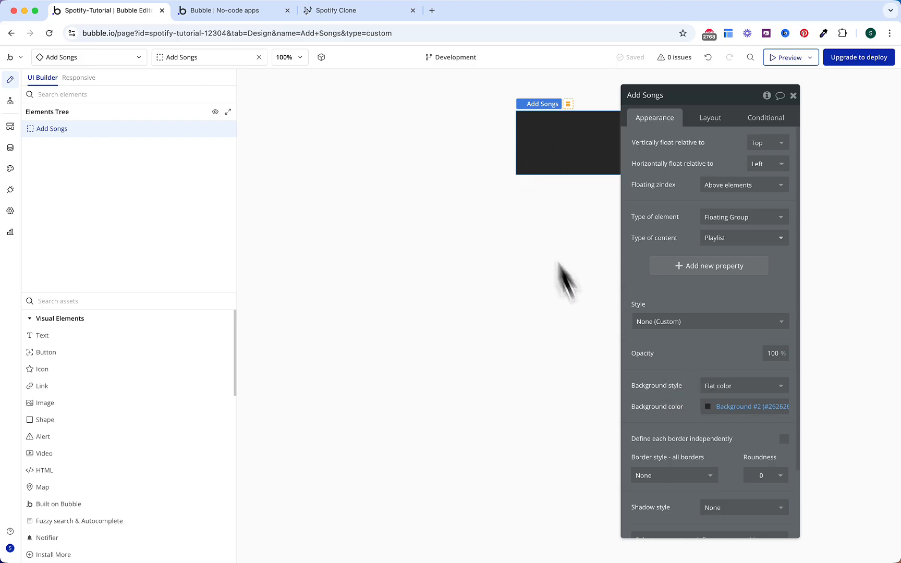
Step: Give Add Songs a solid Gray 70 border on the left side only
{"action": "scroll", "coordinate": [657, 412], "scroll_direction": "down", "scroll_amount": 3}
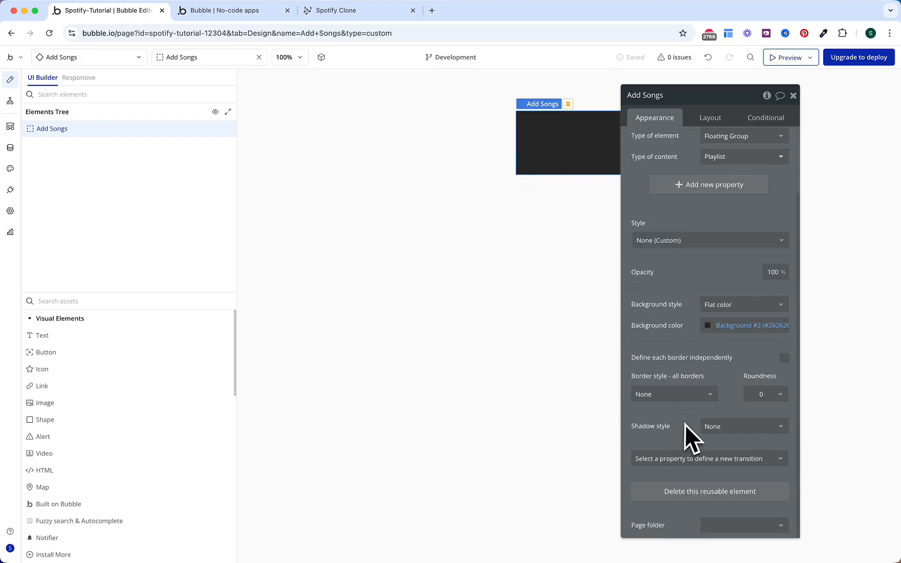
{"action": "left_click", "coordinate": [784, 359]}
{"action": "scroll", "coordinate": [747, 370], "scroll_direction": "down", "scroll_amount": 4}
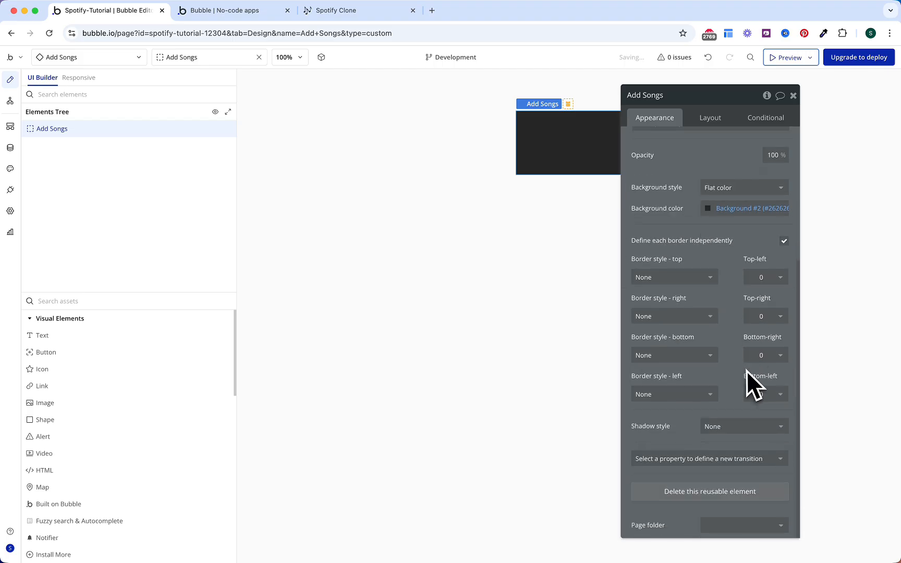
{"action": "left_click", "coordinate": [702, 394]}
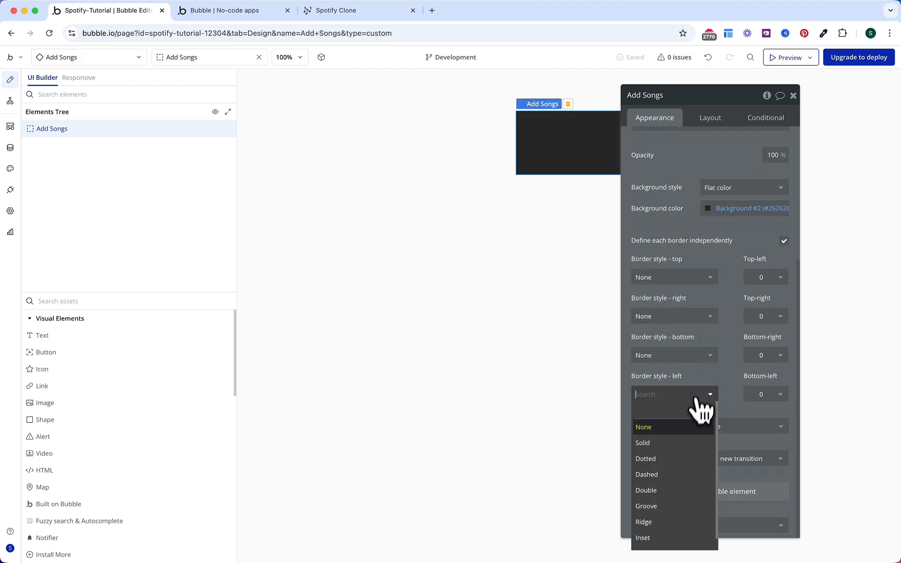
{"action": "left_click", "coordinate": [684, 444]}
{"action": "scroll", "coordinate": [703, 396], "scroll_direction": "down", "scroll_amount": 2}
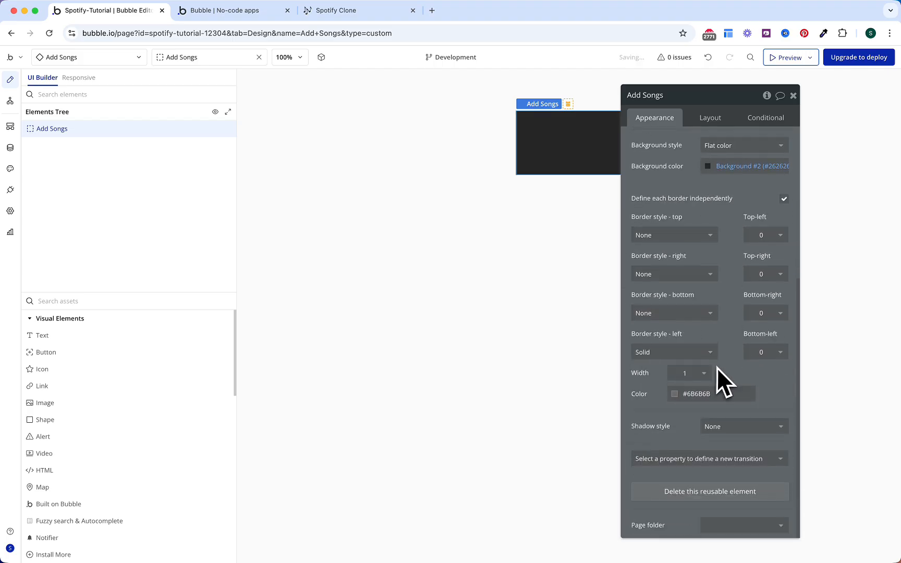
{"action": "left_click", "coordinate": [697, 395]}
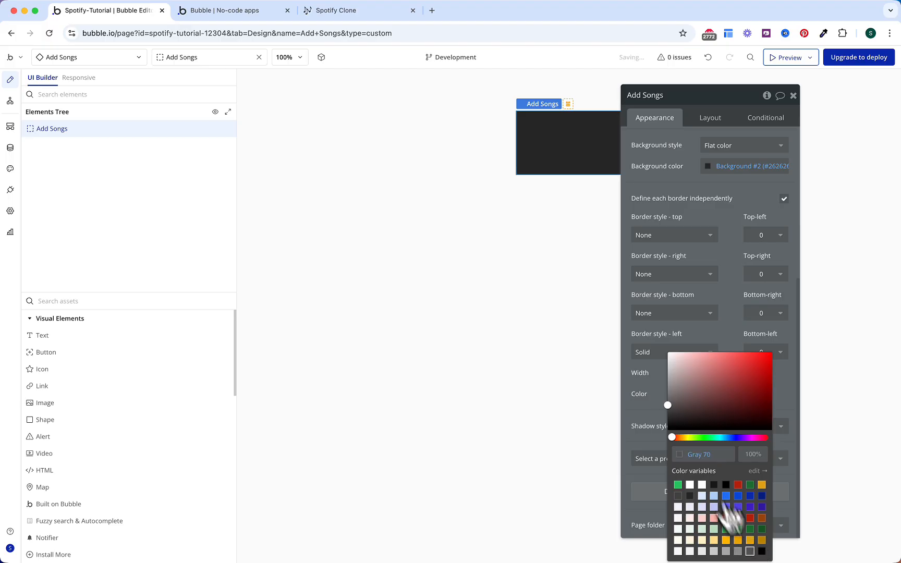
{"action": "left_click", "coordinate": [649, 394]}
Step: Set Add Songs to 400 width and 600 minimum height
{"action": "left_click", "coordinate": [713, 119]}
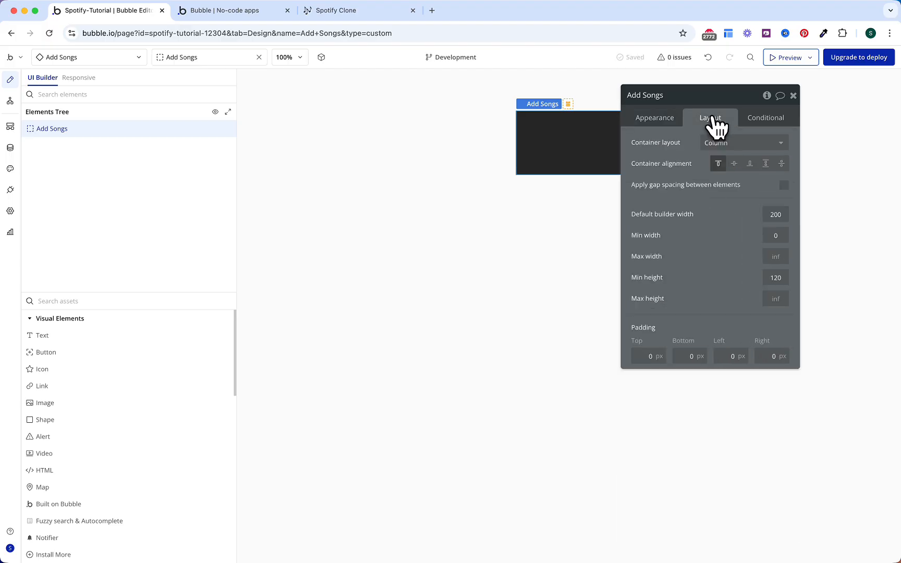
{"action": "left_click", "coordinate": [800, 214]}
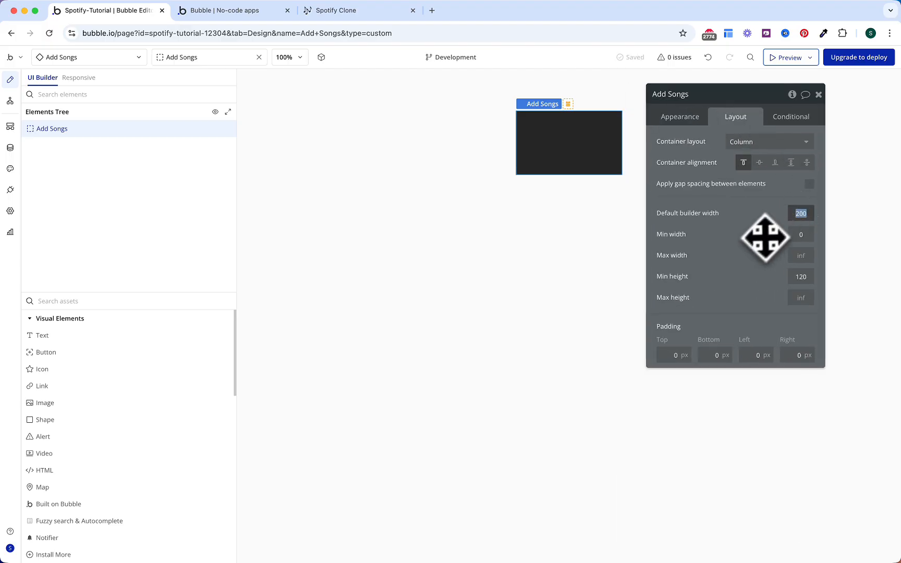
{"action": "type", "text": "400"}
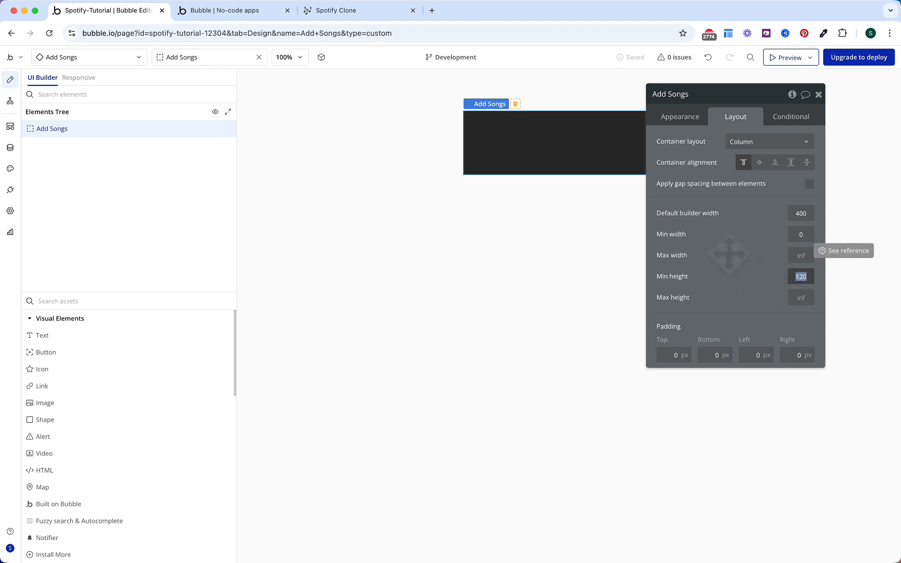
{"action": "key", "text": "Return"}
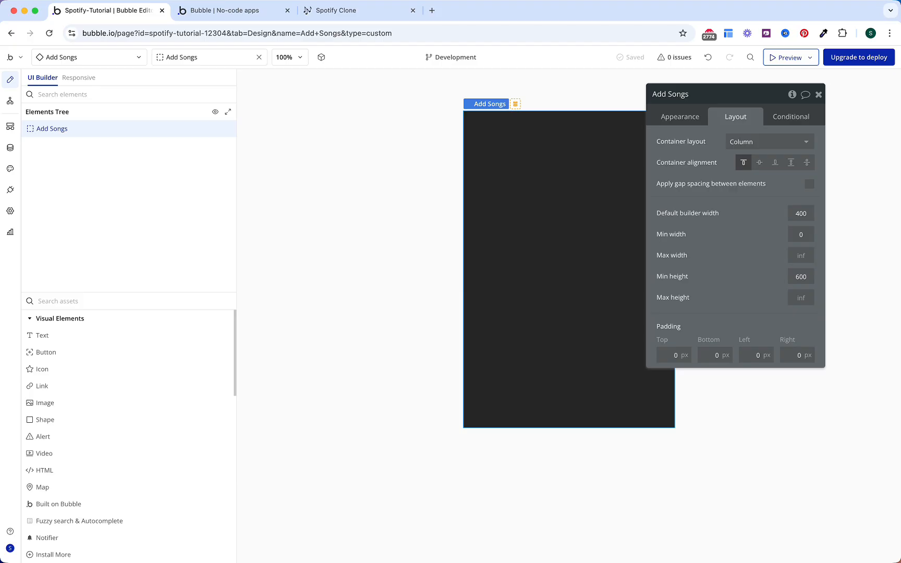
{"action": "left_click", "coordinate": [178, 301]}
Step: Place a Group inside Add Songs and name it Group Add songs
{"action": "type", "text": "gr"}
{"action": "left_click", "coordinate": [115, 336]}
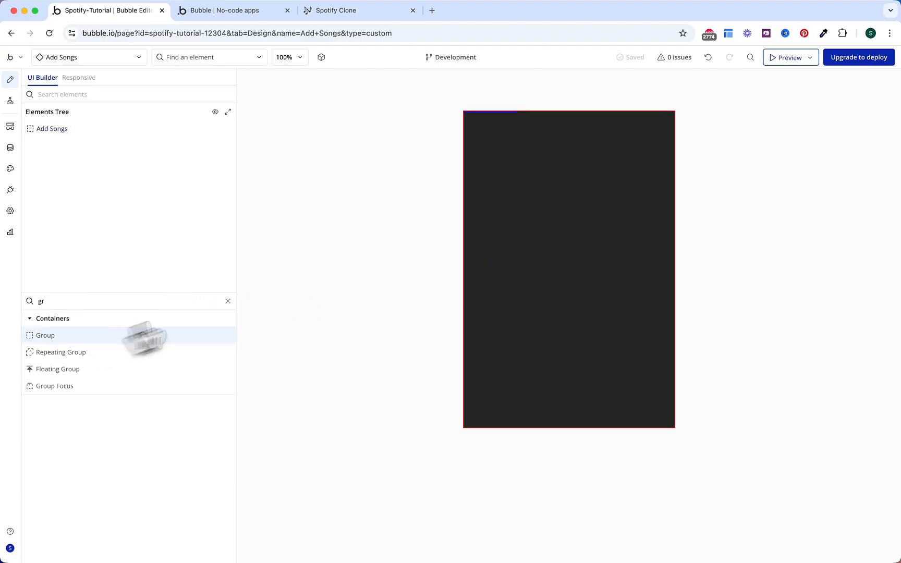
{"action": "left_click", "coordinate": [534, 176]}
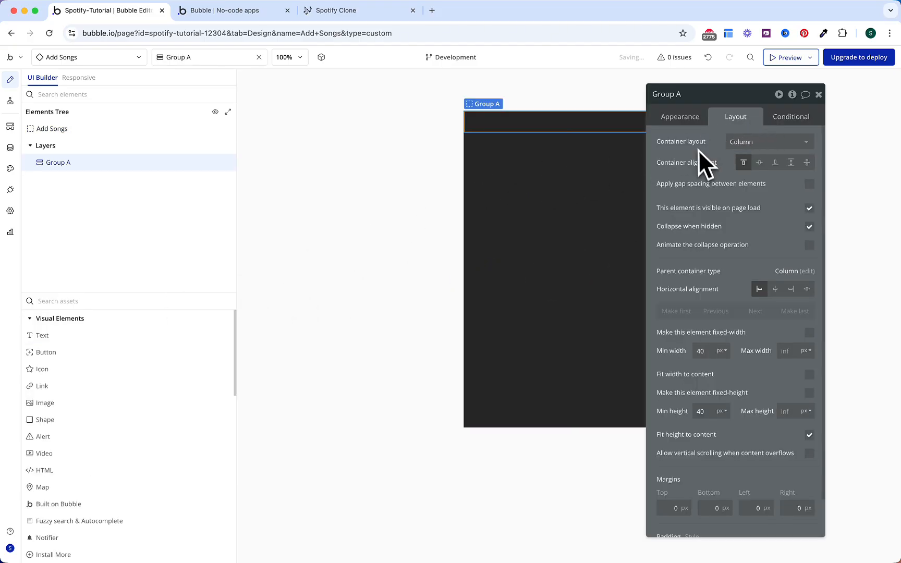
{"action": "double_click", "coordinate": [701, 93]}
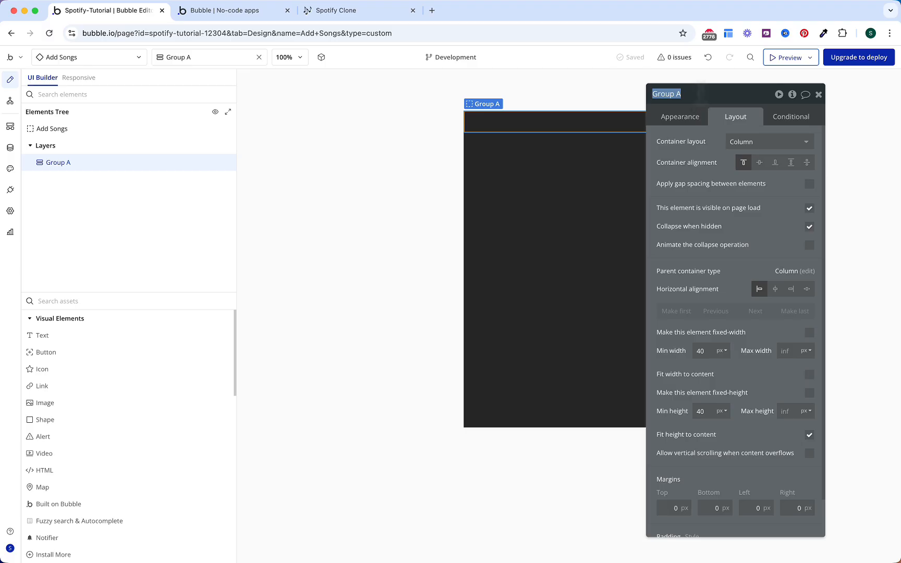
{"action": "type", "text": "Add songs"}
{"action": "key", "text": "Return"}
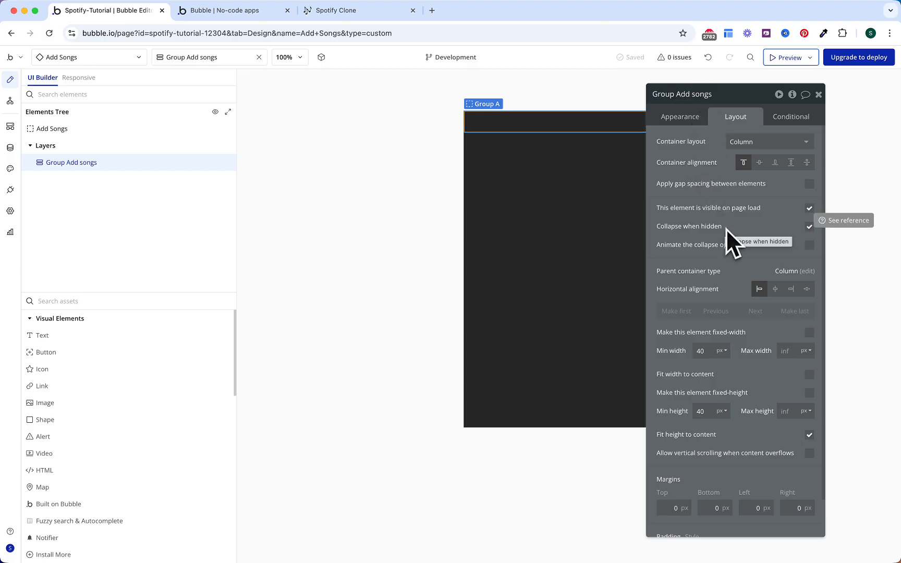
Step: Give Group Add songs a 16 px row gap and 16 px padding on all sides
{"action": "left_click", "coordinate": [810, 184]}
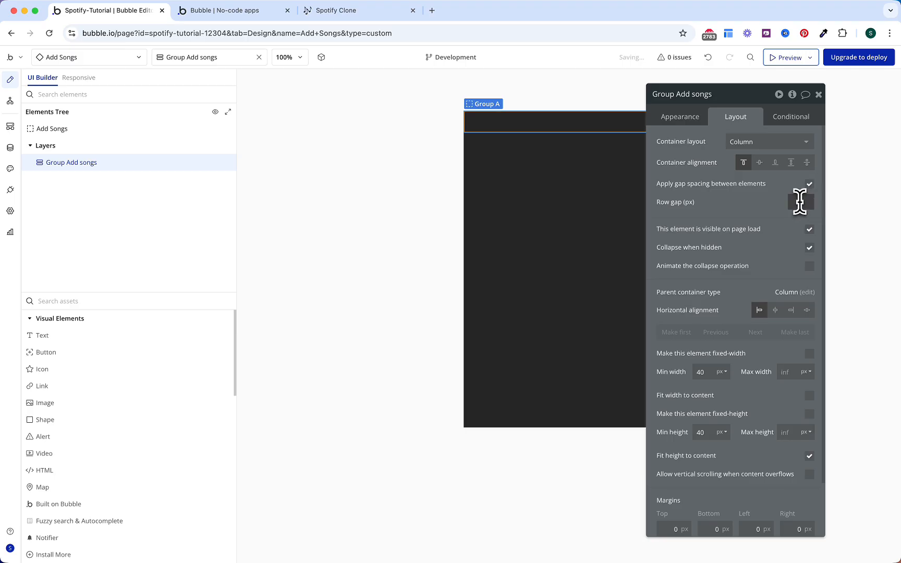
{"action": "key", "text": "BackSpace"}
{"action": "scroll", "coordinate": [760, 207], "scroll_direction": "down", "scroll_amount": 2}
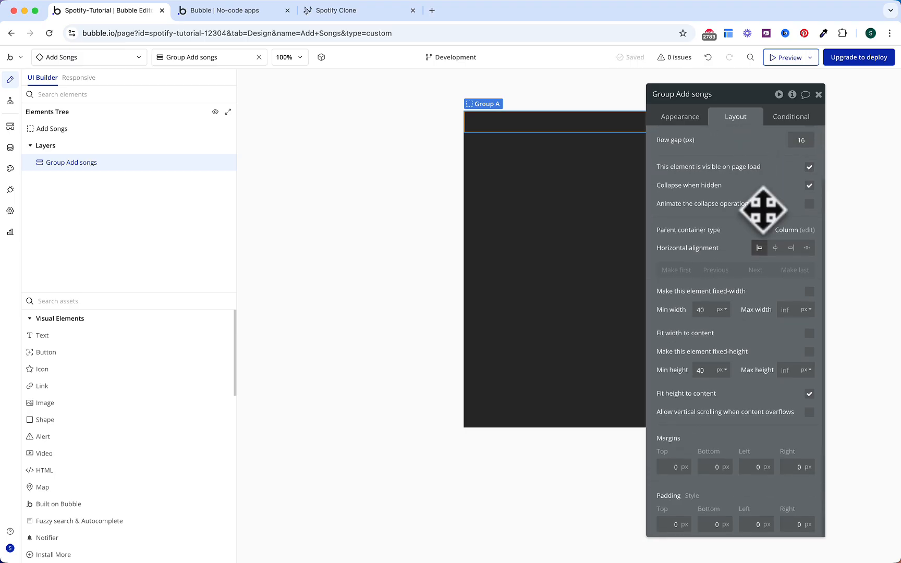
{"action": "left_click", "coordinate": [672, 524]}
{"action": "type", "text": "16"}
{"action": "left_click", "coordinate": [720, 526]}
{"action": "type", "text": "16"}
{"action": "left_click", "coordinate": [760, 526]}
{"action": "type", "text": "16"}
{"action": "left_click", "coordinate": [802, 523]}
{"action": "type", "text": "16"}
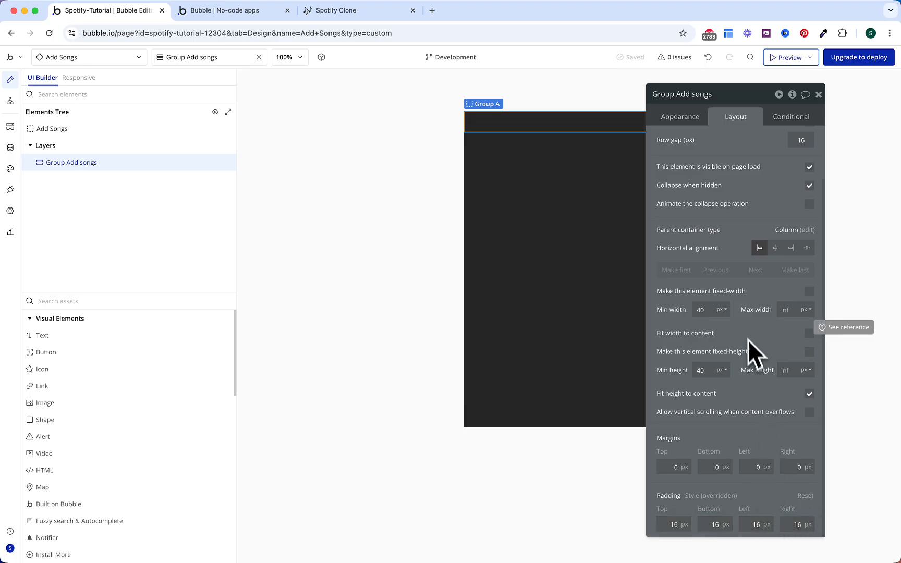
Step: Untick Fit height to content so the group fills the full height
{"action": "left_click", "coordinate": [809, 394]}
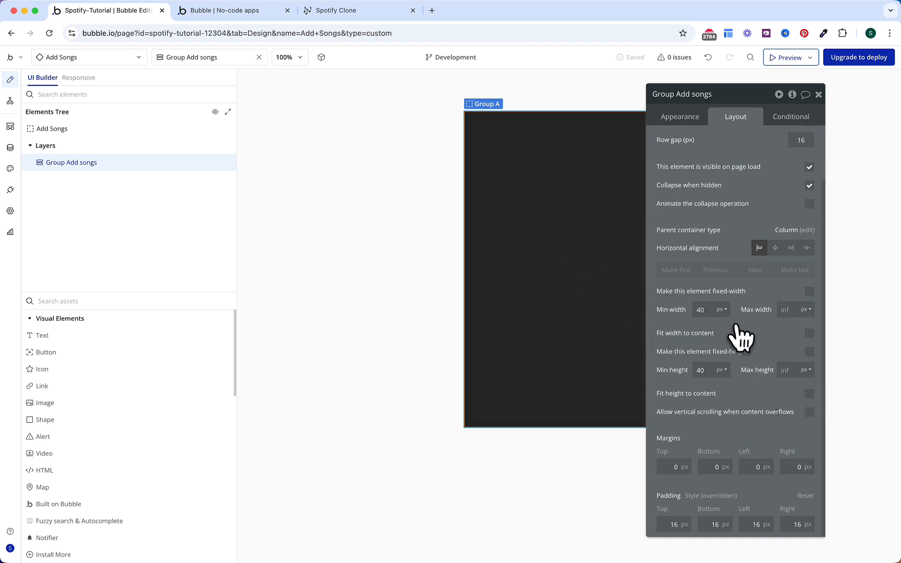
{"action": "left_click", "coordinate": [141, 302]}
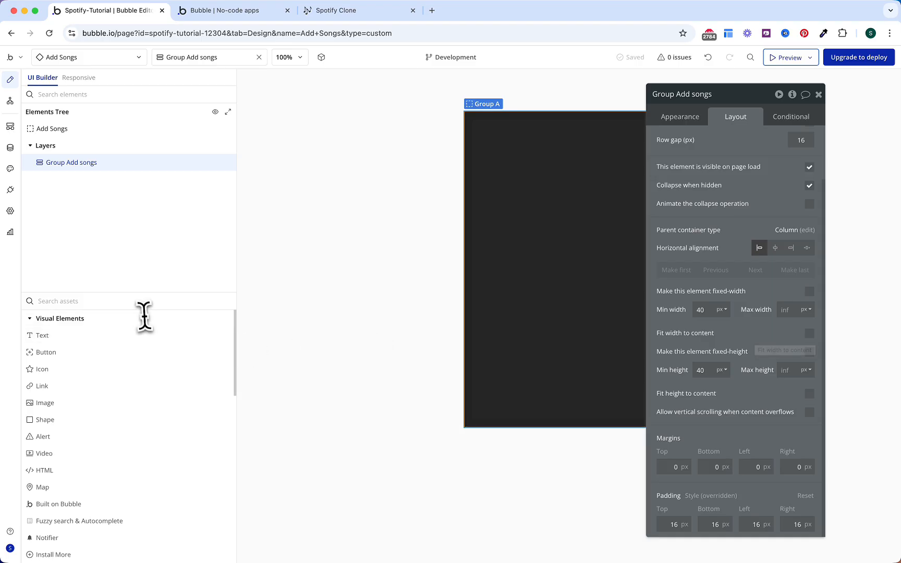
{"action": "type", "text": "gr"}
{"action": "left_click", "coordinate": [115, 334]}
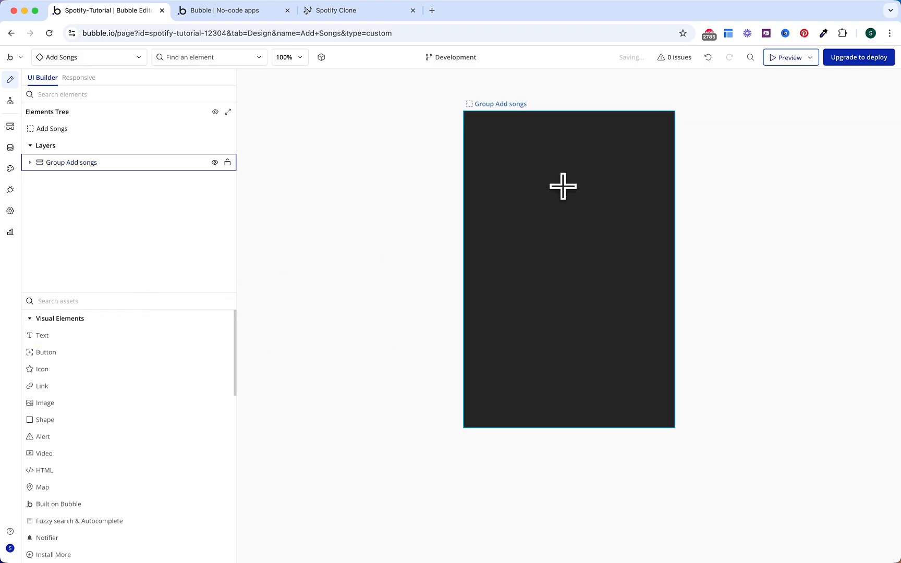
Step: Add Group Top inside Group Add songs with a child gap and 60 px minimum height
{"action": "left_click", "coordinate": [561, 185]}
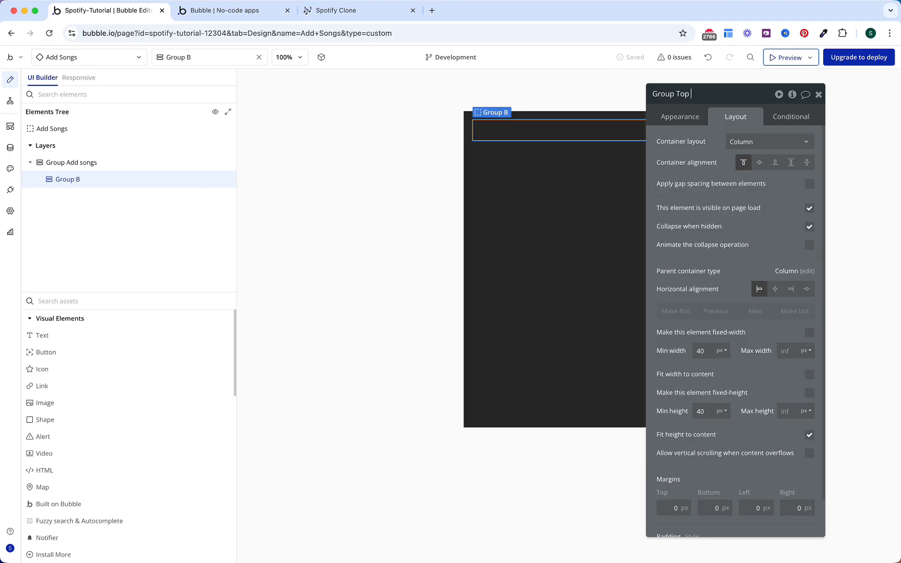
{"action": "left_click", "coordinate": [808, 184]}
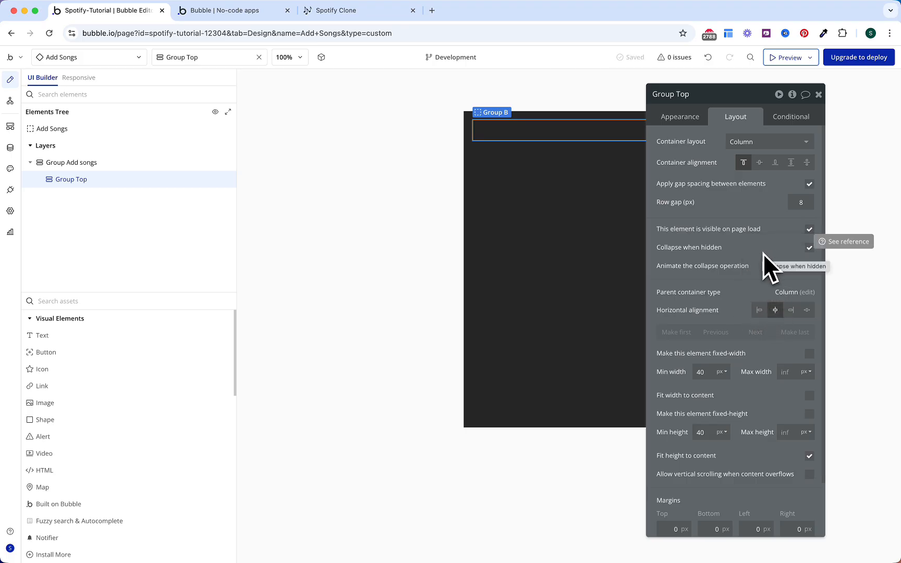
{"action": "double_click", "coordinate": [704, 432]}
{"action": "type", "text": "60"}
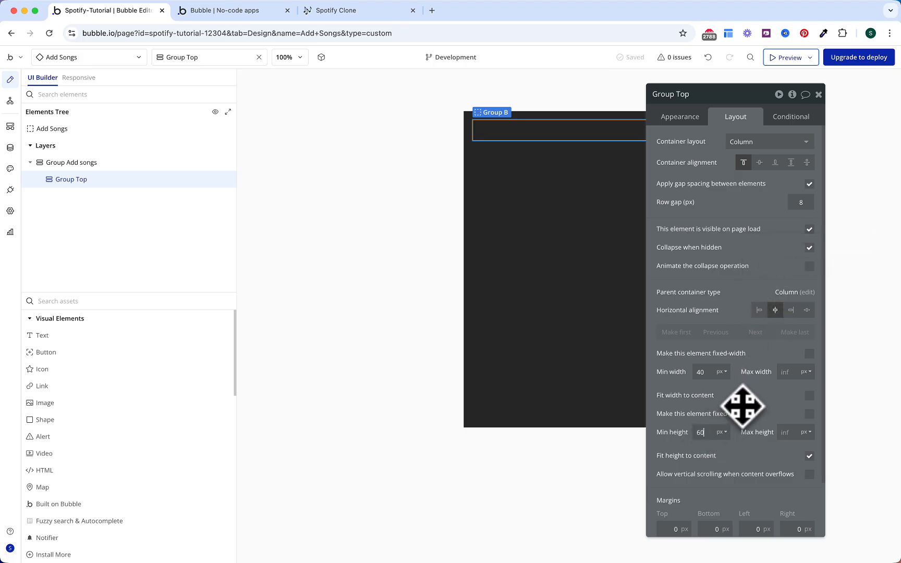
Step: Nest a Group Title in Group Top, set to Align to parent and centred horizontally
{"action": "left_click", "coordinate": [185, 303]}
{"action": "type", "text": "gr"}
{"action": "left_click", "coordinate": [130, 339]}
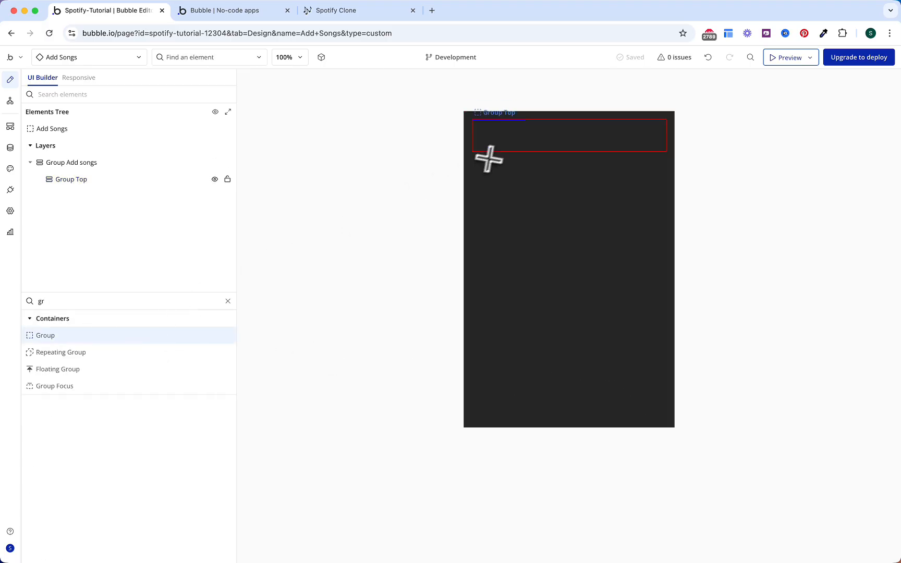
{"action": "left_click", "coordinate": [504, 137]}
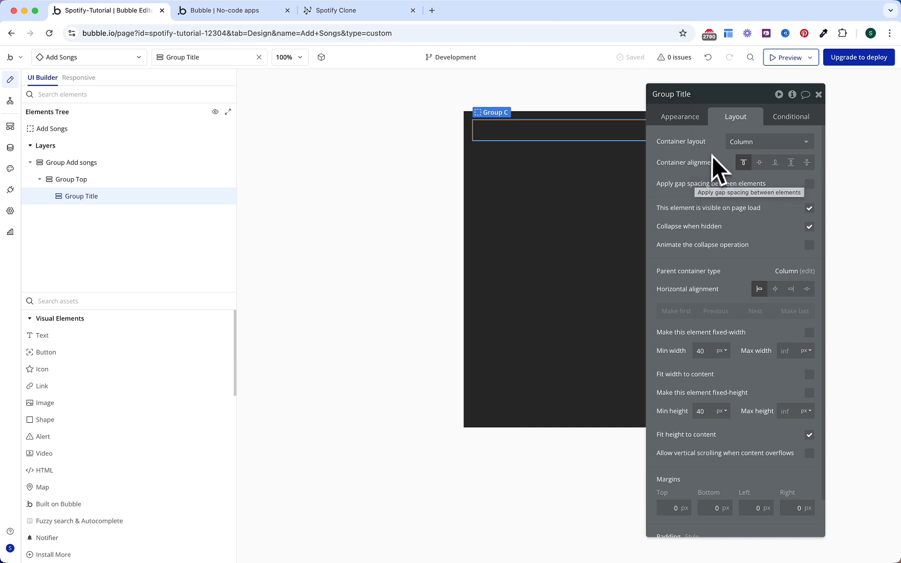
{"action": "left_click", "coordinate": [740, 143]}
{"action": "left_click", "coordinate": [743, 207]}
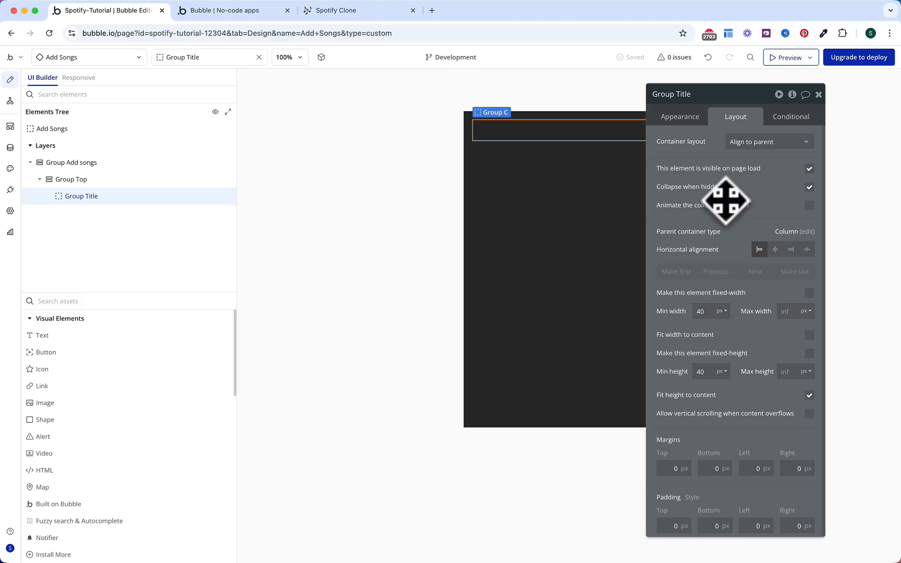
{"action": "left_click", "coordinate": [775, 249]}
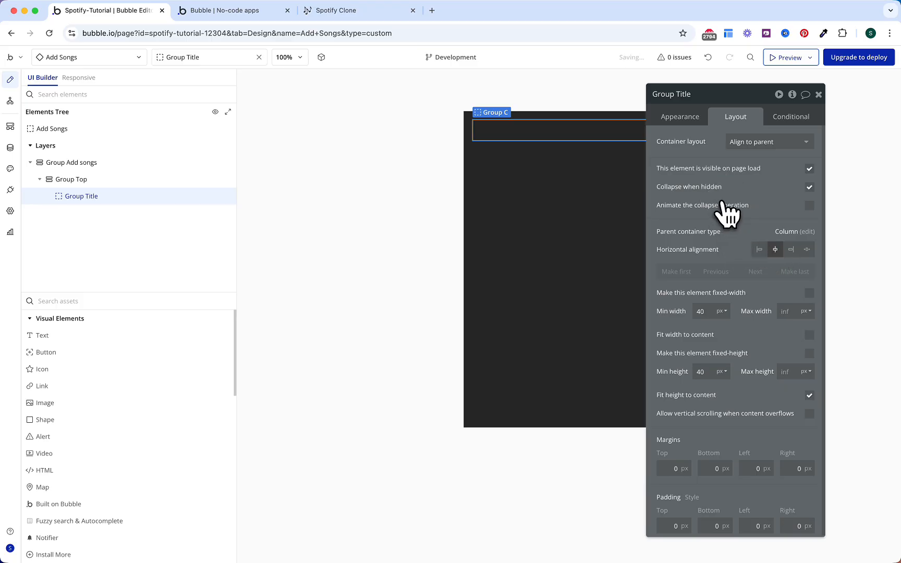
Step: Add a centred 'Add to playlist' text to Group Title with font weight 500
{"action": "left_click", "coordinate": [164, 335]}
{"action": "left_click", "coordinate": [529, 132]}
{"action": "left_click", "coordinate": [735, 119]}
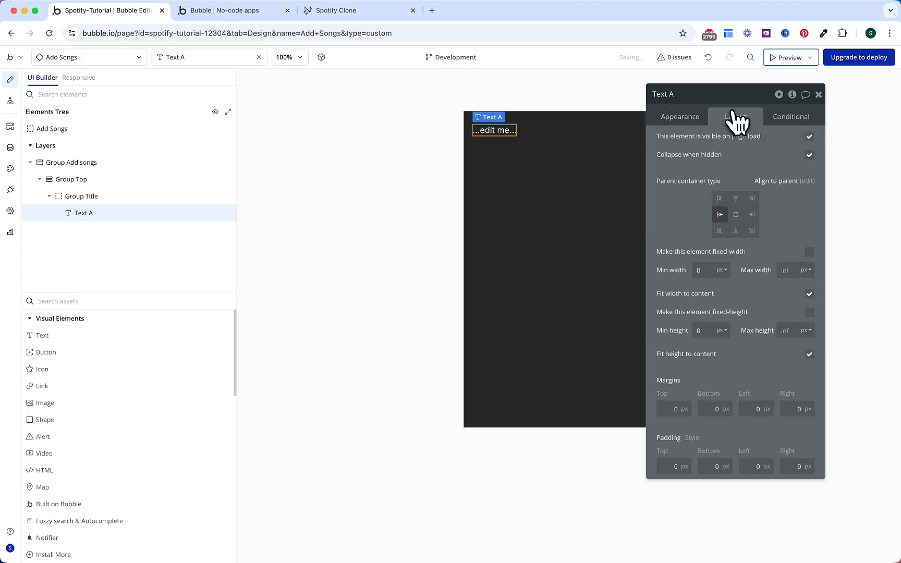
{"action": "left_click", "coordinate": [736, 200]}
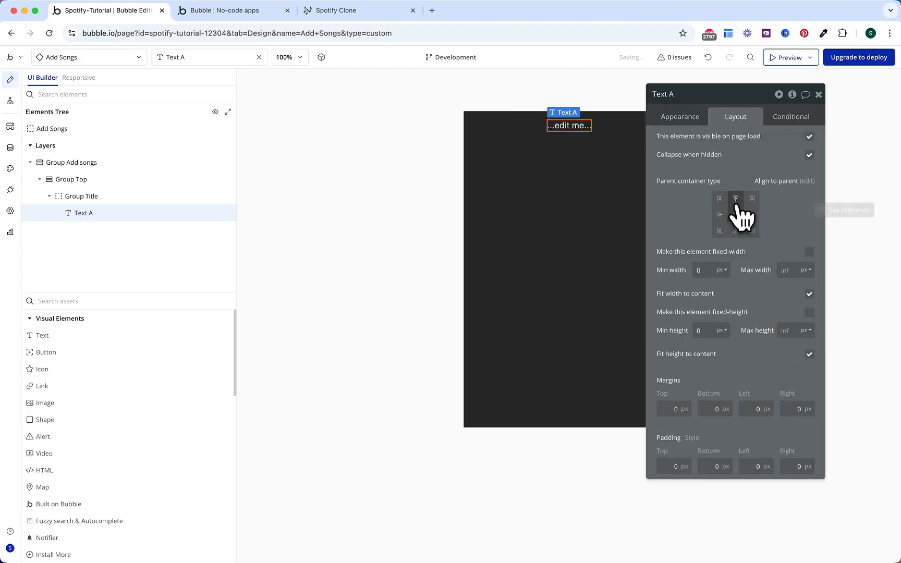
{"action": "left_click", "coordinate": [736, 214]}
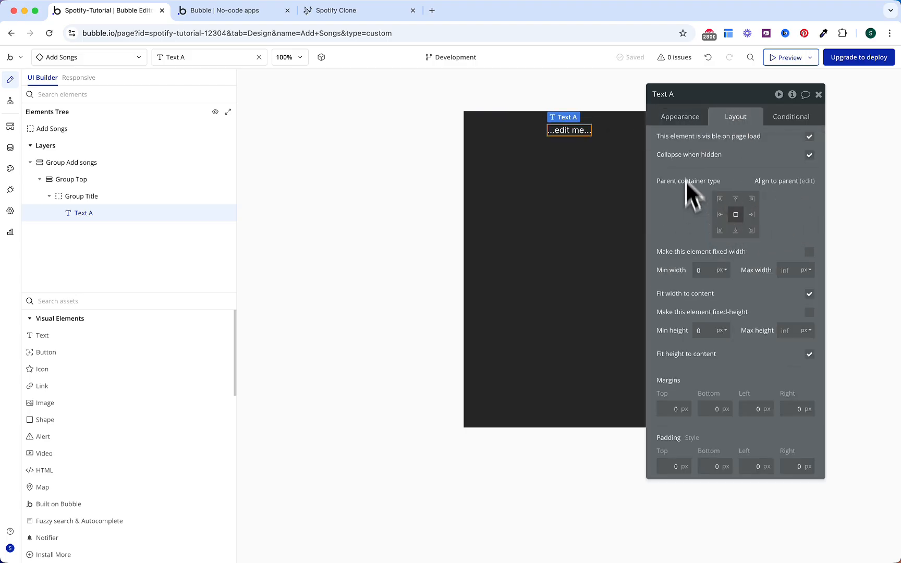
{"action": "left_click", "coordinate": [686, 118]}
{"action": "triple_click", "coordinate": [701, 148]}
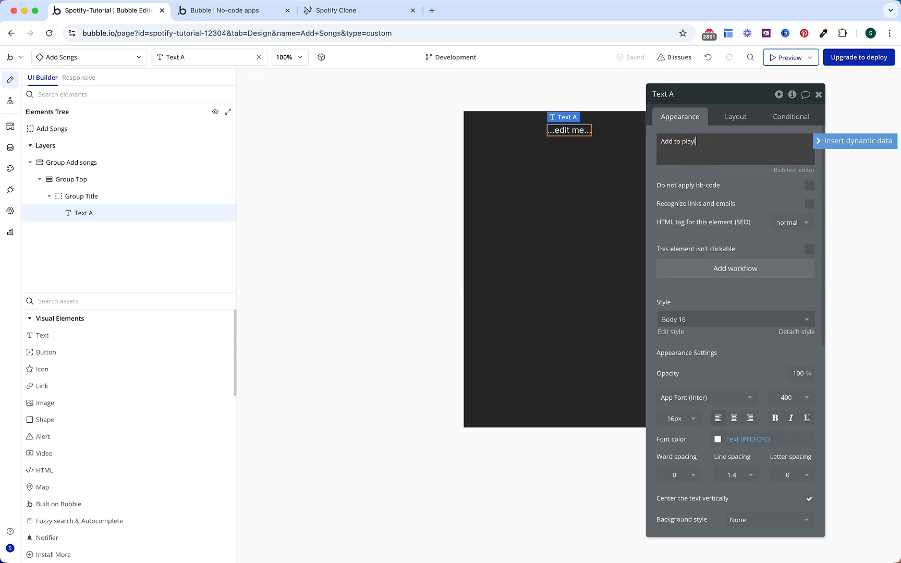
{"action": "type", "text": "Add to playlist"}
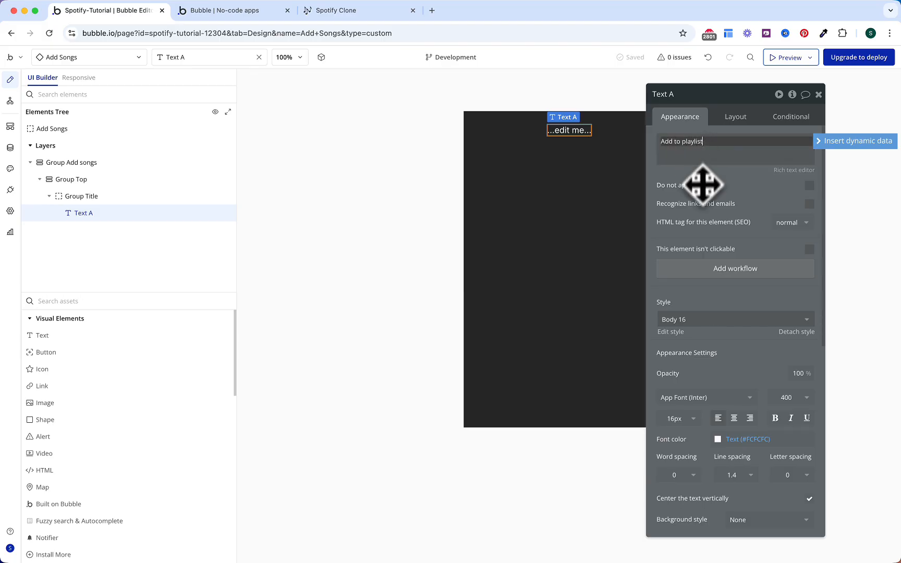
{"action": "left_click", "coordinate": [702, 210]}
{"action": "left_click", "coordinate": [785, 399]}
{"action": "left_click", "coordinate": [782, 493]}
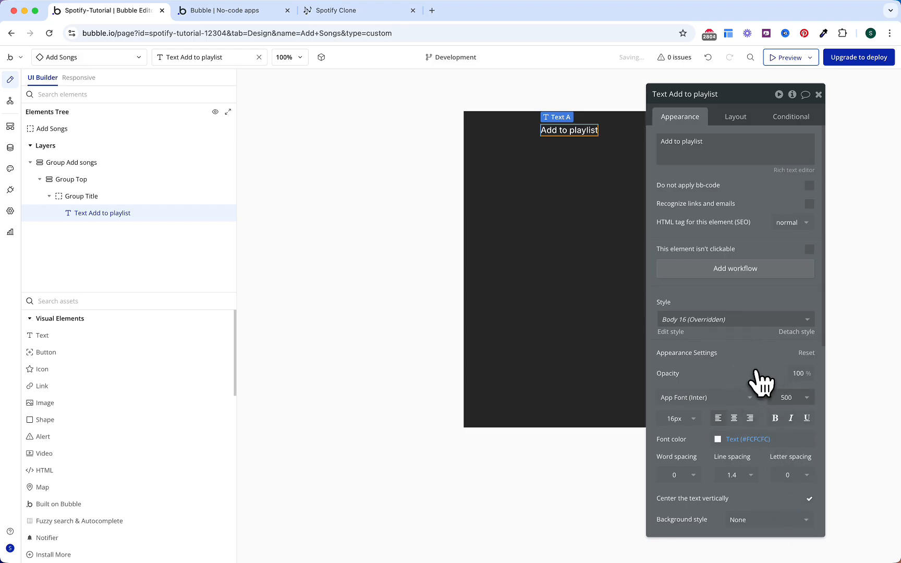
Step: Pin a Gray 50 Close icon to Group Title's top-right, then drop in a notifier element
{"action": "left_click", "coordinate": [154, 368]}
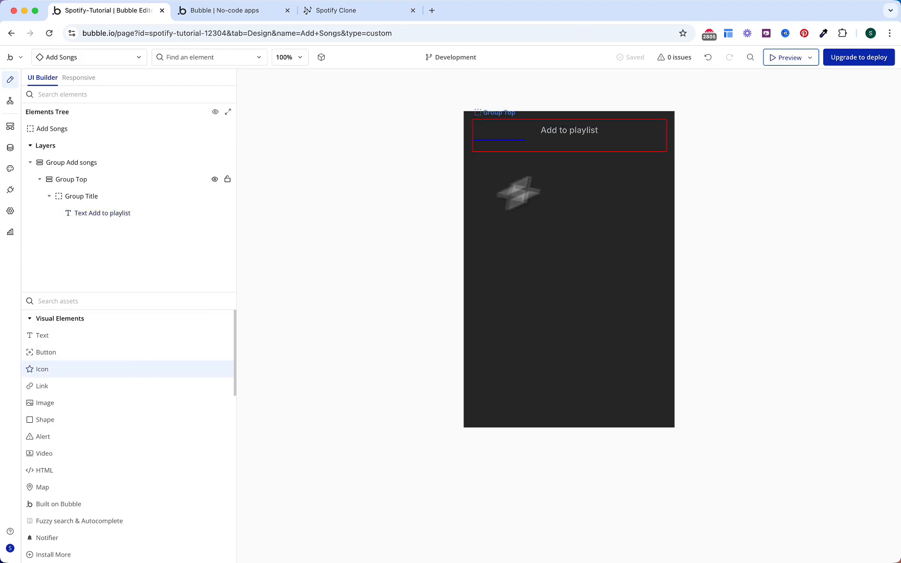
{"action": "left_click", "coordinate": [634, 131]}
{"action": "left_click", "coordinate": [745, 121]}
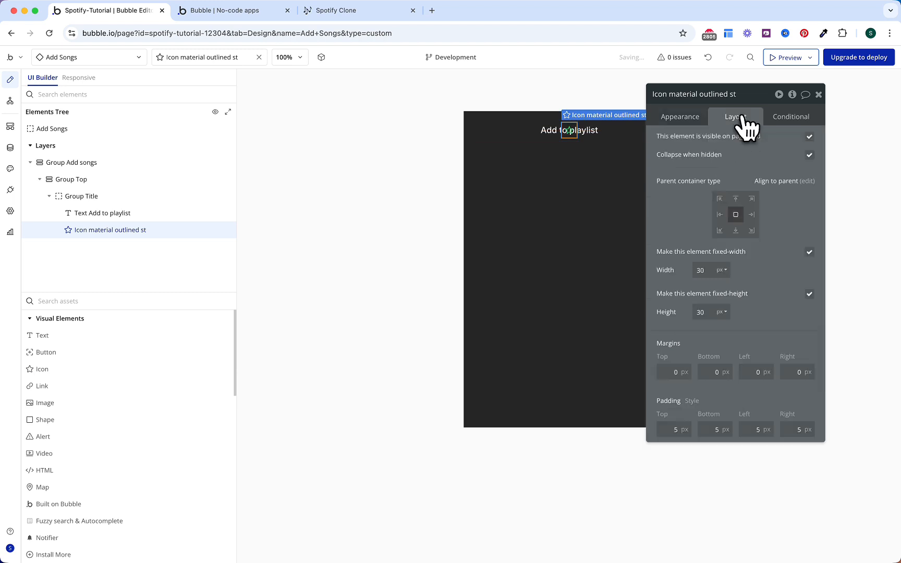
{"action": "left_click", "coordinate": [751, 199]}
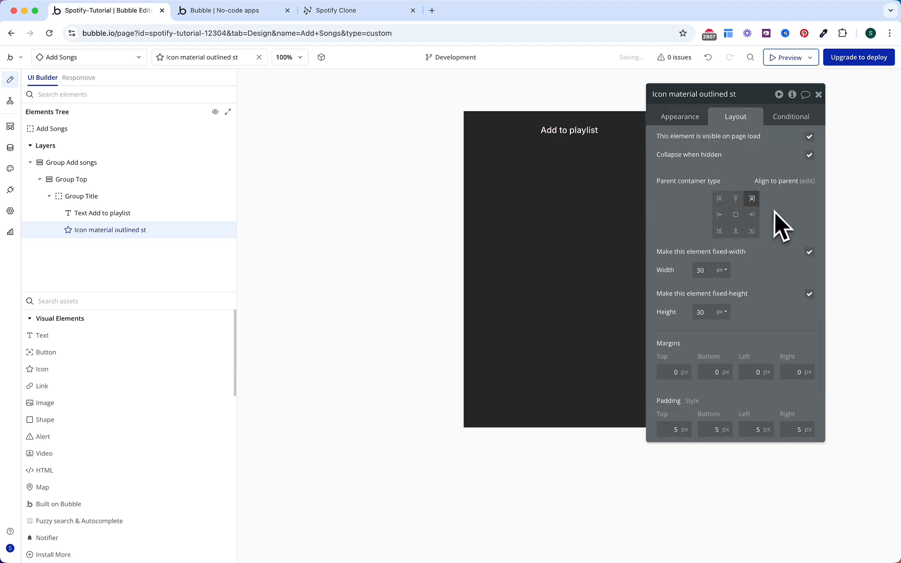
{"action": "left_click", "coordinate": [673, 125]}
{"action": "left_click", "coordinate": [599, 146]}
{"action": "type", "text": "clos"}
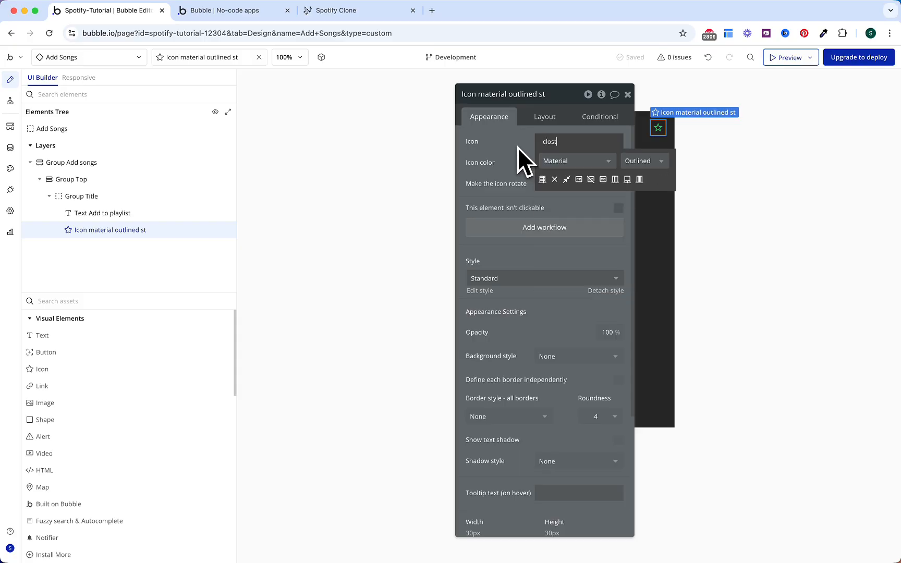
{"action": "type", "text": "e"}
{"action": "left_click", "coordinate": [555, 180]}
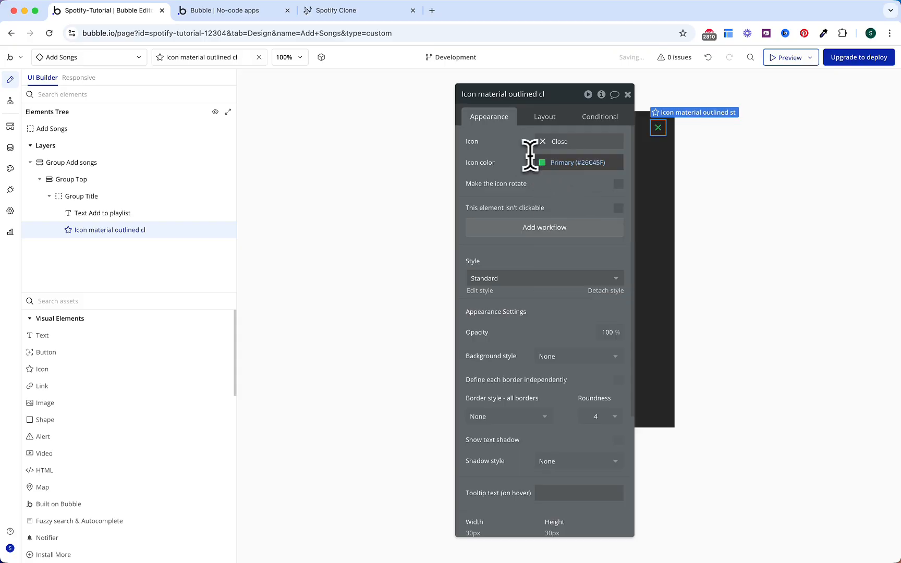
{"action": "left_click", "coordinate": [571, 162]}
{"action": "left_click", "coordinate": [594, 369]}
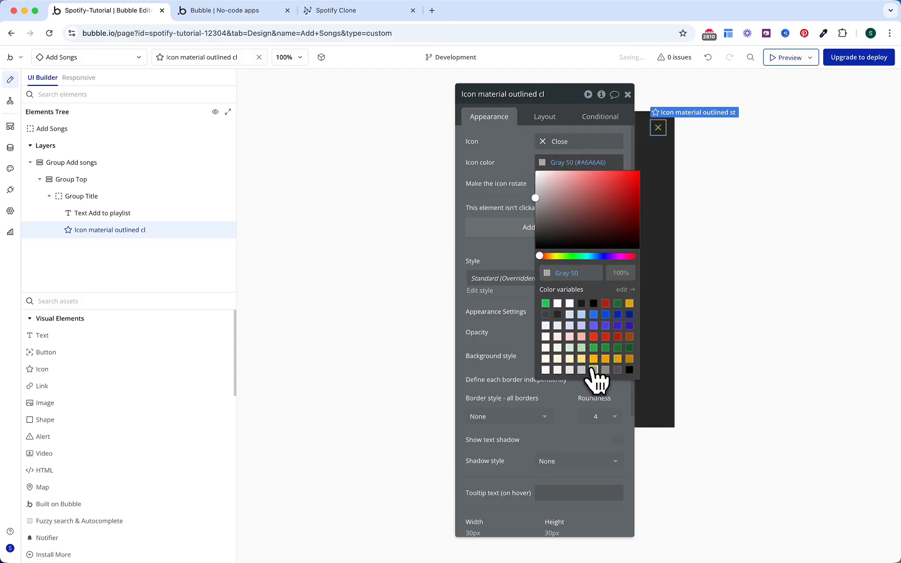
{"action": "left_click", "coordinate": [520, 183]}
{"action": "left_click_drag", "start_coordinate": [83, 543], "coordinate": [501, 127]}
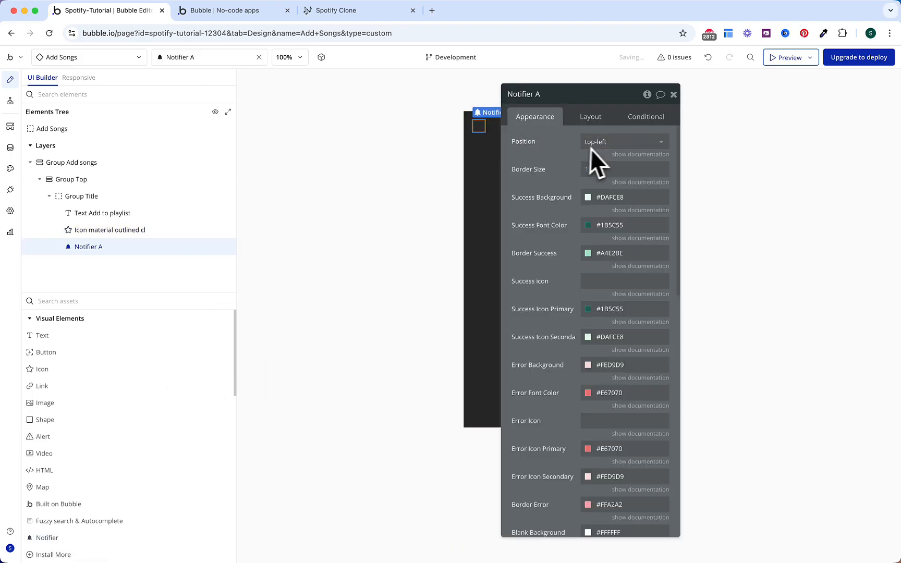
Step: Size the notifier 1 by 1 and show its notifications at top-center
{"action": "left_click", "coordinate": [592, 117]}
{"action": "left_click", "coordinate": [536, 260]}
{"action": "type", "text": "1"}
{"action": "left_click", "coordinate": [571, 263]}
{"action": "type", "text": "1"}
{"action": "left_click", "coordinate": [548, 236]}
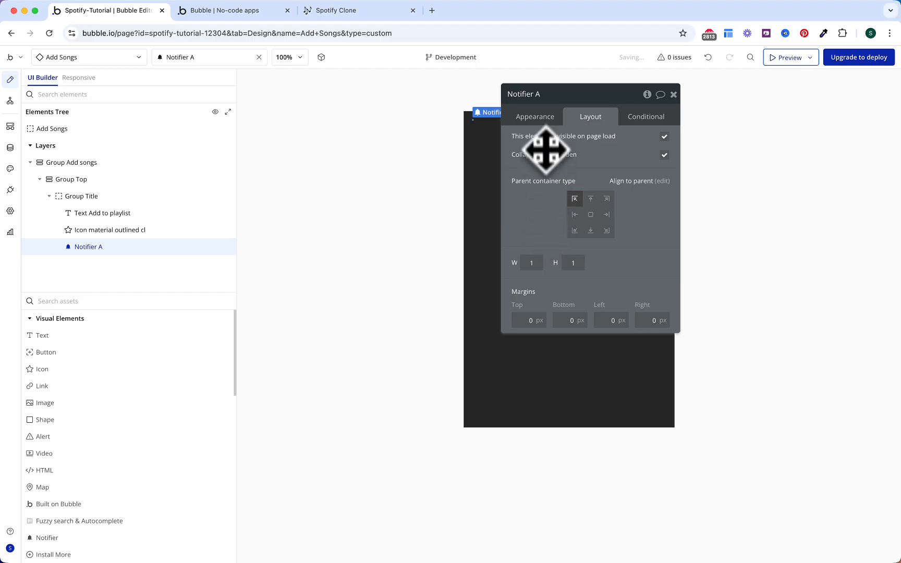
{"action": "left_click", "coordinate": [541, 120]}
{"action": "left_click", "coordinate": [595, 142]}
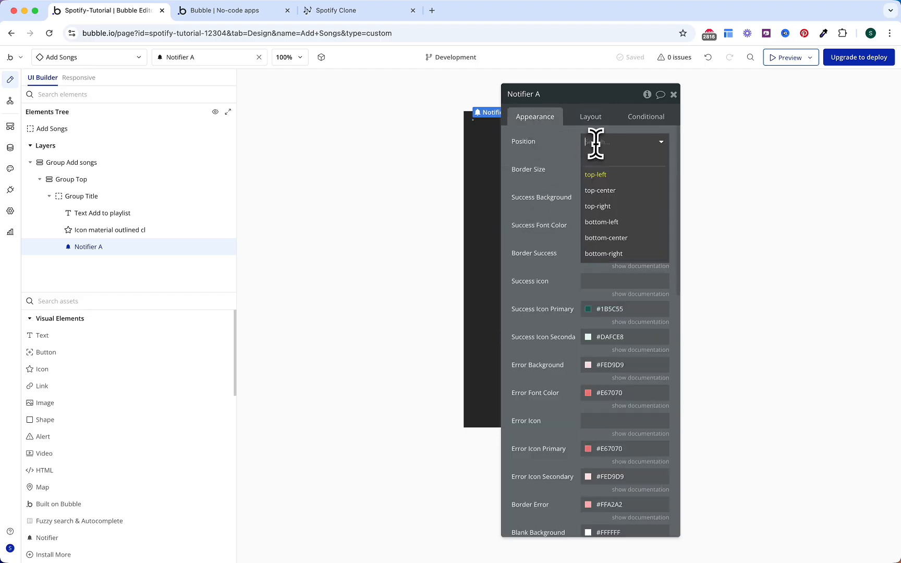
{"action": "left_click", "coordinate": [607, 190]}
Step: Give success notifications a Gray 70 background and border with light Text font colour
{"action": "scroll", "coordinate": [570, 213], "scroll_direction": "down", "scroll_amount": 1}
{"action": "scroll", "coordinate": [570, 214], "scroll_direction": "down", "scroll_amount": 1}
{"action": "left_click", "coordinate": [592, 155]}
{"action": "left_click", "coordinate": [667, 367]}
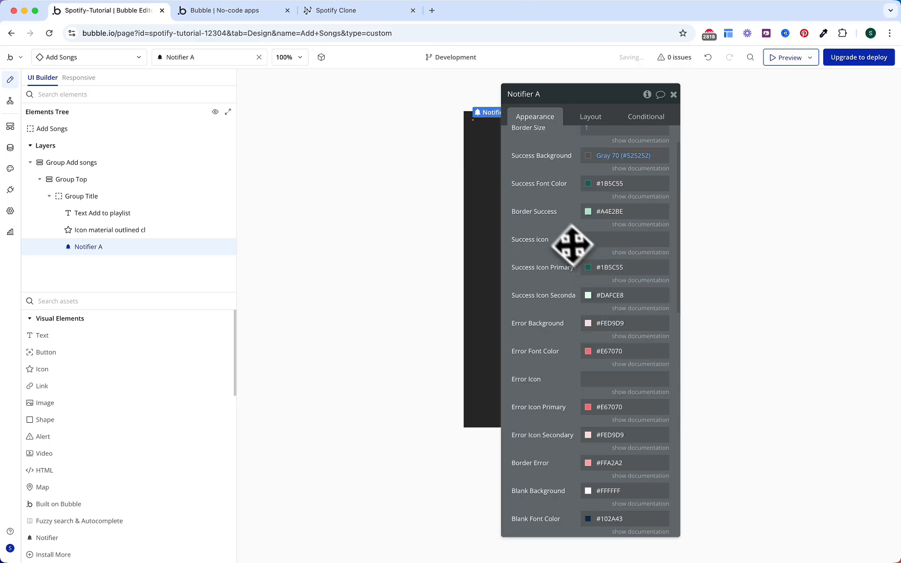
{"action": "left_click", "coordinate": [606, 184]}
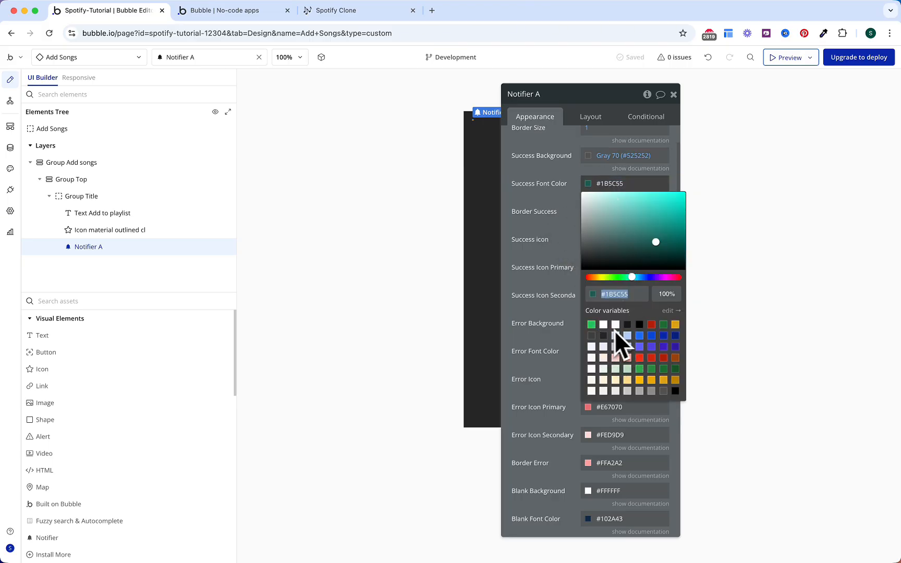
{"action": "left_click", "coordinate": [616, 325]}
{"action": "left_click", "coordinate": [607, 212]}
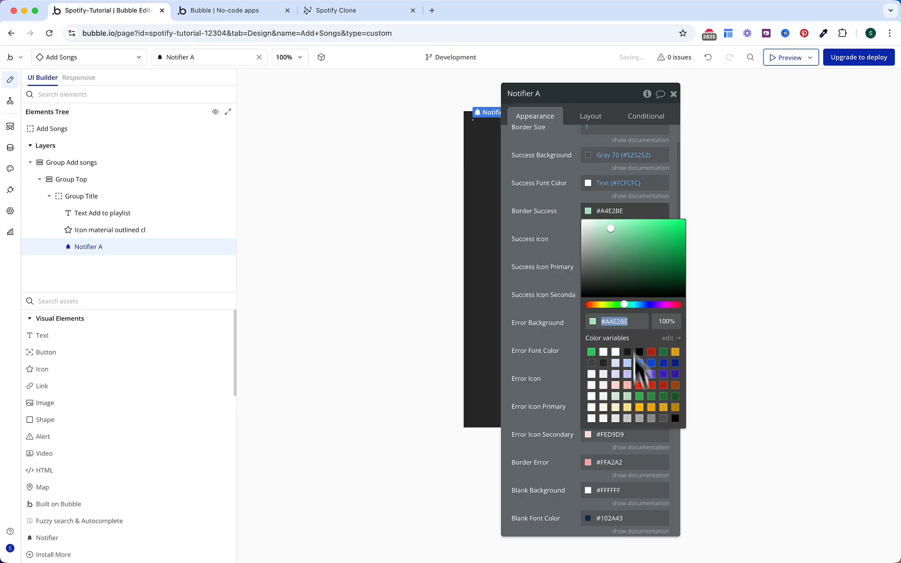
{"action": "left_click", "coordinate": [663, 419]}
Step: Colour the success icon green Primary and its secondary Text (#FCFCFC)
{"action": "left_click", "coordinate": [492, 248]}
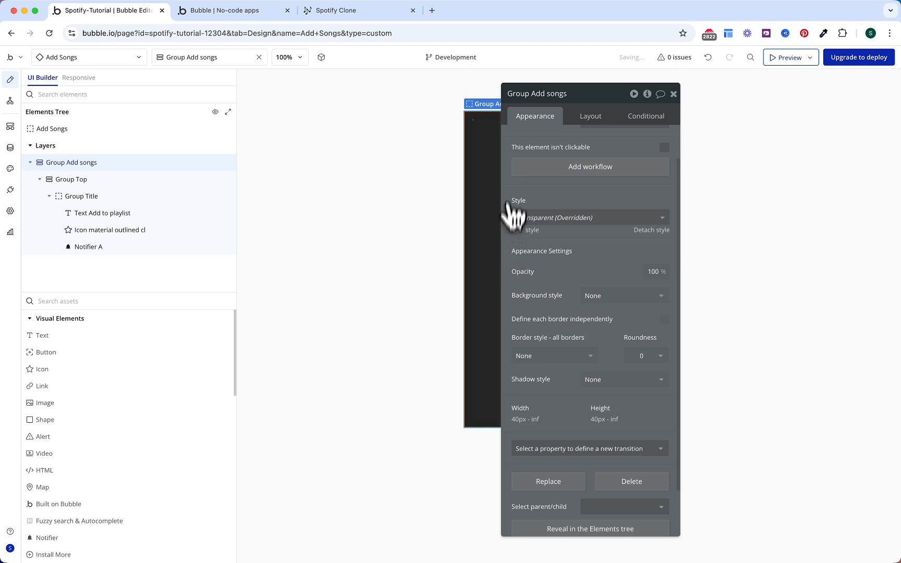
{"action": "left_click", "coordinate": [190, 247]}
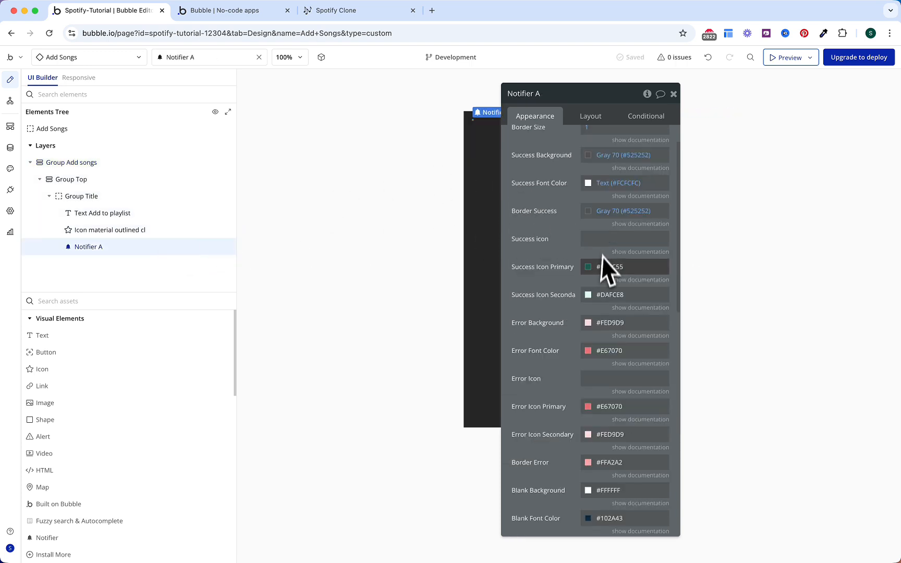
{"action": "left_click", "coordinate": [596, 225]}
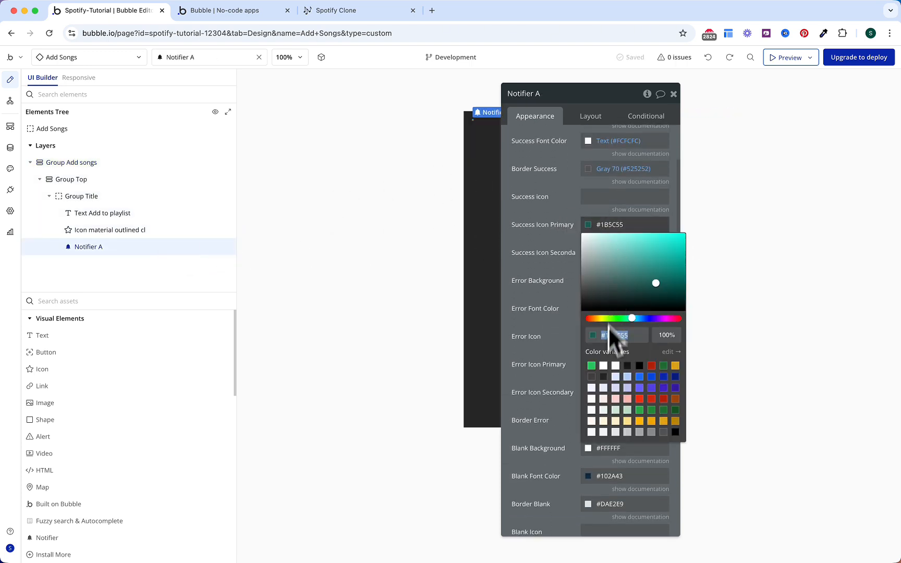
{"action": "left_click", "coordinate": [591, 365]}
{"action": "left_click", "coordinate": [567, 233]}
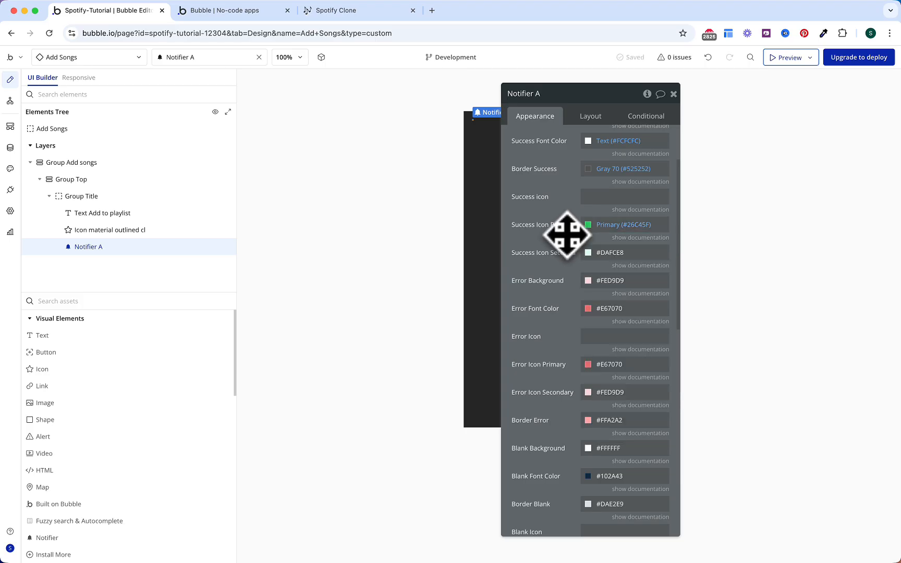
{"action": "left_click", "coordinate": [600, 252]}
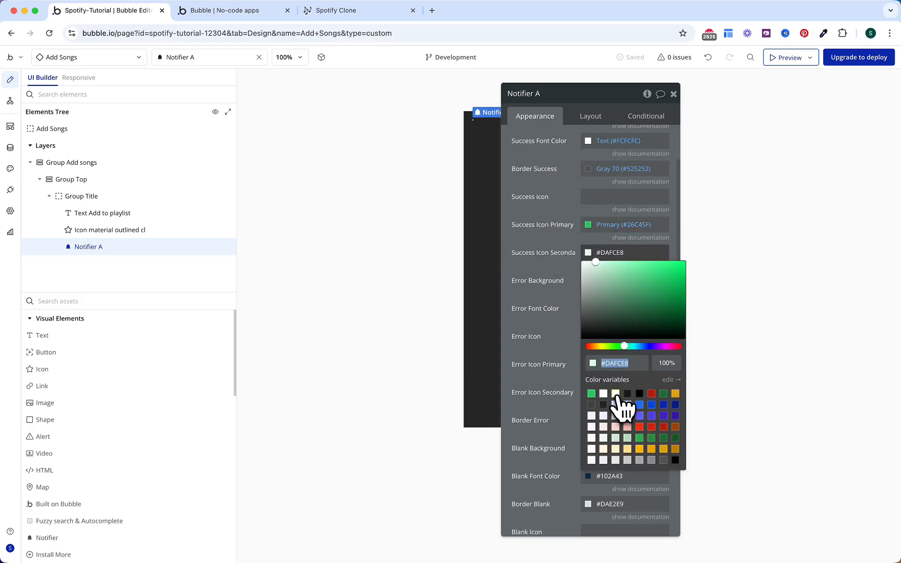
{"action": "left_click", "coordinate": [615, 394]}
{"action": "left_click", "coordinate": [573, 269]}
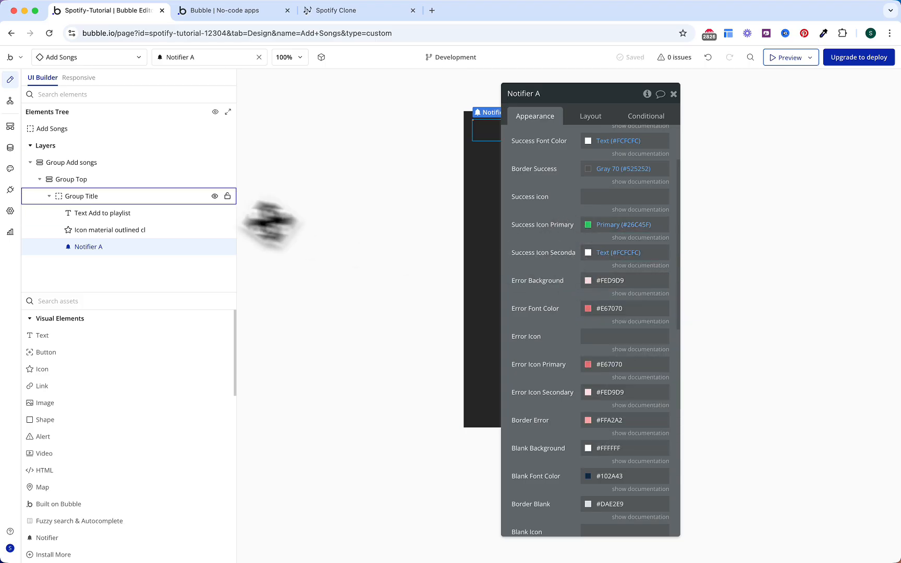
Step: Select Group Title and search 'fuz' to pick the Fuzzy search & Autocomplete element
{"action": "left_click", "coordinate": [49, 197]}
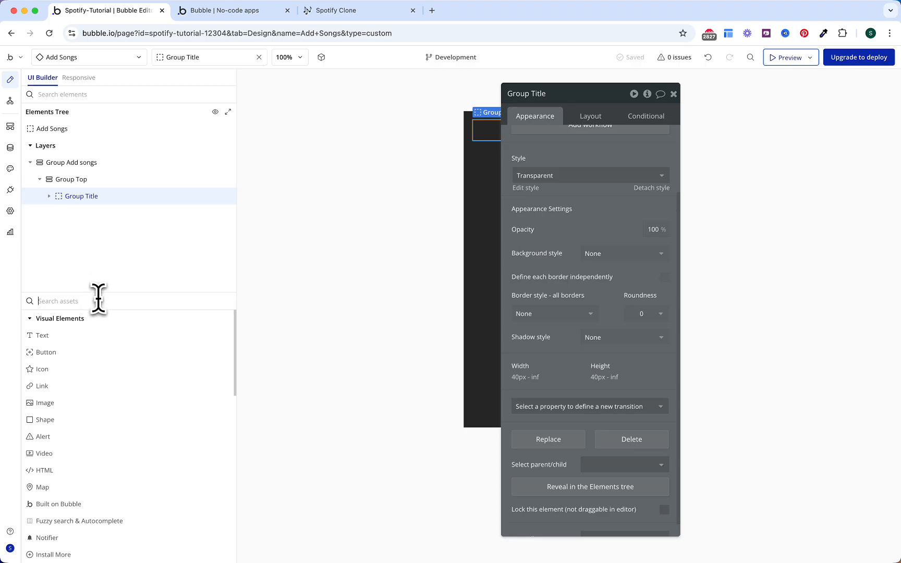
{"action": "type", "text": "fuz"}
{"action": "left_click", "coordinate": [88, 334]}
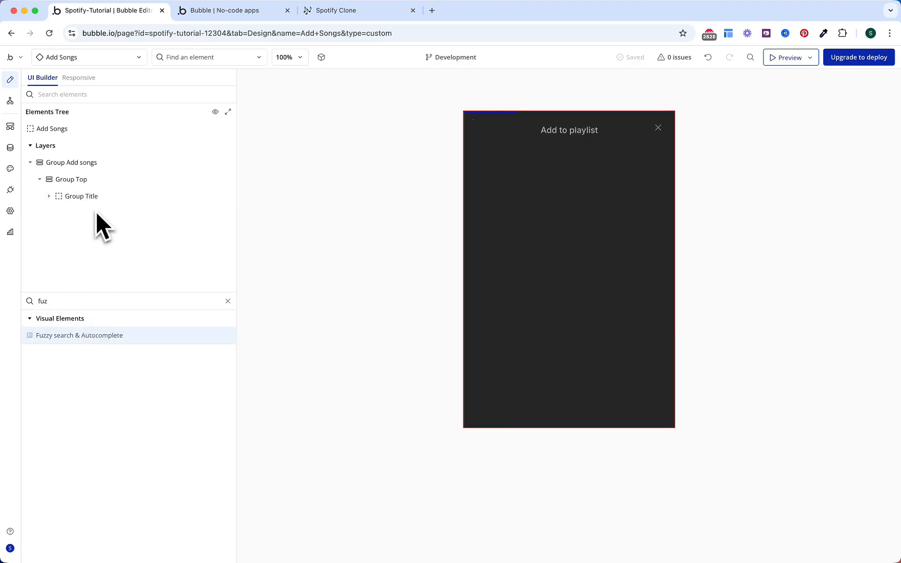
Step: Place the fuzzy search element after Group Title and a text input below it
{"action": "left_click_drag", "start_coordinate": [89, 203], "coordinate": [89, 203]}
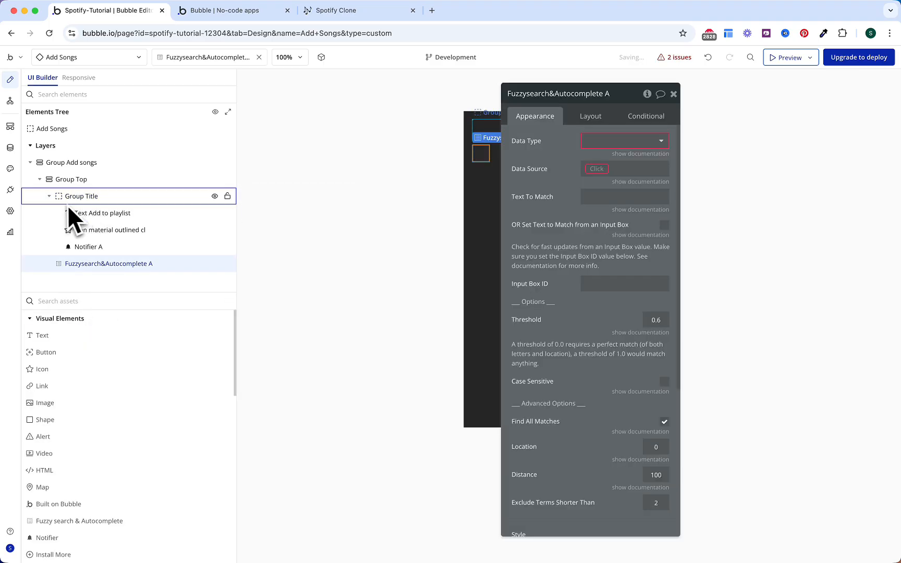
{"action": "left_click", "coordinate": [50, 196]}
{"action": "type", "text": "input"}
{"action": "left_click_drag", "start_coordinate": [57, 338], "coordinate": [92, 220]}
{"action": "left_click_drag", "start_coordinate": [547, 136], "coordinate": [718, 150]}
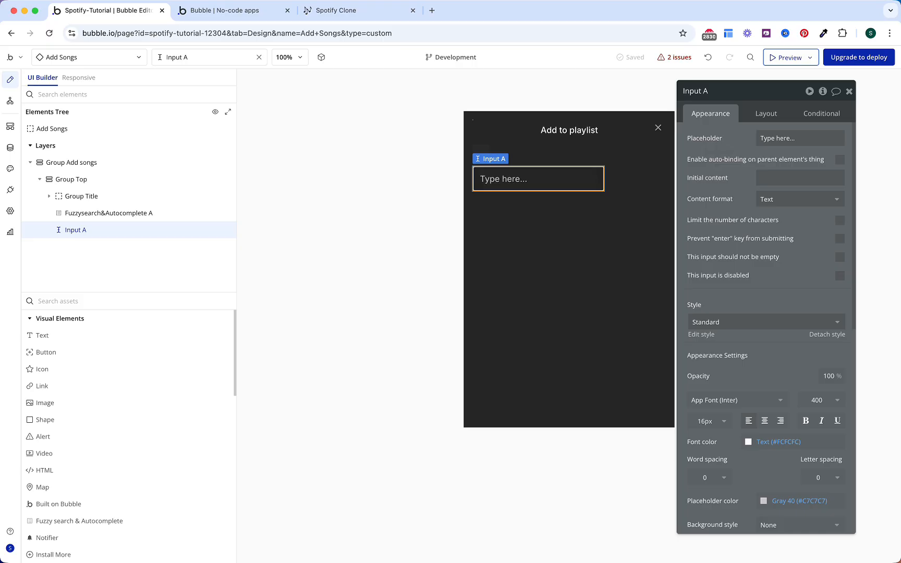
Step: Style the input as Form Input with placeholder 'Search Song', stretchable width, 40 px height
{"action": "left_click", "coordinate": [751, 322]}
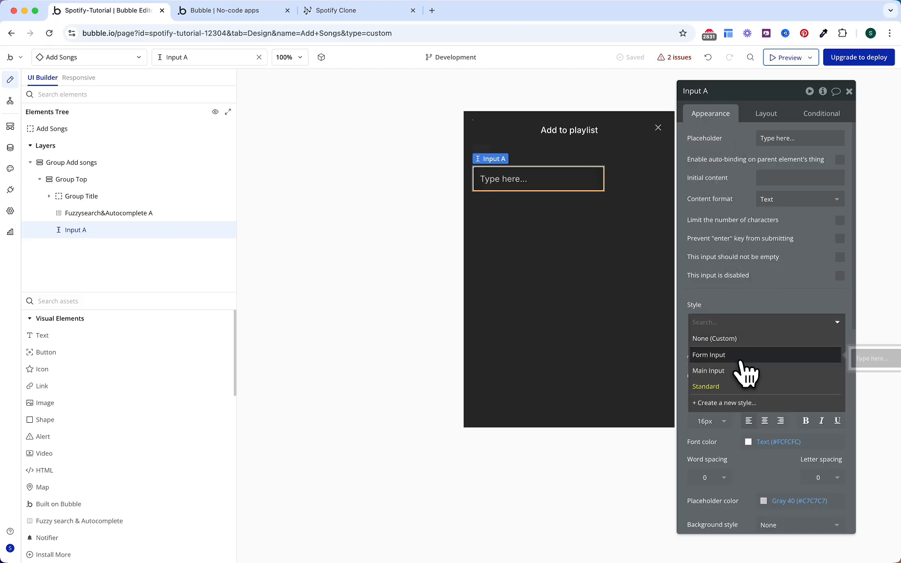
{"action": "left_click", "coordinate": [741, 357]}
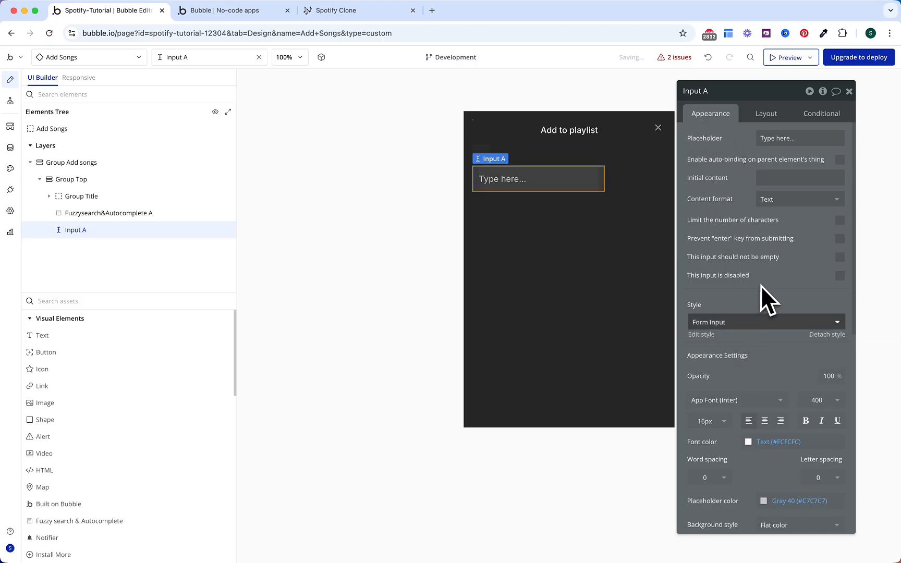
{"action": "left_click_drag", "start_coordinate": [795, 138], "coordinate": [739, 152]}
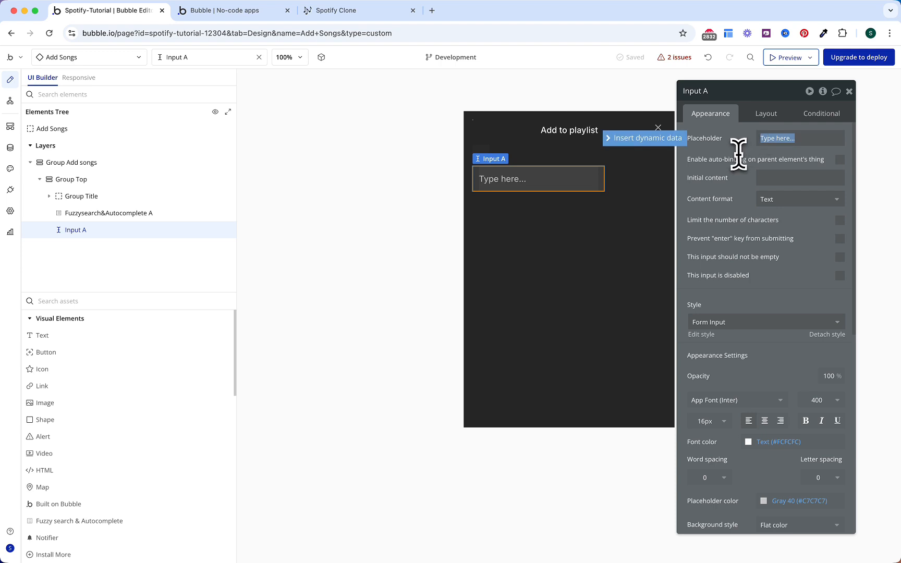
{"action": "type", "text": "Search Song"}
{"action": "left_click", "coordinate": [734, 174]}
{"action": "left_click", "coordinate": [765, 114]}
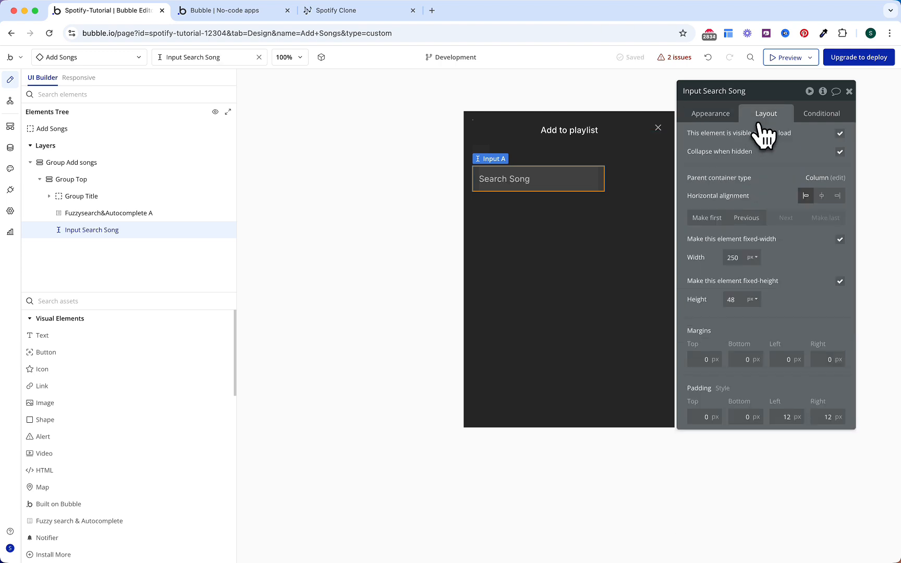
{"action": "left_click", "coordinate": [840, 241]}
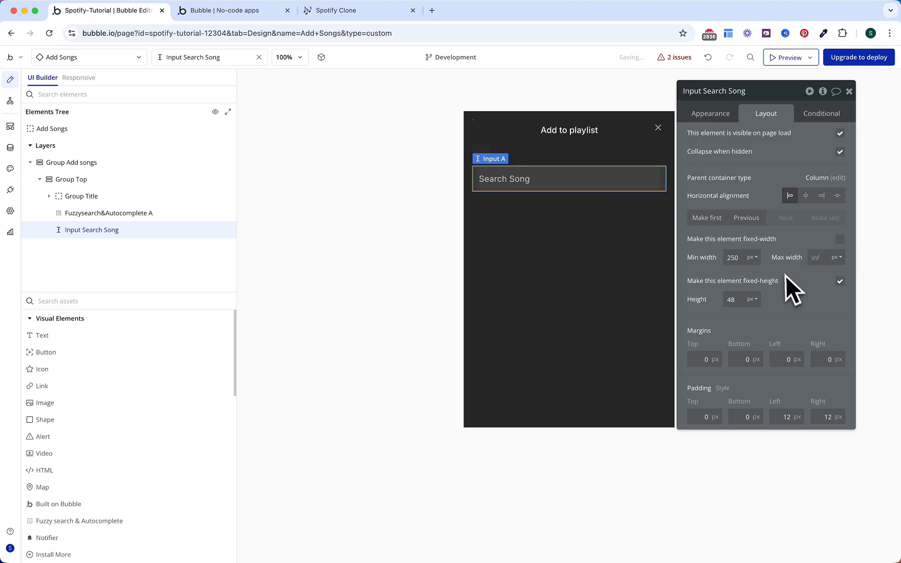
{"action": "double_click", "coordinate": [732, 299]}
{"action": "type", "text": "40"}
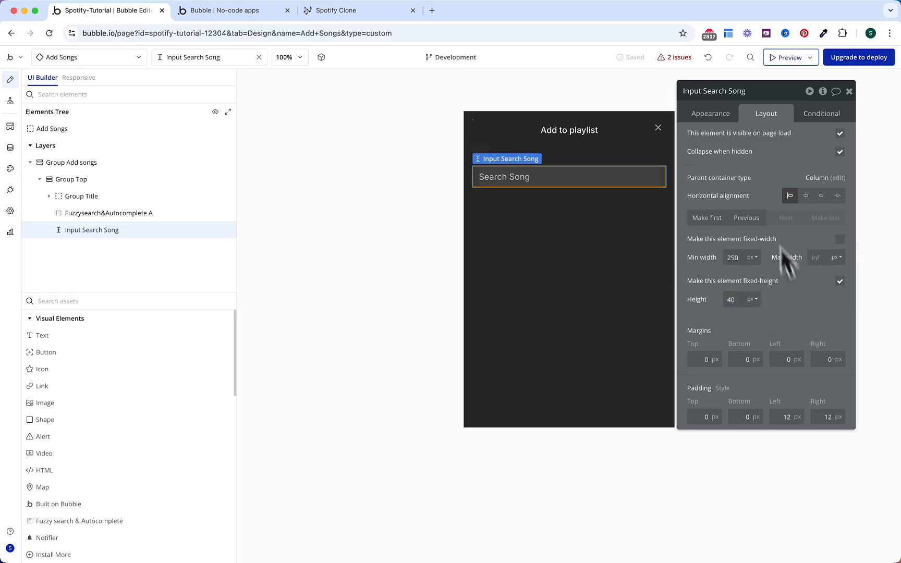
Step: Give the input the ID attribute search_song and copy that ID
{"action": "left_click", "coordinate": [716, 114]}
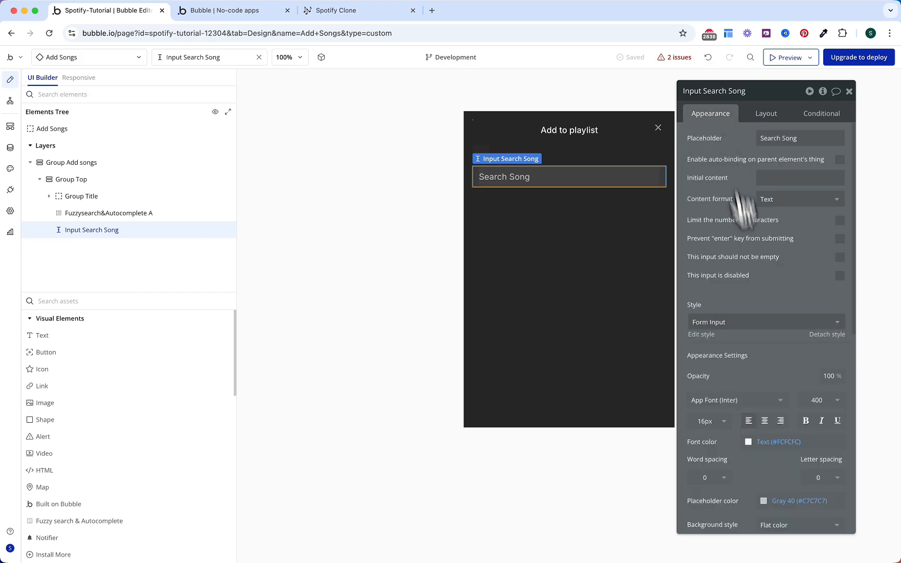
{"action": "scroll", "coordinate": [751, 261], "scroll_direction": "down", "scroll_amount": 8}
{"action": "left_click", "coordinate": [777, 521]}
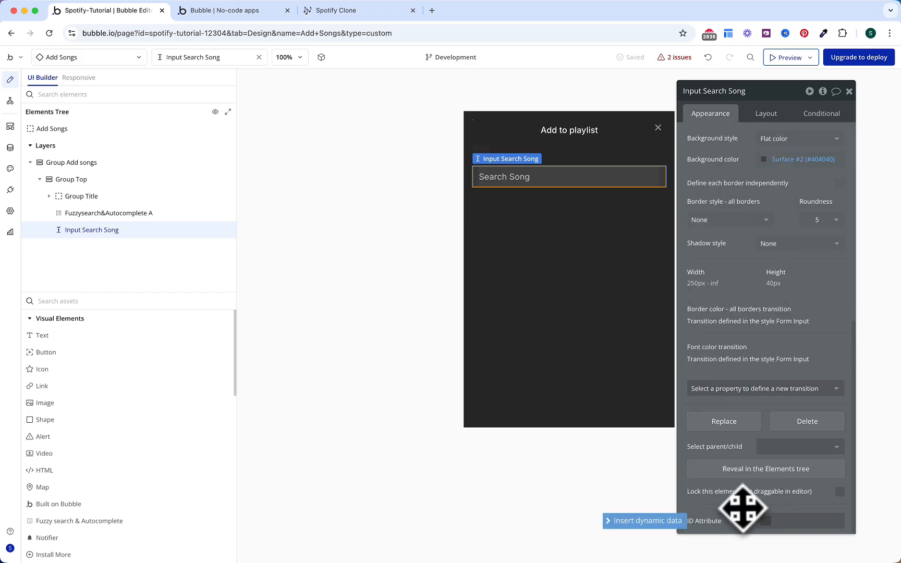
{"action": "type", "text": "search"}
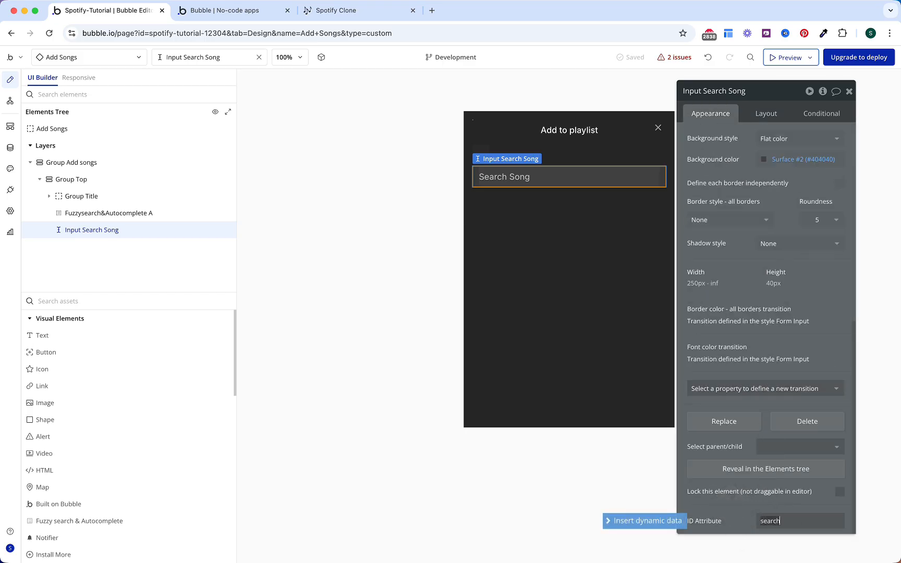
{"action": "type", "text": "_song"}
{"action": "key", "text": "Return"}
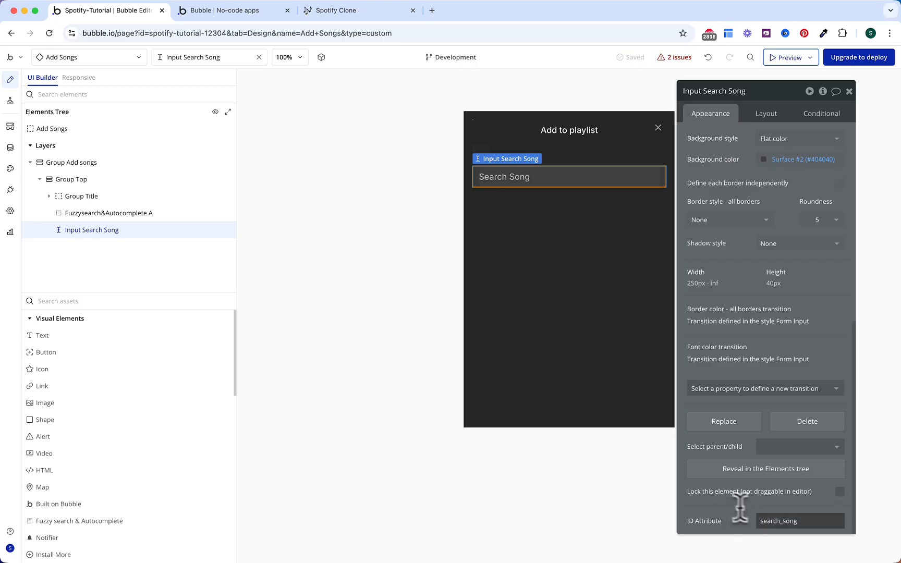
{"action": "double_click", "coordinate": [774, 522]}
{"action": "key", "text": "super+c"}
Step: Set Fuzzysearch&Autocomplete A's Input Box ID to search_song and threshold to 0.2
{"action": "left_click", "coordinate": [144, 214]}
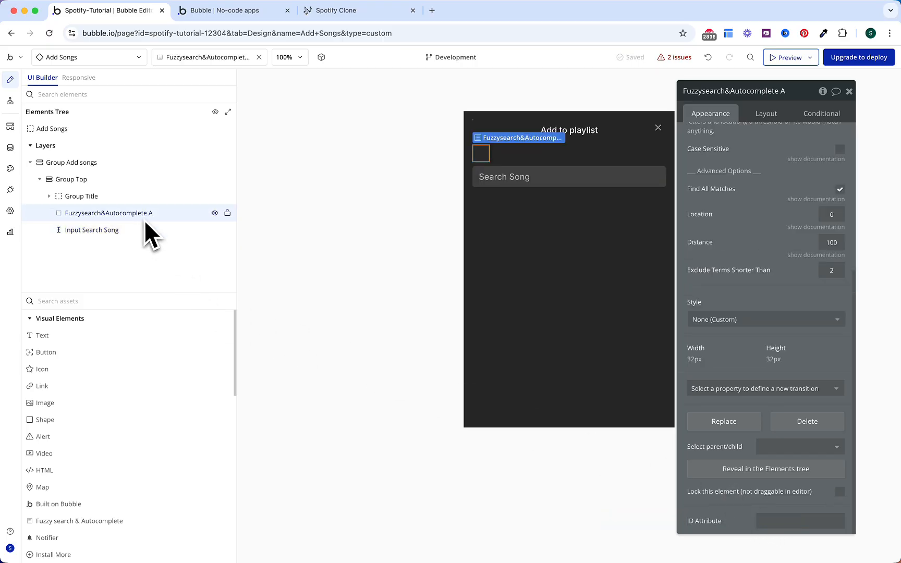
{"action": "scroll", "coordinate": [773, 272], "scroll_direction": "up", "scroll_amount": 5}
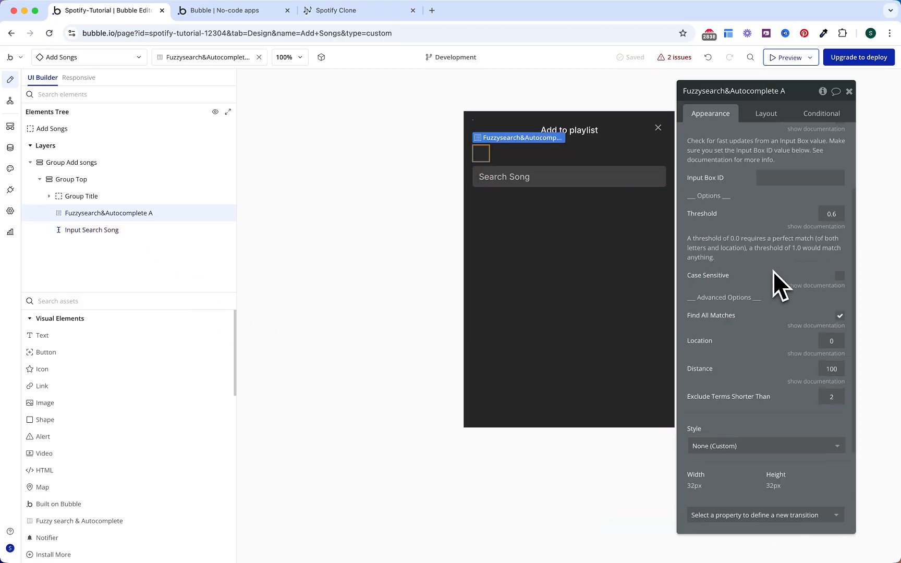
{"action": "left_click", "coordinate": [774, 282]}
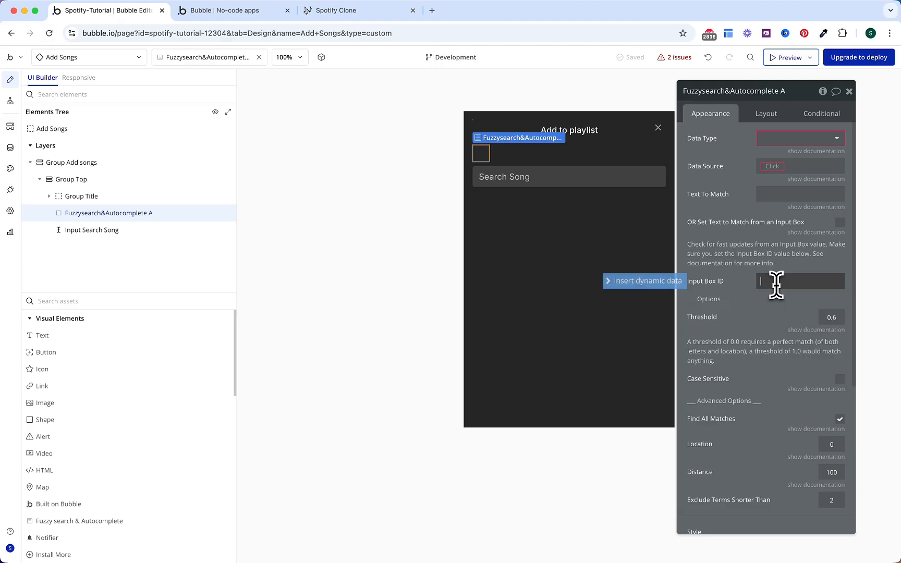
{"action": "key", "text": "super+v"}
{"action": "left_click", "coordinate": [751, 311]}
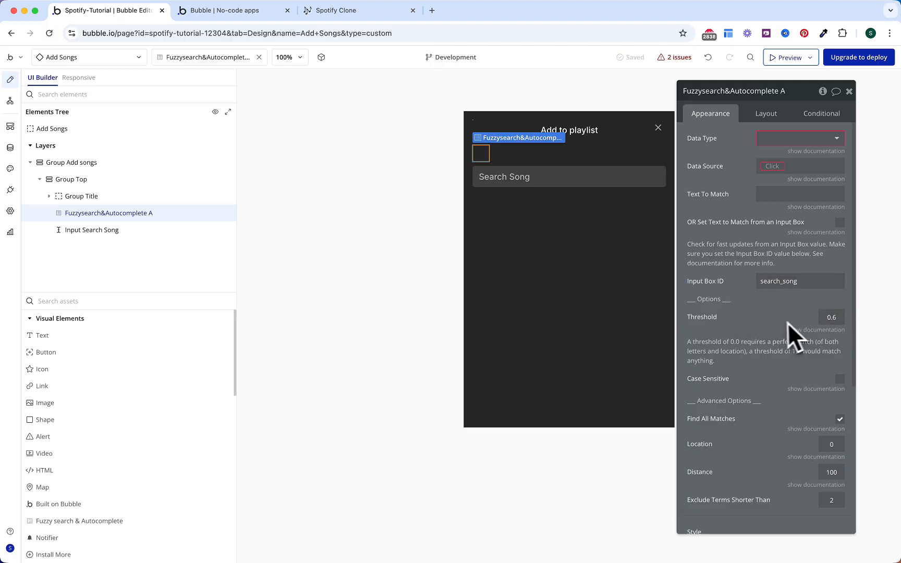
{"action": "left_click", "coordinate": [838, 315]}
{"action": "key", "text": "BackSpace"}
{"action": "type", "text": "2"}
{"action": "left_click", "coordinate": [767, 317]}
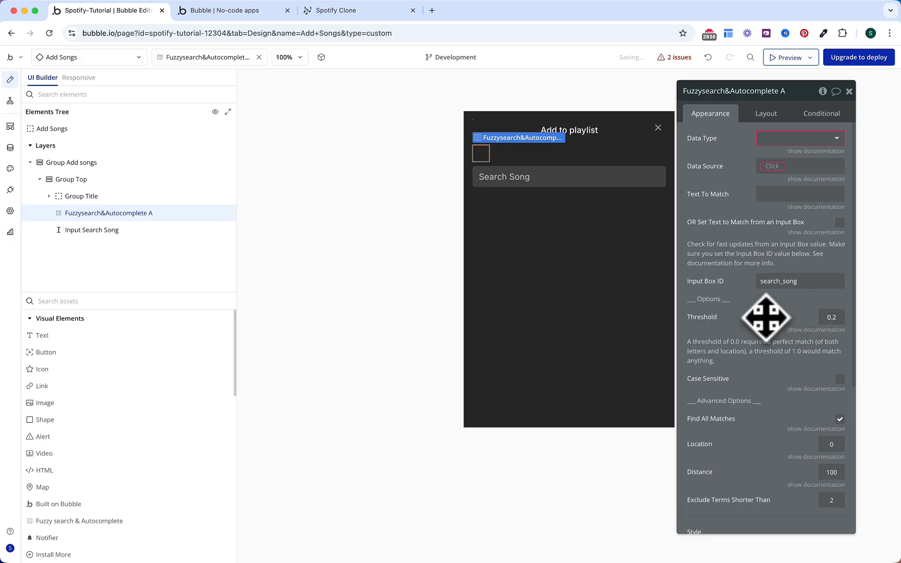
Step: Make the data type Song with data source Do a search for Songs
{"action": "left_click", "coordinate": [767, 139]}
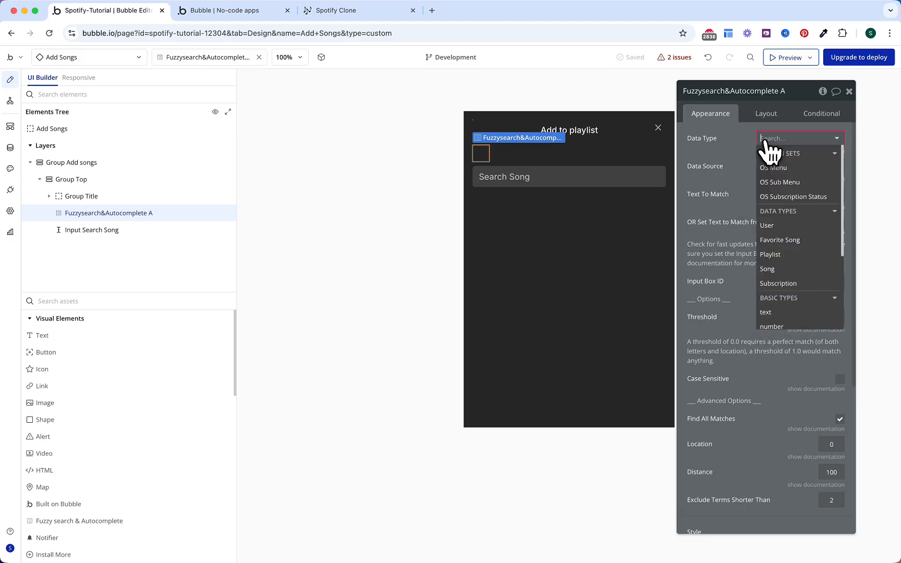
{"action": "type", "text": "song"}
{"action": "key", "text": "Return"}
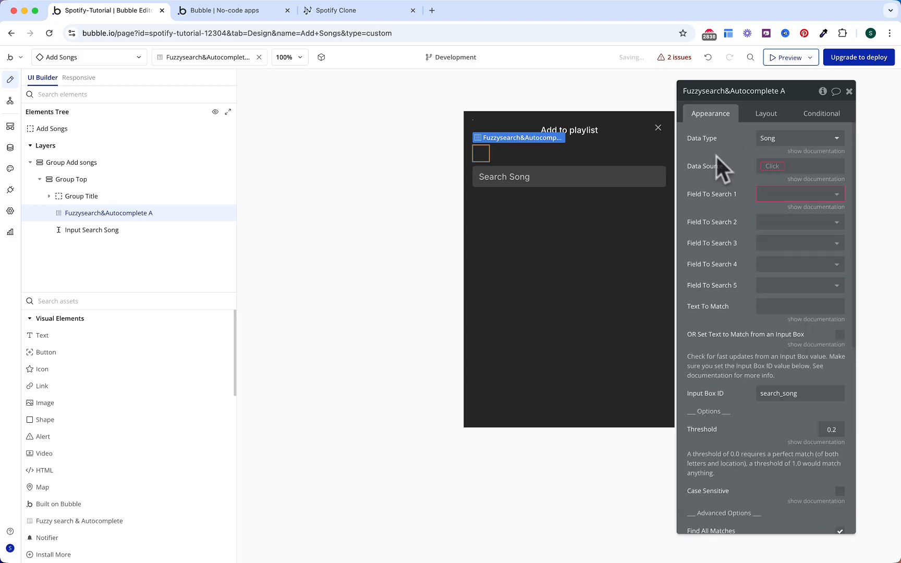
{"action": "left_click", "coordinate": [772, 166]}
{"action": "left_click", "coordinate": [777, 245]}
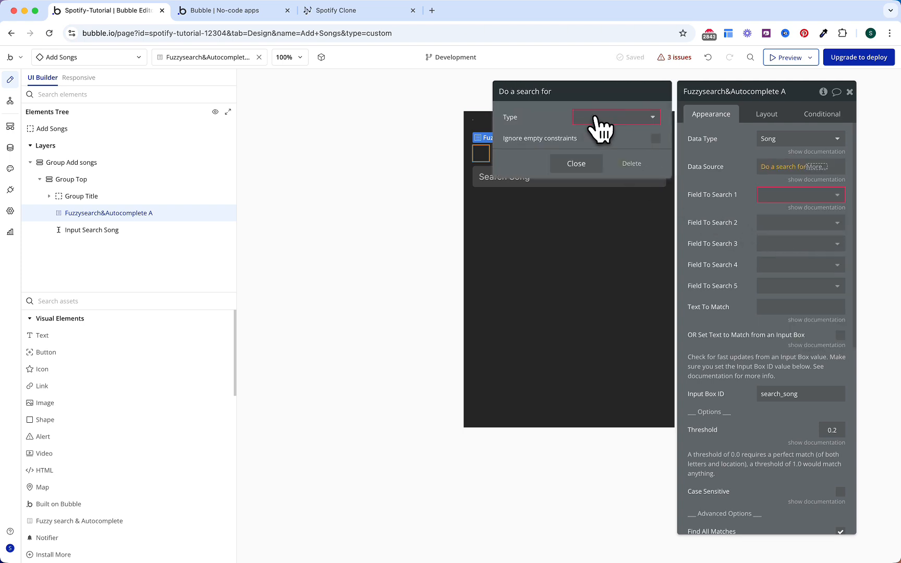
{"action": "left_click", "coordinate": [594, 115]}
{"action": "type", "text": "song"}
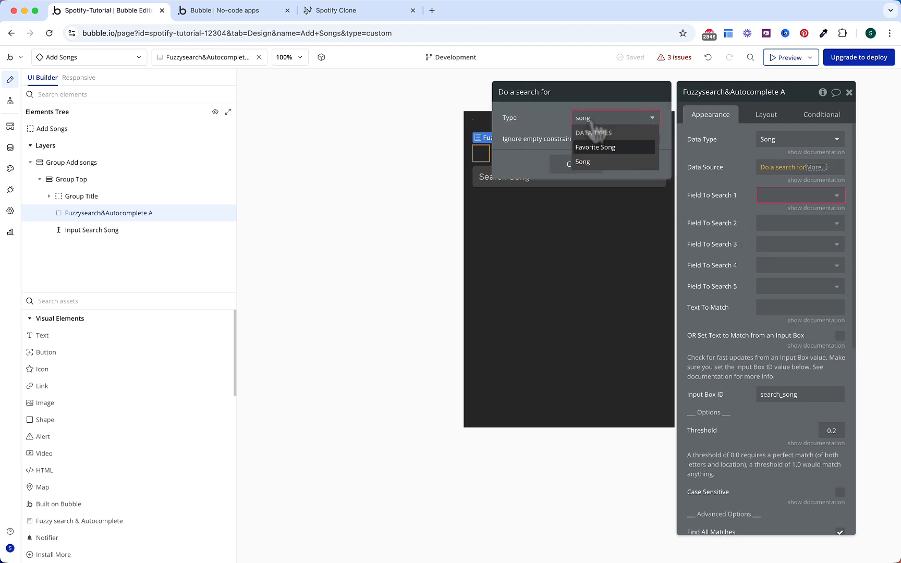
{"action": "left_click", "coordinate": [584, 162]}
{"action": "left_click", "coordinate": [738, 184]}
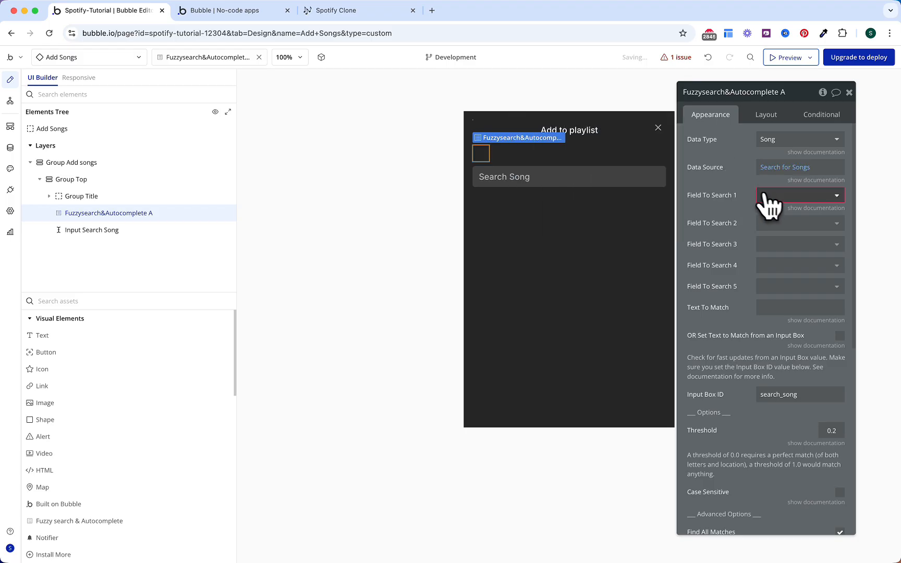
Step: Search the Title and Author fields, taking the text from the input box
{"action": "left_click", "coordinate": [776, 201]}
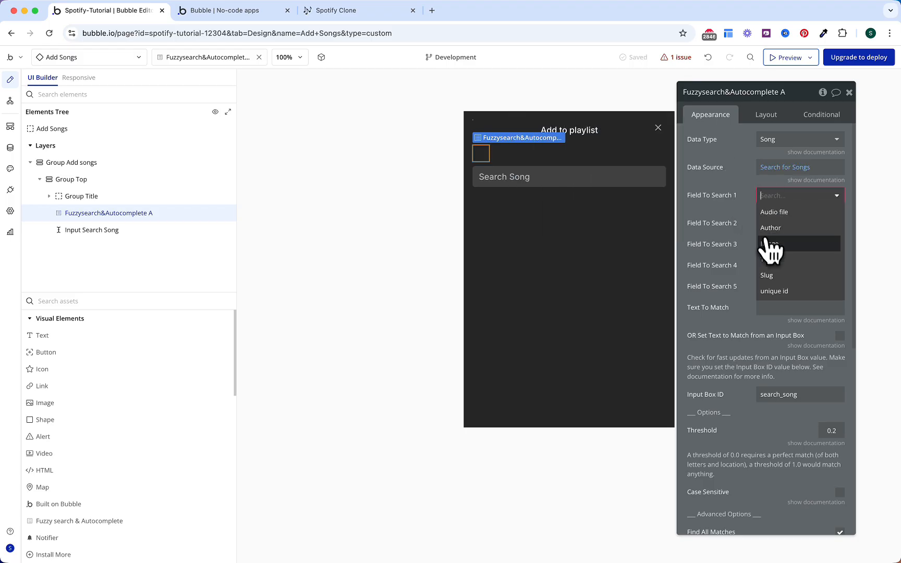
{"action": "left_click", "coordinate": [768, 259]}
{"action": "left_click", "coordinate": [782, 223]}
{"action": "left_click", "coordinate": [777, 271]}
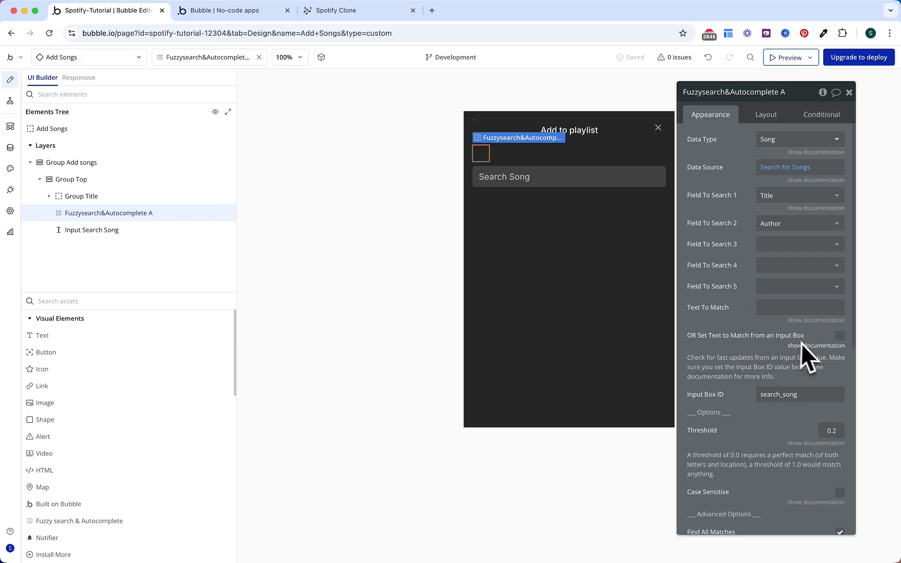
{"action": "left_click", "coordinate": [840, 336]}
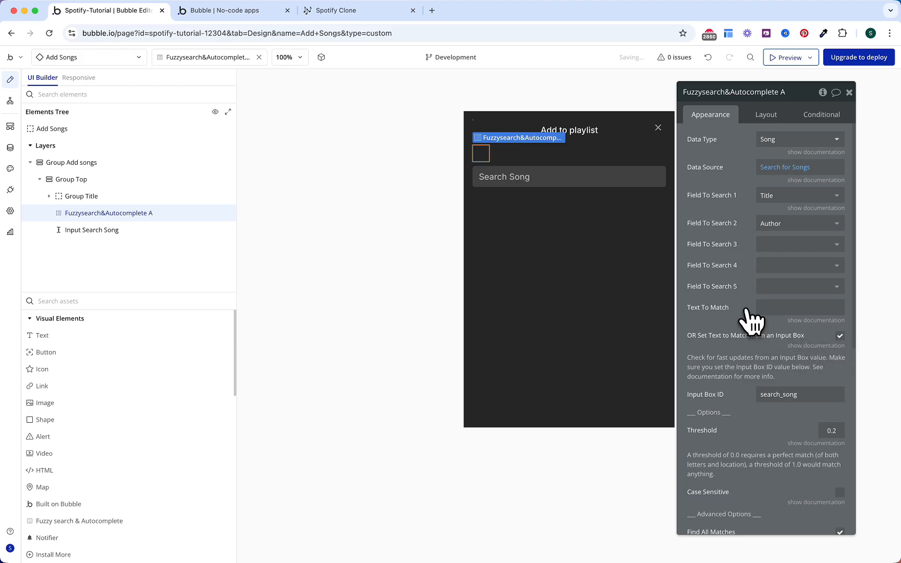
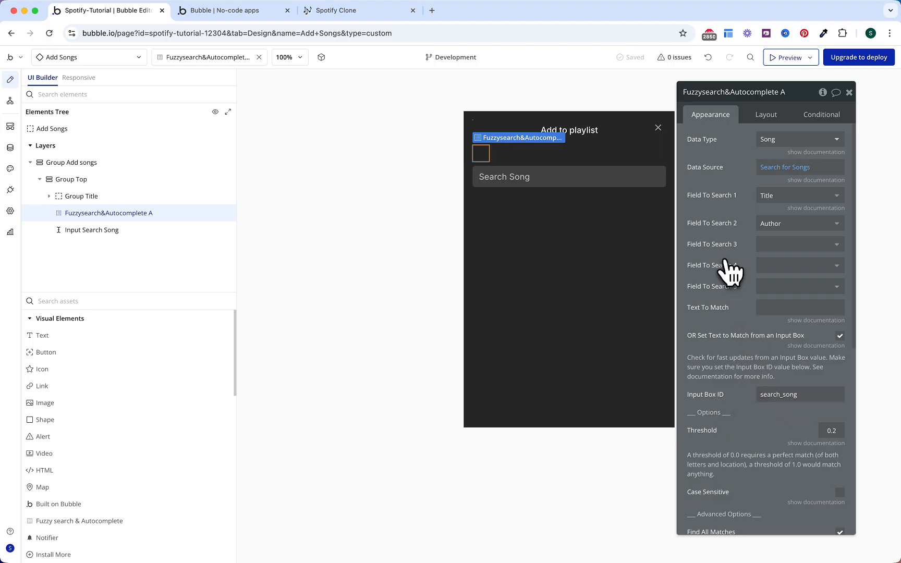
Step: Rename the fuzzy search element to 'Fuzzysearch&Autocomplete Search Songs' and make it fixed-width
{"action": "left_click", "coordinate": [795, 95]}
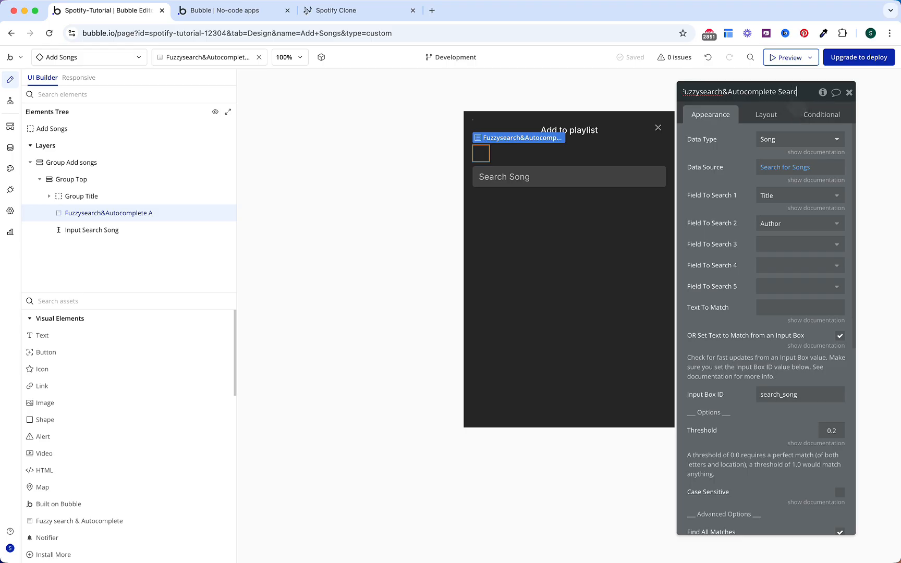
{"action": "type", "text": "Search Songs"}
{"action": "key", "text": "Return"}
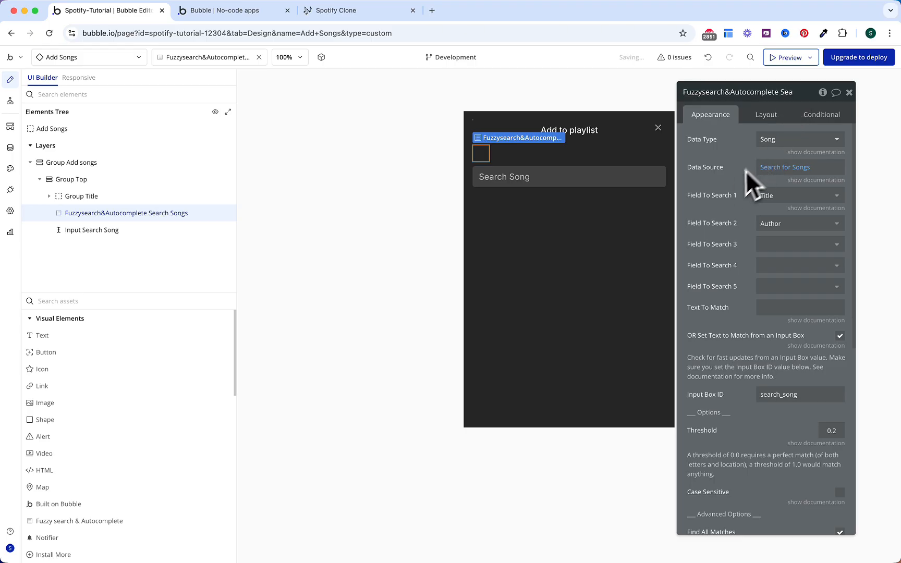
{"action": "left_click", "coordinate": [763, 117]}
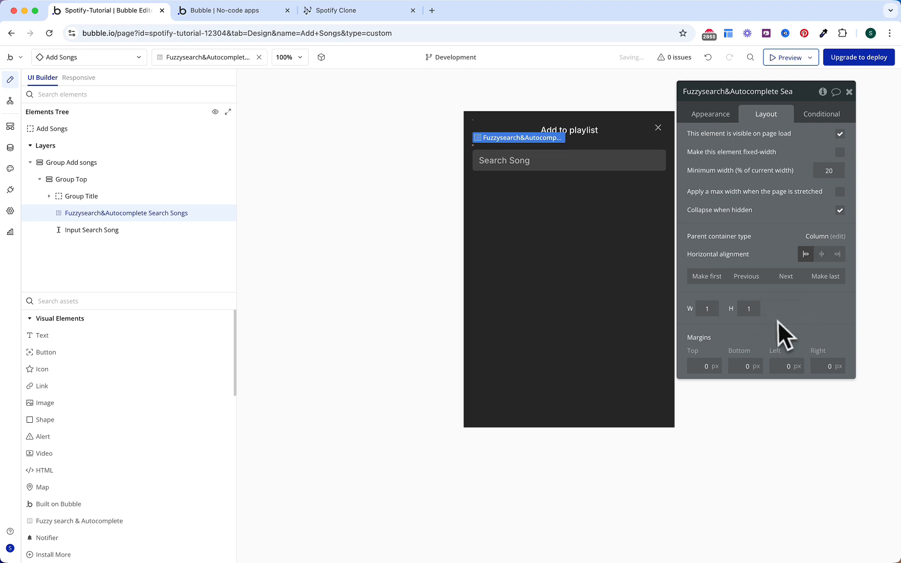
{"action": "left_click", "coordinate": [840, 152]}
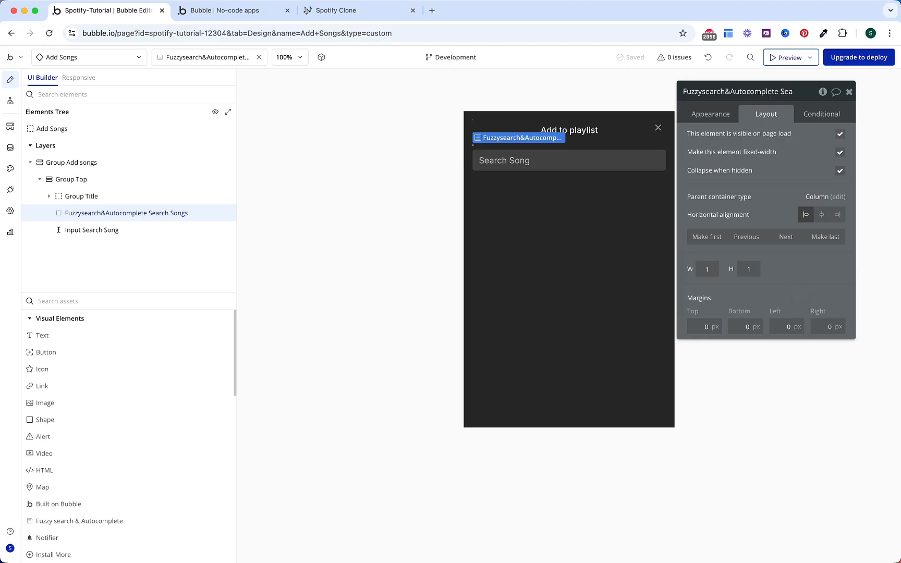
Step: Add 'Group RG add songs' below Group Top with padding 12/12/8/8
{"action": "left_click", "coordinate": [47, 180]}
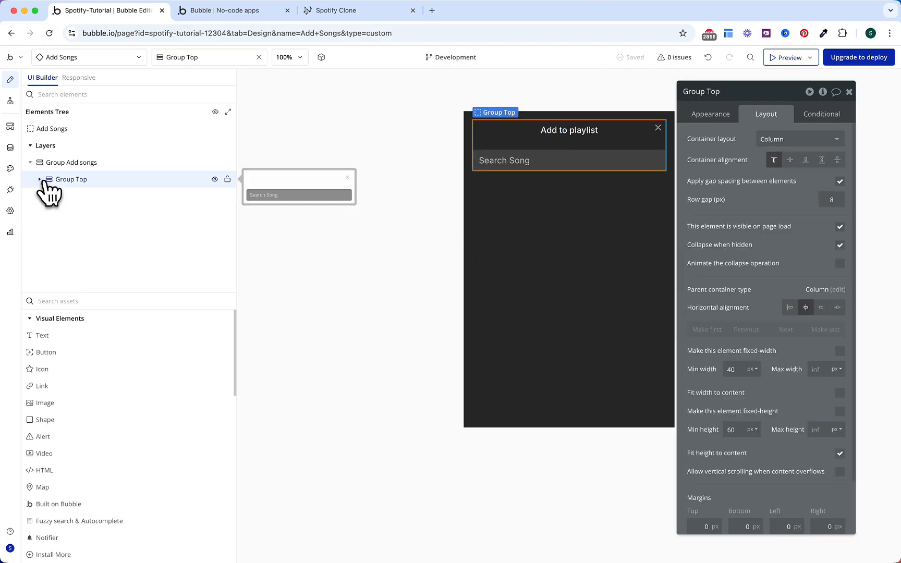
{"action": "type", "text": "gr"}
{"action": "left_click_drag", "start_coordinate": [125, 335], "coordinate": [766, 107]}
{"action": "left_click_drag", "start_coordinate": [860, 287], "coordinate": [861, 286]}
{"action": "left_click", "coordinate": [824, 311]}
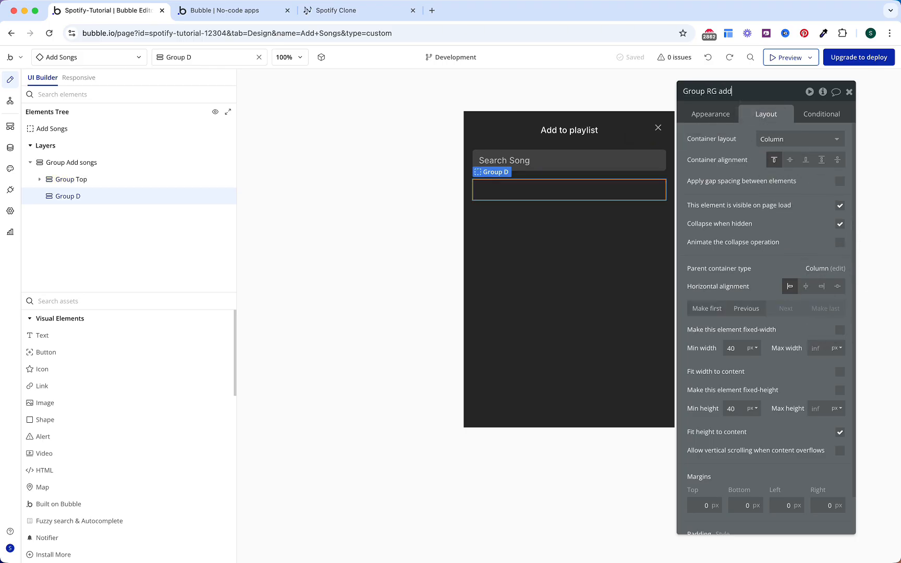
{"action": "type", "text": "s"}
{"action": "key", "text": "Return"}
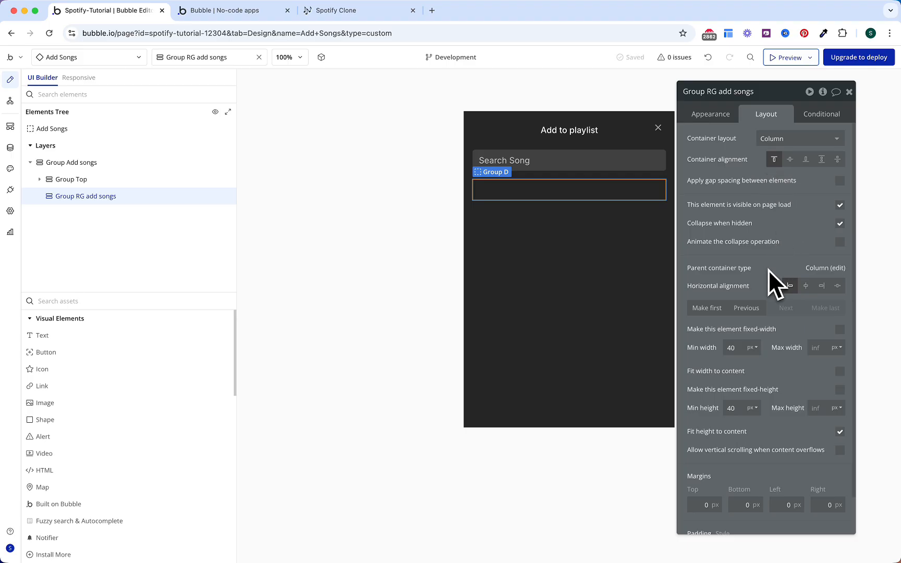
{"action": "scroll", "coordinate": [768, 272], "scroll_direction": "down", "scroll_amount": 3}
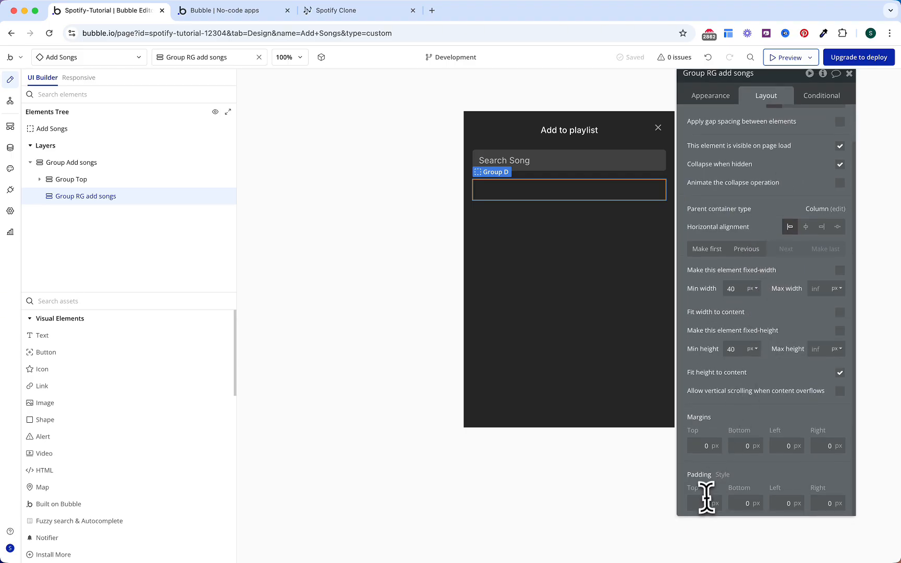
{"action": "type", "text": "12"}
{"action": "left_click", "coordinate": [742, 503]}
{"action": "type", "text": "12"}
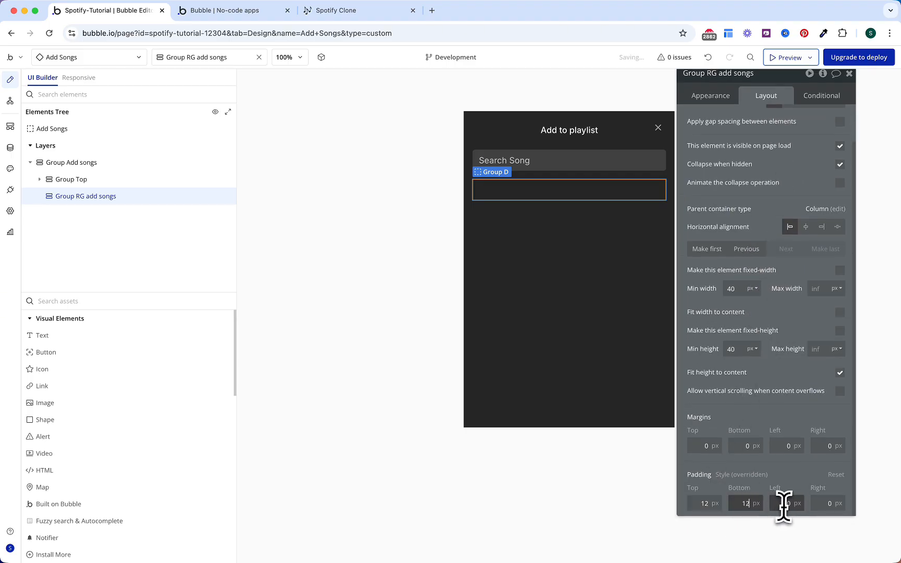
{"action": "type", "text": "8"}
{"action": "left_click", "coordinate": [823, 503]}
{"action": "type", "text": "8"}
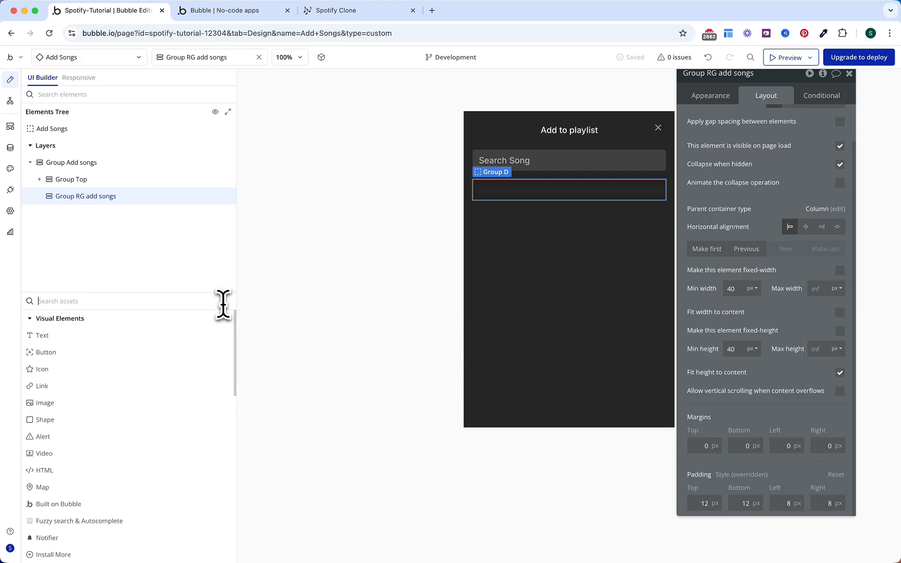
{"action": "type", "text": "repea"}
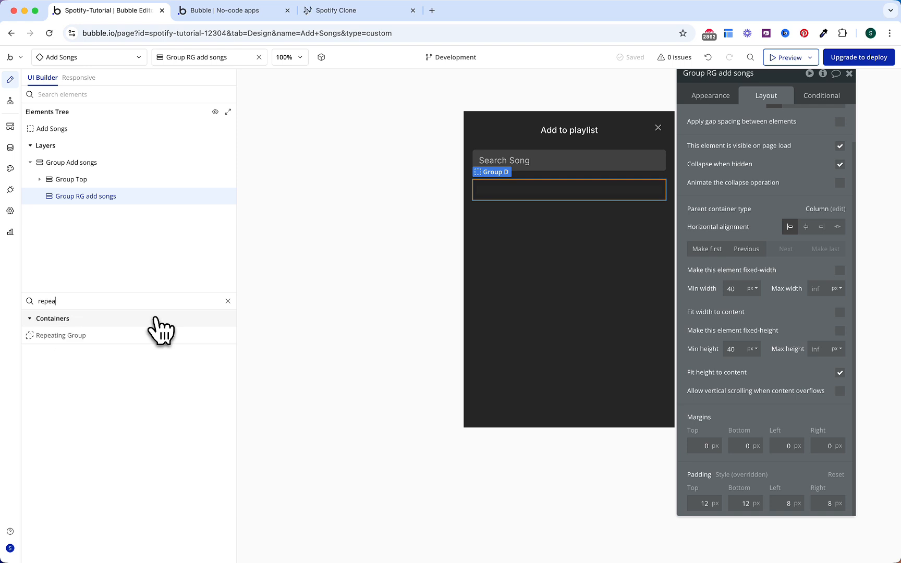
Step: Place 'RepeatingGroup Add songs to playlist' inside it, not fitting width, min width and height 0
{"action": "left_click", "coordinate": [142, 333]}
{"action": "left_click", "coordinate": [538, 184]}
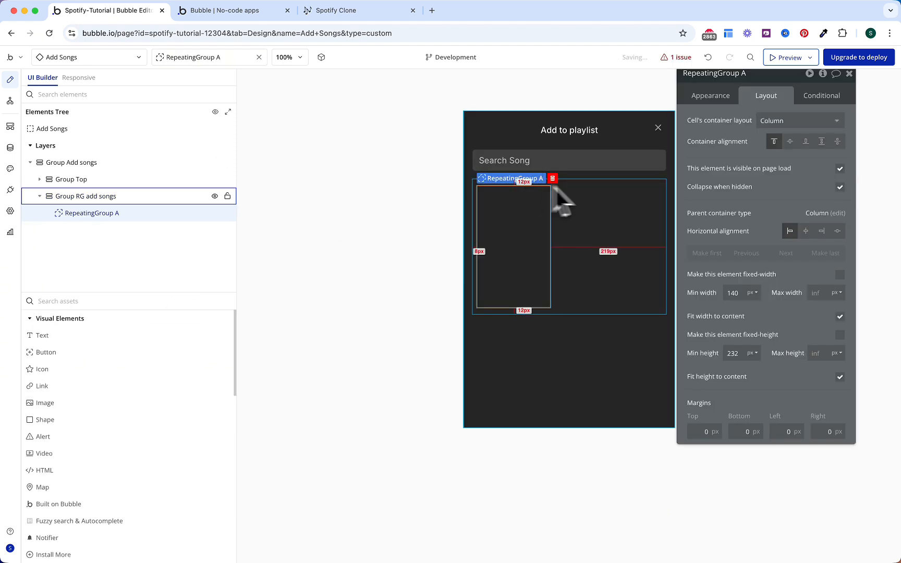
{"action": "left_click_drag", "start_coordinate": [728, 147], "coordinate": [732, 197]}
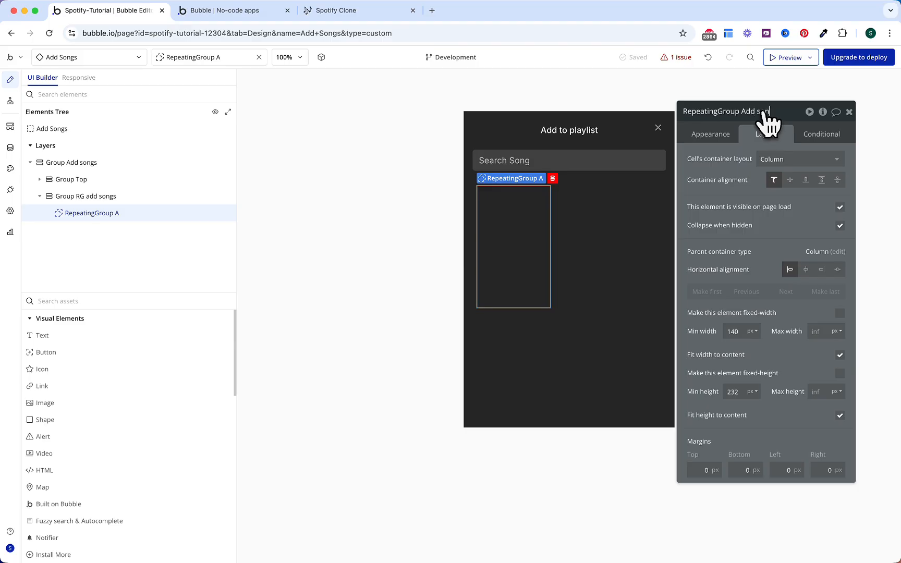
{"action": "type", "text": "to playlis"}
{"action": "key", "text": "Return"}
{"action": "left_click", "coordinate": [839, 355]}
{"action": "double_click", "coordinate": [741, 332]}
{"action": "key", "text": "BackSpace"}
{"action": "type", "text": "0"}
{"action": "double_click", "coordinate": [739, 393]}
{"action": "key", "text": "BackSpace"}
{"action": "type", "text": "0"}
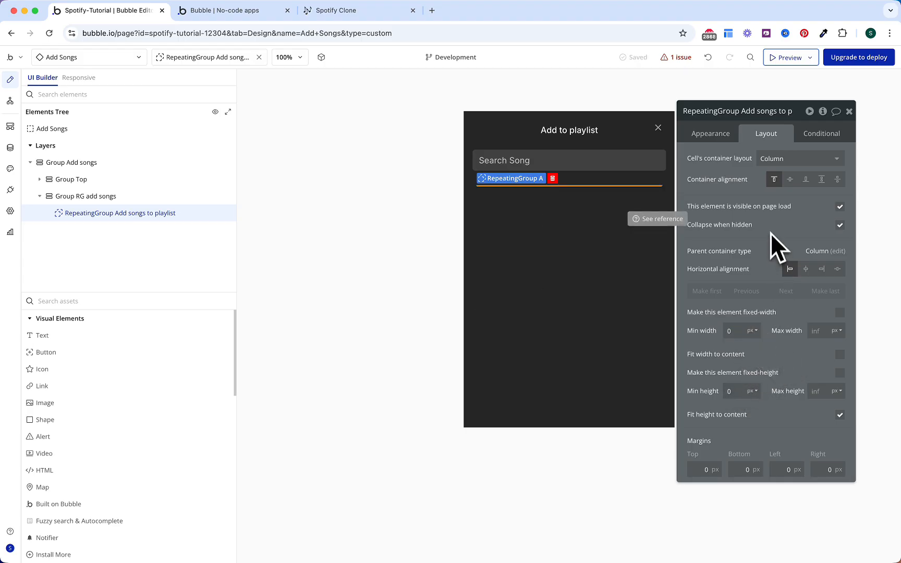
Step: Set the repeating group to type Song, source Search for Songs, 60 px minimum row height
{"action": "left_click", "coordinate": [710, 133]}
{"action": "left_click", "coordinate": [780, 164]}
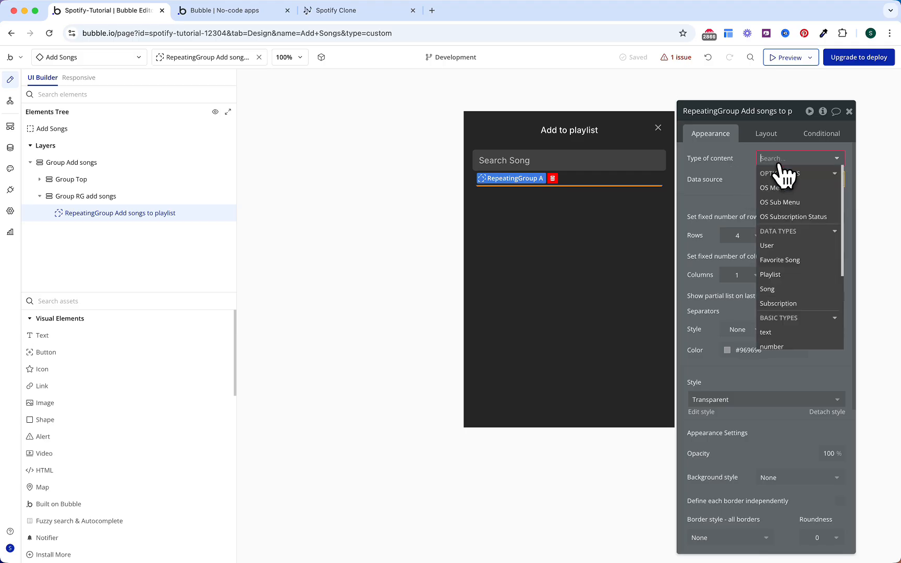
{"action": "type", "text": "song"}
{"action": "left_click", "coordinate": [780, 209]}
{"action": "left_click", "coordinate": [779, 180]}
{"action": "left_click", "coordinate": [777, 251]}
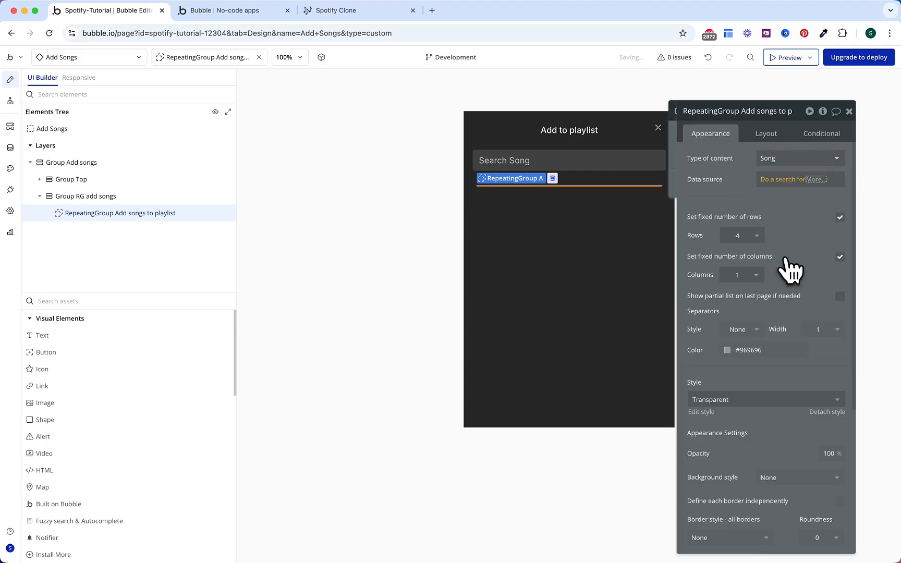
{"action": "left_click", "coordinate": [589, 139]}
{"action": "left_click", "coordinate": [595, 202]}
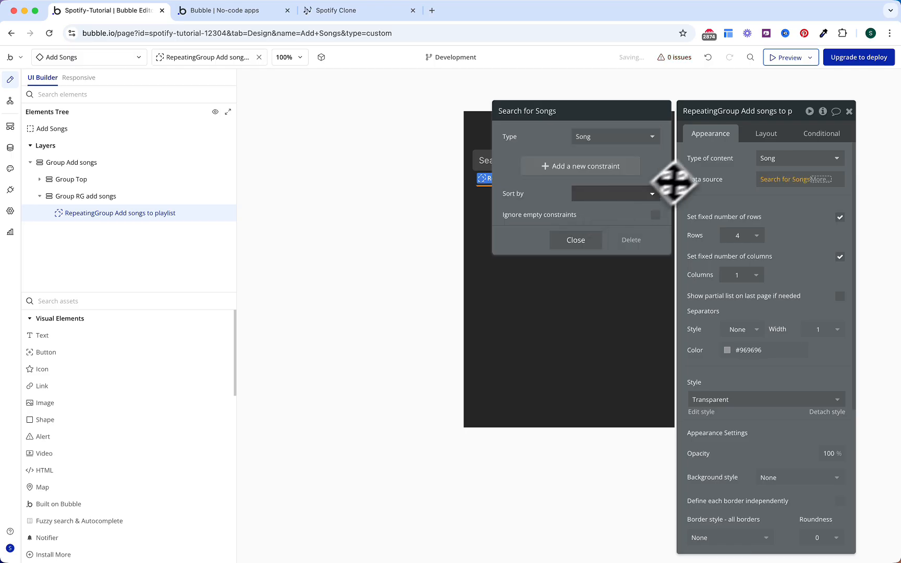
{"action": "left_click", "coordinate": [711, 169]}
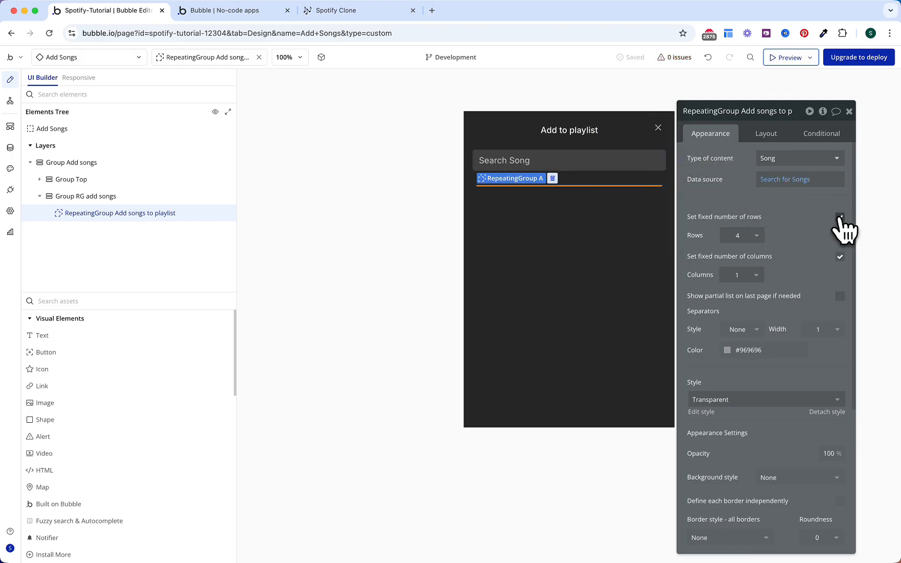
{"action": "left_click", "coordinate": [840, 217]}
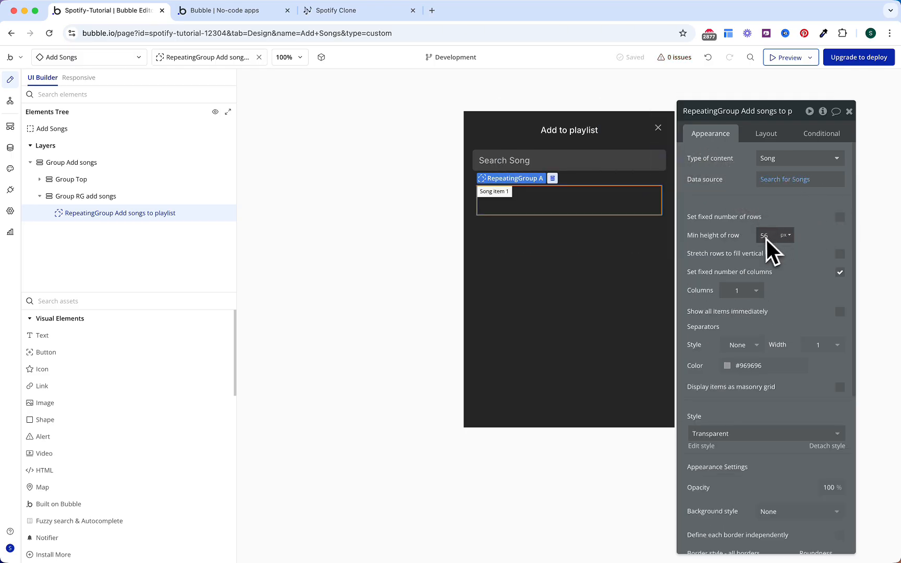
{"action": "type", "text": "60"}
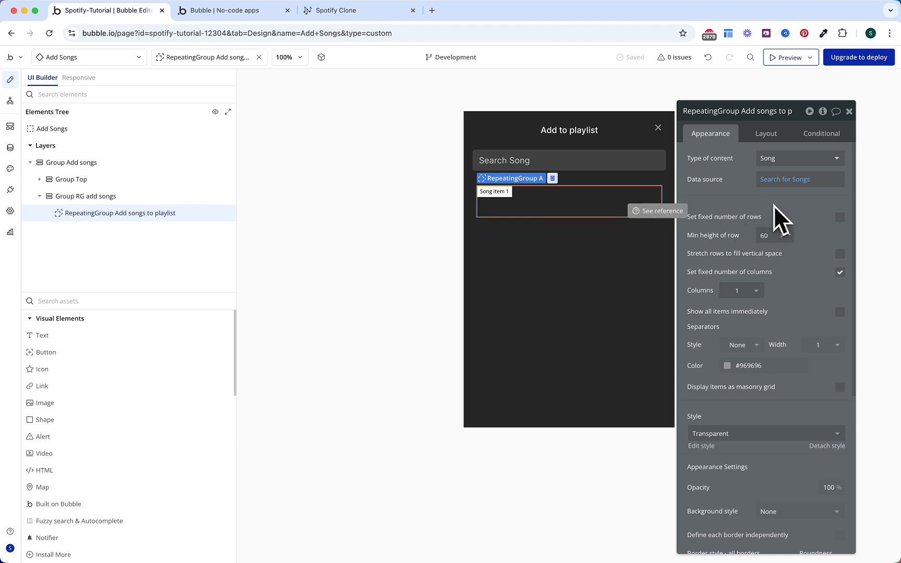
Step: Add a condition: when Search Songs's Matches:first item is not empty
{"action": "left_click", "coordinate": [813, 136]}
{"action": "left_click", "coordinate": [777, 161]}
{"action": "left_click", "coordinate": [725, 163]}
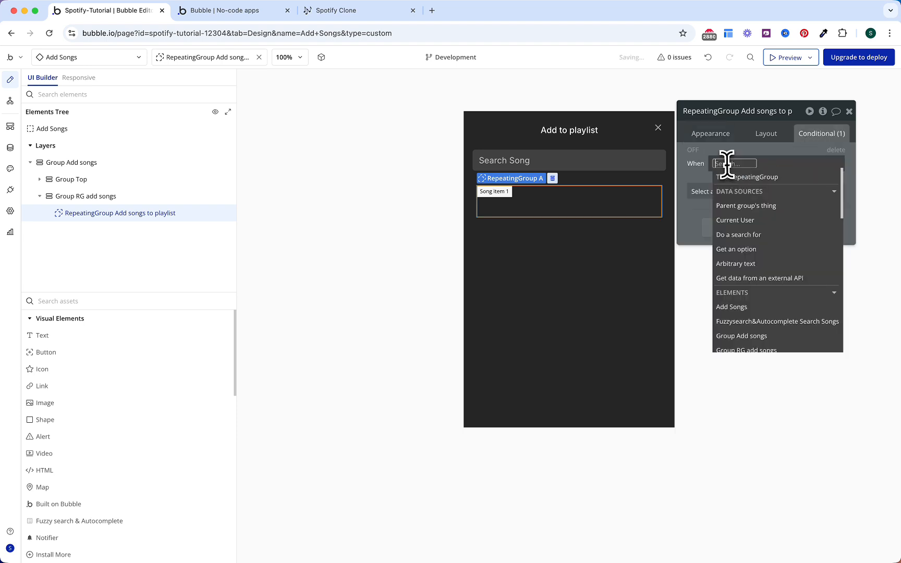
{"action": "type", "text": "fuzz"}
{"action": "key", "text": "Return"}
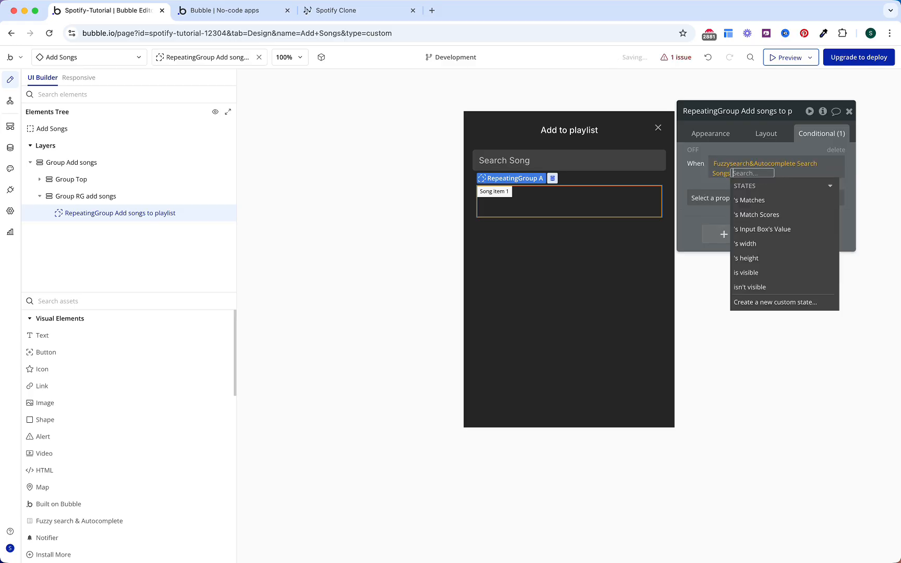
{"action": "left_click", "coordinate": [746, 200]}
{"action": "left_click", "coordinate": [764, 238]}
{"action": "type", "text": "is not"}
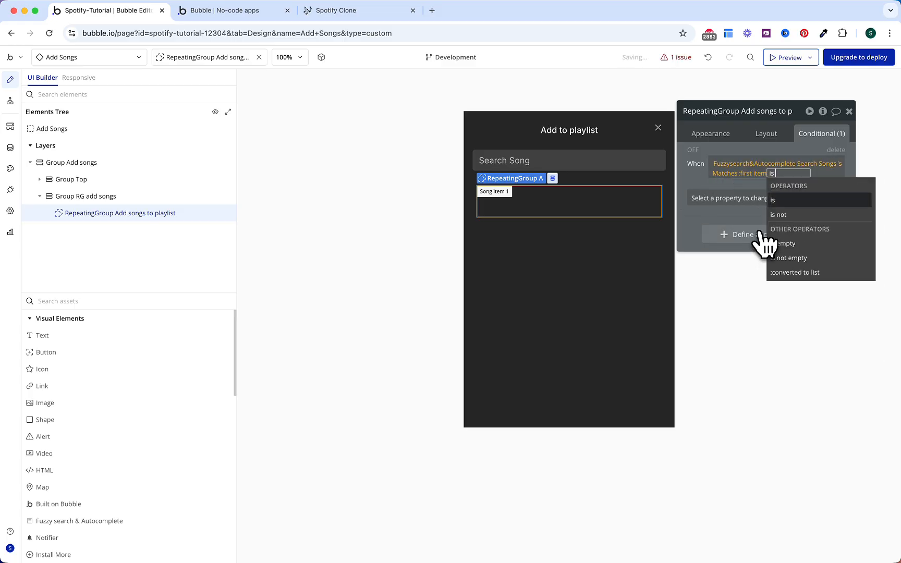
{"action": "key", "text": "Down"}
{"action": "key", "text": "Return"}
{"action": "left_click", "coordinate": [704, 187]}
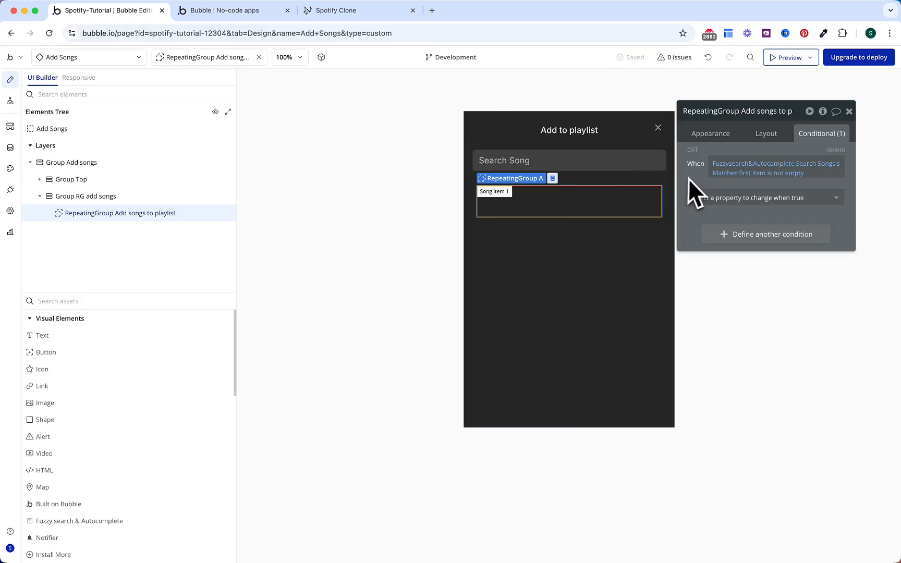
Step: Have that condition change the data source to Search Songs's Matches
{"action": "left_click", "coordinate": [701, 196]}
{"action": "type", "text": "da"}
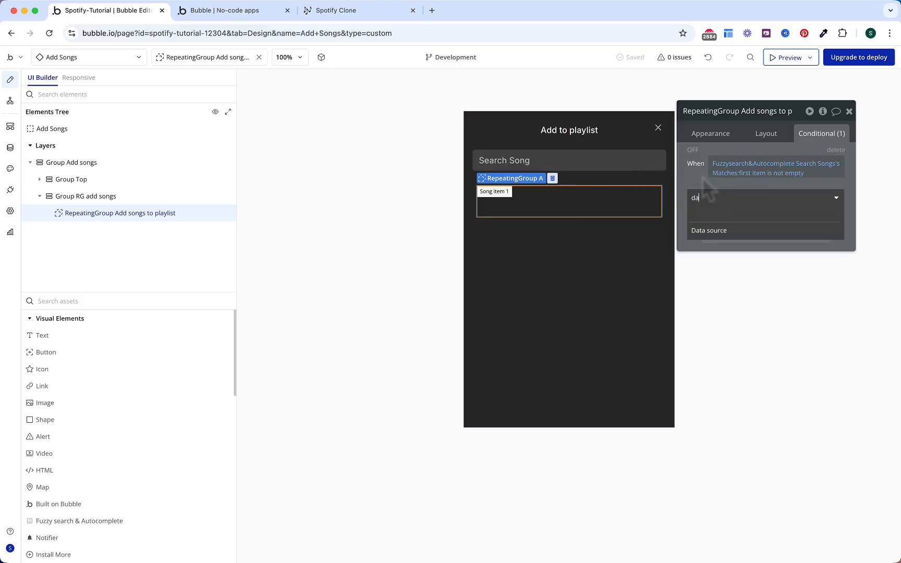
{"action": "left_click", "coordinate": [717, 230]}
{"action": "left_click", "coordinate": [762, 201]}
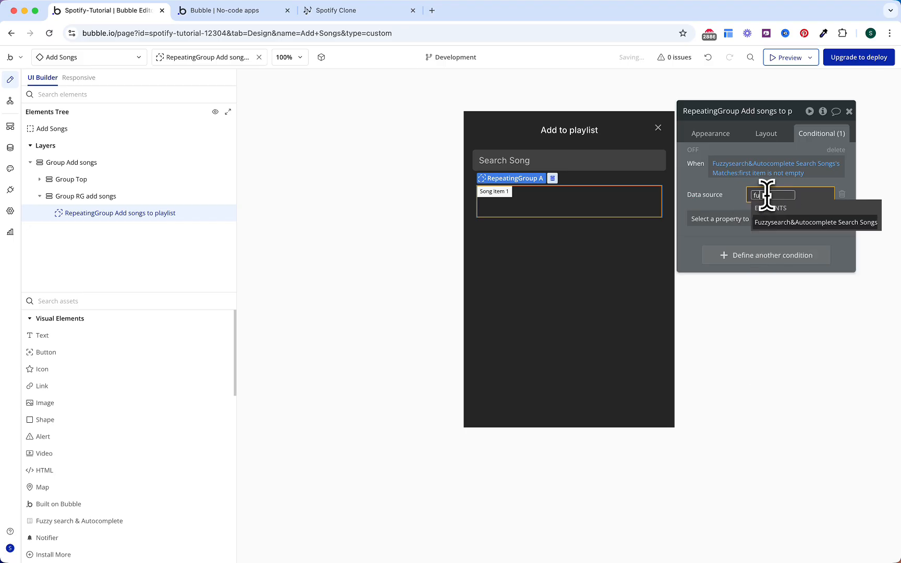
{"action": "left_click", "coordinate": [768, 197]}
{"action": "left_click", "coordinate": [797, 243]}
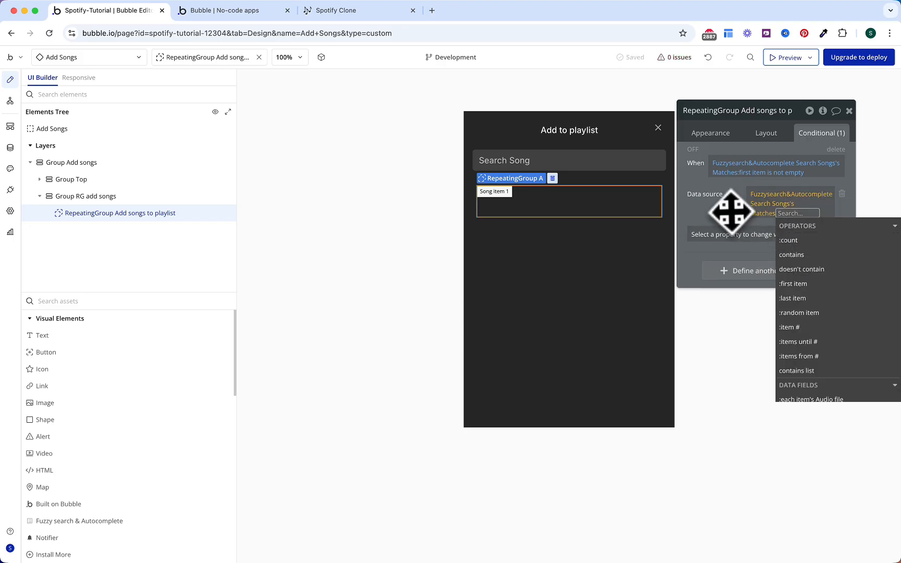
{"action": "left_click", "coordinate": [729, 209]}
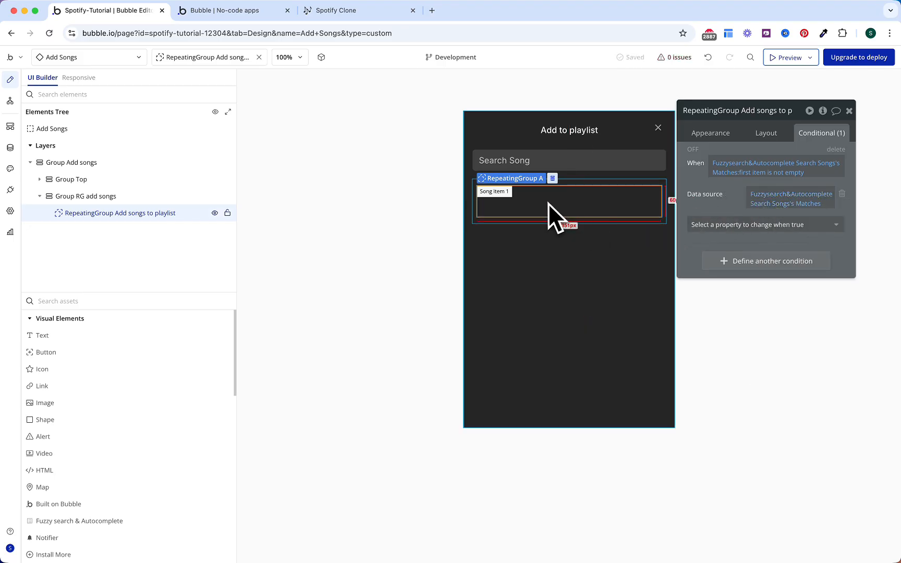
Step: Add a group in the list cell with type Song and the current cell's Song as data
{"action": "left_click", "coordinate": [206, 301]}
{"action": "type", "text": "gr"}
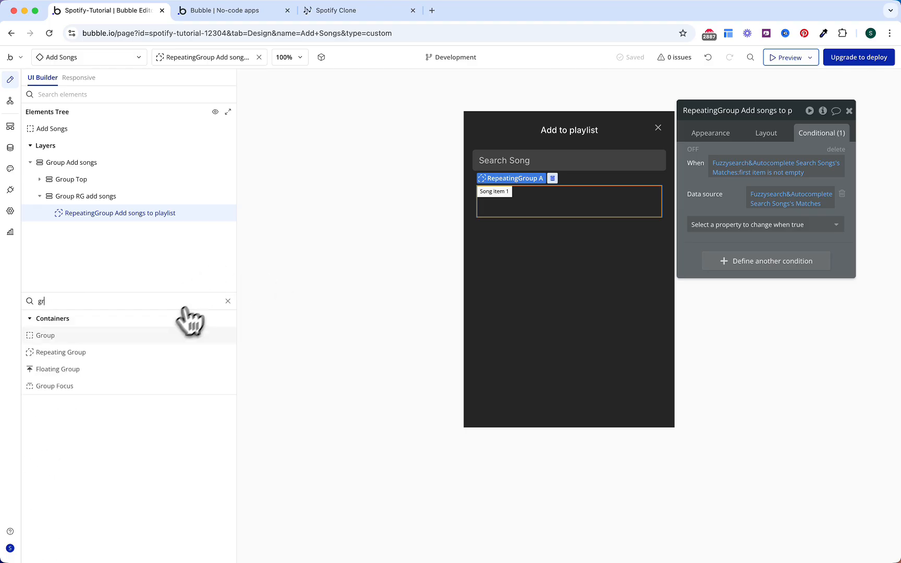
{"action": "left_click", "coordinate": [151, 339]}
{"action": "left_click", "coordinate": [495, 203]}
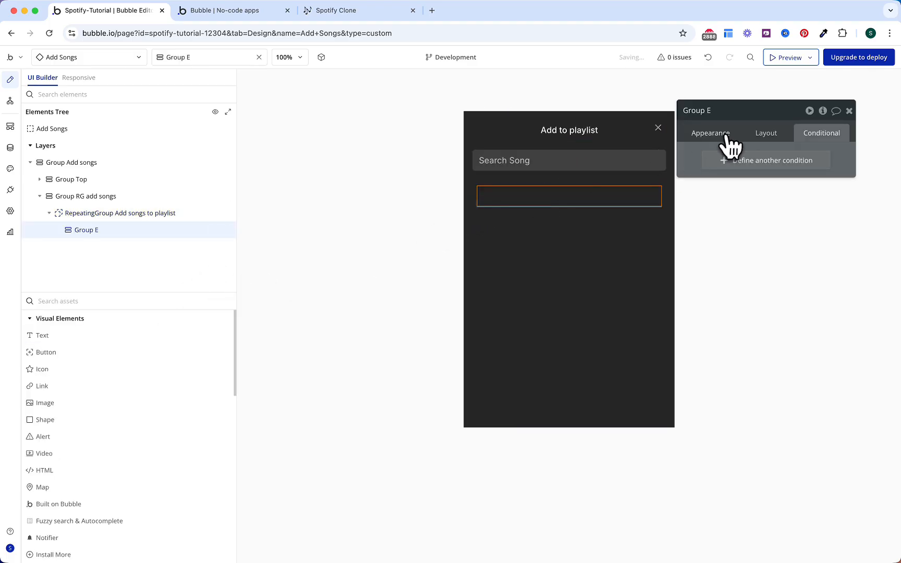
{"action": "left_click", "coordinate": [727, 137]}
{"action": "left_click", "coordinate": [772, 179]}
{"action": "left_click", "coordinate": [770, 221]}
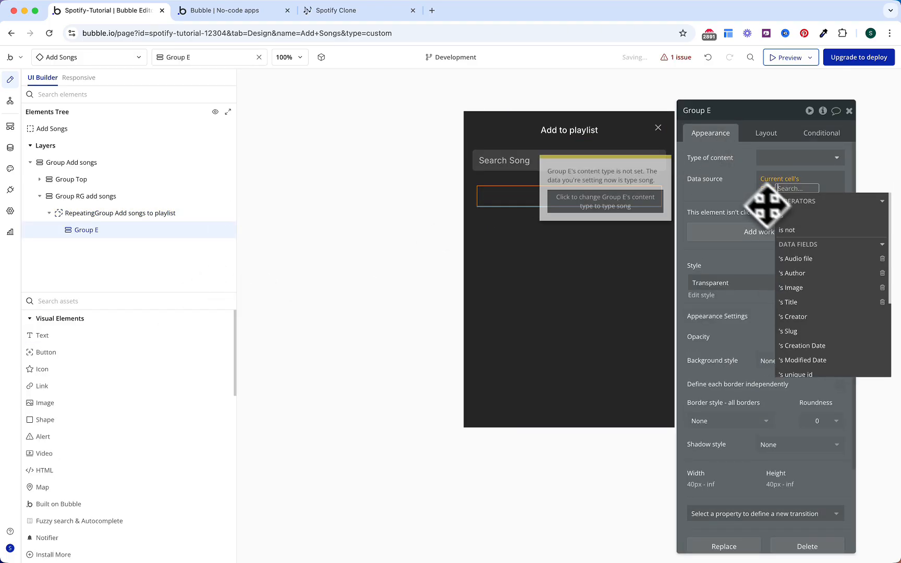
{"action": "left_click", "coordinate": [741, 187]}
{"action": "left_click", "coordinate": [770, 157]}
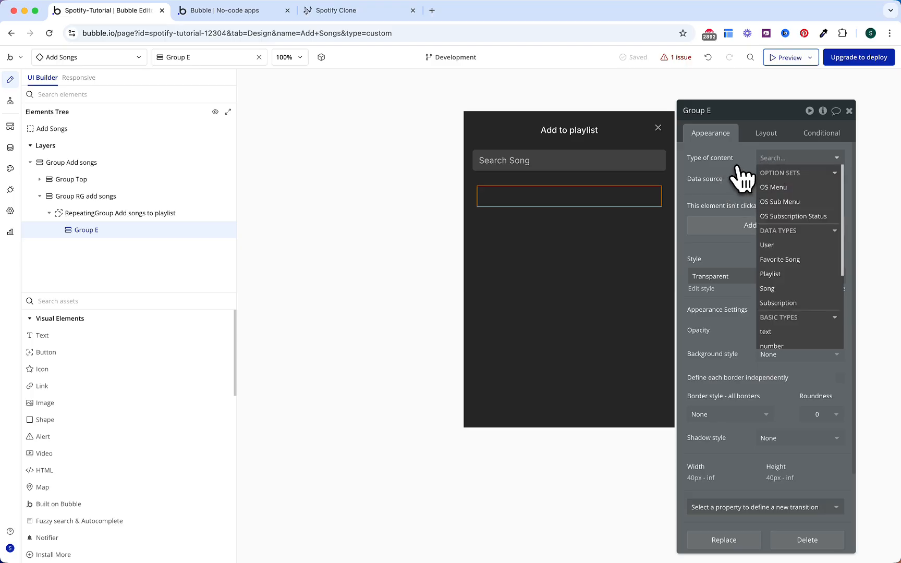
{"action": "type", "text": "song"}
{"action": "left_click", "coordinate": [753, 201]}
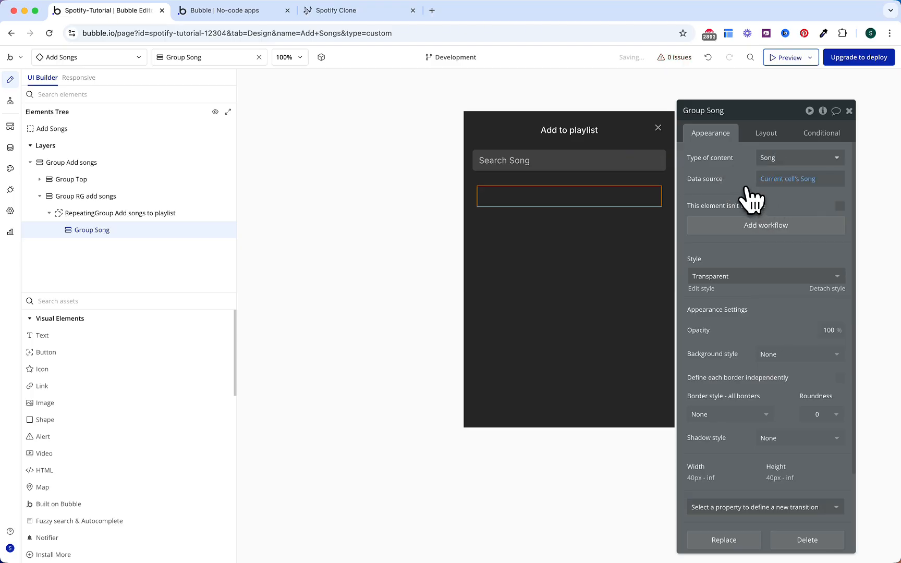
Step: Lay the group out as a Row with 16 px gap, min width 280, min height 60
{"action": "left_click", "coordinate": [762, 135]}
{"action": "left_click", "coordinate": [770, 157]}
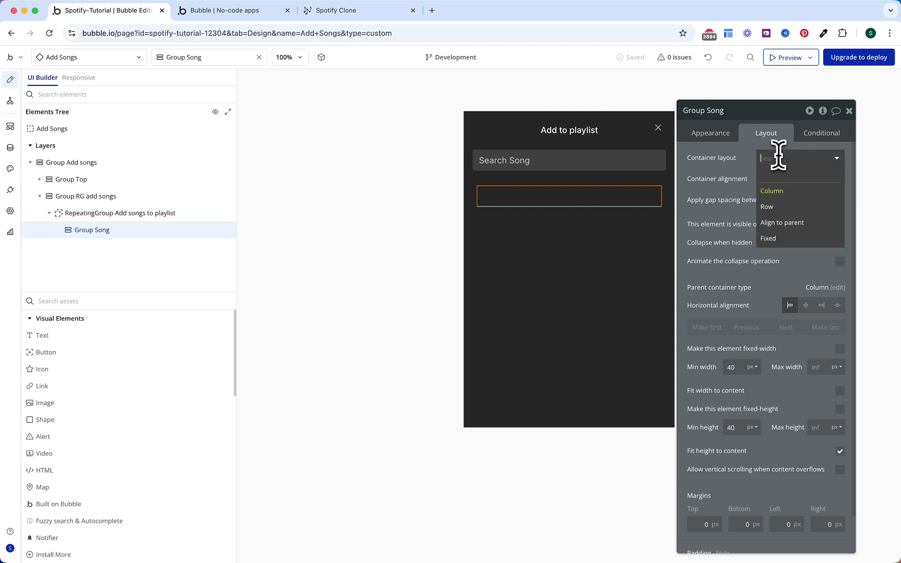
{"action": "left_click", "coordinate": [782, 208]}
{"action": "left_click", "coordinate": [840, 201]}
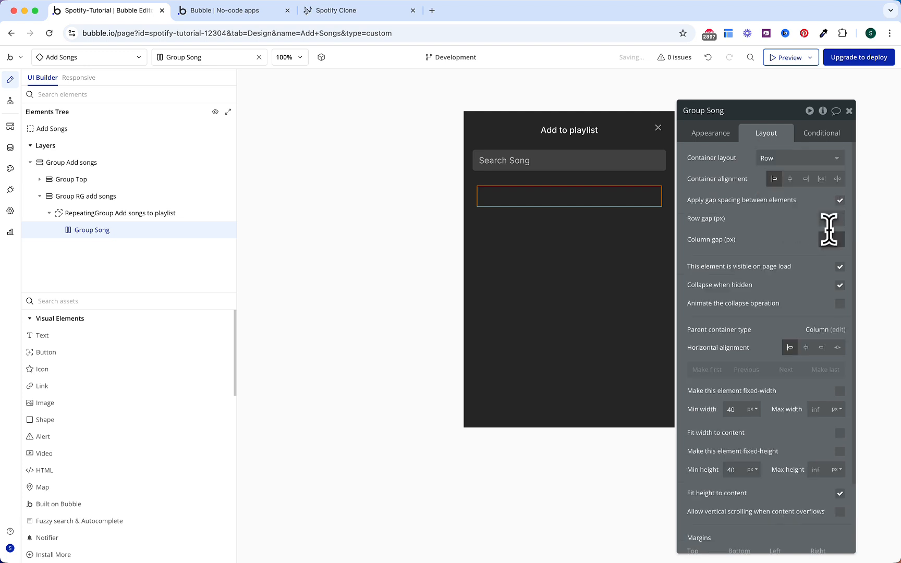
{"action": "type", "text": "16"}
{"action": "left_click", "coordinate": [784, 244]}
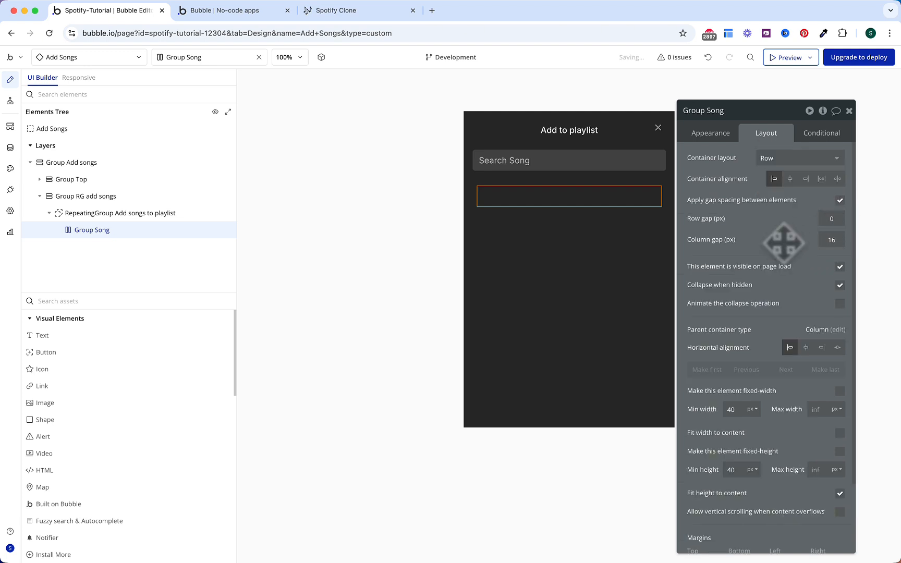
{"action": "type", "text": "280"}
{"action": "scroll", "coordinate": [780, 440], "scroll_direction": "down", "scroll_amount": 3}
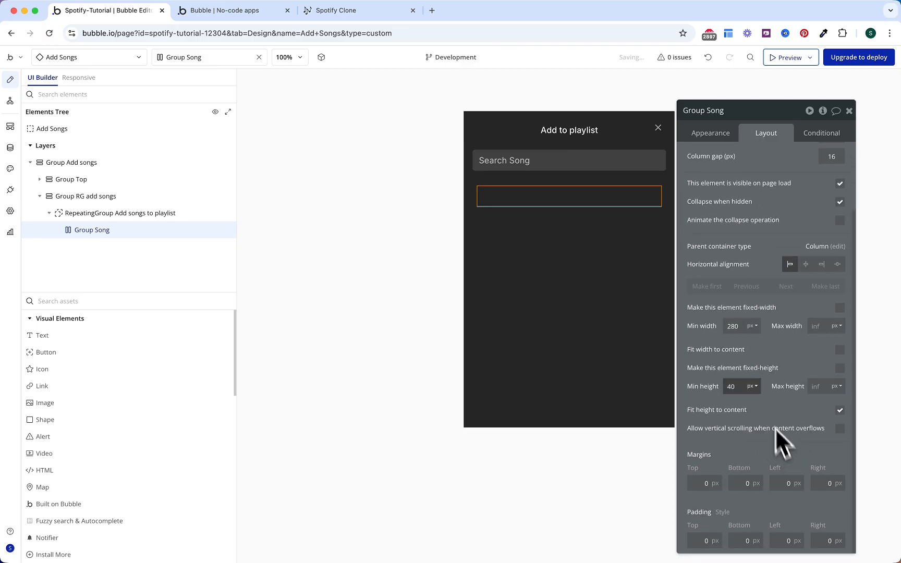
{"action": "double_click", "coordinate": [734, 385]}
{"action": "type", "text": "60"}
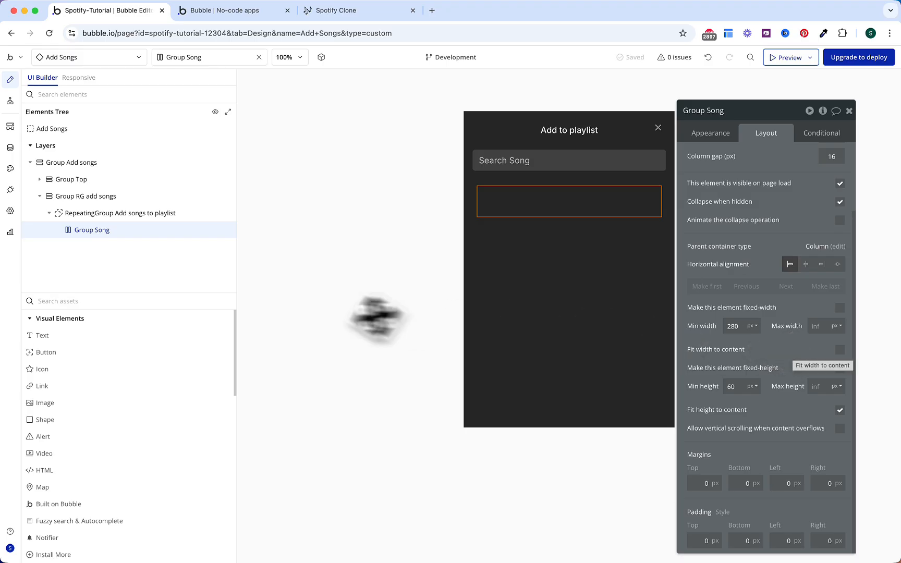
Step: Add an image showing Parent group's Song's Image with roundness 5
{"action": "left_click", "coordinate": [130, 402]}
{"action": "left_click", "coordinate": [519, 194]}
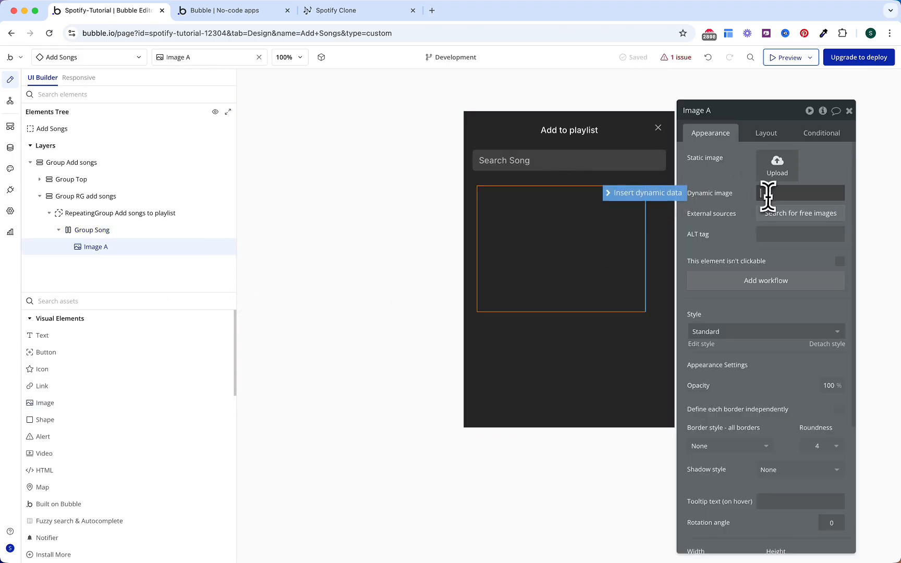
{"action": "left_click", "coordinate": [672, 194]}
{"action": "left_click", "coordinate": [782, 235]}
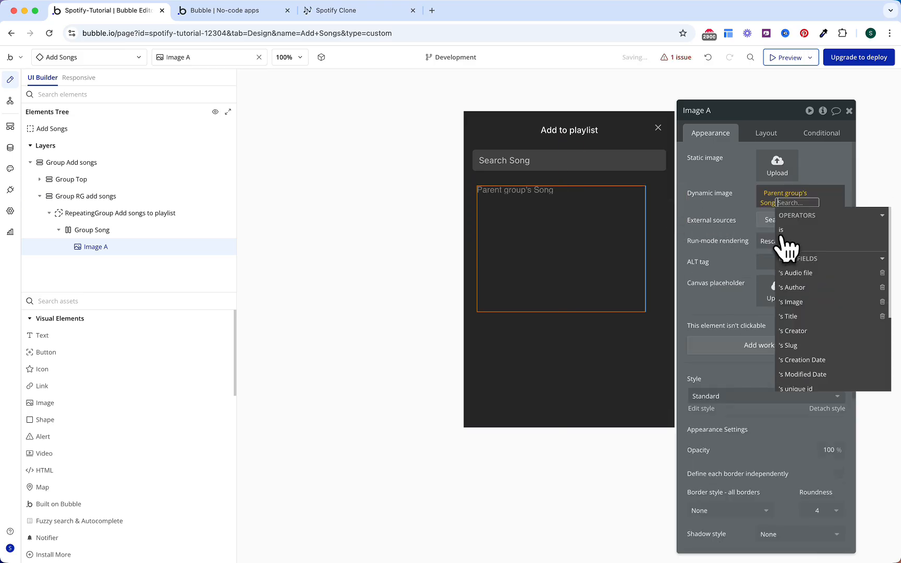
{"action": "left_click", "coordinate": [803, 312]}
{"action": "left_click", "coordinate": [738, 190]}
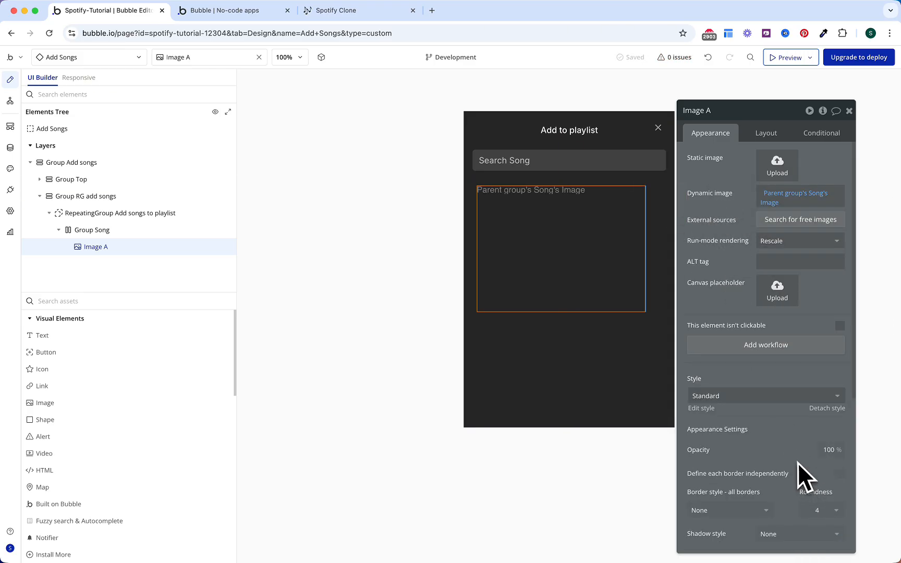
{"action": "left_click", "coordinate": [817, 511]}
{"action": "type", "text": "5"}
{"action": "left_click", "coordinate": [808, 469]}
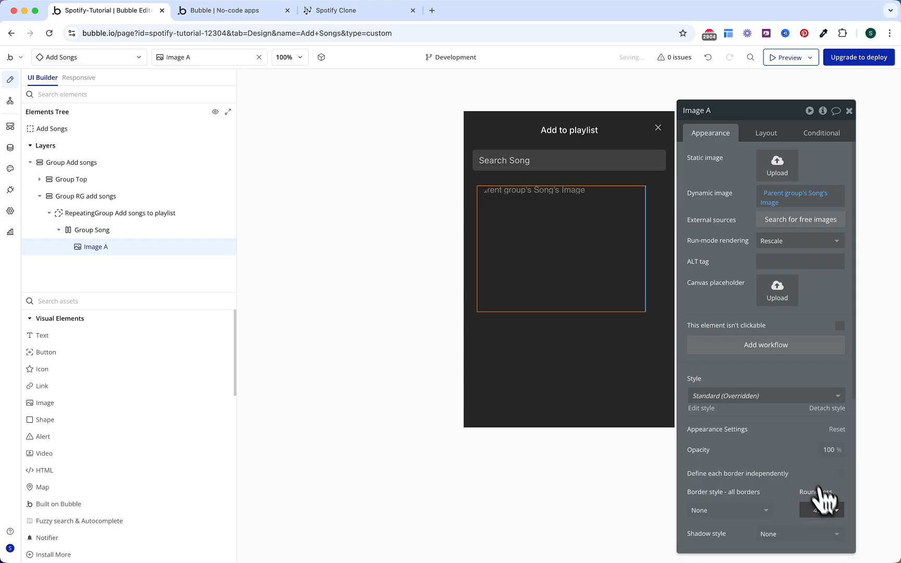
{"action": "type", "text": "5"}
{"action": "left_click", "coordinate": [803, 464]}
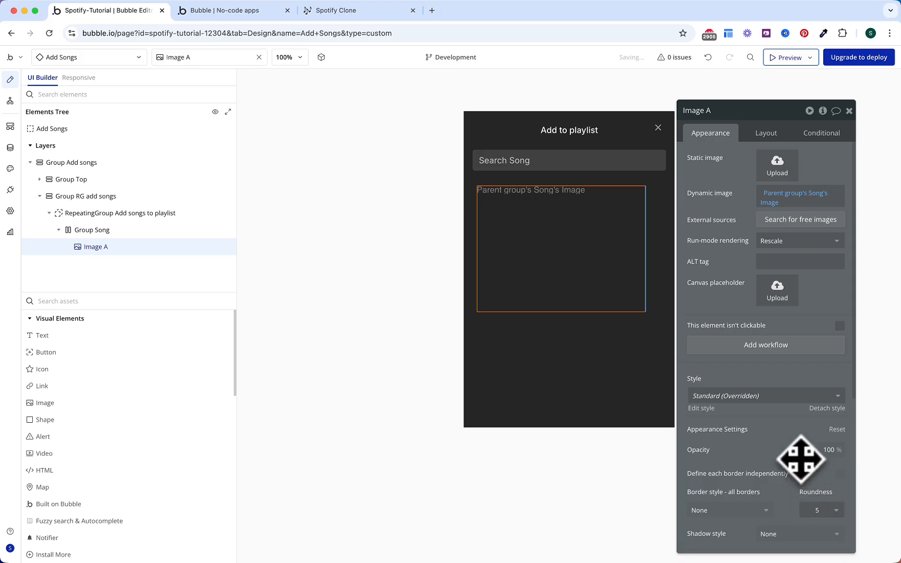
Step: Make the image 48 px wide, fixed 1:1 ratio, and vertically centred
{"action": "left_click", "coordinate": [766, 134]}
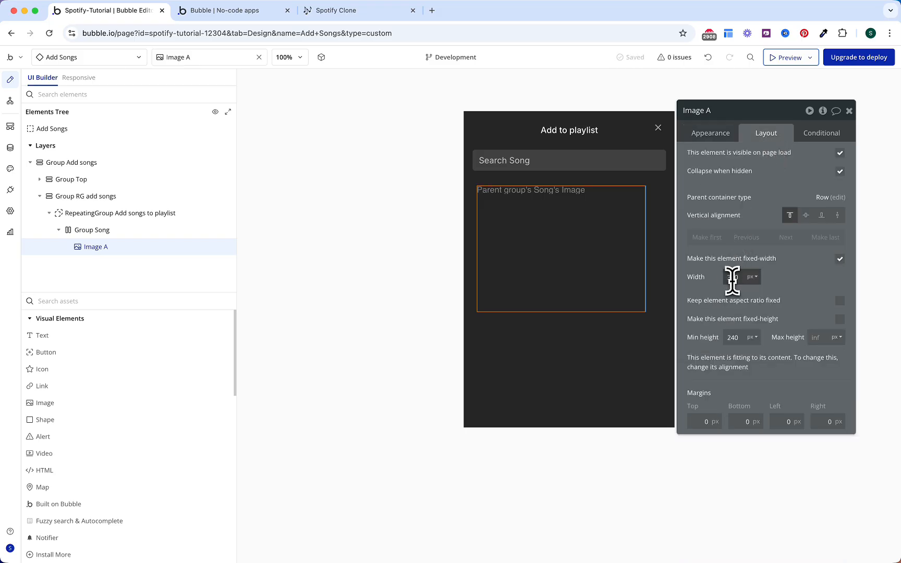
{"action": "type", "text": "48"}
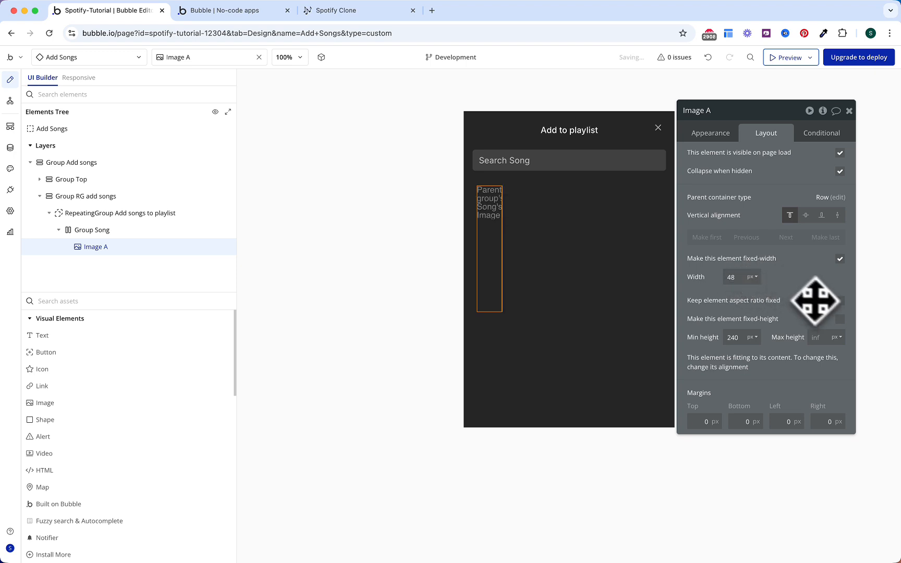
{"action": "left_click", "coordinate": [839, 301]}
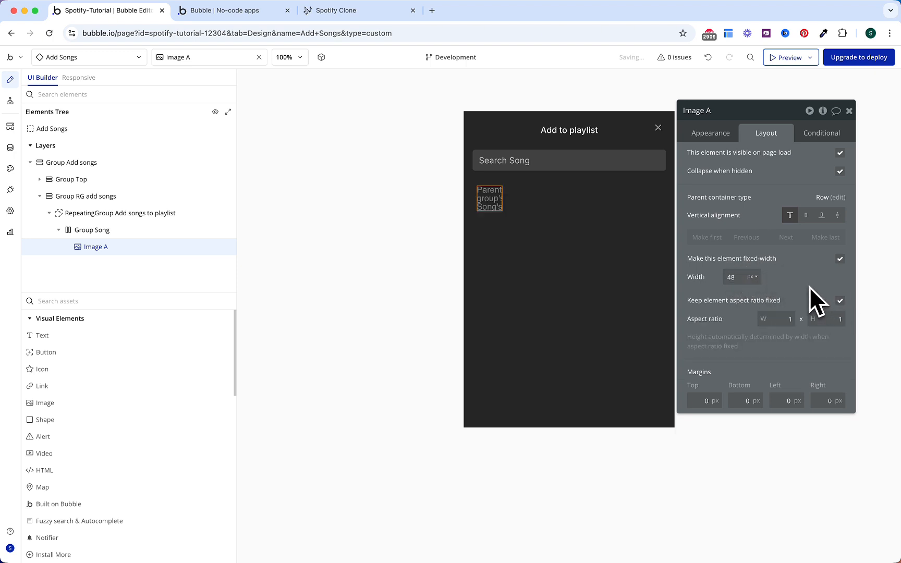
{"action": "left_click", "coordinate": [806, 215]}
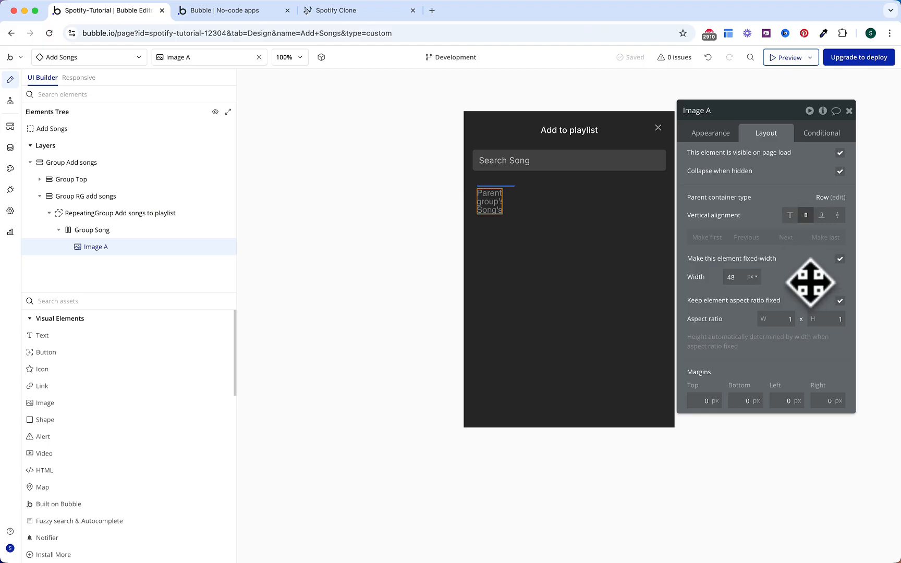
{"action": "left_click", "coordinate": [149, 336]}
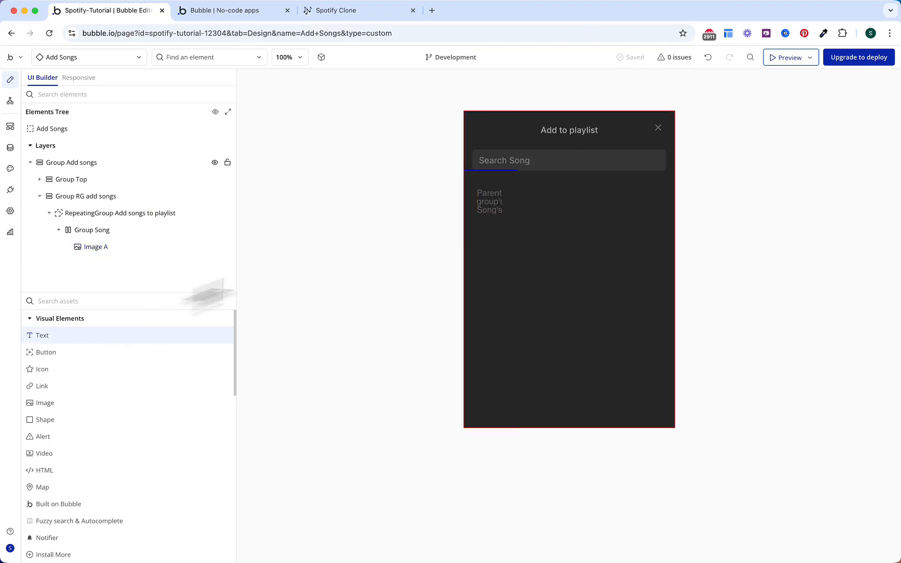
Step: Add two texts showing Parent group's Song's Title and Song's Author
{"action": "left_click", "coordinate": [557, 194]}
{"action": "left_click", "coordinate": [147, 337]}
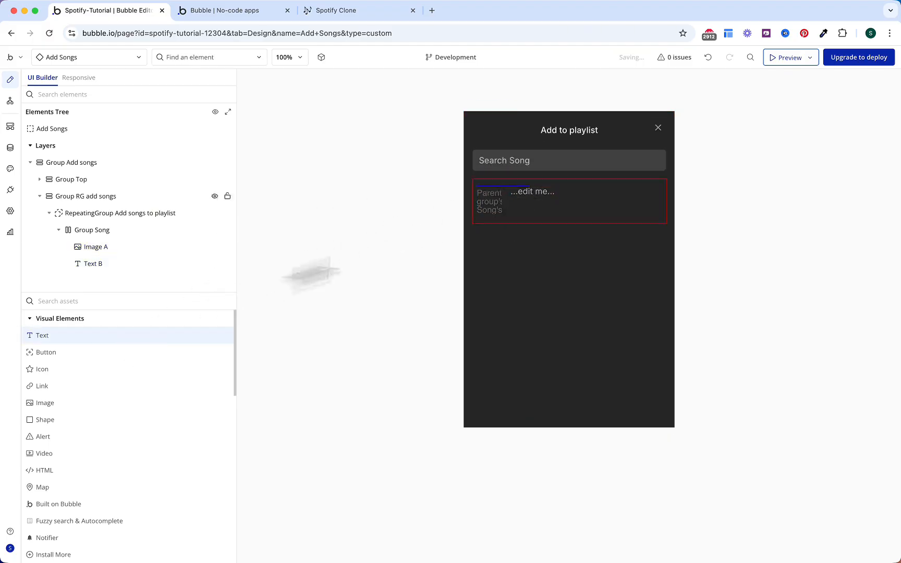
{"action": "left_click", "coordinate": [575, 201]}
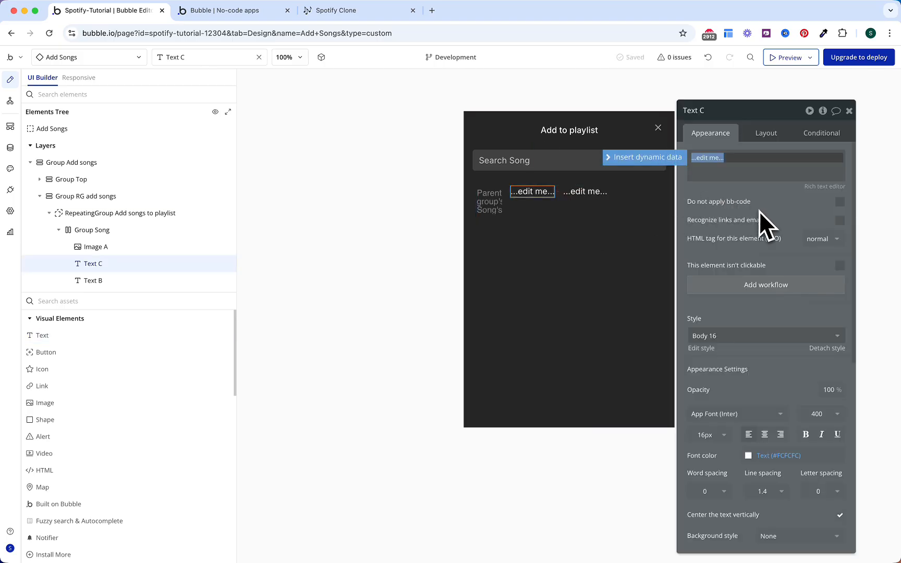
{"action": "left_click", "coordinate": [644, 157]}
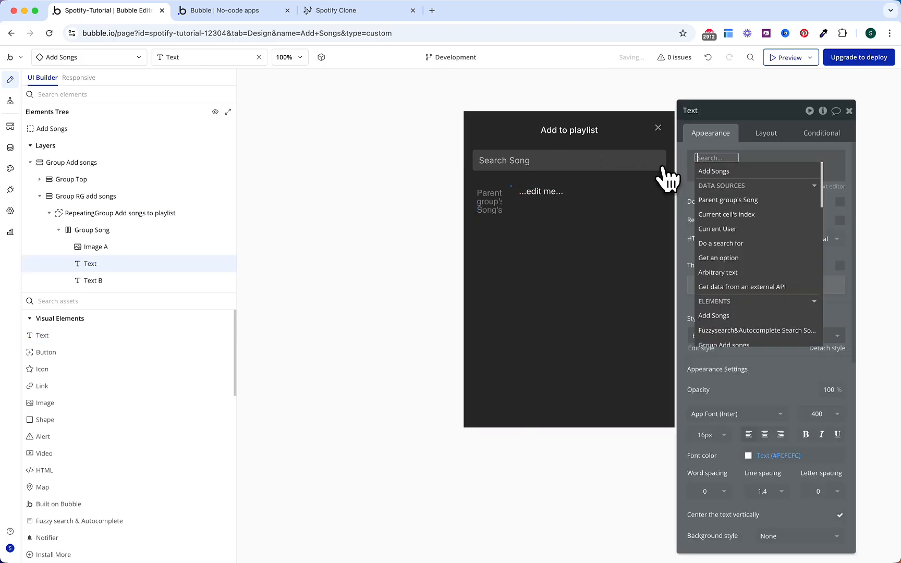
{"action": "left_click", "coordinate": [740, 202]}
{"action": "left_click", "coordinate": [784, 275]}
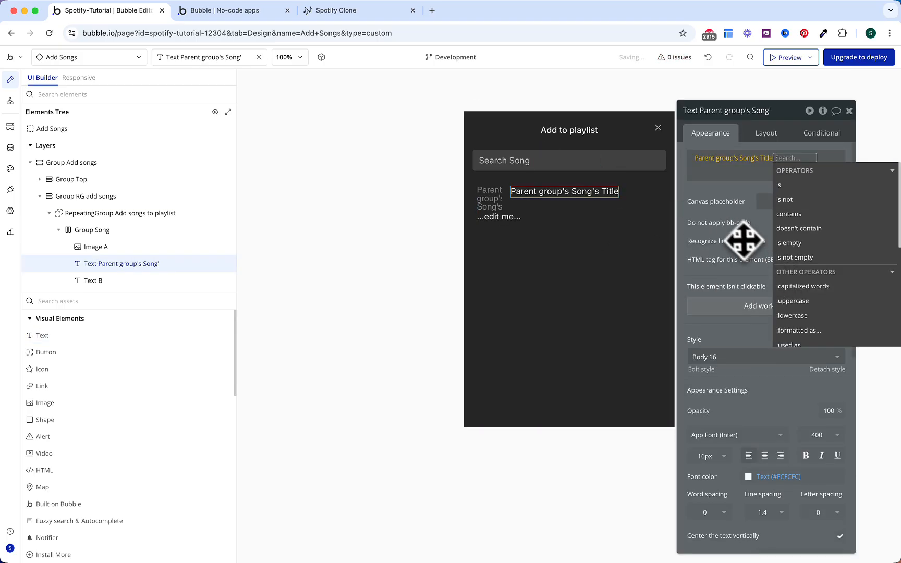
{"action": "left_click", "coordinate": [741, 240]}
{"action": "left_click", "coordinate": [730, 159]}
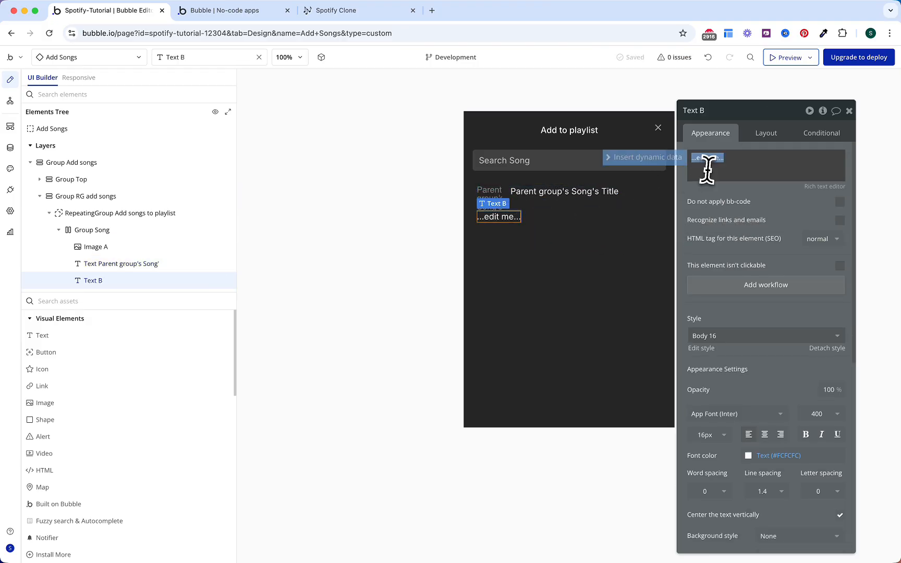
{"action": "left_click", "coordinate": [673, 159]}
{"action": "left_click", "coordinate": [751, 209]}
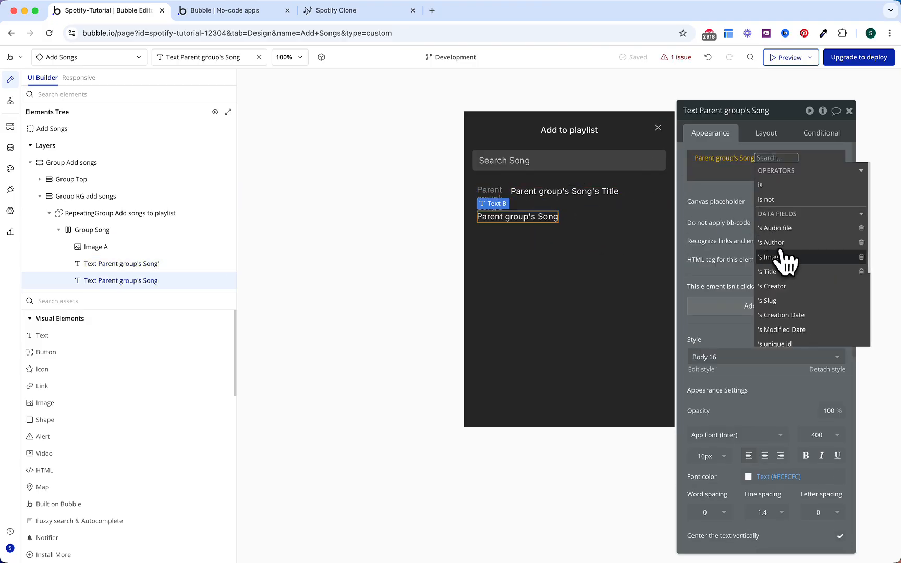
{"action": "left_click", "coordinate": [772, 243]}
{"action": "left_click", "coordinate": [730, 225]}
Step: Style the Author text at 14 px, Gray 40, weight 500
{"action": "scroll", "coordinate": [751, 211], "scroll_direction": "down", "scroll_amount": 3}
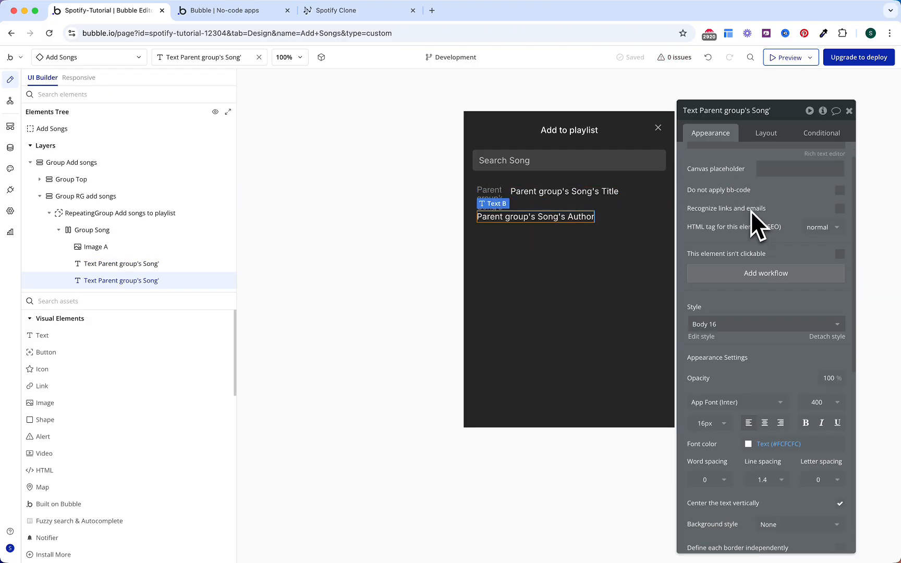
{"action": "left_click", "coordinate": [709, 381]}
{"action": "type", "text": "14"}
{"action": "left_click", "coordinate": [772, 335]}
{"action": "scroll", "coordinate": [772, 336], "scroll_direction": "down", "scroll_amount": 1}
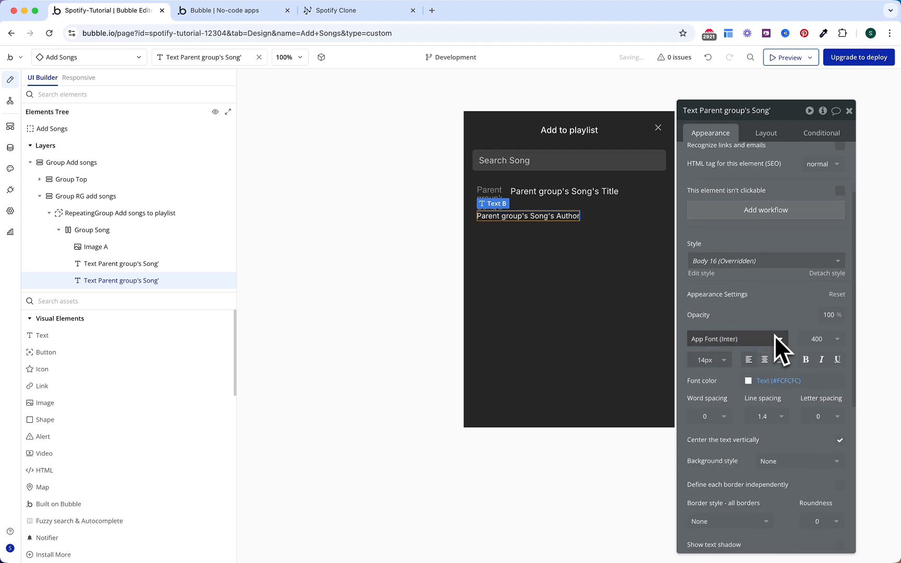
{"action": "left_click", "coordinate": [780, 381]}
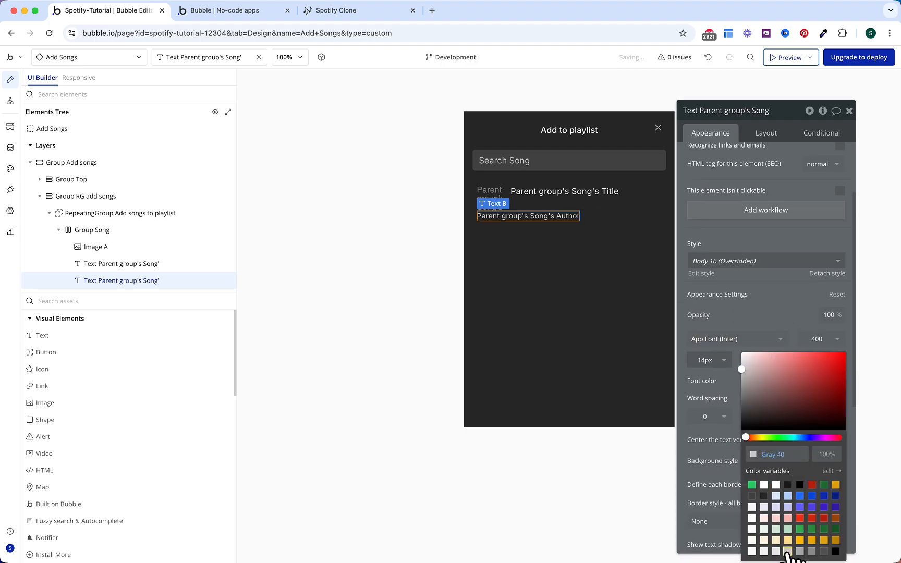
{"action": "left_click", "coordinate": [766, 300]}
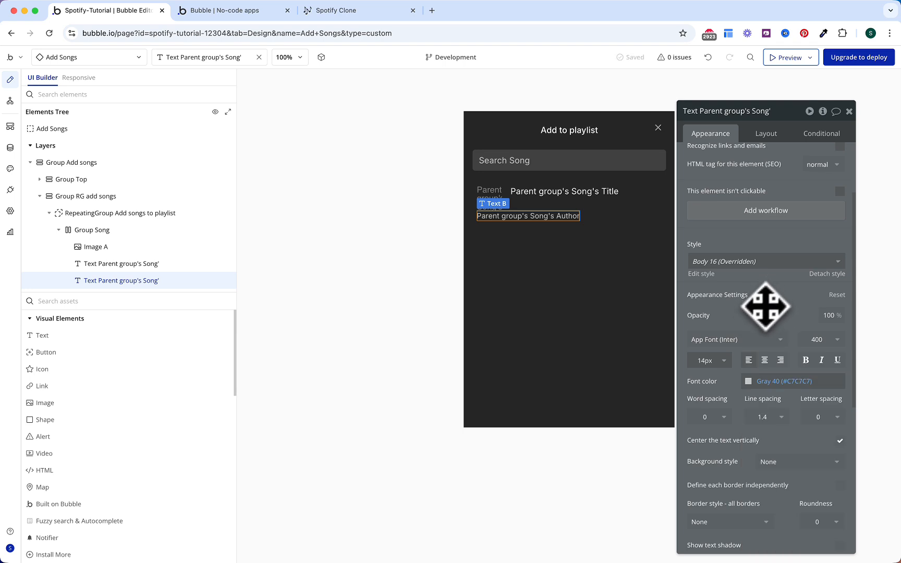
{"action": "left_click", "coordinate": [811, 340]}
{"action": "left_click", "coordinate": [814, 435]}
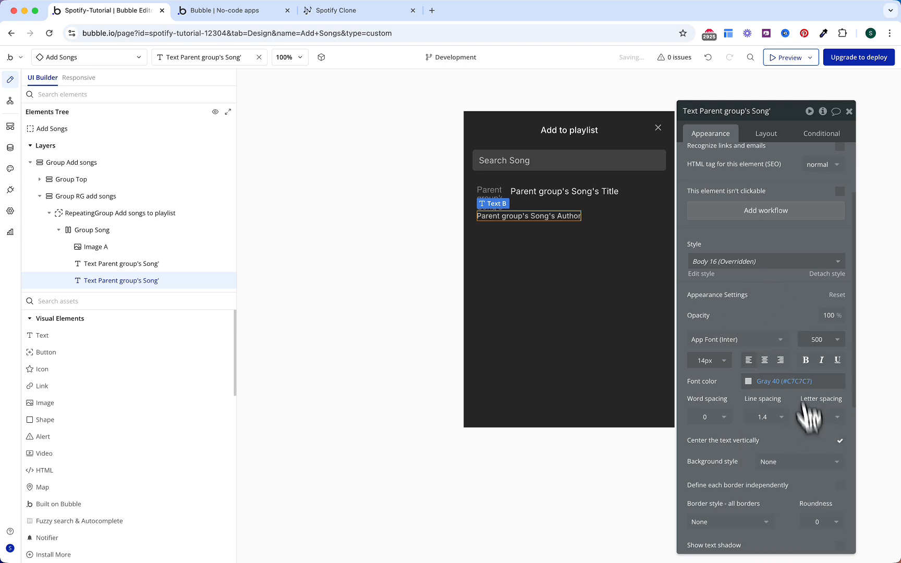
Step: Set the Title text's font weight to 600
{"action": "left_click", "coordinate": [600, 192]}
{"action": "scroll", "coordinate": [740, 241], "scroll_direction": "up", "scroll_amount": 3}
{"action": "scroll", "coordinate": [745, 250], "scroll_direction": "down", "scroll_amount": 5}
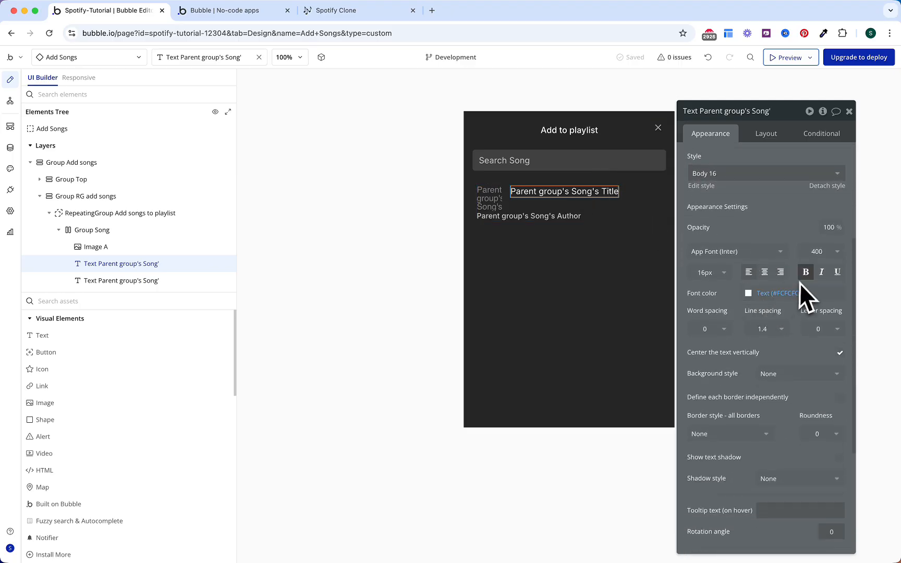
{"action": "left_click", "coordinate": [815, 253]}
{"action": "left_click", "coordinate": [811, 361]}
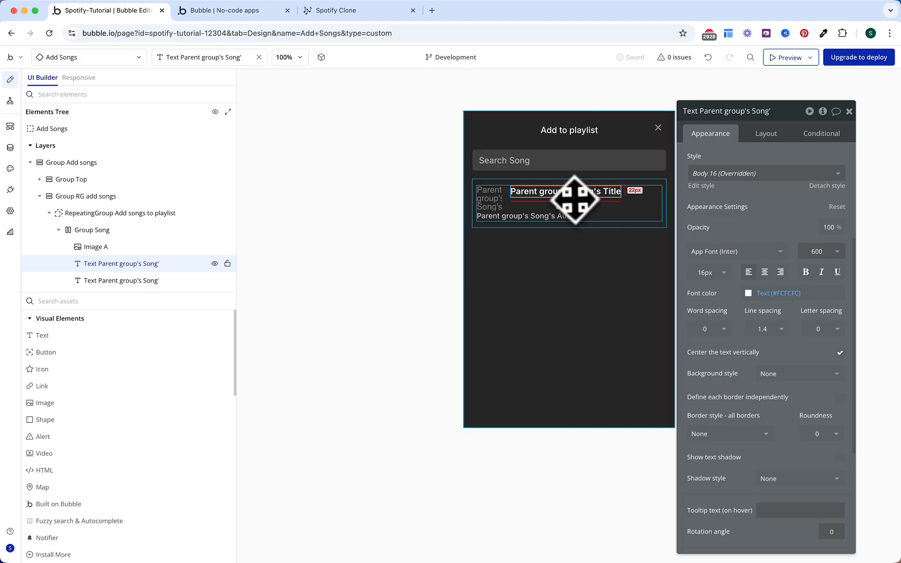
{"action": "left_click", "coordinate": [562, 216], "text": "shift"}
Step: Group the Title and Author texts into a Column container
{"action": "right_click", "coordinate": [559, 216]}
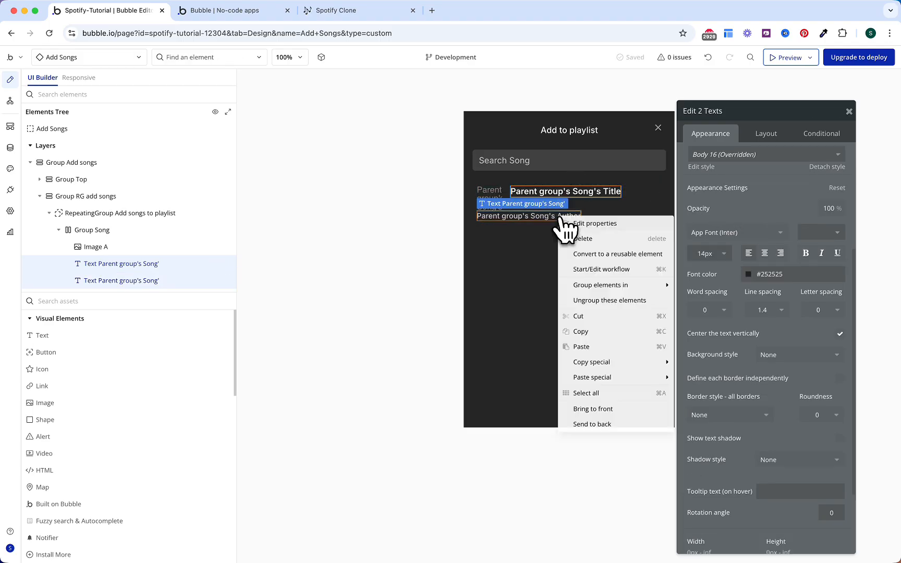
{"action": "mouse_move", "coordinate": [606, 286]}
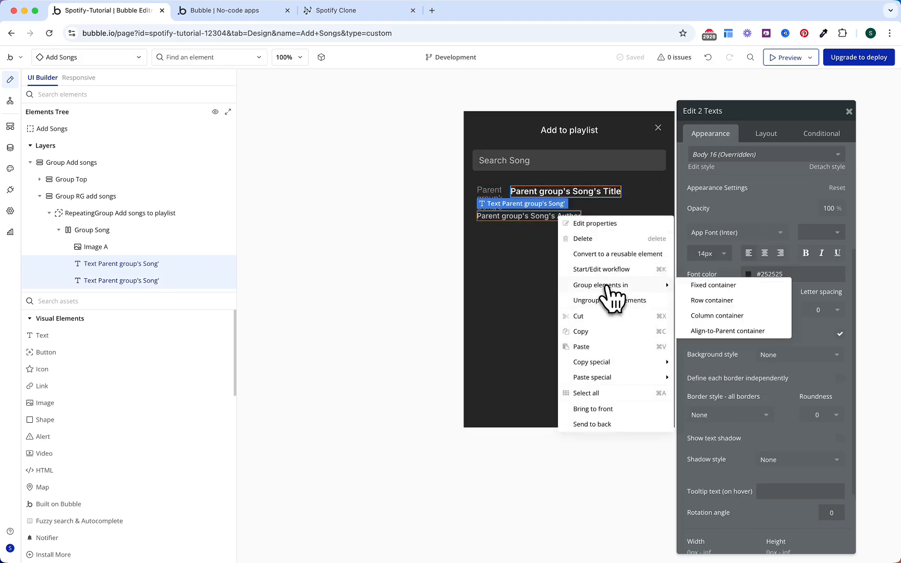
{"action": "left_click", "coordinate": [714, 316]}
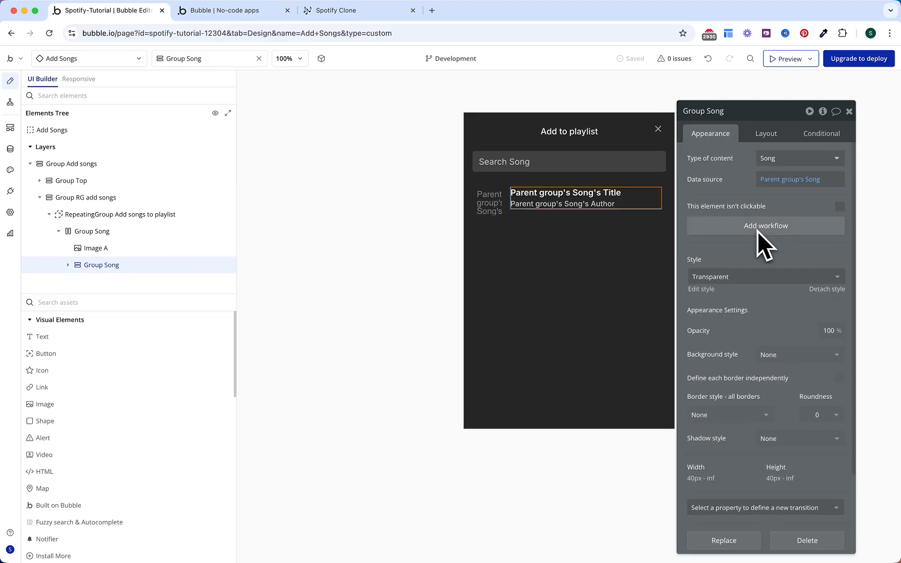
Step: Give the column a 48 px min height, 4 px top/bottom padding, vertical centring
{"action": "left_click", "coordinate": [766, 137]}
{"action": "scroll", "coordinate": [757, 383], "scroll_direction": "down", "scroll_amount": 2}
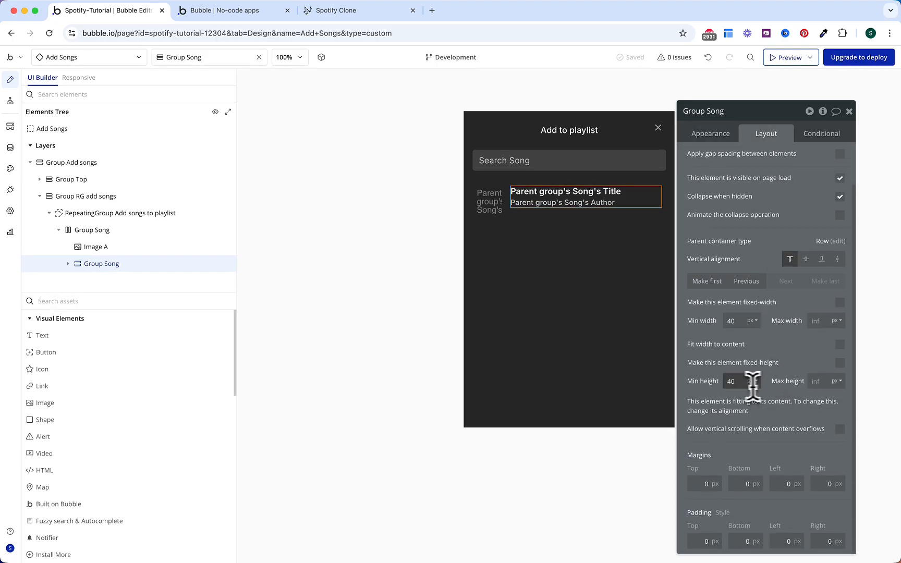
{"action": "type", "text": "48"}
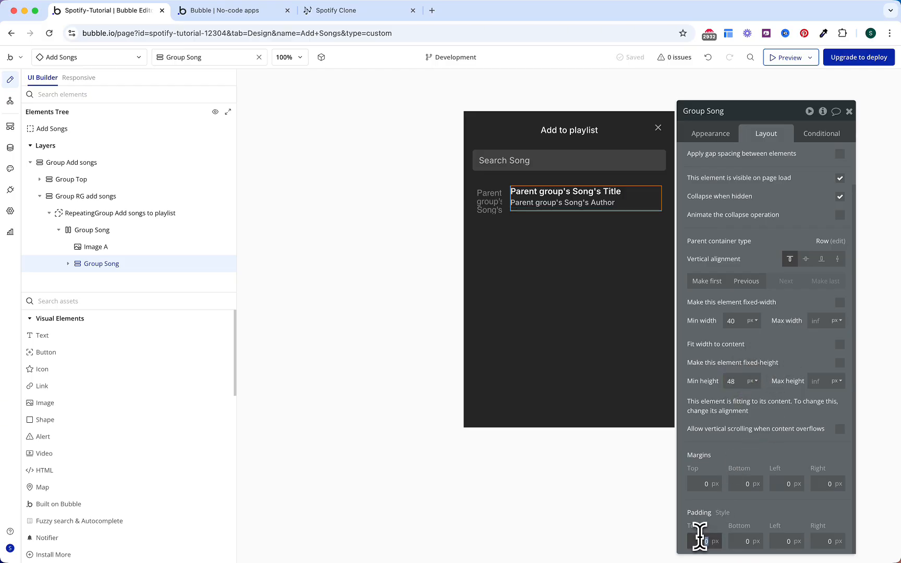
{"action": "type", "text": "4"}
{"action": "left_click", "coordinate": [740, 539]}
{"action": "type", "text": "4"}
{"action": "left_click", "coordinate": [783, 509]}
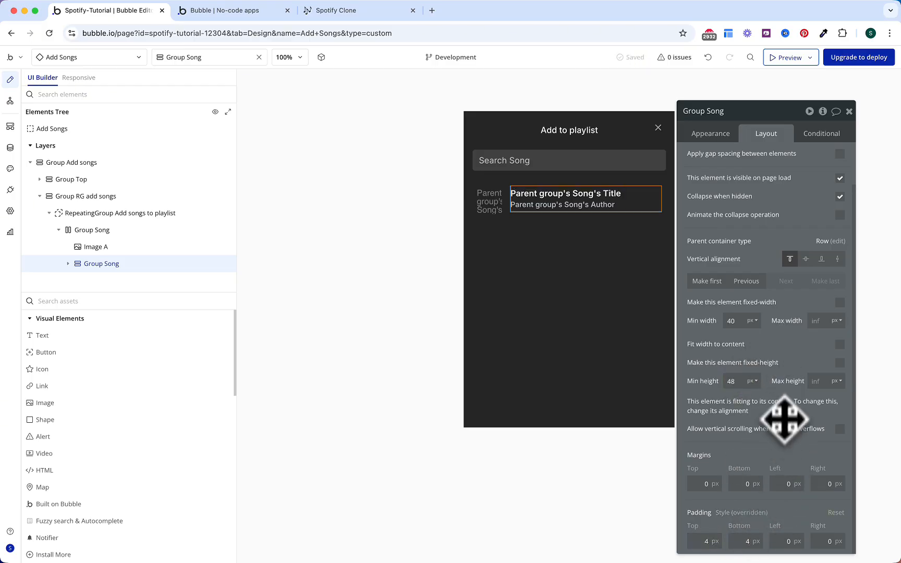
{"action": "left_click", "coordinate": [806, 259]}
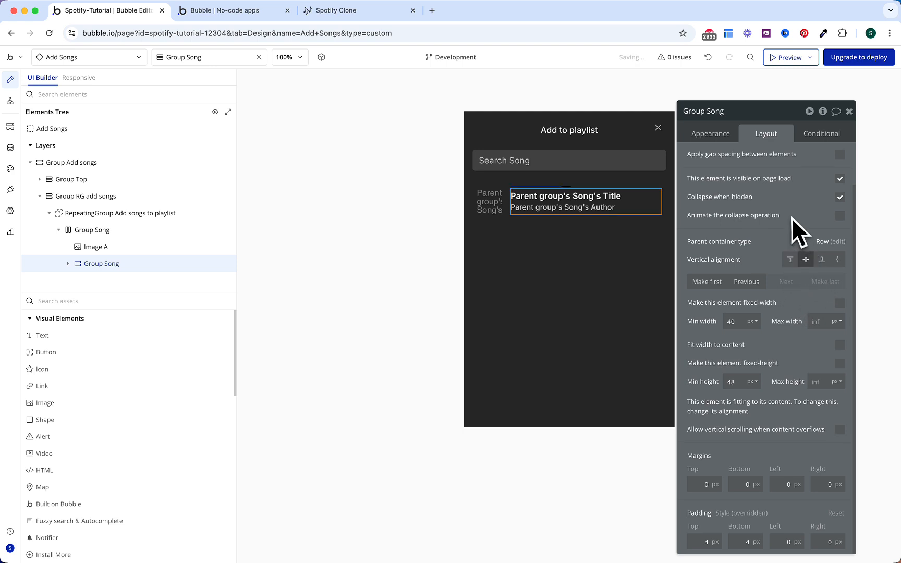
{"action": "scroll", "coordinate": [792, 218], "scroll_direction": "up", "scroll_amount": 2}
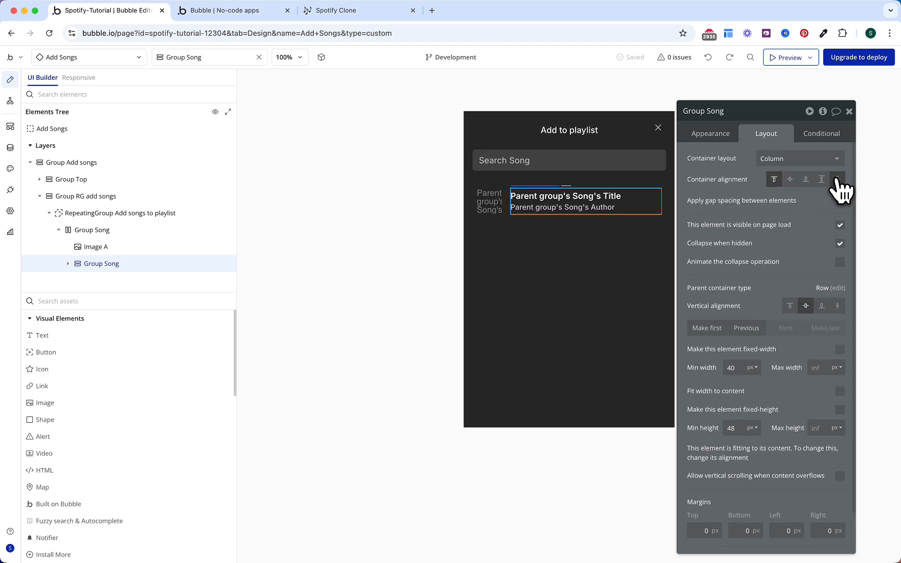
{"action": "key", "text": "super+z"}
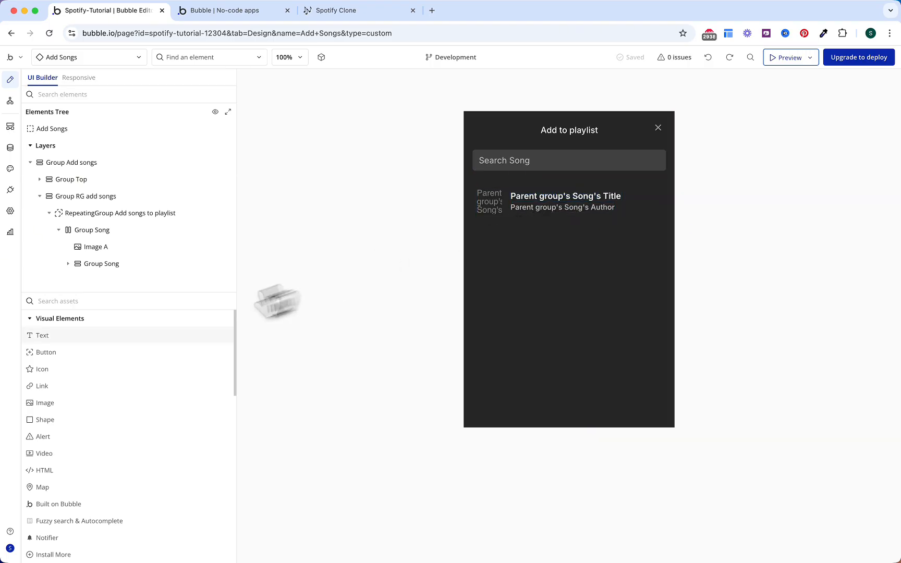
Step: Add a Gray 50 'add' plus icon at the end of the song row, aligned vertically
{"action": "left_click", "coordinate": [101, 384]}
{"action": "left_click_drag", "start_coordinate": [101, 268], "coordinate": [99, 271]}
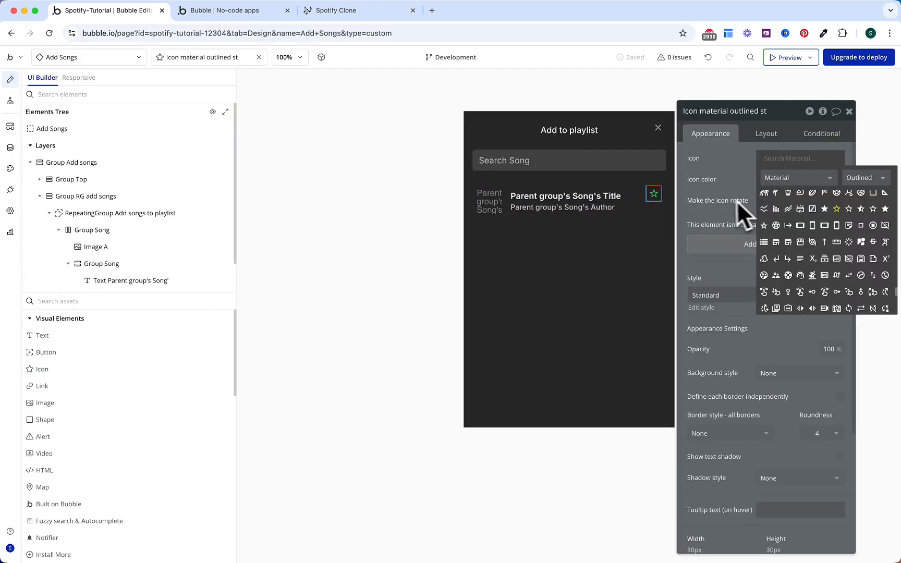
{"action": "type", "text": "add"}
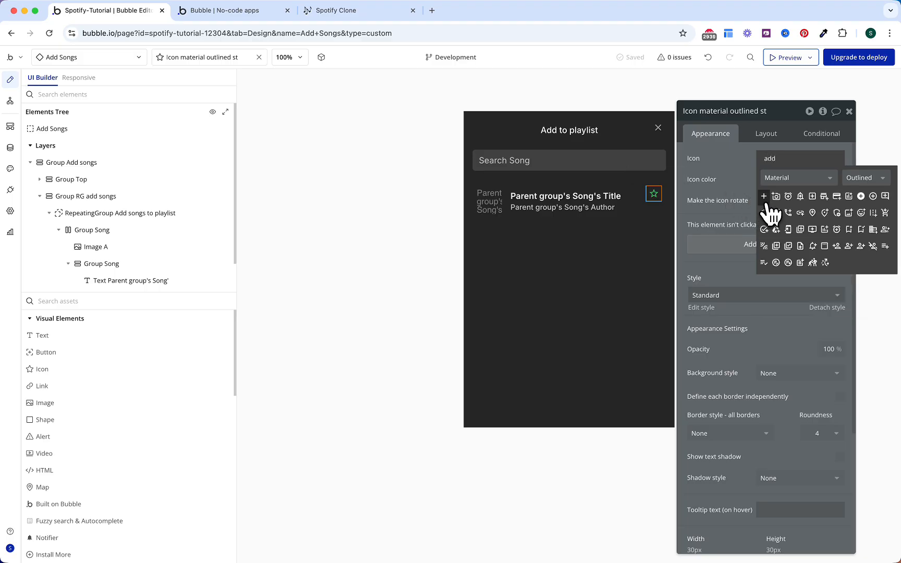
{"action": "left_click", "coordinate": [765, 194]}
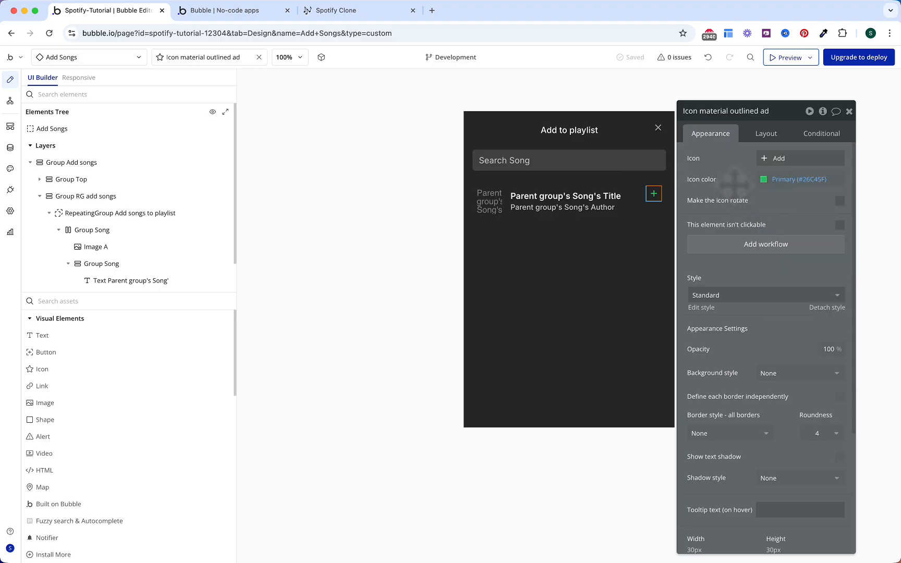
{"action": "left_click", "coordinate": [778, 179]}
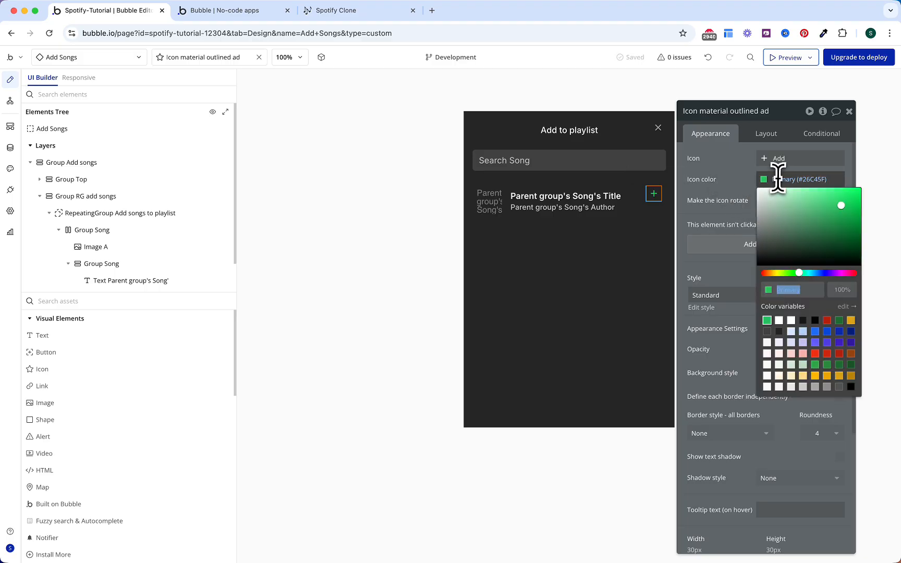
{"action": "left_click", "coordinate": [815, 386]}
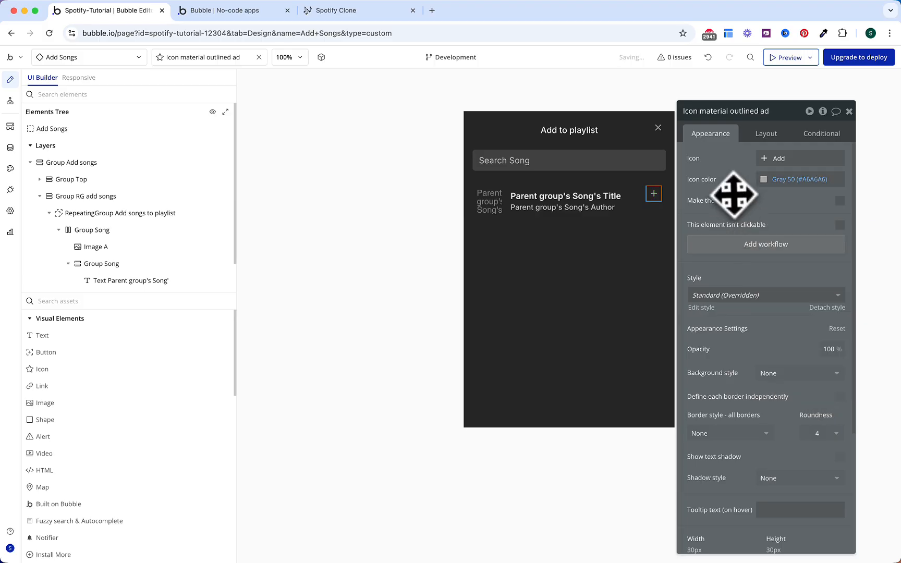
{"action": "left_click", "coordinate": [766, 134]}
{"action": "left_click", "coordinate": [809, 211]}
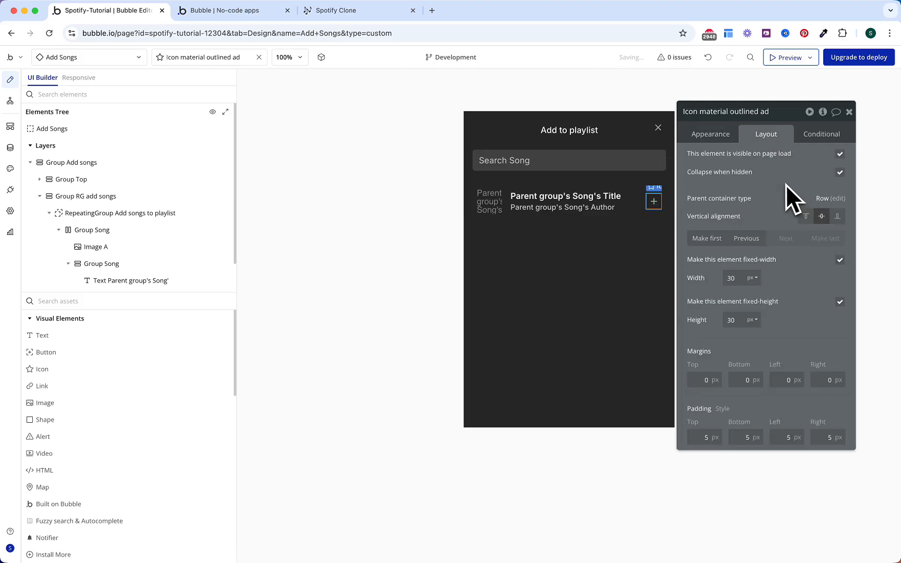
Step: Add an icon conditional that changes the Icon to the Remove minus icon
{"action": "left_click", "coordinate": [819, 136]}
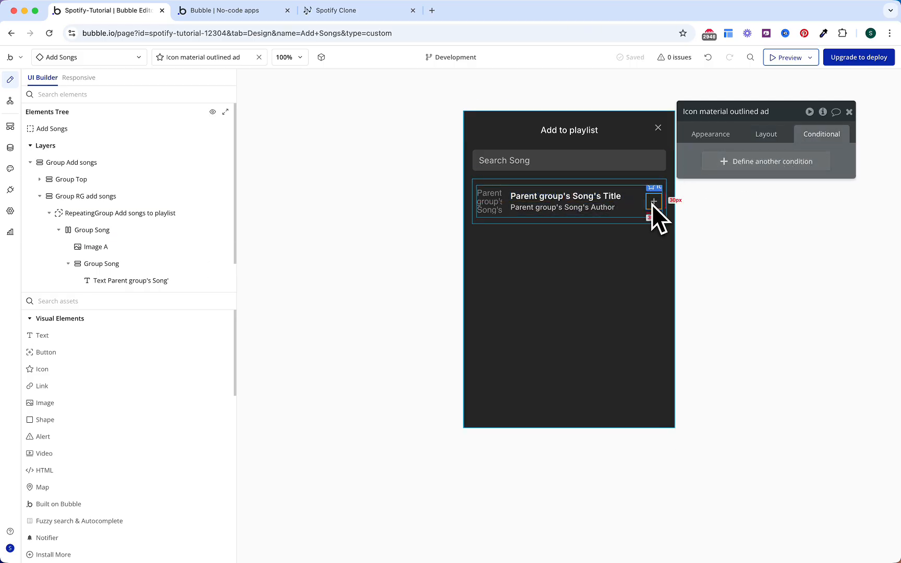
{"action": "left_click", "coordinate": [729, 162]}
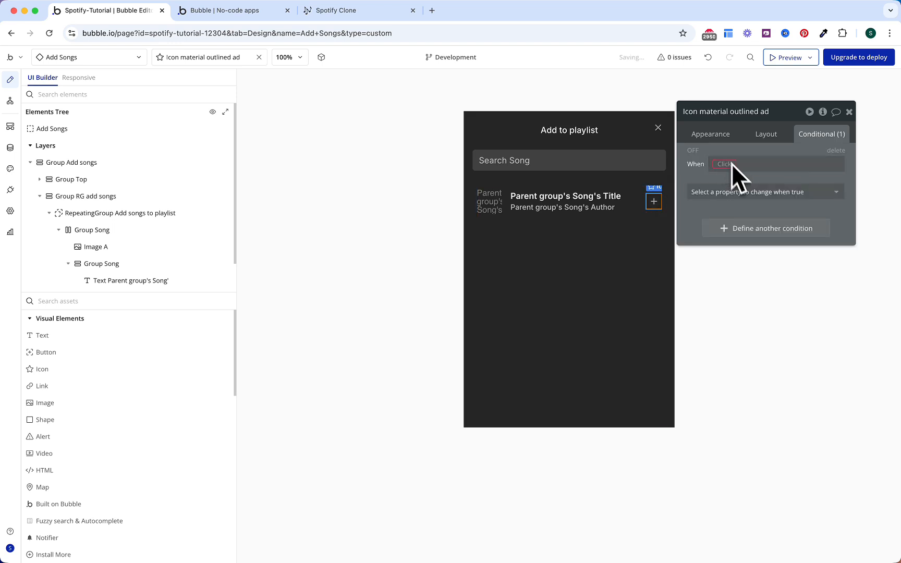
{"action": "left_click", "coordinate": [740, 192]}
{"action": "type", "text": "icon"}
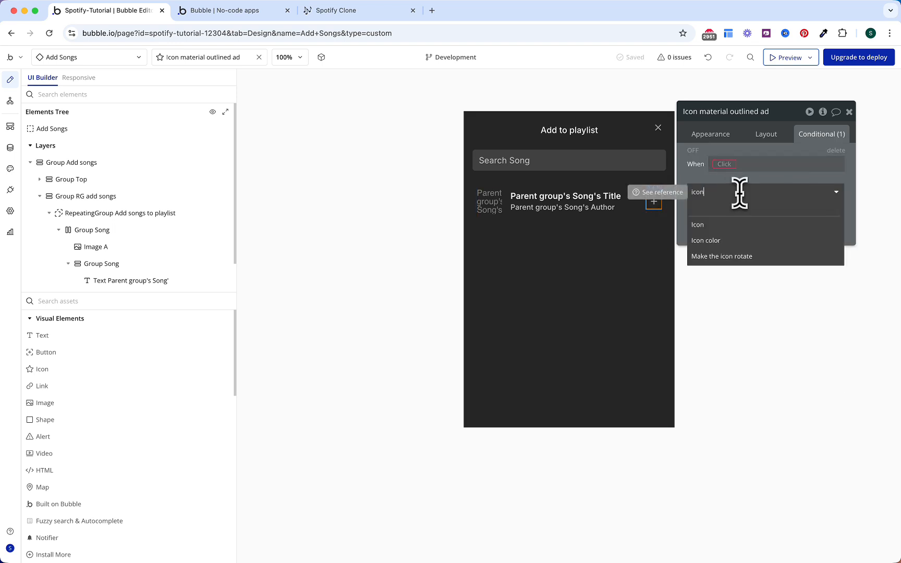
{"action": "left_click", "coordinate": [707, 224]}
{"action": "left_click", "coordinate": [772, 191]}
{"action": "type", "text": "remov"}
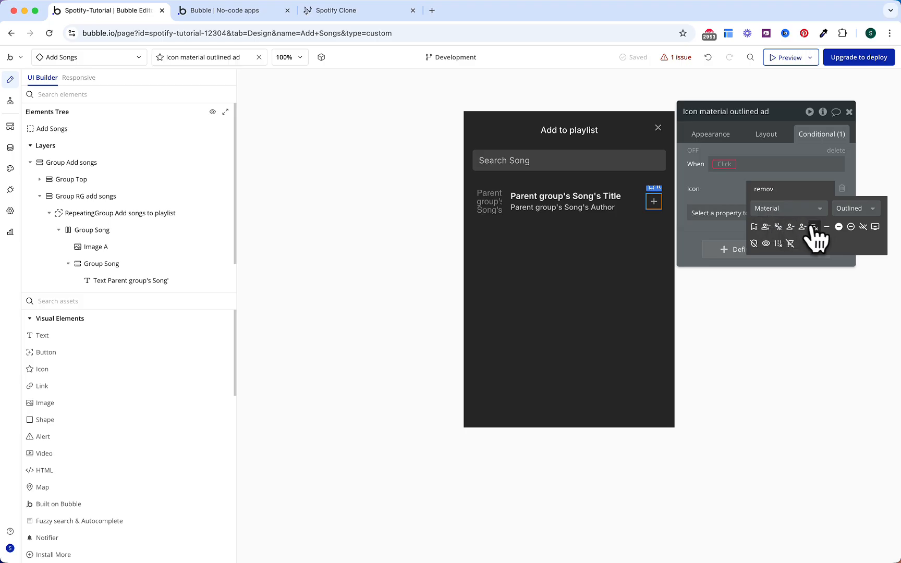
{"action": "left_click", "coordinate": [825, 227]}
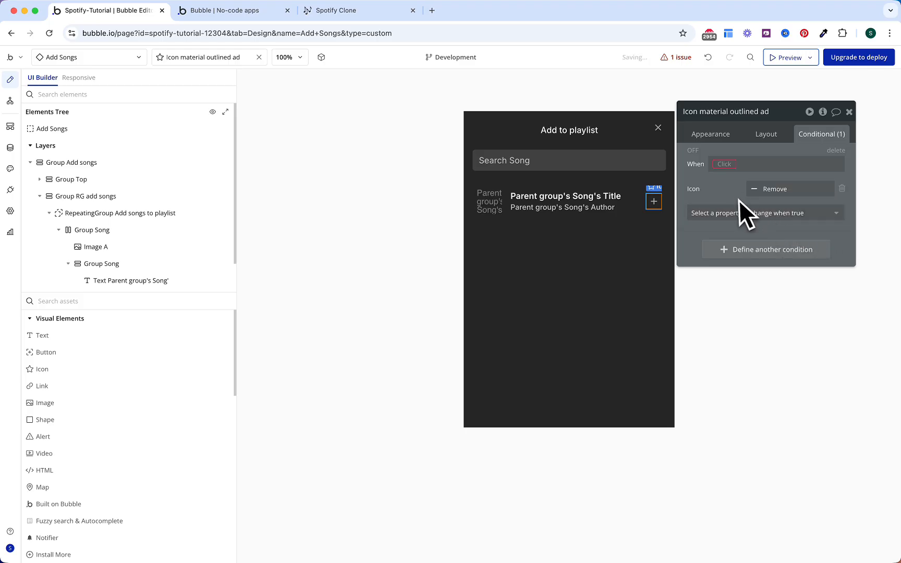
Step: Set the condition to Add Songs's Playlist's Songs contains Parent group's Song
{"action": "left_click", "coordinate": [725, 164]}
{"action": "type", "text": "ad"}
{"action": "key", "text": "Return"}
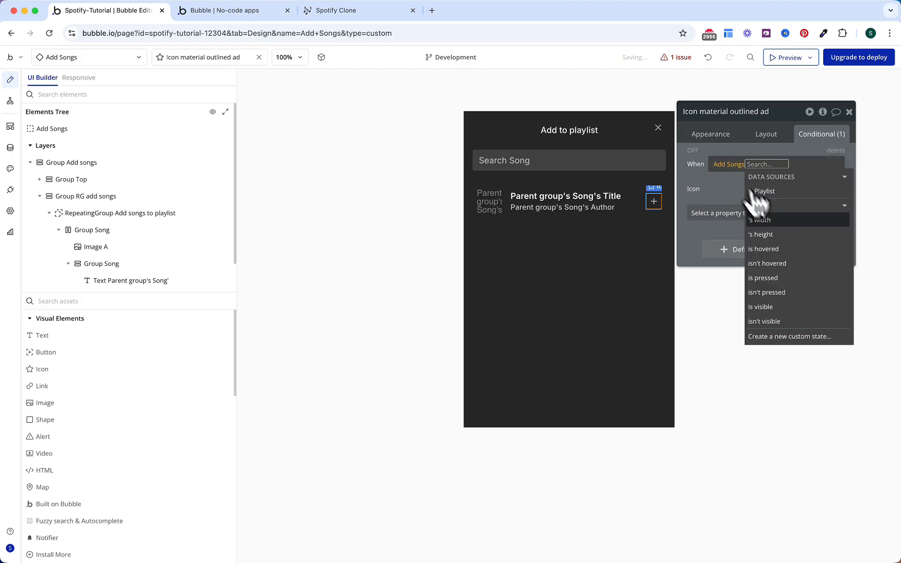
{"action": "left_click", "coordinate": [780, 194]}
{"action": "left_click", "coordinate": [787, 248]}
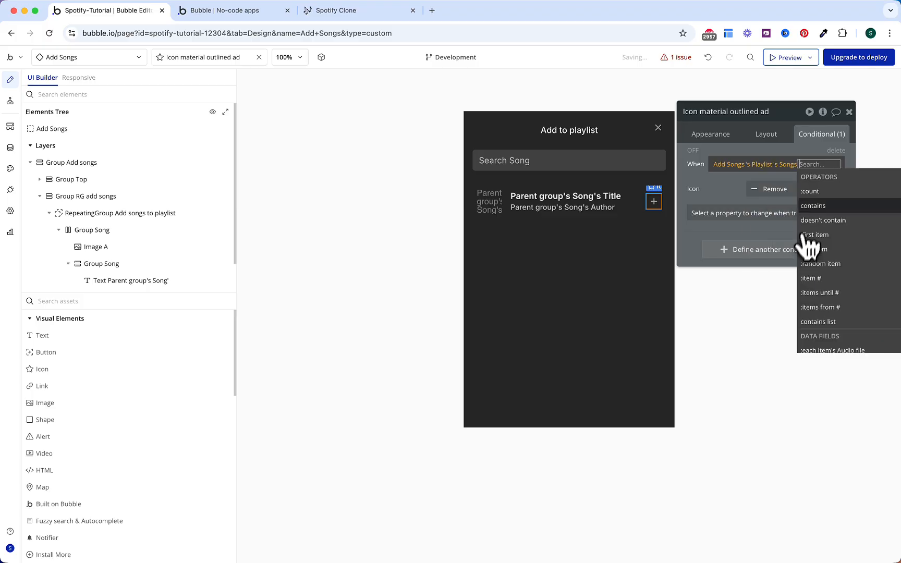
{"action": "left_click", "coordinate": [819, 198]}
{"action": "left_click", "coordinate": [771, 216]}
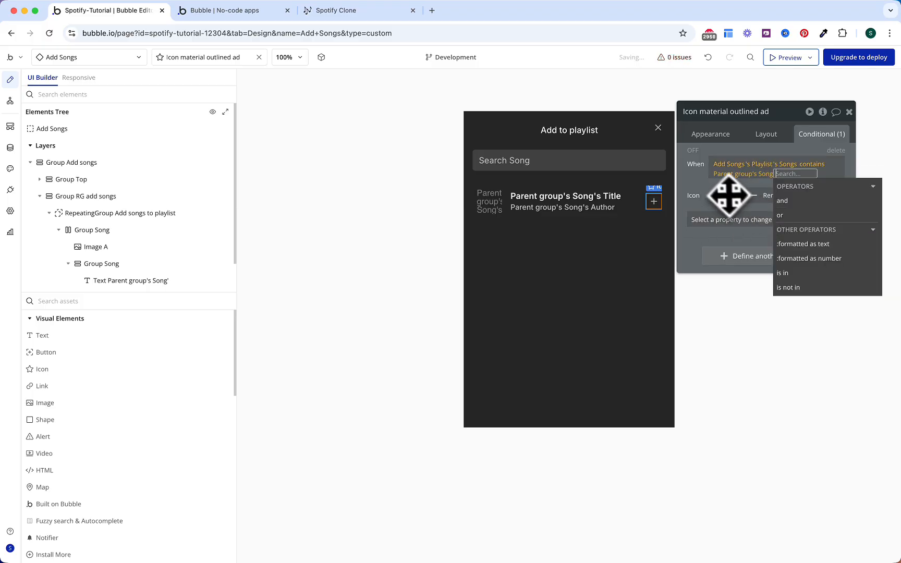
{"action": "left_click", "coordinate": [721, 194]}
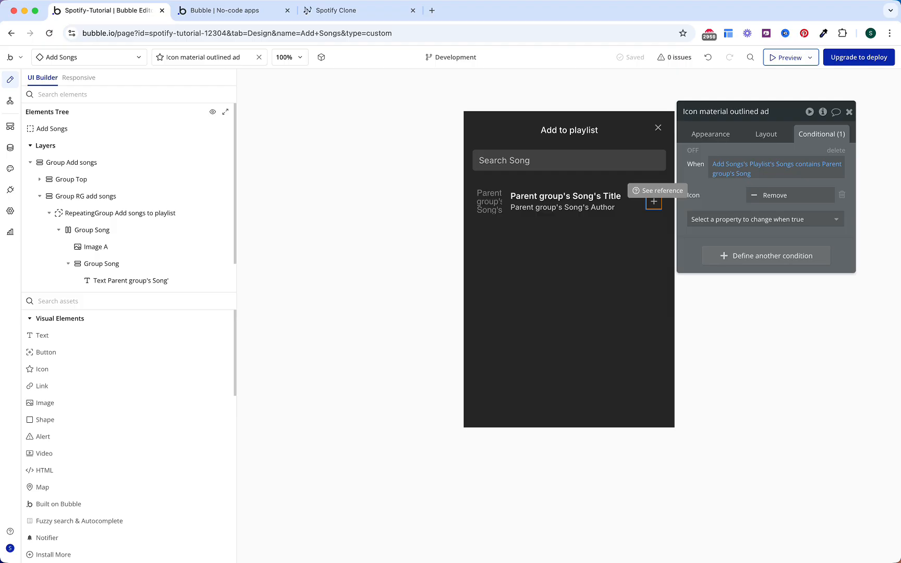
Step: Create a click workflow for the plus/remove icon
{"action": "left_click", "coordinate": [717, 138]}
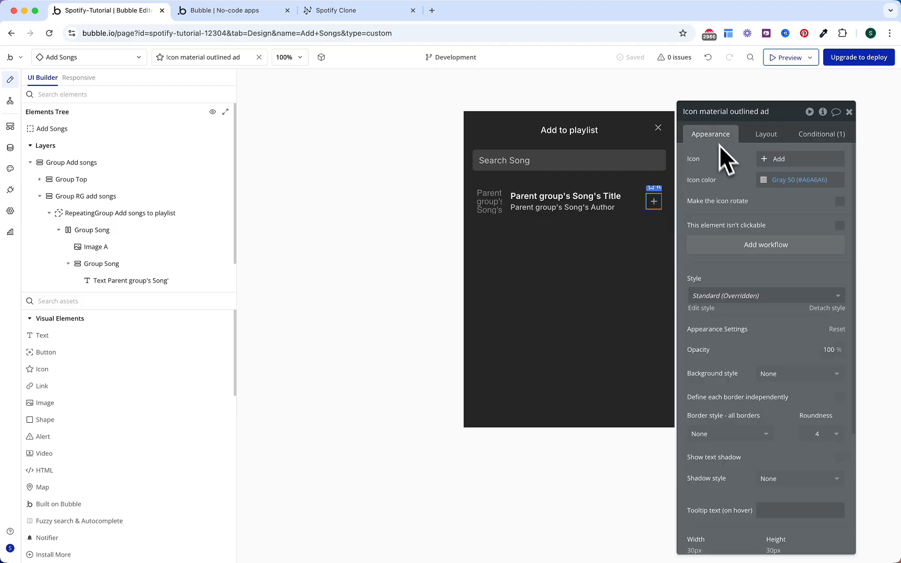
{"action": "left_click", "coordinate": [756, 249]}
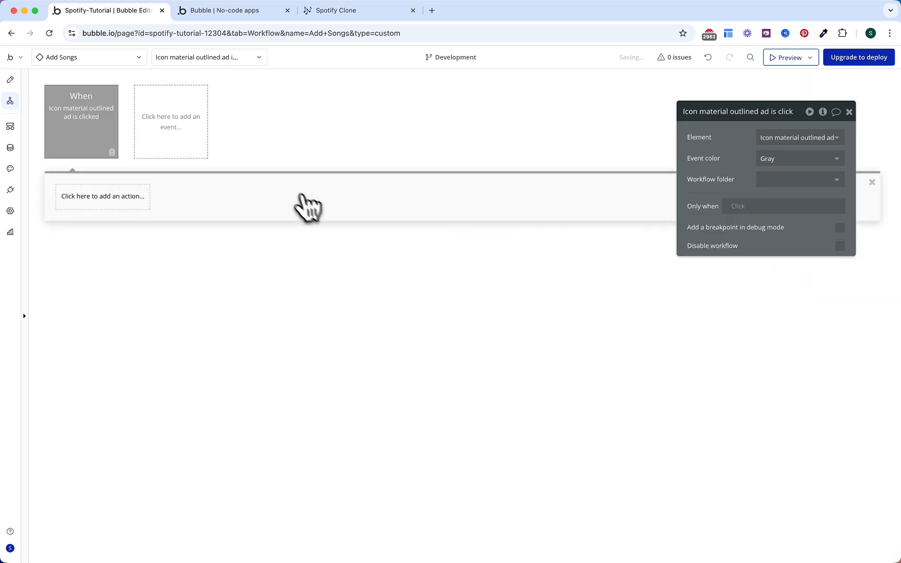
{"action": "left_click", "coordinate": [180, 196]}
{"action": "left_click", "coordinate": [99, 138]}
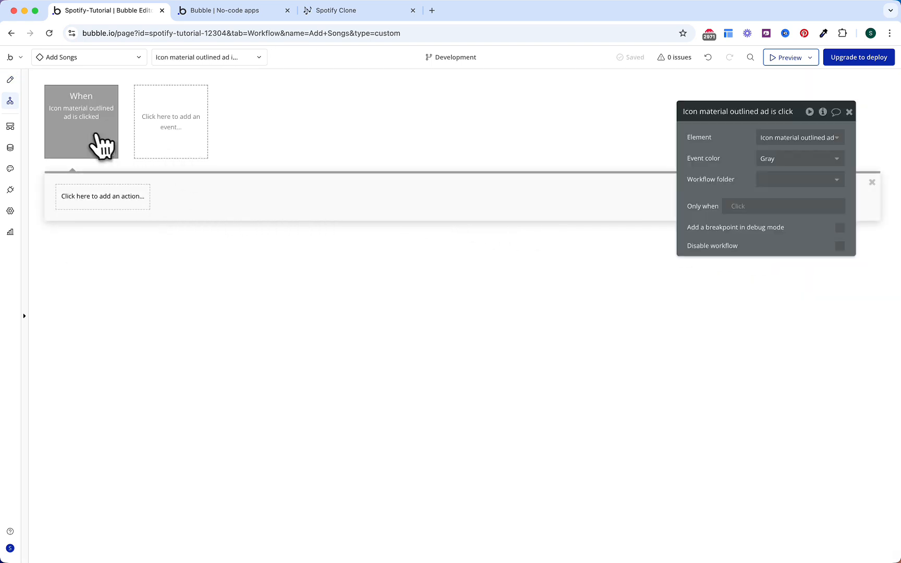
Step: Run the event only when Add Songs's Playlist's Songs contains Parent group's Song
{"action": "left_click", "coordinate": [719, 207]}
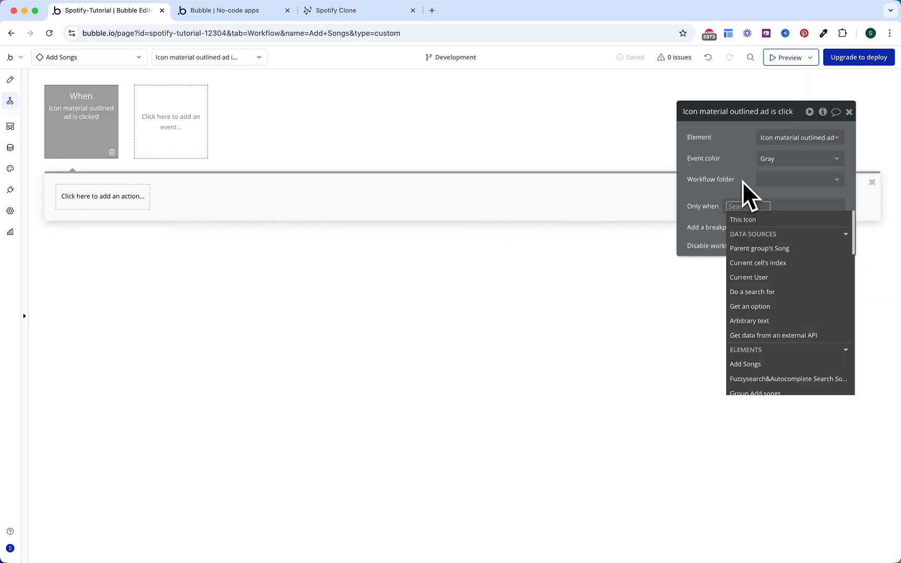
{"action": "type", "text": "add"}
{"action": "key", "text": "Return"}
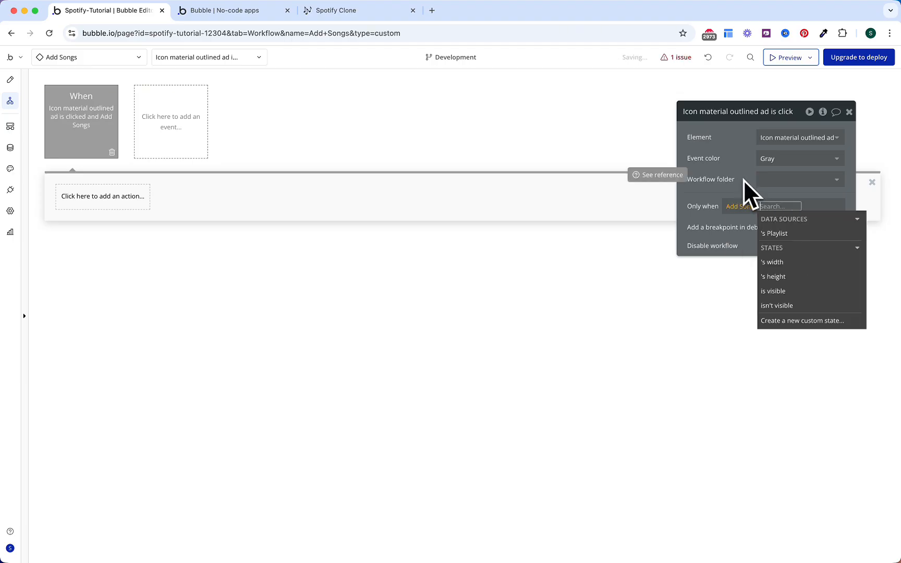
{"action": "left_click", "coordinate": [771, 222]}
{"action": "left_click", "coordinate": [807, 292]}
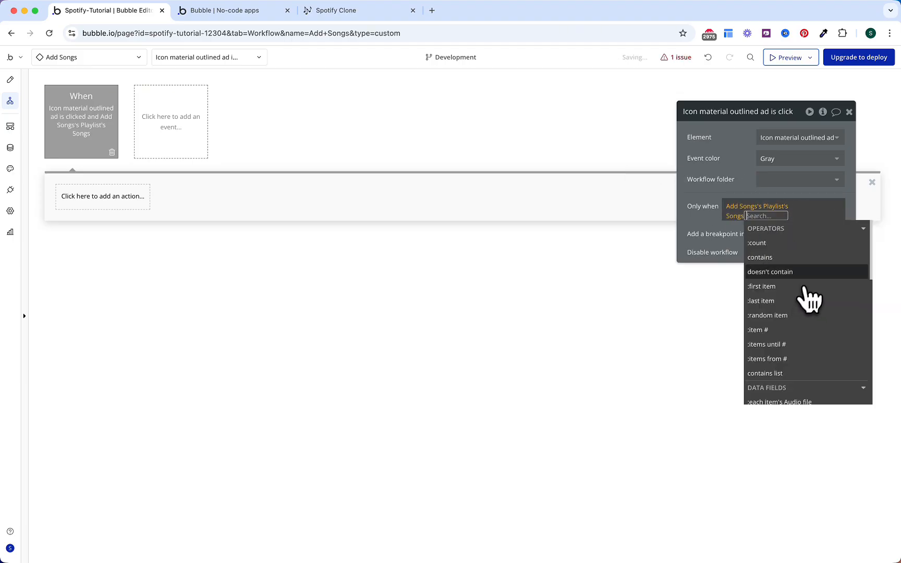
{"action": "left_click", "coordinate": [771, 250]}
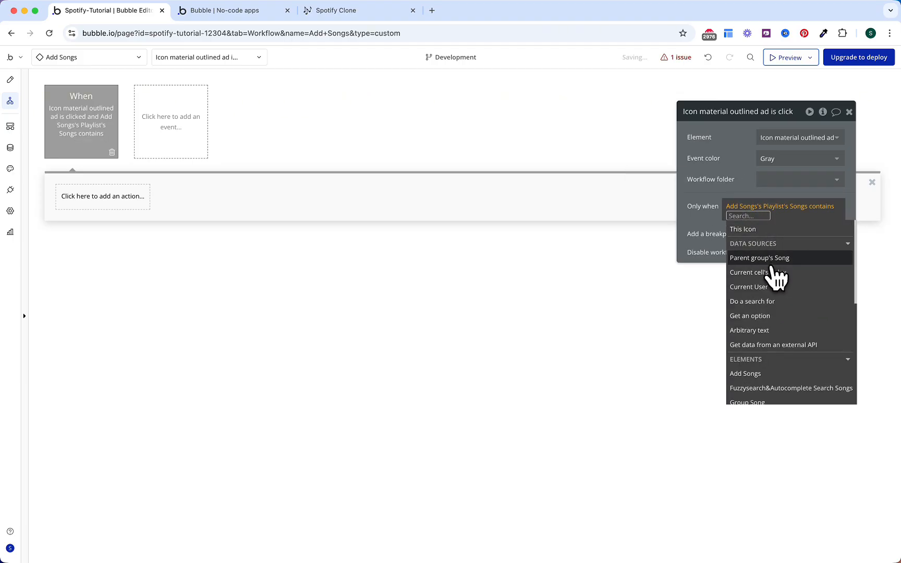
{"action": "left_click", "coordinate": [771, 259]}
{"action": "left_click", "coordinate": [756, 178]}
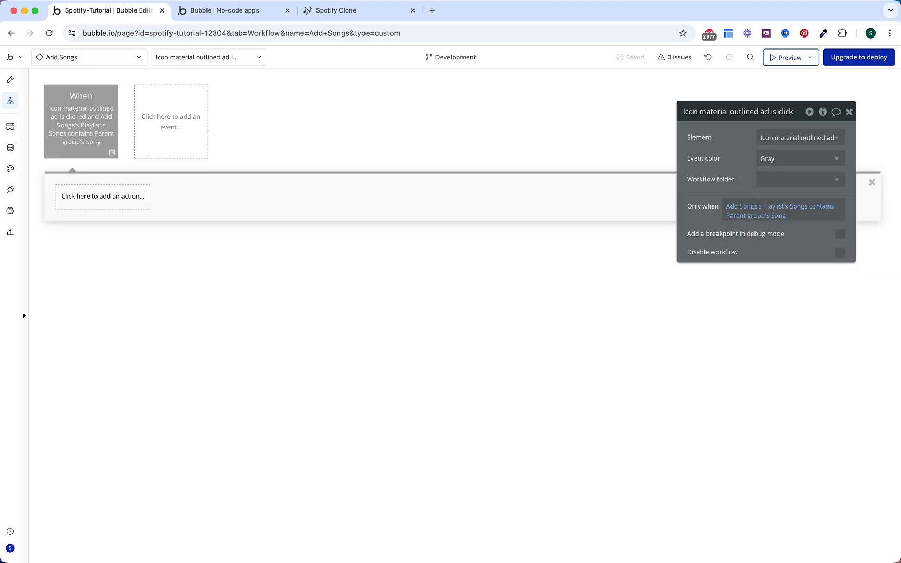
Step: Add a Make changes to Add Songs's Playlist action: Songs remove Parent group's Song
{"action": "left_click", "coordinate": [121, 200]}
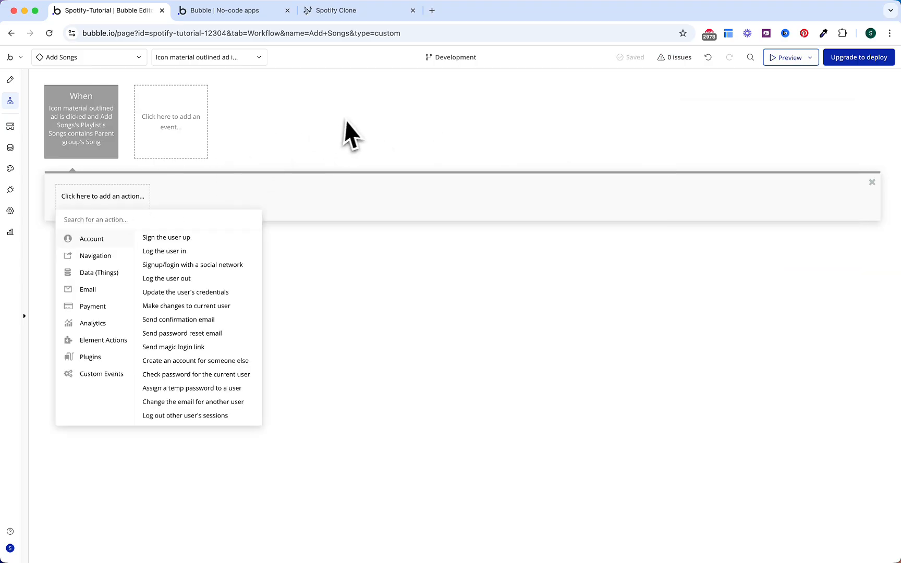
{"action": "type", "text": "make"}
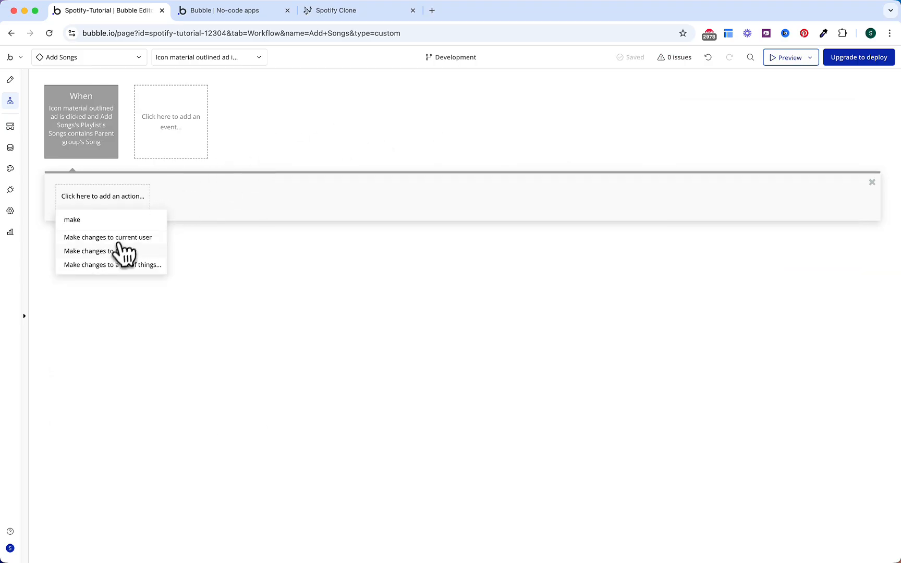
{"action": "left_click", "coordinate": [125, 251]}
{"action": "left_click", "coordinate": [775, 137]}
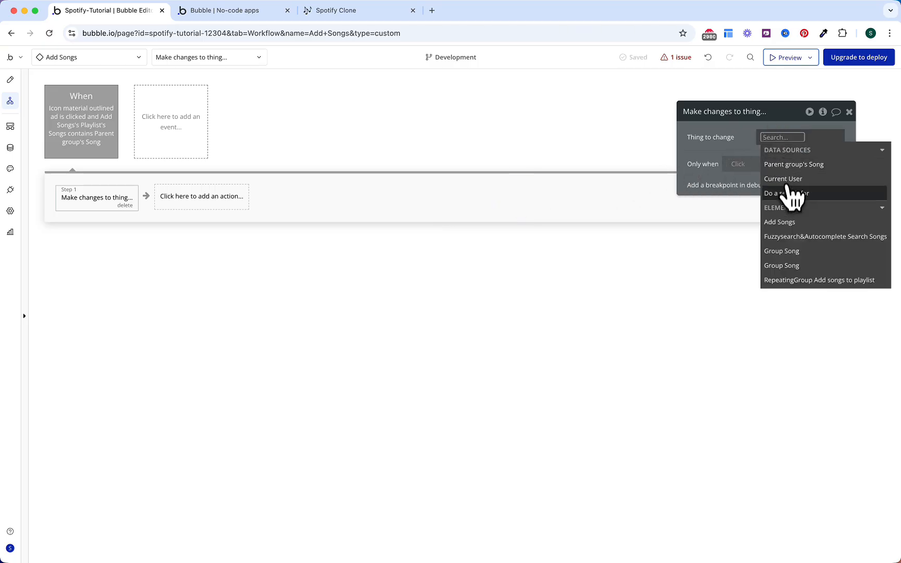
{"action": "left_click", "coordinate": [787, 223]}
{"action": "left_click", "coordinate": [812, 166]}
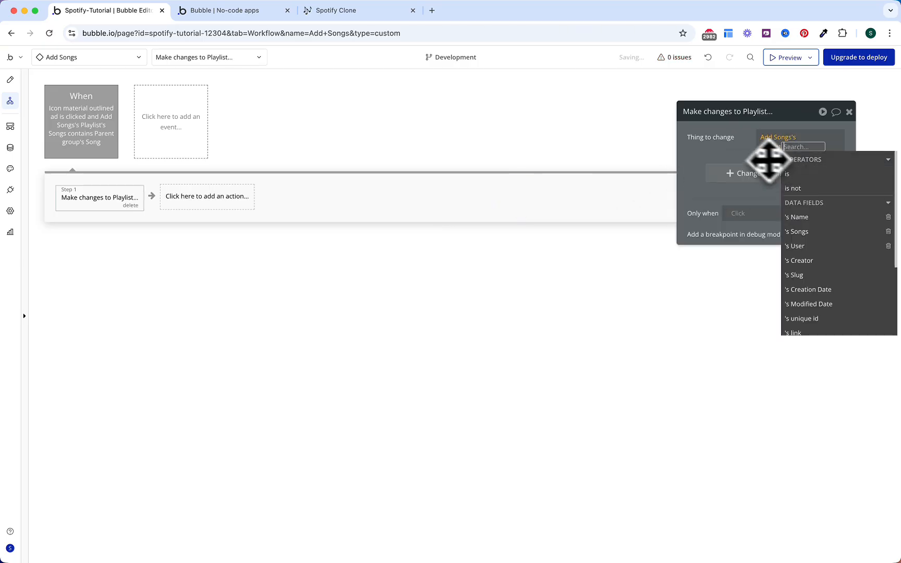
{"action": "left_click", "coordinate": [751, 174]}
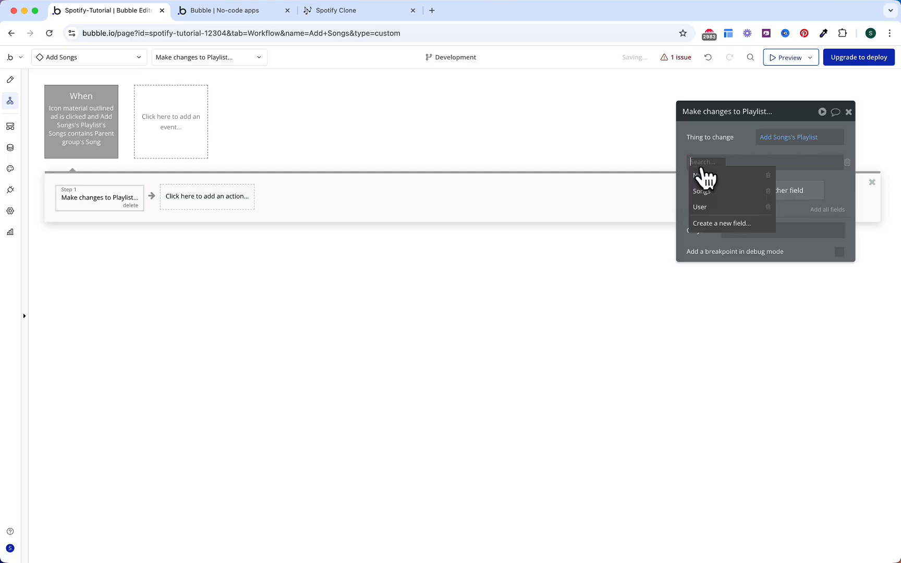
{"action": "left_click", "coordinate": [716, 193]}
{"action": "left_click", "coordinate": [718, 167]}
{"action": "type", "text": "re"}
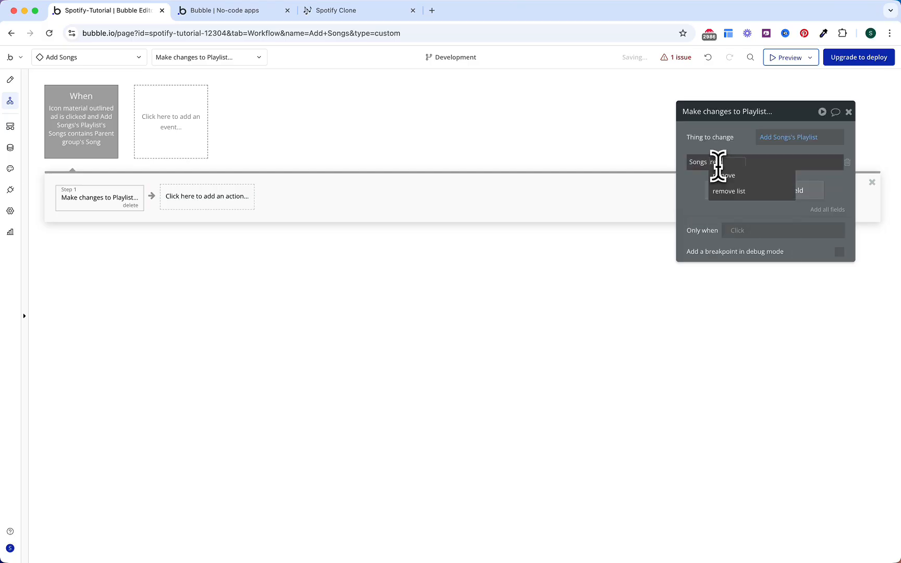
{"action": "left_click", "coordinate": [730, 176]}
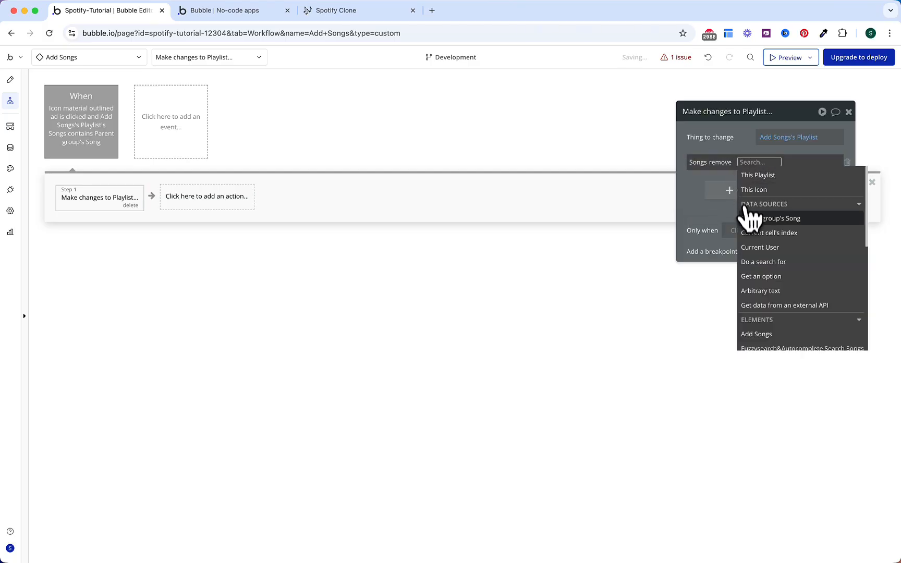
{"action": "left_click", "coordinate": [751, 217]}
{"action": "left_click", "coordinate": [740, 148]}
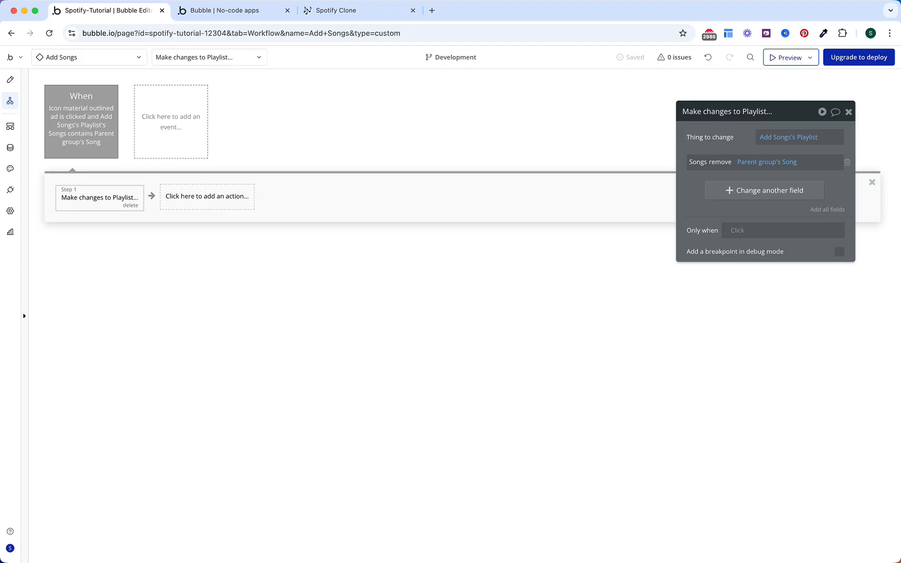
Step: Add a Notifier A notification saying 'Song Removed!', then copy the click event
{"action": "left_click", "coordinate": [246, 197]}
{"action": "type", "text": "nit"}
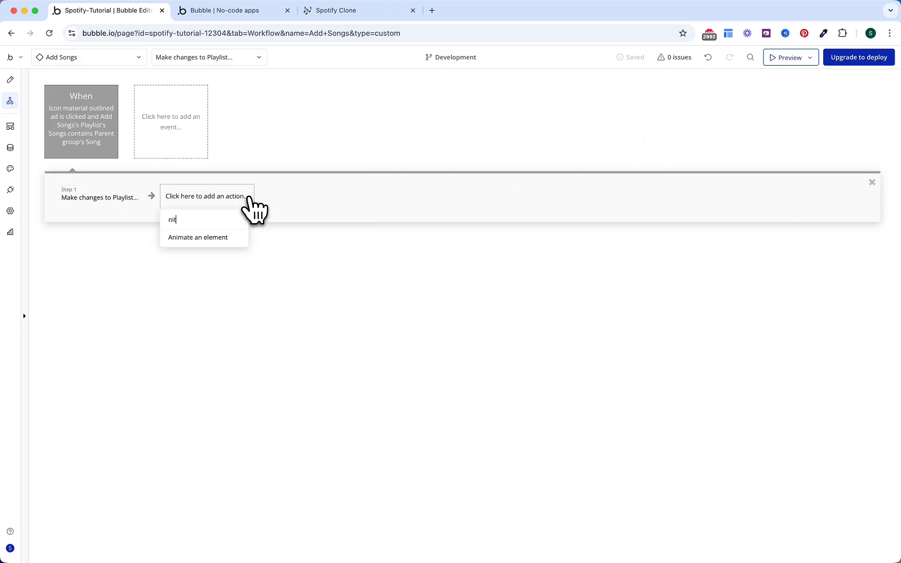
{"action": "key", "text": "BackSpace"}
{"action": "type", "text": "oti"}
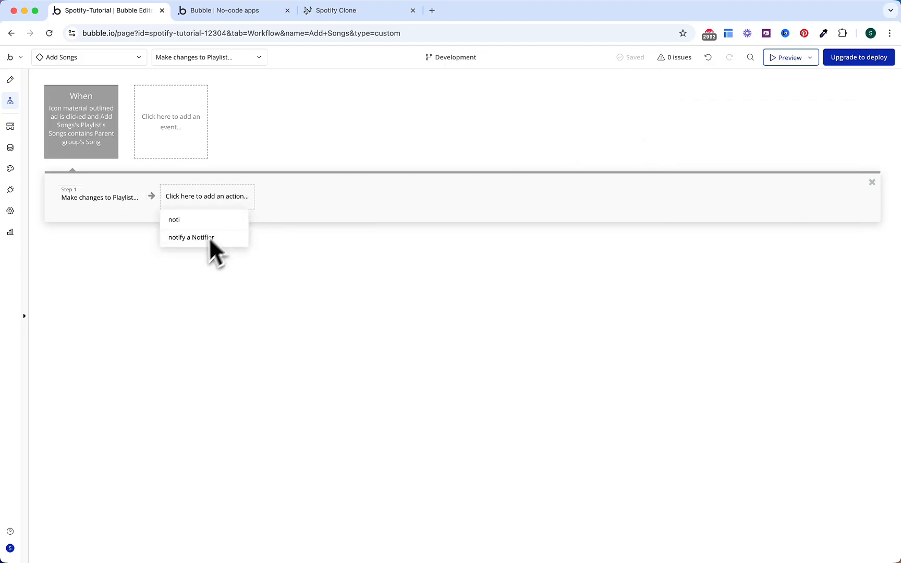
{"action": "left_click", "coordinate": [210, 238]}
{"action": "left_click", "coordinate": [694, 191]}
{"action": "type", "text": "Song Removed!"}
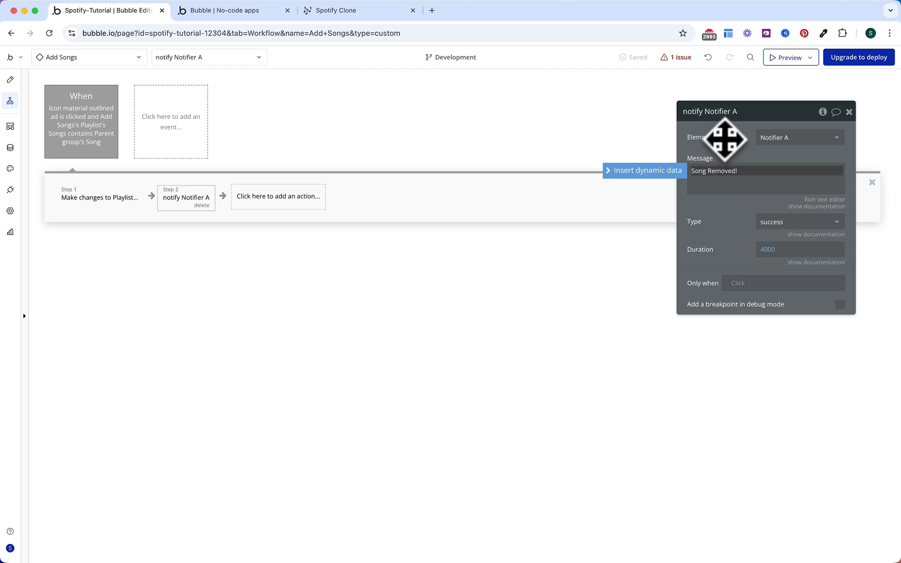
{"action": "left_click", "coordinate": [726, 139]}
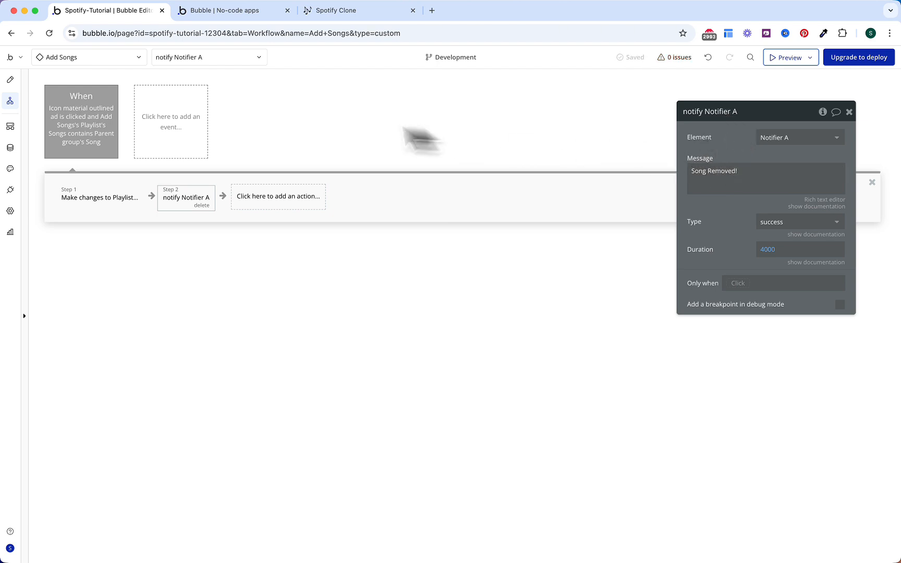
{"action": "right_click", "coordinate": [113, 137]}
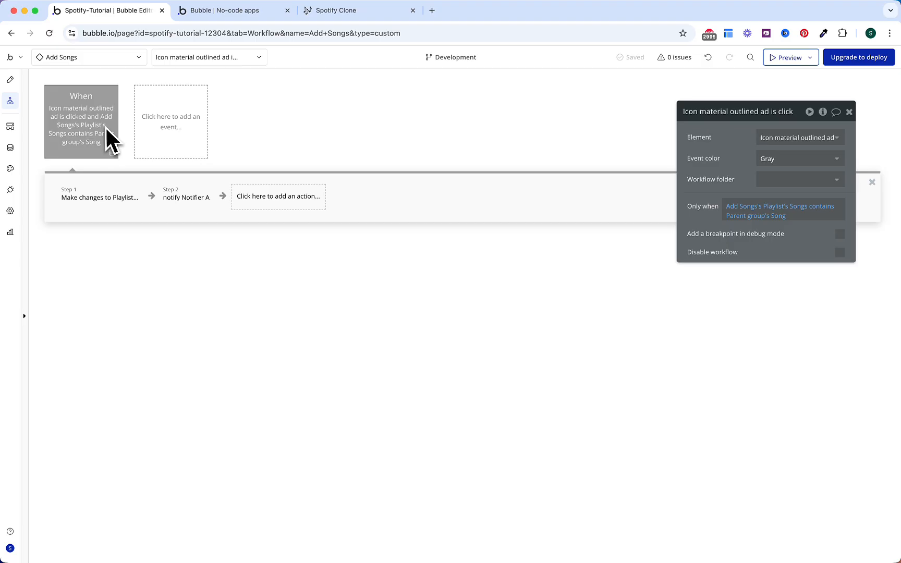
Step: Paste a duplicate of the icon-click event and change its Only when to doesn't contain
{"action": "right_click", "coordinate": [112, 152]}
{"action": "left_click", "coordinate": [125, 205]}
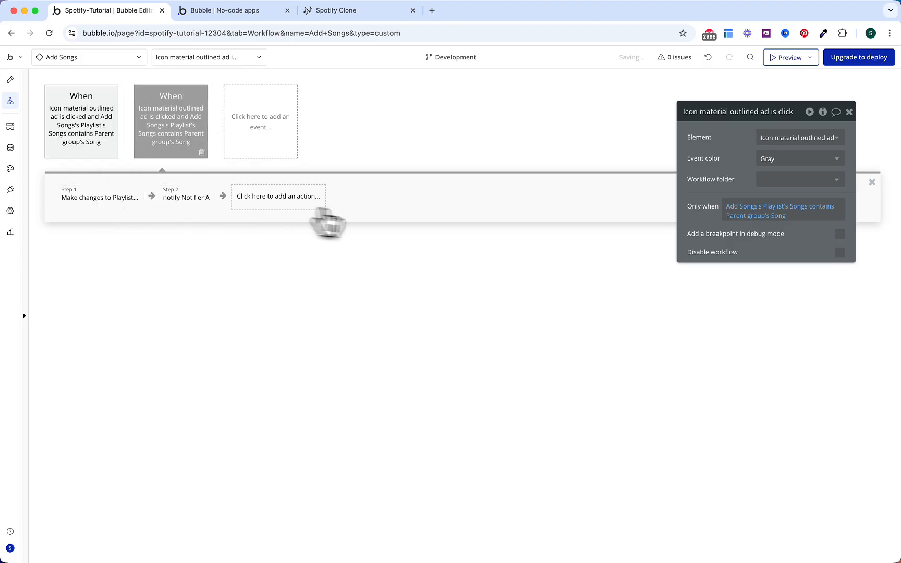
{"action": "mouse_move", "coordinate": [756, 224]}
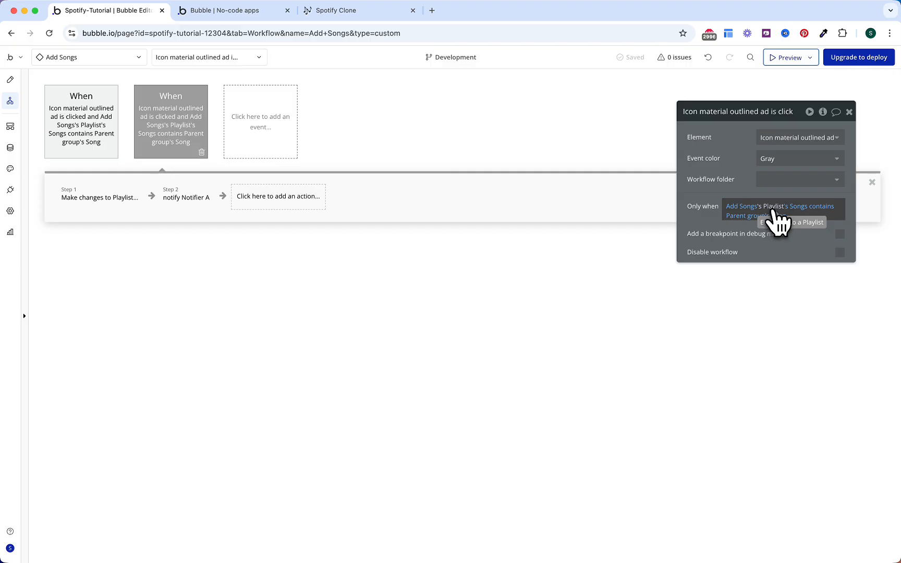
{"action": "left_click", "coordinate": [823, 209]}
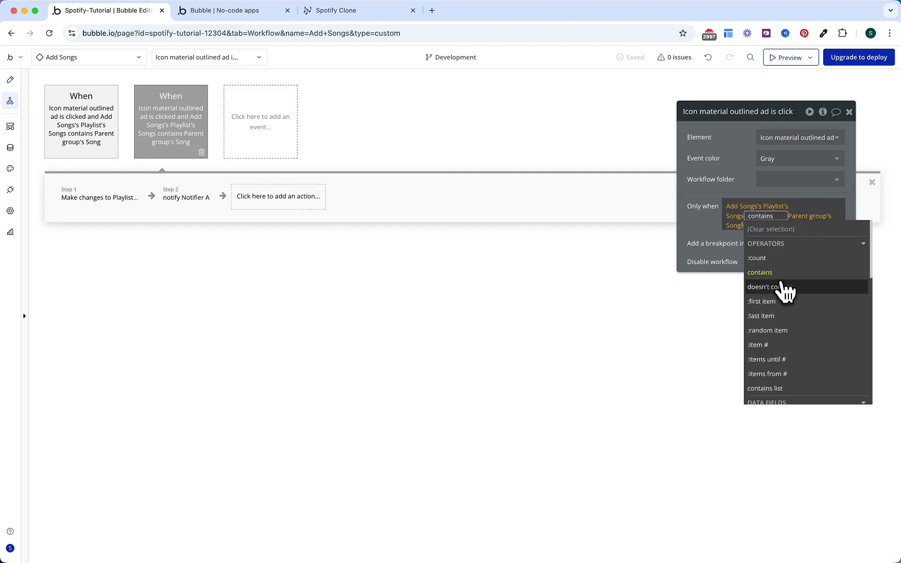
{"action": "left_click", "coordinate": [781, 287]}
{"action": "left_click", "coordinate": [746, 186]}
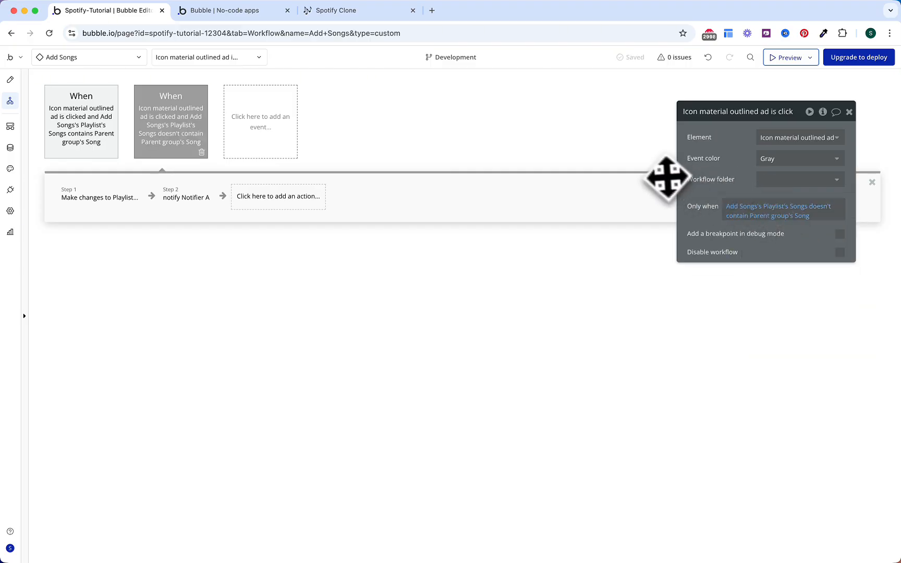
Step: Switch the duplicate's Songs change to add and its message to 'Song Added!'
{"action": "left_click", "coordinate": [128, 201]}
{"action": "left_click", "coordinate": [720, 163]}
{"action": "left_click", "coordinate": [736, 190]}
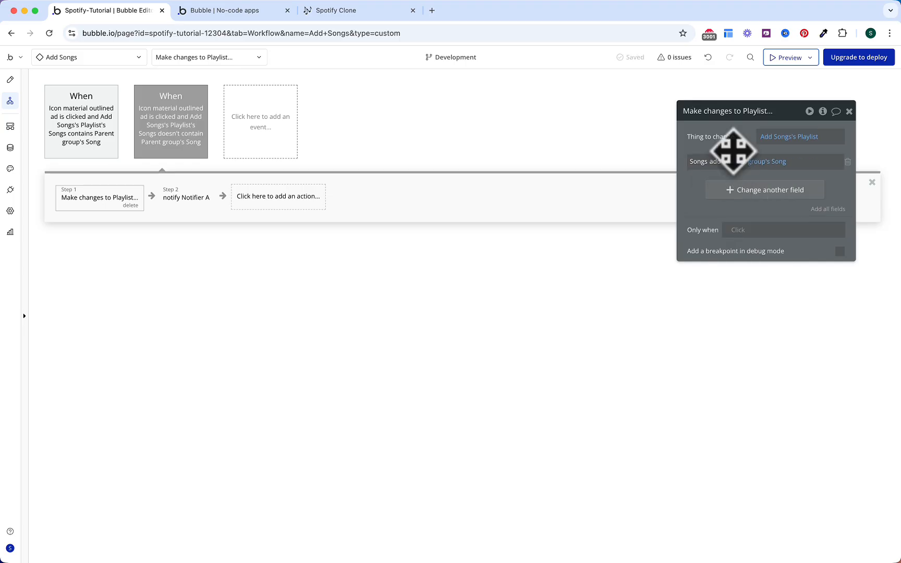
{"action": "left_click", "coordinate": [186, 198]}
{"action": "left_click", "coordinate": [726, 172]}
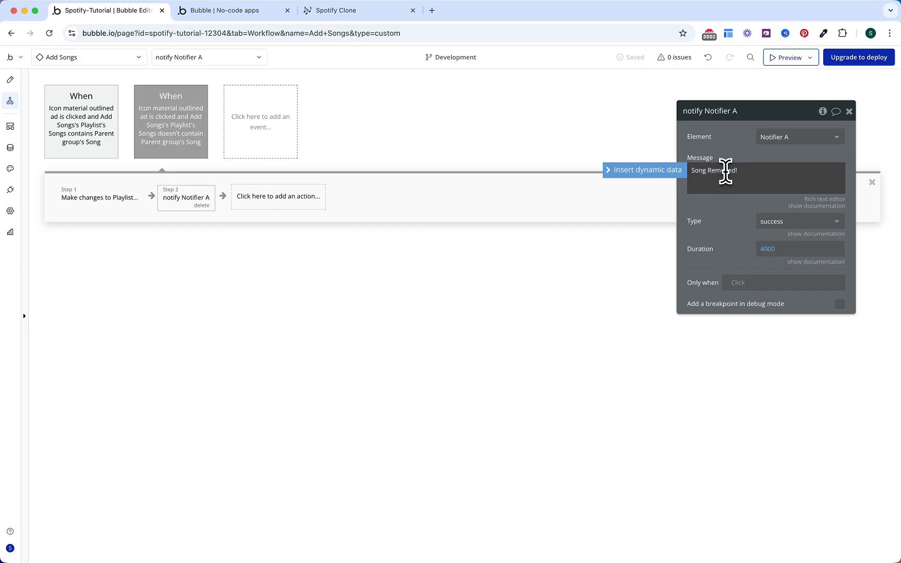
{"action": "double_click", "coordinate": [726, 172]}
{"action": "type", "text": "Added"}
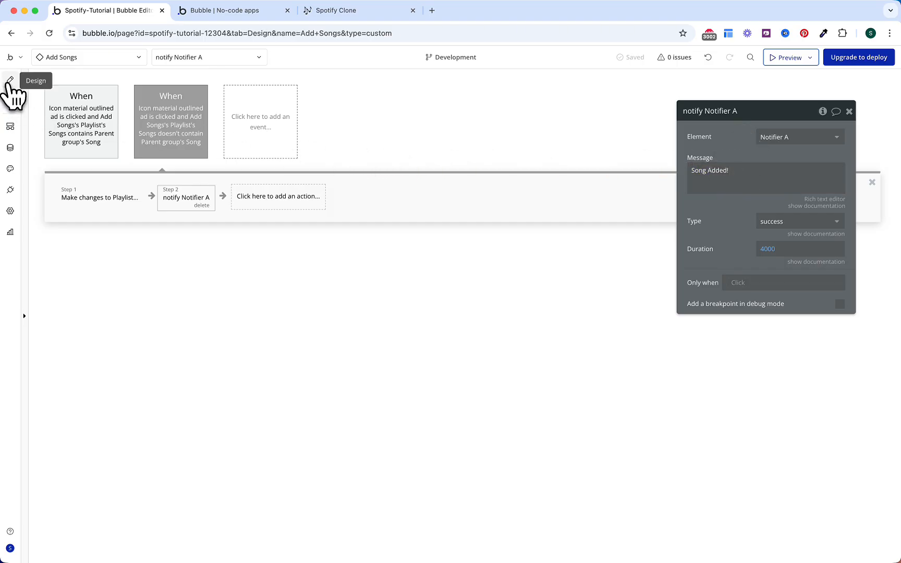
{"action": "left_click", "coordinate": [10, 81]}
Step: Give the popup's close icon a workflow with a Set state action
{"action": "left_click", "coordinate": [658, 134]}
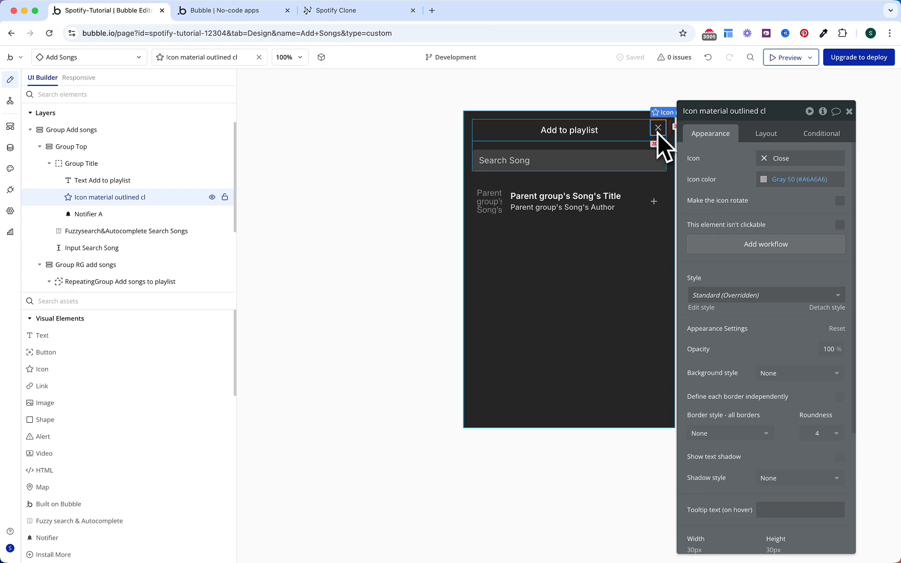
{"action": "left_click", "coordinate": [751, 248]}
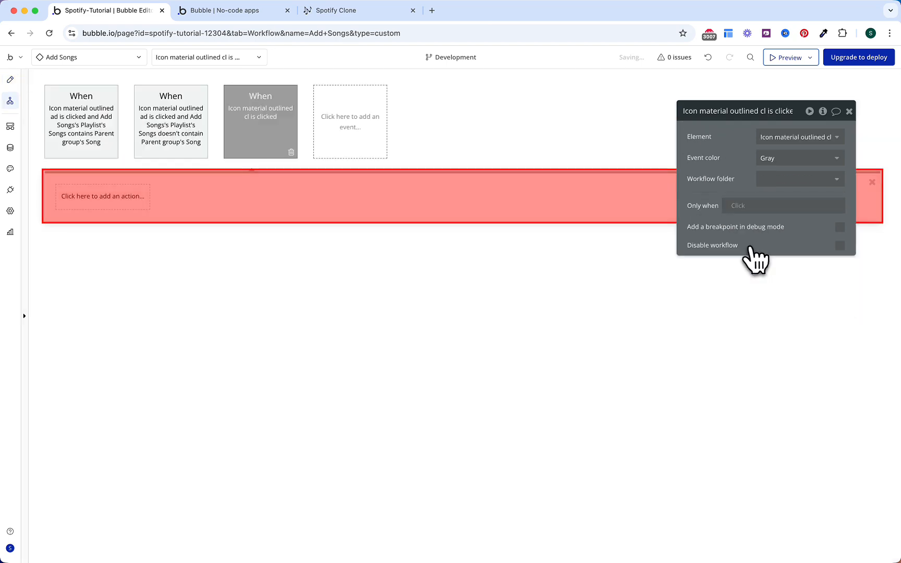
{"action": "left_click", "coordinate": [104, 198]}
{"action": "type", "text": "hide"}
{"action": "left_click", "coordinate": [141, 200]}
{"action": "type", "text": "sta"}
{"action": "left_click", "coordinate": [123, 240]}
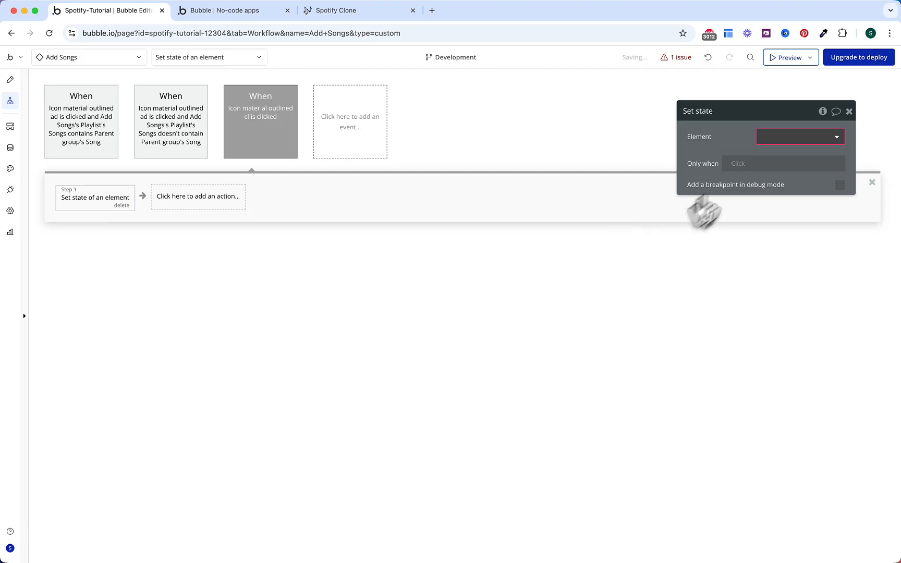
Step: Create a yes/no custom state Hide? on Add Songs and set it to yes
{"action": "left_click", "coordinate": [793, 137]}
{"action": "left_click", "coordinate": [788, 155]}
{"action": "left_click", "coordinate": [798, 167]}
{"action": "left_click", "coordinate": [787, 175]}
{"action": "left_click", "coordinate": [460, 140]}
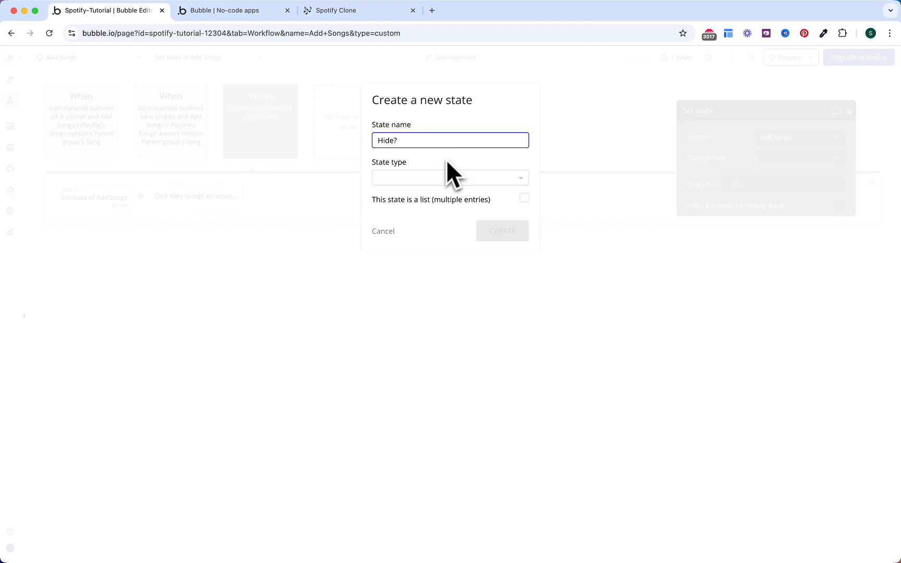
{"action": "left_click", "coordinate": [448, 178]}
{"action": "type", "text": "yes / no"}
{"action": "left_click", "coordinate": [441, 208]}
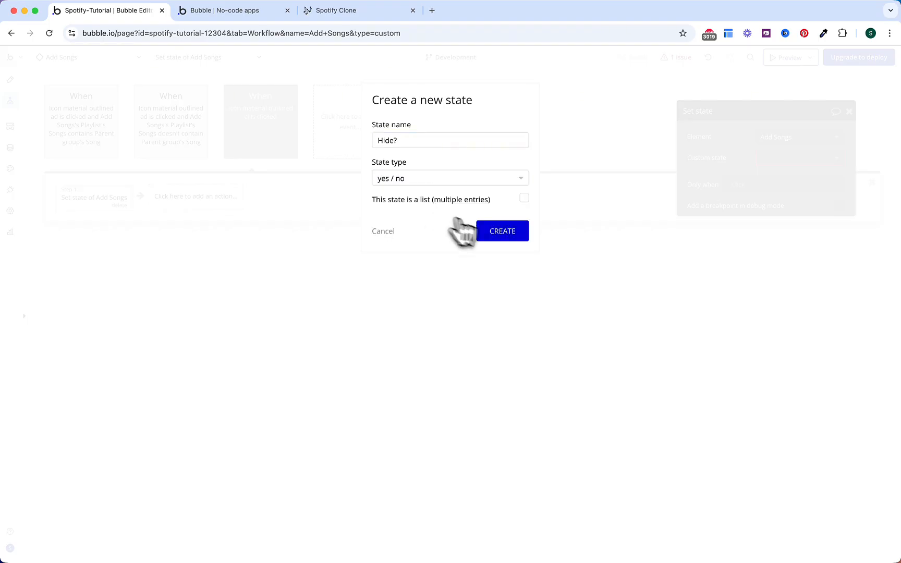
{"action": "left_click", "coordinate": [504, 232]}
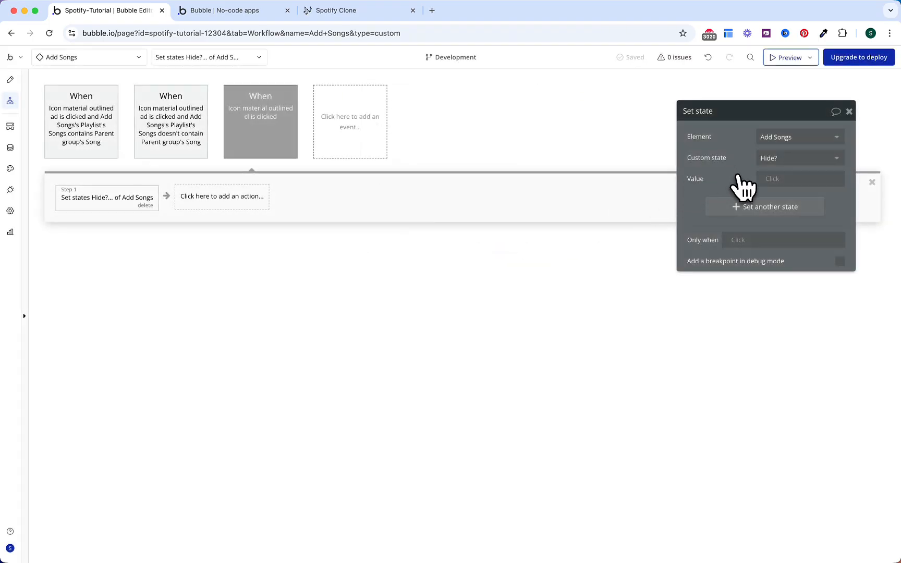
{"action": "left_click", "coordinate": [766, 179]}
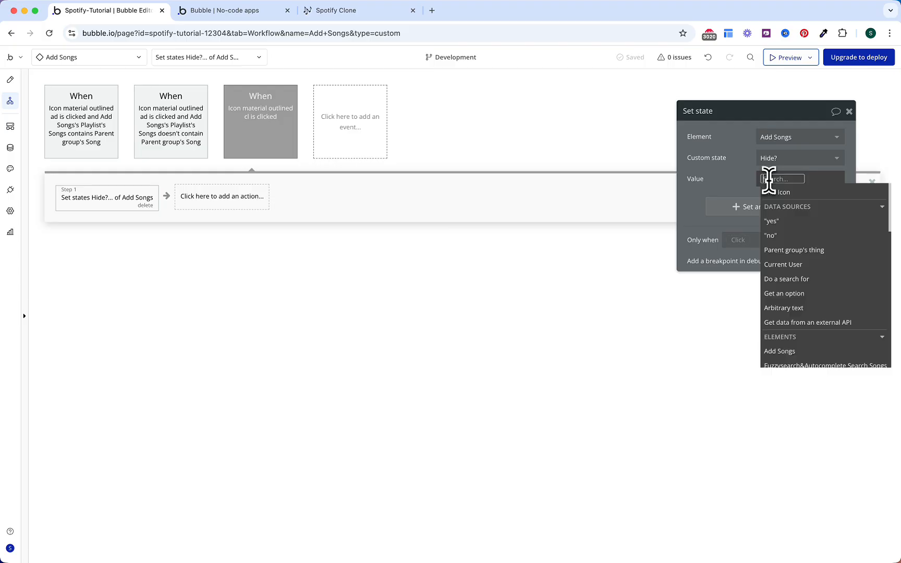
{"action": "left_click", "coordinate": [782, 221]}
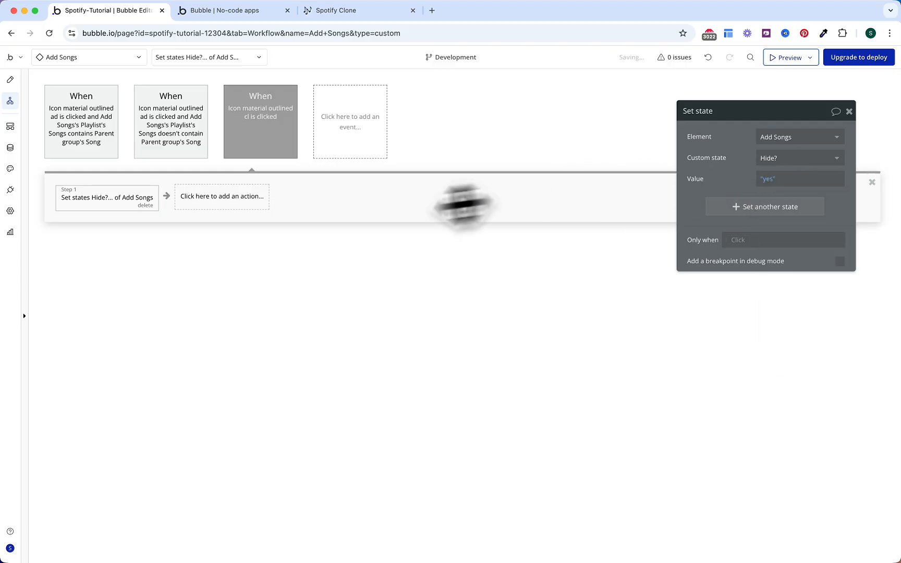
Step: Make the Add Songs popup's Hide? state default to no
{"action": "left_click", "coordinate": [10, 80]}
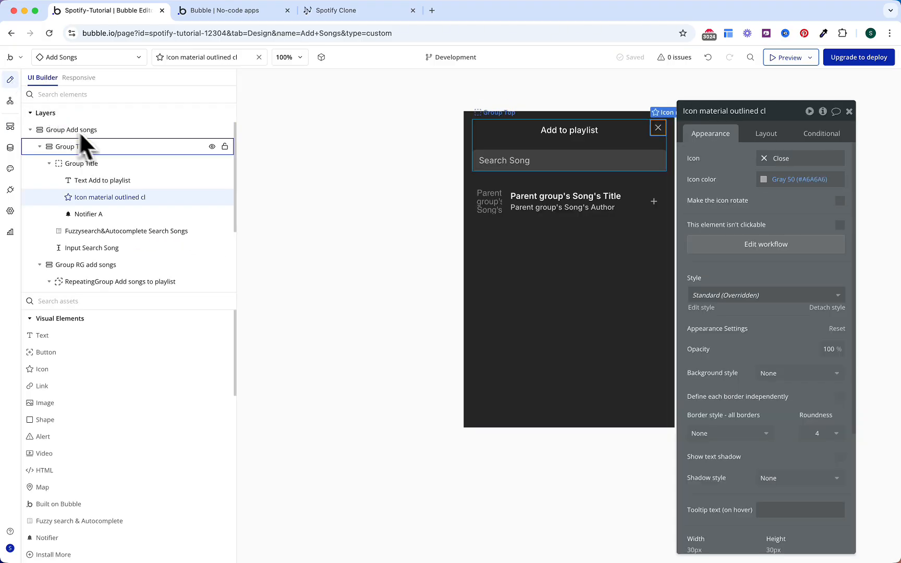
{"action": "left_click", "coordinate": [101, 132]}
{"action": "left_click", "coordinate": [822, 111]}
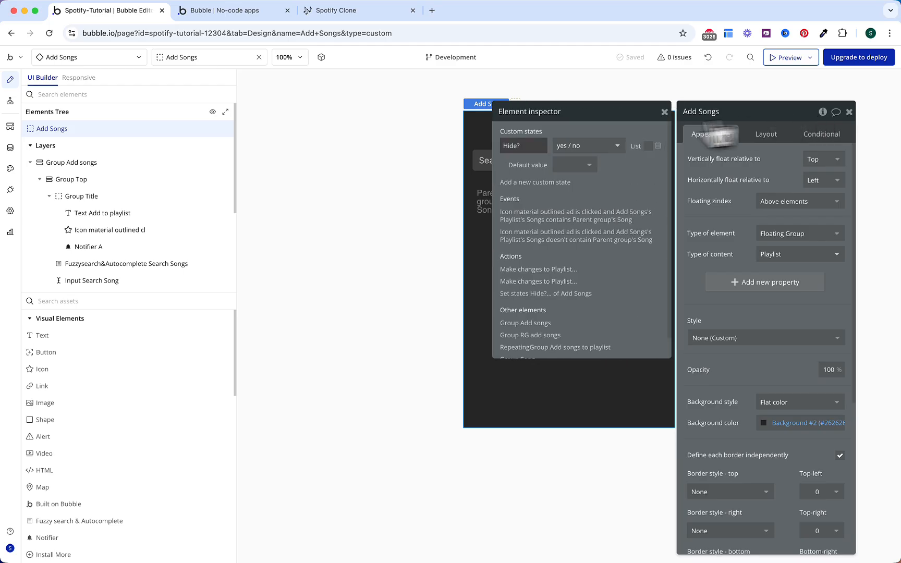
{"action": "left_click", "coordinate": [568, 164]}
{"action": "left_click", "coordinate": [561, 213]}
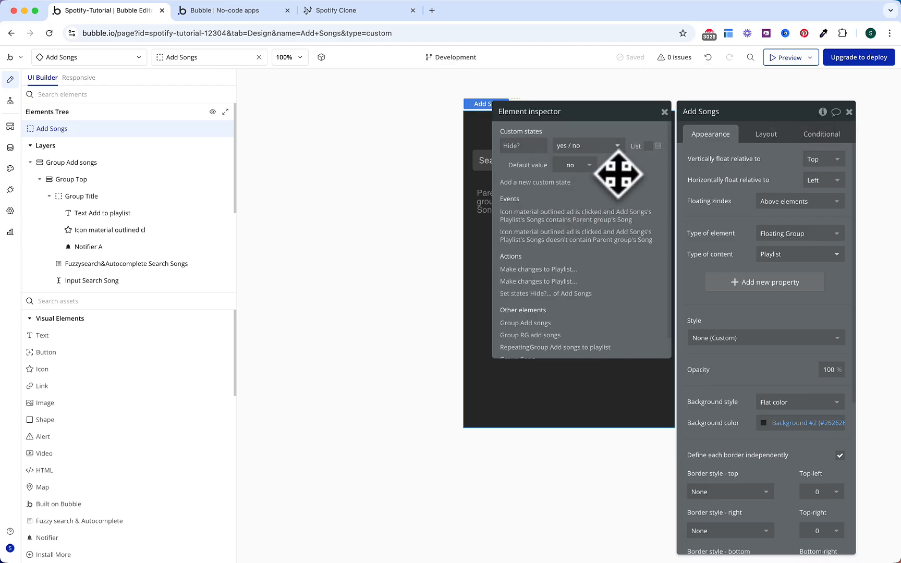
Step: Colour the three icon-click events blue, then show the index page's workflows
{"action": "left_click", "coordinate": [13, 102]}
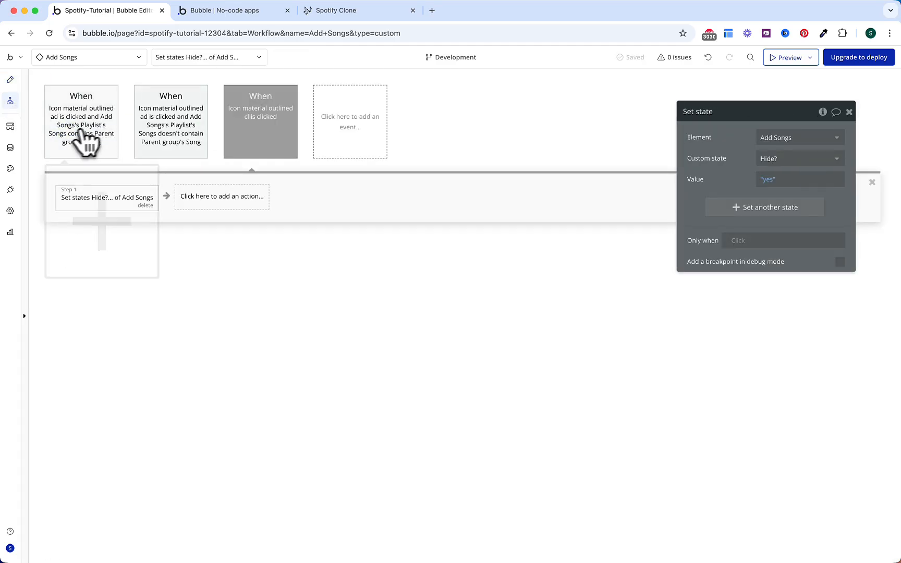
{"action": "left_click", "coordinate": [80, 138]}
{"action": "left_click", "coordinate": [800, 158]}
{"action": "left_click", "coordinate": [776, 206]}
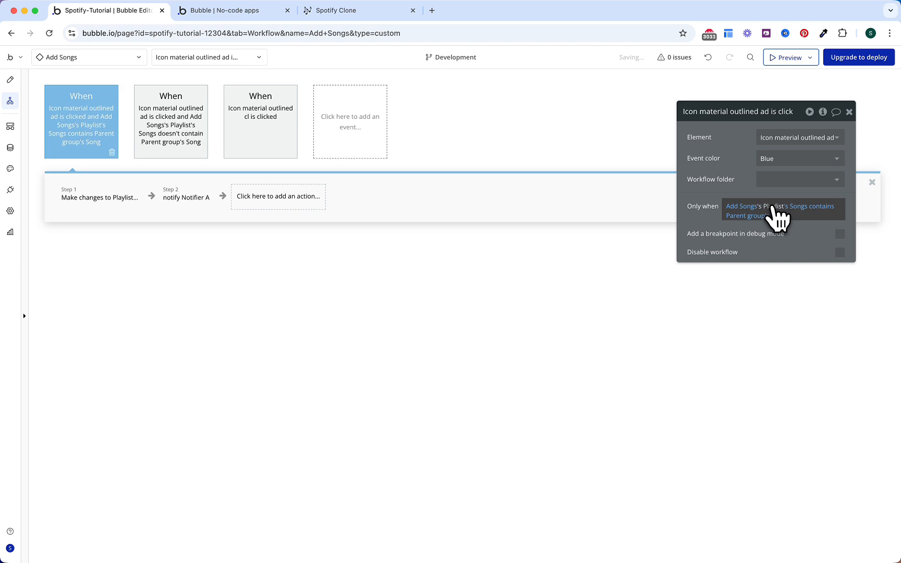
{"action": "left_click", "coordinate": [193, 149]}
{"action": "left_click", "coordinate": [783, 158]}
{"action": "left_click", "coordinate": [780, 205]}
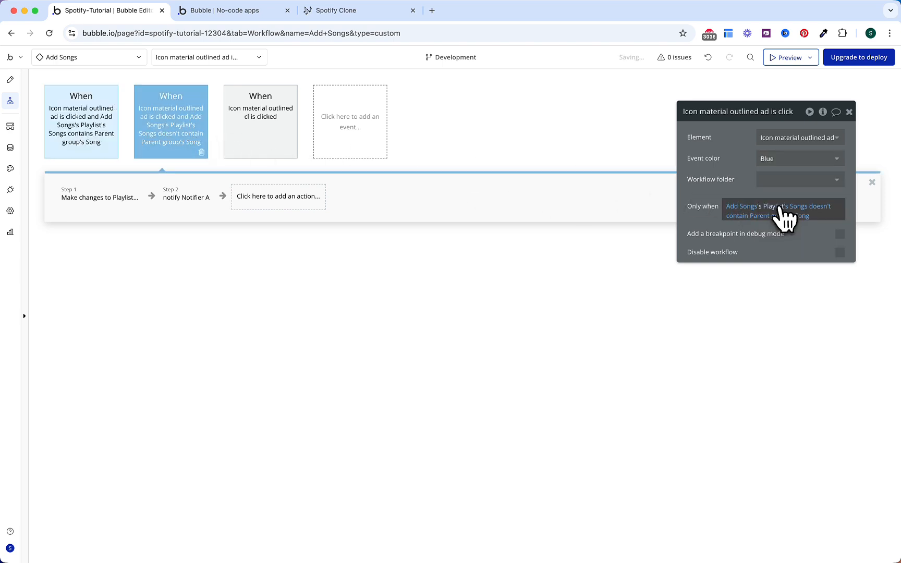
{"action": "left_click", "coordinate": [292, 140]}
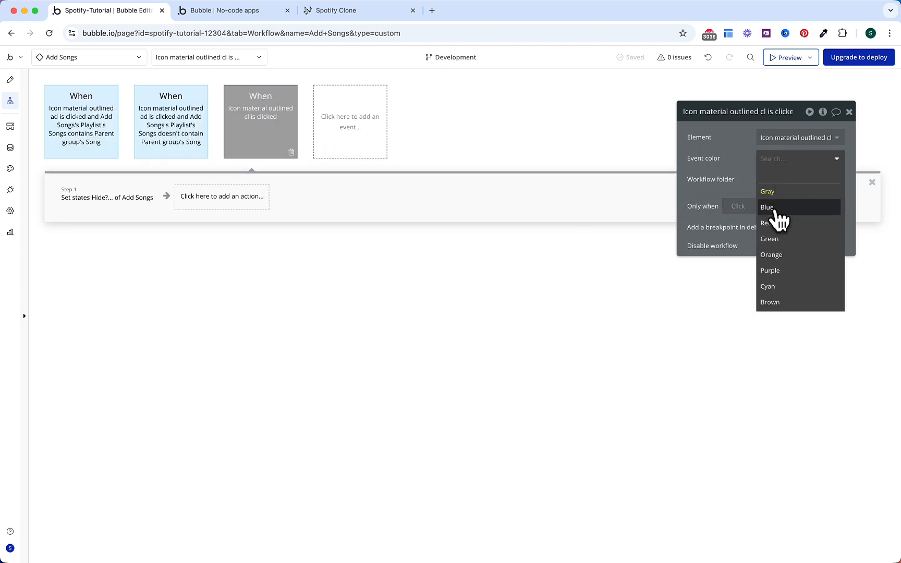
{"action": "left_click", "coordinate": [772, 207]}
{"action": "key", "text": "Escape"}
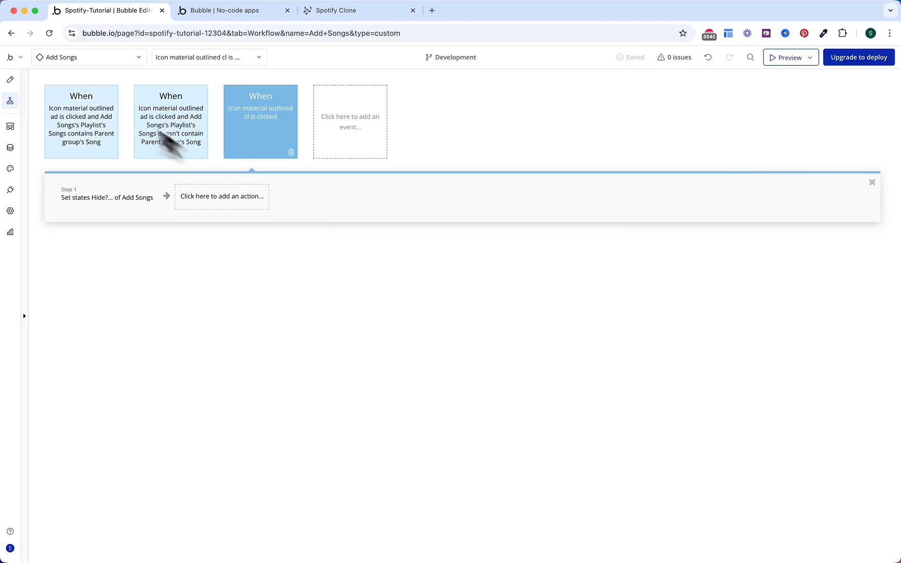
{"action": "left_click", "coordinate": [95, 58]}
{"action": "left_click", "coordinate": [78, 100]}
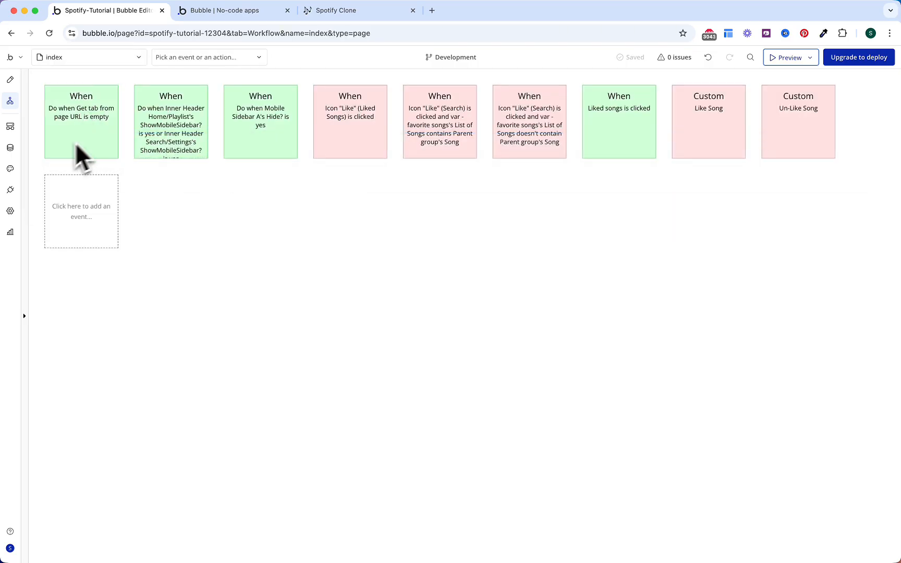
Step: Drop the Add Songs popup onto the index page with data source Playlist Container's Playlist
{"action": "left_click", "coordinate": [10, 79]}
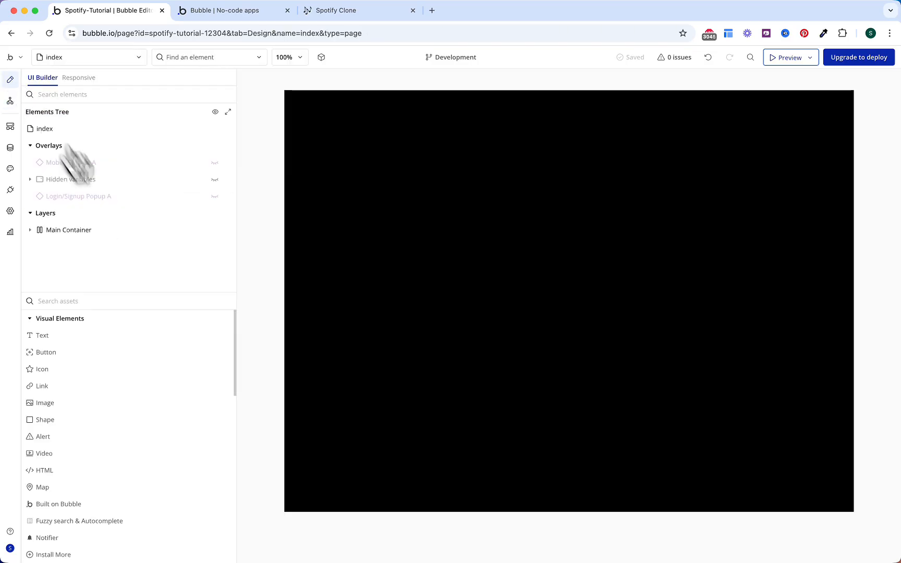
{"action": "left_click", "coordinate": [155, 303]}
{"action": "type", "text": "add"}
{"action": "left_click_drag", "start_coordinate": [145, 342], "coordinate": [432, 233]}
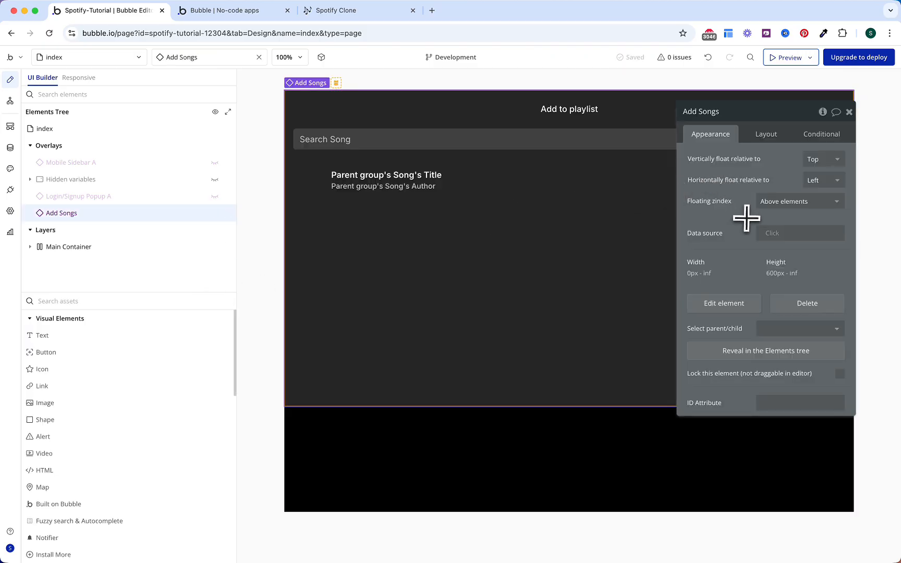
{"action": "left_click", "coordinate": [771, 233]}
{"action": "type", "text": "playlist"}
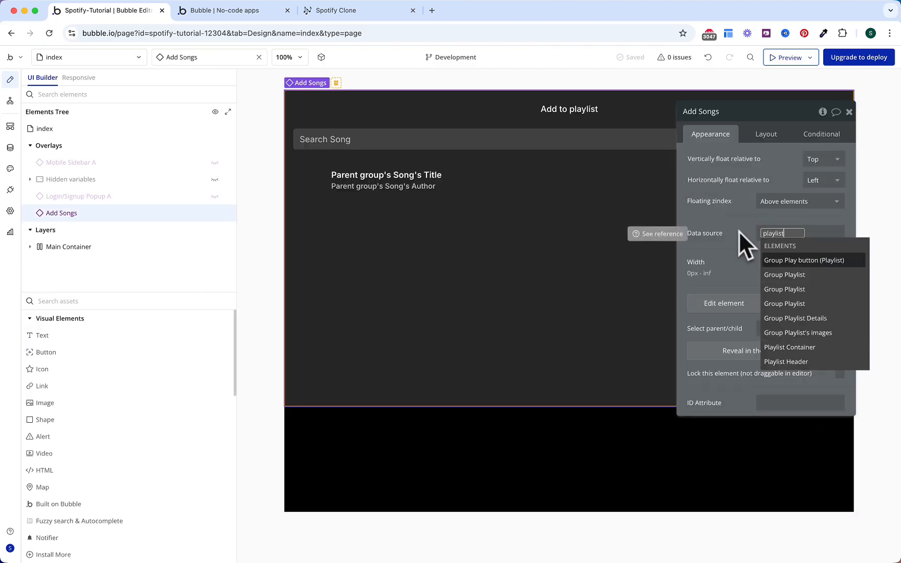
{"action": "left_click", "coordinate": [790, 349]}
{"action": "left_click", "coordinate": [811, 276]}
{"action": "left_click", "coordinate": [774, 257]}
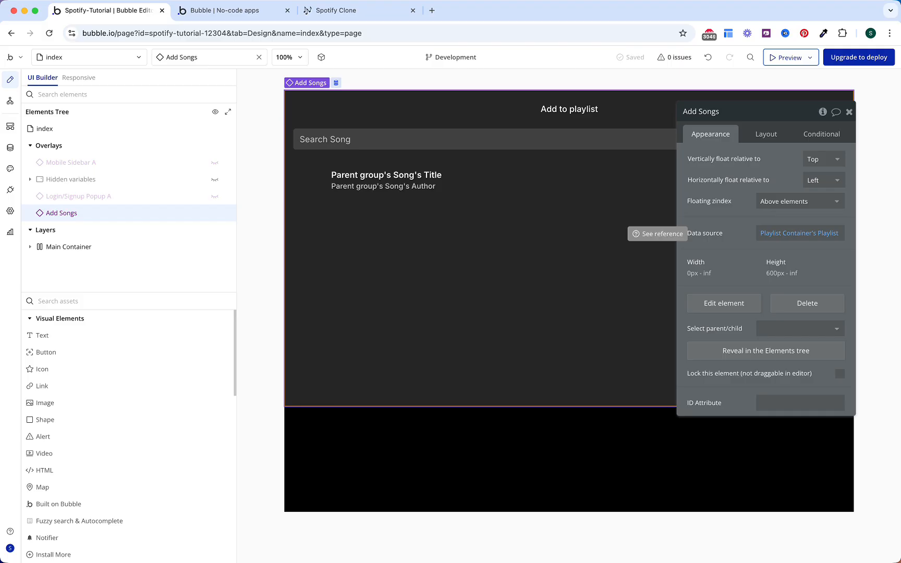
Step: Turn off Fit height, set Max width 400, hide on page load, and float right
{"action": "left_click", "coordinate": [772, 142]}
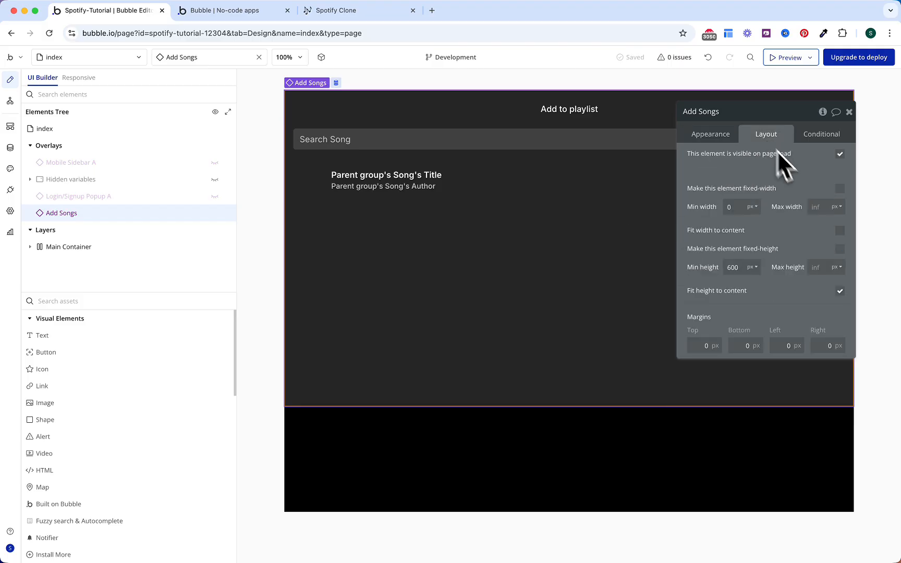
{"action": "left_click", "coordinate": [839, 291]}
{"action": "left_click", "coordinate": [816, 207]}
{"action": "type", "text": "400"}
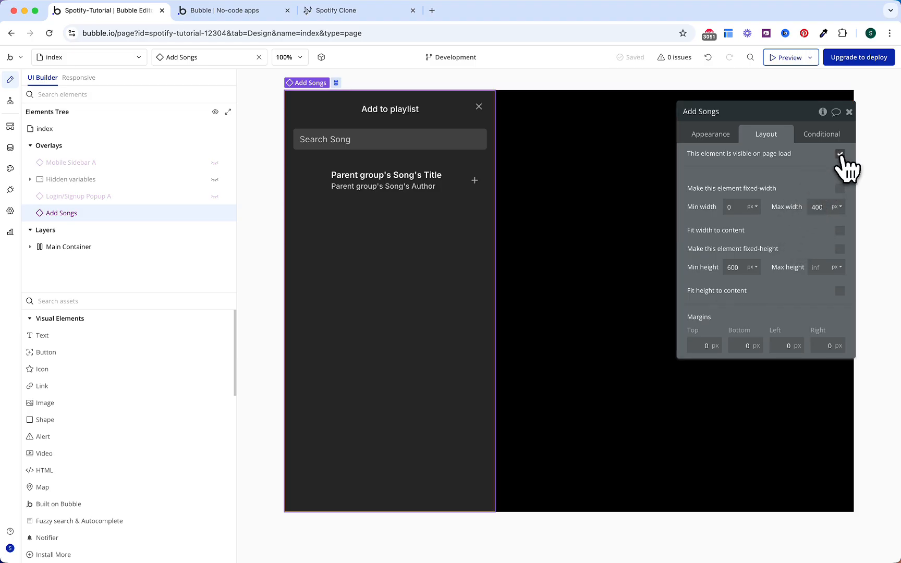
{"action": "left_click", "coordinate": [840, 154]}
{"action": "left_click", "coordinate": [717, 136]}
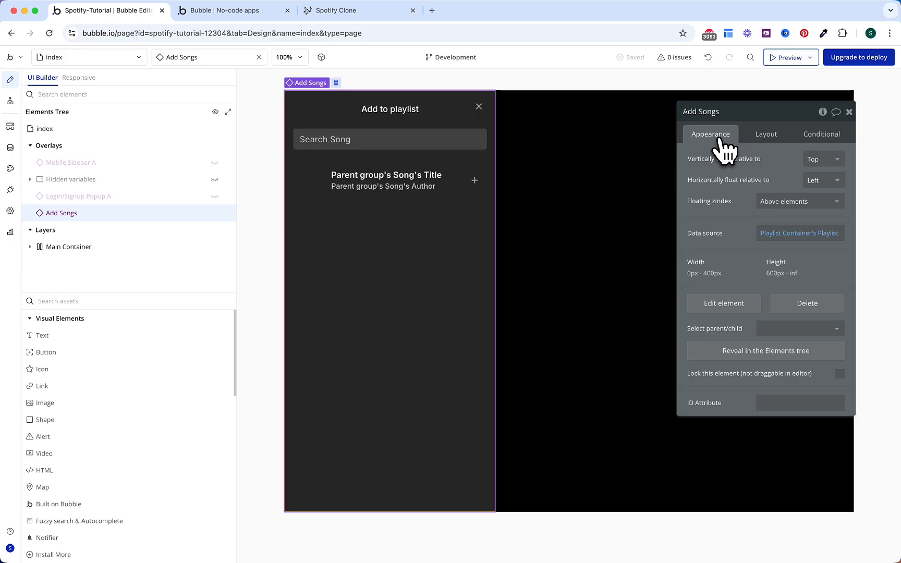
{"action": "left_click", "coordinate": [820, 187]}
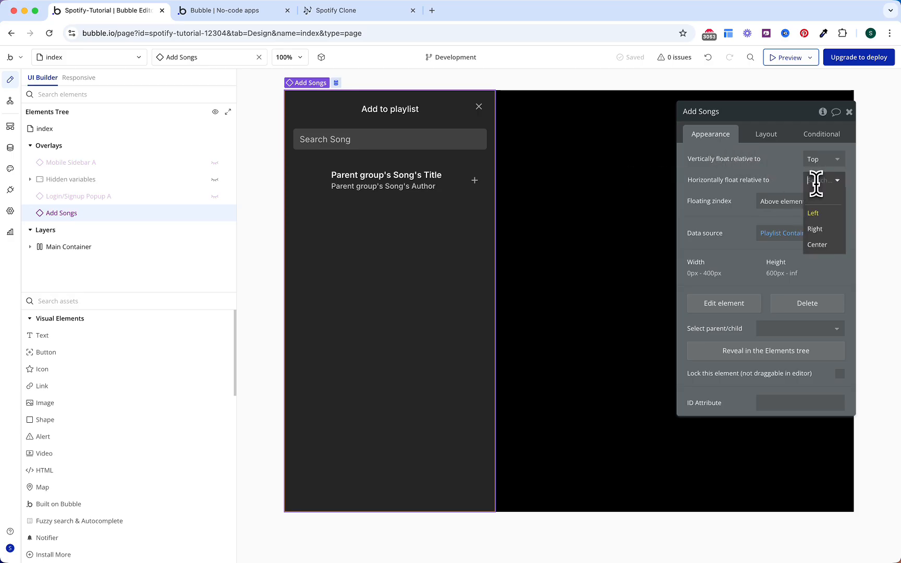
{"action": "left_click", "coordinate": [822, 230]}
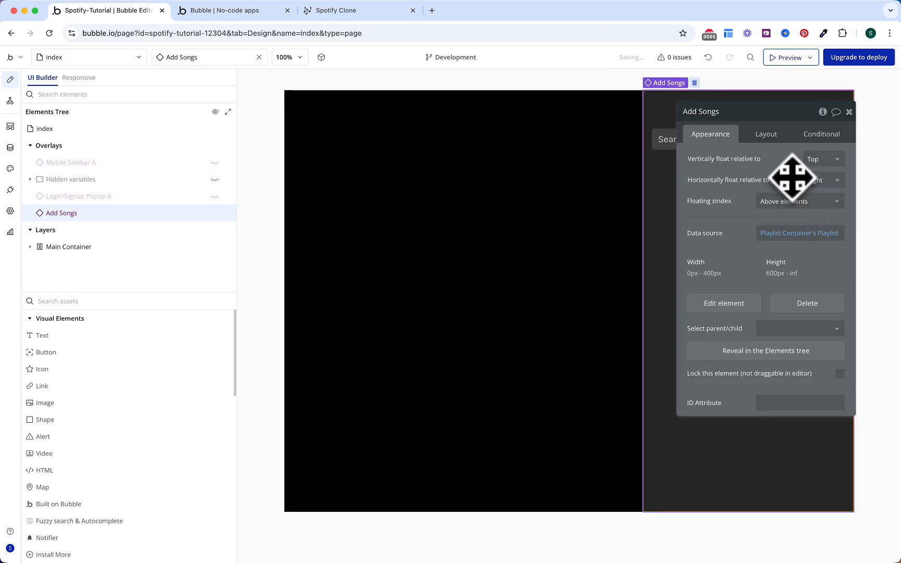
Step: Add a conditional changing Max width when current page width is below 768
{"action": "left_click", "coordinate": [822, 135]}
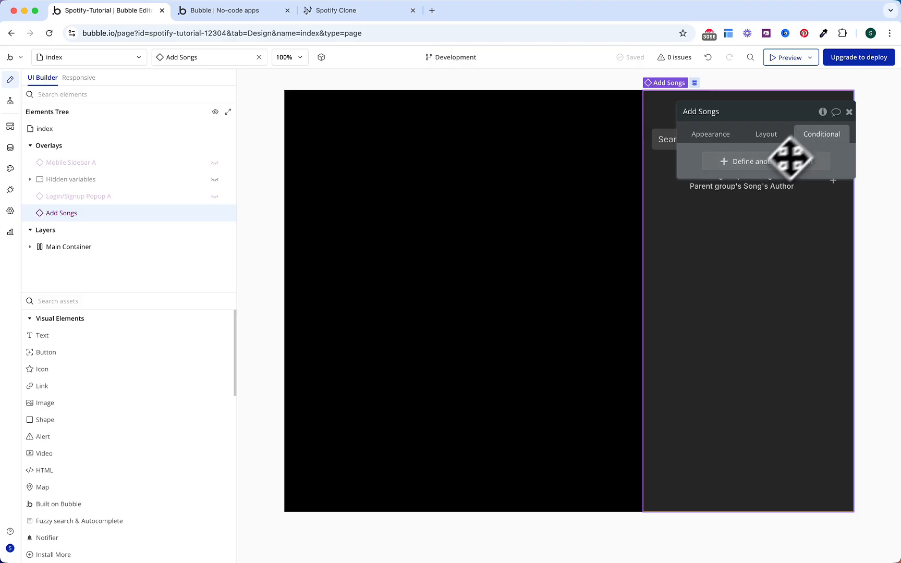
{"action": "left_click", "coordinate": [753, 164]}
{"action": "left_click", "coordinate": [730, 164]}
{"action": "type", "text": "wid"}
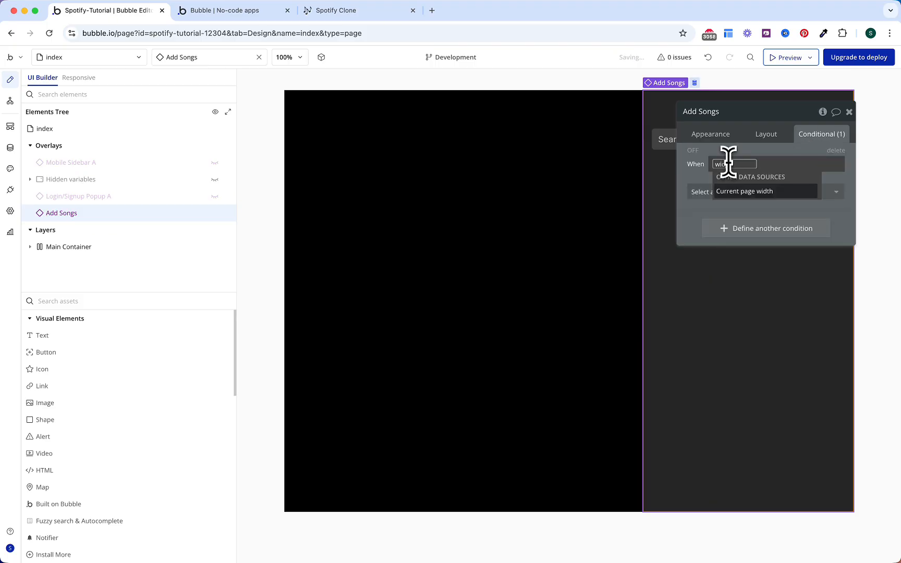
{"action": "key", "text": "Return"}
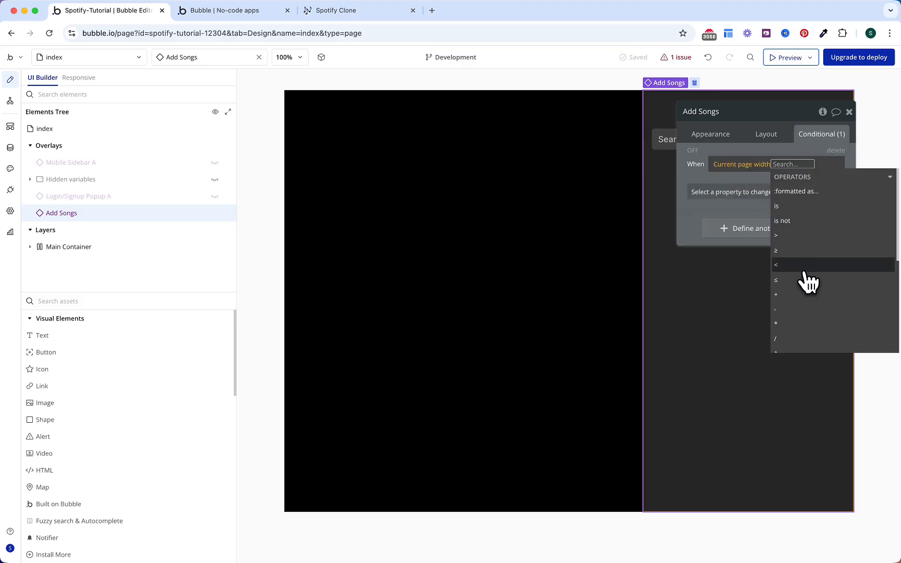
{"action": "left_click", "coordinate": [803, 265]}
{"action": "type", "text": "768"}
{"action": "key", "text": "Return"}
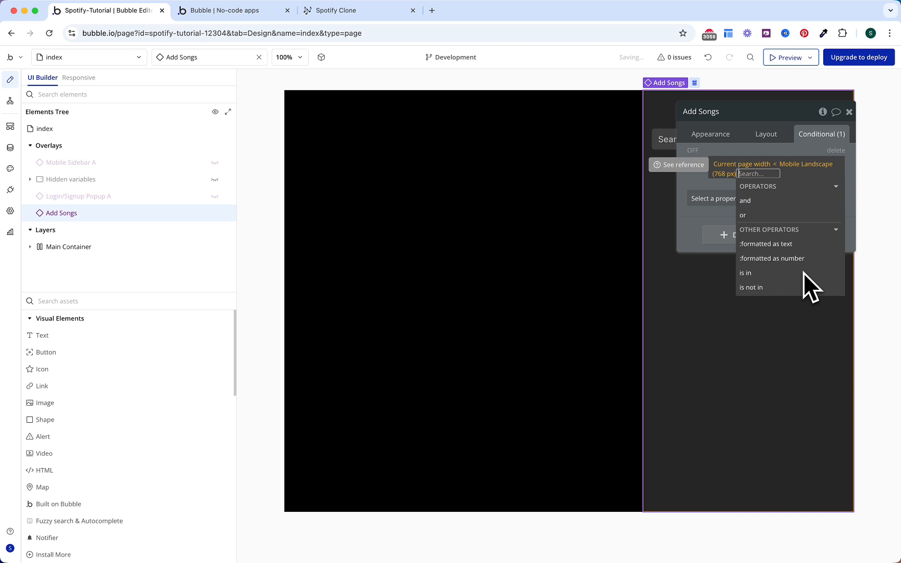
{"action": "left_click", "coordinate": [698, 173]}
{"action": "left_click", "coordinate": [713, 198]}
{"action": "type", "text": "max"}
{"action": "left_click", "coordinate": [718, 237]}
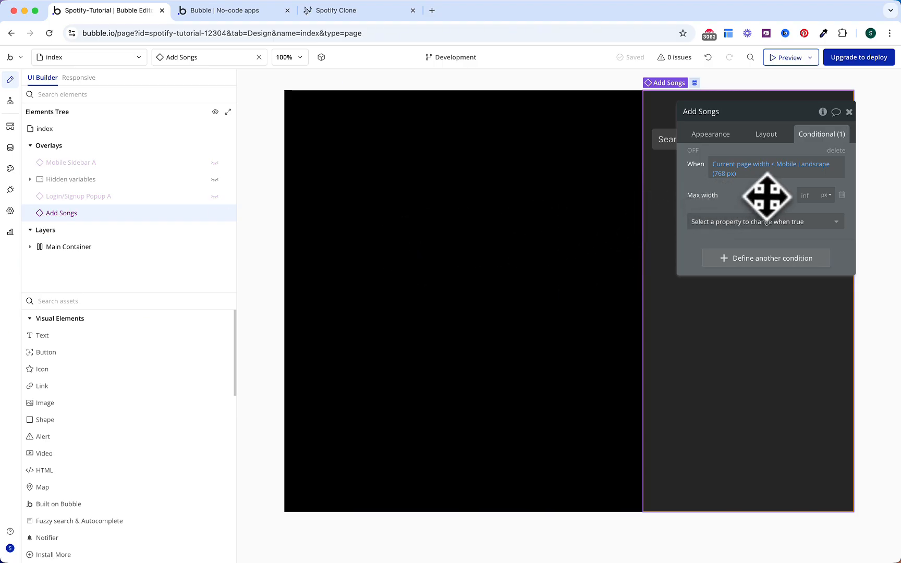
{"action": "left_click", "coordinate": [768, 137]}
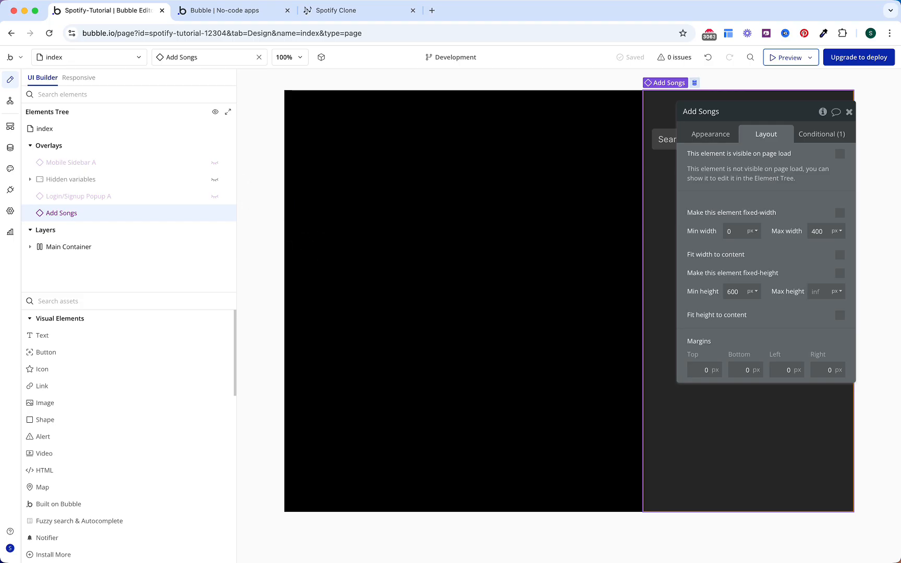
Step: Find the Group Add Songs element and create a click workflow for it
{"action": "left_click", "coordinate": [213, 58]}
{"action": "type", "text": "ad"}
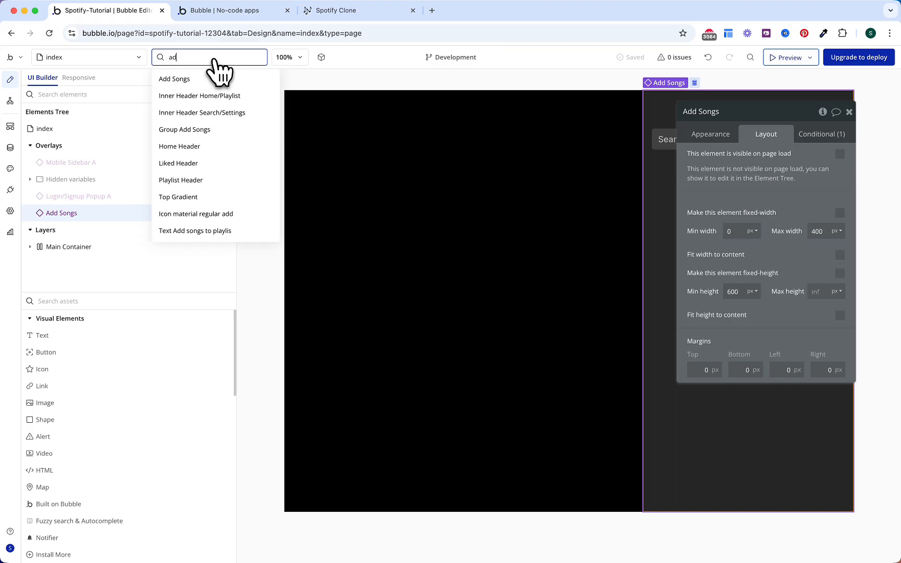
{"action": "type", "text": "d song"}
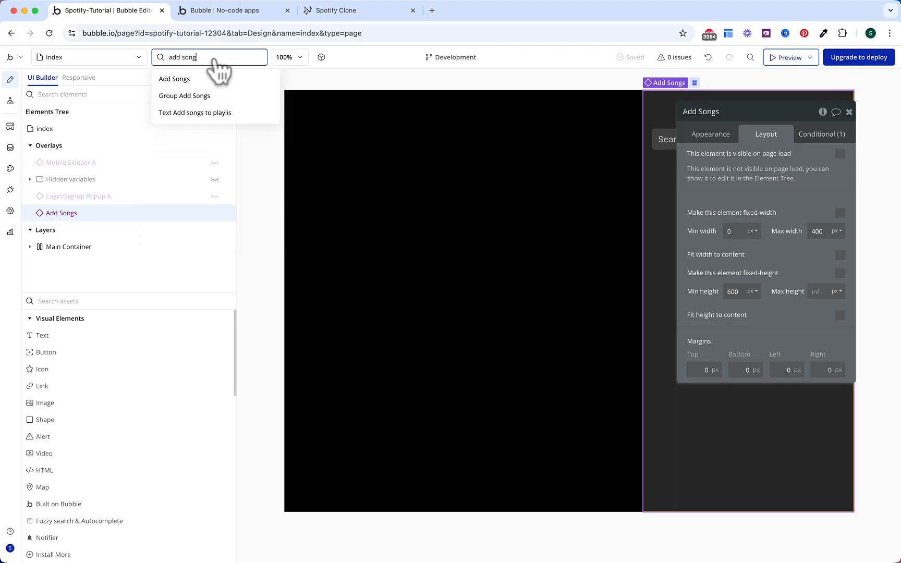
{"action": "left_click", "coordinate": [214, 99]}
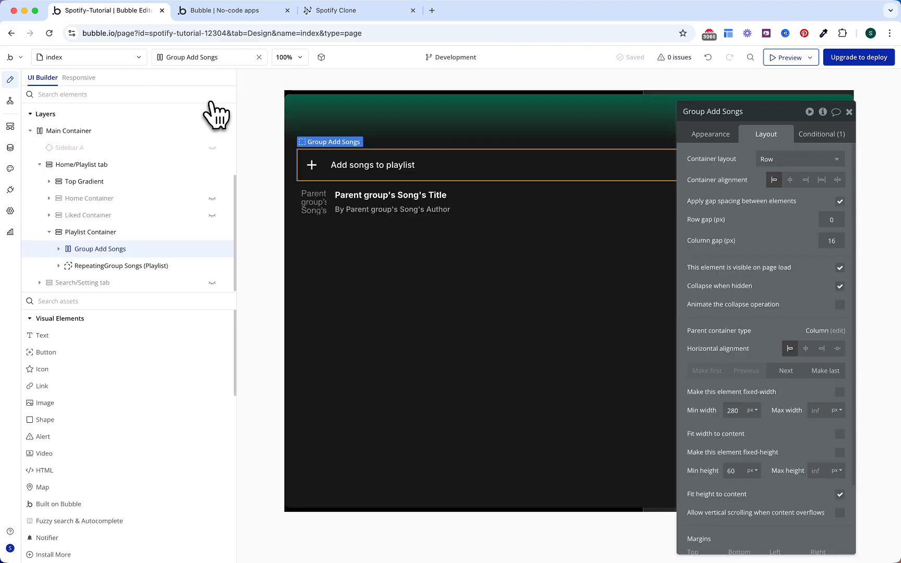
{"action": "left_click", "coordinate": [712, 141]}
{"action": "left_click", "coordinate": [738, 229]}
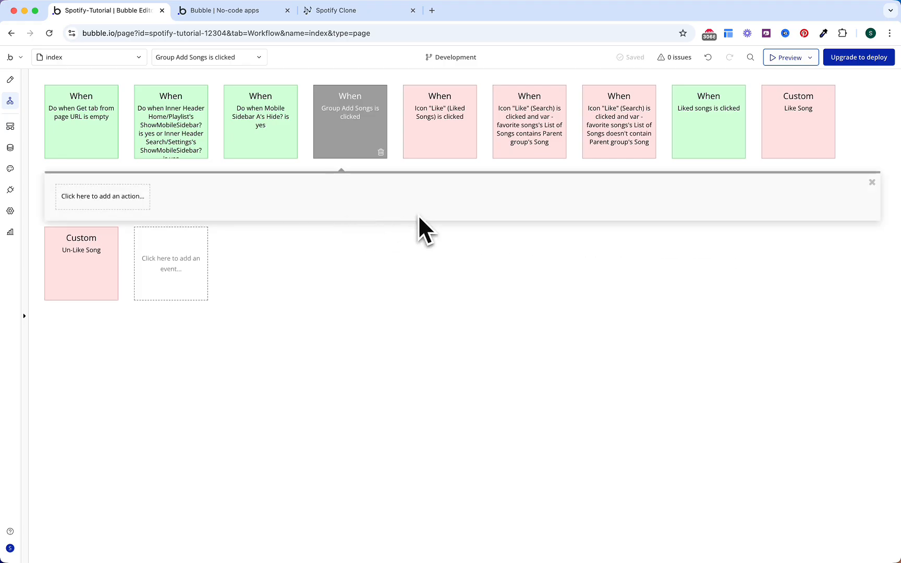
Step: Add an Animate an element action for Add Songs with Transition SlideRightIn
{"action": "left_click", "coordinate": [138, 203]}
{"action": "type", "text": "ani"}
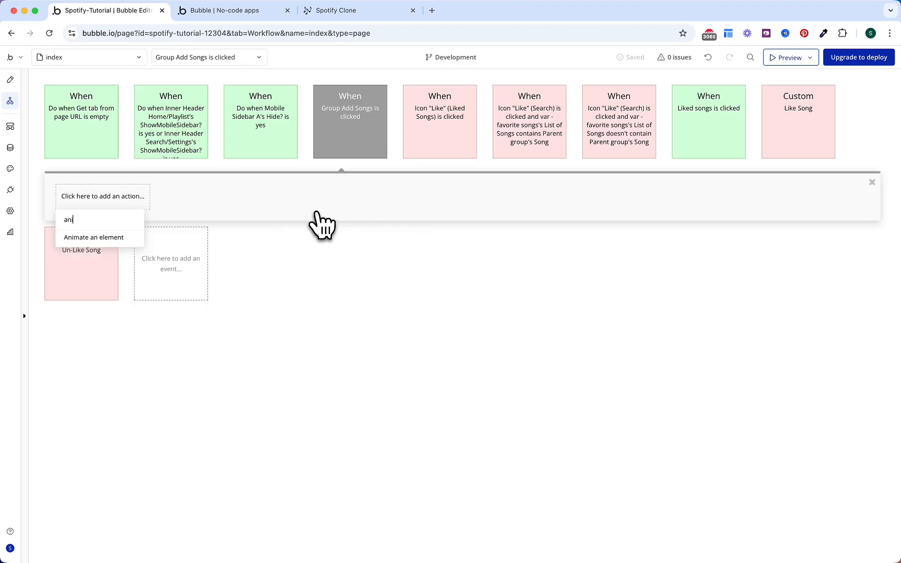
{"action": "left_click", "coordinate": [94, 238]}
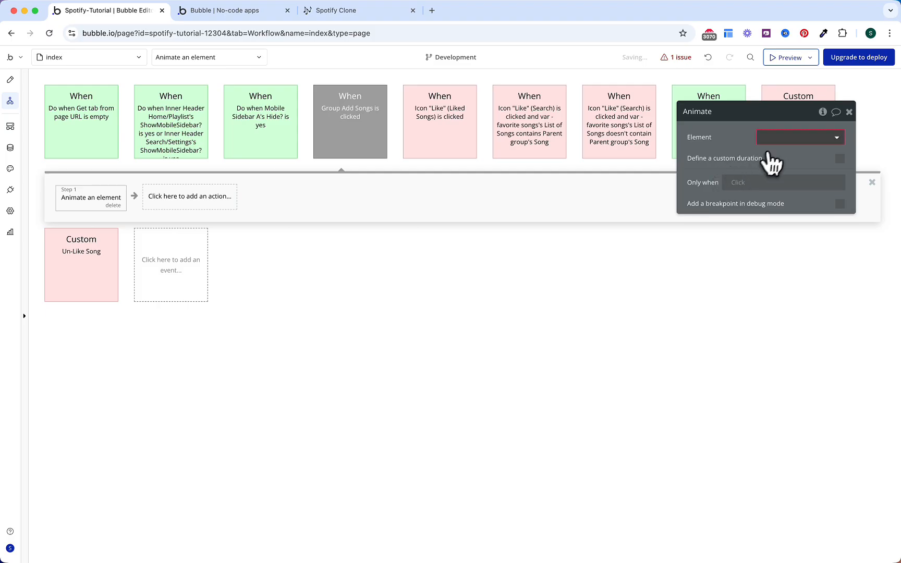
{"action": "left_click", "coordinate": [779, 137]}
{"action": "type", "text": "add"}
{"action": "left_click", "coordinate": [781, 154]}
{"action": "left_click", "coordinate": [783, 159]}
{"action": "type", "text": "rightin"}
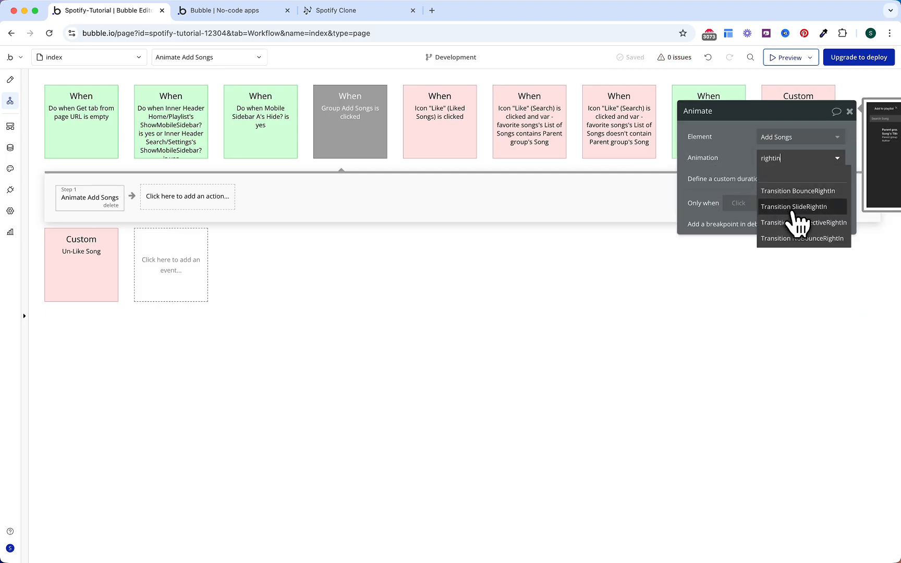
{"action": "left_click", "coordinate": [794, 207]}
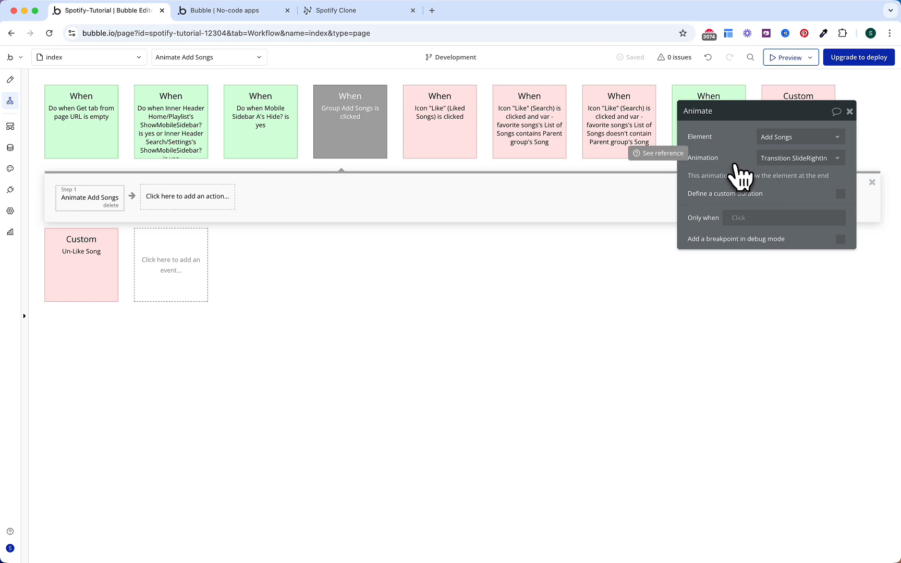
{"action": "left_click", "coordinate": [177, 283]}
Step: Create an every-time 'Do when Add Songs's Hide? is yes' event
{"action": "mouse_move", "coordinate": [186, 269]}
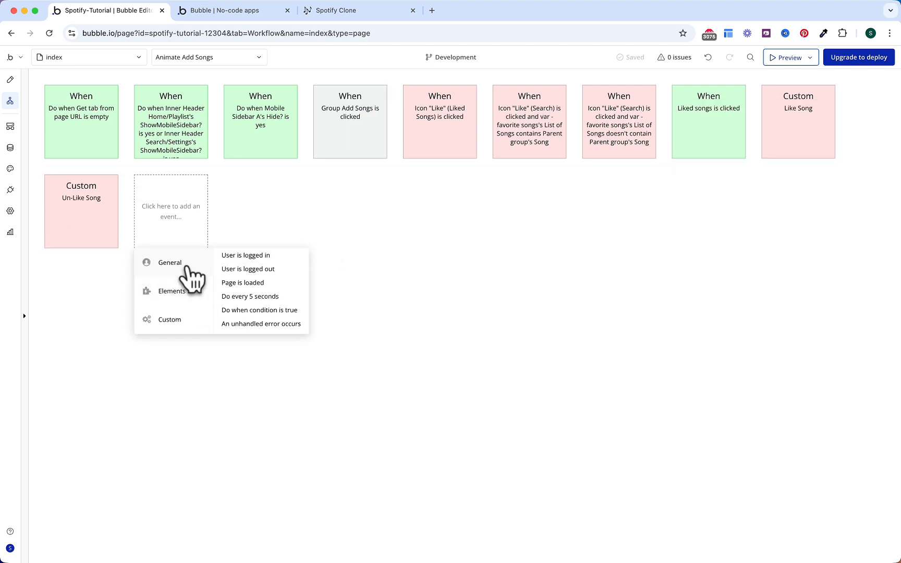
{"action": "left_click", "coordinate": [250, 311]}
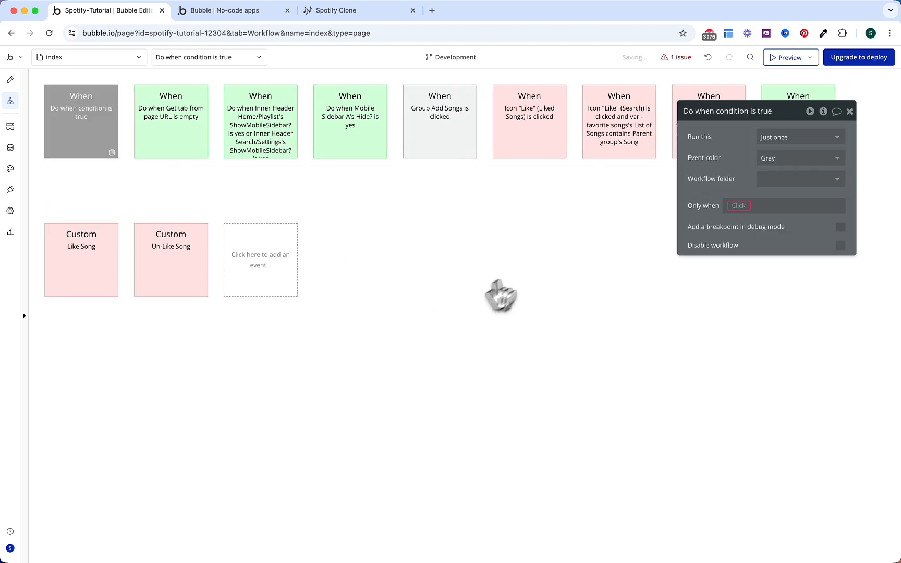
{"action": "left_click", "coordinate": [768, 137]}
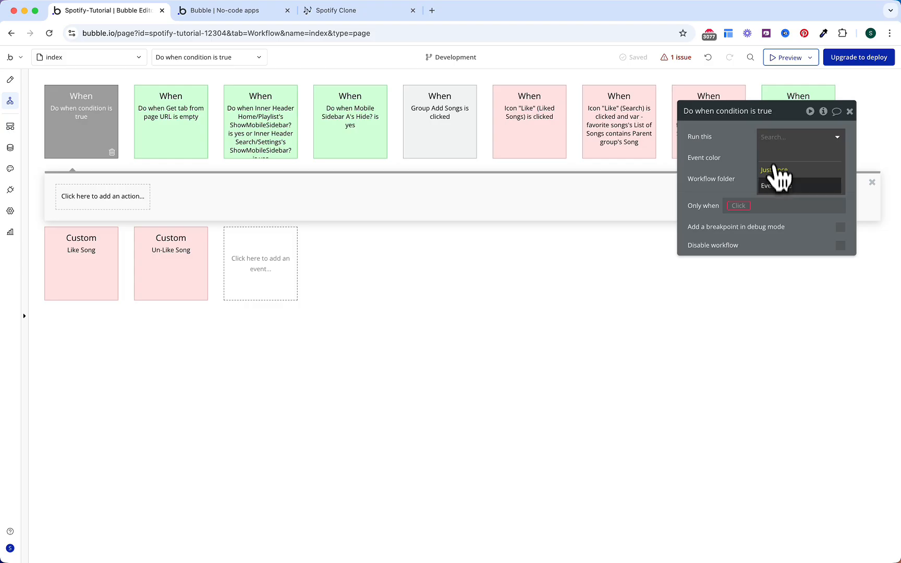
{"action": "left_click", "coordinate": [777, 181]}
{"action": "left_click", "coordinate": [749, 204]}
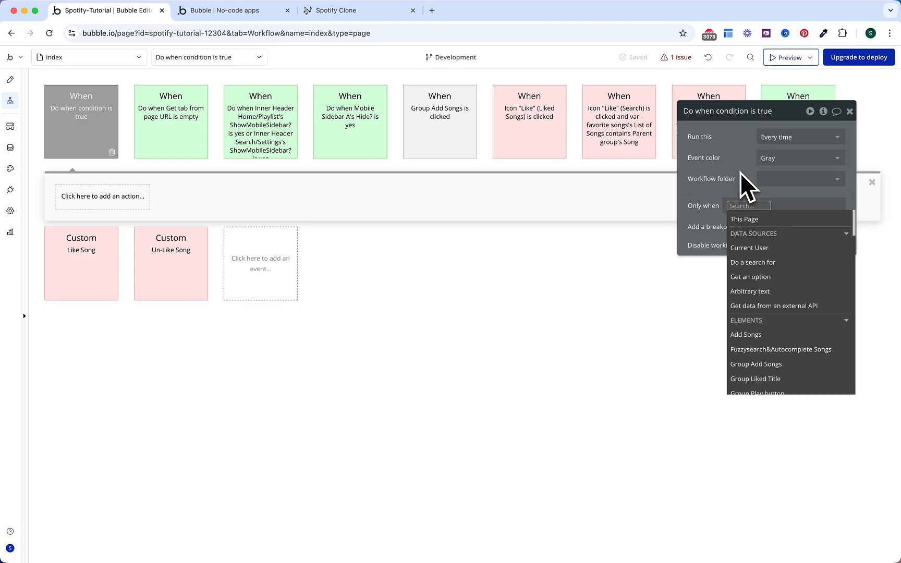
{"action": "type", "text": "add"}
{"action": "left_click", "coordinate": [766, 224]}
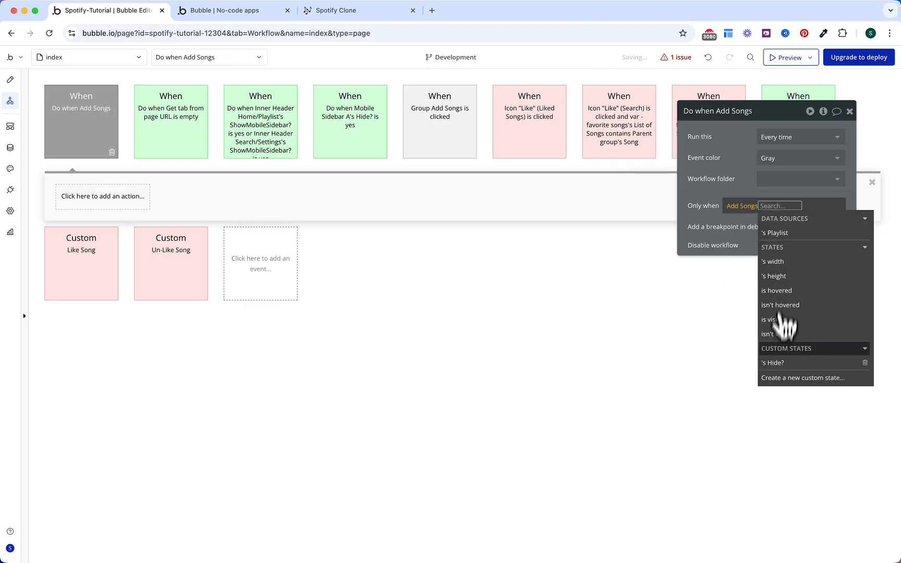
{"action": "left_click", "coordinate": [776, 308]}
{"action": "left_click", "coordinate": [791, 232]}
{"action": "left_click", "coordinate": [738, 177]}
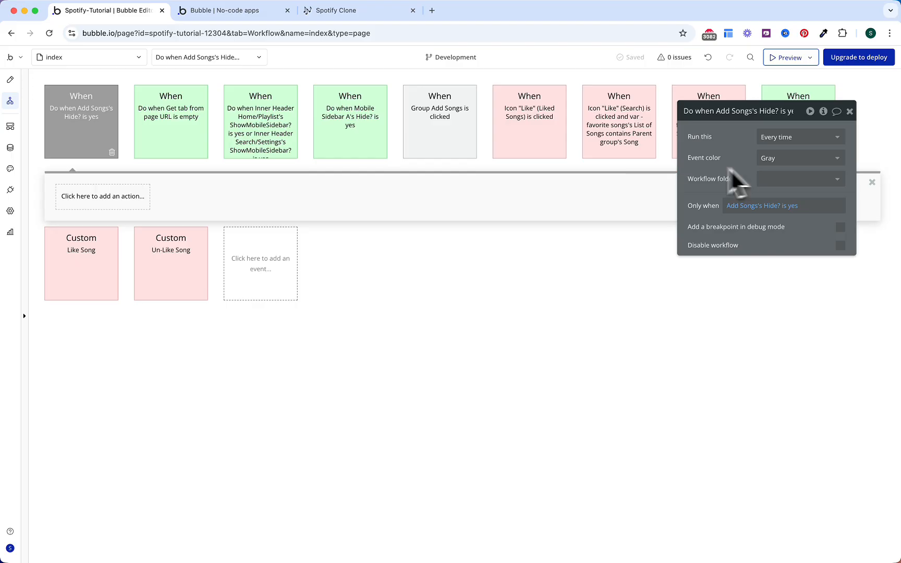
Step: Add an Animate an element action for Add Songs with Transition SlideRightOut
{"action": "left_click", "coordinate": [125, 203]}
{"action": "type", "text": "anima"}
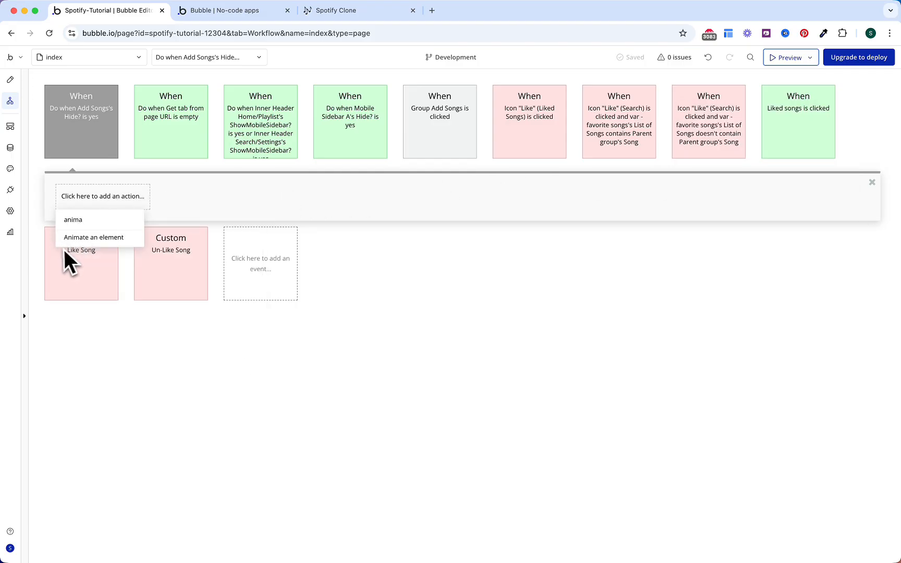
{"action": "left_click", "coordinate": [79, 239]}
{"action": "left_click", "coordinate": [799, 137]}
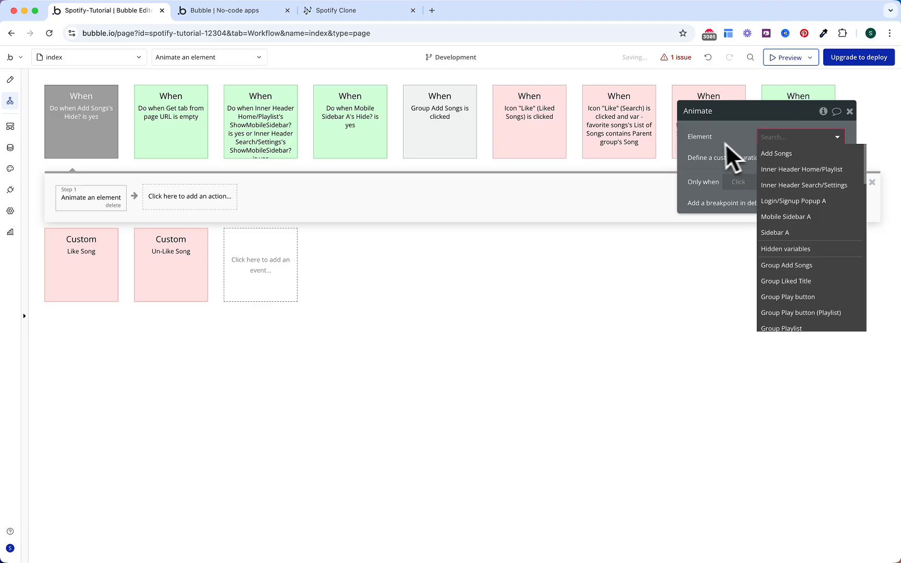
{"action": "left_click", "coordinate": [770, 155]}
{"action": "left_click", "coordinate": [777, 159]}
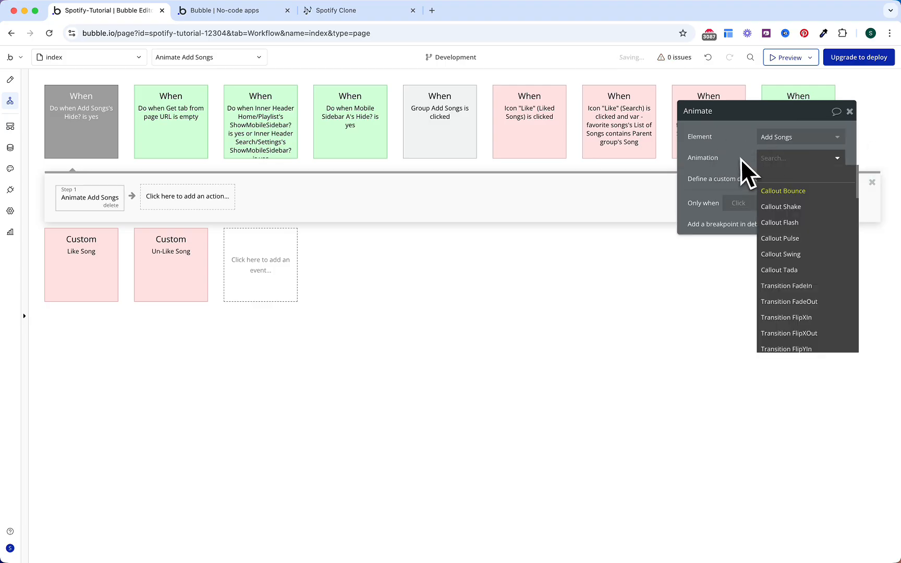
{"action": "type", "text": "rightout"}
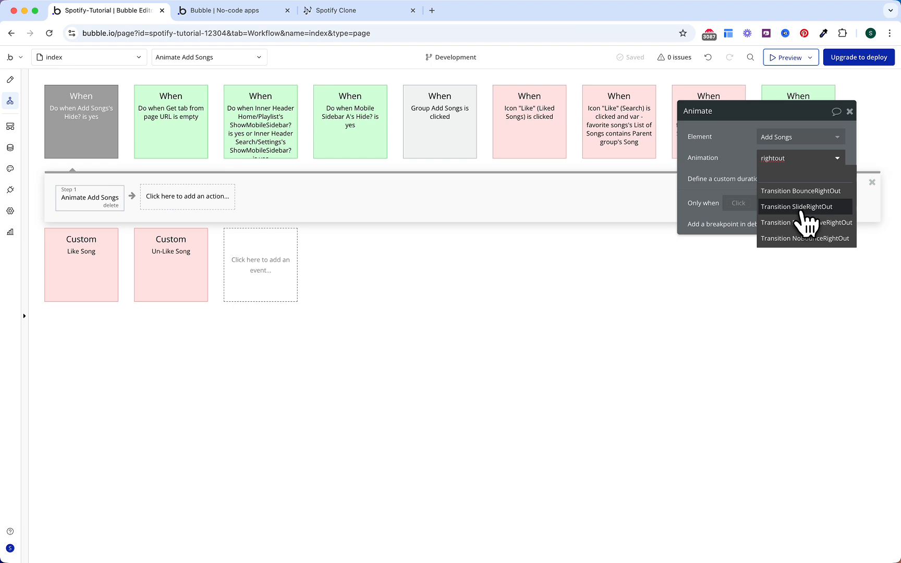
{"action": "left_click", "coordinate": [802, 209]}
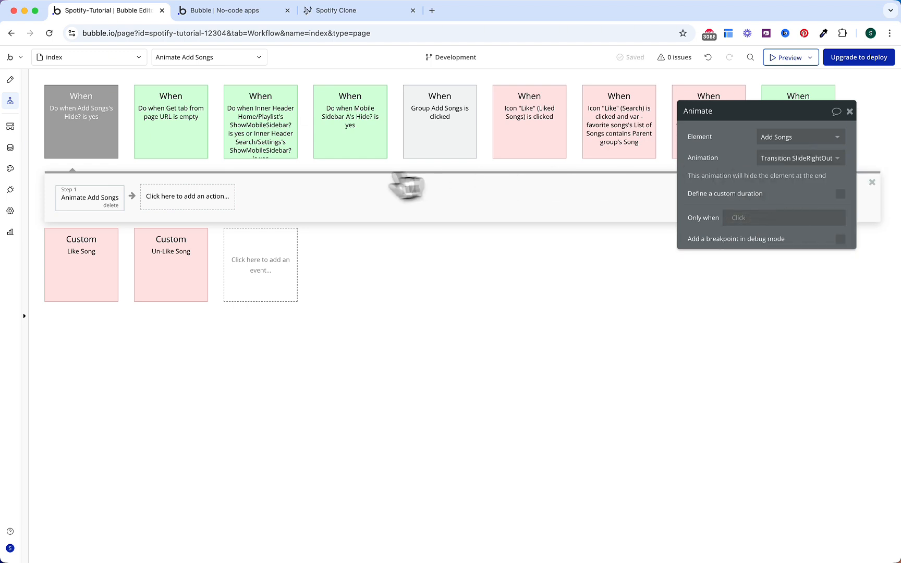
Step: Add a second action setting Add Songs's Hide? state to no
{"action": "left_click", "coordinate": [227, 195]}
{"action": "type", "text": "sta"}
{"action": "left_click", "coordinate": [194, 239]}
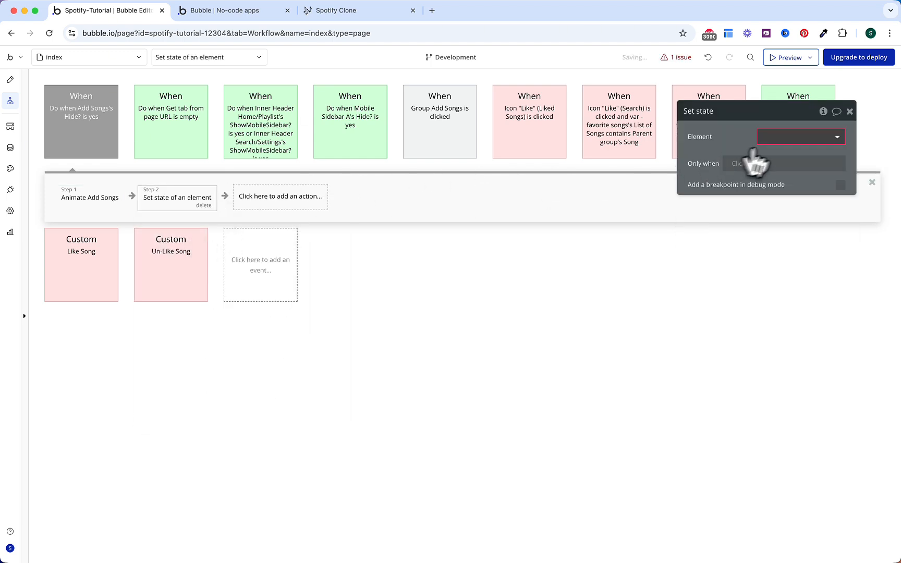
{"action": "left_click", "coordinate": [766, 138]}
{"action": "left_click", "coordinate": [789, 168]}
{"action": "left_click", "coordinate": [782, 159]}
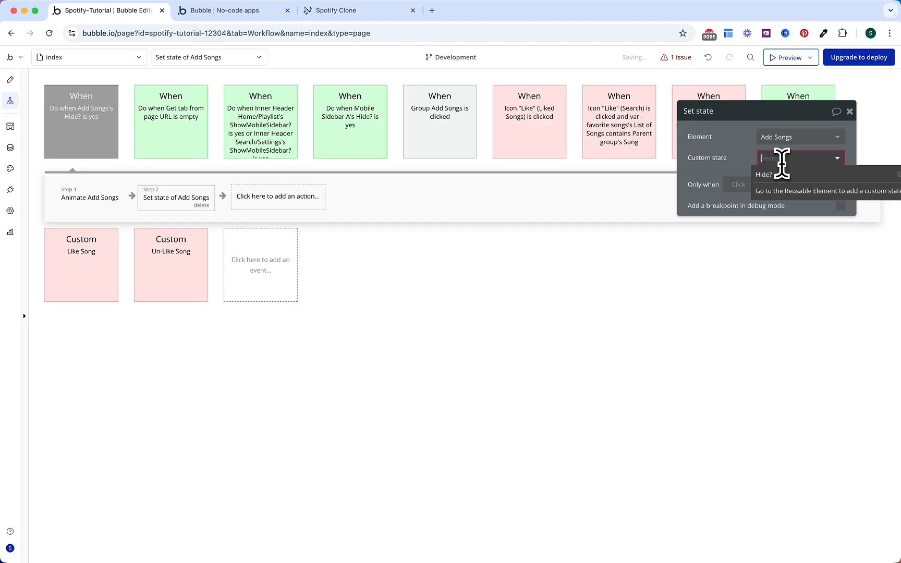
{"action": "left_click", "coordinate": [775, 180]}
{"action": "left_click", "coordinate": [772, 181]}
{"action": "left_click", "coordinate": [774, 236]}
{"action": "left_click", "coordinate": [730, 196]}
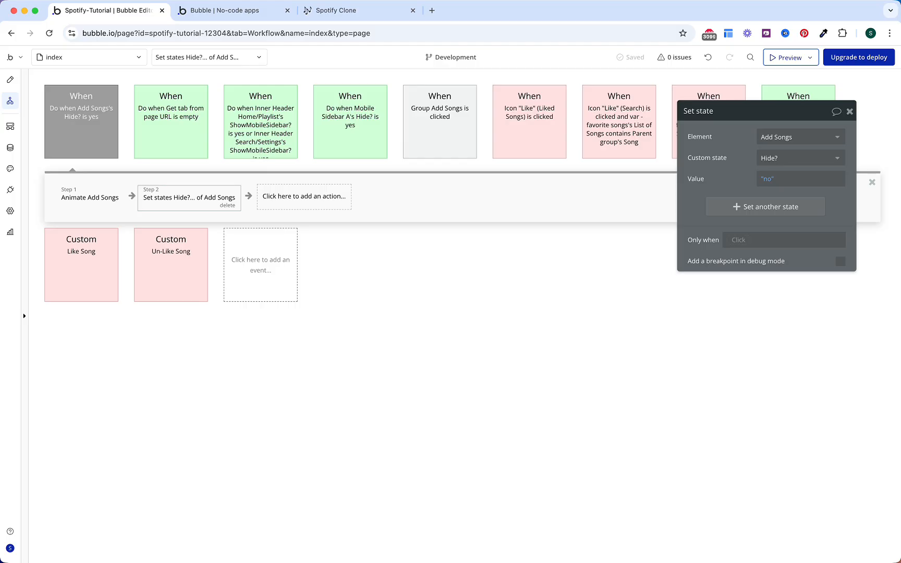
{"action": "left_click", "coordinate": [376, 261]}
Step: Colour the Hide? event and the Group Add Songs click event blue, then open the preview
{"action": "left_click", "coordinate": [110, 140]}
{"action": "left_click", "coordinate": [796, 157]}
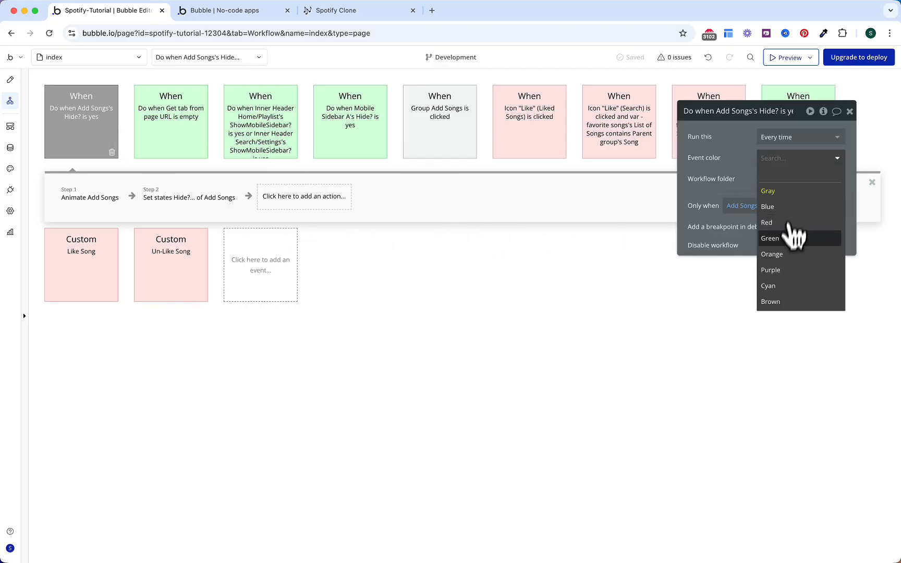
{"action": "left_click", "coordinate": [777, 207]}
{"action": "left_click", "coordinate": [449, 138]}
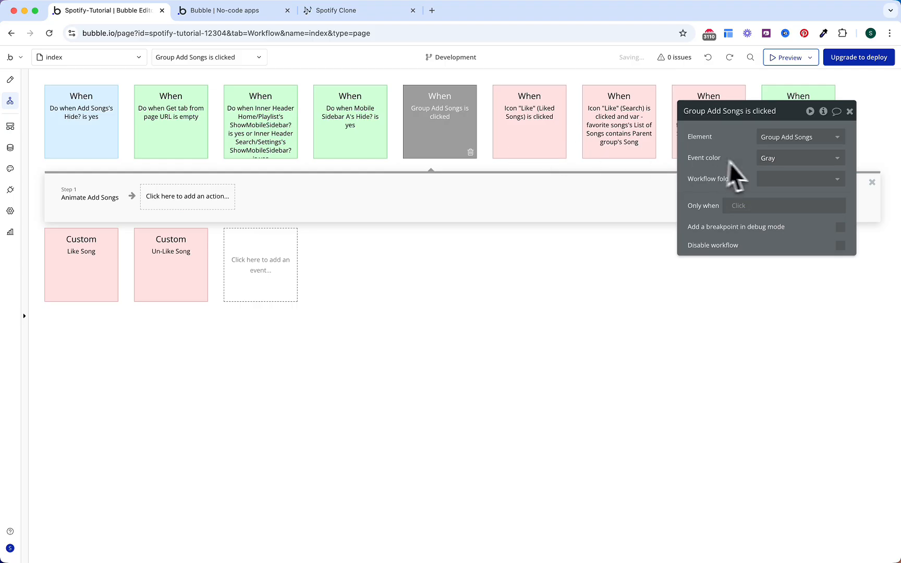
{"action": "left_click", "coordinate": [767, 158]}
{"action": "left_click", "coordinate": [777, 206]}
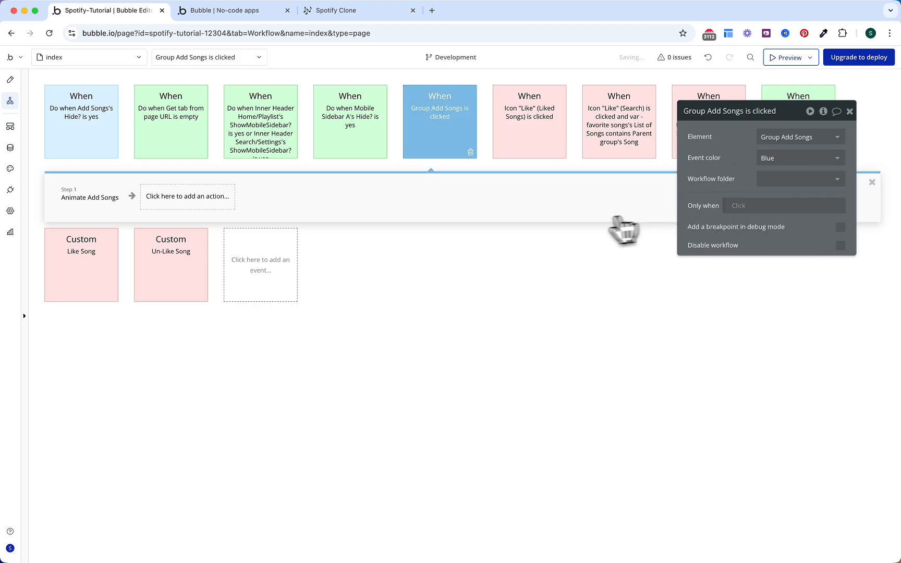
{"action": "left_click", "coordinate": [474, 262]}
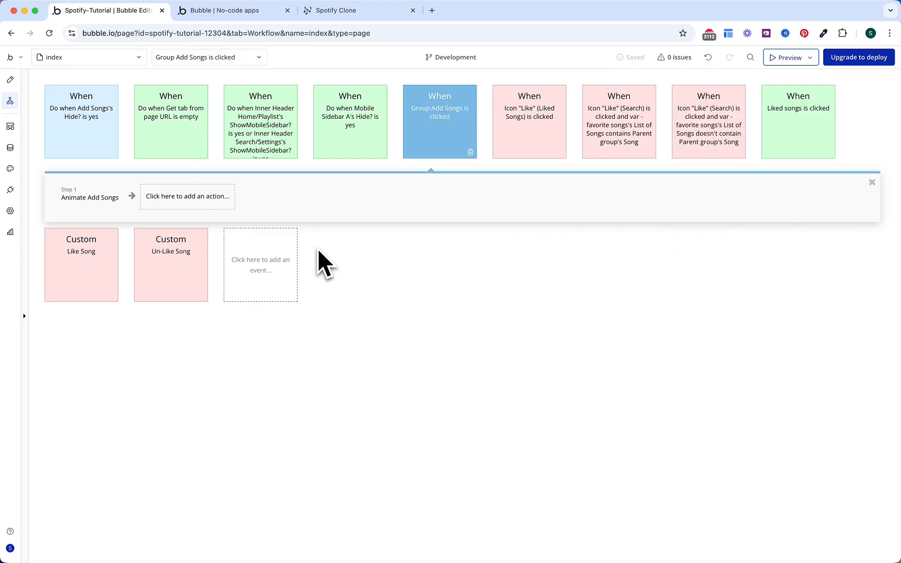
{"action": "left_click", "coordinate": [249, 11]}
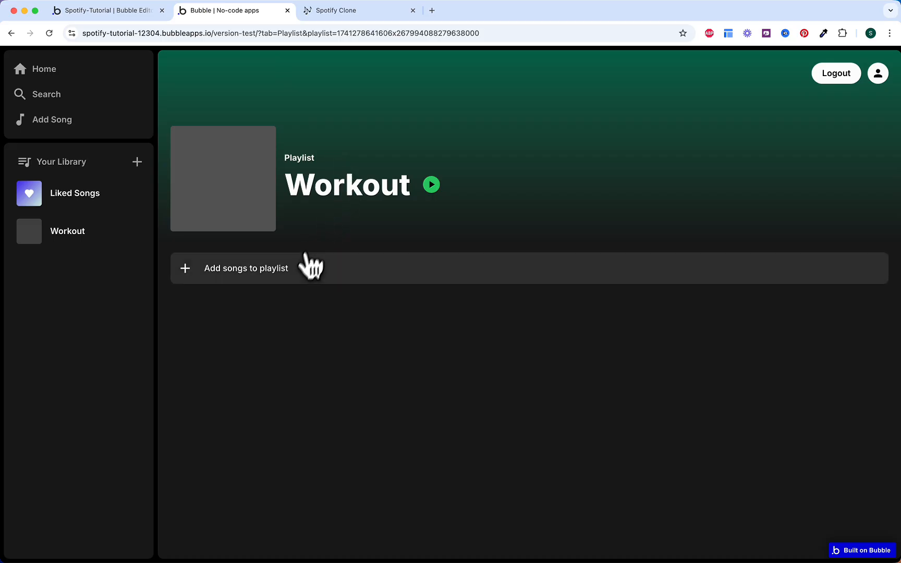
Step: Add Not Like Us to Workout, then add and remove Till I Collapse
{"action": "left_click", "coordinate": [395, 273]}
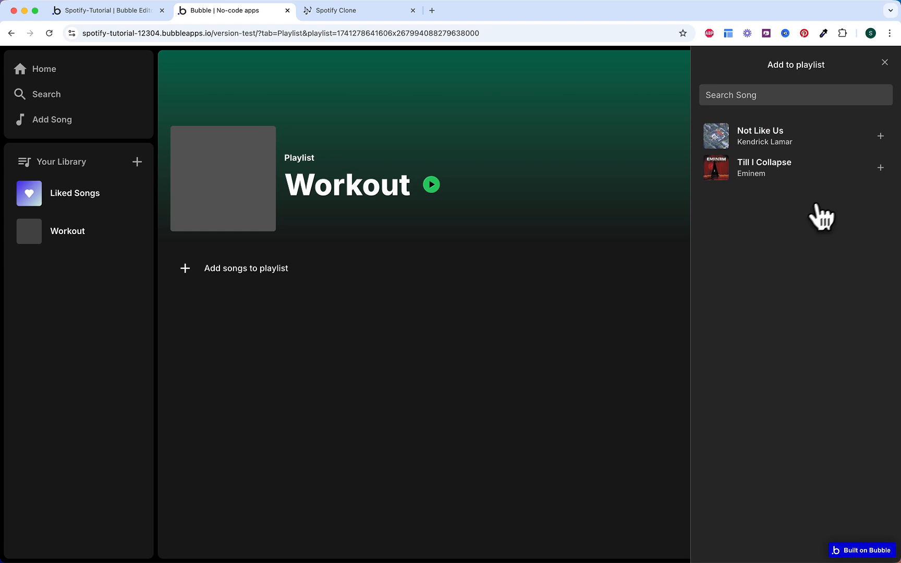
{"action": "left_click", "coordinate": [880, 137]}
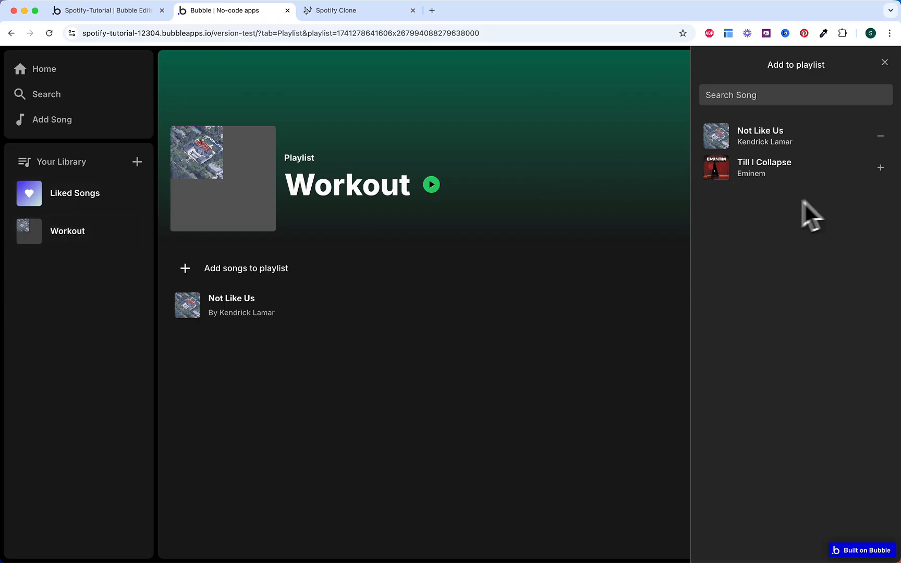
{"action": "left_click", "coordinate": [881, 168]}
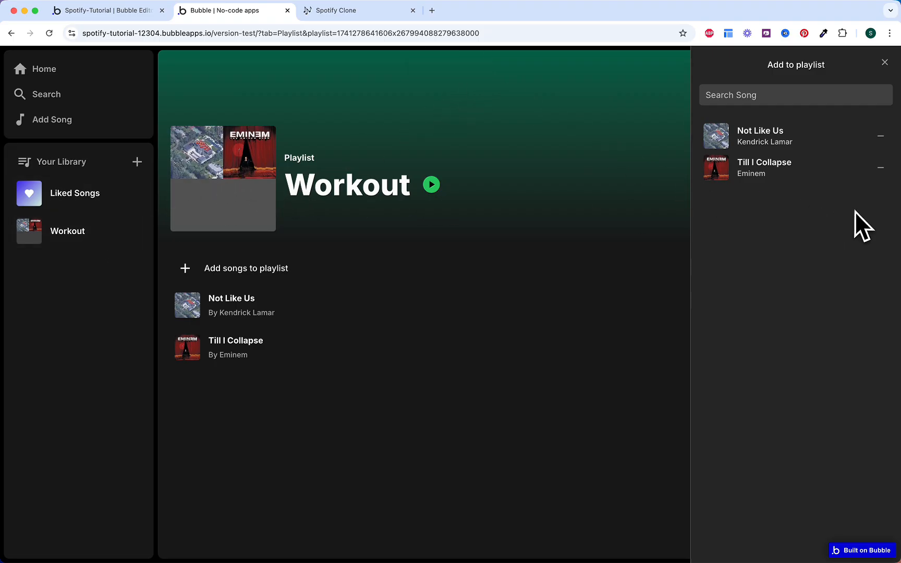
{"action": "left_click", "coordinate": [881, 168]}
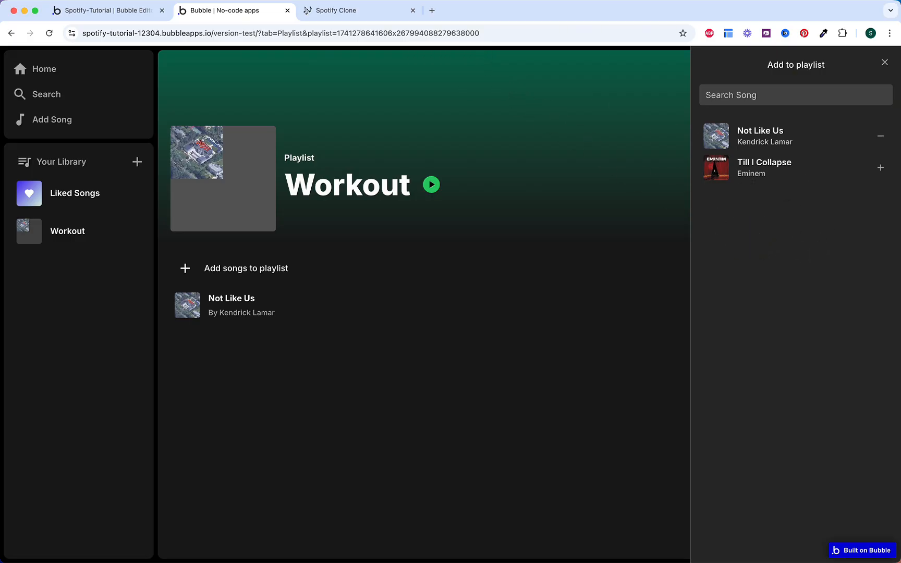
Step: Test the song search with 'monot', 'til' and 'I col', then close the panel
{"action": "left_click", "coordinate": [756, 91]}
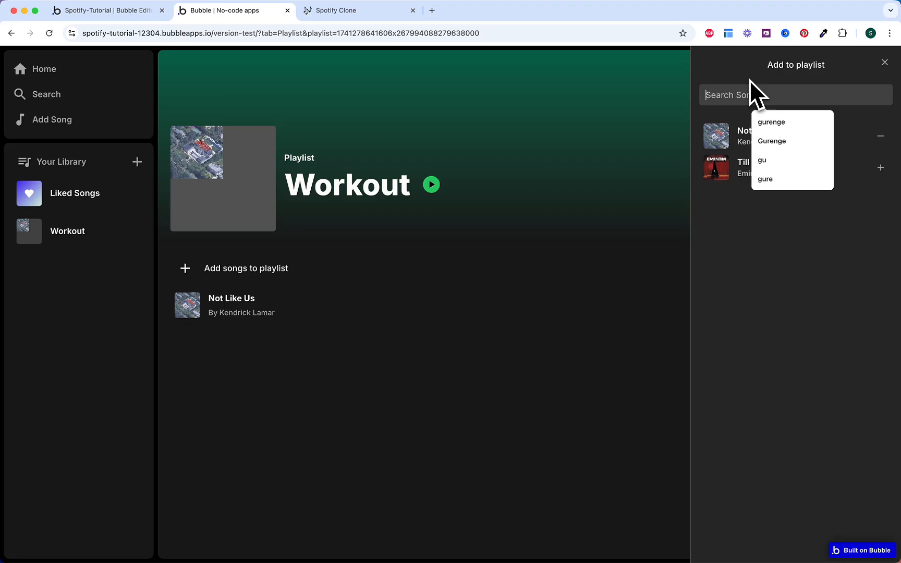
{"action": "type", "text": "mo"}
{"action": "type", "text": "not"}
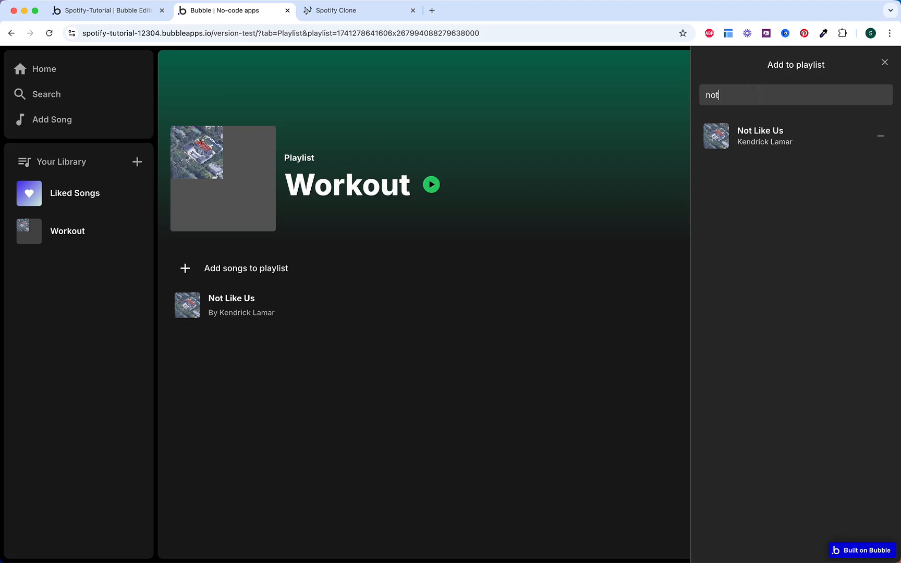
{"action": "key", "text": "BackSpace"}
{"action": "type", "text": "til I"}
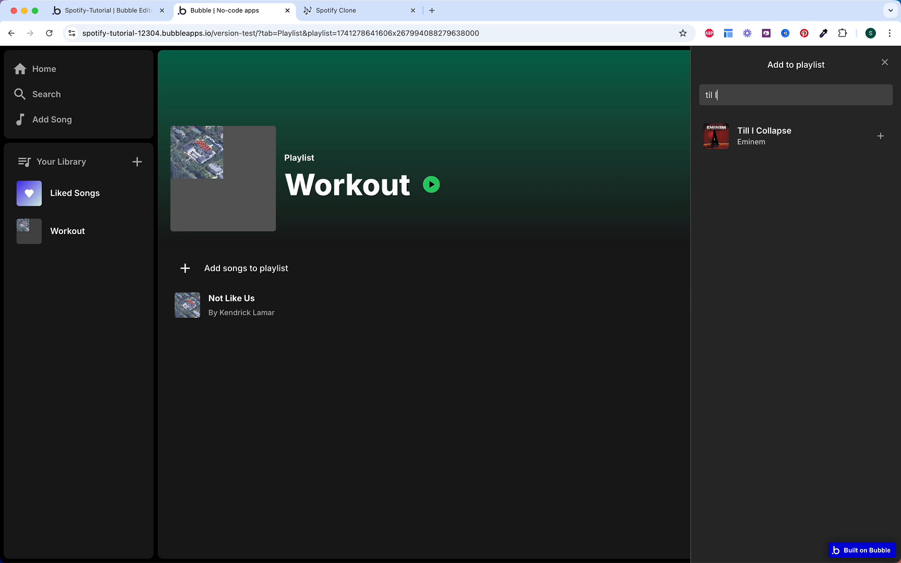
{"action": "key", "text": "BackSpace"}
{"action": "key", "text": "BackSpace"}
{"action": "key", "text": "BackSpace"}
{"action": "key", "text": "BackSpace"}
{"action": "key", "text": "BackSpace"}
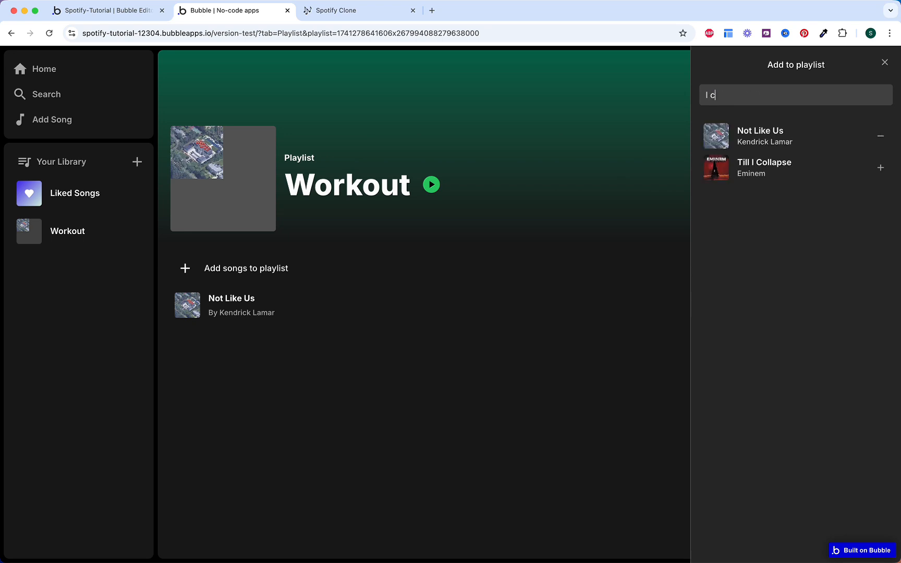
{"action": "type", "text": "I cp"}
{"action": "key", "text": "BackSpace"}
{"action": "type", "text": "ol"}
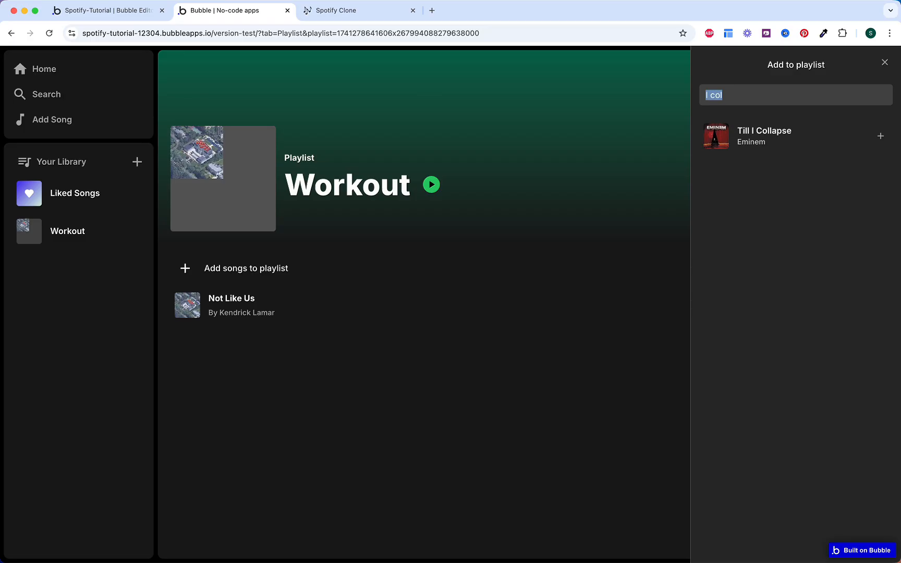
{"action": "key", "text": "BackSpace"}
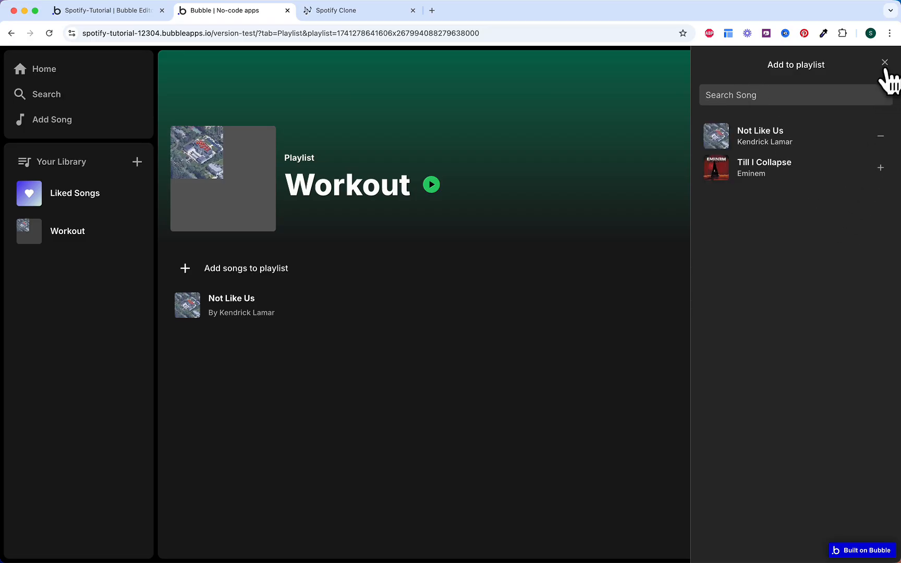
{"action": "left_click", "coordinate": [885, 63]}
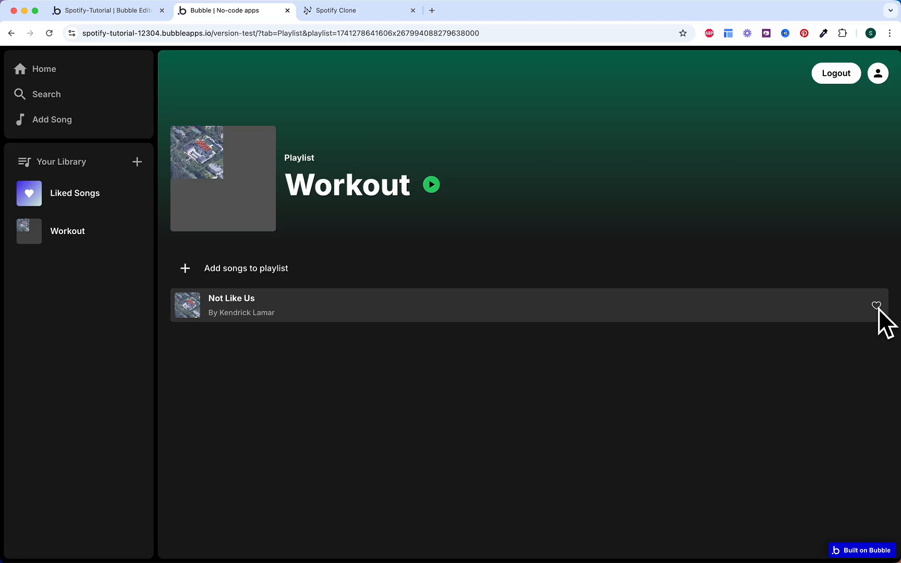
{"action": "left_click", "coordinate": [131, 17]}
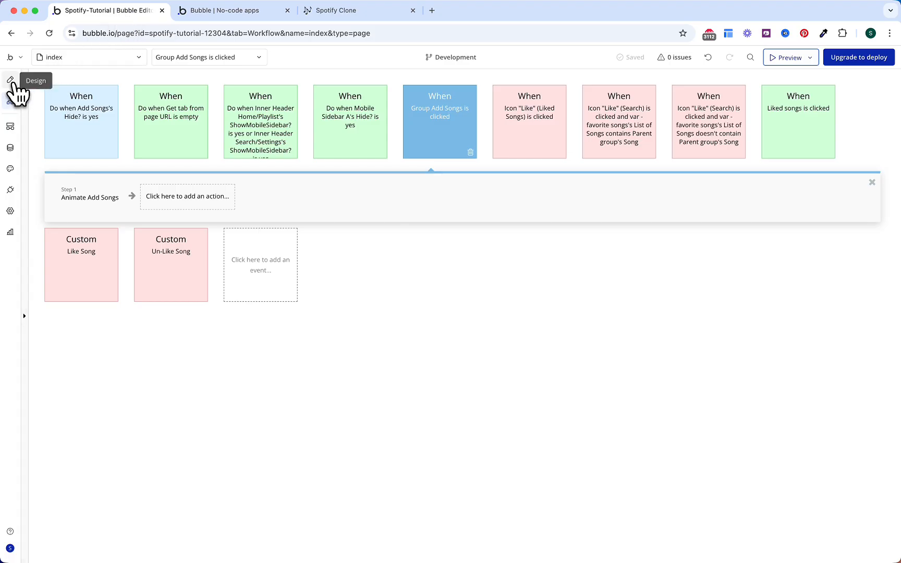
Step: Hide the Add Songs popup in the Design view's Elements Tree
{"action": "left_click", "coordinate": [12, 84]}
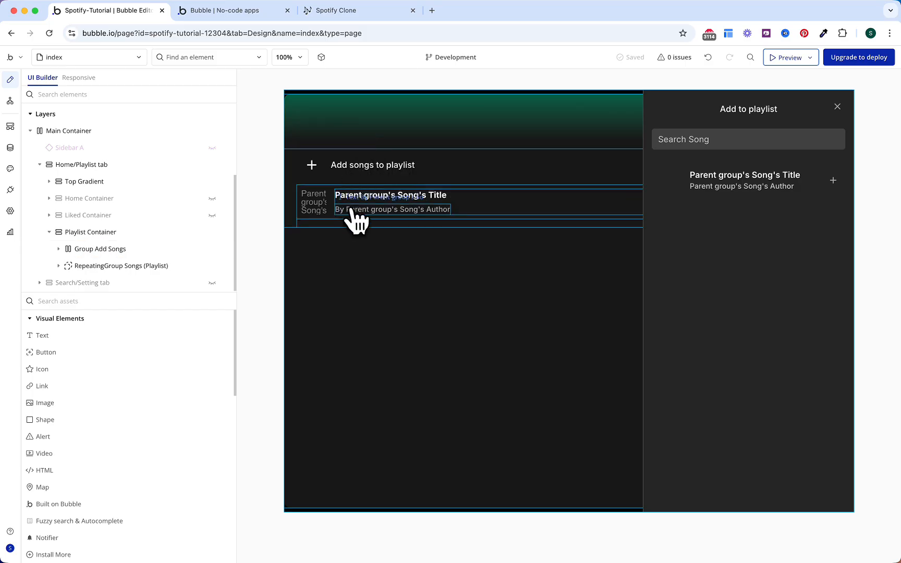
{"action": "scroll", "coordinate": [177, 170], "scroll_direction": "up", "scroll_amount": 3}
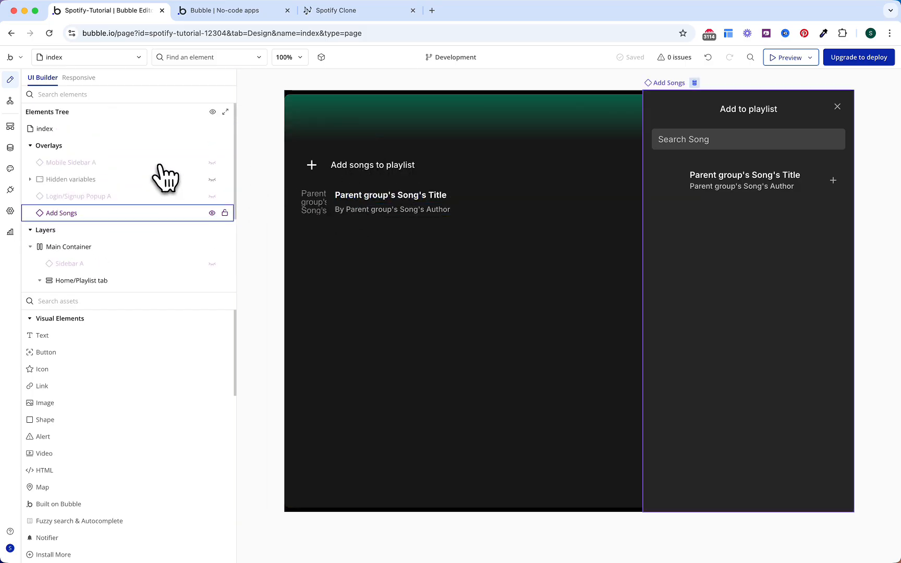
{"action": "left_click", "coordinate": [212, 214]}
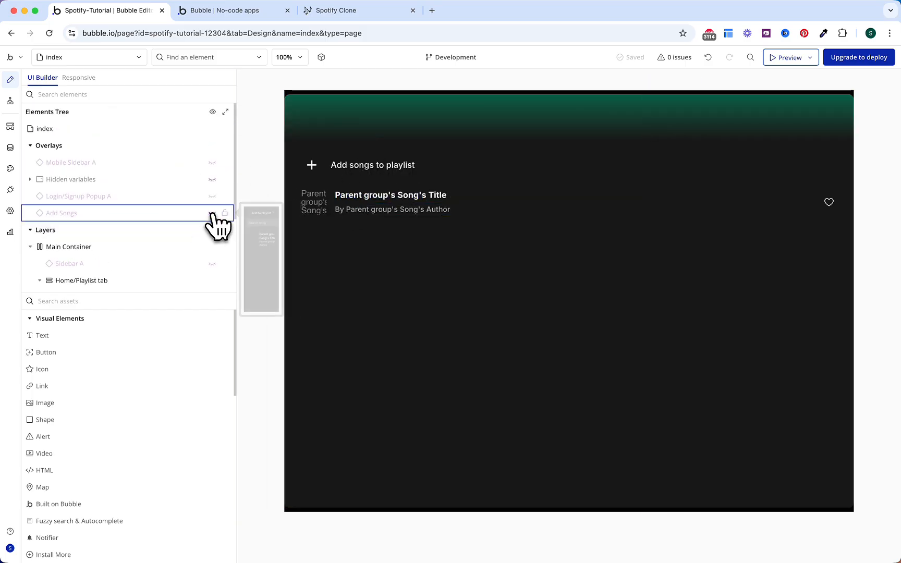
Step: Rename the playlist heart icon to Icon "Like" (Playlist) and create its click workflow
{"action": "left_click", "coordinate": [834, 203]}
{"action": "double_click", "coordinate": [683, 111]}
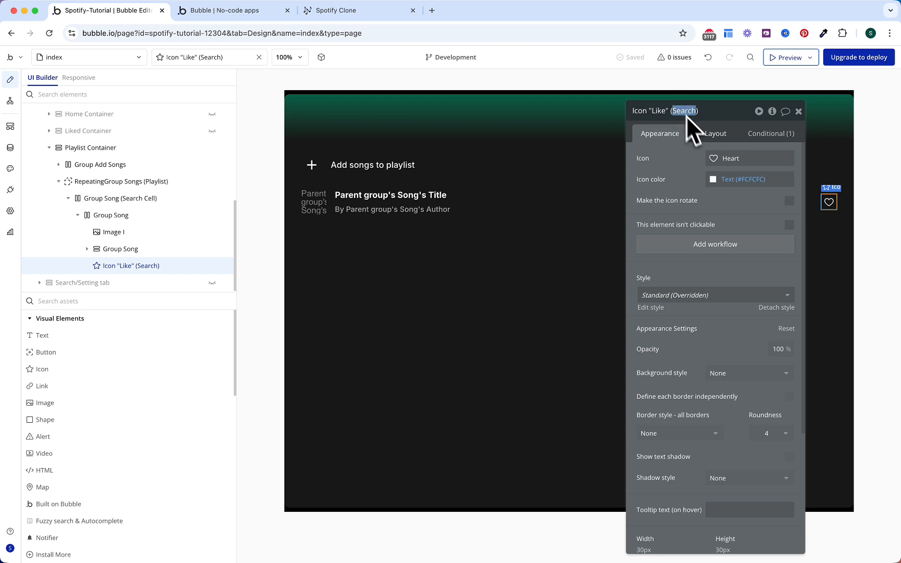
{"action": "type", "text": "Pa"}
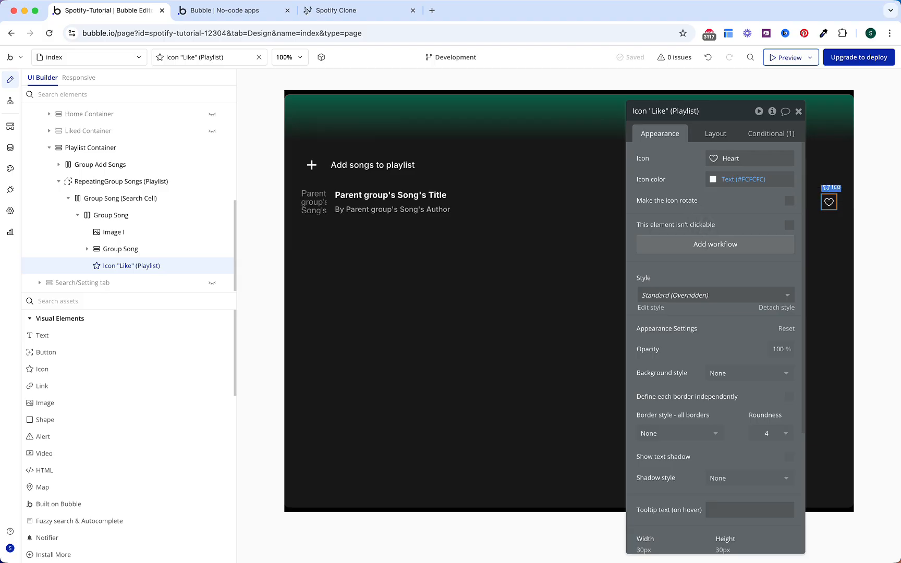
{"action": "left_click", "coordinate": [699, 245]}
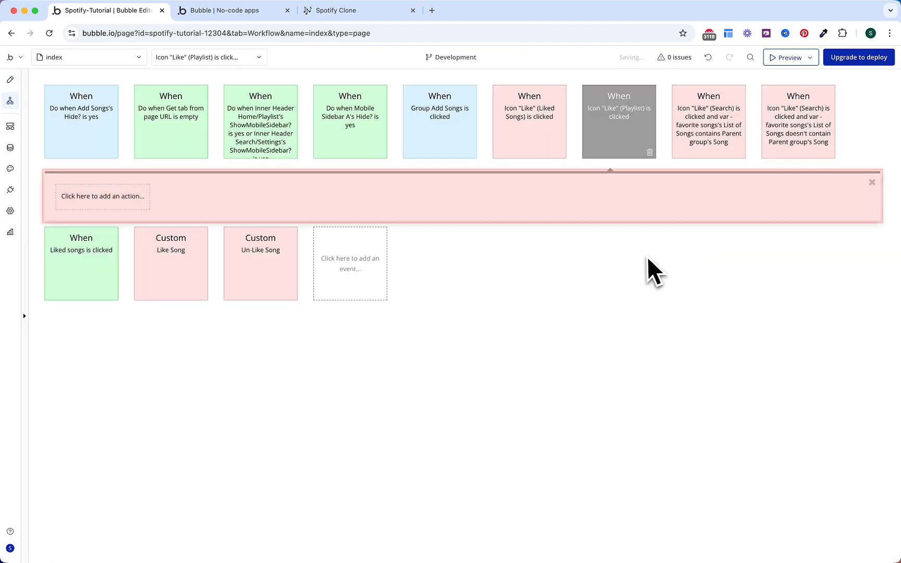
Step: Copy the Search Like workflow's favourite-song Only when condition to the Playlist Like event
{"action": "left_click", "coordinate": [696, 126]}
{"action": "left_click", "coordinate": [696, 211]}
{"action": "right_click", "coordinate": [697, 209]}
{"action": "left_click", "coordinate": [748, 177]}
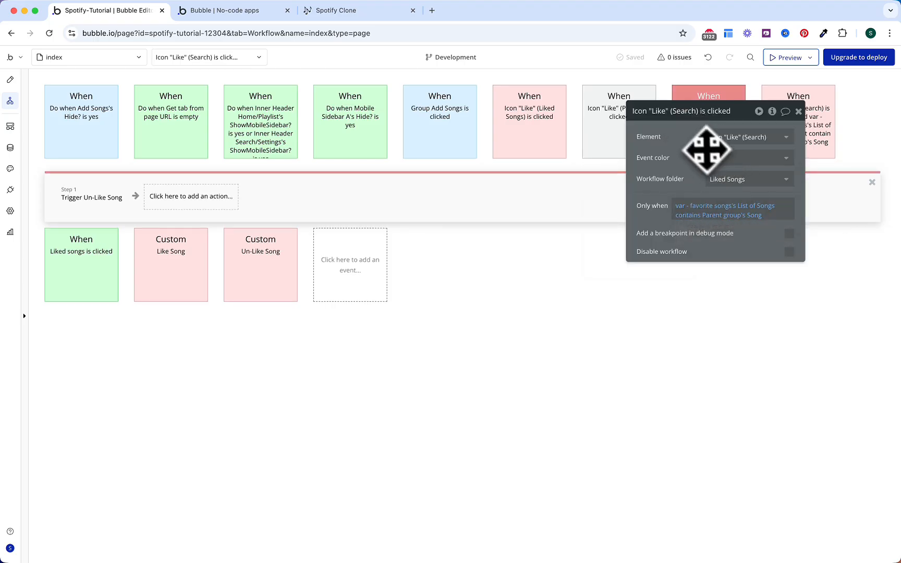
{"action": "left_click_drag", "start_coordinate": [692, 131], "coordinate": [689, 210]}
{"action": "left_click", "coordinate": [699, 290]}
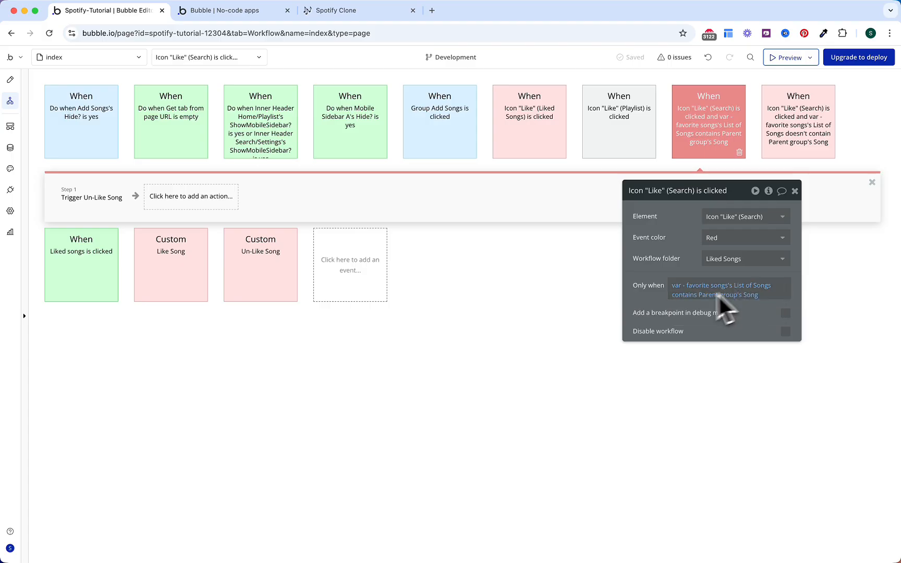
{"action": "left_click", "coordinate": [626, 128]}
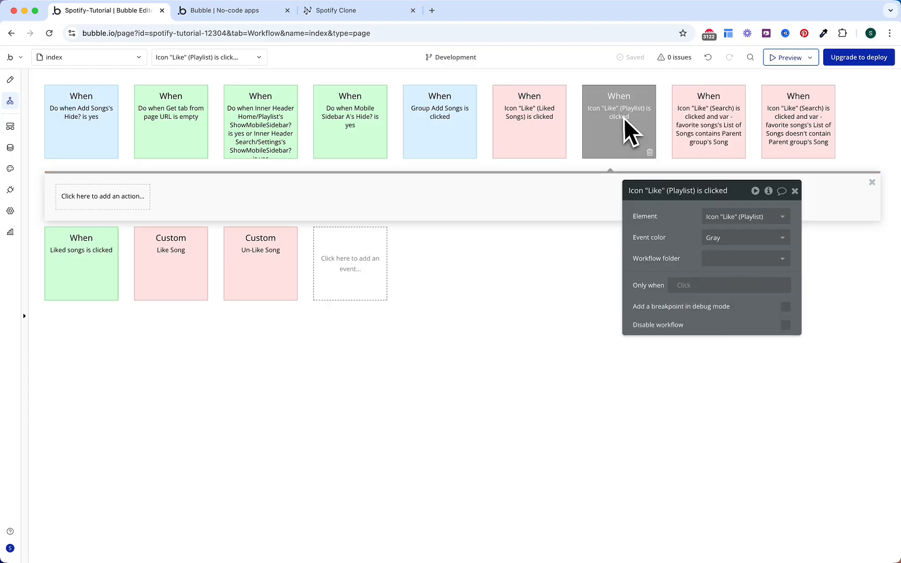
{"action": "right_click", "coordinate": [682, 287]}
{"action": "left_click", "coordinate": [743, 270]}
Step: Paste the Trigger Un-Like Song step into the Playlist Like workflow as Step 1
{"action": "left_click", "coordinate": [716, 141]}
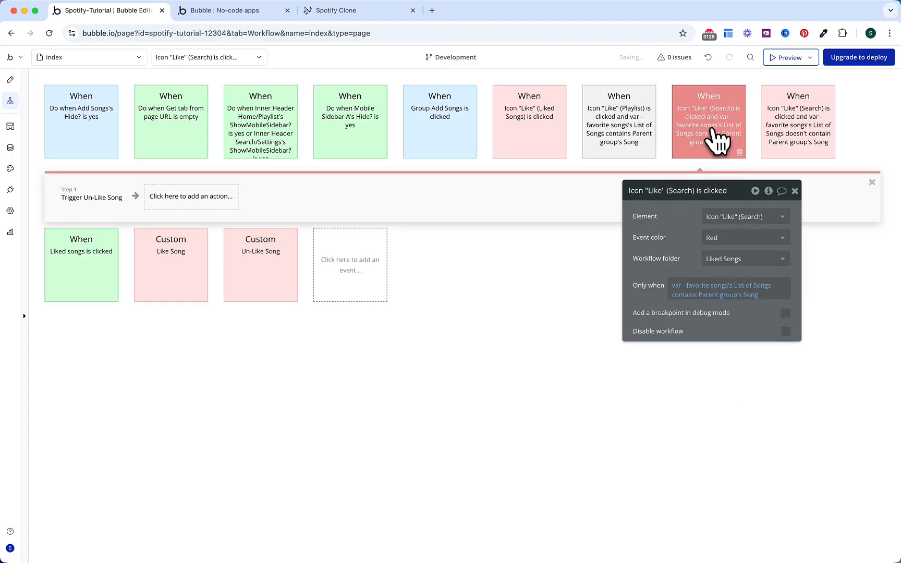
{"action": "left_click", "coordinate": [107, 206]}
{"action": "right_click", "coordinate": [108, 207]}
{"action": "left_click", "coordinate": [156, 274]}
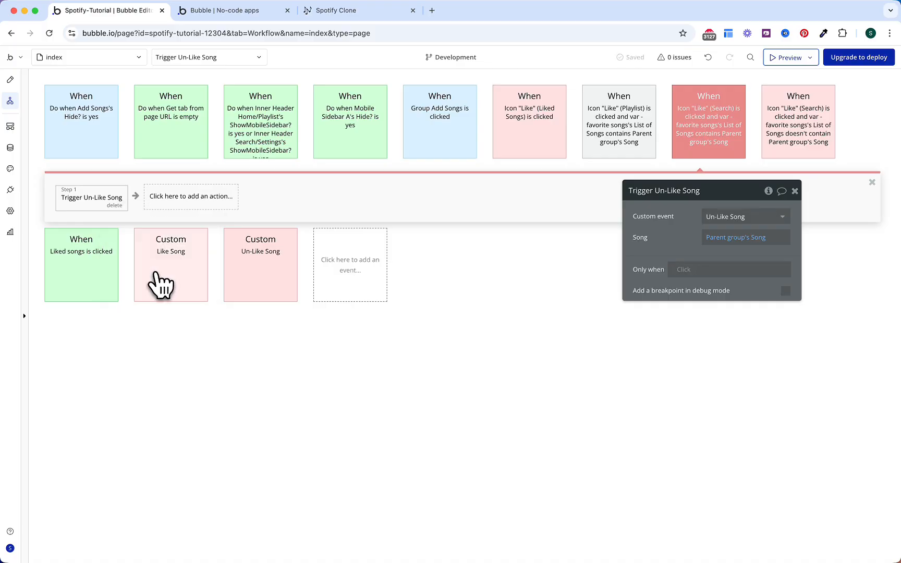
{"action": "left_click", "coordinate": [586, 128]}
{"action": "left_click", "coordinate": [135, 201]}
{"action": "right_click", "coordinate": [135, 202]}
{"action": "left_click", "coordinate": [148, 209]}
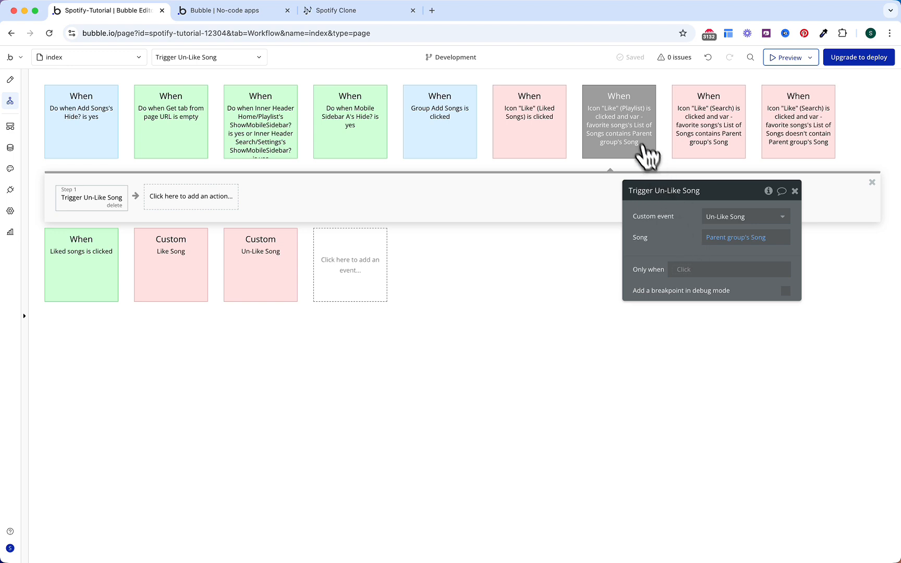
Step: Duplicate the Playlist Like workflow
{"action": "left_click", "coordinate": [636, 146]}
{"action": "right_click", "coordinate": [624, 137]}
{"action": "left_click", "coordinate": [659, 198]}
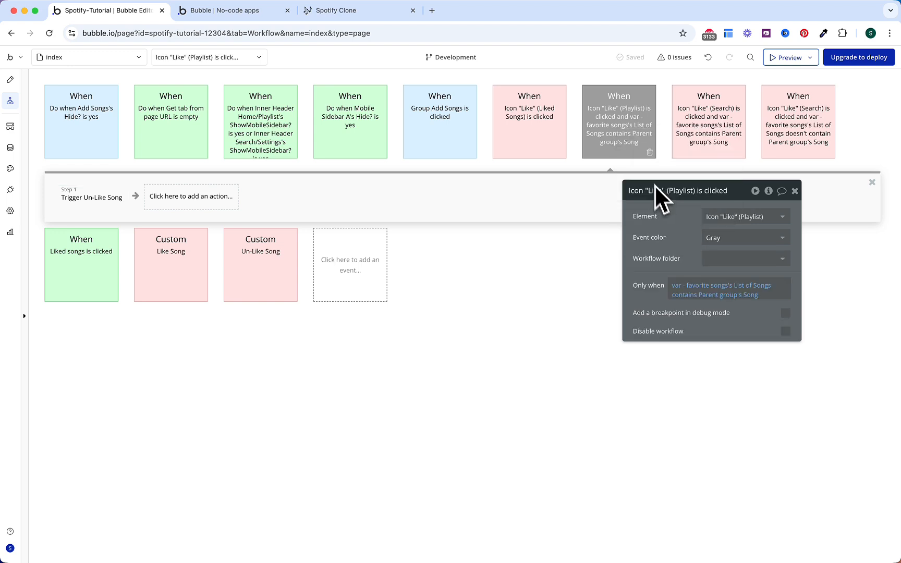
{"action": "right_click", "coordinate": [636, 152]}
{"action": "left_click", "coordinate": [651, 211]}
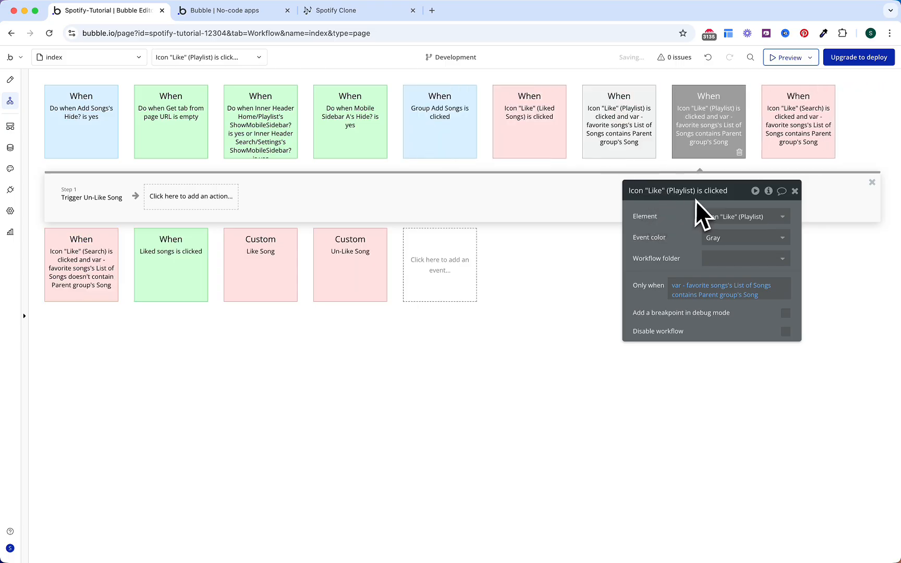
Step: Change the duplicate's condition to doesn't contain and make it trigger Like Song
{"action": "left_click", "coordinate": [684, 295]}
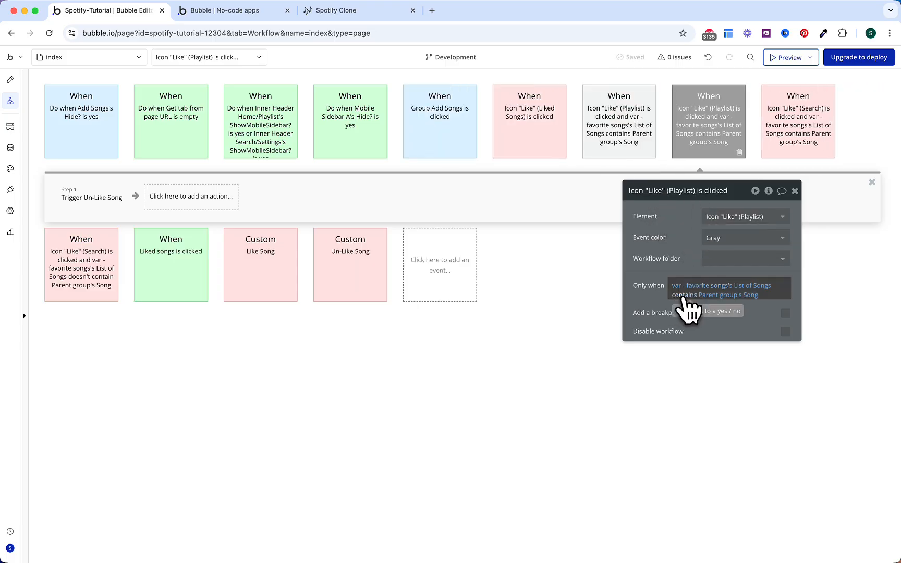
{"action": "left_click", "coordinate": [693, 297]}
{"action": "left_click", "coordinate": [716, 365]}
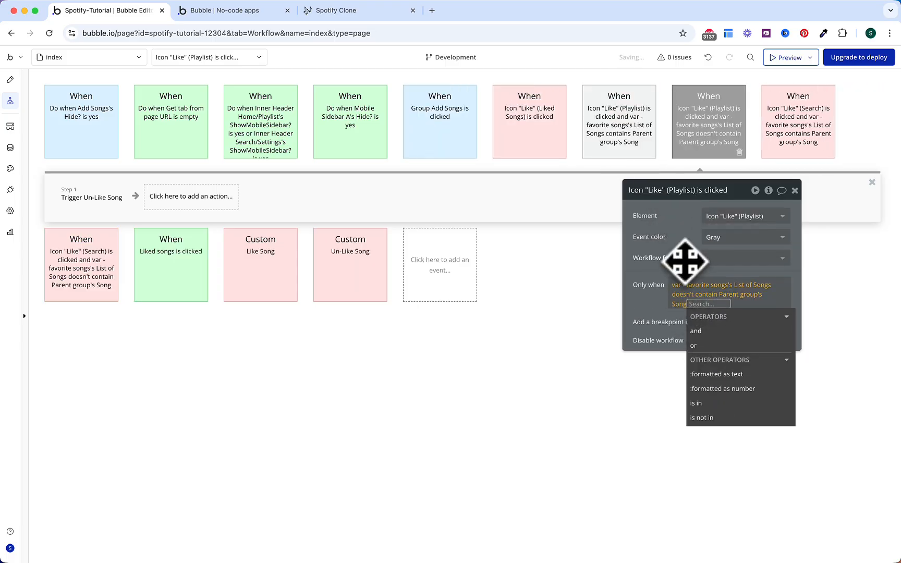
{"action": "left_click", "coordinate": [685, 261]}
{"action": "left_click", "coordinate": [122, 196]}
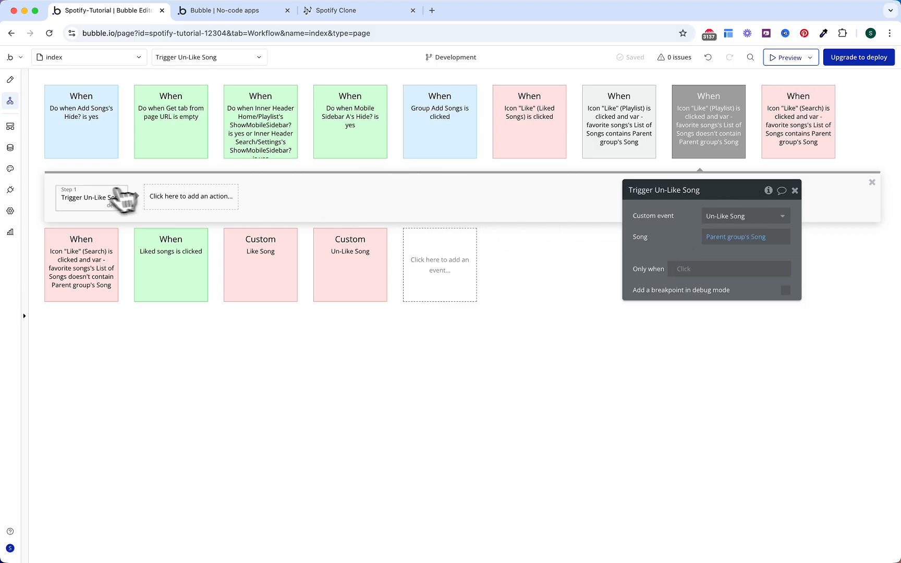
{"action": "left_click", "coordinate": [751, 216]}
{"action": "left_click", "coordinate": [730, 233]}
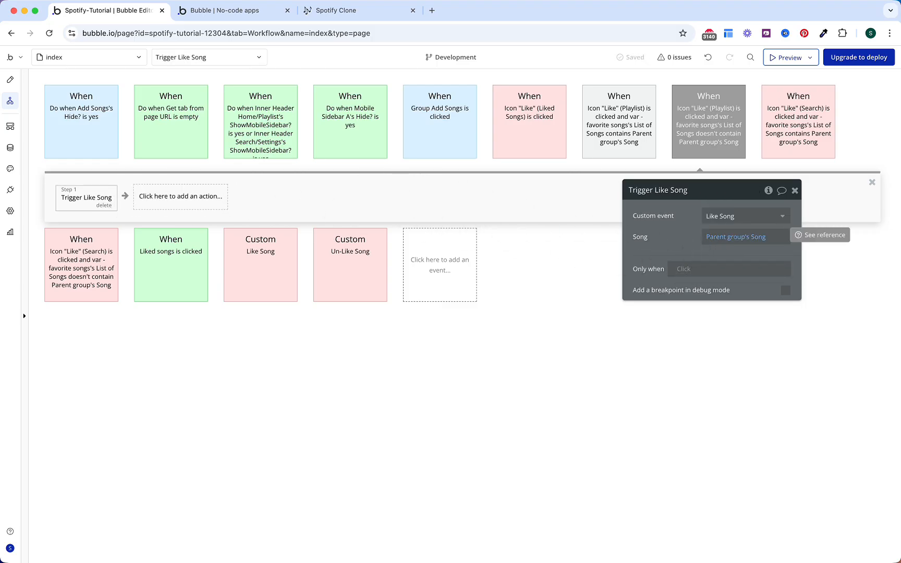
Step: Colour both Playlist Like workflows red and reload the running app
{"action": "left_click", "coordinate": [638, 149]}
{"action": "left_click", "coordinate": [708, 238]}
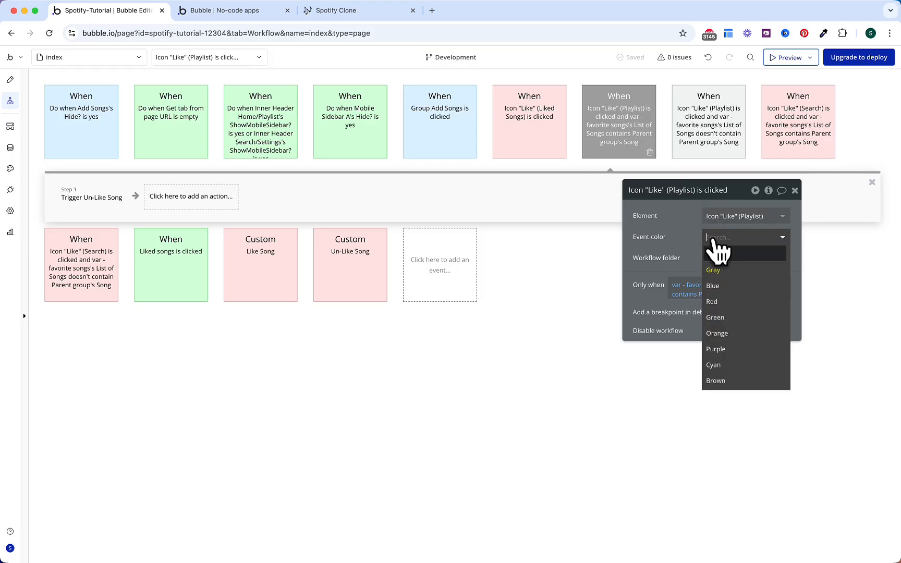
{"action": "left_click", "coordinate": [721, 303]}
{"action": "left_click", "coordinate": [722, 148]}
{"action": "left_click", "coordinate": [721, 237]}
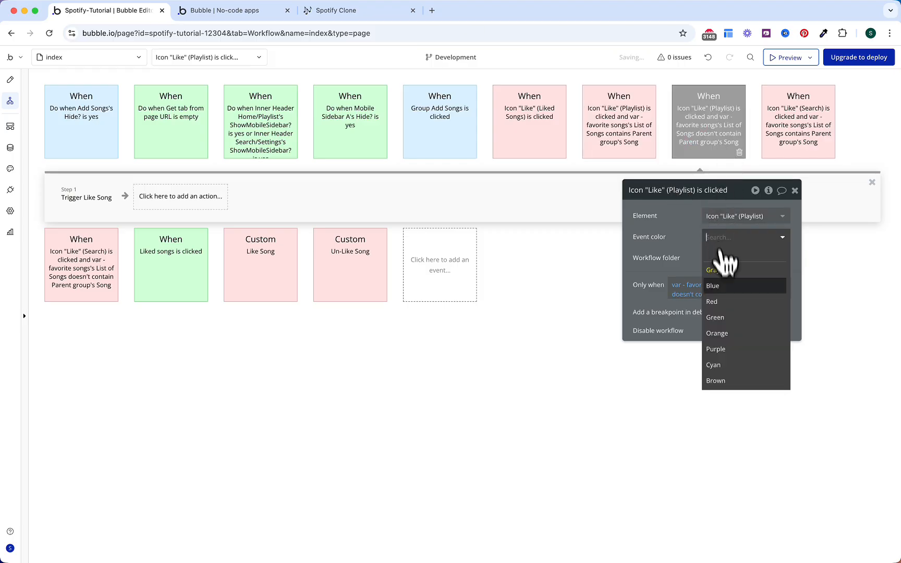
{"action": "left_click", "coordinate": [724, 302]}
{"action": "left_click", "coordinate": [245, 11]}
{"action": "key", "text": "super+r"}
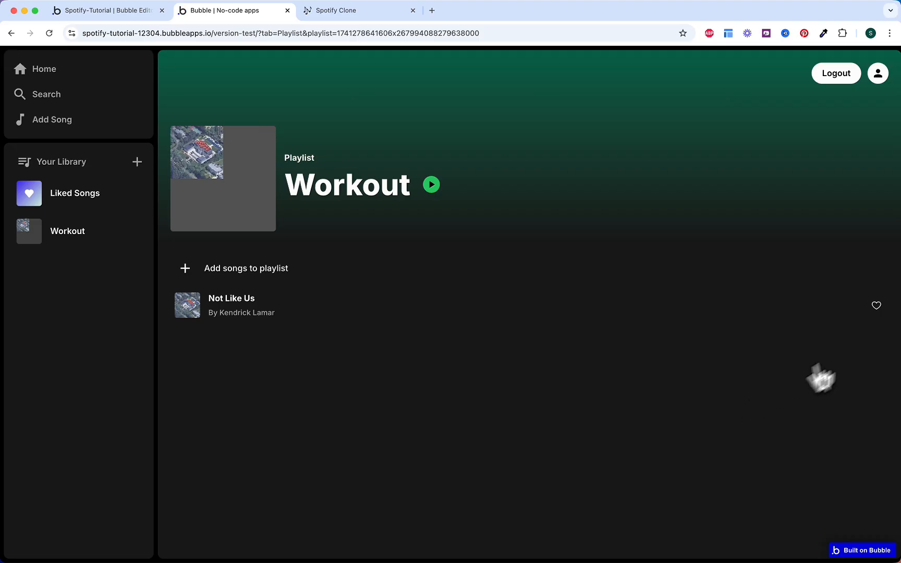
Step: Like Not Like Us, check it in Liked Songs, and return to Workout
{"action": "left_click", "coordinate": [877, 306]}
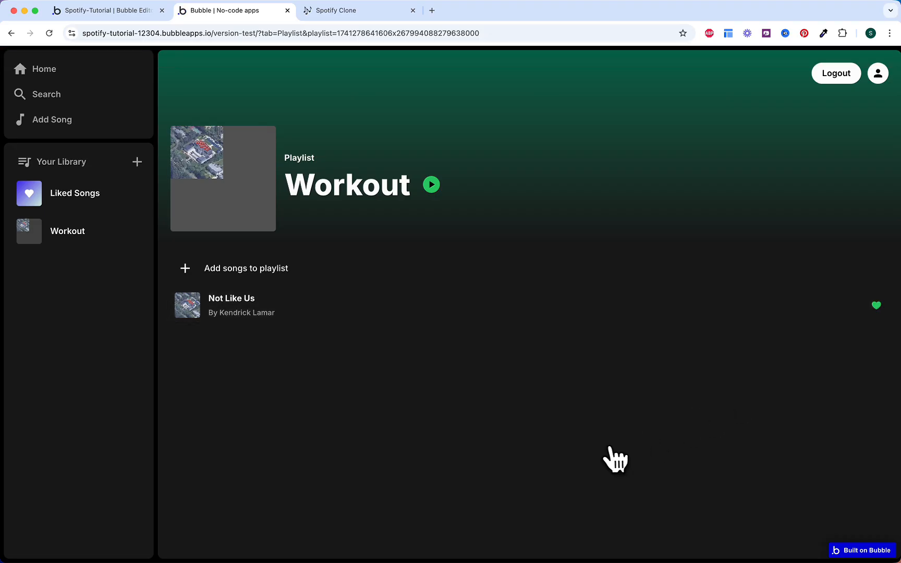
{"action": "left_click", "coordinate": [79, 194]}
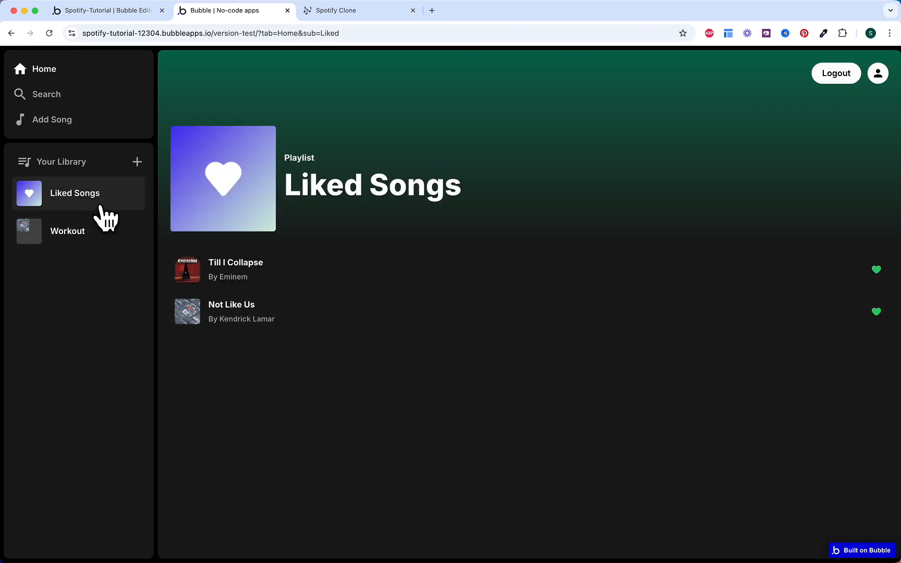
{"action": "left_click", "coordinate": [95, 234]}
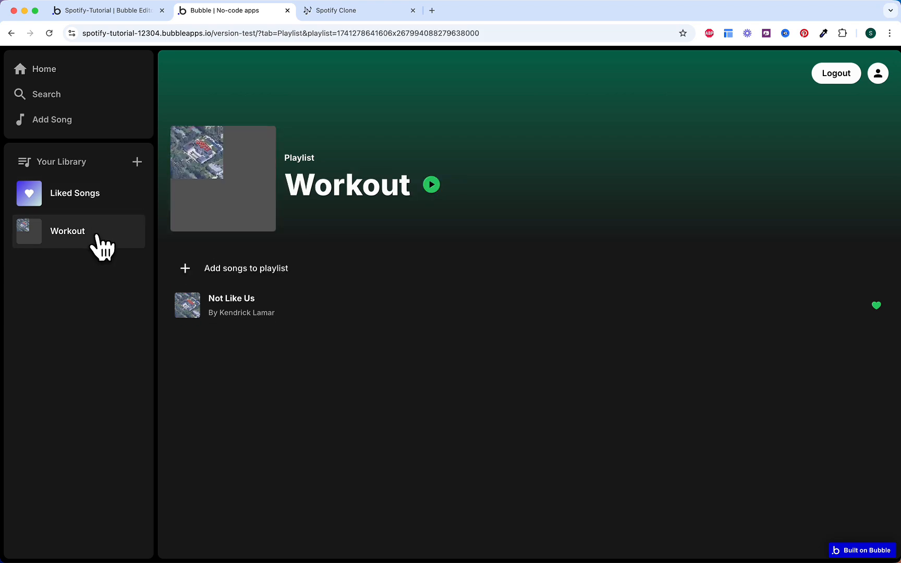
Step: Add Till I Collapse to Workout, close the panel, and switch to the Notion task list
{"action": "left_click", "coordinate": [383, 277]}
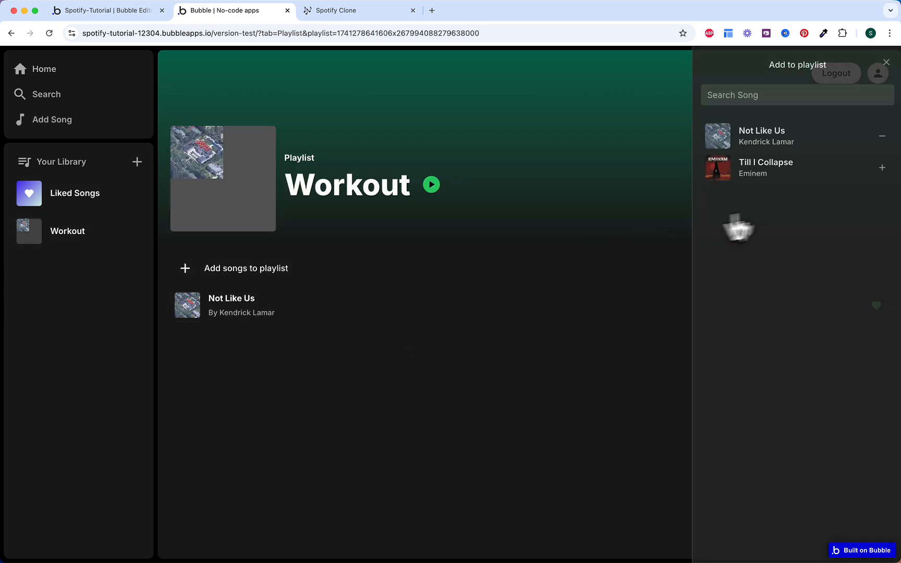
{"action": "left_click", "coordinate": [881, 168]}
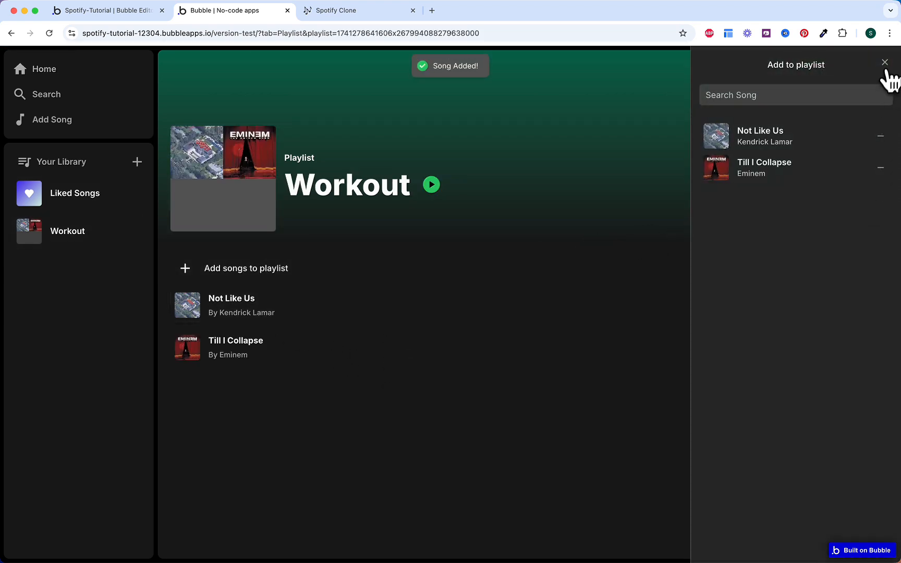
{"action": "left_click", "coordinate": [885, 63]}
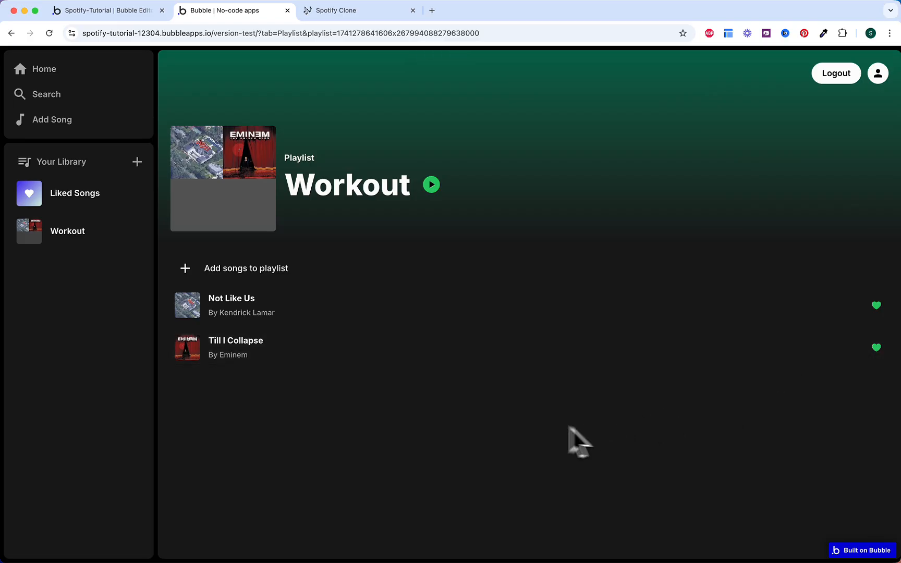
{"action": "left_click", "coordinate": [366, 12]}
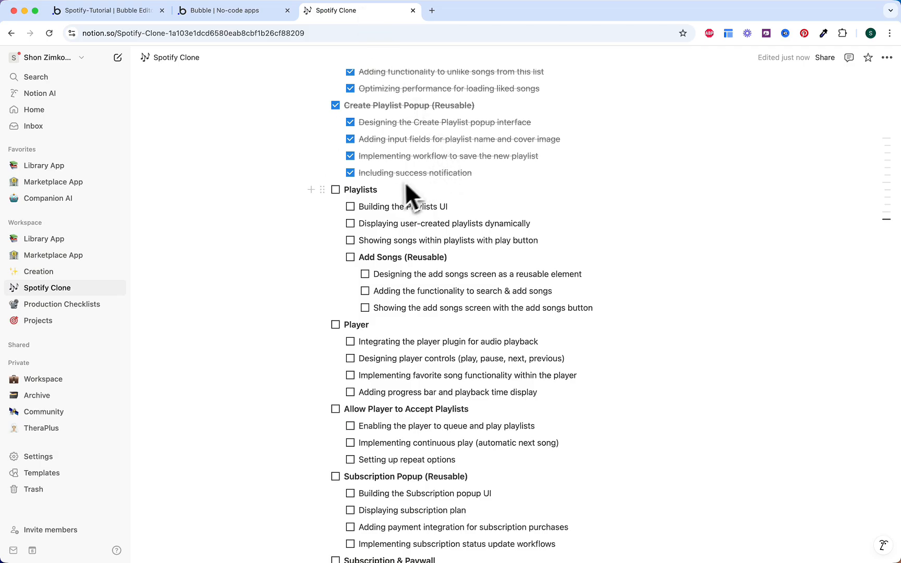
Step: Tick every Playlists sub-task and all Add Songs (Reusable) tasks as done
{"action": "left_click", "coordinate": [350, 207]}
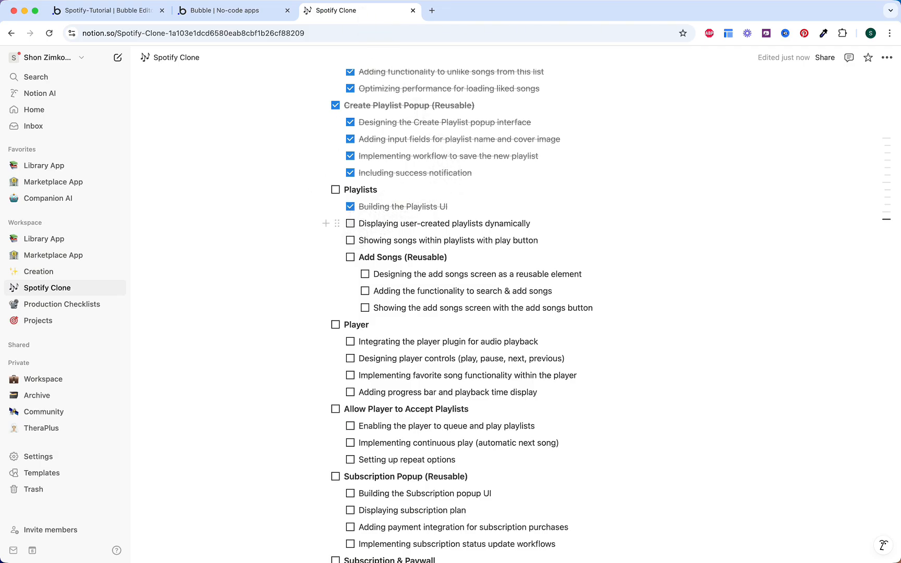
{"action": "left_click", "coordinate": [350, 223]}
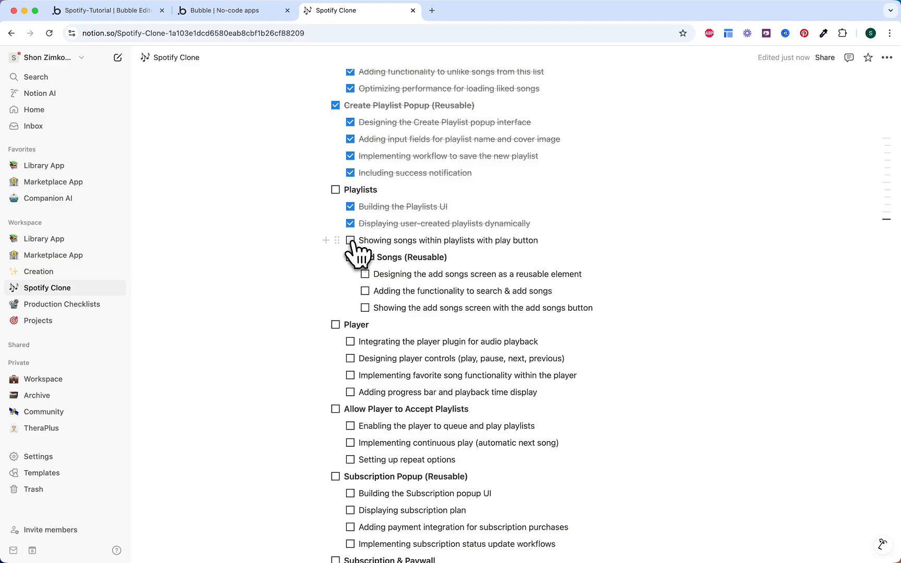
{"action": "left_click", "coordinate": [350, 241]}
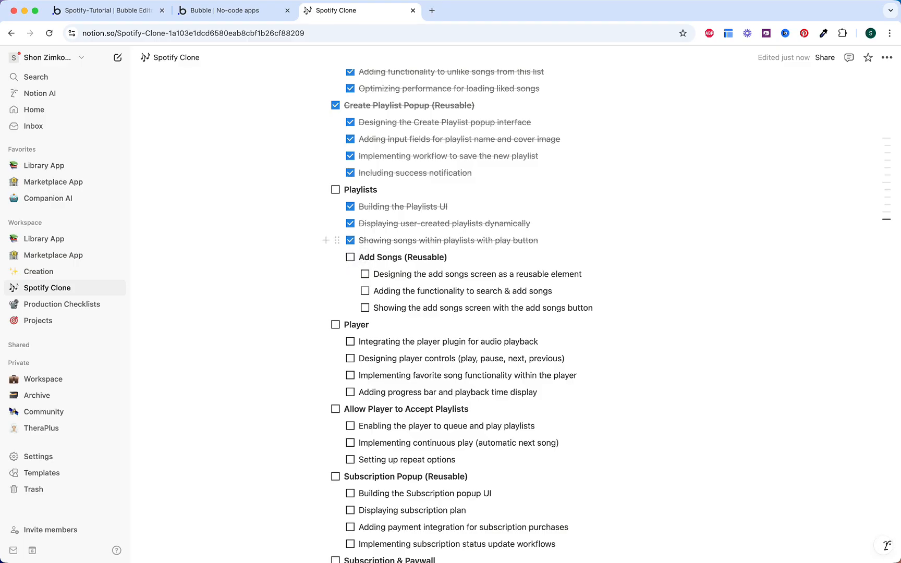
{"action": "left_click", "coordinate": [350, 258]}
{"action": "left_click", "coordinate": [365, 275]}
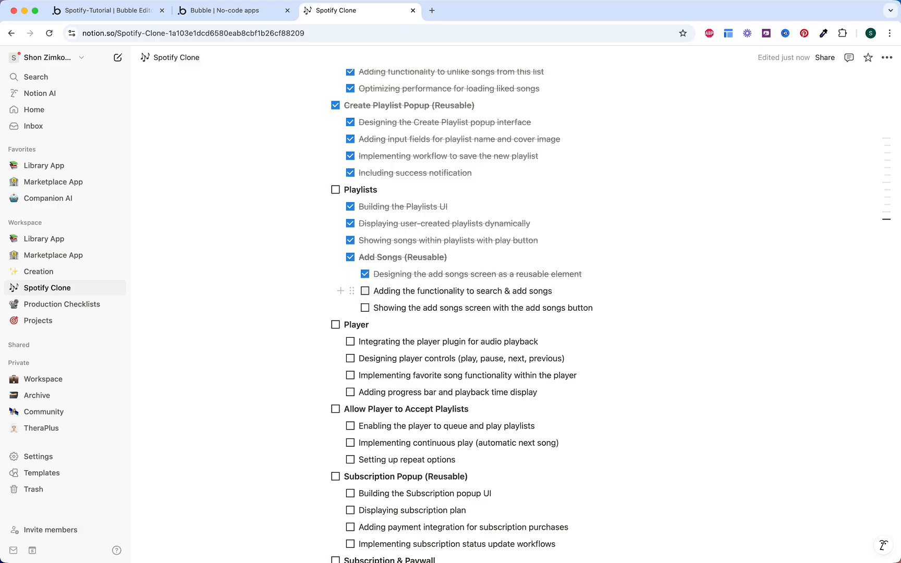
{"action": "left_click", "coordinate": [365, 291]}
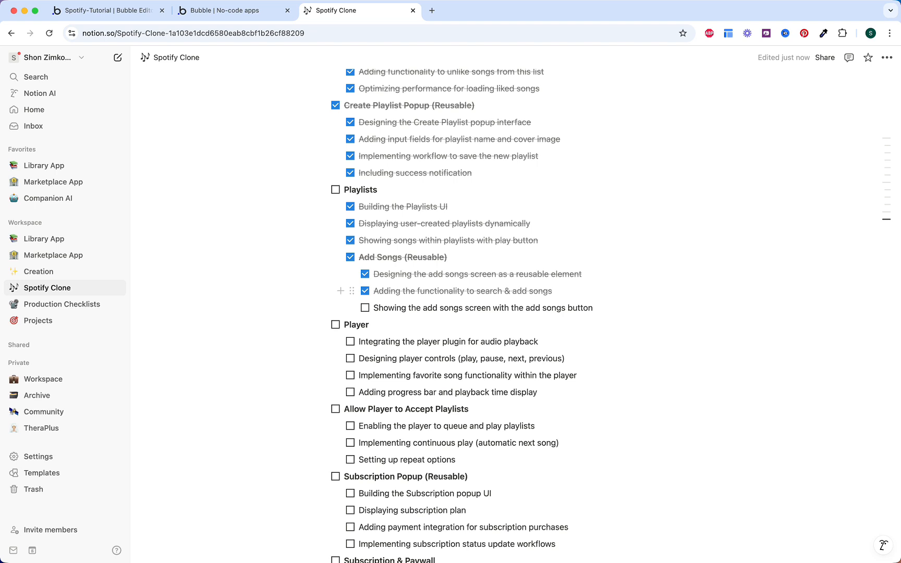
{"action": "left_click", "coordinate": [365, 307]}
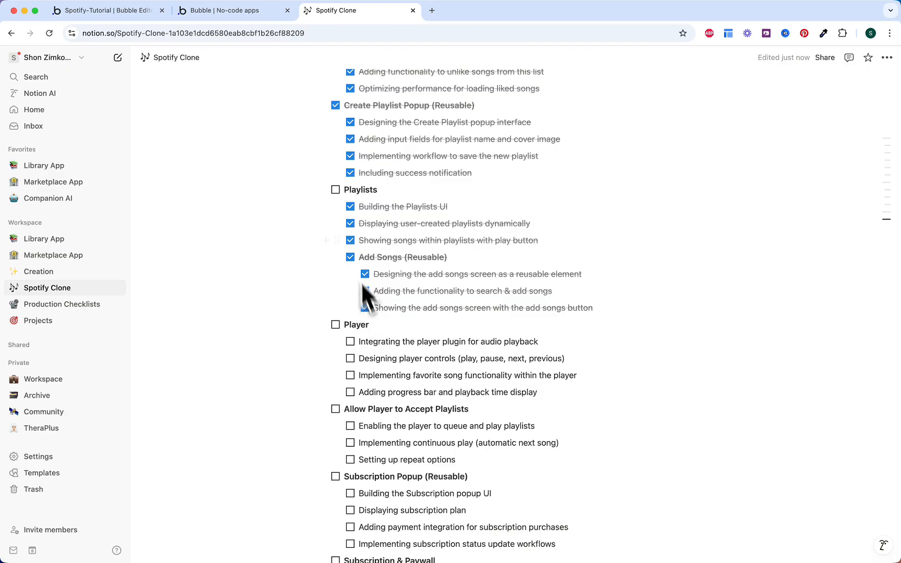
Step: Mark the parent Playlists task as done
{"action": "left_click", "coordinate": [335, 197]}
{"action": "left_click", "coordinate": [335, 191]}
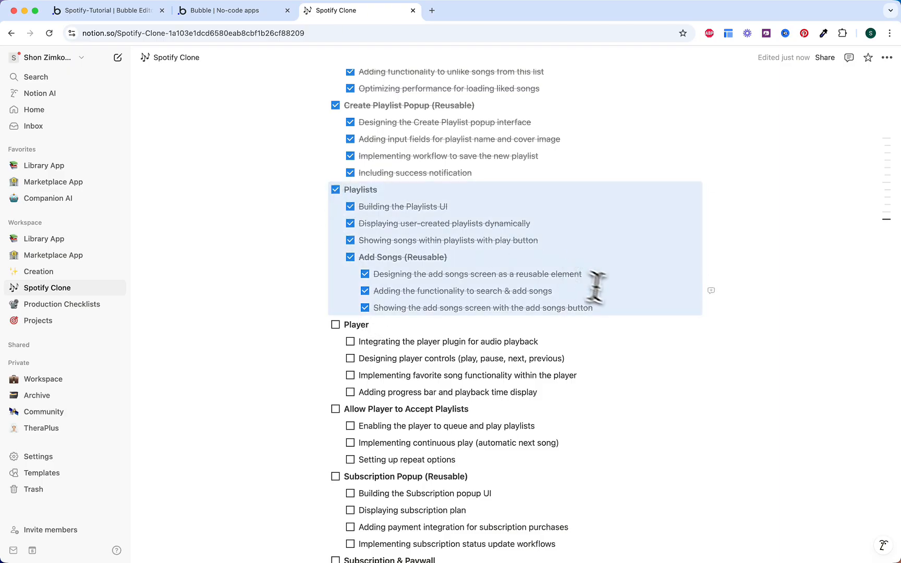
{"action": "left_click", "coordinate": [618, 308]}
{"action": "scroll", "coordinate": [618, 308], "scroll_direction": "down", "scroll_amount": 3}
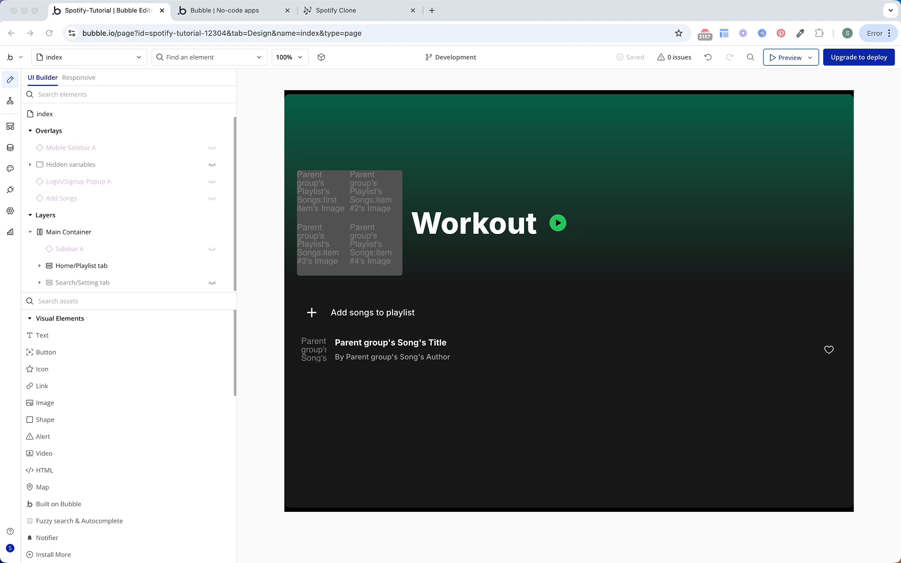
Step: Place a new Floating Group on the page and rename it Player
{"action": "left_click", "coordinate": [185, 301]}
{"action": "type", "text": "fo"}
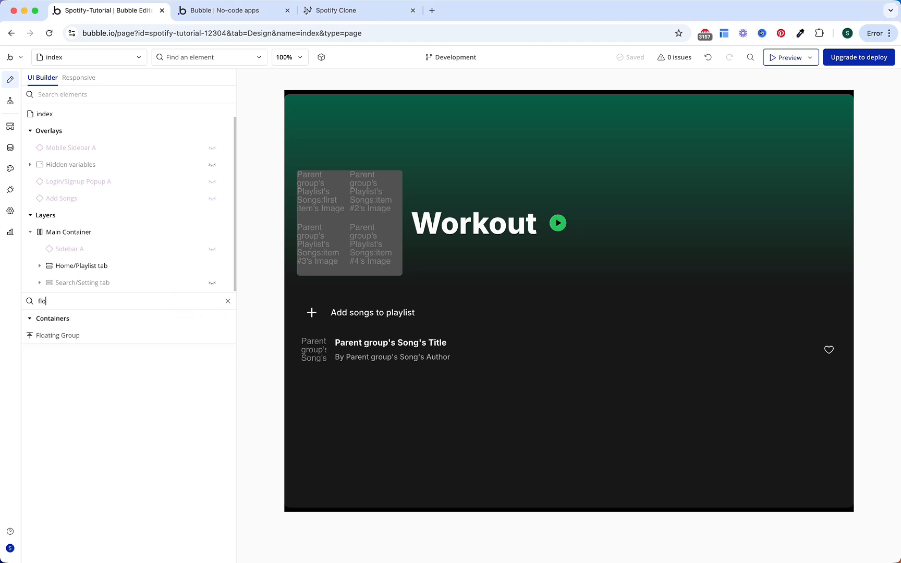
{"action": "left_click", "coordinate": [149, 339]}
{"action": "left_click", "coordinate": [395, 404]}
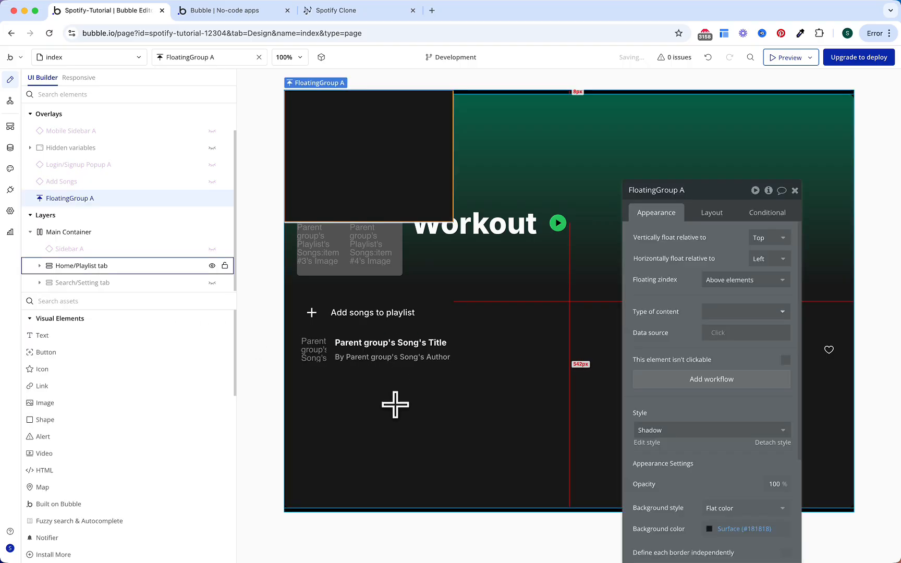
{"action": "left_click", "coordinate": [695, 191]}
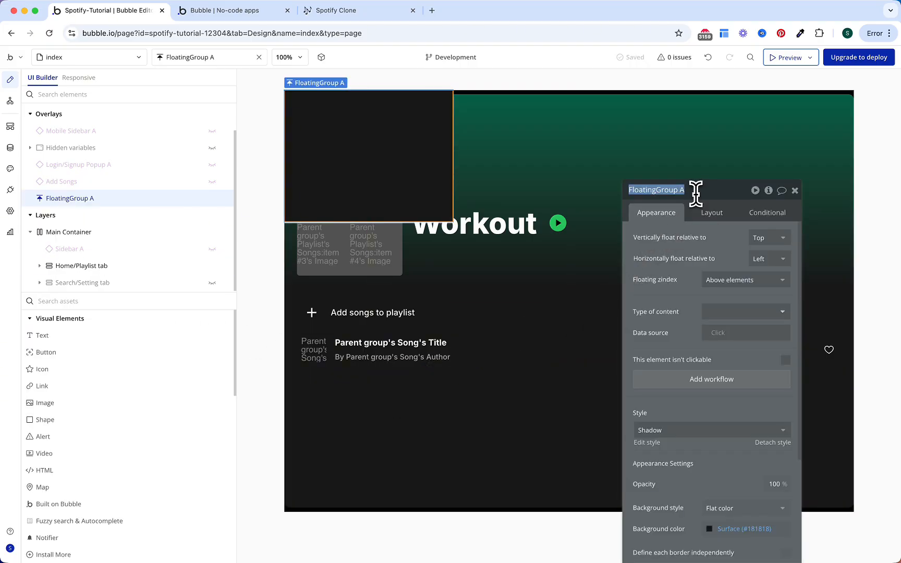
{"action": "type", "text": "Player"}
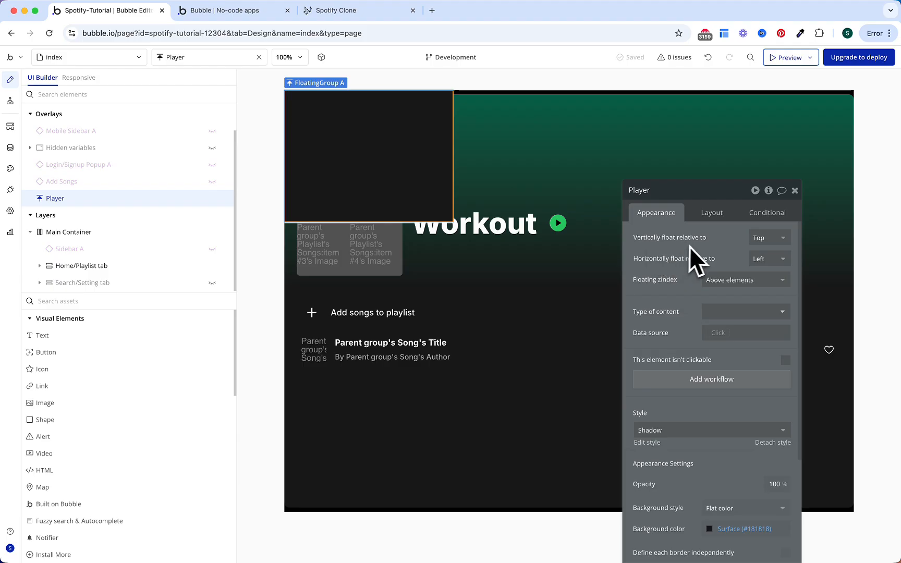
Step: Float Player vertically at the bottom and give it a black background
{"action": "left_click", "coordinate": [761, 238]}
{"action": "left_click", "coordinate": [762, 255]}
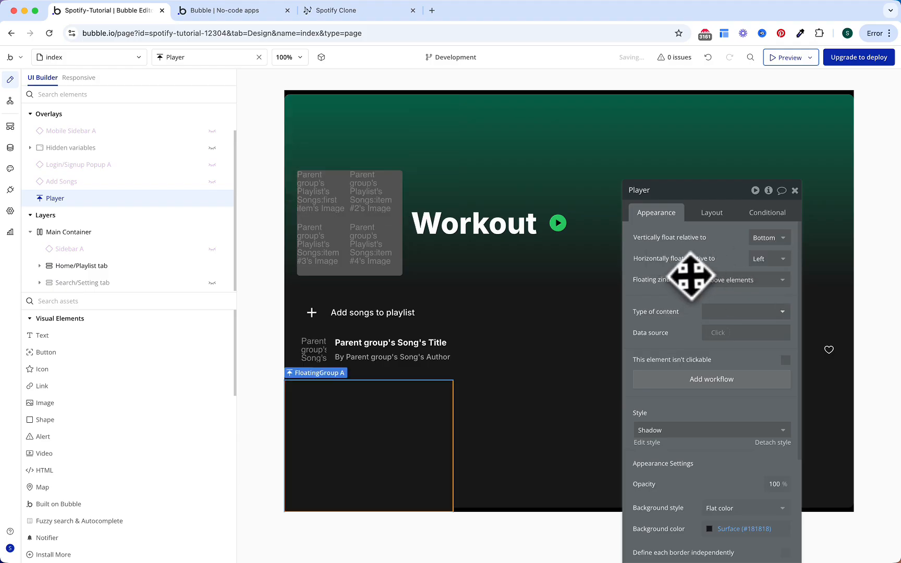
{"action": "left_click_drag", "start_coordinate": [688, 277], "coordinate": [683, 166]}
{"action": "left_click", "coordinate": [738, 412]}
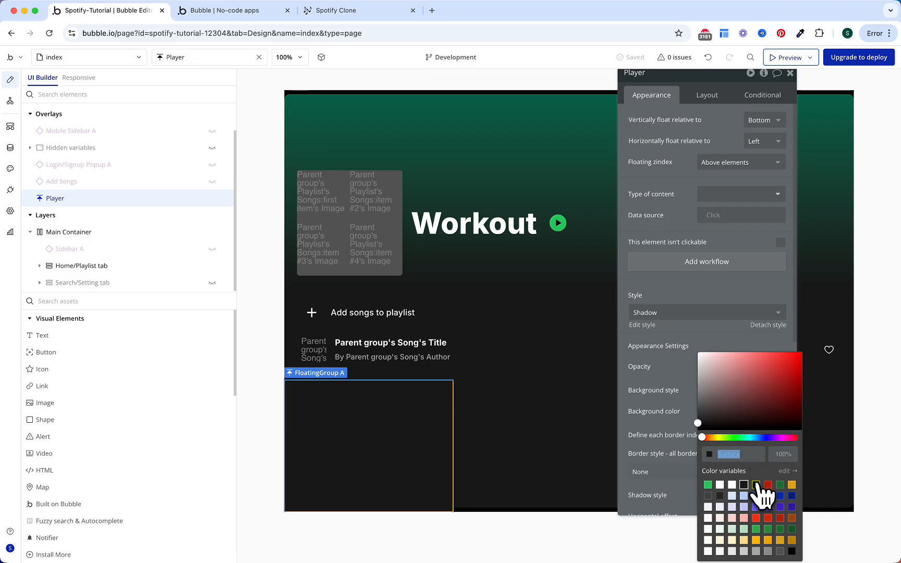
{"action": "left_click", "coordinate": [756, 485]}
{"action": "left_click", "coordinate": [691, 384]}
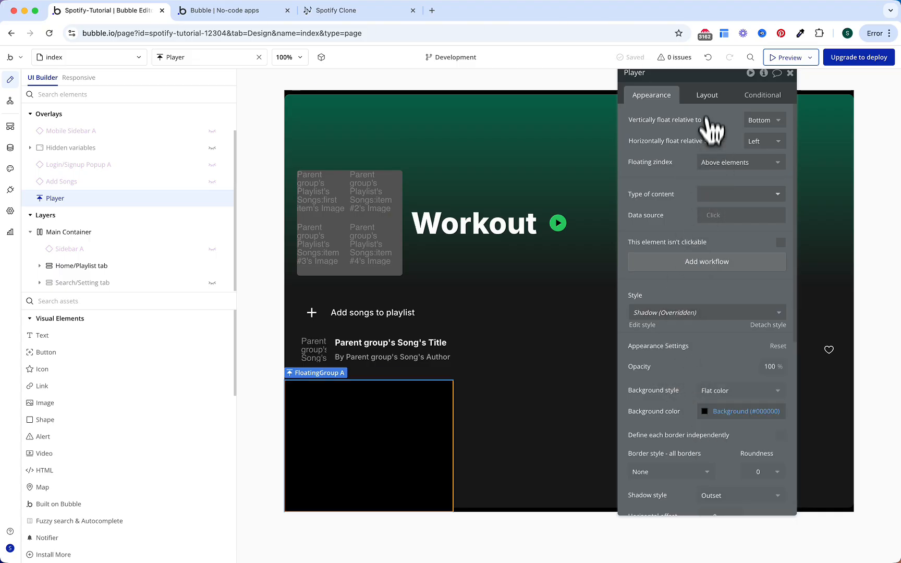
Step: Set Player's minimum height to 120 and minimum width to 0, with fixed width off
{"action": "left_click", "coordinate": [707, 96]}
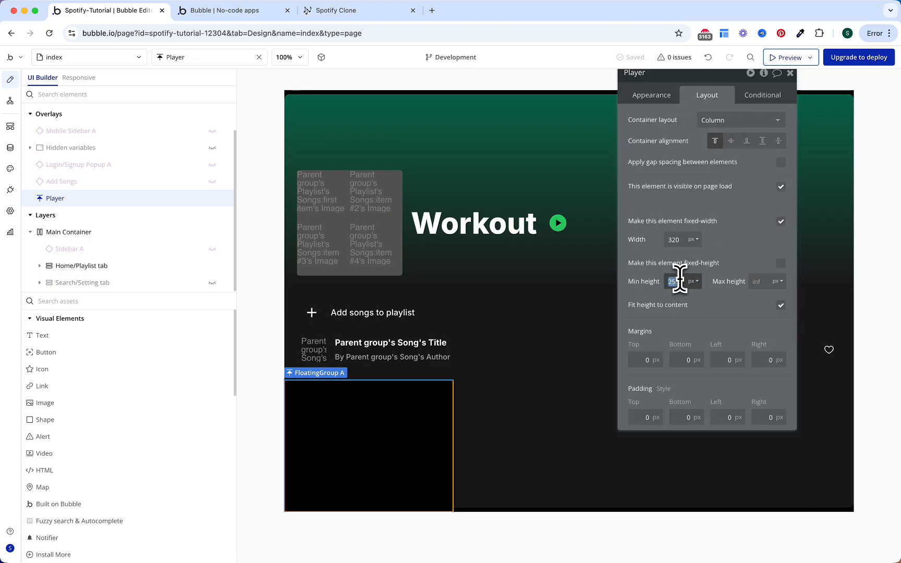
{"action": "type", "text": "120"}
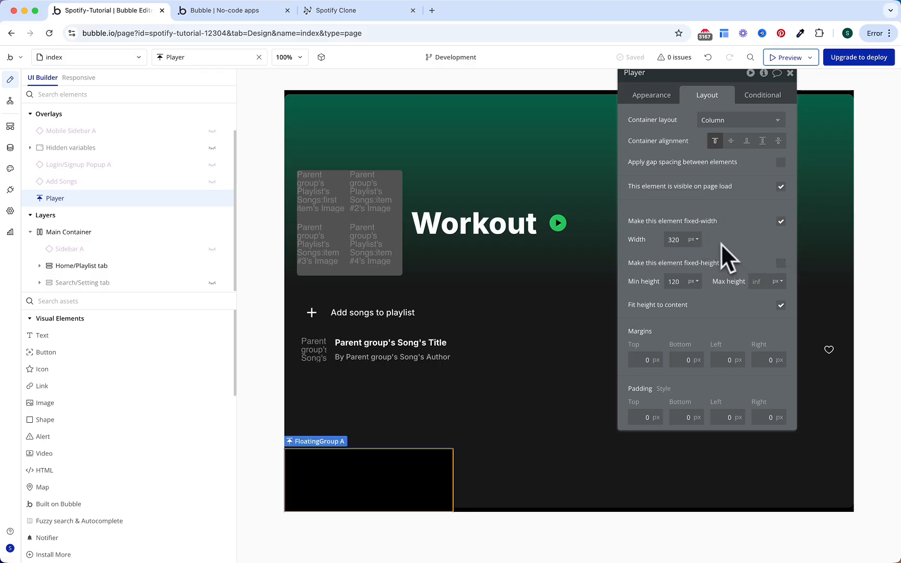
{"action": "left_click", "coordinate": [780, 222]}
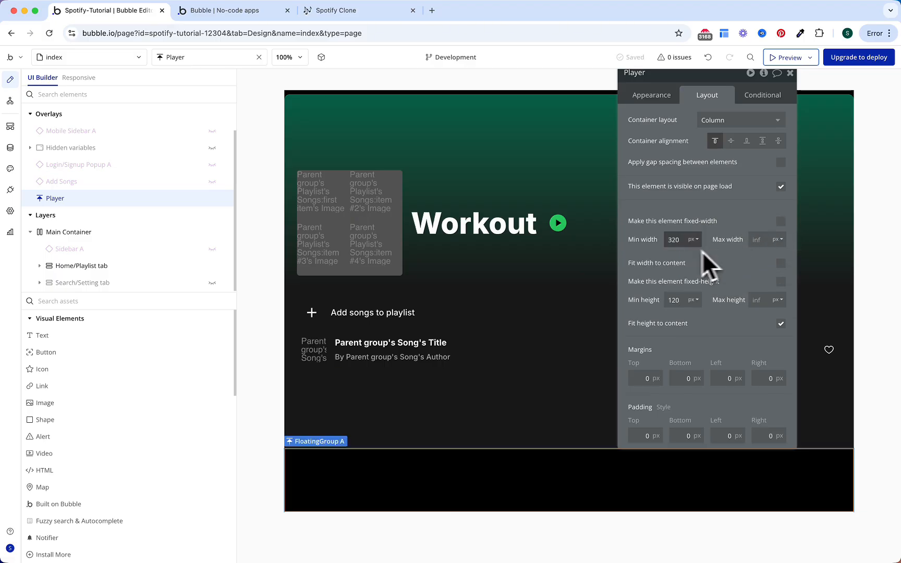
{"action": "double_click", "coordinate": [678, 241]}
{"action": "type", "text": "0"}
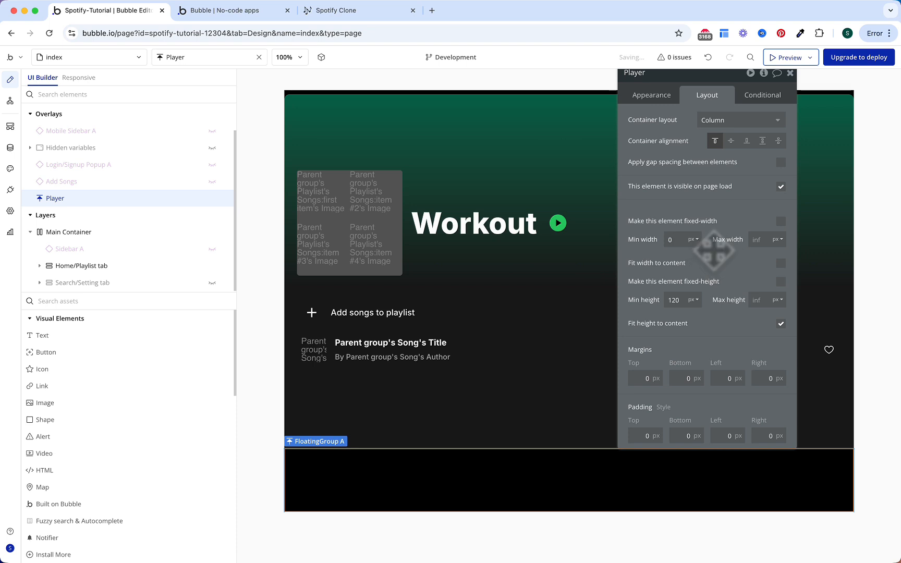
Step: Give Player 32 px left and right padding and hide it on page load
{"action": "double_click", "coordinate": [726, 434]}
{"action": "type", "text": "32"}
{"action": "double_click", "coordinate": [761, 433]}
{"action": "type", "text": "32"}
{"action": "left_click", "coordinate": [742, 405]}
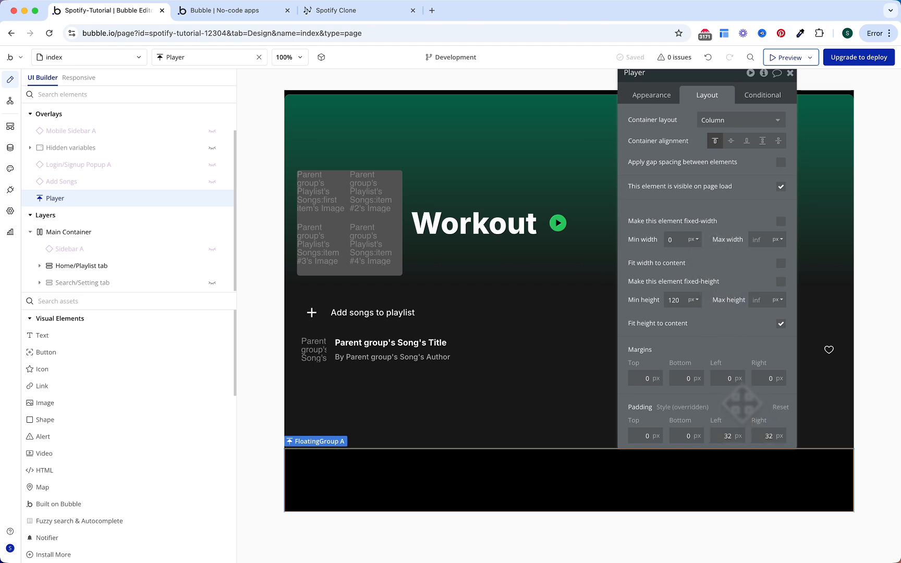
{"action": "left_click", "coordinate": [780, 187]}
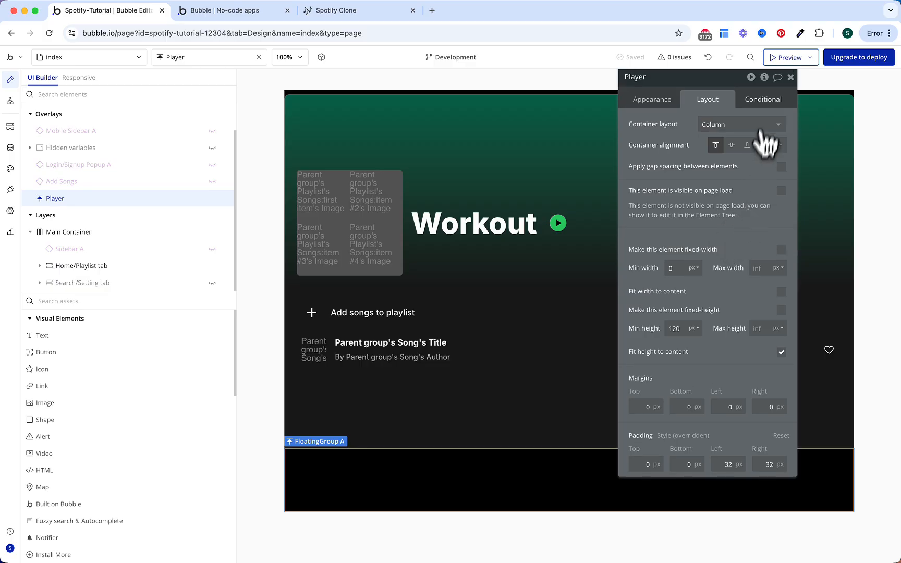
{"action": "left_click", "coordinate": [766, 96]}
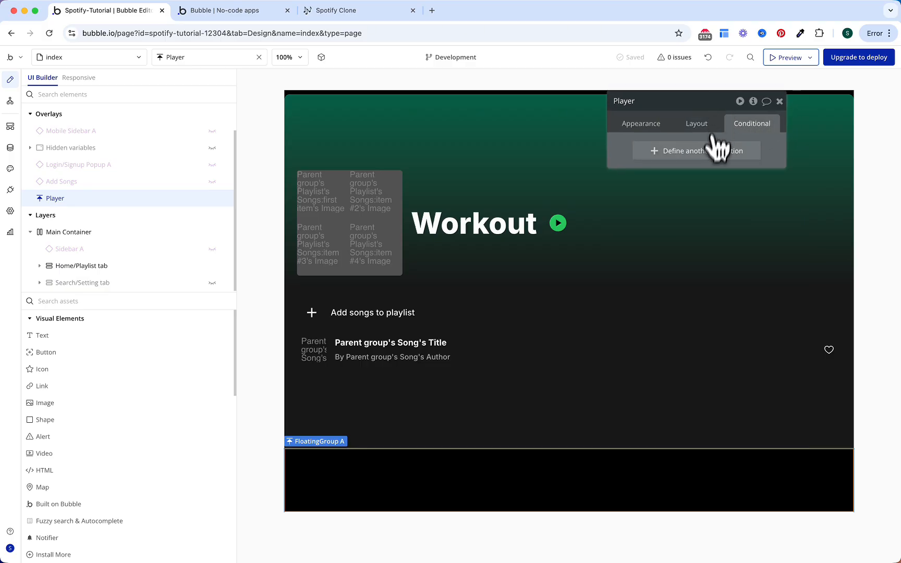
Step: Start a Player condition and create its custom state Chosen Song of type Song
{"action": "left_click", "coordinate": [714, 148]}
{"action": "left_click", "coordinate": [658, 159]}
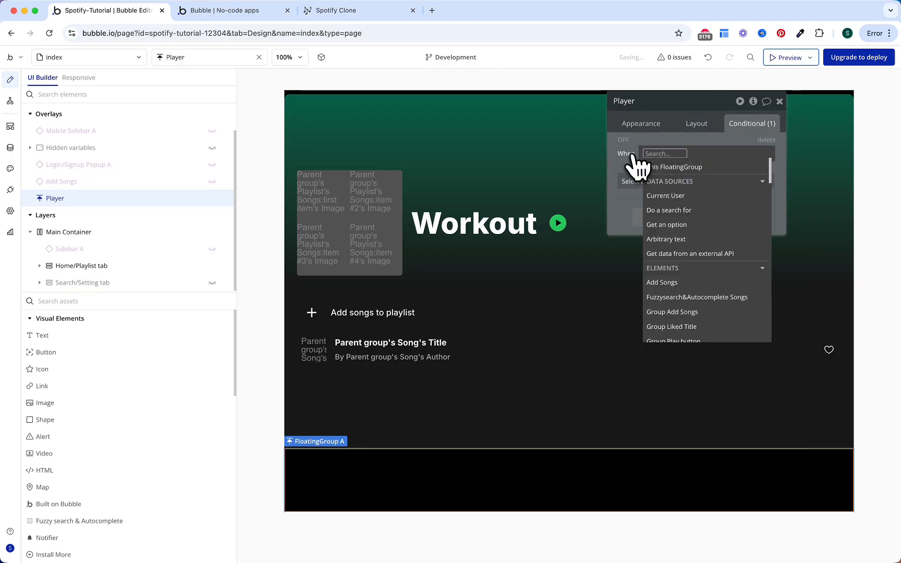
{"action": "left_click", "coordinate": [641, 164]}
{"action": "left_click", "coordinate": [746, 312]}
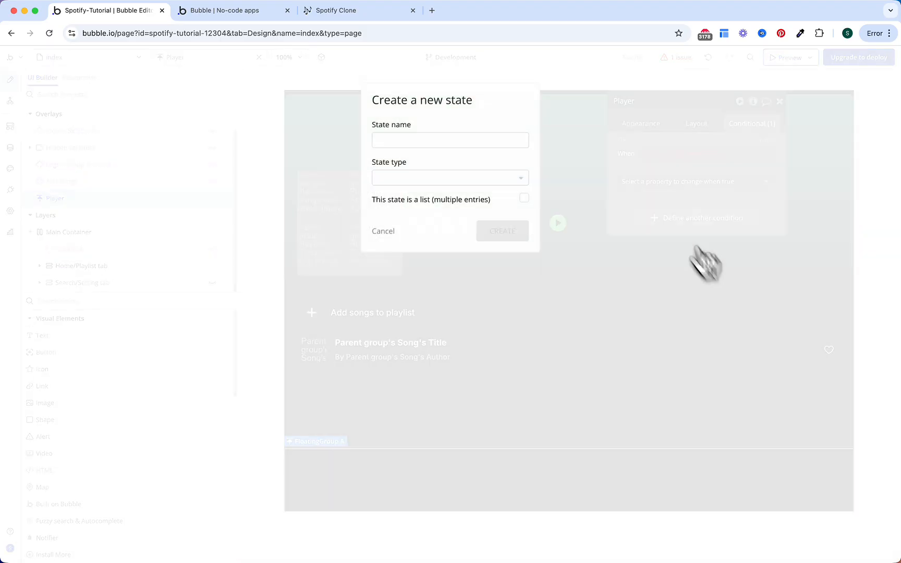
{"action": "left_click", "coordinate": [490, 139]}
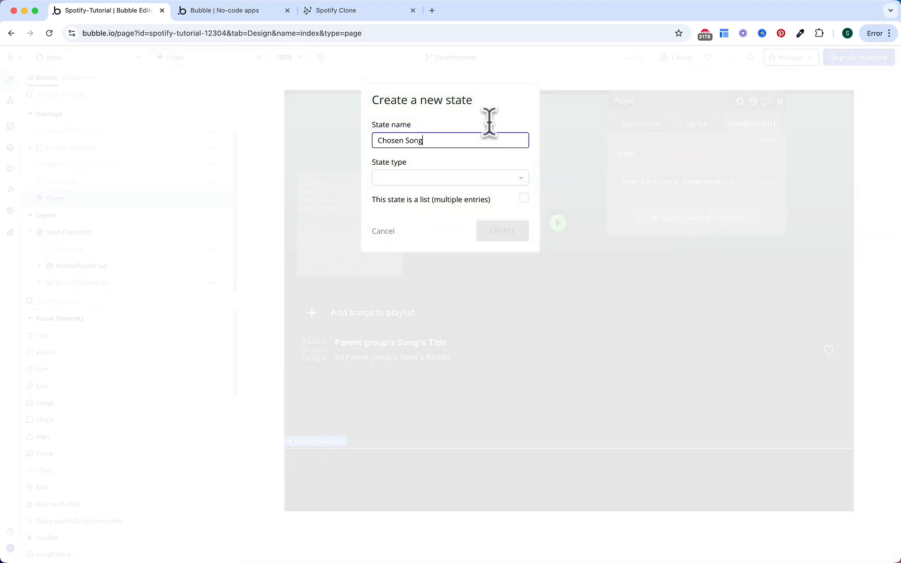
{"action": "left_click", "coordinate": [464, 178]}
{"action": "type", "text": "song"}
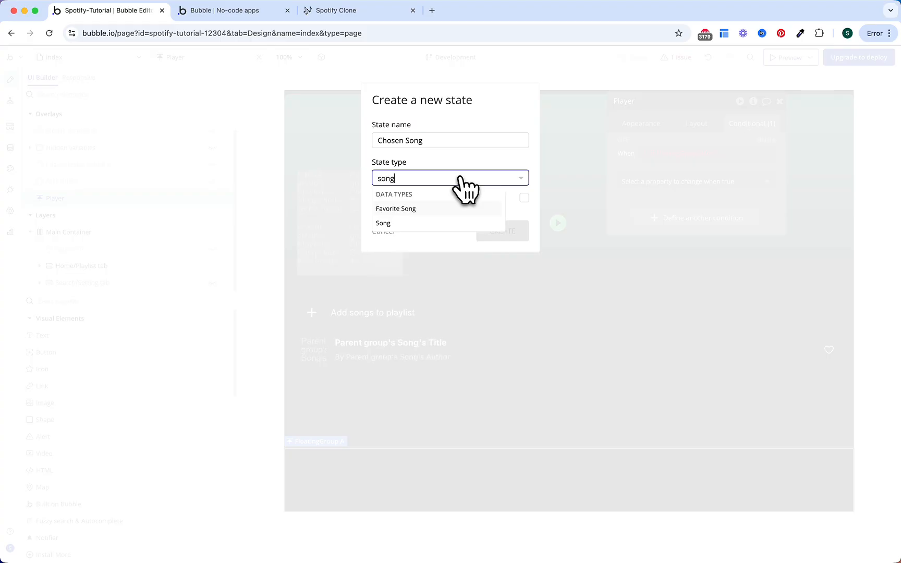
{"action": "left_click", "coordinate": [436, 222]}
{"action": "left_click", "coordinate": [498, 231]}
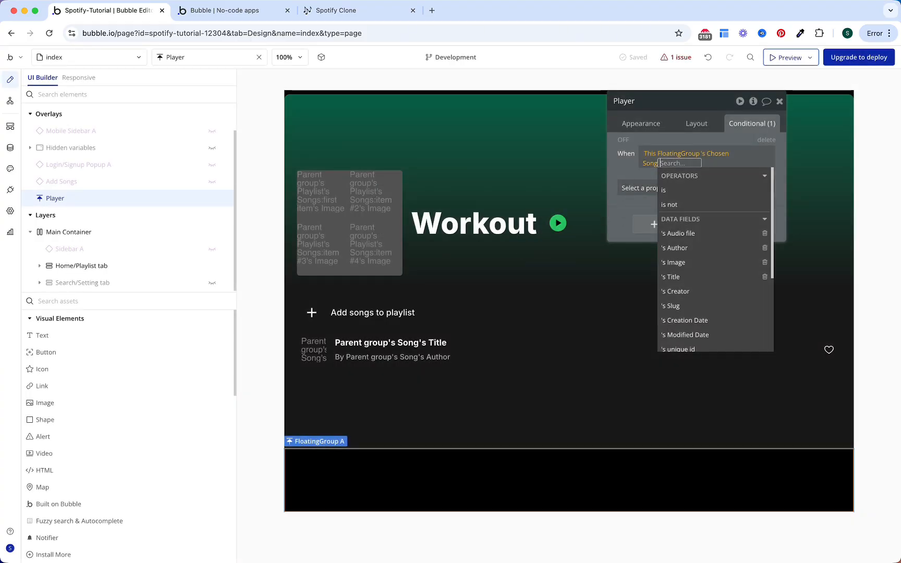
Step: Make Player visible when its Chosen Song is not empty
{"action": "type", "text": "is not"}
{"action": "key", "text": "Down"}
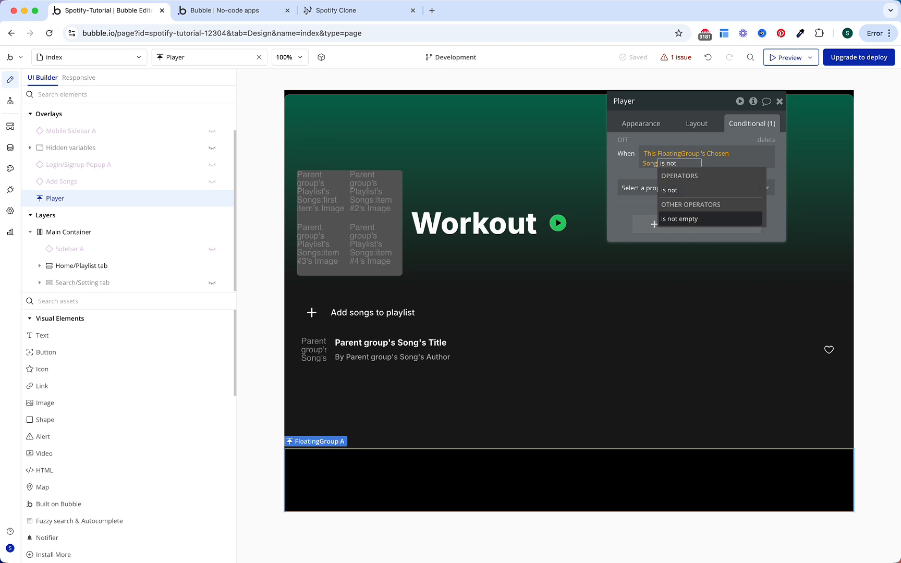
{"action": "key", "text": "Return"}
{"action": "left_click", "coordinate": [637, 187]}
{"action": "left_click", "coordinate": [646, 220]}
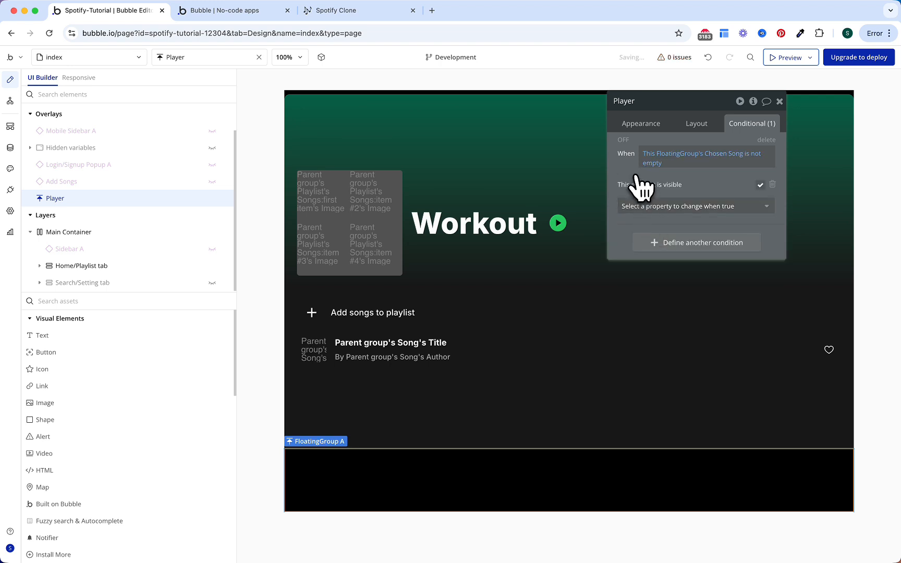
Step: Add a second condition: Current page width is less than 768
{"action": "left_click", "coordinate": [653, 244]}
{"action": "left_click", "coordinate": [655, 241]}
{"action": "type", "text": "wid"}
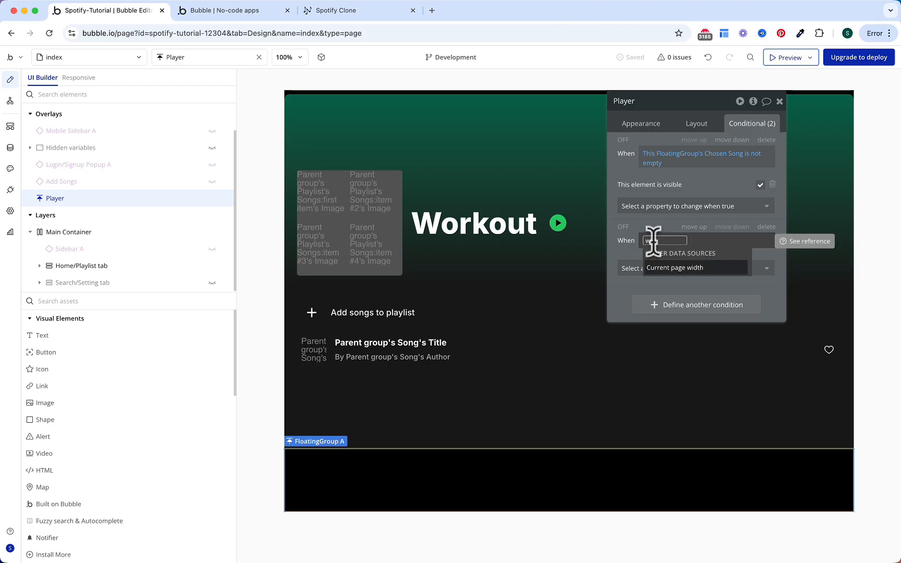
{"action": "key", "text": "Return"}
{"action": "left_click", "coordinate": [744, 356]}
{"action": "type", "text": "768"}
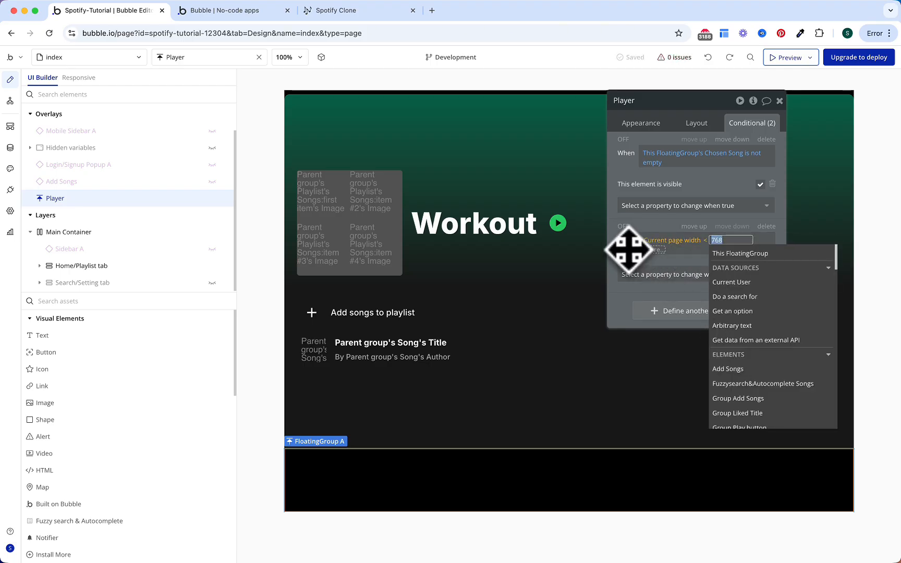
{"action": "type", "text": "768"}
{"action": "key", "text": "Return"}
{"action": "key", "text": "Escape"}
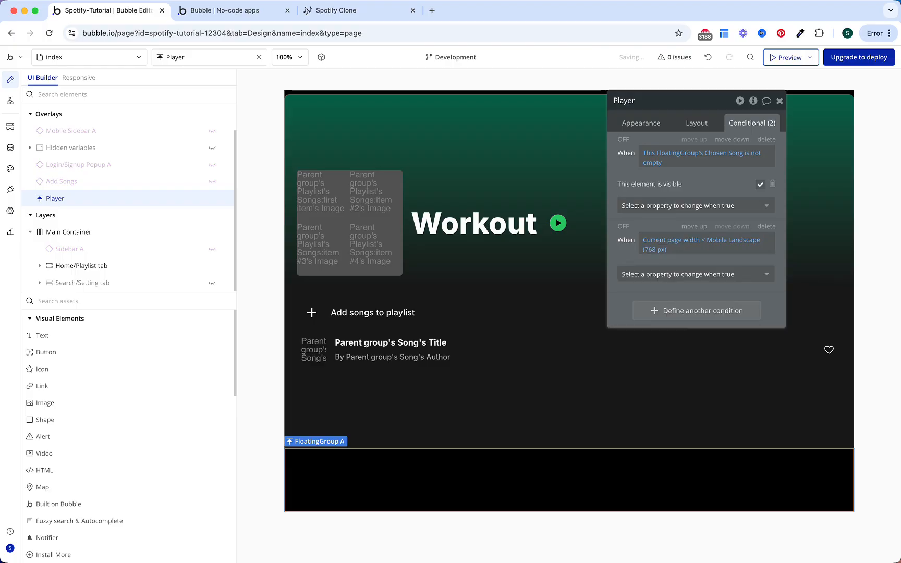
Step: Set left and right padding to 16 when the page is narrower than 768 px
{"action": "left_click", "coordinate": [632, 272]}
{"action": "type", "text": "left"}
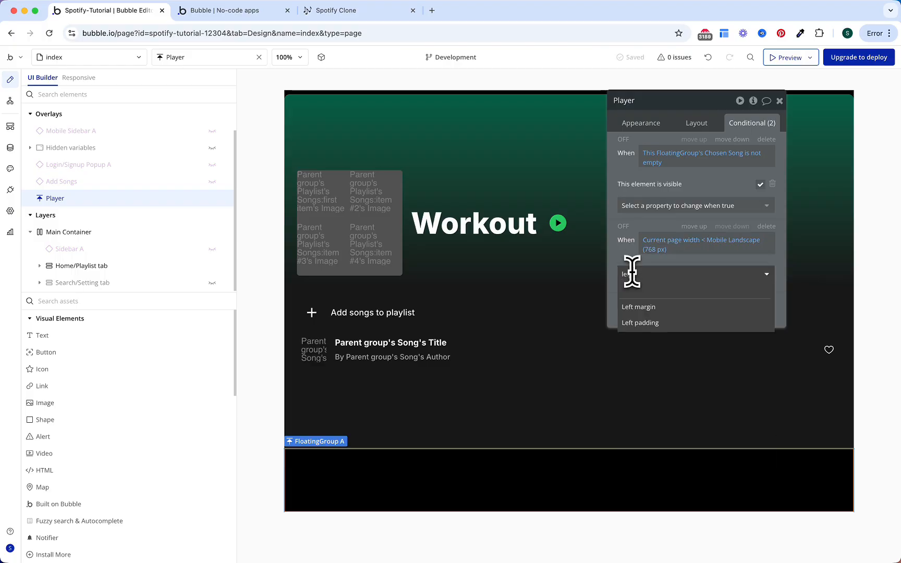
{"action": "left_click", "coordinate": [649, 319]}
{"action": "left_click", "coordinate": [648, 296]}
{"action": "type", "text": "ri"}
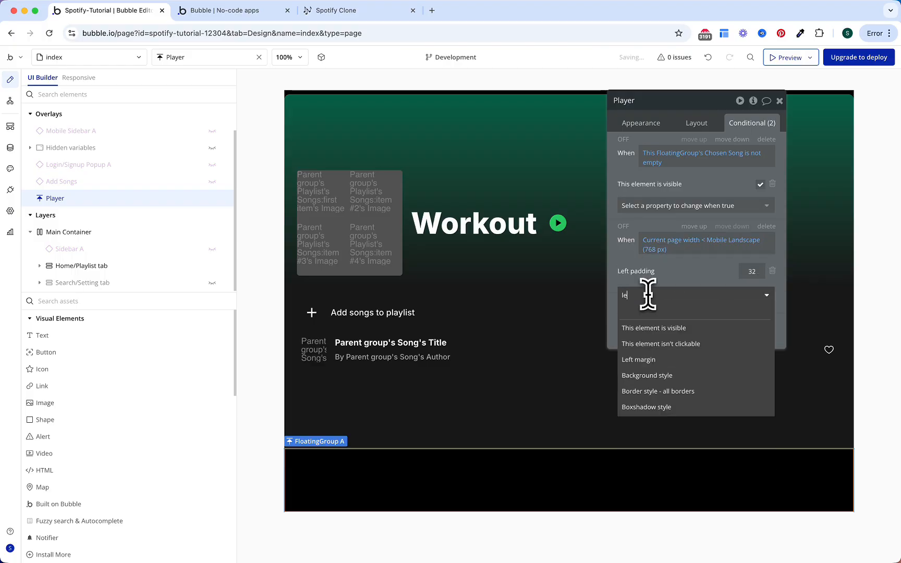
{"action": "type", "text": "ght"}
{"action": "left_click", "coordinate": [656, 345]}
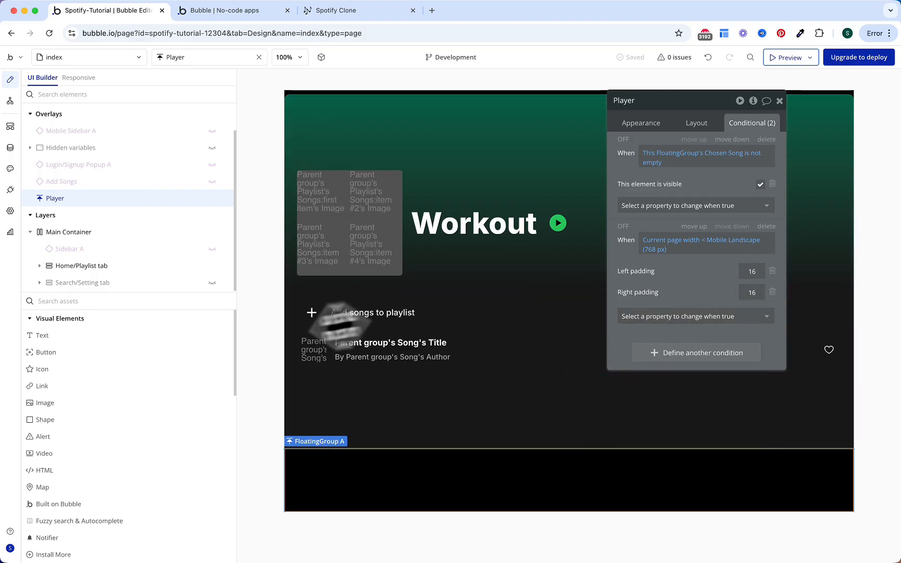
Step: Draw a plain Group inside the Player bar
{"action": "left_click", "coordinate": [156, 303]}
{"action": "type", "text": "gr"}
{"action": "left_click", "coordinate": [107, 338]}
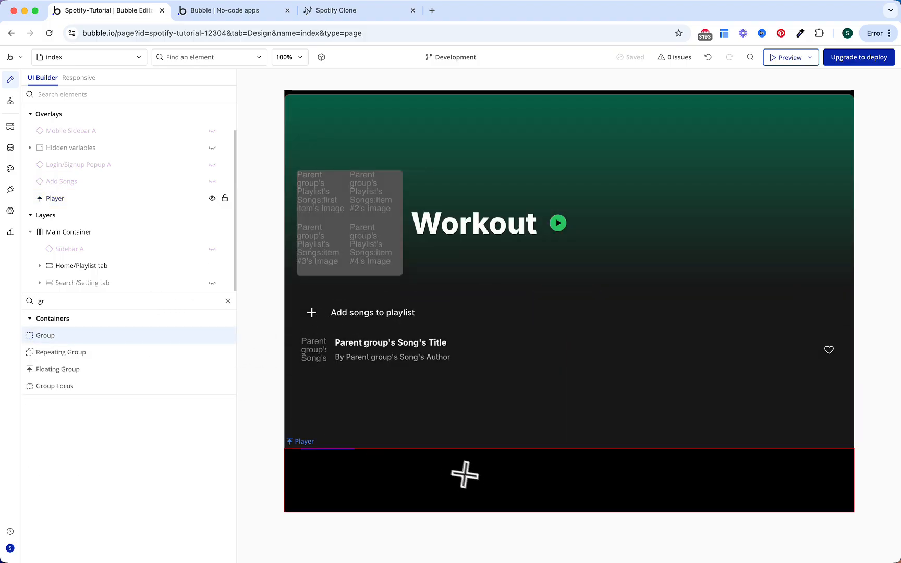
{"action": "left_click", "coordinate": [446, 461]}
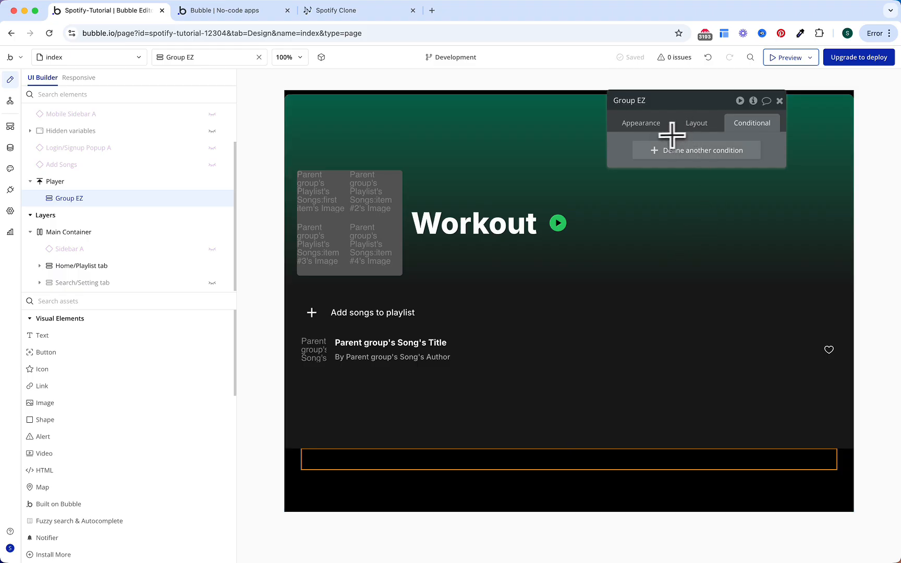
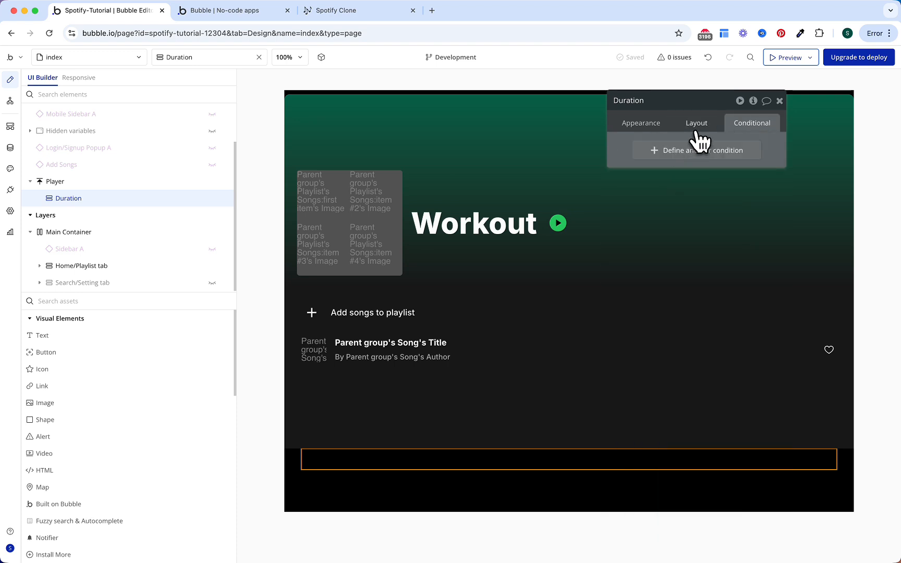
Step: Lay out the Duration group as a Row with 8 px column gap spacing, then go to Plugins
{"action": "left_click", "coordinate": [697, 129]}
{"action": "left_click", "coordinate": [701, 147]}
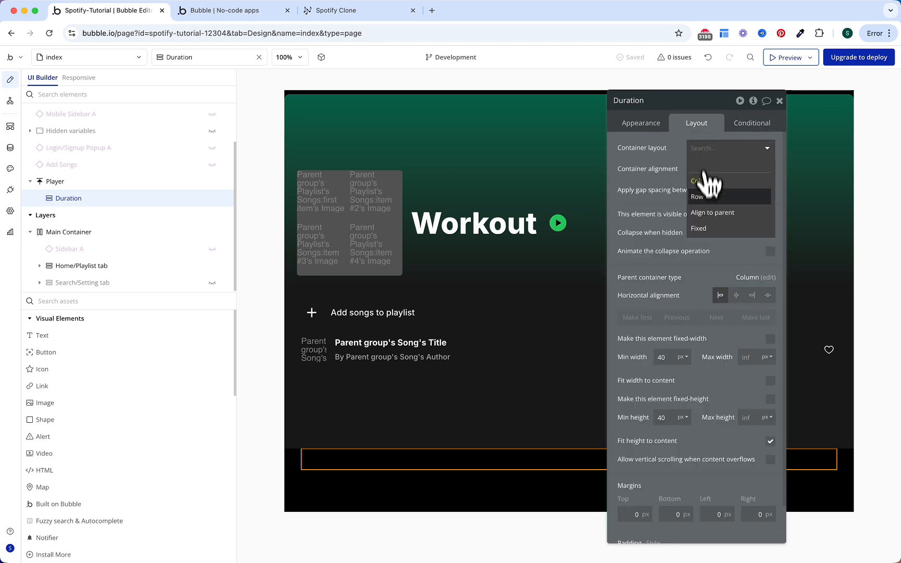
{"action": "left_click", "coordinate": [704, 197]}
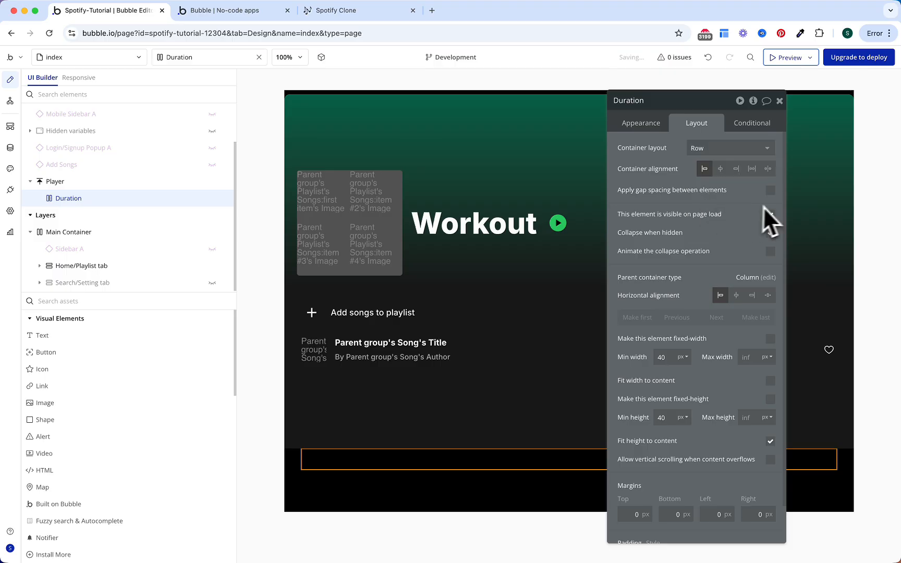
{"action": "left_click", "coordinate": [772, 192]}
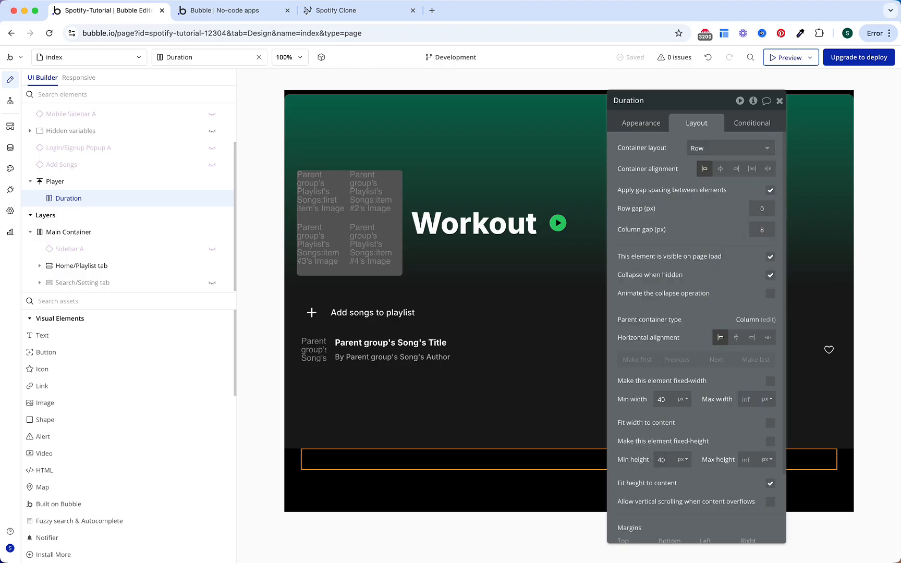
{"action": "left_click", "coordinate": [12, 190]}
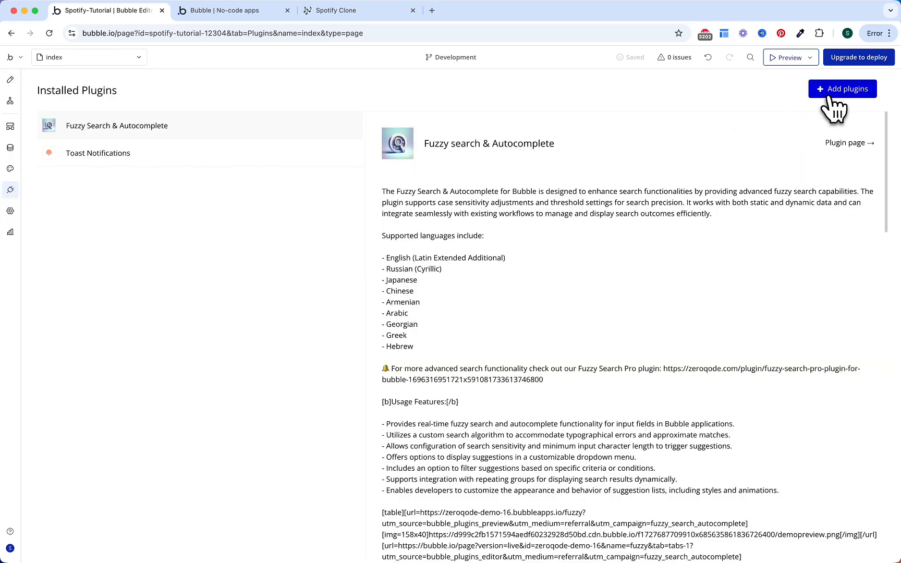
Step: Install the Audio Player Full · BEP plugin and go back to the Design tab
{"action": "left_click", "coordinate": [834, 104]}
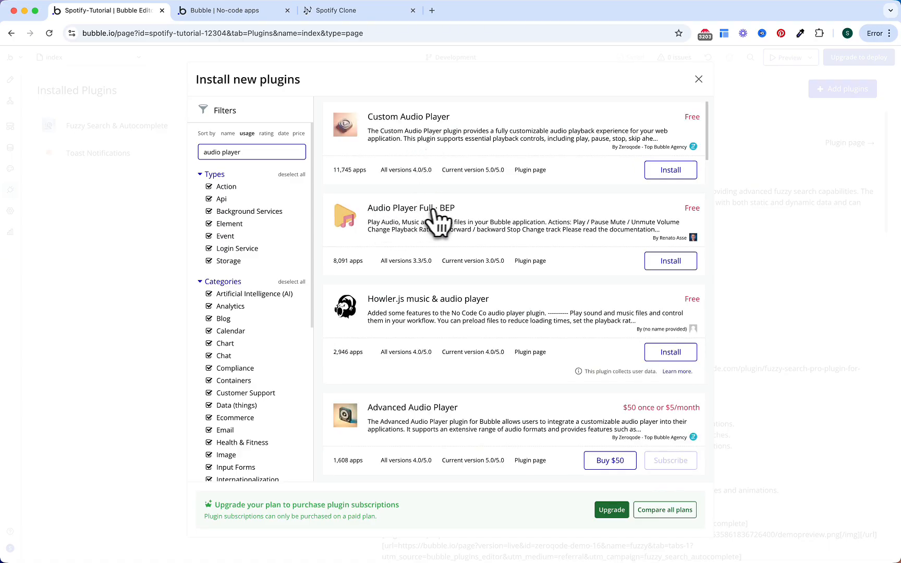
{"action": "left_click", "coordinate": [659, 264]}
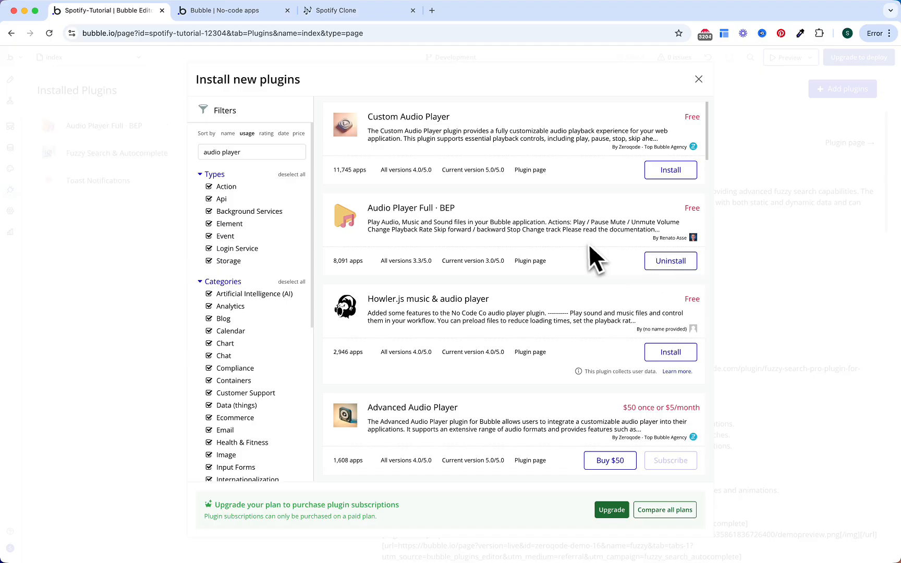
{"action": "left_click", "coordinate": [699, 79]}
{"action": "left_click", "coordinate": [286, 130]}
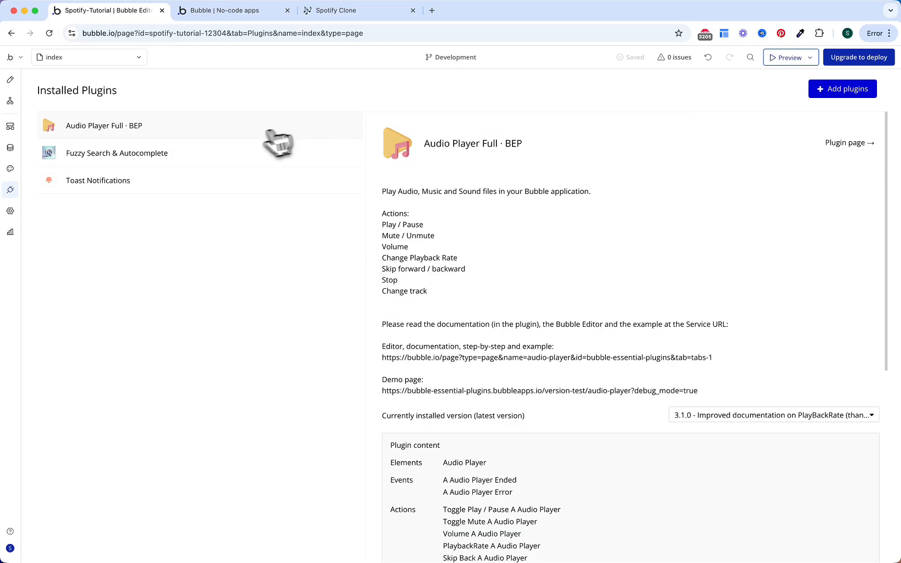
{"action": "left_click", "coordinate": [10, 80]}
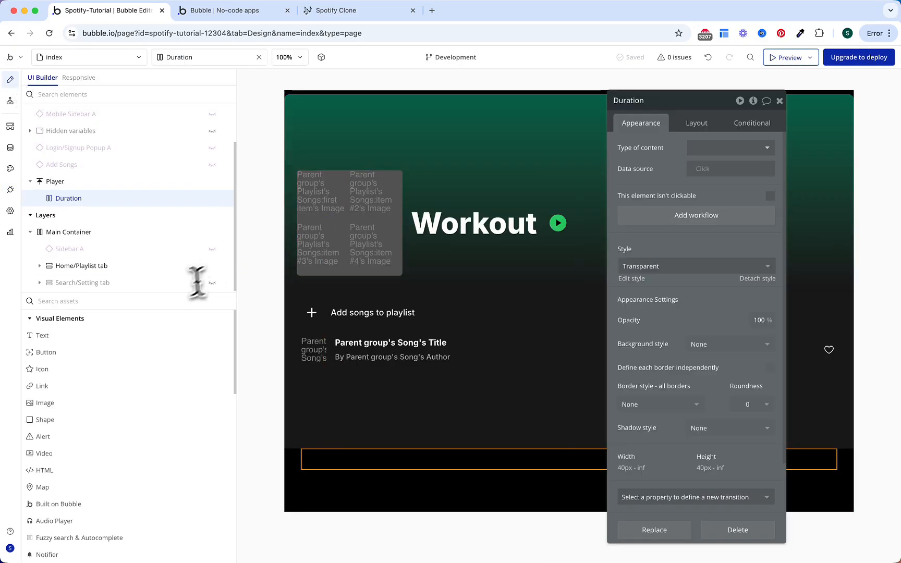
Step: Place an Audio Player element in the player bar's Duration group
{"action": "type", "text": "audio"}
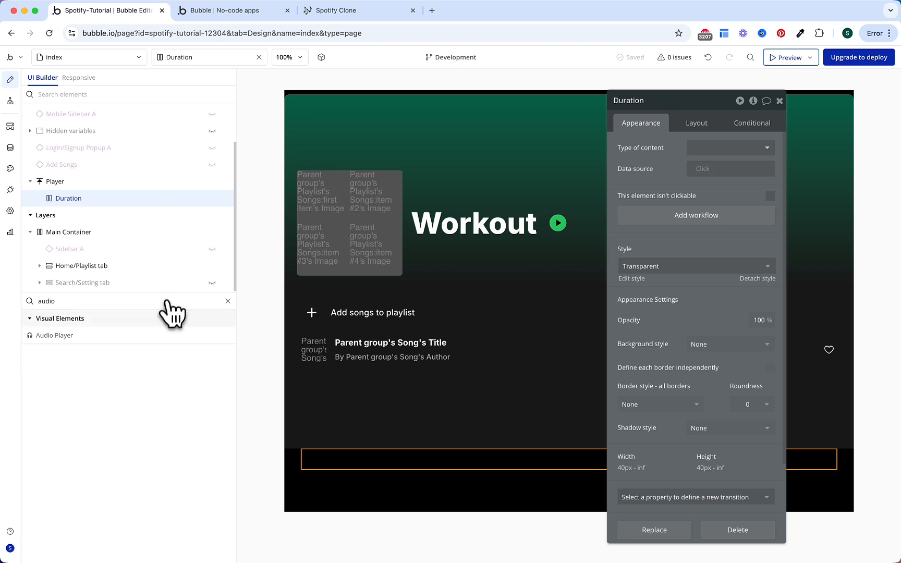
{"action": "left_click", "coordinate": [146, 339]}
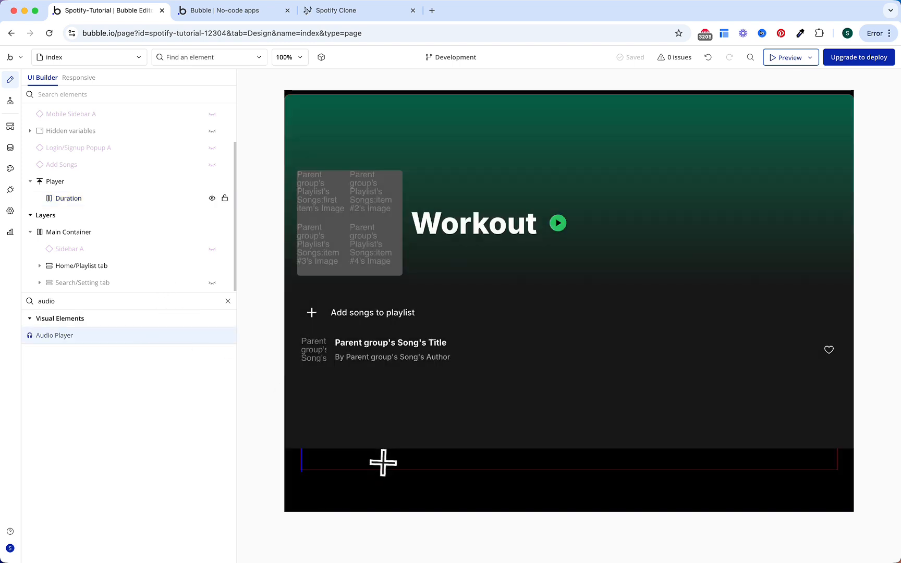
{"action": "left_click", "coordinate": [387, 458]}
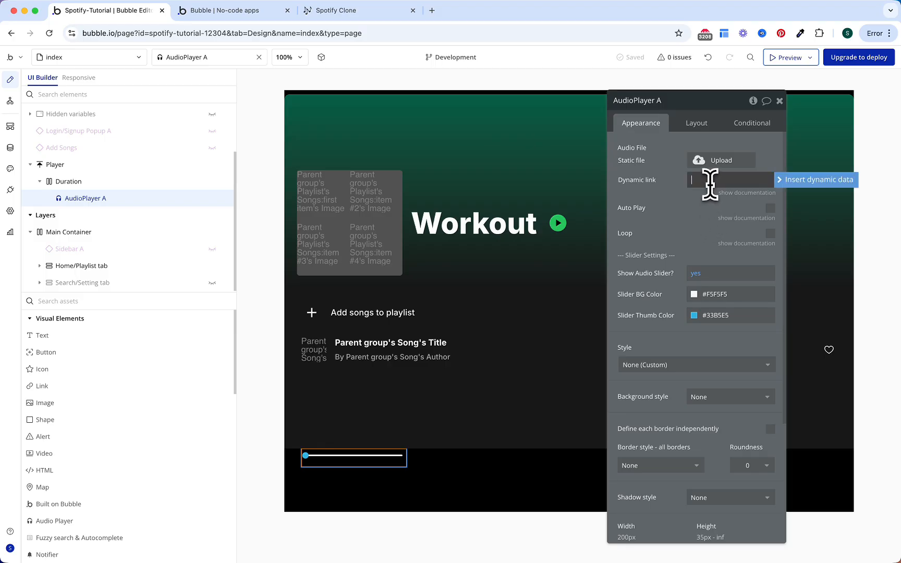
Step: Link the audio player to the Player's Chosen Song's Audio file and enable Auto Play
{"action": "left_click", "coordinate": [792, 180]}
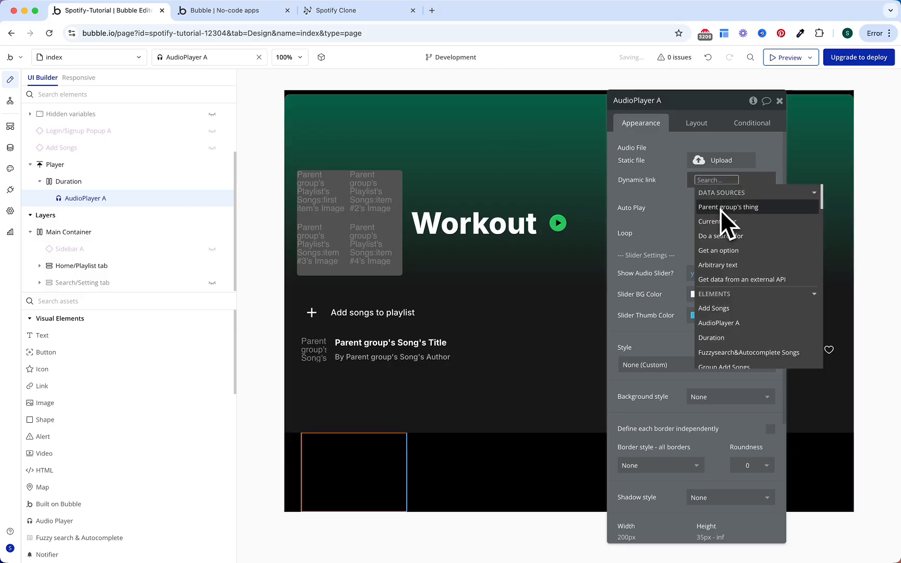
{"action": "type", "text": "player"}
{"action": "key", "text": "Down"}
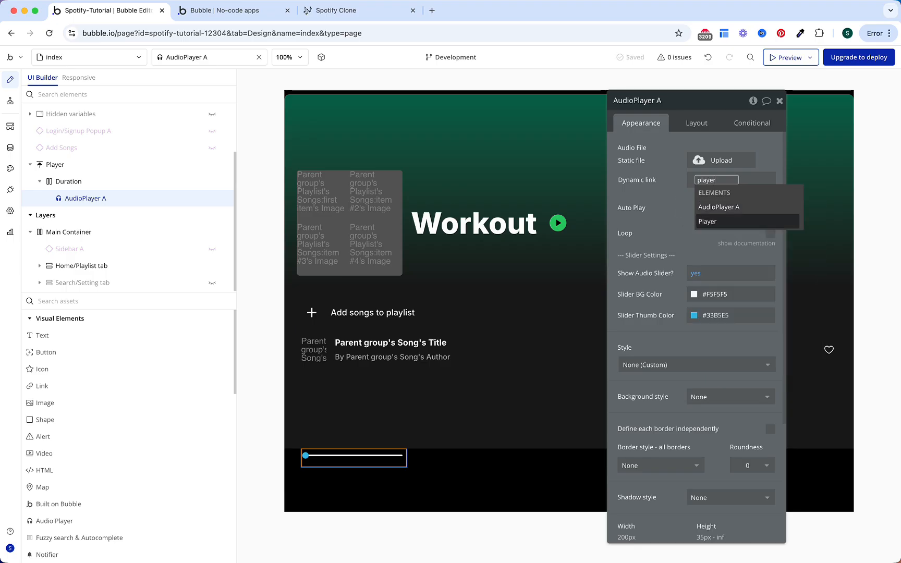
{"action": "key", "text": "Return"}
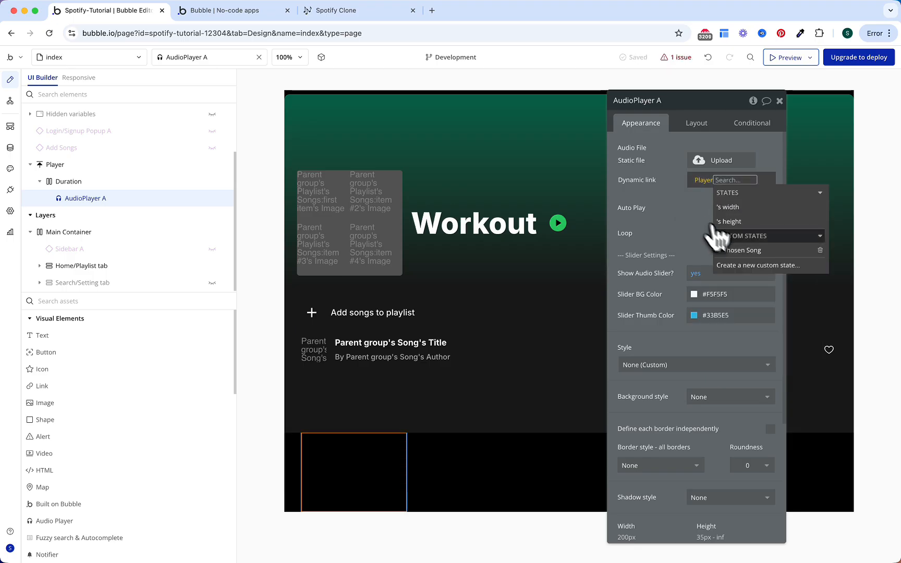
{"action": "left_click", "coordinate": [731, 251]}
{"action": "left_click", "coordinate": [719, 259]}
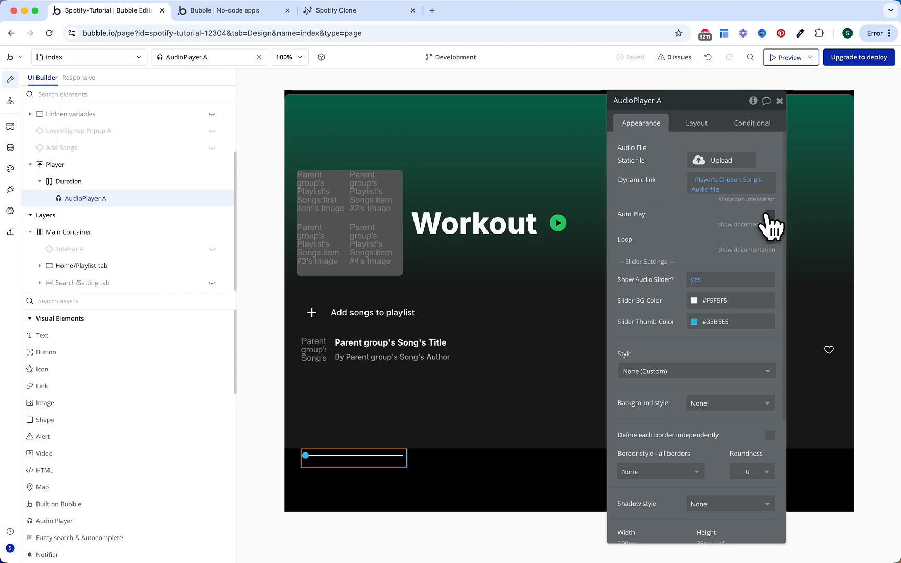
{"action": "left_click", "coordinate": [769, 216]}
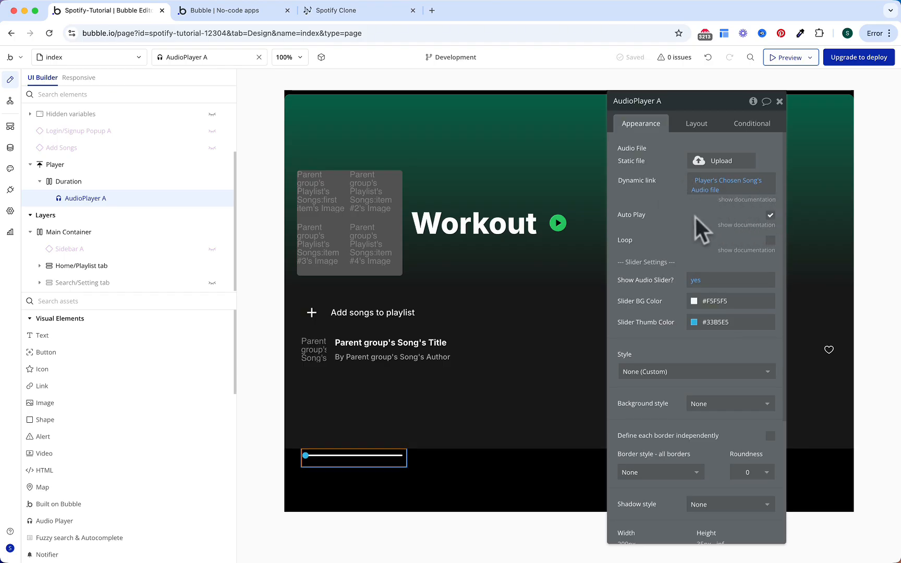
Step: Give the slider a Text background and green Primary thumb, full width, 25 px min height
{"action": "left_click", "coordinate": [714, 301]}
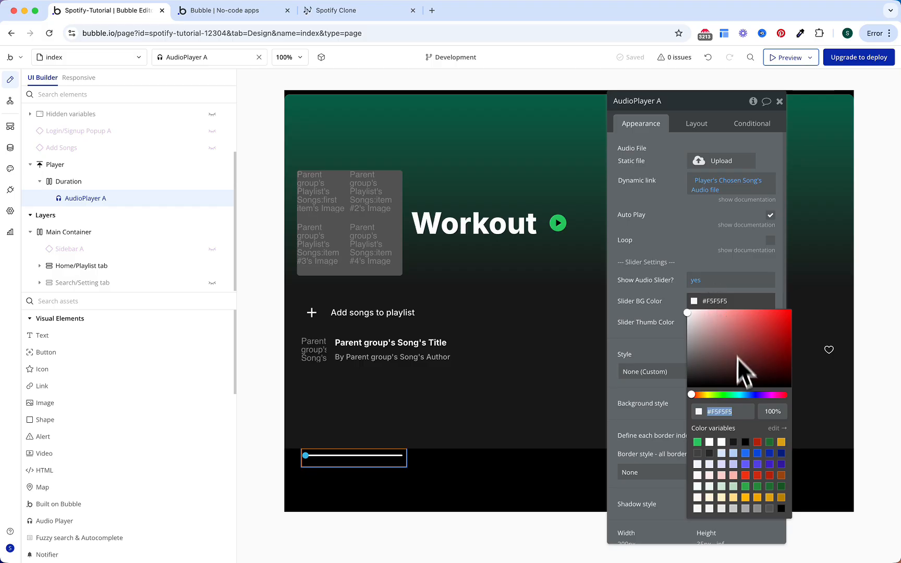
{"action": "left_click", "coordinate": [723, 441]}
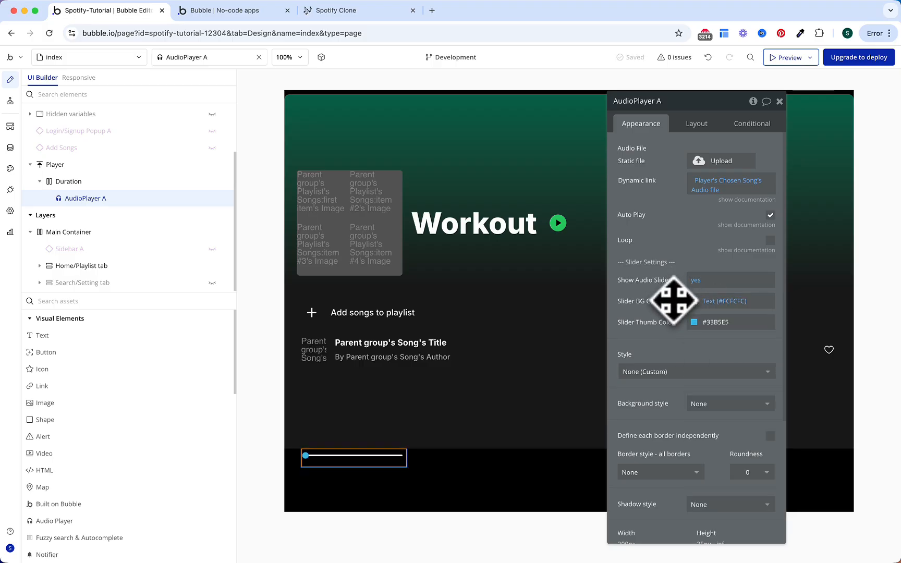
{"action": "left_click", "coordinate": [700, 324]}
{"action": "left_click", "coordinate": [697, 463]}
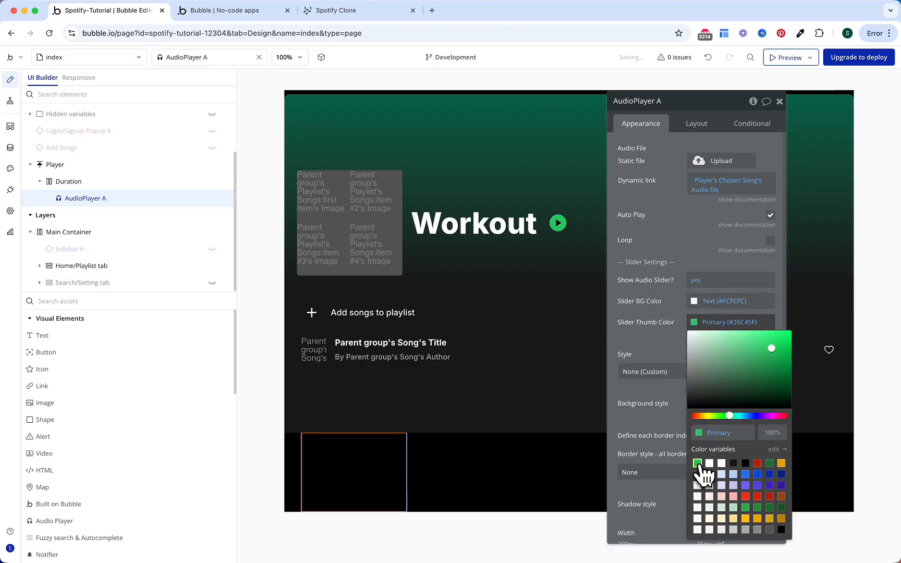
{"action": "left_click", "coordinate": [687, 354]}
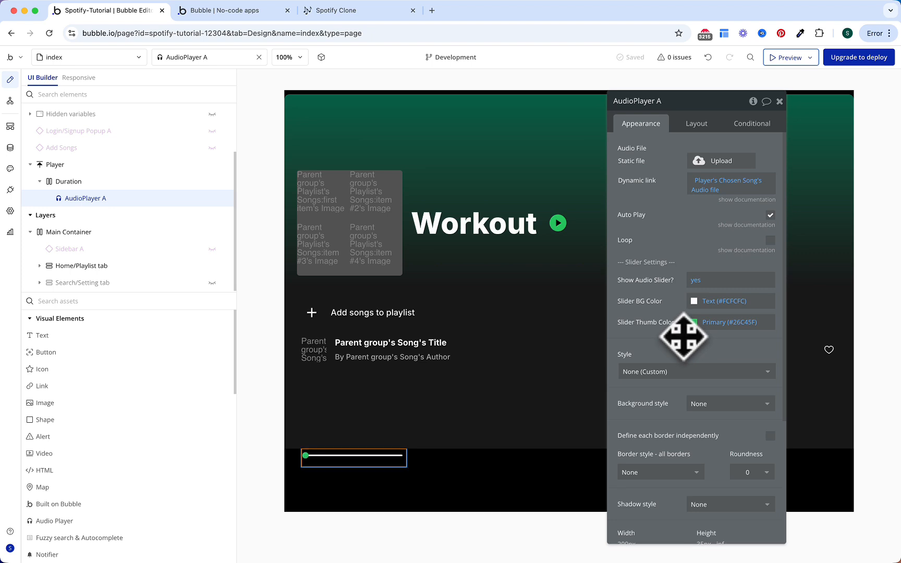
{"action": "left_click", "coordinate": [699, 125]}
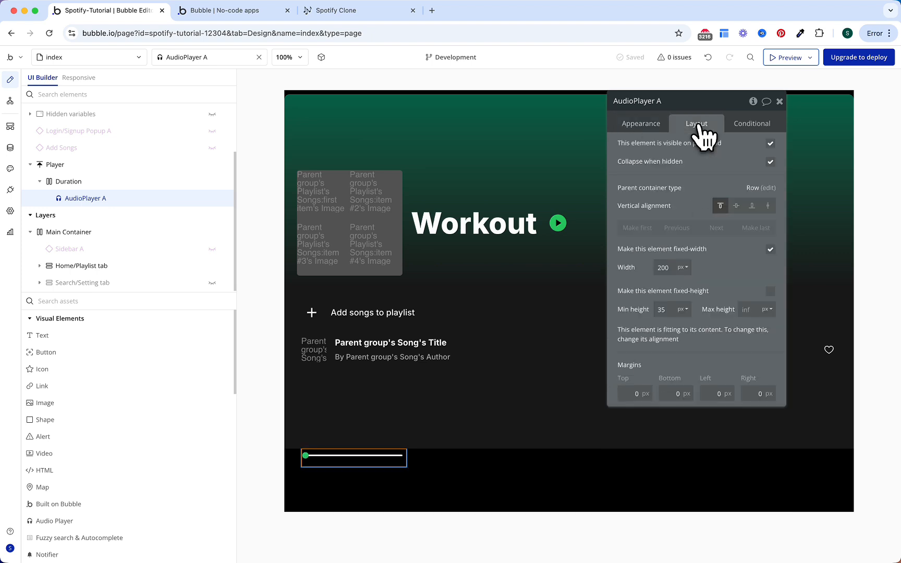
{"action": "left_click", "coordinate": [770, 249]}
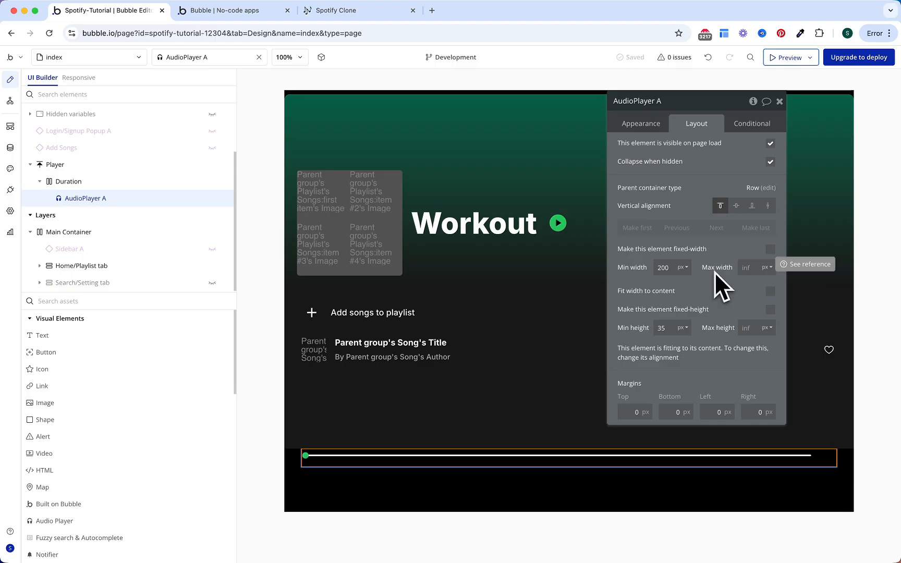
{"action": "type", "text": "25"}
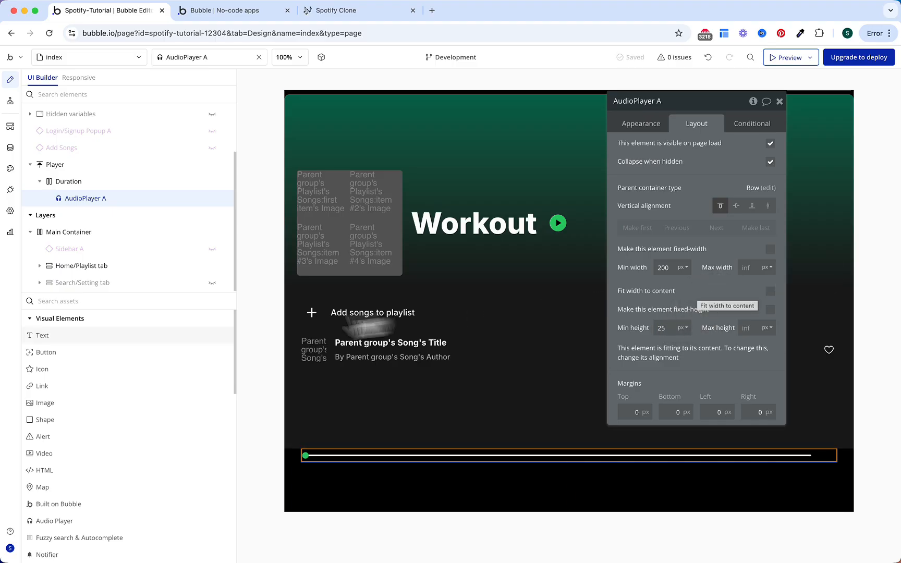
Step: Add a text beside the audio player showing AudioPlayer A's Duration String
{"action": "left_click", "coordinate": [133, 338]}
{"action": "left_click_drag", "start_coordinate": [108, 203], "coordinate": [108, 205]}
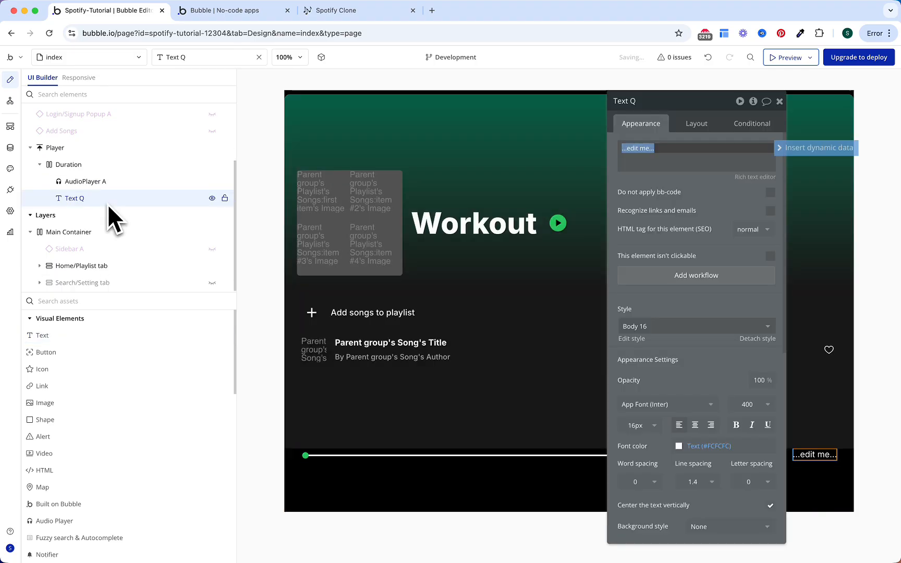
{"action": "left_click", "coordinate": [797, 150]}
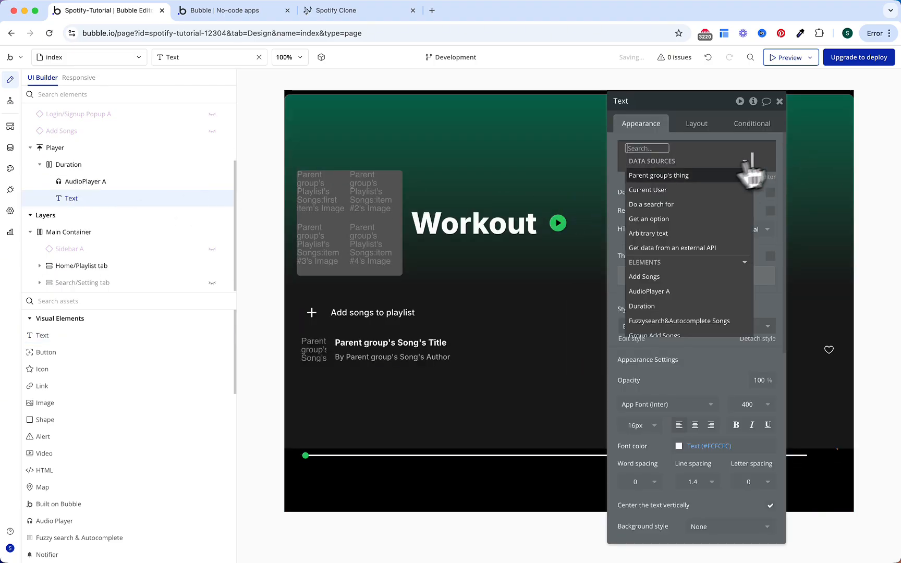
{"action": "type", "text": "audio"}
{"action": "left_click", "coordinate": [697, 180]}
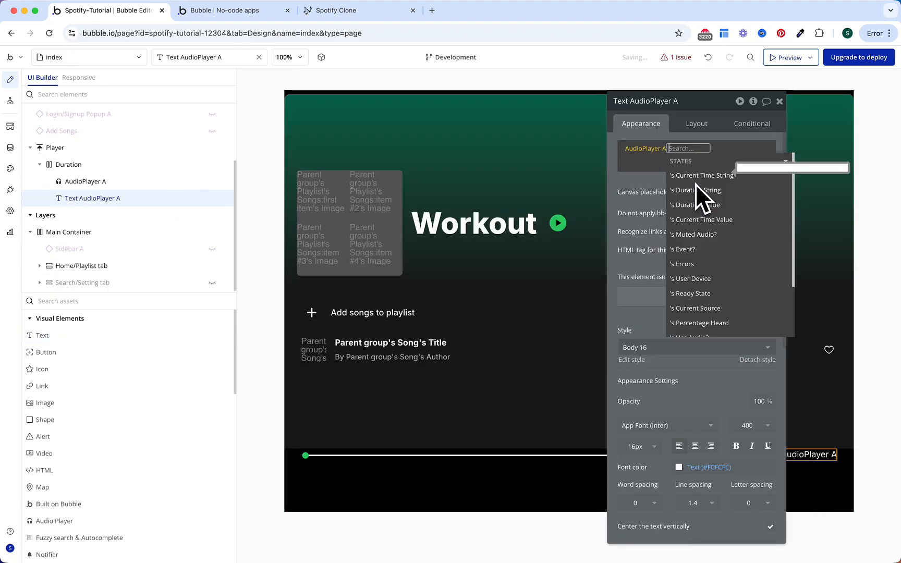
{"action": "type", "text": "du"}
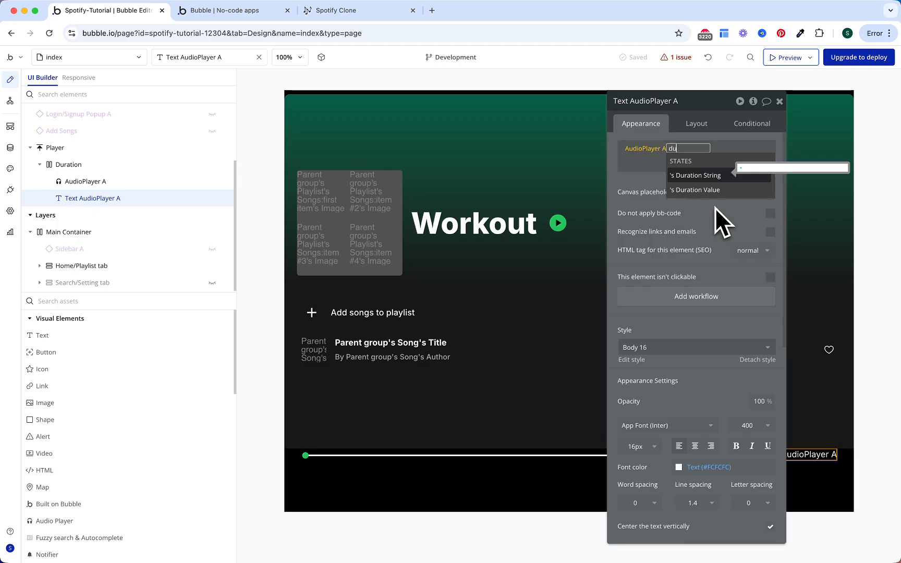
{"action": "left_click", "coordinate": [712, 176]}
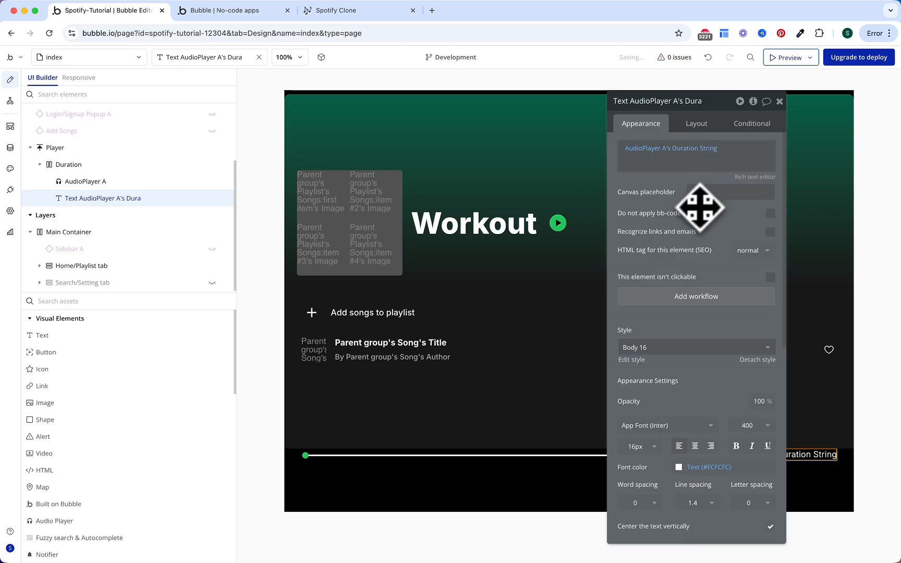
Step: Set the duration text to 500 weight, centre it vertically, then search elements for groups
{"action": "left_click", "coordinate": [752, 434]}
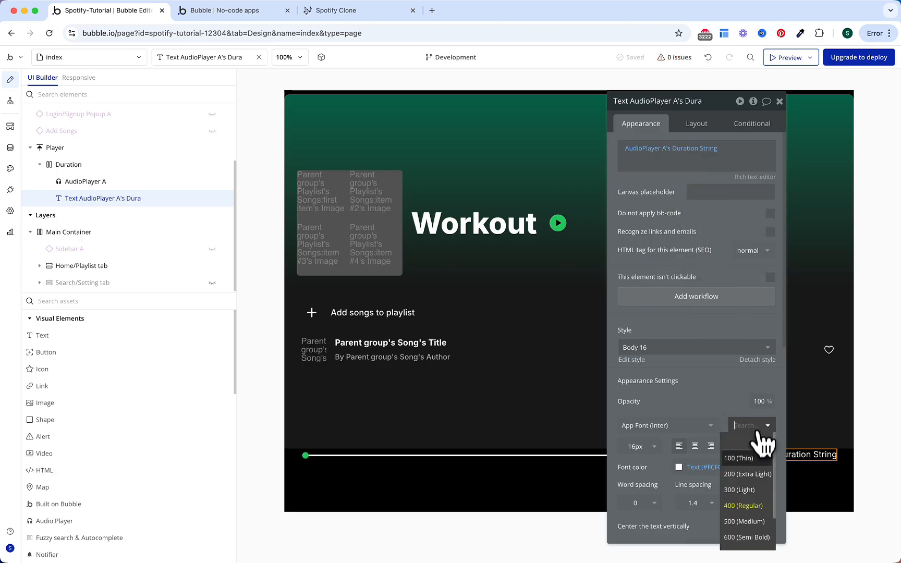
{"action": "left_click", "coordinate": [743, 517]}
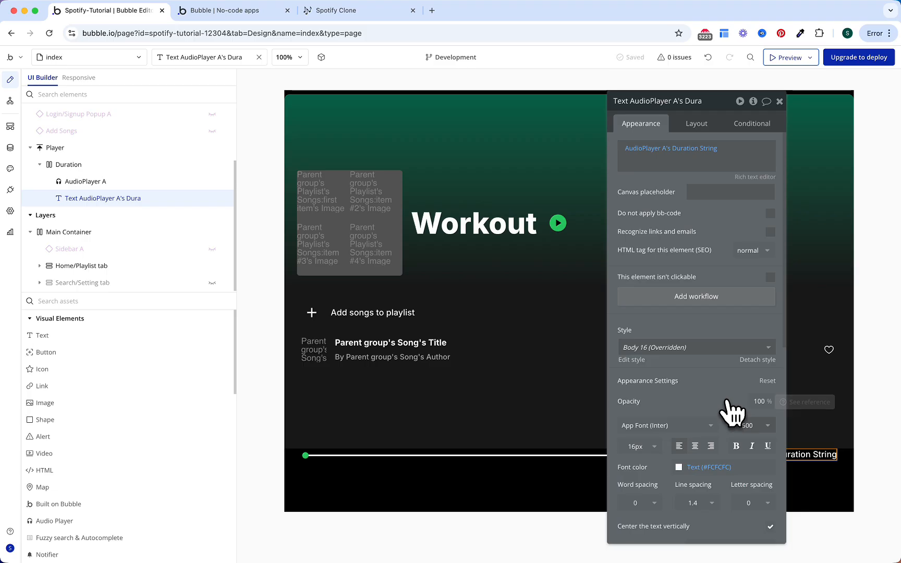
{"action": "left_click", "coordinate": [704, 127]}
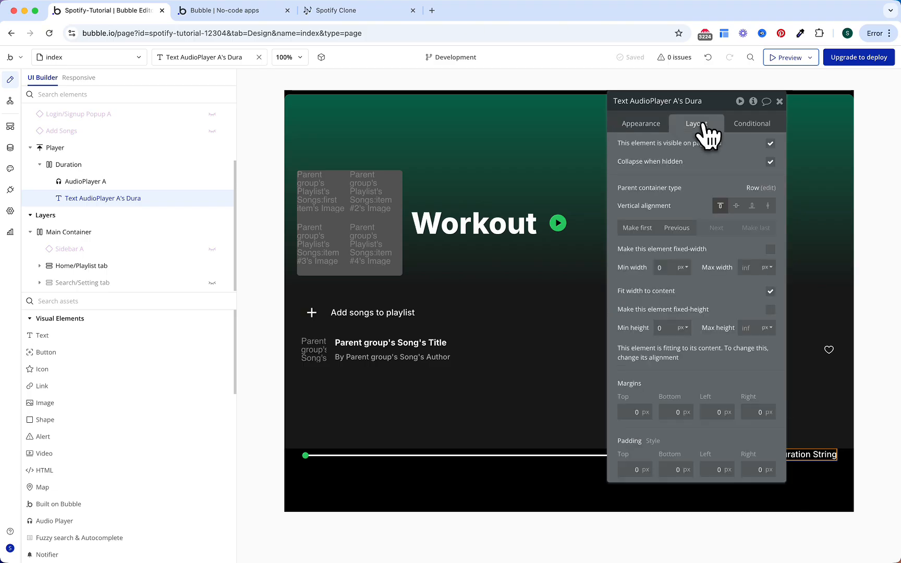
{"action": "left_click", "coordinate": [736, 205]}
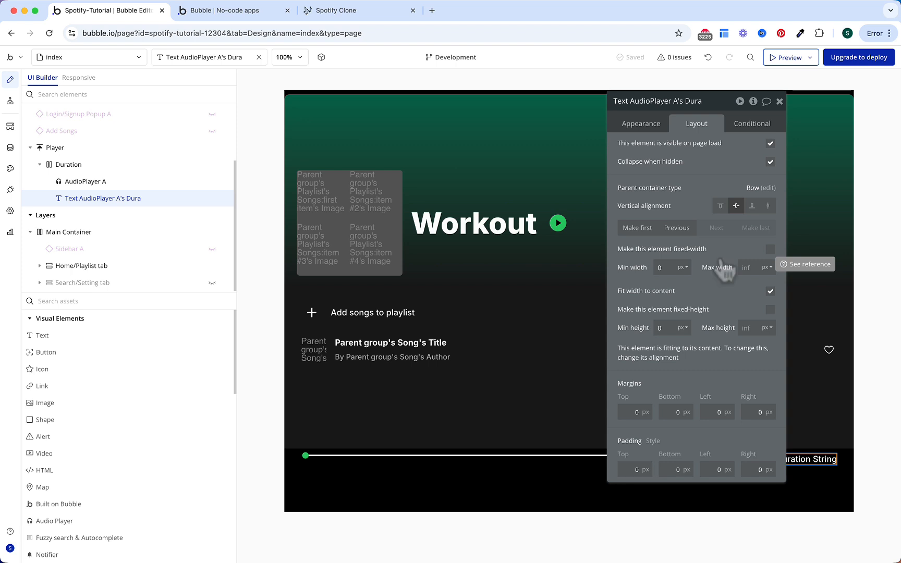
{"action": "left_click", "coordinate": [159, 301]}
Step: Add a plain group to the player bar and name it Player Display
{"action": "type", "text": "gr"}
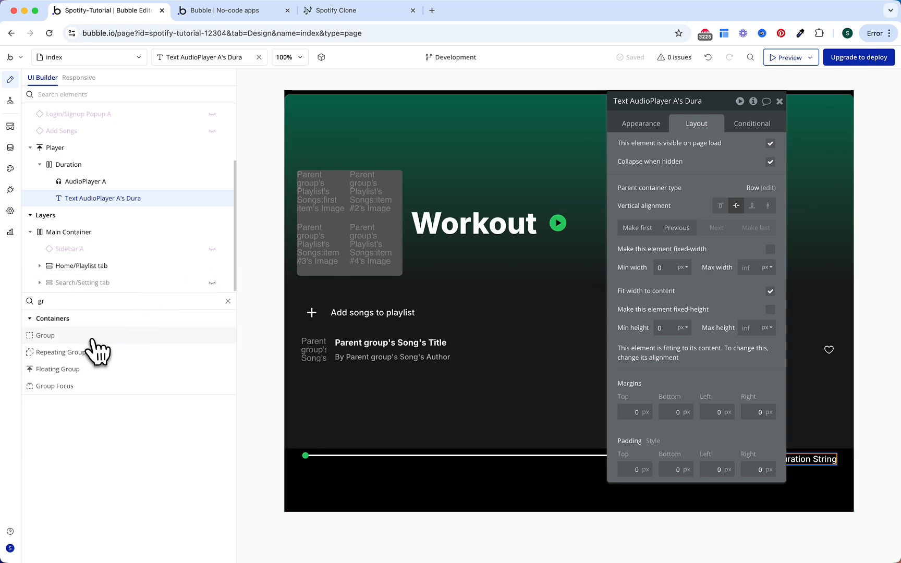
{"action": "left_click", "coordinate": [94, 339]}
{"action": "left_click", "coordinate": [427, 494]}
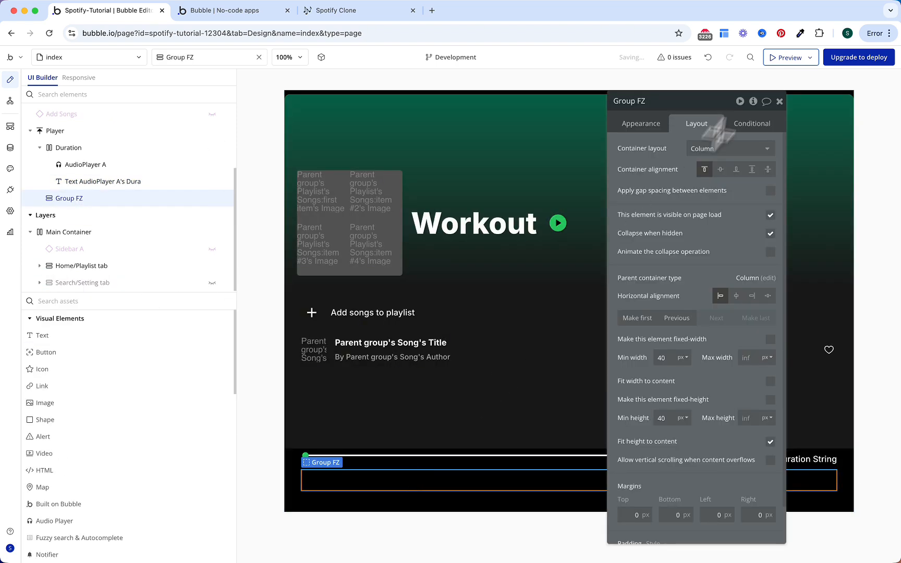
{"action": "left_click", "coordinate": [660, 101]}
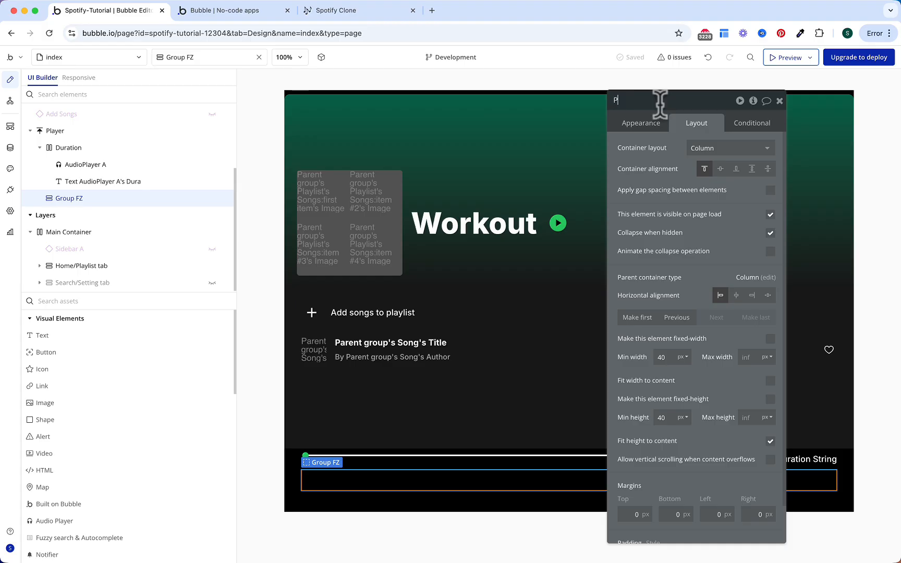
{"action": "type", "text": "Player Display"}
{"action": "key", "text": "Return"}
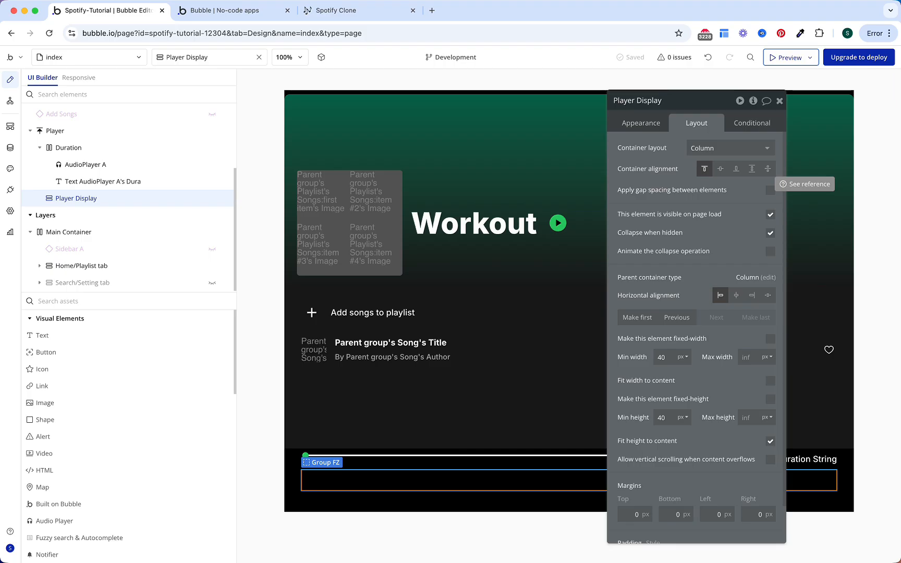
Step: Rename the playlist's song cell group to Group Song (Playlist cell)
{"action": "left_click", "coordinate": [337, 366]}
{"action": "left_click_drag", "start_coordinate": [153, 220], "coordinate": [138, 200]}
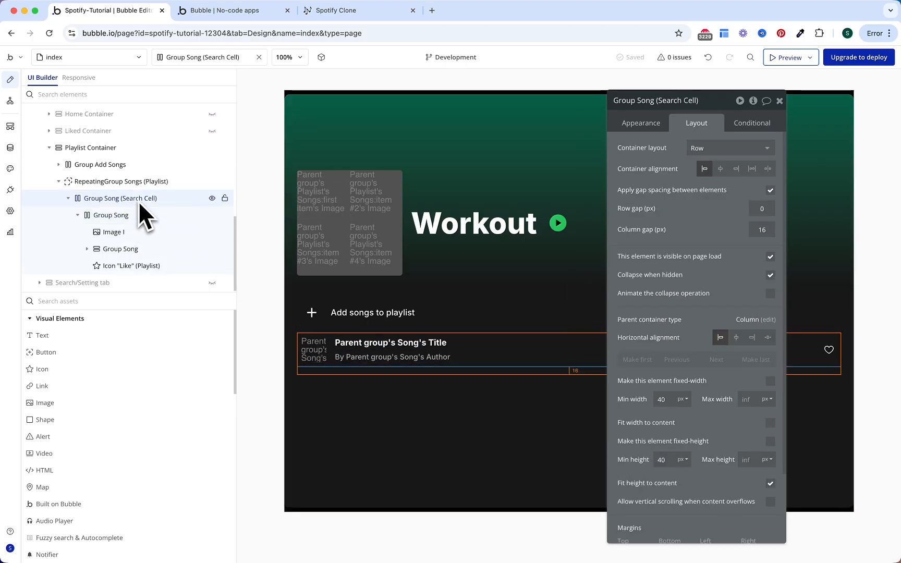
{"action": "double_click", "coordinate": [150, 201]}
{"action": "key", "text": "Right"}
{"action": "key", "text": "Left"}
{"action": "key", "text": "alt+shift+Left"}
{"action": "key", "text": "alt+shift+Left"}
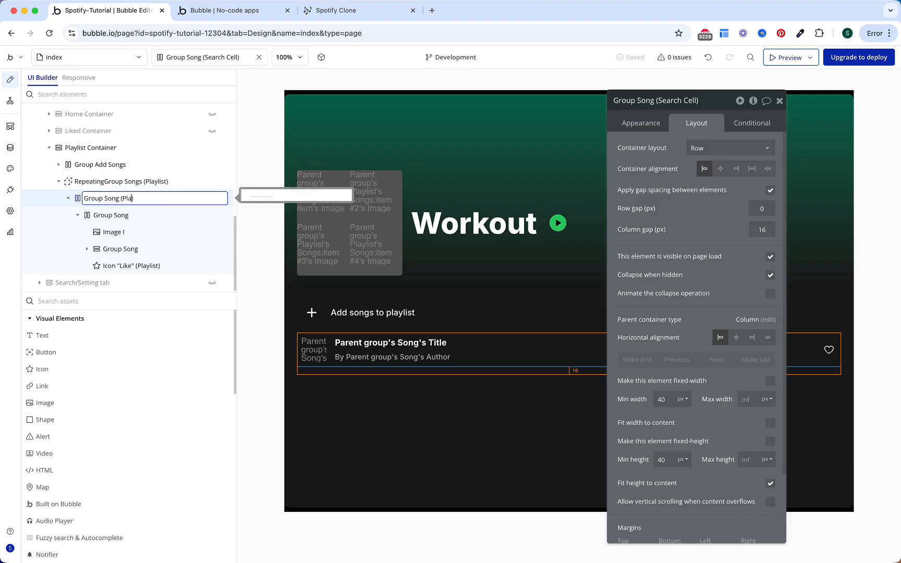
{"action": "type", "text": "Playlist cell"}
{"action": "left_click", "coordinate": [148, 214]}
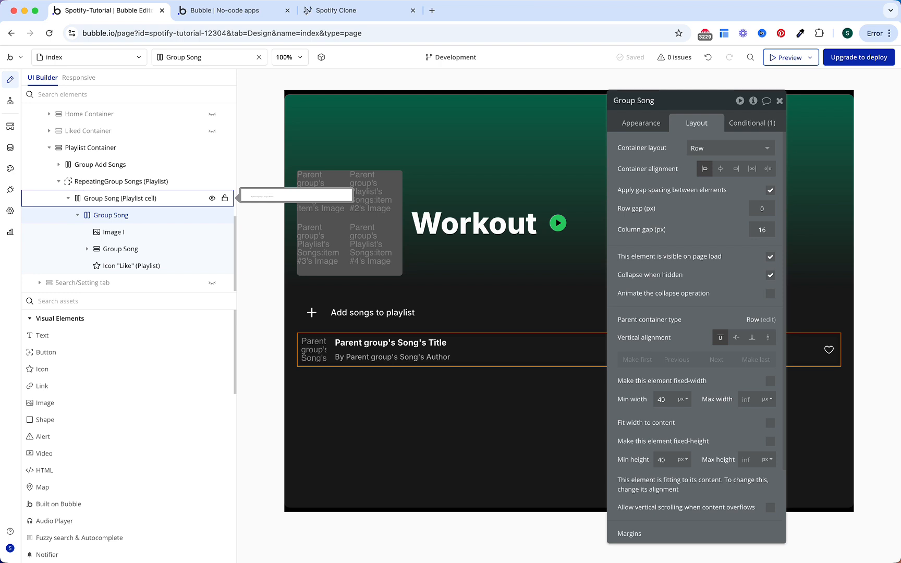
Step: Copy the Playlist cell group and paste it into Player Display
{"action": "right_click", "coordinate": [145, 201]}
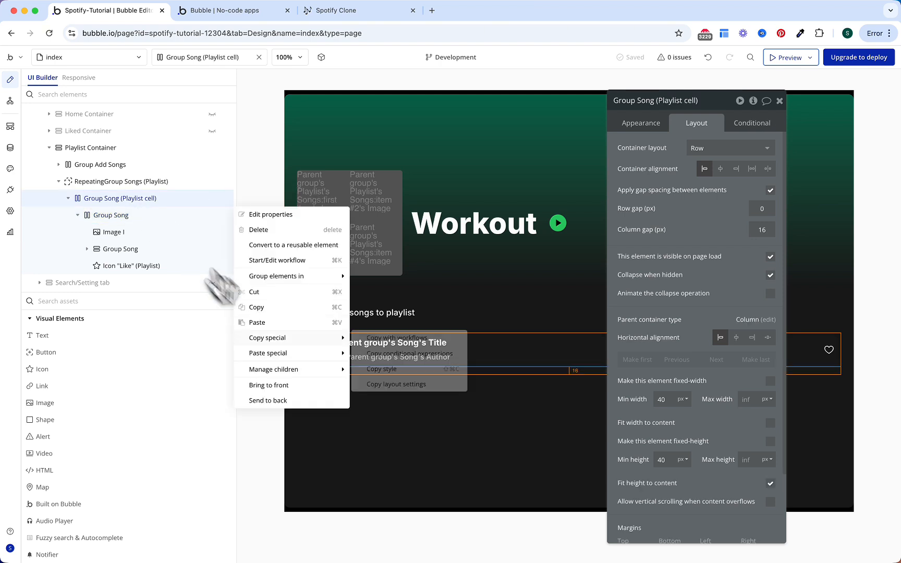
{"action": "left_click", "coordinate": [274, 309]}
{"action": "scroll", "coordinate": [173, 177], "scroll_direction": "up", "scroll_amount": 5}
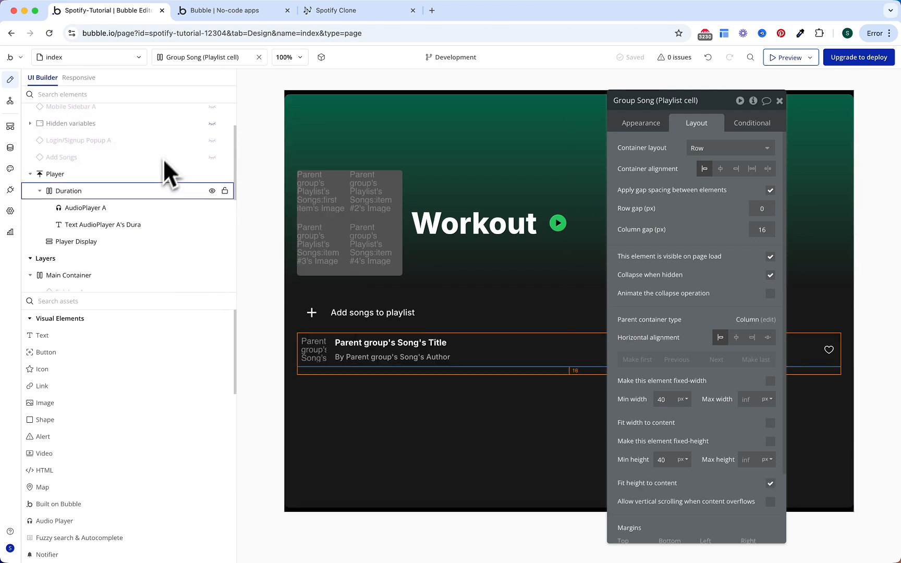
{"action": "left_click", "coordinate": [113, 177]}
{"action": "left_click", "coordinate": [101, 240]}
{"action": "right_click", "coordinate": [101, 240]}
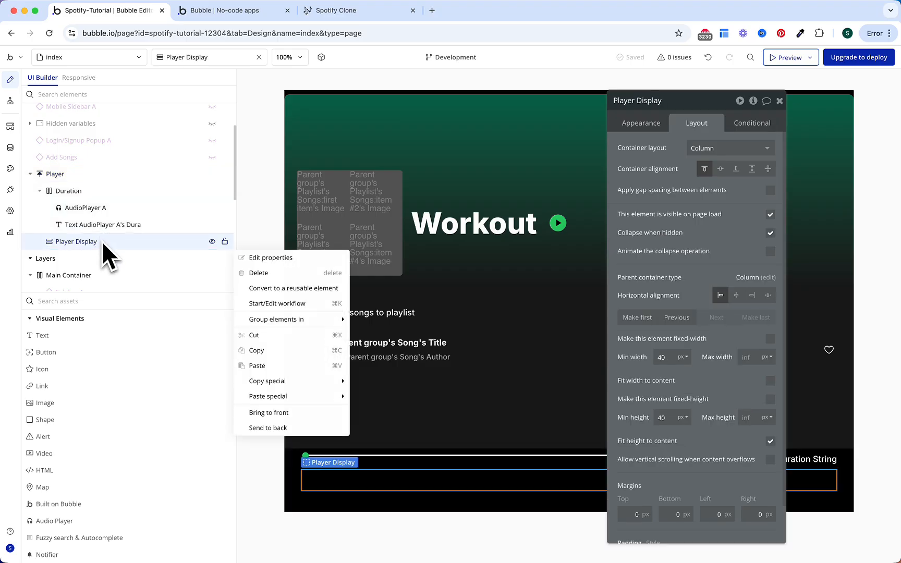
{"action": "left_click", "coordinate": [276, 367]}
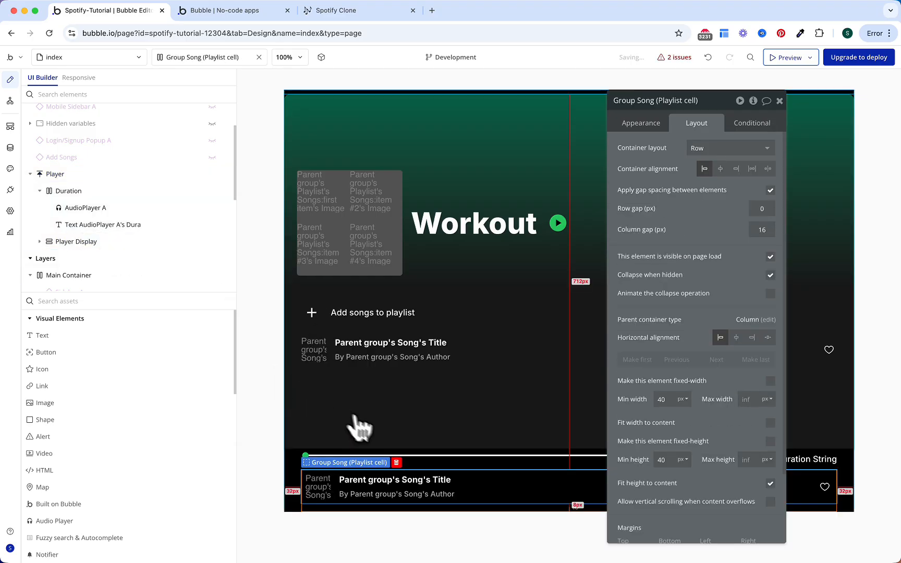
{"action": "left_click", "coordinate": [74, 245]}
Step: Rename the pasted song cell group to Group Song (Player)
{"action": "left_click", "coordinate": [40, 244]}
{"action": "scroll", "coordinate": [124, 235], "scroll_direction": "down", "scroll_amount": 2}
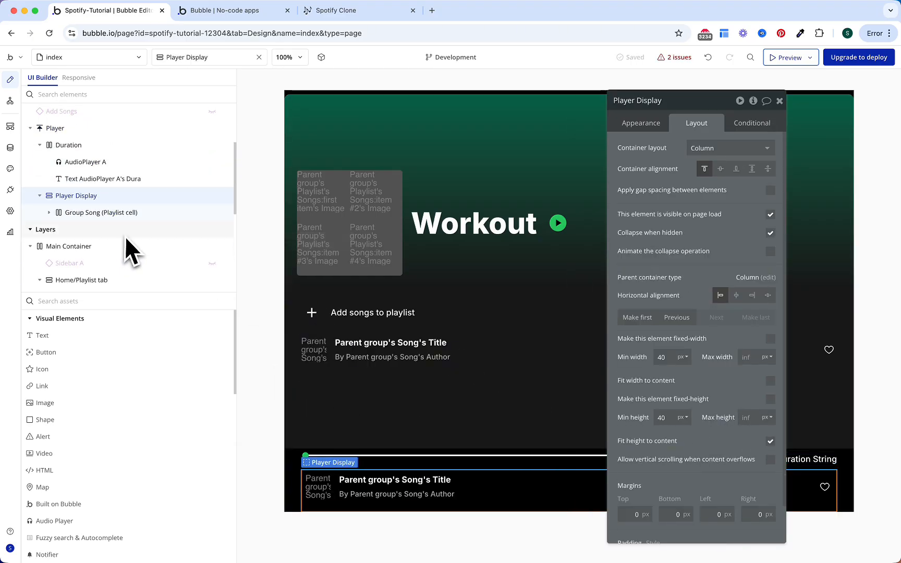
{"action": "left_click", "coordinate": [129, 213]}
{"action": "double_click", "coordinate": [128, 213]}
{"action": "double_click", "coordinate": [114, 212]}
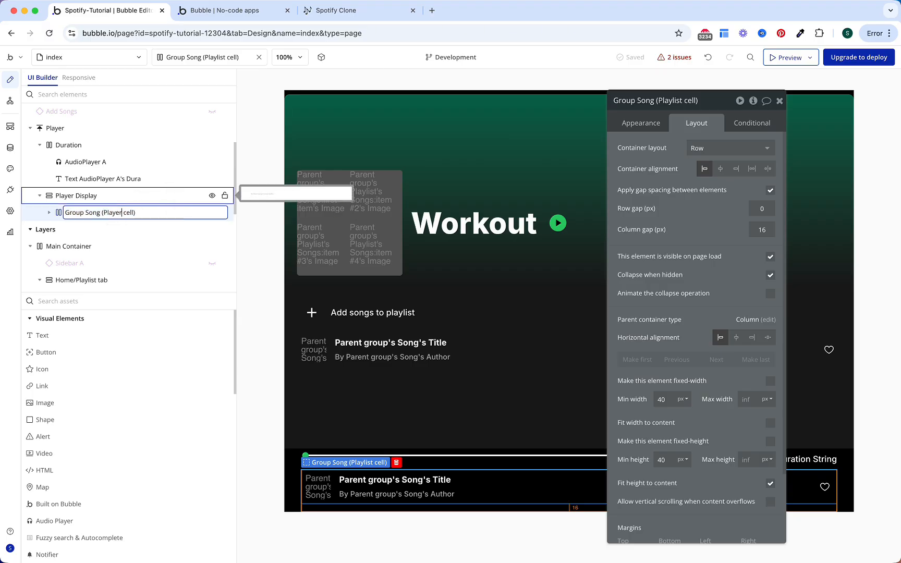
{"action": "key", "text": "Return"}
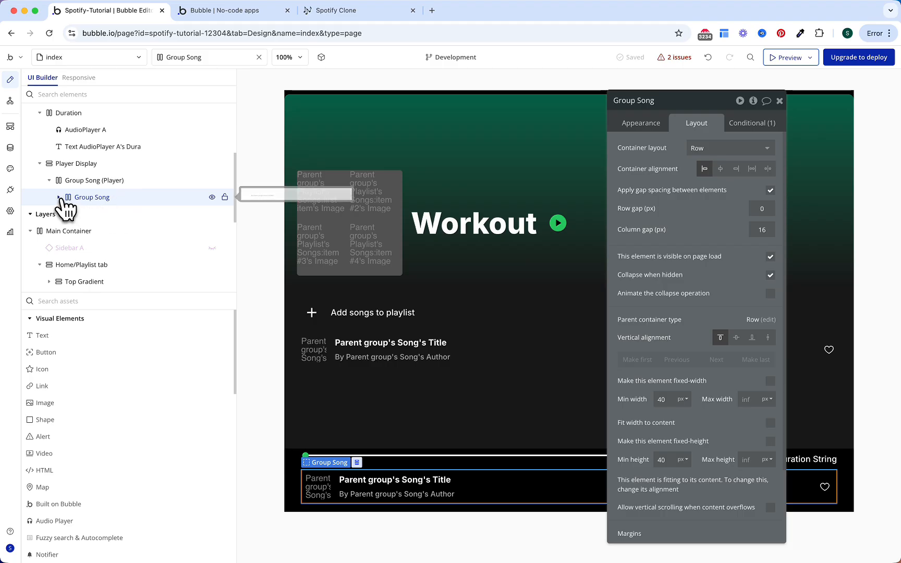
Step: Fit the title column to content, move the song row under Player Display, delete the empty wrapper
{"action": "left_click", "coordinate": [59, 197]}
{"action": "left_click", "coordinate": [125, 197]}
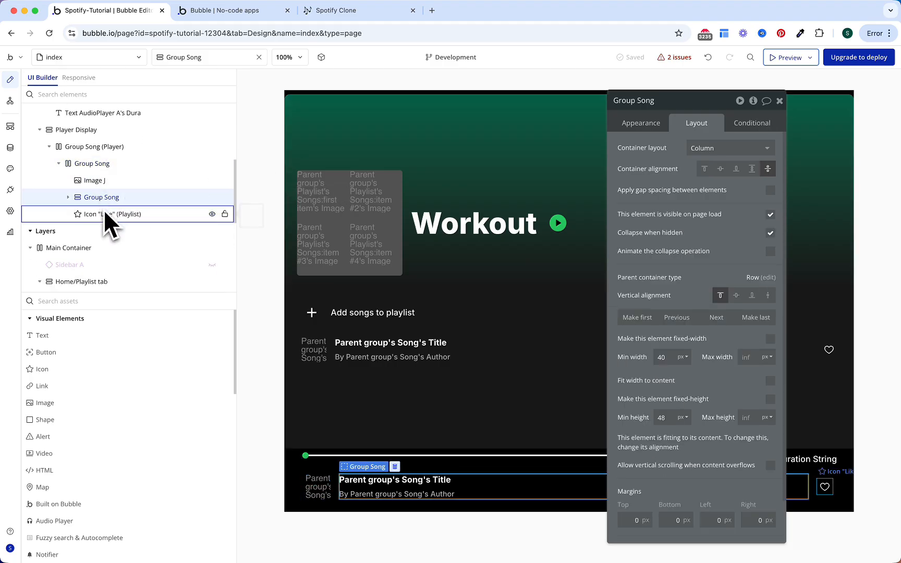
{"action": "left_click", "coordinate": [770, 382]}
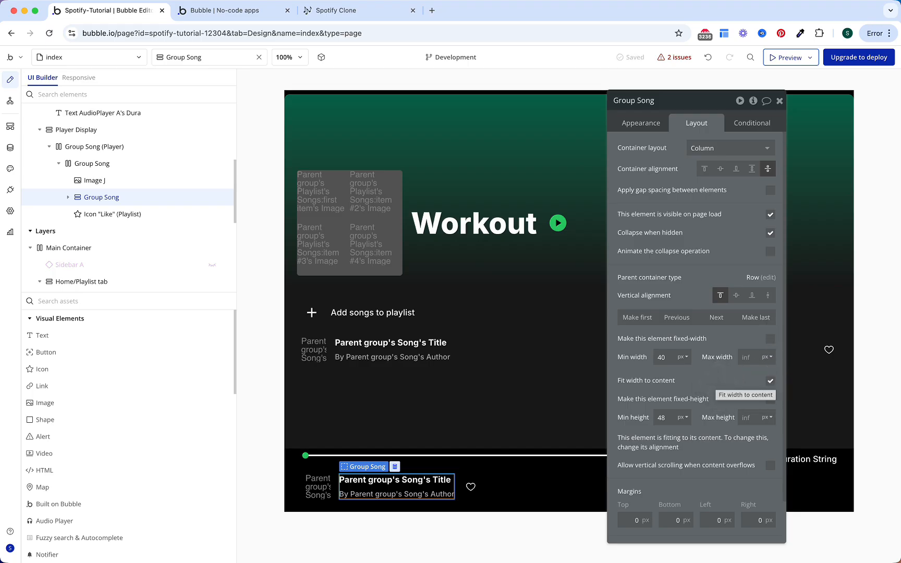
{"action": "left_click", "coordinate": [92, 164]}
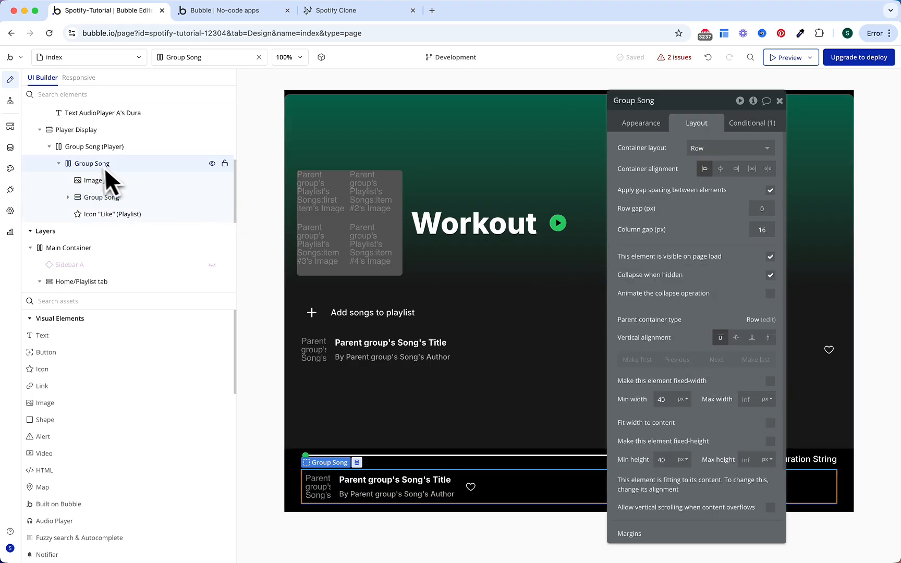
{"action": "left_click_drag", "start_coordinate": [96, 162], "coordinate": [91, 142]}
{"action": "left_click", "coordinate": [90, 215]}
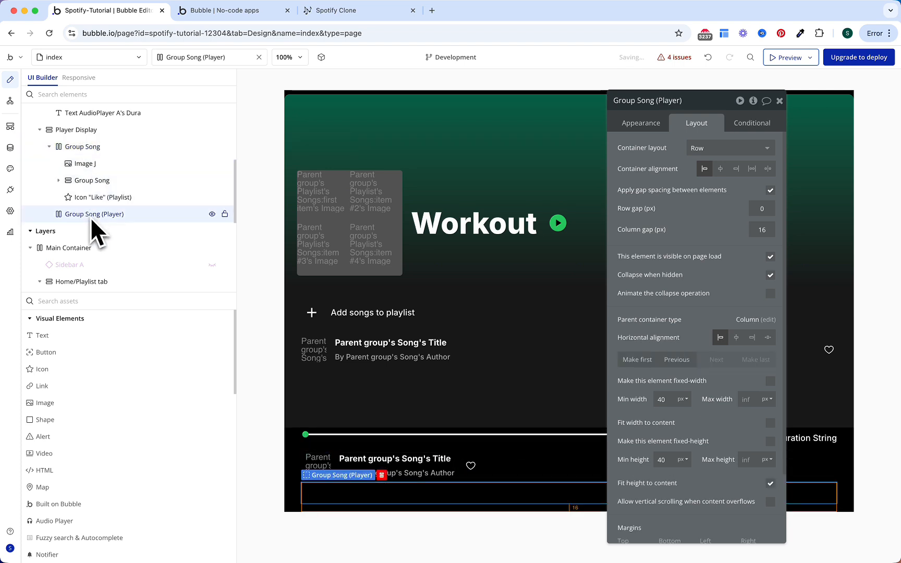
{"action": "key", "text": "Delete"}
Step: Append '(Player)' to the moved song row group's name
{"action": "double_click", "coordinate": [105, 146]}
{"action": "left_click", "coordinate": [105, 146]}
{"action": "type", "text": "("}
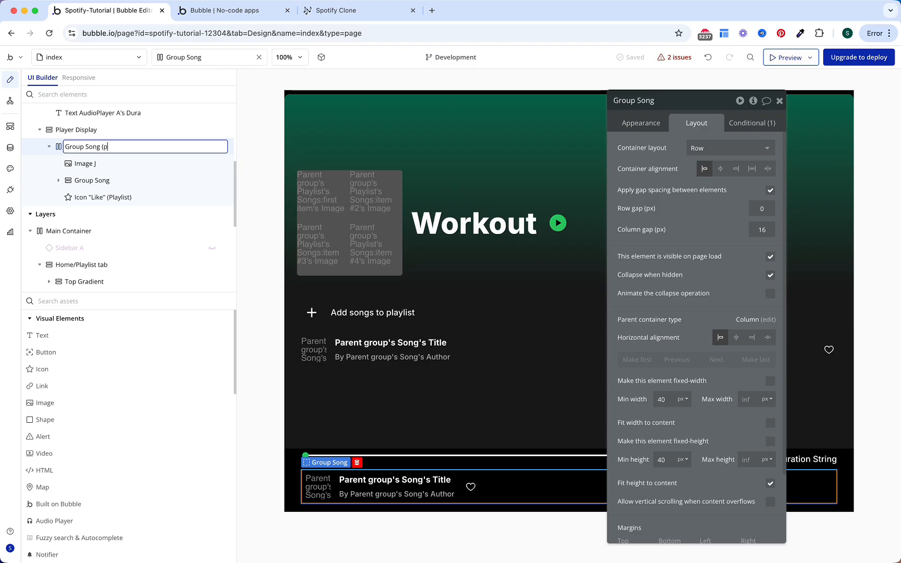
{"action": "type", "text": "Player)"}
{"action": "key", "text": "Return"}
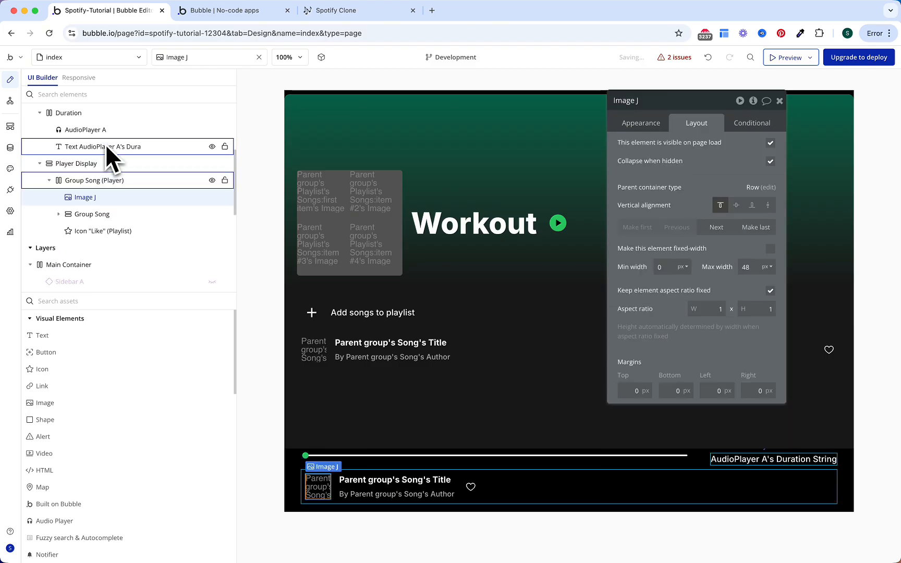
Step: Give the song row an 8 px column gap, content-fit width, percent min width, 8 px bottom margin
{"action": "left_click_drag", "start_coordinate": [762, 221], "coordinate": [730, 229]}
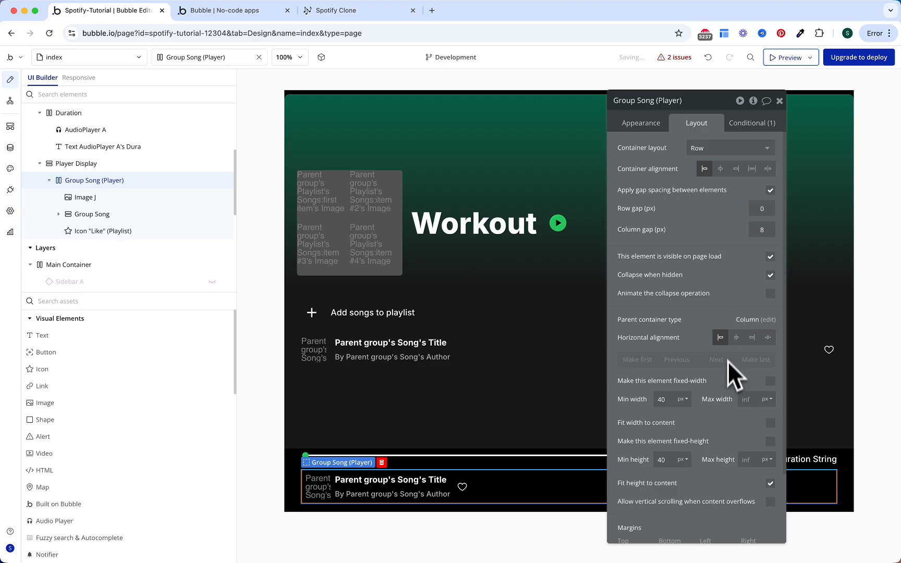
{"action": "left_click", "coordinate": [770, 423]}
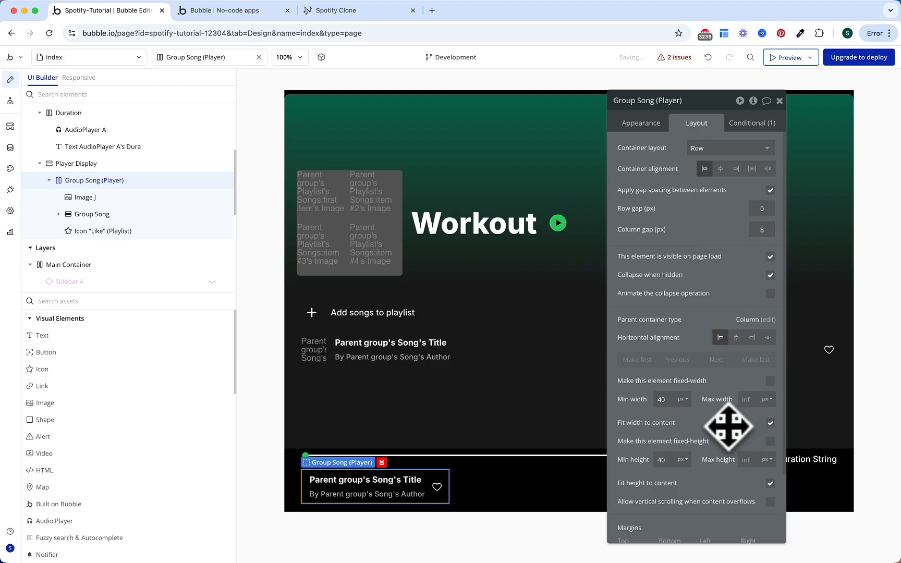
{"action": "scroll", "coordinate": [732, 295], "scroll_direction": "down", "scroll_amount": 1}
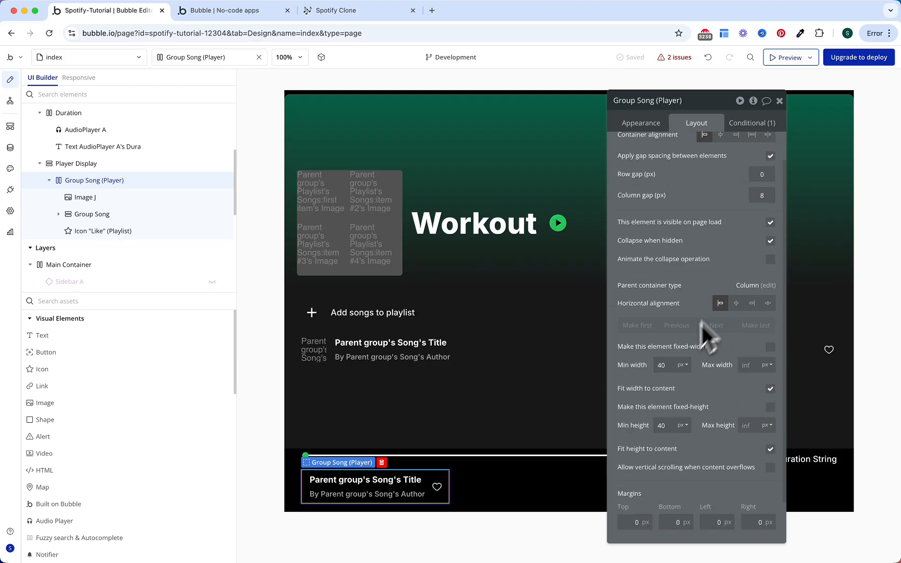
{"action": "left_click", "coordinate": [684, 366]}
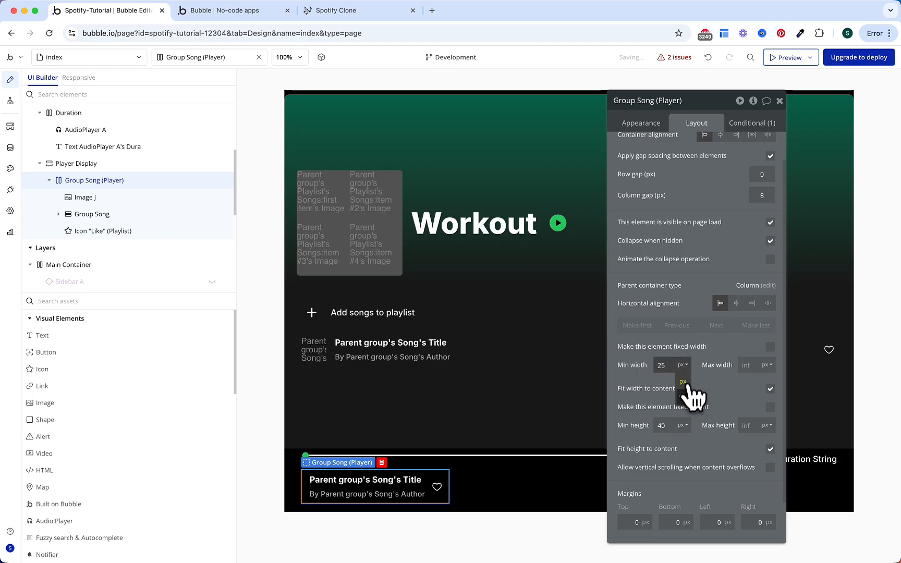
{"action": "left_click", "coordinate": [686, 395]}
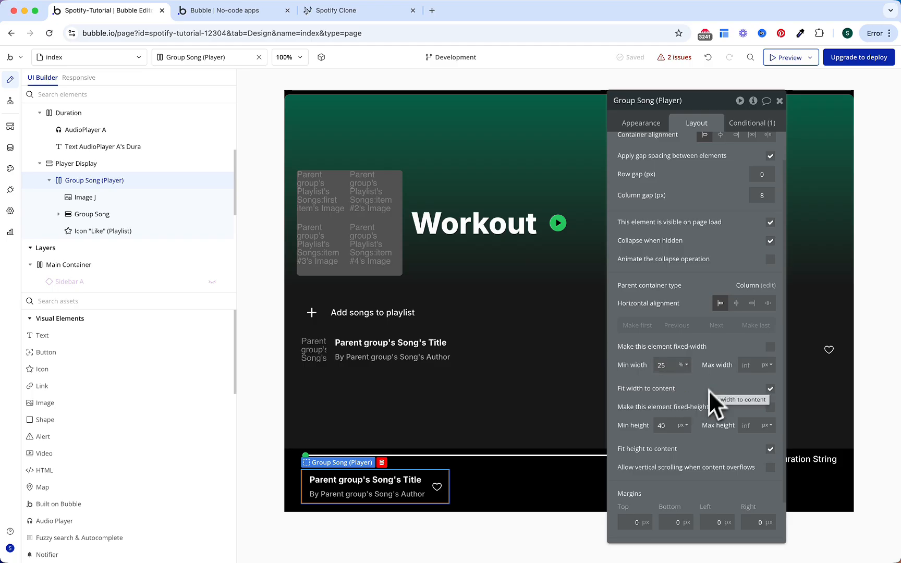
{"action": "left_click_drag", "start_coordinate": [667, 522], "coordinate": [700, 492]}
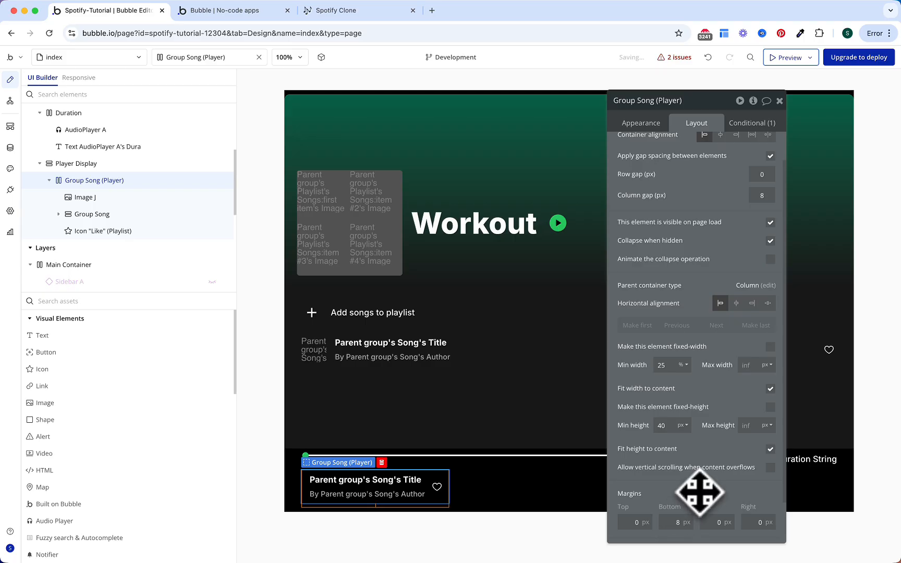
Step: Set the song row's top, bottom, left and right padding all to 0
{"action": "scroll", "coordinate": [707, 480], "scroll_direction": "down", "scroll_amount": 2}
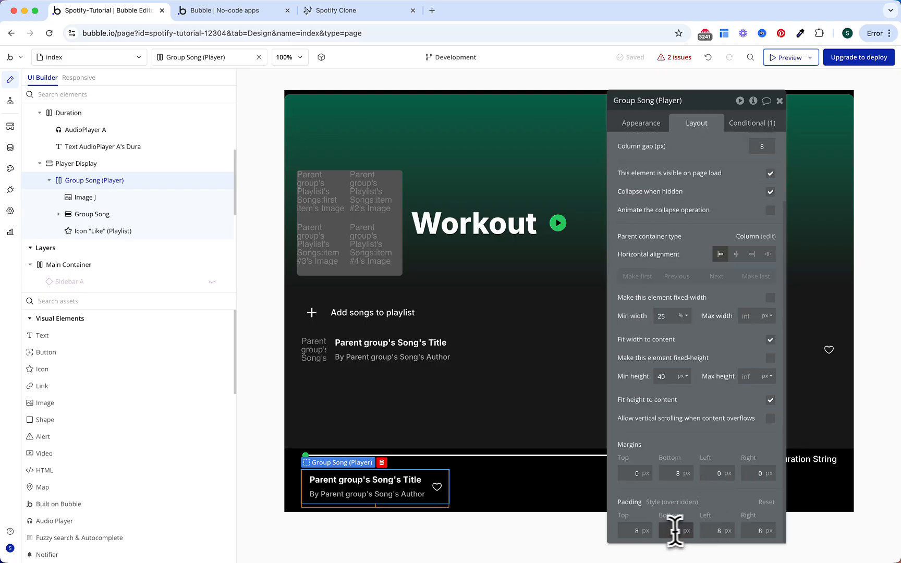
{"action": "double_click", "coordinate": [632, 531]}
{"action": "type", "text": "0"}
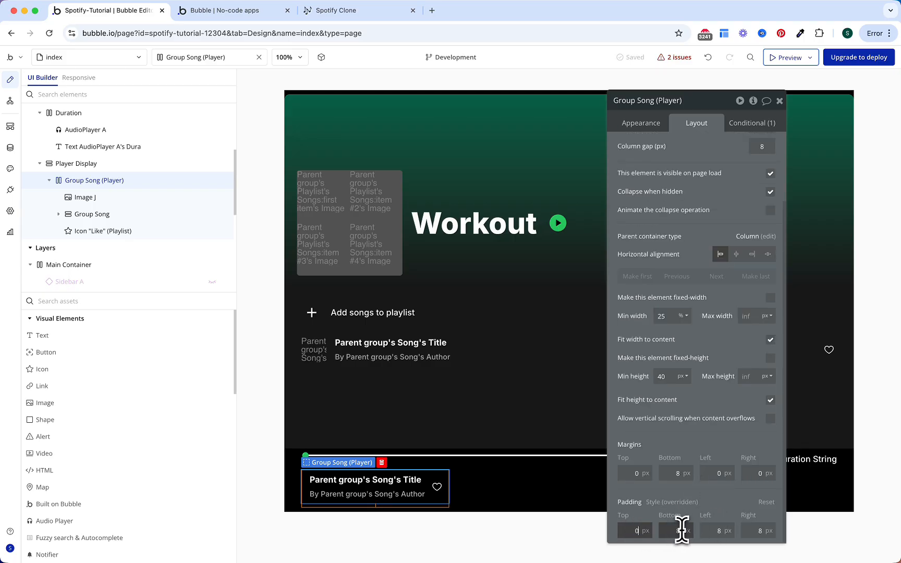
{"action": "double_click", "coordinate": [681, 531]}
{"action": "type", "text": "0"}
{"action": "double_click", "coordinate": [718, 531]}
{"action": "type", "text": "0"}
{"action": "double_click", "coordinate": [746, 531]}
{"action": "type", "text": "0"}
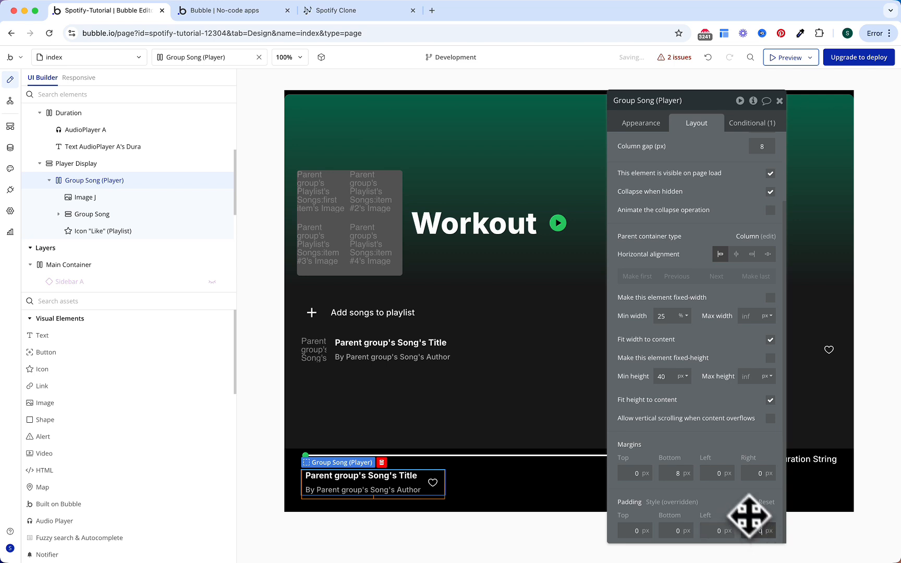
Step: Make the cover image Image J fixed-width at 48 px
{"action": "left_click", "coordinate": [172, 198]}
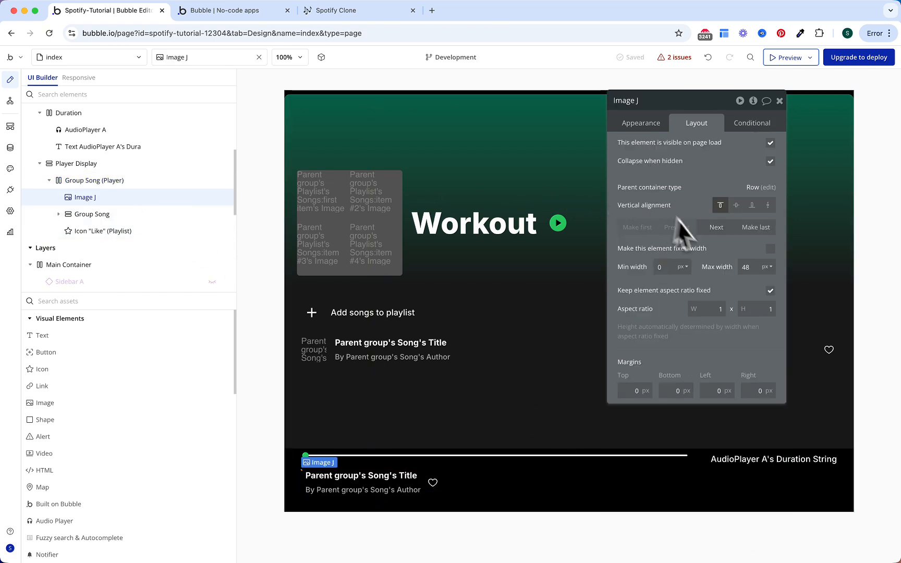
{"action": "left_click", "coordinate": [771, 252]}
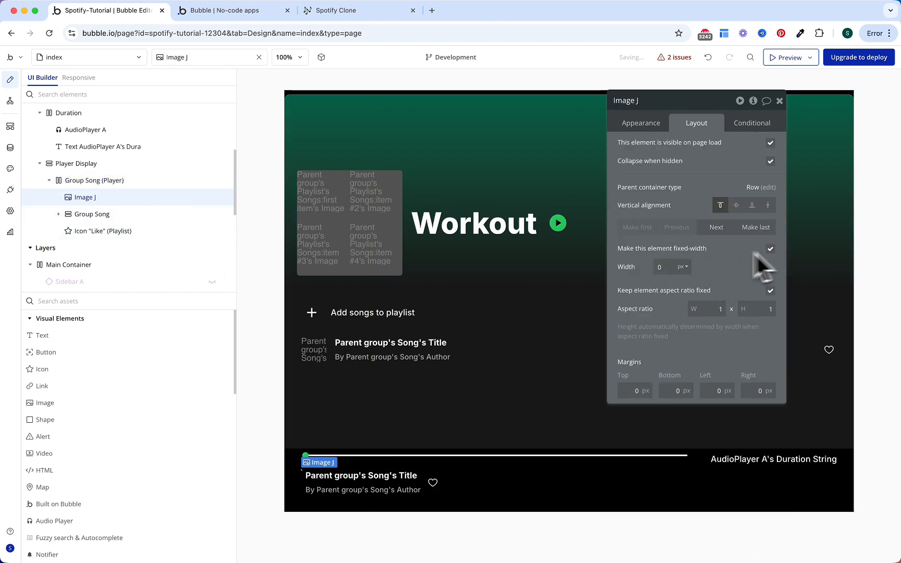
{"action": "double_click", "coordinate": [664, 266]}
{"action": "type", "text": "48"}
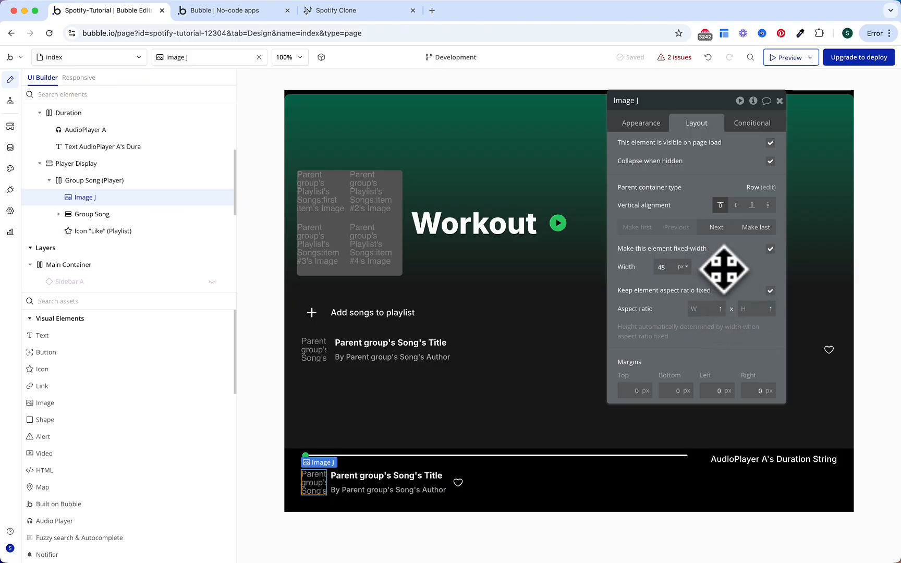
{"action": "left_click", "coordinate": [422, 475]}
Step: Cap the player's song title and artist texts at 150 px max width and 24 px max height
{"action": "left_click", "coordinate": [417, 492], "text": "shift"}
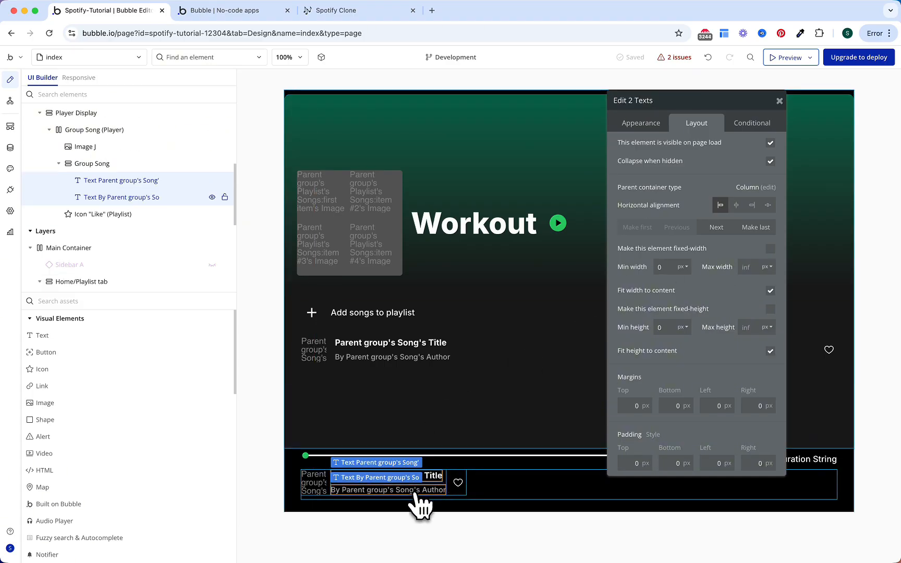
{"action": "left_click", "coordinate": [745, 267]}
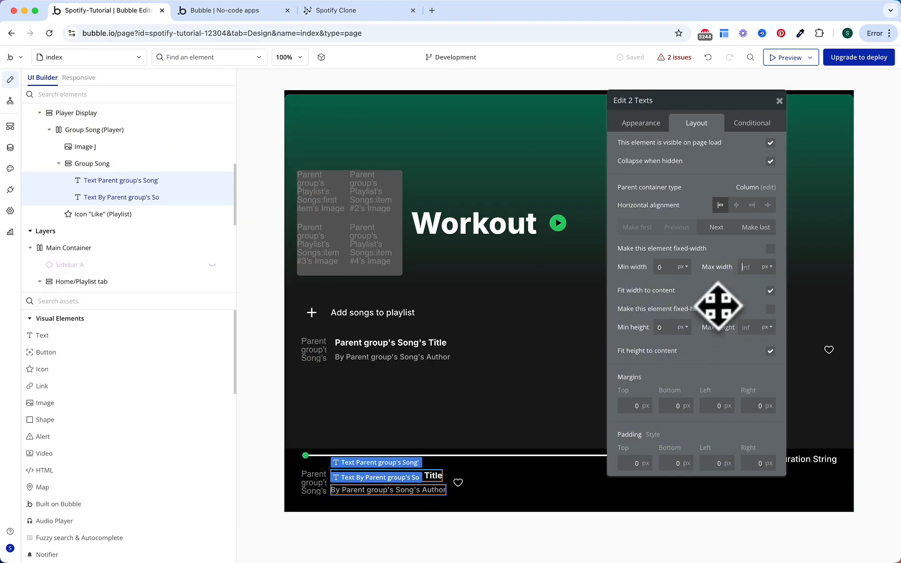
{"action": "type", "text": "150"}
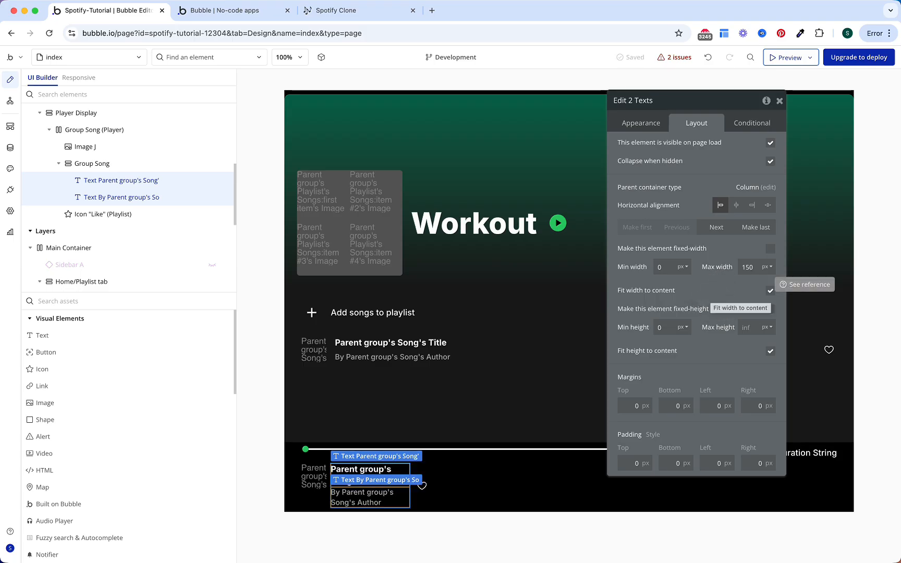
{"action": "left_click", "coordinate": [743, 327]}
{"action": "type", "text": "2"}
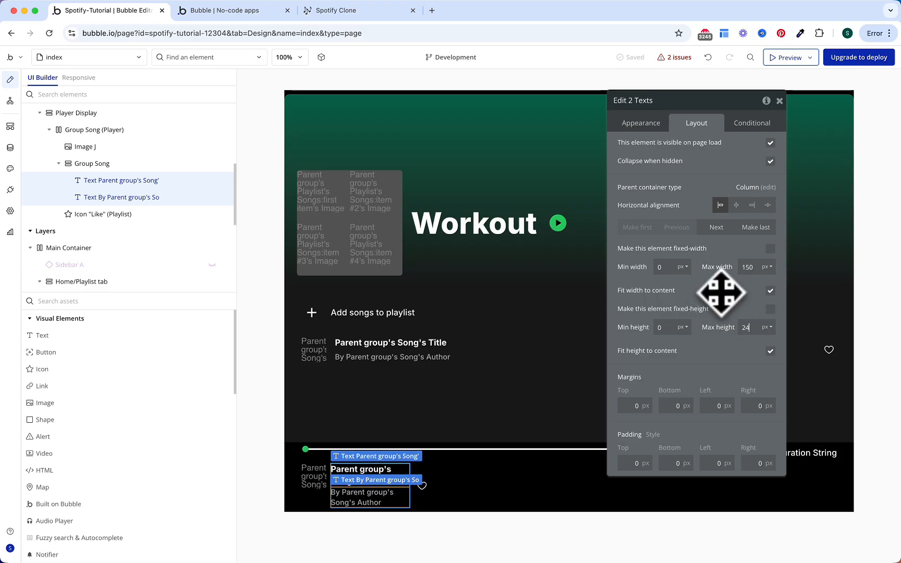
{"action": "type", "text": "4"}
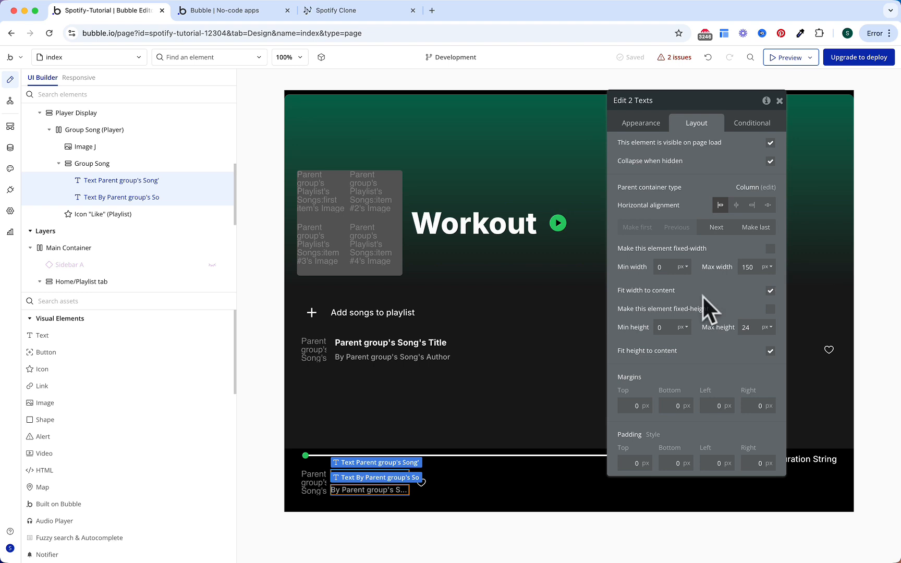
Step: Collapse Group Song (Player) and drop a new plain group into Player Display
{"action": "left_click", "coordinate": [107, 130]}
{"action": "left_click", "coordinate": [49, 130]}
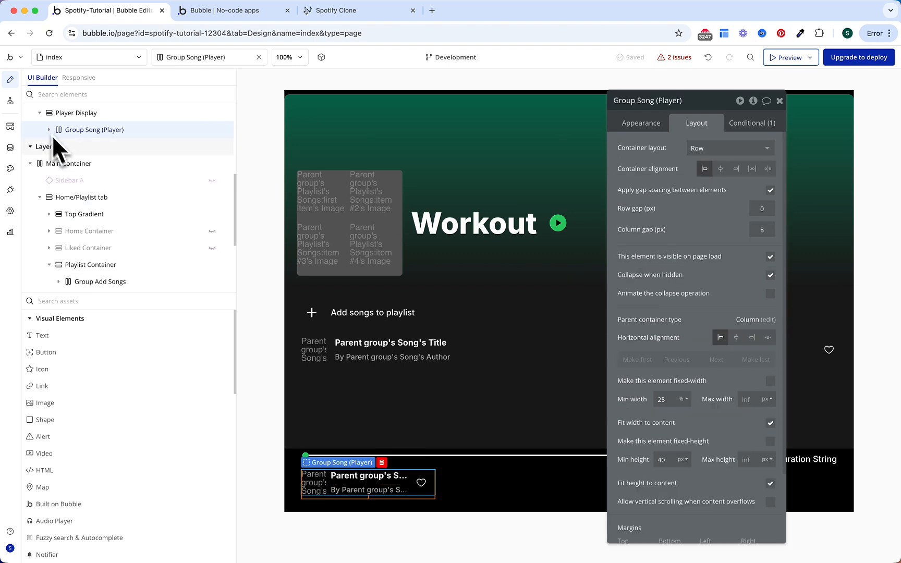
{"action": "type", "text": "gr"}
{"action": "left_click_drag", "start_coordinate": [78, 337], "coordinate": [553, 486]}
Step: Rename the group Controls and make it a centred, content-fit Row with 4 px column gap
{"action": "left_click", "coordinate": [656, 104]}
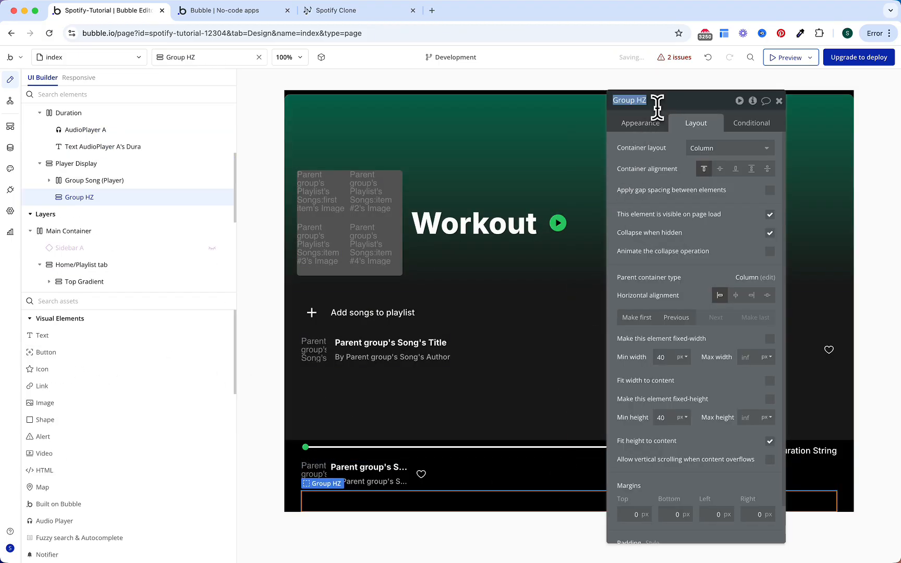
{"action": "type", "text": "Controls"}
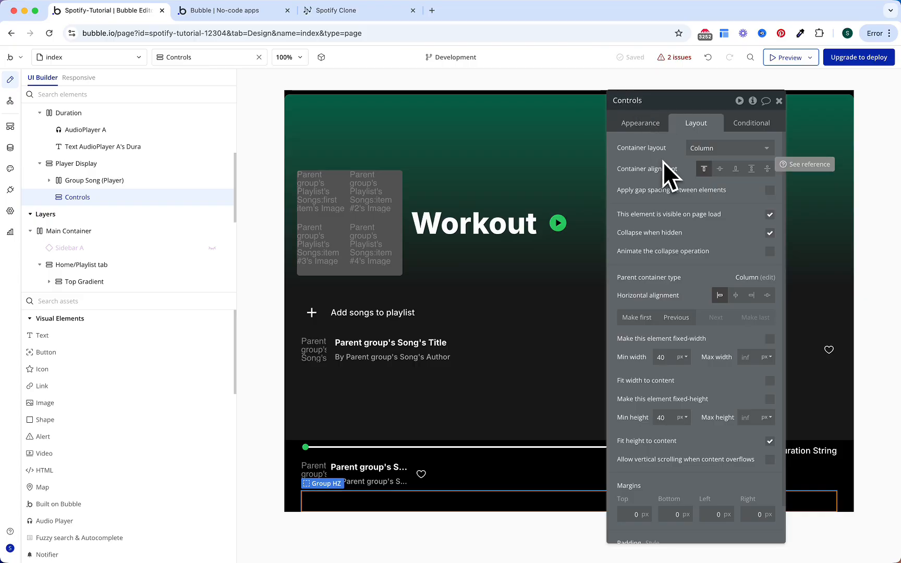
{"action": "left_click", "coordinate": [699, 149]}
{"action": "left_click", "coordinate": [700, 197]}
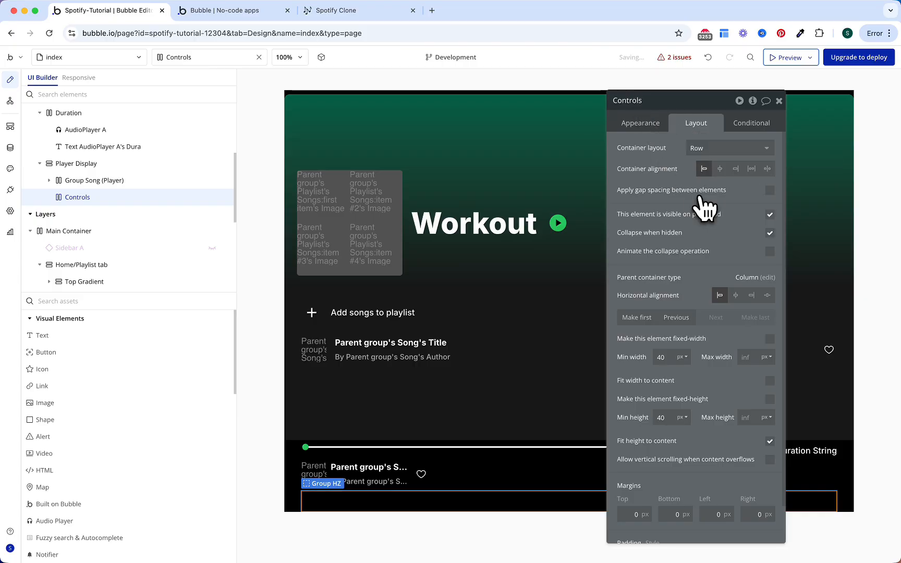
{"action": "left_click", "coordinate": [720, 169]}
{"action": "left_click", "coordinate": [770, 190]}
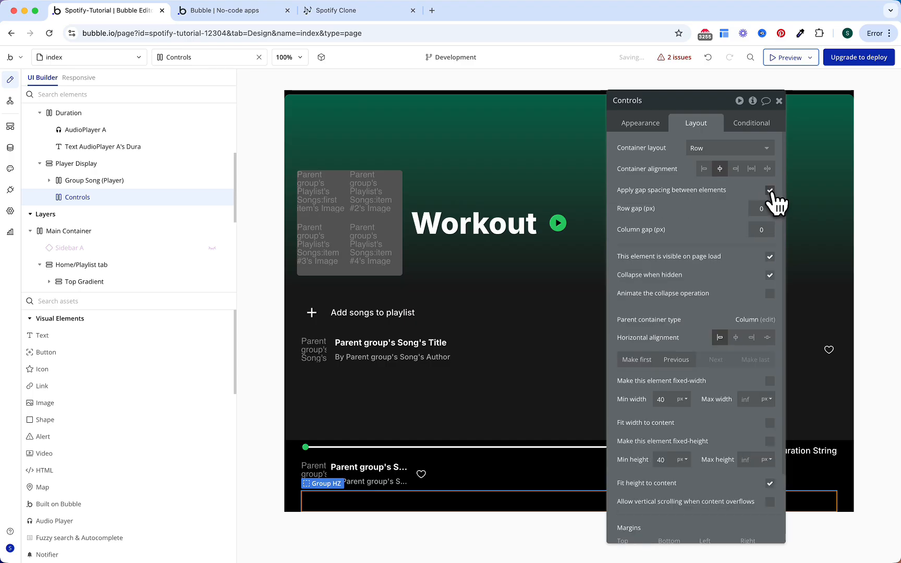
{"action": "type", "text": "4"}
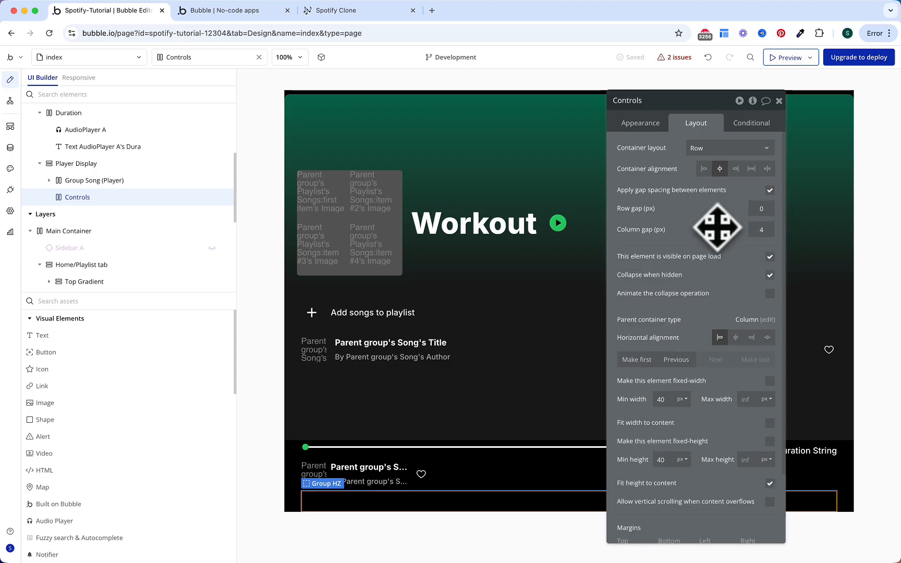
{"action": "left_click", "coordinate": [770, 423]}
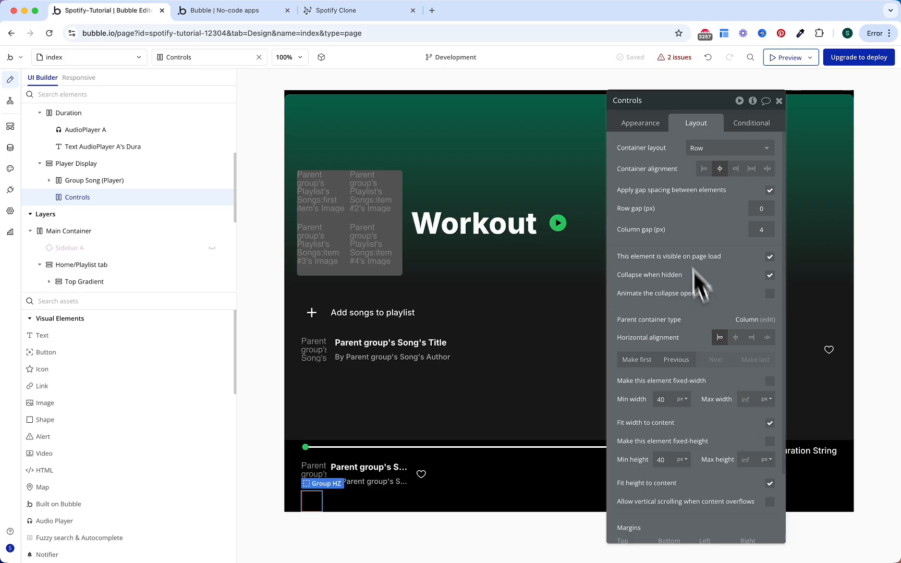
Step: Set Player Display to a Row layout with space-between alignment and gap spacing
{"action": "left_click", "coordinate": [123, 166]}
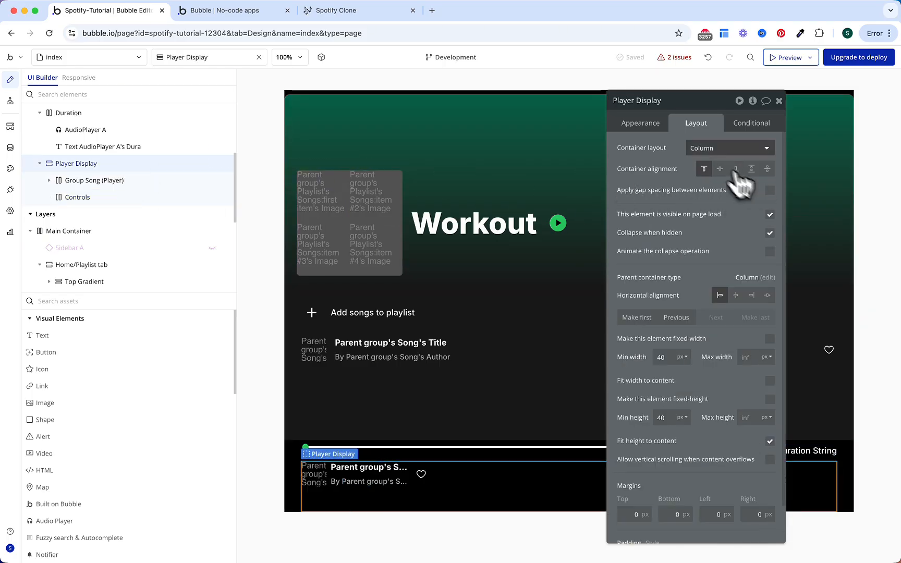
{"action": "left_click", "coordinate": [700, 146]}
{"action": "left_click", "coordinate": [718, 197]}
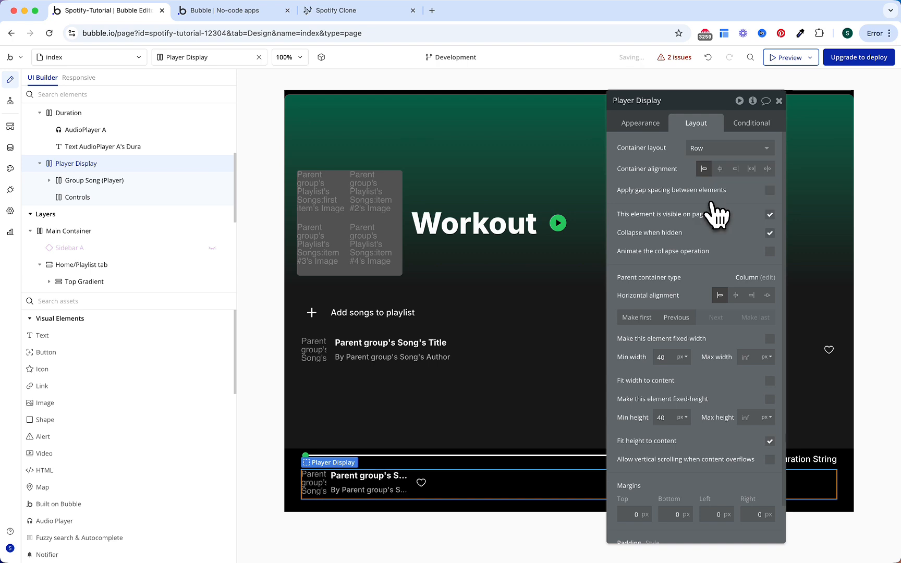
{"action": "left_click", "coordinate": [767, 170]}
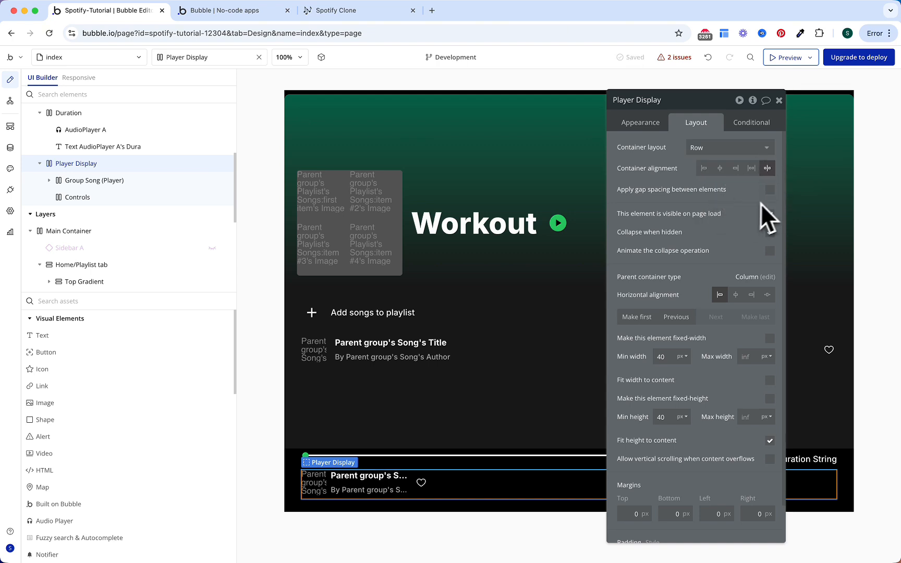
{"action": "left_click", "coordinate": [769, 190]}
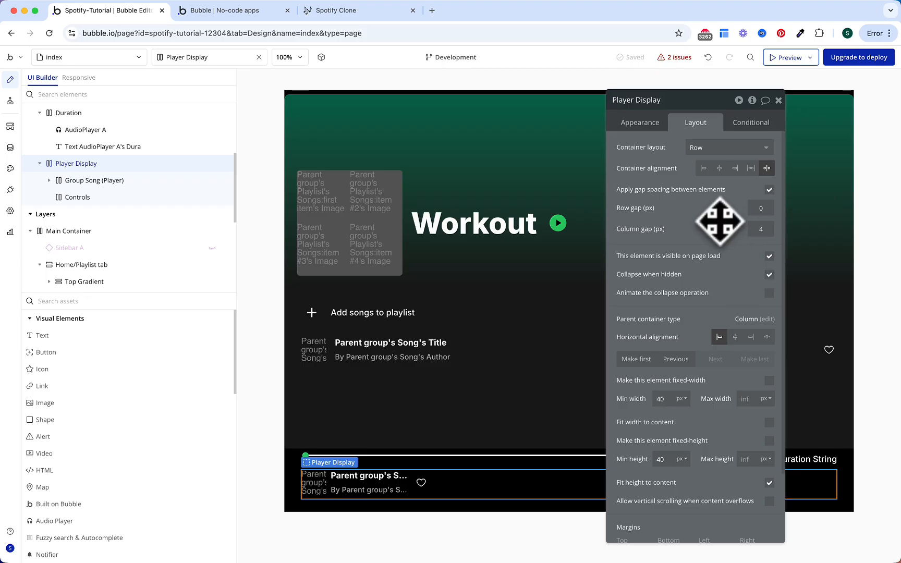
Step: Add a filled play_arrow icon to Controls, colored black on a flat white background
{"action": "left_click_drag", "start_coordinate": [133, 369], "coordinate": [828, 480]}
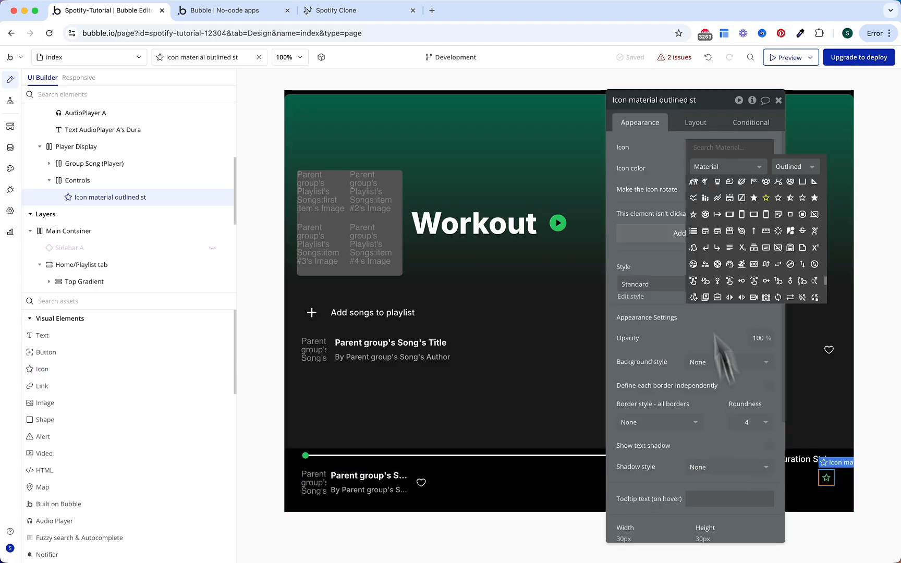
{"action": "type", "text": "play"}
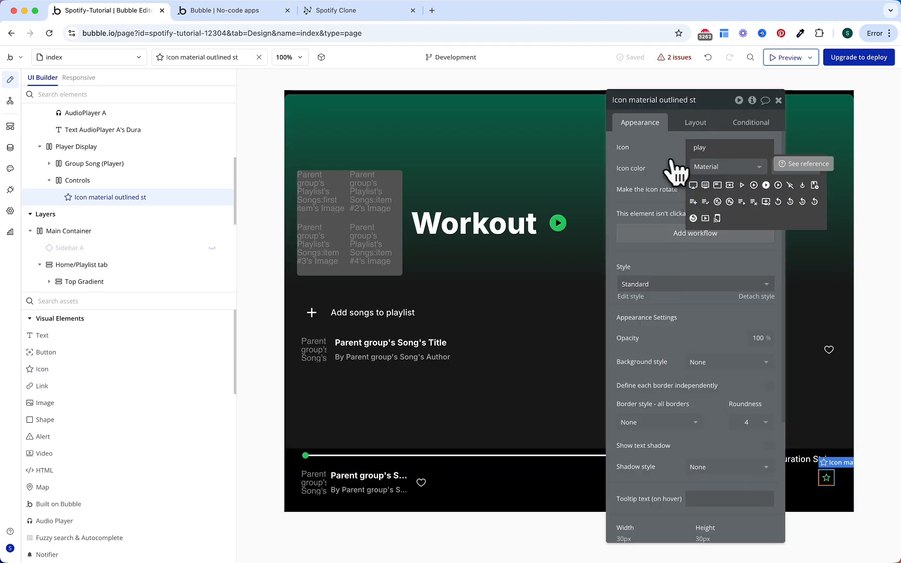
{"action": "left_click", "coordinate": [790, 167]}
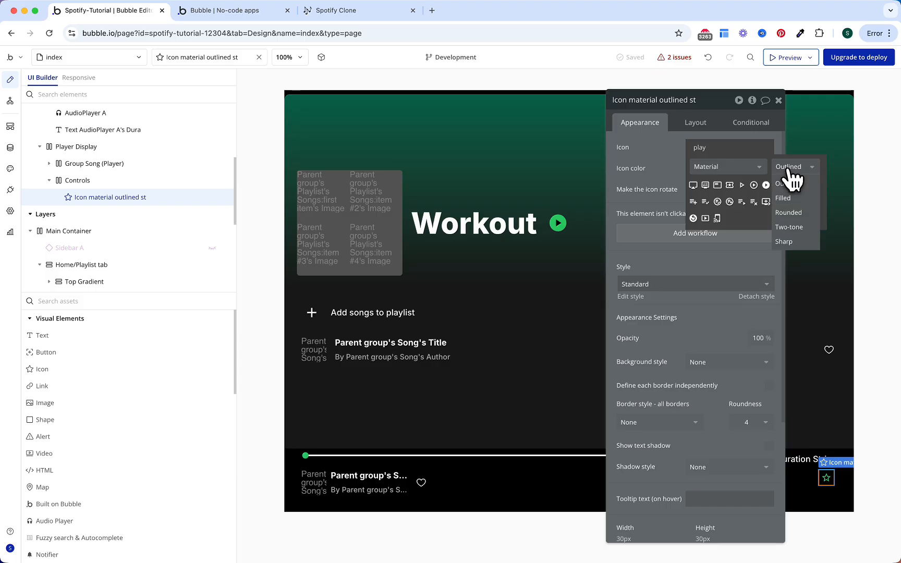
{"action": "left_click", "coordinate": [787, 197]}
{"action": "left_click", "coordinate": [741, 185]}
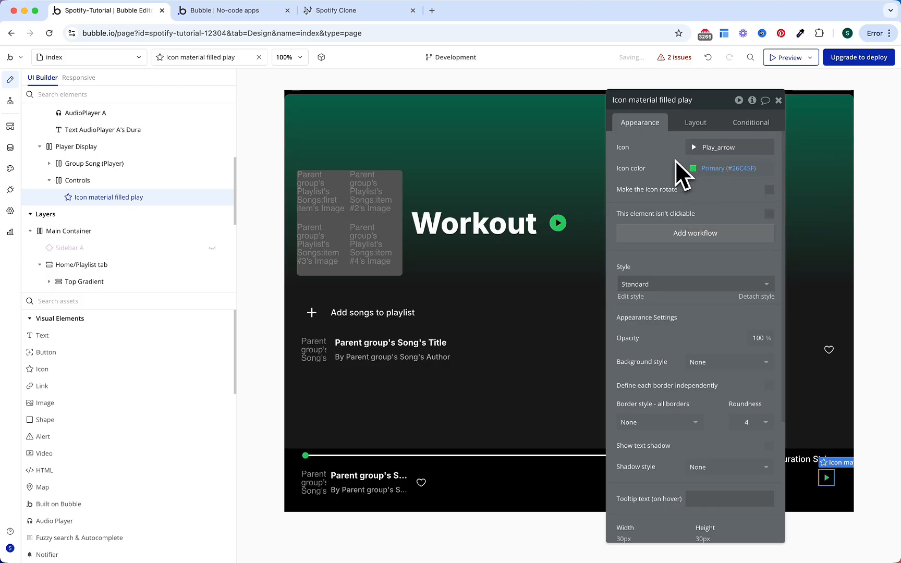
{"action": "left_click", "coordinate": [719, 169]}
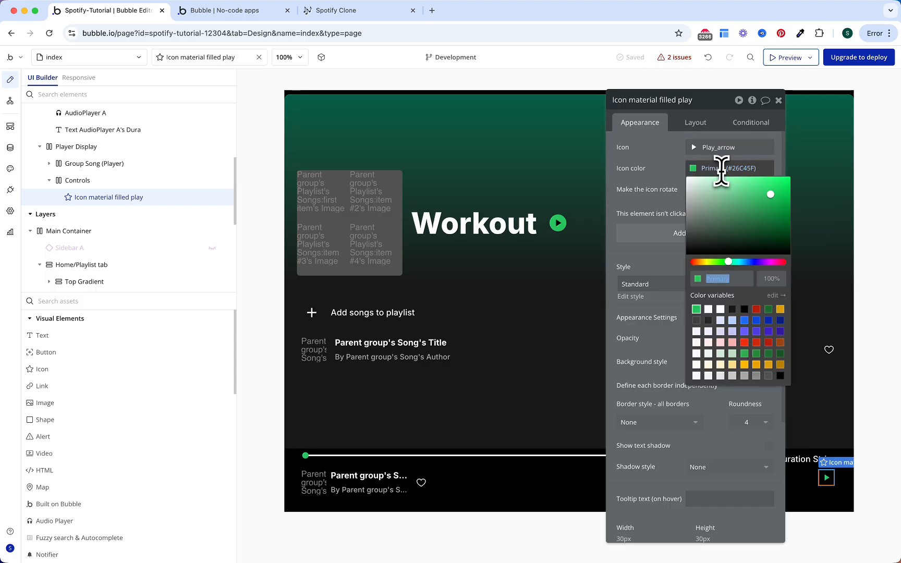
{"action": "left_click", "coordinate": [742, 309]}
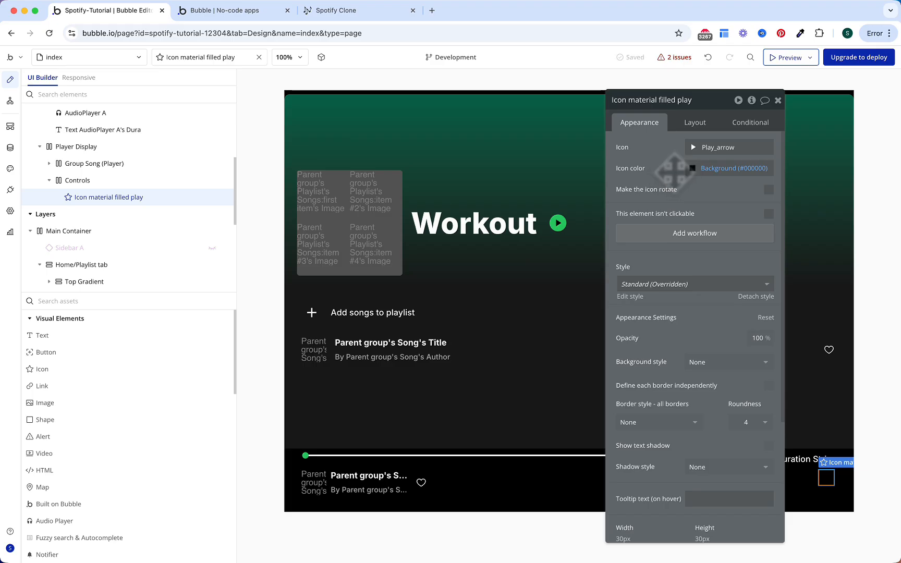
{"action": "left_click", "coordinate": [704, 362]}
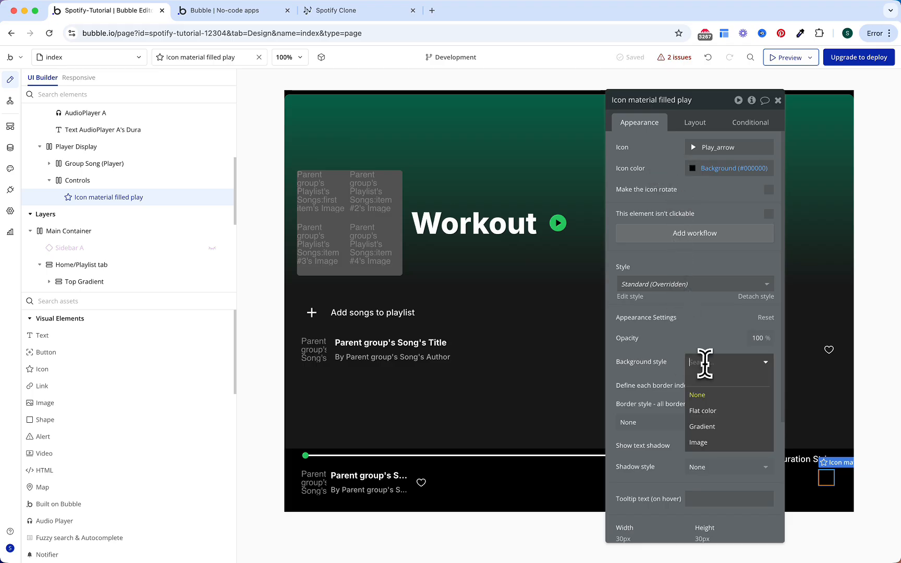
{"action": "left_click", "coordinate": [707, 412]}
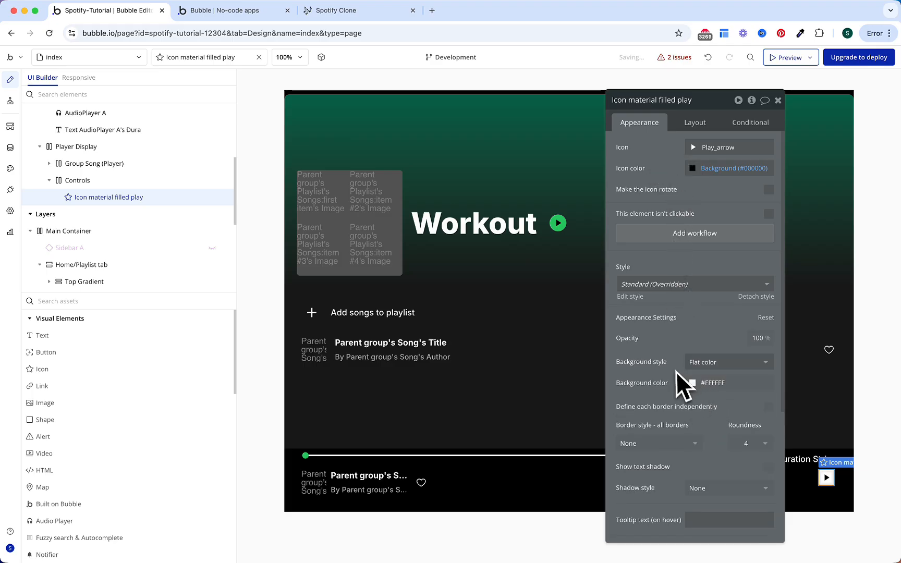
Step: Set the play icon's roundness to 100 and its size to 48×48
{"action": "left_click", "coordinate": [747, 445]}
{"action": "left_click", "coordinate": [748, 447]}
{"action": "type", "text": "100"}
{"action": "left_click", "coordinate": [745, 420]}
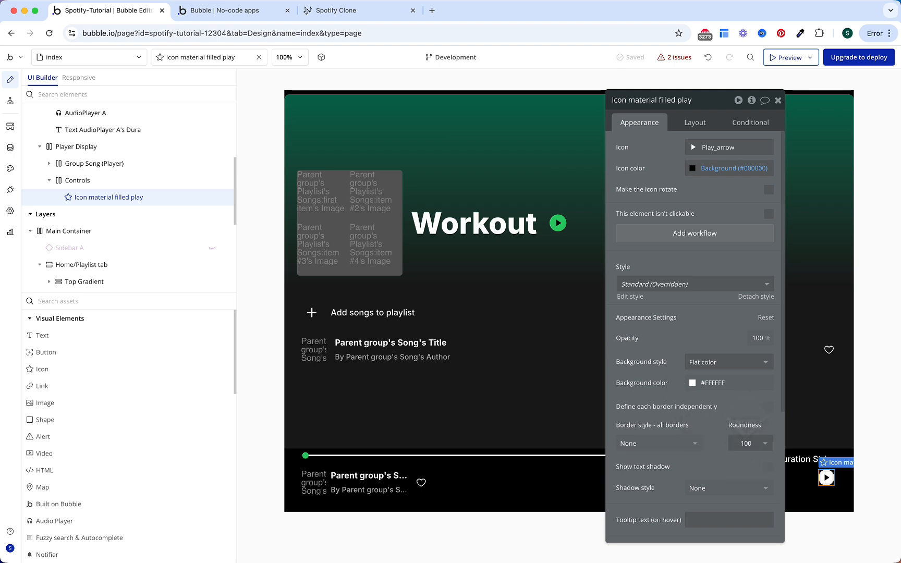
{"action": "left_click", "coordinate": [701, 129]}
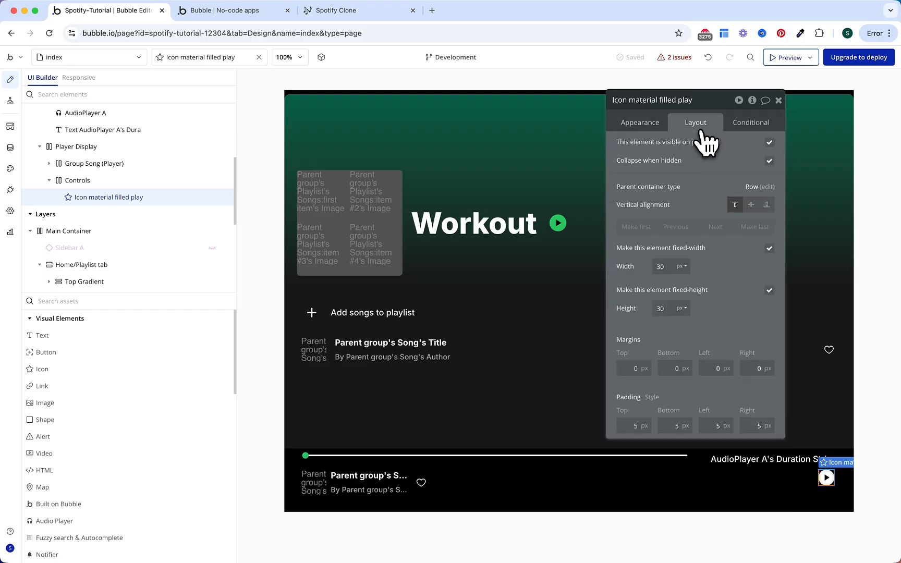
{"action": "type", "text": "48"}
{"action": "double_click", "coordinate": [665, 308]}
{"action": "type", "text": "48"}
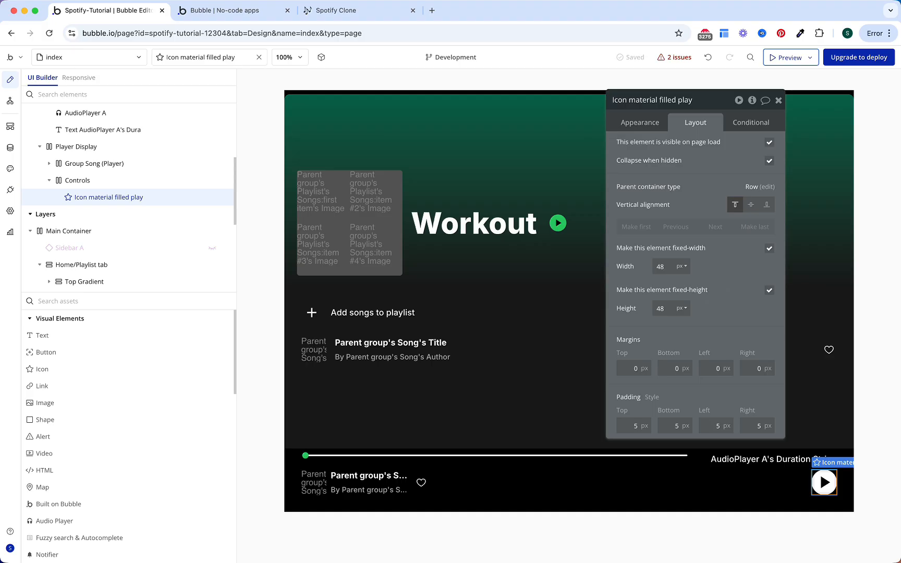
Step: Add a condition on the play icon that changes its Icon property
{"action": "left_click", "coordinate": [746, 133]}
{"action": "left_click", "coordinate": [694, 163]}
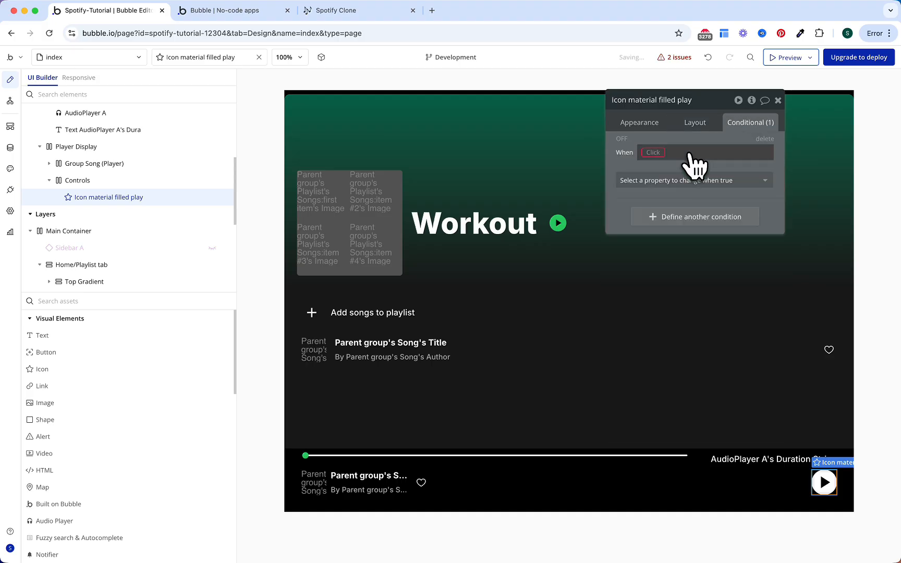
{"action": "left_click", "coordinate": [677, 180]}
{"action": "type", "text": "icon"}
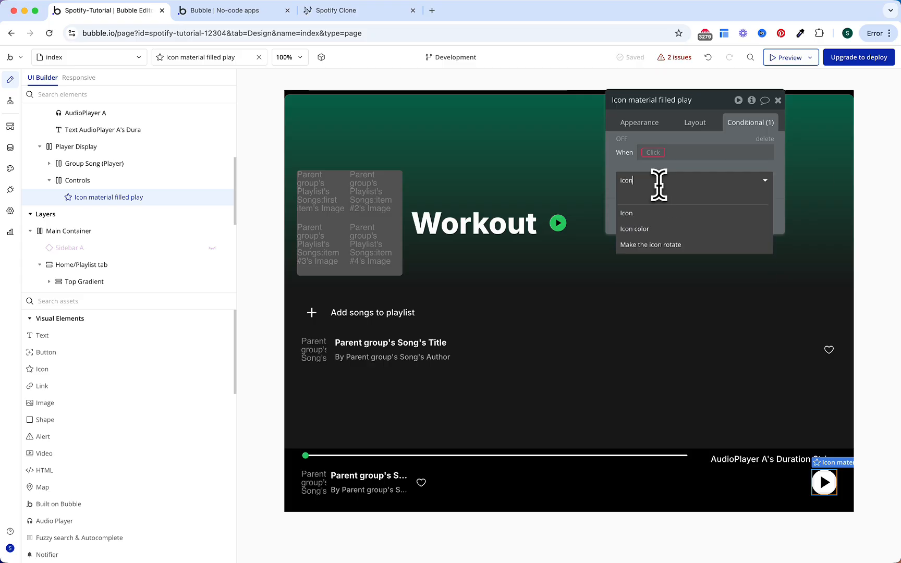
{"action": "left_click", "coordinate": [652, 213]}
{"action": "left_click", "coordinate": [690, 179]}
Step: Show the Pause icon when AudioPlayer A's Event? is play, and rename the element Icon "Play"
{"action": "type", "text": "pause"}
{"action": "left_click", "coordinate": [718, 215]}
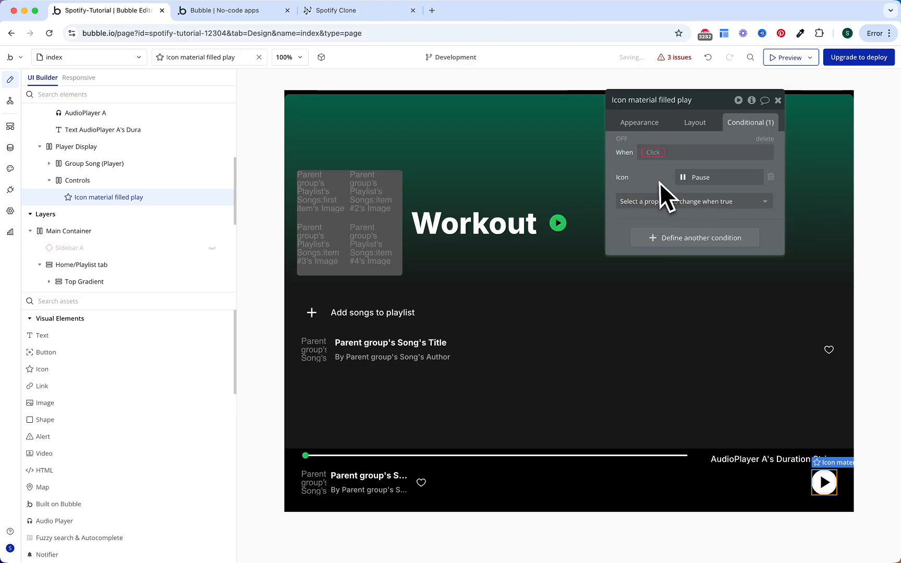
{"action": "left_click", "coordinate": [658, 152]}
{"action": "type", "text": "audio"}
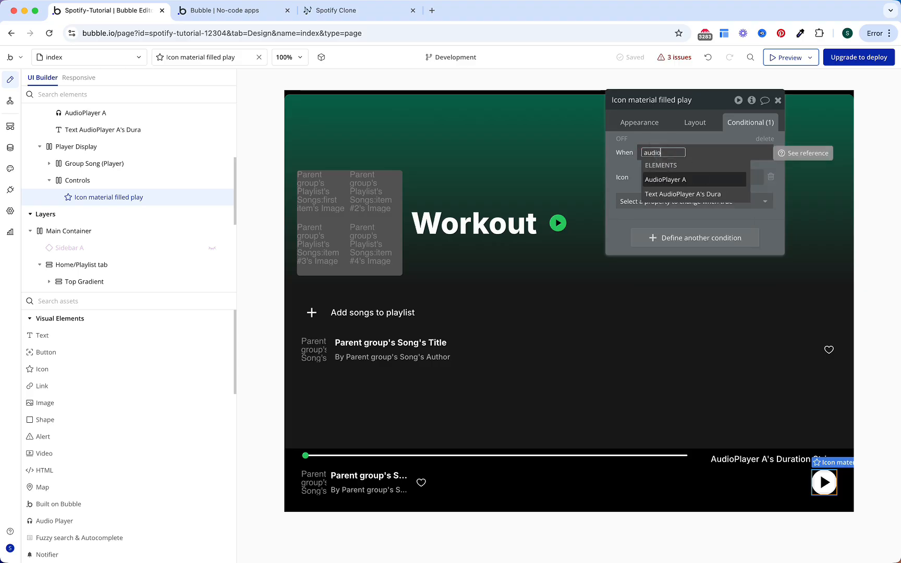
{"action": "key", "text": "Return"}
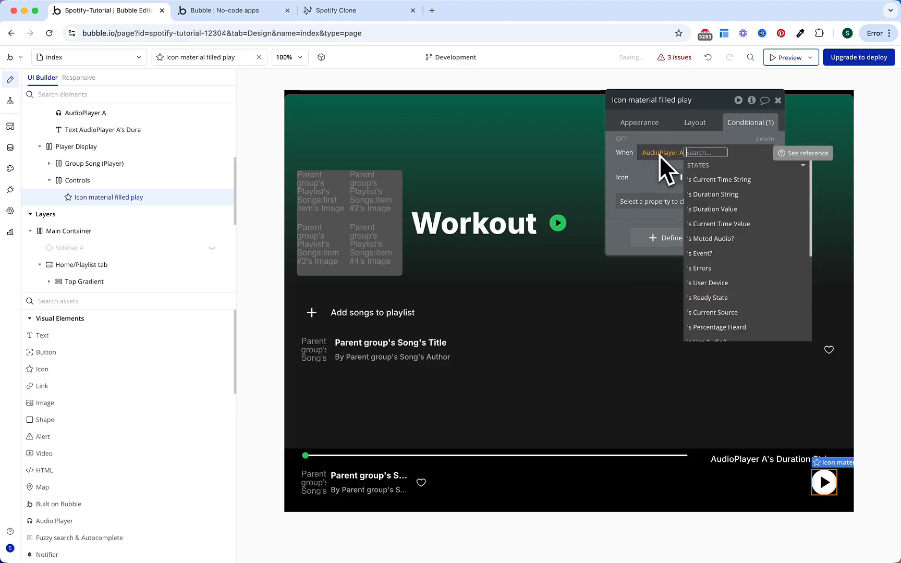
{"action": "left_click", "coordinate": [737, 255]}
{"action": "left_click", "coordinate": [728, 187]}
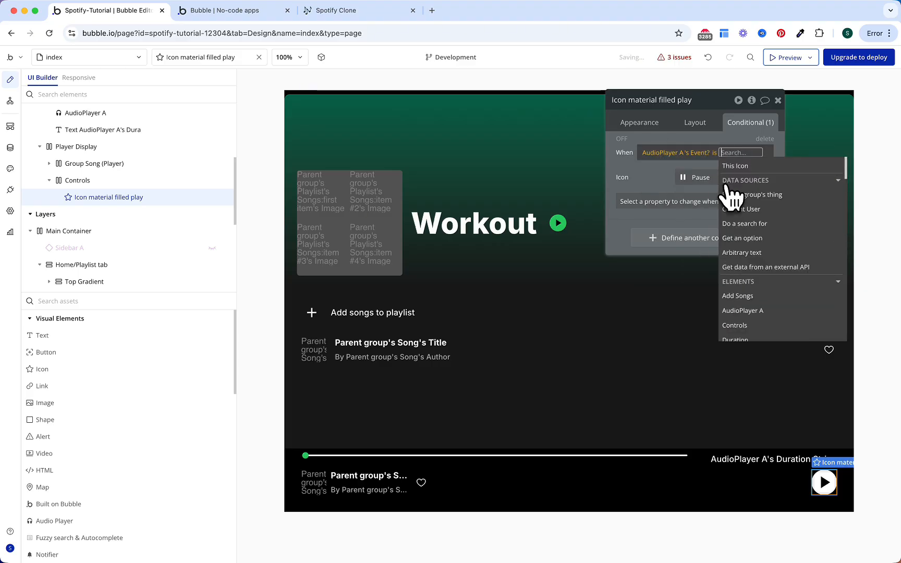
{"action": "type", "text": "play"}
{"action": "key", "text": "Return"}
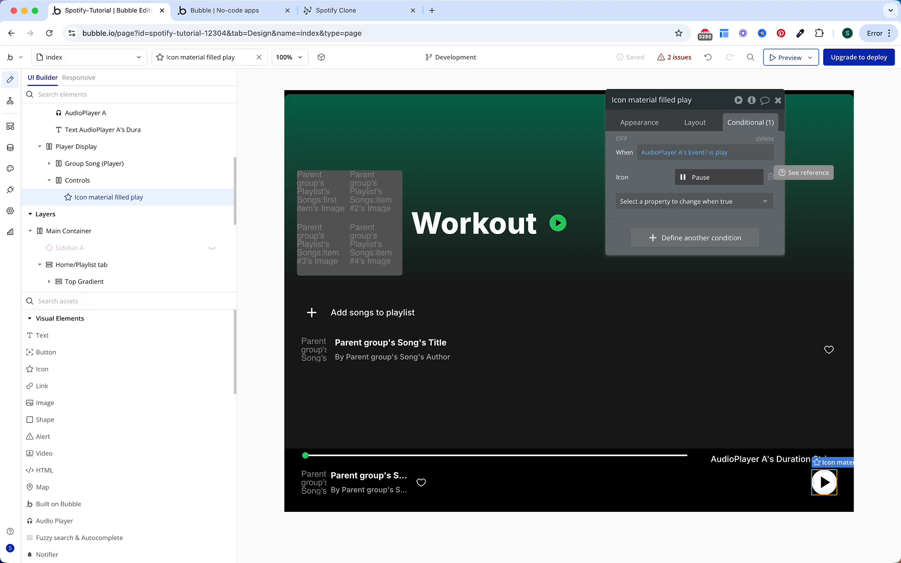
{"action": "left_click", "coordinate": [678, 104]}
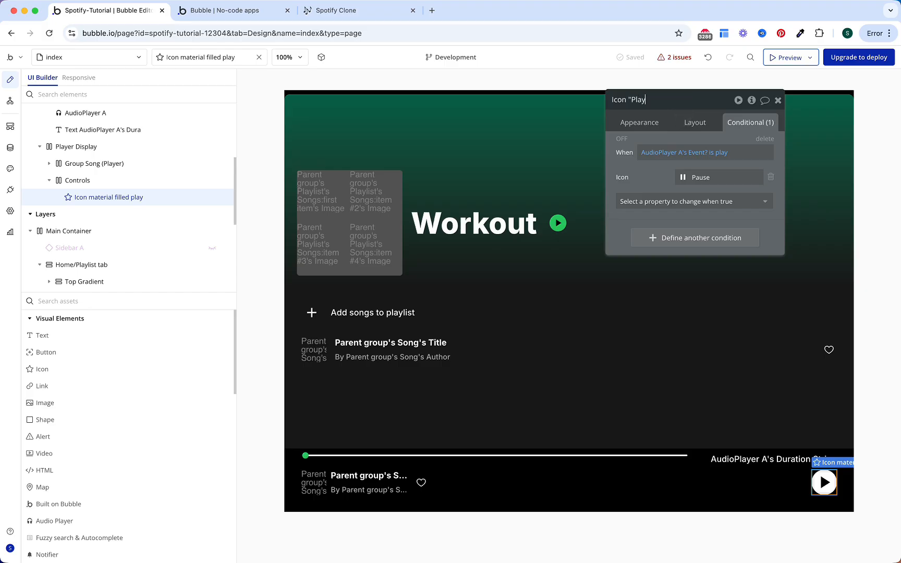
{"action": "left_click", "coordinate": [654, 180]}
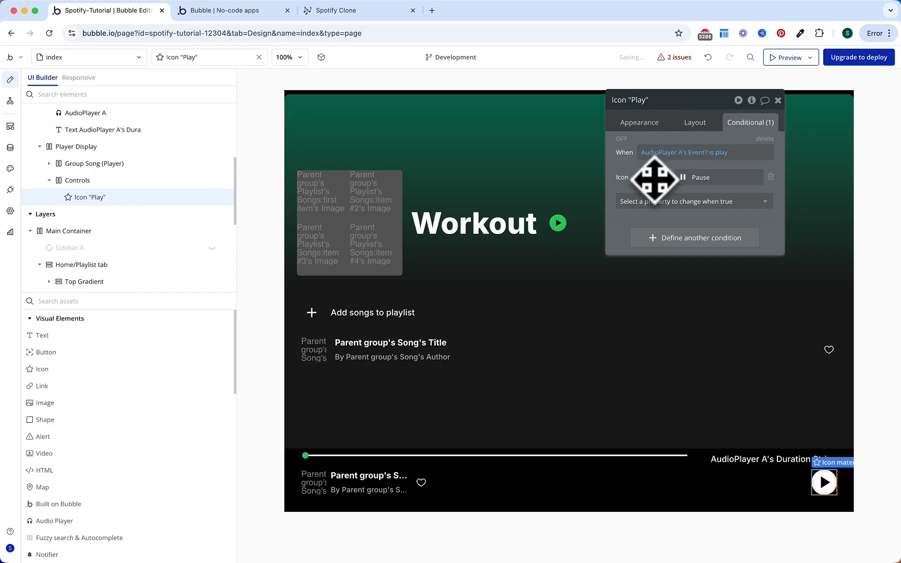
Step: Fix the Group Song (Player) issue by setting its data source to Player's Chosen Song
{"action": "left_click", "coordinate": [676, 58]}
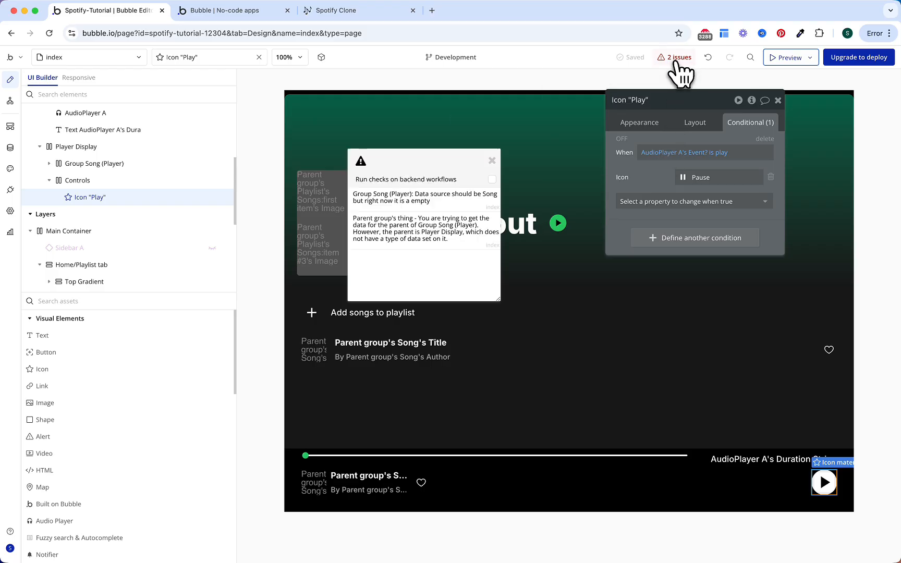
{"action": "left_click", "coordinate": [214, 298]}
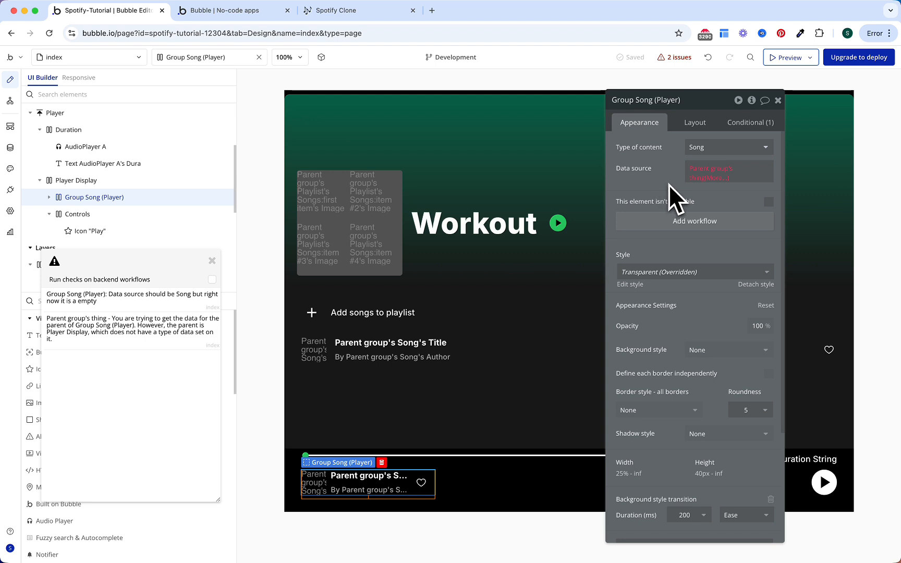
{"action": "left_click", "coordinate": [687, 179]}
{"action": "type", "text": "player"}
{"action": "key", "text": "Down"}
{"action": "key", "text": "Return"}
{"action": "type", "text": "cho"}
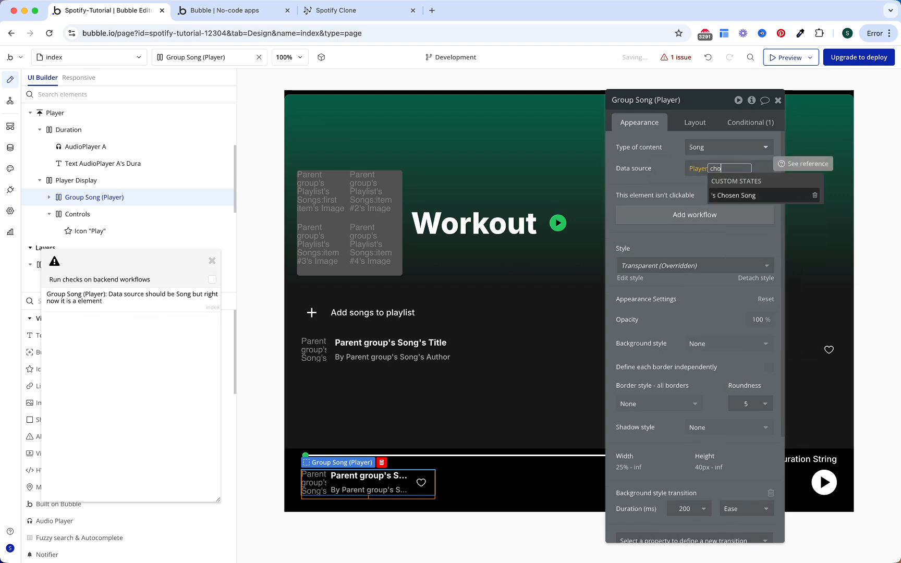
{"action": "key", "text": "Return"}
{"action": "left_click", "coordinate": [656, 180]}
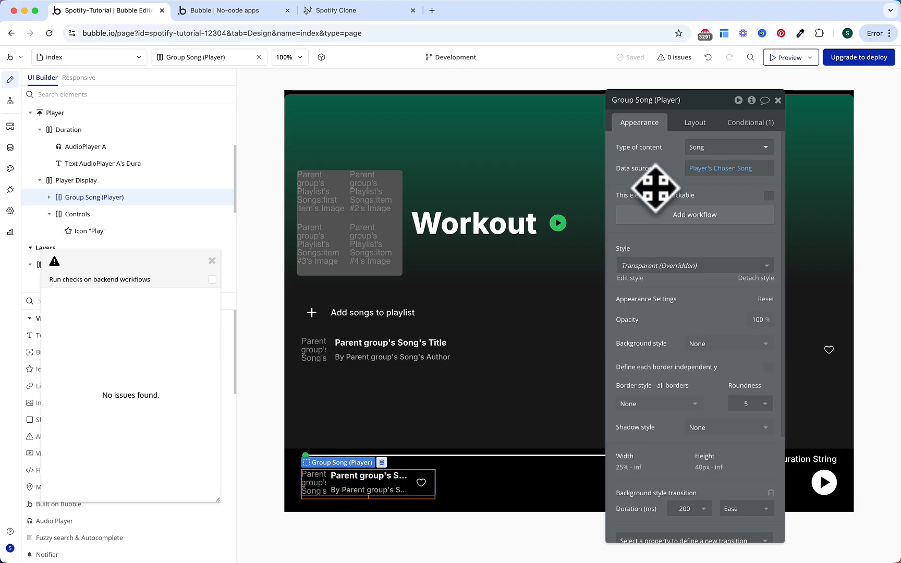
{"action": "left_click", "coordinate": [211, 261]}
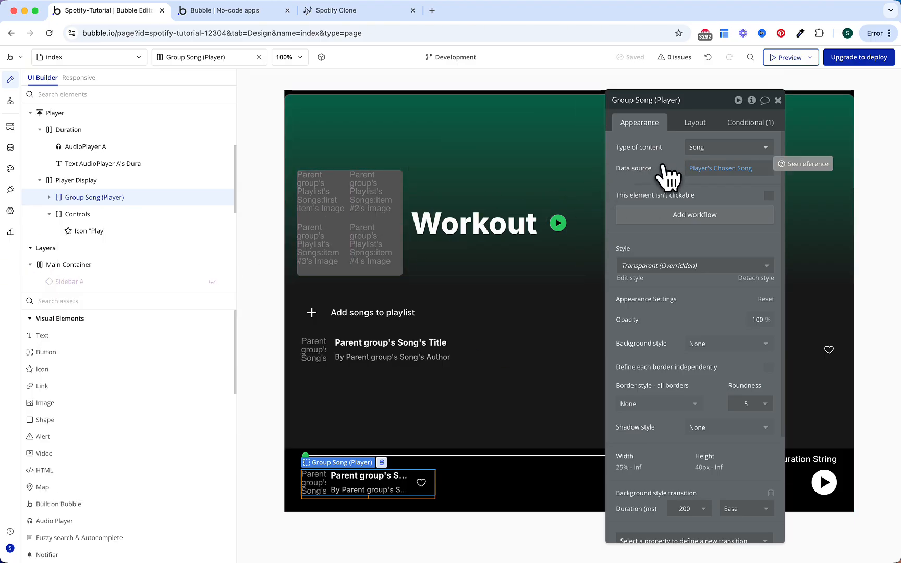
{"action": "left_click", "coordinate": [824, 481]}
Step: Give Icon "Play" a click workflow with a Toggle Play / Pause action on AudioPlayer A
{"action": "left_click", "coordinate": [694, 233]}
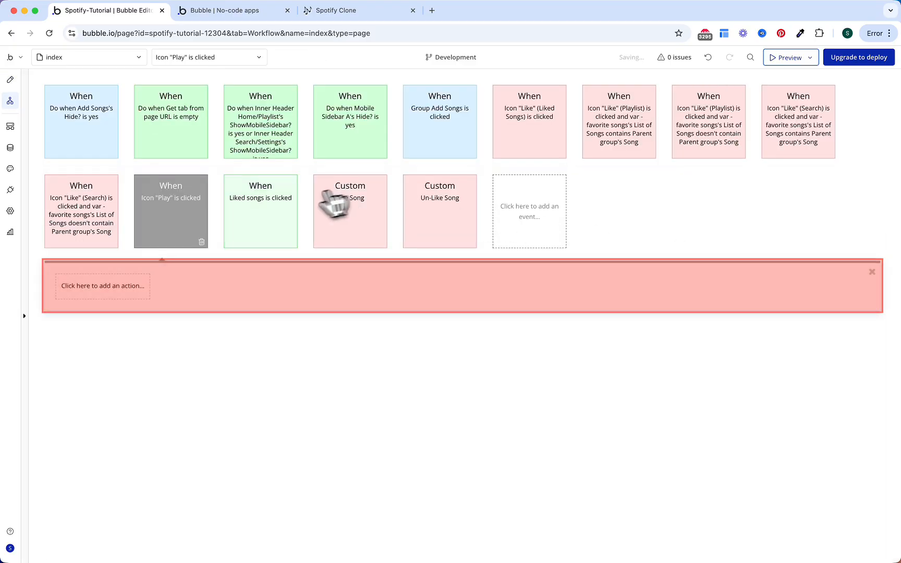
{"action": "left_click", "coordinate": [133, 295]}
{"action": "type", "text": "togg"}
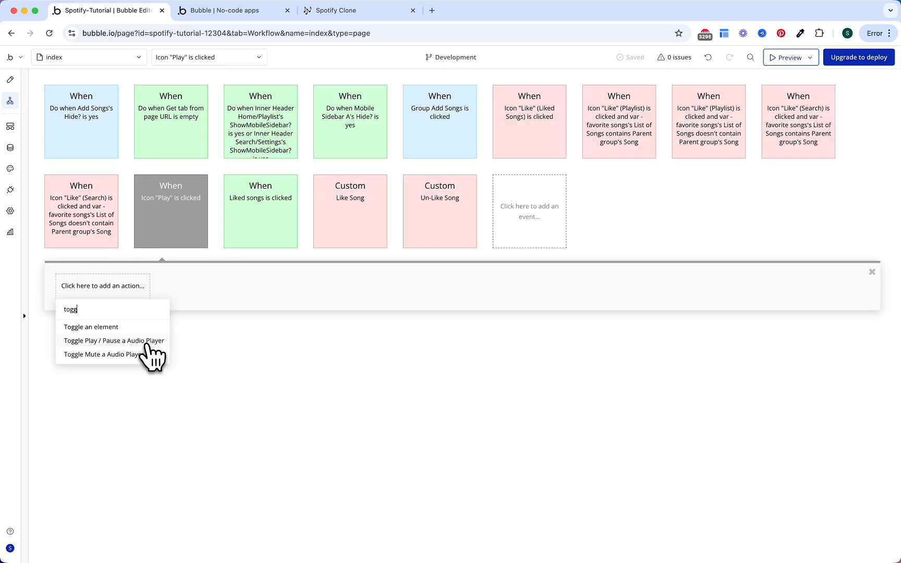
{"action": "left_click", "coordinate": [145, 342]}
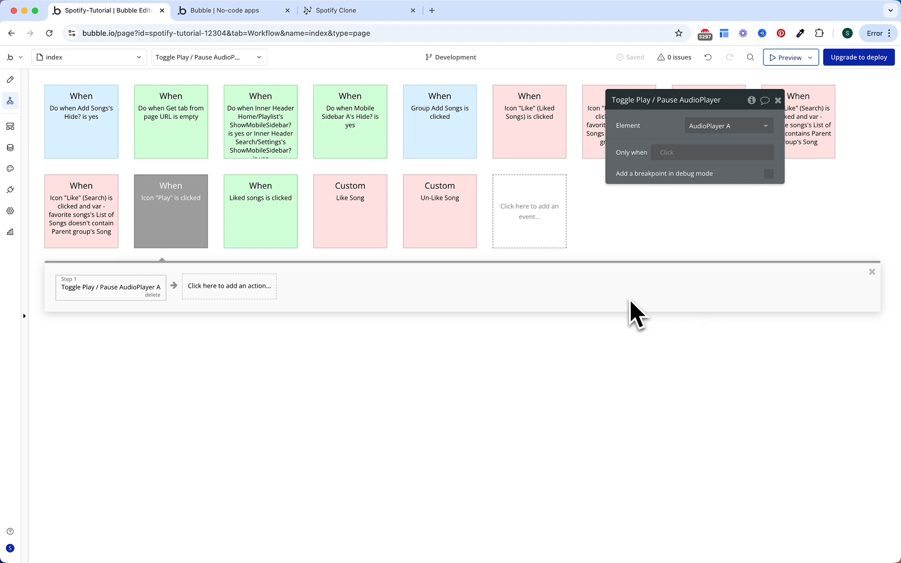
{"action": "left_click", "coordinate": [600, 316]}
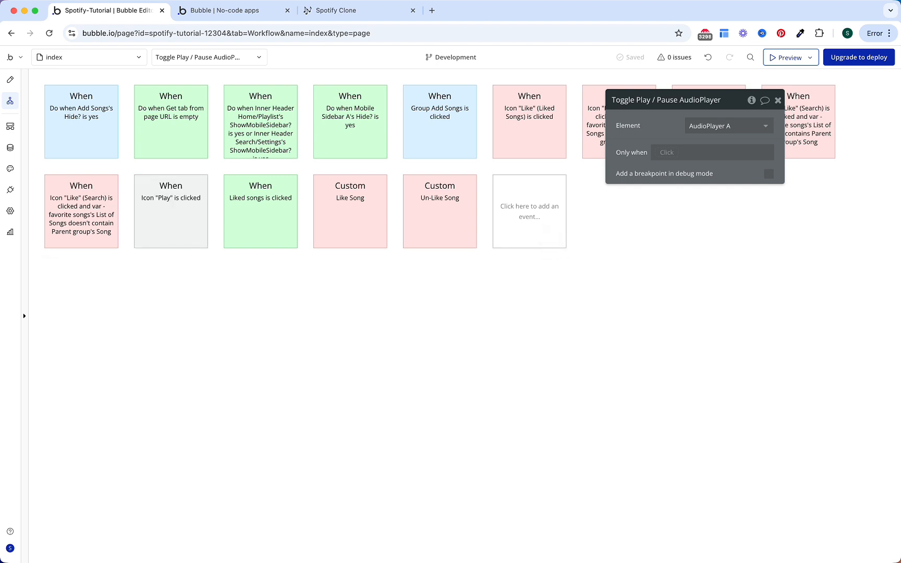
{"action": "left_click", "coordinate": [548, 242]}
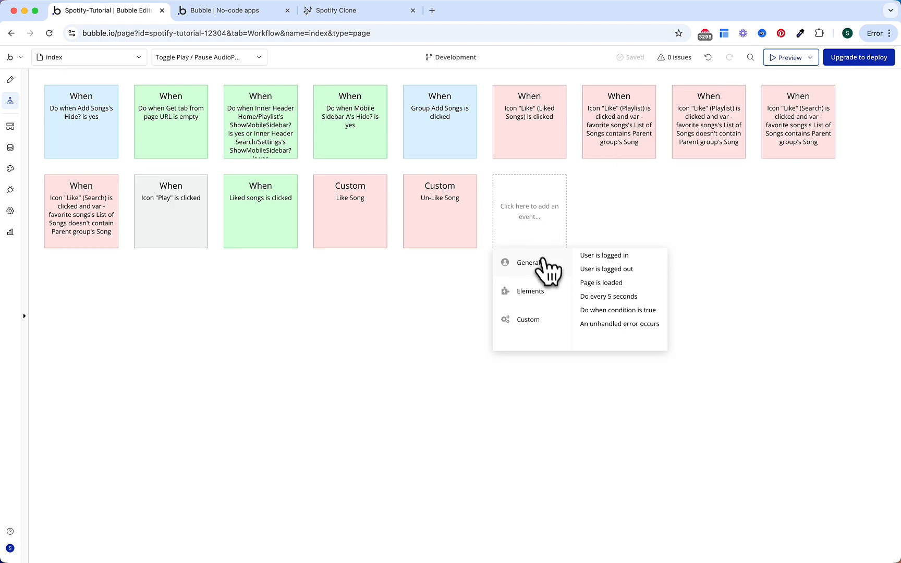
Step: Add a Do when condition is true event for AudioPlayer A's Muted Audio? is yes, running every time
{"action": "left_click", "coordinate": [600, 310]}
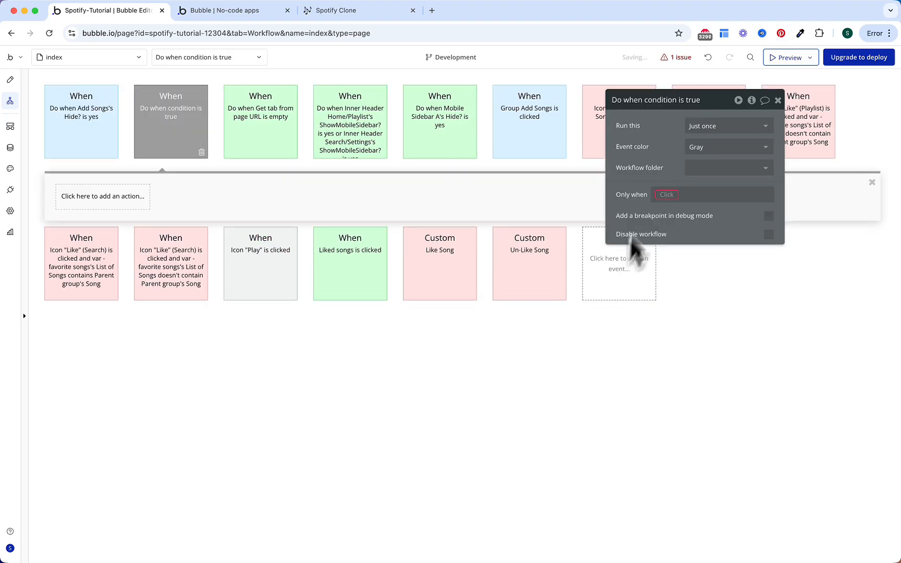
{"action": "left_click", "coordinate": [665, 196]}
{"action": "type", "text": "aud"}
{"action": "key", "text": "Return"}
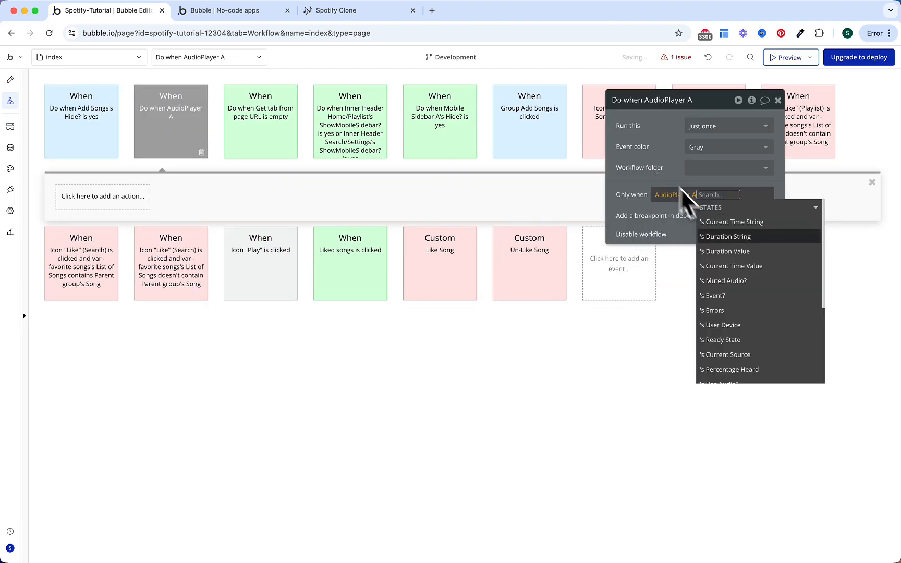
{"action": "type", "text": "mute"}
{"action": "left_click", "coordinate": [722, 222]}
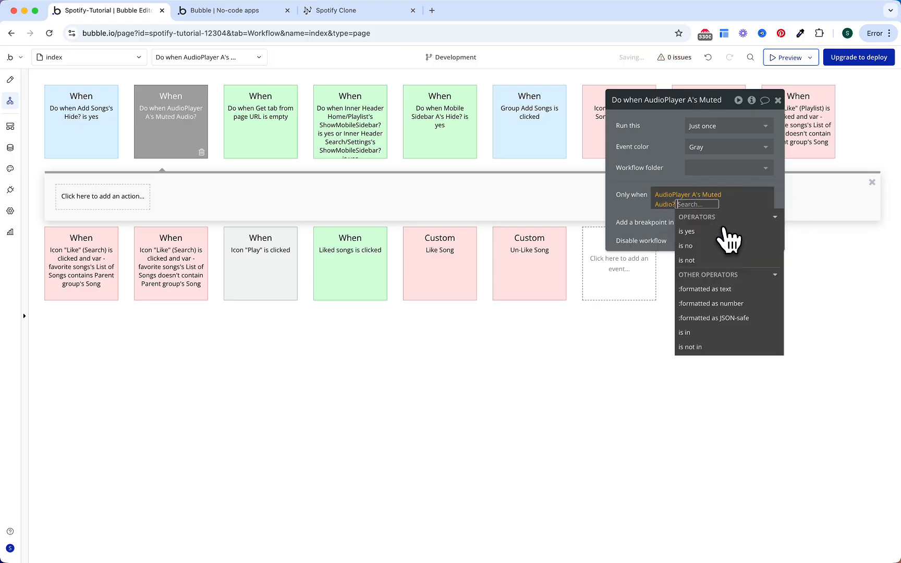
{"action": "left_click", "coordinate": [718, 178]}
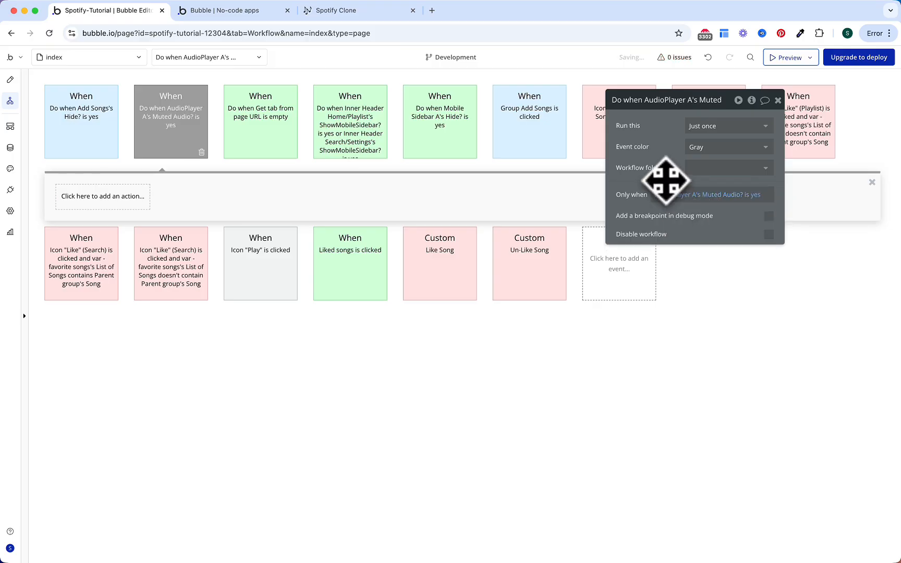
{"action": "left_click", "coordinate": [701, 126]}
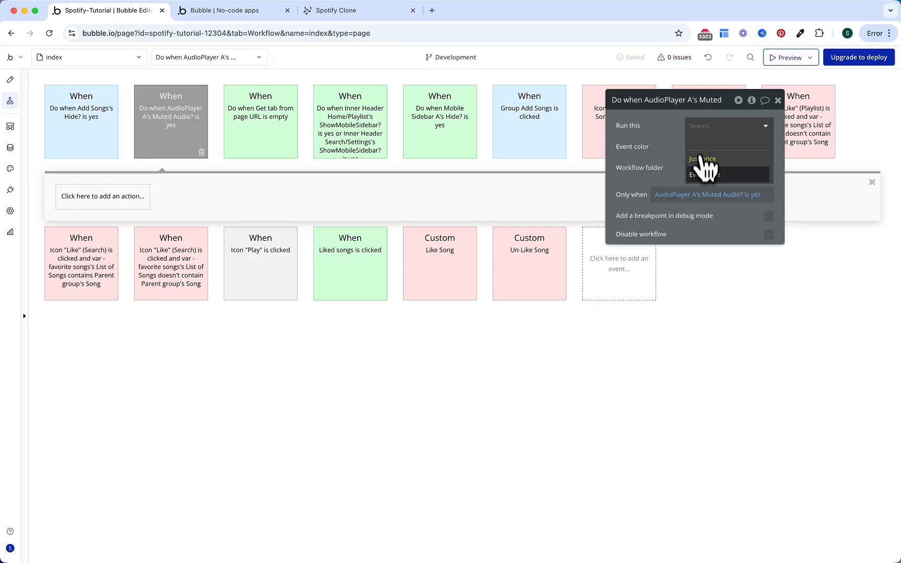
{"action": "left_click", "coordinate": [701, 147]}
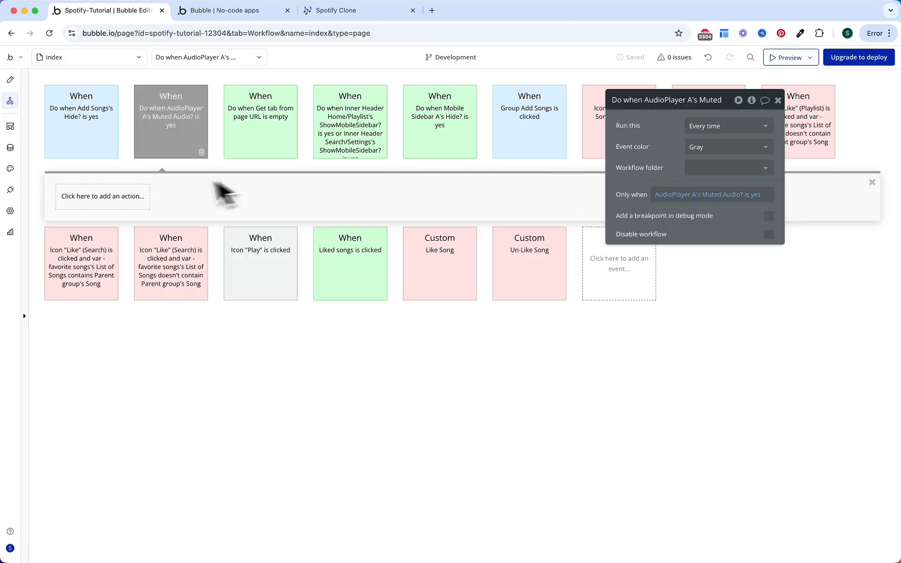
Step: Add a Toggle Mute action on AudioPlayer A to that workflow
{"action": "left_click", "coordinate": [137, 196]}
{"action": "type", "text": "togg"}
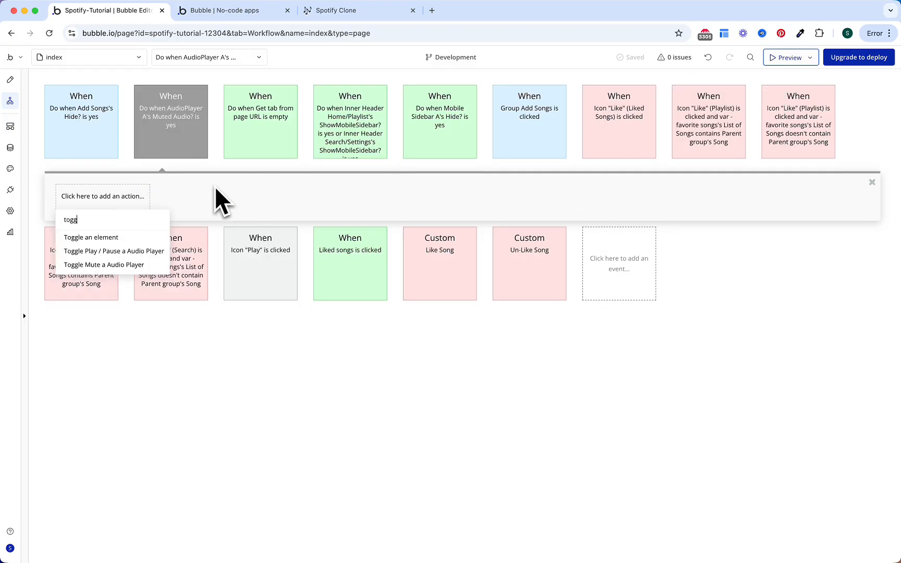
{"action": "left_click", "coordinate": [144, 263]}
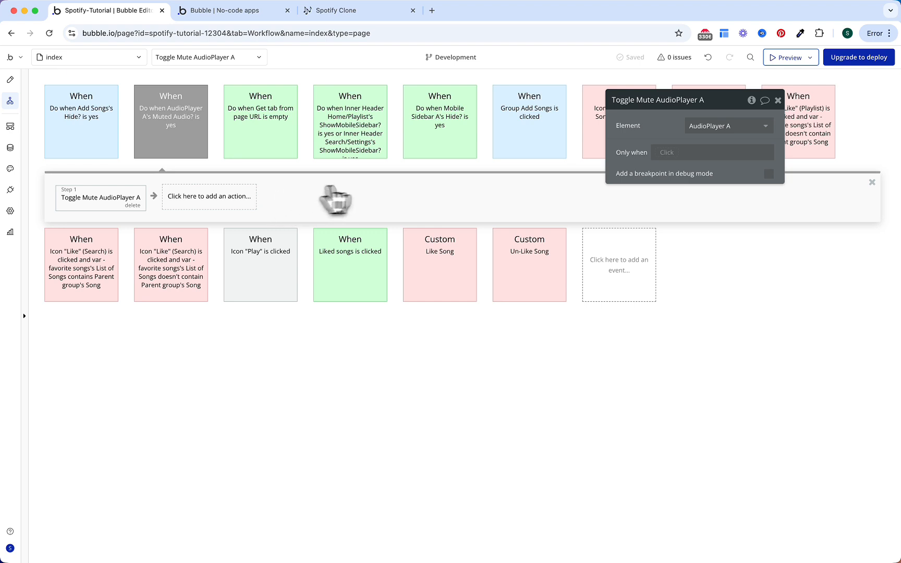
{"action": "left_click", "coordinate": [634, 279]}
Step: Create a custom event "Play song" with a parameter Song of type Song
{"action": "mouse_move", "coordinate": [635, 322]}
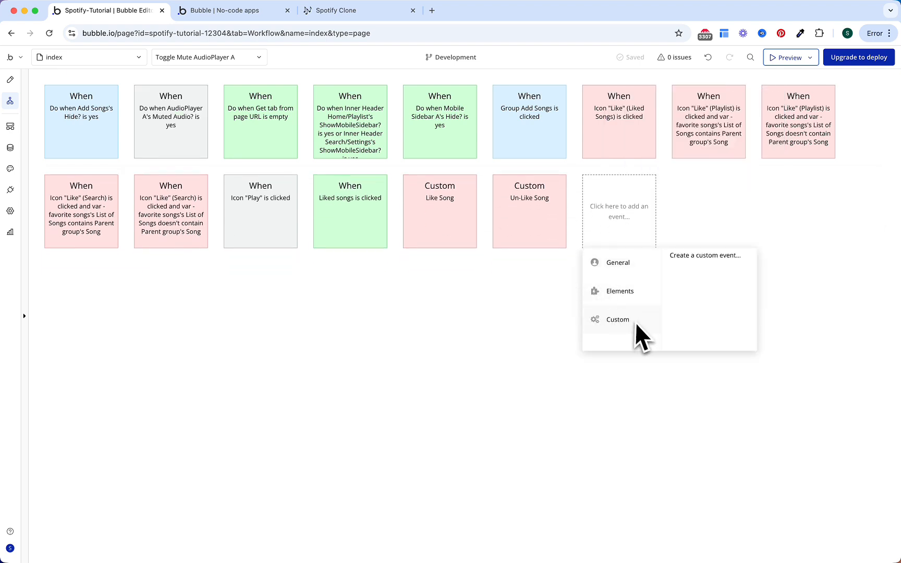
{"action": "left_click", "coordinate": [694, 256]}
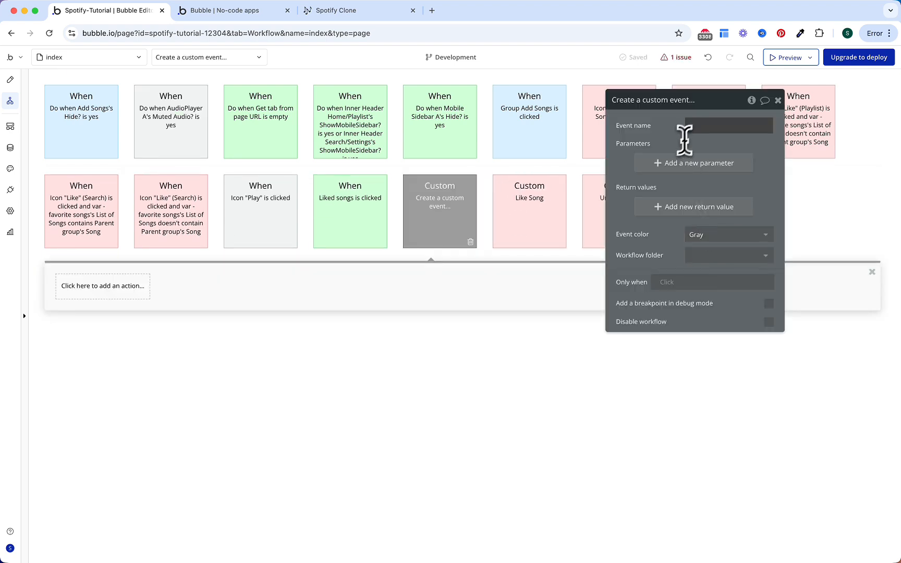
{"action": "type", "text": "Play song"}
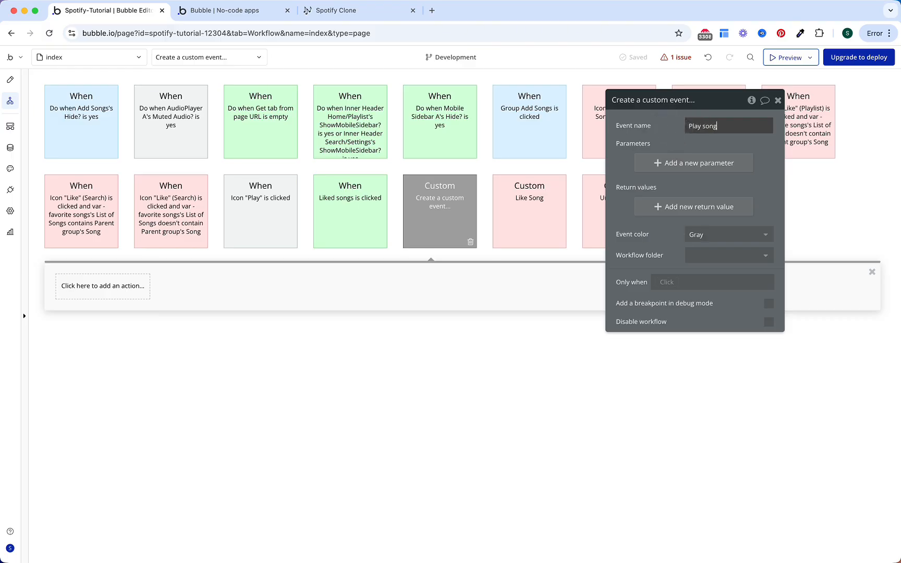
{"action": "key", "text": "Return"}
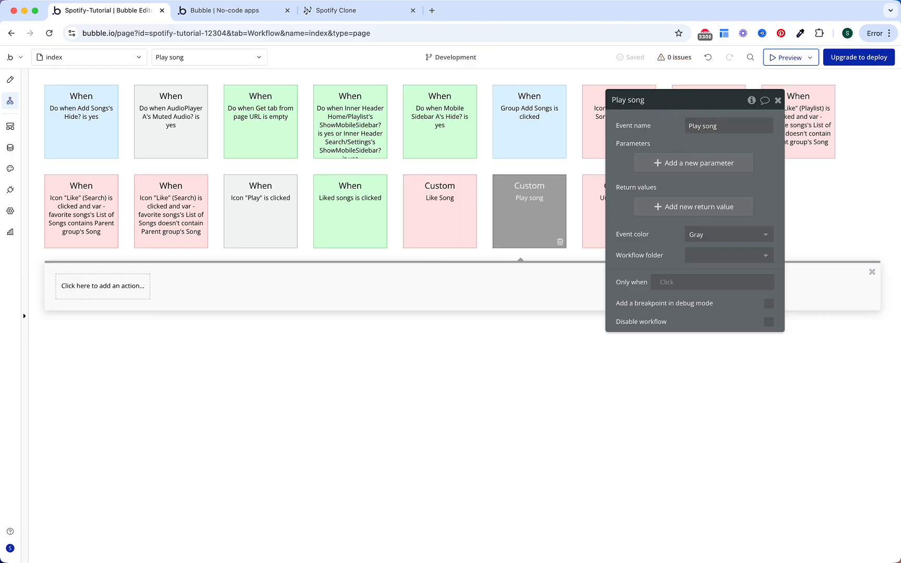
{"action": "left_click", "coordinate": [676, 164]}
{"action": "type", "text": "Son"}
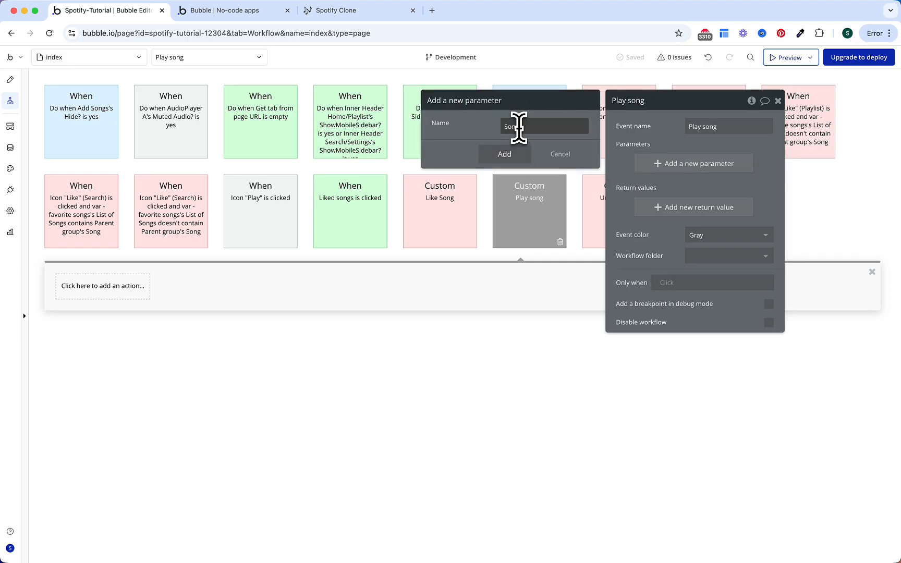
{"action": "type", "text": "g"}
{"action": "left_click", "coordinate": [514, 150]}
{"action": "type", "text": "Song"}
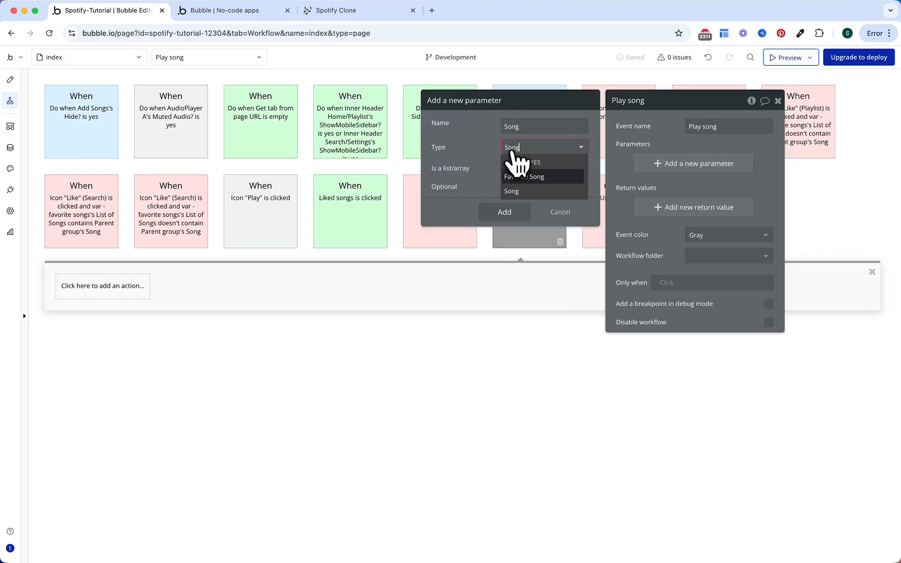
{"action": "left_click", "coordinate": [519, 191]}
{"action": "left_click", "coordinate": [519, 208]}
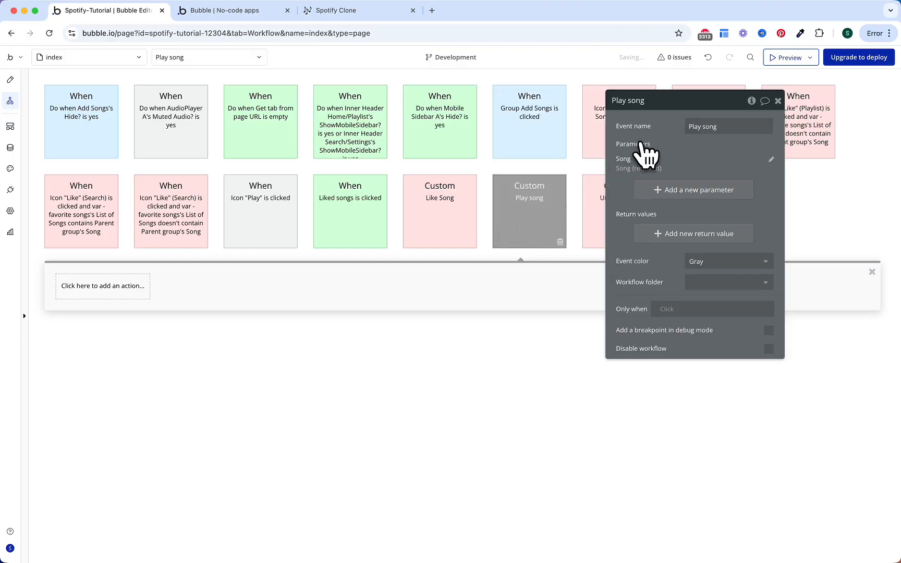
Step: Add a Set state action setting Player's Chosen Song to the event's Song parameter
{"action": "left_click", "coordinate": [137, 293]}
{"action": "type", "text": "set"}
{"action": "left_click", "coordinate": [145, 323]}
{"action": "left_click", "coordinate": [703, 127]}
{"action": "type", "text": "player"}
{"action": "left_click", "coordinate": [714, 176]}
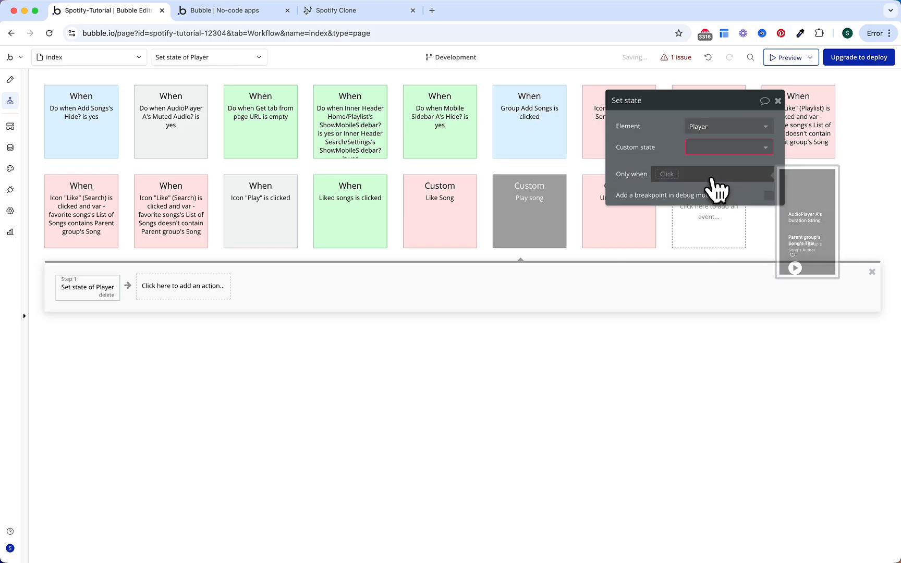
{"action": "left_click", "coordinate": [725, 147]}
{"action": "left_click", "coordinate": [717, 171]}
{"action": "left_click", "coordinate": [705, 168]}
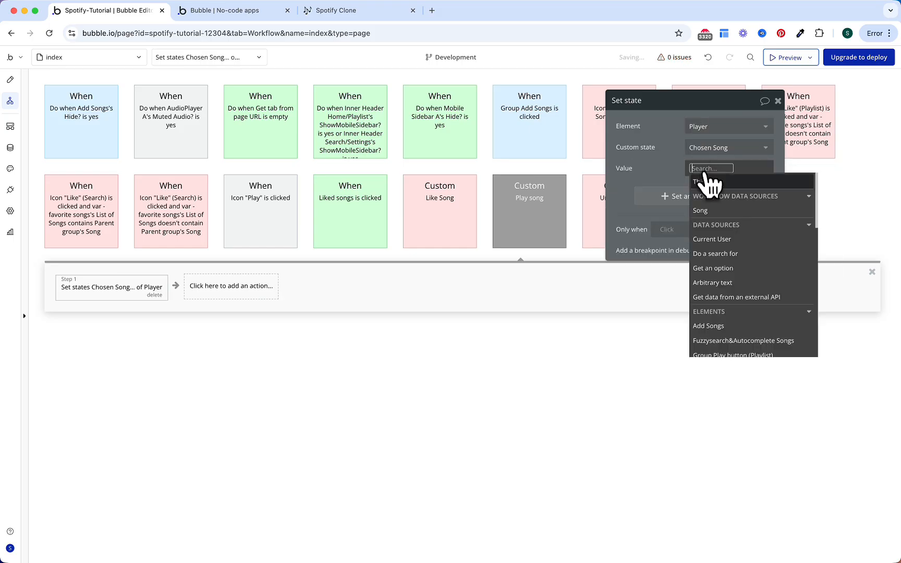
{"action": "left_click", "coordinate": [710, 211]}
{"action": "left_click", "coordinate": [676, 168]}
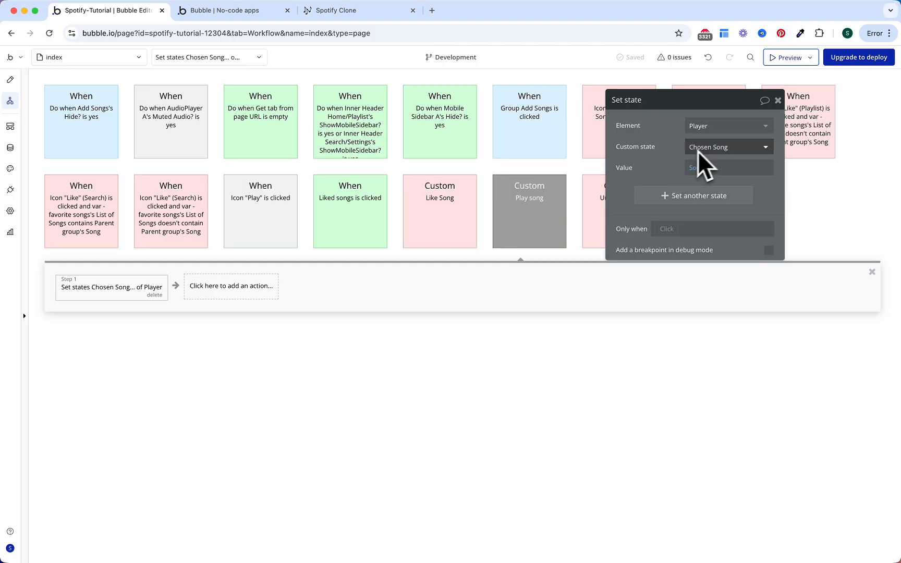
Step: Turn on Auto Play for AudioPlayer A, which plays Player's Chosen Song's audio file
{"action": "left_click", "coordinate": [10, 80]}
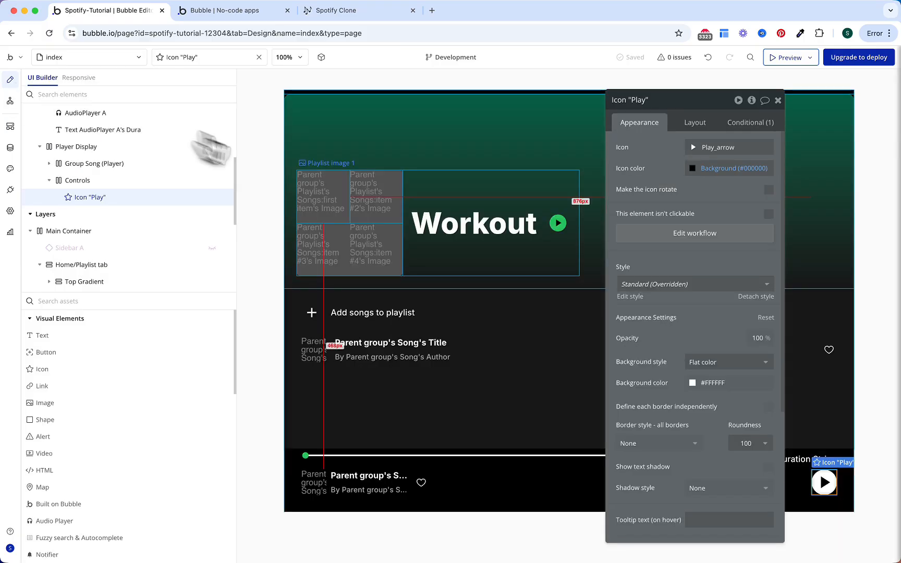
{"action": "left_click", "coordinate": [747, 127]}
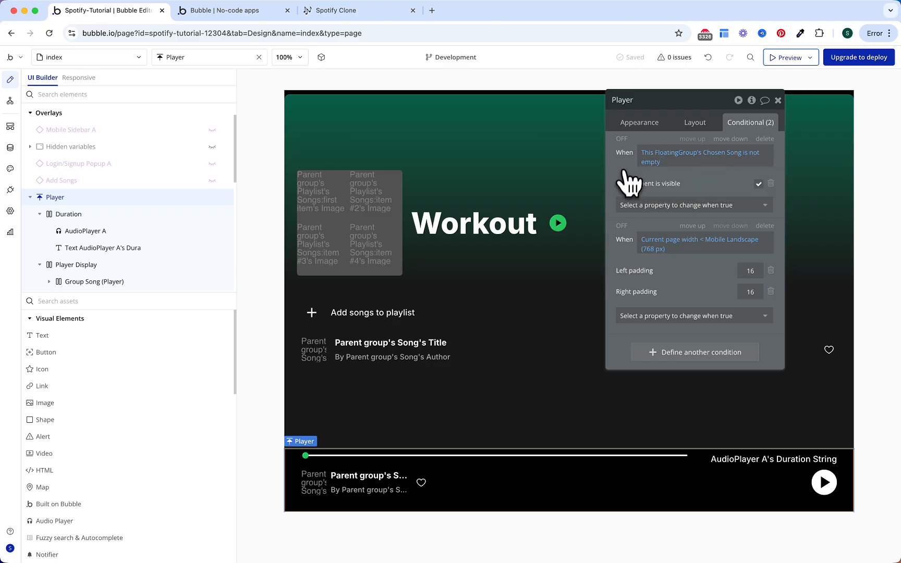
{"action": "left_click", "coordinate": [546, 460]}
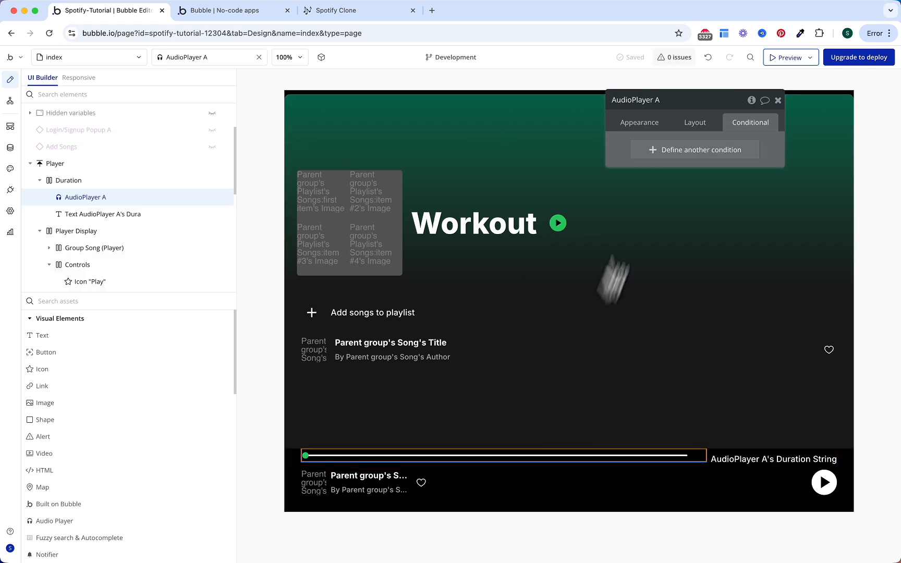
{"action": "left_click", "coordinate": [658, 121]}
{"action": "left_click", "coordinate": [769, 214]}
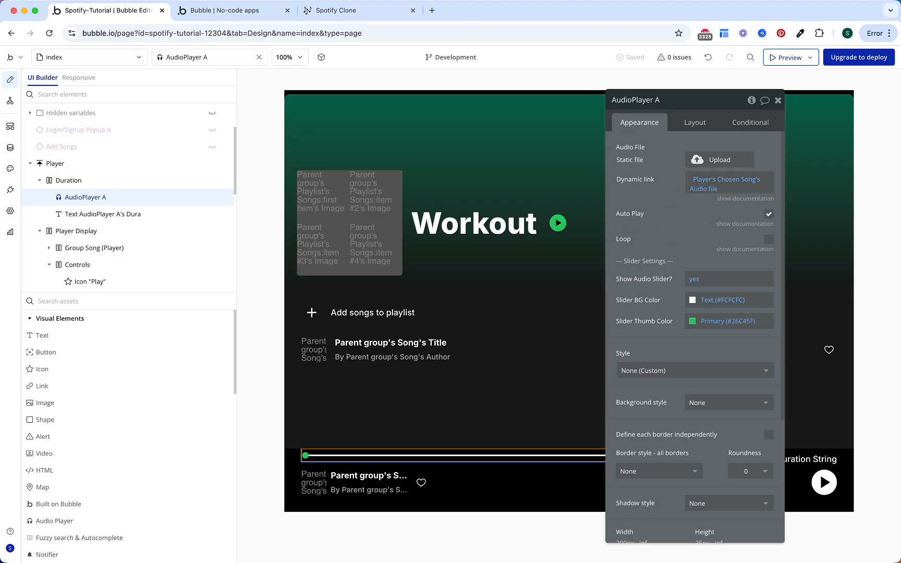
{"action": "left_click", "coordinate": [10, 101]}
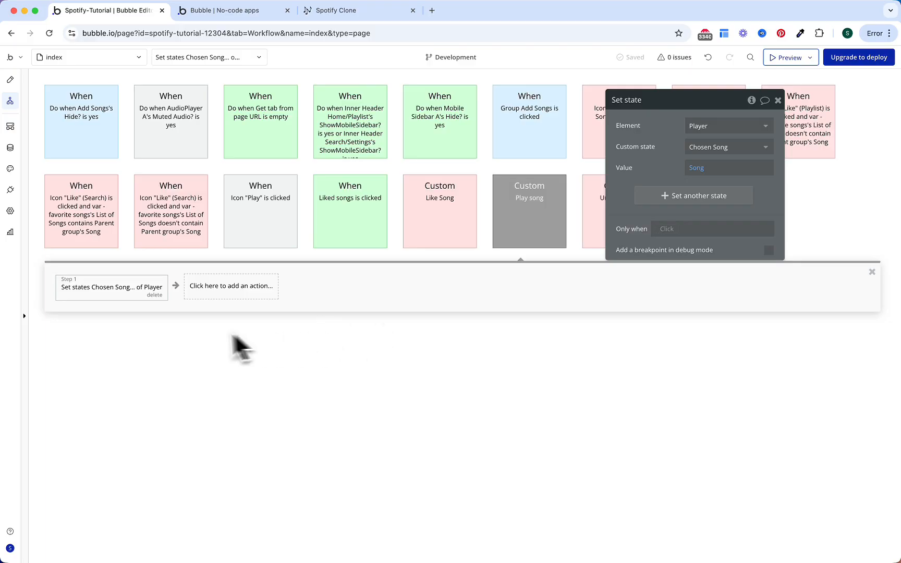
Step: On Group Song (Playlist cell) click, trigger Play song with Song set to Current cell's Song
{"action": "left_click", "coordinate": [10, 82]}
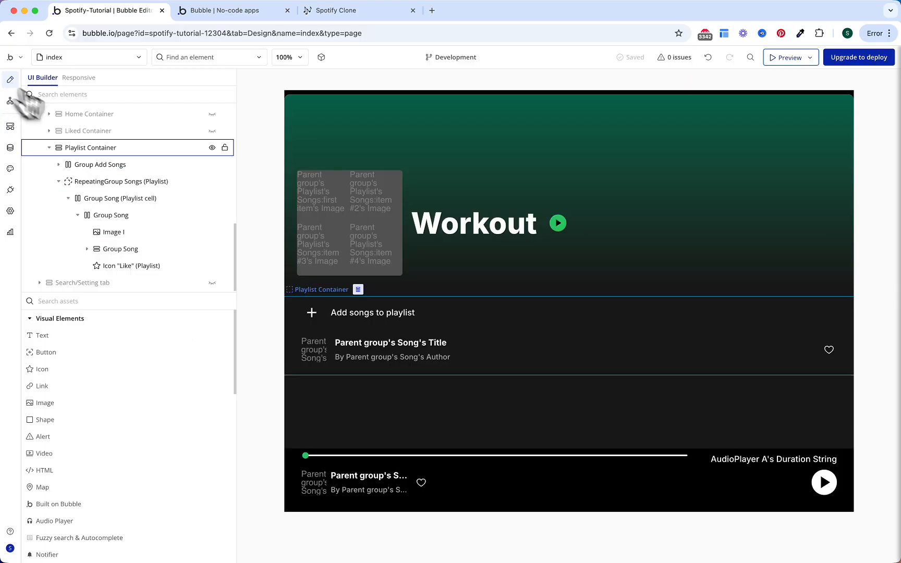
{"action": "left_click", "coordinate": [337, 359]}
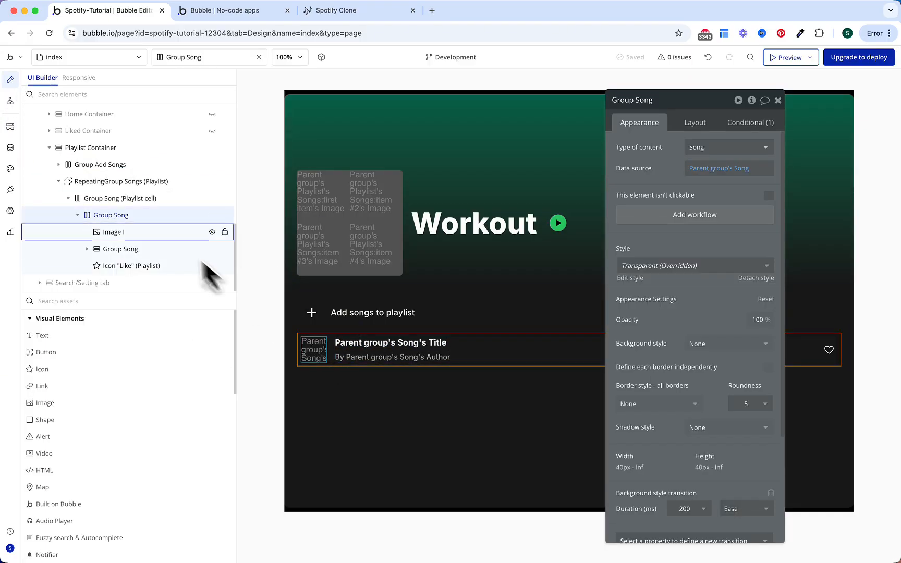
{"action": "left_click", "coordinate": [149, 199]}
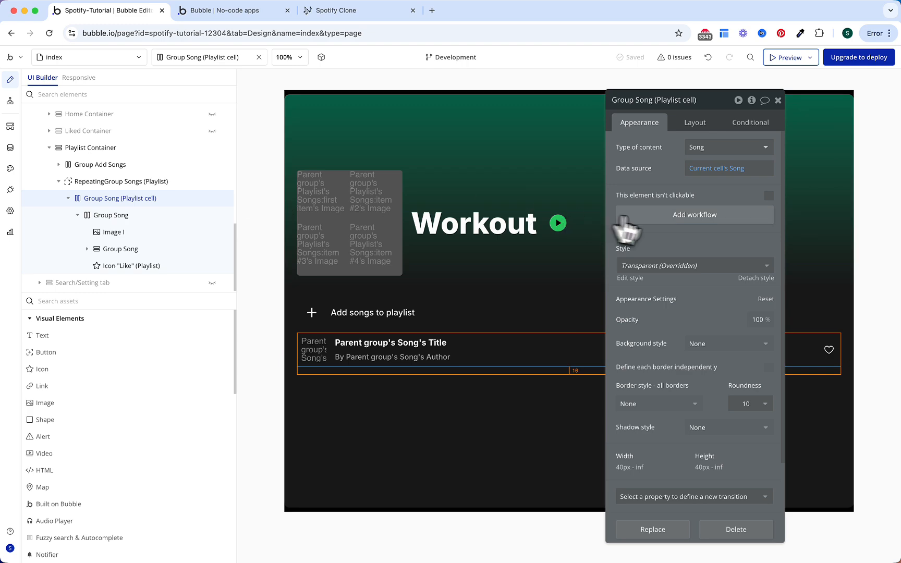
{"action": "left_click", "coordinate": [695, 223]}
{"action": "left_click", "coordinate": [148, 198]}
{"action": "type", "text": "tr"}
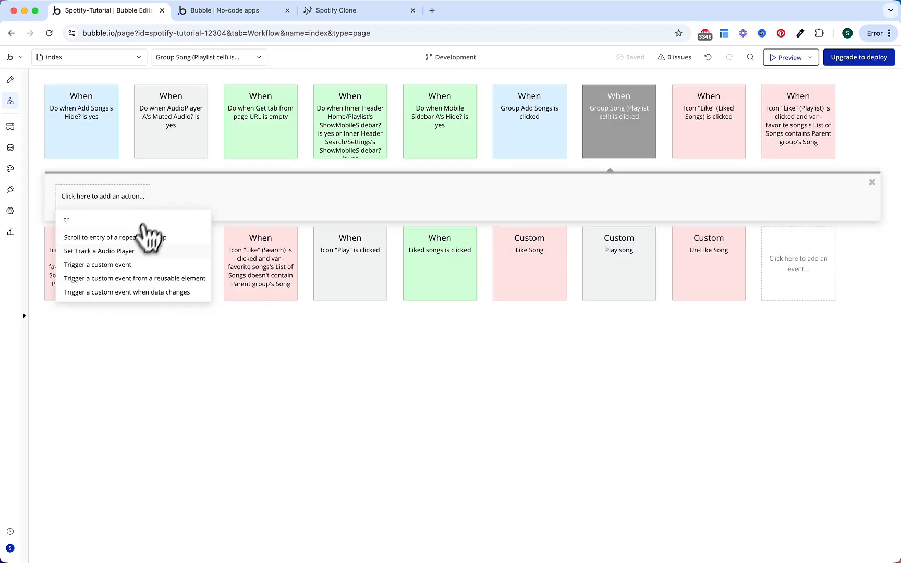
{"action": "left_click", "coordinate": [125, 265]}
{"action": "left_click", "coordinate": [704, 125]}
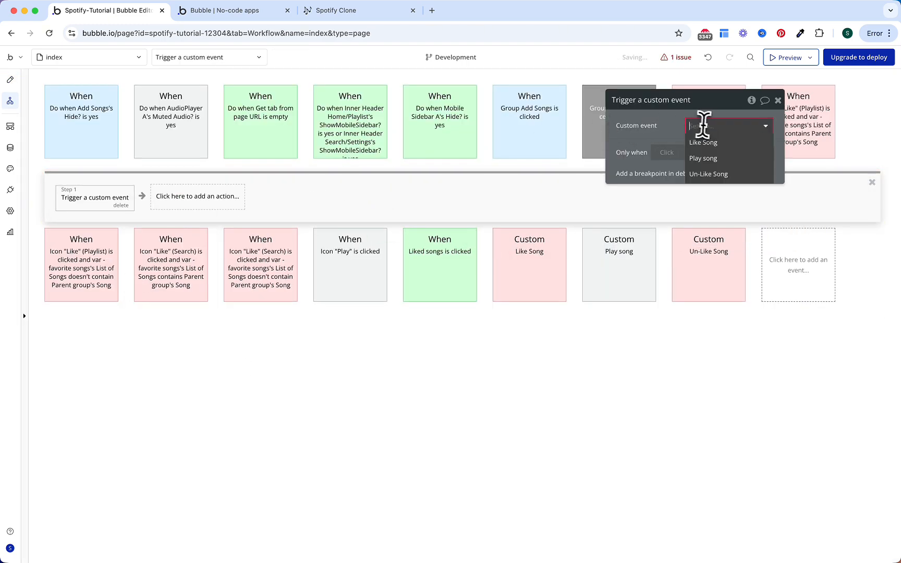
{"action": "left_click", "coordinate": [710, 158]}
{"action": "left_click", "coordinate": [702, 148]}
{"action": "left_click", "coordinate": [709, 165]}
{"action": "left_click", "coordinate": [664, 151]}
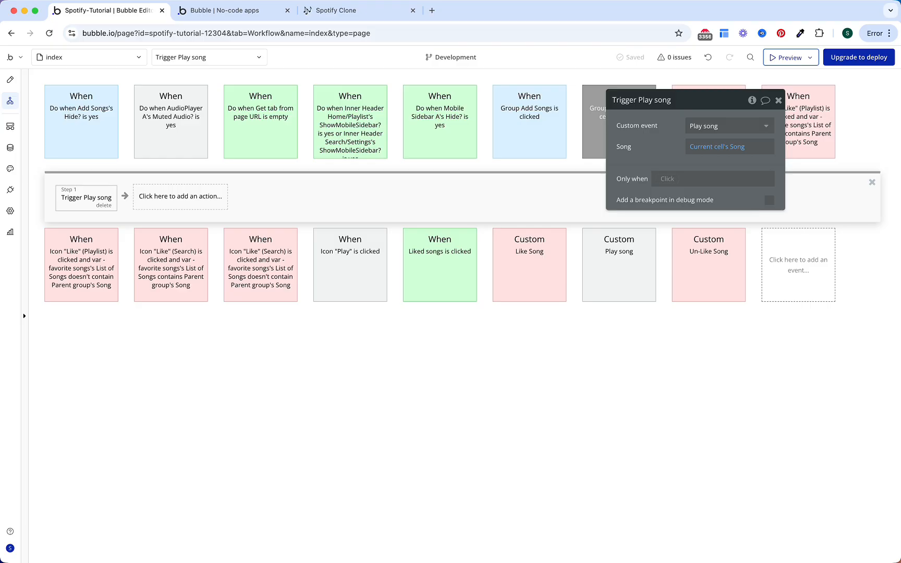
Step: Restrict that step to run only when Current User is logged in
{"action": "left_click", "coordinate": [679, 180]}
{"action": "type", "text": "curre"}
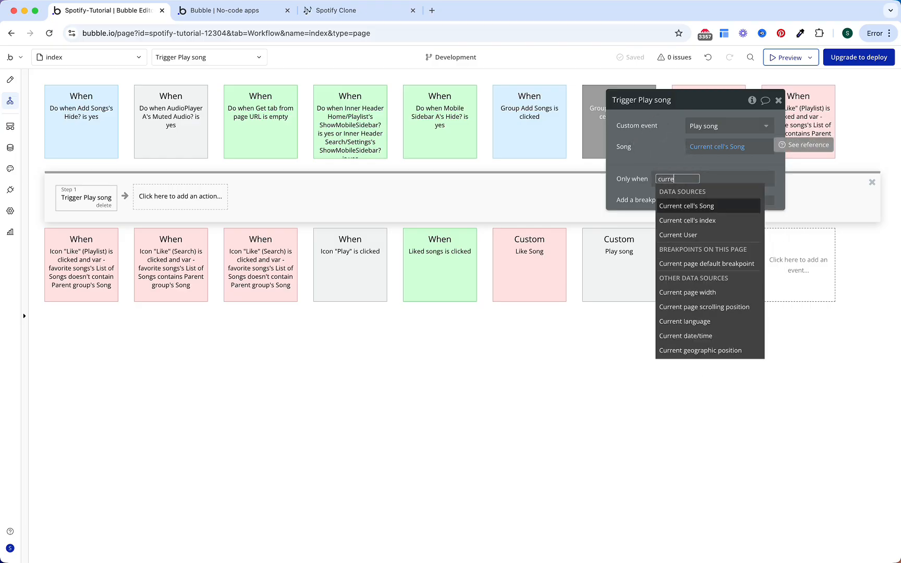
{"action": "key", "text": "Down"}
{"action": "key", "text": "Down"}
{"action": "key", "text": "Return"}
{"action": "type", "text": "is l"}
{"action": "key", "text": "Return"}
{"action": "key", "text": "Escape"}
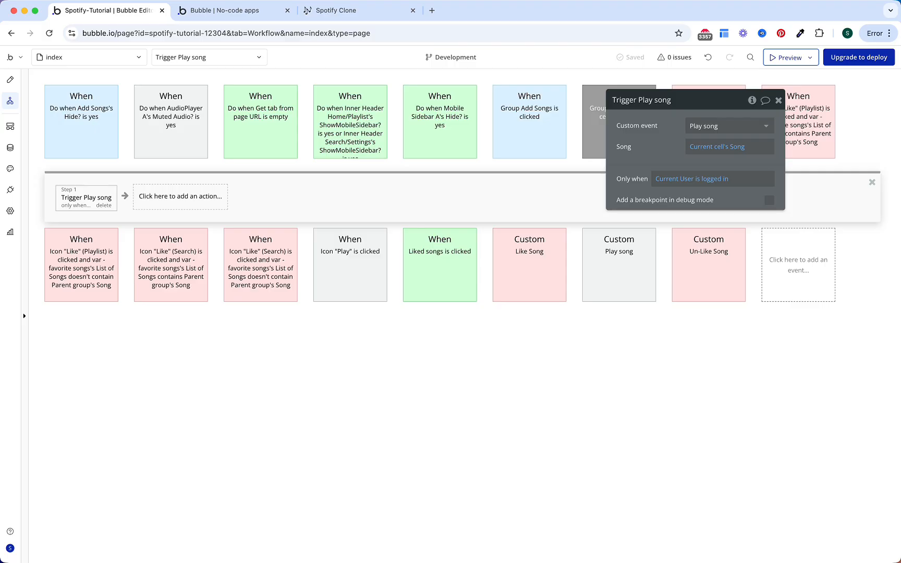
Step: Add Step 2 triggering Login/Signup Popup A's Show Popup custom event
{"action": "left_click", "coordinate": [221, 205]}
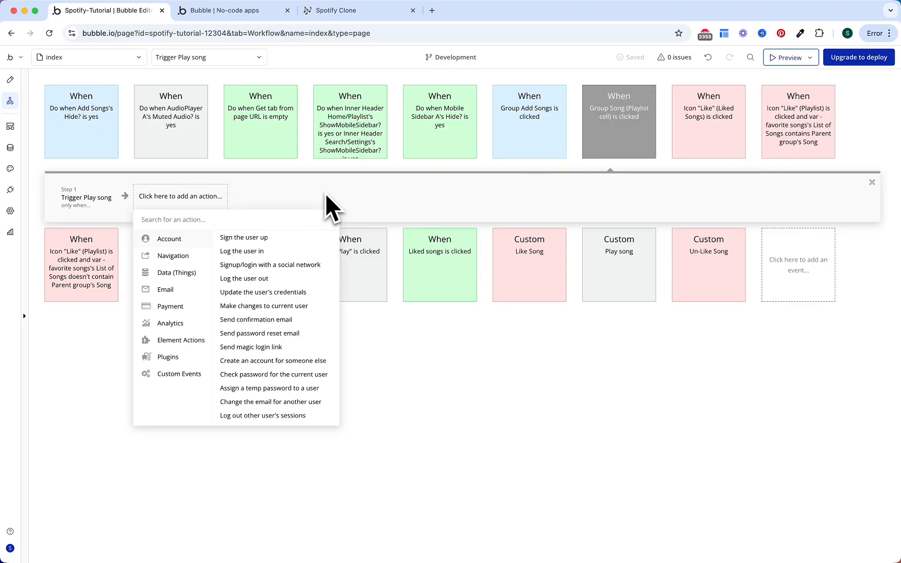
{"action": "type", "text": "trig"}
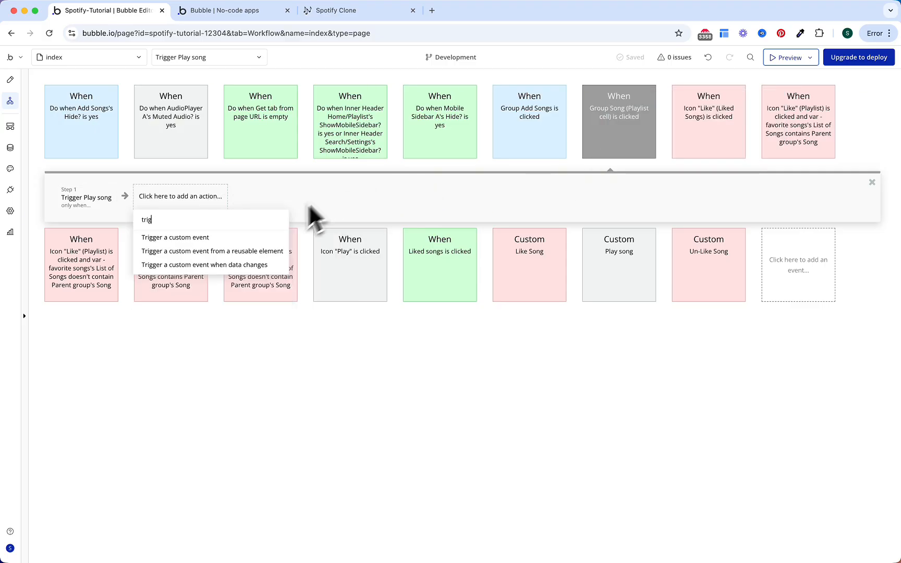
{"action": "left_click", "coordinate": [251, 255]}
{"action": "left_click", "coordinate": [697, 130]}
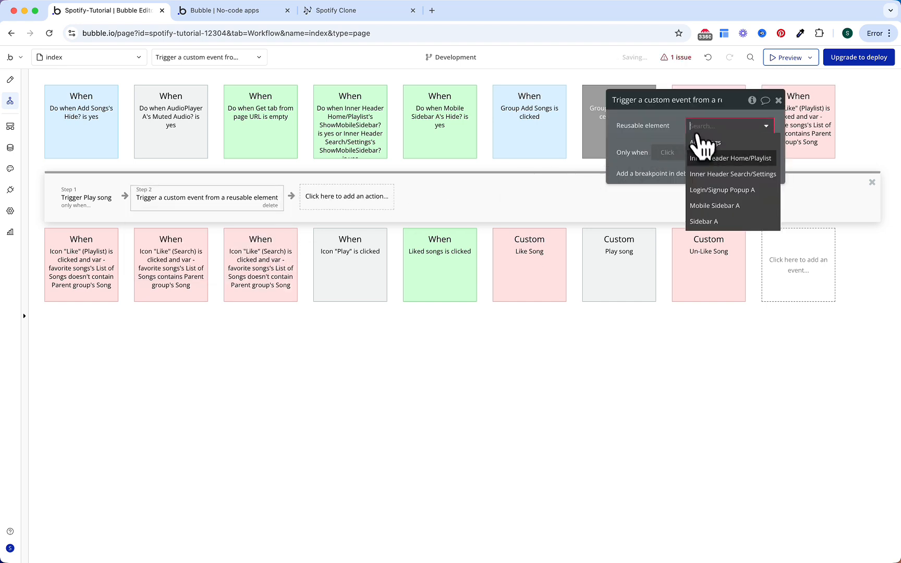
{"action": "left_click", "coordinate": [716, 191]}
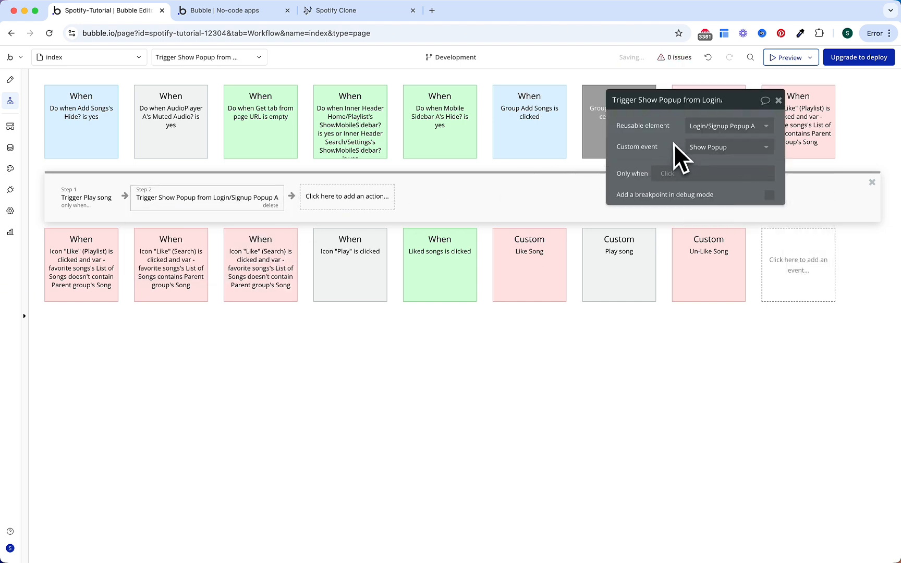
Step: Make Step 2 run only when Current User is logged out
{"action": "mouse_move", "coordinate": [676, 143]}
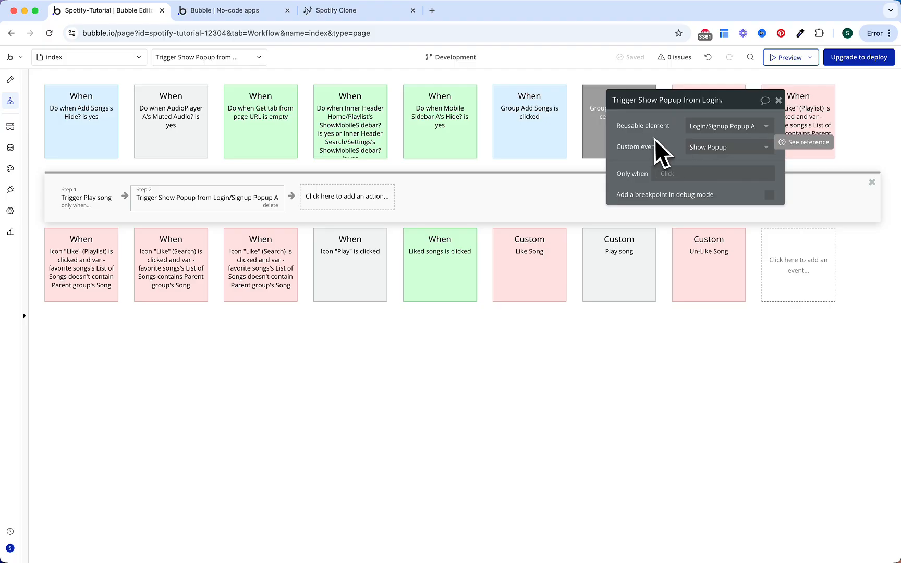
{"action": "left_click", "coordinate": [664, 175]}
{"action": "type", "text": "curre"}
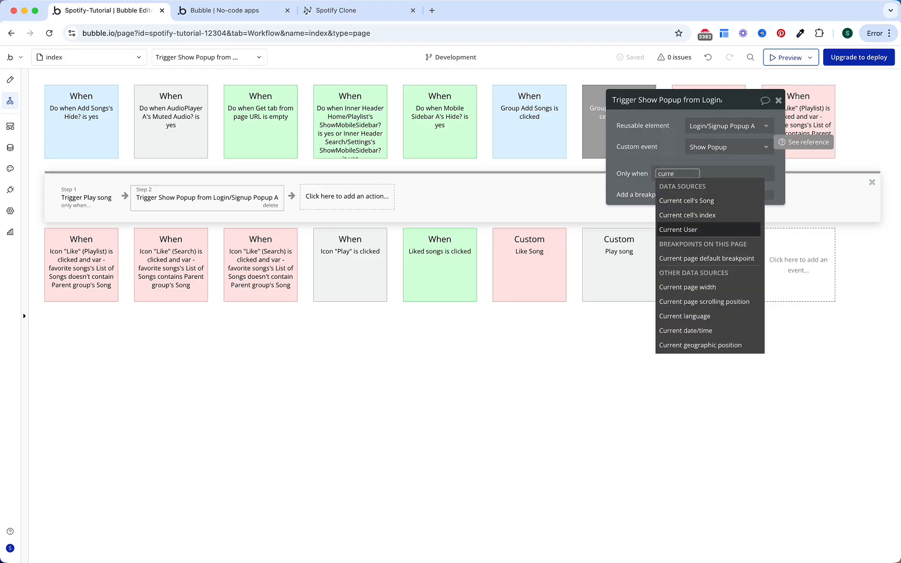
{"action": "key", "text": "Return"}
{"action": "type", "text": "is lo"}
{"action": "key", "text": "Down"}
{"action": "key", "text": "Return"}
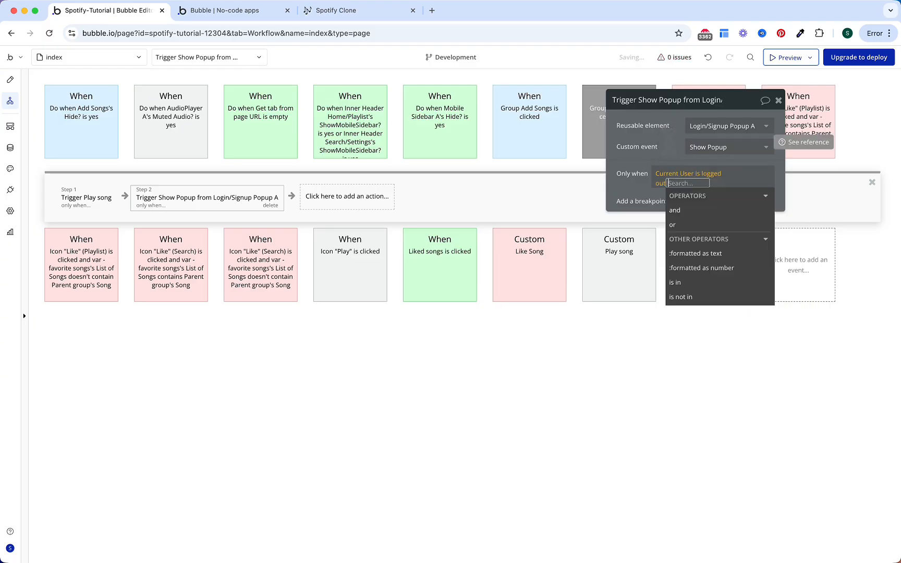
{"action": "left_click", "coordinate": [663, 138]}
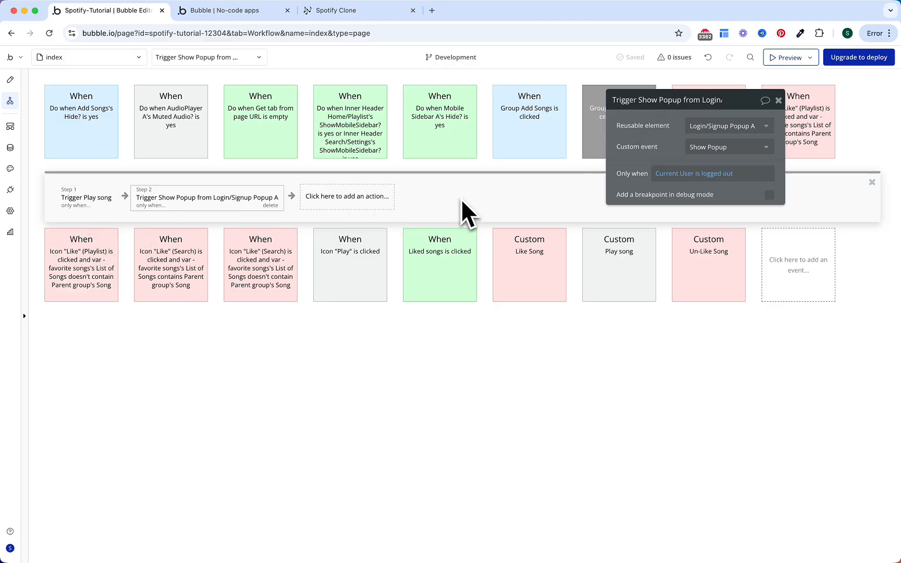
{"action": "left_click", "coordinate": [629, 133]}
Step: Copy the playlist row click event and paste two duplicates
{"action": "right_click", "coordinate": [617, 125]}
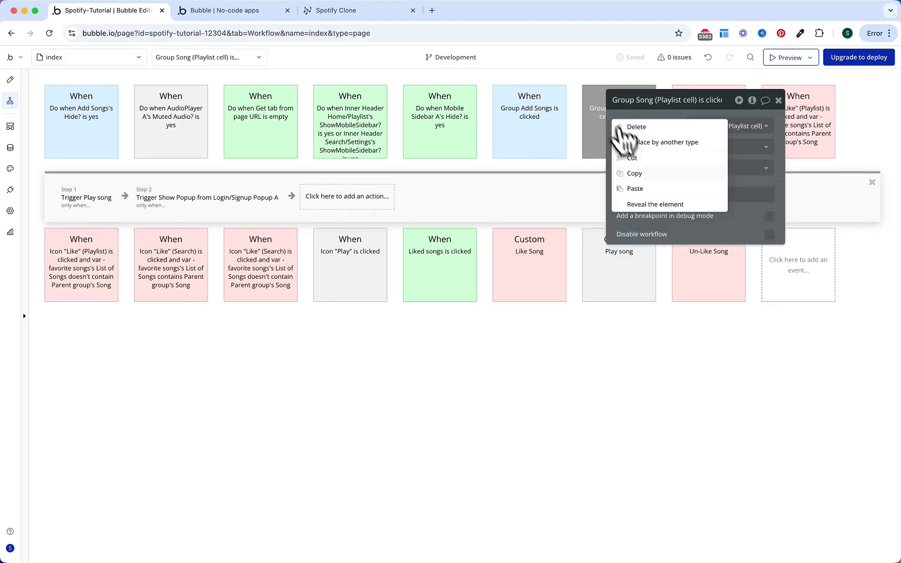
{"action": "left_click", "coordinate": [640, 176]}
{"action": "right_click", "coordinate": [604, 129]}
{"action": "left_click", "coordinate": [627, 190]}
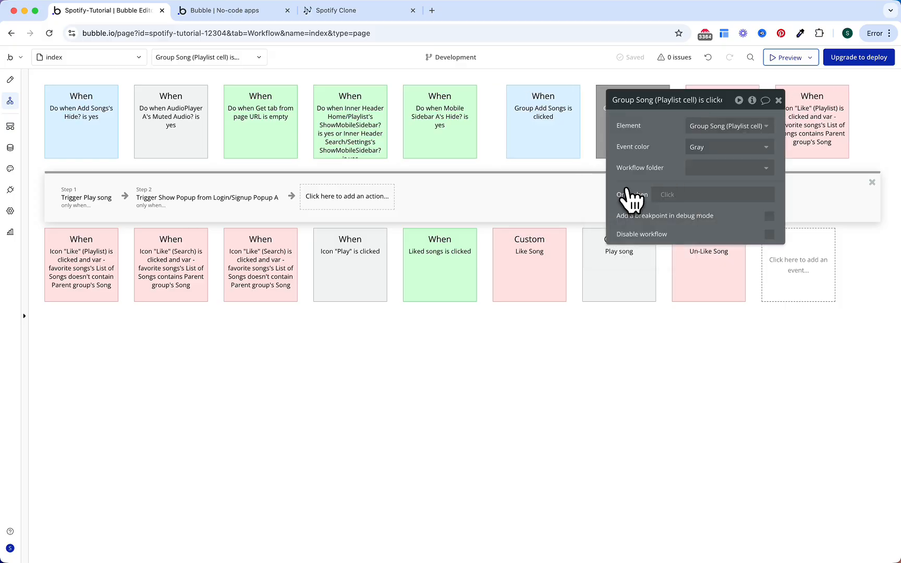
{"action": "right_click", "coordinate": [619, 141]}
{"action": "left_click", "coordinate": [632, 199]}
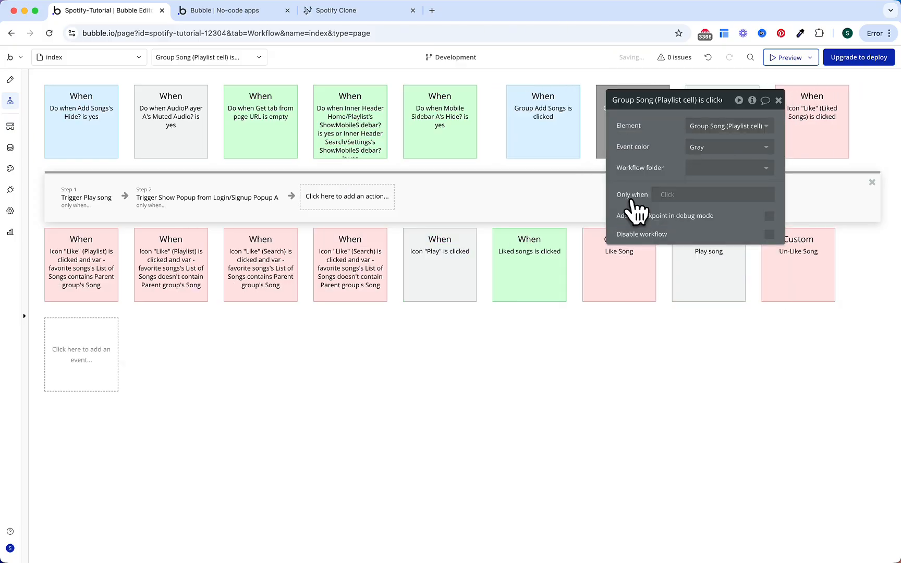
Step: Retarget the copies to Group Song (Search Cell) and Group Song (Liked Songs Cell)
{"action": "left_click", "coordinate": [689, 124]}
{"action": "left_click", "coordinate": [702, 125]}
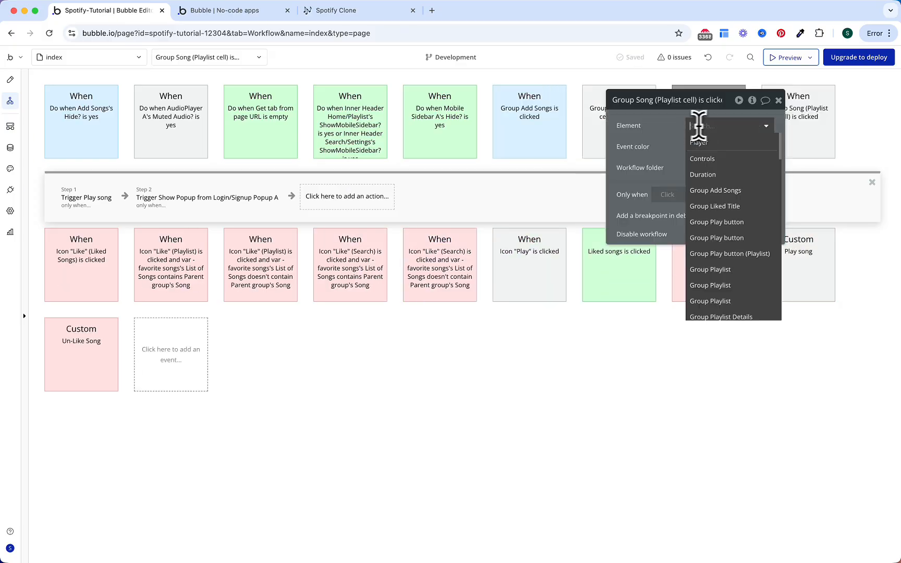
{"action": "type", "text": "group song"}
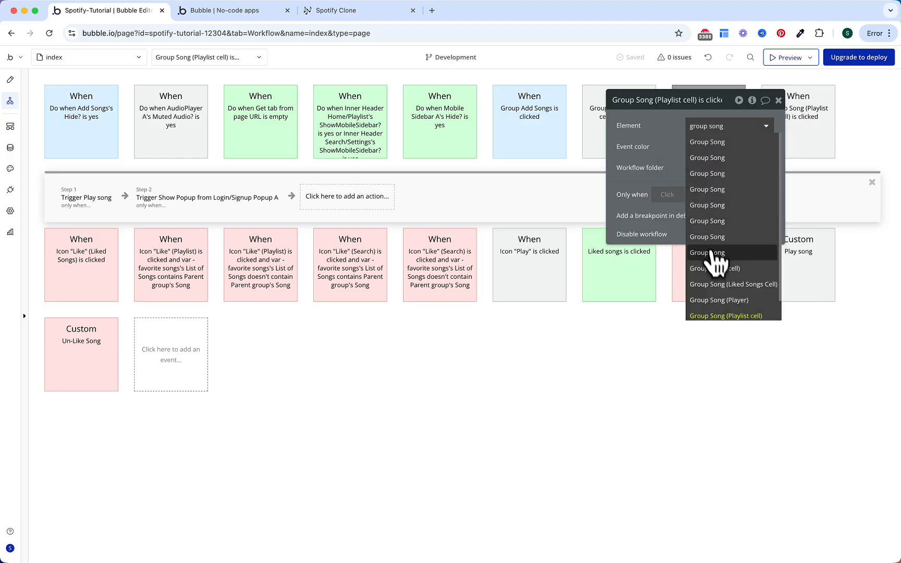
{"action": "scroll", "coordinate": [720, 264], "scroll_direction": "down", "scroll_amount": 1}
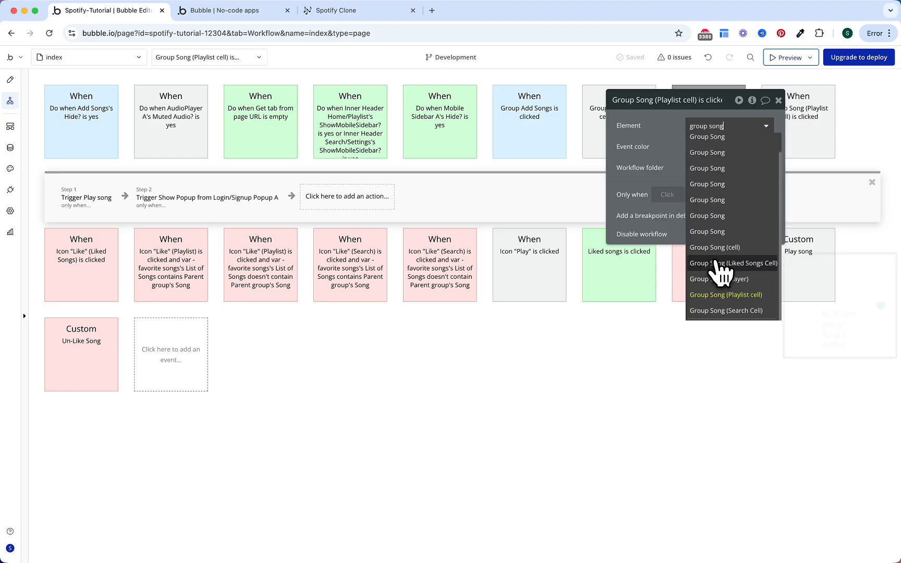
{"action": "left_click", "coordinate": [731, 310]}
{"action": "left_click_drag", "start_coordinate": [660, 117], "coordinate": [663, 205]}
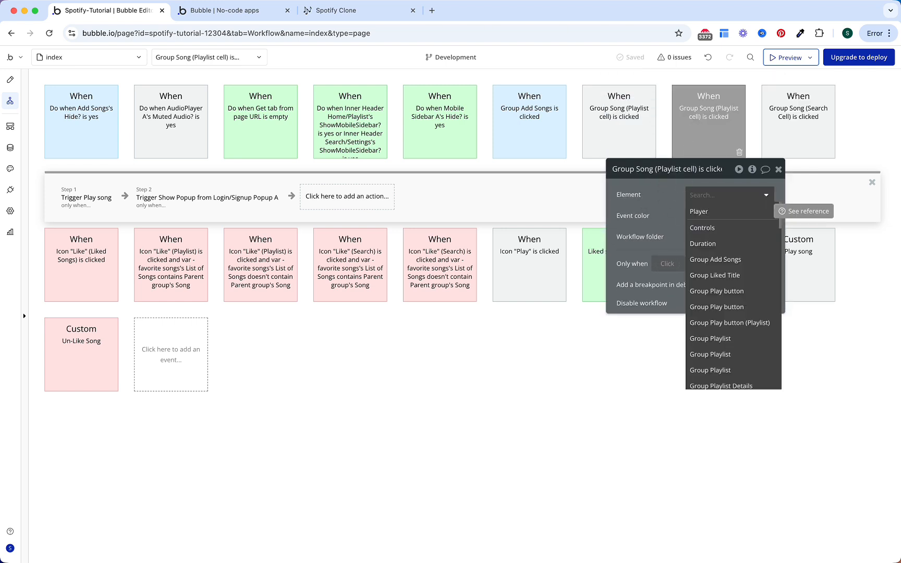
{"action": "type", "text": "song"}
{"action": "scroll", "coordinate": [743, 360], "scroll_direction": "down", "scroll_amount": 1}
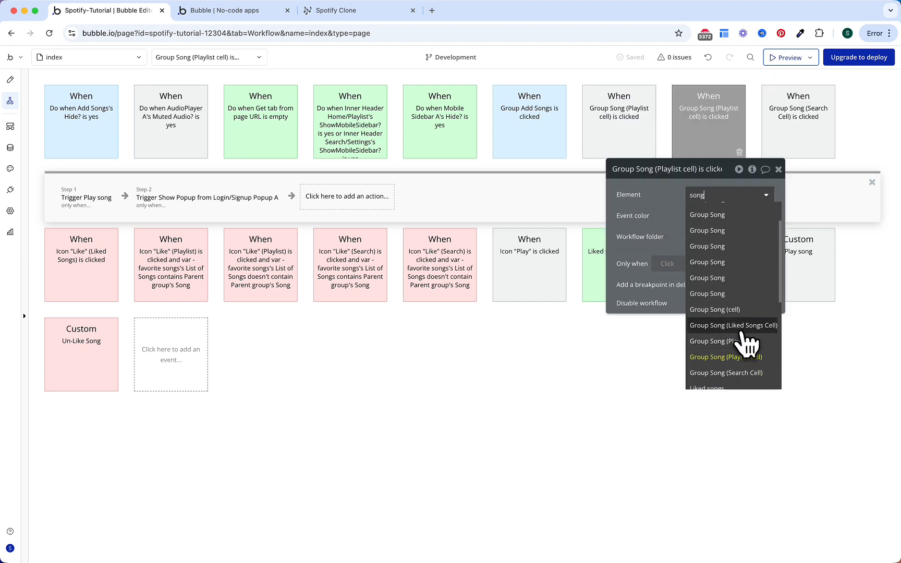
{"action": "left_click", "coordinate": [746, 379]}
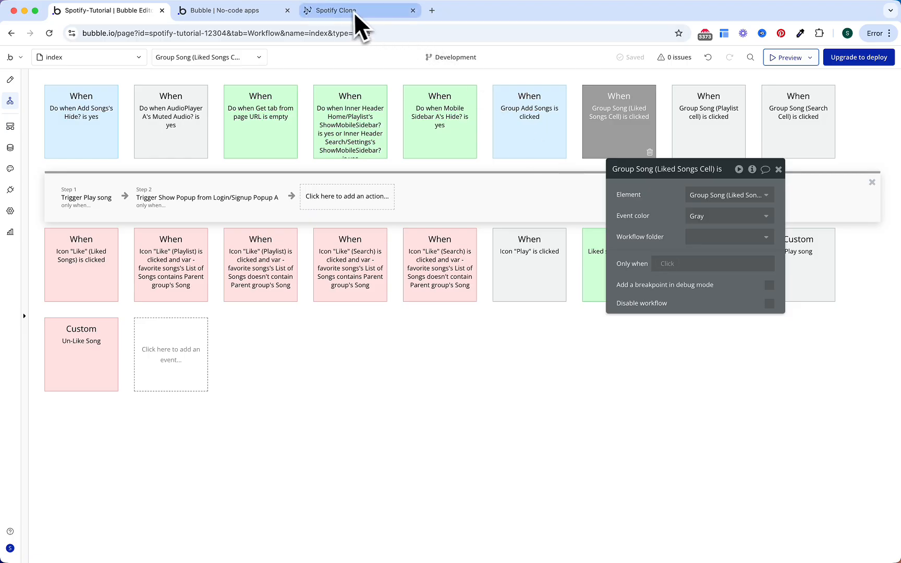
Step: Play Not Like Us from the Workout playlist in the app preview, then mute the sound
{"action": "left_click", "coordinate": [261, 12]}
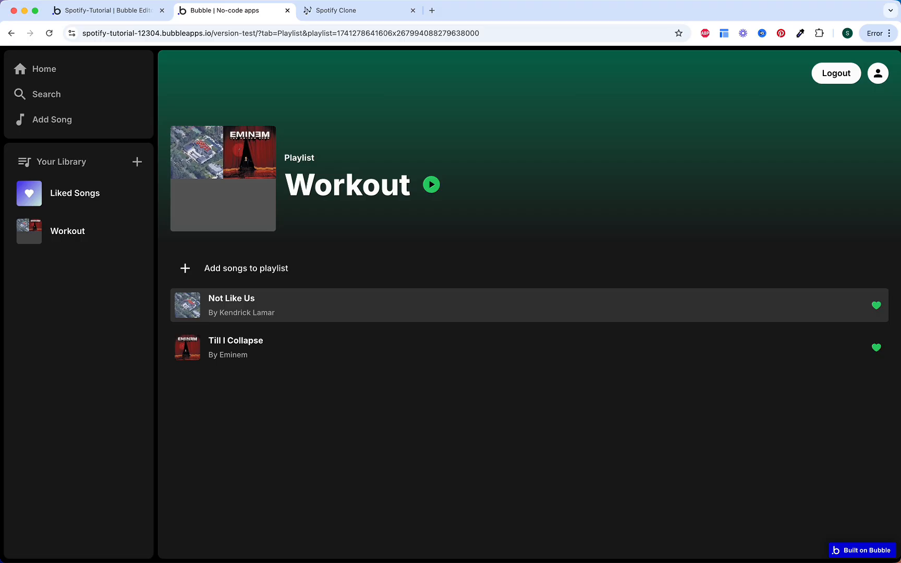
{"action": "key", "text": "XF86AudioMute"}
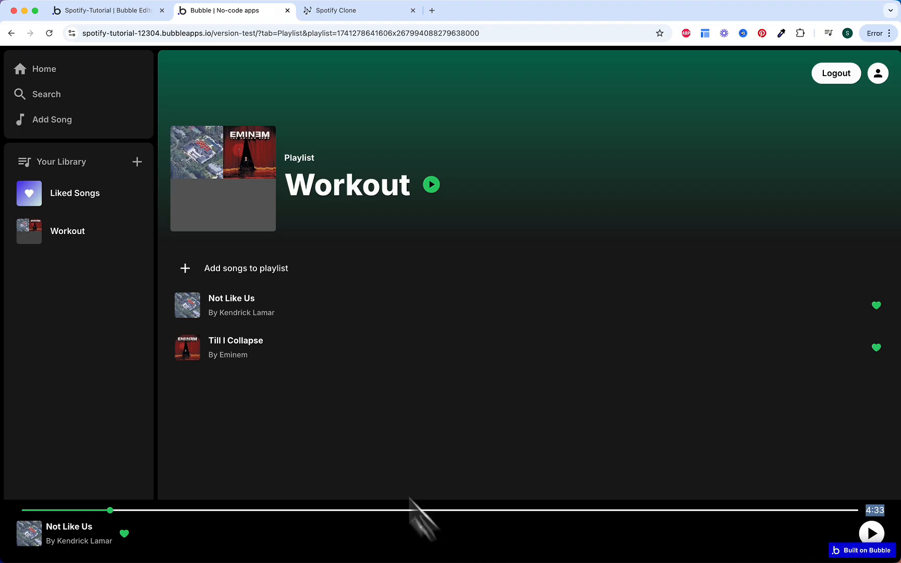
{"action": "left_click", "coordinate": [122, 12]}
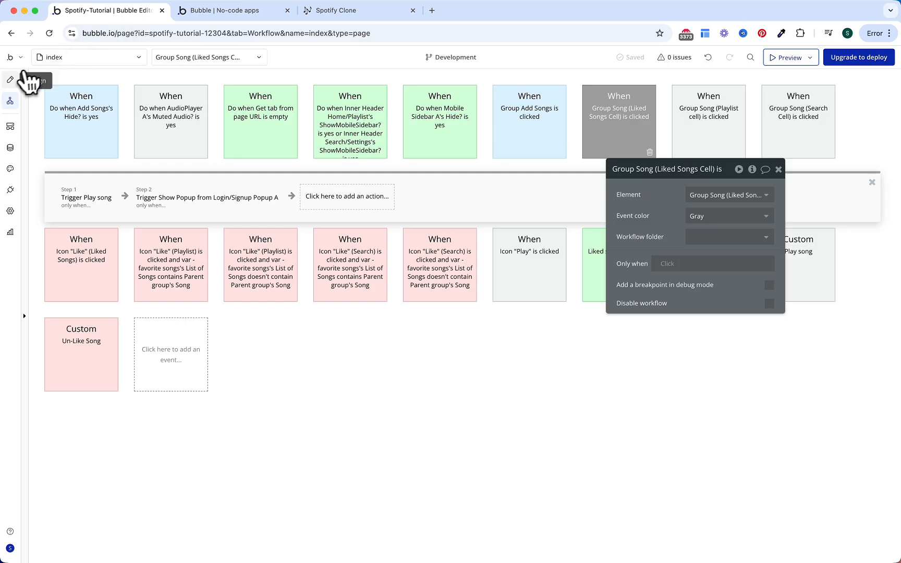
Step: Insert a new plain Group into Player Display and rename it Placeholder
{"action": "left_click", "coordinate": [10, 79]}
{"action": "scroll", "coordinate": [149, 238], "scroll_direction": "up", "scroll_amount": 5}
{"action": "scroll", "coordinate": [153, 205], "scroll_direction": "up", "scroll_amount": 5}
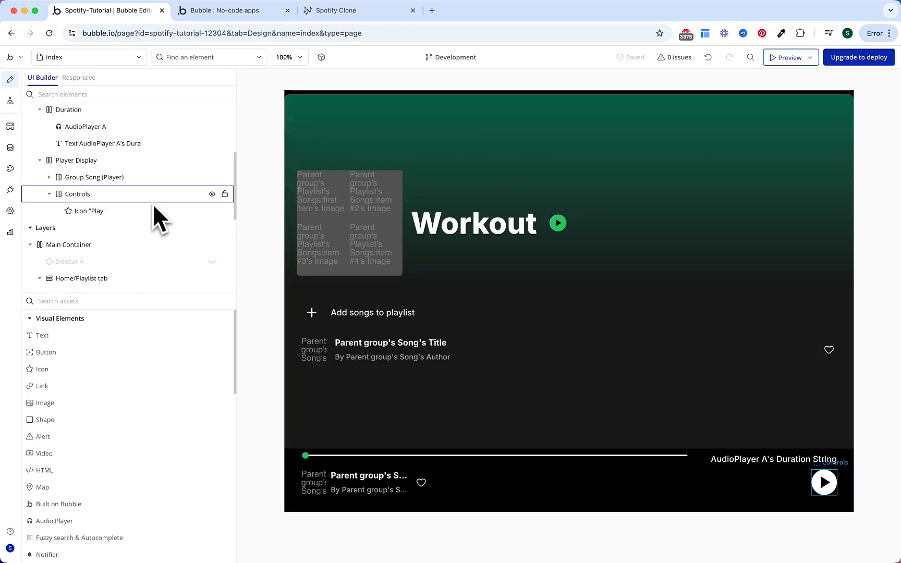
{"action": "left_click", "coordinate": [102, 131]}
{"action": "left_click", "coordinate": [40, 129]}
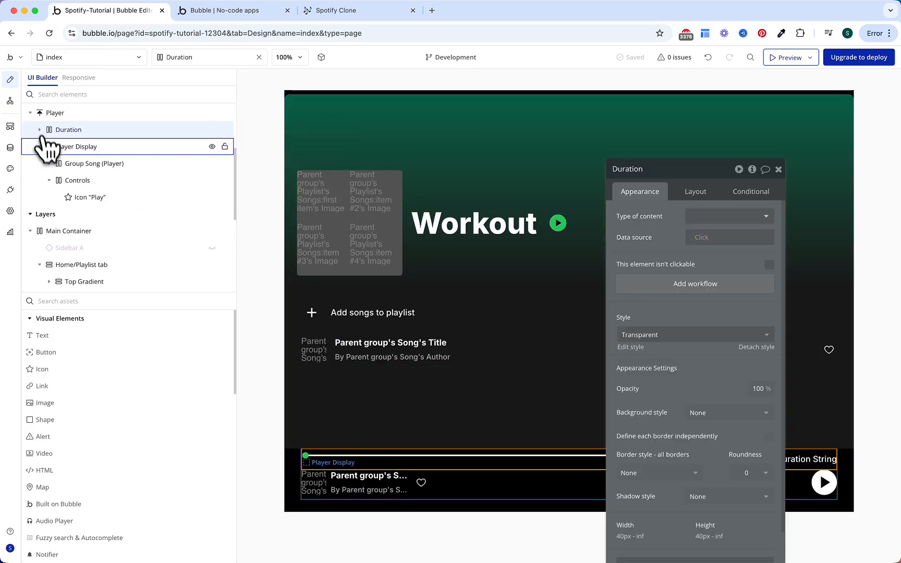
{"action": "left_click", "coordinate": [41, 147]}
{"action": "left_click", "coordinate": [108, 300]}
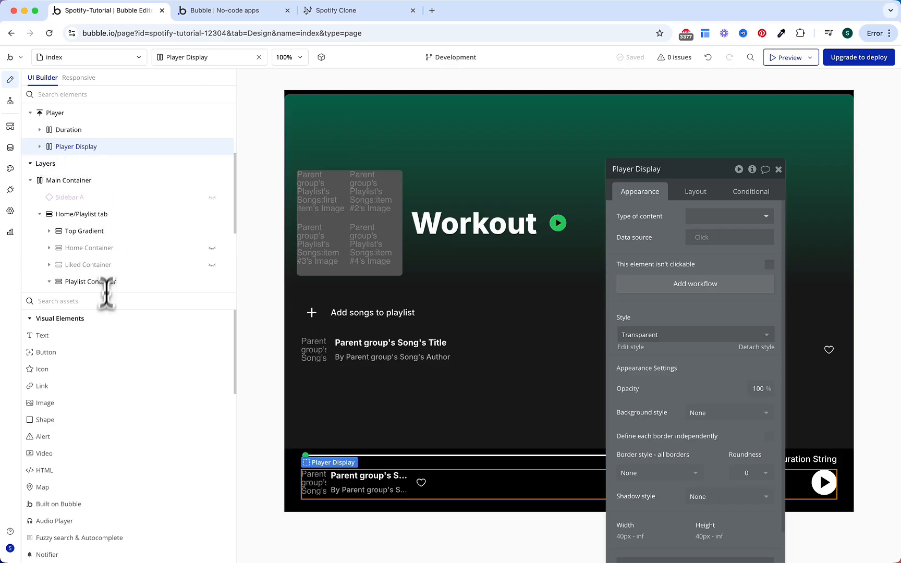
{"action": "type", "text": "gr"}
{"action": "left_click", "coordinate": [79, 336]}
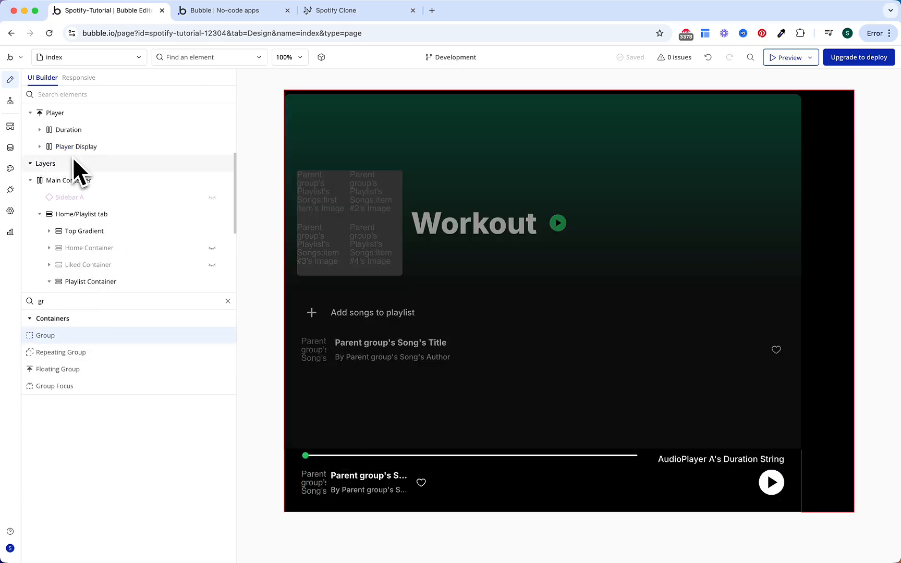
{"action": "left_click", "coordinate": [71, 153]}
{"action": "double_click", "coordinate": [659, 170]}
{"action": "double_click", "coordinate": [659, 169]}
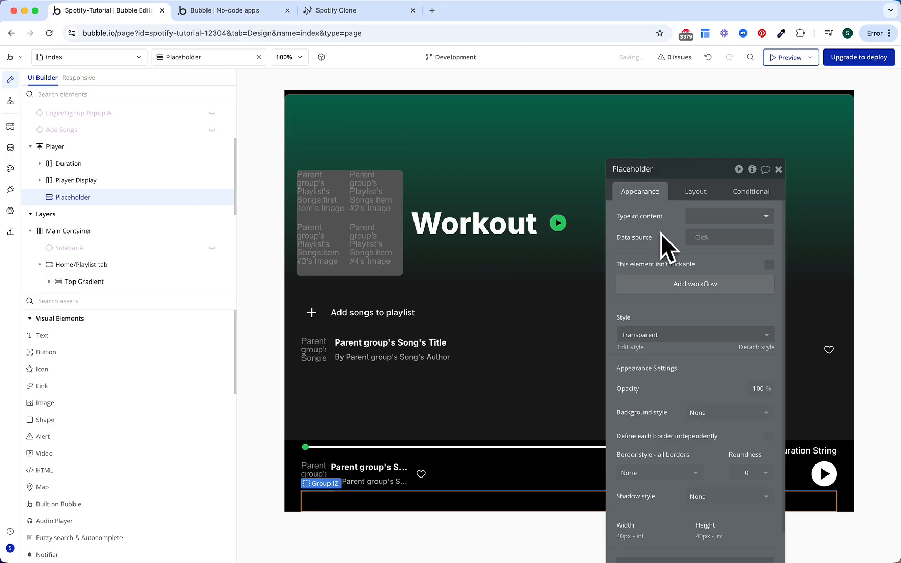
Step: Give Placeholder a 25% minimum width with Fit width to content
{"action": "left_click", "coordinate": [697, 193]}
{"action": "left_click", "coordinate": [676, 337]}
{"action": "type", "text": "25"}
{"action": "left_click", "coordinate": [677, 368]}
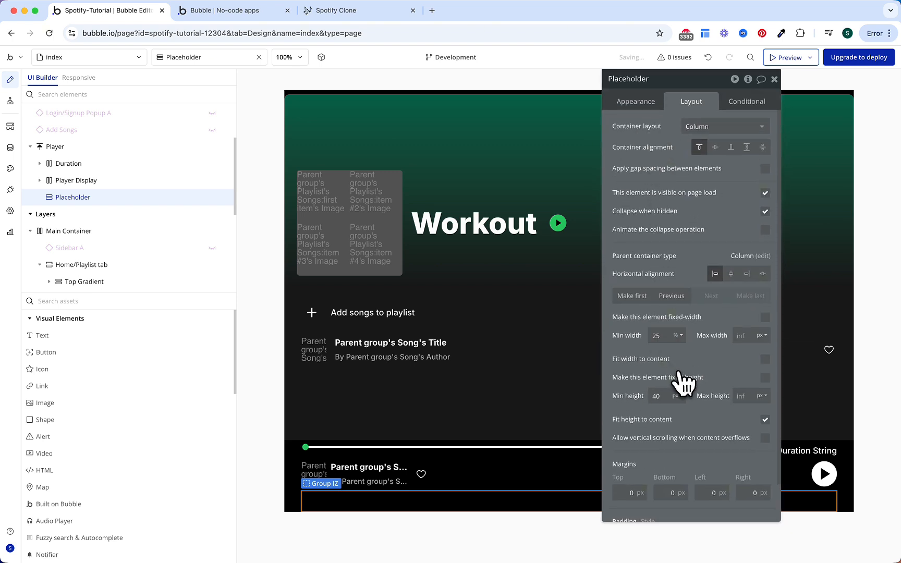
{"action": "left_click", "coordinate": [765, 359]}
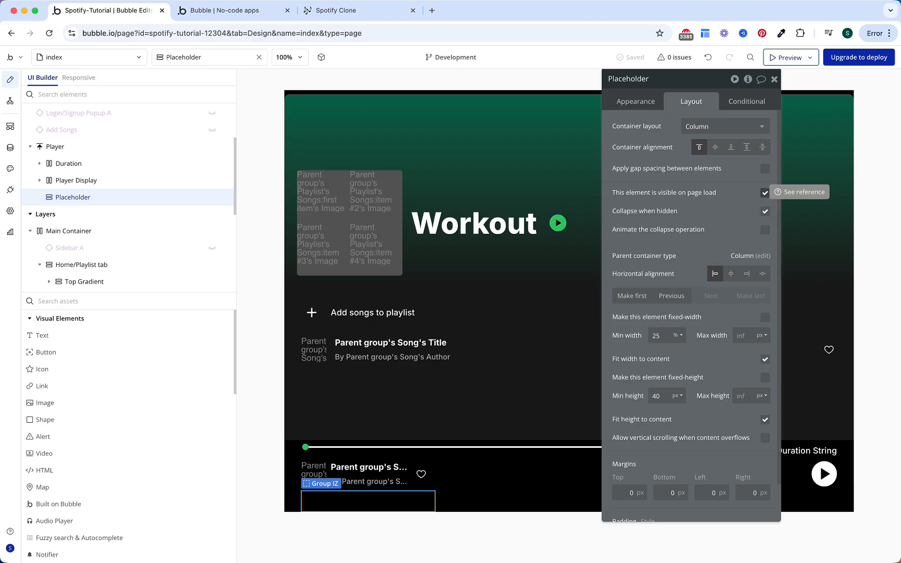
Step: Make Placeholder visible only when current page width ≥ 768 (Mobile Landscape)
{"action": "left_click", "coordinate": [747, 102]}
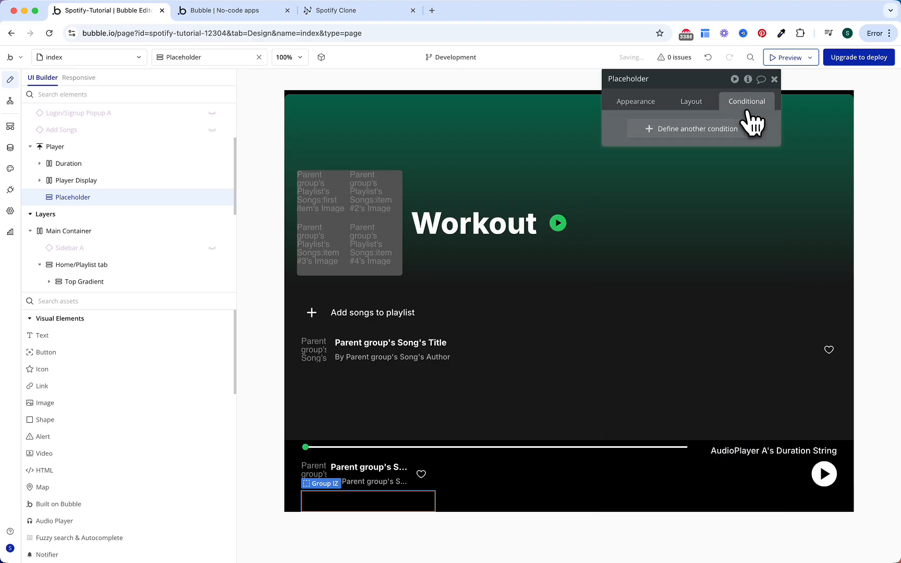
{"action": "left_click", "coordinate": [714, 130]}
{"action": "left_click", "coordinate": [689, 156]}
{"action": "left_click", "coordinate": [663, 195]}
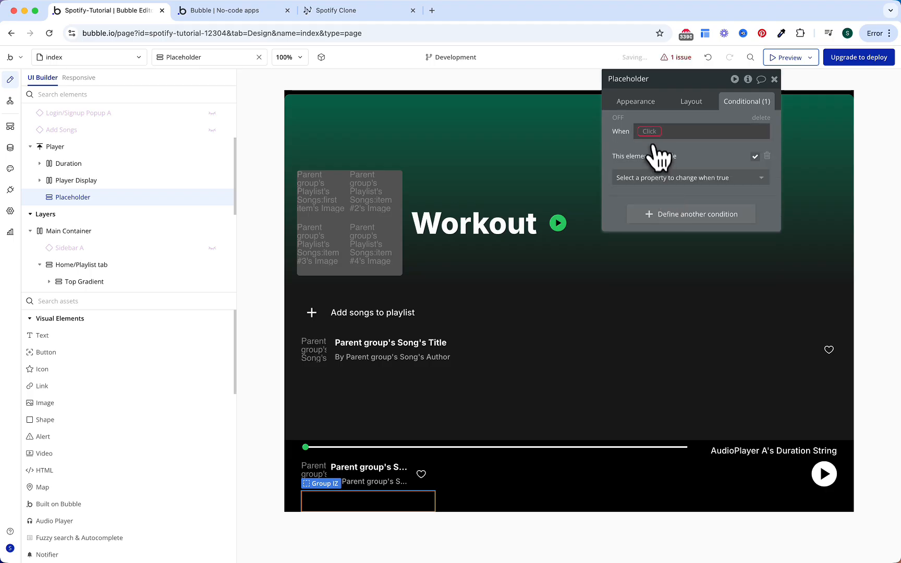
{"action": "left_click", "coordinate": [648, 132]}
{"action": "left_click", "coordinate": [652, 158]}
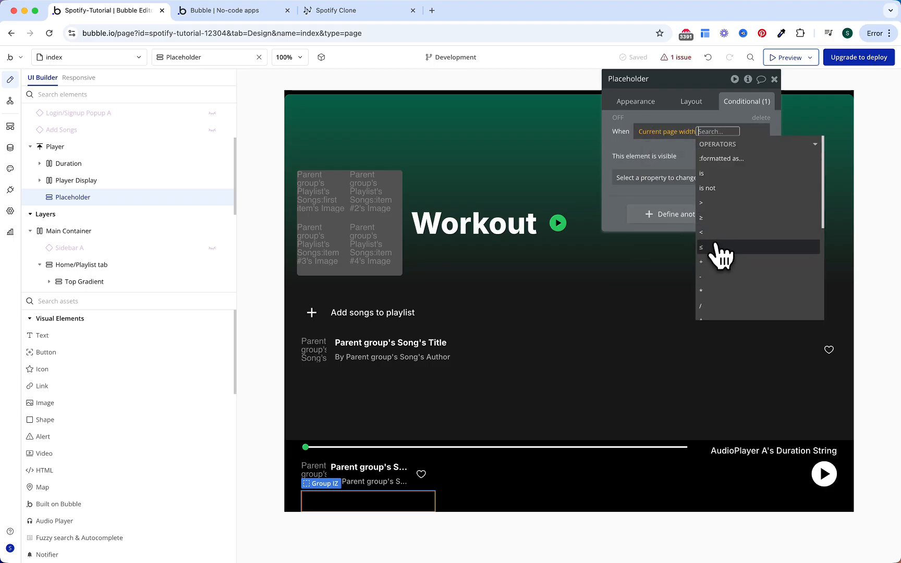
{"action": "left_click", "coordinate": [713, 223]}
{"action": "type", "text": "768"}
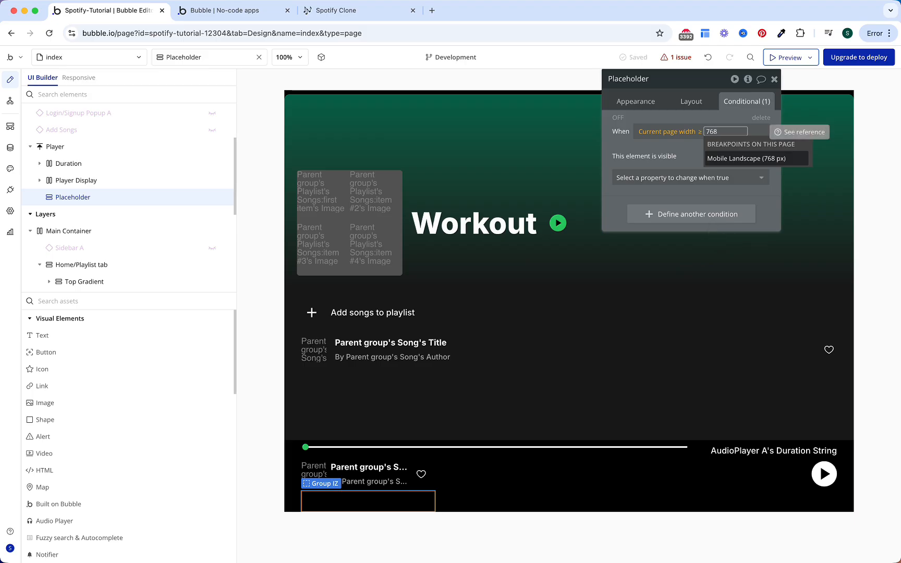
{"action": "key", "text": "Return"}
{"action": "left_click", "coordinate": [639, 155]}
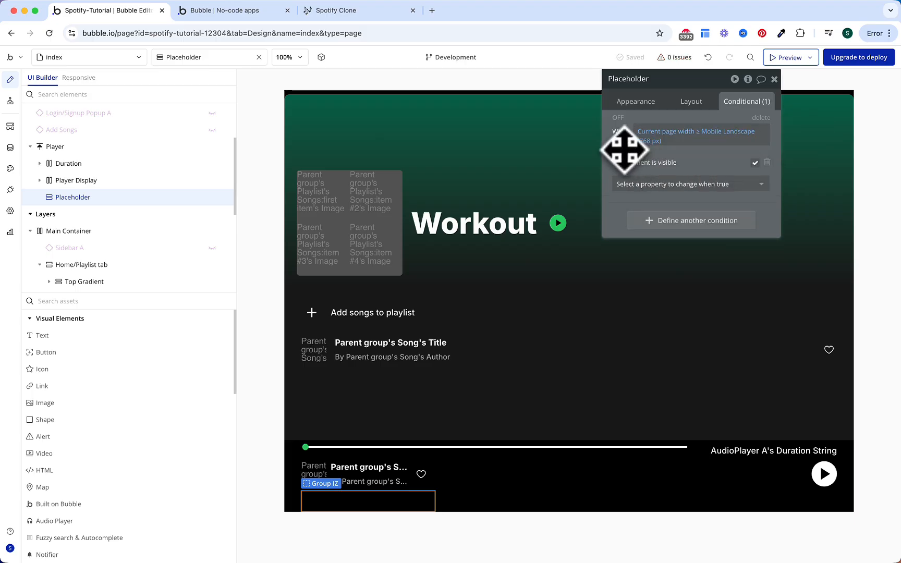
Step: Move Placeholder into the Player Display row and make it the last element
{"action": "left_click_drag", "start_coordinate": [78, 198], "coordinate": [73, 226]}
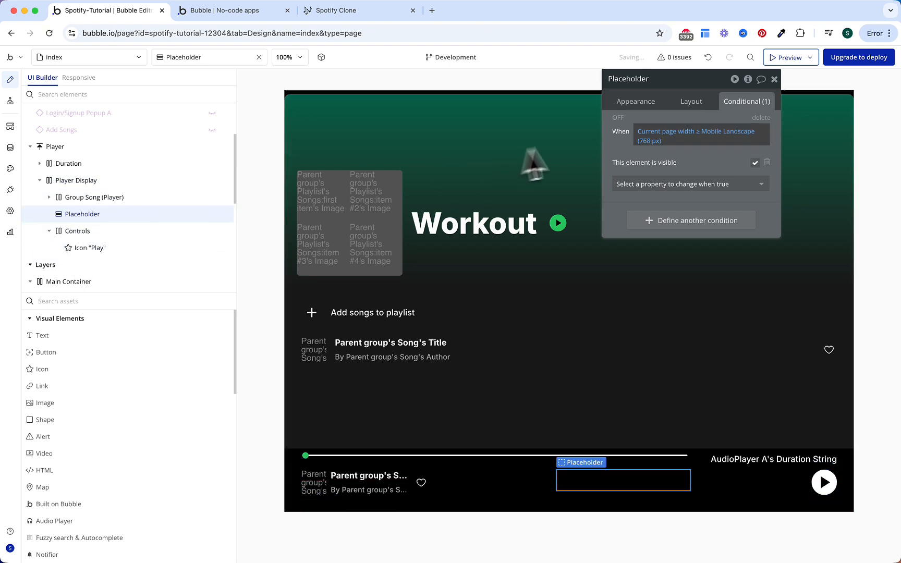
{"action": "left_click", "coordinate": [690, 104]}
{"action": "left_click", "coordinate": [751, 320]}
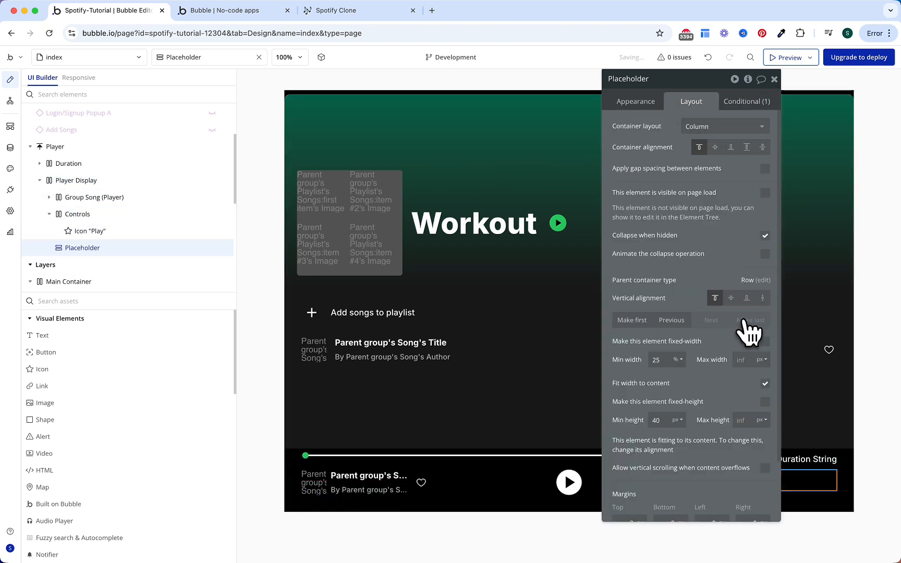
{"action": "key", "text": "Escape"}
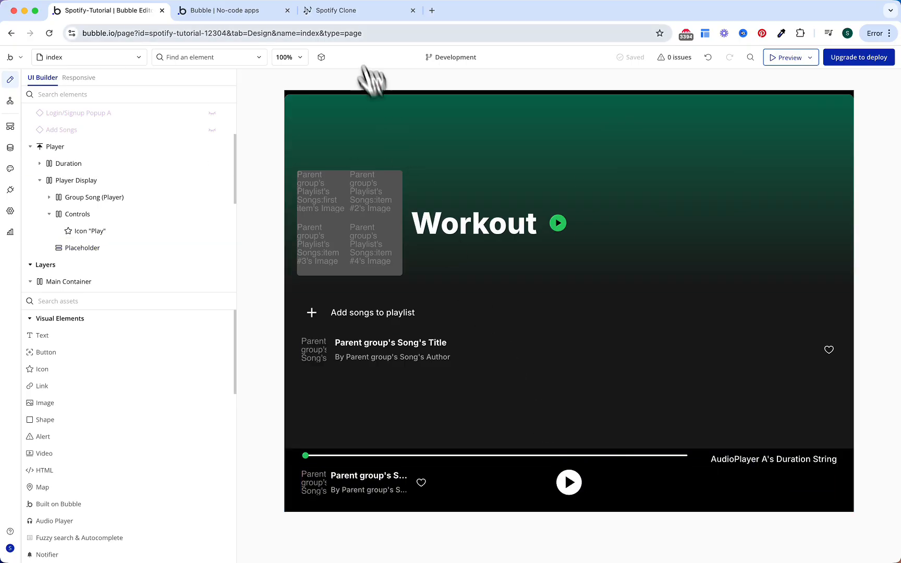
{"action": "left_click", "coordinate": [236, 9]}
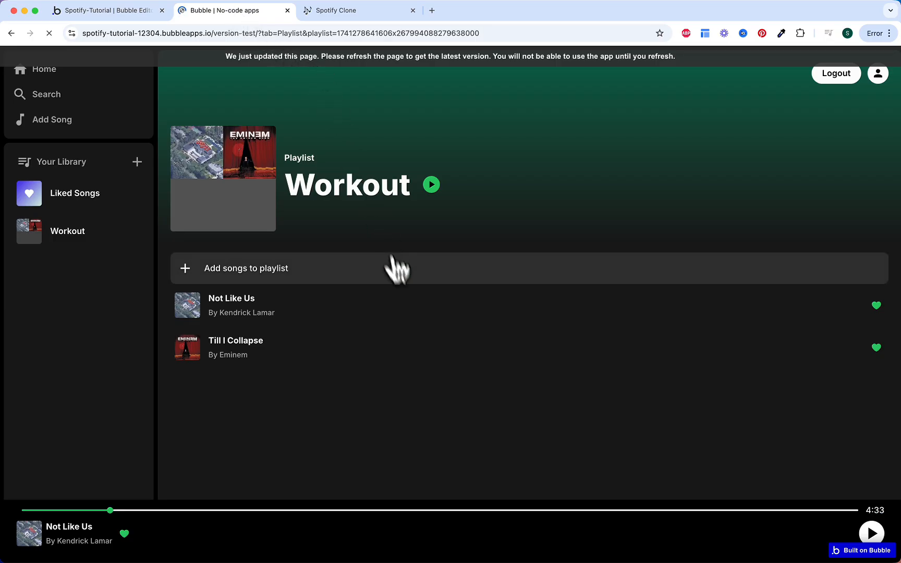
{"action": "left_click", "coordinate": [344, 352]}
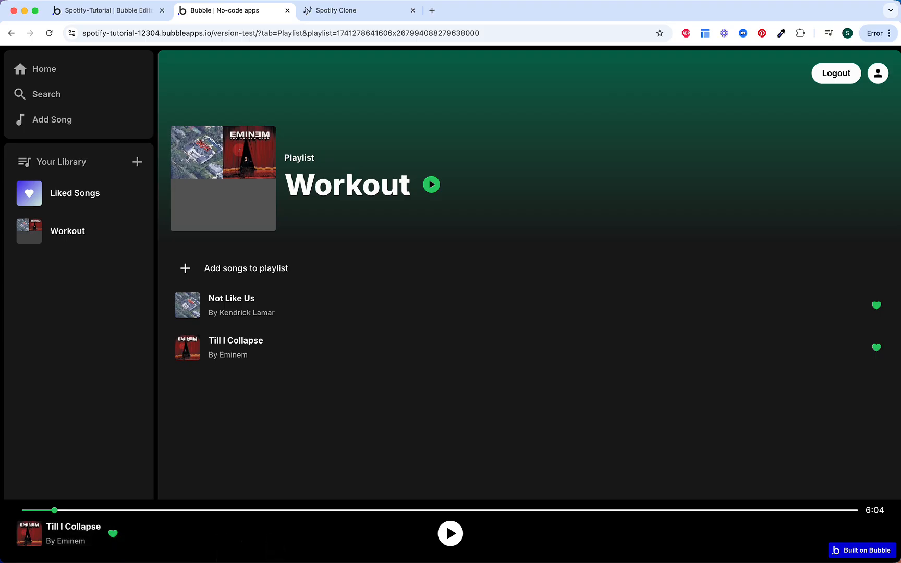
Step: Delete the hover highlight condition from Group Song (Player)
{"action": "left_click", "coordinate": [133, 11]}
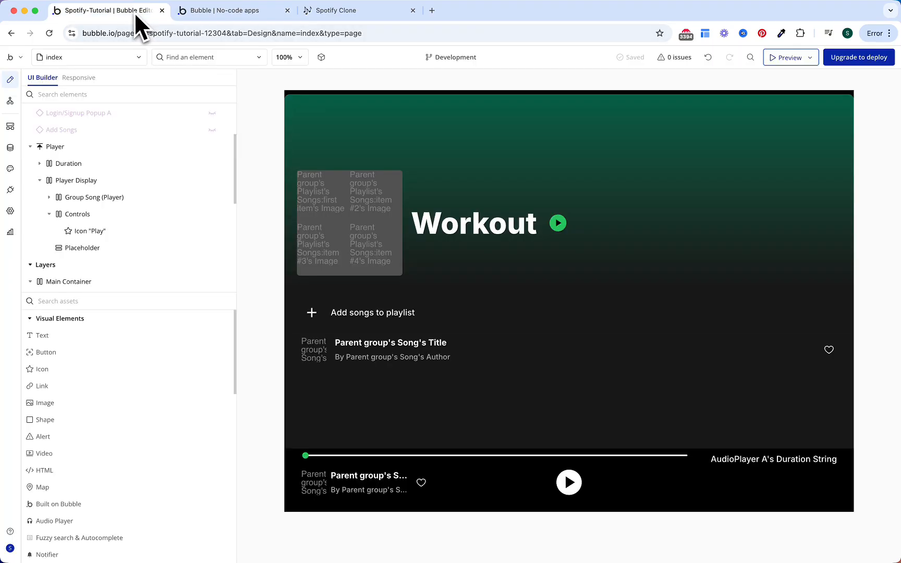
{"action": "double_click", "coordinate": [436, 494]}
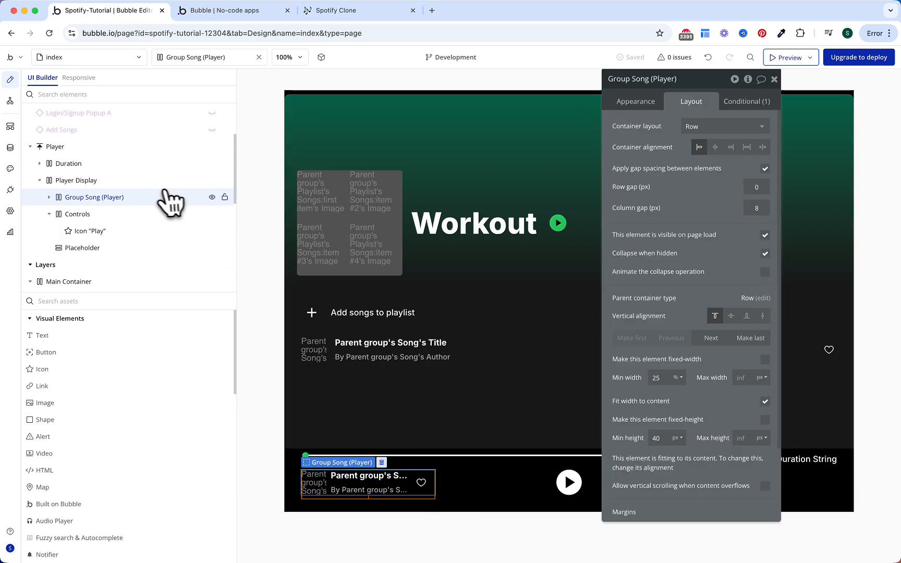
{"action": "left_click", "coordinate": [766, 103]}
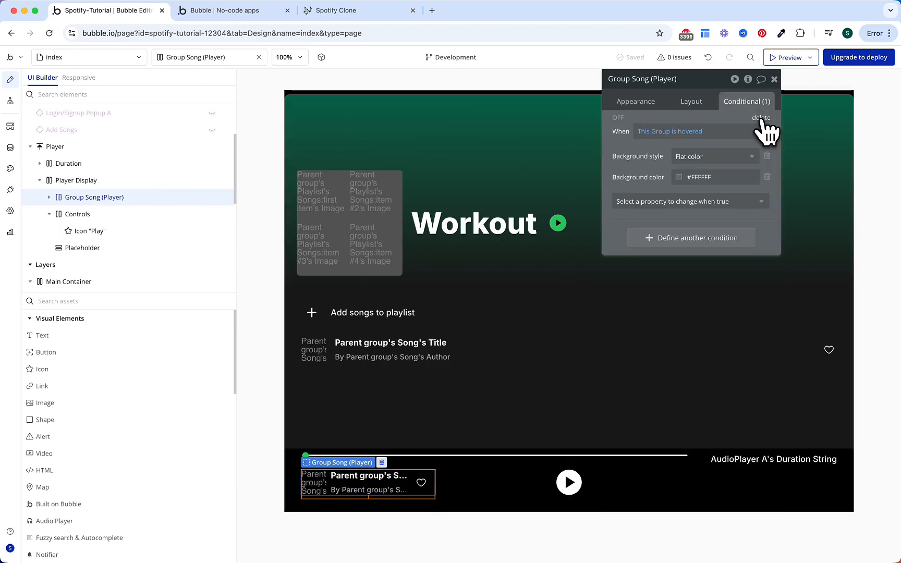
{"action": "left_click", "coordinate": [762, 118]}
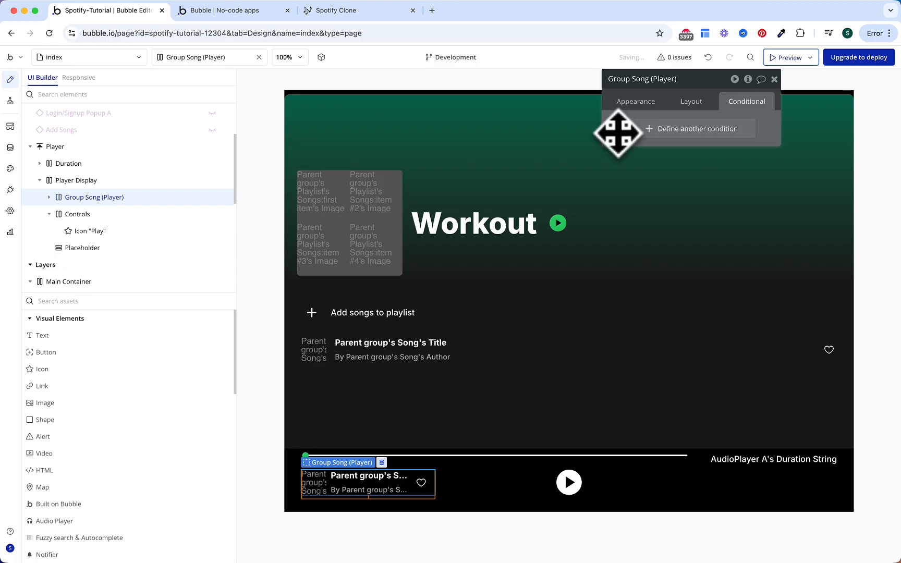
Step: Rename the heart to Icon "Like" (Player), set a 4 px left margin, and add its click workflow
{"action": "left_click", "coordinate": [421, 482]}
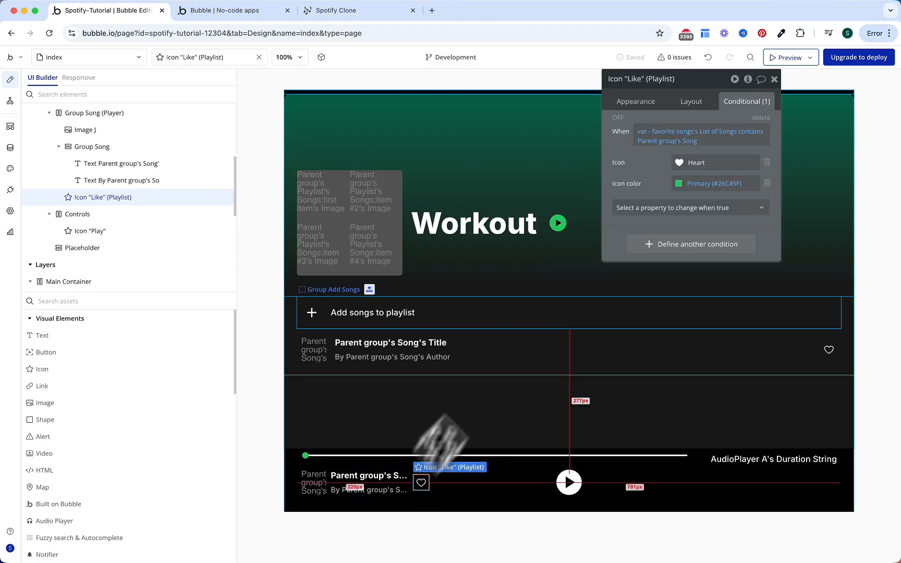
{"action": "double_click", "coordinate": [658, 80]}
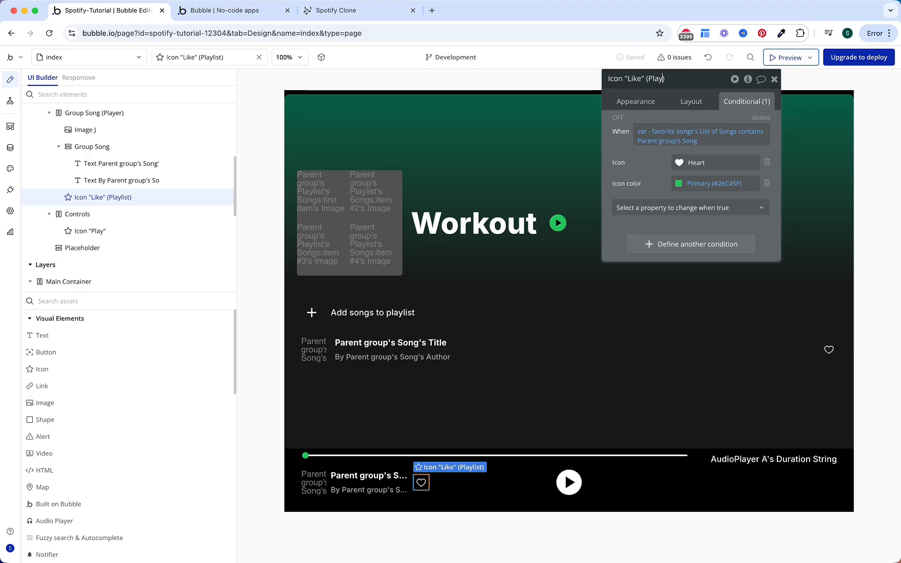
{"action": "key", "text": "Return"}
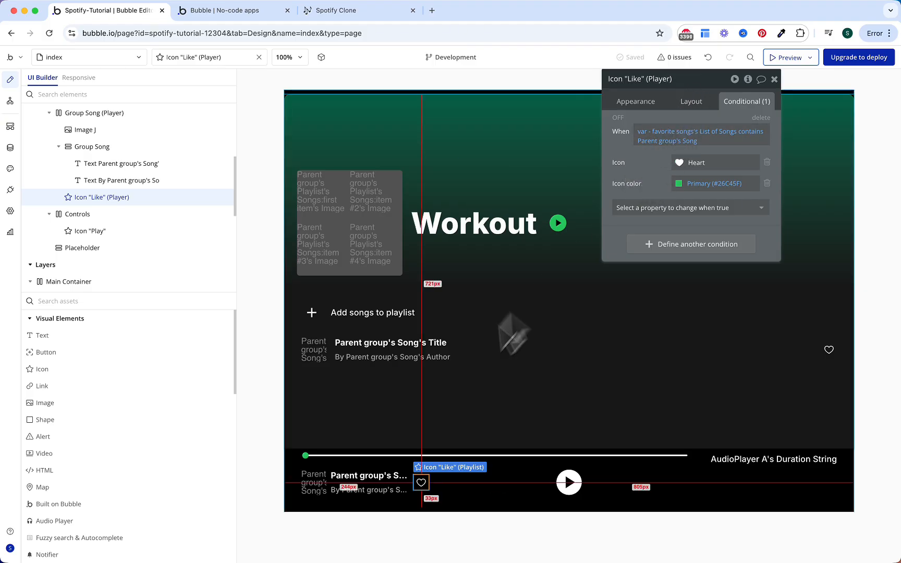
{"action": "left_click", "coordinate": [694, 100]}
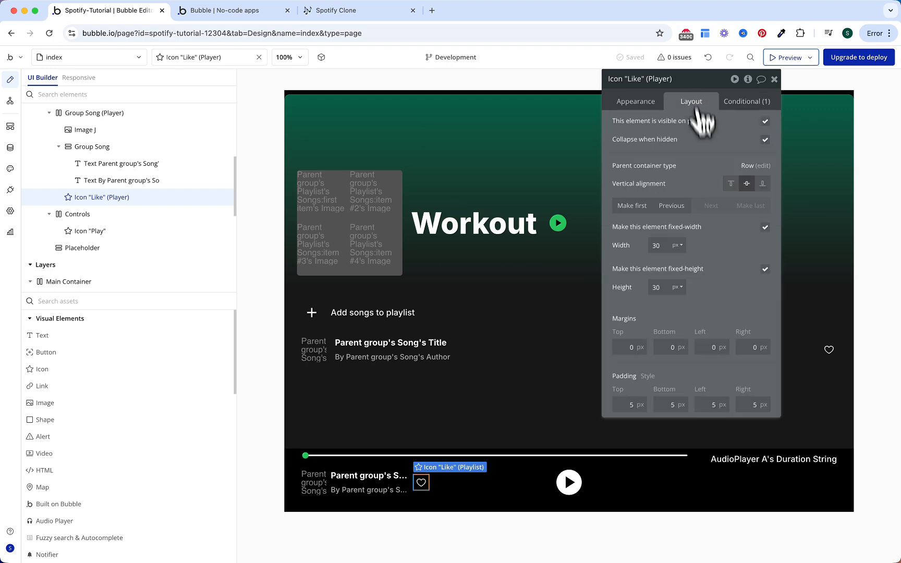
{"action": "left_click", "coordinate": [714, 345]}
{"action": "type", "text": "4"}
{"action": "left_click", "coordinate": [723, 304]}
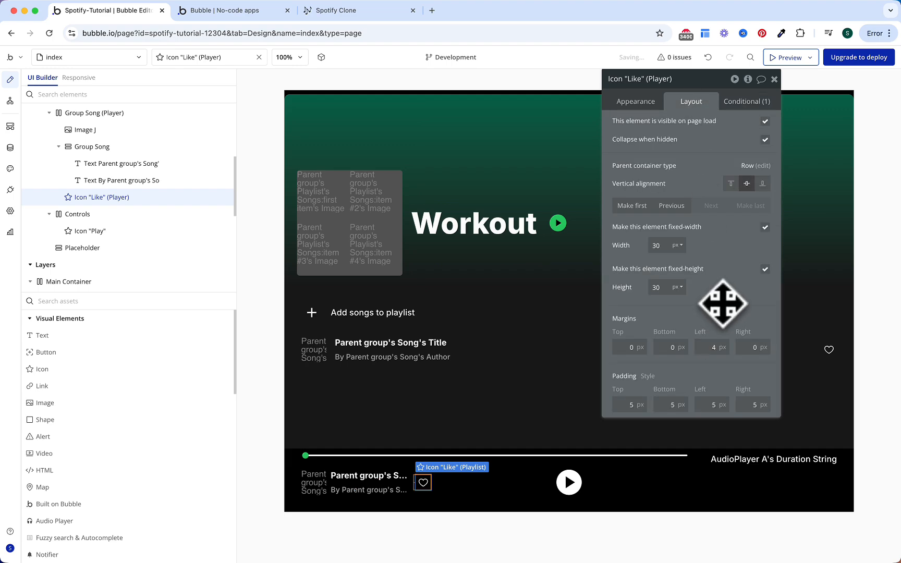
{"action": "left_click", "coordinate": [646, 104]}
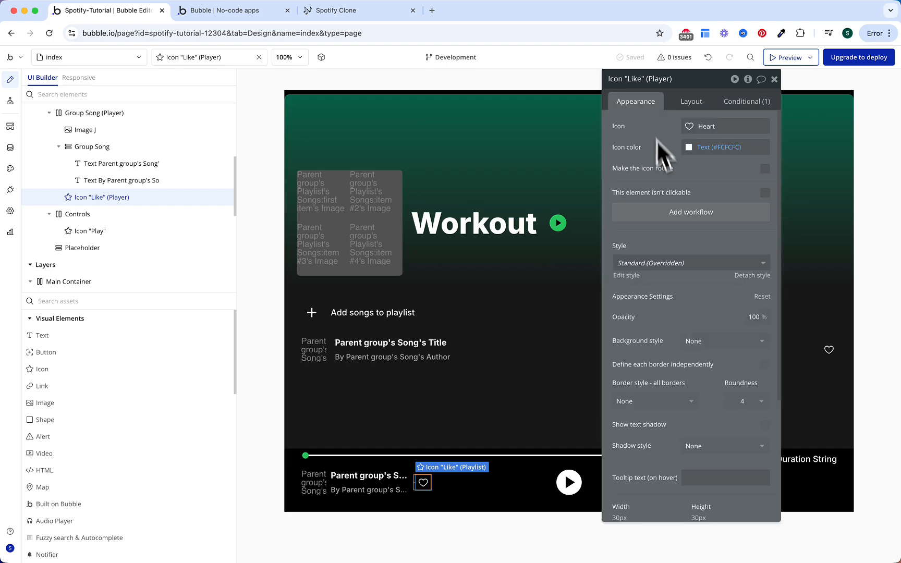
{"action": "left_click", "coordinate": [671, 219]}
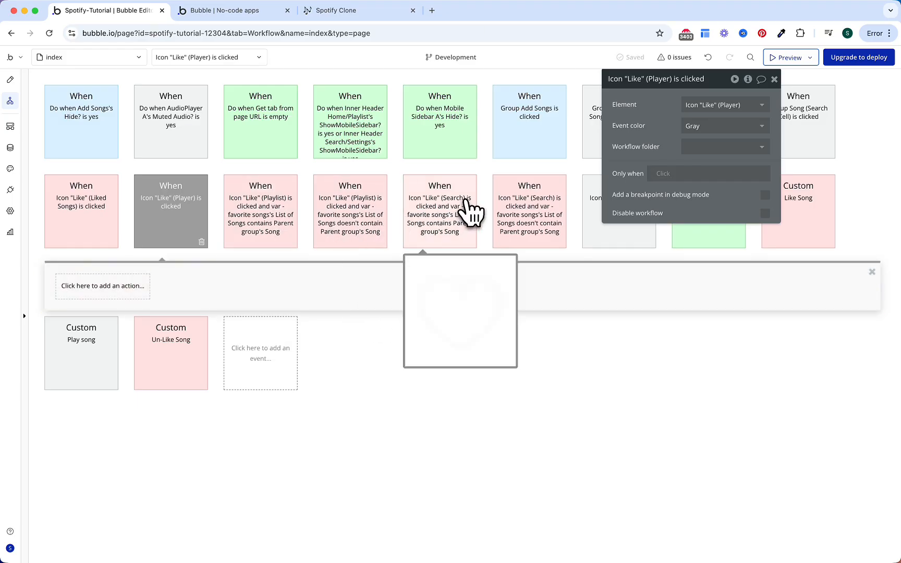
Step: Copy the Playlist heart's Only when condition into the Like (Player) workflow
{"action": "left_click", "coordinate": [269, 226]}
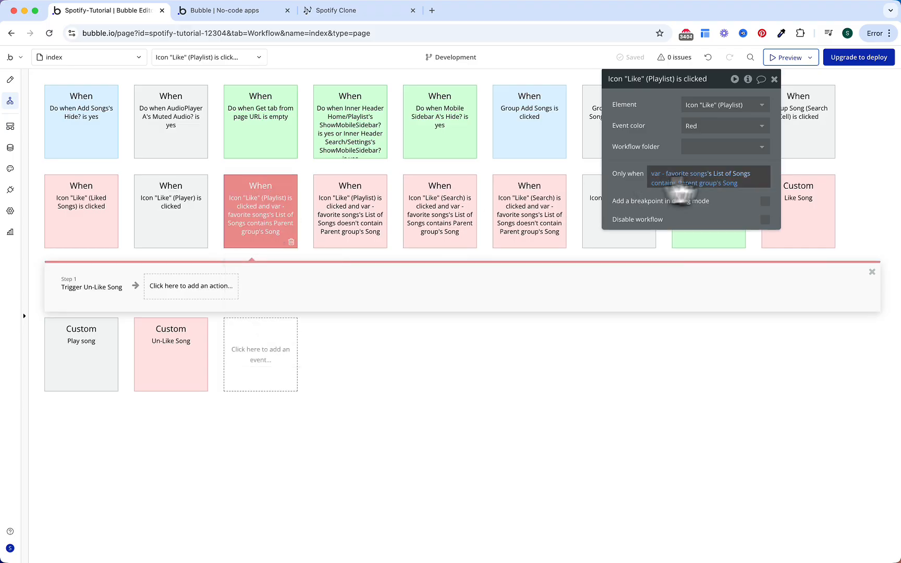
{"action": "right_click", "coordinate": [676, 180]}
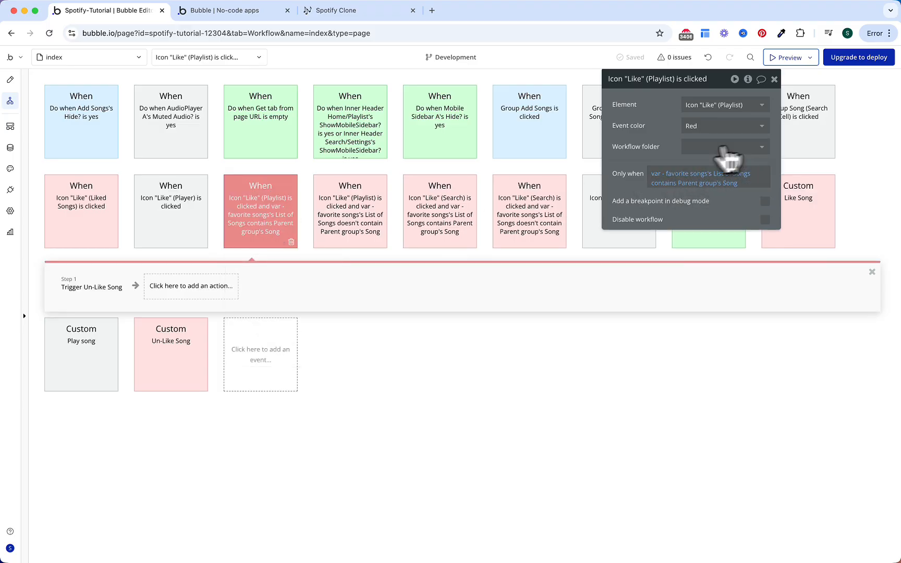
{"action": "left_click", "coordinate": [177, 241]}
{"action": "right_click", "coordinate": [687, 179]}
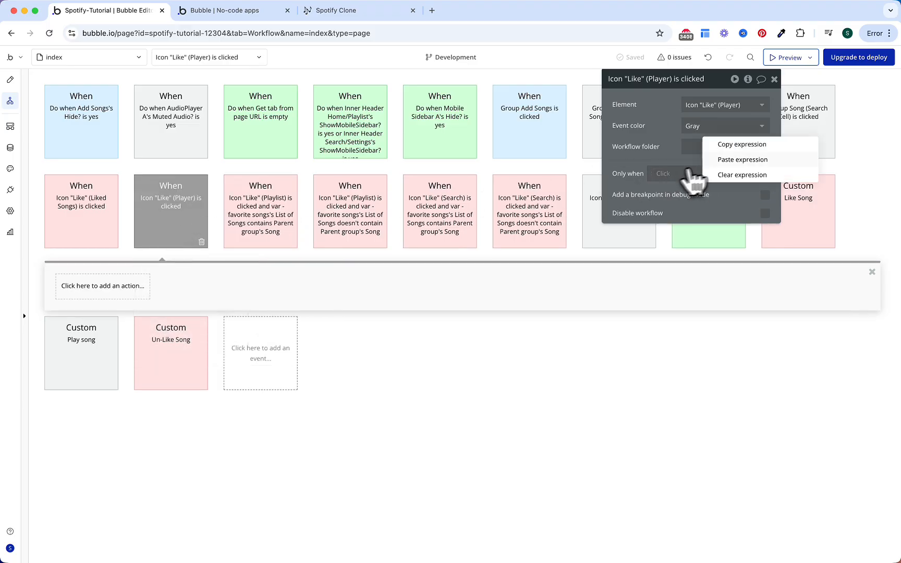
{"action": "left_click", "coordinate": [741, 157]}
{"action": "left_click", "coordinate": [668, 177]}
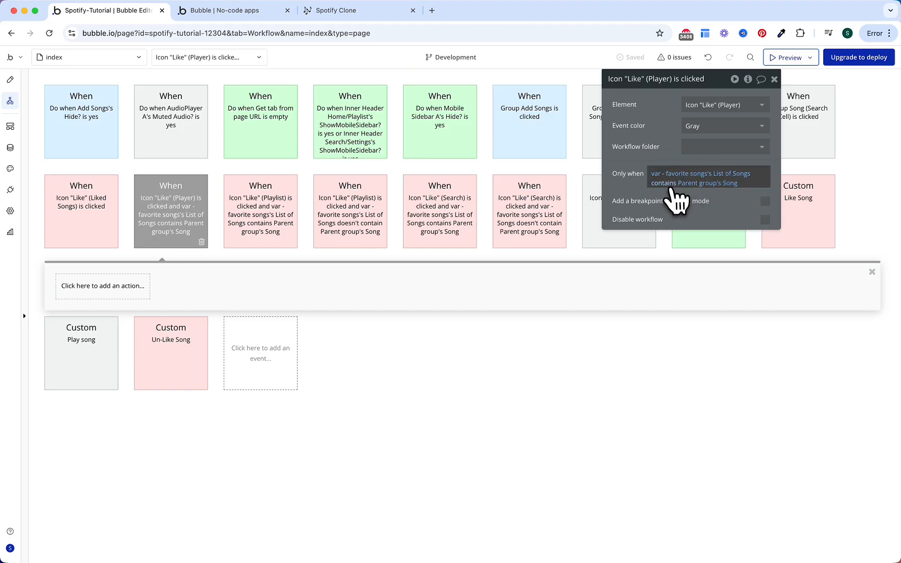
Step: Copy the Trigger Un-Like Song action from Like (Playlist) into the Like (Player) workflow
{"action": "left_click", "coordinate": [273, 224]}
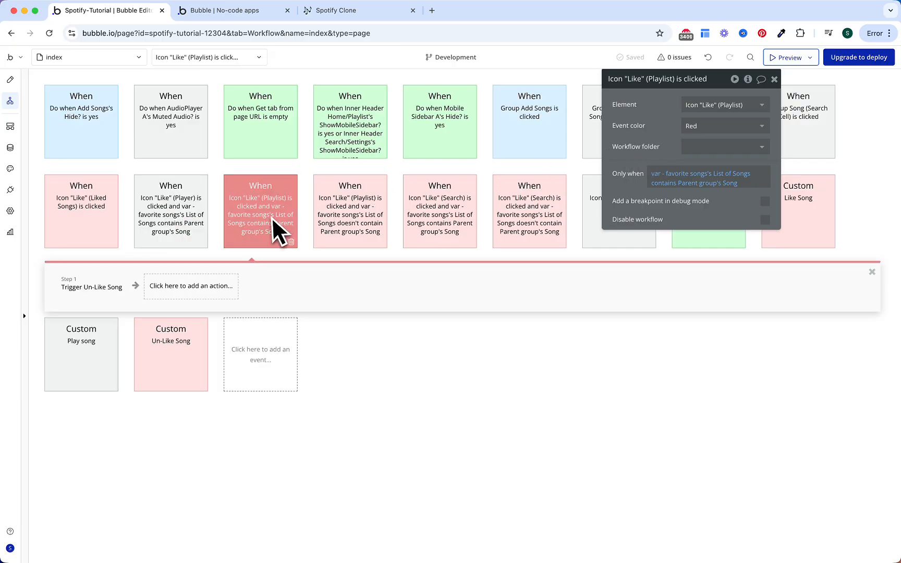
{"action": "left_click", "coordinate": [111, 291]}
{"action": "right_click", "coordinate": [99, 297]}
{"action": "left_click", "coordinate": [142, 362]}
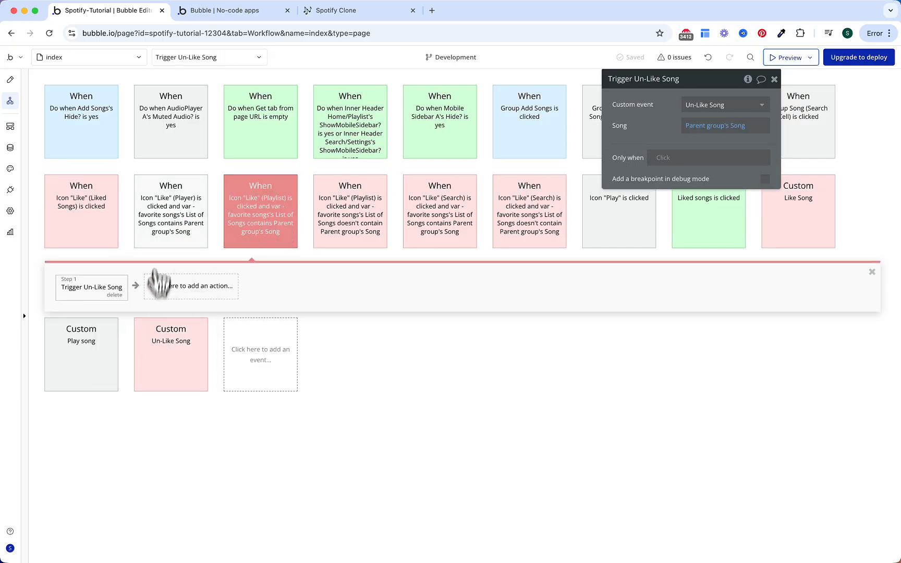
{"action": "left_click", "coordinate": [158, 236]}
{"action": "left_click", "coordinate": [114, 290]}
{"action": "right_click", "coordinate": [110, 290]}
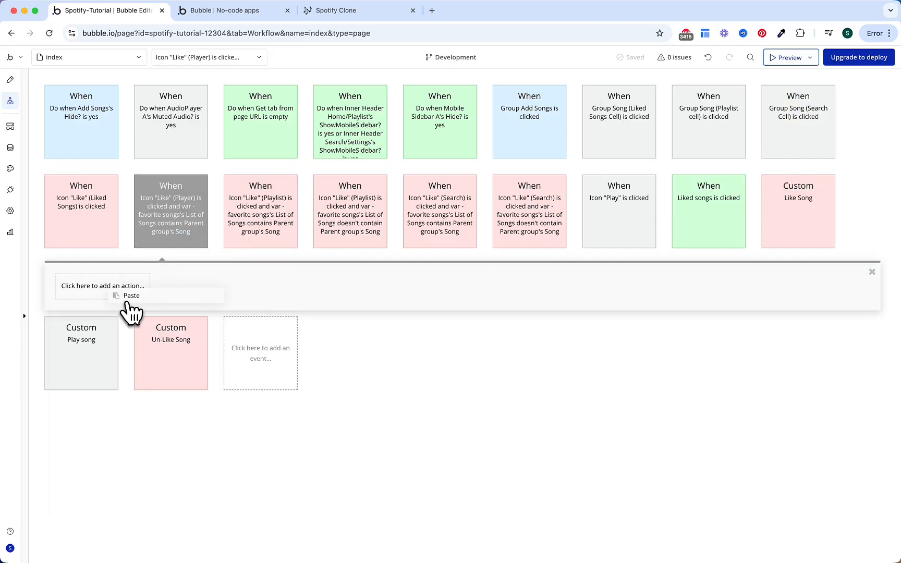
{"action": "left_click", "coordinate": [126, 297]}
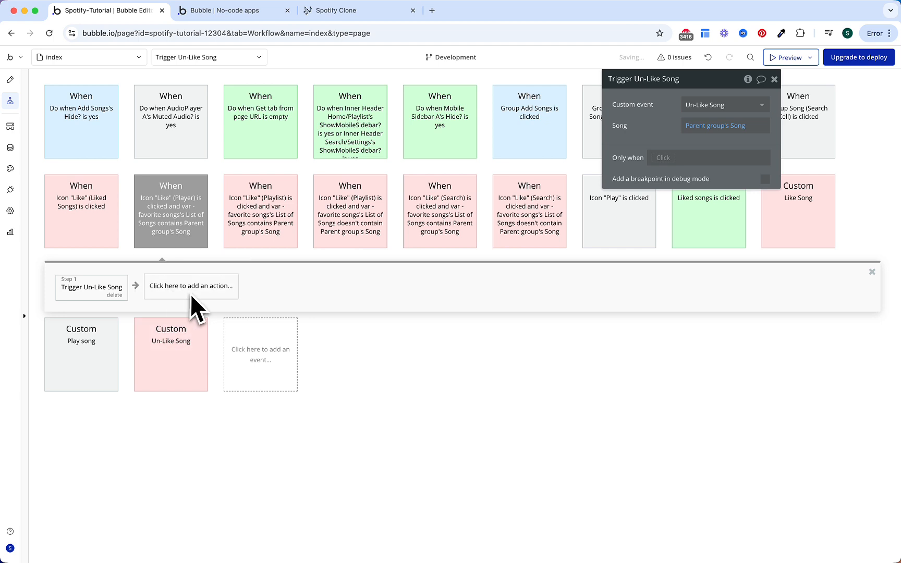
Step: Duplicate the Like (Player) workflow, set its condition to doesn't contain, and trigger Like Song
{"action": "right_click", "coordinate": [180, 226]}
{"action": "left_click", "coordinate": [210, 280]}
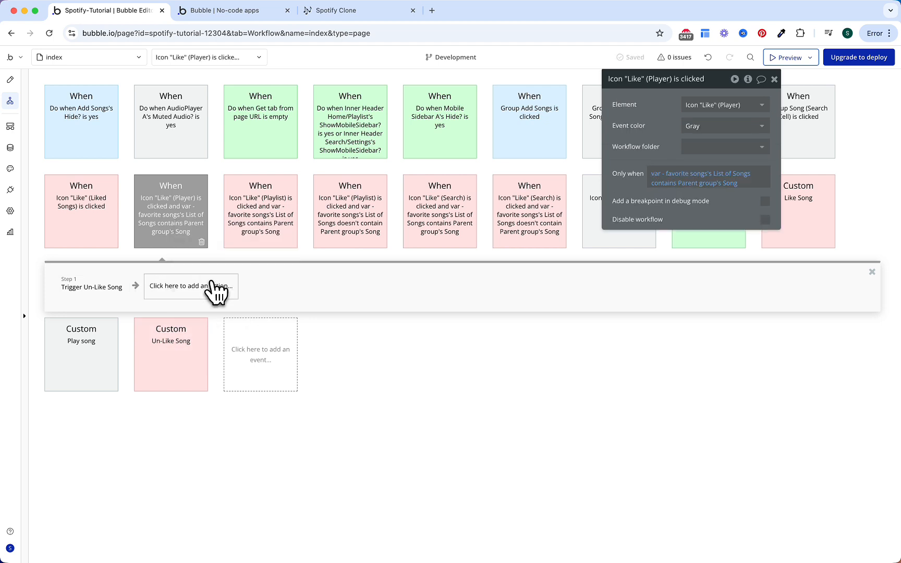
{"action": "right_click", "coordinate": [182, 238]}
{"action": "left_click", "coordinate": [214, 294]}
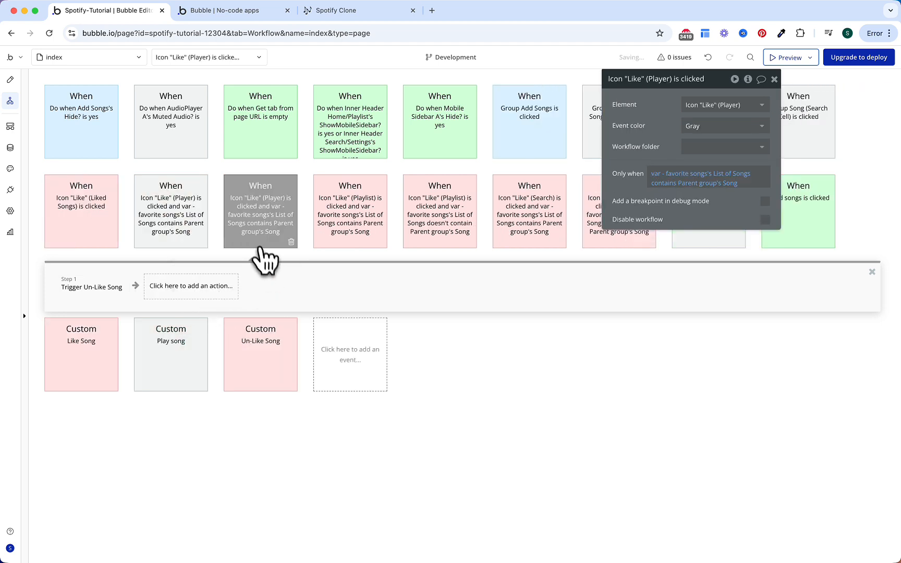
{"action": "left_click", "coordinate": [683, 183]}
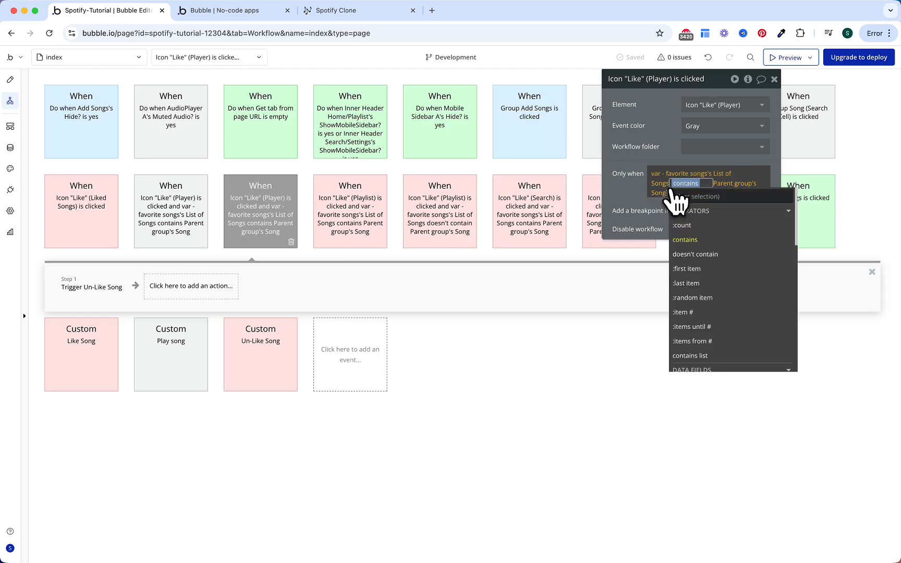
{"action": "left_click", "coordinate": [695, 254]}
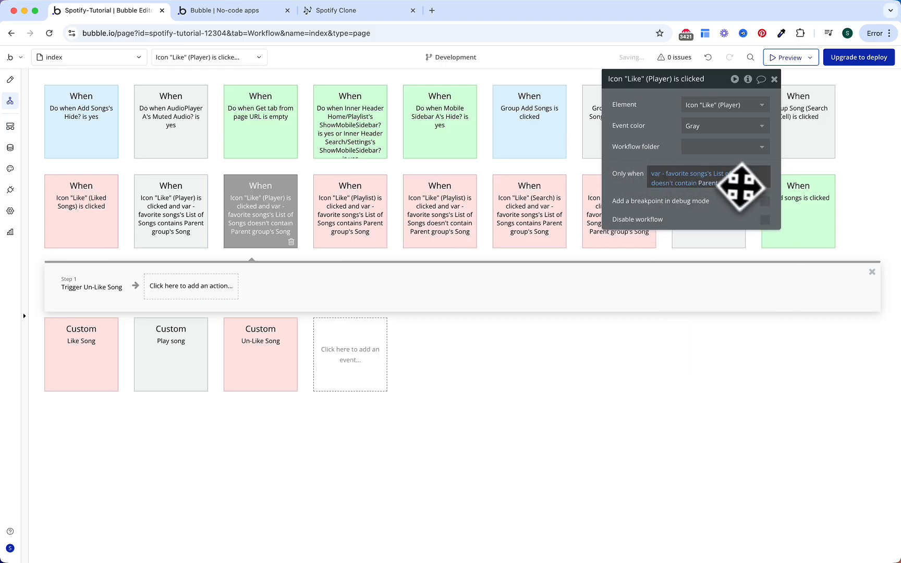
{"action": "left_click", "coordinate": [116, 288]}
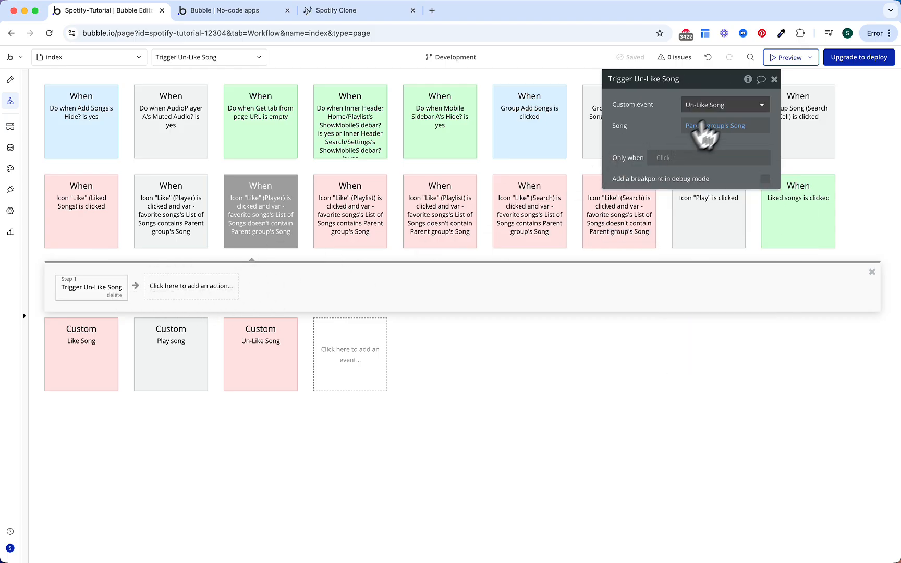
{"action": "left_click", "coordinate": [720, 106]}
{"action": "left_click", "coordinate": [716, 127]}
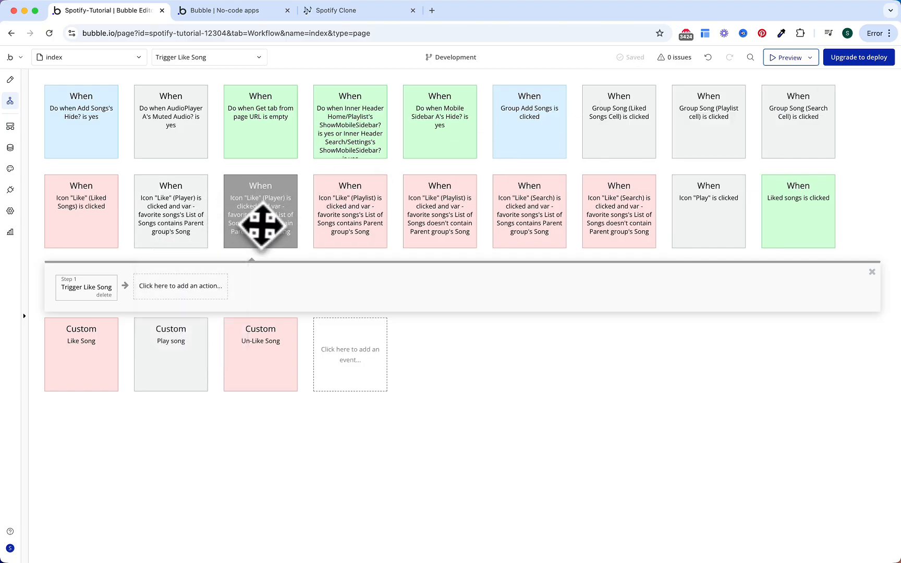
Step: Colour both Like (Player) workflows red
{"action": "left_click", "coordinate": [202, 229]}
{"action": "left_click", "coordinate": [701, 126]}
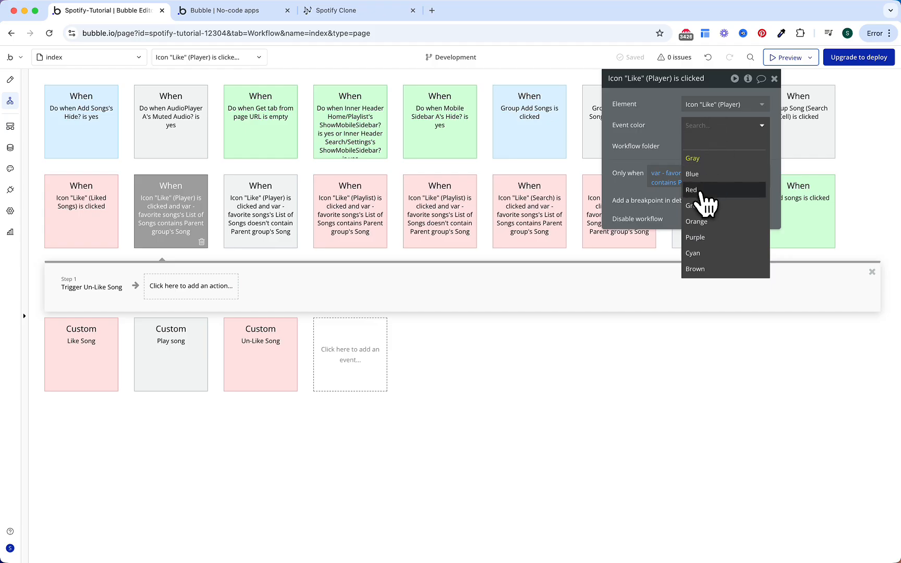
{"action": "left_click", "coordinate": [701, 191]}
{"action": "left_click", "coordinate": [276, 229]}
{"action": "left_click", "coordinate": [704, 125]}
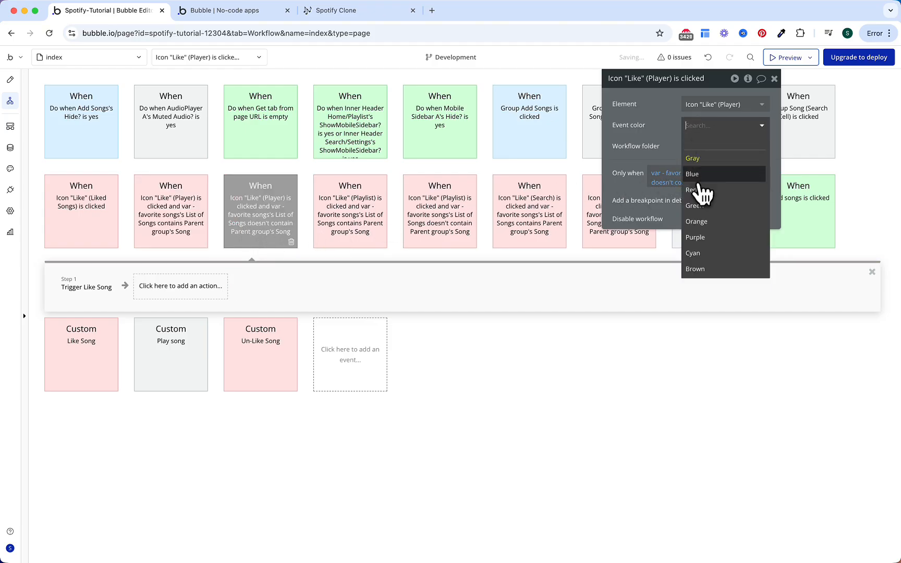
{"action": "left_click", "coordinate": [702, 191]}
Step: Colour the Play icon workflow purple and file it in a new 'Player' folder
{"action": "left_click", "coordinate": [697, 185]}
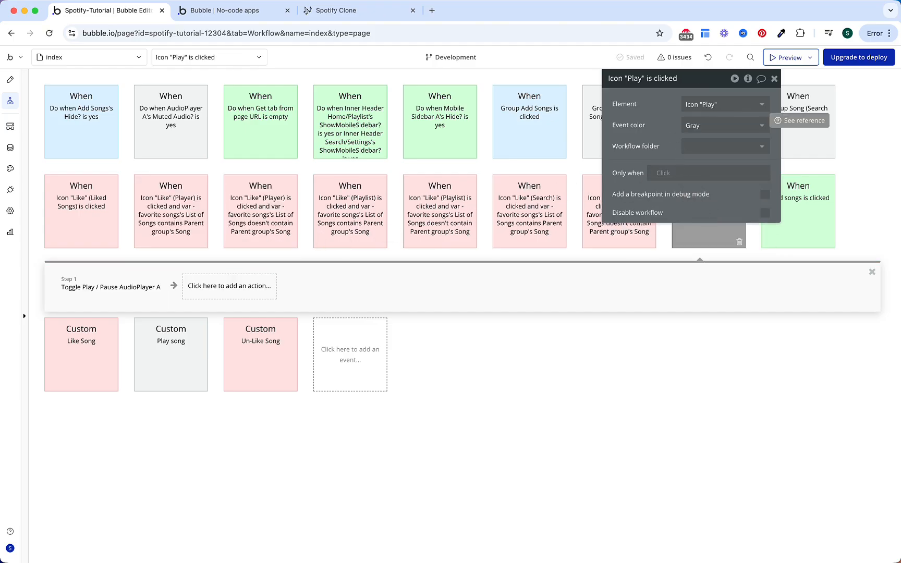
{"action": "left_click", "coordinate": [694, 128]}
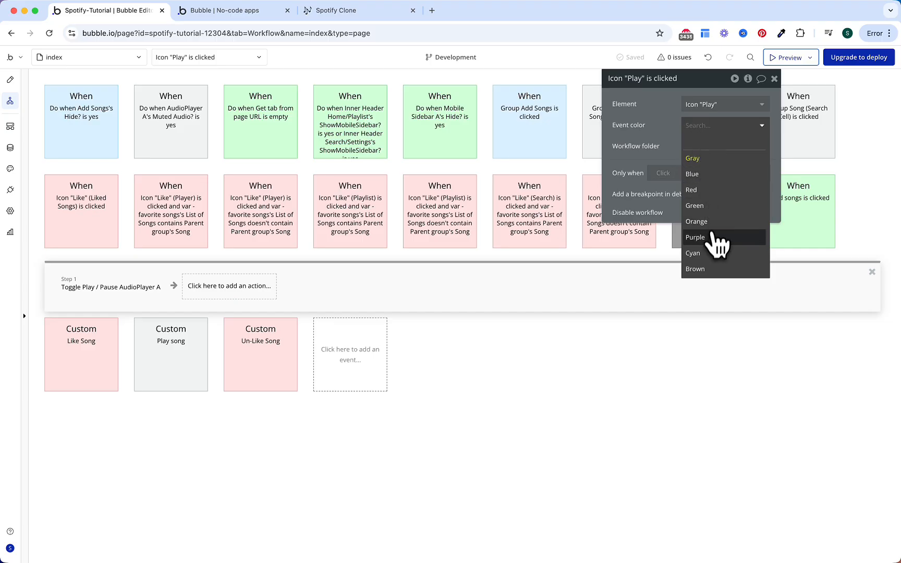
{"action": "left_click", "coordinate": [717, 237]}
{"action": "left_click", "coordinate": [704, 146]}
{"action": "left_click", "coordinate": [712, 207]}
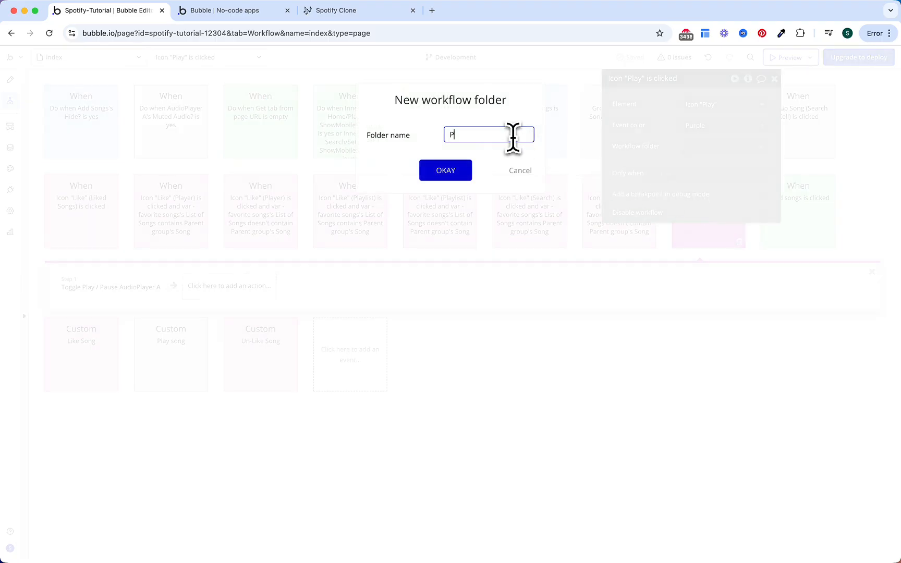
{"action": "type", "text": "Player"}
{"action": "left_click", "coordinate": [446, 173]}
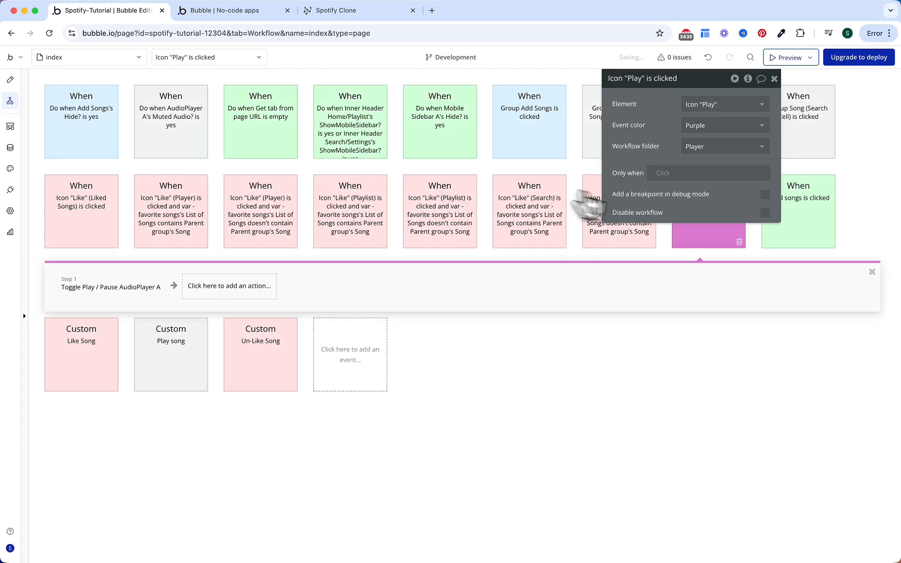
Step: Colour the Play song and Group Song (Search Cell) workflows purple in the Player folder
{"action": "left_click", "coordinate": [190, 328]}
{"action": "left_click", "coordinate": [699, 238]}
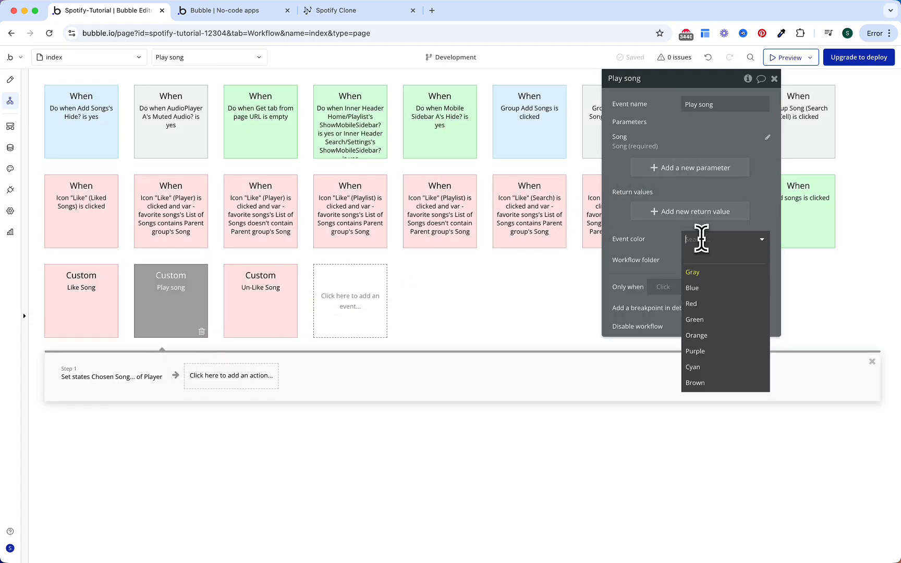
{"action": "left_click", "coordinate": [712, 351]}
{"action": "left_click", "coordinate": [710, 260]}
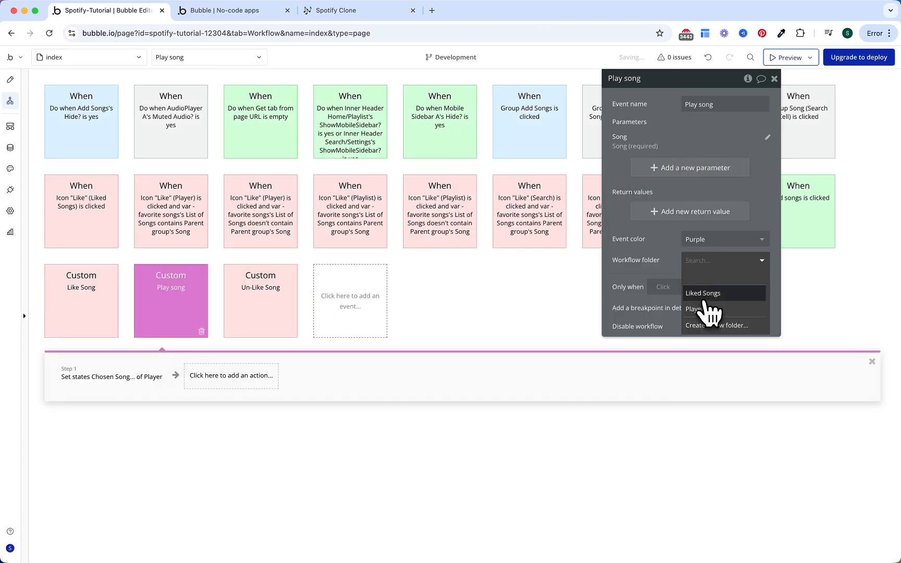
{"action": "left_click", "coordinate": [710, 310]}
{"action": "left_click", "coordinate": [804, 121]}
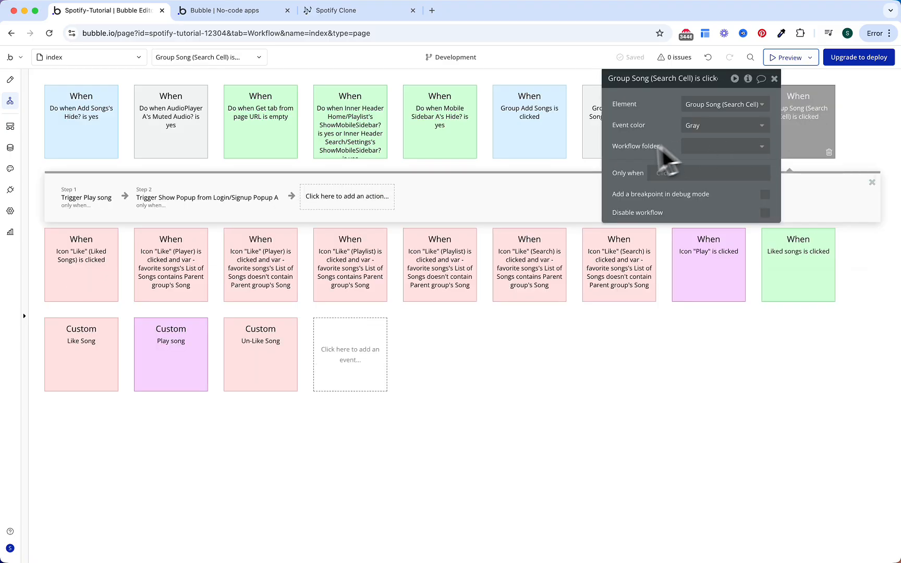
{"action": "left_click", "coordinate": [689, 126]}
{"action": "left_click", "coordinate": [696, 237]}
{"action": "left_click", "coordinate": [709, 147]}
{"action": "left_click", "coordinate": [705, 196]}
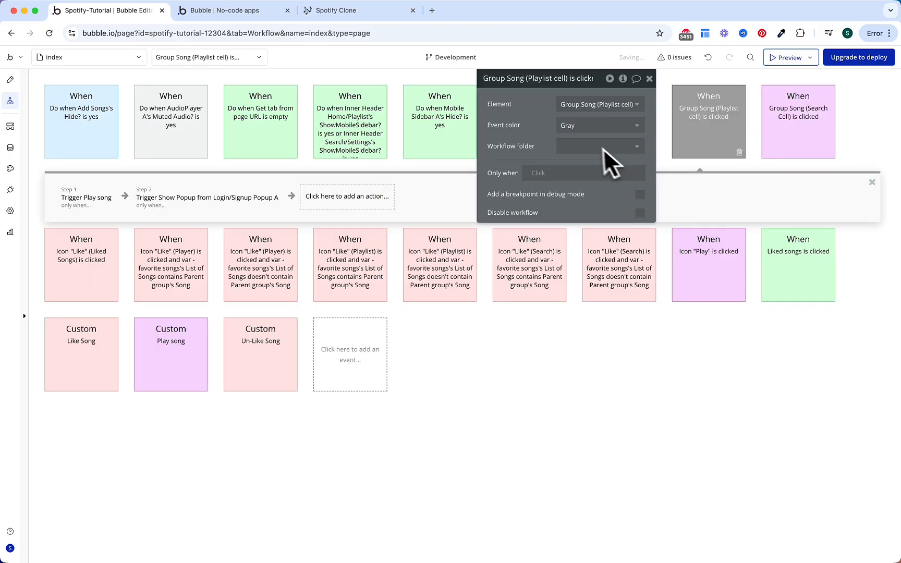
Step: Colour the Playlist cell and Liked Songs Cell workflows purple in the Player folder
{"action": "left_click", "coordinate": [597, 125]}
{"action": "left_click", "coordinate": [595, 237]}
{"action": "left_click", "coordinate": [592, 146]}
{"action": "left_click", "coordinate": [581, 195]}
{"action": "left_click", "coordinate": [613, 141]}
{"action": "left_click", "coordinate": [584, 147]}
{"action": "left_click", "coordinate": [576, 186]}
{"action": "left_click", "coordinate": [575, 127]}
{"action": "left_click", "coordinate": [571, 236]}
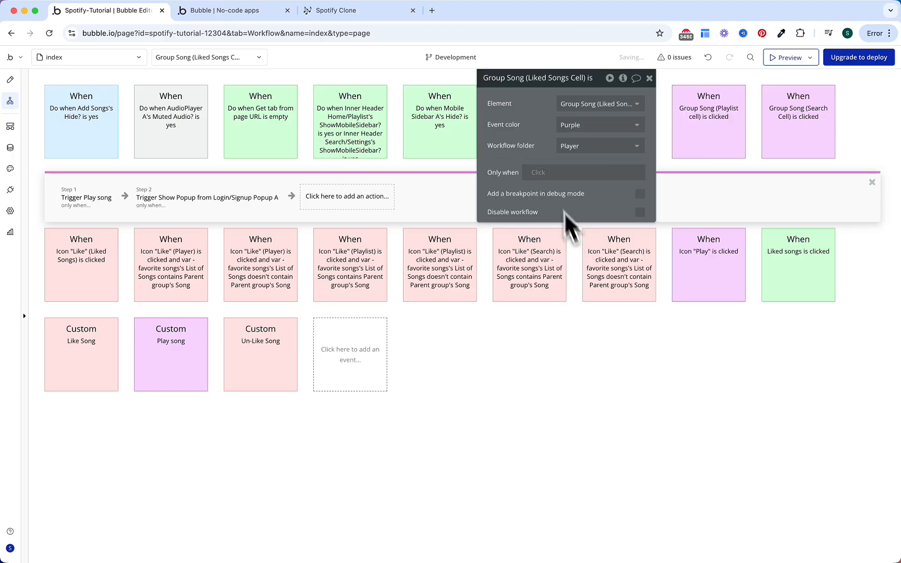
Step: Colour the AudioPlayer A muted workflow purple and file it in the Player folder
{"action": "left_click", "coordinate": [192, 147]}
{"action": "left_click", "coordinate": [579, 125]}
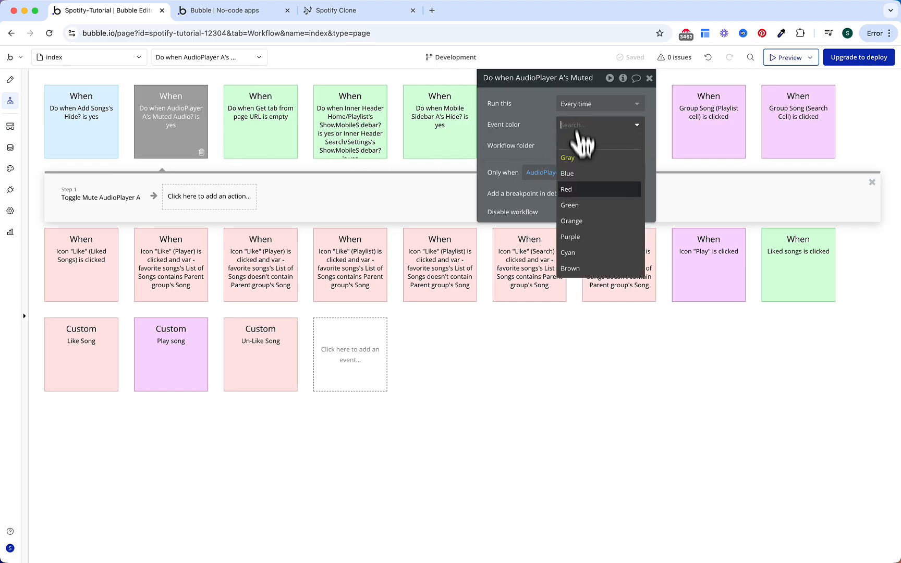
{"action": "left_click", "coordinate": [578, 236]}
{"action": "left_click", "coordinate": [578, 147]}
{"action": "left_click", "coordinate": [578, 195]}
{"action": "key", "text": "Escape"}
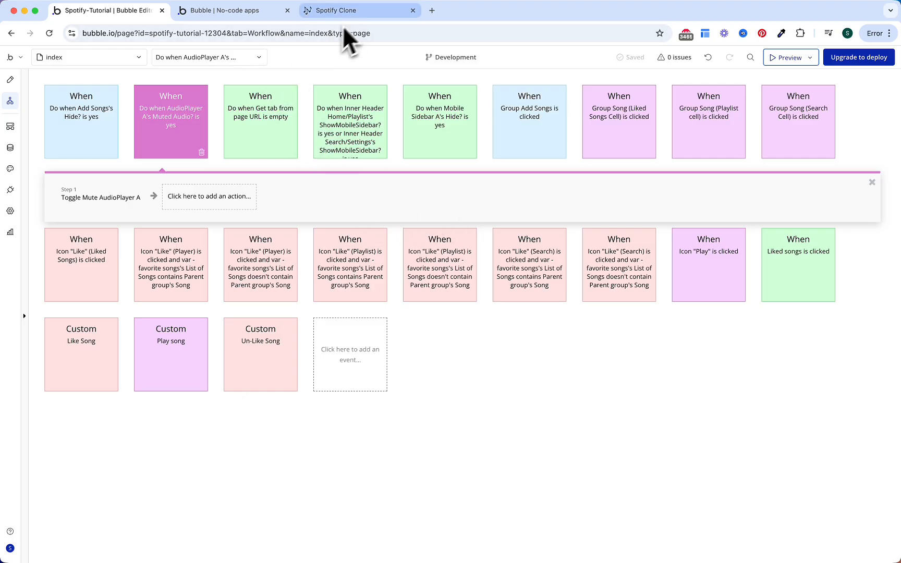
{"action": "left_click", "coordinate": [354, 14]}
Step: Tick the plugin, controls, favorite song and progress bar tasks, then the Player heading
{"action": "scroll", "coordinate": [382, 225], "scroll_direction": "down", "scroll_amount": 2}
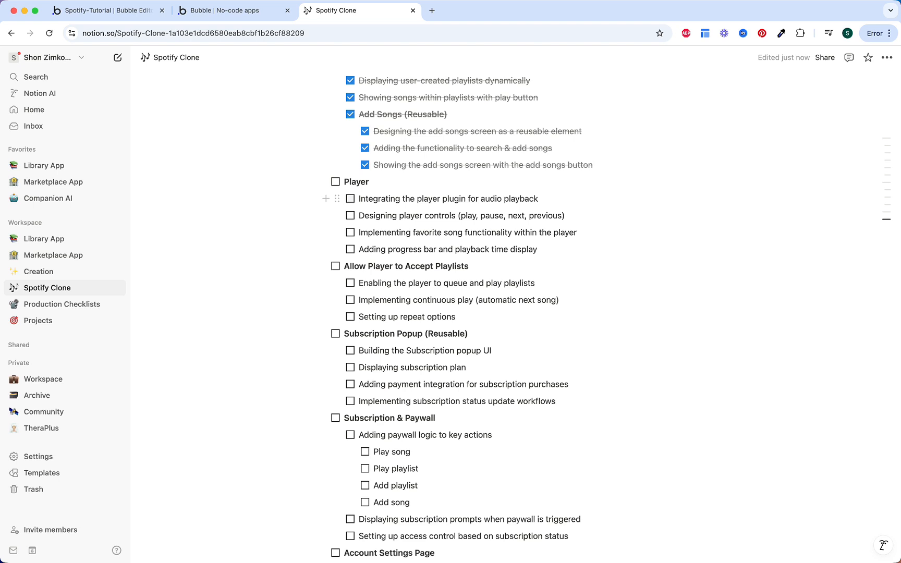
{"action": "left_click", "coordinate": [351, 199]}
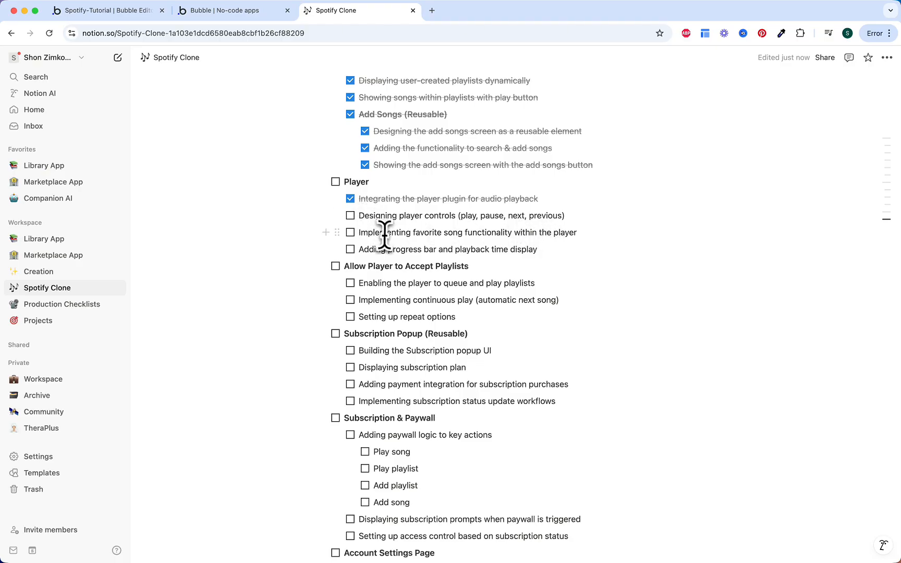
{"action": "left_click_drag", "start_coordinate": [343, 266], "coordinate": [484, 268]}
{"action": "left_click", "coordinate": [482, 267]}
{"action": "left_click", "coordinate": [350, 216]}
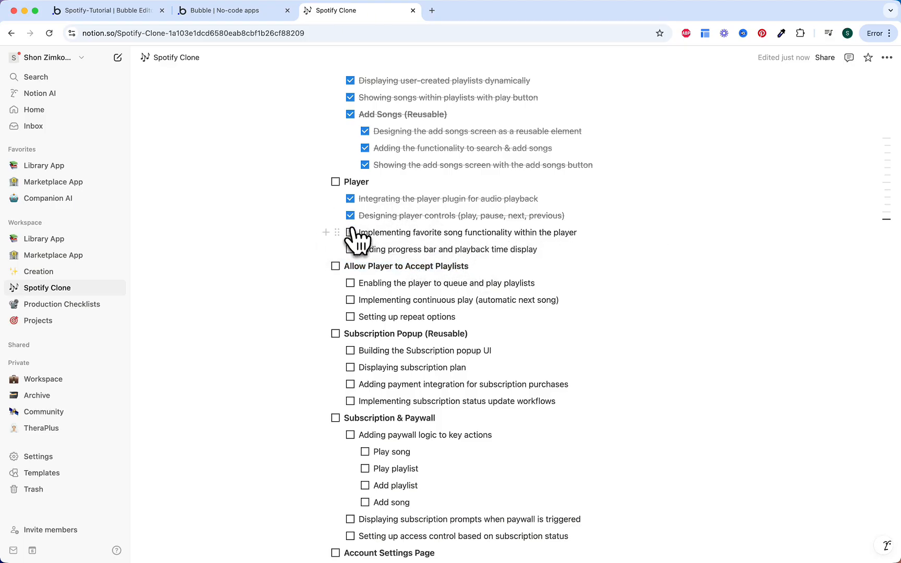
{"action": "left_click", "coordinate": [351, 233]}
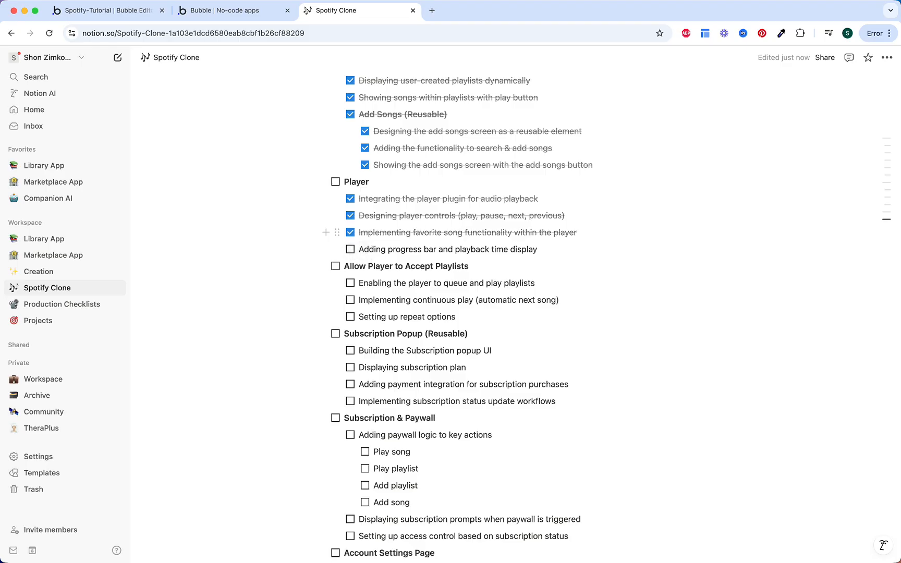
{"action": "left_click", "coordinate": [350, 249]}
{"action": "left_click", "coordinate": [336, 182]}
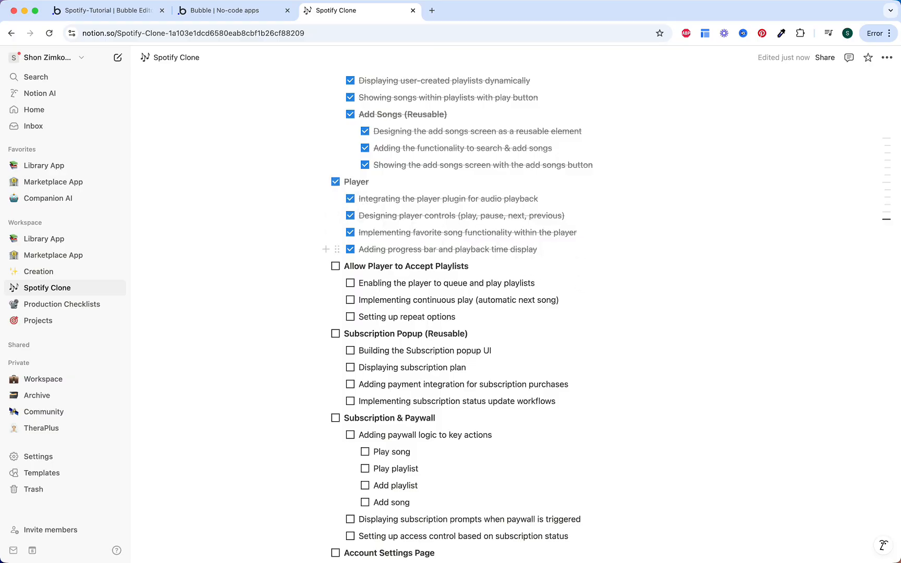
{"action": "scroll", "coordinate": [561, 231], "scroll_direction": "down", "scroll_amount": 1}
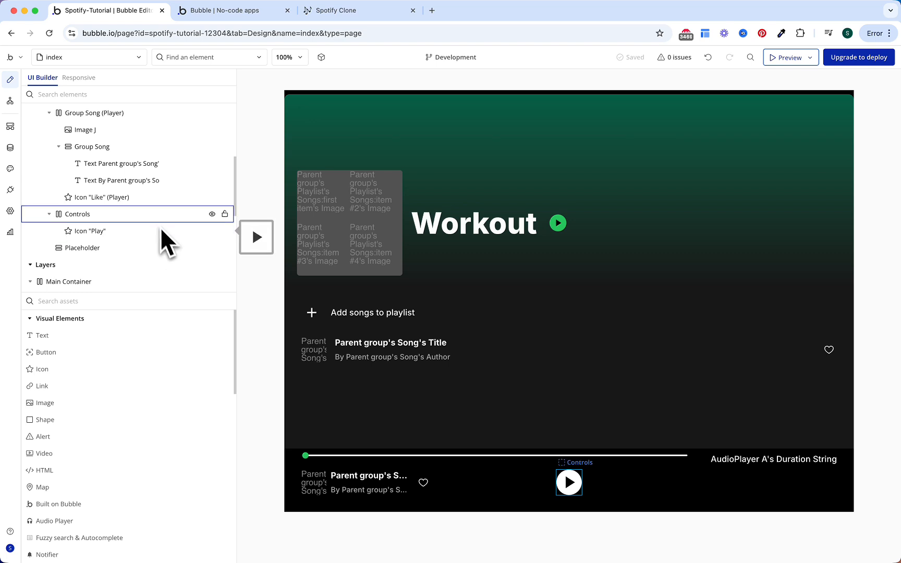
Step: Paste three copies of the Play icon into the Controls group
{"action": "right_click", "coordinate": [142, 230]}
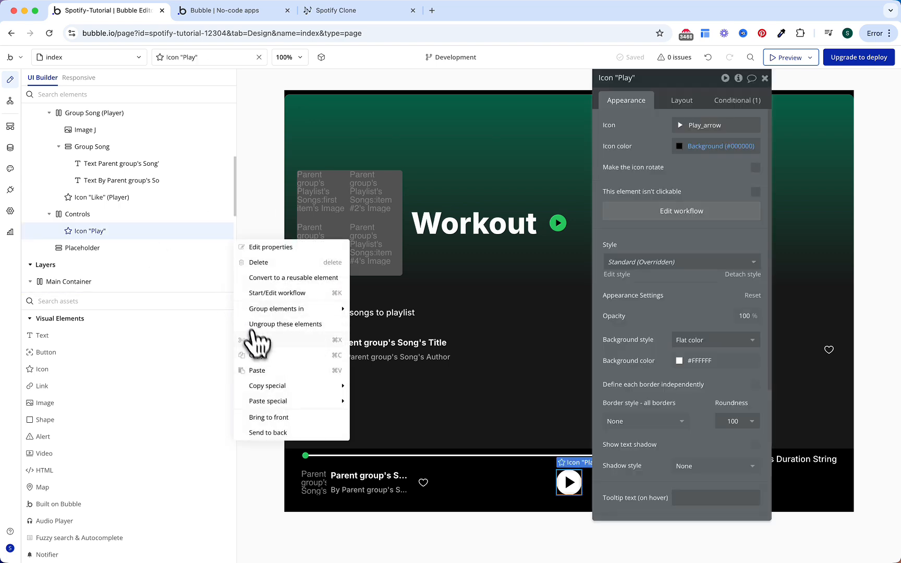
{"action": "right_click", "coordinate": [134, 216]}
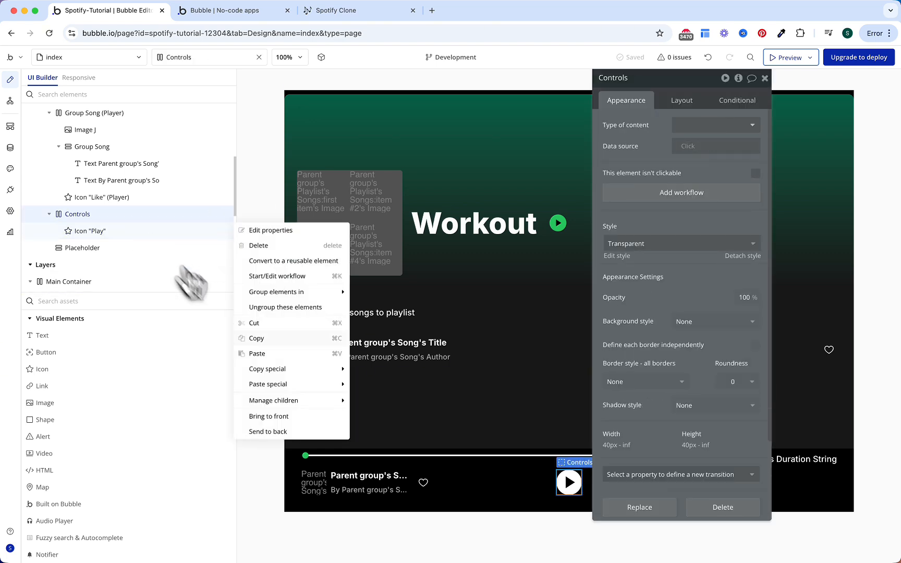
{"action": "left_click", "coordinate": [258, 354]}
{"action": "right_click", "coordinate": [132, 218]}
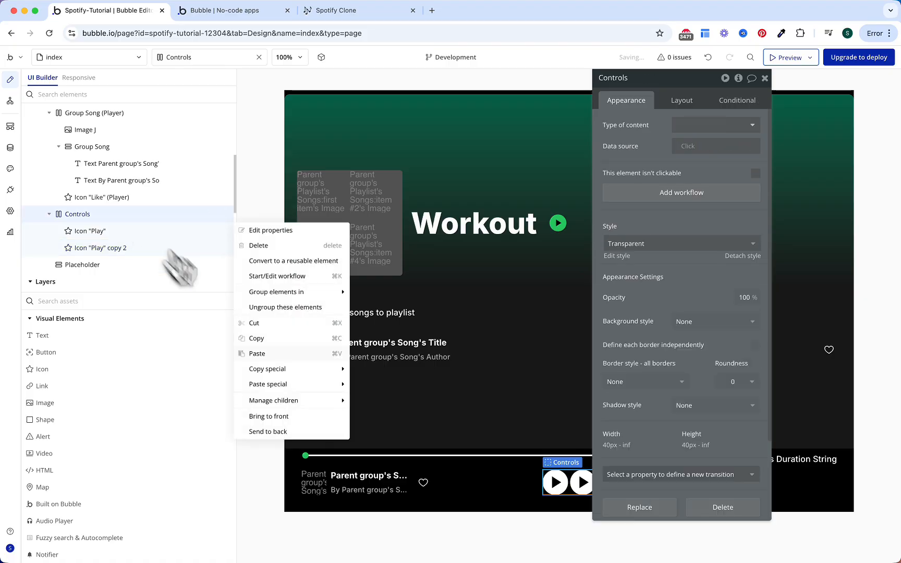
{"action": "left_click", "coordinate": [258, 354]}
{"action": "right_click", "coordinate": [133, 215]}
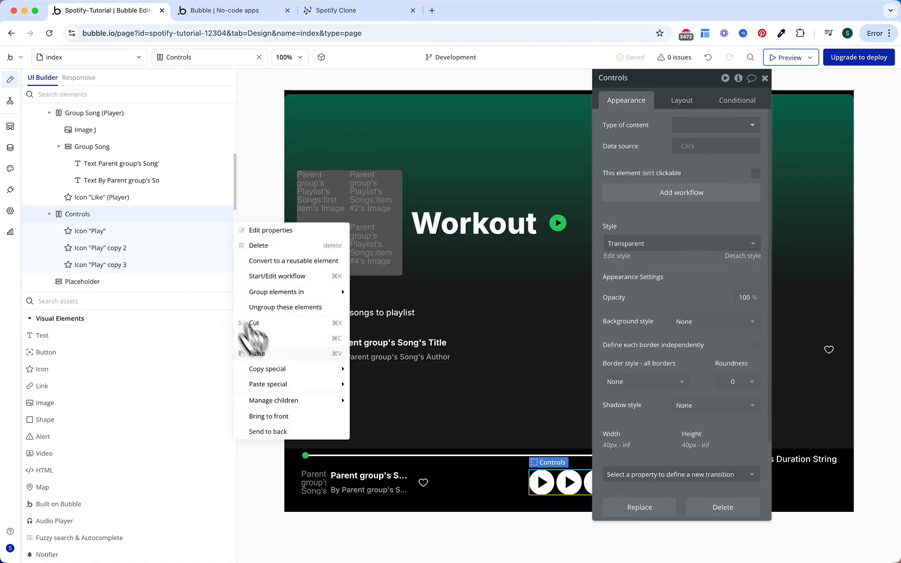
{"action": "left_click", "coordinate": [258, 355]}
Step: Rename the first two copied icons Next and Previous
{"action": "double_click", "coordinate": [183, 249]}
{"action": "double_click", "coordinate": [183, 249]}
{"action": "key", "text": "BackSpace"}
{"action": "key", "text": "BackSpace"}
{"action": "key", "text": "BackSpace"}
{"action": "key", "text": "BackSpace"}
{"action": "key", "text": "BackSpace"}
{"action": "key", "text": "BackSpace"}
{"action": "key", "text": "BackSpace"}
{"action": "type", "text": "Next"}
{"action": "key", "text": "Return"}
{"action": "double_click", "coordinate": [166, 263]}
{"action": "double_click", "coordinate": [167, 264]}
{"action": "key", "text": "BackSpace"}
{"action": "key", "text": "BackSpace"}
{"action": "key", "text": "BackSpace"}
{"action": "key", "text": "BackSpace"}
{"action": "key", "text": "BackSpace"}
{"action": "key", "text": "BackSpace"}
{"action": "key", "text": "BackSpace"}
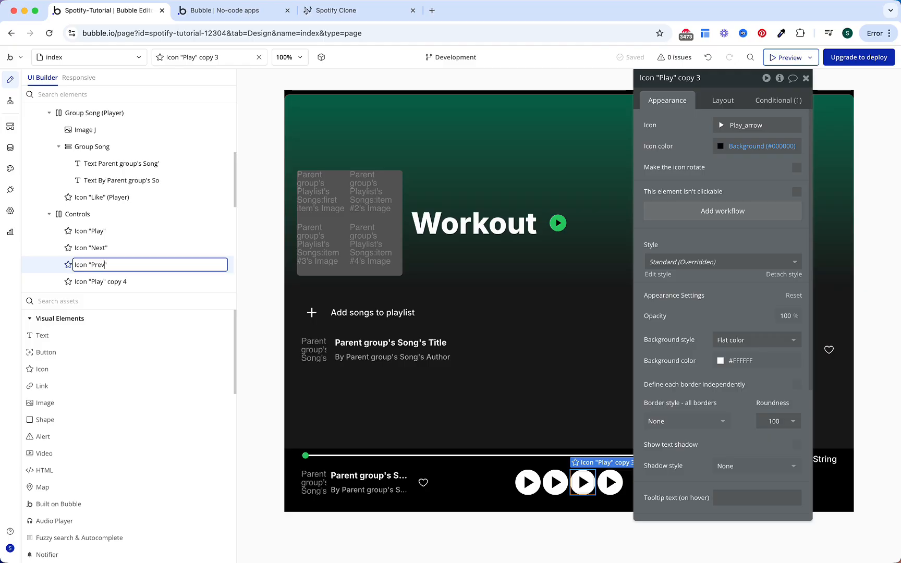
{"action": "key", "text": "Return"}
Step: Rename the third copied icon Repeat
{"action": "double_click", "coordinate": [160, 280]}
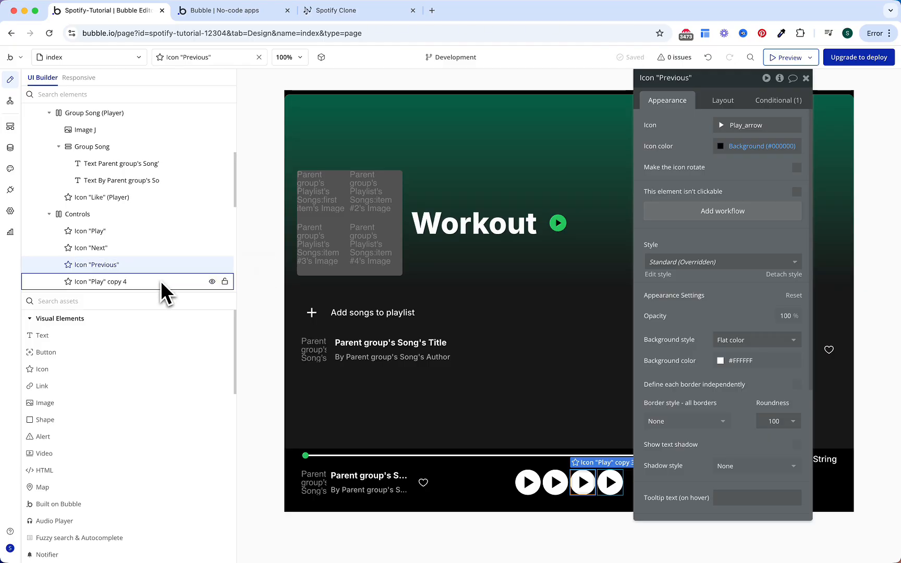
{"action": "key", "text": "shift+alt+Left"}
{"action": "key", "text": "shift+alt+Left"}
{"action": "key", "text": "BackSpace"}
{"action": "key", "text": "BackSpace"}
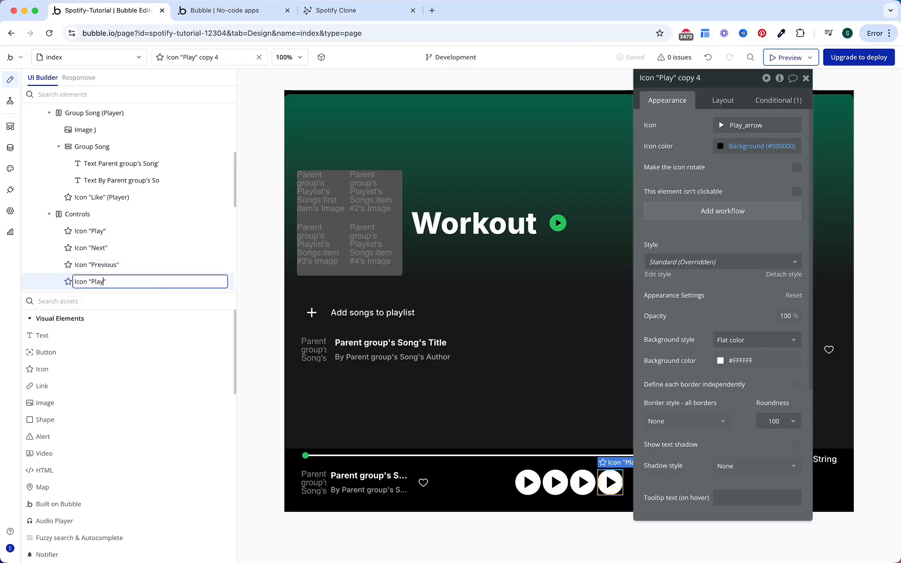
{"action": "type", "text": "Repeat"}
{"action": "key", "text": "Return"}
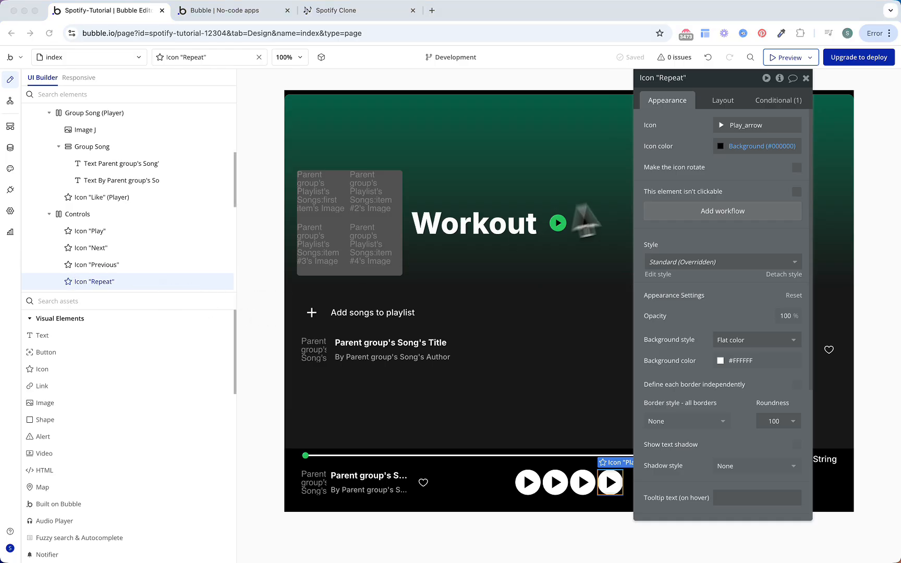
Step: Reorder the Controls icons as Repeat, Previous, Play, Next
{"action": "left_click", "coordinate": [723, 102]}
{"action": "left_click", "coordinate": [664, 204]}
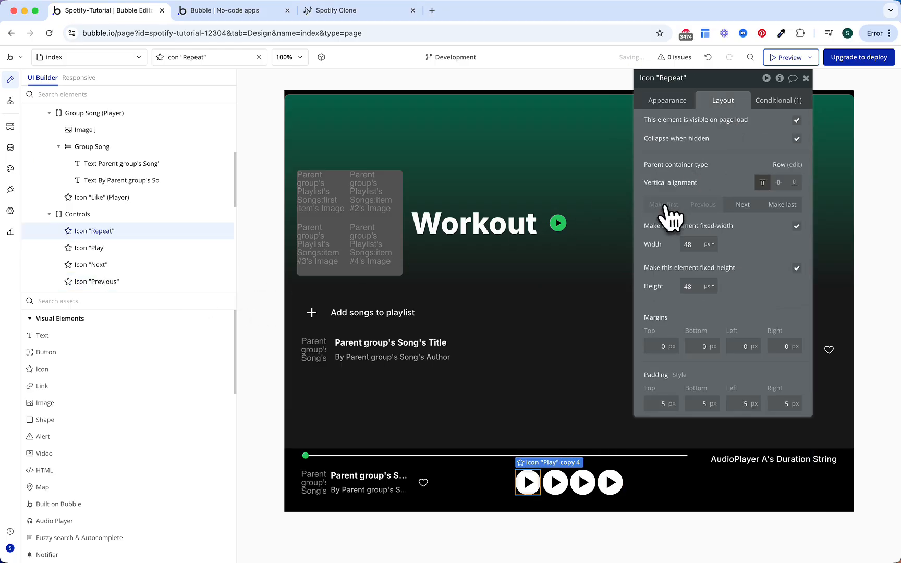
{"action": "left_click", "coordinate": [125, 254]}
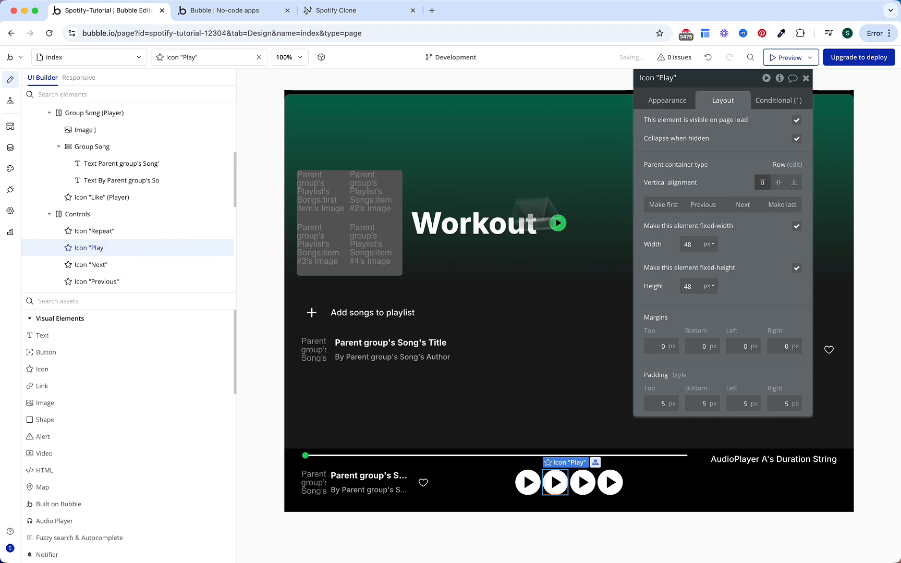
{"action": "left_click", "coordinate": [743, 205]}
{"action": "left_click", "coordinate": [157, 251]}
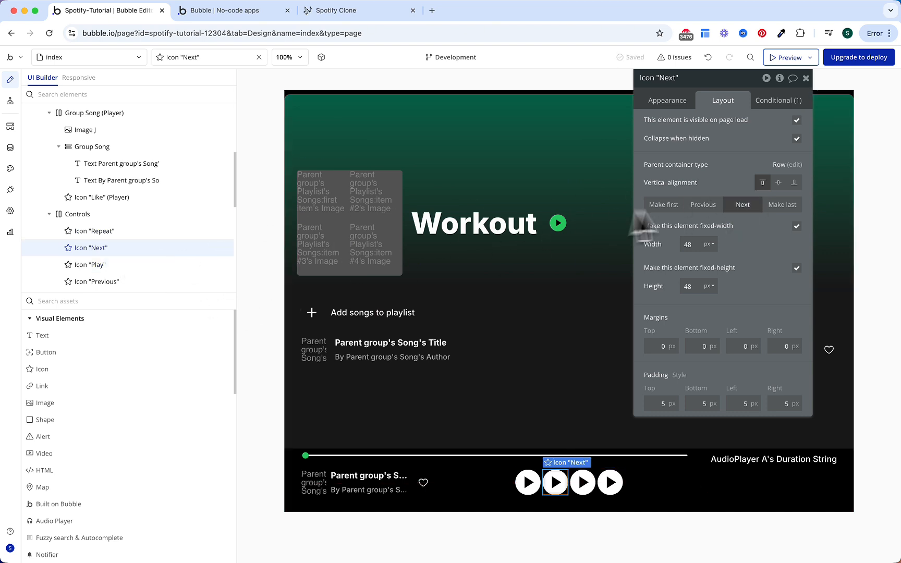
{"action": "left_click", "coordinate": [782, 205]}
{"action": "left_click", "coordinate": [156, 264]}
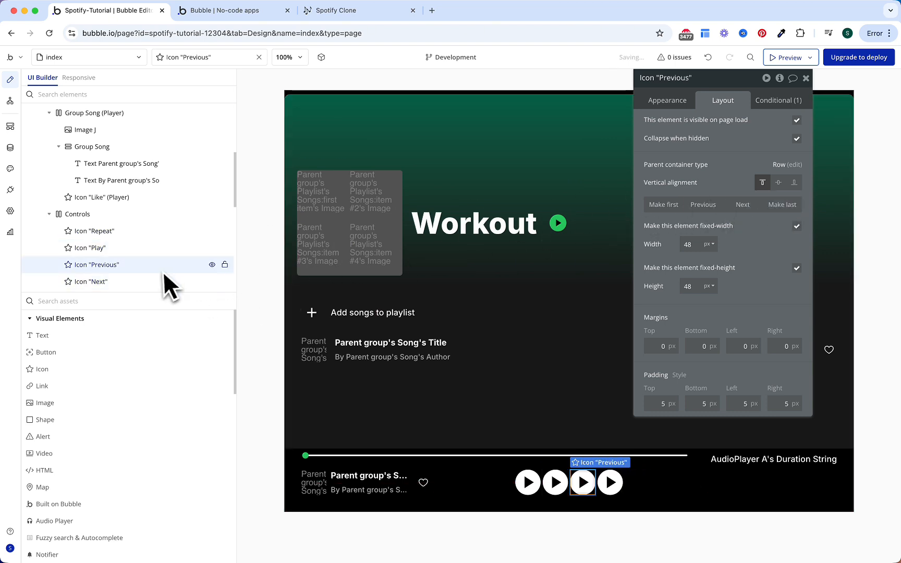
{"action": "left_click", "coordinate": [714, 208]}
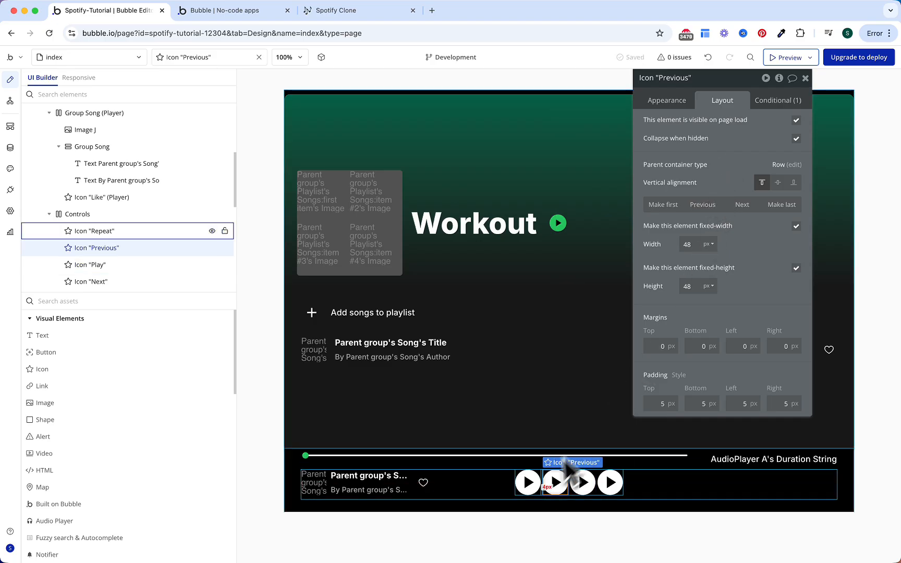
Step: Give Previous the skip-previous icon in Gray 50 with background style None
{"action": "left_click", "coordinate": [678, 102]}
{"action": "left_click", "coordinate": [736, 129]}
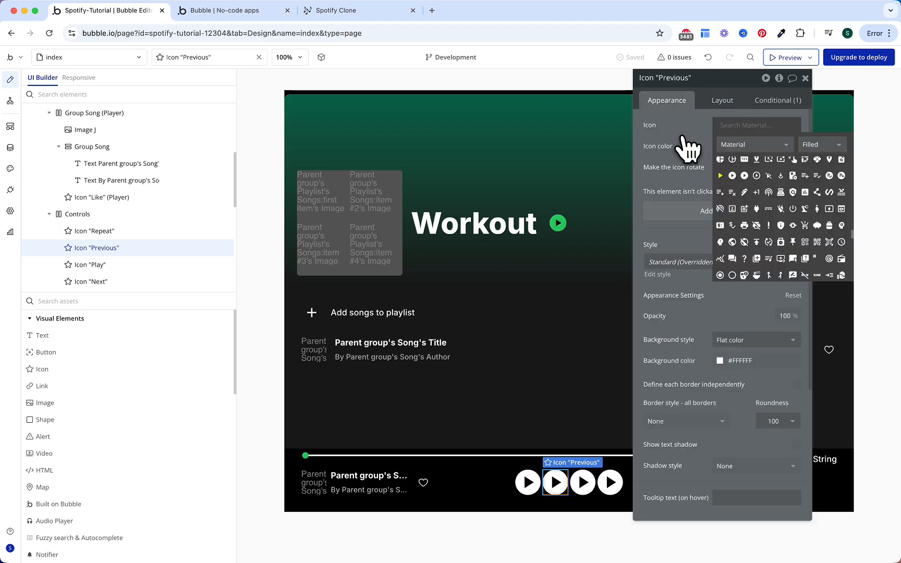
{"action": "type", "text": "previous"}
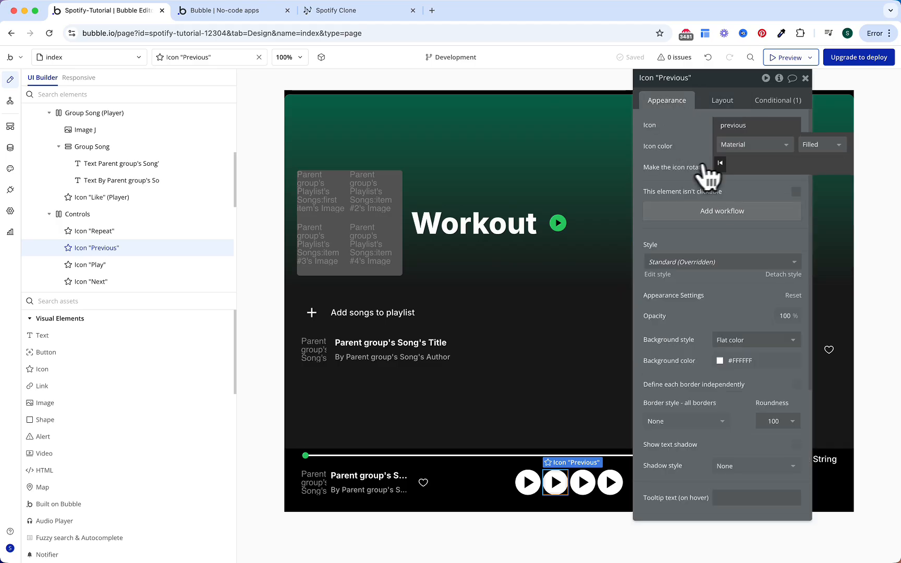
{"action": "left_click", "coordinate": [720, 162]}
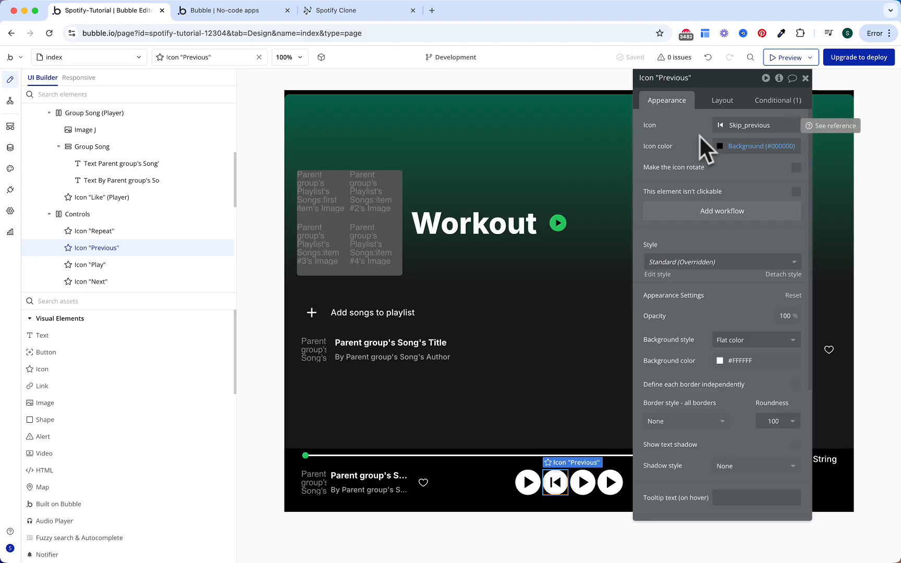
{"action": "left_click", "coordinate": [732, 147]}
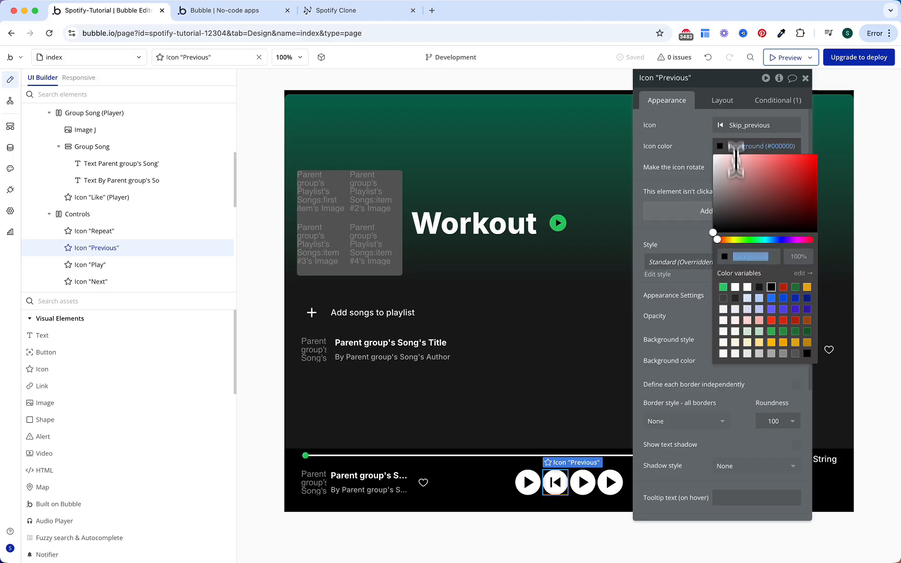
{"action": "left_click", "coordinate": [772, 353]}
{"action": "left_click", "coordinate": [702, 346]}
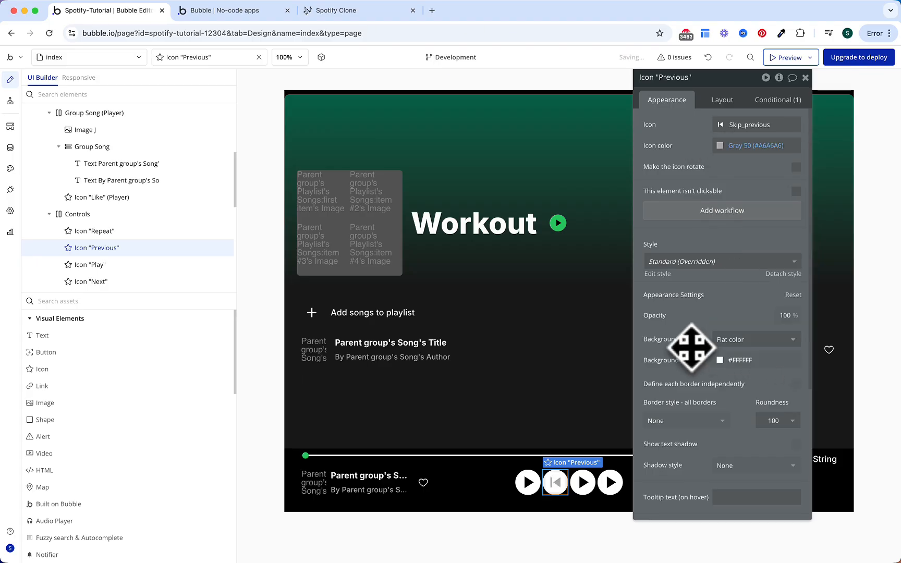
{"action": "left_click", "coordinate": [734, 348]}
{"action": "left_click", "coordinate": [732, 372]}
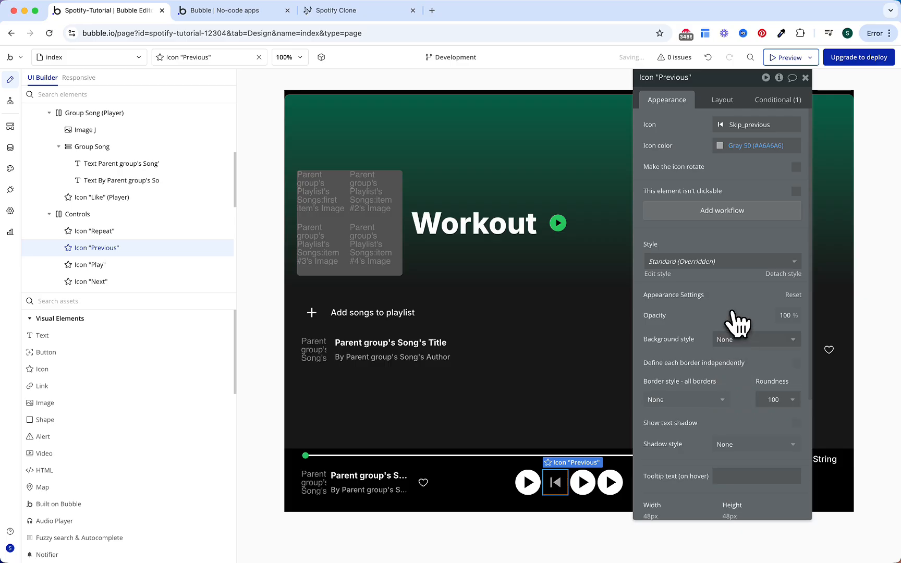
Step: Hide Previous on page load, show it when page width ≥ 768 px, and copy that condition
{"action": "left_click", "coordinate": [730, 102]}
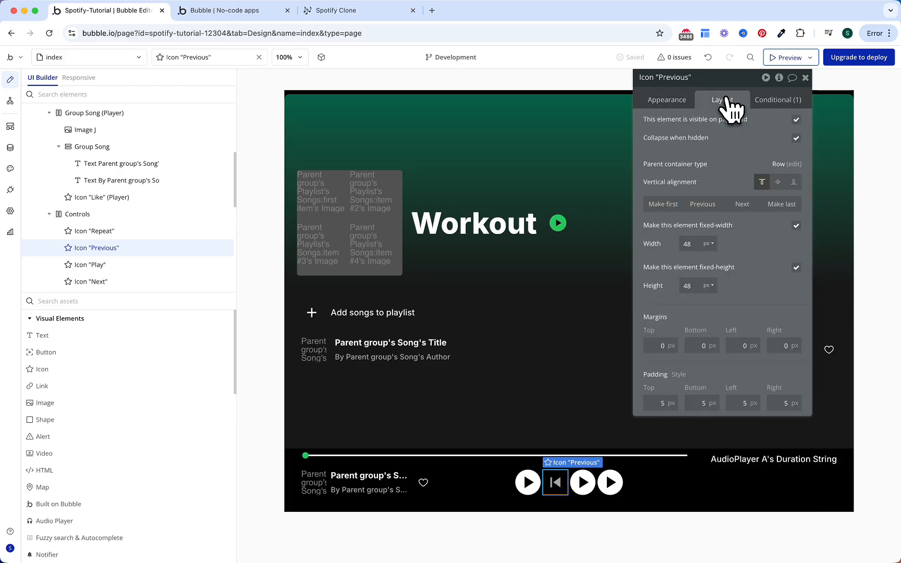
{"action": "left_click", "coordinate": [796, 121]}
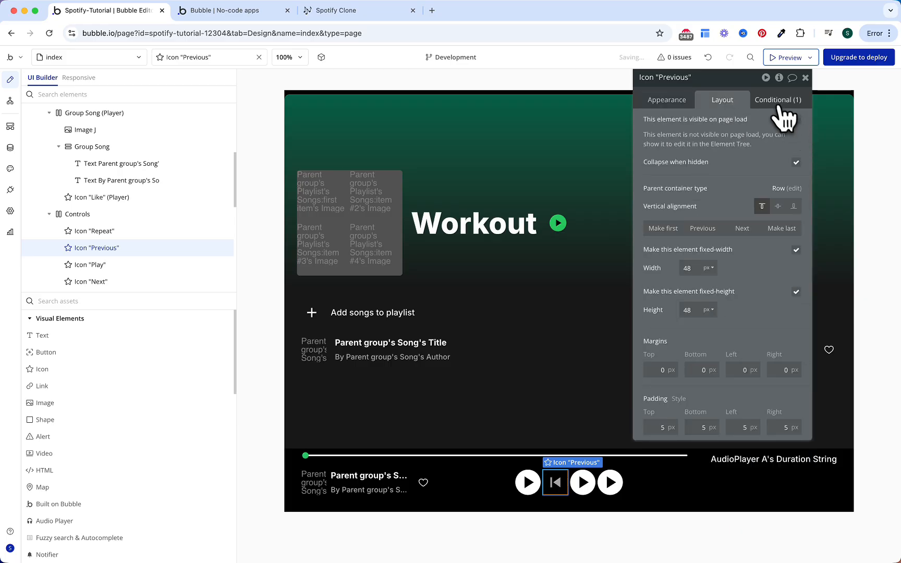
{"action": "left_click", "coordinate": [777, 105]}
{"action": "left_click", "coordinate": [690, 130]}
{"action": "type", "text": "wid"}
{"action": "key", "text": "Return"}
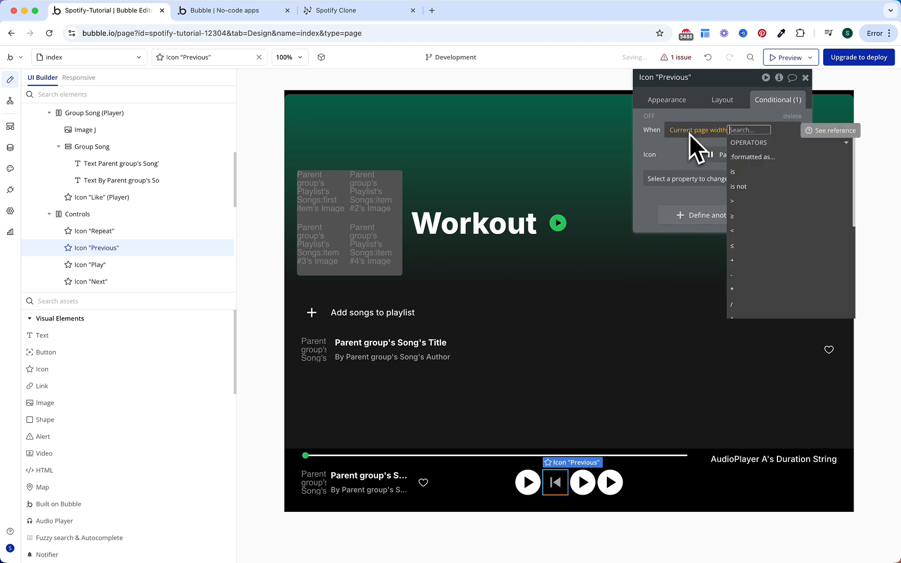
{"action": "left_click", "coordinate": [760, 217]}
{"action": "type", "text": "76"}
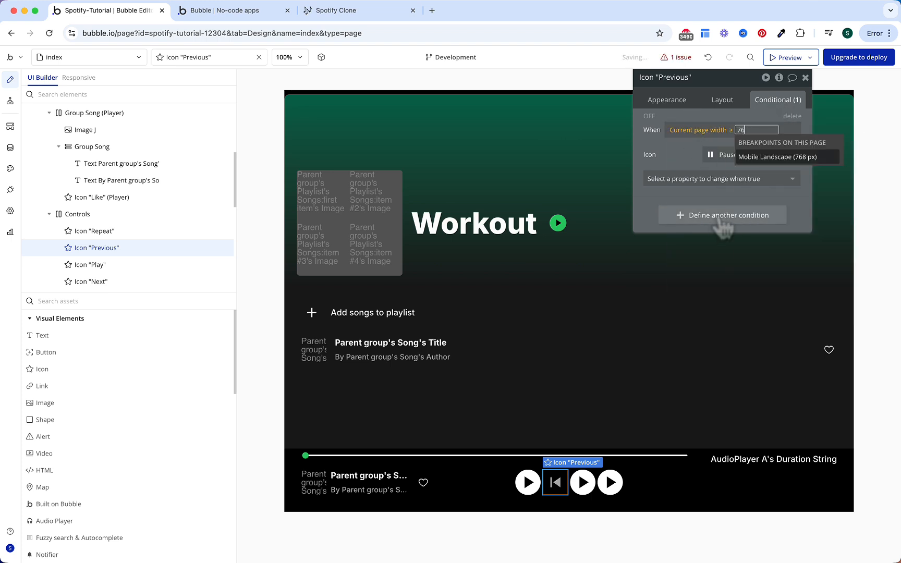
{"action": "left_click", "coordinate": [772, 157]}
{"action": "left_click", "coordinate": [700, 161]}
{"action": "left_click", "coordinate": [764, 171]}
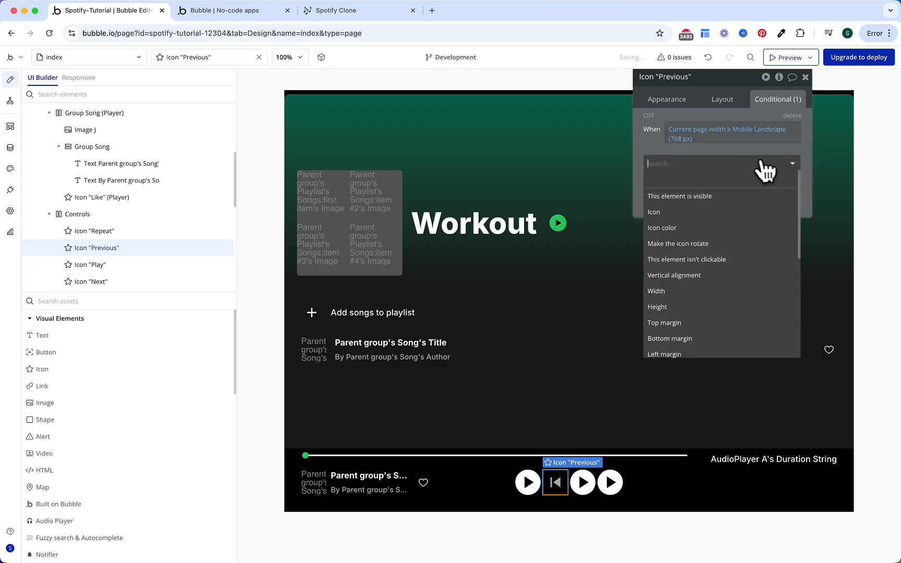
{"action": "left_click", "coordinate": [734, 195]}
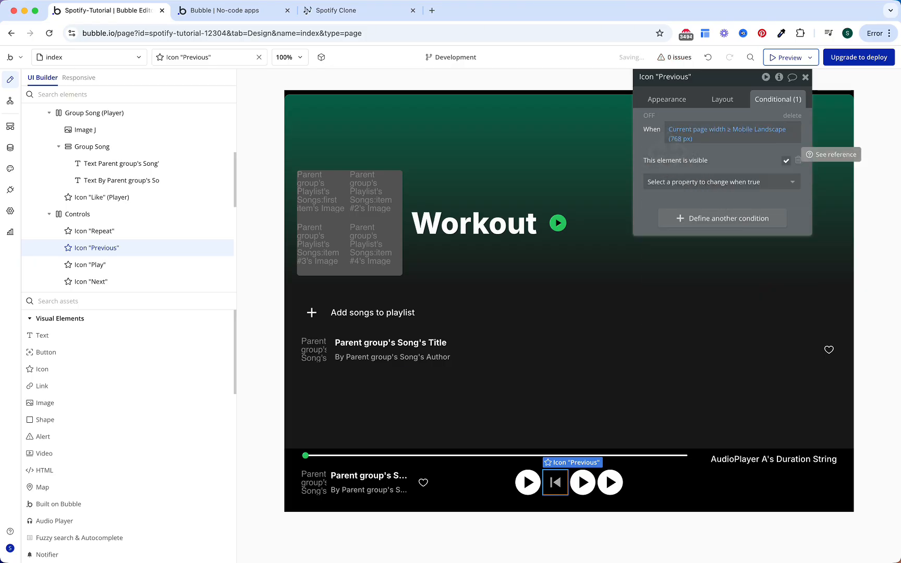
{"action": "right_click", "coordinate": [669, 152]}
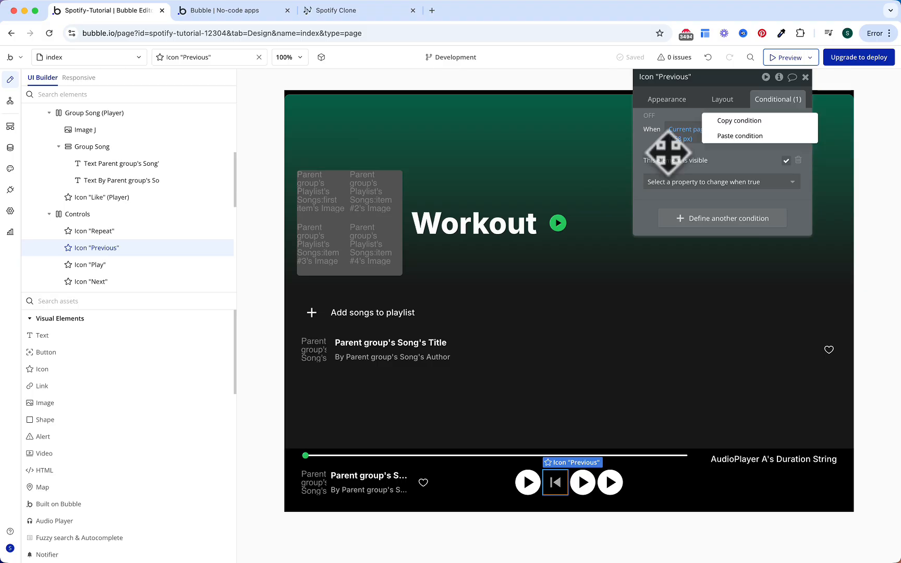
{"action": "left_click", "coordinate": [716, 125]}
Step: Paste the width condition onto Next, delete its old play-state condition, and hide it on load
{"action": "left_click", "coordinate": [609, 481]}
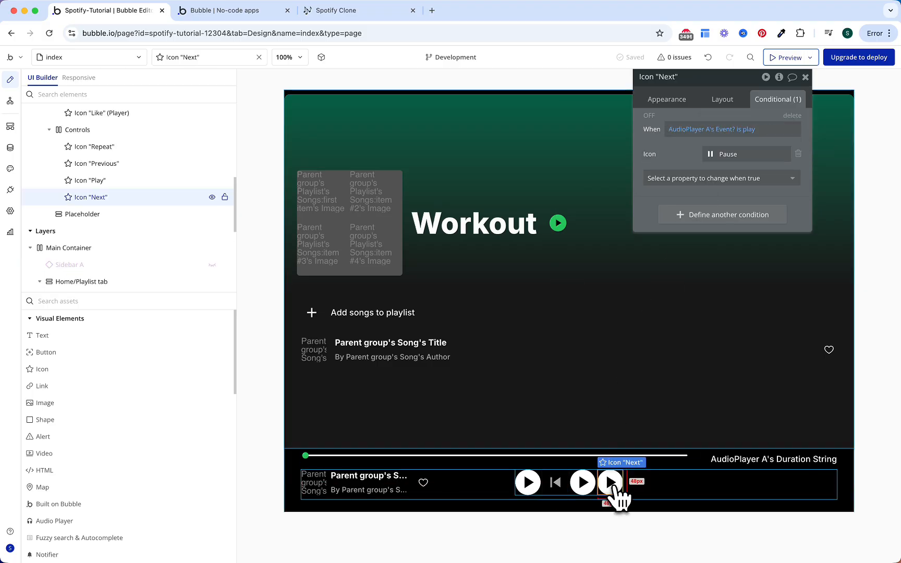
{"action": "right_click", "coordinate": [694, 134]}
{"action": "left_click", "coordinate": [730, 127]}
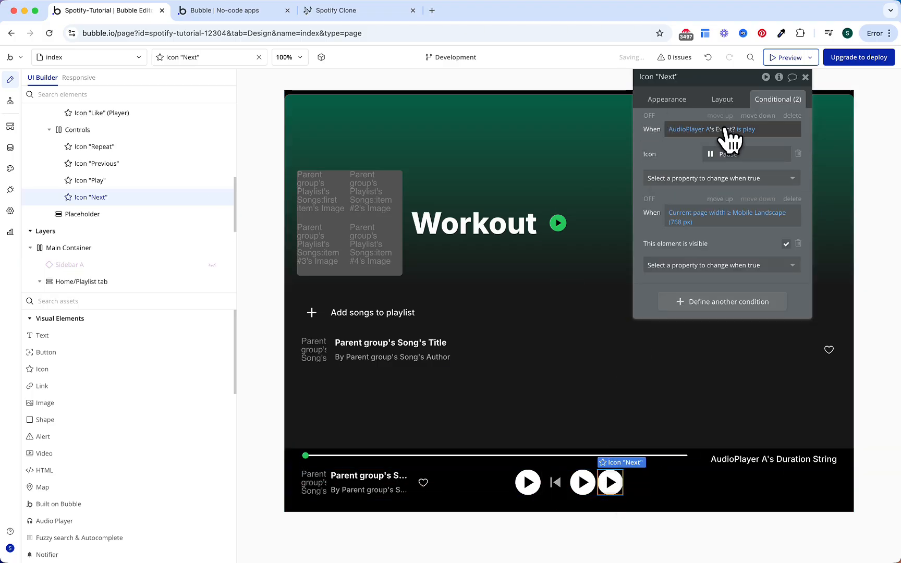
{"action": "left_click", "coordinate": [792, 116]}
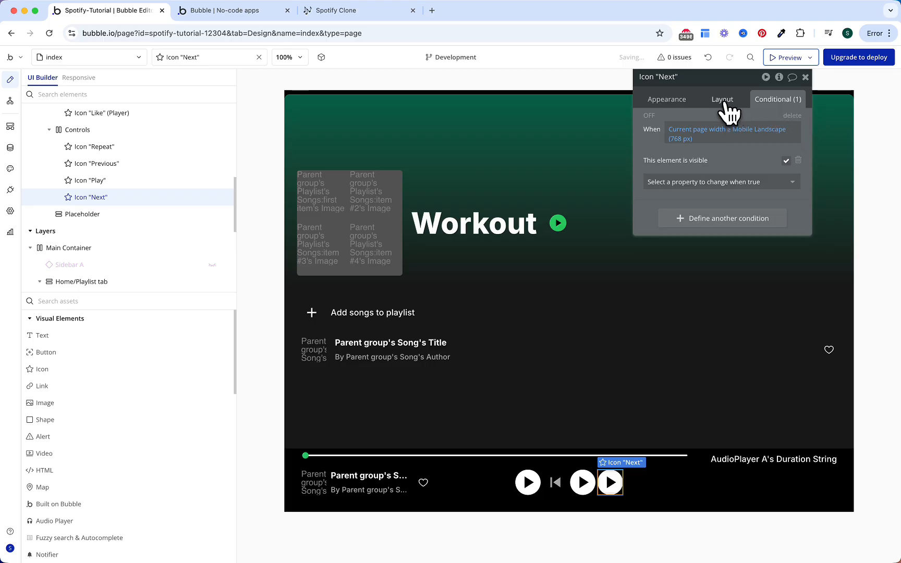
{"action": "left_click", "coordinate": [722, 100]}
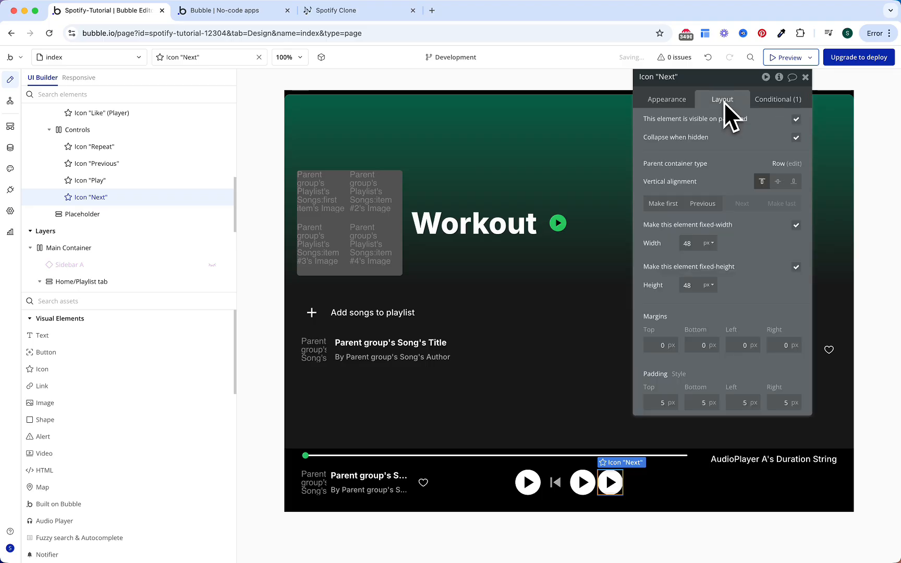
{"action": "left_click", "coordinate": [796, 119]}
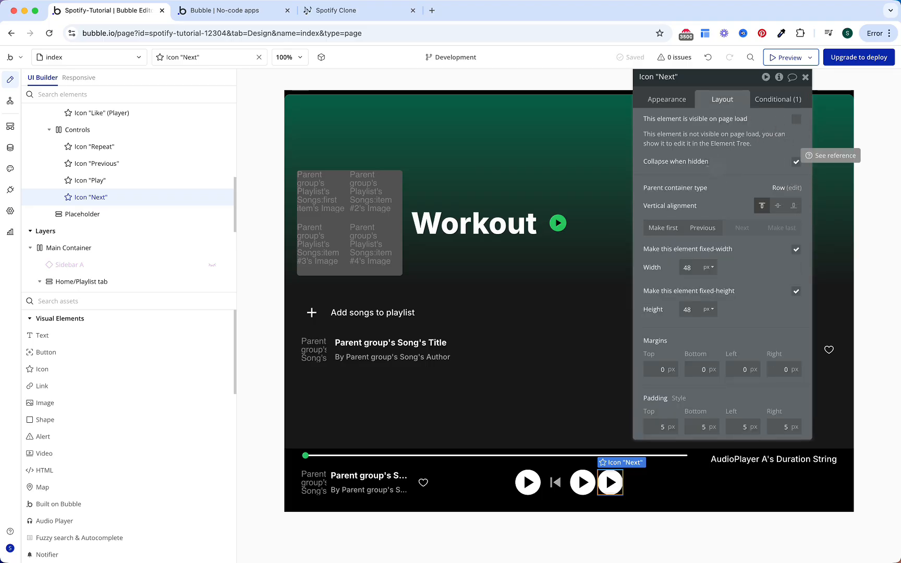
Step: Give Next the skip-next icon in Gray 50 with background style None
{"action": "left_click", "coordinate": [677, 101]}
{"action": "left_click", "coordinate": [730, 124]}
{"action": "type", "text": "next"}
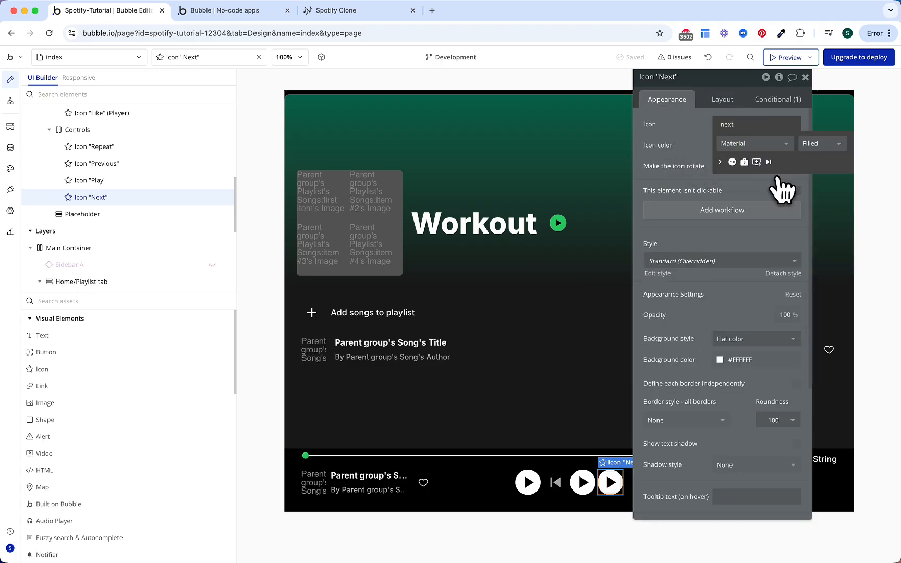
{"action": "left_click", "coordinate": [769, 163]}
{"action": "left_click", "coordinate": [750, 145]}
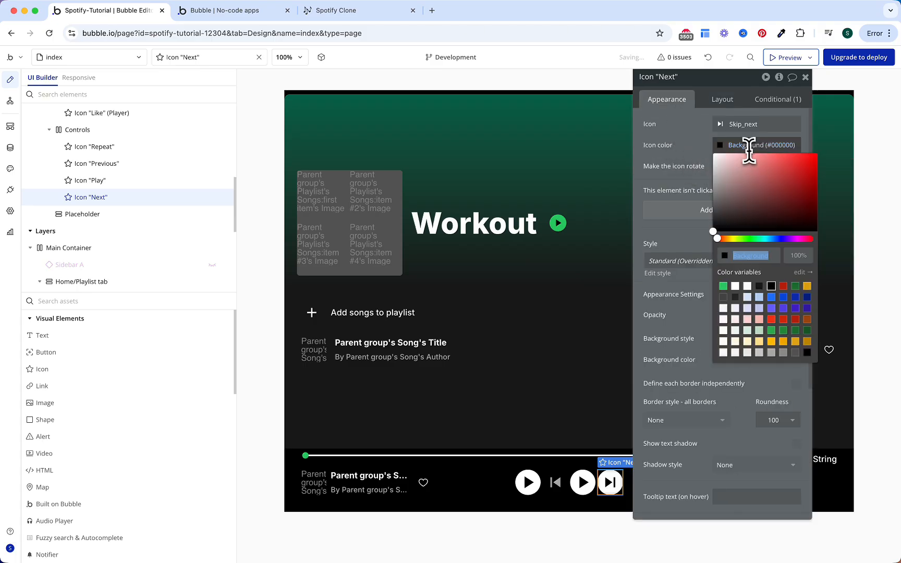
{"action": "left_click", "coordinate": [771, 360]}
{"action": "left_click", "coordinate": [691, 142]}
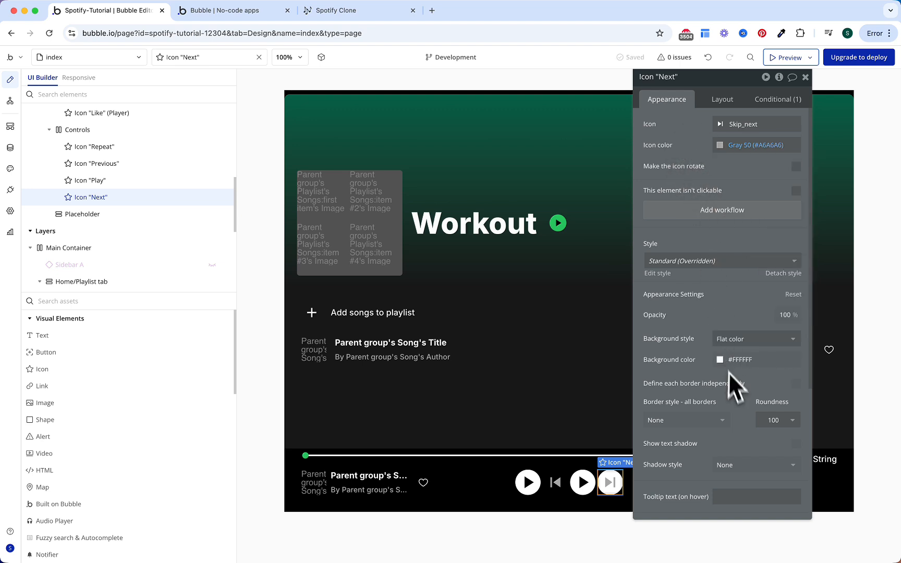
{"action": "left_click", "coordinate": [751, 340]}
{"action": "left_click", "coordinate": [751, 369]}
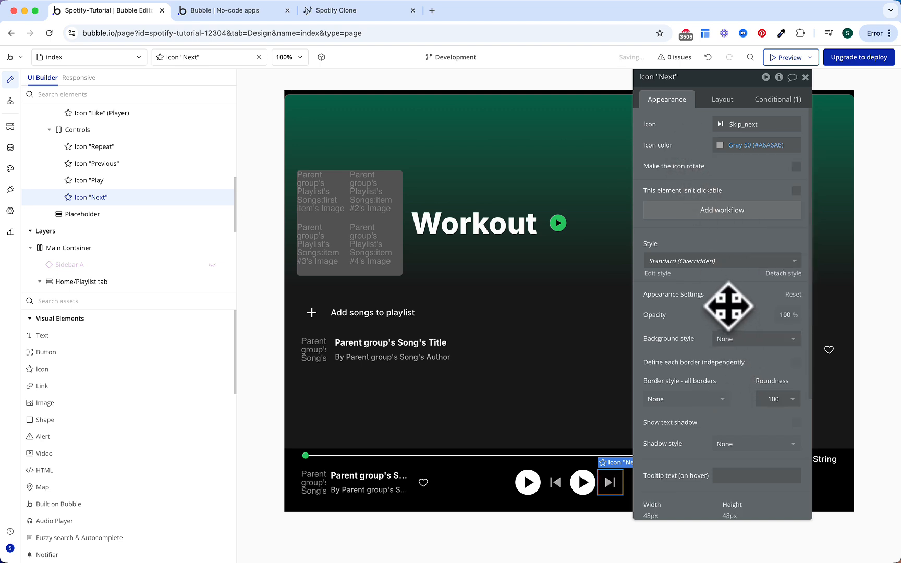
{"action": "left_click", "coordinate": [530, 484]}
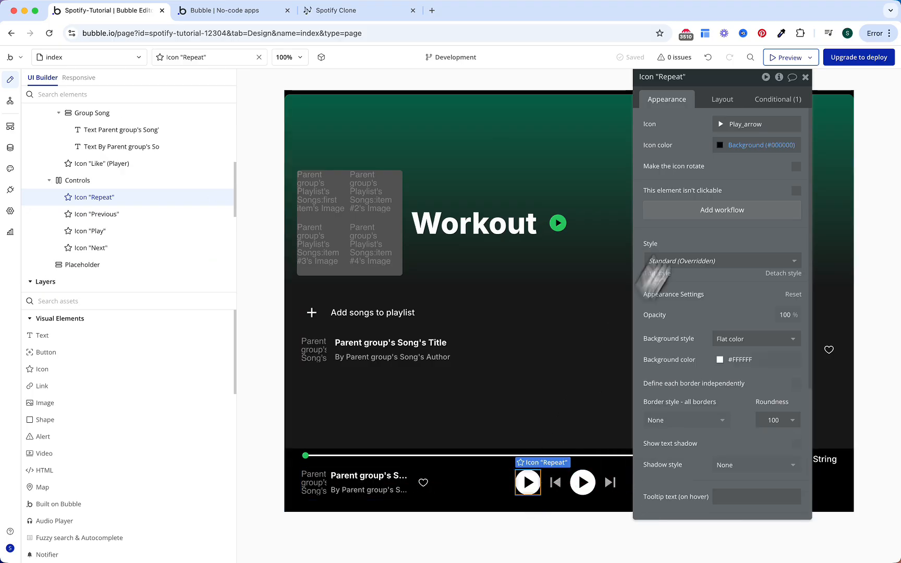
Step: Make the first icon the Phosphor repeat icon in Gray 50 with no background
{"action": "left_click", "coordinate": [748, 125]}
{"action": "type", "text": "repea"}
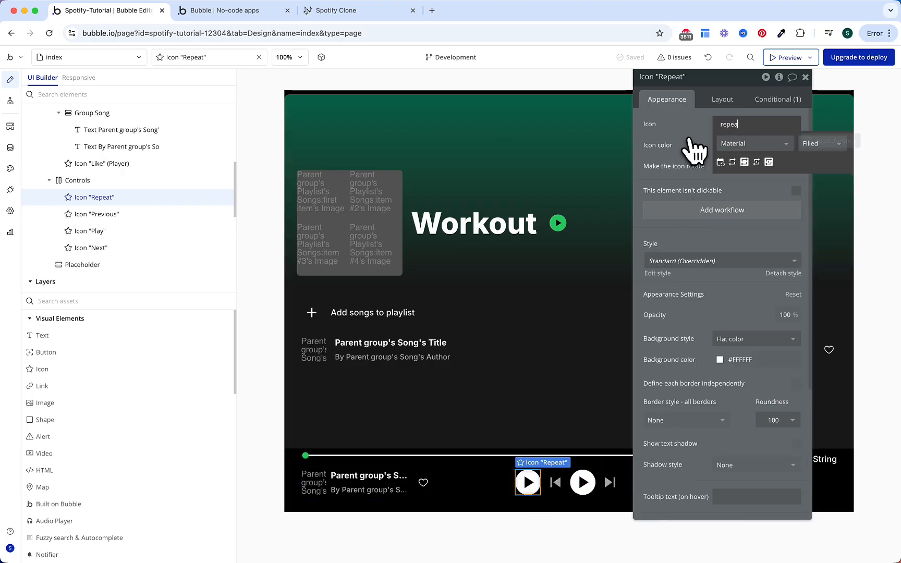
{"action": "left_click", "coordinate": [748, 145]}
{"action": "left_click", "coordinate": [754, 172]}
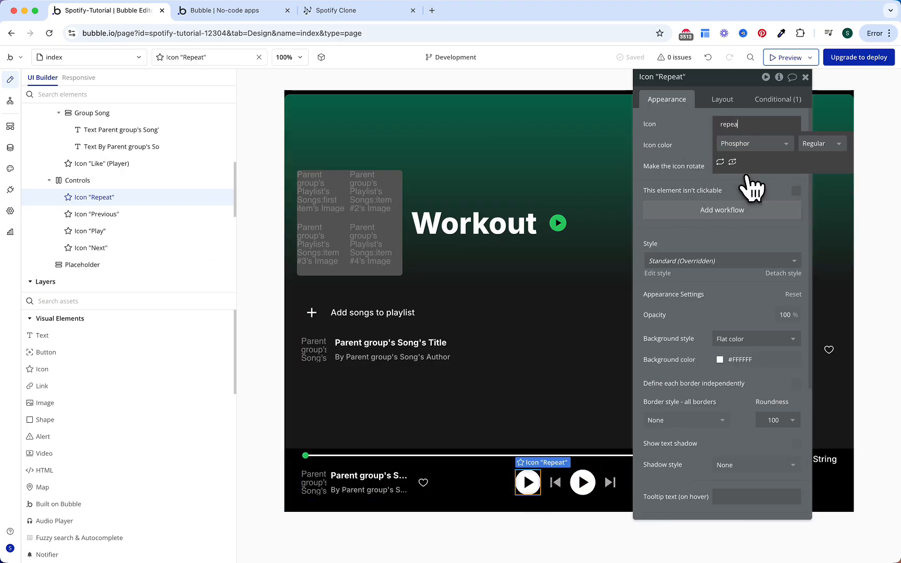
{"action": "left_click", "coordinate": [720, 163]}
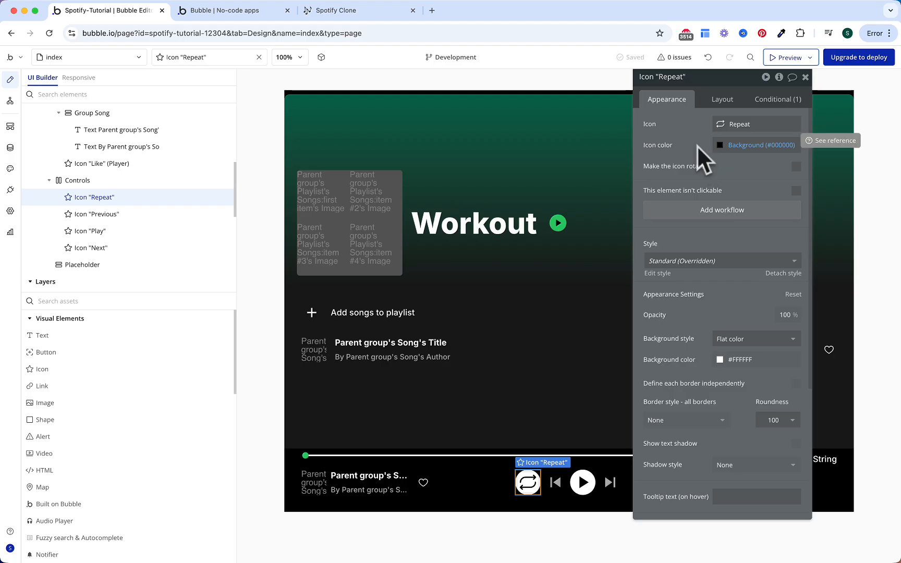
{"action": "left_click", "coordinate": [721, 145]}
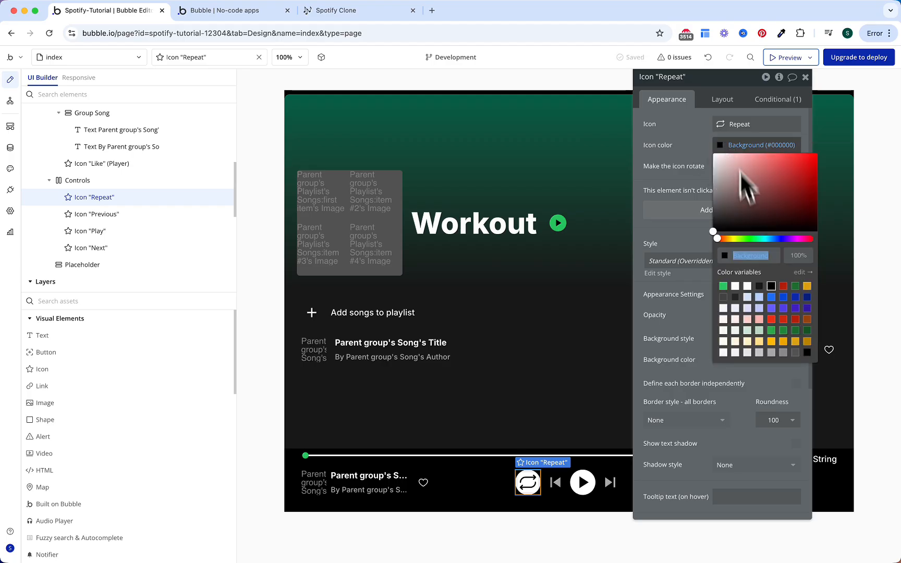
{"action": "left_click", "coordinate": [770, 353]}
{"action": "left_click", "coordinate": [730, 342]}
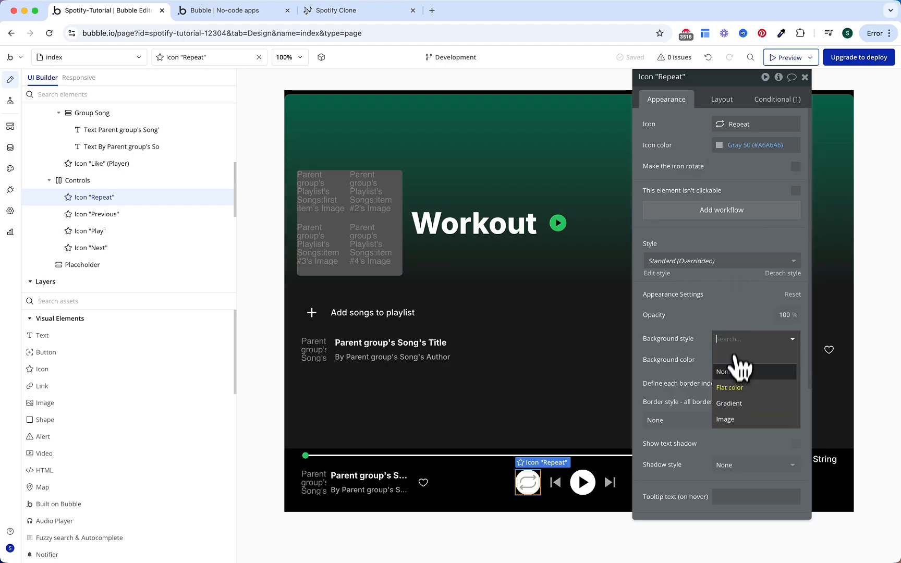
{"action": "left_click", "coordinate": [735, 365]}
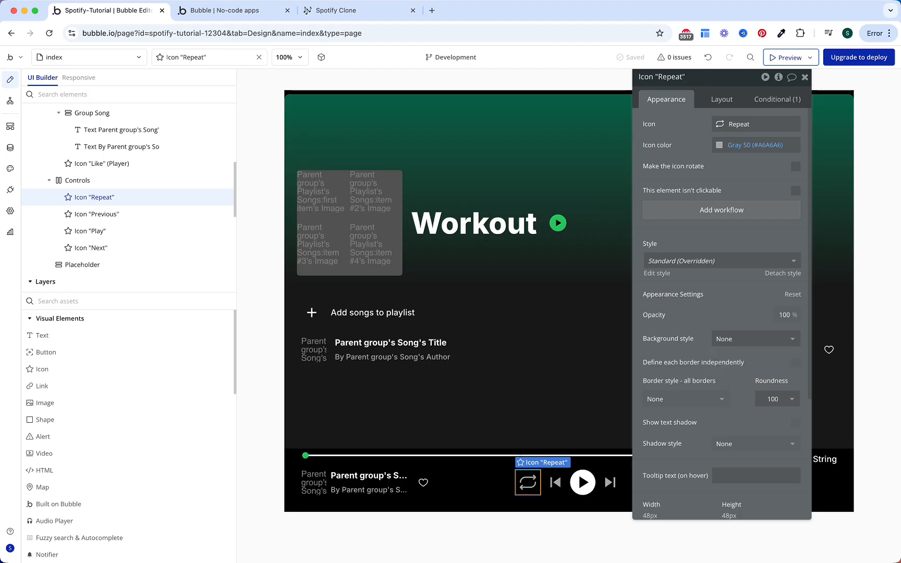
Step: Add an icon colour transition to the Repeat icon
{"action": "scroll", "coordinate": [711, 351], "scroll_direction": "down", "scroll_amount": 3}
{"action": "left_click", "coordinate": [722, 376]}
{"action": "type", "text": "icon"}
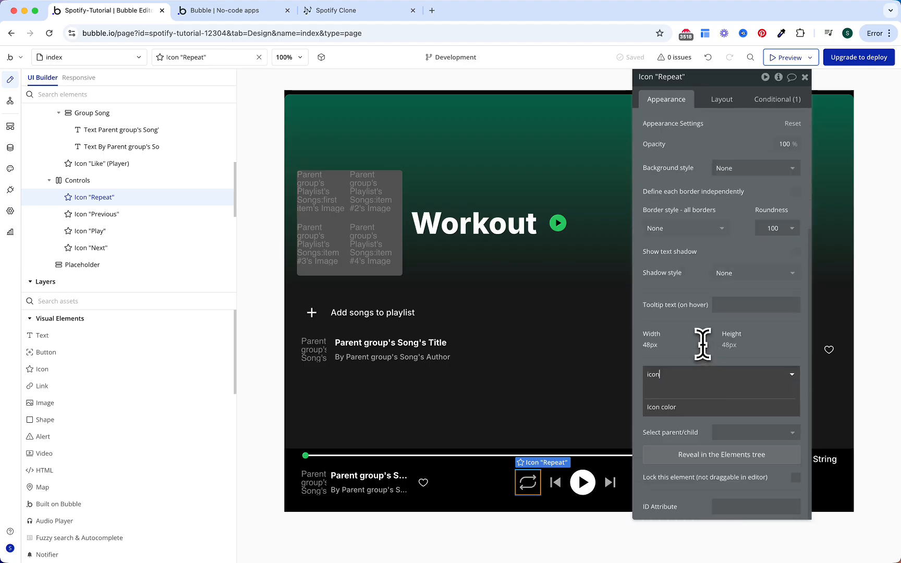
{"action": "left_click", "coordinate": [680, 402]}
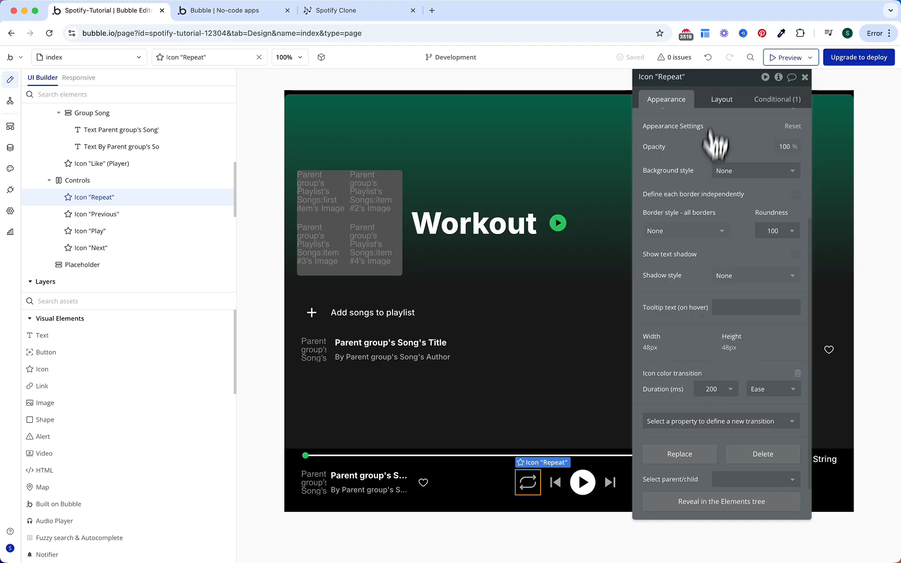
Step: Size the Repeat icon to 40×40 px and centre it vertically
{"action": "left_click", "coordinate": [722, 99]}
{"action": "double_click", "coordinate": [698, 244]}
{"action": "type", "text": "40"}
{"action": "double_click", "coordinate": [689, 285]}
{"action": "type", "text": "40"}
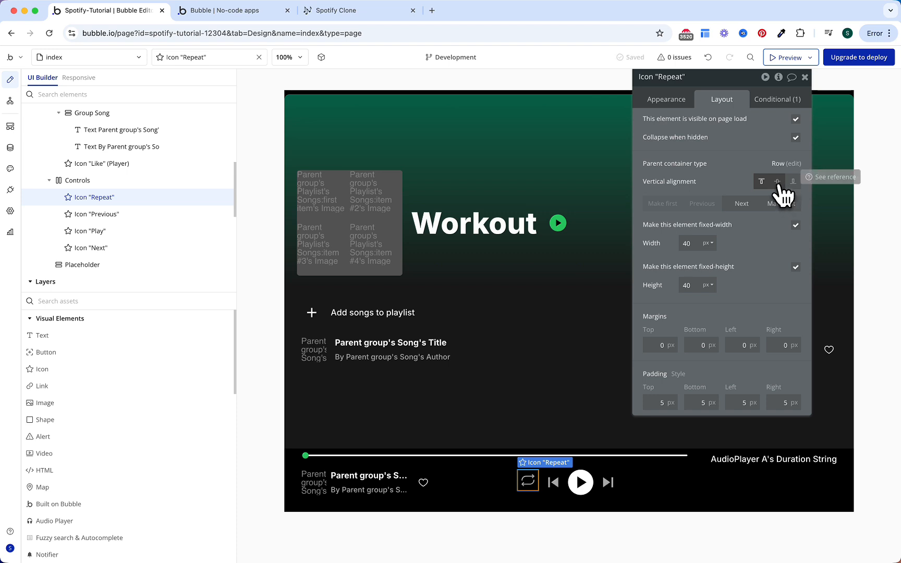
{"action": "left_click", "coordinate": [777, 182]}
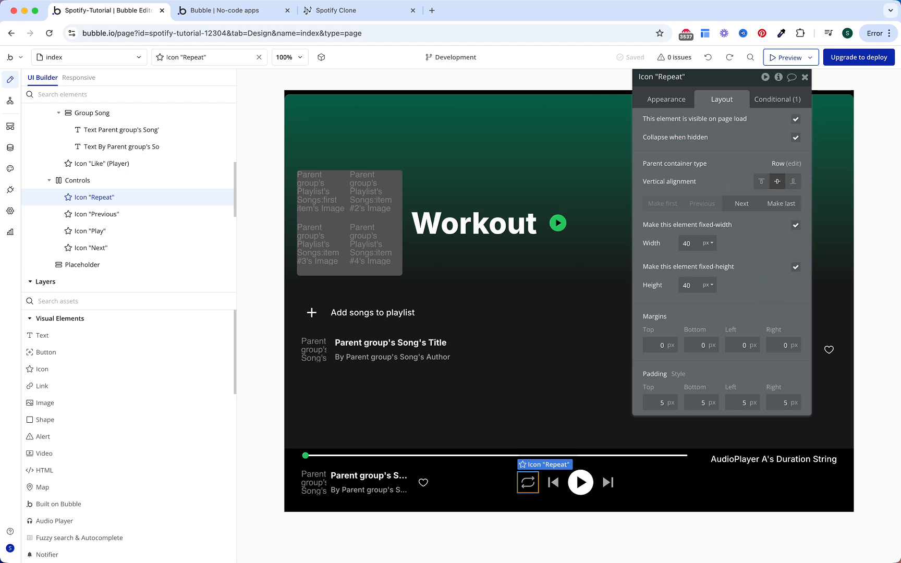
{"action": "scroll", "coordinate": [172, 179], "scroll_direction": "up", "scroll_amount": 5}
{"action": "scroll", "coordinate": [140, 183], "scroll_direction": "up", "scroll_amount": 1}
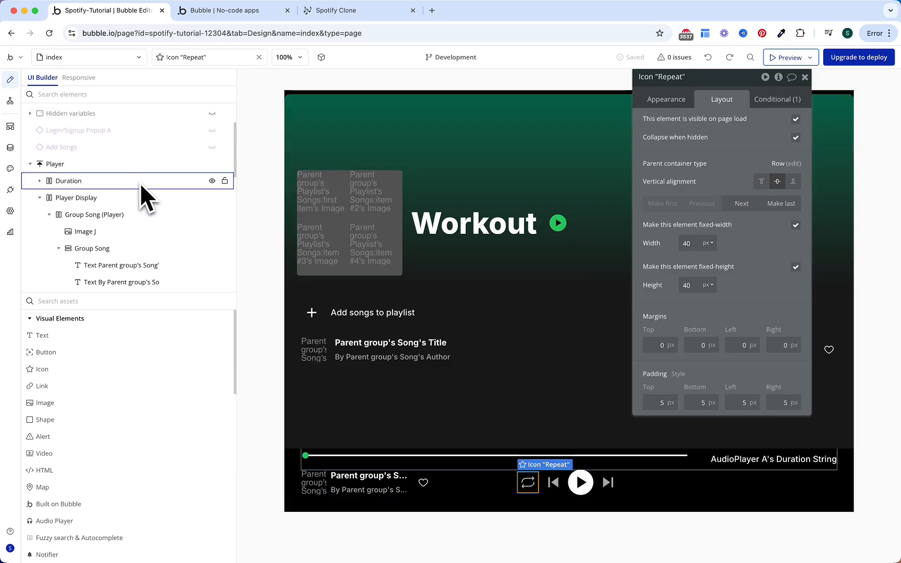
{"action": "left_click", "coordinate": [140, 165]}
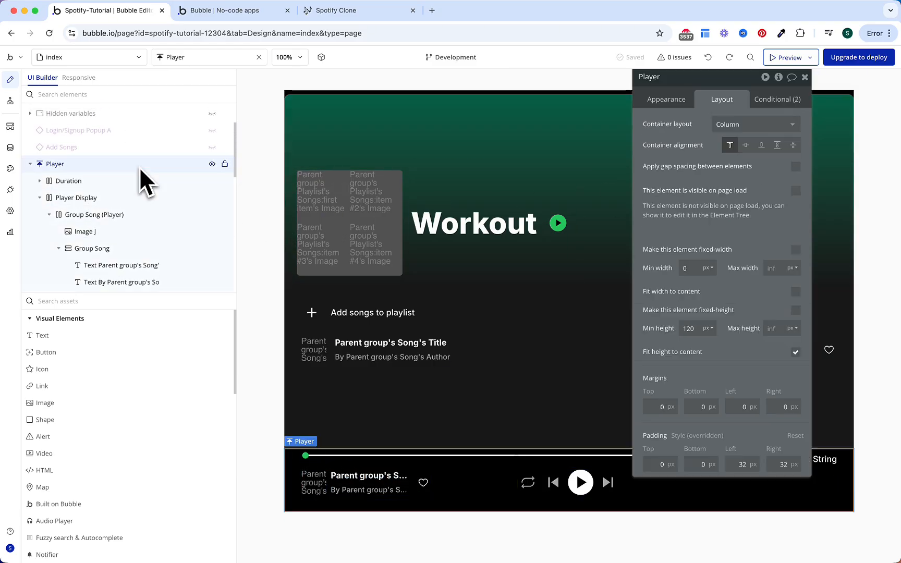
Step: Add a Chosen Playlist custom state holding a list of Songs to Player
{"action": "left_click", "coordinate": [778, 79]}
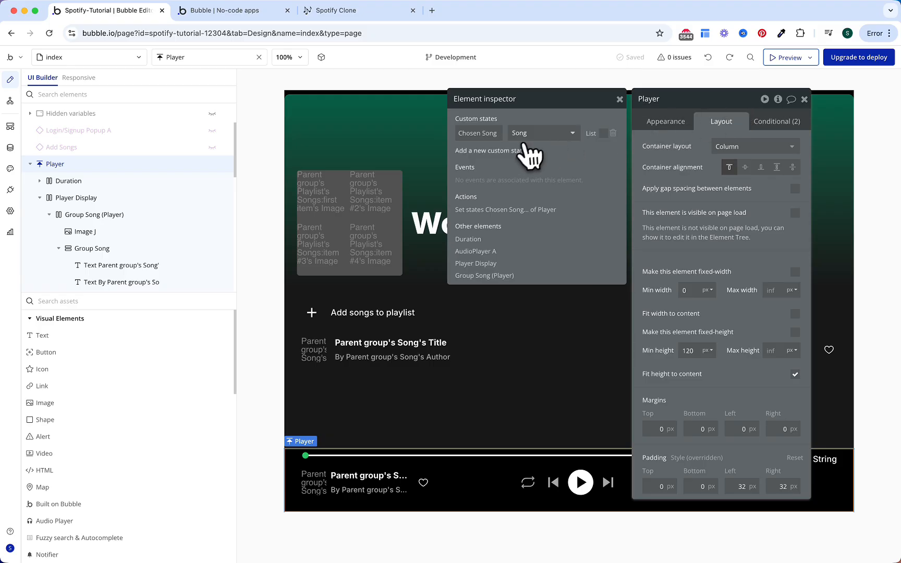
{"action": "left_click", "coordinate": [524, 150]}
{"action": "type", "text": "Chosen Pl"}
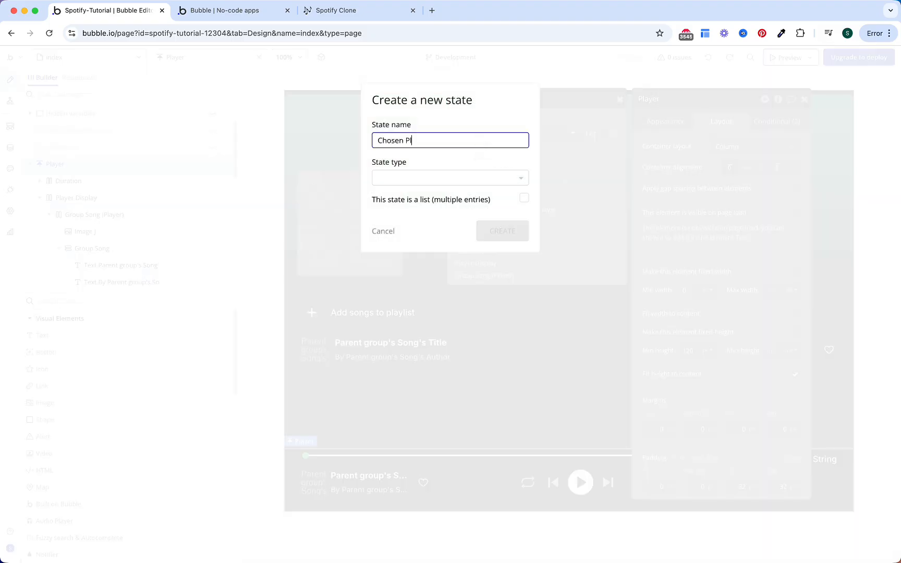
{"action": "type", "text": "aylist"}
{"action": "left_click", "coordinate": [448, 177]}
{"action": "type", "text": "song"}
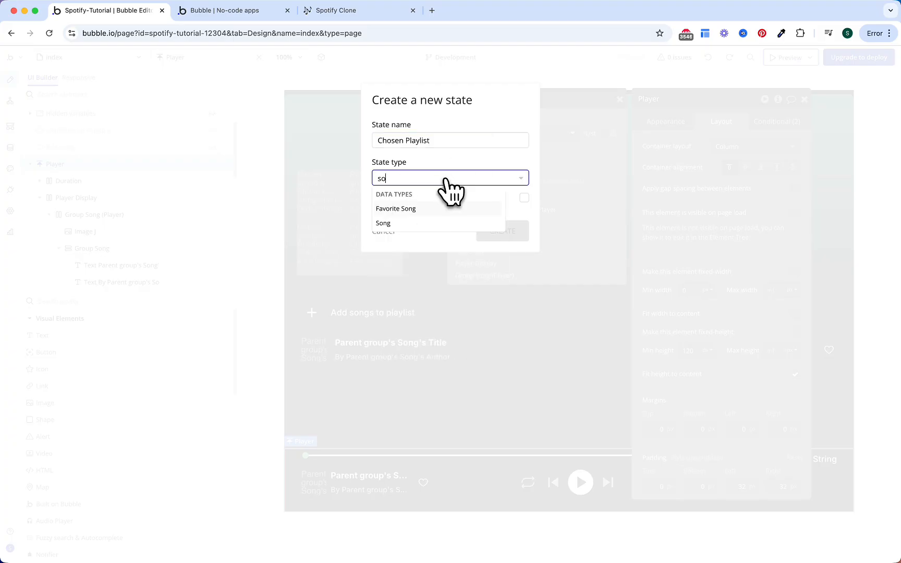
{"action": "left_click", "coordinate": [431, 222]}
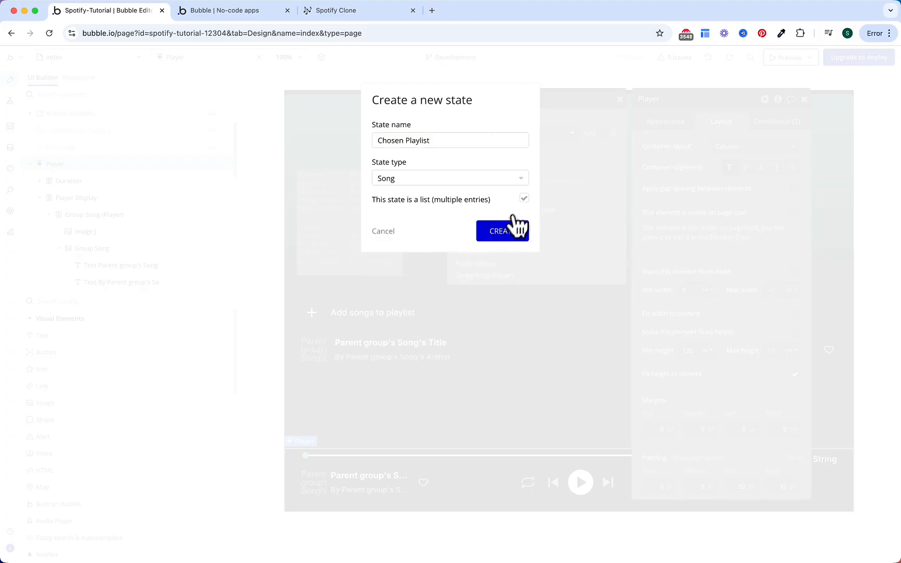
{"action": "left_click", "coordinate": [519, 221]}
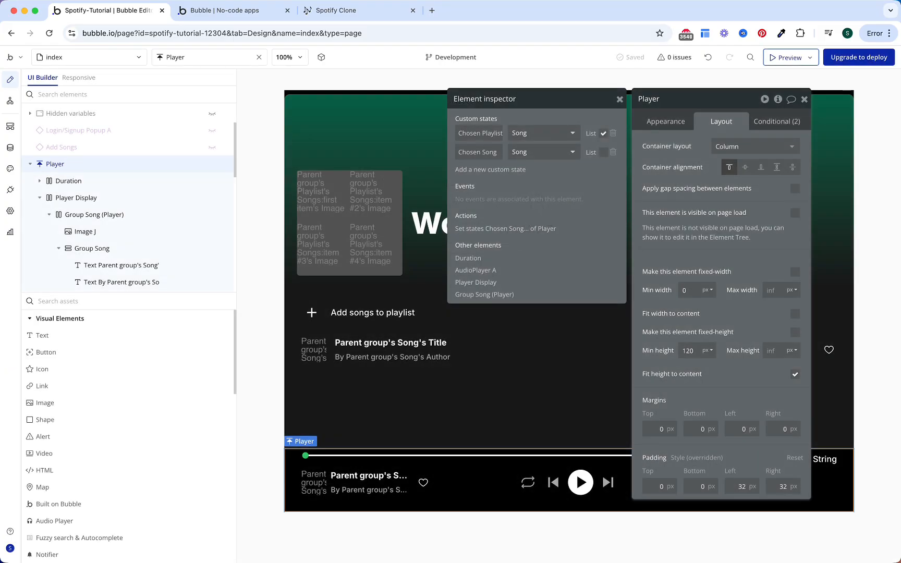
Step: Add an index custom state of type number
{"action": "left_click", "coordinate": [516, 170]}
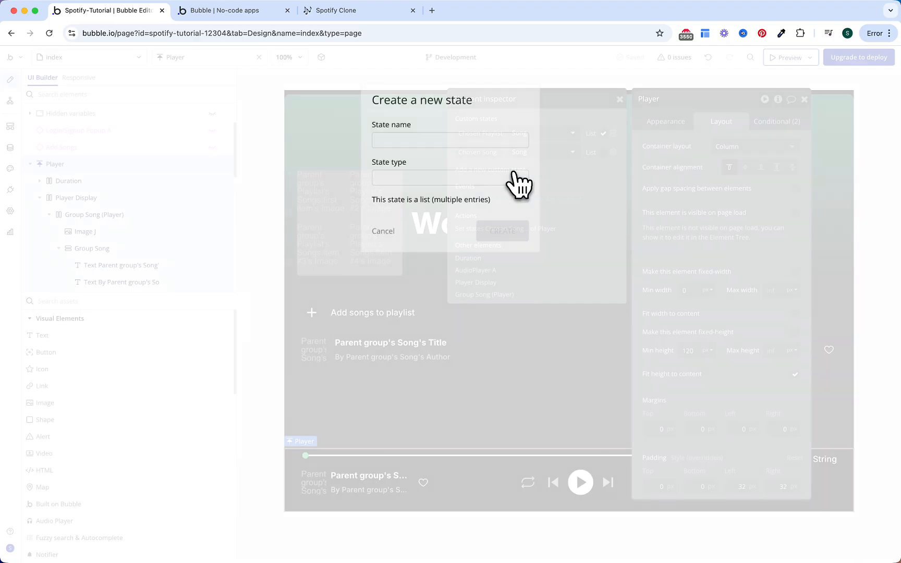
{"action": "left_click", "coordinate": [478, 145]}
{"action": "type", "text": "index"}
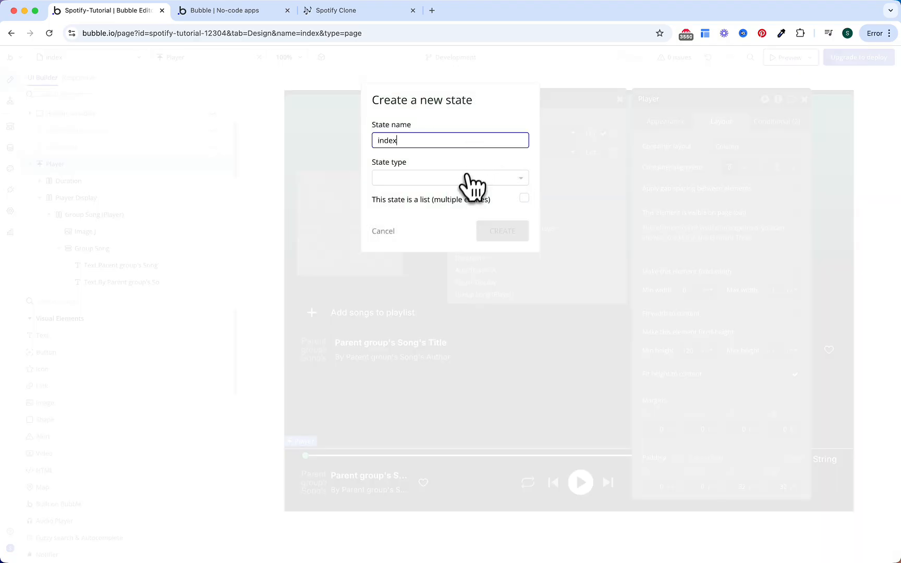
{"action": "left_click", "coordinate": [461, 179]}
{"action": "type", "text": "num"}
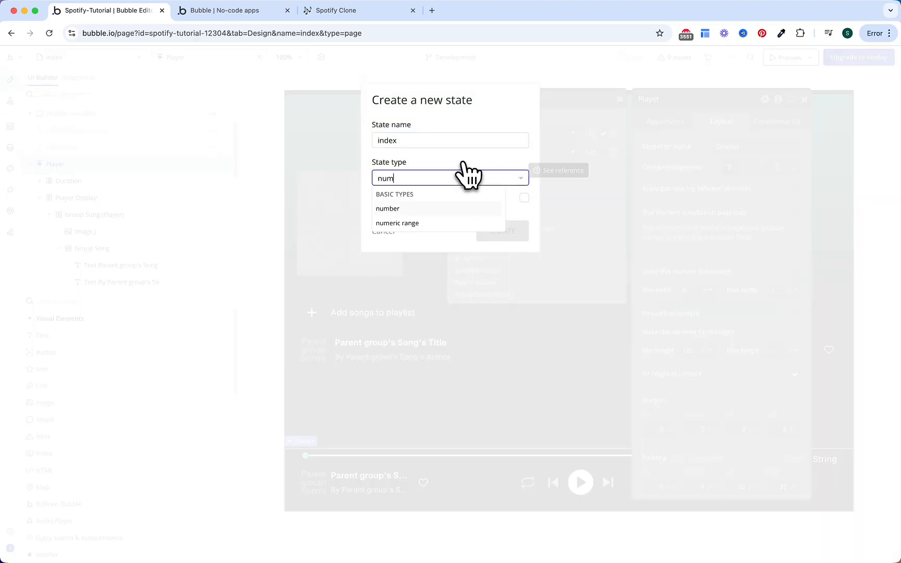
{"action": "key", "text": "Return"}
{"action": "left_click", "coordinate": [509, 231]}
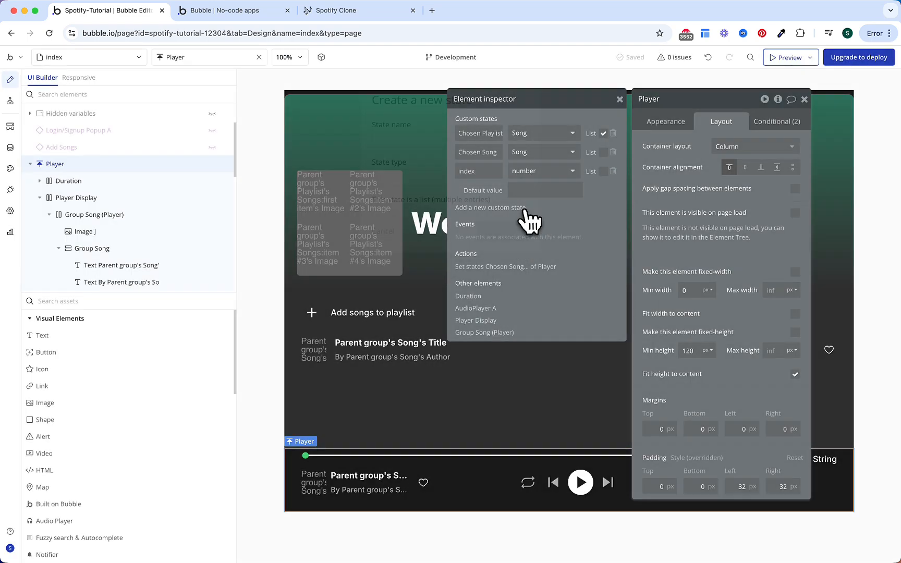
Step: Add a Reapeat? yes / no custom state with default value no
{"action": "left_click", "coordinate": [521, 207]}
{"action": "left_click", "coordinate": [475, 141]}
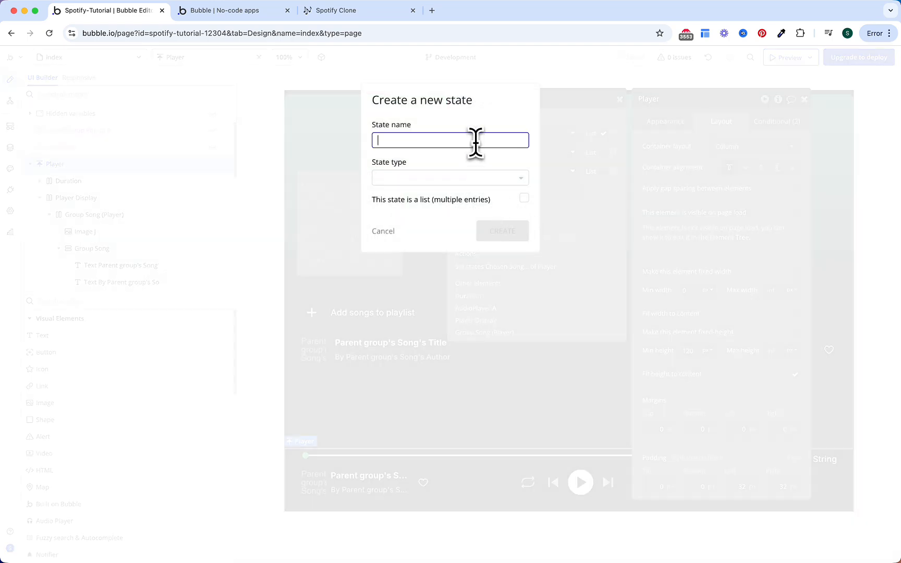
{"action": "type", "text": "Reapeat"}
{"action": "left_click", "coordinate": [451, 179]}
{"action": "left_click", "coordinate": [444, 146]}
{"action": "left_click", "coordinate": [450, 178]}
{"action": "type", "text": "ye"}
{"action": "left_click", "coordinate": [436, 208]}
{"action": "left_click", "coordinate": [502, 231]}
{"action": "left_click", "coordinate": [537, 230]}
{"action": "left_click", "coordinate": [529, 276]}
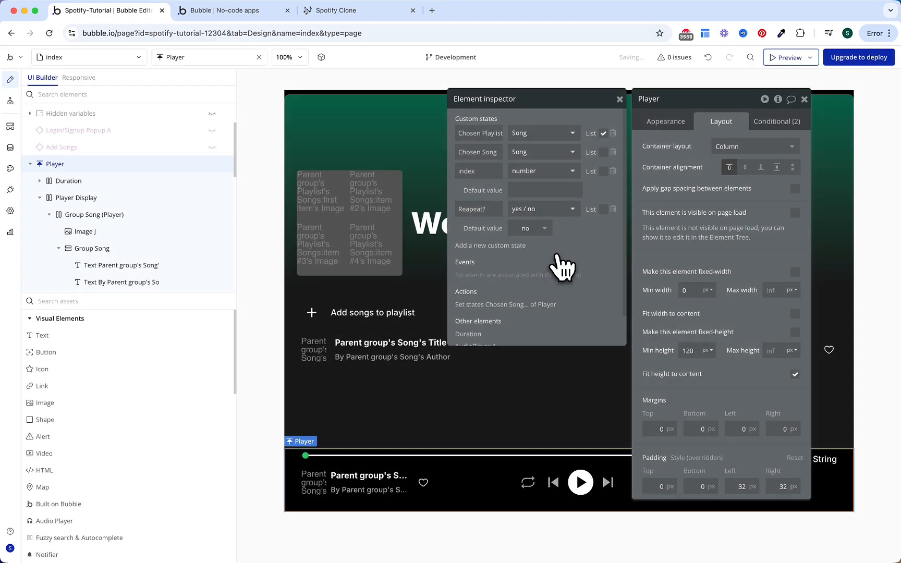
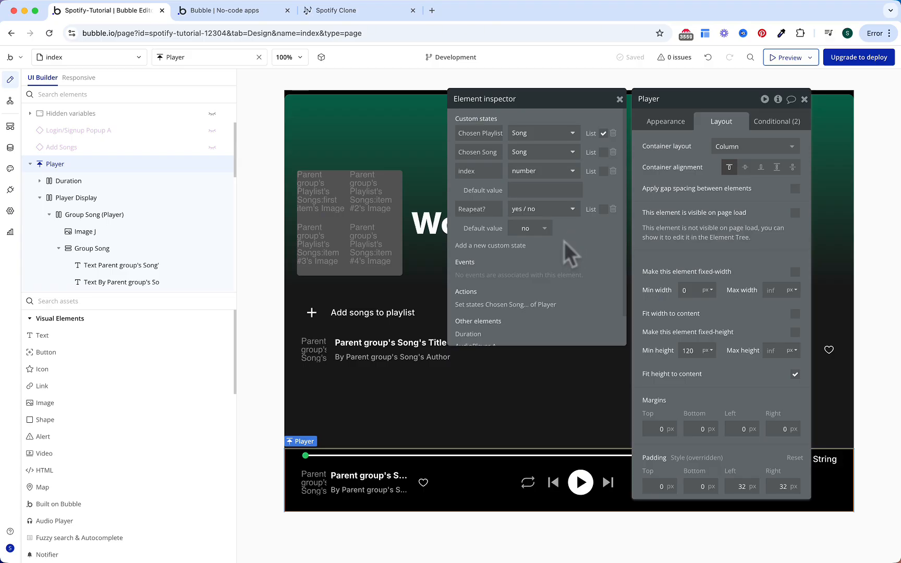
Step: Create a yes / no custom state named RepeatSong? on the Player
{"action": "left_click", "coordinate": [521, 246]}
{"action": "left_click", "coordinate": [465, 141]}
{"action": "type", "text": "RepeatSo"}
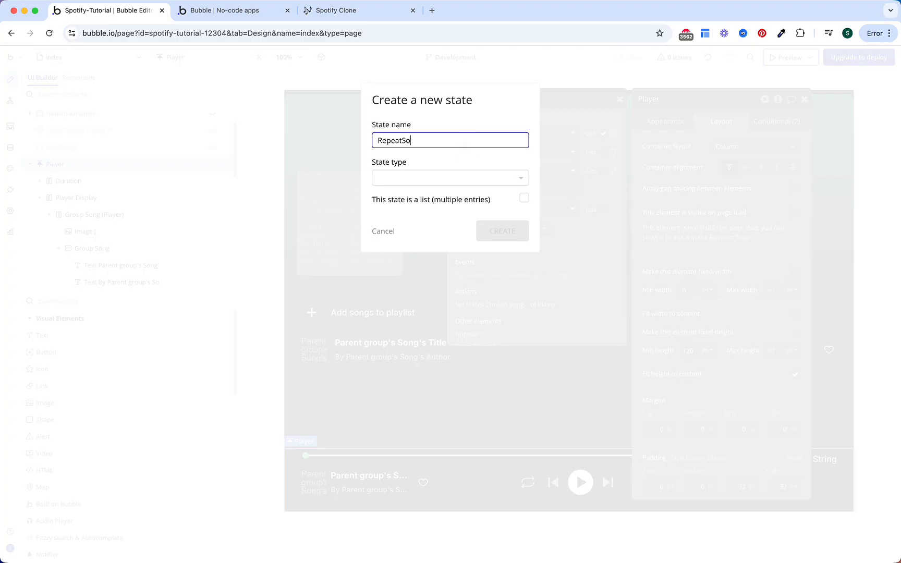
{"action": "left_click", "coordinate": [457, 178]}
{"action": "type", "text": "yes"}
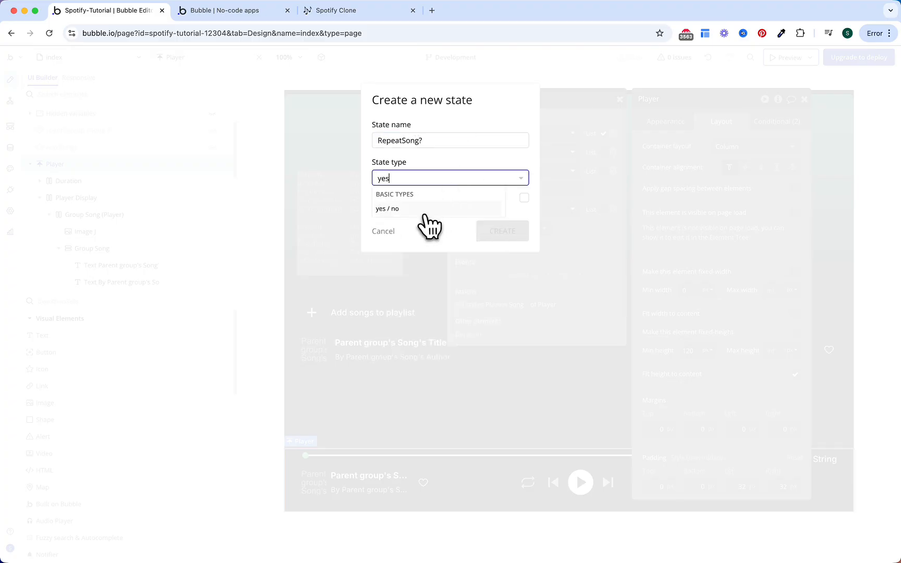
{"action": "left_click", "coordinate": [424, 209]}
{"action": "left_click", "coordinate": [495, 237]}
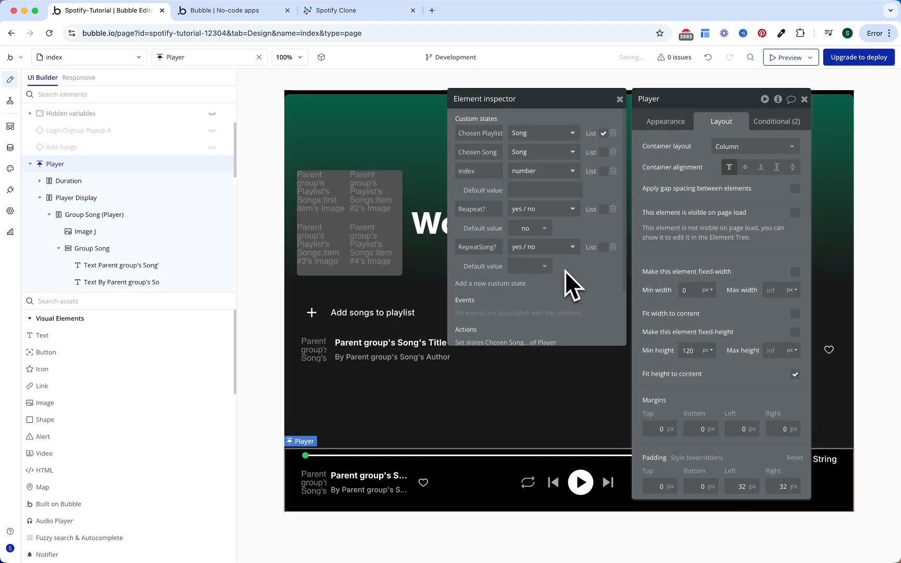
Step: Set RepeatSong?'s default value to no and select the Repeat icon
{"action": "left_click", "coordinate": [546, 267]}
{"action": "left_click", "coordinate": [536, 313]}
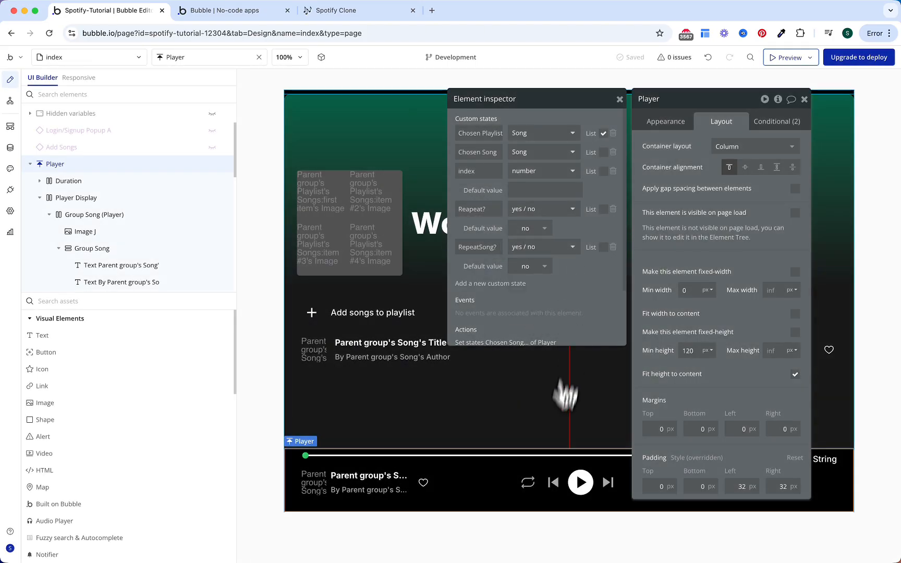
{"action": "left_click", "coordinate": [529, 485]}
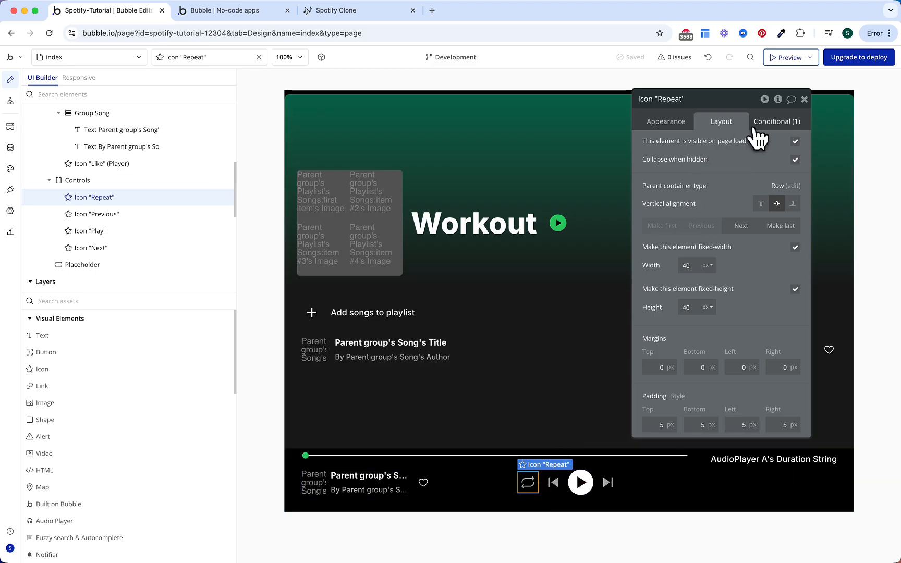
Step: Replace the Repeat icon's old play/Pause condition with a new one: When Player's Reapeat? is yes
{"action": "left_click", "coordinate": [774, 121]}
{"action": "left_click_drag", "start_coordinate": [741, 114], "coordinate": [676, 112]}
{"action": "left_click", "coordinate": [728, 138]}
{"action": "left_click", "coordinate": [671, 153]}
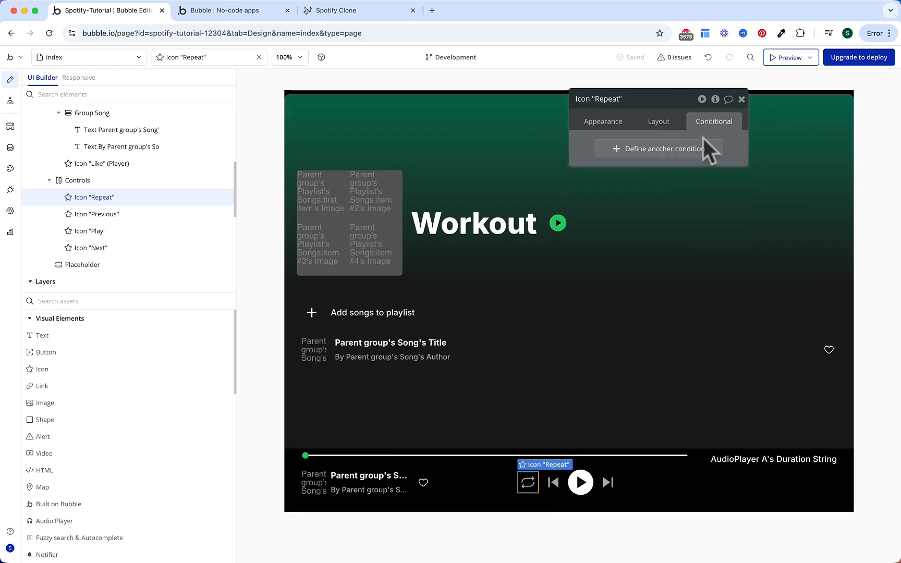
{"action": "left_click", "coordinate": [699, 149]}
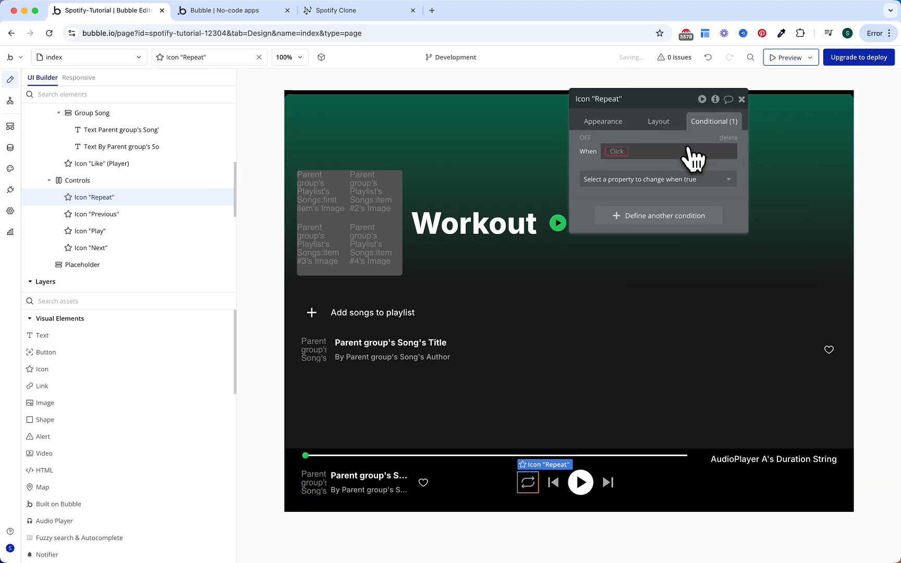
{"action": "left_click", "coordinate": [628, 151]}
{"action": "type", "text": "player"}
{"action": "key", "text": "Down"}
{"action": "key", "text": "Down"}
{"action": "key", "text": "Down"}
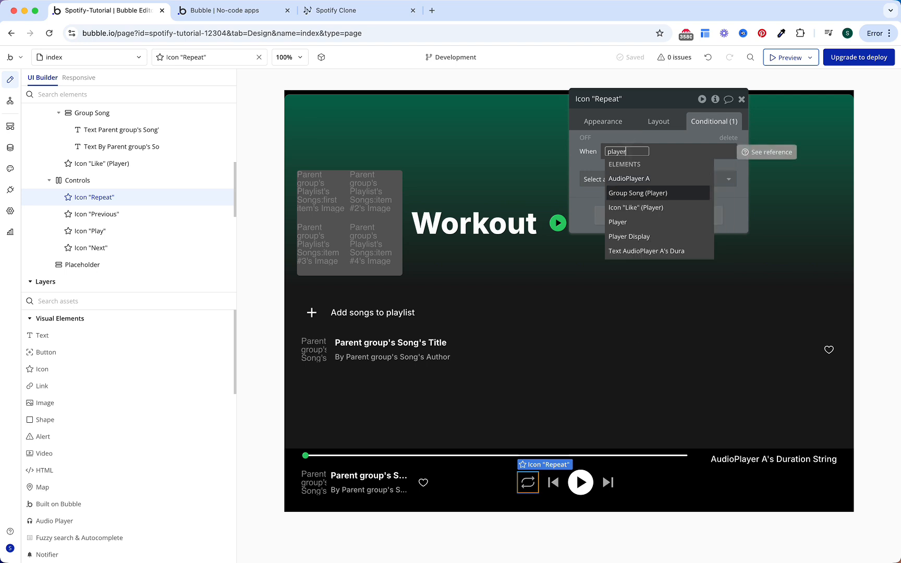
{"action": "key", "text": "Return"}
{"action": "type", "text": "rep"}
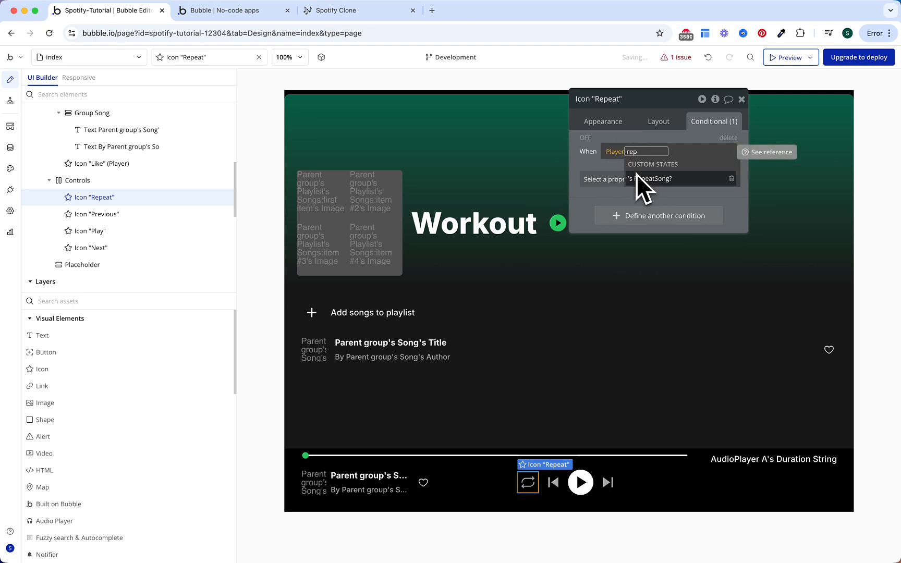
{"action": "key", "text": "BackSpace"}
{"action": "type", "text": "a"}
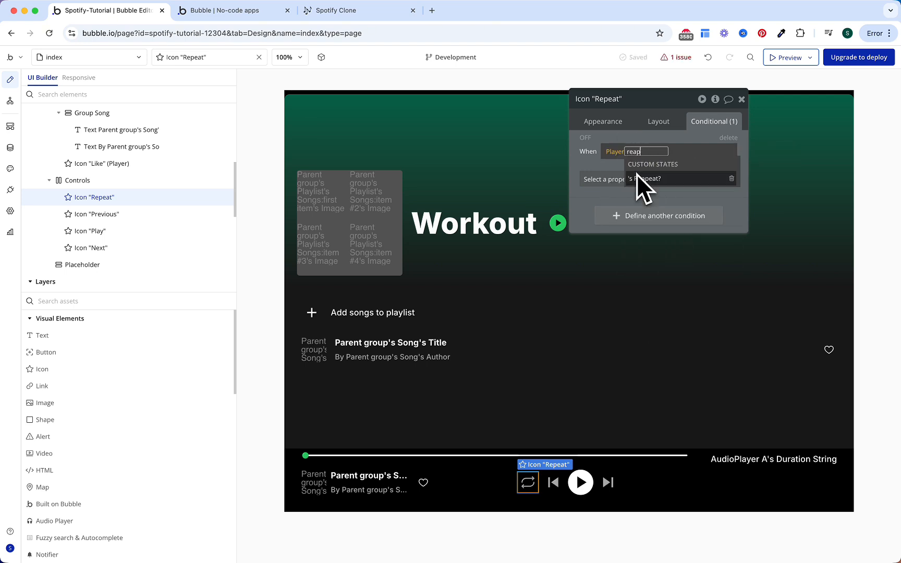
{"action": "left_click", "coordinate": [637, 177]}
{"action": "left_click", "coordinate": [595, 169]}
{"action": "scroll", "coordinate": [86, 133], "scroll_direction": "up", "scroll_amount": 10}
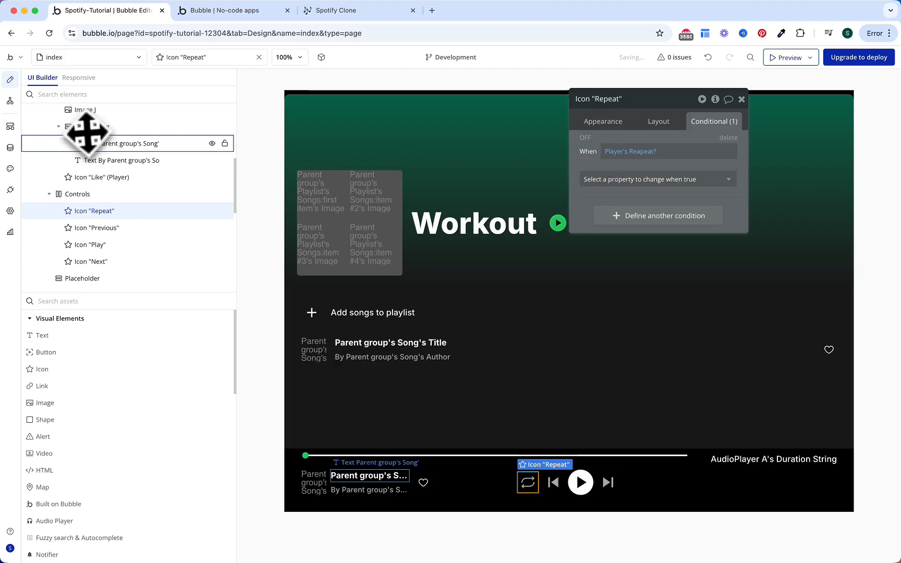
Step: Check the spelling of the Reapeat? state in the Player's inspector, then reselect the Repeat icon
{"action": "left_click", "coordinate": [67, 230]}
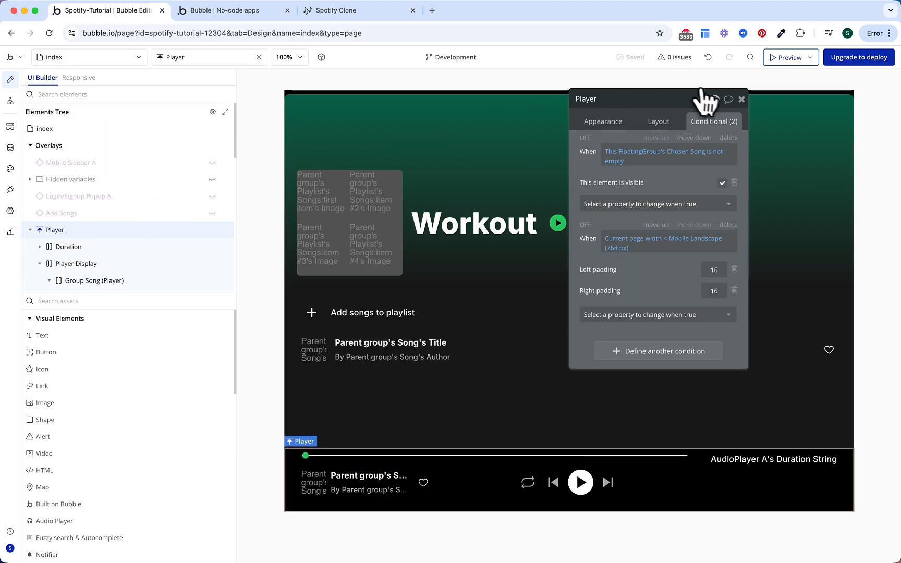
{"action": "left_click", "coordinate": [716, 100]}
{"action": "left_click", "coordinate": [407, 209]}
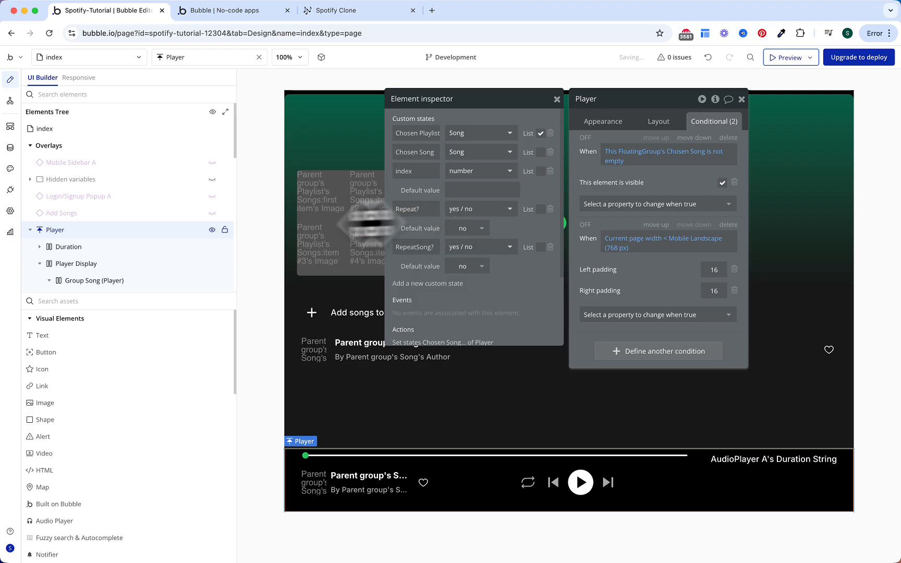
{"action": "left_click", "coordinate": [528, 487]}
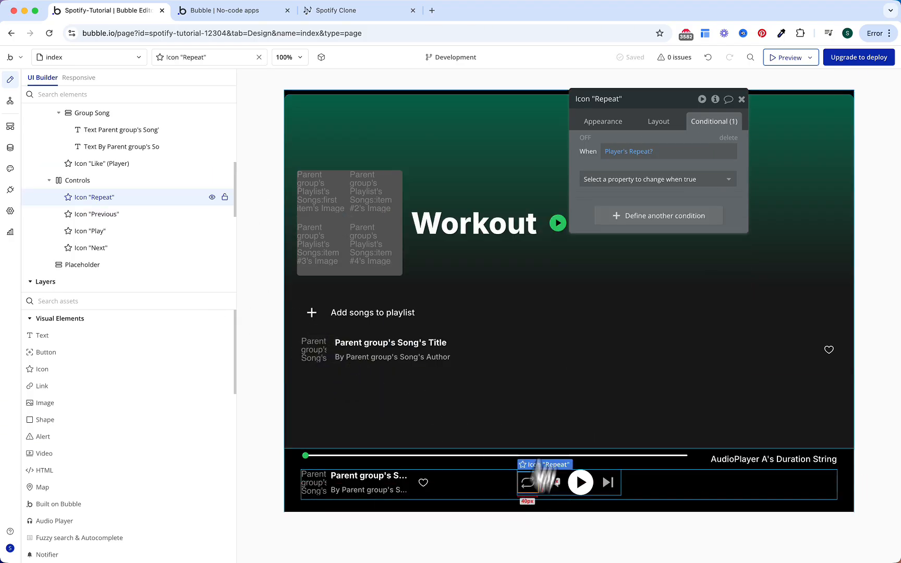
Step: Make the Reapeat? condition change the icon color to Primary green
{"action": "left_click", "coordinate": [640, 179]}
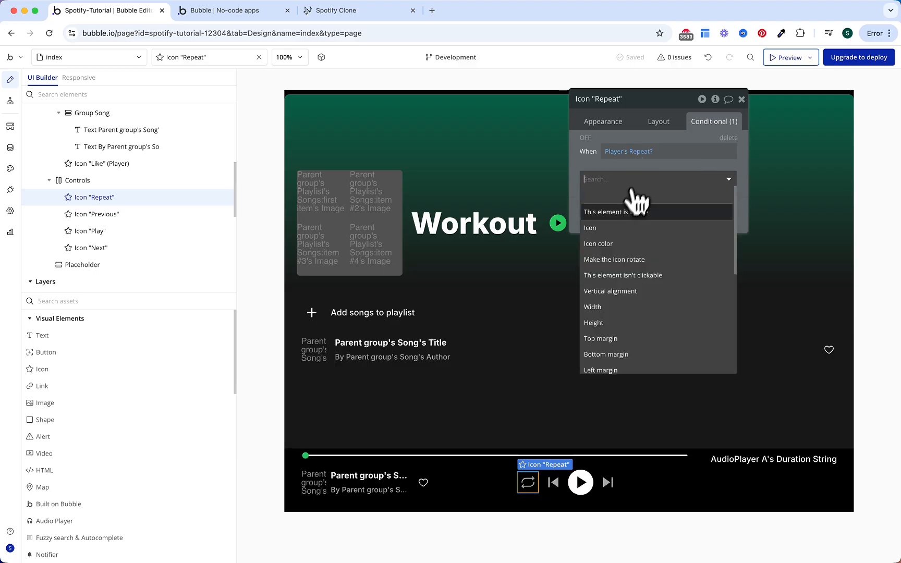
{"action": "left_click", "coordinate": [624, 243]}
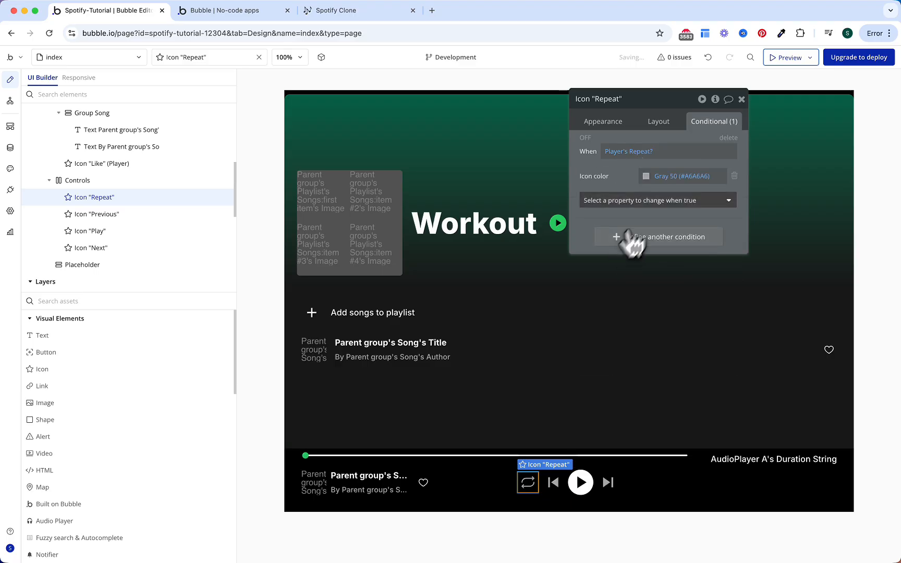
{"action": "left_click", "coordinate": [671, 182]}
{"action": "left_click", "coordinate": [649, 317]}
{"action": "left_click", "coordinate": [629, 195]}
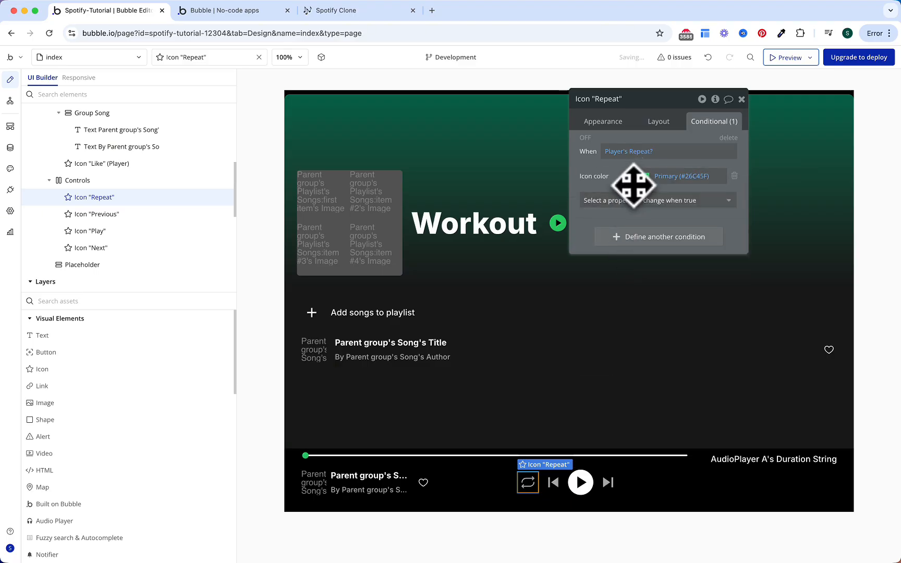
Step: Add a second condition: when Player's RepeatSong? is yes, switch the icon to Repeat-once
{"action": "left_click", "coordinate": [638, 238]}
{"action": "left_click", "coordinate": [615, 234]}
{"action": "type", "text": "player"}
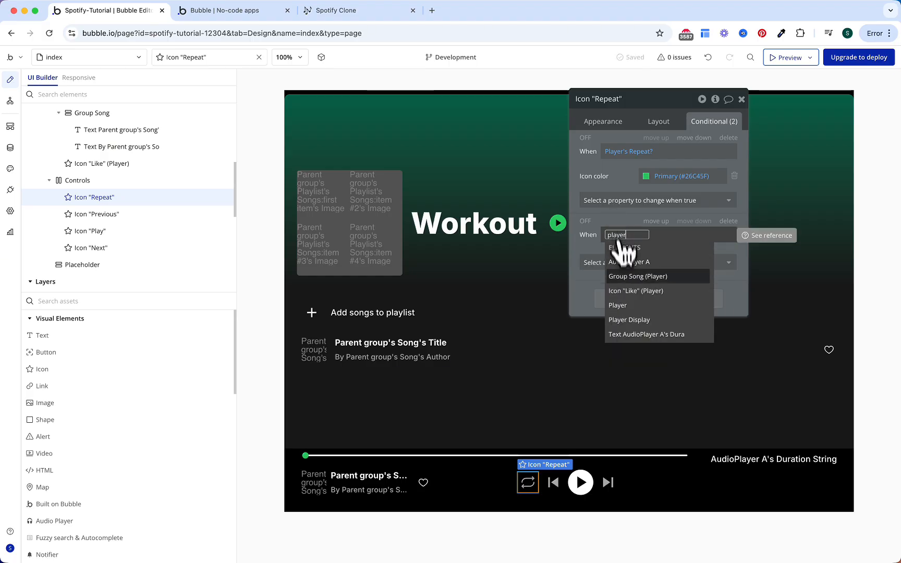
{"action": "left_click", "coordinate": [626, 306]}
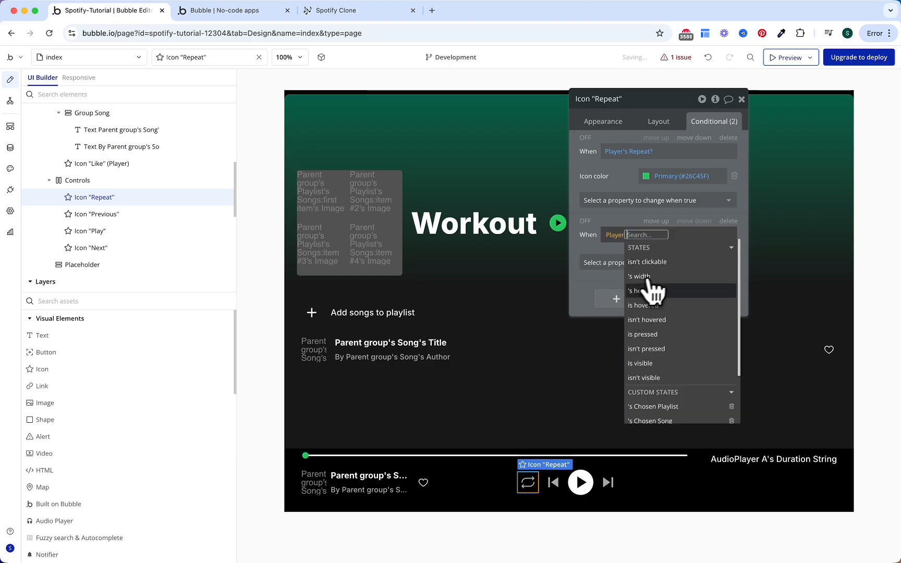
{"action": "type", "text": "re"}
{"action": "left_click", "coordinate": [651, 349]}
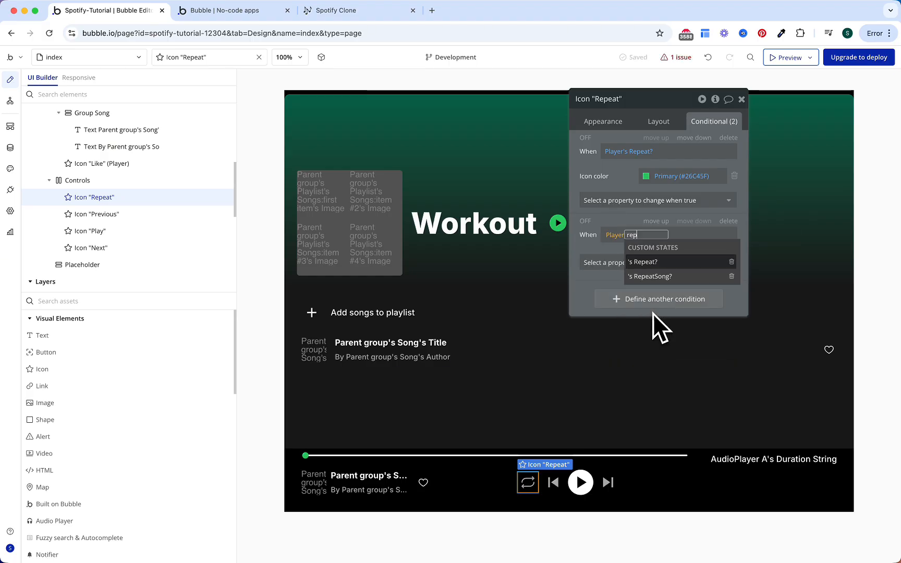
{"action": "left_click", "coordinate": [662, 262]}
{"action": "type", "text": "icon"}
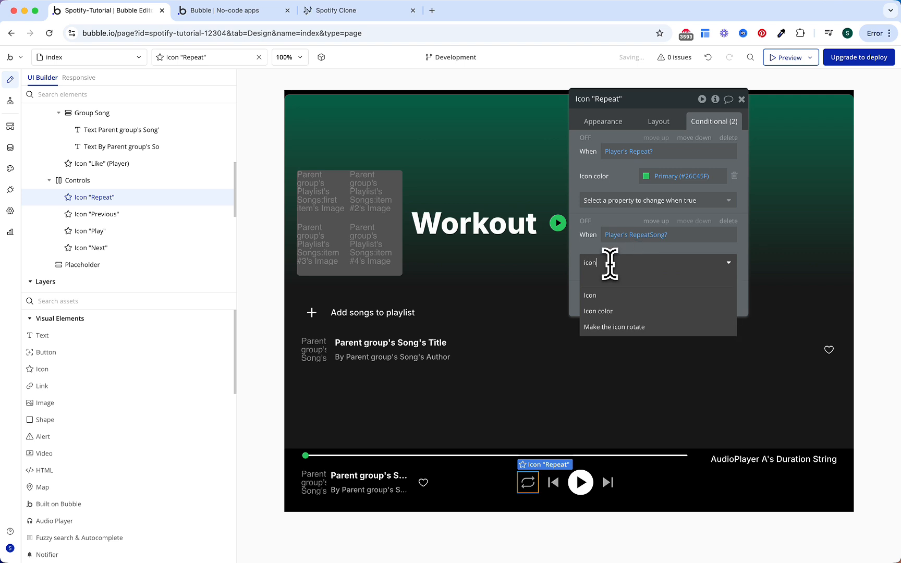
{"action": "left_click", "coordinate": [605, 290]}
{"action": "left_click", "coordinate": [657, 262]}
{"action": "type", "text": "rep"}
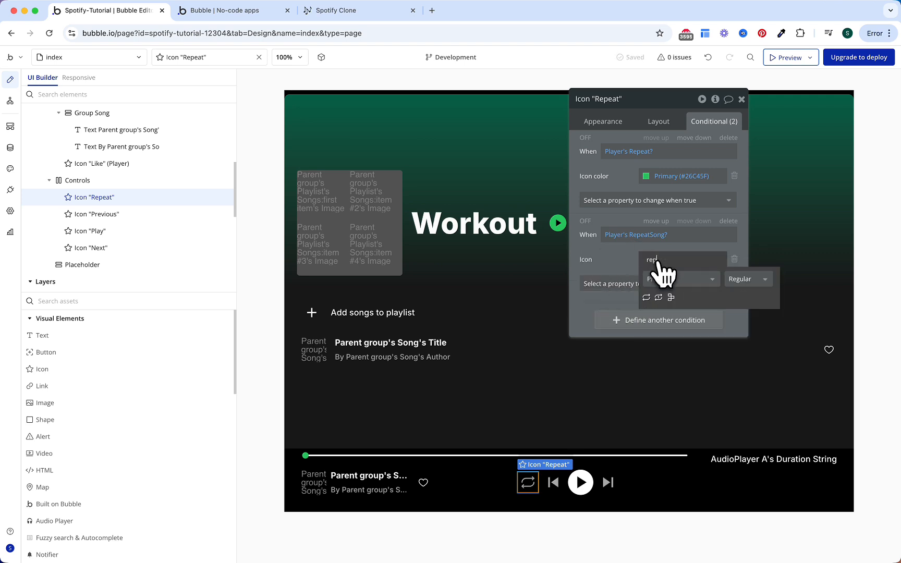
{"action": "left_click", "coordinate": [659, 298]}
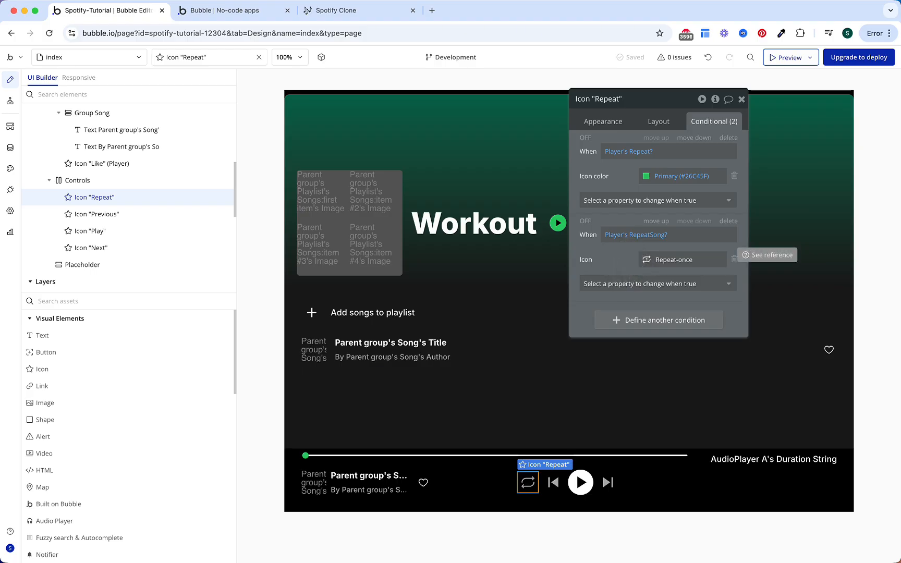
Step: Create a click workflow for the Previous icon that skips AudioPlayer A back 10 seconds
{"action": "left_click", "coordinate": [555, 484]}
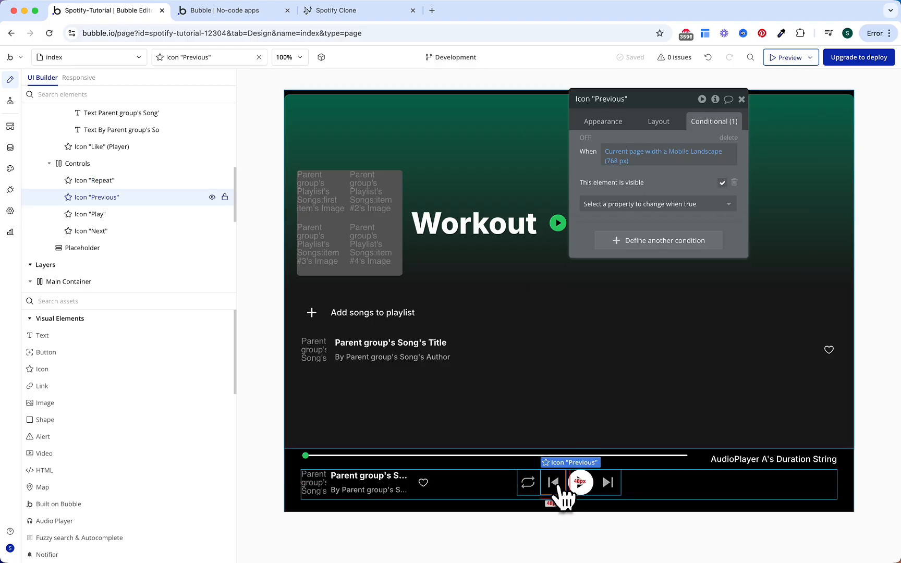
{"action": "left_click", "coordinate": [617, 128]}
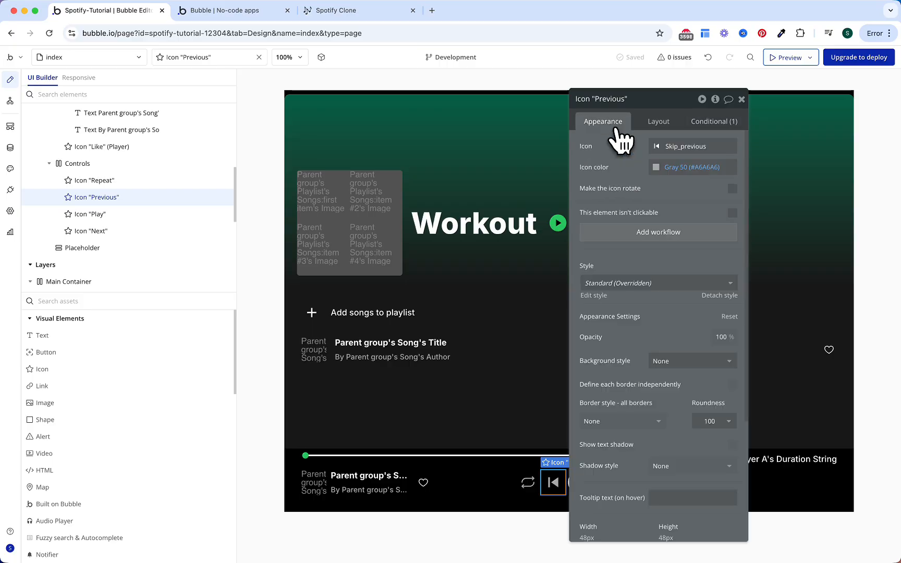
{"action": "left_click", "coordinate": [653, 253]}
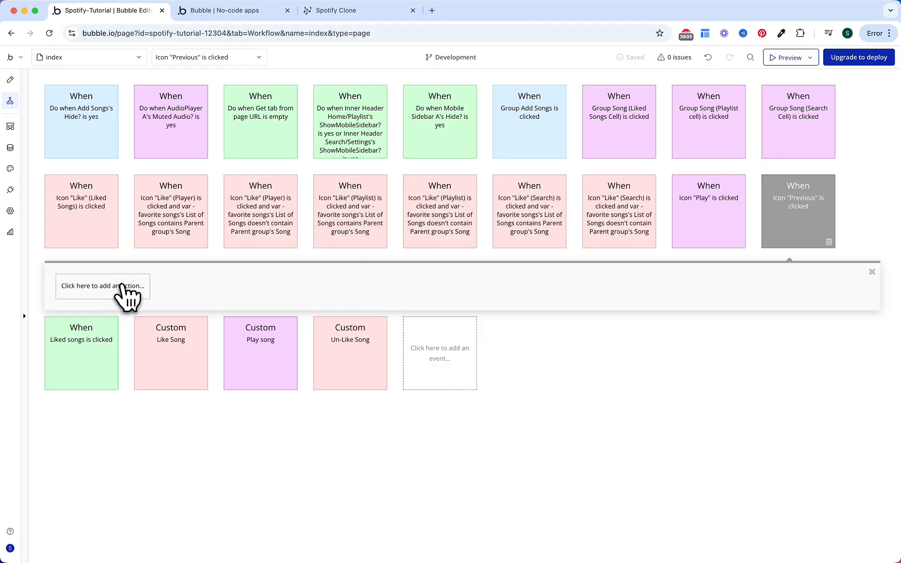
{"action": "left_click", "coordinate": [125, 286]}
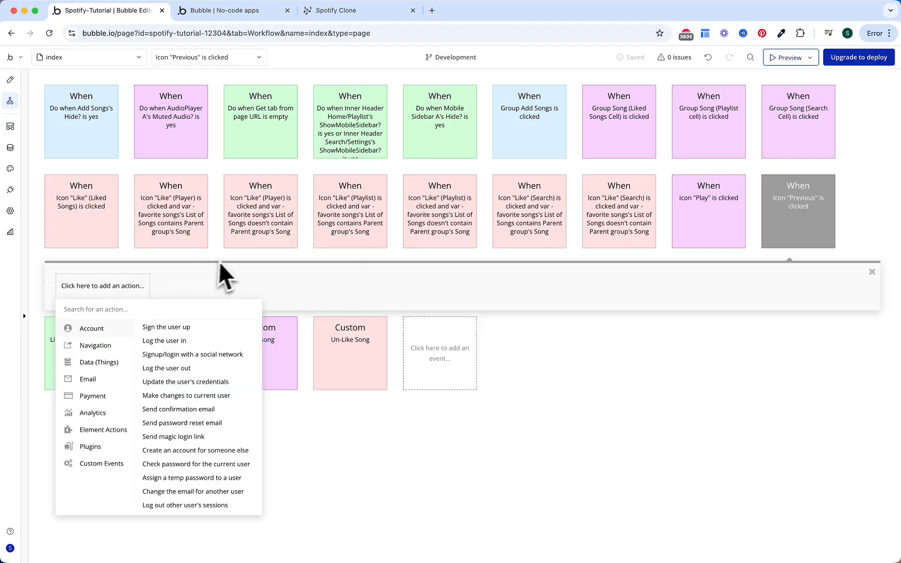
{"action": "type", "text": "skip"}
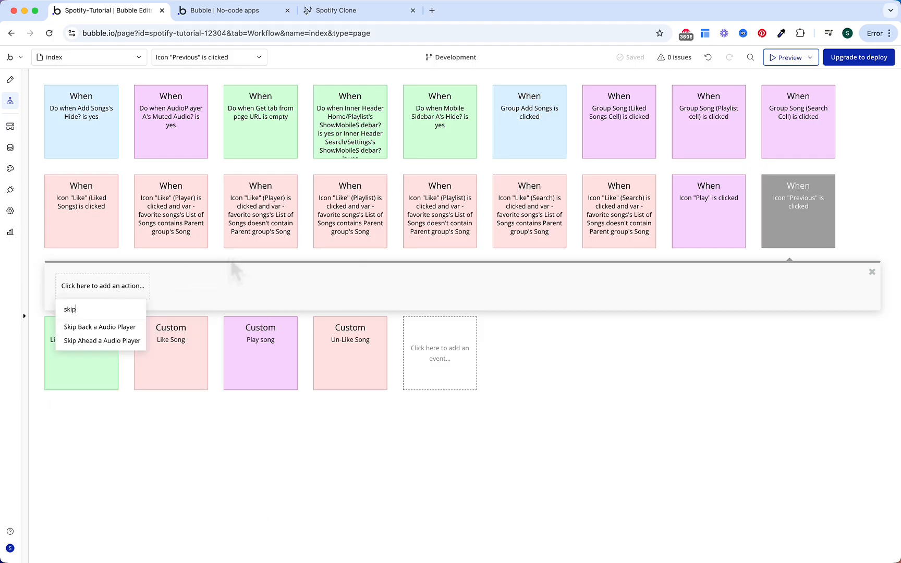
{"action": "left_click", "coordinate": [130, 327]}
{"action": "left_click", "coordinate": [661, 145]}
{"action": "left_click", "coordinate": [648, 147]}
{"action": "left_click", "coordinate": [649, 147]}
{"action": "type", "text": "10"}
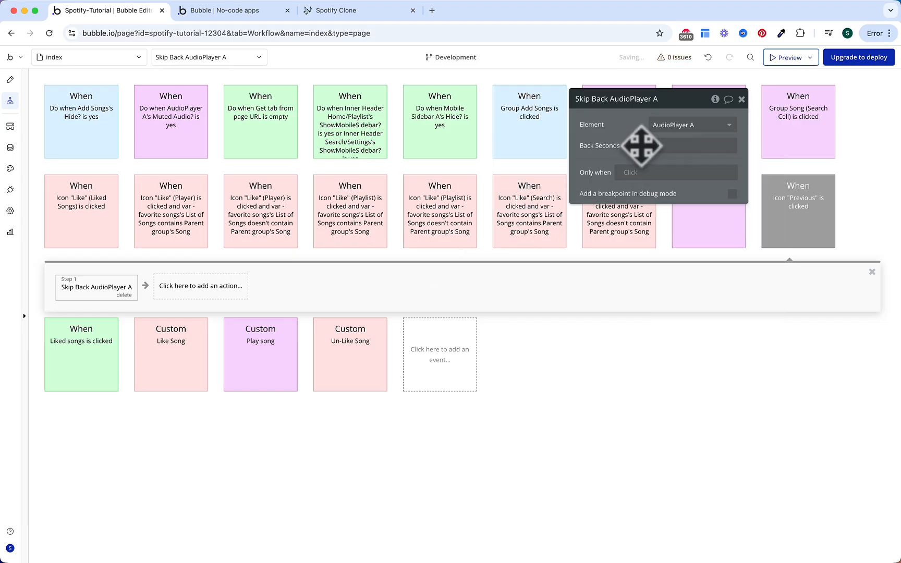
Step: Limit the skip to run only when Player's Chosen Playlist:first item is empty
{"action": "left_click", "coordinate": [643, 174]}
{"action": "type", "text": "playe"}
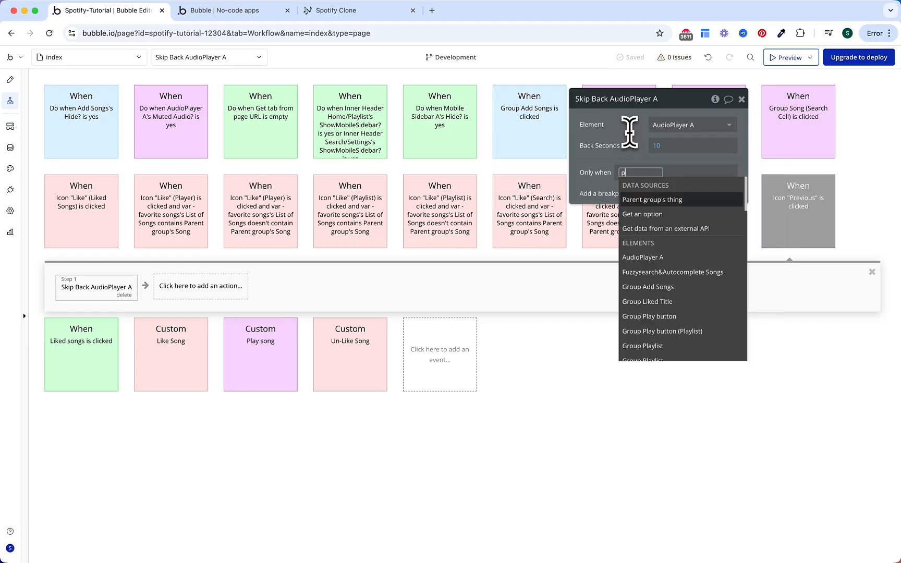
{"action": "key", "text": "Down"}
{"action": "key", "text": "Down"}
{"action": "key", "text": "Down"}
{"action": "key", "text": "Return"}
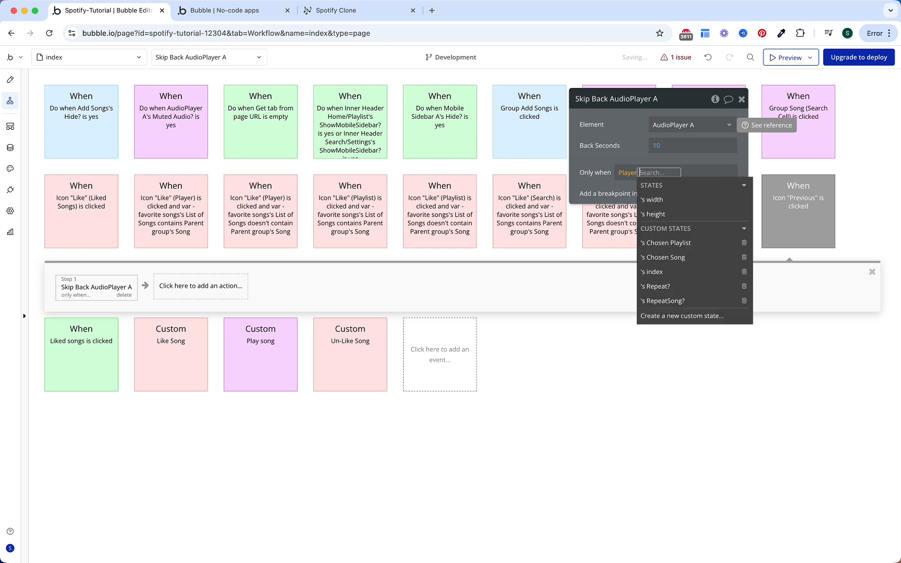
{"action": "type", "text": "ch"}
{"action": "key", "text": "Return"}
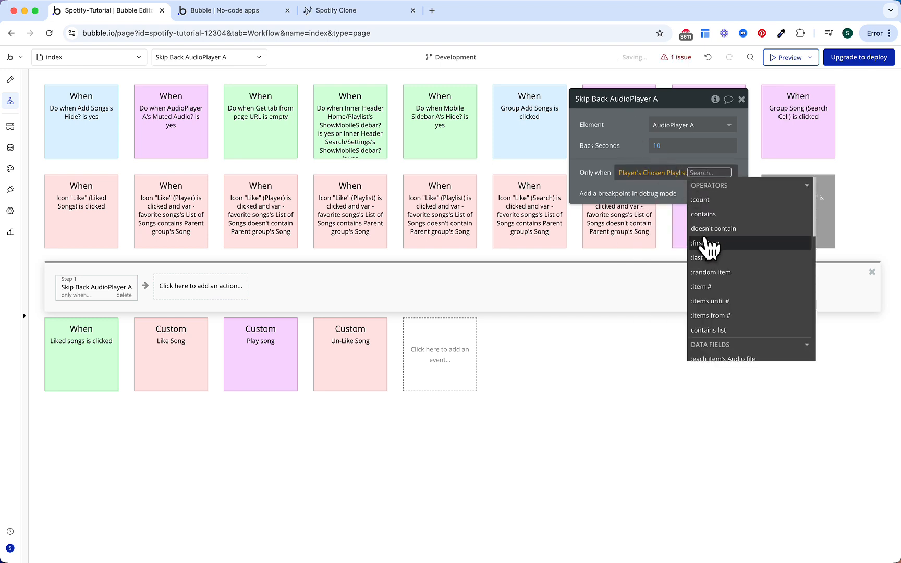
{"action": "left_click", "coordinate": [705, 250]}
{"action": "type", "text": "is em"}
{"action": "key", "text": "Return"}
{"action": "left_click", "coordinate": [646, 158]}
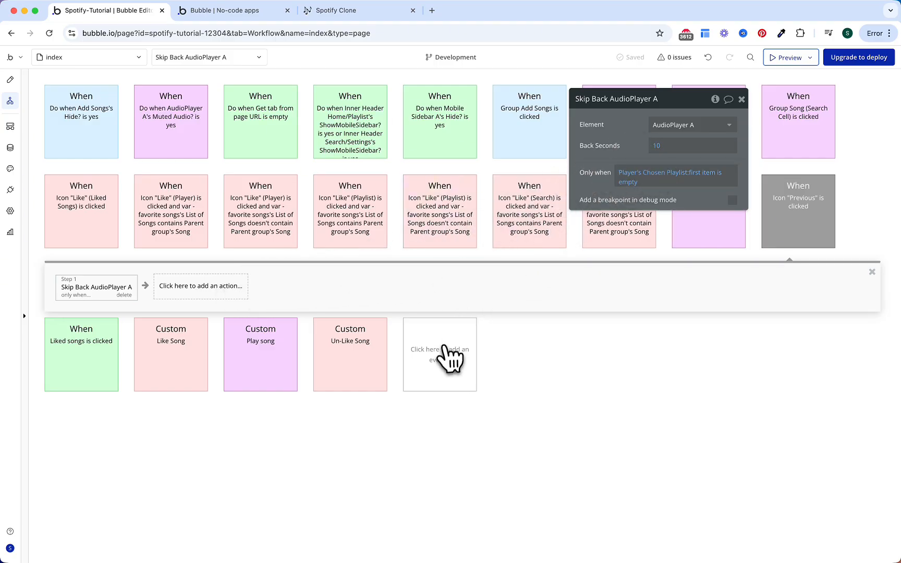
Step: Create a custom event named 'Play previous song in playlist'
{"action": "left_click", "coordinate": [446, 359]}
{"action": "mouse_move", "coordinate": [439, 406]}
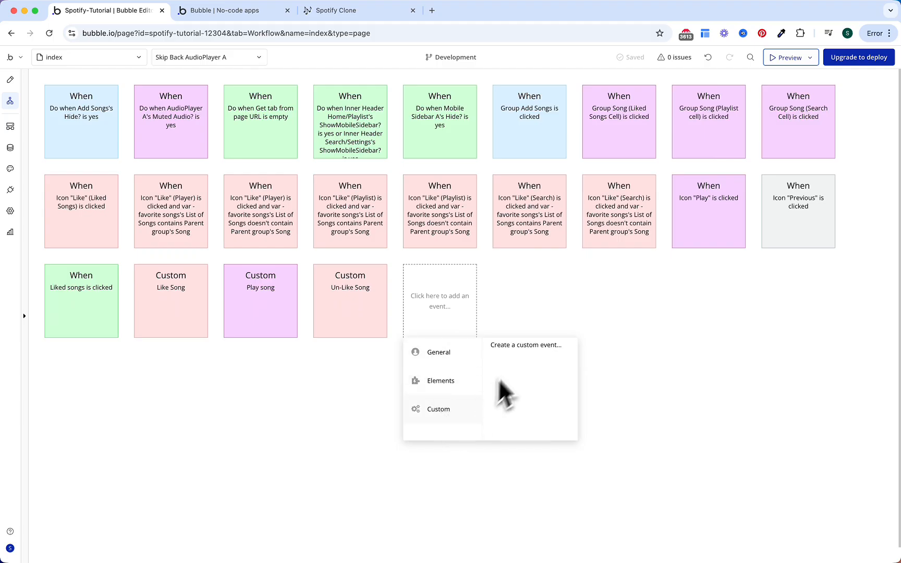
{"action": "left_click", "coordinate": [527, 346]}
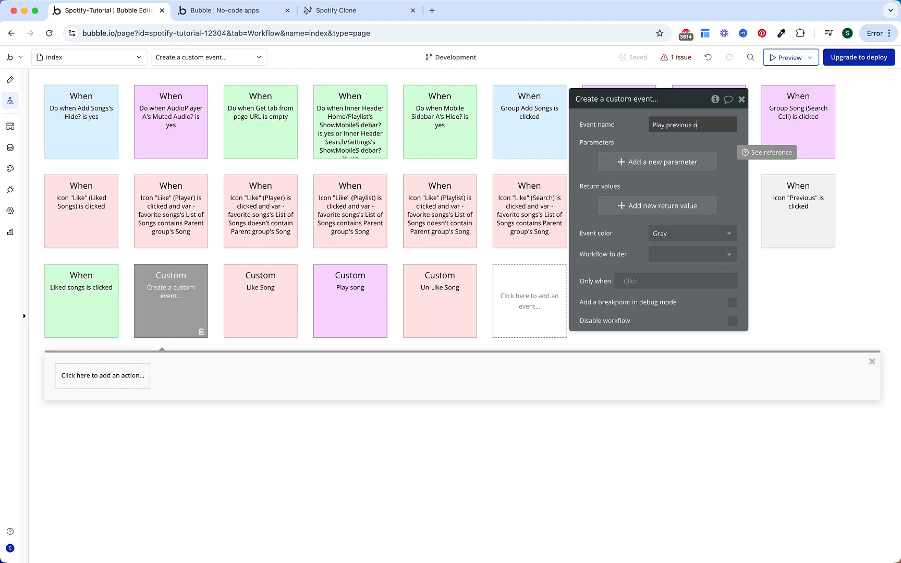
{"action": "type", "text": "Play previous song in playlist"}
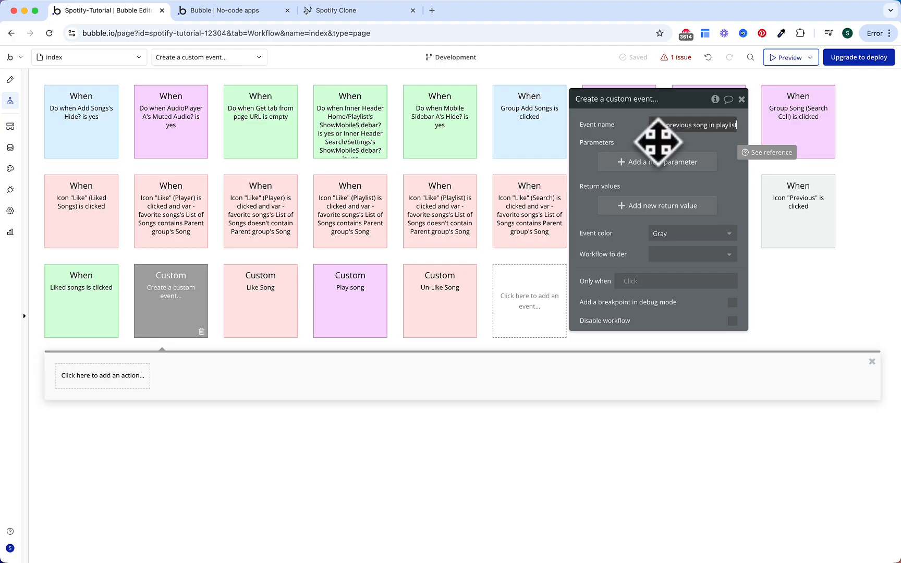
Step: Add a Set state action targeting the Player's index state
{"action": "left_click", "coordinate": [88, 377]}
{"action": "type", "text": "stat"}
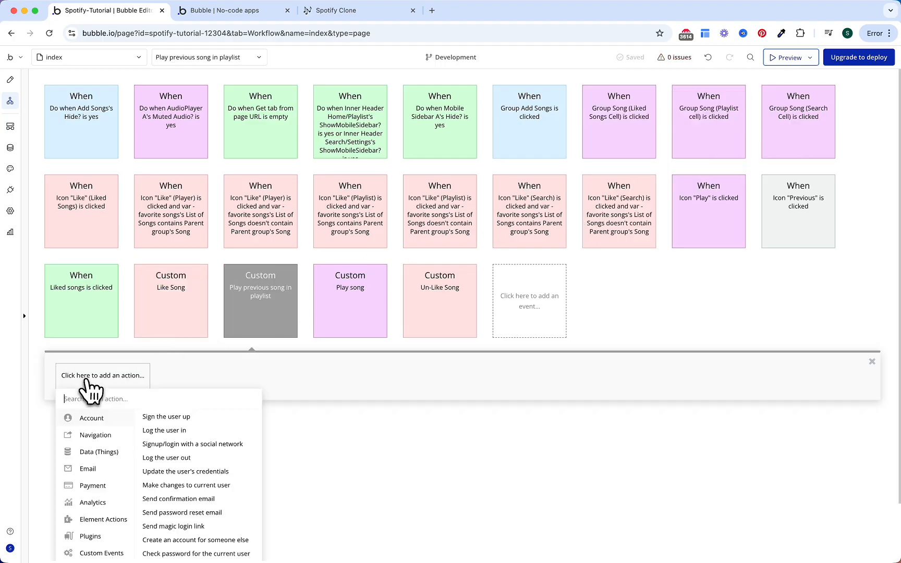
{"action": "left_click", "coordinate": [140, 416]}
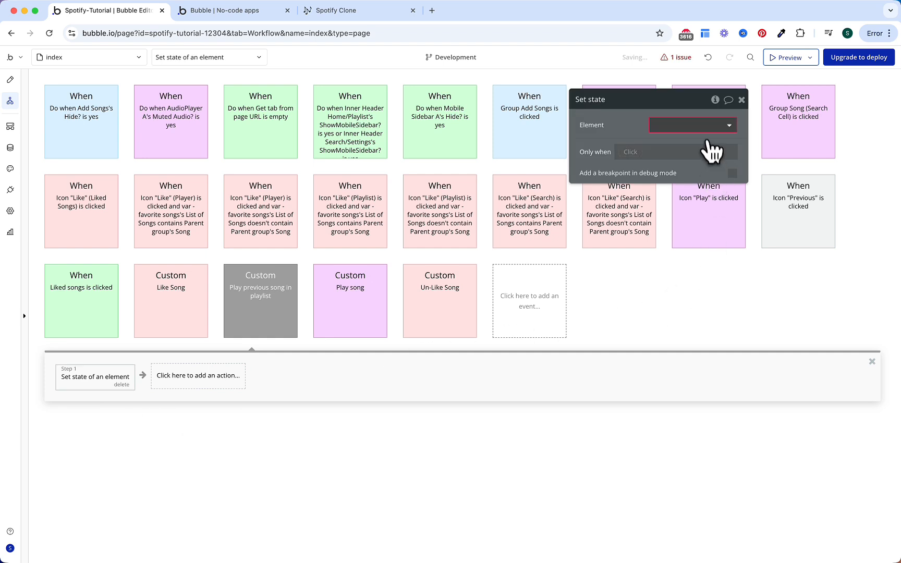
{"action": "left_click", "coordinate": [702, 126]}
{"action": "type", "text": "playe"}
{"action": "left_click", "coordinate": [688, 174]}
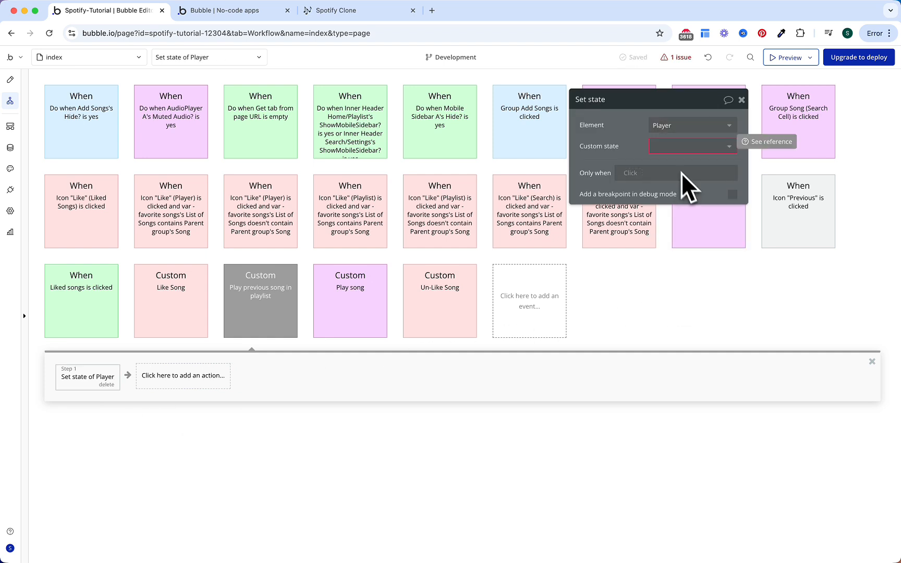
{"action": "left_click", "coordinate": [670, 146]}
{"action": "left_click", "coordinate": [662, 225]}
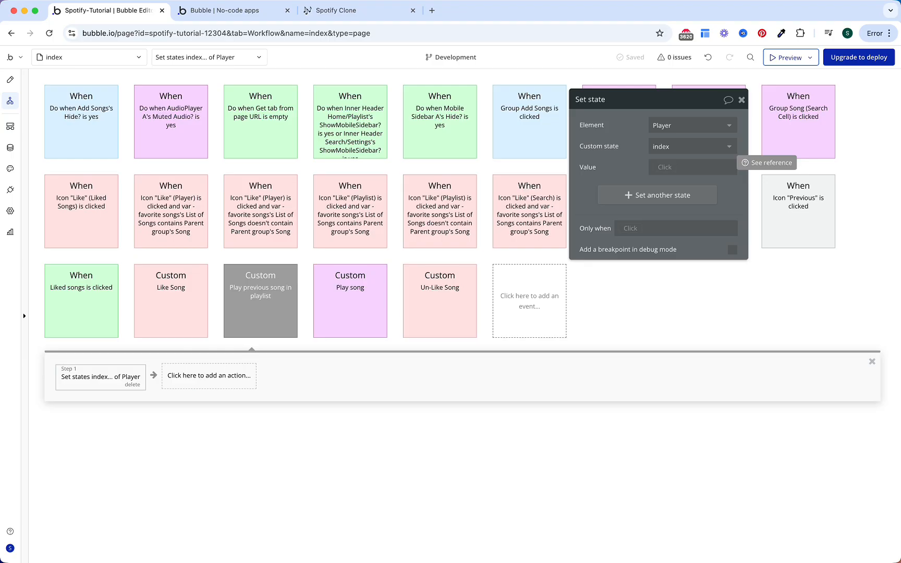
Step: Build the index value as Player's index is 1, formatted as text
{"action": "left_click", "coordinate": [660, 167]}
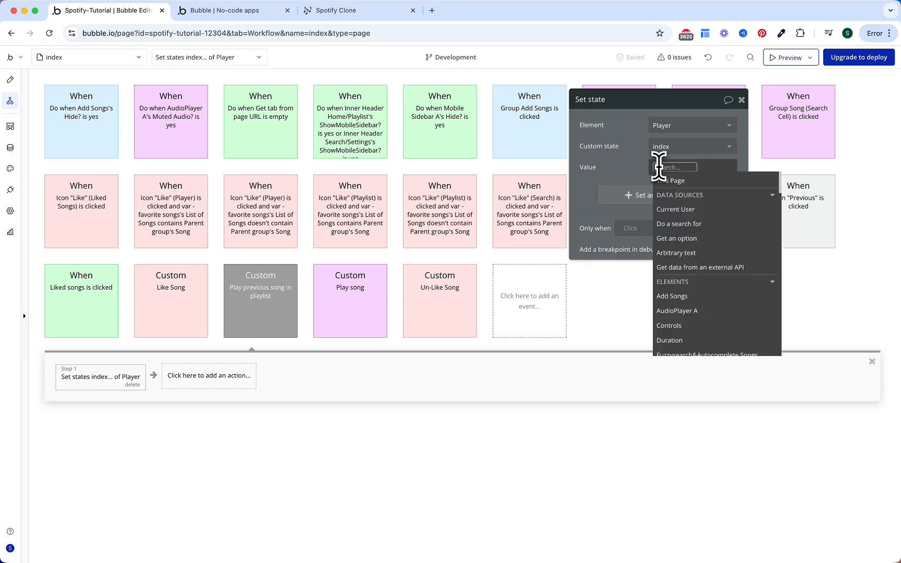
{"action": "type", "text": "player"}
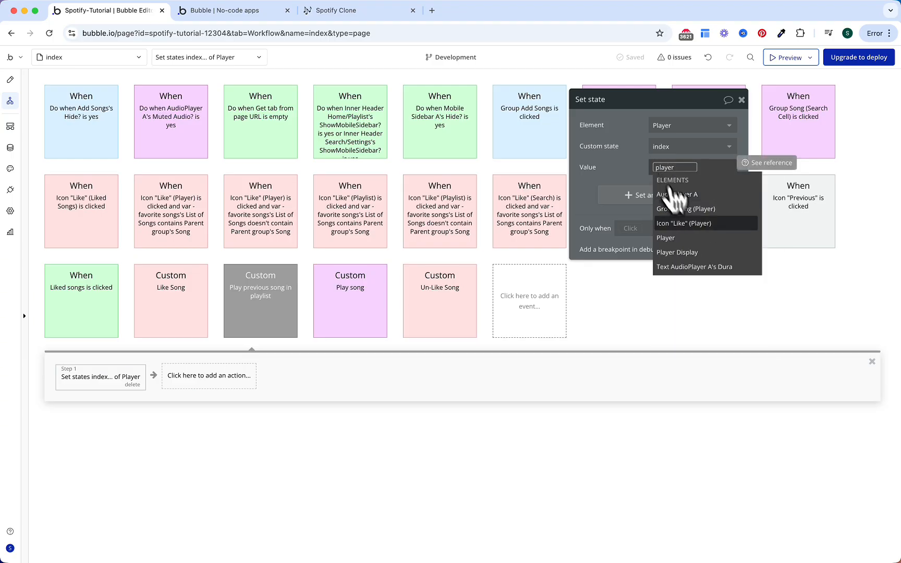
{"action": "left_click", "coordinate": [689, 238]}
{"action": "type", "text": "ind"}
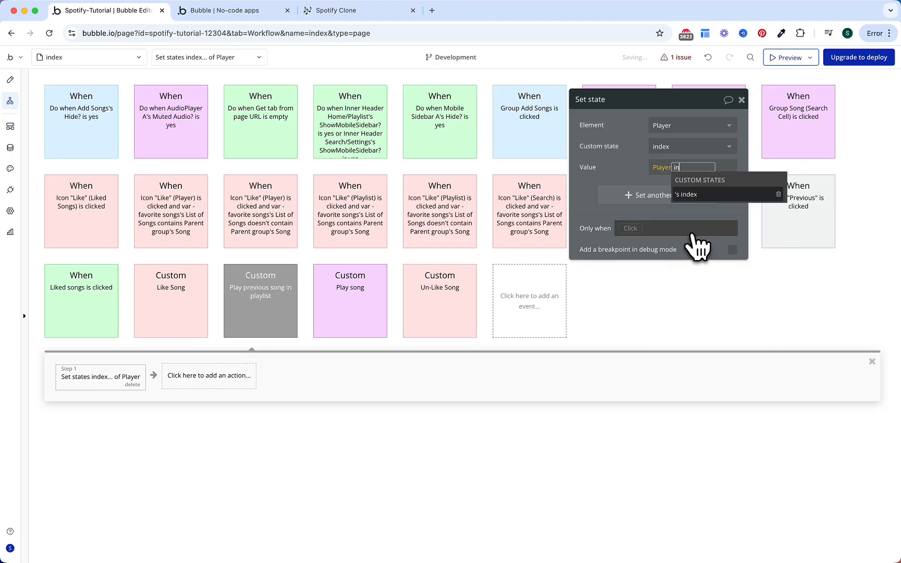
{"action": "left_click", "coordinate": [698, 197]}
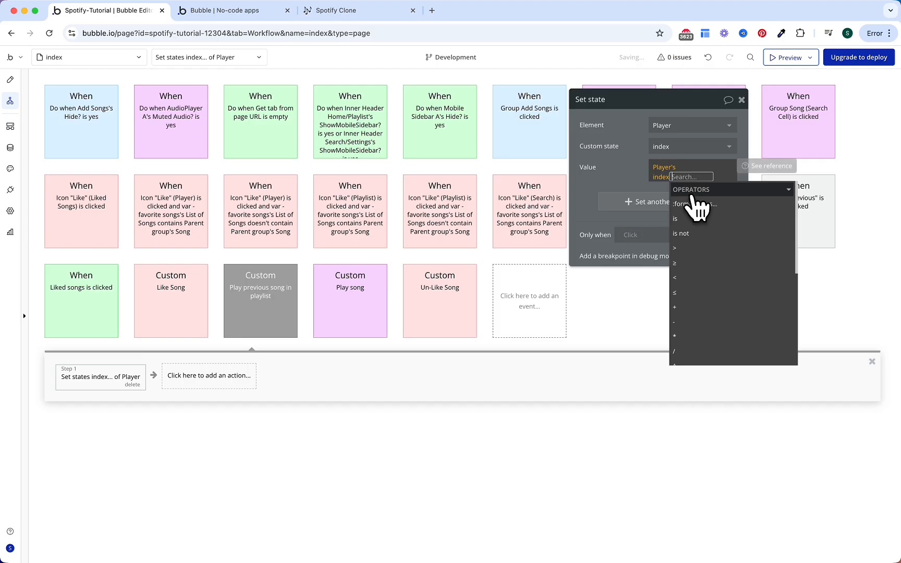
{"action": "left_click", "coordinate": [678, 219]}
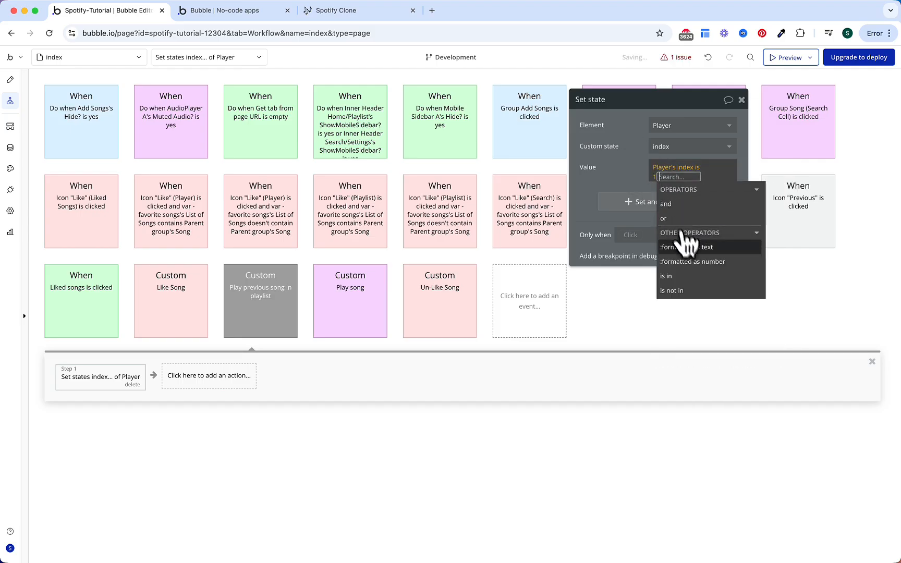
{"action": "left_click", "coordinate": [687, 248]}
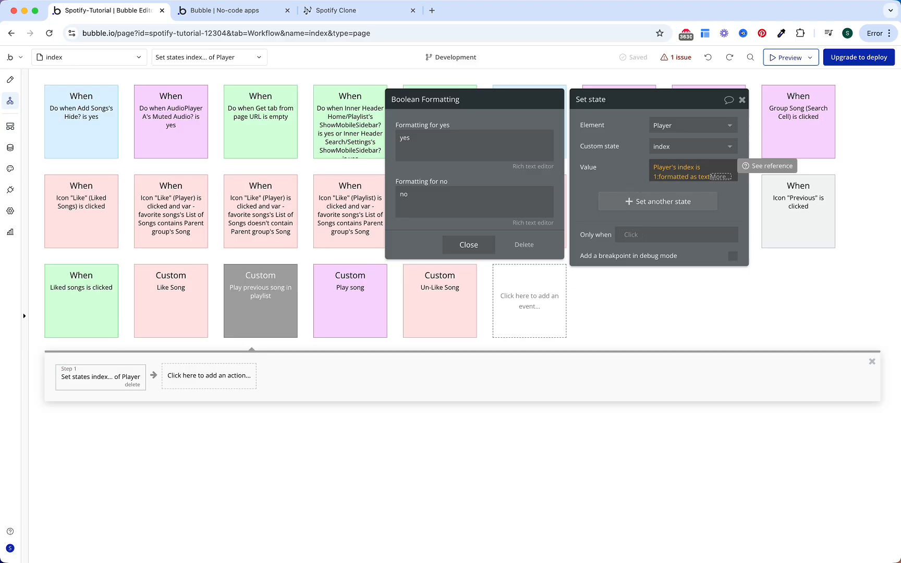
Step: Use Player's Chosen Playlist:count as the value when index is 1
{"action": "left_click", "coordinate": [521, 146]}
{"action": "left_click", "coordinate": [561, 139]}
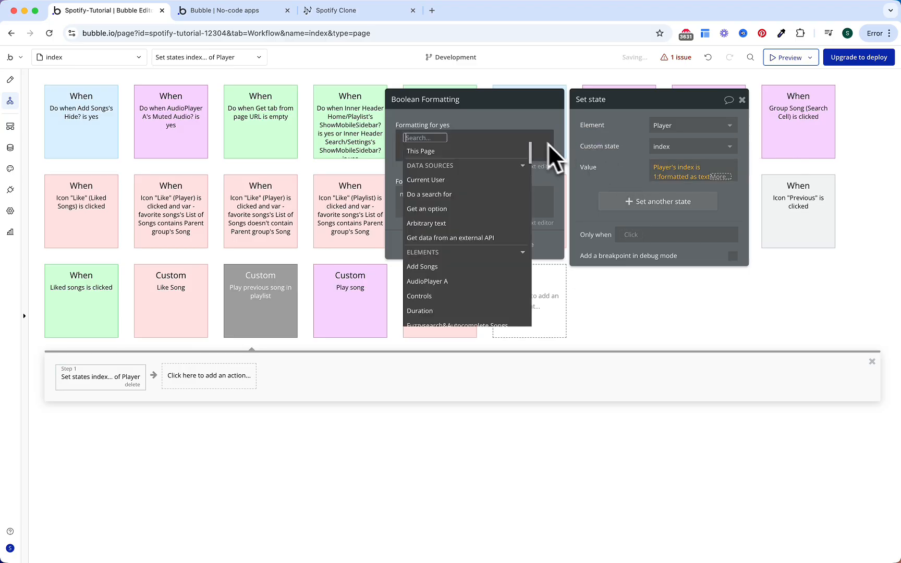
{"action": "type", "text": "player"}
{"action": "key", "text": "Down"}
{"action": "key", "text": "Down"}
{"action": "key", "text": "Down"}
{"action": "key", "text": "Return"}
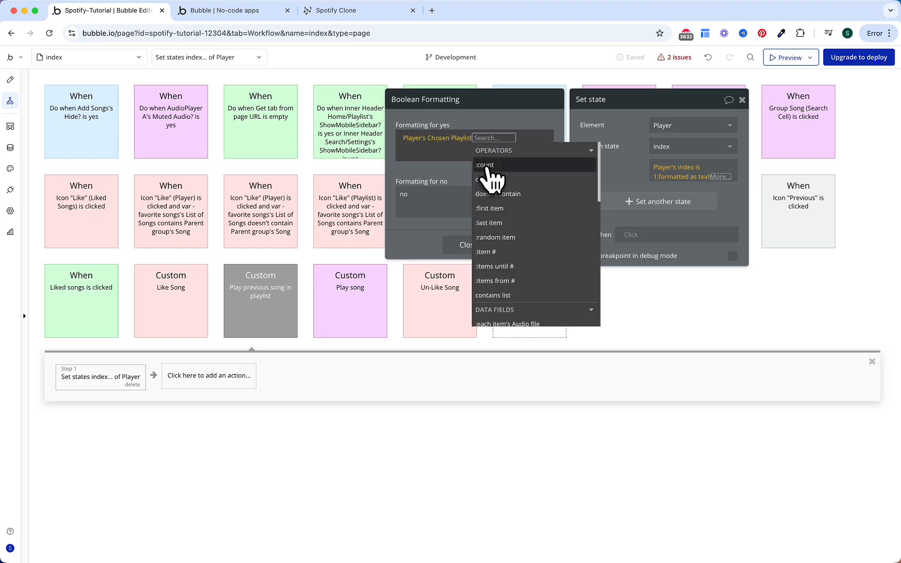
{"action": "left_click", "coordinate": [489, 166]}
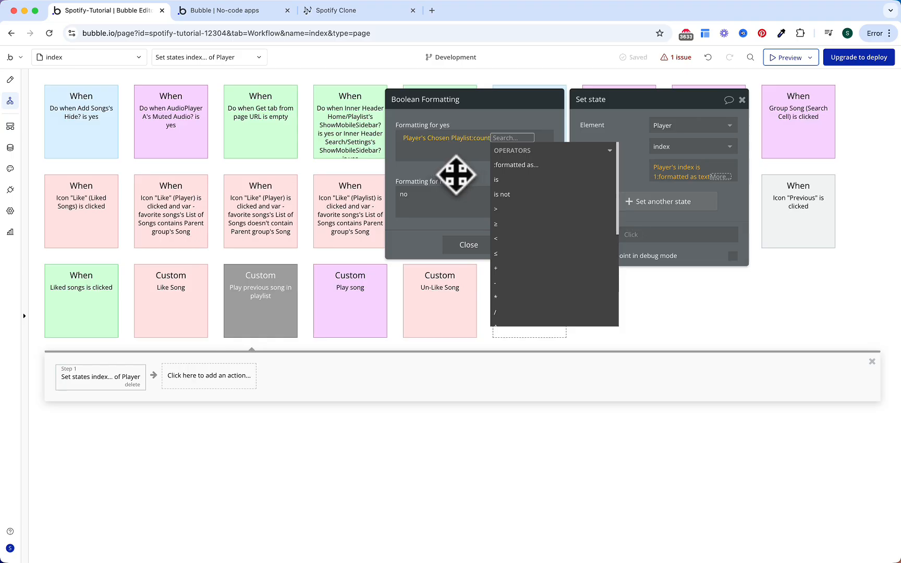
{"action": "left_click", "coordinate": [456, 175]}
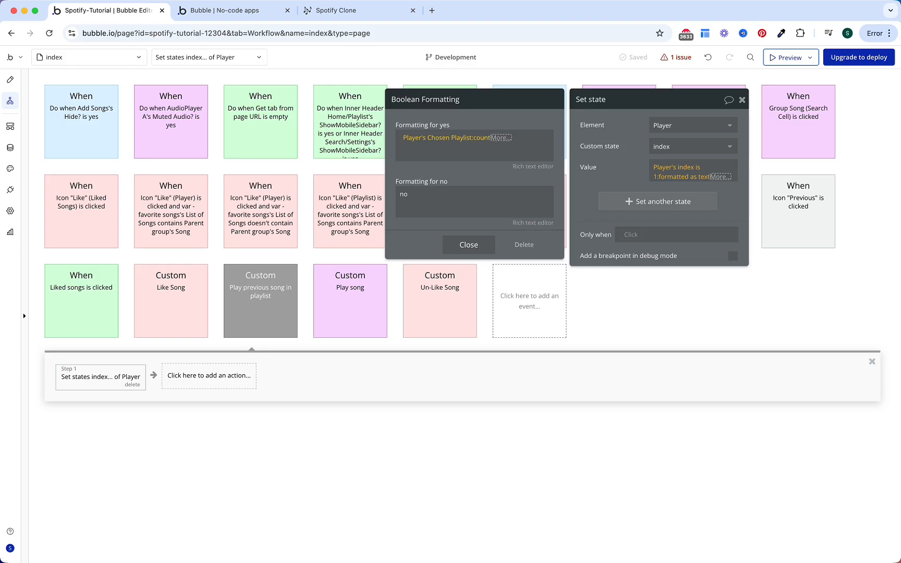
Step: Use Player's index - 1 as the value otherwise
{"action": "left_click", "coordinate": [463, 195]}
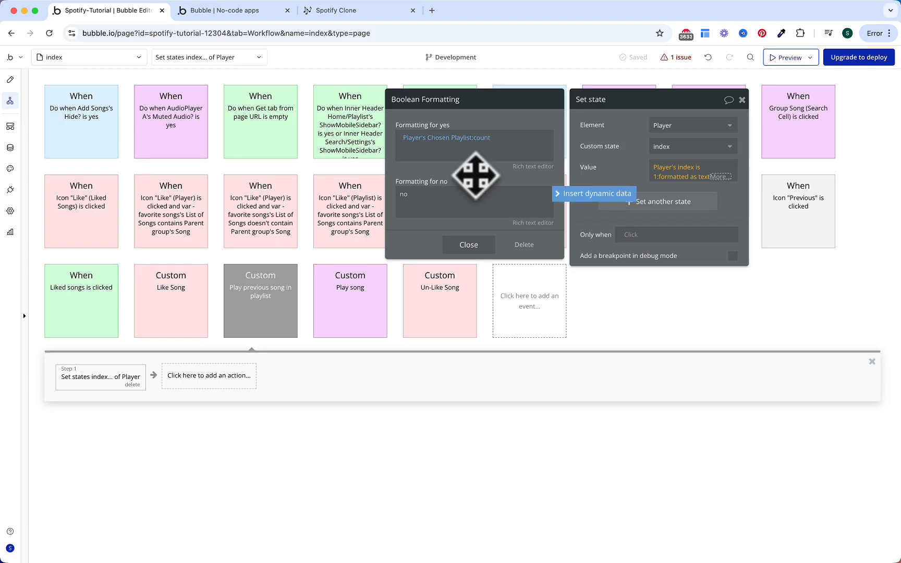
{"action": "left_click", "coordinate": [584, 194]}
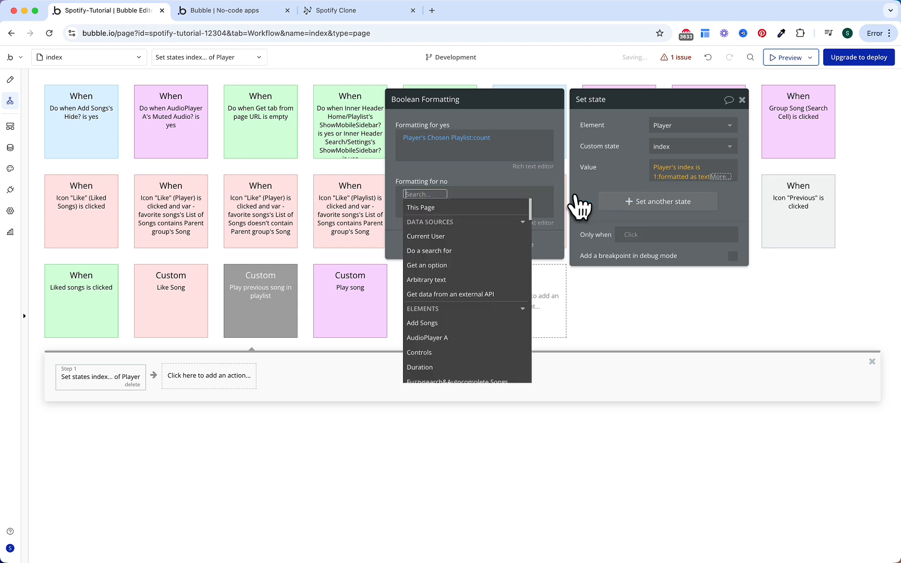
{"action": "type", "text": "player"}
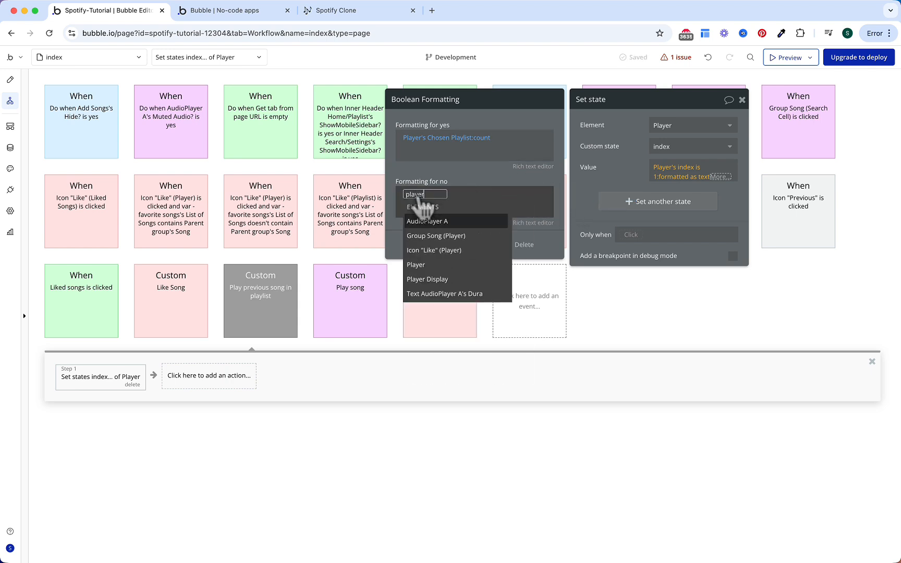
{"action": "left_click", "coordinate": [422, 264]}
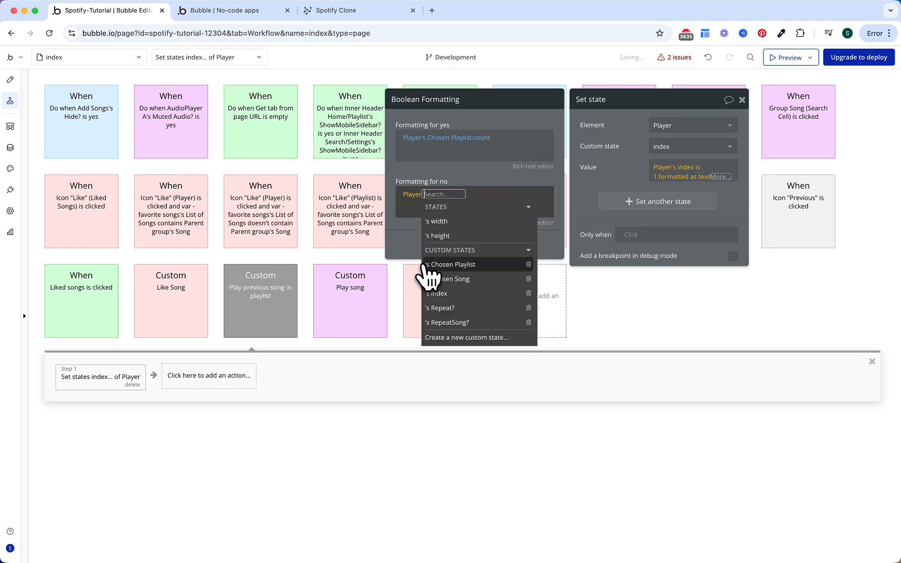
{"action": "left_click", "coordinate": [454, 293]}
{"action": "left_click", "coordinate": [462, 339]}
{"action": "type", "text": "1"}
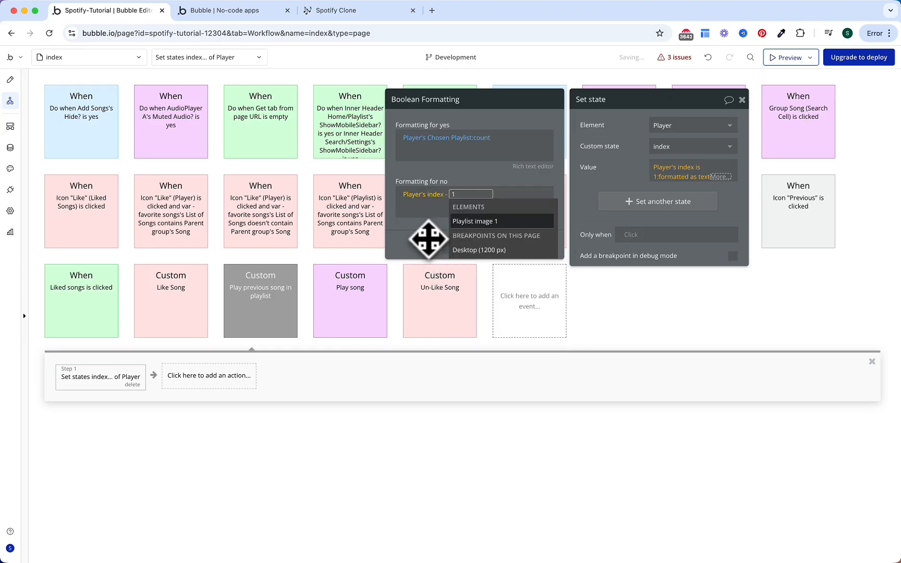
{"action": "key", "text": "Return"}
{"action": "left_click", "coordinate": [610, 174]}
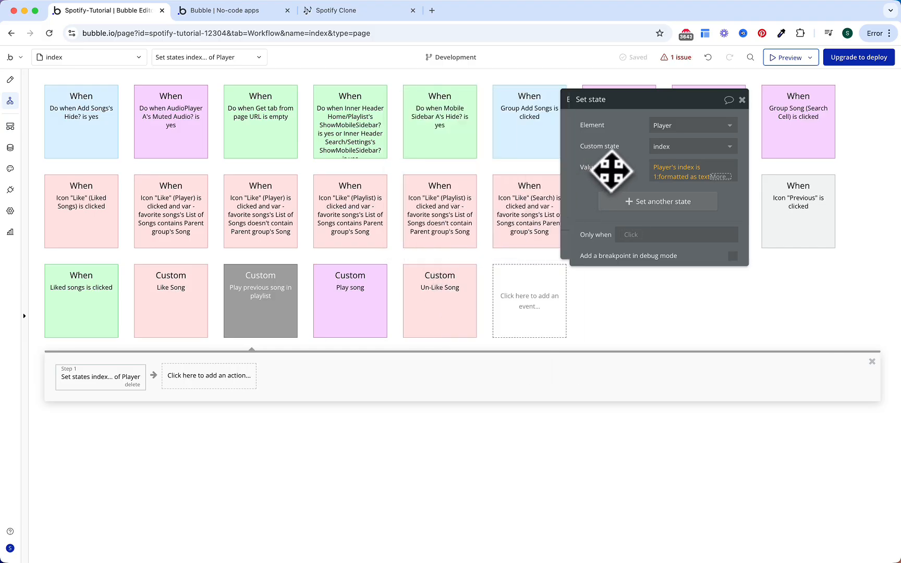
Step: Convert the formatted text result to a number
{"action": "left_click", "coordinate": [722, 180]}
{"action": "type", "text": "conv"}
{"action": "key", "text": "Return"}
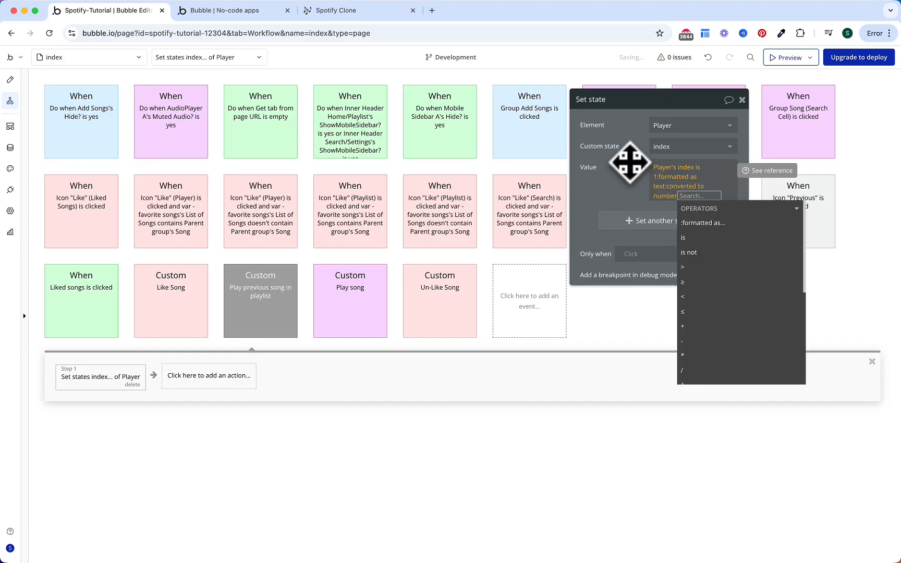
{"action": "left_click", "coordinate": [631, 163]}
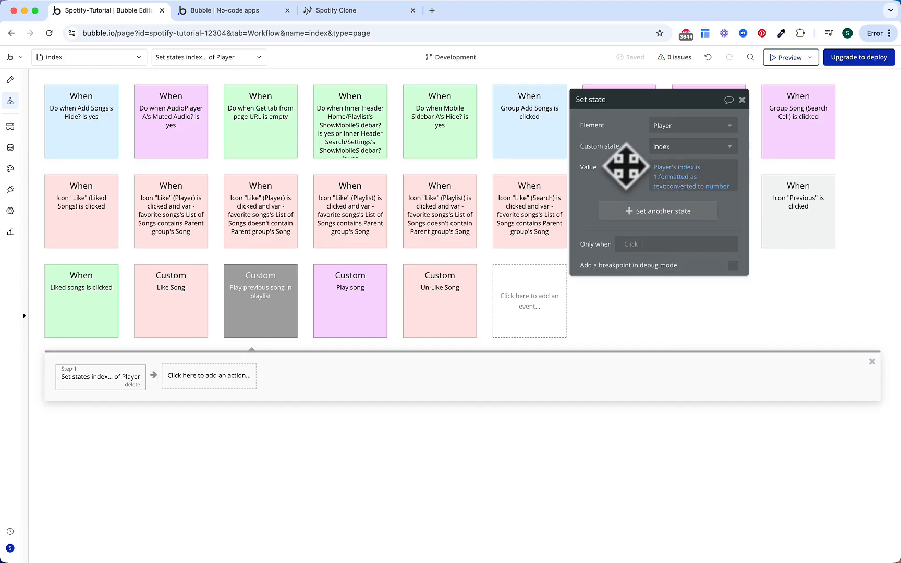
{"action": "left_click", "coordinate": [237, 377]}
Step: Add a second Set state step targeting the Player's Chosen Song state
{"action": "type", "text": "set"}
{"action": "left_click", "coordinate": [228, 418]}
{"action": "left_click", "coordinate": [686, 125]}
{"action": "type", "text": "player"}
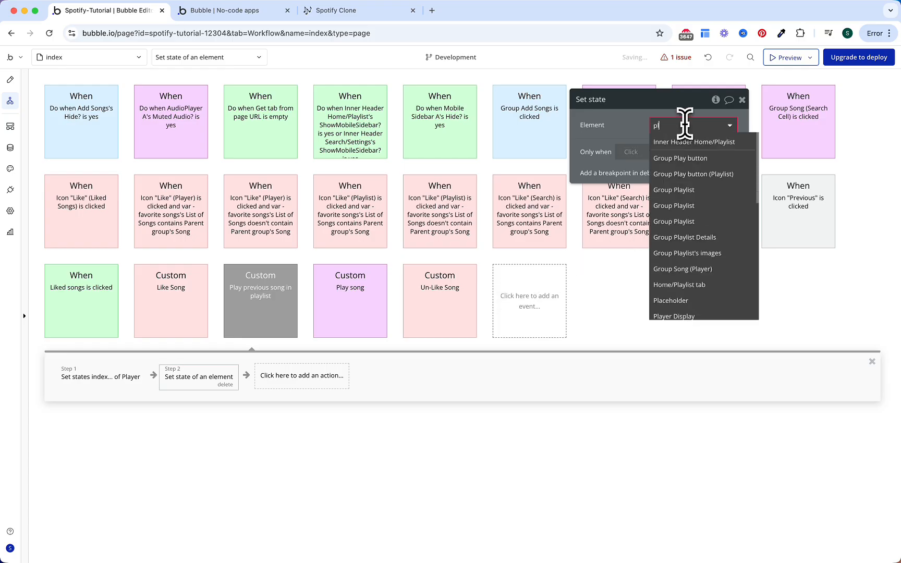
{"action": "left_click", "coordinate": [687, 174]}
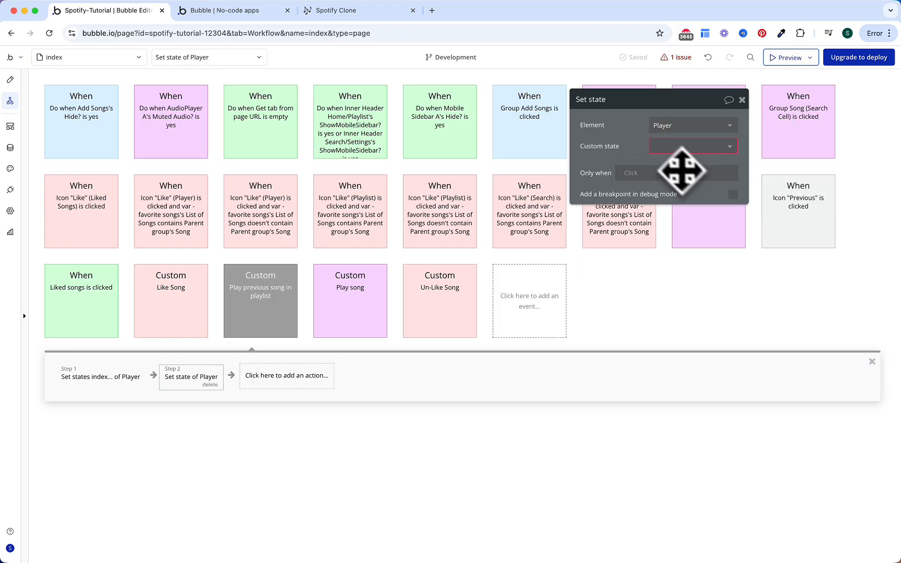
{"action": "left_click", "coordinate": [663, 145]}
{"action": "left_click", "coordinate": [666, 177]}
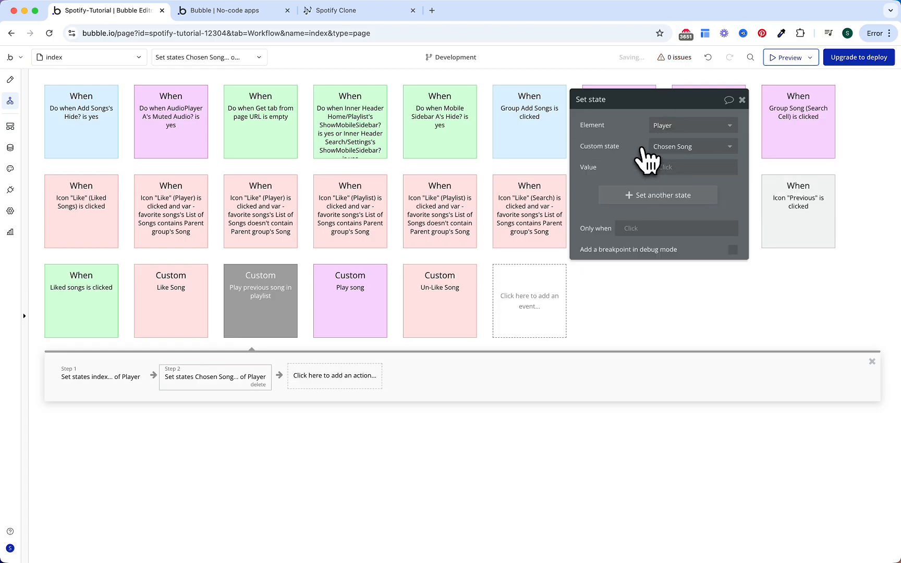
Step: Set the value to Player's Chosen Playlist:item #Player's index
{"action": "left_click", "coordinate": [629, 169]}
{"action": "type", "text": "player"}
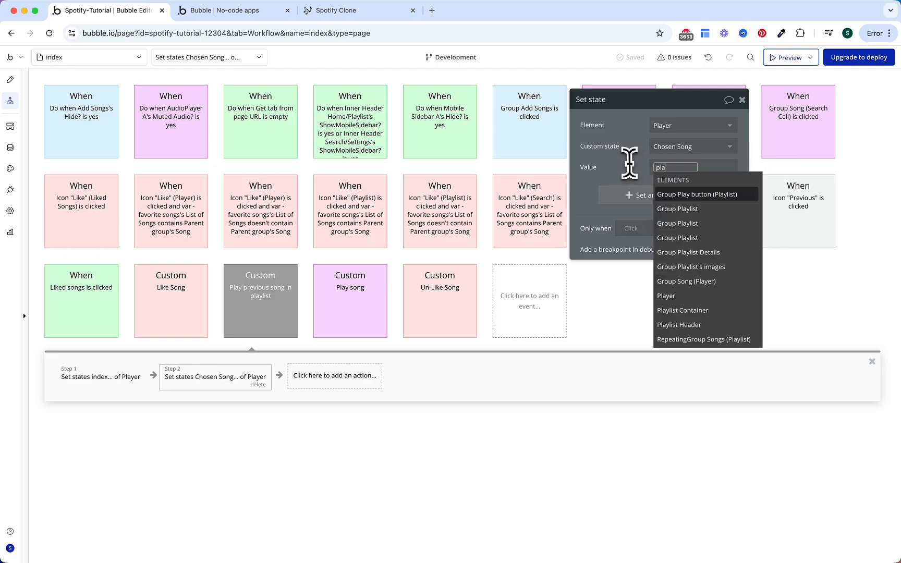
{"action": "left_click", "coordinate": [666, 208]}
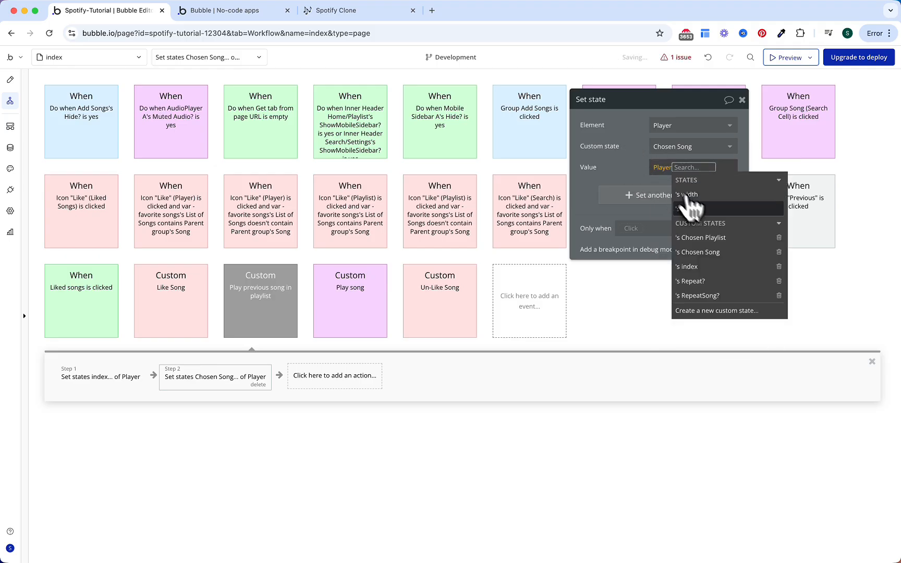
{"action": "left_click", "coordinate": [701, 246]}
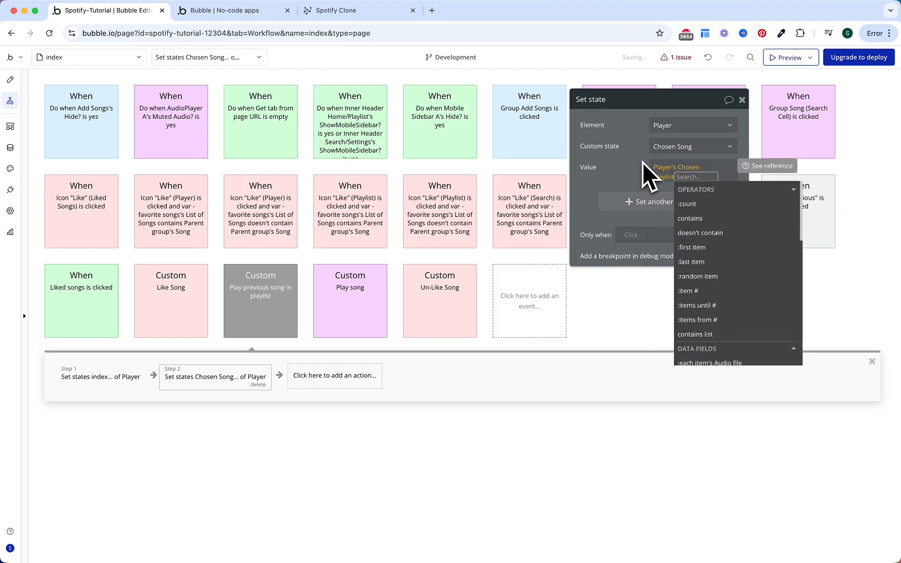
{"action": "left_click", "coordinate": [718, 291]}
{"action": "type", "text": "player"}
{"action": "key", "text": "Down"}
{"action": "key", "text": "Down"}
{"action": "key", "text": "Down"}
{"action": "key", "text": "Return"}
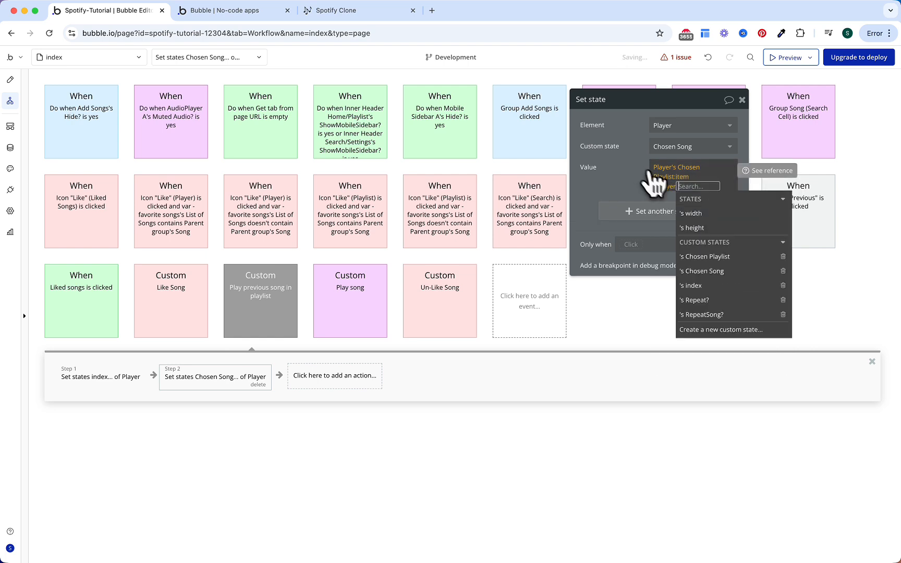
{"action": "left_click", "coordinate": [699, 286]}
{"action": "left_click", "coordinate": [639, 169]}
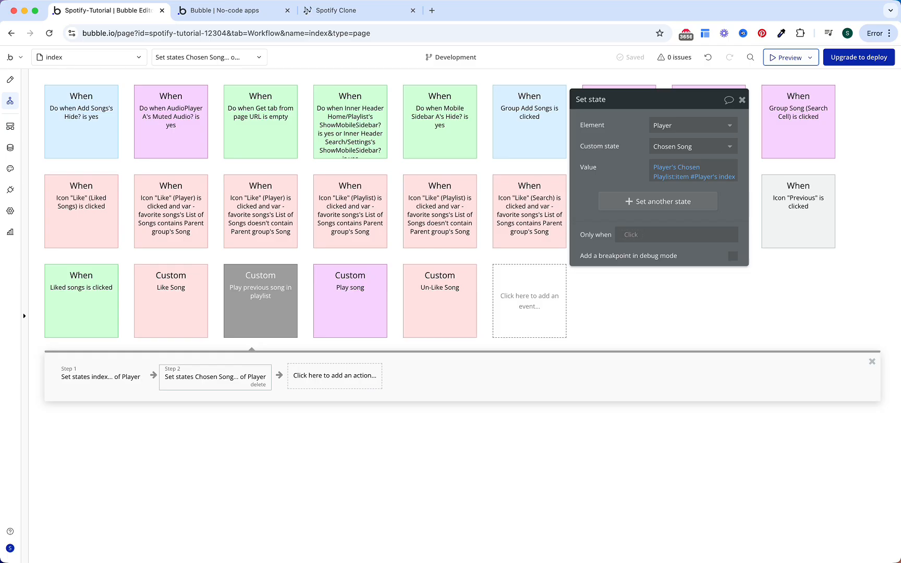
Step: Duplicate the Play previous song event and rename the copy Play next song in playlist
{"action": "right_click", "coordinate": [281, 313]}
{"action": "right_click", "coordinate": [280, 299]}
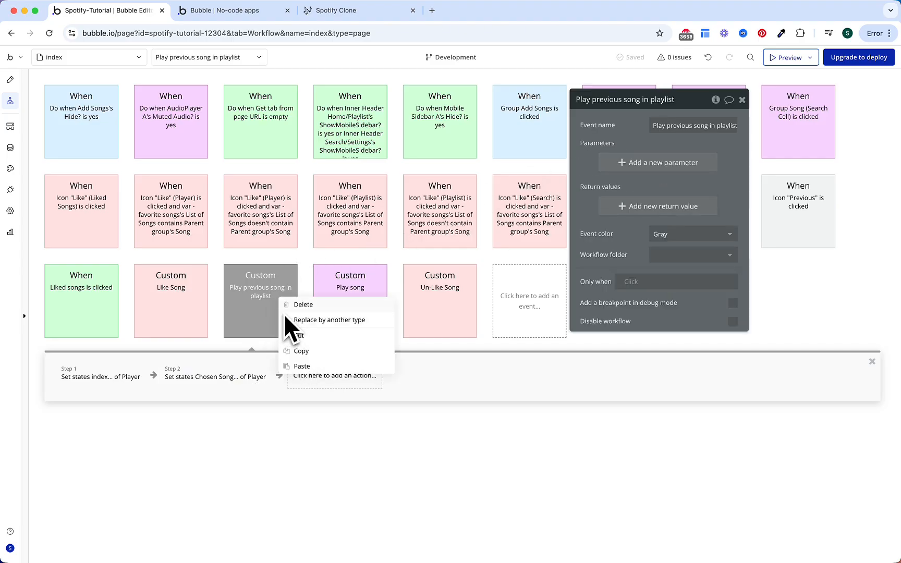
{"action": "left_click", "coordinate": [296, 366]}
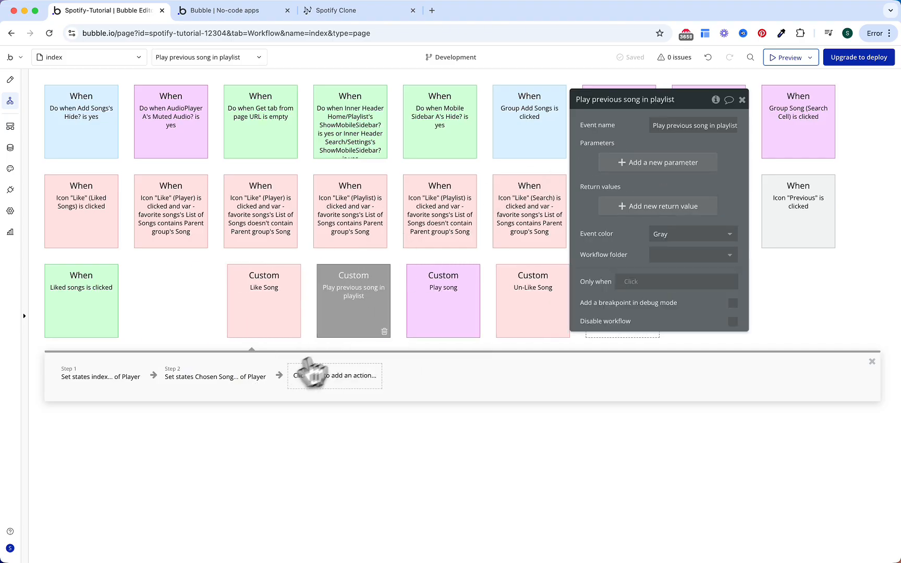
{"action": "double_click", "coordinate": [683, 125]}
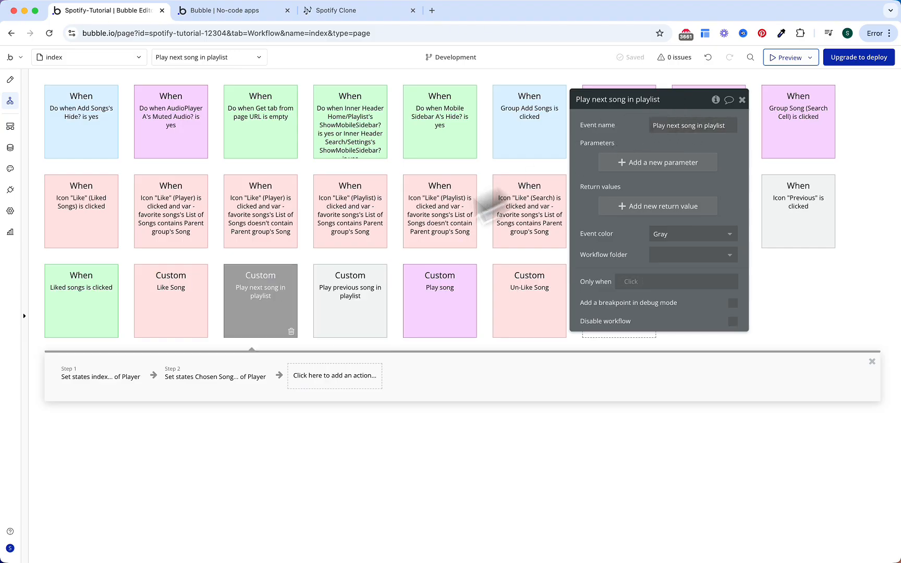
Step: In the copy's index step, compare index with Player's Chosen Playlist:count
{"action": "left_click", "coordinate": [140, 370]}
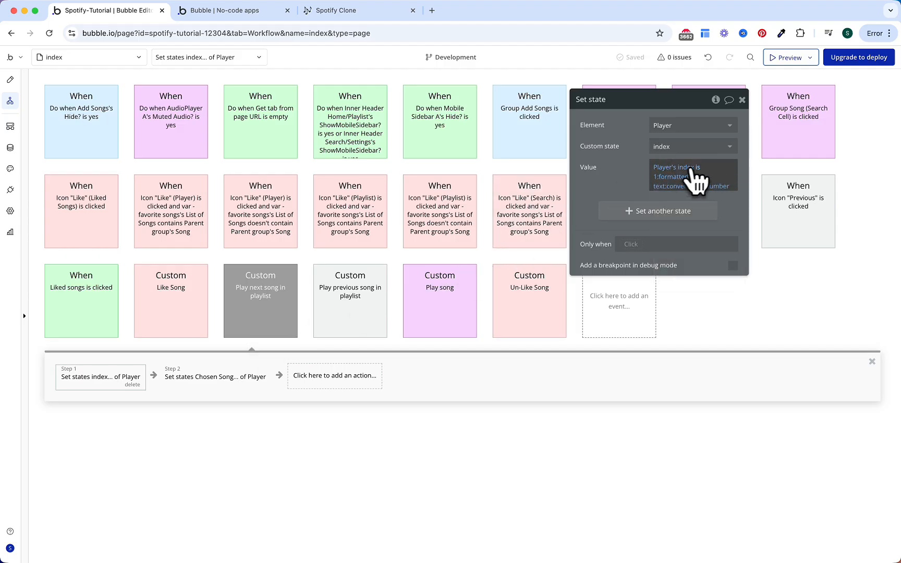
{"action": "left_click", "coordinate": [656, 176]}
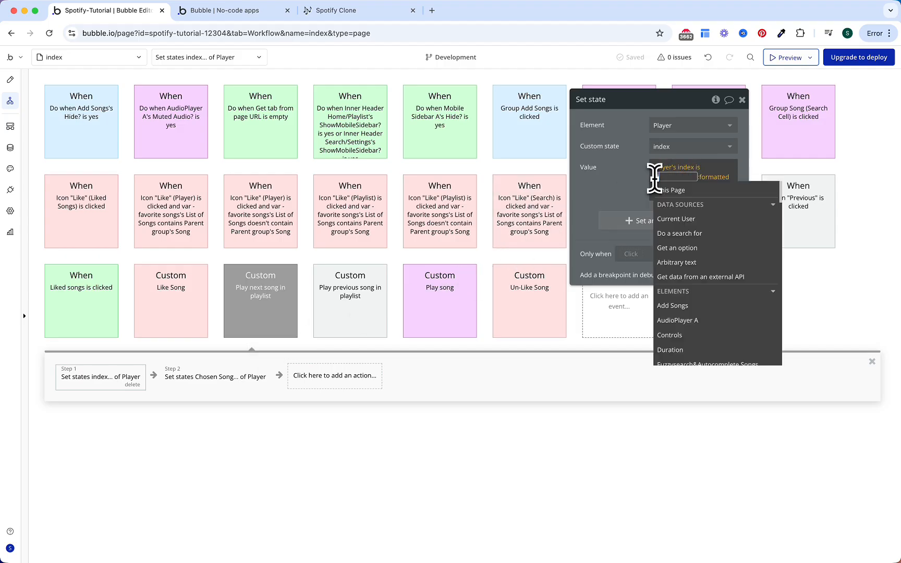
{"action": "type", "text": "Player"}
{"action": "key", "text": "Down"}
{"action": "key", "text": "Down"}
{"action": "key", "text": "Down"}
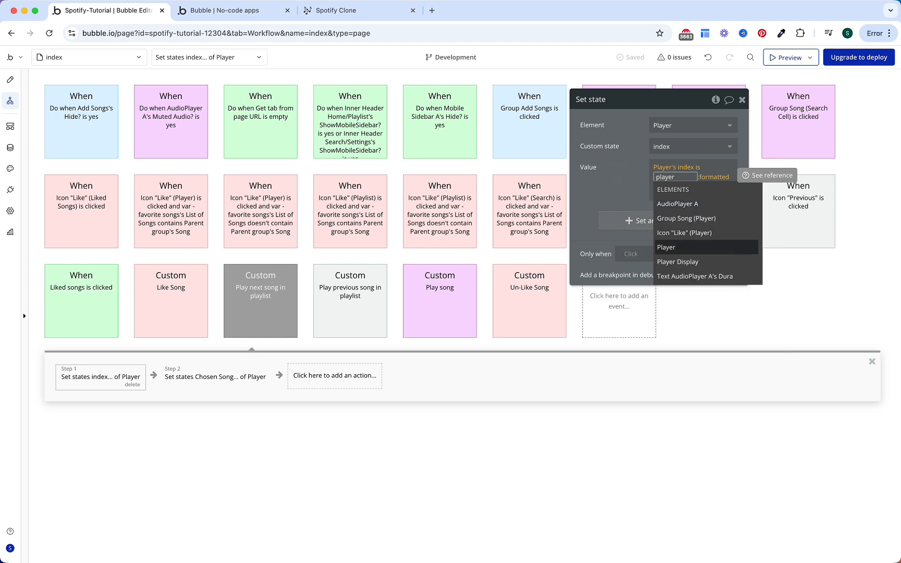
{"action": "key", "text": "Return"}
{"action": "left_click", "coordinate": [712, 247]}
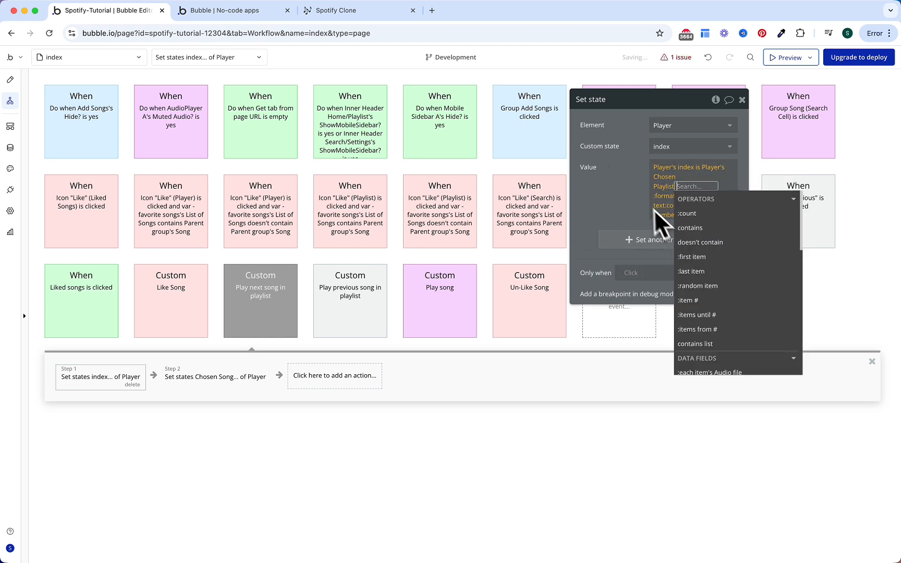
{"action": "left_click", "coordinate": [687, 213]}
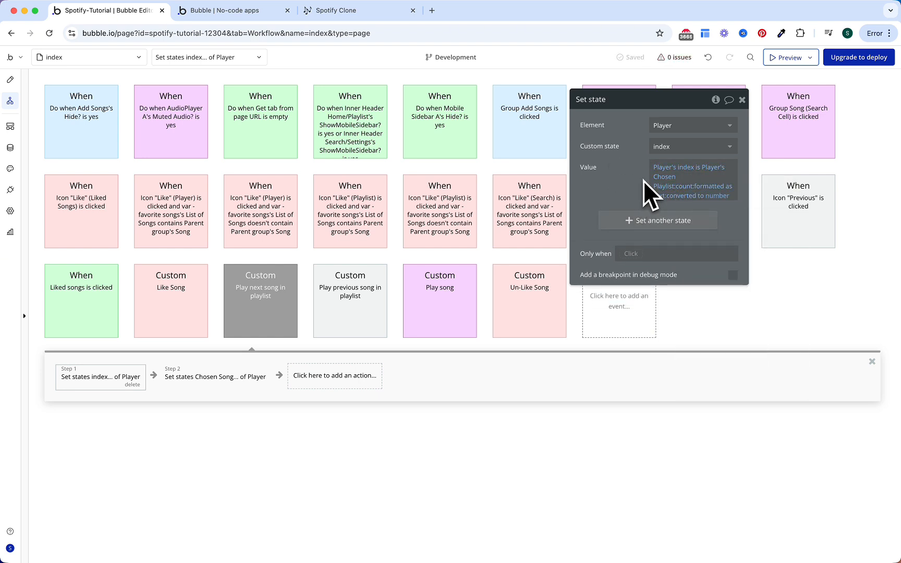
Step: Format the comparison as yes = 1, no = Player's index + 1
{"action": "left_click", "coordinate": [712, 188]}
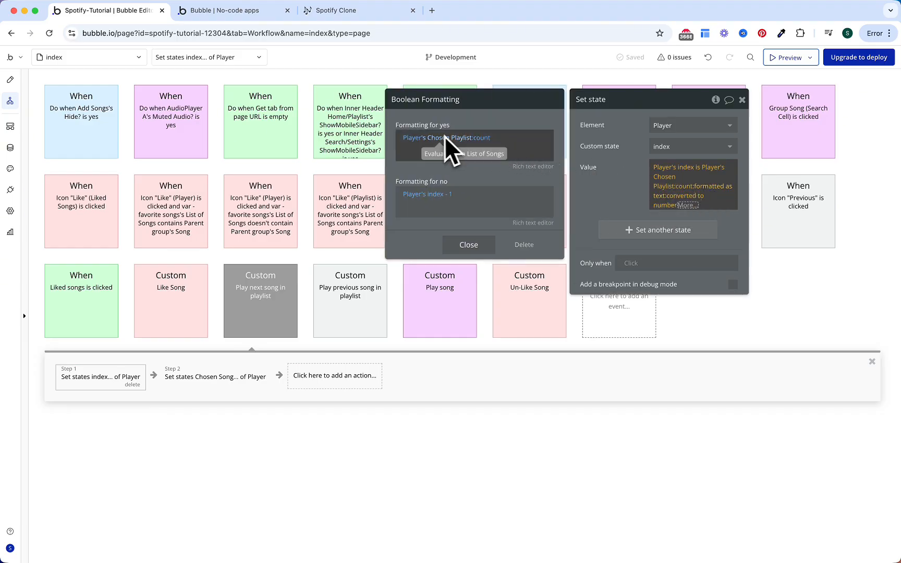
{"action": "right_click", "coordinate": [496, 140]}
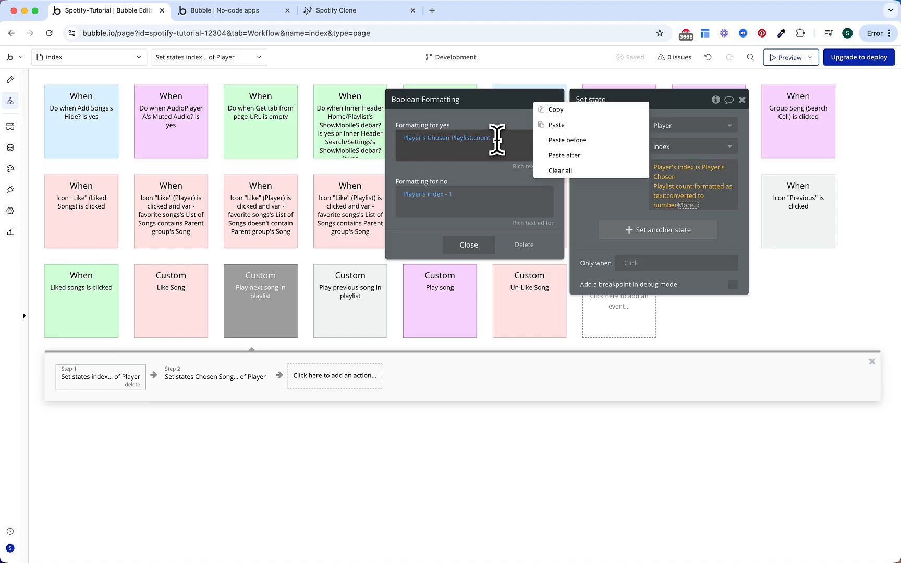
{"action": "left_click", "coordinate": [559, 171]}
{"action": "type", "text": "1"}
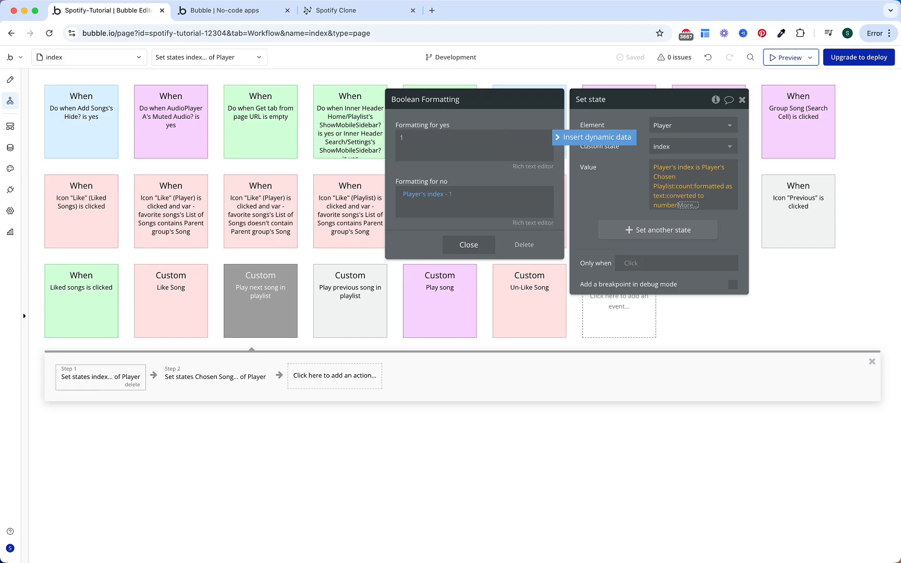
{"action": "left_click", "coordinate": [448, 194]}
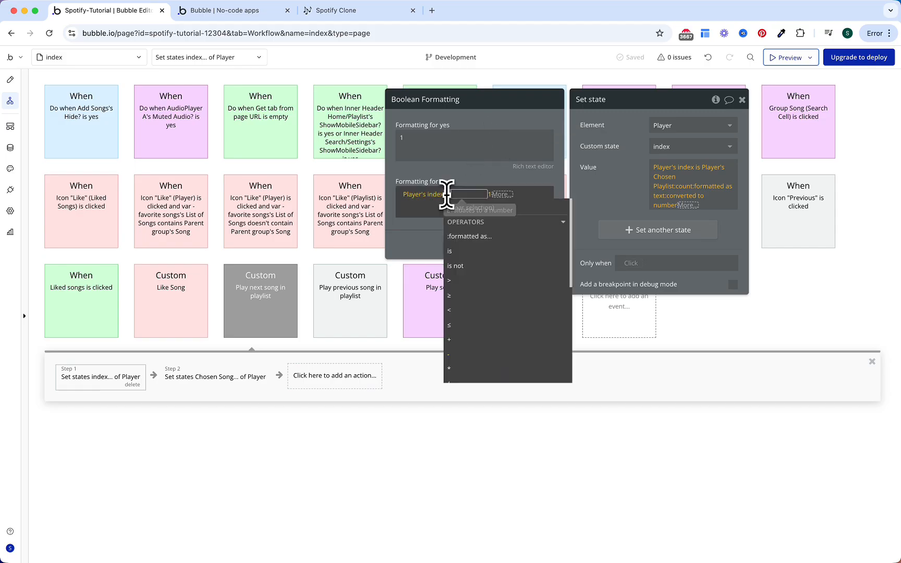
{"action": "left_click", "coordinate": [487, 178]}
{"action": "left_click", "coordinate": [588, 177]}
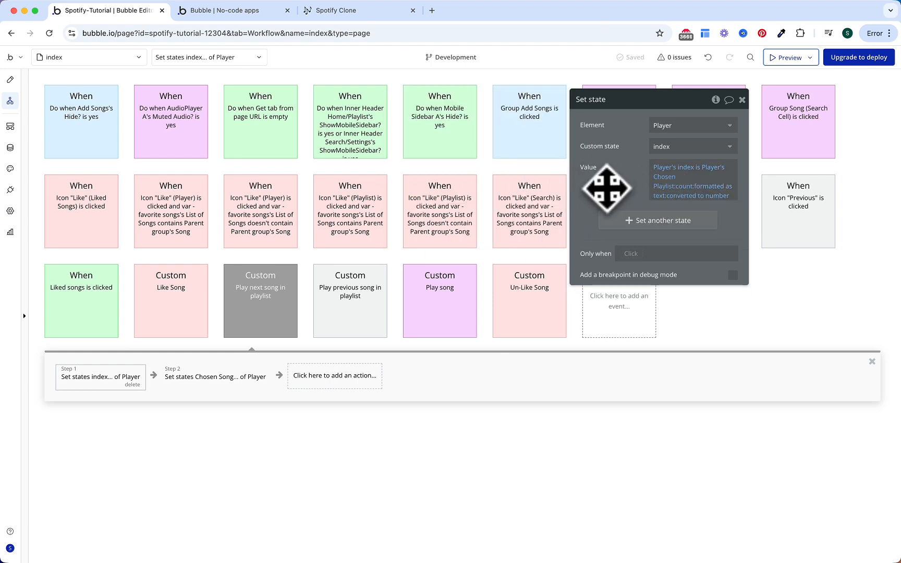
{"action": "left_click", "coordinate": [241, 379]}
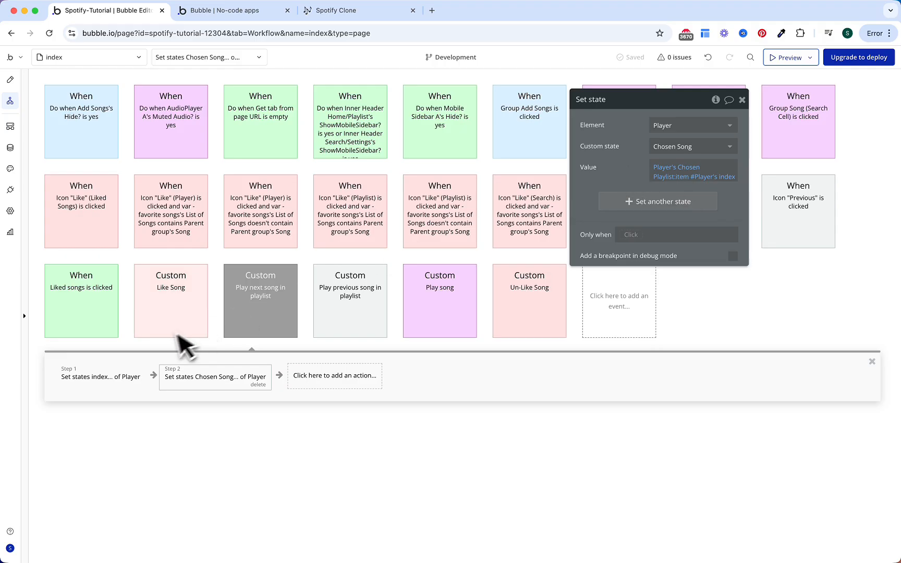
{"action": "left_click", "coordinate": [121, 382]}
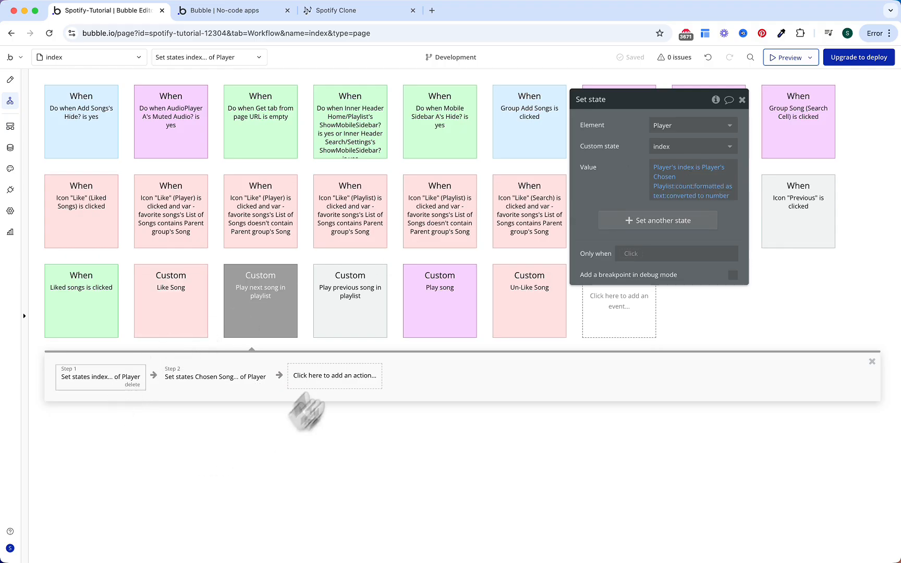
Step: Add a step to the Previous icon workflow that triggers Play previous song in playlist
{"action": "left_click", "coordinate": [357, 288]}
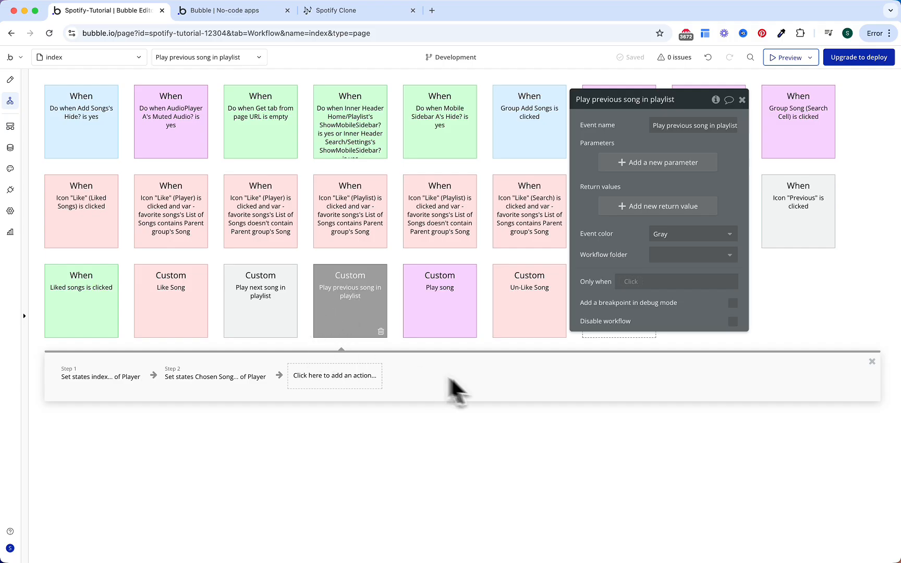
{"action": "left_click", "coordinate": [777, 224]}
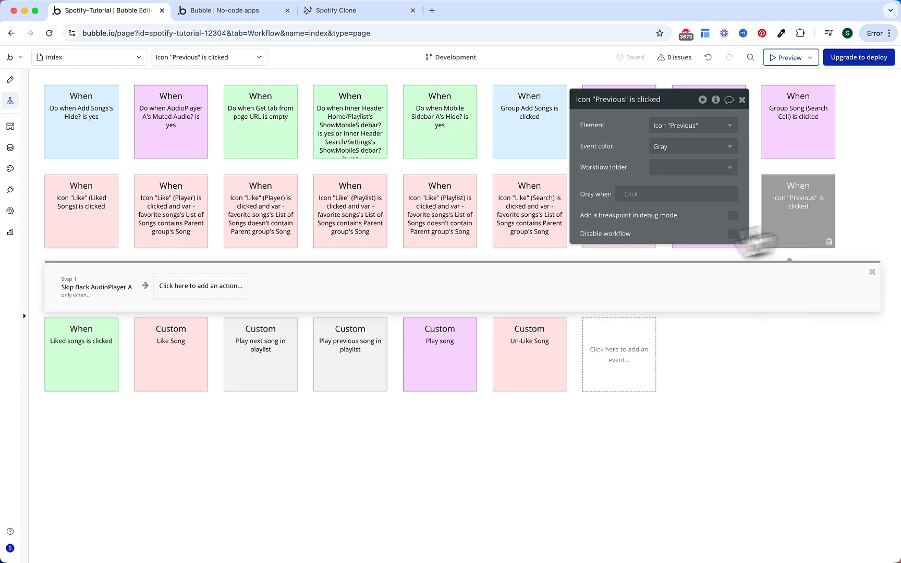
{"action": "left_click", "coordinate": [96, 287]}
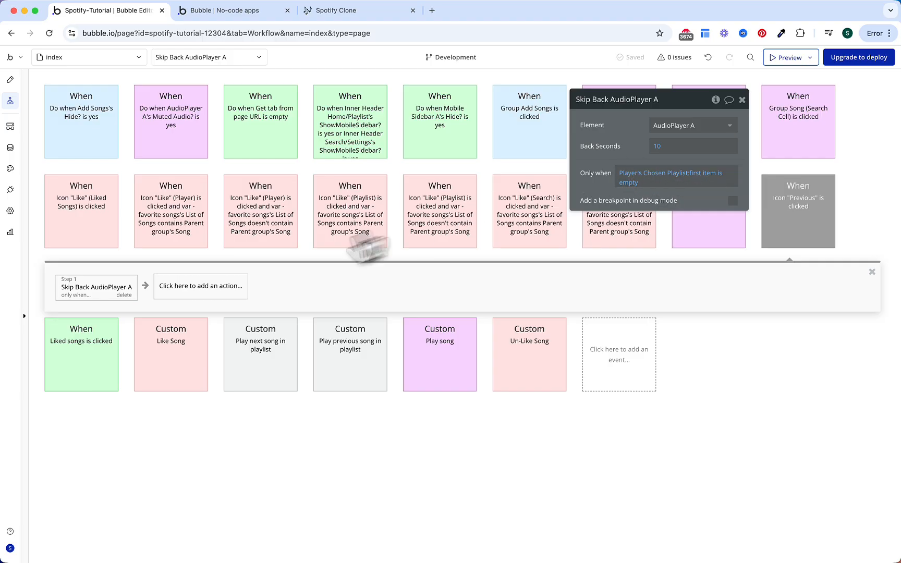
{"action": "left_click", "coordinate": [219, 292]}
{"action": "type", "text": "trig"}
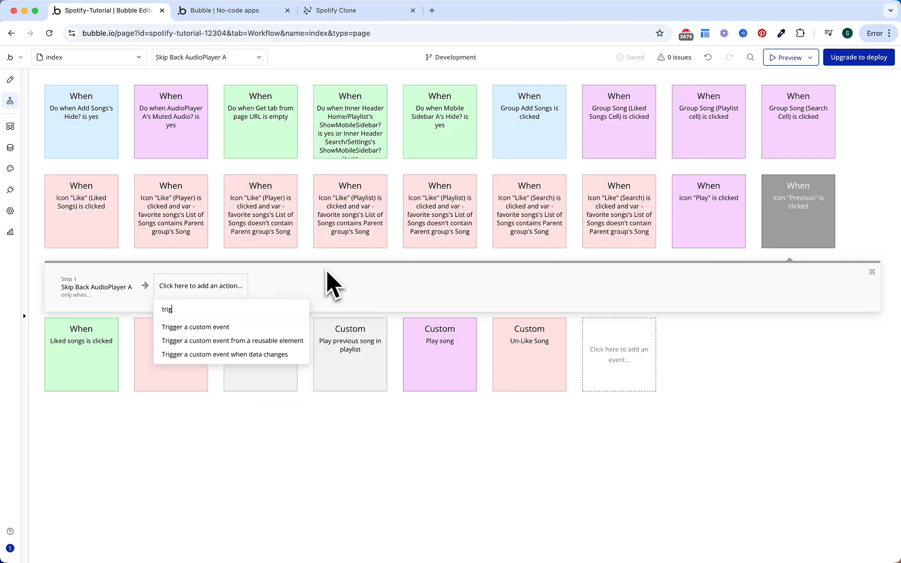
{"action": "left_click", "coordinate": [266, 329]}
{"action": "left_click", "coordinate": [679, 125]}
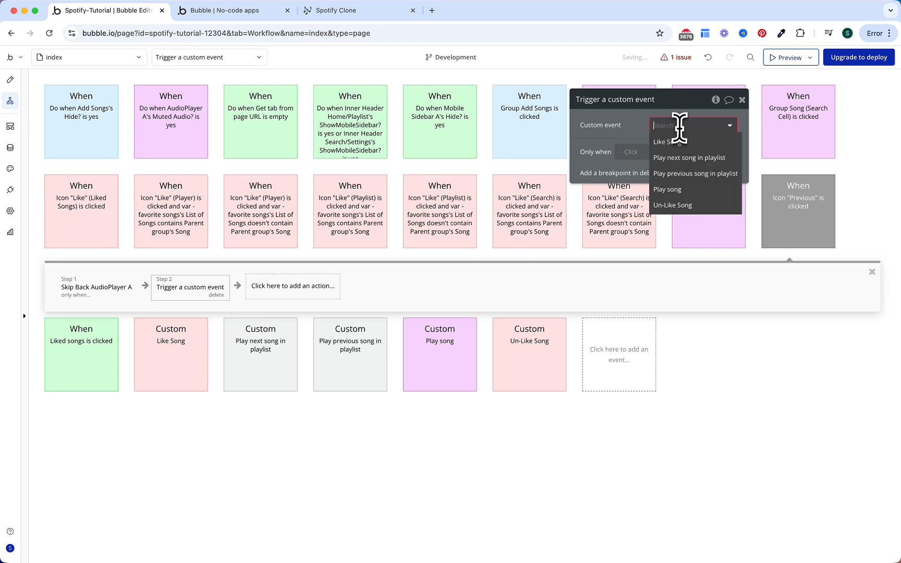
{"action": "left_click", "coordinate": [691, 174]}
Step: Run that trigger only when Player's Chosen Playlist:first item is not empty
{"action": "left_click", "coordinate": [632, 151]}
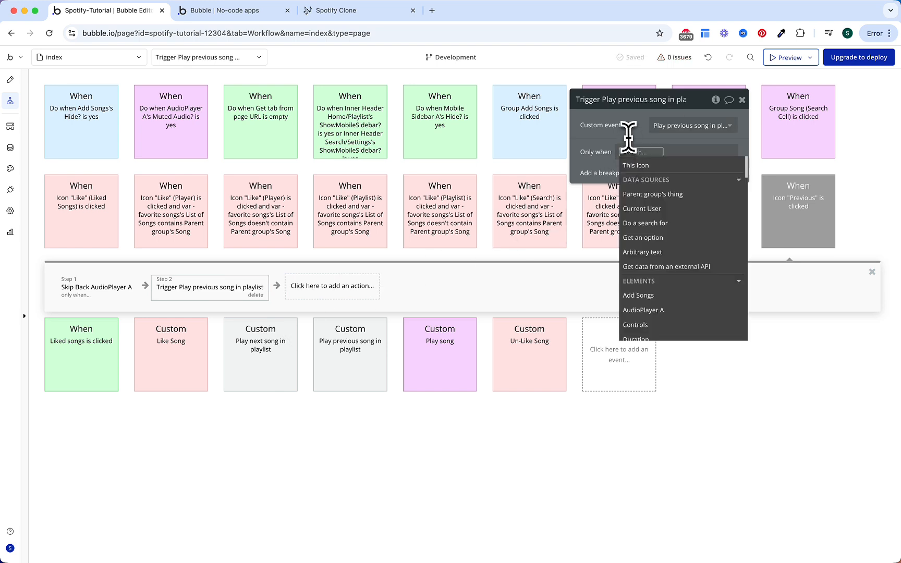
{"action": "type", "text": "player"}
{"action": "key", "text": "Return"}
{"action": "type", "text": "cho"}
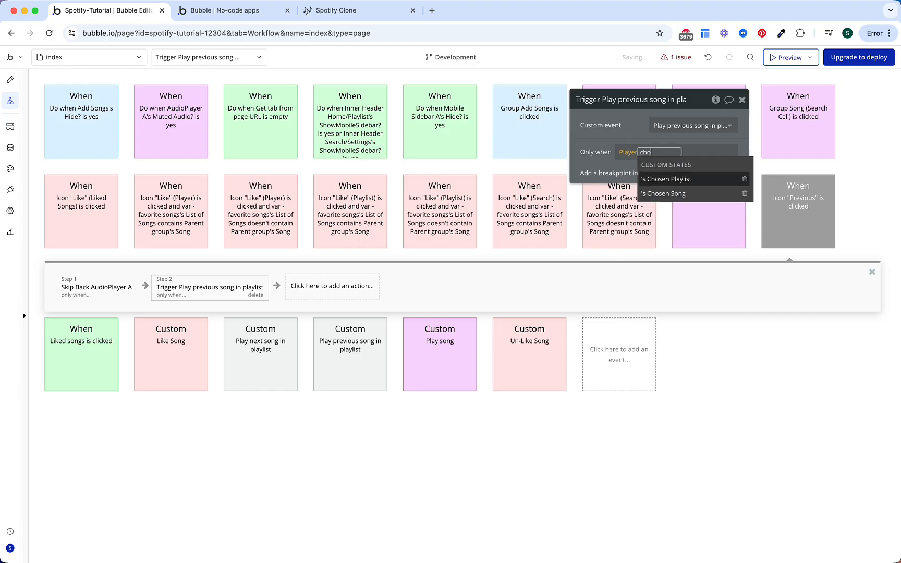
{"action": "key", "text": "Return"}
{"action": "left_click", "coordinate": [721, 223]}
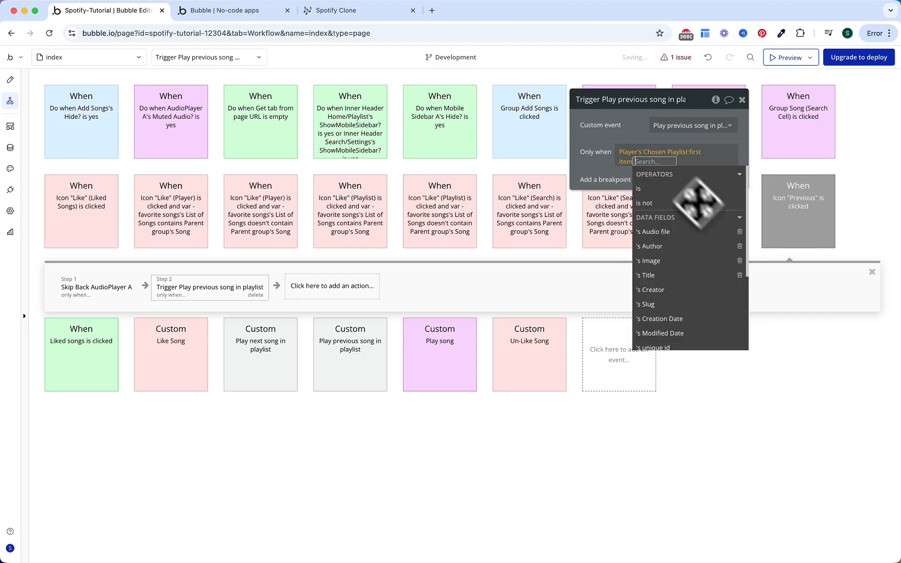
{"action": "type", "text": "is not"}
{"action": "key", "text": "Return"}
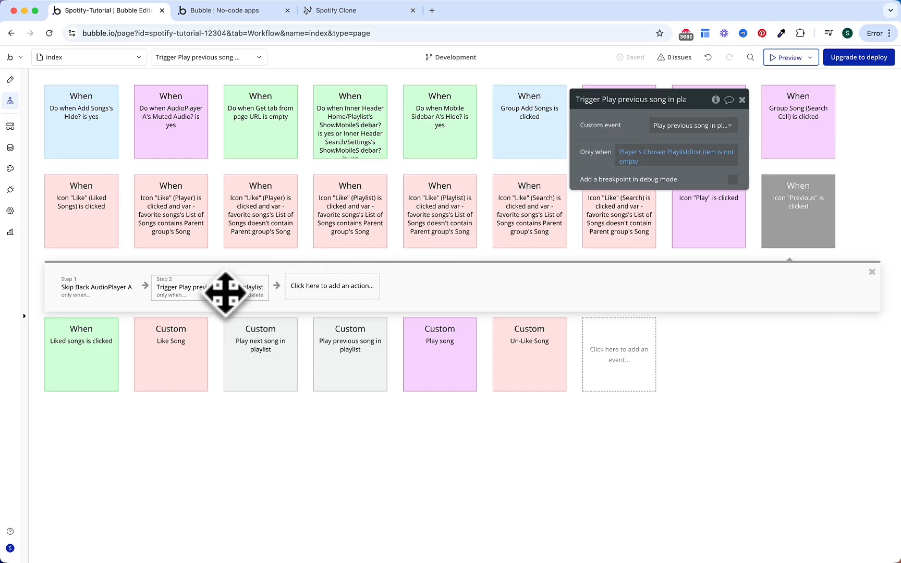
{"action": "left_click", "coordinate": [10, 80]}
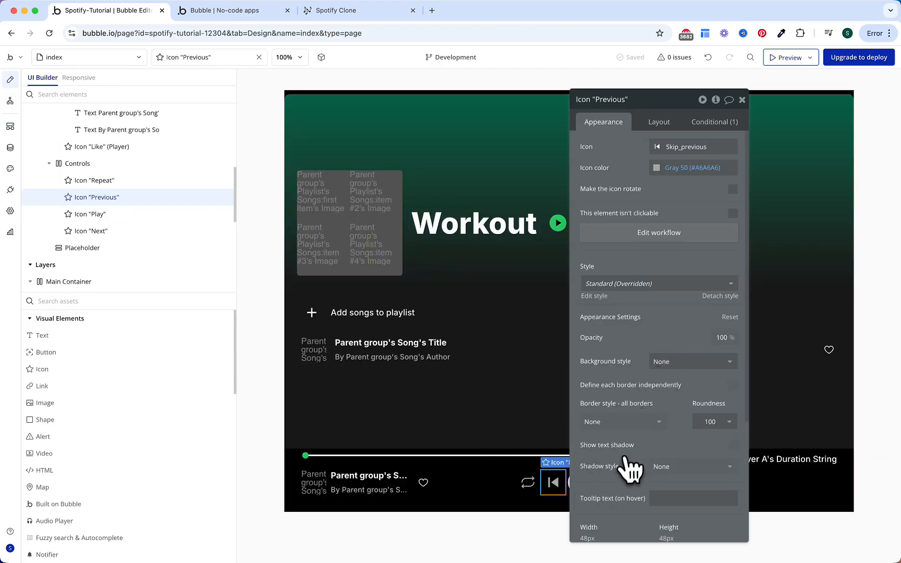
Step: Create a Next icon workflow that skips AudioPlayer A ahead 10 seconds
{"action": "double_click", "coordinate": [615, 487]}
{"action": "left_click", "coordinate": [714, 237]}
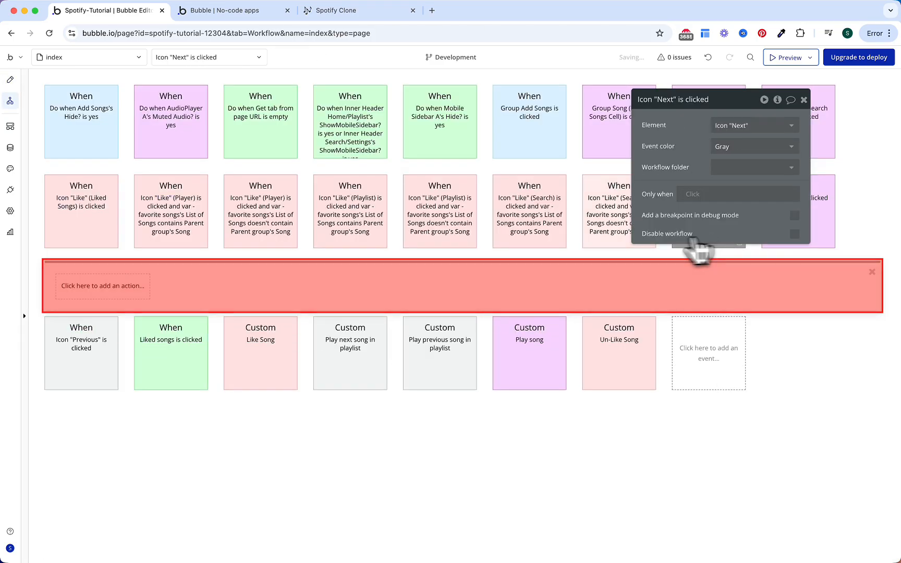
{"action": "type", "text": "skip"}
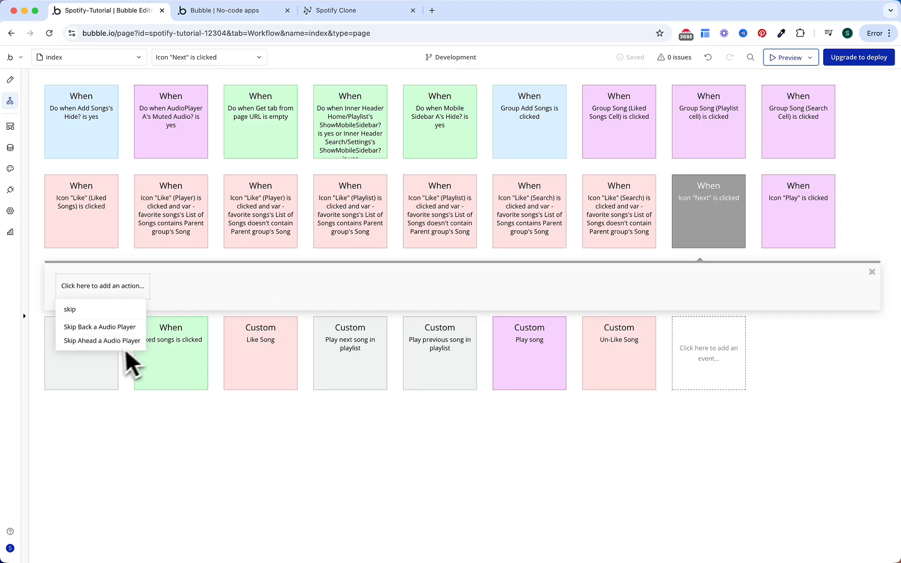
{"action": "left_click", "coordinate": [130, 347]}
{"action": "left_click", "coordinate": [698, 146]}
{"action": "type", "text": "1"}
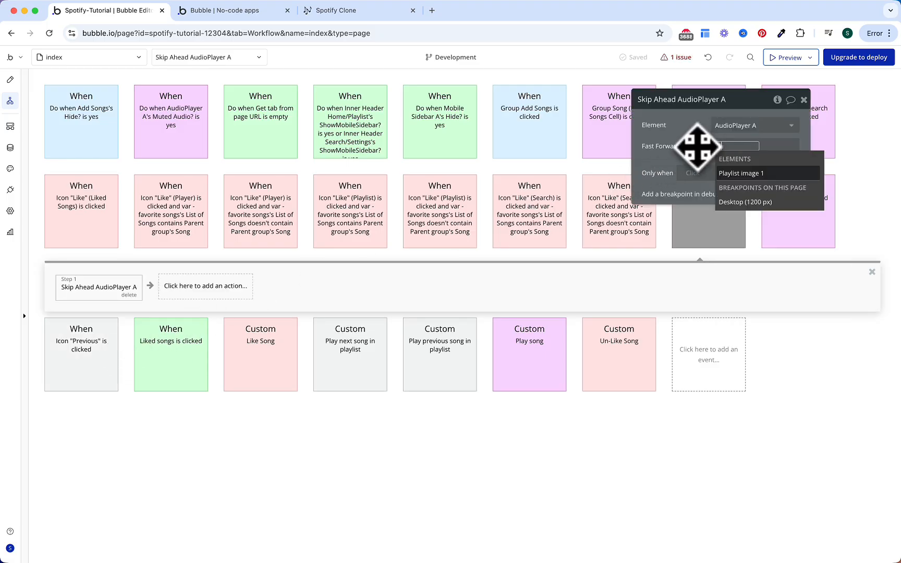
{"action": "type", "text": "0"}
Step: Run the skip ahead only when Player's Chosen Playlist:first item is empty
{"action": "left_click", "coordinate": [697, 173]}
{"action": "type", "text": "player"}
{"action": "key", "text": "Down"}
{"action": "key", "text": "Down"}
{"action": "key", "text": "Down"}
{"action": "key", "text": "Return"}
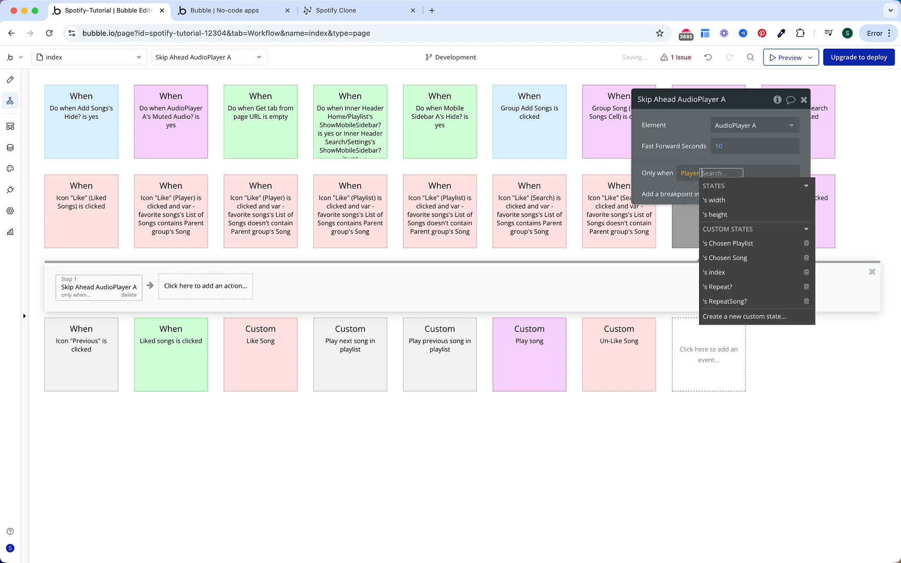
{"action": "type", "text": "chose"}
{"action": "key", "text": "Return"}
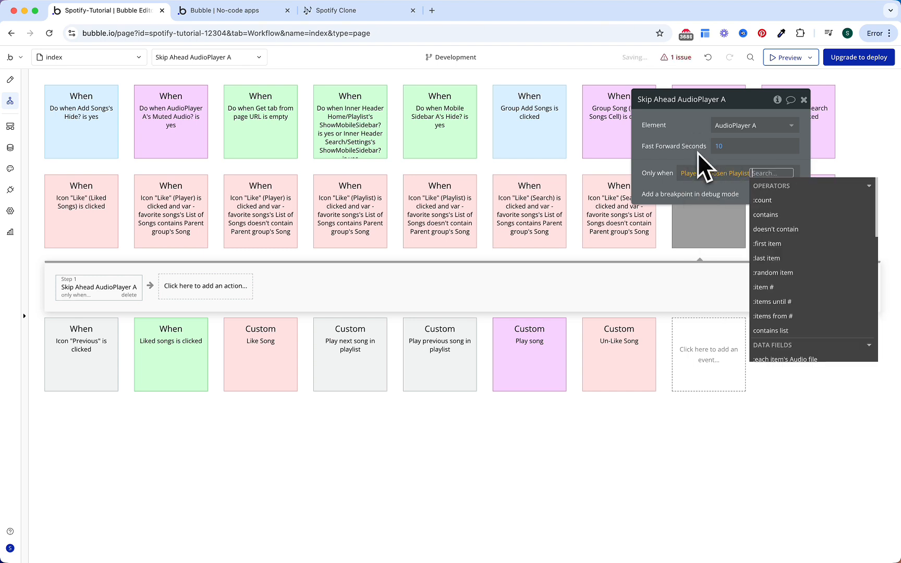
{"action": "left_click", "coordinate": [798, 240]}
{"action": "type", "text": "is em"}
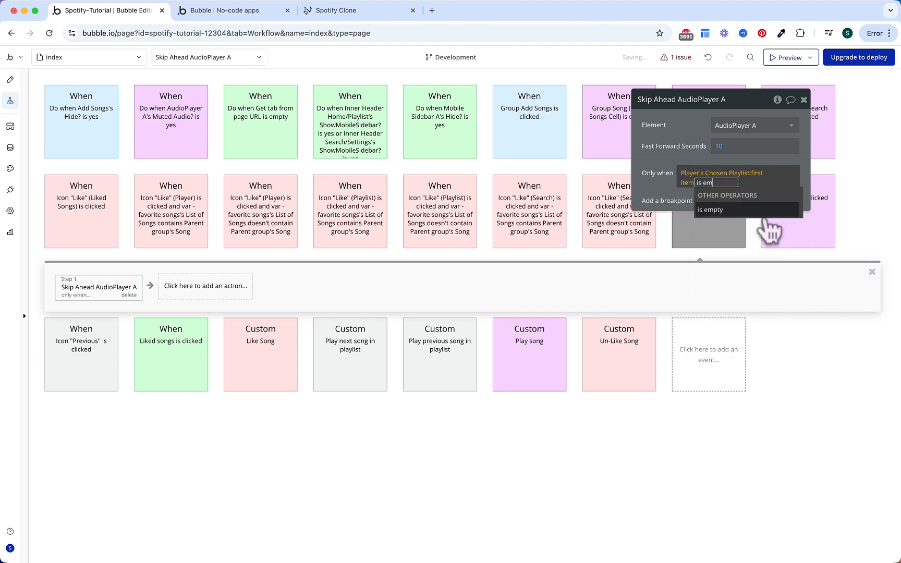
{"action": "key", "text": "Return"}
{"action": "left_click", "coordinate": [696, 160]}
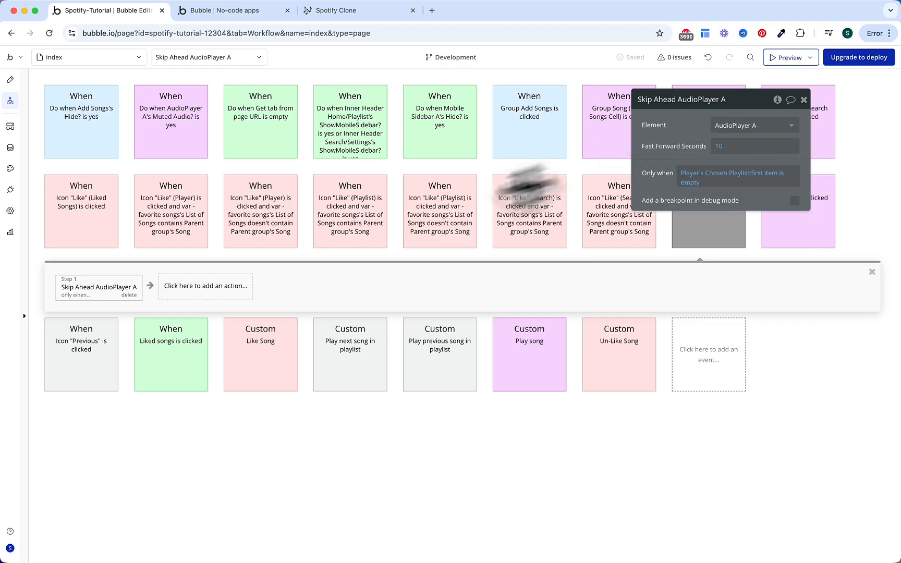
Step: Add a second step that triggers the Play next song in playlist event
{"action": "left_click", "coordinate": [225, 288]}
{"action": "type", "text": "trig"}
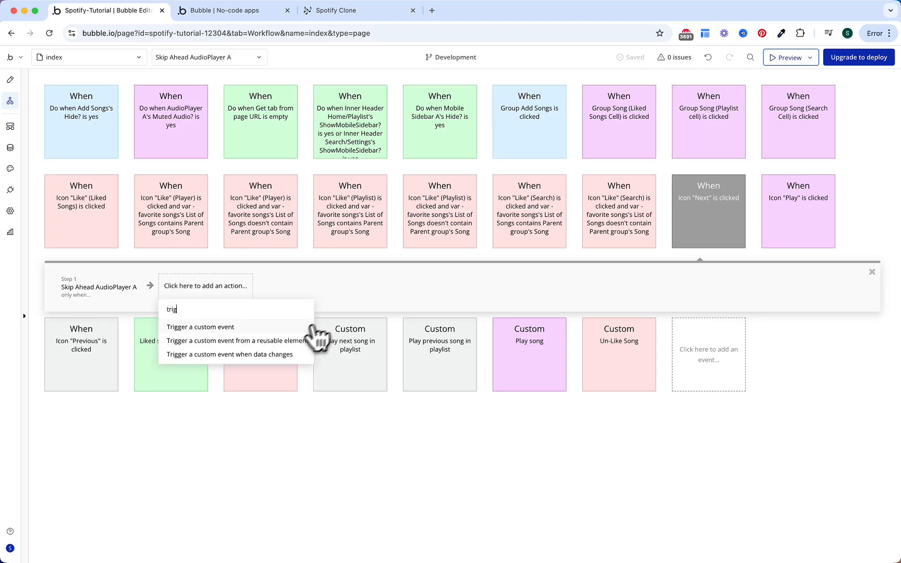
{"action": "left_click", "coordinate": [277, 329]}
{"action": "left_click", "coordinate": [759, 125]}
{"action": "left_click", "coordinate": [759, 158]}
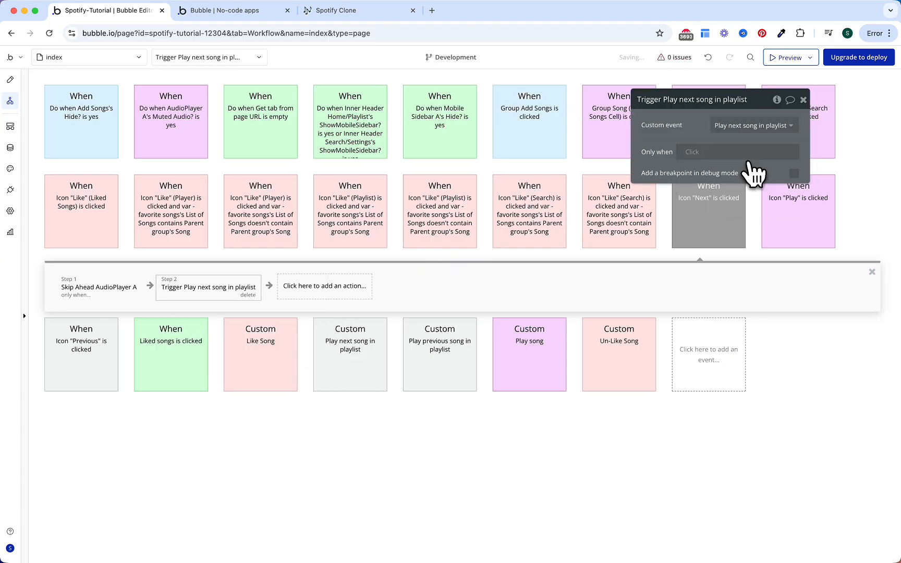
Step: Run that trigger only when Player's Chosen Playlist:first item is not empty
{"action": "left_click", "coordinate": [693, 151]}
{"action": "type", "text": "player"}
{"action": "key", "text": "Down"}
{"action": "key", "text": "Down"}
{"action": "key", "text": "Down"}
{"action": "key", "text": "Return"}
{"action": "type", "text": "chos"}
{"action": "key", "text": "Return"}
{"action": "type", "text": "fir"}
{"action": "key", "text": "Return"}
{"action": "type", "text": "in"}
{"action": "key", "text": "BackSpace"}
{"action": "type", "text": "s not e"}
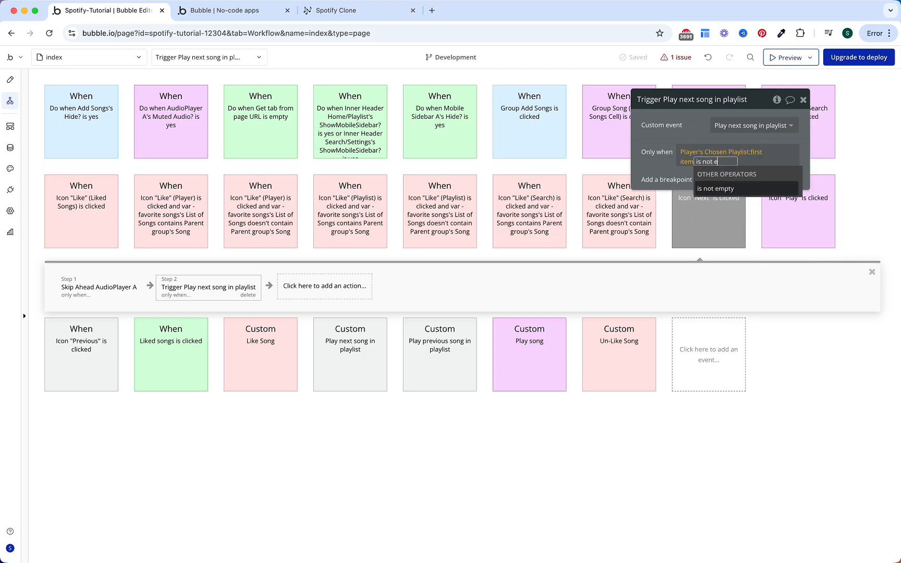
{"action": "key", "text": "Return"}
{"action": "left_click", "coordinate": [679, 130]}
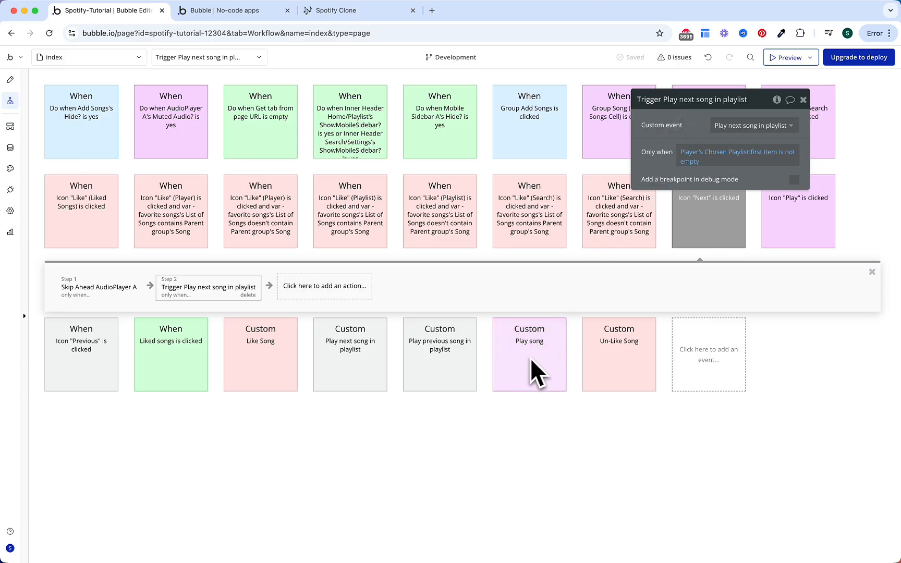
Step: Create the Play playlist custom event with a Songs parameter that is a list of Song
{"action": "left_click", "coordinate": [678, 359]}
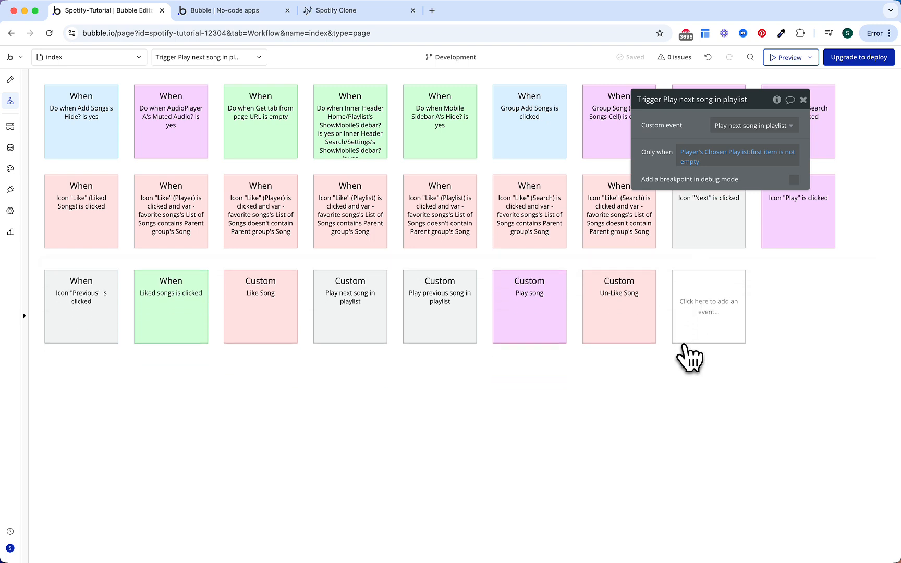
{"action": "mouse_move", "coordinate": [720, 409]}
{"action": "left_click", "coordinate": [781, 346]}
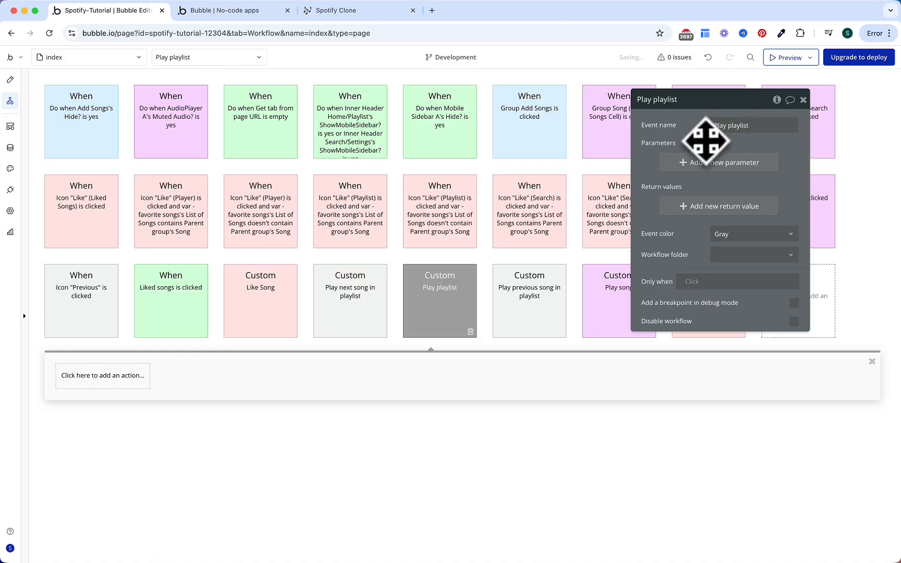
{"action": "left_click", "coordinate": [688, 163]}
{"action": "type", "text": "Songs"}
{"action": "left_click", "coordinate": [554, 148]}
{"action": "type", "text": "song"}
{"action": "left_click", "coordinate": [551, 190]}
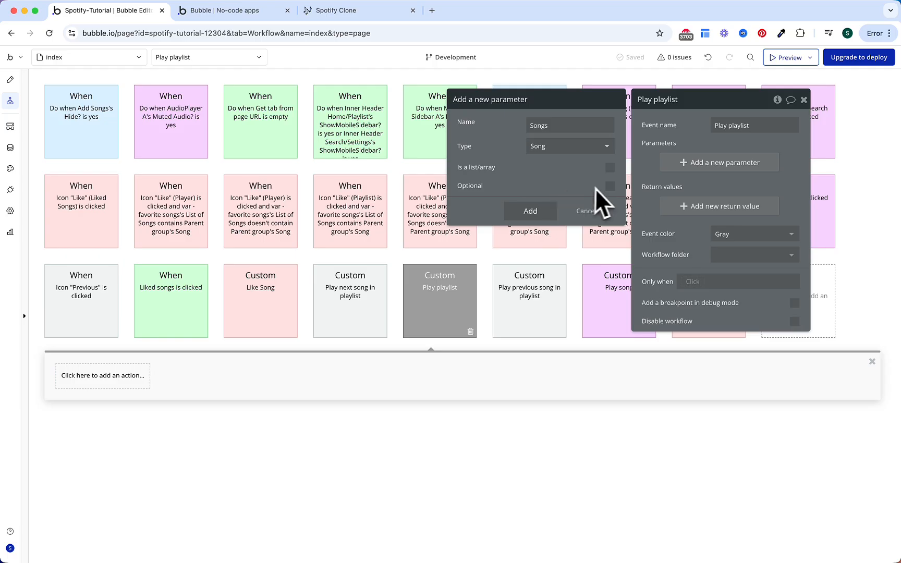
{"action": "left_click", "coordinate": [610, 167]}
{"action": "left_click", "coordinate": [538, 211]}
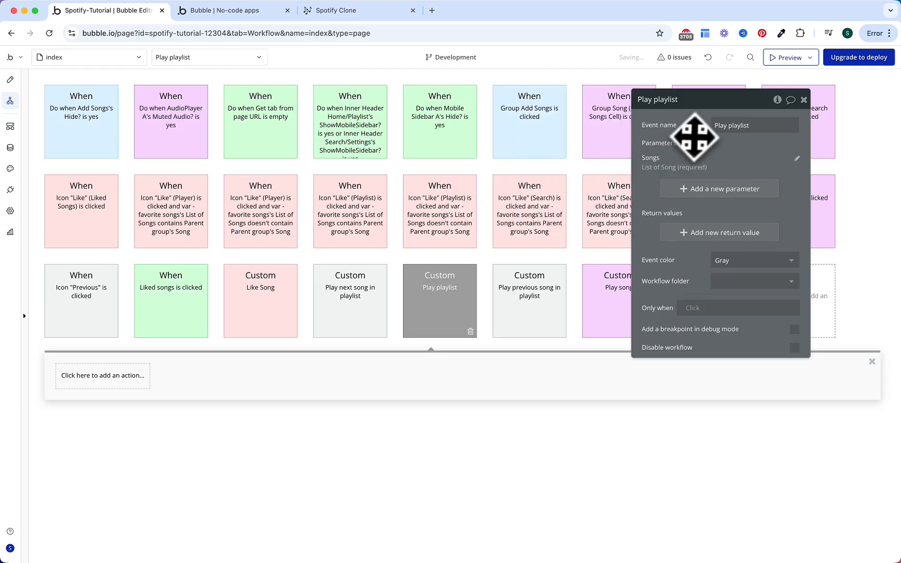
Step: Add a Set state action on Player setting Chosen Playlist to Songs
{"action": "left_click", "coordinate": [102, 376]}
{"action": "type", "text": "sta"}
{"action": "left_click", "coordinate": [125, 417]}
{"action": "left_click", "coordinate": [766, 126]}
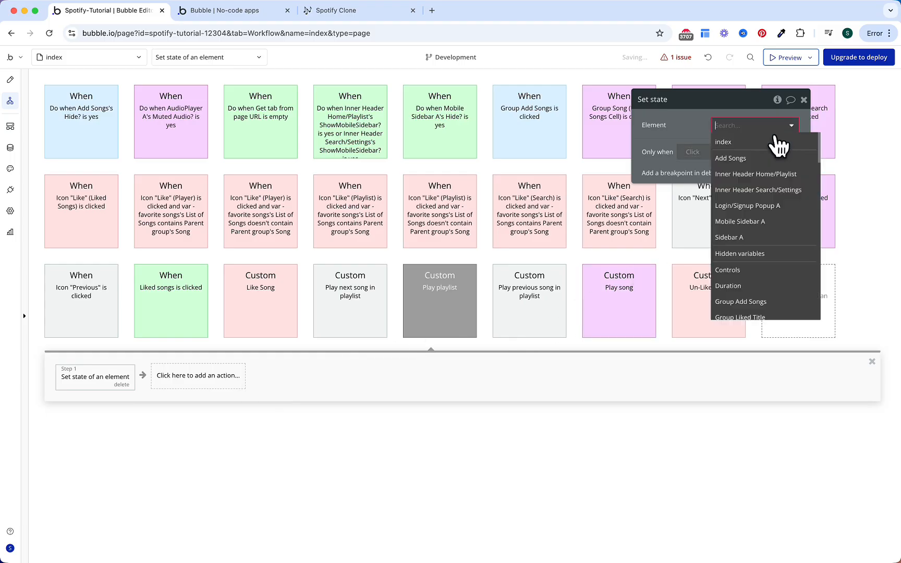
{"action": "type", "text": "player"}
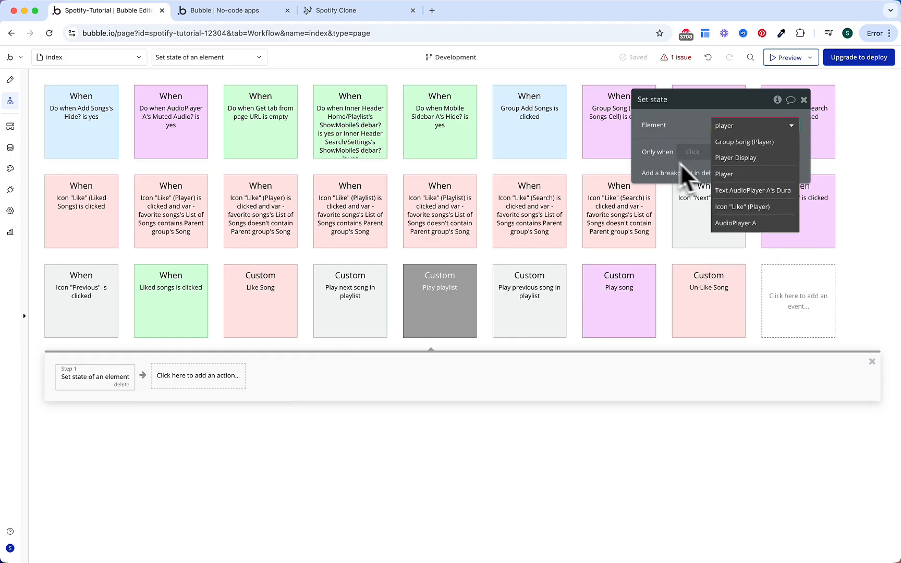
{"action": "left_click", "coordinate": [722, 168]}
{"action": "left_click", "coordinate": [735, 146]}
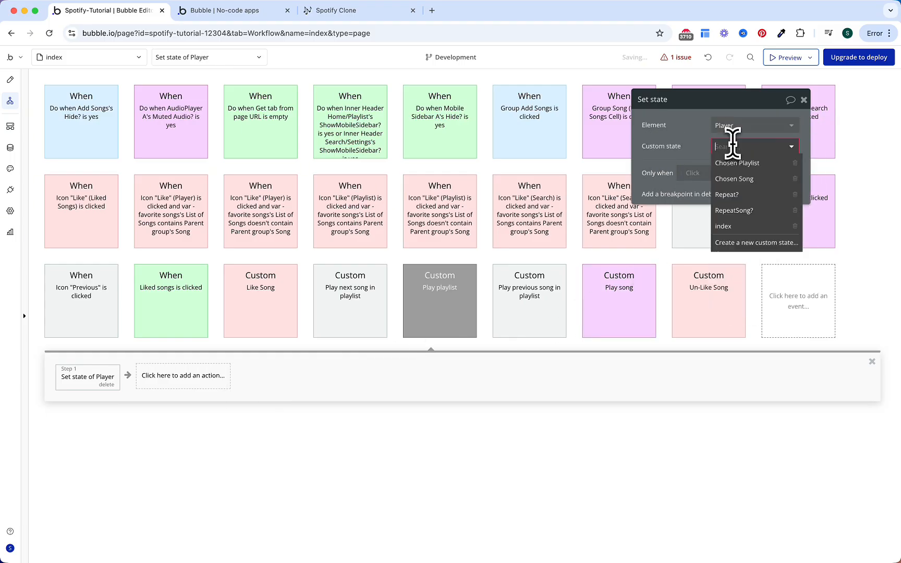
{"action": "left_click", "coordinate": [743, 177]}
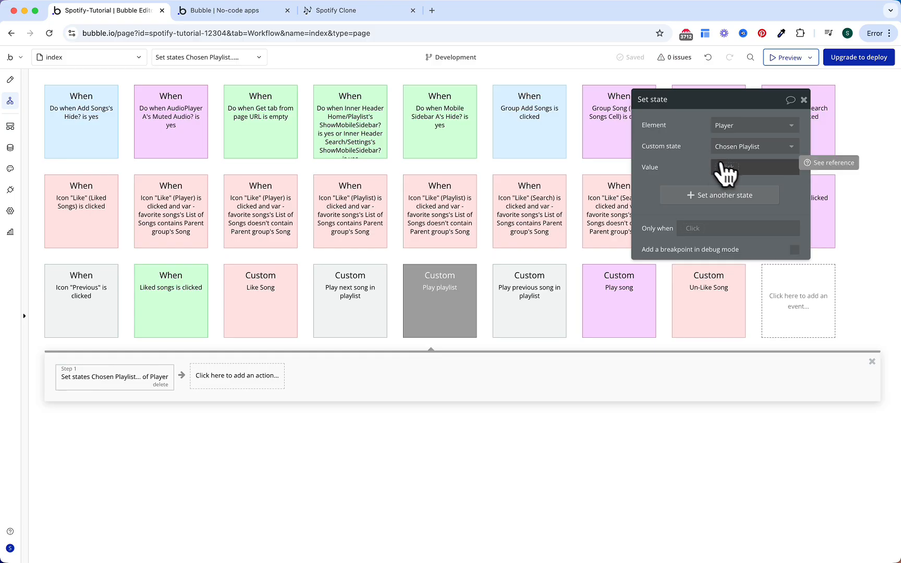
{"action": "left_click", "coordinate": [733, 167]}
{"action": "left_click", "coordinate": [730, 209]}
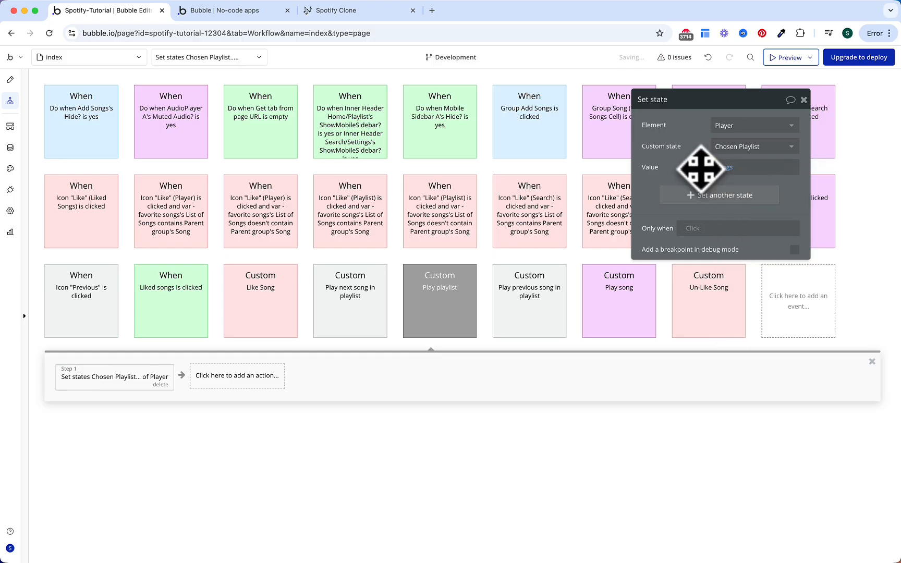
Step: In the same action, set index to 1 and Chosen Song to Songs:first item
{"action": "left_click", "coordinate": [701, 195]}
{"action": "left_click", "coordinate": [725, 189]}
{"action": "left_click", "coordinate": [730, 207]}
{"action": "left_click", "coordinate": [730, 209]}
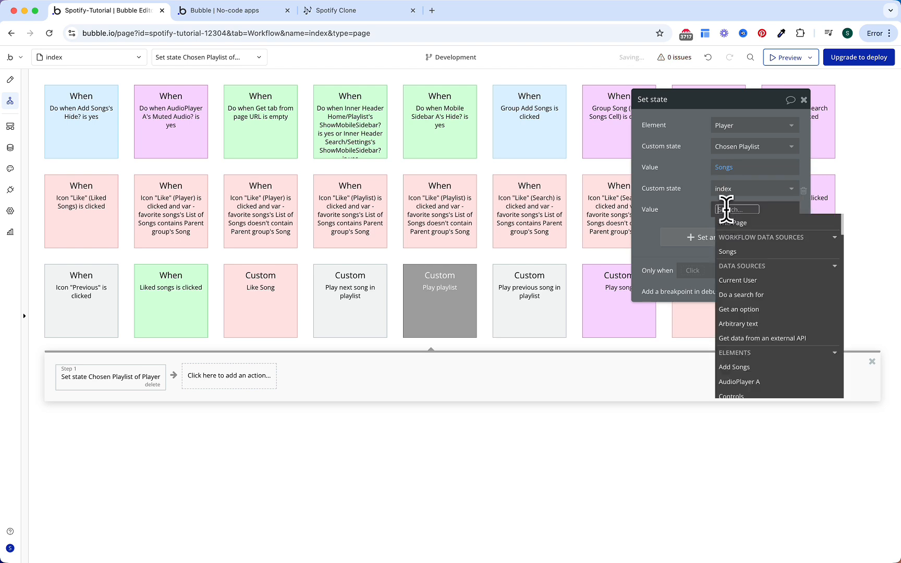
{"action": "type", "text": "1"}
{"action": "left_click", "coordinate": [698, 208]}
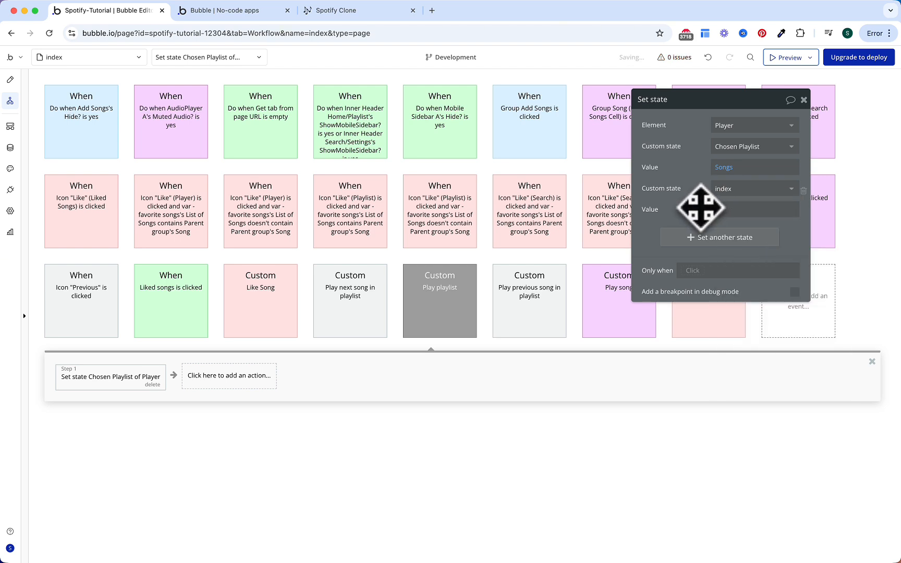
{"action": "left_click", "coordinate": [716, 238]}
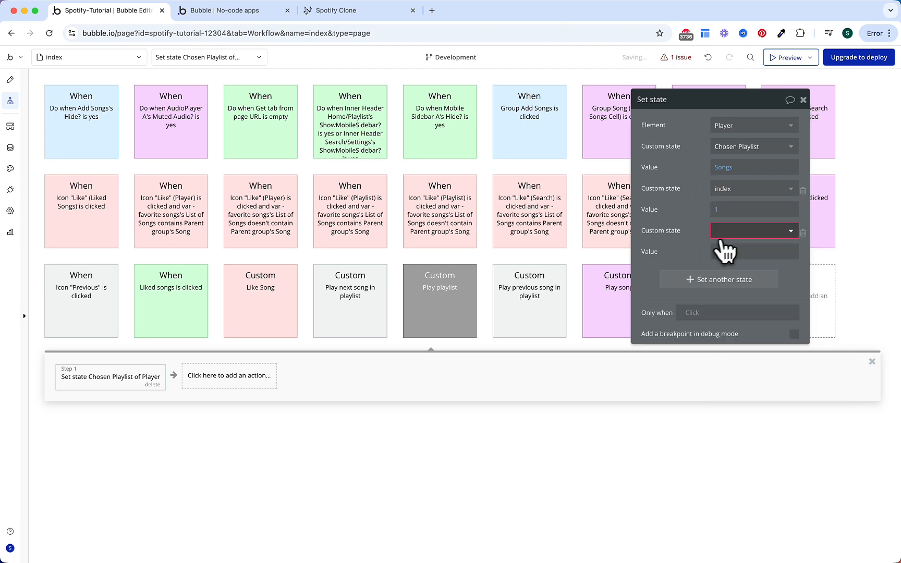
{"action": "left_click", "coordinate": [718, 235]}
{"action": "left_click", "coordinate": [735, 261]}
{"action": "left_click", "coordinate": [737, 252]}
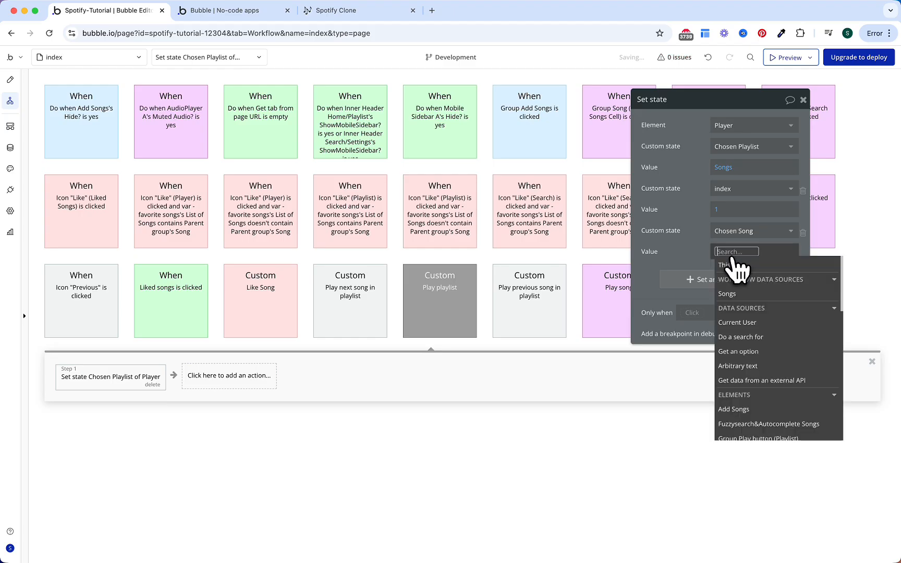
{"action": "left_click", "coordinate": [735, 294]}
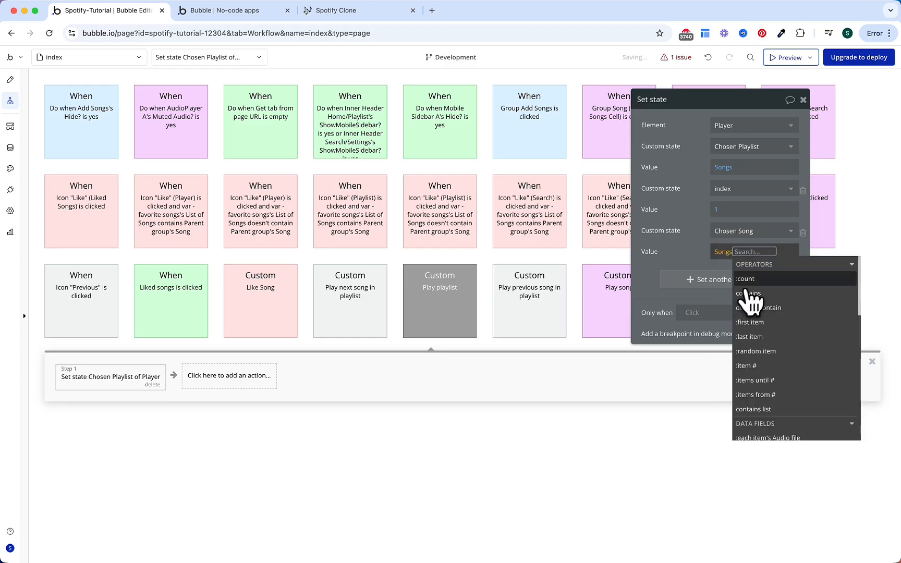
{"action": "left_click", "coordinate": [751, 322]}
{"action": "left_click", "coordinate": [702, 243]}
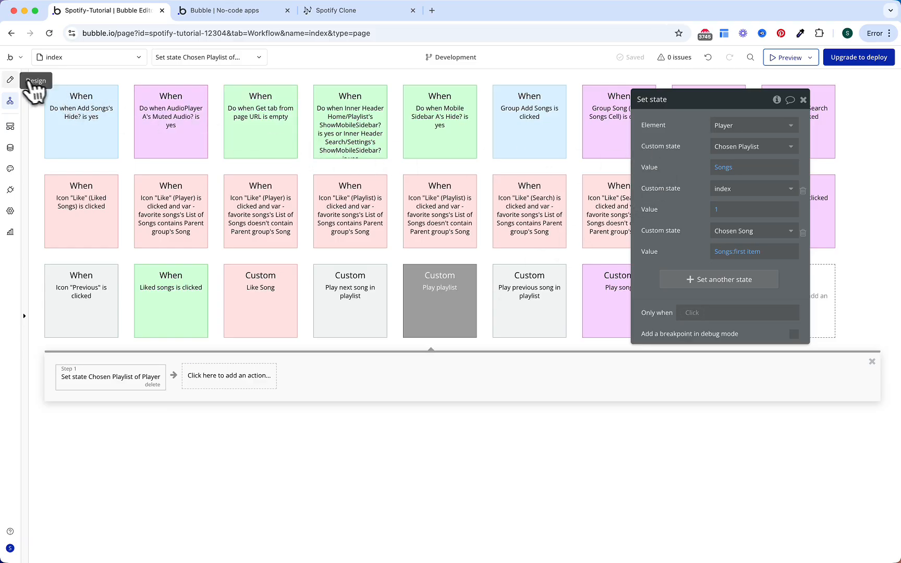
{"action": "left_click", "coordinate": [10, 79]}
Step: Make the Group Play button trigger Play playlist with the parent group's Playlist's Songs
{"action": "left_click", "coordinate": [210, 59]}
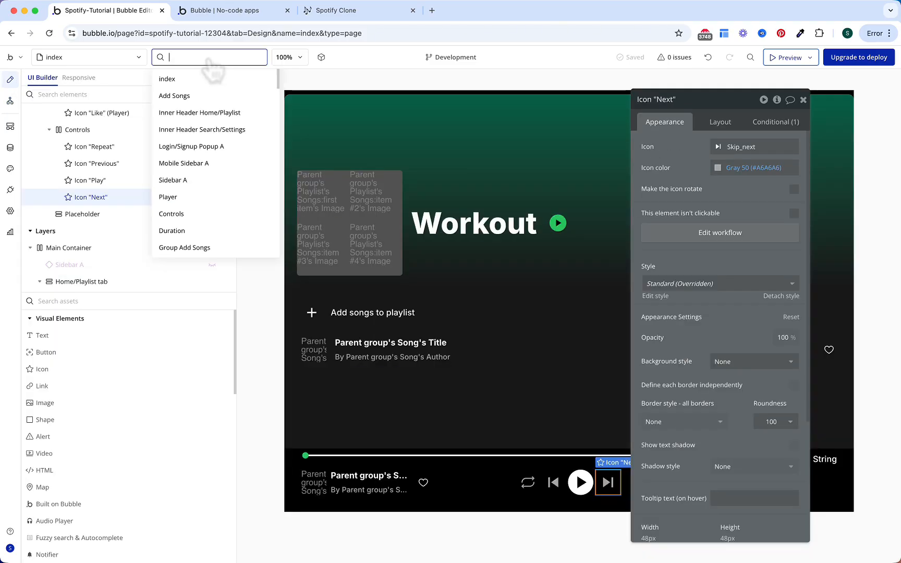
{"action": "type", "text": "play button"}
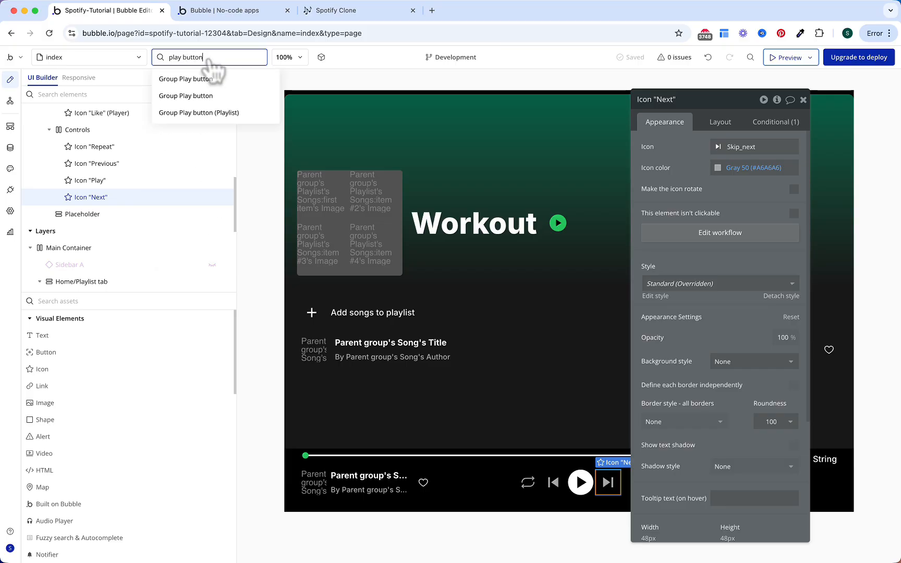
{"action": "left_click", "coordinate": [212, 113]}
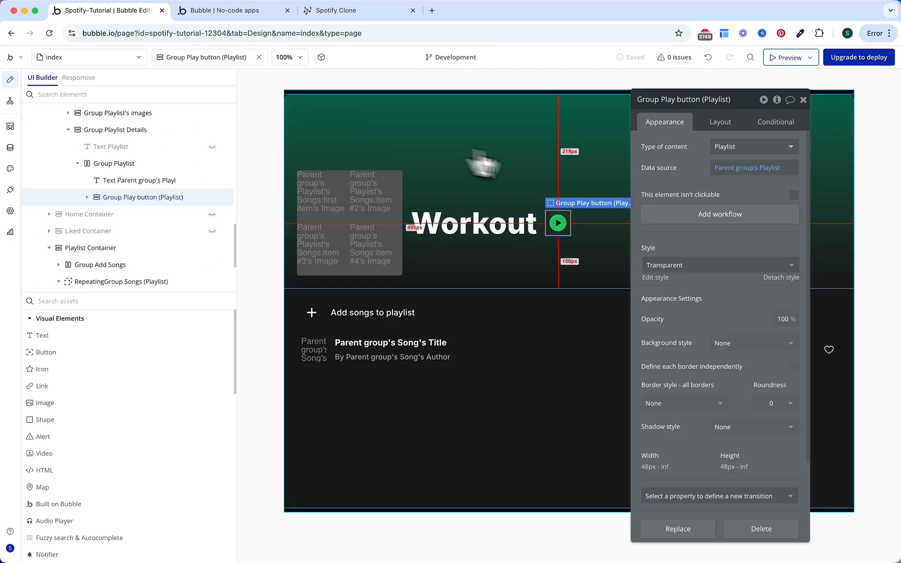
{"action": "left_click", "coordinate": [683, 219]}
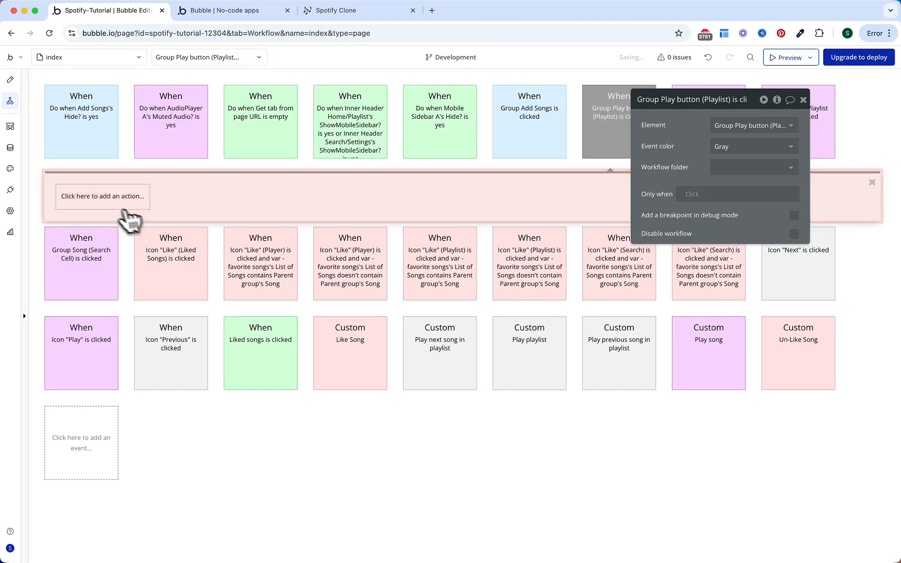
{"action": "left_click", "coordinate": [103, 196]}
{"action": "type", "text": "trig"}
{"action": "left_click", "coordinate": [177, 238]}
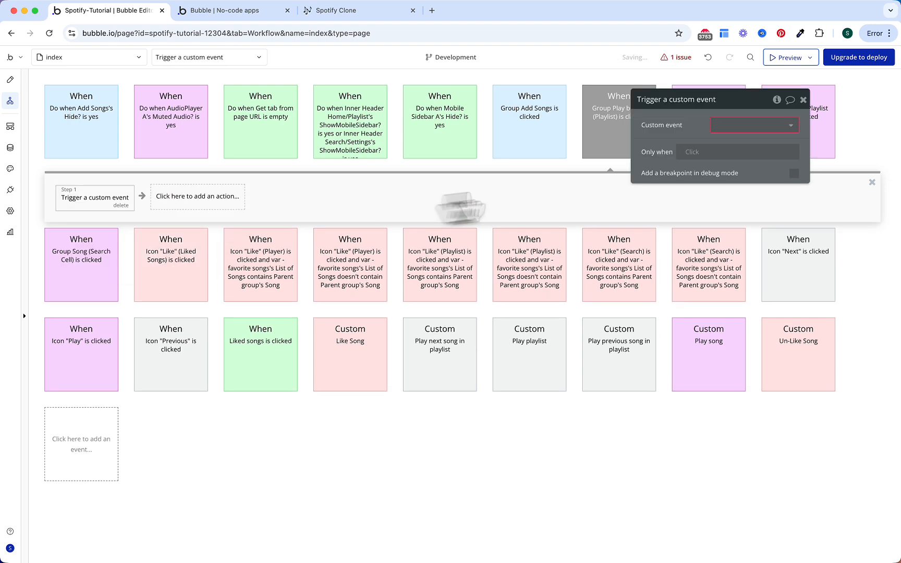
{"action": "left_click", "coordinate": [733, 136]}
{"action": "left_click", "coordinate": [749, 174]}
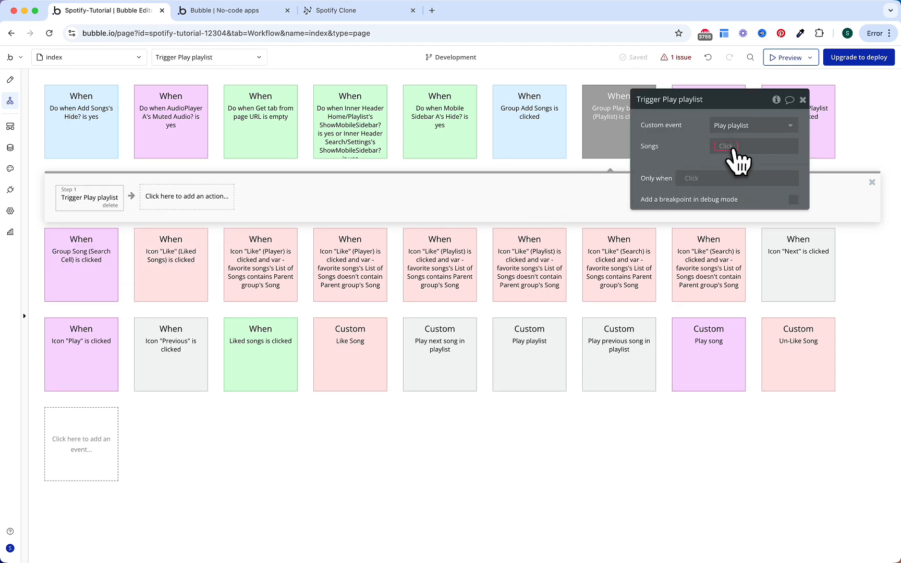
{"action": "left_click", "coordinate": [727, 147]}
{"action": "left_click", "coordinate": [728, 188]}
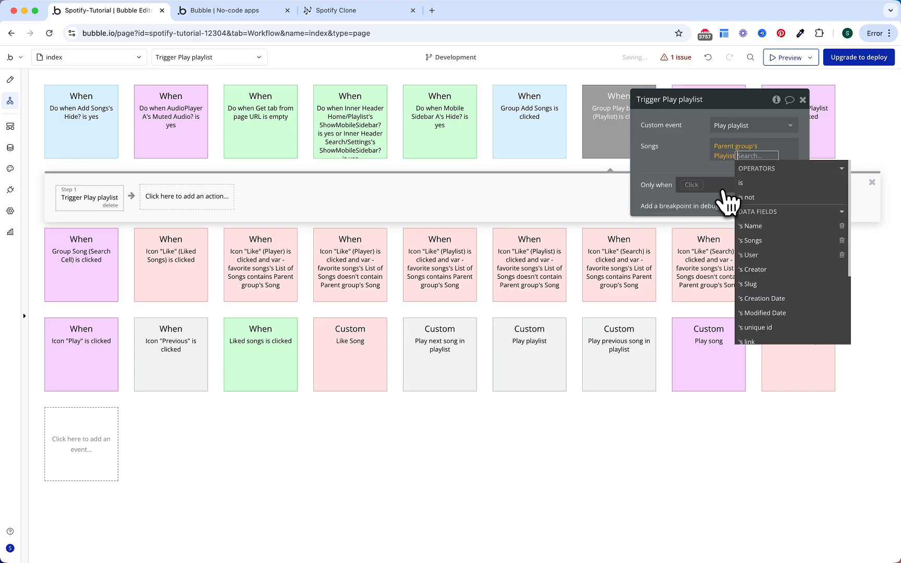
{"action": "left_click", "coordinate": [750, 240]}
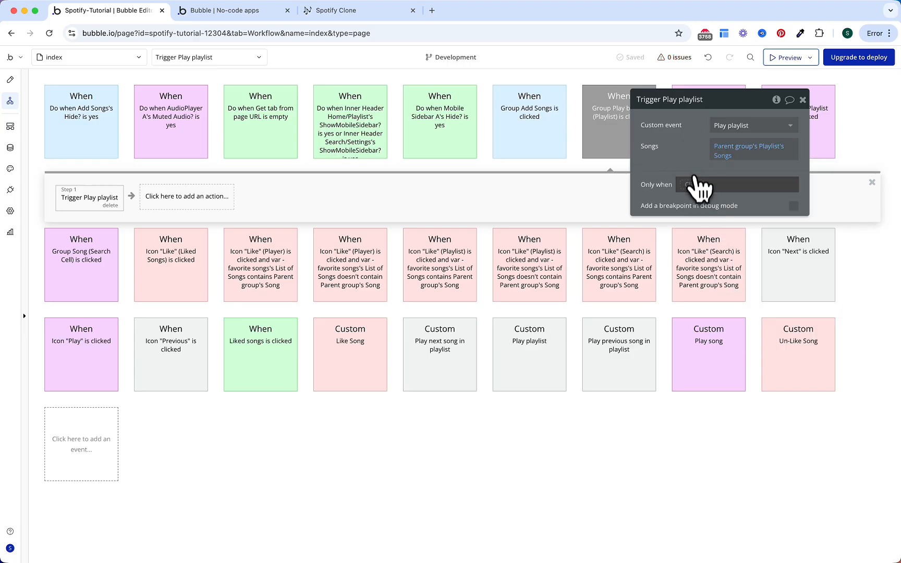
Step: Run the Play playlist trigger only when Current User is logged in
{"action": "left_click", "coordinate": [693, 184]}
{"action": "type", "text": "curre"}
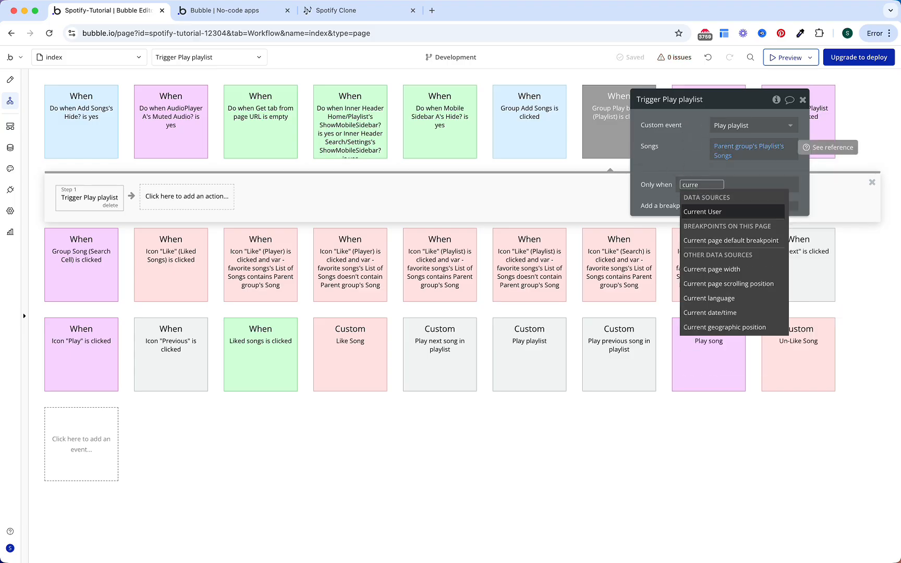
{"action": "key", "text": "Return"}
{"action": "type", "text": "is log"}
{"action": "key", "text": "Return"}
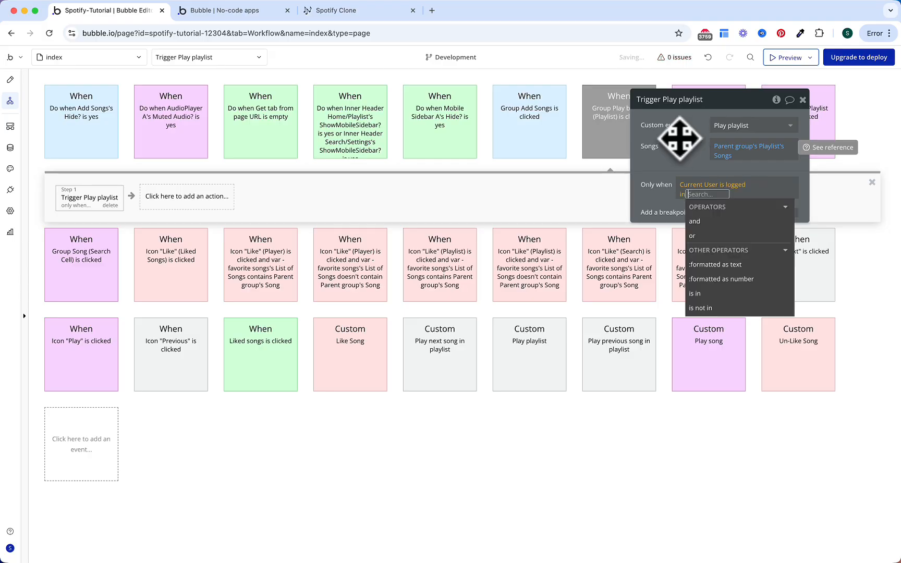
{"action": "left_click", "coordinate": [679, 140]}
Step: Add a second step triggering Login/Signup Popup A's Show Popup event
{"action": "left_click", "coordinate": [221, 202]}
{"action": "type", "text": "trigg"}
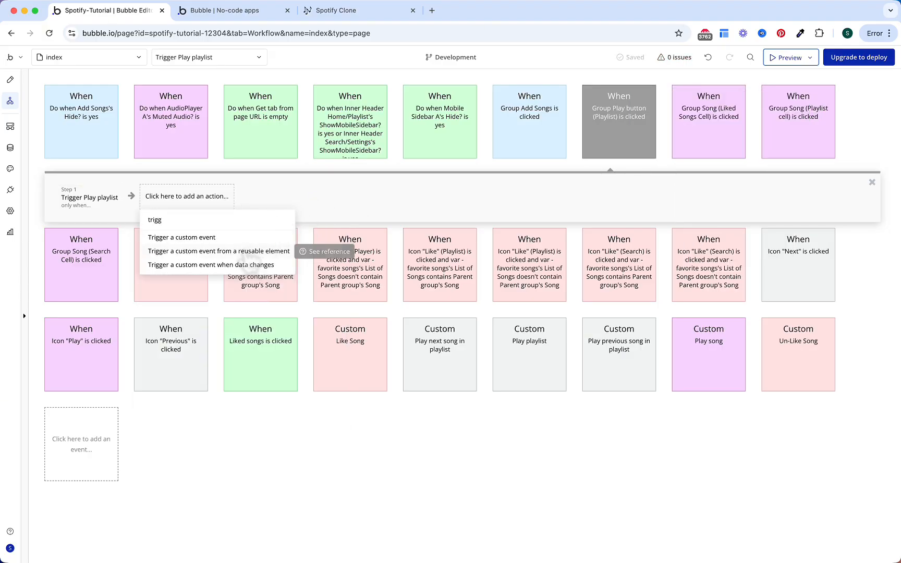
{"action": "left_click", "coordinate": [249, 251]}
{"action": "left_click", "coordinate": [745, 125]}
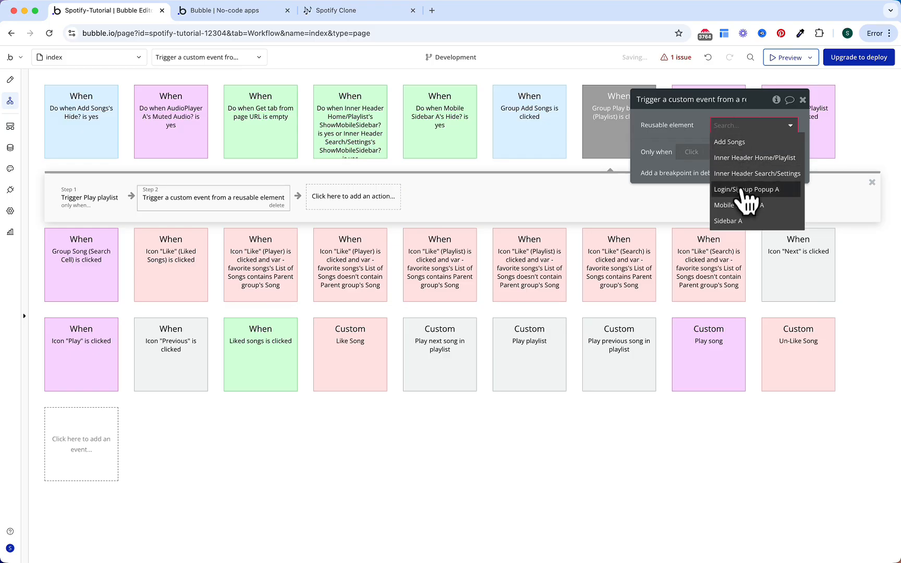
{"action": "left_click", "coordinate": [746, 190]}
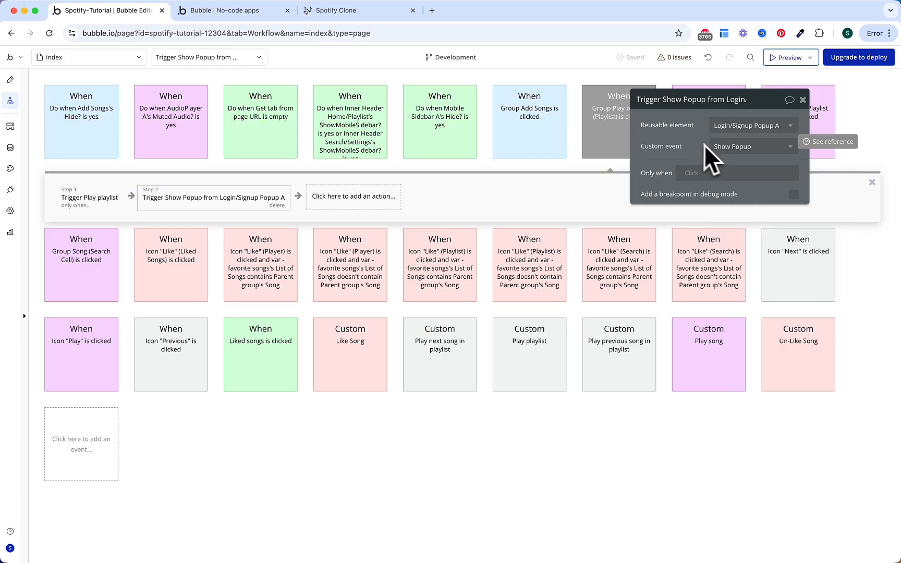
Step: Run the popup step only when Current User is logged out, then view the preview
{"action": "left_click", "coordinate": [697, 172]}
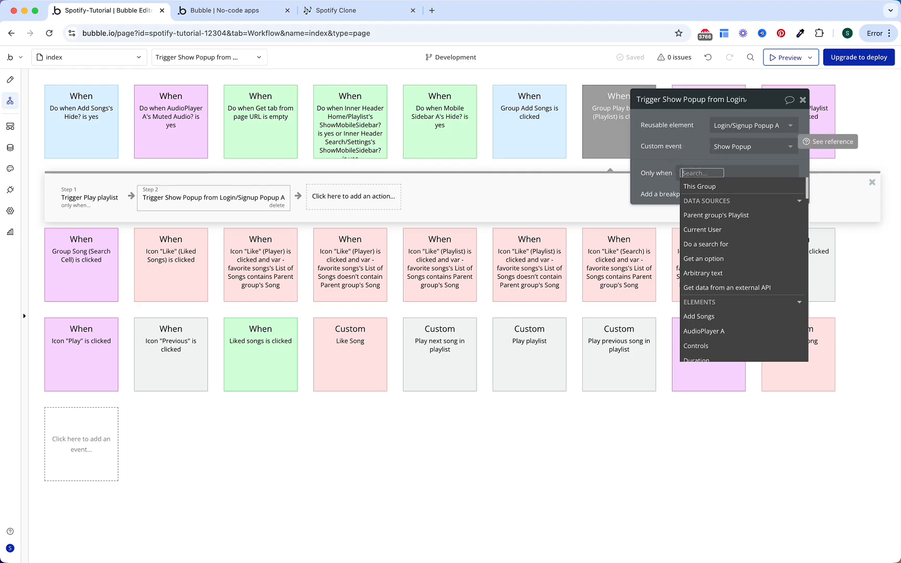
{"action": "type", "text": "current"}
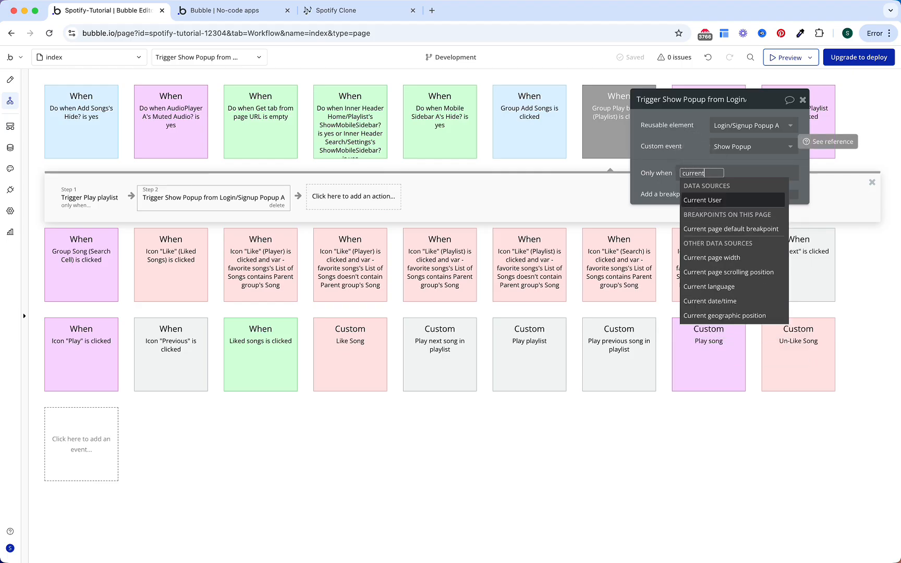
{"action": "key", "text": "Return"}
{"action": "type", "text": "is "}
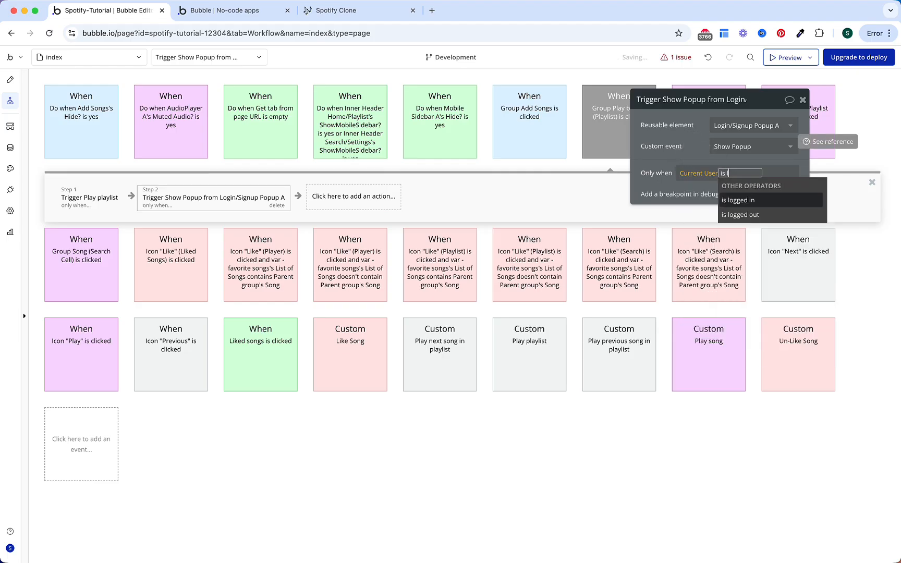
{"action": "type", "text": "log"}
{"action": "key", "text": "Down"}
{"action": "key", "text": "Return"}
{"action": "key", "text": "Escape"}
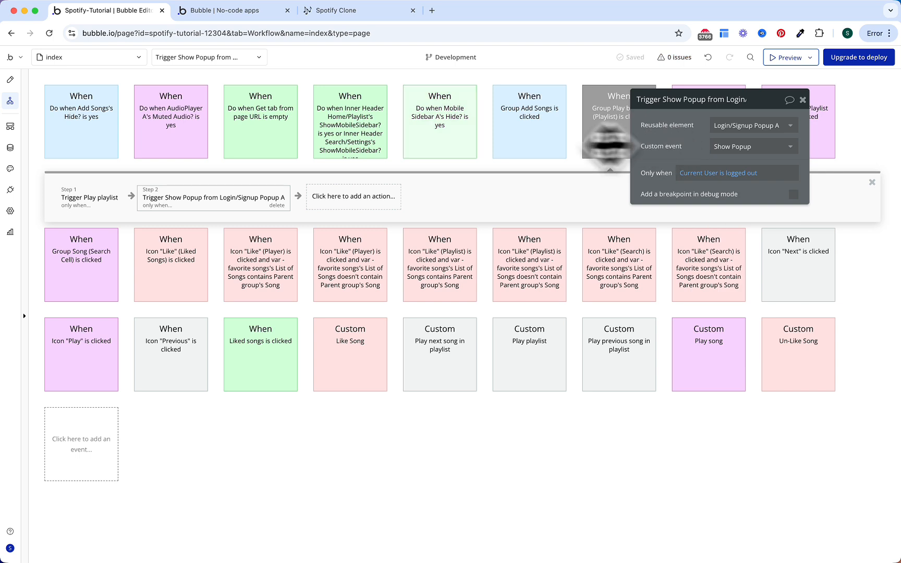
{"action": "left_click", "coordinate": [243, 15]}
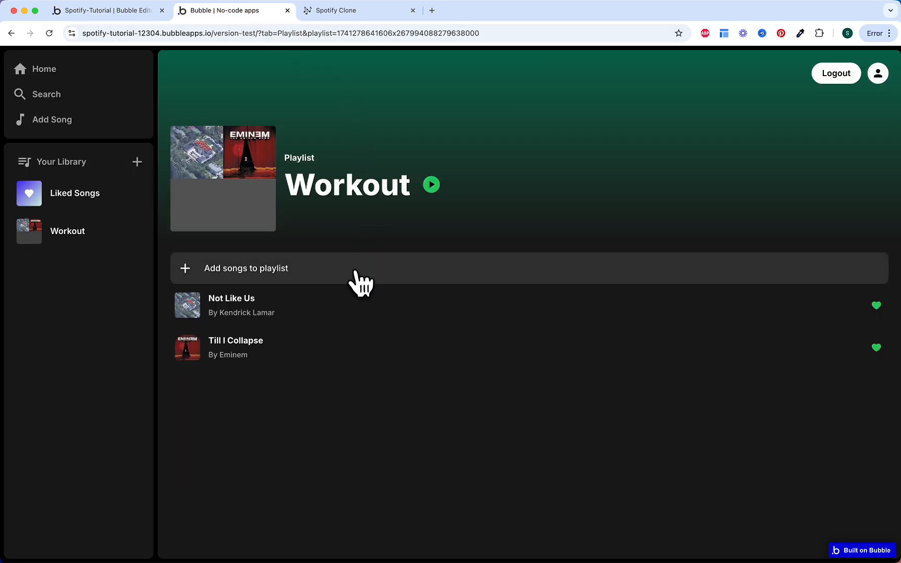
Step: Add Lose Yourself and Gurenge from the song list to the Workout playlist
{"action": "left_click", "coordinate": [360, 282]}
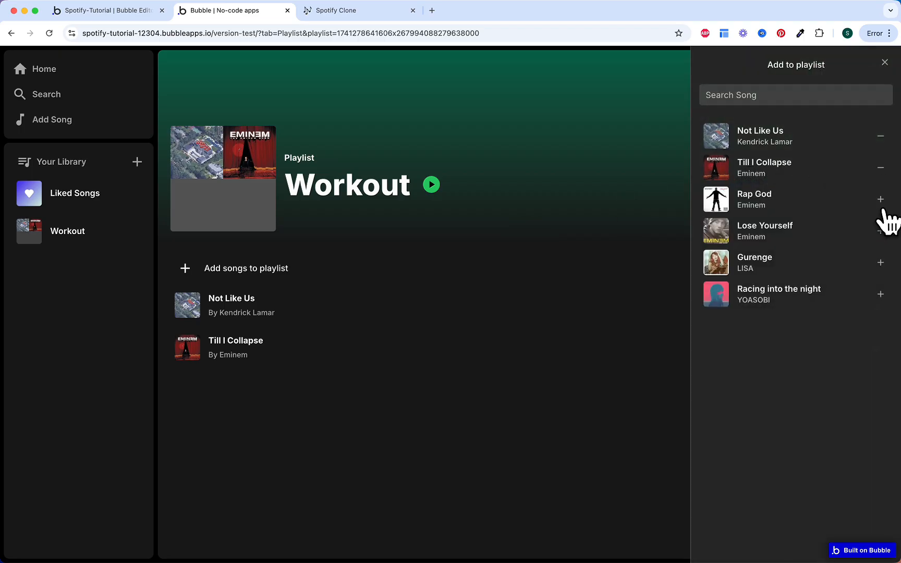
{"action": "left_click", "coordinate": [882, 232]}
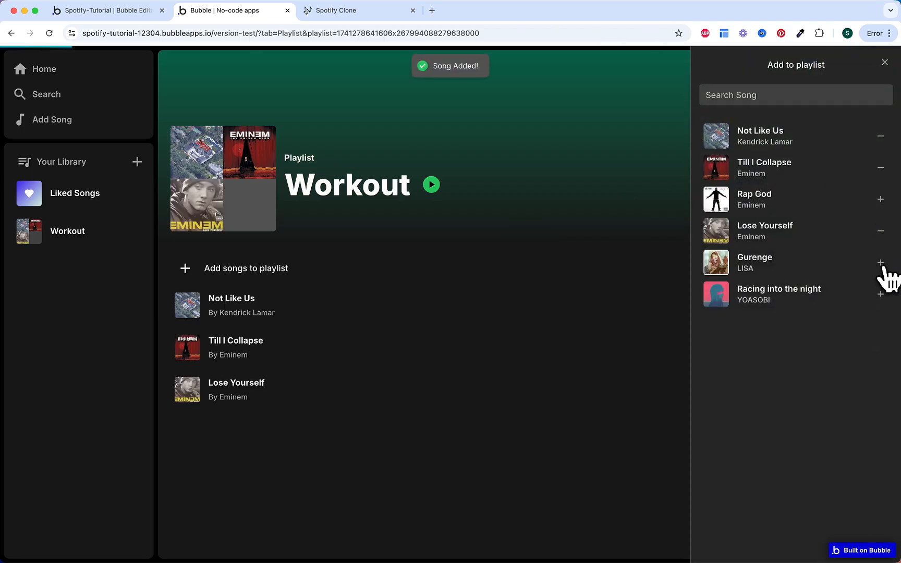
{"action": "left_click", "coordinate": [881, 263]}
{"action": "left_click", "coordinate": [885, 63]}
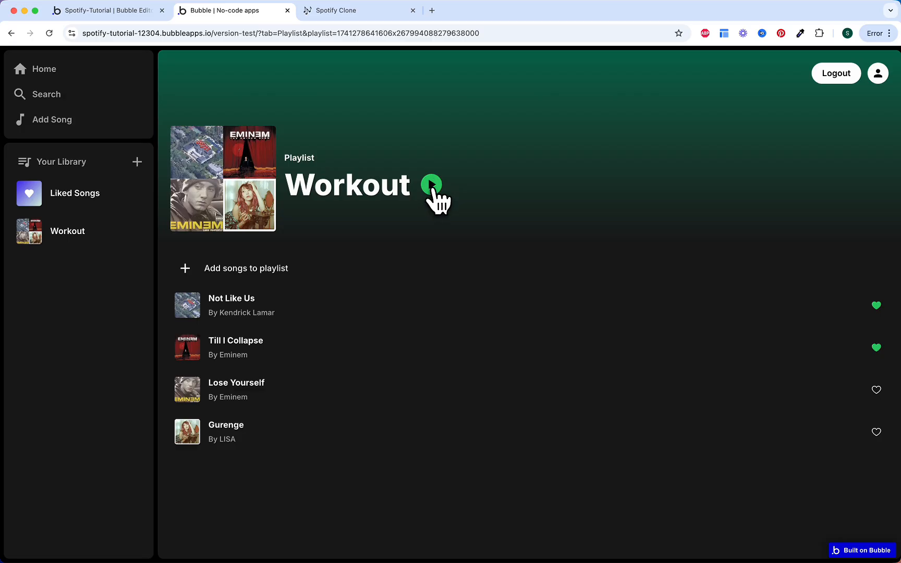
Step: Mute the sound, play the Workout playlist and skip forward through all four songs back to Not Like Us
{"action": "key", "text": "XF86AudioMute"}
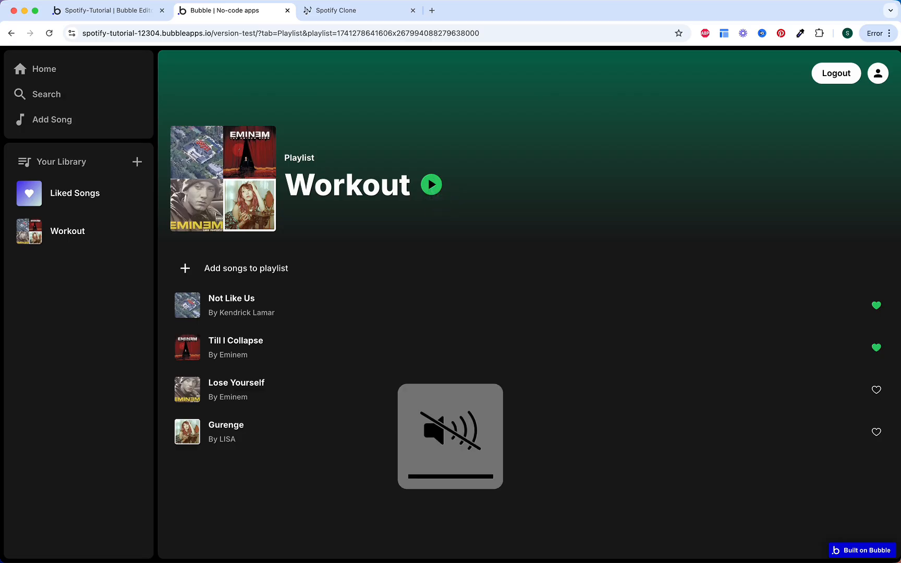
{"action": "left_click", "coordinate": [431, 186]}
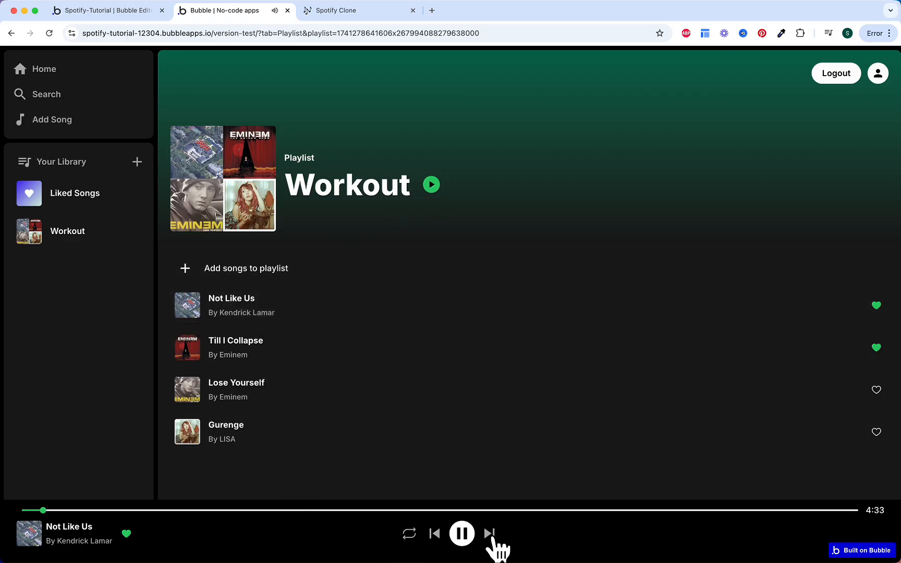
{"action": "left_click", "coordinate": [490, 535]}
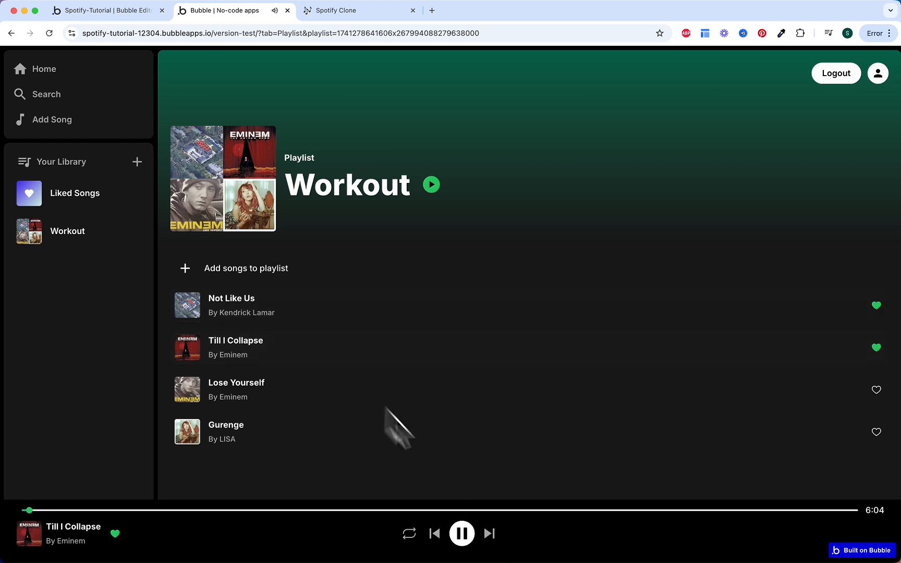
{"action": "left_click", "coordinate": [489, 534]}
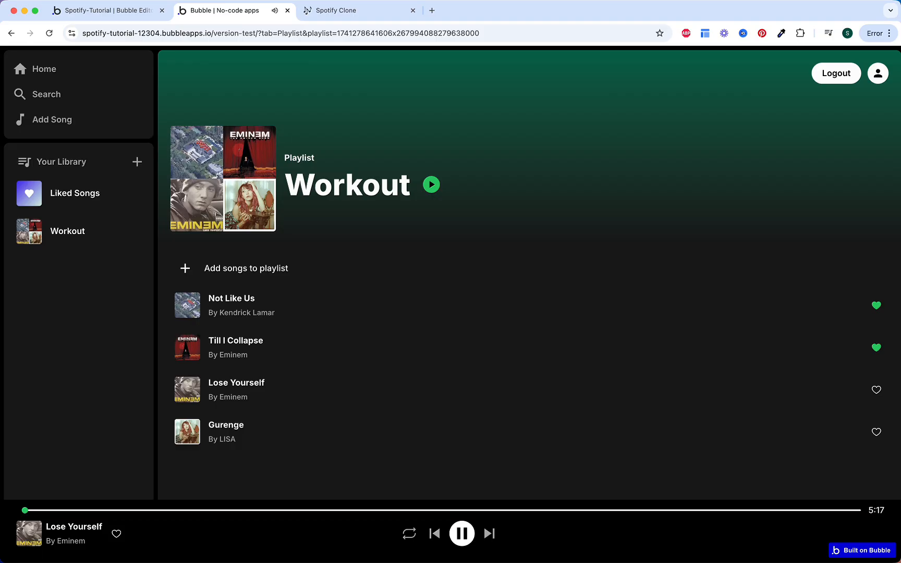
{"action": "left_click", "coordinate": [490, 534]}
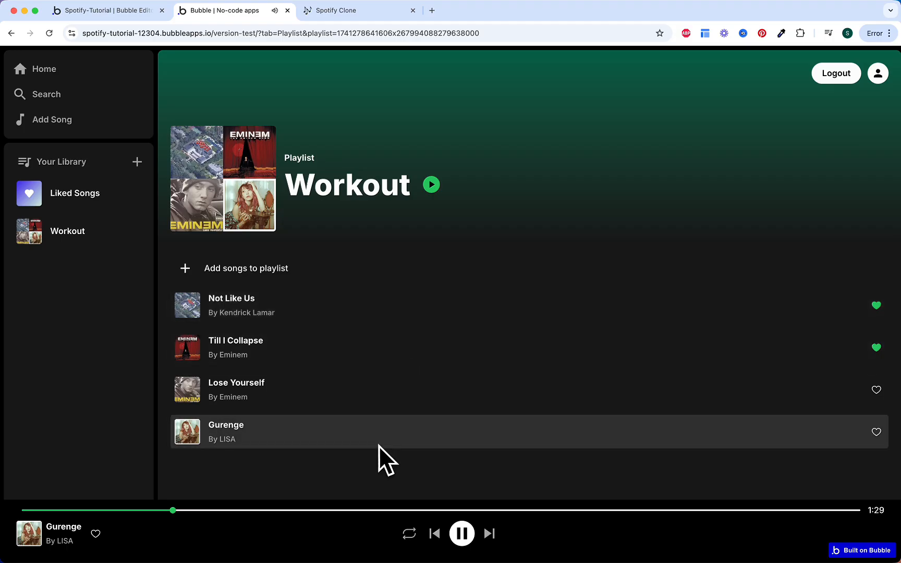
{"action": "left_click", "coordinate": [489, 534]}
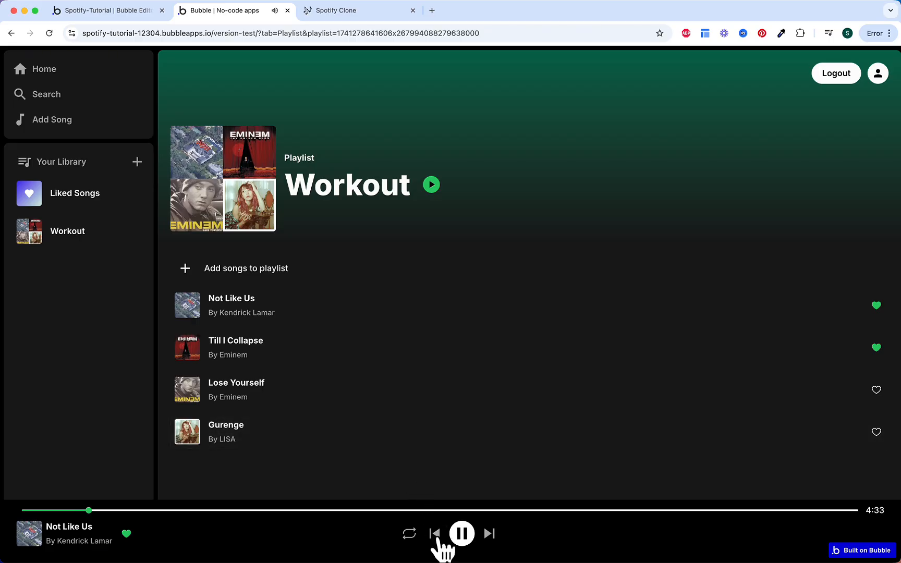
Step: Step back from Not Like Us through Gurenge, Lose Yourself and Till I Collapse to Not Like Us
{"action": "left_click", "coordinate": [437, 542]}
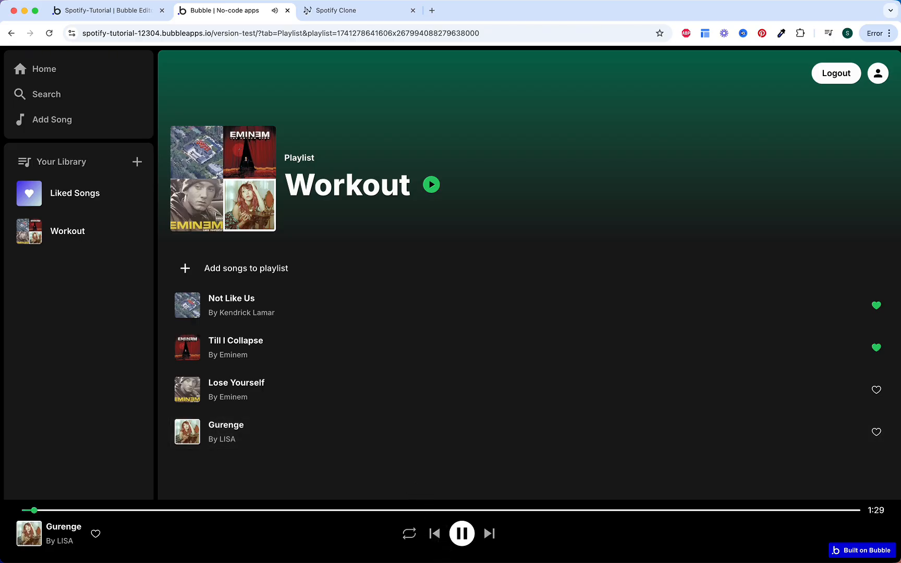
{"action": "left_click", "coordinate": [437, 540]}
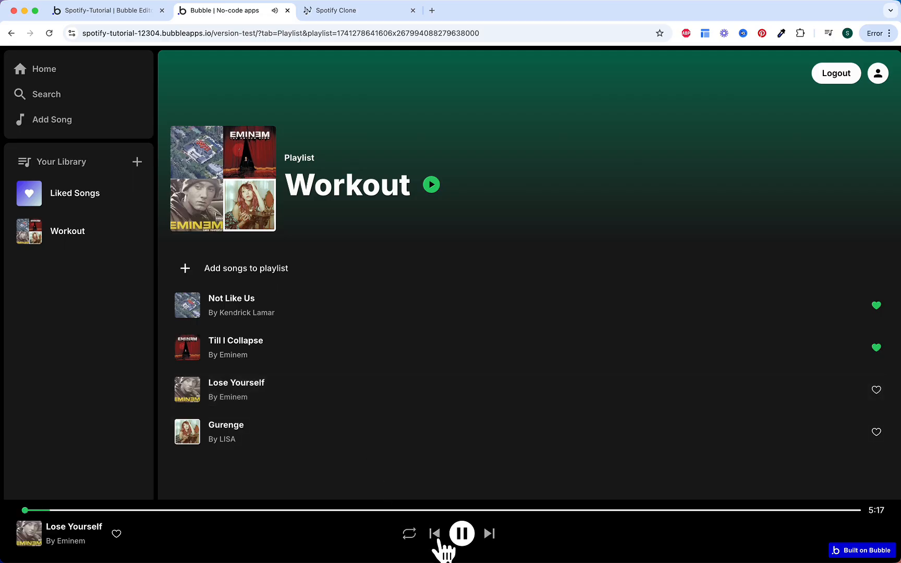
{"action": "left_click", "coordinate": [437, 541]}
{"action": "left_click", "coordinate": [437, 540]}
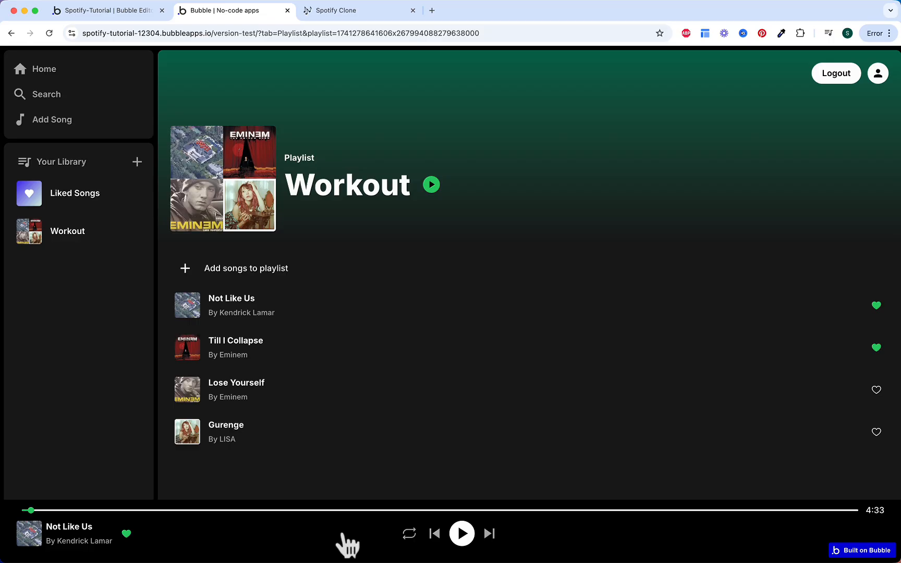
Step: Jump to Till I Collapse, restart it, then skip ahead to Lose Yourself
{"action": "left_click", "coordinate": [343, 351]}
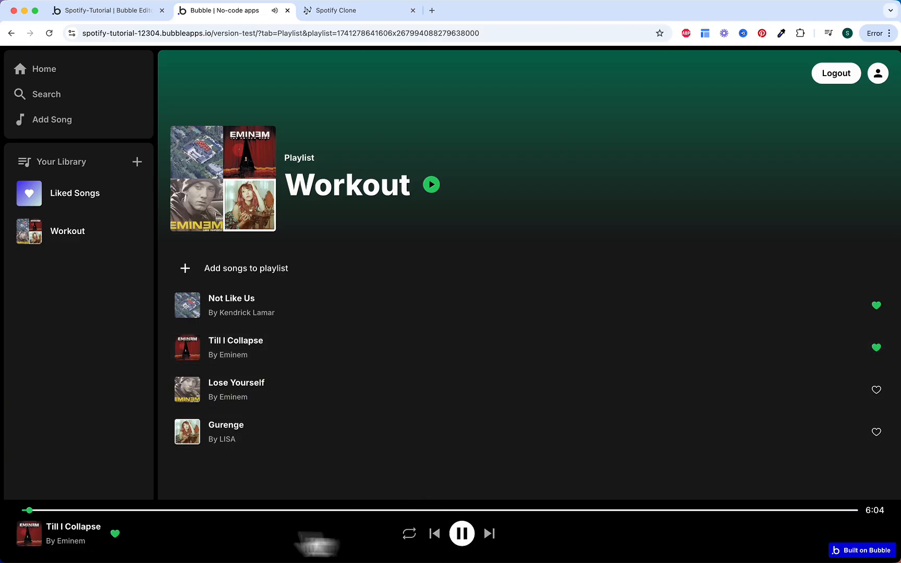
{"action": "left_click", "coordinate": [436, 533]}
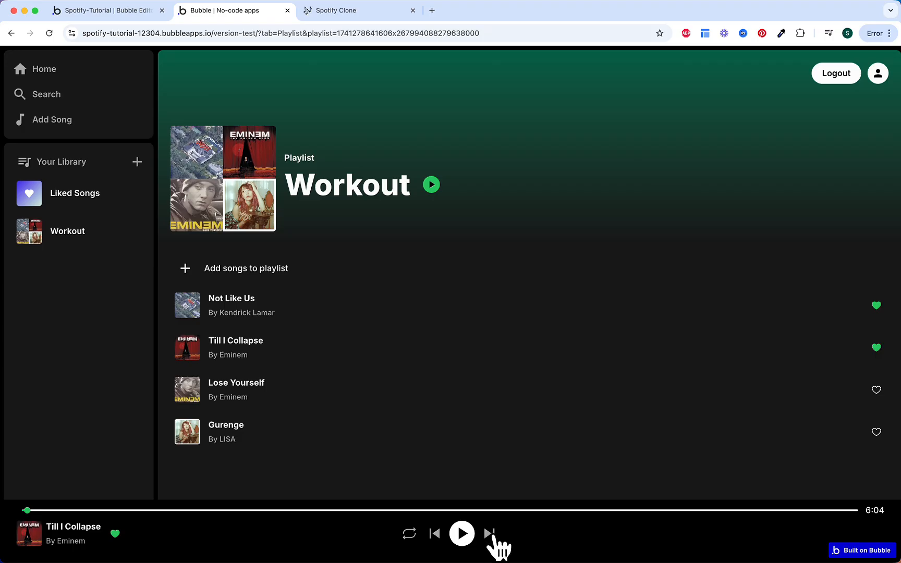
{"action": "left_click", "coordinate": [490, 533]}
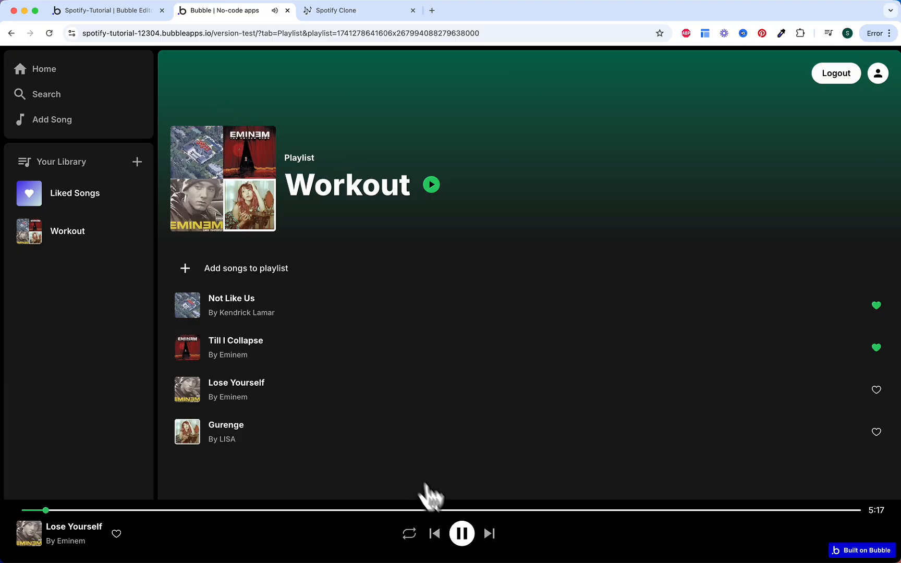
Step: Back in the workflow editor, inspect the Next icon workflow's skip-ahead step
{"action": "left_click", "coordinate": [135, 10]}
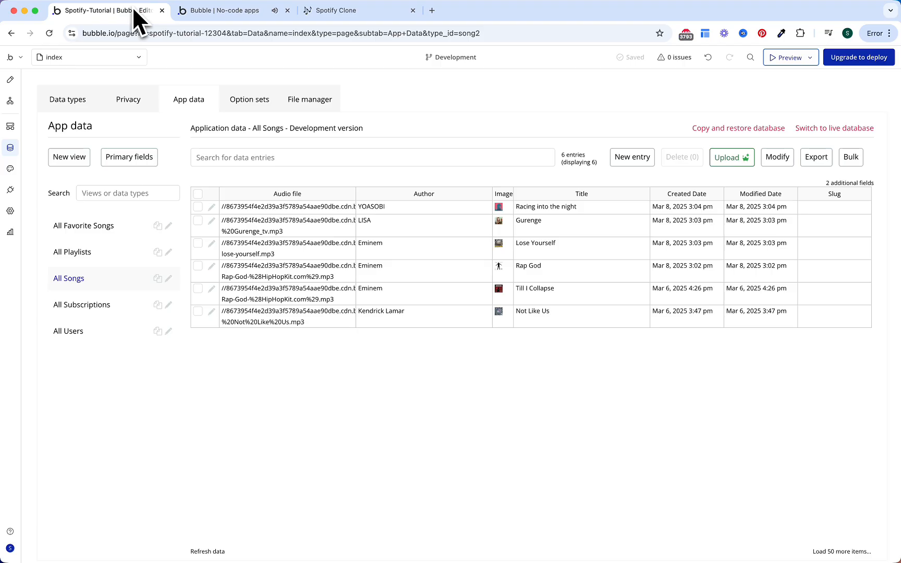
{"action": "left_click", "coordinate": [10, 100]}
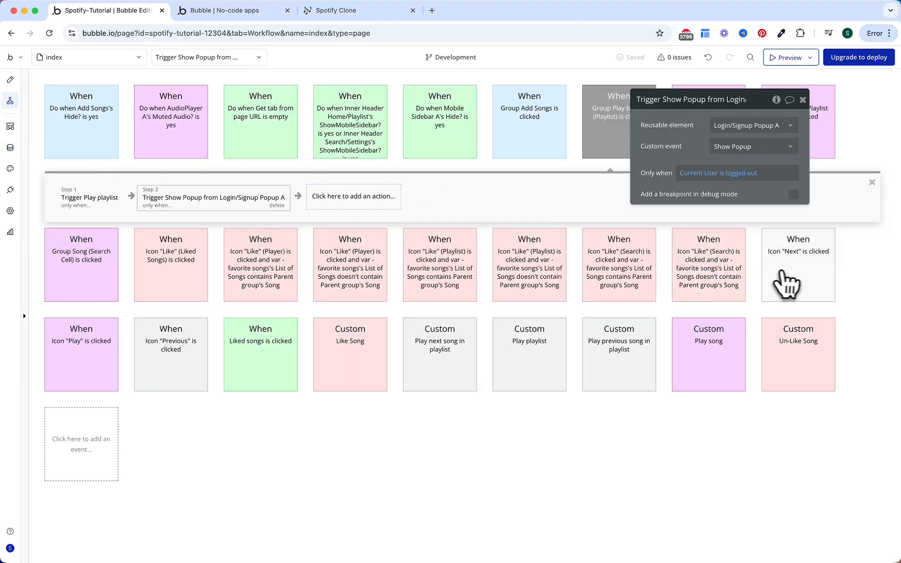
{"action": "left_click", "coordinate": [783, 282]}
{"action": "left_click", "coordinate": [96, 289]}
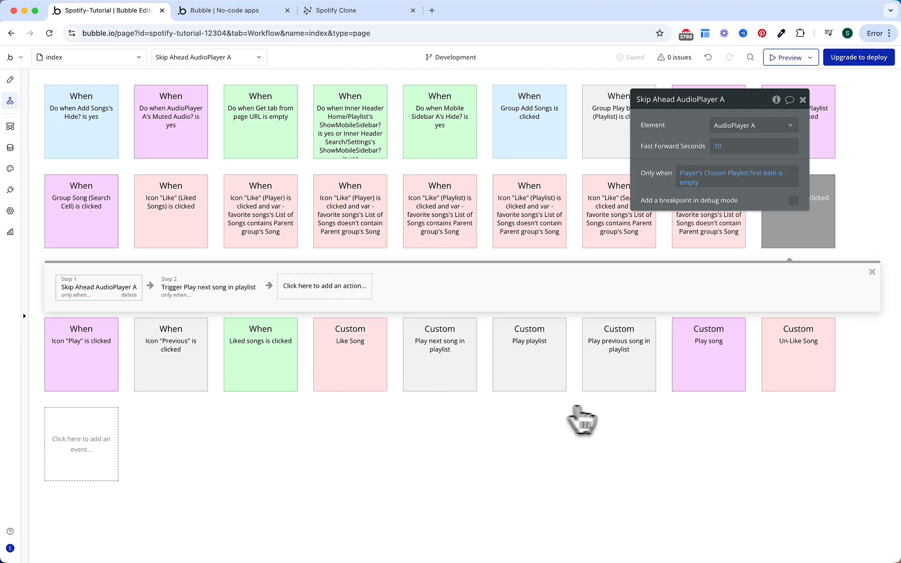
Step: Add Player's Chosen Playlist as a second state in Play song's Set state step
{"action": "left_click", "coordinate": [694, 375]}
{"action": "left_click", "coordinate": [154, 383]}
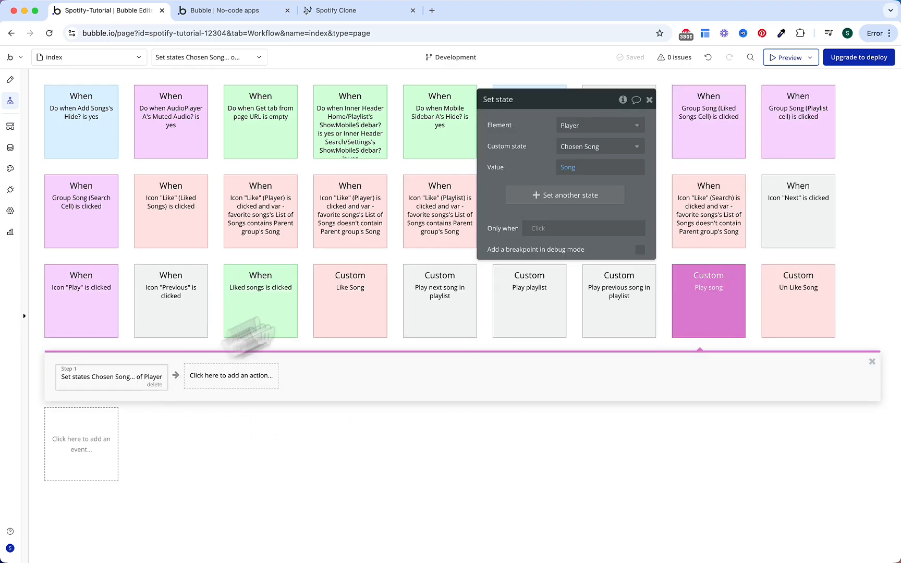
{"action": "left_click", "coordinate": [566, 198]}
{"action": "left_click", "coordinate": [585, 191]}
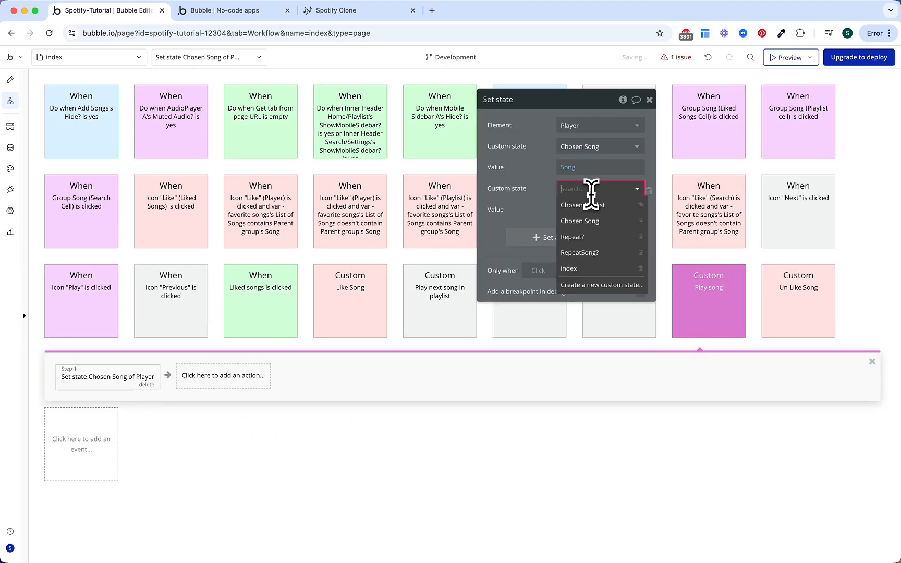
{"action": "left_click", "coordinate": [593, 208]}
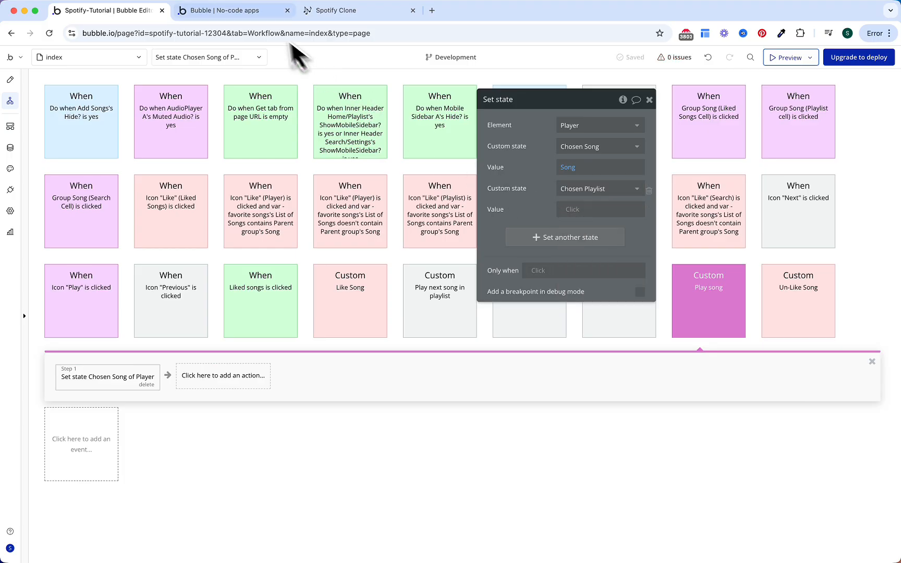
{"action": "left_click", "coordinate": [249, 9]}
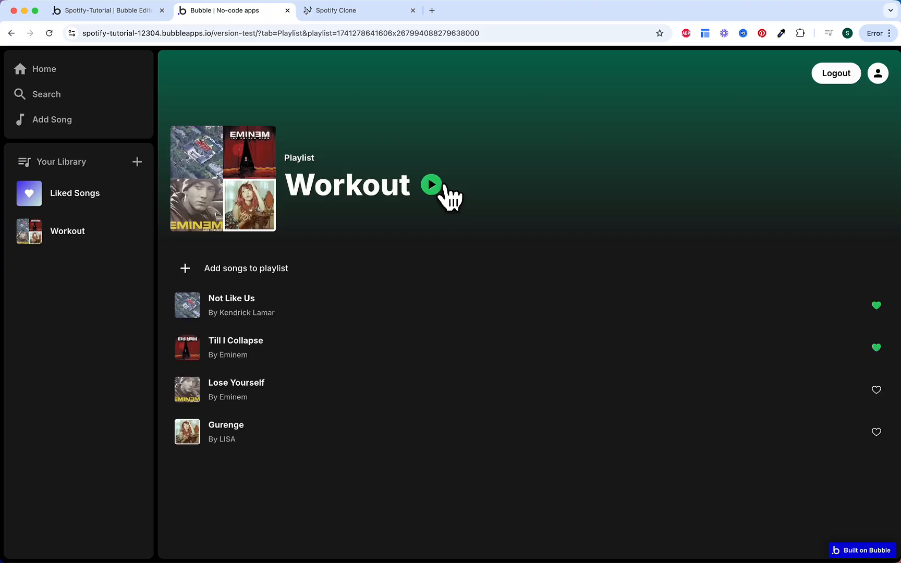
Step: Play the Workout playlist, skip to Lose Yourself, then play Not Like Us and jump to its end
{"action": "left_click", "coordinate": [431, 185]}
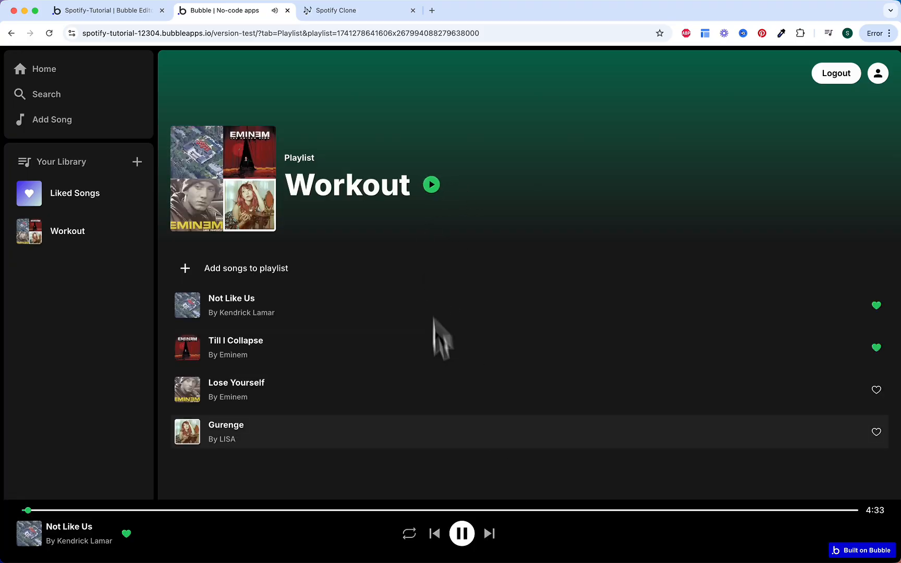
{"action": "left_click", "coordinate": [490, 534]}
{"action": "left_click", "coordinate": [491, 535]}
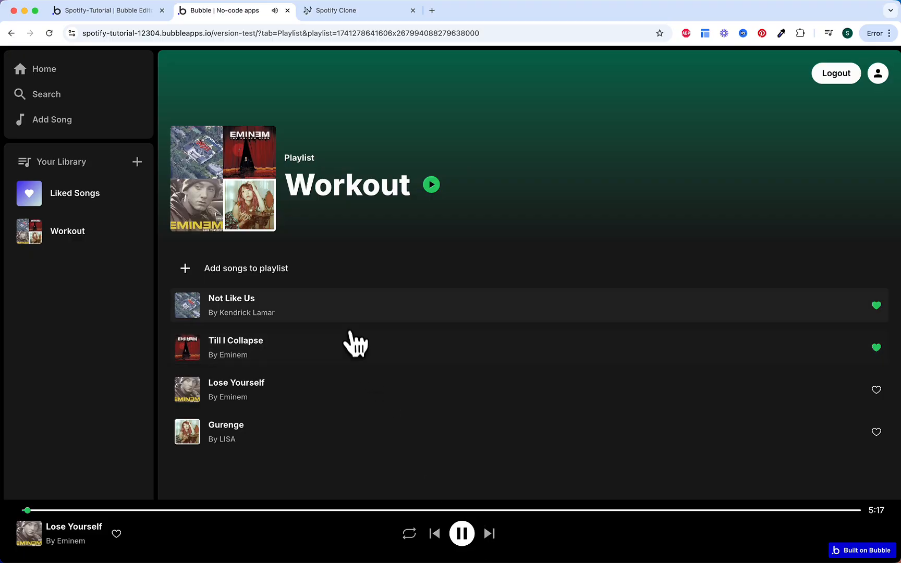
{"action": "left_click", "coordinate": [349, 316]}
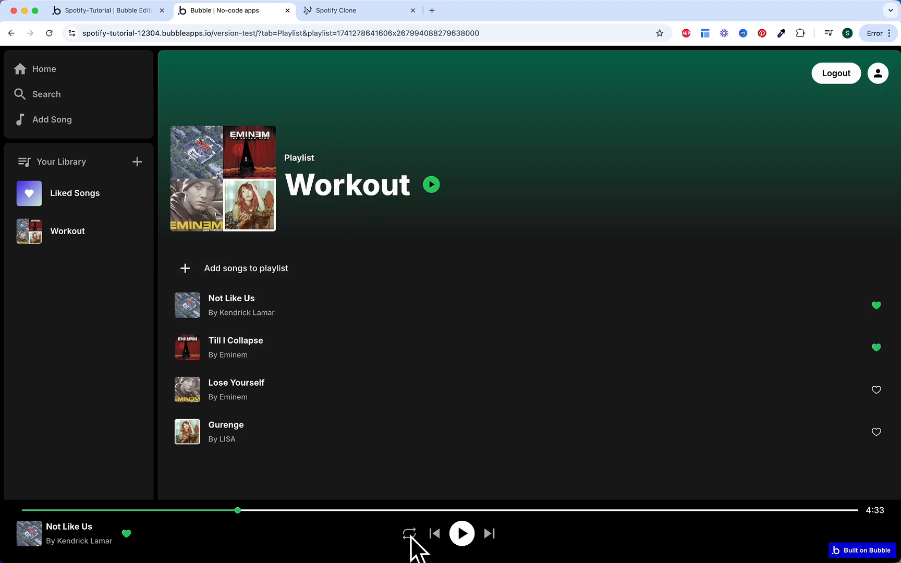
{"action": "left_click", "coordinate": [856, 510]}
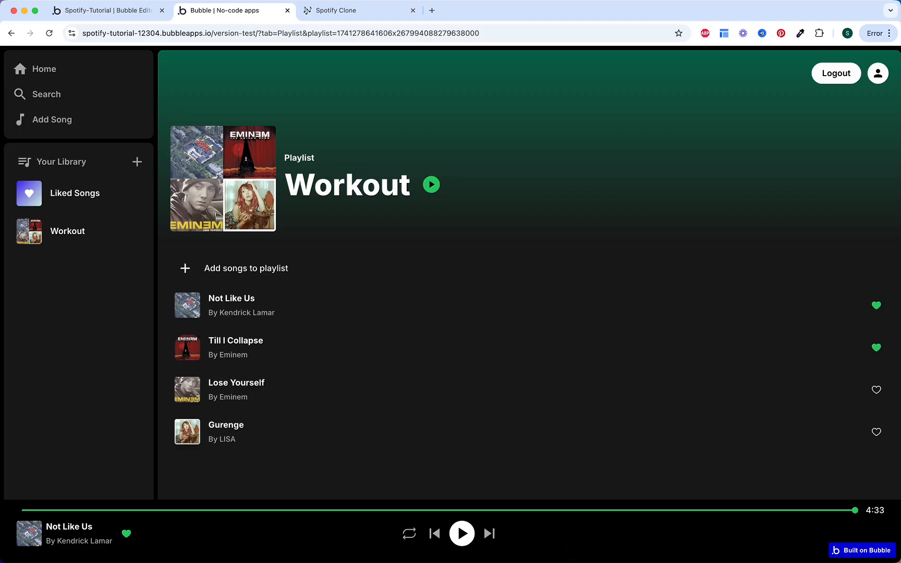
Step: Colour the playlist play-button workflow purple and file it in the Player folder
{"action": "left_click", "coordinate": [125, 13]}
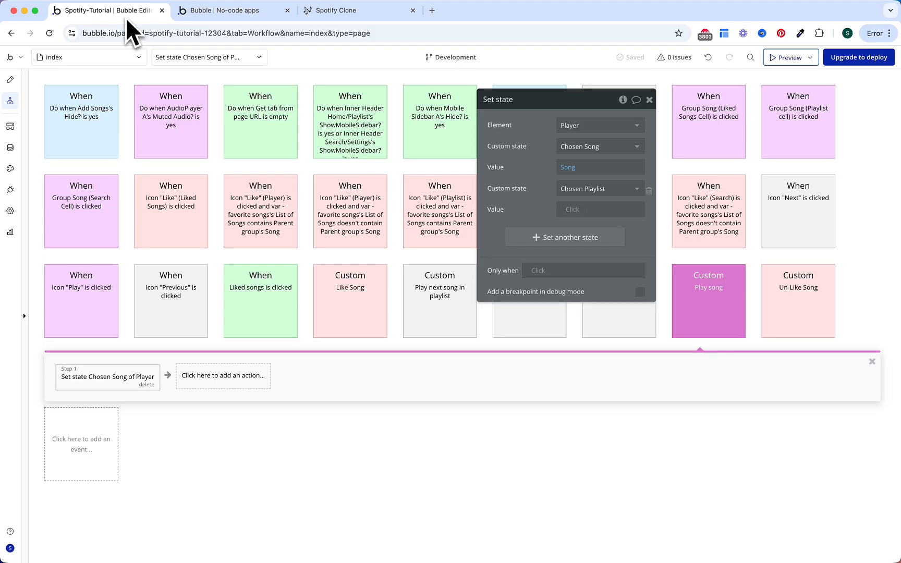
{"action": "left_click", "coordinate": [650, 100]}
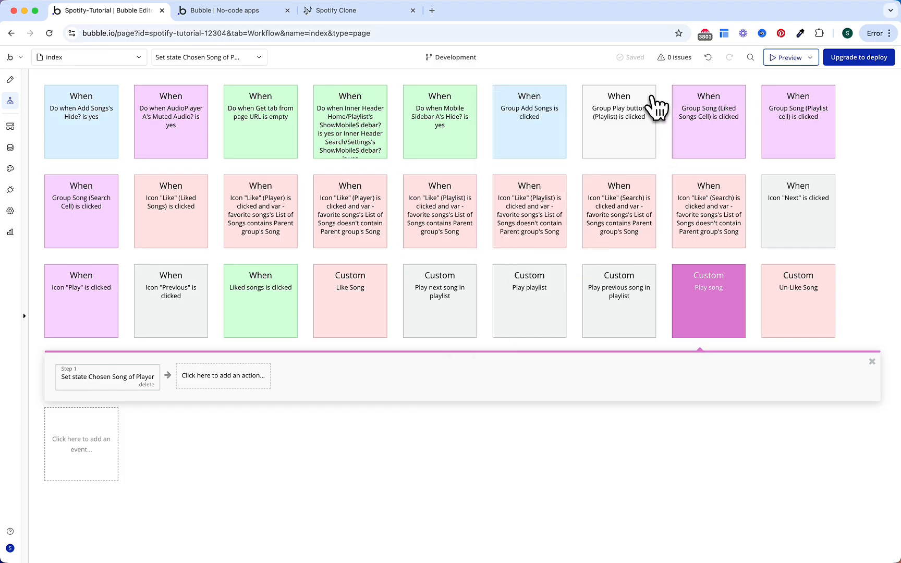
{"action": "left_click", "coordinate": [639, 119]}
{"action": "left_click", "coordinate": [621, 147]}
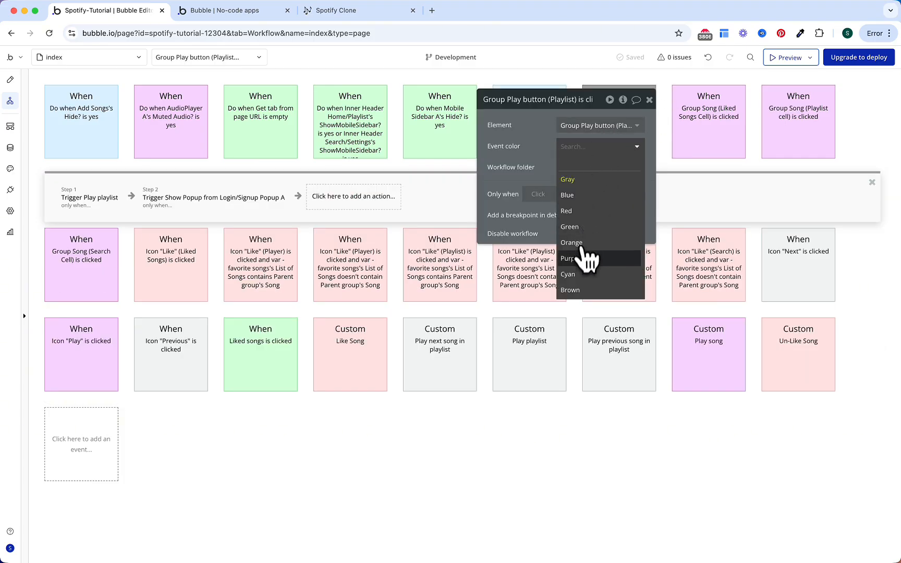
{"action": "left_click", "coordinate": [579, 239]}
{"action": "left_click", "coordinate": [589, 167]}
{"action": "left_click", "coordinate": [577, 226]}
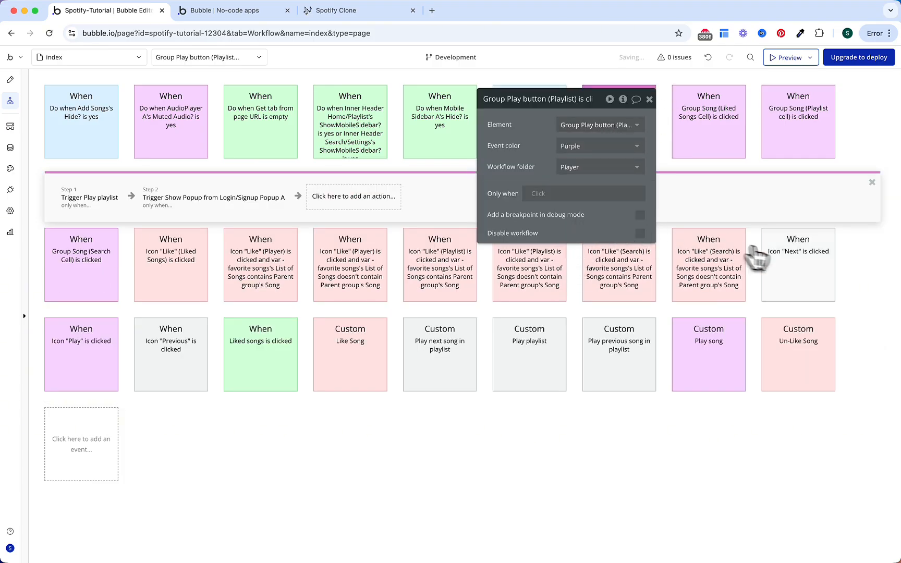
Step: Make the Next-icon workflow and Play previous song event purple, filed under Player
{"action": "left_click", "coordinate": [769, 259]}
{"action": "left_click", "coordinate": [623, 146]}
{"action": "left_click", "coordinate": [581, 255]}
{"action": "left_click", "coordinate": [590, 167]}
{"action": "left_click", "coordinate": [574, 215]}
{"action": "left_click", "coordinate": [622, 352]}
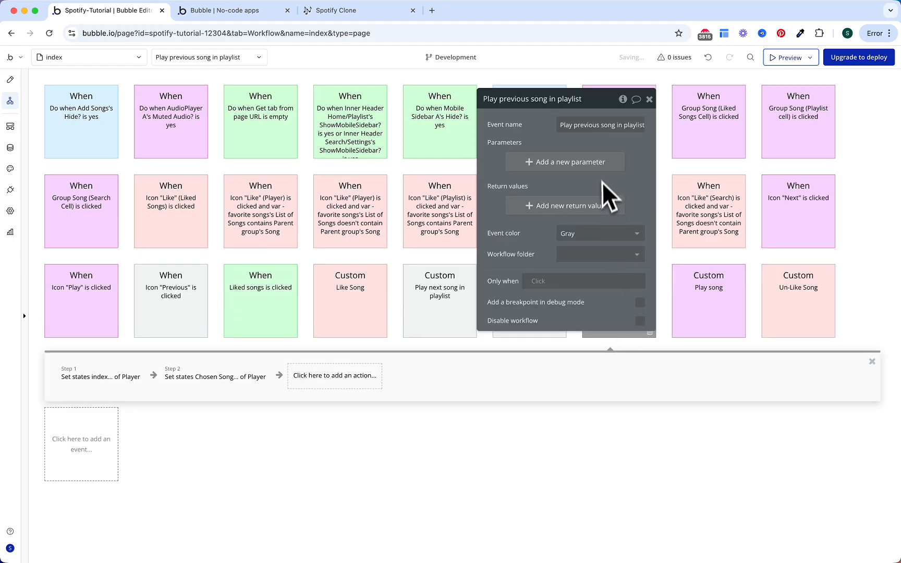
{"action": "left_click", "coordinate": [597, 233]}
{"action": "left_click", "coordinate": [580, 345]}
{"action": "left_click", "coordinate": [593, 254]}
{"action": "left_click", "coordinate": [580, 303]}
Step: Make the Play playlist and Play next song events purple, filed under Player
{"action": "left_click", "coordinate": [558, 335]}
{"action": "left_click", "coordinate": [697, 260]}
{"action": "left_click", "coordinate": [675, 372]}
{"action": "left_click", "coordinate": [698, 281]}
{"action": "left_click", "coordinate": [686, 312]}
{"action": "left_click", "coordinate": [439, 307]}
{"action": "left_click", "coordinate": [704, 233]}
{"action": "left_click", "coordinate": [703, 344]}
{"action": "left_click", "coordinate": [706, 254]}
{"action": "left_click", "coordinate": [699, 360]}
Step: Colour the Previous-icon workflow purple and file it under Player
{"action": "left_click", "coordinate": [201, 326]}
{"action": "left_click", "coordinate": [704, 146]}
{"action": "left_click", "coordinate": [696, 256]}
{"action": "left_click", "coordinate": [704, 167]}
{"action": "left_click", "coordinate": [690, 216]}
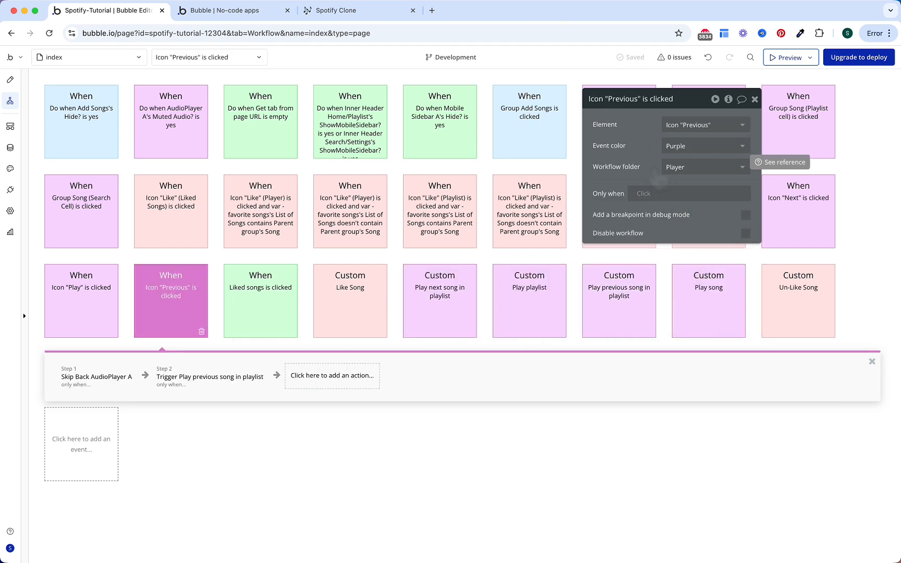
Step: Switch to the page design and select the Top Gradient layer
{"action": "left_click", "coordinate": [10, 80]}
{"action": "scroll", "coordinate": [140, 206], "scroll_direction": "up", "scroll_amount": 5}
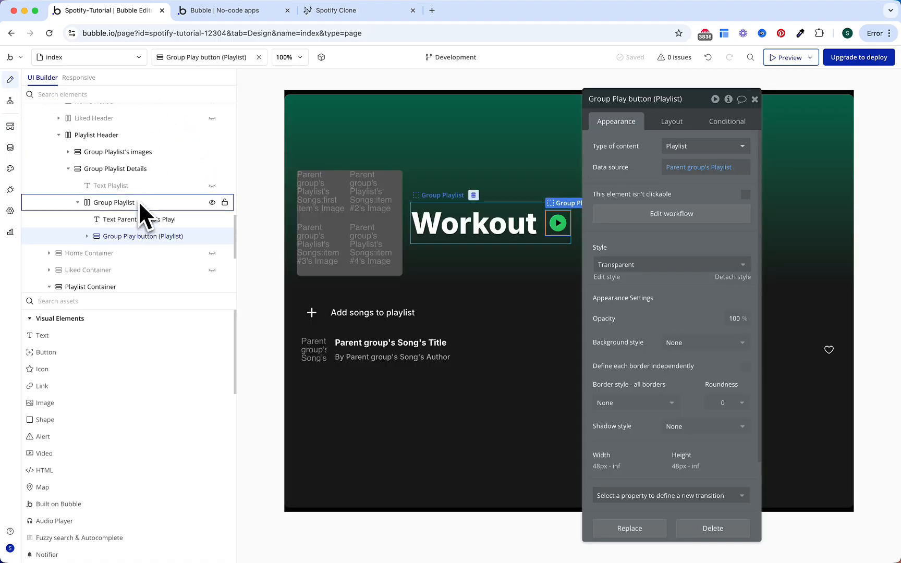
{"action": "left_click", "coordinate": [50, 184]}
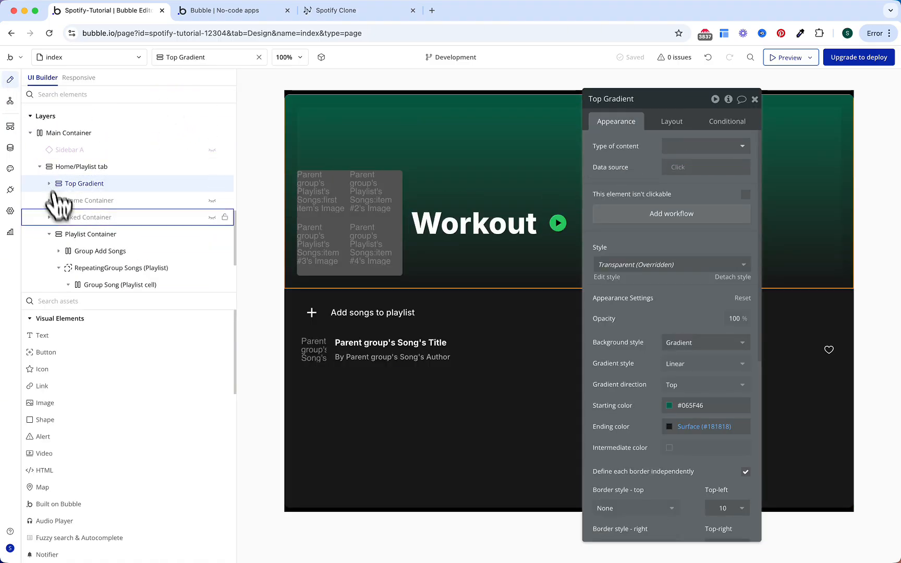
Step: Unhide the Home Container and check the song card play icon's conditional rules
{"action": "left_click", "coordinate": [55, 235]}
{"action": "left_click_drag", "start_coordinate": [111, 252], "coordinate": [214, 247]}
{"action": "left_click", "coordinate": [212, 232]}
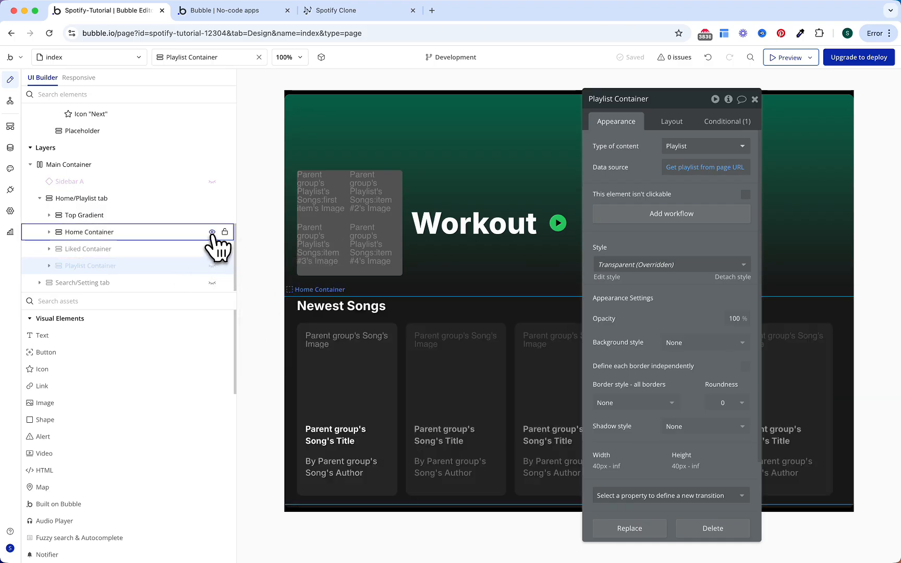
{"action": "left_click", "coordinate": [379, 399]}
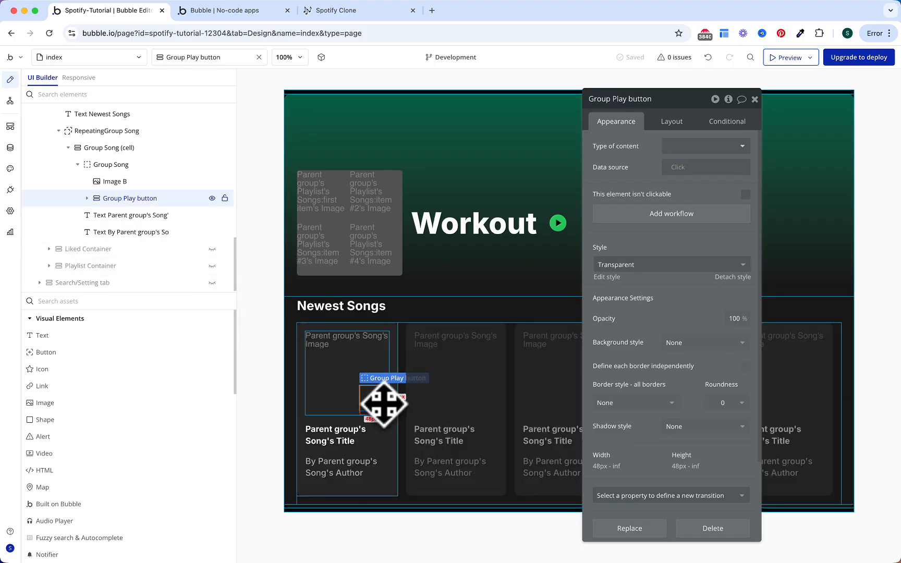
{"action": "left_click", "coordinate": [375, 399]}
{"action": "left_click", "coordinate": [726, 122]}
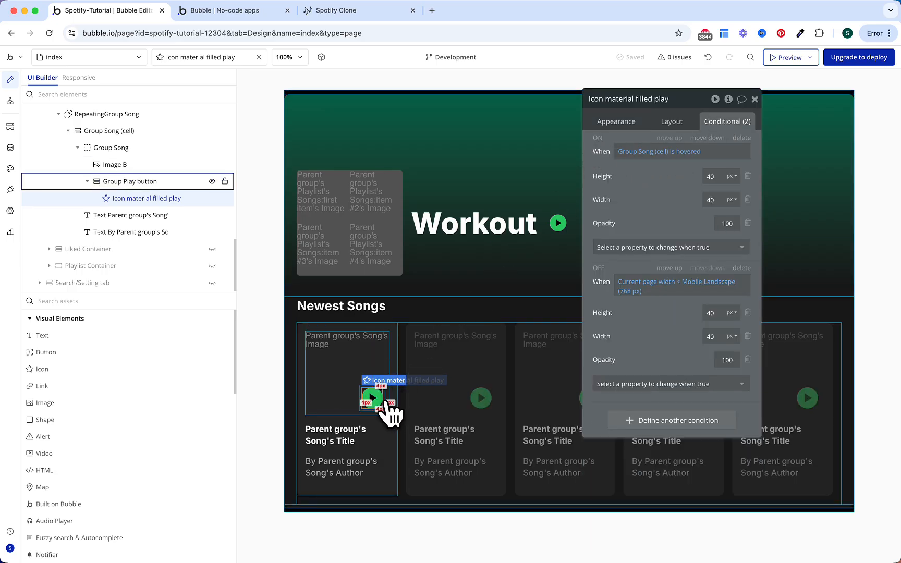
Step: Rename the song card's play button group to Group Play button (Home)
{"action": "left_click", "coordinate": [387, 406]}
{"action": "left_click", "coordinate": [650, 102]}
{"action": "type", "text": "(Home)"}
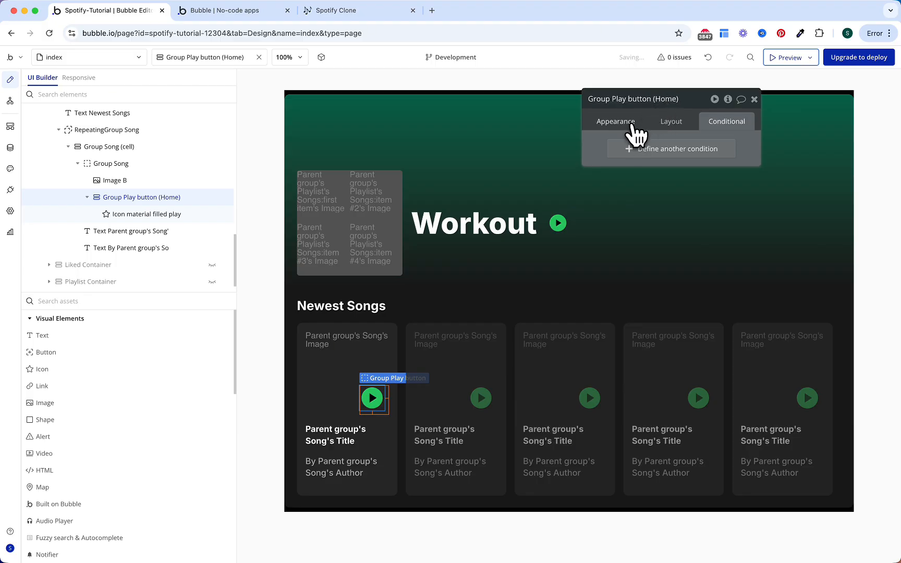
{"action": "left_click", "coordinate": [629, 125]}
Step: Create the Home play button's click workflow with a Trigger Play song step
{"action": "left_click", "coordinate": [665, 219]}
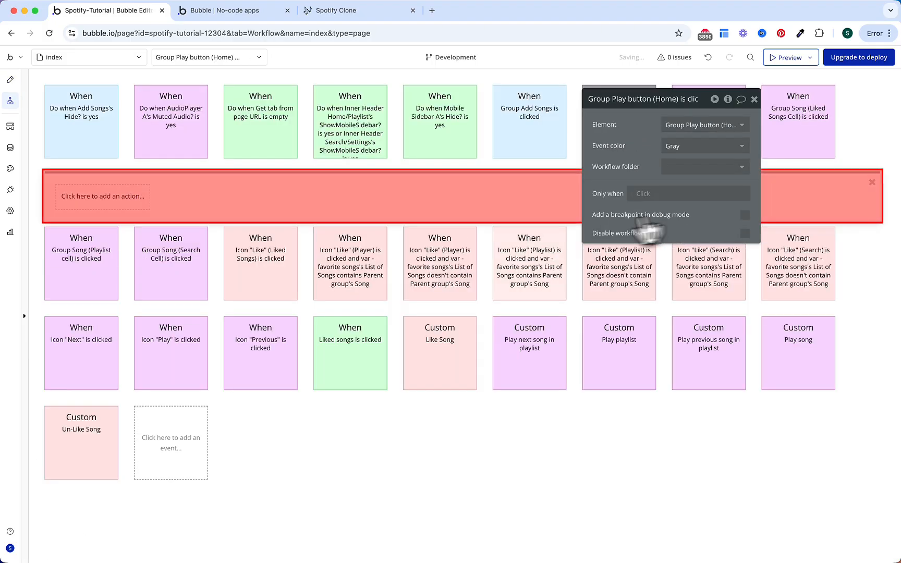
{"action": "left_click", "coordinate": [138, 202]}
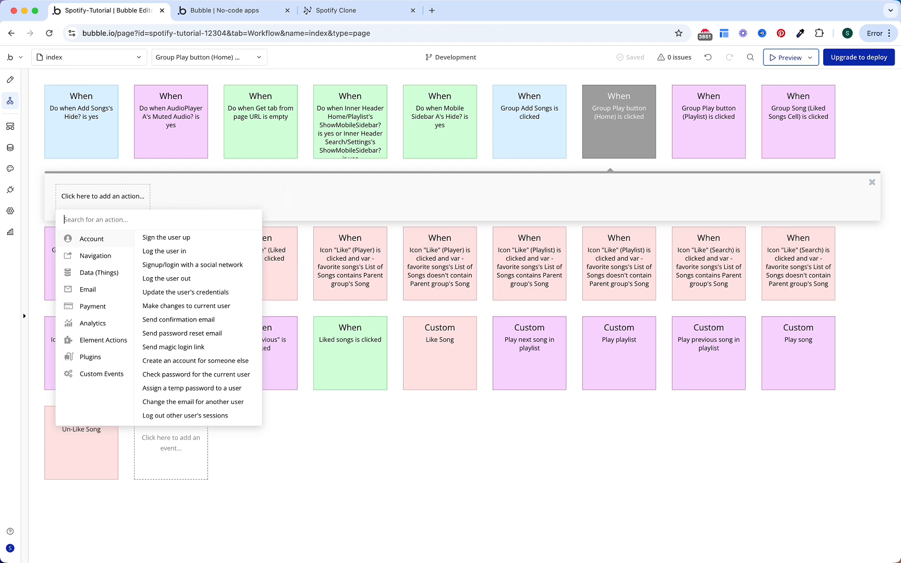
{"action": "type", "text": "trig"}
{"action": "left_click", "coordinate": [209, 237]}
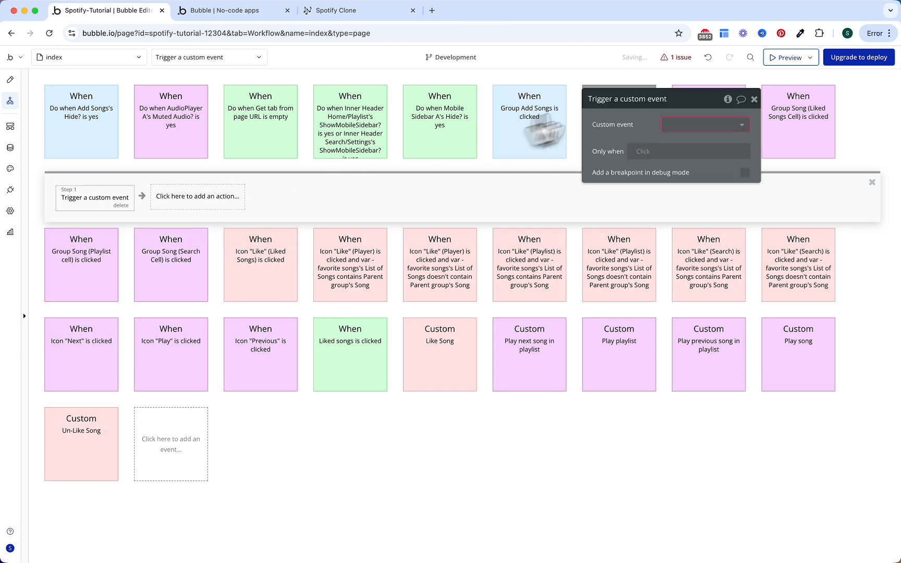
{"action": "left_click", "coordinate": [679, 126]}
{"action": "type", "text": "play"}
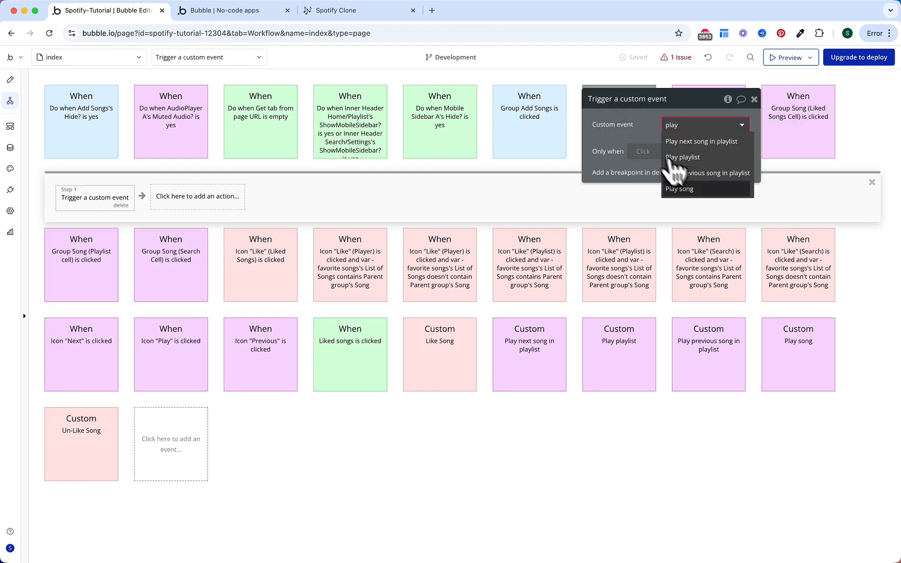
{"action": "left_click", "coordinate": [683, 188]}
Step: Run Play song only when Current User is logged in, passing Parent group's Song
{"action": "left_click", "coordinate": [652, 178]}
{"action": "type", "text": "curr"}
{"action": "key", "text": "Down"}
{"action": "key", "text": "Return"}
{"action": "type", "text": "is log"}
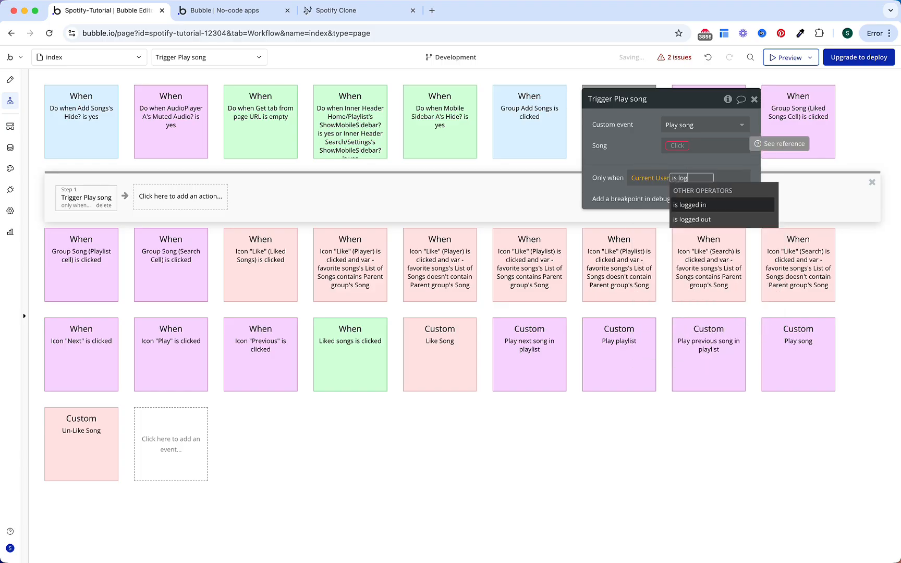
{"action": "key", "text": "Return"}
{"action": "left_click", "coordinate": [678, 146]}
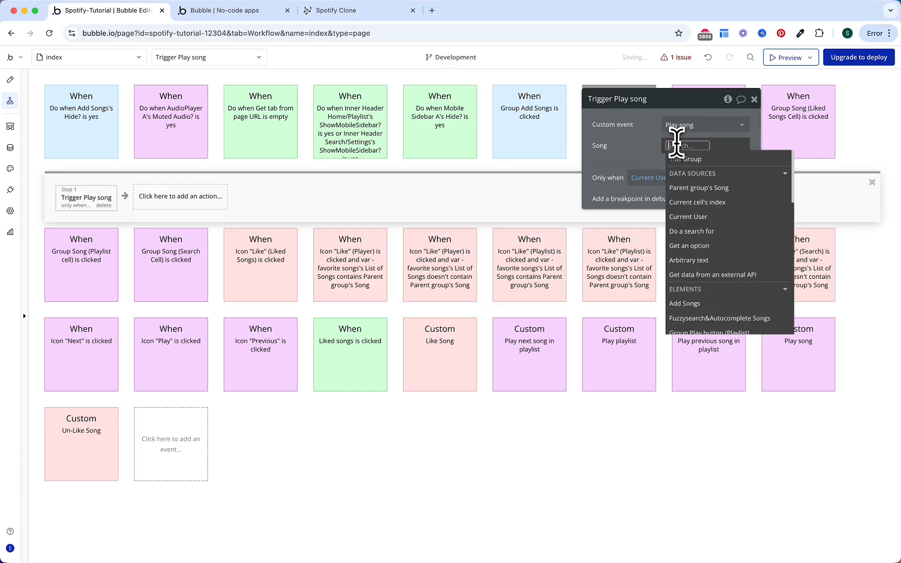
{"action": "left_click", "coordinate": [688, 188]}
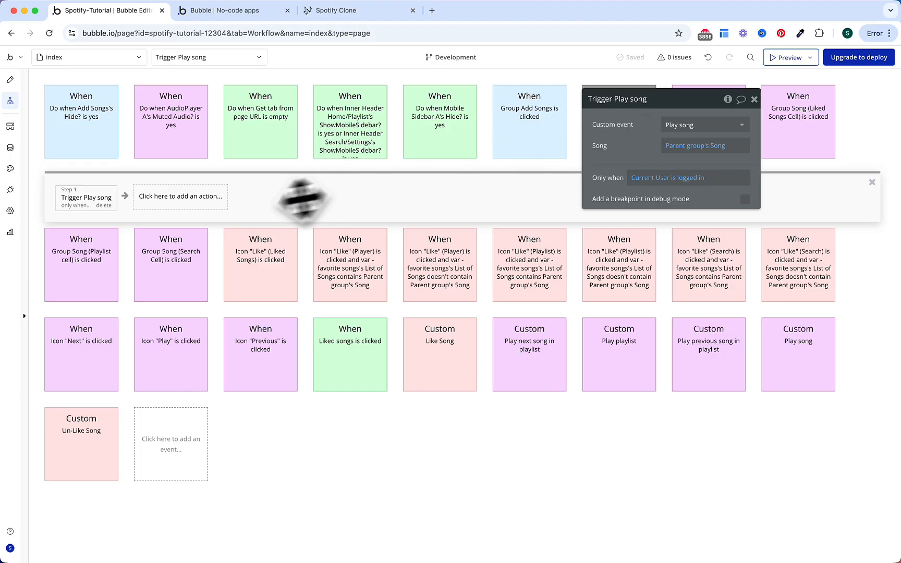
Step: Add a step showing Login/Signup Popup A only when Current User is logged out
{"action": "left_click", "coordinate": [219, 197]}
{"action": "type", "text": "trig"}
{"action": "left_click", "coordinate": [255, 251]}
{"action": "left_click", "coordinate": [697, 125]}
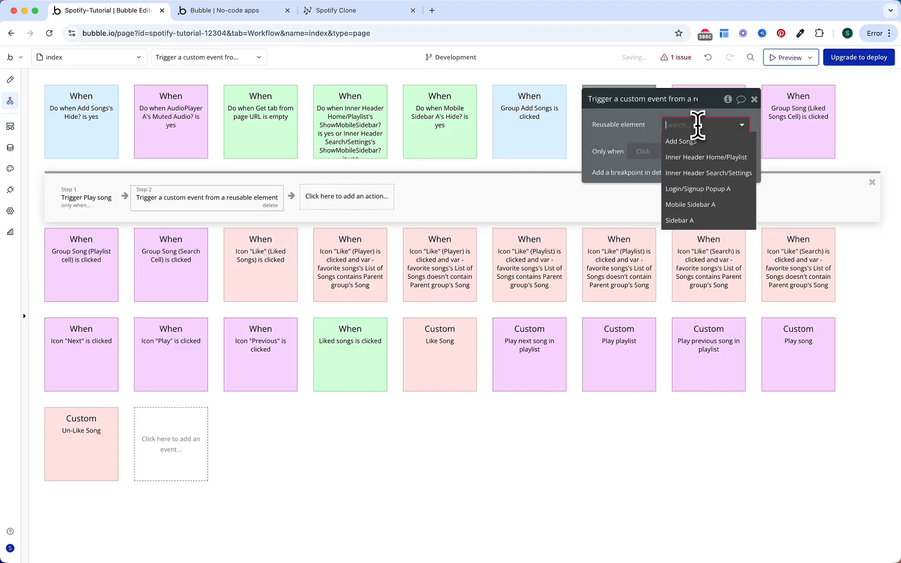
{"action": "left_click", "coordinate": [697, 189]}
{"action": "left_click", "coordinate": [645, 172]}
{"action": "type", "text": "curr"}
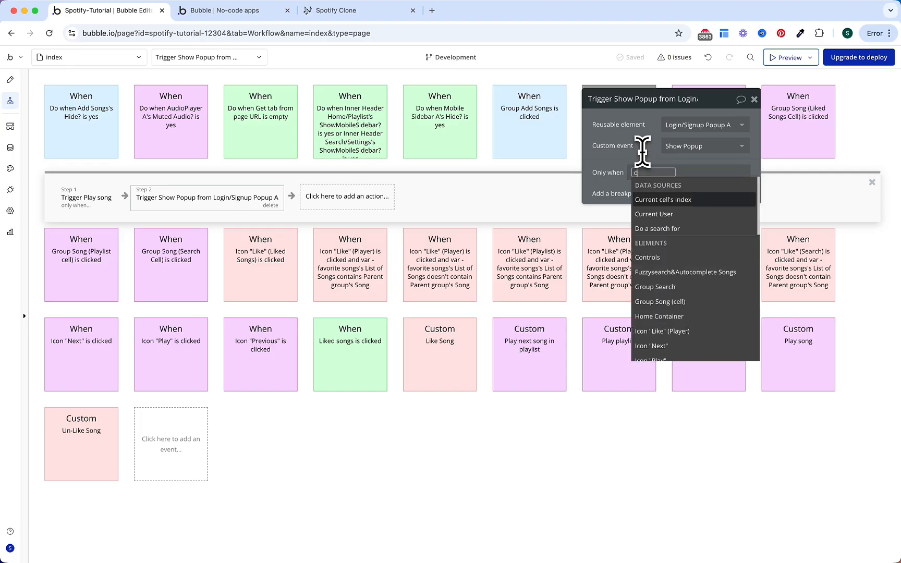
{"action": "key", "text": "Down"}
{"action": "key", "text": "Return"}
{"action": "type", "text": "is lo"}
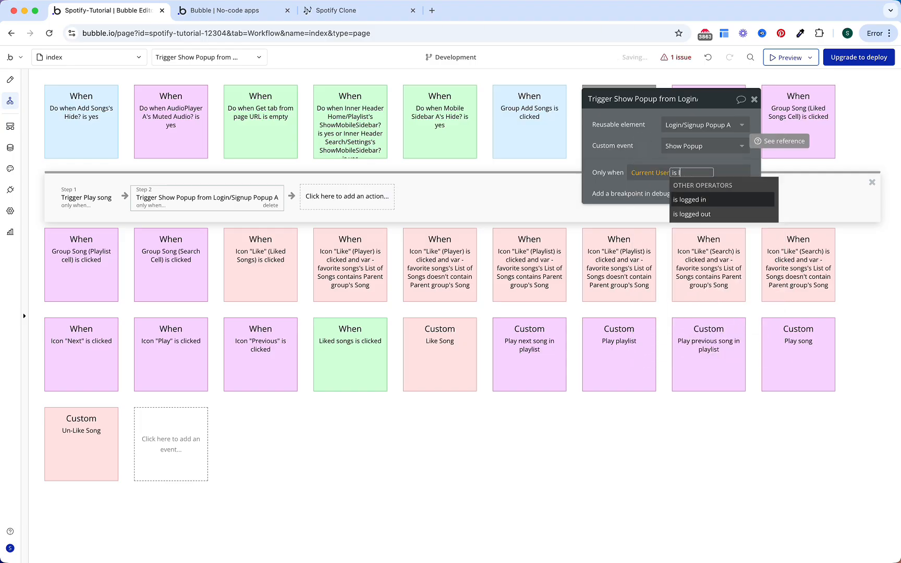
{"action": "key", "text": "Down"}
{"action": "key", "text": "Return"}
Step: Colour the workflow purple, file it under Player, then select the Repeat icon in design
{"action": "left_click", "coordinate": [654, 128]}
{"action": "key", "text": "Escape"}
{"action": "left_click", "coordinate": [633, 140]}
{"action": "left_click", "coordinate": [673, 146]}
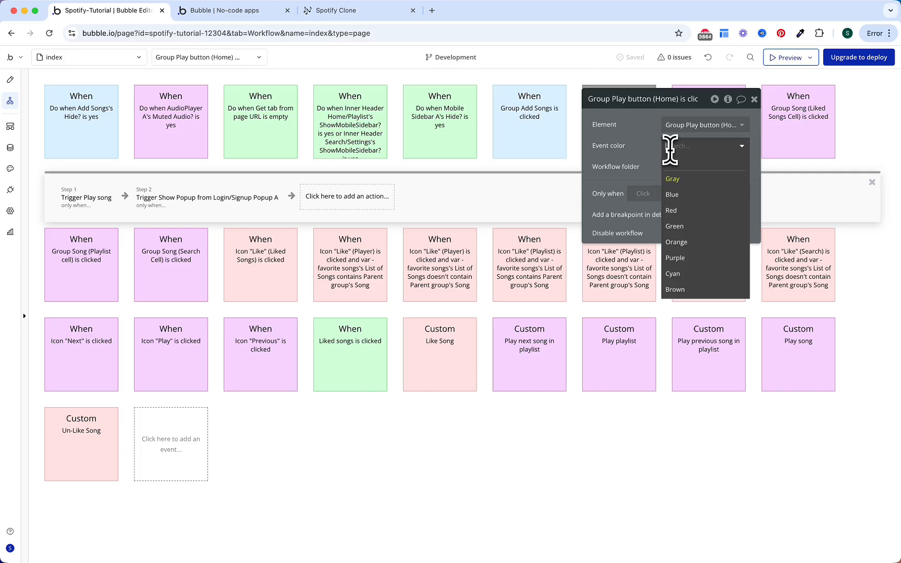
{"action": "left_click", "coordinate": [688, 252]}
{"action": "left_click", "coordinate": [688, 168]}
{"action": "left_click", "coordinate": [688, 214]}
{"action": "key", "text": "Escape"}
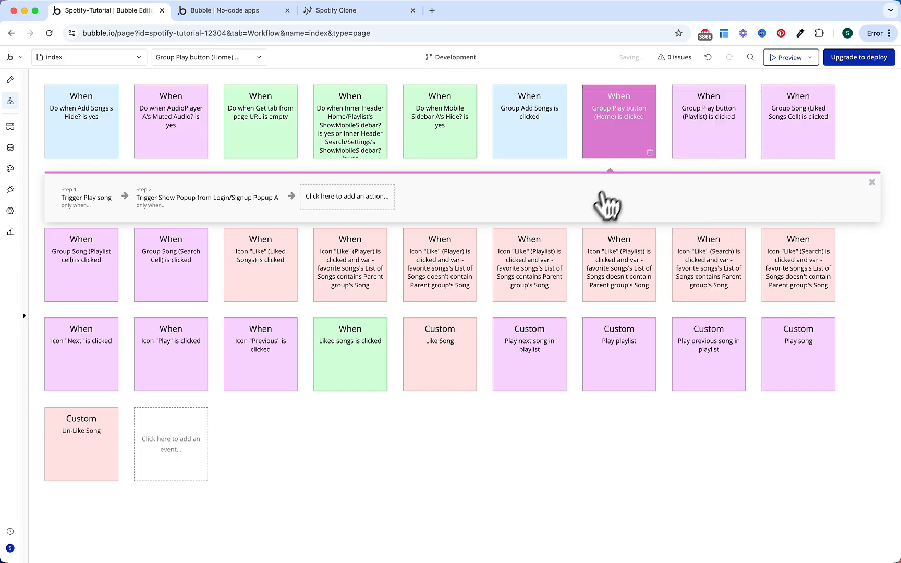
{"action": "left_click", "coordinate": [10, 80]}
{"action": "double_click", "coordinate": [528, 483]}
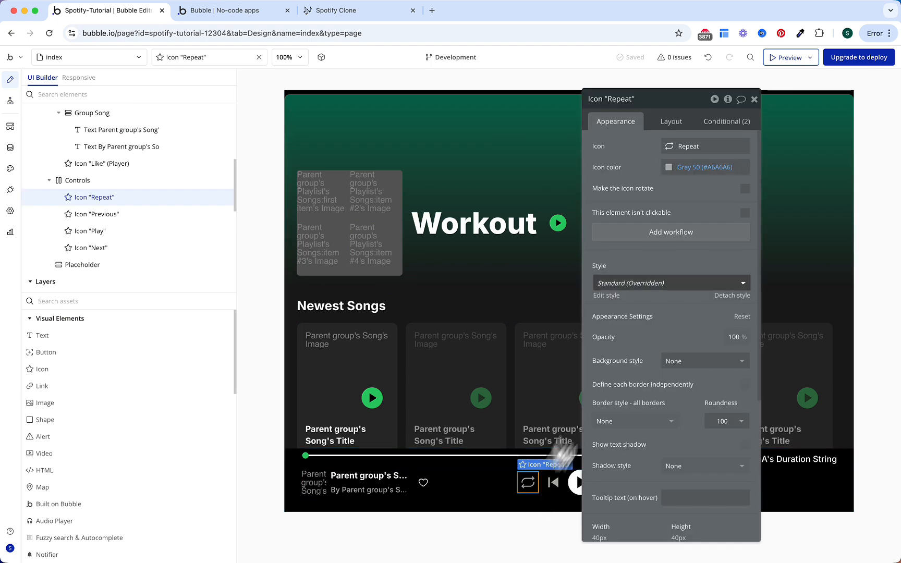
Step: Create a Repeat icon click workflow whose event condition uses Player's Repeat?
{"action": "left_click", "coordinate": [667, 234]}
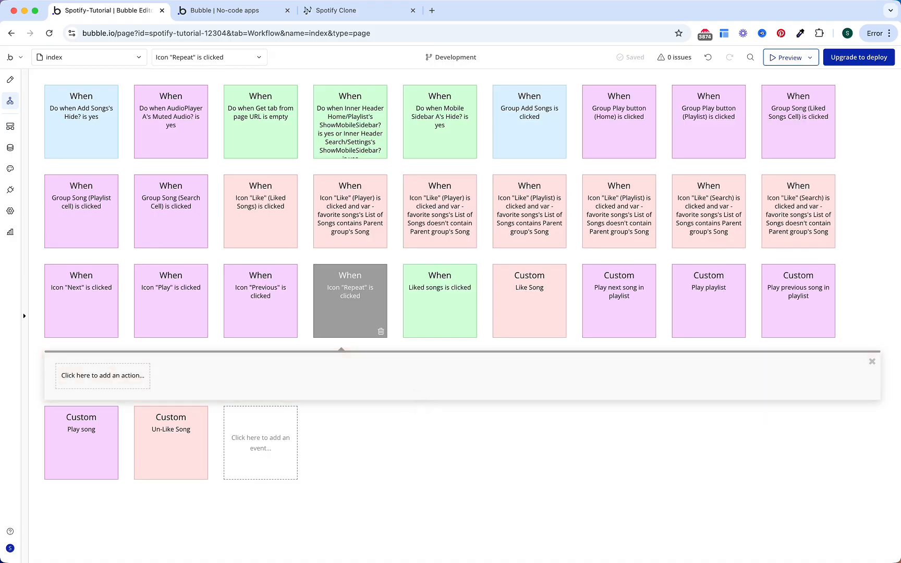
{"action": "left_click", "coordinate": [371, 300]}
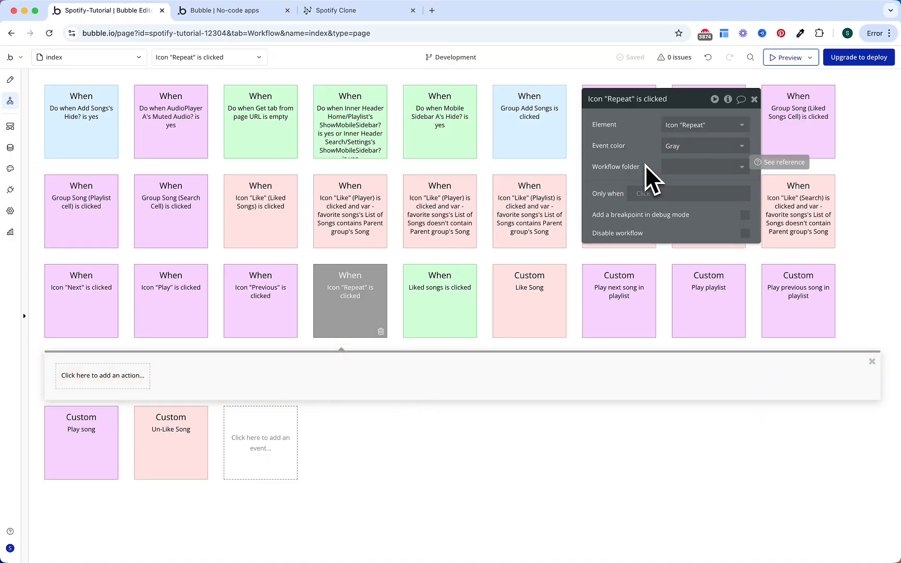
{"action": "left_click", "coordinate": [643, 195]}
{"action": "left_click", "coordinate": [643, 182]}
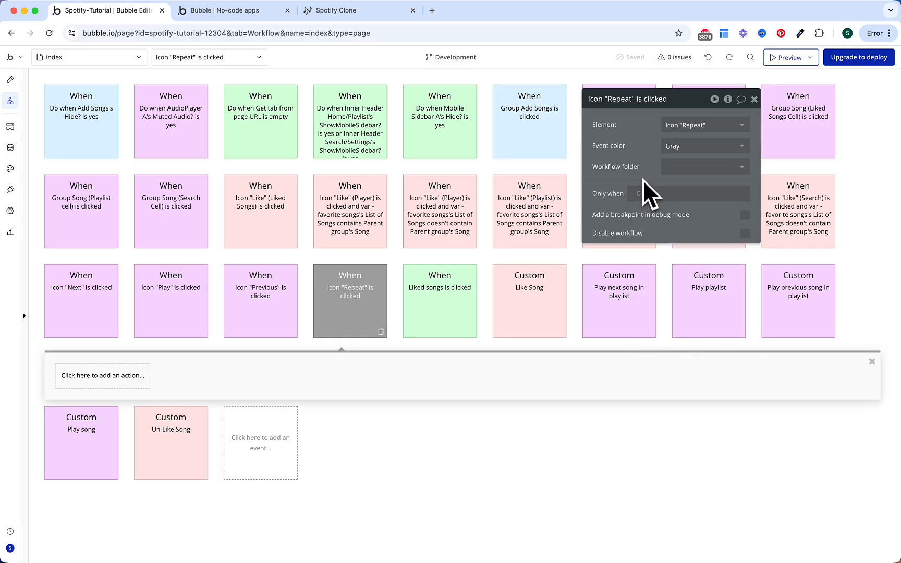
{"action": "left_click", "coordinate": [641, 192]}
{"action": "type", "text": "player"}
{"action": "key", "text": "Down"}
{"action": "key", "text": "Down"}
{"action": "key", "text": "Down"}
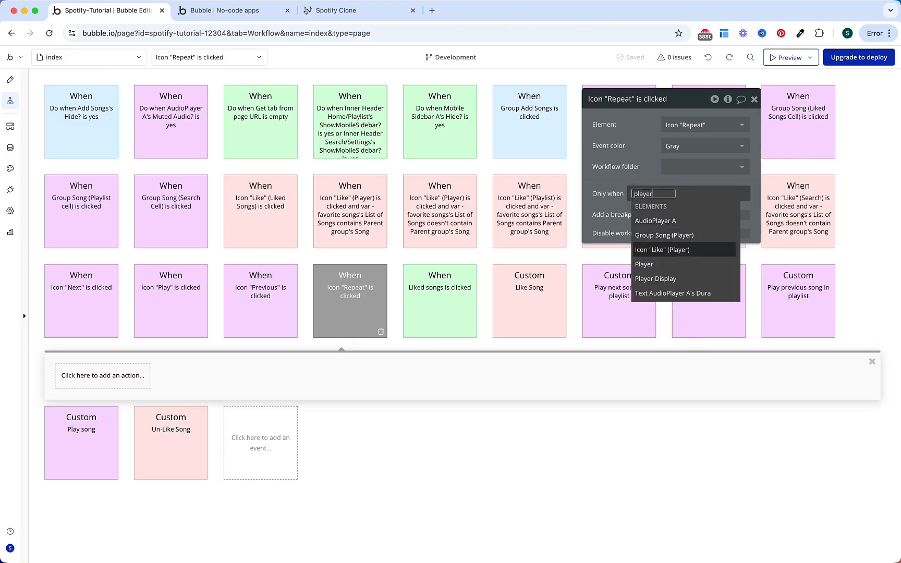
{"action": "key", "text": "Return"}
{"action": "type", "text": "rep"}
{"action": "key", "text": "Return"}
{"action": "left_click", "coordinate": [637, 166]}
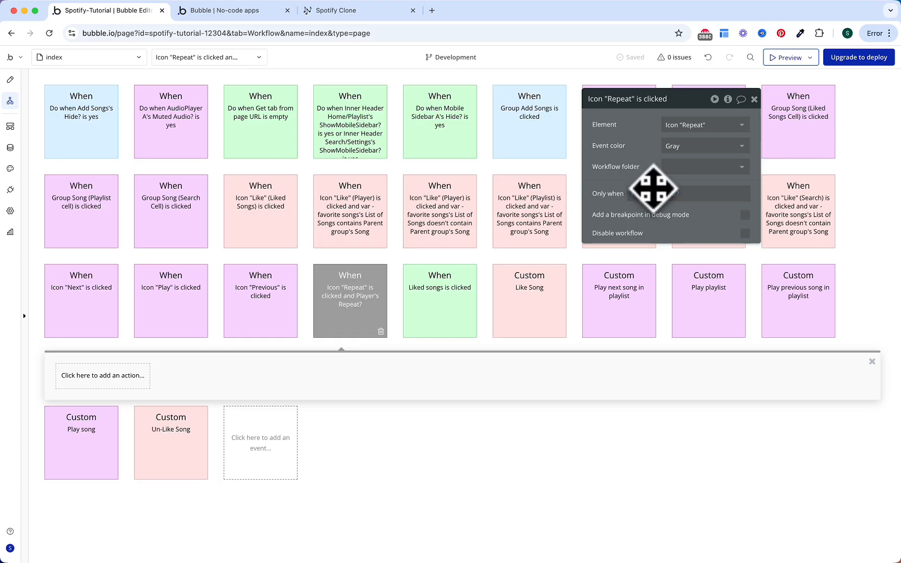
Step: Add a Set state step setting Player's RepeatSong? to yes
{"action": "left_click", "coordinate": [112, 382]}
{"action": "type", "text": "stat"}
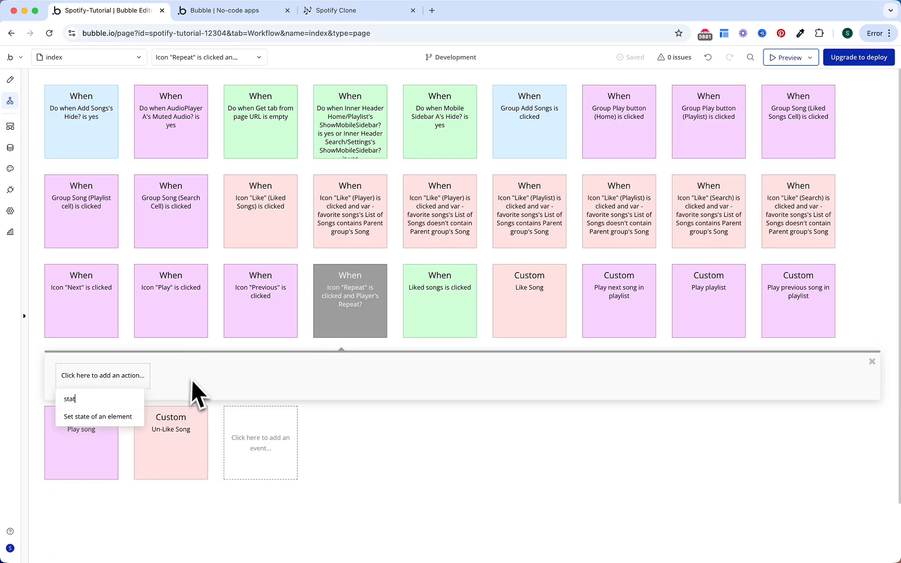
{"action": "left_click", "coordinate": [131, 415]}
{"action": "left_click", "coordinate": [734, 125]}
{"action": "type", "text": "playe"}
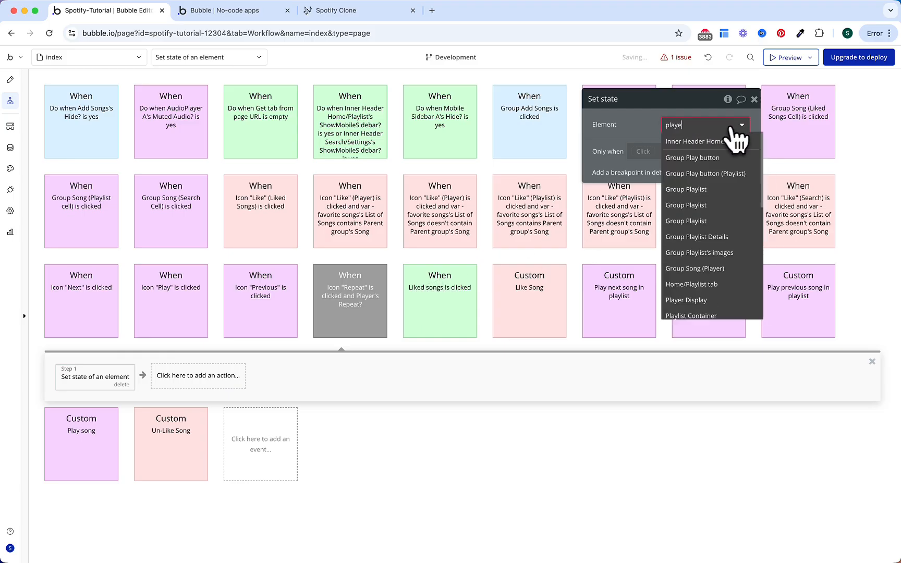
{"action": "left_click", "coordinate": [689, 158]}
{"action": "left_click", "coordinate": [678, 147]}
{"action": "type", "text": "rep"}
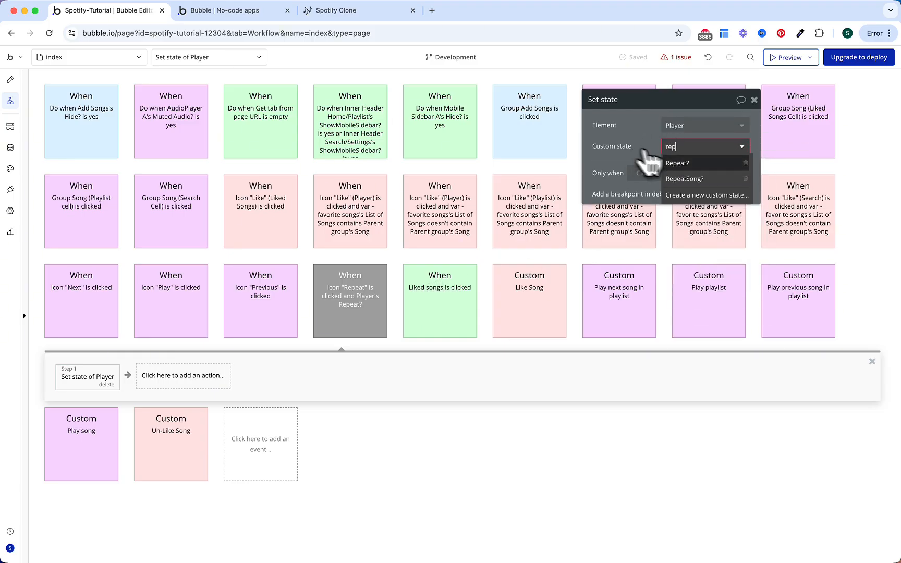
{"action": "left_click", "coordinate": [684, 178]}
{"action": "left_click", "coordinate": [696, 168]}
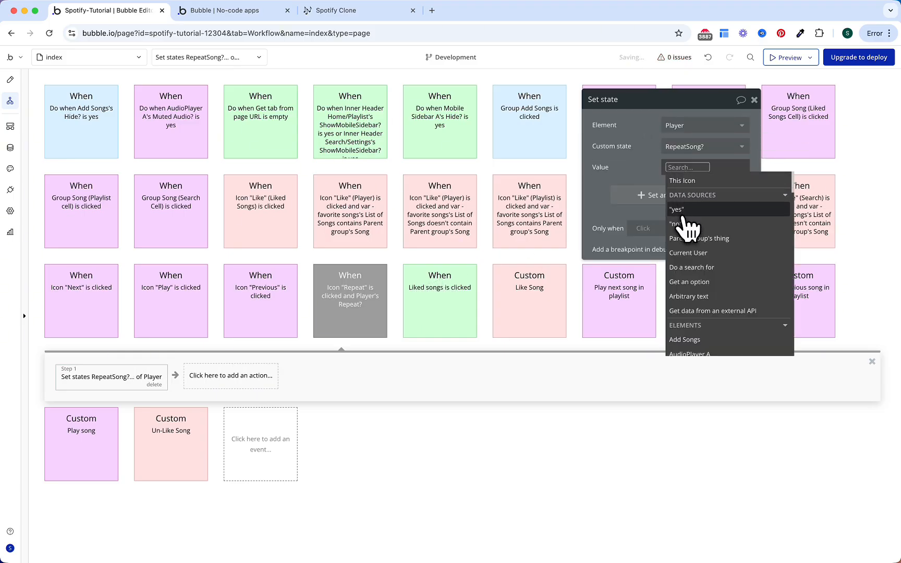
{"action": "left_click", "coordinate": [676, 211]}
Step: Make that step run only when Player's Repeat? is yes and RepeatSong? is no
{"action": "left_click", "coordinate": [644, 228]}
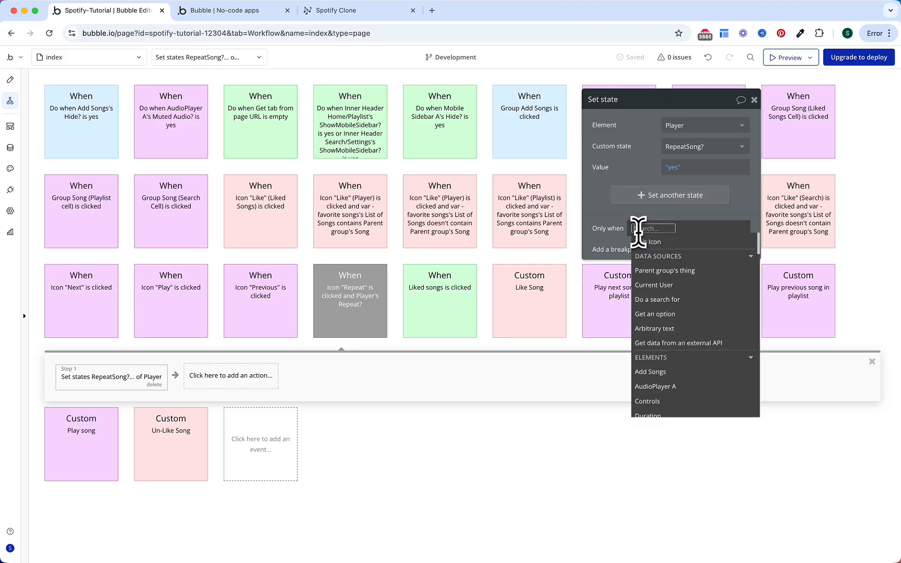
{"action": "type", "text": "player"}
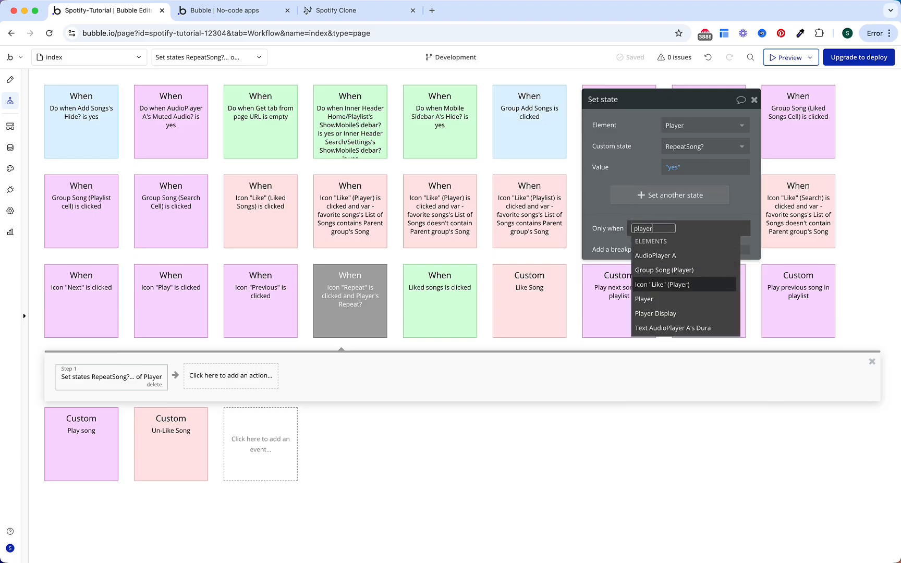
{"action": "key", "text": "Return"}
{"action": "type", "text": "rep"}
{"action": "key", "text": "Return"}
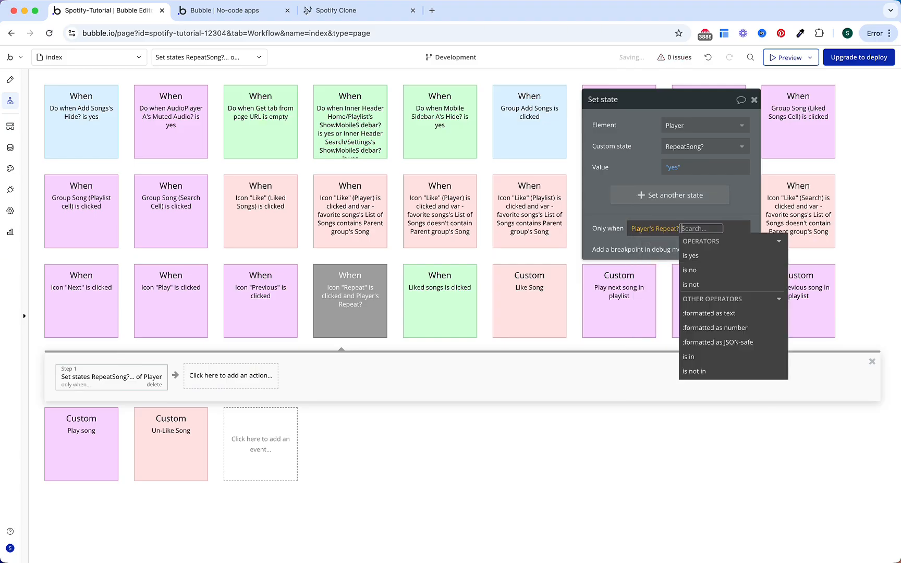
{"action": "left_click", "coordinate": [698, 266]}
{"action": "left_click", "coordinate": [710, 257]}
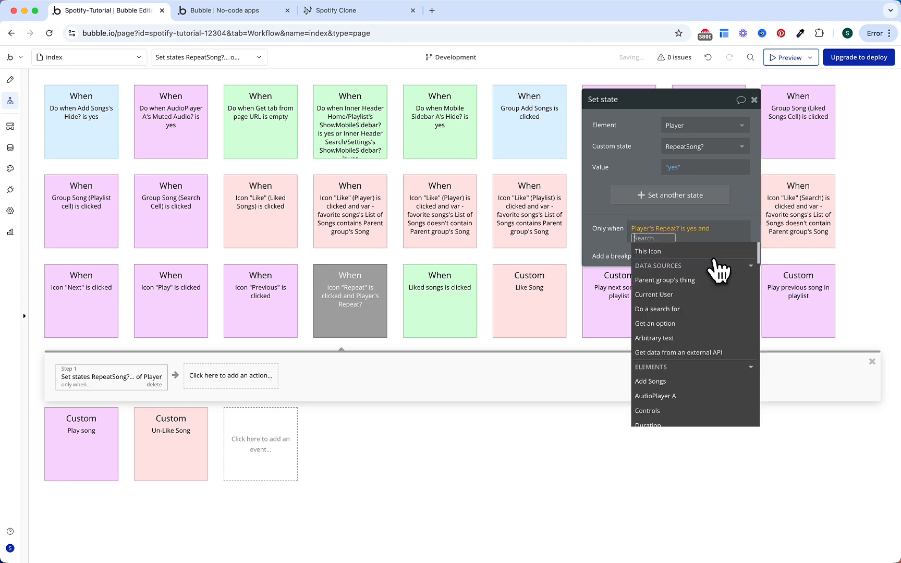
{"action": "type", "text": "player"}
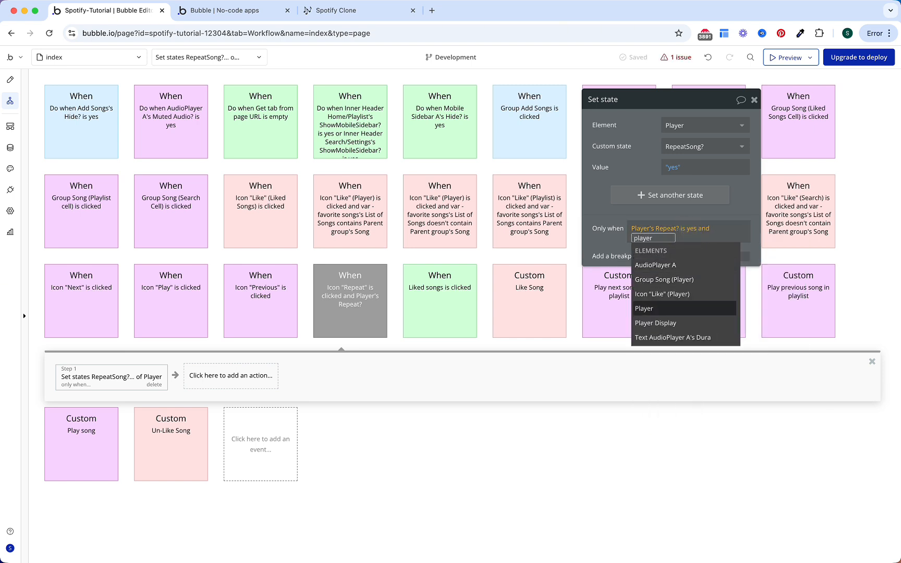
{"action": "key", "text": "Return"}
{"action": "type", "text": "r"}
{"action": "key", "text": "Down"}
{"action": "key", "text": "Return"}
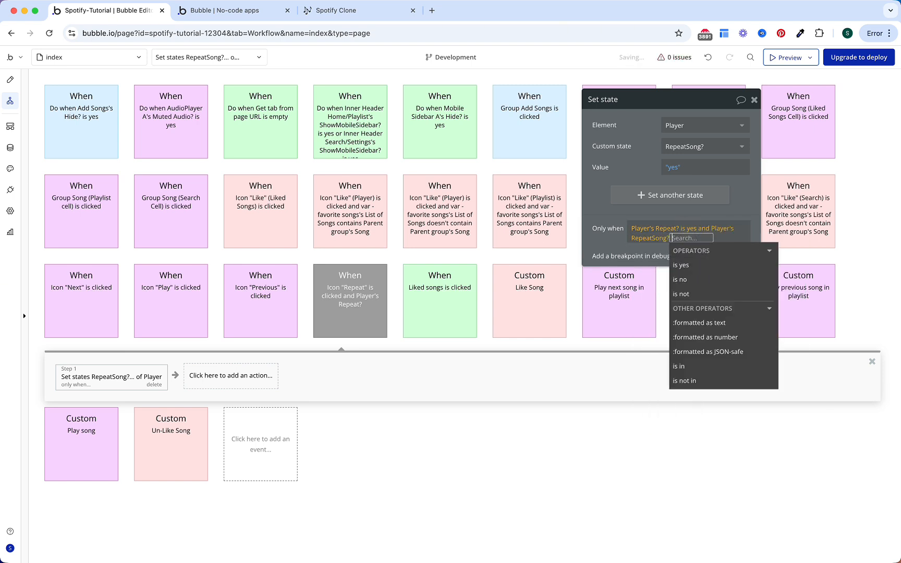
{"action": "left_click", "coordinate": [711, 279]}
Step: Commit the Repeat? yes and RepeatSong? no condition on the RepeatSong? step
{"action": "left_click", "coordinate": [638, 158]}
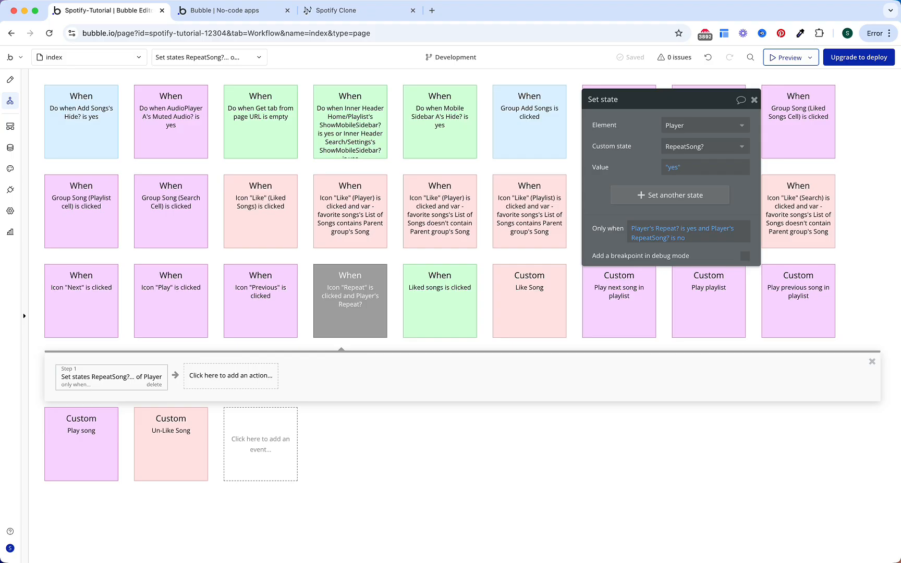
Step: Insert a Set state of an element action for Player as the new first step
{"action": "left_click", "coordinate": [52, 378]}
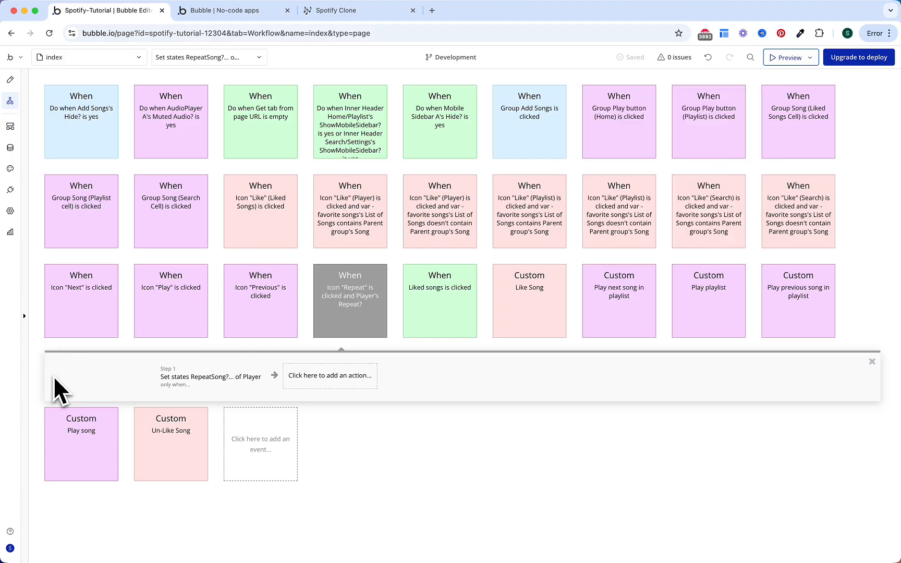
{"action": "left_click", "coordinate": [99, 376]}
{"action": "type", "text": "set"}
{"action": "left_click", "coordinate": [102, 417]}
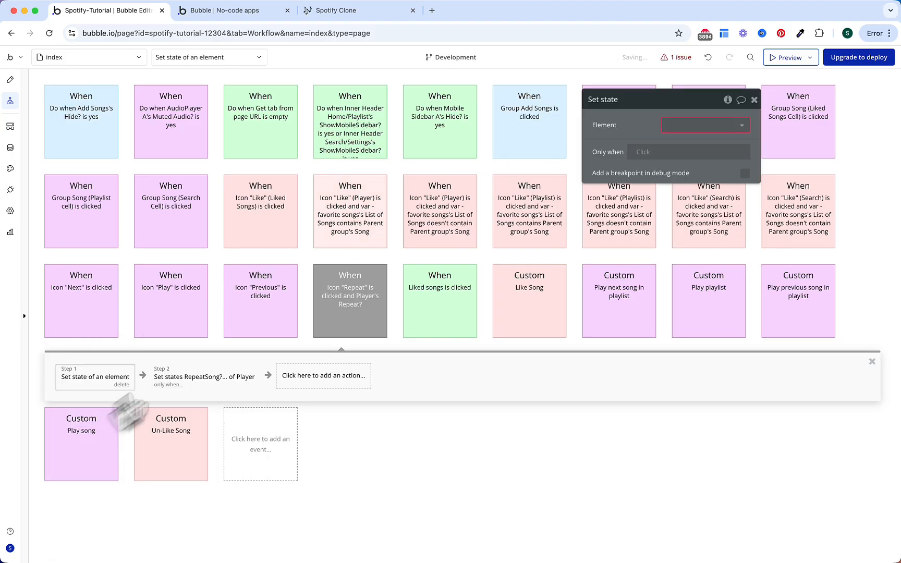
{"action": "left_click", "coordinate": [670, 125]}
{"action": "type", "text": "play"}
{"action": "left_click", "coordinate": [683, 194]}
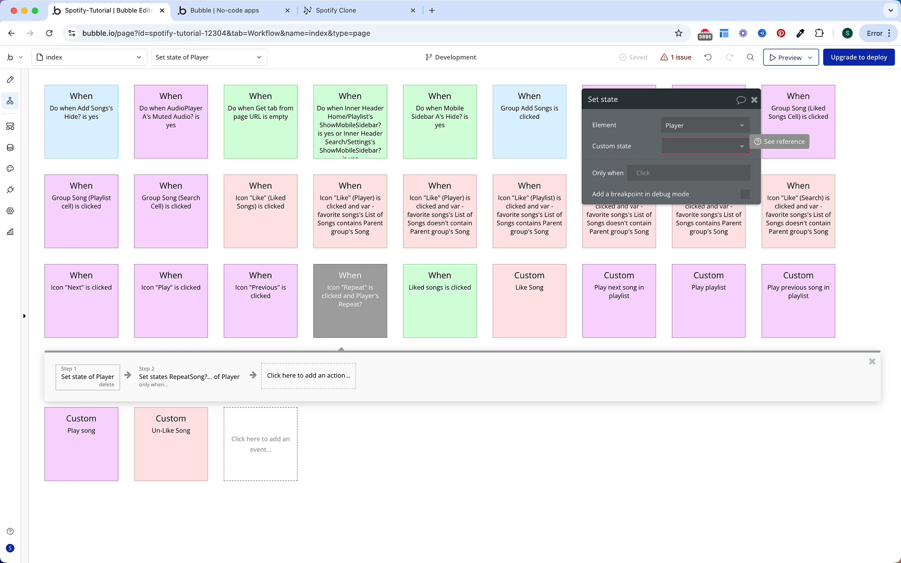
Step: Have that step set both Player's Repeat? and RepeatSong? to no
{"action": "left_click", "coordinate": [667, 147]}
{"action": "left_click", "coordinate": [675, 148]}
{"action": "left_click", "coordinate": [680, 149]}
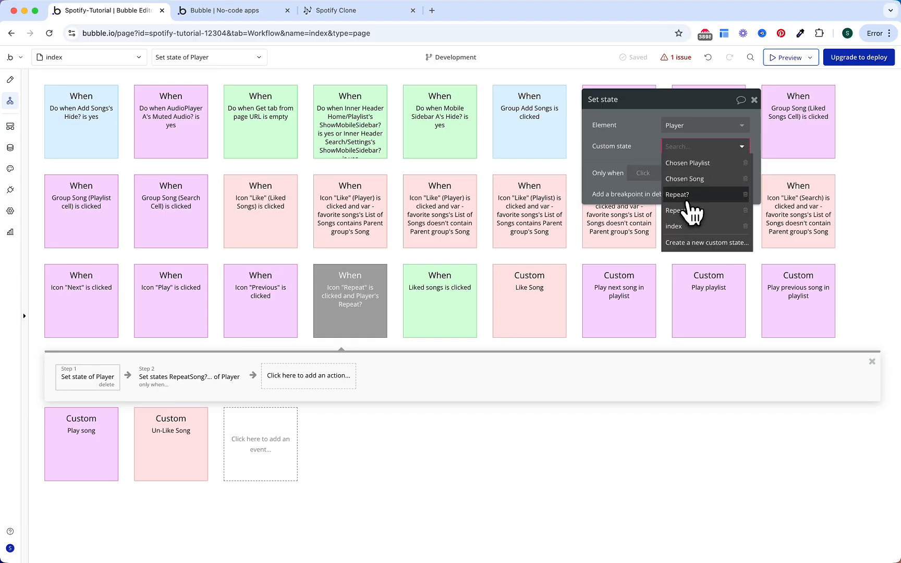
{"action": "left_click", "coordinate": [687, 196]}
{"action": "left_click", "coordinate": [687, 200]}
{"action": "left_click", "coordinate": [679, 192]}
{"action": "left_click", "coordinate": [687, 243]}
{"action": "left_click", "coordinate": [679, 168]}
{"action": "left_click", "coordinate": [680, 224]}
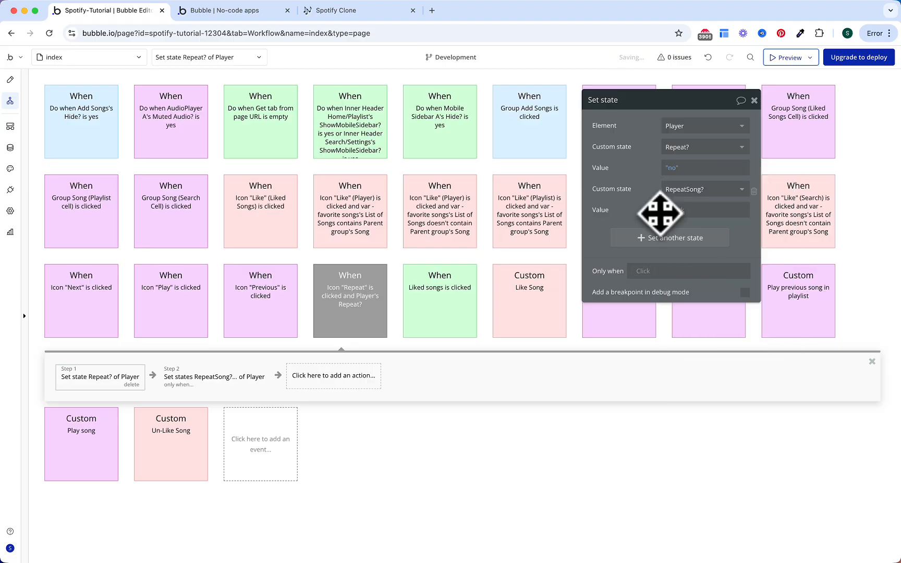
{"action": "left_click", "coordinate": [681, 209]}
{"action": "left_click", "coordinate": [673, 267]}
Step: Limit the step to when Player's Repeat? is yes and RepeatSong? is yes
{"action": "left_click", "coordinate": [643, 271]}
{"action": "type", "text": "player"}
{"action": "key", "text": "Return"}
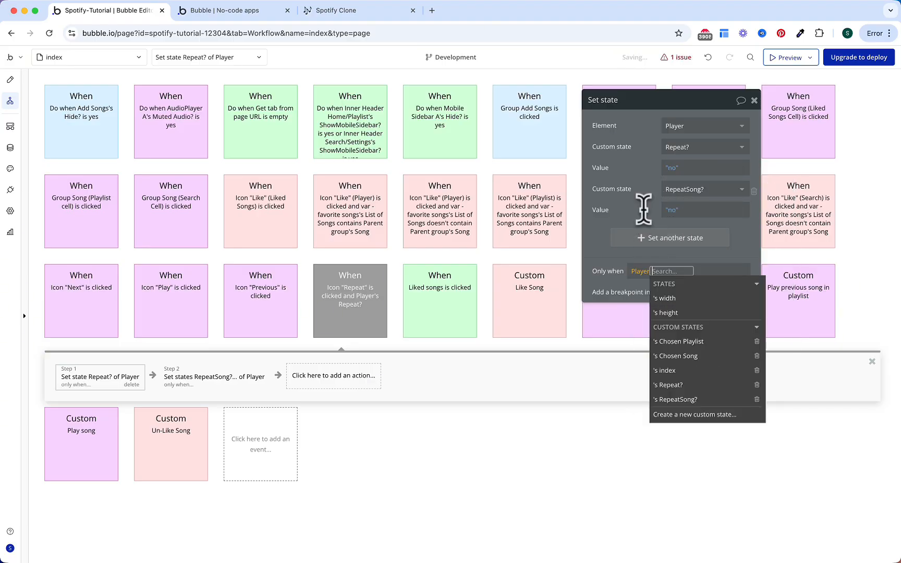
{"action": "left_click", "coordinate": [681, 394]}
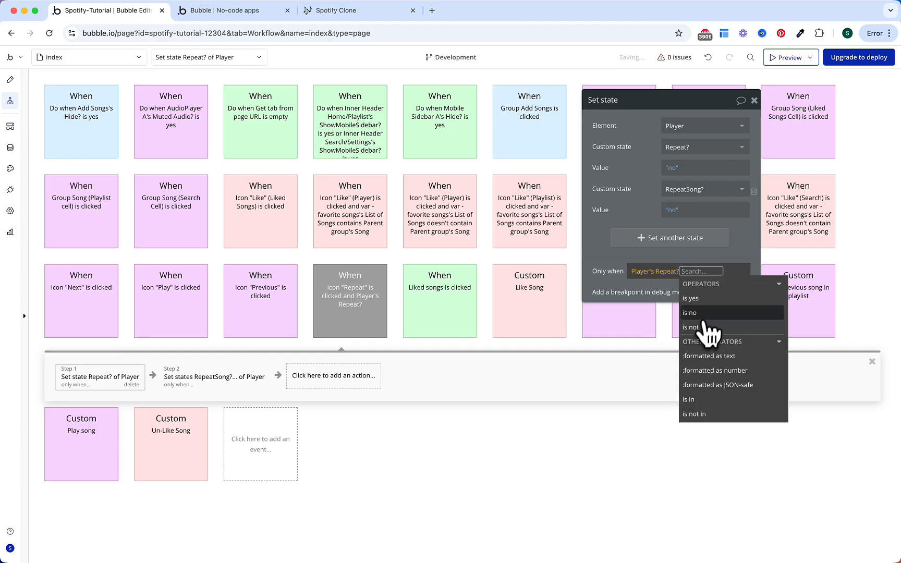
{"action": "left_click", "coordinate": [699, 299]}
{"action": "left_click", "coordinate": [715, 315]}
{"action": "type", "text": "player"}
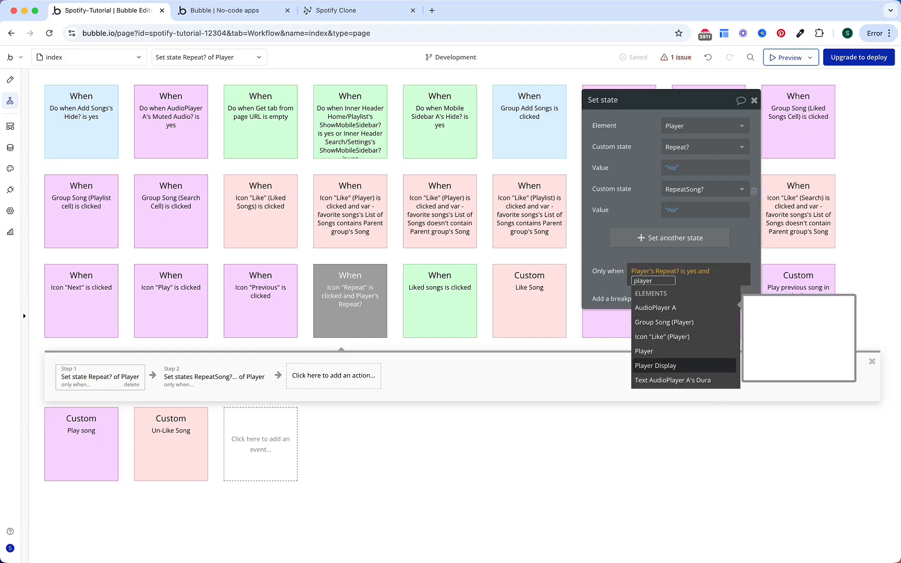
{"action": "key", "text": "Return"}
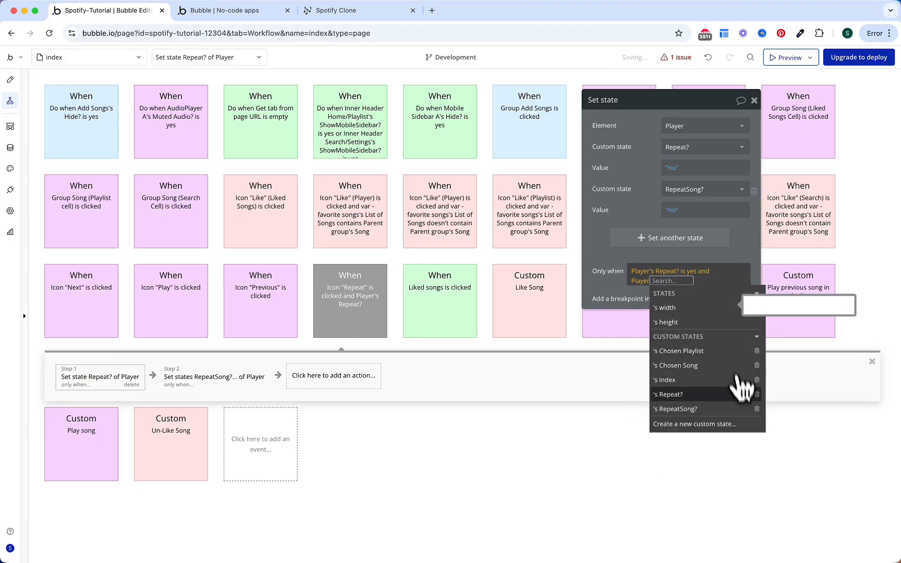
{"action": "left_click", "coordinate": [725, 408]}
{"action": "left_click", "coordinate": [720, 321]}
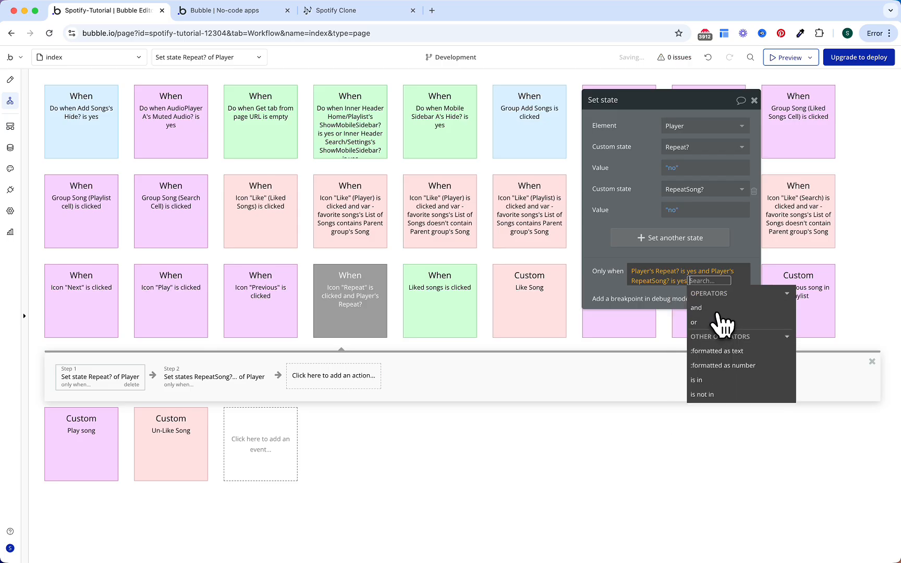
{"action": "left_click", "coordinate": [651, 211]}
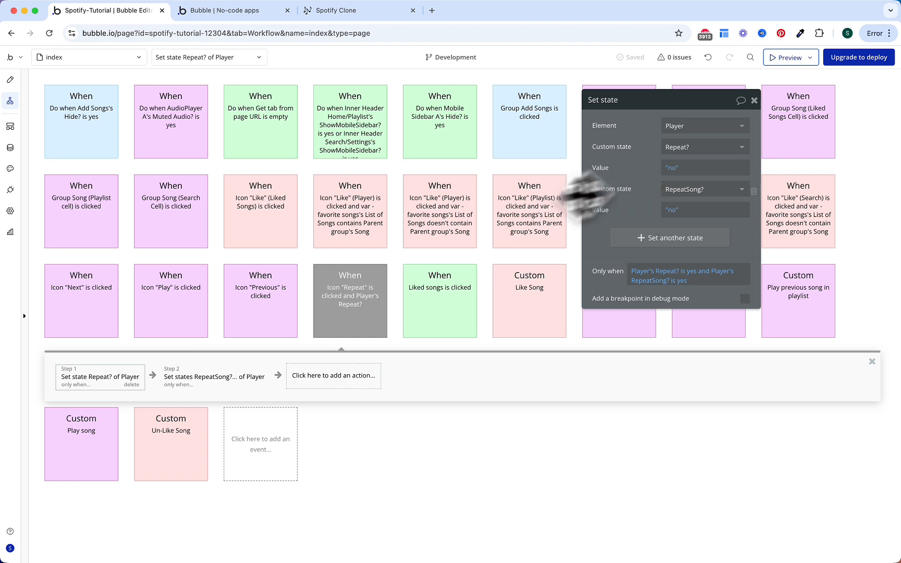
Step: Paste a copy of the Repeat icon event, conditioned on Repeat? no and RepeatSong? no
{"action": "right_click", "coordinate": [354, 301]}
{"action": "right_click", "coordinate": [371, 308]}
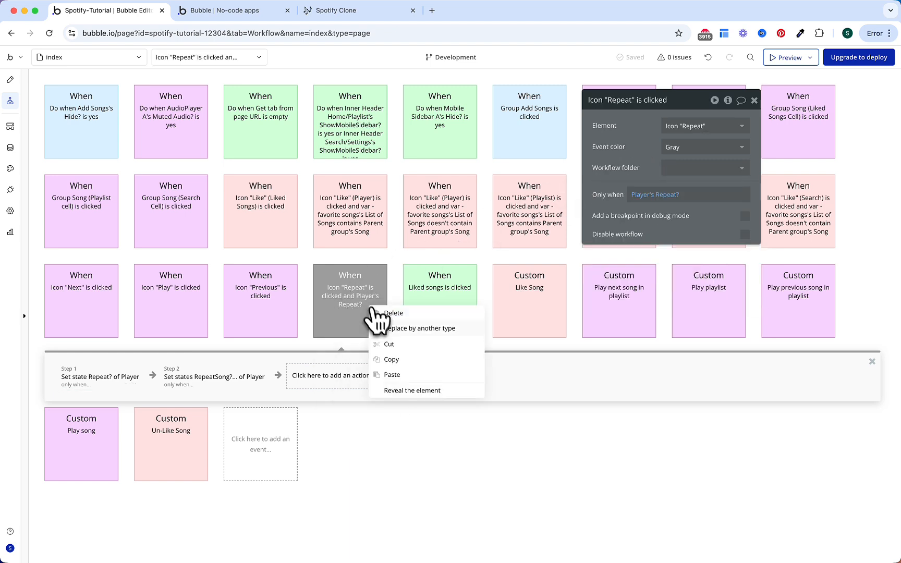
{"action": "left_click", "coordinate": [392, 374]}
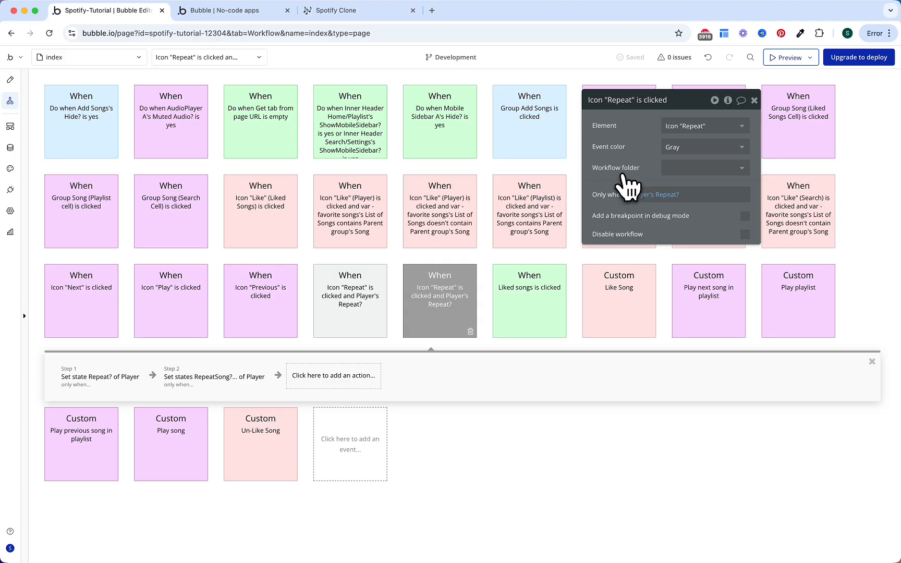
{"action": "left_click", "coordinate": [664, 195]}
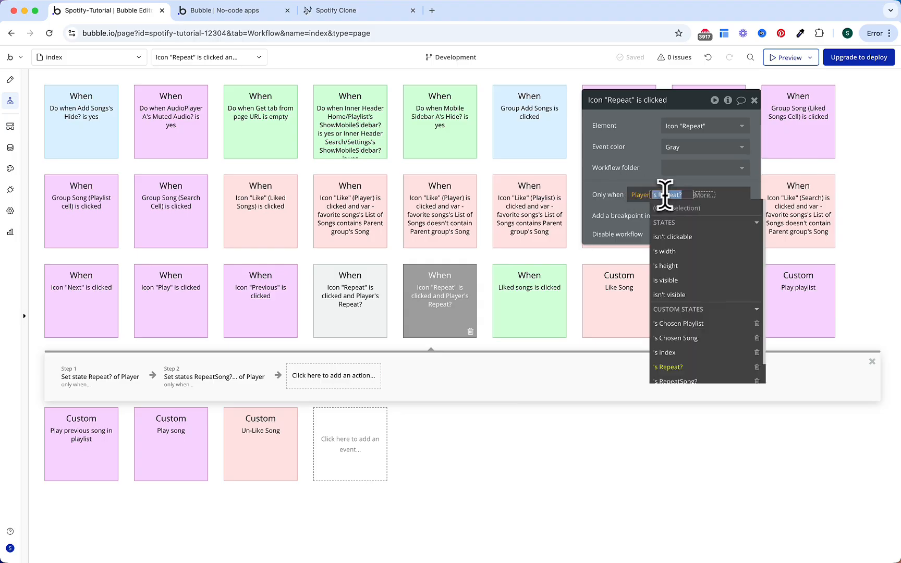
{"action": "left_click", "coordinate": [704, 196]}
{"action": "left_click", "coordinate": [708, 236]}
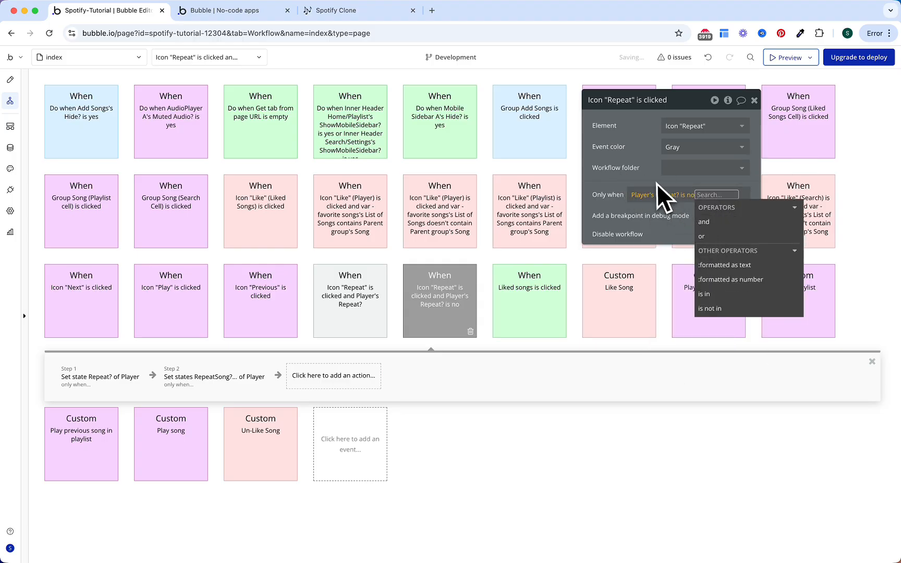
{"action": "left_click", "coordinate": [704, 222]}
{"action": "type", "text": "pla"}
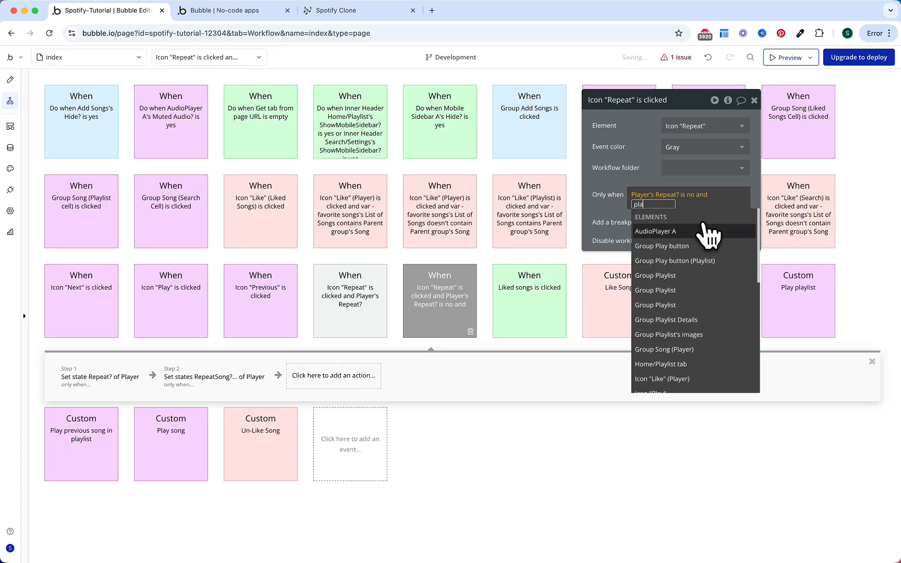
{"action": "type", "text": "yer"}
{"action": "key", "text": "Down"}
{"action": "key", "text": "Down"}
{"action": "key", "text": "Down"}
{"action": "key", "text": "Return"}
{"action": "scroll", "coordinate": [674, 382], "scroll_direction": "down", "scroll_amount": 1}
{"action": "left_click", "coordinate": [673, 371]}
{"action": "left_click", "coordinate": [710, 249]}
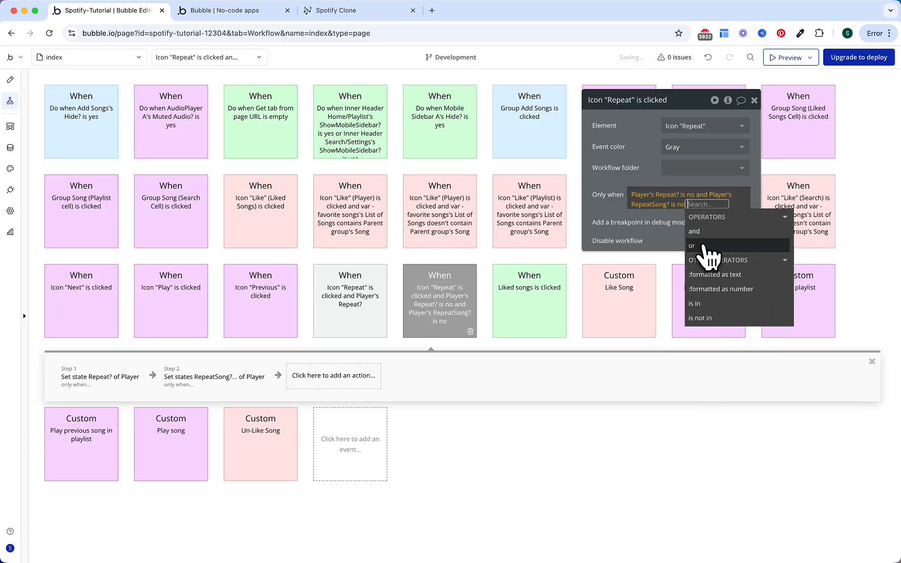
{"action": "left_click", "coordinate": [630, 161]}
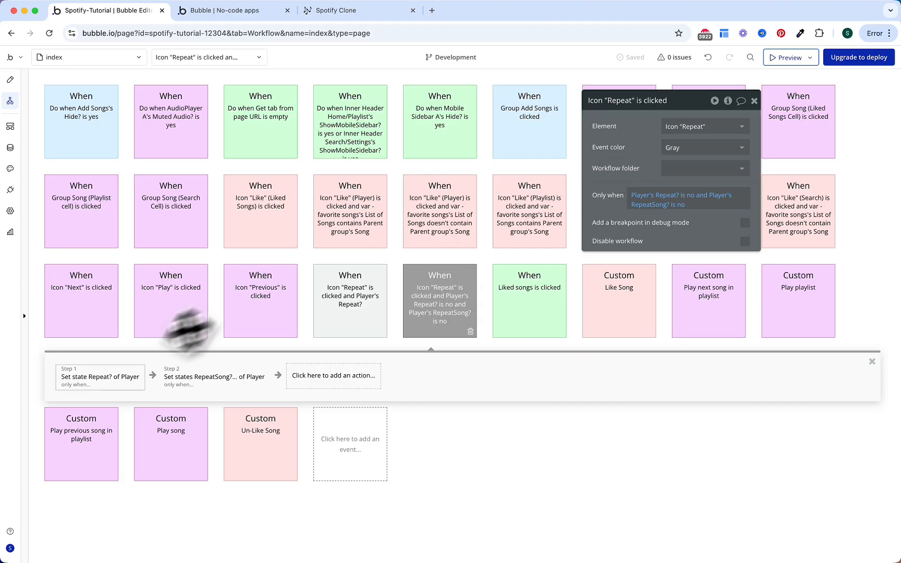
Step: In the copy, delete Step 2 and make Step 1 set only Player's Repeat? to yes
{"action": "left_click", "coordinate": [235, 379]}
{"action": "left_click", "coordinate": [257, 384]}
{"action": "left_click", "coordinate": [116, 380]}
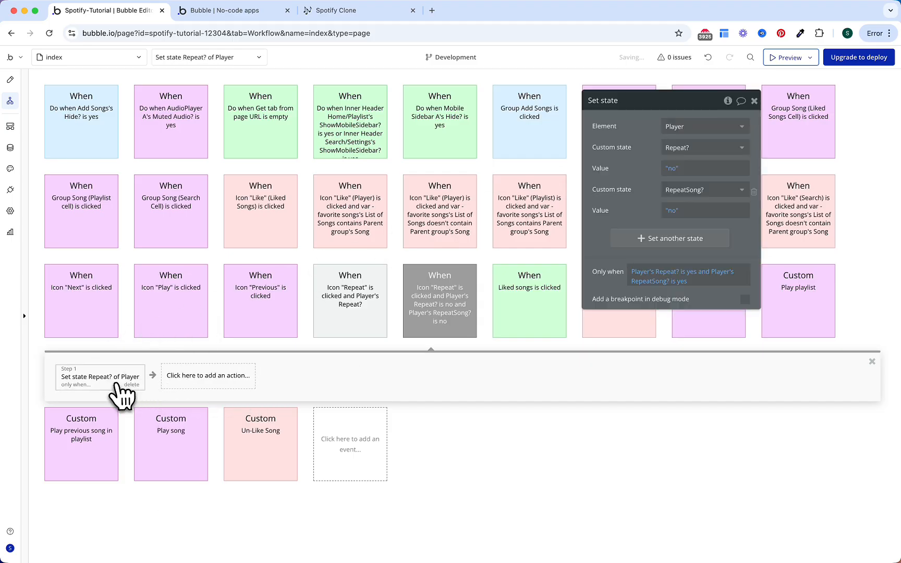
{"action": "left_click", "coordinate": [674, 169]}
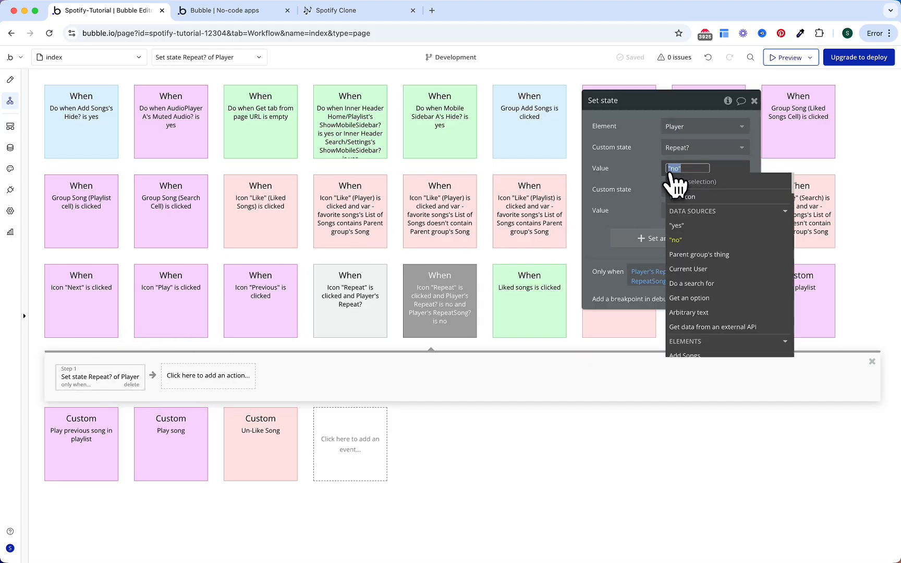
{"action": "left_click", "coordinate": [677, 225]}
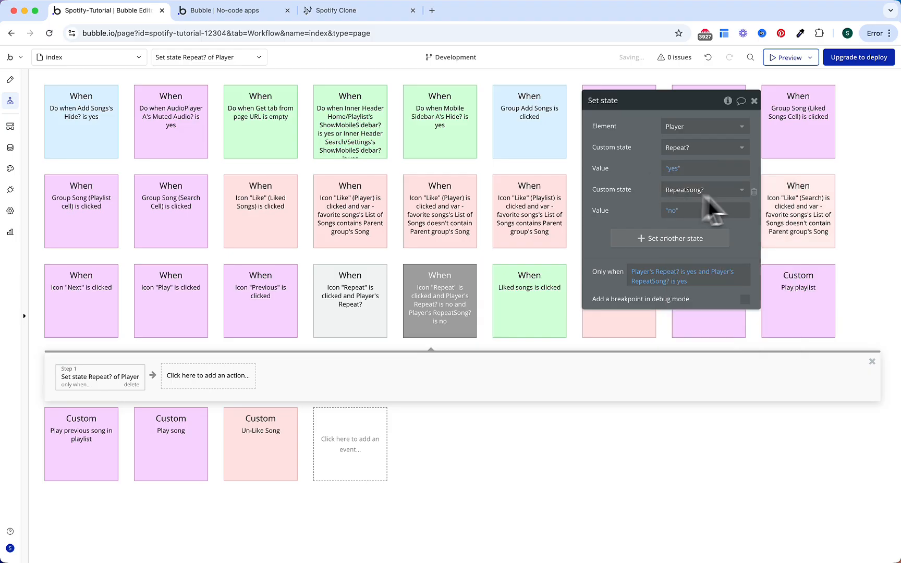
{"action": "left_click", "coordinate": [754, 190]}
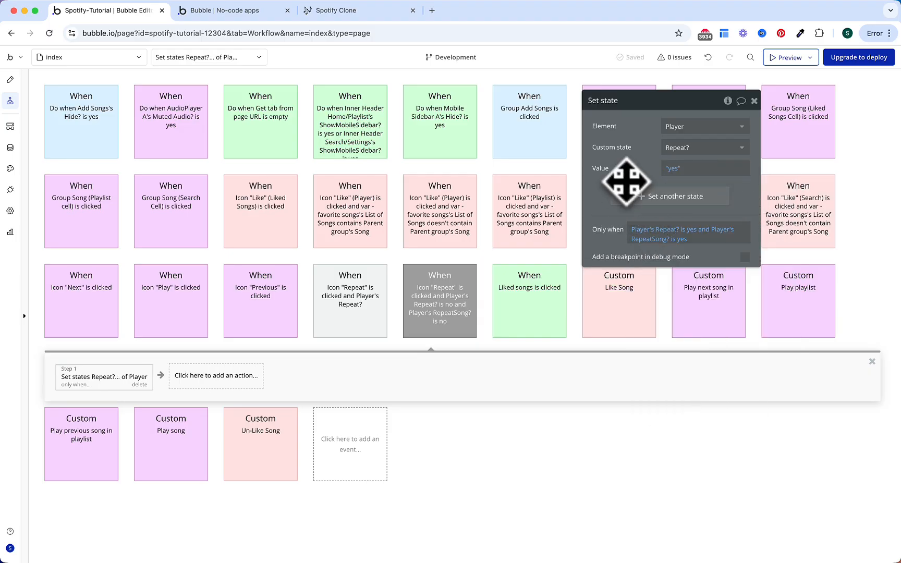
Step: Clear Step 1's Only when condition and switch to the running app preview
{"action": "right_click", "coordinate": [647, 235]}
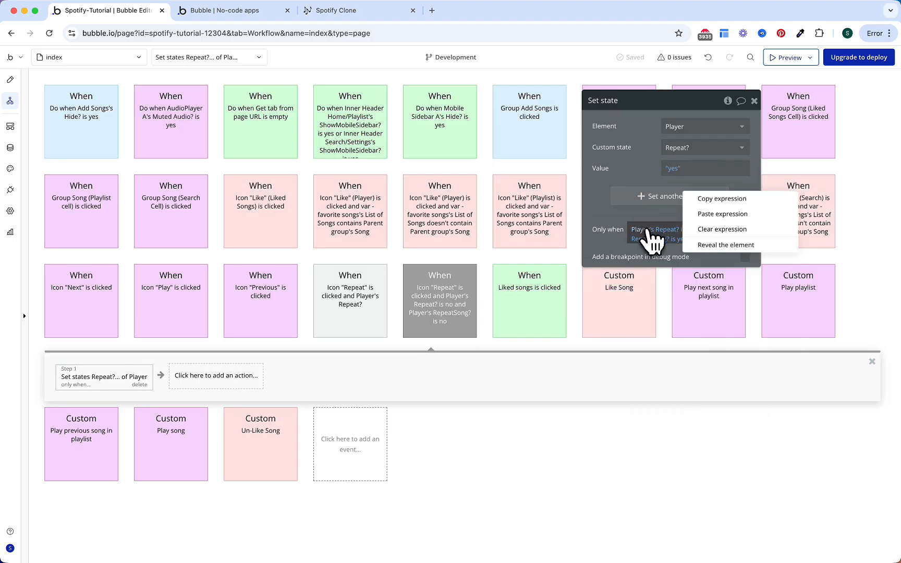
{"action": "left_click", "coordinate": [712, 229]}
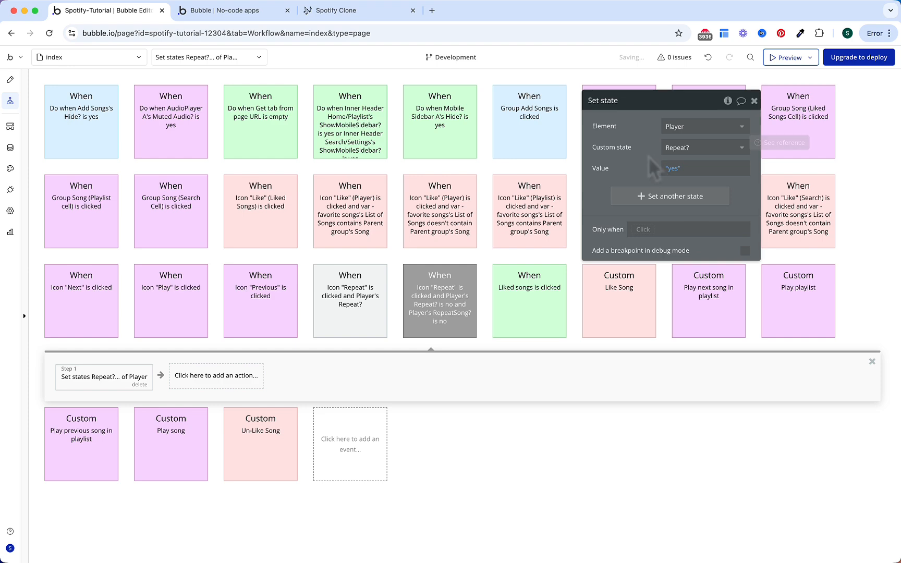
{"action": "left_click", "coordinate": [245, 12]}
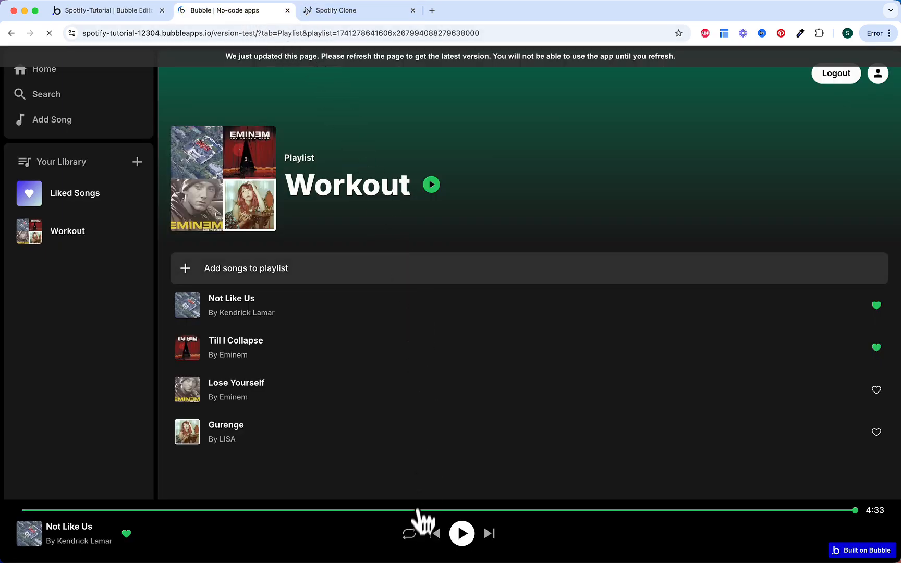
Step: Play Not Like Us with repeat-one enabled, then return to the Bubble editor
{"action": "left_click", "coordinate": [378, 308]}
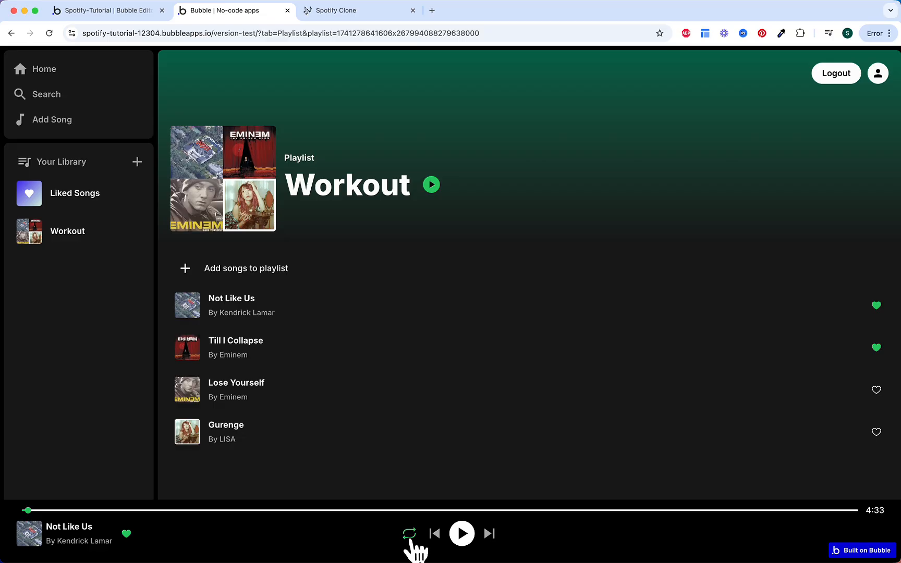
{"action": "left_click", "coordinate": [410, 536]}
{"action": "left_click", "coordinate": [110, 11]}
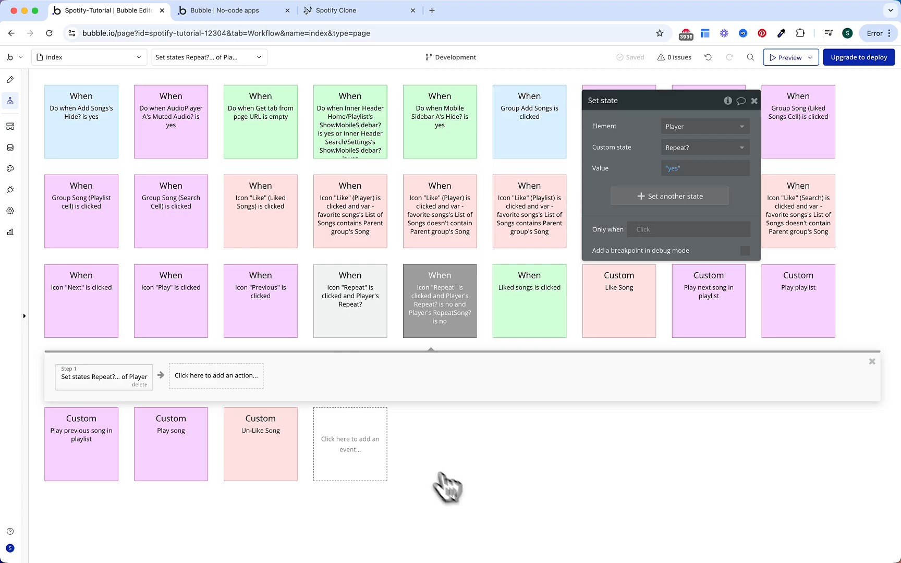
Step: Add a workflow event that fires when AudioPlayer A ends
{"action": "left_click", "coordinate": [372, 448]}
{"action": "scroll", "coordinate": [446, 425], "scroll_direction": "down", "scroll_amount": 1}
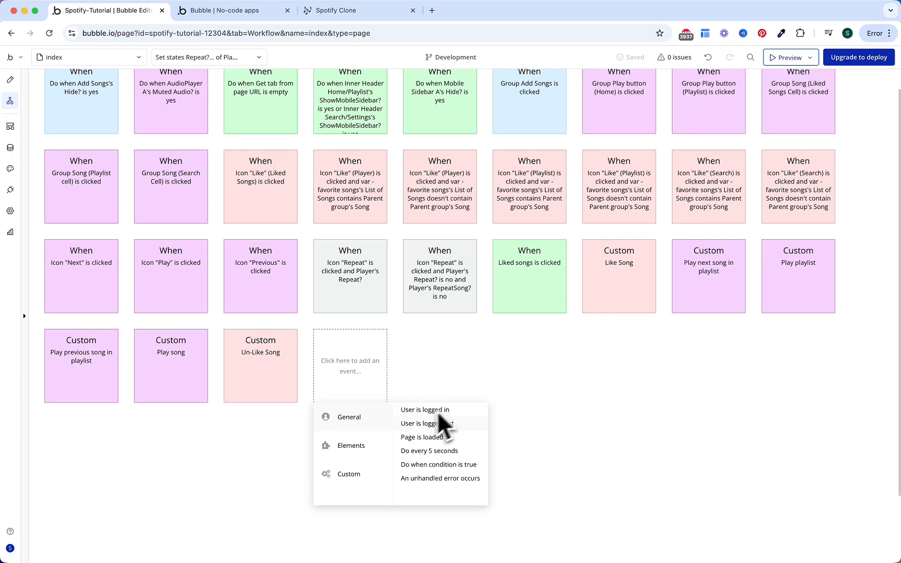
{"action": "mouse_move", "coordinate": [372, 452]}
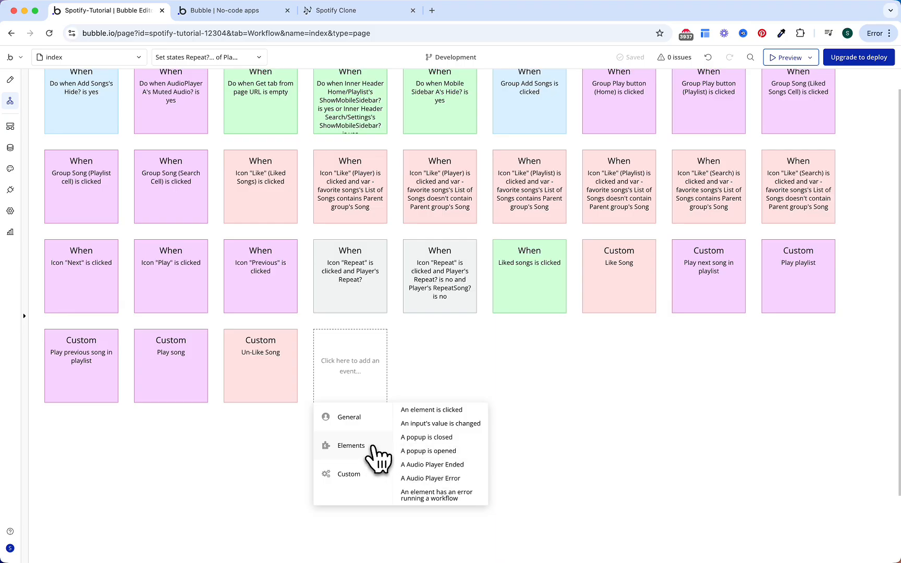
{"action": "left_click", "coordinate": [437, 465]}
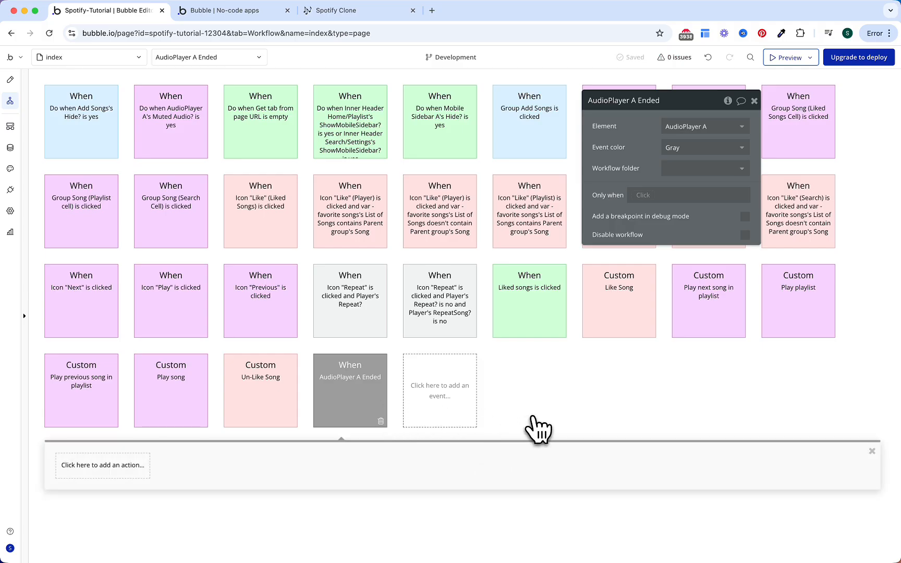
Step: Set its Only when to Player's Chosen Playlist:first item is not empty
{"action": "left_click", "coordinate": [641, 195]}
{"action": "left_click", "coordinate": [643, 182]}
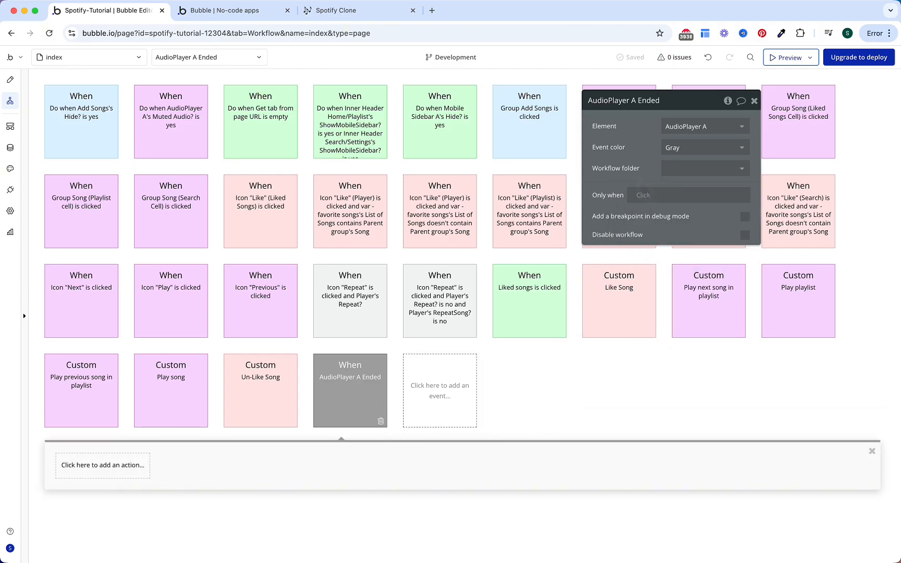
{"action": "left_click", "coordinate": [642, 195]}
{"action": "type", "text": "player"}
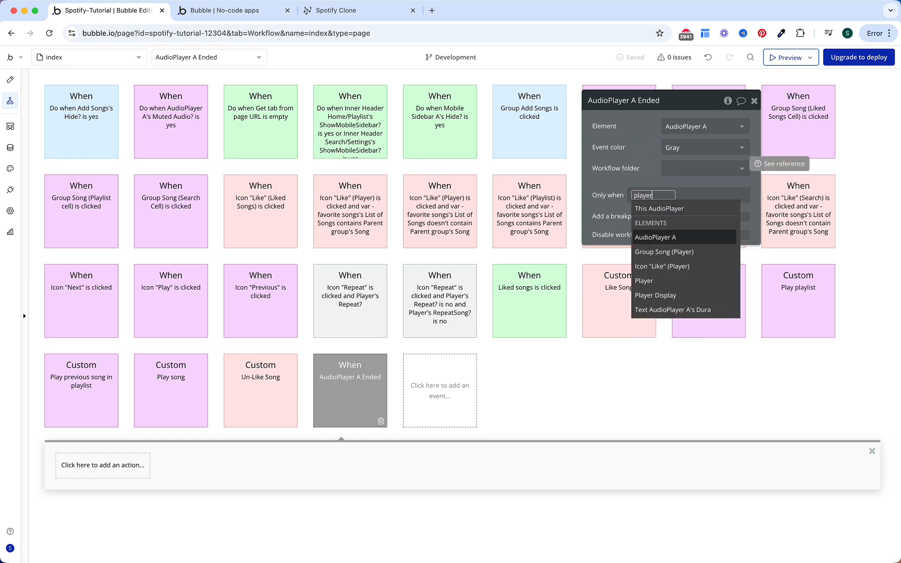
{"action": "left_click", "coordinate": [644, 281]}
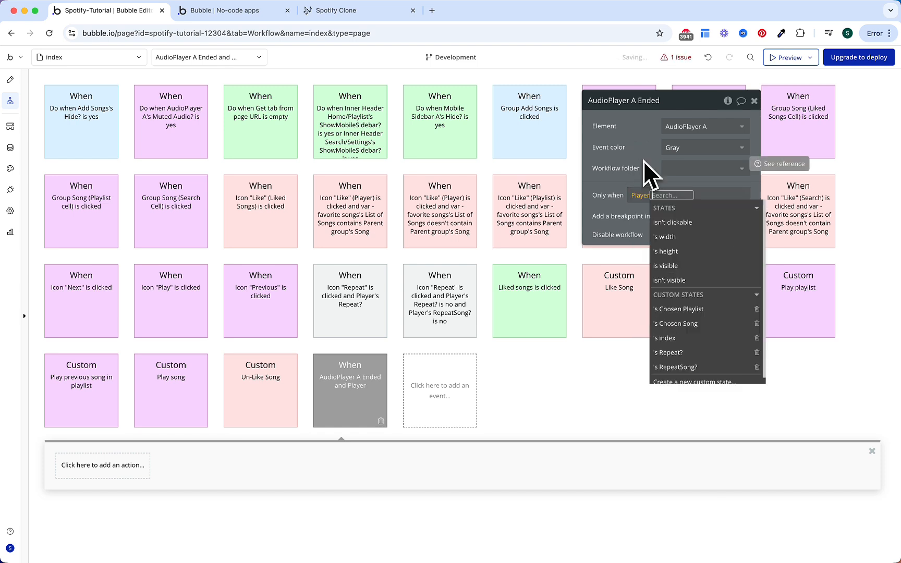
{"action": "left_click", "coordinate": [680, 309]}
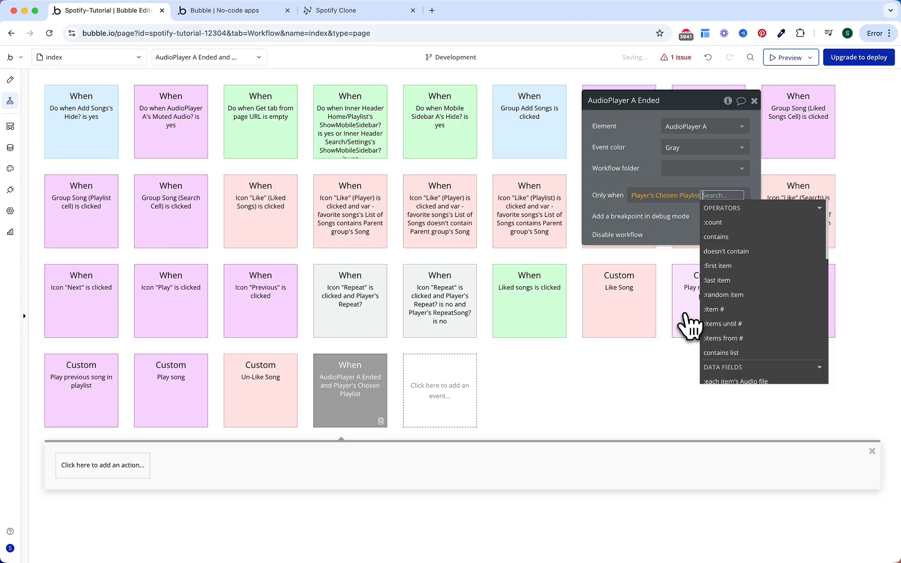
{"action": "left_click", "coordinate": [724, 256]}
{"action": "type", "text": "is no"}
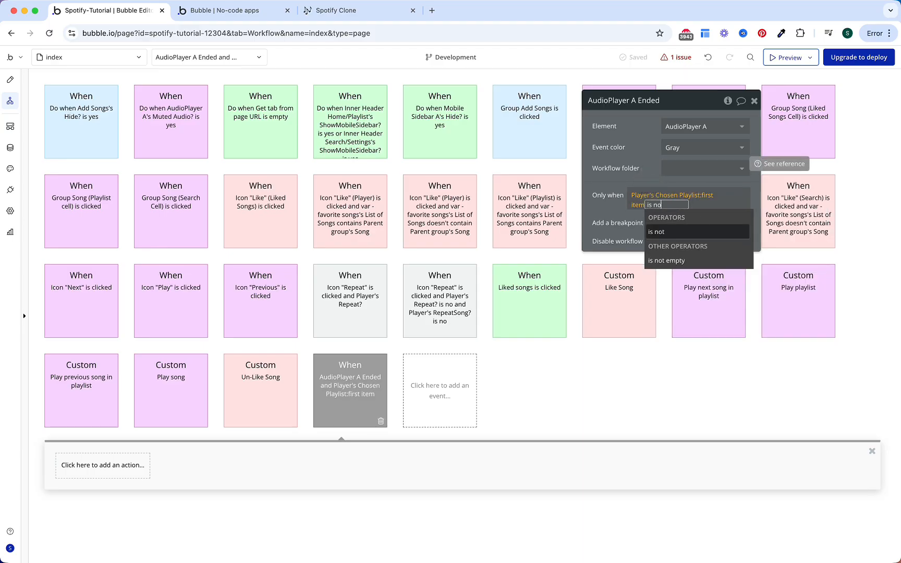
{"action": "key", "text": "Return"}
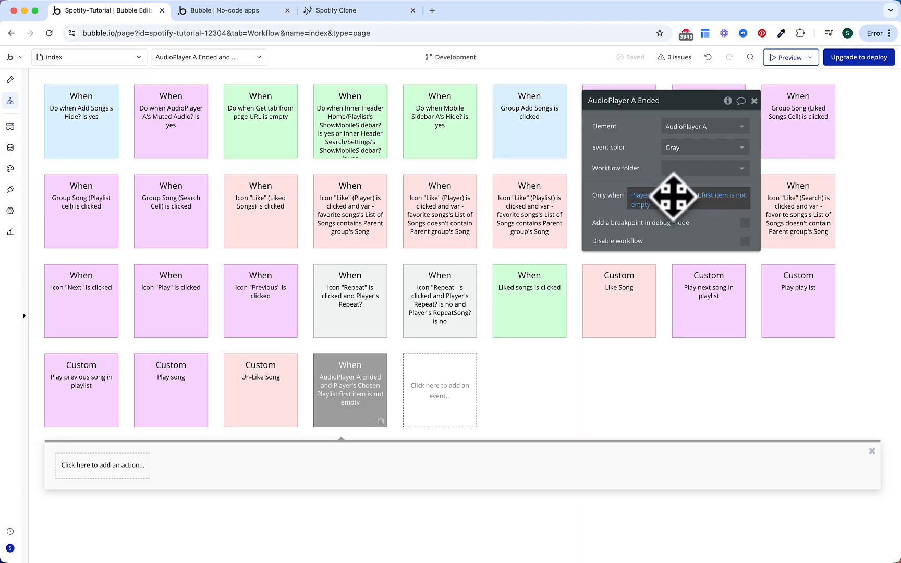
{"action": "mouse_move", "coordinate": [646, 196]}
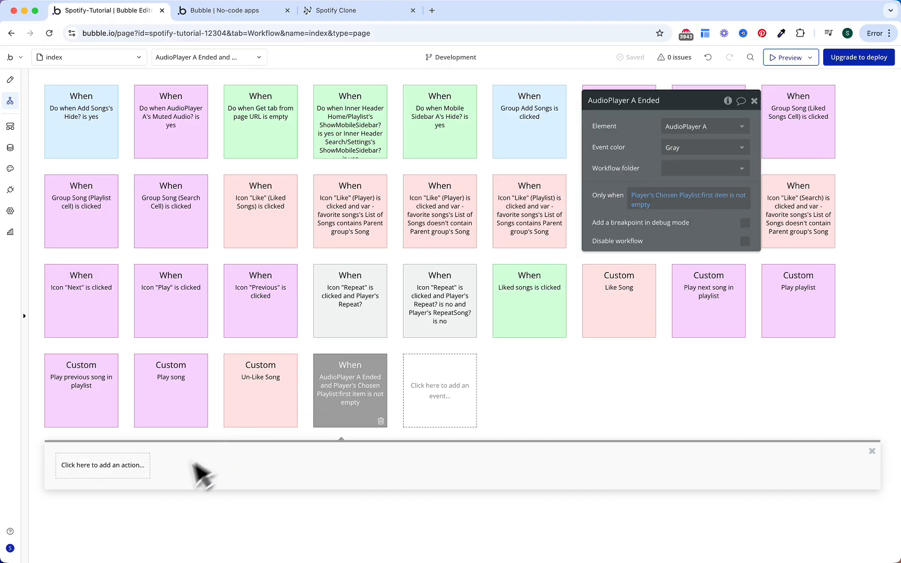
{"action": "left_click", "coordinate": [135, 468]}
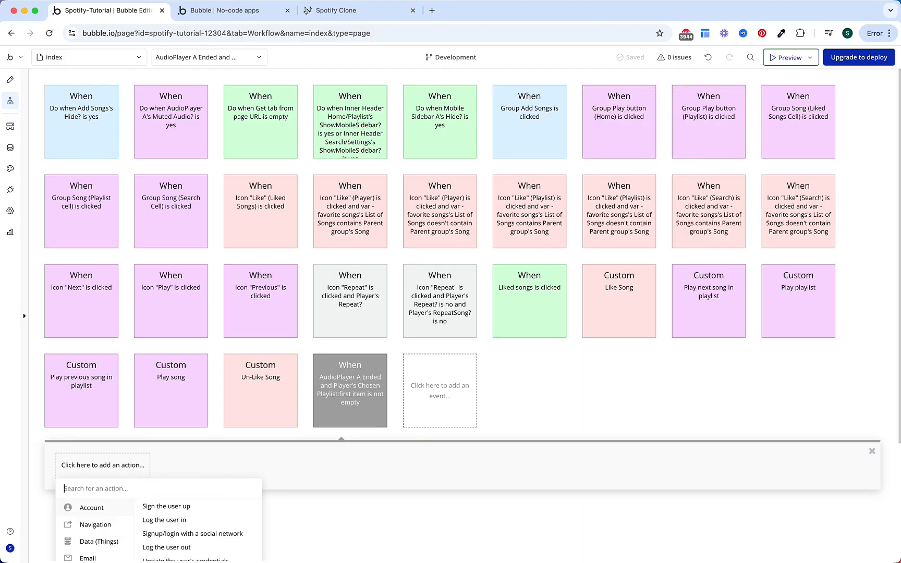
Step: Add a Toggle Play / Pause AudioPlayer A step, only when Player's RepeatSong? is yes
{"action": "scroll", "coordinate": [307, 472], "scroll_direction": "down", "scroll_amount": 3}
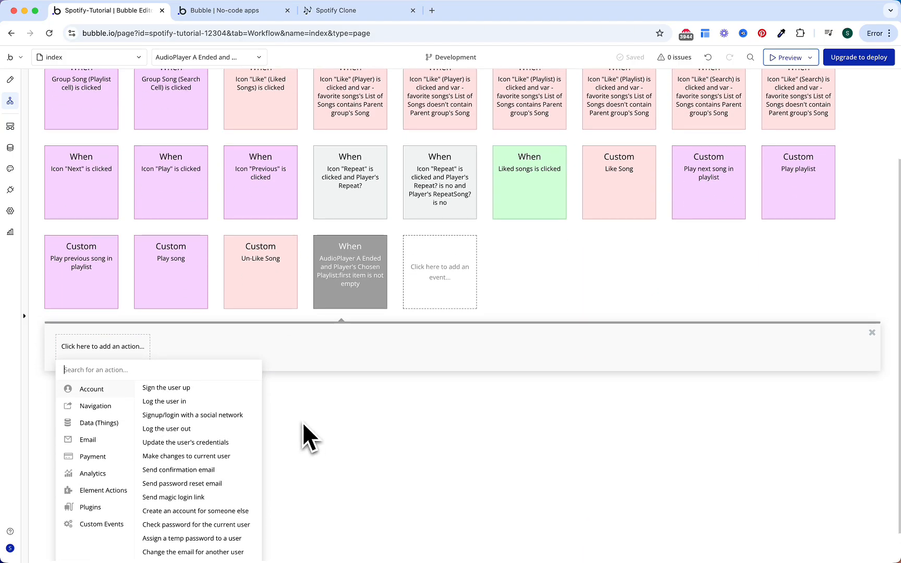
{"action": "type", "text": "togg"}
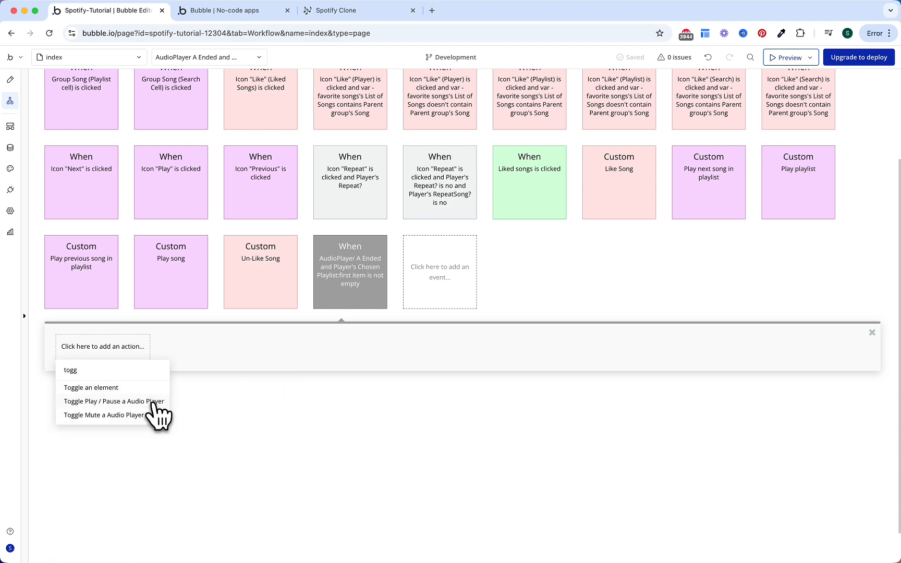
{"action": "left_click", "coordinate": [155, 402]}
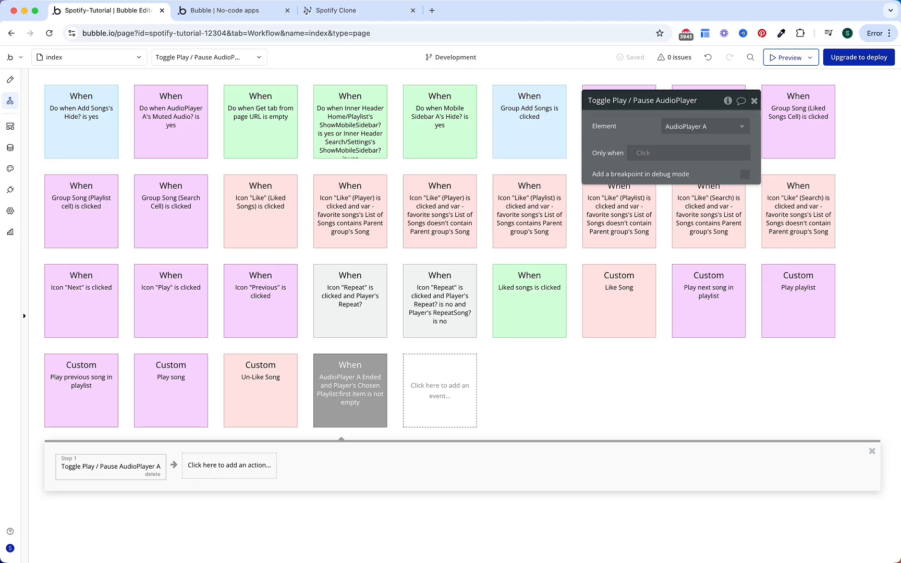
{"action": "left_click", "coordinate": [646, 153]}
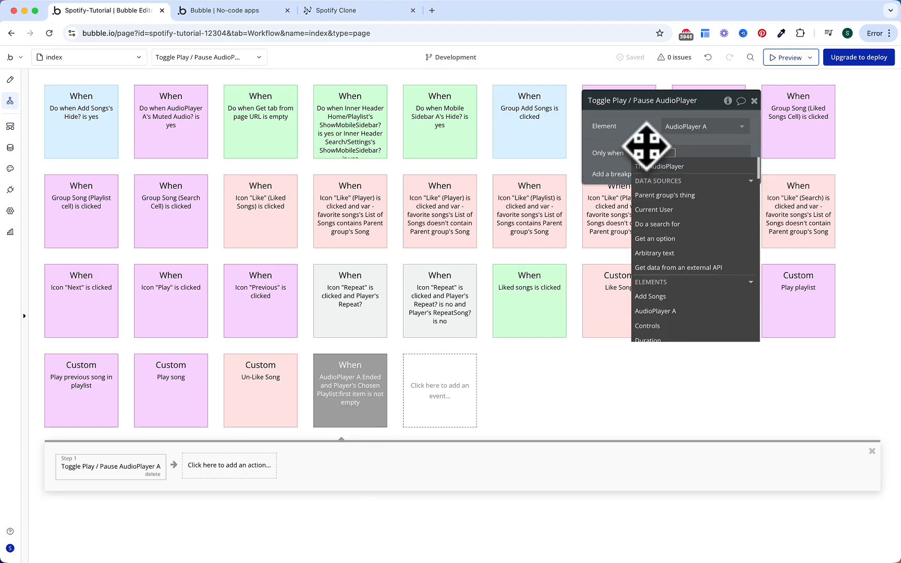
{"action": "type", "text": "player"}
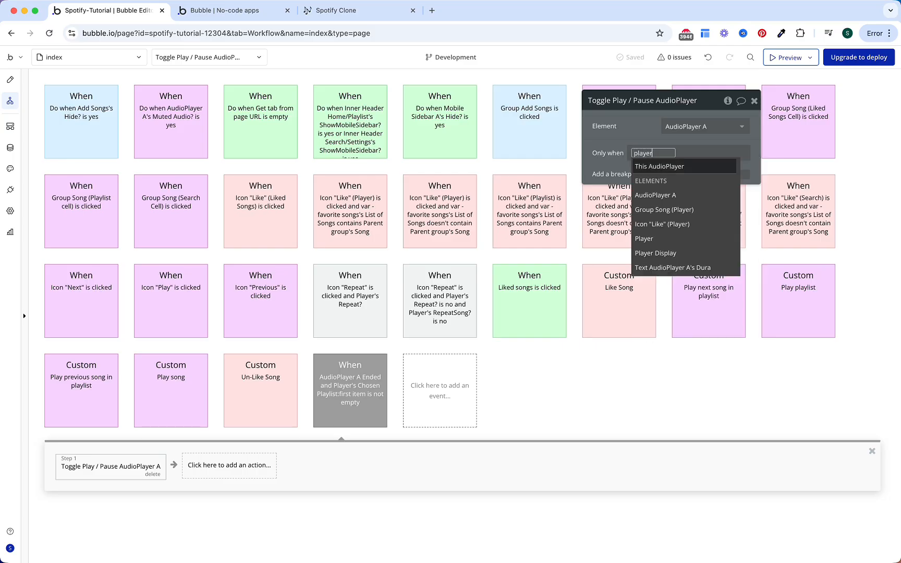
{"action": "key", "text": "Down"}
{"action": "key", "text": "Down"}
{"action": "key", "text": "Down"}
{"action": "key", "text": "Down"}
{"action": "key", "text": "Return"}
{"action": "type", "text": "repeat"}
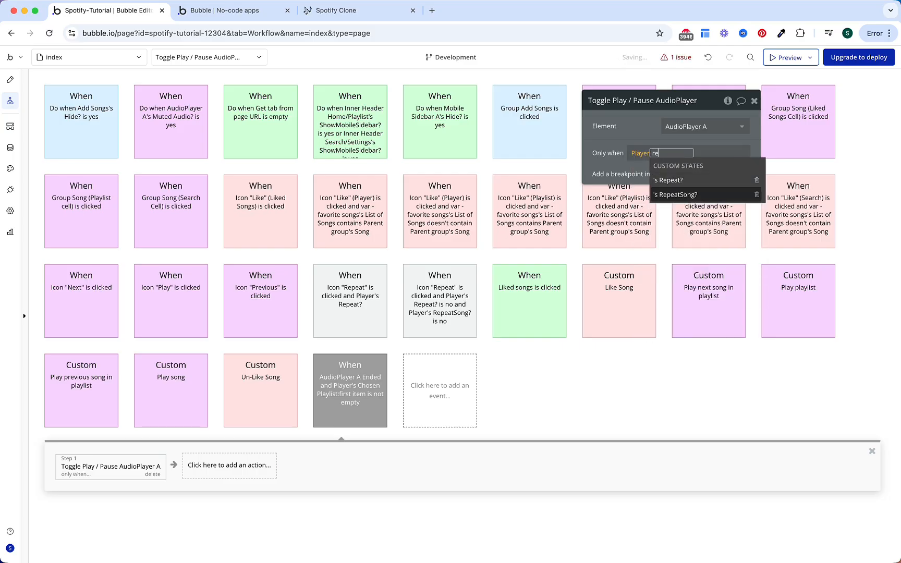
{"action": "key", "text": "Down"}
{"action": "key", "text": "Return"}
{"action": "left_click", "coordinate": [656, 131]}
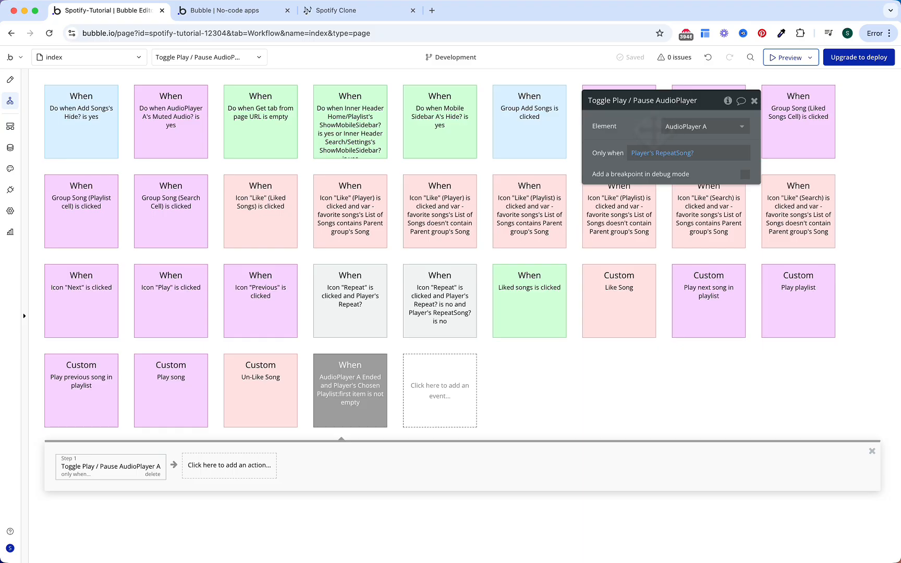
{"action": "left_click", "coordinate": [55, 465]}
Step: Insert a Trigger a custom event step for 'Play next song in playlist'
{"action": "type", "text": "trig"}
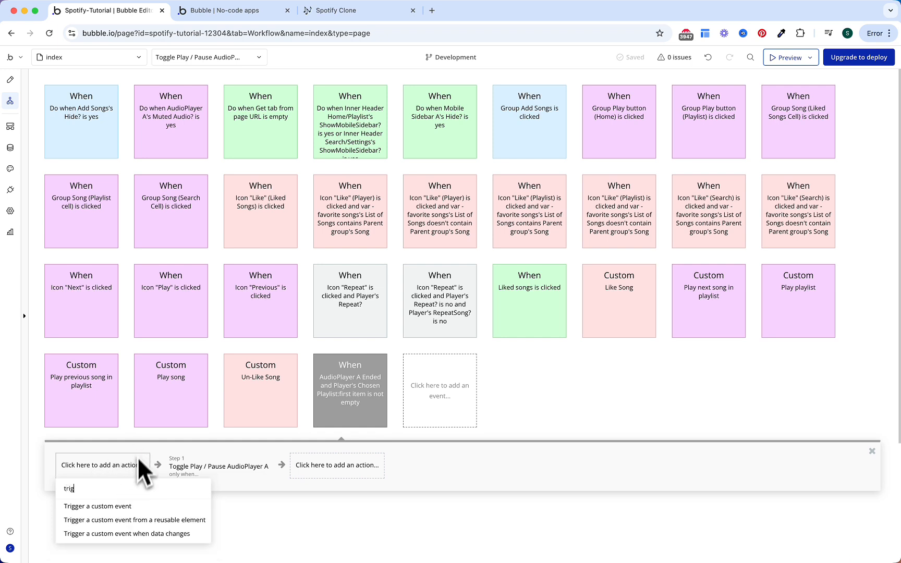
{"action": "left_click", "coordinate": [122, 506]}
{"action": "left_click", "coordinate": [690, 126]}
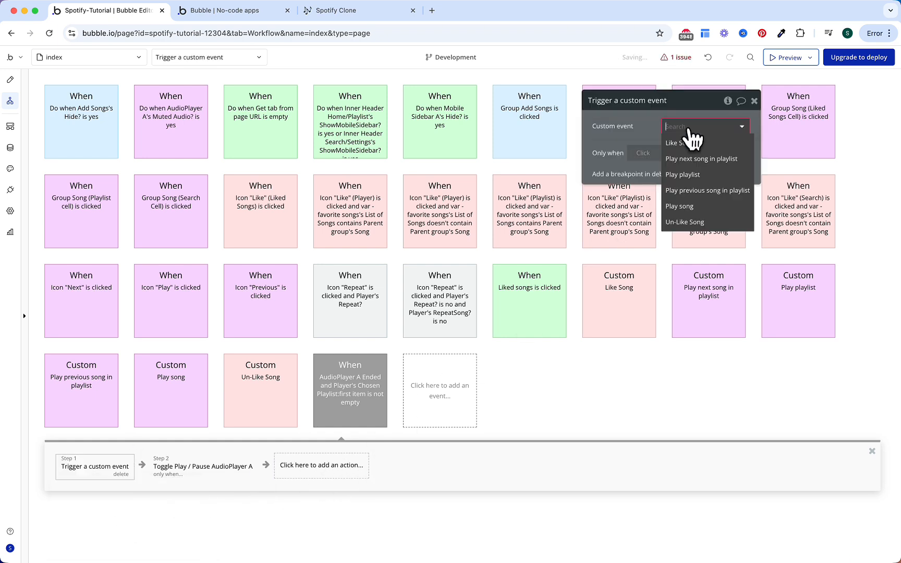
{"action": "left_click", "coordinate": [697, 159]}
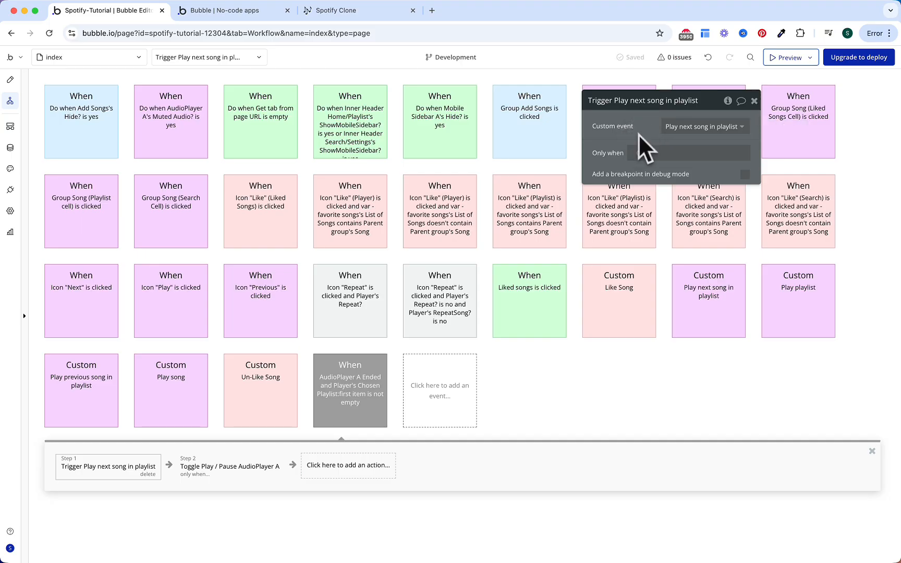
Step: Make it run only when Player's RepeatSong? is no
{"action": "left_click", "coordinate": [642, 151]}
{"action": "type", "text": "player"}
{"action": "key", "text": "Down"}
{"action": "key", "text": "Down"}
{"action": "key", "text": "Down"}
{"action": "key", "text": "Down"}
{"action": "key", "text": "Down"}
{"action": "key", "text": "Up"}
{"action": "key", "text": "Return"}
{"action": "type", "text": "r"}
{"action": "key", "text": "Down"}
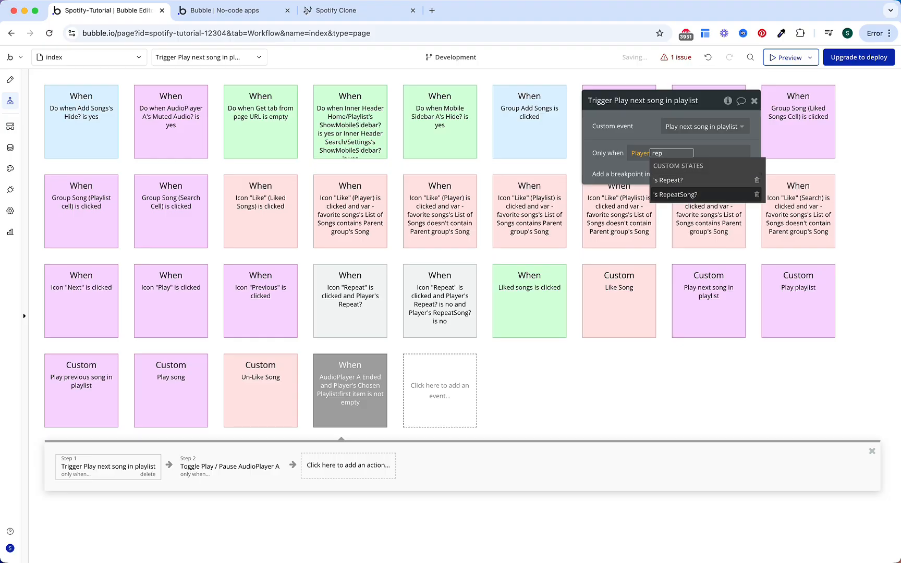
{"action": "key", "text": "Return"}
{"action": "left_click", "coordinate": [706, 195]}
{"action": "left_click", "coordinate": [654, 133]}
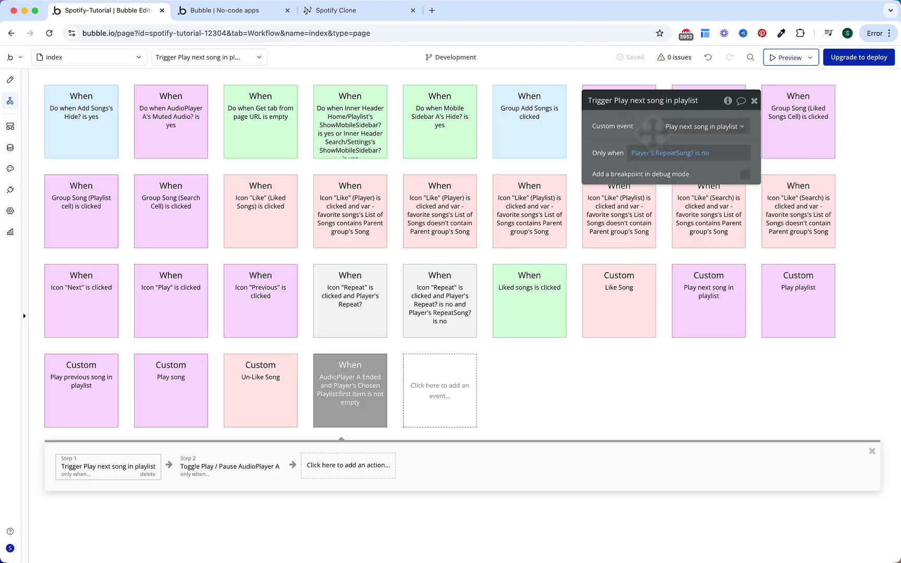
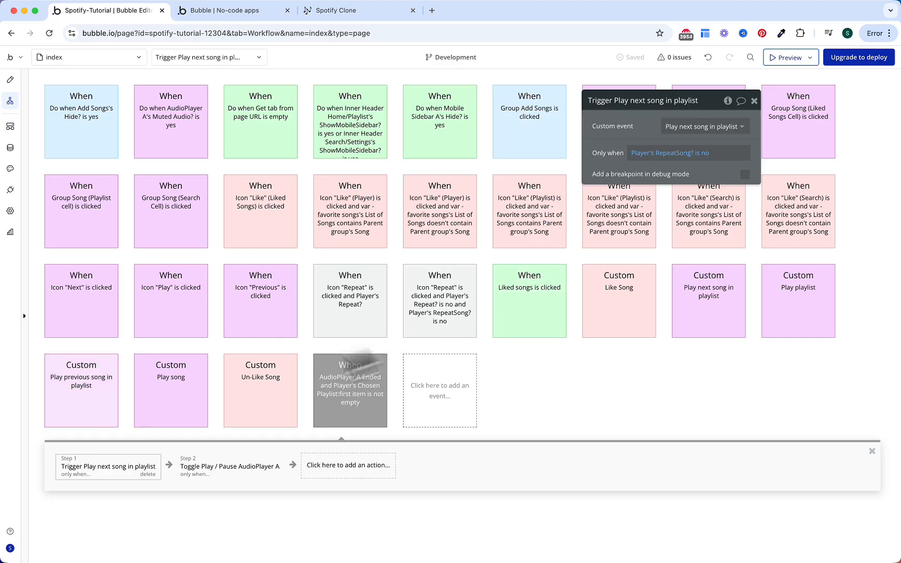
Step: Search 'termin' and insert Terminate this workflow ahead of the existing Step 1
{"action": "left_click", "coordinate": [49, 471]}
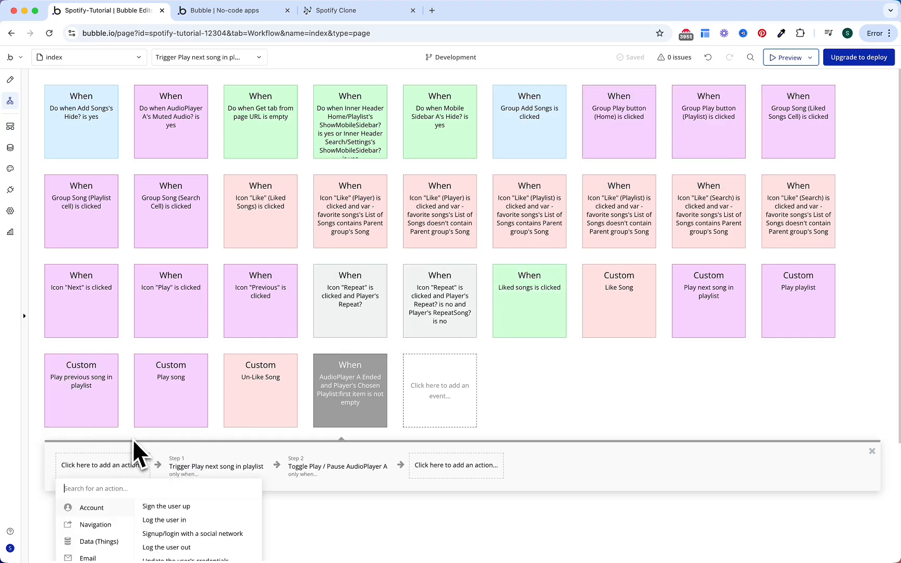
{"action": "type", "text": "termin"}
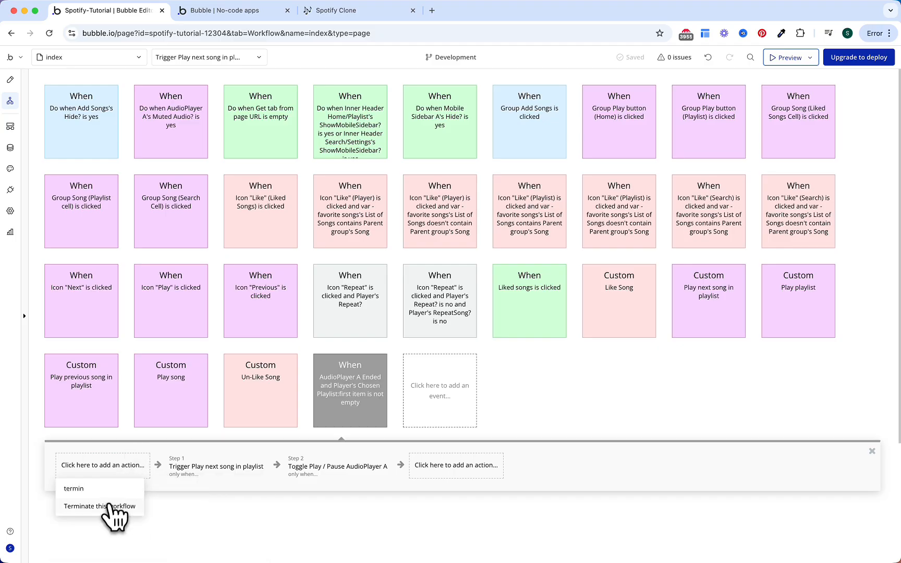
{"action": "left_click", "coordinate": [110, 505]}
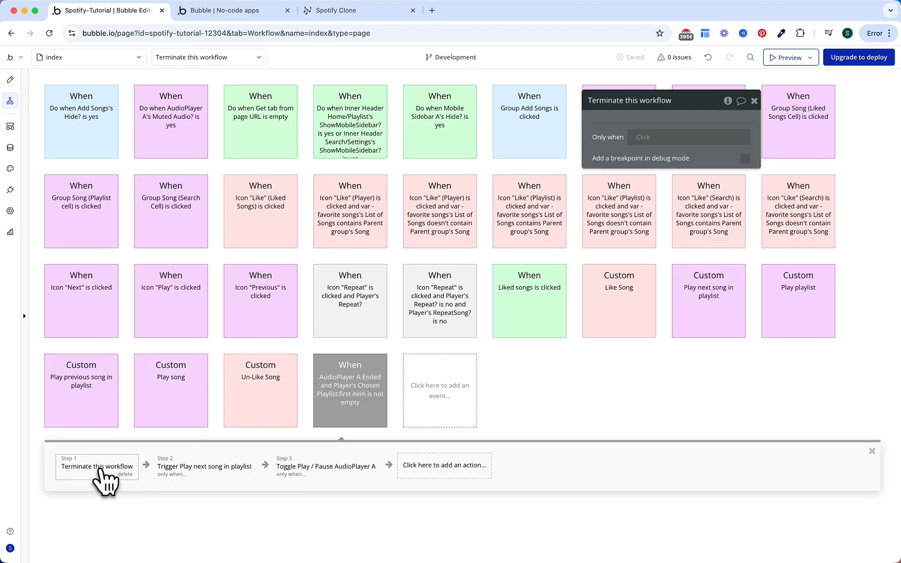
Step: Make the terminate step run only when Player's Chosen Playlist:count is Player's index
{"action": "left_click", "coordinate": [646, 137]}
{"action": "type", "text": "pl"}
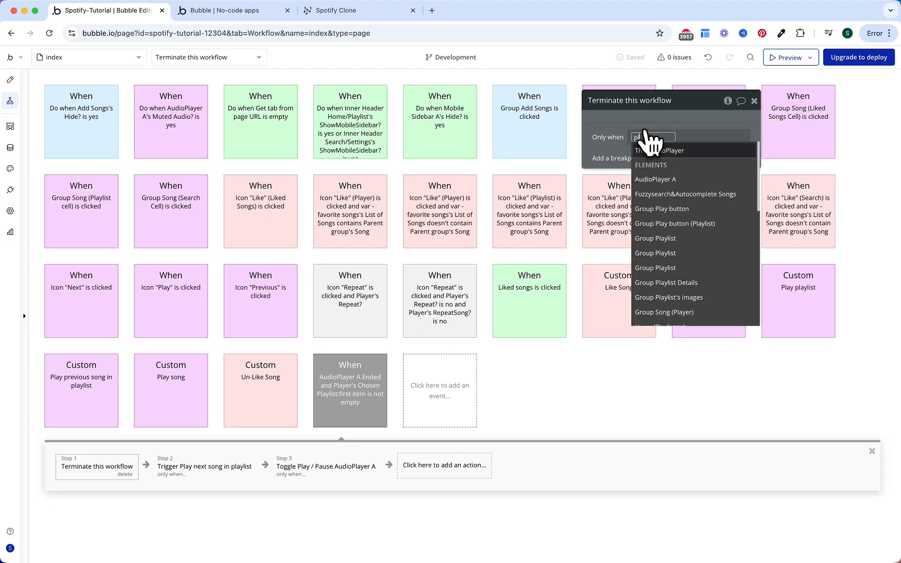
{"action": "type", "text": "ayer"}
{"action": "key", "text": "Down"}
{"action": "key", "text": "Down"}
{"action": "key", "text": "Down"}
{"action": "key", "text": "Return"}
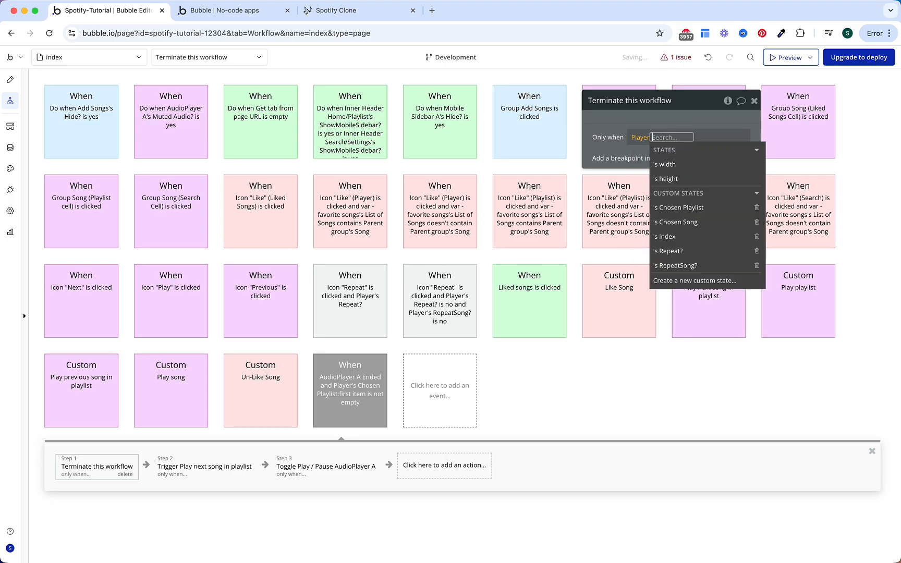
{"action": "type", "text": "chose"}
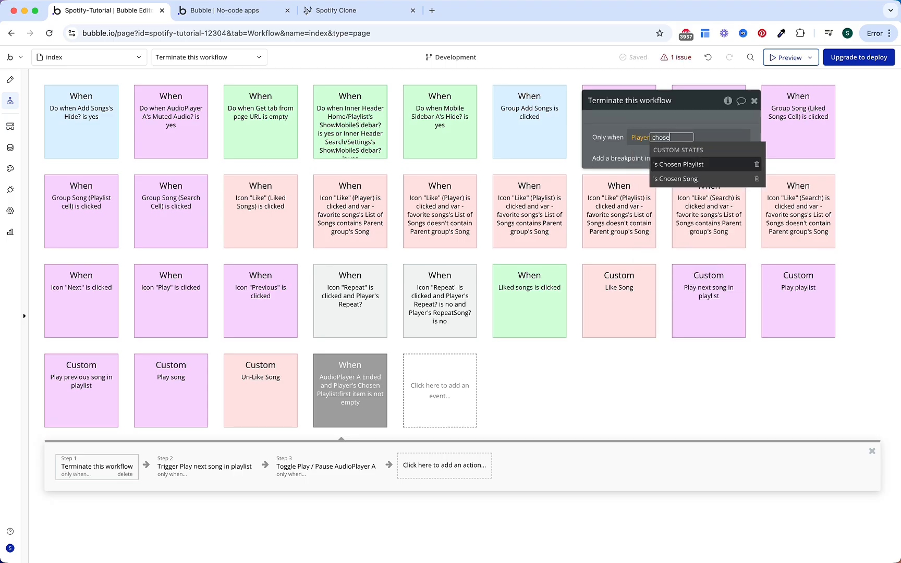
{"action": "key", "text": "Return"}
{"action": "left_click", "coordinate": [732, 162]}
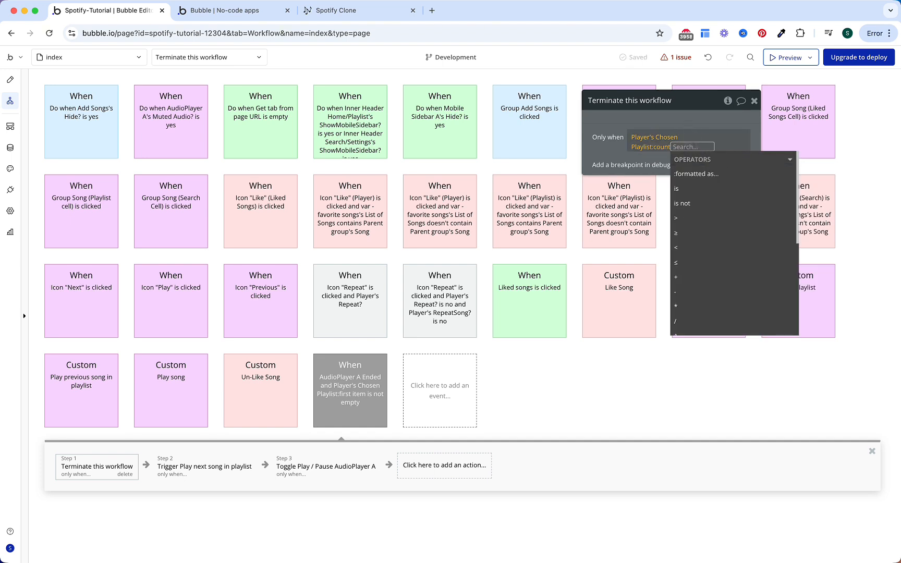
{"action": "type", "text": "is"}
{"action": "key", "text": "Return"}
{"action": "type", "text": "play"}
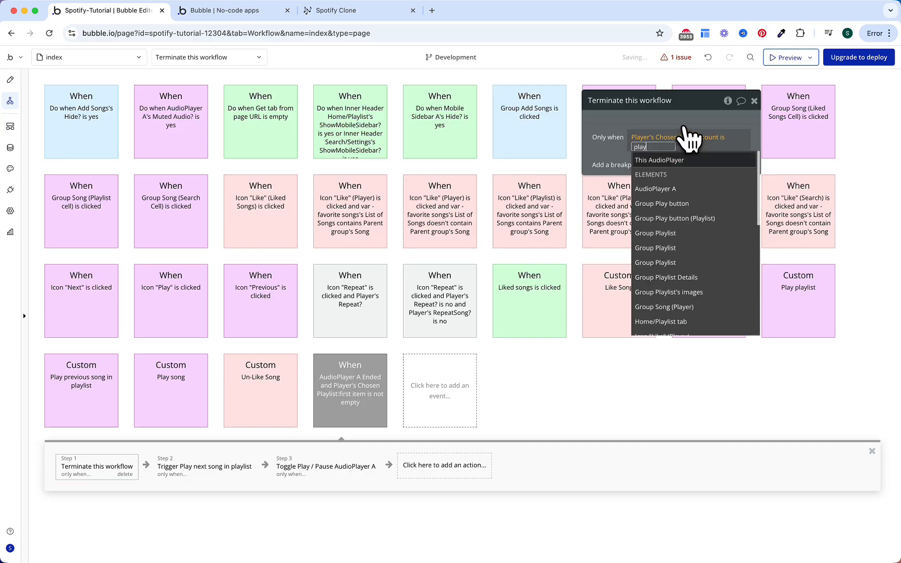
{"action": "type", "text": "er"}
{"action": "key", "text": "Down"}
{"action": "key", "text": "Down"}
{"action": "key", "text": "Down"}
{"action": "key", "text": "Down"}
{"action": "key", "text": "Return"}
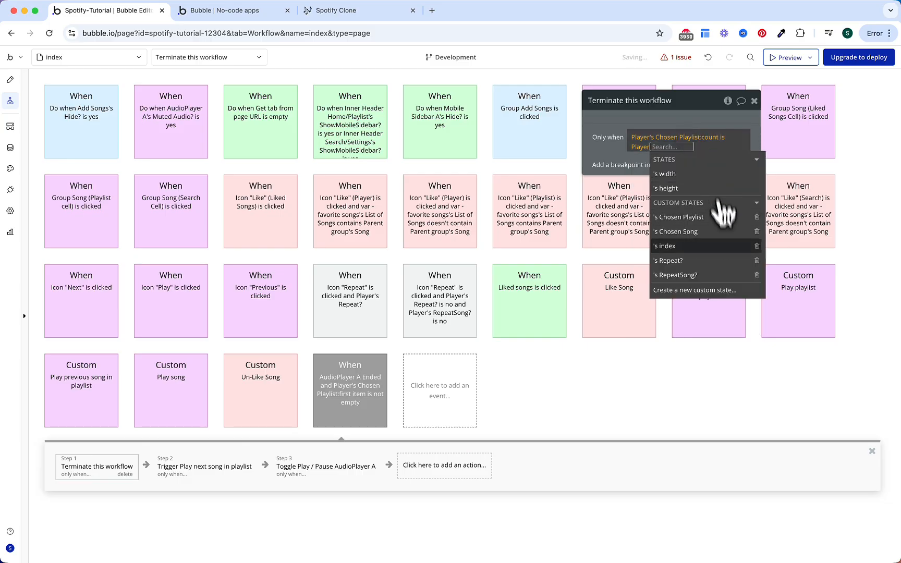
{"action": "left_click", "coordinate": [699, 246]}
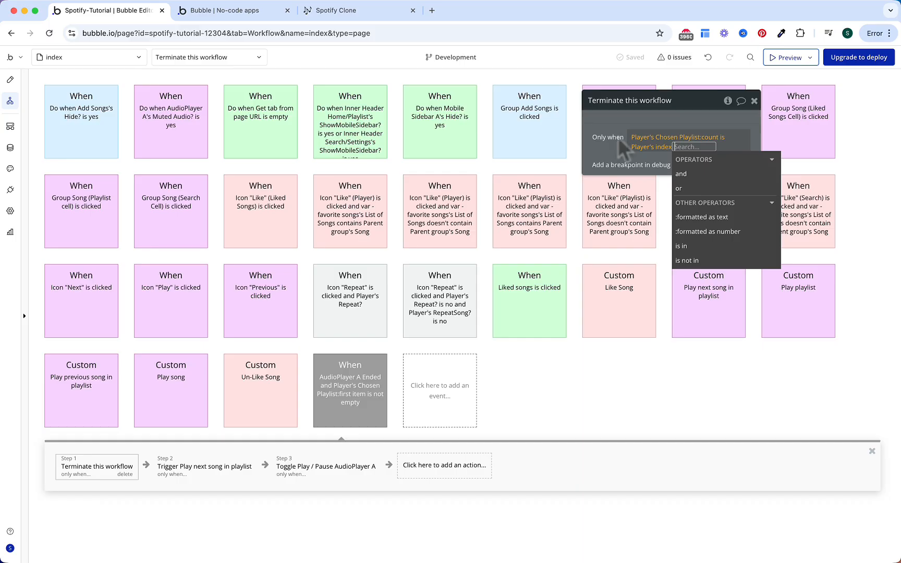
Step: Extend that condition with 'and Player's Repeat? is no'
{"action": "left_click", "coordinate": [688, 175]}
{"action": "type", "text": "player"}
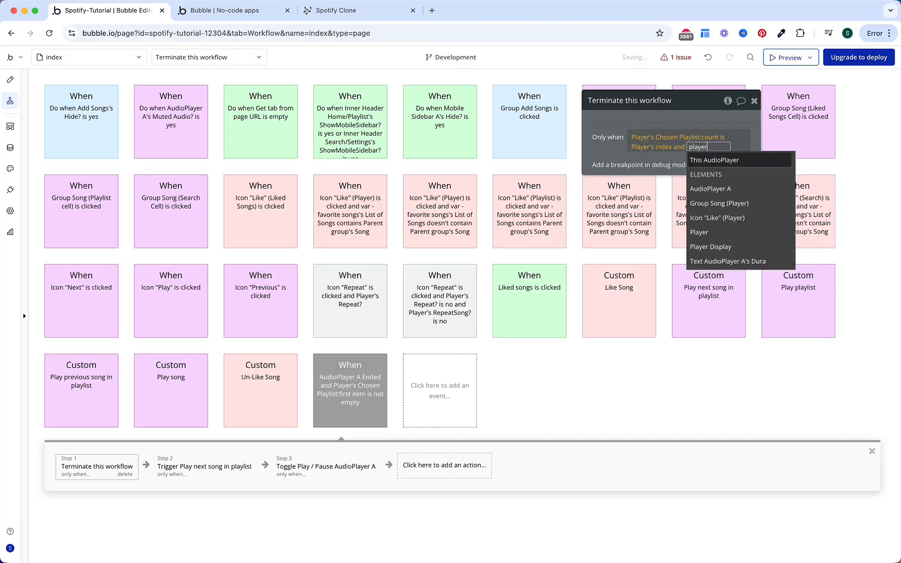
{"action": "key", "text": "Down"}
{"action": "key", "text": "Down"}
{"action": "key", "text": "Down"}
{"action": "key", "text": "Down"}
{"action": "key", "text": "Return"}
{"action": "type", "text": "rep"}
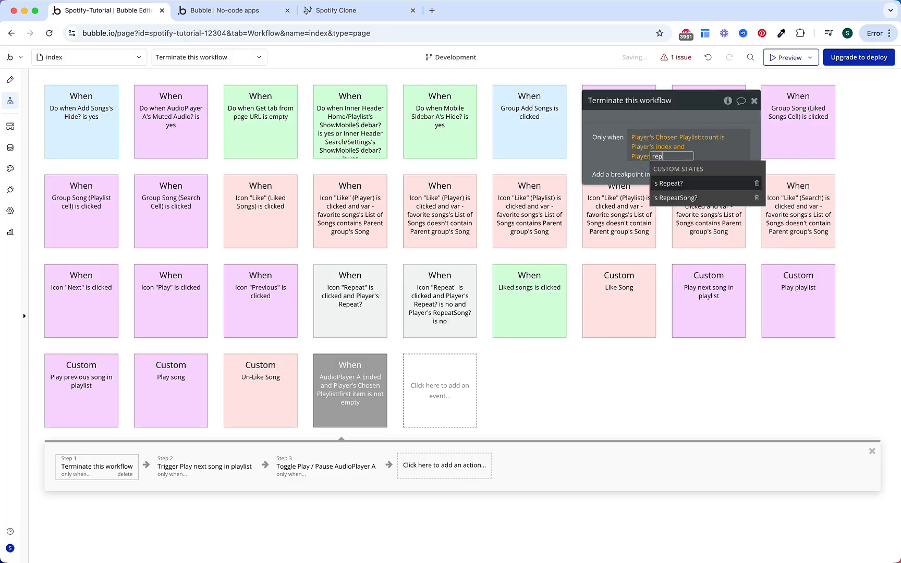
{"action": "key", "text": "Return"}
{"action": "left_click", "coordinate": [675, 195]}
{"action": "left_click", "coordinate": [620, 147]}
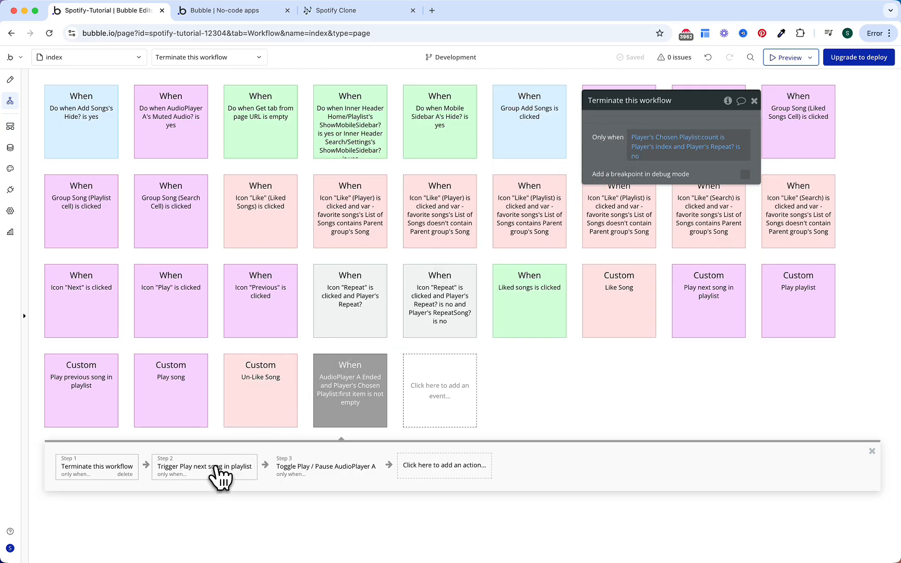
{"action": "left_click", "coordinate": [216, 469]}
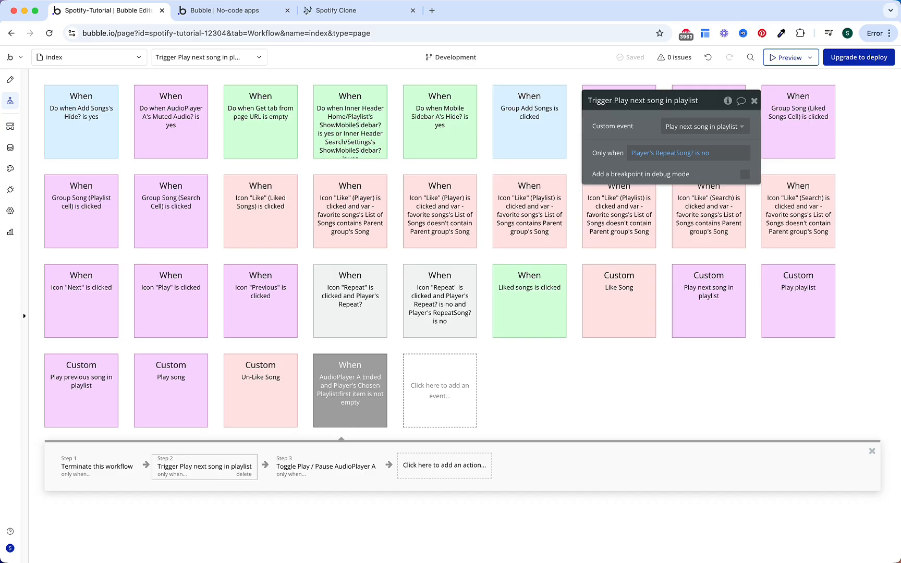
Step: Check the play/pause step's RepeatSong? condition, then return to the running Spotify clone
{"action": "left_click", "coordinate": [319, 472]}
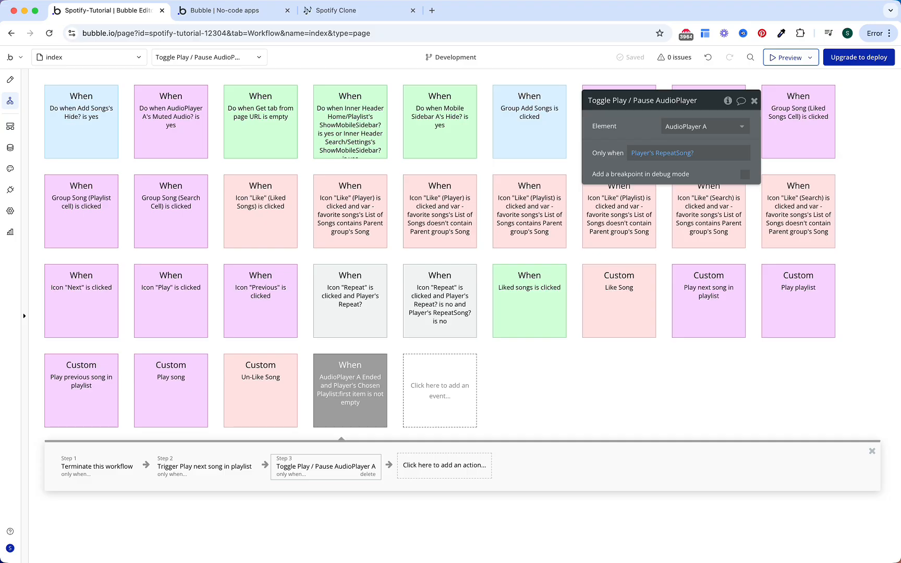
{"action": "left_click", "coordinate": [240, 10]}
Step: Reload, play Workout, jump each song to its end through Gurenge, then resume playback
{"action": "key", "text": "super+r"}
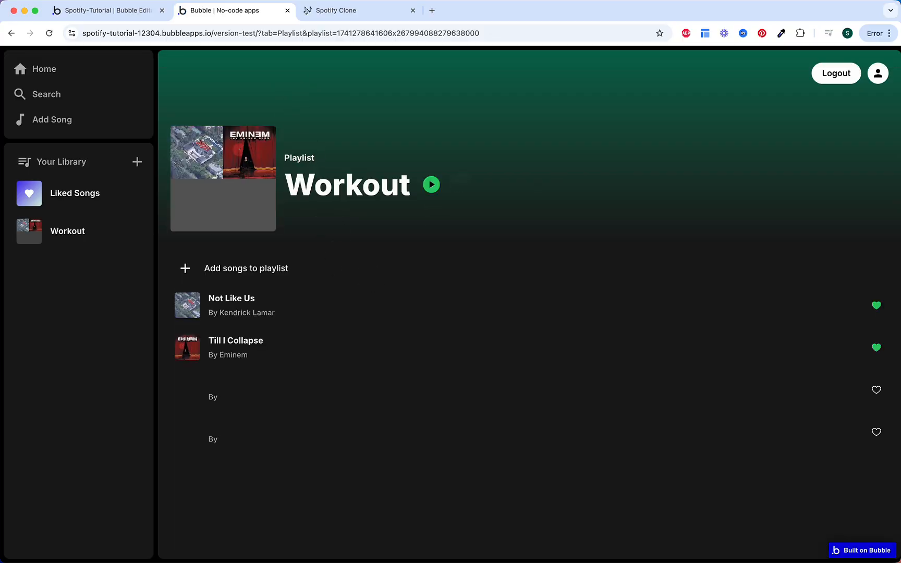
{"action": "left_click", "coordinate": [433, 187]}
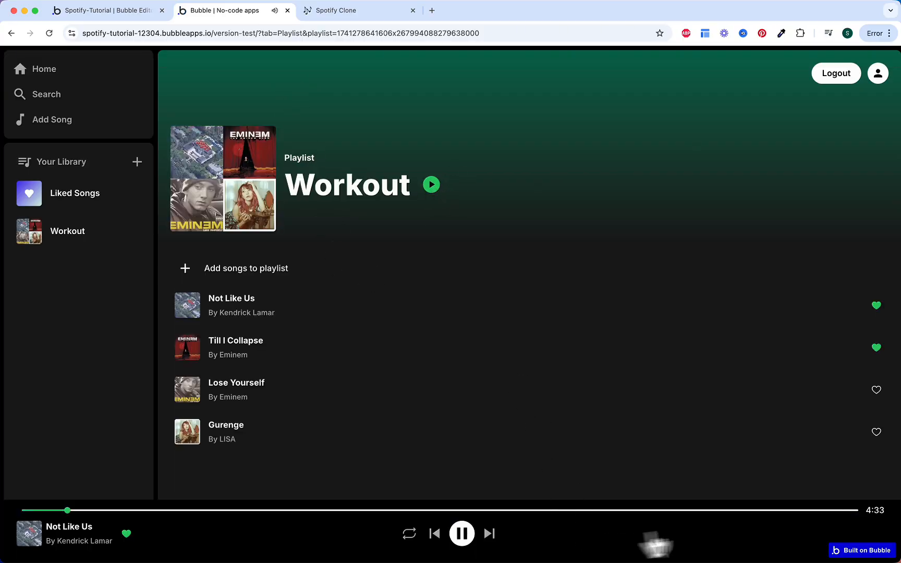
{"action": "left_click", "coordinate": [856, 511]}
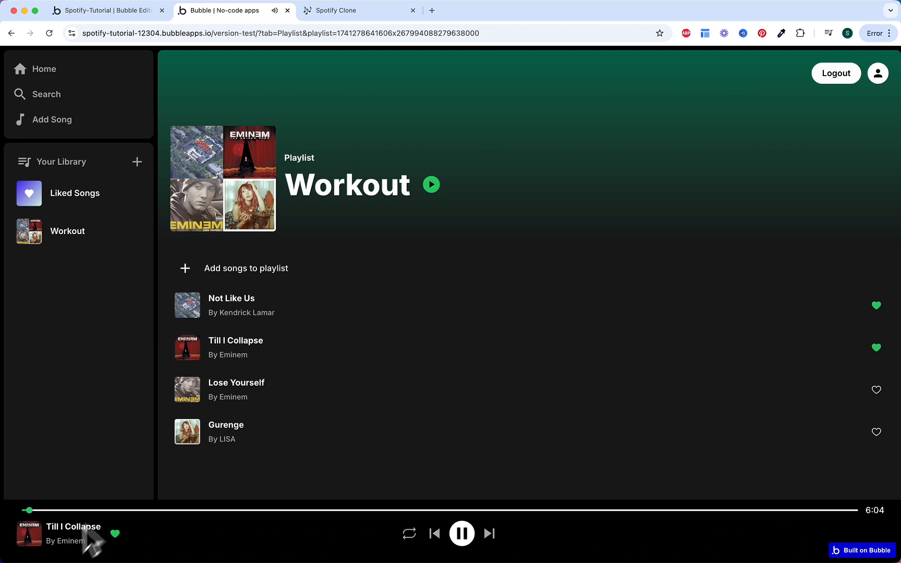
{"action": "left_click", "coordinate": [853, 511]}
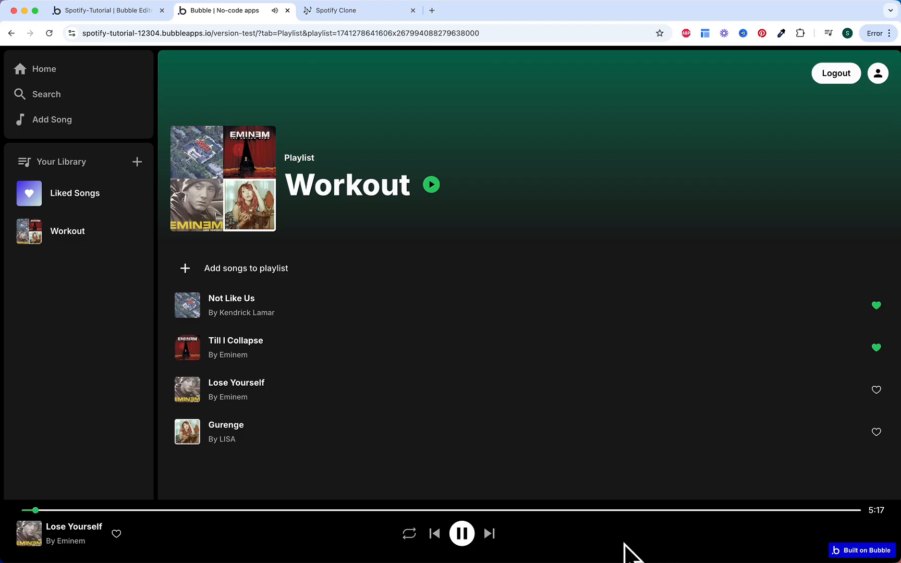
{"action": "left_click", "coordinate": [858, 511]}
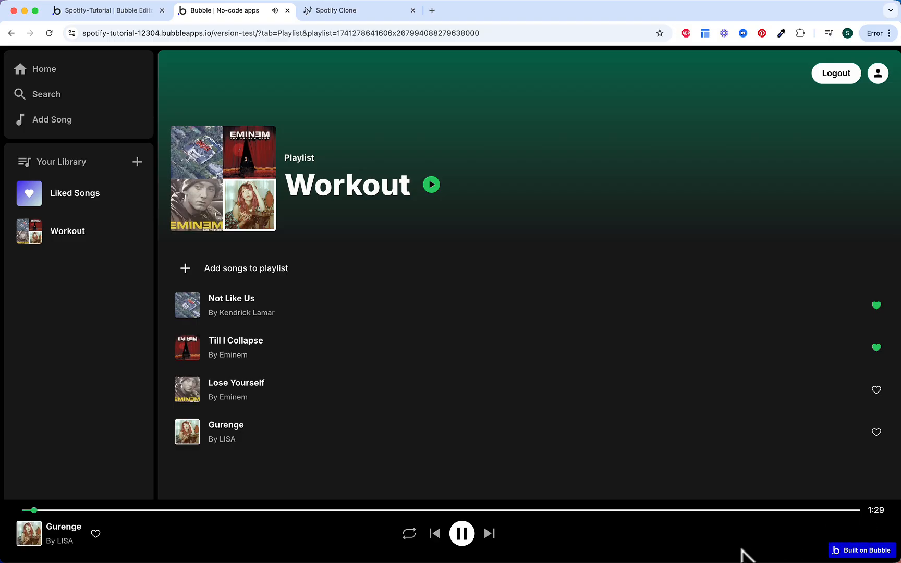
{"action": "left_click", "coordinate": [859, 511]}
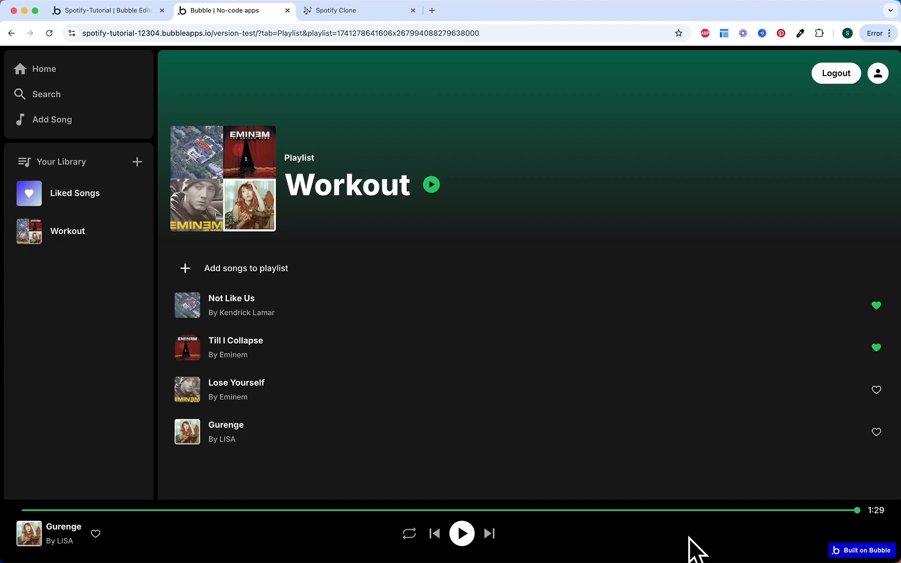
{"action": "left_click", "coordinate": [463, 537]}
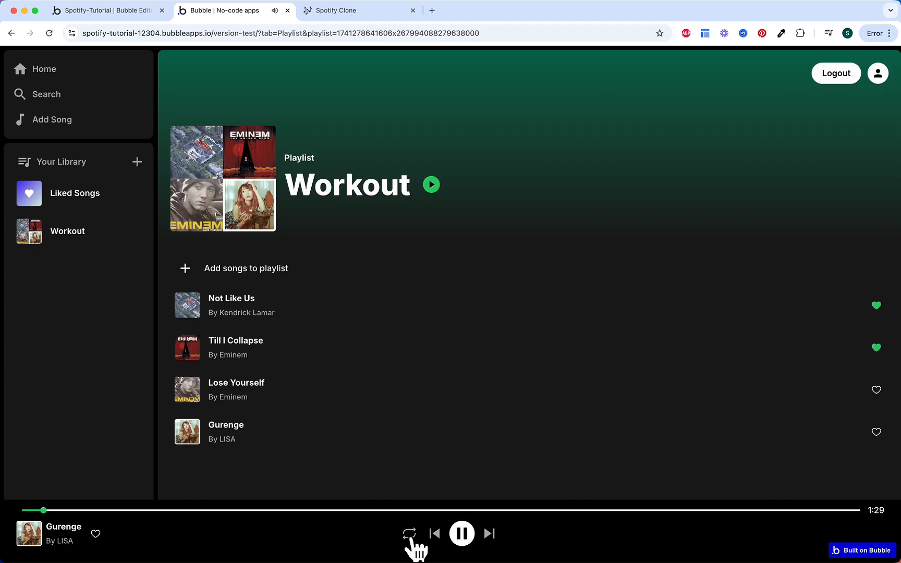
Step: Turn on playlist repeat and jump through all four songs to Gurenge's end to test looping
{"action": "left_click", "coordinate": [410, 535]}
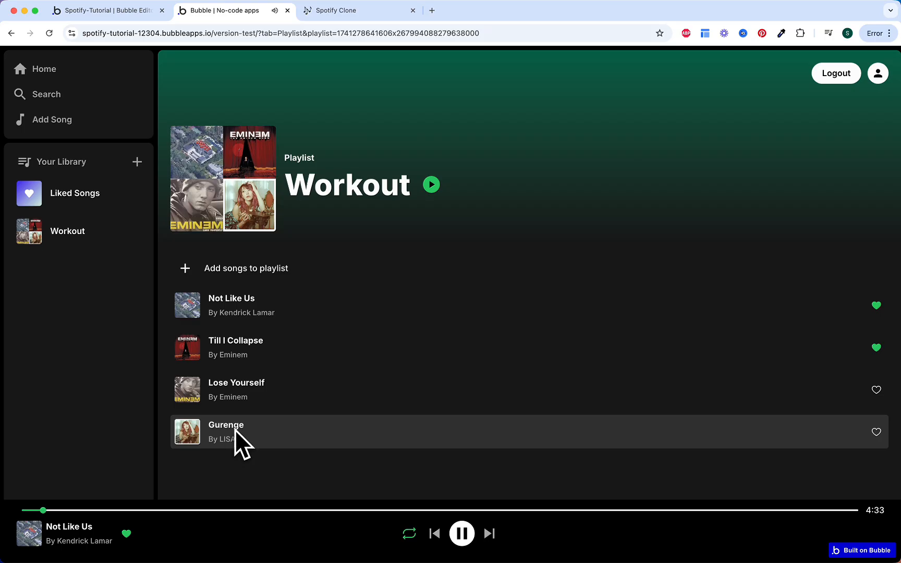
{"action": "left_click", "coordinate": [856, 510]}
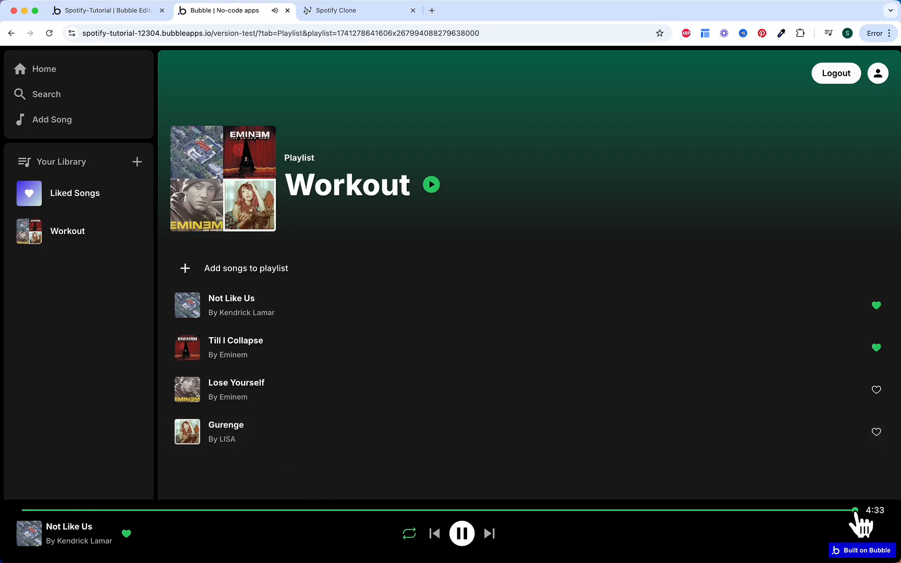
{"action": "left_click", "coordinate": [853, 512]}
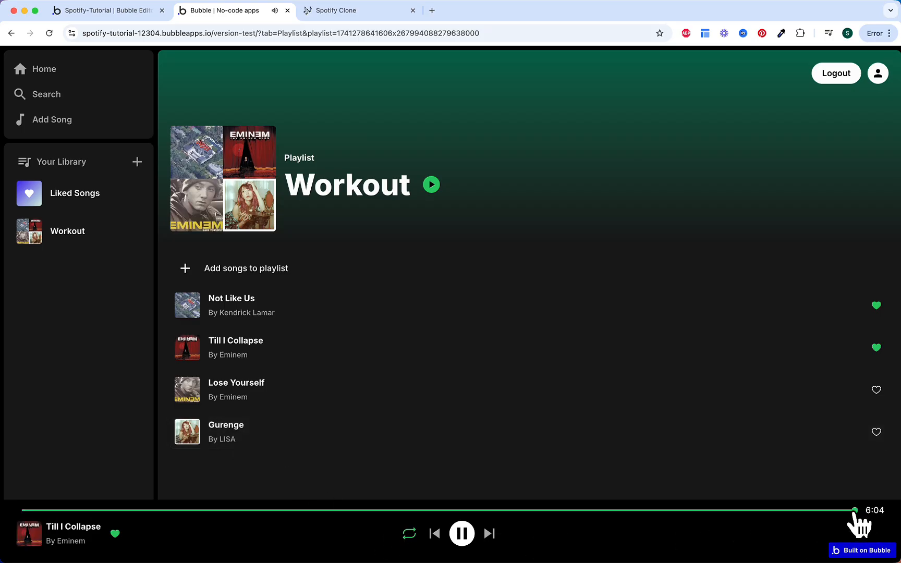
{"action": "left_click", "coordinate": [855, 511]}
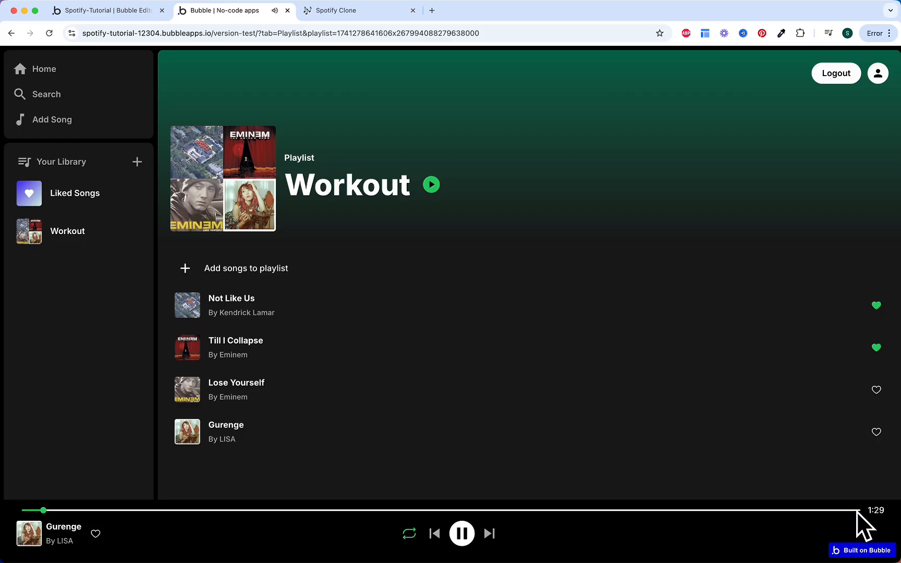
{"action": "left_click", "coordinate": [855, 511]}
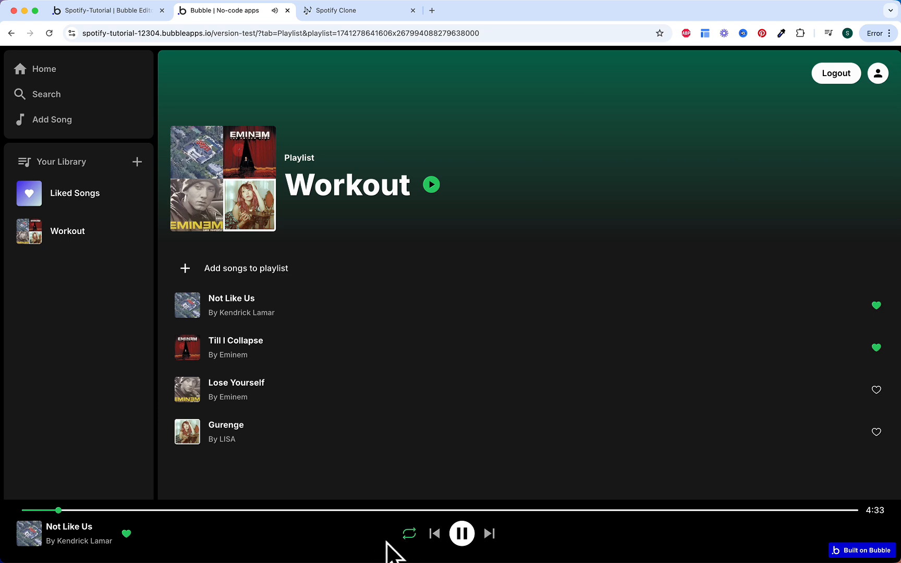
Step: Switch to repeating the current song, then skip ahead and jump Gurenge near its end
{"action": "left_click", "coordinate": [410, 538]}
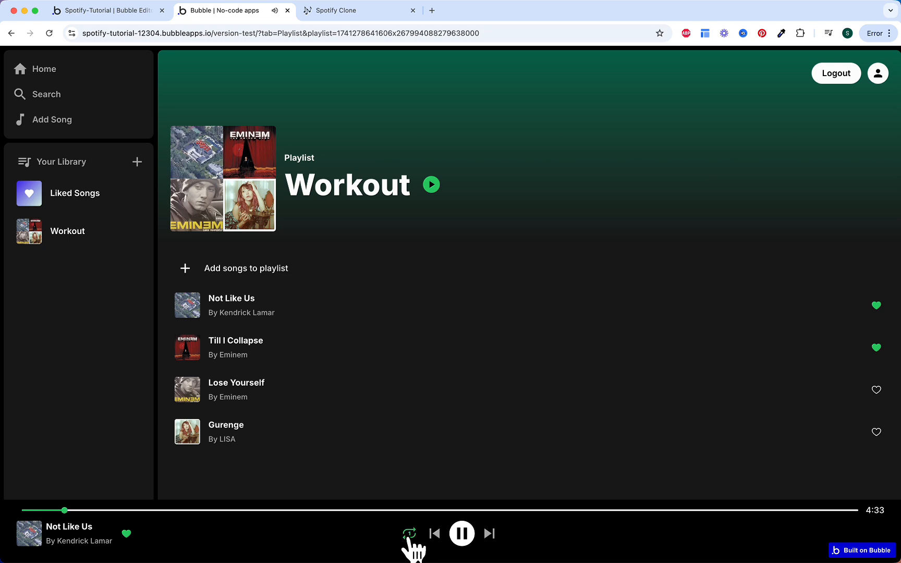
{"action": "left_click", "coordinate": [850, 511]}
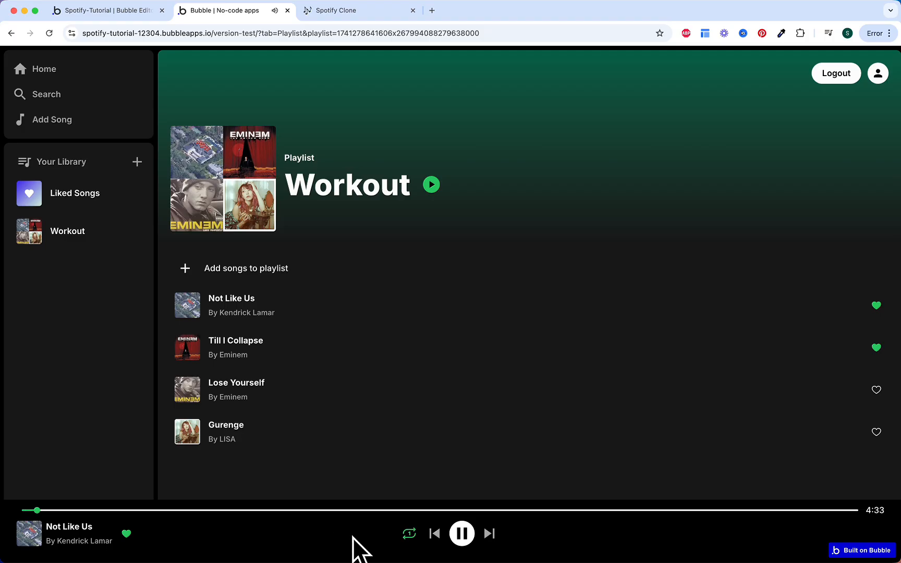
{"action": "left_click", "coordinate": [490, 534]}
{"action": "left_click", "coordinate": [491, 534]}
{"action": "left_click", "coordinate": [490, 534]}
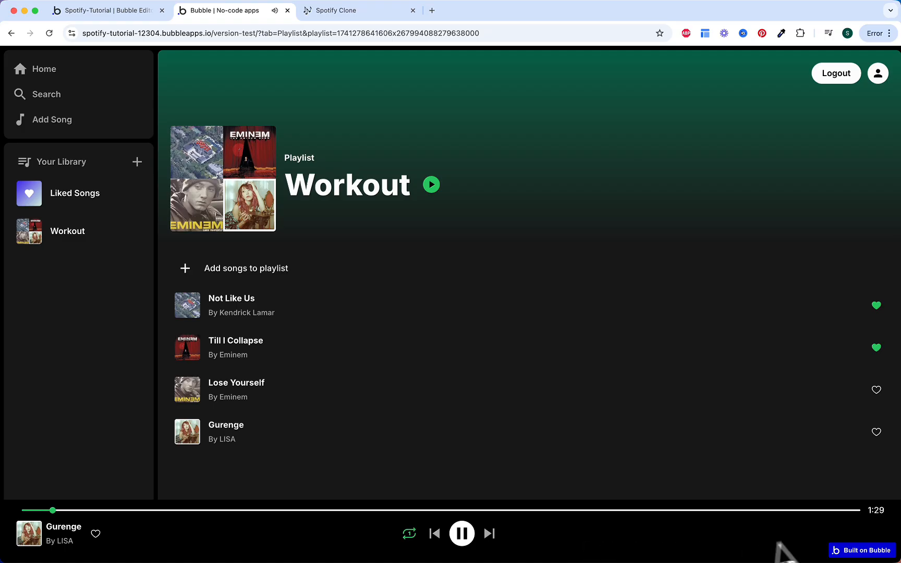
{"action": "left_click", "coordinate": [850, 510]}
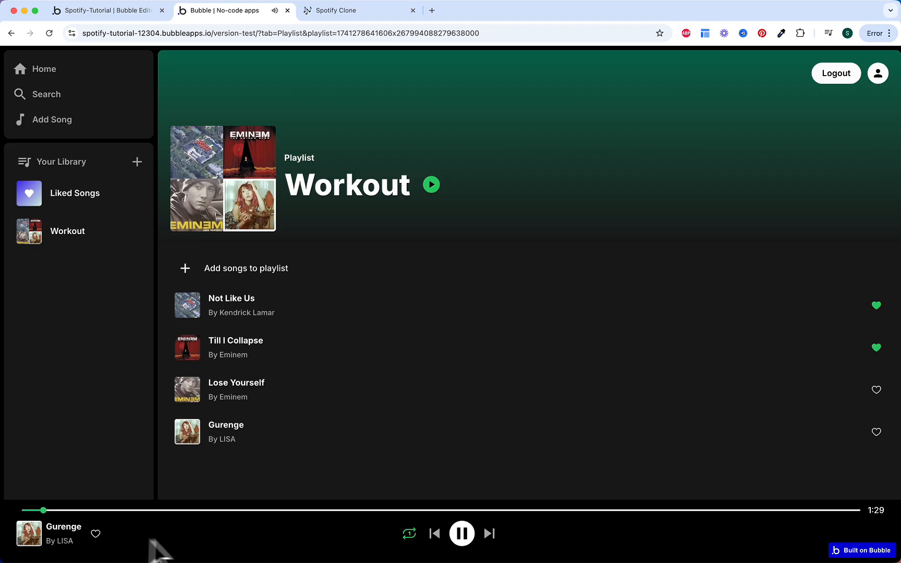
Step: Add Gurenge to liked songs and pause playback
{"action": "left_click", "coordinate": [96, 533]}
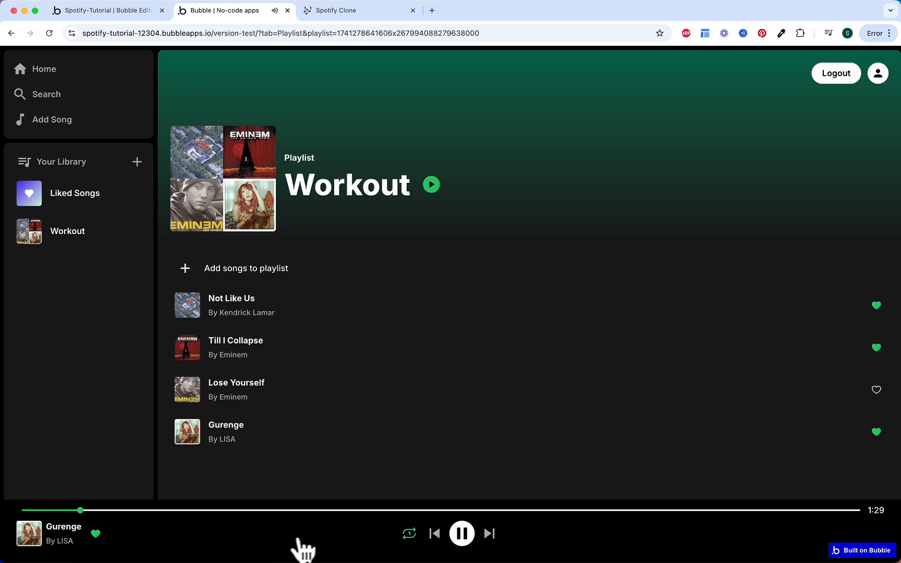
{"action": "left_click", "coordinate": [462, 533]}
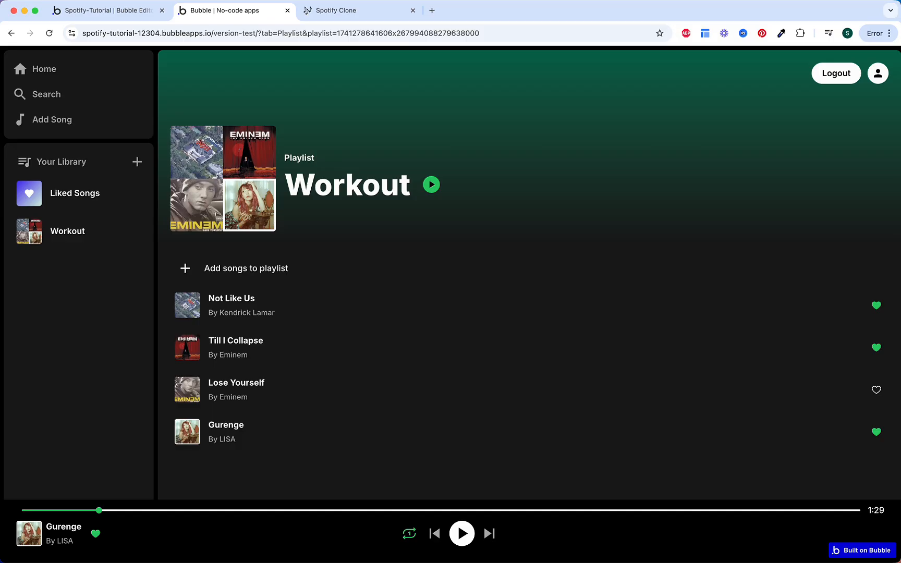
{"action": "right_click", "coordinate": [500, 133]}
Step: In an iPhone 12 Pro inspector preview, turn off song repeat, skip to song ends, and pause
{"action": "left_click", "coordinate": [544, 315]}
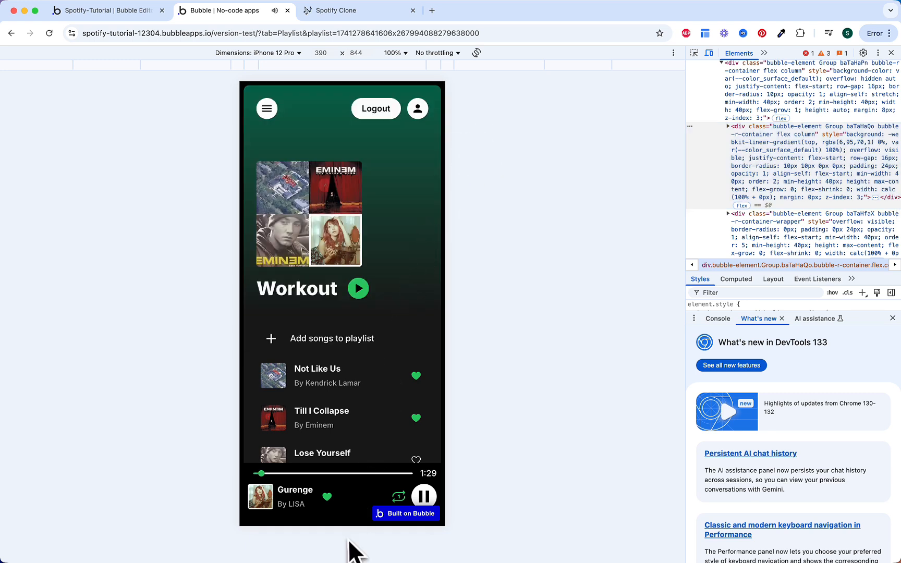
{"action": "scroll", "coordinate": [356, 509], "scroll_direction": "down", "scroll_amount": 1}
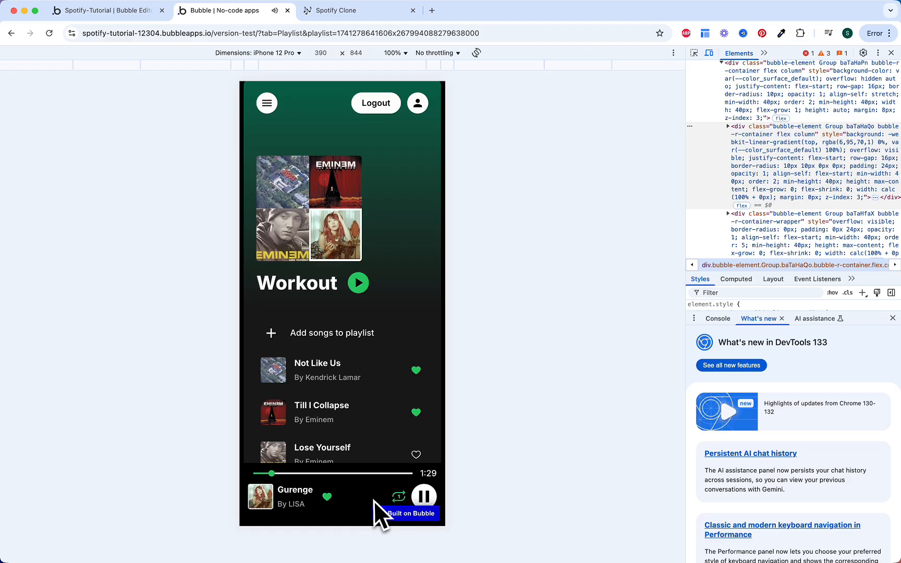
{"action": "left_click", "coordinate": [398, 496]}
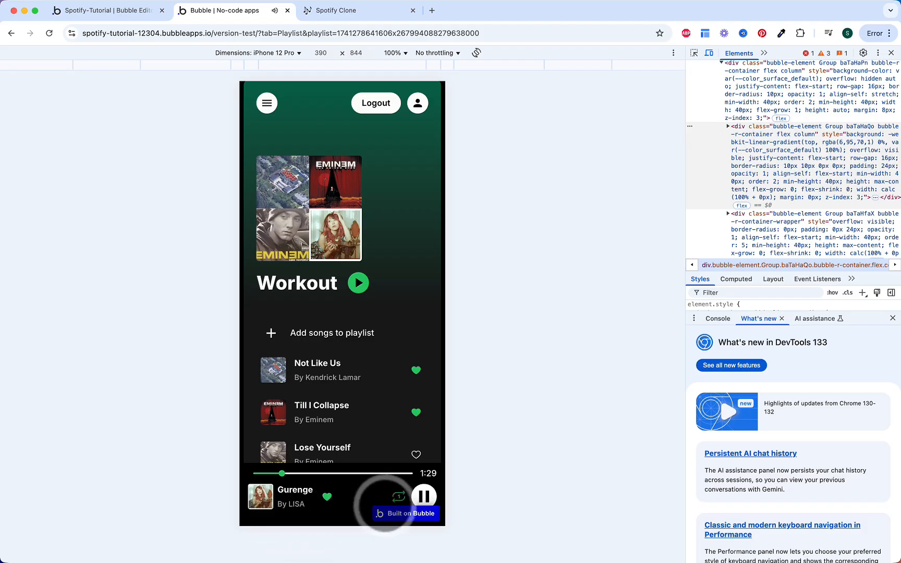
{"action": "left_click", "coordinate": [410, 473]}
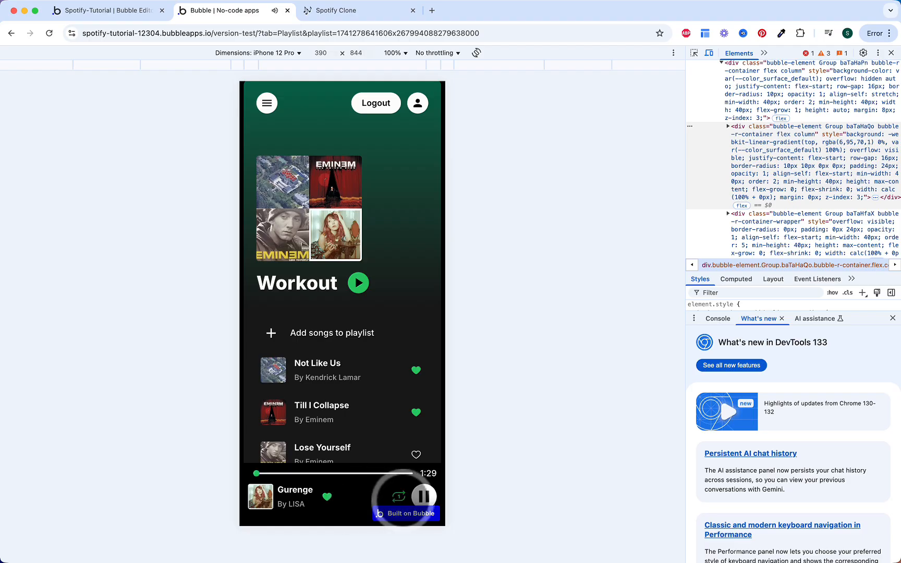
{"action": "left_click", "coordinate": [408, 473]}
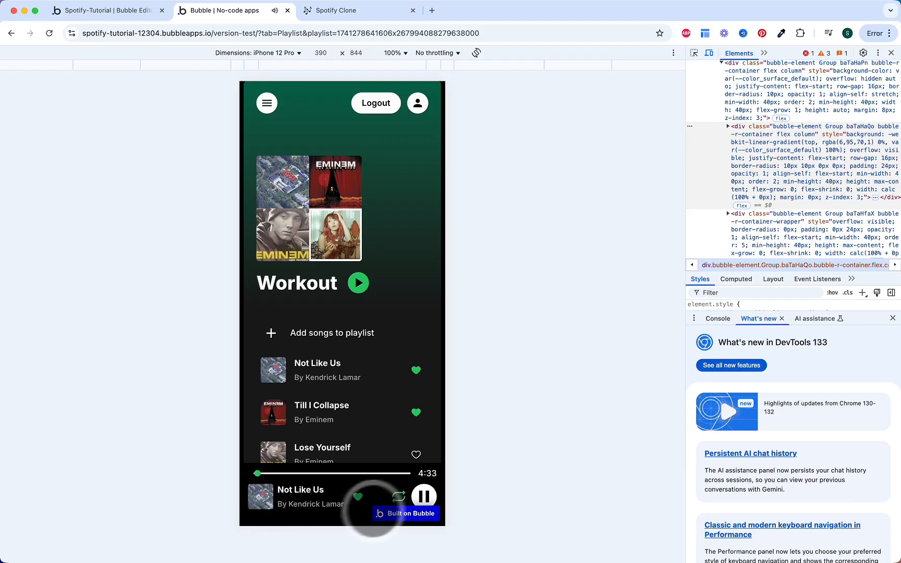
{"action": "left_click", "coordinate": [424, 496]}
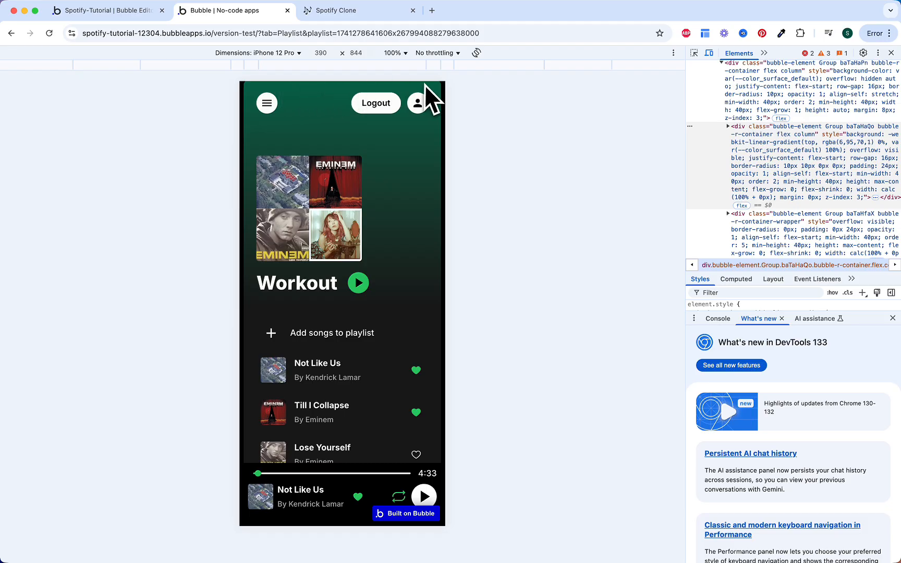
Step: Close DevTools and return to the Bubble editor's Design tab
{"action": "left_click", "coordinate": [892, 53]}
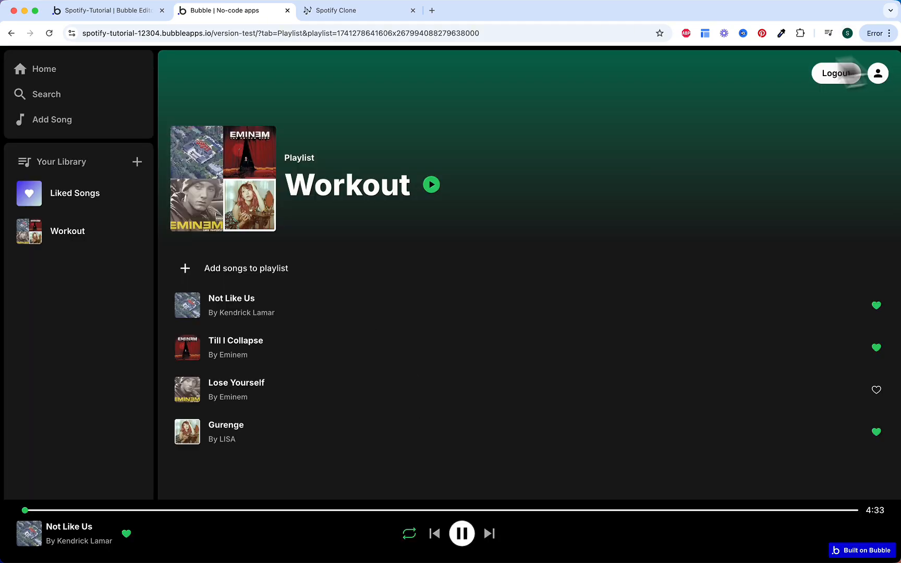
{"action": "left_click", "coordinate": [125, 12]}
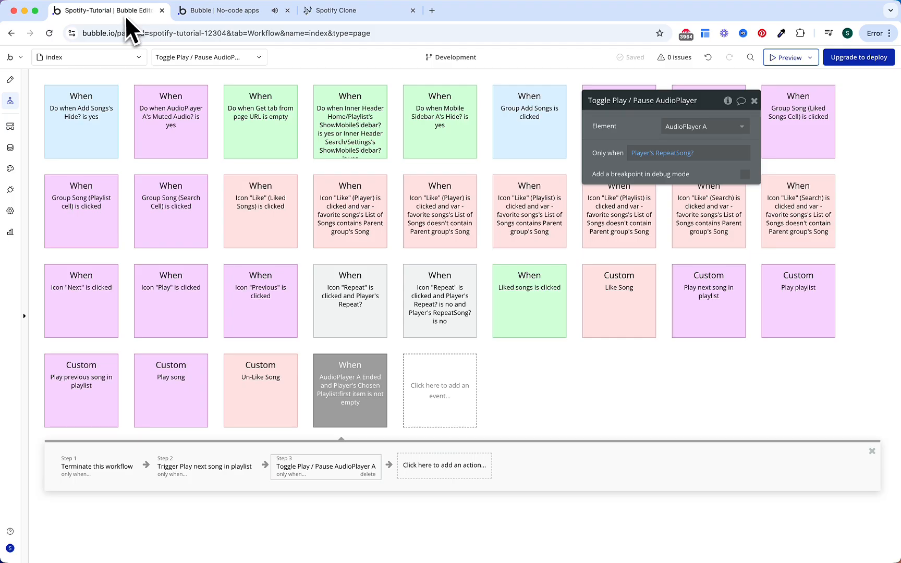
{"action": "left_click", "coordinate": [10, 78]}
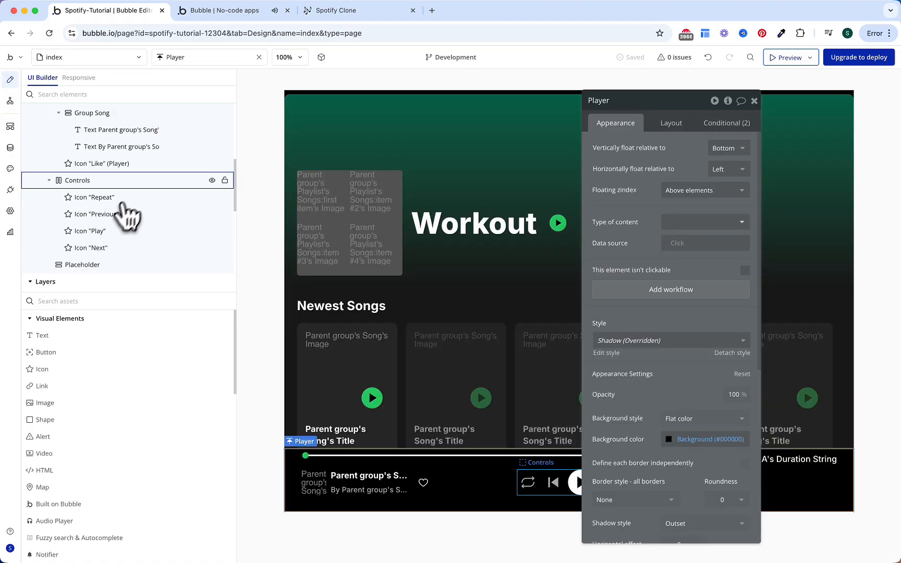
Step: Add a Playlist Header condition: Current page width < 768
{"action": "left_click", "coordinate": [299, 203]}
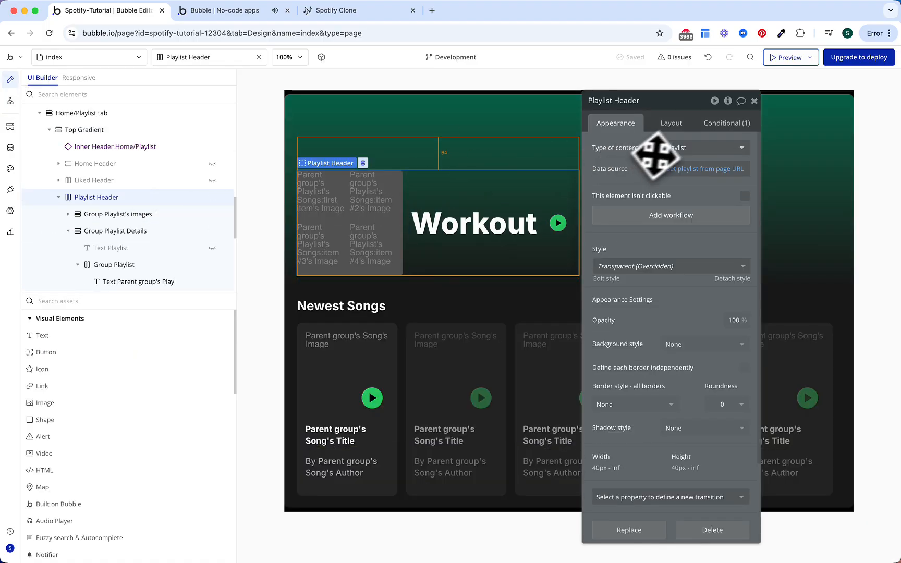
{"action": "left_click", "coordinate": [730, 125]}
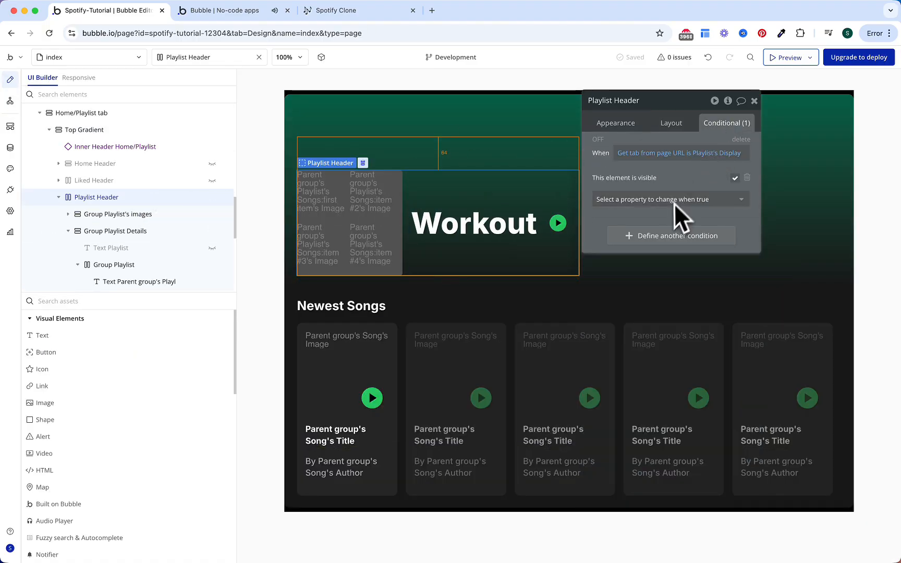
{"action": "left_click", "coordinate": [615, 234]}
{"action": "left_click", "coordinate": [637, 233]}
{"action": "type", "text": "wid"}
{"action": "key", "text": "Return"}
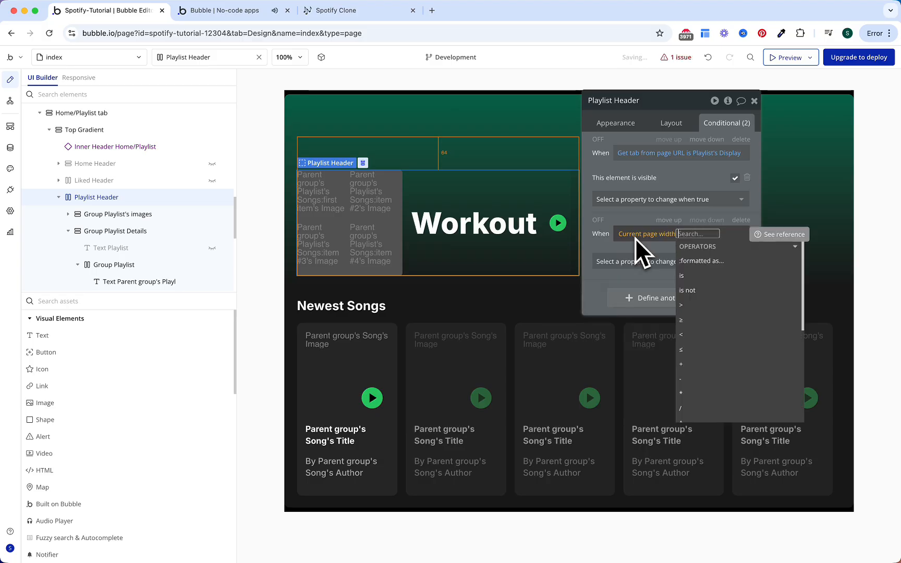
{"action": "left_click", "coordinate": [725, 334]}
{"action": "type", "text": "768"}
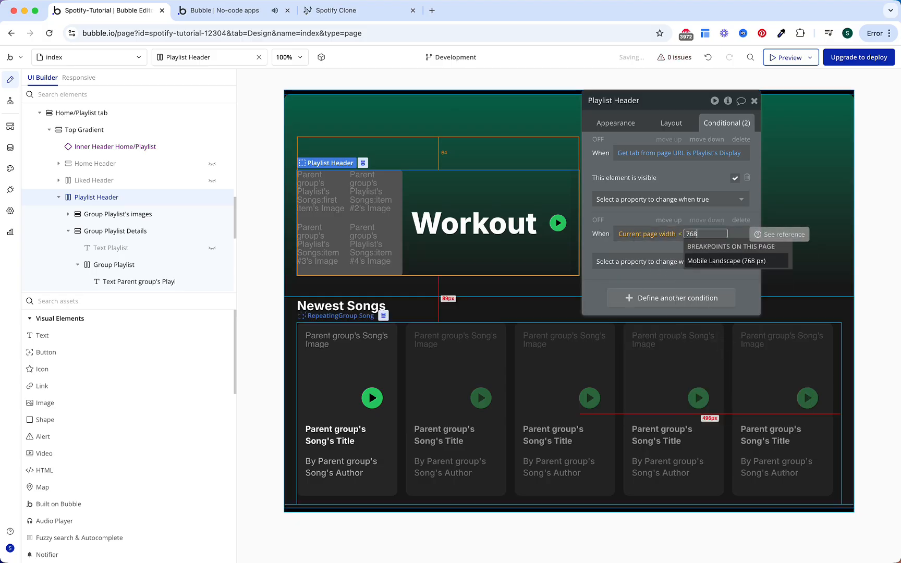
{"action": "key", "text": "Return"}
{"action": "left_click", "coordinate": [616, 254]}
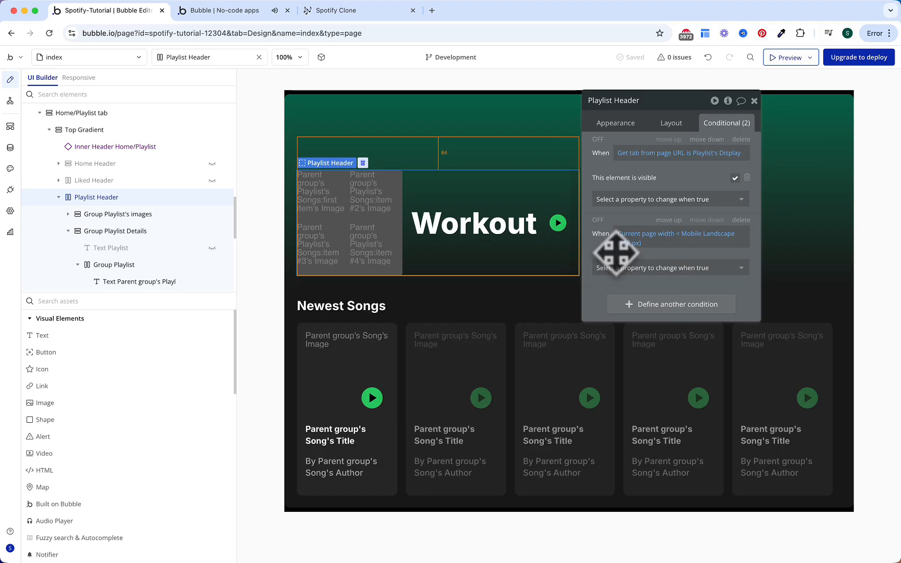
Step: When true, set the header's container alignment and horizontal alignment to center
{"action": "left_click", "coordinate": [618, 267]}
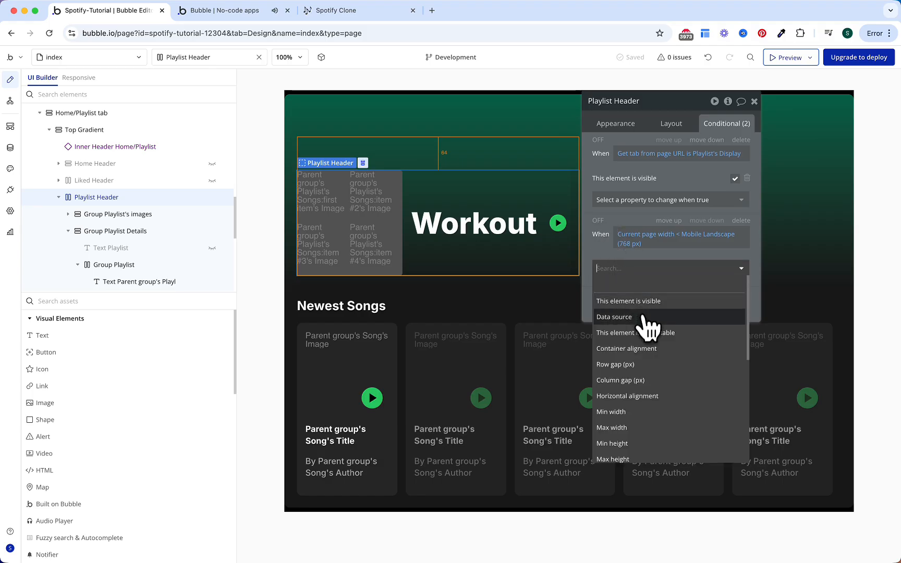
{"action": "left_click", "coordinate": [637, 349]}
{"action": "left_click", "coordinate": [685, 264]}
{"action": "left_click", "coordinate": [647, 290]}
{"action": "type", "text": "h"}
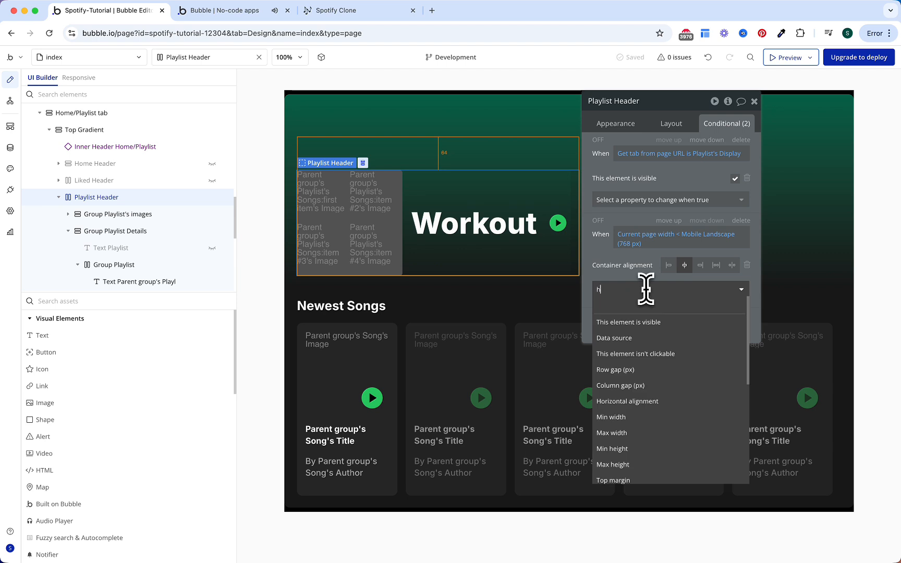
{"action": "type", "text": "or"}
{"action": "left_click", "coordinate": [646, 304]}
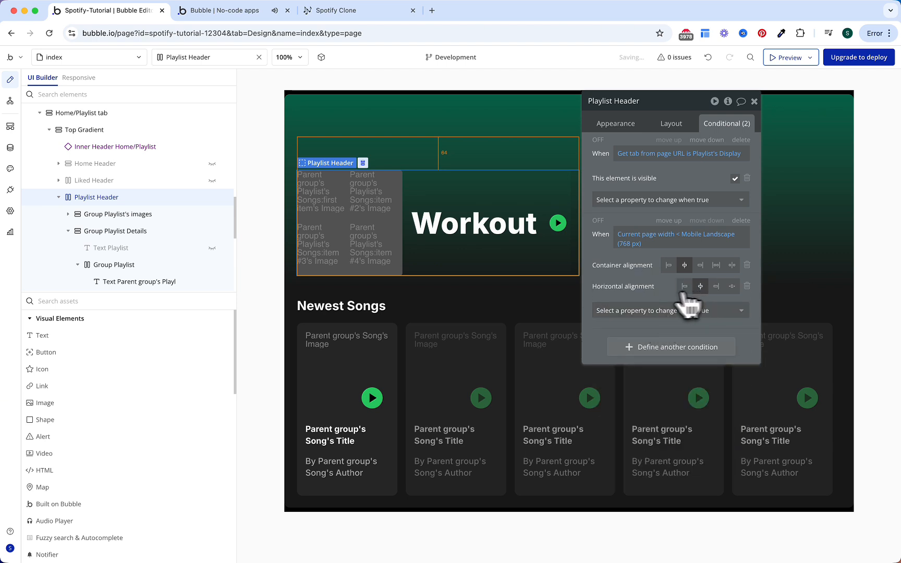
{"action": "left_click", "coordinate": [229, 11]}
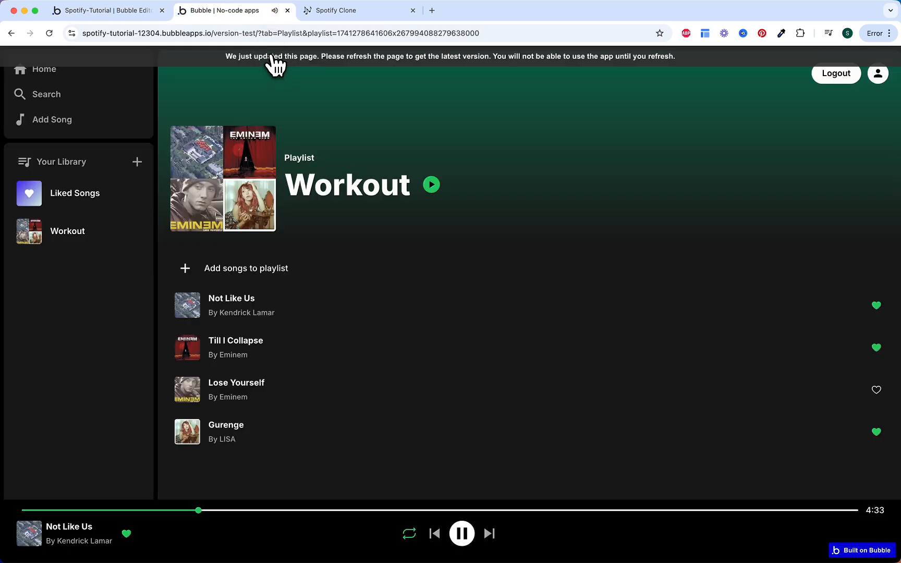
Step: Open the iPhone 12 Pro inspector preview and play the Workout playlist to check the centred header
{"action": "right_click", "coordinate": [319, 108]}
{"action": "left_click", "coordinate": [374, 298]}
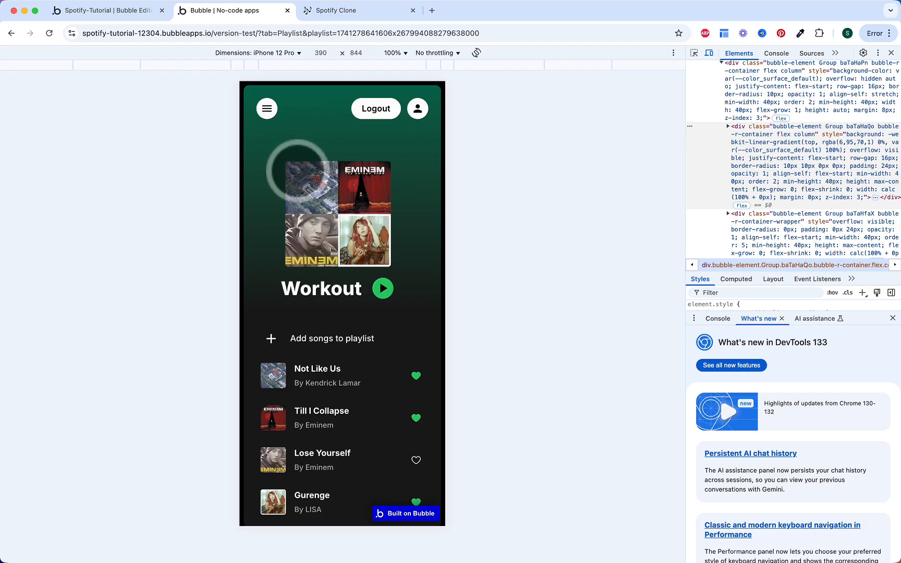
{"action": "left_click", "coordinate": [383, 289]}
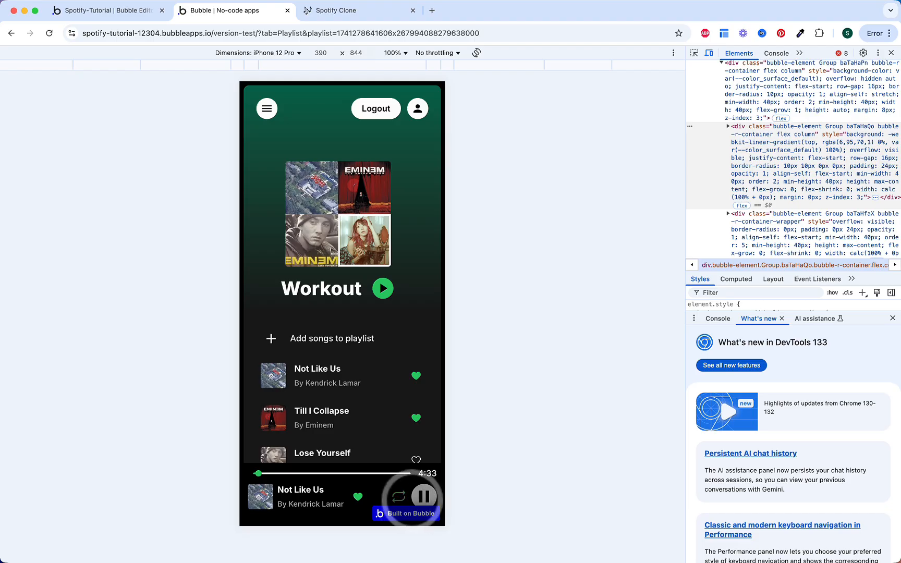
Step: Colour the AudioPlayer A Ended workflow purple and file it in the Player folder
{"action": "left_click", "coordinate": [116, 13]}
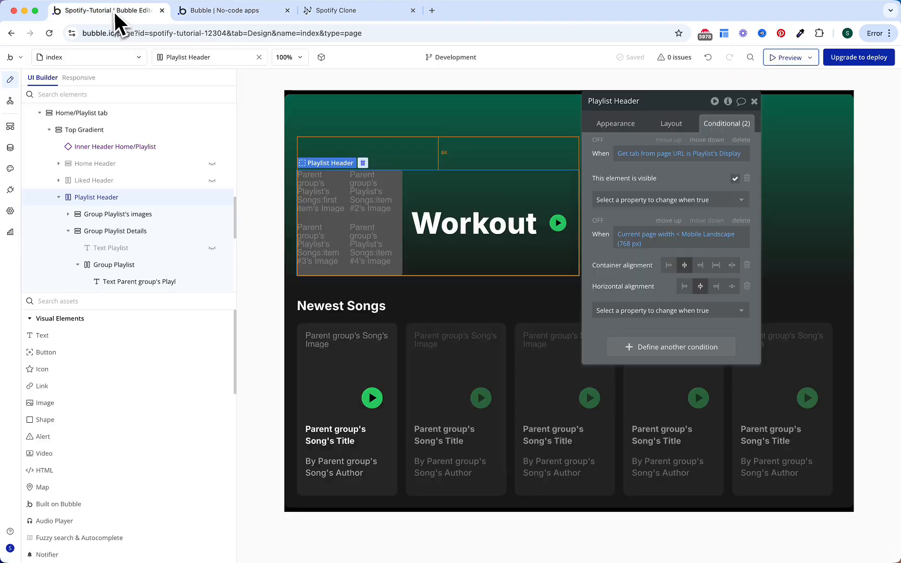
{"action": "left_click", "coordinate": [10, 100]}
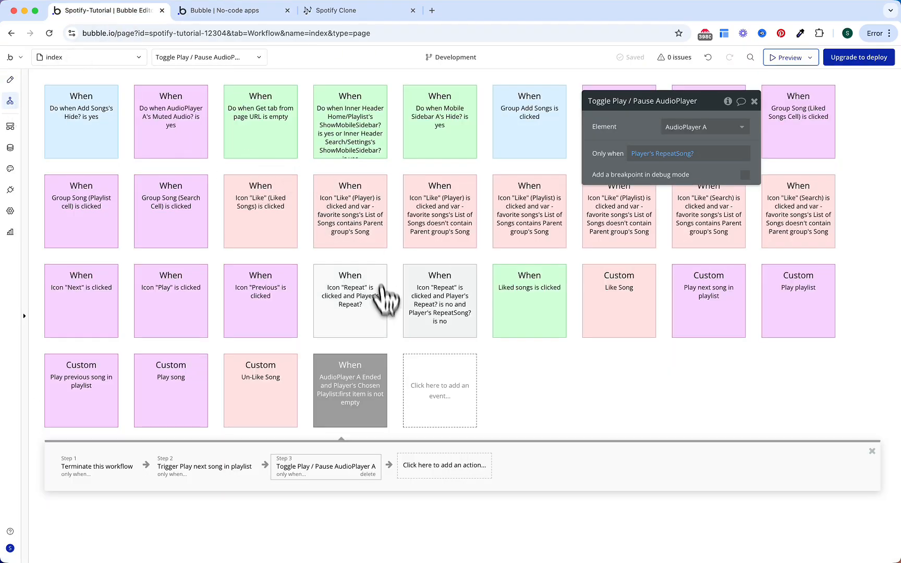
{"action": "left_click", "coordinate": [375, 415]}
{"action": "left_click", "coordinate": [706, 149]}
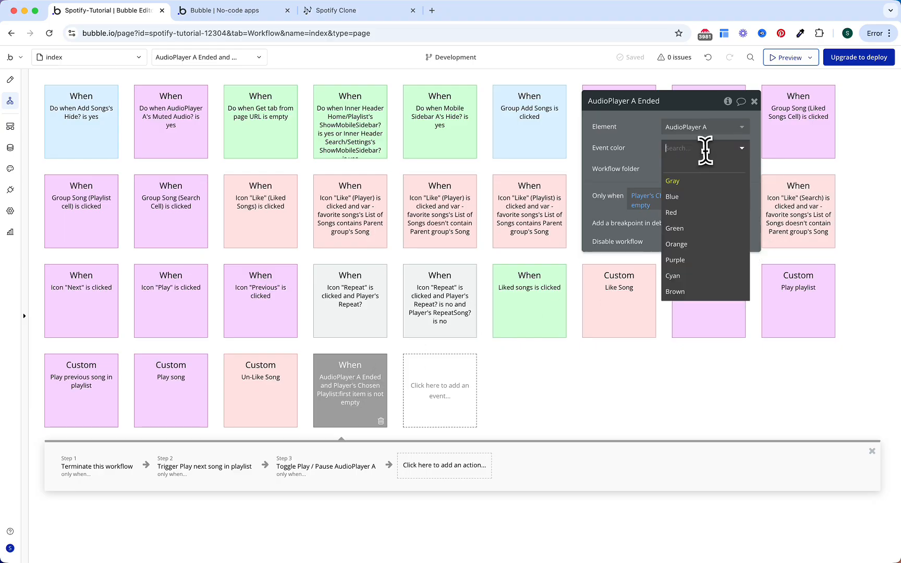
{"action": "left_click", "coordinate": [688, 259]}
{"action": "left_click", "coordinate": [694, 169]}
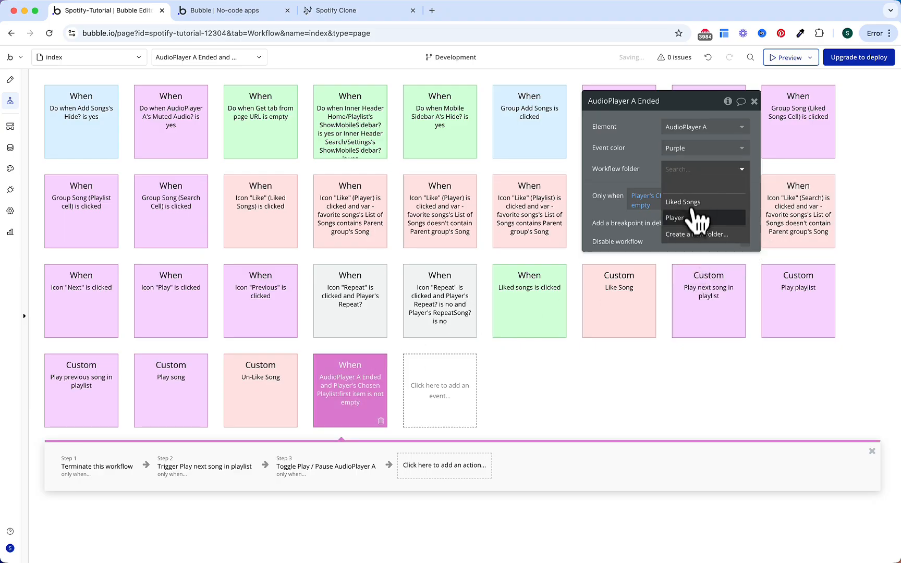
{"action": "left_click", "coordinate": [696, 218]}
Step: Make both Icon Repeat is clicked workflows purple and file them in the Player folder
{"action": "left_click", "coordinate": [354, 305]}
{"action": "left_click", "coordinate": [678, 149]}
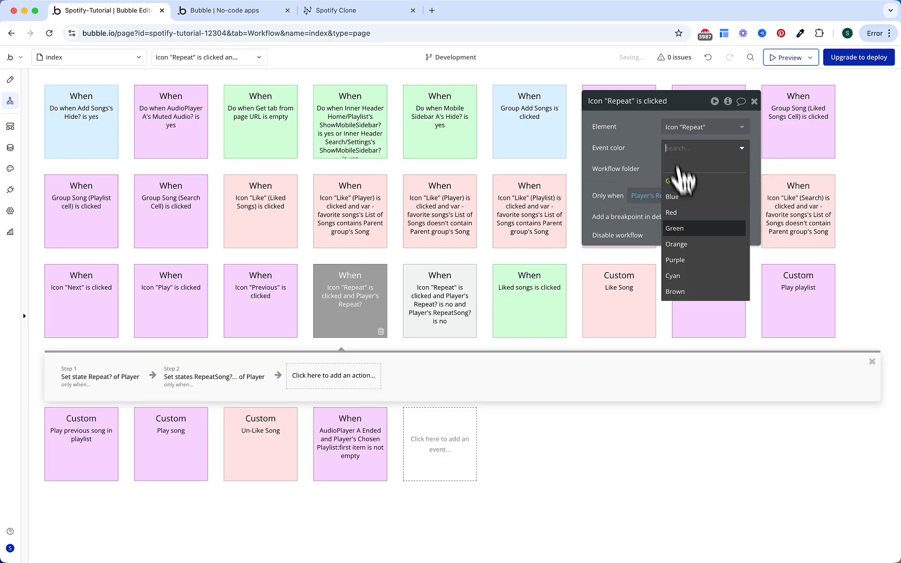
{"action": "left_click", "coordinate": [677, 260]}
{"action": "left_click", "coordinate": [693, 169]}
{"action": "left_click", "coordinate": [696, 218]}
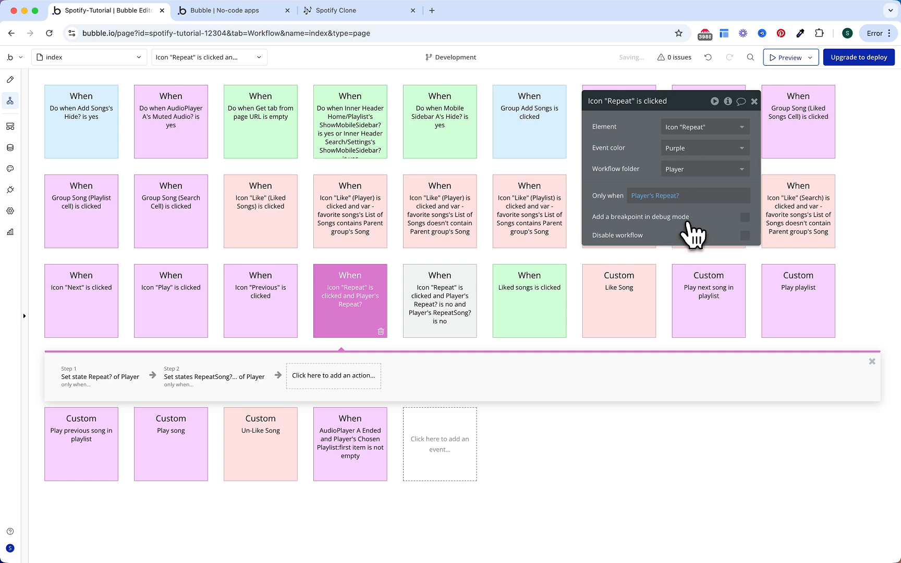
{"action": "left_click", "coordinate": [442, 313]}
{"action": "left_click", "coordinate": [693, 148]}
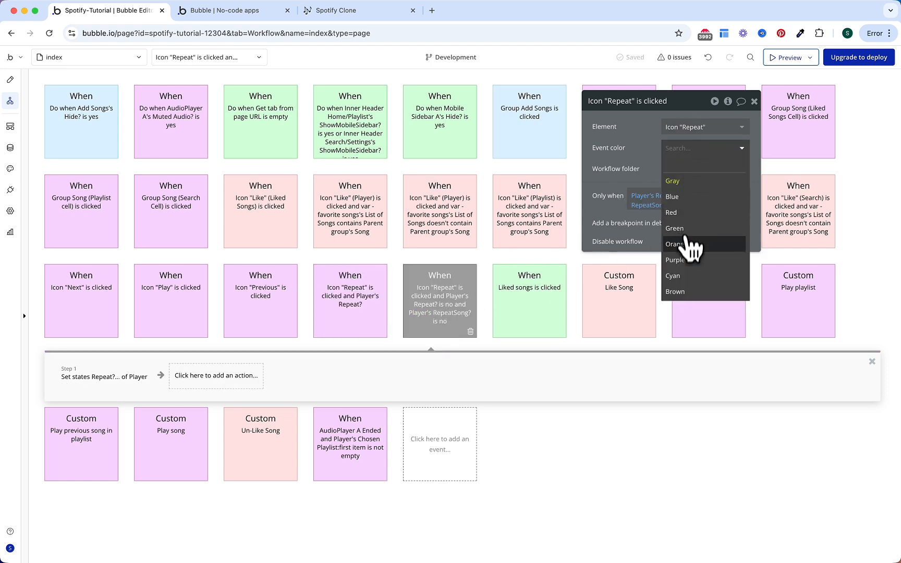
{"action": "left_click", "coordinate": [678, 260]}
{"action": "left_click", "coordinate": [693, 169]}
{"action": "left_click", "coordinate": [696, 218]}
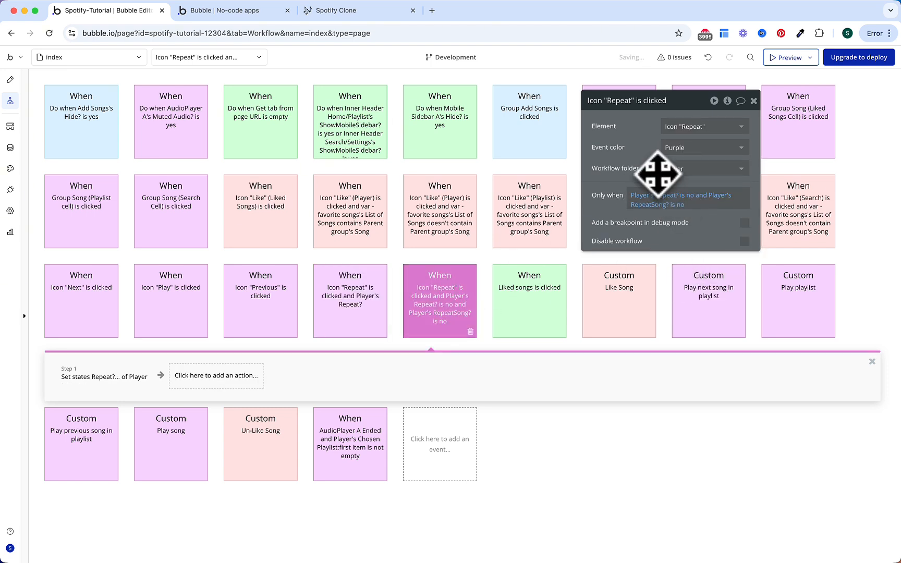
{"action": "left_click", "coordinate": [373, 11]}
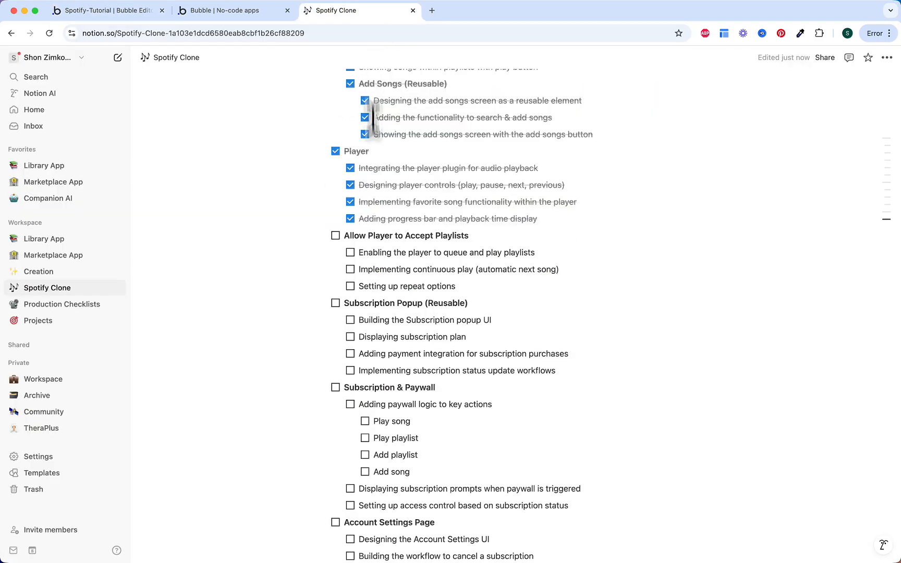
Step: Tick off the queueing-and-playing-playlists task and the Allow Player to Accept Playlists heading
{"action": "scroll", "coordinate": [375, 211], "scroll_direction": "down", "scroll_amount": 3}
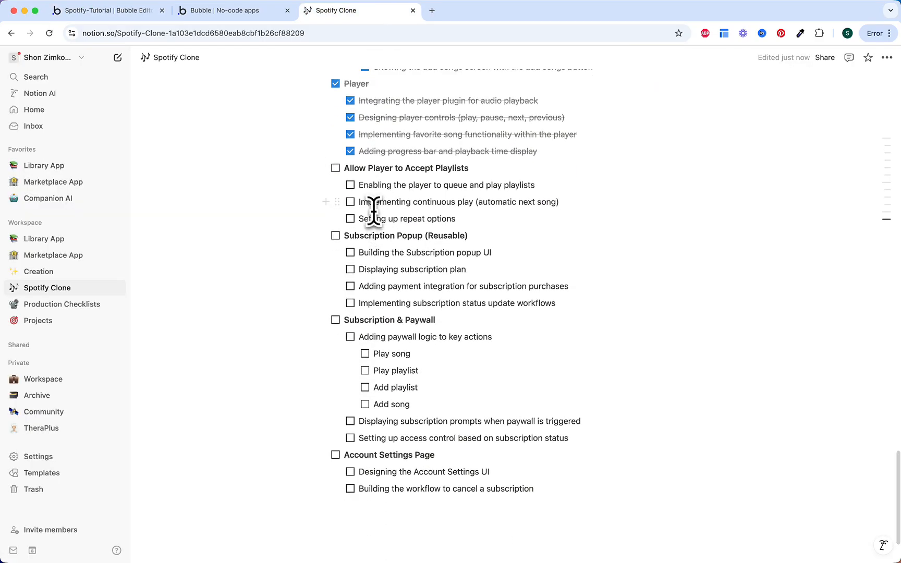
{"action": "left_click_drag", "start_coordinate": [346, 168], "coordinate": [477, 168]}
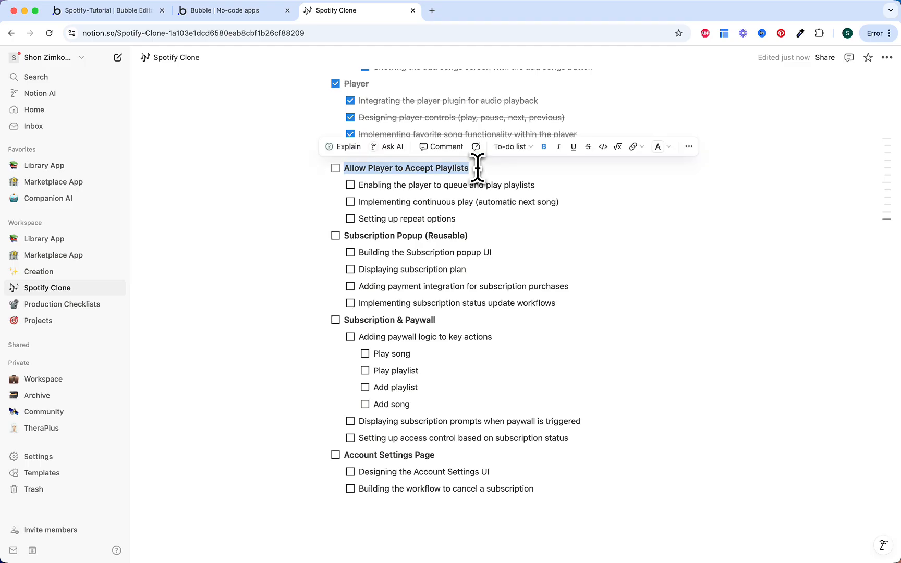
{"action": "left_click", "coordinate": [477, 169]}
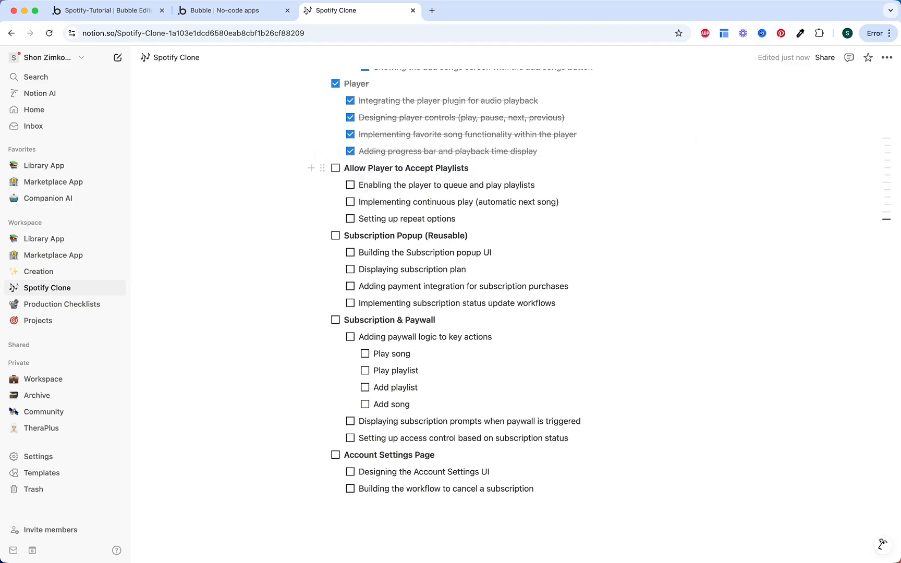
{"action": "left_click", "coordinate": [350, 185]}
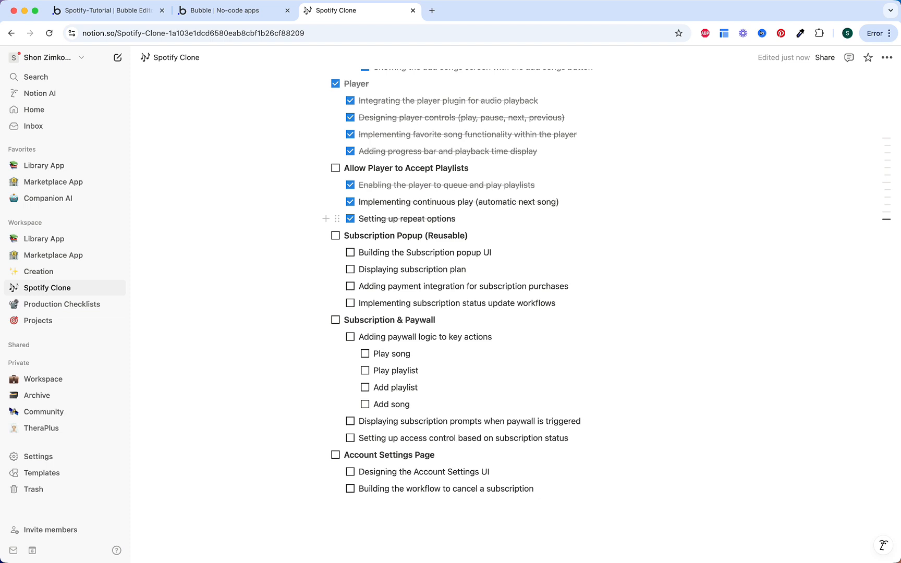
{"action": "left_click", "coordinate": [337, 169]}
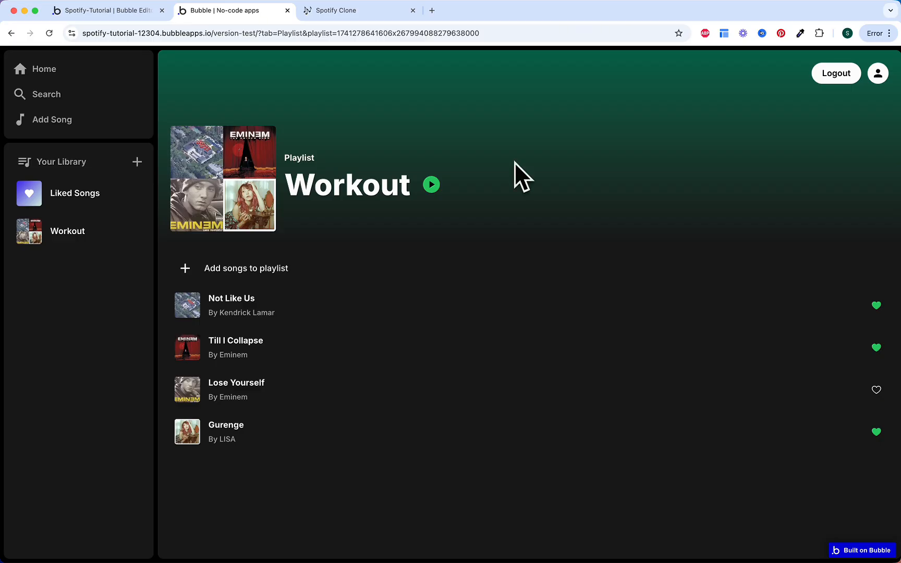
Step: In the preview, play and pause Not Like Us, then open the Add songs to playlist panel
{"action": "left_click", "coordinate": [437, 308]}
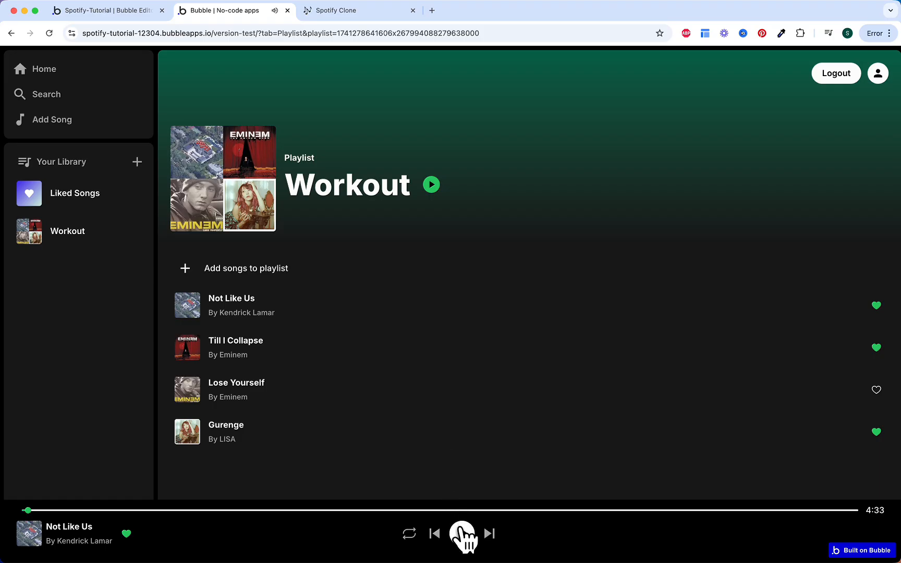
{"action": "left_click", "coordinate": [462, 533]}
{"action": "left_click", "coordinate": [260, 275]}
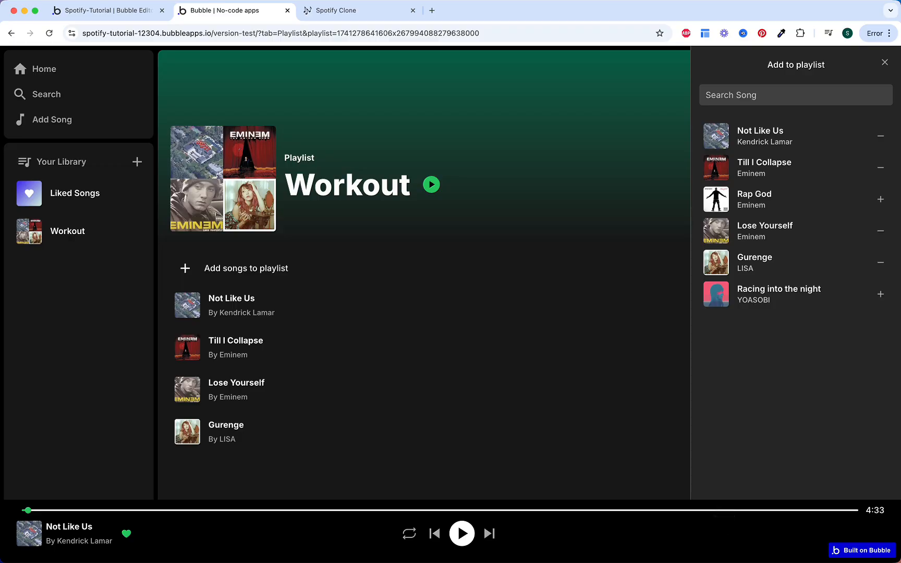
{"action": "left_click", "coordinate": [126, 10]}
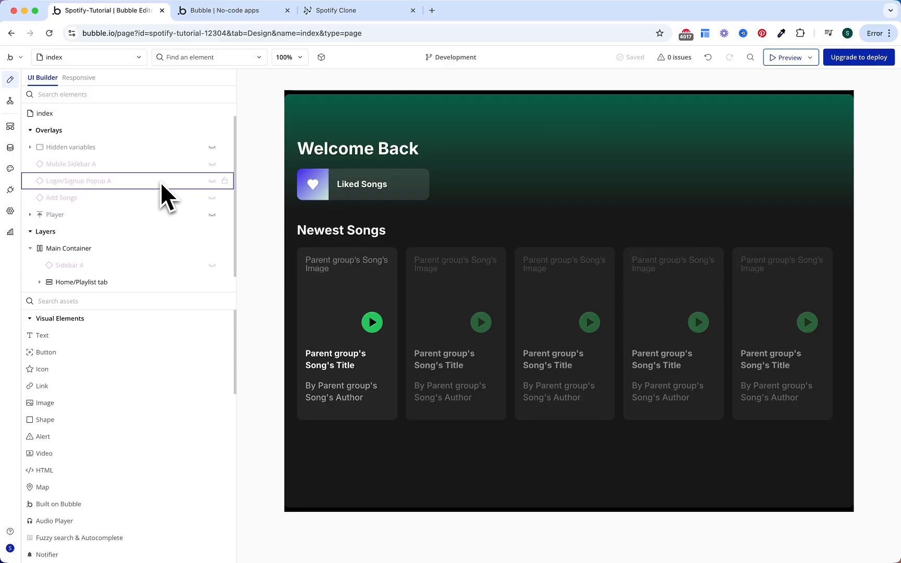
Step: Add a 'Player is visible' condition on Mobile Sidebar A that sets bottom margin to 120
{"action": "left_click", "coordinate": [137, 165]}
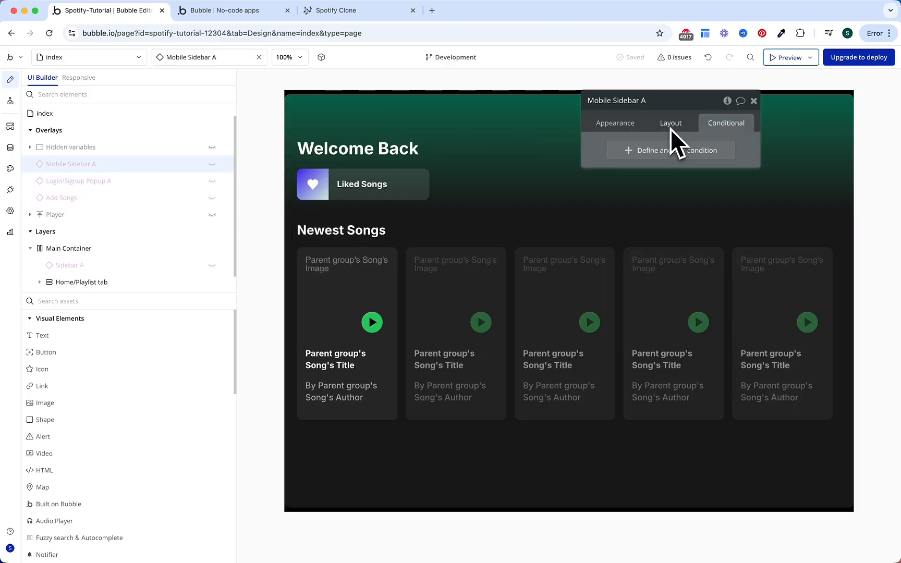
{"action": "left_click", "coordinate": [680, 157]}
{"action": "left_click", "coordinate": [637, 153]}
{"action": "type", "text": "playe"}
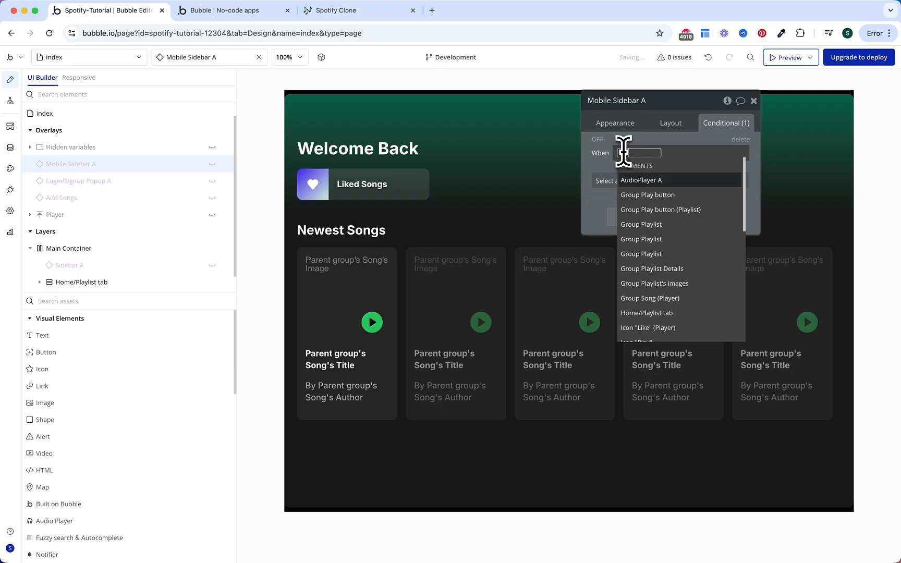
{"action": "key", "text": "Down"}
{"action": "key", "text": "Down"}
{"action": "key", "text": "Down"}
{"action": "key", "text": "Return"}
{"action": "type", "text": "is "}
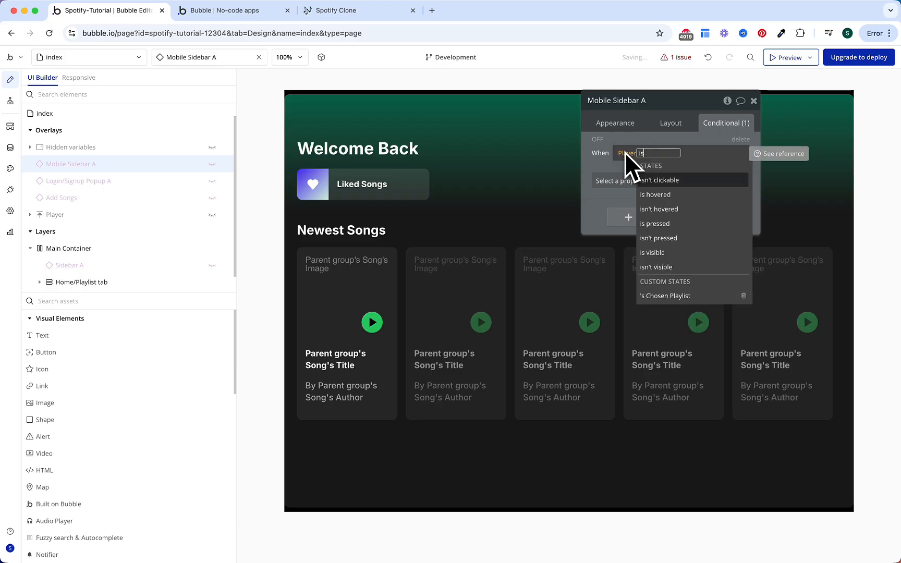
{"action": "type", "text": "v"}
{"action": "key", "text": "Return"}
{"action": "left_click", "coordinate": [618, 173]}
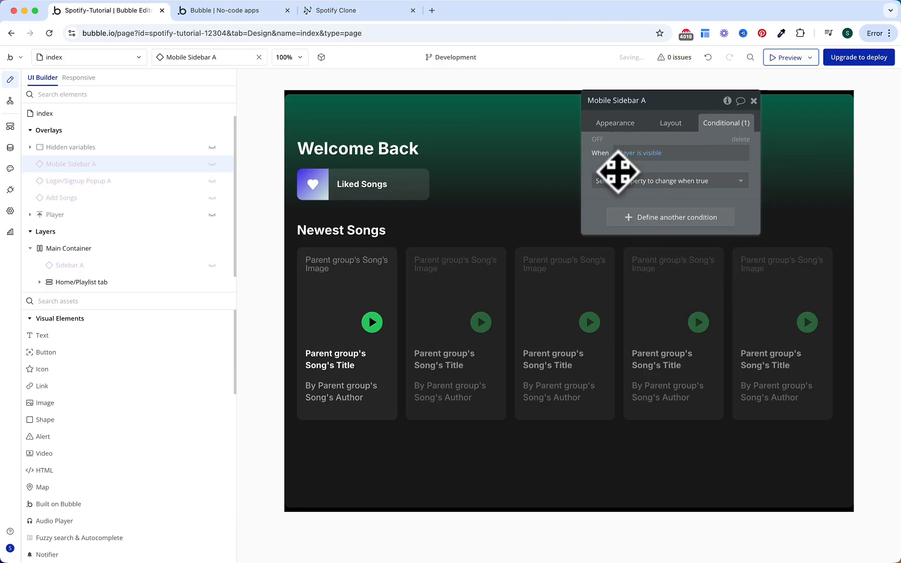
{"action": "left_click", "coordinate": [621, 181]}
{"action": "type", "text": "bot"}
{"action": "key", "text": "Return"}
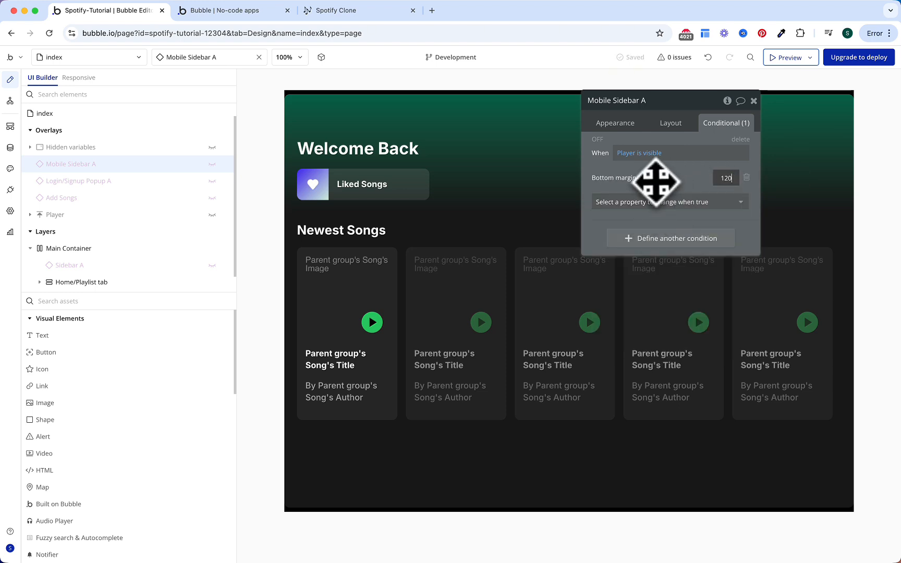
Step: Copy that condition and paste it onto Add Songs and the Home/Playlist tab
{"action": "right_click", "coordinate": [670, 187]}
{"action": "left_click", "coordinate": [715, 152]}
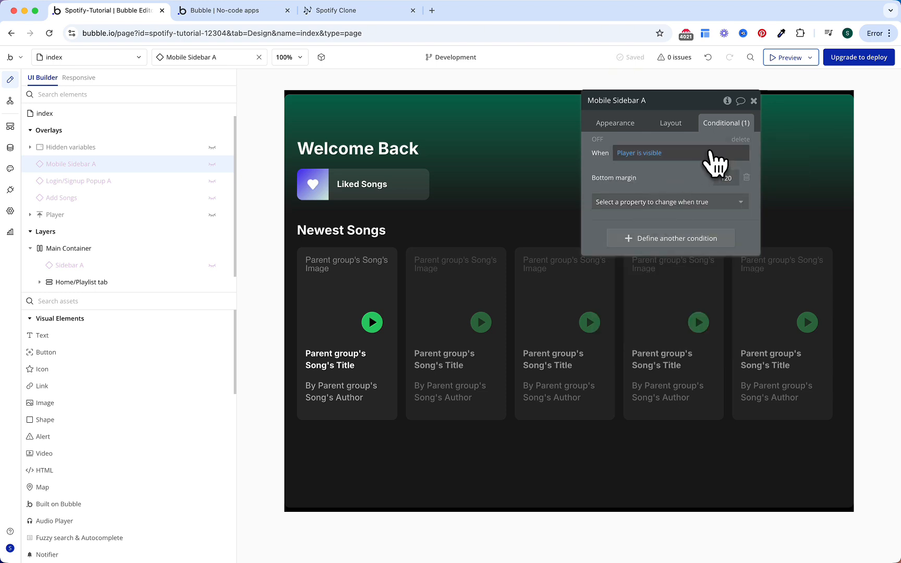
{"action": "left_click", "coordinate": [103, 202]}
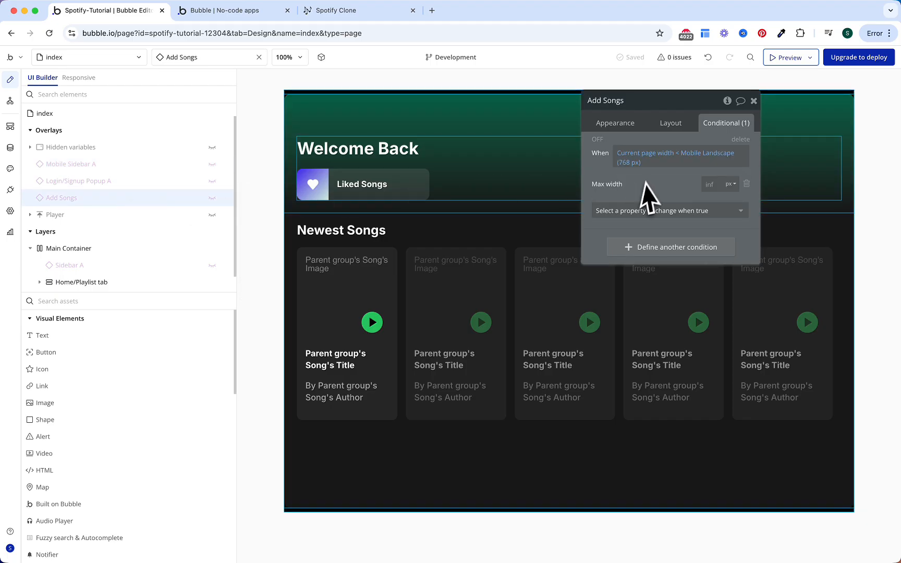
{"action": "right_click", "coordinate": [633, 206]}
{"action": "left_click", "coordinate": [665, 211]}
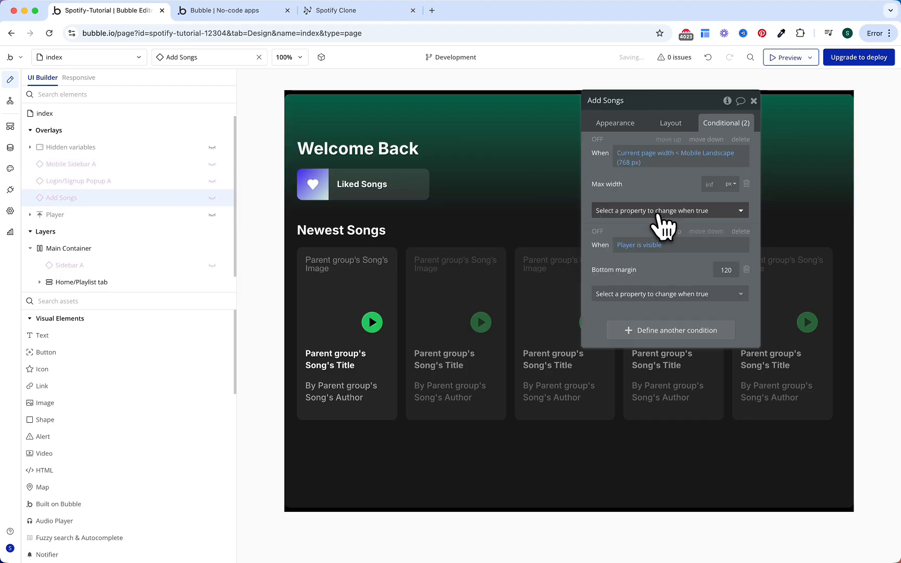
{"action": "scroll", "coordinate": [181, 219], "scroll_direction": "down", "scroll_amount": 1}
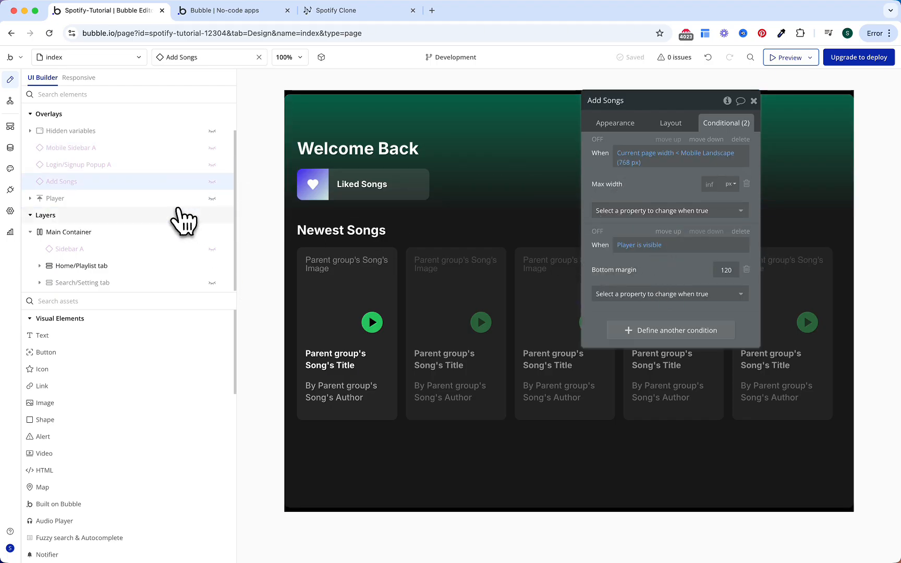
{"action": "left_click", "coordinate": [139, 267]}
{"action": "right_click", "coordinate": [632, 311]}
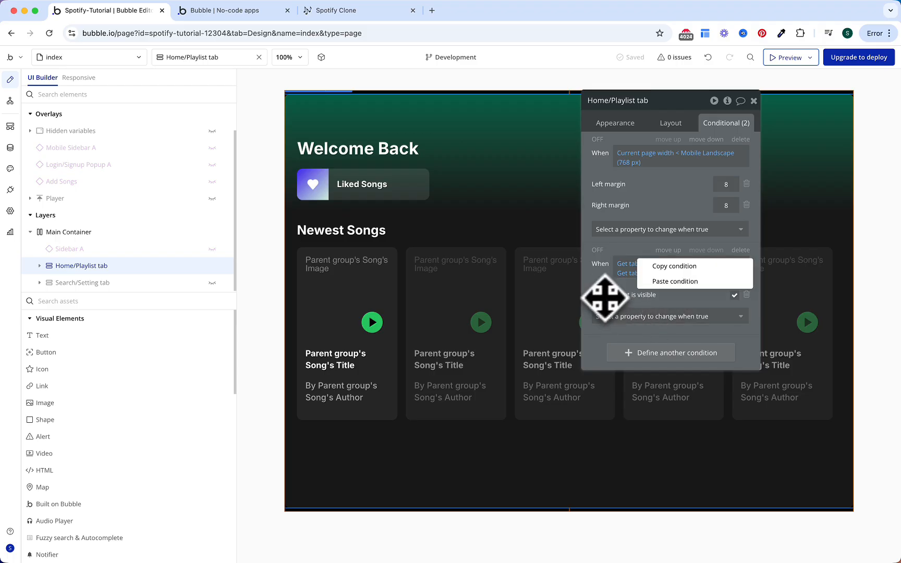
{"action": "left_click", "coordinate": [678, 283]}
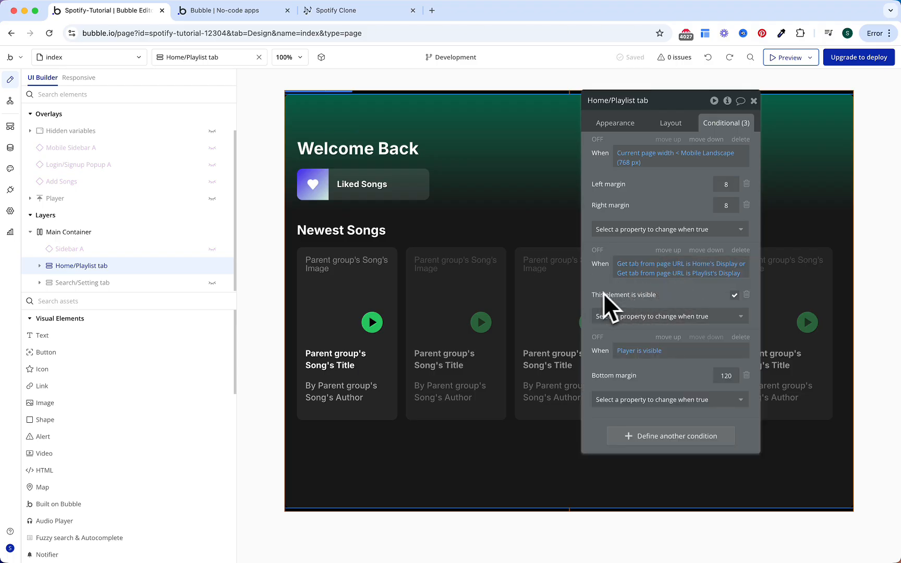
Step: Paste the condition onto the Search/Setting tab and Sidebar A, setting Sidebar A's margin to 112
{"action": "left_click", "coordinate": [144, 285]}
{"action": "right_click", "coordinate": [614, 236]}
{"action": "left_click", "coordinate": [663, 212]}
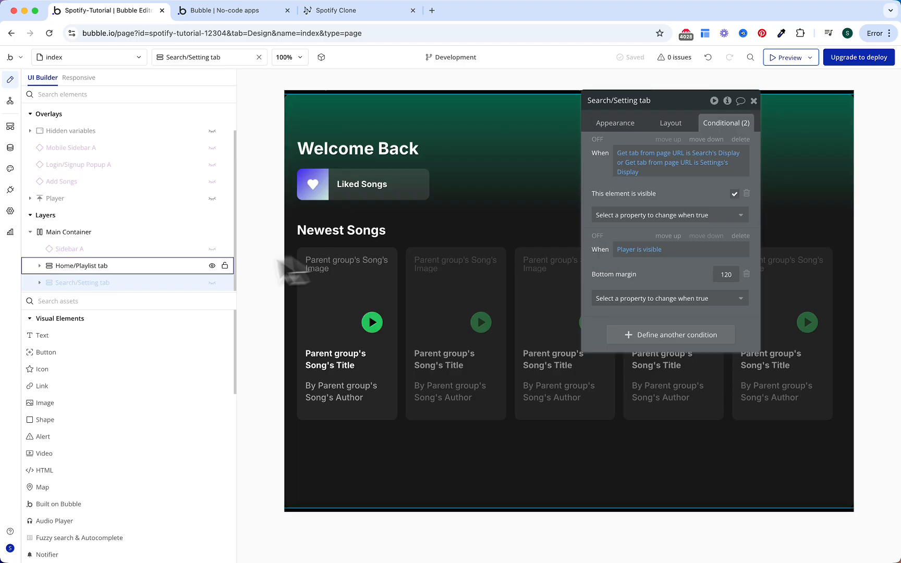
{"action": "left_click", "coordinate": [147, 249]}
{"action": "right_click", "coordinate": [603, 238]}
{"action": "left_click", "coordinate": [662, 210]}
{"action": "left_click", "coordinate": [726, 265]}
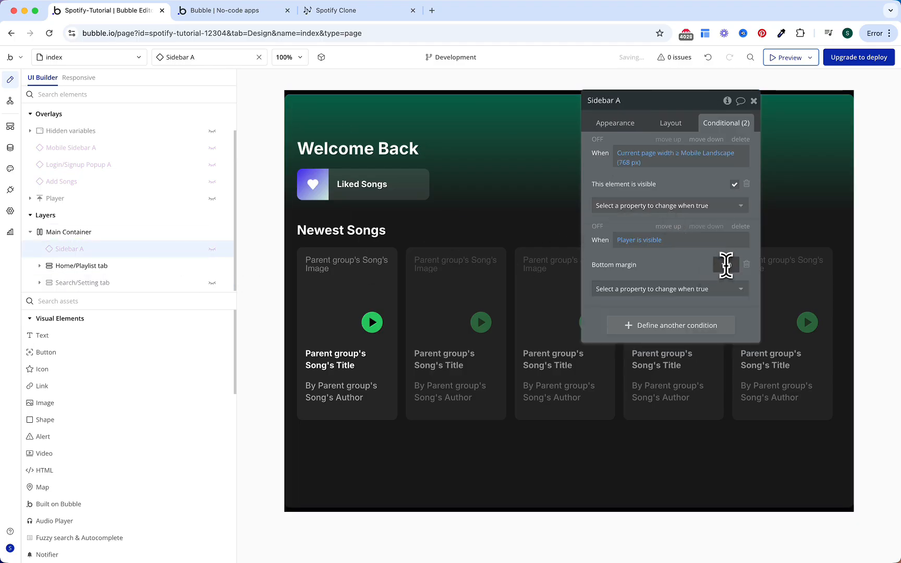
{"action": "type", "text": "112"}
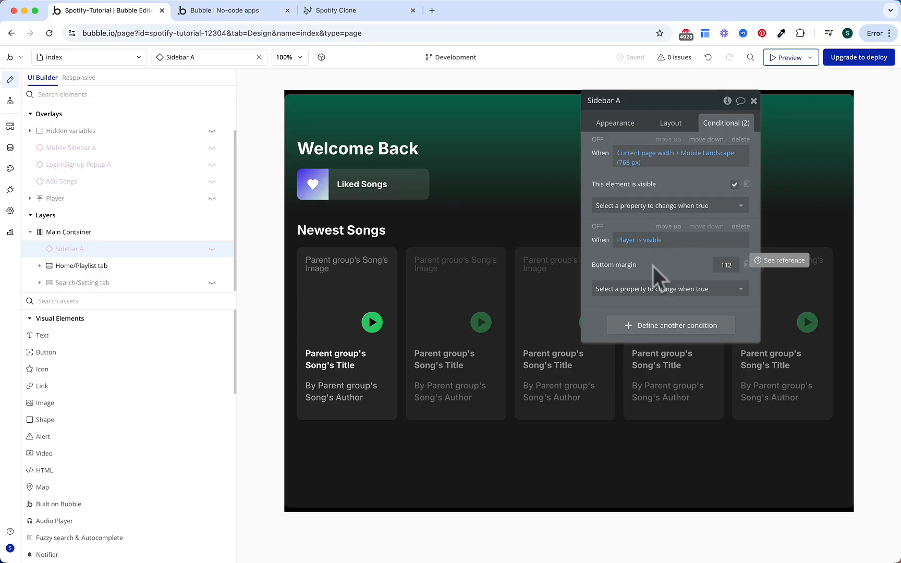
{"action": "left_click", "coordinate": [754, 101]}
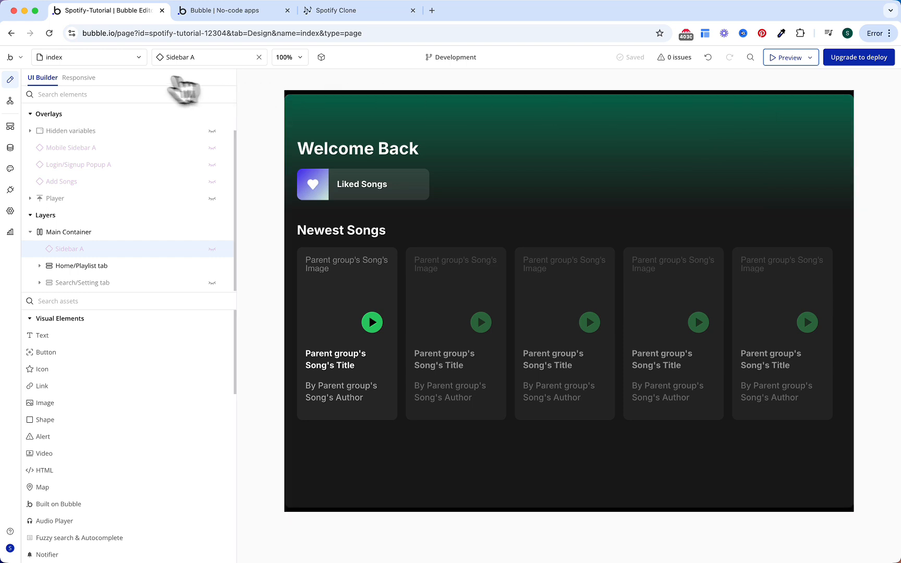
{"action": "left_click", "coordinate": [131, 58]}
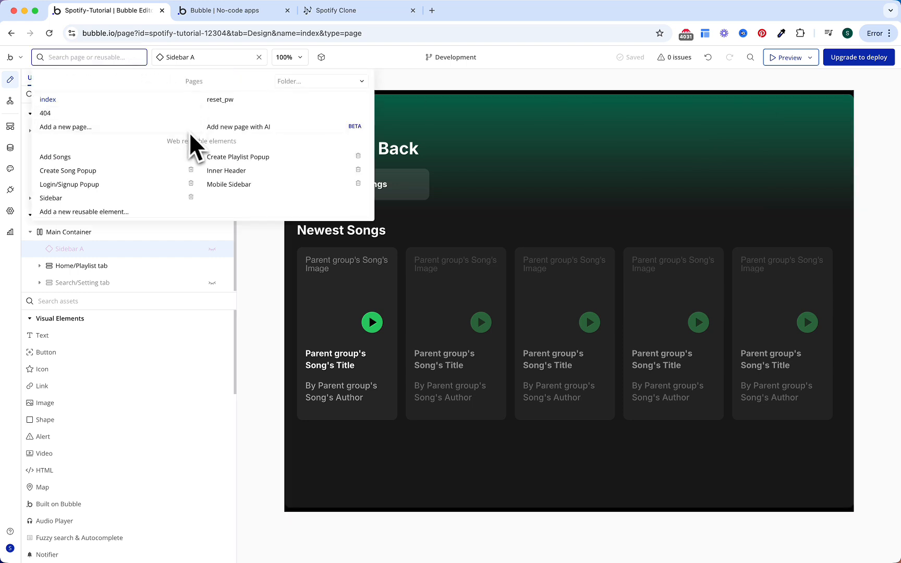
Step: Clone the Create Playlist Popup reusable element into a new Subscription Popup
{"action": "left_click", "coordinate": [250, 167]}
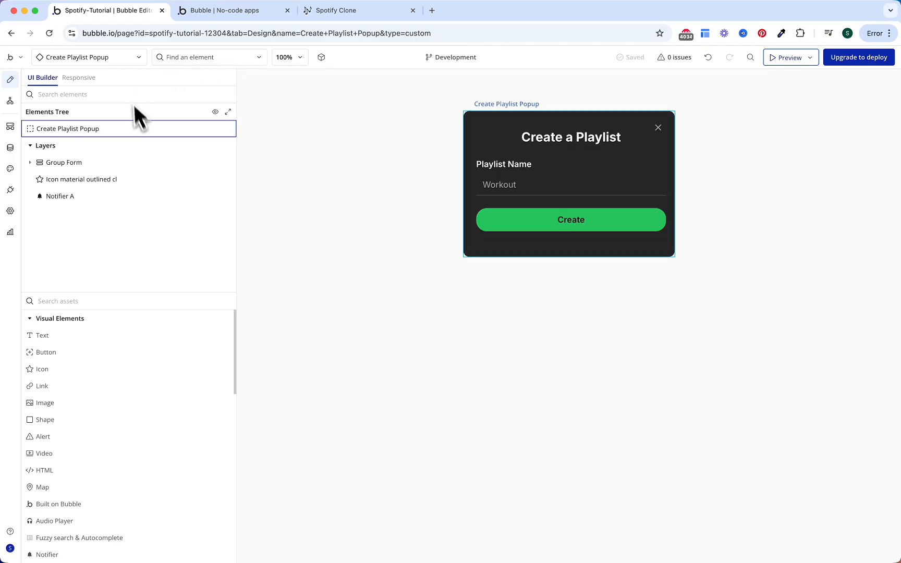
{"action": "left_click", "coordinate": [142, 128]}
{"action": "right_click", "coordinate": [142, 127]}
{"action": "left_click", "coordinate": [307, 271]}
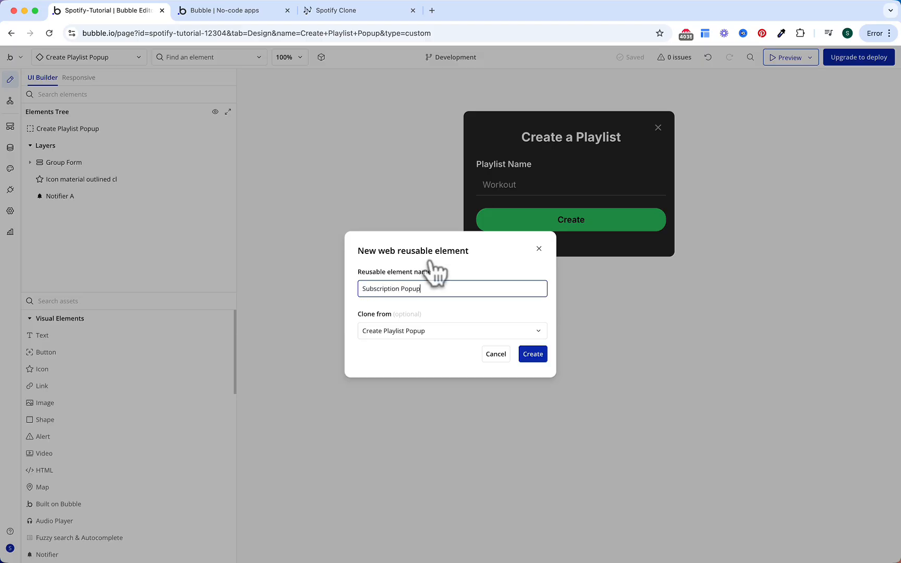
{"action": "left_click", "coordinate": [533, 354]}
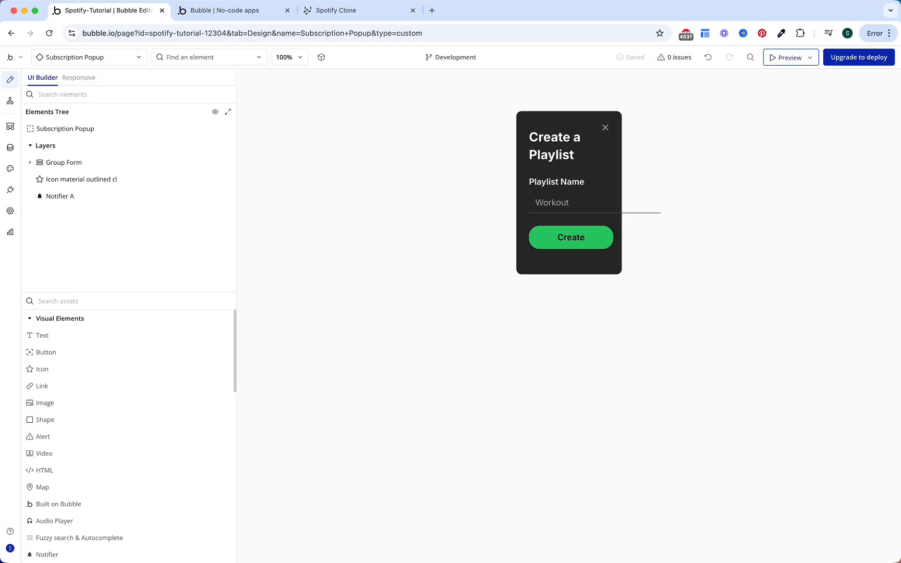
Step: Give the Subscription Popup a 400 builder width, 100 minimum height and 24 px bottom padding
{"action": "left_click", "coordinate": [144, 128]}
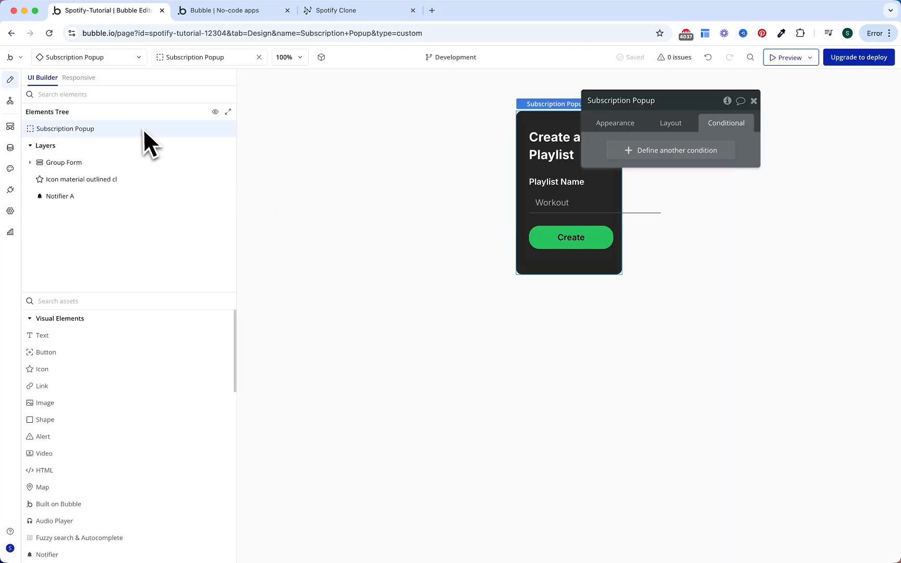
{"action": "left_click", "coordinate": [687, 136]}
{"action": "double_click", "coordinate": [734, 180]}
{"action": "type", "text": "400"}
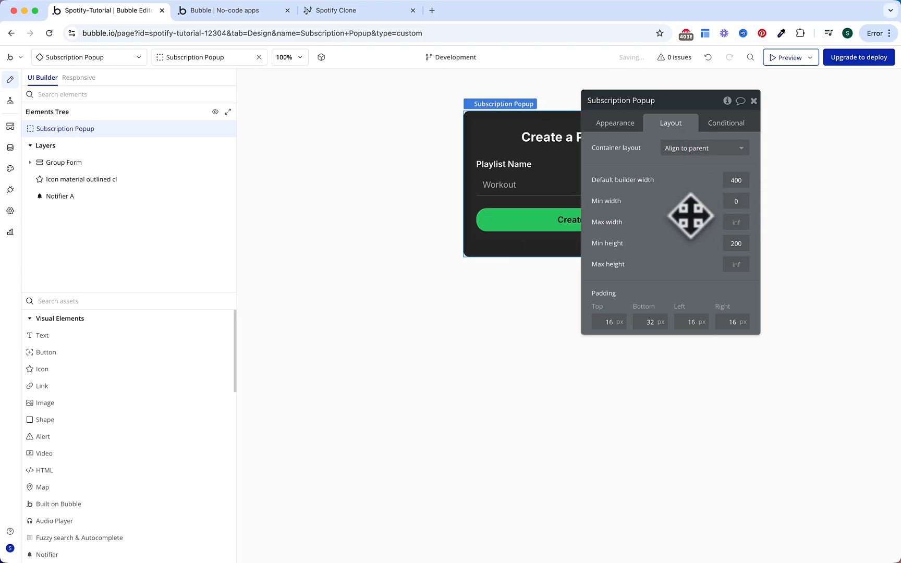
{"action": "double_click", "coordinate": [736, 244]}
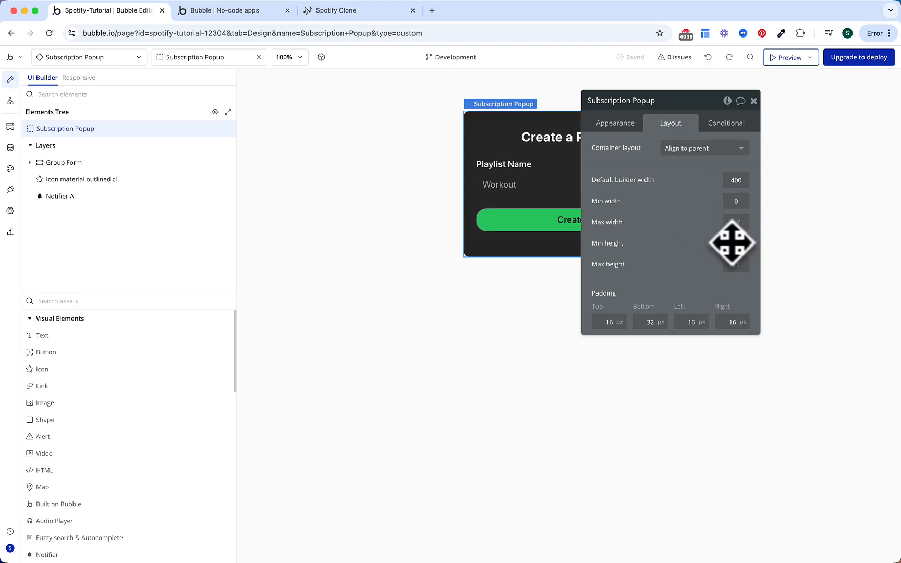
{"action": "type", "text": "100"}
{"action": "key", "text": "Return"}
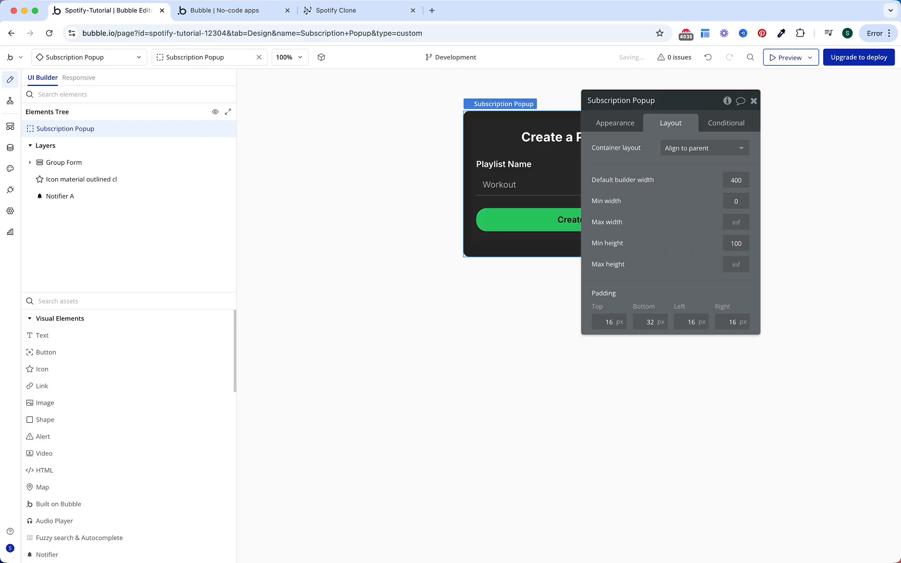
{"action": "double_click", "coordinate": [641, 316]}
{"action": "type", "text": "24"}
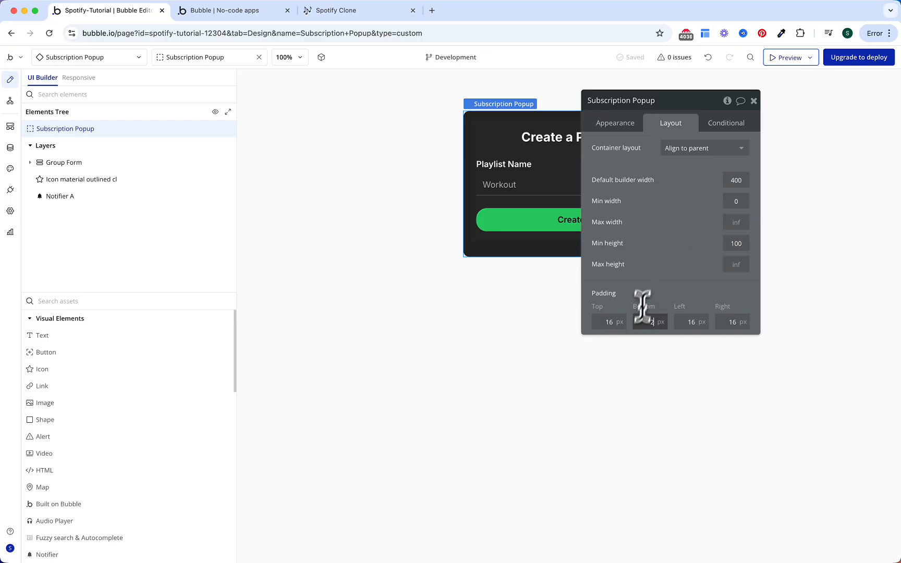
{"action": "key", "text": "Return"}
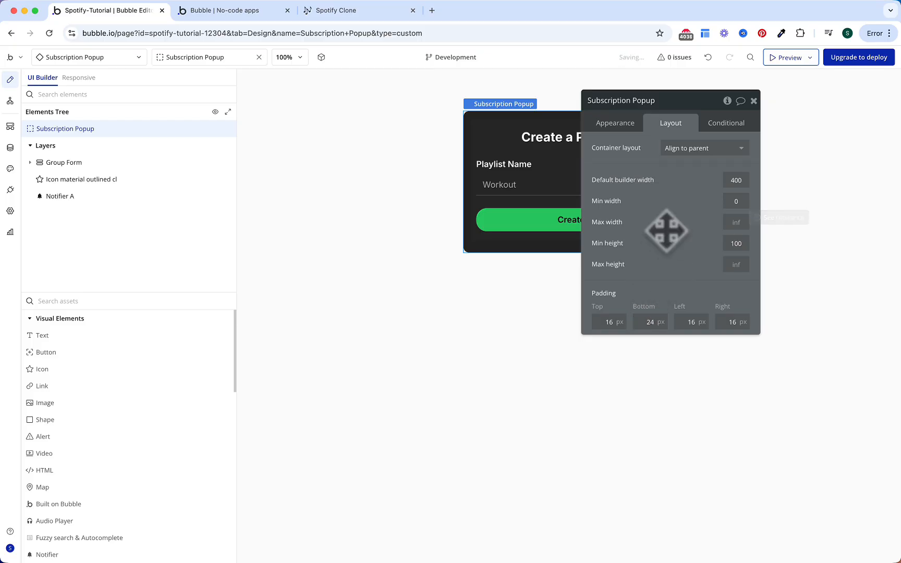
{"action": "left_click", "coordinate": [560, 190]}
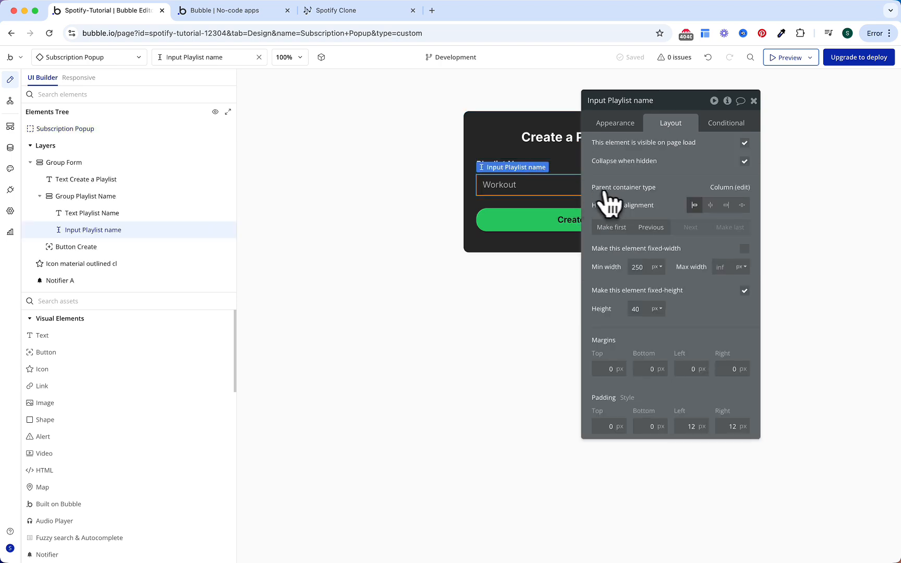
Step: Delete the playlist name input, move the Playlist Name text out, and delete Group Playlist Name
{"action": "key", "text": "Delete"}
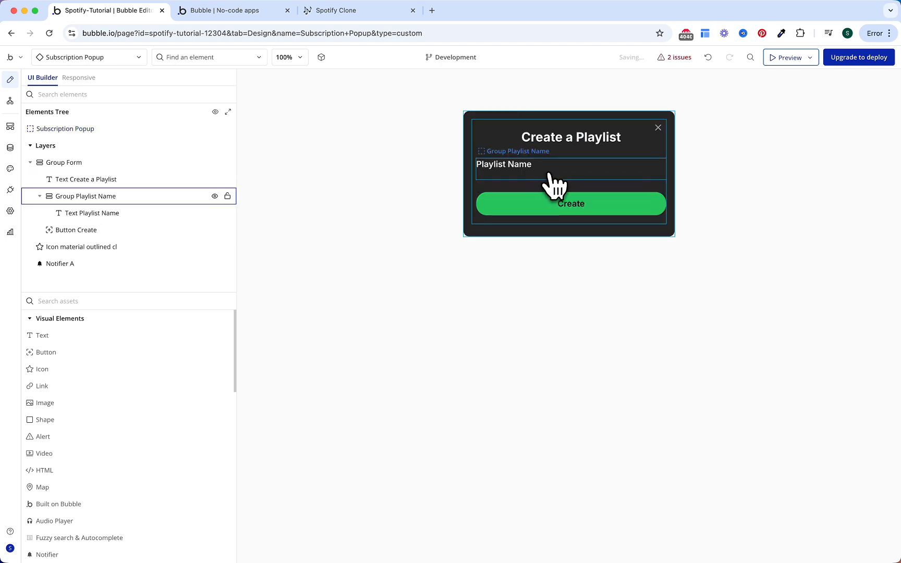
{"action": "left_click", "coordinate": [118, 212]}
{"action": "mouse_move", "coordinate": [117, 211]}
{"action": "left_mouse_down"}
{"action": "mouse_move", "coordinate": [110, 187]}
{"action": "mouse_move", "coordinate": [106, 208]}
{"action": "mouse_move", "coordinate": [116, 184]}
{"action": "mouse_move", "coordinate": [108, 212]}
{"action": "left_mouse_up"}
{"action": "left_click", "coordinate": [105, 212]}
{"action": "key", "text": "Delete"}
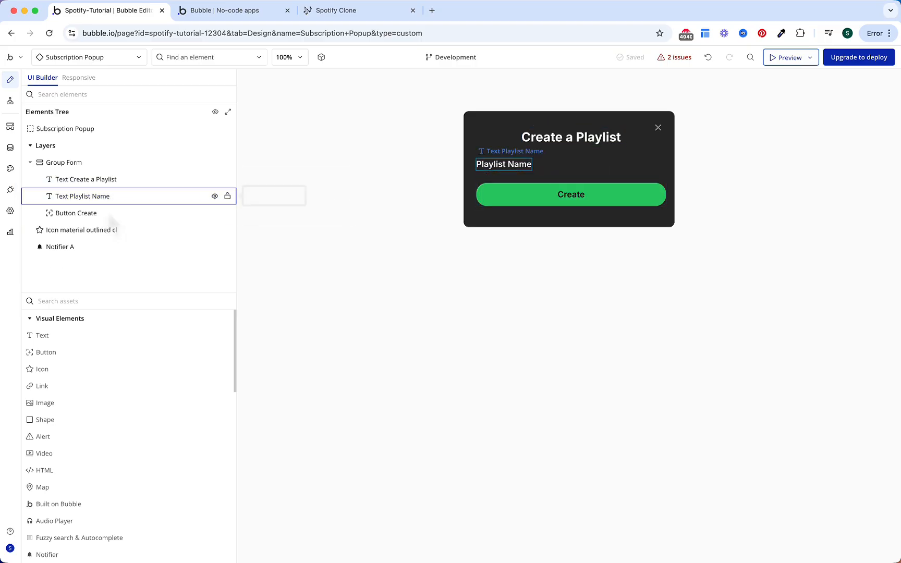
Step: Set Group Form's row gap to 16 and bottom padding to 0
{"action": "left_click", "coordinate": [138, 164]}
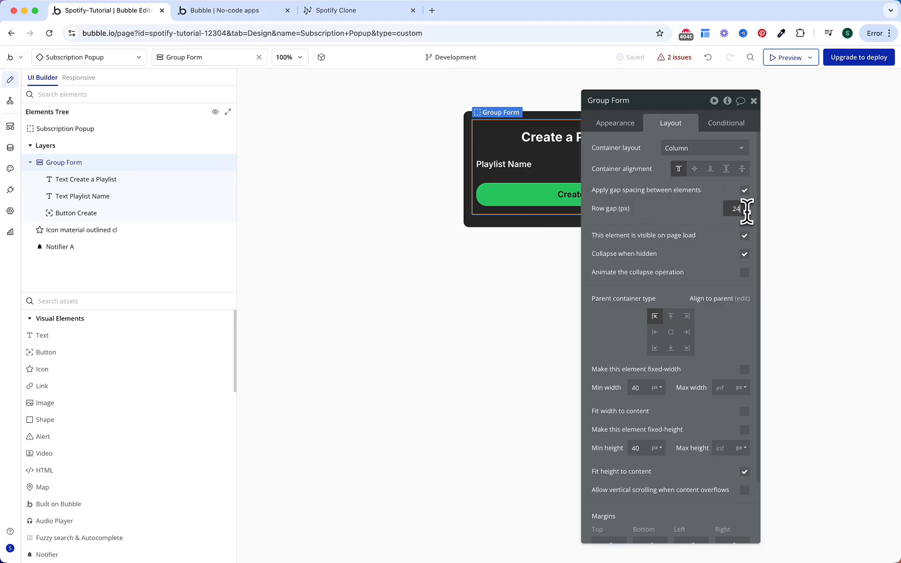
{"action": "type", "text": "16"}
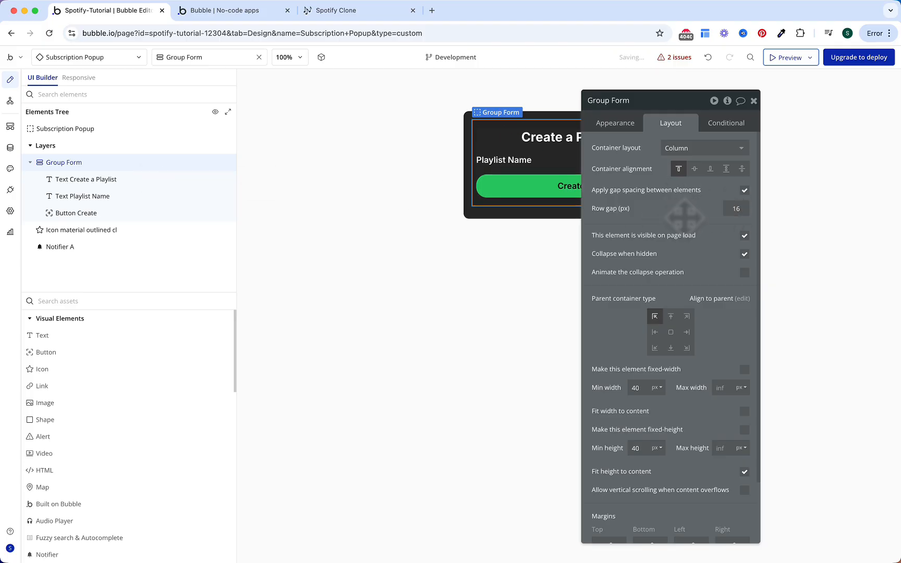
{"action": "scroll", "coordinate": [673, 287], "scroll_direction": "down", "scroll_amount": 3}
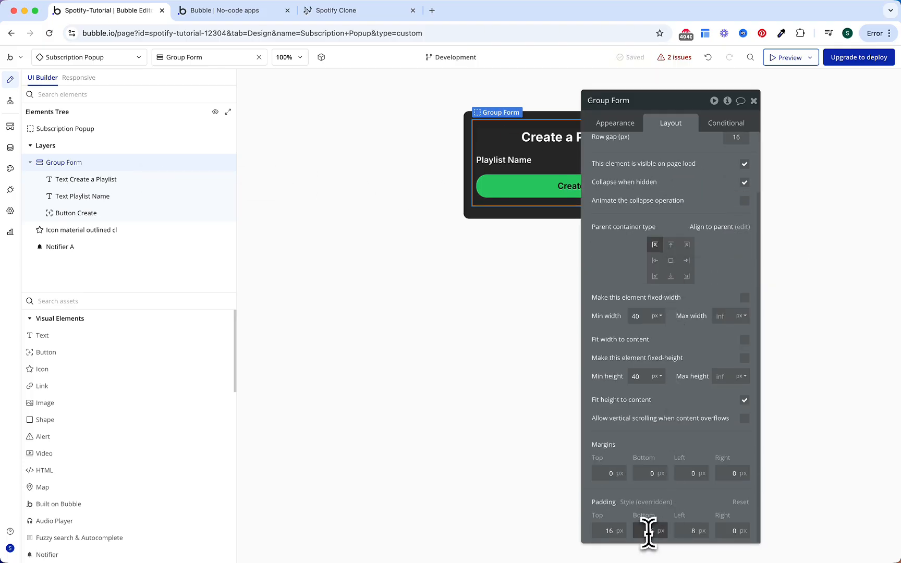
{"action": "type", "text": "0"}
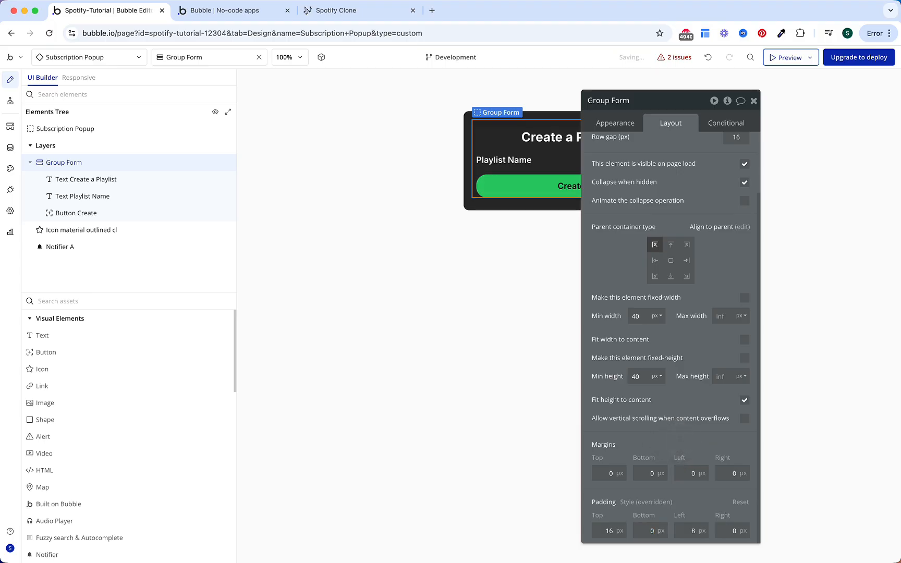
Step: Make the popup heading 18px with 800 Extra Bold weight
{"action": "left_click", "coordinate": [553, 137]}
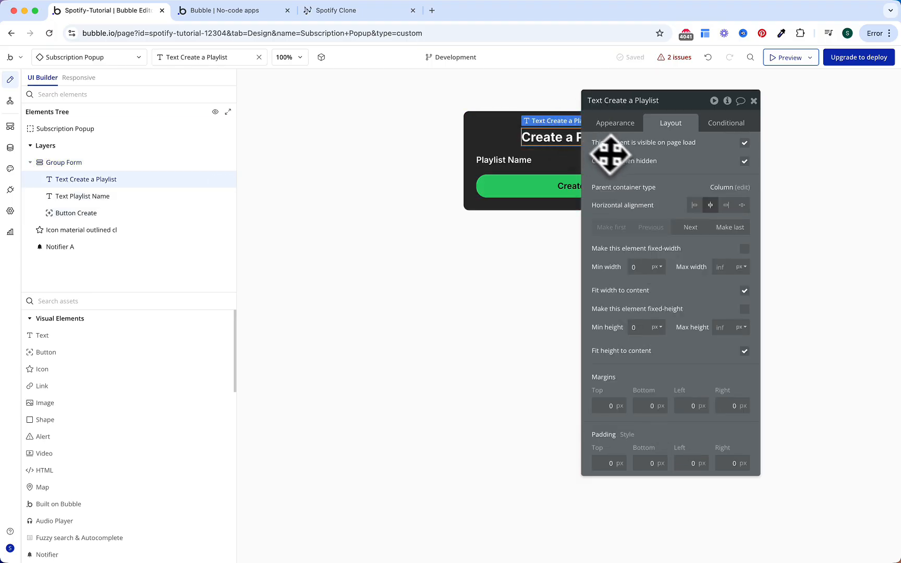
{"action": "left_click_drag", "start_coordinate": [605, 151], "coordinate": [695, 151]}
{"action": "left_click", "coordinate": [709, 125]}
{"action": "double_click", "coordinate": [701, 426]}
{"action": "type", "text": "18"}
{"action": "left_click", "coordinate": [764, 375]}
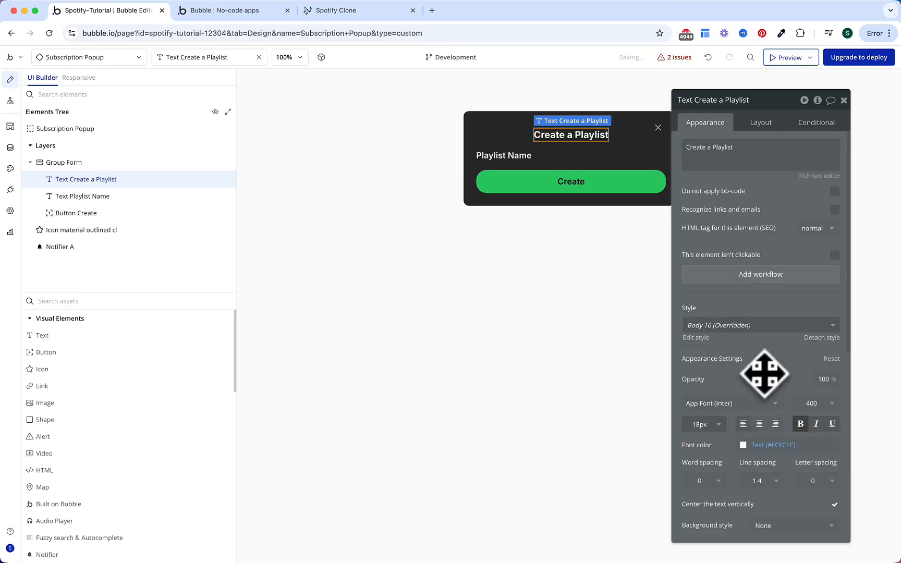
{"action": "left_click", "coordinate": [801, 423]}
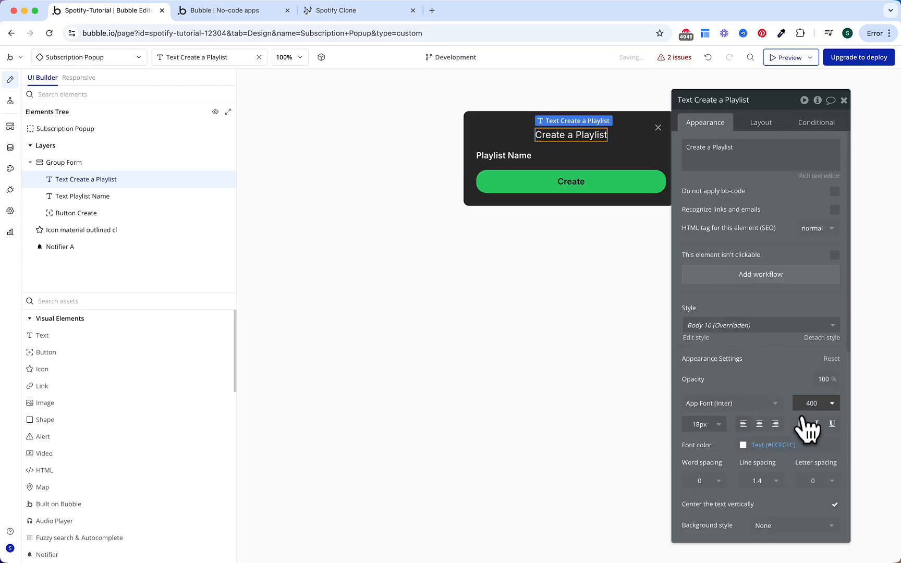
{"action": "left_click", "coordinate": [807, 402]}
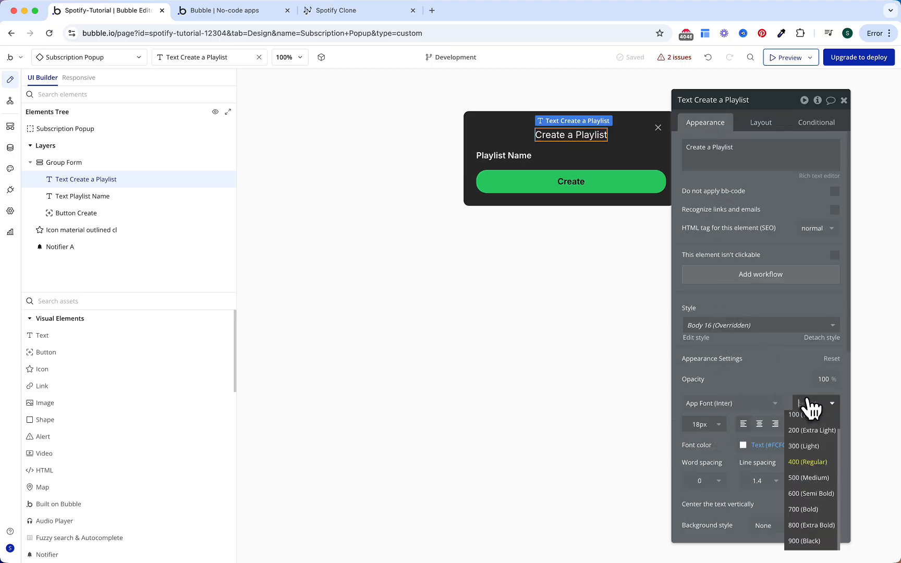
{"action": "left_click", "coordinate": [820, 531]}
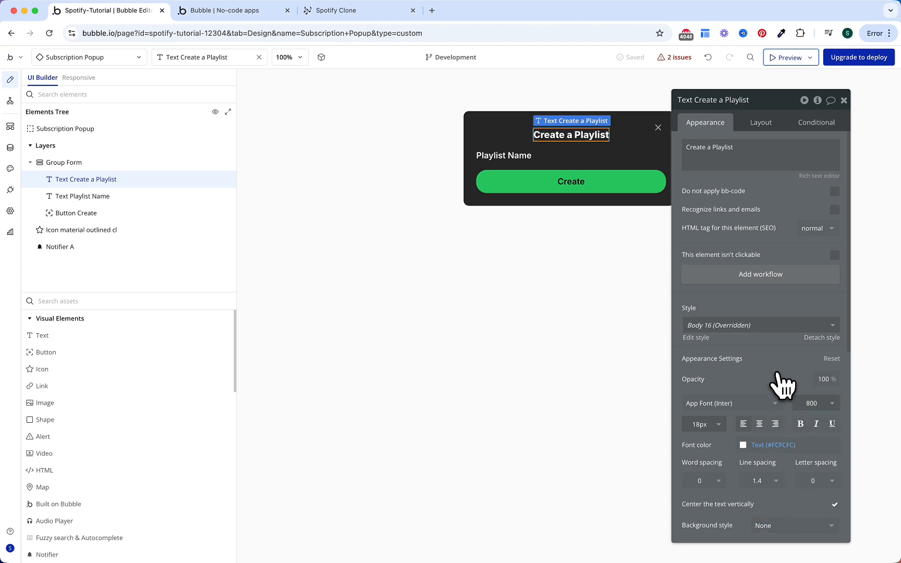
Step: Centre the Playlist Name text and make it 14px with 500 Medium weight
{"action": "left_click", "coordinate": [528, 159]}
{"action": "left_click", "coordinate": [757, 125]}
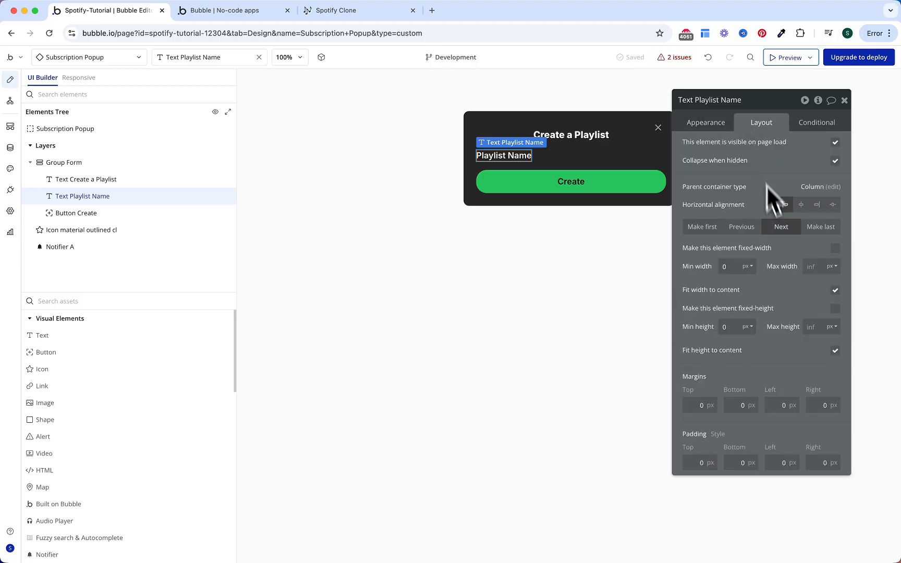
{"action": "left_click", "coordinate": [800, 205]}
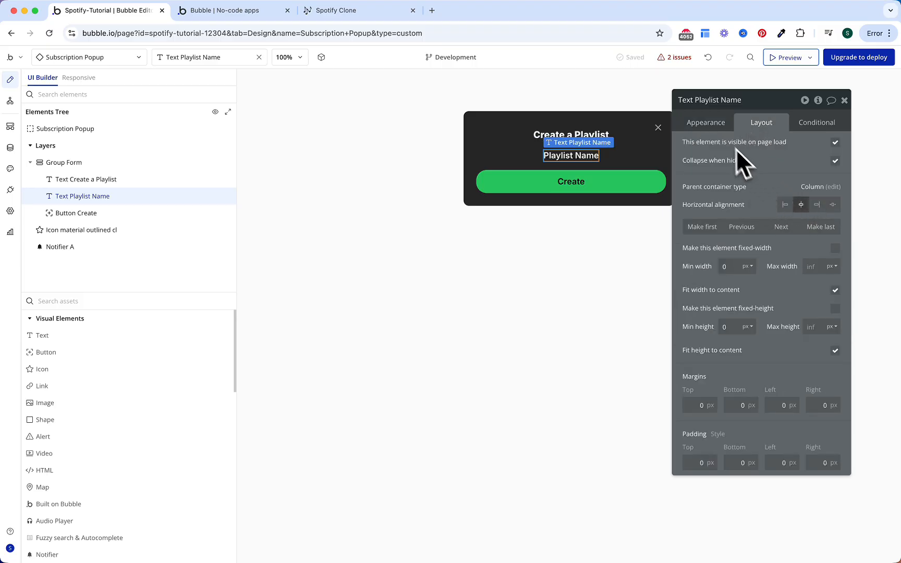
{"action": "left_click", "coordinate": [706, 123]}
{"action": "scroll", "coordinate": [763, 439], "scroll_direction": "down", "scroll_amount": 3}
{"action": "left_click", "coordinate": [702, 314]}
{"action": "key", "text": "BackSpace"}
{"action": "type", "text": "4"}
{"action": "left_click", "coordinate": [766, 278]}
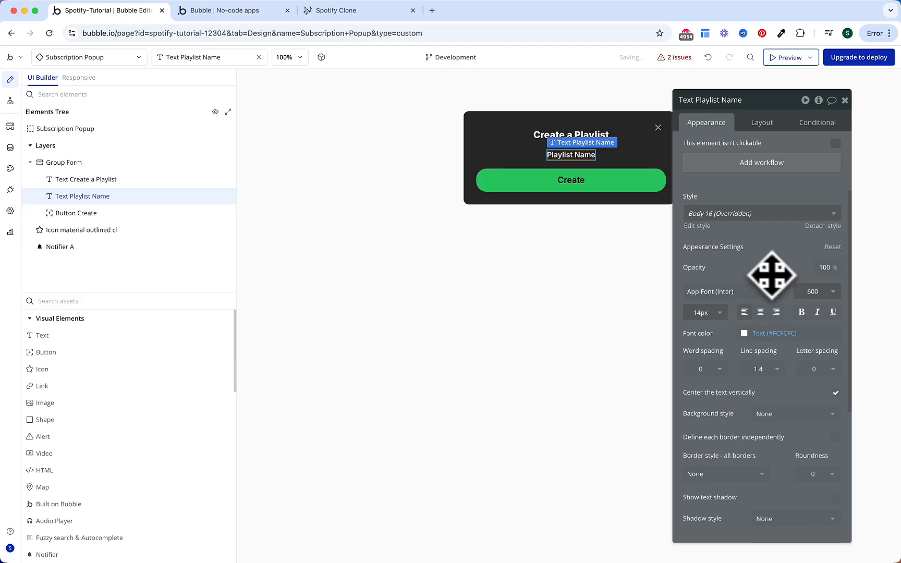
{"action": "left_click", "coordinate": [798, 290]}
{"action": "left_click", "coordinate": [807, 390]}
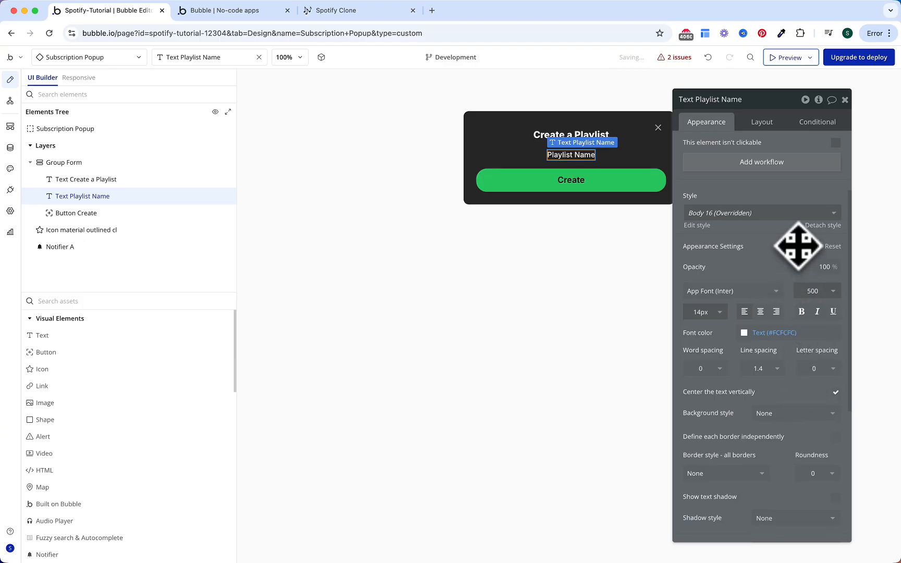
{"action": "scroll", "coordinate": [797, 248], "scroll_direction": "up", "scroll_amount": 3}
Step: Reword the texts to 'Only for premium users' and 'Listen to music with Spotify Premium'
{"action": "triple_click", "coordinate": [761, 153]}
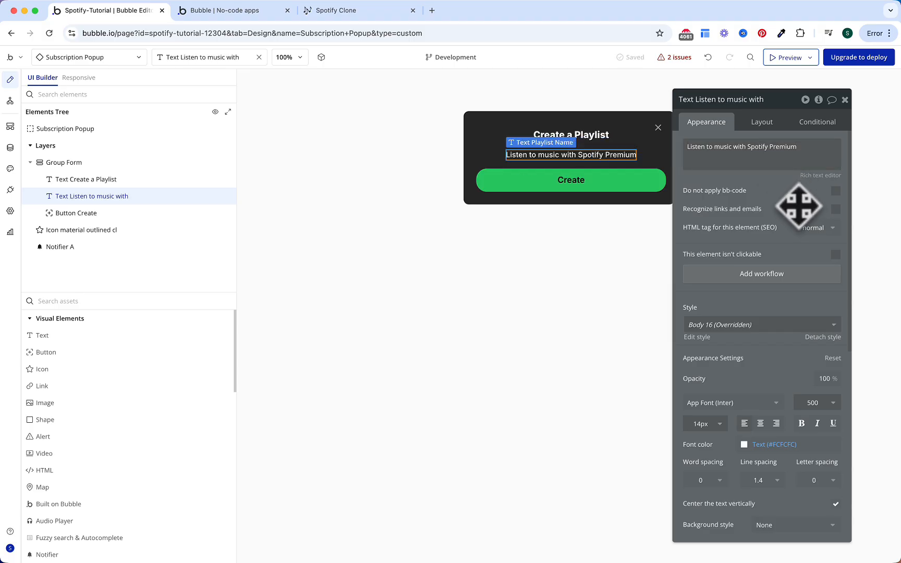
{"action": "double_click", "coordinate": [605, 136]}
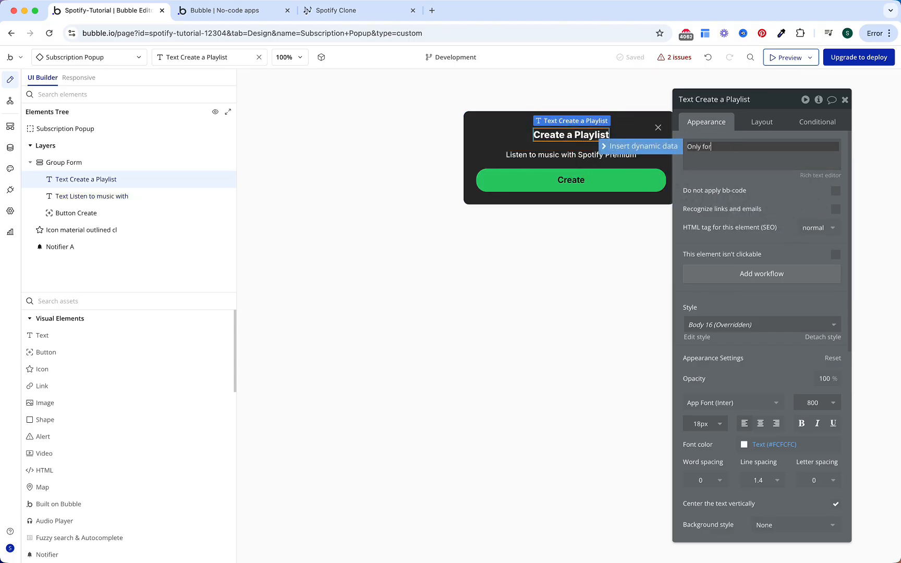
{"action": "type", "text": "Only for permium users"}
{"action": "triple_click", "coordinate": [721, 150]}
{"action": "left_click", "coordinate": [721, 151]}
{"action": "key", "text": "BackSpace"}
{"action": "key", "text": "BackSpace"}
{"action": "type", "text": "re"}
{"action": "left_click", "coordinate": [777, 185]}
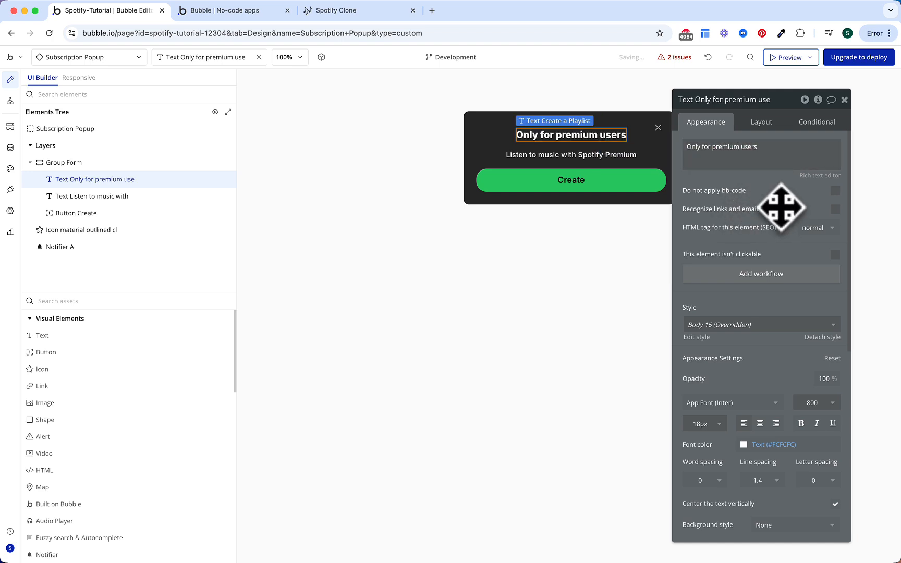
Step: Relabel the Create button 'Subscribe for $9 a month' with 14px text
{"action": "left_click", "coordinate": [644, 186]}
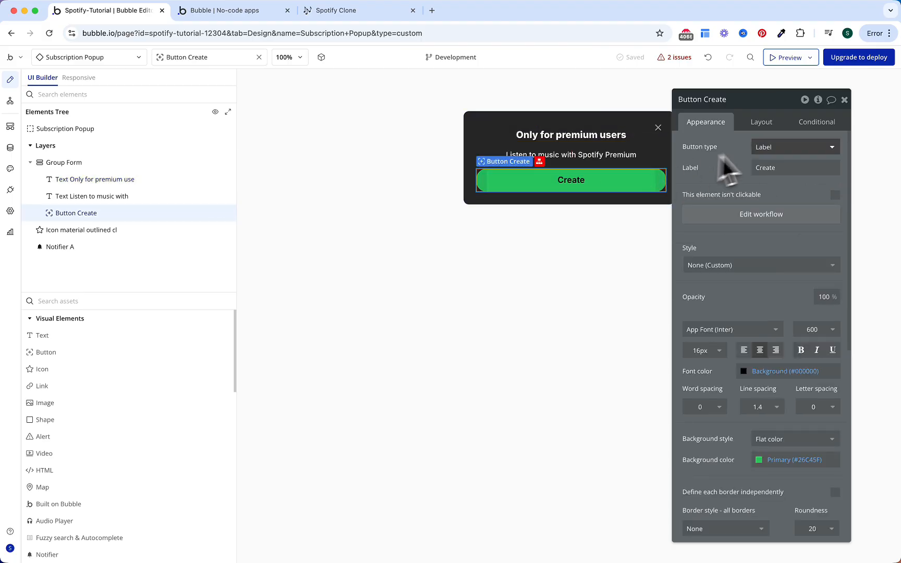
{"action": "double_click", "coordinate": [764, 167]}
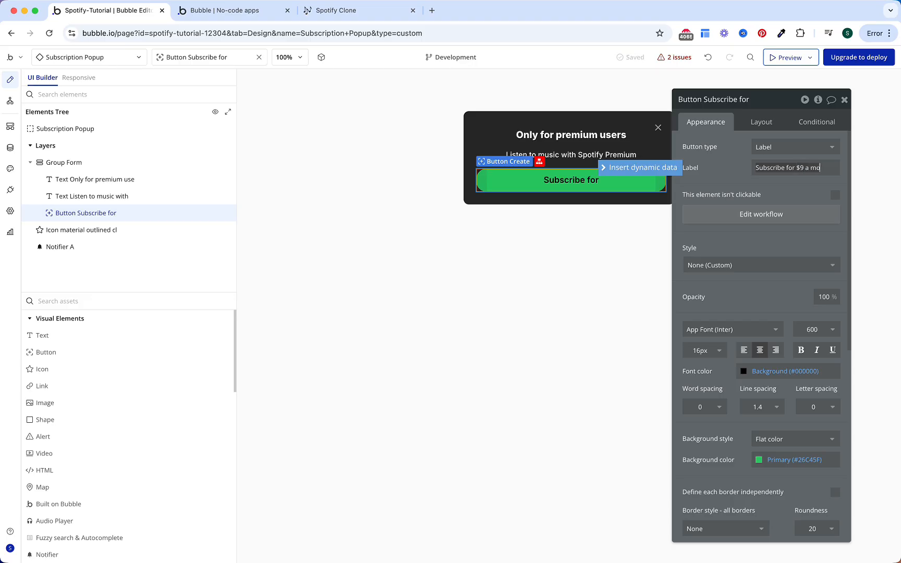
{"action": "left_click", "coordinate": [727, 185]}
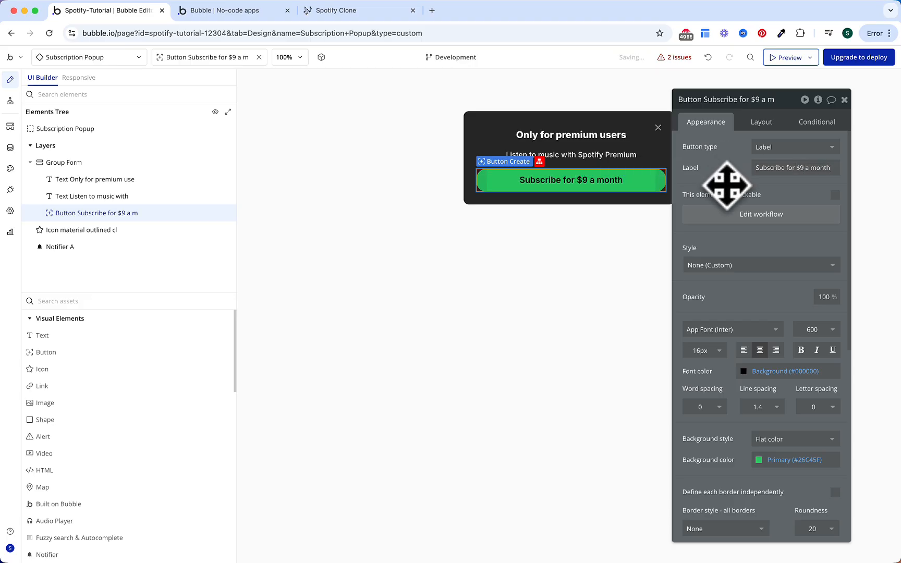
{"action": "left_click", "coordinate": [700, 350]}
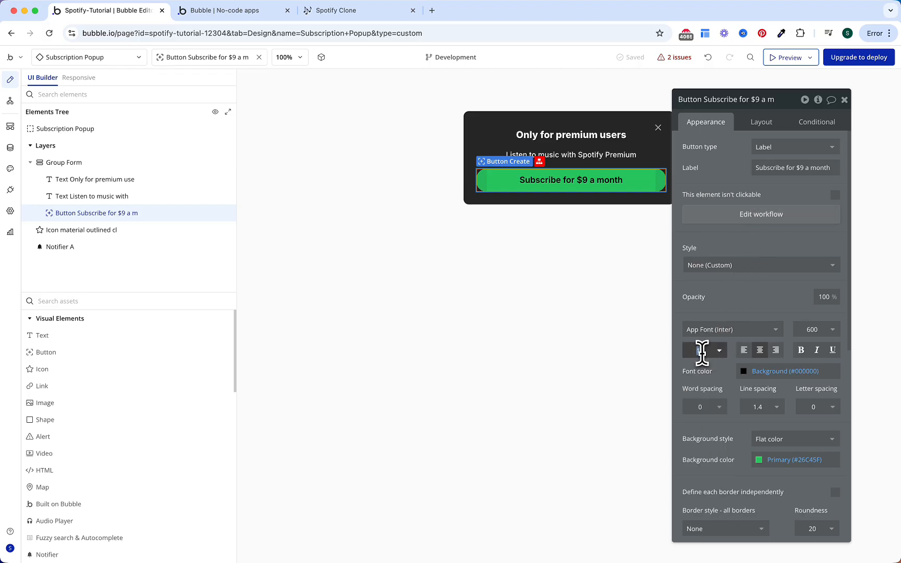
{"action": "type", "text": "14"}
{"action": "key", "text": "Return"}
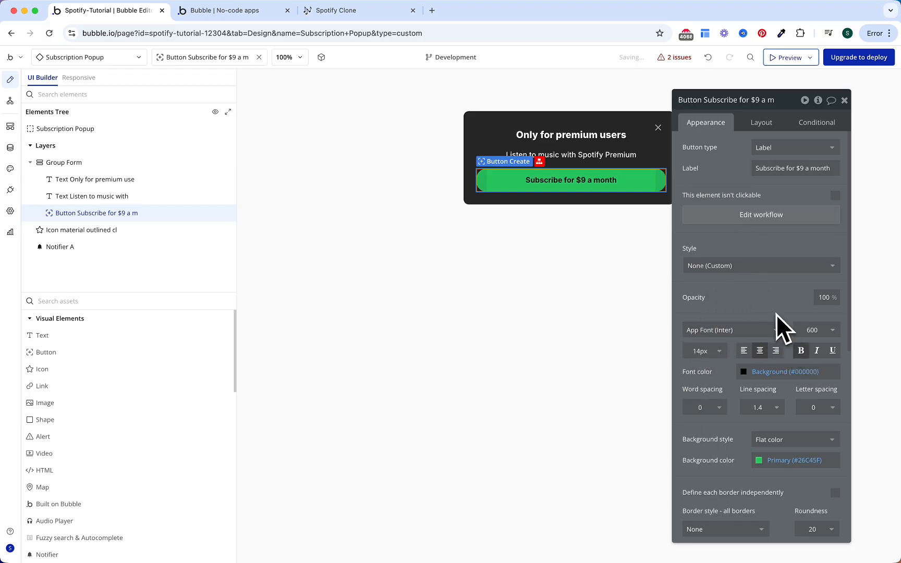
Step: Give the subscribe button 16 px left and right margins
{"action": "left_click", "coordinate": [763, 123]}
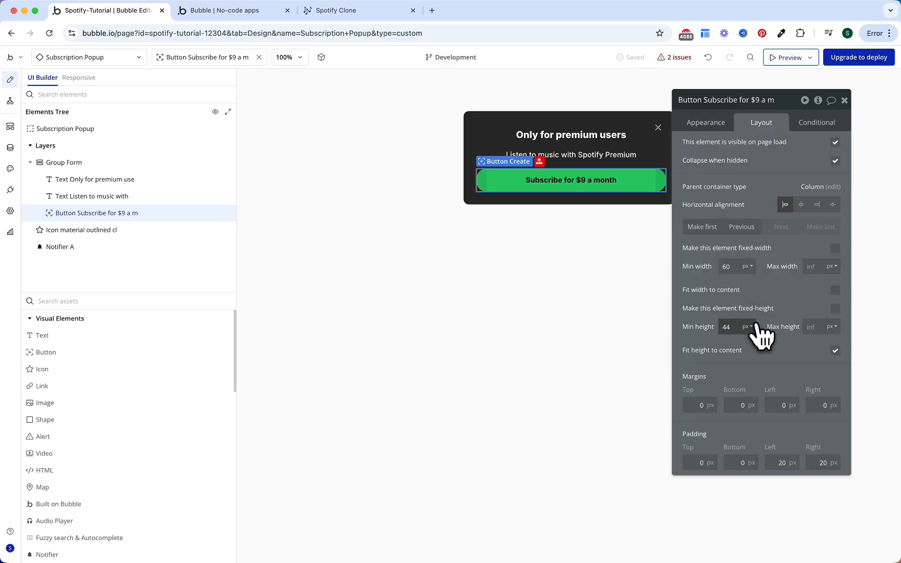
{"action": "type", "text": "11"}
{"action": "key", "text": "BackSpace"}
{"action": "type", "text": "6"}
{"action": "left_click", "coordinate": [818, 404]}
{"action": "type", "text": "16"}
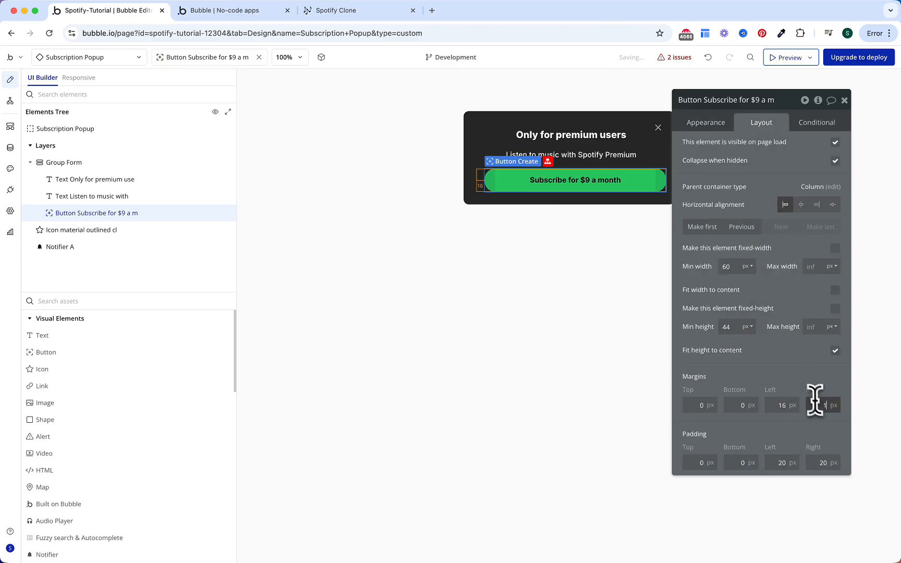
{"action": "left_click", "coordinate": [803, 378]}
{"action": "key", "text": "Escape"}
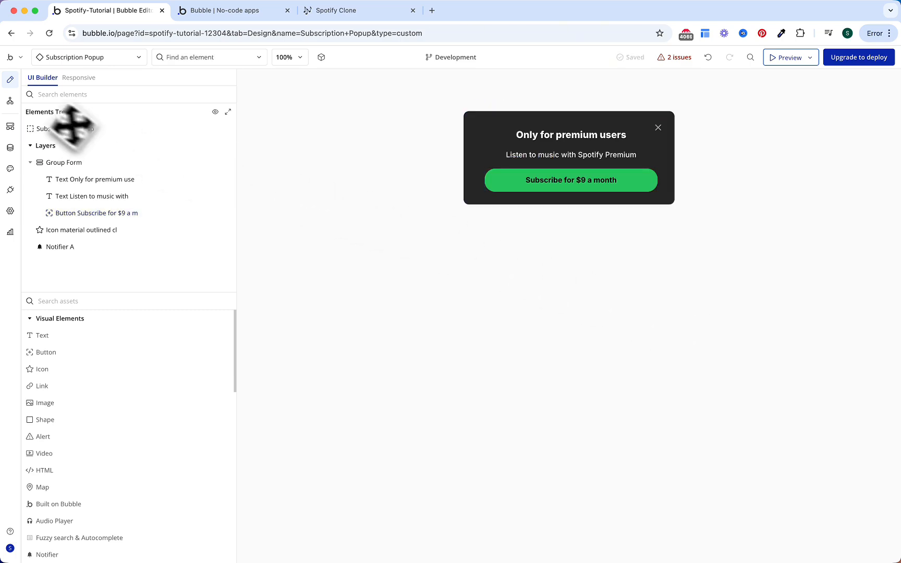
Step: Delete the 'Button Subscribe is clicked' workflow from the popup's workflows
{"action": "left_click", "coordinate": [10, 100]}
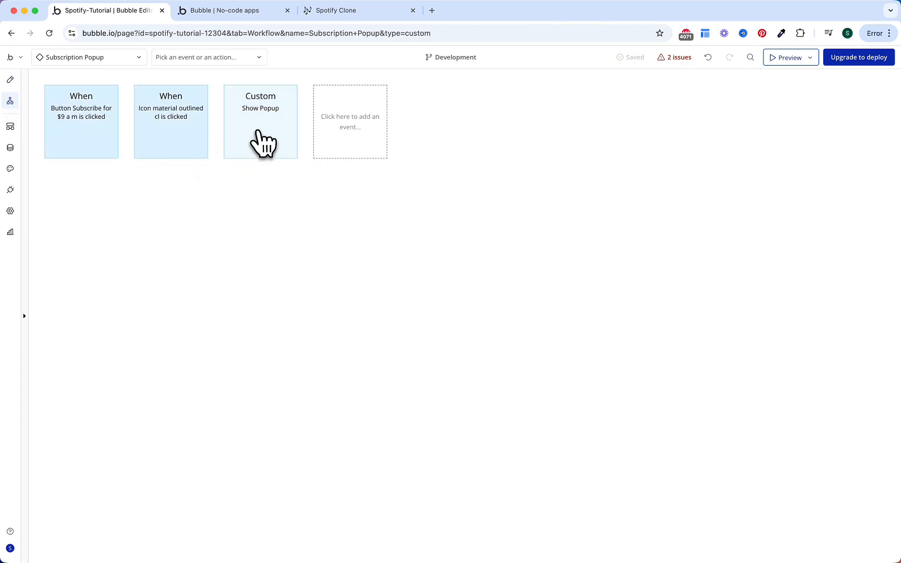
{"action": "left_click", "coordinate": [259, 132]}
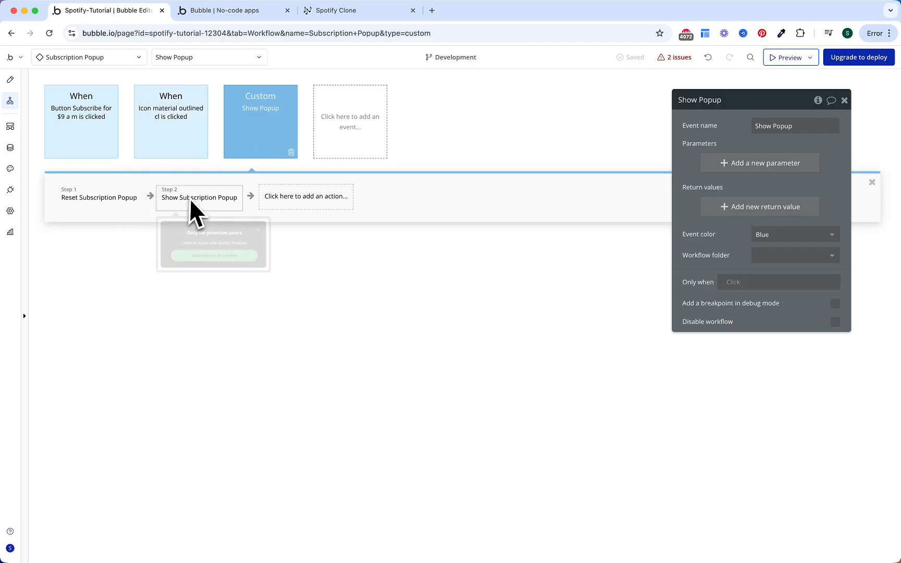
{"action": "left_click", "coordinate": [175, 146]}
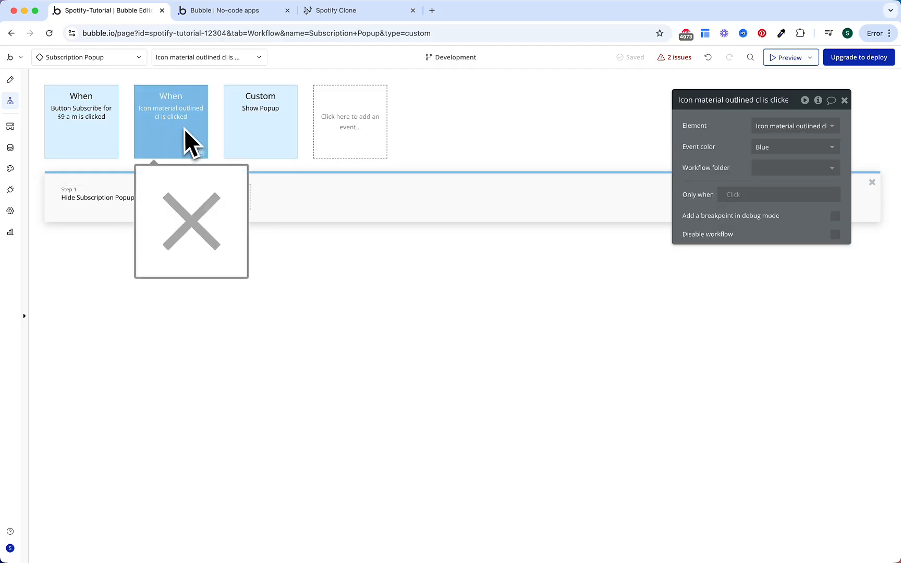
{"action": "left_click", "coordinate": [90, 152]}
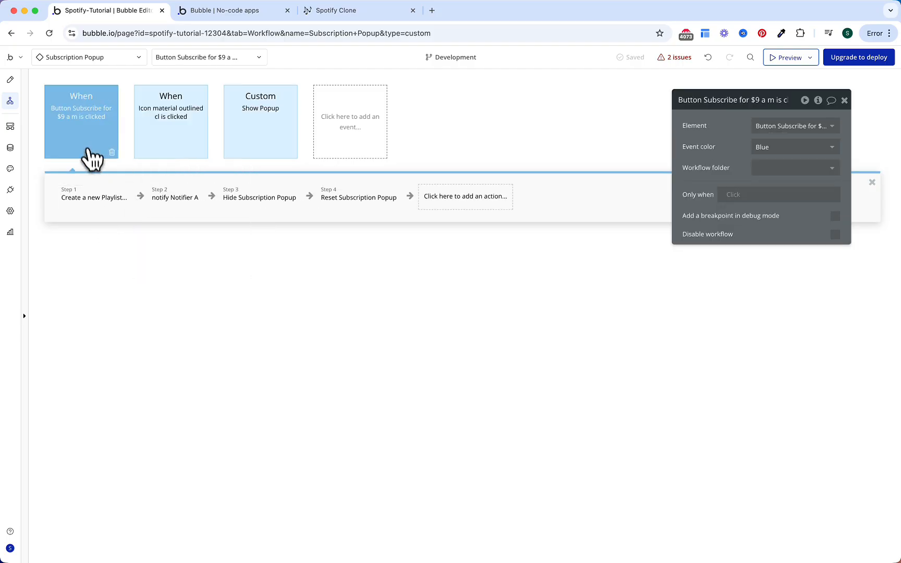
{"action": "left_click", "coordinate": [112, 152]}
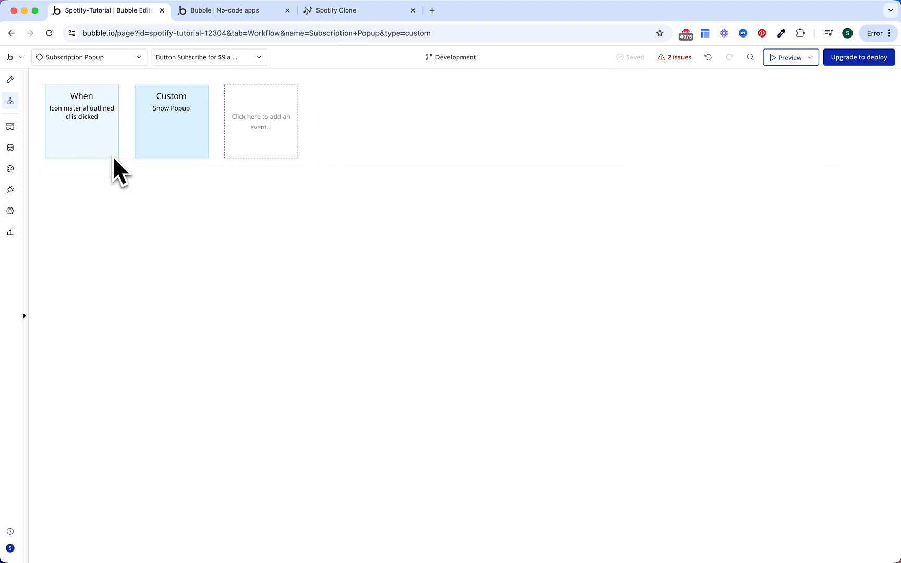
Step: Return to the popup's design view and bring up the Installed Plugins page
{"action": "left_click", "coordinate": [10, 79]}
{"action": "left_click", "coordinate": [406, 235]}
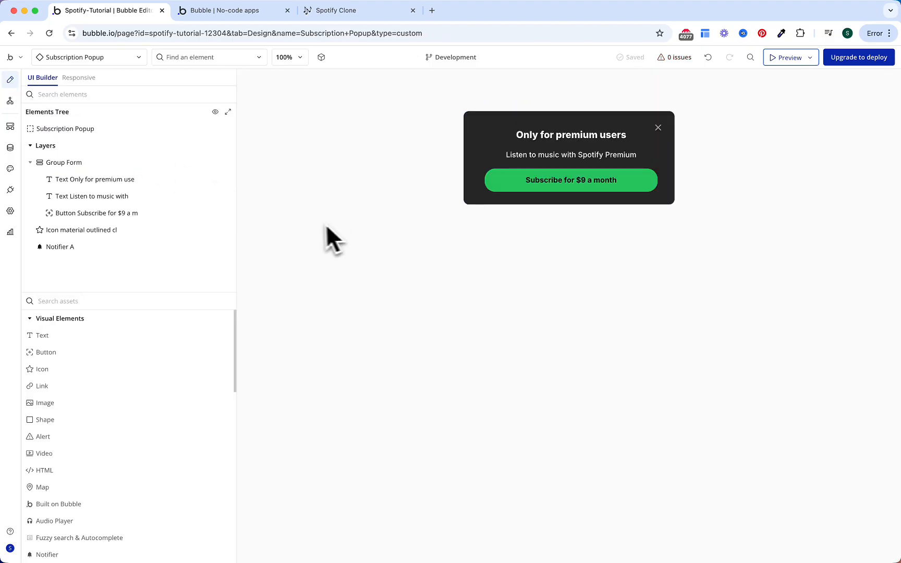
{"action": "left_click", "coordinate": [10, 190]}
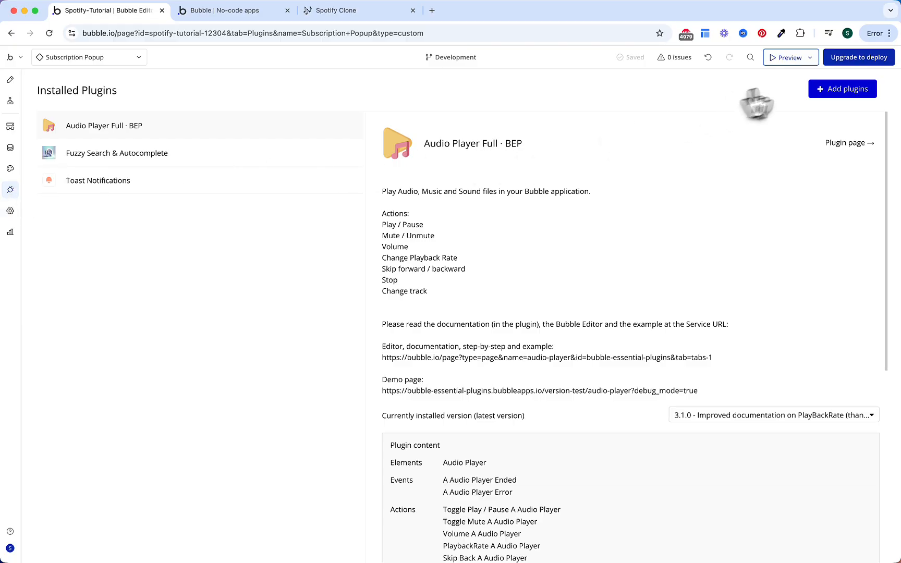
Step: Search for 'stripe', install the Stripe plugin, and review its key and checkout settings
{"action": "left_click", "coordinate": [841, 93]}
{"action": "type", "text": "stripe"}
{"action": "left_click", "coordinate": [658, 170]}
{"action": "left_click", "coordinate": [699, 79]}
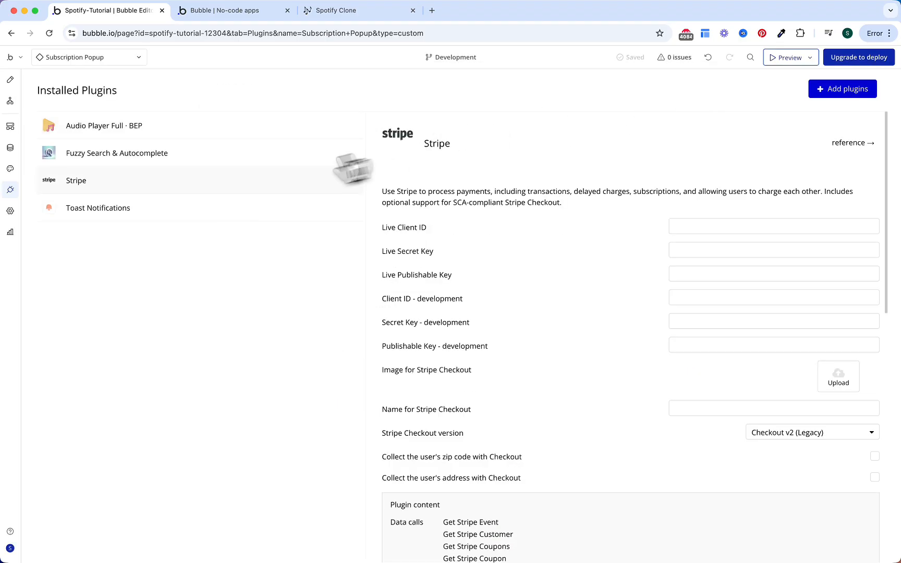
{"action": "scroll", "coordinate": [365, 354], "scroll_direction": "down", "scroll_amount": 5}
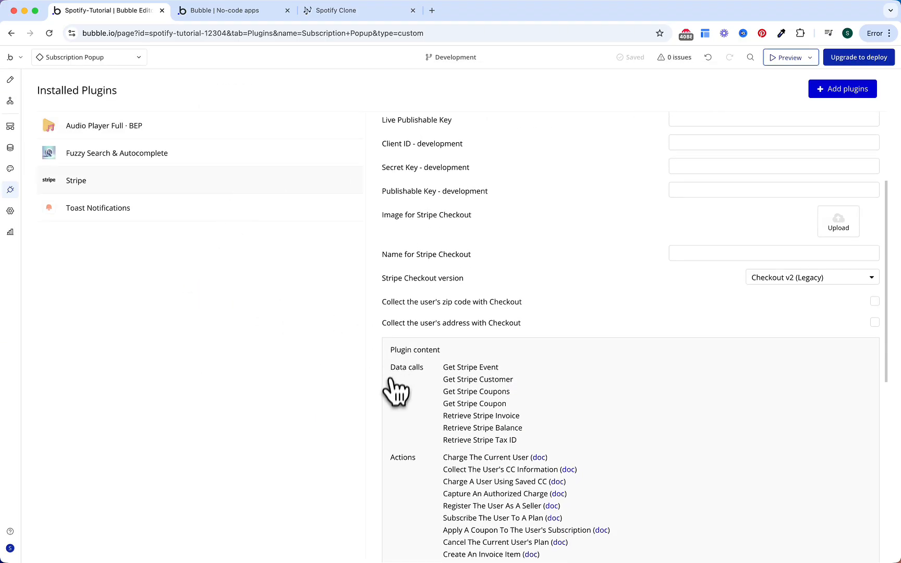
{"action": "scroll", "coordinate": [397, 388], "scroll_direction": "down", "scroll_amount": 4}
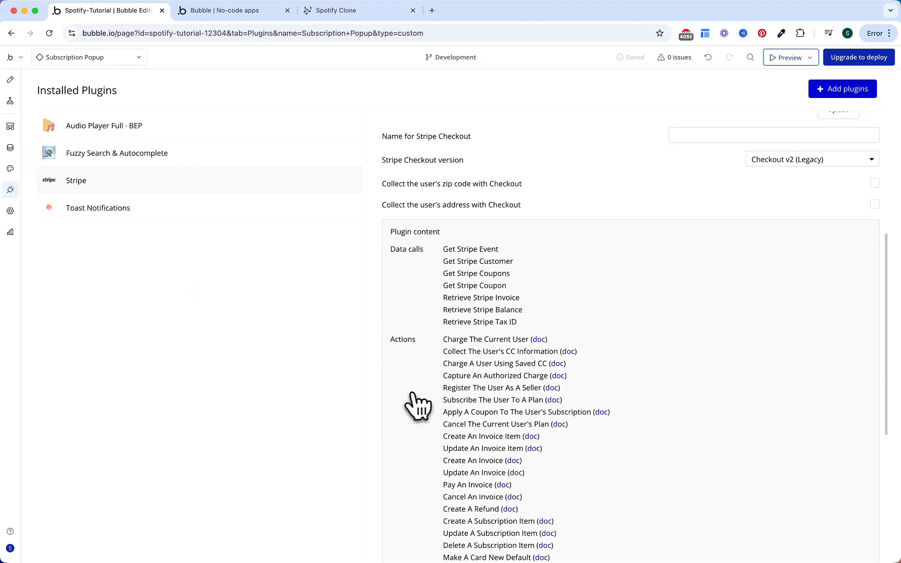
{"action": "scroll", "coordinate": [417, 405], "scroll_direction": "down", "scroll_amount": 1}
{"action": "scroll", "coordinate": [412, 405], "scroll_direction": "down", "scroll_amount": 2}
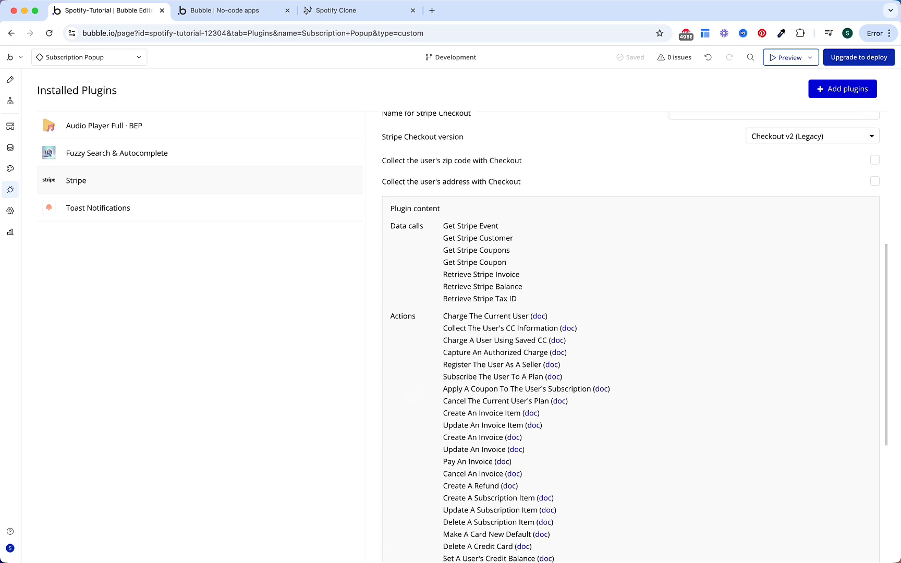
{"action": "scroll", "coordinate": [412, 393], "scroll_direction": "down", "scroll_amount": 1}
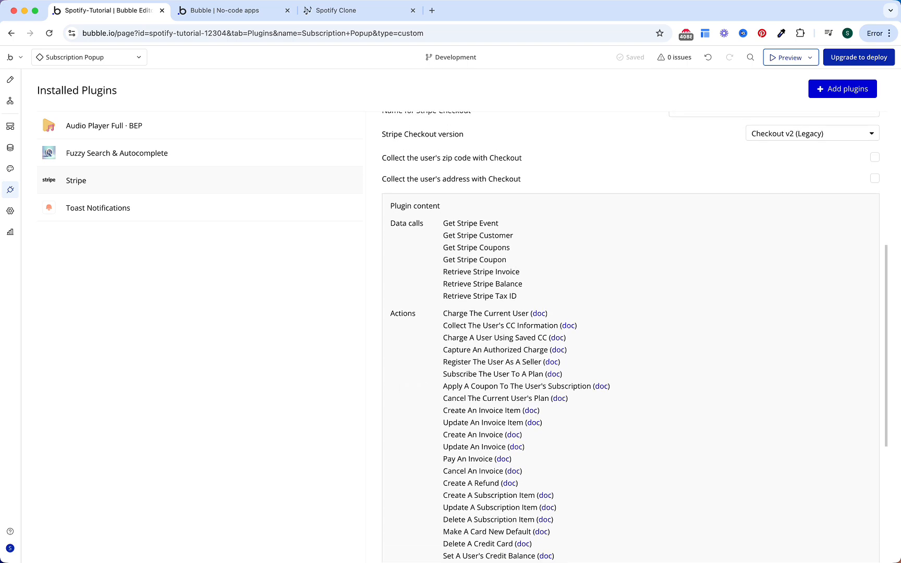
{"action": "scroll", "coordinate": [412, 401], "scroll_direction": "up", "scroll_amount": 10}
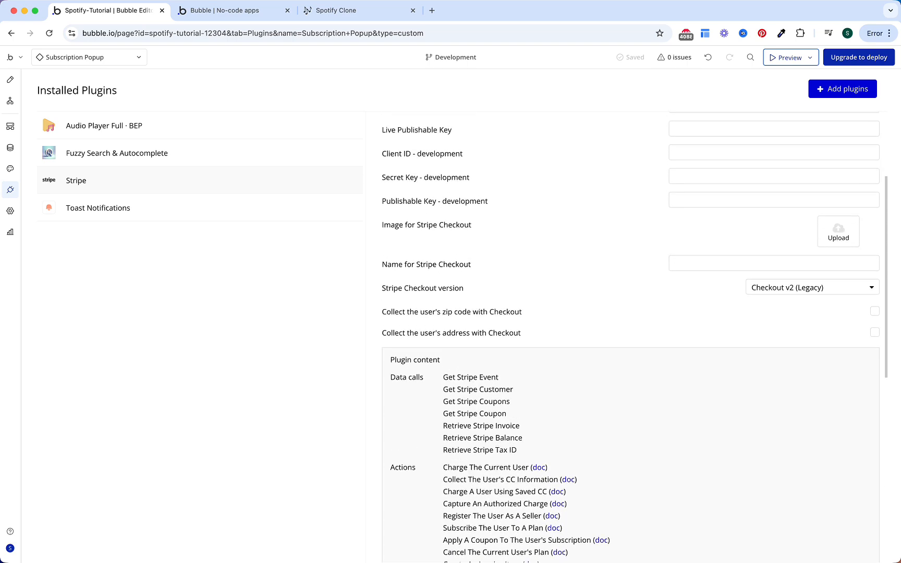
{"action": "scroll", "coordinate": [450, 374], "scroll_direction": "up", "scroll_amount": 1}
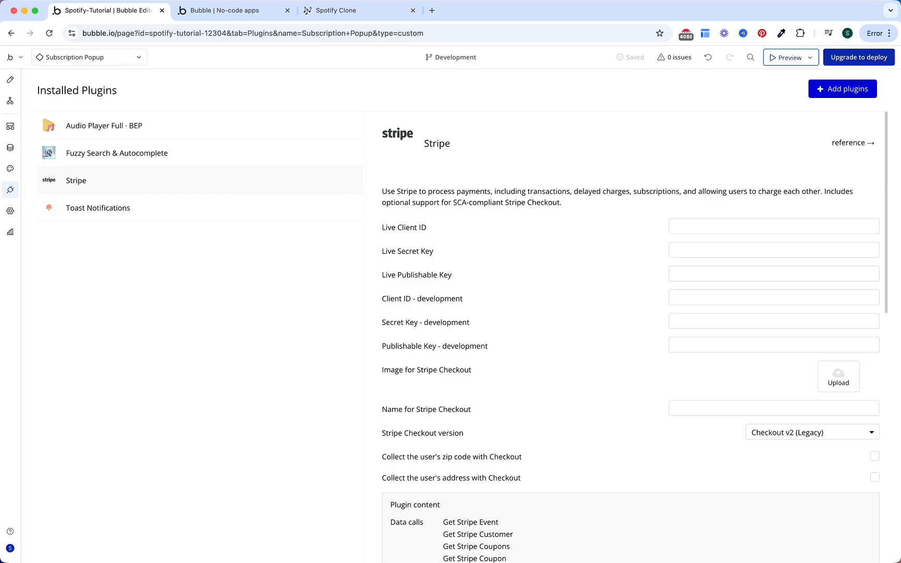
{"action": "left_click", "coordinate": [684, 325]}
Step: Go to dashboard.stripe.com in a new tab and create a test account named Spotify
{"action": "left_click", "coordinate": [688, 343]}
{"action": "left_click", "coordinate": [651, 334]}
{"action": "left_click", "coordinate": [432, 11]}
{"action": "type", "text": "stripe"}
{"action": "key", "text": "Return"}
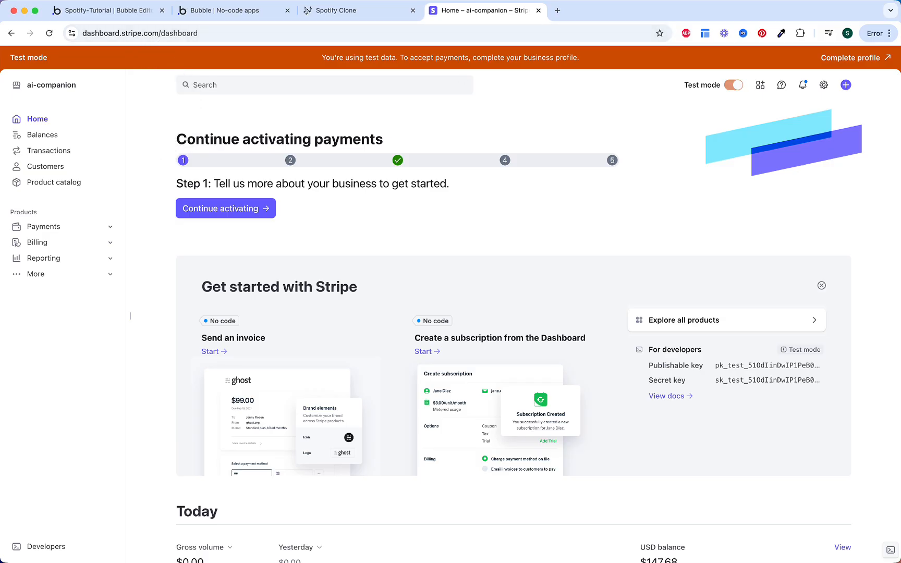
{"action": "left_click", "coordinate": [81, 89]}
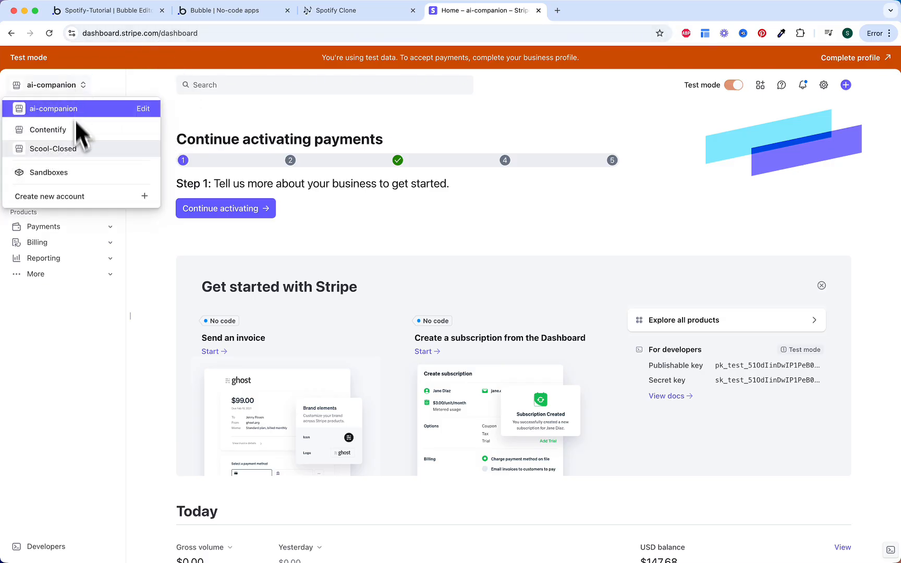
{"action": "left_click", "coordinate": [91, 198]}
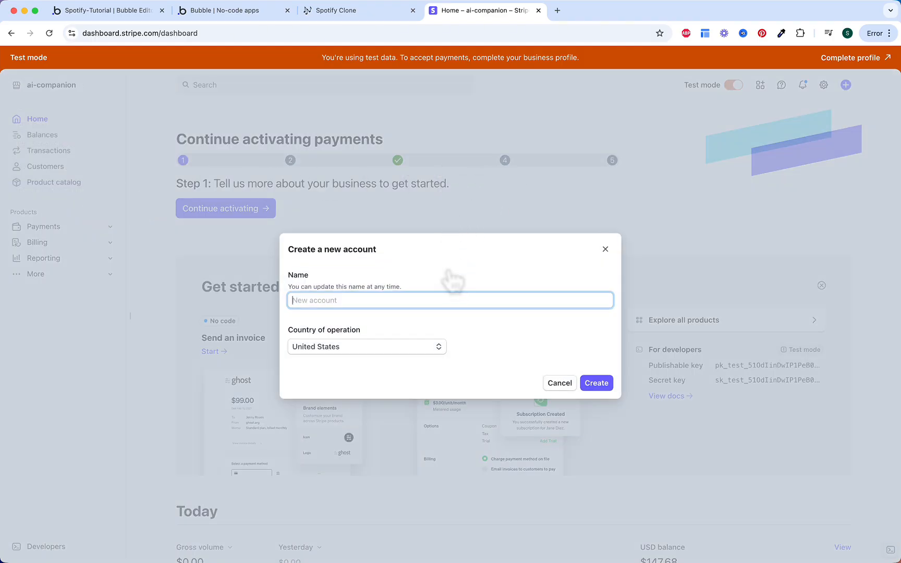
{"action": "type", "text": "Spotify"}
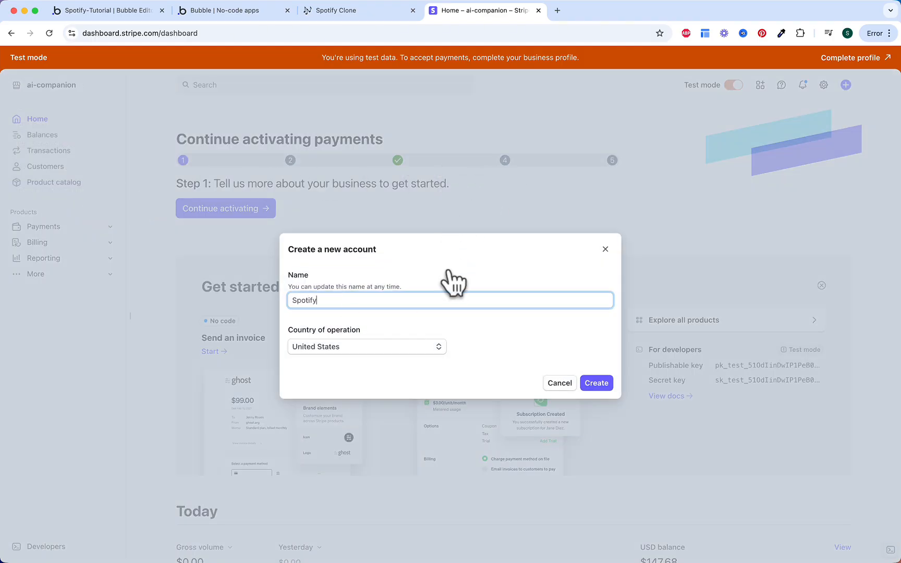
{"action": "left_click", "coordinate": [596, 384]}
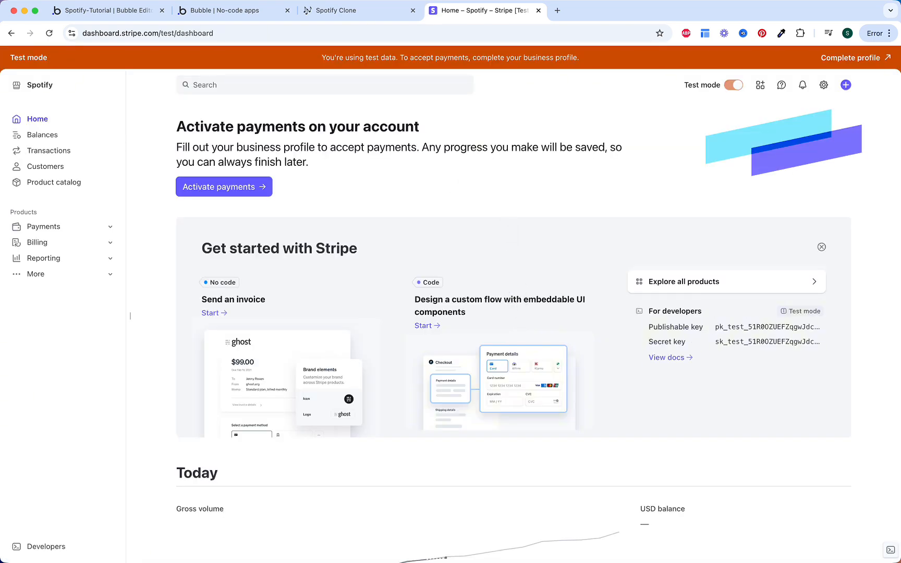
Step: Paste Stripe's test publishable and secret keys into the plugin's development key fields
{"action": "left_click", "coordinate": [733, 329]}
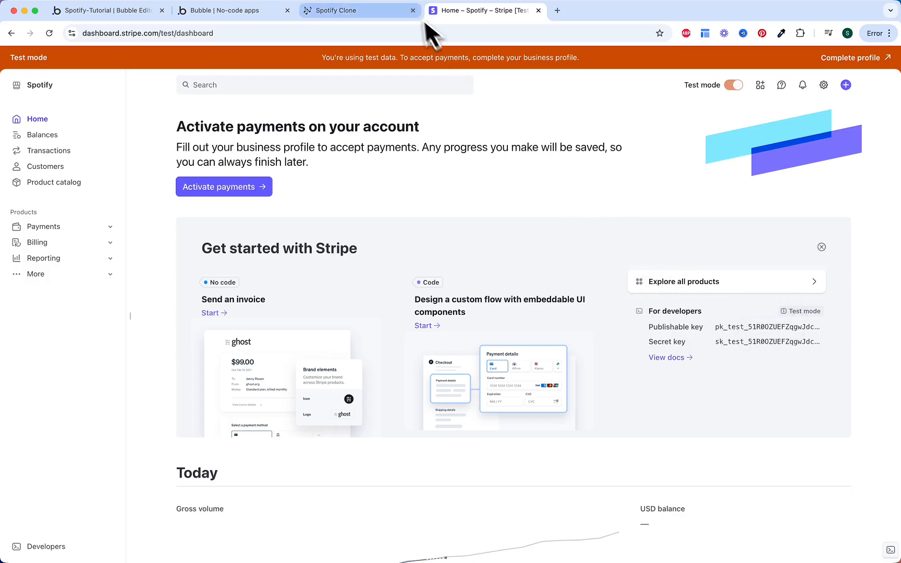
{"action": "left_click", "coordinate": [142, 14]}
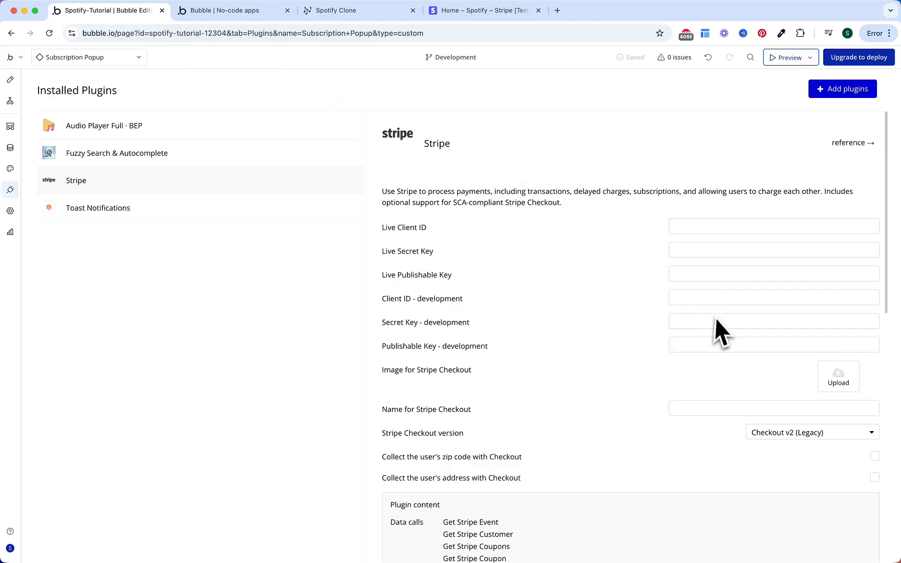
{"action": "left_click", "coordinate": [694, 345]}
{"action": "key", "text": "super+v"}
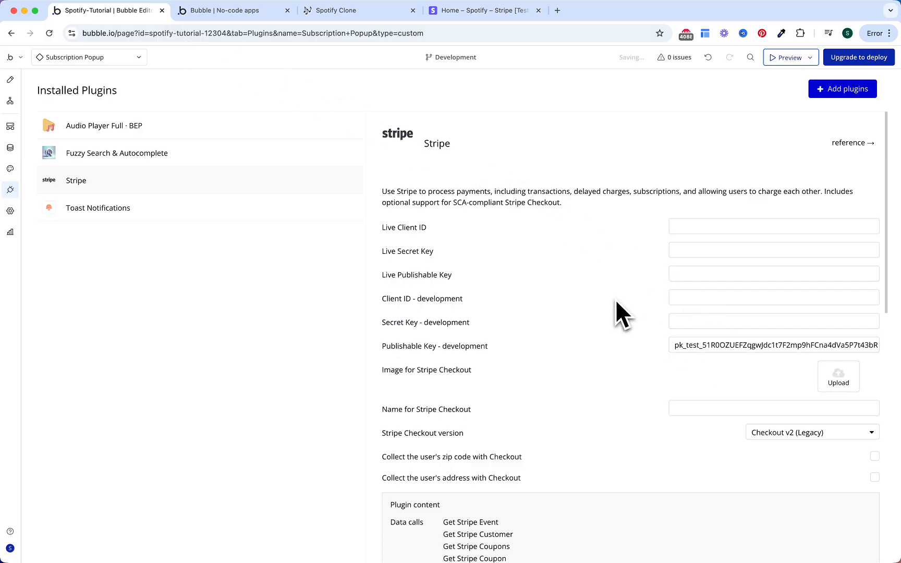
{"action": "left_click", "coordinate": [477, 11]}
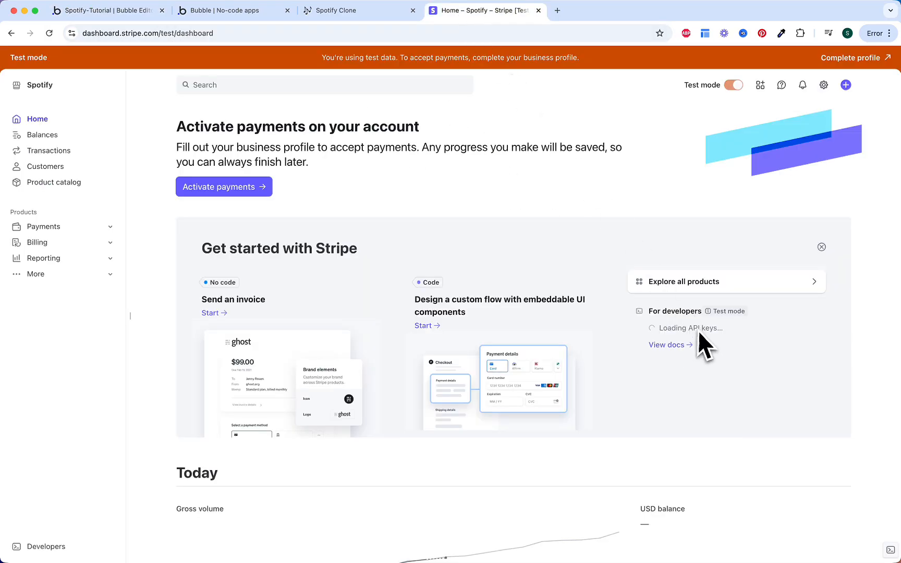
{"action": "left_click", "coordinate": [727, 342]}
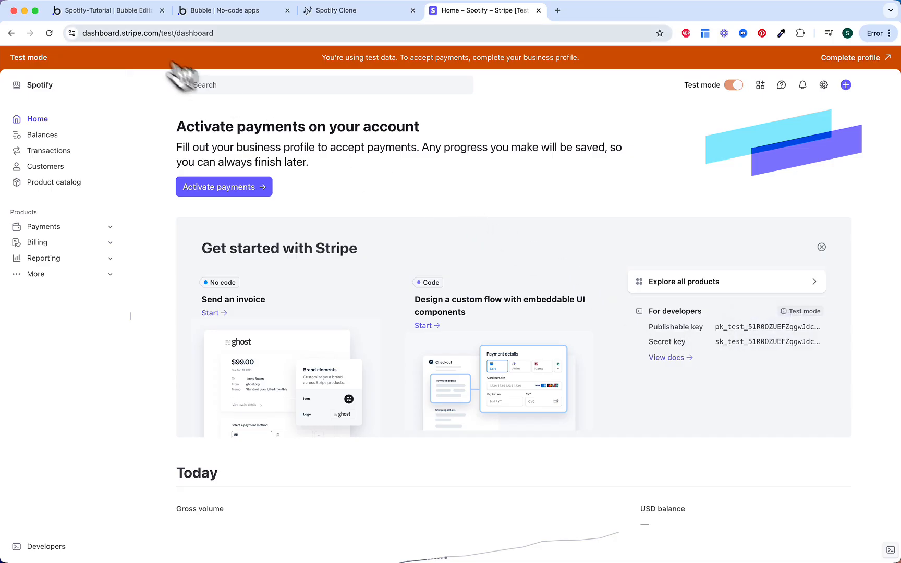
{"action": "left_click", "coordinate": [107, 11]}
{"action": "left_click", "coordinate": [704, 324]}
{"action": "key", "text": "super+v"}
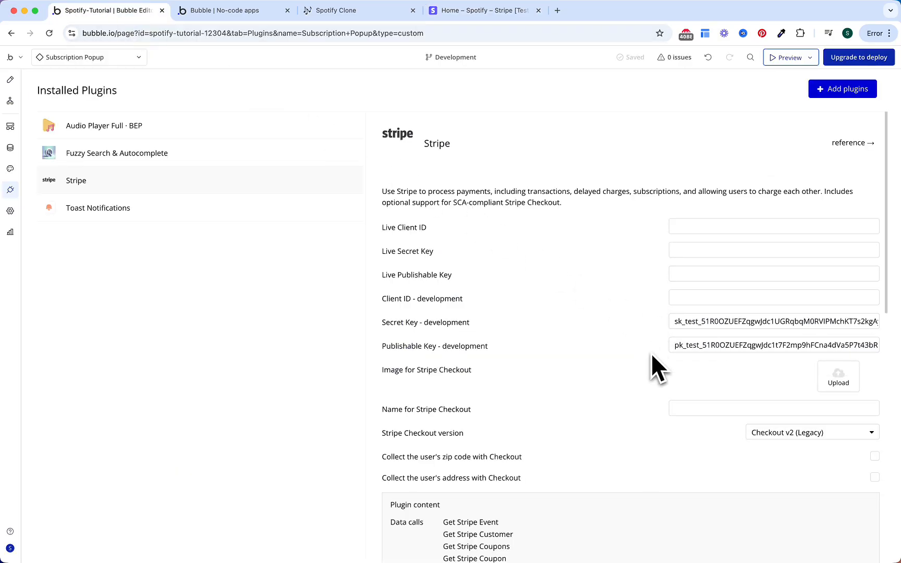
Step: Set the Stripe Checkout version to Checkout v3 (Recommended)
{"action": "scroll", "coordinate": [648, 360], "scroll_direction": "down", "scroll_amount": 3}
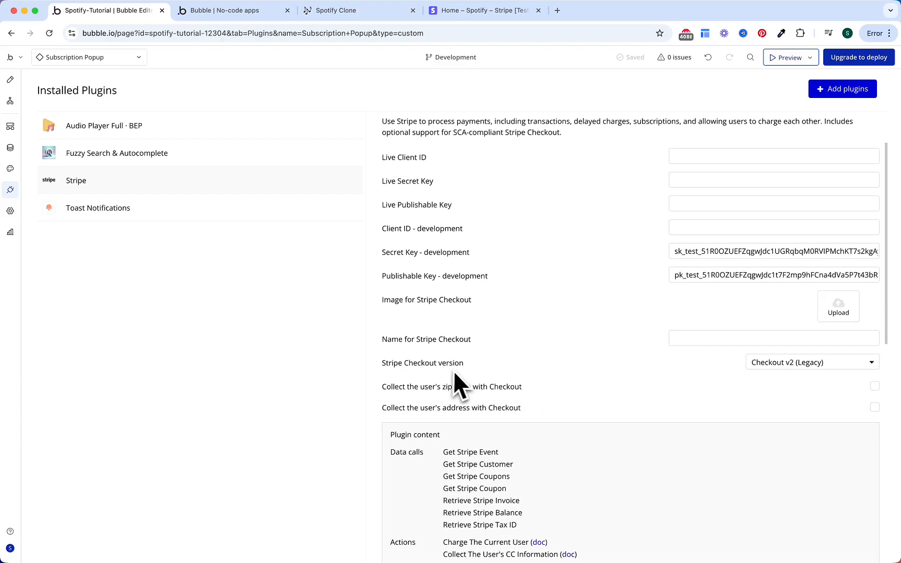
{"action": "left_click", "coordinate": [771, 361]}
{"action": "left_click", "coordinate": [778, 395]}
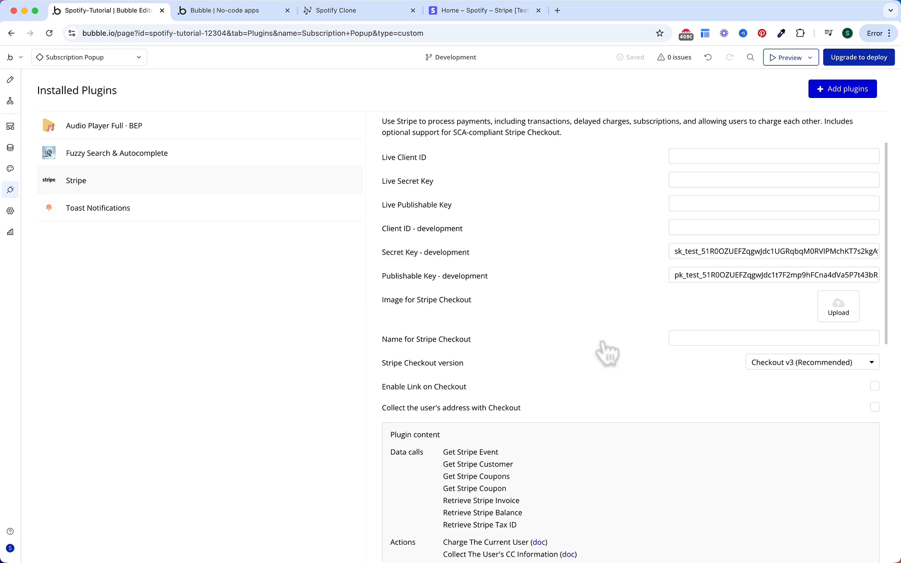
{"action": "left_click", "coordinate": [488, 14]}
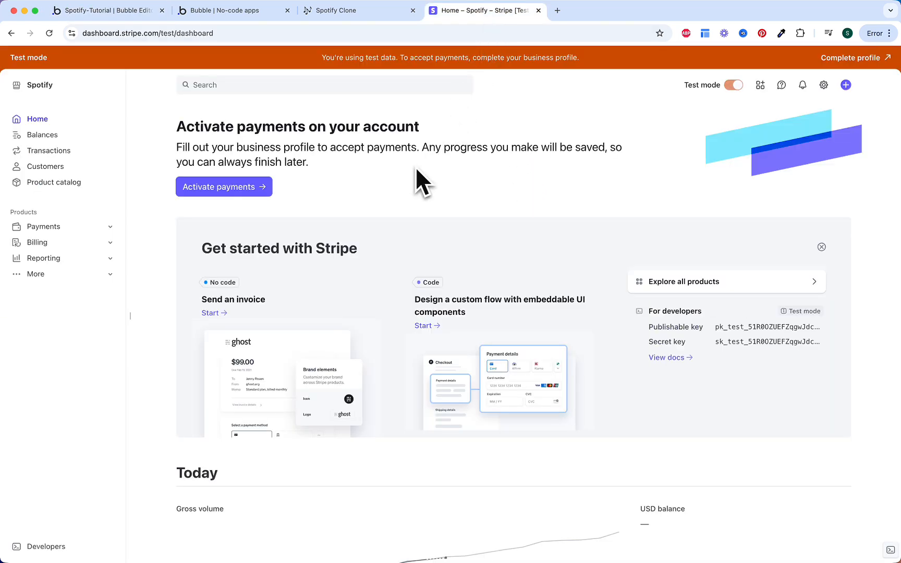
Step: Create the Spotify Premium product with a listening-to-music description, recurring at 9.00 USD monthly
{"action": "left_click", "coordinate": [77, 184]}
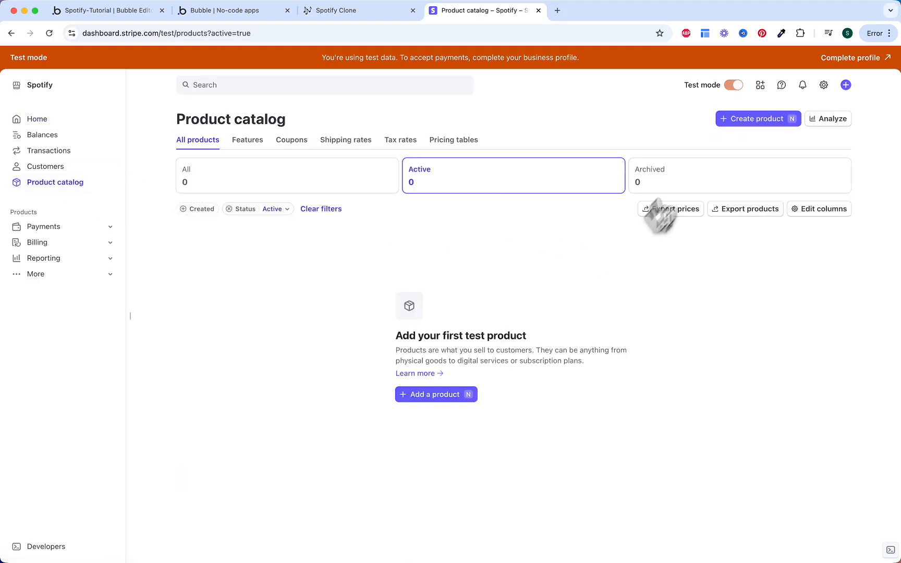
{"action": "left_click", "coordinate": [734, 120]}
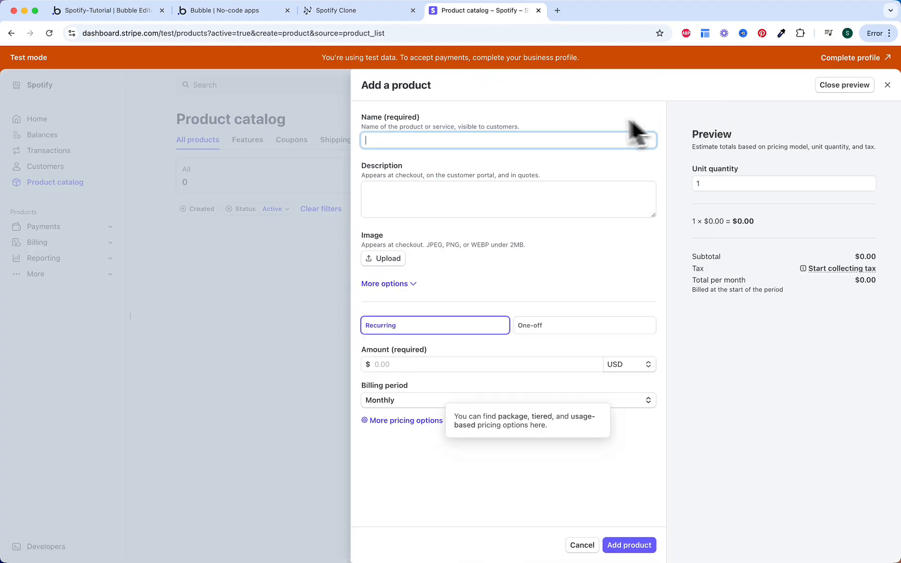
{"action": "type", "text": "Spotify Premium"}
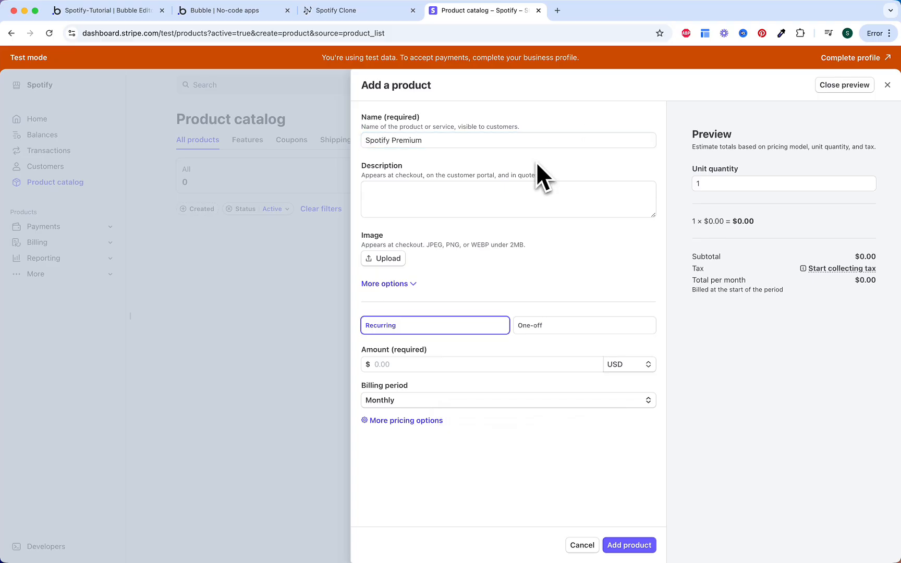
{"action": "left_click", "coordinate": [521, 188]}
{"action": "type", "text": "Listen to music with Spotify Premium"}
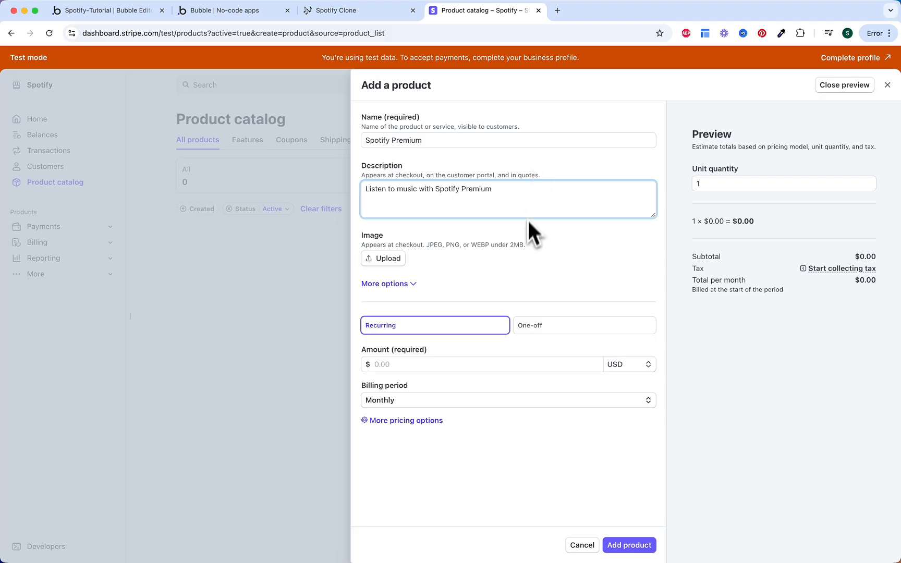
{"action": "left_click", "coordinate": [528, 226]}
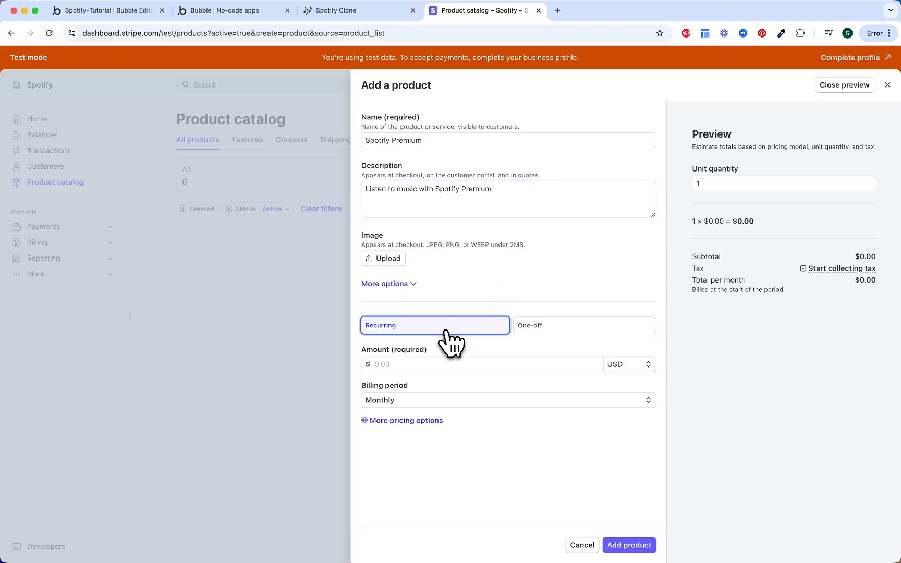
{"action": "left_click", "coordinate": [420, 364]}
{"action": "key", "text": "Down"}
{"action": "key", "text": "Return"}
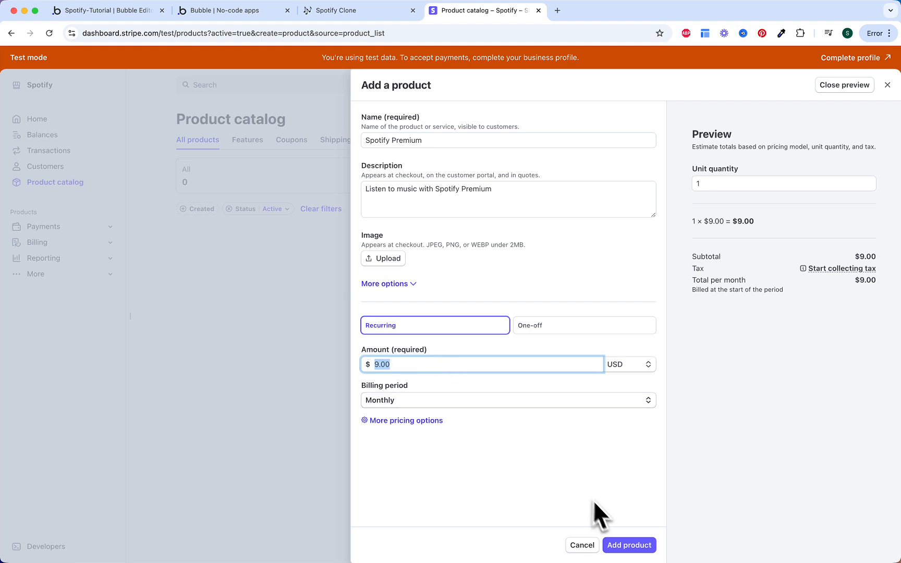
{"action": "left_click", "coordinate": [623, 544]}
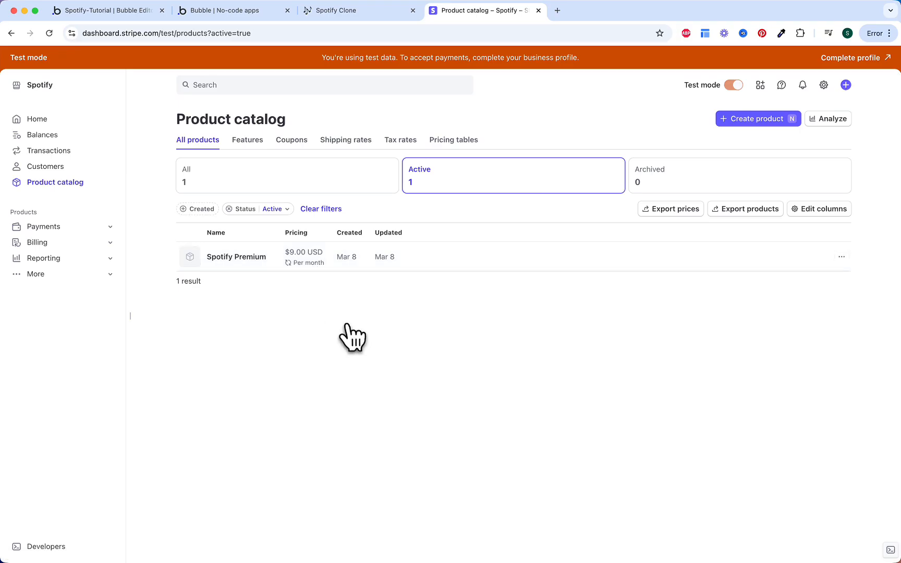
{"action": "left_click", "coordinate": [125, 12]}
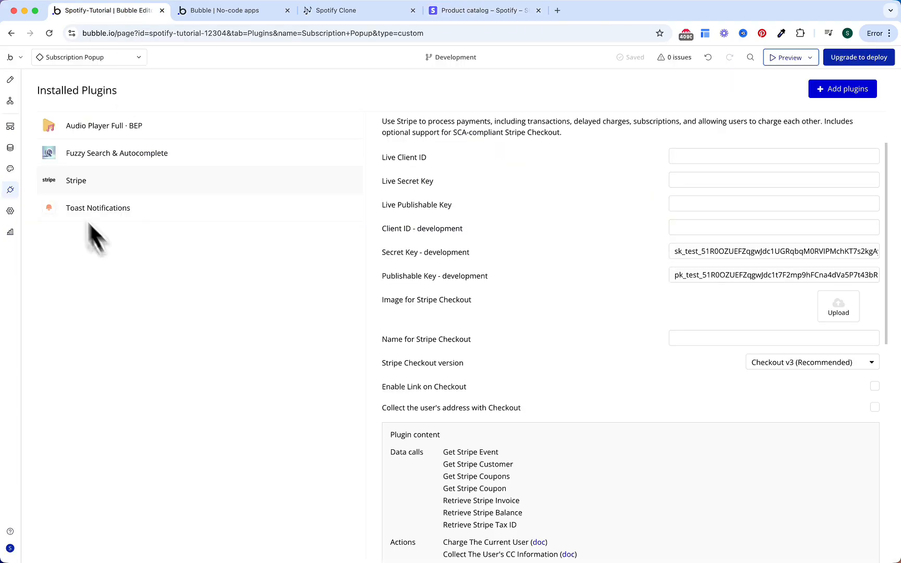
Step: Start the Subscribe for $9 a month button workflow with a subscribe-to-plan step, without updating existing subscriptions
{"action": "left_click", "coordinate": [10, 101]}
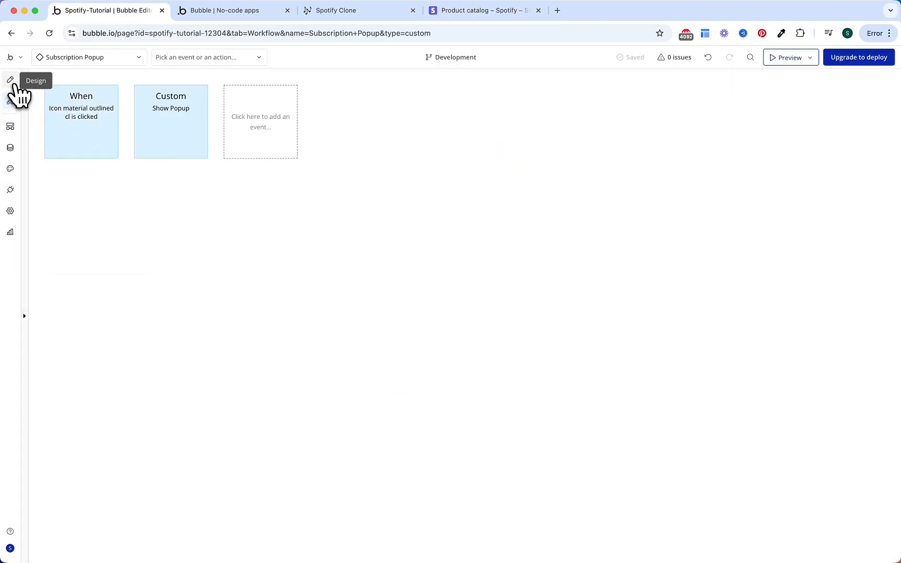
{"action": "left_click", "coordinate": [10, 80]}
{"action": "double_click", "coordinate": [523, 181]}
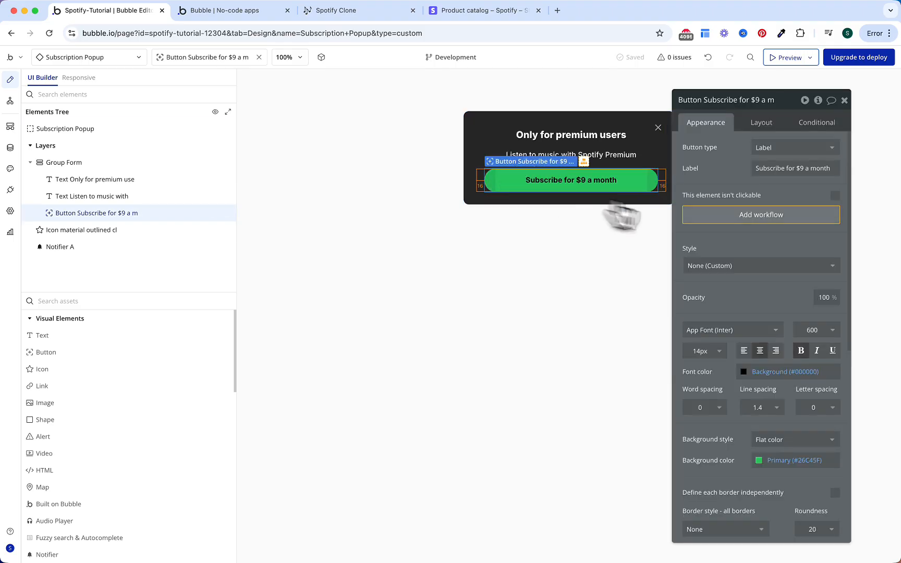
{"action": "left_click", "coordinate": [723, 218]}
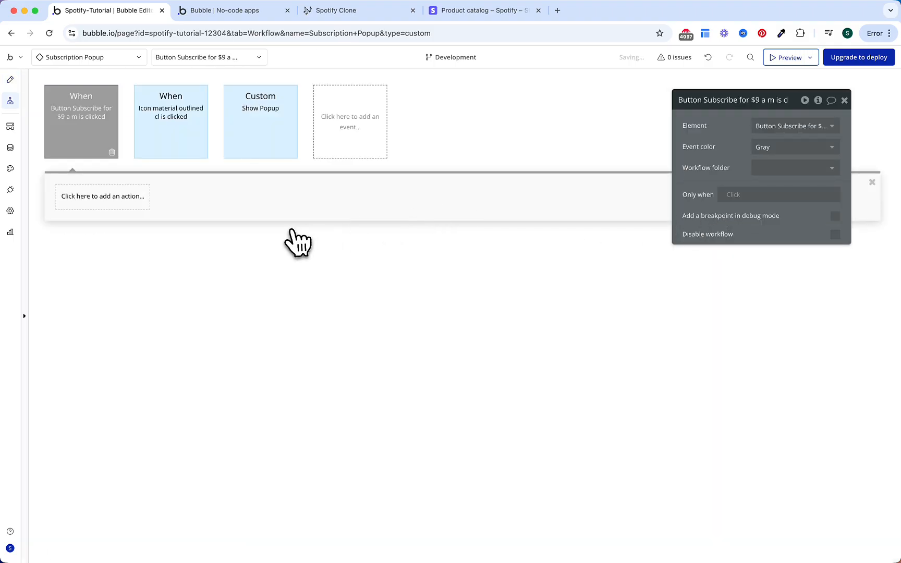
{"action": "left_click", "coordinate": [135, 204]}
{"action": "type", "text": "sub"}
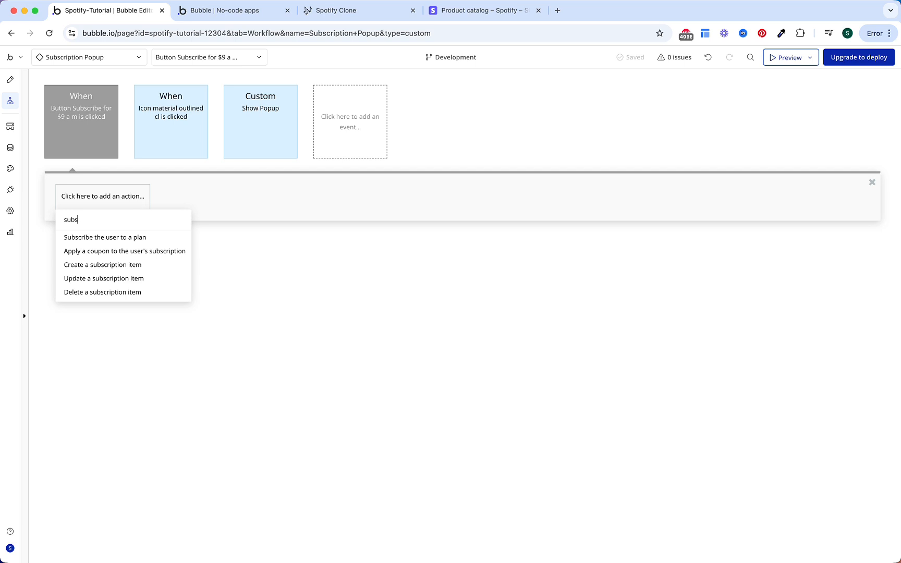
{"action": "type", "text": "s"}
{"action": "left_click", "coordinate": [129, 238]}
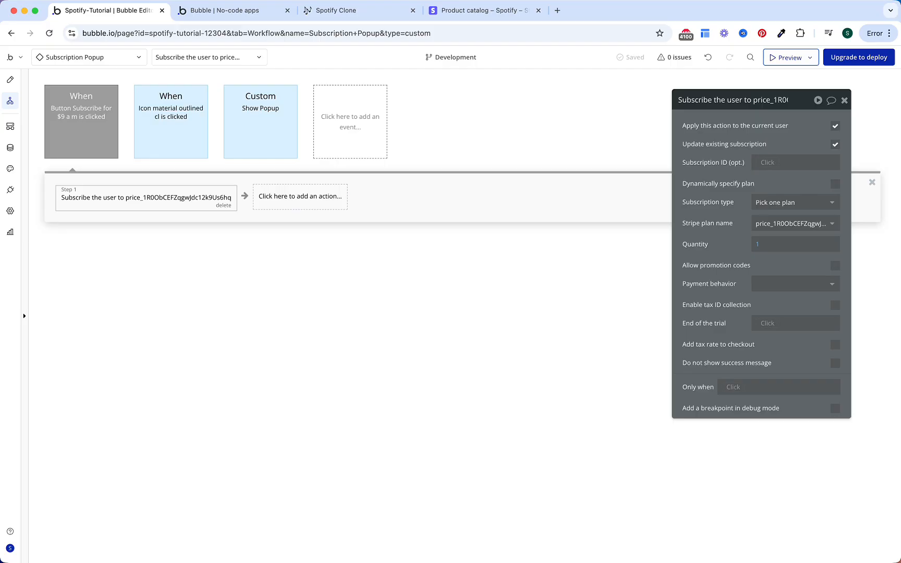
{"action": "left_click", "coordinate": [835, 145]}
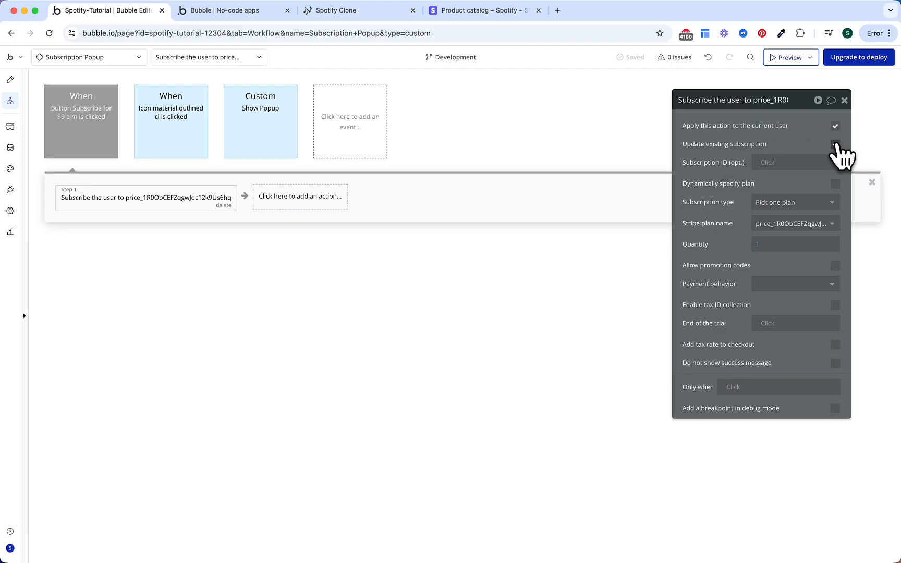
{"action": "left_click", "coordinate": [835, 144]}
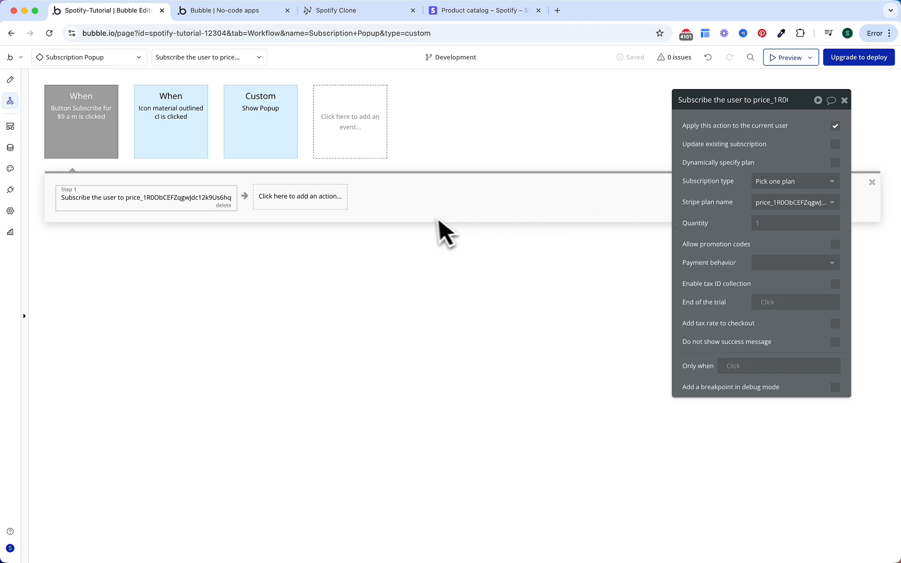
Step: Add a Create a new Subscription step with Start Date from step 1's current period starting date
{"action": "left_click", "coordinate": [322, 204]}
{"action": "type", "text": "crea"}
{"action": "left_click", "coordinate": [340, 252]}
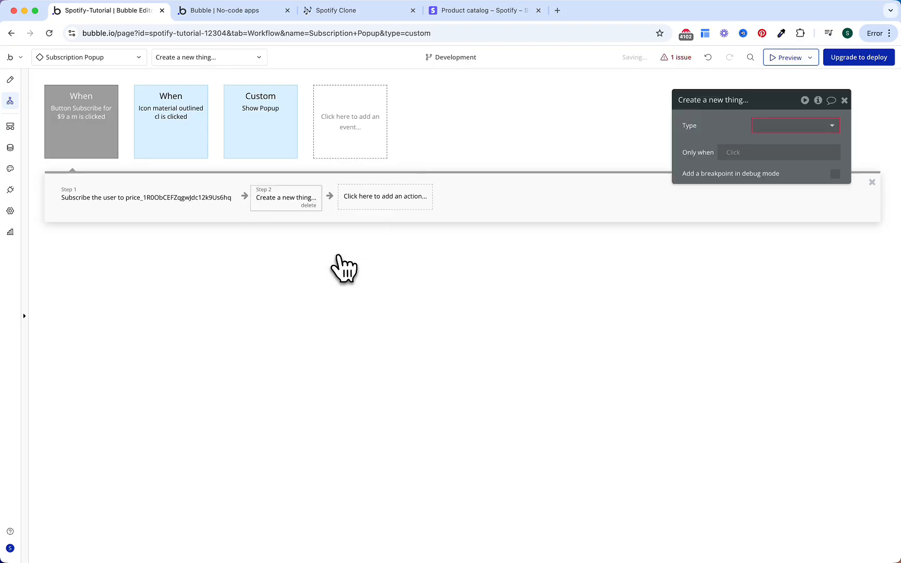
{"action": "left_click", "coordinate": [783, 127]}
{"action": "left_click", "coordinate": [773, 198]}
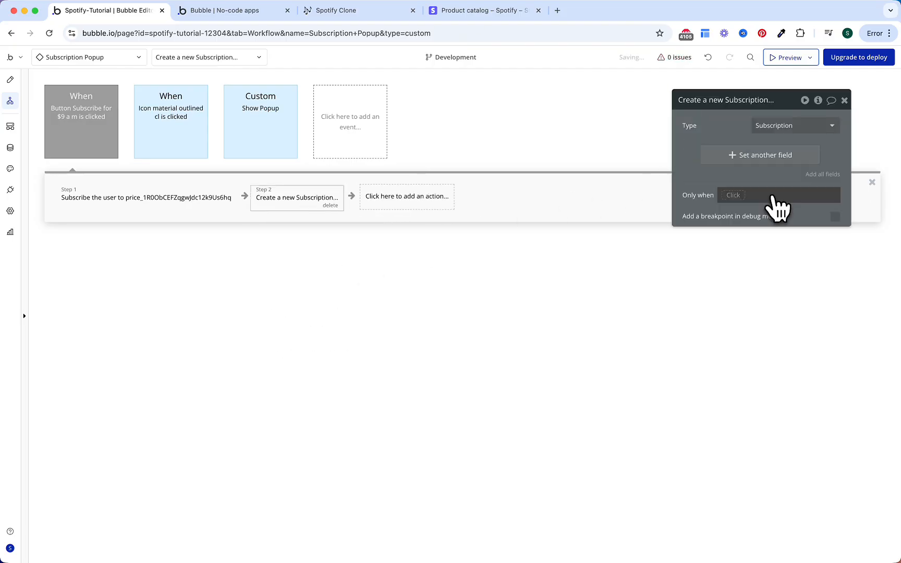
{"action": "left_click", "coordinate": [823, 175]}
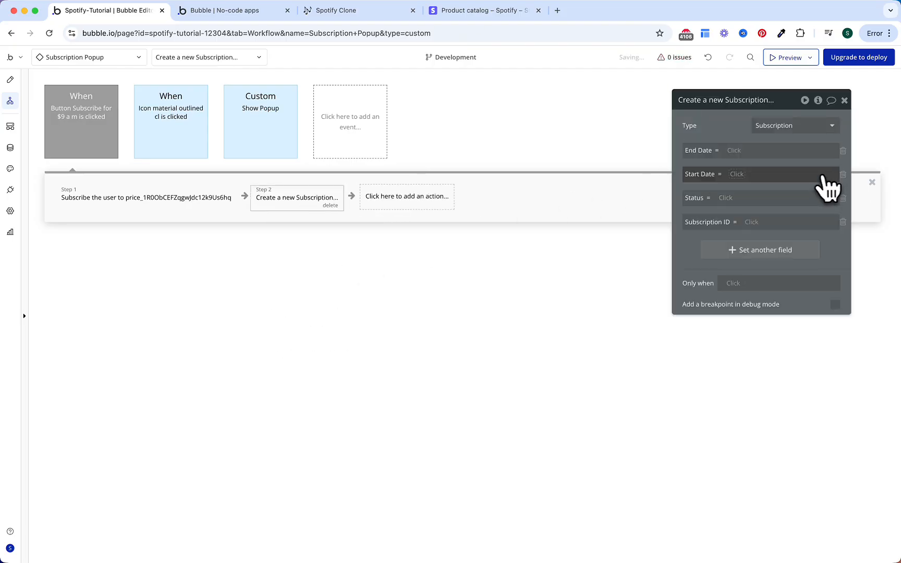
{"action": "left_click", "coordinate": [737, 175]}
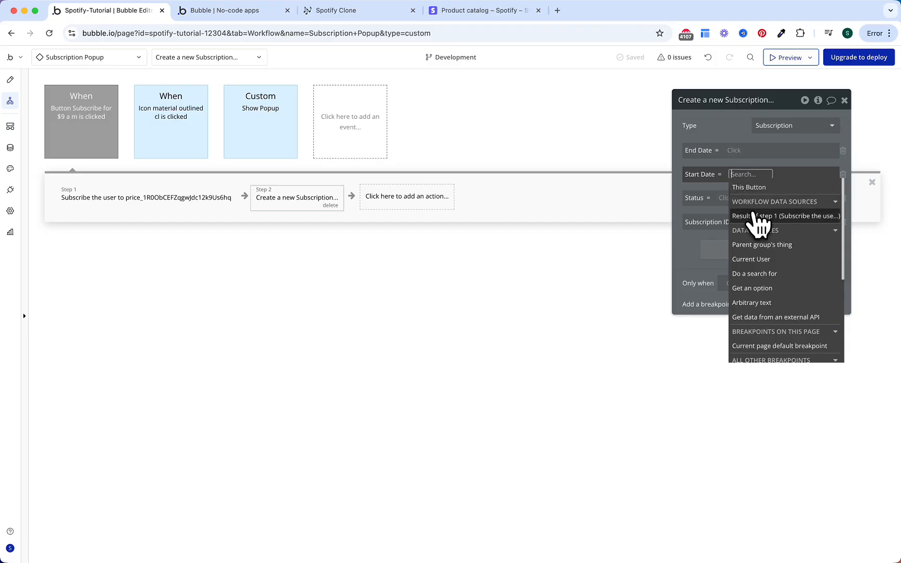
{"action": "left_click", "coordinate": [759, 216]}
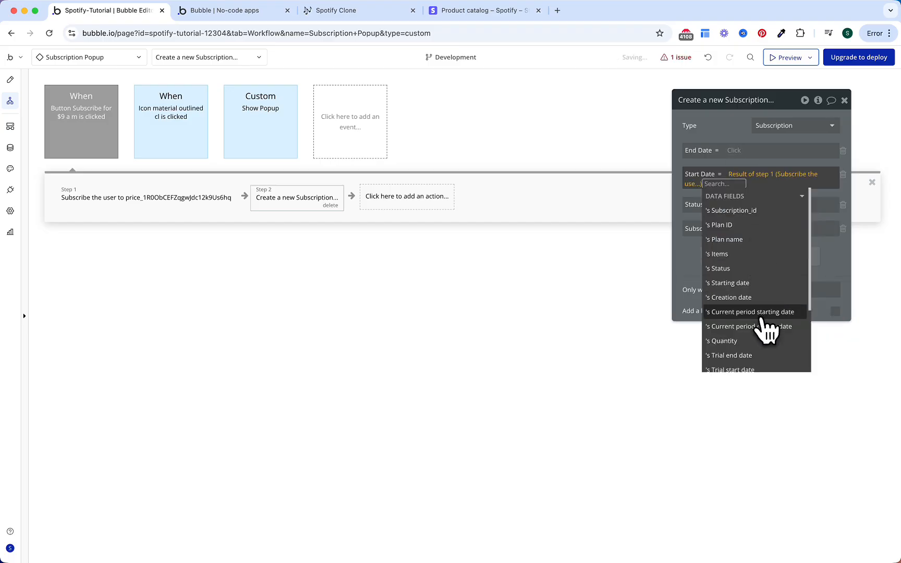
{"action": "left_click", "coordinate": [762, 312]}
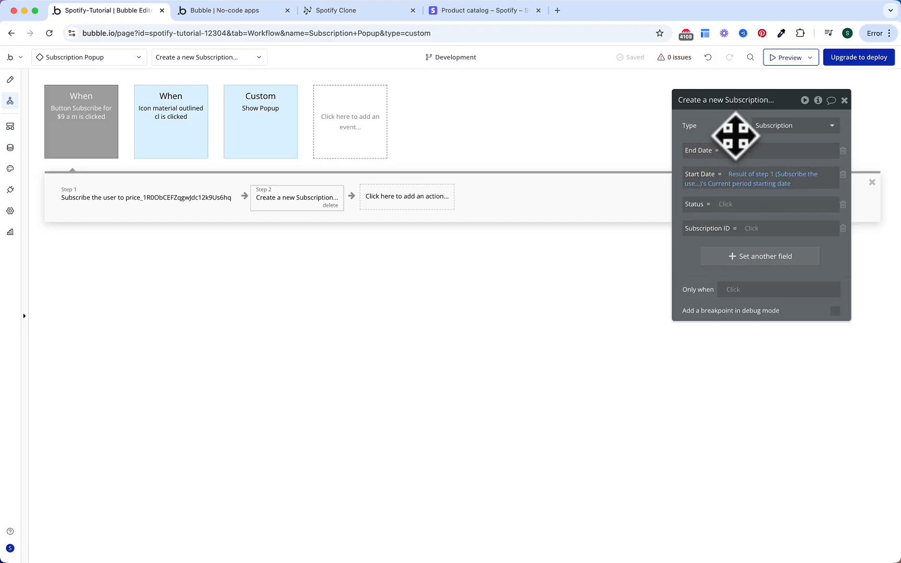
Step: Set the new Subscription's ID to step 1's Subscription_id and its Status to Active
{"action": "left_click", "coordinate": [751, 228]}
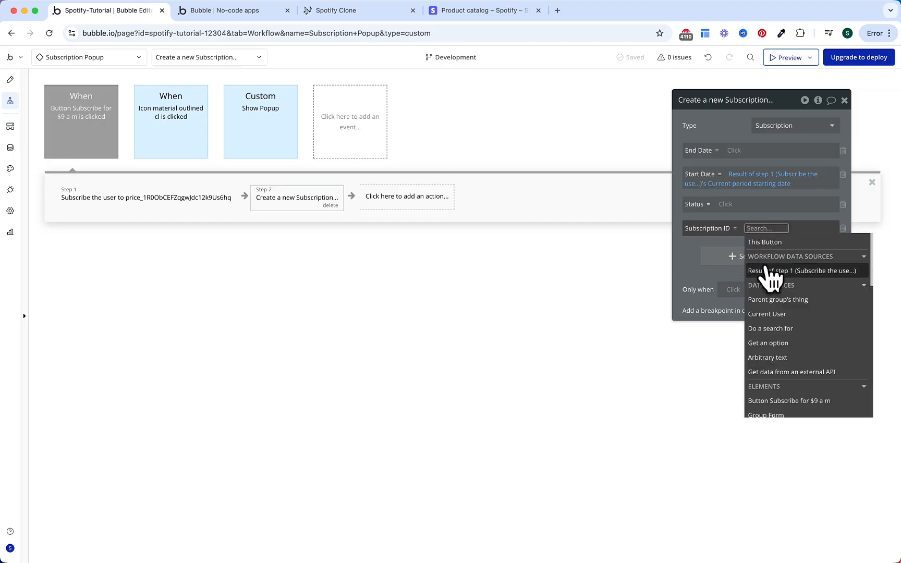
{"action": "left_click", "coordinate": [769, 271]}
{"action": "left_click", "coordinate": [755, 267]}
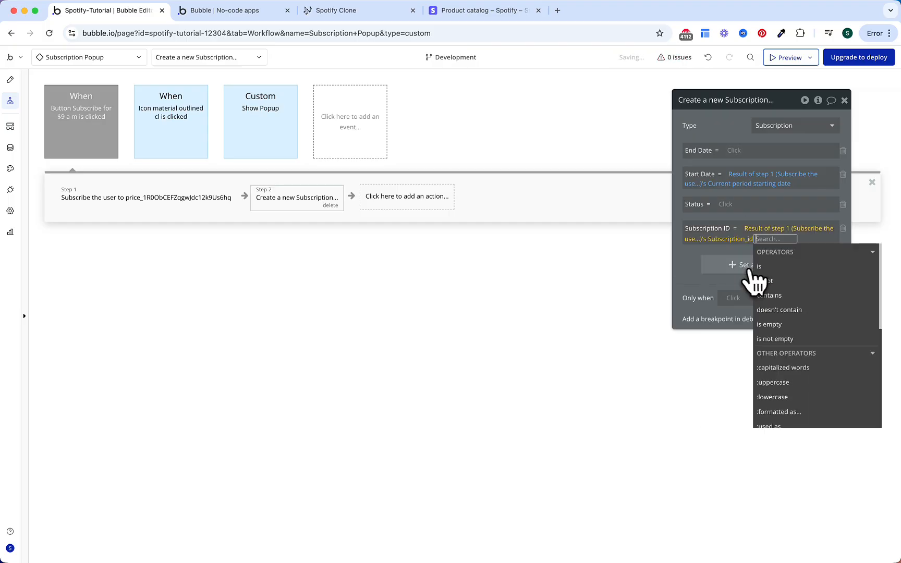
{"action": "left_click", "coordinate": [694, 255]}
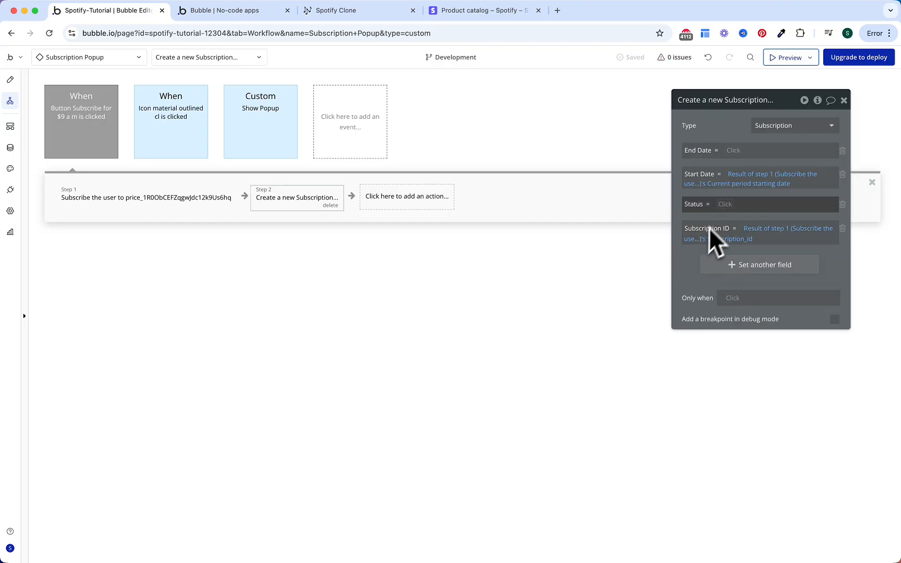
{"action": "left_click", "coordinate": [722, 204]}
{"action": "left_click", "coordinate": [735, 248]}
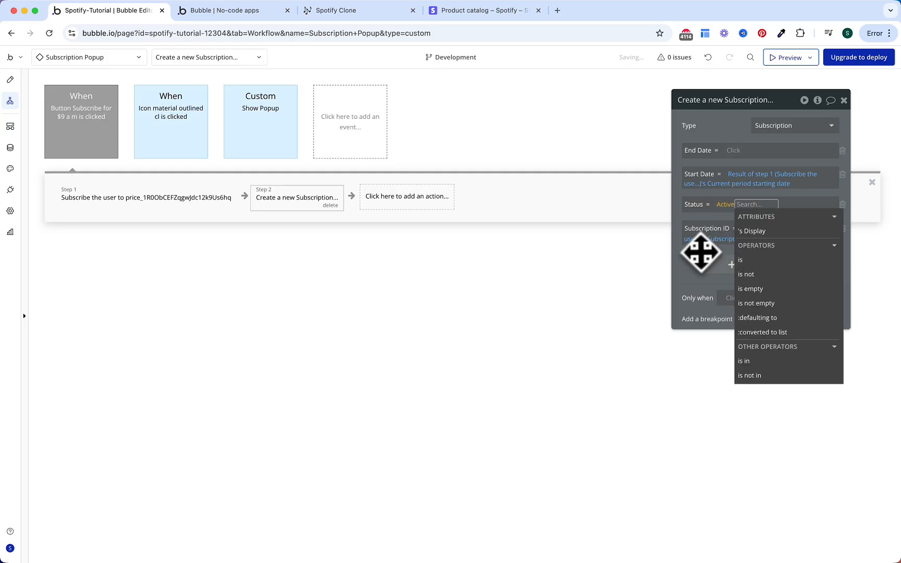
{"action": "left_click", "coordinate": [702, 255]}
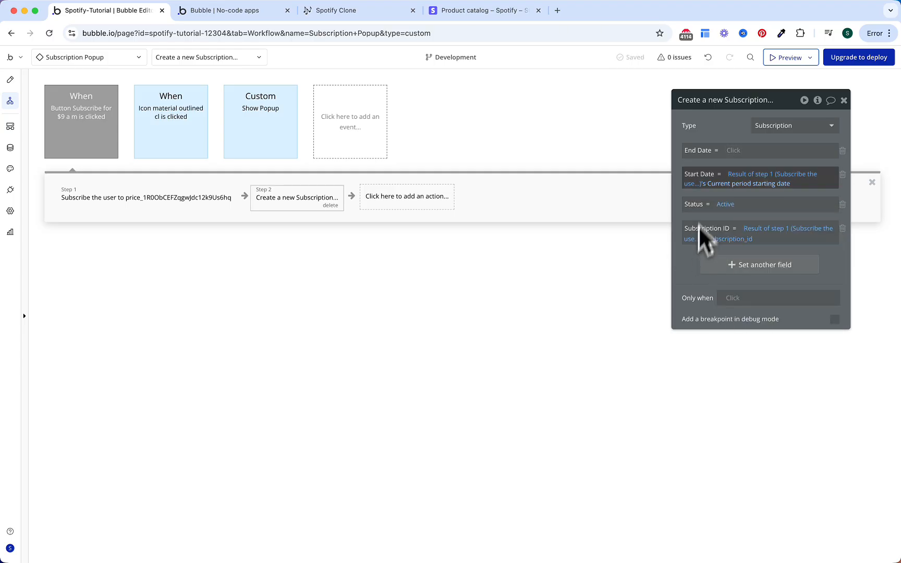
Step: Set End Date to step 1's current period ending date with time changed to 23:59:59
{"action": "left_click", "coordinate": [734, 151]}
{"action": "left_click", "coordinate": [746, 187]}
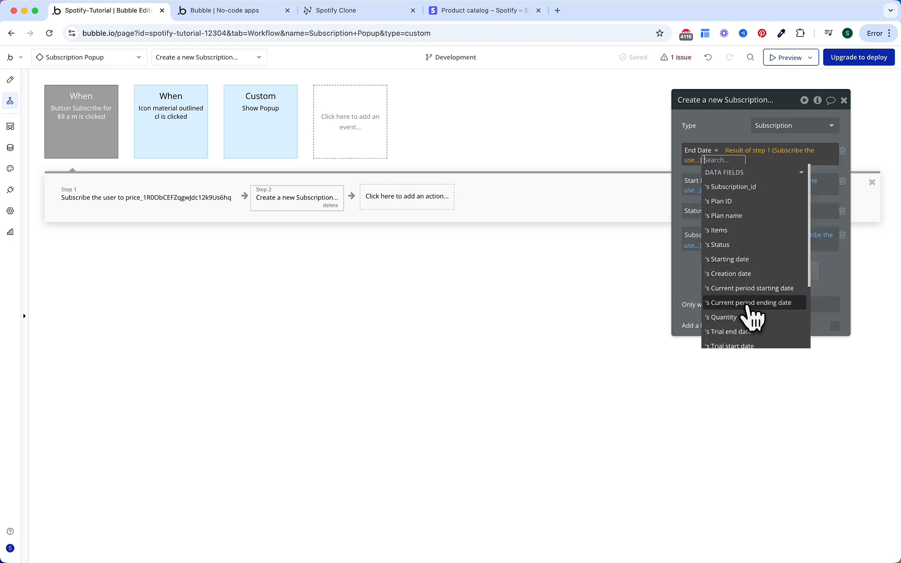
{"action": "left_click", "coordinate": [750, 306]}
{"action": "mouse_move", "coordinate": [793, 298]}
{"action": "scroll", "coordinate": [793, 290], "scroll_direction": "down", "scroll_amount": 2}
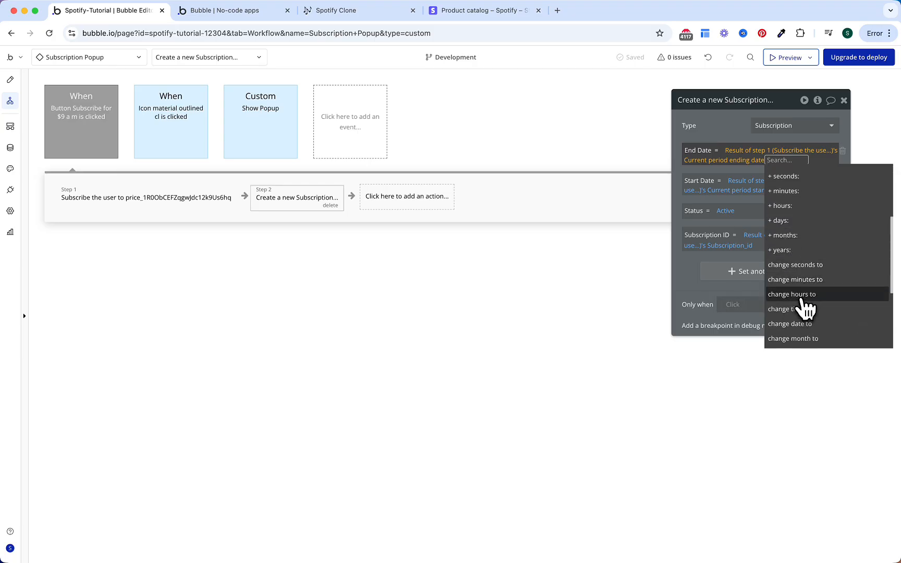
{"action": "left_click", "coordinate": [806, 295]}
{"action": "type", "text": "23"}
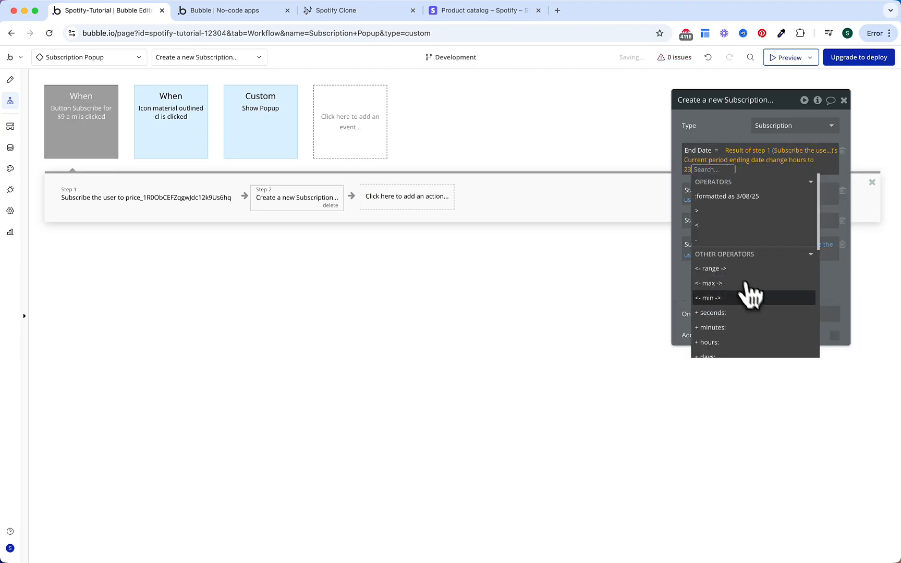
{"action": "scroll", "coordinate": [748, 288], "scroll_direction": "down", "scroll_amount": 2}
{"action": "left_click", "coordinate": [748, 320]}
{"action": "type", "text": "59"}
{"action": "scroll", "coordinate": [780, 320], "scroll_direction": "down", "scroll_amount": 3}
{"action": "left_click", "coordinate": [787, 337]}
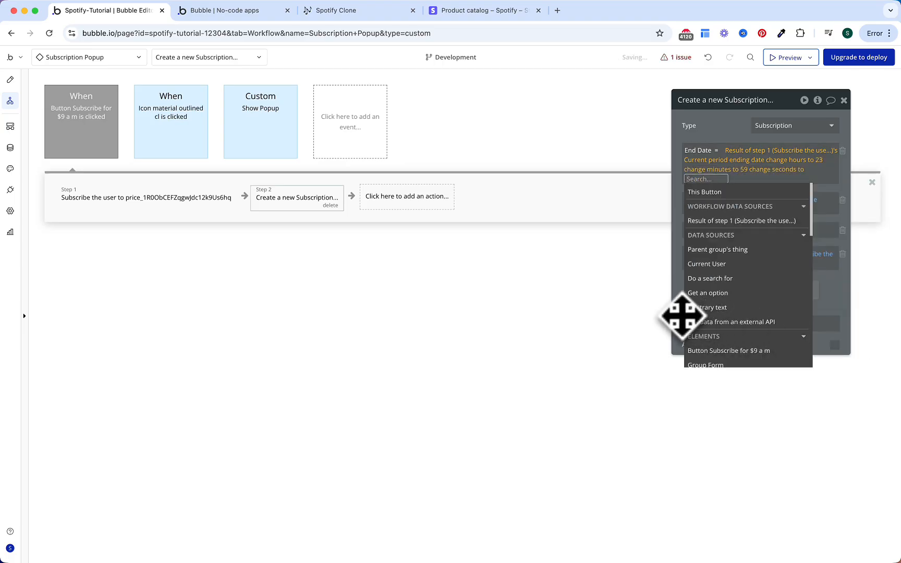
{"action": "type", "text": "59"}
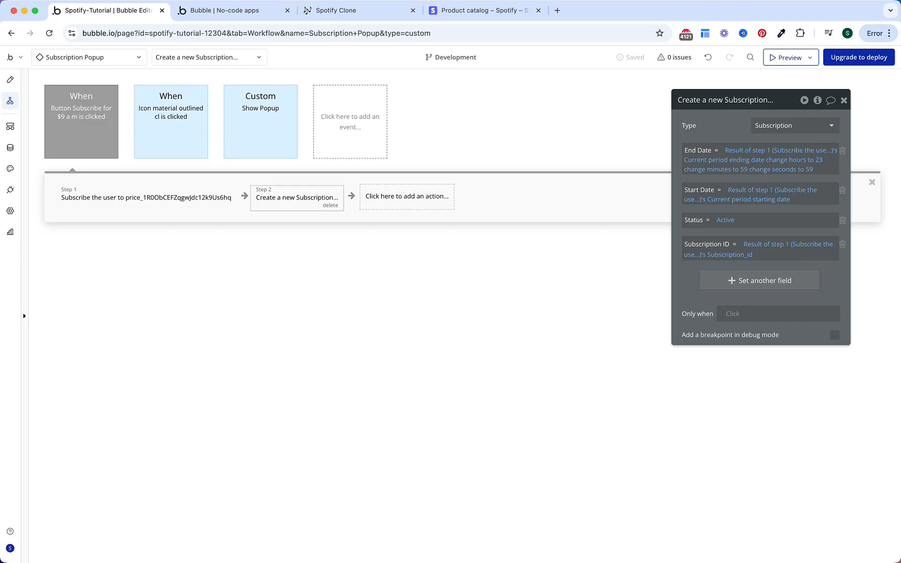
{"action": "left_click", "coordinate": [426, 200]}
{"action": "type", "text": "make"}
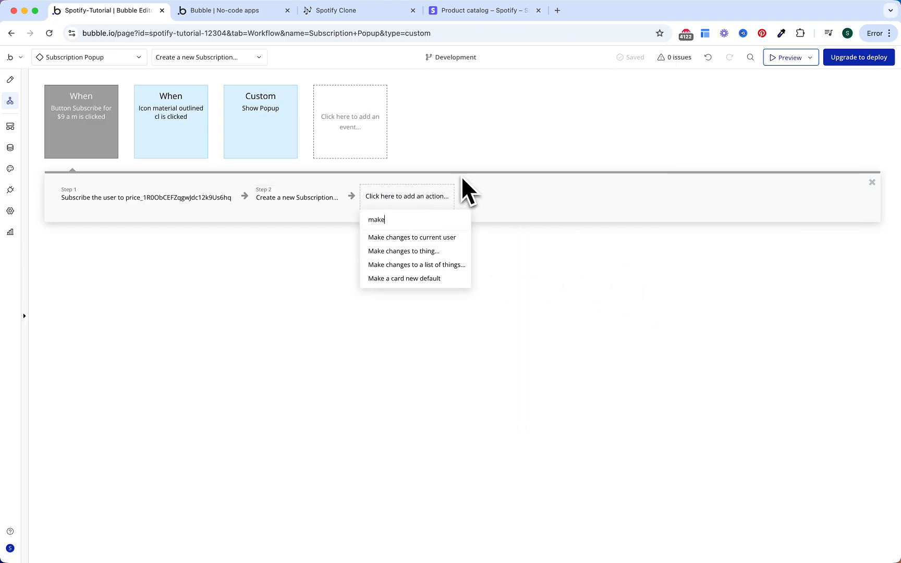
Step: Add a Make changes to current user step setting Subcription to the result of step 2
{"action": "left_click", "coordinate": [434, 239]}
{"action": "left_click", "coordinate": [753, 137]}
{"action": "left_click", "coordinate": [696, 131]}
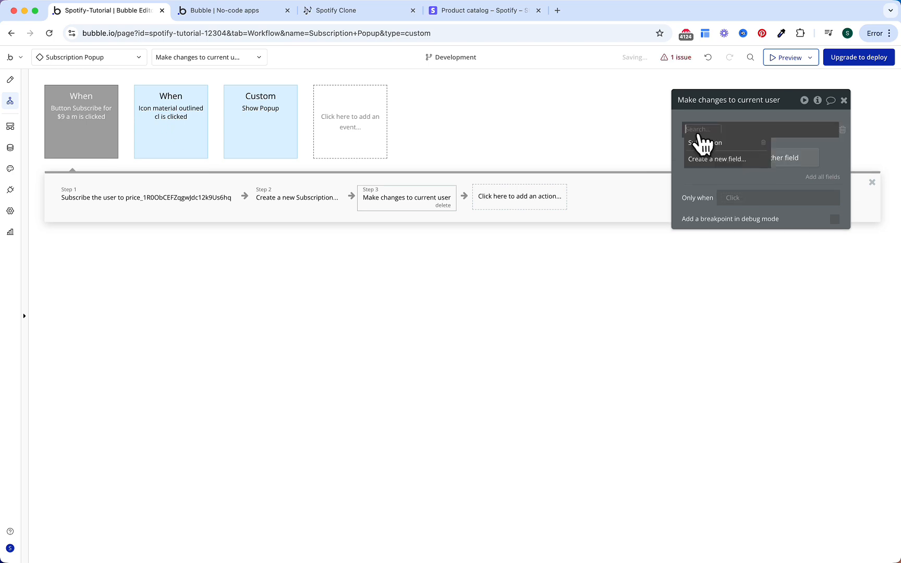
{"action": "left_click", "coordinate": [702, 146]}
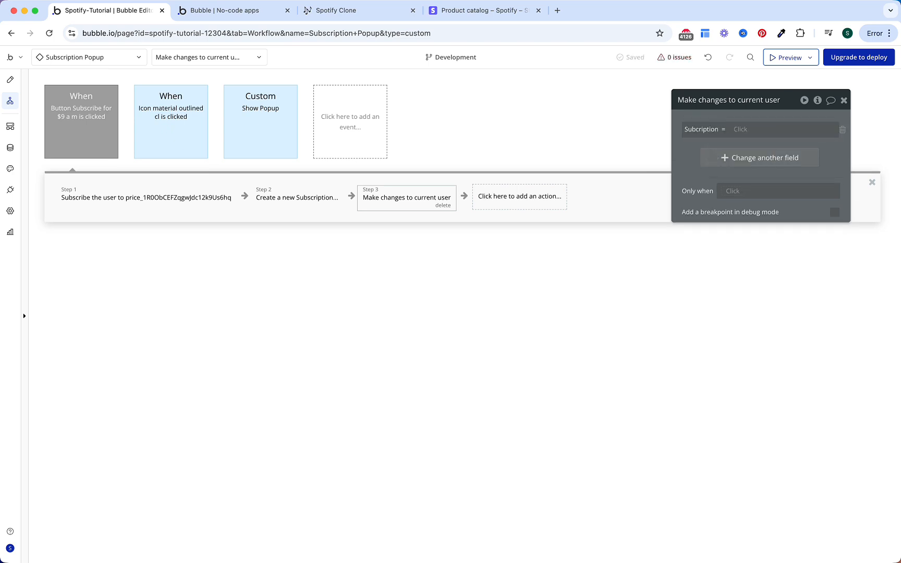
{"action": "left_click", "coordinate": [740, 129]}
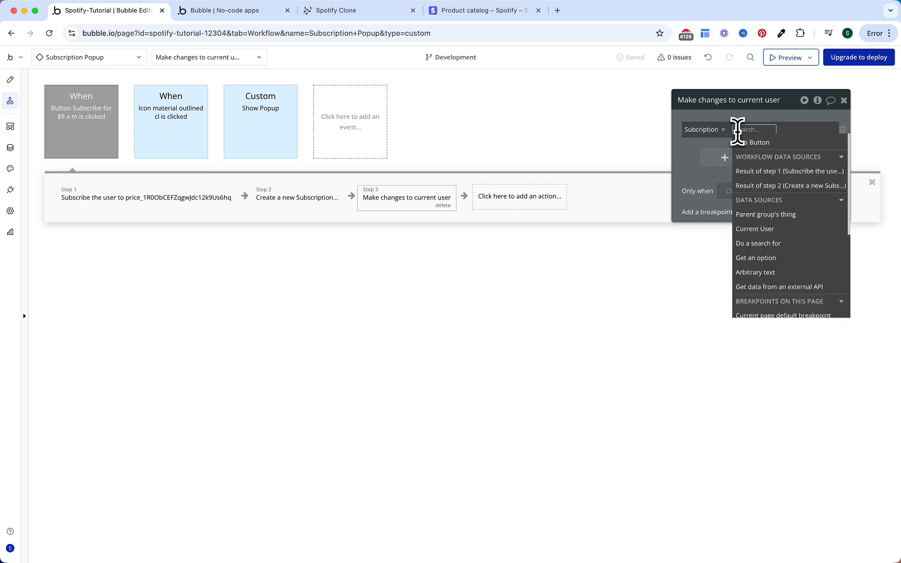
{"action": "left_click", "coordinate": [754, 186]}
{"action": "left_click", "coordinate": [689, 168]}
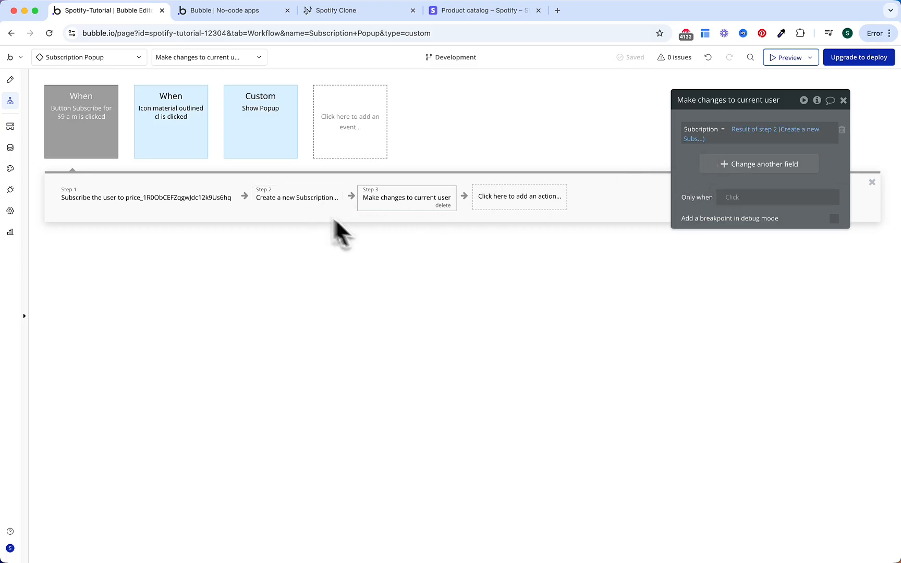
Step: Add a Hide an element step targeting the Subscription Popup
{"action": "left_click", "coordinate": [496, 197]}
{"action": "type", "text": "hide"}
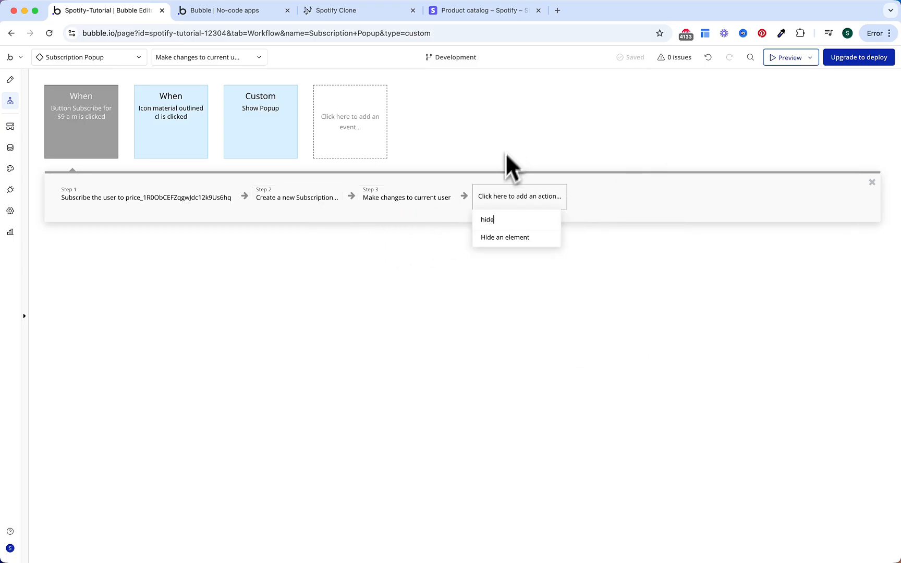
{"action": "left_click", "coordinate": [505, 239]}
{"action": "left_click", "coordinate": [764, 125]}
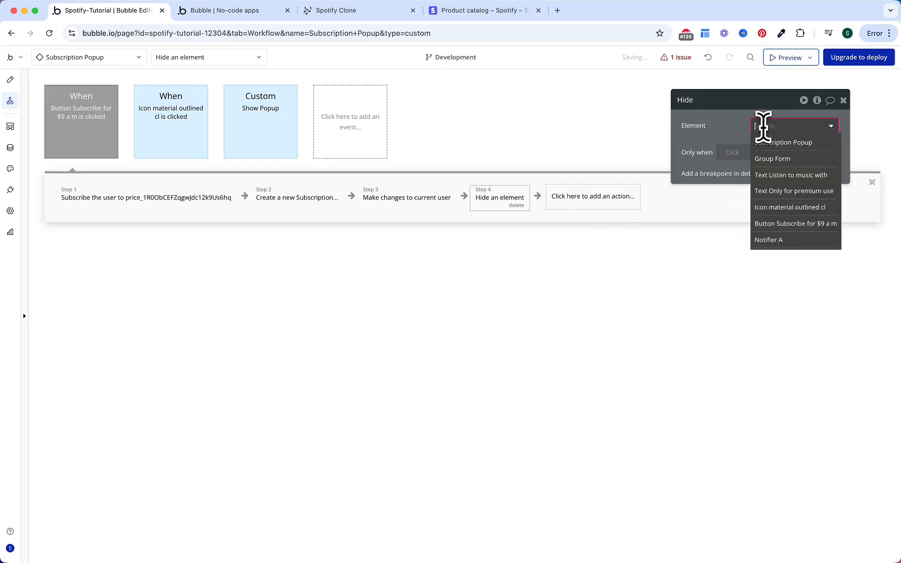
{"action": "left_click", "coordinate": [770, 144]}
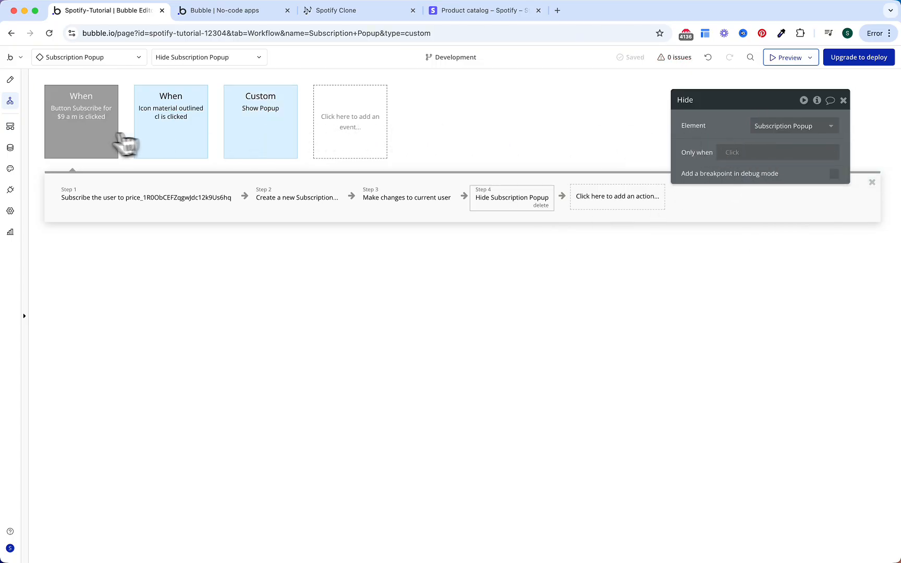
Step: Colour the subscribe button event, the second event and the Show Popup event cyan
{"action": "left_click", "coordinate": [94, 144]}
{"action": "left_click", "coordinate": [756, 147]}
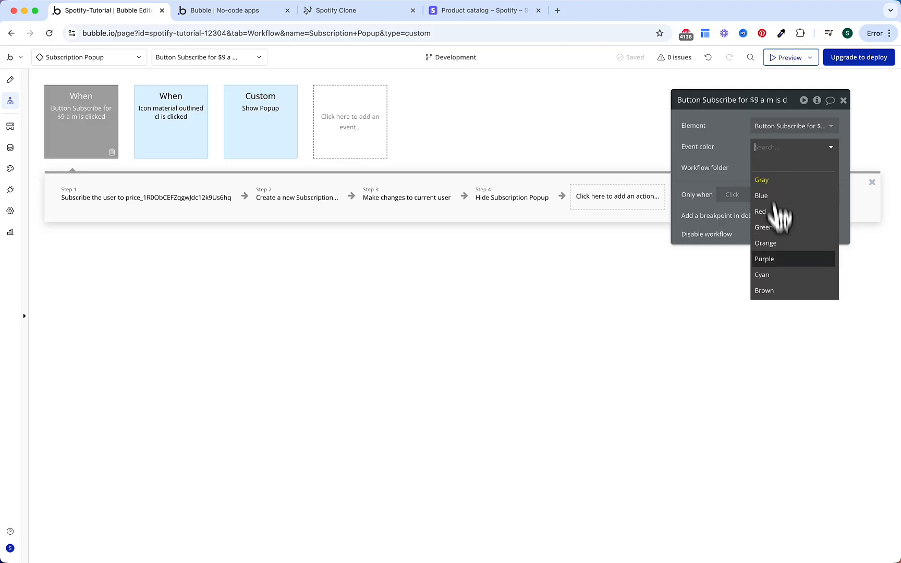
{"action": "left_click", "coordinate": [777, 275]}
{"action": "left_click", "coordinate": [206, 112]}
{"action": "left_click", "coordinate": [756, 147]}
{"action": "left_click", "coordinate": [766, 275]}
{"action": "left_click", "coordinate": [272, 130]}
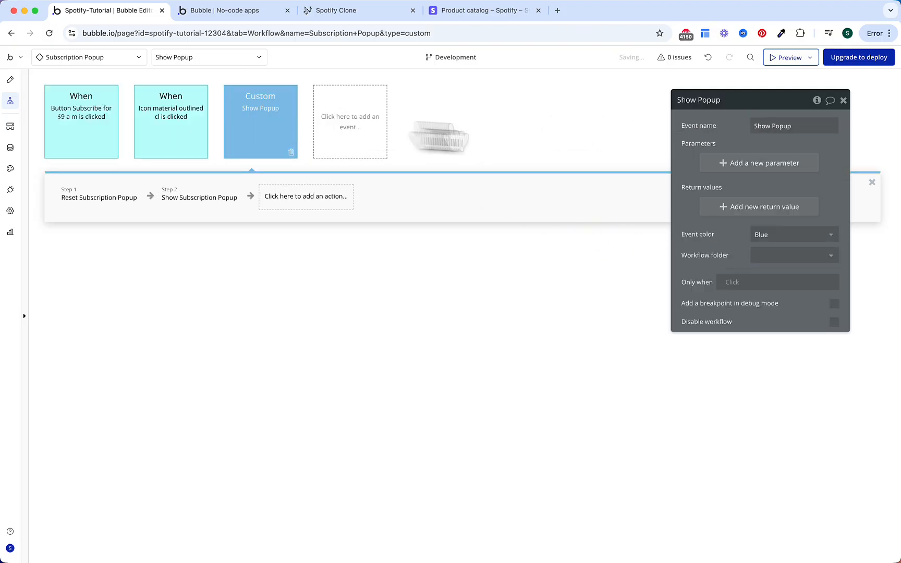
{"action": "left_click", "coordinate": [770, 235]}
{"action": "left_click", "coordinate": [771, 360]}
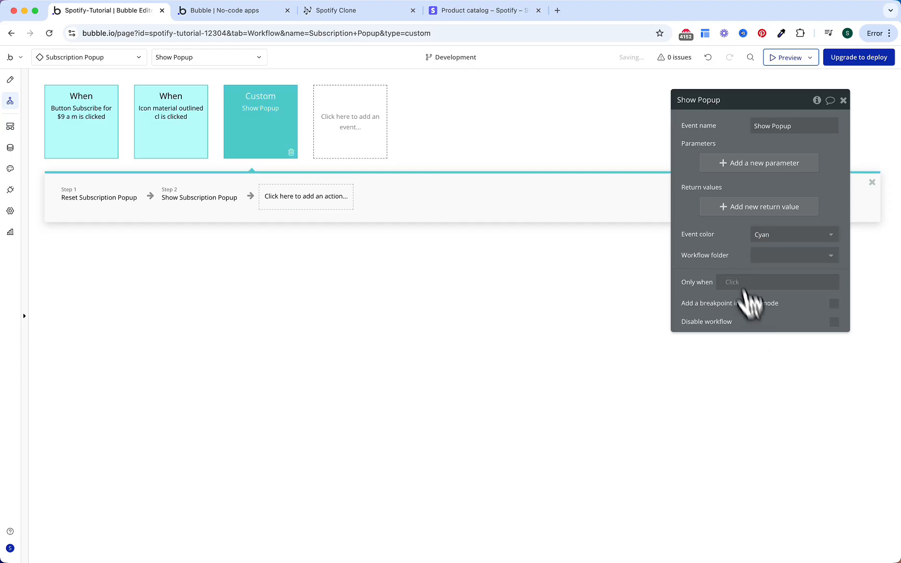
{"action": "left_click", "coordinate": [491, 295]}
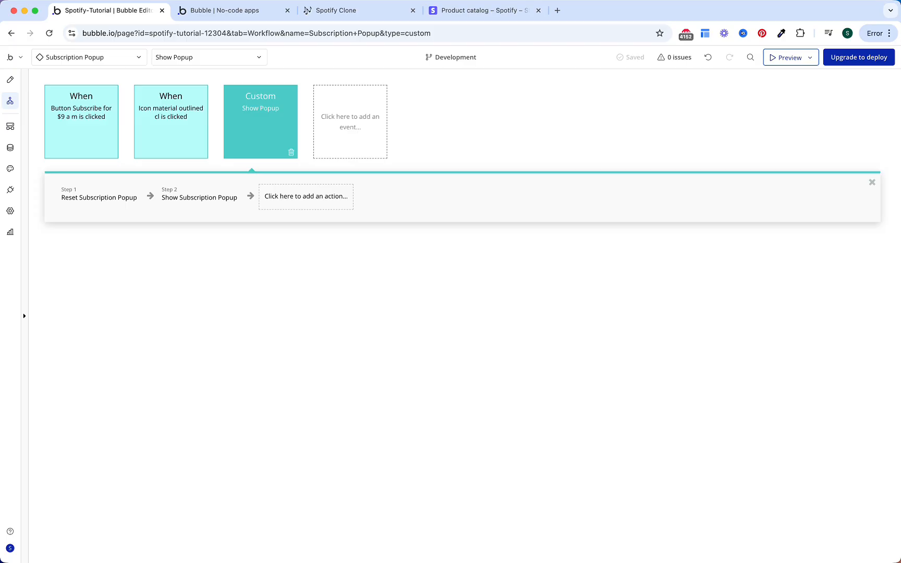
Step: Open the Sidebar's add-icon workflow and review its Create Playlist and Login/Signup popup steps
{"action": "left_click", "coordinate": [113, 61]}
{"action": "left_click", "coordinate": [140, 198]}
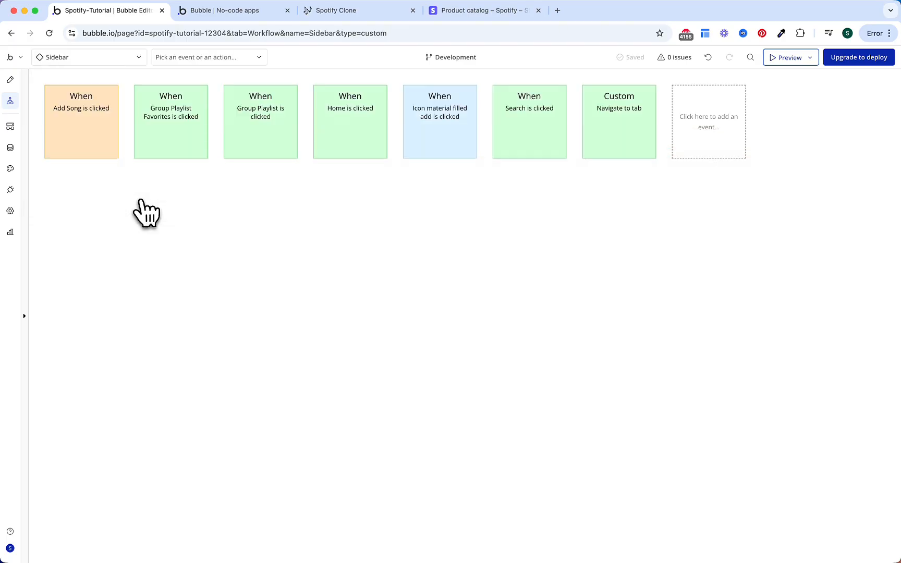
{"action": "double_click", "coordinate": [444, 117]}
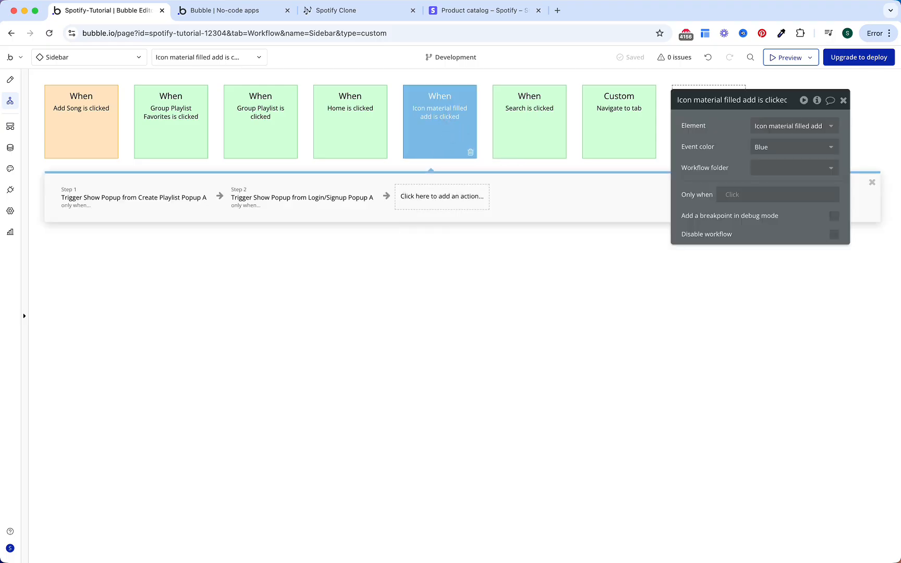
{"action": "left_click", "coordinate": [168, 202]}
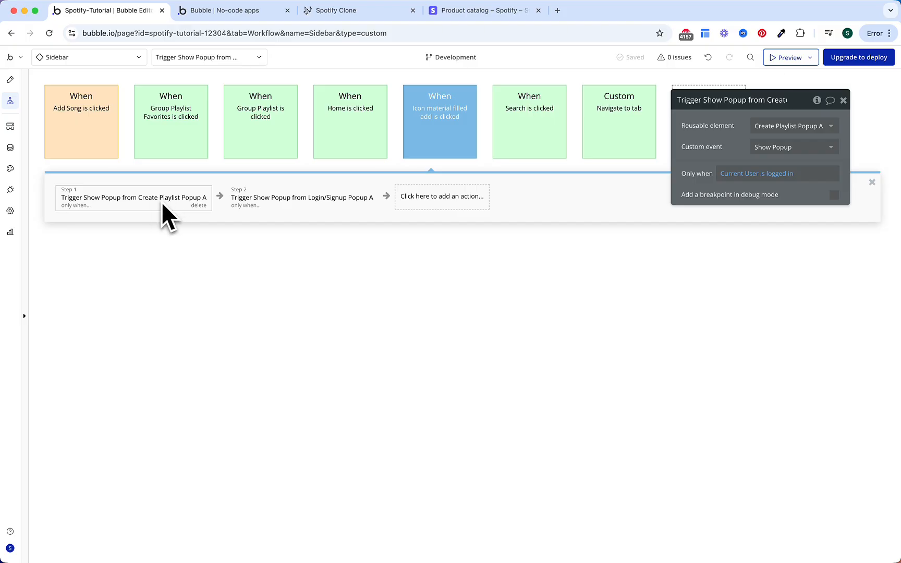
{"action": "left_click", "coordinate": [279, 197]}
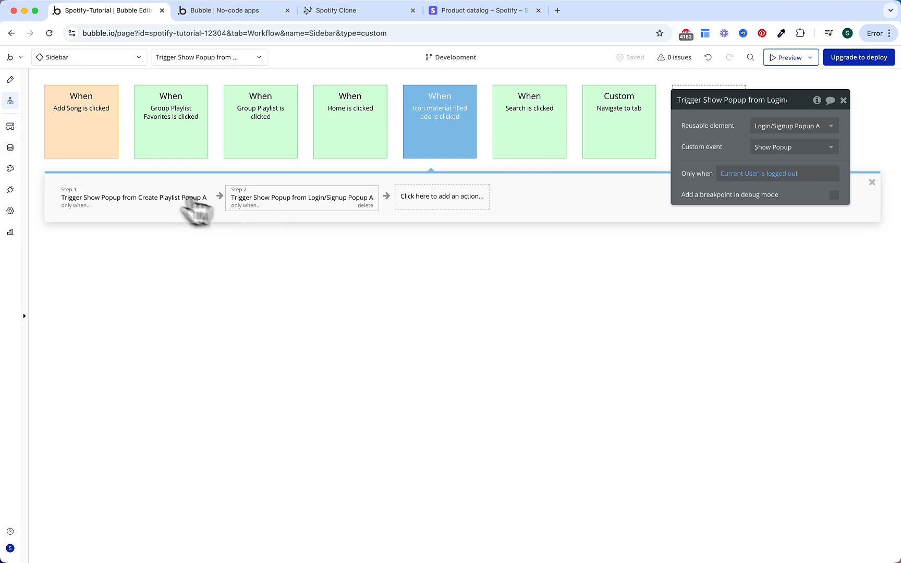
Step: Drop Subscription Popup A onto the Sidebar and set its maximum width to 400 px
{"action": "left_click", "coordinate": [11, 83]}
{"action": "left_click", "coordinate": [128, 301]}
{"action": "type", "text": "subs"}
{"action": "left_click_drag", "start_coordinate": [111, 337], "coordinate": [523, 196]}
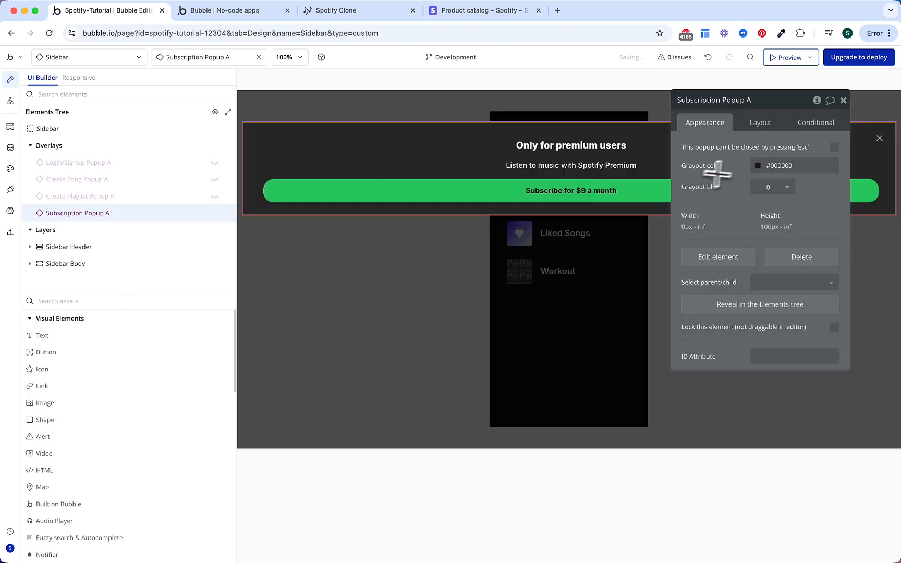
{"action": "left_click", "coordinate": [775, 125]}
{"action": "type", "text": "400"}
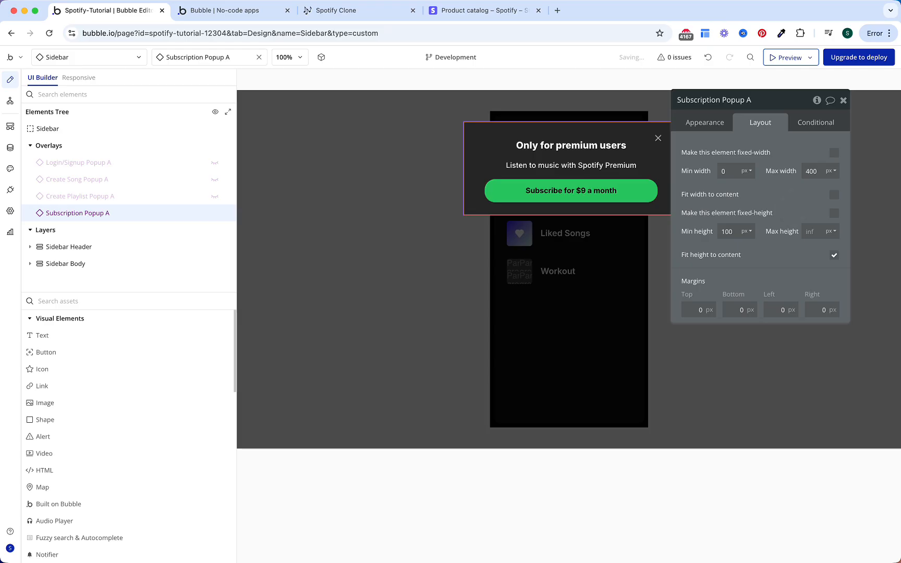
{"action": "left_click", "coordinate": [10, 101]}
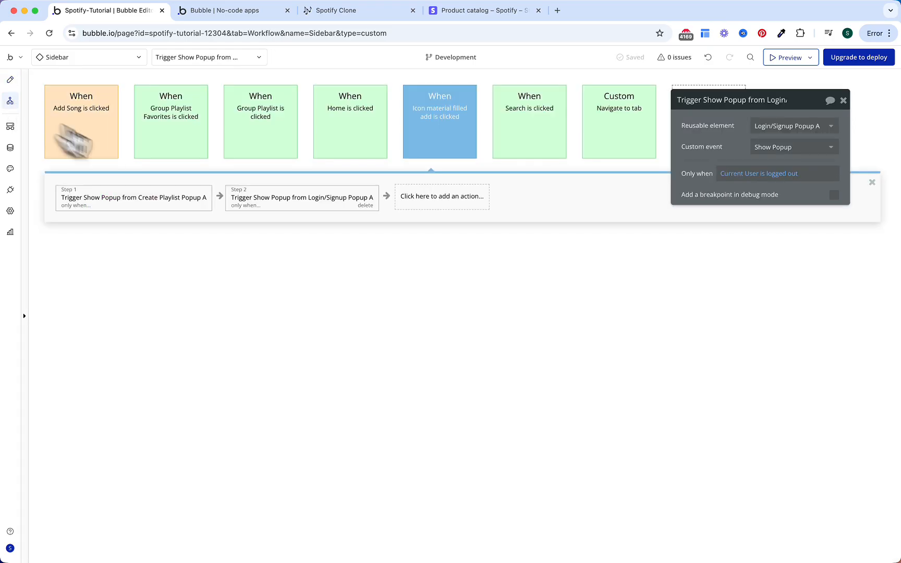
Step: Insert a Step 2 triggering Subscription Popup A's Show Popup custom event
{"action": "left_click", "coordinate": [220, 196]}
{"action": "type", "text": "trig"}
{"action": "left_click", "coordinate": [295, 250]}
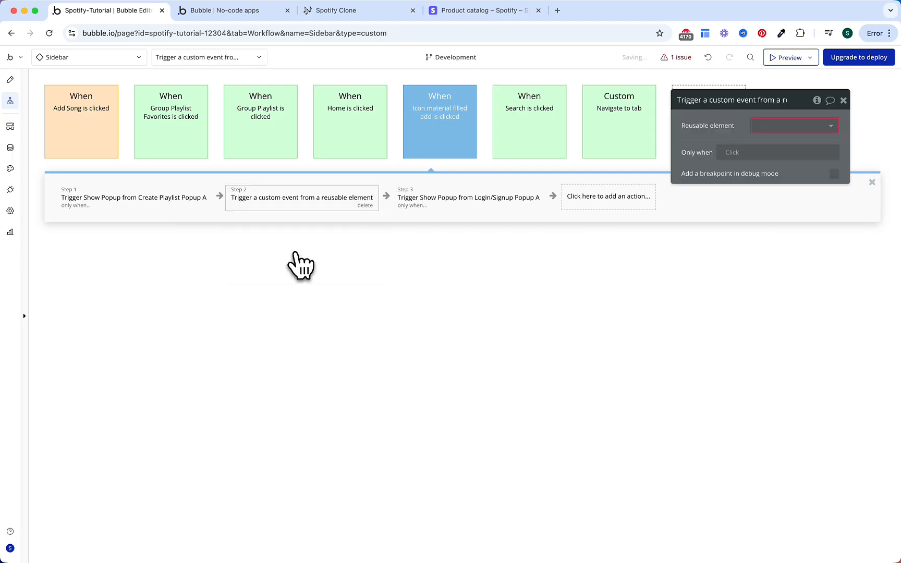
{"action": "left_click", "coordinate": [773, 127]}
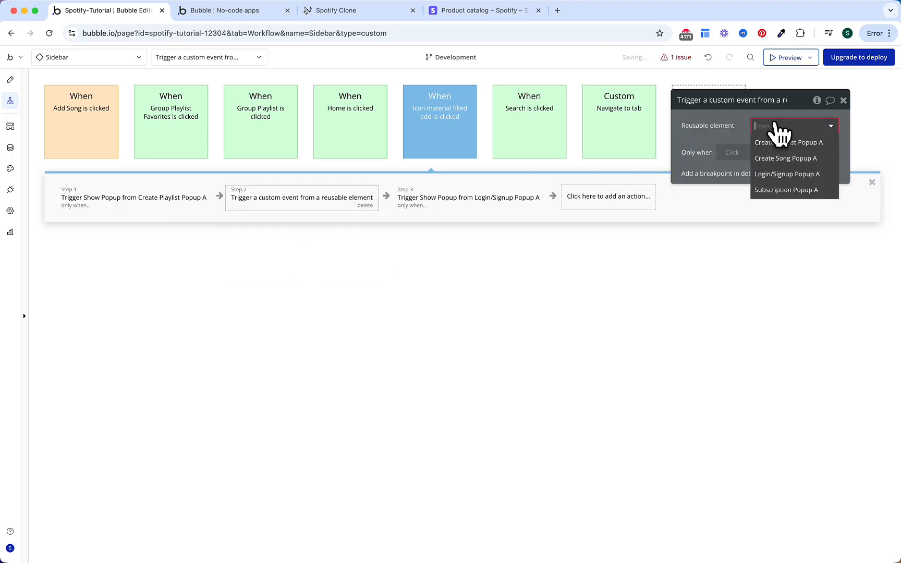
{"action": "left_click", "coordinate": [775, 190]}
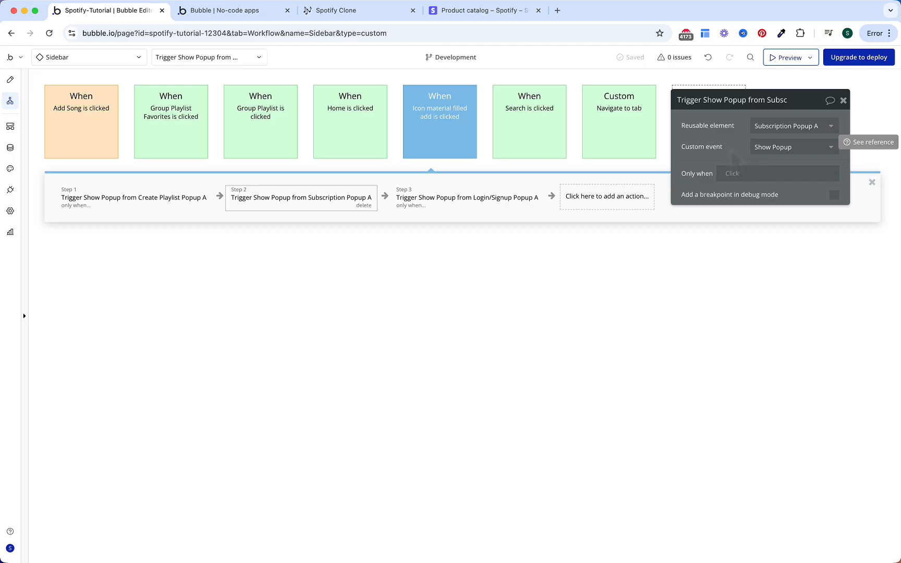
Step: Run it only when Current User is logged in and Current User's Subcription's Status is not Active
{"action": "left_click", "coordinate": [734, 175]}
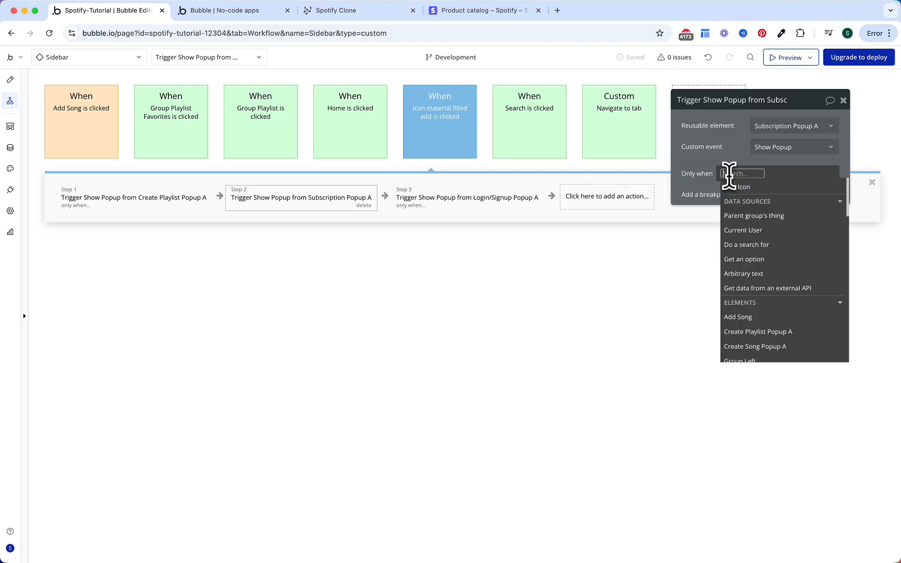
{"action": "type", "text": "curre"}
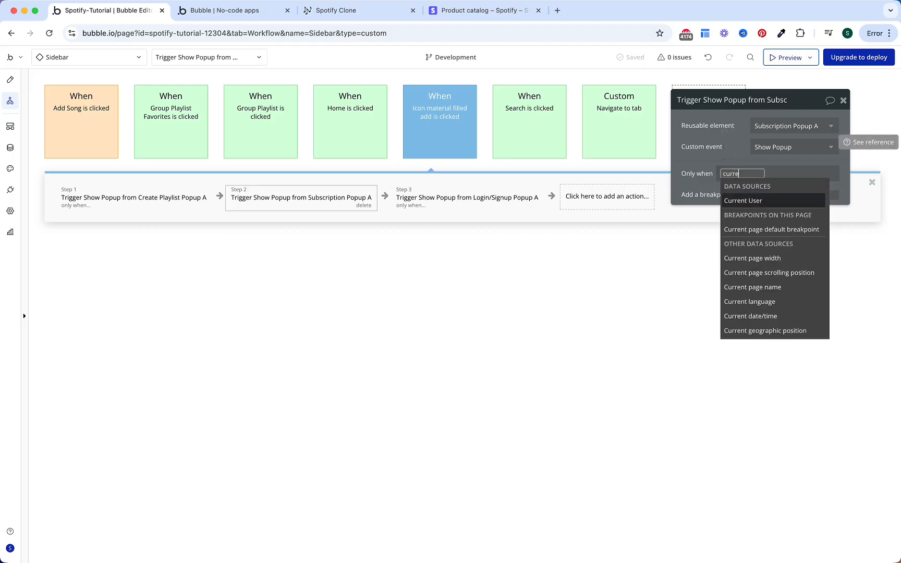
{"action": "key", "text": "Return"}
{"action": "type", "text": "is l"}
{"action": "key", "text": "Return"}
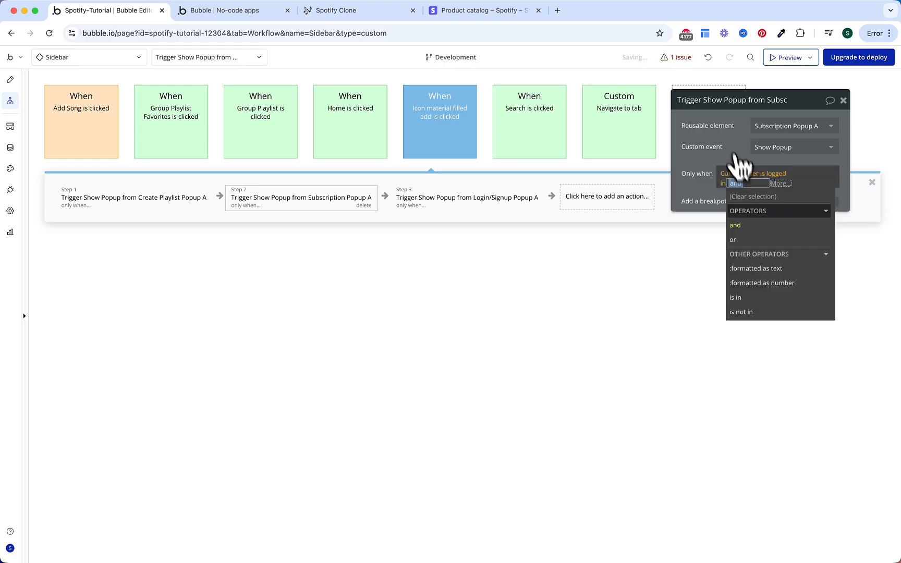
{"action": "left_click", "coordinate": [745, 225]}
{"action": "type", "text": "curr"}
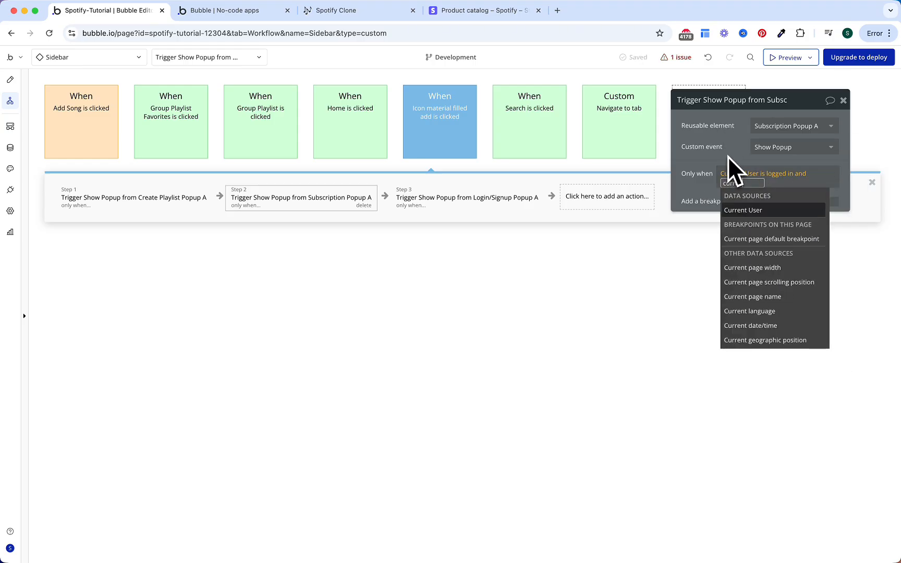
{"action": "type", "text": "e"}
{"action": "key", "text": "Return"}
{"action": "type", "text": "s Sub"}
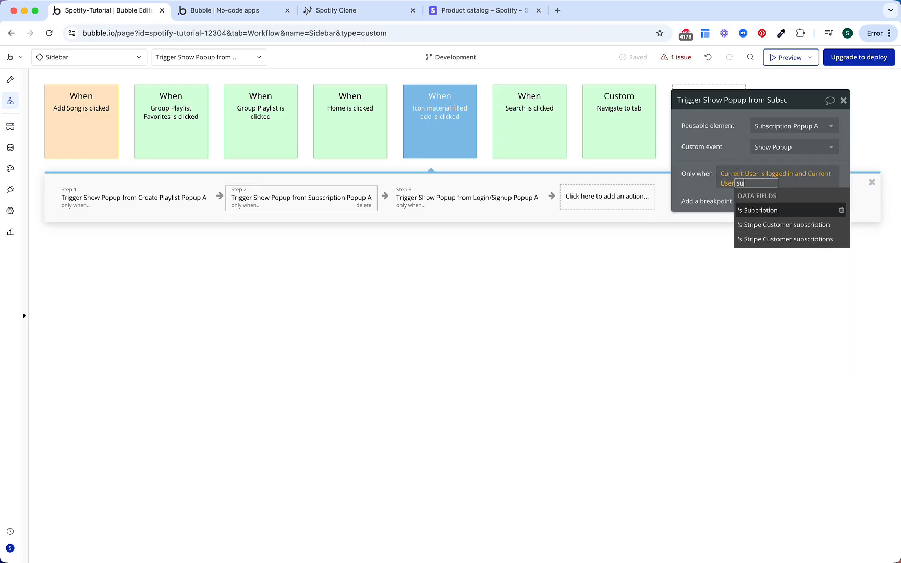
{"action": "key", "text": "Return"}
{"action": "type", "text": "stat"}
{"action": "key", "text": "Return"}
{"action": "type", "text": "is no"}
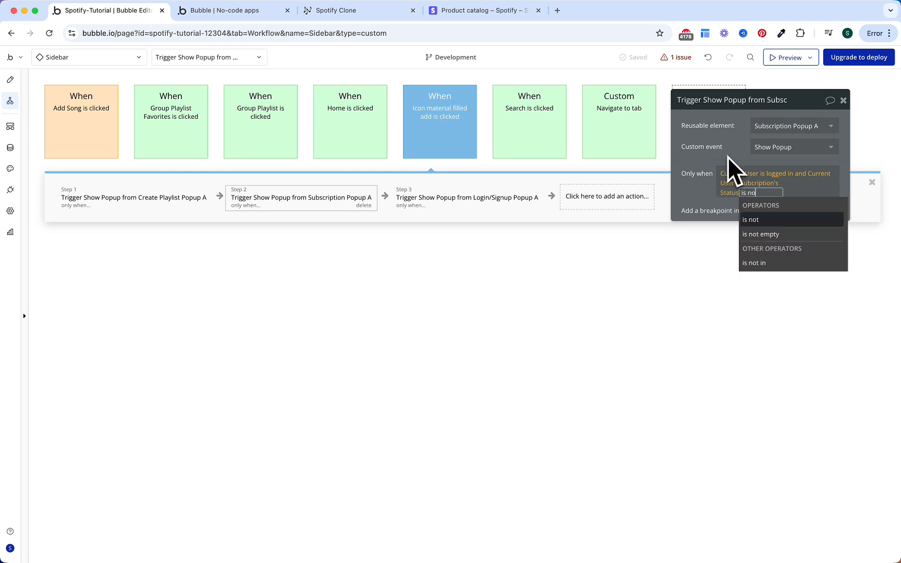
{"action": "left_click", "coordinate": [757, 219]}
{"action": "left_click", "coordinate": [754, 235]}
{"action": "left_click", "coordinate": [743, 159]}
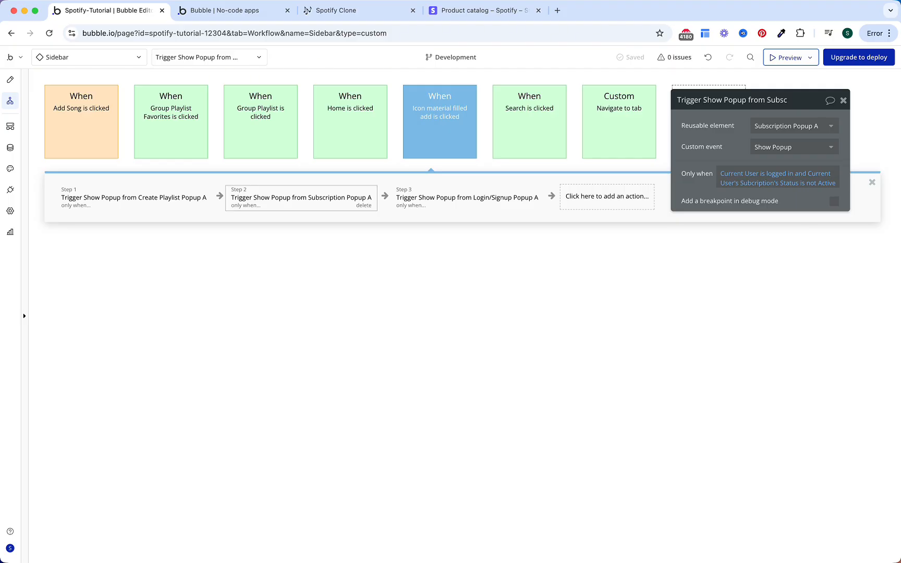
Step: Extend Step 1's 'is logged in' condition with 'and Current User's Subcription's Status is Active'
{"action": "left_click", "coordinate": [156, 201]}
{"action": "left_click", "coordinate": [782, 174]}
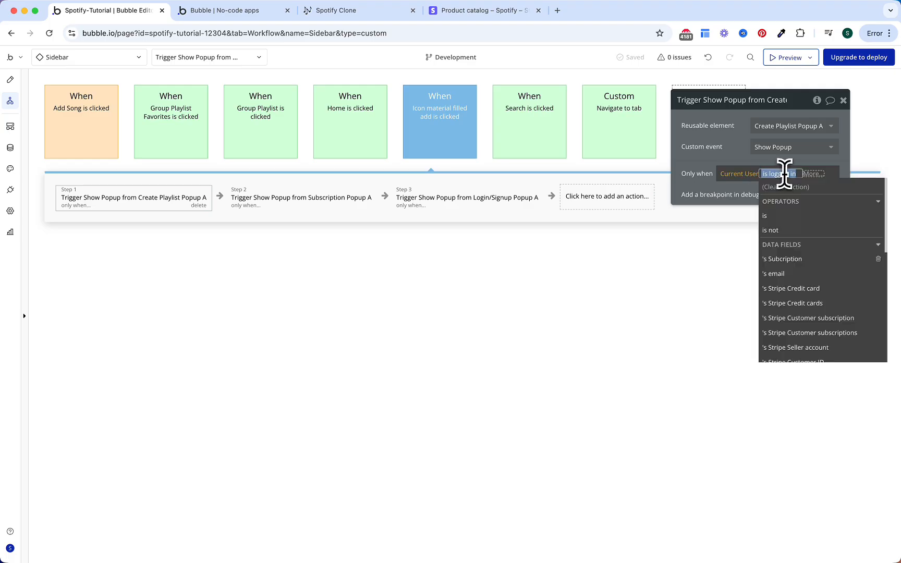
{"action": "left_click", "coordinate": [811, 174]}
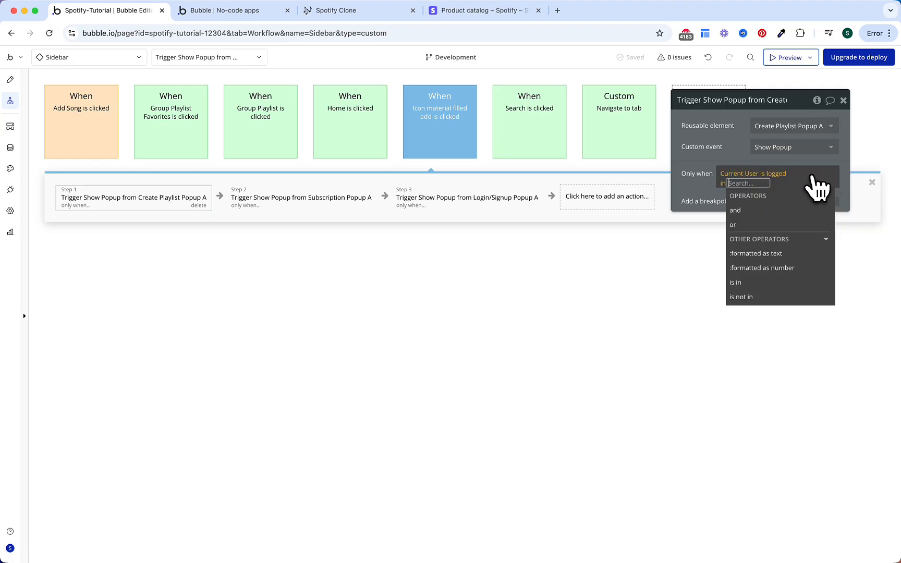
{"action": "left_click", "coordinate": [780, 211]}
{"action": "type", "text": "cur"}
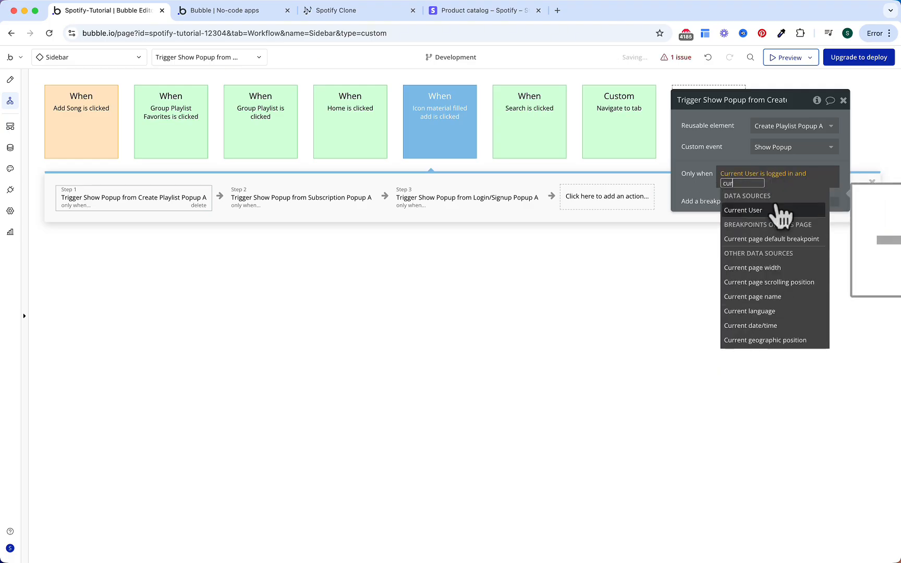
{"action": "key", "text": "Return"}
{"action": "type", "text": "sub"}
{"action": "key", "text": "Return"}
{"action": "type", "text": "stat"}
{"action": "key", "text": "Return"}
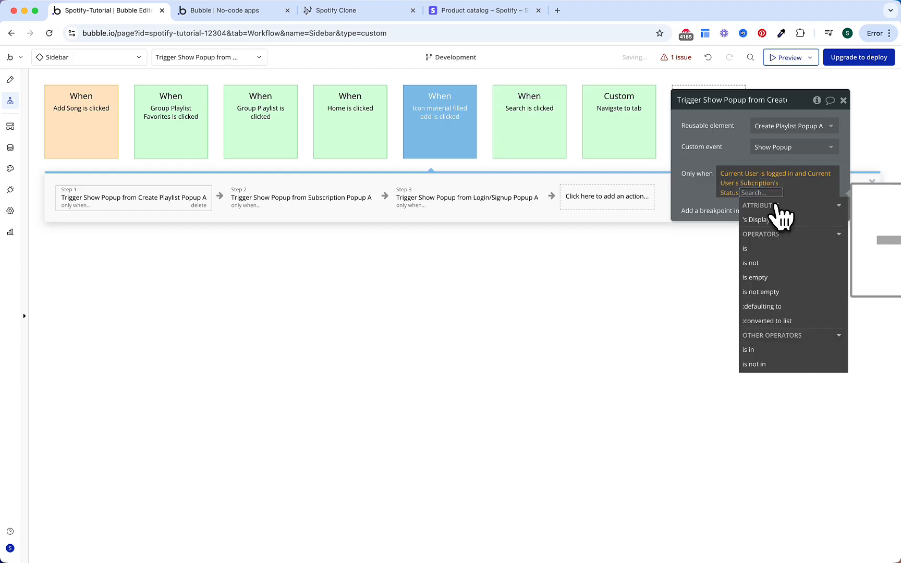
{"action": "left_click", "coordinate": [775, 250]}
{"action": "left_click", "coordinate": [762, 252]}
{"action": "left_click", "coordinate": [735, 152]}
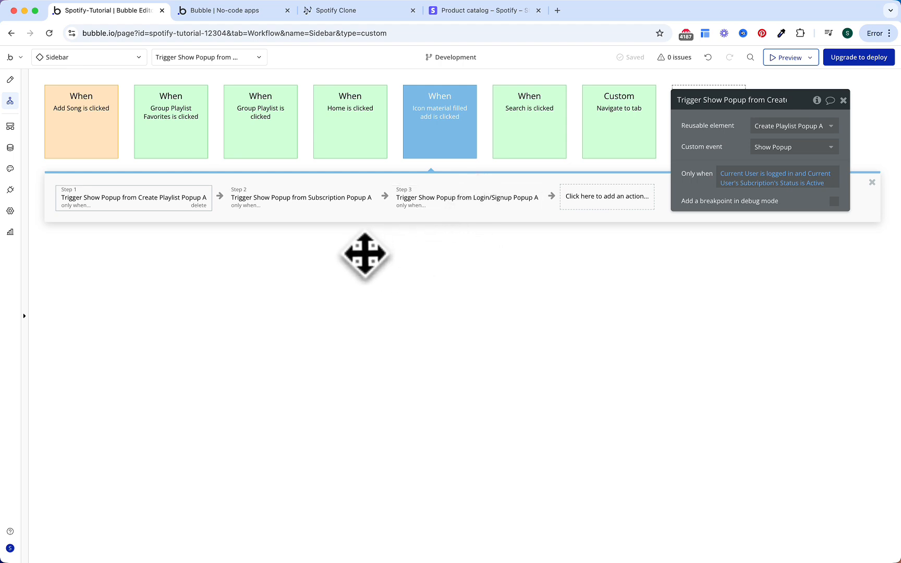
Step: Open the Sidebar's 'When Add Song is clicked' workflow showing Create Song Popup A
{"action": "mouse_move", "coordinate": [306, 200]}
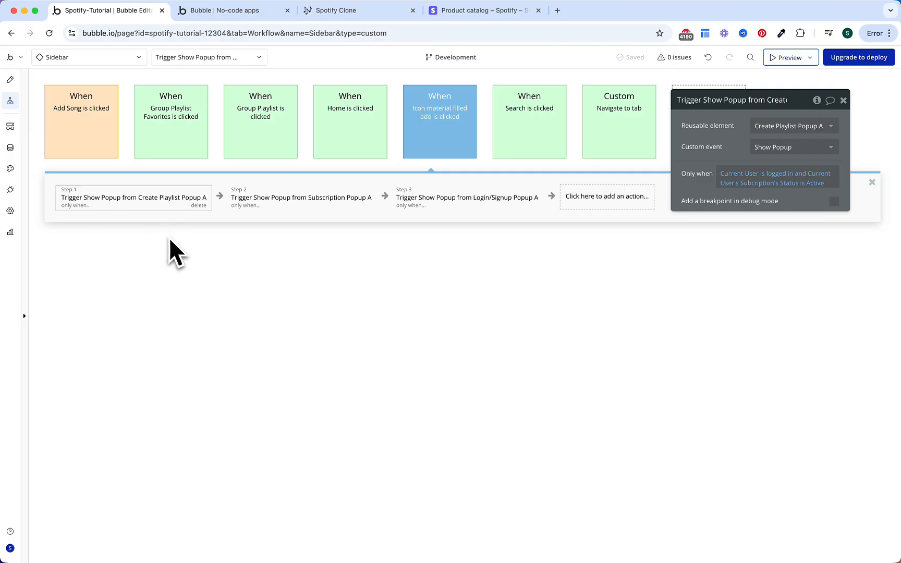
{"action": "left_click", "coordinate": [93, 143]}
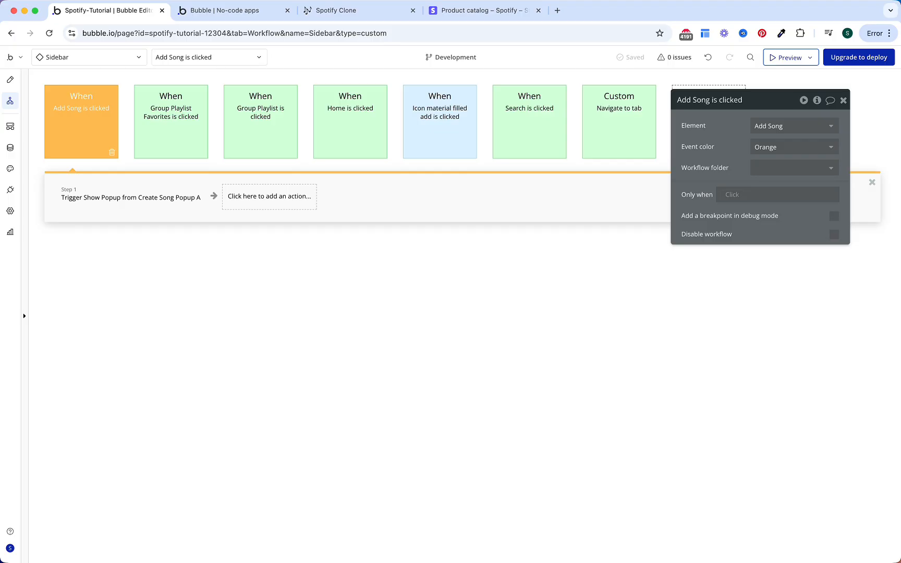
Step: Make the Create Song popup step run only when Current User's subscription Status is Active
{"action": "left_click", "coordinate": [130, 197]}
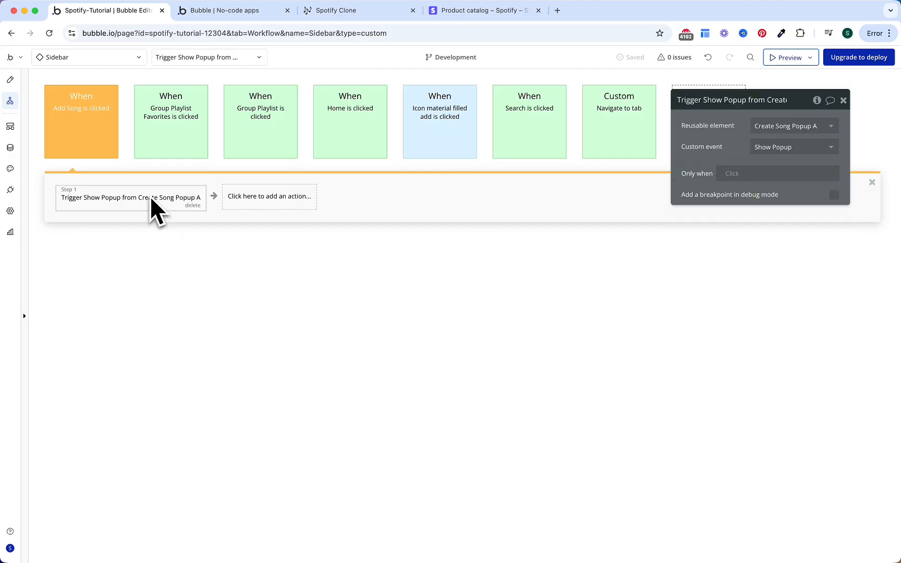
{"action": "left_click", "coordinate": [737, 174]}
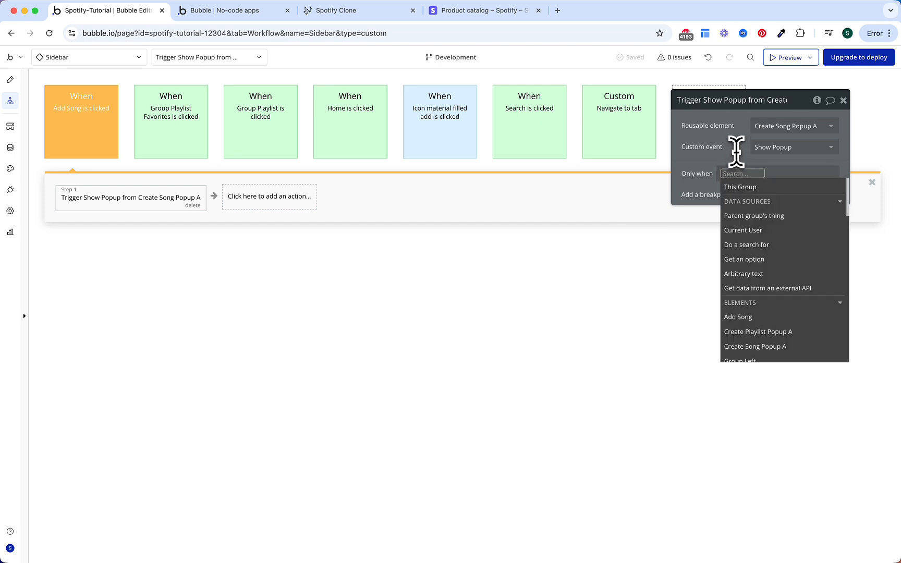
{"action": "type", "text": "curre"}
{"action": "key", "text": "Return"}
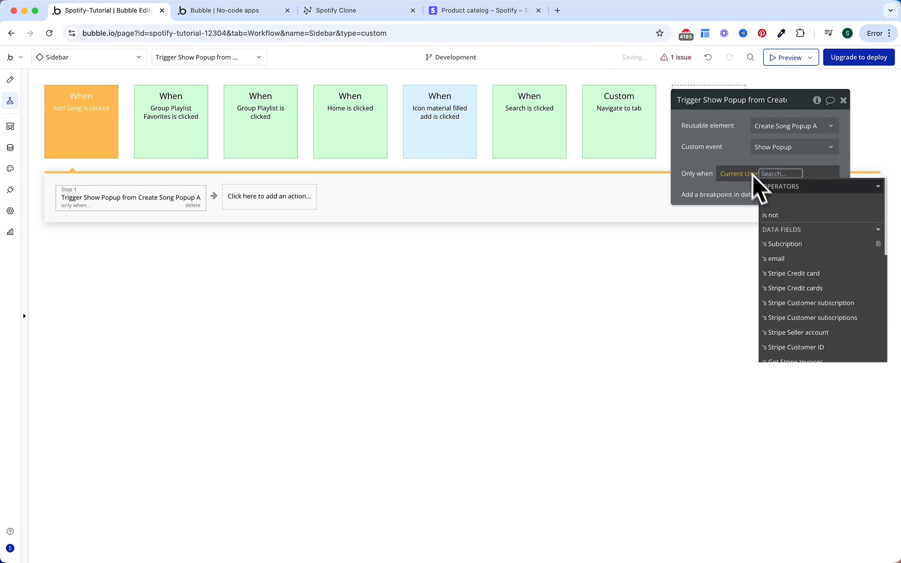
{"action": "left_click", "coordinate": [786, 245]}
{"action": "type", "text": "s Subcription s"}
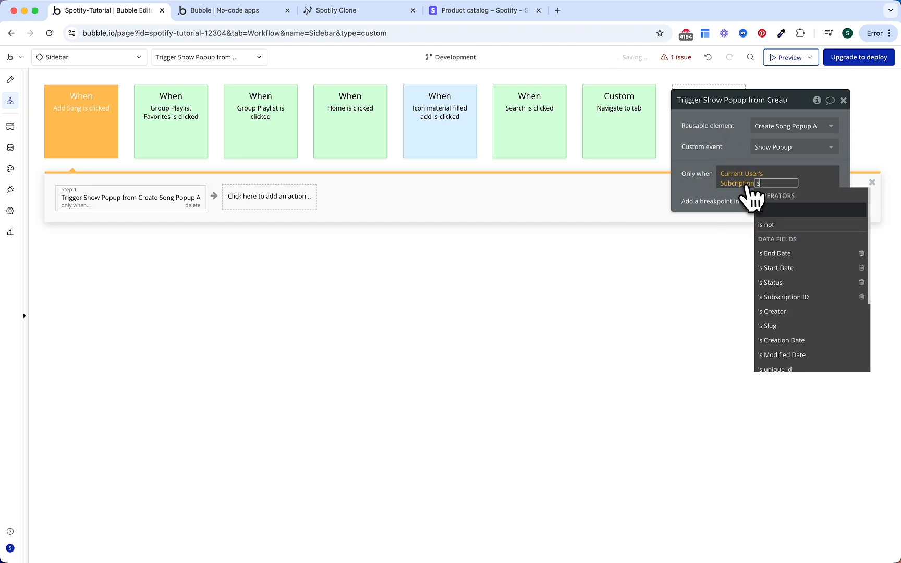
{"action": "type", "text": "tat"}
{"action": "key", "text": "Return"}
{"action": "left_click", "coordinate": [774, 238]}
{"action": "left_click", "coordinate": [774, 237]}
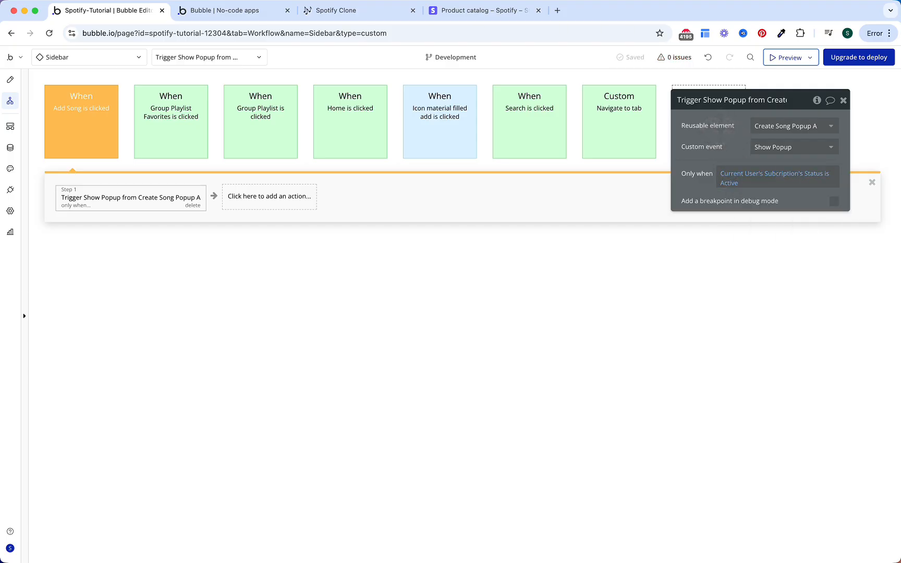
Step: Add a 'Trigger a custom event from a reusable element' action targeting Subscription Popup A
{"action": "left_click", "coordinate": [268, 200]}
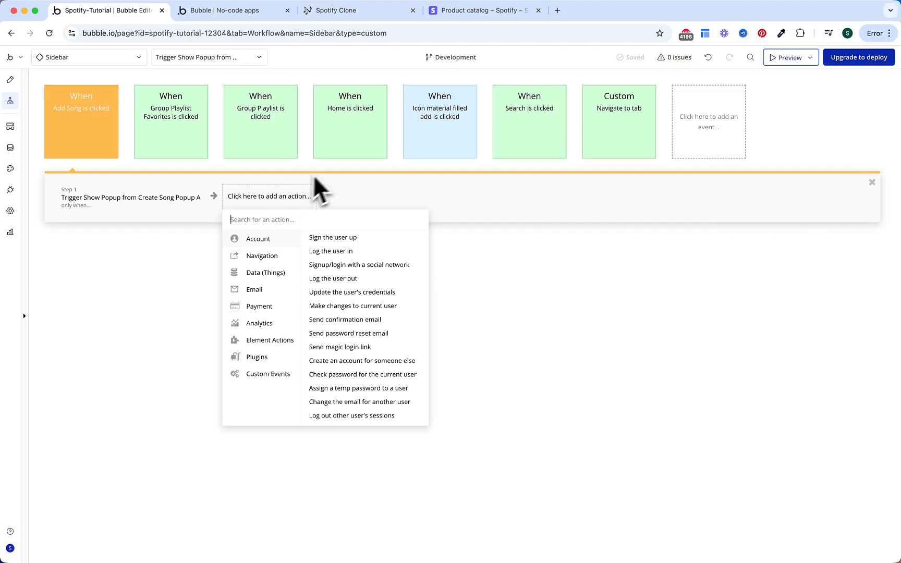
{"action": "type", "text": "trig"}
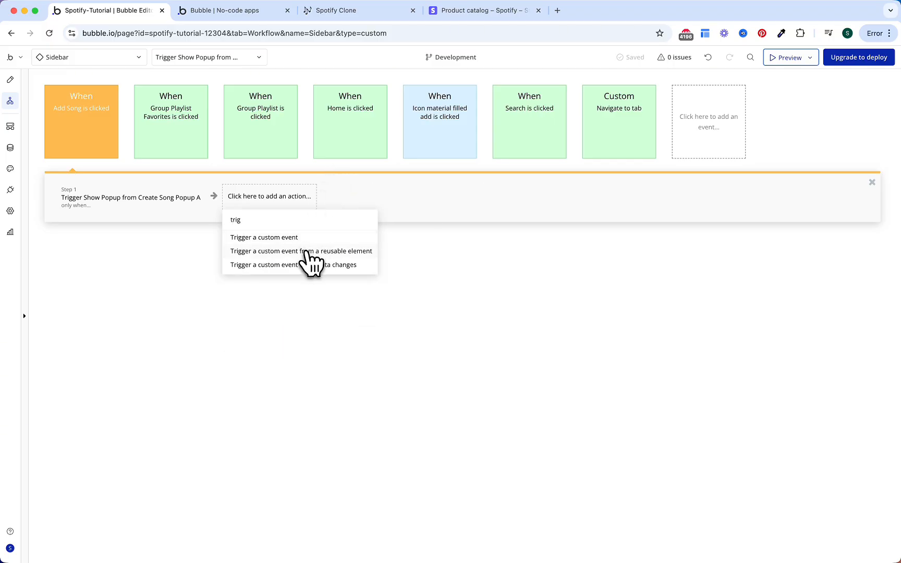
{"action": "left_click", "coordinate": [308, 252]}
{"action": "left_click", "coordinate": [773, 126]}
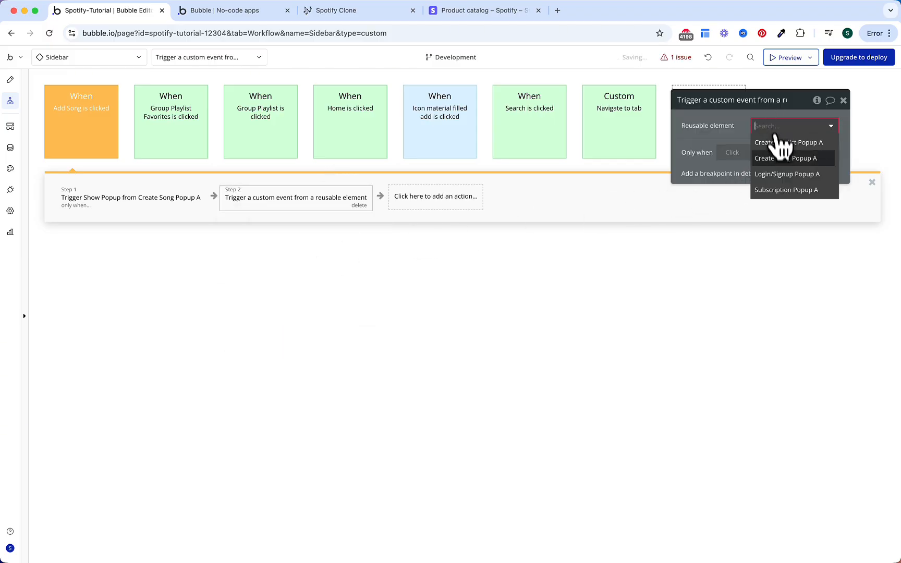
{"action": "left_click", "coordinate": [781, 191]}
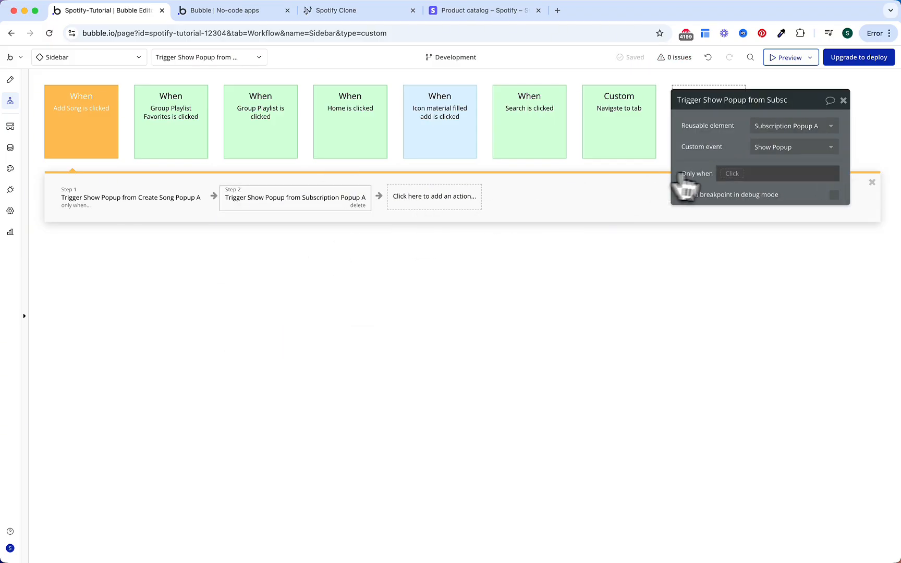
Step: Make the Subscription Popup A step run only when Current User's subscription Status is not Active
{"action": "left_click", "coordinate": [734, 174]}
{"action": "type", "text": "cur"}
{"action": "key", "text": "Return"}
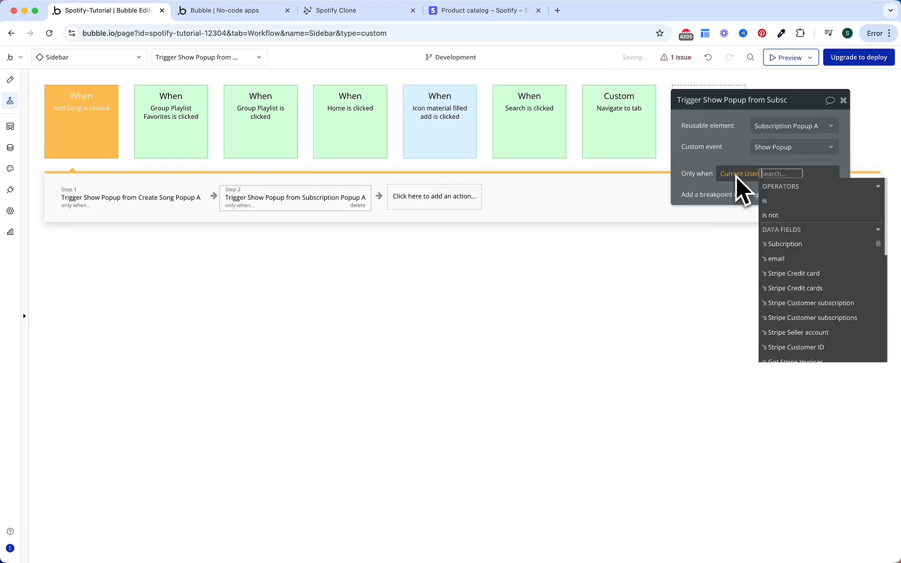
{"action": "type", "text": "su"}
{"action": "type", "text": "stat"}
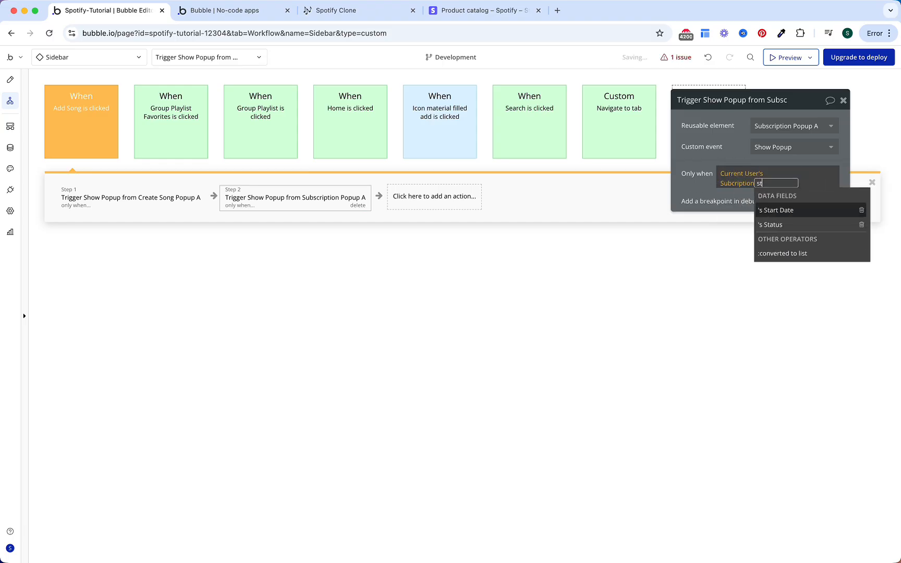
{"action": "key", "text": "Return"}
{"action": "left_click", "coordinate": [772, 255]}
{"action": "type", "text": "ac"}
{"action": "key", "text": "Return"}
{"action": "left_click", "coordinate": [731, 136]}
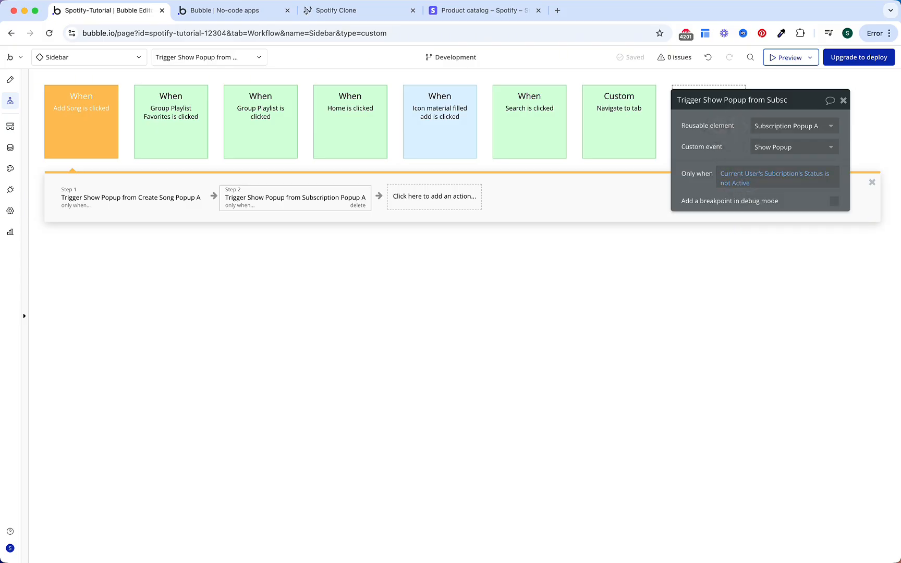
{"action": "left_click", "coordinate": [119, 58]}
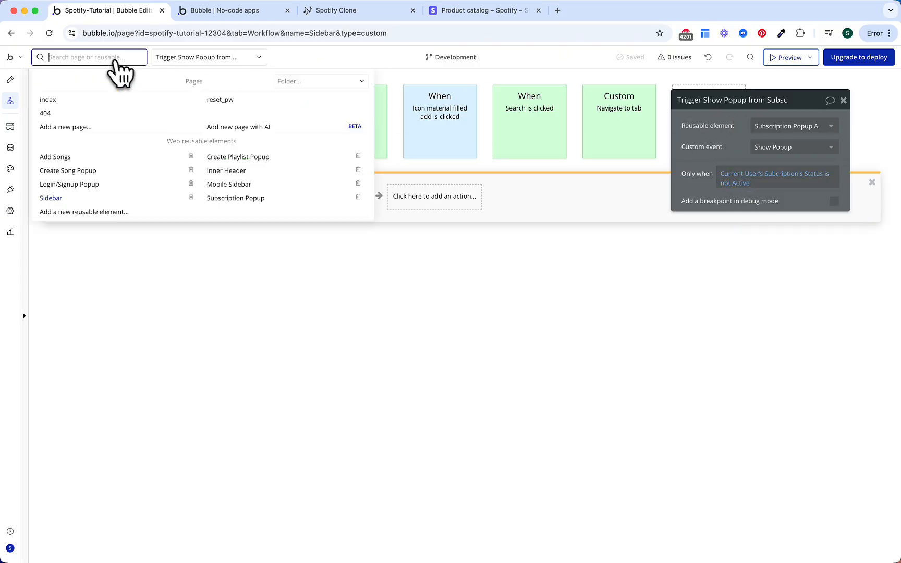
Step: Place Subscription Popup A on the Mobile Sidebar and cap its max width at 400 px
{"action": "left_click", "coordinate": [266, 186]}
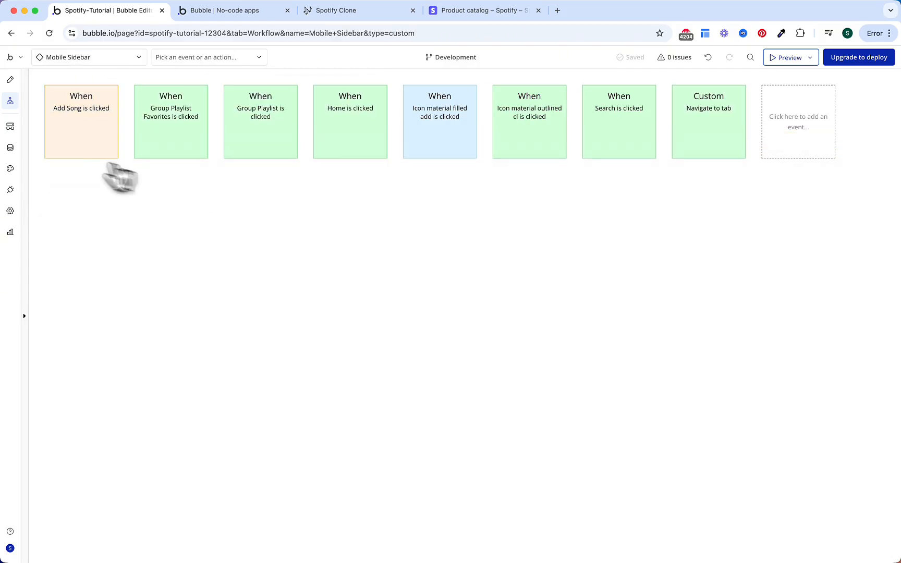
{"action": "left_click", "coordinate": [10, 79]}
{"action": "left_click", "coordinate": [96, 301]}
{"action": "type", "text": "subs"}
{"action": "left_click", "coordinate": [84, 337]}
{"action": "left_click", "coordinate": [361, 244]}
{"action": "left_click", "coordinate": [766, 125]}
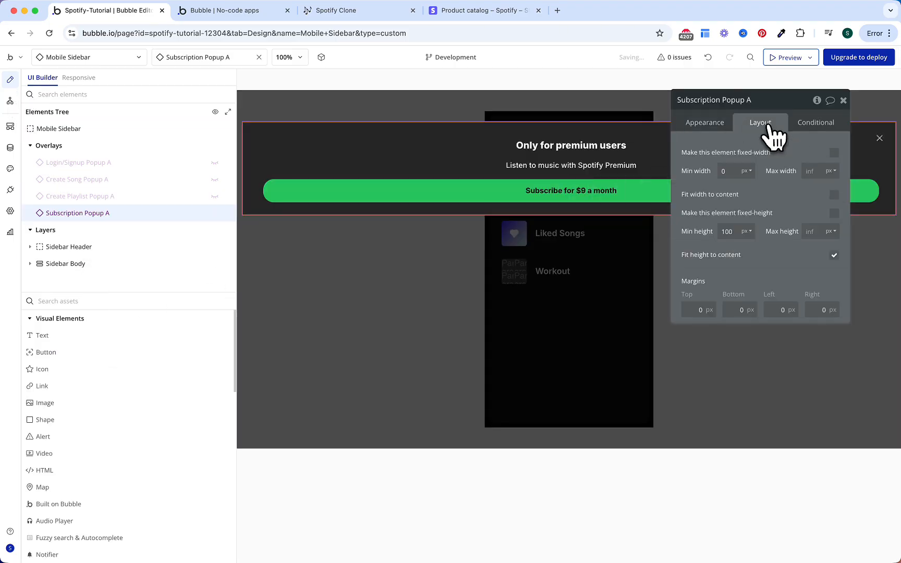
{"action": "left_click", "coordinate": [816, 170]}
{"action": "type", "text": "400"}
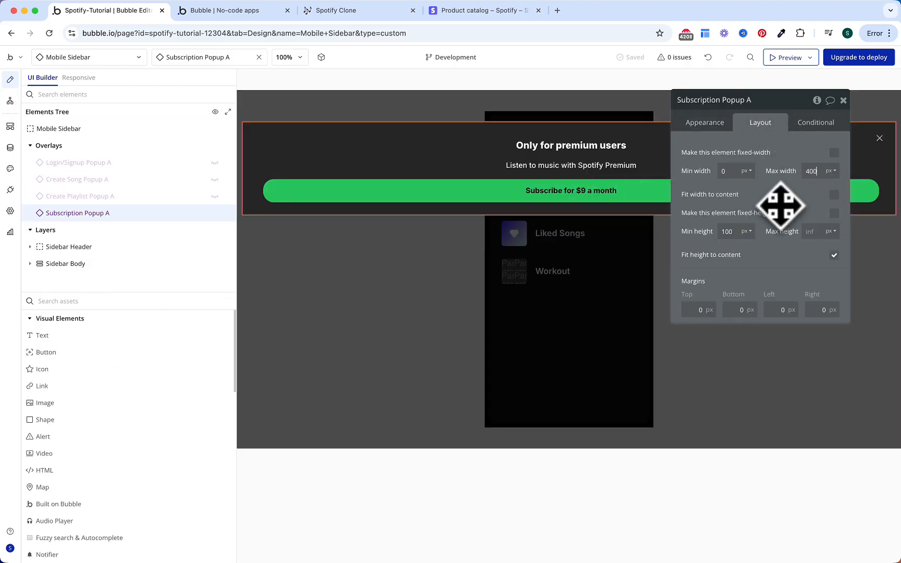
{"action": "left_click", "coordinate": [10, 100]}
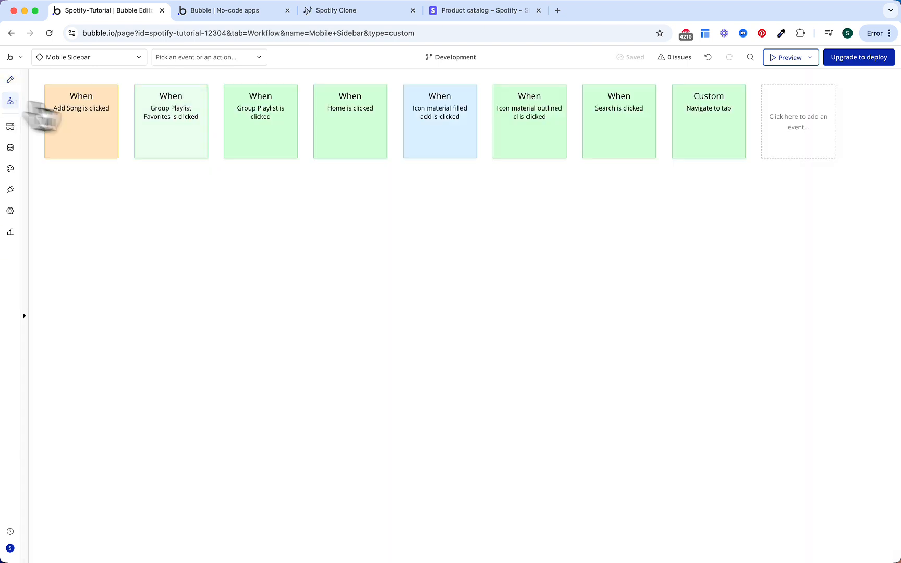
Step: In the add-icon workflow, insert a trigger-event action for Subscription Popup A between steps 1 and 2
{"action": "left_click", "coordinate": [422, 149]}
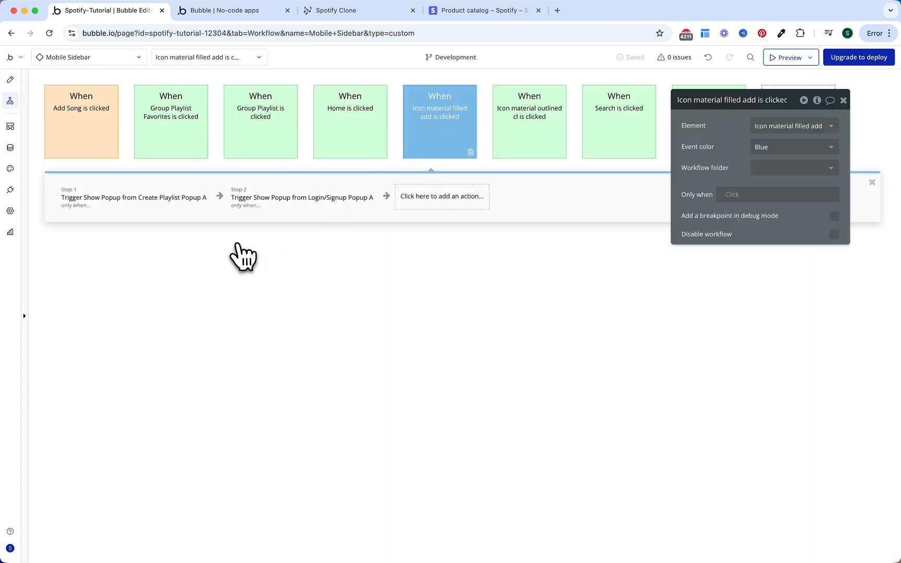
{"action": "left_click", "coordinate": [250, 201]}
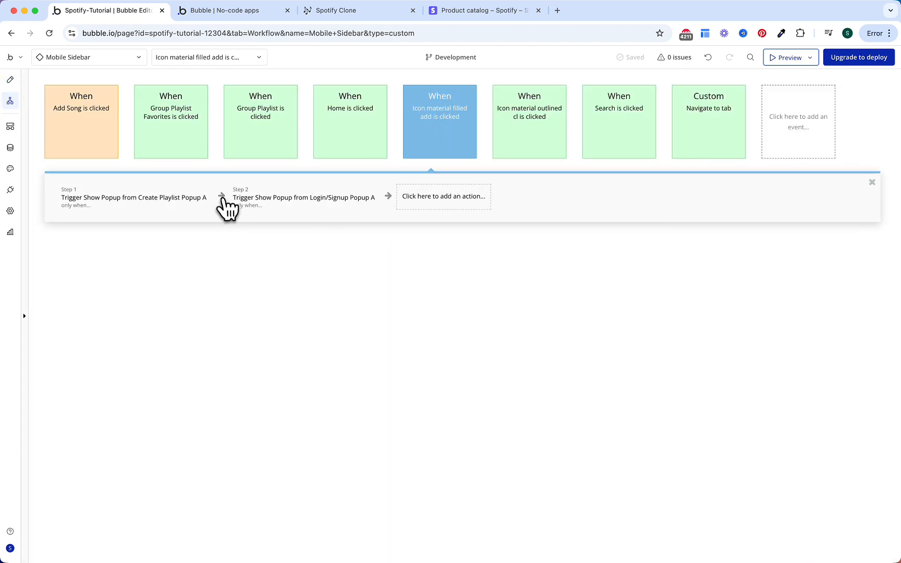
{"action": "type", "text": "trig"}
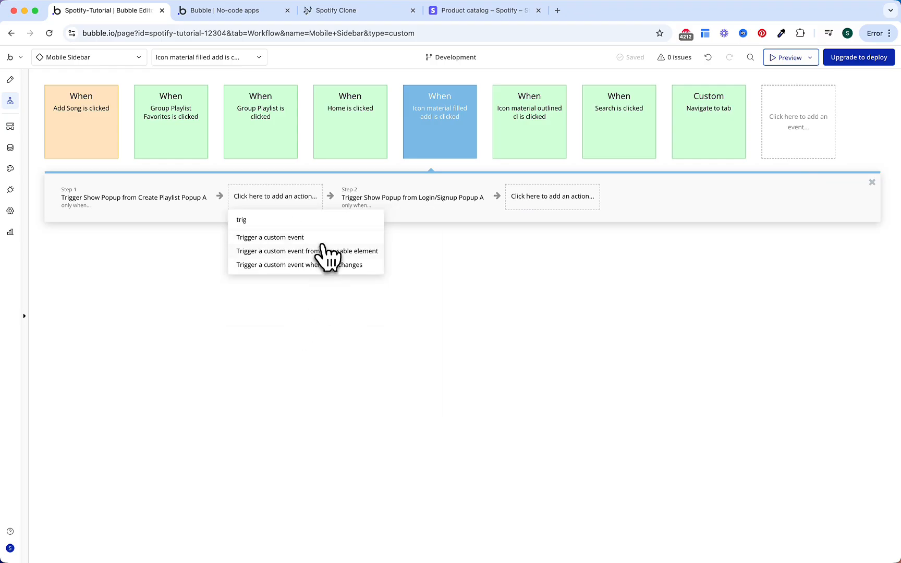
{"action": "left_click", "coordinate": [376, 251]}
{"action": "left_click", "coordinate": [778, 126]}
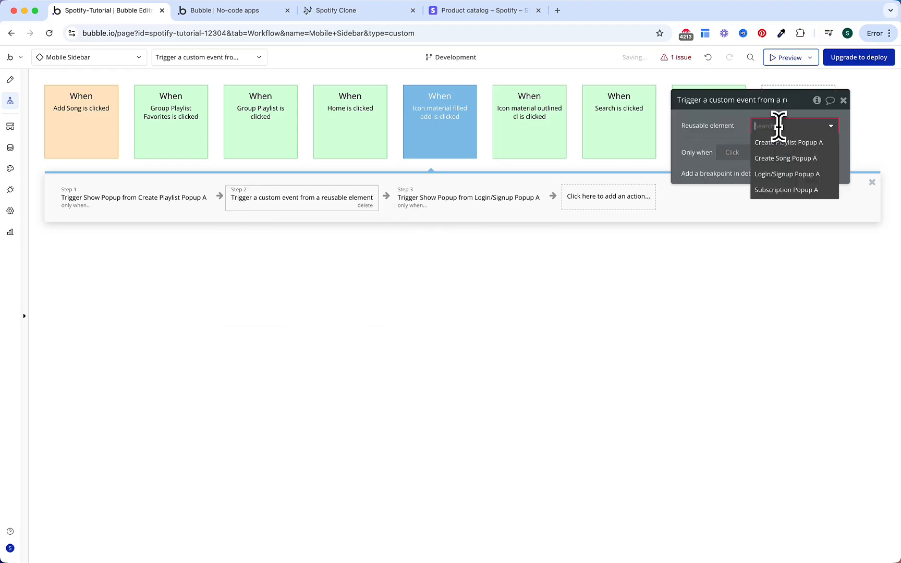
{"action": "left_click", "coordinate": [785, 190]}
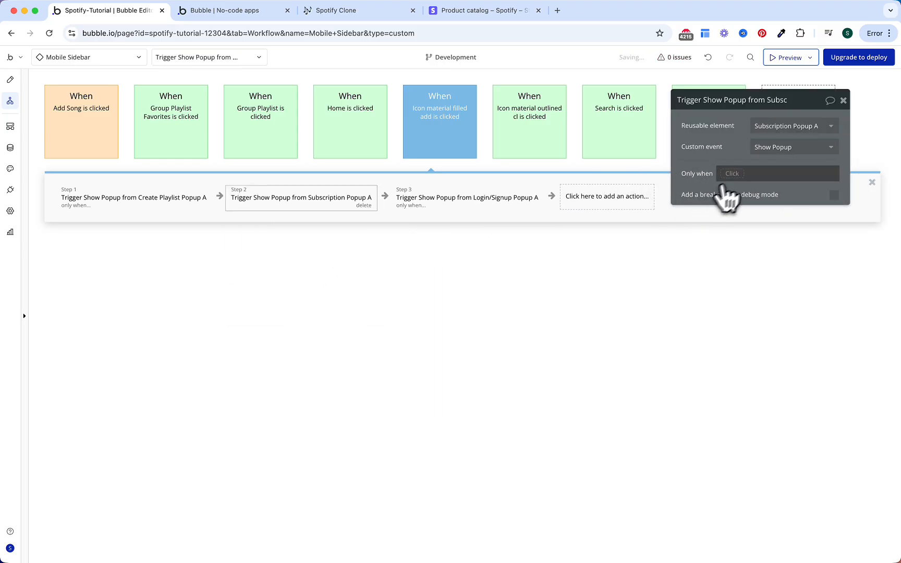
Step: Start the new step's Only when condition with 'Current User is logged in'
{"action": "left_click", "coordinate": [741, 175]}
{"action": "type", "text": "curr"}
{"action": "key", "text": "Return"}
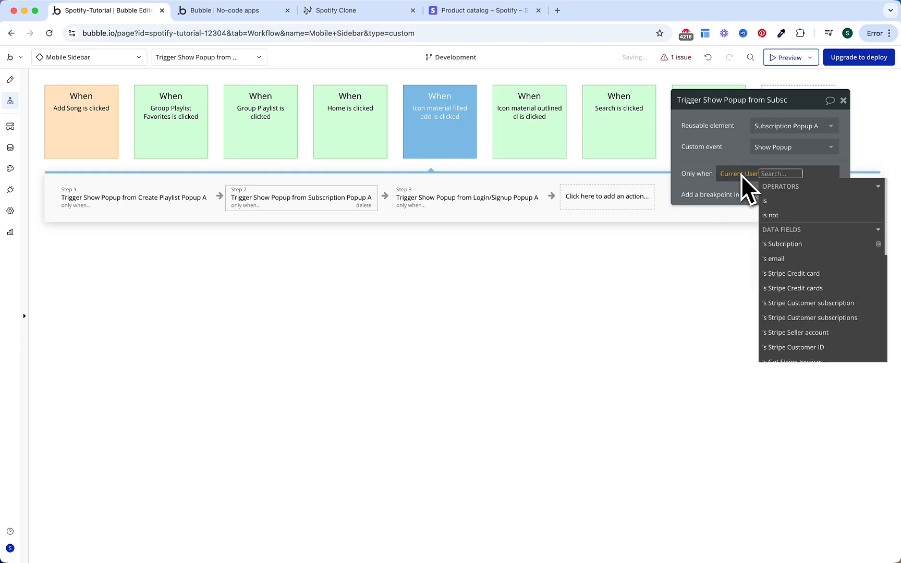
{"action": "type", "text": "is log"}
{"action": "key", "text": "Return"}
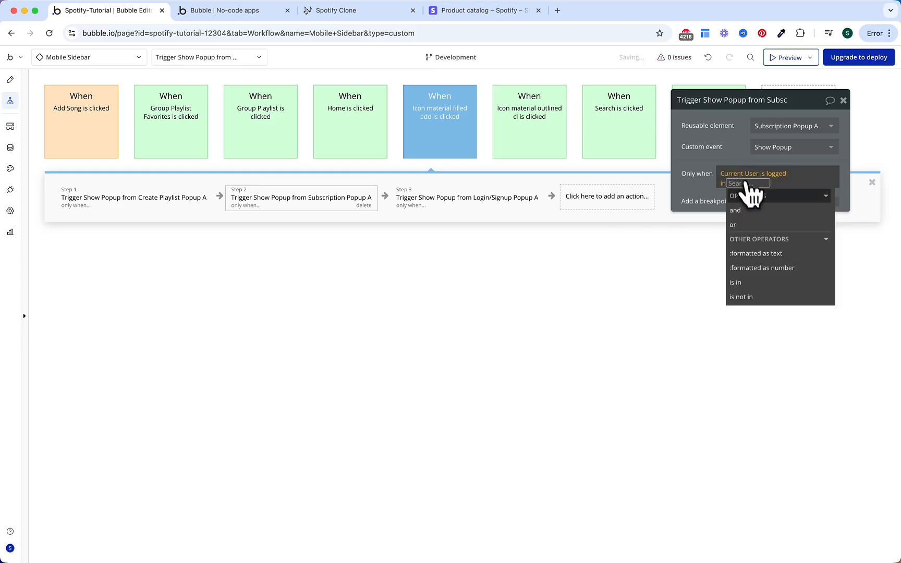
Step: Extend that condition with 'and Current User's Subcription's Status is not Active'
{"action": "left_click", "coordinate": [751, 211]}
{"action": "type", "text": "curr"}
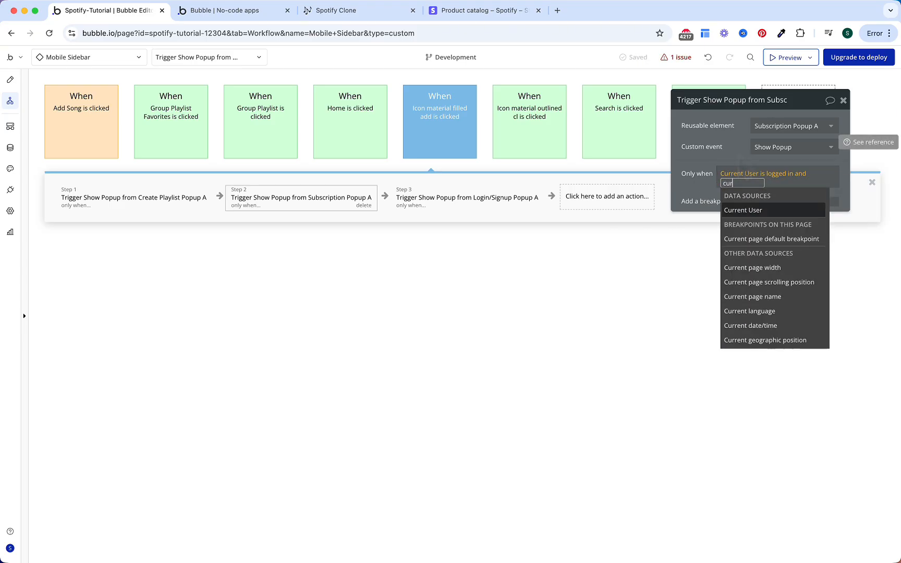
{"action": "key", "text": "Return"}
{"action": "type", "text": "stbs"}
{"action": "key", "text": "BackSpace"}
{"action": "key", "text": "BackSpace"}
{"action": "type", "text": "ubs"}
{"action": "key", "text": "Return"}
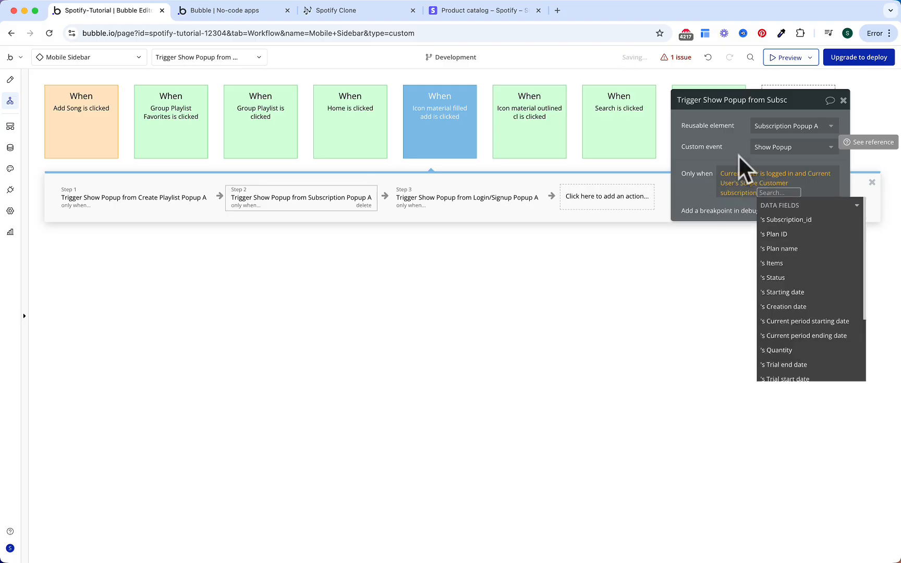
{"action": "key", "text": "BackSpace"}
{"action": "type", "text": "syv"}
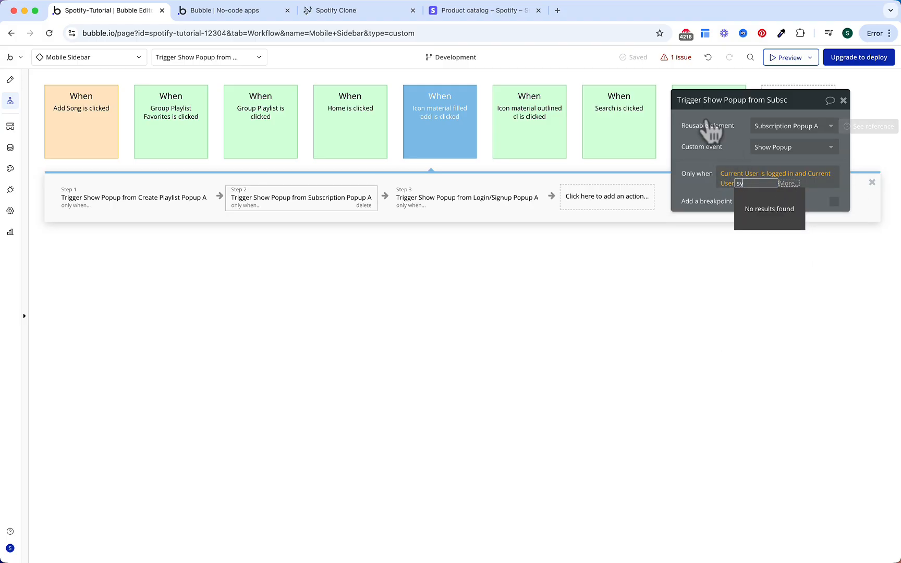
{"action": "key", "text": "BackSpace"}
{"action": "key", "text": "BackSpace"}
{"action": "type", "text": "ub"}
{"action": "key", "text": "Return"}
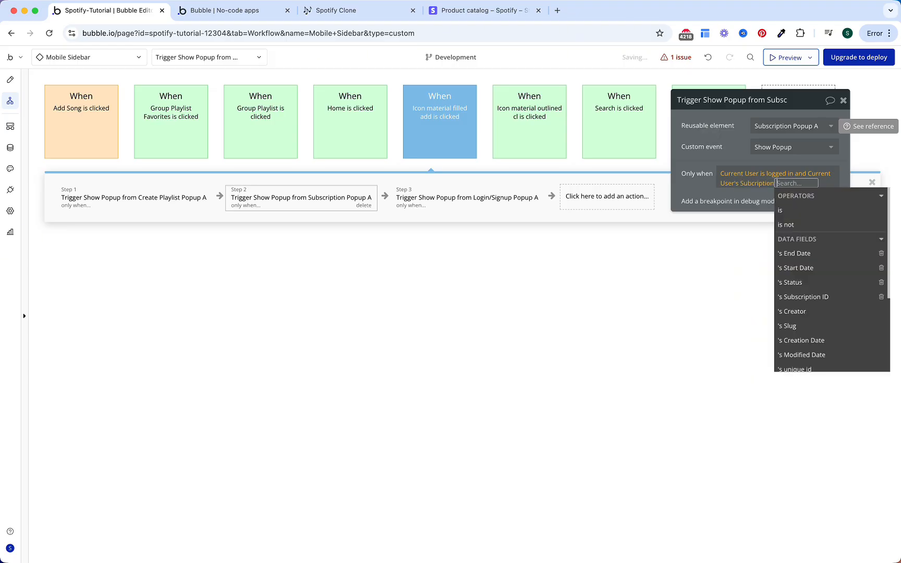
{"action": "type", "text": "is"}
{"action": "key", "text": "BackSpace"}
{"action": "key", "text": "BackSpace"}
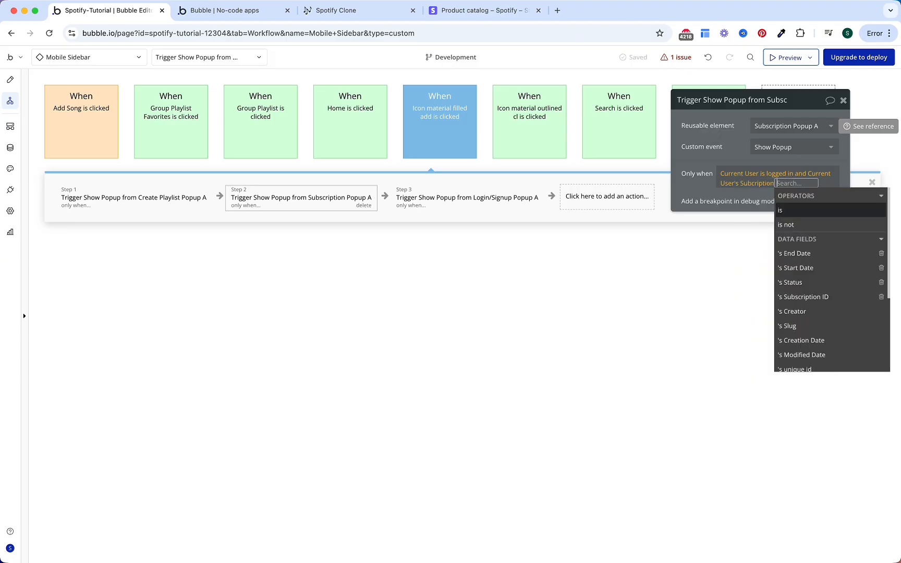
{"action": "type", "text": "stat"}
{"action": "key", "text": "Return"}
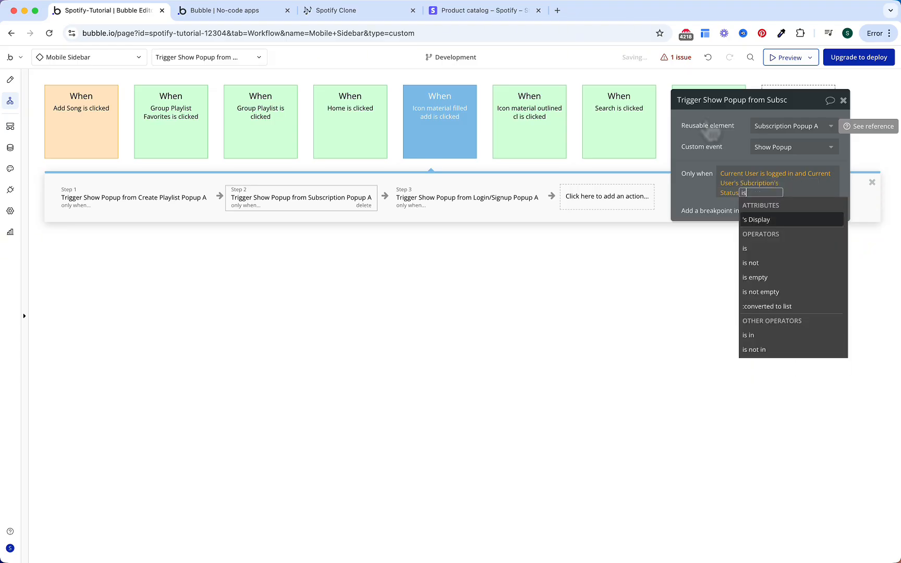
{"action": "left_click", "coordinate": [751, 263]}
{"action": "left_click", "coordinate": [755, 238]}
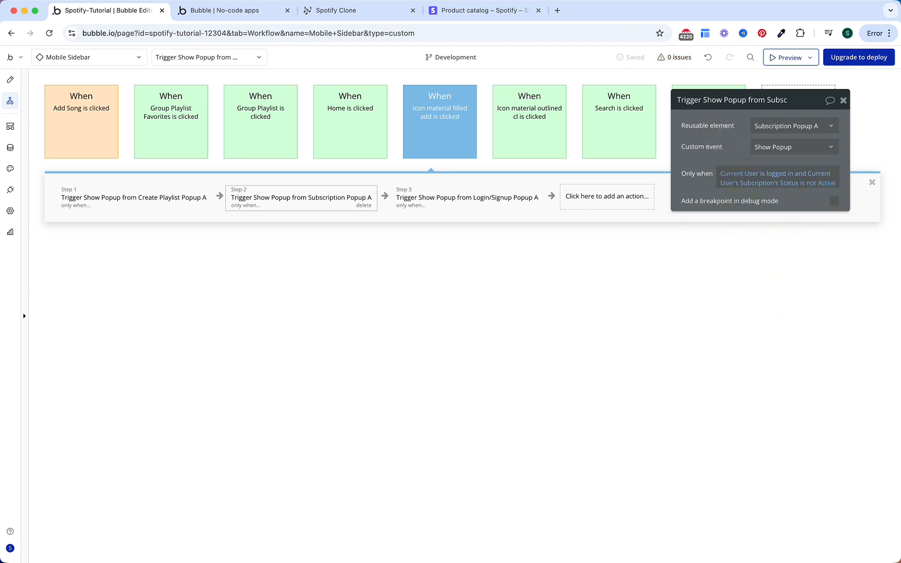
Step: Extend step 1's Create Playlist condition with 'and Current User's Subcription's Status is Active'
{"action": "left_click", "coordinate": [186, 201]}
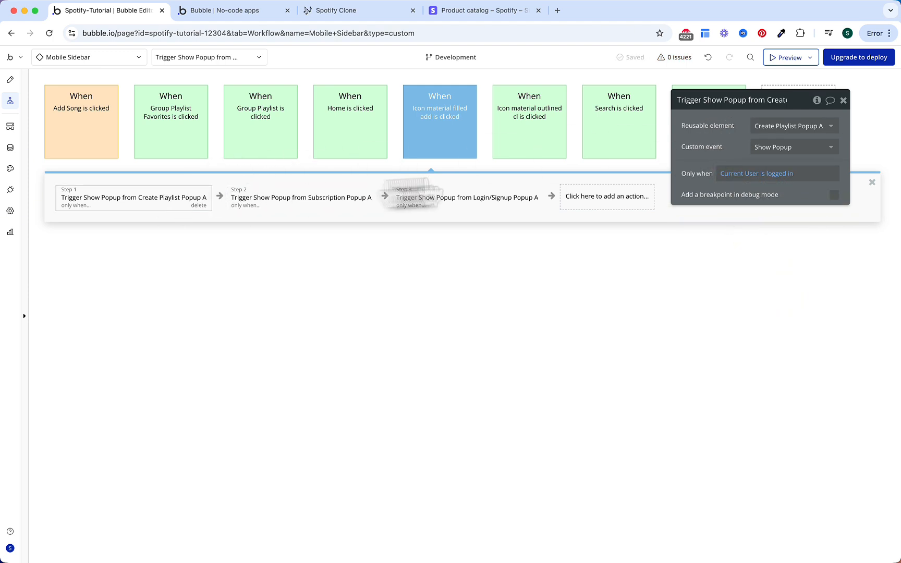
{"action": "left_click", "coordinate": [784, 179]}
{"action": "left_click", "coordinate": [814, 178]}
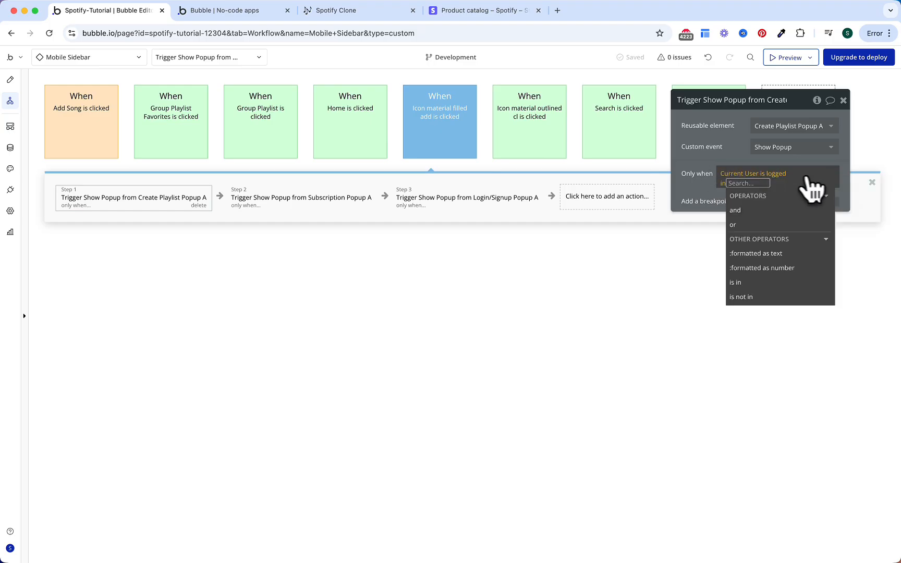
{"action": "left_click", "coordinate": [746, 210]}
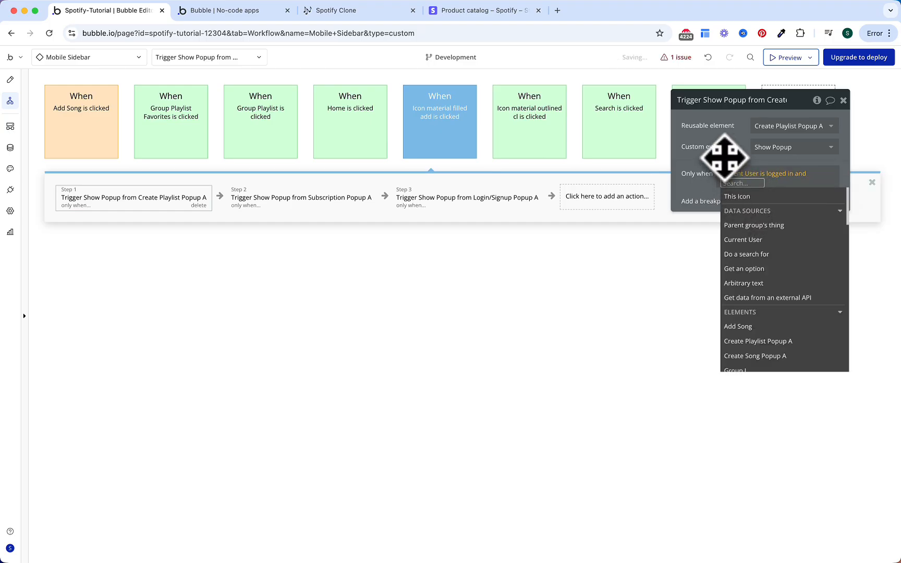
{"action": "type", "text": "curr"}
{"action": "key", "text": "Return"}
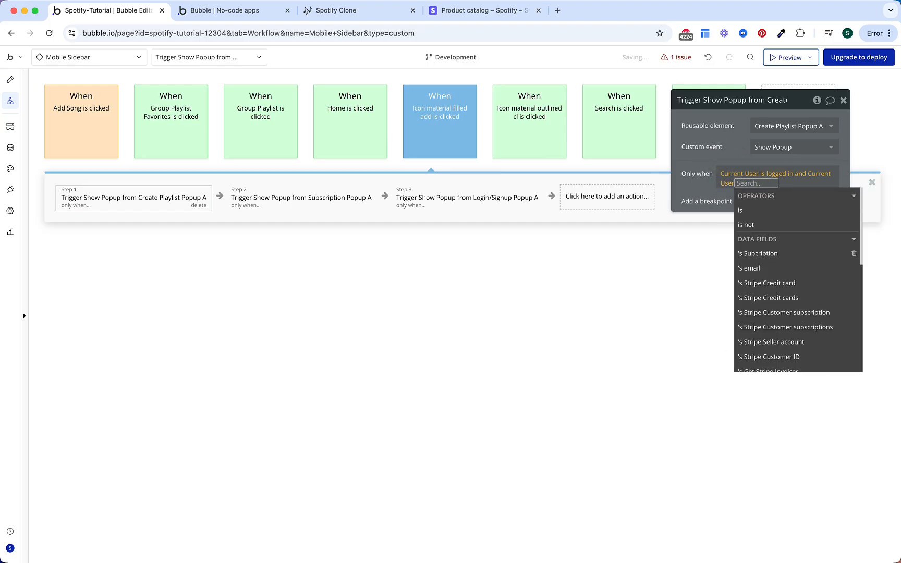
{"action": "type", "text": "sub"}
{"action": "key", "text": "Return"}
{"action": "type", "text": "stat"}
{"action": "key", "text": "Return"}
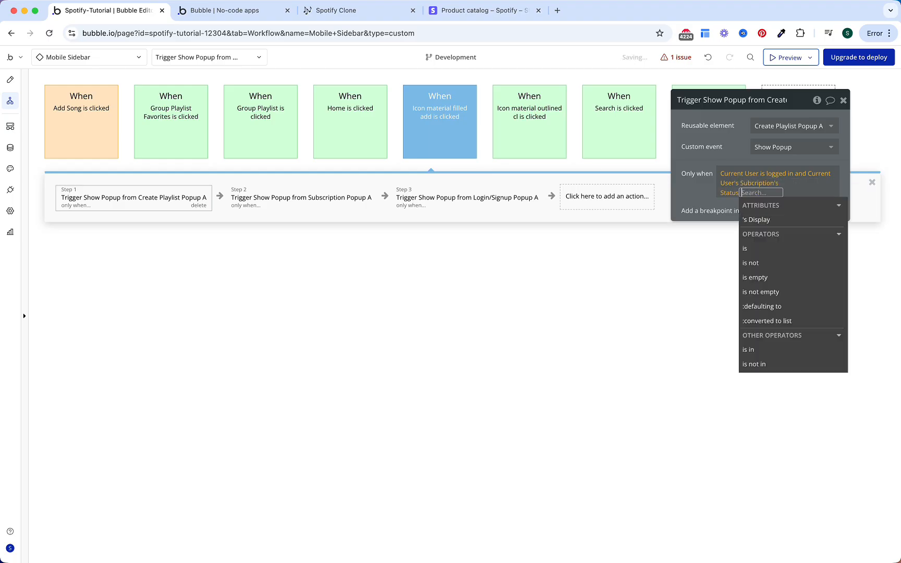
{"action": "type", "text": "is"}
{"action": "key", "text": "Return"}
{"action": "type", "text": "a"}
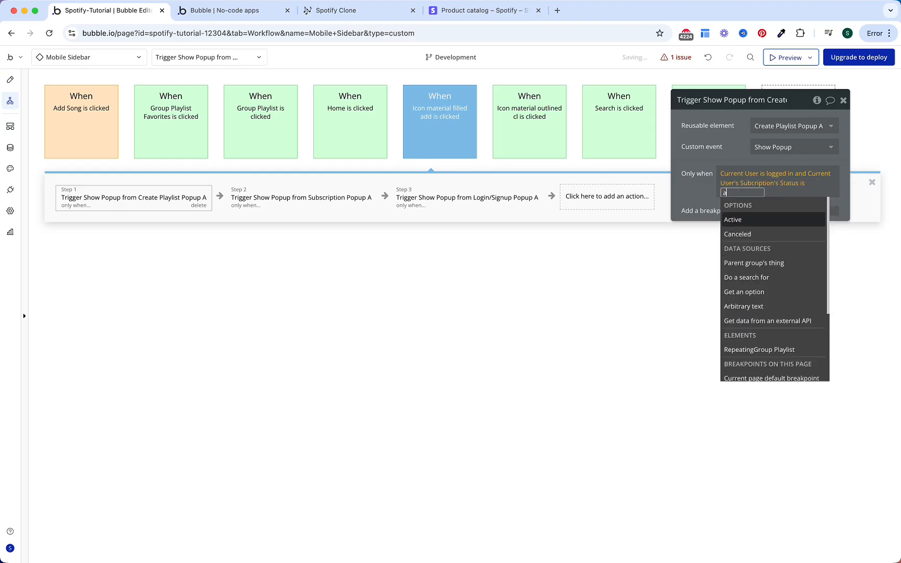
{"action": "key", "text": "Return"}
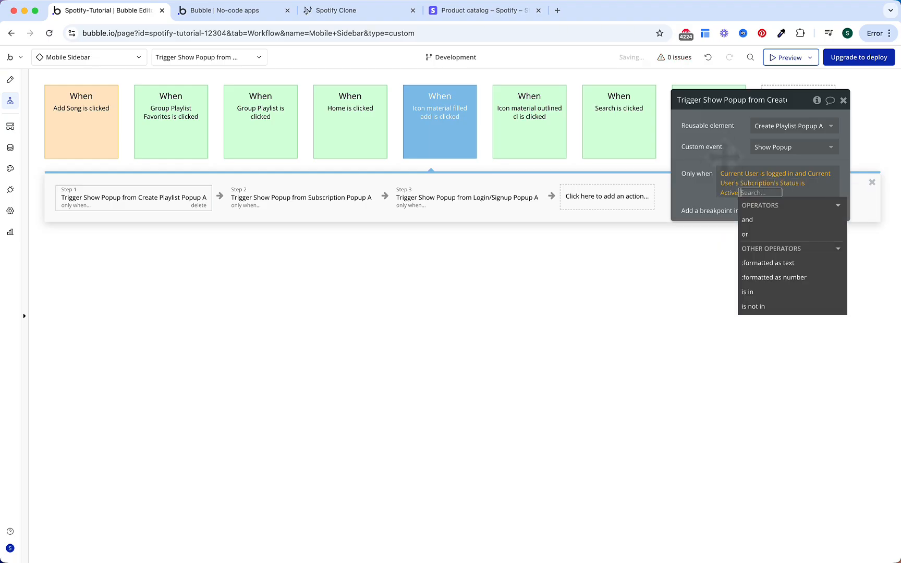
{"action": "left_click", "coordinate": [721, 157]}
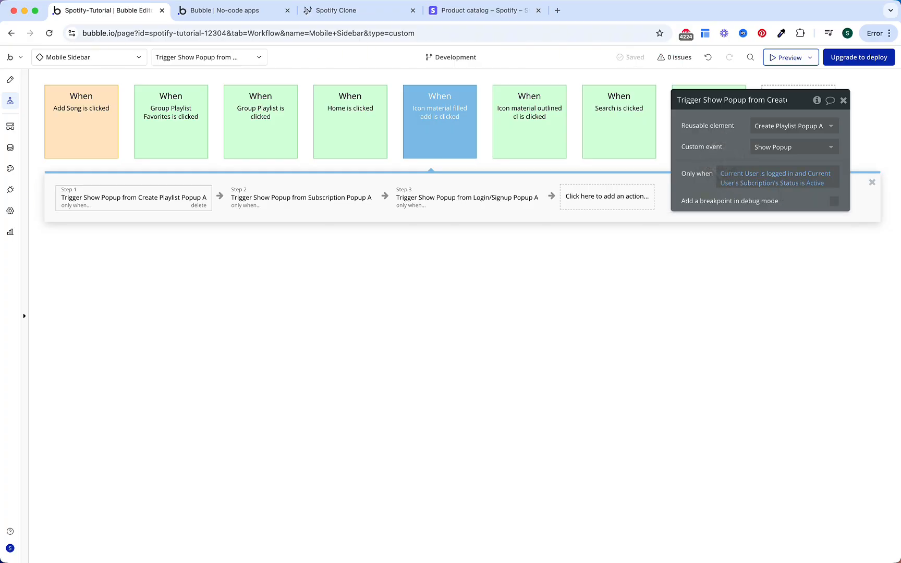
{"action": "left_click", "coordinate": [93, 130]}
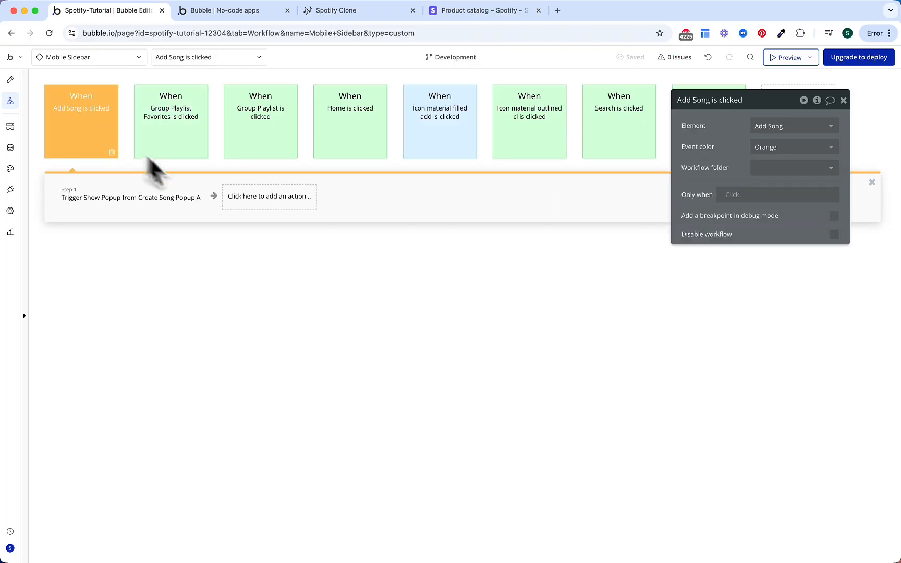
Step: Make the Add Song workflow's Create Song popup step run only when Current User's Subcription's Status is Active
{"action": "left_click", "coordinate": [156, 198]}
{"action": "left_click", "coordinate": [736, 174]}
{"action": "type", "text": "c"}
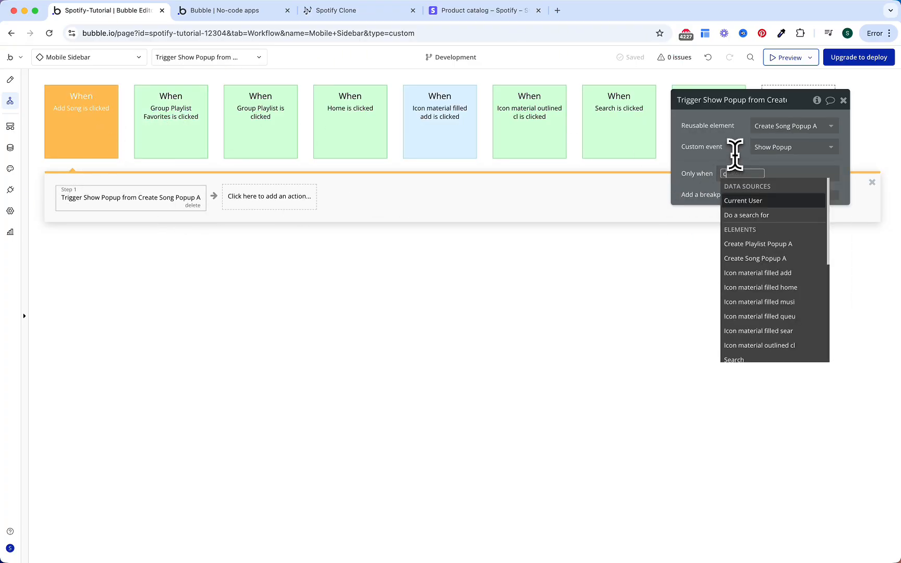
{"action": "type", "text": "urre"}
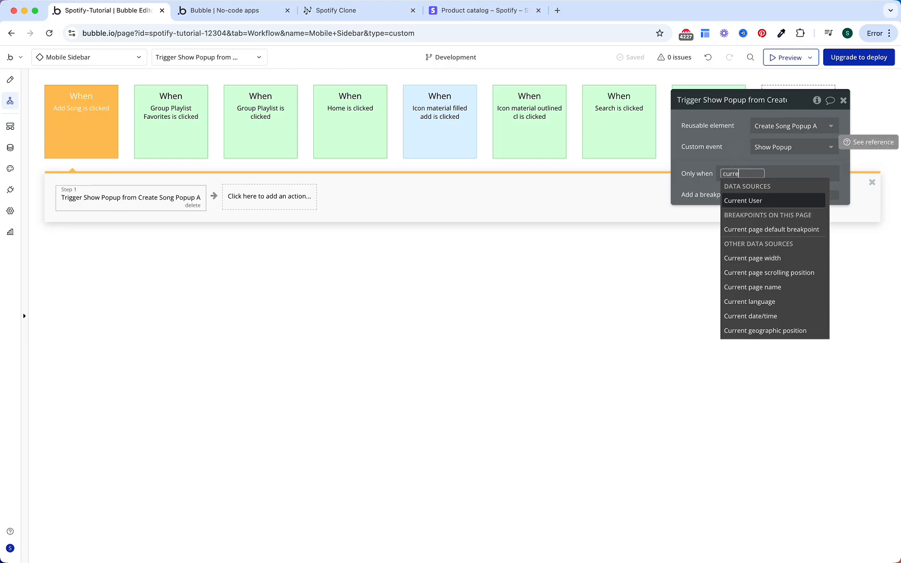
{"action": "key", "text": "Return"}
{"action": "type", "text": "sub"}
{"action": "key", "text": "Return"}
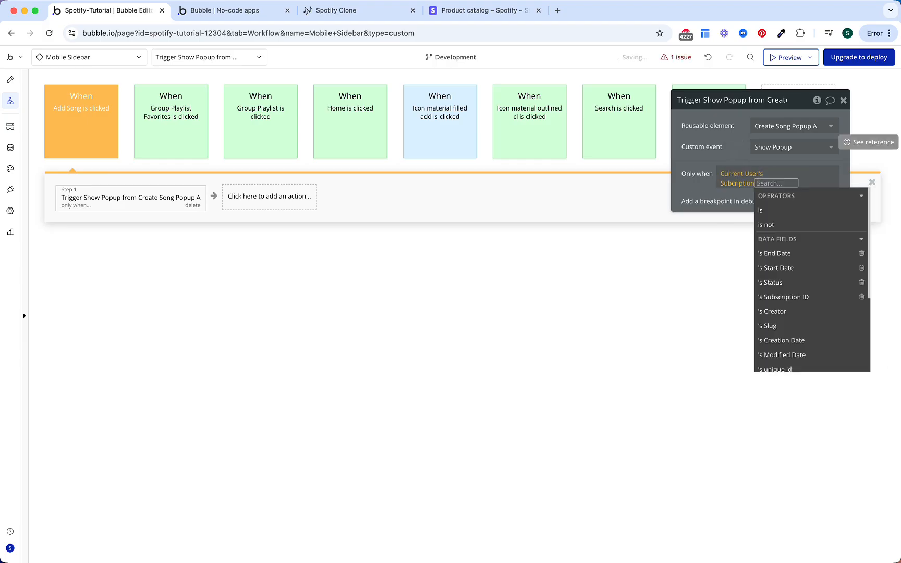
{"action": "type", "text": "is"}
{"action": "key", "text": "Return"}
{"action": "type", "text": "ac"}
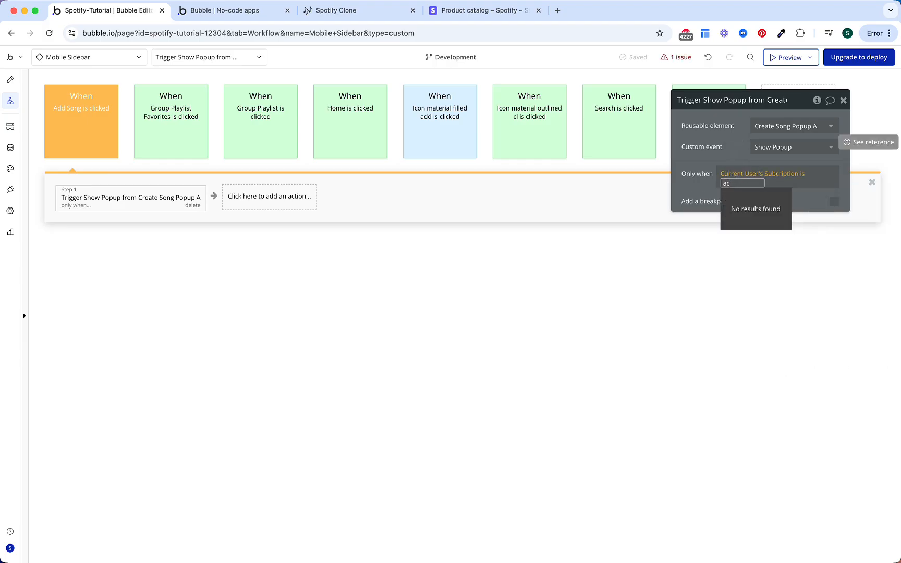
{"action": "key", "text": "BackSpace"}
{"action": "key", "text": "BackSpace"}
{"action": "key", "text": "BackSpace"}
{"action": "type", "text": "s Stat"}
{"action": "key", "text": "Return"}
{"action": "key", "text": "Return"}
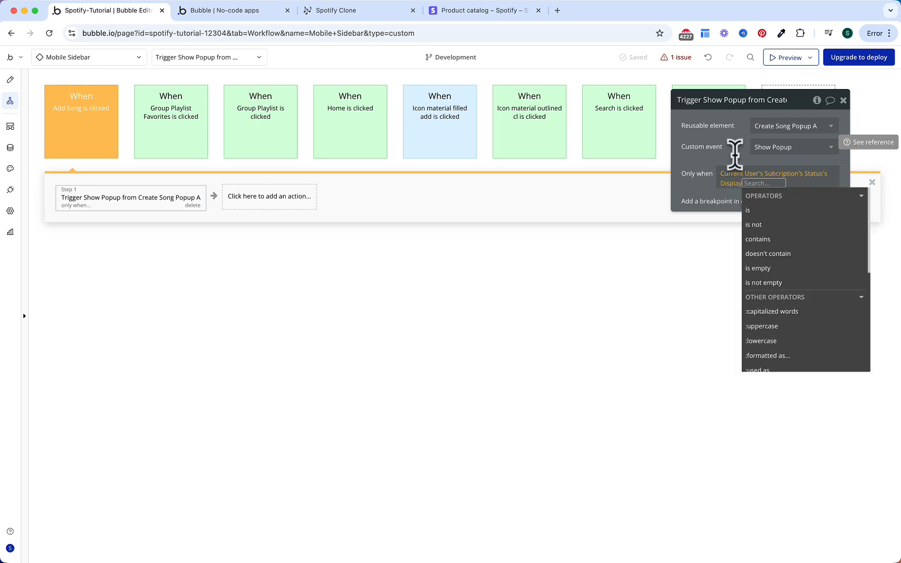
{"action": "left_click", "coordinate": [731, 184]}
{"action": "type", "text": "is"}
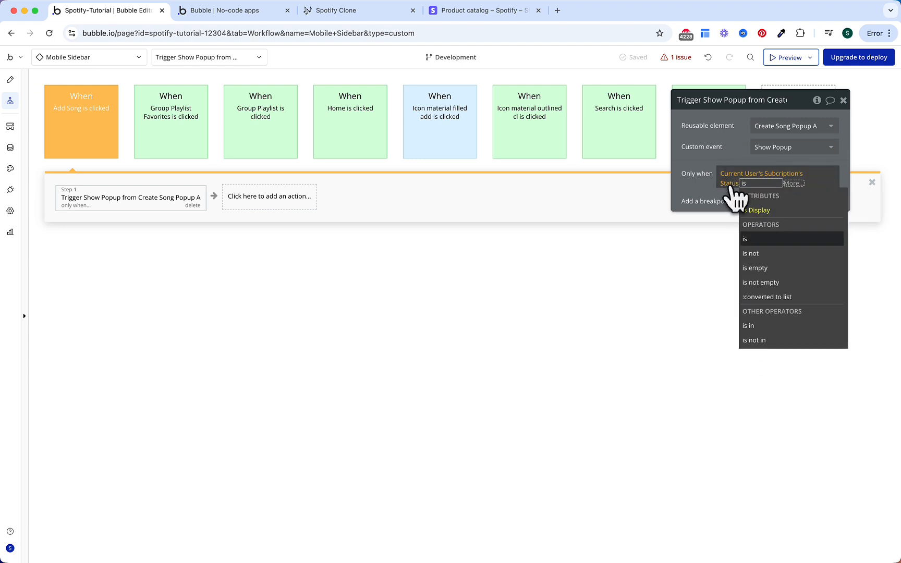
{"action": "key", "text": "Return"}
{"action": "type", "text": "ac"}
{"action": "key", "text": "Return"}
{"action": "left_click", "coordinate": [725, 162]}
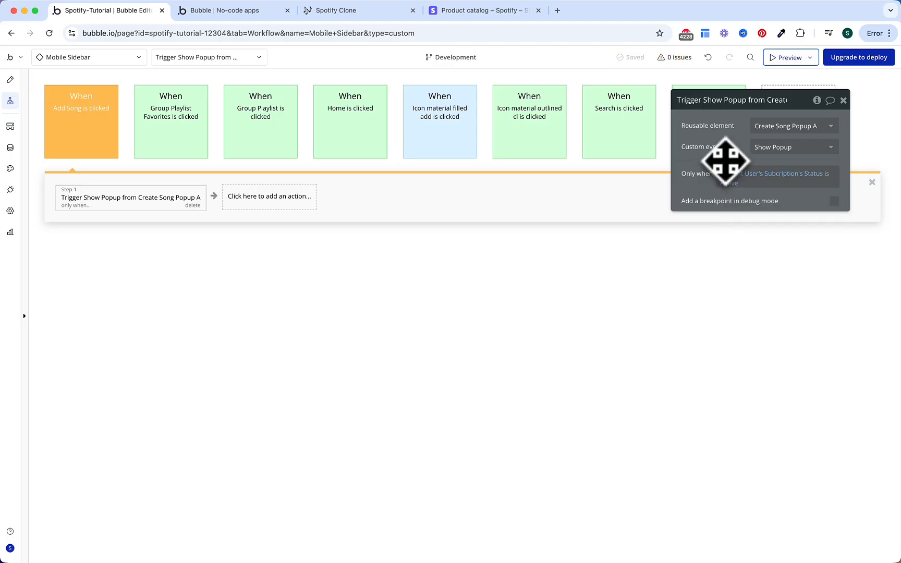
Step: Copy the subscription popup step from the add-icon workflow and paste it as step 2 of Add Song
{"action": "left_click", "coordinate": [468, 138]}
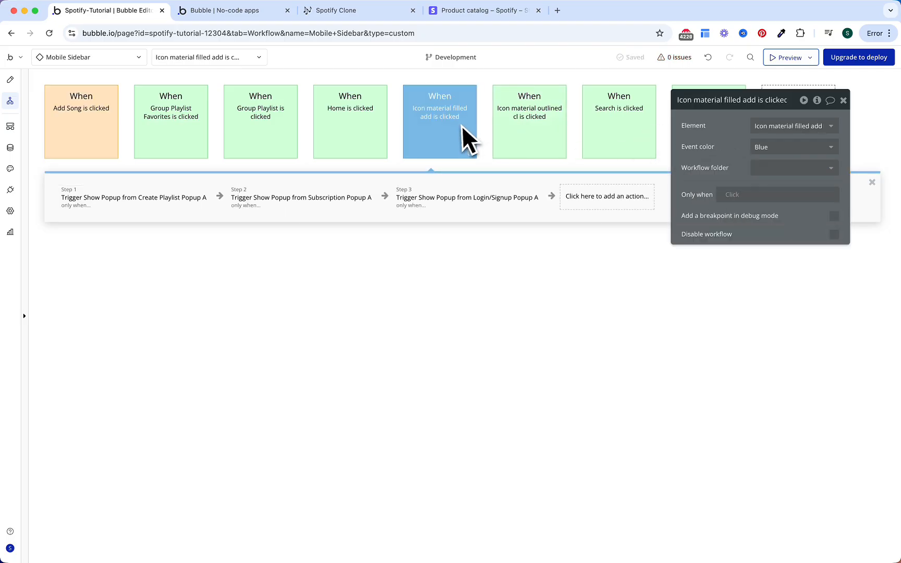
{"action": "right_click", "coordinate": [326, 196]}
{"action": "left_click", "coordinate": [360, 264]}
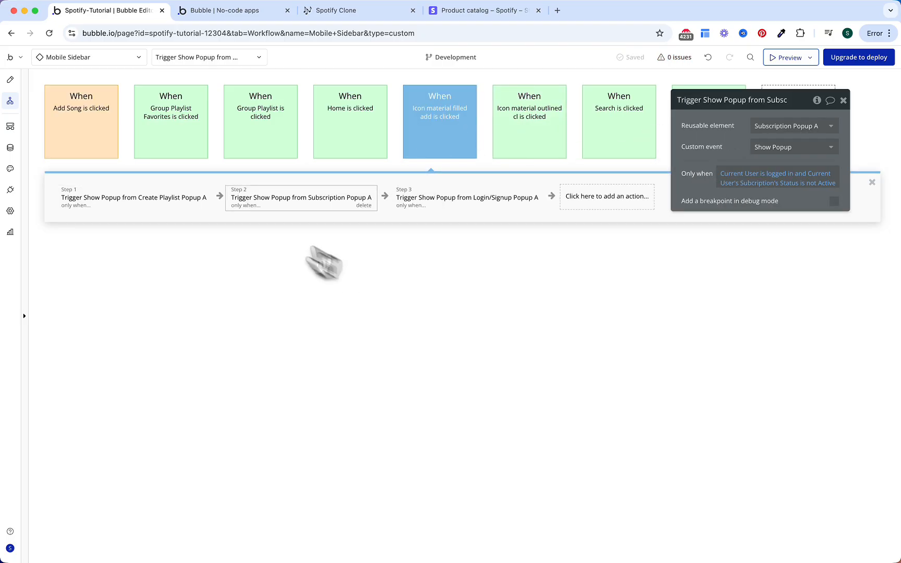
{"action": "left_click", "coordinate": [113, 151]}
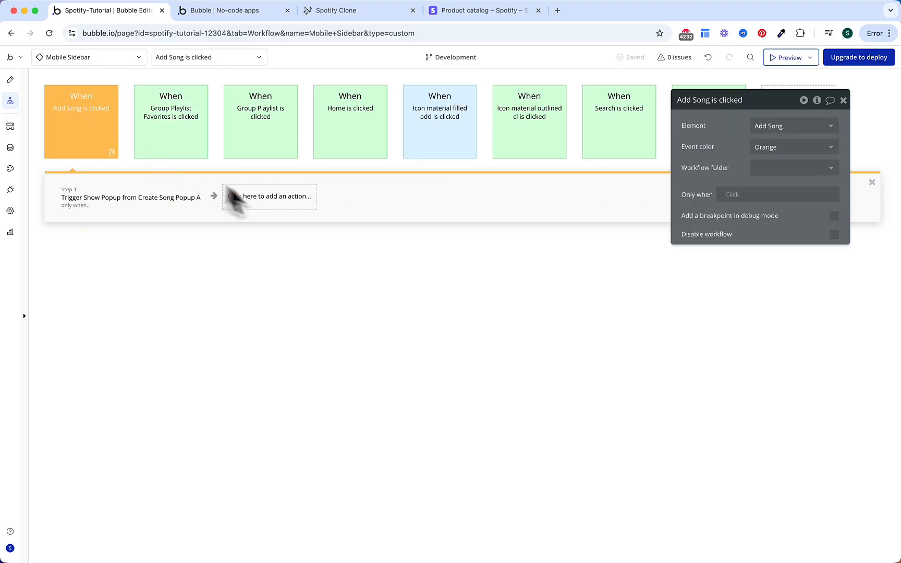
{"action": "left_click", "coordinate": [302, 211]}
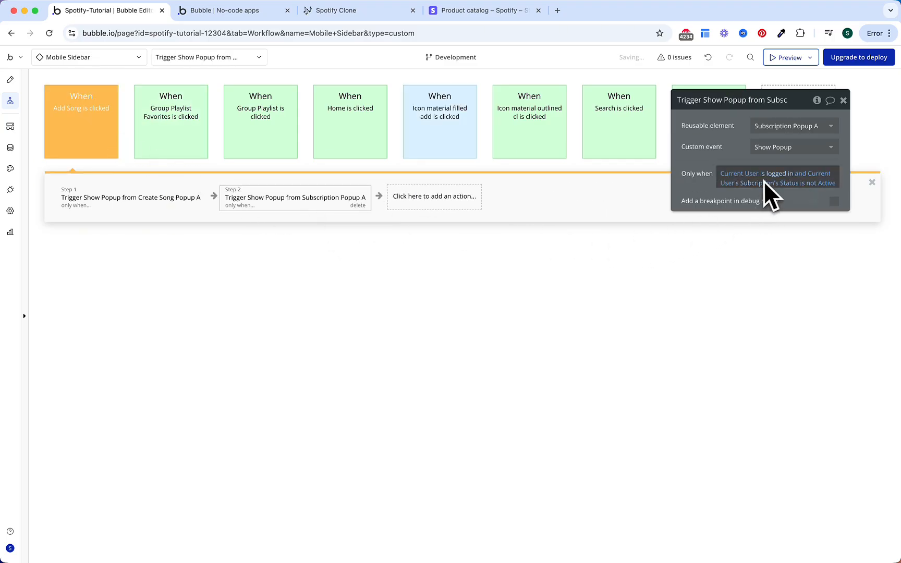
Step: Paste the copied condition into steps 1 and 2, changing step 2's to Status is not Active
{"action": "left_click", "coordinate": [184, 204]}
{"action": "right_click", "coordinate": [739, 177]}
{"action": "left_click", "coordinate": [801, 157]}
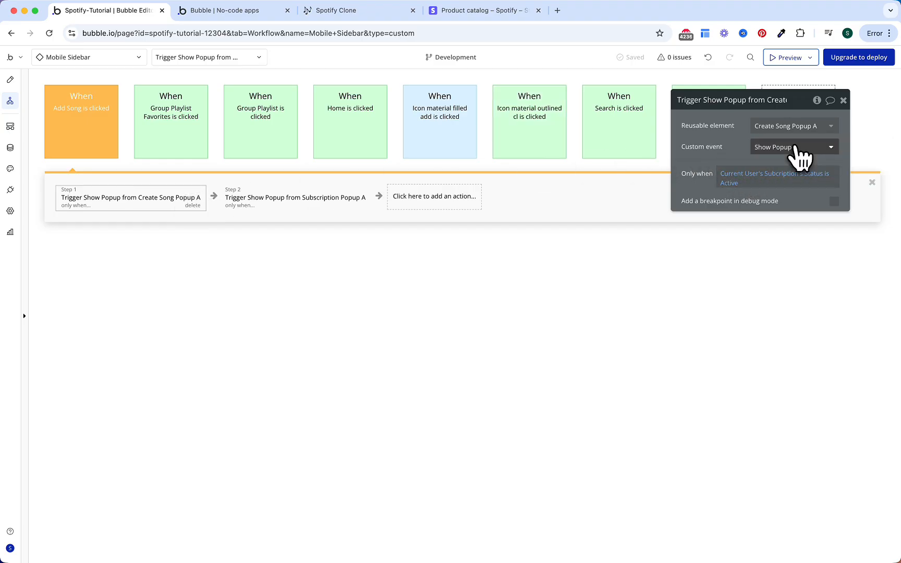
{"action": "left_click", "coordinate": [361, 207]}
{"action": "right_click", "coordinate": [765, 176]}
{"action": "left_click", "coordinate": [797, 159]}
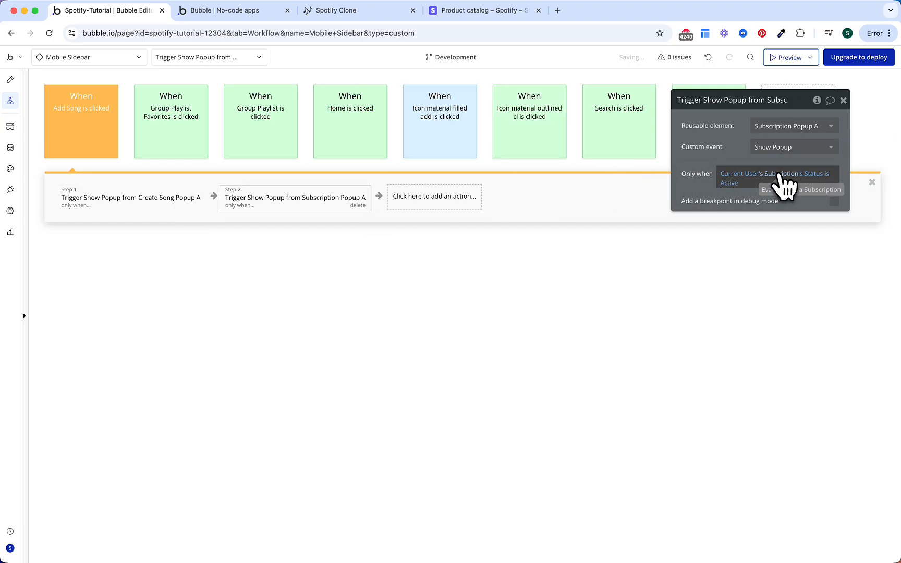
{"action": "left_click", "coordinate": [828, 178]}
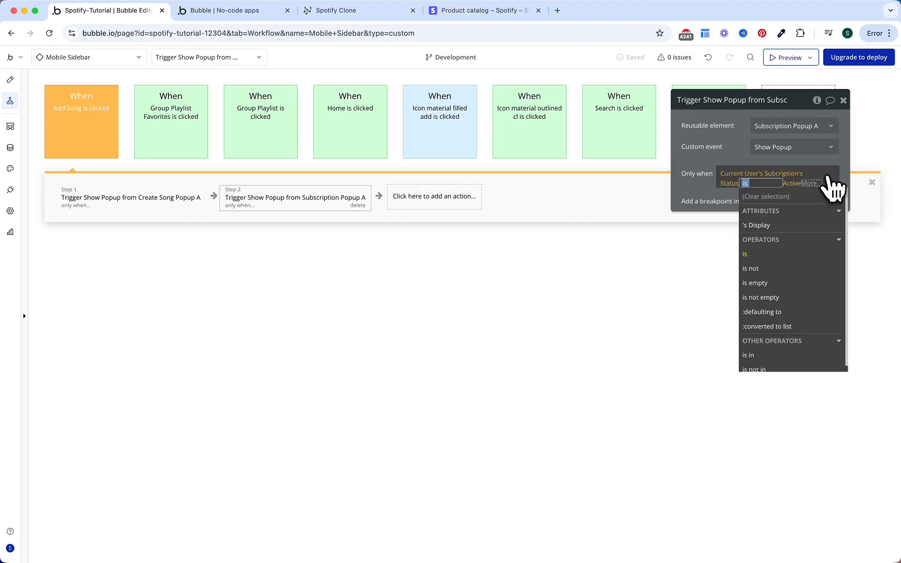
{"action": "left_click", "coordinate": [785, 268]}
{"action": "left_click", "coordinate": [721, 143]}
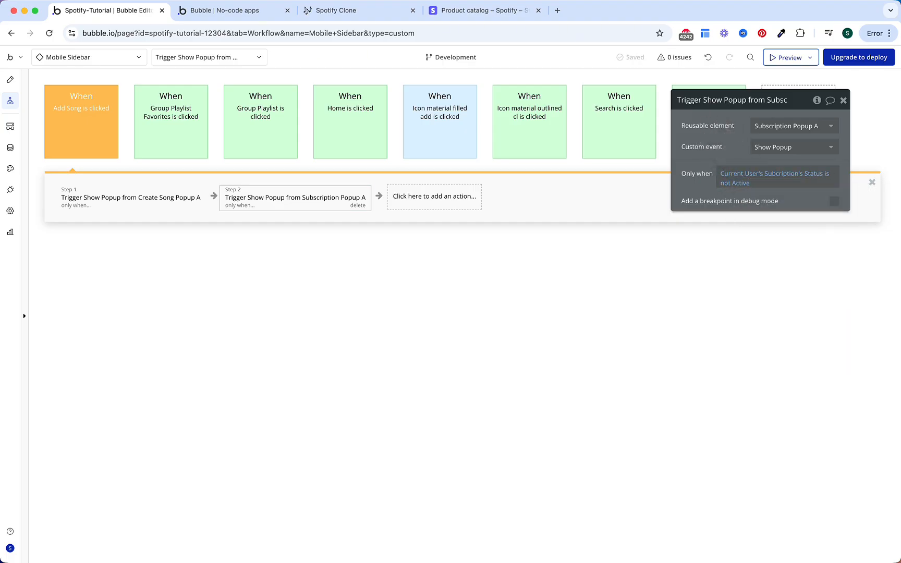
Step: Go to the index page's Play playlist workflow and select its set-state step
{"action": "left_click", "coordinate": [121, 58]}
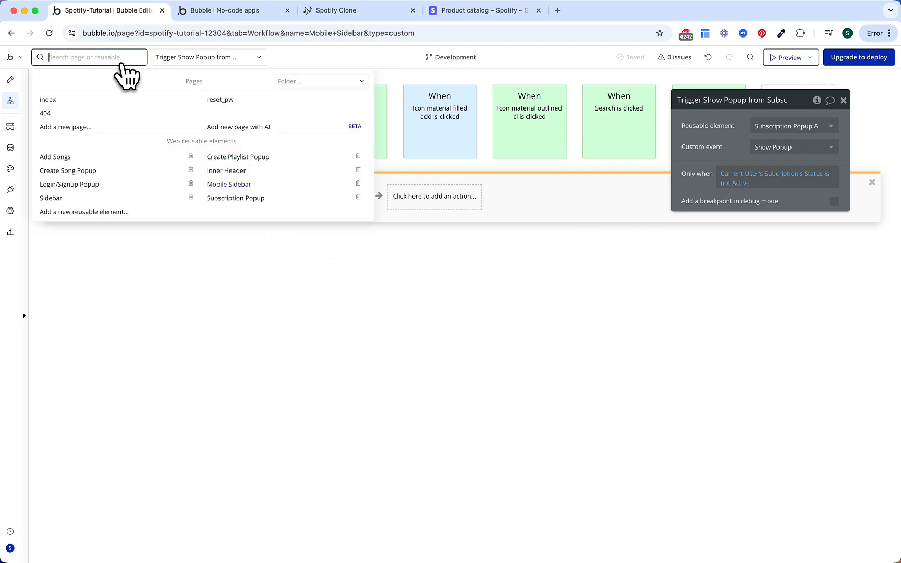
{"action": "left_click", "coordinate": [106, 100]}
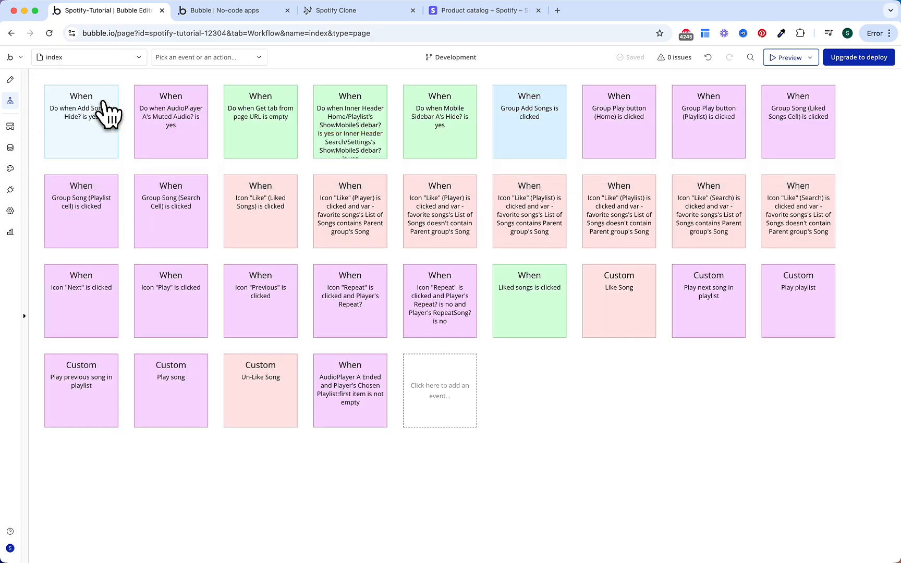
{"action": "left_click", "coordinate": [194, 392]}
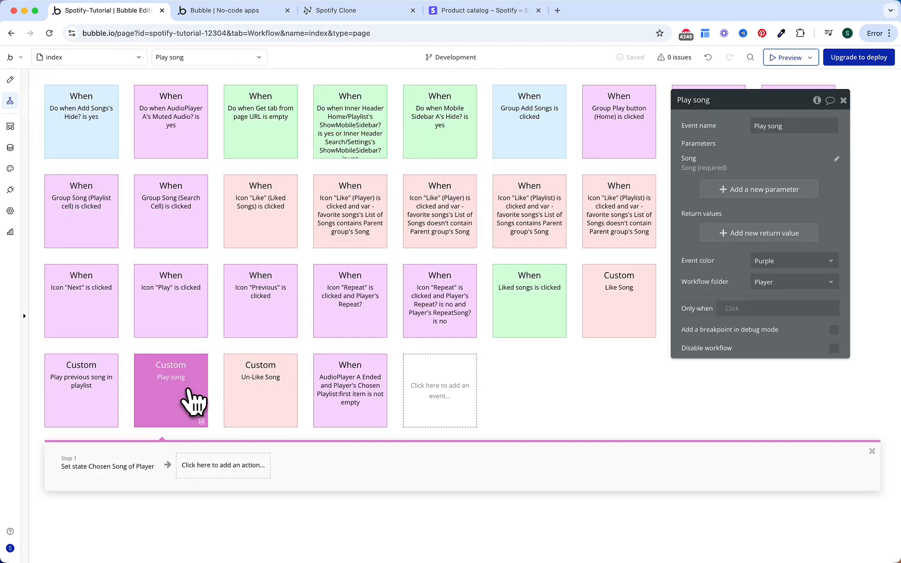
{"action": "left_click", "coordinate": [815, 332]}
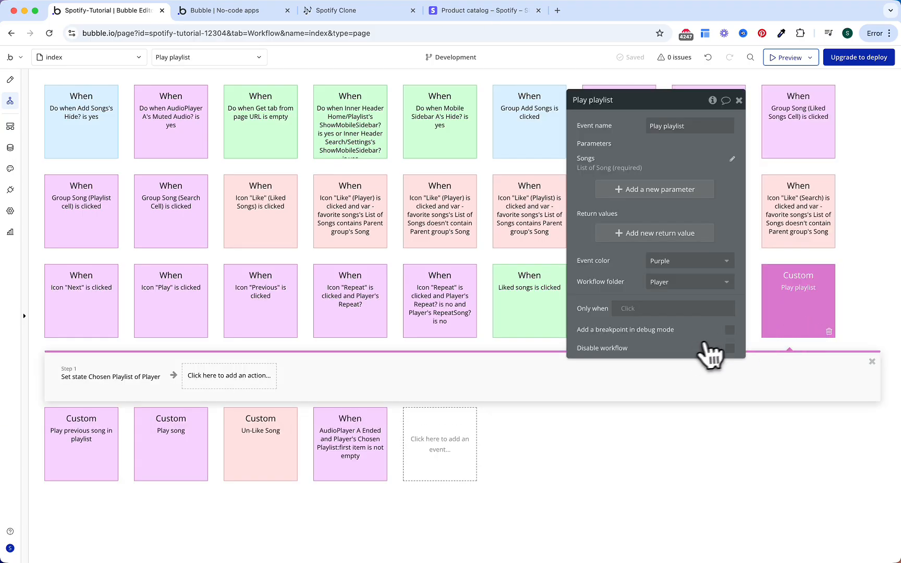
{"action": "left_click", "coordinate": [139, 382]}
Step: Make the Chosen Playlist set-state step run only when Current User's Subcription's Status is Active
{"action": "left_click", "coordinate": [628, 313]}
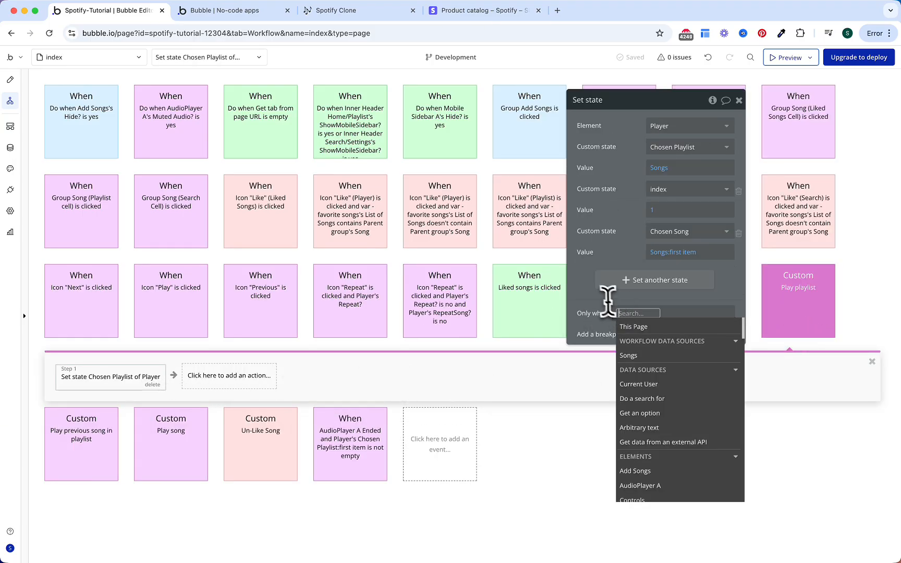
{"action": "type", "text": "curr"}
{"action": "key", "text": "Return"}
{"action": "type", "text": "sub"}
{"action": "key", "text": "Return"}
{"action": "type", "text": "stat"}
{"action": "key", "text": "Return"}
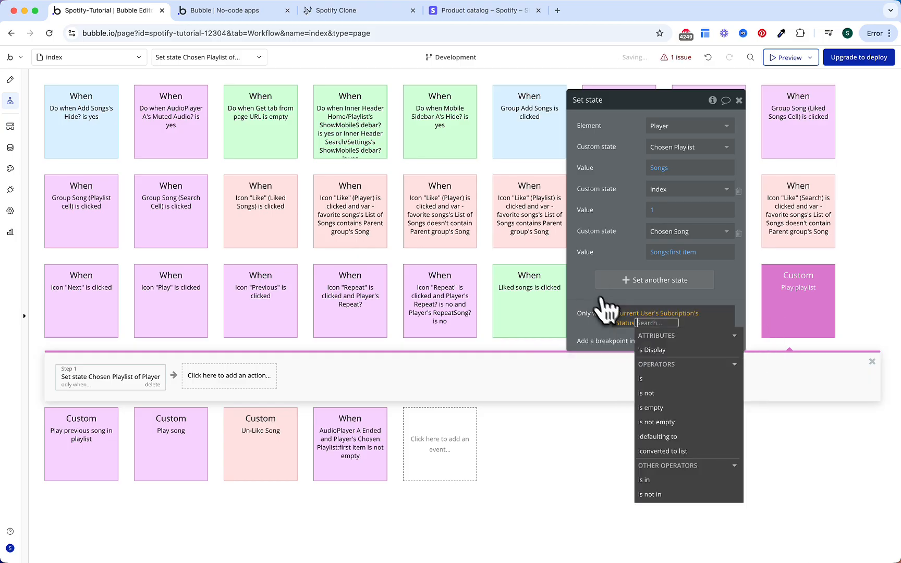
{"action": "left_click", "coordinate": [654, 380]}
{"action": "type", "text": "ac"}
{"action": "key", "text": "Return"}
{"action": "left_click", "coordinate": [593, 310]}
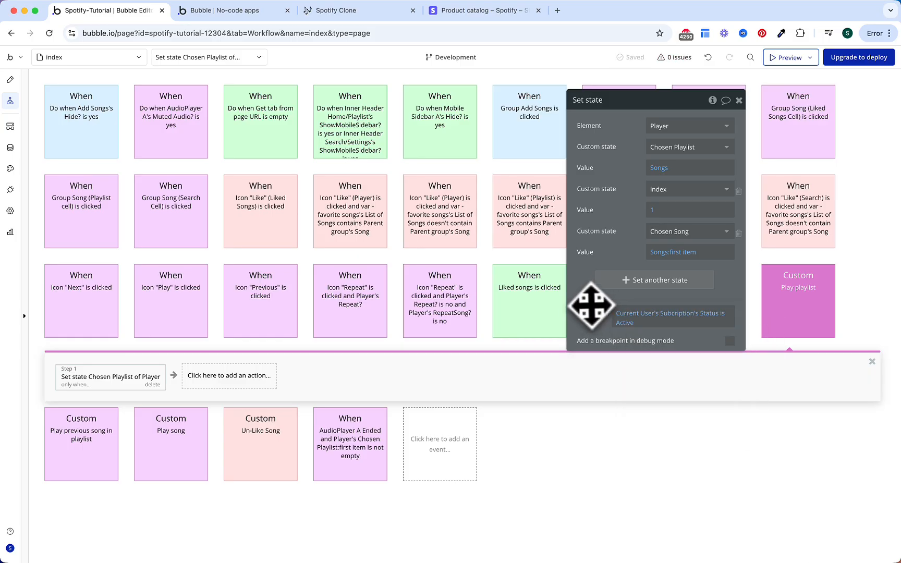
{"action": "left_click", "coordinate": [213, 377]}
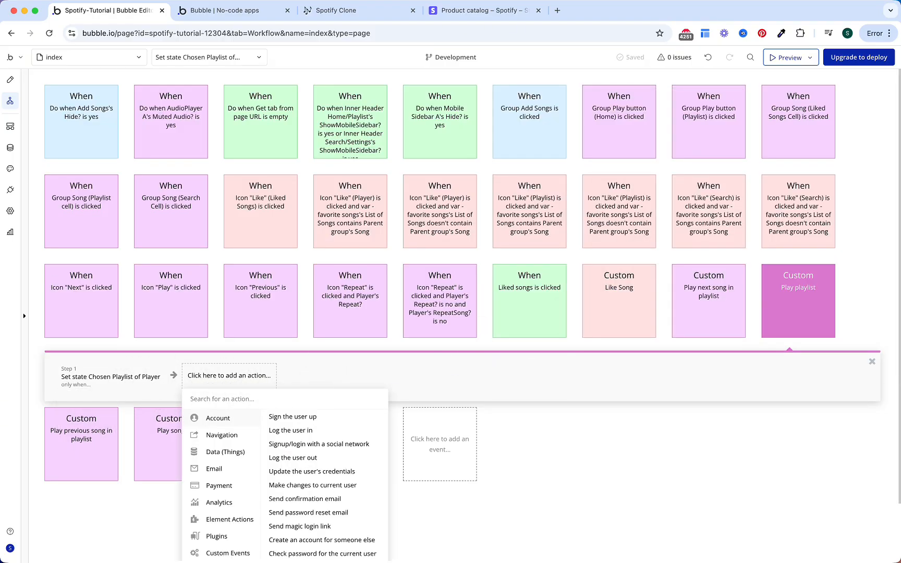
Step: Place the Subscription Popup reusable element on the index page
{"action": "left_click", "coordinate": [10, 79]}
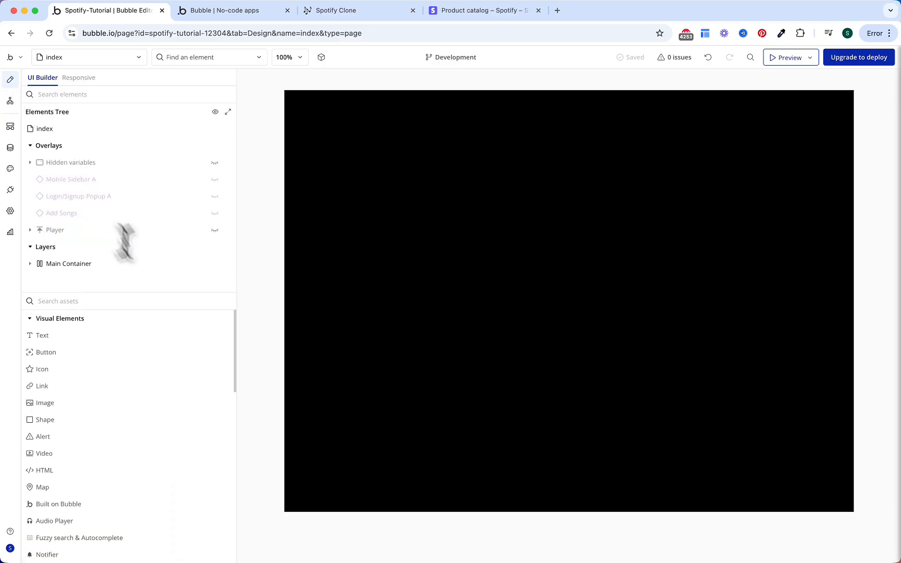
{"action": "type", "text": "sub"}
{"action": "left_click", "coordinate": [134, 338]}
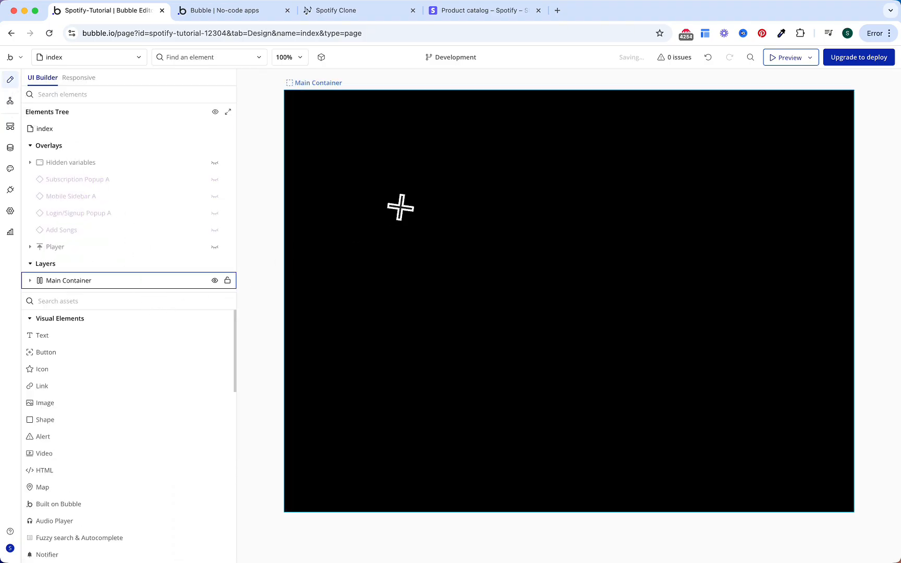
{"action": "left_click", "coordinate": [615, 170]}
{"action": "left_click", "coordinate": [658, 123]}
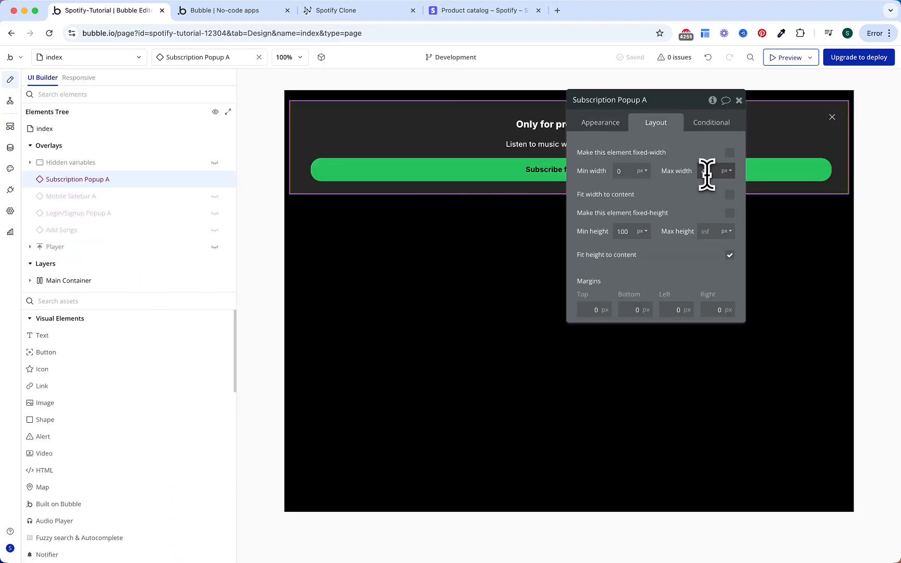
Step: Add a step to Play playlist that triggers Subscription Popup A
{"action": "left_click", "coordinate": [10, 100]}
{"action": "left_click", "coordinate": [261, 373]}
{"action": "type", "text": "trig"}
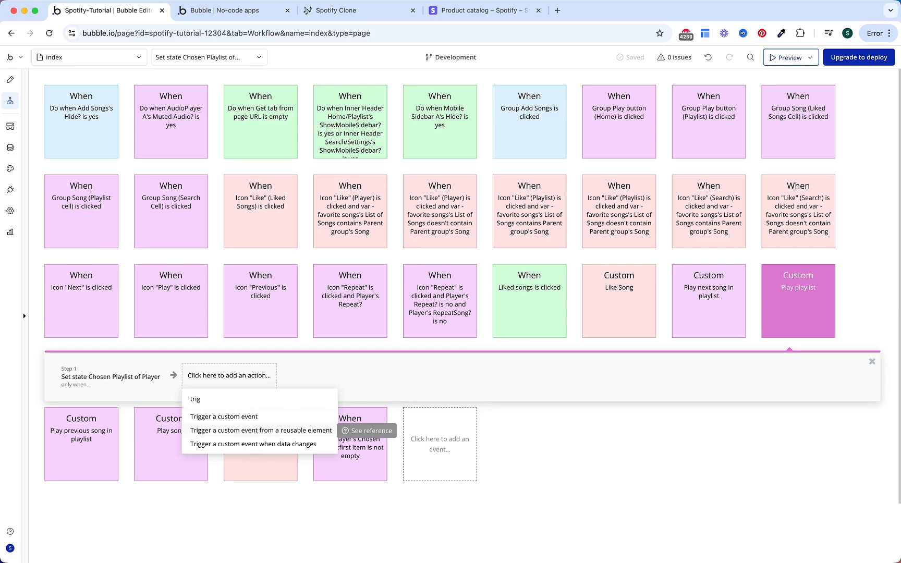
{"action": "left_click", "coordinate": [261, 430]}
{"action": "left_click", "coordinate": [693, 126]}
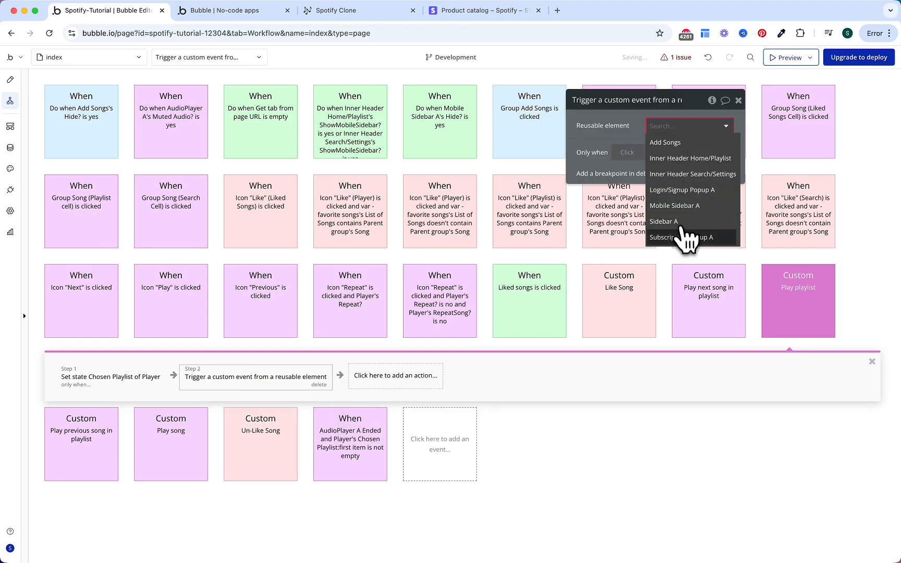
{"action": "left_click", "coordinate": [681, 238]}
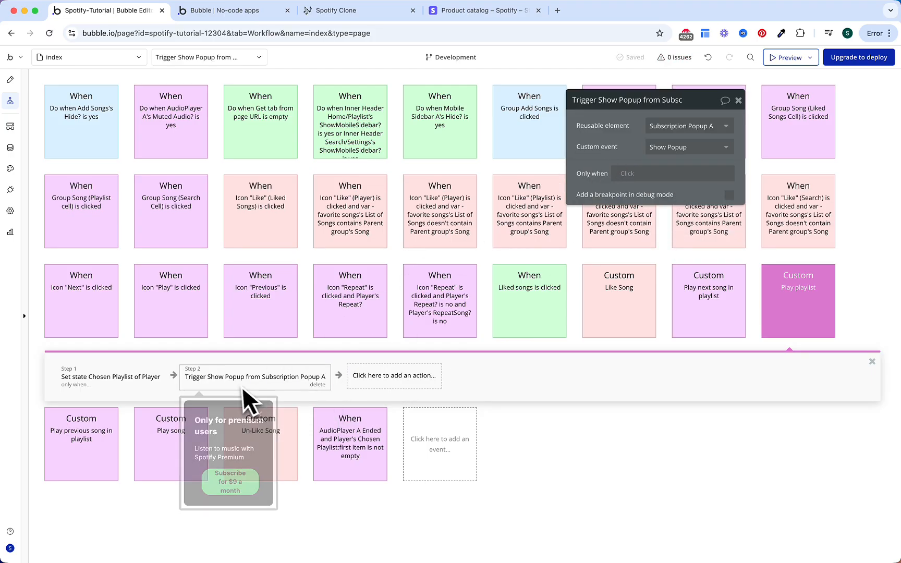
Step: Run that step only when Current User's Subscription's Status is not Active
{"action": "left_click", "coordinate": [645, 174]}
{"action": "type", "text": "curre"}
{"action": "key", "text": "Return"}
{"action": "type", "text": "s S"}
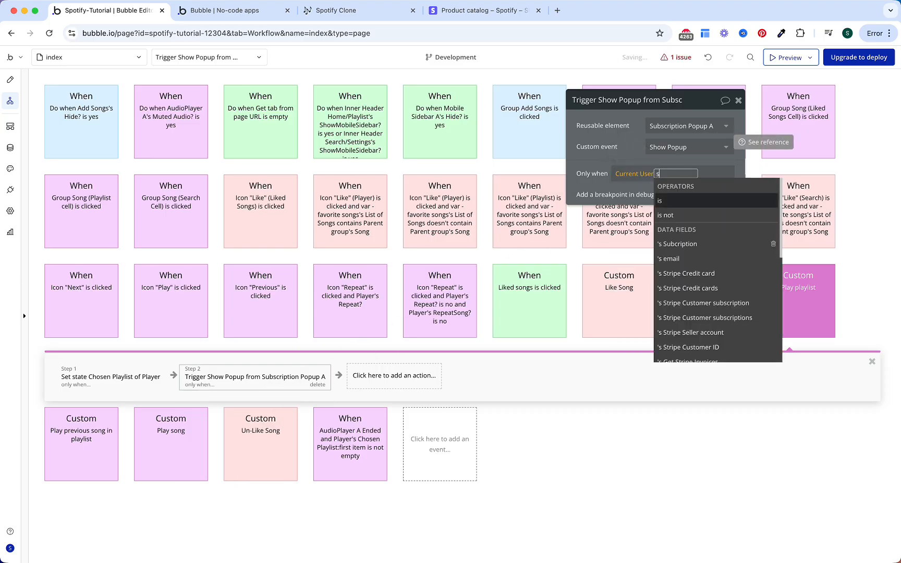
{"action": "type", "text": "ub"}
{"action": "key", "text": "Return"}
{"action": "type", "text": "stat"}
{"action": "key", "text": "Return"}
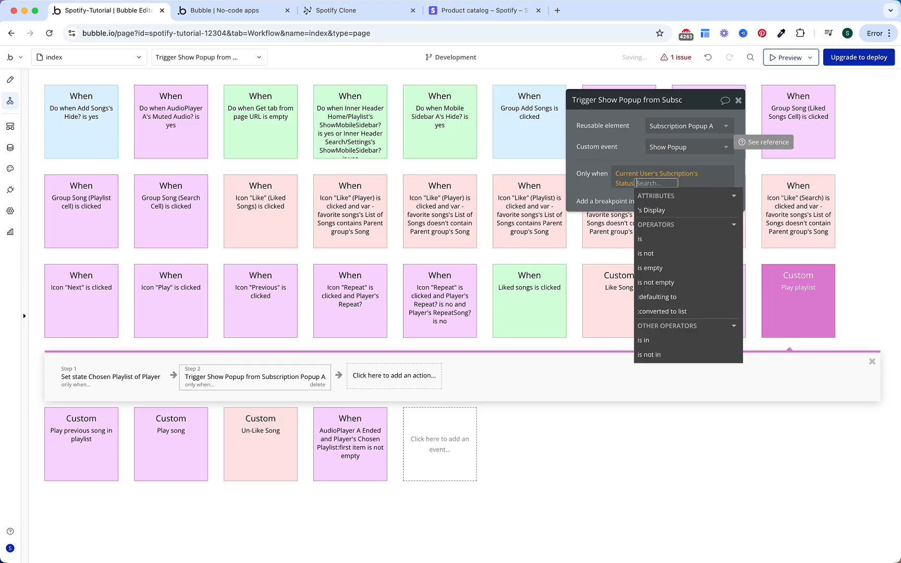
{"action": "type", "text": "is not"}
{"action": "key", "text": "Return"}
{"action": "type", "text": "ac"}
{"action": "key", "text": "Return"}
{"action": "left_click", "coordinate": [628, 143]}
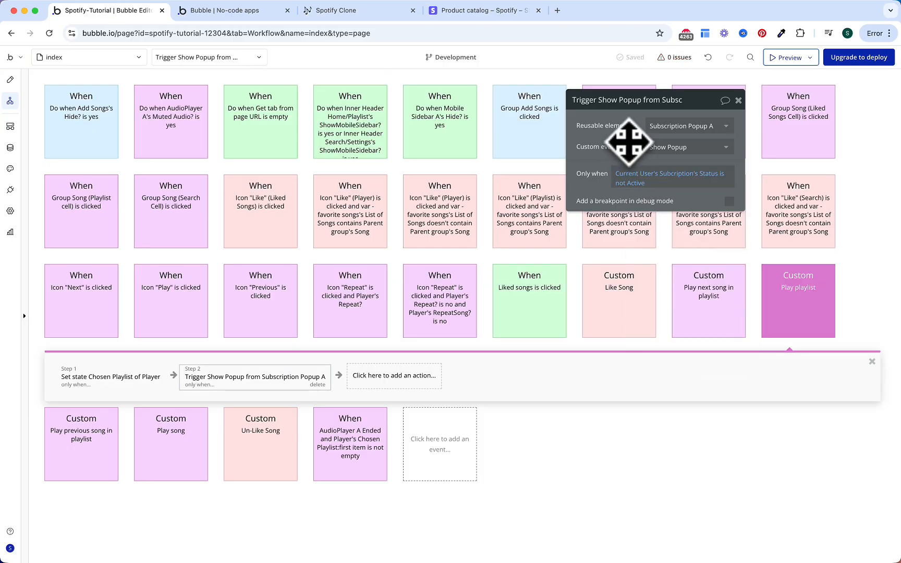
Step: Copy the popup step from Play playlist and paste it into the Play song workflow
{"action": "right_click", "coordinate": [258, 372]}
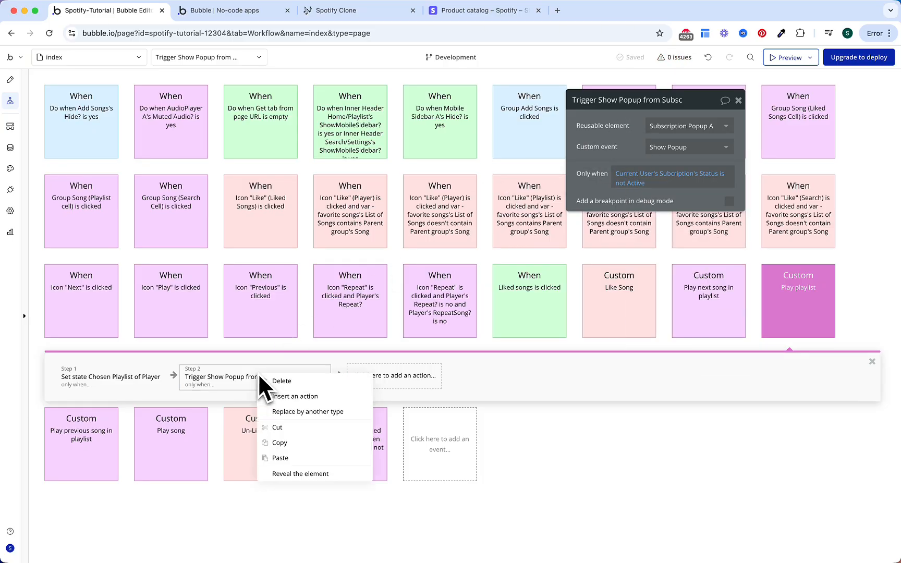
{"action": "left_click", "coordinate": [281, 443]}
{"action": "left_click", "coordinate": [177, 445]}
{"action": "right_click", "coordinate": [214, 471]}
{"action": "left_click", "coordinate": [232, 478]}
{"action": "left_click", "coordinate": [226, 463]}
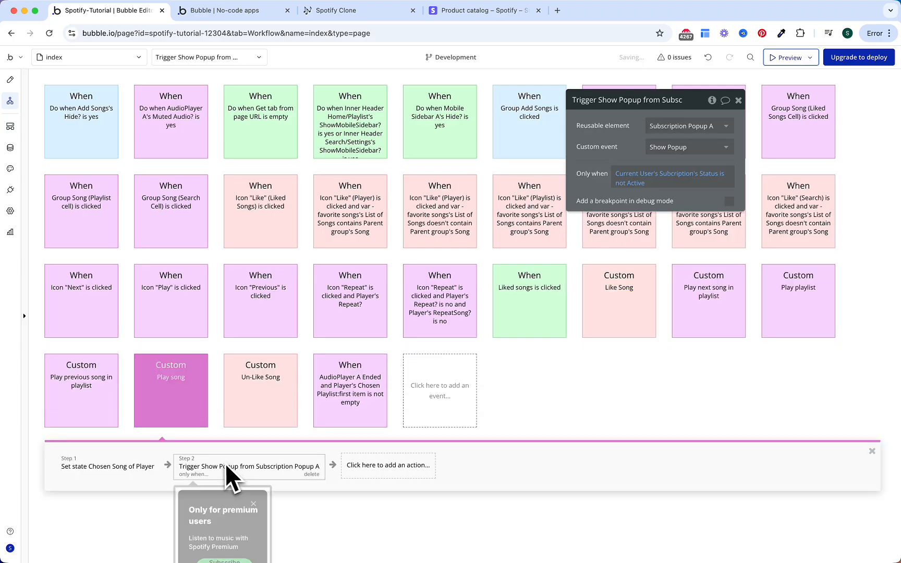
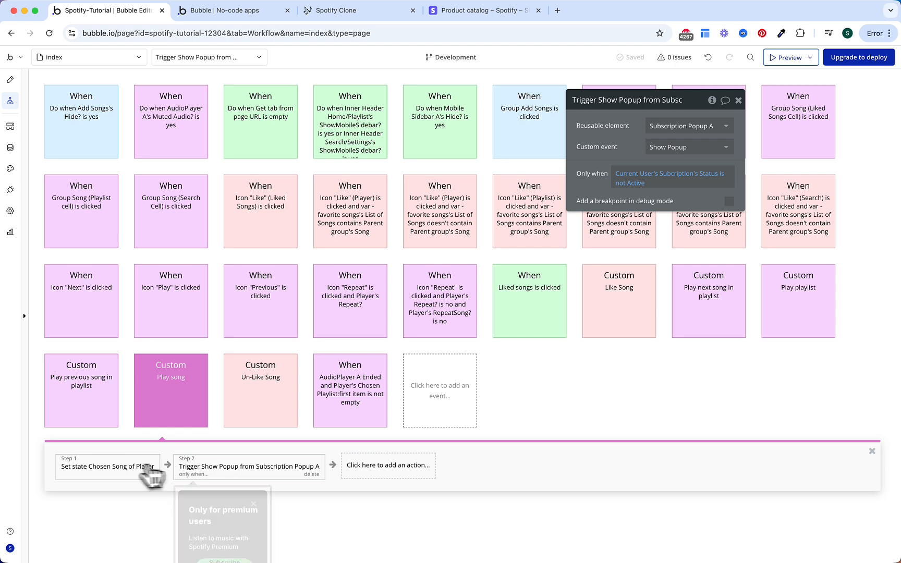
Step: Make the Play song Set state step run only when Current User's Subscription's Status is Active
{"action": "left_click", "coordinate": [112, 466]}
{"action": "left_click", "coordinate": [637, 271]}
{"action": "type", "text": "curre"}
{"action": "key", "text": "Return"}
{"action": "type", "text": "sub"}
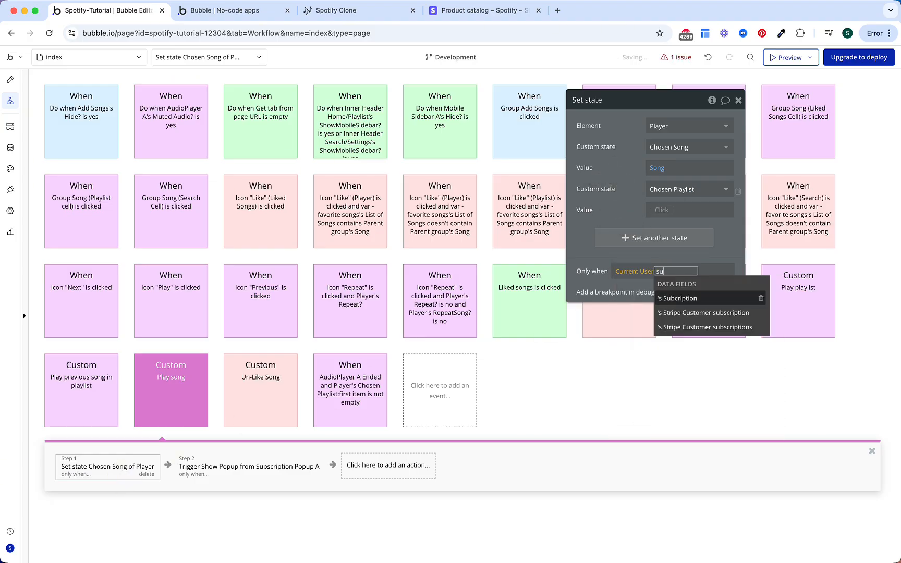
{"action": "key", "text": "Return"}
{"action": "type", "text": "stat"}
{"action": "key", "text": "Return"}
{"action": "type", "text": "is"}
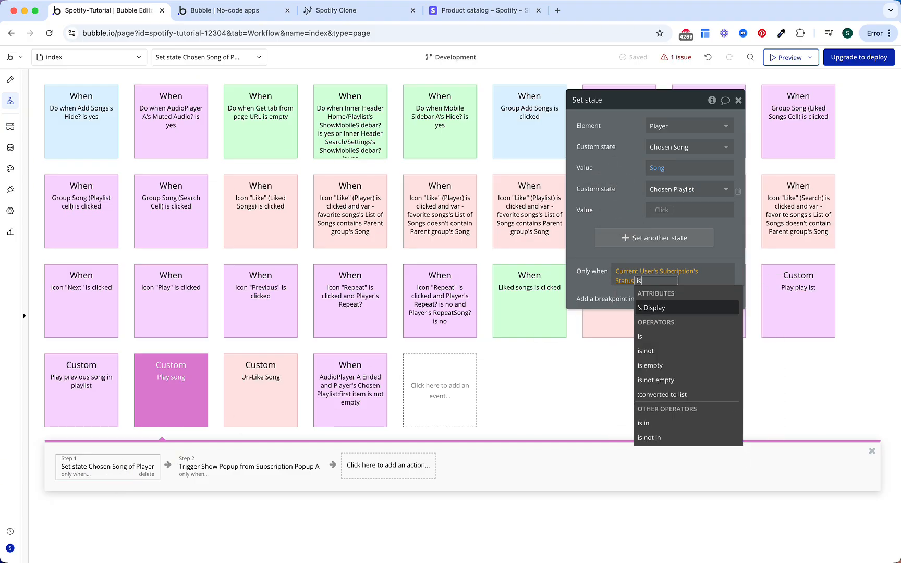
{"action": "key", "text": "Down"}
{"action": "key", "text": "Return"}
{"action": "type", "text": "ac"}
{"action": "key", "text": "Return"}
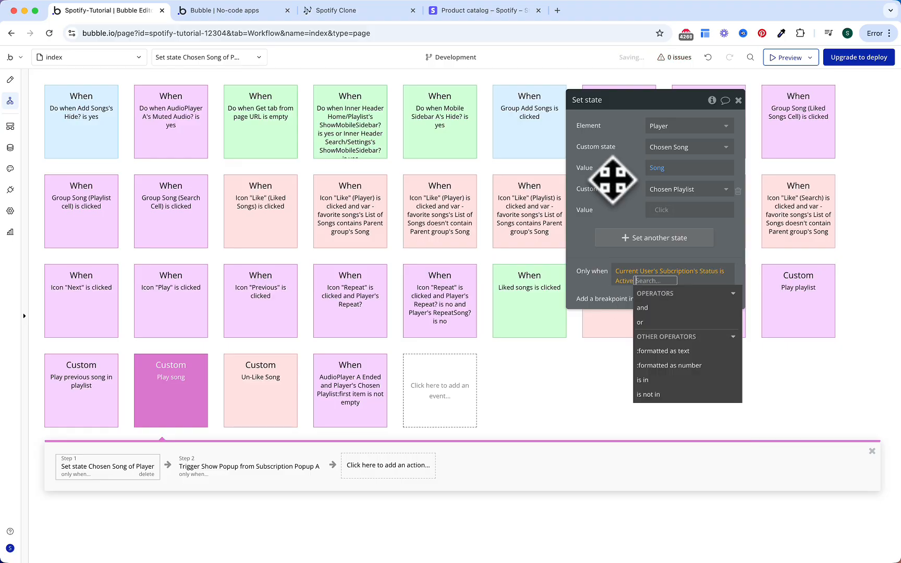
{"action": "left_click", "coordinate": [604, 163]}
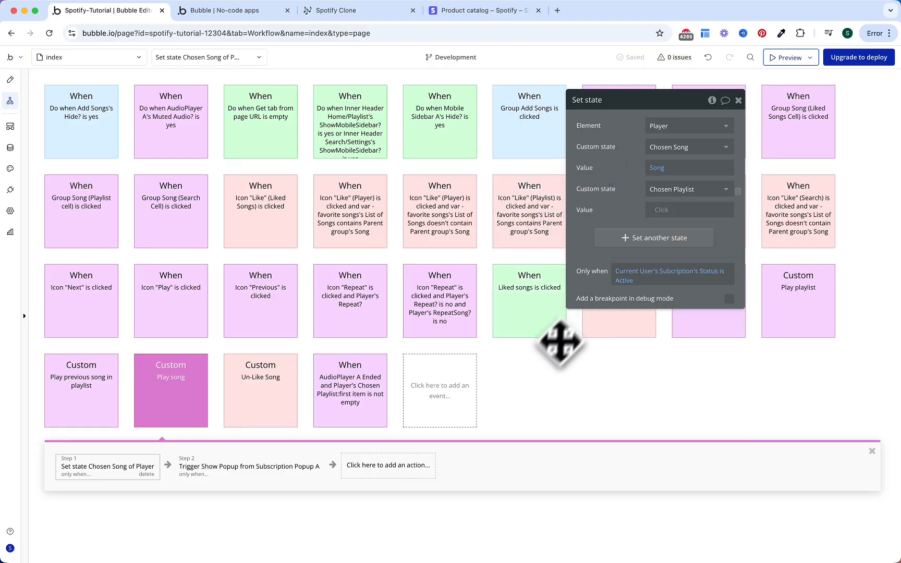
{"action": "left_click", "coordinate": [518, 415]}
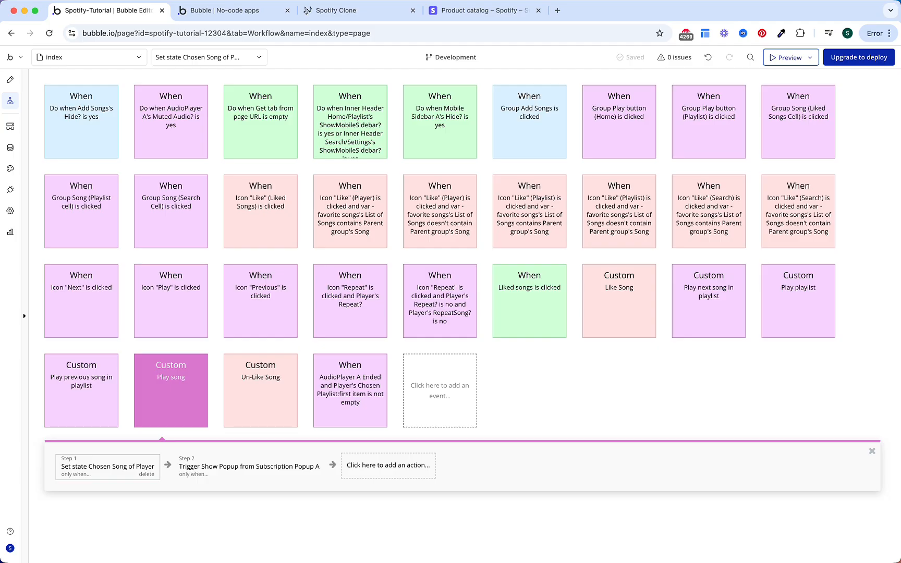
Step: Reload the preview and confirm Add Song, Create Playlist and playing Not Like Us show the premium popup
{"action": "left_click", "coordinate": [261, 11]}
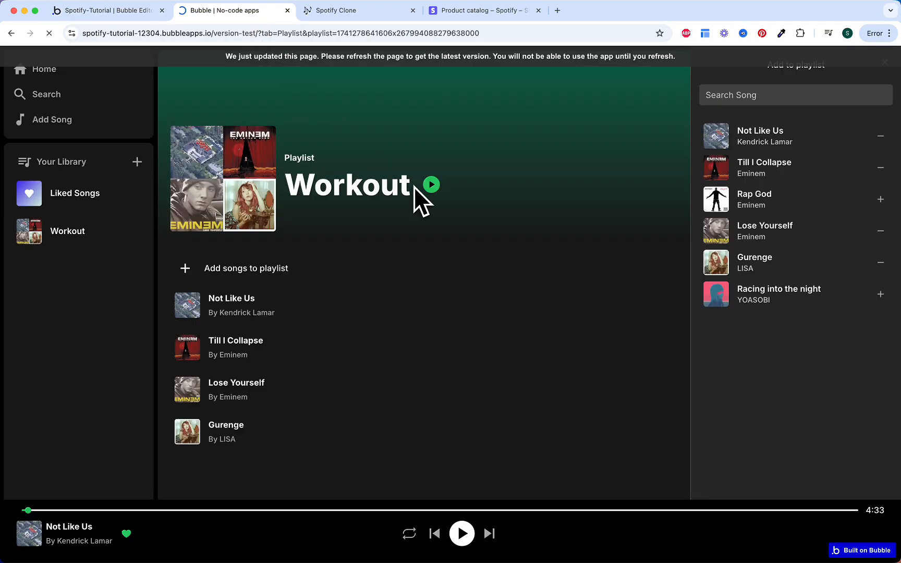
{"action": "key", "text": "XF86AudioMute"}
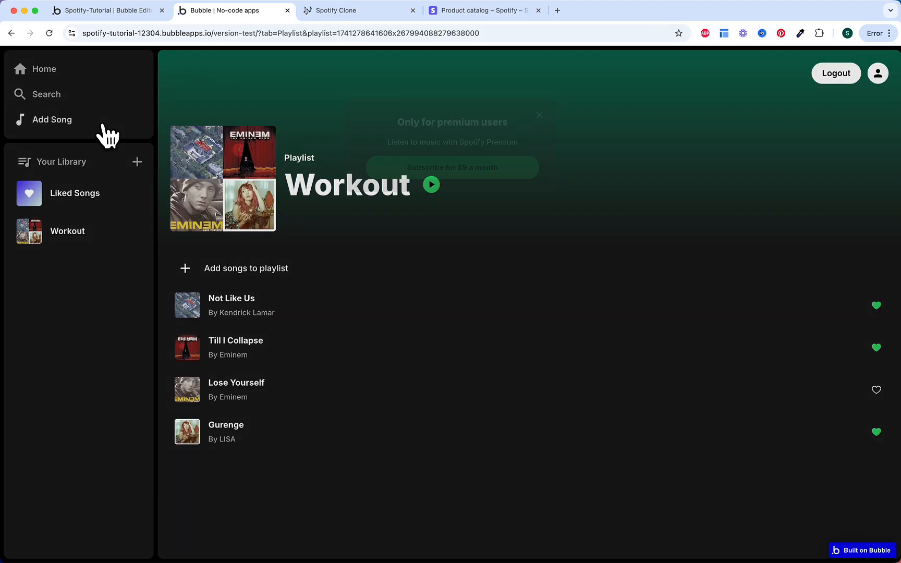
{"action": "left_click", "coordinate": [102, 125]}
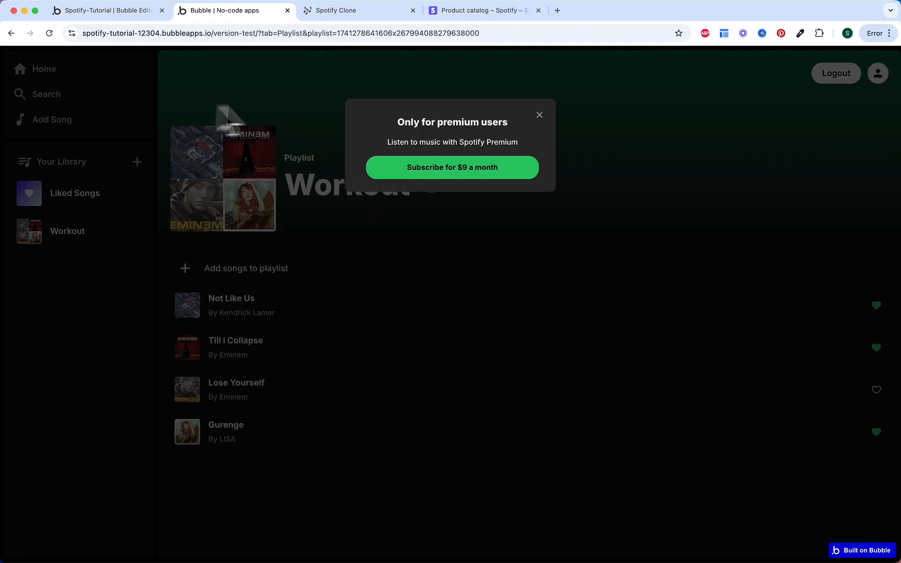
{"action": "left_click", "coordinate": [263, 112]}
{"action": "left_click", "coordinate": [137, 162]}
{"action": "left_click", "coordinate": [277, 111]}
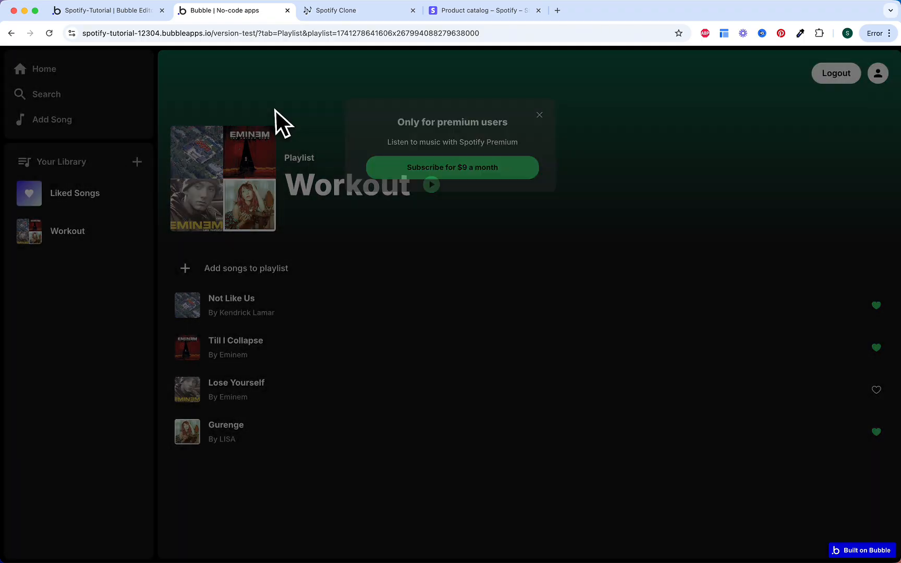
{"action": "left_click", "coordinate": [328, 315]}
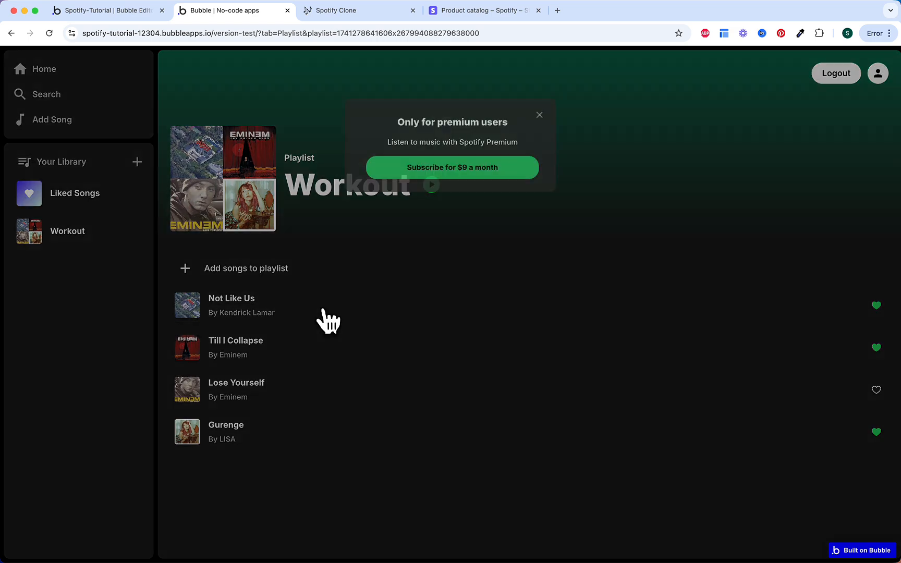
{"action": "left_click", "coordinate": [394, 245]}
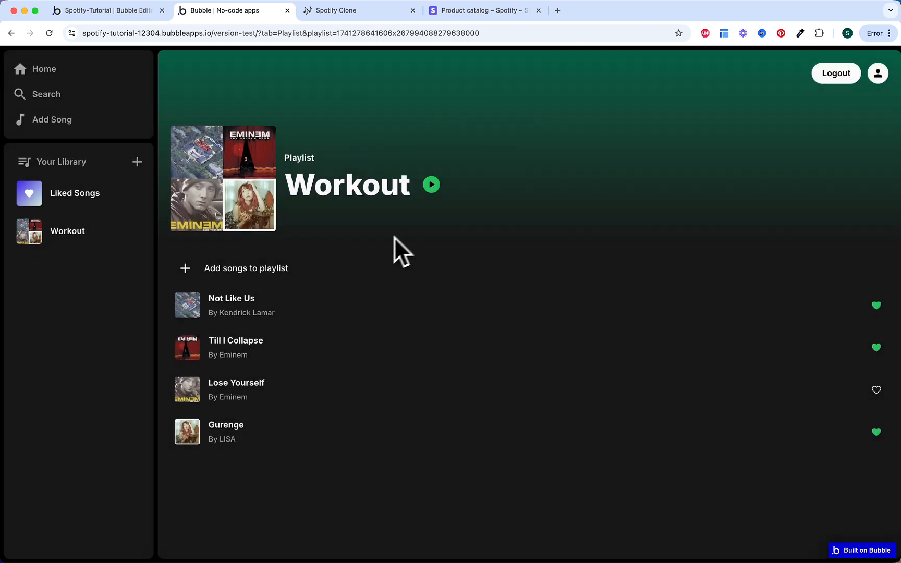
Step: Open and close the add-to-playlist panel, then try playing the Workout playlist twice
{"action": "left_click", "coordinate": [364, 275]}
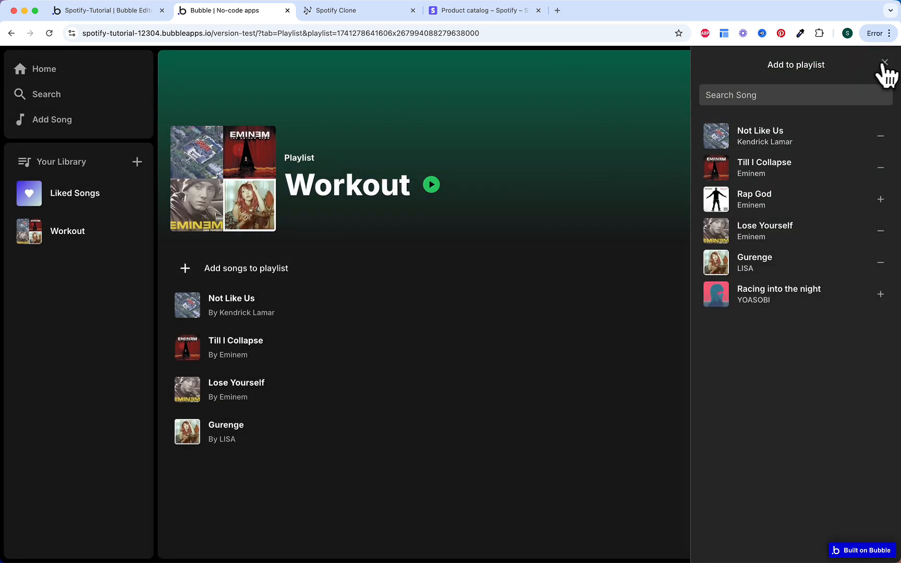
{"action": "left_click", "coordinate": [884, 63]}
{"action": "left_click", "coordinate": [433, 188]}
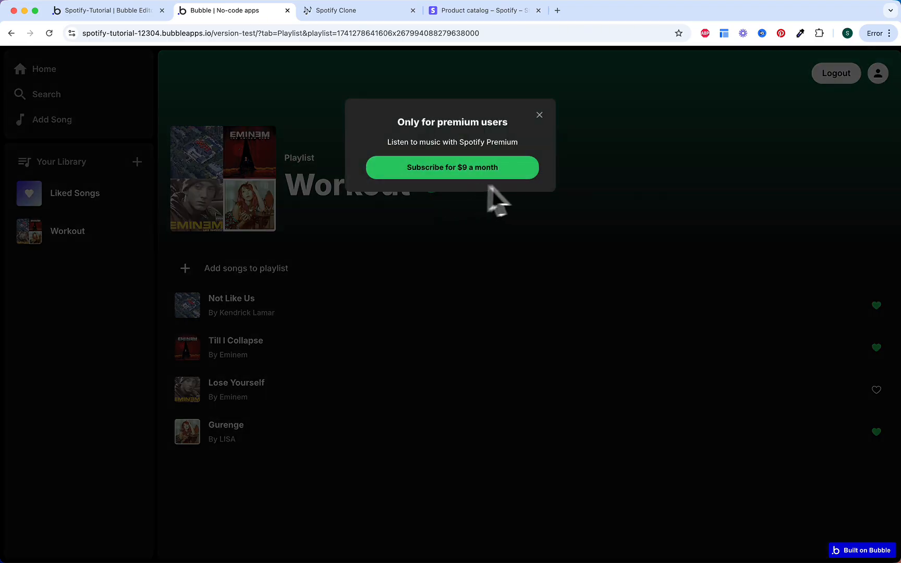
{"action": "left_click", "coordinate": [603, 187]}
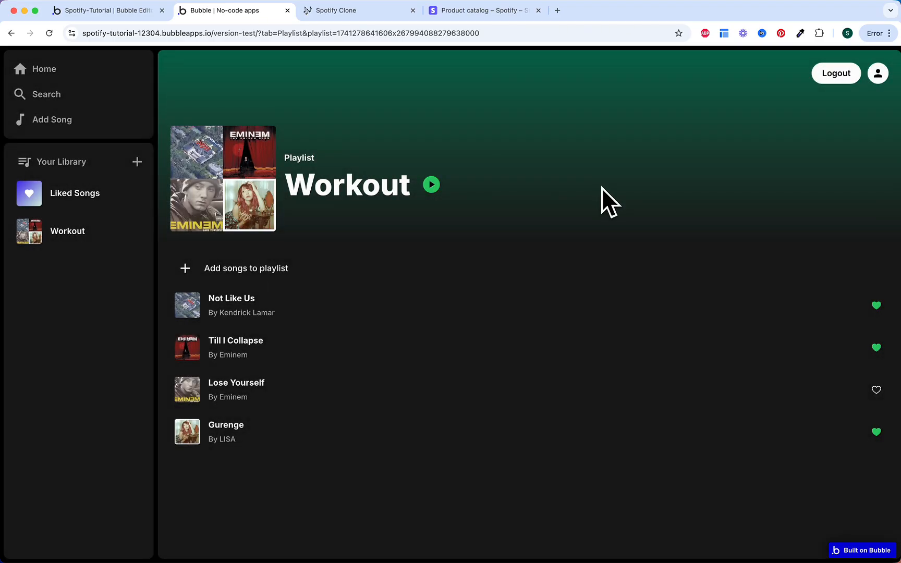
{"action": "left_click", "coordinate": [433, 186]}
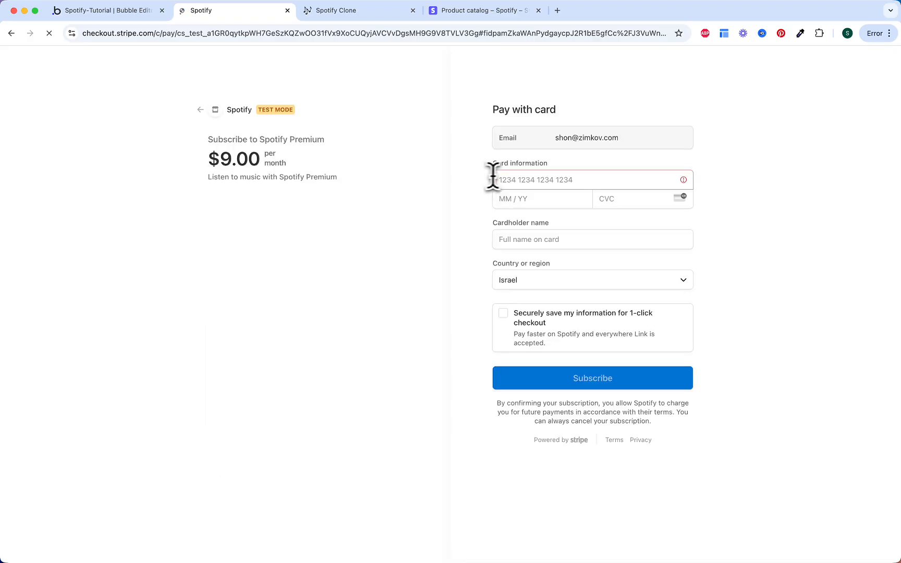
{"action": "left_click", "coordinate": [501, 179]}
{"action": "type", "text": "4242 42"}
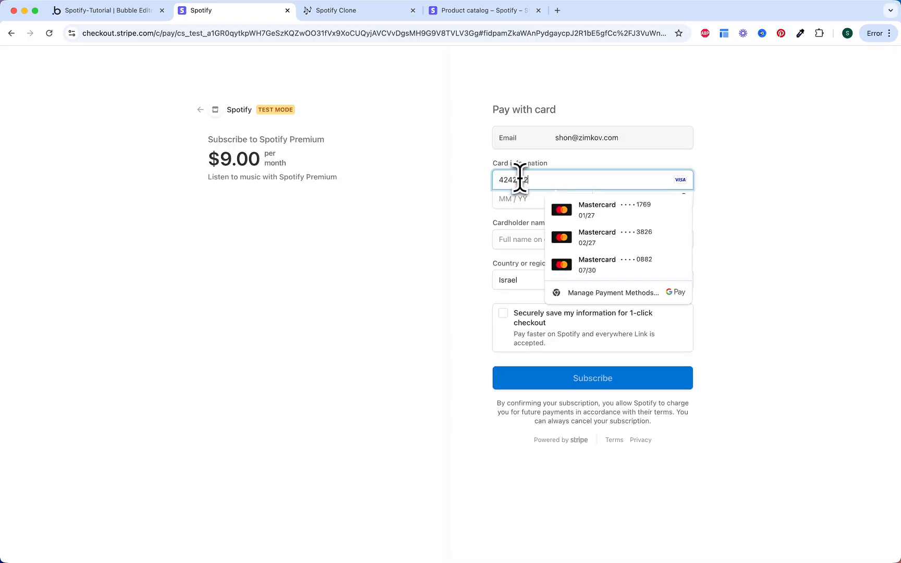
{"action": "type", "text": "42 4242 4244"}
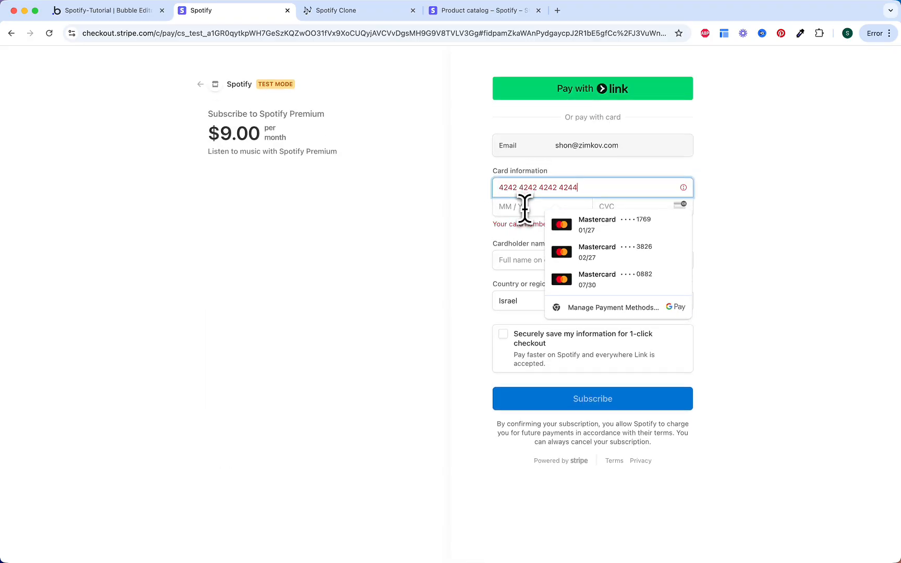
{"action": "key", "text": "BackSpace"}
{"action": "type", "text": "21255"}
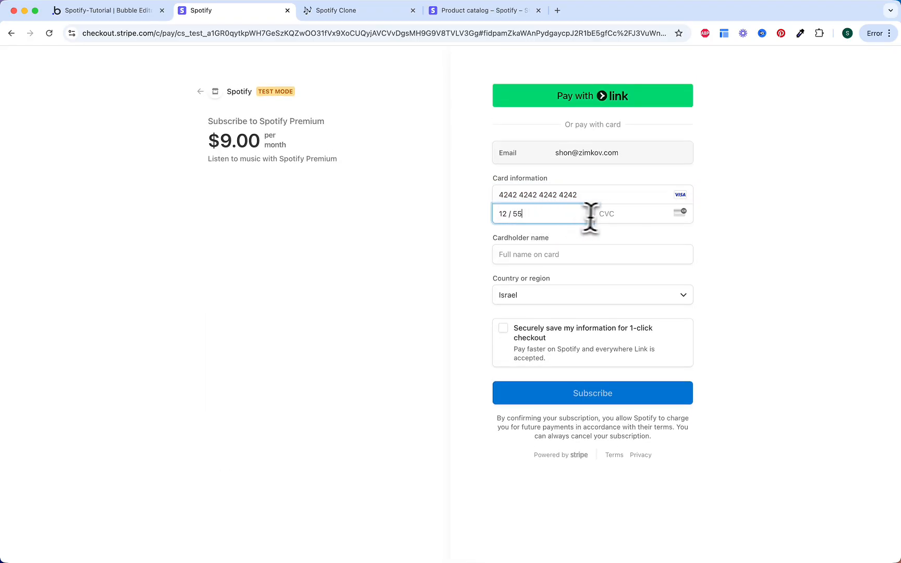
{"action": "type", "text": "125"}
{"action": "left_click", "coordinate": [552, 250]}
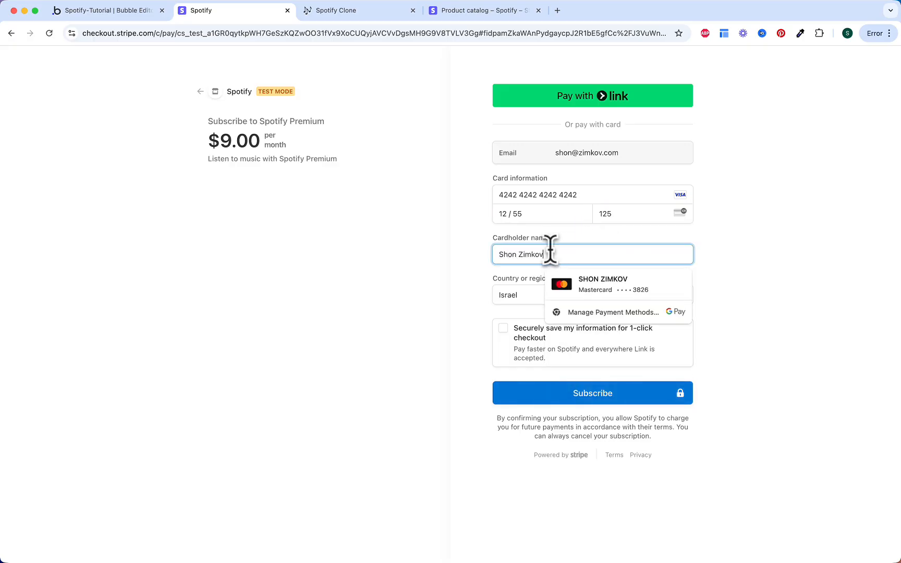
{"action": "left_click", "coordinate": [485, 289]}
{"action": "left_click", "coordinate": [552, 398]}
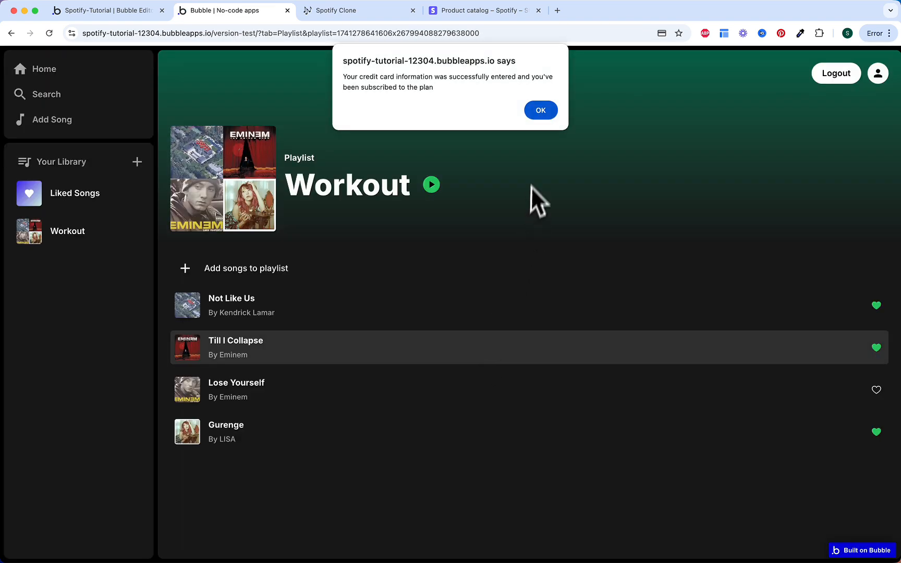
Step: Dismiss the success alert and confirm the Create a Playlist and Add a Song forms now open
{"action": "left_click", "coordinate": [544, 114]}
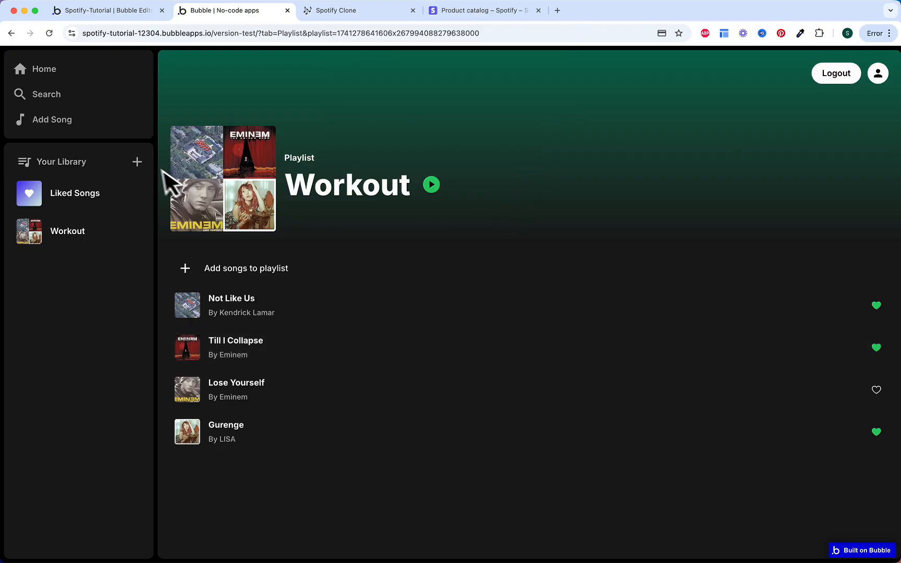
{"action": "left_click", "coordinate": [138, 163]}
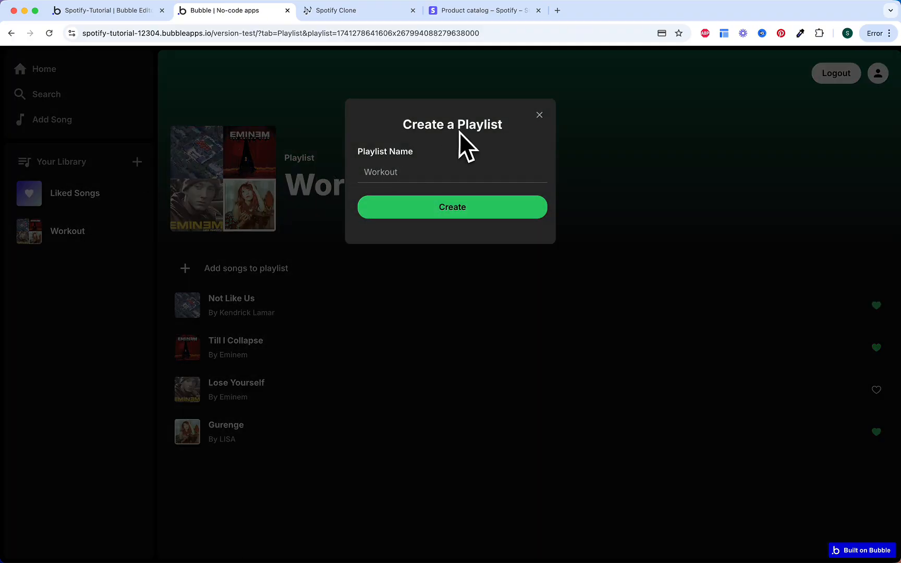
{"action": "left_click", "coordinate": [252, 116]}
{"action": "left_click", "coordinate": [79, 131]}
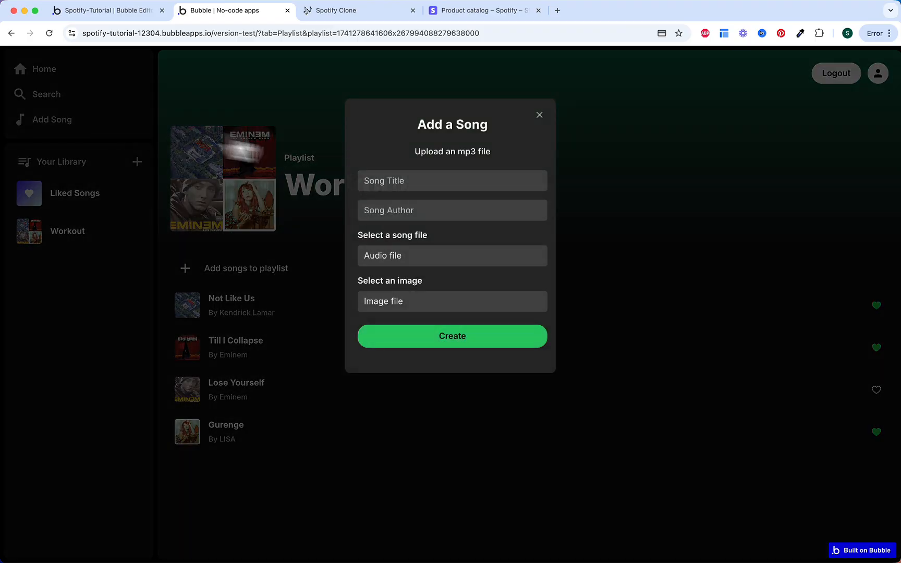
{"action": "left_click", "coordinate": [348, 111]}
Step: Play the Workout playlist and skip ahead two tracks
{"action": "left_click", "coordinate": [432, 186]}
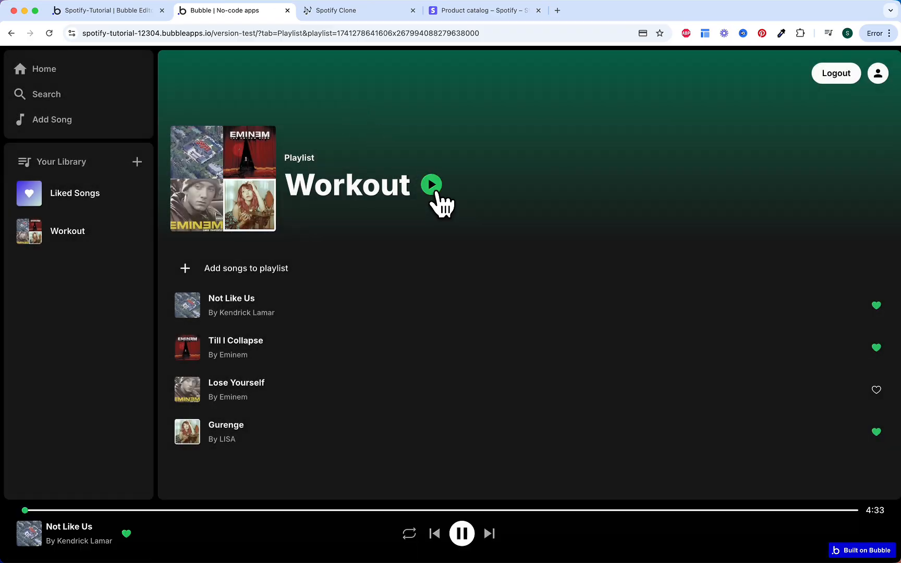
{"action": "left_click", "coordinate": [490, 535]}
{"action": "left_click", "coordinate": [490, 536]}
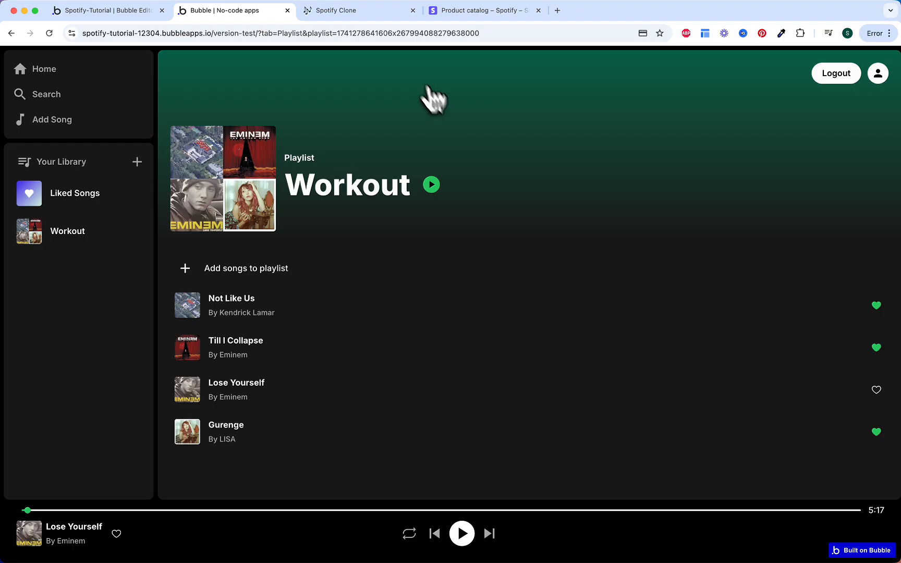
{"action": "left_click", "coordinate": [368, 12]}
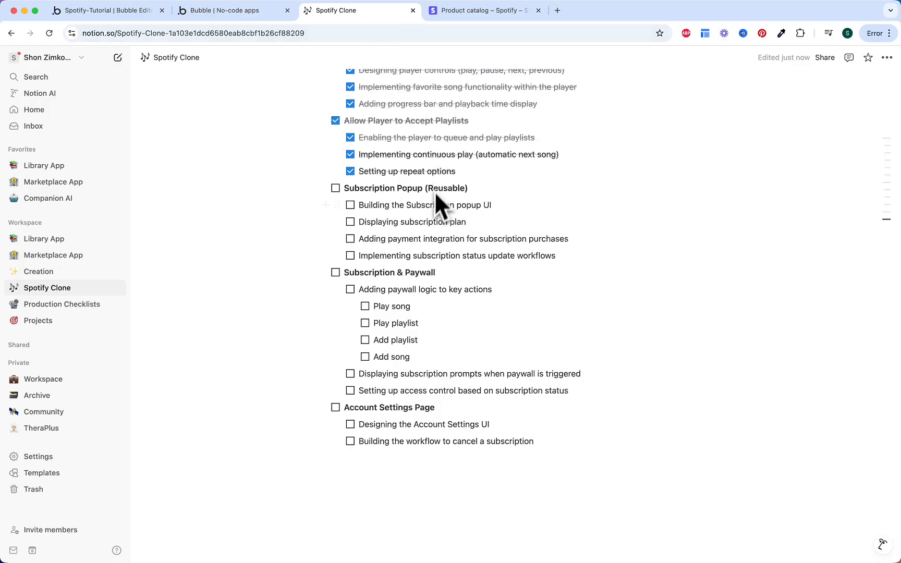
Step: Check off the subscription popup UI, payment integration and status update workflow tasks
{"action": "scroll", "coordinate": [436, 187], "scroll_direction": "down", "scroll_amount": 2}
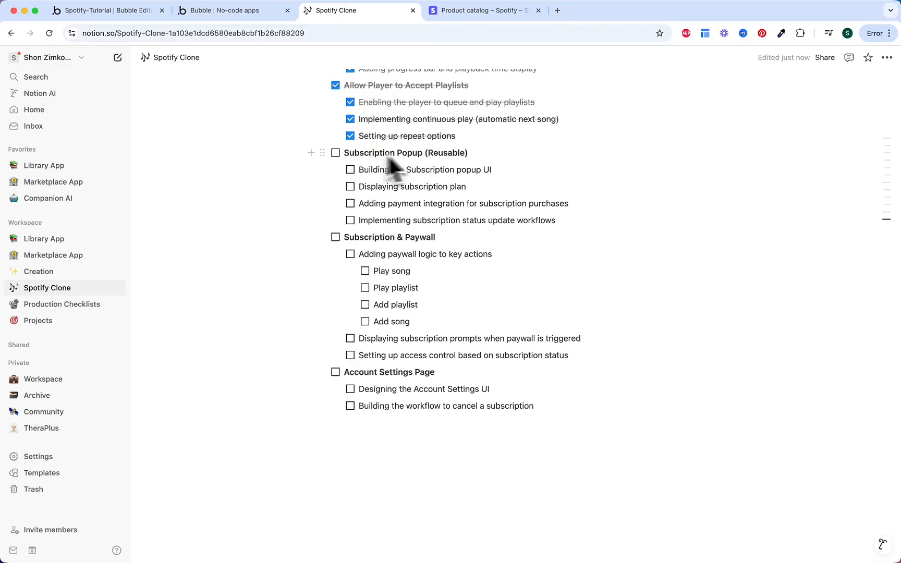
{"action": "left_click", "coordinate": [350, 169]}
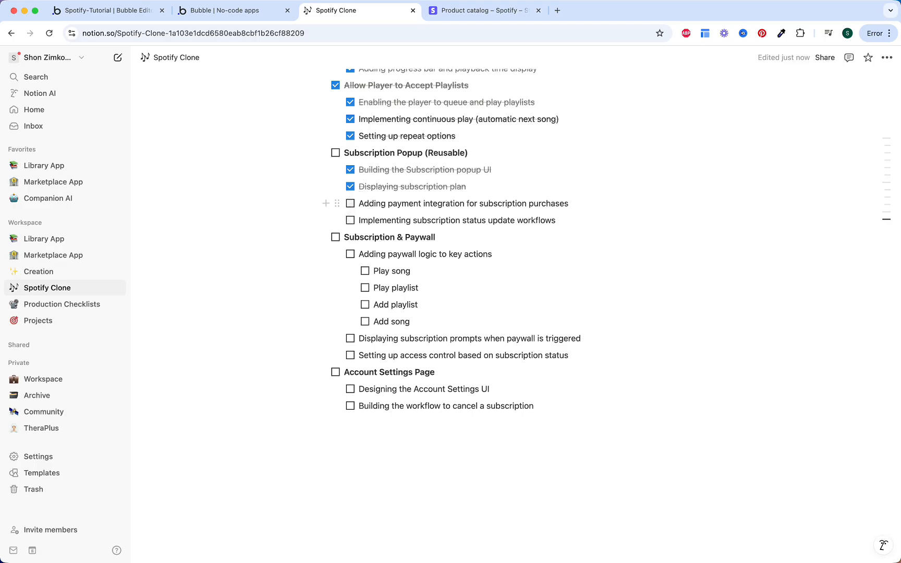
{"action": "left_click", "coordinate": [350, 204]}
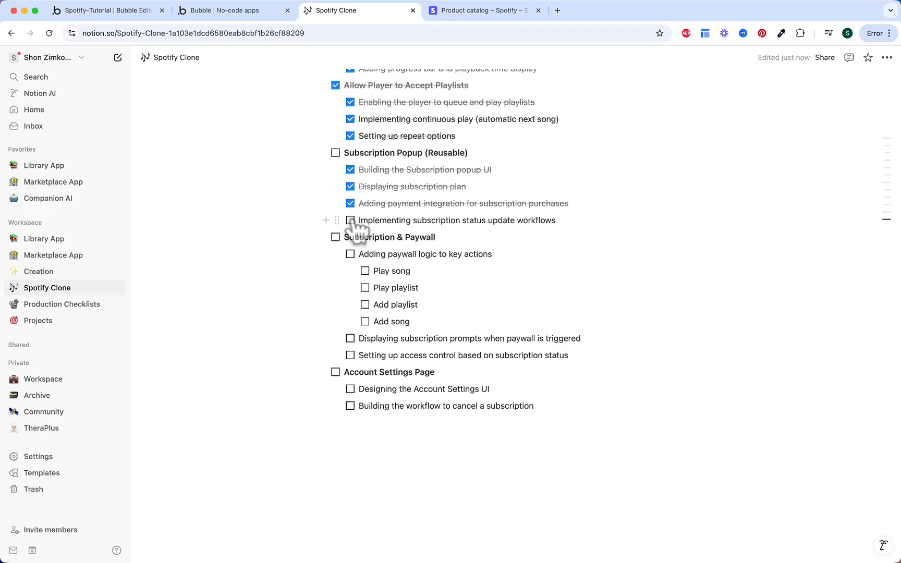
{"action": "left_click", "coordinate": [350, 220]}
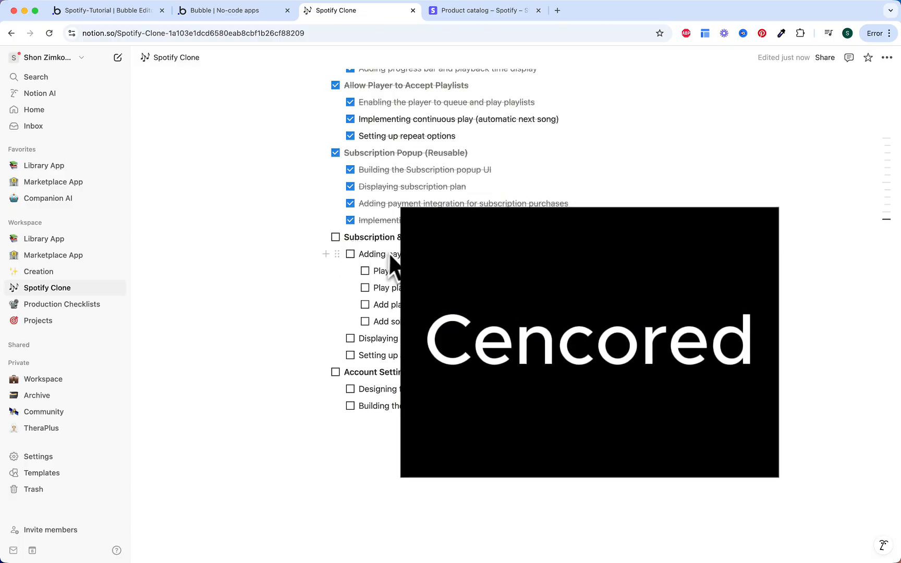
Step: Check off Play song, Play playlist, Add playlist, Add song, paywall, prompts, access control and the section heading
{"action": "left_click", "coordinate": [365, 270]}
{"action": "left_click", "coordinate": [365, 287]}
{"action": "left_click", "coordinate": [365, 305]}
{"action": "left_click", "coordinate": [365, 321]}
{"action": "left_click", "coordinate": [351, 255]}
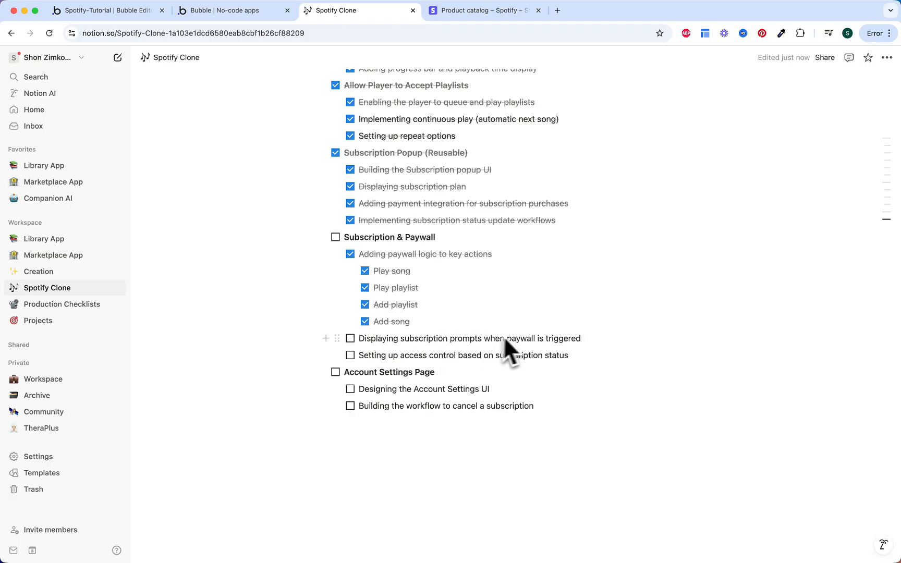
{"action": "left_click", "coordinate": [350, 339]}
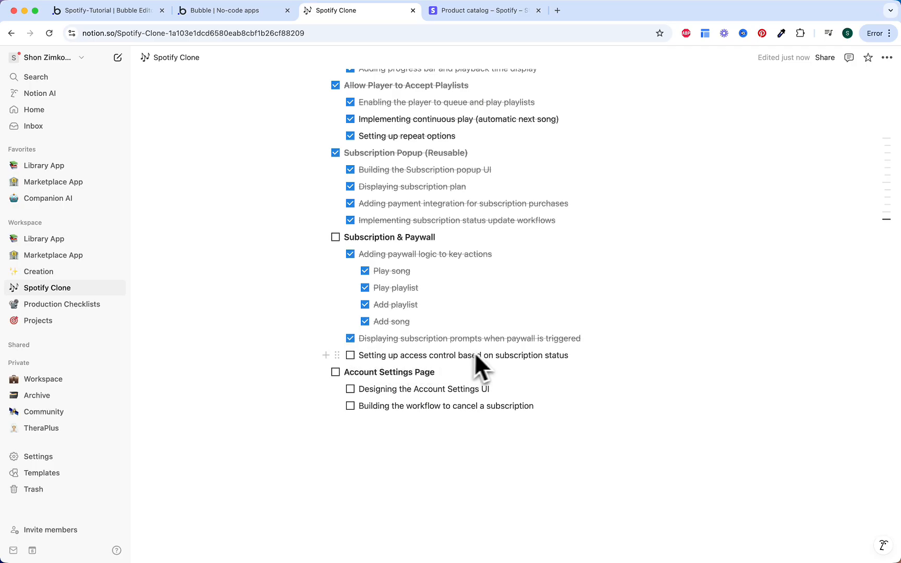
{"action": "left_click", "coordinate": [350, 356]}
{"action": "left_click", "coordinate": [336, 237]}
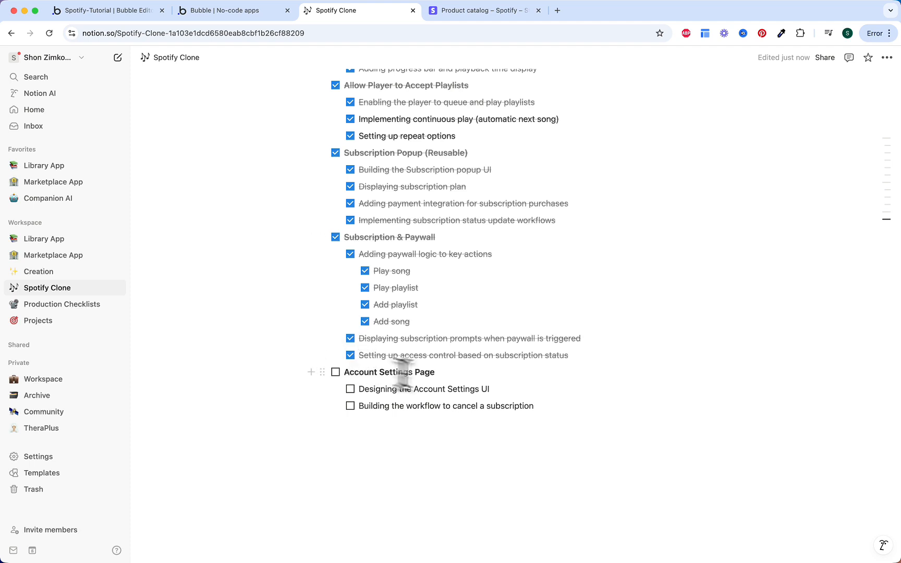
Step: Clear an accidental text selection and return to the Bubble editor
{"action": "left_click_drag", "start_coordinate": [528, 406], "coordinate": [423, 370]}
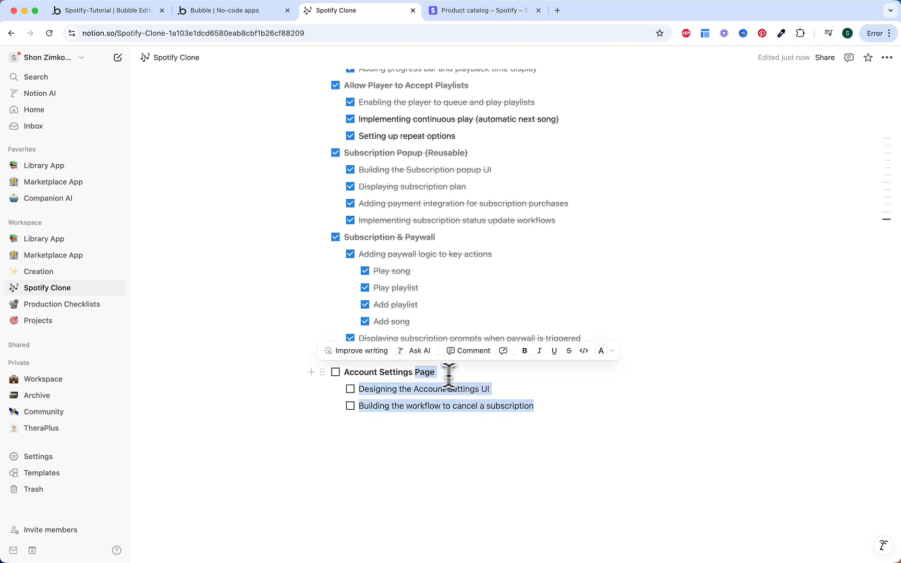
{"action": "left_click", "coordinate": [469, 374]}
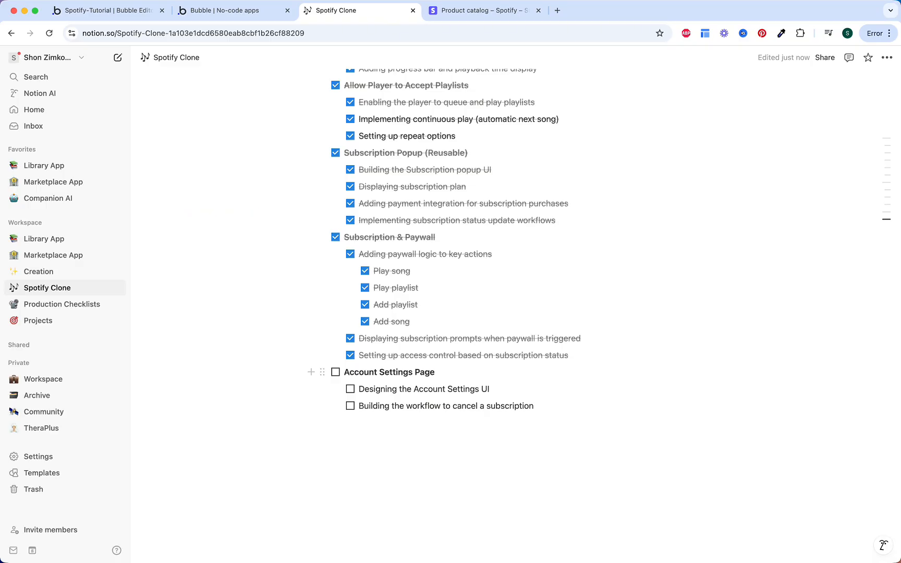
{"action": "key", "text": "super+1"}
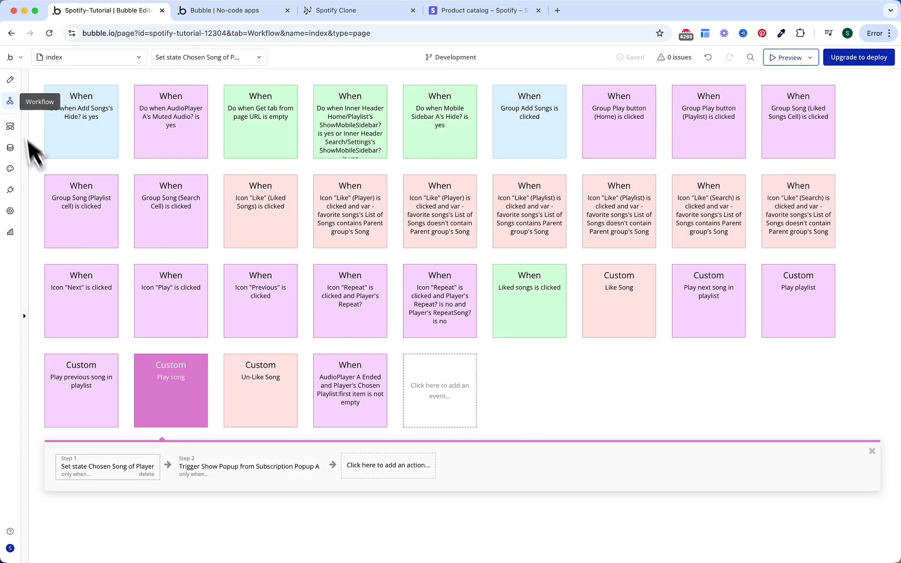
Step: Insert a new Group into the Search/Setting tab of Main Container
{"action": "left_click", "coordinate": [10, 79]}
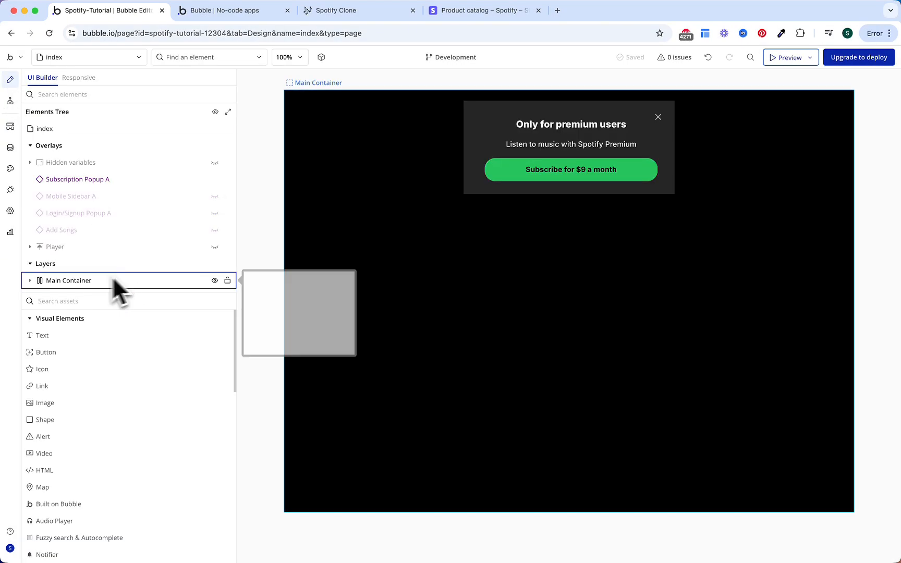
{"action": "left_click", "coordinate": [30, 281]}
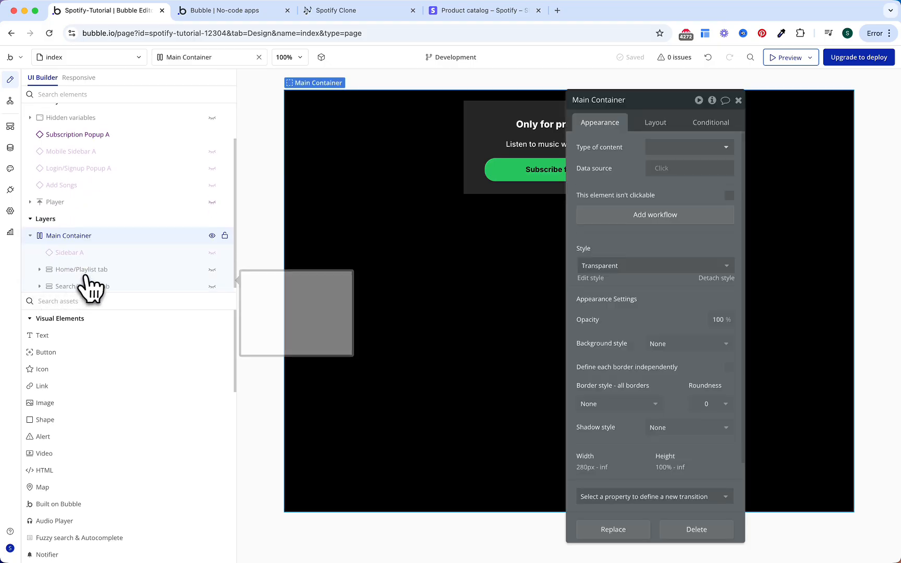
{"action": "left_click", "coordinate": [40, 283]}
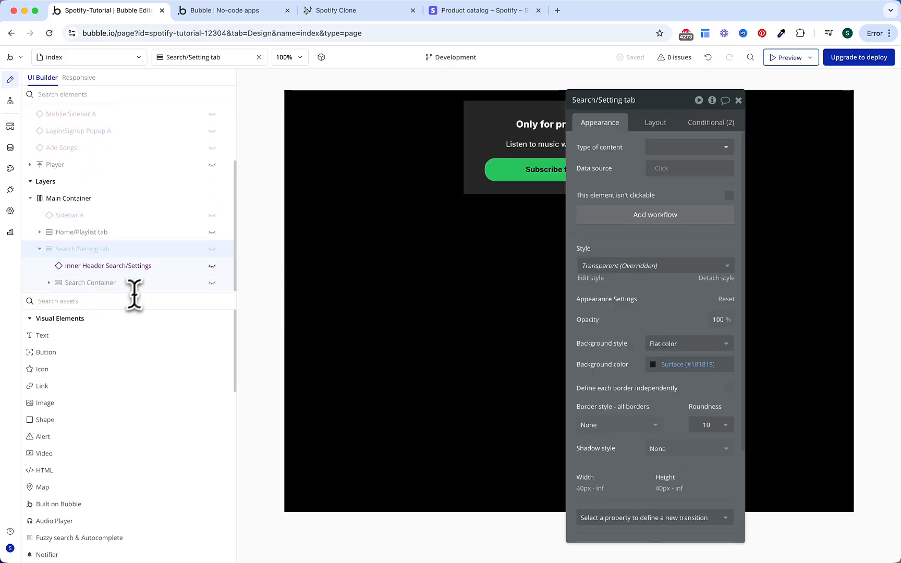
{"action": "left_click", "coordinate": [111, 301]}
{"action": "type", "text": "gr"}
{"action": "left_click", "coordinate": [77, 336]}
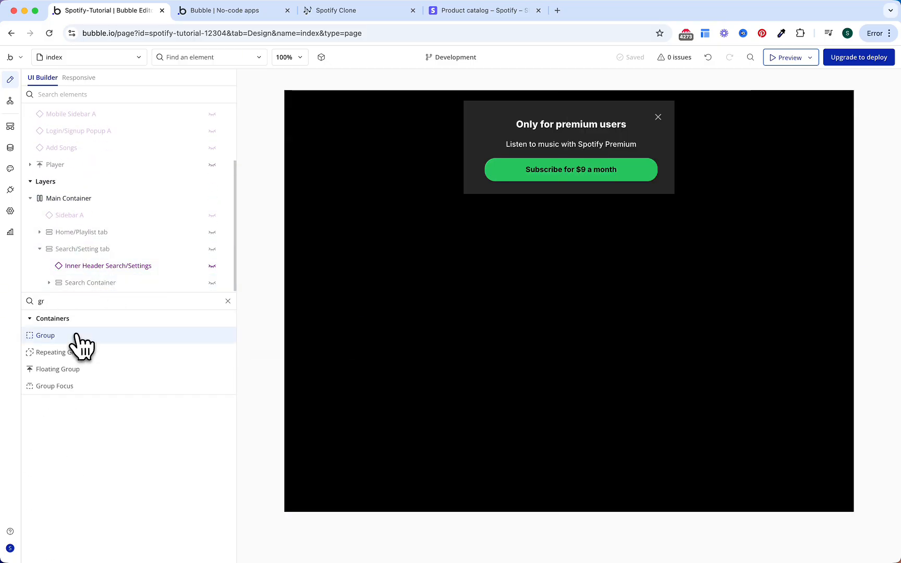
{"action": "left_click", "coordinate": [76, 287]}
{"action": "scroll", "coordinate": [77, 288], "scroll_direction": "down", "scroll_amount": 1}
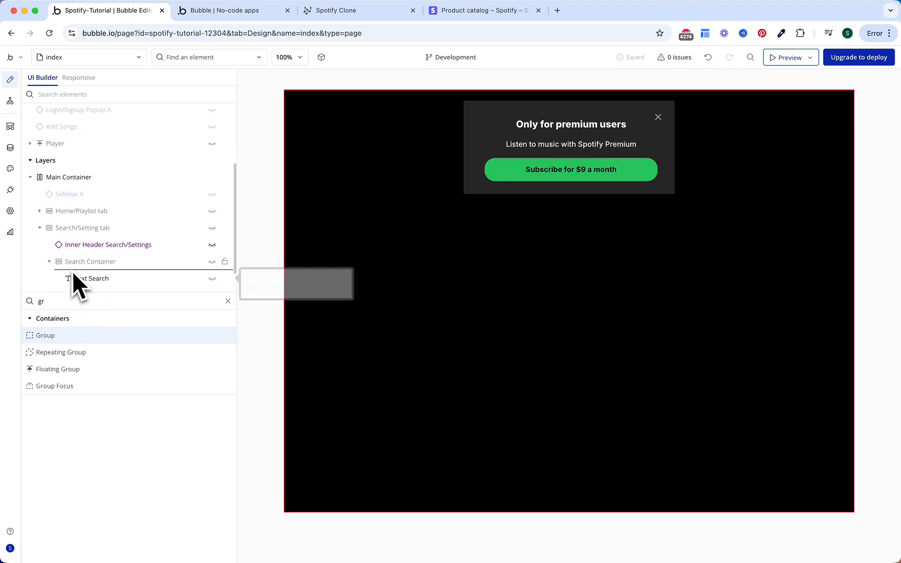
{"action": "left_click", "coordinate": [70, 255]}
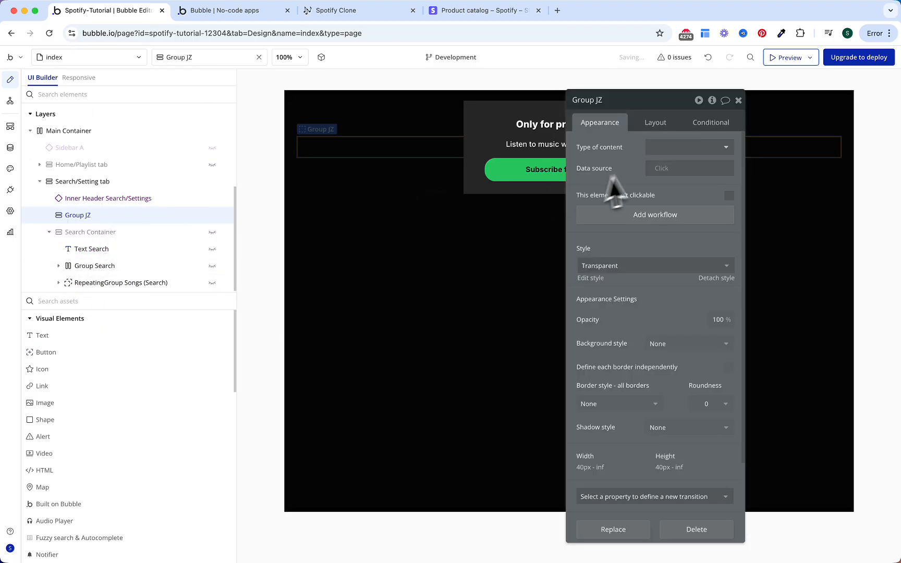
Step: Move the group after Search Container and rename it Settings Container
{"action": "left_click", "coordinate": [658, 124]}
{"action": "left_click", "coordinate": [715, 317]}
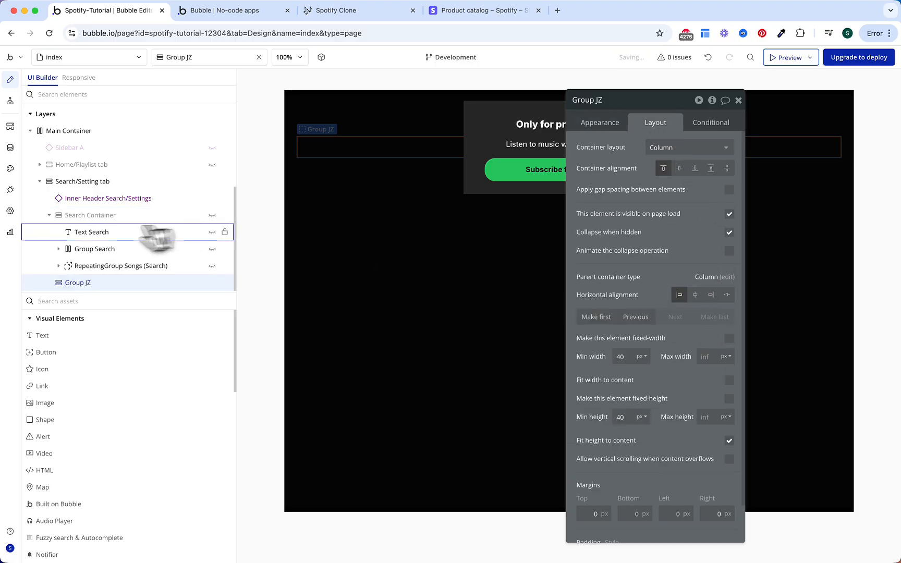
{"action": "left_click", "coordinate": [49, 216]}
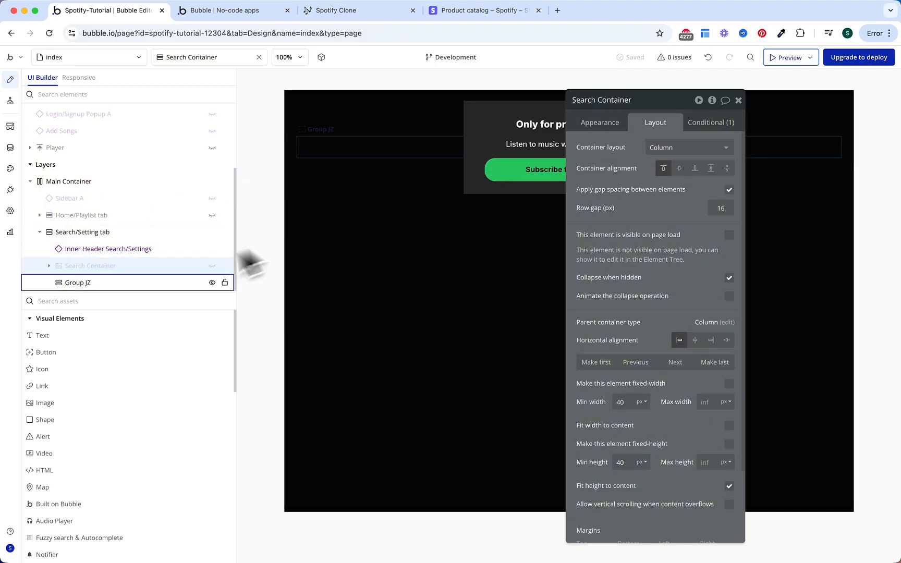
{"action": "left_click", "coordinate": [78, 282]}
{"action": "double_click", "coordinate": [646, 99]}
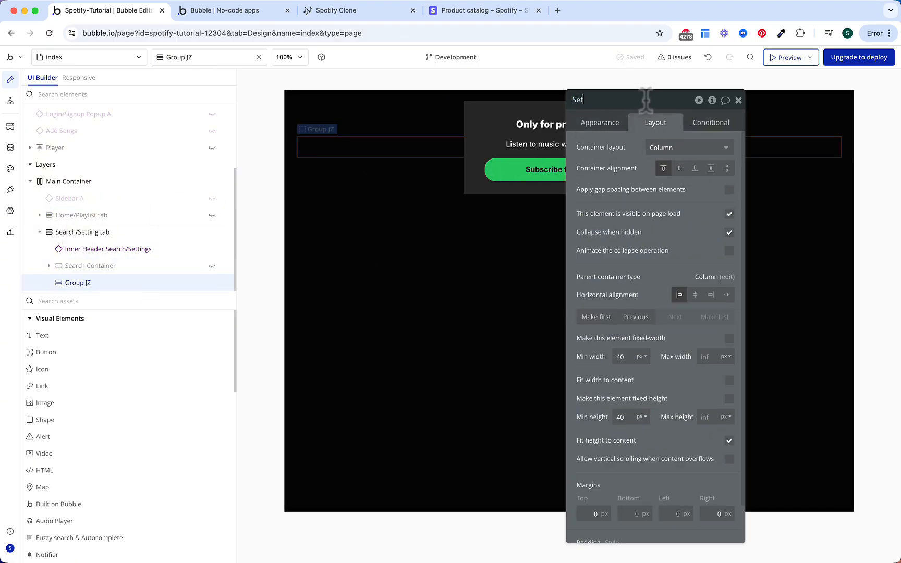
{"action": "type", "text": "Settings Contain"}
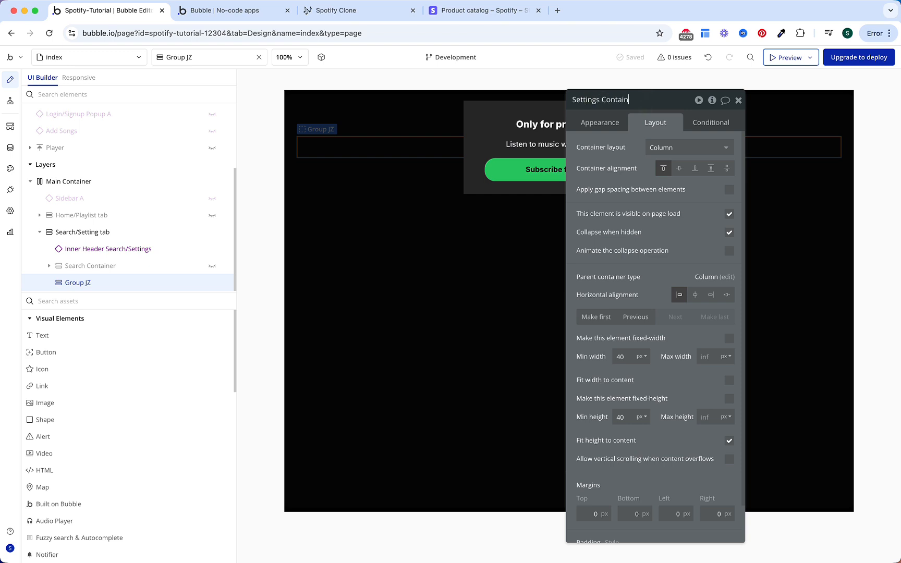
{"action": "type", "text": "er"}
{"action": "key", "text": "Return"}
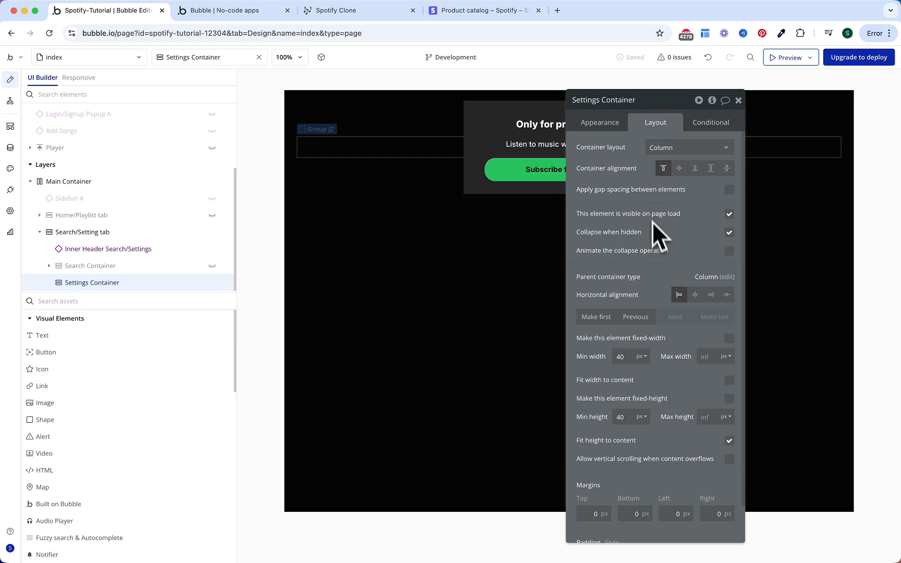
Step: Enable gap spacing, hide it on page load, and set 8 px top and bottom margins
{"action": "left_click", "coordinate": [729, 190]}
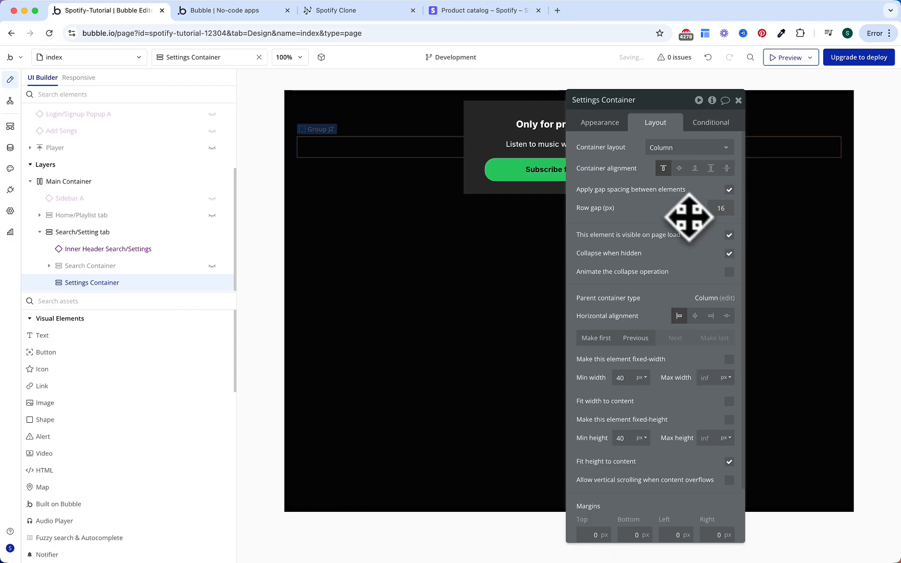
{"action": "left_click", "coordinate": [729, 236]}
{"action": "left_click", "coordinate": [729, 277]}
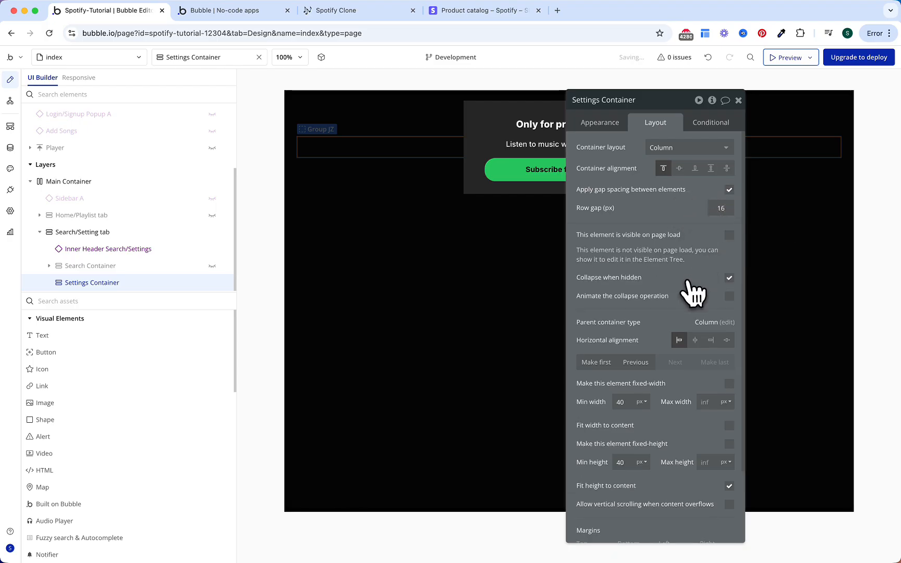
{"action": "scroll", "coordinate": [690, 296], "scroll_direction": "down", "scroll_amount": 3}
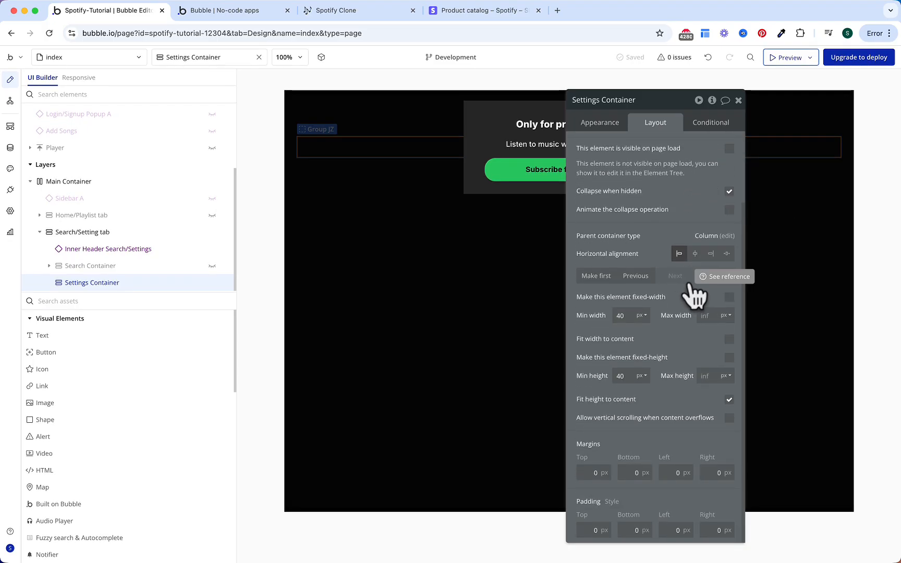
{"action": "left_click", "coordinate": [583, 474]}
{"action": "type", "text": "8"}
{"action": "left_click", "coordinate": [636, 473]}
{"action": "type", "text": "8"}
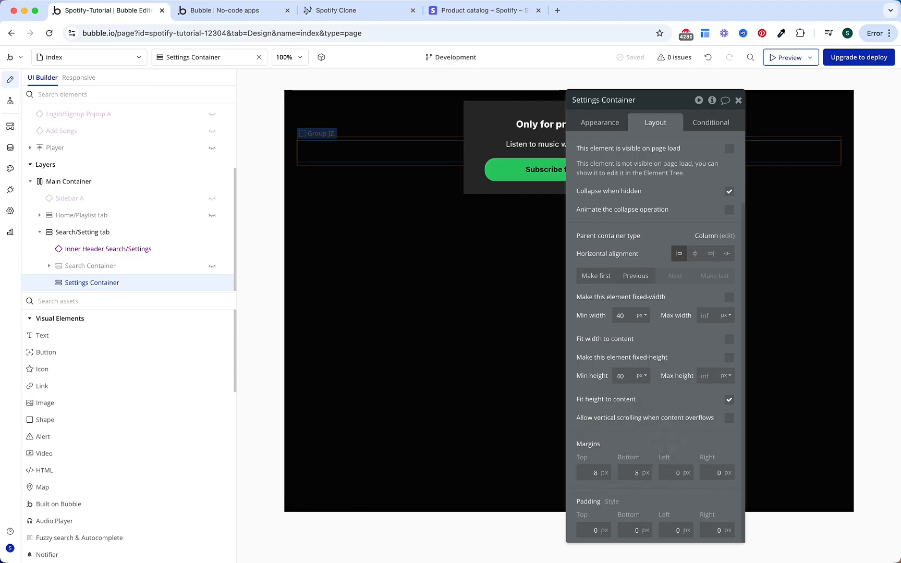
{"action": "left_click", "coordinate": [716, 124]}
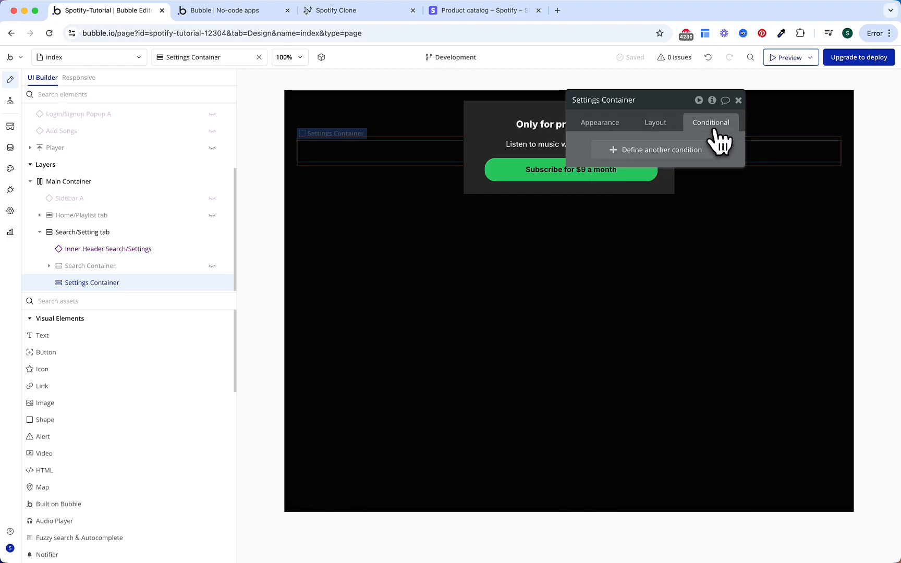
Step: Add a visibility condition reading the 'tab' parameter from the page URL
{"action": "left_click", "coordinate": [656, 156]}
{"action": "left_click", "coordinate": [639, 179]}
{"action": "left_click", "coordinate": [612, 213]}
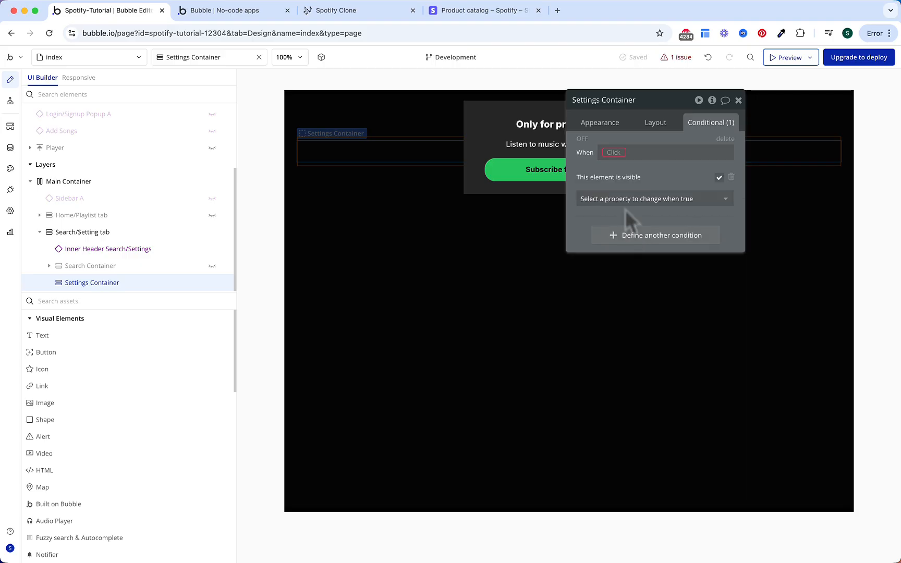
{"action": "left_click", "coordinate": [615, 153]}
{"action": "type", "text": "get"}
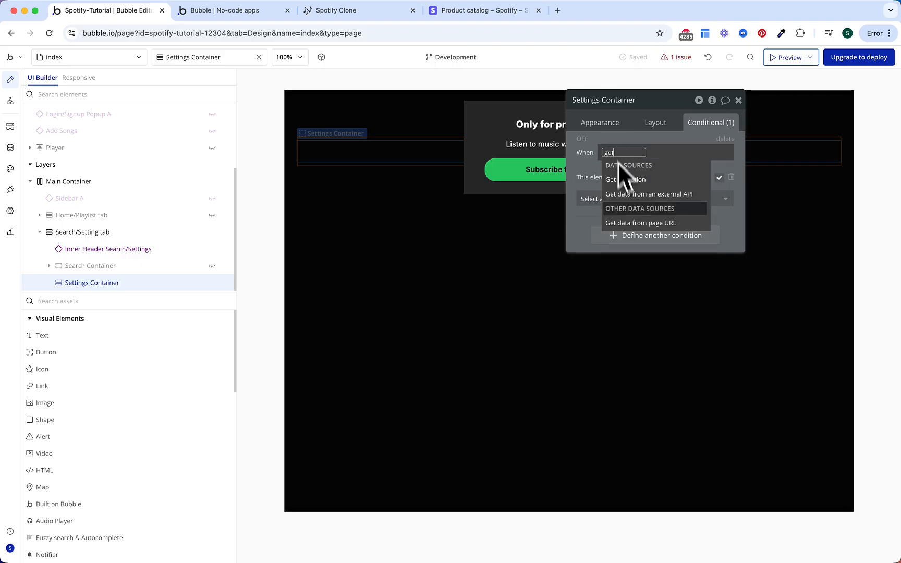
{"action": "left_click", "coordinate": [640, 223]}
{"action": "left_click", "coordinate": [498, 146]}
{"action": "type", "text": "tab"}
{"action": "left_click", "coordinate": [465, 196]}
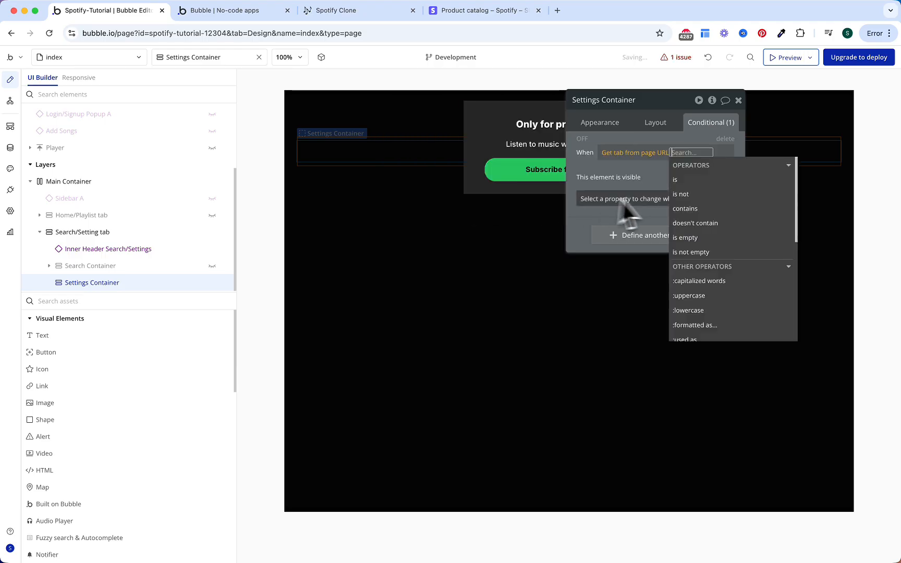
Step: Compare the tab value against the OS Menu Settings option's Display
{"action": "left_click", "coordinate": [683, 193]}
{"action": "left_click", "coordinate": [702, 237]}
{"action": "left_click", "coordinate": [485, 125]}
{"action": "left_click", "coordinate": [480, 142]}
{"action": "left_click", "coordinate": [487, 147]}
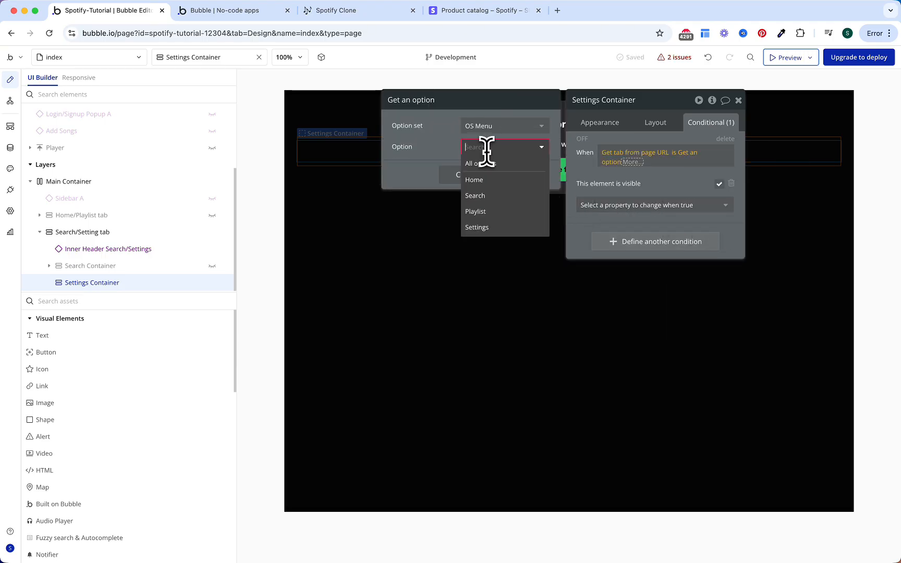
{"action": "left_click", "coordinate": [498, 224]}
{"action": "left_click", "coordinate": [712, 152]}
{"action": "left_click", "coordinate": [690, 189]}
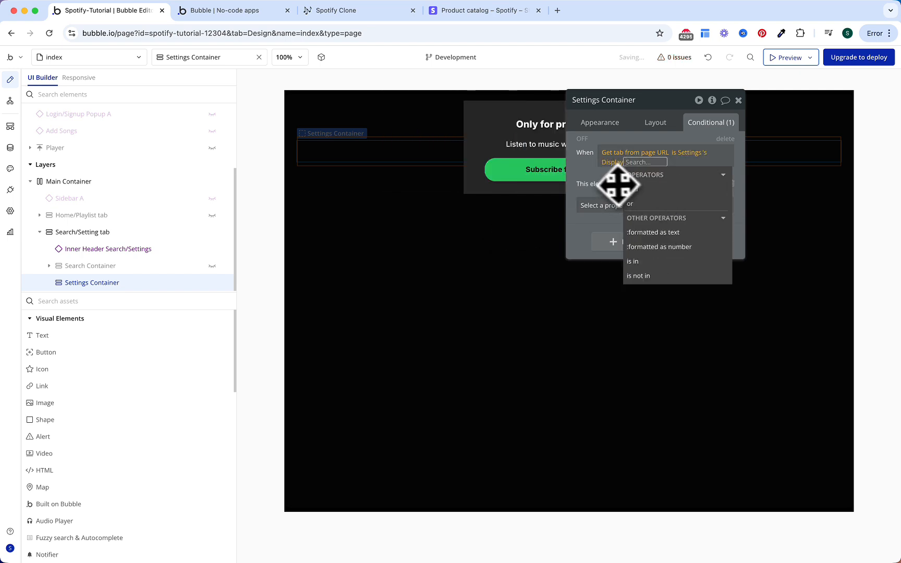
{"action": "left_click", "coordinate": [606, 183]}
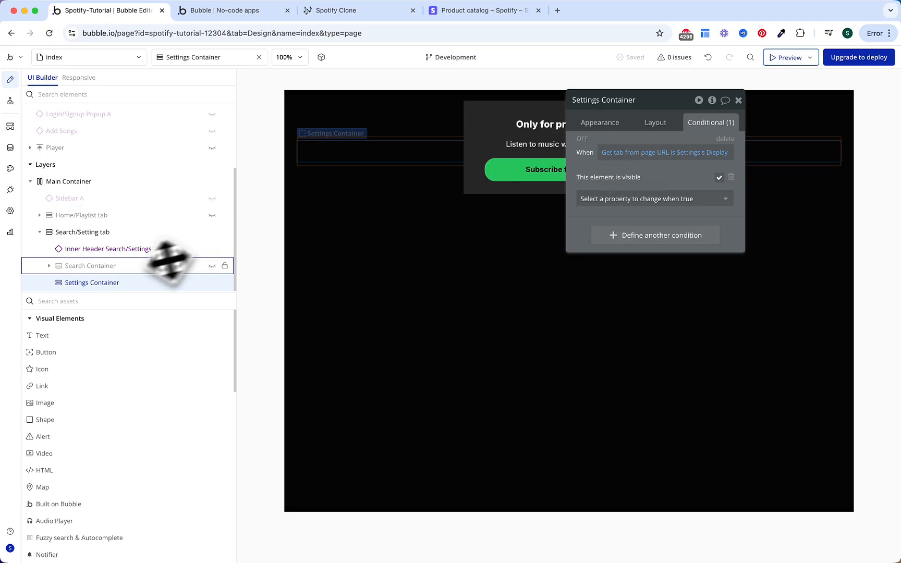
{"action": "left_click", "coordinate": [55, 266]}
Step: Copy the Search heading text and paste it into the Settings Container
{"action": "left_click", "coordinate": [103, 235]}
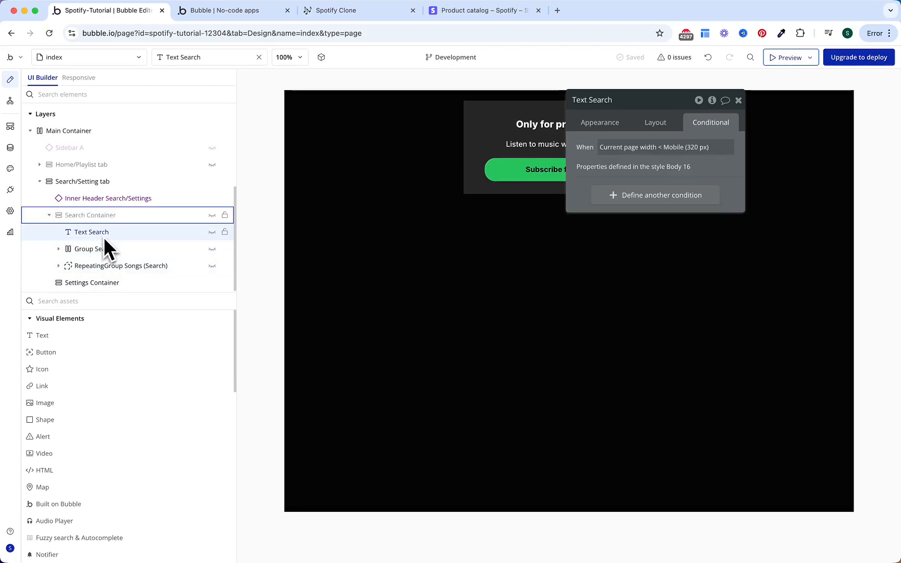
{"action": "right_click", "coordinate": [102, 233]}
{"action": "left_click", "coordinate": [271, 356]}
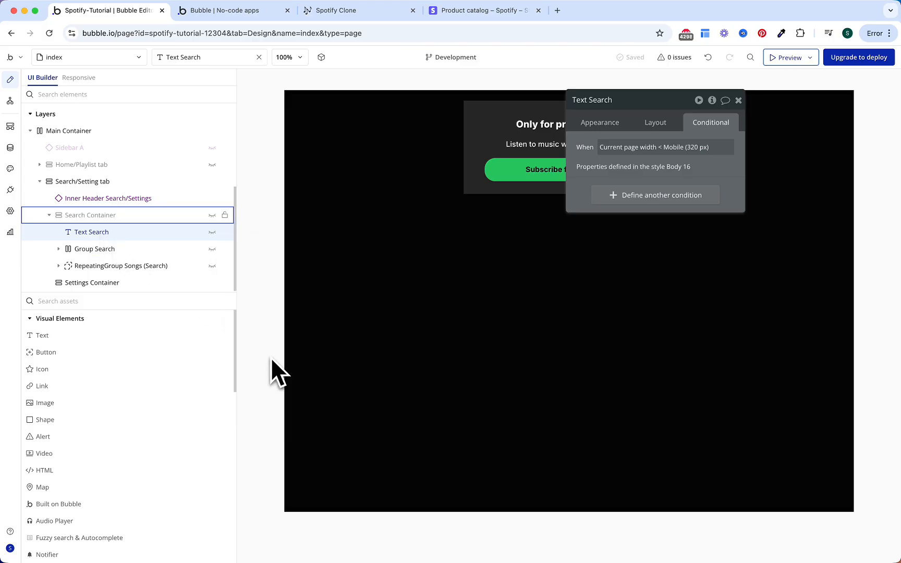
{"action": "left_click", "coordinate": [341, 150]}
{"action": "left_click", "coordinate": [366, 156]}
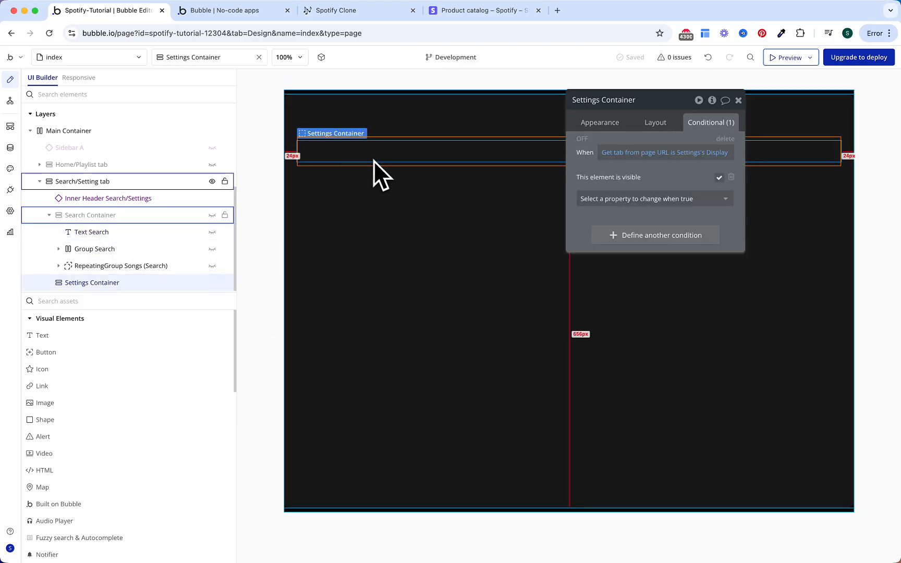
{"action": "right_click", "coordinate": [394, 155]}
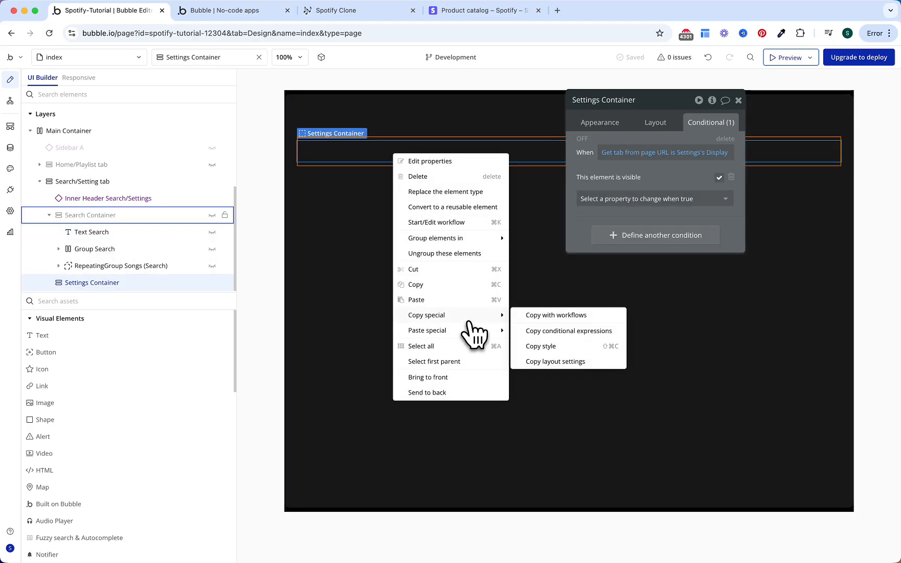
{"action": "left_click", "coordinate": [457, 304]}
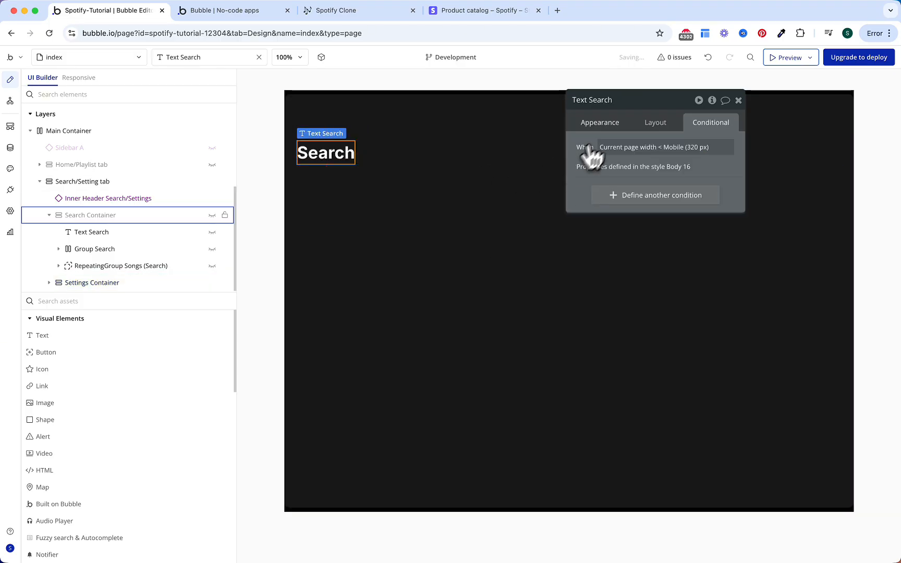
Step: Retitle the heading 'Account Settings' and duplicate it as 'No active plan.'
{"action": "left_click", "coordinate": [604, 124]}
{"action": "type", "text": "Ac"}
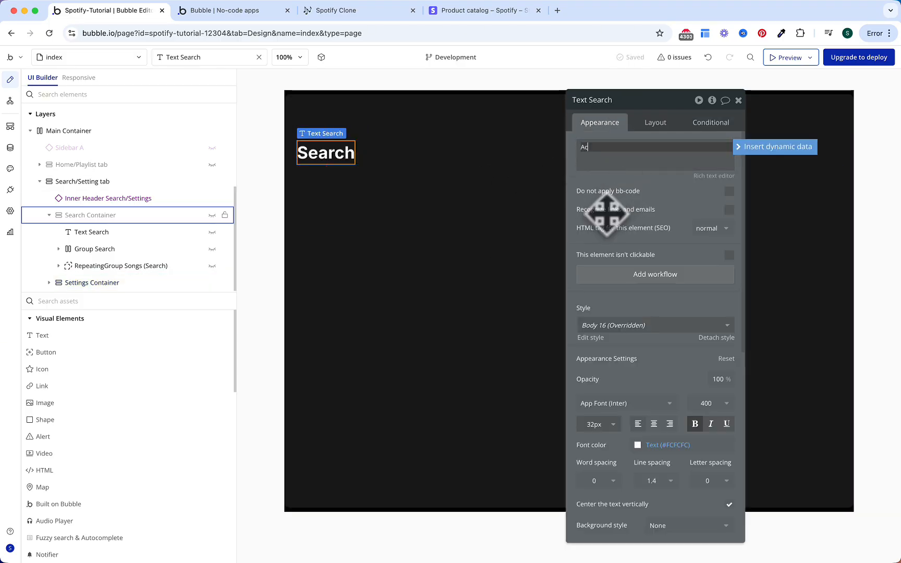
{"action": "type", "text": "count Settings"}
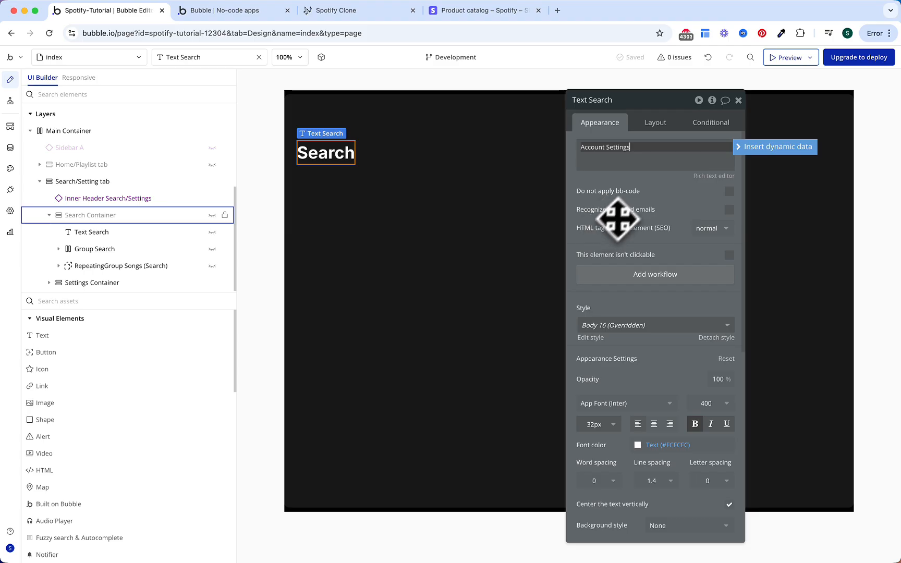
{"action": "left_click", "coordinate": [619, 216]}
{"action": "key", "text": "super+c"}
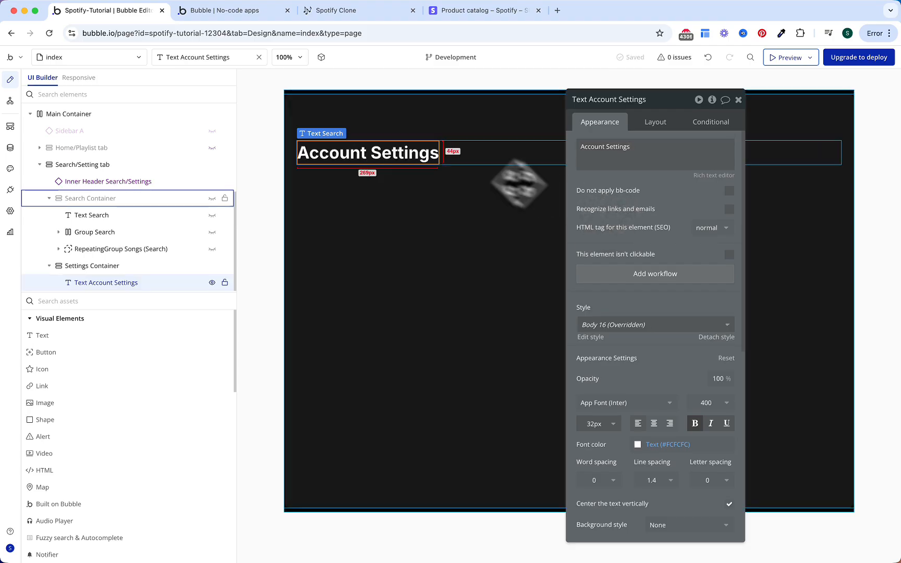
{"action": "key", "text": "super+v"}
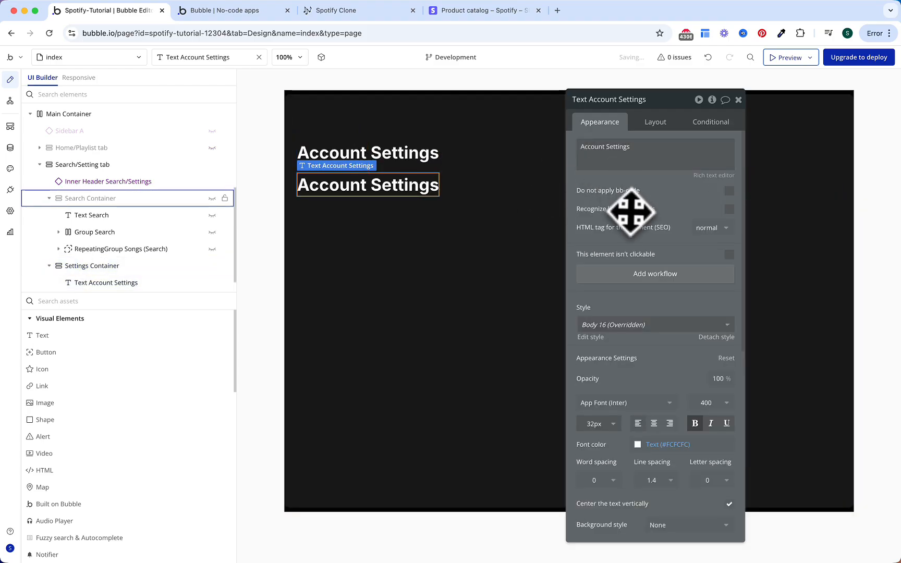
{"action": "triple_click", "coordinate": [632, 149]}
{"action": "type", "text": "No active plan,"}
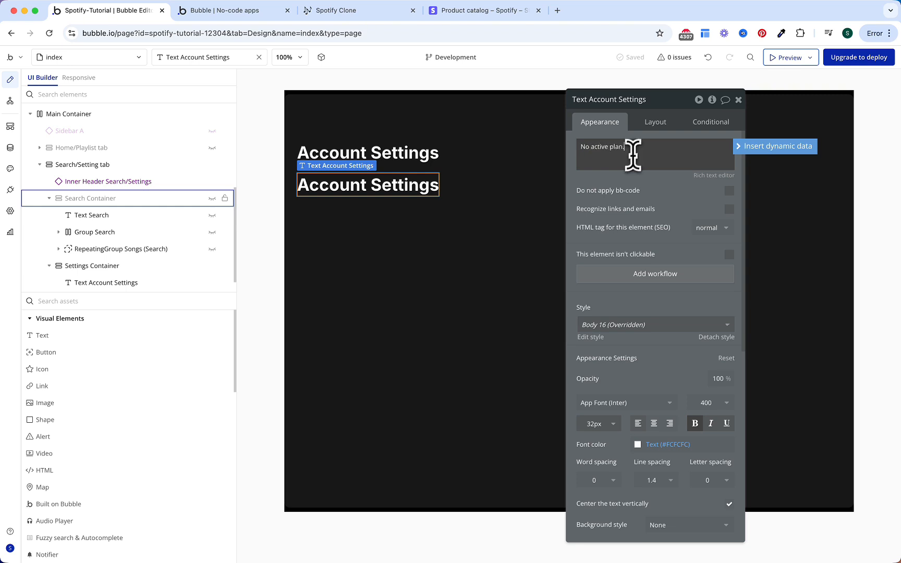
{"action": "left_click", "coordinate": [626, 195]}
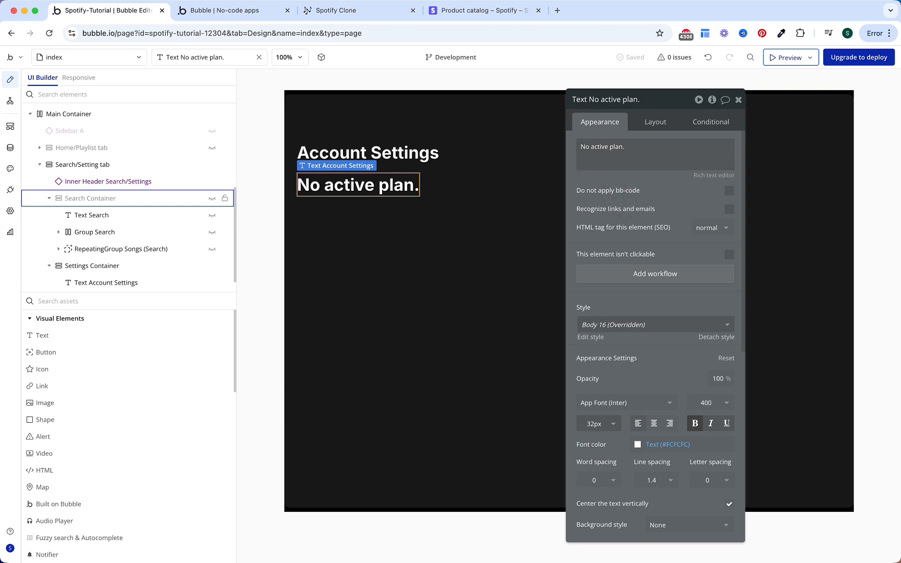
Step: Set the 'No active plan.' line to 16px, non-bold, font weight 500
{"action": "left_click", "coordinate": [595, 423]}
{"action": "type", "text": "16"}
{"action": "key", "text": "Return"}
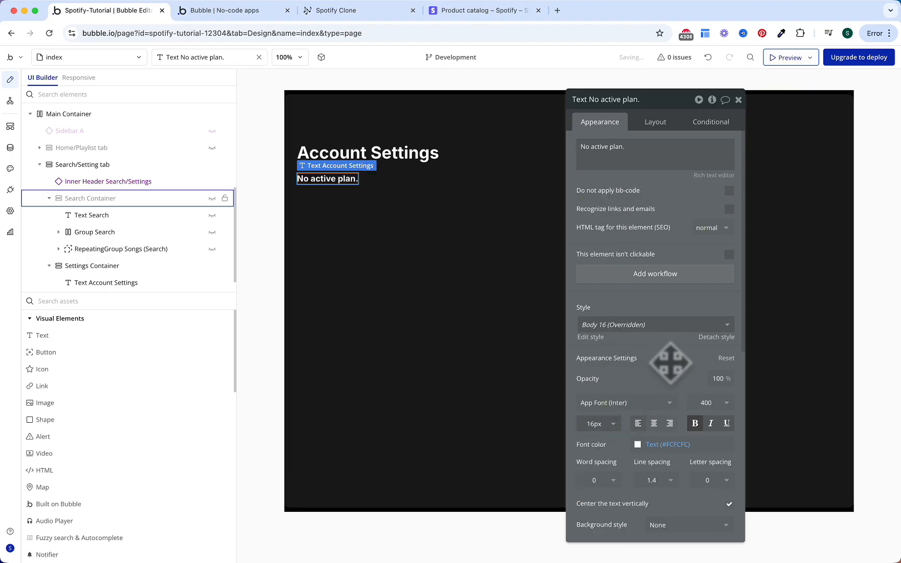
{"action": "left_click", "coordinate": [695, 424]}
{"action": "left_click", "coordinate": [701, 402]}
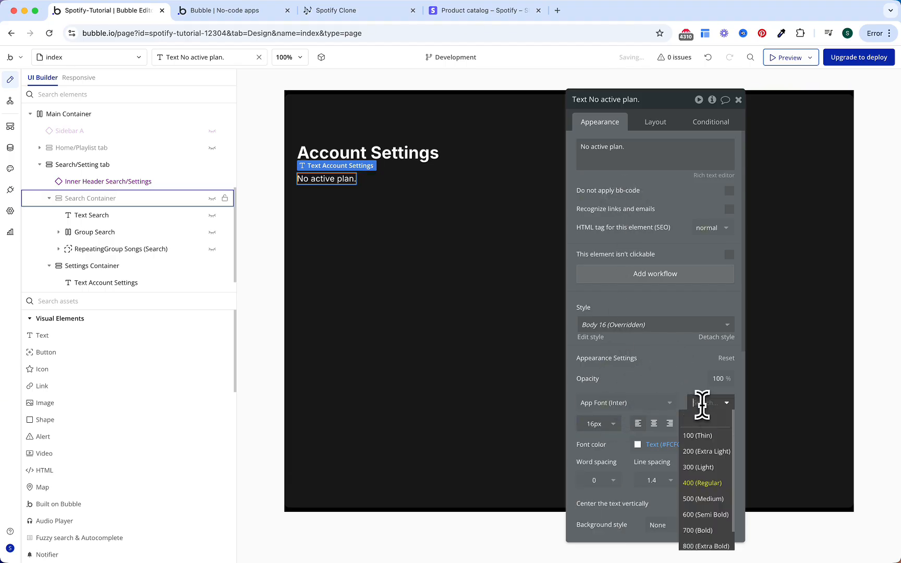
{"action": "left_click", "coordinate": [708, 499]}
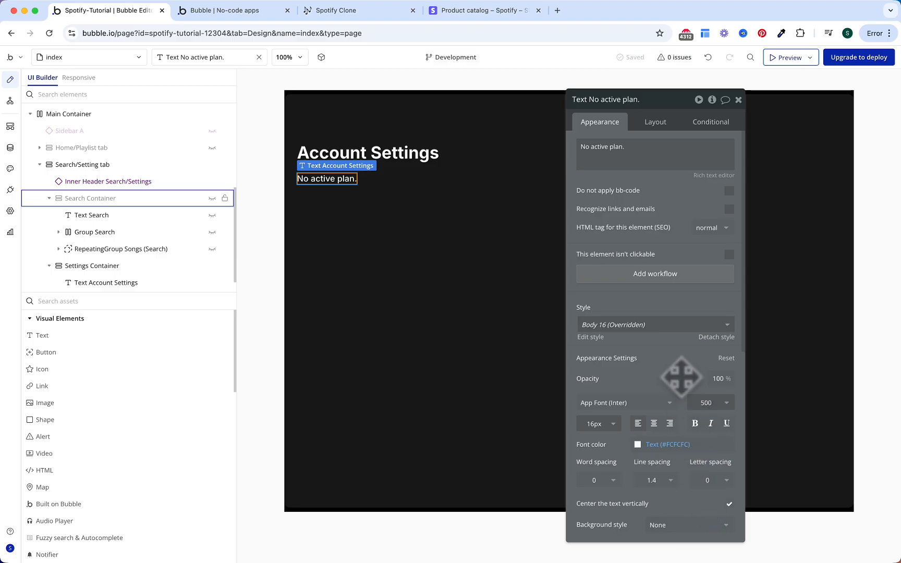
Step: Start a new conditional rule on the plan line
{"action": "left_click", "coordinate": [709, 137]}
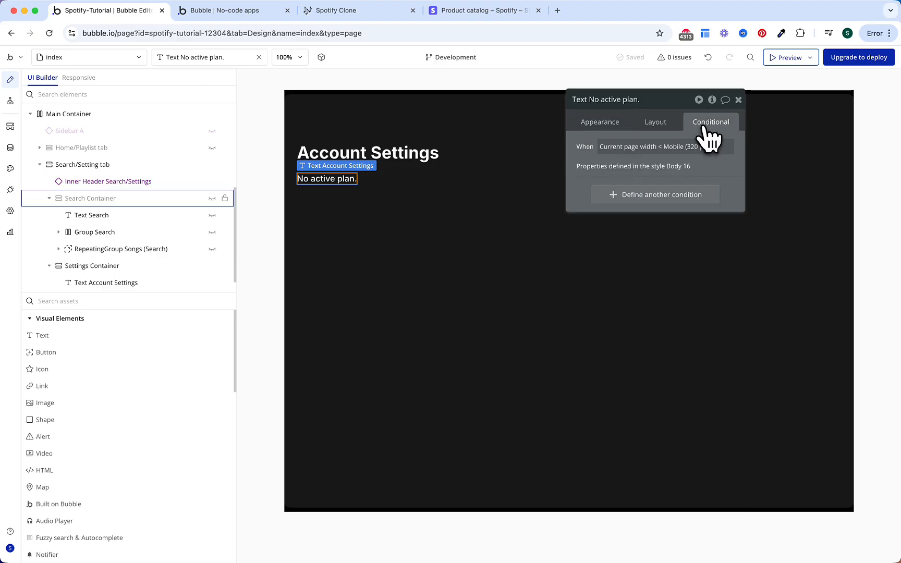
{"action": "left_click", "coordinate": [647, 201]}
{"action": "left_click", "coordinate": [625, 201]}
Step: Add a condition on the plan line: Current User's Subcription's Status is Active
{"action": "type", "text": "curre"}
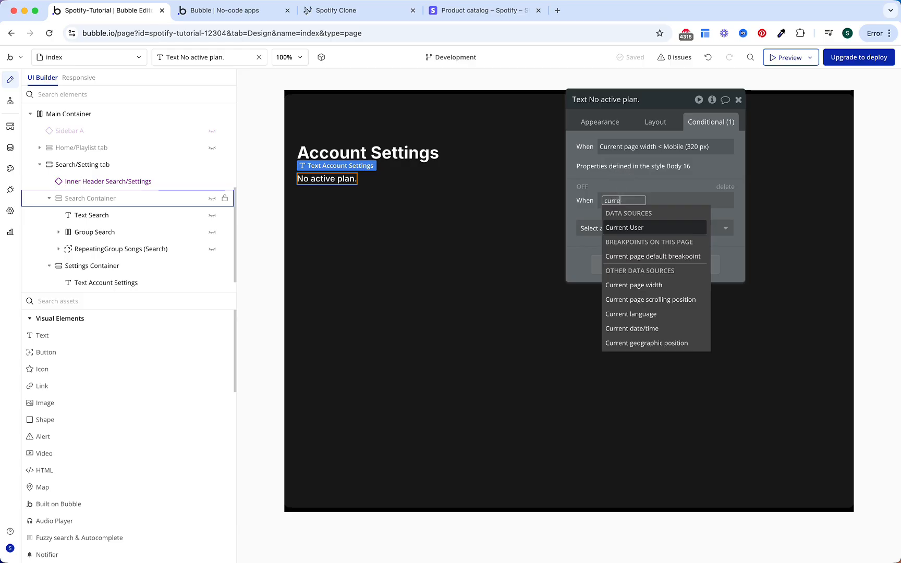
{"action": "key", "text": "Return"}
{"action": "type", "text": "sub"}
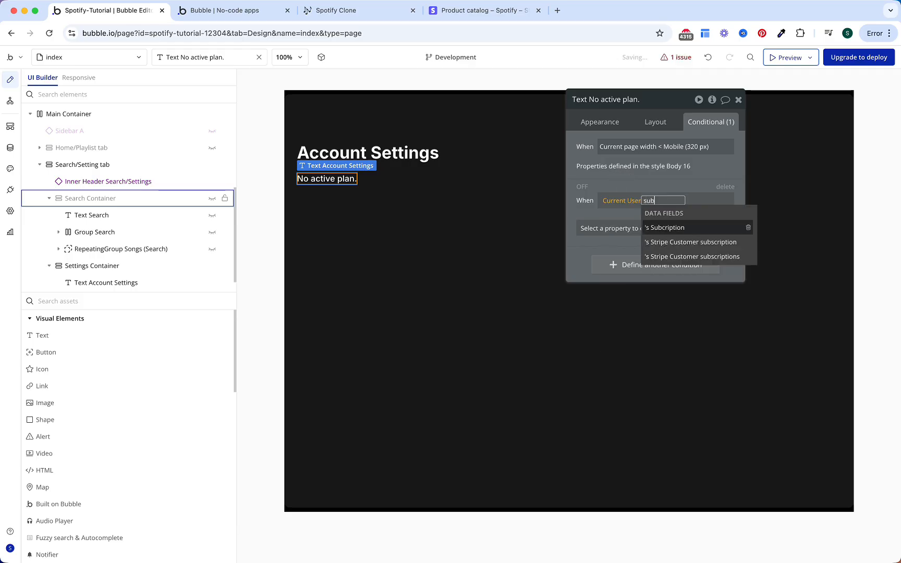
{"action": "key", "text": "Return"}
{"action": "type", "text": "stat"}
{"action": "key", "text": "Return"}
{"action": "type", "text": "is"}
{"action": "left_click", "coordinate": [648, 266]}
{"action": "type", "text": "ac"}
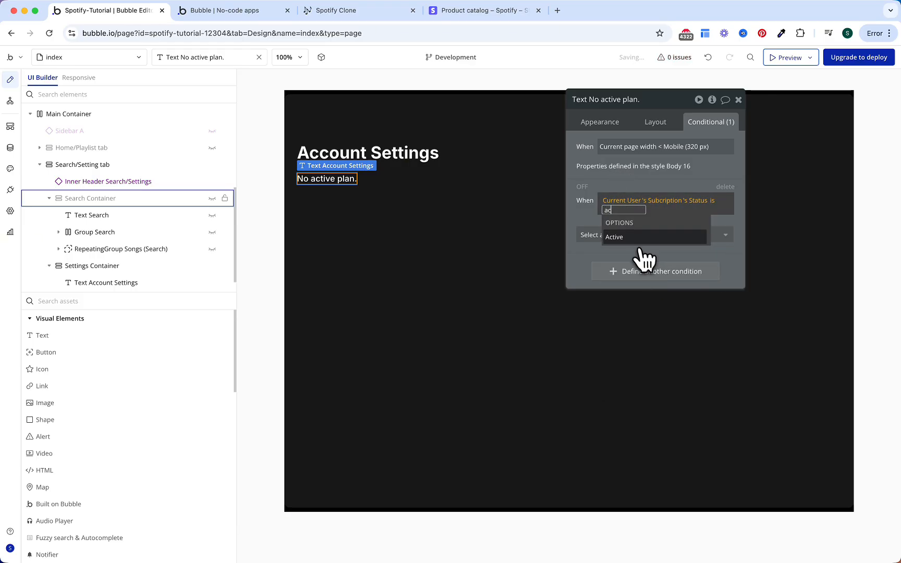
{"action": "key", "text": "Return"}
Step: Make the condition change the text to 'You are currently on the Spotify Premium plan.' and preview it
{"action": "left_click", "coordinate": [599, 239]}
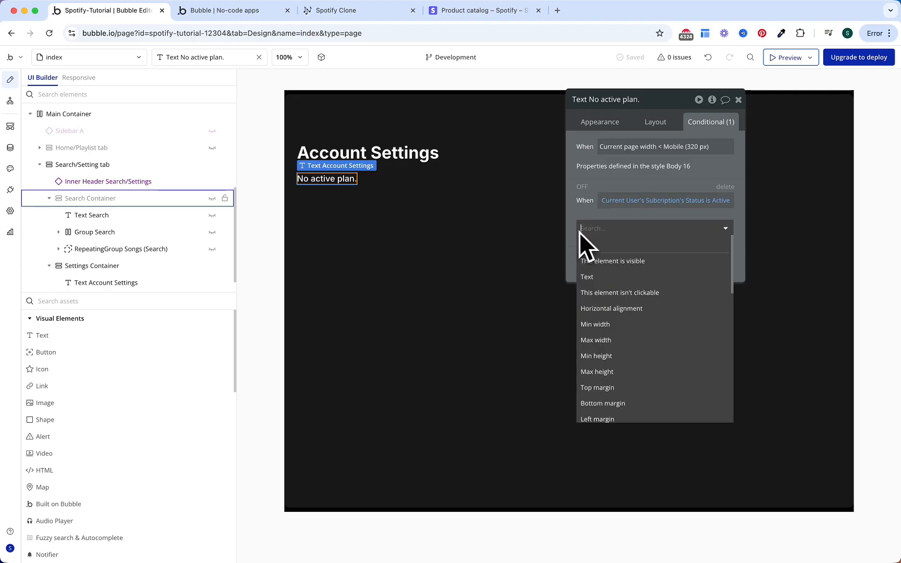
{"action": "left_click", "coordinate": [600, 276]}
{"action": "triple_click", "coordinate": [637, 245]}
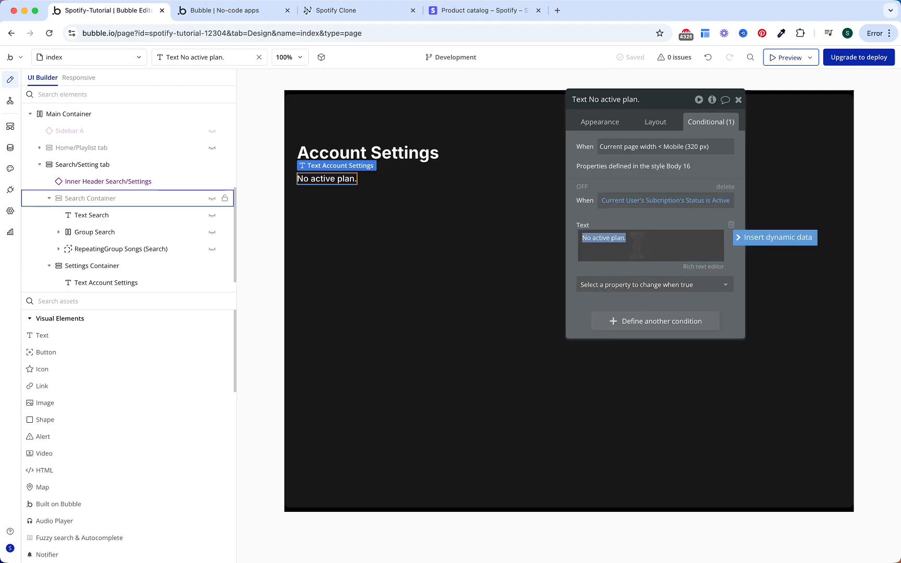
{"action": "type", "text": "You are cuurrently on the [b]Spotify Premium[/b"}
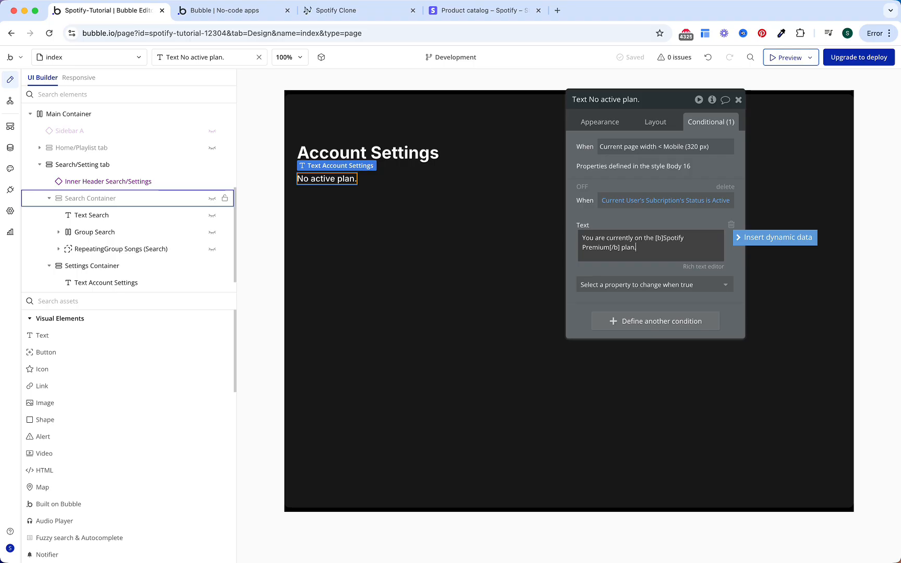
{"action": "left_click", "coordinate": [637, 225]}
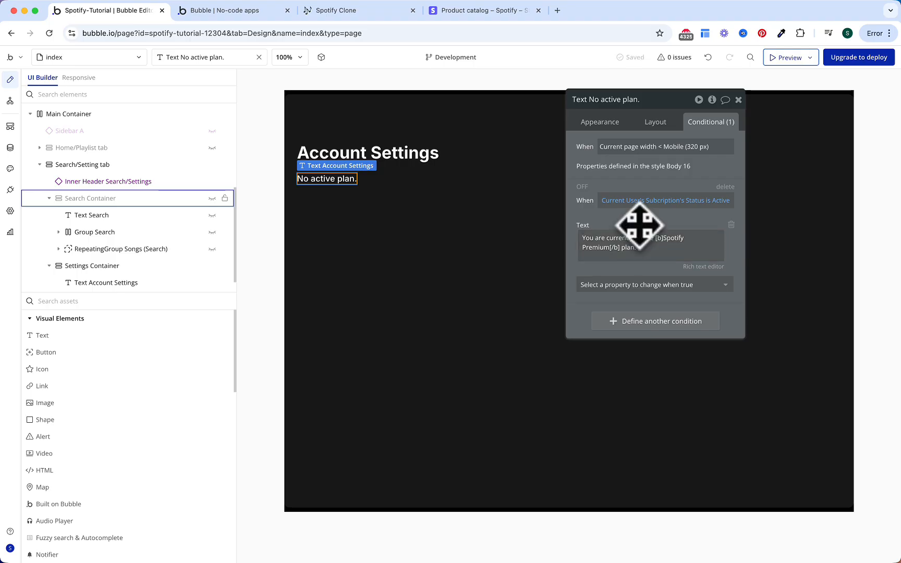
{"action": "left_click", "coordinate": [582, 189]}
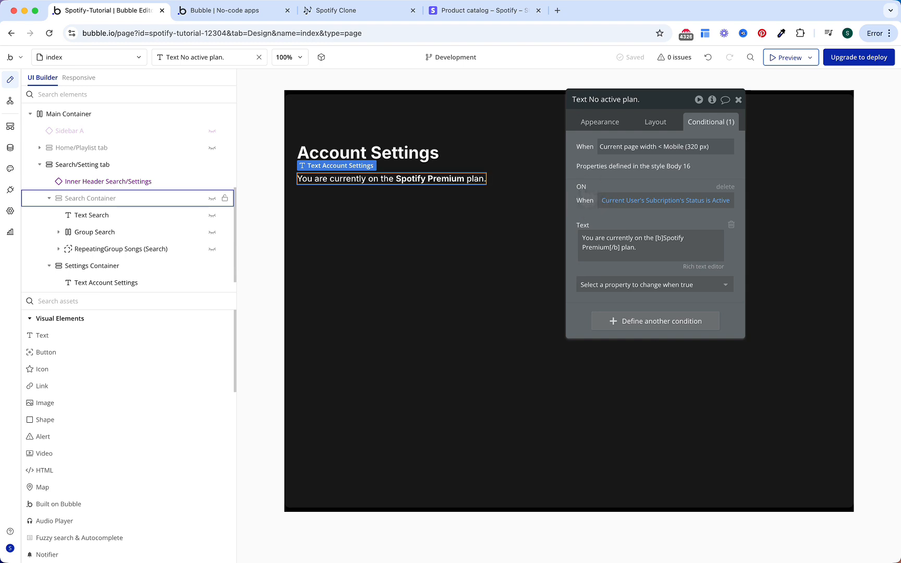
{"action": "left_click", "coordinate": [582, 188]}
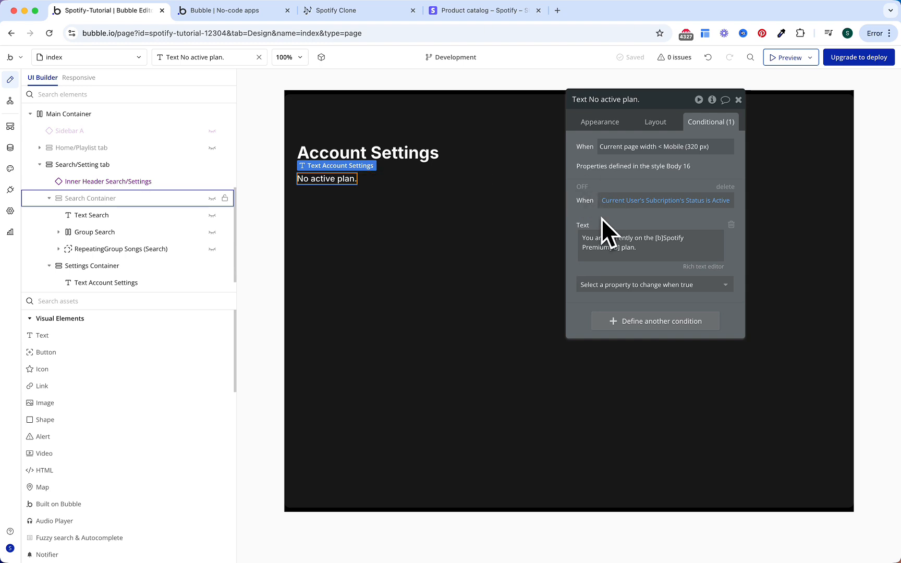
Step: Give the plan line a 16px top margin
{"action": "left_click", "coordinate": [653, 122]}
{"action": "left_click", "coordinate": [585, 404]}
{"action": "type", "text": "16"}
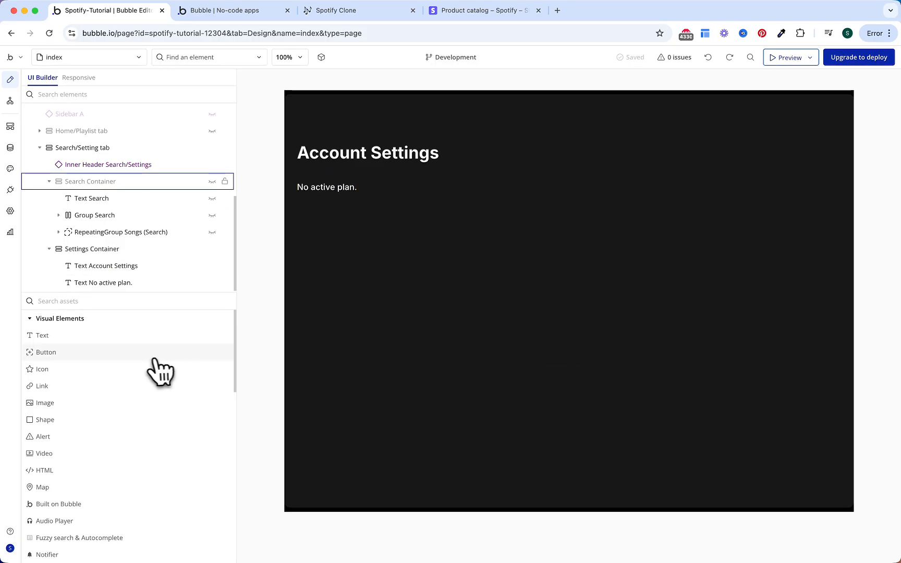
Step: Place a new button below the plan line labelled 'Subscribe'
{"action": "left_click", "coordinate": [165, 357]}
{"action": "left_click", "coordinate": [337, 189]}
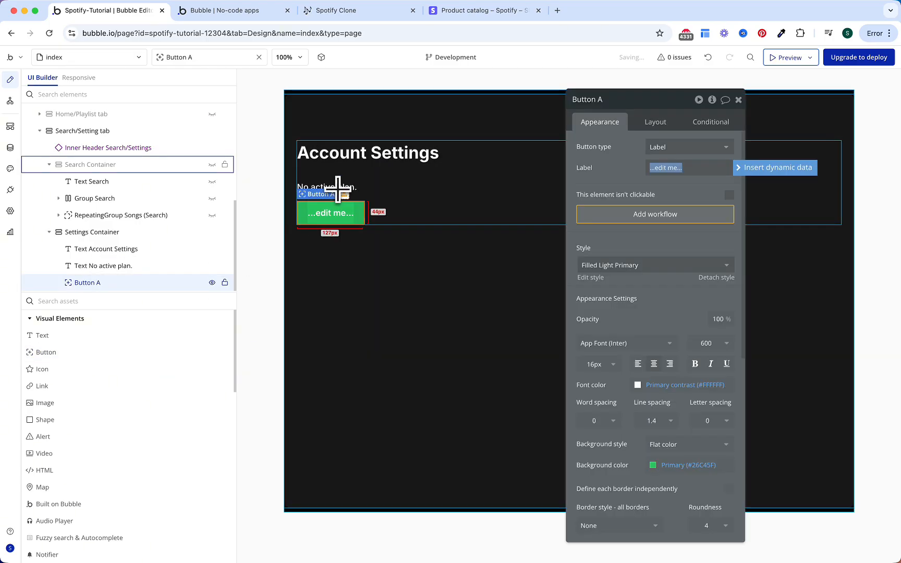
{"action": "left_click", "coordinate": [650, 168]}
{"action": "type", "text": "Subscribed"}
{"action": "key", "text": "BackSpace"}
{"action": "left_click", "coordinate": [624, 176]}
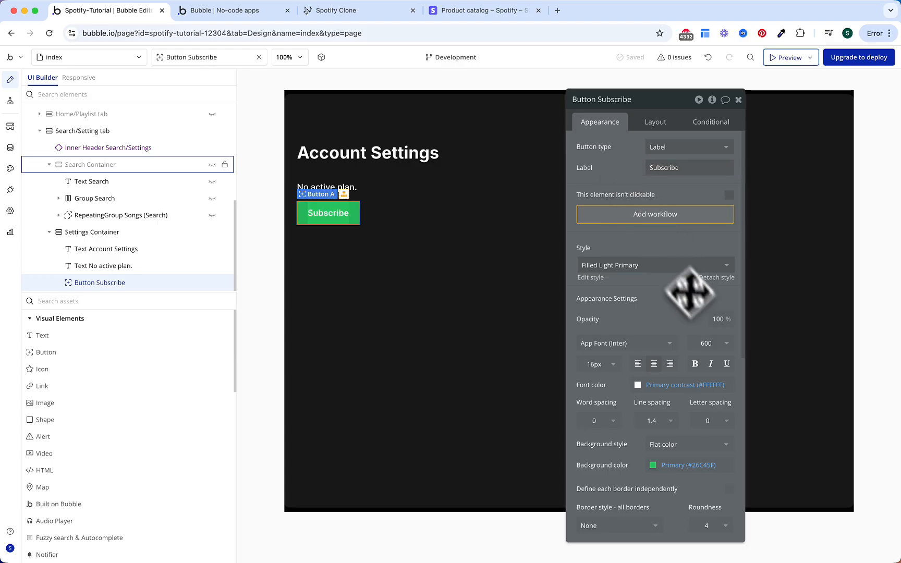
Step: Style the Subscribe button with bold black text and corner roundness 20
{"action": "left_click", "coordinate": [710, 364]}
{"action": "left_click", "coordinate": [683, 385]}
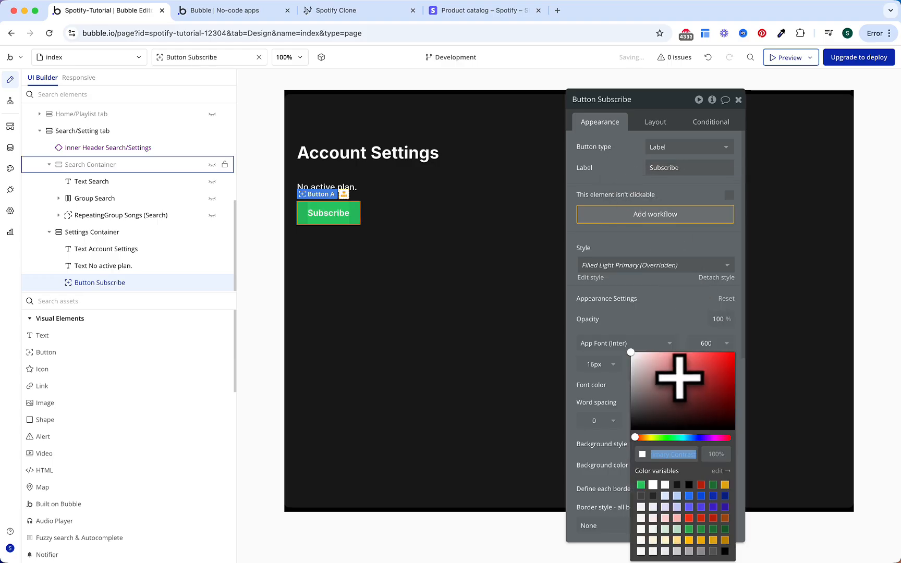
{"action": "left_click", "coordinate": [689, 485]}
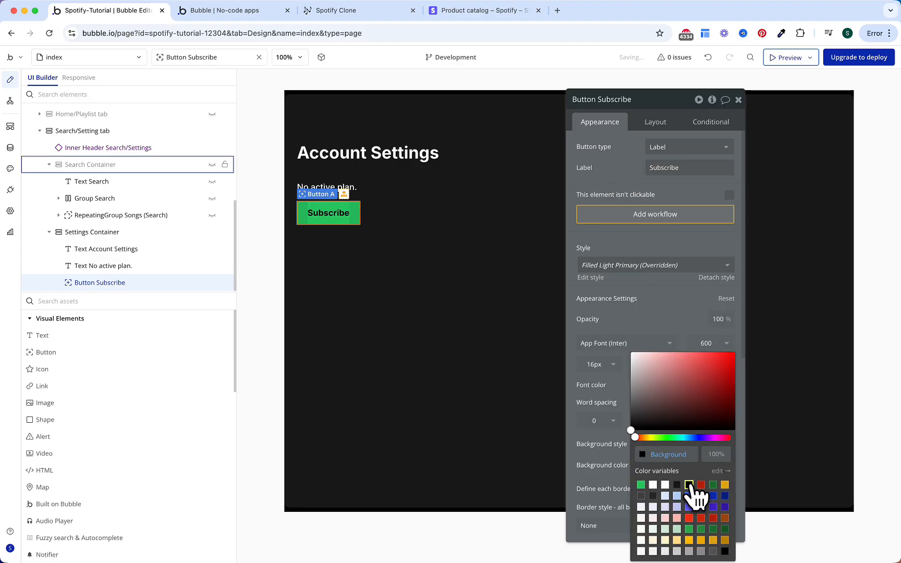
{"action": "left_click", "coordinate": [600, 454]}
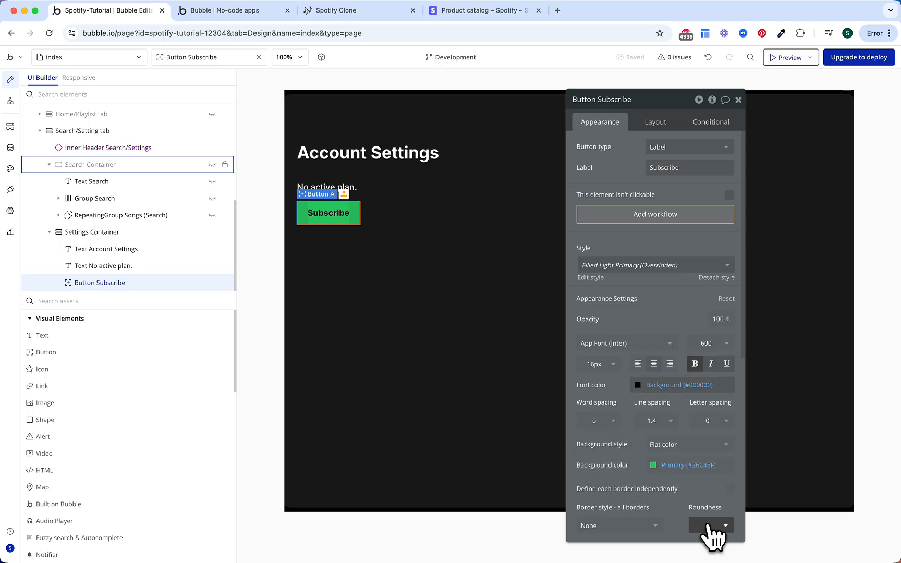
{"action": "scroll", "coordinate": [699, 503], "scroll_direction": "down", "scroll_amount": 4}
{"action": "left_click", "coordinate": [702, 330]}
{"action": "left_click", "coordinate": [706, 332]}
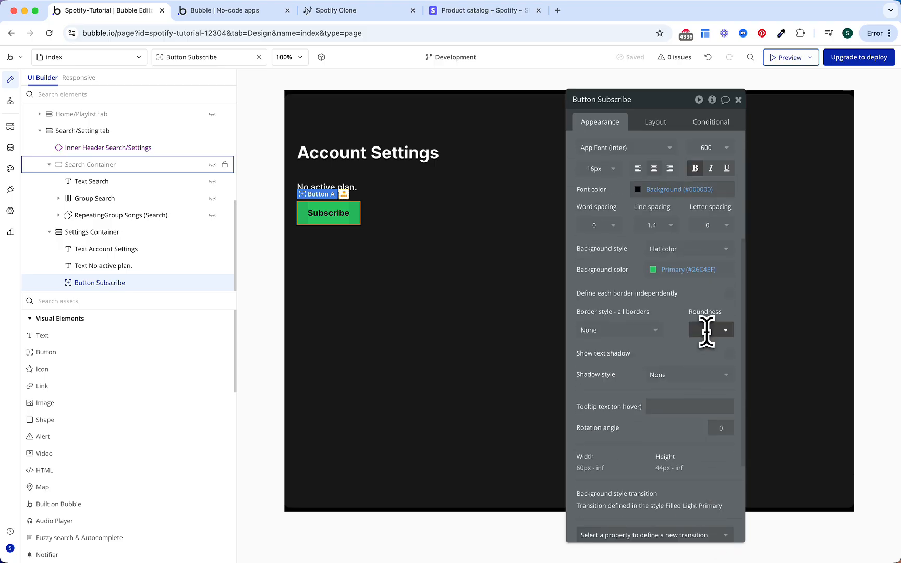
Step: Set the button to 320px wide, untick Fit width to content, and hide it on page load
{"action": "left_click", "coordinate": [658, 123]}
{"action": "type", "text": "320"}
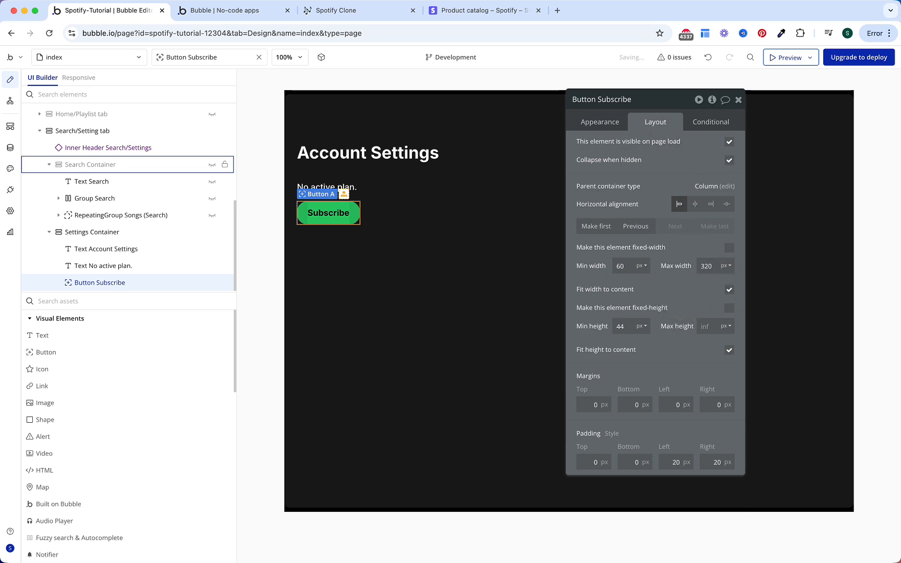
{"action": "left_click", "coordinate": [730, 290]}
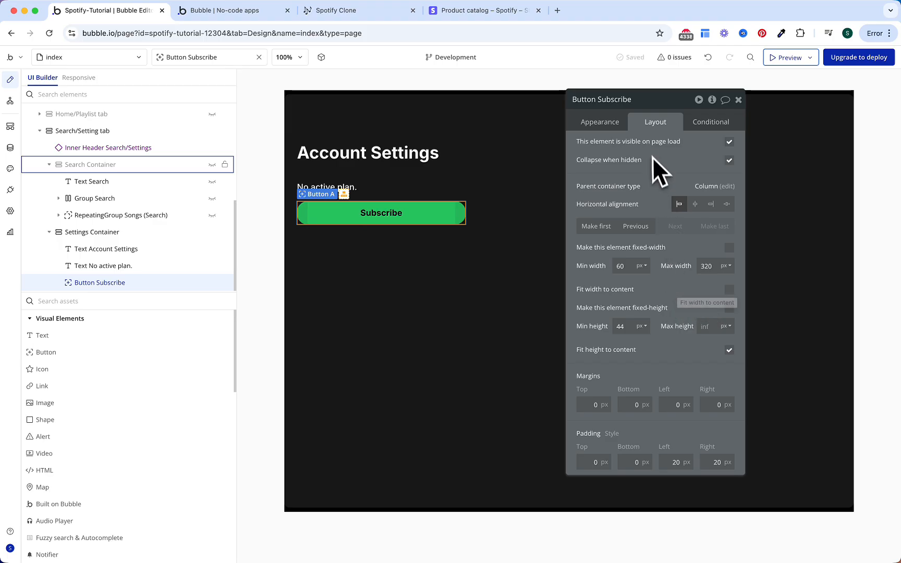
{"action": "left_click", "coordinate": [729, 141]}
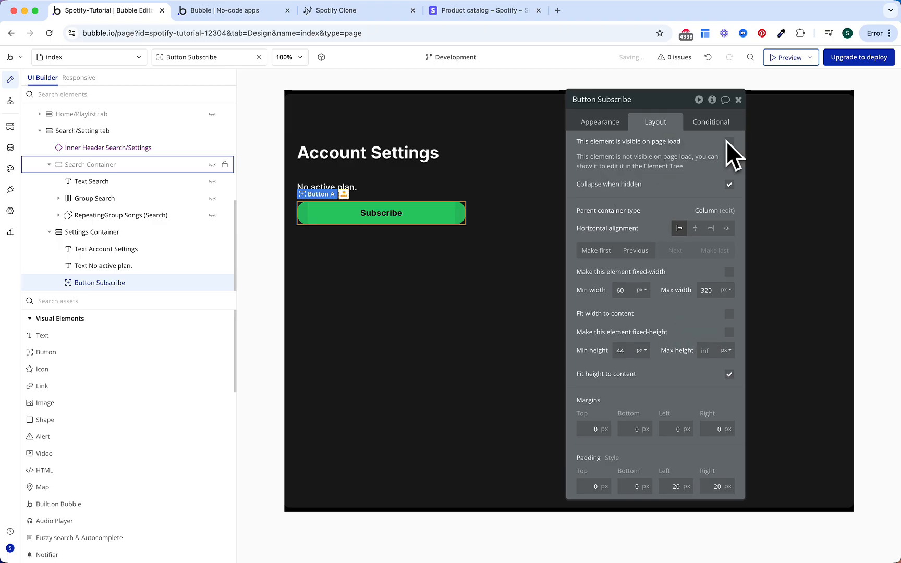
{"action": "left_click", "coordinate": [709, 125]}
Step: Make the button visible when Current User's Subcription's Status is not Active
{"action": "left_click", "coordinate": [658, 250]}
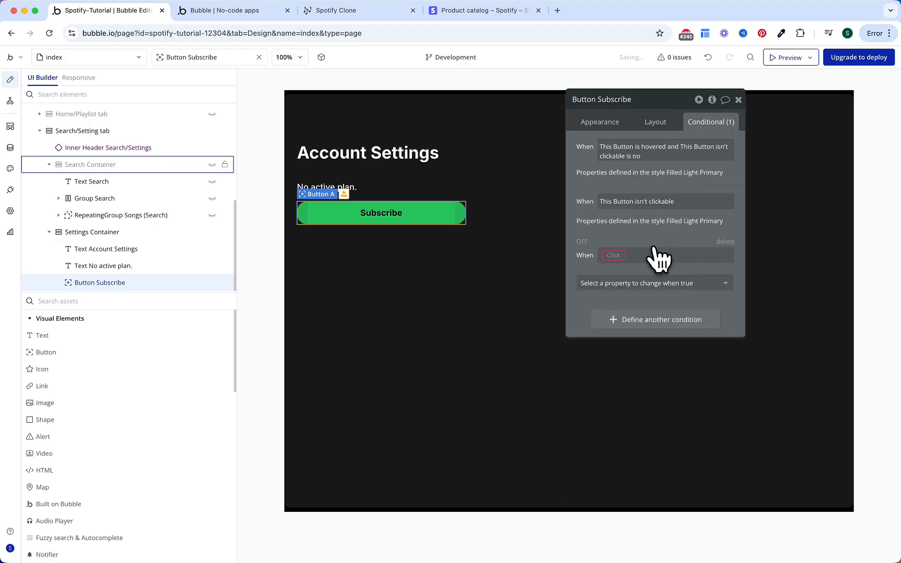
{"action": "left_click", "coordinate": [642, 284]}
{"action": "left_click", "coordinate": [637, 318]}
{"action": "left_click", "coordinate": [614, 255]}
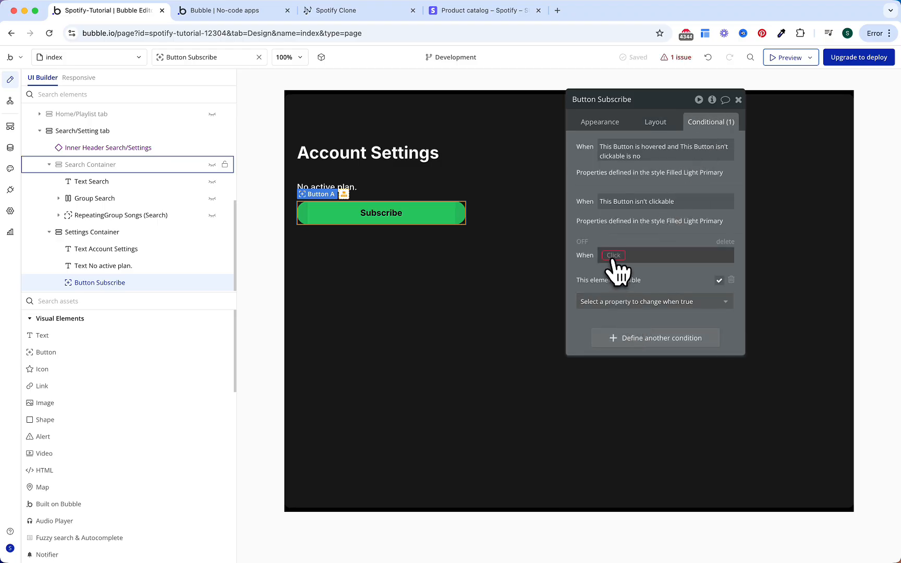
{"action": "type", "text": "curre"}
{"action": "key", "text": "Return"}
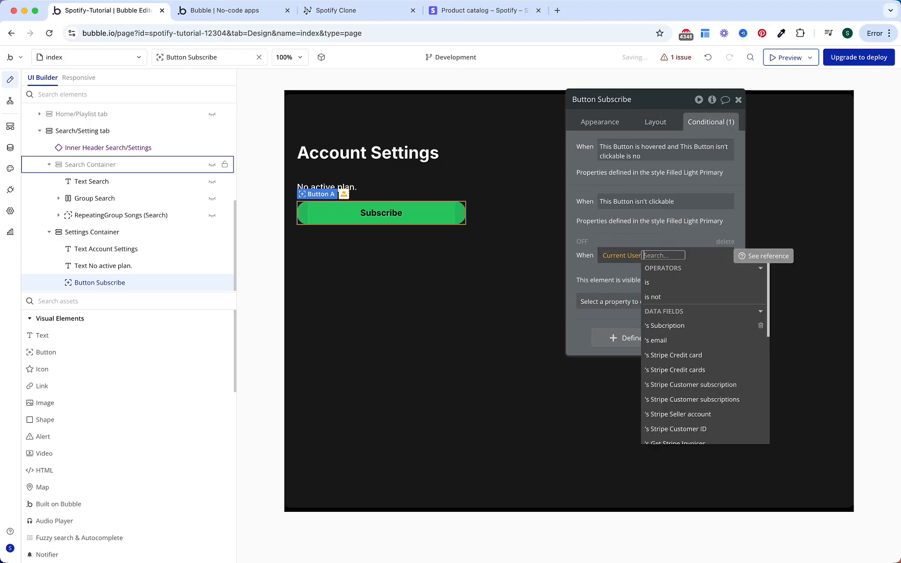
{"action": "type", "text": "sub"}
{"action": "key", "text": "Return"}
{"action": "type", "text": "sta"}
{"action": "key", "text": "Down"}
{"action": "key", "text": "Return"}
{"action": "type", "text": "is not"}
{"action": "key", "text": "Return"}
{"action": "type", "text": "ac"}
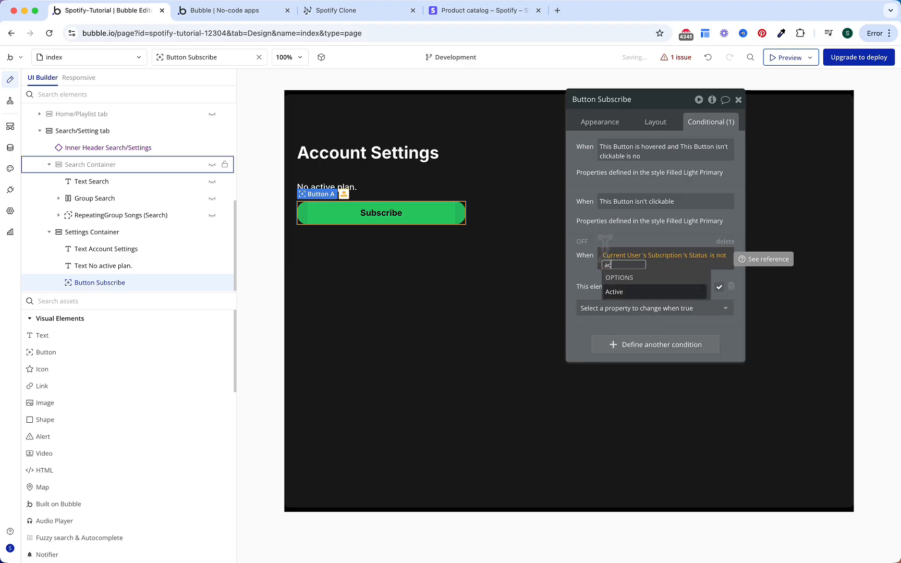
{"action": "key", "text": "Return"}
{"action": "left_click", "coordinate": [580, 272]}
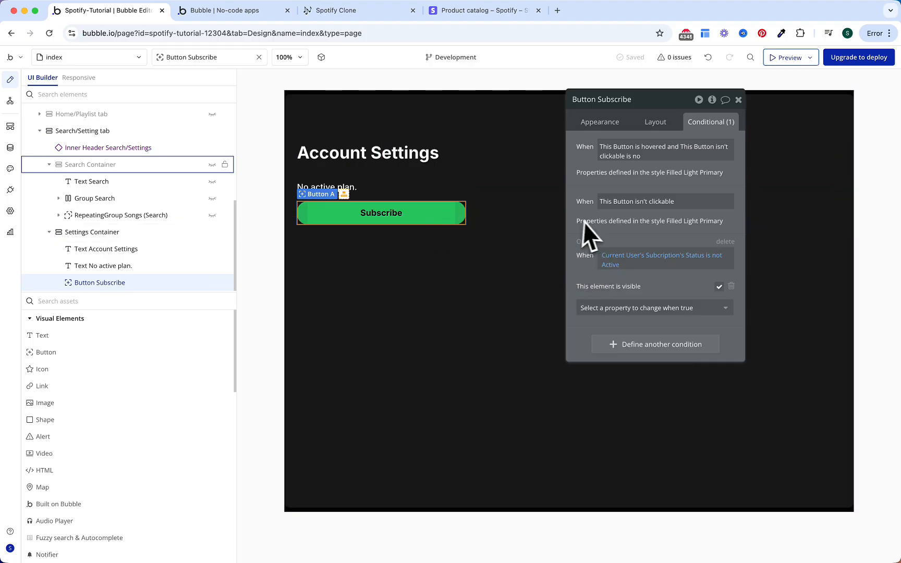
Step: Detach the button's style, delete its hover and not-clickable conditions, and duplicate it
{"action": "left_click", "coordinate": [607, 125]}
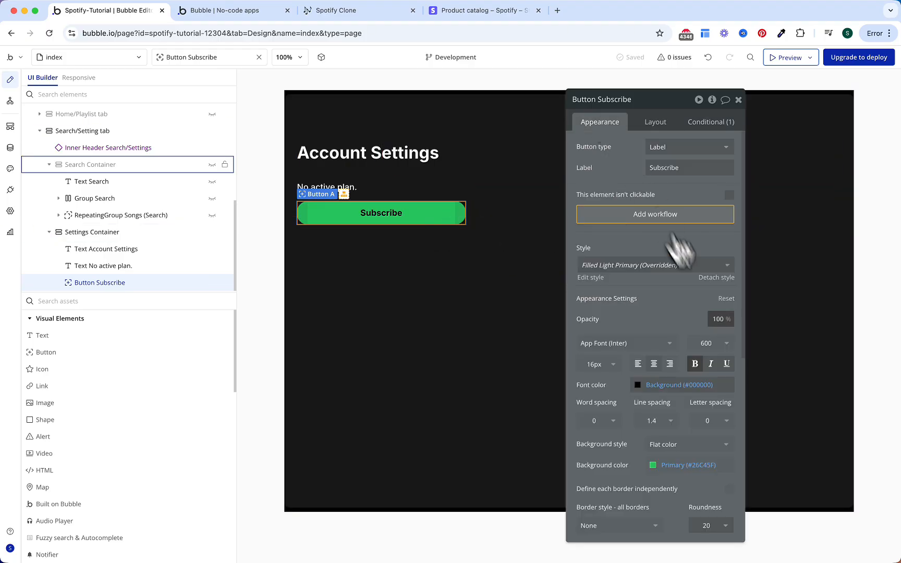
{"action": "left_click", "coordinate": [727, 288]}
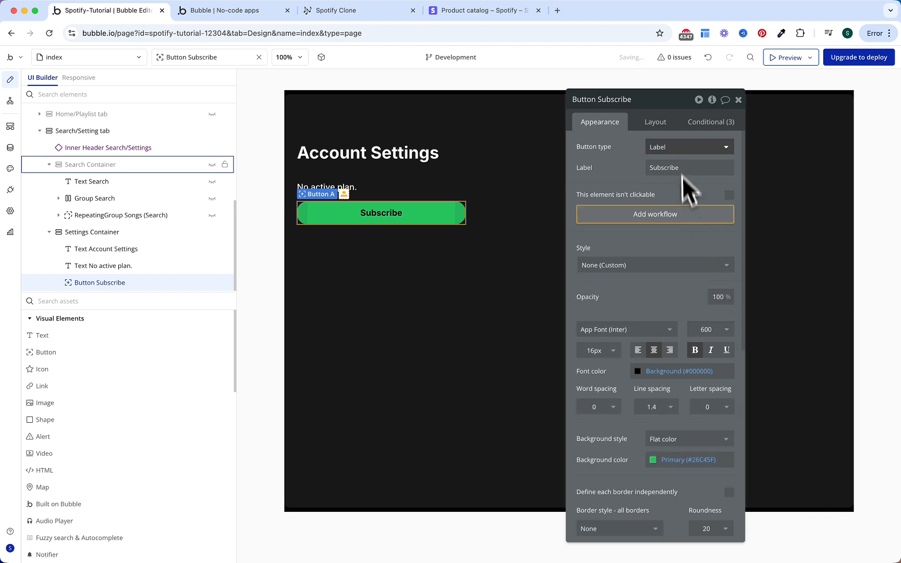
{"action": "left_click", "coordinate": [704, 124]}
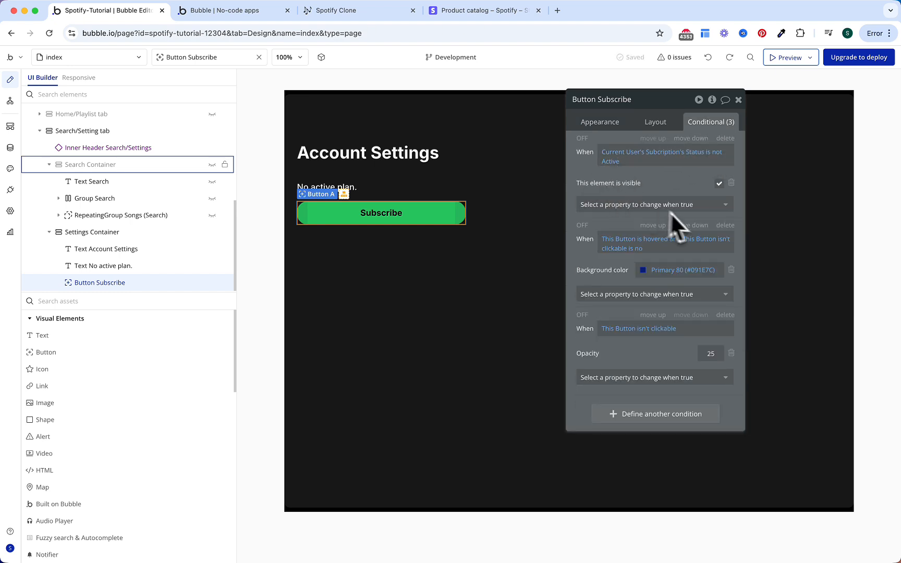
{"action": "left_click", "coordinate": [725, 225]}
{"action": "left_click", "coordinate": [724, 226]}
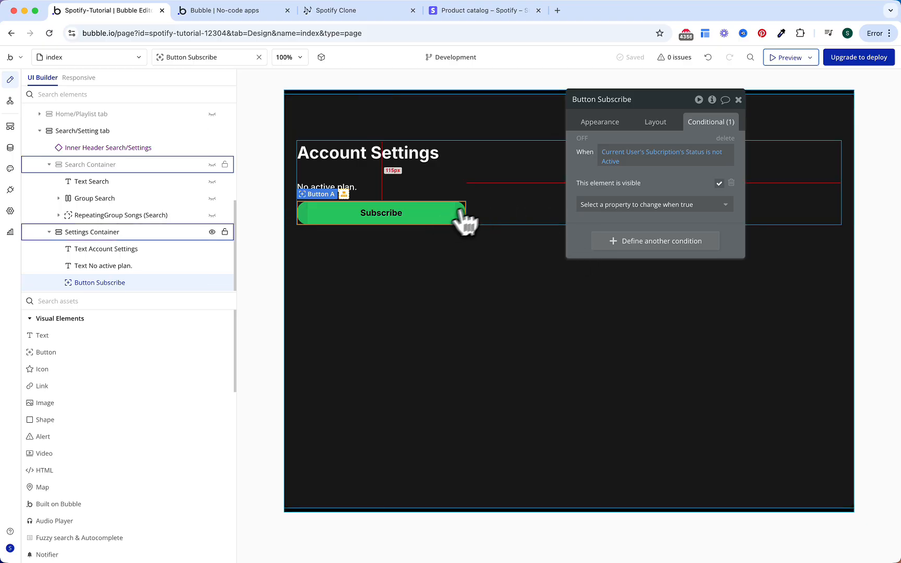
{"action": "left_click", "coordinate": [499, 221]}
{"action": "key", "text": "ctrl+v"}
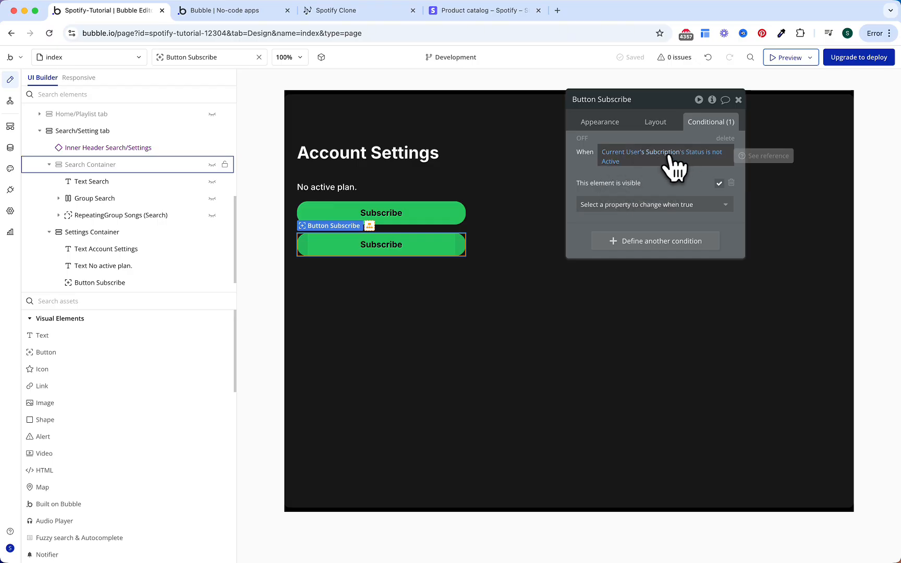
Step: Switch the copy's condition to 'is Active' and relabel it 'Cancel Subscription'
{"action": "left_click", "coordinate": [712, 152]}
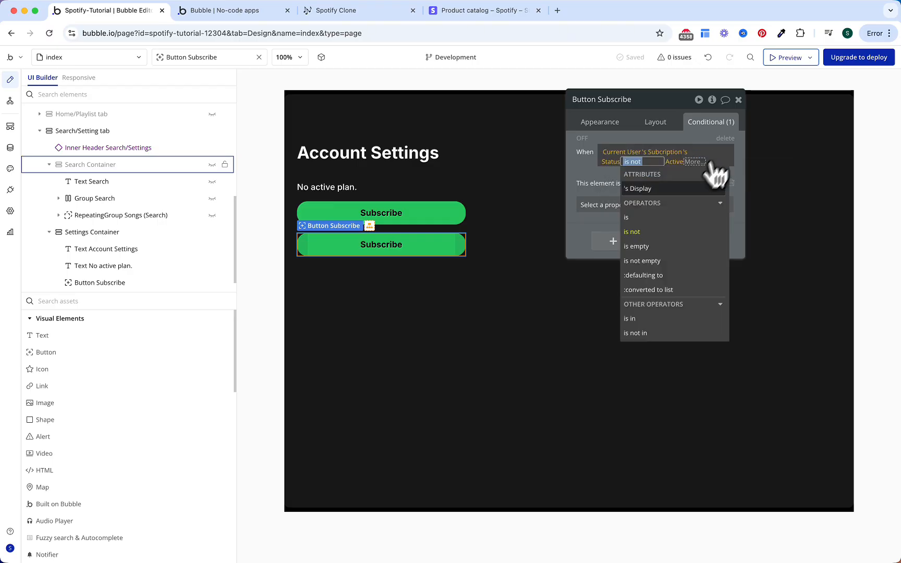
{"action": "left_click", "coordinate": [650, 215]}
{"action": "left_click", "coordinate": [612, 181]}
{"action": "left_click", "coordinate": [602, 125]}
{"action": "left_click", "coordinate": [663, 168]}
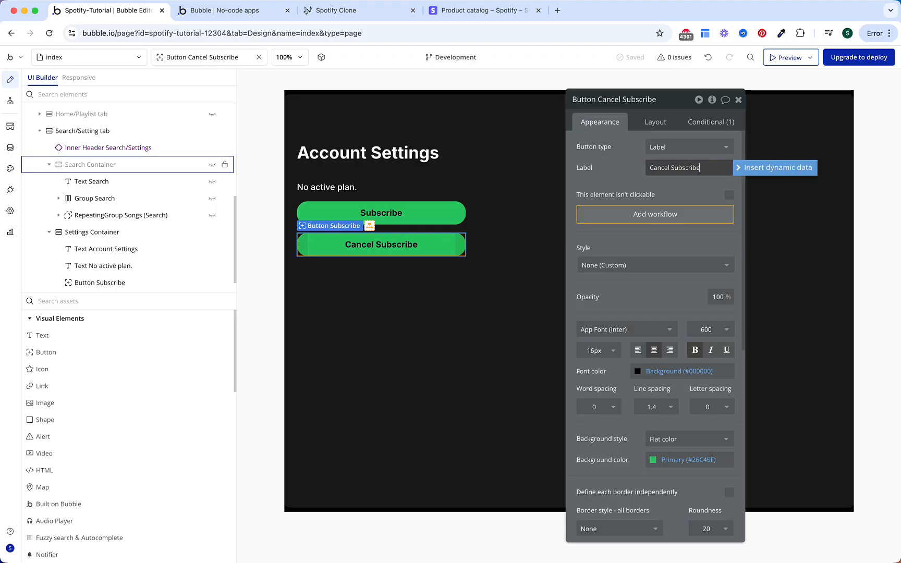
{"action": "type", "text": "n"}
{"action": "left_click", "coordinate": [621, 178]}
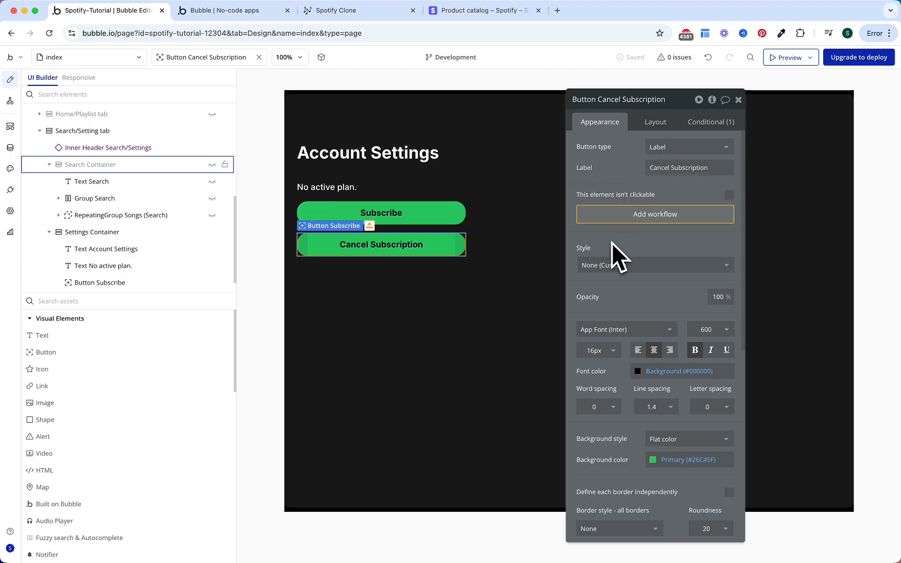
Step: Give the Cancel Subscription button a Destructive 40 background and add its click workflow
{"action": "scroll", "coordinate": [612, 250], "scroll_direction": "down", "scroll_amount": 5}
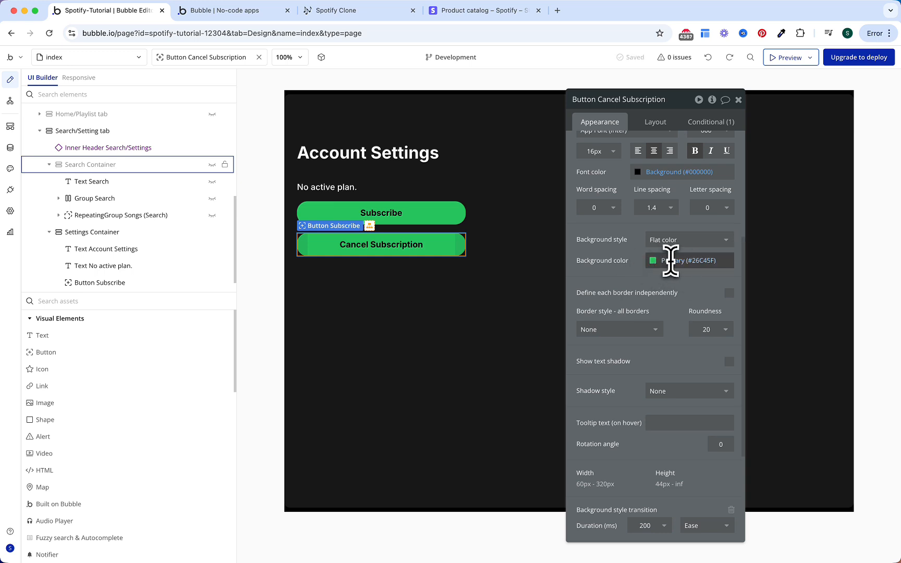
{"action": "left_click", "coordinate": [670, 261]}
{"action": "left_click", "coordinate": [692, 436]}
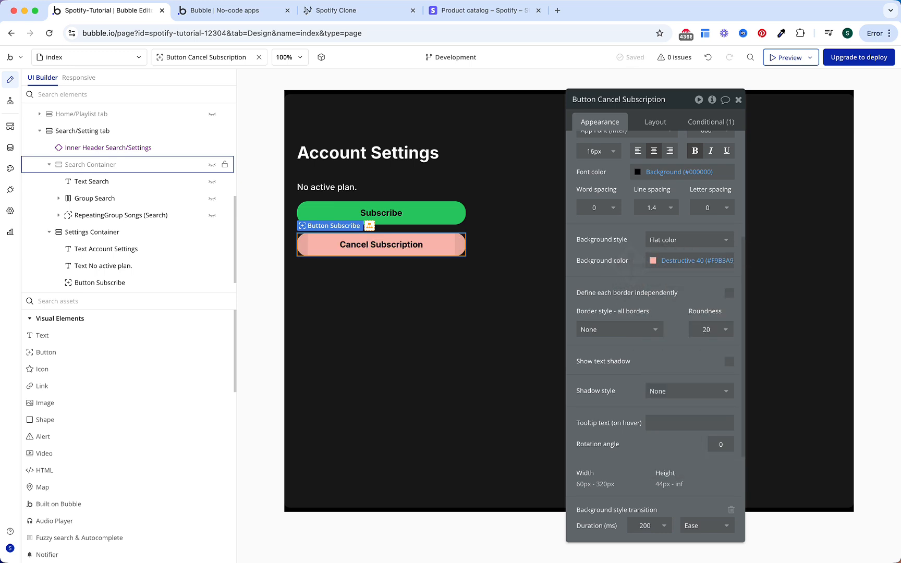
{"action": "scroll", "coordinate": [631, 261], "scroll_direction": "up", "scroll_amount": 5}
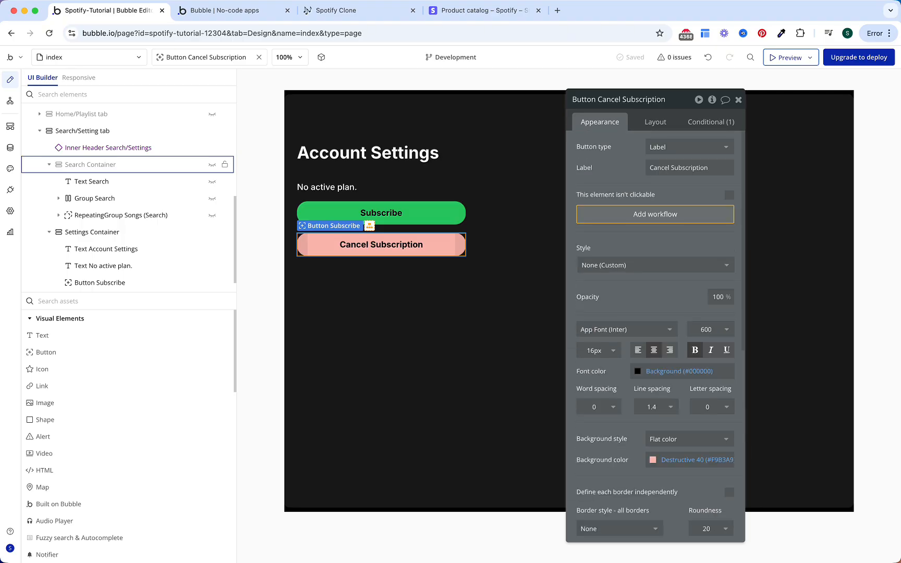
{"action": "left_click", "coordinate": [631, 215]}
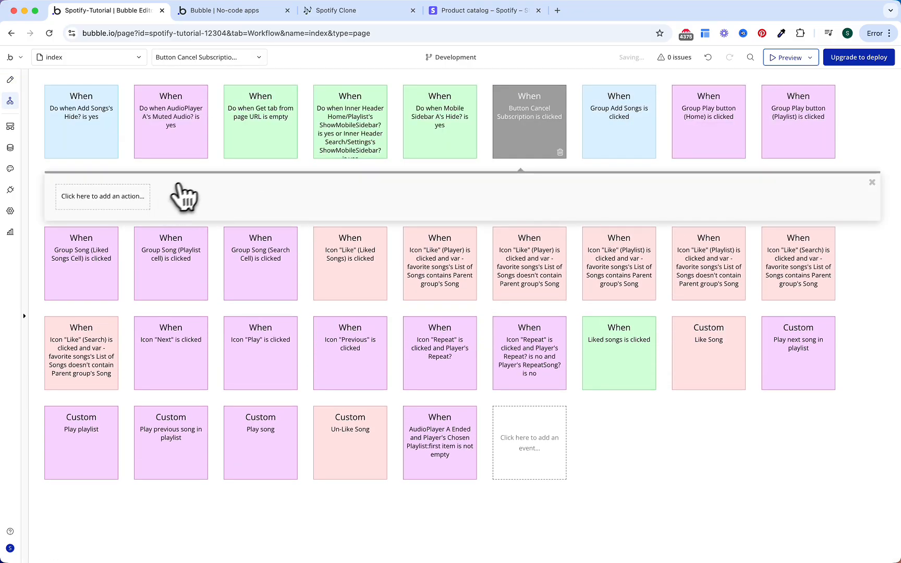
Step: Add 'Cancel the current user's plan', untick Cancel all subscriptions, using Current User's Subcription's Subscription ID
{"action": "left_click", "coordinate": [140, 199]}
{"action": "type", "text": "cancel"}
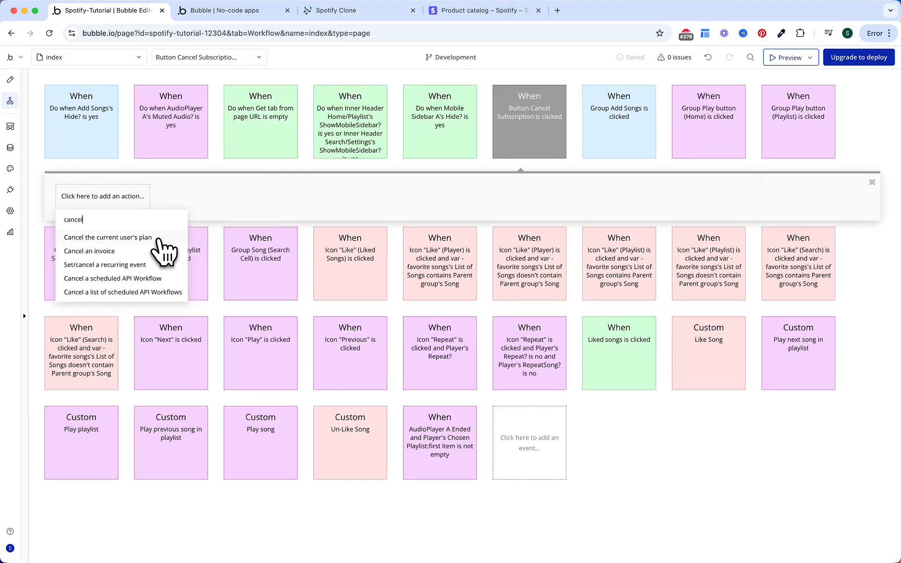
{"action": "left_click", "coordinate": [159, 238]}
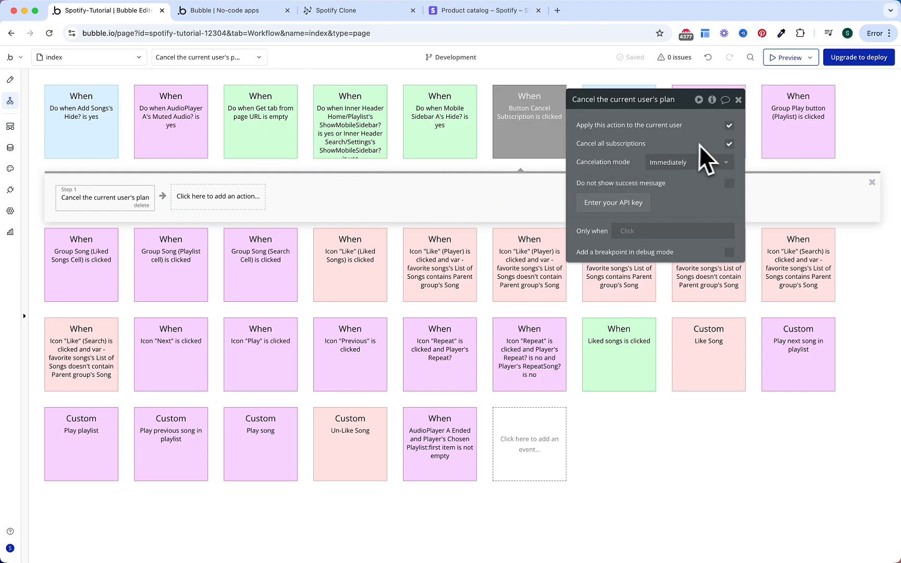
{"action": "left_click", "coordinate": [729, 144]}
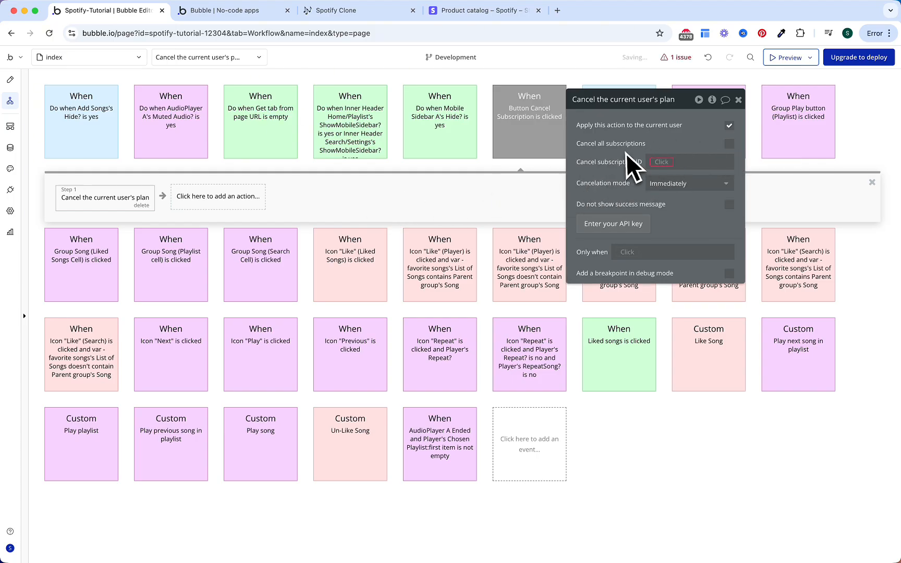
{"action": "left_click", "coordinate": [673, 162]}
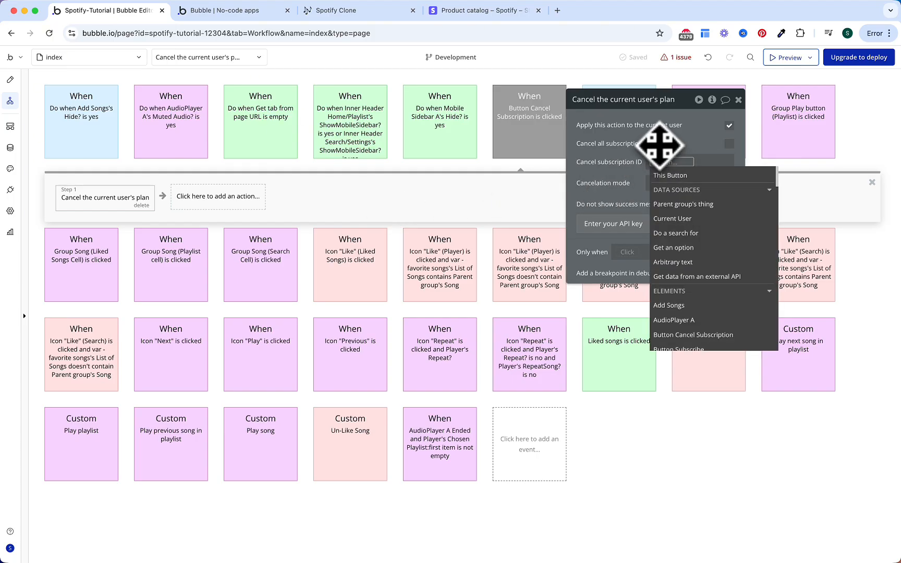
{"action": "type", "text": "curre"}
{"action": "key", "text": "Return"}
{"action": "type", "text": "sub"}
{"action": "key", "text": "Return"}
{"action": "type", "text": "s Subs"}
{"action": "key", "text": "Return"}
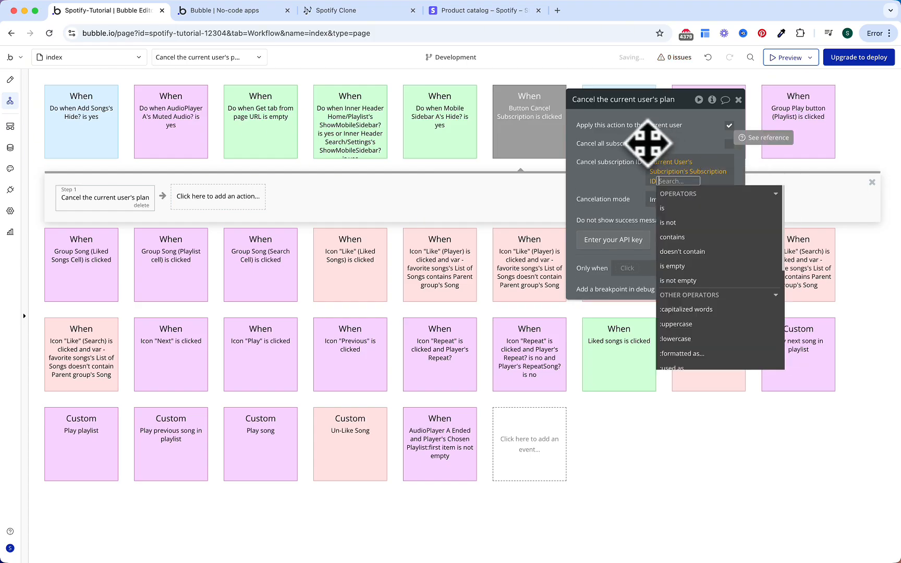
{"action": "left_click", "coordinate": [634, 140]}
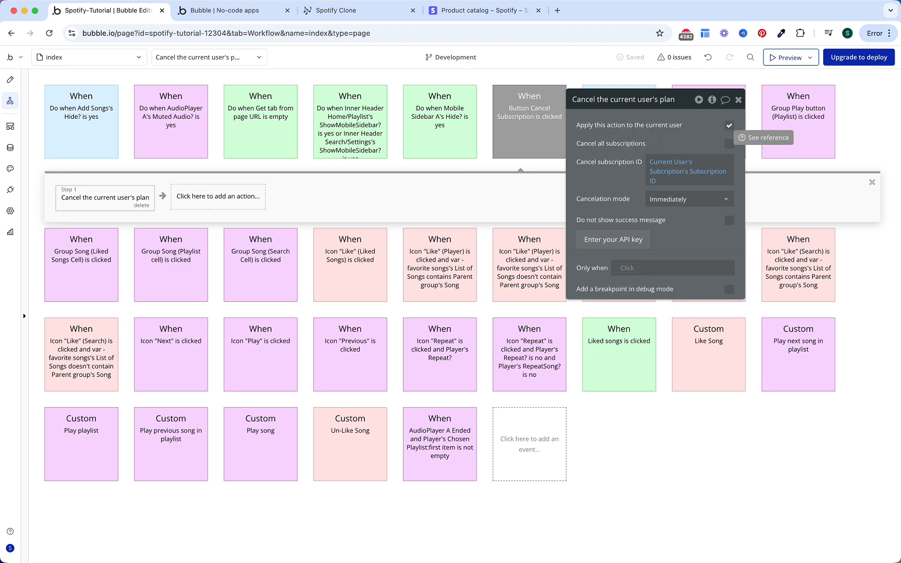
Step: Add a Make changes to a thing step targeting Current User's Subcription
{"action": "left_click", "coordinate": [260, 196]}
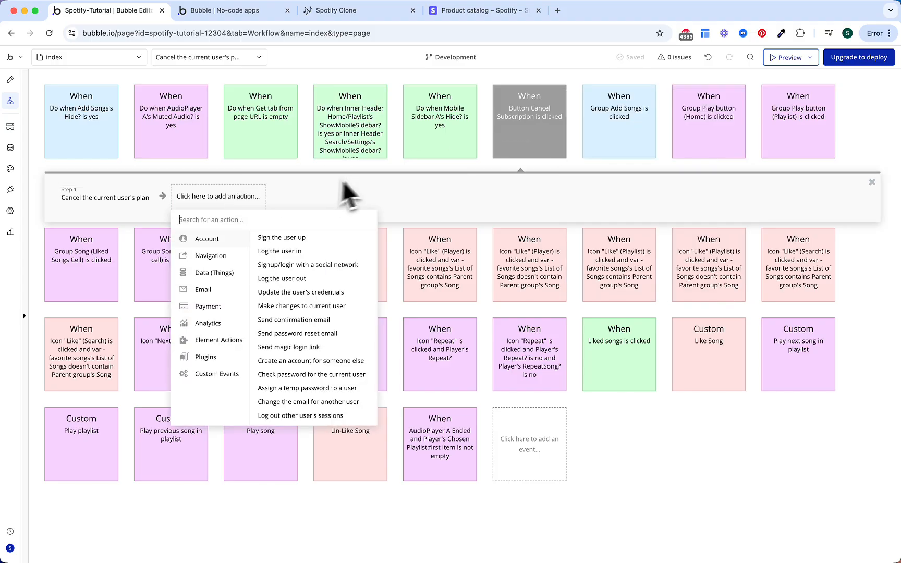
{"action": "type", "text": "change"}
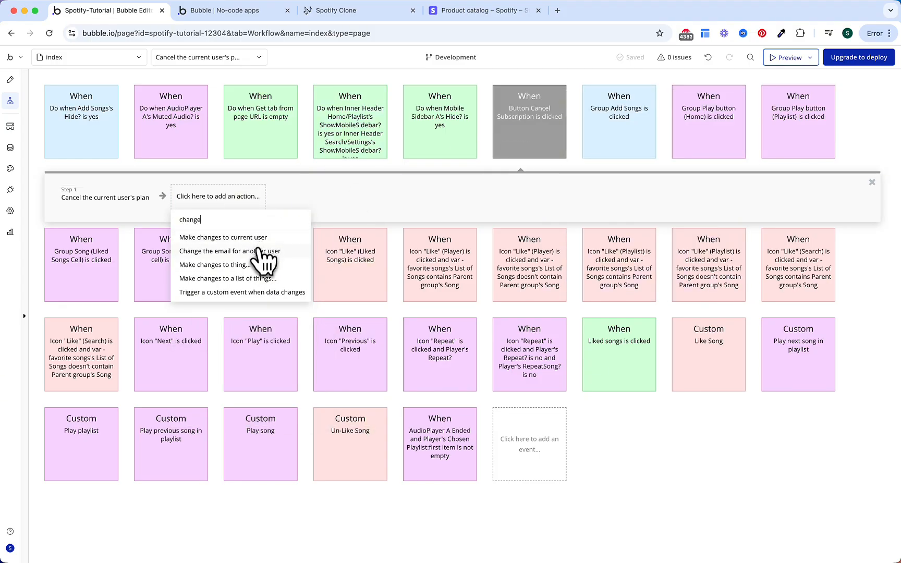
{"action": "left_click", "coordinate": [259, 264]}
{"action": "left_click", "coordinate": [667, 127]}
{"action": "left_click", "coordinate": [645, 137]}
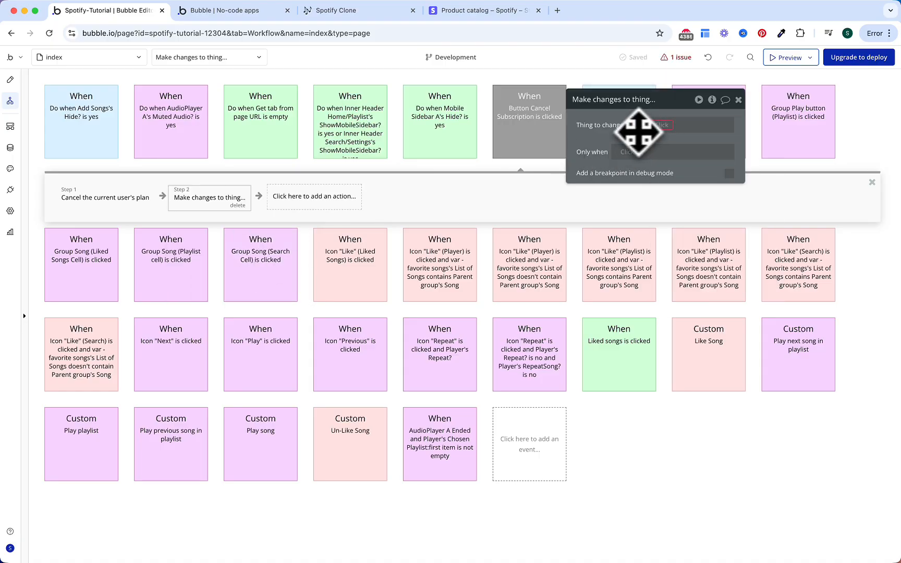
{"action": "left_click", "coordinate": [666, 126]}
{"action": "type", "text": "cur"}
{"action": "key", "text": "Return"}
{"action": "type", "text": "sub"}
{"action": "key", "text": "Return"}
{"action": "left_click", "coordinate": [640, 137]}
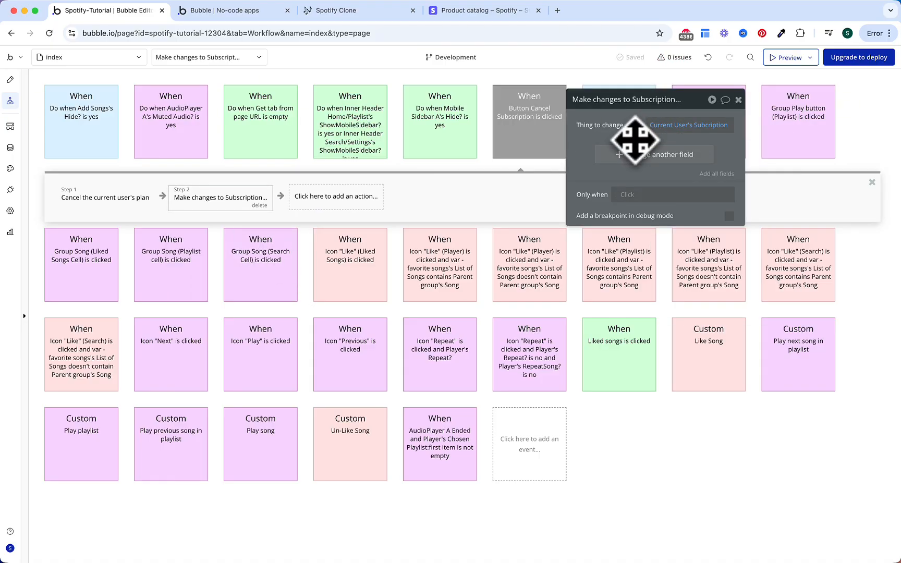
Step: Set the subscription's Status to Canceled and End Date to Current date/time, then return to Design
{"action": "left_click", "coordinate": [637, 154]}
{"action": "left_click", "coordinate": [629, 179]}
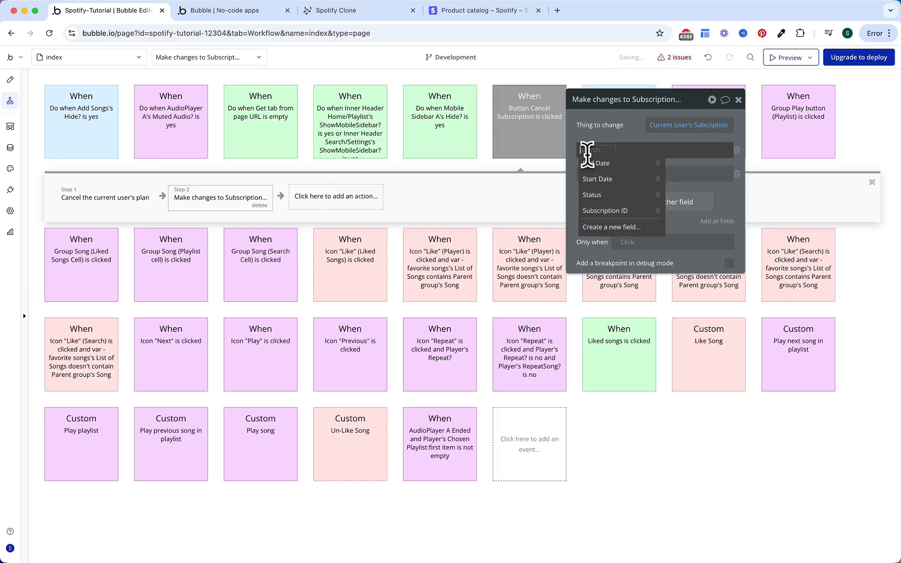
{"action": "left_click", "coordinate": [600, 164]}
{"action": "left_click", "coordinate": [595, 175]}
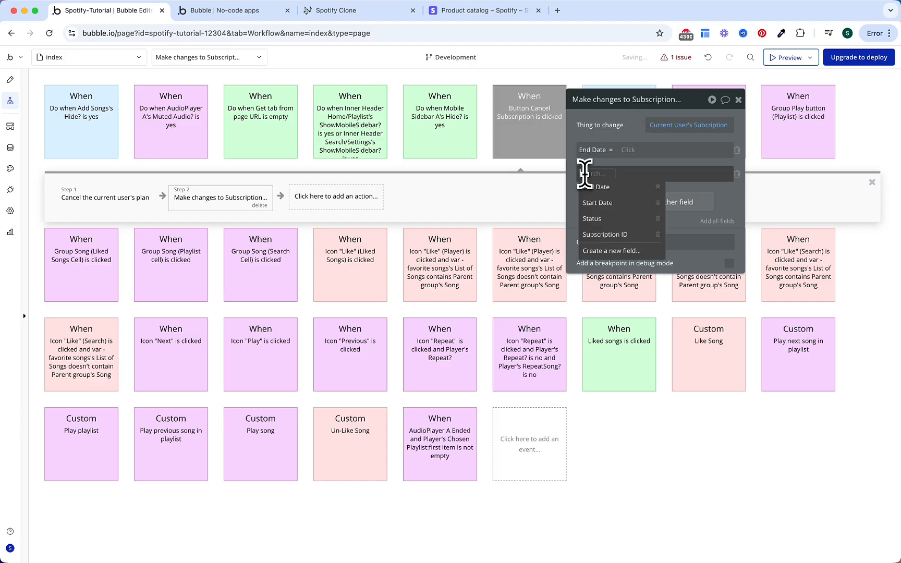
{"action": "left_click", "coordinate": [603, 218]}
{"action": "left_click", "coordinate": [624, 173]}
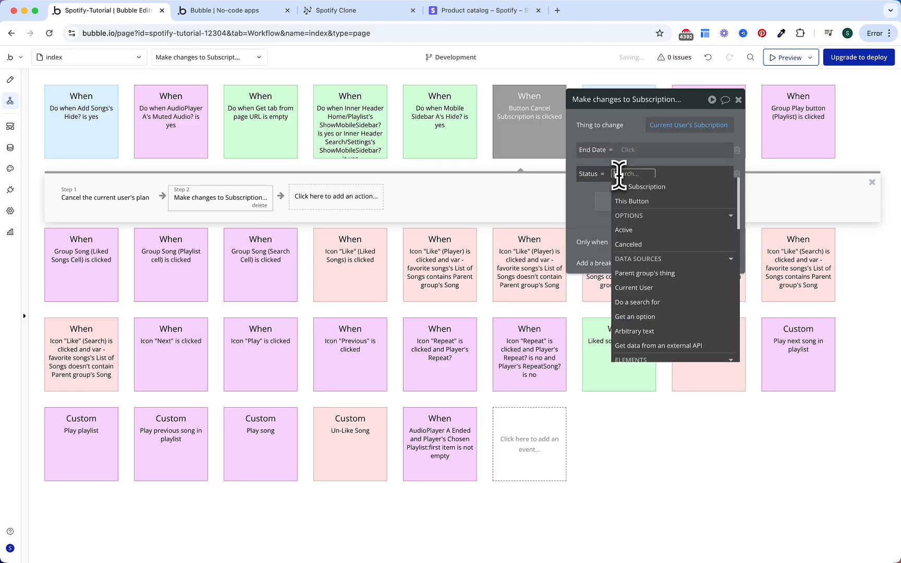
{"action": "left_click", "coordinate": [633, 256]}
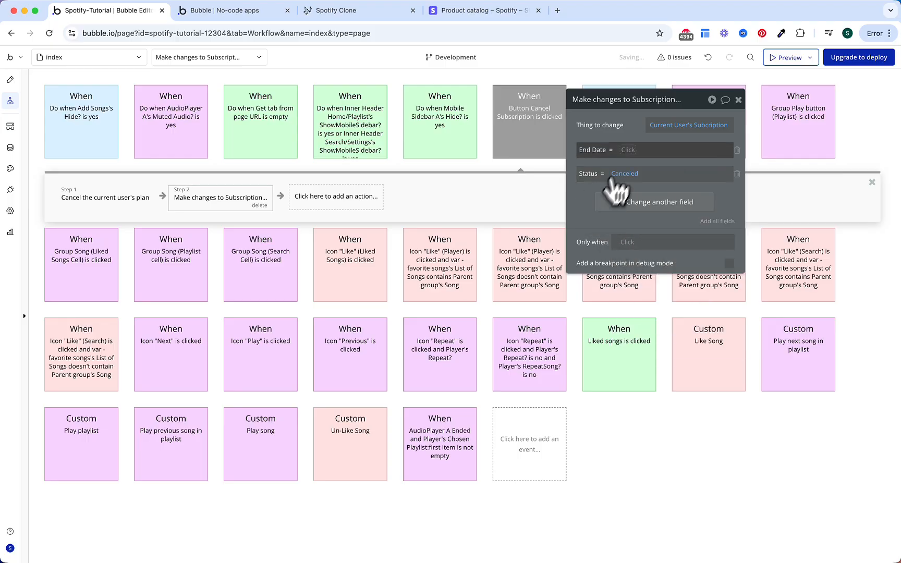
{"action": "left_click", "coordinate": [632, 149]}
{"action": "type", "text": "curr"}
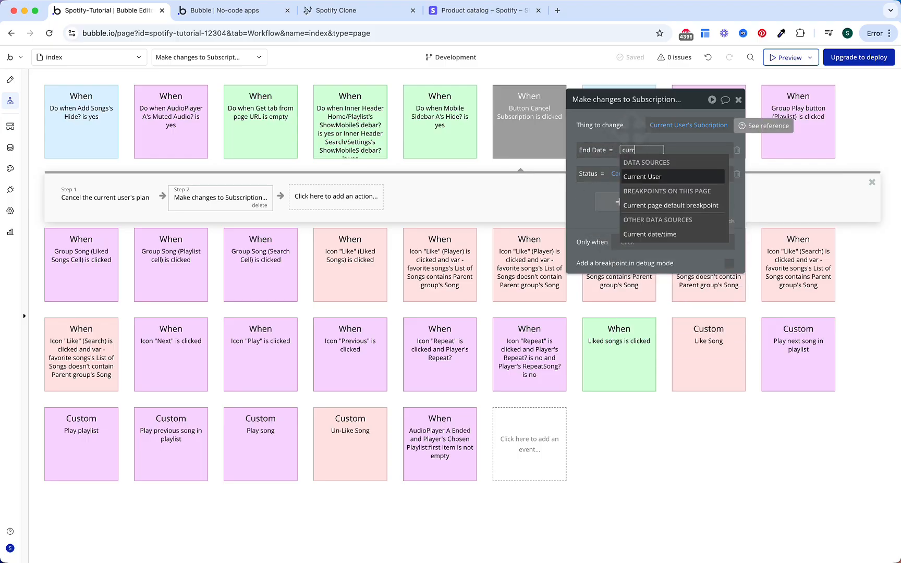
{"action": "key", "text": "Down"}
{"action": "key", "text": "Down"}
{"action": "key", "text": "Return"}
{"action": "key", "text": "Escape"}
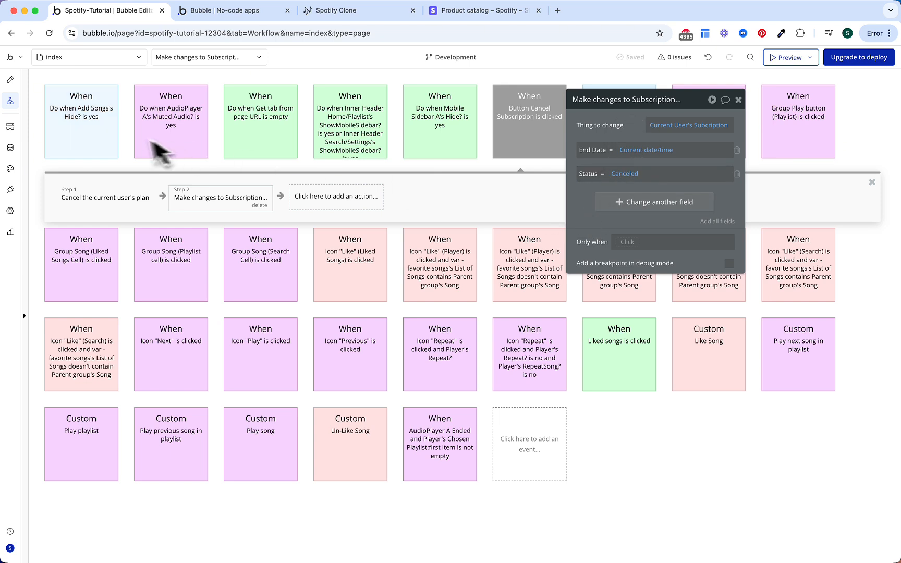
{"action": "left_click", "coordinate": [10, 80]}
Step: Make the Subscribe button's click trigger Subscription Popup A's Show Popup custom event
{"action": "left_click", "coordinate": [383, 212]}
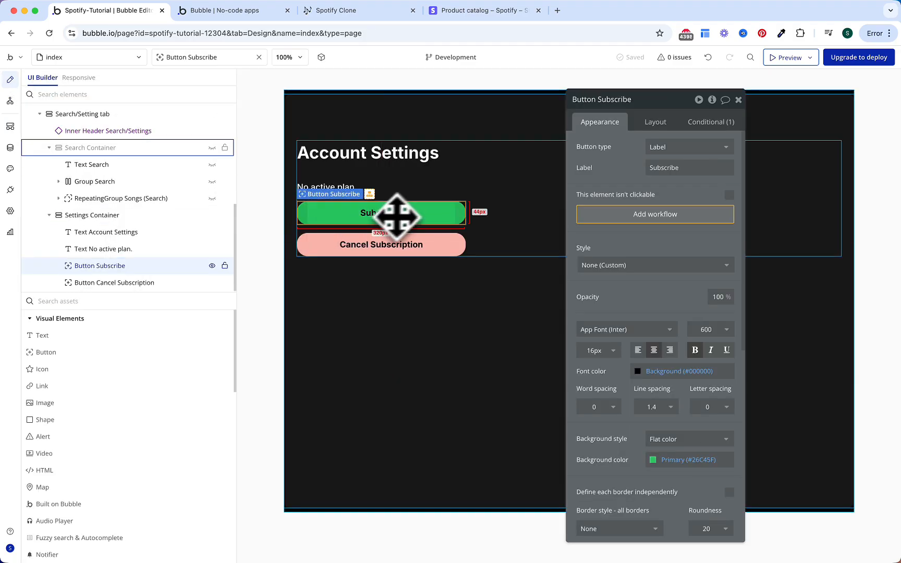
{"action": "left_click", "coordinate": [633, 218]}
{"action": "left_click", "coordinate": [103, 196]}
{"action": "type", "text": "trig"}
{"action": "left_click", "coordinate": [198, 252]}
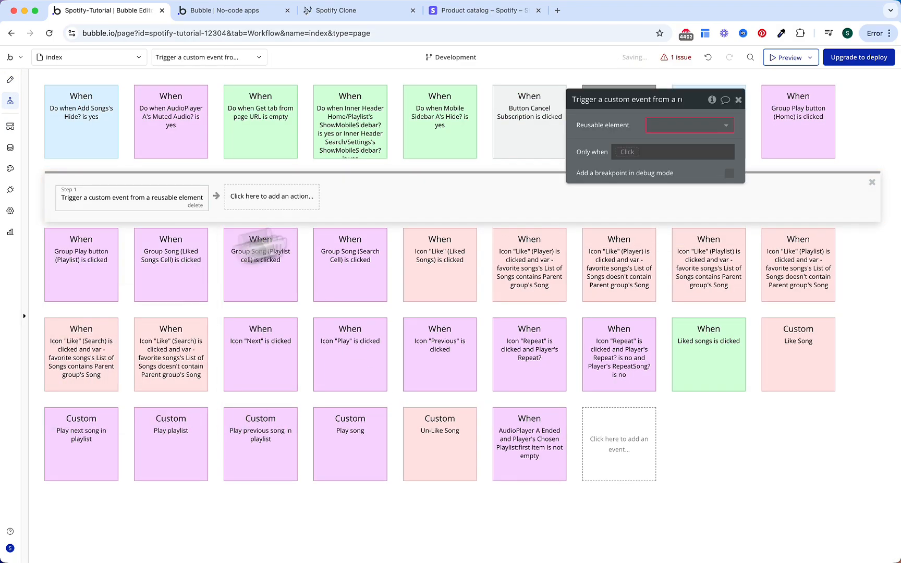
{"action": "left_click", "coordinate": [685, 126]}
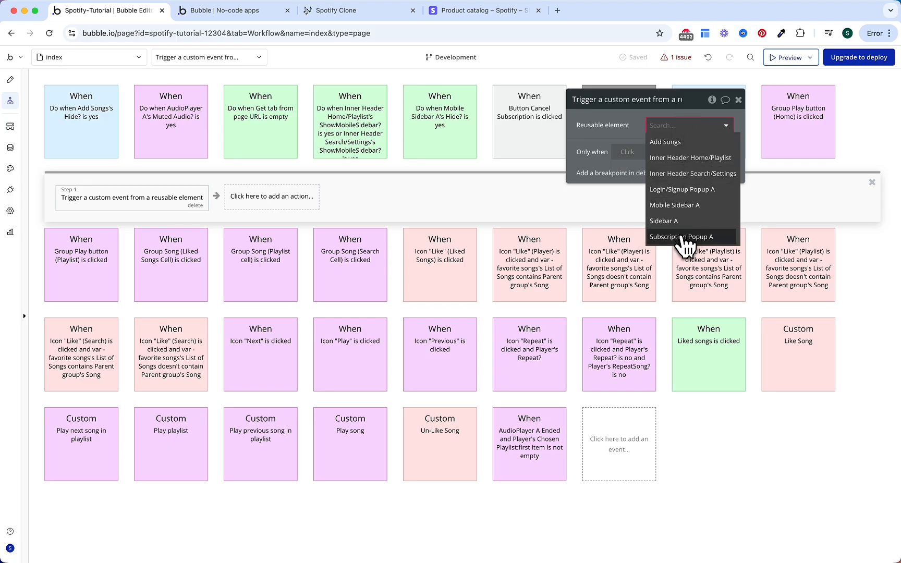
{"action": "left_click", "coordinate": [685, 238]}
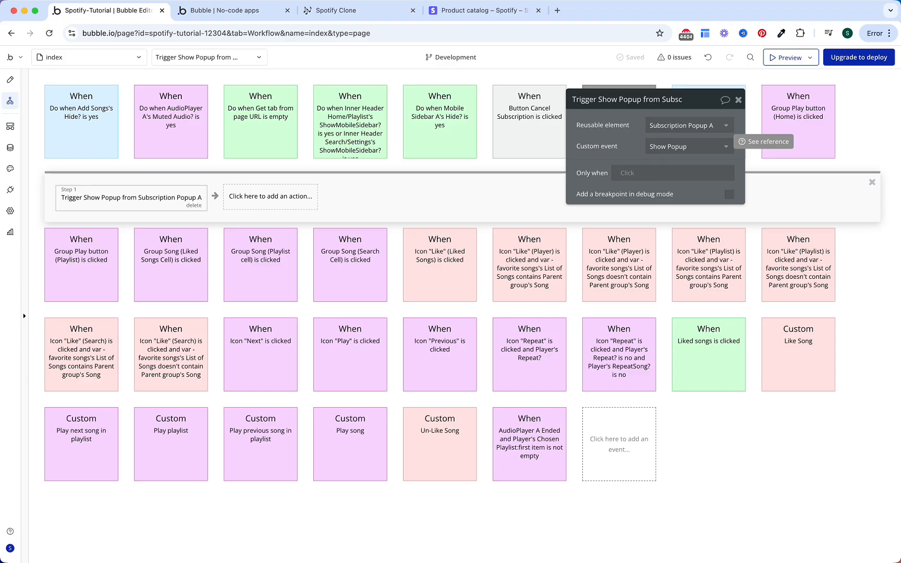
Step: Colour the Subscribe and Cancel Subscription events cyan and switch to the app preview
{"action": "left_click", "coordinate": [626, 152]}
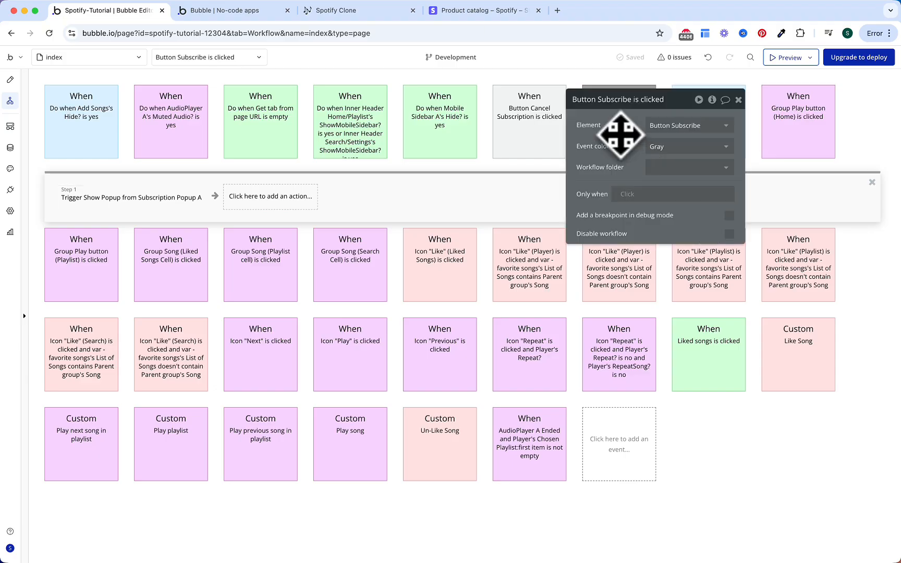
{"action": "left_click", "coordinate": [665, 147]}
{"action": "left_click", "coordinate": [675, 274]}
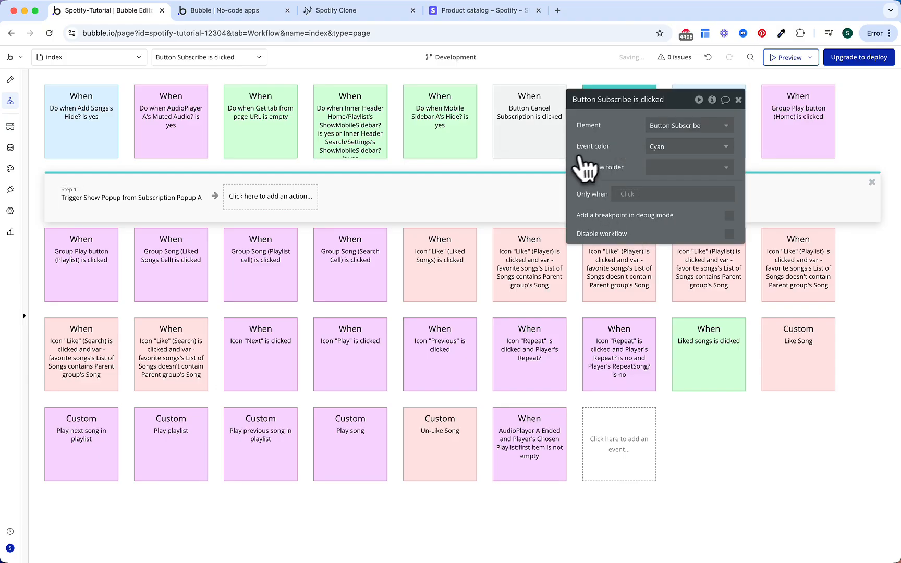
{"action": "left_click", "coordinate": [542, 140]}
{"action": "left_click", "coordinate": [665, 146]}
{"action": "left_click", "coordinate": [671, 274]}
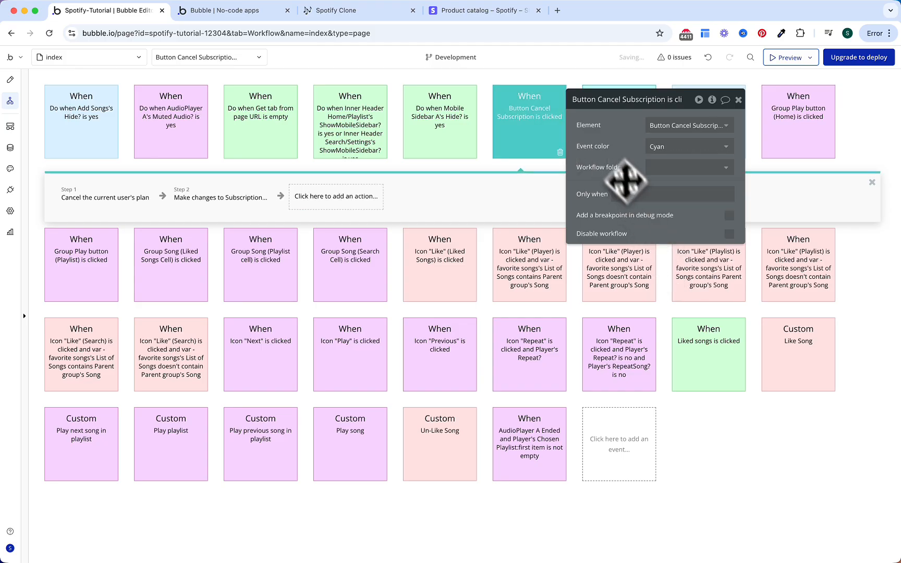
{"action": "key", "text": "Escape"}
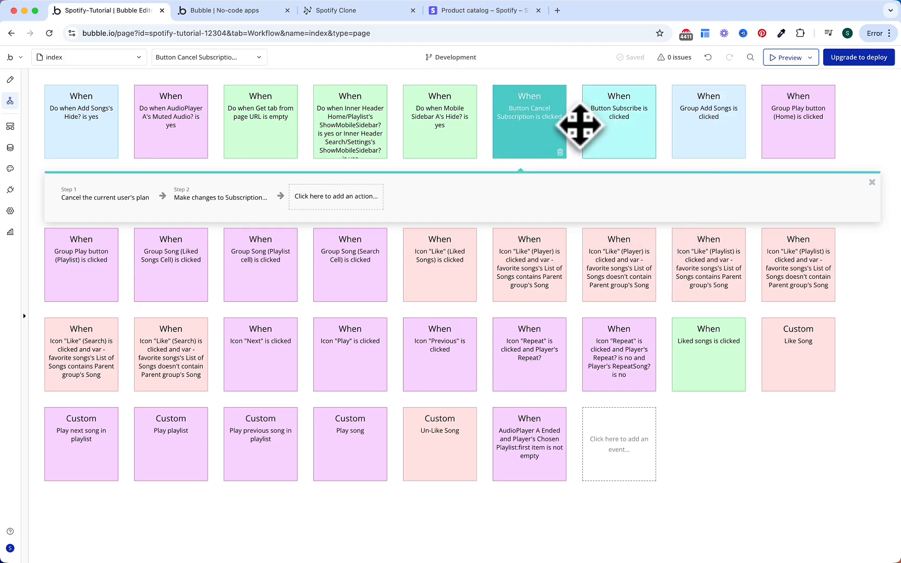
{"action": "left_click", "coordinate": [235, 12]}
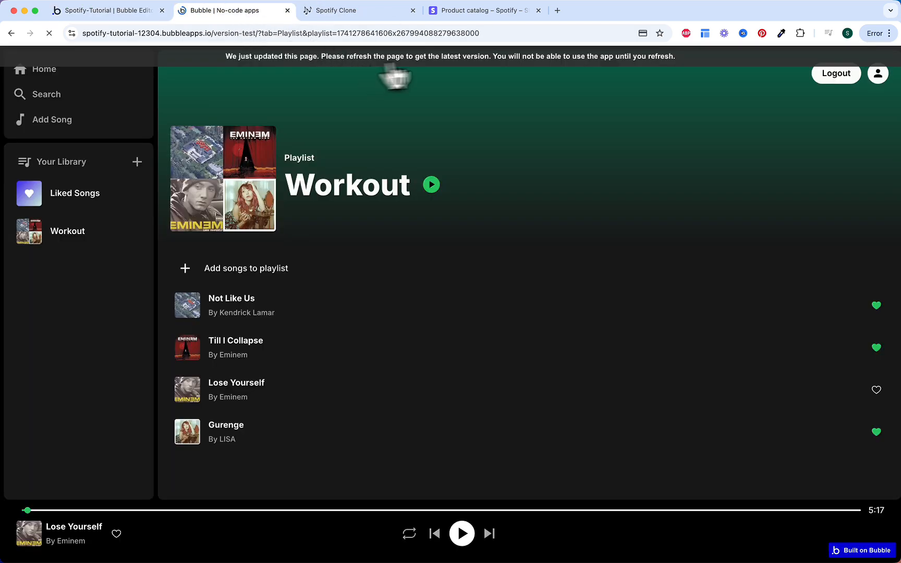
Step: On the Account Settings page, cancel the Premium subscription, leaving No active plan
{"action": "left_click", "coordinate": [880, 76]}
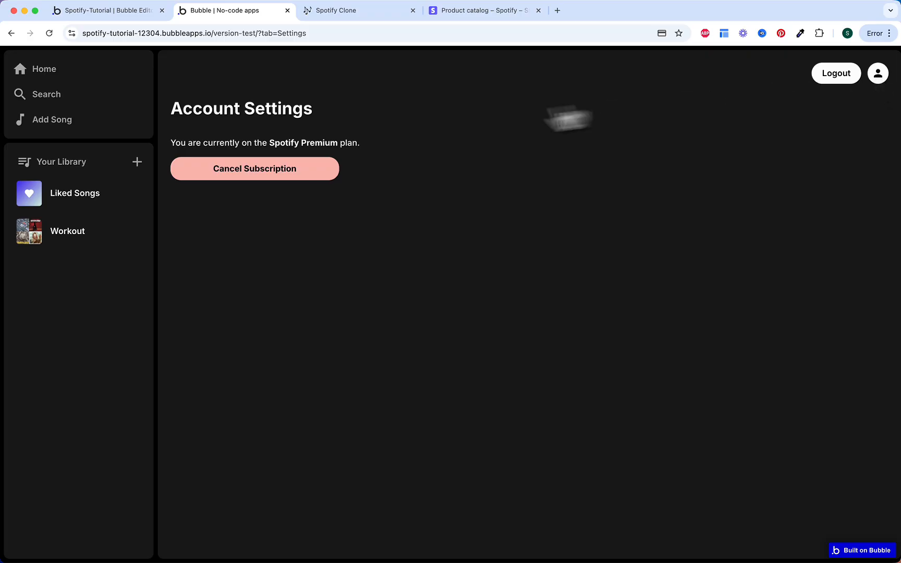
{"action": "left_click_drag", "start_coordinate": [182, 145], "coordinate": [348, 141]}
{"action": "left_click", "coordinate": [371, 185]}
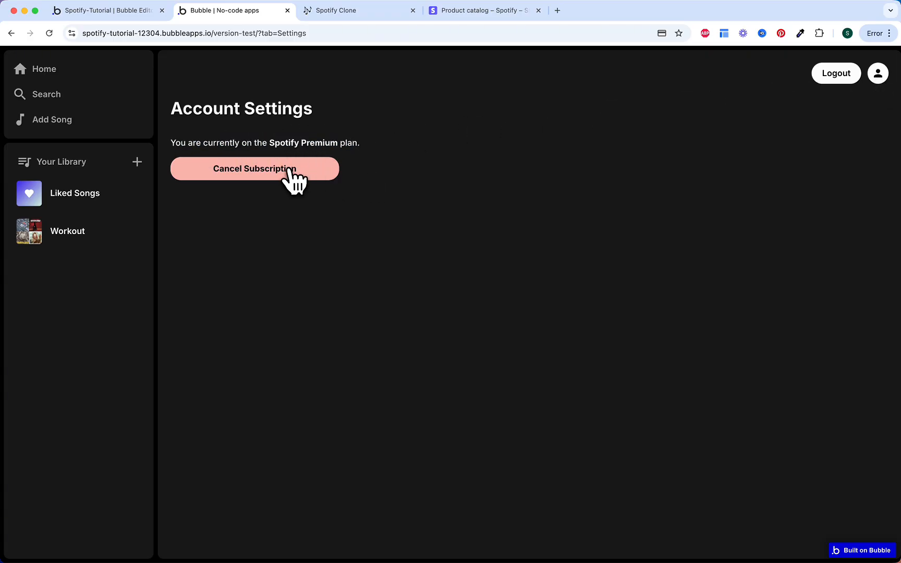
{"action": "left_click", "coordinate": [292, 173]}
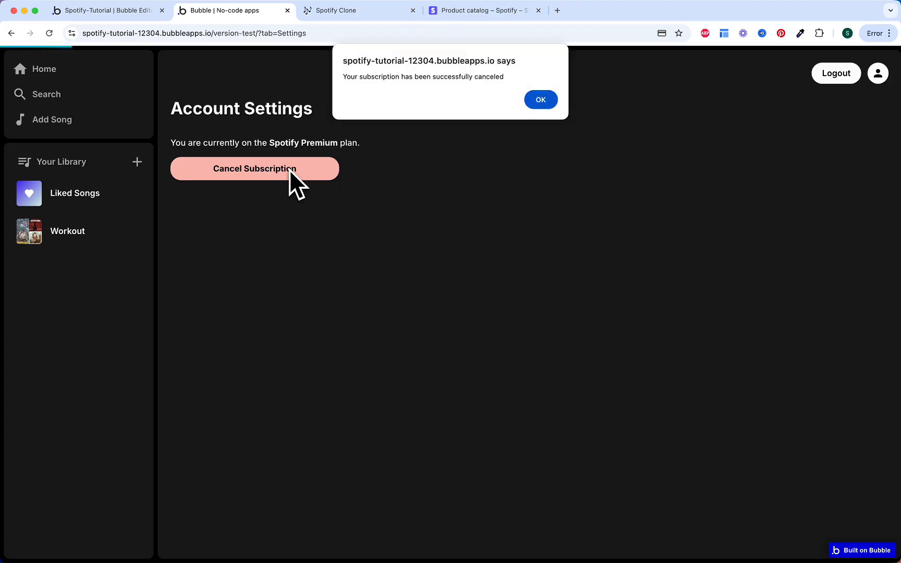
{"action": "left_click", "coordinate": [540, 99]}
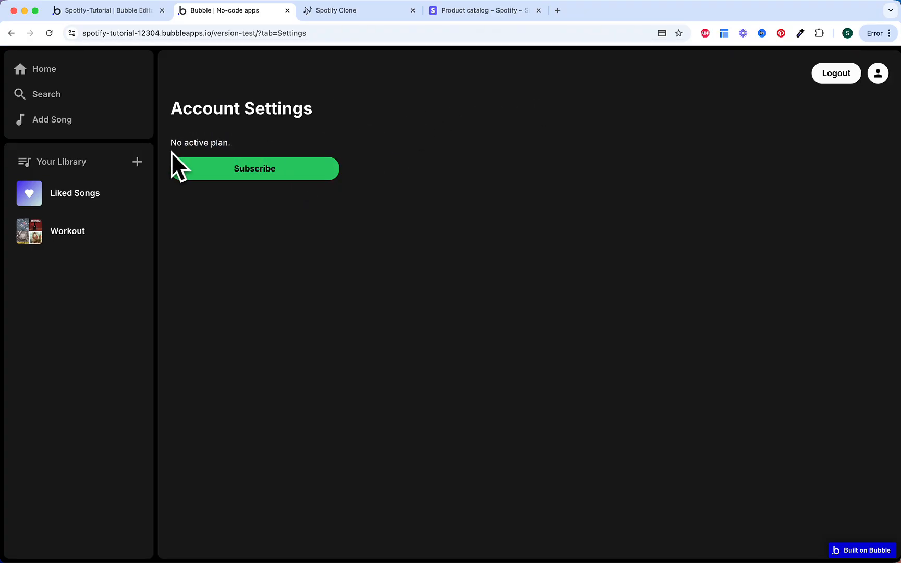
Step: Check that adding songs or adding to the library without a plan shows the premium-only popup
{"action": "left_click", "coordinate": [138, 162]}
{"action": "left_click", "coordinate": [316, 131]}
{"action": "left_click", "coordinate": [82, 123]}
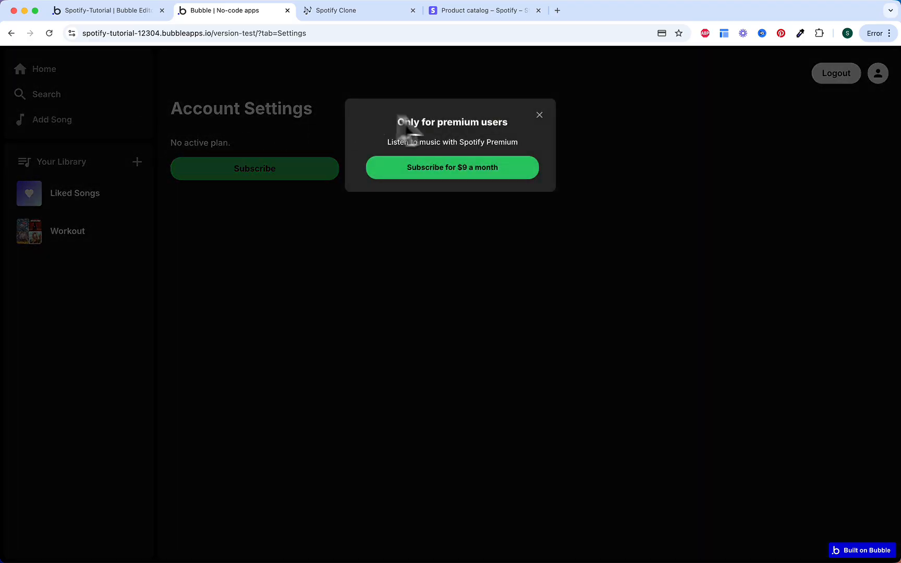
{"action": "key", "text": "Escape"}
{"action": "left_click", "coordinate": [119, 122]}
{"action": "key", "text": "Escape"}
{"action": "left_click", "coordinate": [137, 162]}
{"action": "key", "text": "Escape"}
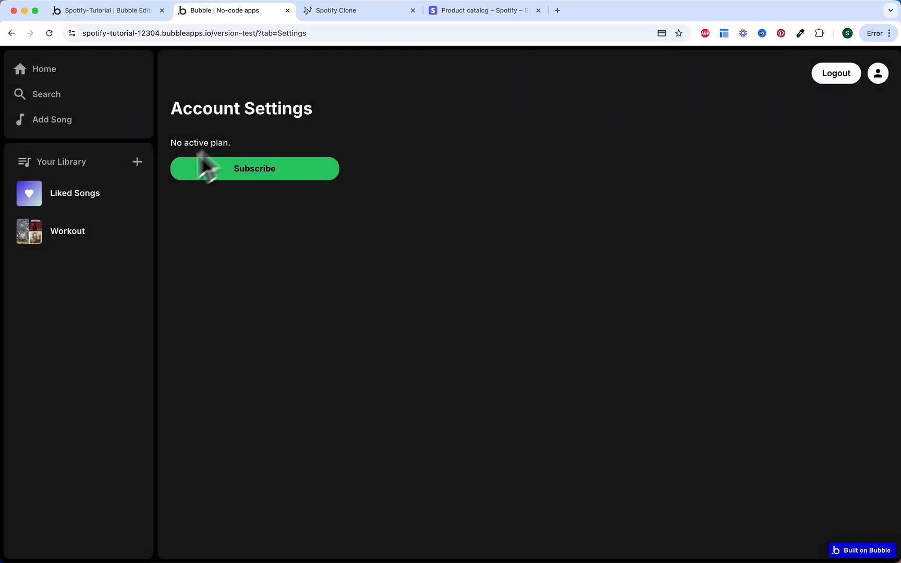
Step: Check that playing the Workout playlist also prompts an upgrade, then switch to the Notion checklist
{"action": "left_click", "coordinate": [106, 233]}
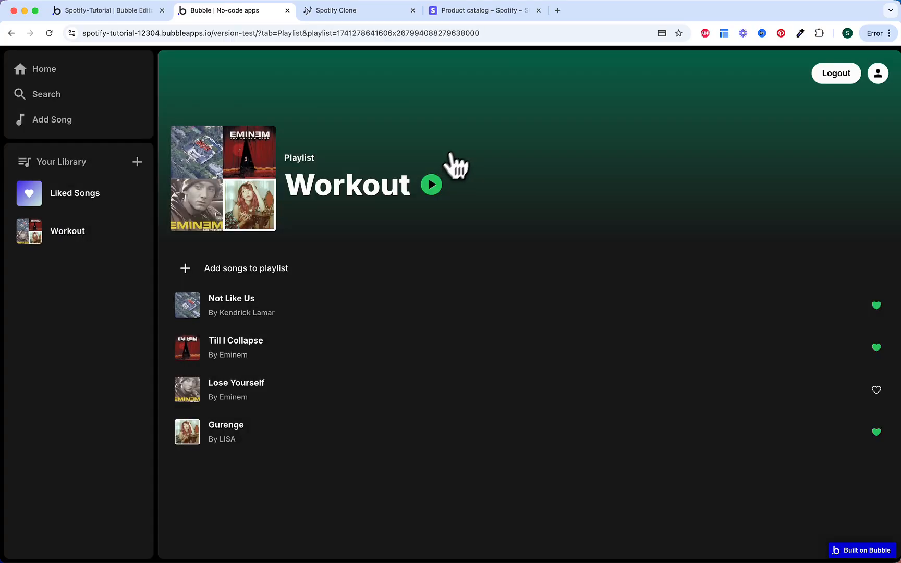
{"action": "left_click", "coordinate": [431, 185]}
{"action": "left_click", "coordinate": [540, 115]}
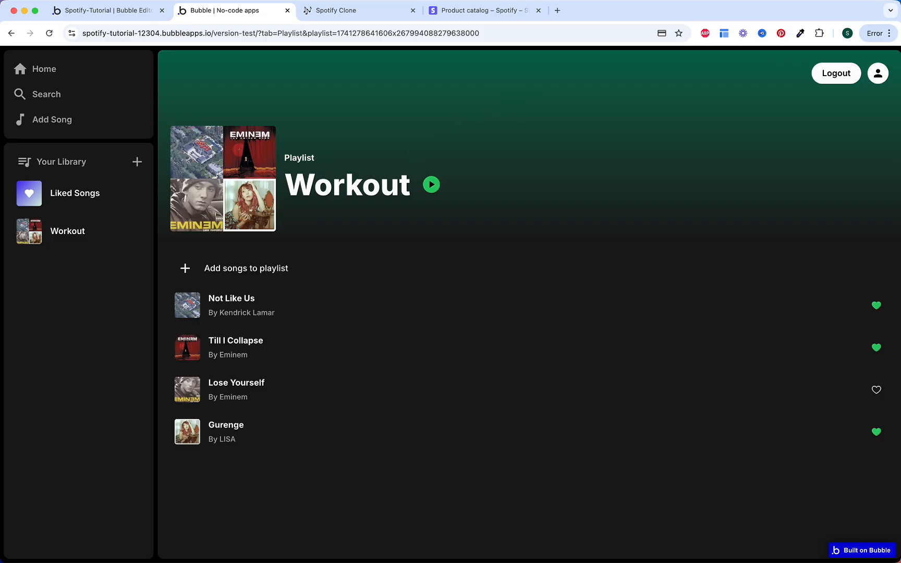
{"action": "left_click", "coordinate": [351, 11]}
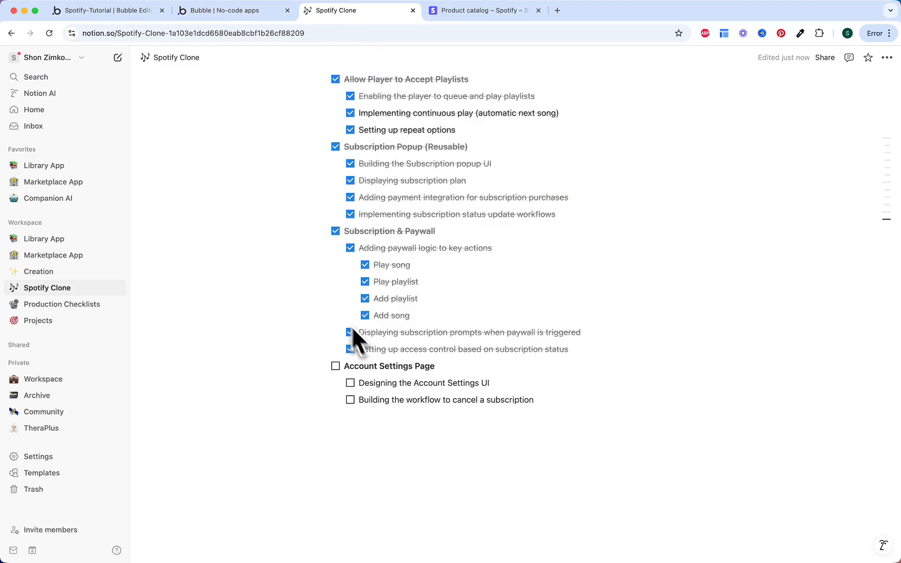
Step: Tick 'Designing the Account Settings UI', the cancel-subscription workflow task, and the Account Settings Page section
{"action": "left_click", "coordinate": [350, 384]}
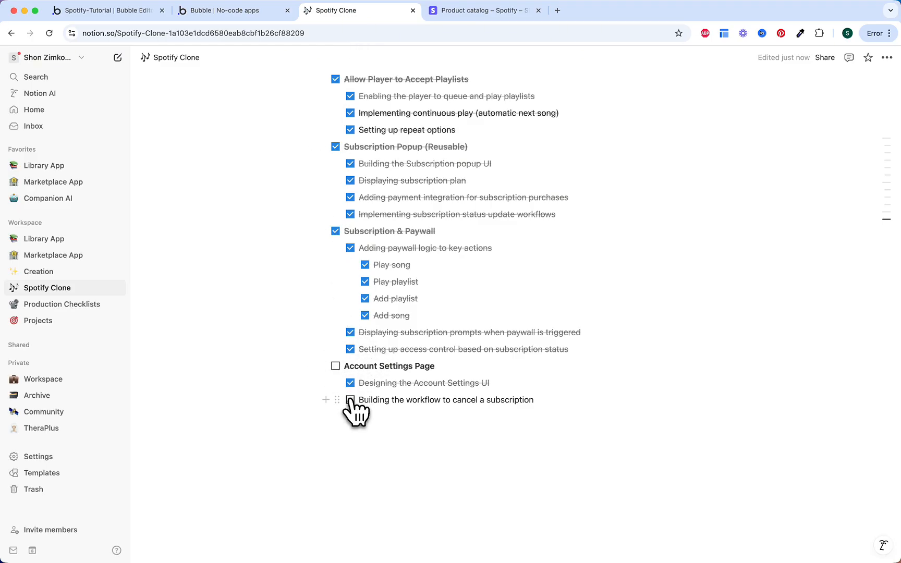
{"action": "left_click", "coordinate": [350, 400]}
{"action": "left_click", "coordinate": [335, 367]}
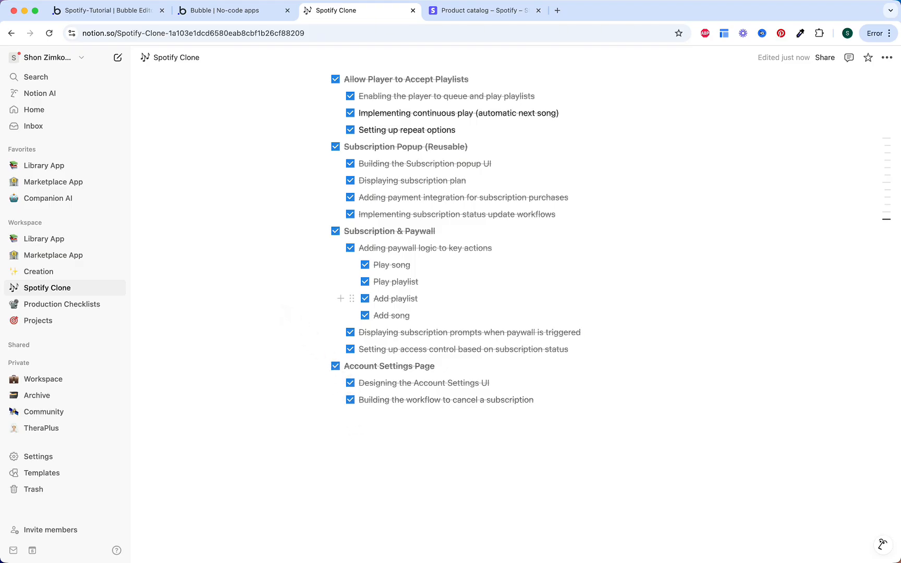